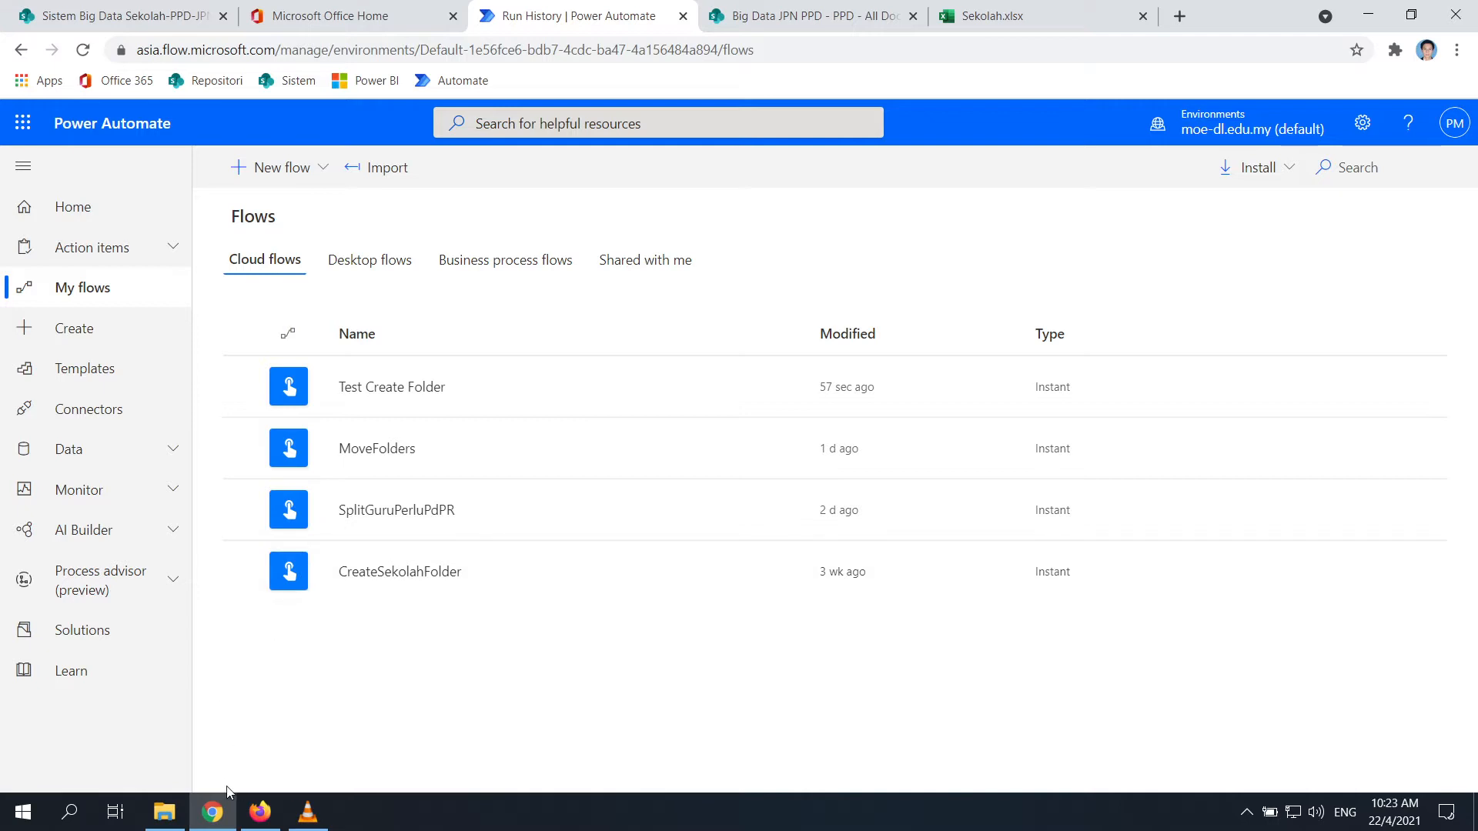
Open Template Guru Test.xlsx from the Test Big Data folder window in Excel
{"action": "left_click", "coordinate": [166, 816]}
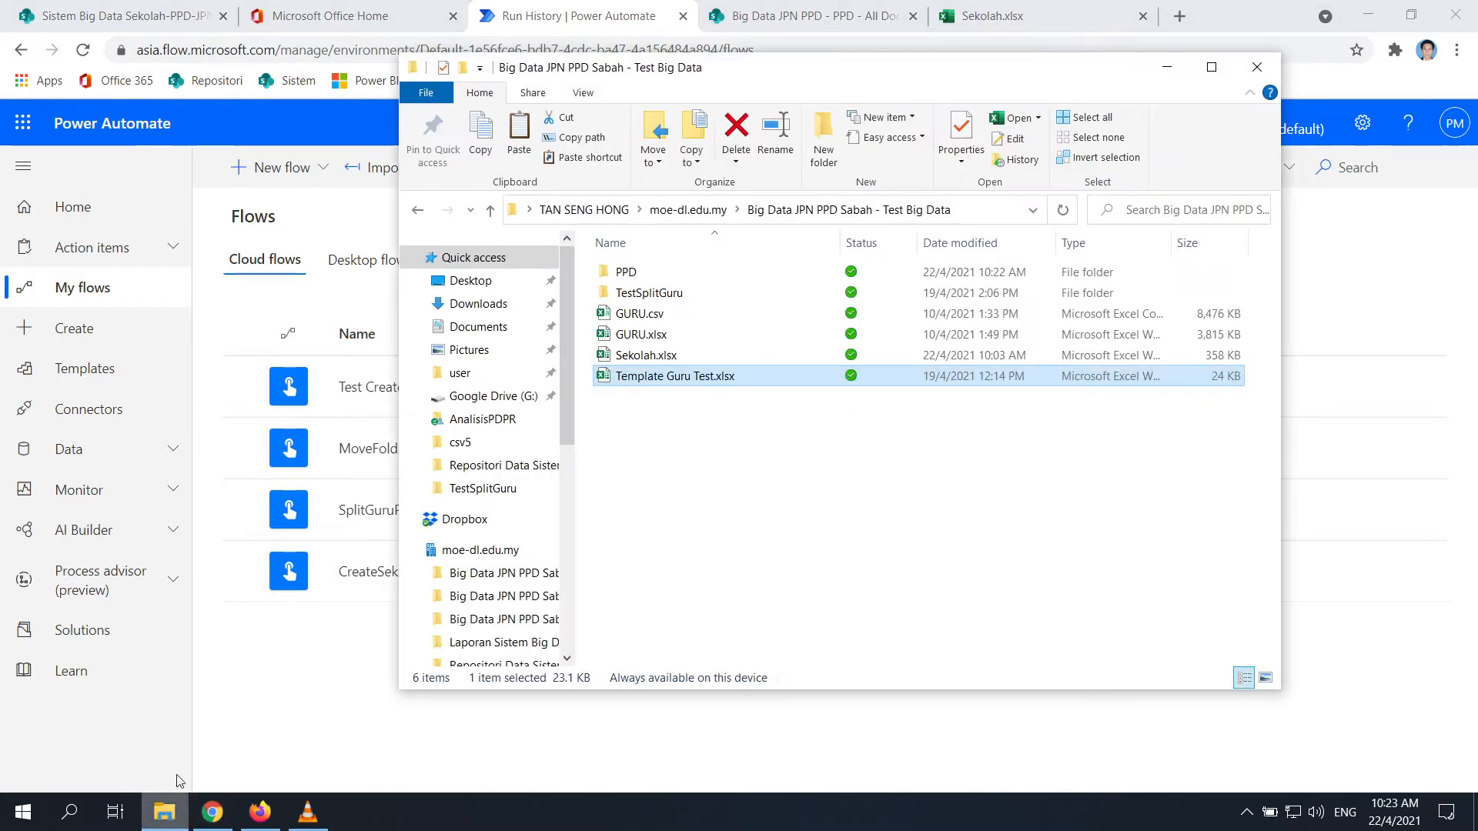
{"action": "double_click", "coordinate": [689, 376]}
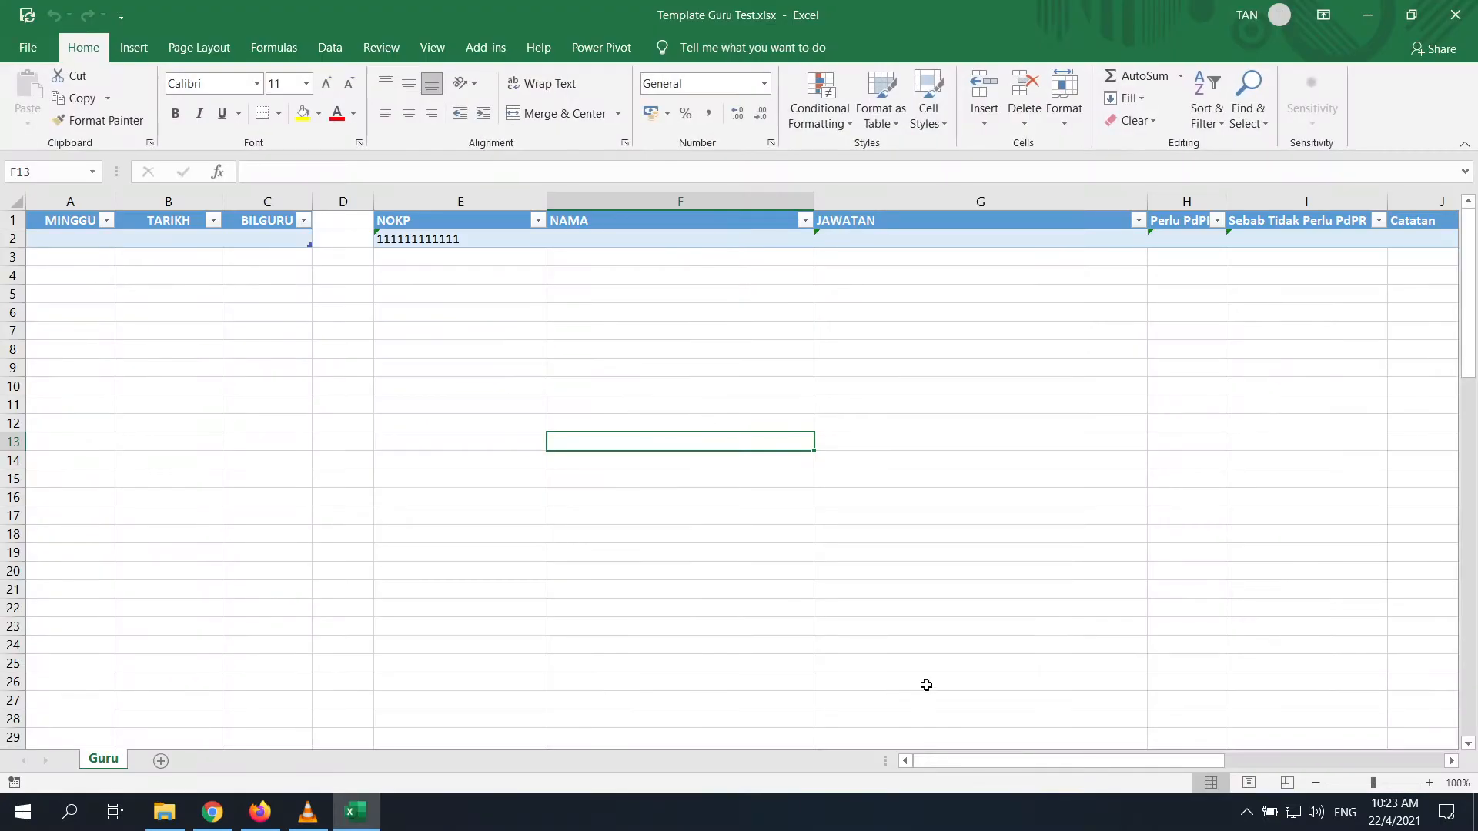
{"action": "left_click", "coordinate": [926, 685]}
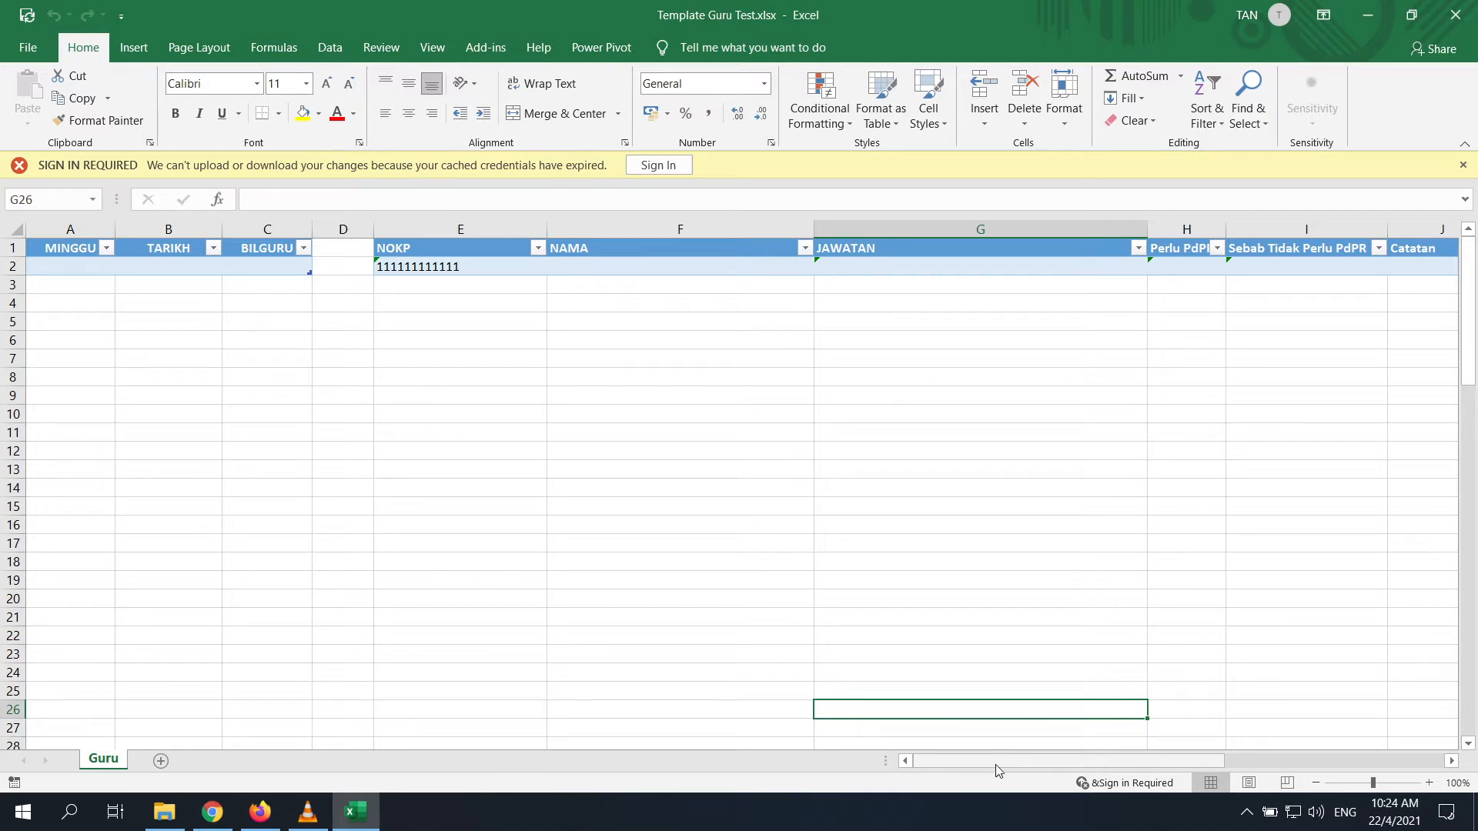
Scroll across the Guru sheet, inspecting the NOKP-through-Sebab table and the reference tables
{"action": "left_click_drag", "start_coordinate": [995, 764], "coordinate": [1355, 768]}
{"action": "left_click", "coordinate": [490, 466]}
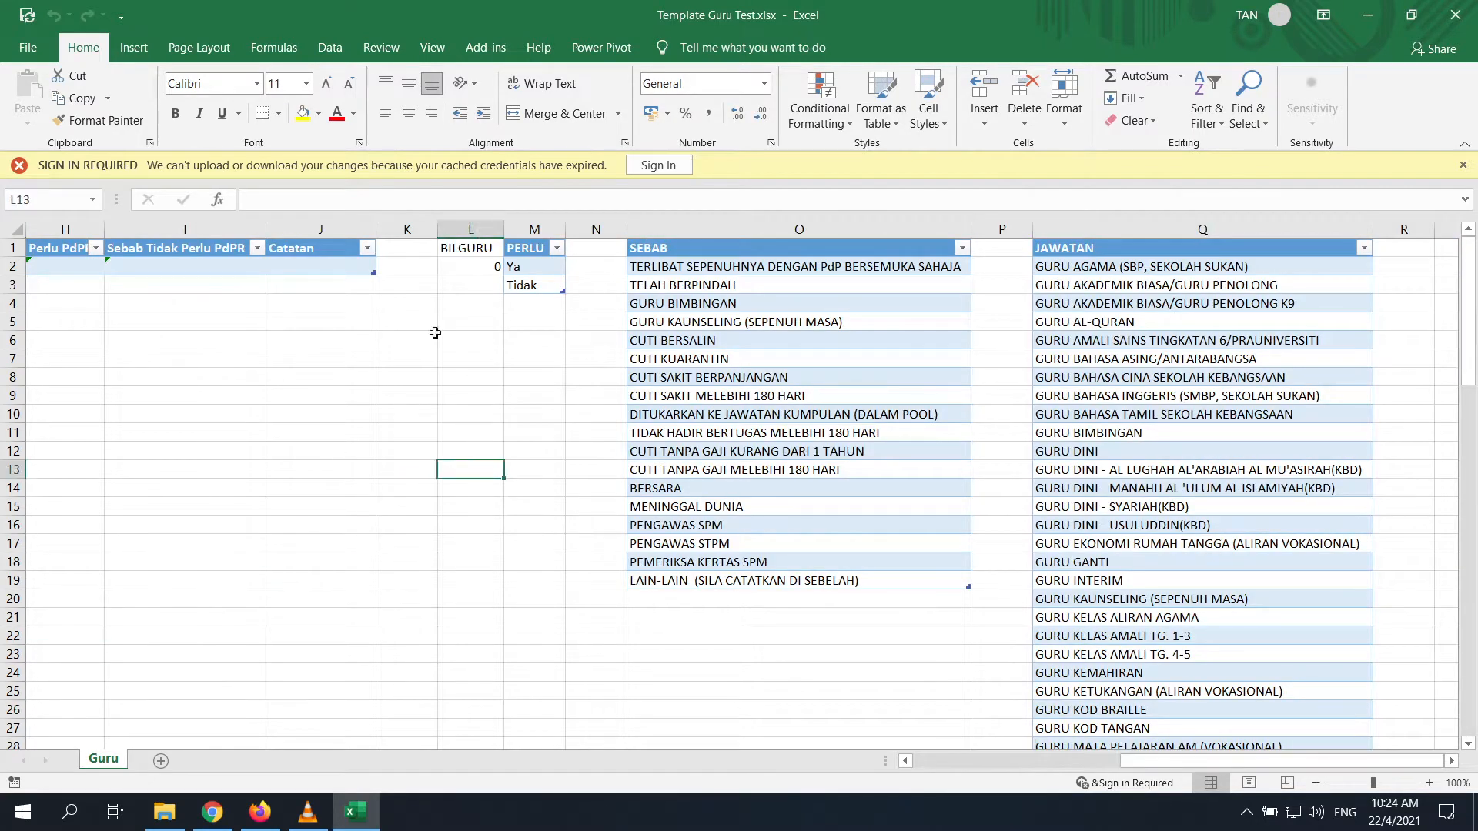
{"action": "left_click_drag", "start_coordinate": [1174, 760], "coordinate": [966, 762]}
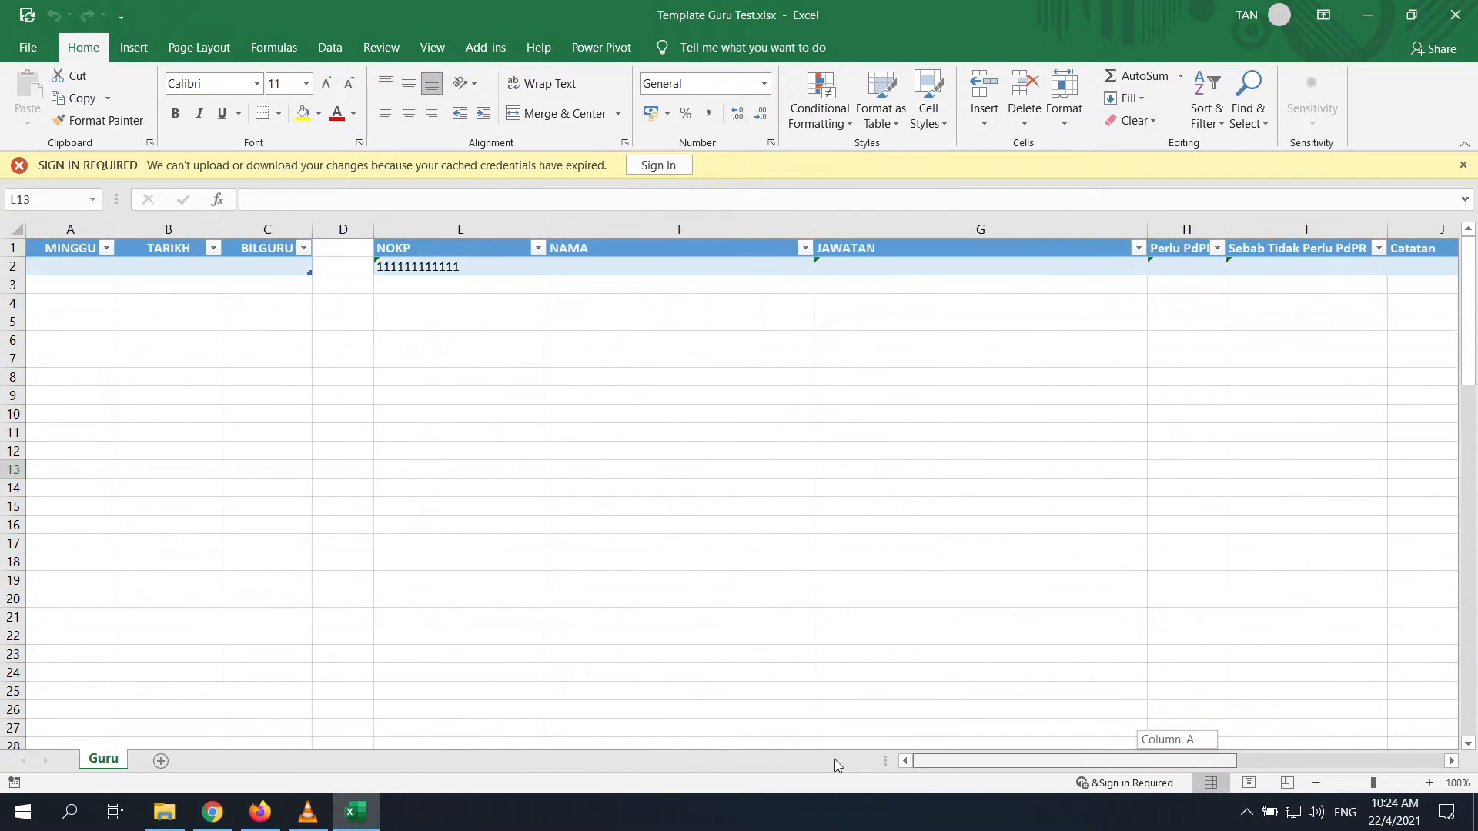
{"action": "left_click_drag", "start_coordinate": [50, 250], "coordinate": [277, 262]}
{"action": "left_click_drag", "start_coordinate": [483, 251], "coordinate": [1309, 265]}
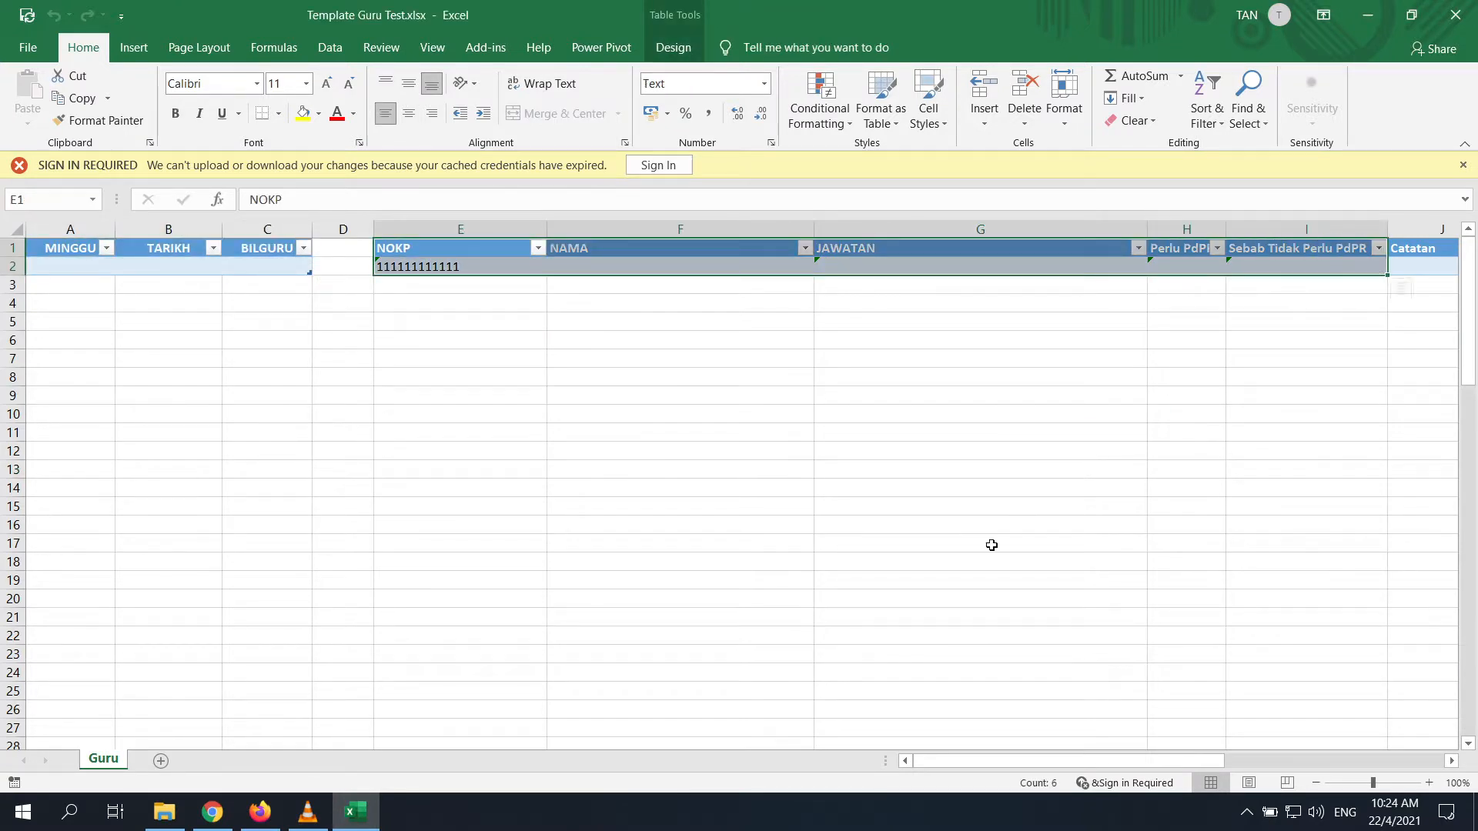
{"action": "left_click", "coordinate": [956, 528]}
{"action": "left_click_drag", "start_coordinate": [958, 759], "coordinate": [1180, 767]}
{"action": "left_click", "coordinate": [525, 362]}
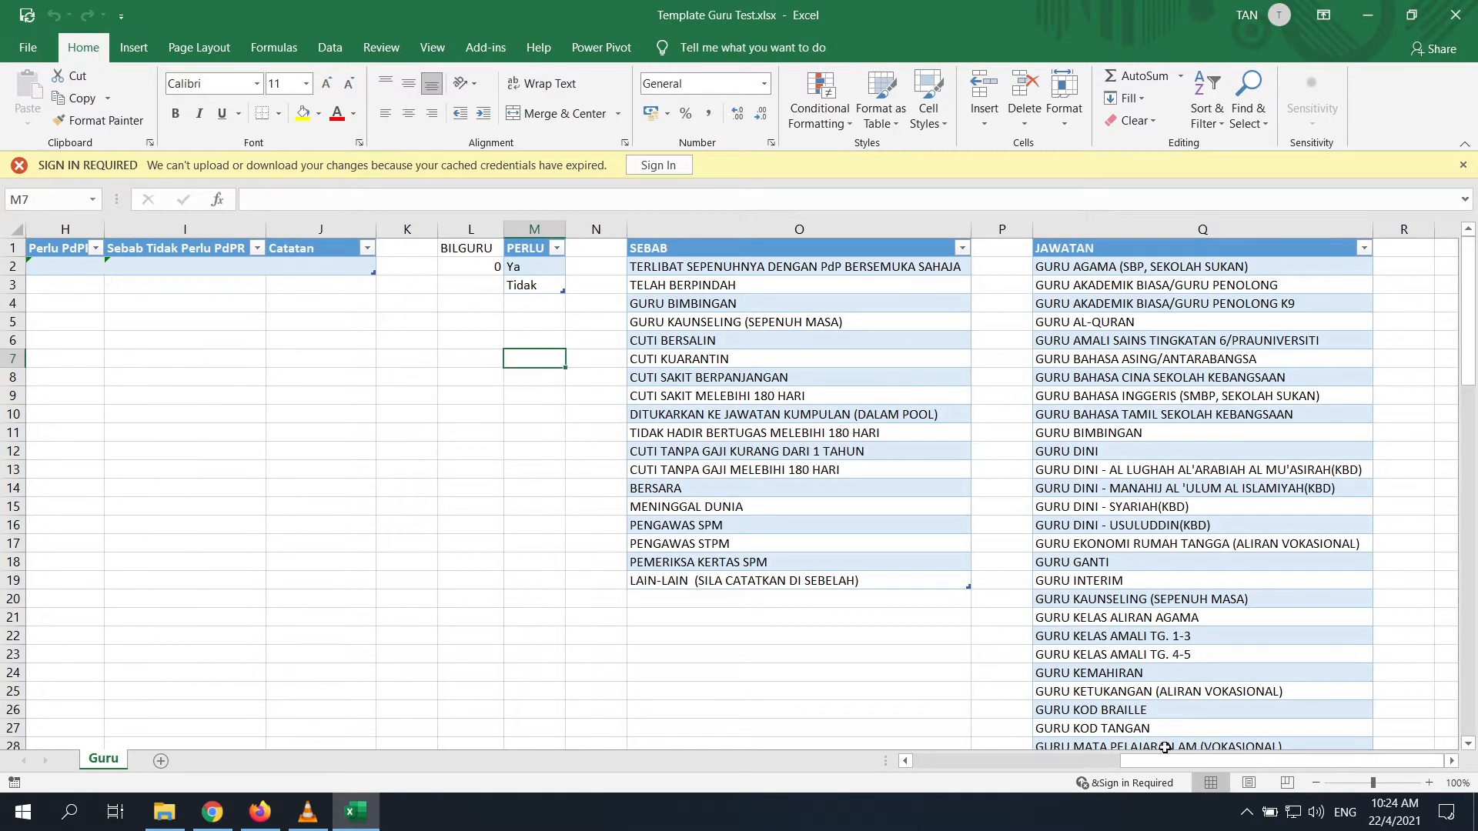
{"action": "left_click_drag", "start_coordinate": [814, 272], "coordinate": [839, 585]}
{"action": "left_click_drag", "start_coordinate": [1175, 765], "coordinate": [1116, 765]}
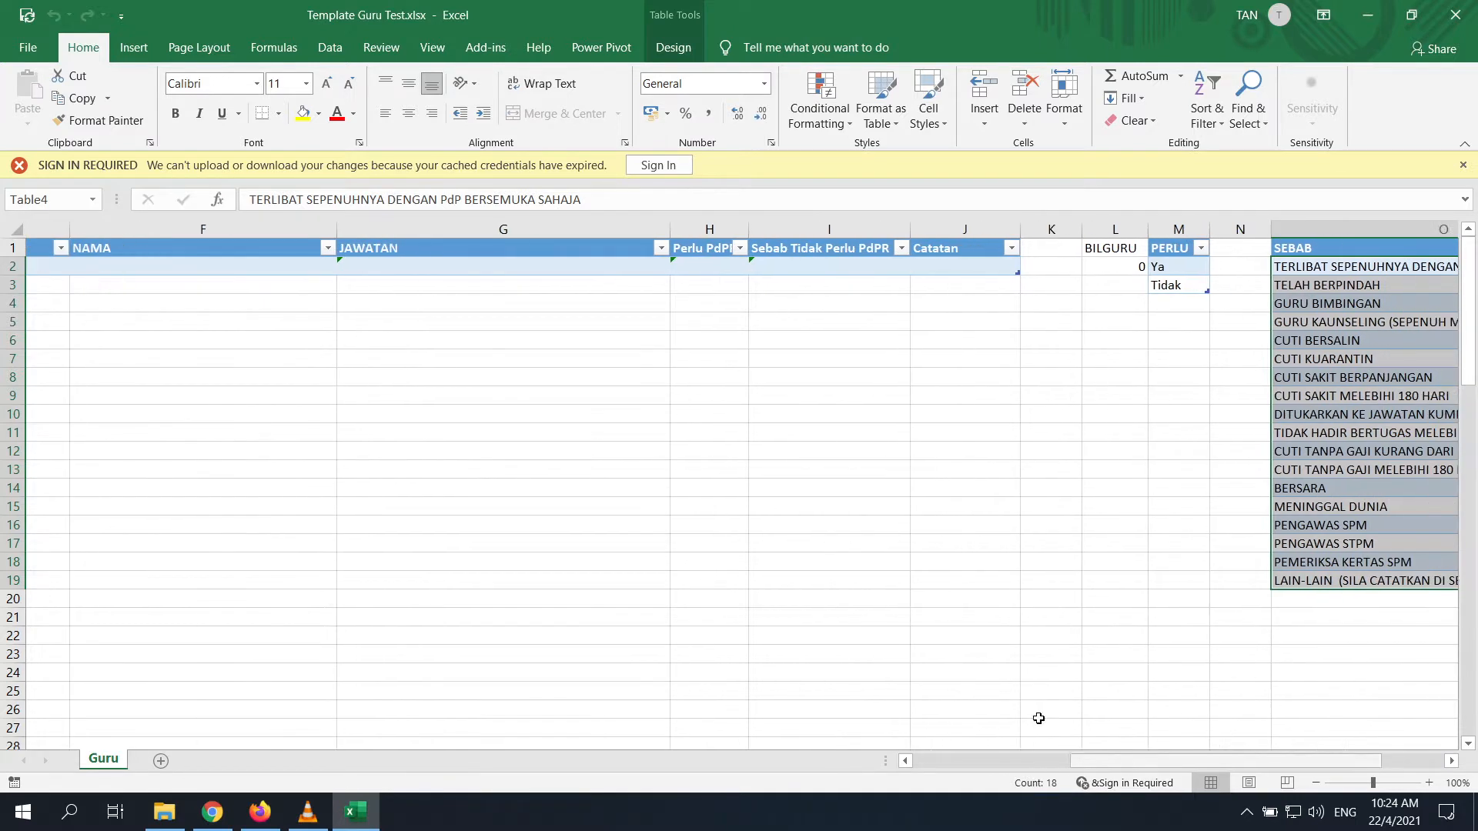
View the reason dropdown choices offered in cell I2
{"action": "left_click", "coordinate": [783, 267]}
{"action": "left_click", "coordinate": [875, 267]}
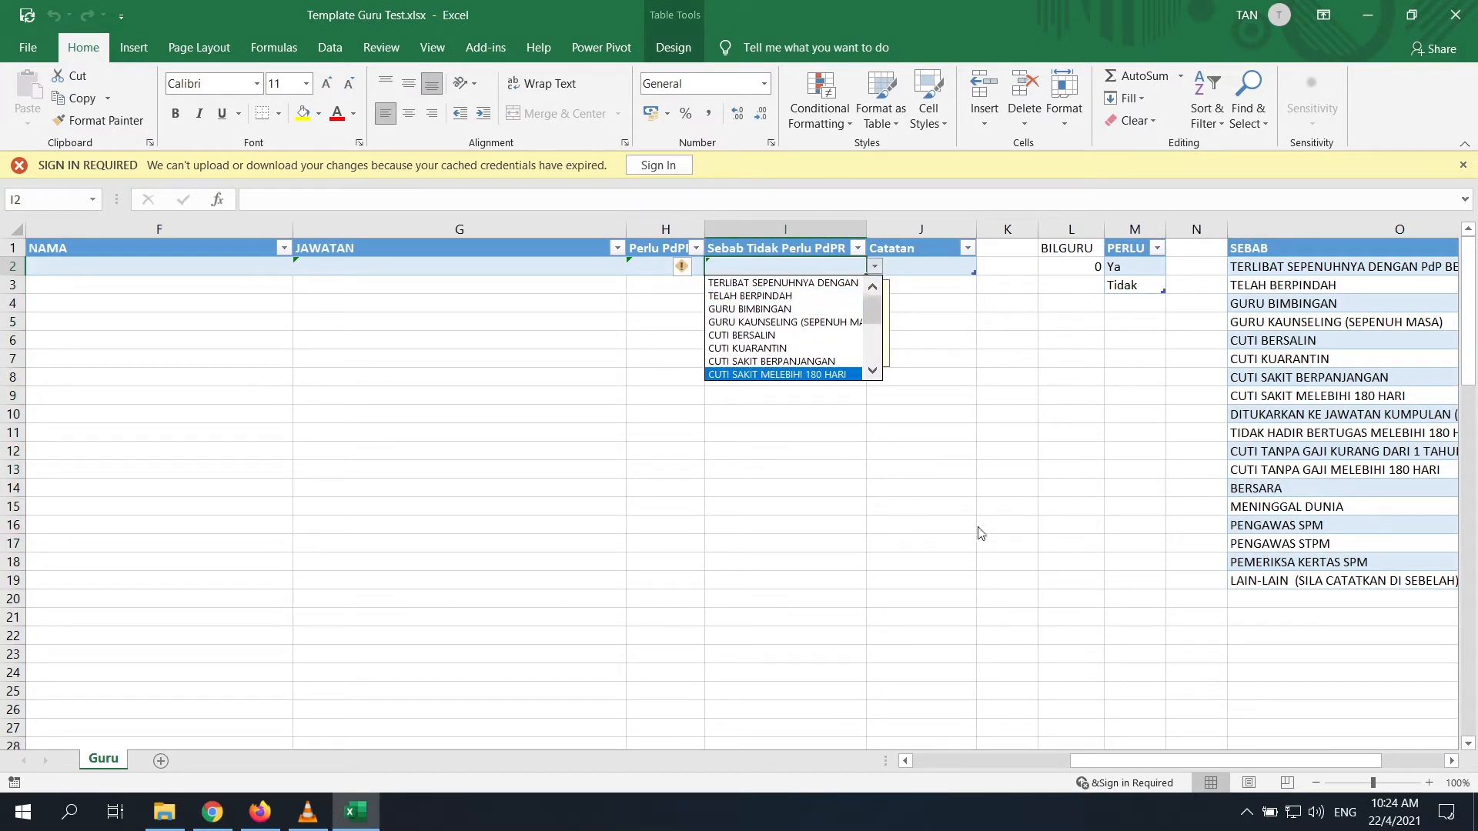
{"action": "scroll", "coordinate": [962, 537], "scroll_direction": "down", "scroll_amount": 4}
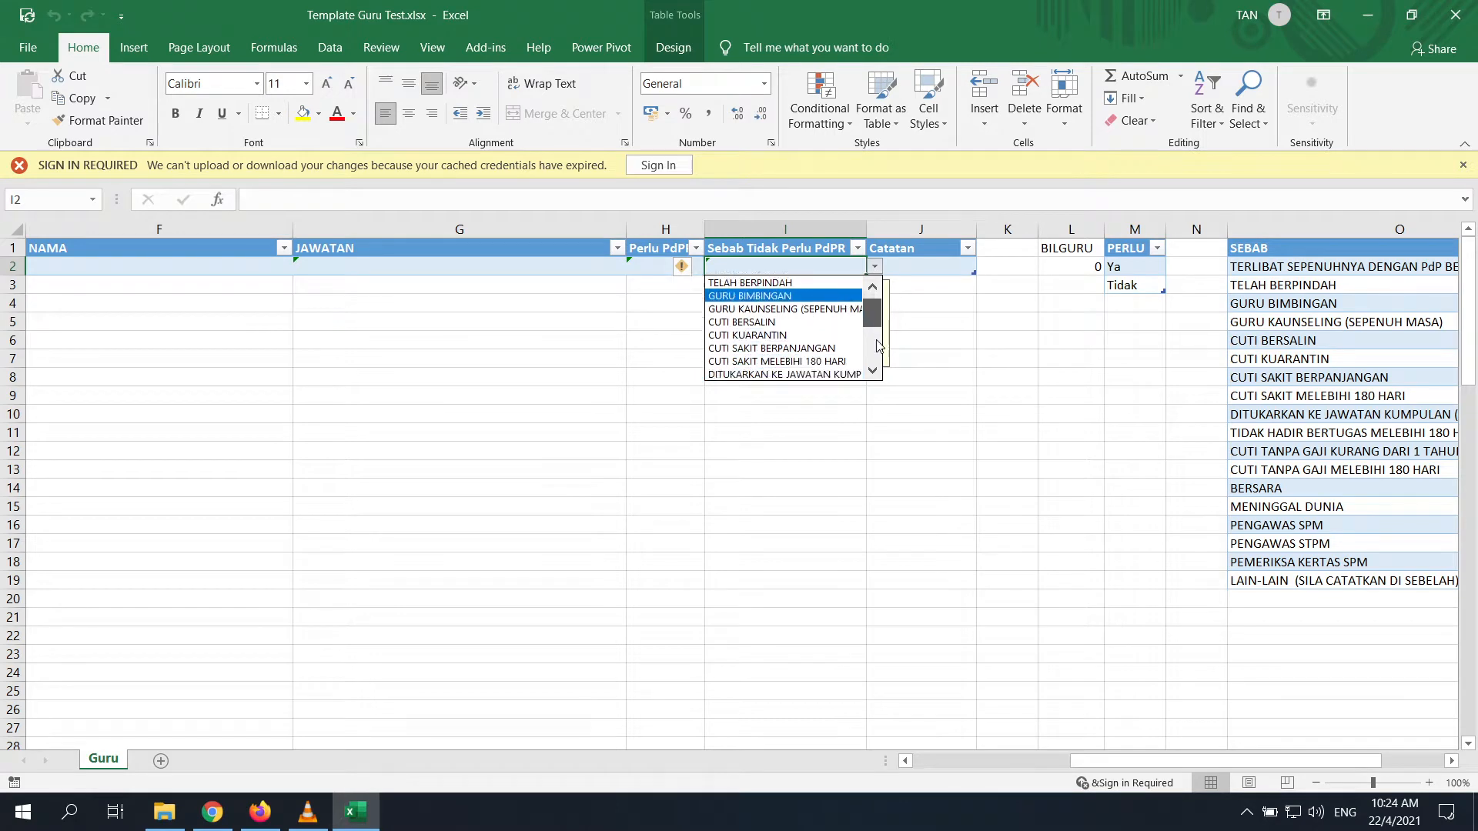
{"action": "left_click", "coordinate": [1231, 763]}
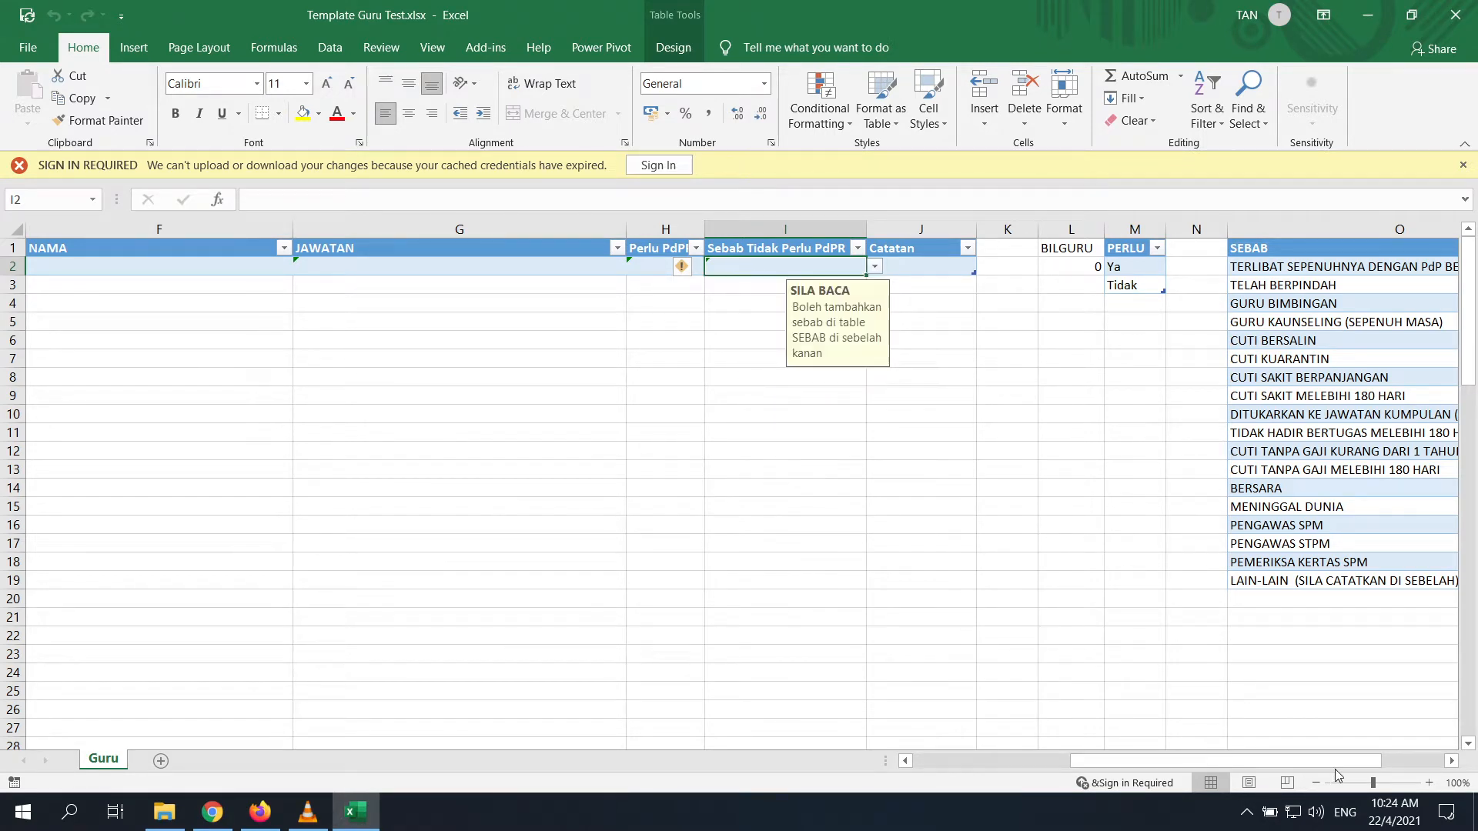
{"action": "left_click", "coordinate": [1098, 604]}
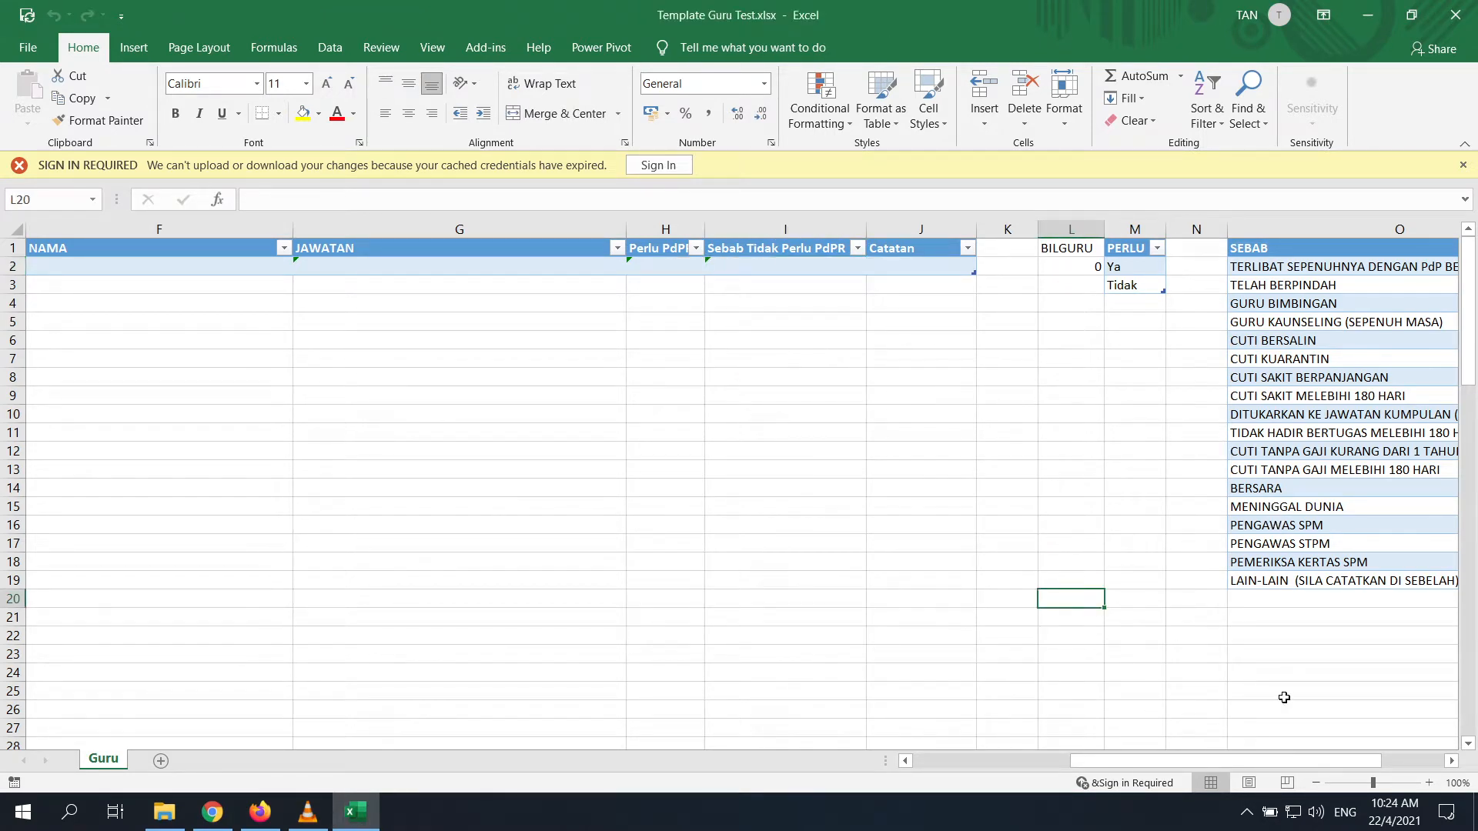
{"action": "left_click_drag", "start_coordinate": [1281, 762], "coordinate": [1339, 762]}
Compare them with the SEBAB list entries, reselect cell I2, and show the Data commands
{"action": "mouse_move", "coordinate": [782, 533]}
{"action": "left_mouse_down"}
{"action": "mouse_move", "coordinate": [800, 560]}
{"action": "mouse_move", "coordinate": [801, 545]}
{"action": "mouse_move", "coordinate": [800, 560]}
{"action": "mouse_move", "coordinate": [786, 556]}
{"action": "left_mouse_up"}
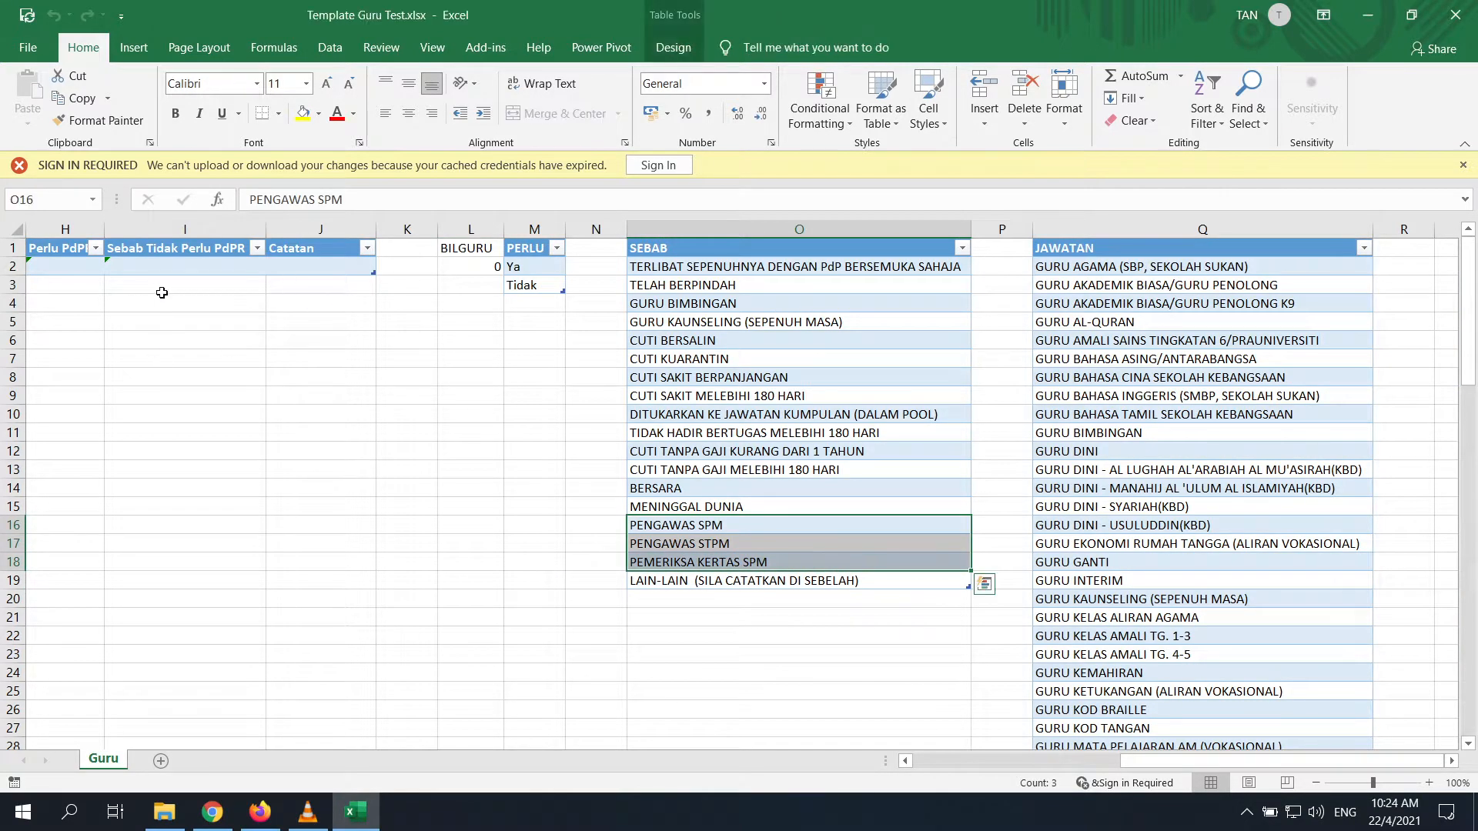
{"action": "left_click", "coordinate": [796, 674]}
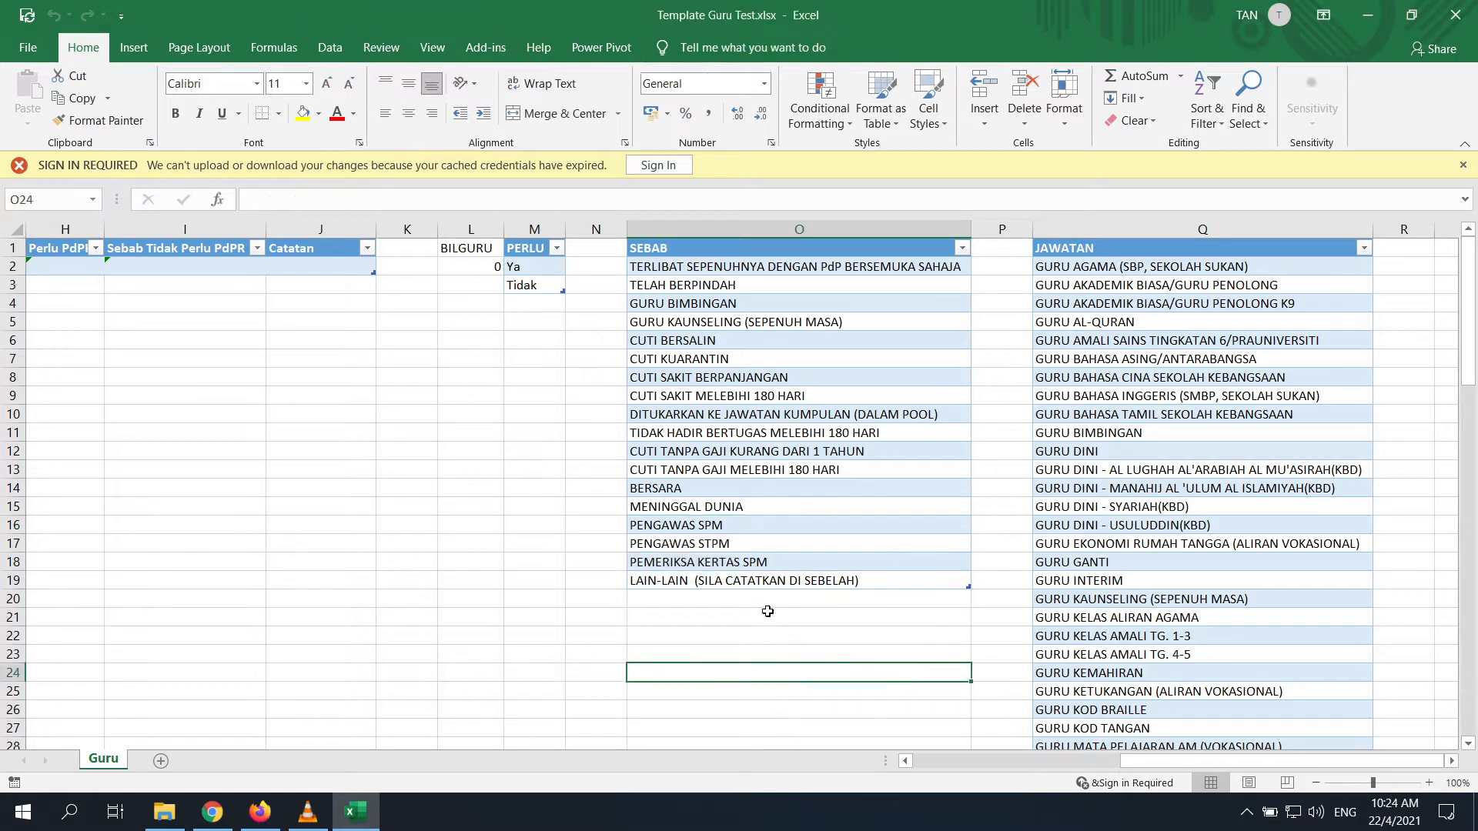
{"action": "left_click", "coordinate": [169, 264]}
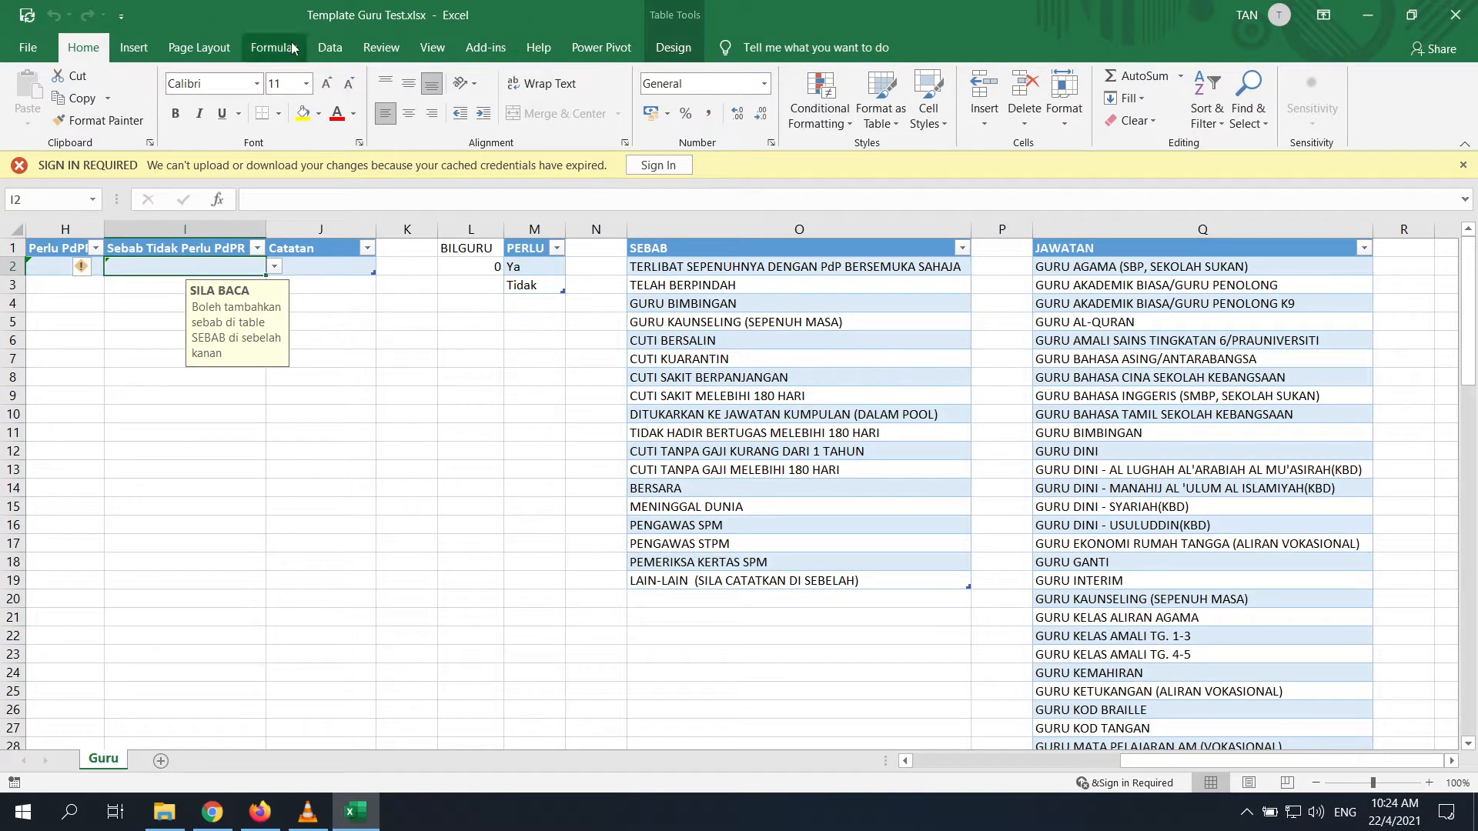
{"action": "left_click", "coordinate": [329, 48]}
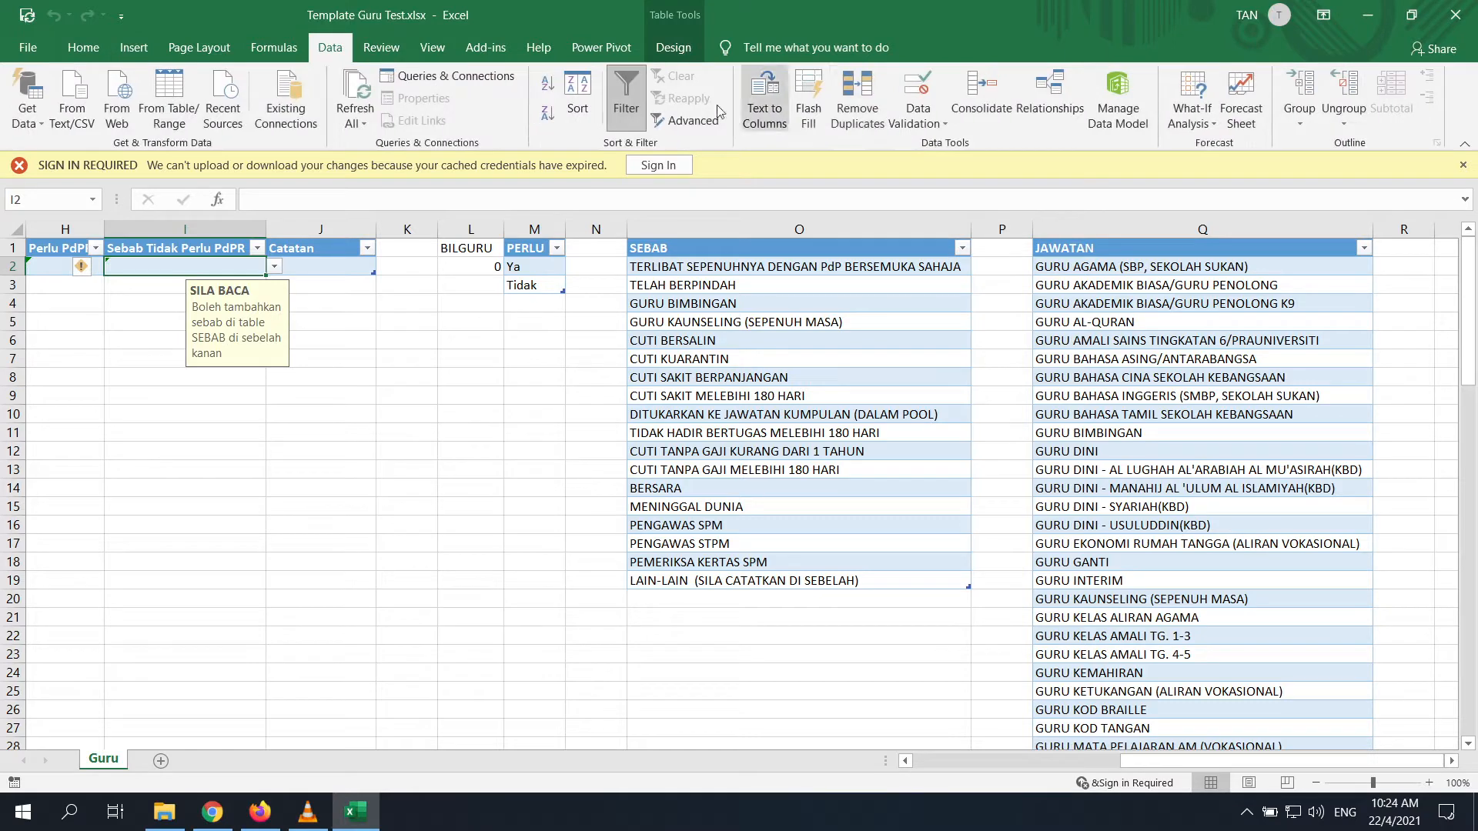
{"action": "left_click", "coordinate": [931, 120]}
{"action": "left_click", "coordinate": [975, 152]}
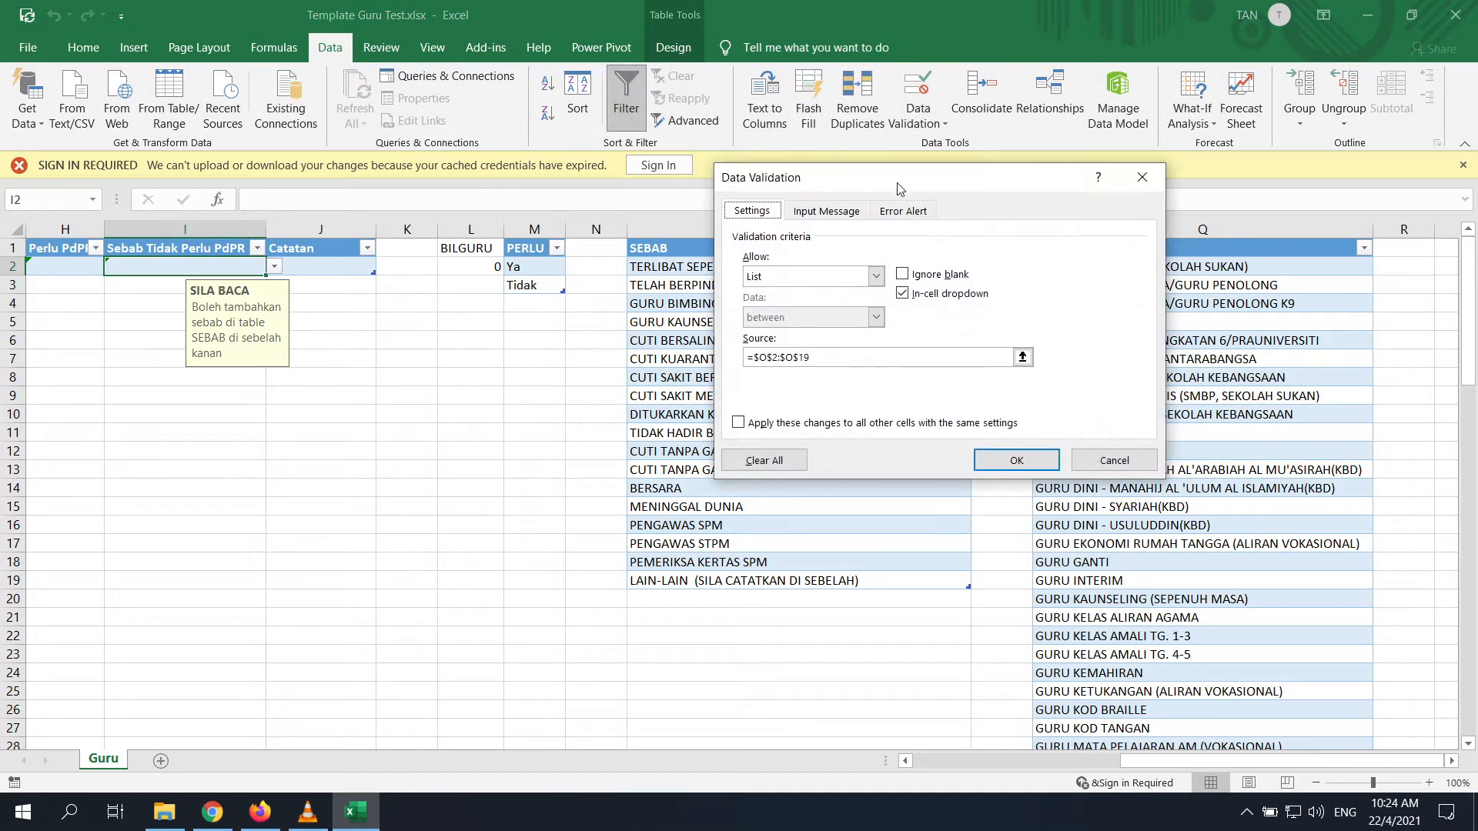
{"action": "left_click_drag", "start_coordinate": [897, 184], "coordinate": [1108, 183]}
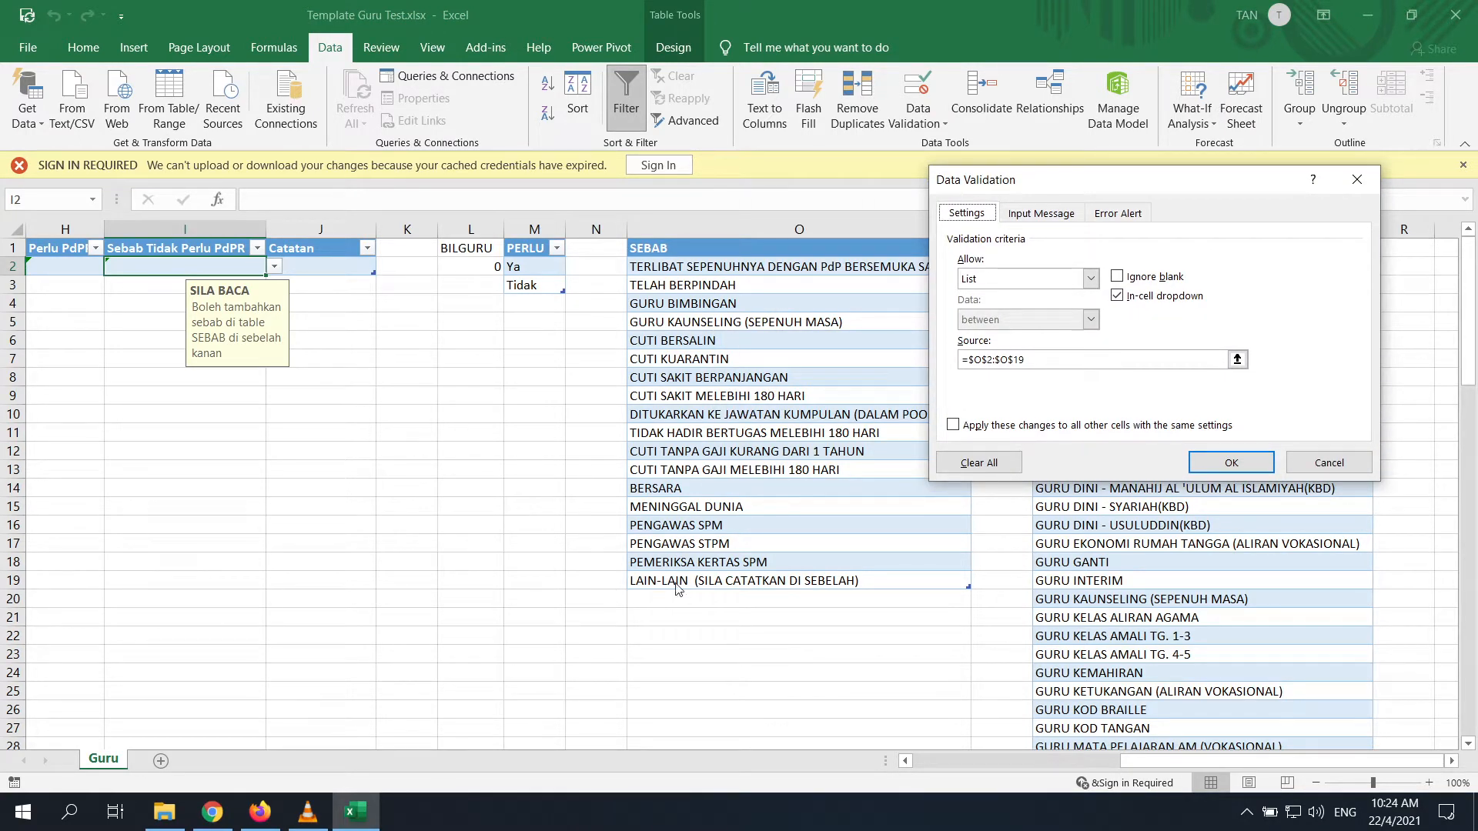
{"action": "left_click", "coordinate": [1329, 463]}
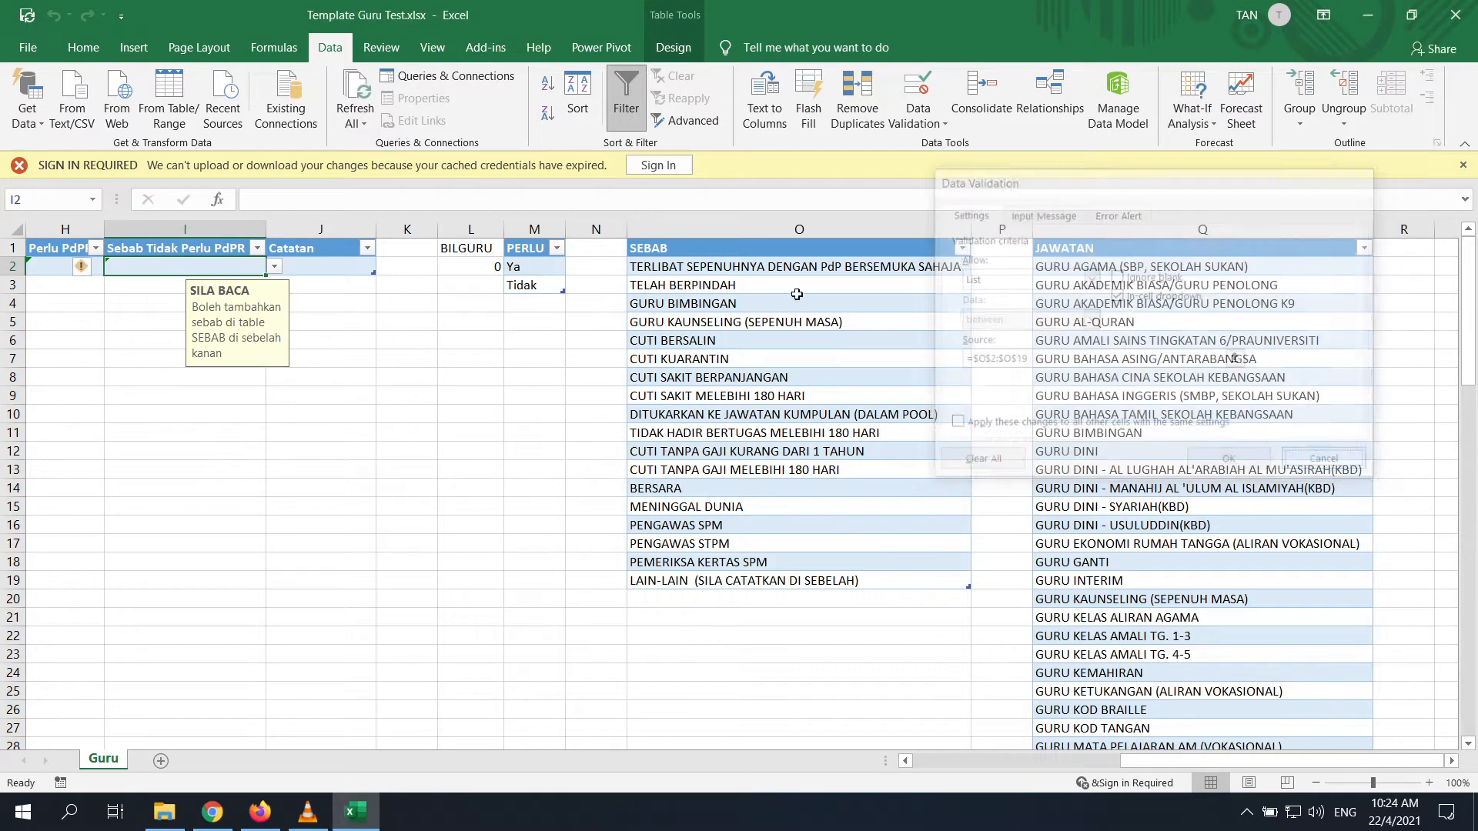
{"action": "left_click_drag", "start_coordinate": [851, 250], "coordinate": [850, 265]}
{"action": "key", "text": "ctrl+shift+Down"}
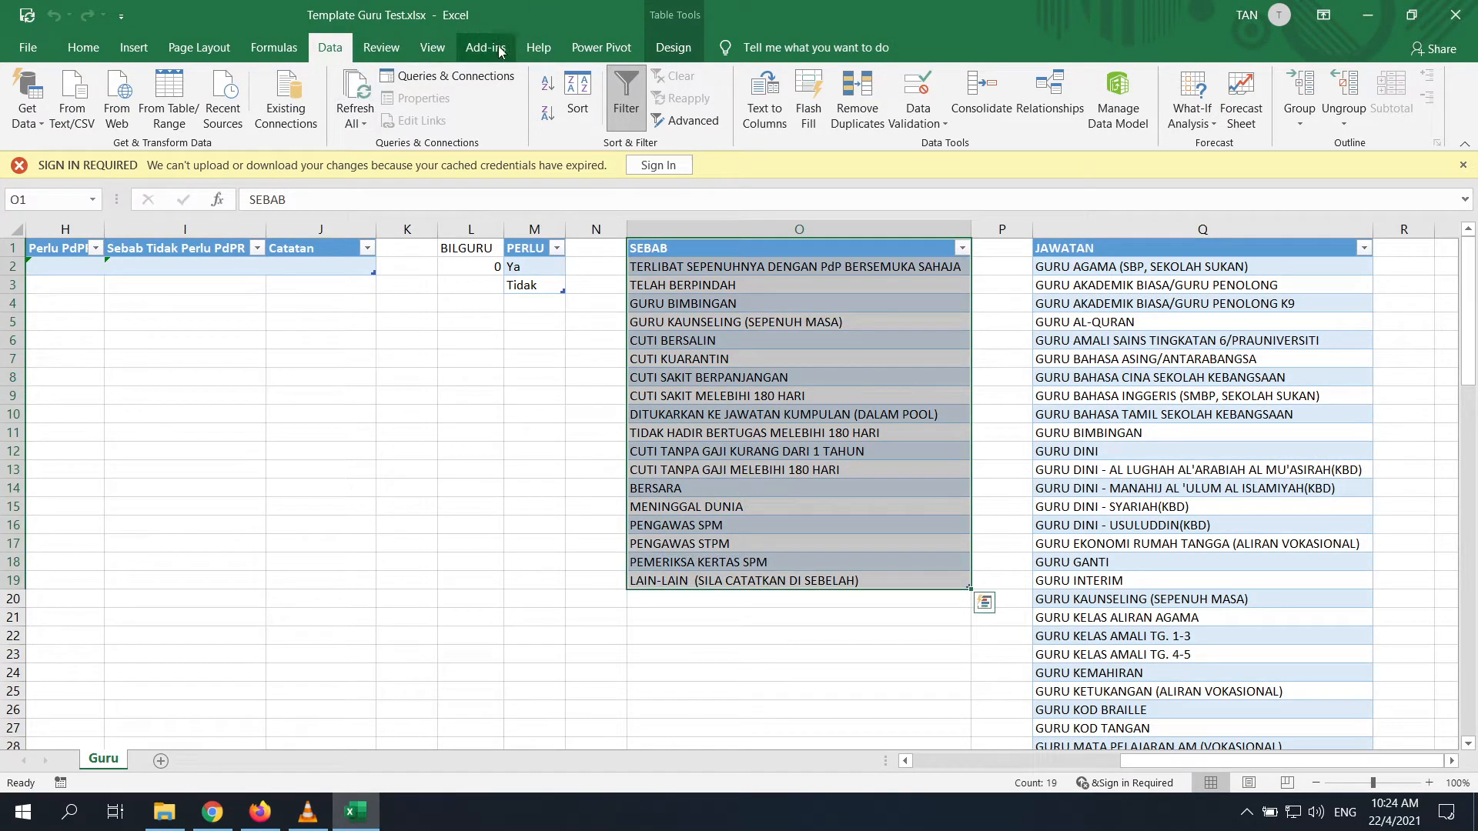
{"action": "left_click", "coordinate": [668, 46]}
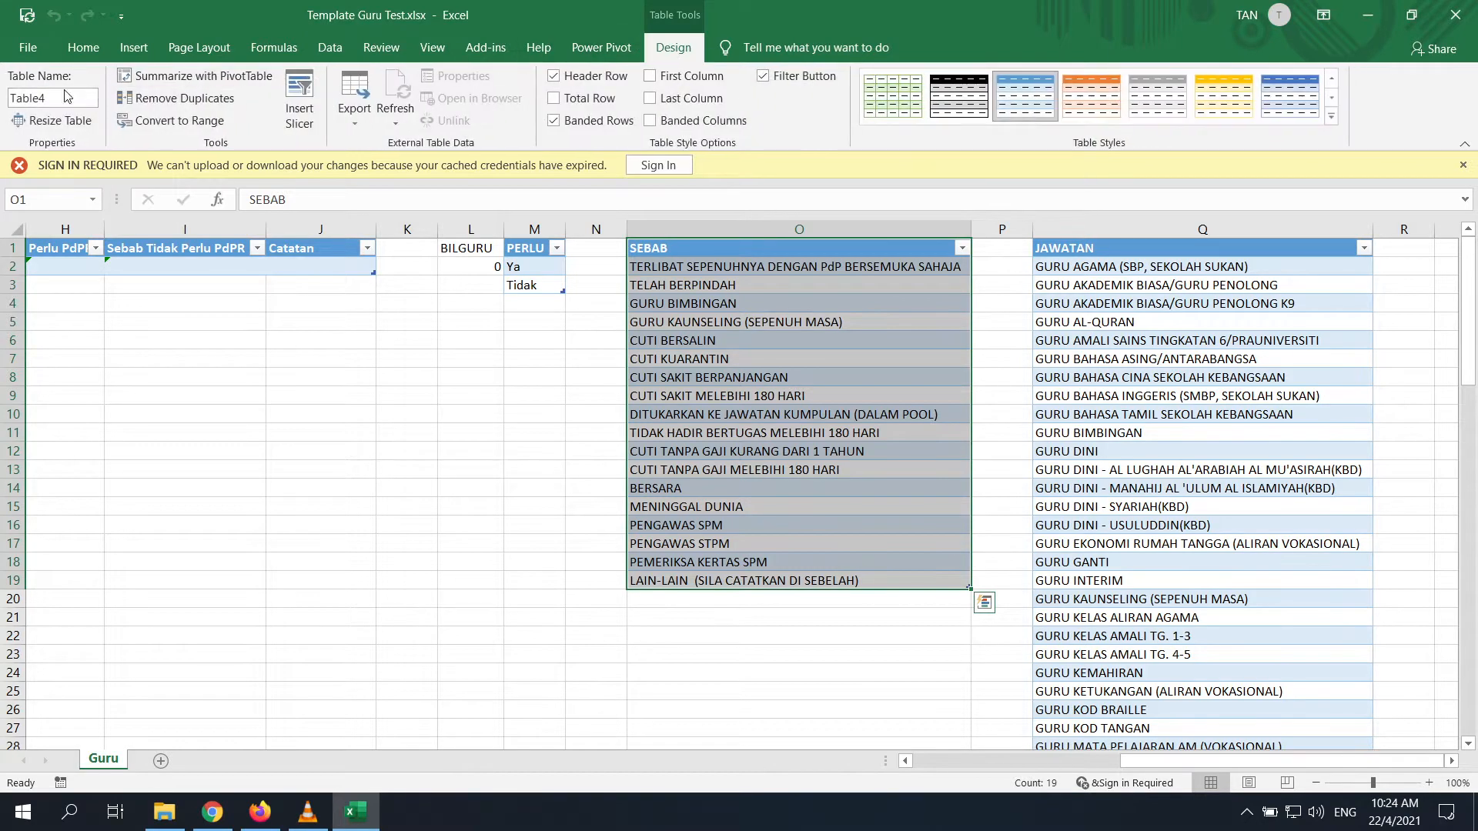
{"action": "left_click", "coordinate": [842, 651]}
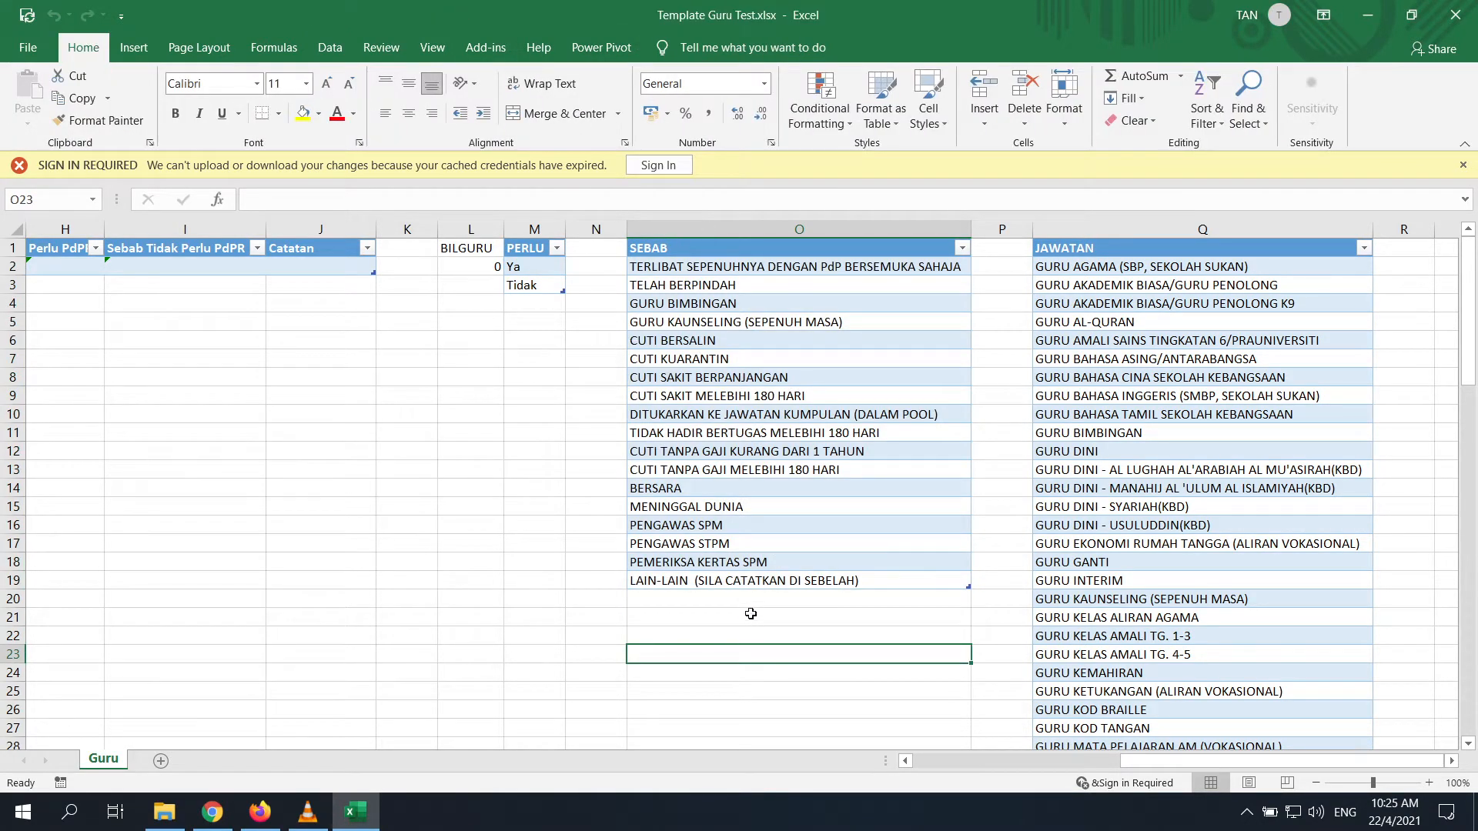
{"action": "left_click", "coordinate": [687, 601]}
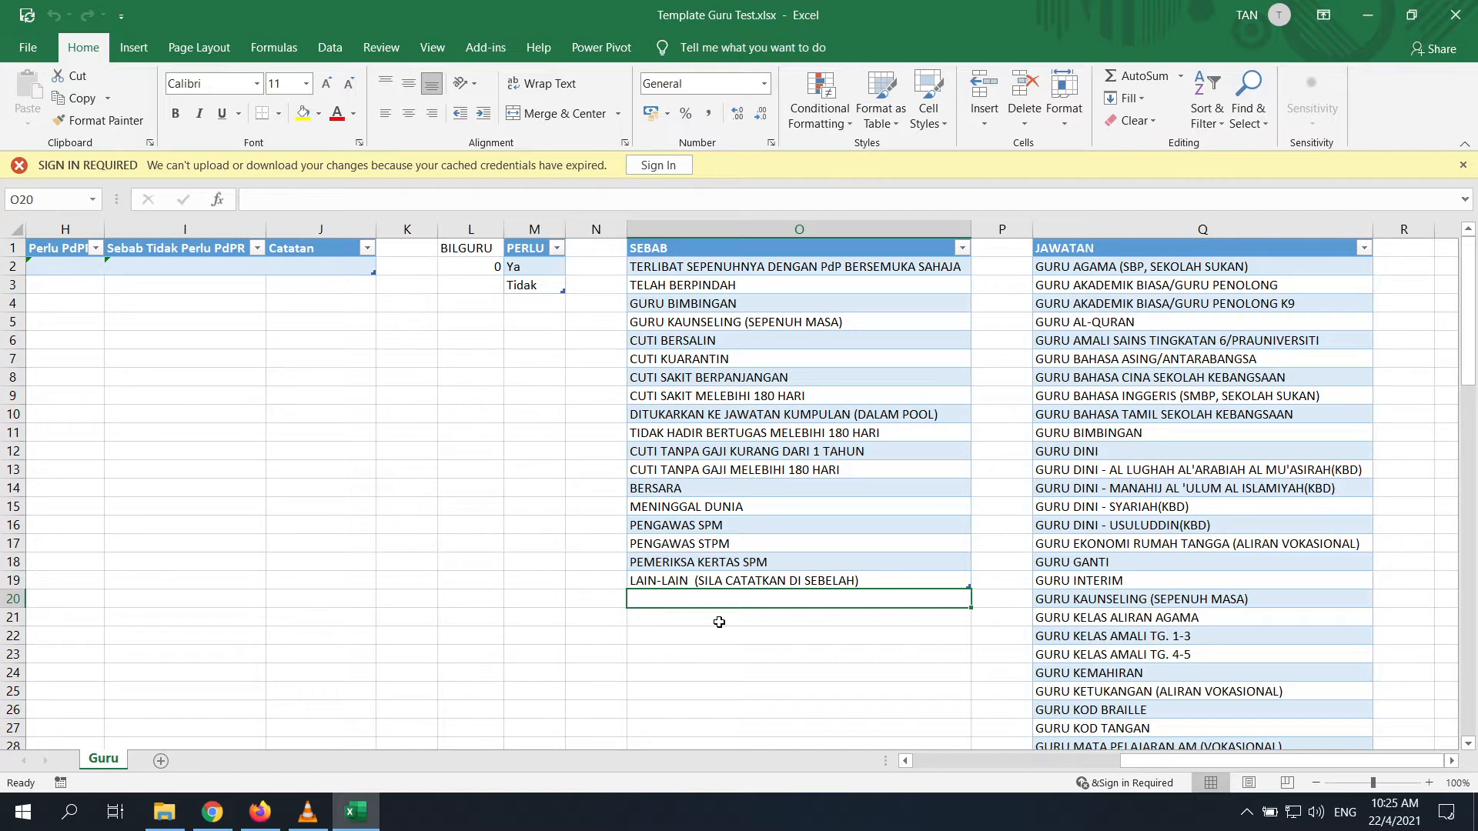
{"action": "key", "text": "Up"}
{"action": "key", "text": "Up"}
{"action": "key", "text": "Up"}
{"action": "key", "text": "Up"}
{"action": "key", "text": "Down"}
{"action": "key", "text": "Down"}
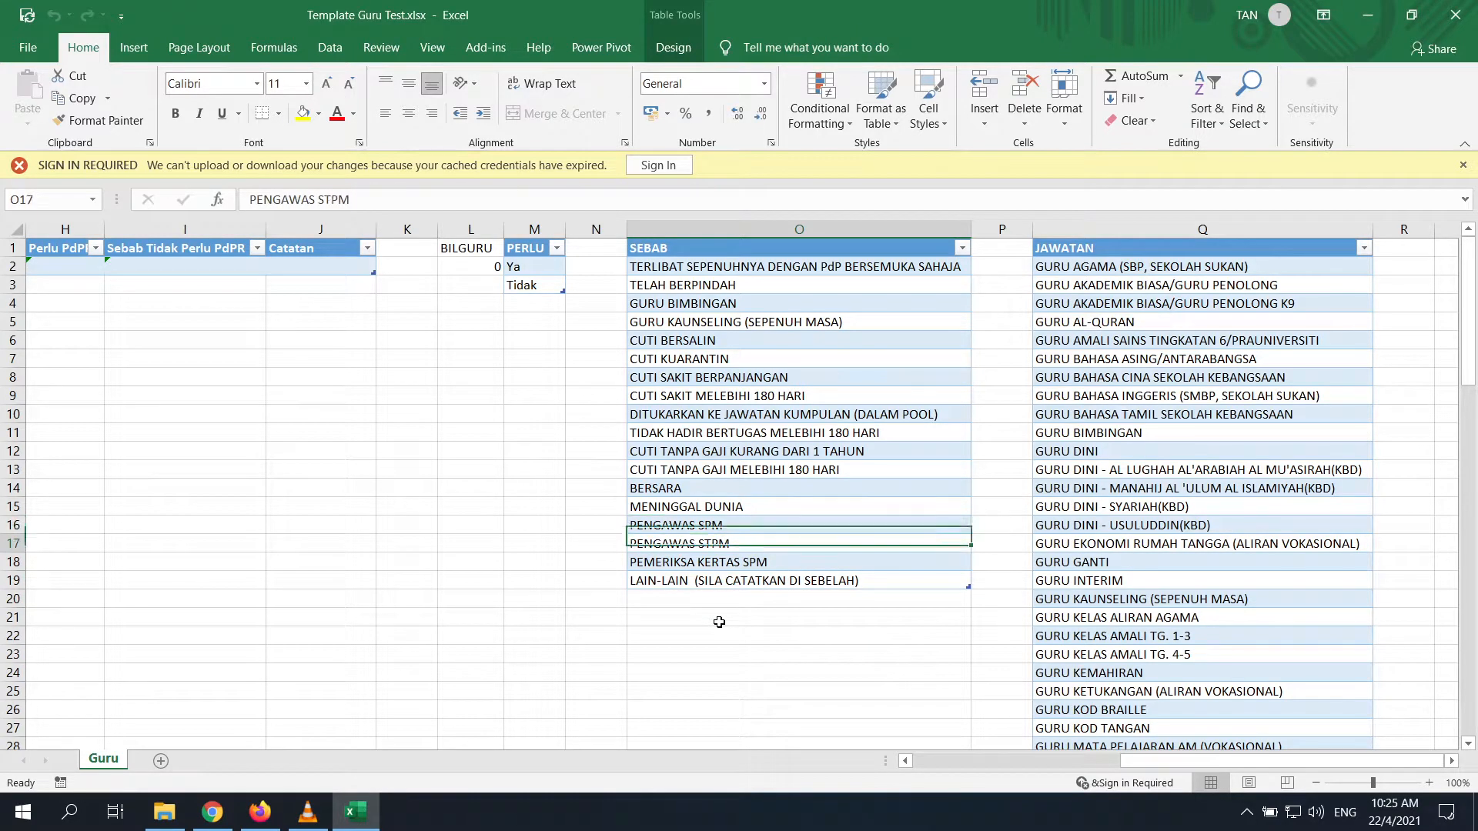
{"action": "key", "text": "Down"}
{"action": "key", "text": "Down"}
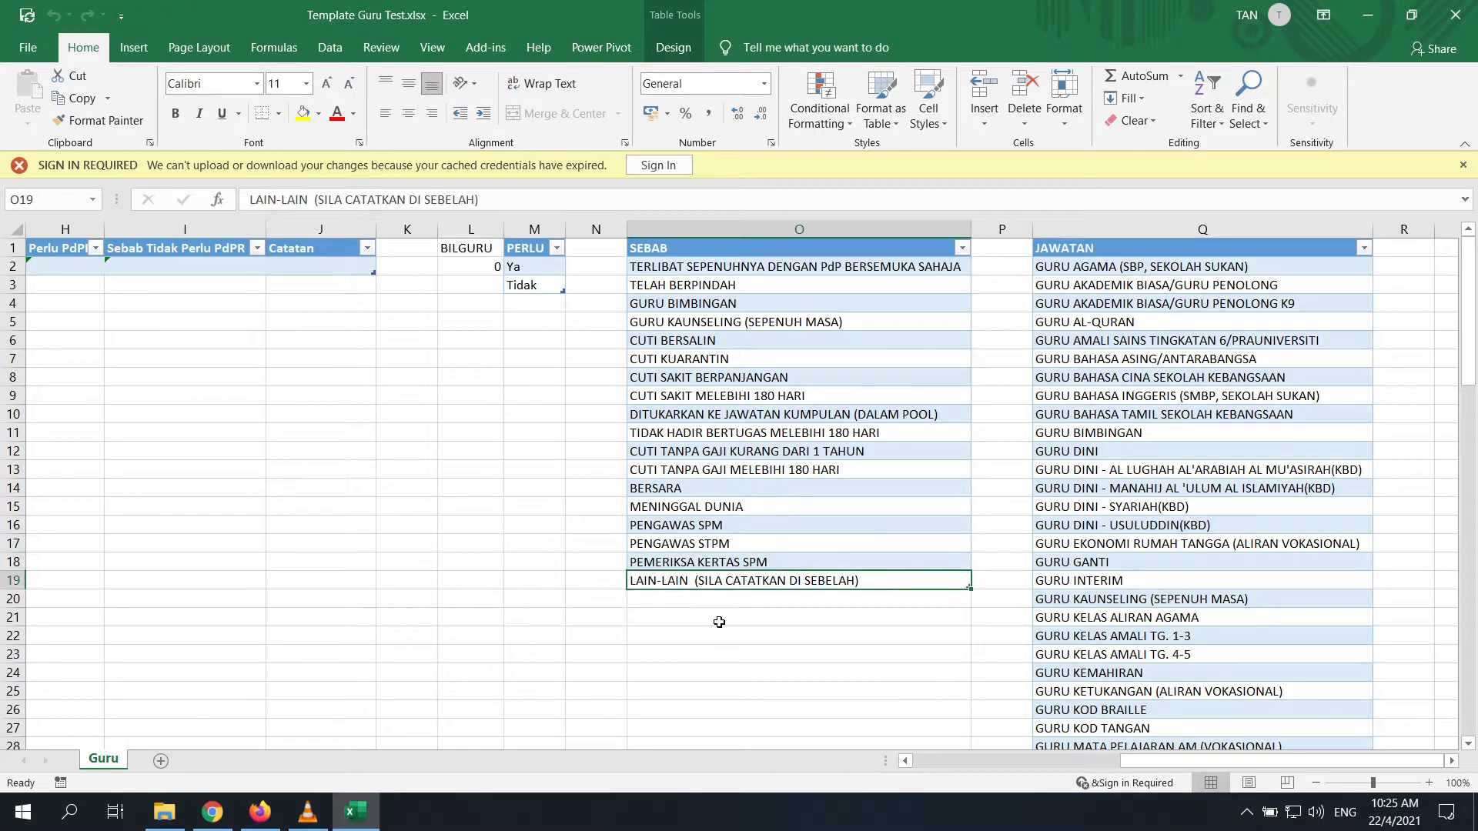
{"action": "type", "text": "A"}
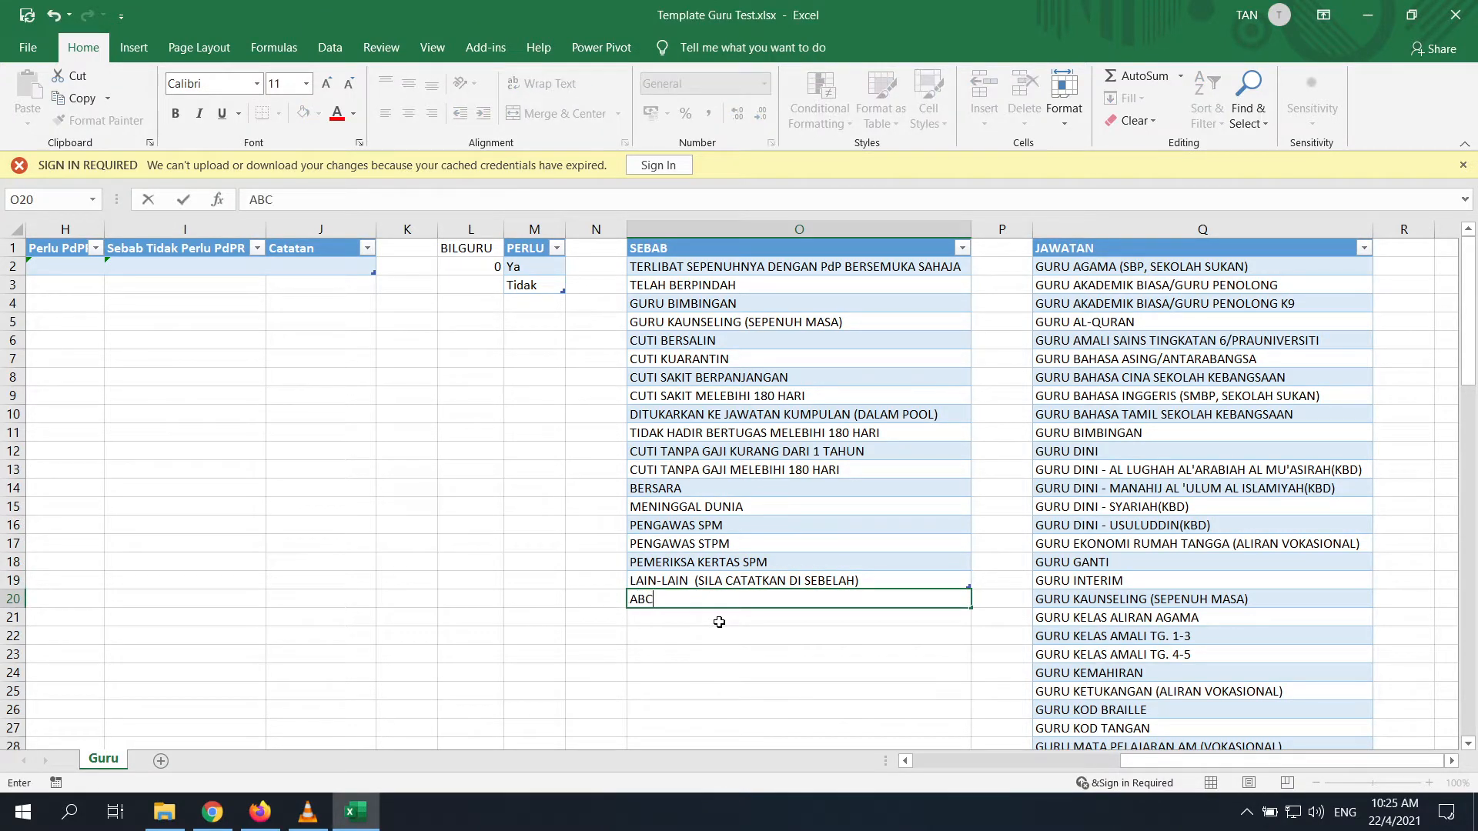
{"action": "type", "text": "BC"}
{"action": "key", "text": "Return"}
{"action": "left_click", "coordinate": [760, 669]}
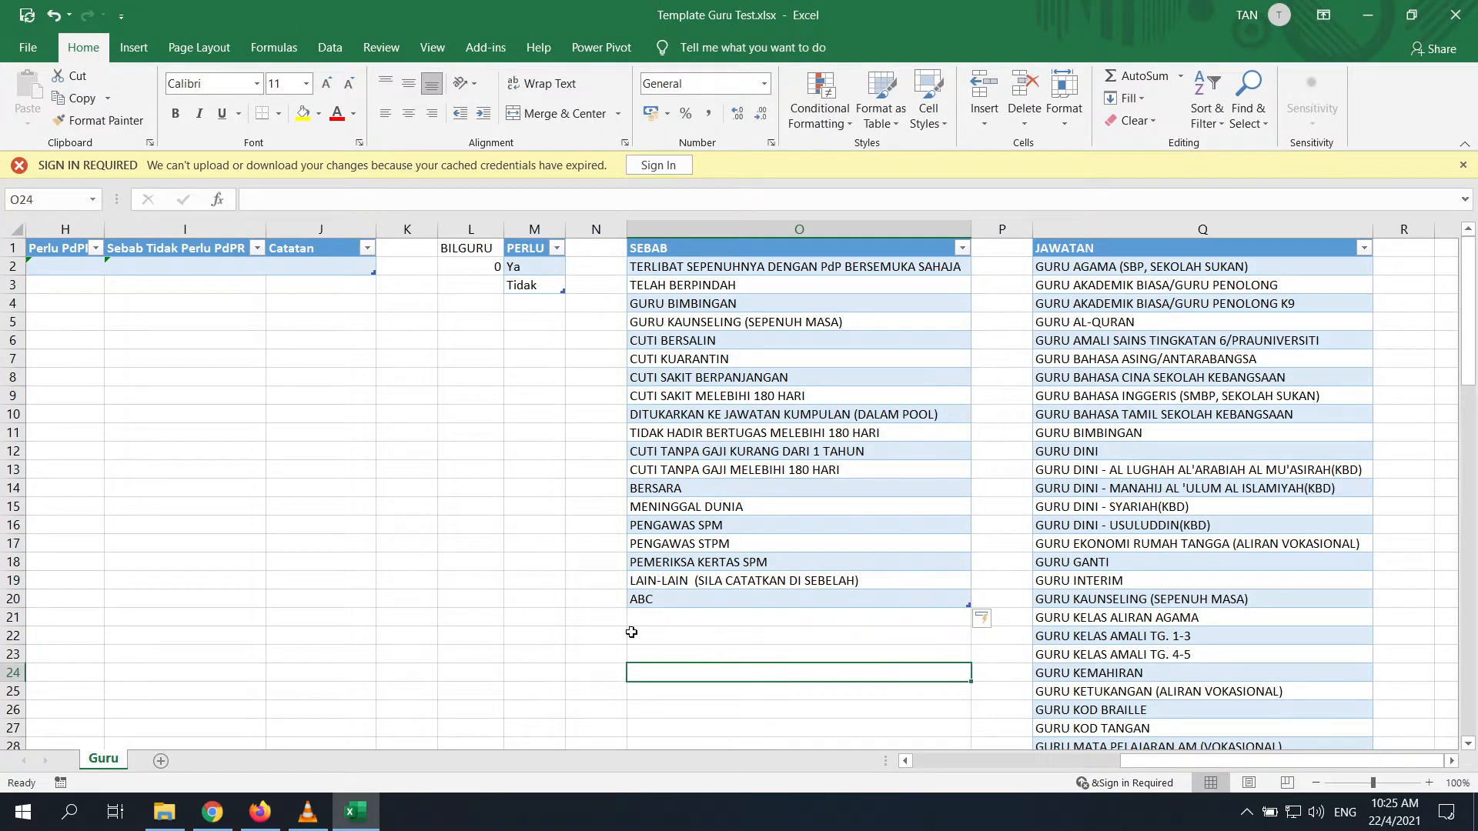
{"action": "left_click", "coordinate": [733, 603]}
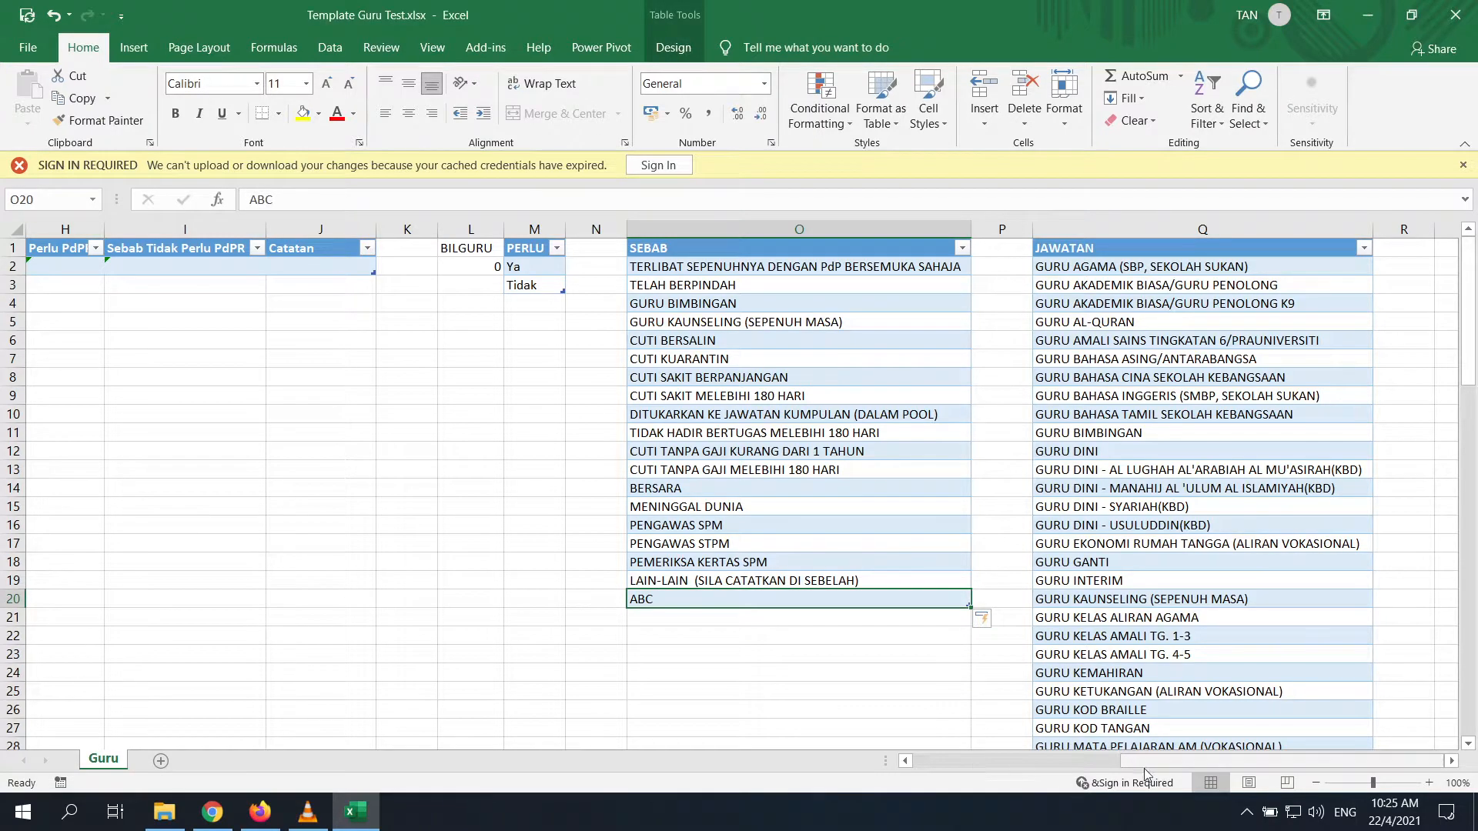
{"action": "left_click_drag", "start_coordinate": [1142, 765], "coordinate": [1142, 762]}
{"action": "left_click", "coordinate": [844, 633]}
{"action": "left_click", "coordinate": [737, 598]}
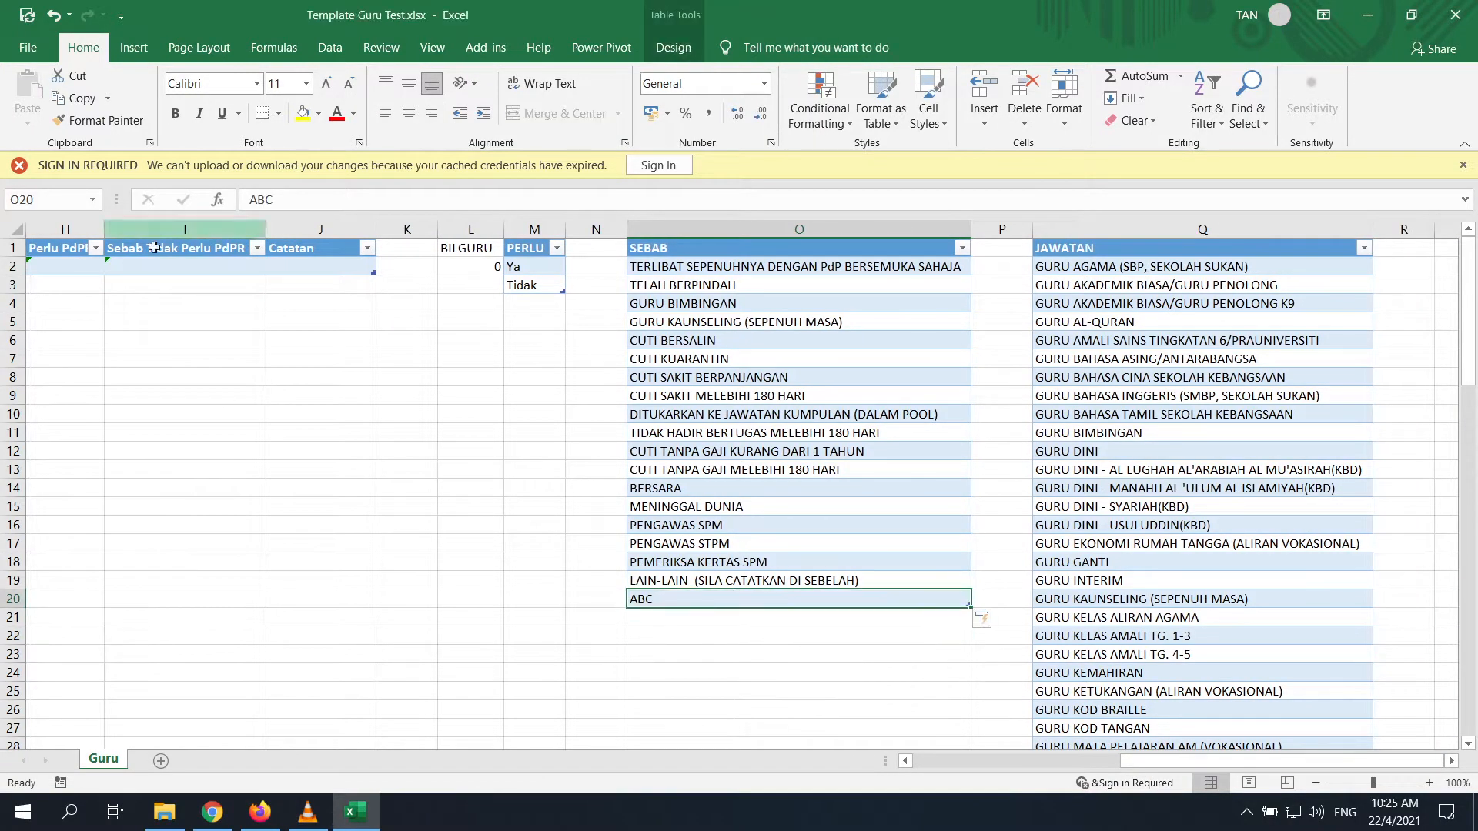
{"action": "left_click", "coordinate": [184, 266]}
{"action": "left_click", "coordinate": [274, 266]}
{"action": "scroll", "coordinate": [264, 324], "scroll_direction": "down", "scroll_amount": 5}
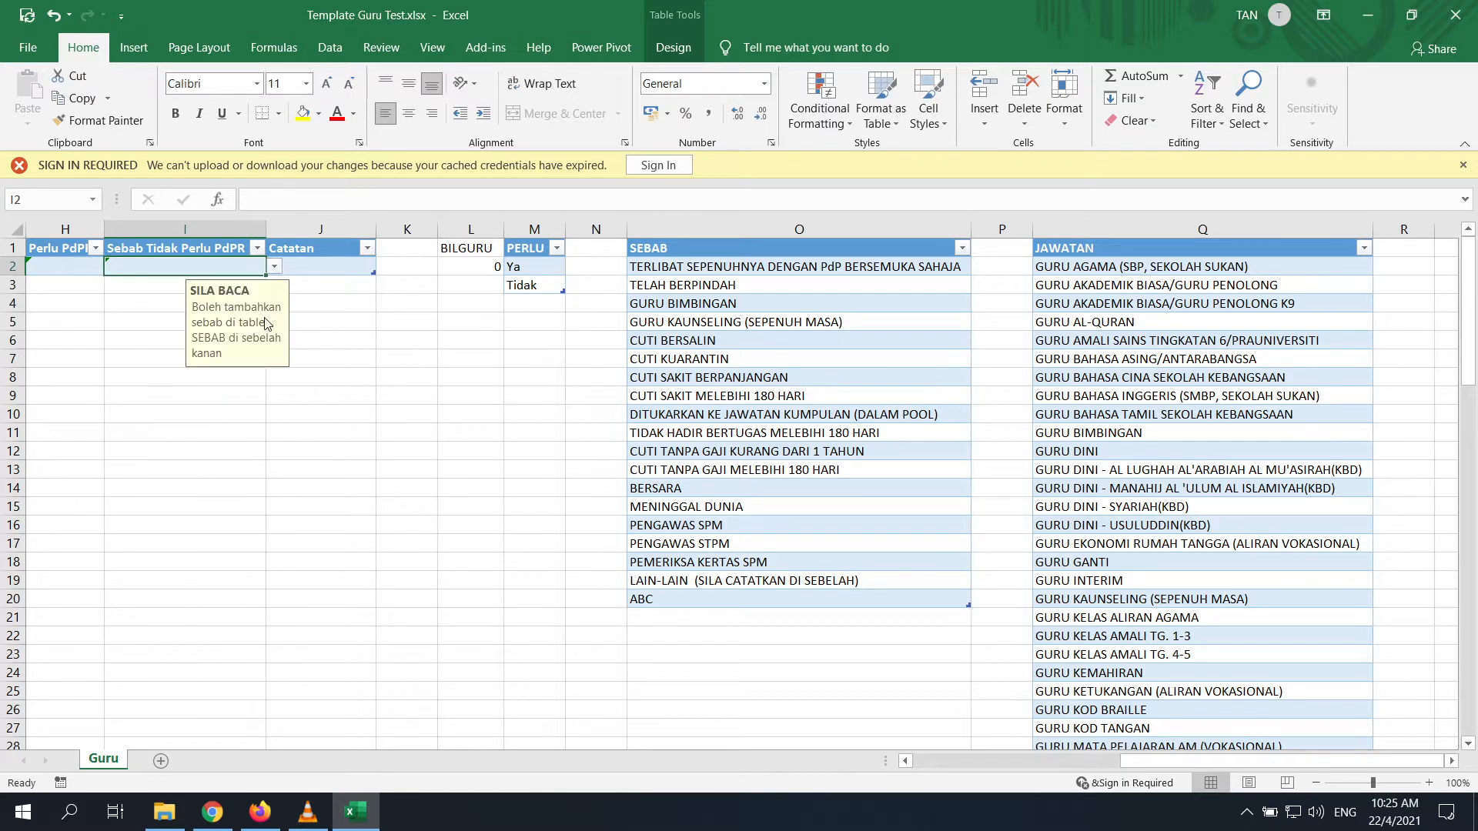
{"action": "scroll", "coordinate": [230, 253], "scroll_direction": "up", "scroll_amount": 5}
{"action": "left_click", "coordinate": [273, 268]}
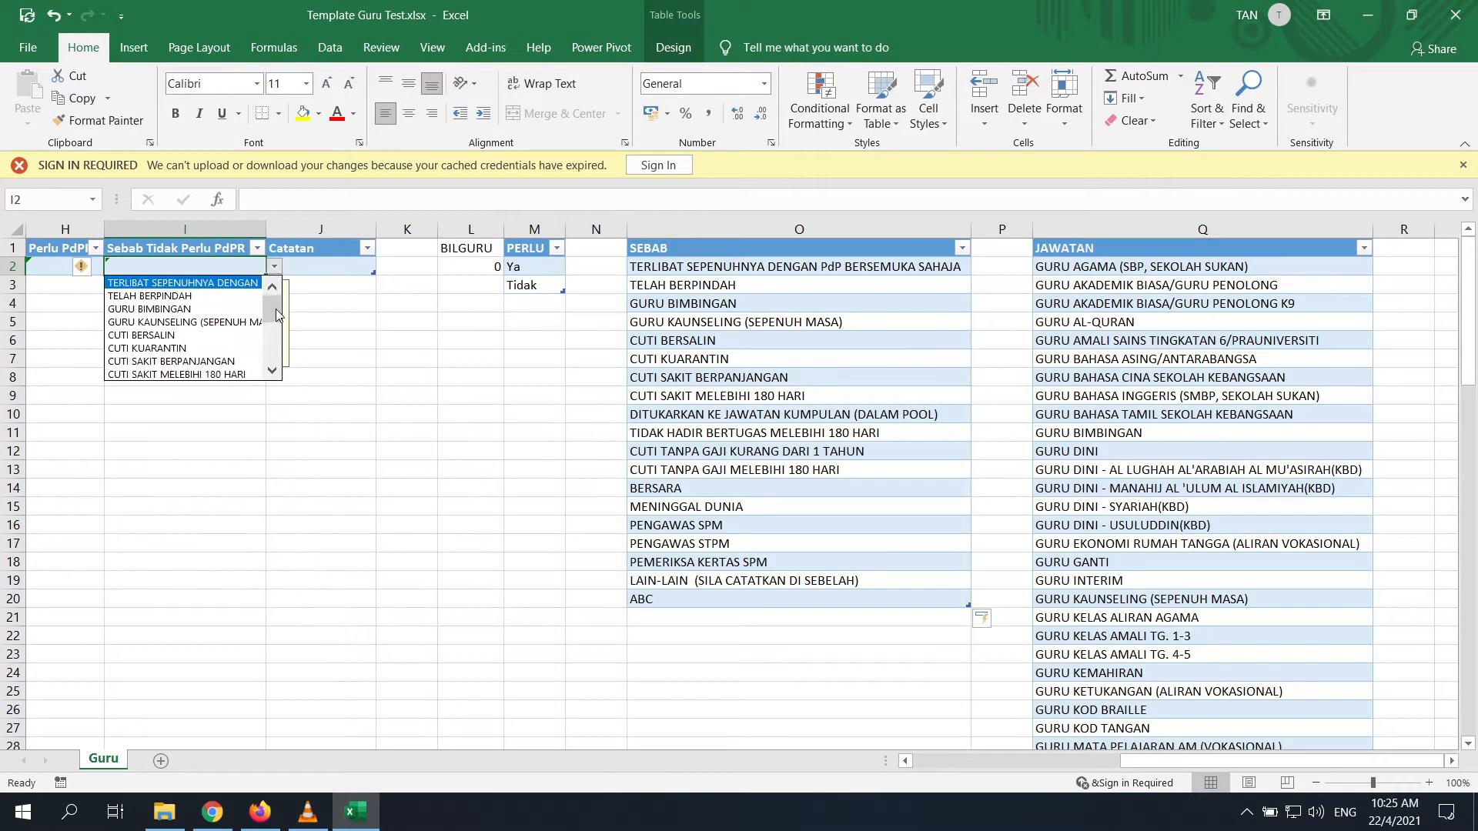
{"action": "left_click_drag", "start_coordinate": [274, 309], "coordinate": [282, 364]}
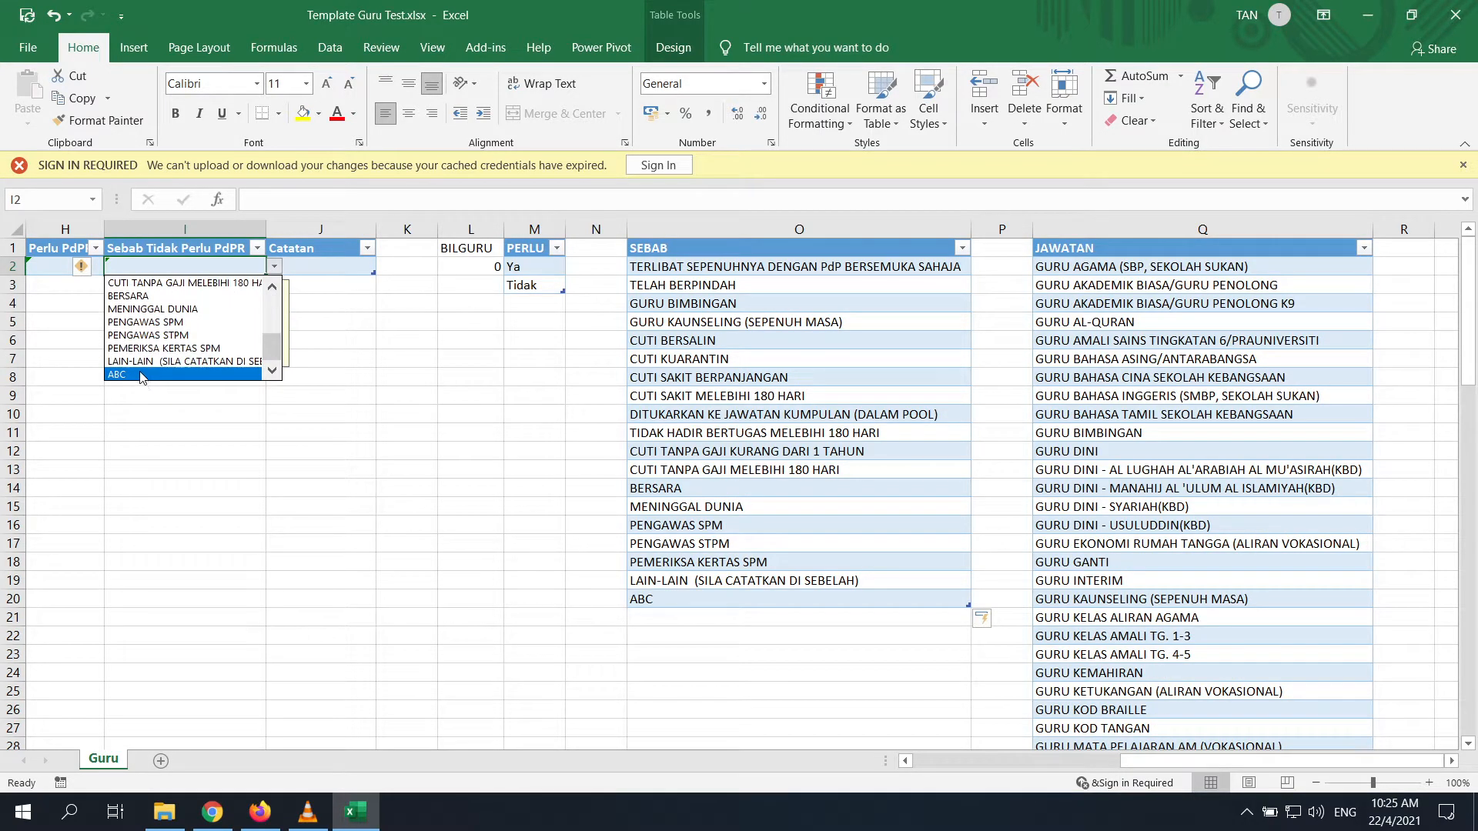
{"action": "left_click", "coordinate": [678, 585]}
{"action": "left_click", "coordinate": [675, 580]}
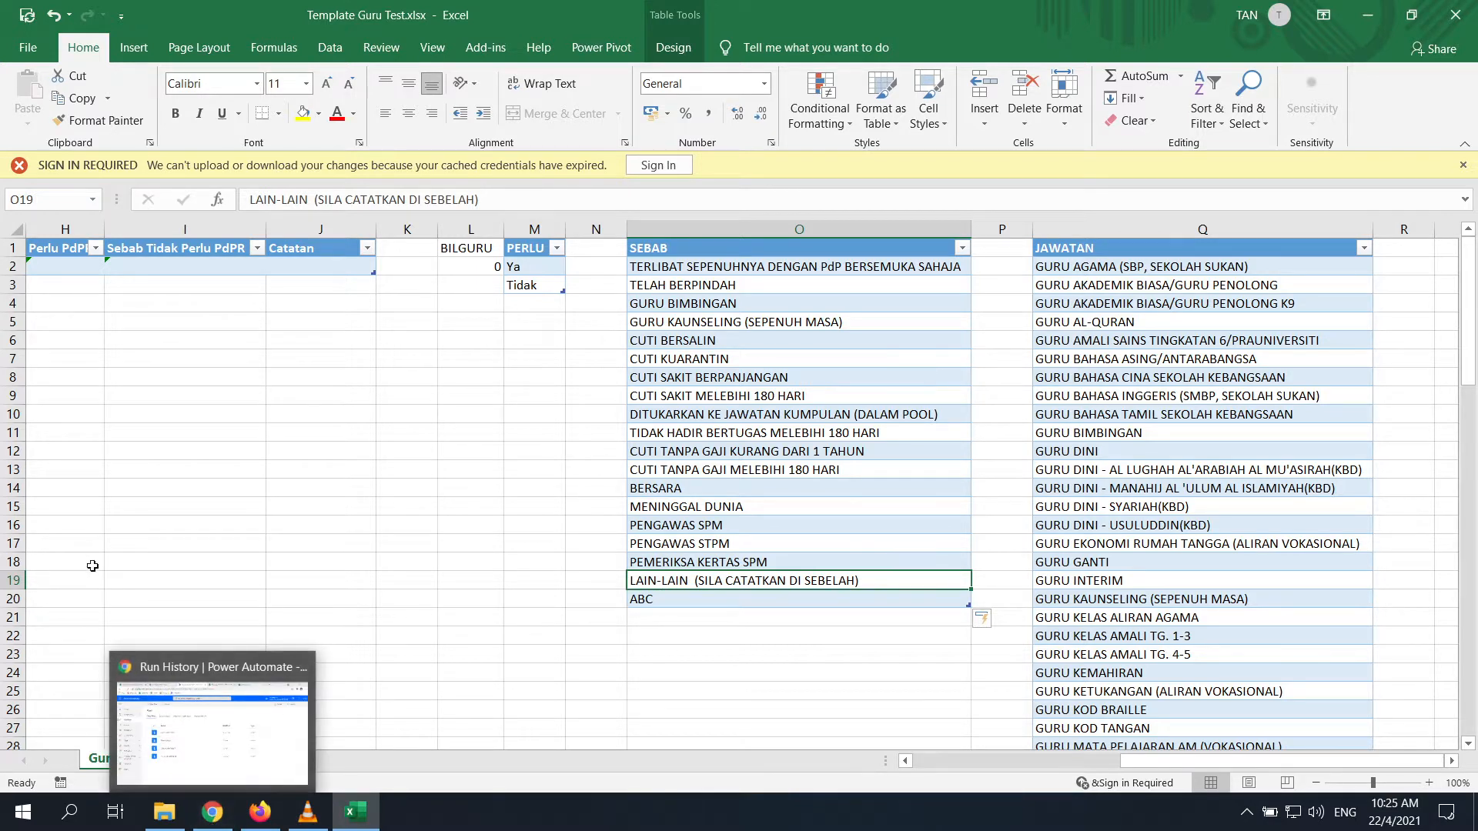
Undo the table's auto-expansion and clear ABC from cell O20
{"action": "left_click", "coordinate": [639, 599]}
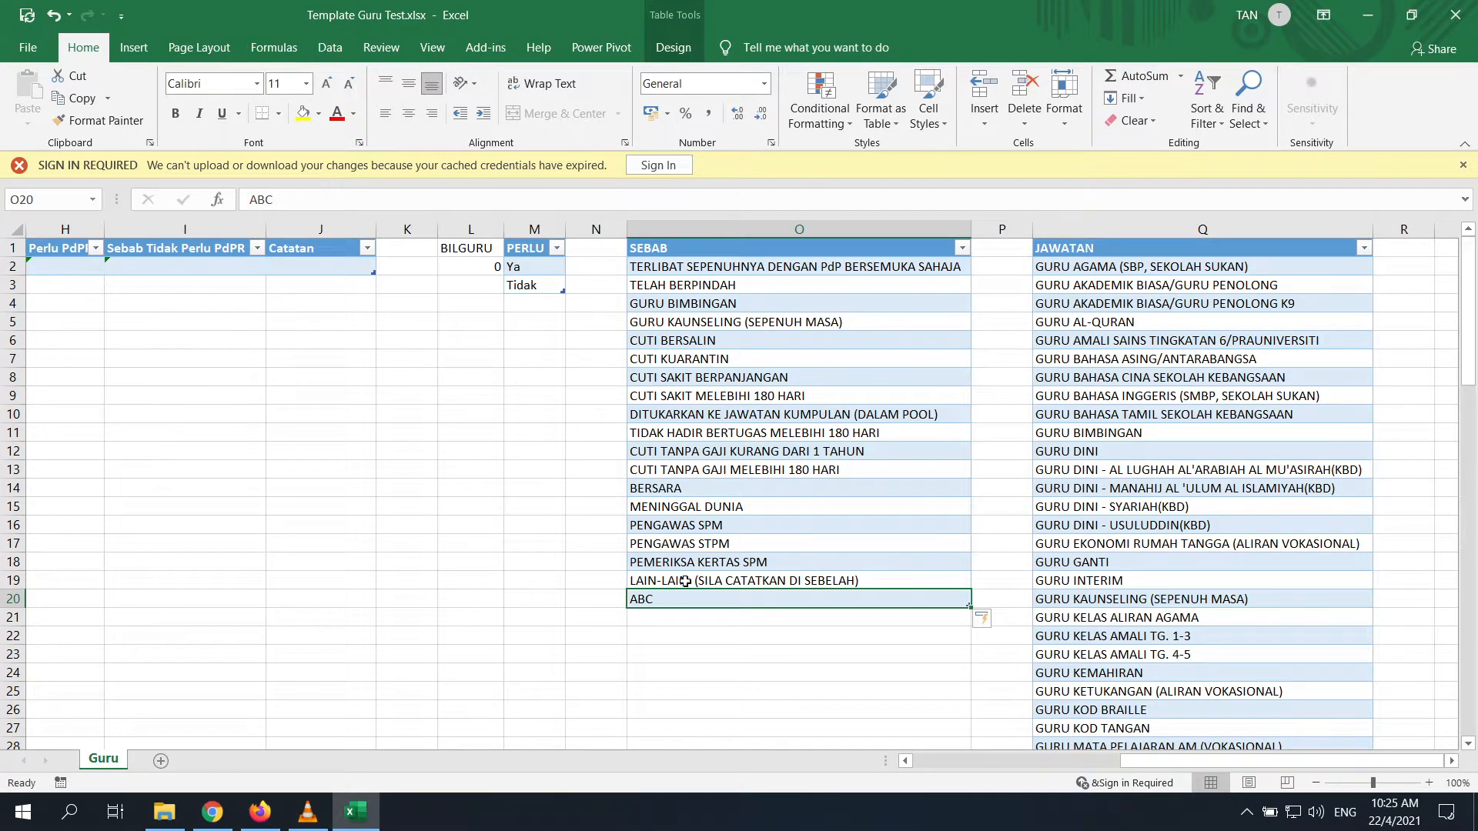
{"action": "mouse_move", "coordinate": [1232, 763]}
{"action": "left_mouse_down"}
{"action": "mouse_move", "coordinate": [1076, 765]}
{"action": "mouse_move", "coordinate": [1253, 760]}
{"action": "left_mouse_up"}
{"action": "left_click", "coordinate": [877, 677]}
{"action": "left_click", "coordinate": [871, 602]}
{"action": "key", "text": "ctrl+z"}
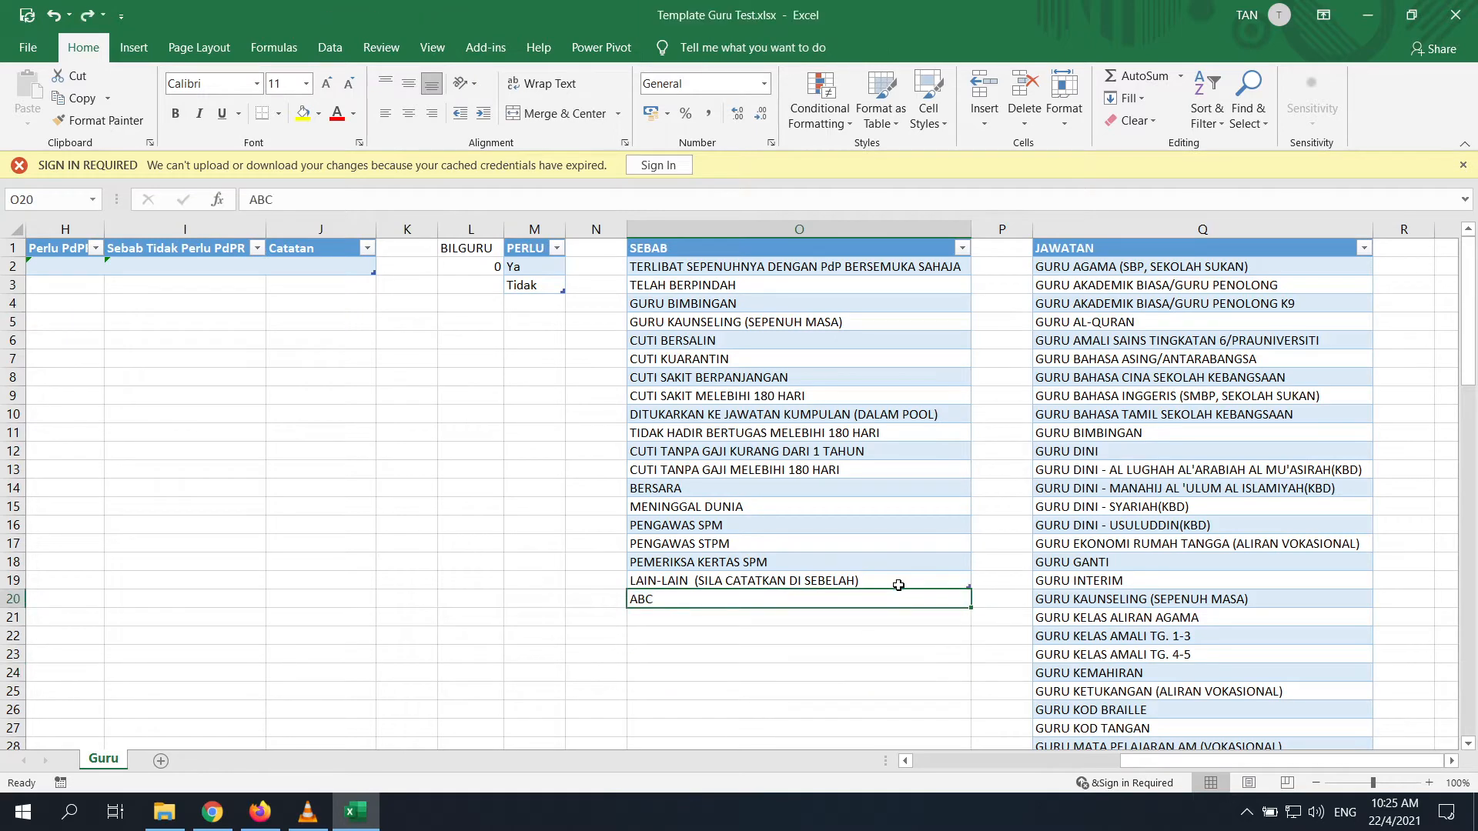
{"action": "left_click", "coordinate": [939, 582]}
{"action": "left_click", "coordinate": [715, 602]}
{"action": "key", "text": "Delete"}
Return to column A and open GURU.csv from the Test Big Data folder
{"action": "left_click_drag", "start_coordinate": [1200, 763], "coordinate": [896, 758]}
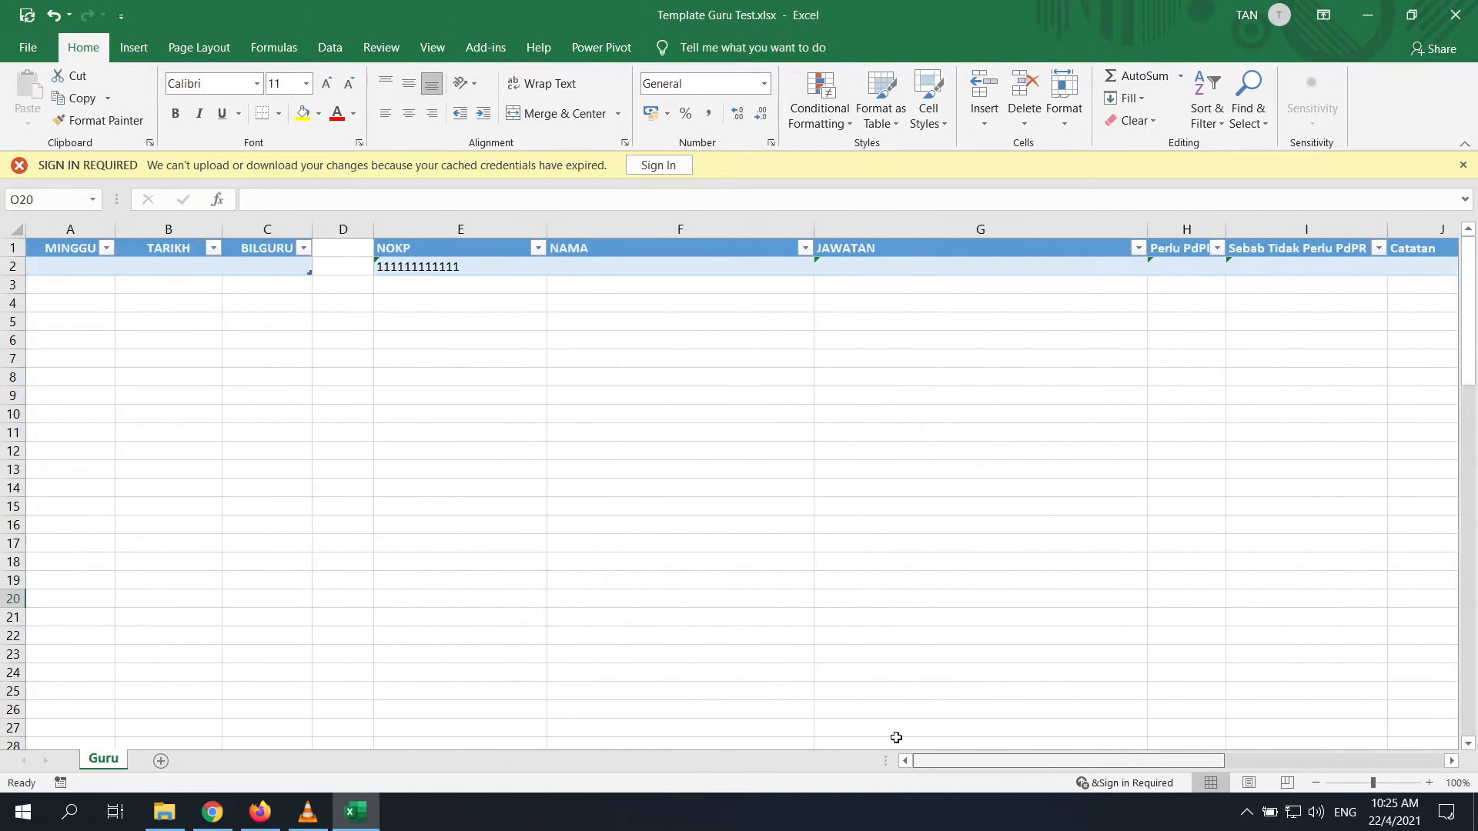
{"action": "left_click", "coordinate": [492, 492]}
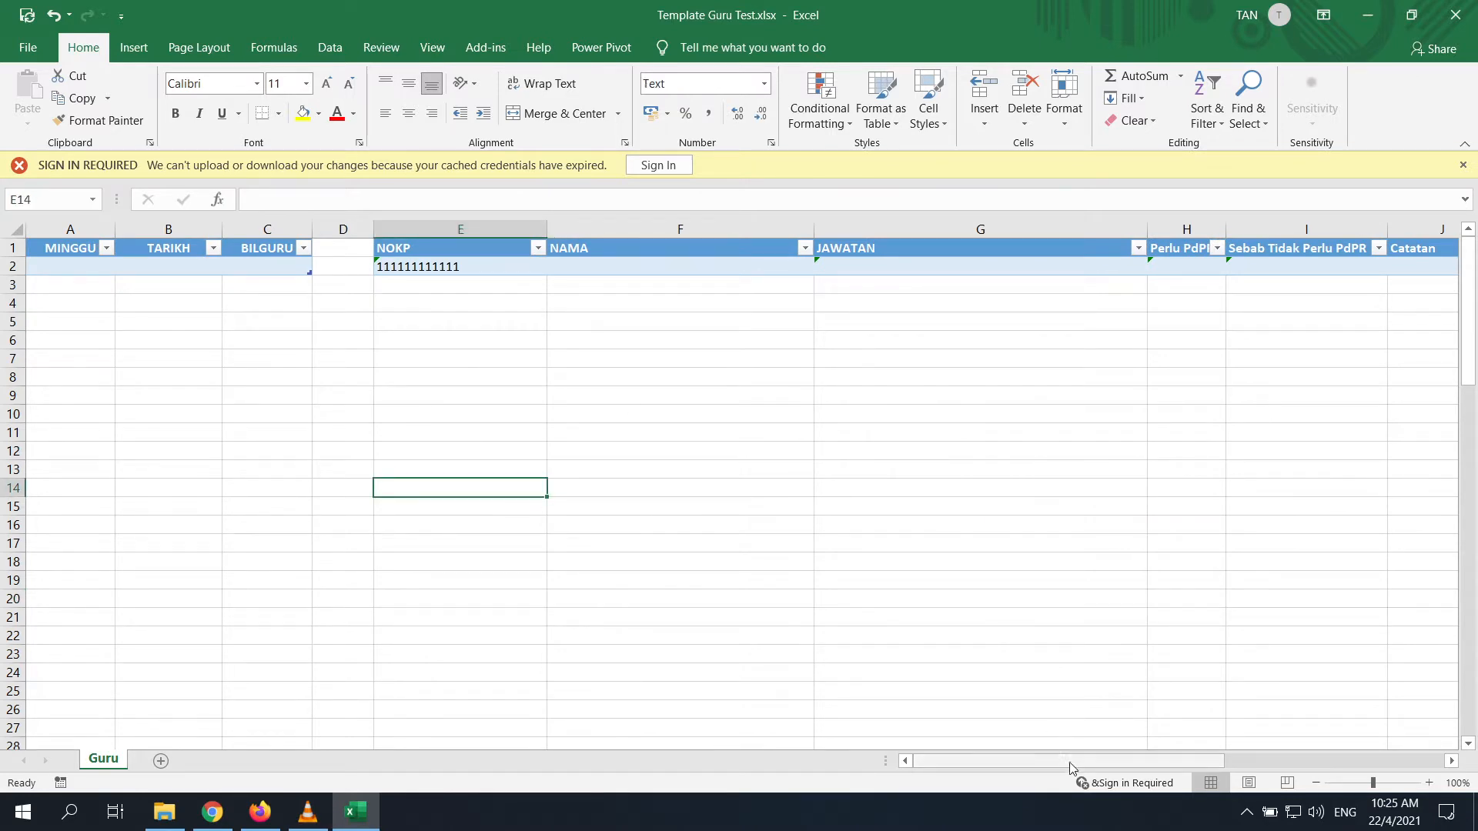
{"action": "left_click_drag", "start_coordinate": [1069, 762], "coordinate": [1140, 767]}
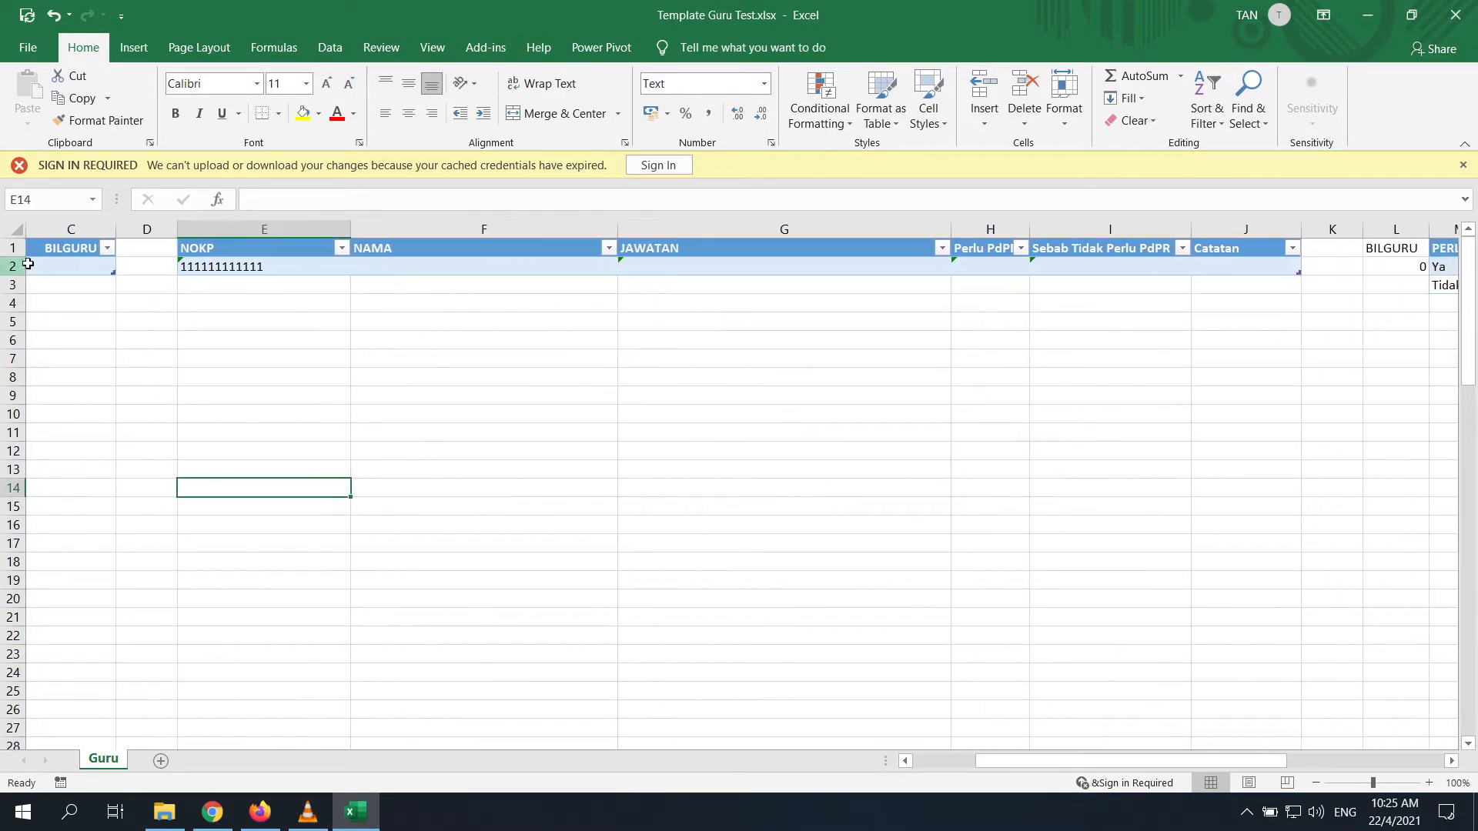
{"action": "left_click_drag", "start_coordinate": [1024, 764], "coordinate": [844, 722]}
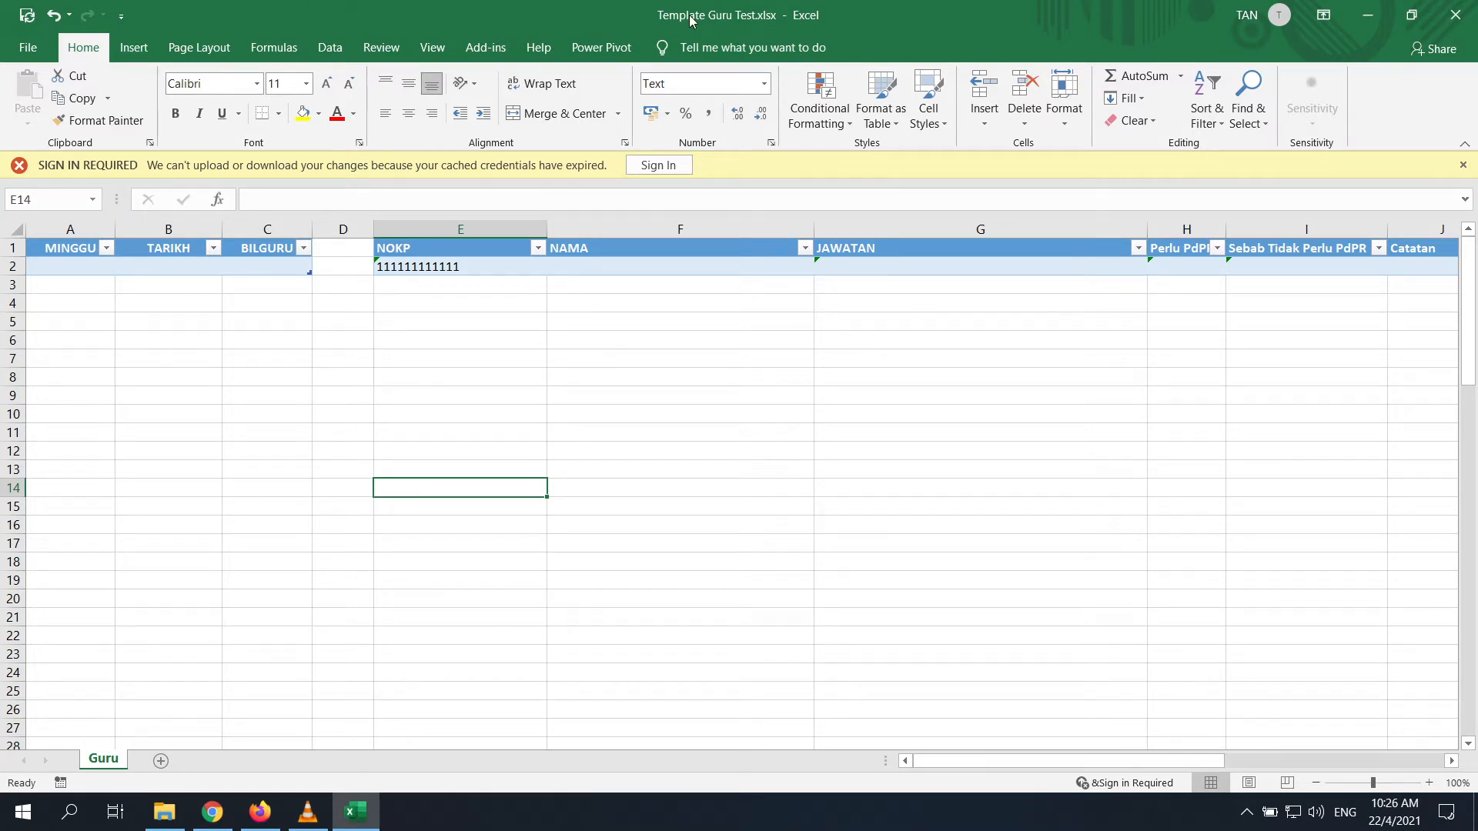
{"action": "left_click", "coordinate": [175, 820]}
{"action": "left_click", "coordinate": [786, 469]}
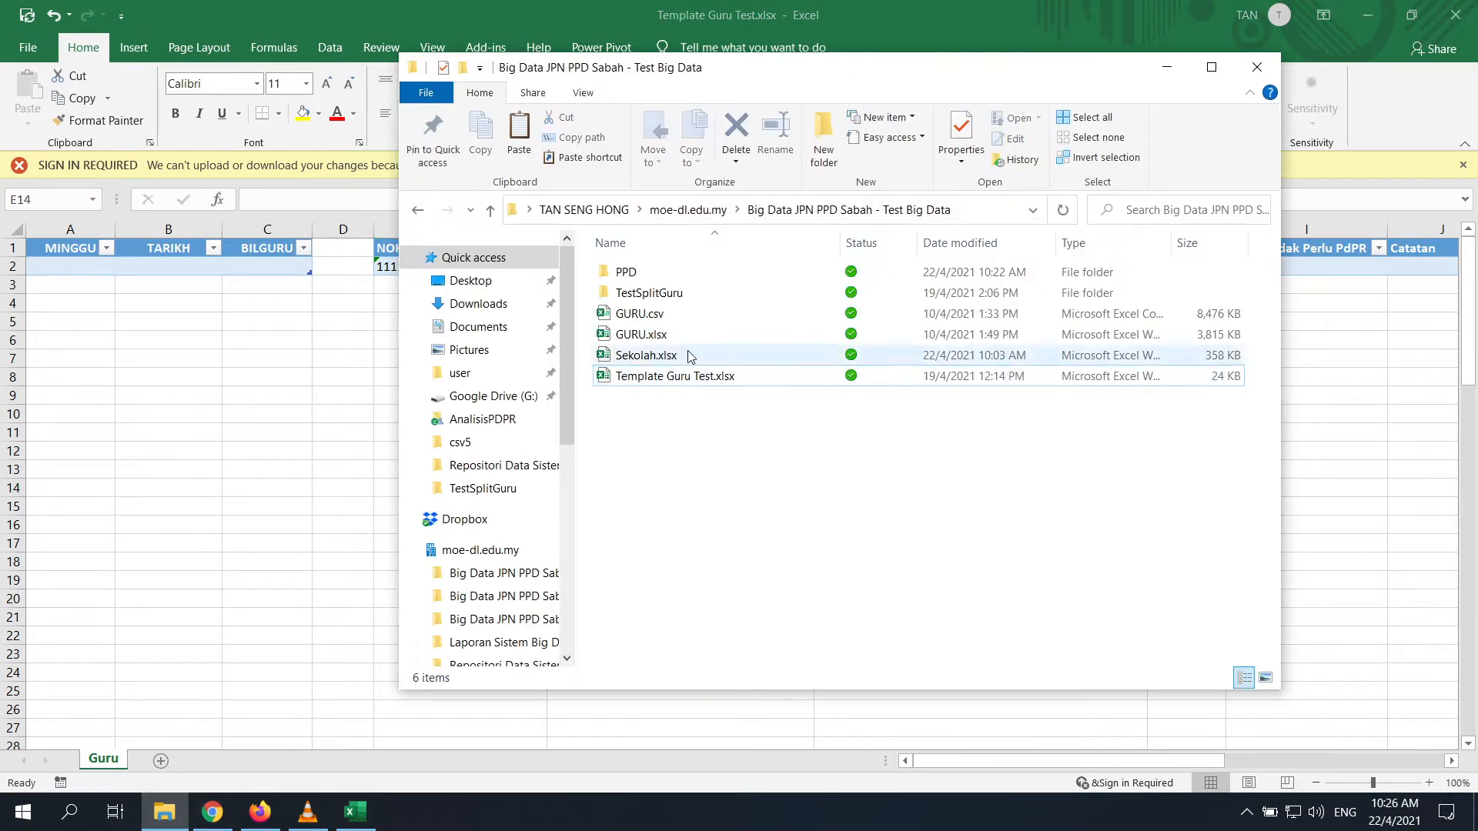
{"action": "double_click", "coordinate": [659, 320]}
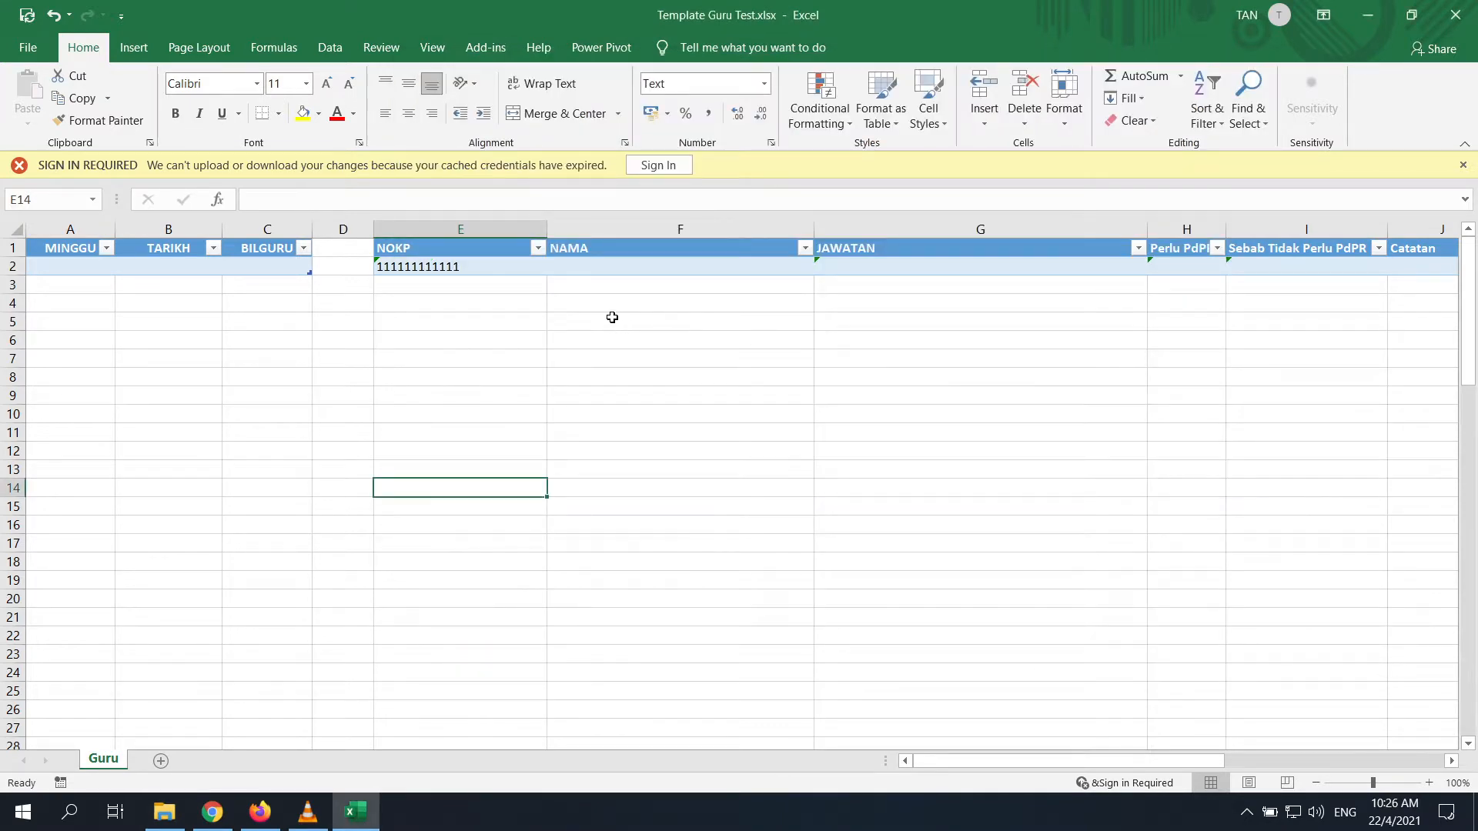
{"action": "left_click", "coordinate": [164, 813]}
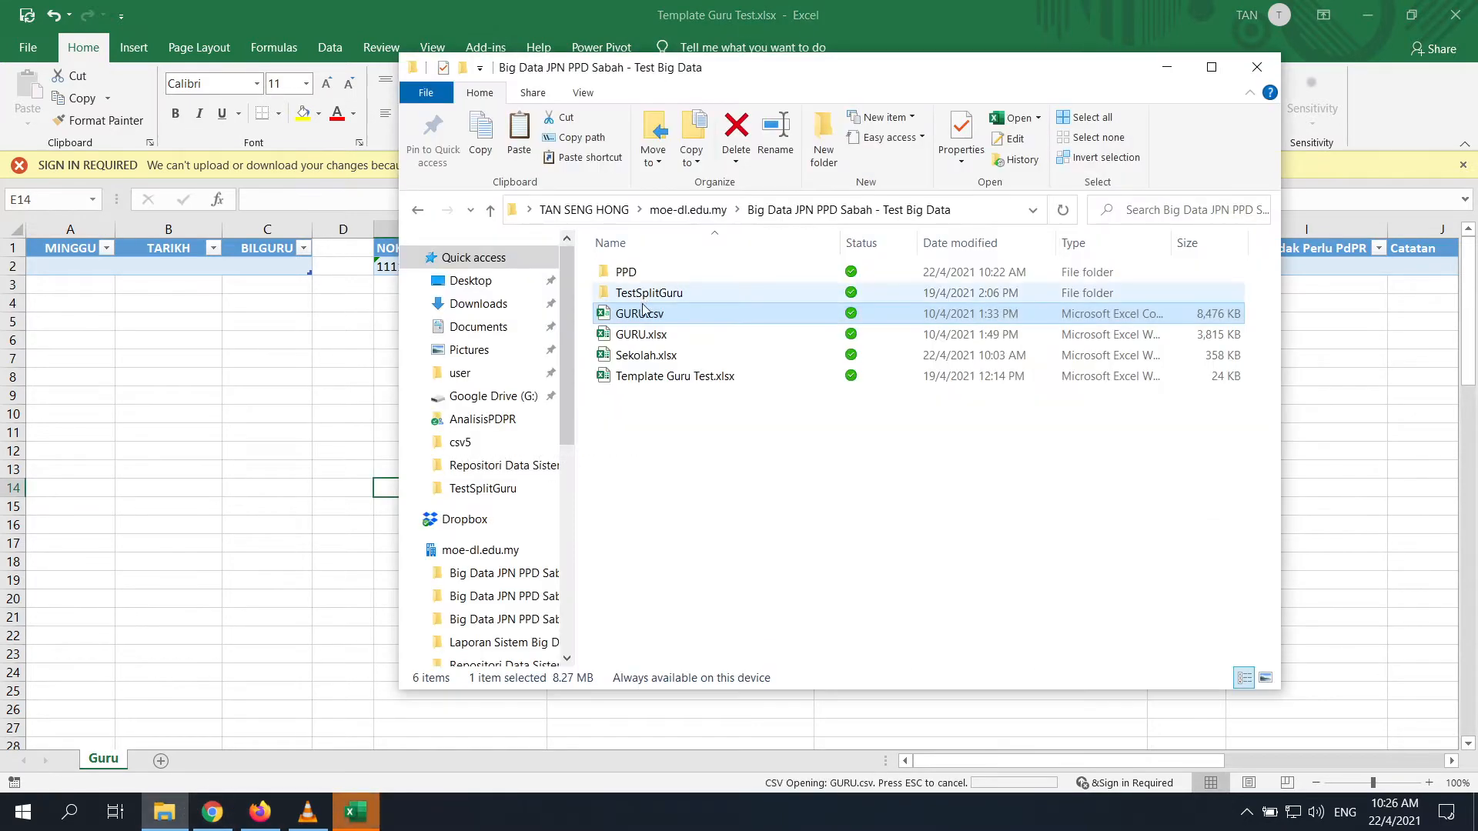
{"action": "left_click", "coordinate": [185, 368]}
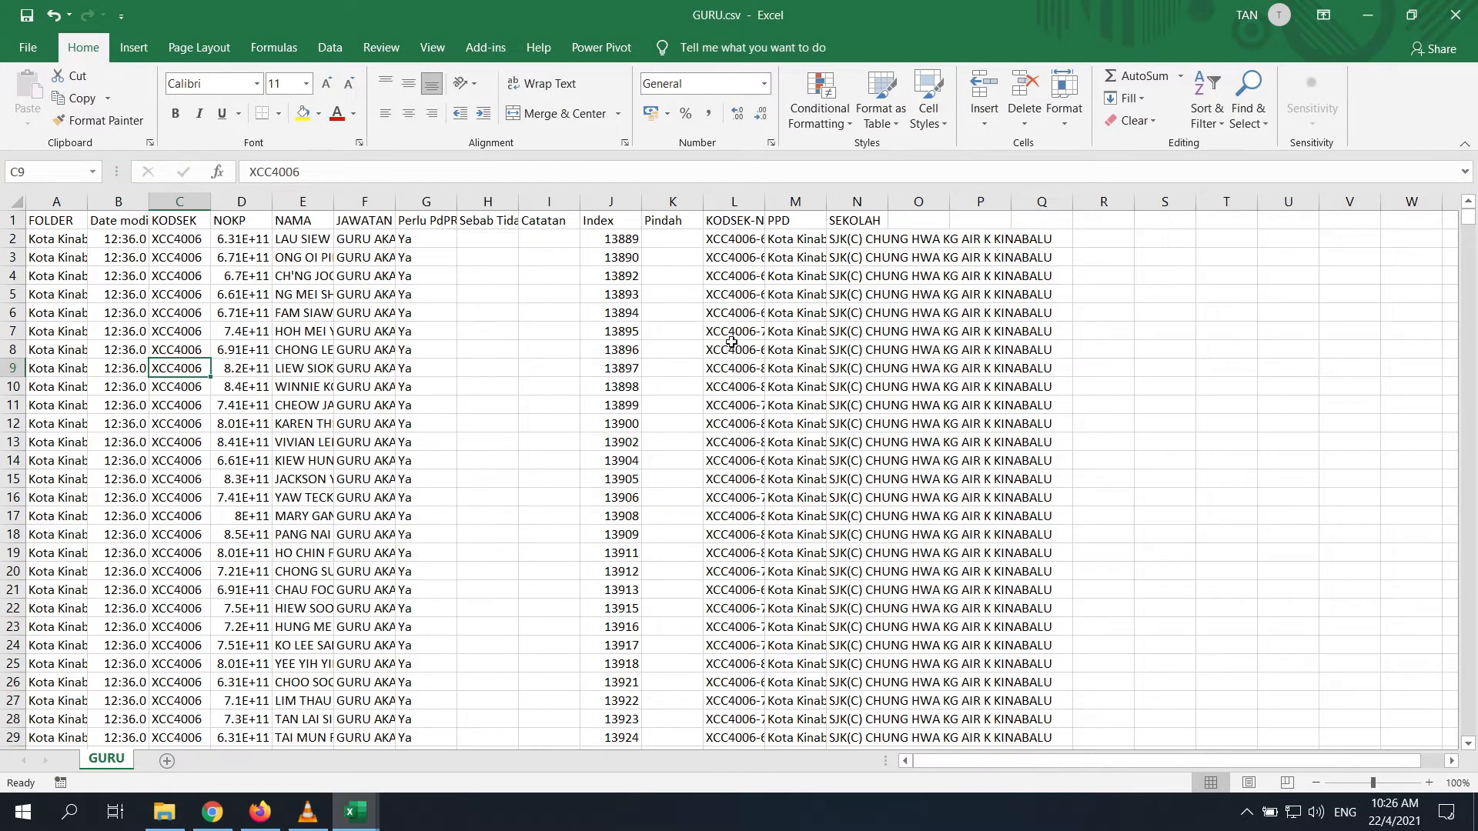
{"action": "scroll", "coordinate": [697, 341], "scroll_direction": "down", "scroll_amount": 7}
{"action": "scroll", "coordinate": [697, 340], "scroll_direction": "down", "scroll_amount": 20}
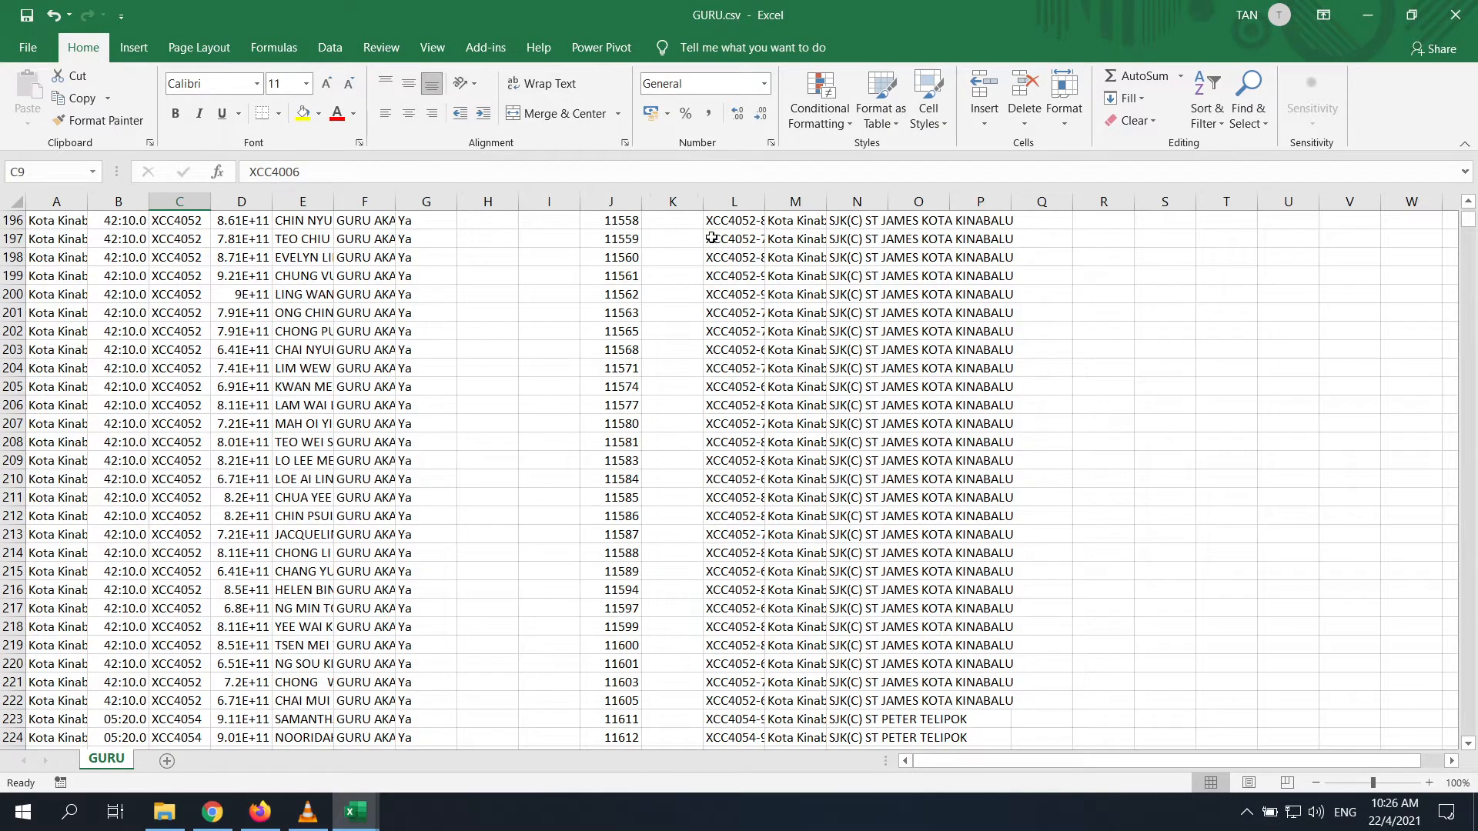
{"action": "left_click", "coordinate": [1455, 15]}
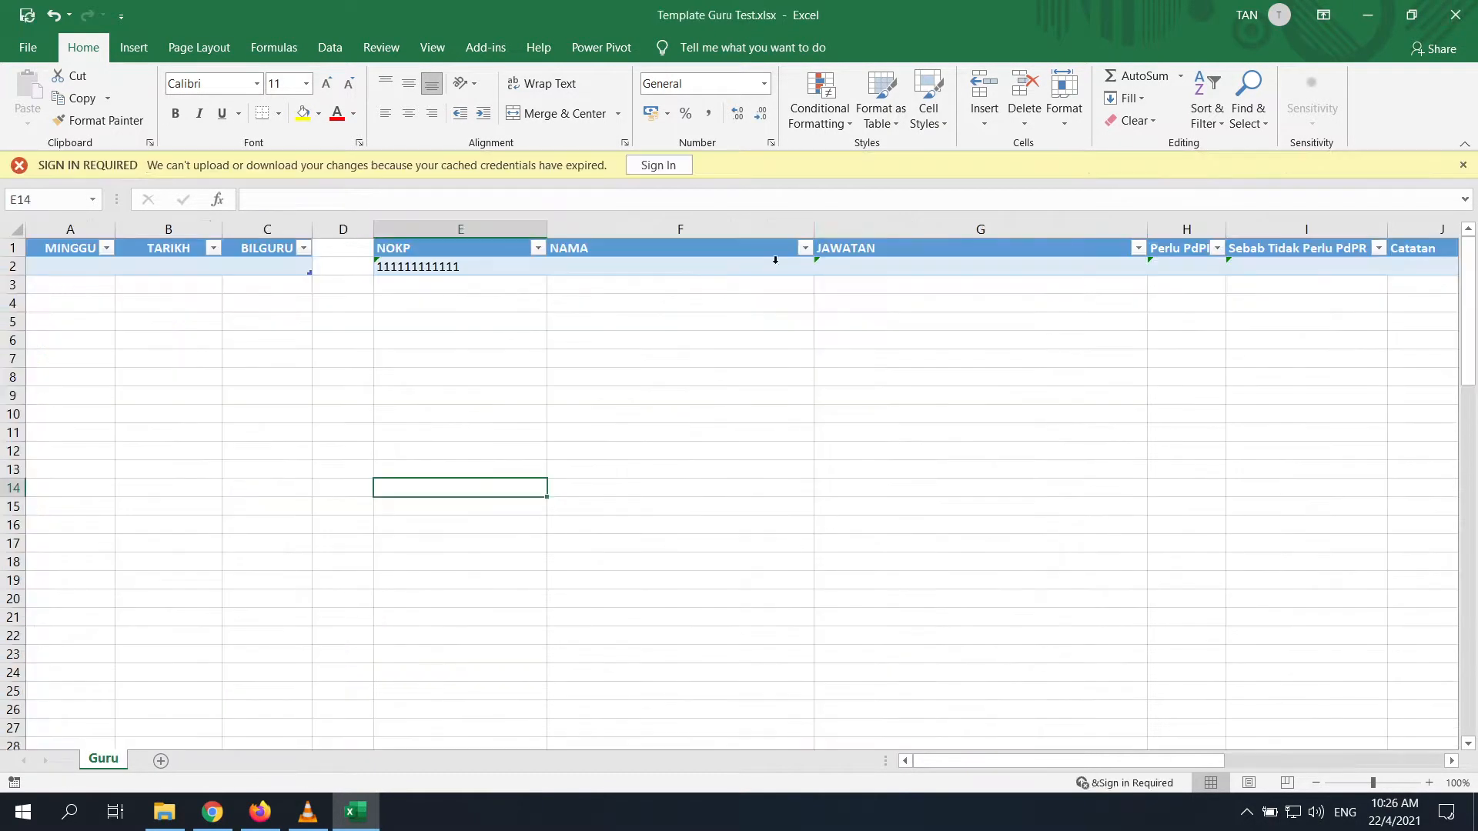
{"action": "left_click", "coordinate": [176, 816]}
{"action": "double_click", "coordinate": [650, 338]}
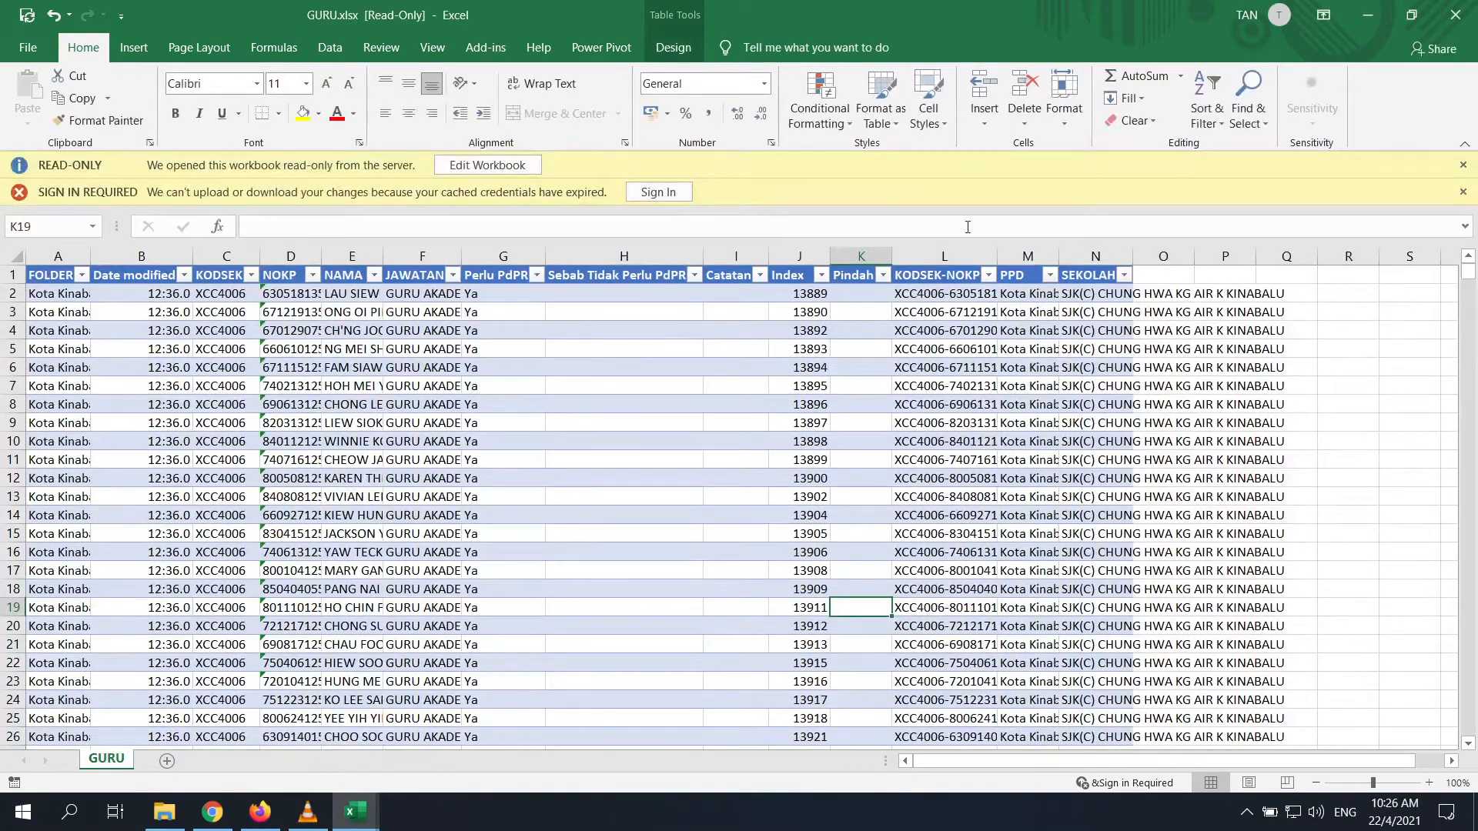
{"action": "scroll", "coordinate": [524, 396], "scroll_direction": "down", "scroll_amount": 20}
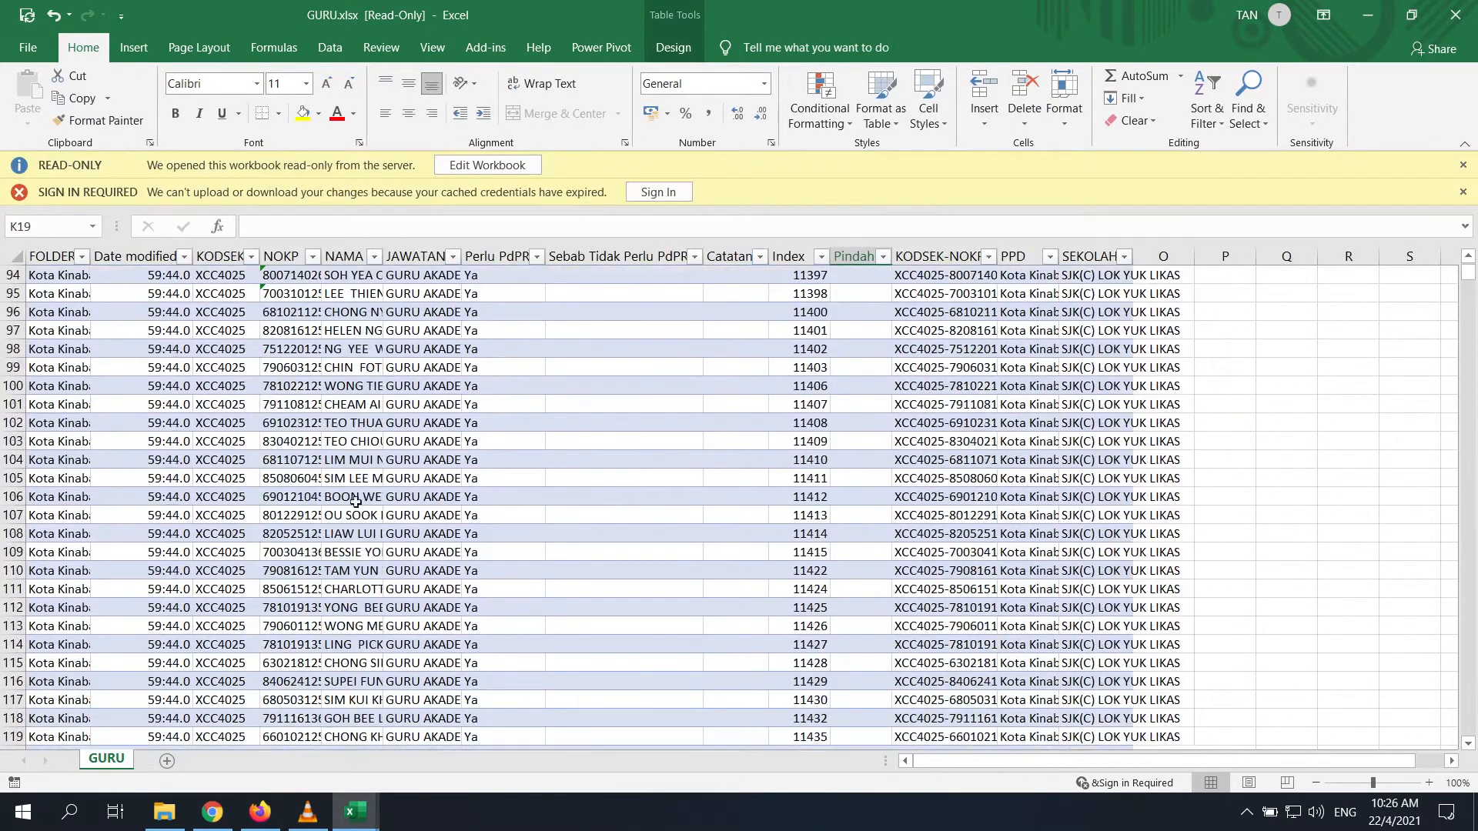
{"action": "left_click", "coordinate": [331, 531]}
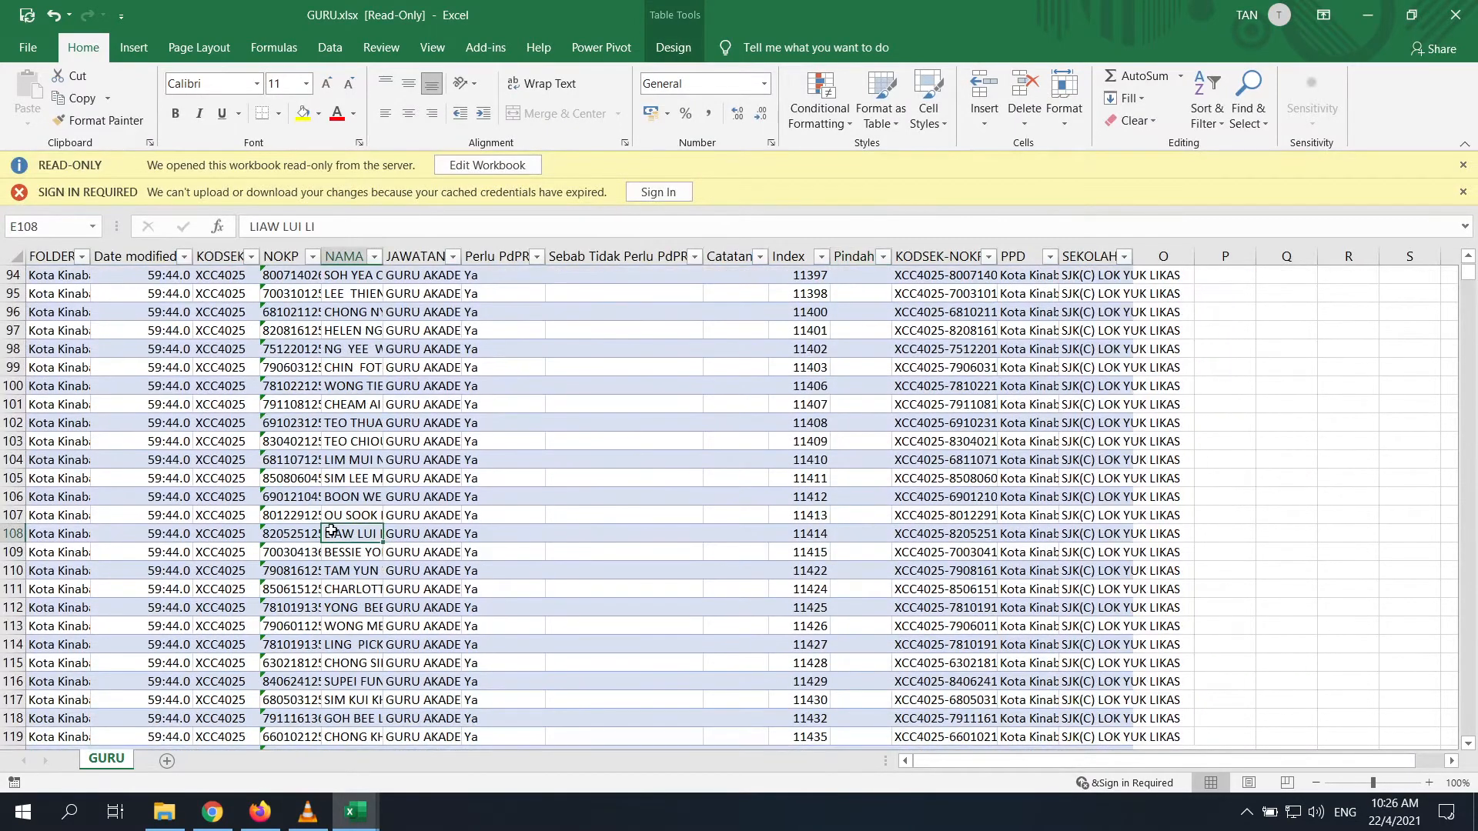
{"action": "key", "text": "ctrl+Down"}
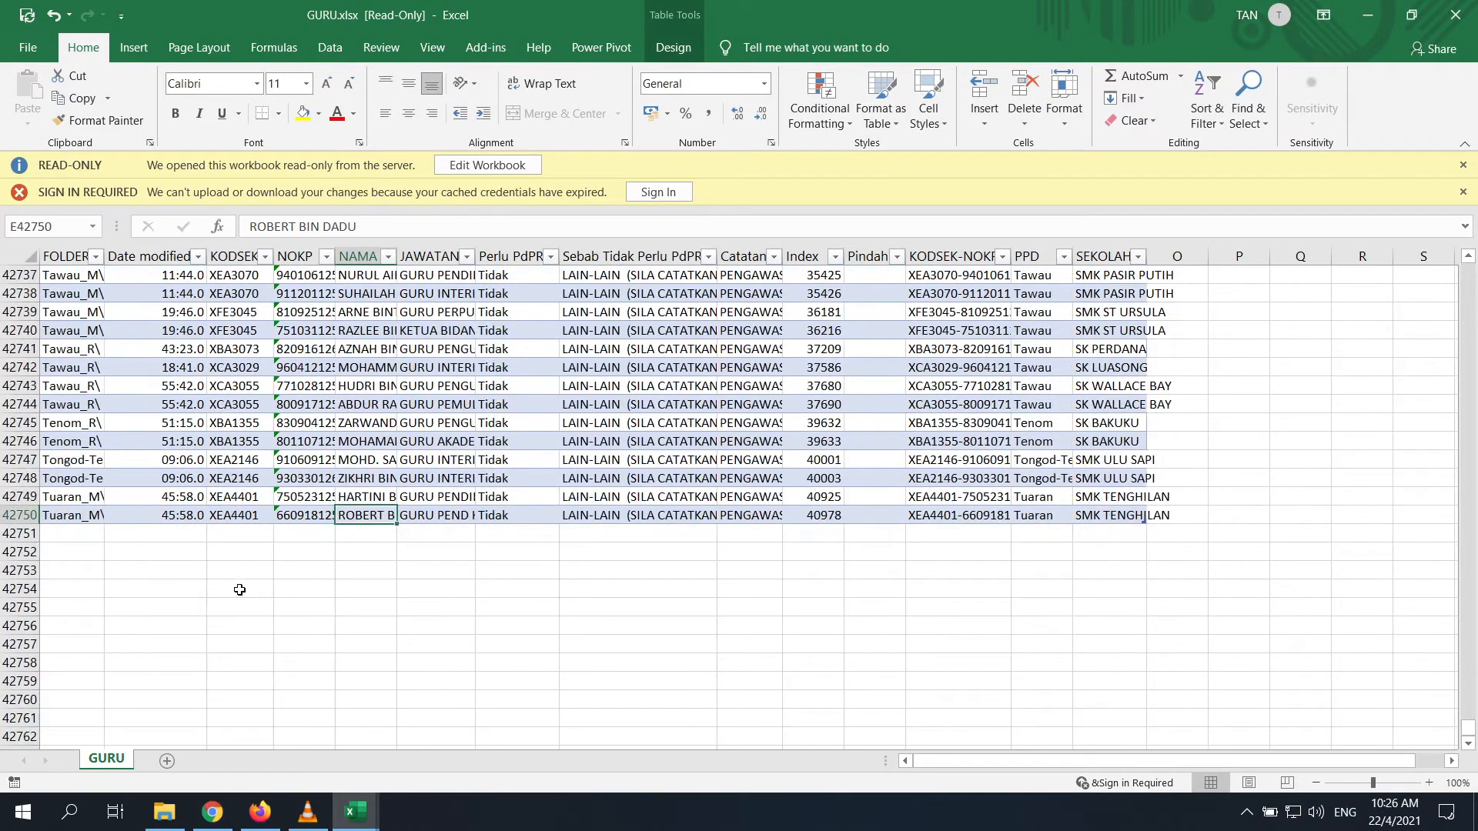
{"action": "scroll", "coordinate": [473, 519], "scroll_direction": "up", "scroll_amount": 3}
{"action": "scroll", "coordinate": [345, 435], "scroll_direction": "up", "scroll_amount": 5}
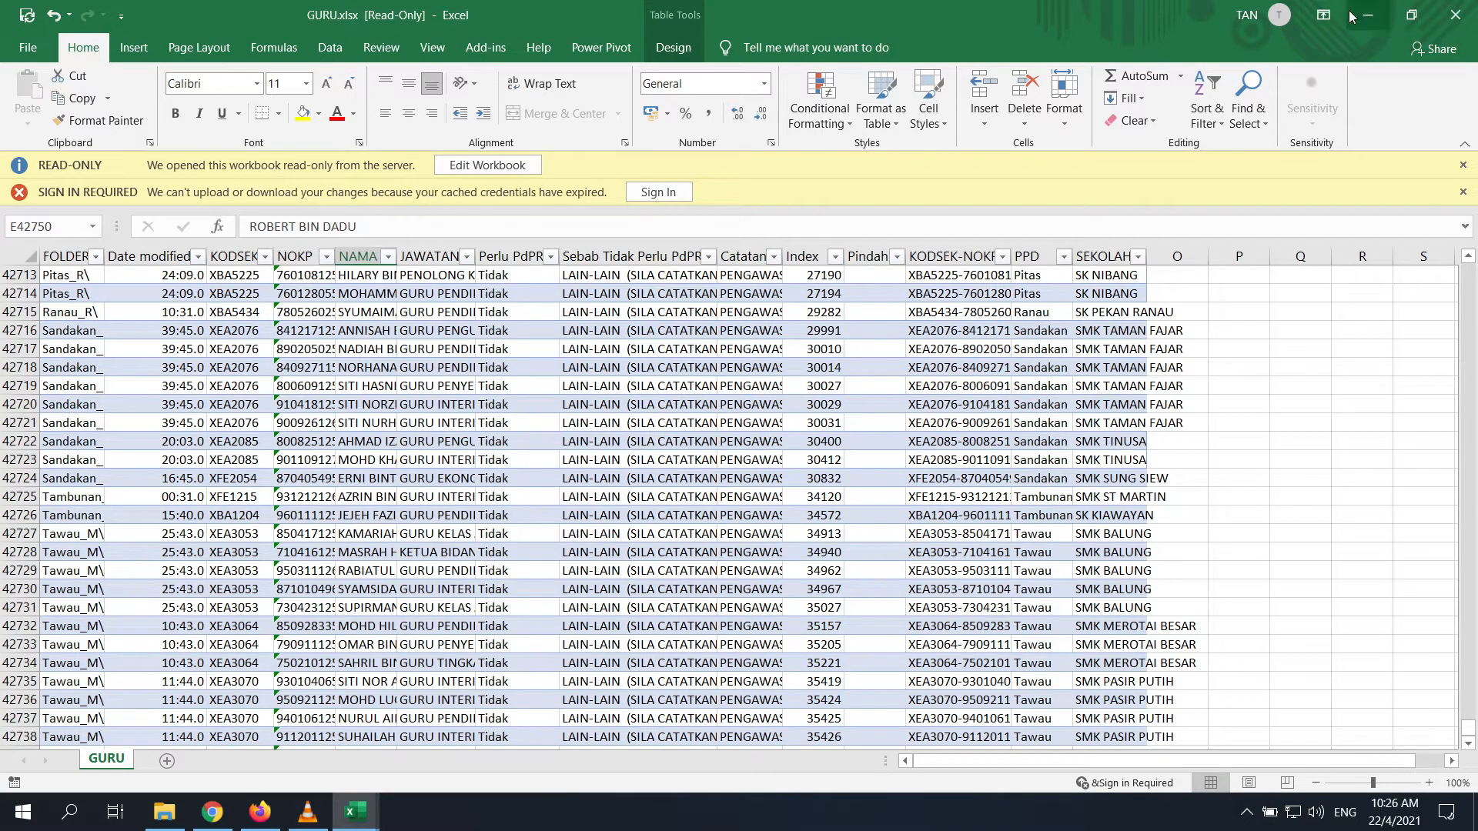
{"action": "scroll", "coordinate": [693, 461], "scroll_direction": "up", "scroll_amount": 17}
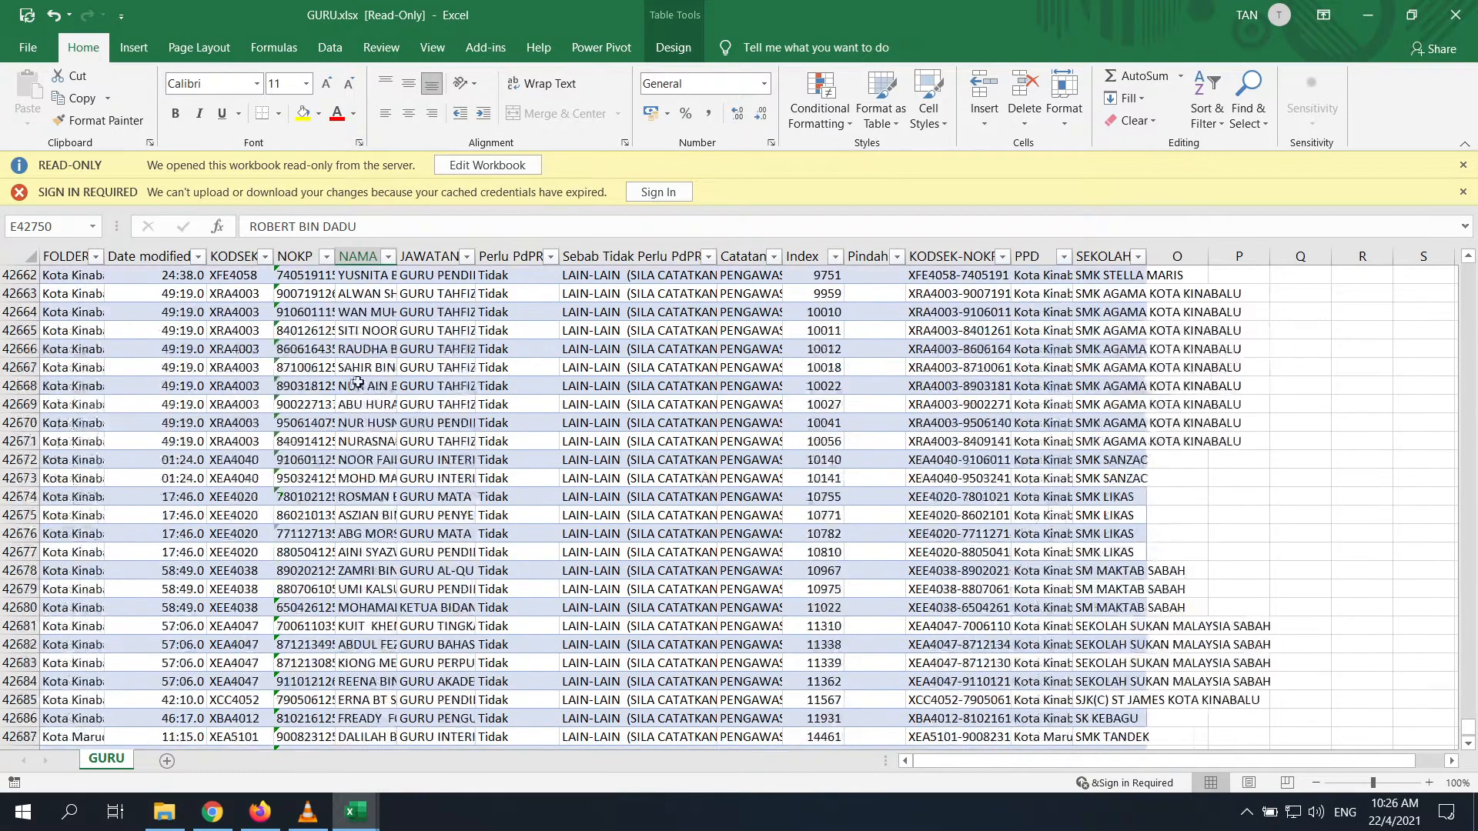
{"action": "left_click", "coordinate": [379, 385]}
{"action": "key", "text": "ctrl+Up"}
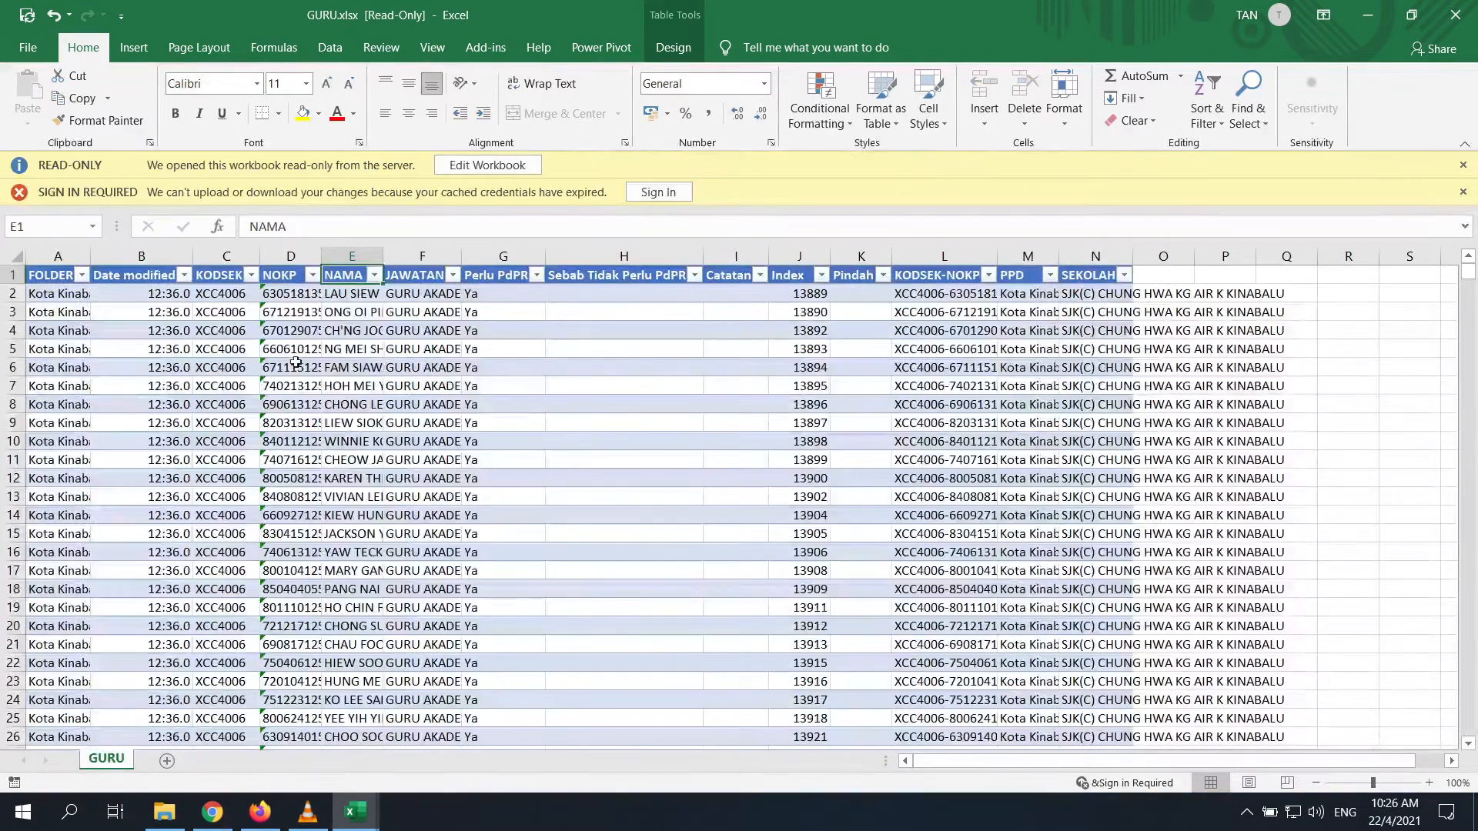
{"action": "left_click", "coordinate": [14, 348]}
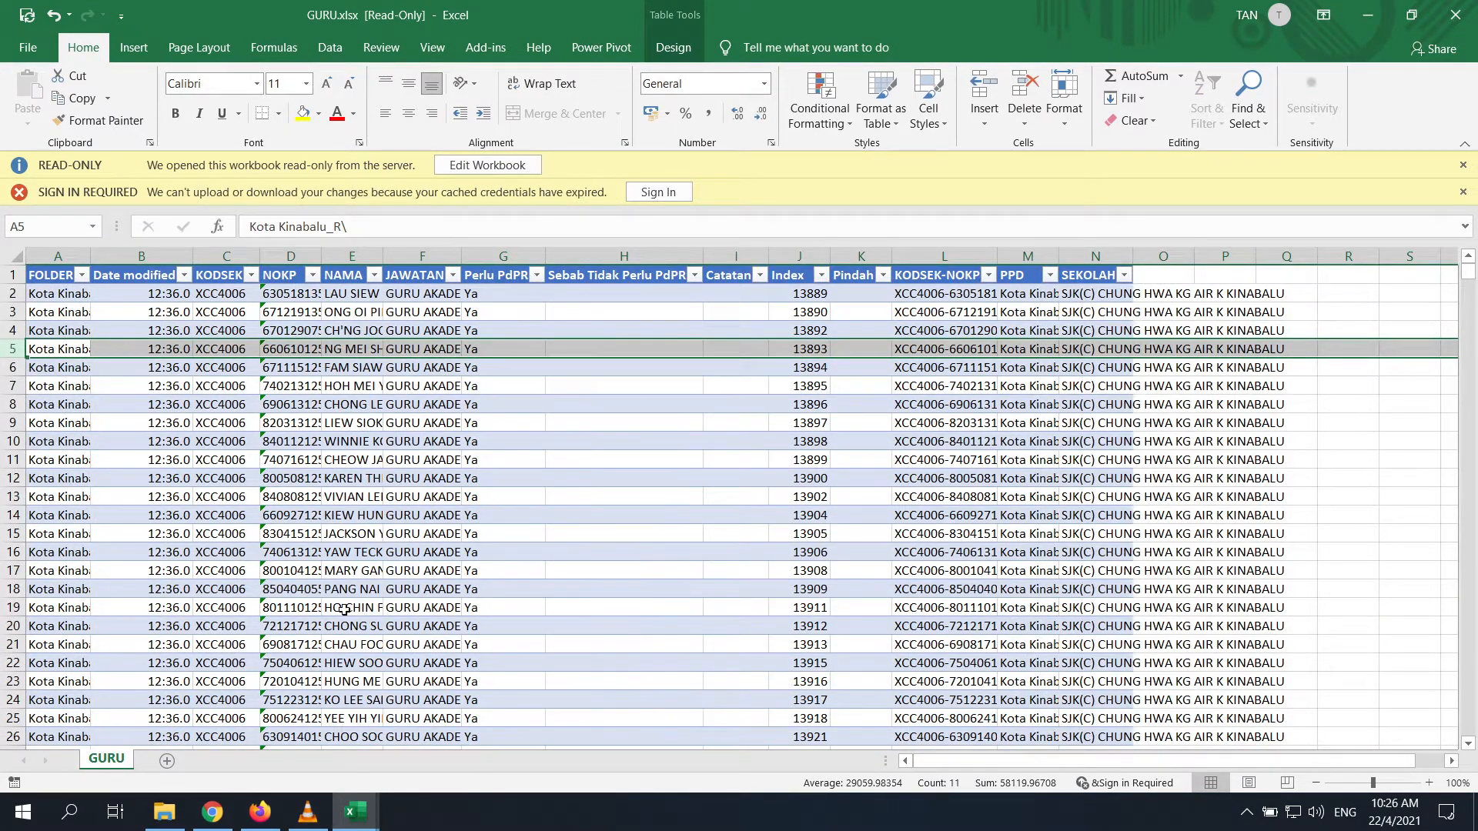
{"action": "left_click", "coordinate": [310, 608]}
{"action": "left_click", "coordinate": [375, 608]}
{"action": "key", "text": "ctrl+Down"}
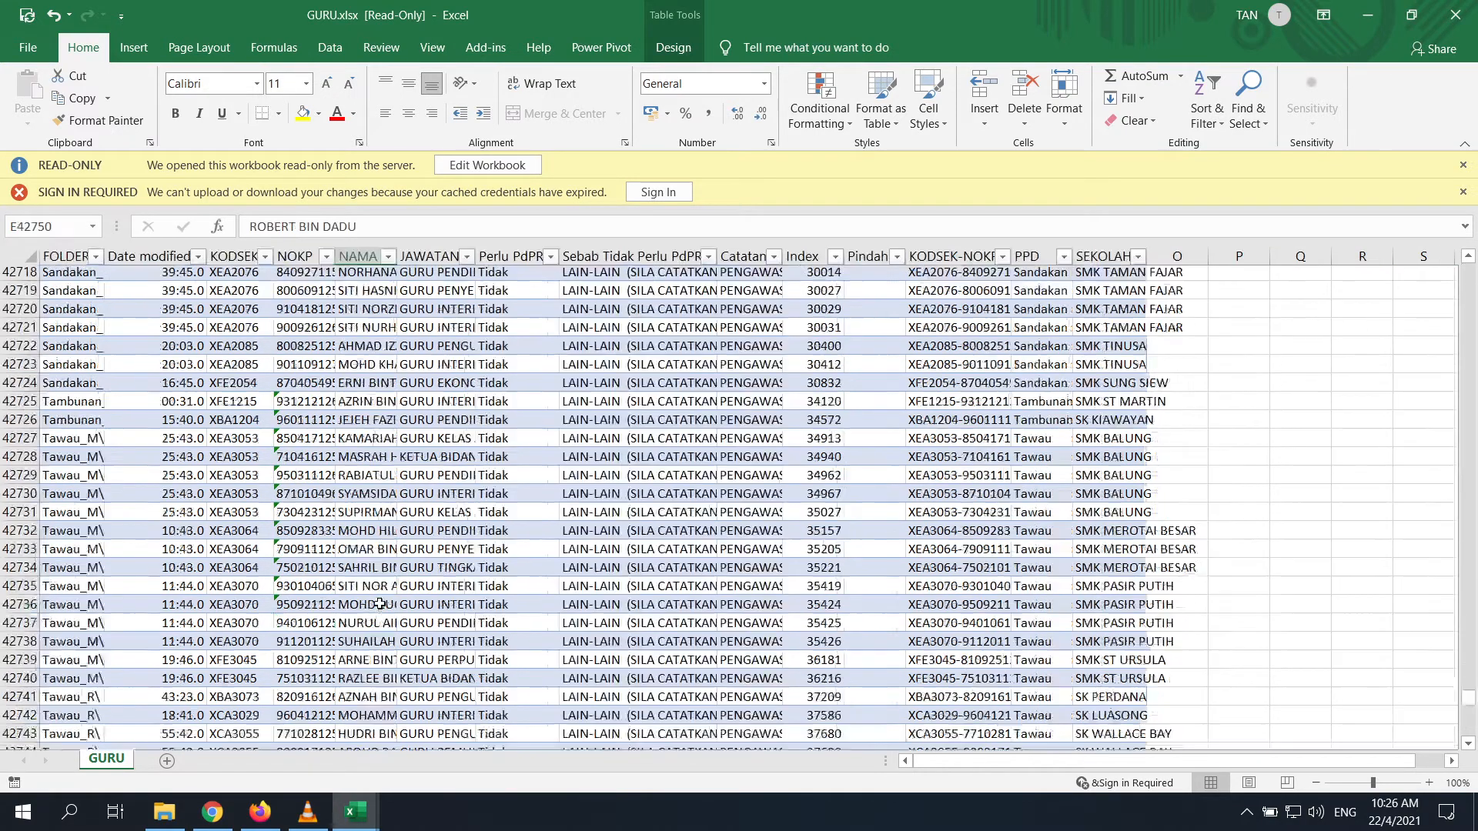
{"action": "key", "text": "ctrl+Up"}
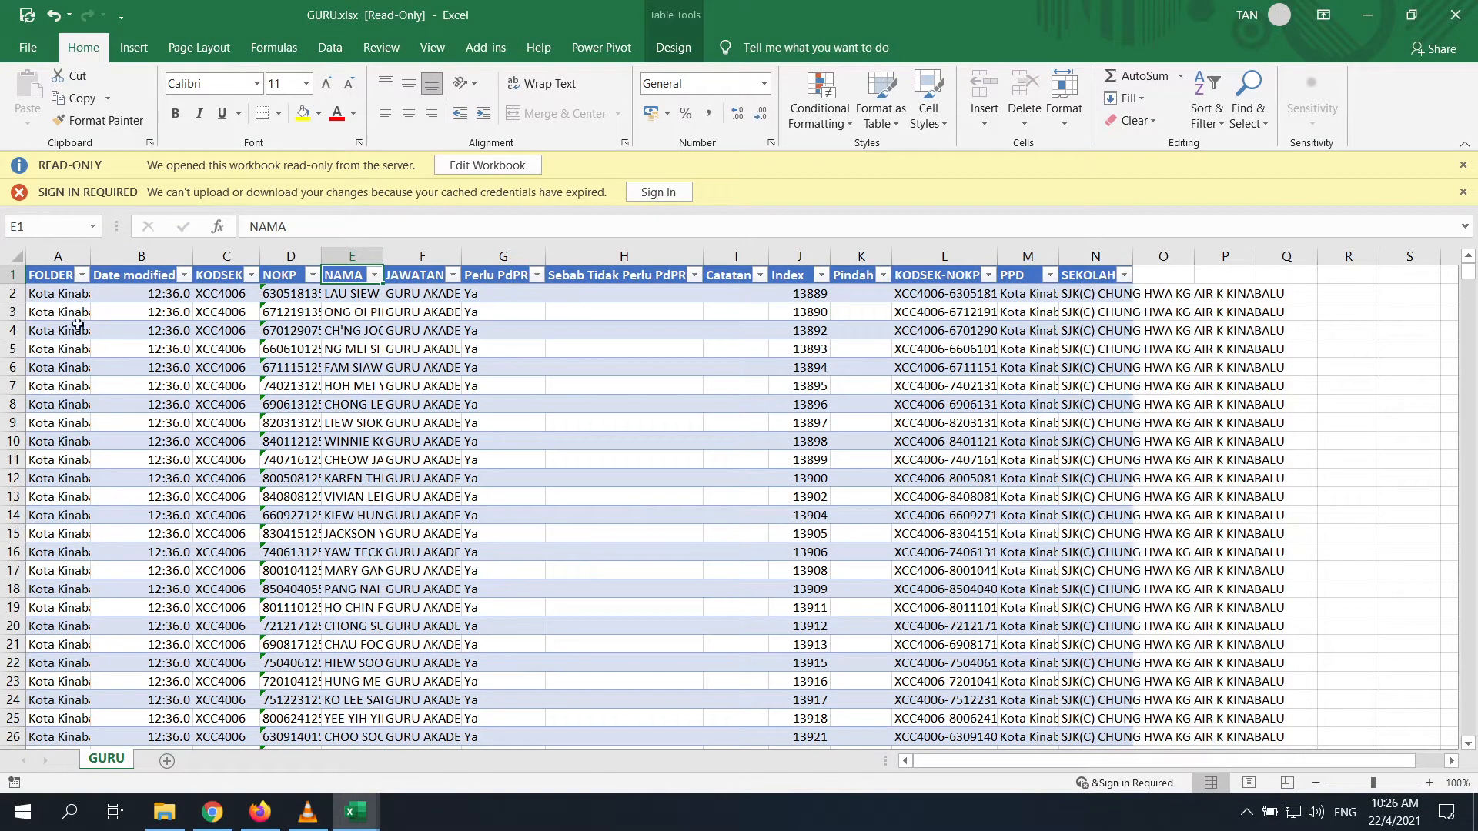
{"action": "left_click", "coordinate": [1369, 17]}
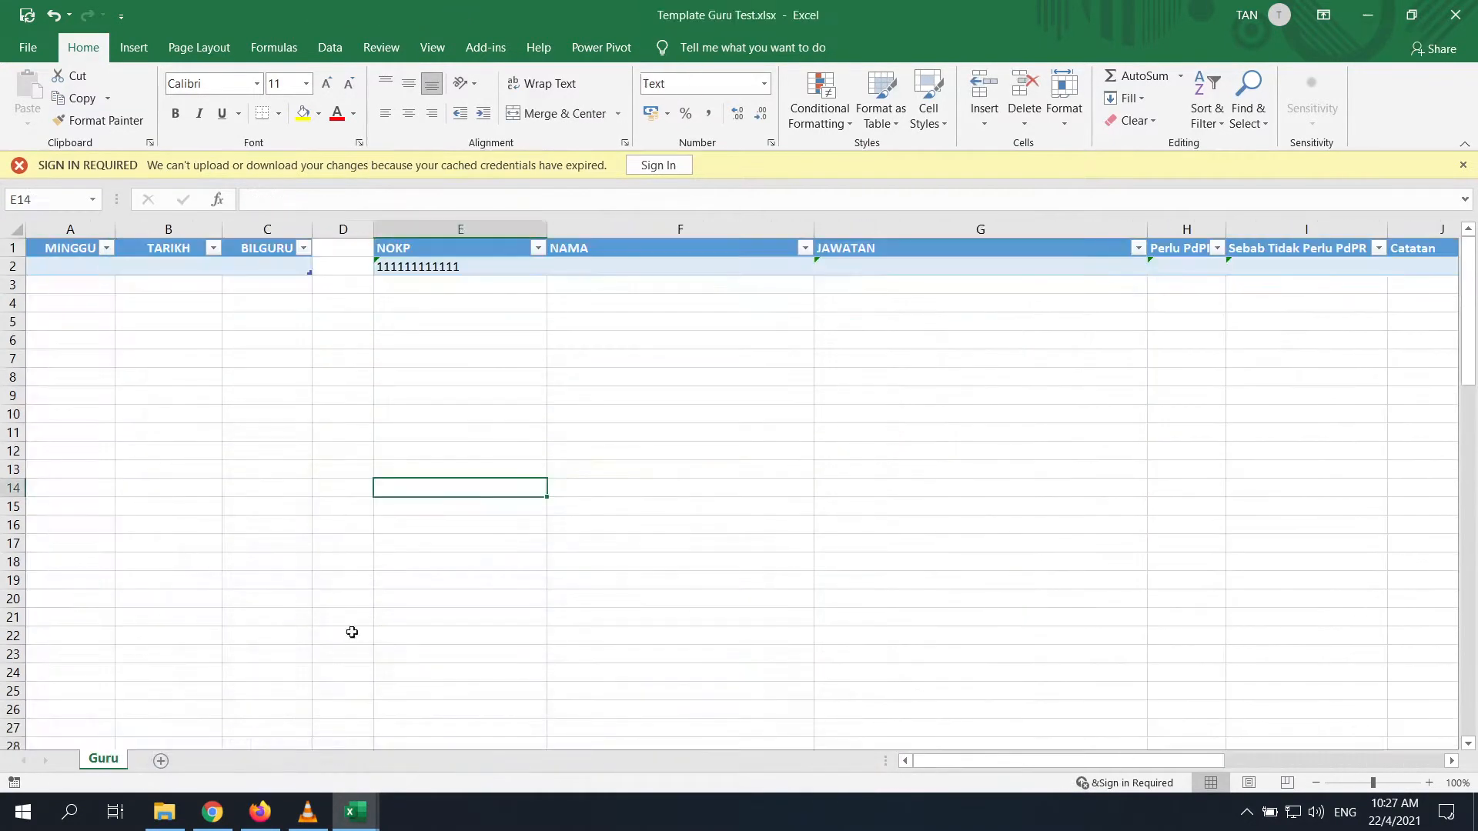
Create the instant cloud flow 'Test Split Guru Perlu PdPR' with a manual trigger
{"action": "left_click", "coordinate": [212, 812]}
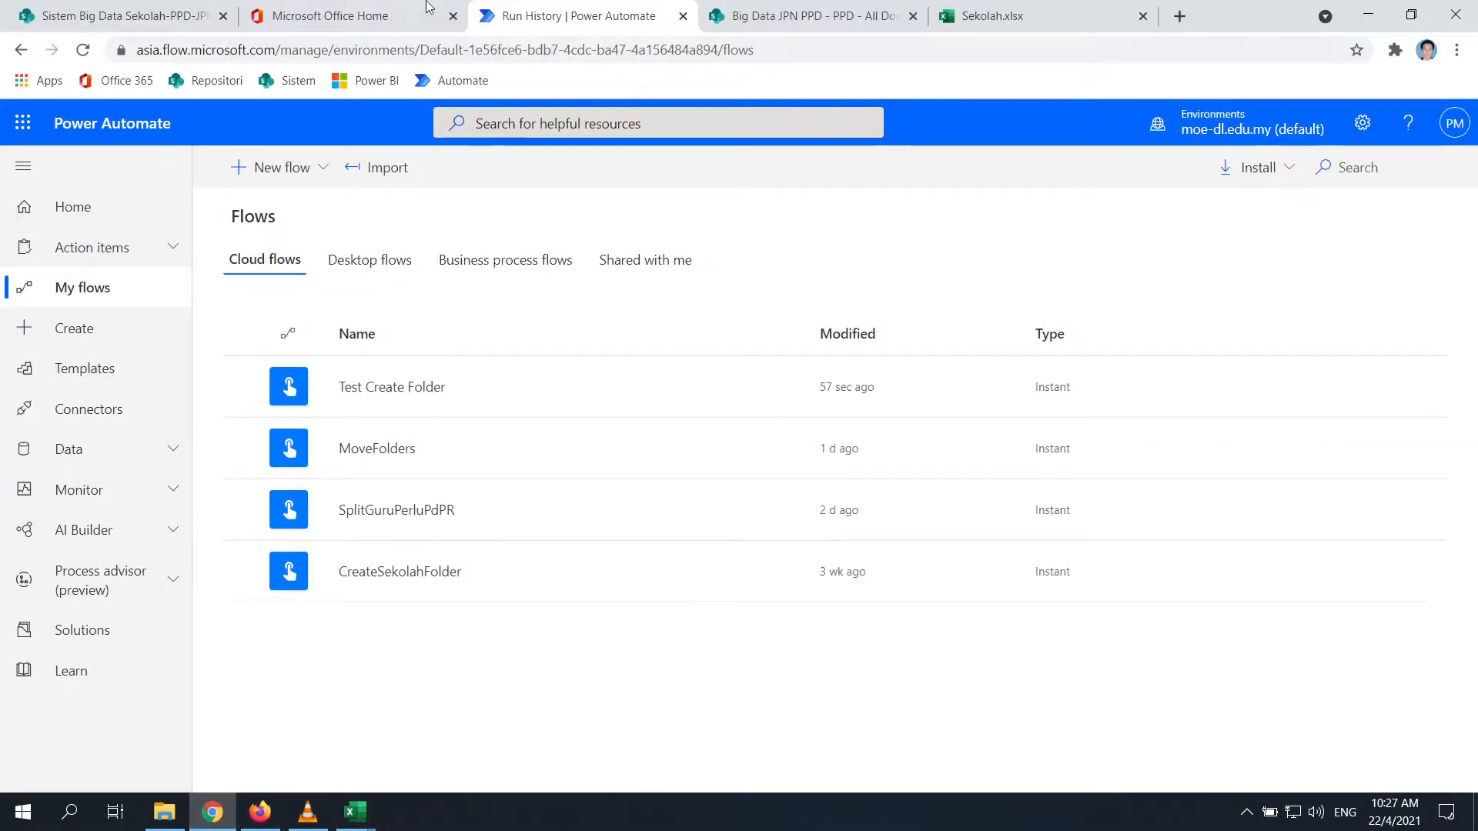
{"action": "left_click", "coordinate": [274, 169]}
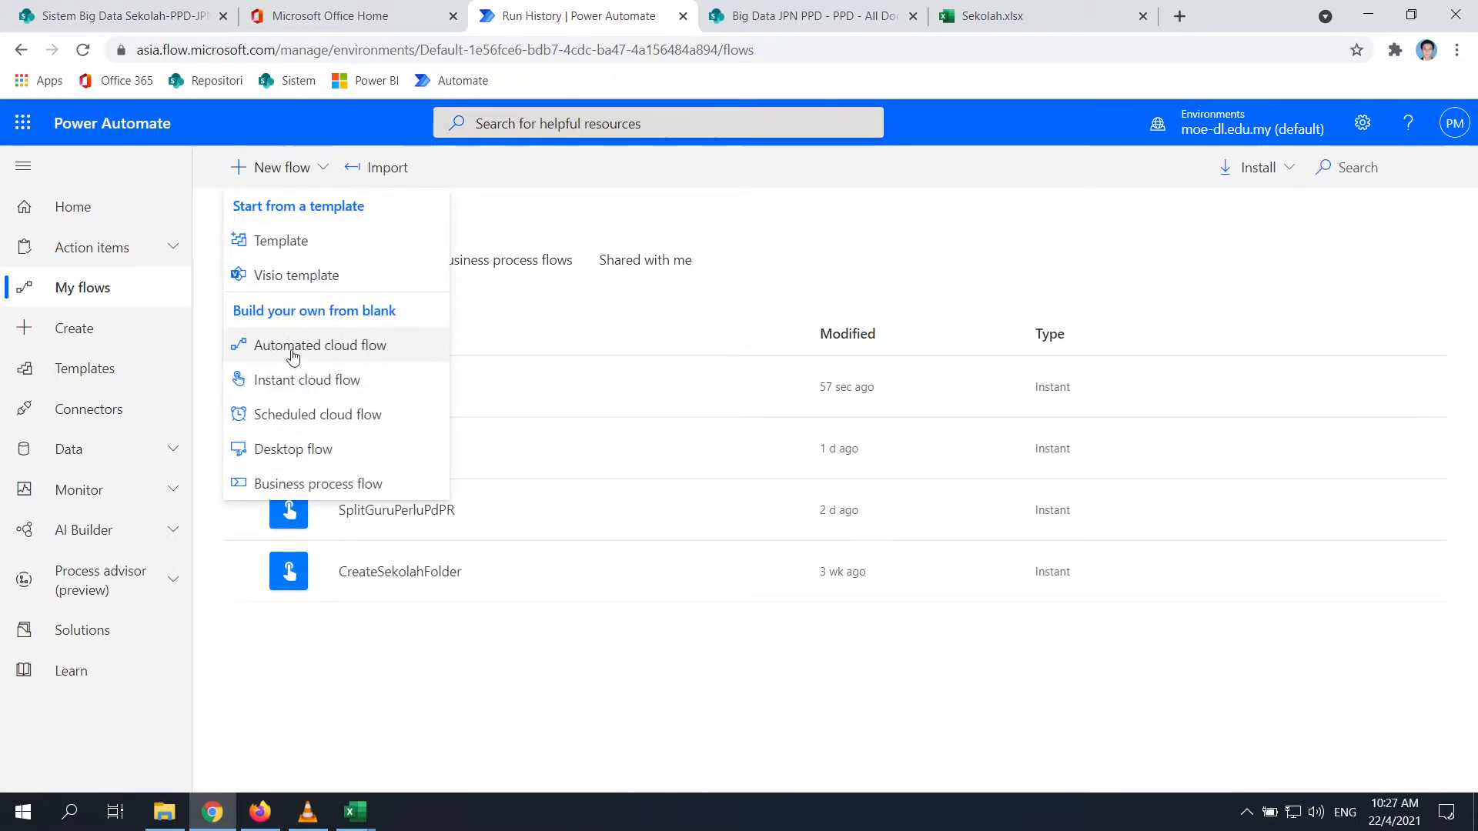
{"action": "left_click", "coordinate": [300, 380]}
{"action": "left_click", "coordinate": [818, 276]}
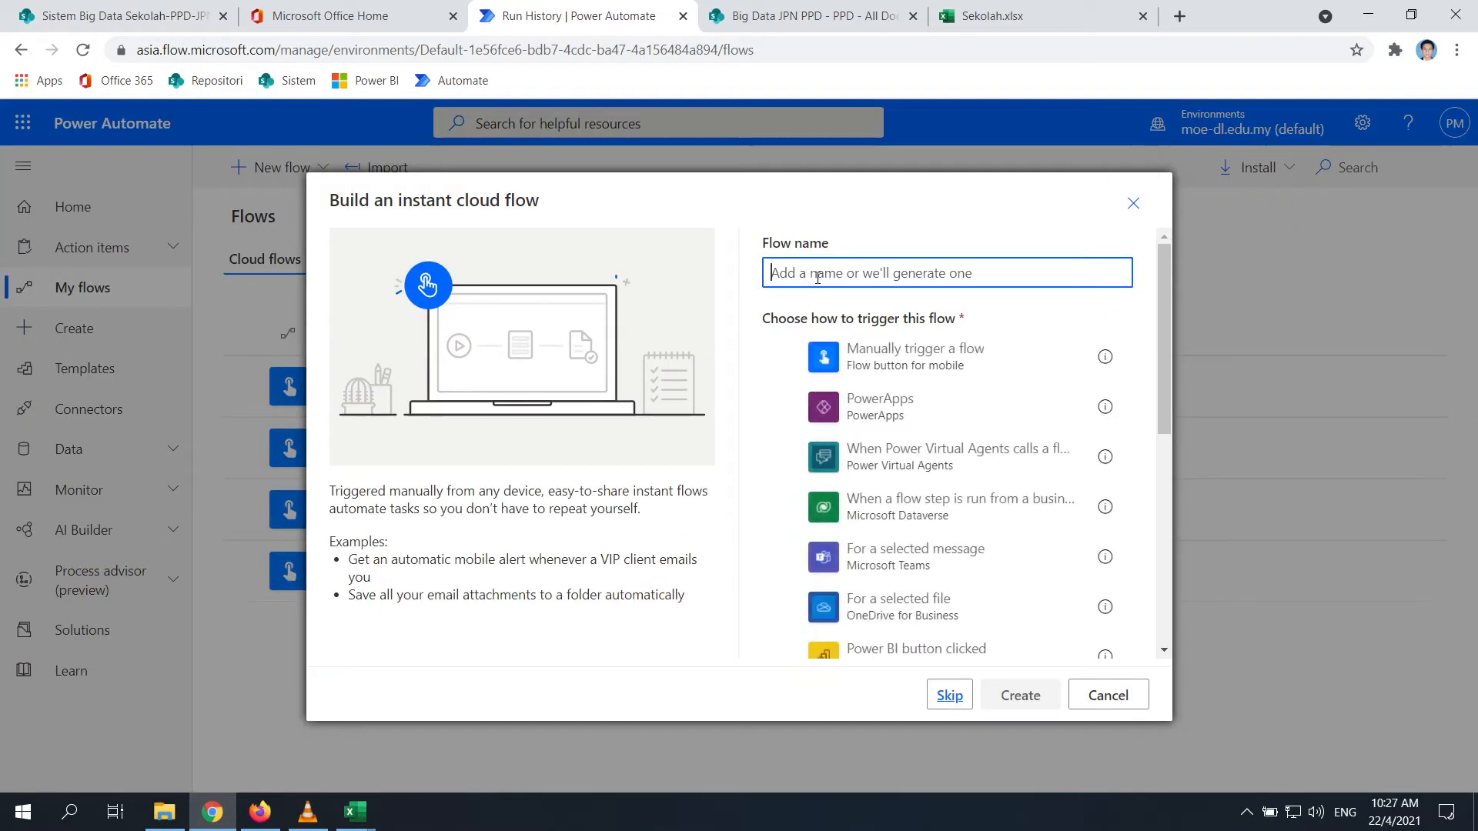
{"action": "type", "text": "Test Split Guru Perlu PdPR"}
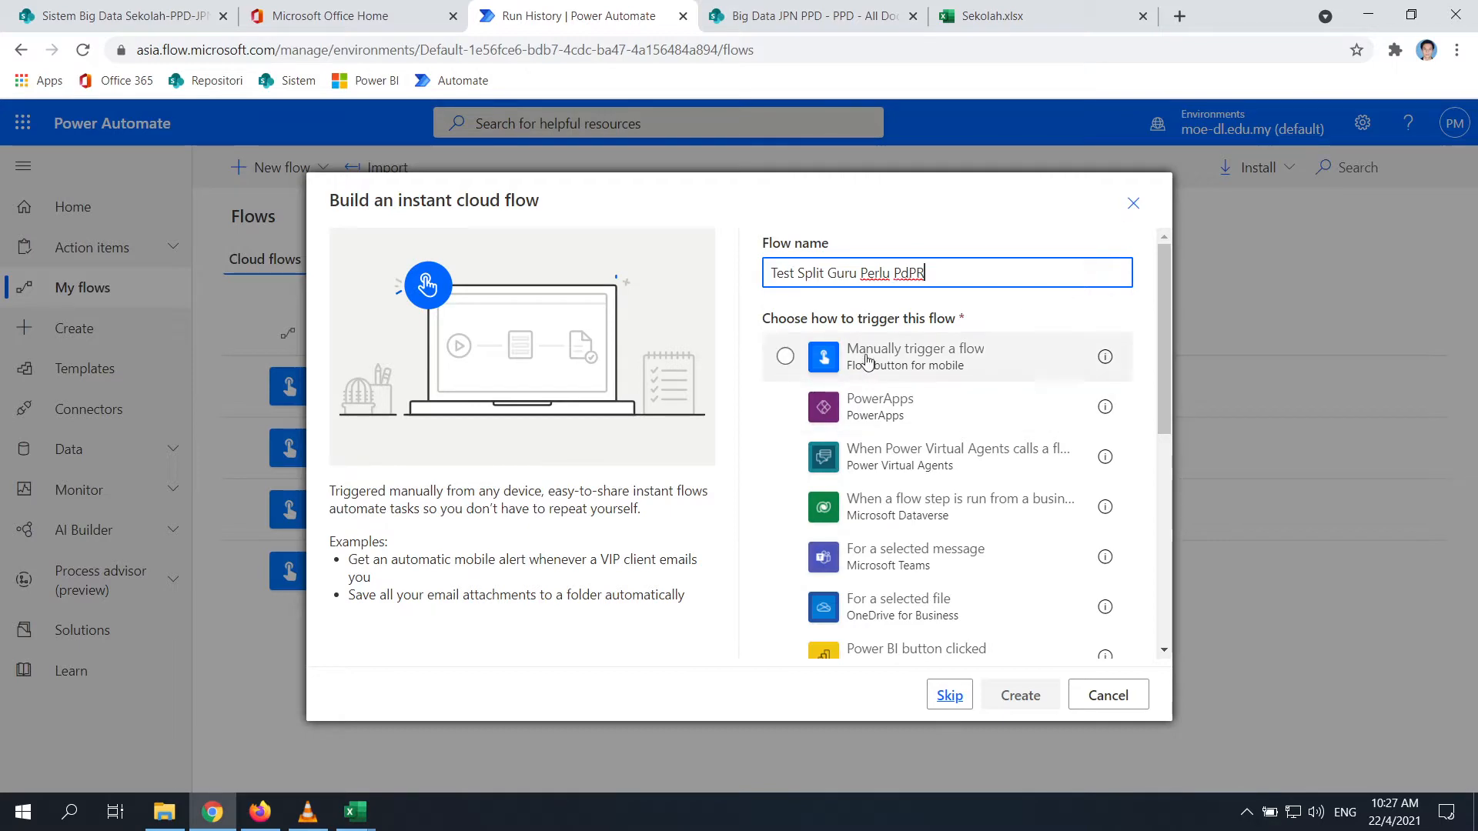
{"action": "left_click", "coordinate": [993, 358]}
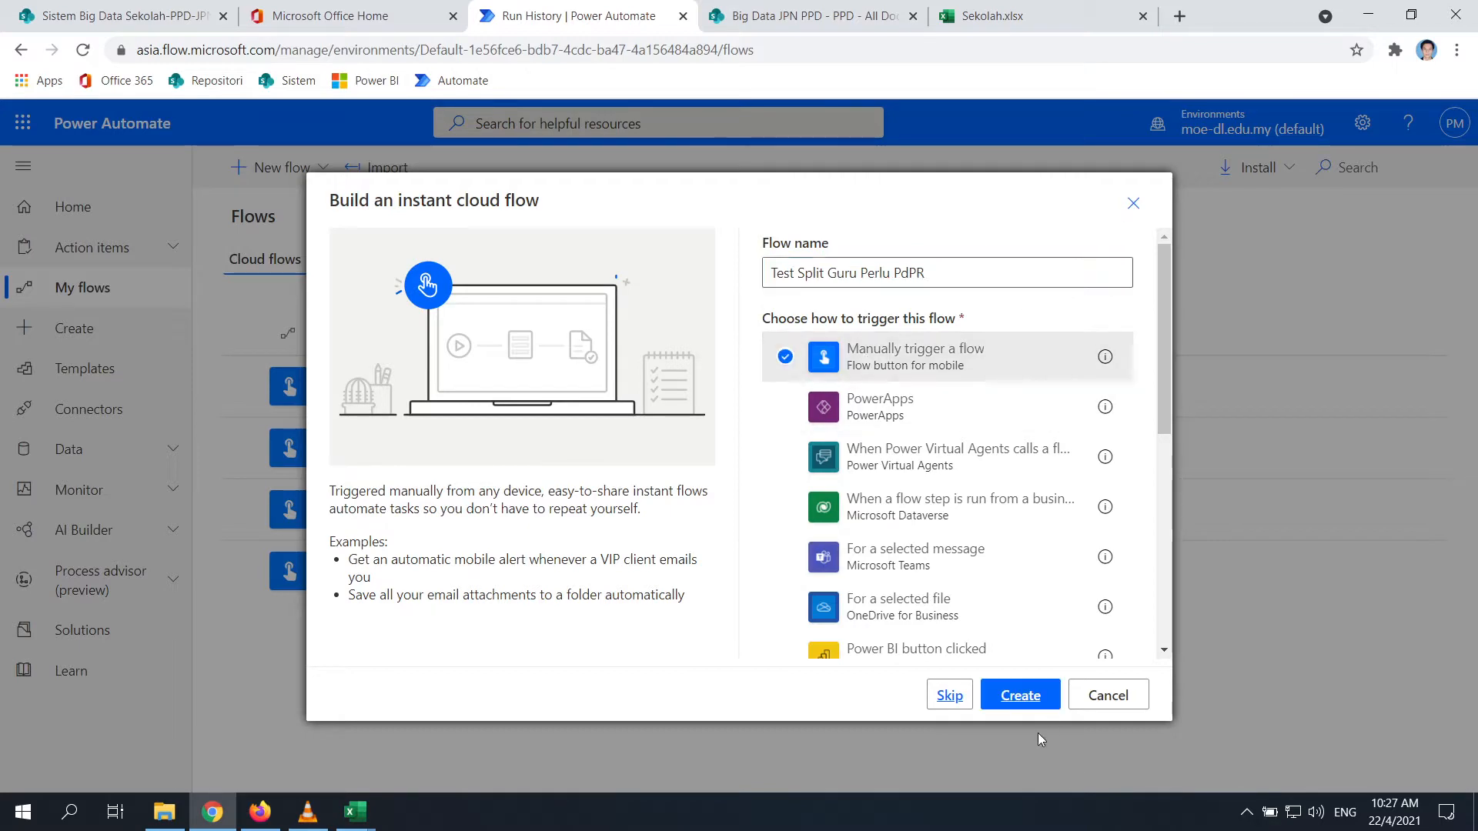
{"action": "left_click", "coordinate": [1020, 695]}
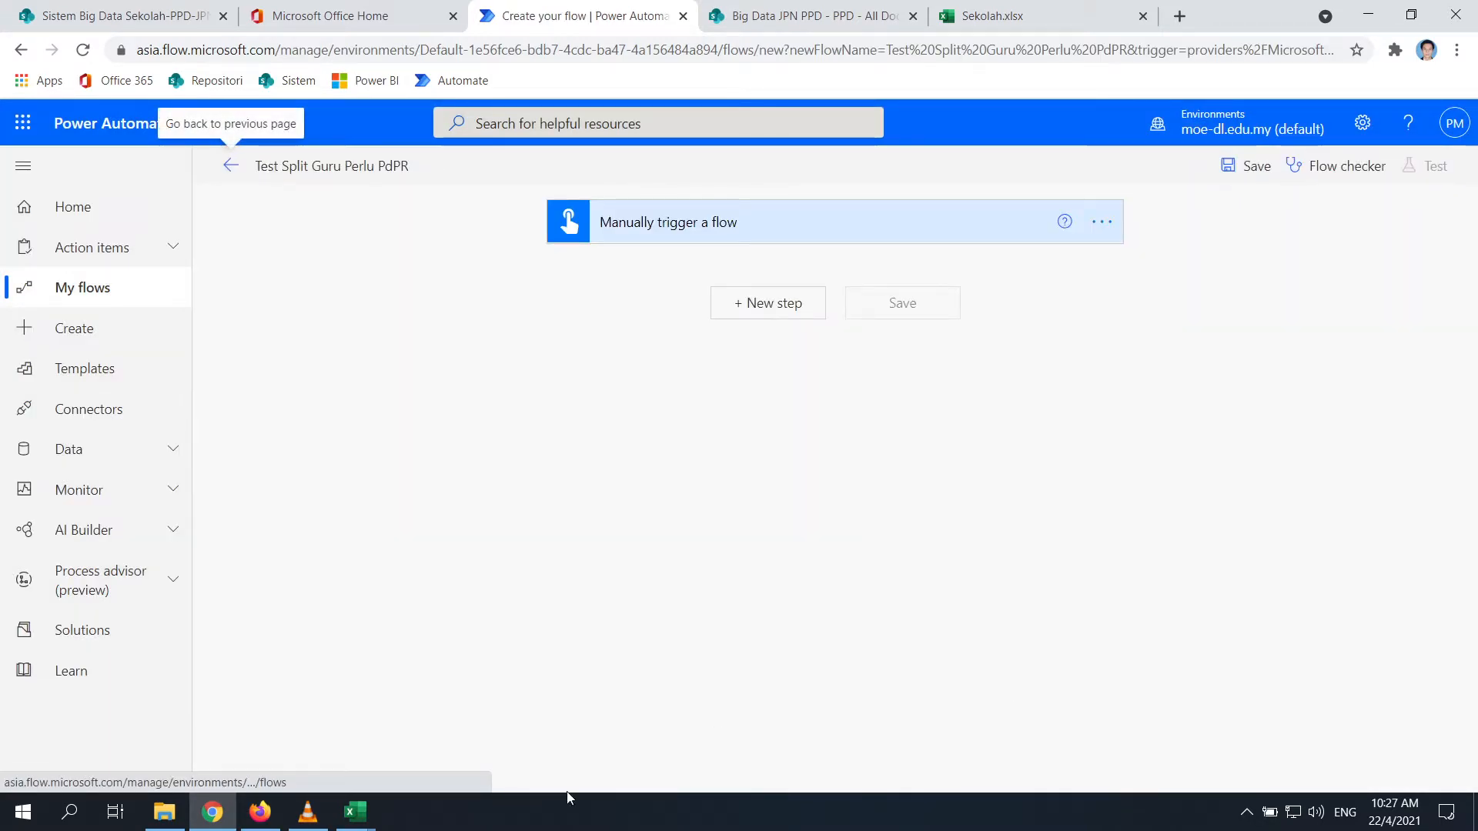
{"action": "left_click", "coordinate": [944, 10]}
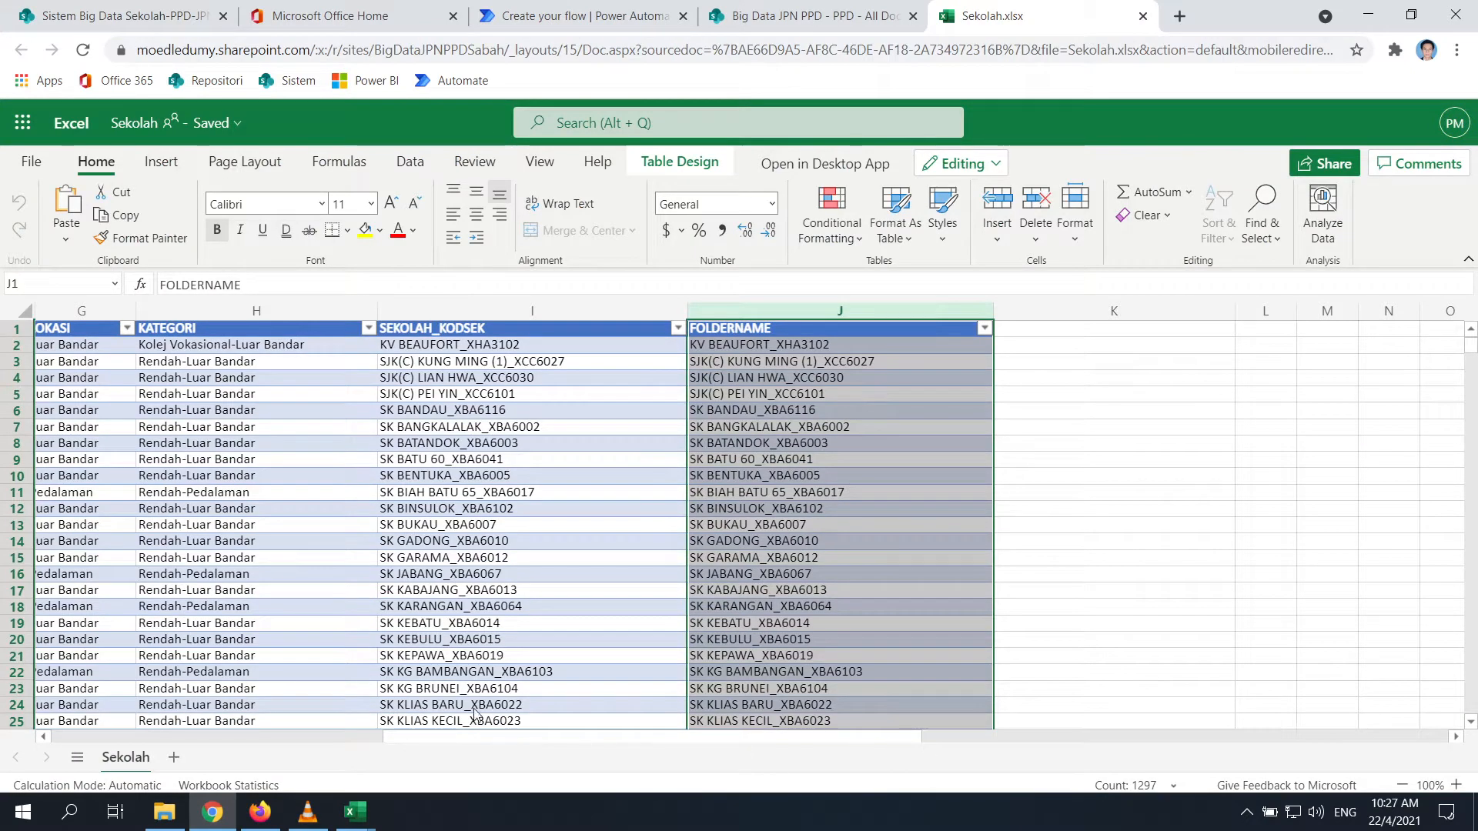
Check a Beaufort school's PPD value in Sekolah.xlsx, then add a new step to the flow
{"action": "left_click", "coordinate": [815, 20]}
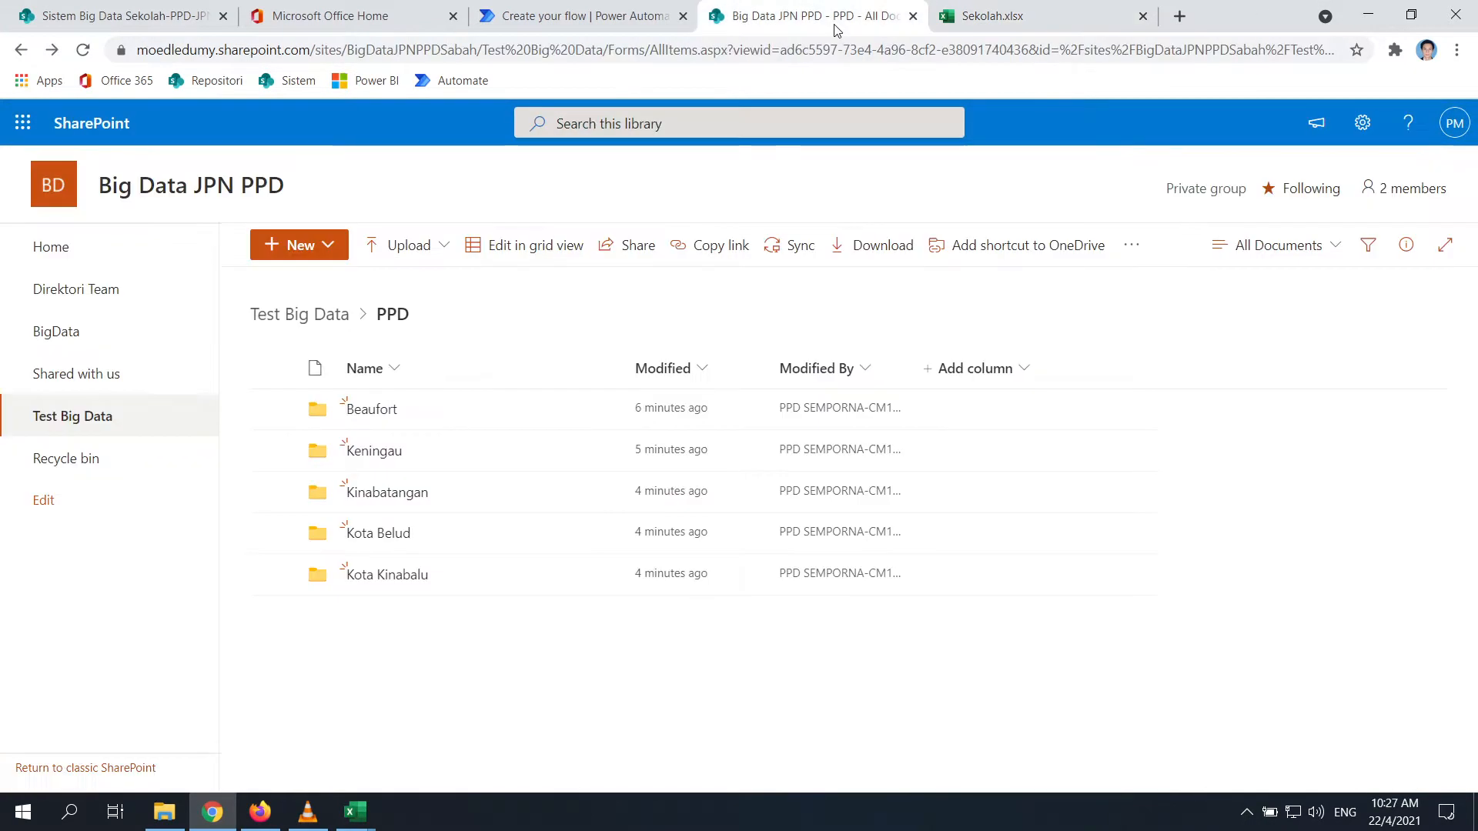
{"action": "left_click", "coordinate": [1042, 11]}
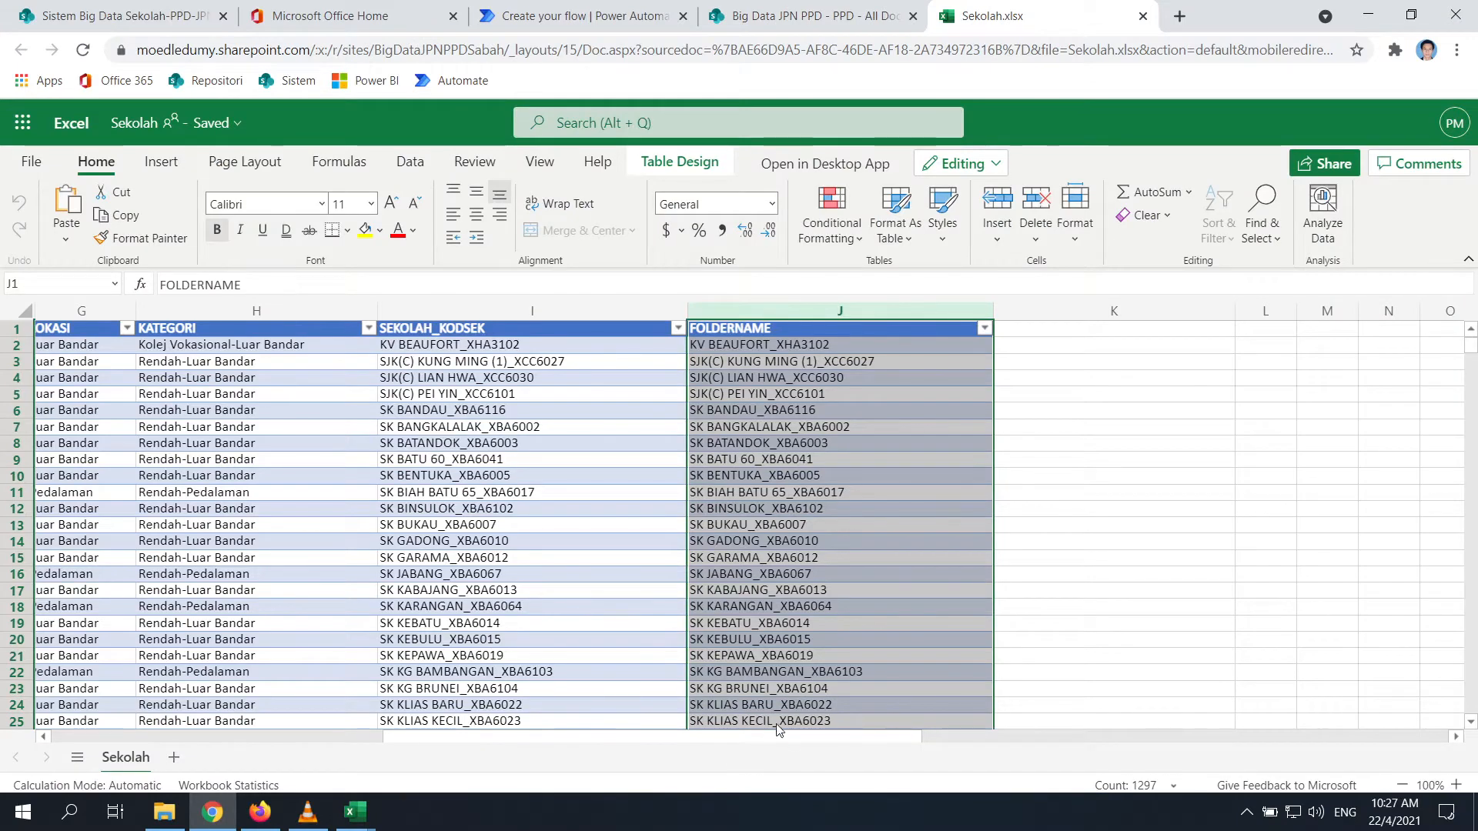
{"action": "left_click_drag", "start_coordinate": [807, 739], "coordinate": [209, 731]}
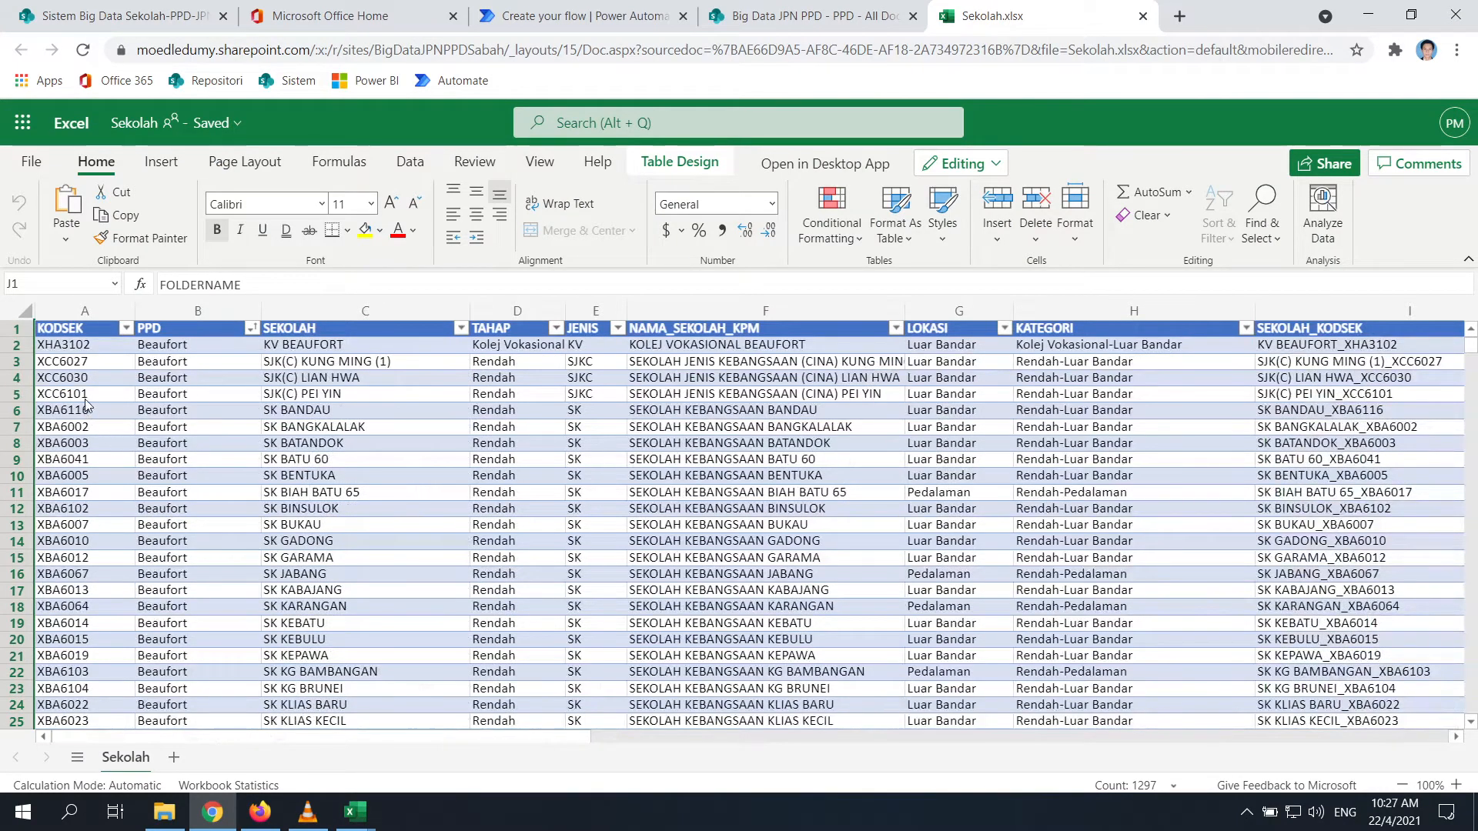
{"action": "left_click", "coordinate": [174, 412]}
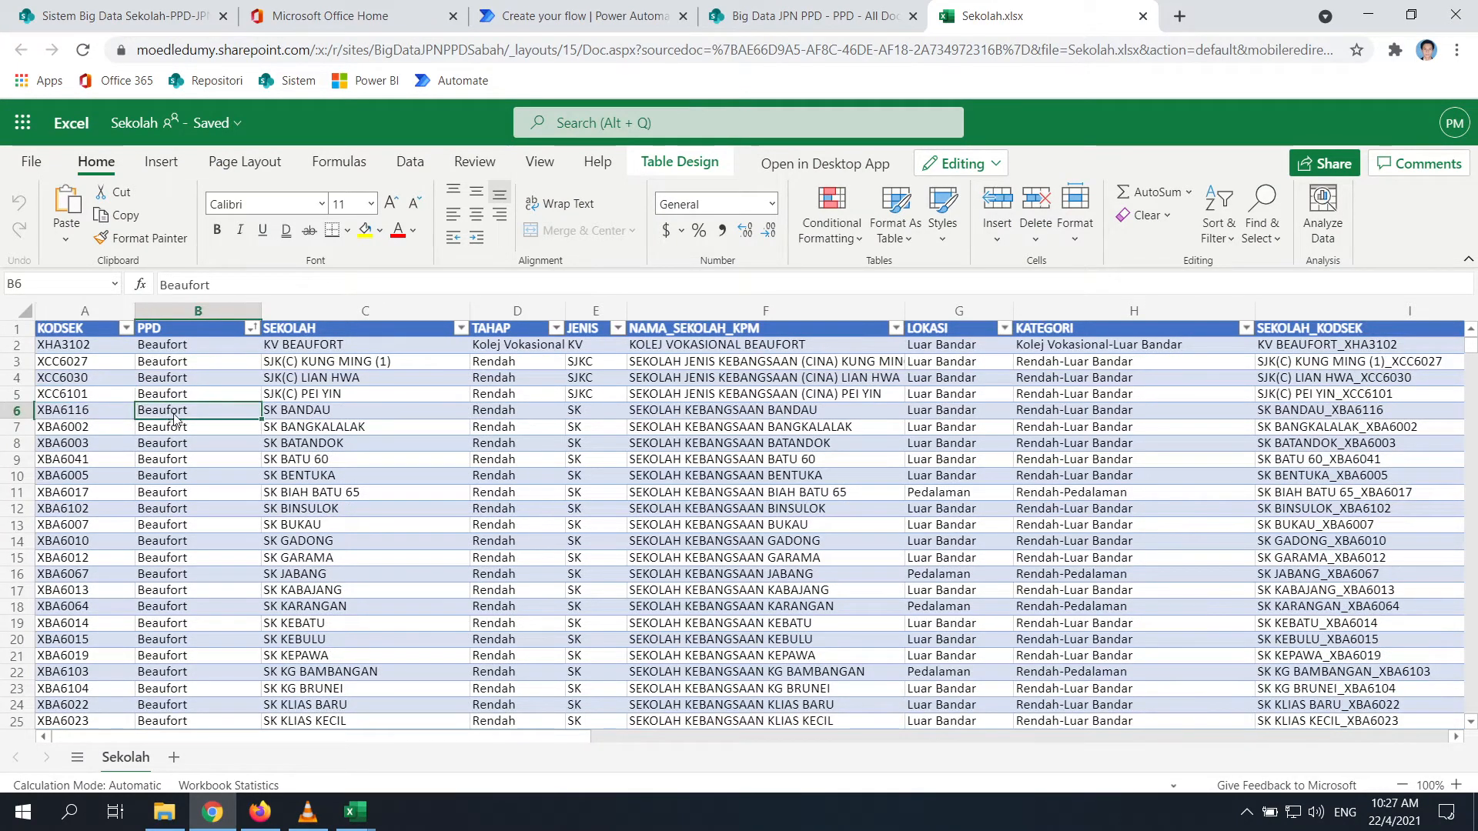
{"action": "left_click", "coordinate": [574, 16]}
{"action": "left_click", "coordinate": [761, 303]}
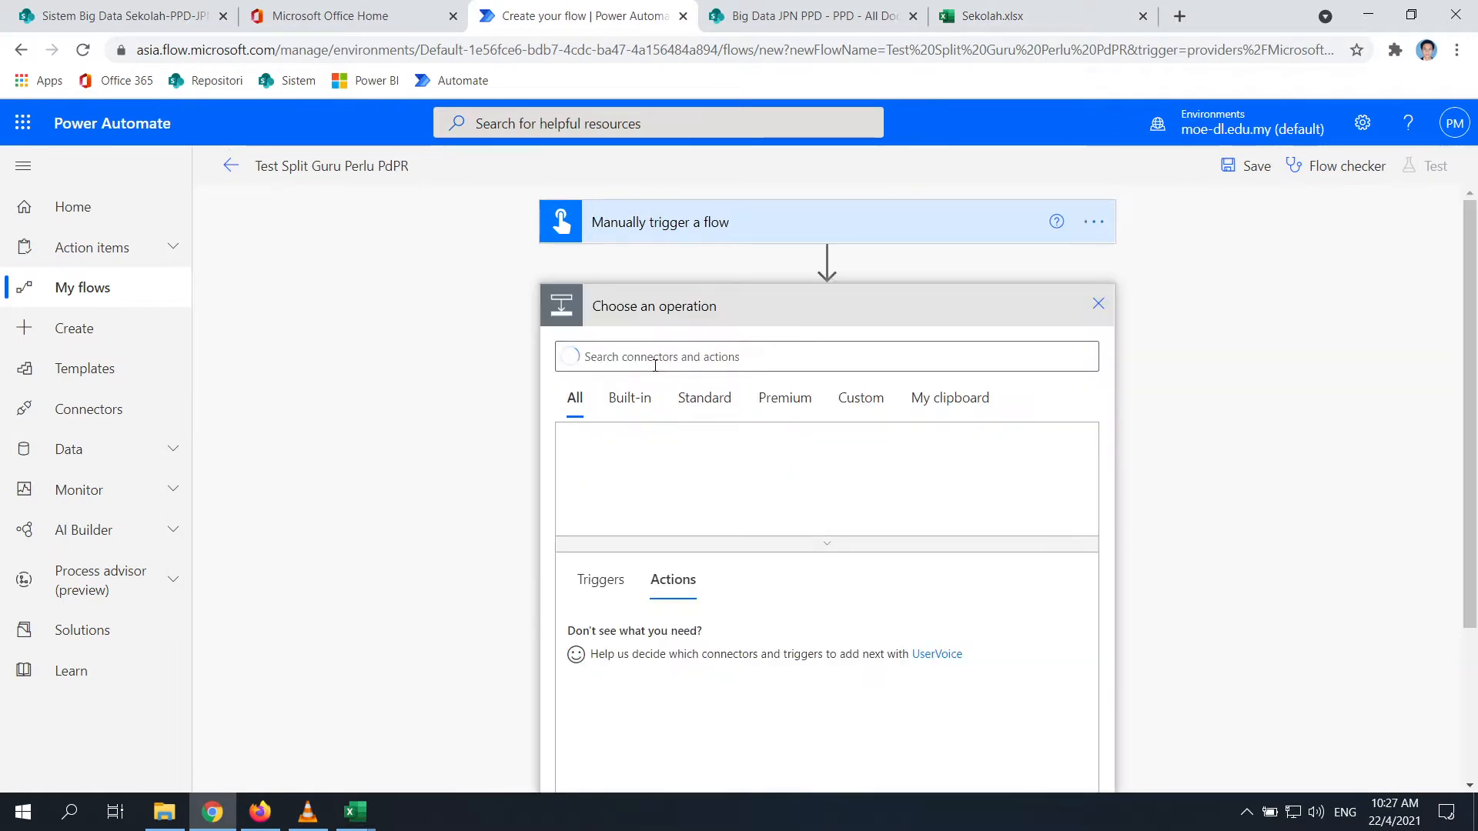
Add the Excel Online 'List rows present in a table' action
{"action": "type", "text": "list"}
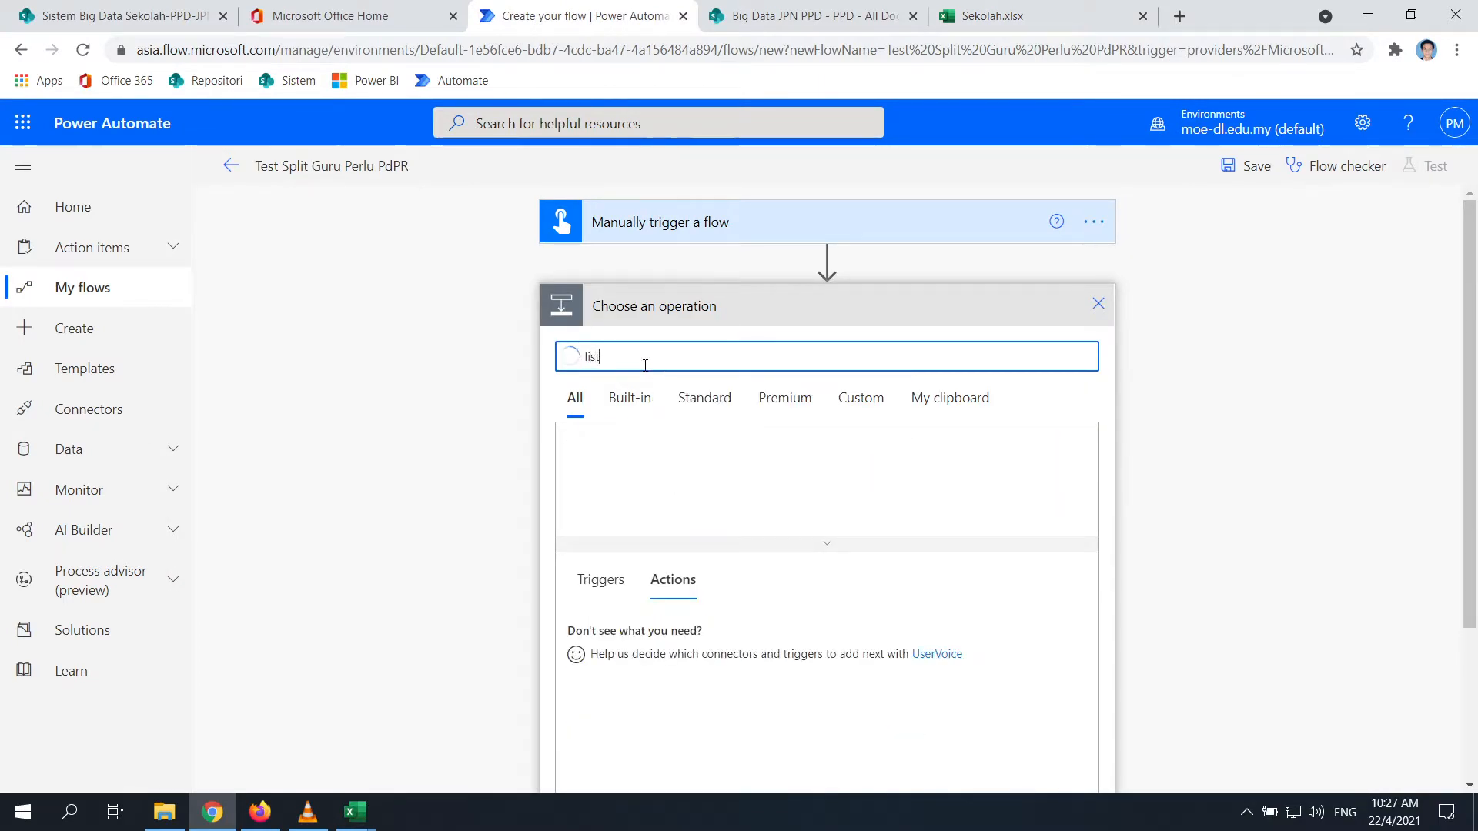
{"action": "scroll", "coordinate": [247, 487], "scroll_direction": "down", "scroll_amount": 3}
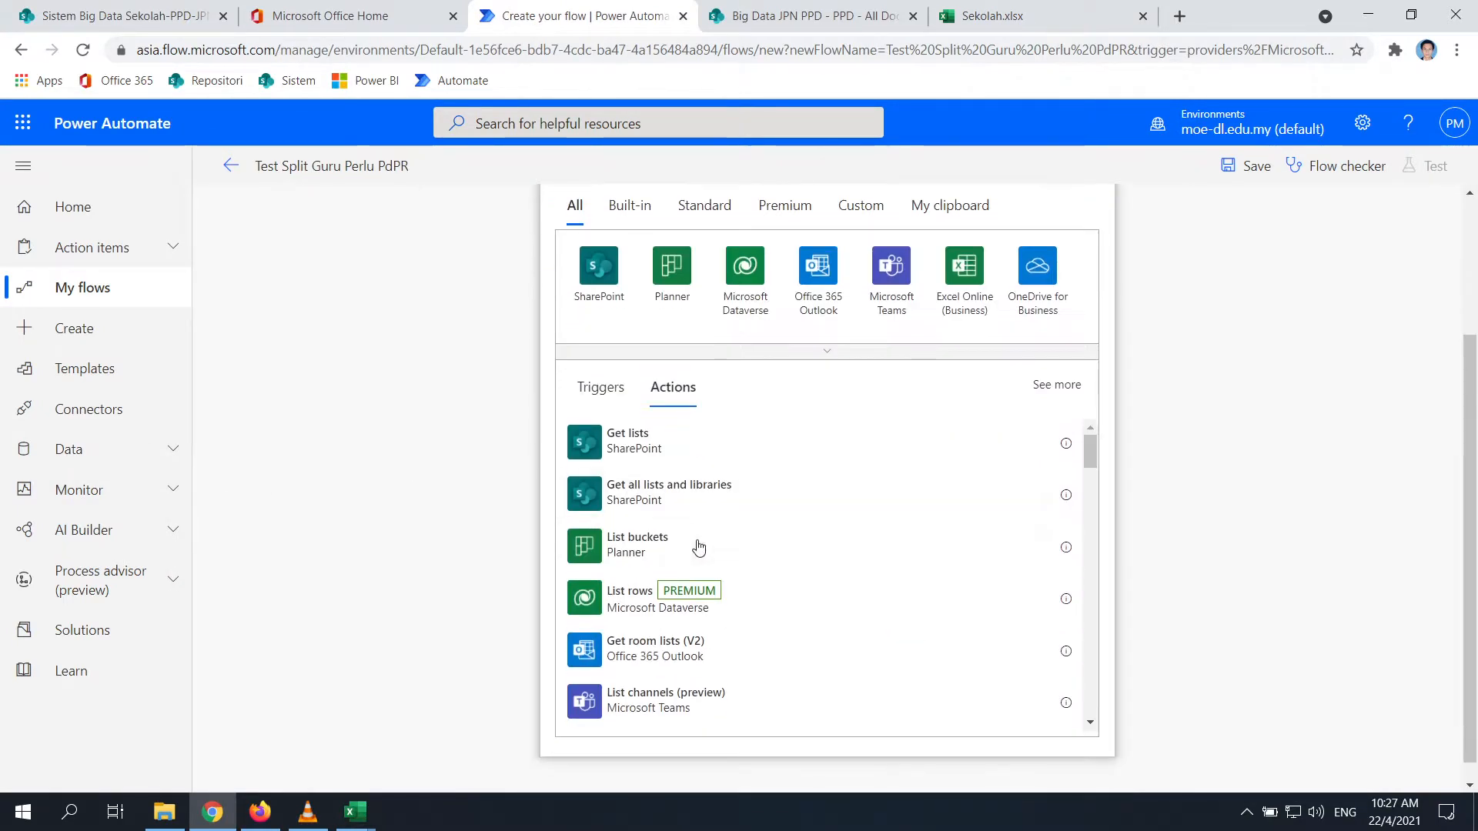
{"action": "scroll", "coordinate": [735, 525], "scroll_direction": "down", "scroll_amount": 3}
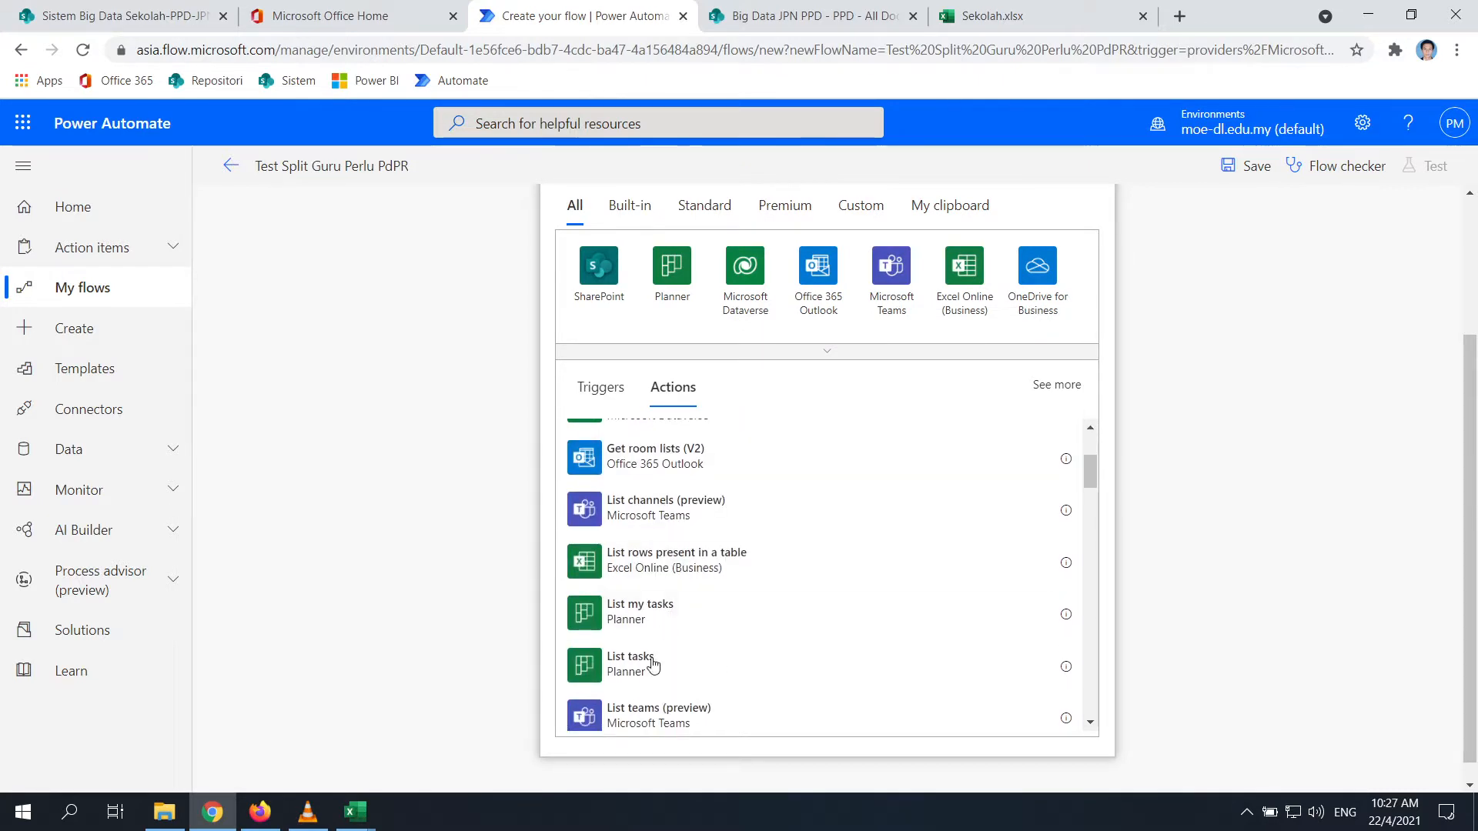
{"action": "left_click", "coordinate": [671, 567]}
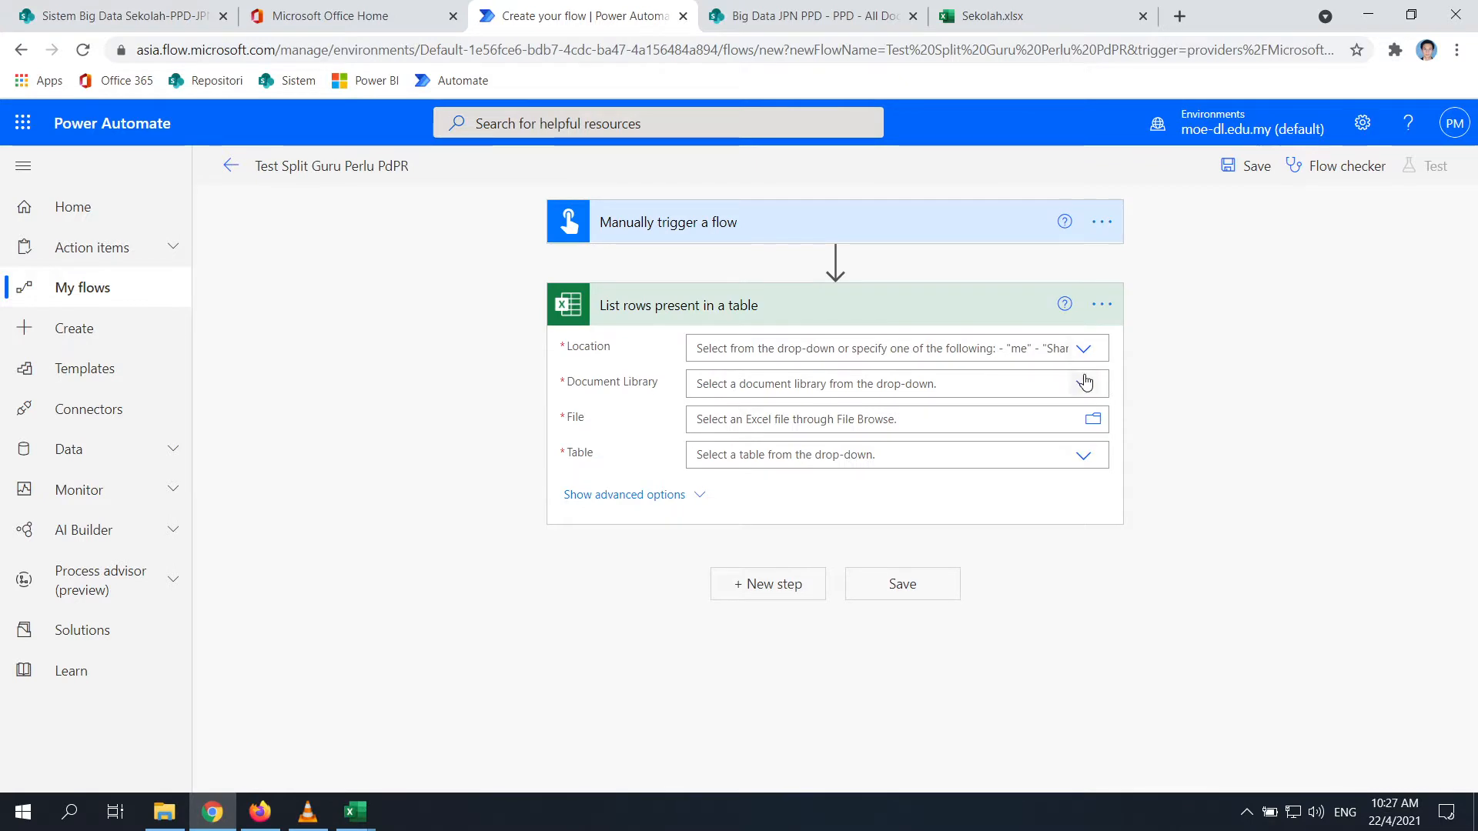
Point it at Sekolah.xlsx table tblSEKOLAH in the Big Data JPN PPD Test Big Data library, and save
{"action": "left_click", "coordinate": [1083, 349]}
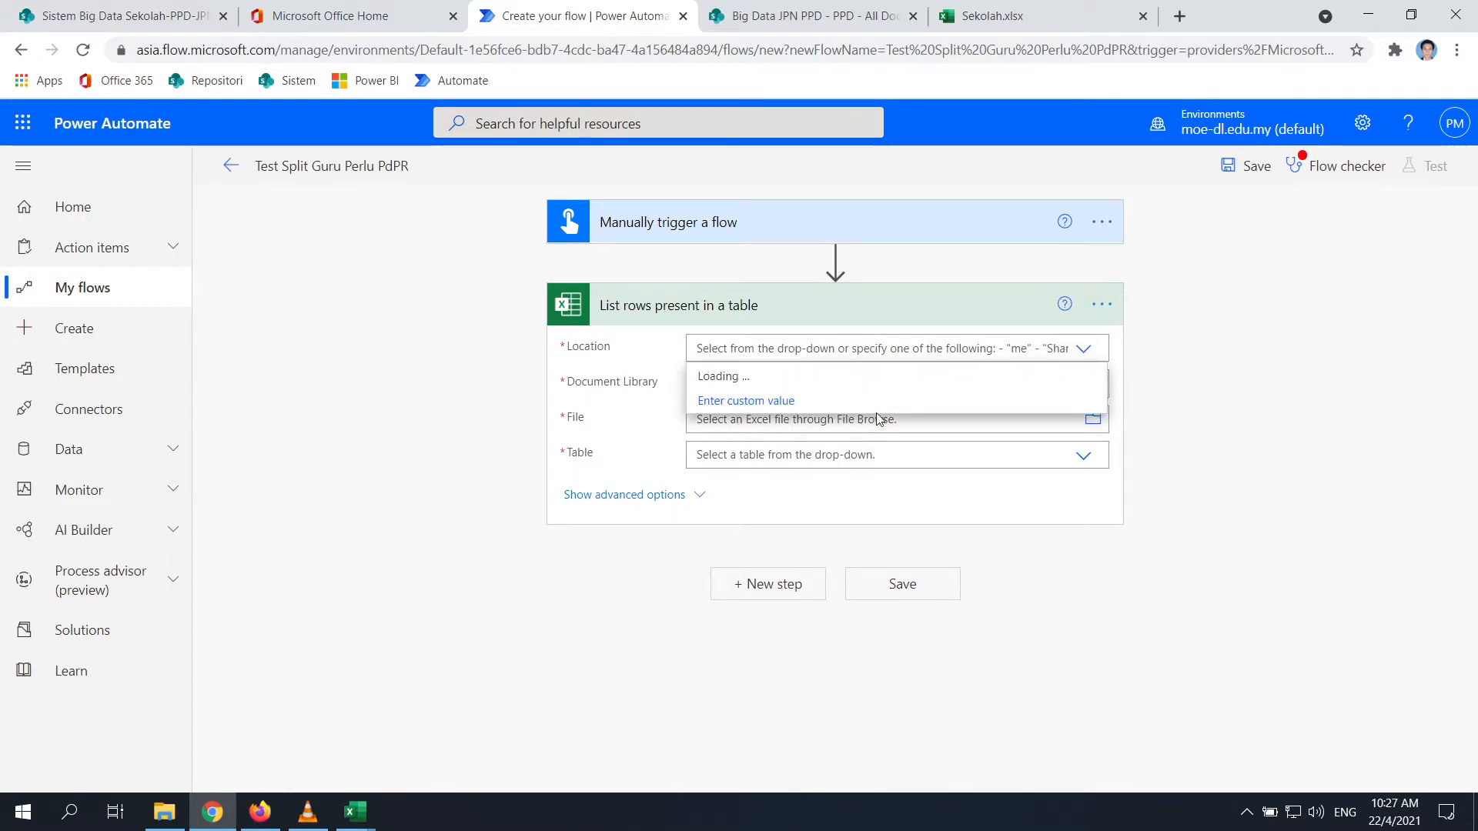
{"action": "left_click", "coordinate": [785, 427]}
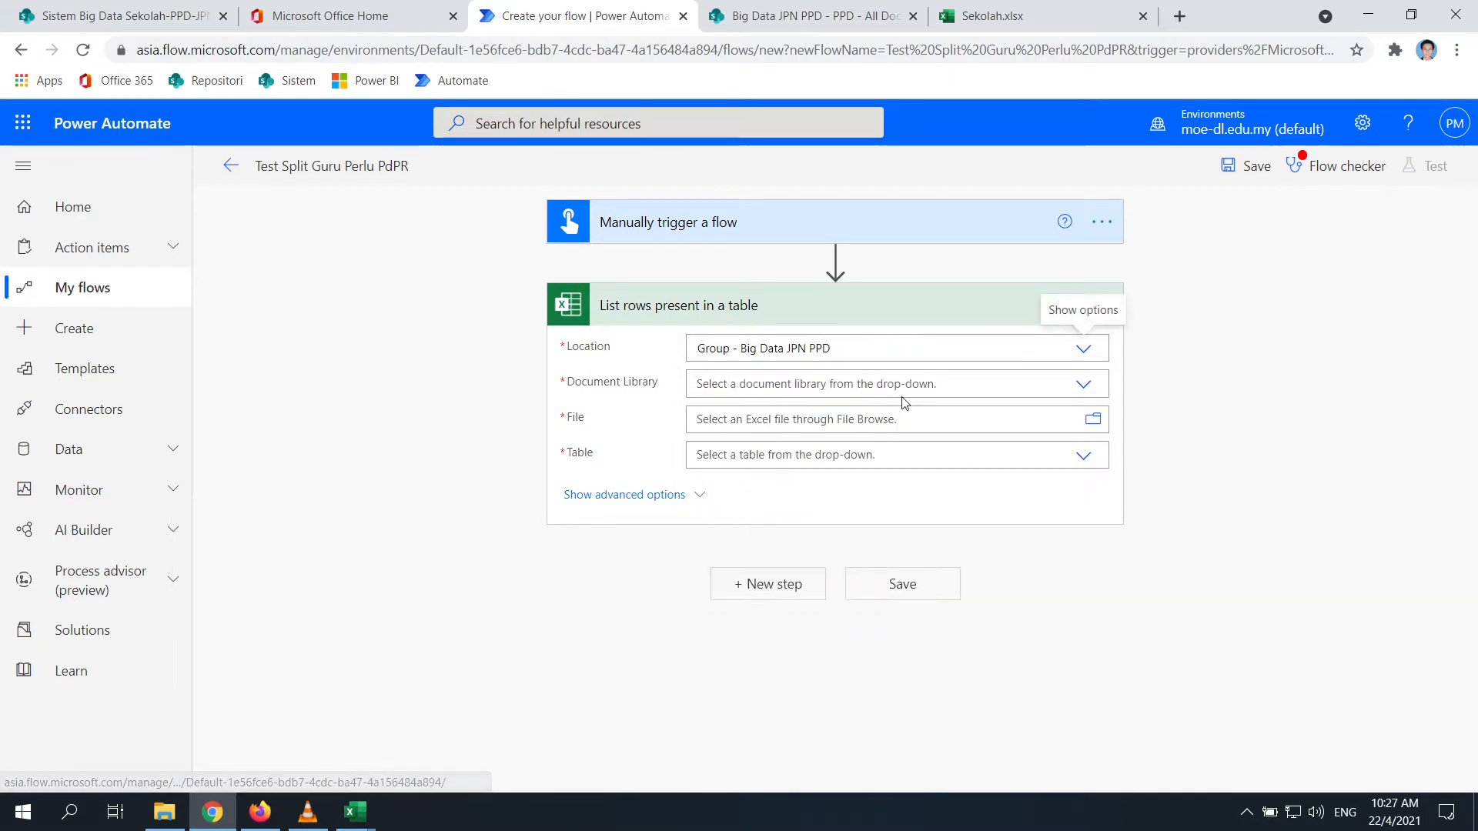
{"action": "left_click", "coordinate": [1080, 384]}
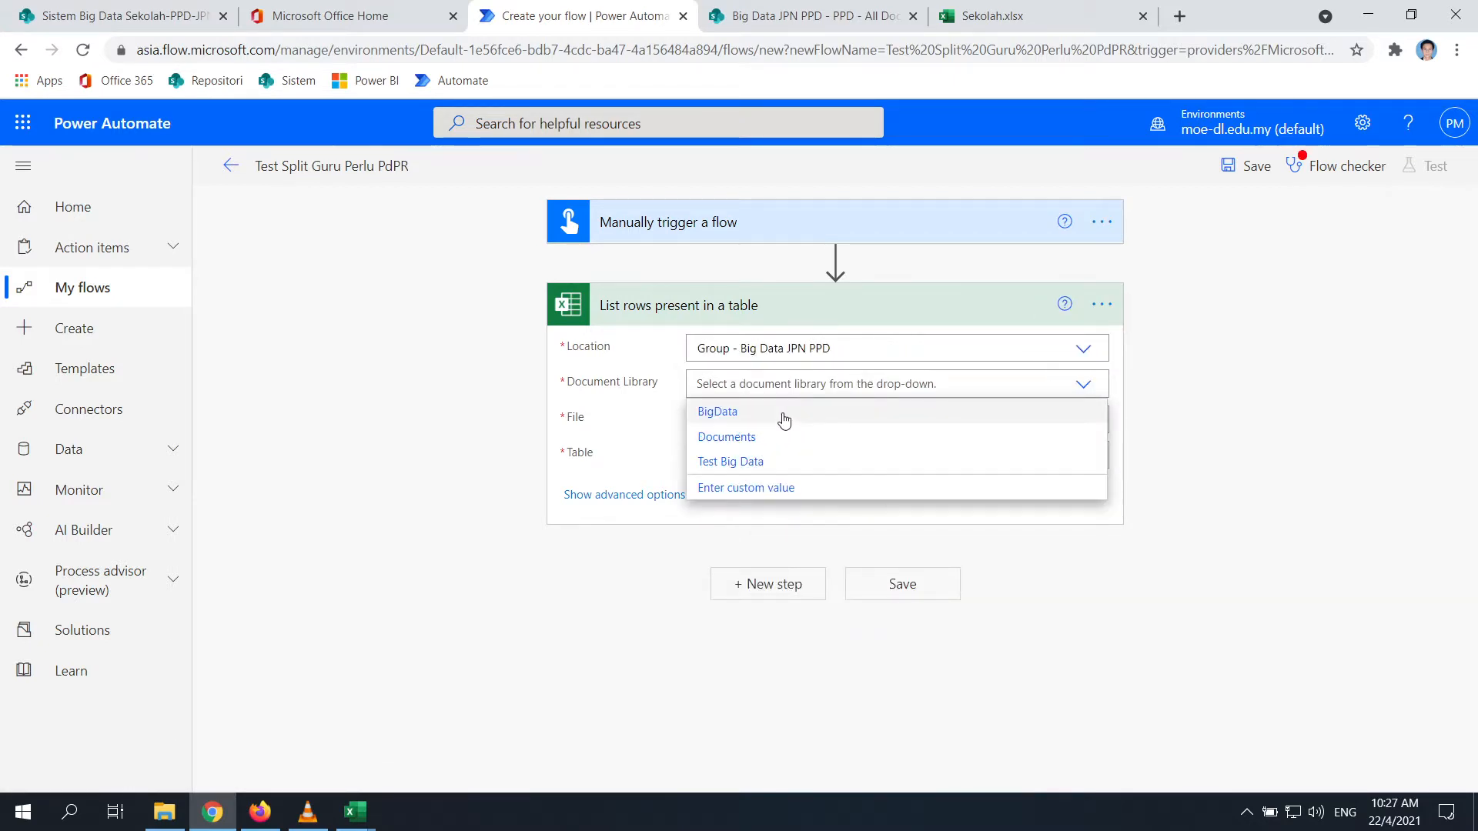
{"action": "left_click", "coordinate": [748, 462]}
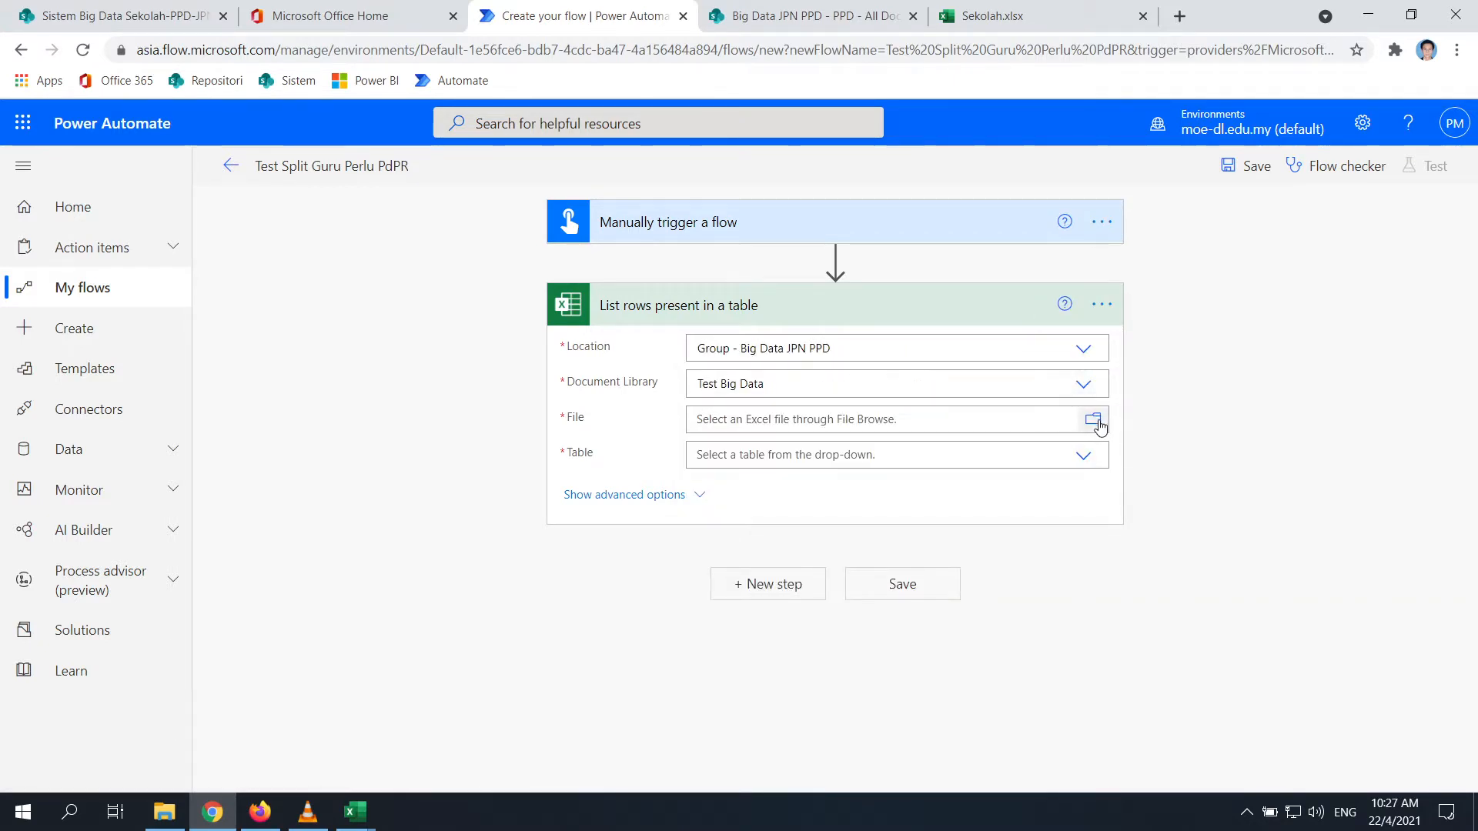
{"action": "left_click", "coordinate": [1094, 422]}
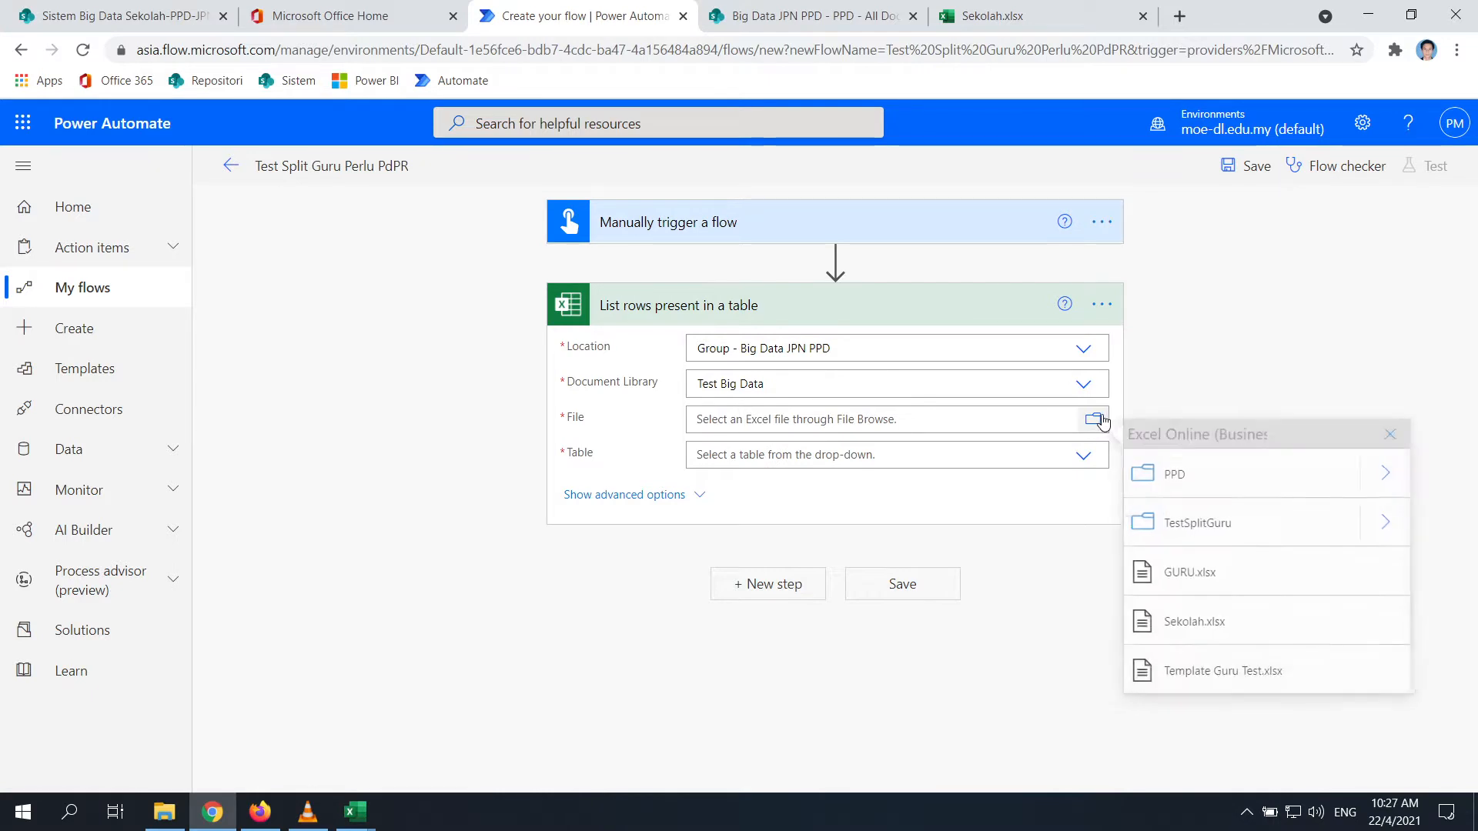
{"action": "left_click", "coordinate": [1198, 625]}
{"action": "left_click", "coordinate": [1080, 479]}
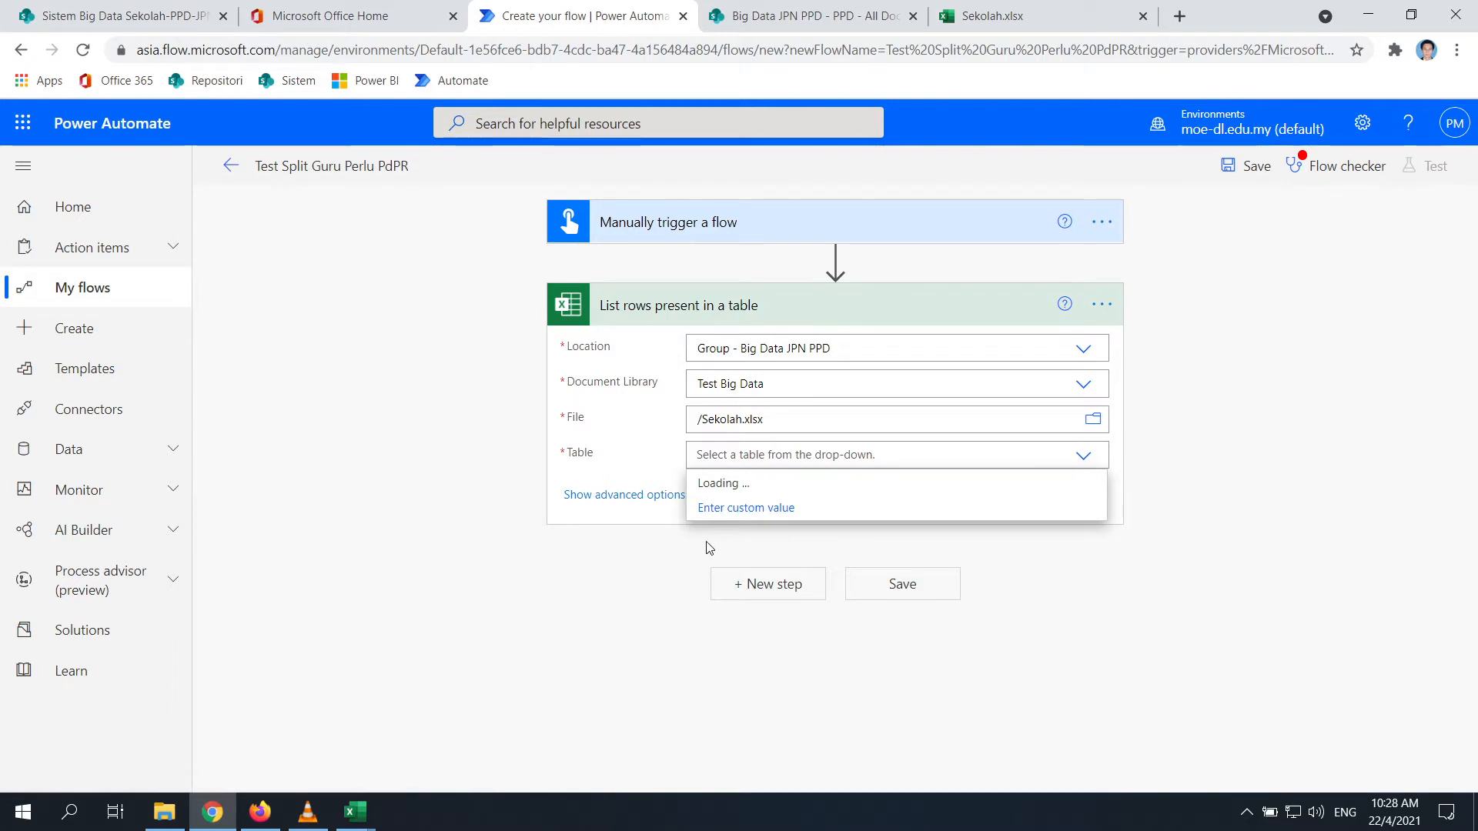
{"action": "left_click", "coordinate": [747, 485]}
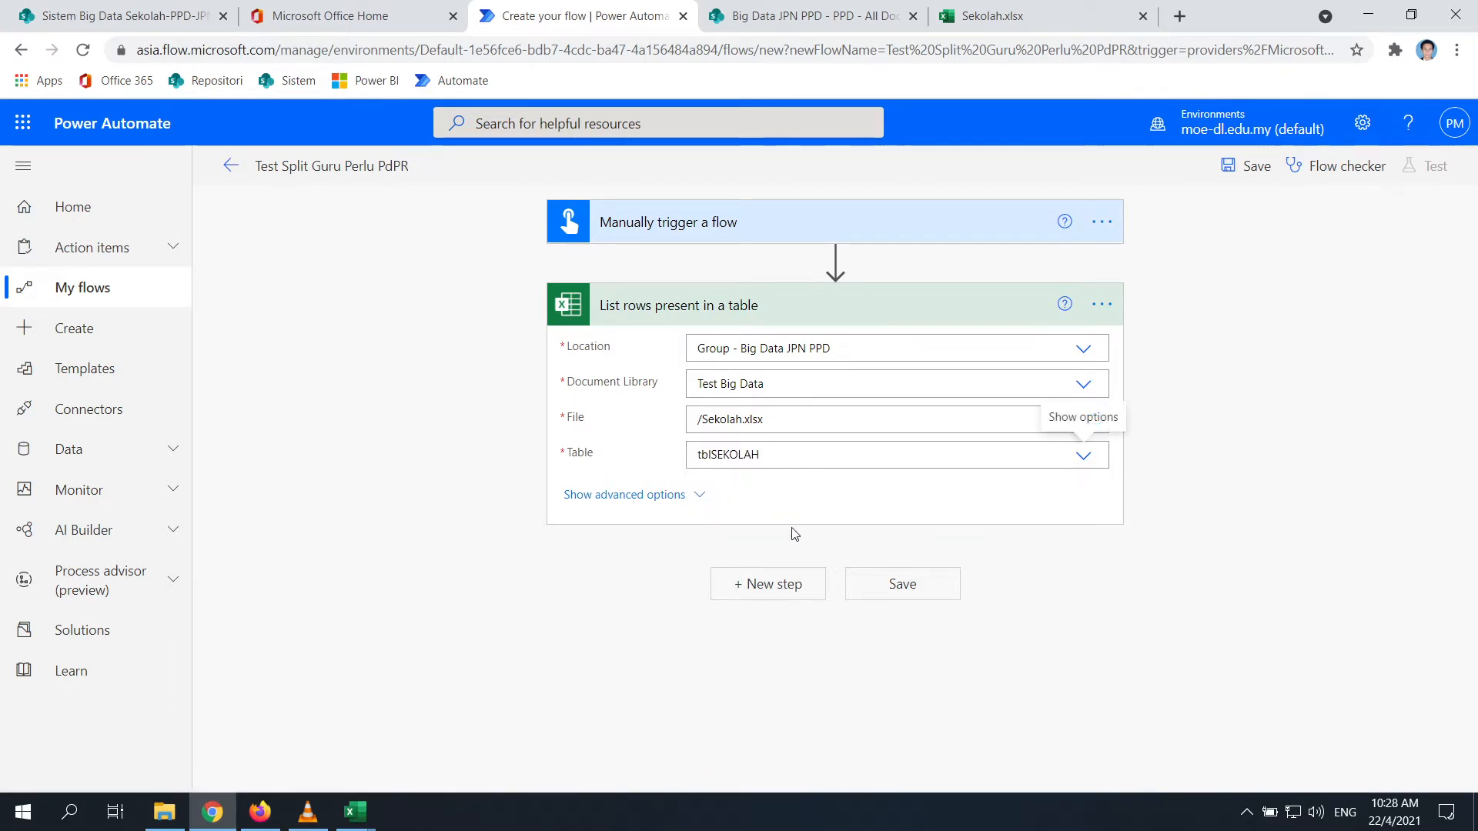
{"action": "left_click", "coordinate": [890, 588]}
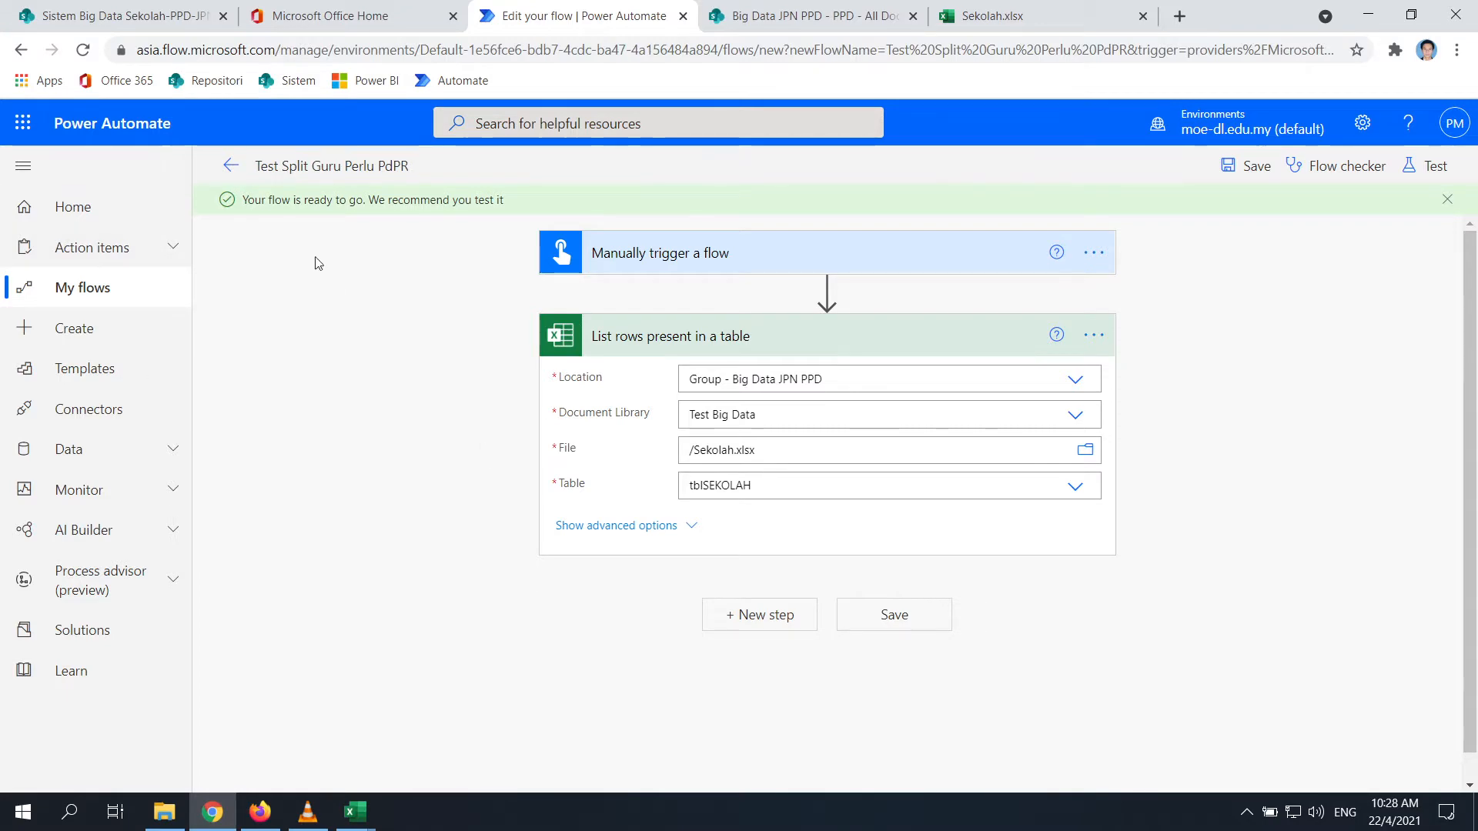
Look over the school sheet and the PPD folders before returning to the flow
{"action": "left_click", "coordinate": [1029, 9]}
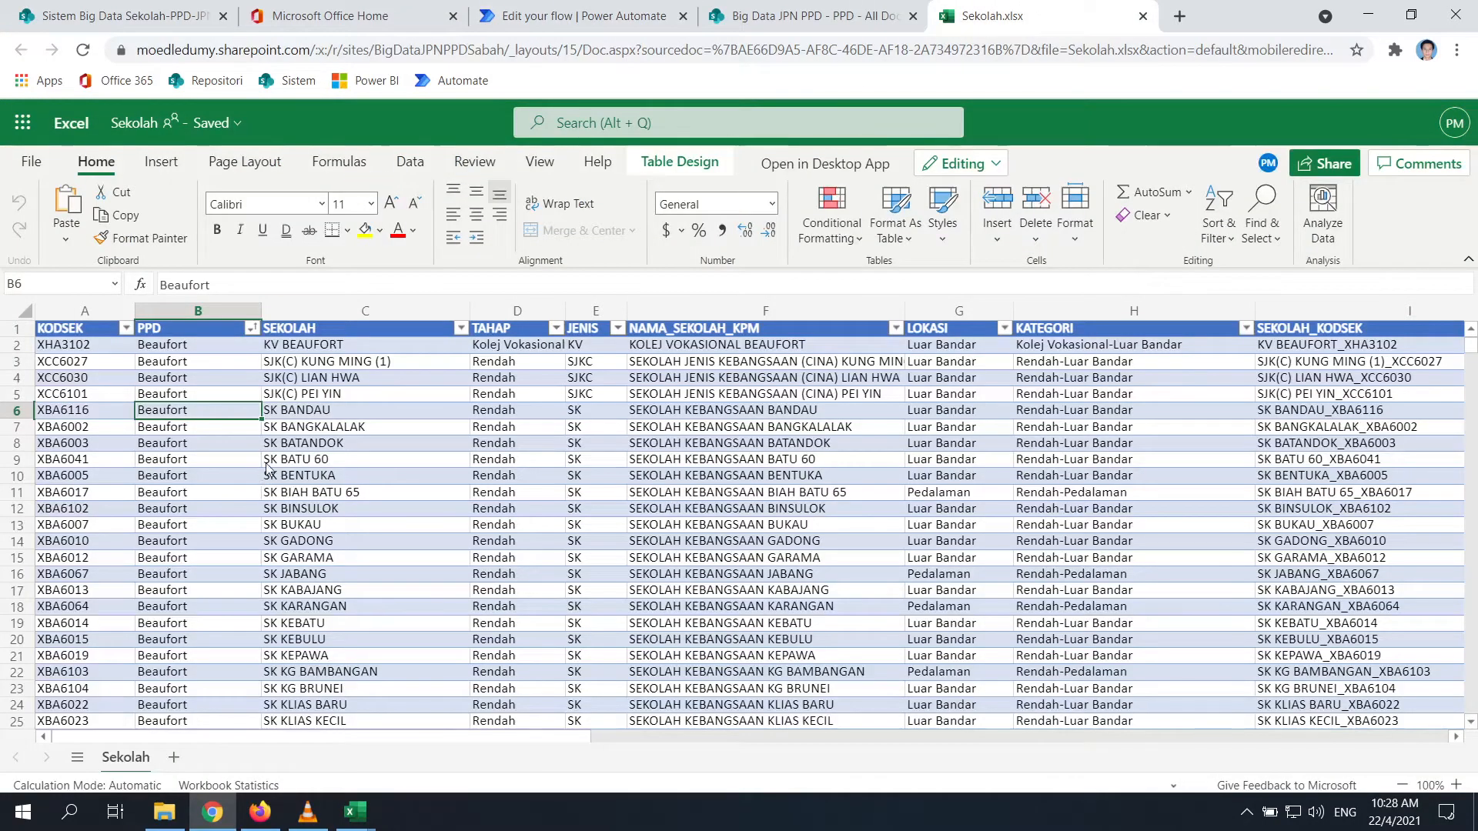
{"action": "left_click", "coordinate": [214, 347]}
{"action": "left_click", "coordinate": [844, 14]}
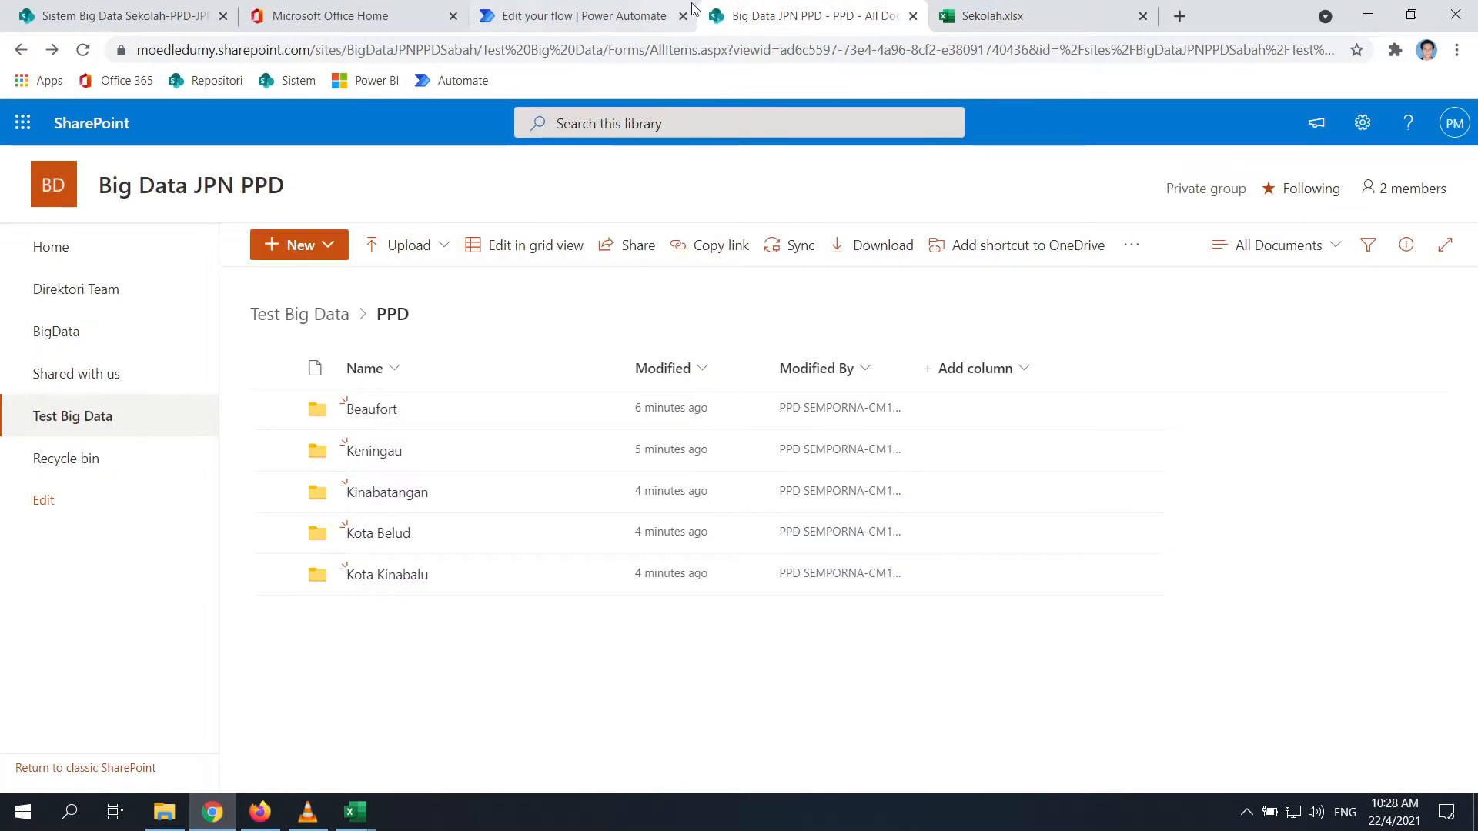
{"action": "left_click", "coordinate": [650, 11]}
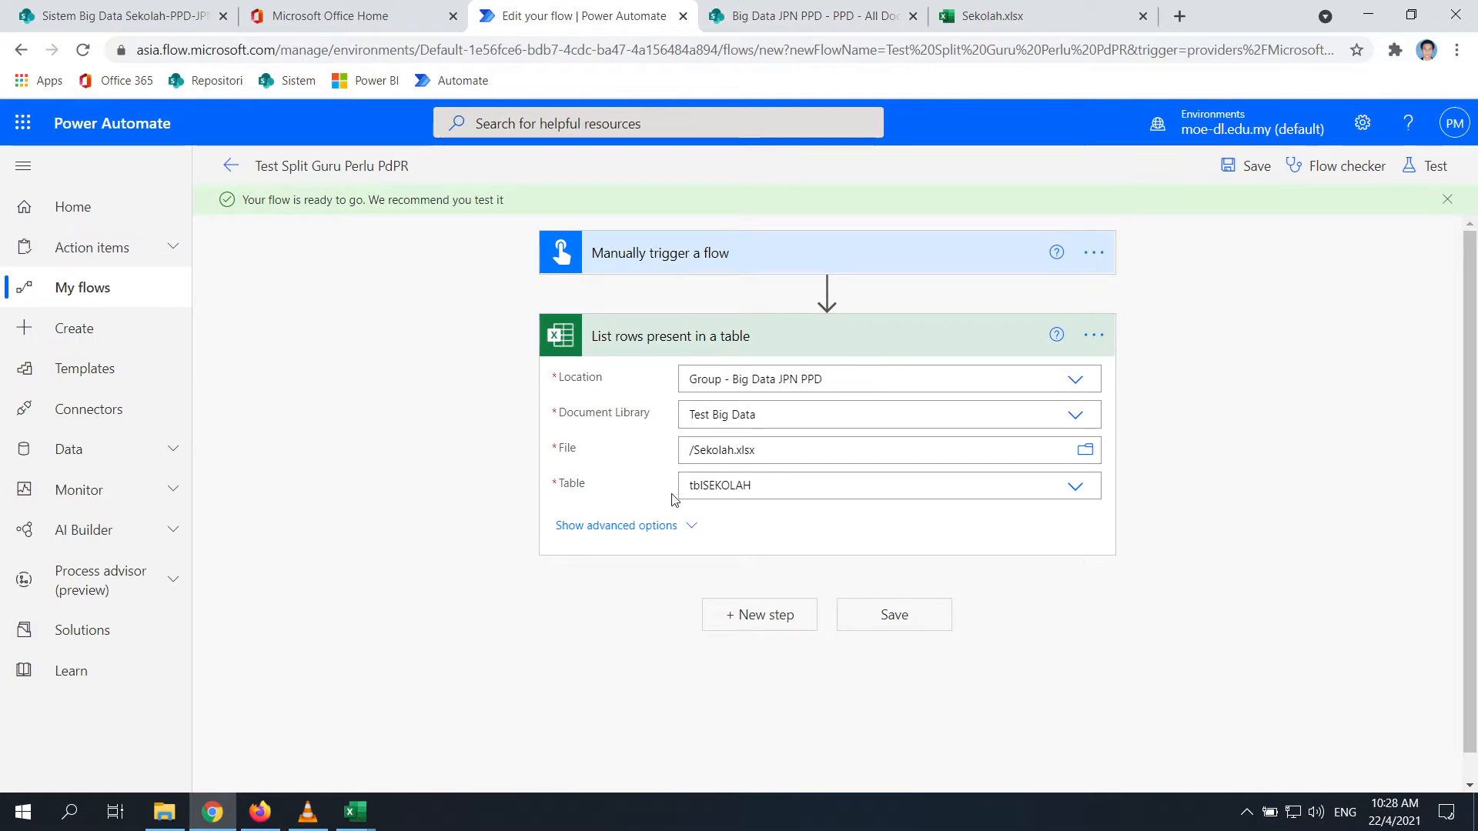
Set the list-rows Filter Query to PPD eq 'Beaufort'
{"action": "left_click", "coordinate": [695, 527]}
{"action": "left_click", "coordinate": [727, 525]}
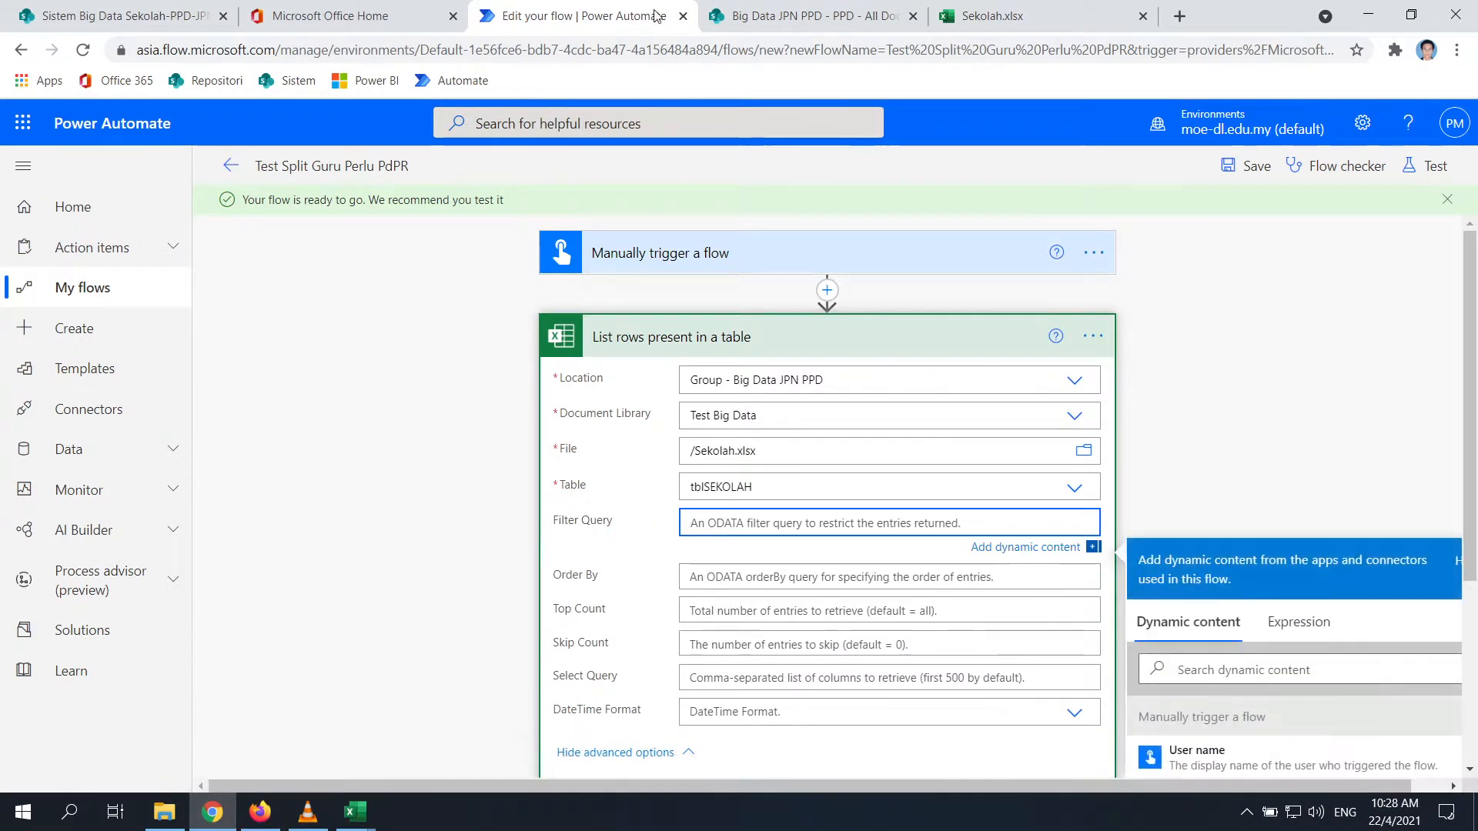
{"action": "left_click", "coordinate": [981, 15]}
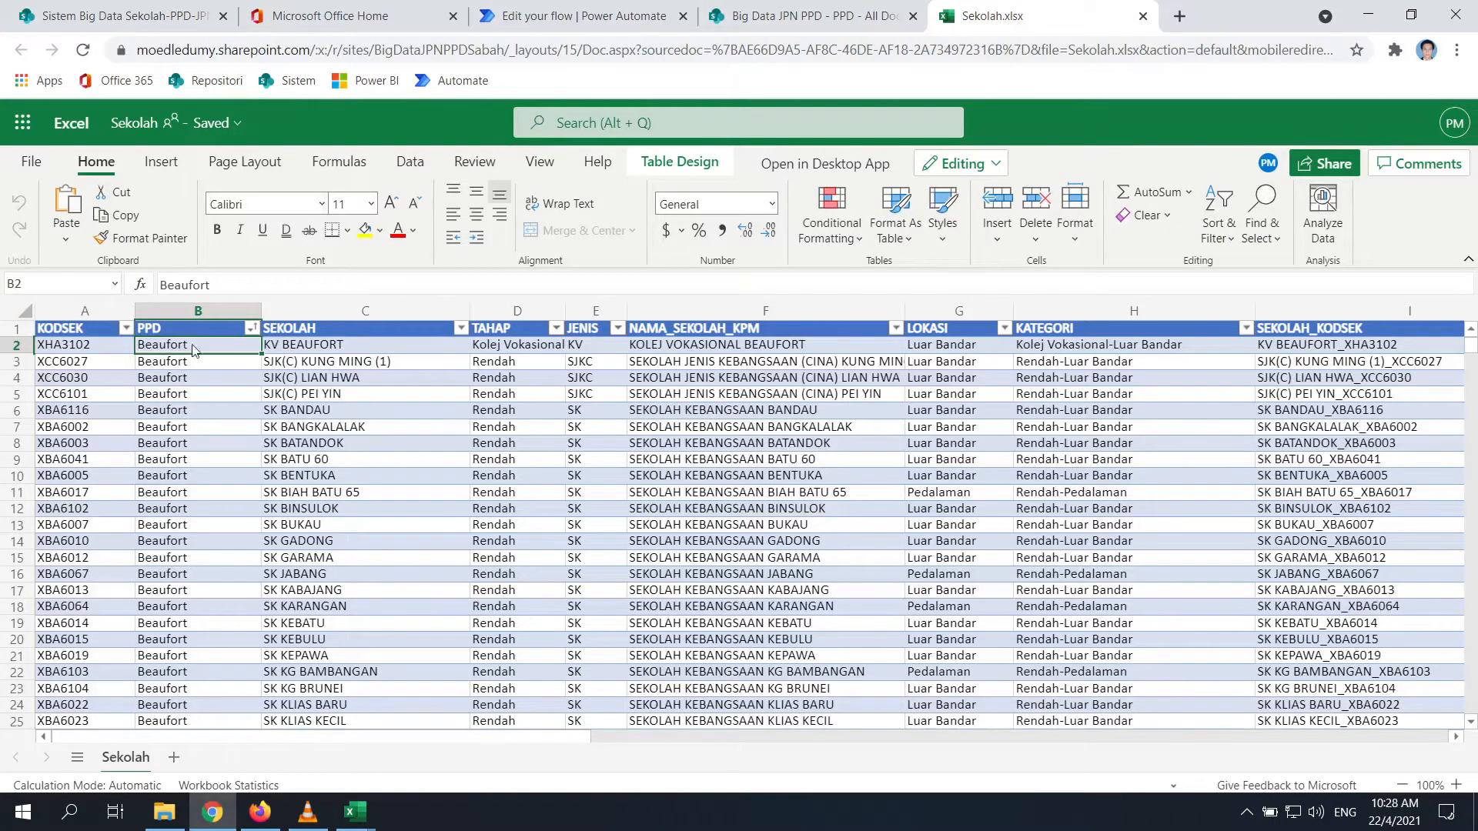
{"action": "left_click", "coordinate": [574, 15]}
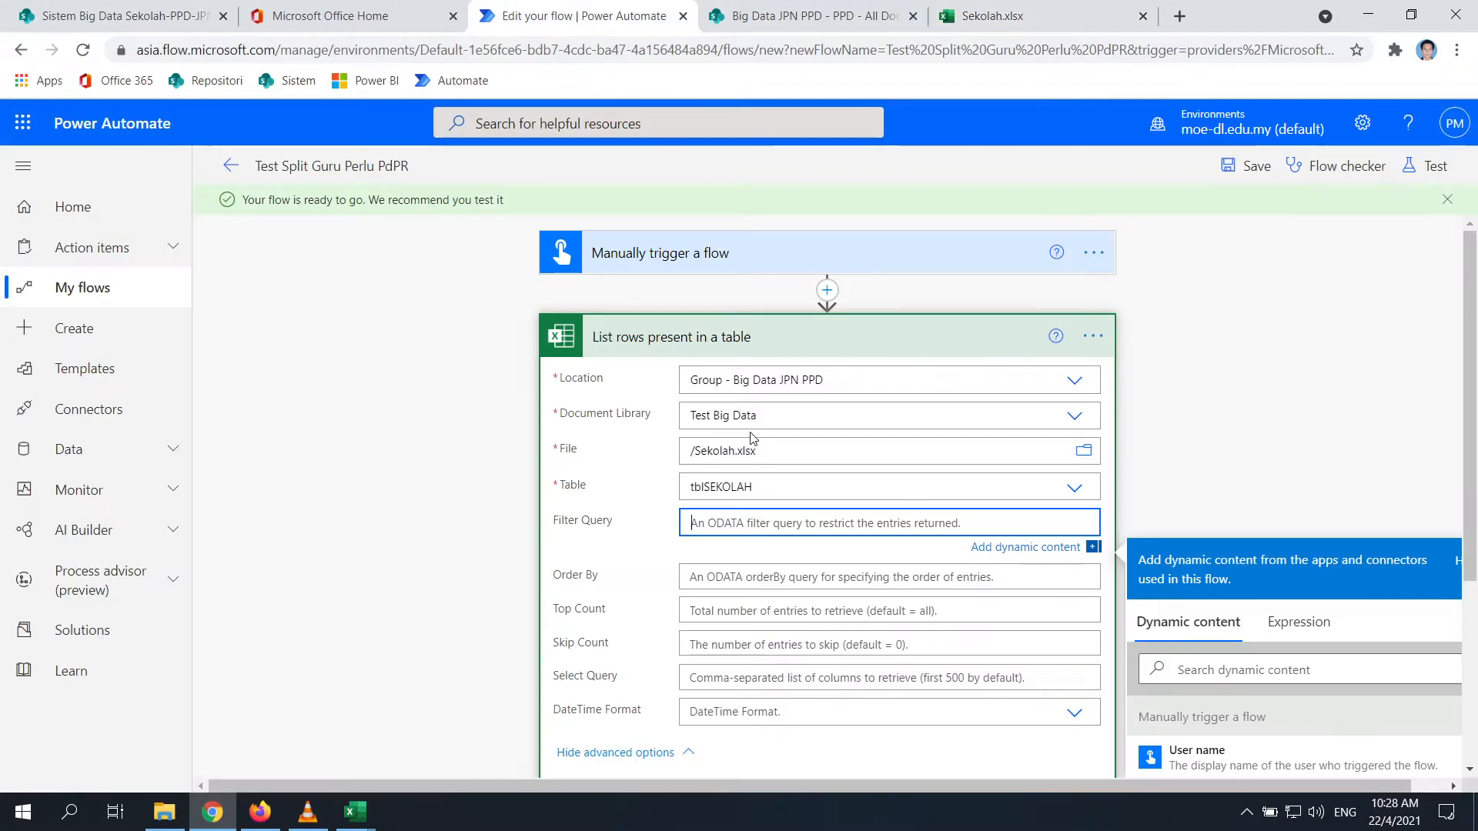
{"action": "type", "text": "PPD"}
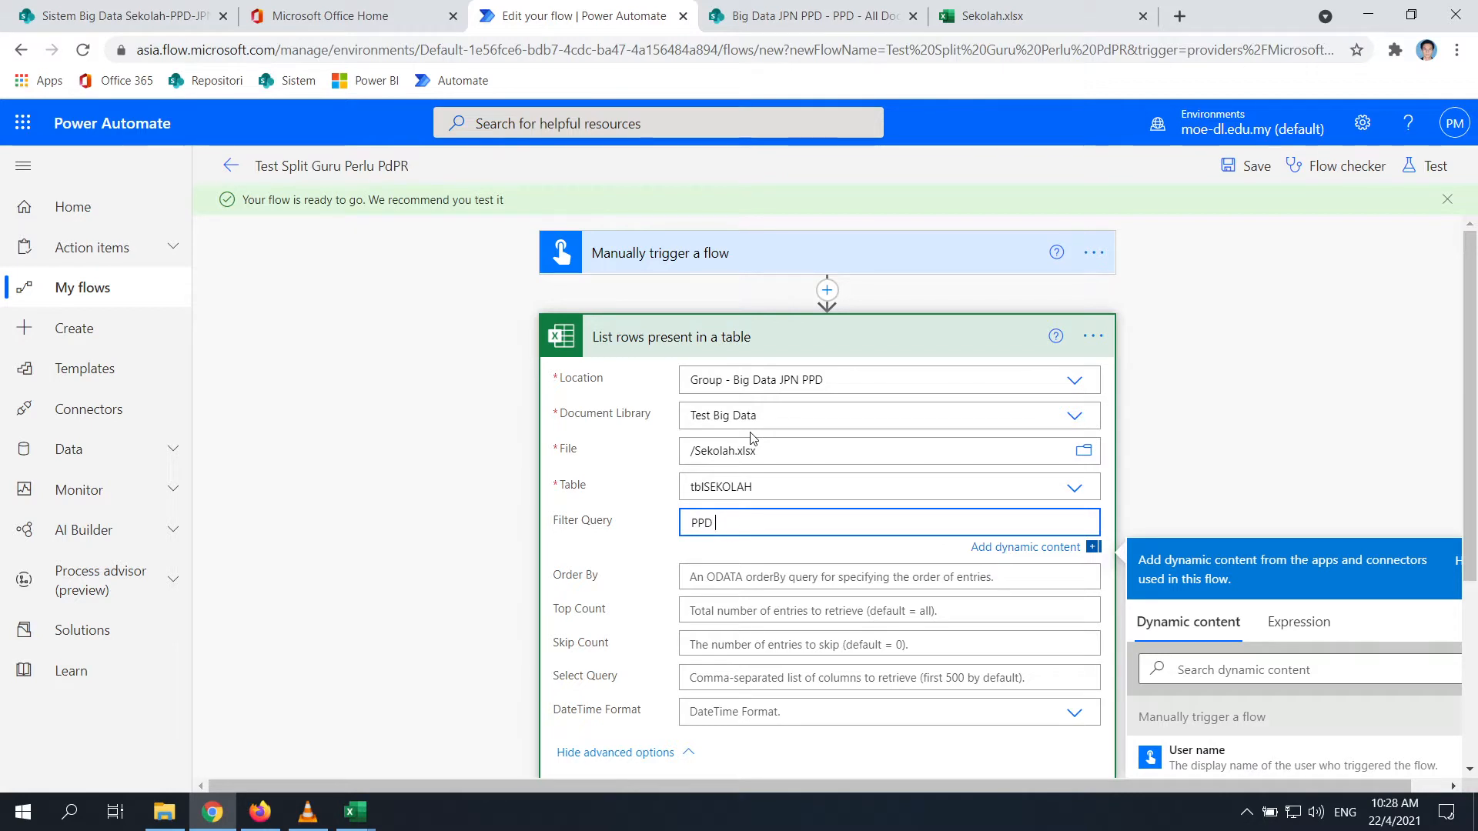
{"action": "type", "text": " eq "}
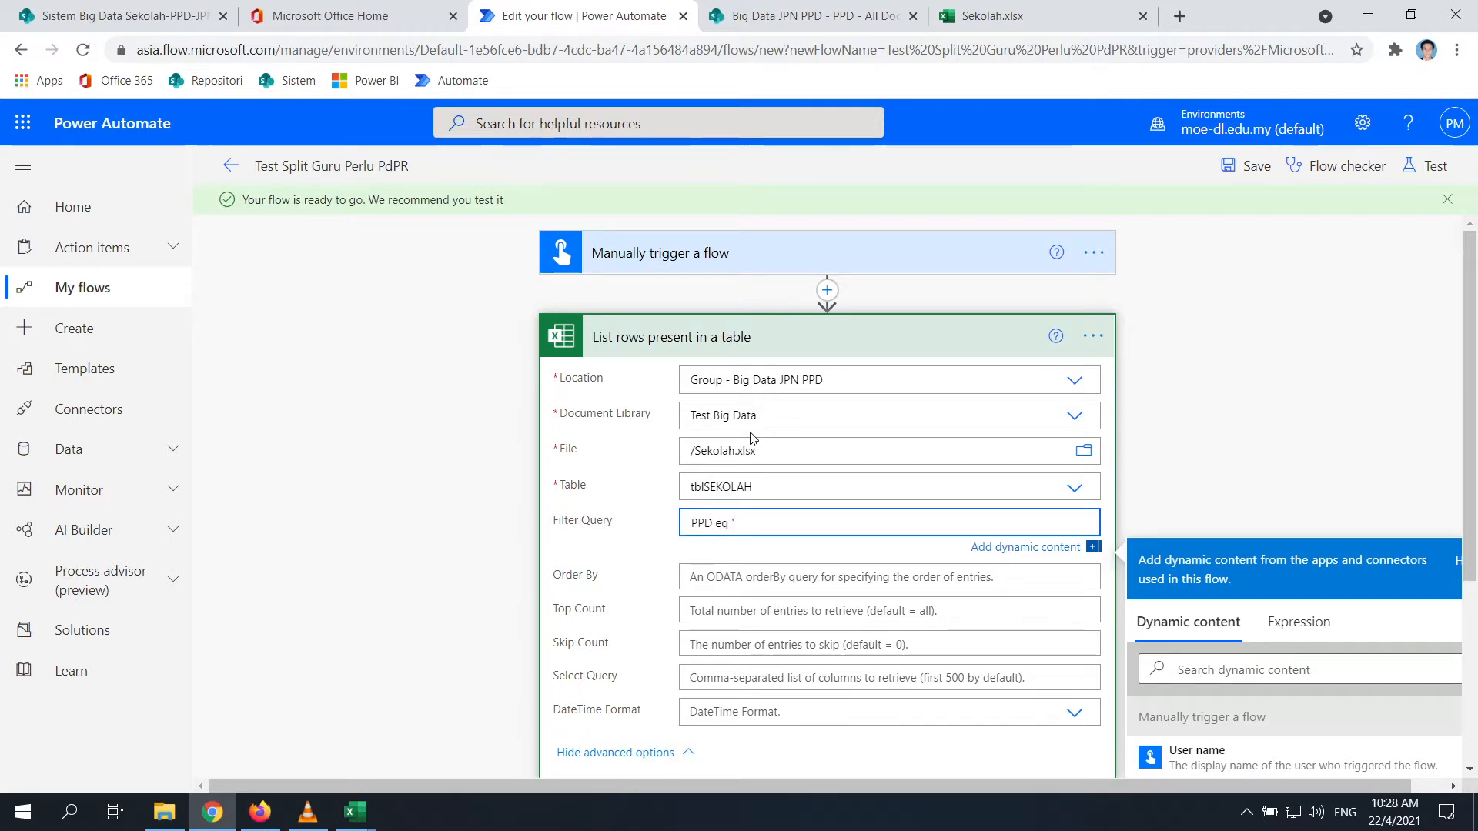
{"action": "type", "text": "'Beaufor"}
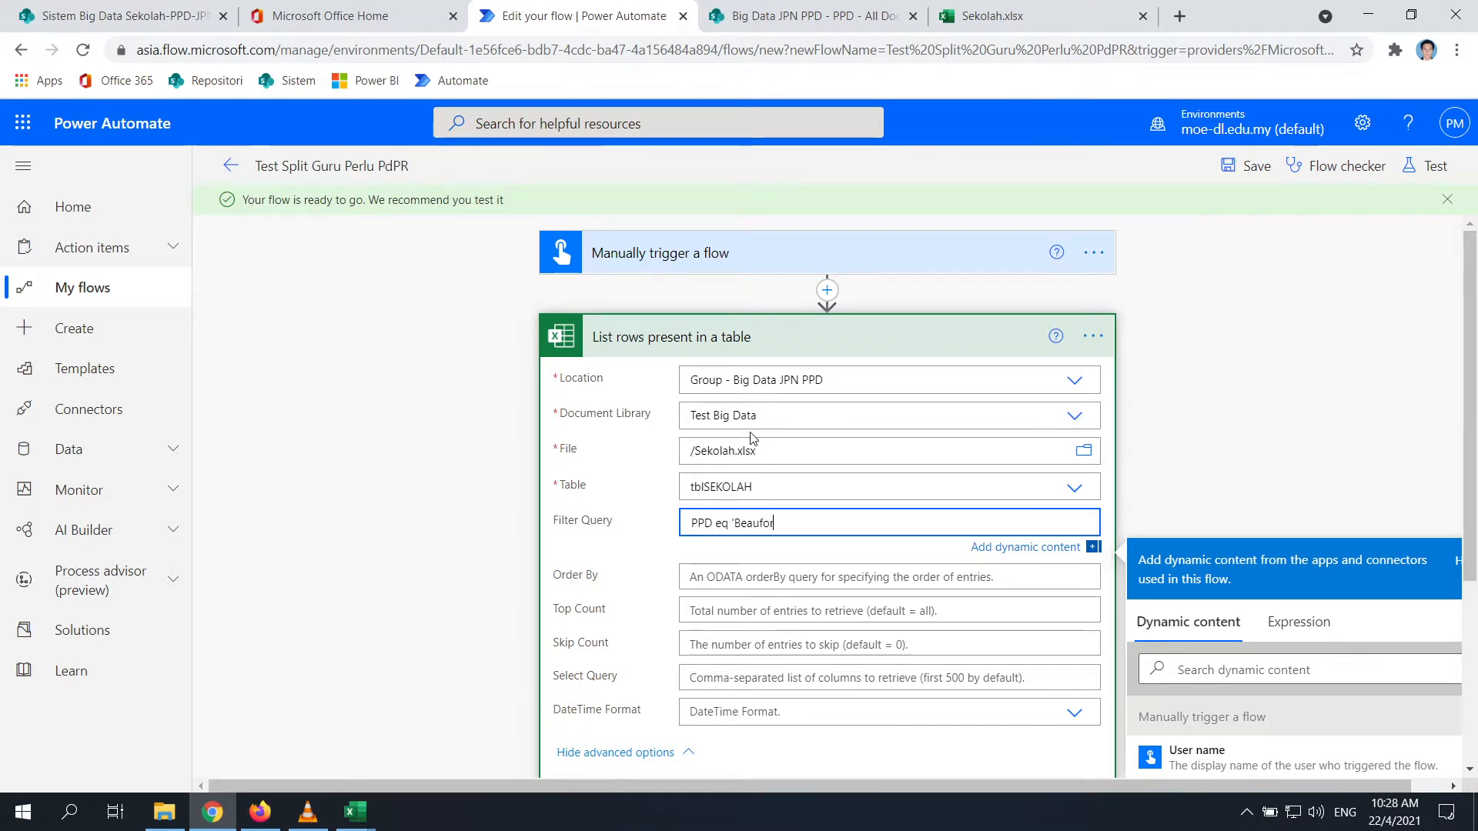
{"action": "type", "text": "t"}
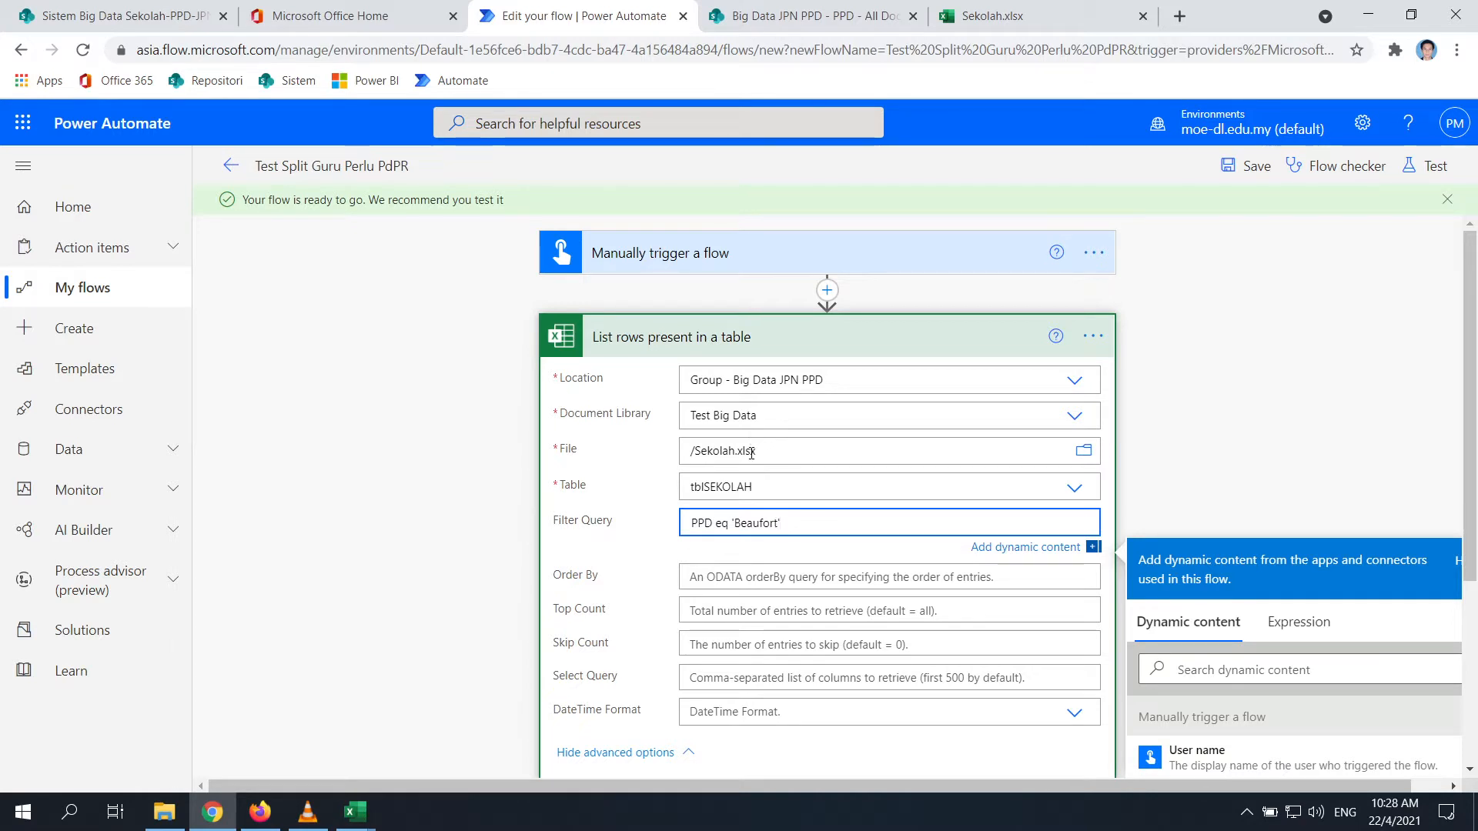
{"action": "left_click", "coordinate": [789, 642]}
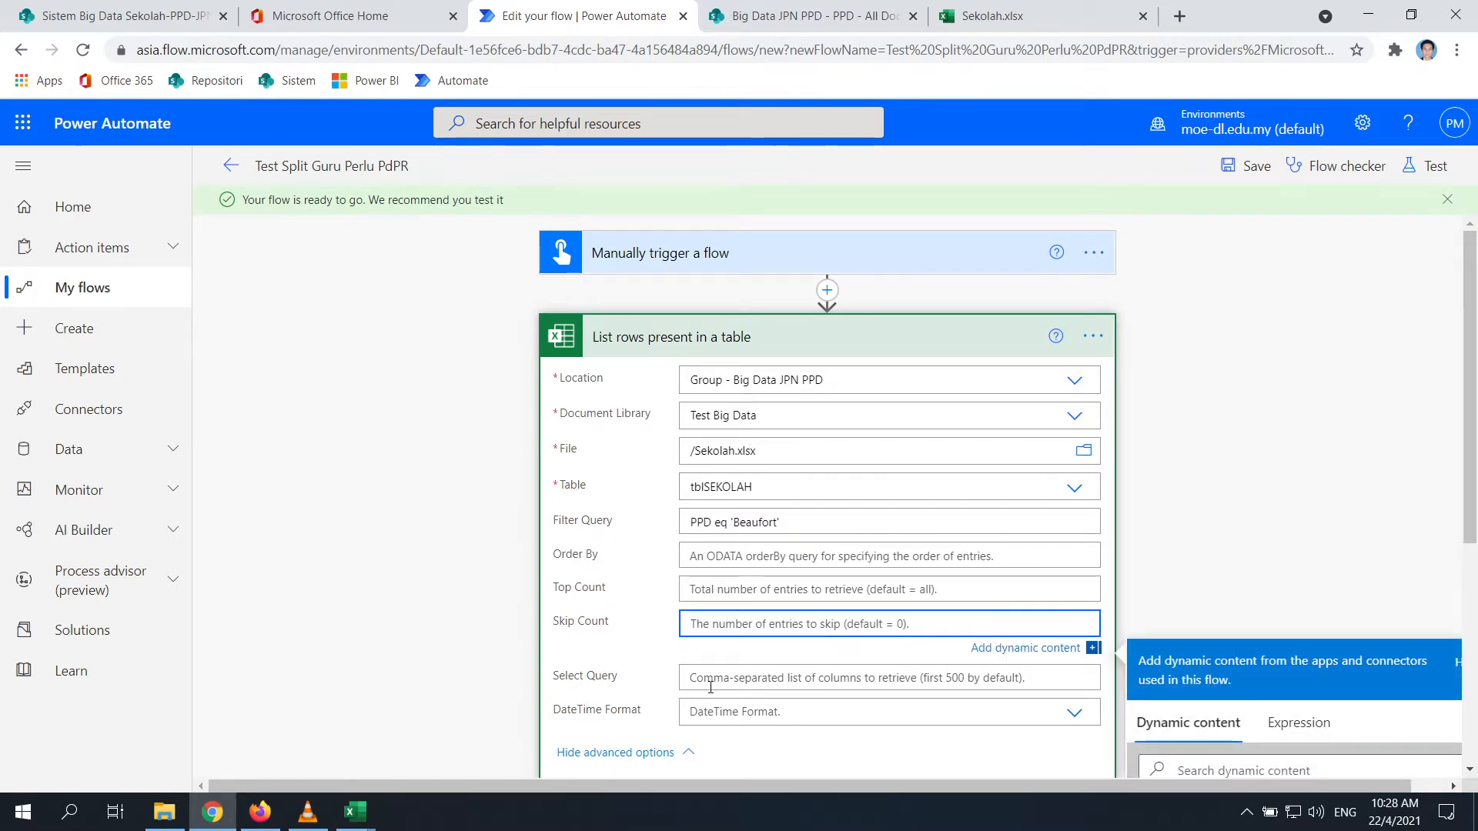
Enter KODSEK as the Select Query so only that column is returned
{"action": "left_click", "coordinate": [710, 684]}
{"action": "left_click", "coordinate": [1000, 15]}
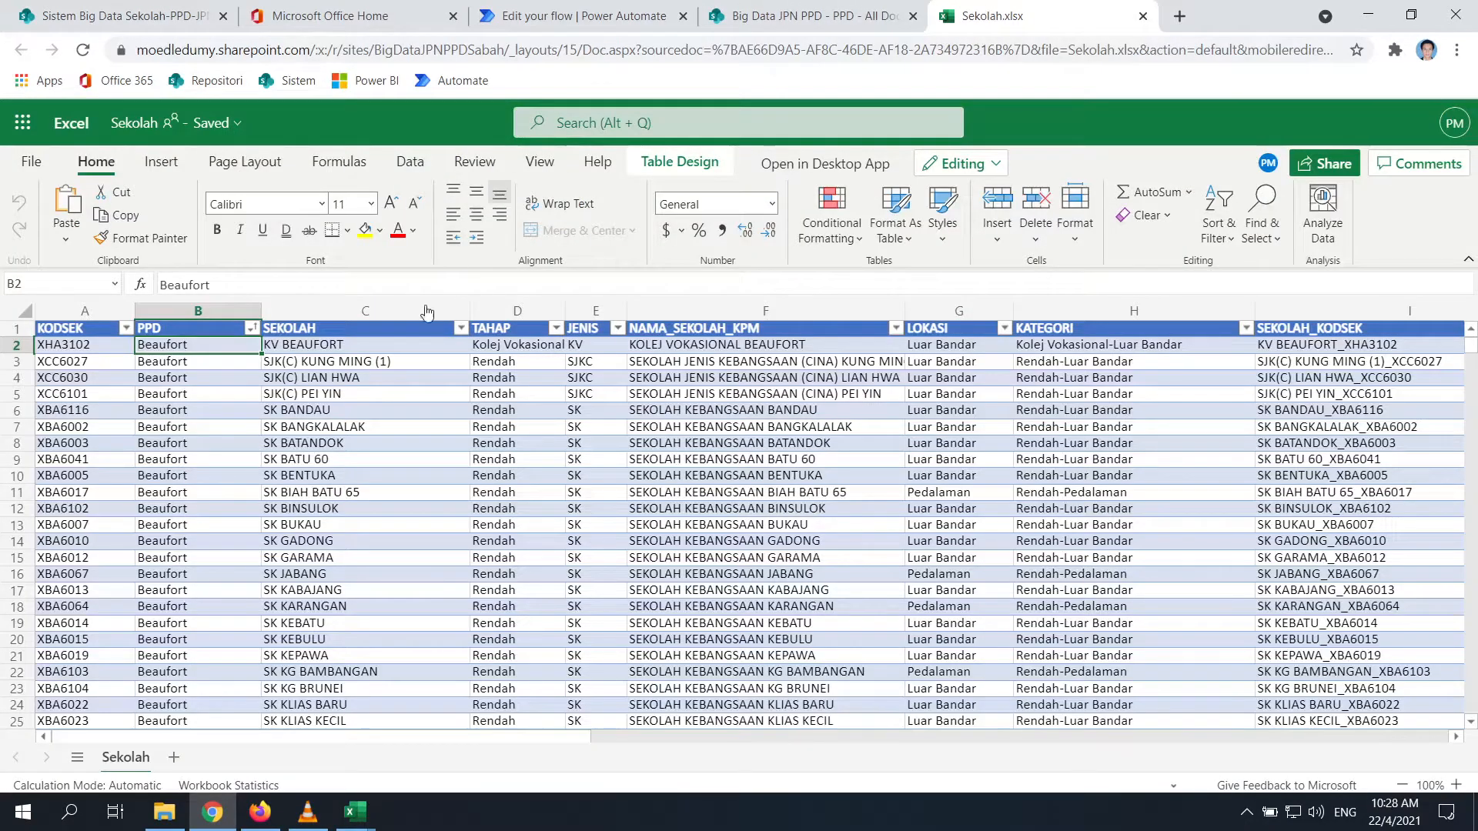
{"action": "left_click", "coordinate": [808, 15]}
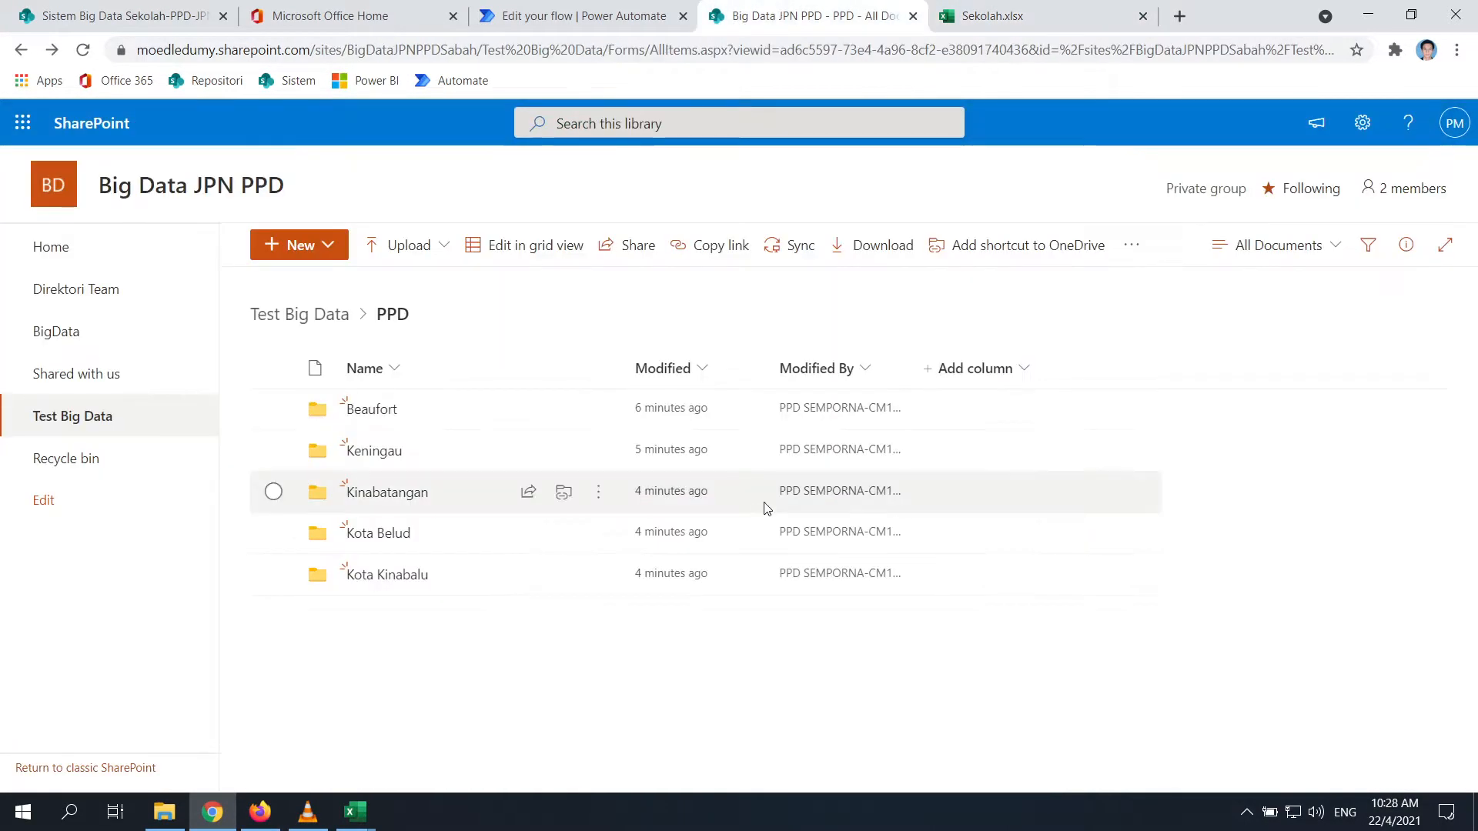
{"action": "left_click", "coordinate": [539, 15]}
{"action": "type", "text": "K"}
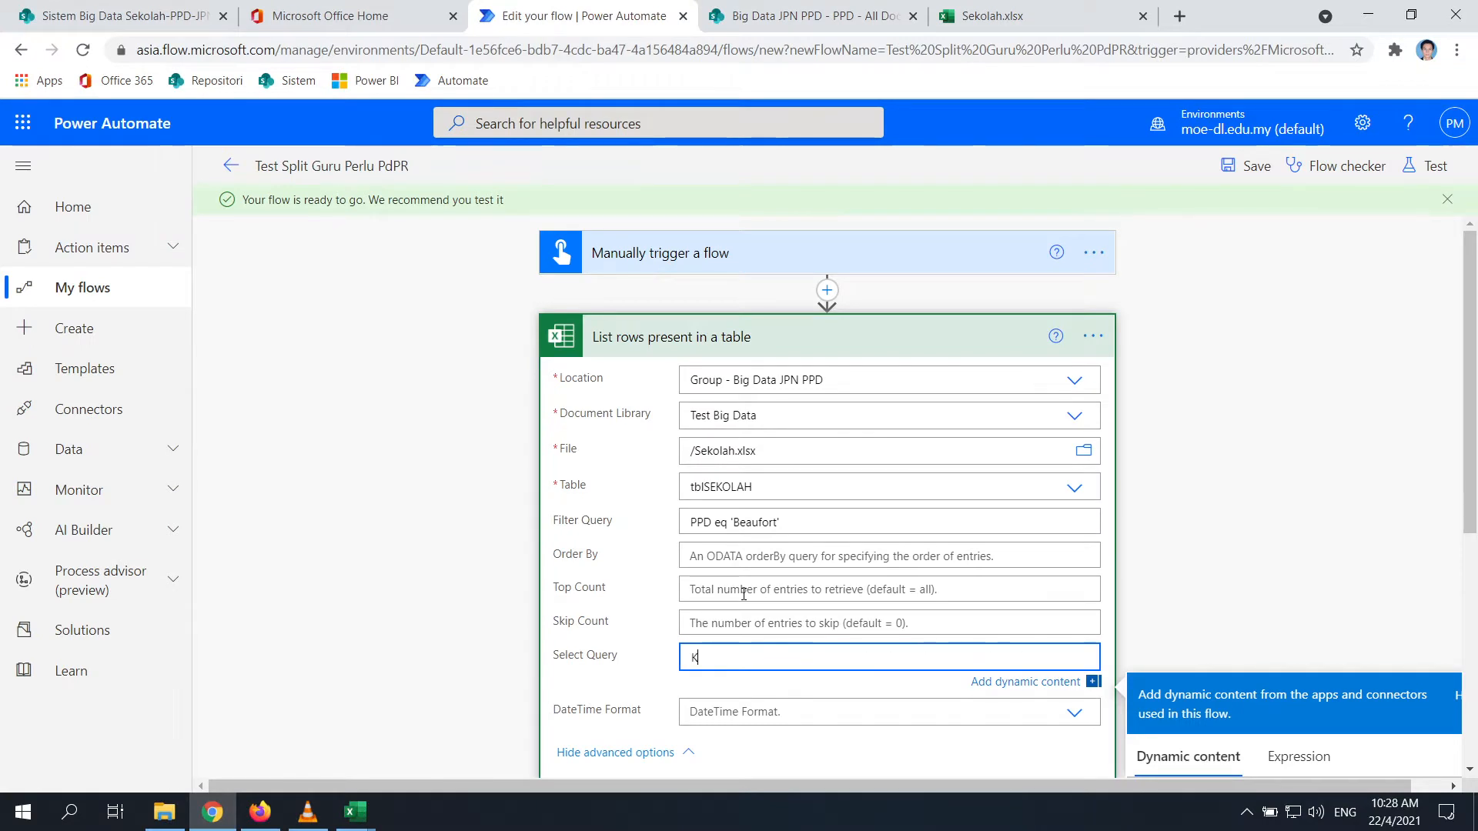
{"action": "type", "text": "ODSEK"}
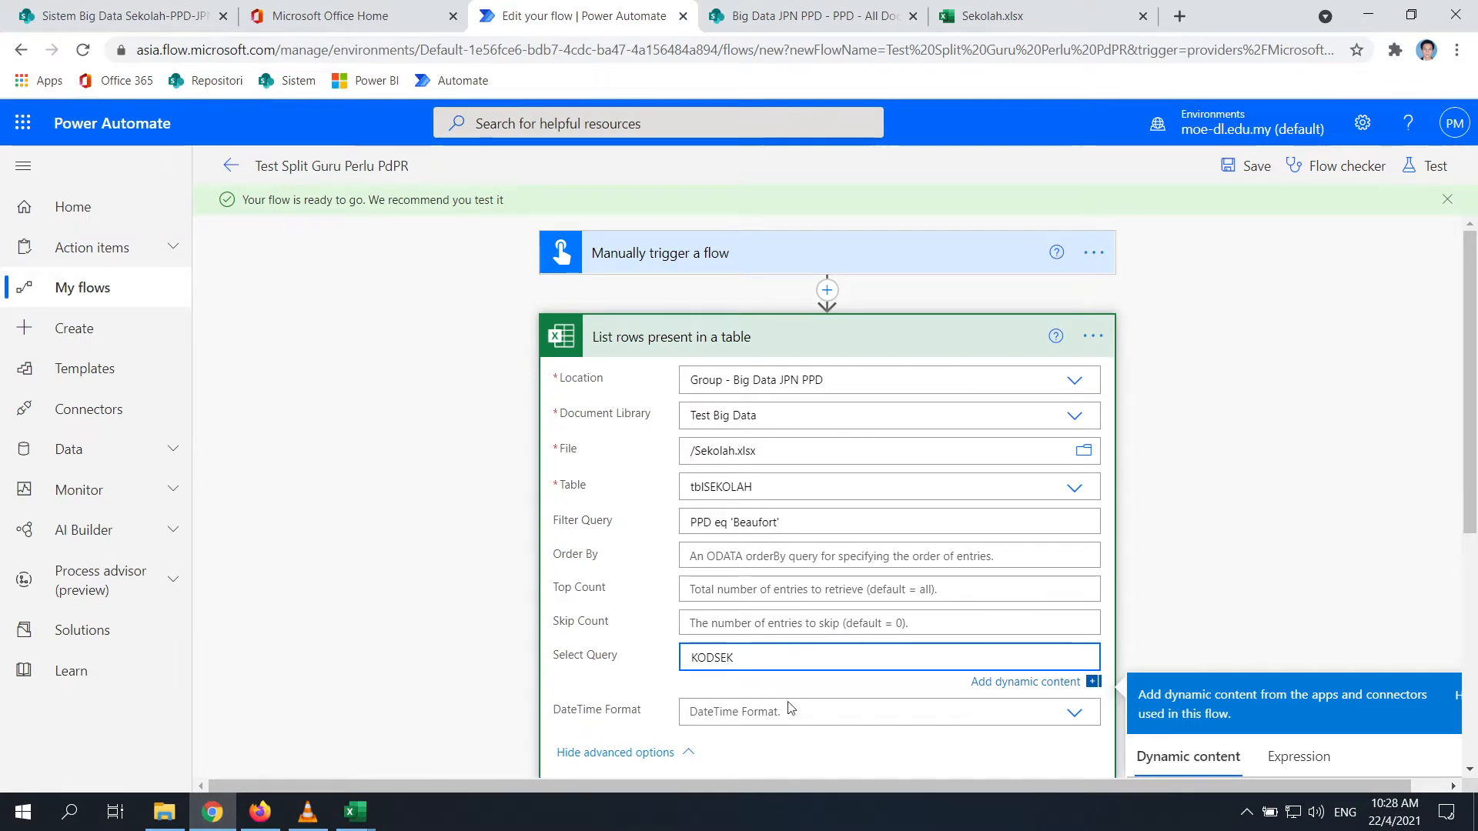
{"action": "left_click", "coordinate": [789, 708]}
{"action": "scroll", "coordinate": [870, 739], "scroll_direction": "down", "scroll_amount": 1}
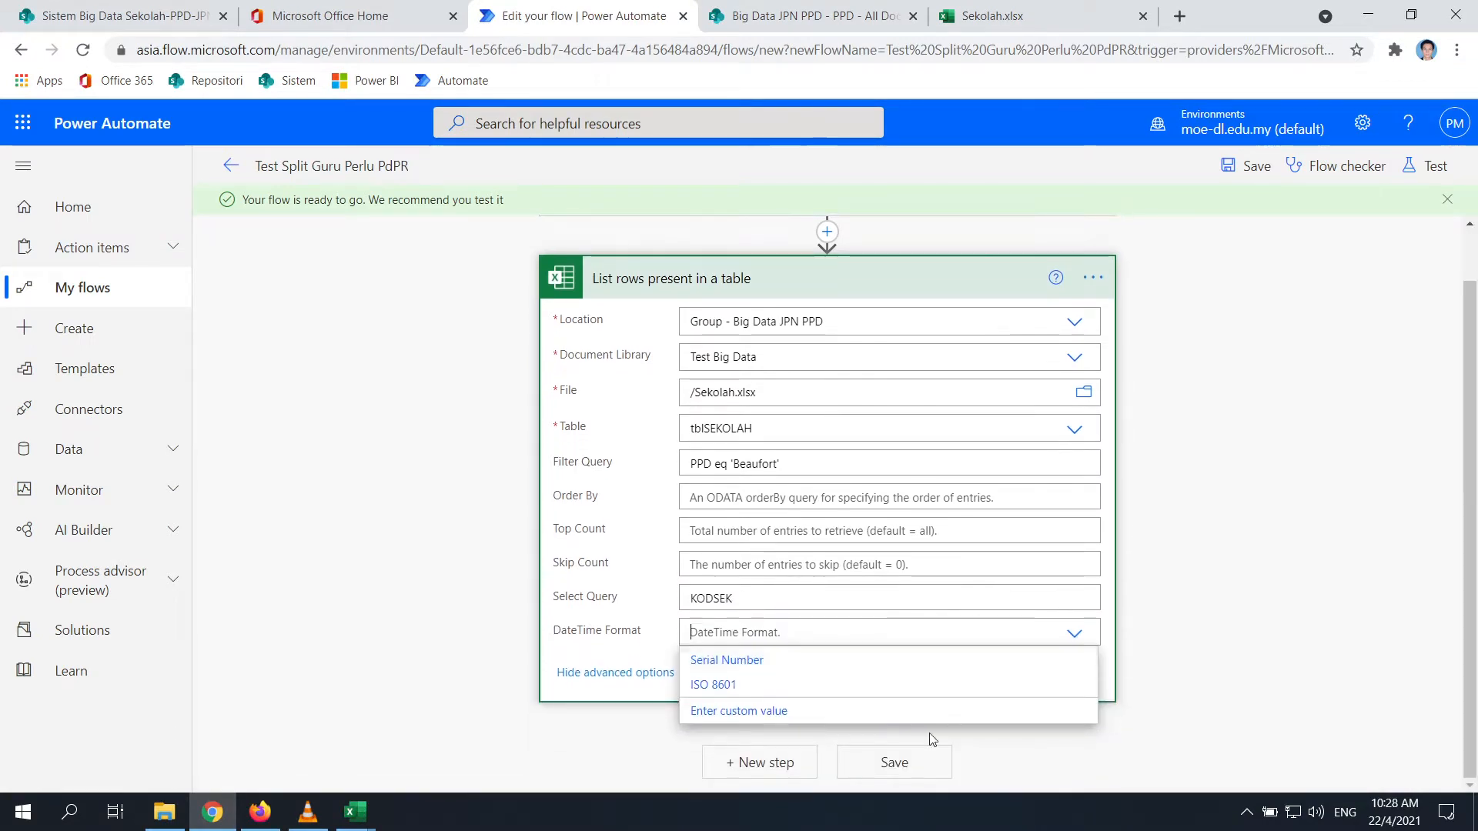
Save the flow and run a manual test, confirming through Continue and Run flow
{"action": "left_click", "coordinate": [870, 766]}
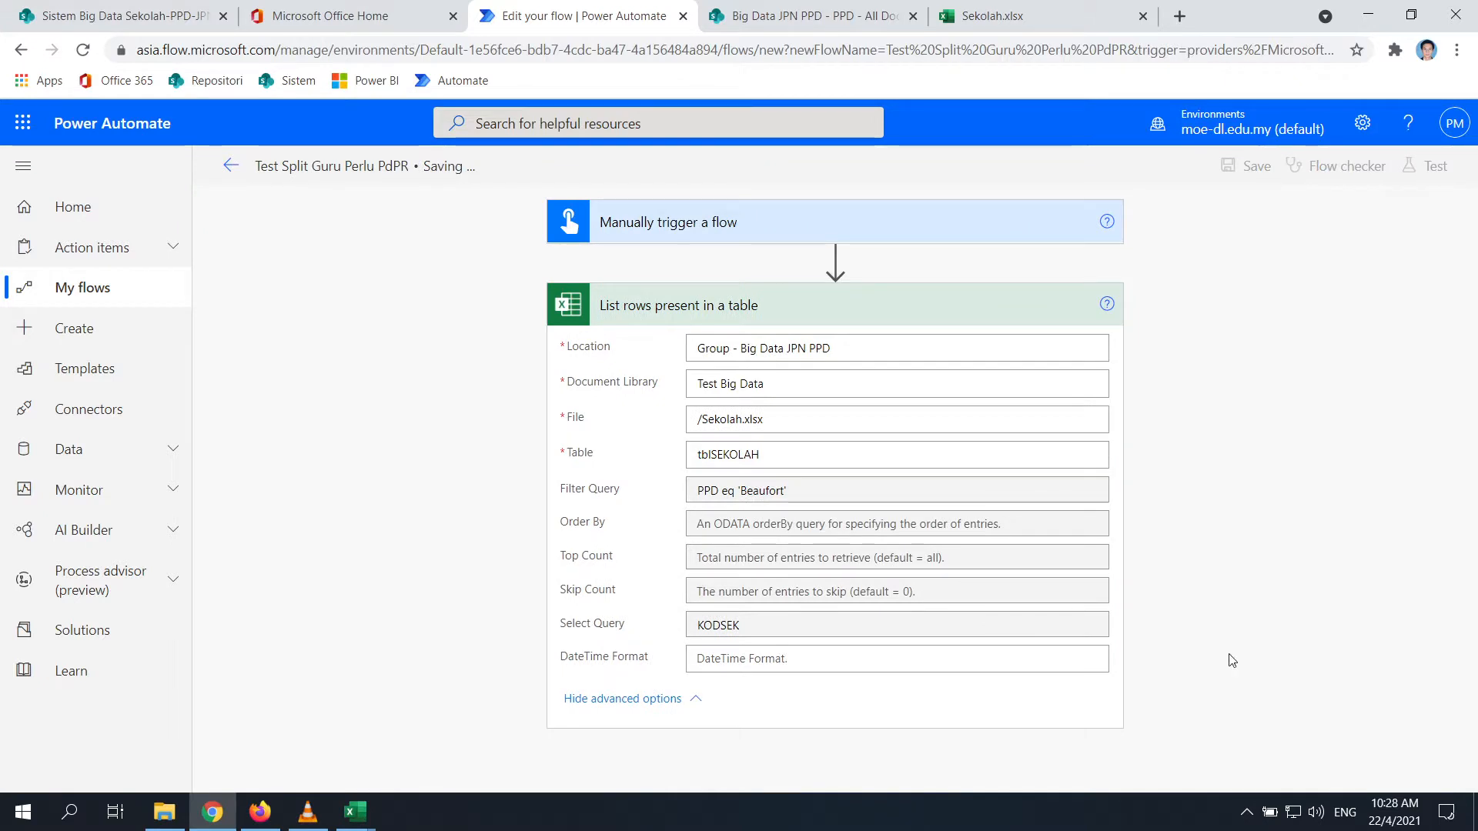
{"action": "left_click", "coordinate": [1429, 164]}
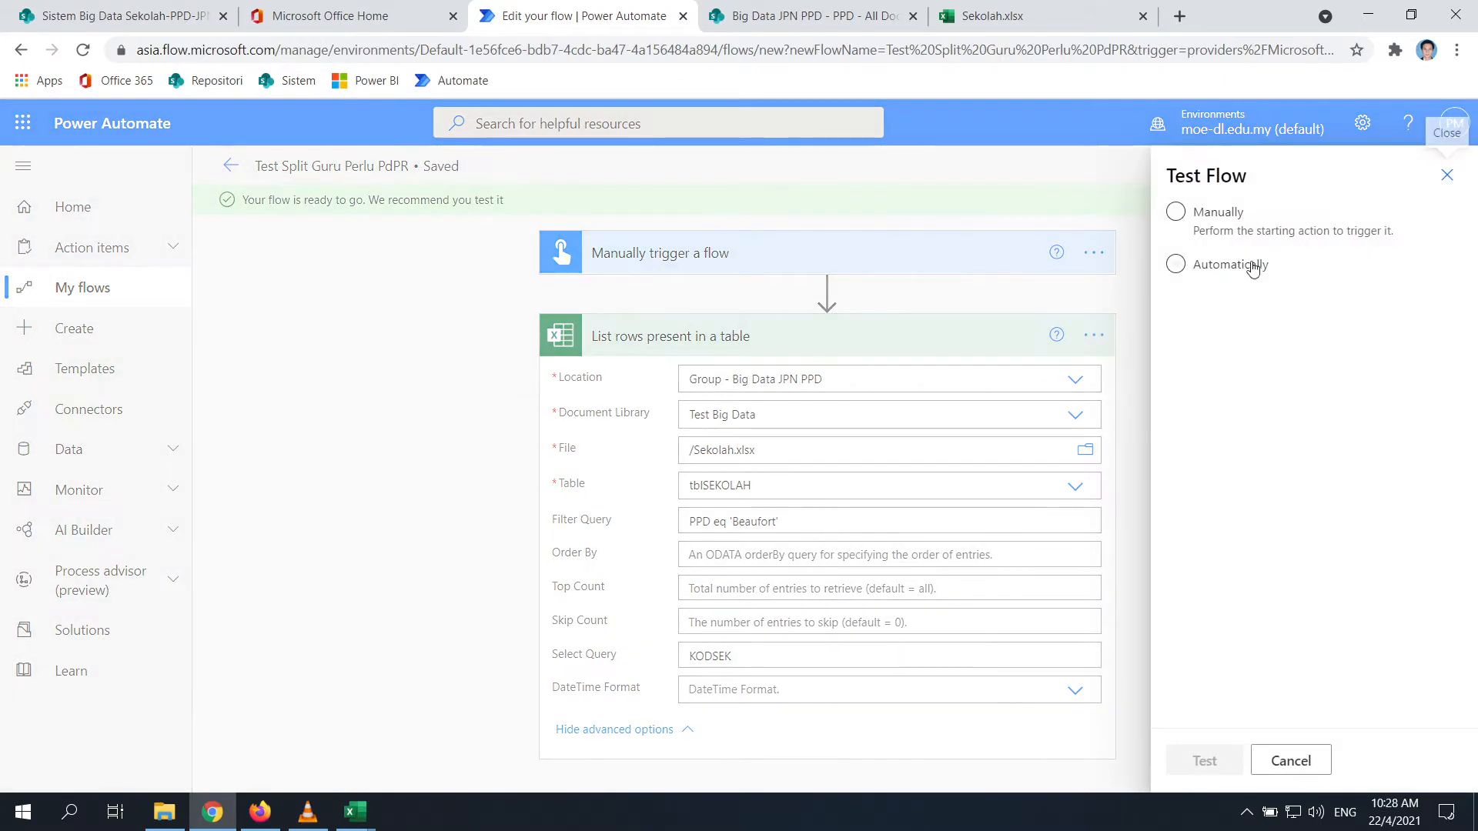
{"action": "left_click", "coordinate": [1175, 212]}
{"action": "left_click", "coordinate": [1218, 762]}
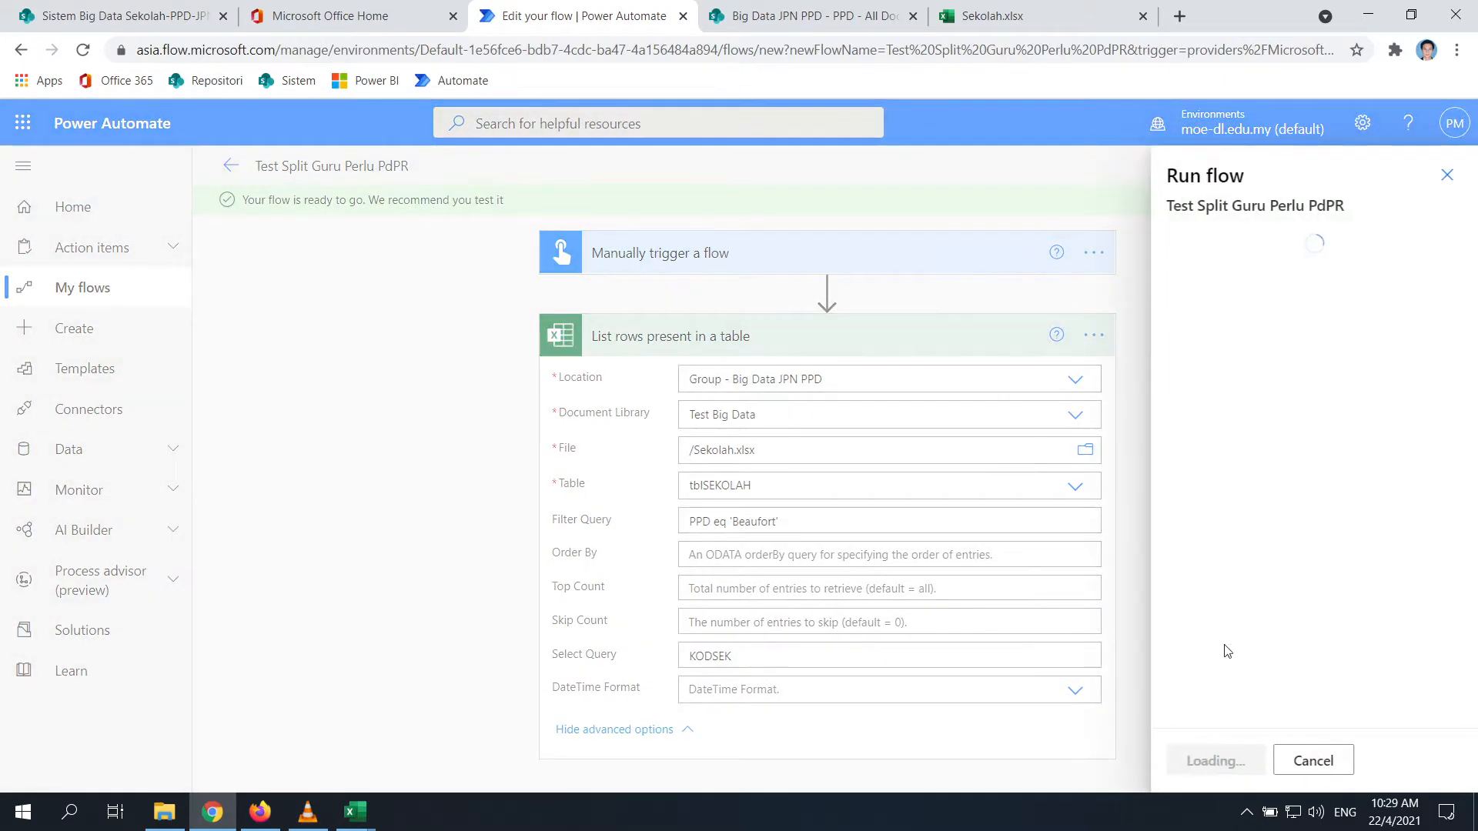
{"action": "left_click", "coordinate": [1239, 762]}
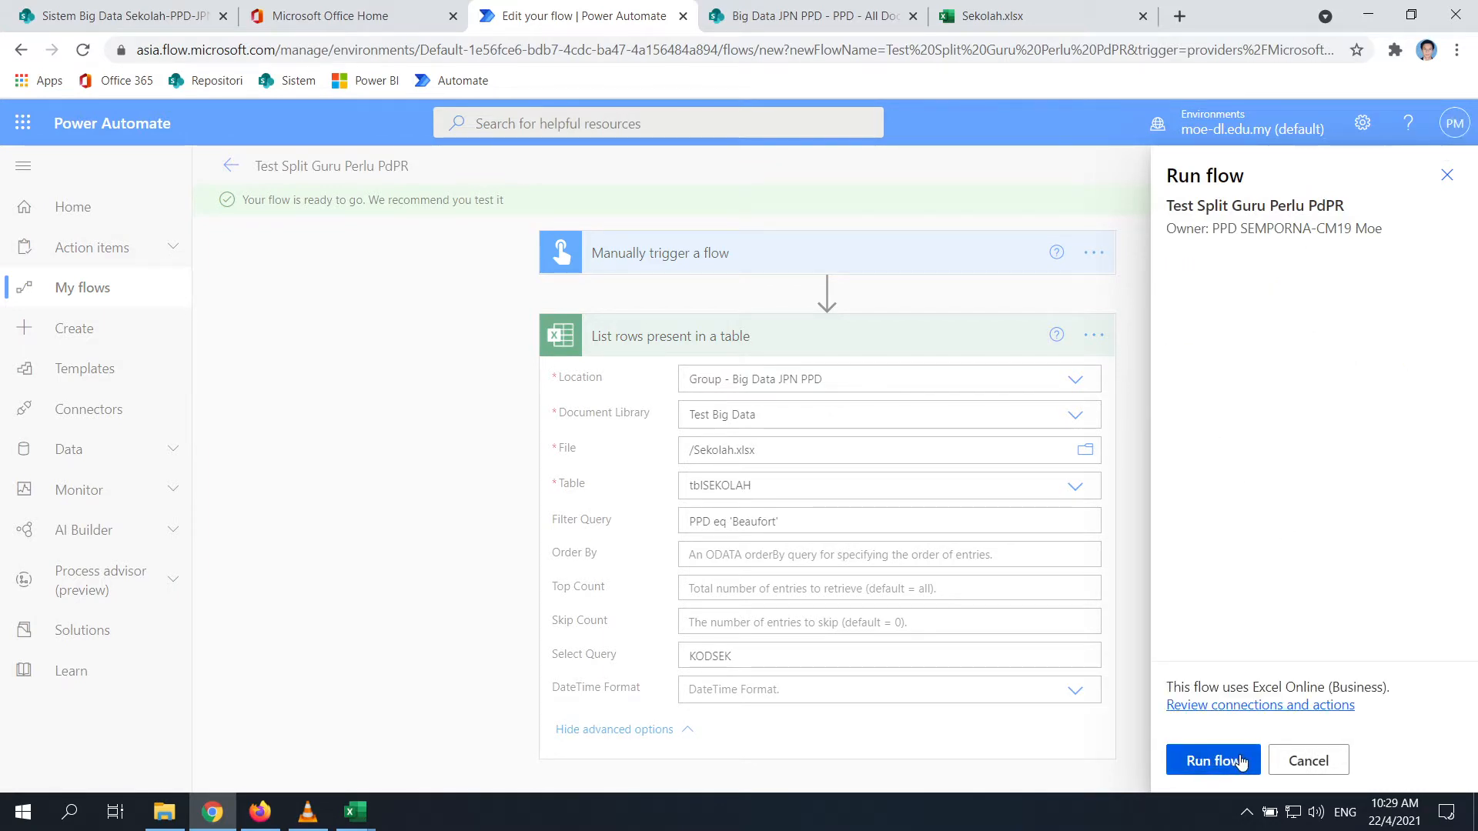
{"action": "left_click", "coordinate": [1236, 762]}
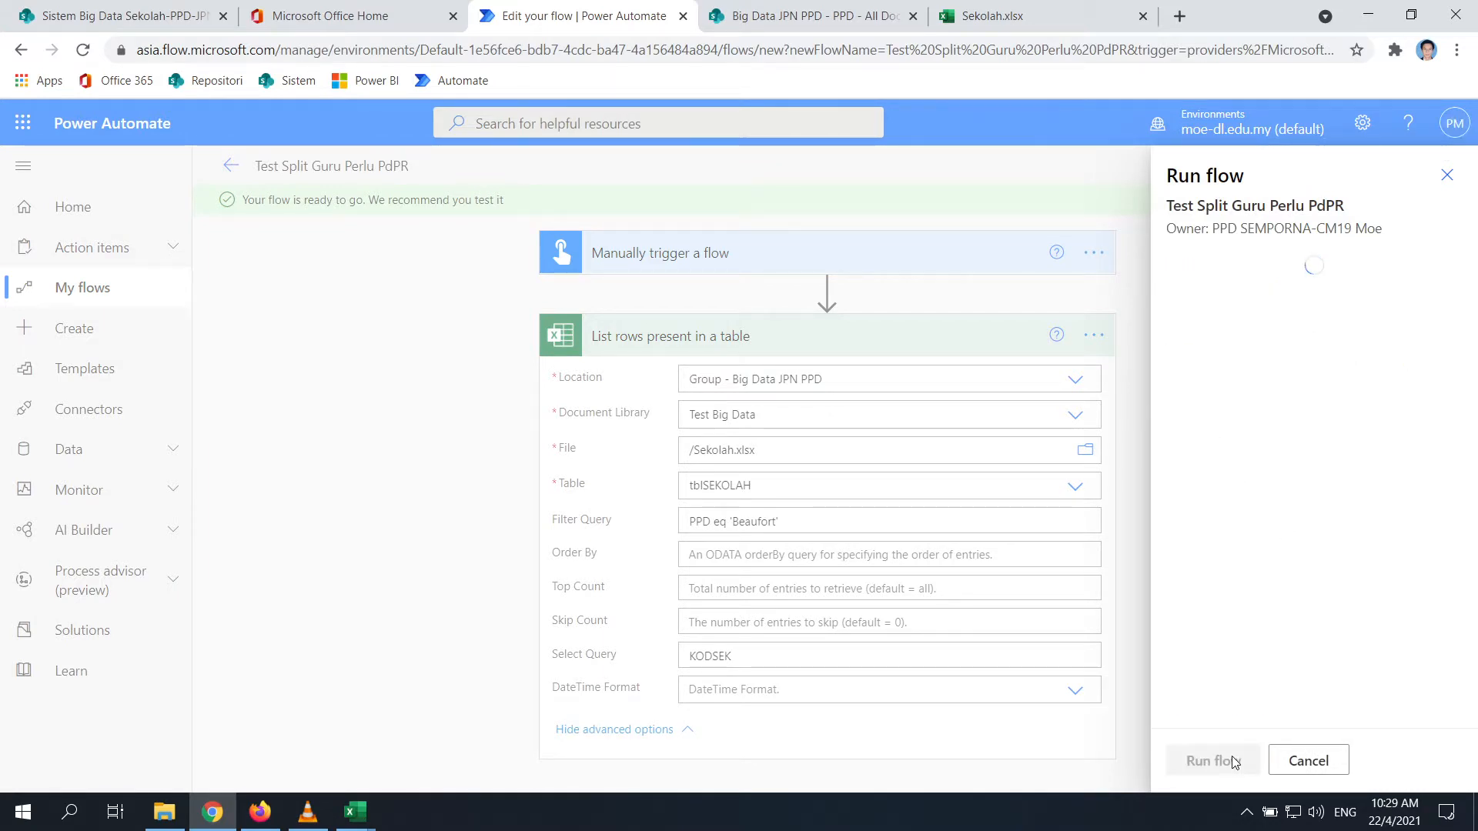
{"action": "left_click", "coordinate": [1204, 758]}
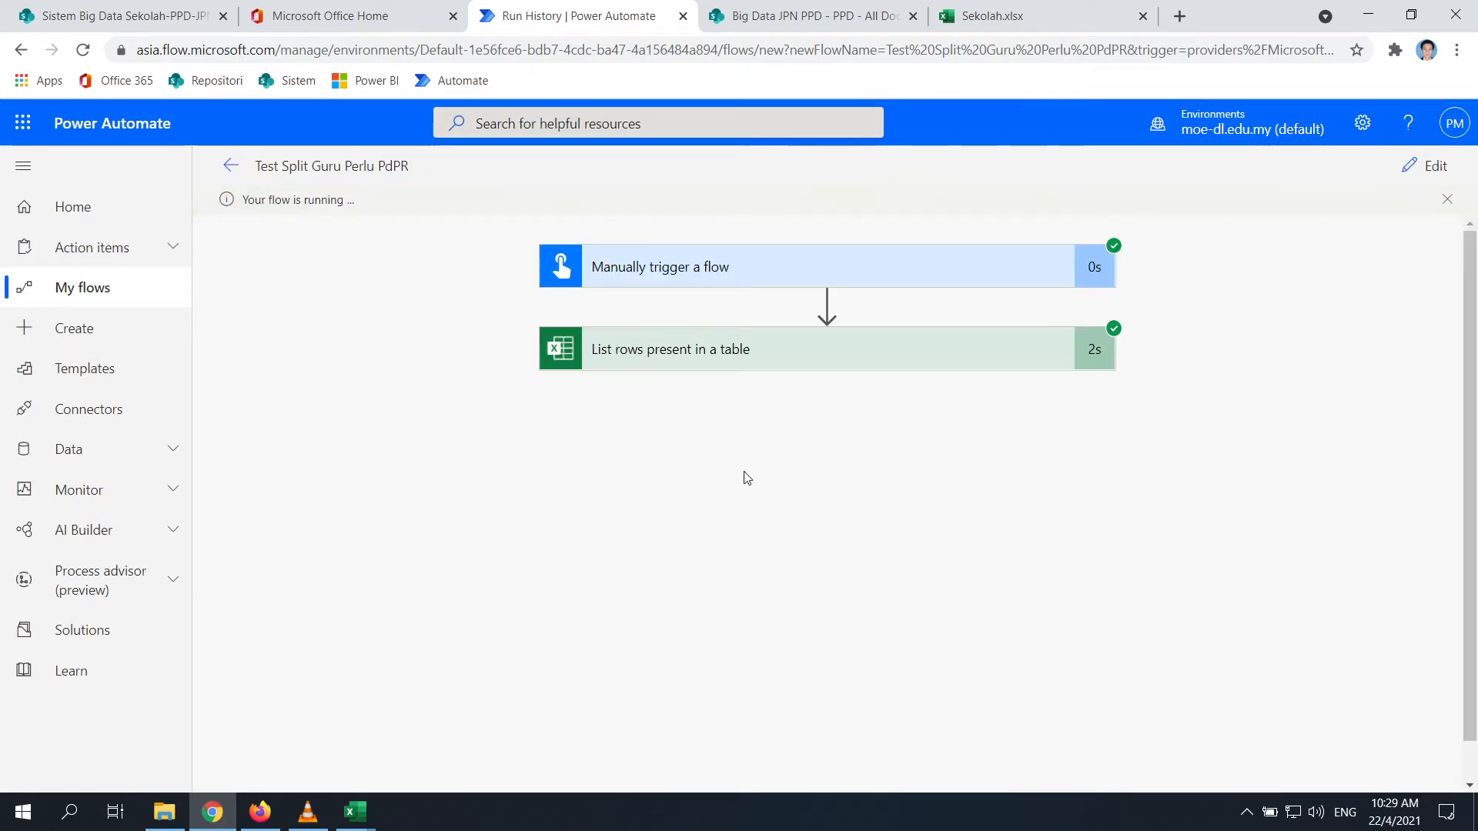
Inspect the list step's raw JSON output of Beaufort KODSEK codes, then reopen the editor
{"action": "left_click", "coordinate": [788, 368]}
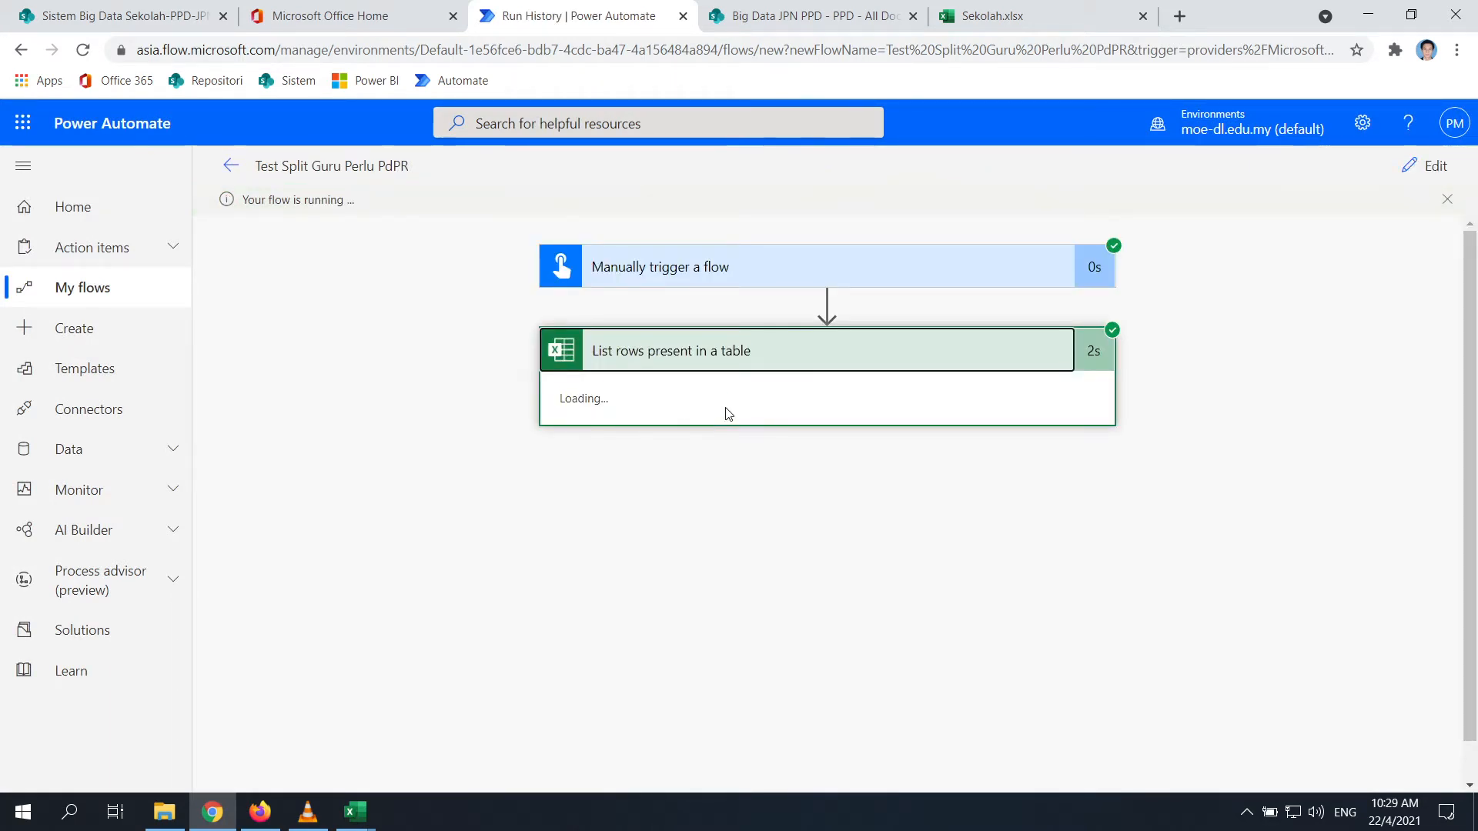
{"action": "scroll", "coordinate": [671, 376], "scroll_direction": "down", "scroll_amount": 1}
{"action": "scroll", "coordinate": [284, 320], "scroll_direction": "up", "scroll_amount": 1}
{"action": "scroll", "coordinate": [308, 269], "scroll_direction": "down", "scroll_amount": 2}
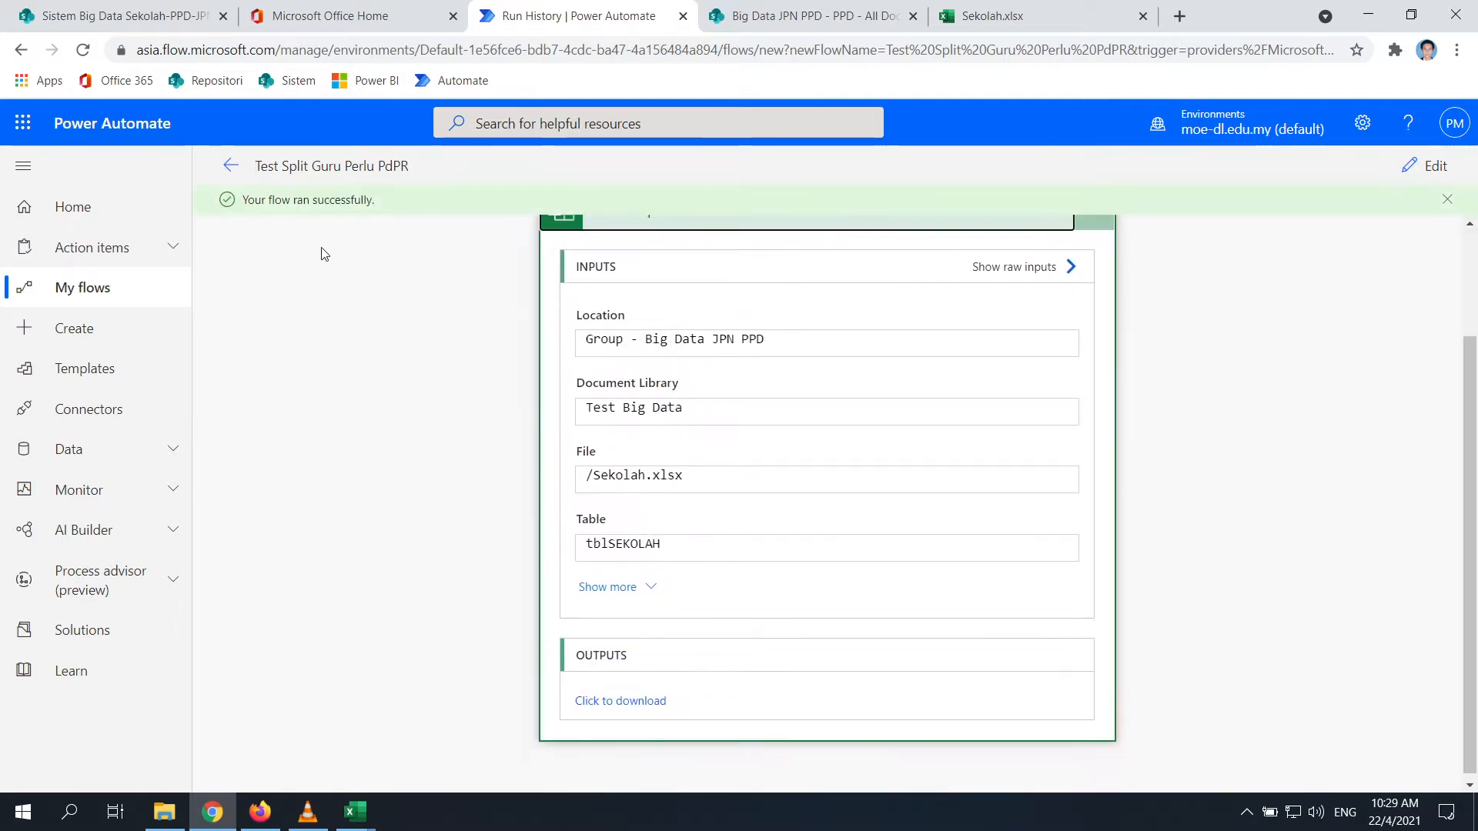
{"action": "left_click", "coordinate": [638, 702]}
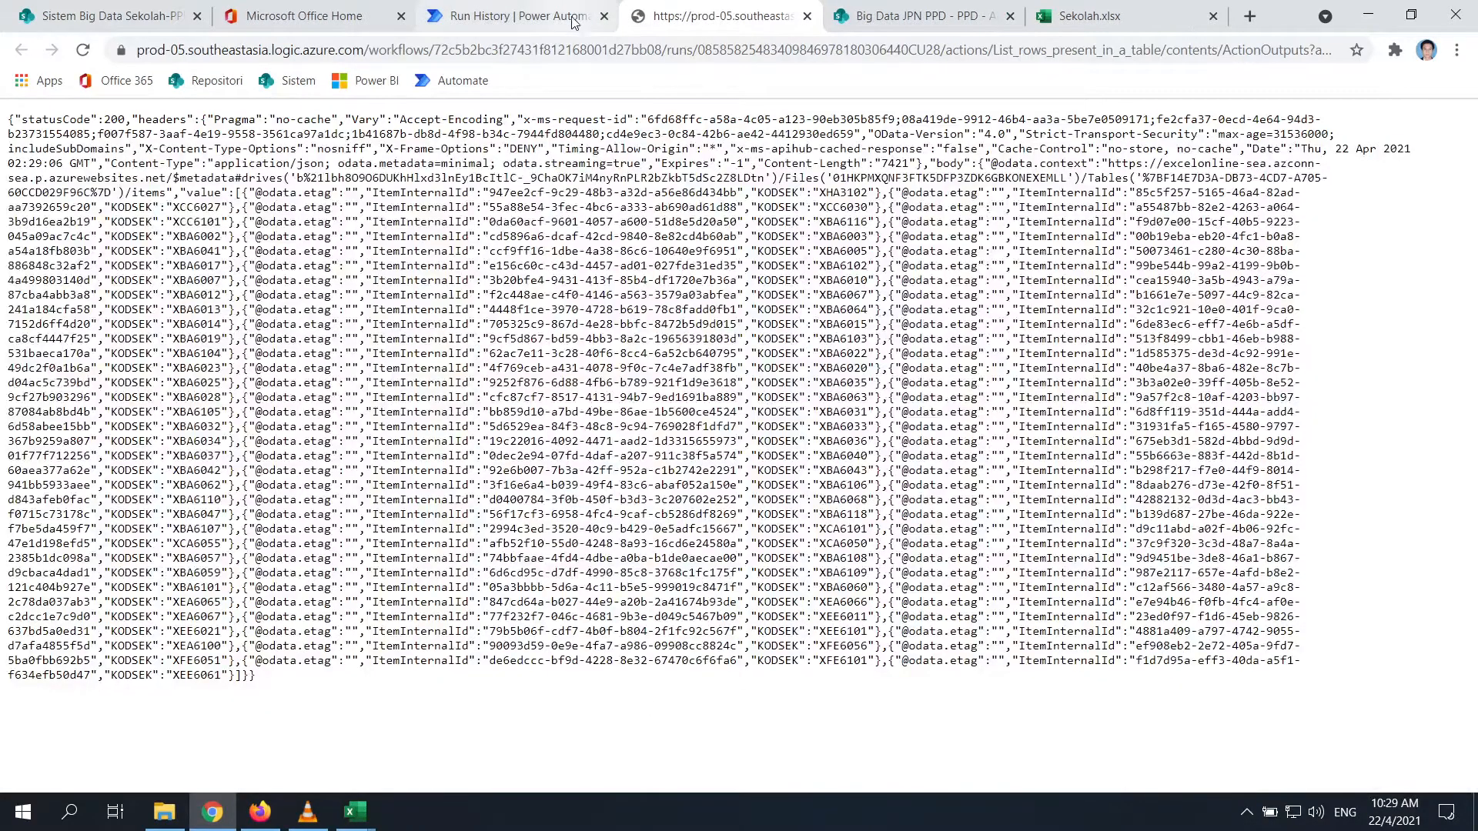
{"action": "left_click", "coordinate": [512, 16]}
{"action": "left_click", "coordinate": [727, 15]}
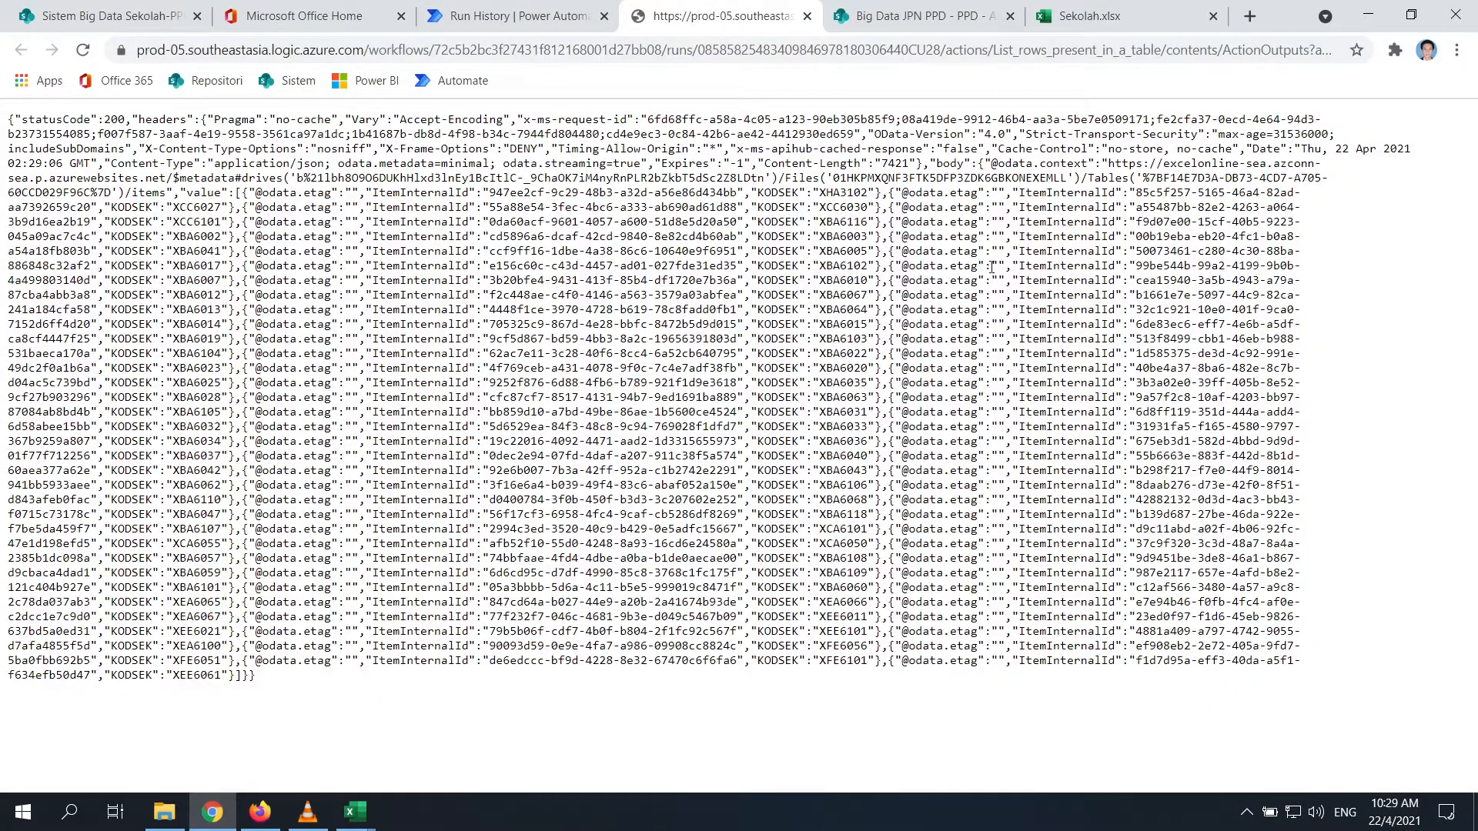
{"action": "left_click_drag", "start_coordinate": [819, 193], "coordinate": [843, 647]}
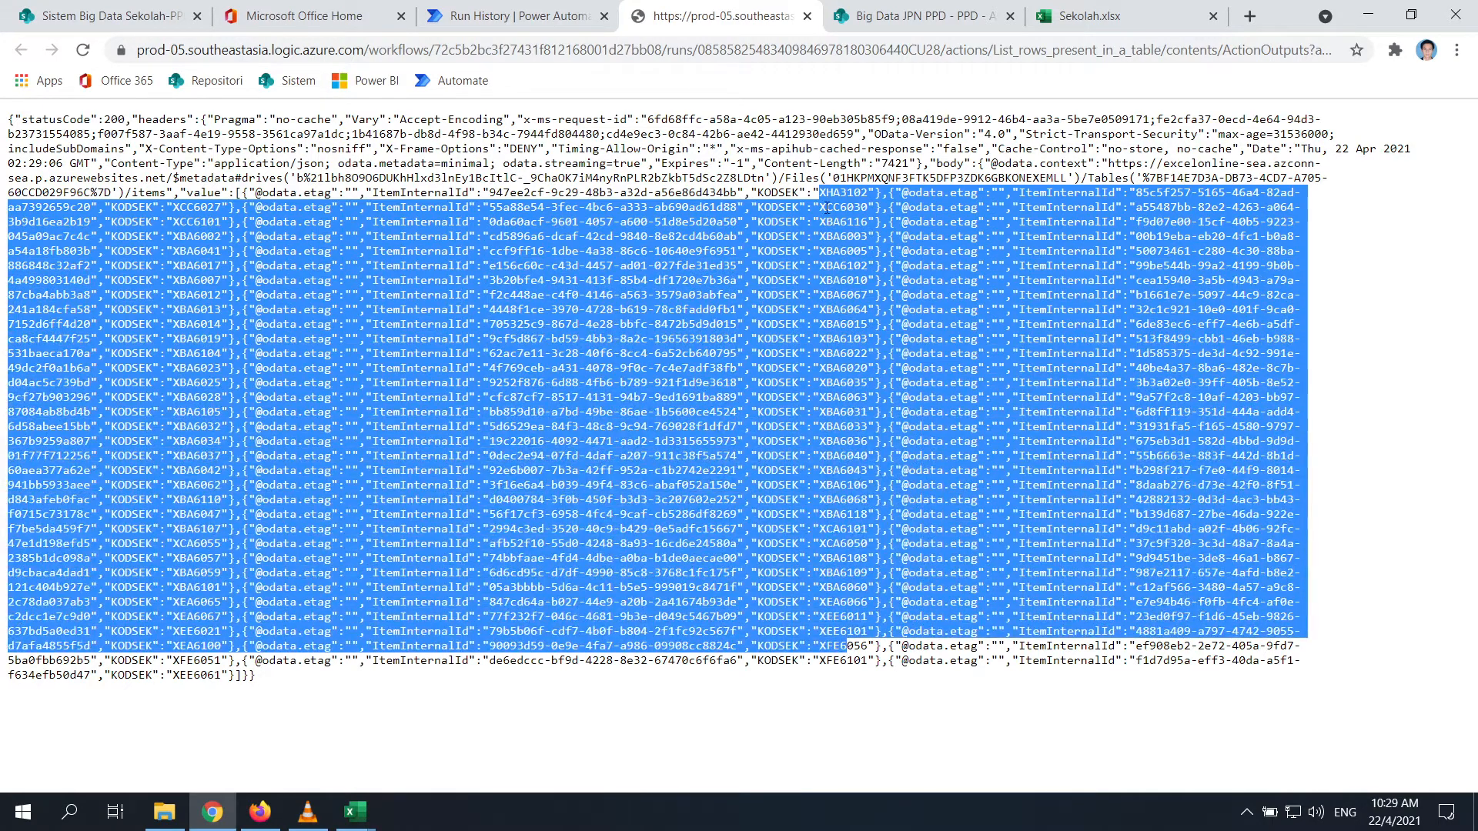
{"action": "left_click", "coordinate": [511, 15]}
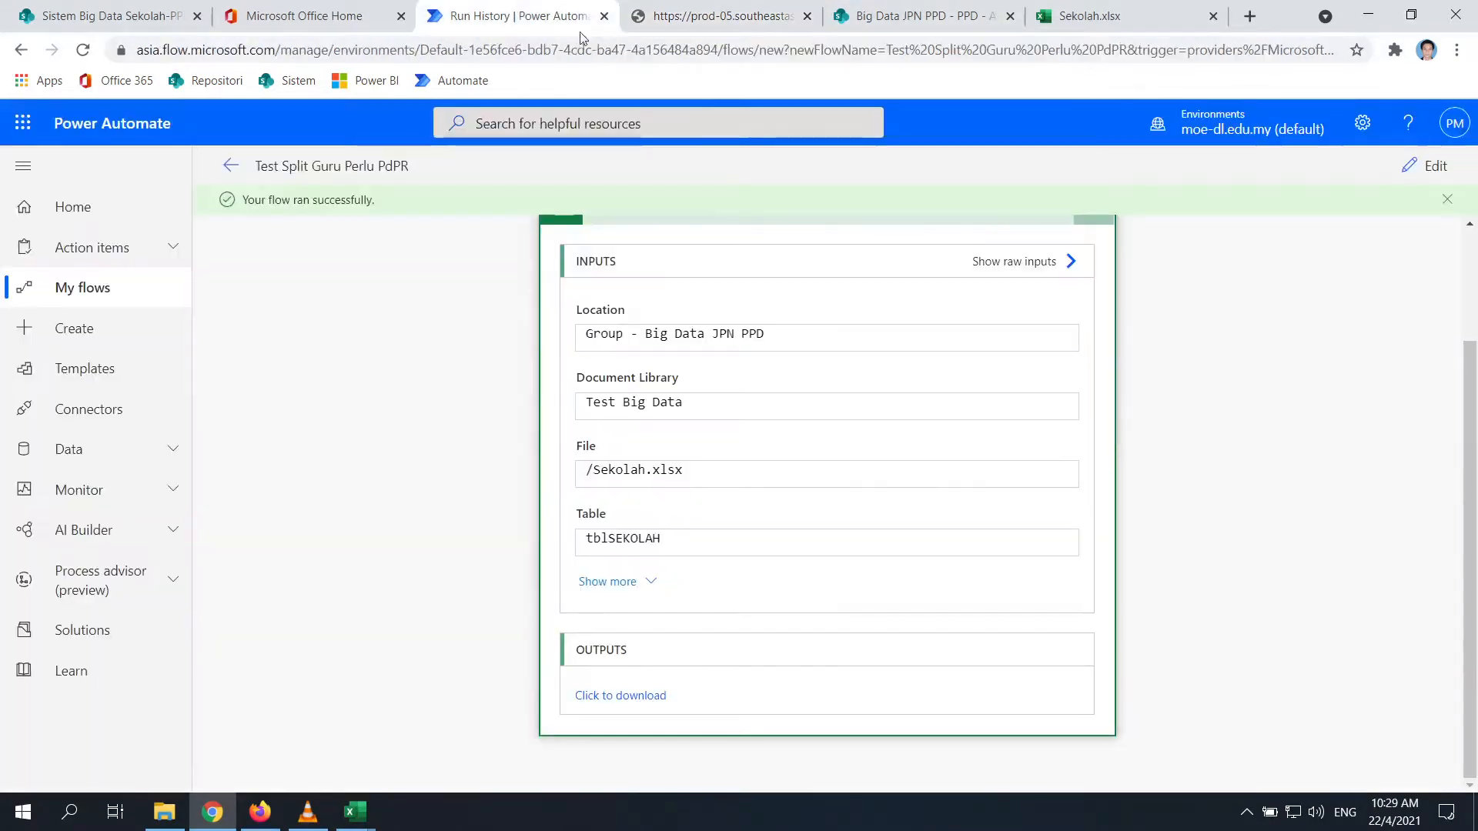
{"action": "left_click", "coordinate": [1429, 166]}
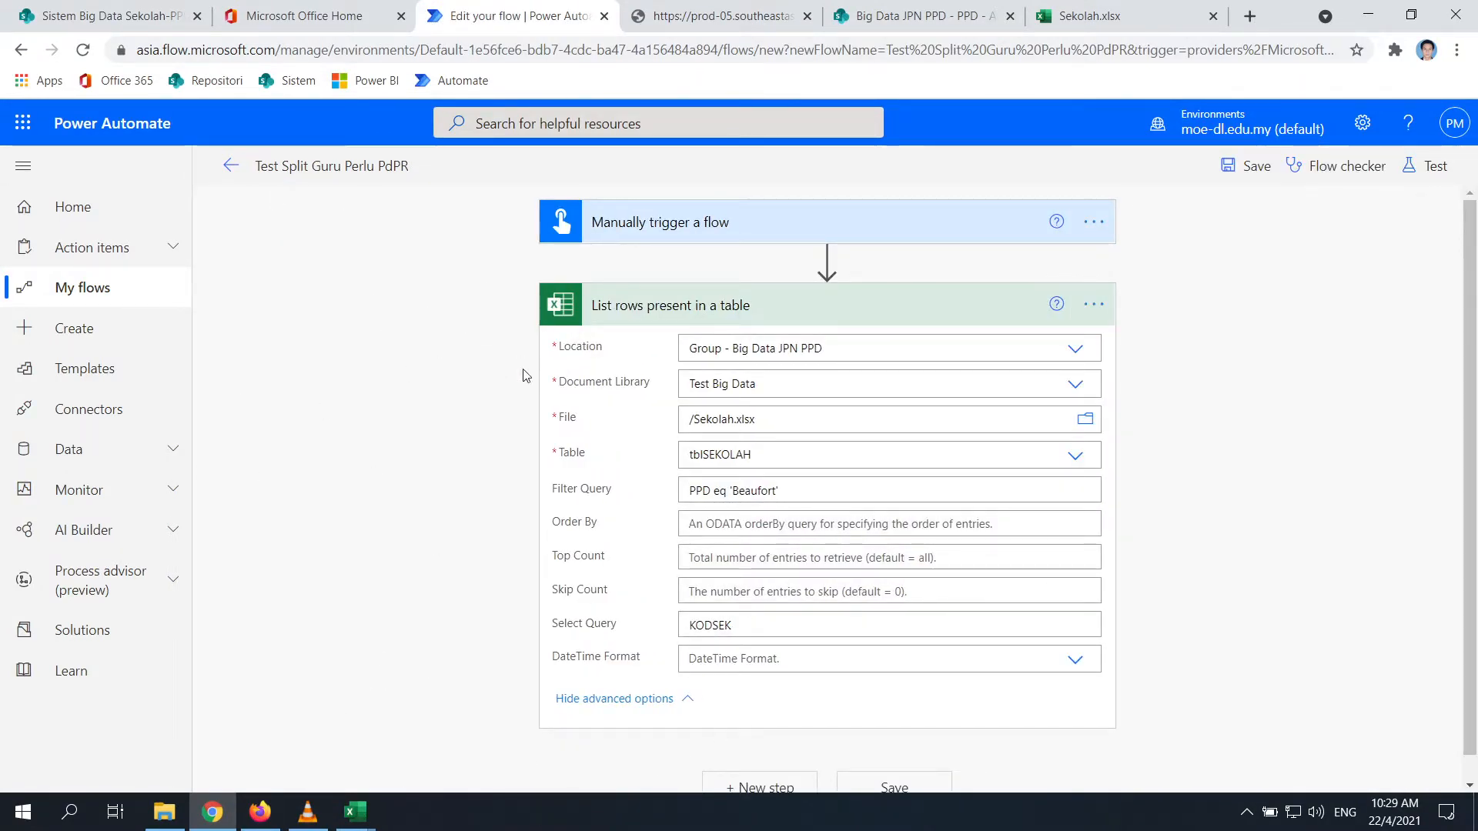
Retitle the Excel list-rows action 'Get KODSEK Daerah' via its options menu
{"action": "left_click", "coordinate": [1093, 306]}
{"action": "left_click", "coordinate": [1177, 341]}
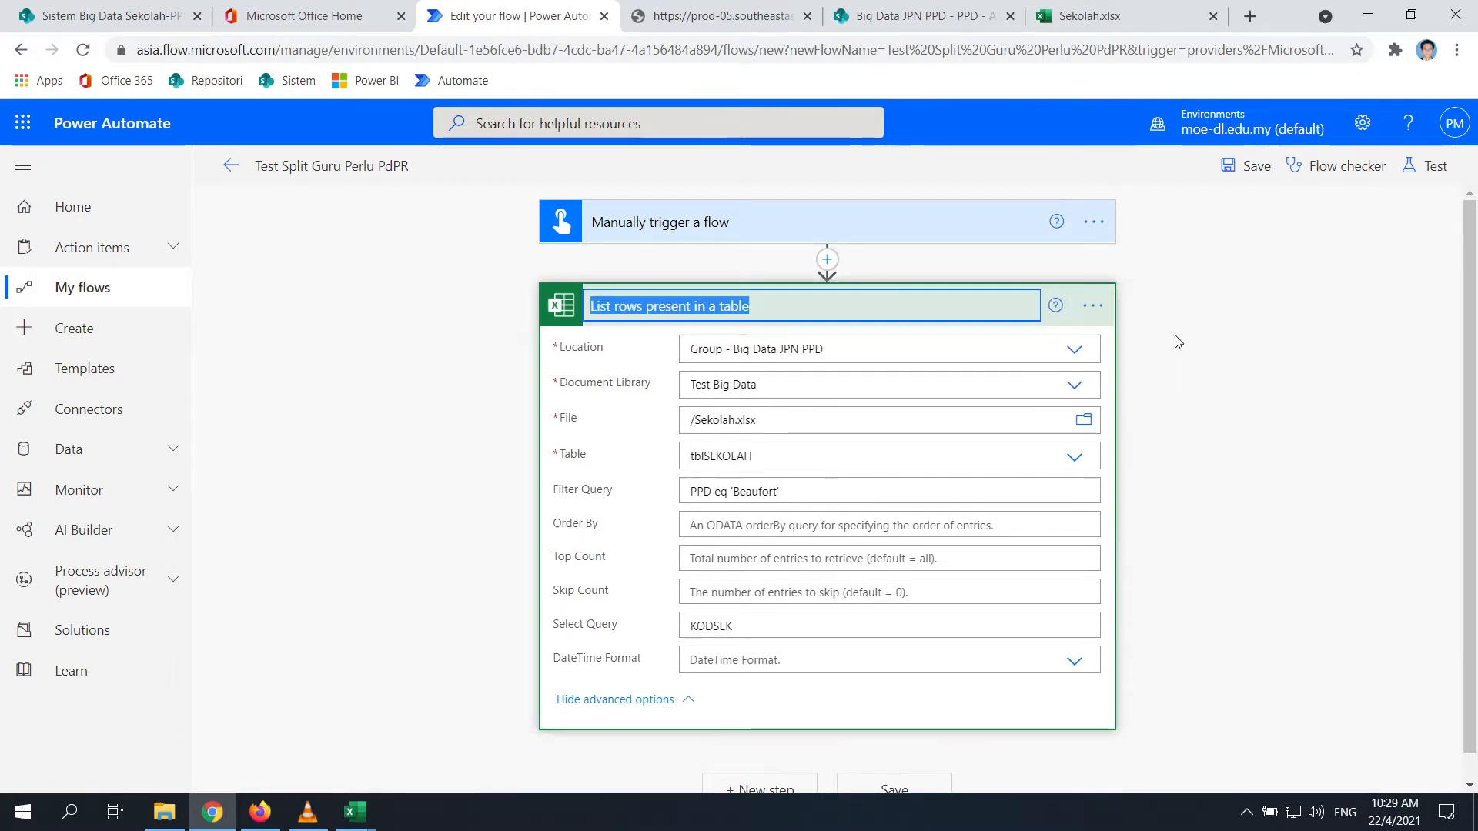
{"action": "type", "text": "Get"}
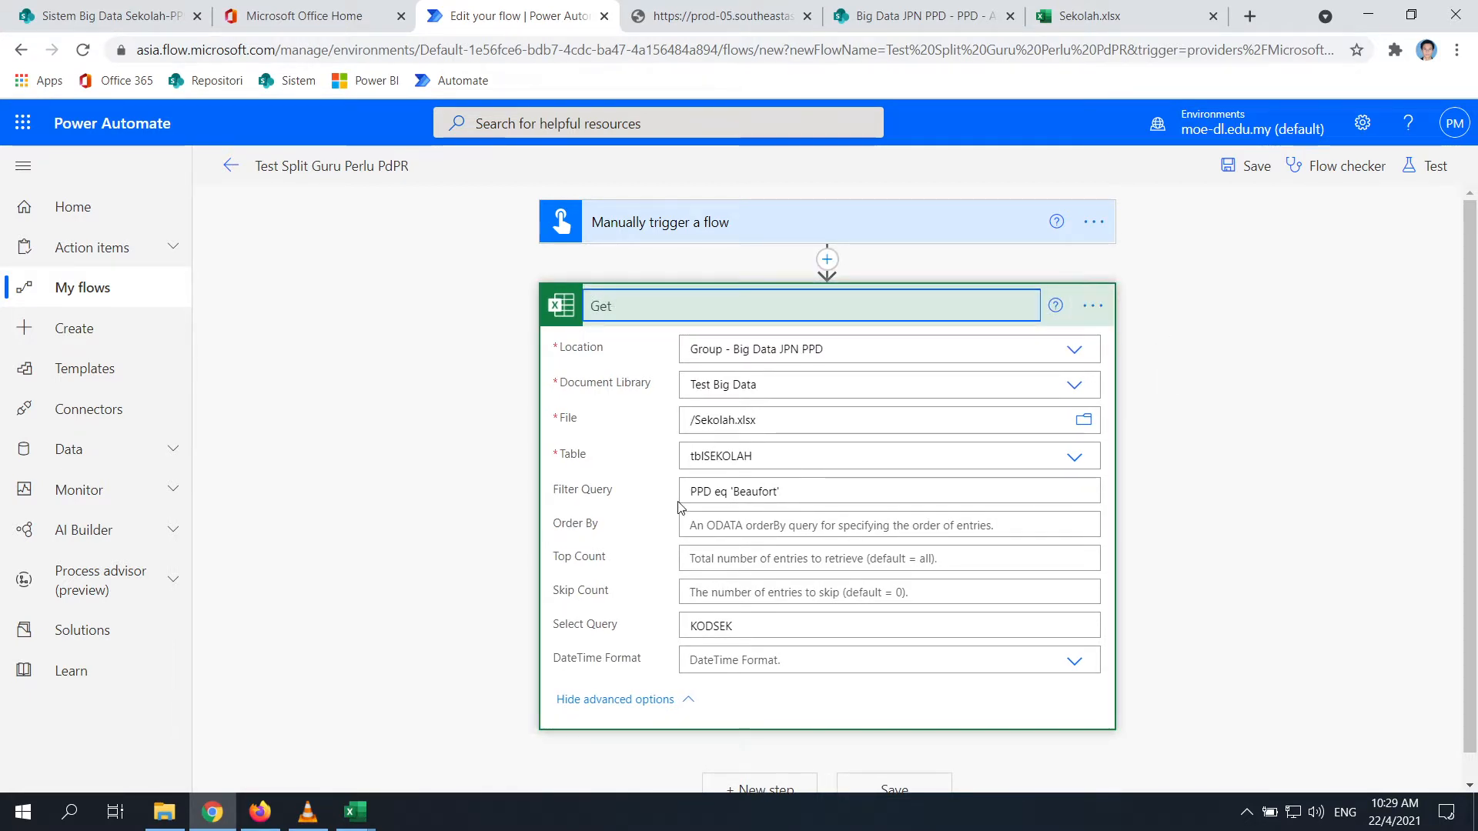
{"action": "type", "text": " KODSE"}
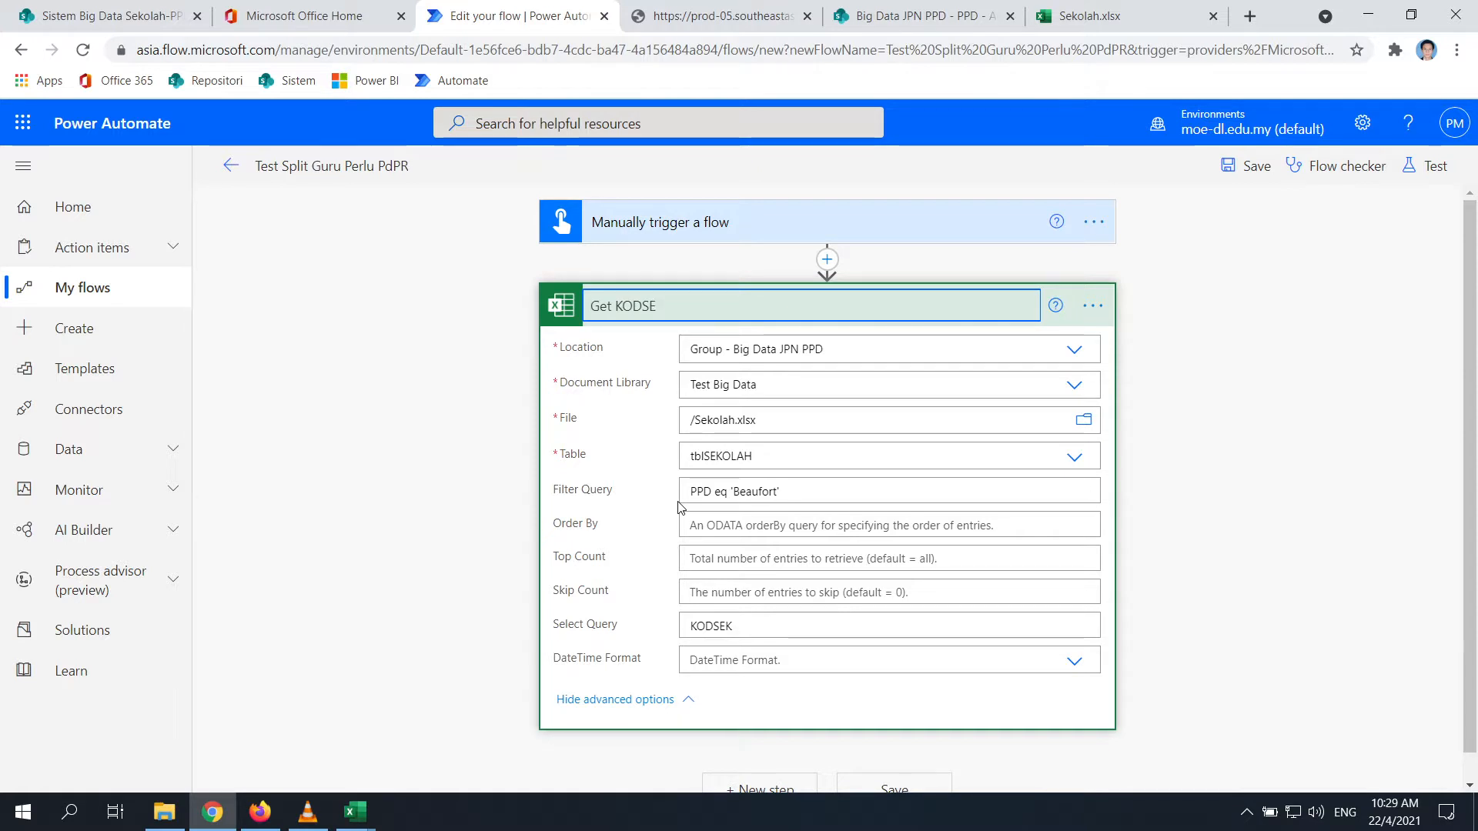
{"action": "type", "text": "K"}
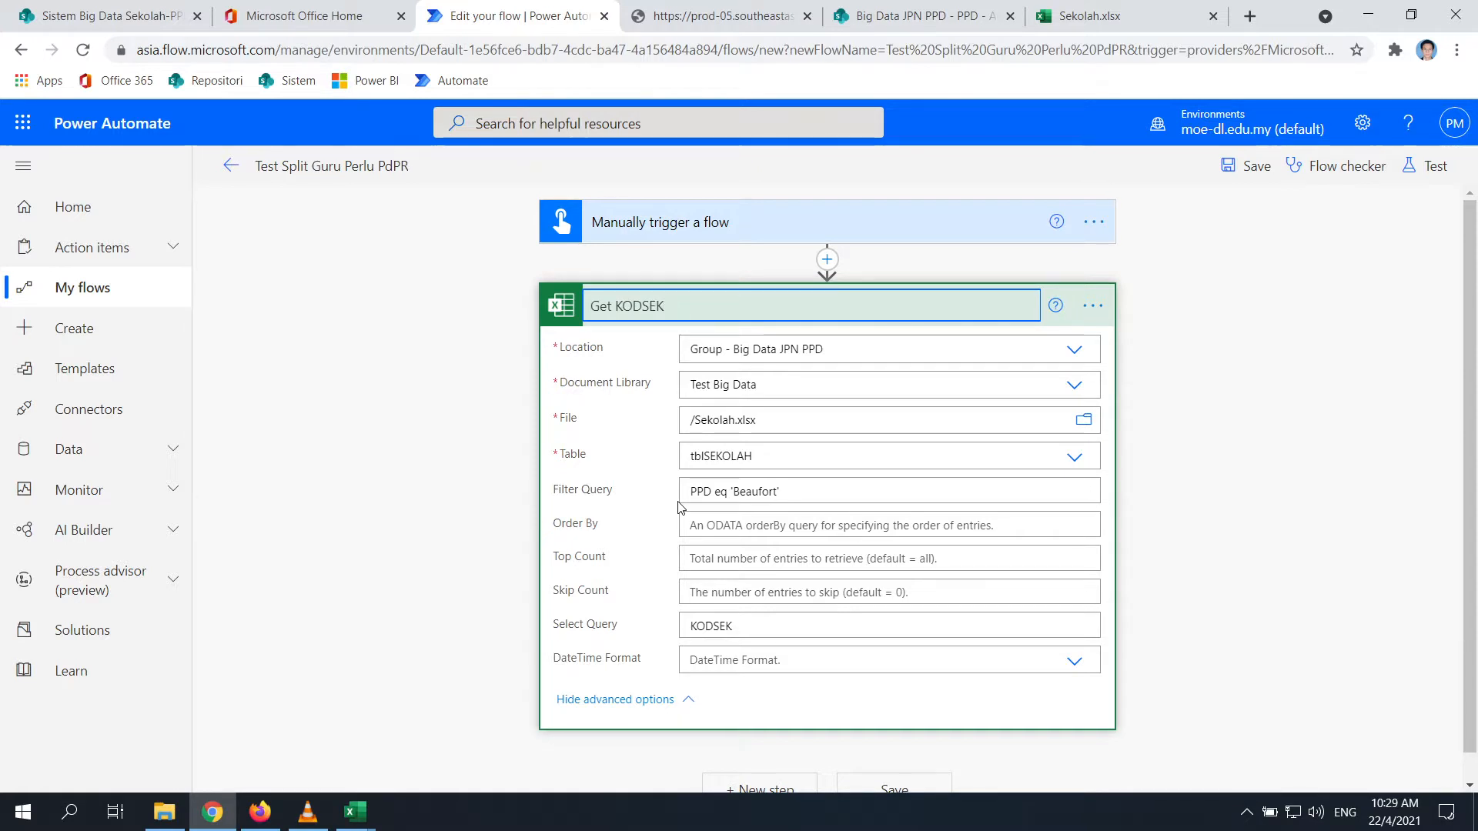
{"action": "type", "text": " bDar"}
{"action": "type", "text": "rah"}
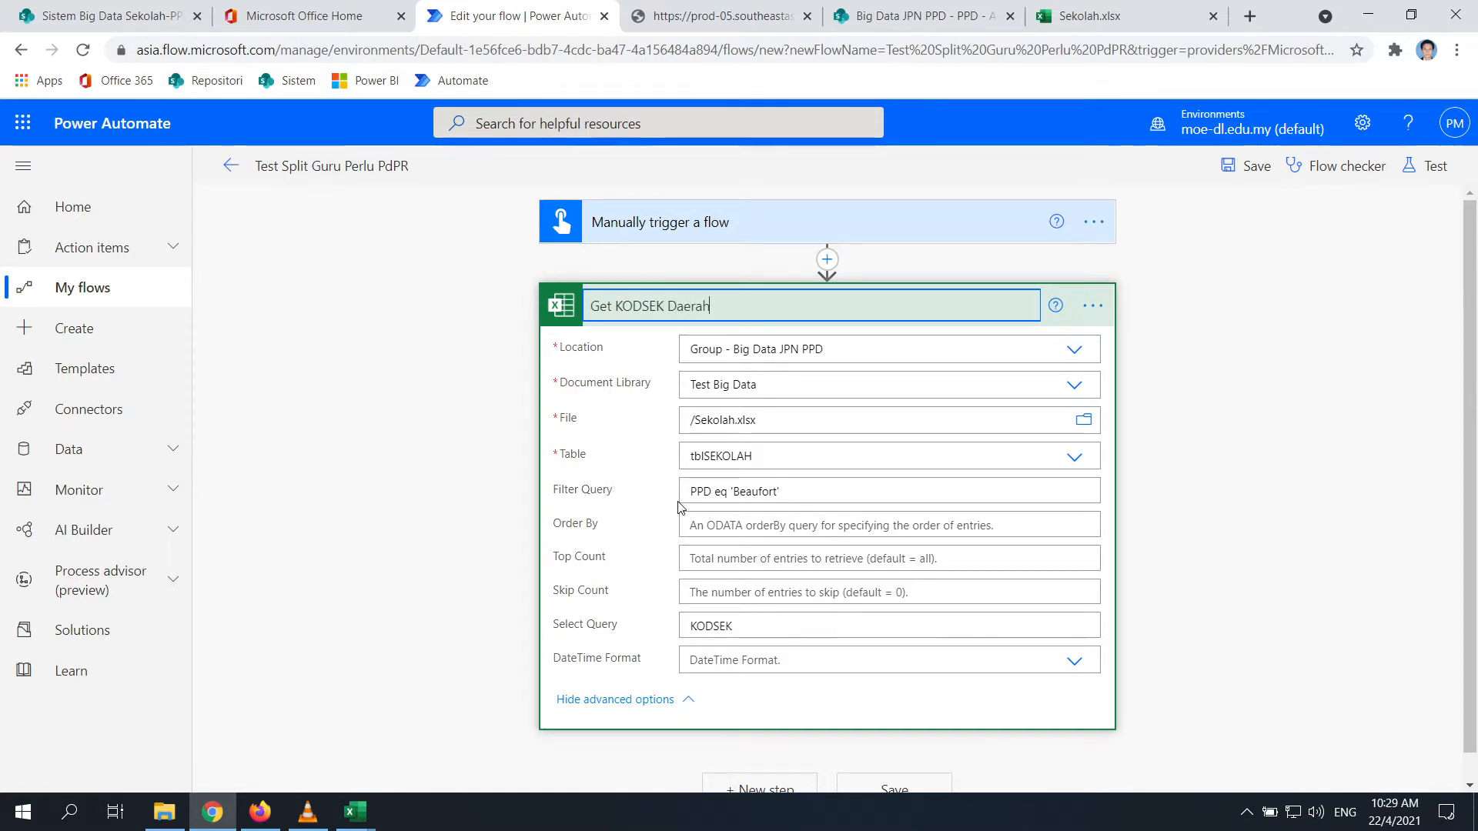
{"action": "left_click", "coordinate": [1413, 585]}
{"action": "scroll", "coordinate": [1147, 517], "scroll_direction": "down", "scroll_amount": 1}
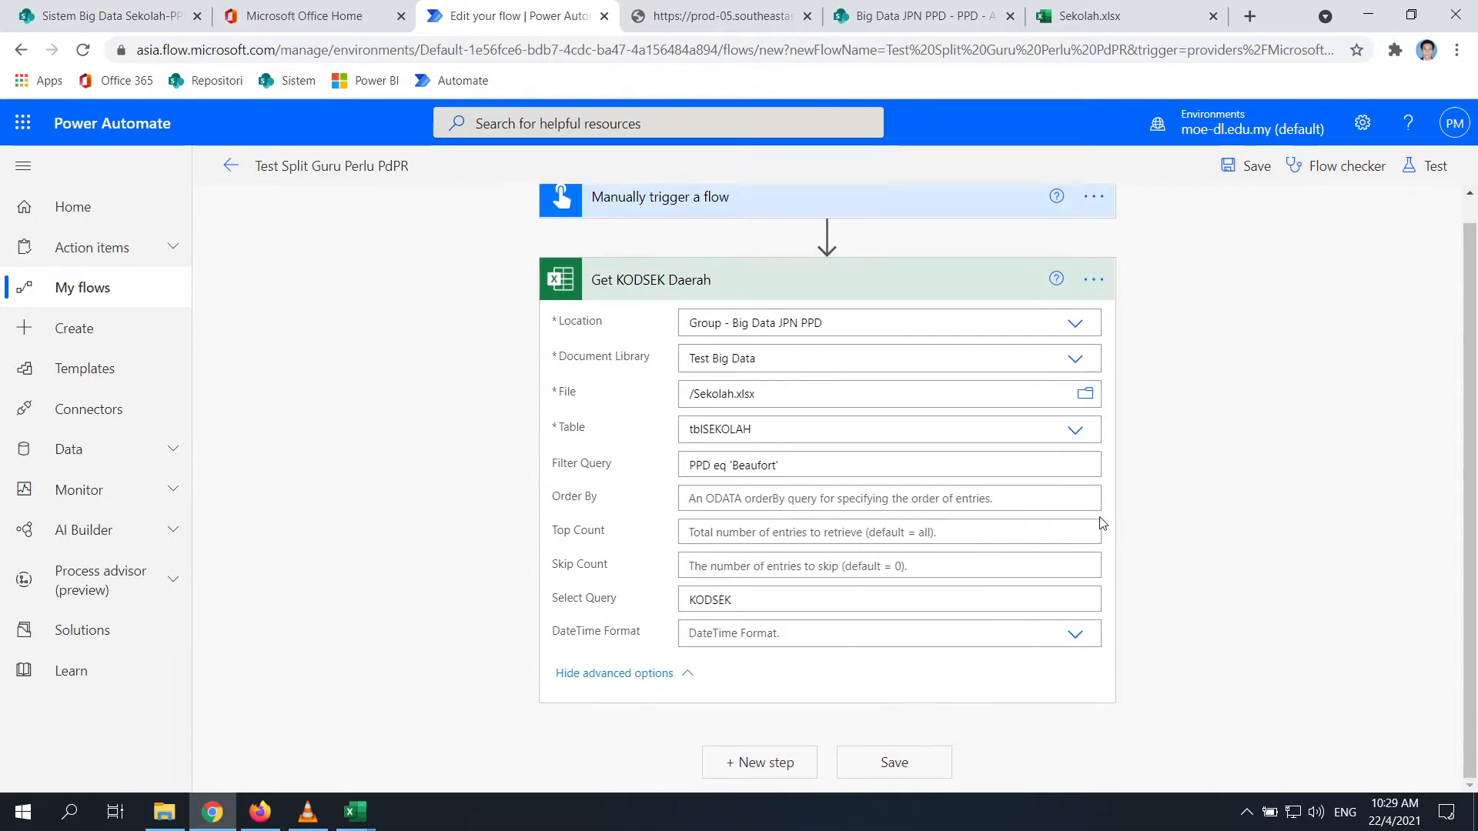
Add an Apply to each loop after Get KODSEK Daerah that iterates over its value output
{"action": "left_click", "coordinate": [802, 765]}
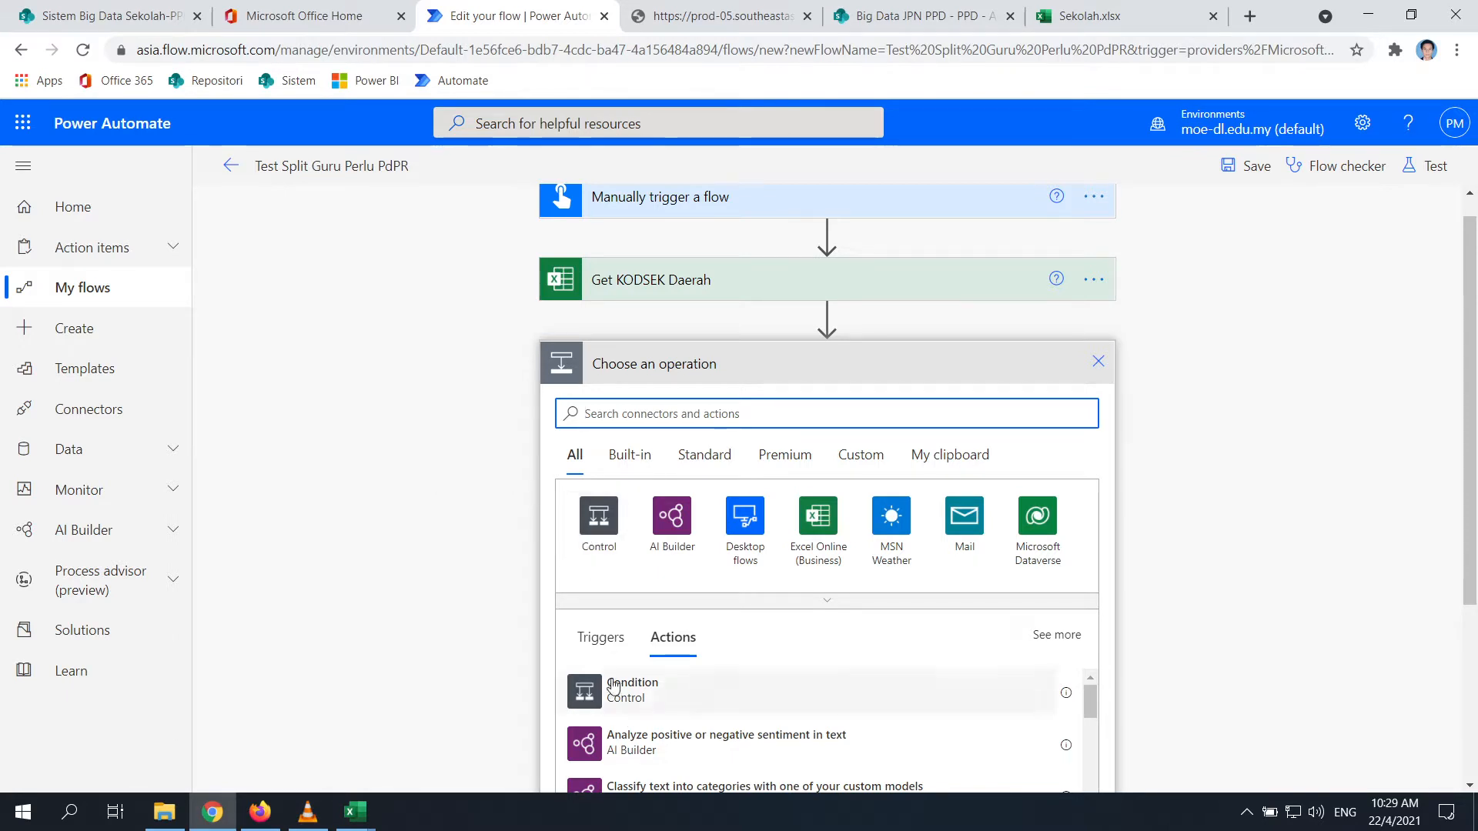
{"action": "left_click", "coordinate": [599, 515]}
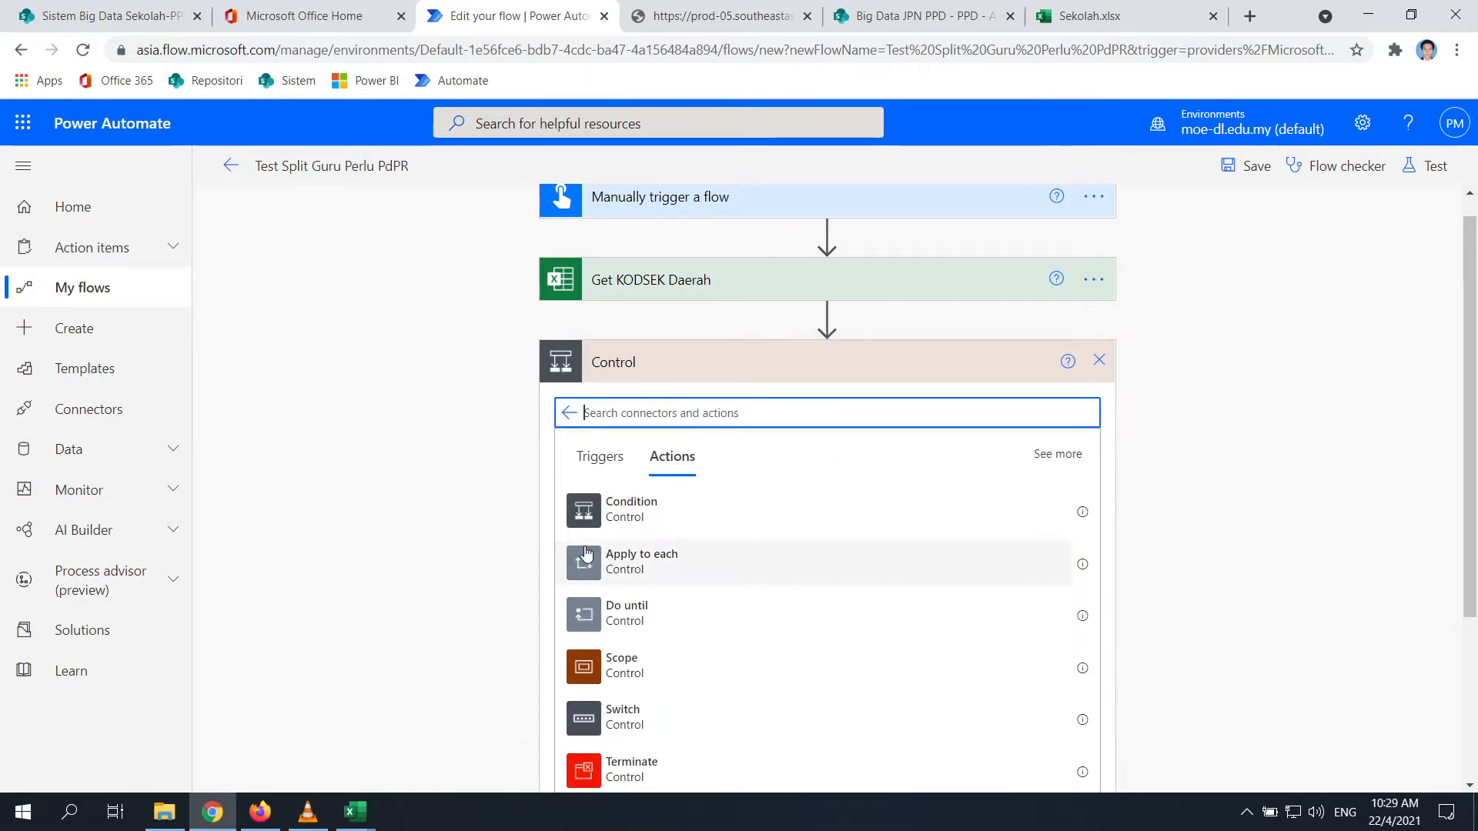
{"action": "left_click", "coordinate": [584, 566]}
{"action": "left_click", "coordinate": [845, 448]}
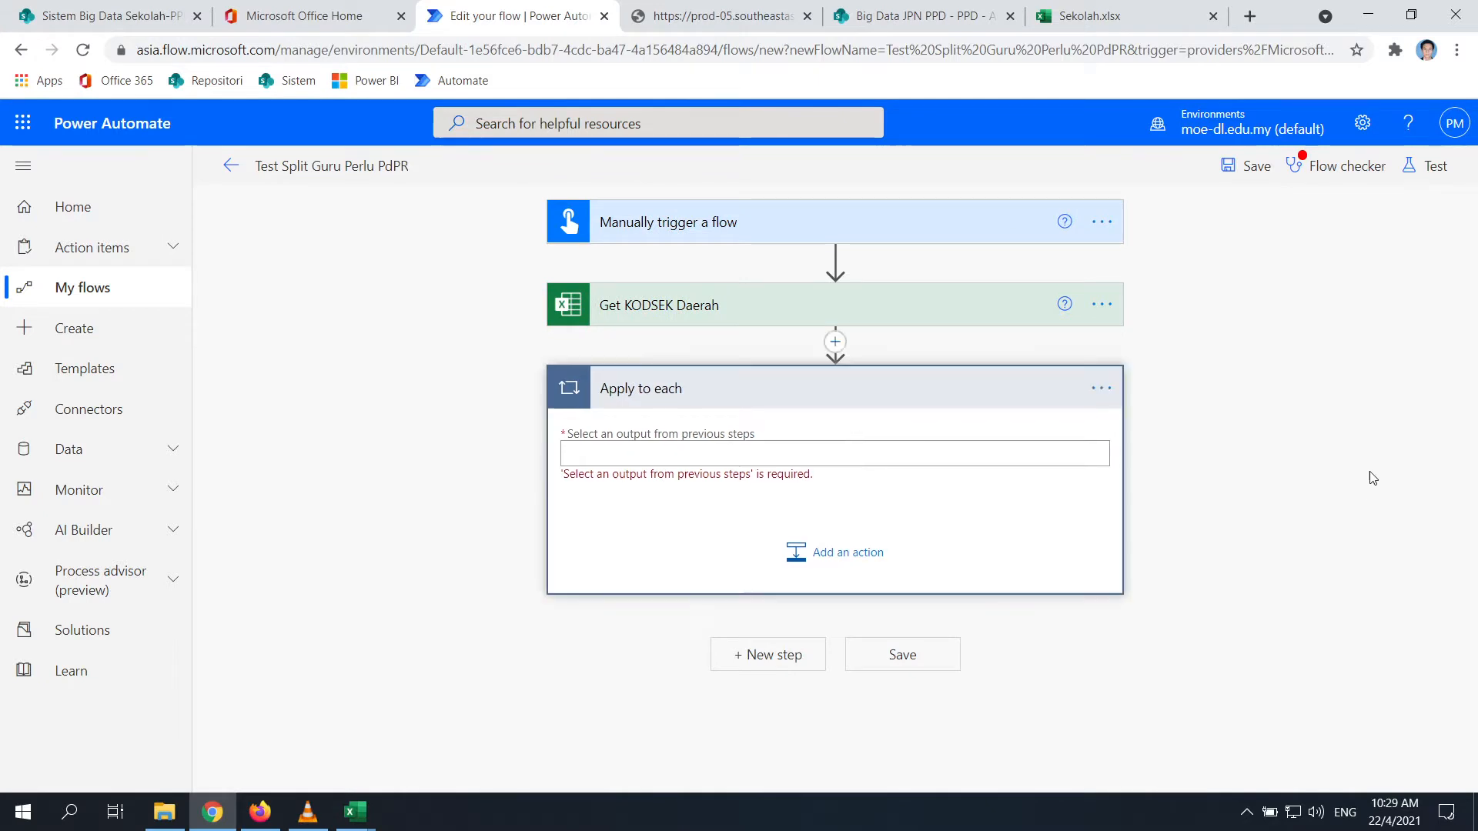
{"action": "left_click", "coordinate": [956, 454]}
{"action": "scroll", "coordinate": [1343, 498], "scroll_direction": "down", "scroll_amount": 2}
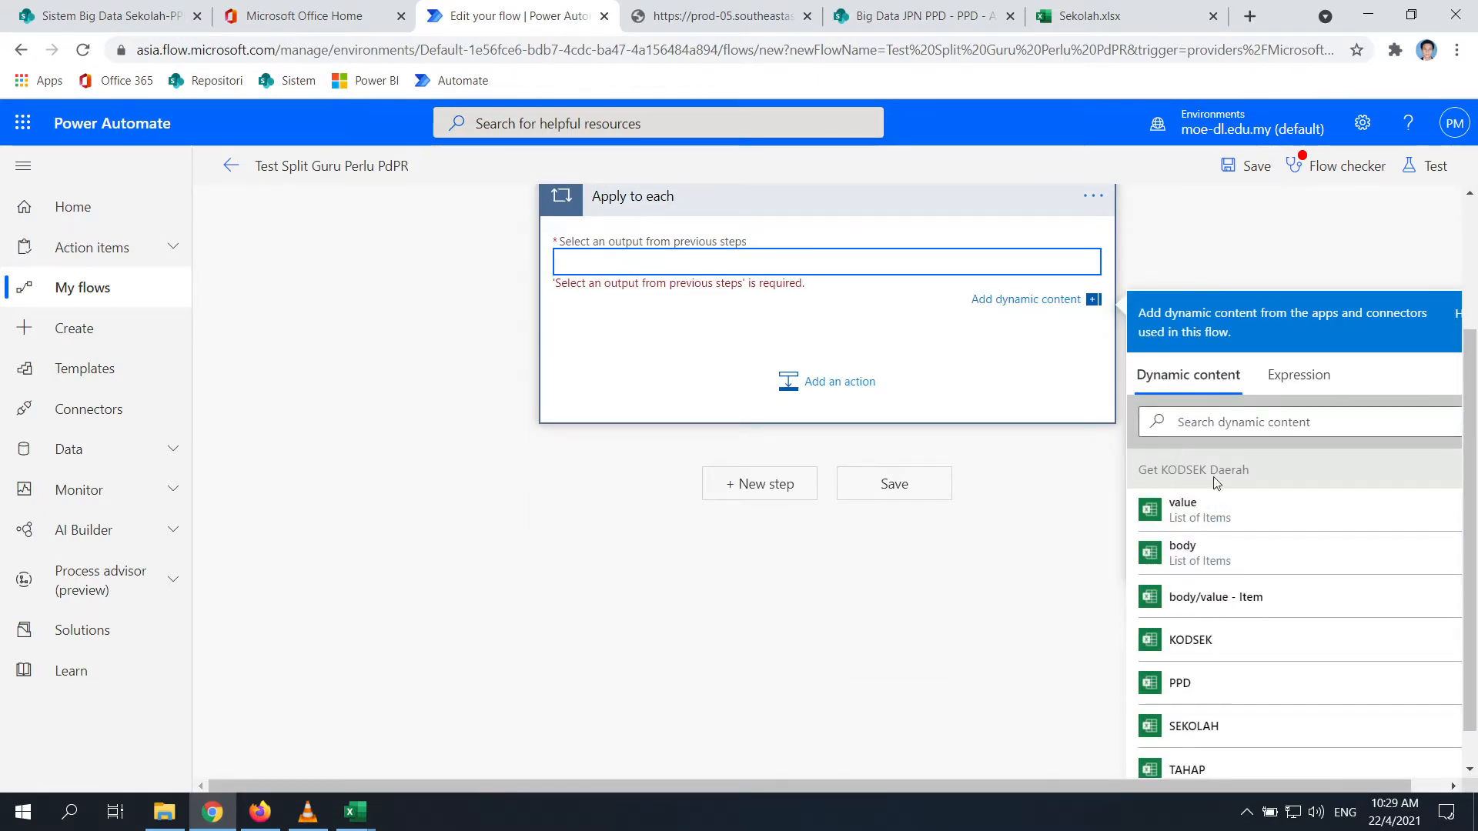
{"action": "left_click", "coordinate": [1203, 521]}
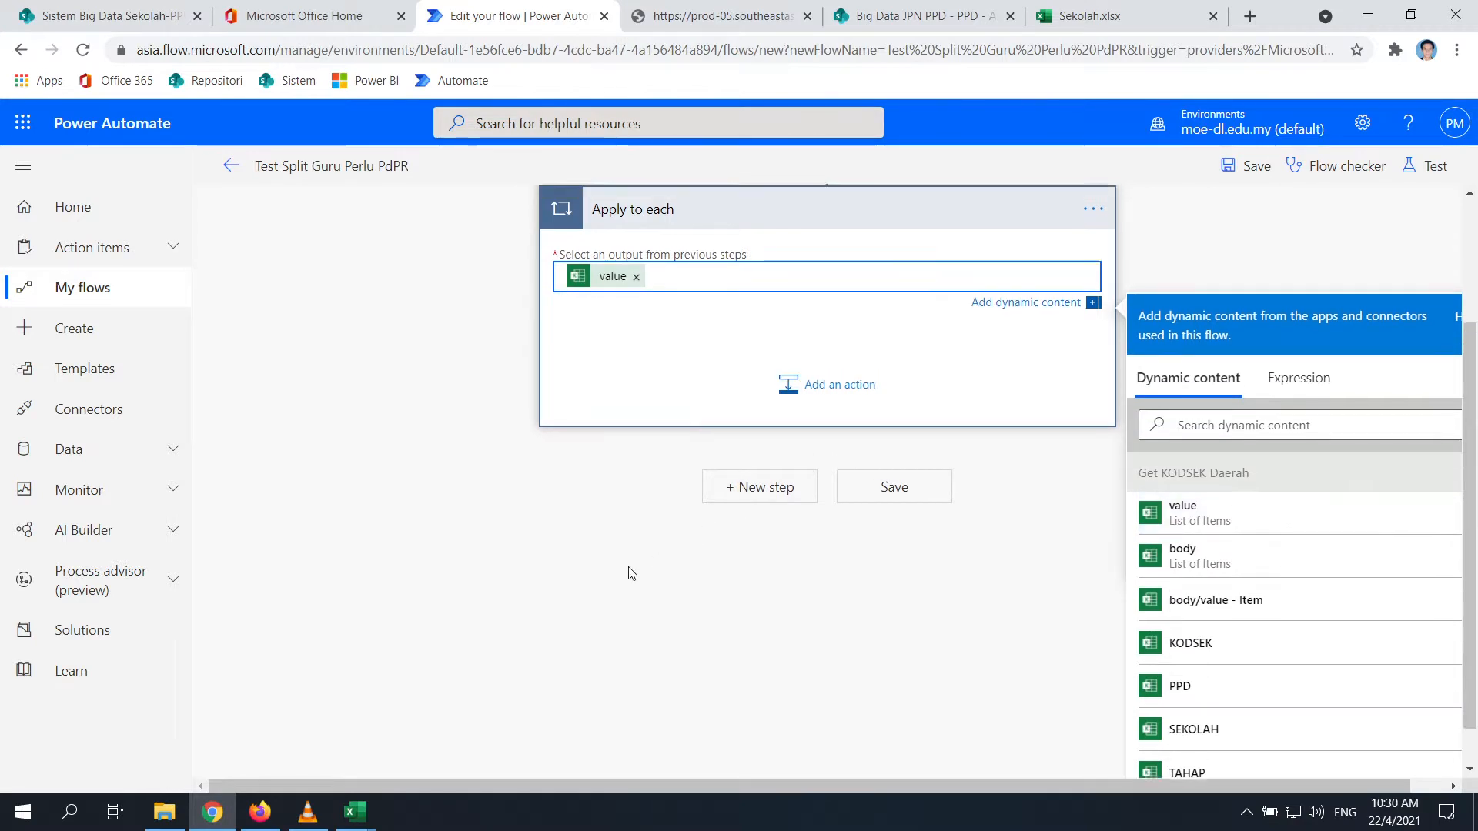
{"action": "scroll", "coordinate": [878, 518], "scroll_direction": "up", "scroll_amount": 1}
{"action": "left_click", "coordinate": [830, 467]}
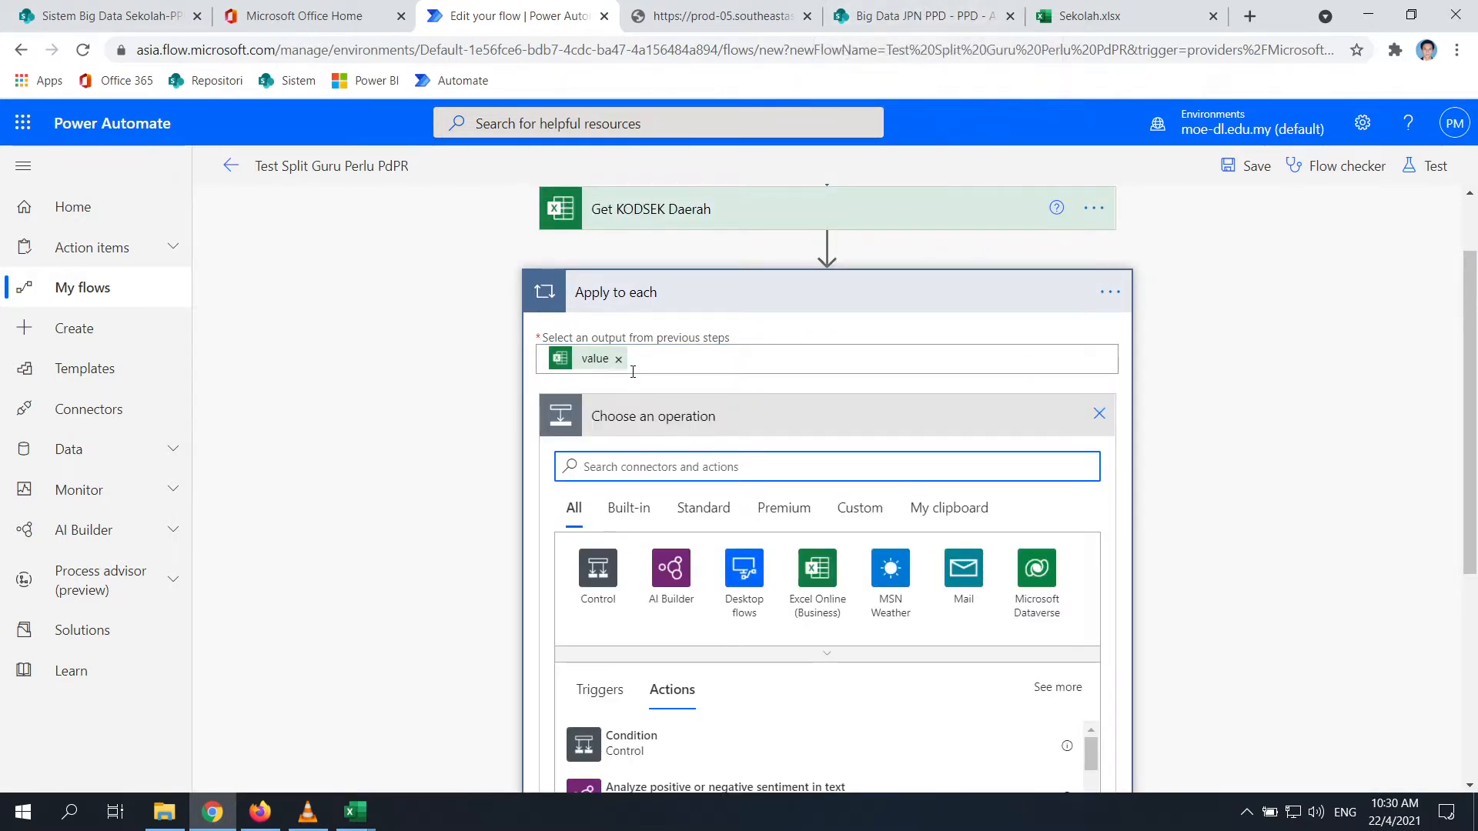
Look through the SharePoint library, raw output and Office home tabs, ending on Sekolah.xlsx
{"action": "left_click", "coordinate": [939, 9]}
{"action": "left_click", "coordinate": [1087, 17]}
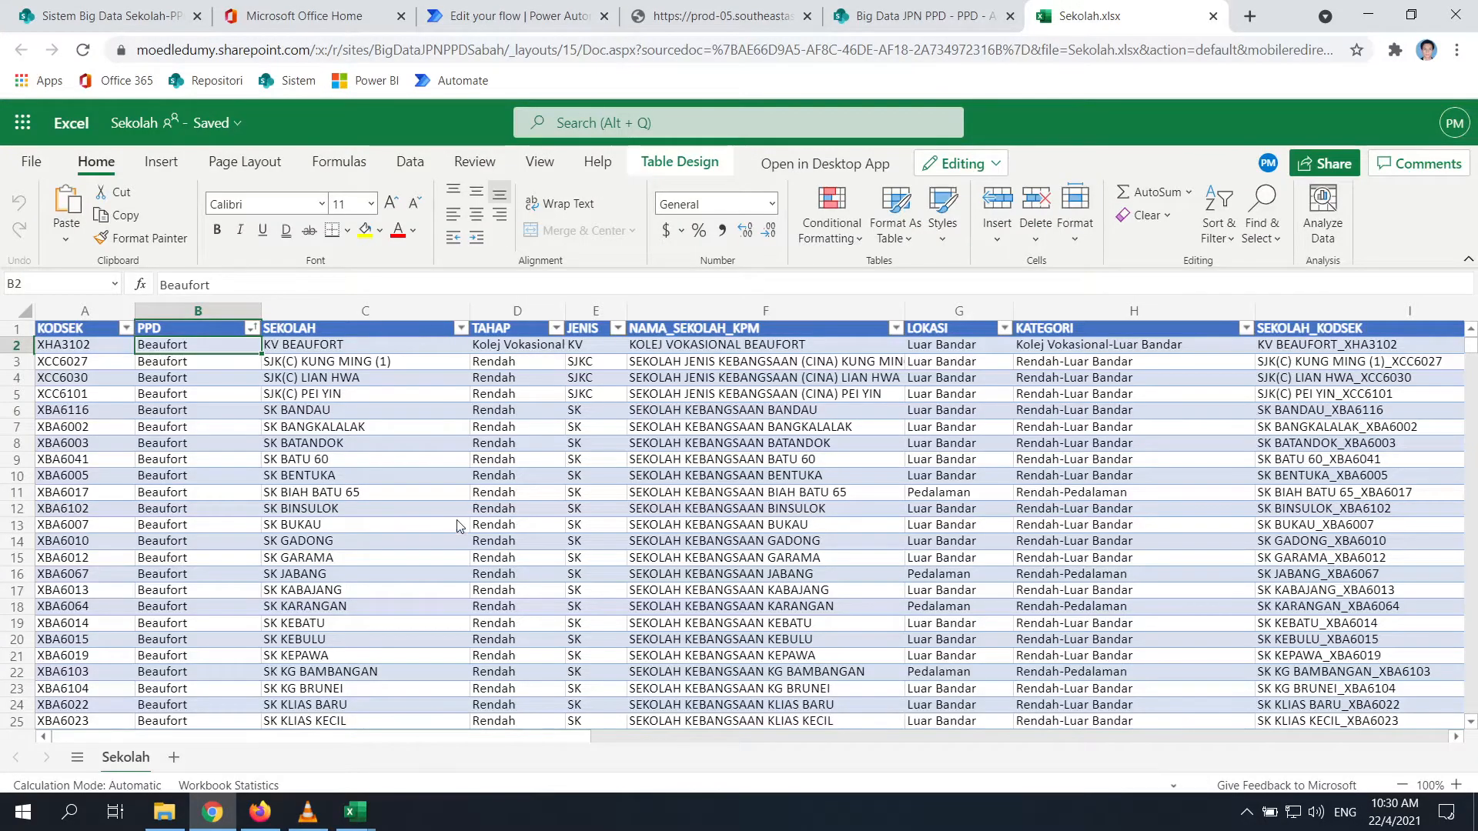
{"action": "left_click", "coordinate": [516, 17]}
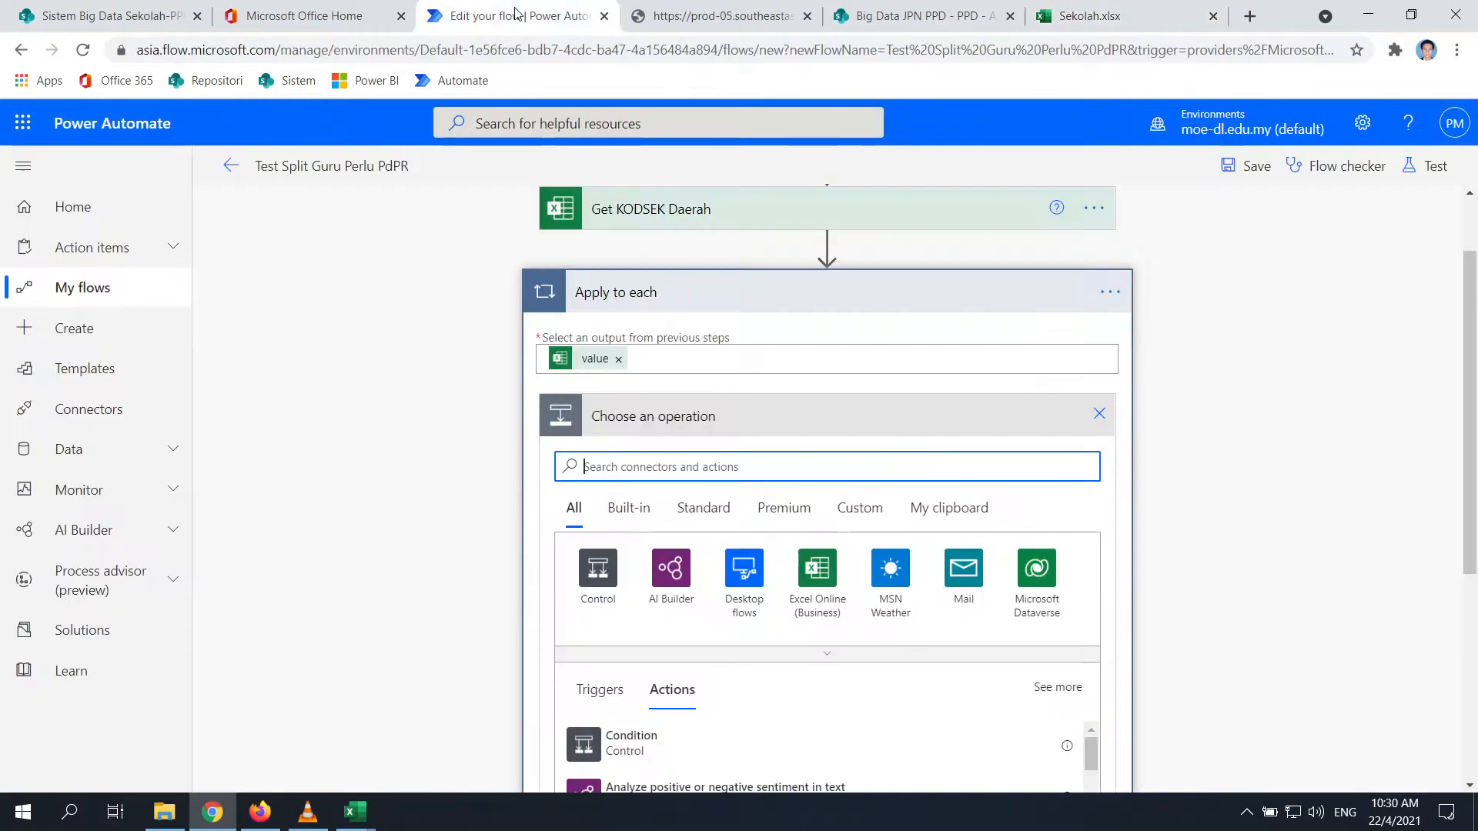
{"action": "left_click", "coordinate": [739, 17]}
{"action": "left_click", "coordinate": [807, 16]}
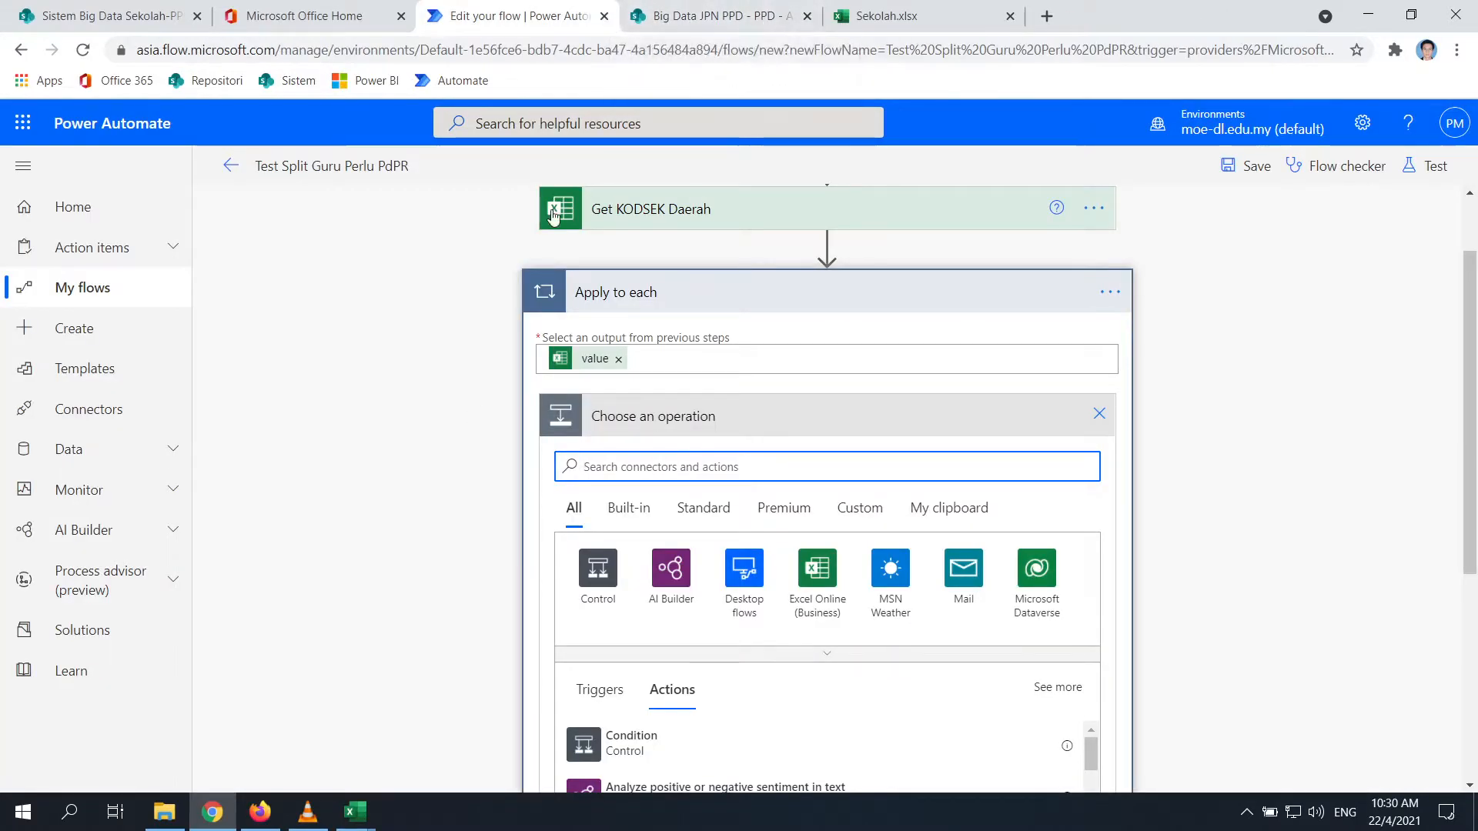
{"action": "left_click", "coordinate": [422, 16]}
{"action": "left_click", "coordinate": [578, 17]}
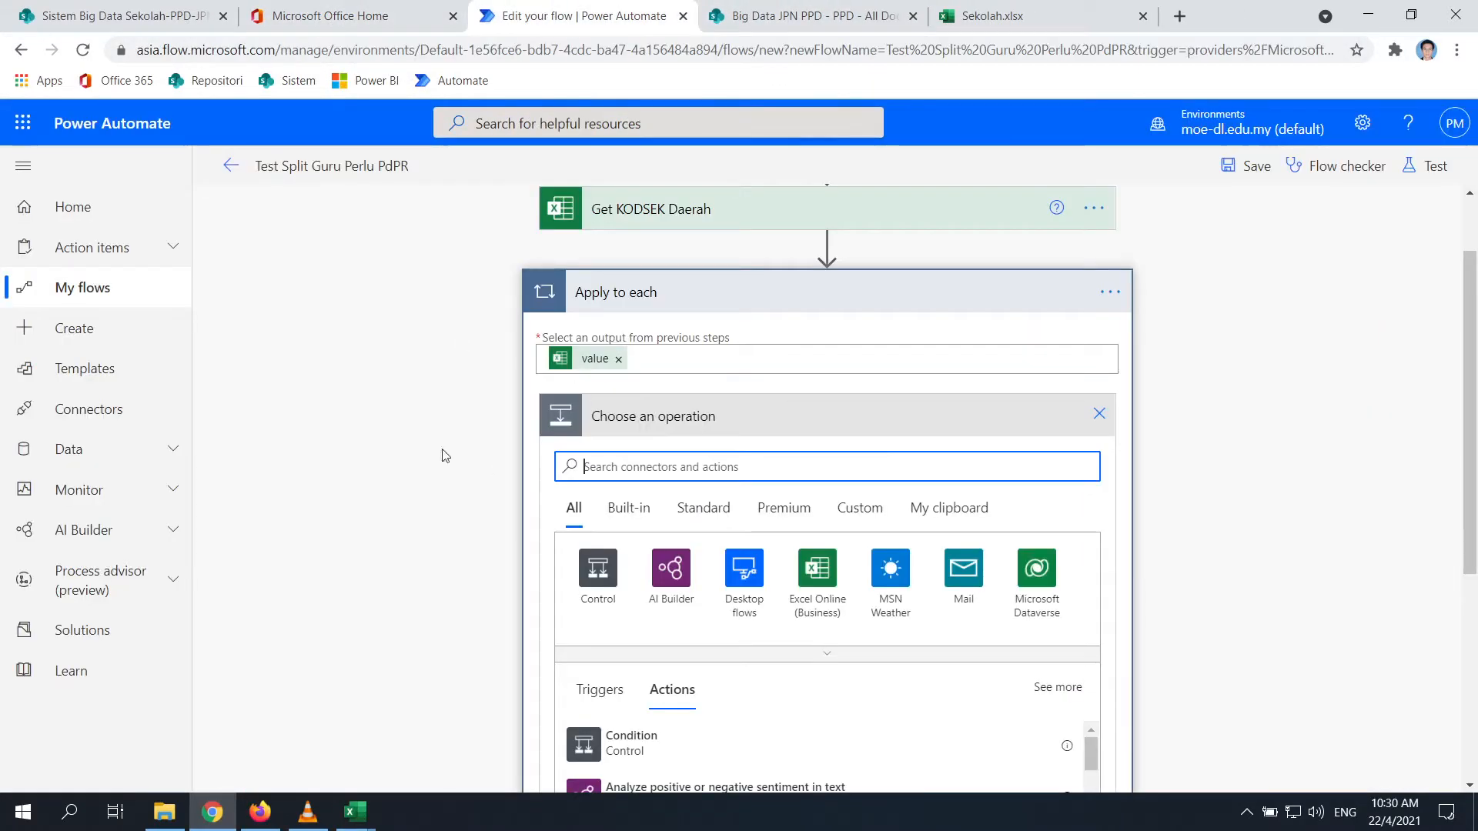
{"action": "left_click", "coordinate": [1005, 16]}
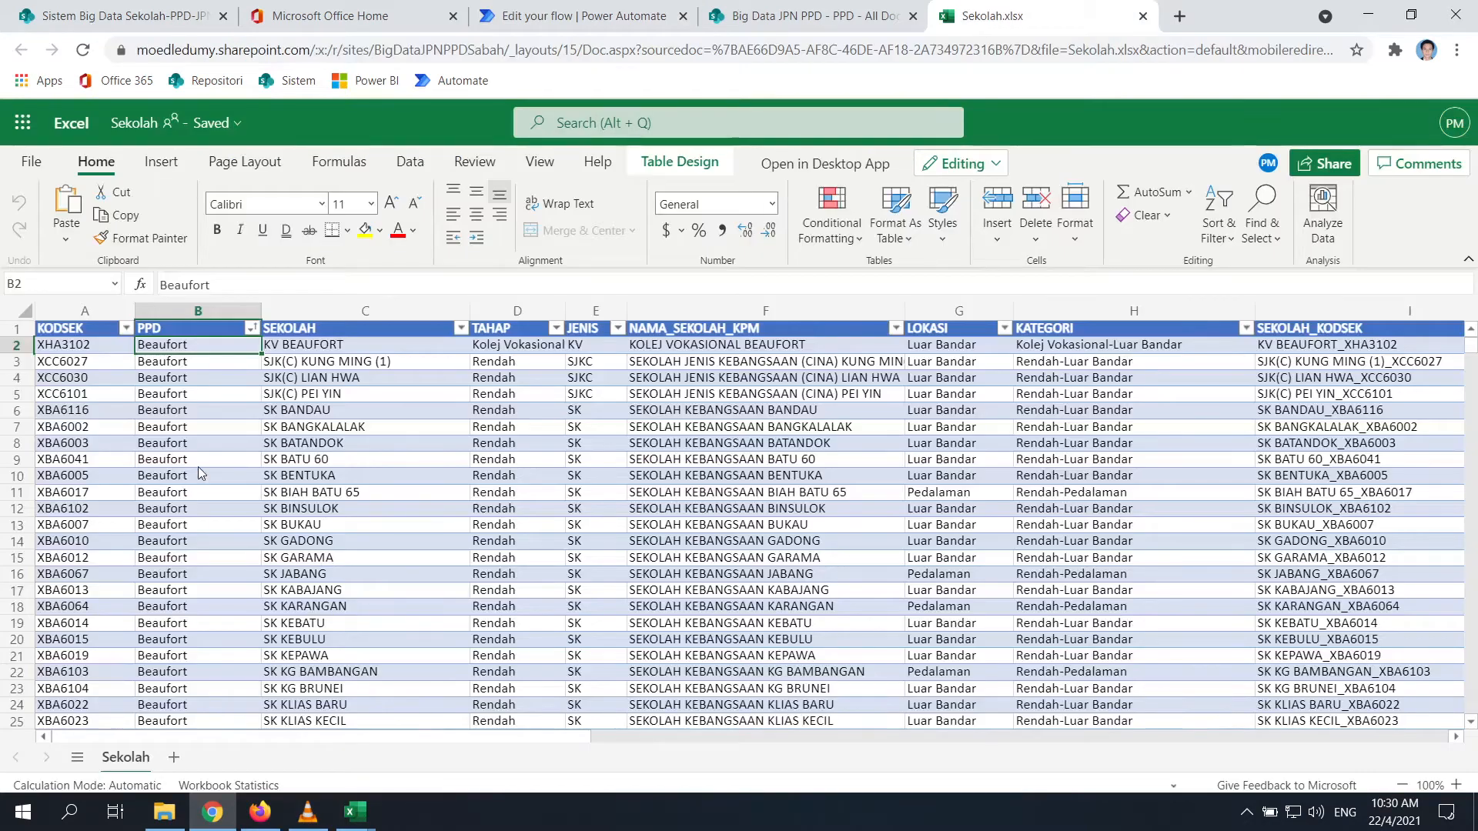
Open GURU.xlsx from the Test Big Data folder in desktop Excel past the same-name warning
{"action": "left_click", "coordinate": [100, 348]}
{"action": "left_click", "coordinate": [164, 812]}
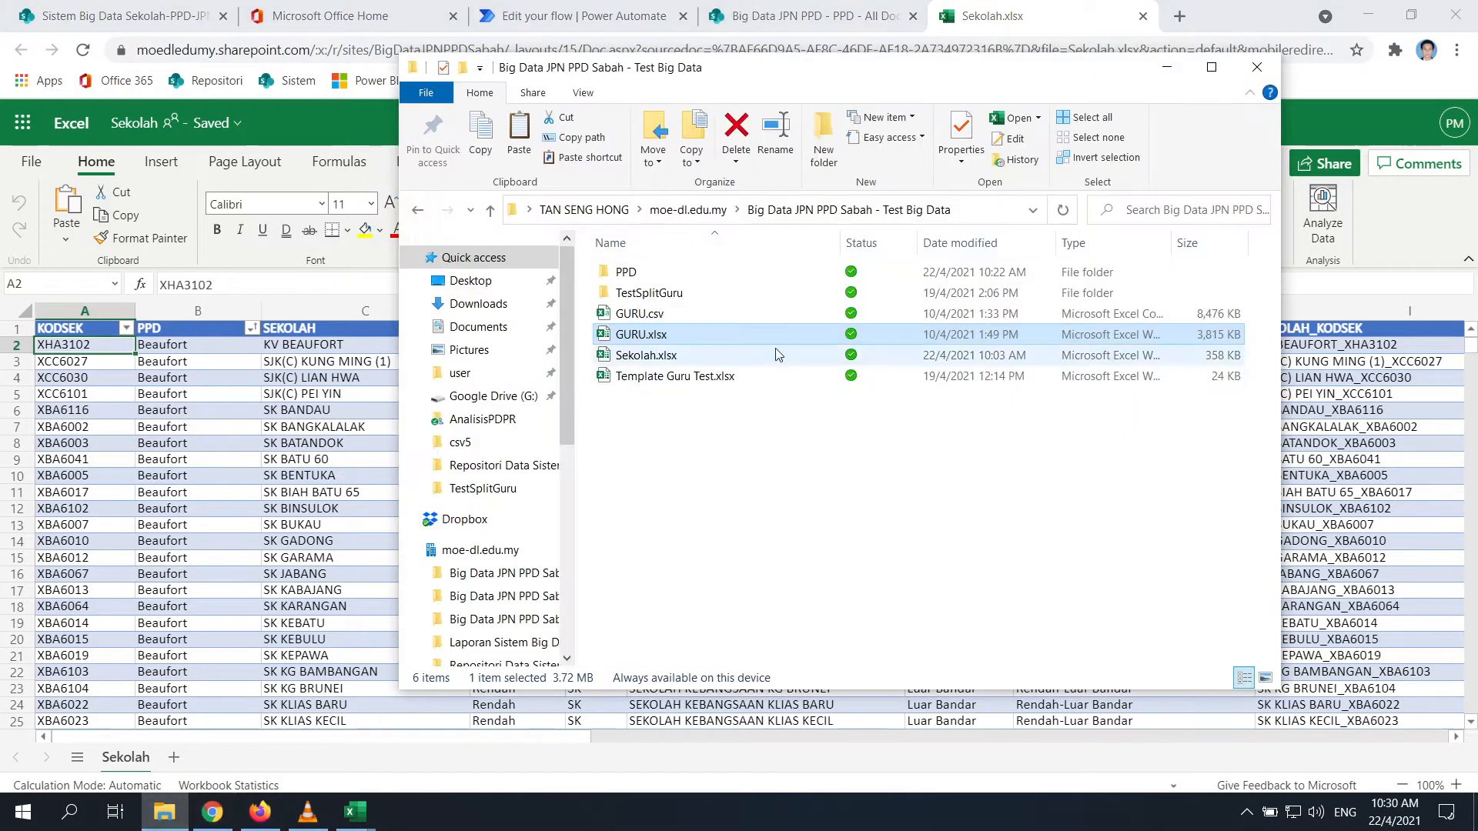
{"action": "left_click", "coordinate": [664, 336]}
{"action": "double_click", "coordinate": [659, 331]}
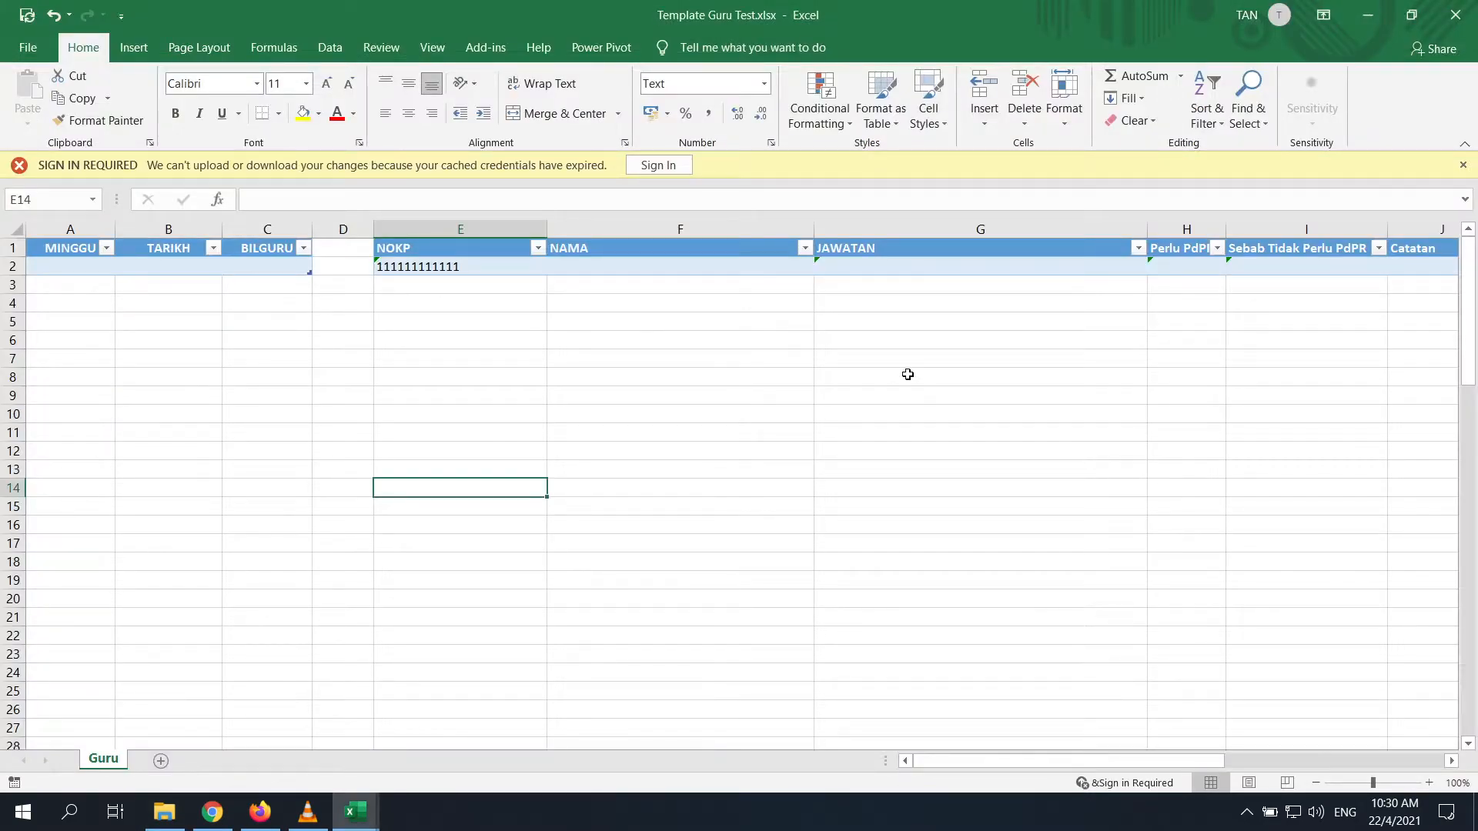
{"action": "left_click", "coordinate": [746, 477]}
{"action": "left_click", "coordinate": [176, 816]}
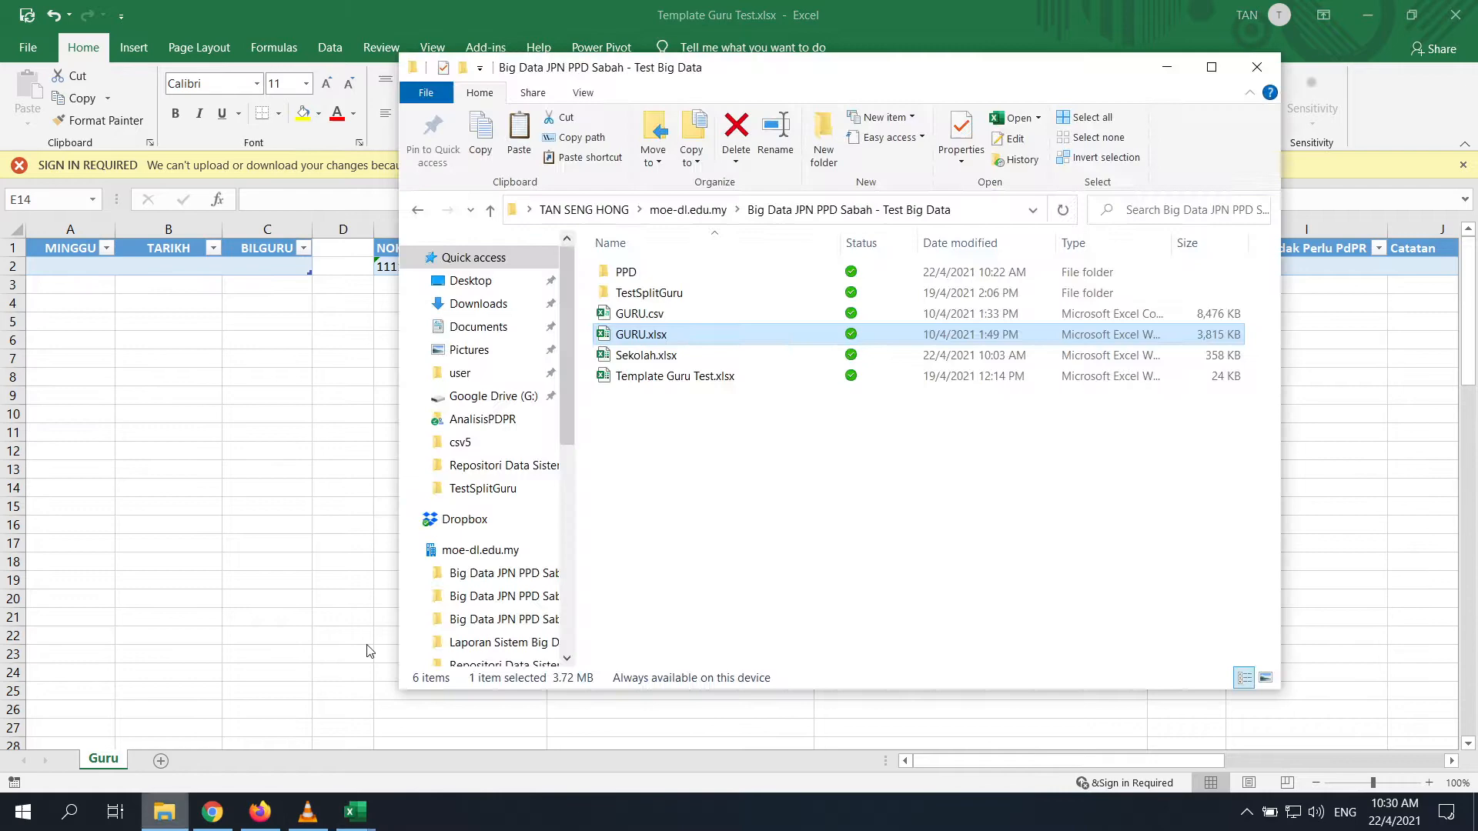
{"action": "double_click", "coordinate": [671, 339]}
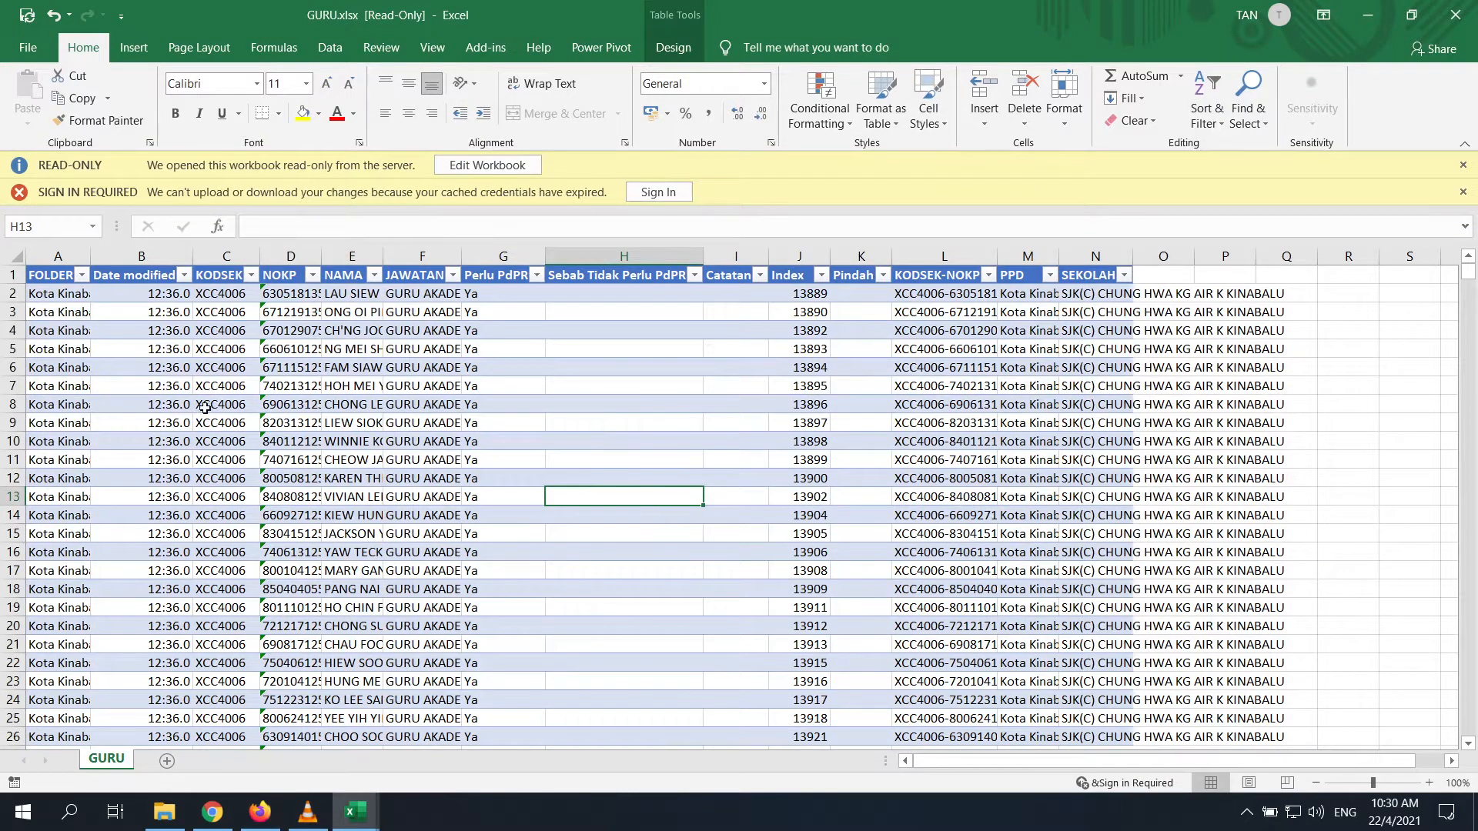
{"action": "mouse_move", "coordinate": [355, 812]}
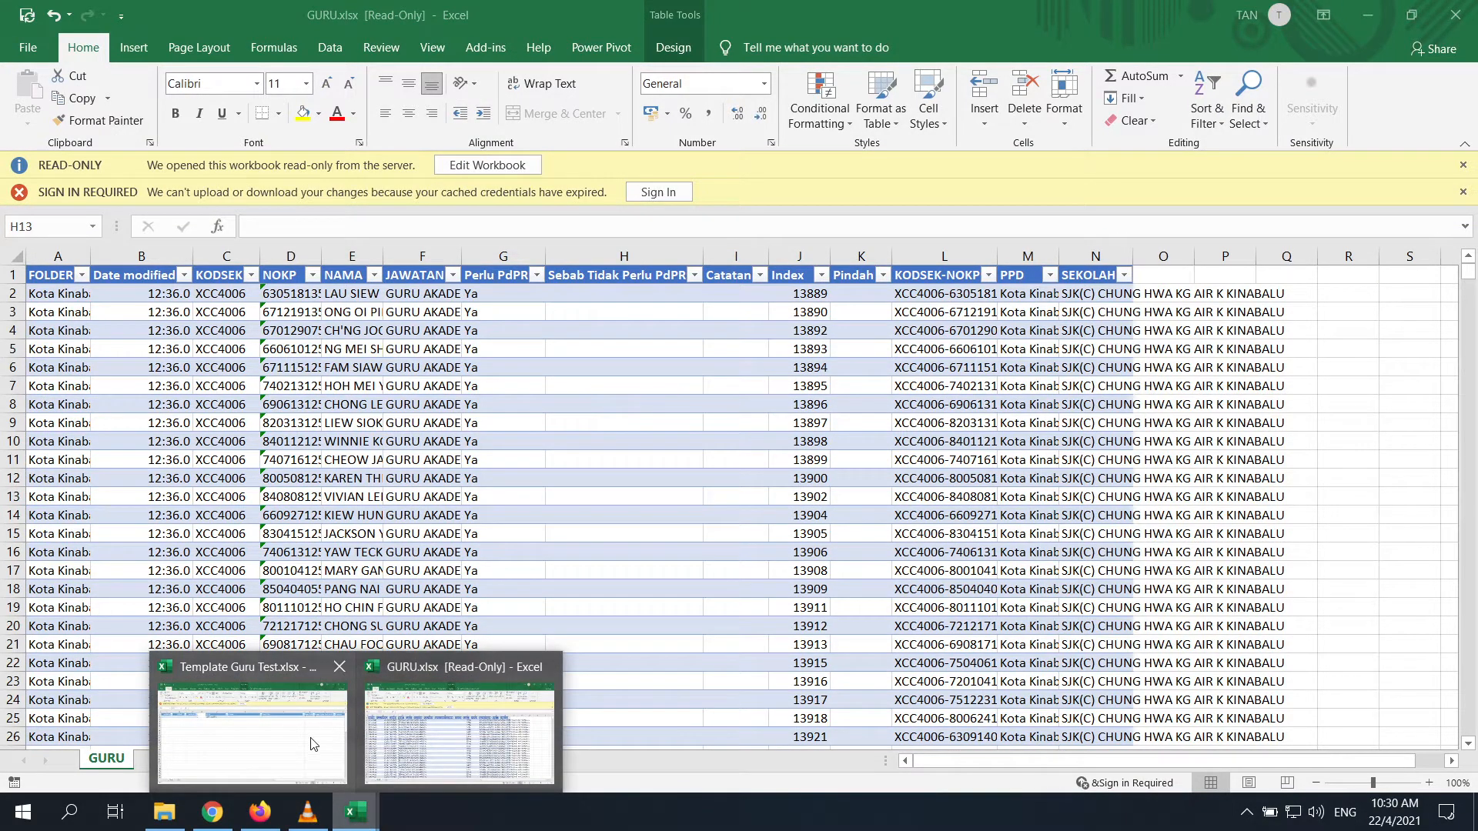
{"action": "left_click", "coordinate": [213, 811]}
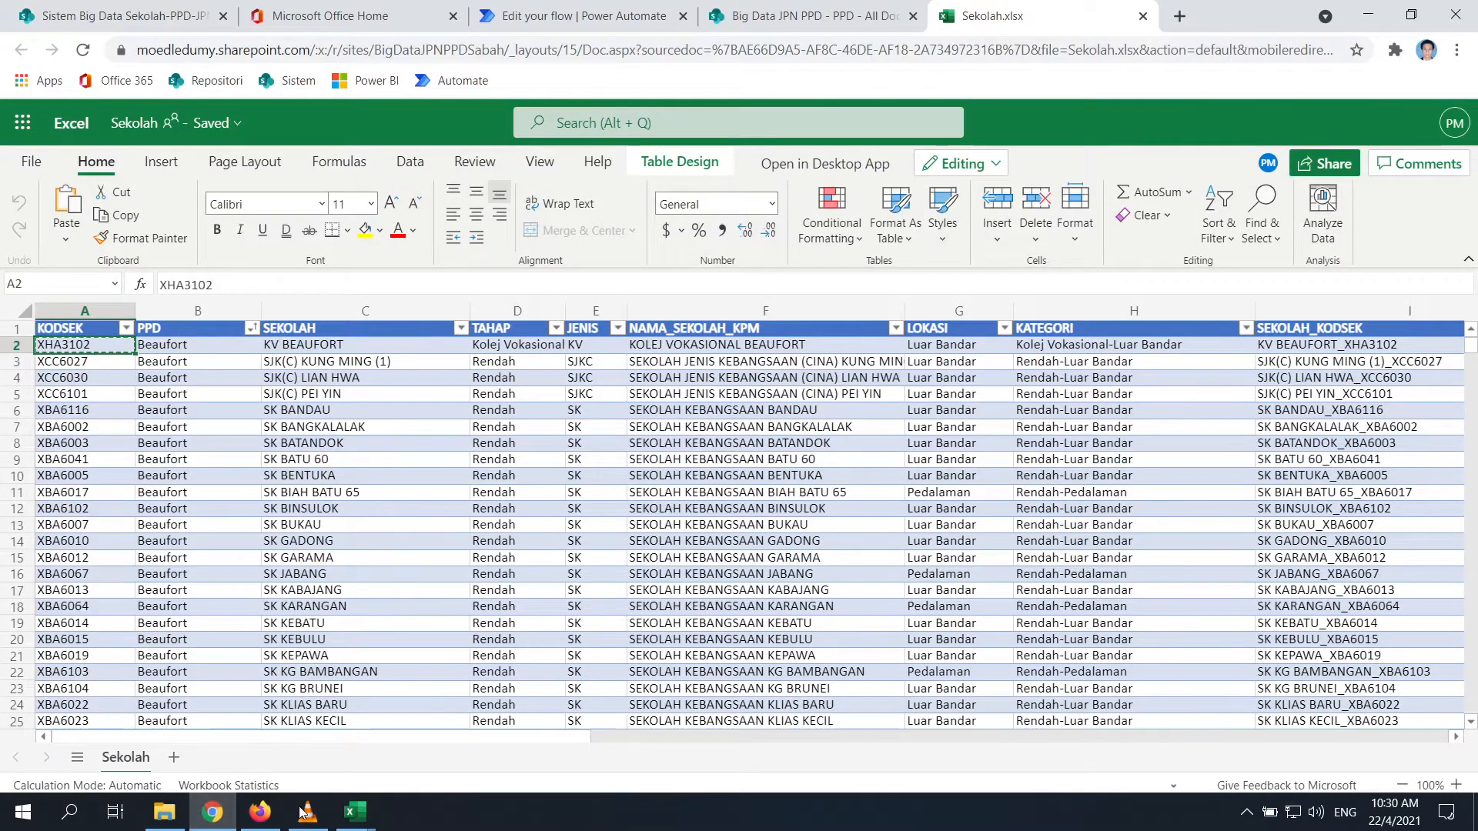
{"action": "mouse_move", "coordinate": [355, 811]}
{"action": "left_click", "coordinate": [462, 723]}
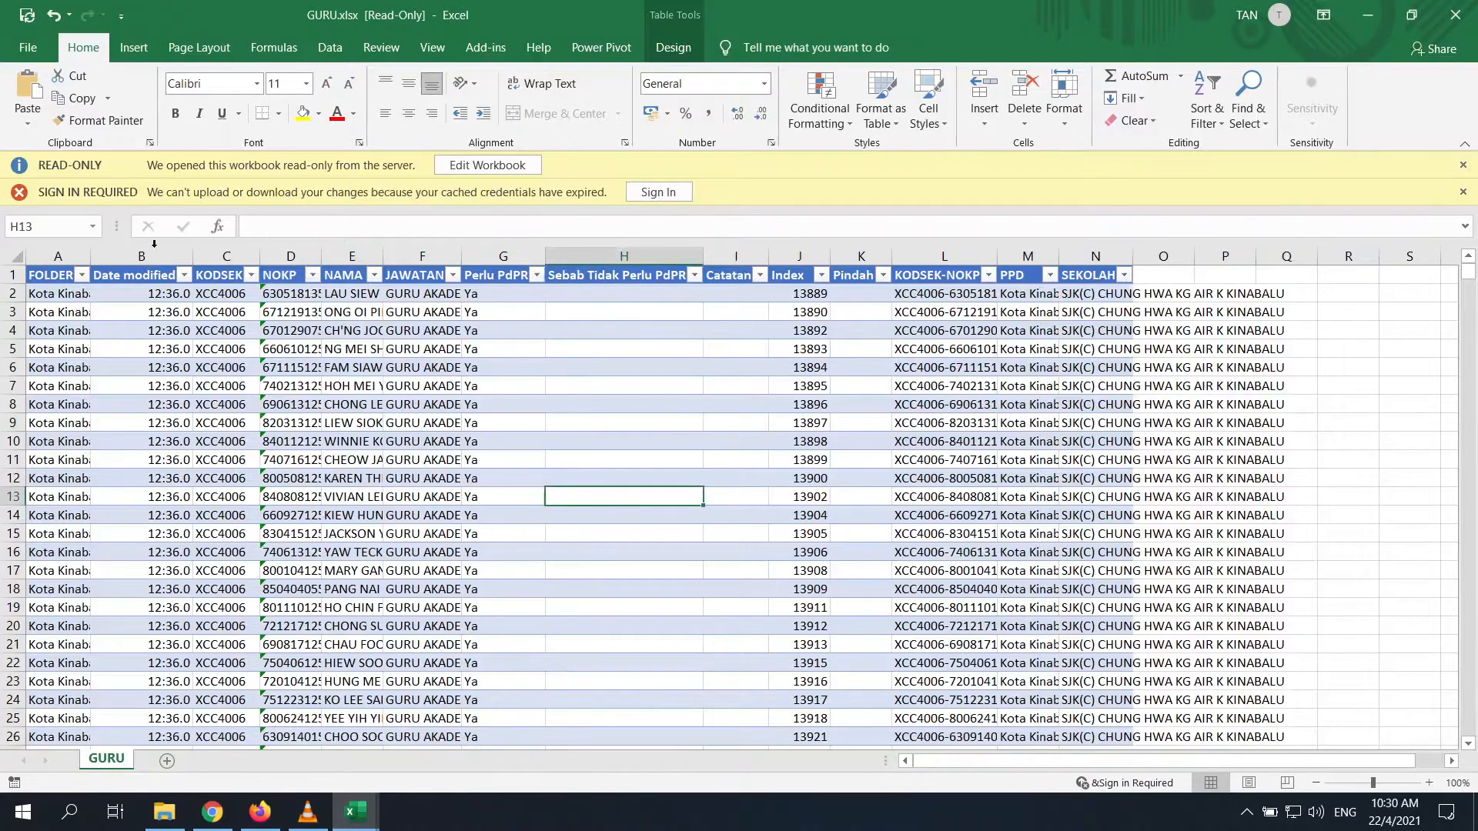
Filter the KODSEK column to XBA1002 only and select the filtered teachers' NOKP values
{"action": "left_click", "coordinate": [228, 275]}
{"action": "key", "text": "ctrl+shift+Down"}
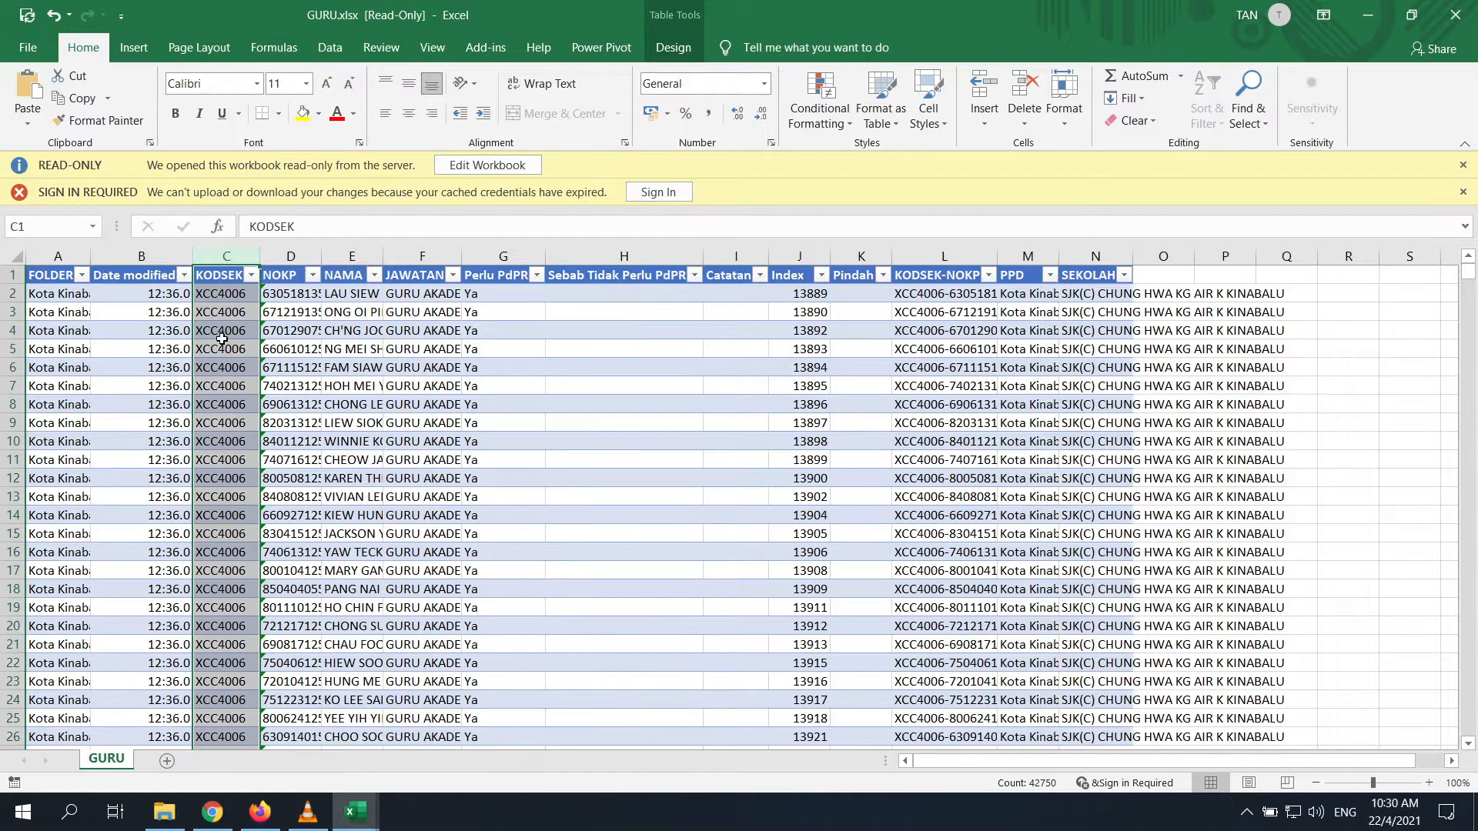
{"action": "left_click", "coordinate": [254, 275]}
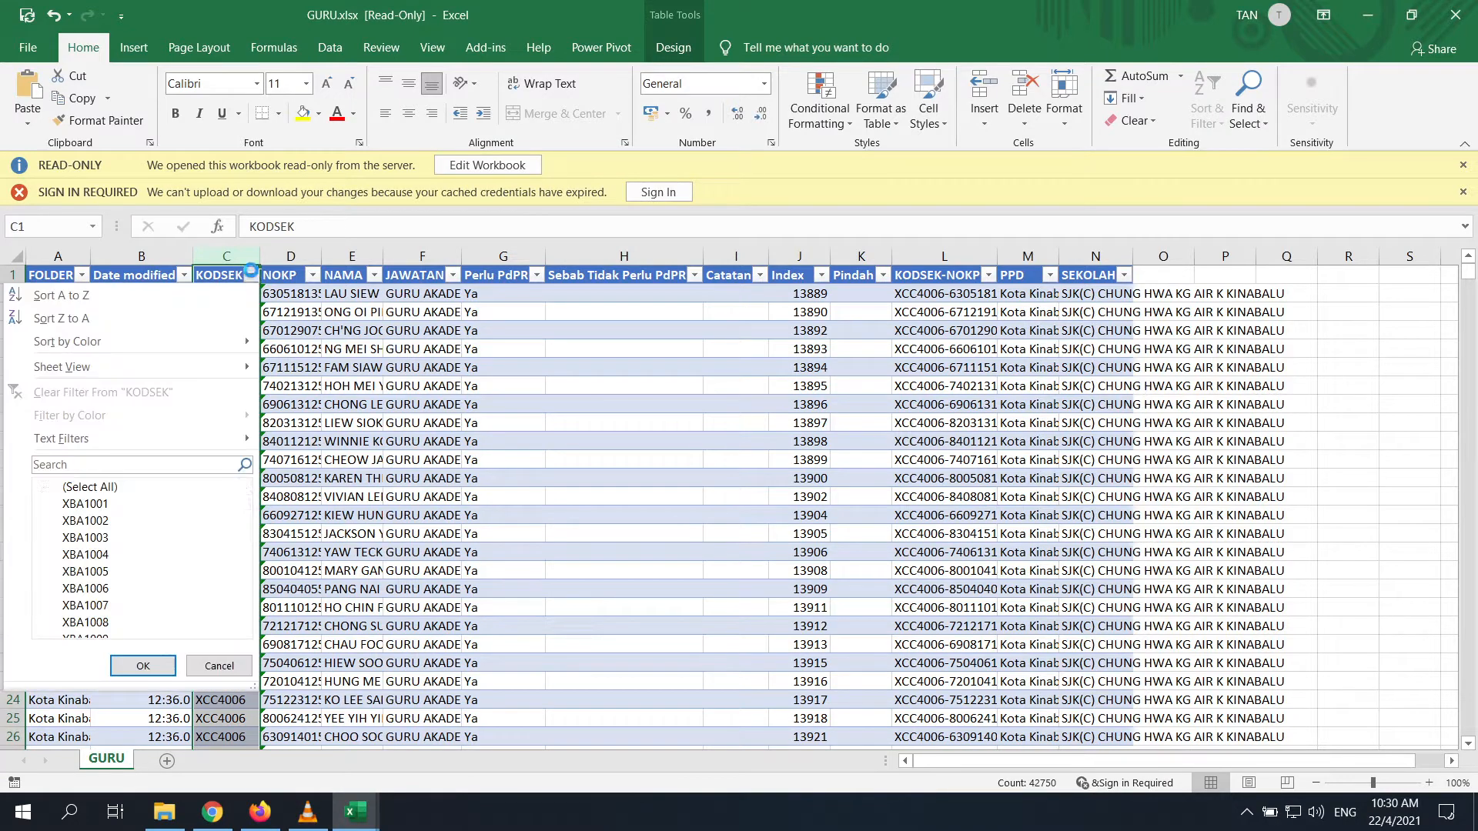
{"action": "left_click", "coordinate": [55, 488]}
{"action": "left_click", "coordinate": [55, 521]}
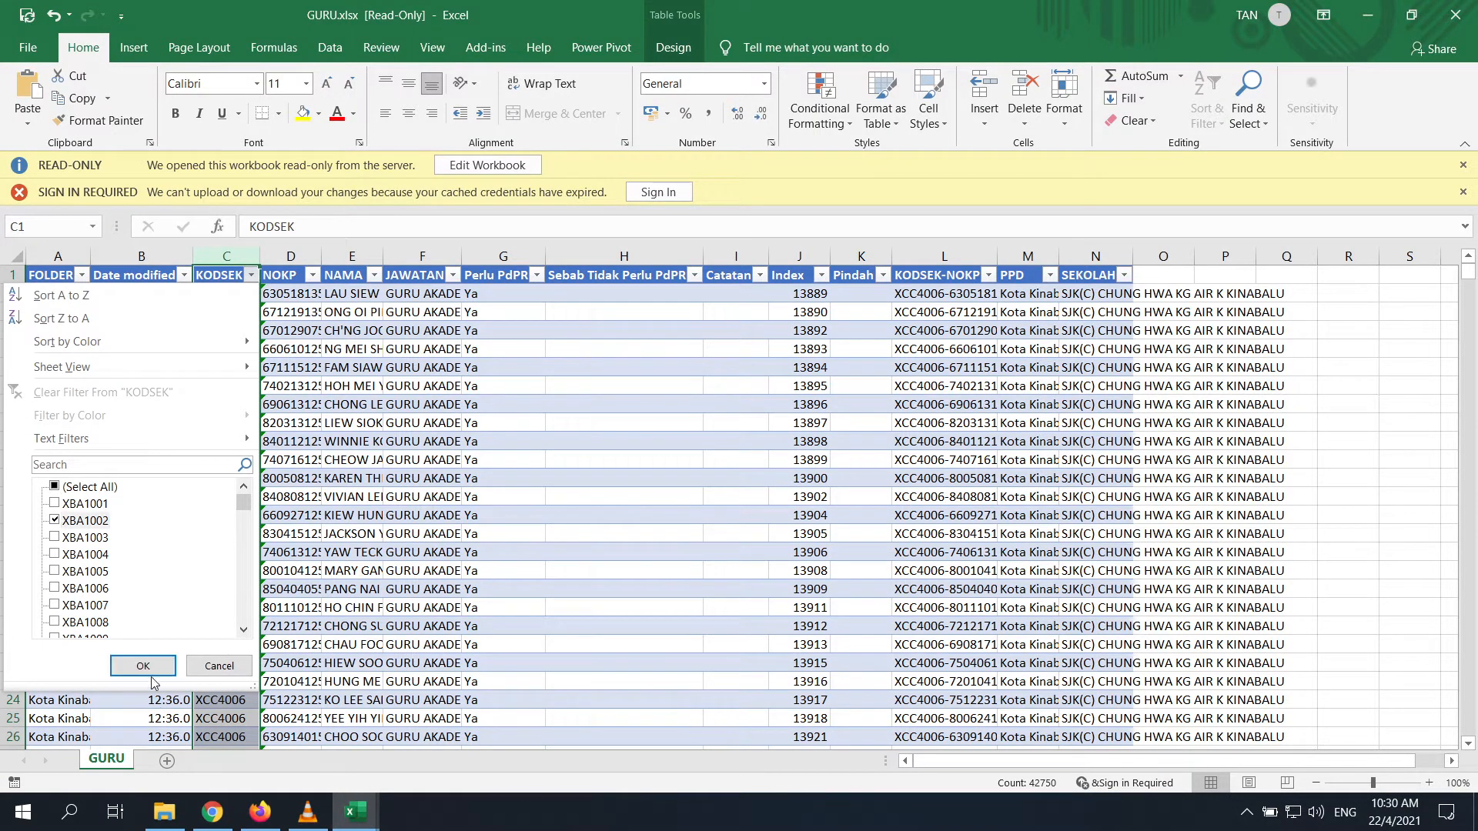
{"action": "left_click", "coordinate": [143, 665]}
{"action": "left_click", "coordinate": [462, 592]}
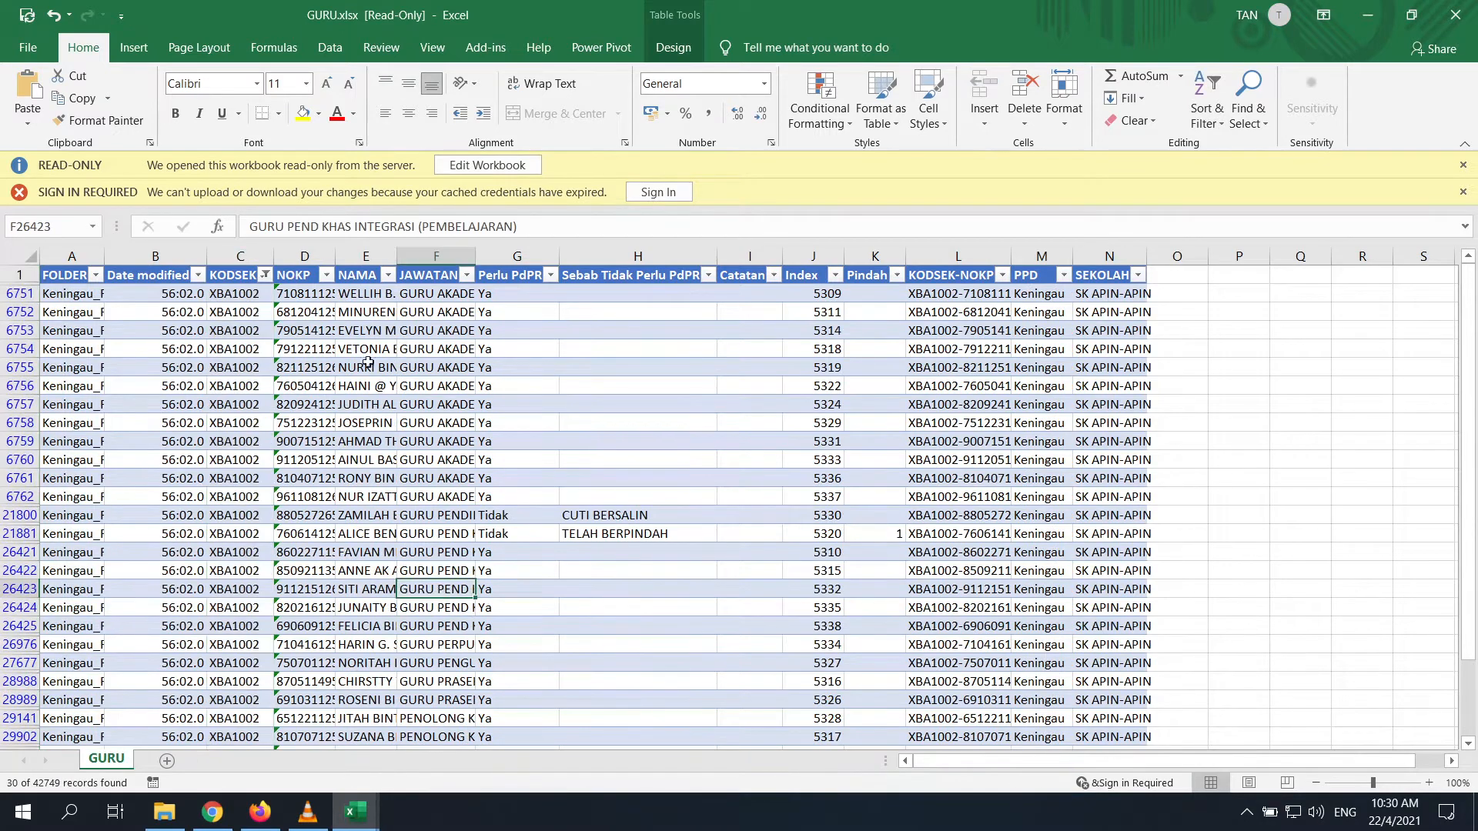
{"action": "left_click_drag", "start_coordinate": [283, 294], "coordinate": [446, 700]}
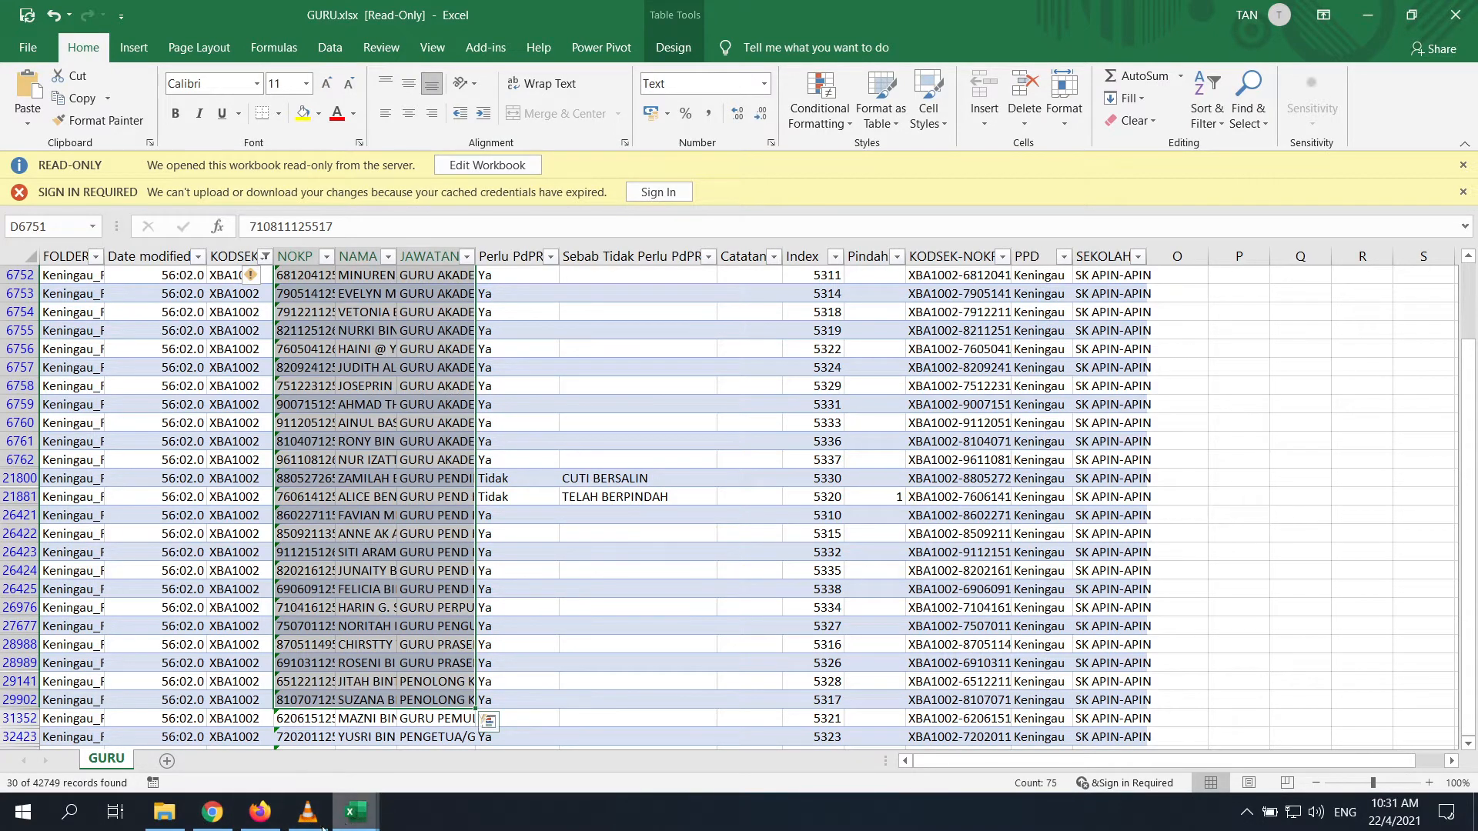
{"action": "left_click", "coordinate": [212, 812]}
Flip between the SharePoint PPD folder library and the Sekolah.xlsx workbook
{"action": "left_click", "coordinate": [816, 15]}
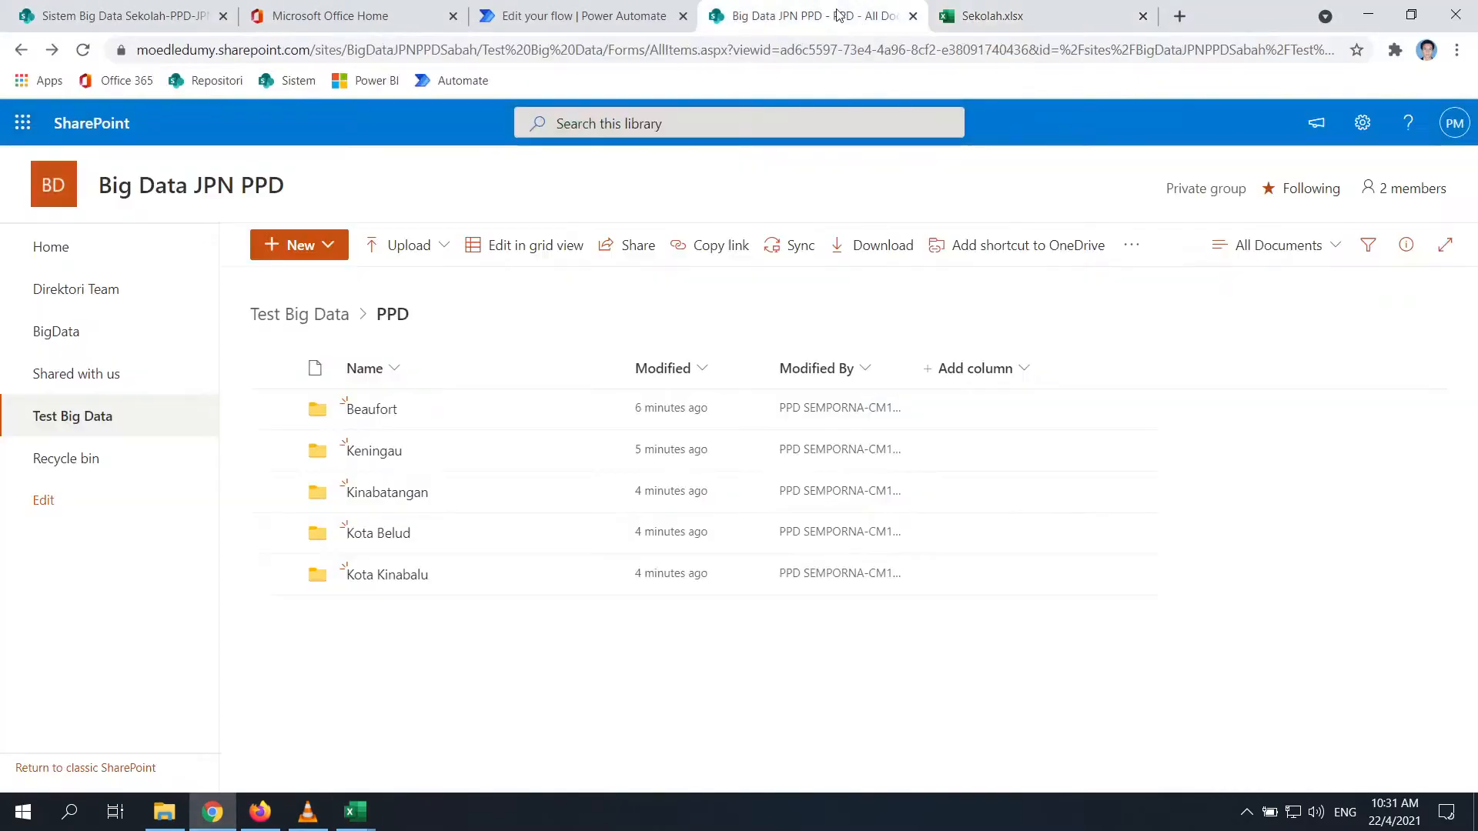
{"action": "left_click", "coordinate": [1000, 16]}
{"action": "left_click", "coordinate": [599, 21]}
{"action": "left_click", "coordinate": [757, 19]}
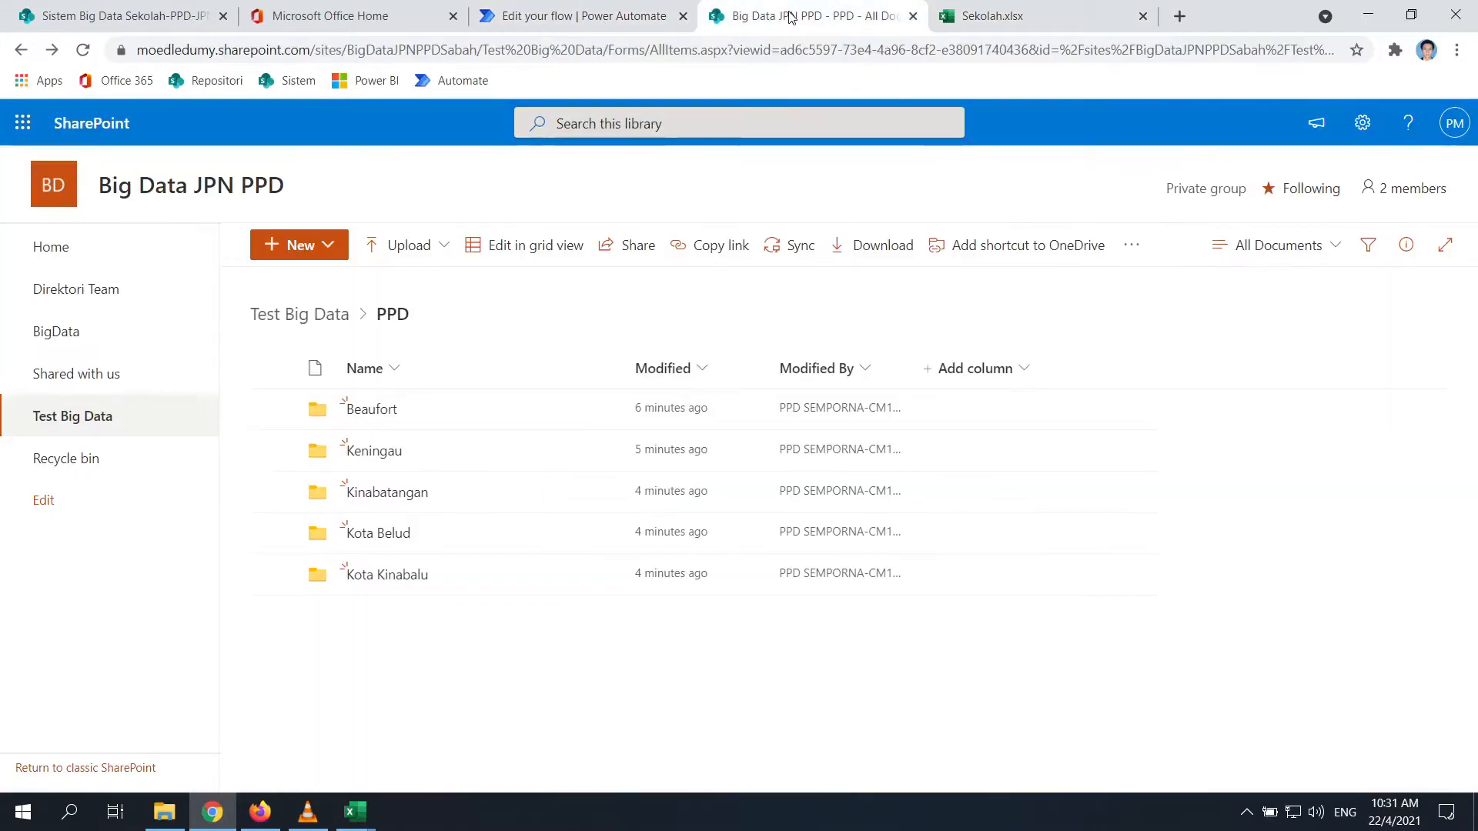
{"action": "left_click", "coordinate": [993, 16]}
Check the sample NOKP in cell E2 of the Template Guru Test workbook, then return to the flow editor
{"action": "mouse_move", "coordinate": [354, 812]}
{"action": "left_click", "coordinate": [311, 732]}
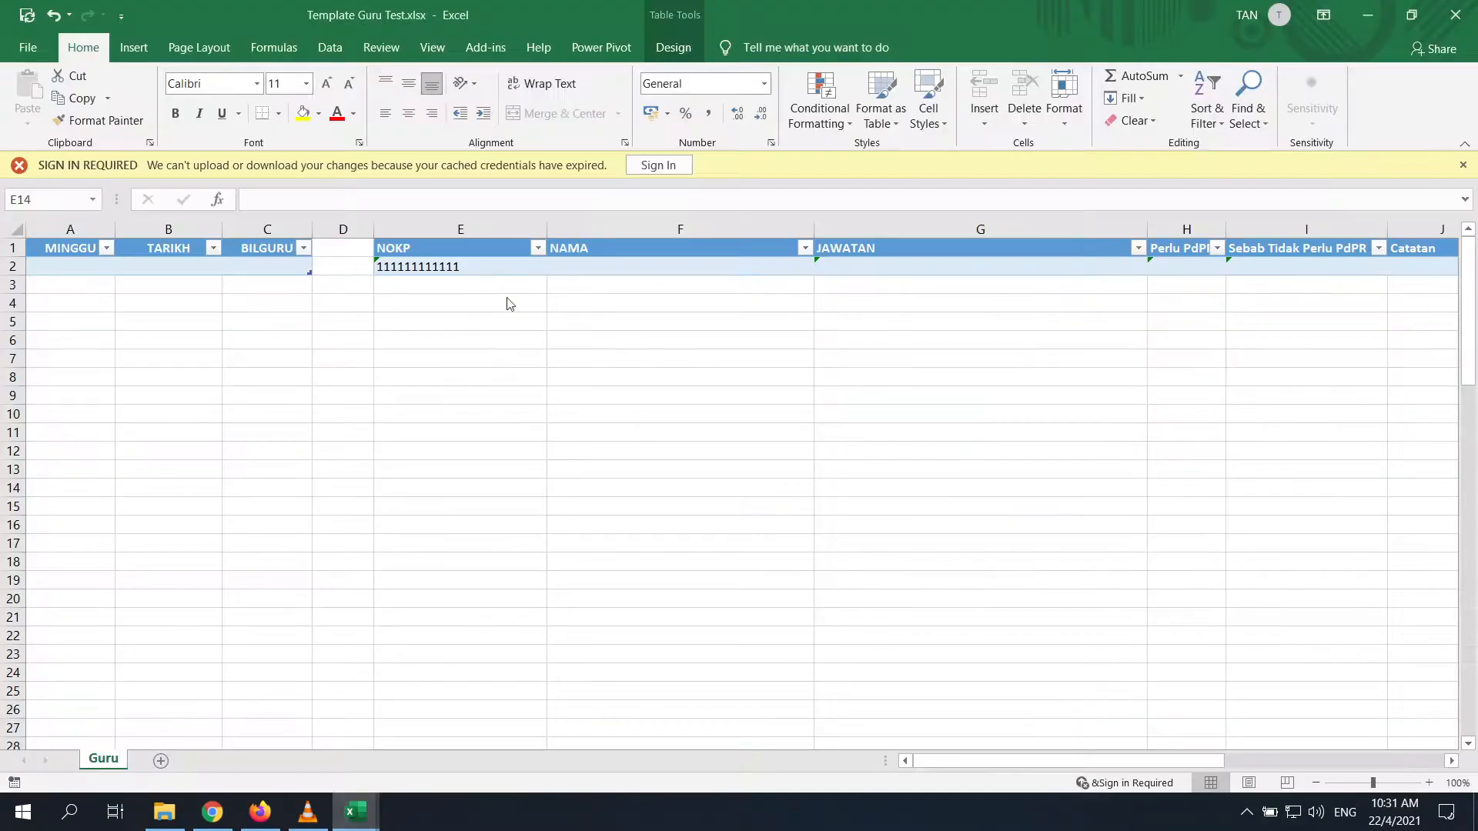
{"action": "left_click", "coordinate": [486, 266]}
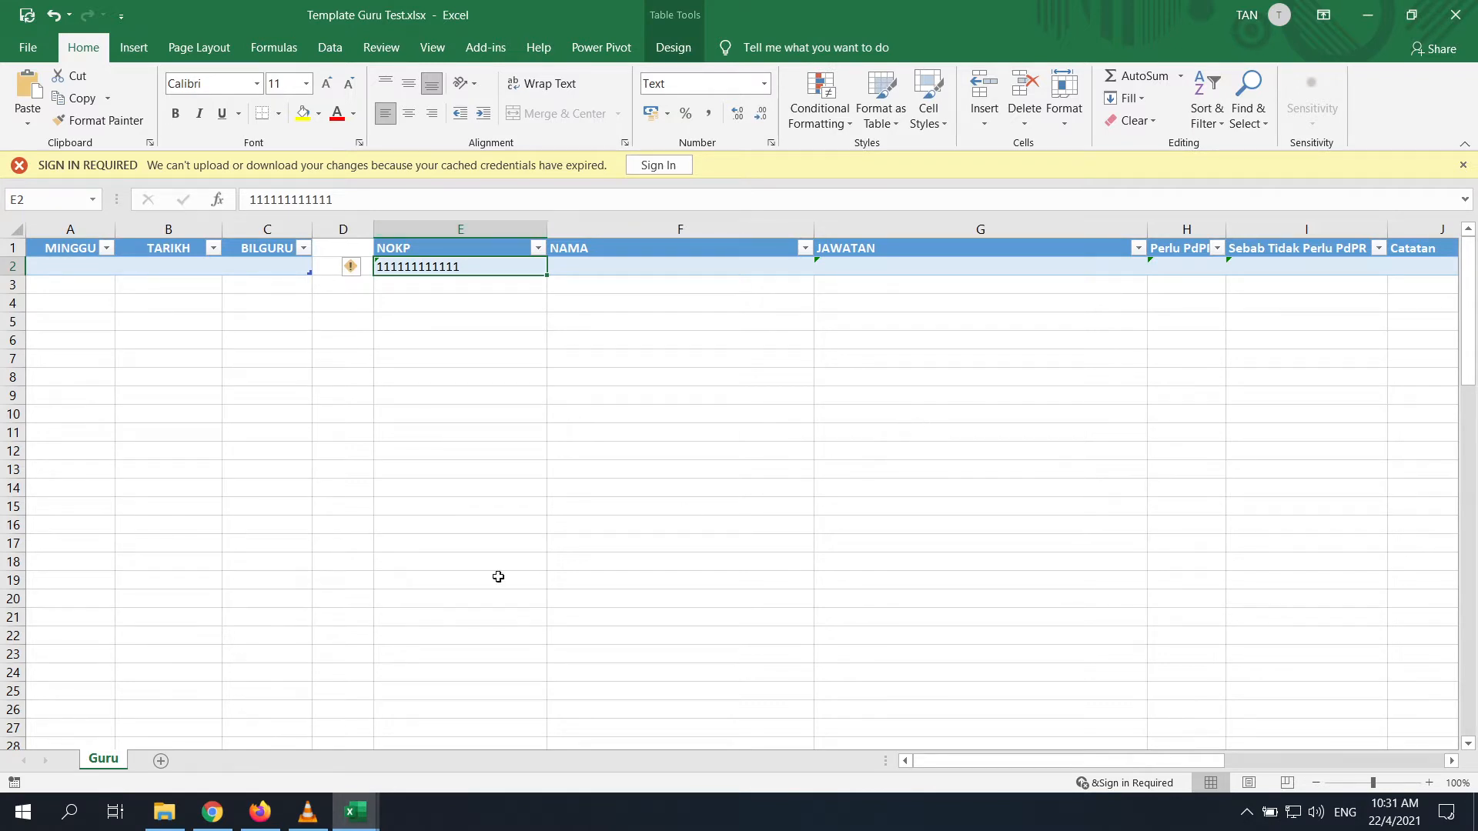
{"action": "left_click", "coordinate": [261, 812]}
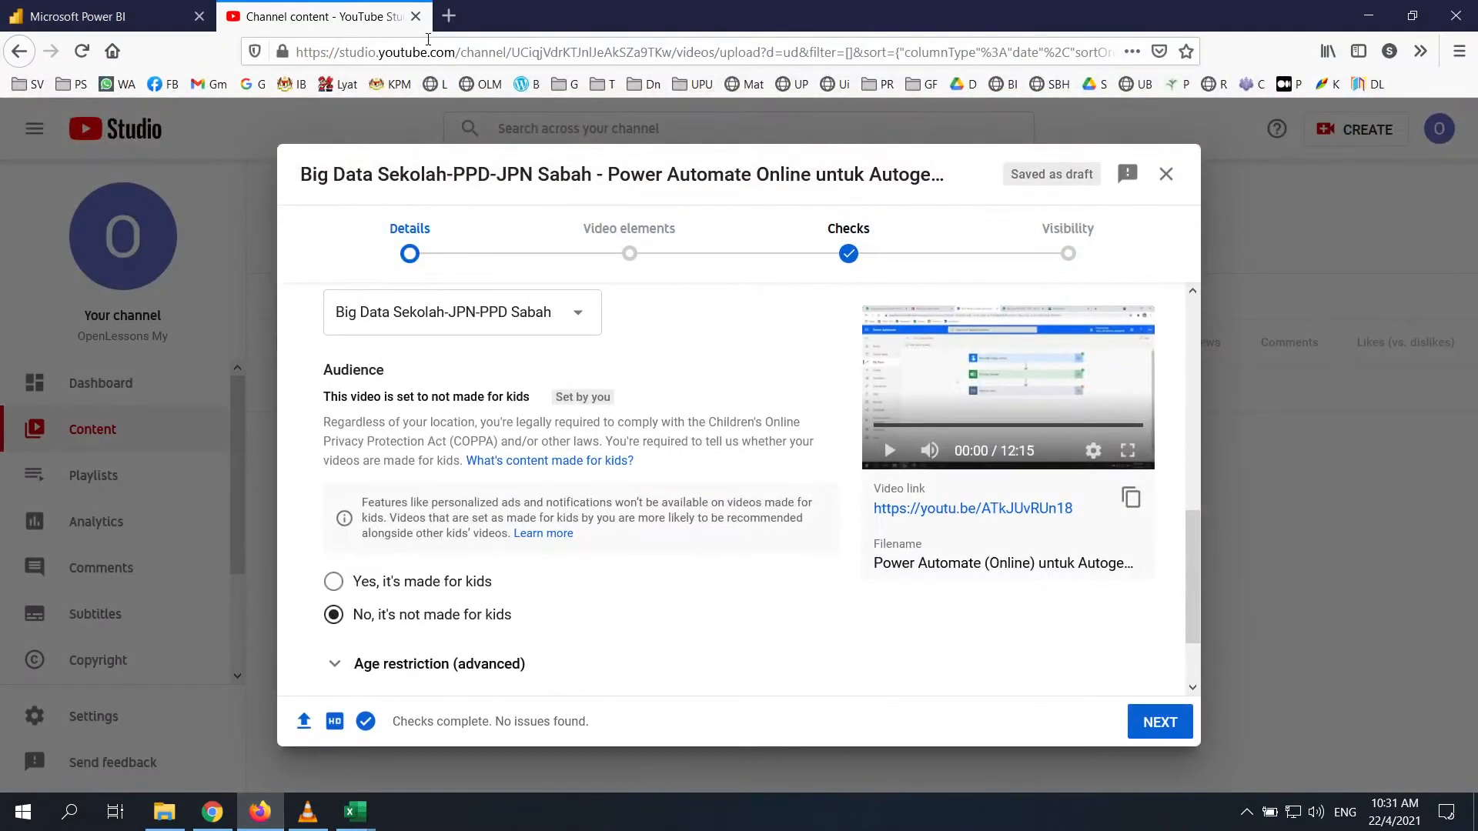
{"action": "left_click", "coordinate": [212, 812]}
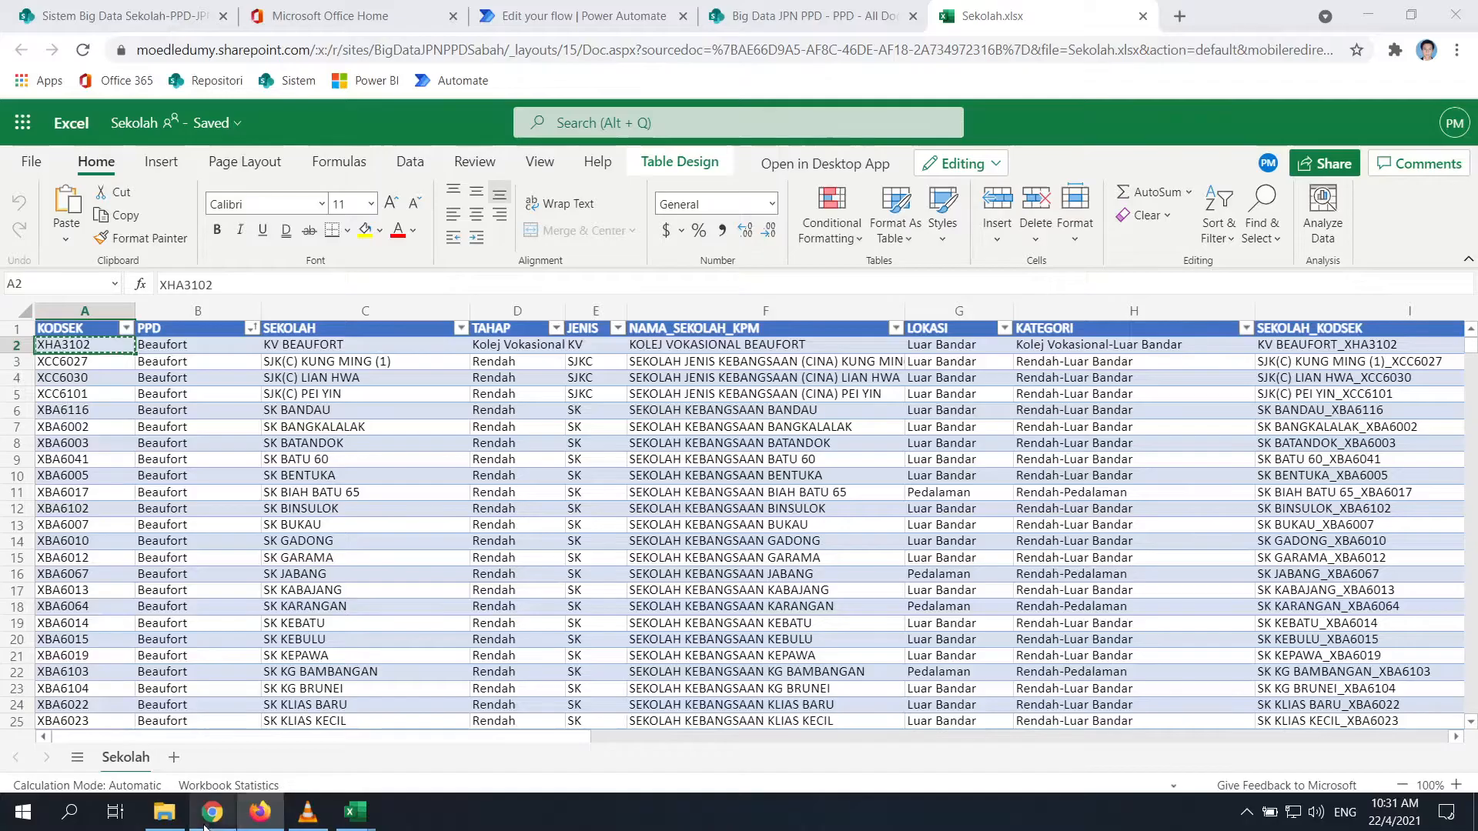
{"action": "left_click", "coordinate": [523, 9]}
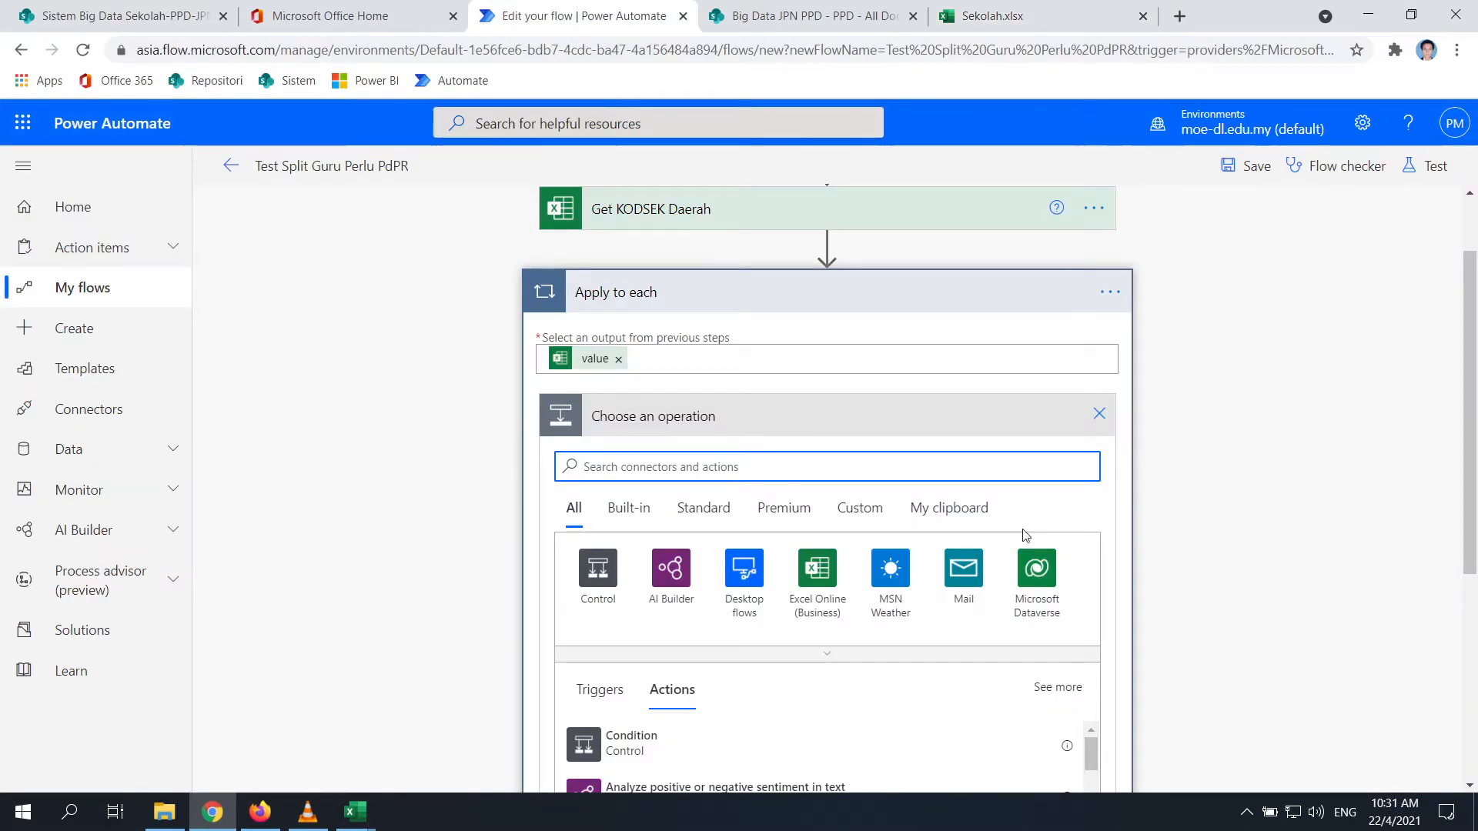
Search actions for 'list' and add Excel Online's List rows present in a table inside the loop
{"action": "scroll", "coordinate": [1026, 536], "scroll_direction": "down", "scroll_amount": 1}
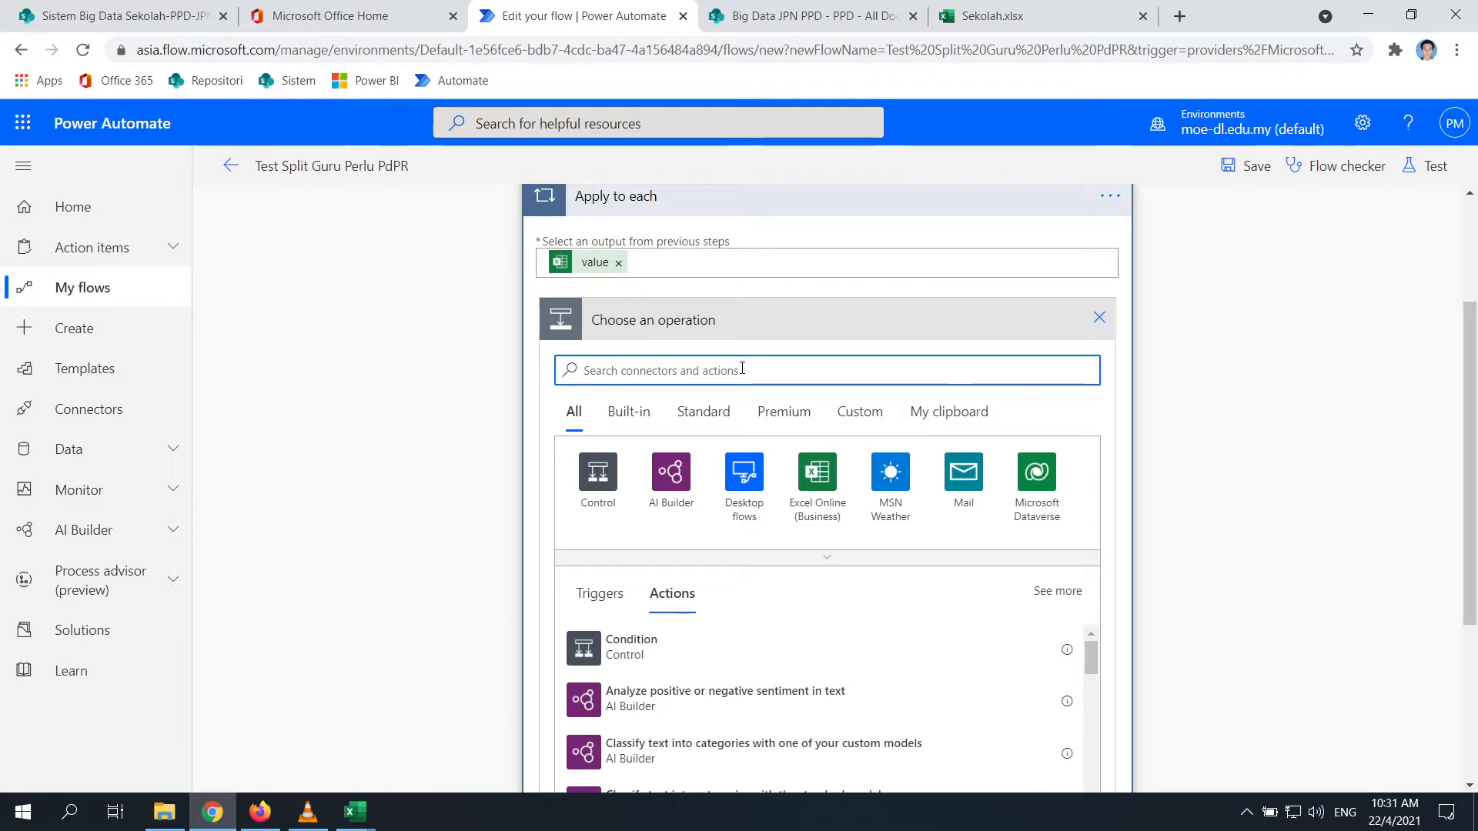
{"action": "scroll", "coordinate": [628, 382], "scroll_direction": "up", "scroll_amount": 1}
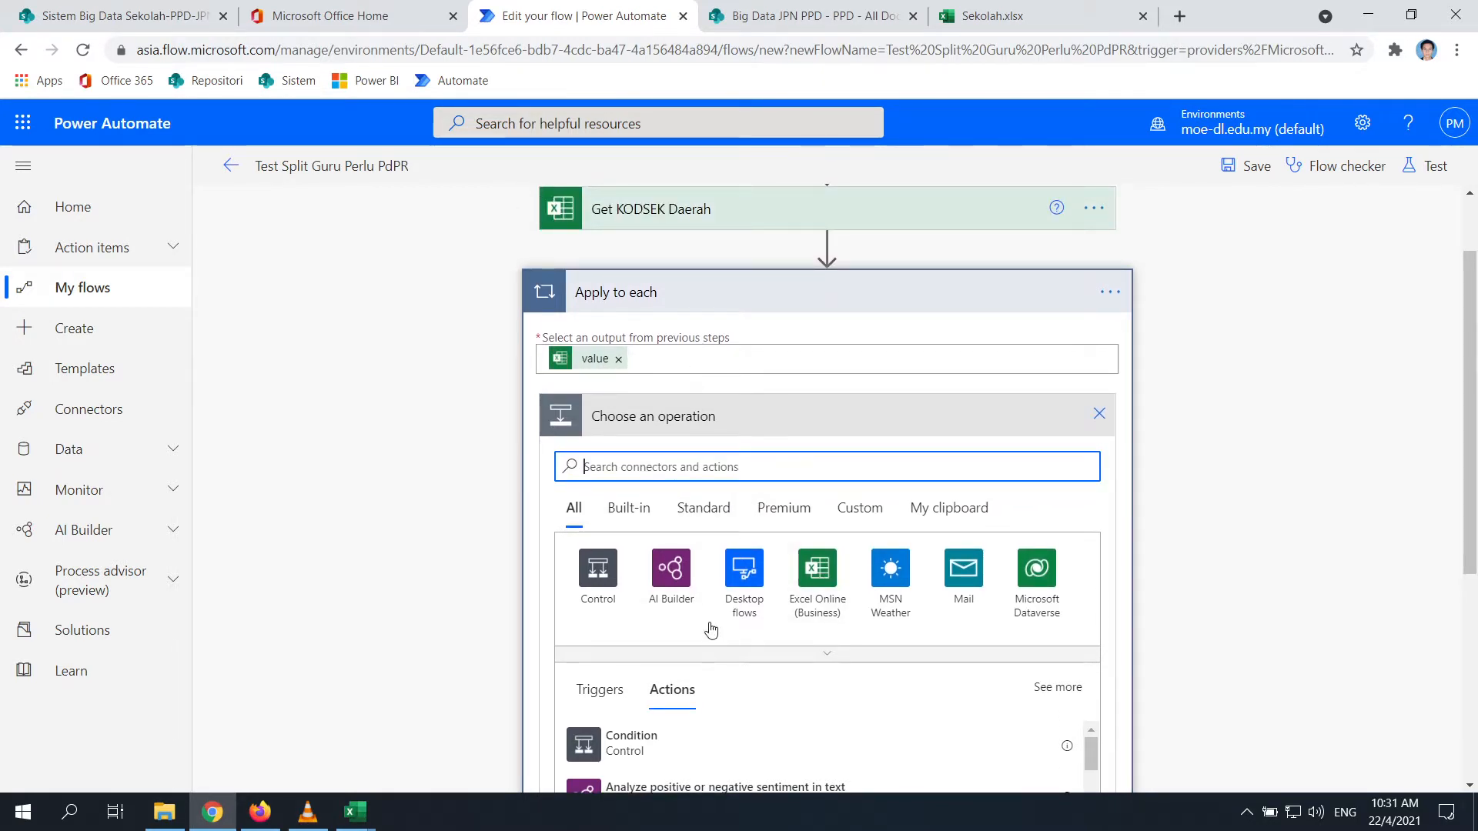
{"action": "type", "text": "list"}
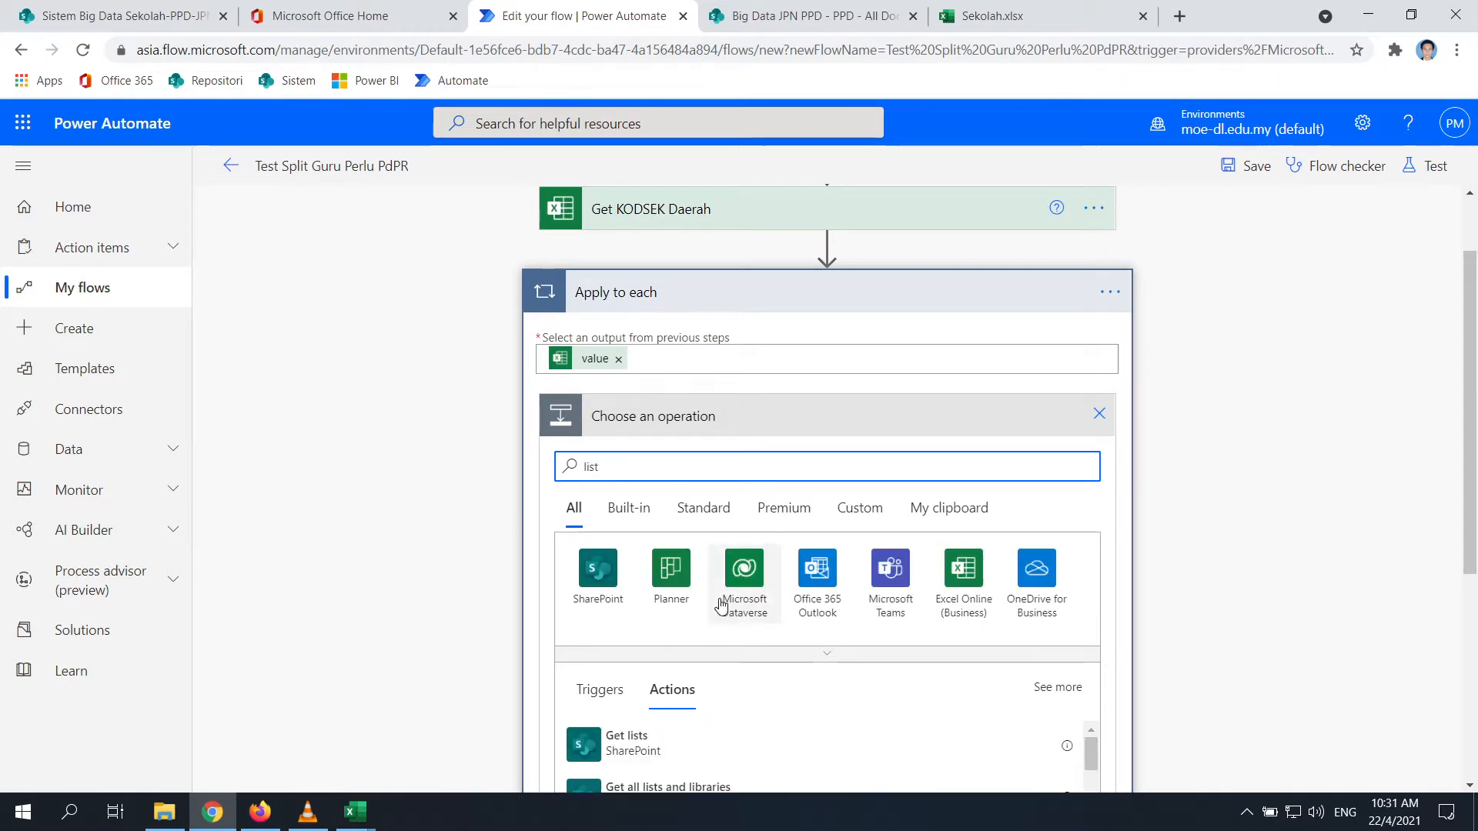
{"action": "scroll", "coordinate": [693, 632], "scroll_direction": "down", "scroll_amount": 1}
{"action": "scroll", "coordinate": [631, 681], "scroll_direction": "down", "scroll_amount": 1}
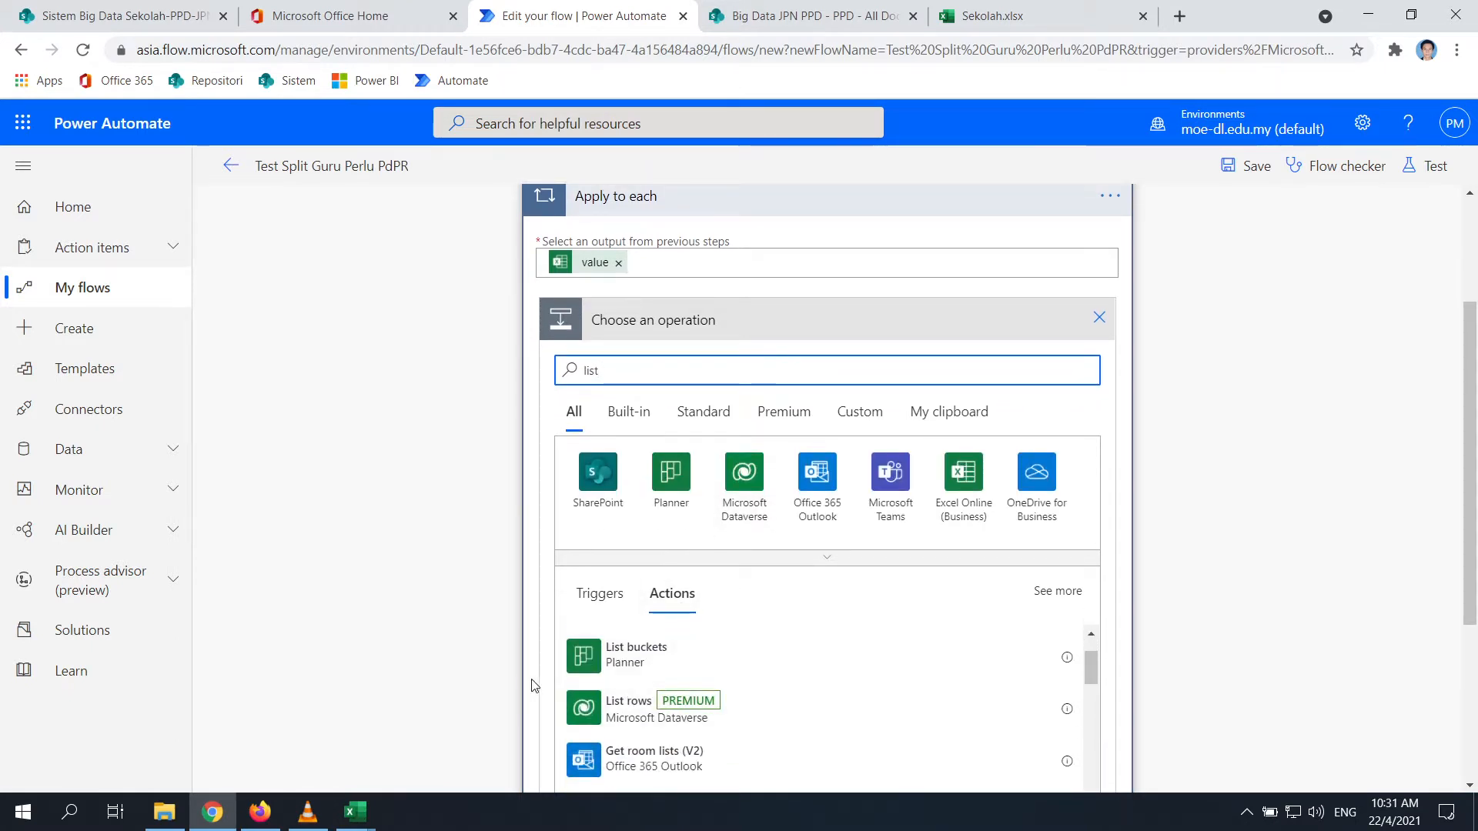
{"action": "scroll", "coordinate": [464, 669], "scroll_direction": "down", "scroll_amount": 1}
{"action": "scroll", "coordinate": [464, 669], "scroll_direction": "down", "scroll_amount": 2}
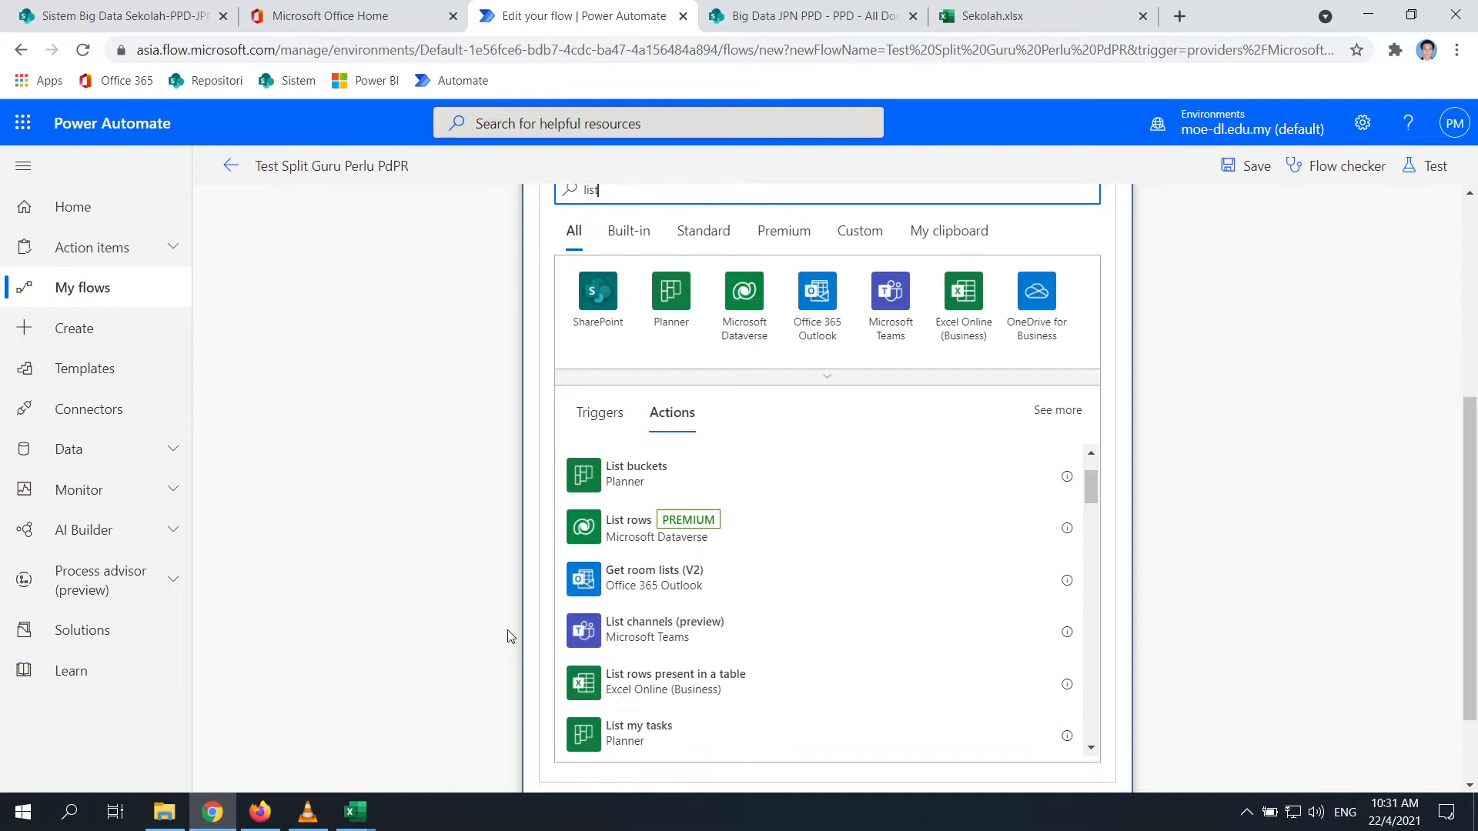
{"action": "left_click", "coordinate": [666, 686]}
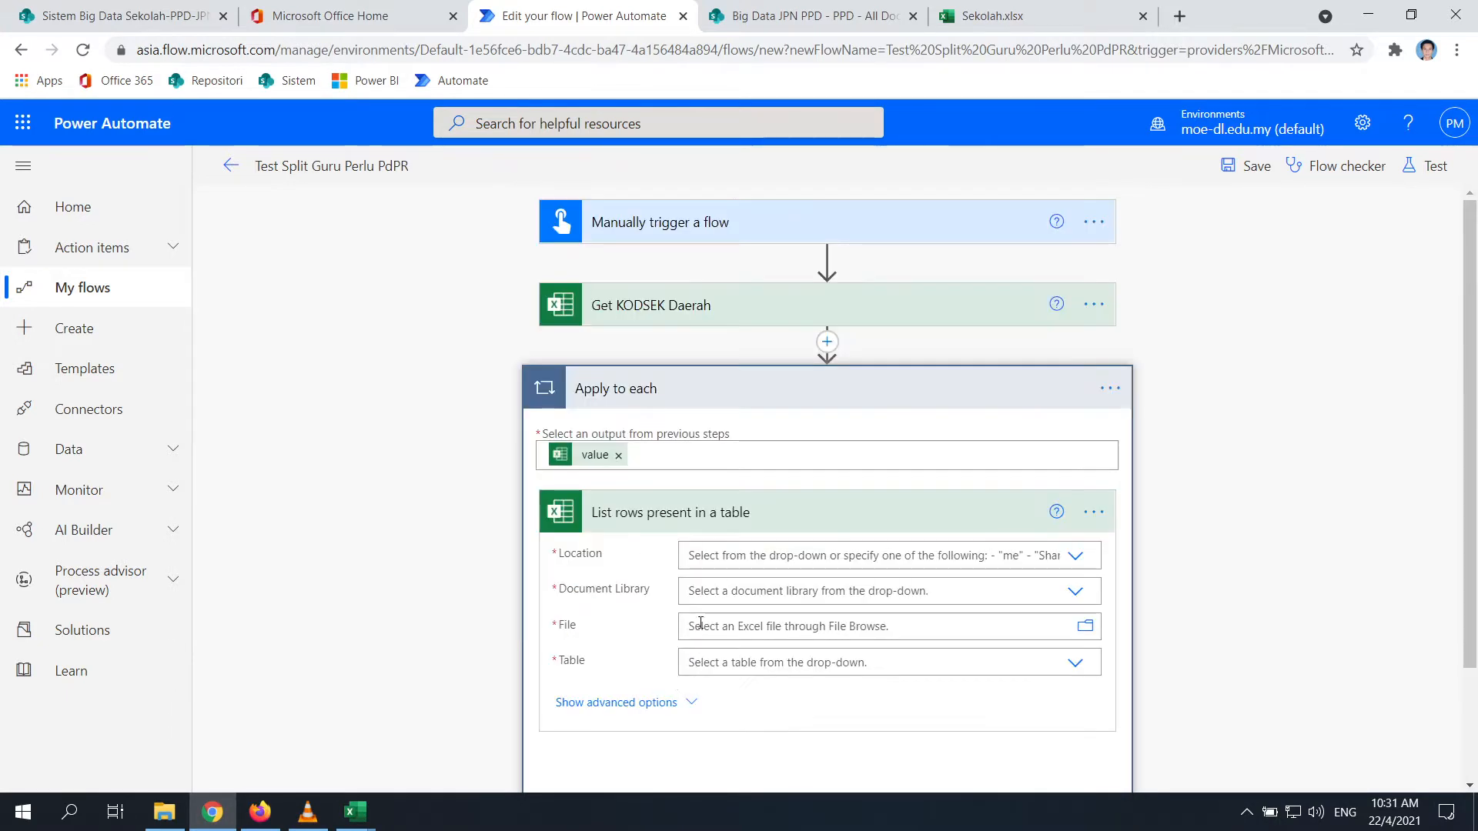
Rename the loop to Apply to each KODSEK
{"action": "left_click", "coordinate": [1083, 563]}
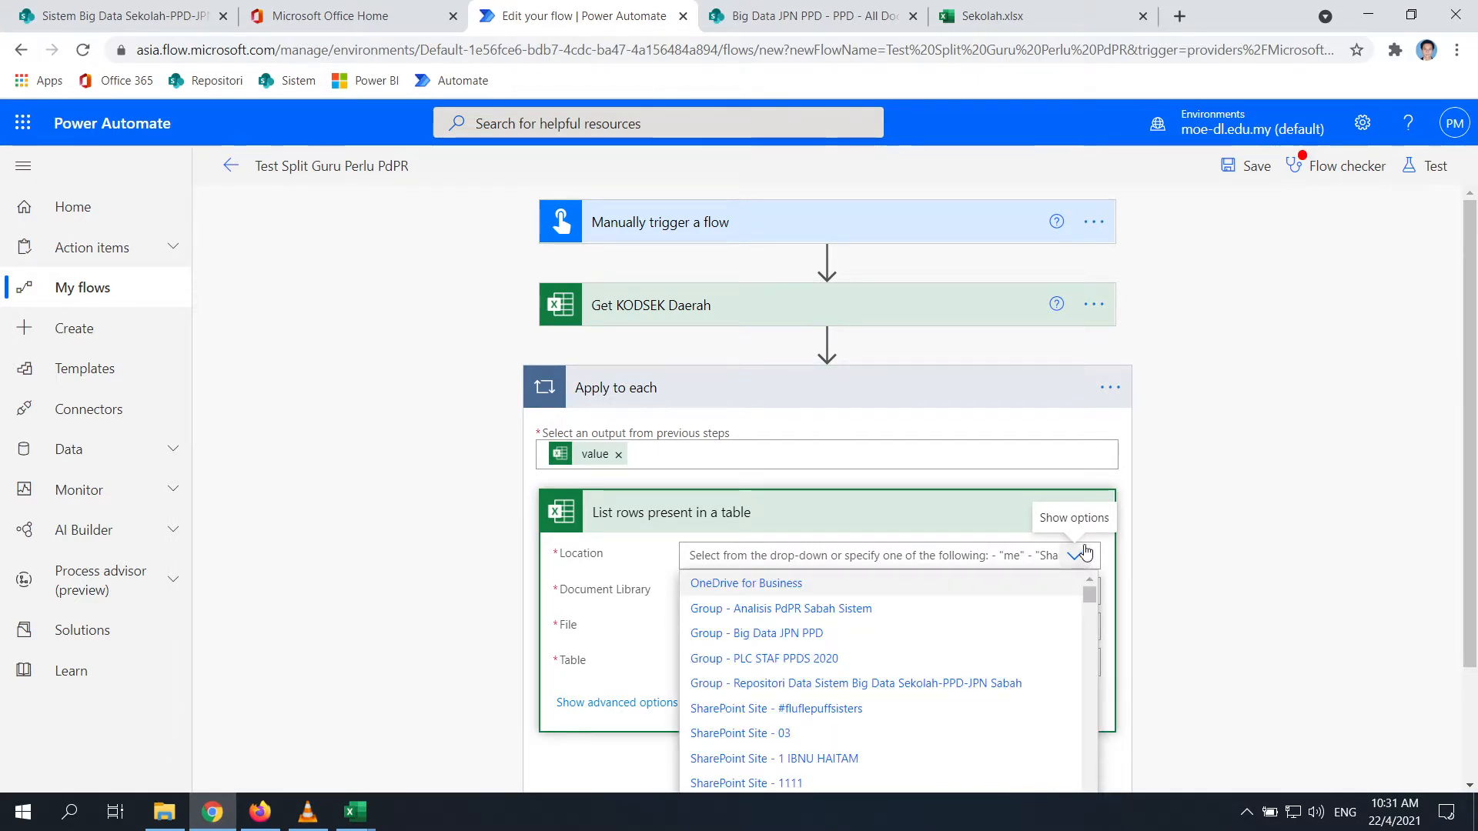
{"action": "left_click", "coordinate": [1074, 340]}
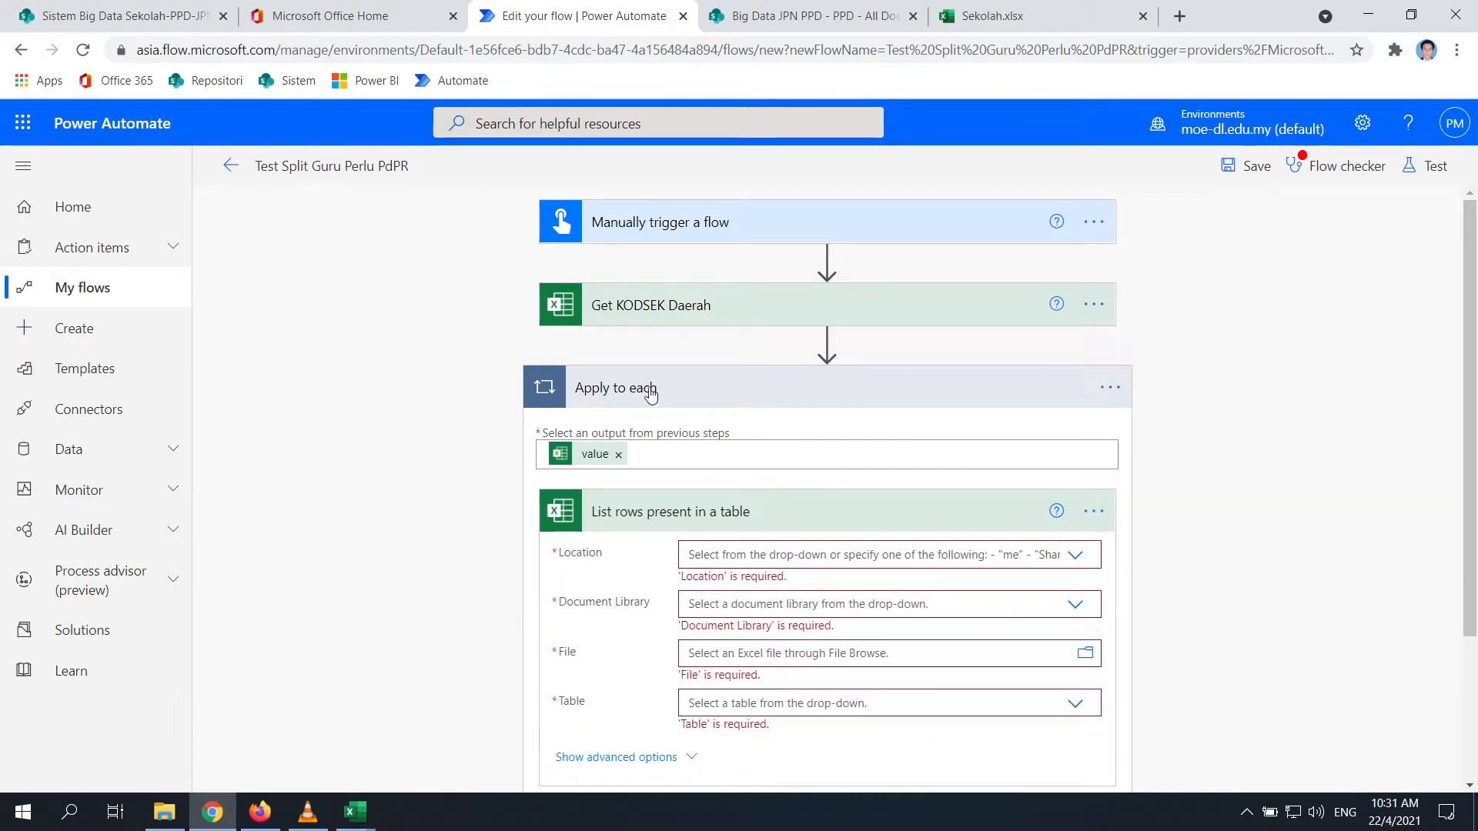
{"action": "left_click", "coordinate": [1110, 387]}
{"action": "left_click", "coordinate": [1178, 419]}
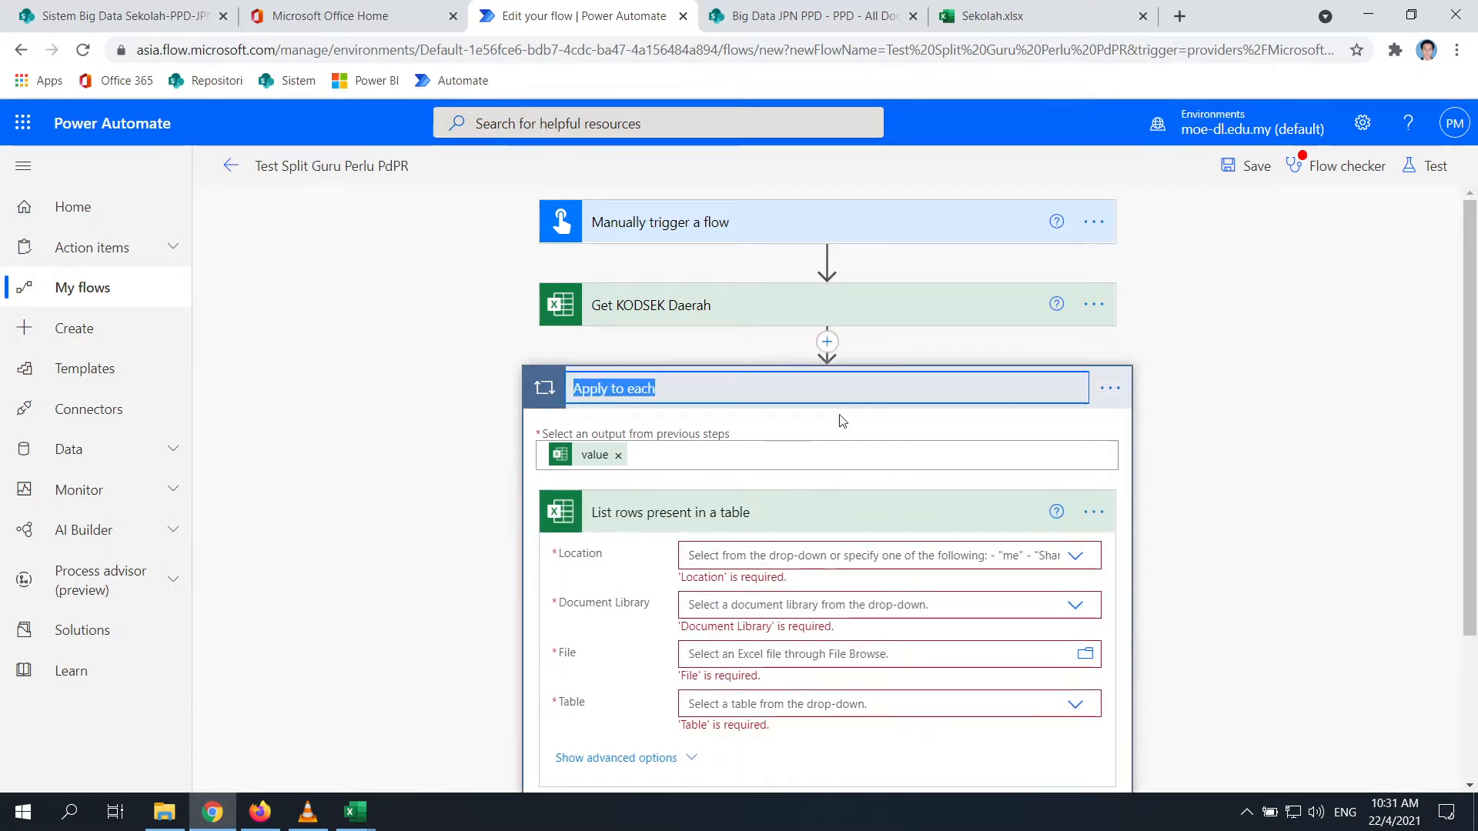
{"action": "left_click", "coordinate": [690, 387]}
{"action": "type", "text": "KOD"}
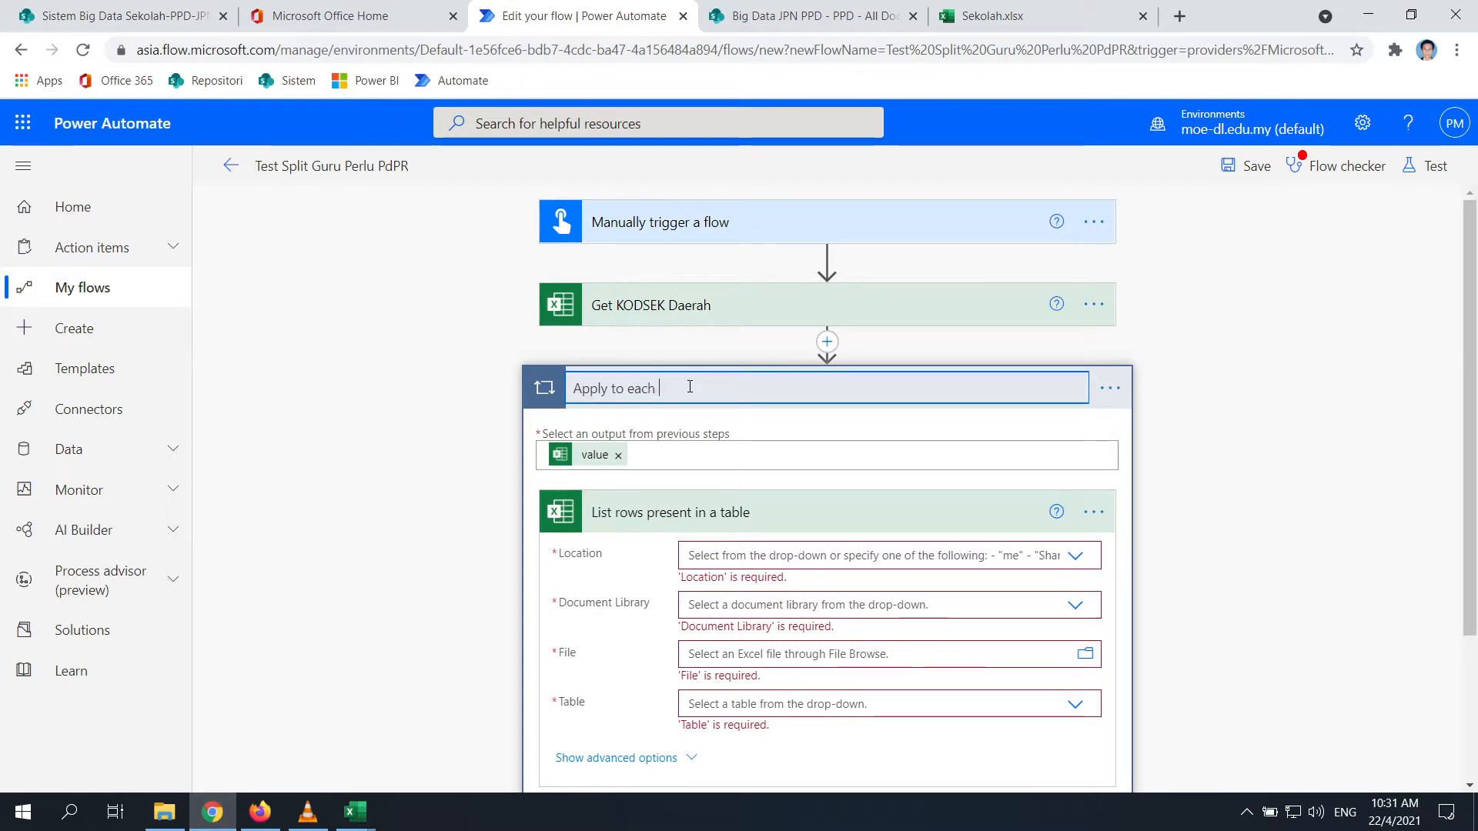
{"action": "key", "text": "BackSpace"}
{"action": "key", "text": "BackSpace"}
{"action": "type", "text": "ODSEK"}
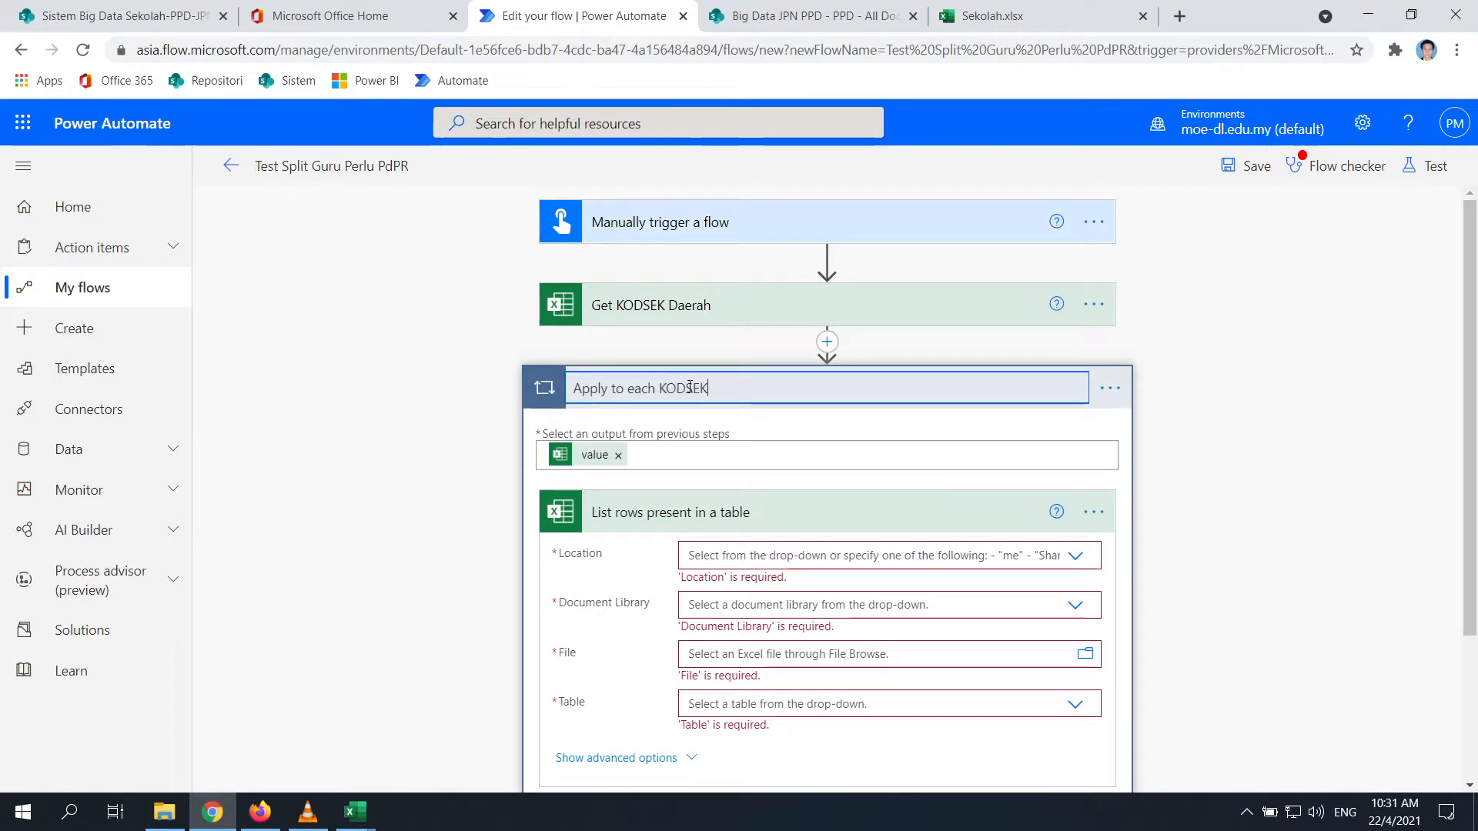
{"action": "left_click", "coordinate": [1200, 540]}
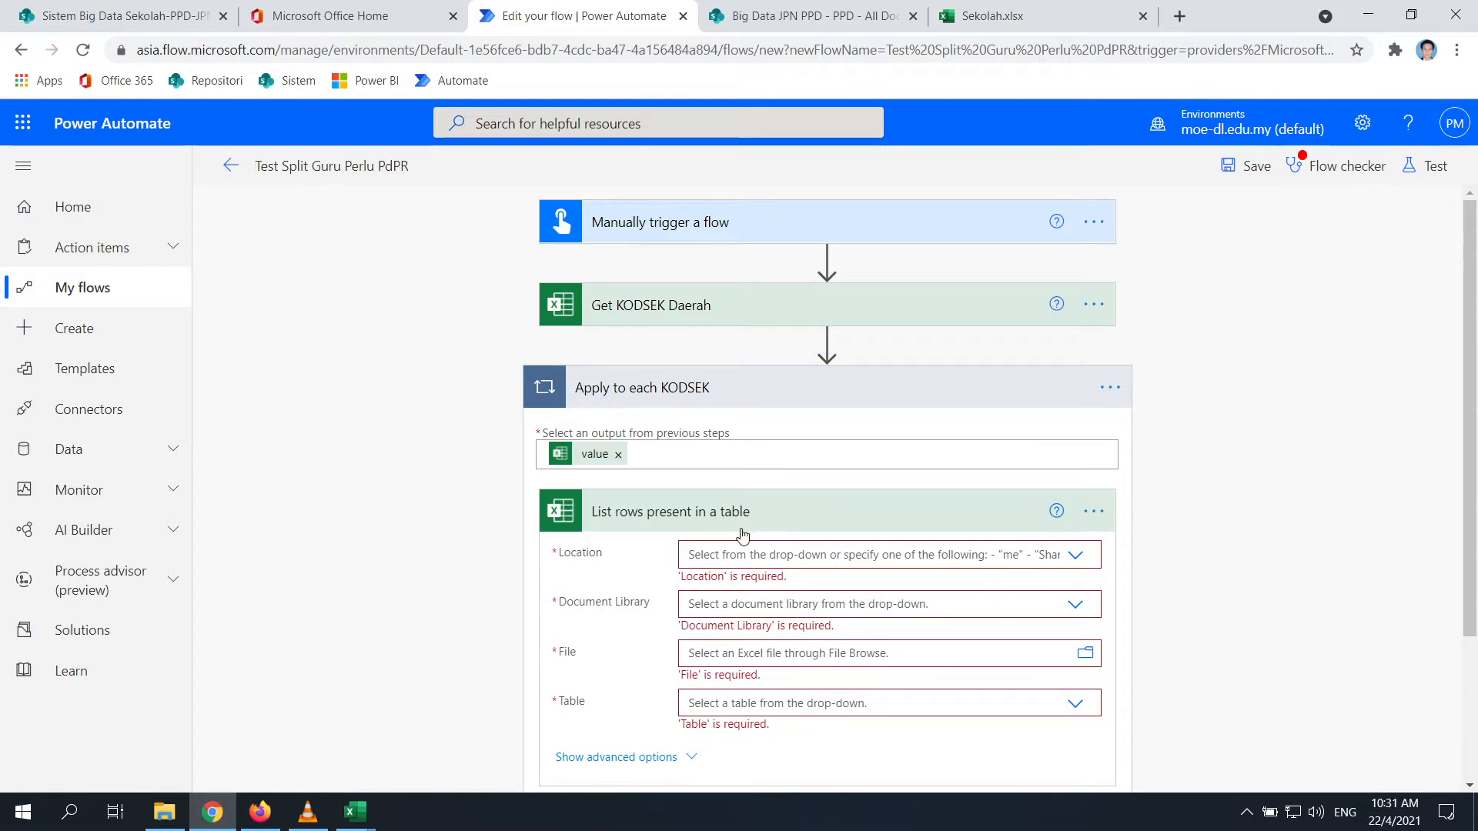
Rename the list rows action to Get row GURU
{"action": "left_click", "coordinate": [1094, 511]}
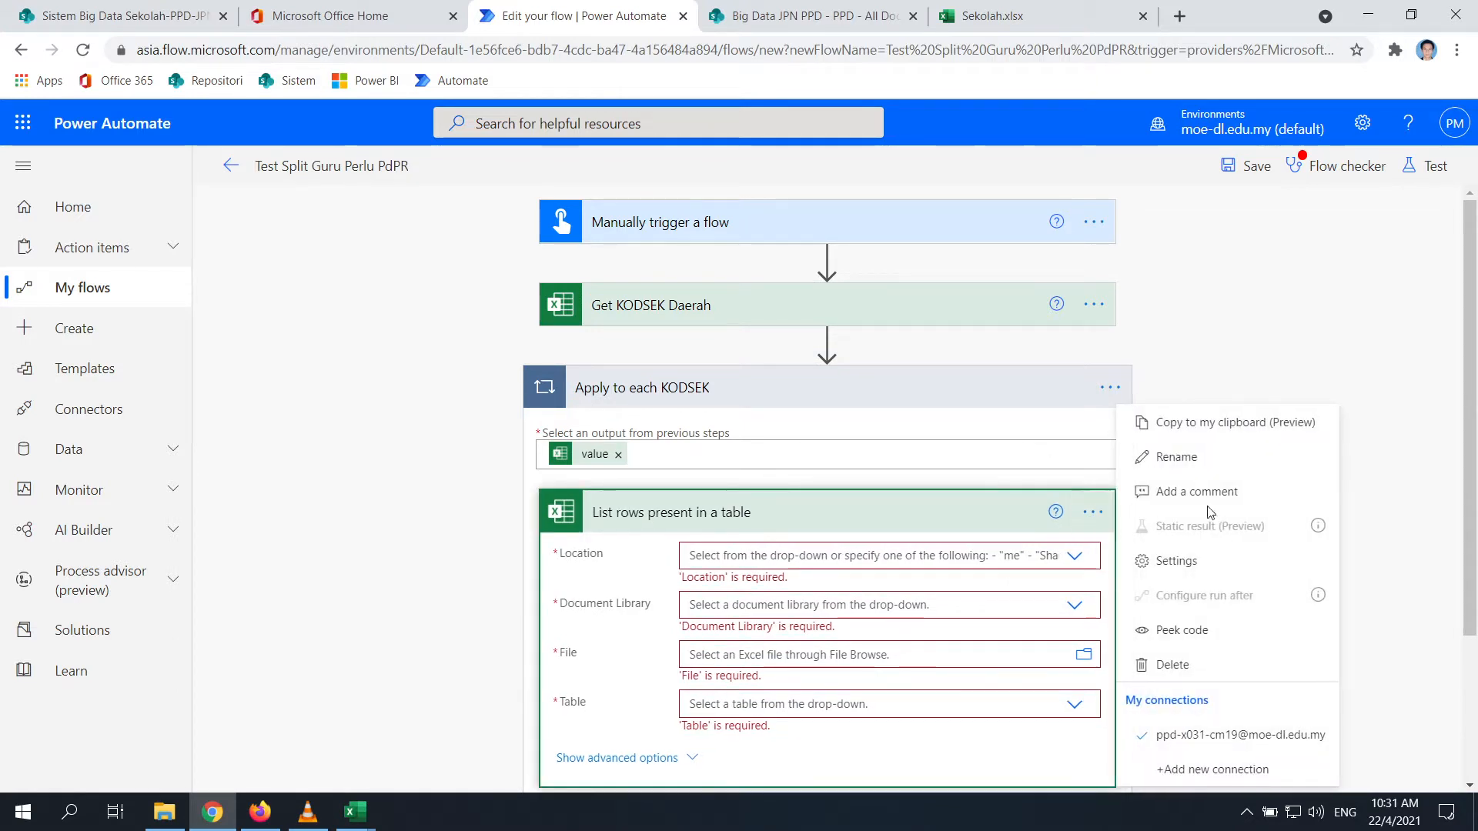
{"action": "left_click", "coordinate": [1195, 462]}
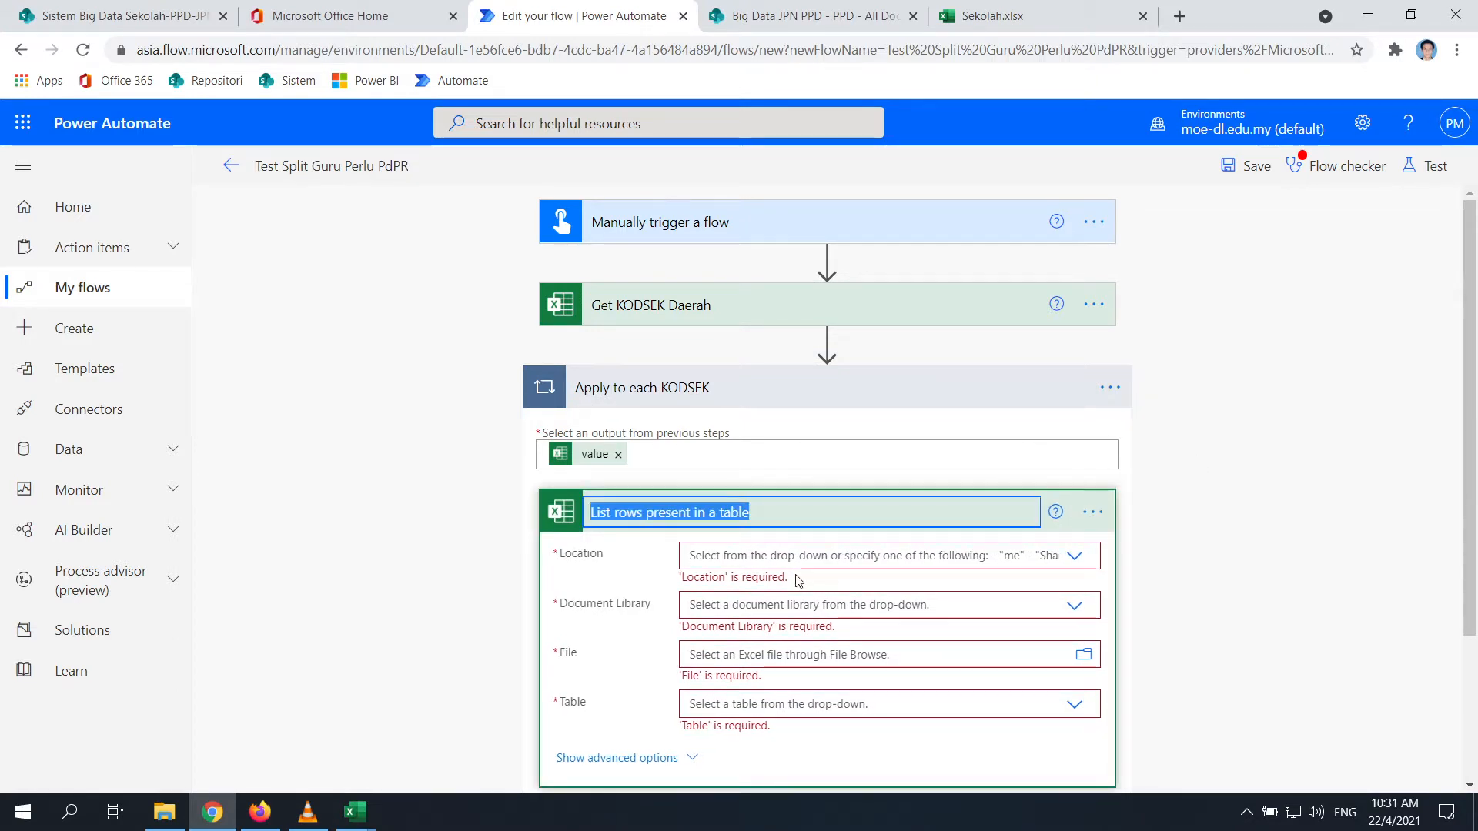
{"action": "type", "text": "GErt"}
{"action": "key", "text": "BackSpace"}
{"action": "key", "text": "BackSpace"}
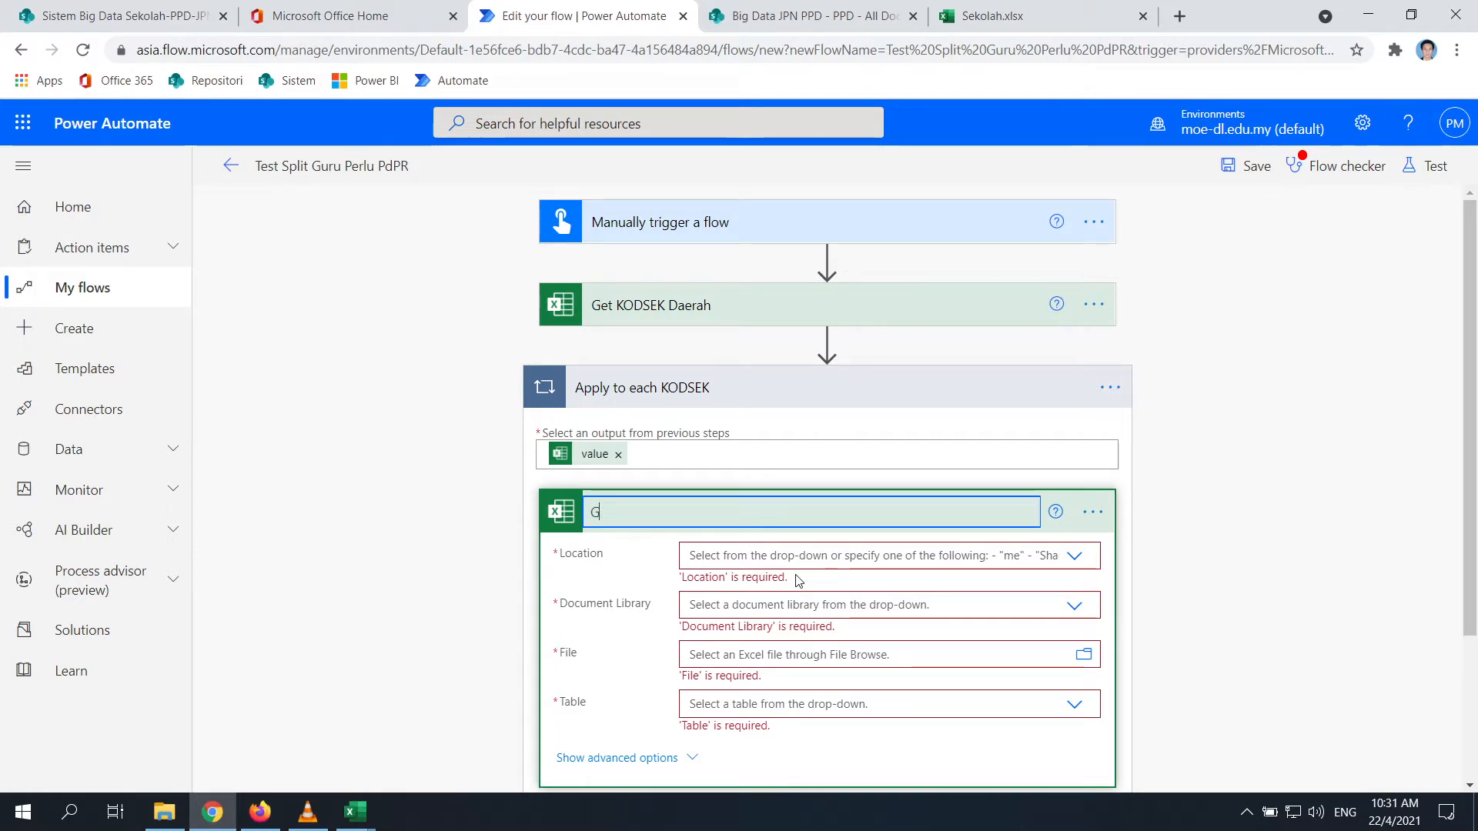
{"action": "type", "text": "et Ro"}
{"action": "key", "text": "BackSpace"}
{"action": "key", "text": "BackSpace"}
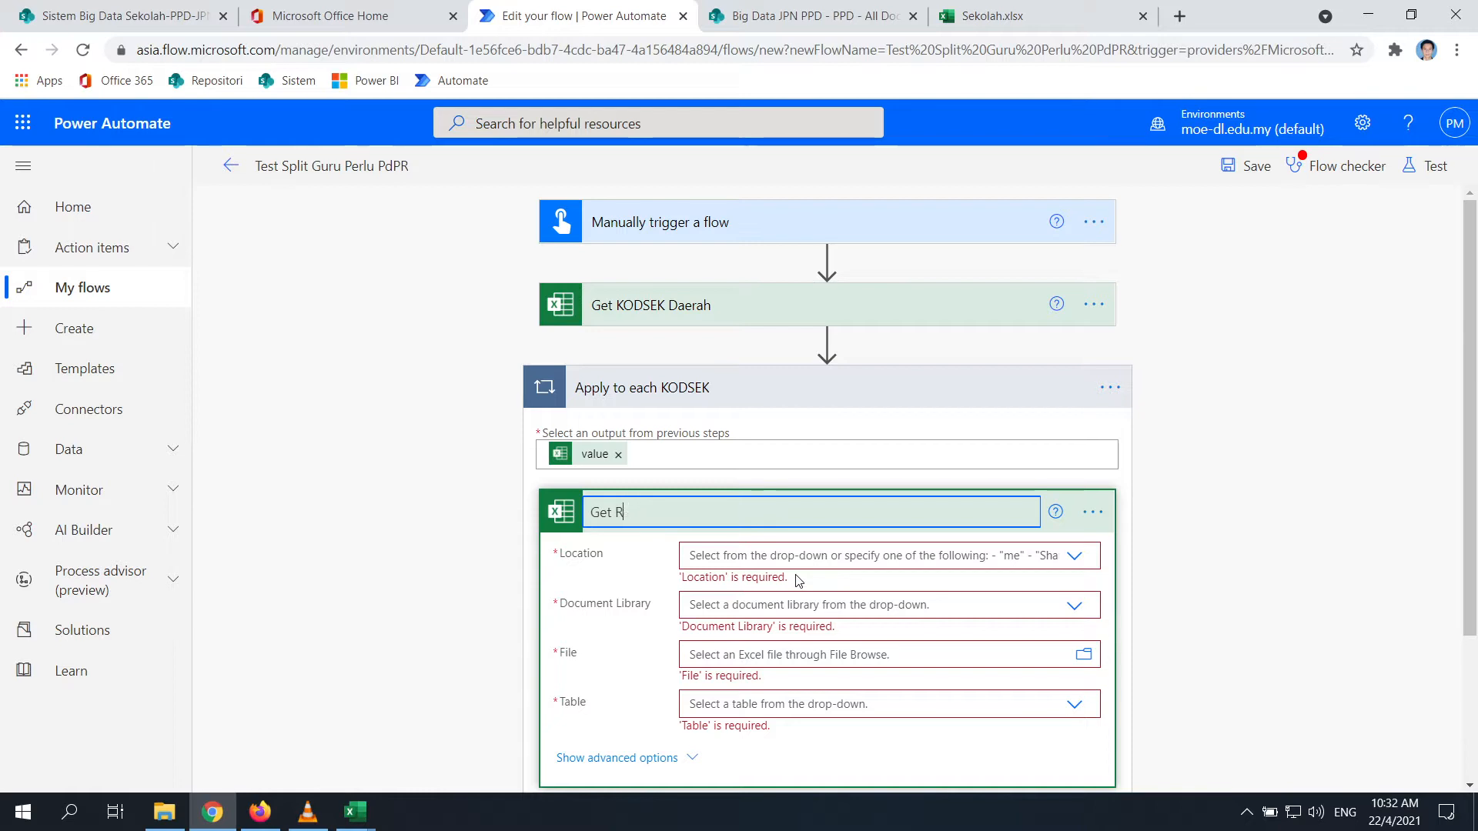
{"action": "type", "text": "row F"}
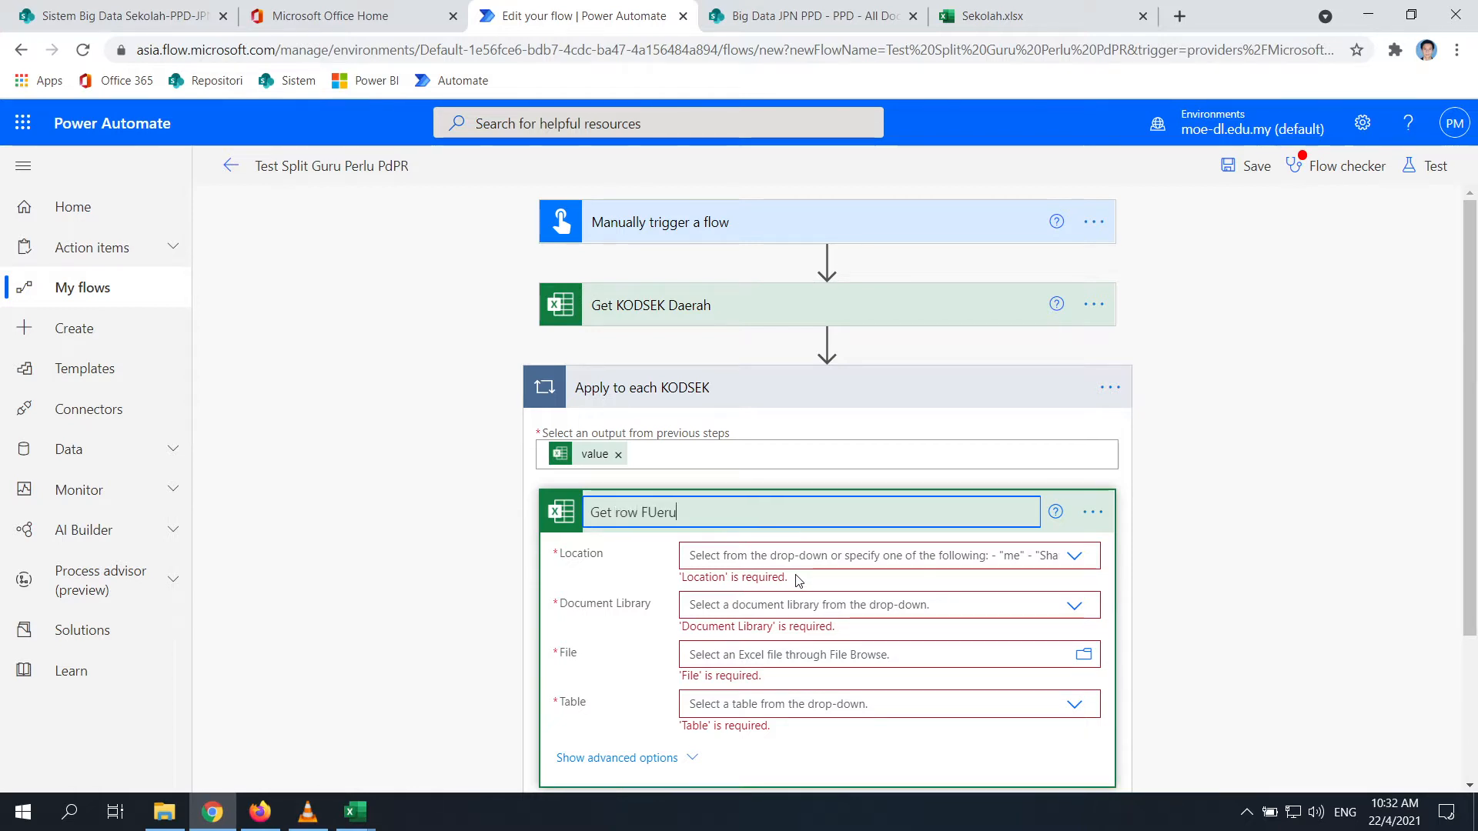
{"action": "key", "text": "BackSpace"}
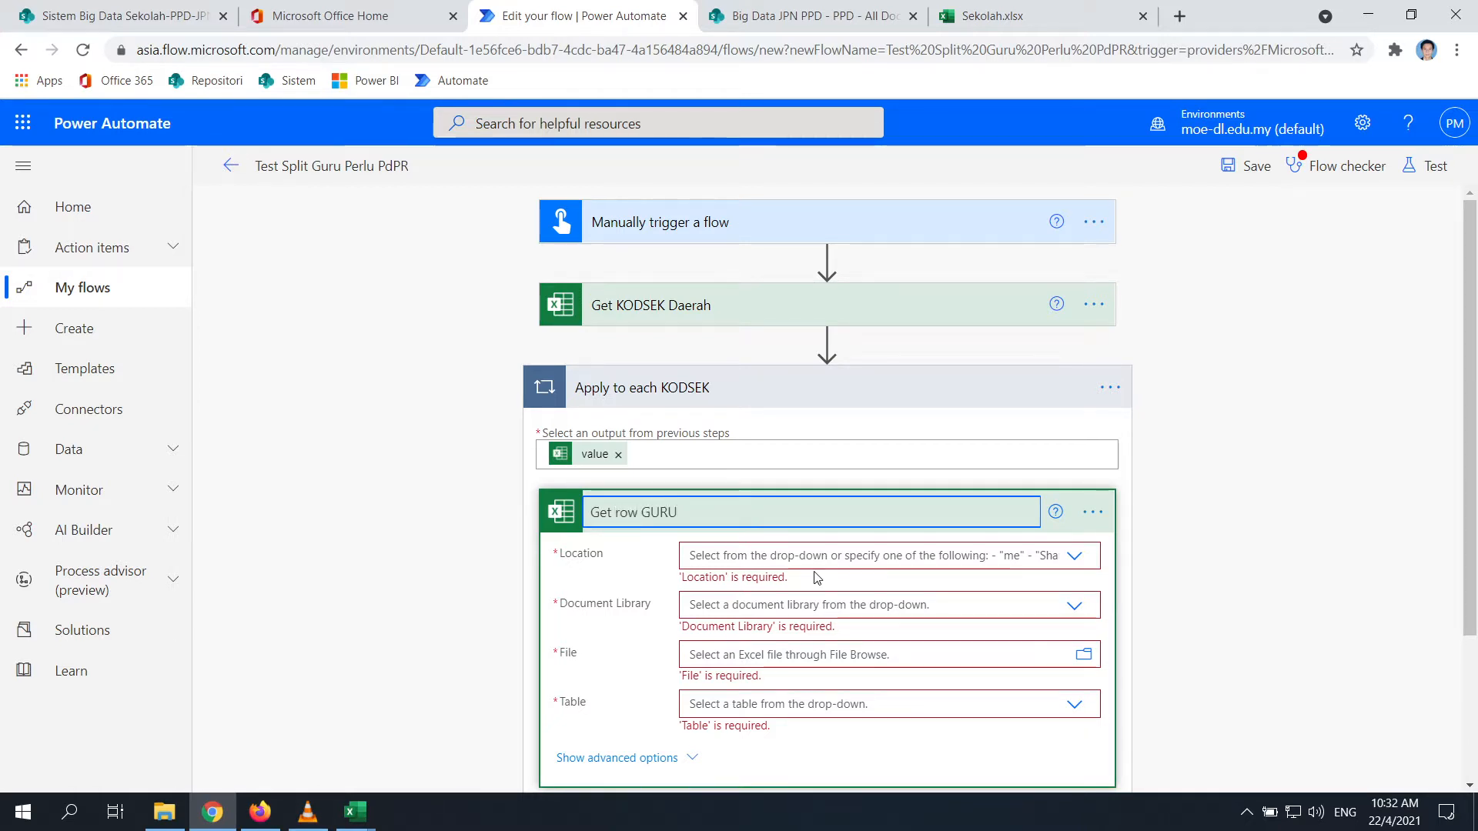
Point the action at Big Data JPN PPD, library Test Big Data, file GURU.xlsx, table Guru
{"action": "left_click", "coordinate": [816, 555]}
{"action": "scroll", "coordinate": [851, 585], "scroll_direction": "down", "scroll_amount": 2}
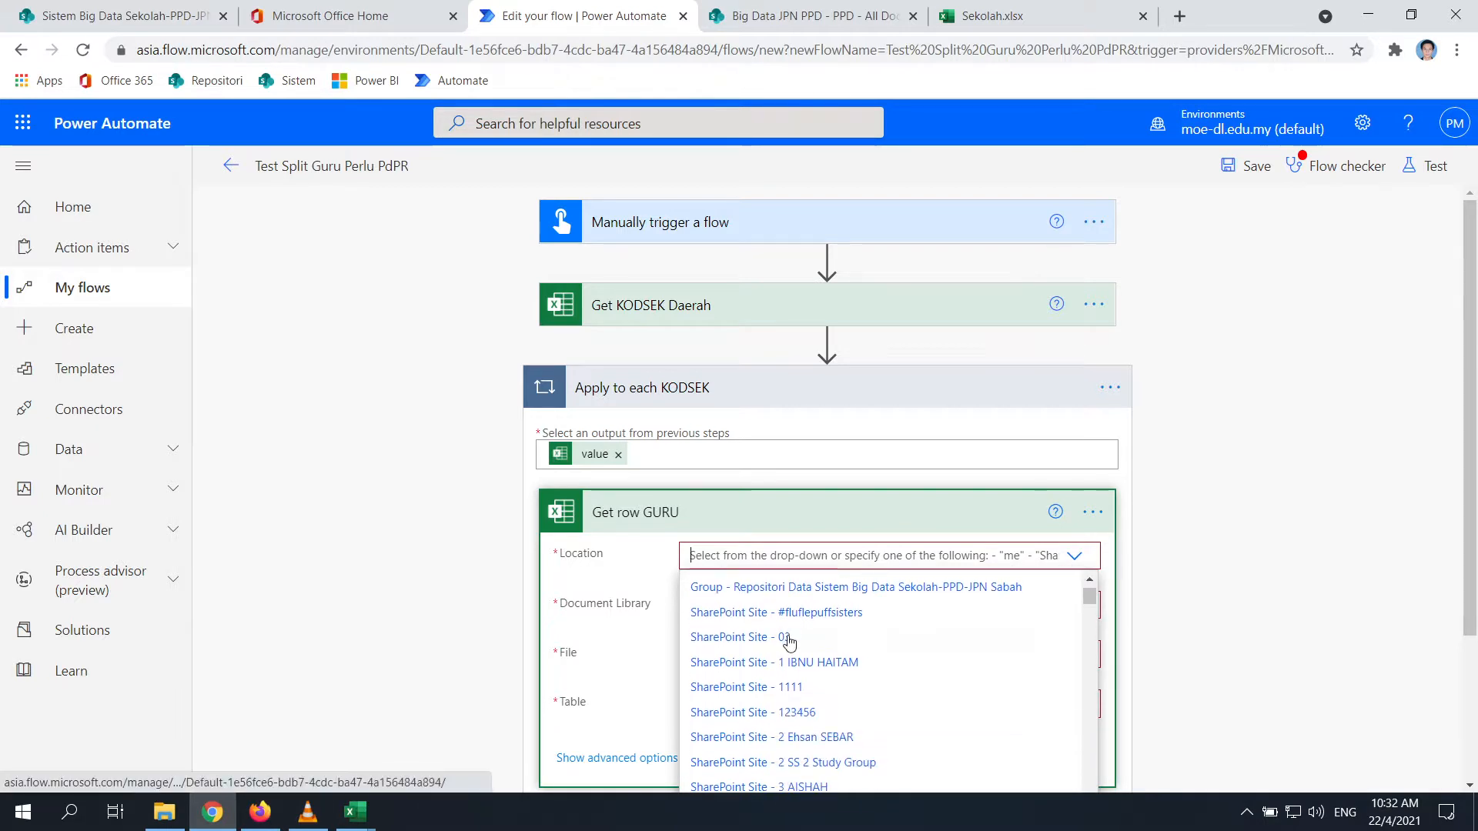
{"action": "scroll", "coordinate": [823, 608], "scroll_direction": "up", "scroll_amount": 2}
{"action": "left_click", "coordinate": [796, 633]}
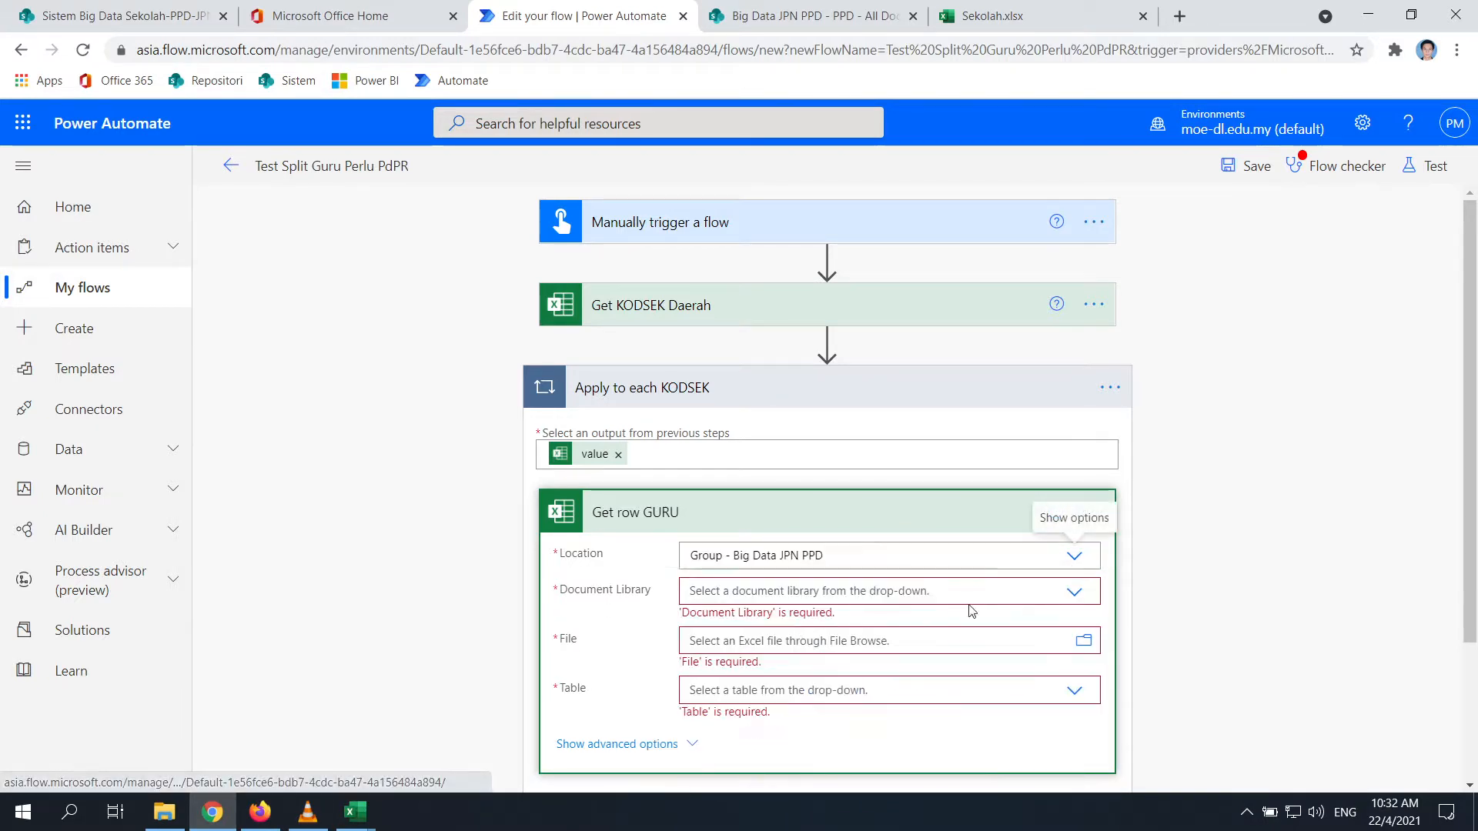
{"action": "left_click", "coordinate": [1074, 594]}
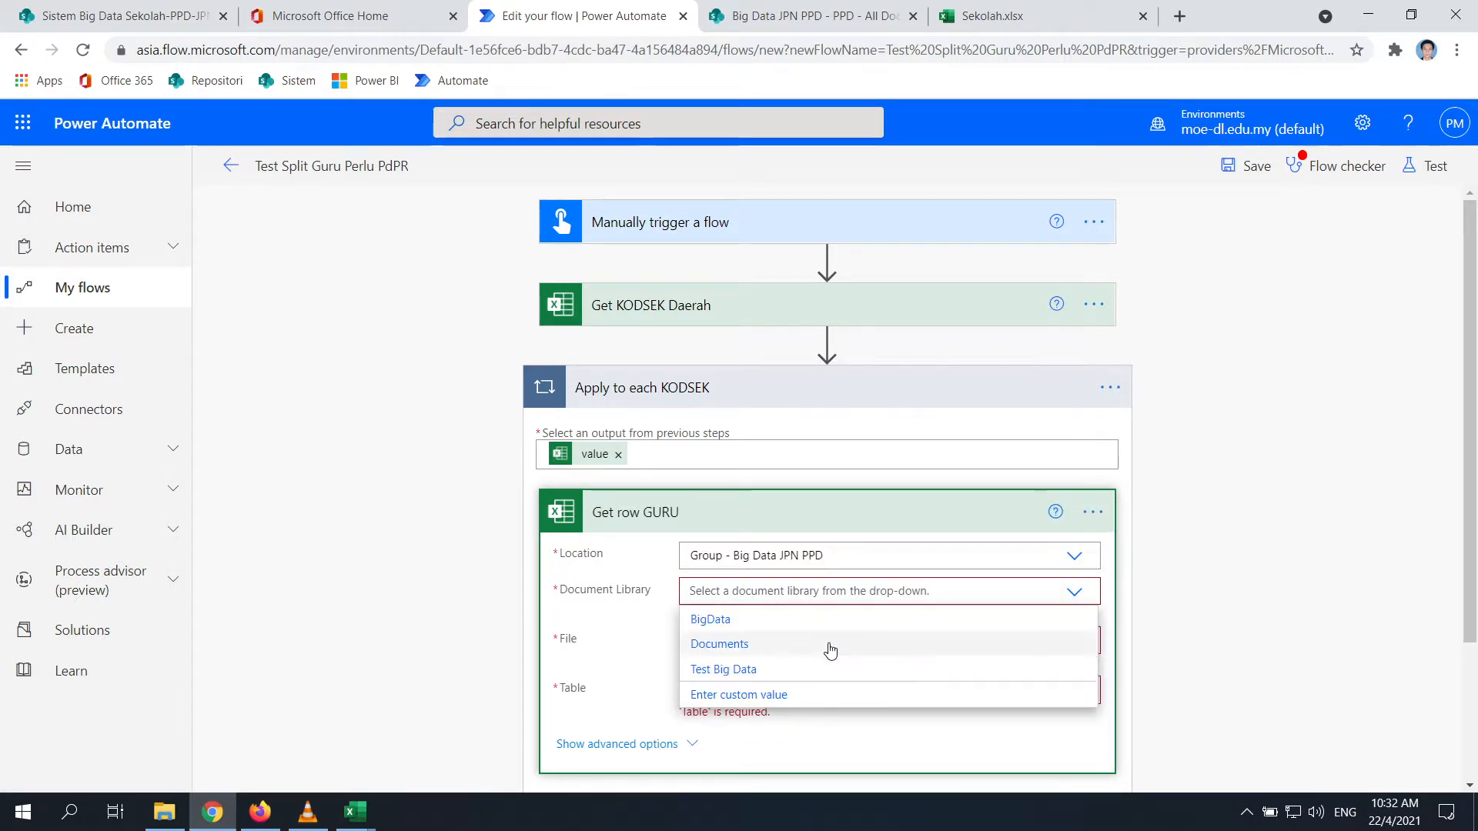
{"action": "left_click", "coordinate": [704, 669]}
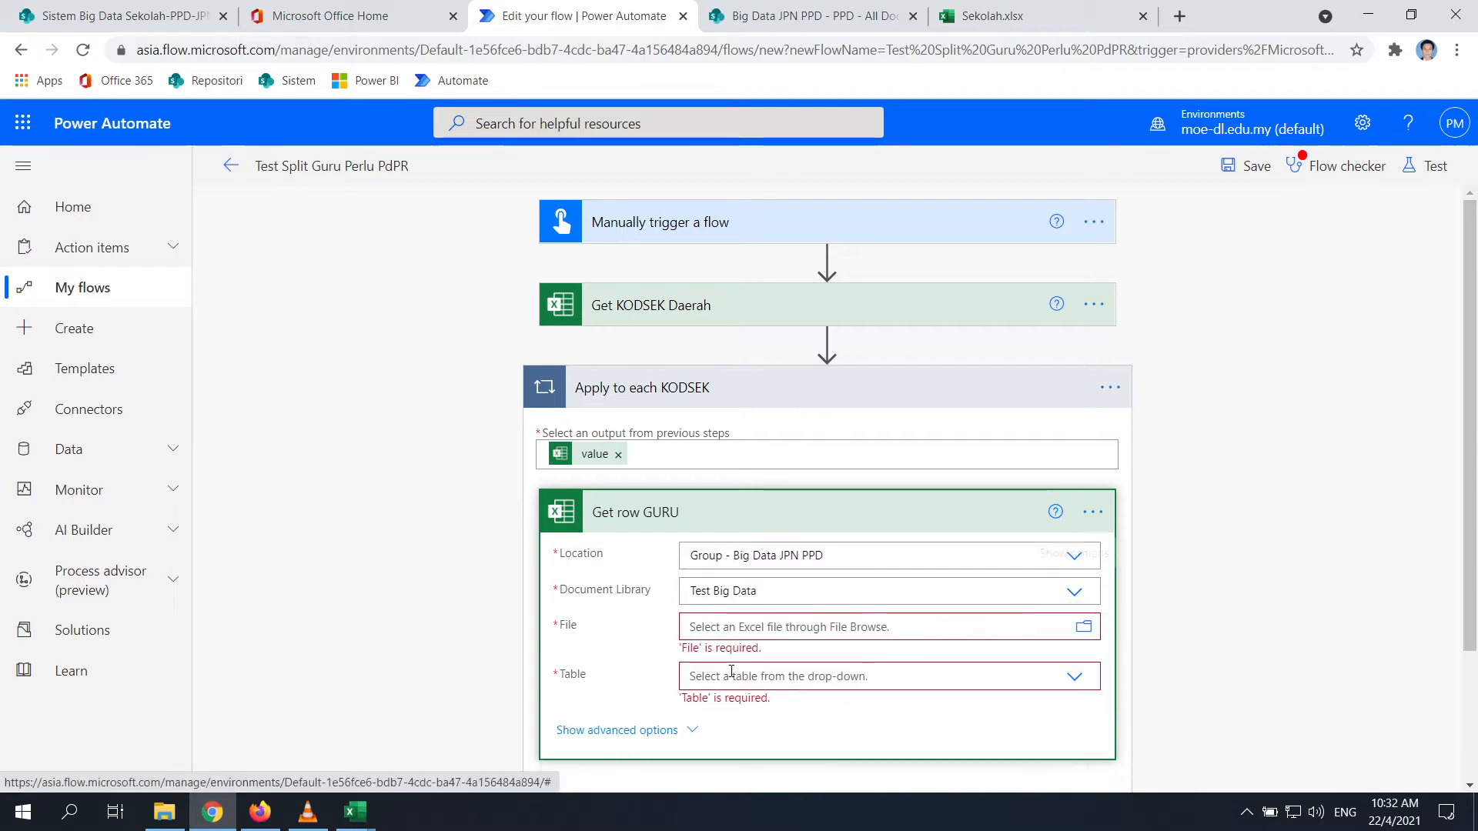
{"action": "left_click", "coordinate": [1081, 629]}
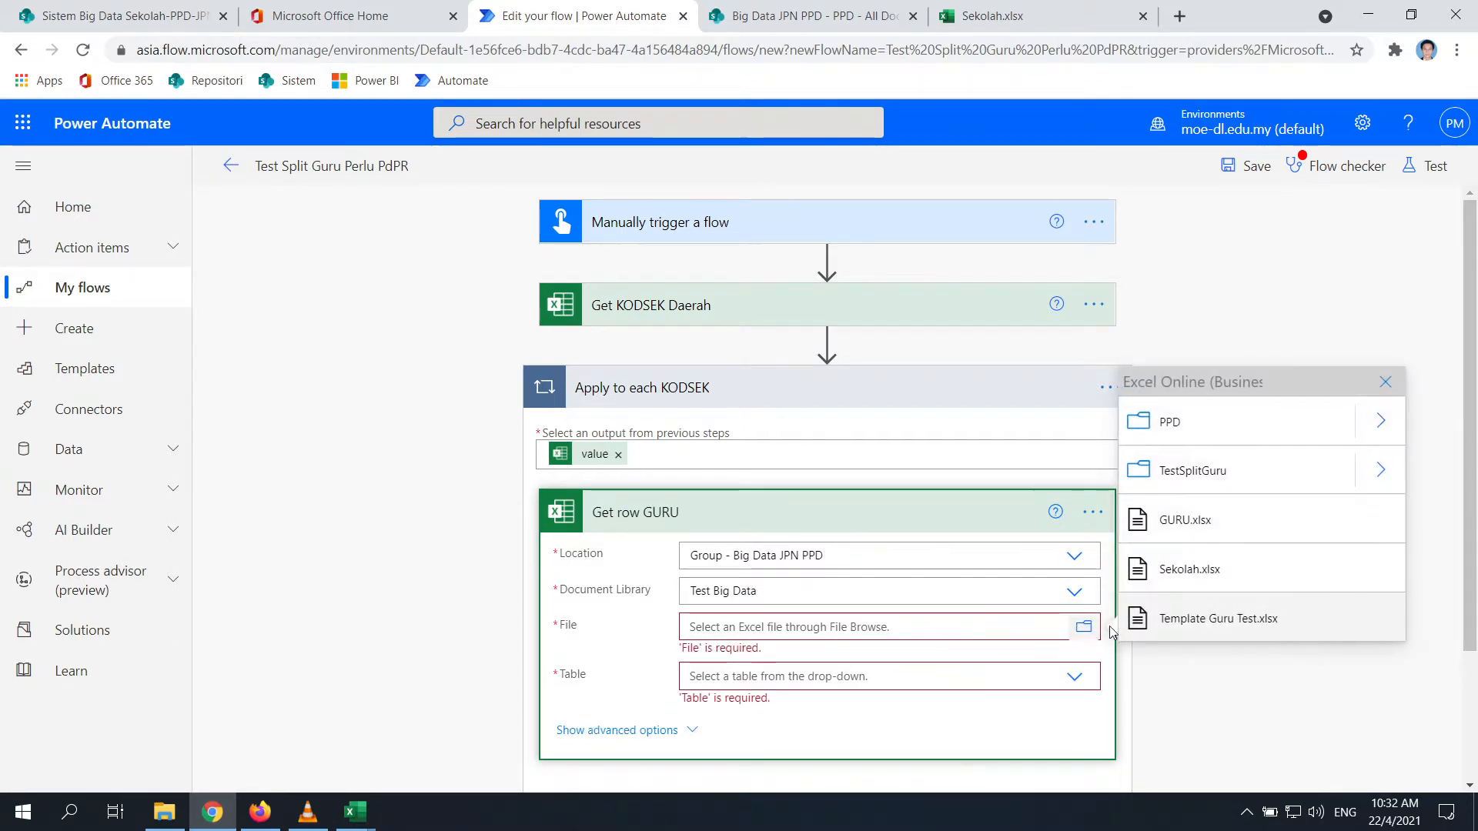
{"action": "left_click", "coordinate": [1183, 523]}
{"action": "scroll", "coordinate": [1131, 677], "scroll_direction": "down", "scroll_amount": 1}
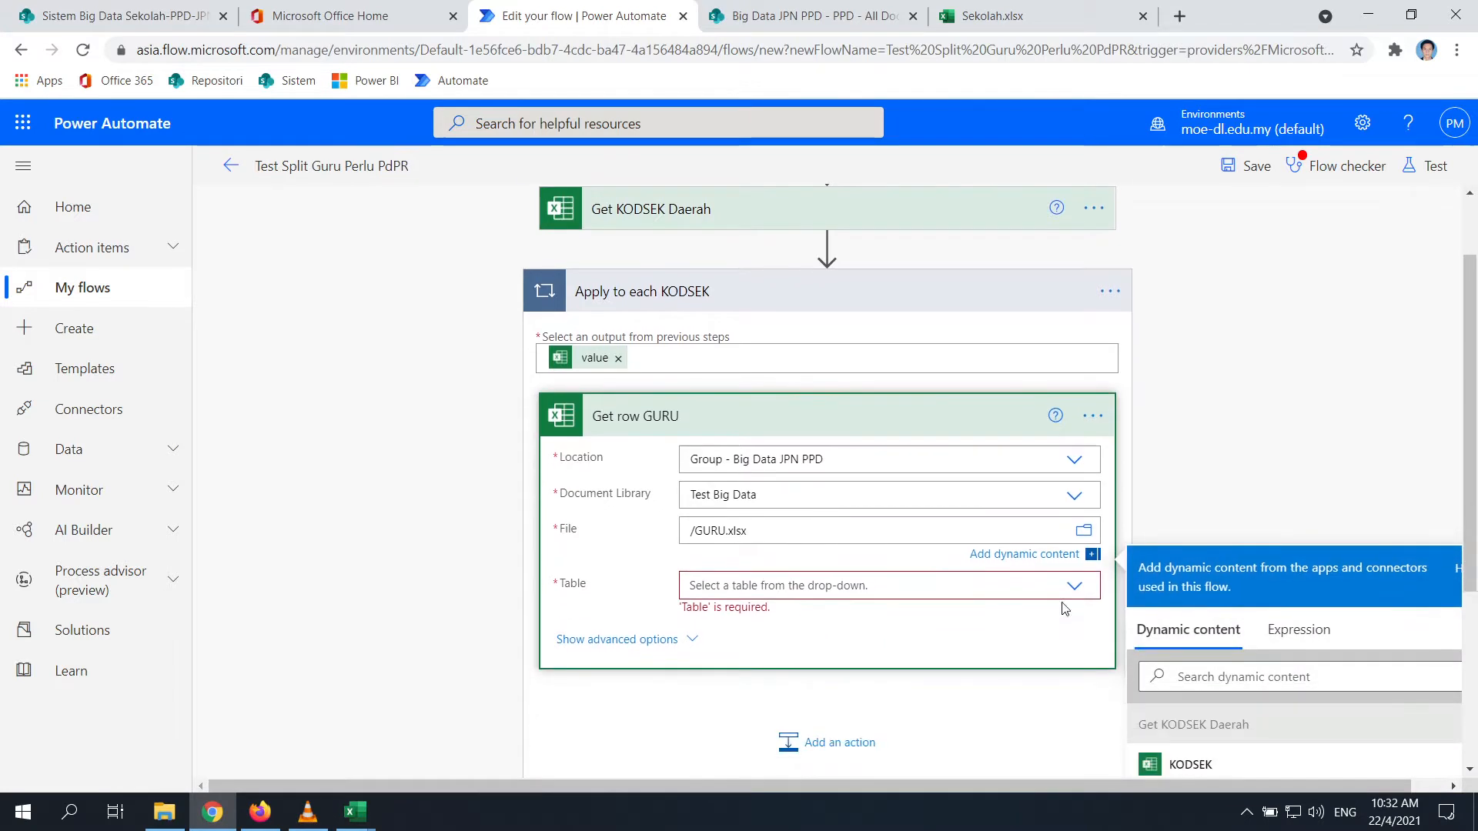
{"action": "left_click", "coordinate": [1076, 585]}
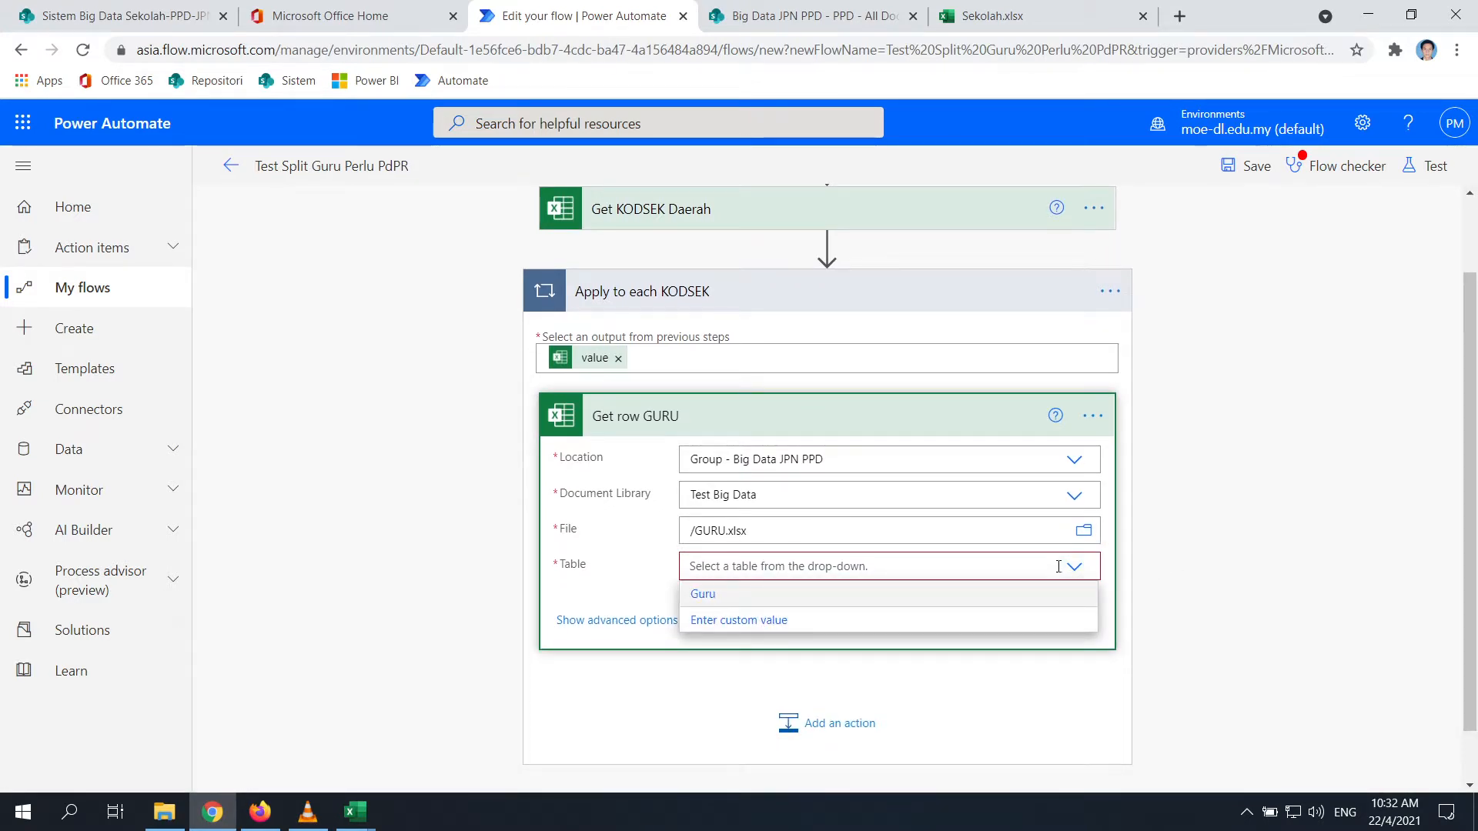
{"action": "left_click", "coordinate": [1060, 566]}
{"action": "left_click", "coordinate": [1075, 567]}
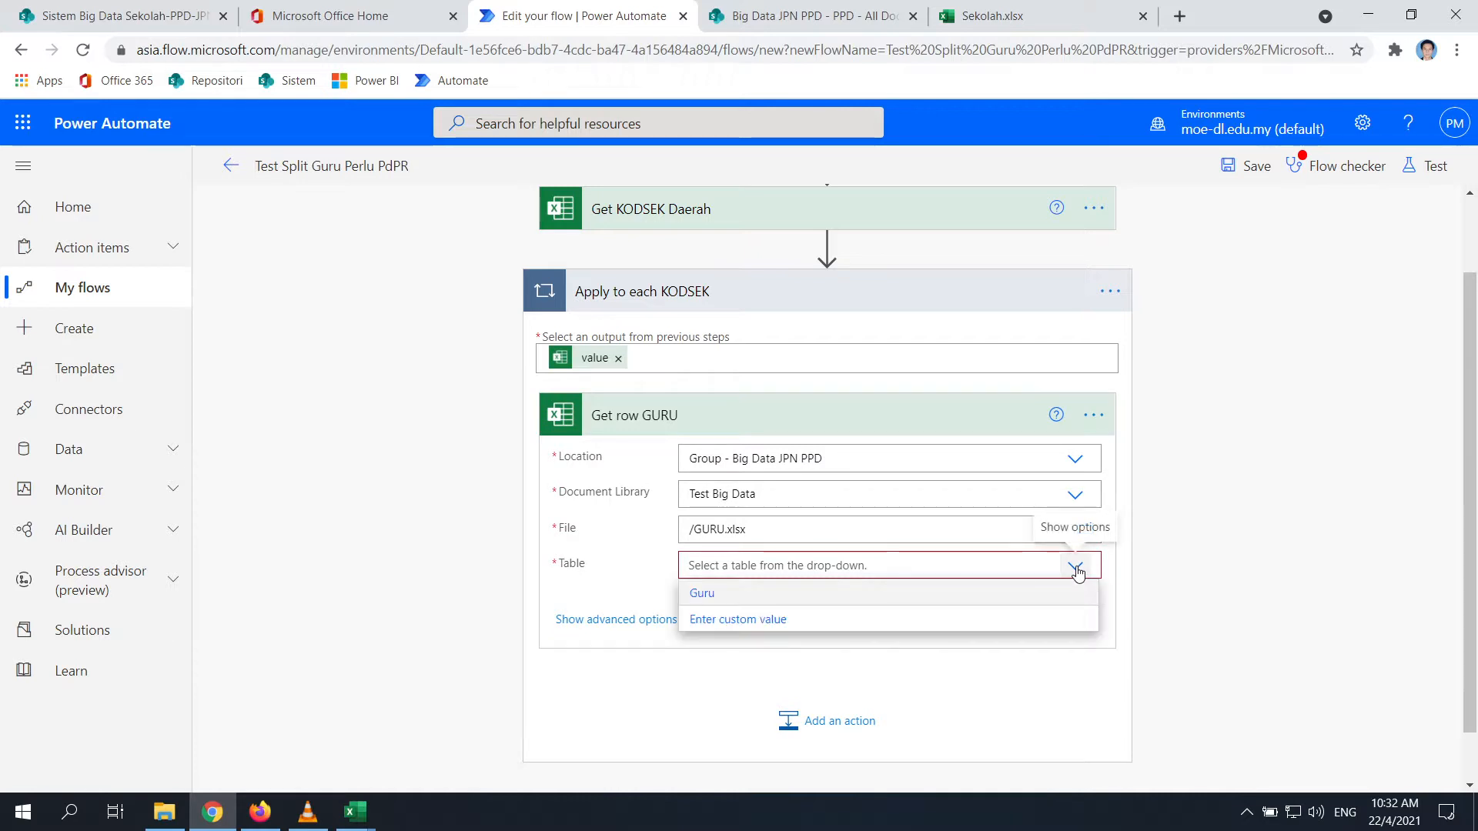
{"action": "left_click", "coordinate": [714, 607]}
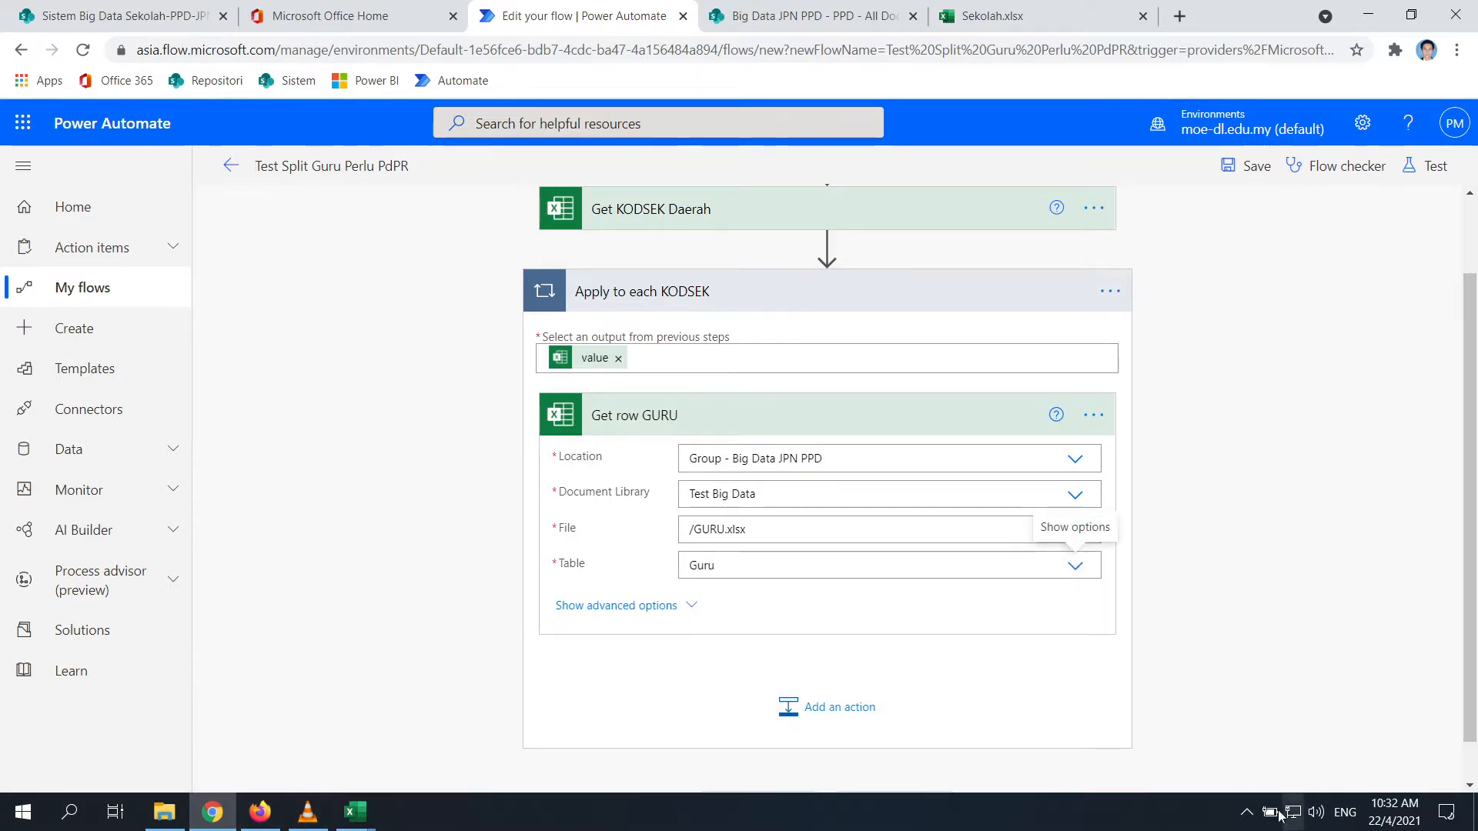
Check GURU.xlsx's columns in the desktop workbook, then show the action's advanced query options
{"action": "left_click", "coordinate": [1247, 812]}
{"action": "right_click", "coordinate": [1303, 736]}
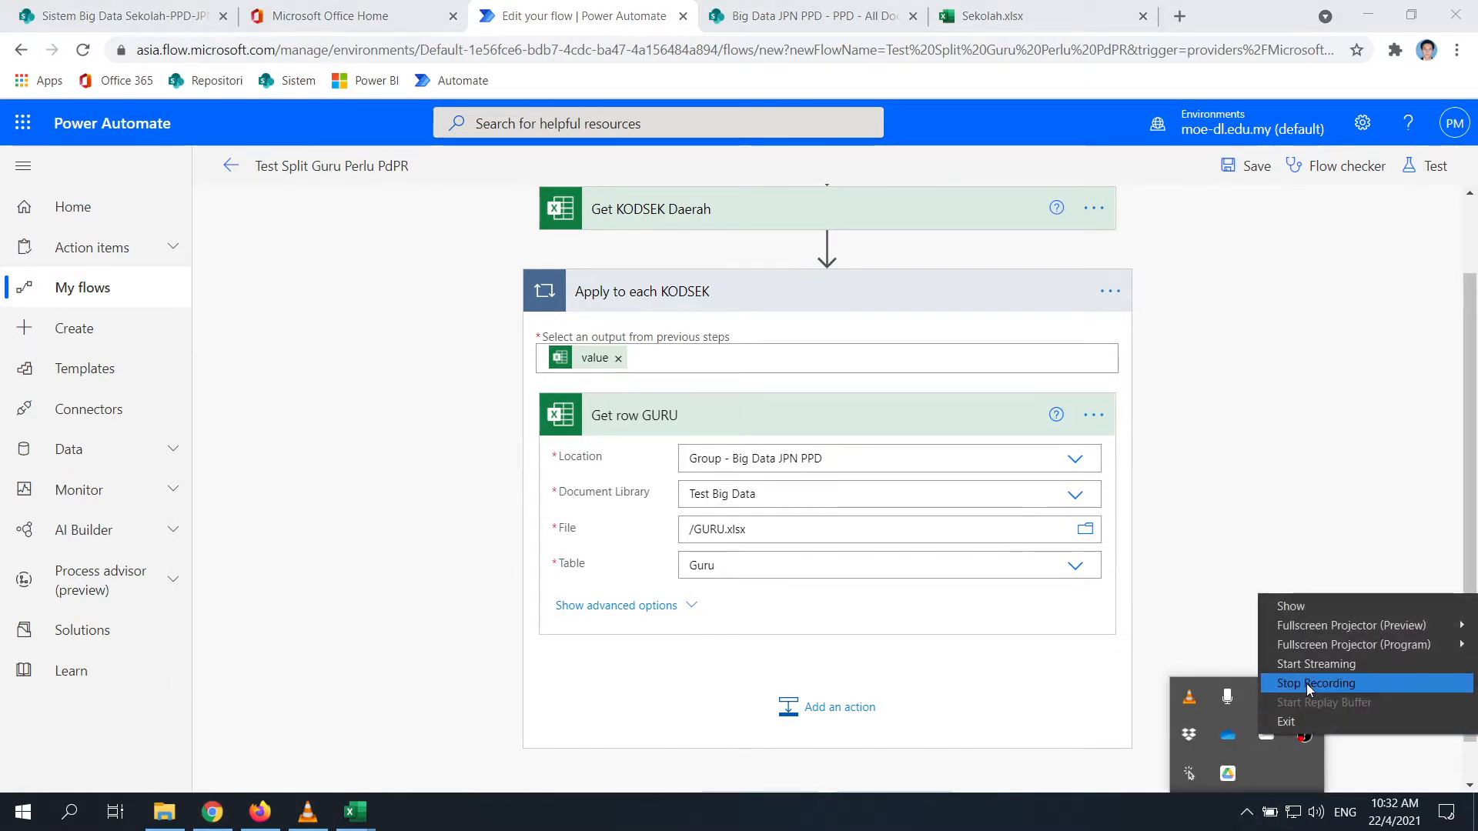
{"action": "left_click", "coordinate": [1306, 684]}
{"action": "left_click", "coordinate": [1214, 468]}
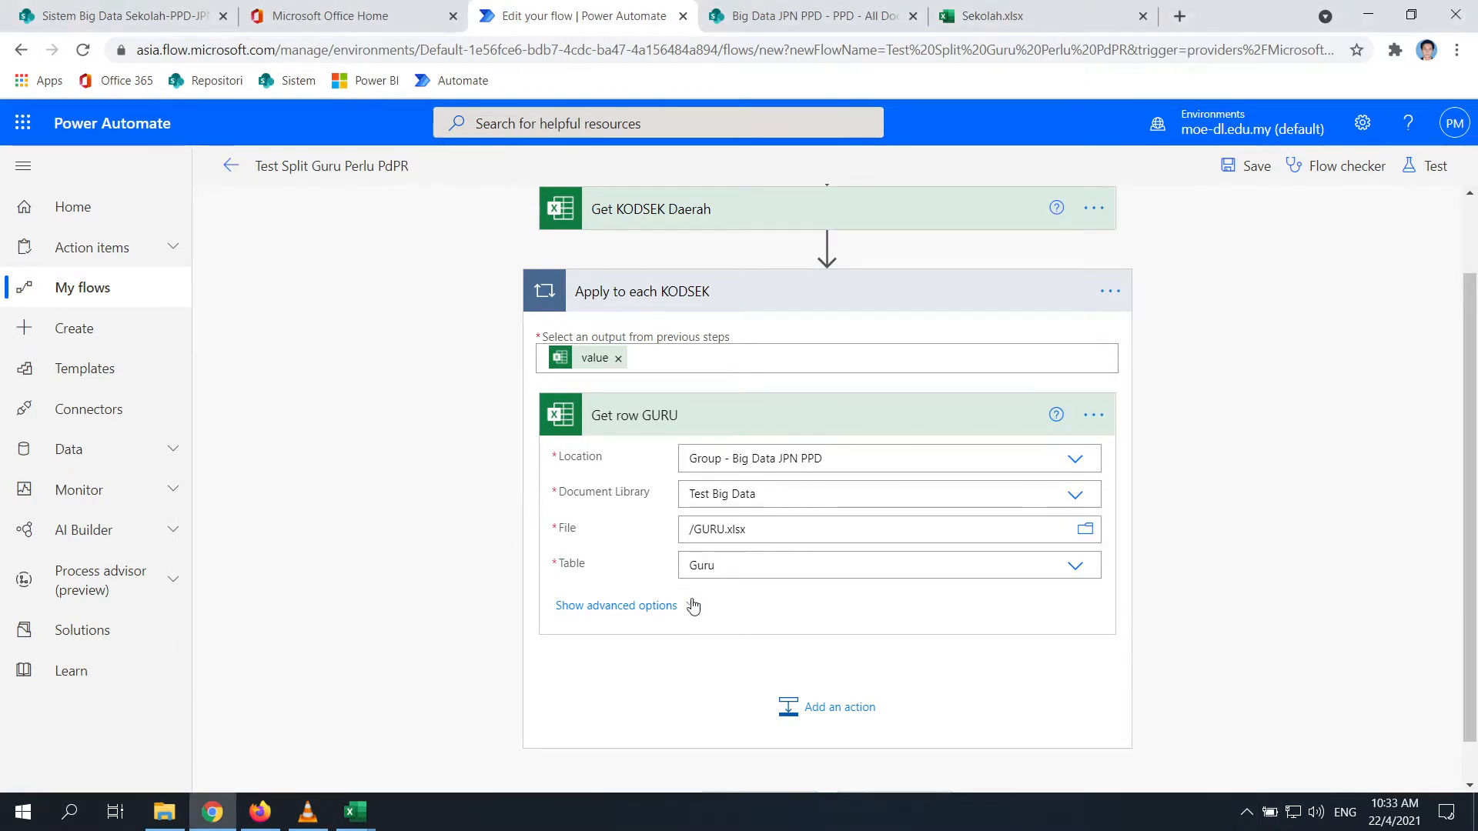
{"action": "mouse_move", "coordinate": [354, 812]}
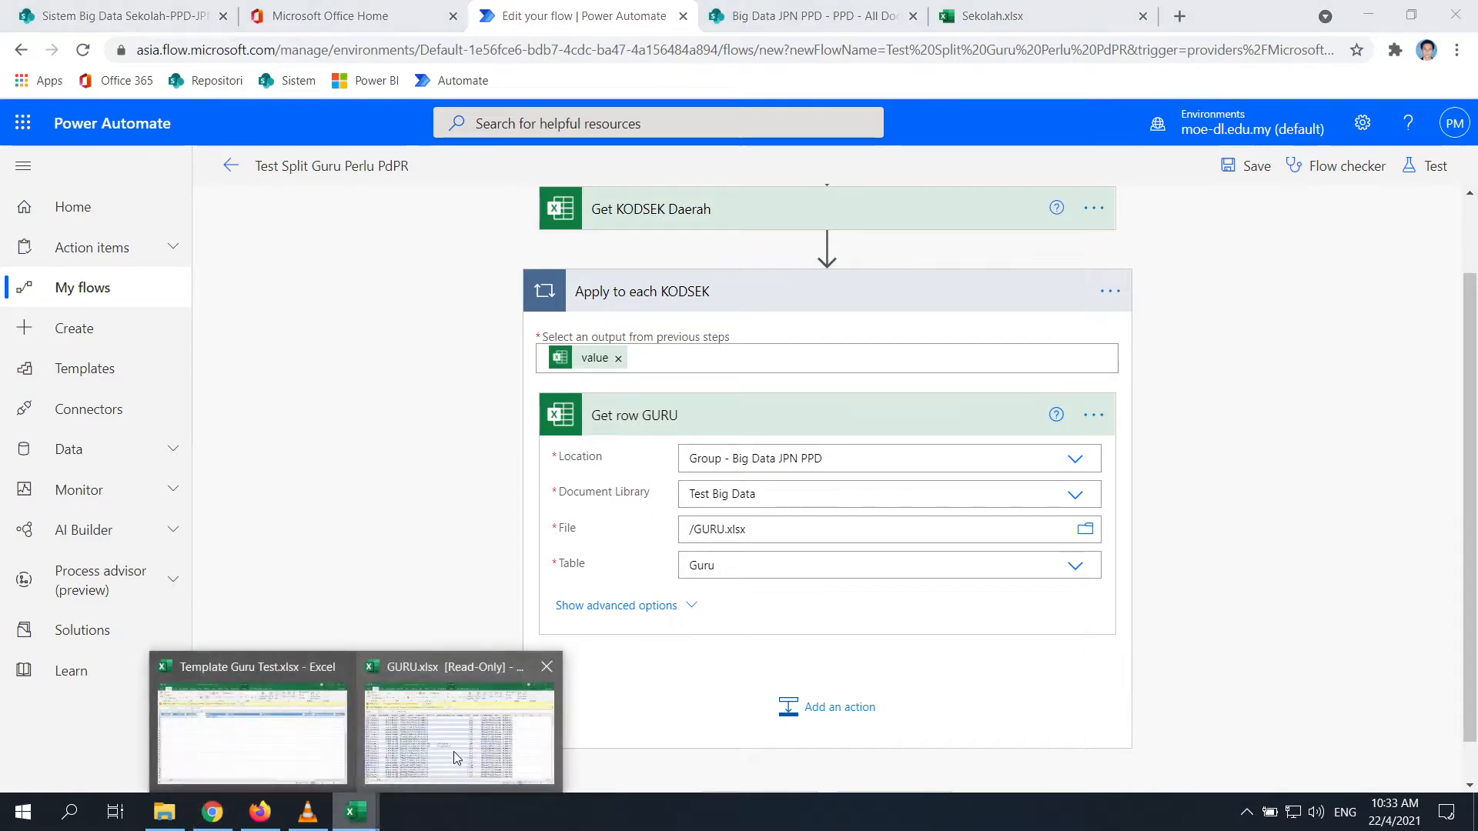
{"action": "left_click", "coordinate": [462, 741]}
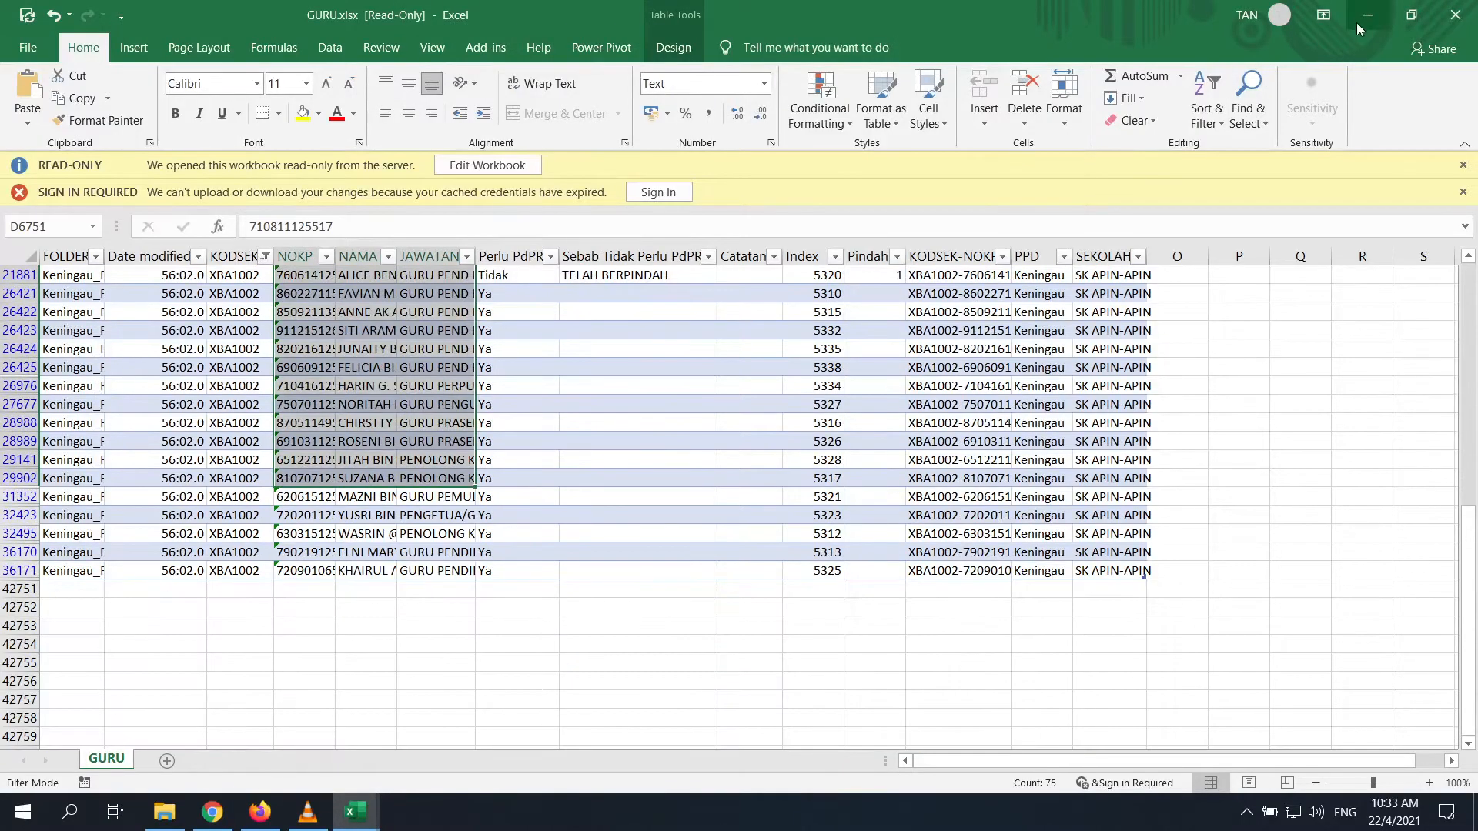
{"action": "left_click", "coordinate": [1365, 15]}
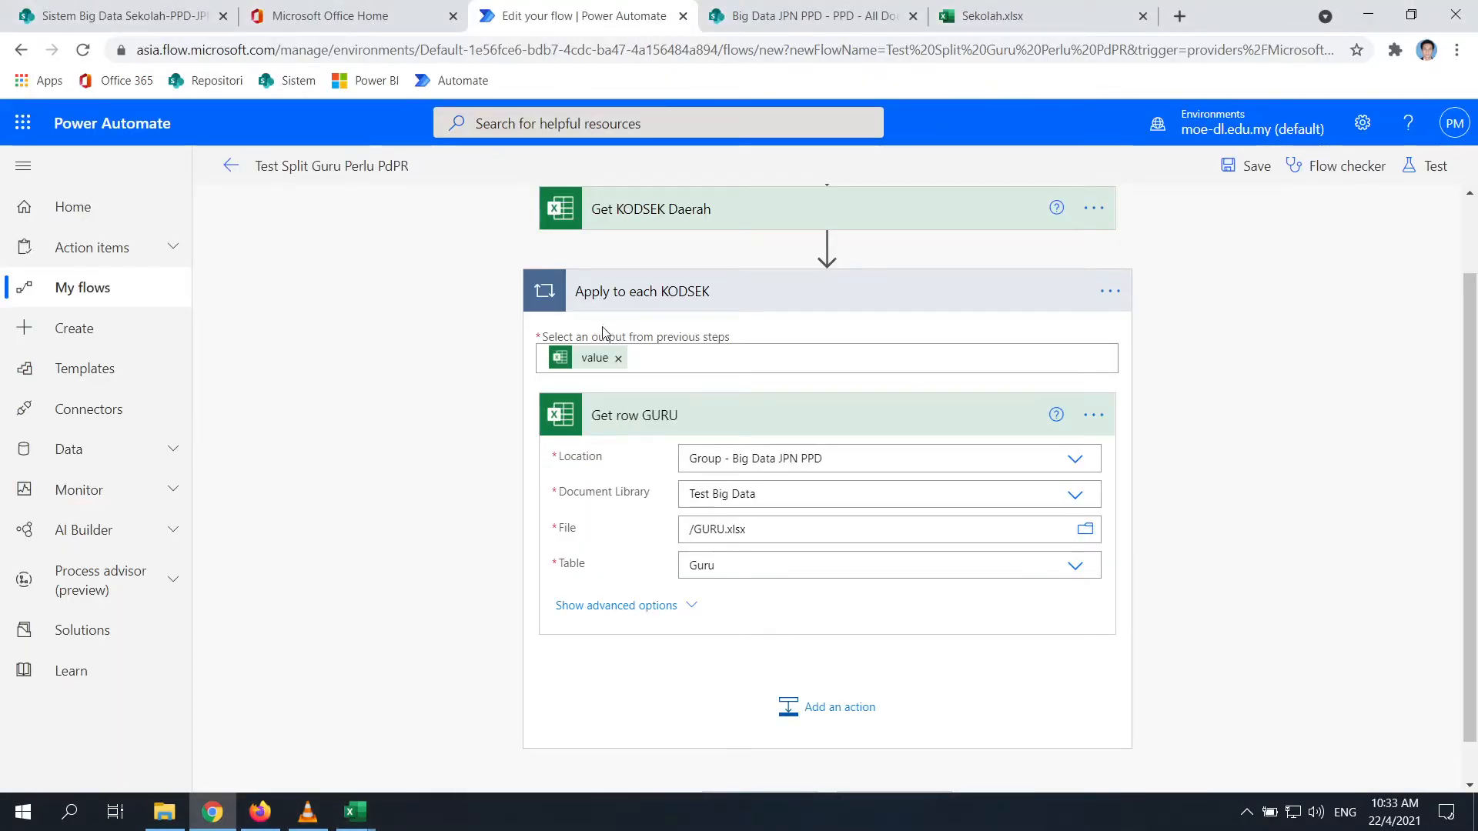
{"action": "left_click", "coordinate": [693, 608]}
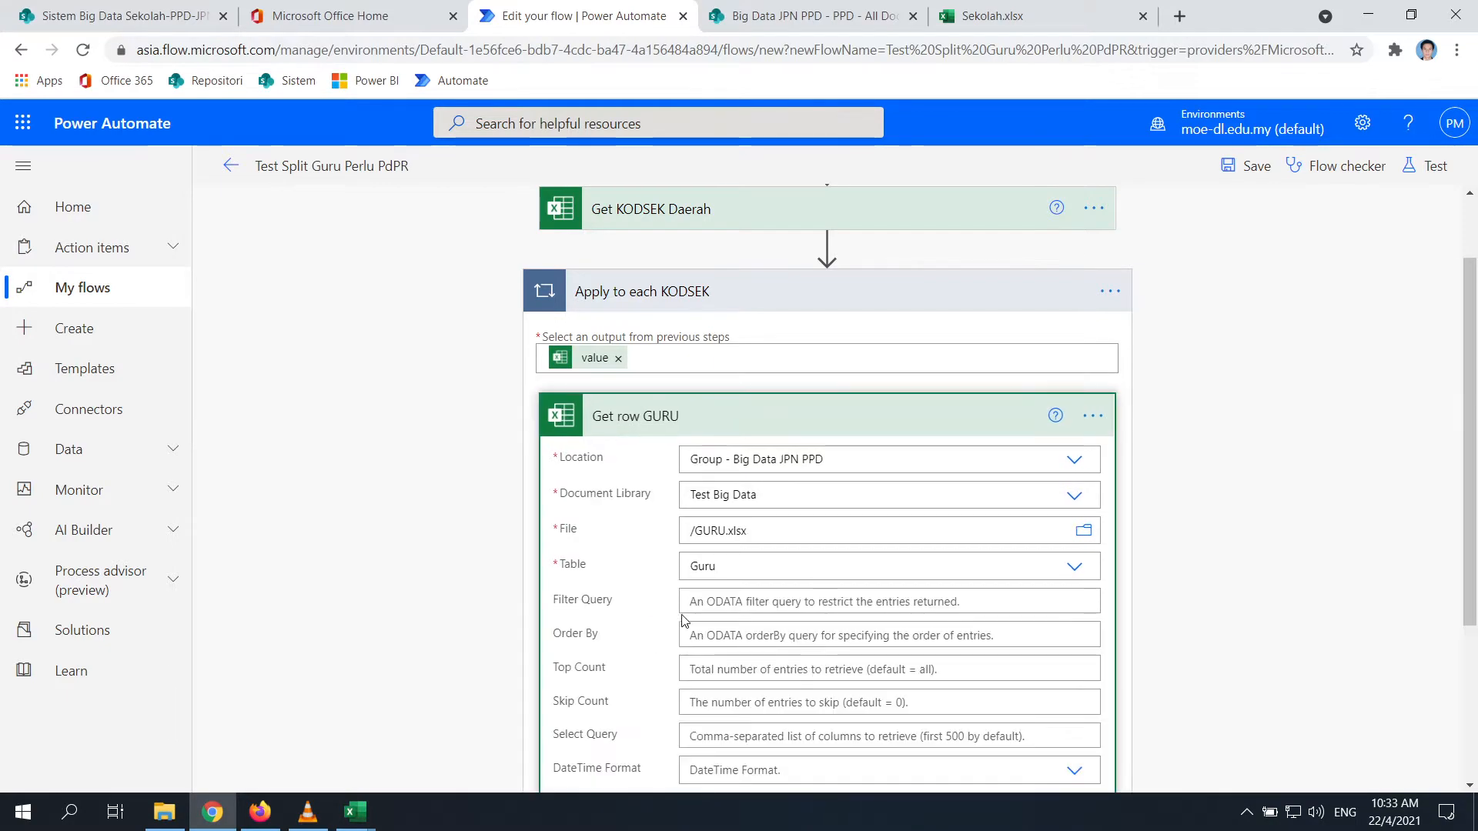
Check the KODSEK header in cell C1 of the GURU workbook, widening column C
{"action": "left_click", "coordinate": [685, 608]}
{"action": "left_click", "coordinate": [354, 811]}
{"action": "left_click", "coordinate": [449, 743]}
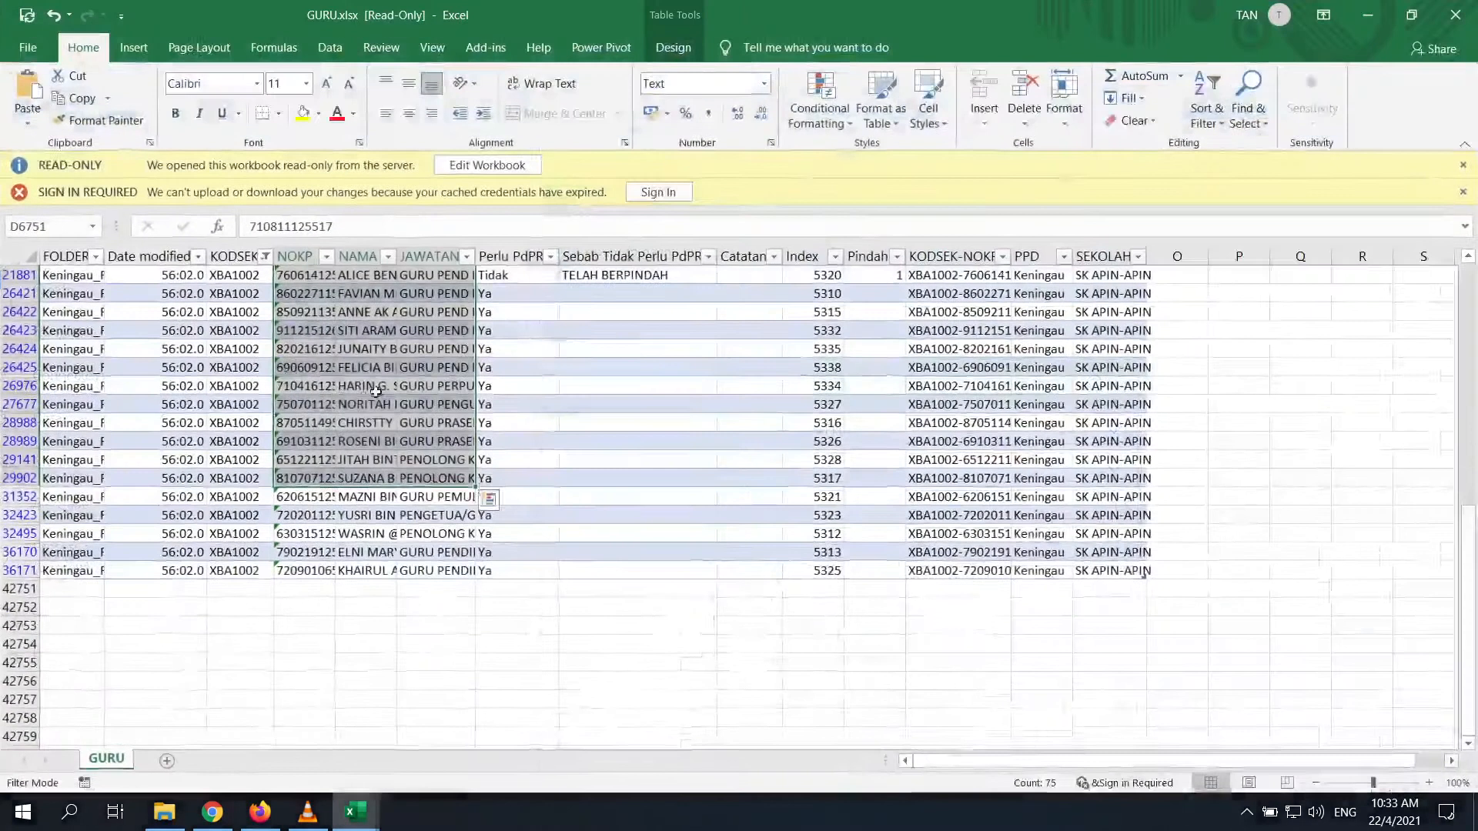
{"action": "scroll", "coordinate": [375, 391], "scroll_direction": "up", "scroll_amount": 5}
{"action": "left_click", "coordinate": [241, 275]}
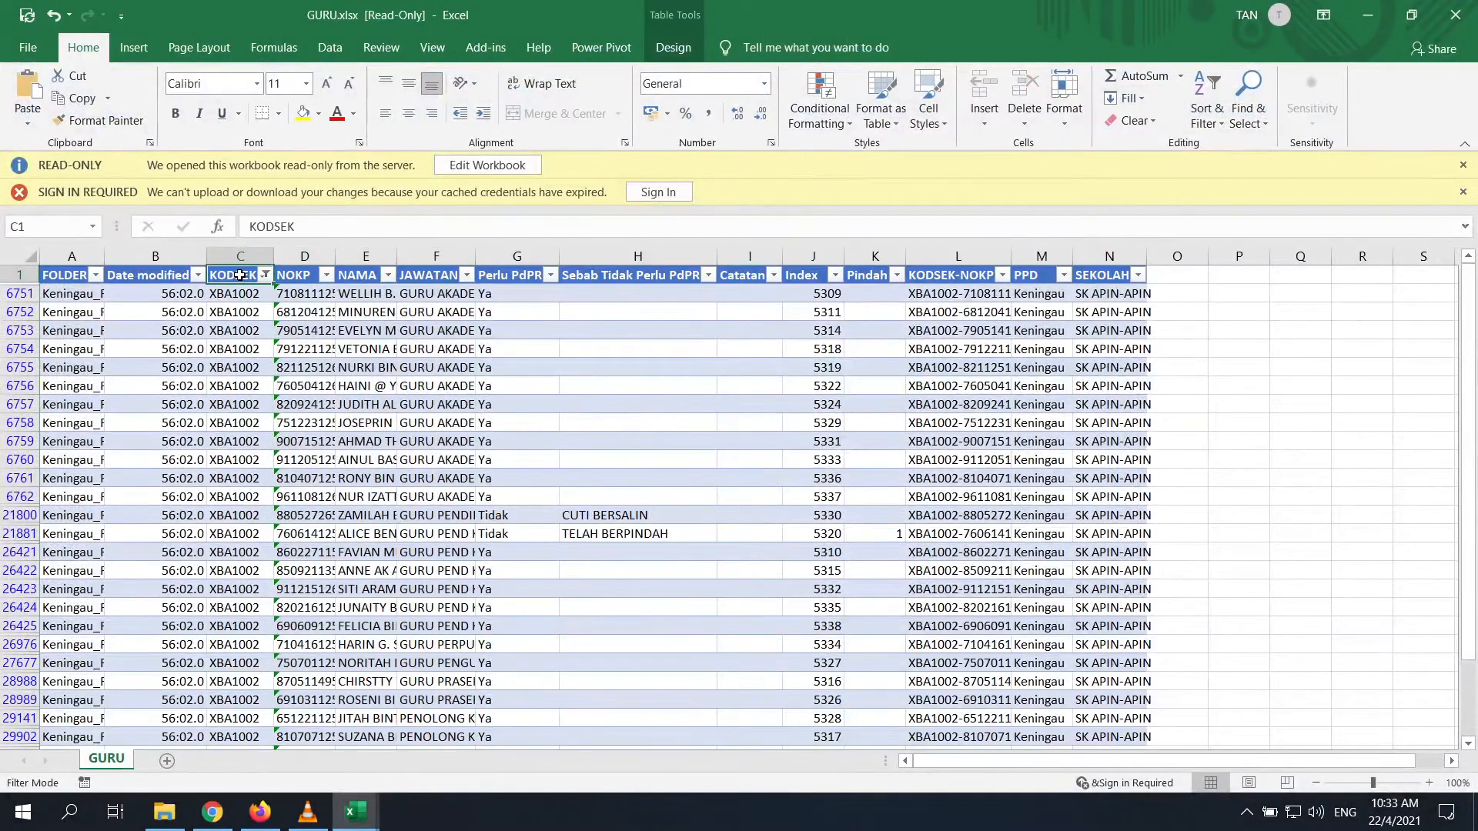
{"action": "left_click_drag", "start_coordinate": [274, 256], "coordinate": [325, 257]}
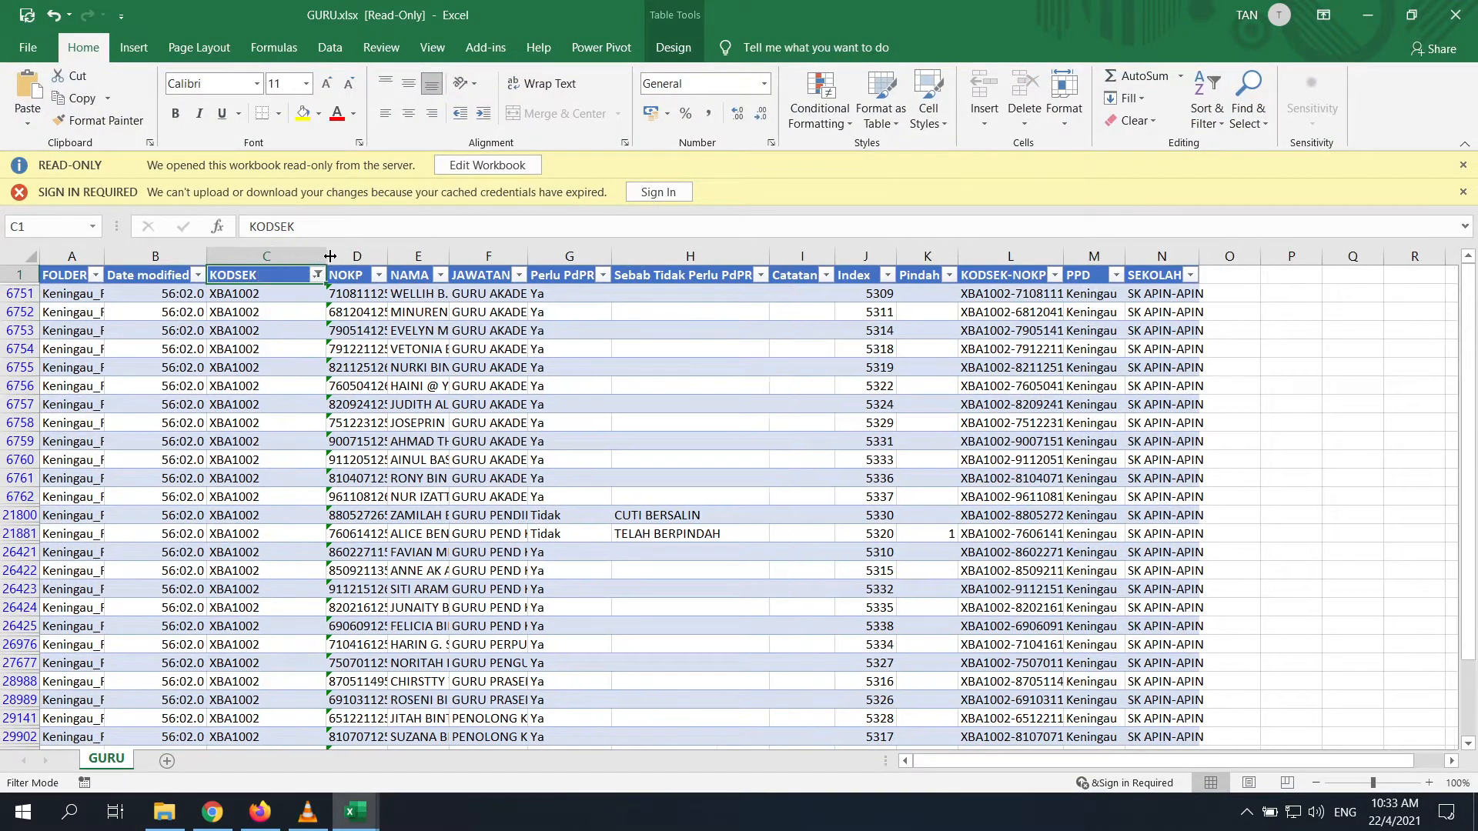
{"action": "left_click", "coordinate": [1378, 17]}
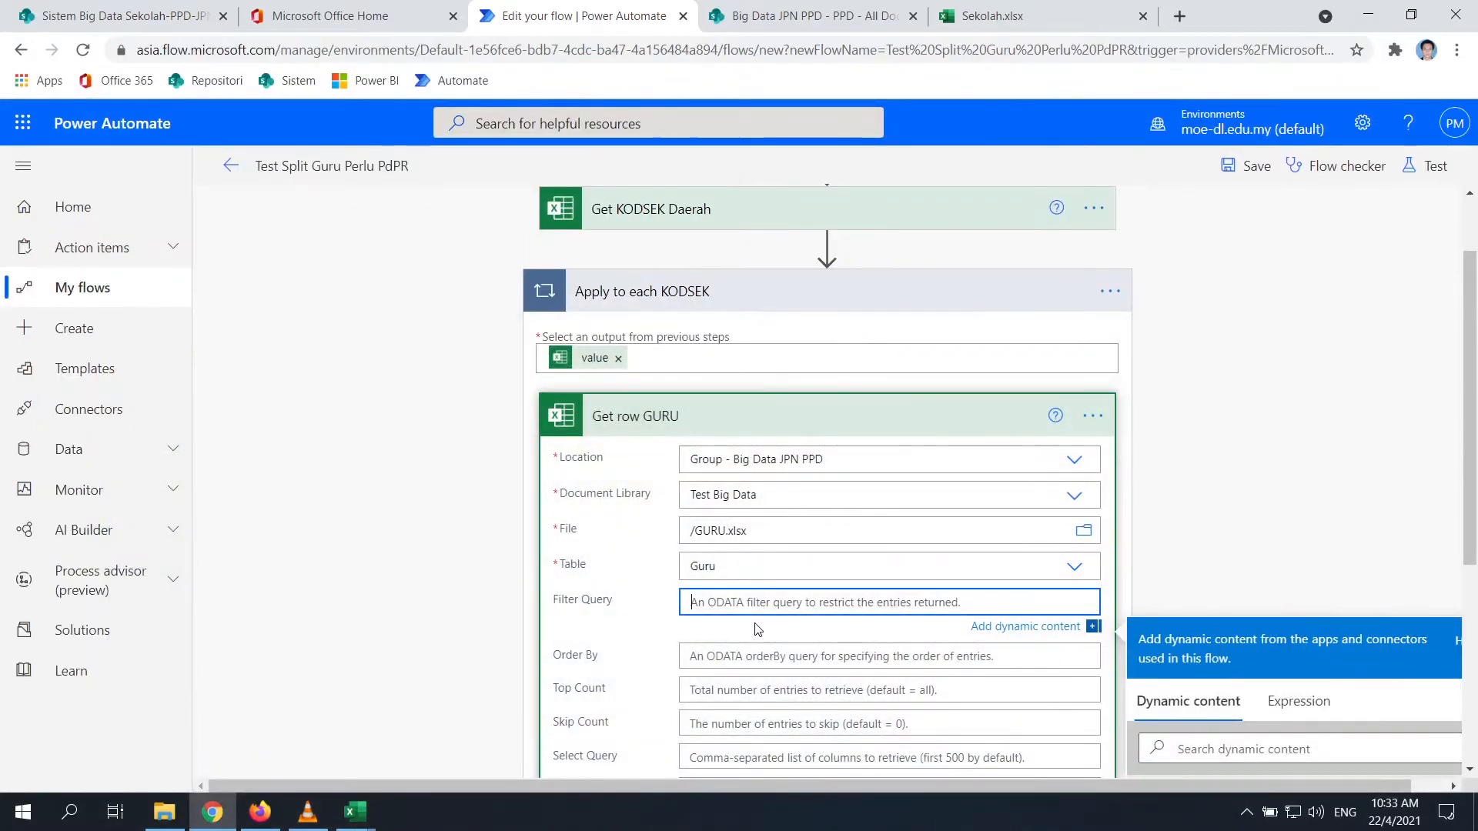
Set Filter Query to KODSEK eq the loop's current KODSEK dynamic value
{"action": "type", "text": "KODSEK"}
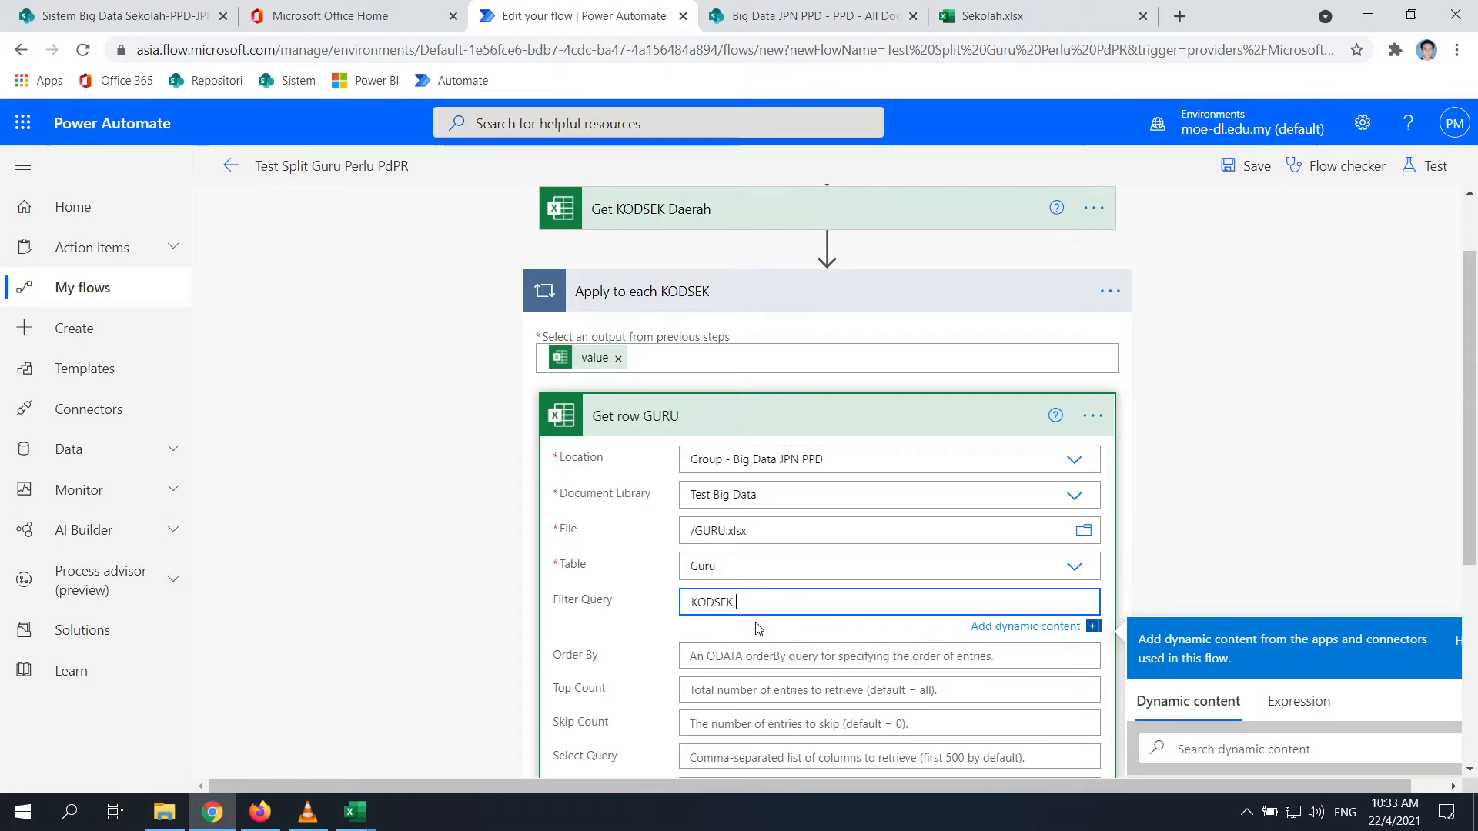
{"action": "type", "text": "eq"}
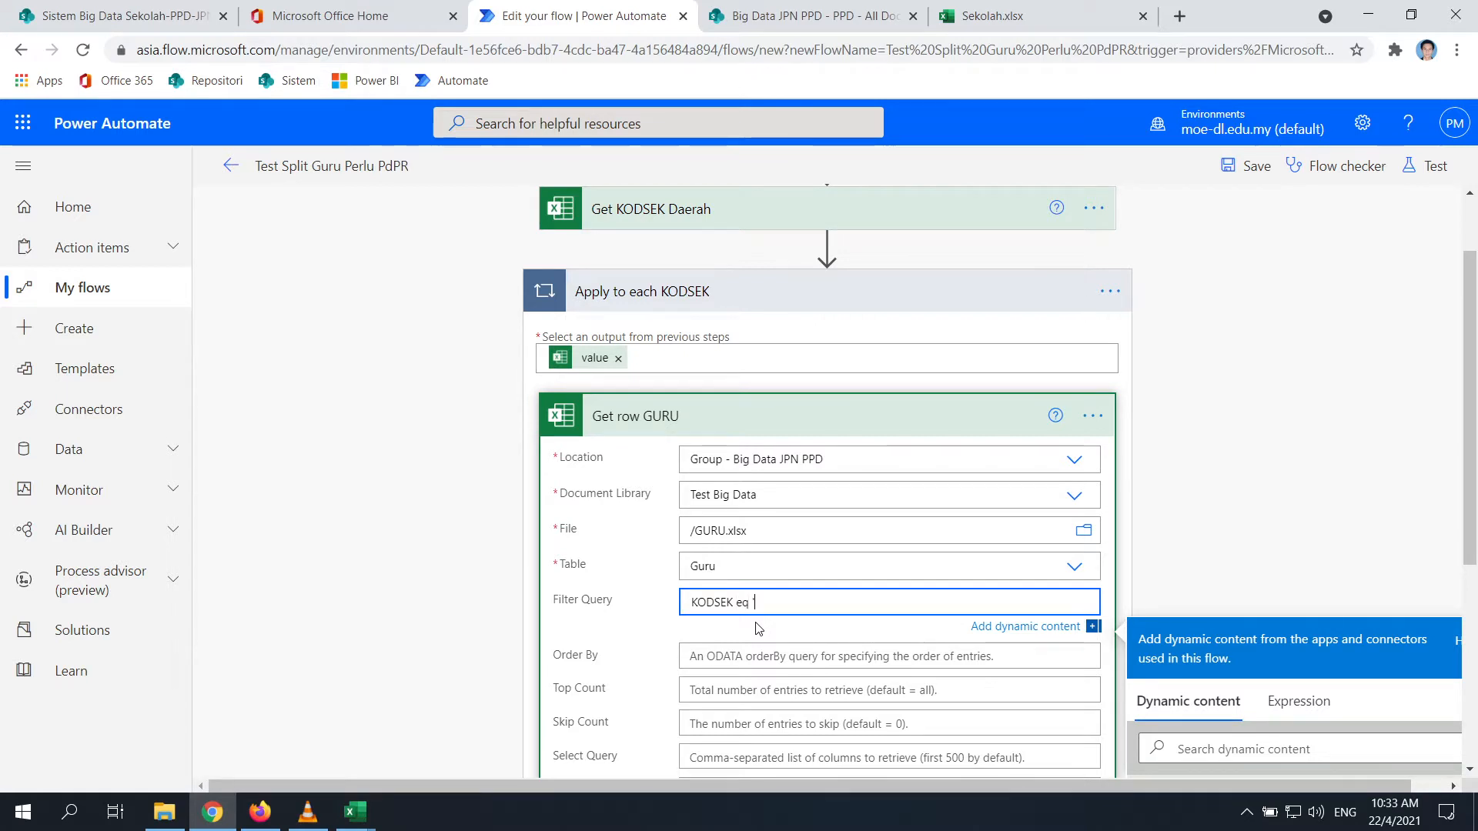
{"action": "type", "text": " '"}
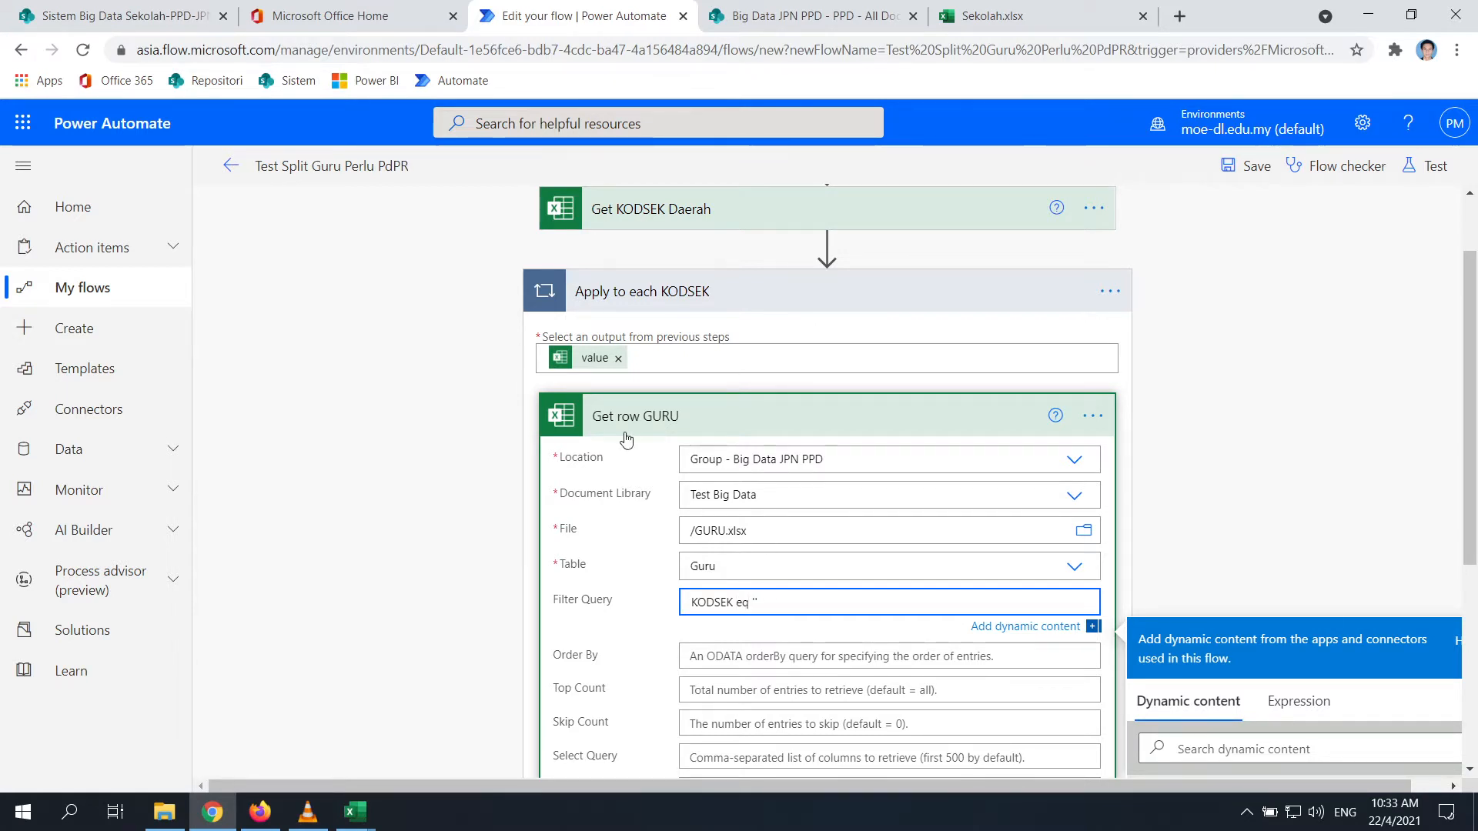
{"action": "scroll", "coordinate": [1241, 347], "scroll_direction": "down", "scroll_amount": 1}
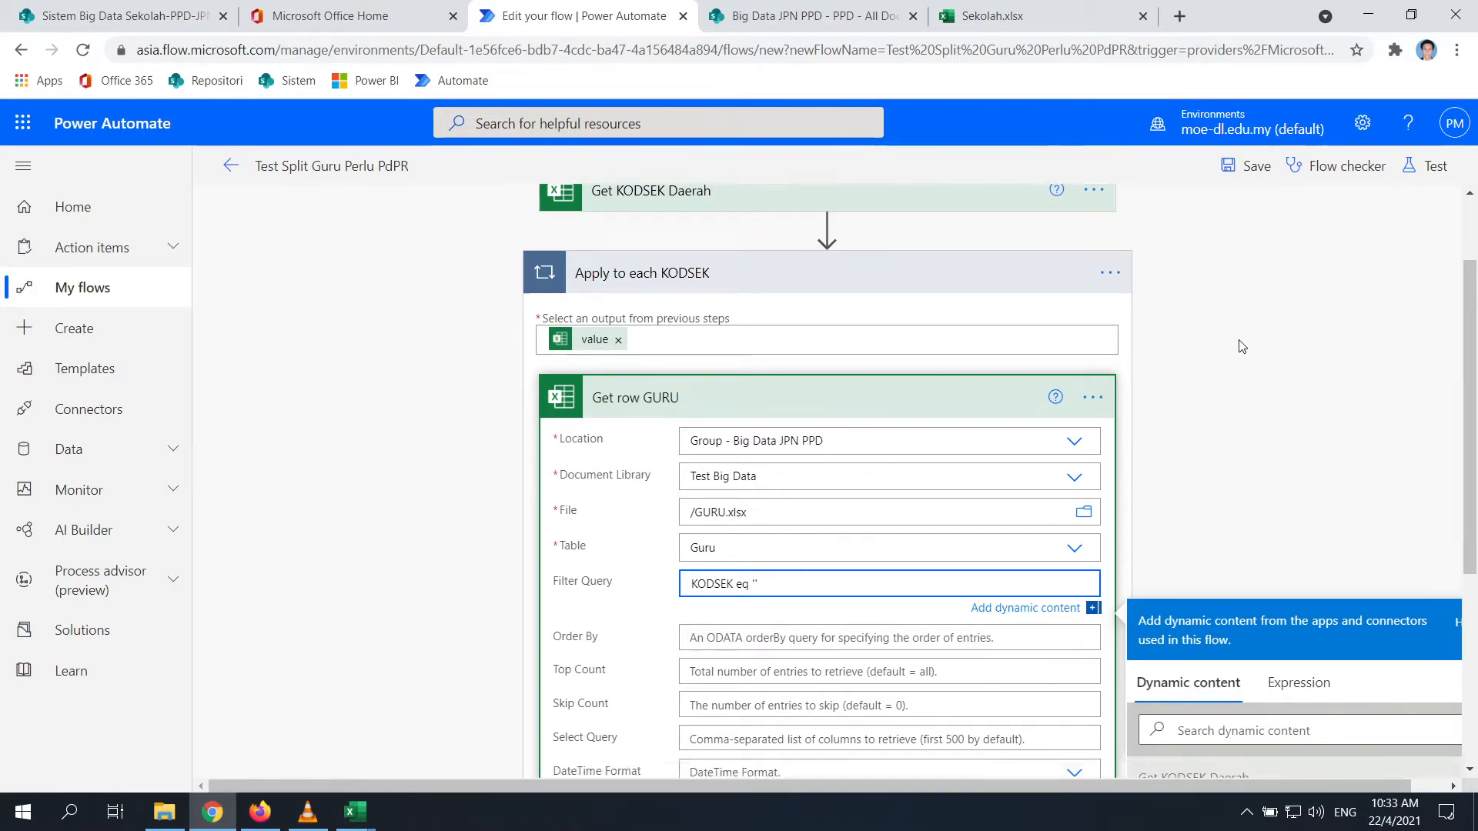
{"action": "scroll", "coordinate": [1241, 347], "scroll_direction": "down", "scroll_amount": 5}
{"action": "scroll", "coordinate": [1297, 542], "scroll_direction": "down", "scroll_amount": 5}
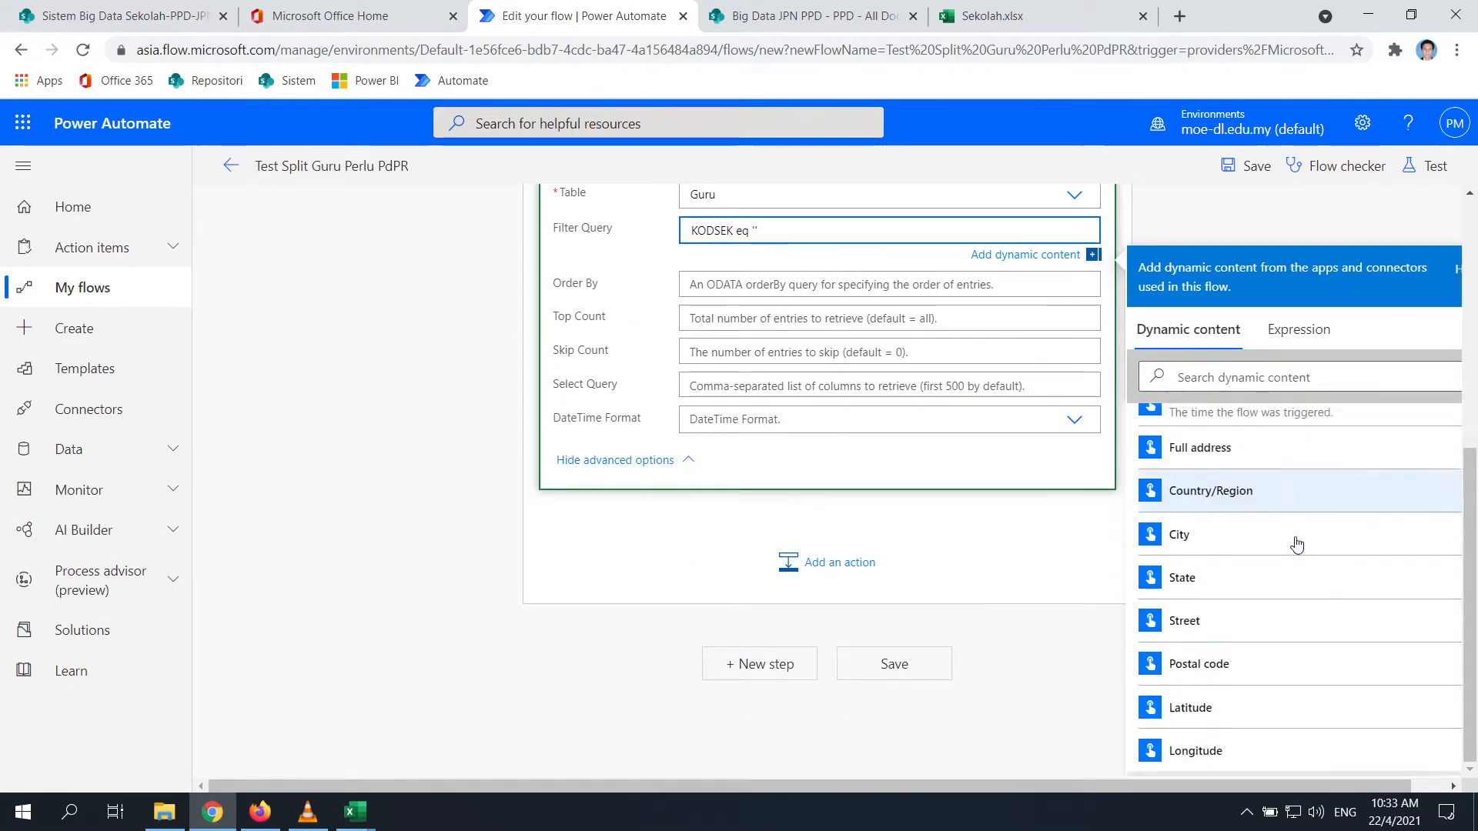
{"action": "scroll", "coordinate": [1297, 542], "scroll_direction": "down", "scroll_amount": 5}
{"action": "scroll", "coordinate": [1210, 521], "scroll_direction": "up", "scroll_amount": 1}
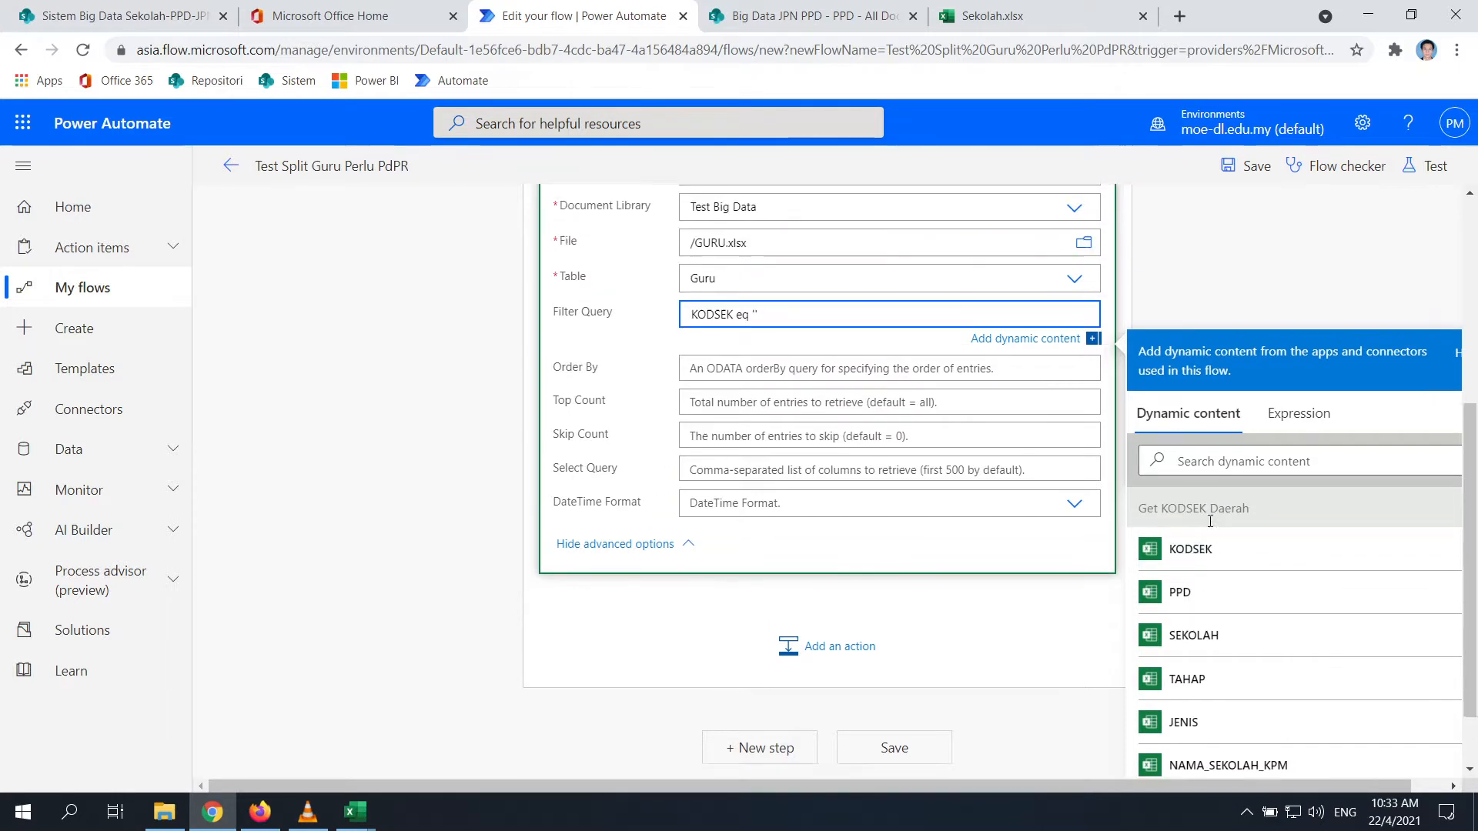
{"action": "left_click", "coordinate": [1215, 566]}
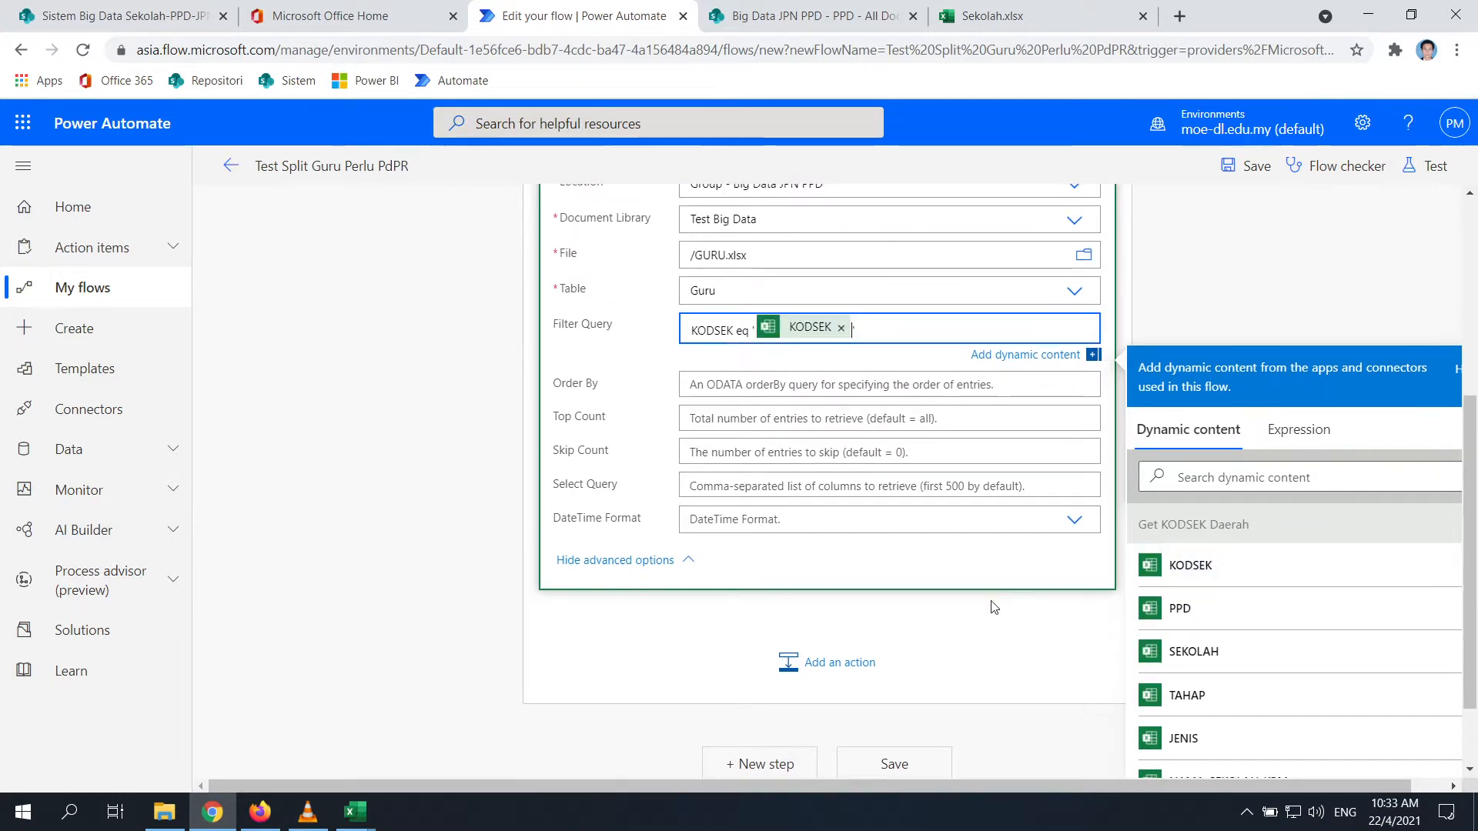
{"action": "left_click", "coordinate": [393, 492]}
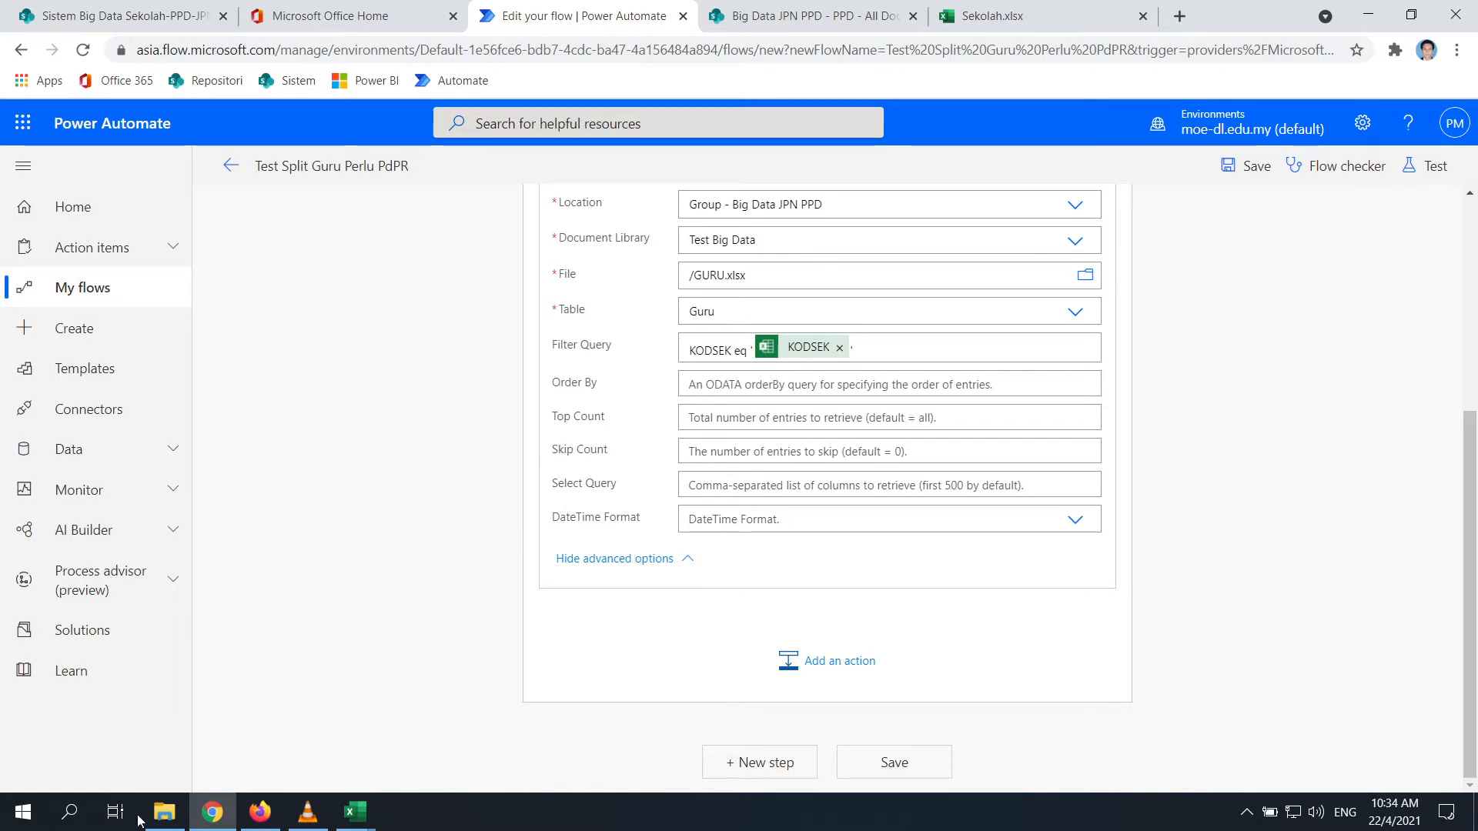
Confirm the NAMA column name in GURU.xlsx, set Order By to NAMA, and save the flow
{"action": "mouse_move", "coordinate": [354, 812]}
{"action": "left_click", "coordinate": [470, 721]}
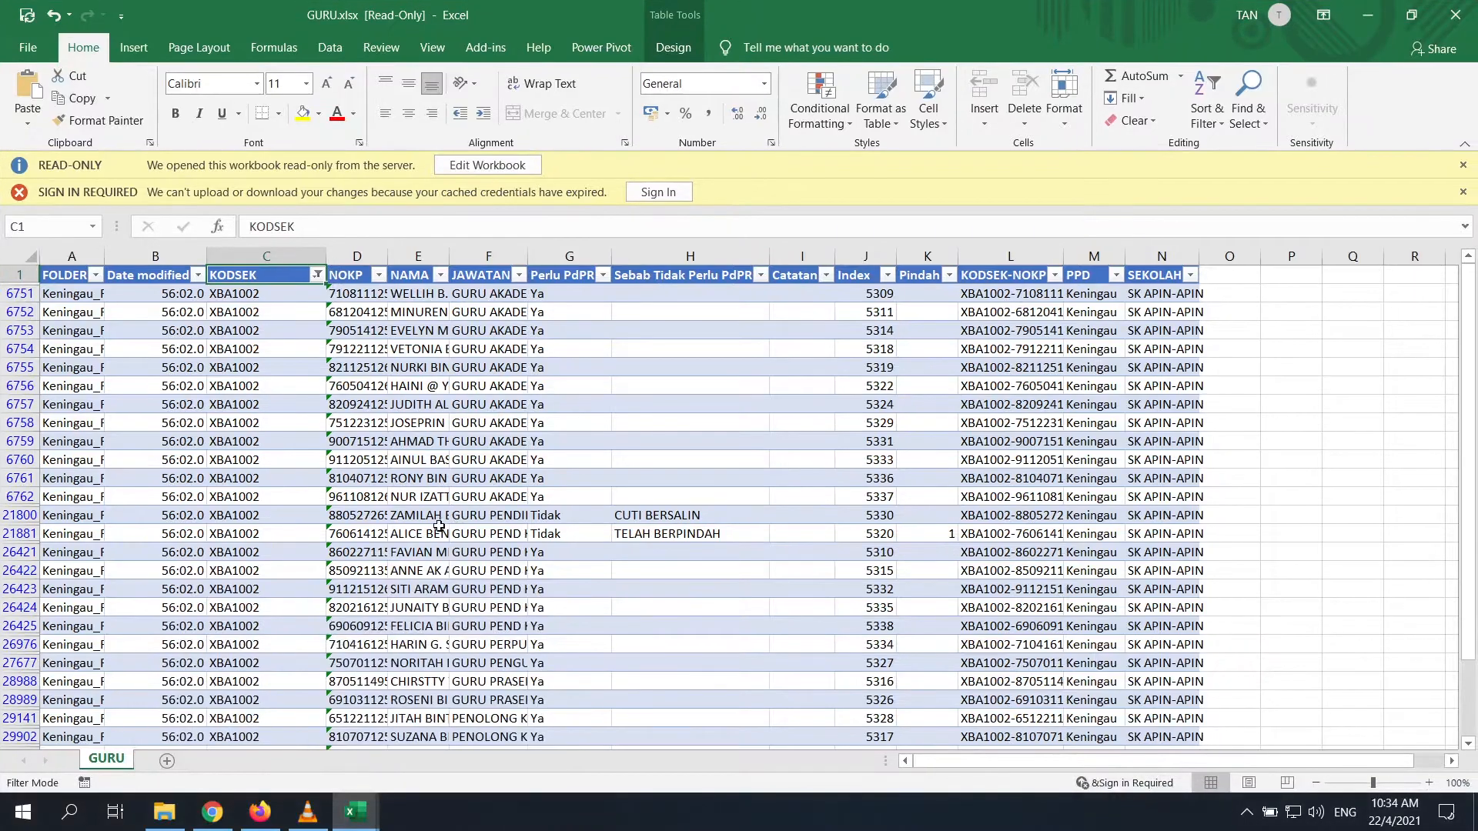
{"action": "left_click", "coordinate": [406, 277]}
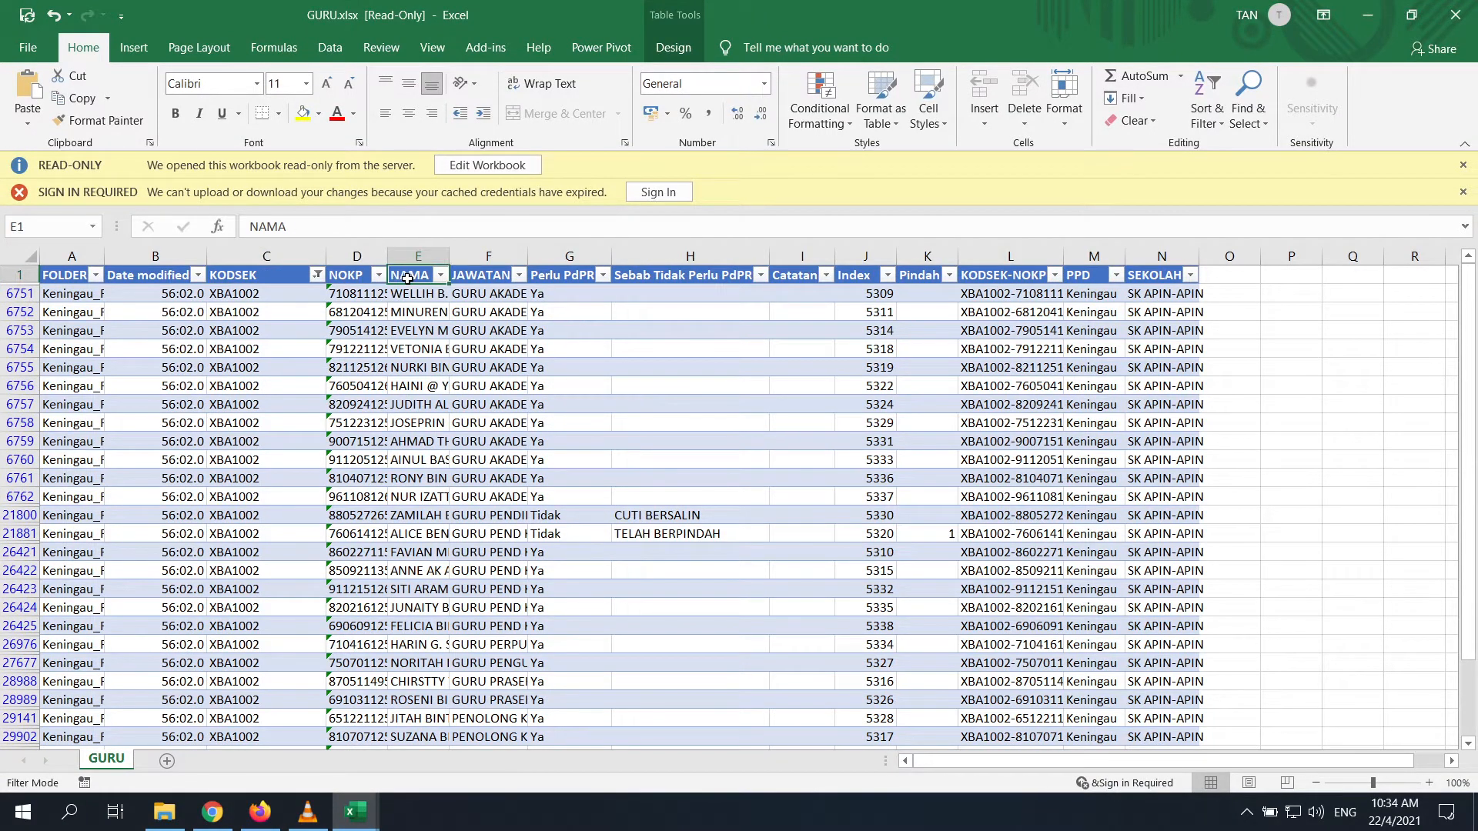
{"action": "left_click", "coordinate": [1367, 14]}
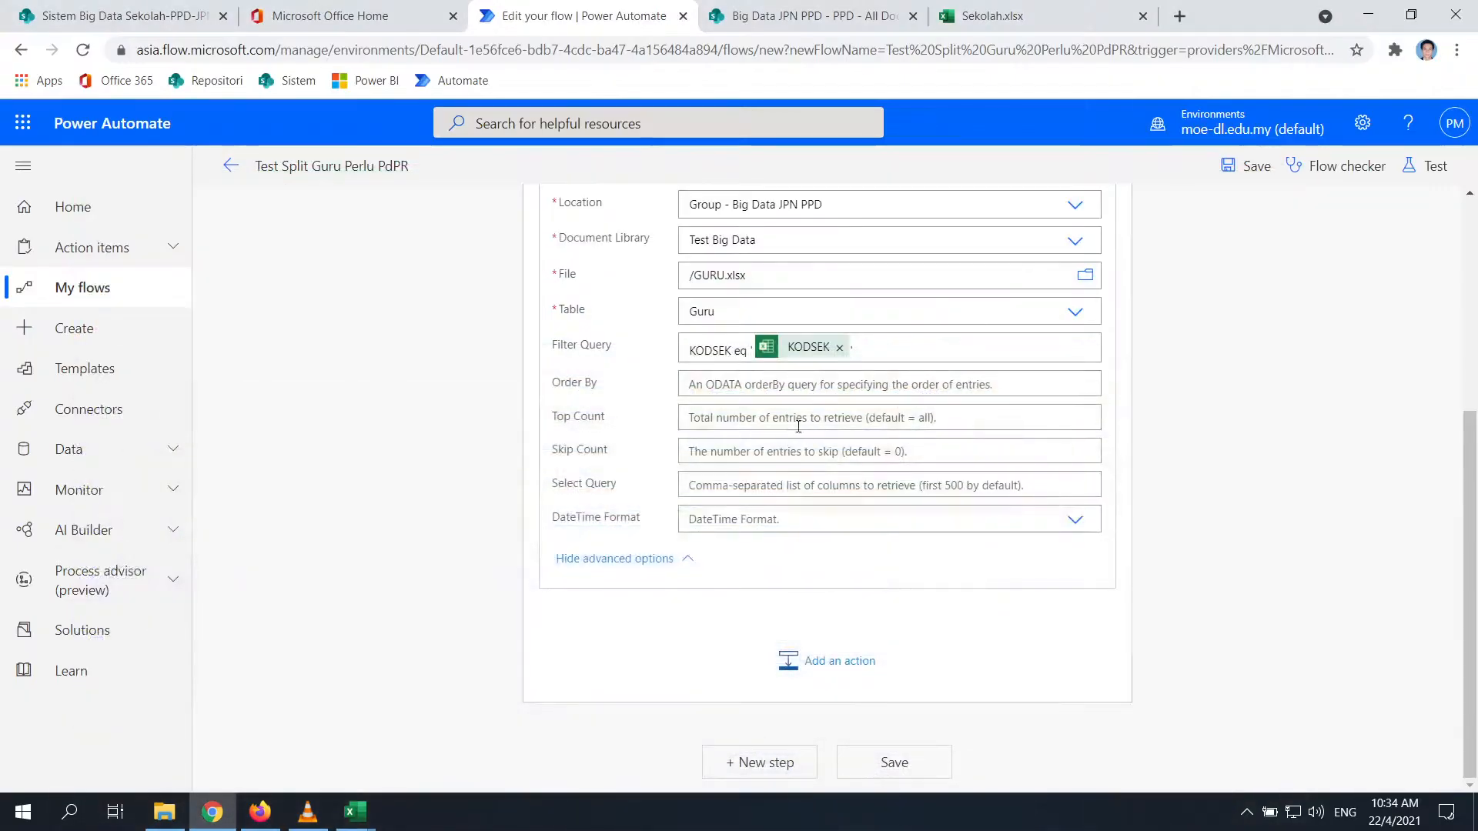
{"action": "left_click", "coordinate": [715, 414]}
{"action": "left_click", "coordinate": [764, 383]}
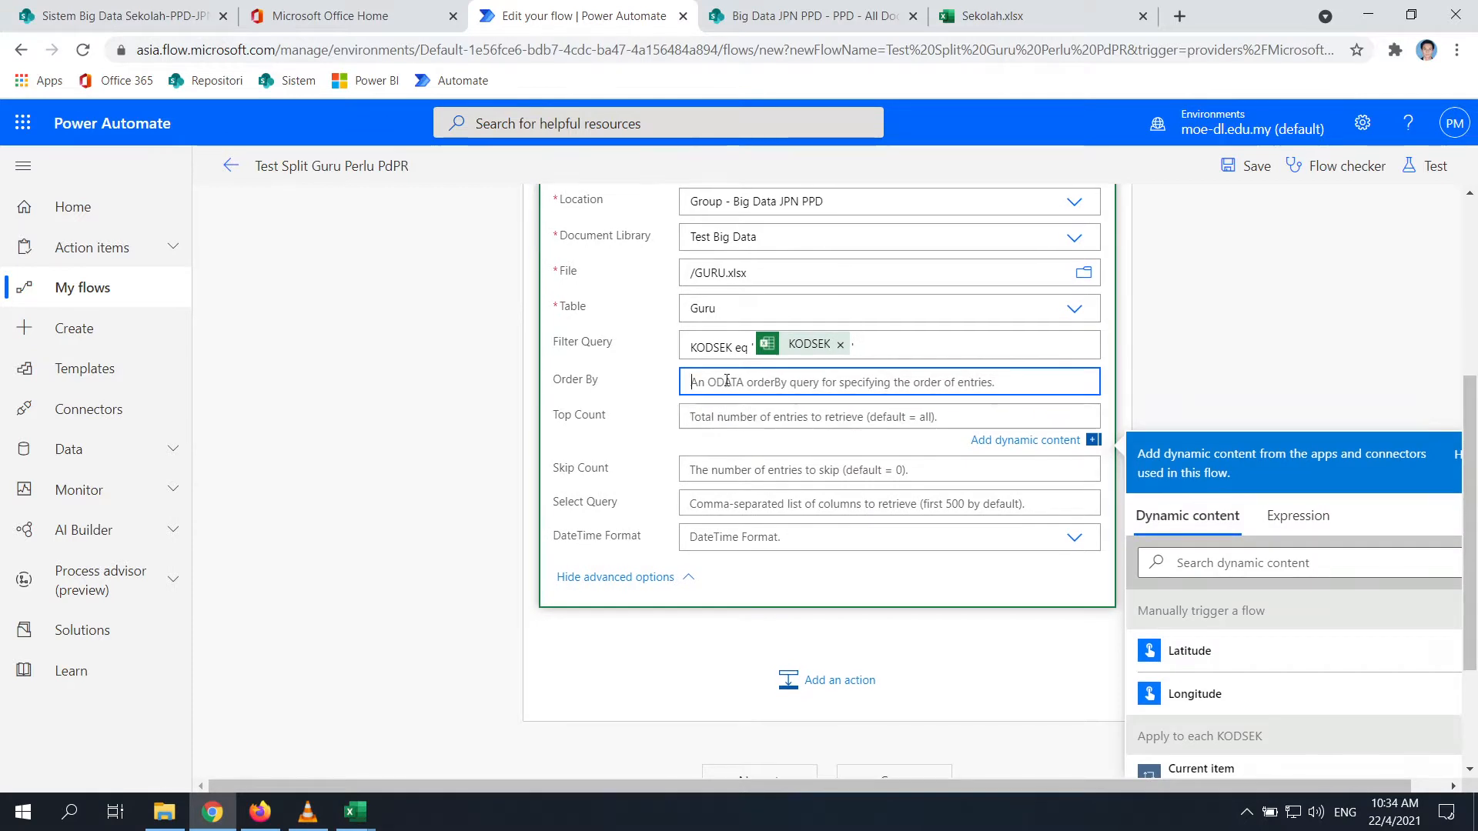
{"action": "type", "text": "NAMA"}
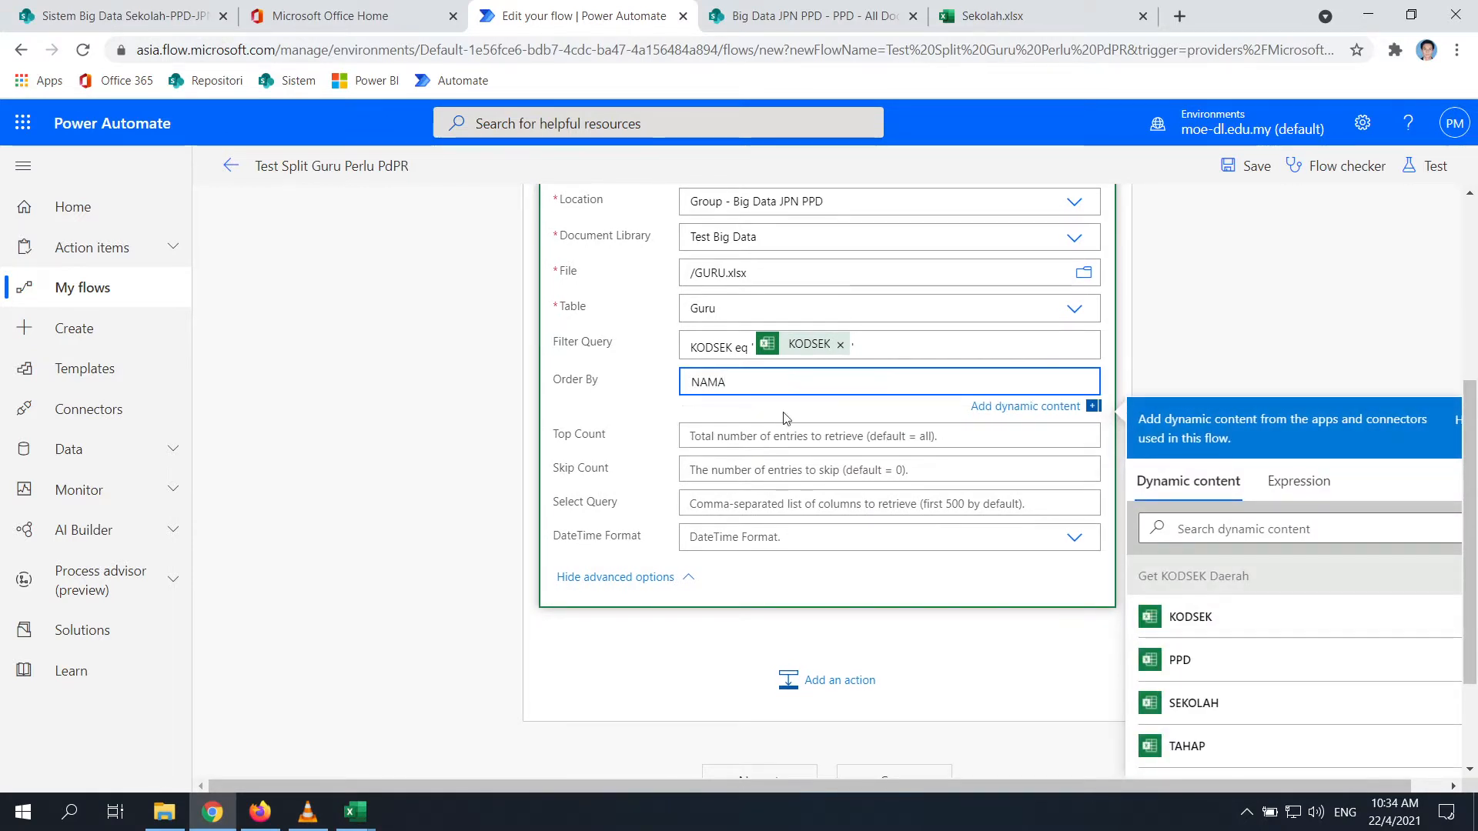
{"action": "left_click", "coordinate": [785, 433]}
{"action": "left_click", "coordinate": [1231, 505]}
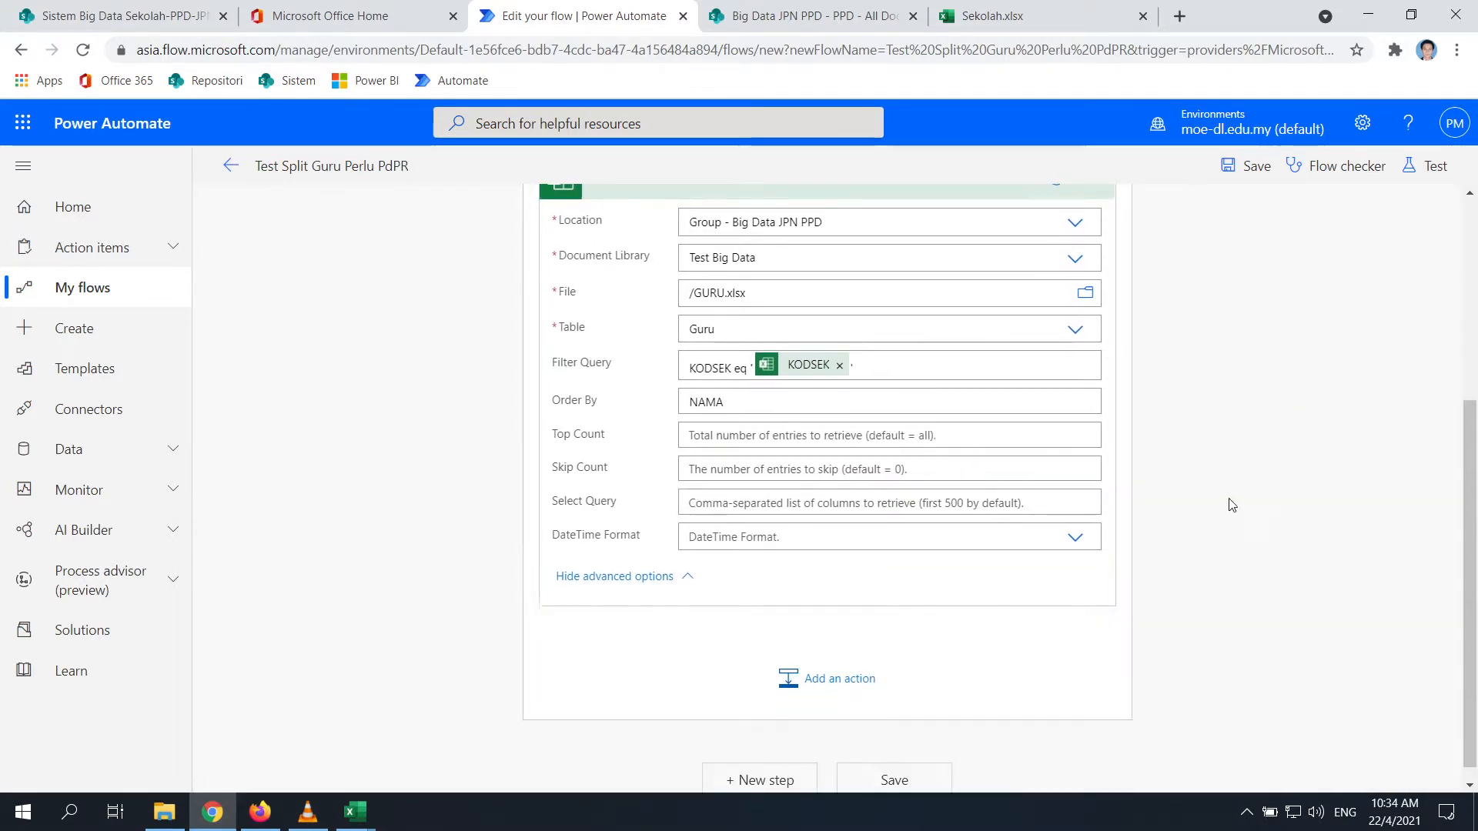
{"action": "left_click", "coordinate": [893, 764]}
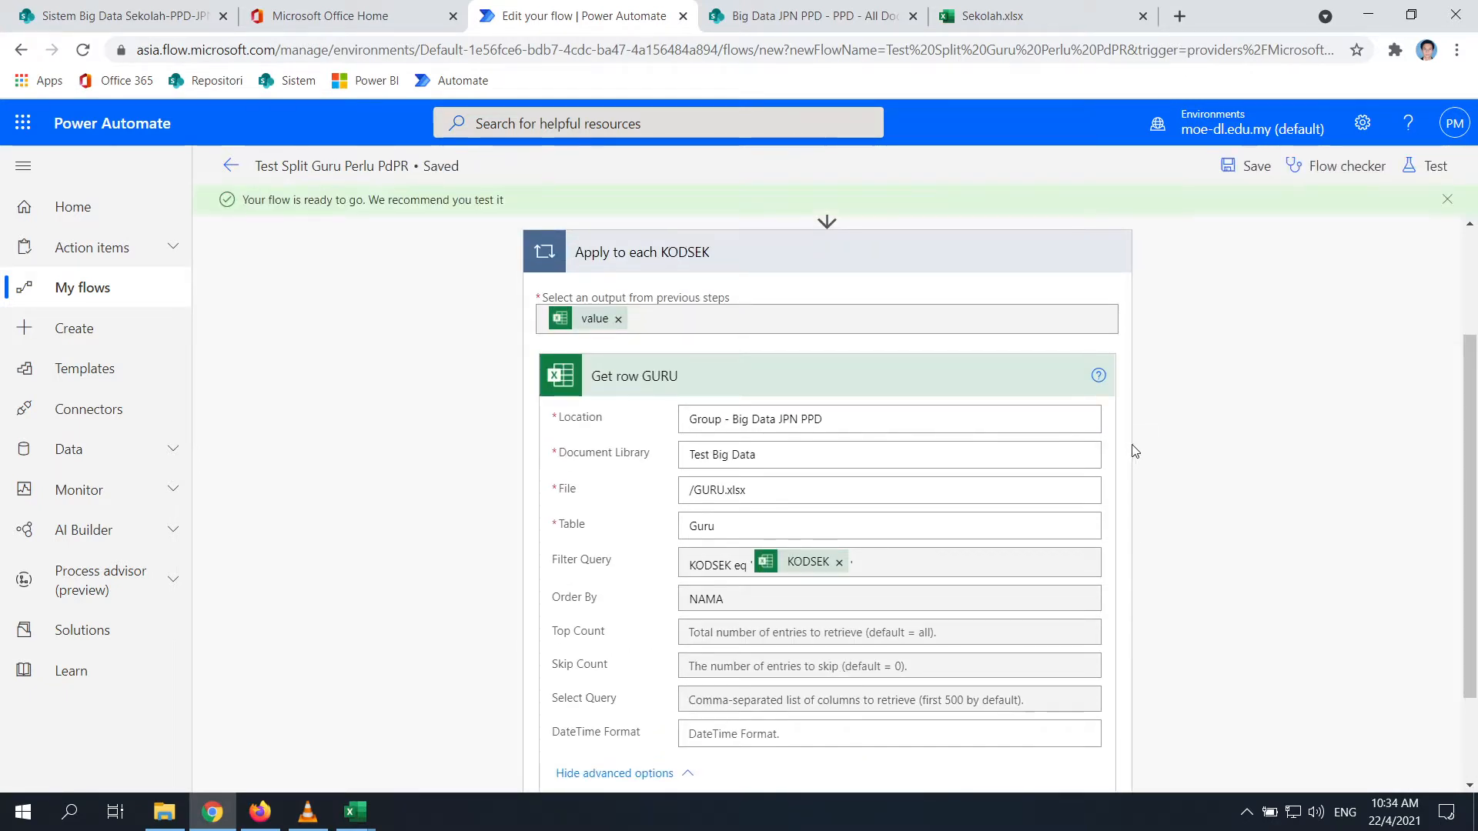
Start a manual test of the flow and run it, then watch its progress
{"action": "left_click", "coordinate": [1430, 165]}
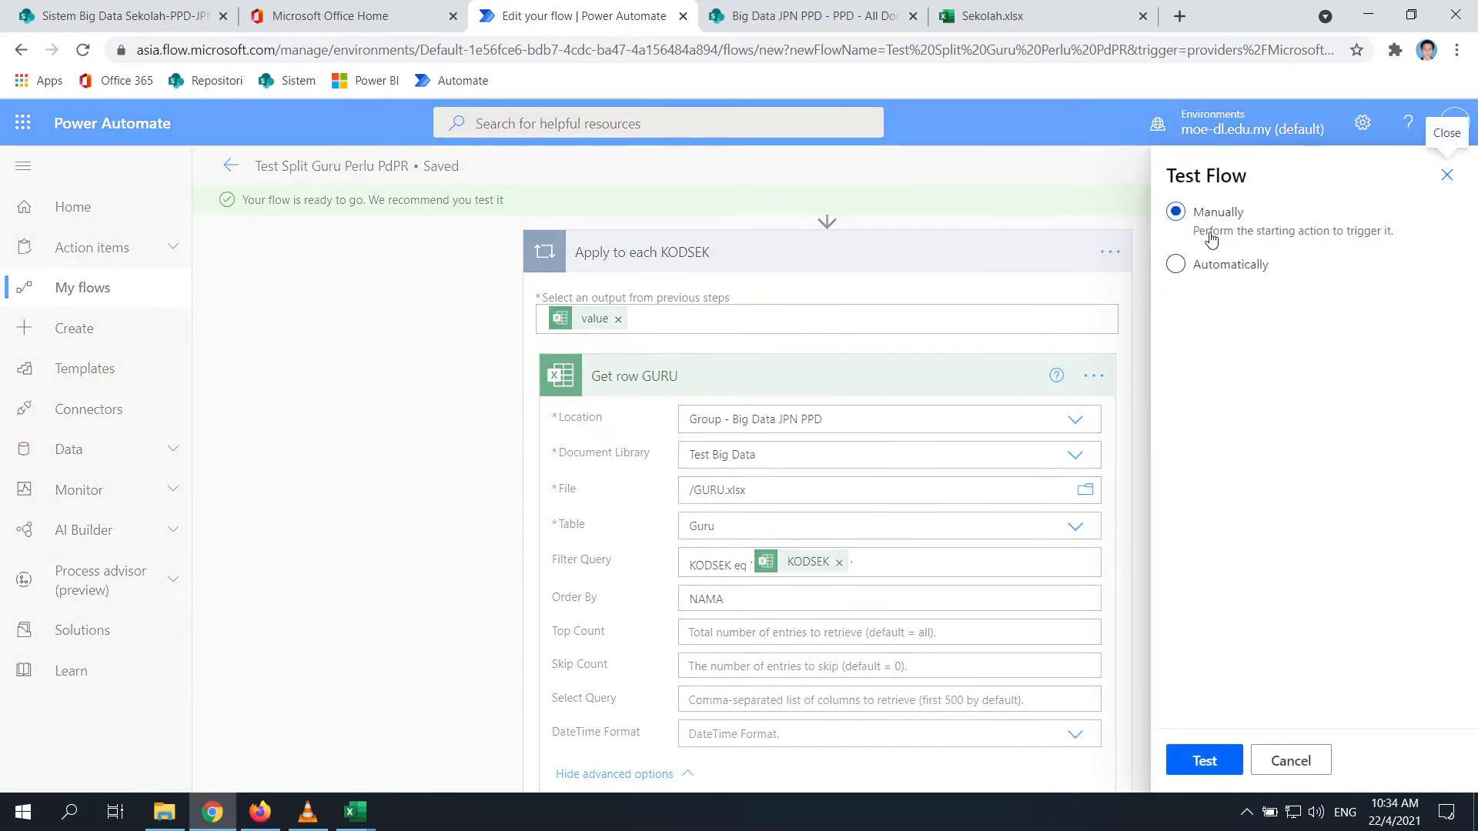
{"action": "left_click", "coordinate": [458, 553]}
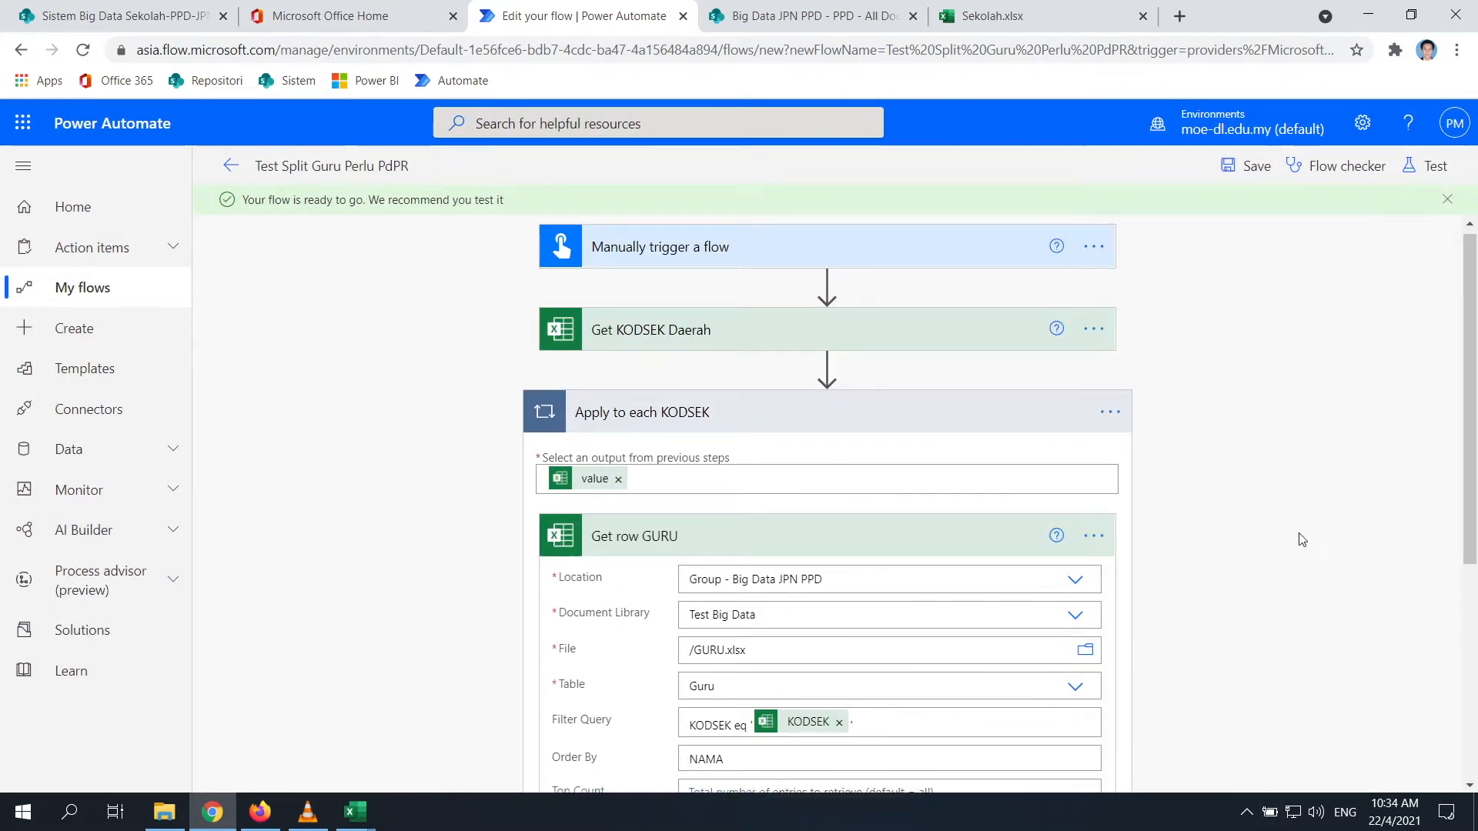
{"action": "scroll", "coordinate": [1299, 538], "scroll_direction": "down", "scroll_amount": 2}
{"action": "left_click", "coordinate": [1430, 165]}
{"action": "left_click", "coordinate": [1177, 212]}
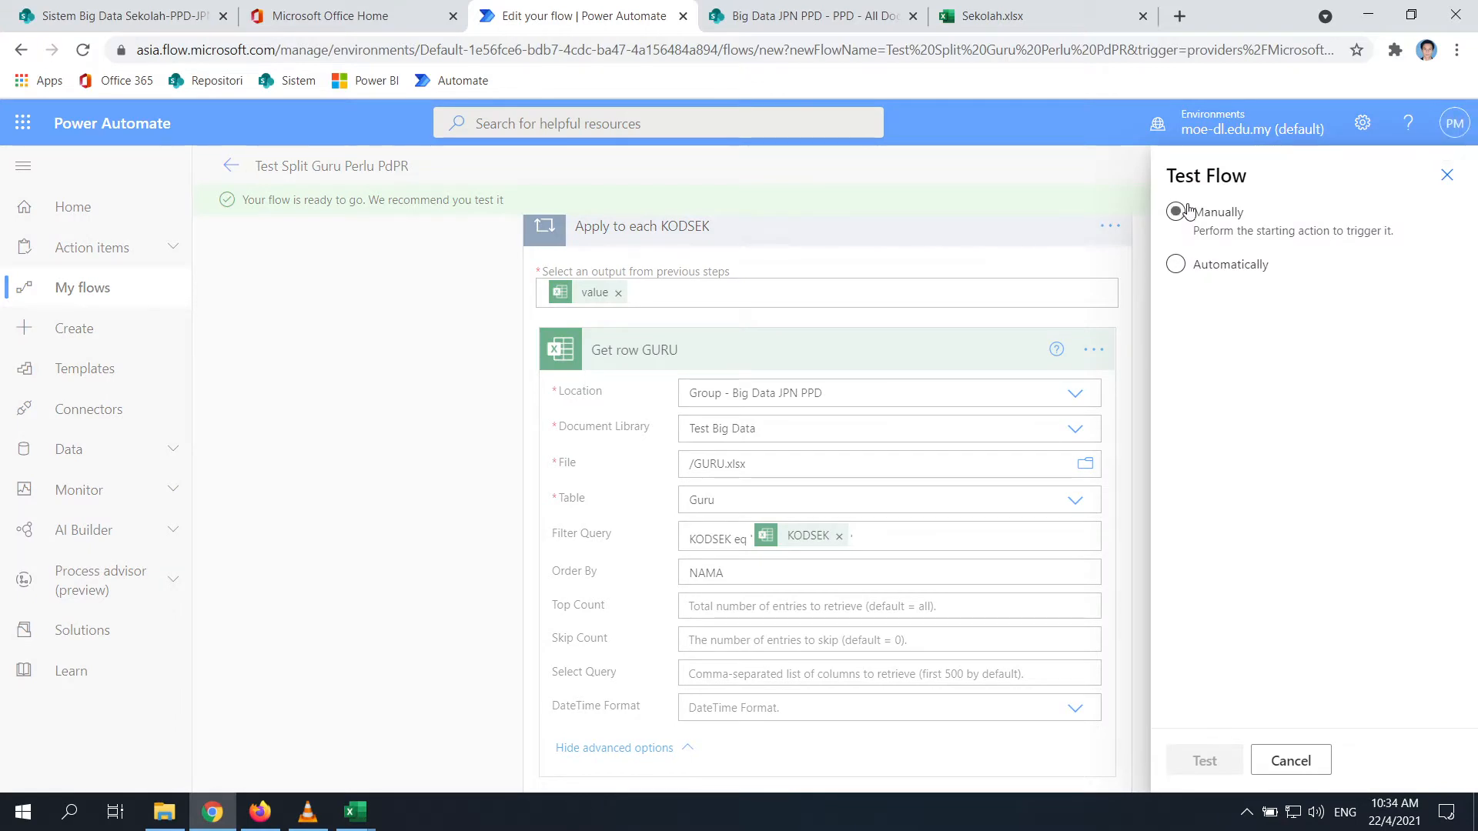
{"action": "left_click", "coordinate": [1201, 754]}
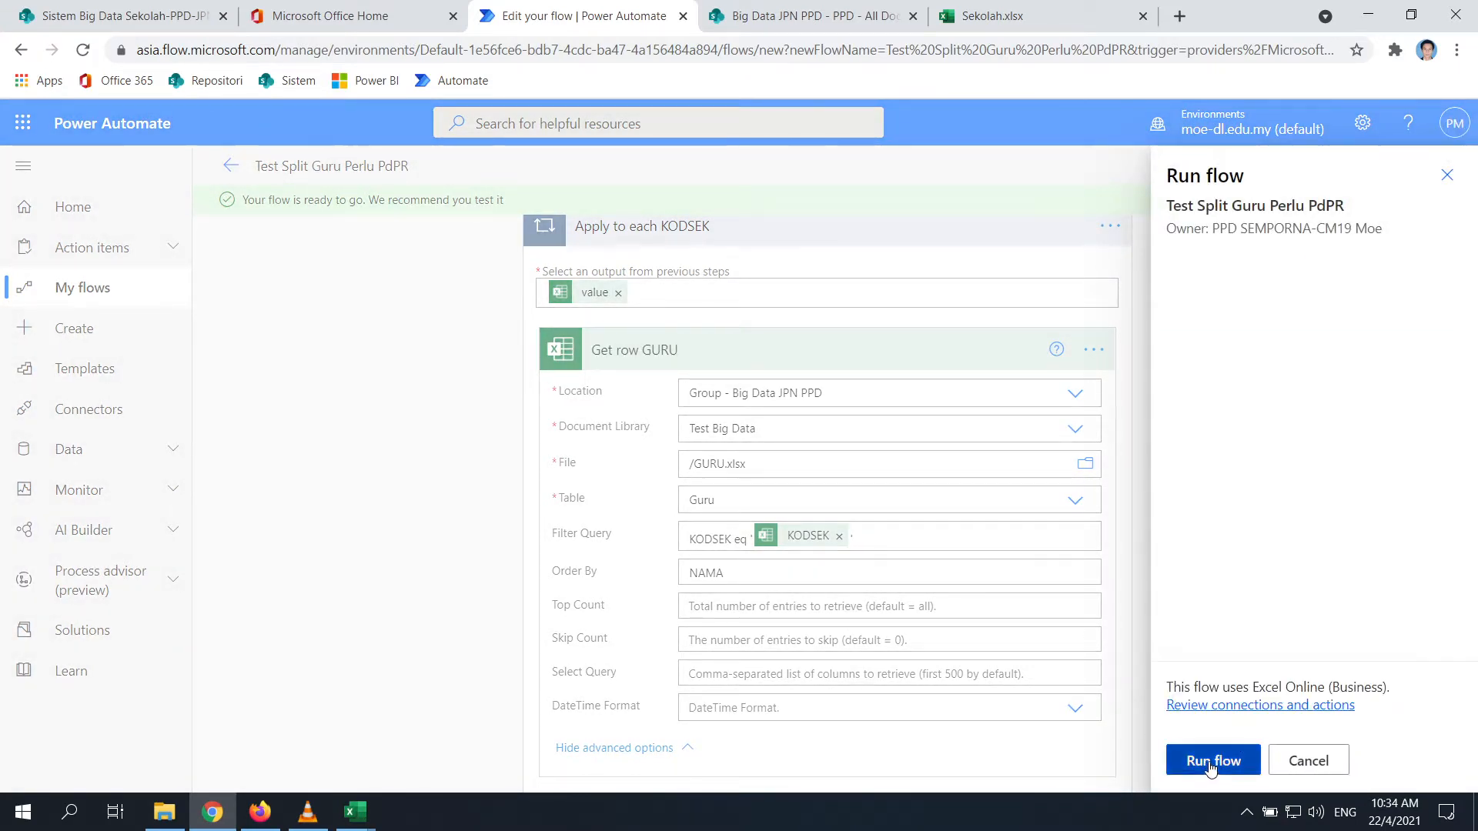
{"action": "left_click", "coordinate": [1210, 764]}
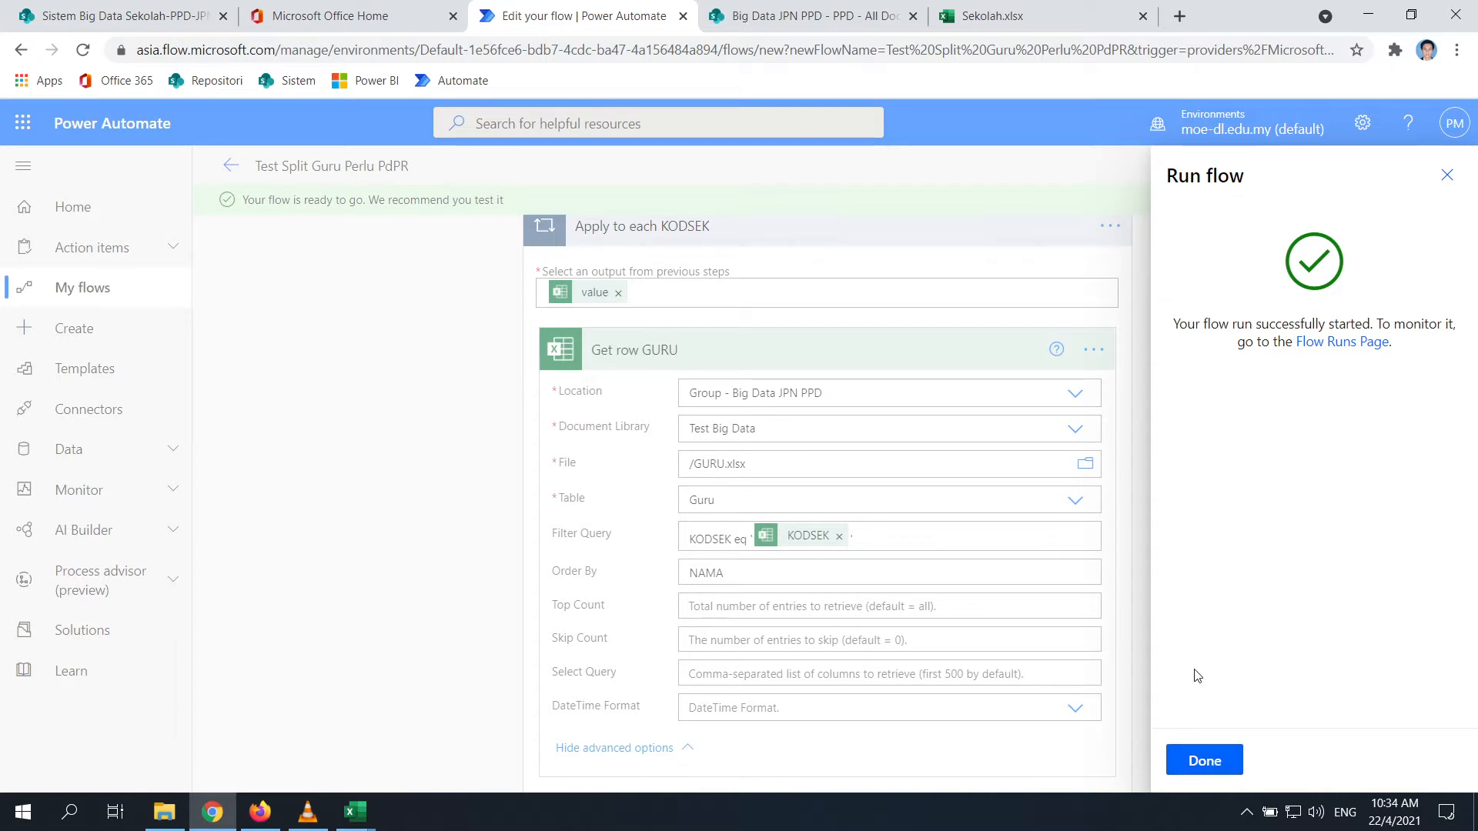
{"action": "left_click", "coordinate": [1204, 761]}
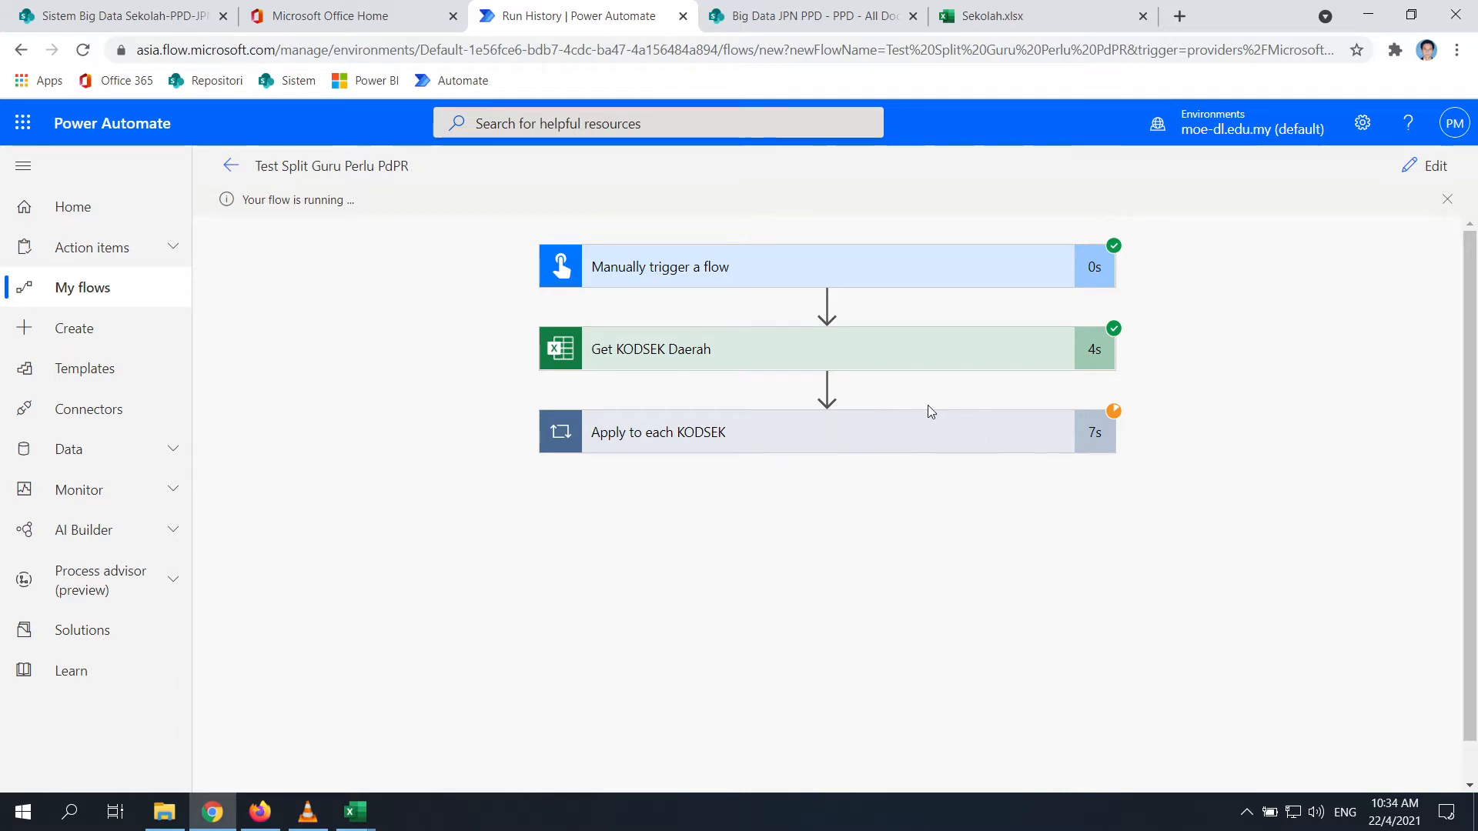
Expand the loop's iterations and view the raw output of Get KODSEK Daerah
{"action": "left_click", "coordinate": [800, 434]}
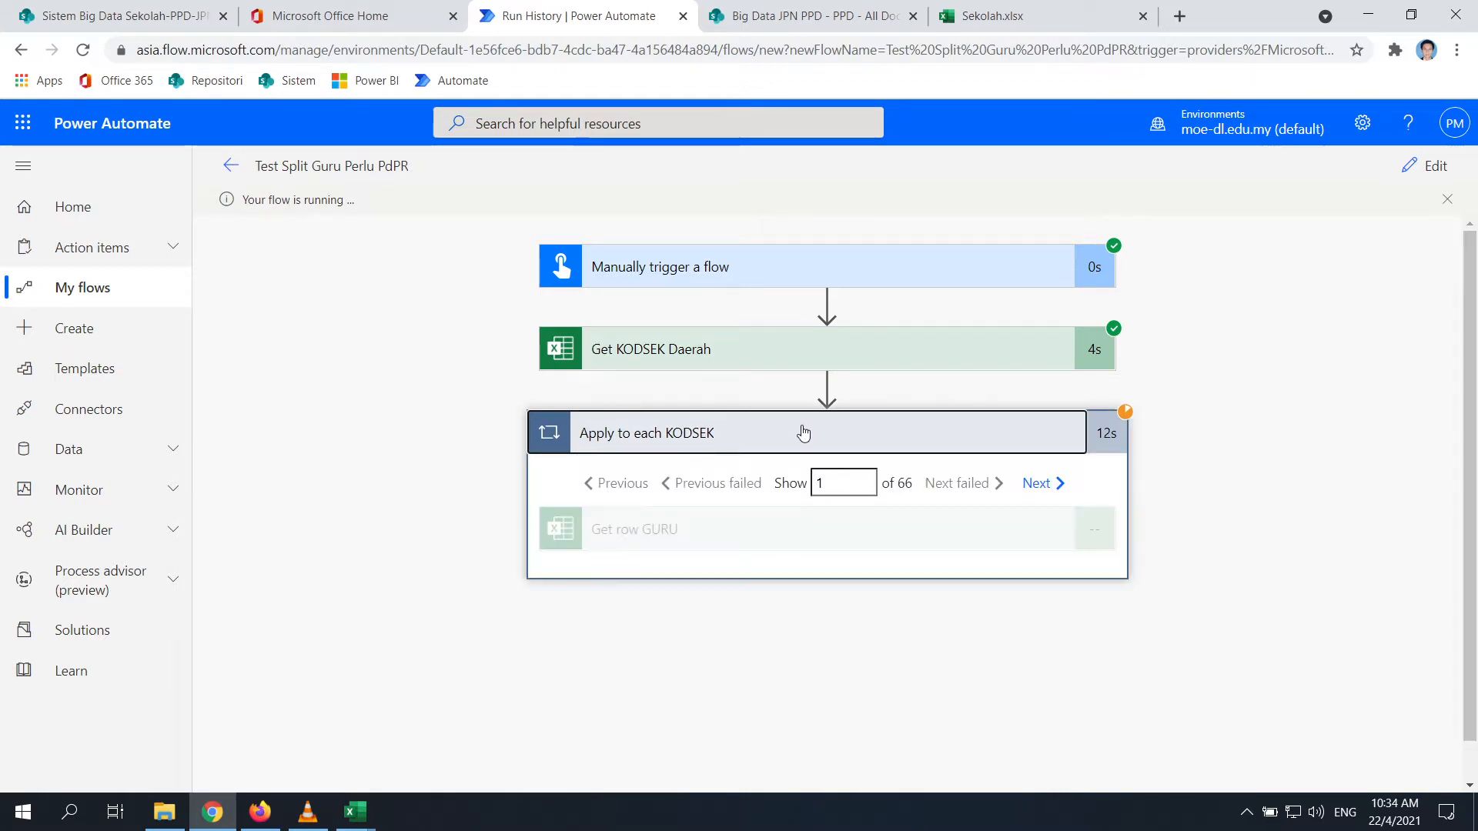
{"action": "left_click", "coordinate": [1055, 482]}
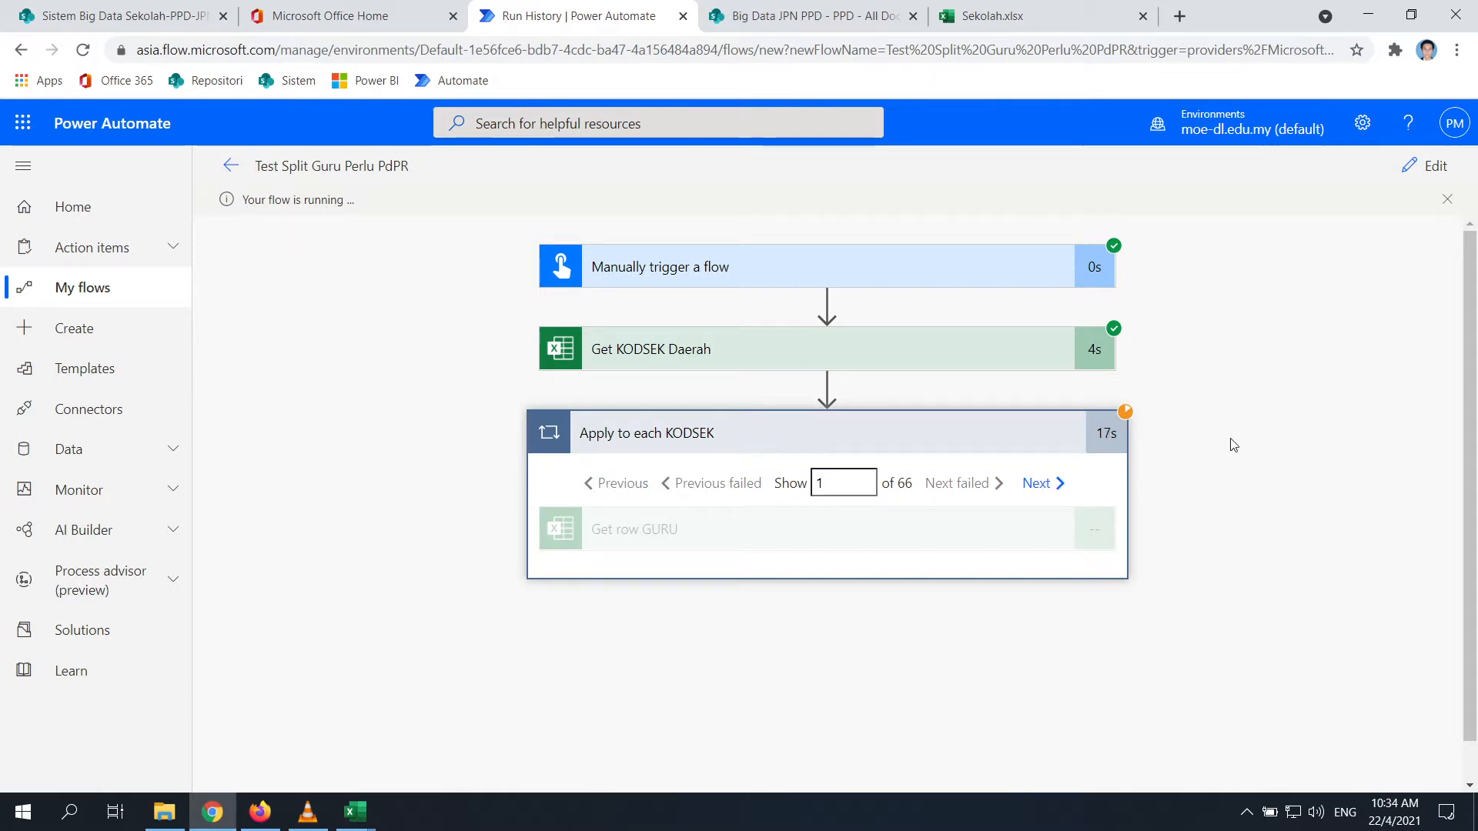
{"action": "left_click", "coordinate": [886, 354]}
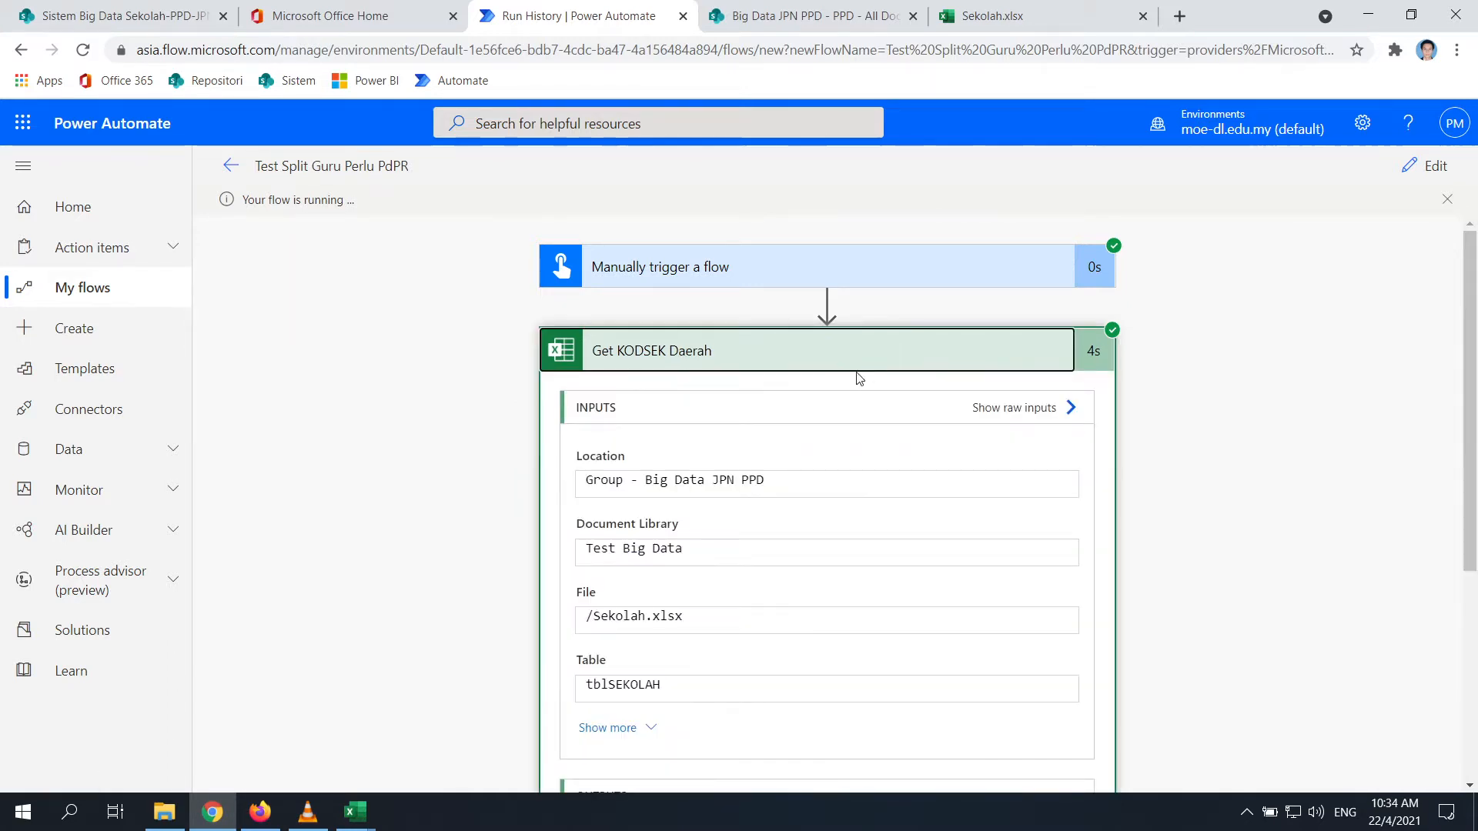
{"action": "scroll", "coordinate": [842, 369], "scroll_direction": "down", "scroll_amount": 3}
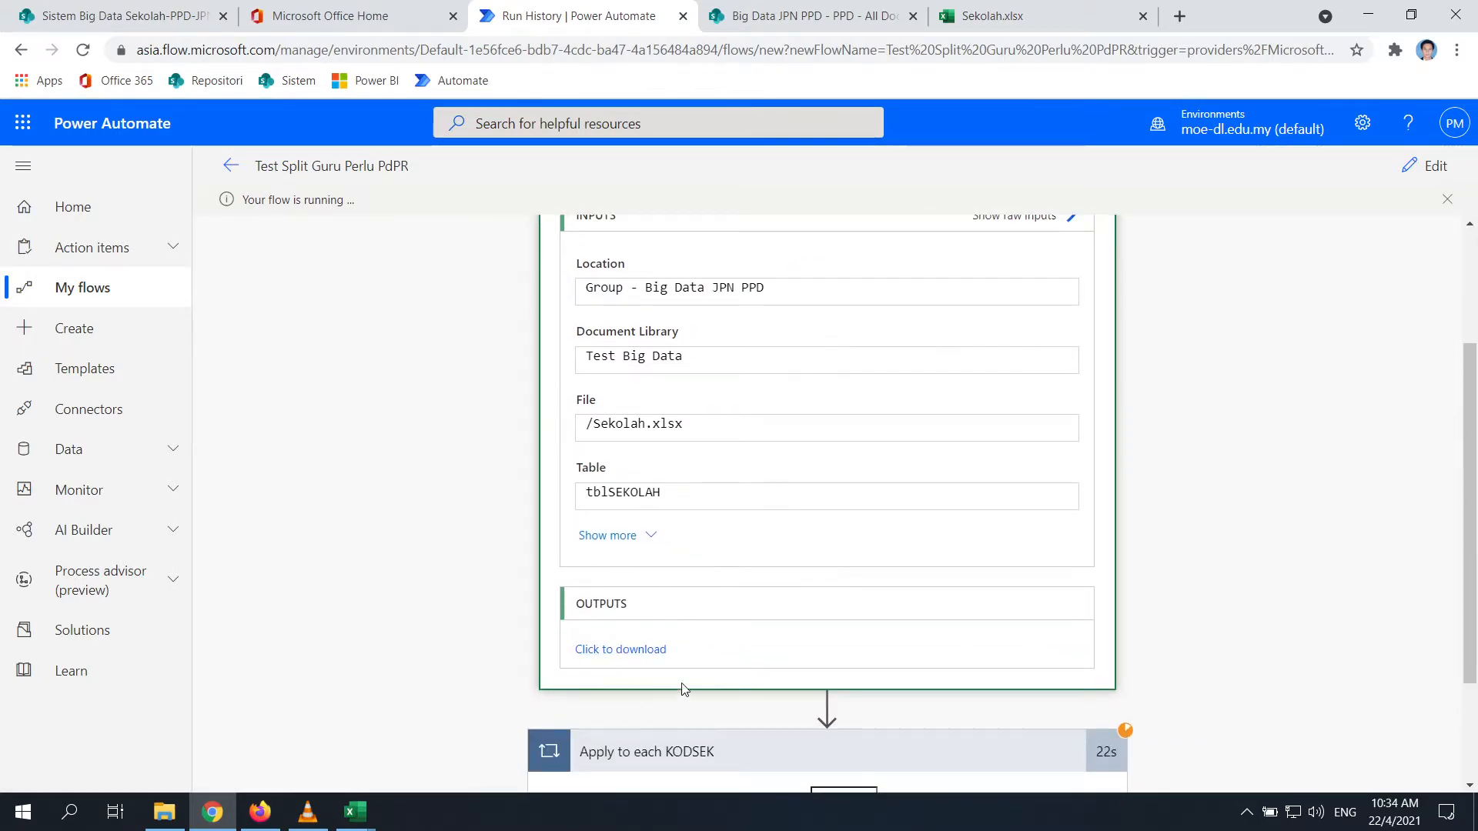
{"action": "left_click", "coordinate": [657, 651]}
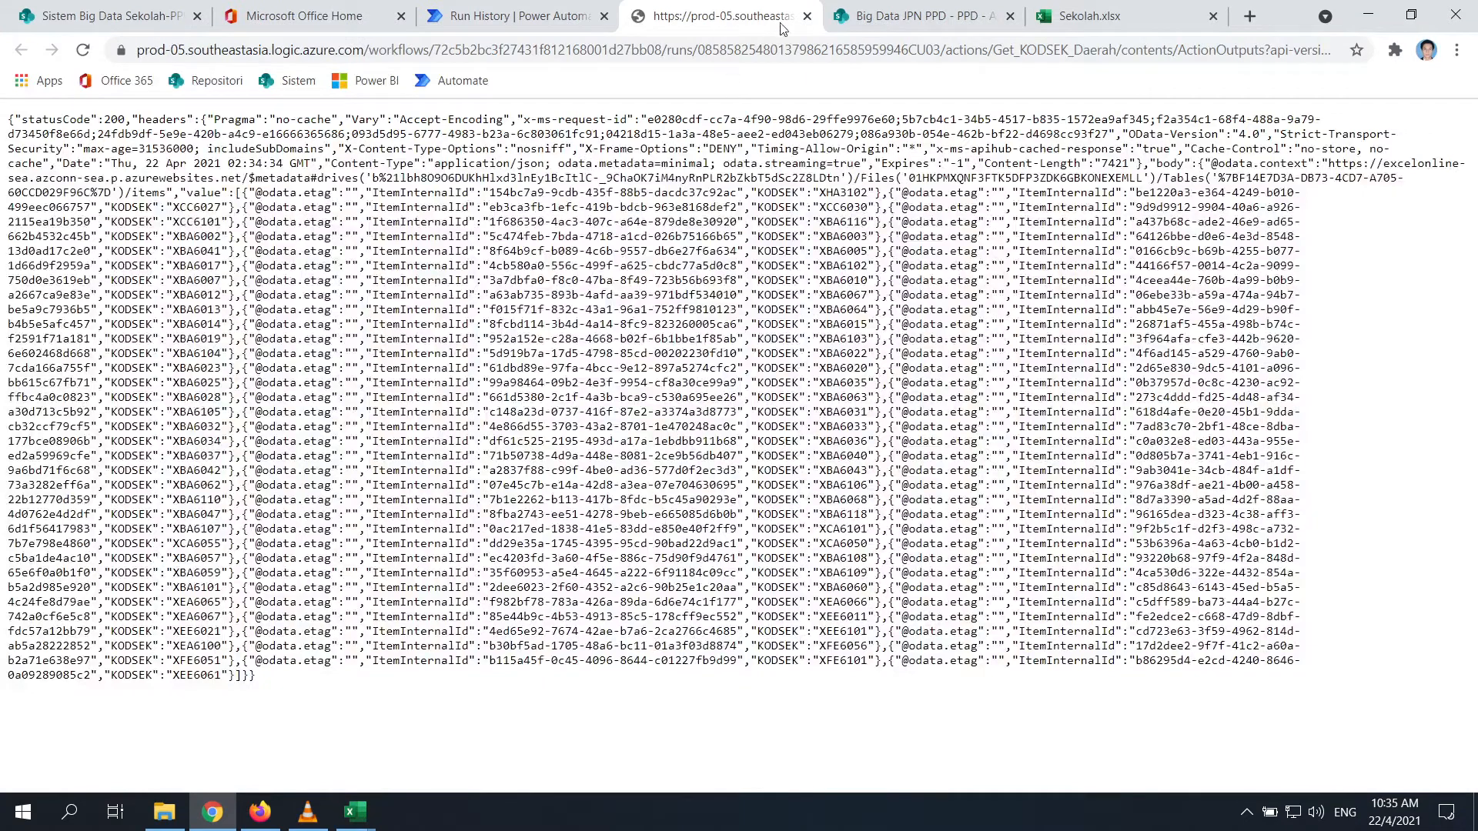
{"action": "left_click", "coordinate": [806, 16]}
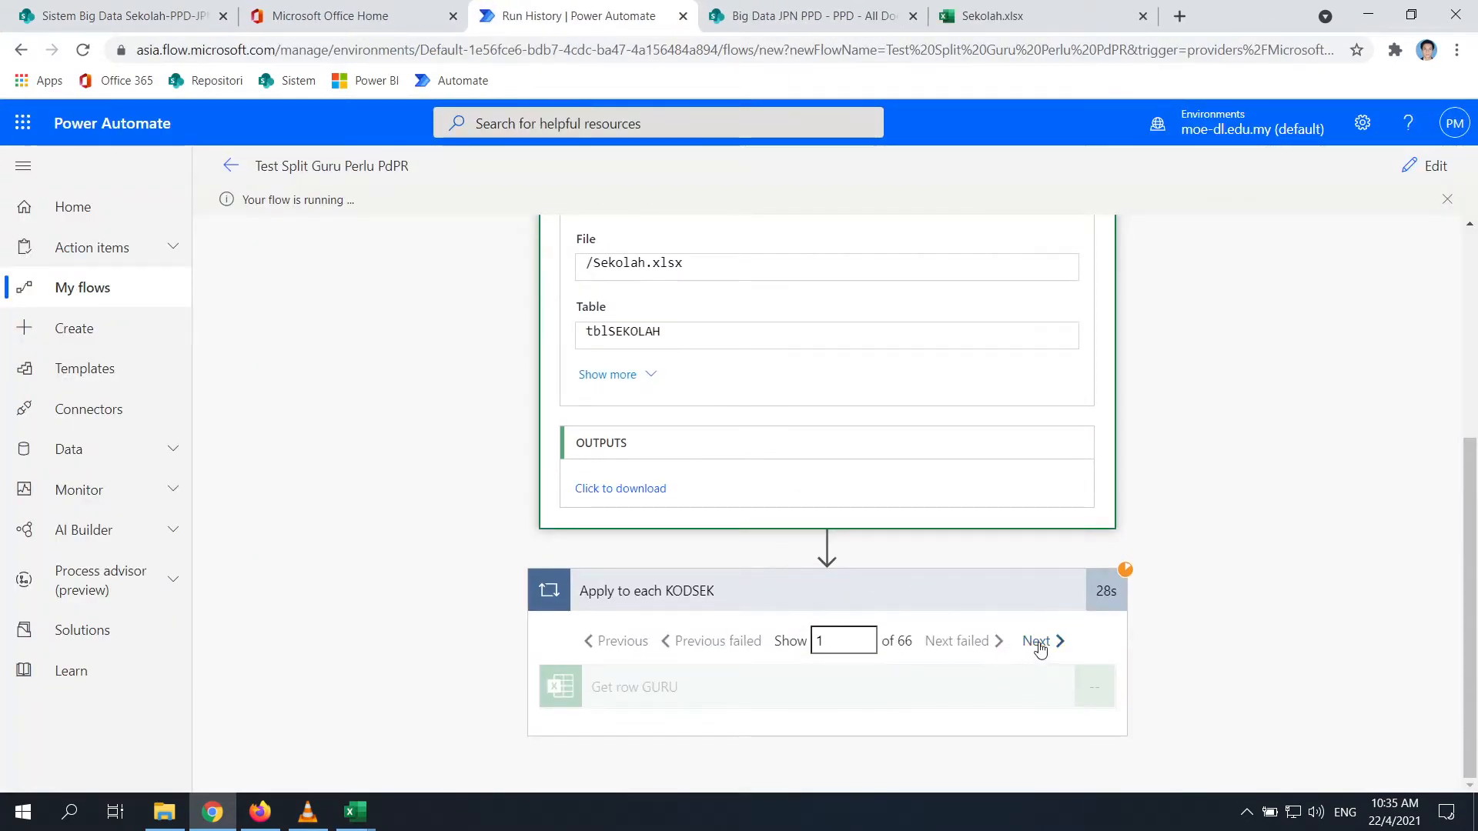
Compare the first and second Apply to each KODSEK iterations, glancing at the Office Home tab
{"action": "left_click", "coordinate": [585, 655]}
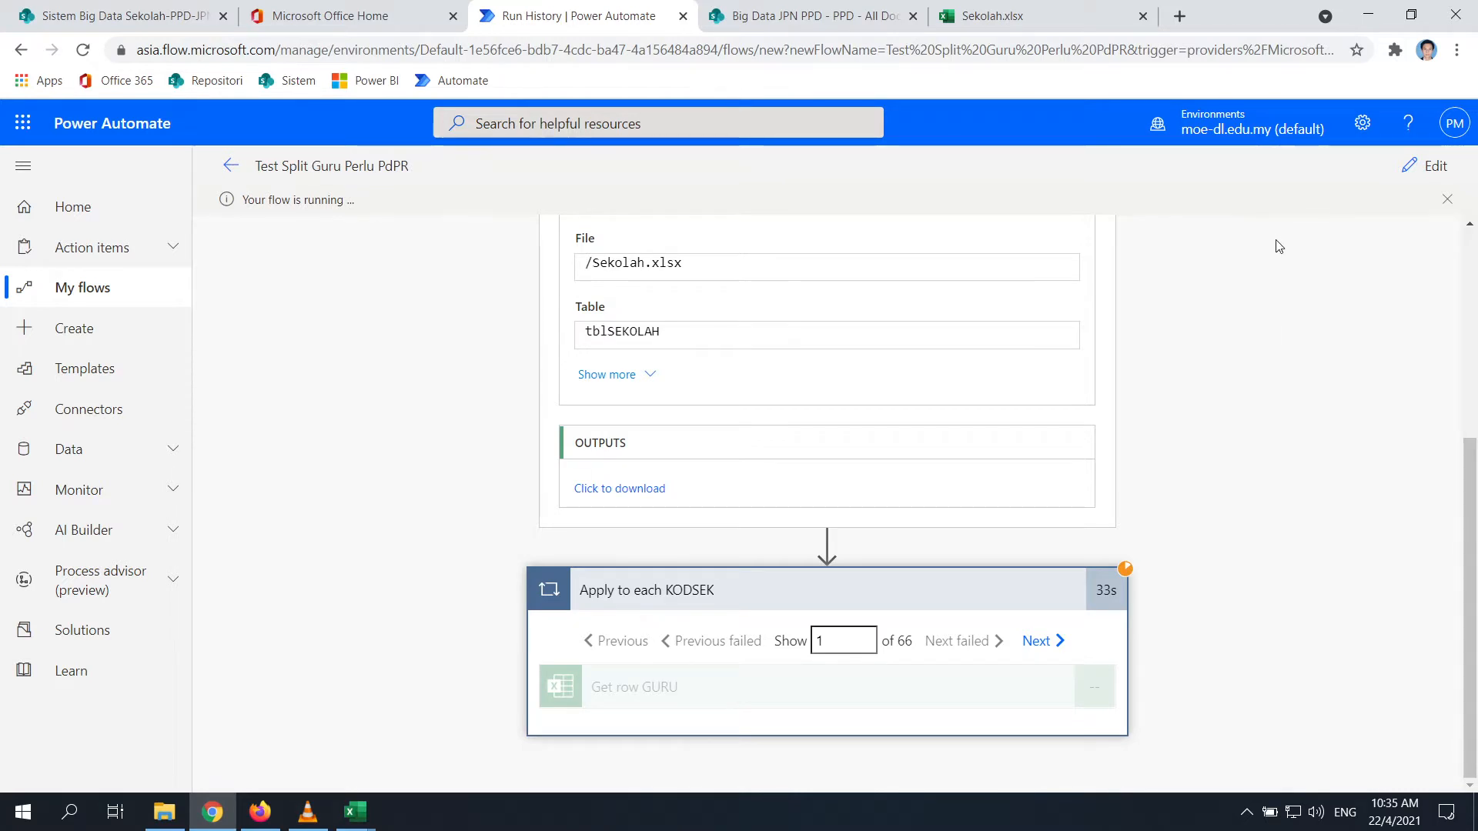
{"action": "left_click", "coordinate": [1036, 642]}
{"action": "left_click", "coordinate": [599, 652]}
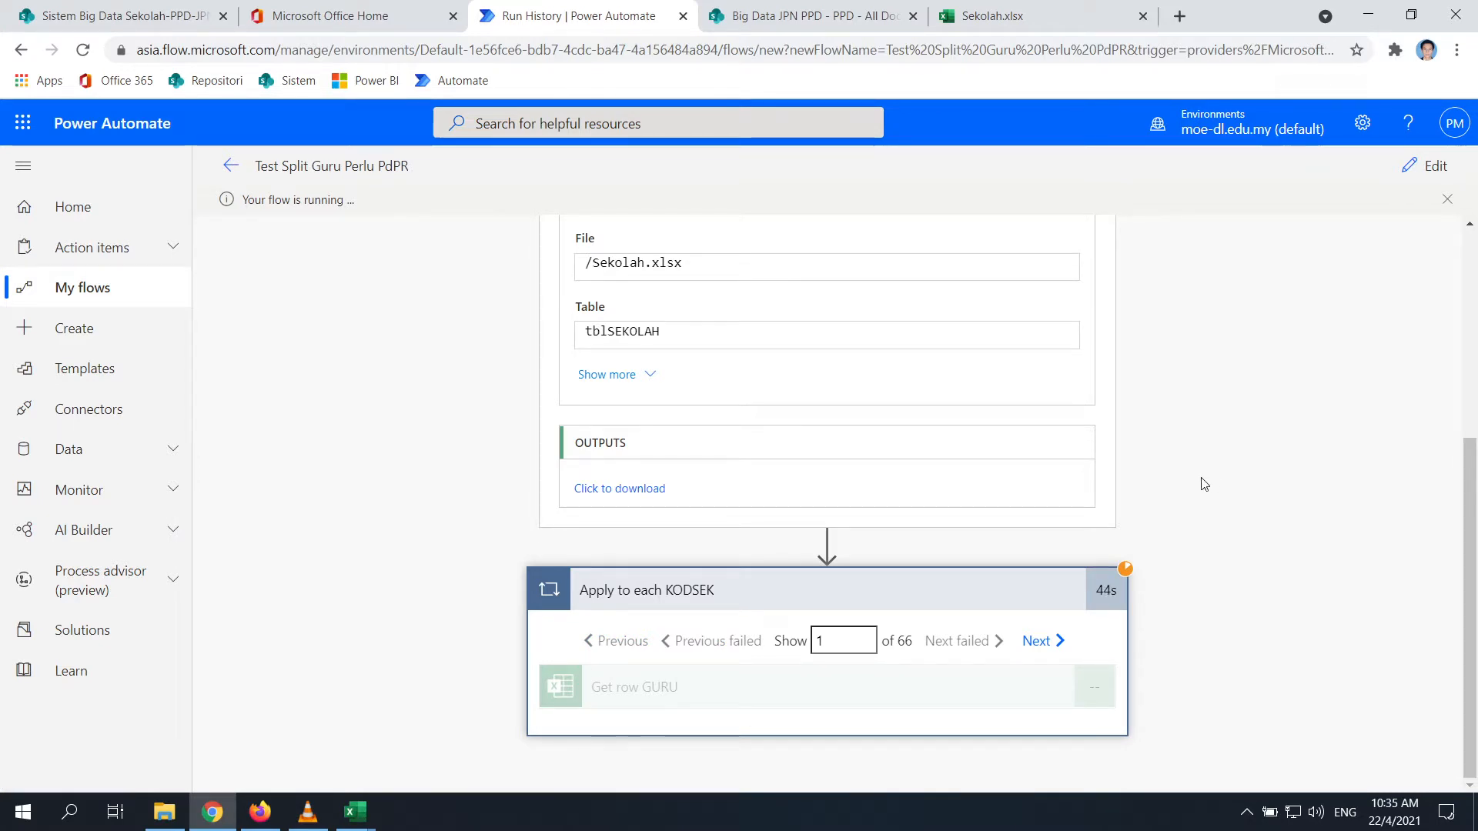
{"action": "scroll", "coordinate": [1049, 528], "scroll_direction": "up", "scroll_amount": 5}
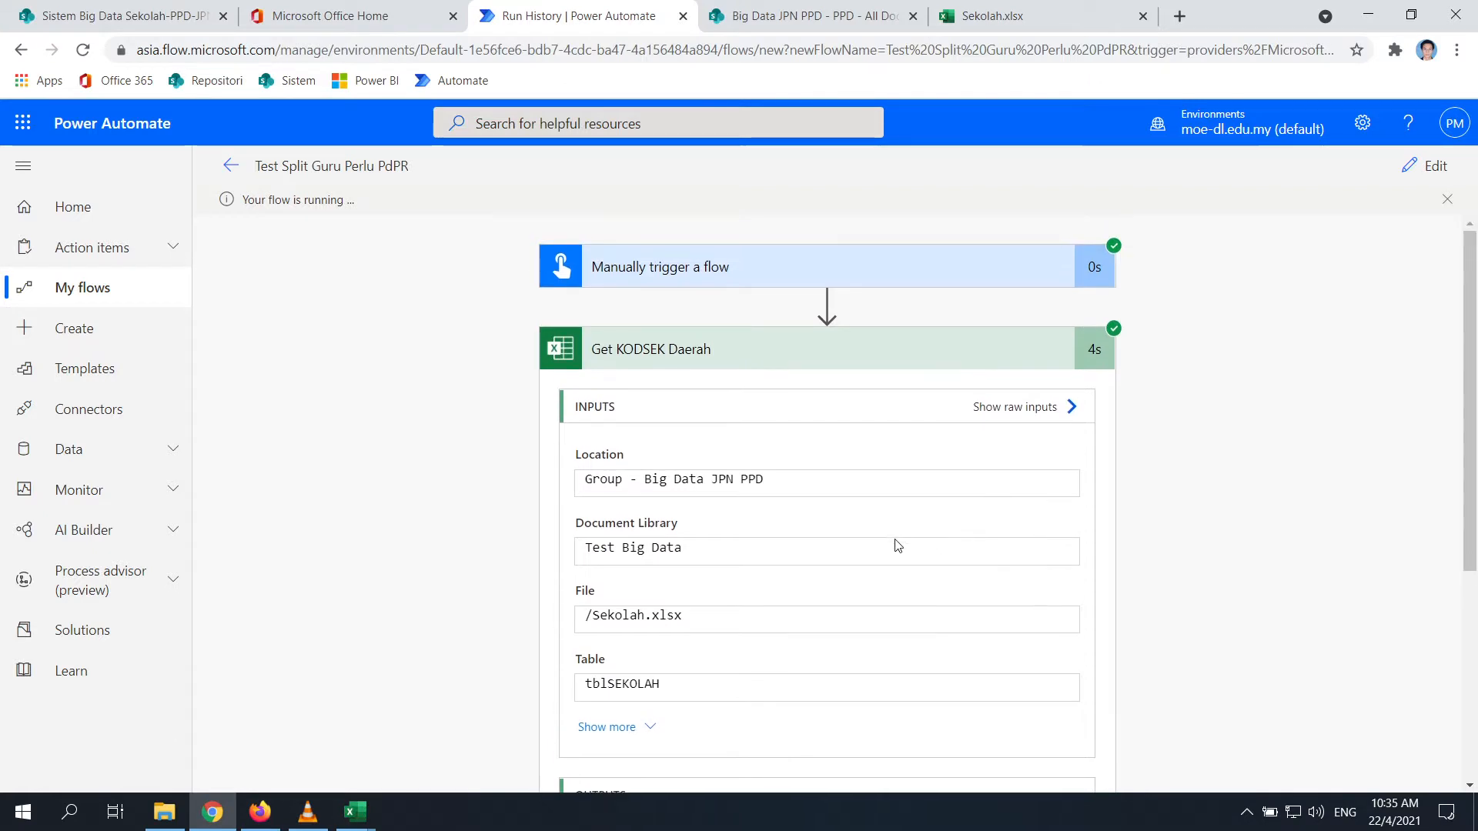
{"action": "left_click", "coordinate": [331, 10]}
{"action": "left_click", "coordinate": [571, 10]}
{"action": "scroll", "coordinate": [932, 545], "scroll_direction": "down", "scroll_amount": 5}
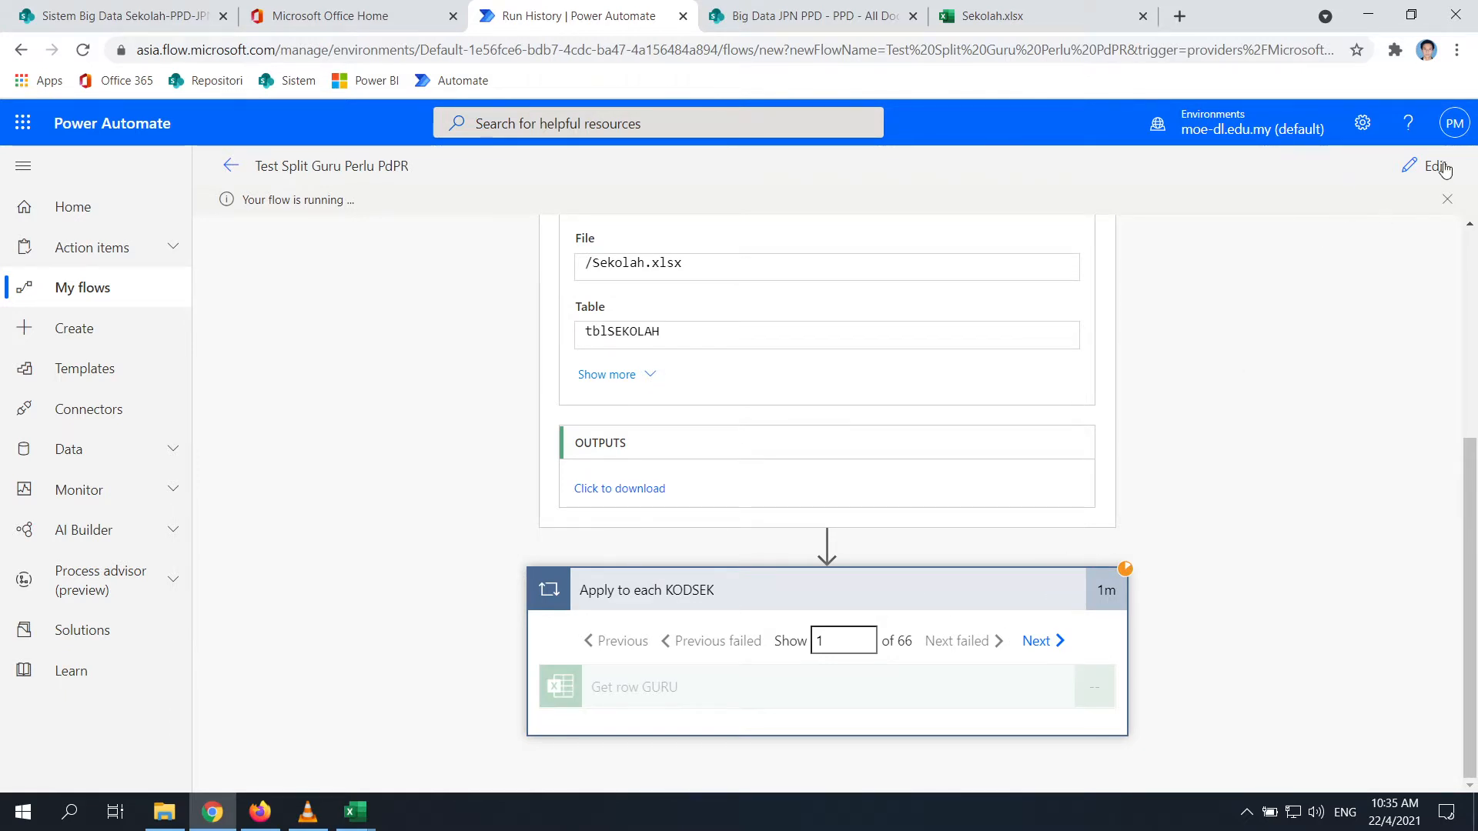
Dismiss the flow-running message, recheck the loop iterations, and return to the flow's details page
{"action": "left_click", "coordinate": [1450, 200]}
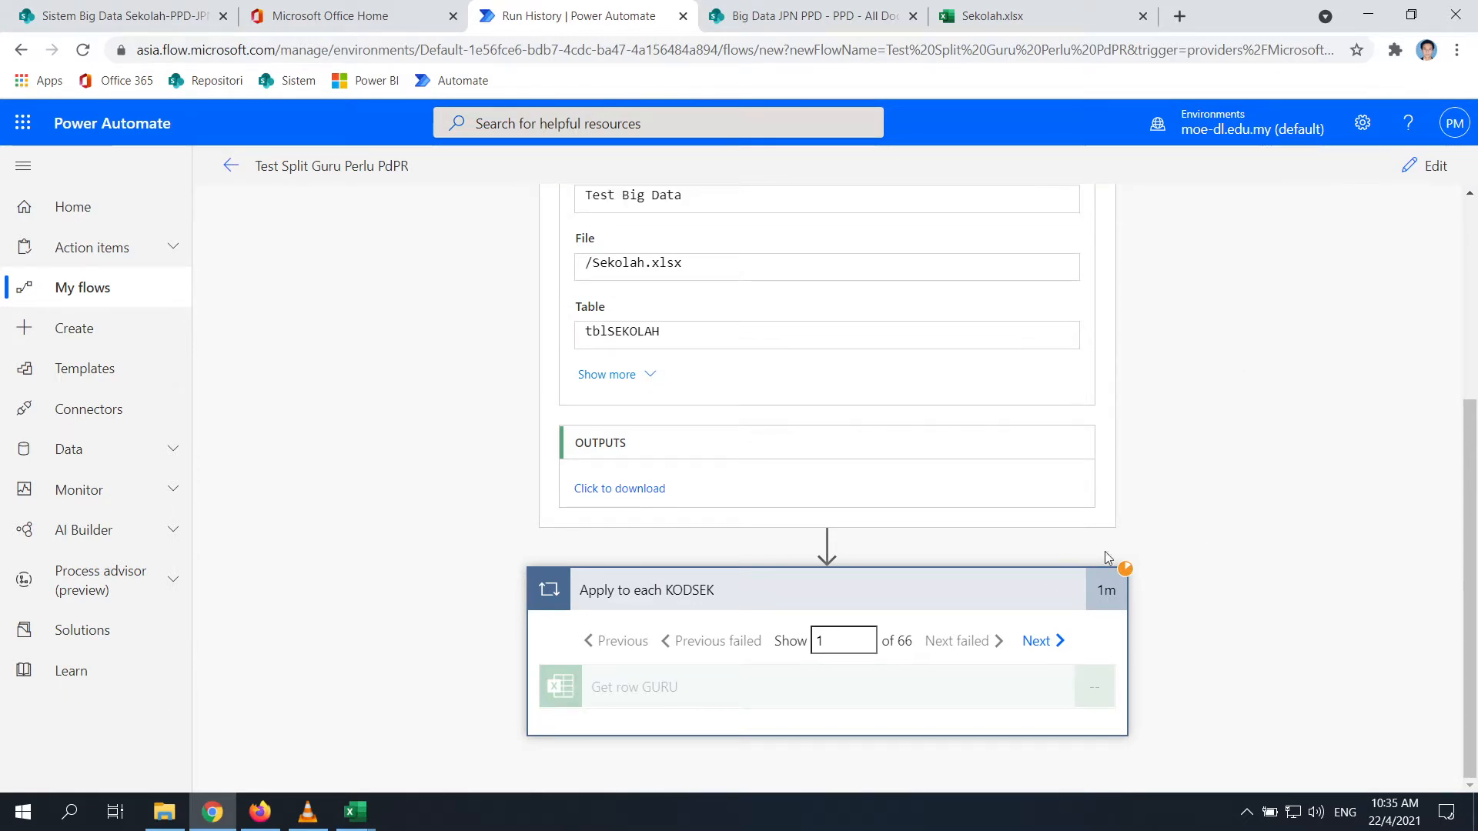
{"action": "scroll", "coordinate": [703, 424], "scroll_direction": "up", "scroll_amount": 4}
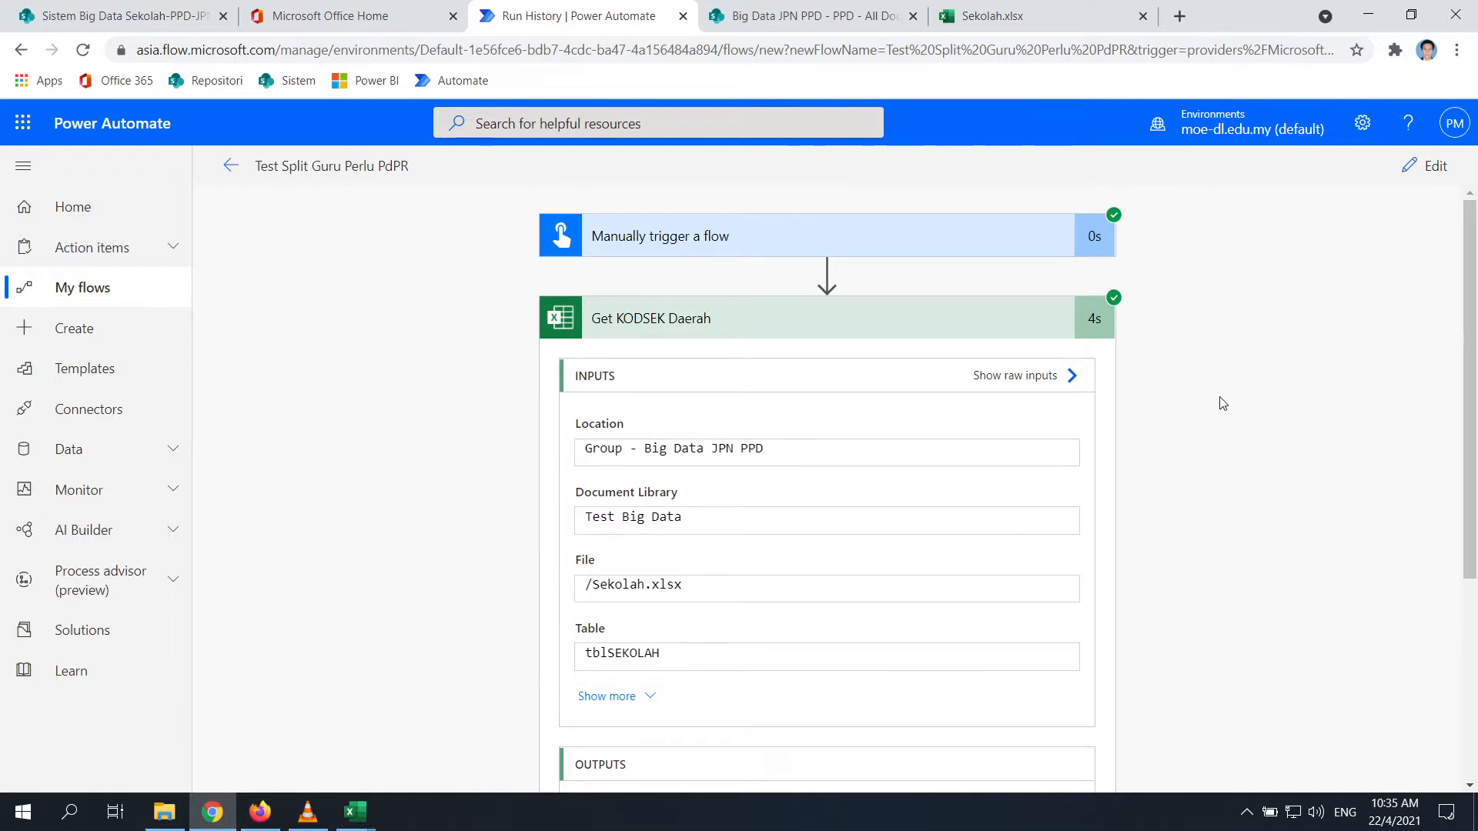
{"action": "scroll", "coordinate": [1178, 420], "scroll_direction": "down", "scroll_amount": 4}
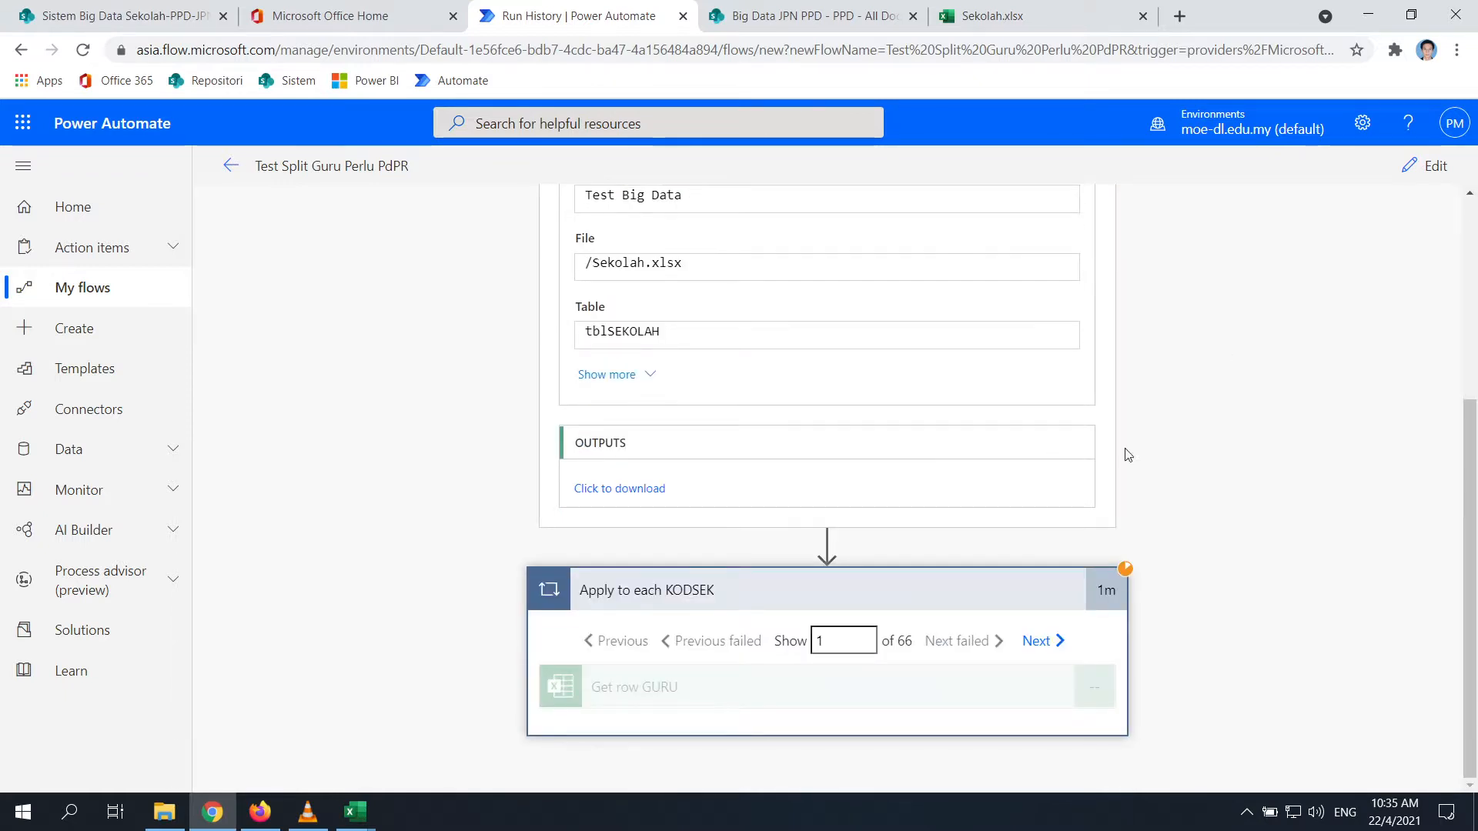
{"action": "left_click", "coordinate": [1038, 646]}
{"action": "left_click", "coordinate": [605, 648]}
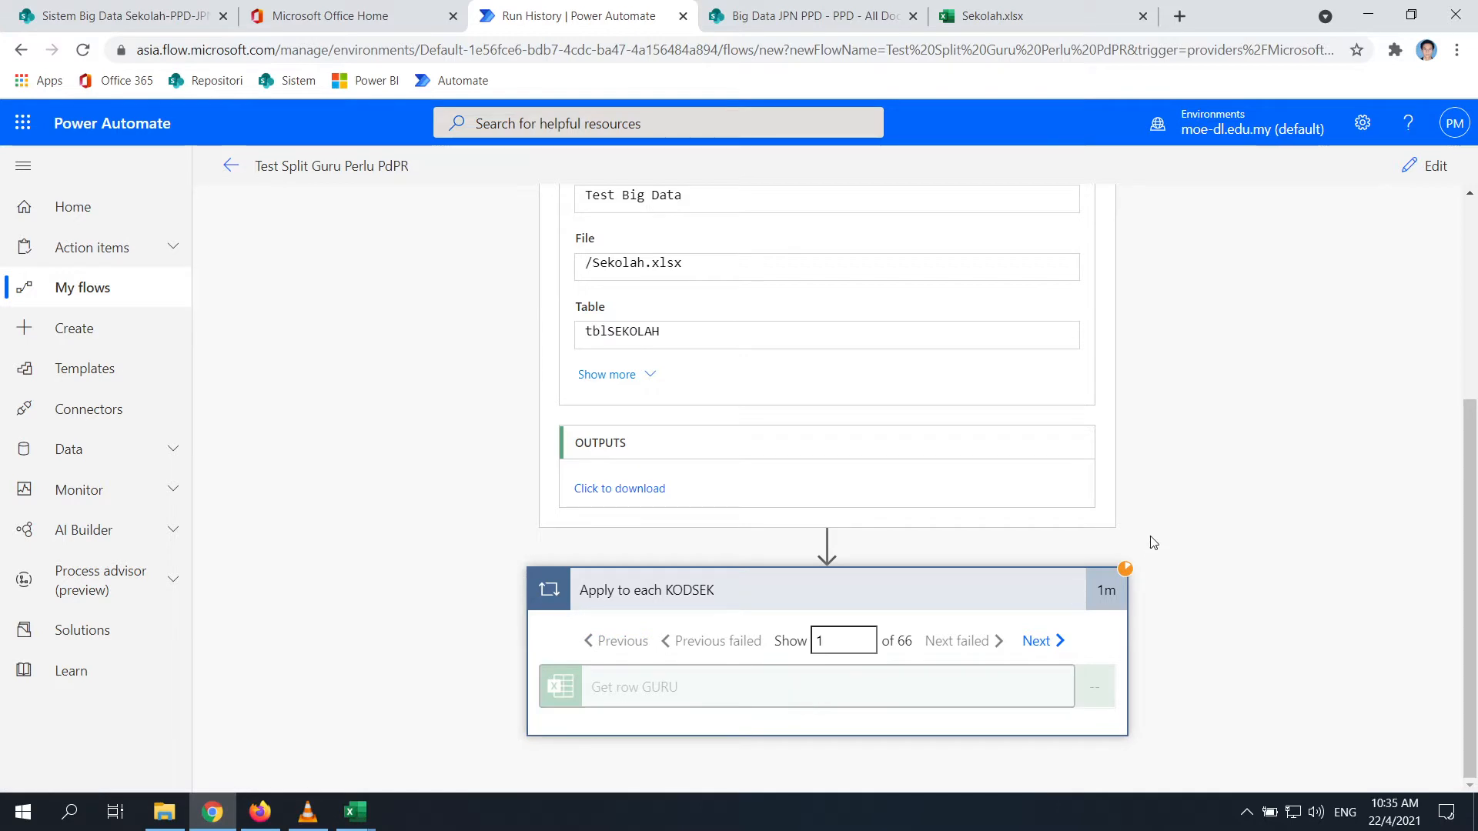
{"action": "scroll", "coordinate": [616, 408], "scroll_direction": "up", "scroll_amount": 4}
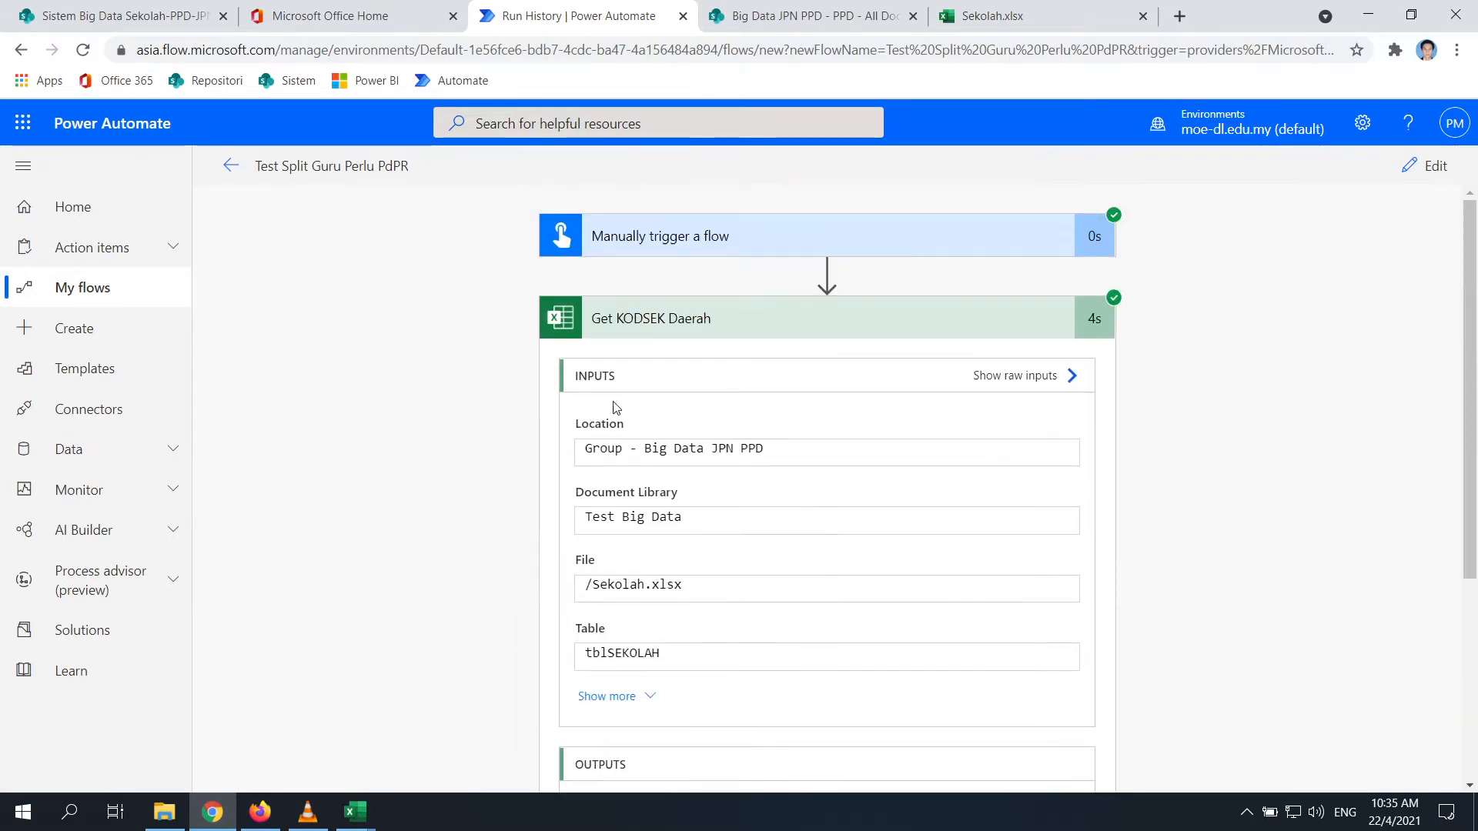
{"action": "left_click", "coordinate": [231, 166]}
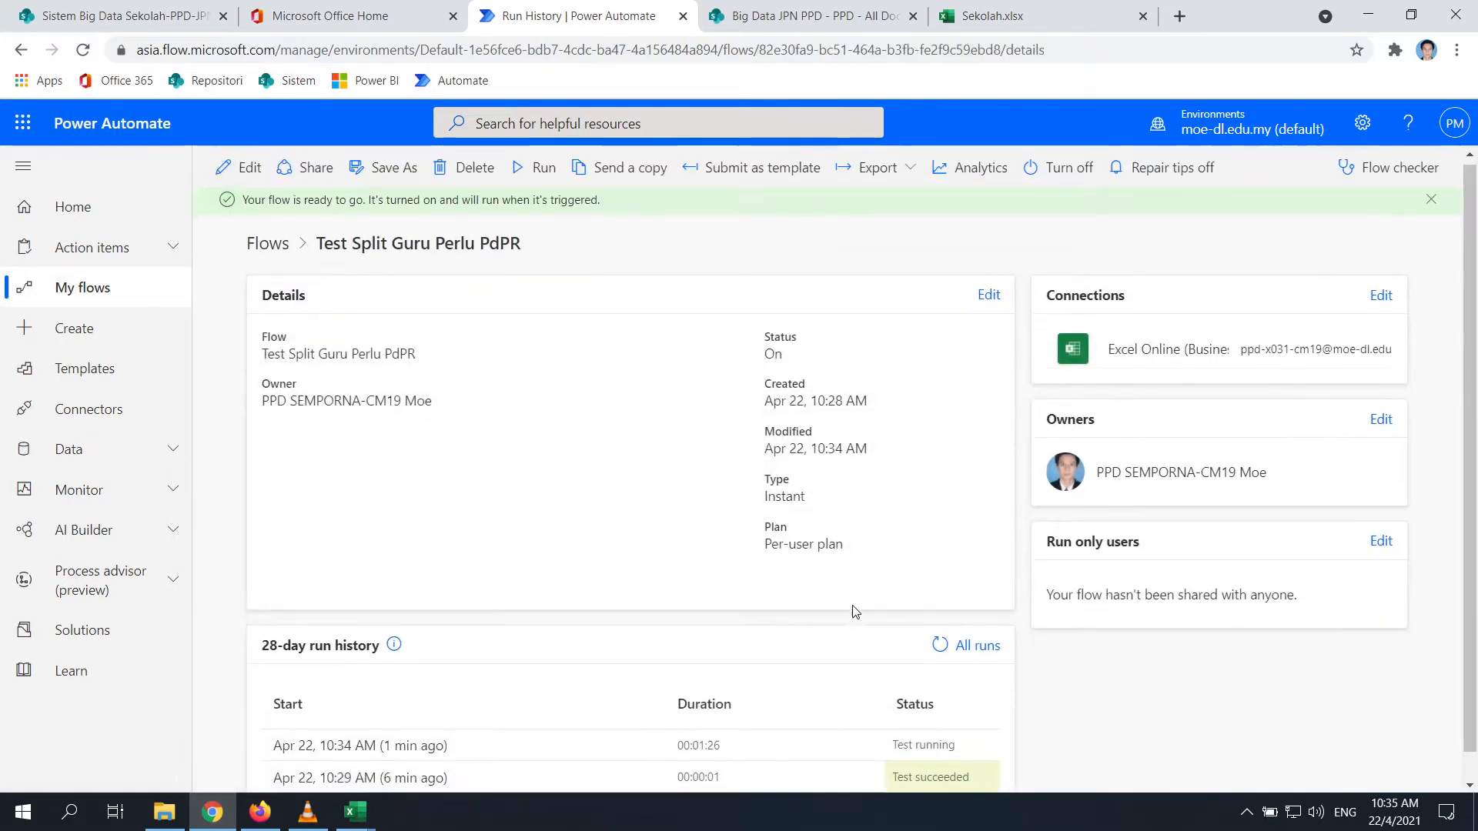
Cancel the still-running 10:34 AM test run
{"action": "left_click", "coordinate": [431, 718]}
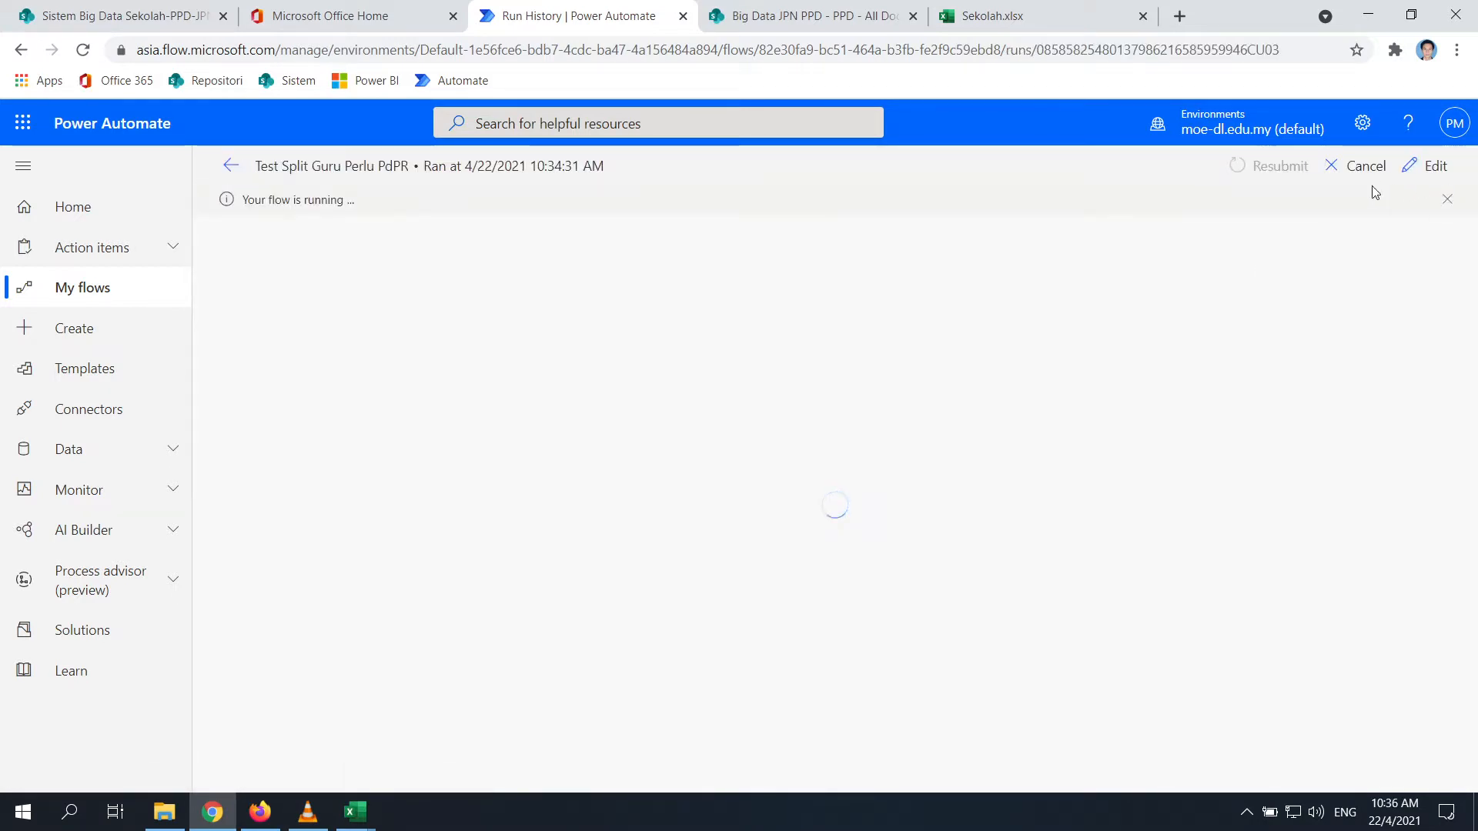
{"action": "left_click", "coordinate": [1345, 174]}
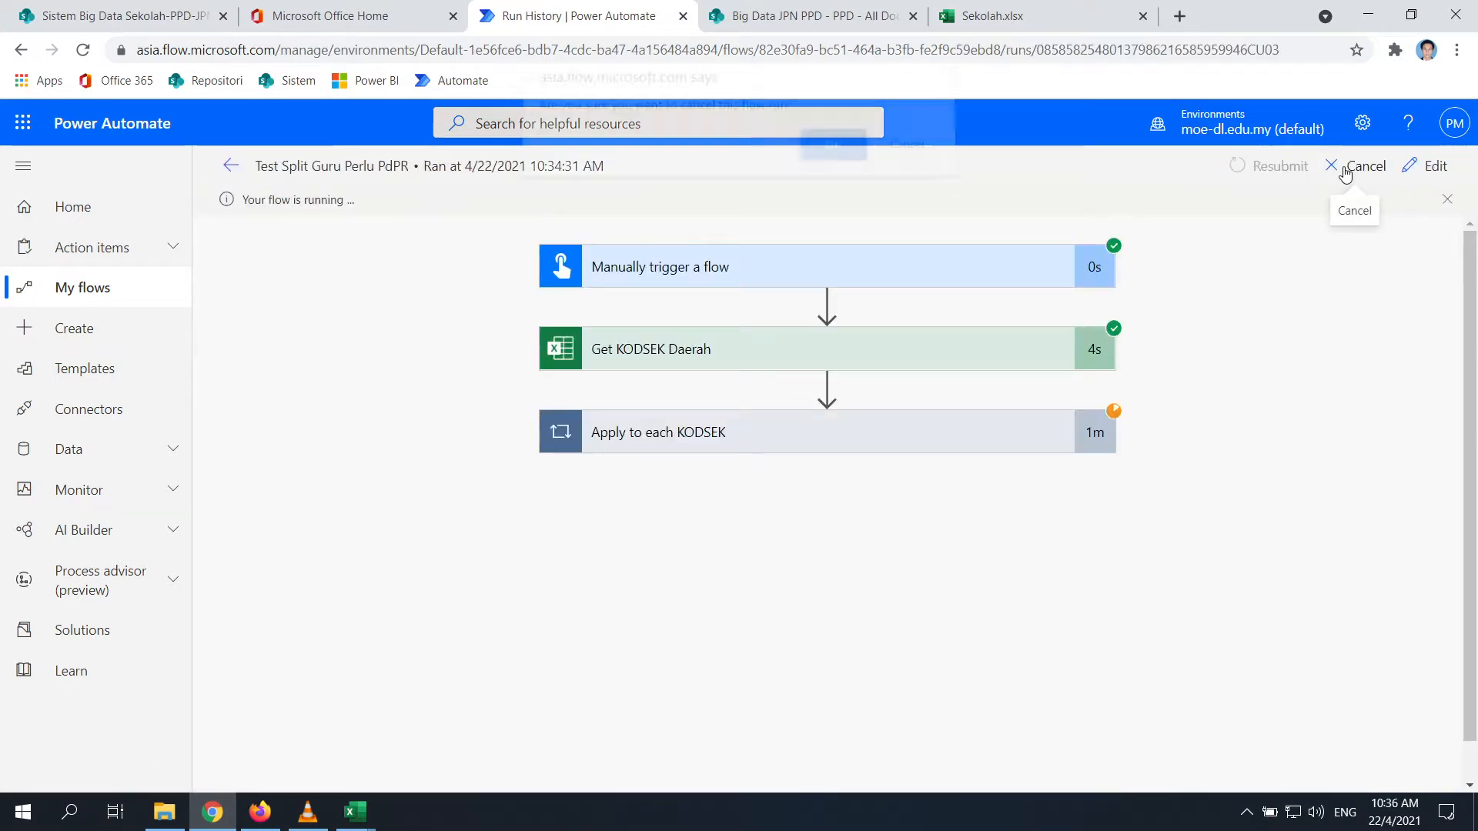
{"action": "left_click", "coordinate": [834, 148]}
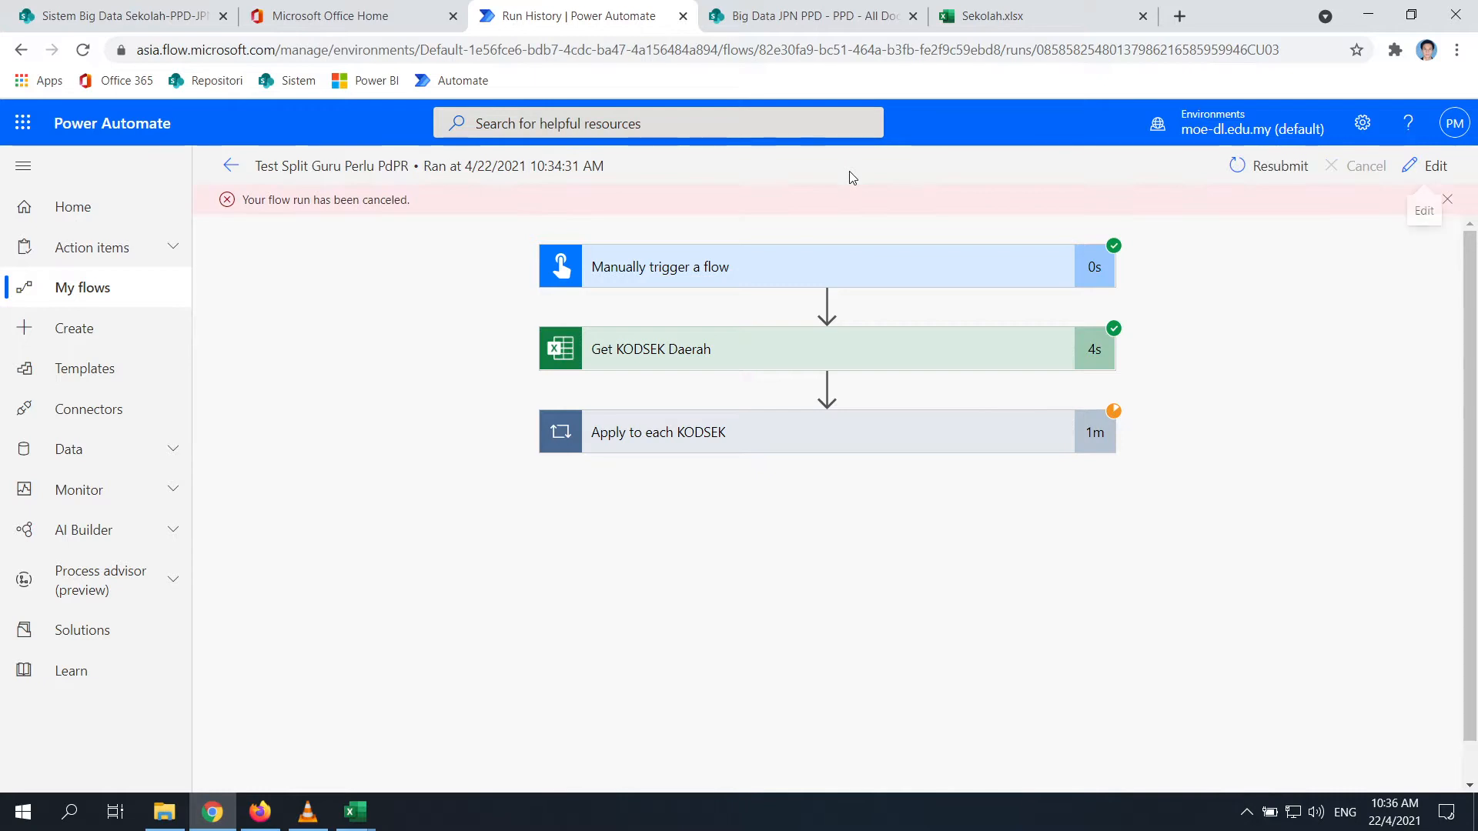
Inspect Get KODSEK Daerah's inputs and the Apply to each KODSEK iterations of the cancelled run
{"action": "left_click", "coordinate": [747, 349]}
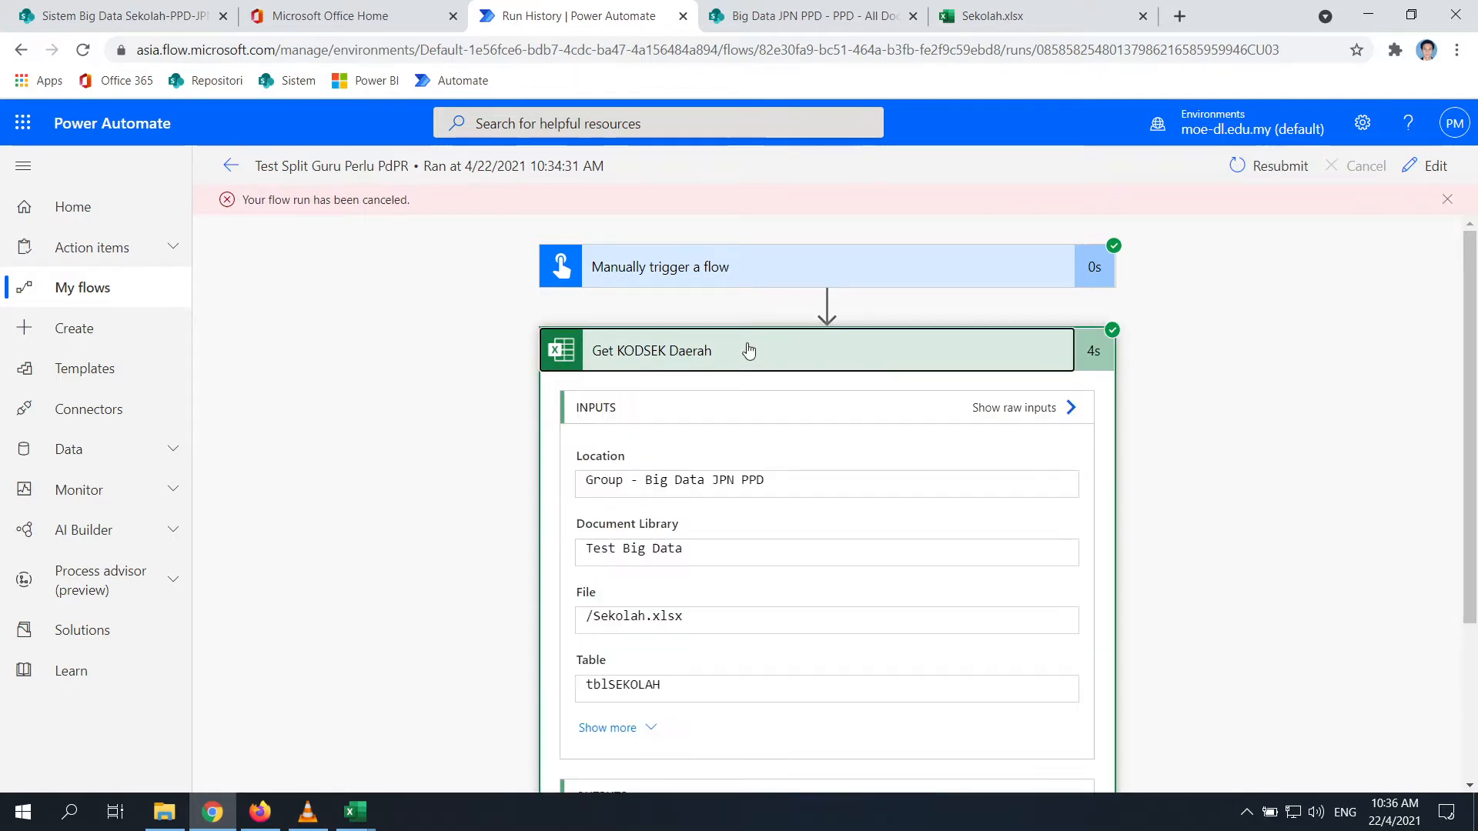
{"action": "scroll", "coordinate": [801, 276], "scroll_direction": "down", "scroll_amount": 3}
{"action": "left_click", "coordinate": [758, 712]}
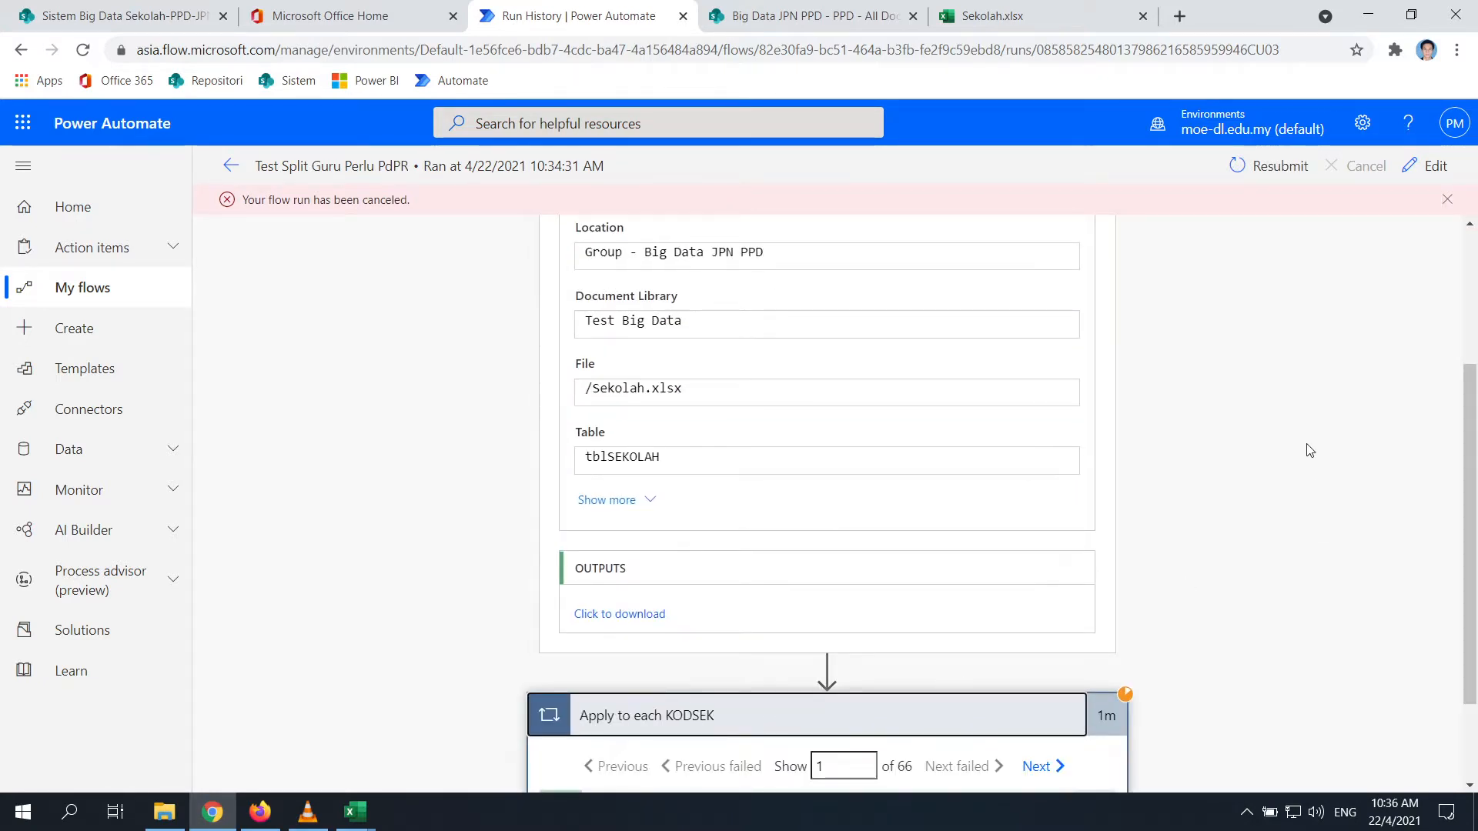
{"action": "left_click", "coordinate": [916, 681]}
{"action": "left_click", "coordinate": [1026, 645]}
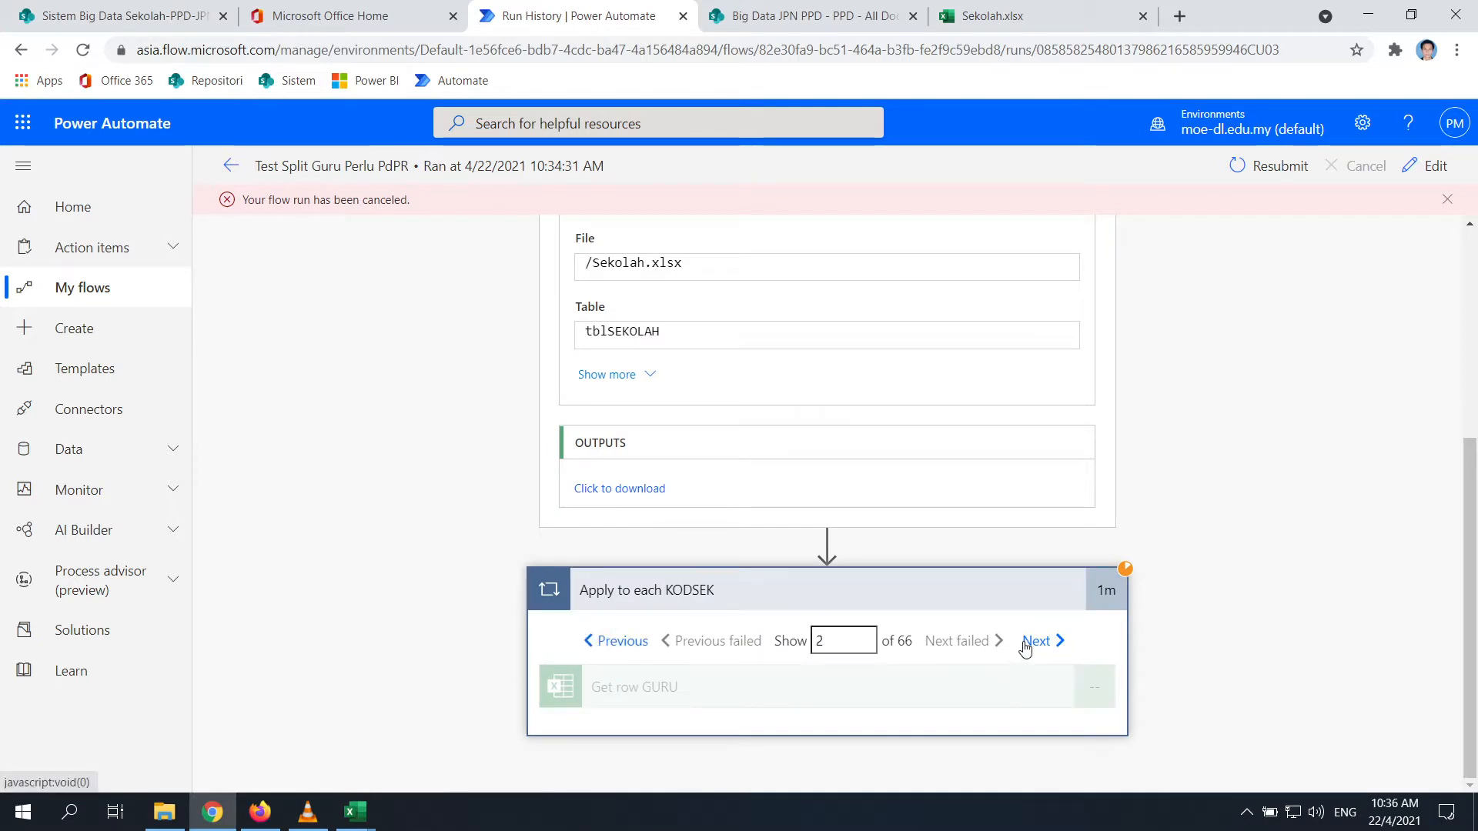
{"action": "left_click", "coordinate": [614, 644]}
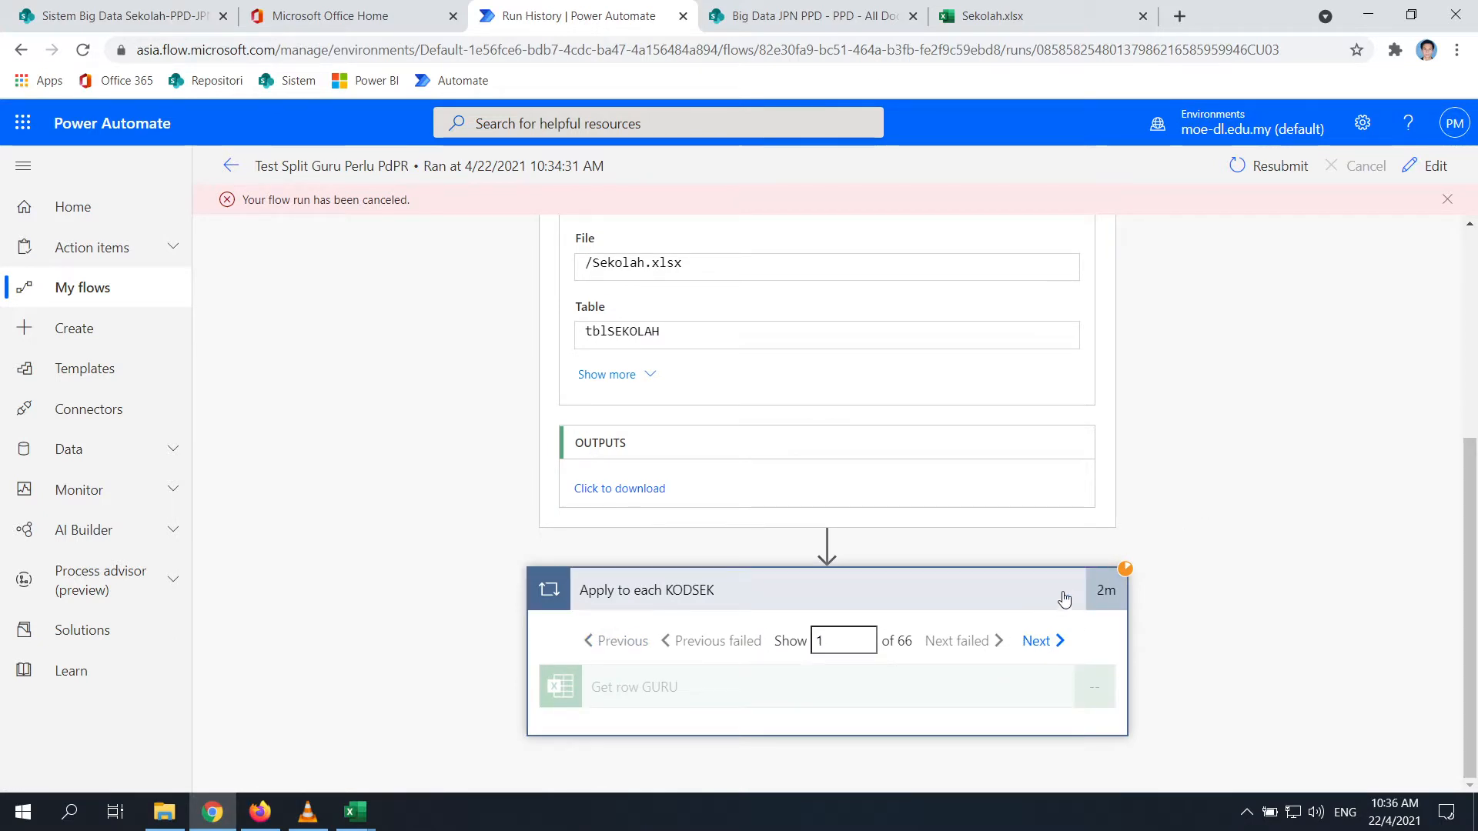
{"action": "left_click", "coordinate": [958, 593]}
{"action": "left_click", "coordinate": [809, 723]}
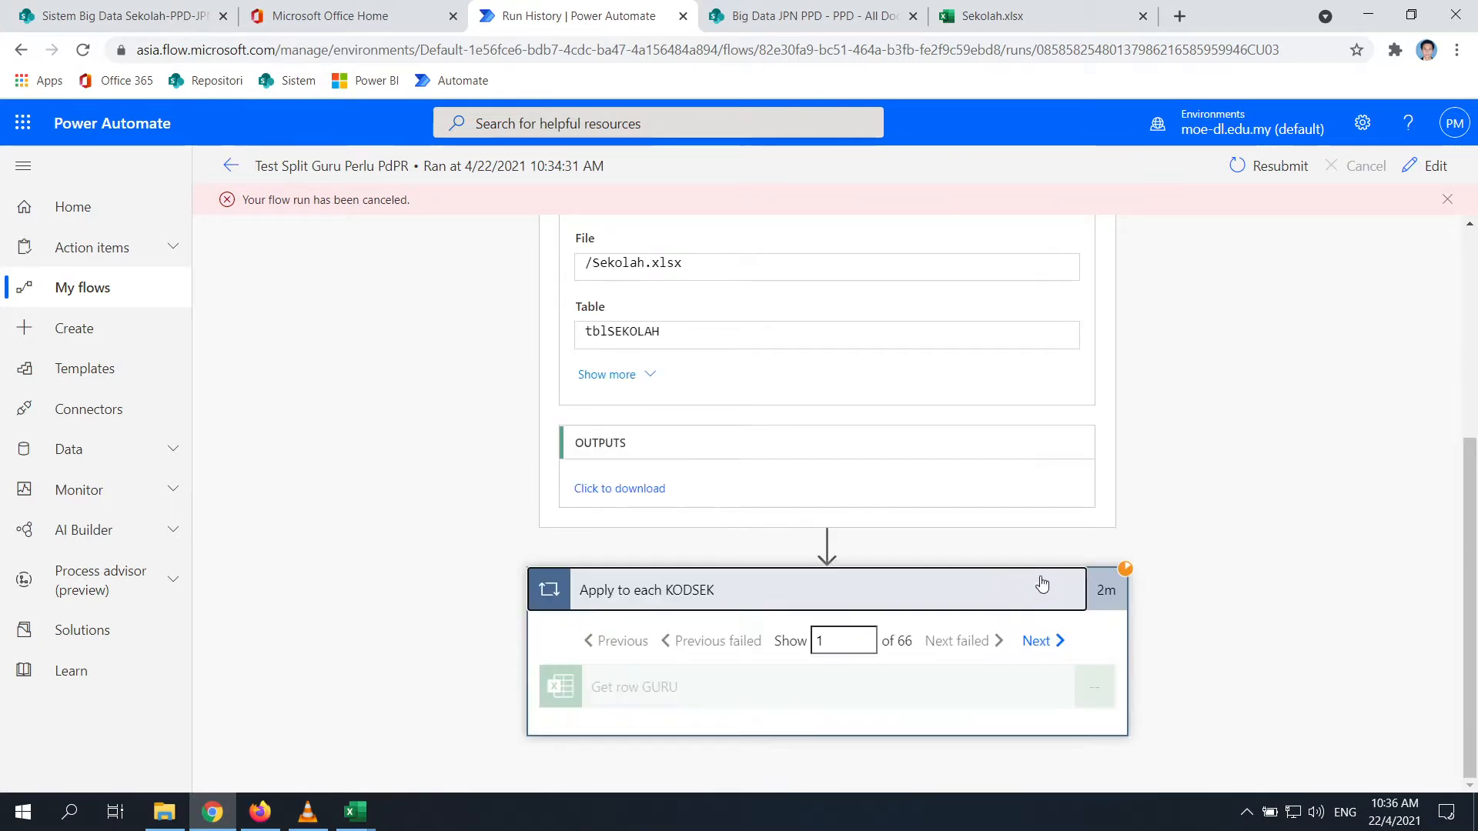
{"action": "left_click", "coordinate": [1040, 649]}
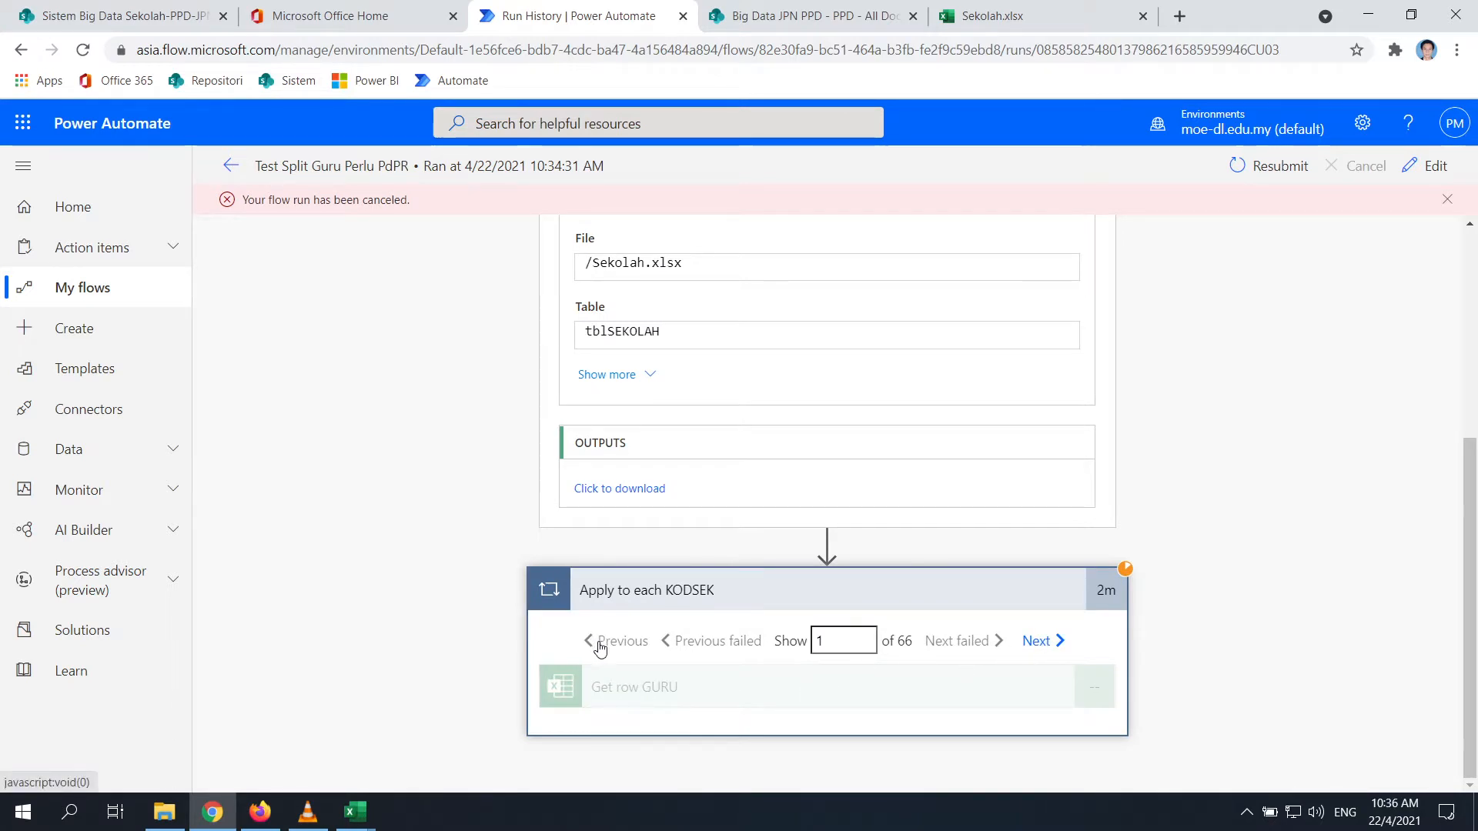
Resubmit the cancelled run so a fresh run starts
{"action": "scroll", "coordinate": [719, 531], "scroll_direction": "up", "scroll_amount": 2}
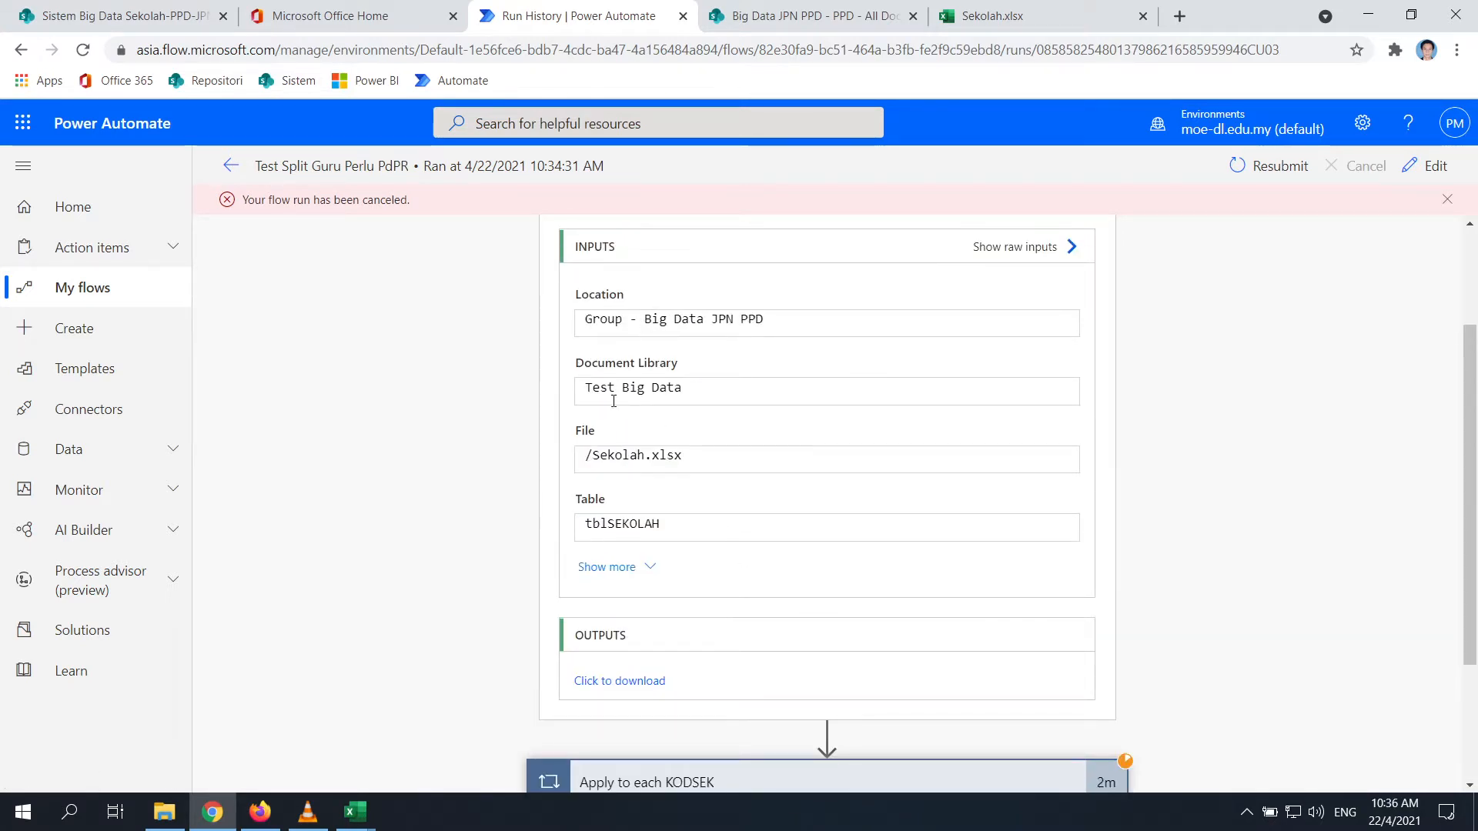
{"action": "scroll", "coordinate": [614, 401], "scroll_direction": "down", "scroll_amount": 2}
{"action": "scroll", "coordinate": [683, 560], "scroll_direction": "up", "scroll_amount": 3}
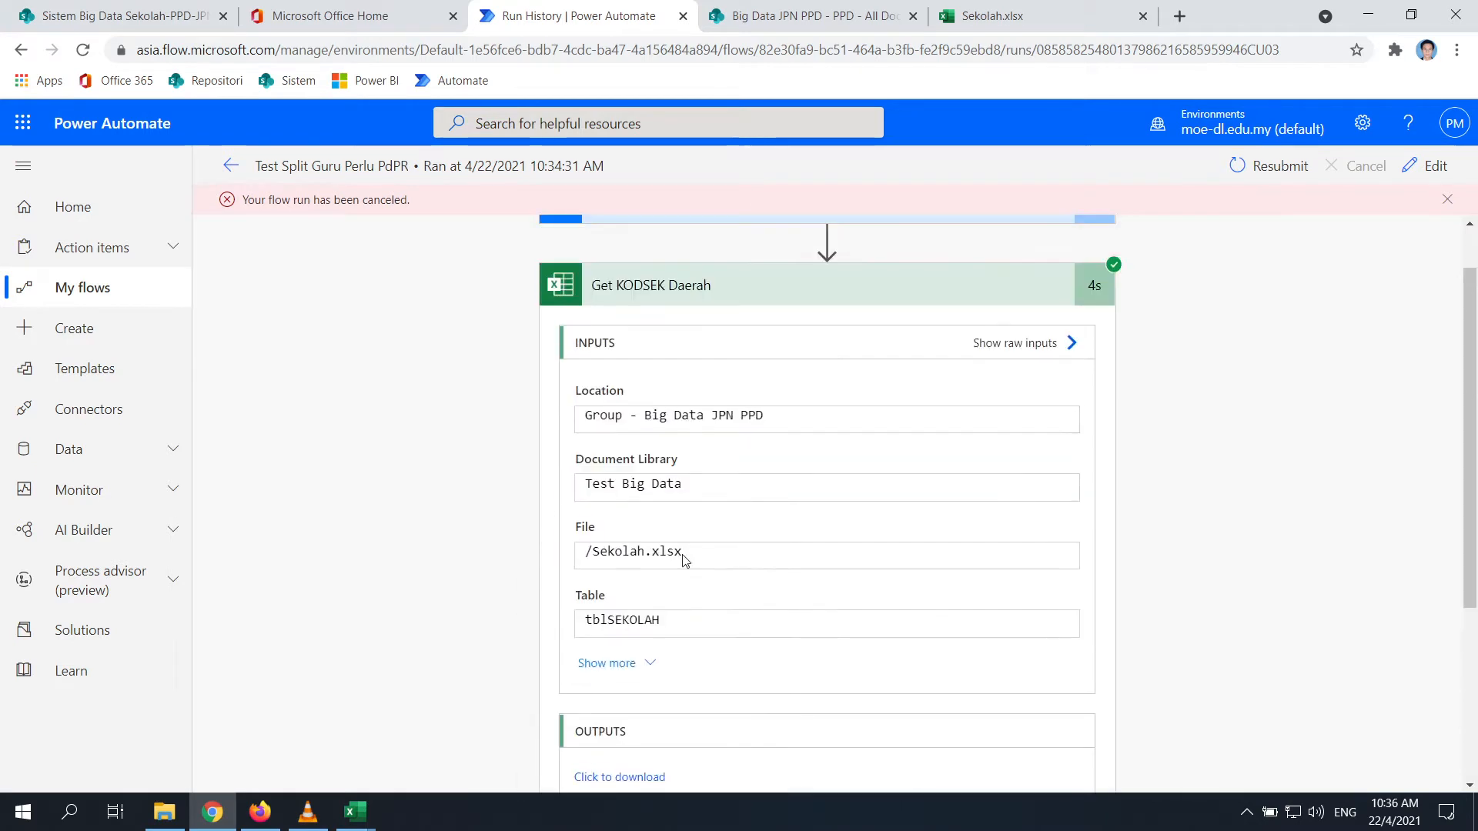
{"action": "left_click", "coordinate": [1273, 163]}
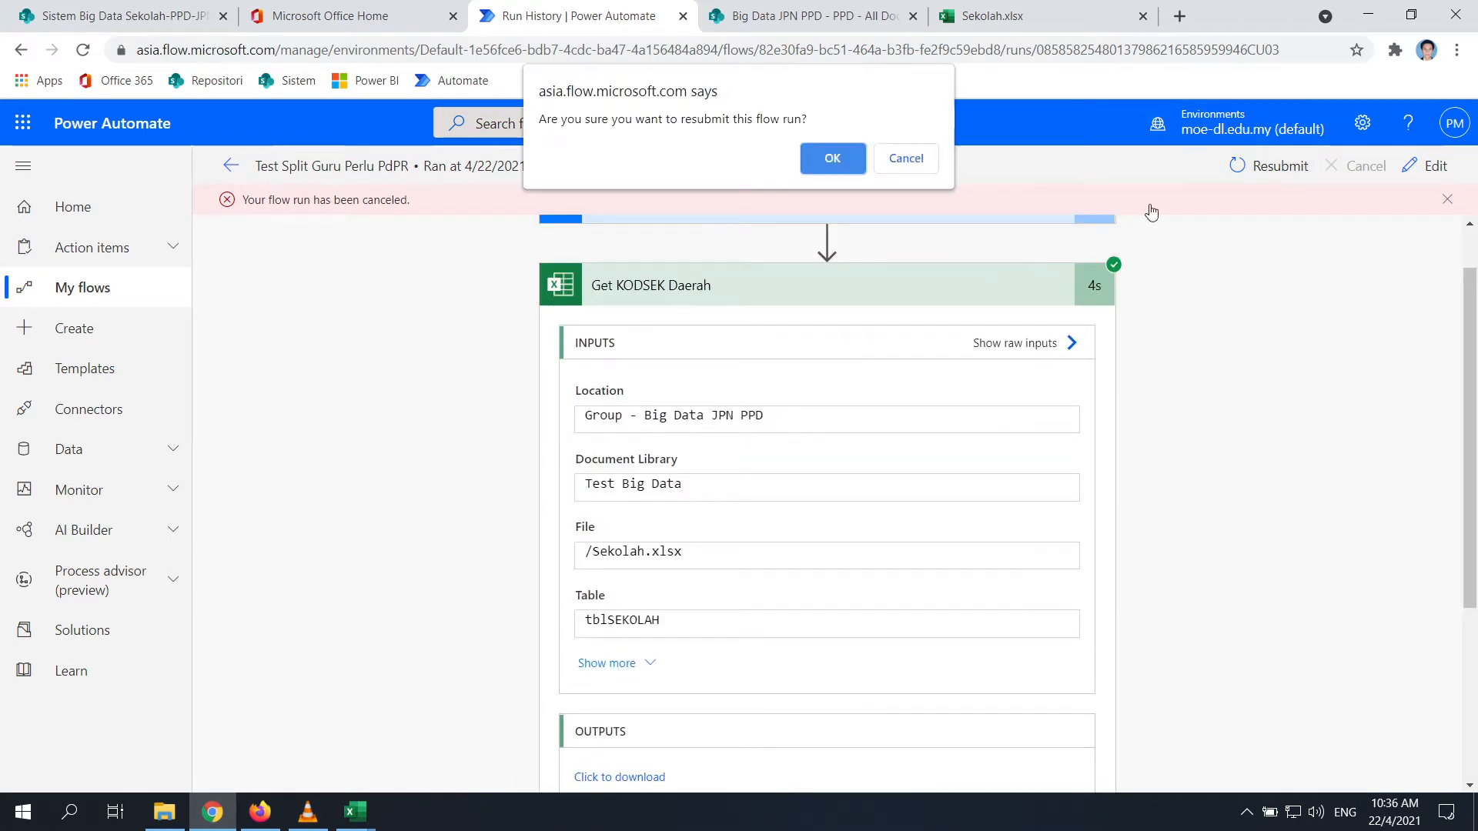
{"action": "left_click", "coordinate": [836, 161]}
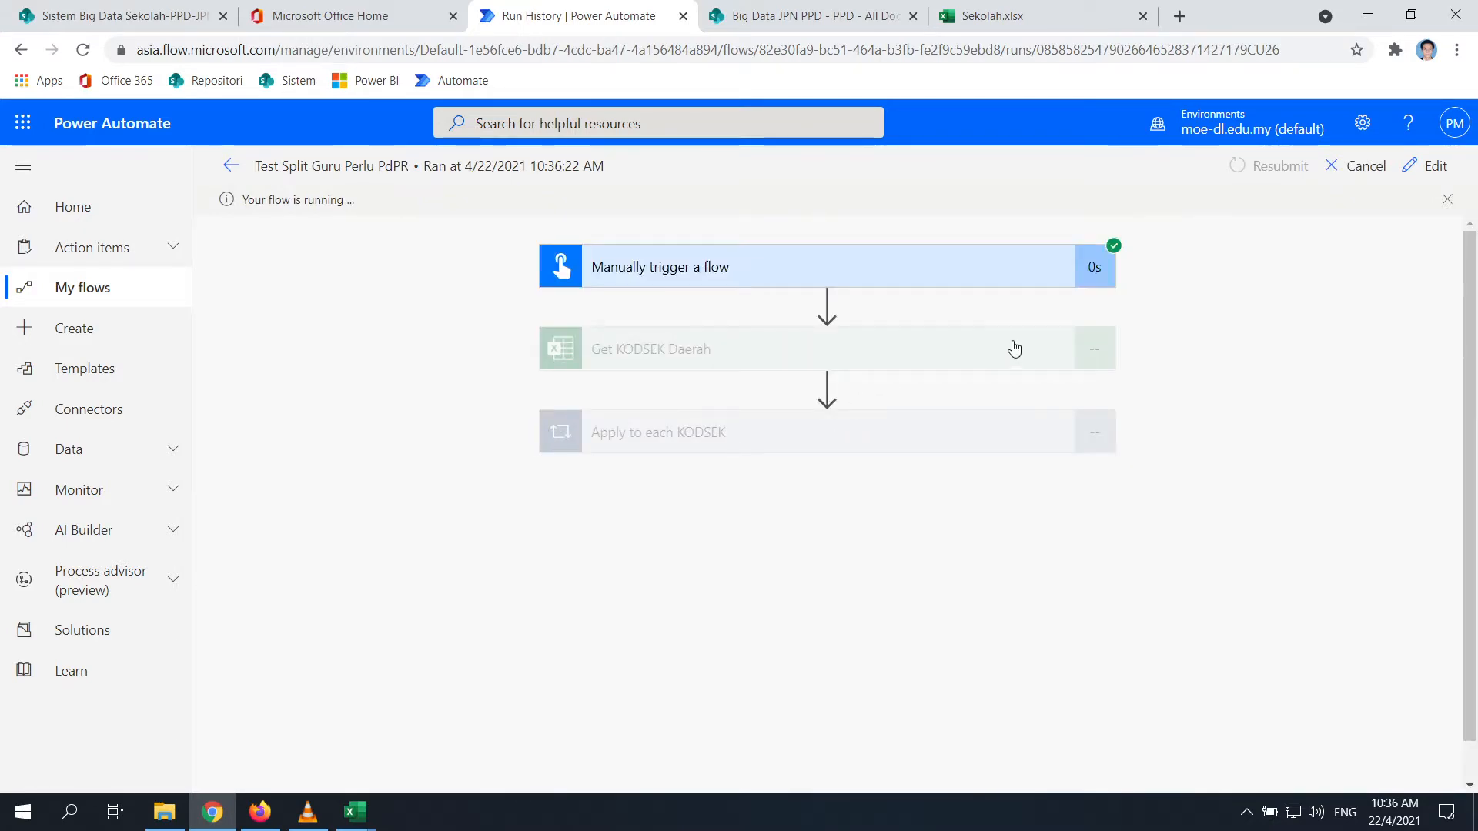
{"action": "left_click", "coordinate": [355, 812]}
{"action": "left_click", "coordinate": [414, 736]}
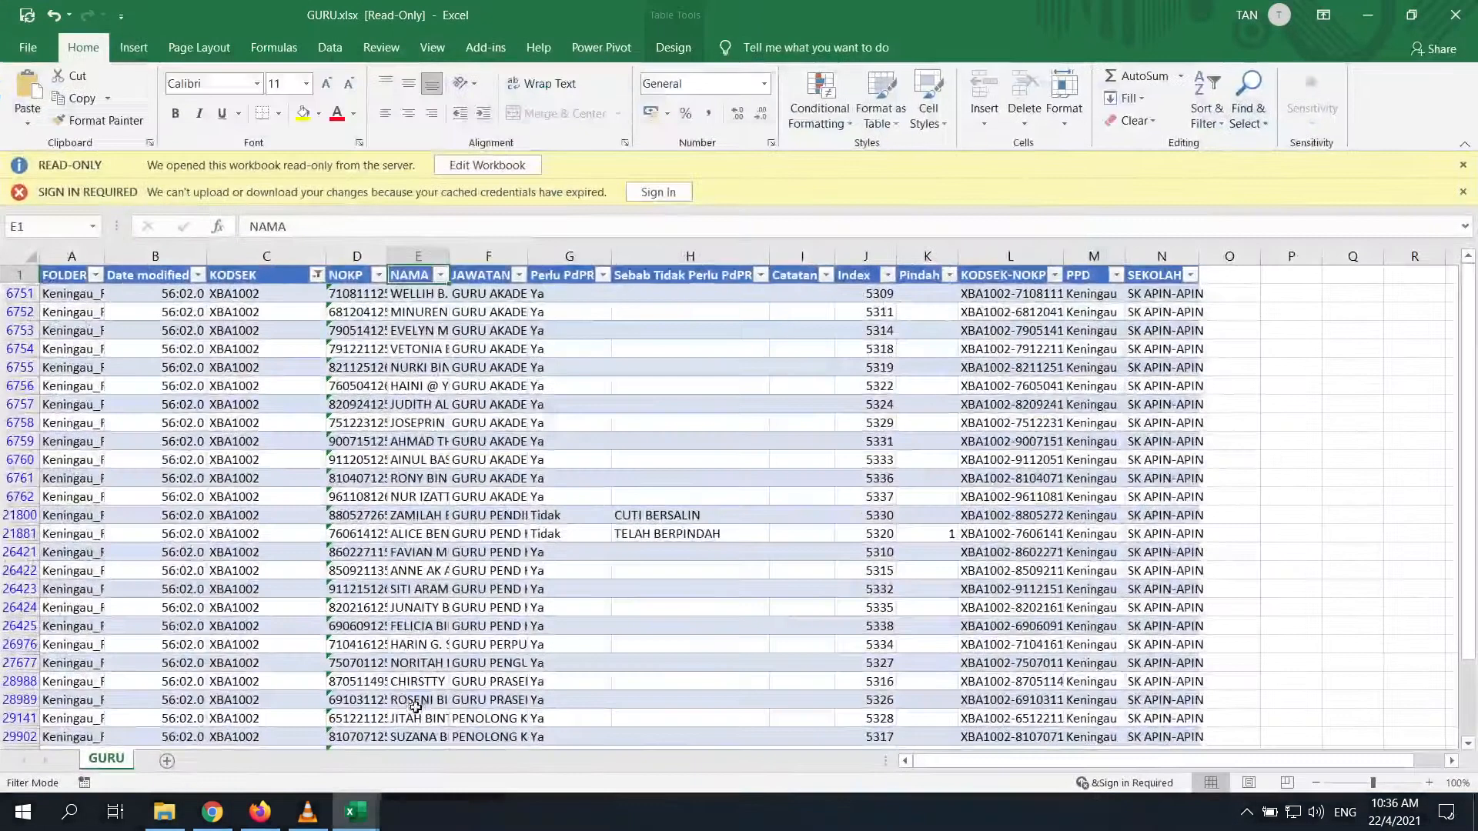
{"action": "left_click", "coordinate": [418, 441]}
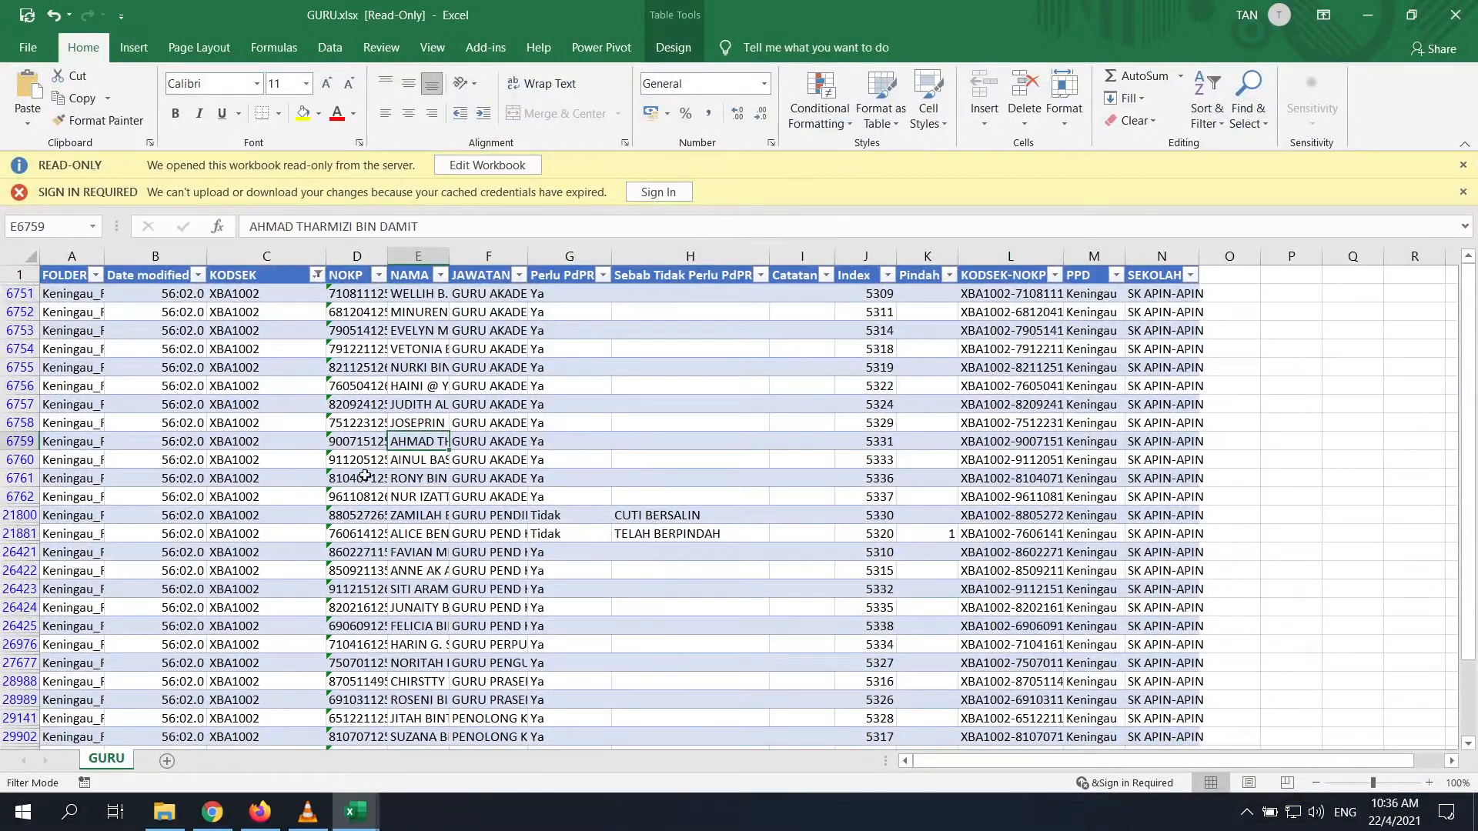
{"action": "left_click", "coordinate": [1369, 15]}
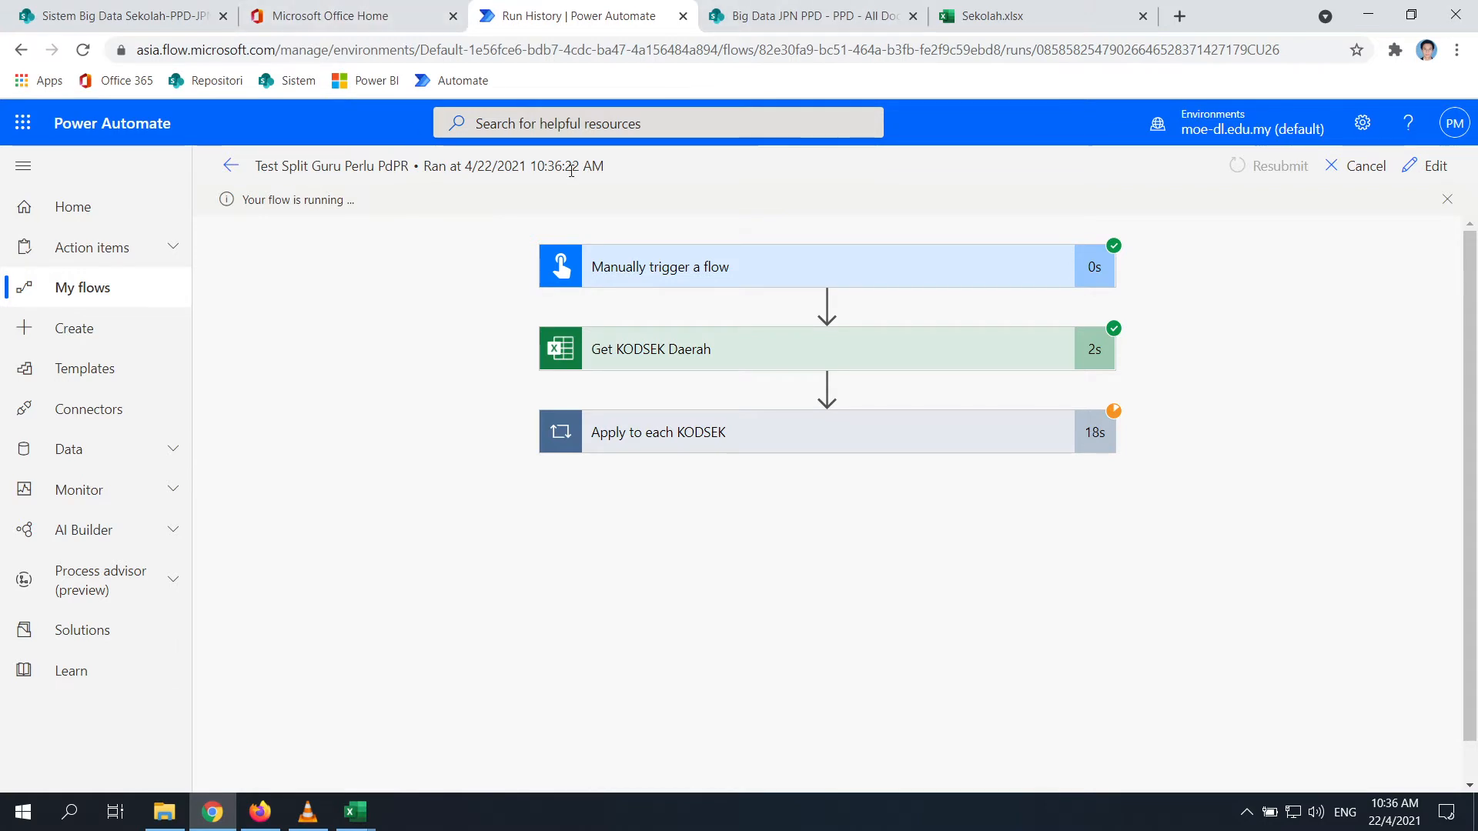
Launch Power Automate in a new tab from the Office Home app rail
{"action": "right_click", "coordinate": [1433, 177]}
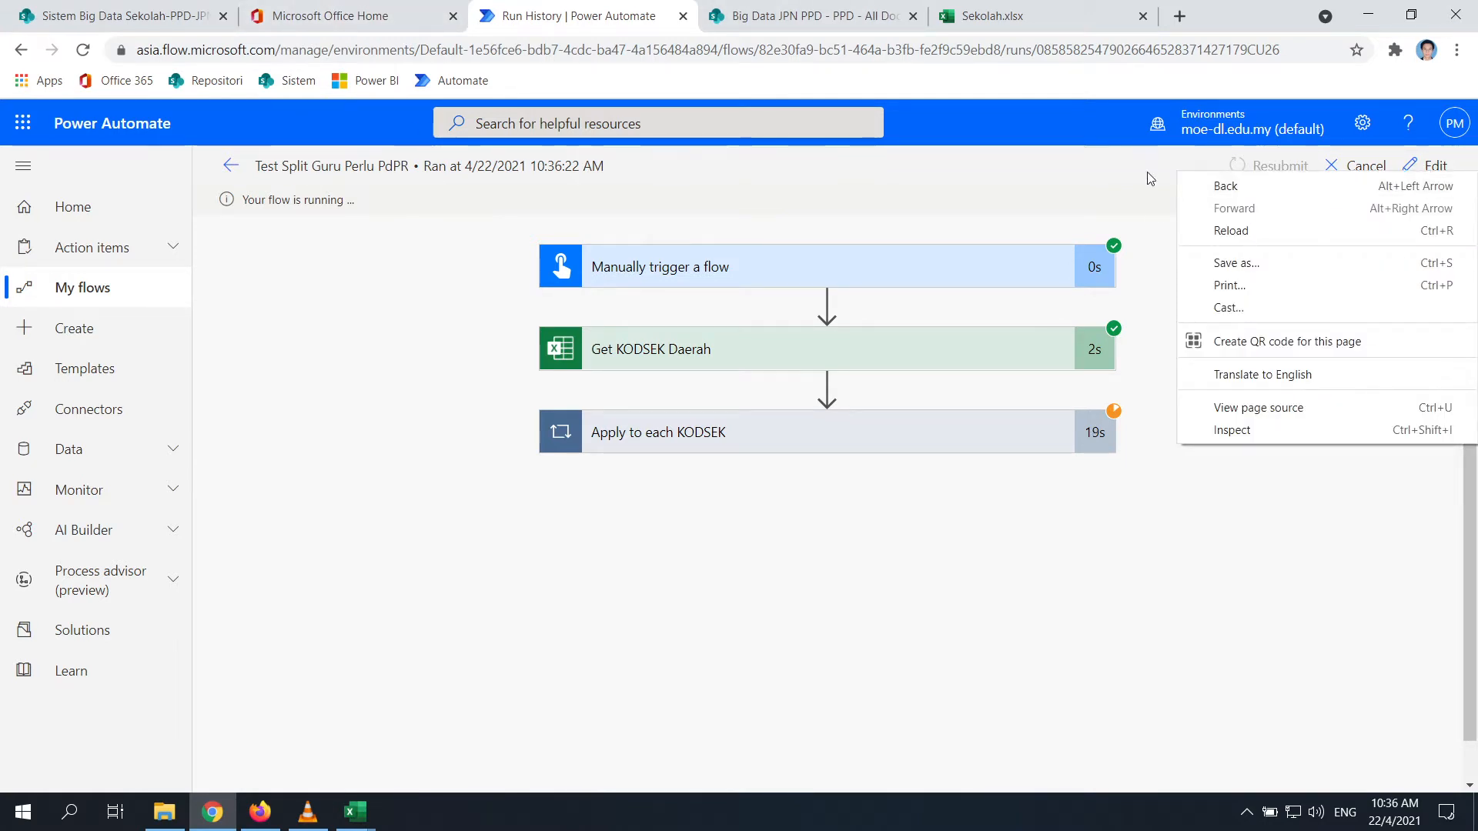
{"action": "key", "text": "Escape"}
{"action": "left_click", "coordinate": [770, 15]}
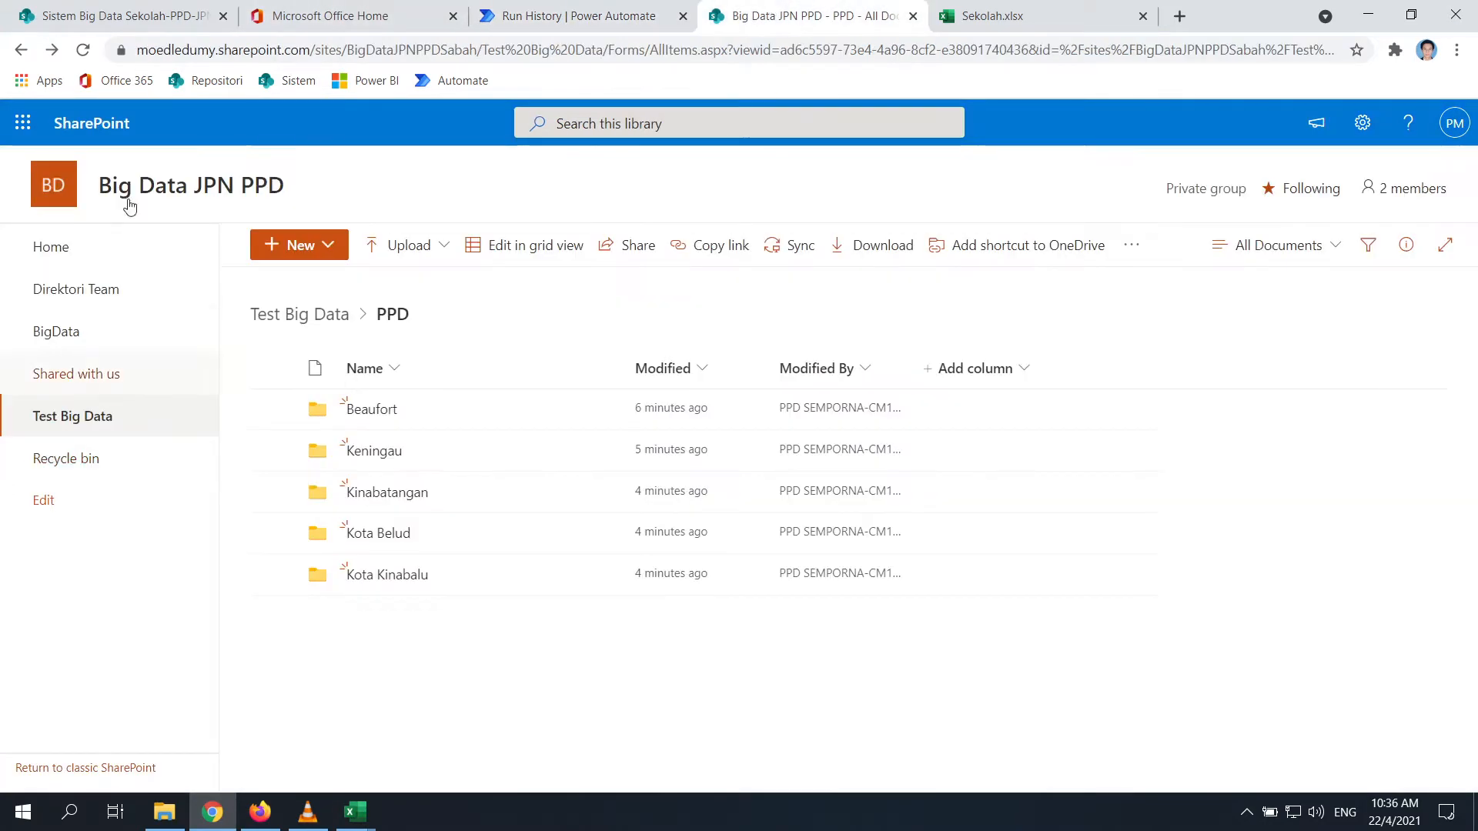
{"action": "left_click", "coordinate": [277, 16]}
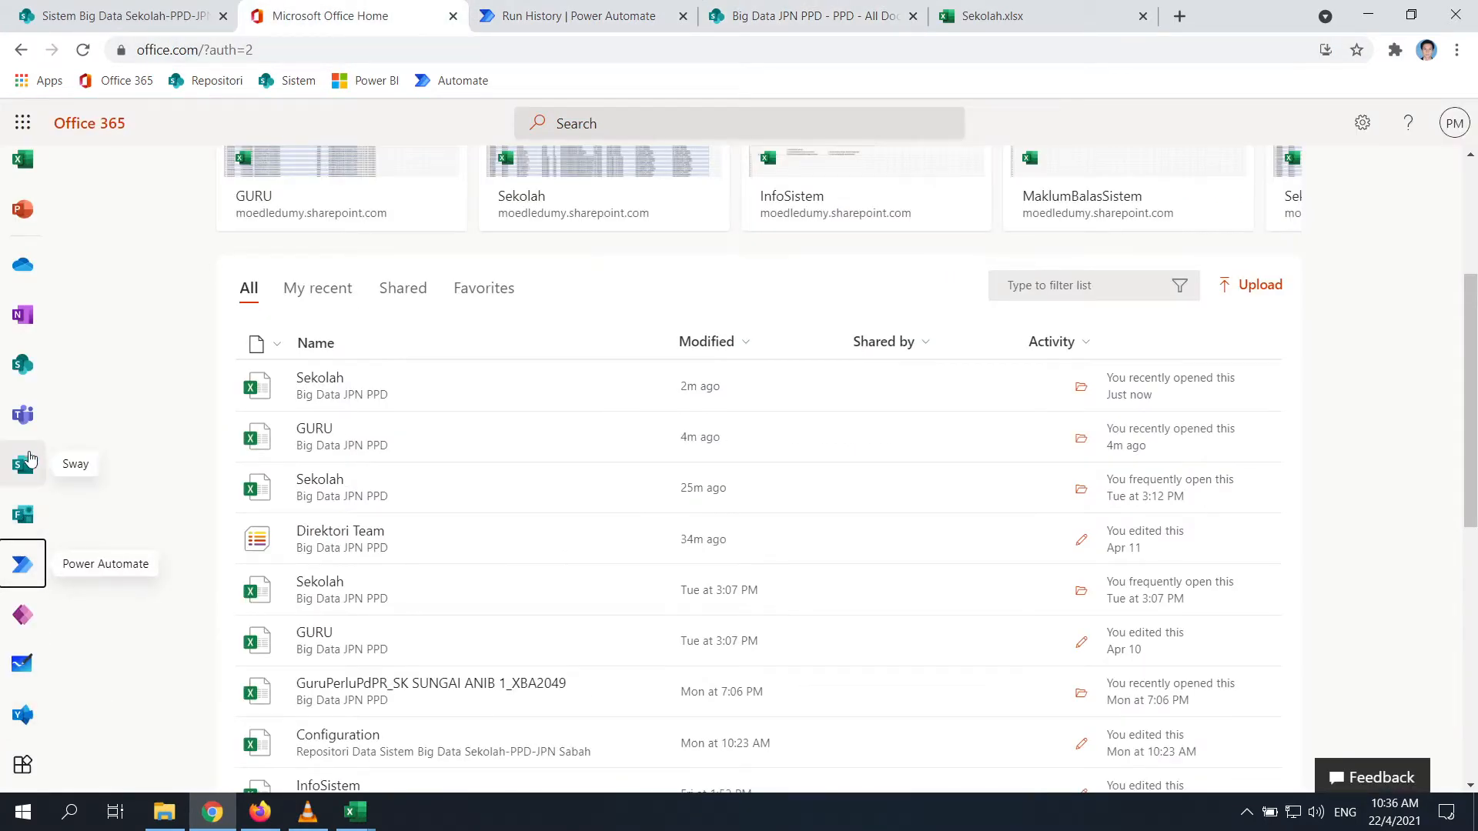
{"action": "left_click", "coordinate": [22, 564]}
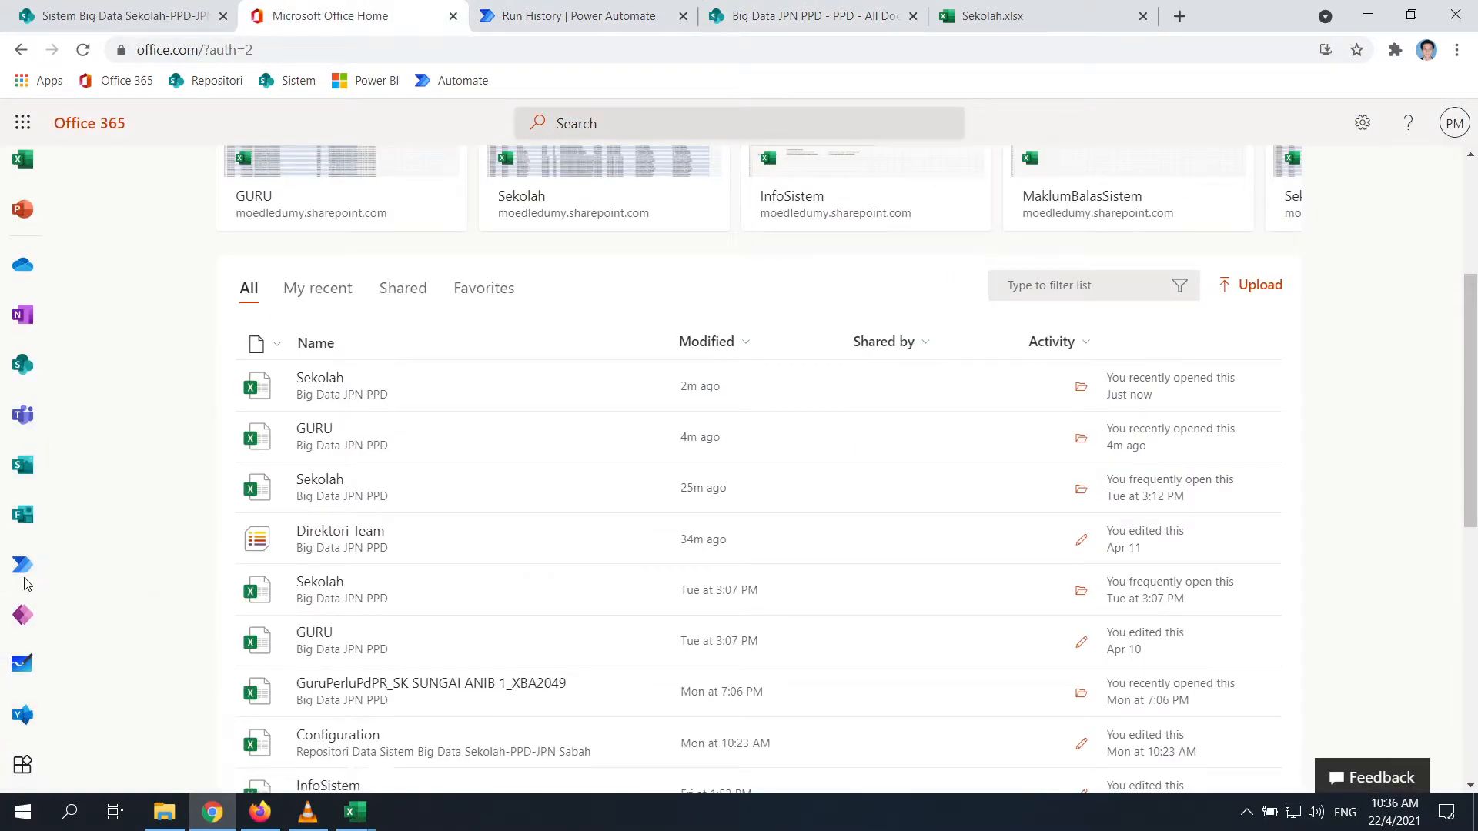
{"action": "left_click", "coordinate": [682, 11]}
{"action": "left_click", "coordinate": [479, 15]}
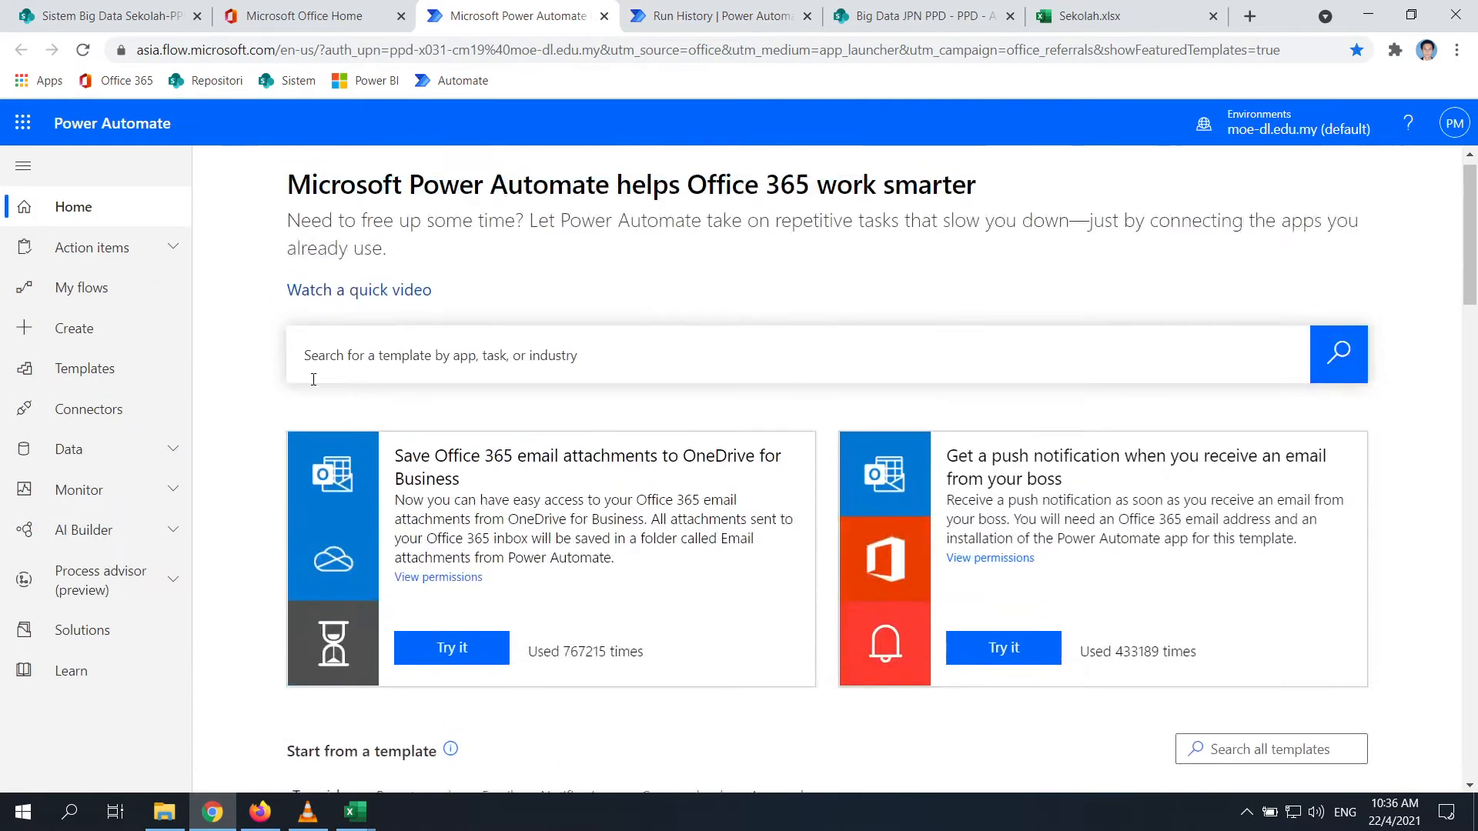
Open Test Split Guru Perlu PdPR from My flows in the editor
{"action": "left_click", "coordinate": [100, 293]}
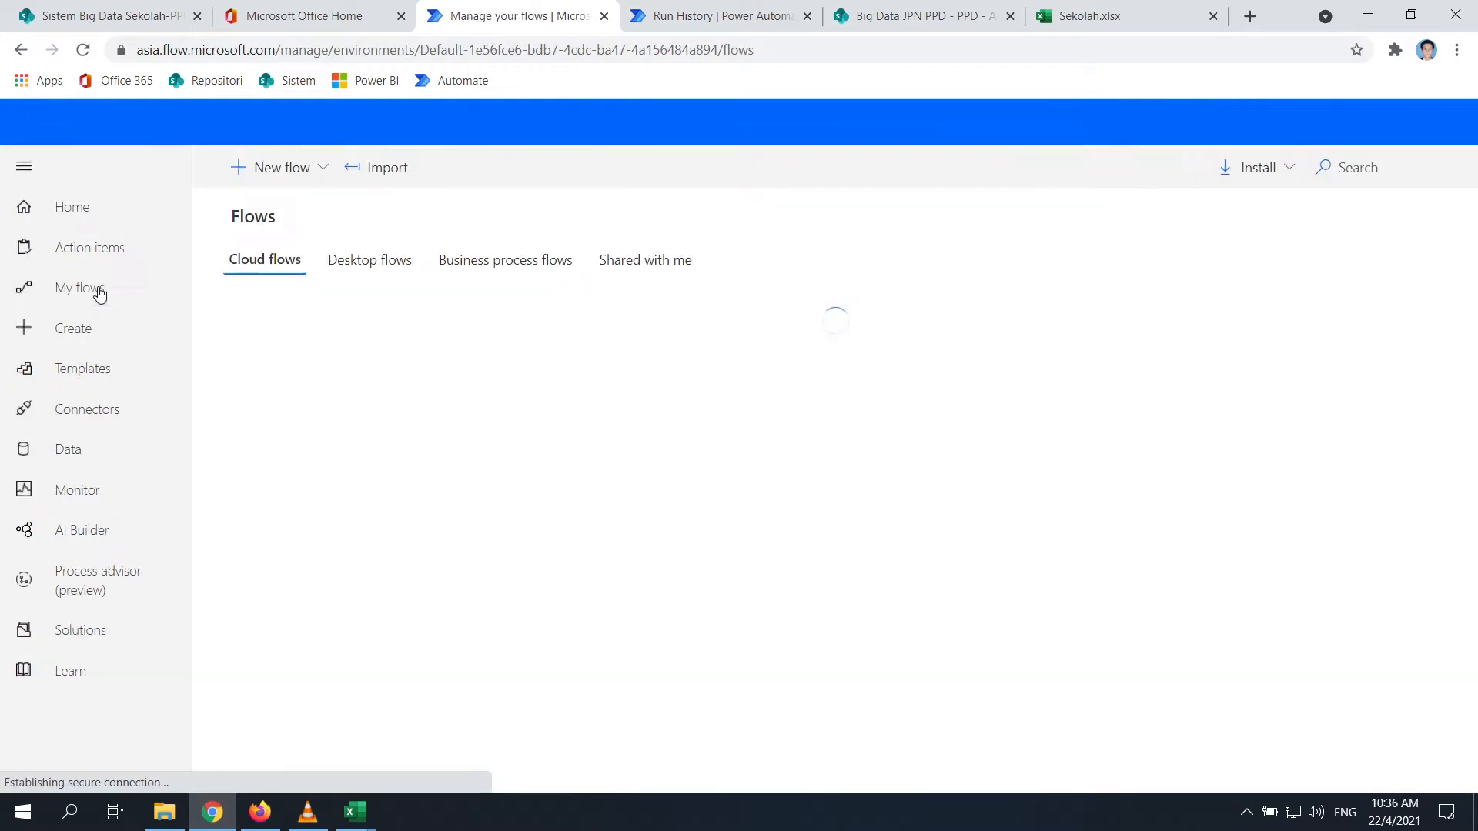
{"action": "left_click", "coordinate": [438, 389]}
{"action": "left_click", "coordinate": [438, 388]}
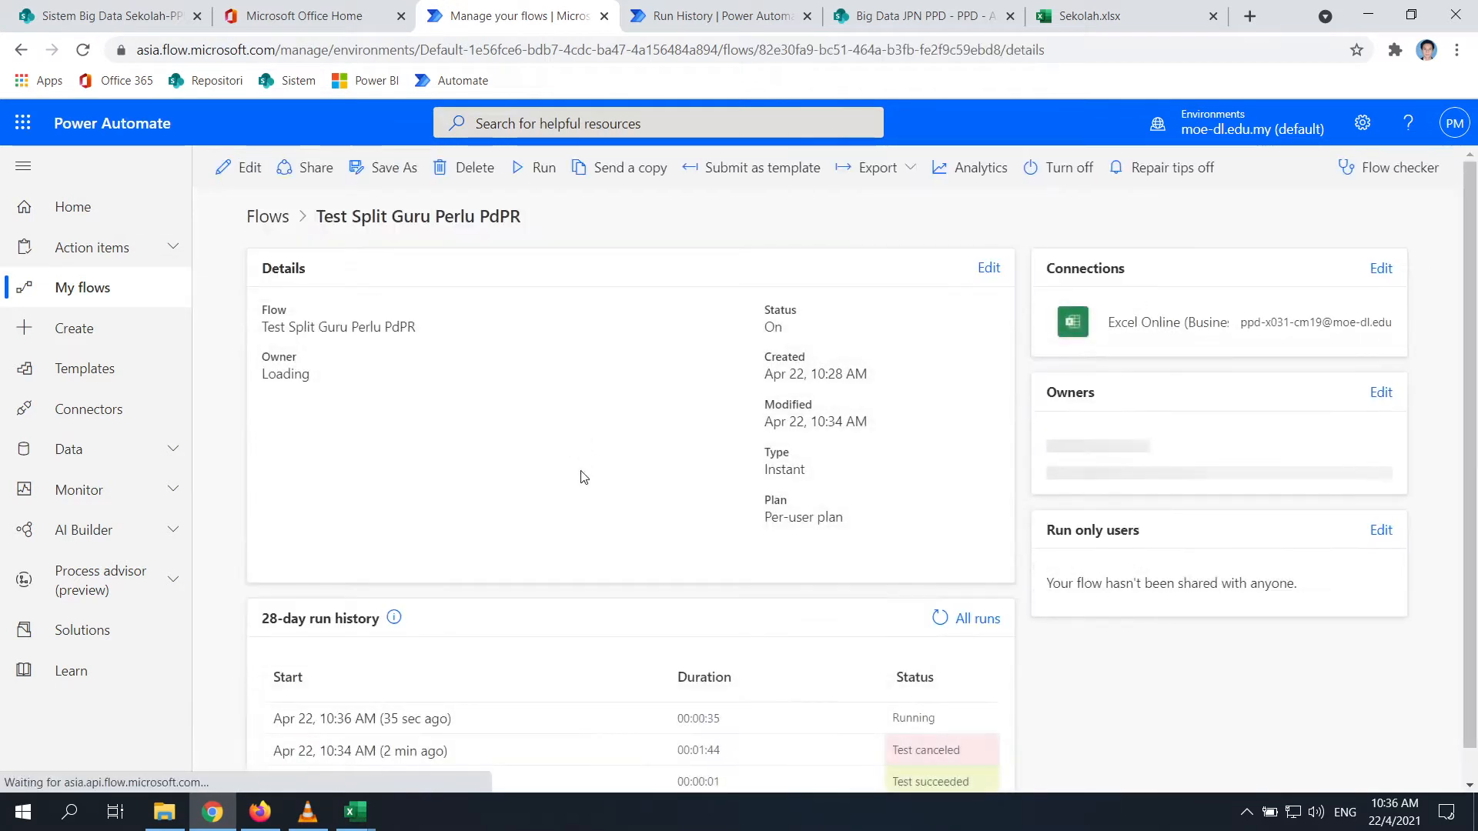
{"action": "left_click", "coordinate": [225, 167]}
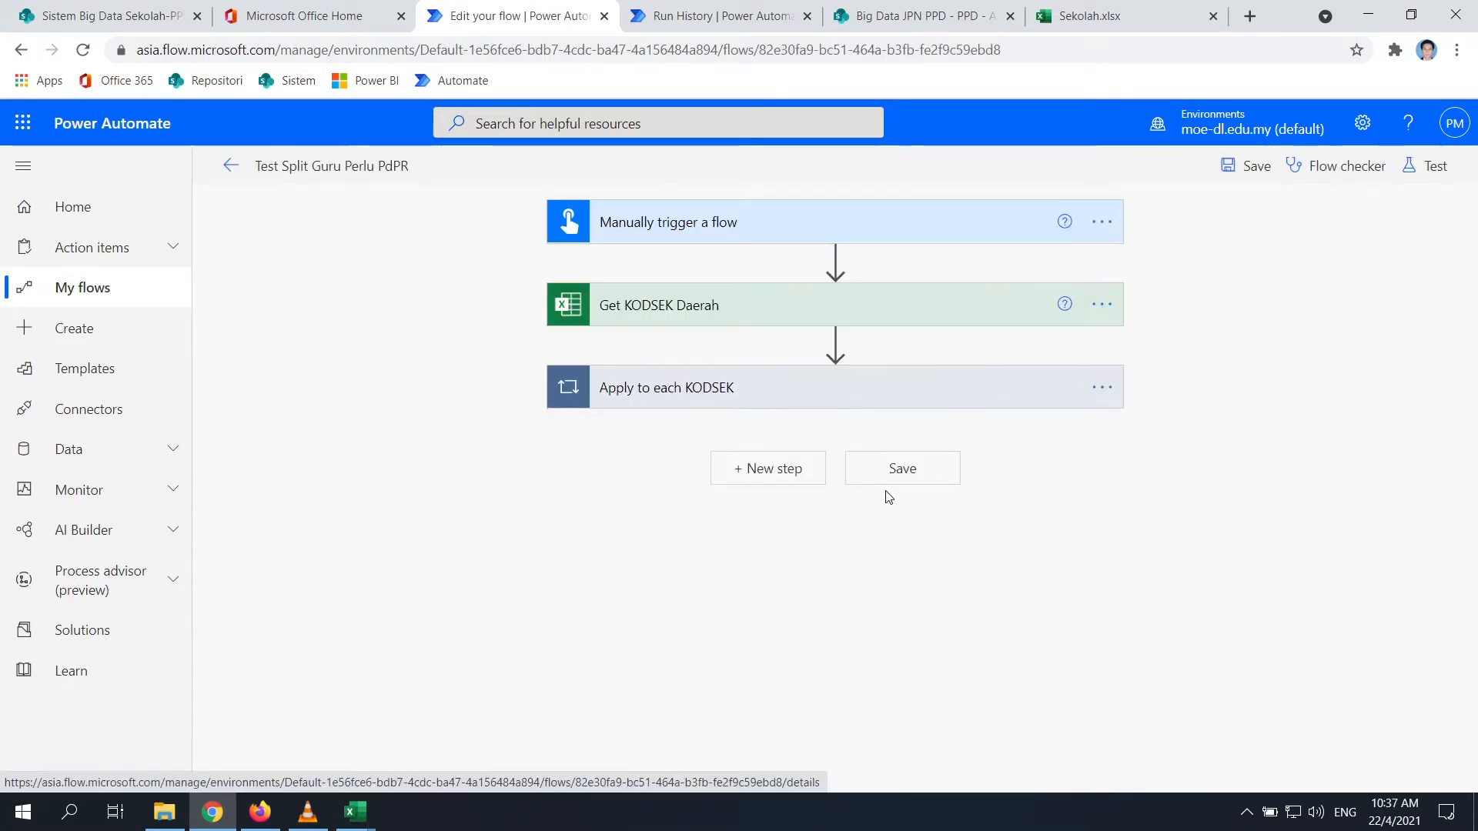
Begin a new action below Get row GURU in Apply to each KODSEK, then open the Test Big Data folder in File Explorer
{"action": "left_click", "coordinate": [803, 406]}
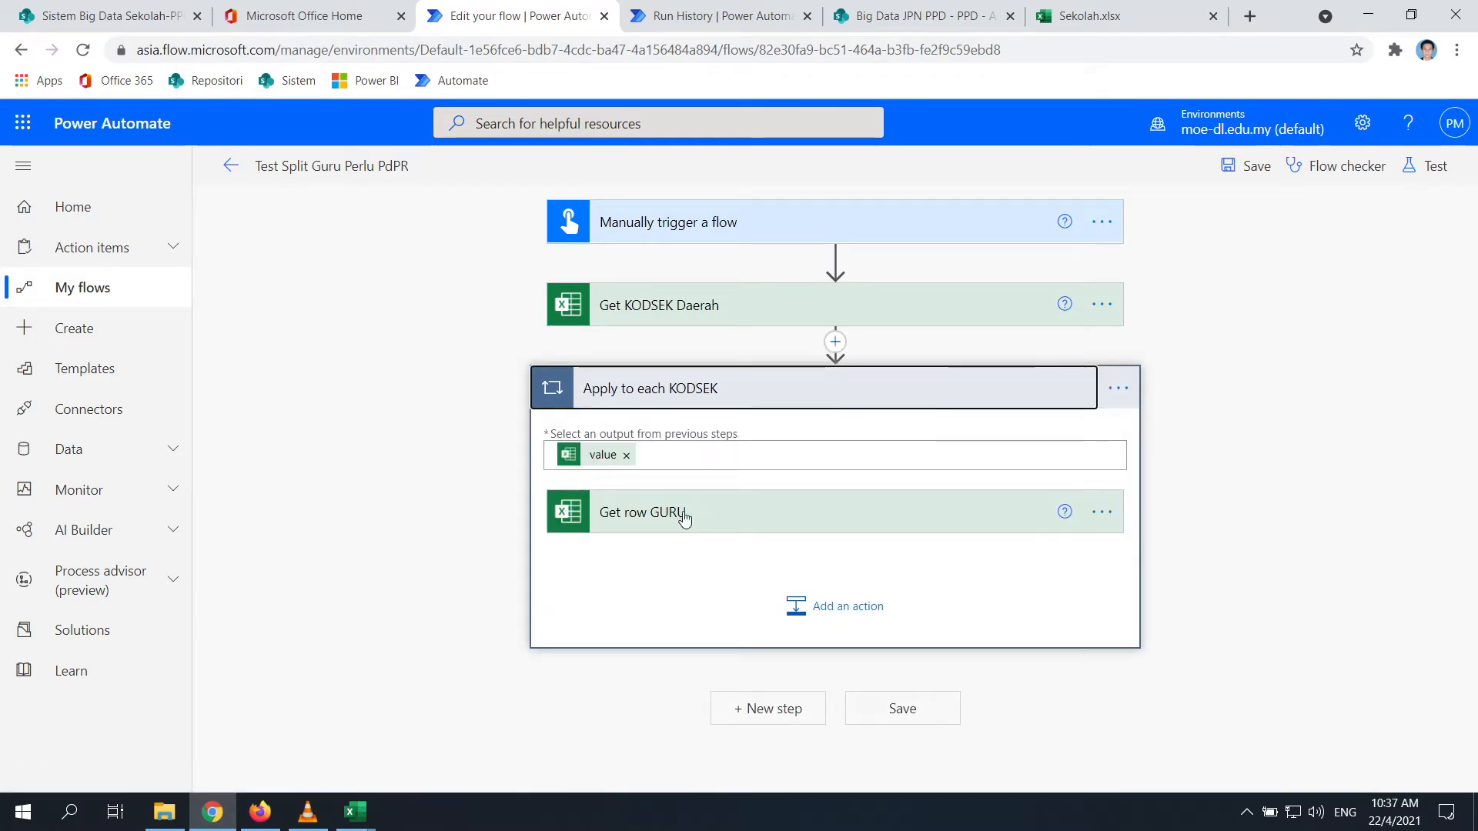
{"action": "left_click", "coordinate": [864, 621]}
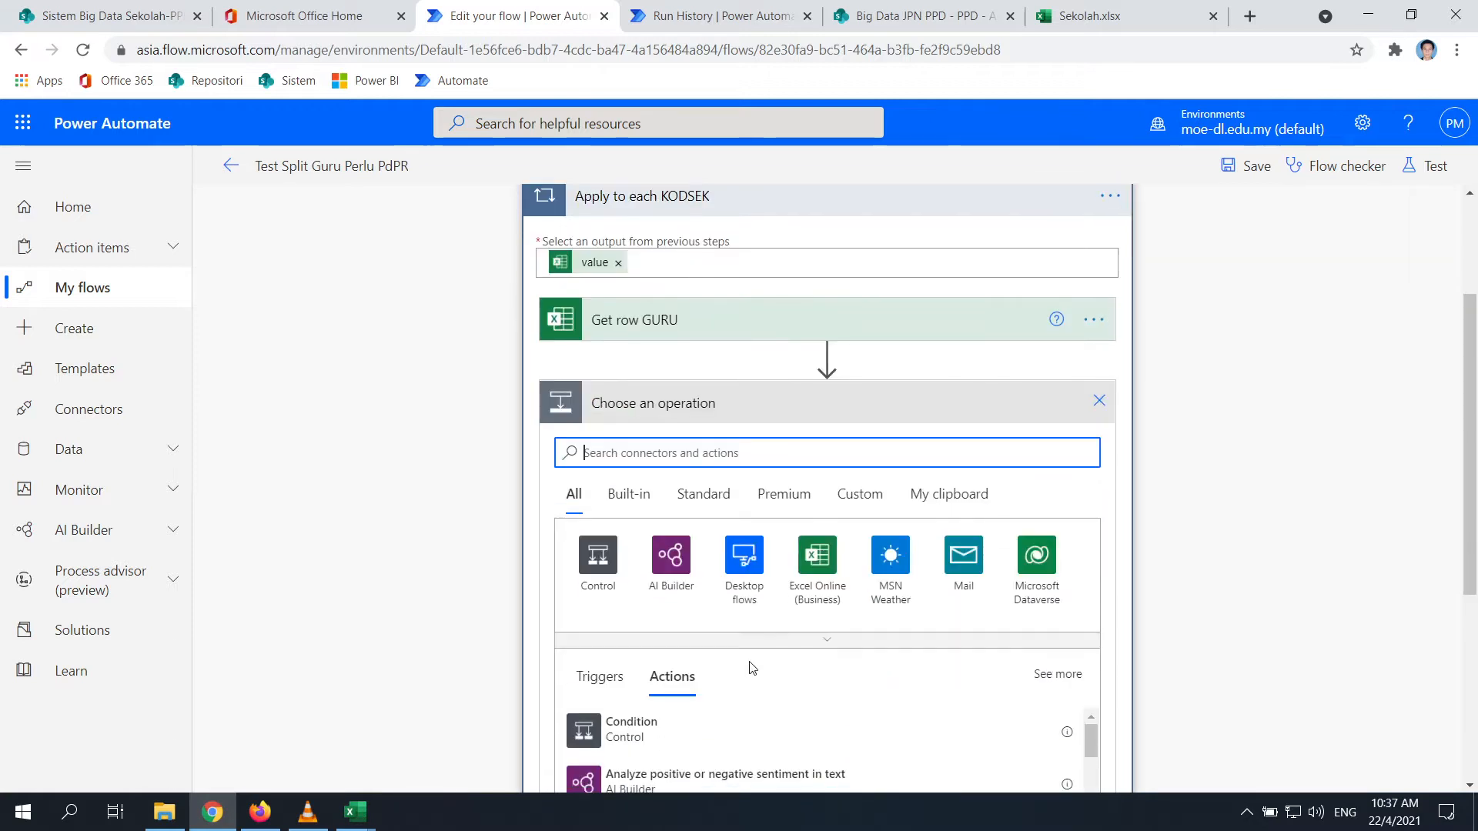
{"action": "left_click", "coordinate": [177, 826]}
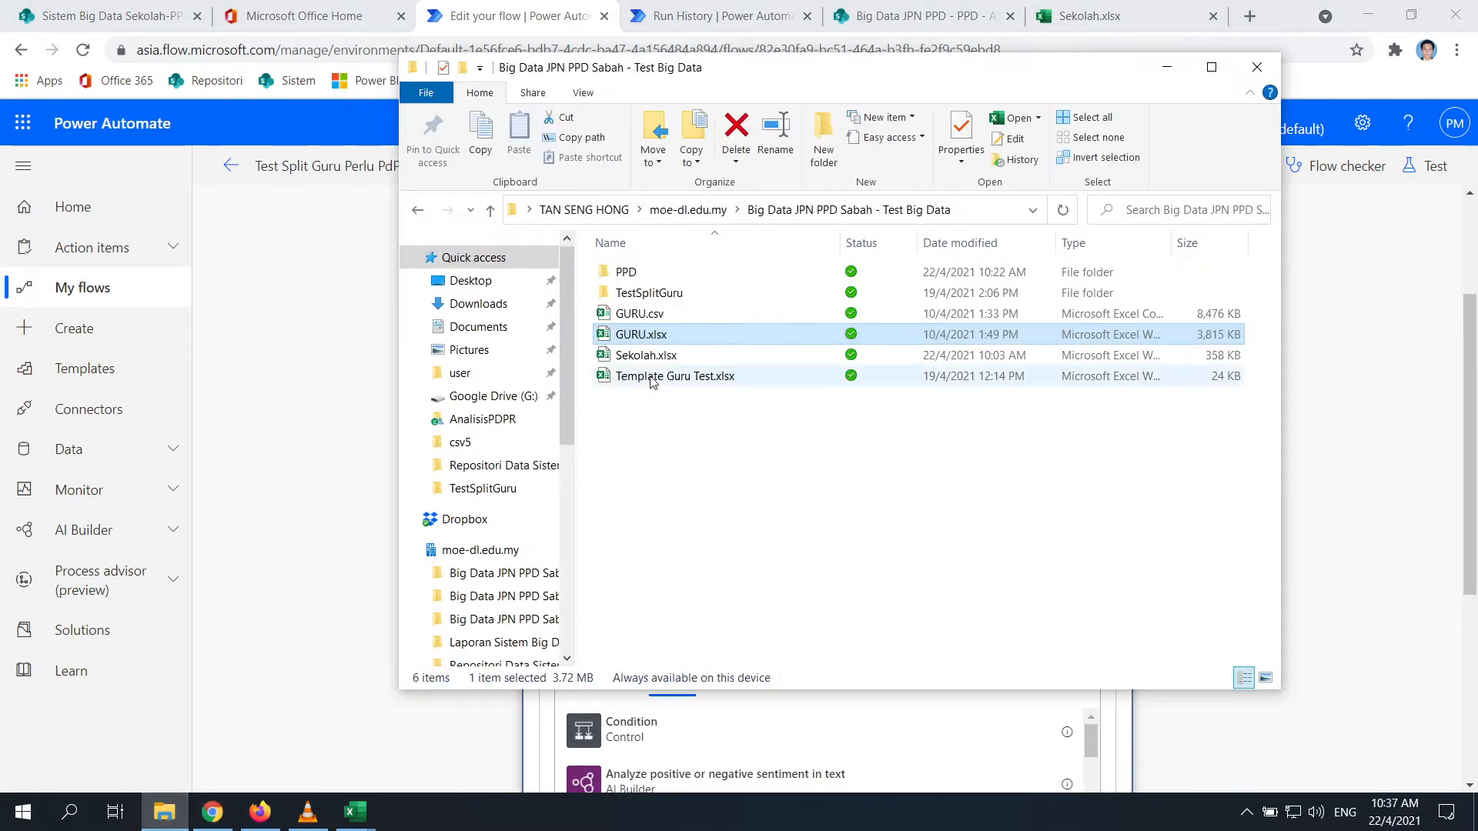
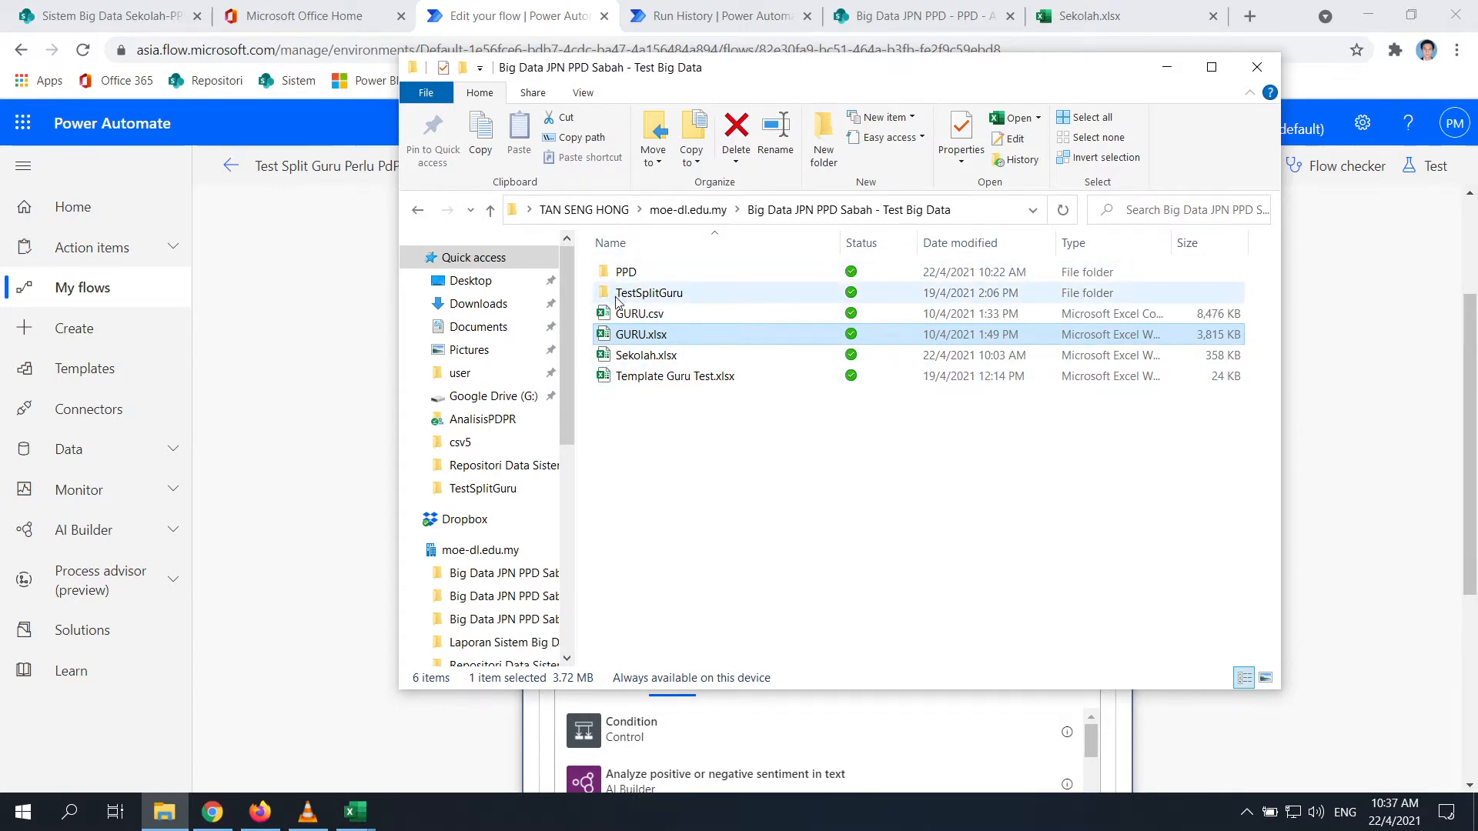
Check the Template Guru Test.xlsx file in File Explorer
{"action": "left_click", "coordinate": [663, 382]}
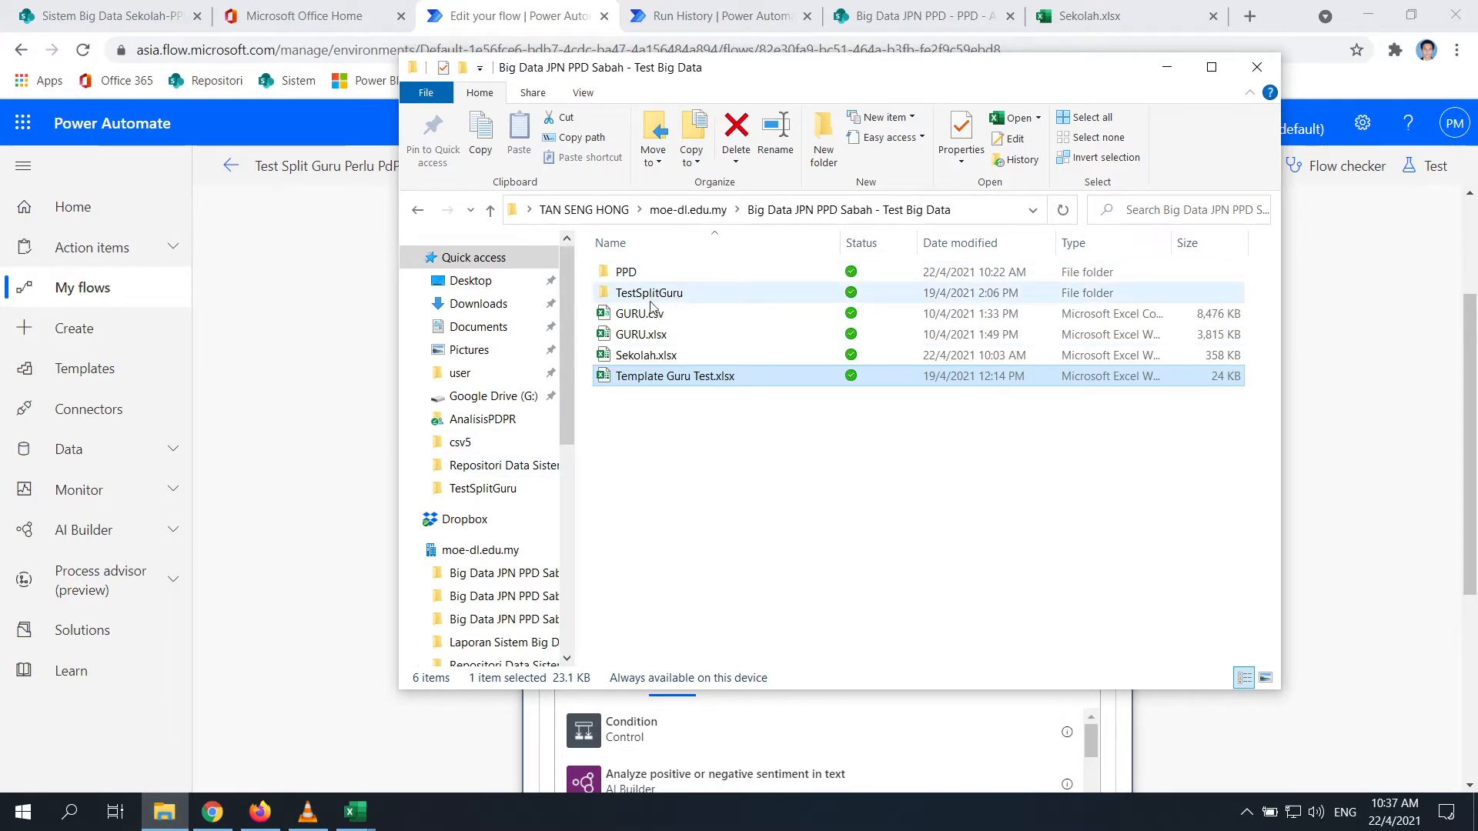
{"action": "left_click", "coordinate": [724, 440]}
{"action": "left_click", "coordinate": [665, 381]}
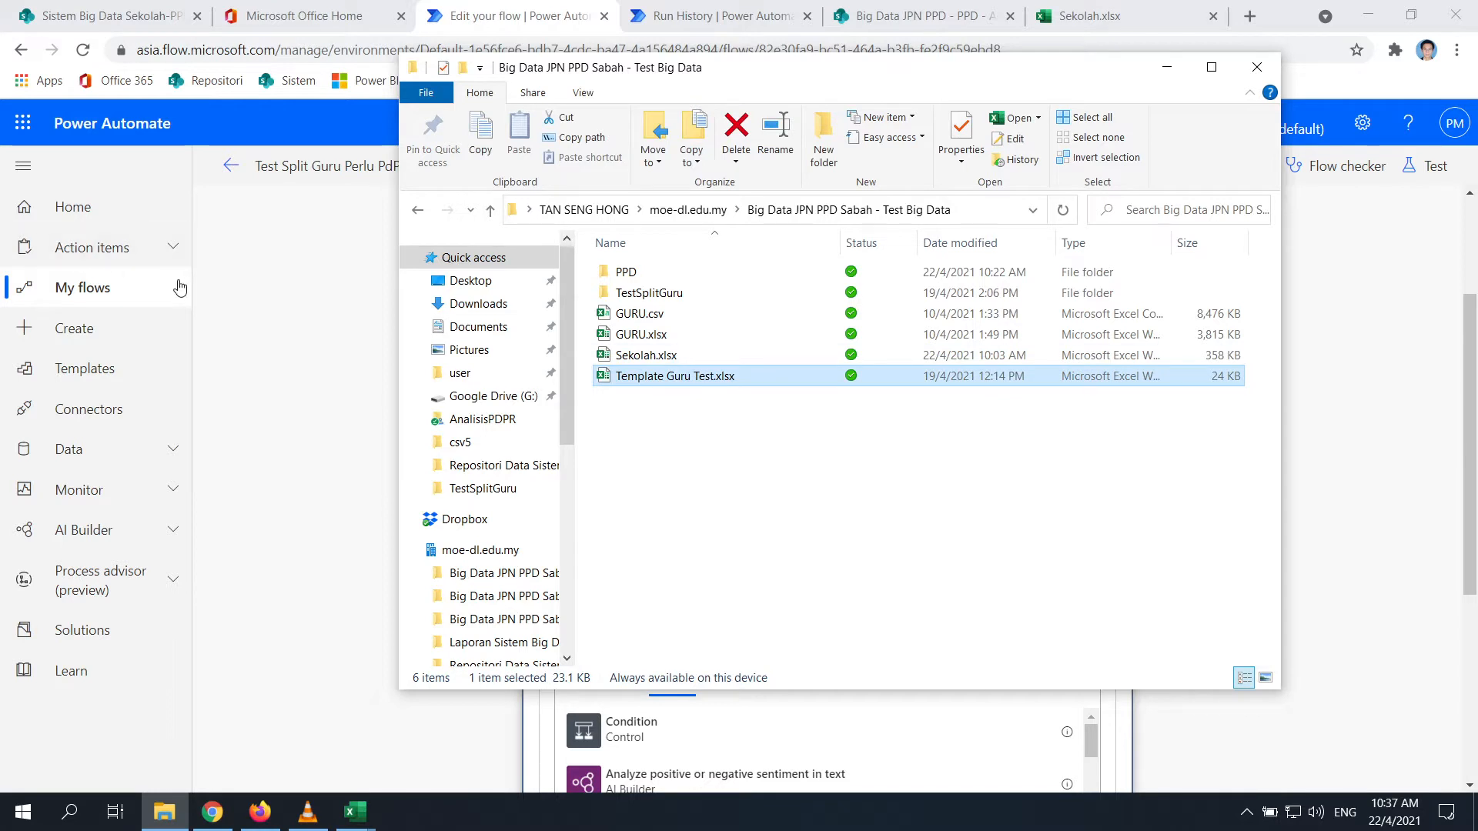
{"action": "left_click", "coordinate": [702, 467]}
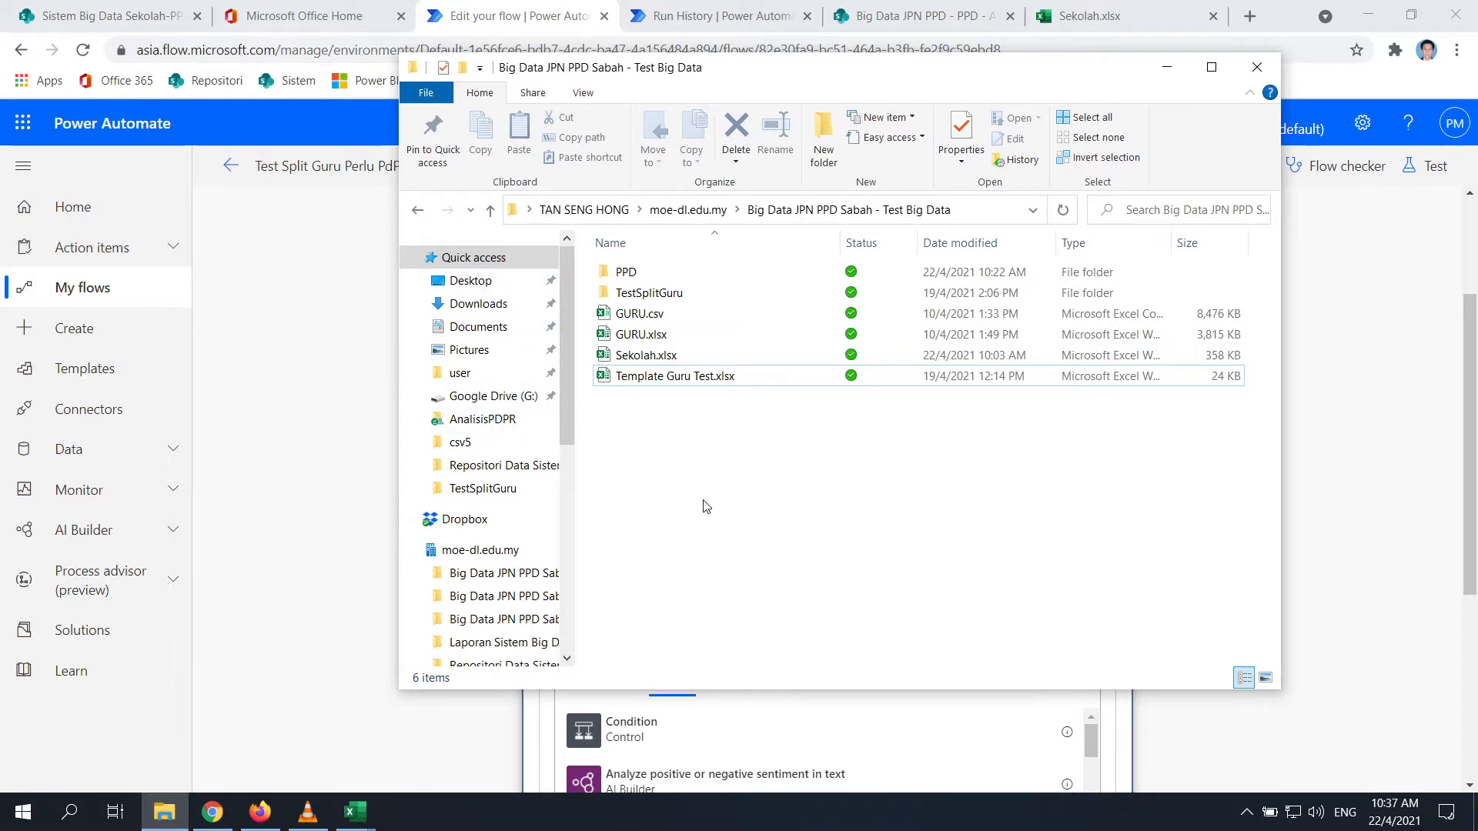
Add a SharePoint Copy file action inside the Apply to each KODSEK loop
{"action": "left_click", "coordinate": [339, 428]}
{"action": "scroll", "coordinate": [708, 395], "scroll_direction": "down", "scroll_amount": 3}
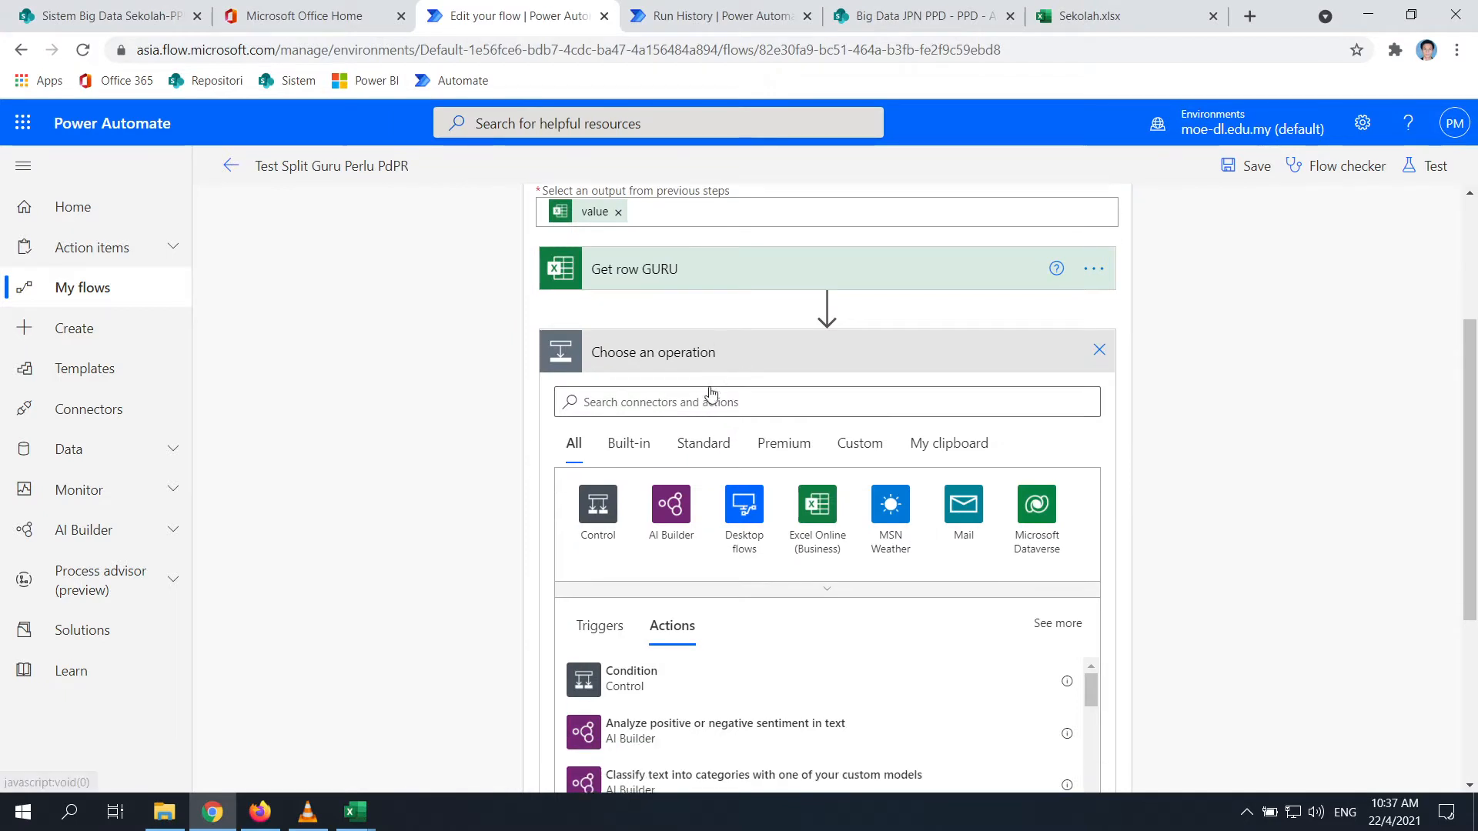
{"action": "left_click", "coordinate": [698, 258]}
{"action": "type", "text": "ex"}
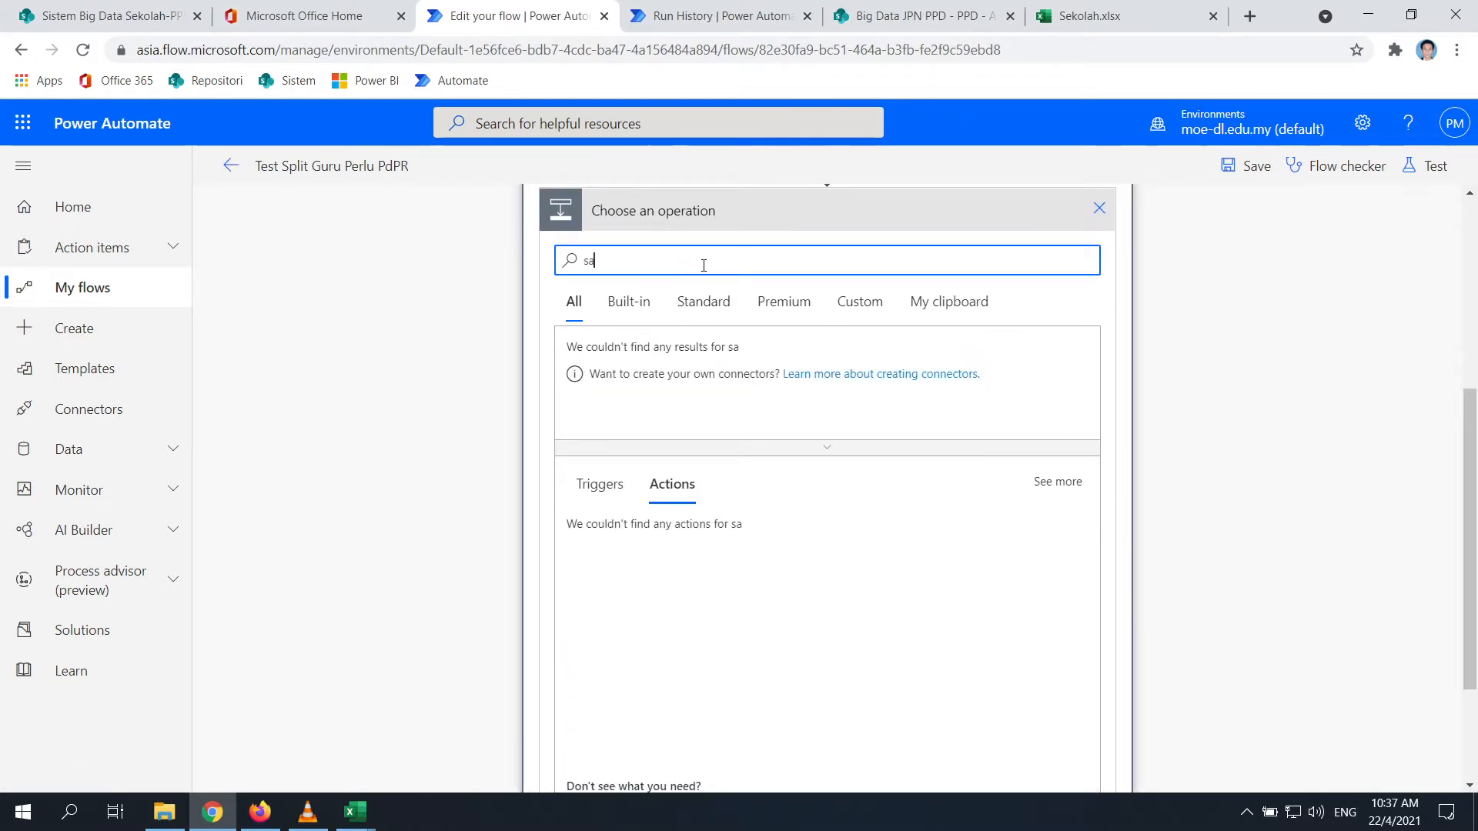
{"action": "key", "text": "BackSpace"}
{"action": "key", "text": "BackSpace"}
{"action": "type", "text": "copy"}
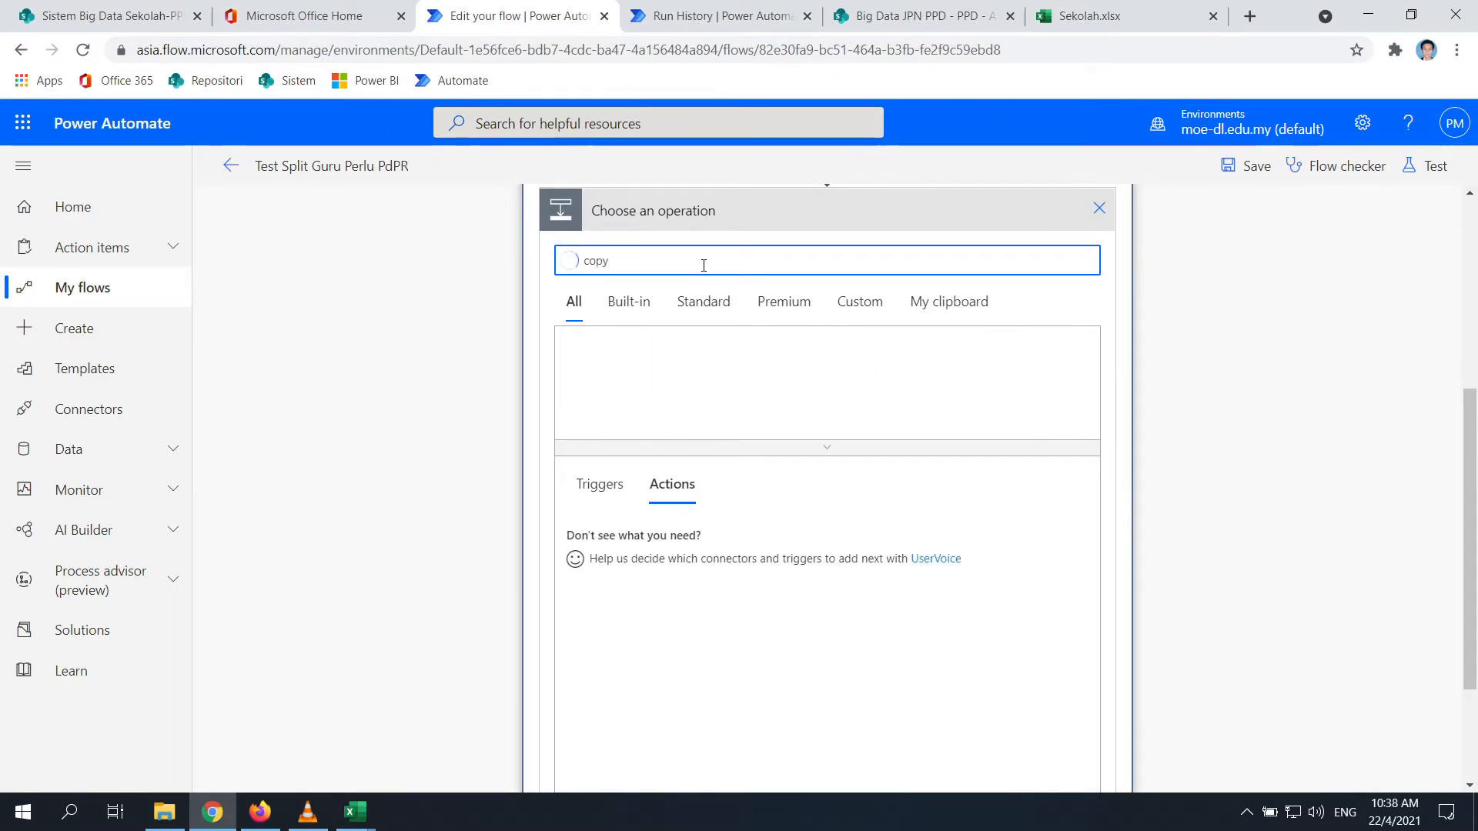
{"action": "left_click", "coordinate": [656, 598]}
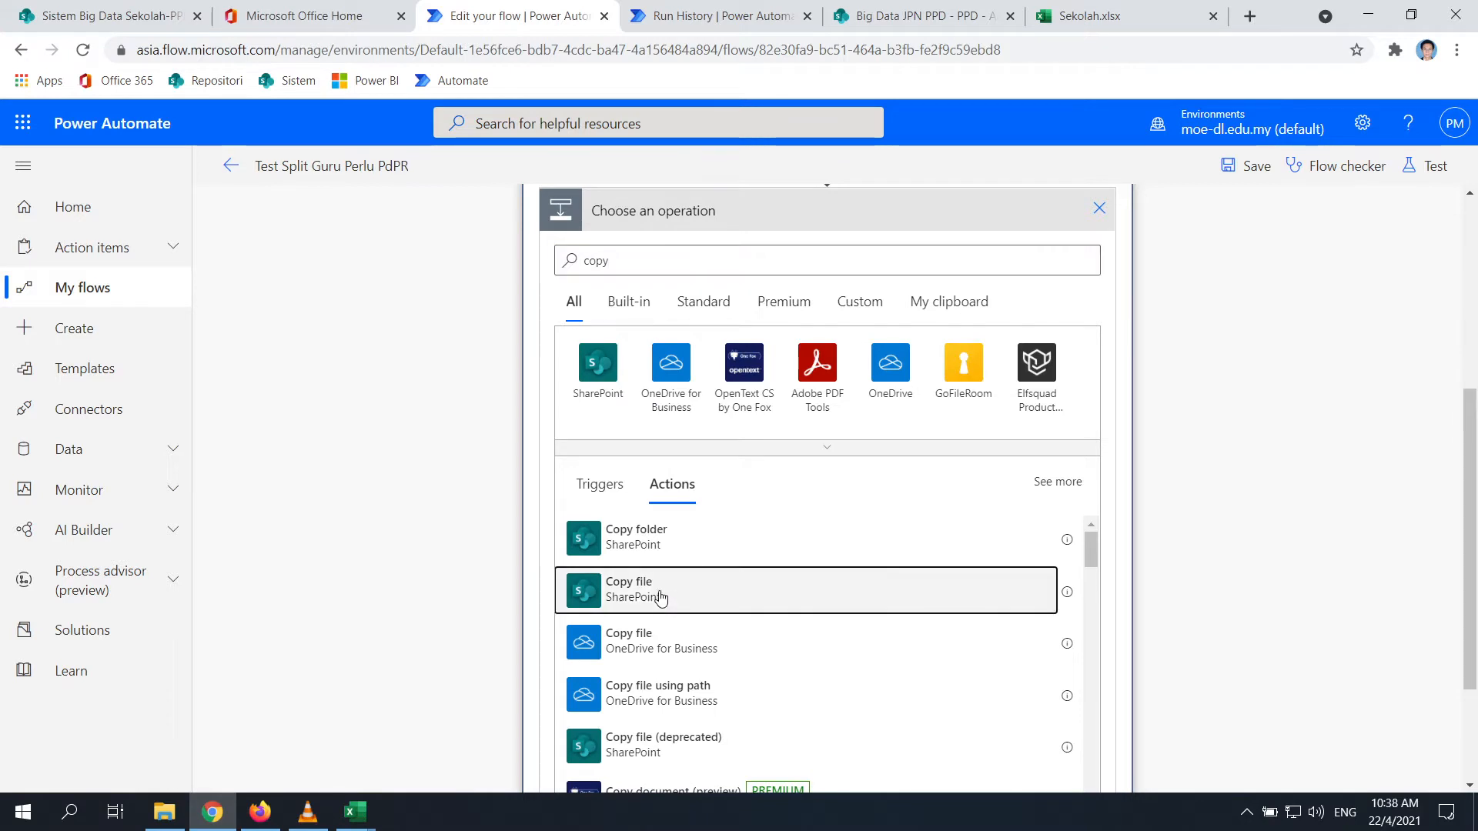
{"action": "left_click", "coordinate": [645, 601]}
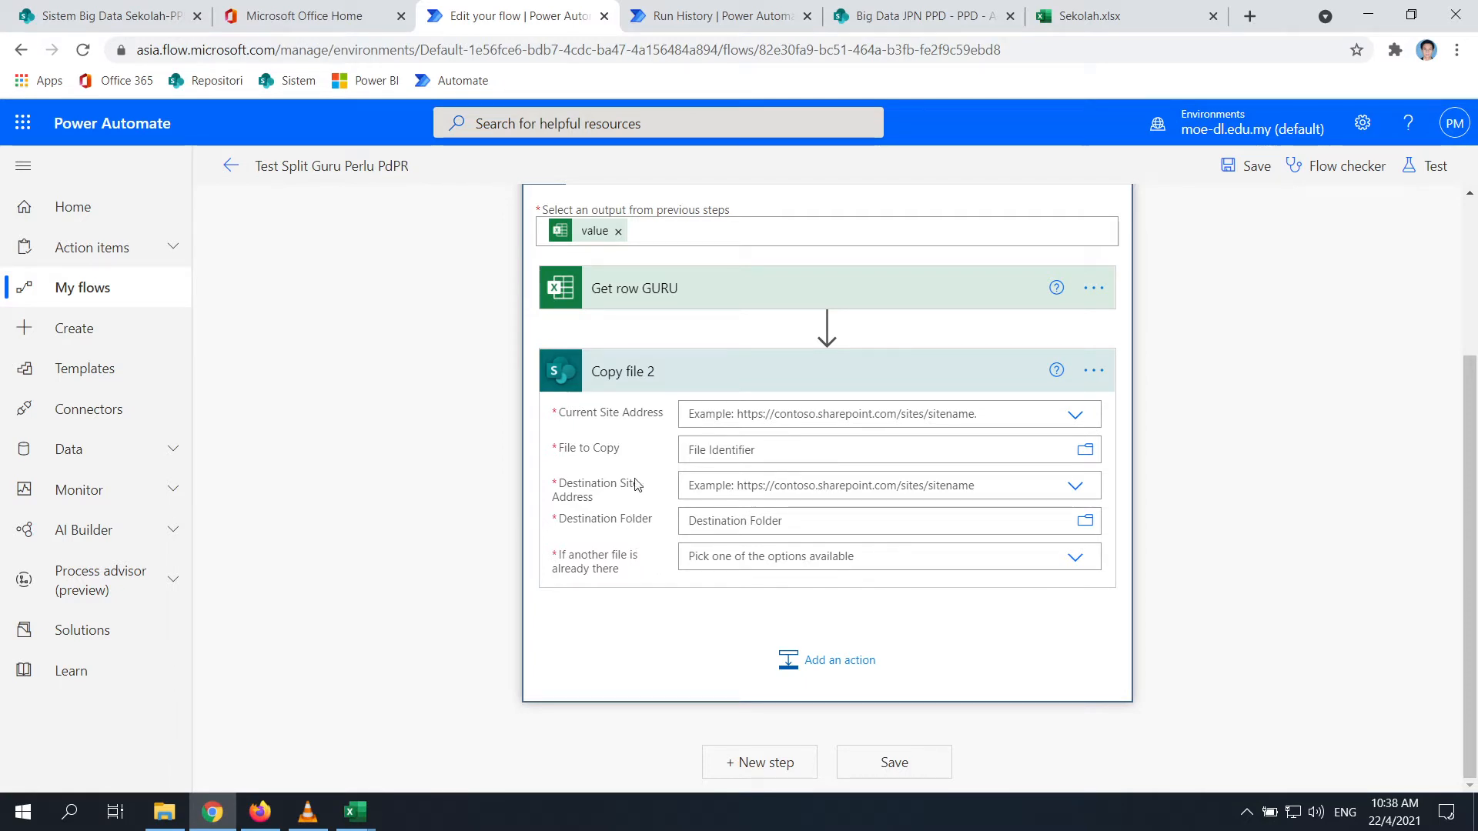
Delete the Copy file 2 step and confirm the removal
{"action": "left_click", "coordinate": [1099, 378]}
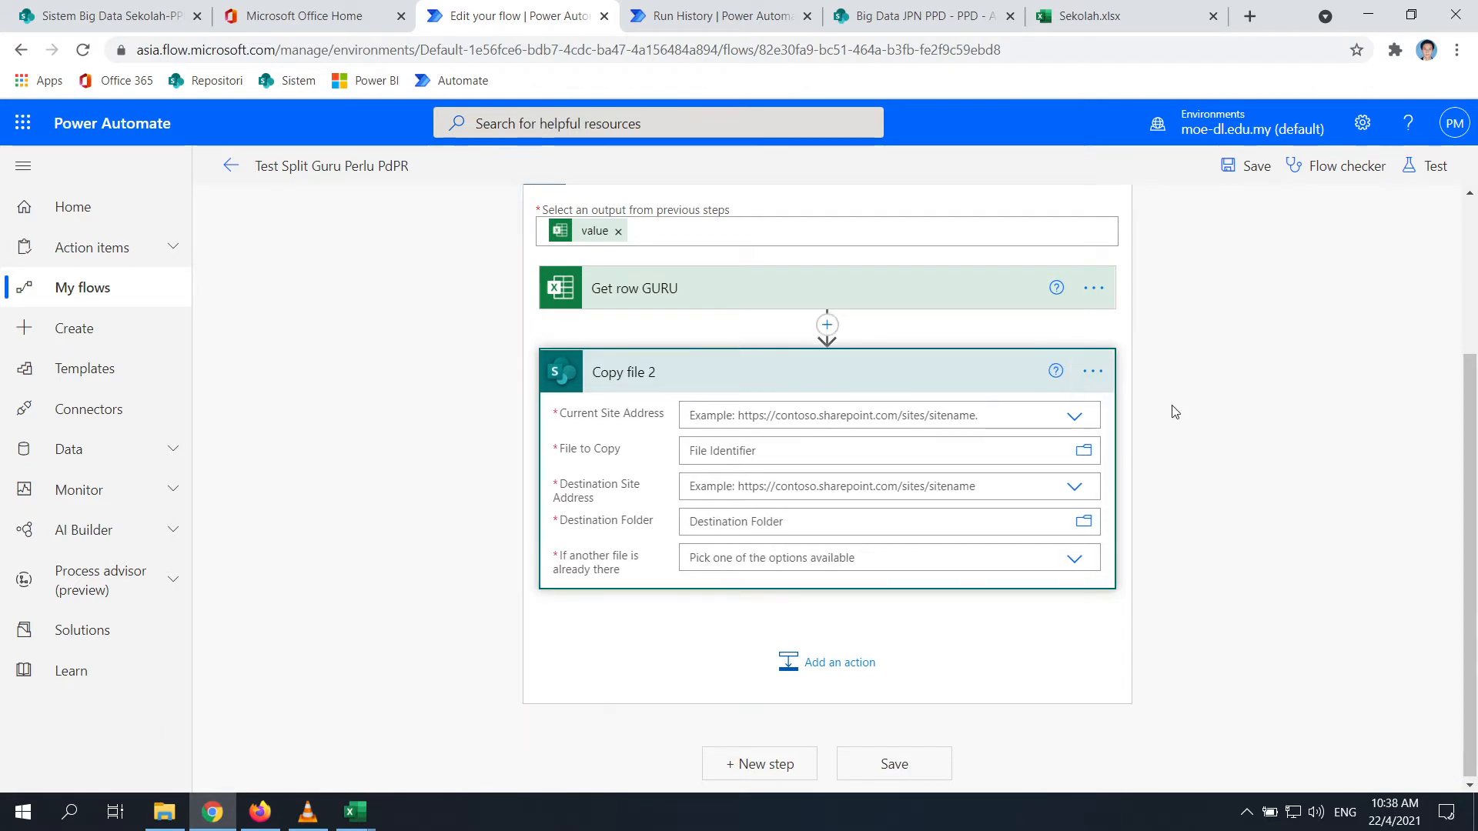
{"action": "left_click", "coordinate": [1089, 375]}
{"action": "left_click", "coordinate": [1164, 611]}
{"action": "left_click", "coordinate": [775, 510]}
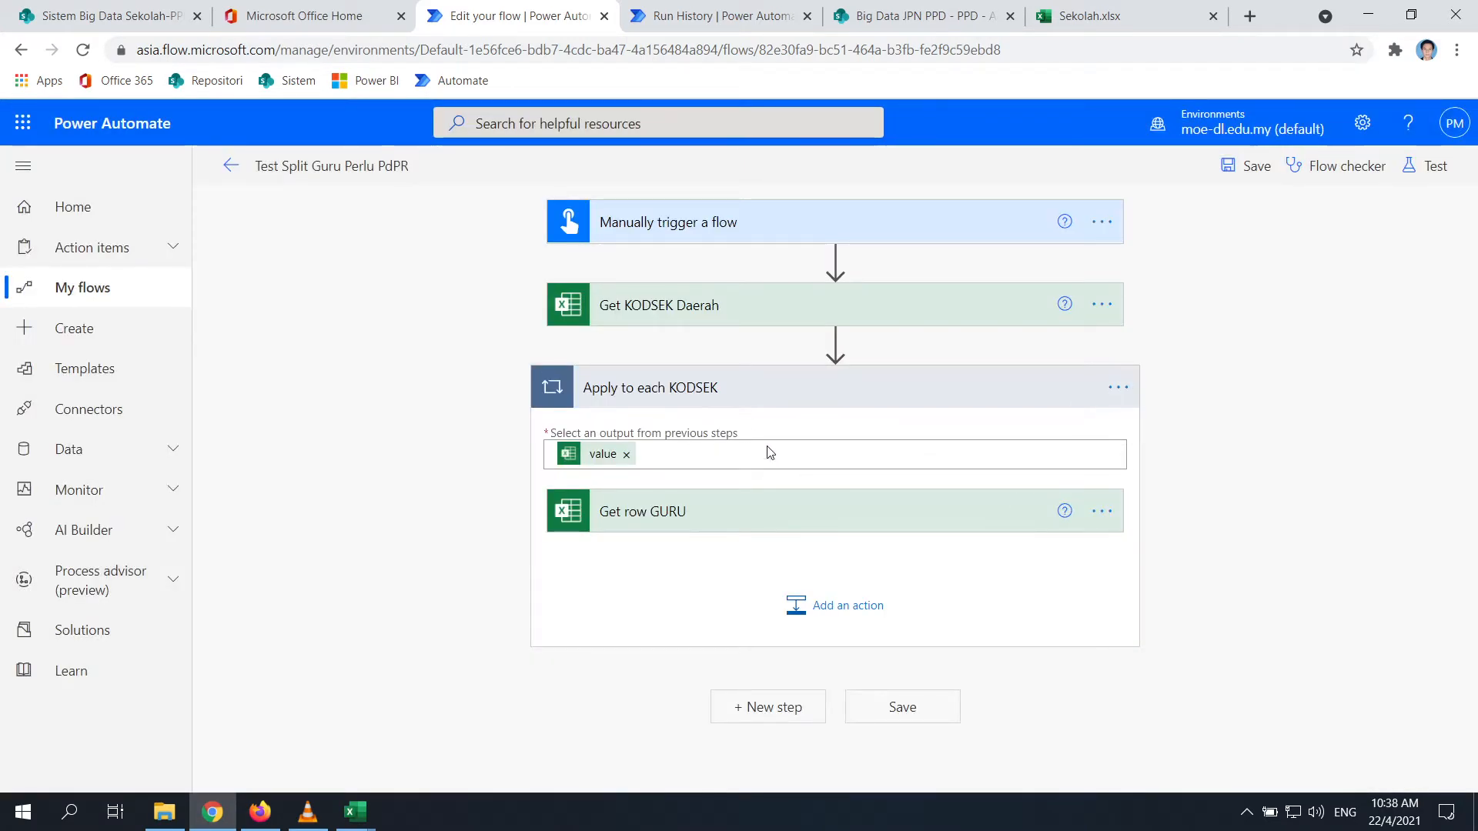
Search the new action's operations for 'ren', then for SharePoint actions
{"action": "left_click", "coordinate": [827, 621]}
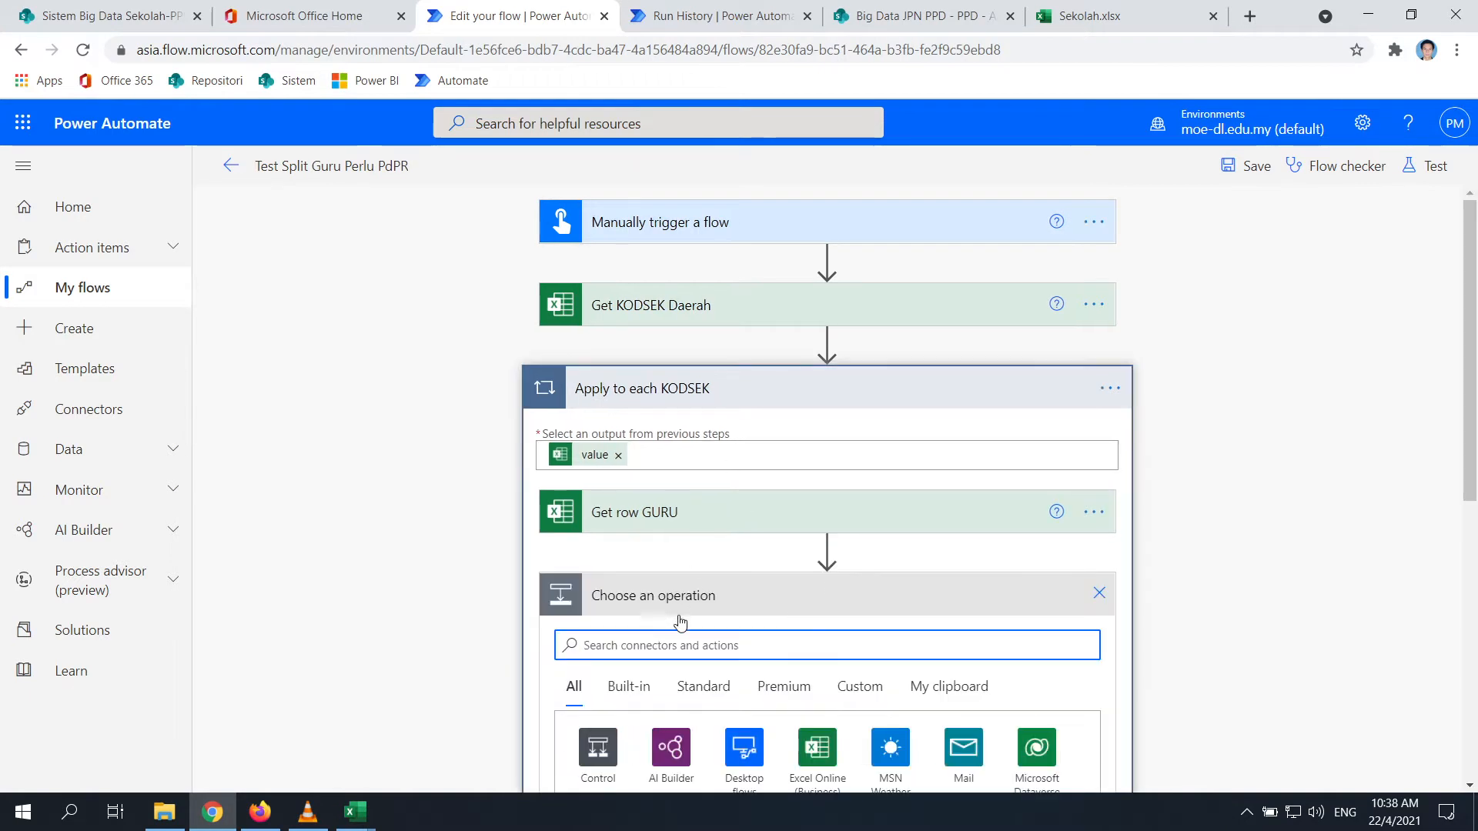
{"action": "type", "text": "rename"}
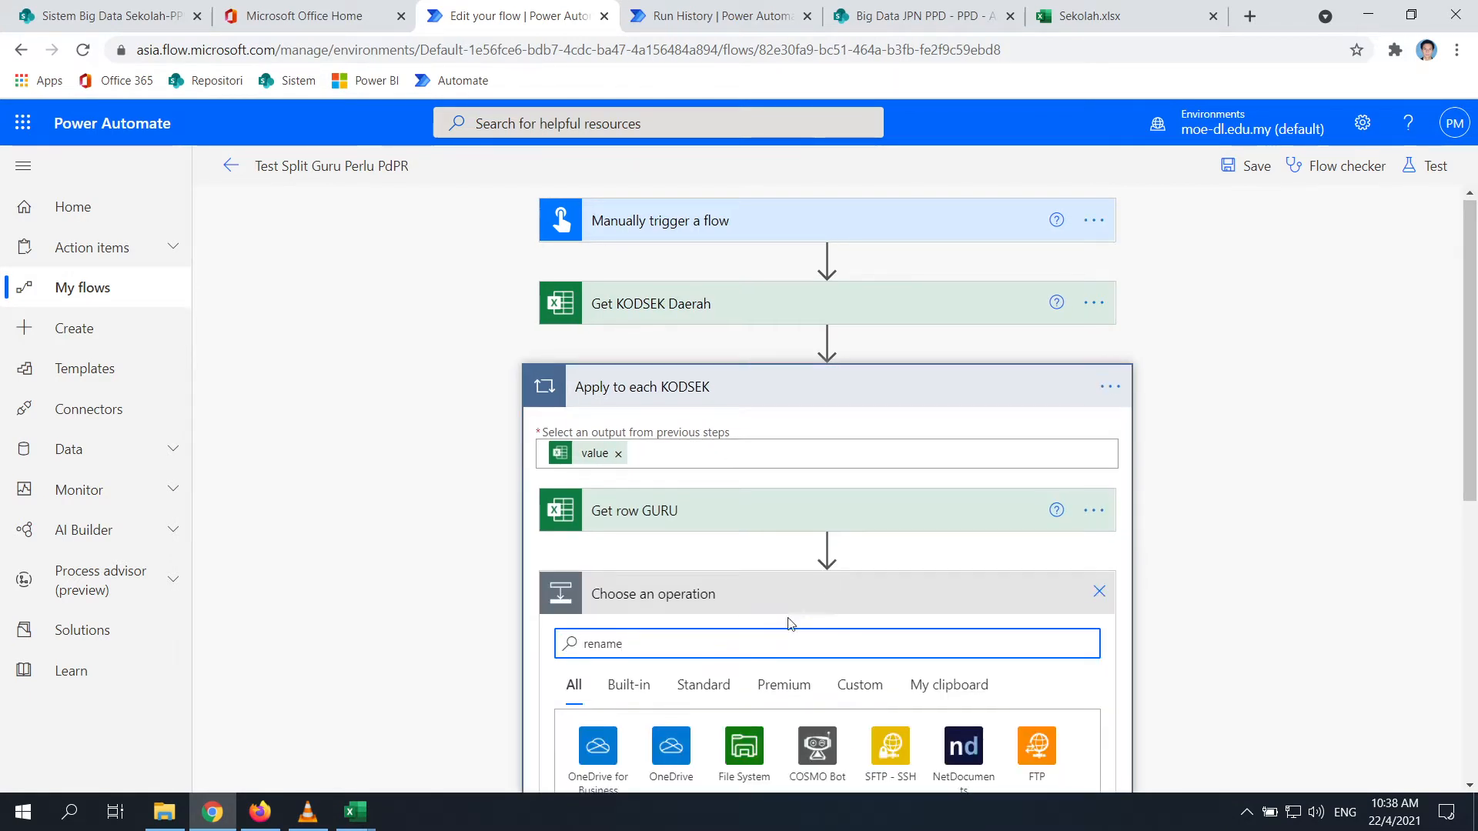
{"action": "scroll", "coordinate": [785, 621], "scroll_direction": "down", "scroll_amount": 5}
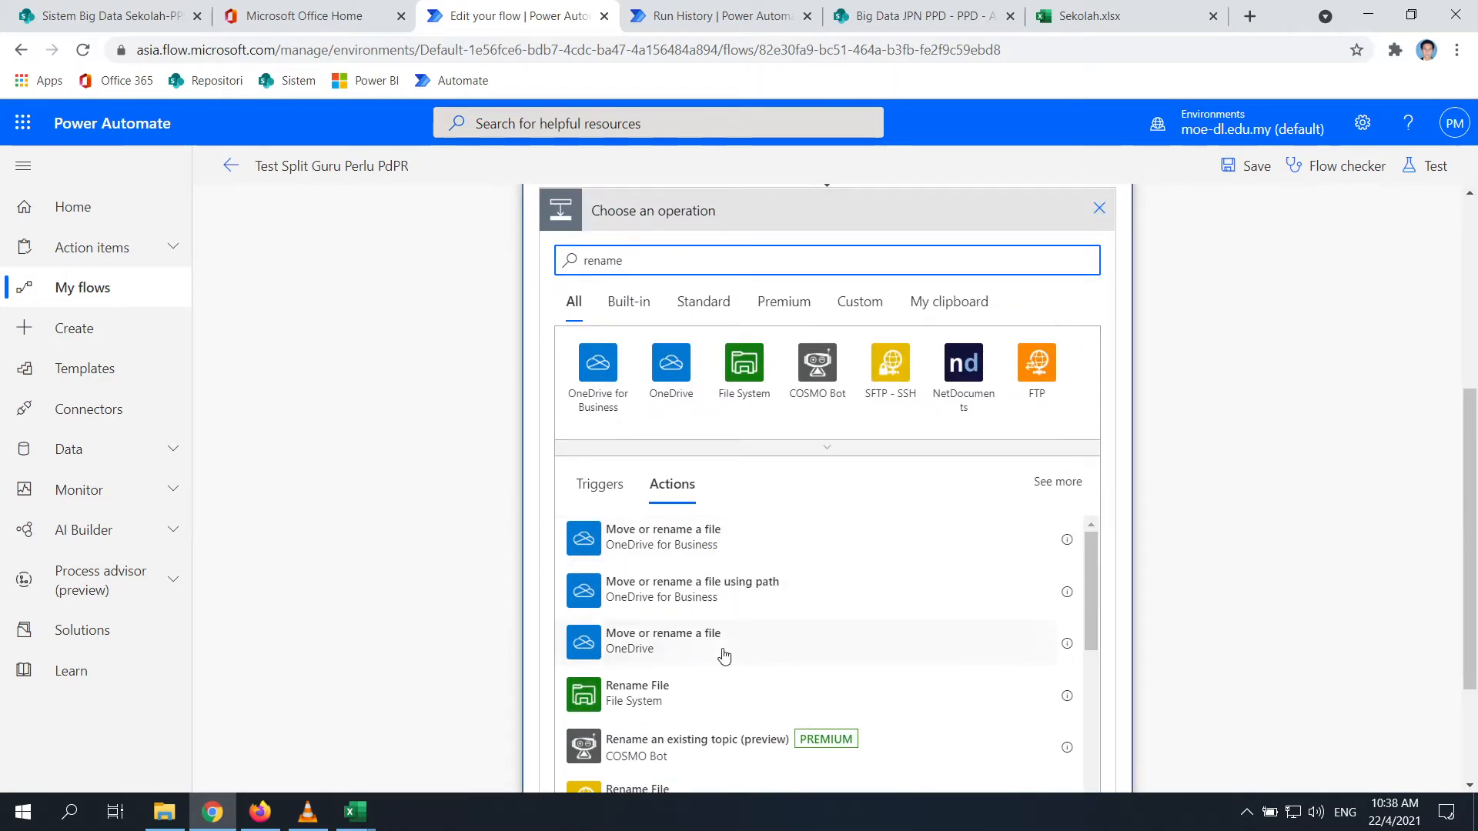
{"action": "double_click", "coordinate": [603, 260]}
{"action": "type", "text": "sha"}
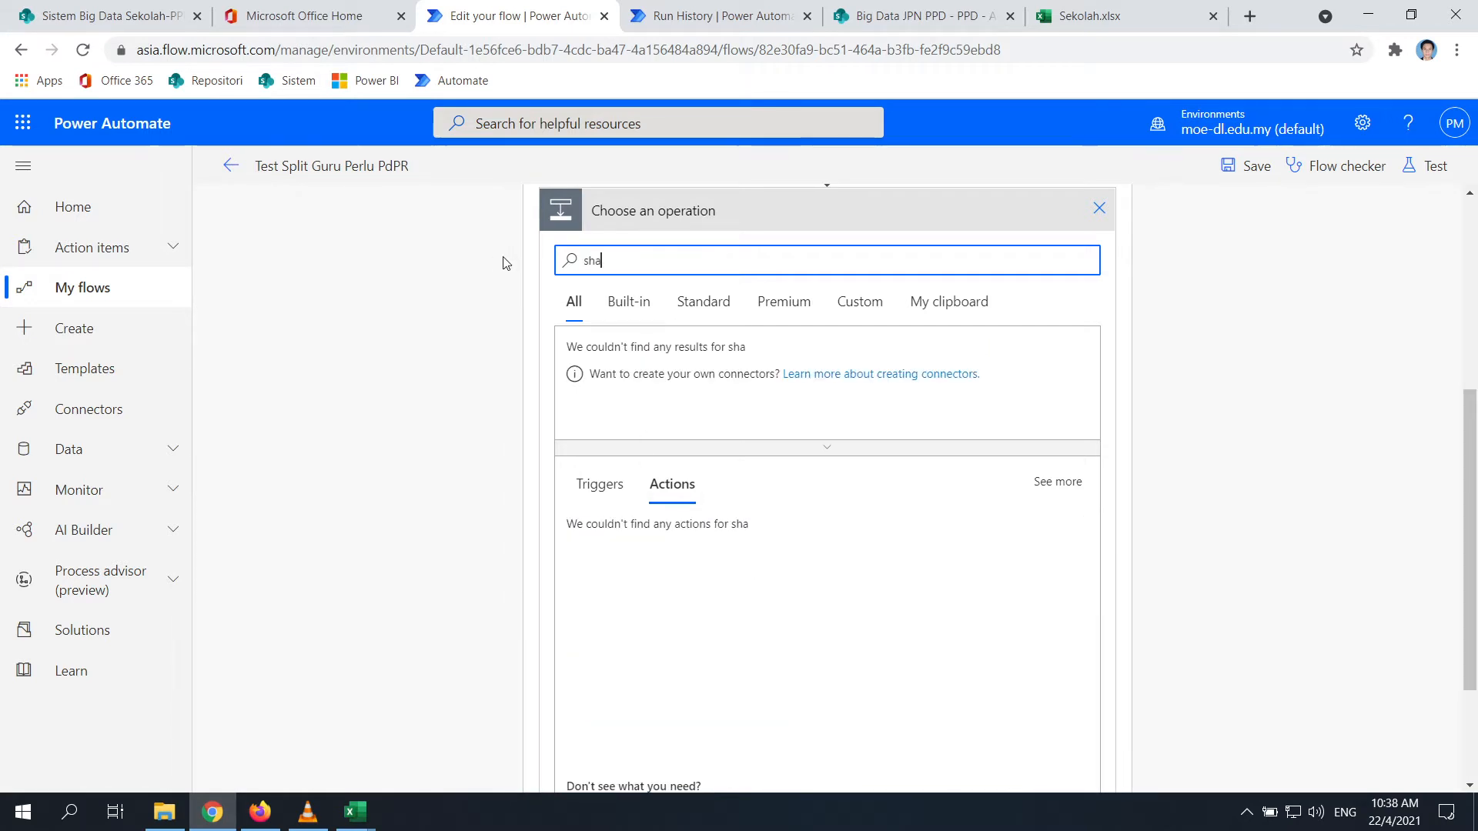
{"action": "type", "text": "repoin"}
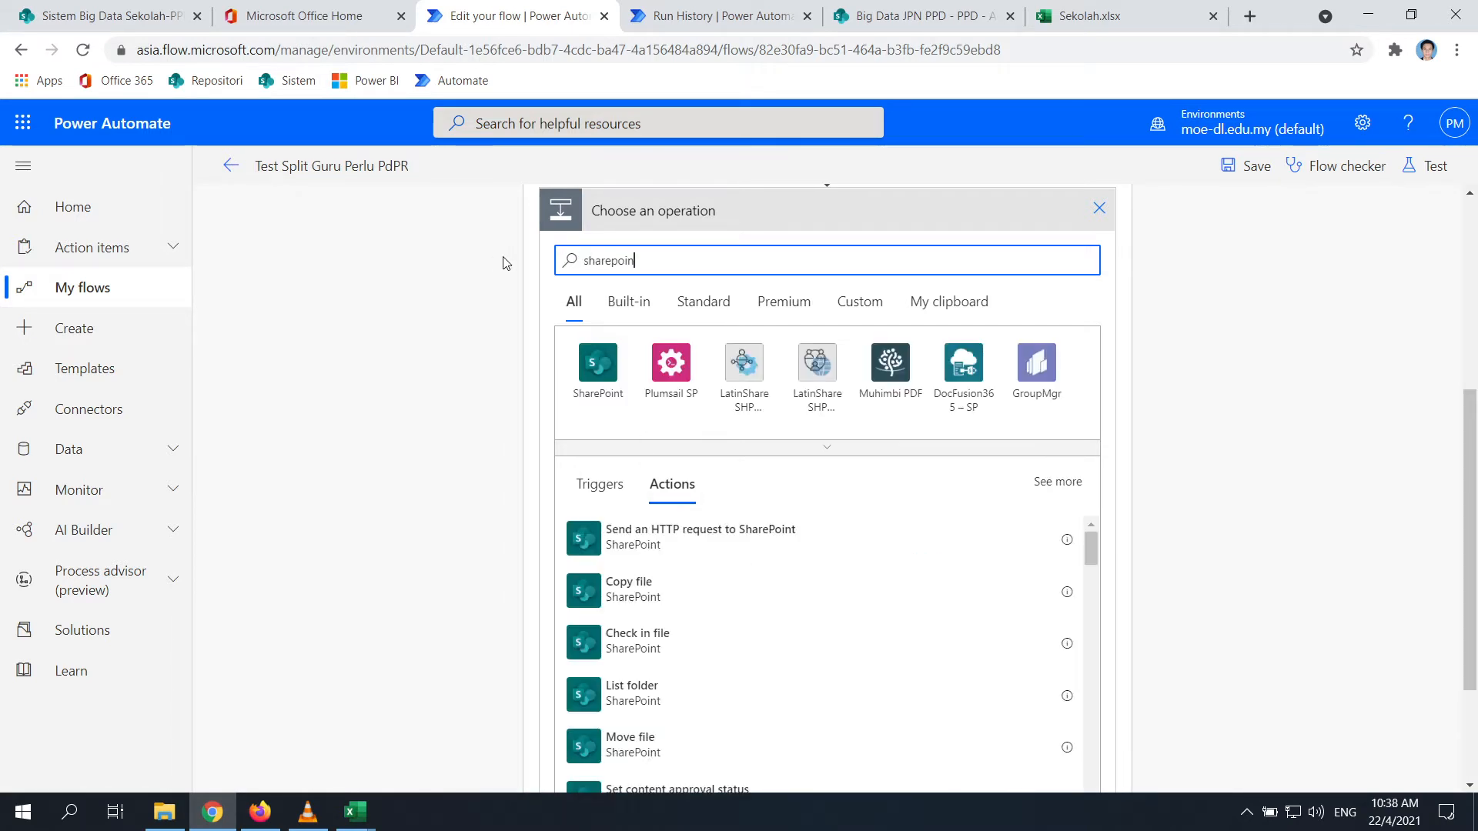
{"action": "left_click", "coordinate": [604, 366]}
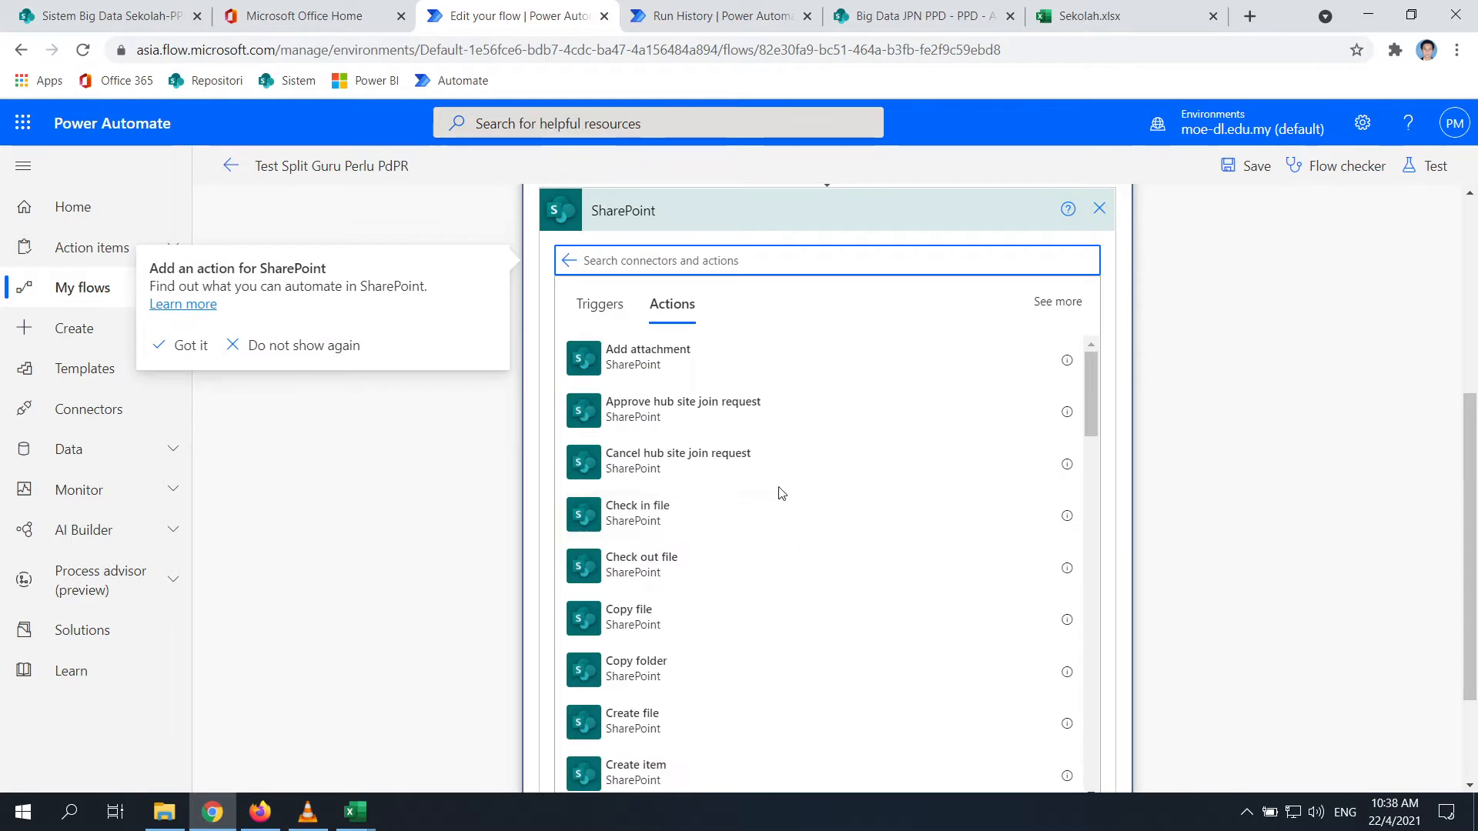
Browse the SharePoint connector's actions, close the picker and restart a new step after Get row GURU
{"action": "scroll", "coordinate": [781, 492], "scroll_direction": "down", "scroll_amount": 15}
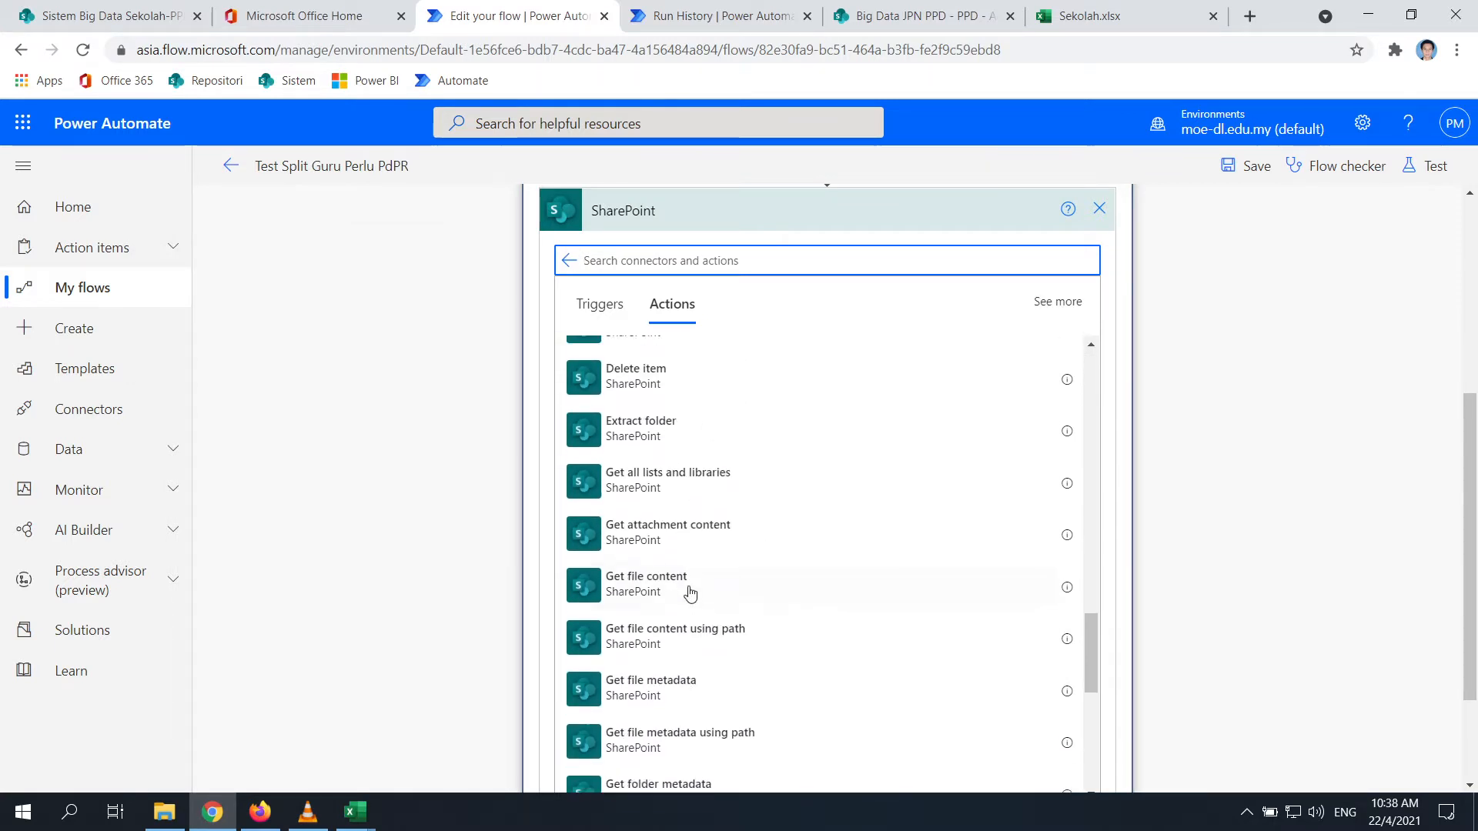
{"action": "scroll", "coordinate": [690, 593], "scroll_direction": "down", "scroll_amount": 10}
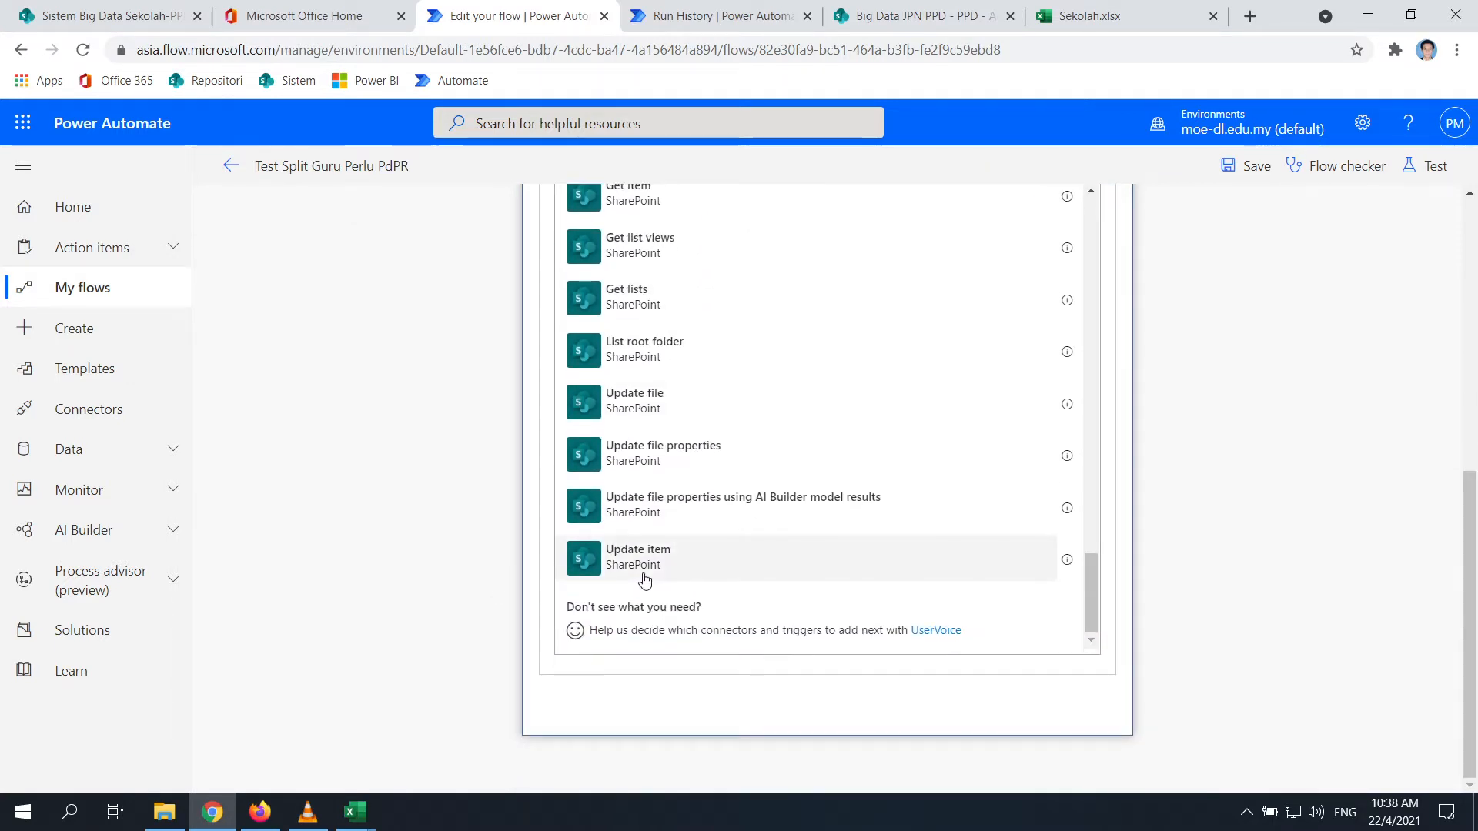
{"action": "scroll", "coordinate": [645, 579], "scroll_direction": "up", "scroll_amount": 7}
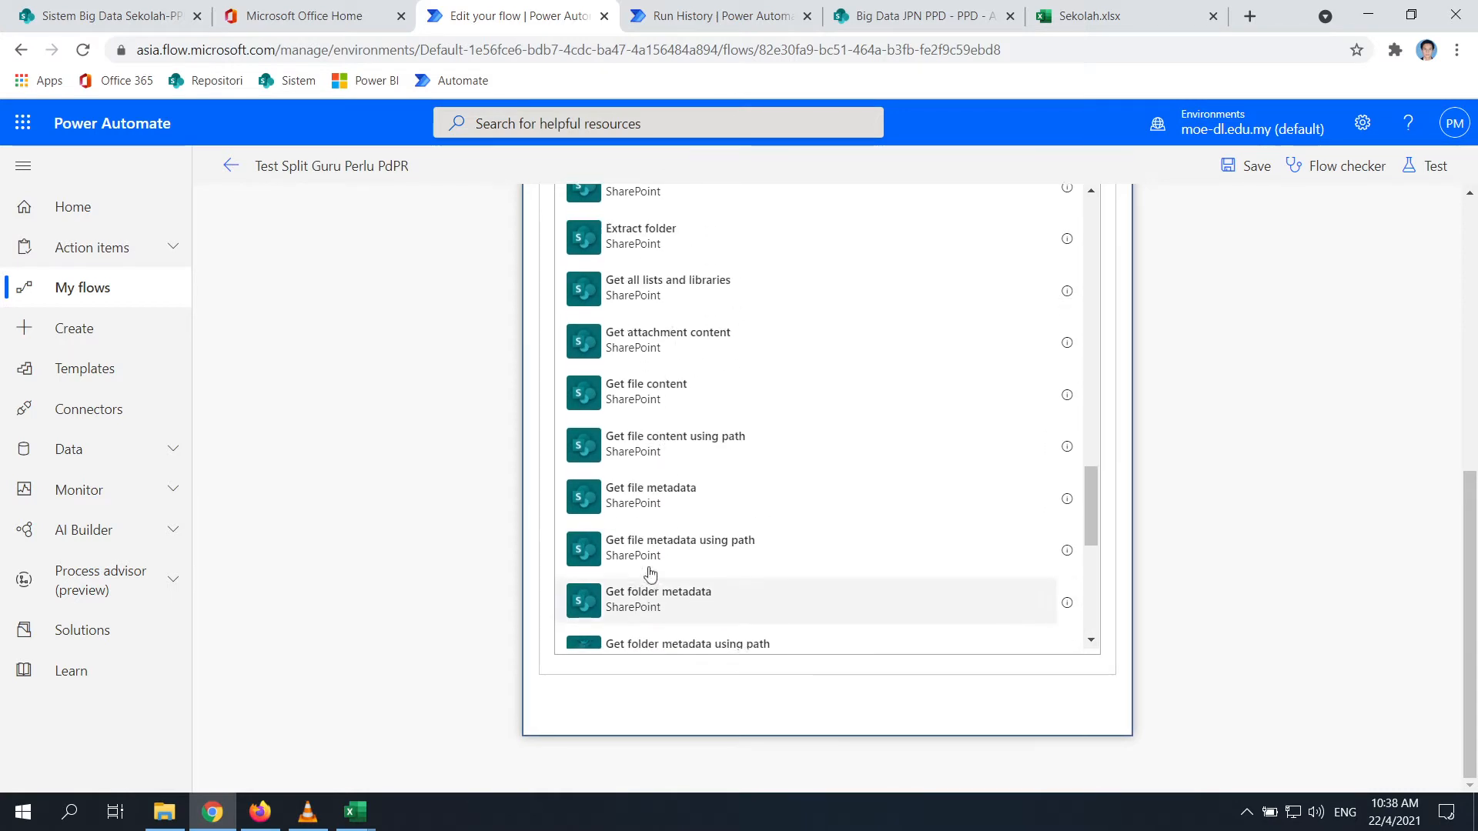
{"action": "scroll", "coordinate": [651, 573], "scroll_direction": "up", "scroll_amount": 10}
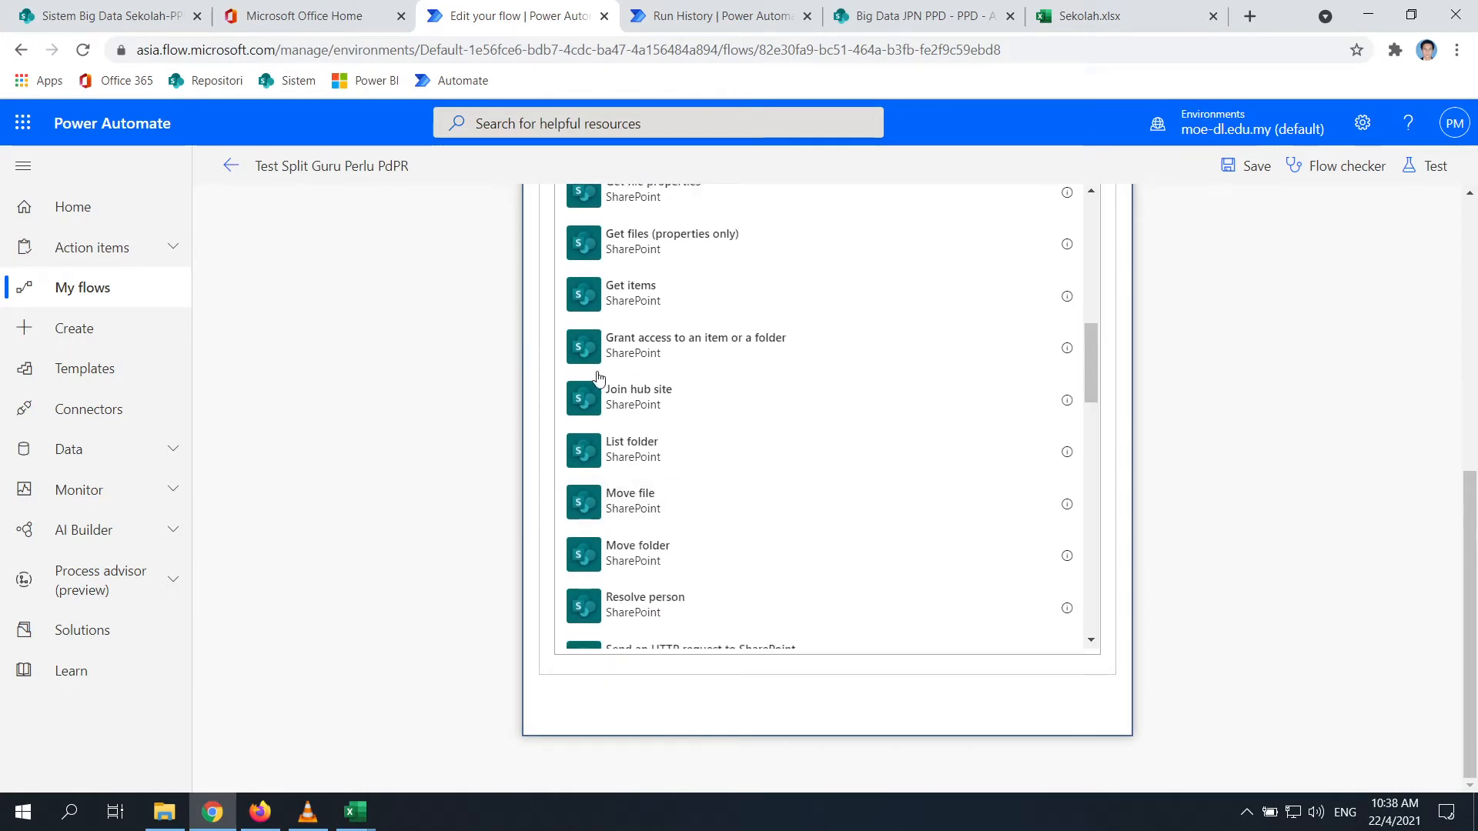
{"action": "scroll", "coordinate": [668, 423], "scroll_direction": "up", "scroll_amount": 15}
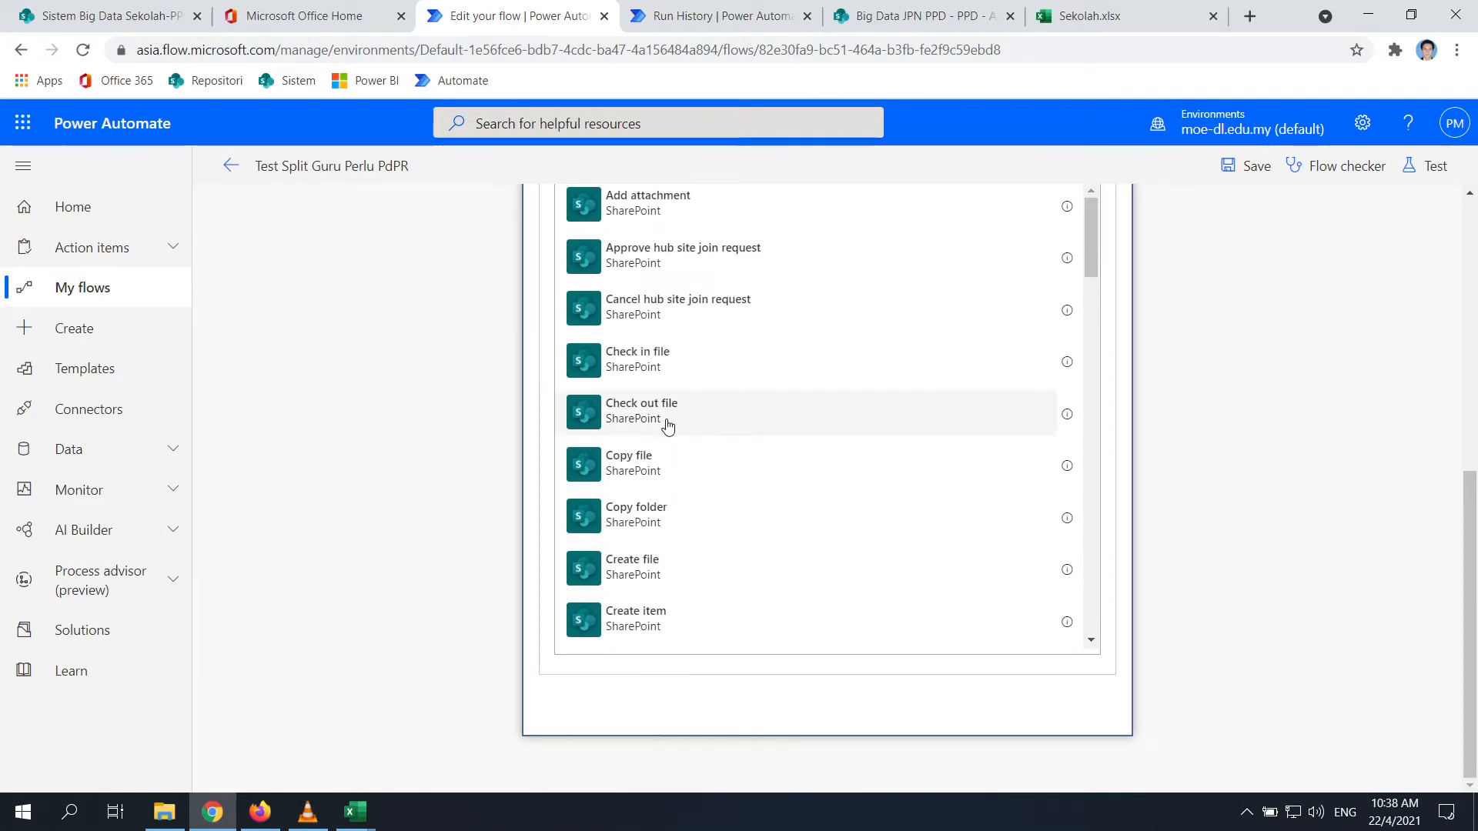
{"action": "scroll", "coordinate": [668, 425], "scroll_direction": "up", "scroll_amount": 4}
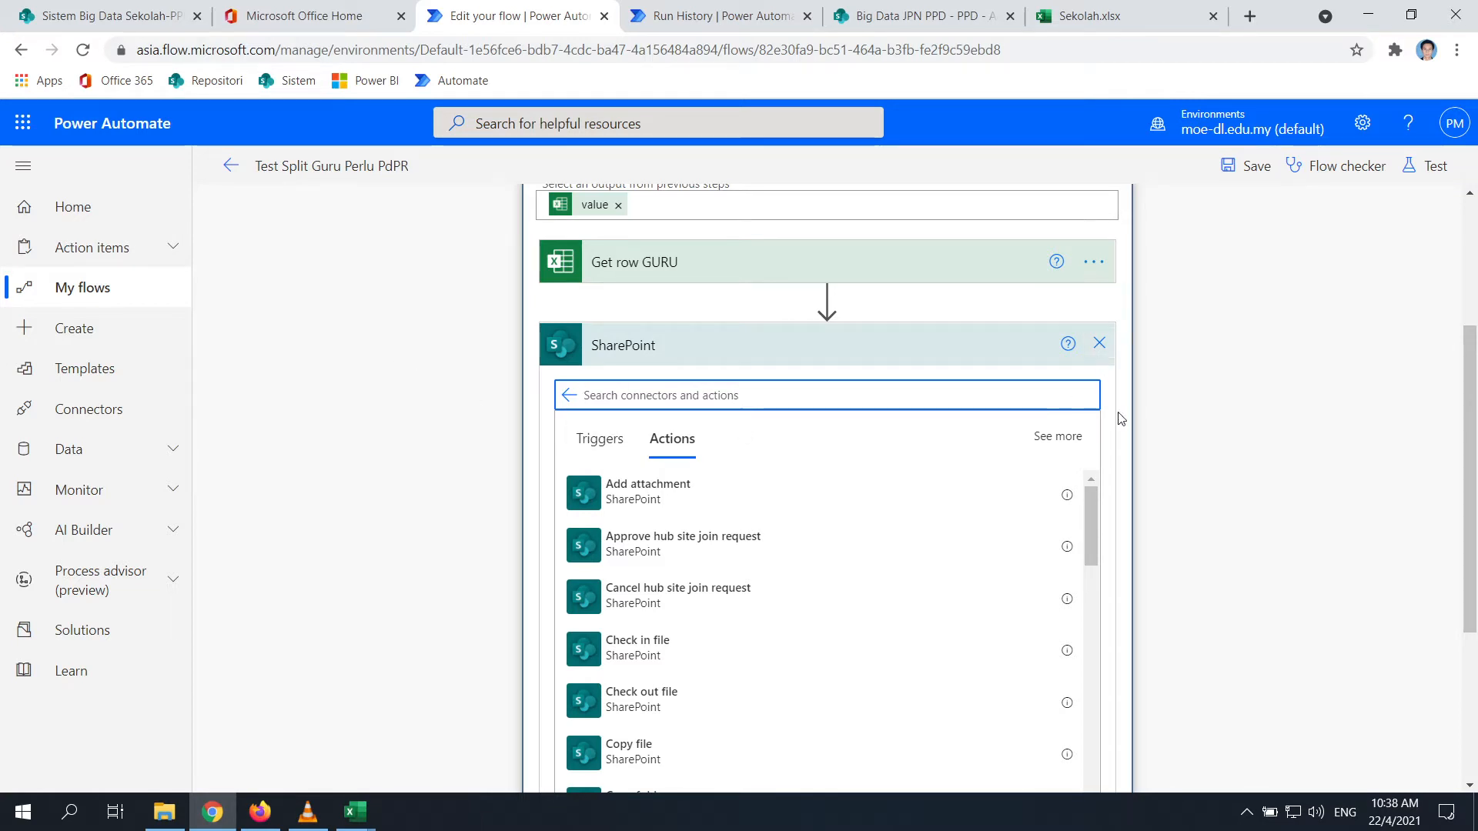
{"action": "scroll", "coordinate": [1116, 420], "scroll_direction": "up", "scroll_amount": 1}
{"action": "left_click", "coordinate": [1099, 440]}
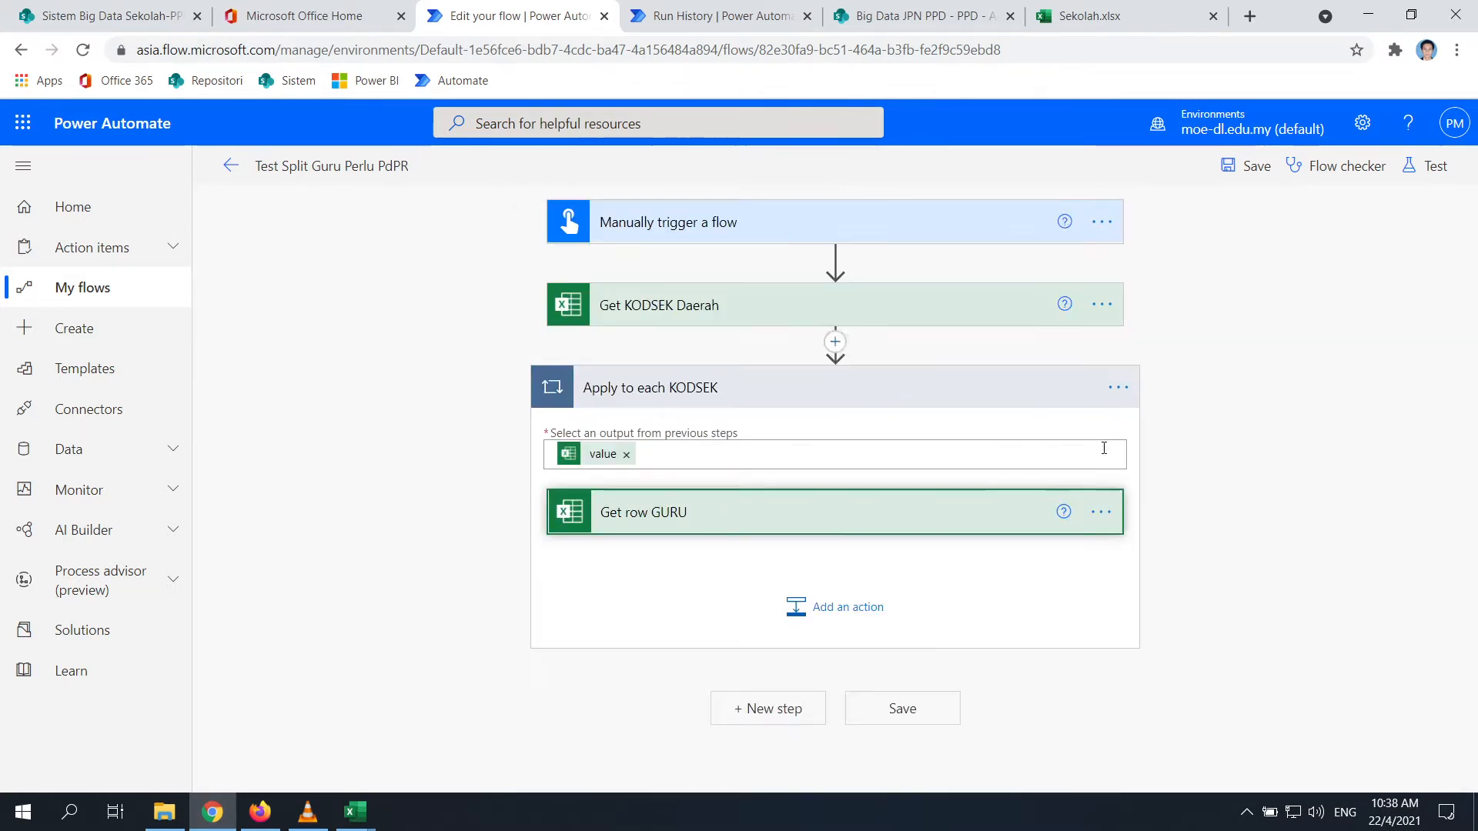
{"action": "left_click", "coordinate": [828, 607]}
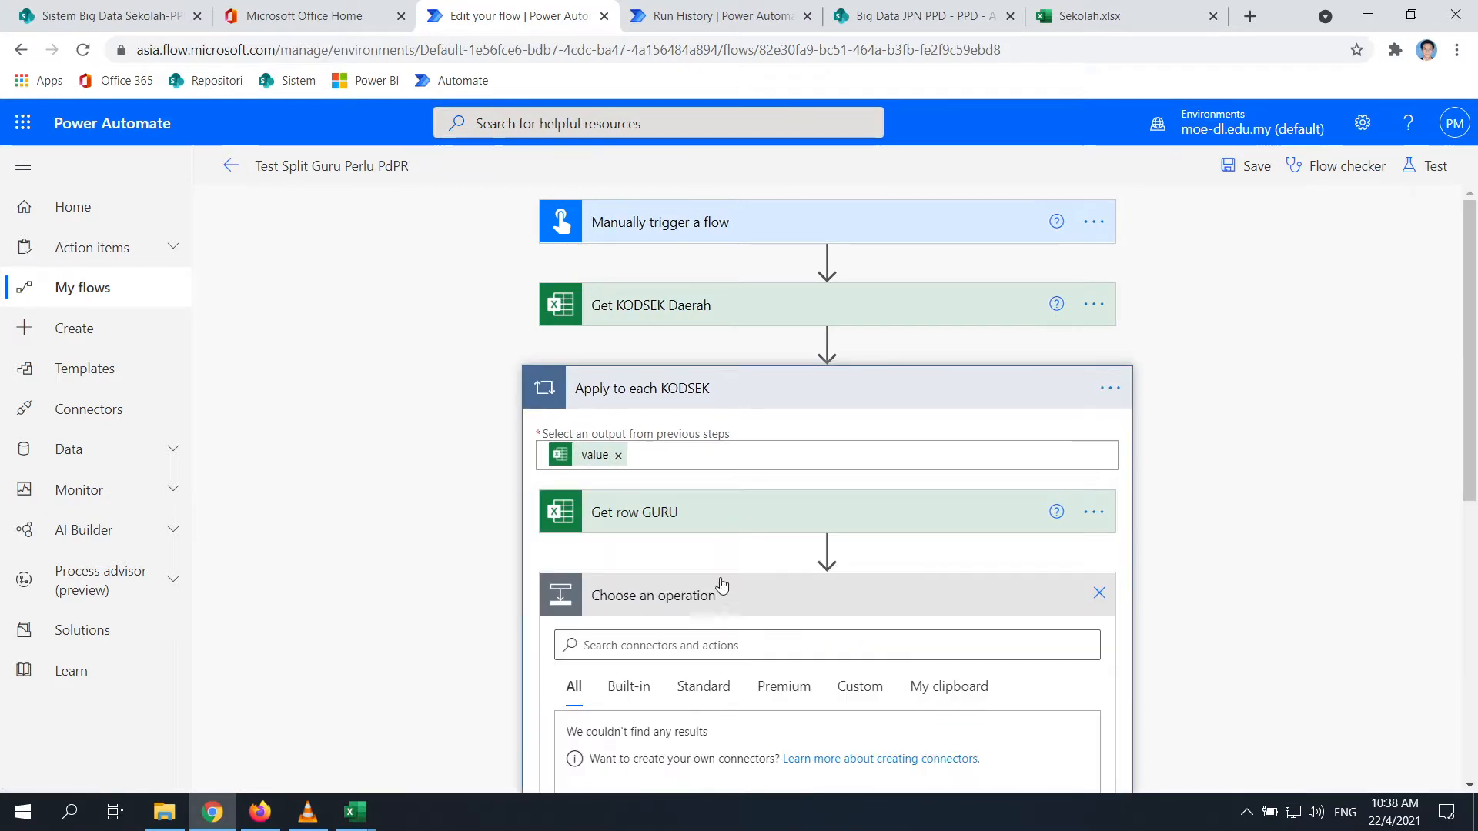
Select Template Guru Test.xlsx in File Explorer before returning to the flow
{"action": "left_click", "coordinate": [164, 812]}
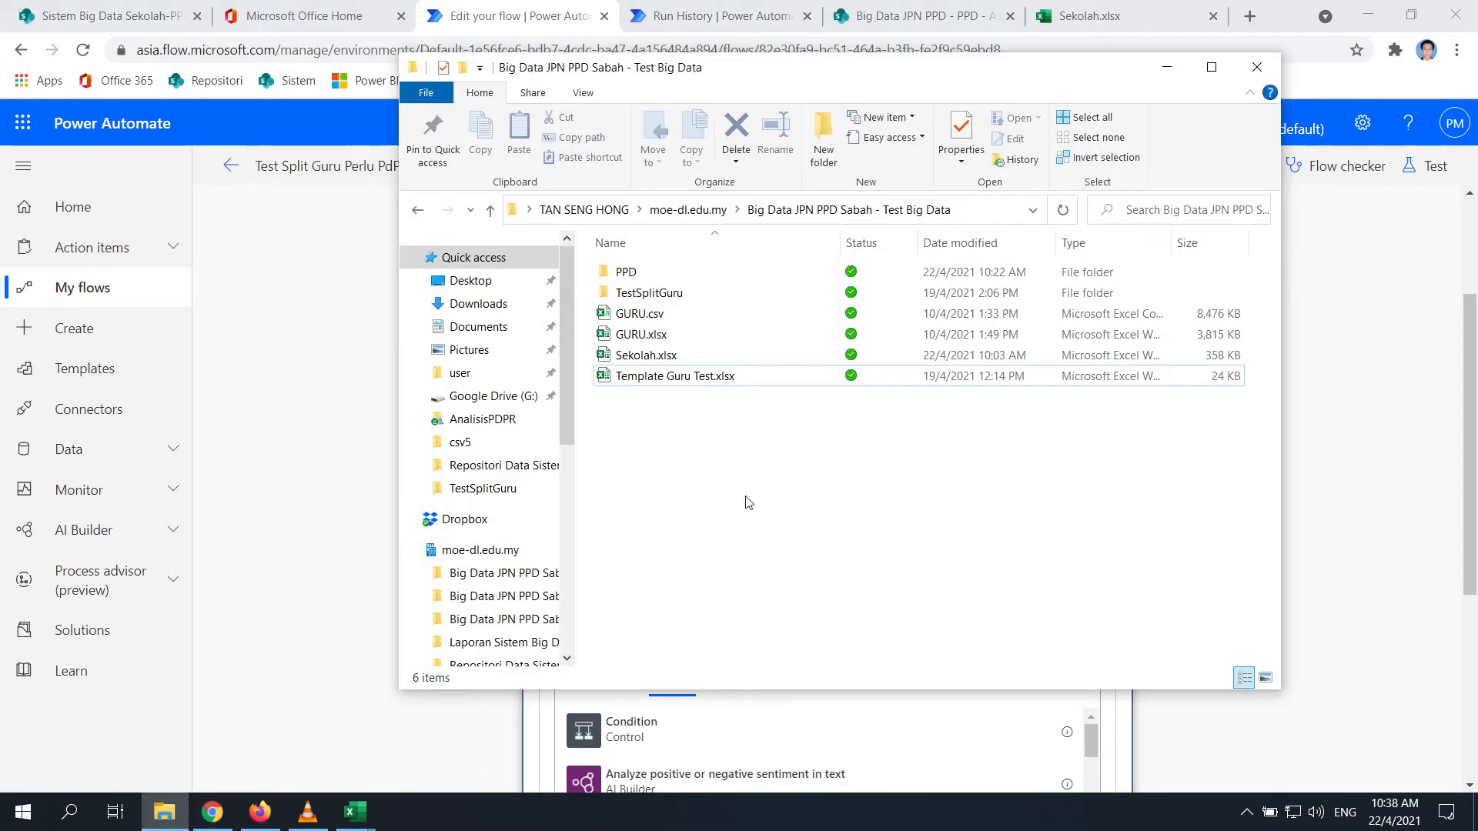
{"action": "left_click", "coordinate": [681, 378]}
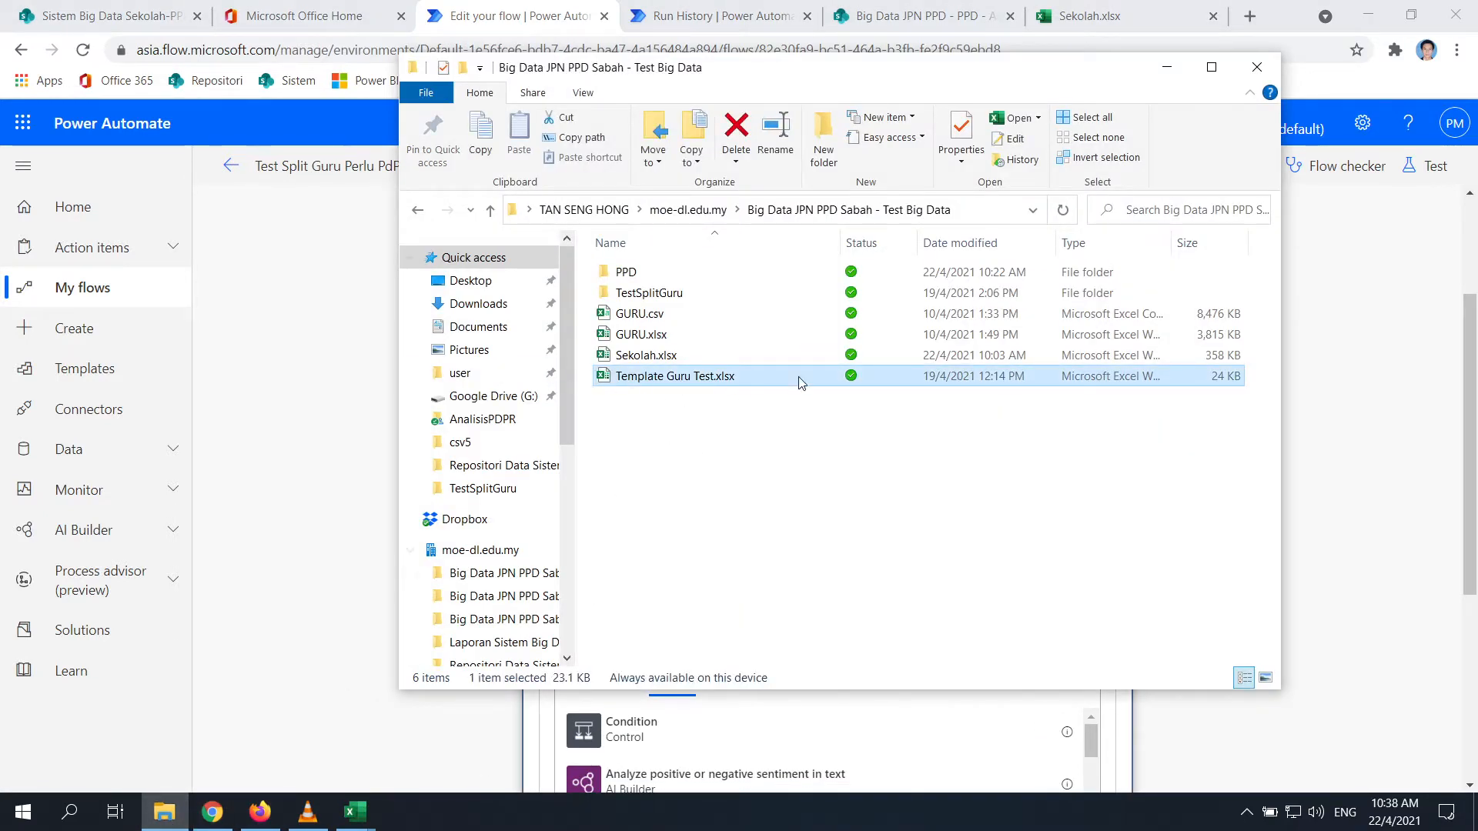
{"action": "left_click", "coordinate": [219, 483]}
Add a SharePoint Get file content using path step found by searching 'get file'
{"action": "left_click", "coordinate": [676, 455]}
{"action": "type", "text": "ge"}
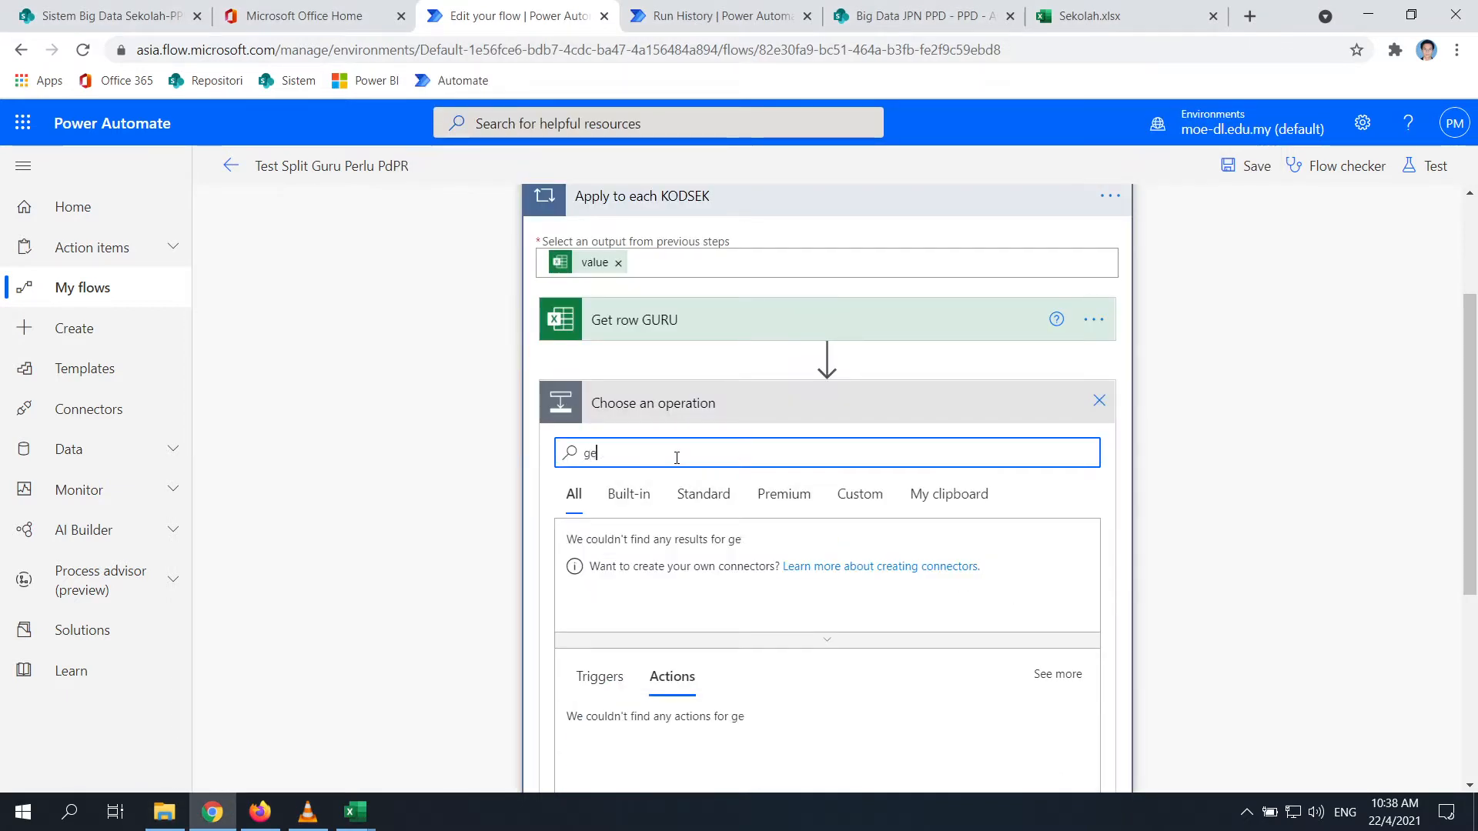
{"action": "type", "text": "t f"}
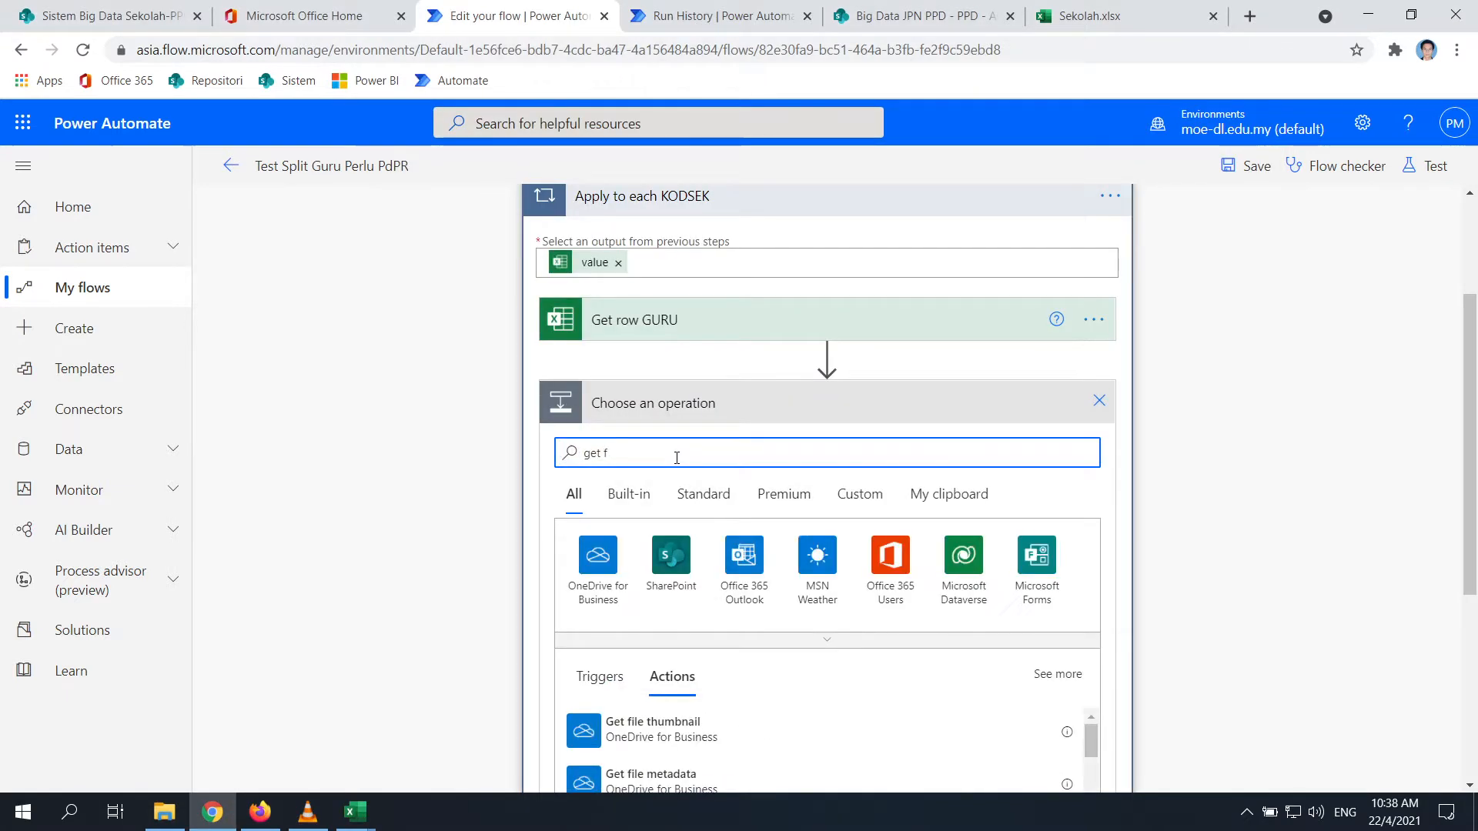
{"action": "type", "text": "ile"}
{"action": "scroll", "coordinate": [479, 479], "scroll_direction": "down", "scroll_amount": 3}
{"action": "scroll", "coordinate": [493, 523], "scroll_direction": "down", "scroll_amount": 1}
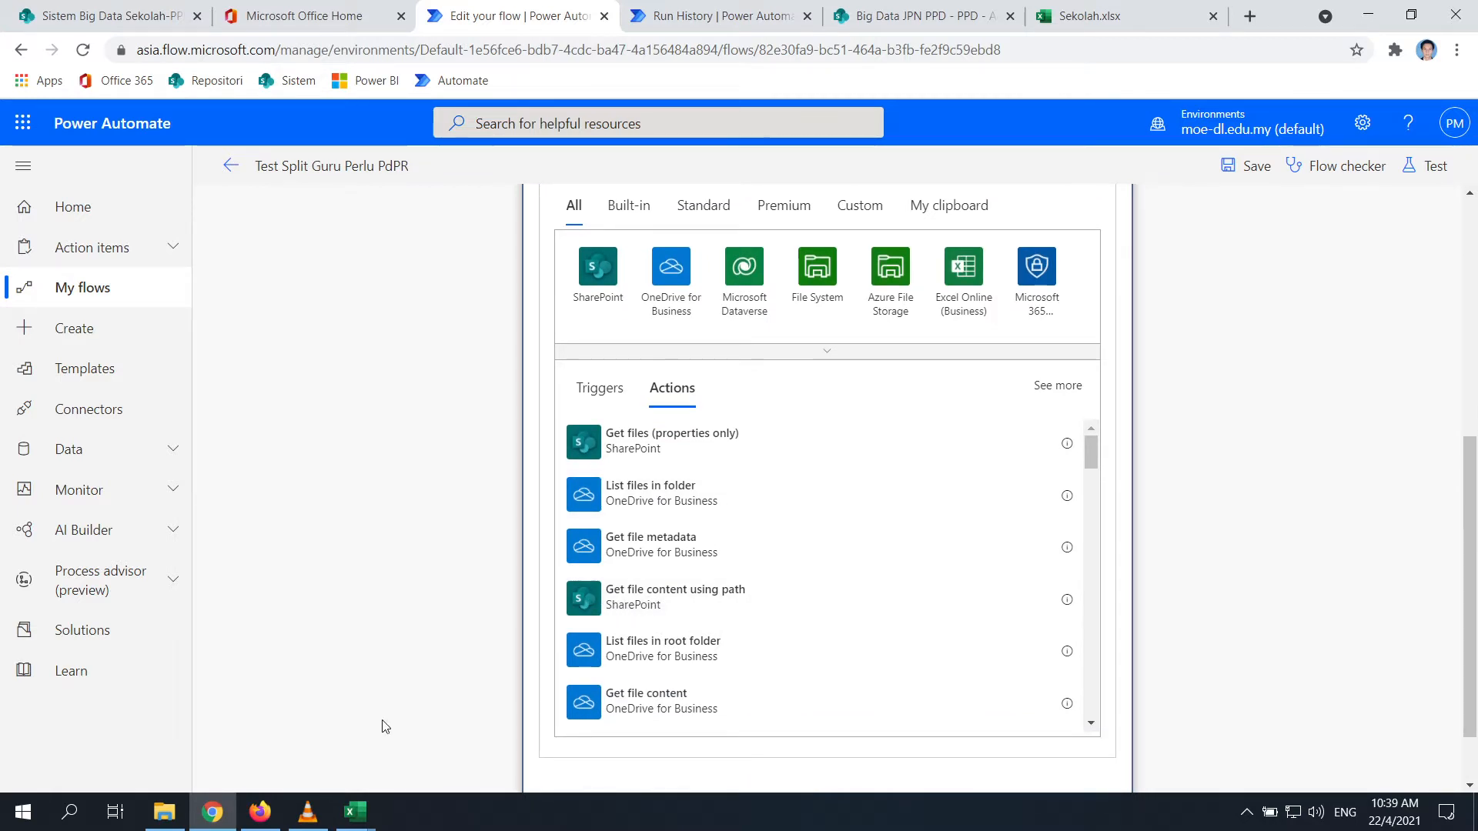
{"action": "left_click", "coordinate": [604, 607]}
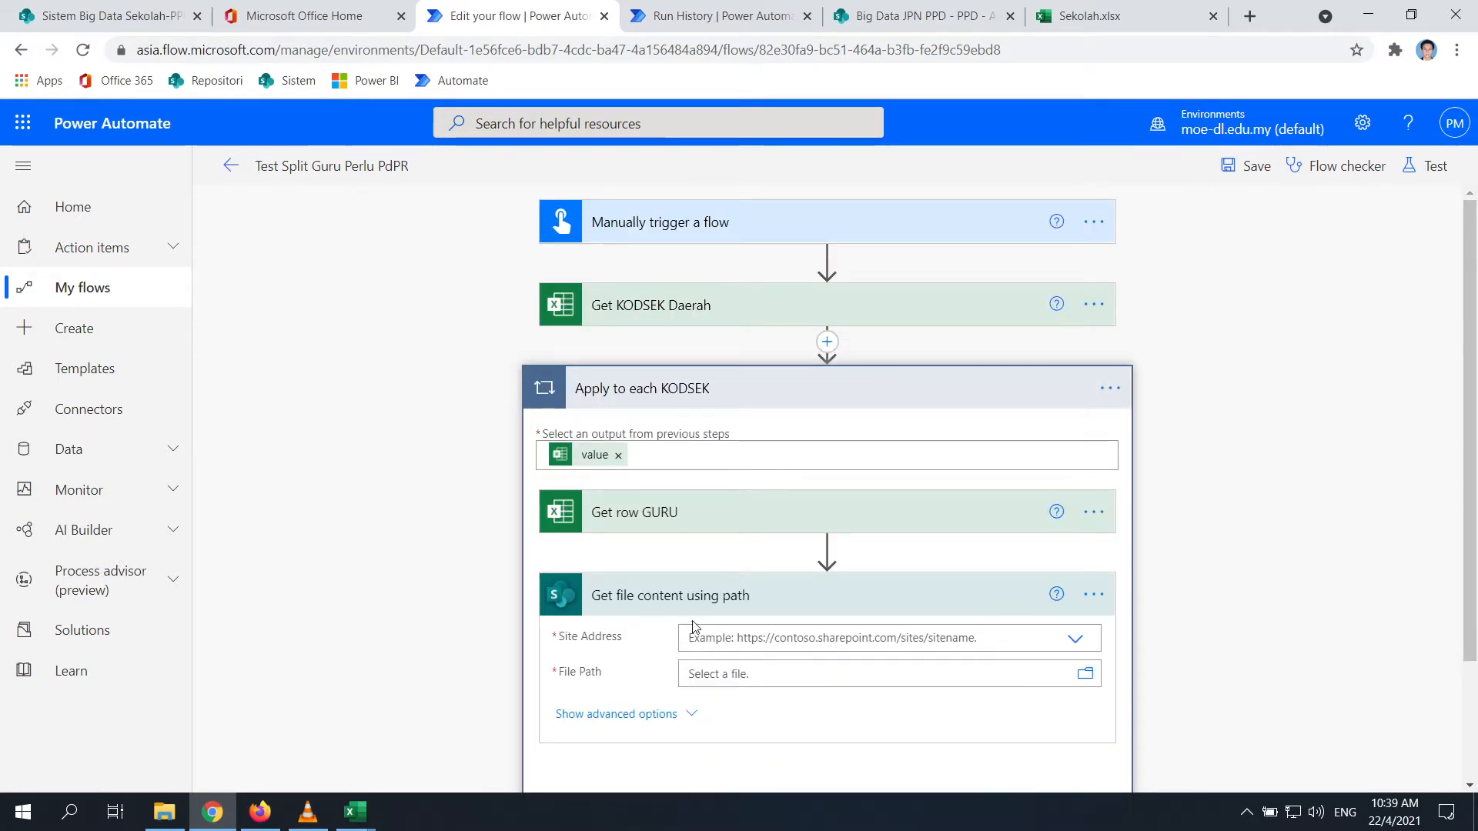
Rename the step to 'Get file content template'
{"action": "scroll", "coordinate": [695, 624], "scroll_direction": "down", "scroll_amount": 2}
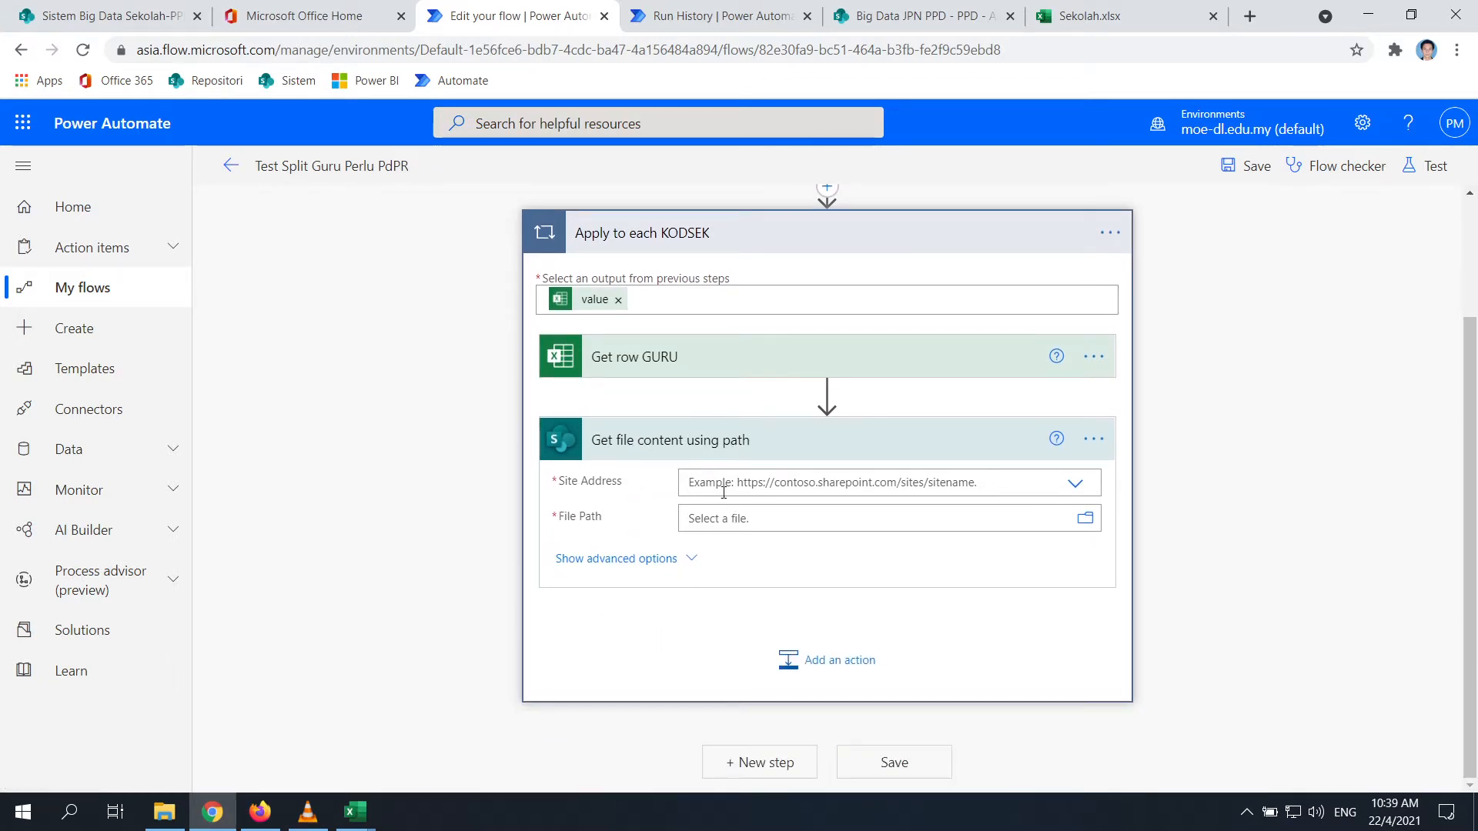
{"action": "left_click", "coordinate": [1077, 485]}
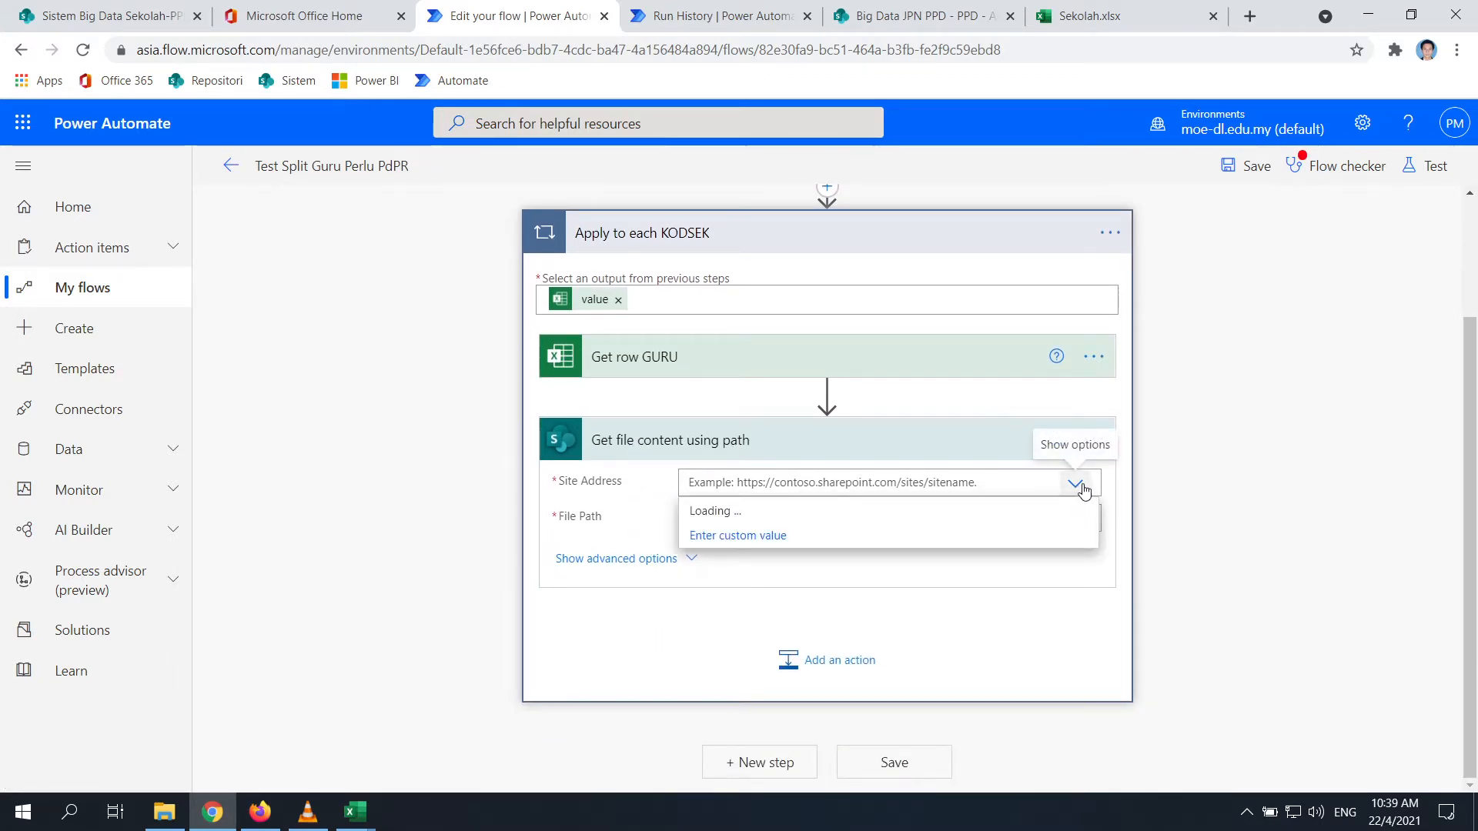
{"action": "left_click", "coordinate": [1094, 444]}
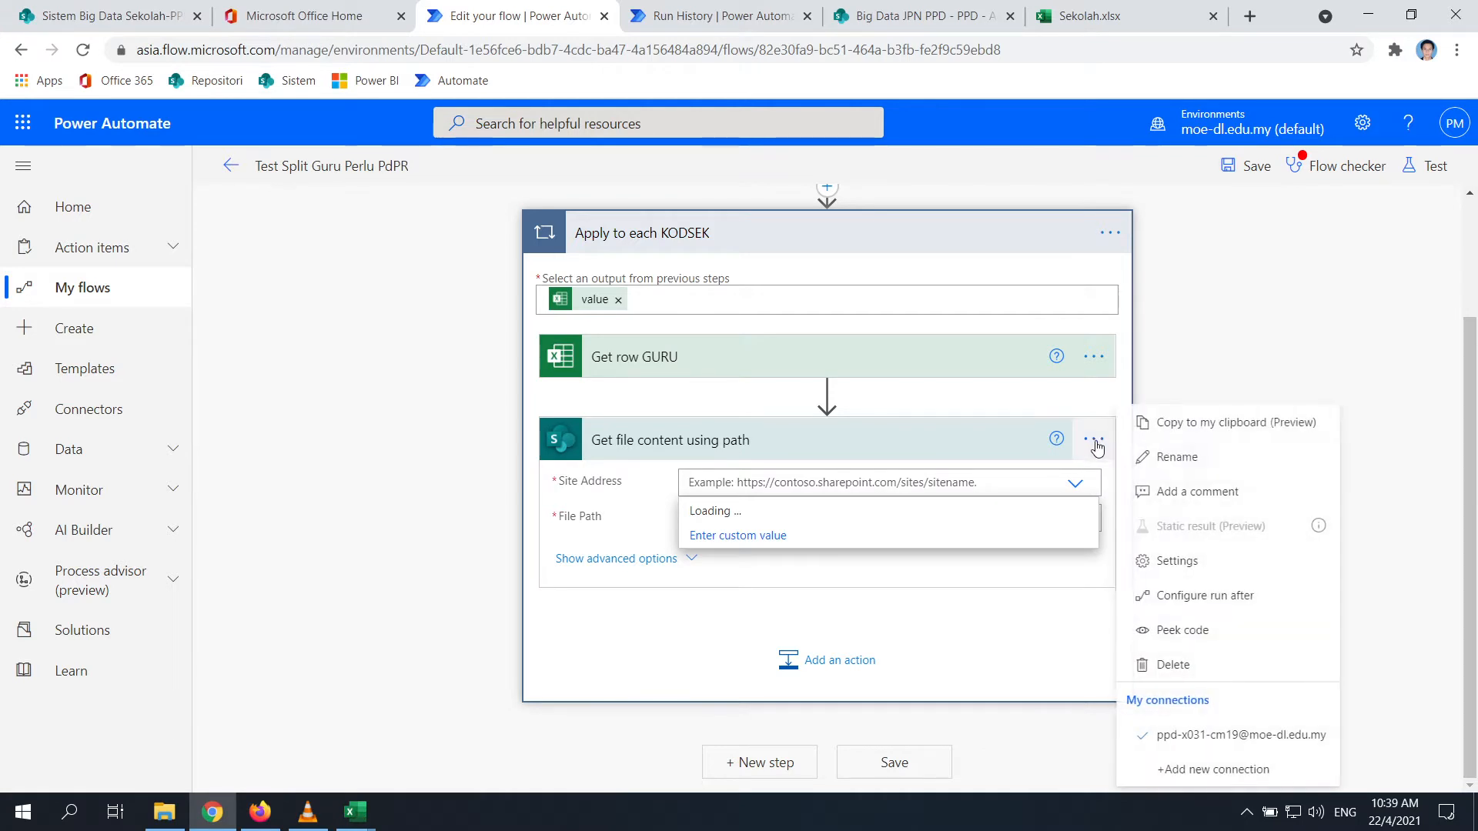
{"action": "left_click", "coordinate": [1247, 362]}
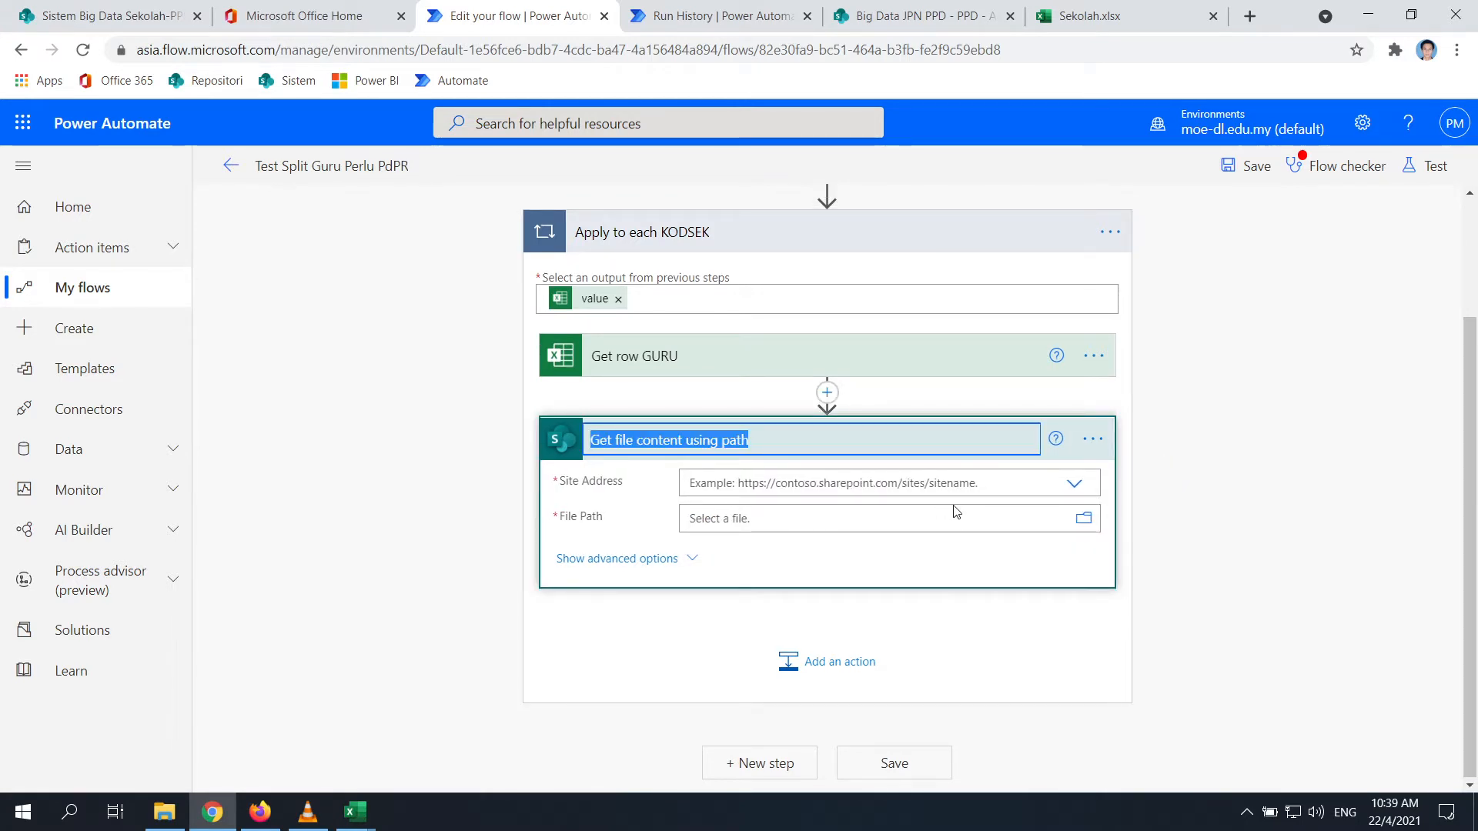
{"action": "left_click", "coordinate": [774, 436]}
{"action": "key", "text": "BackSpace"}
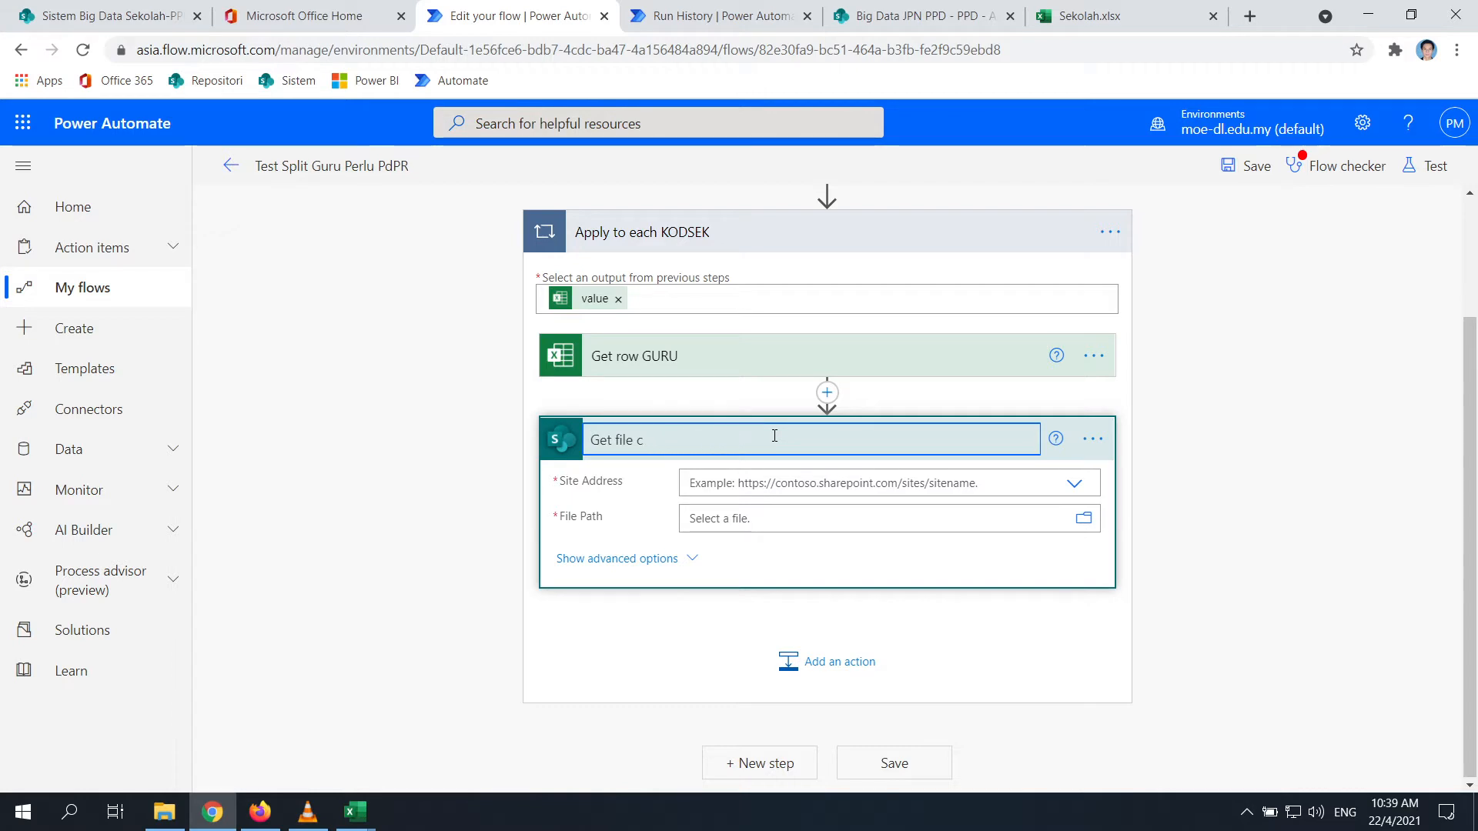
{"action": "key", "text": "ctrl+z"}
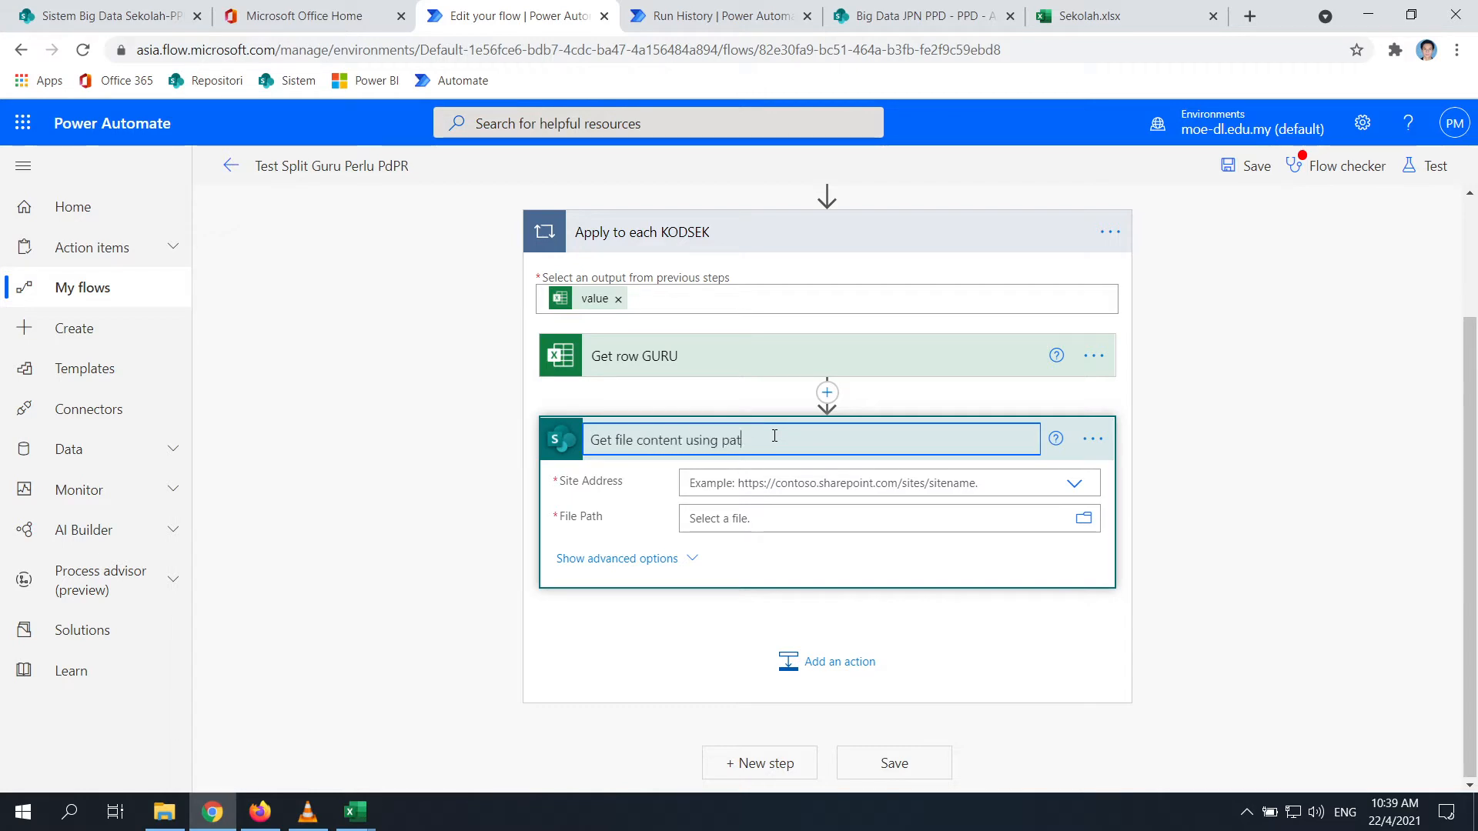
{"action": "key", "text": "BackSpace"}
{"action": "type", "text": "template"}
Point the step at the Big Data JPN PPD site and /Test Big Data/Template Guru Test.xlsx, showing advanced options
{"action": "left_click", "coordinate": [1072, 487]}
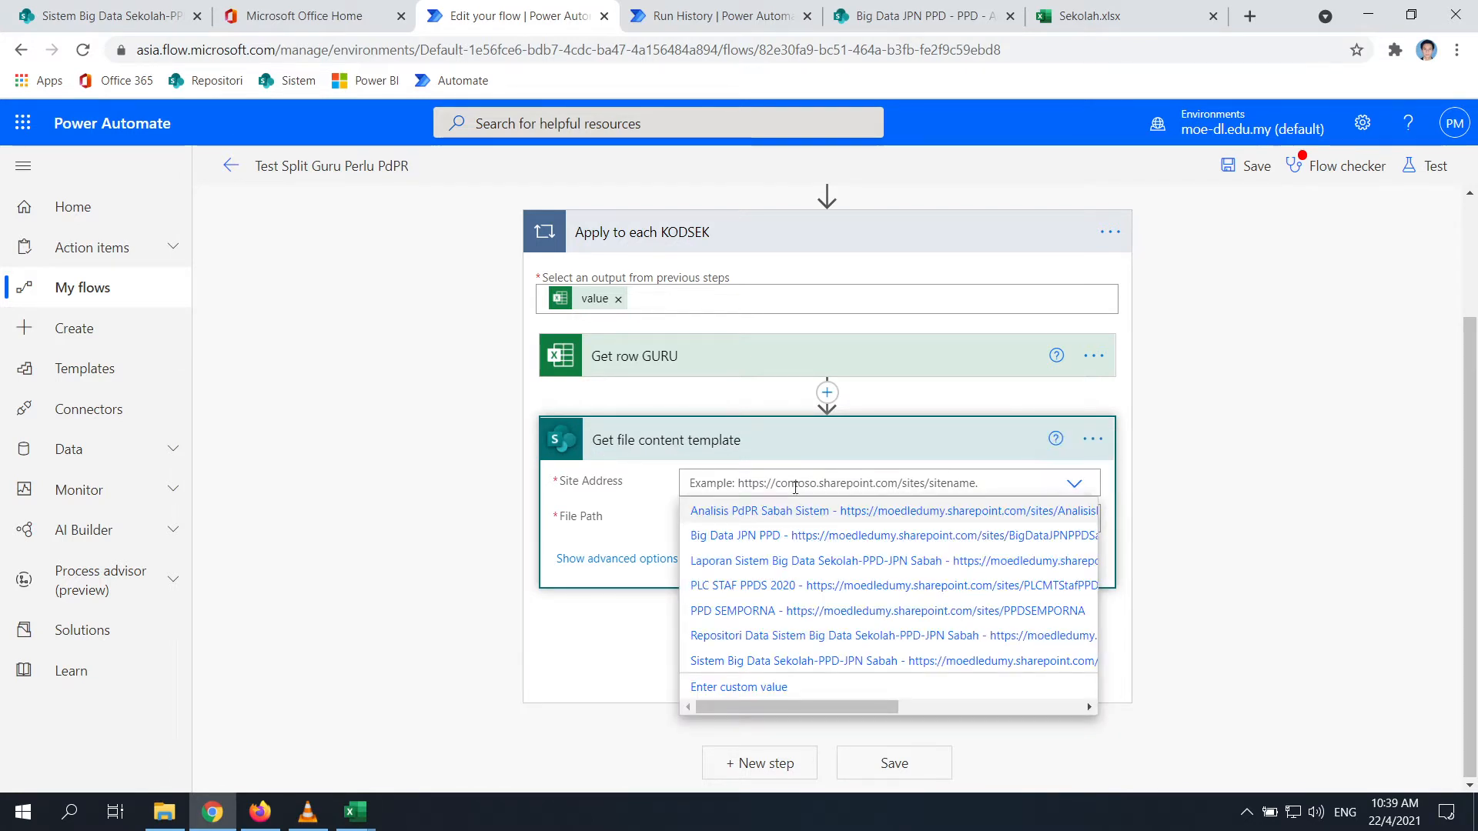
{"action": "left_click", "coordinate": [756, 535]}
{"action": "left_click", "coordinate": [1083, 539]}
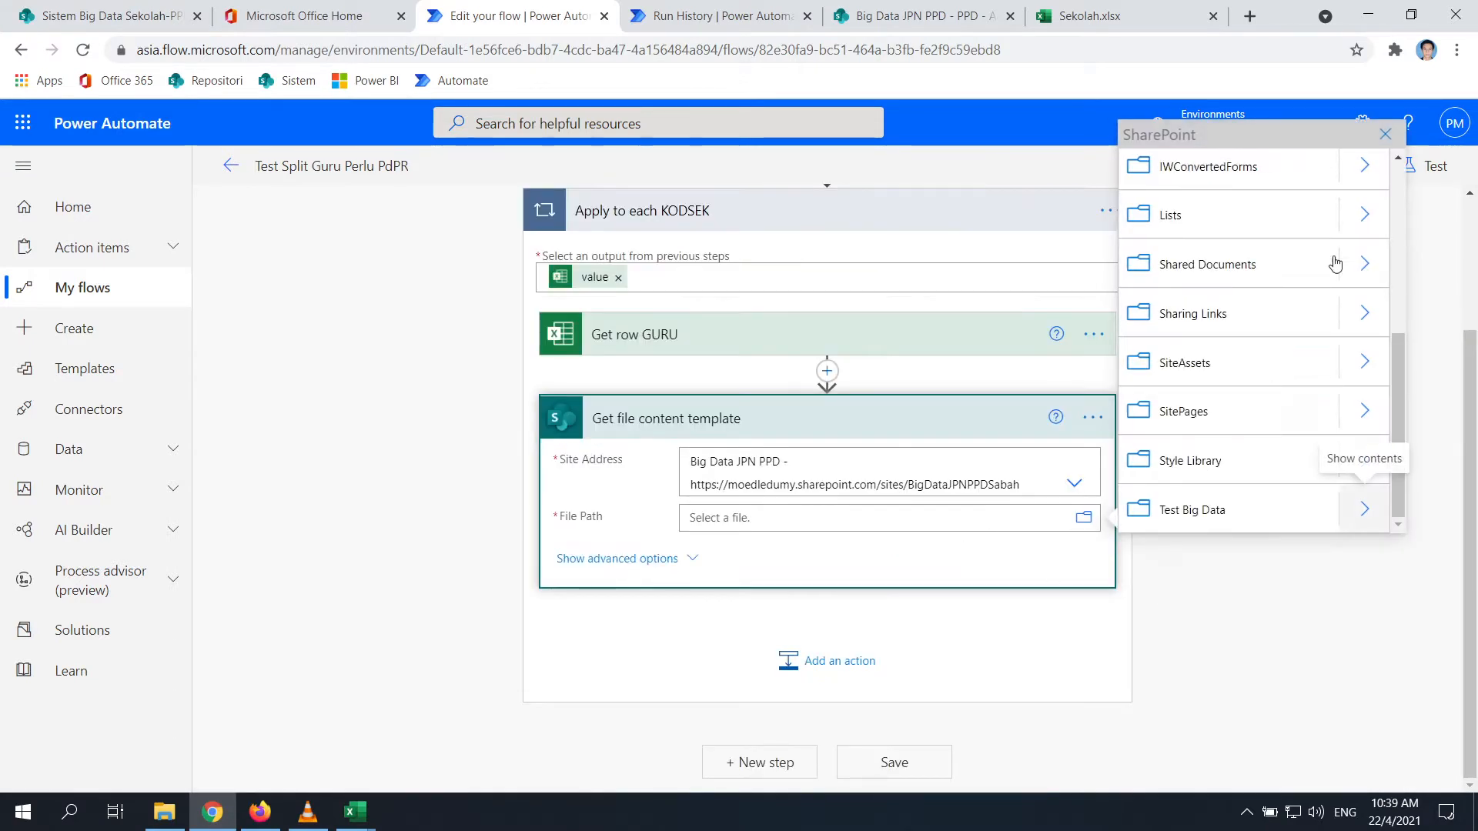
{"action": "left_click", "coordinate": [1365, 509]}
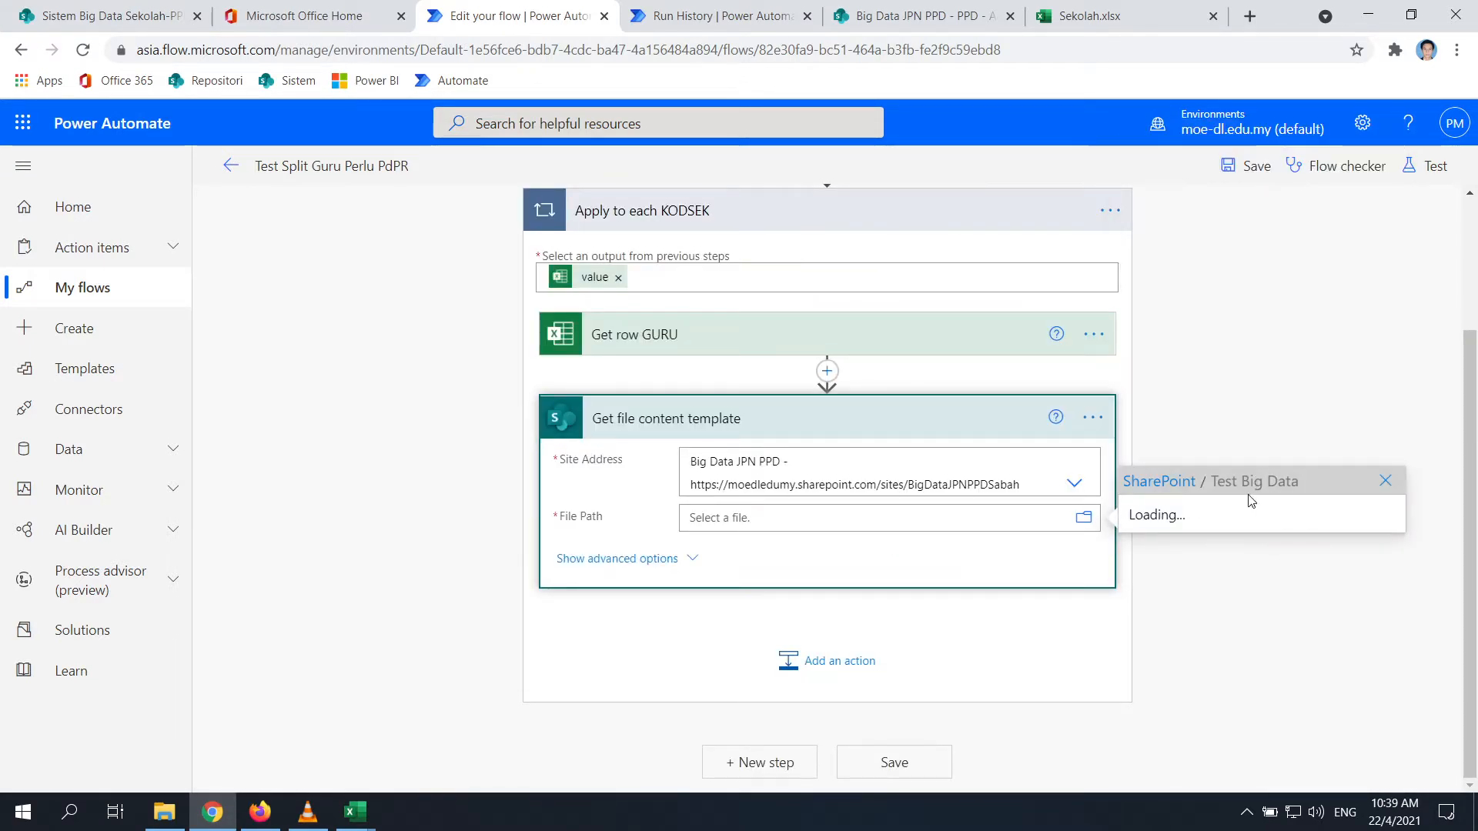
{"action": "left_click", "coordinate": [1224, 513]}
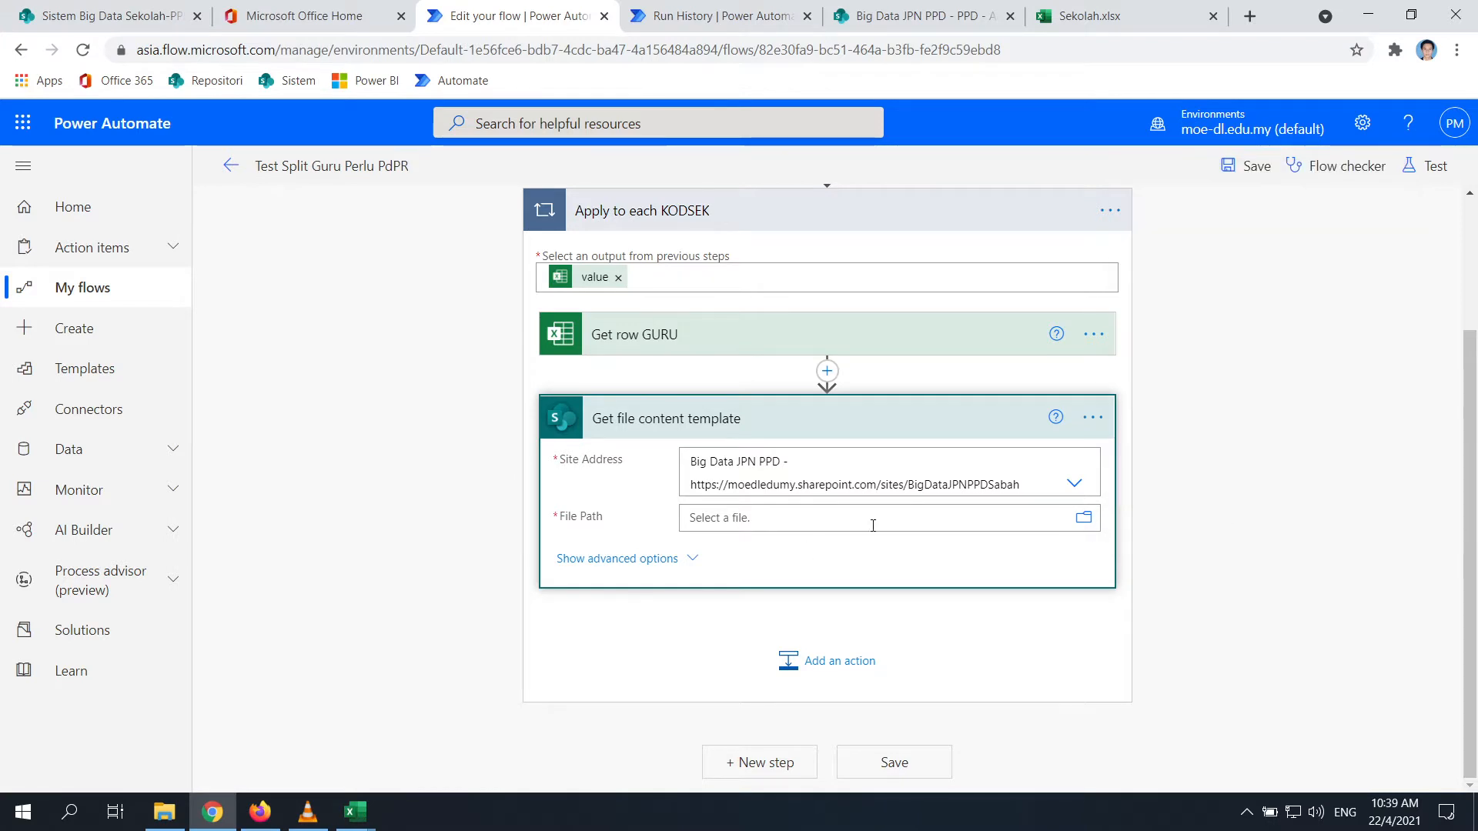
{"action": "left_click", "coordinate": [691, 579]}
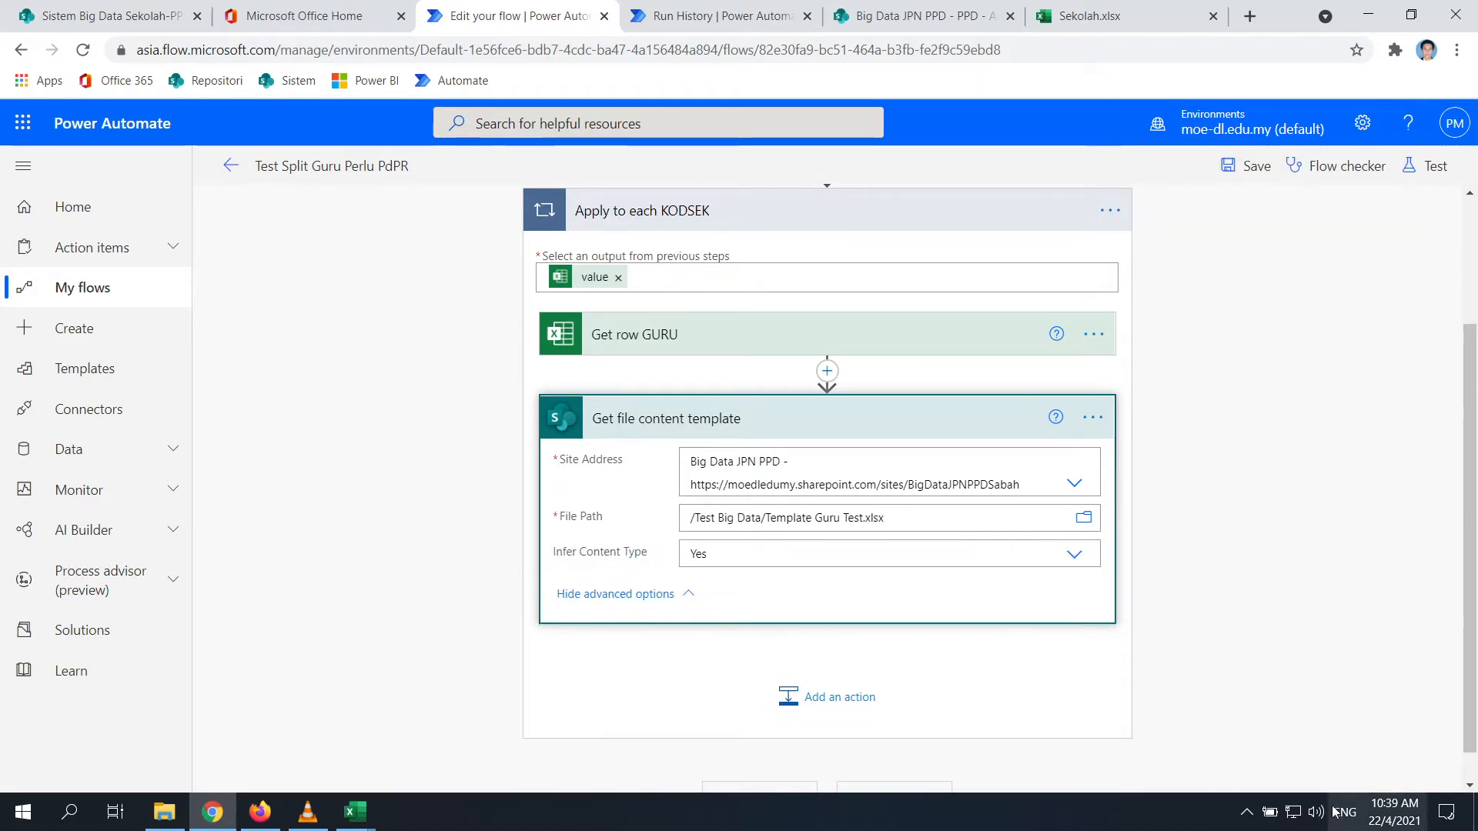
{"action": "left_click", "coordinate": [1247, 812]}
In the earlier test run's history, expand Apply to each KODSEK and Get row GURU
{"action": "right_click", "coordinate": [1306, 743]}
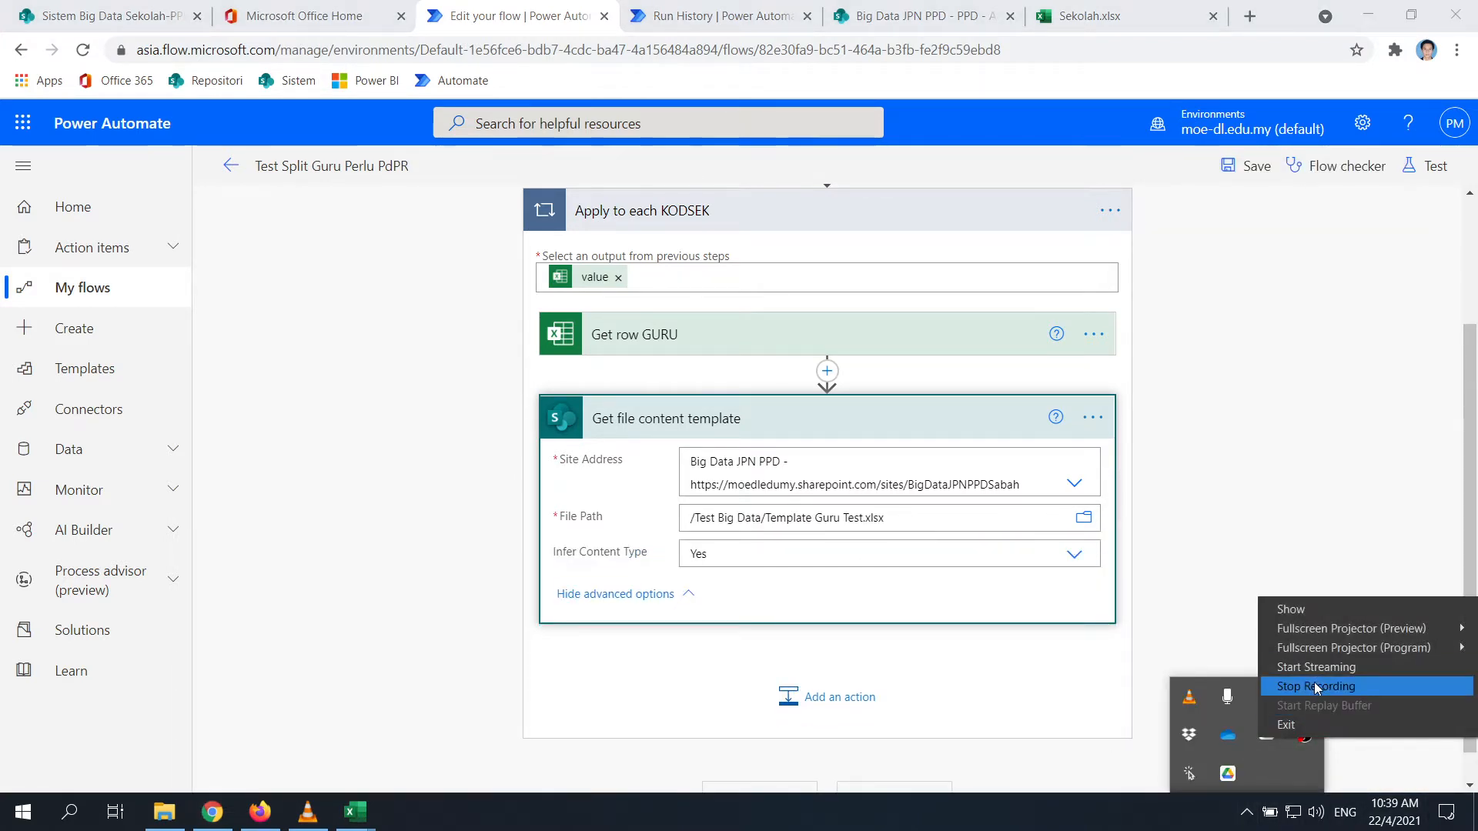
{"action": "left_click", "coordinate": [1315, 687]}
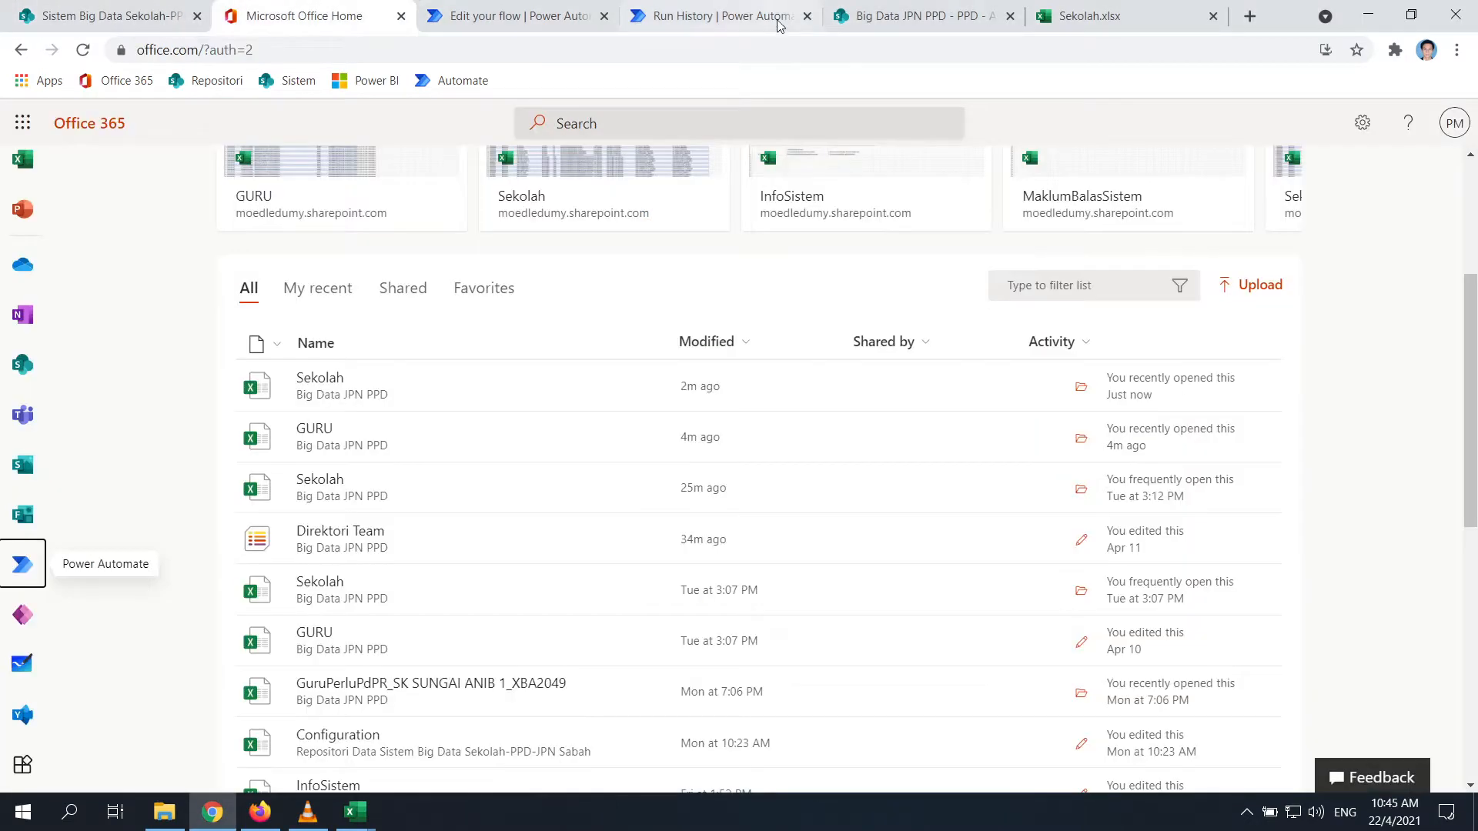
{"action": "left_click", "coordinate": [735, 6]}
{"action": "left_click", "coordinate": [835, 431]}
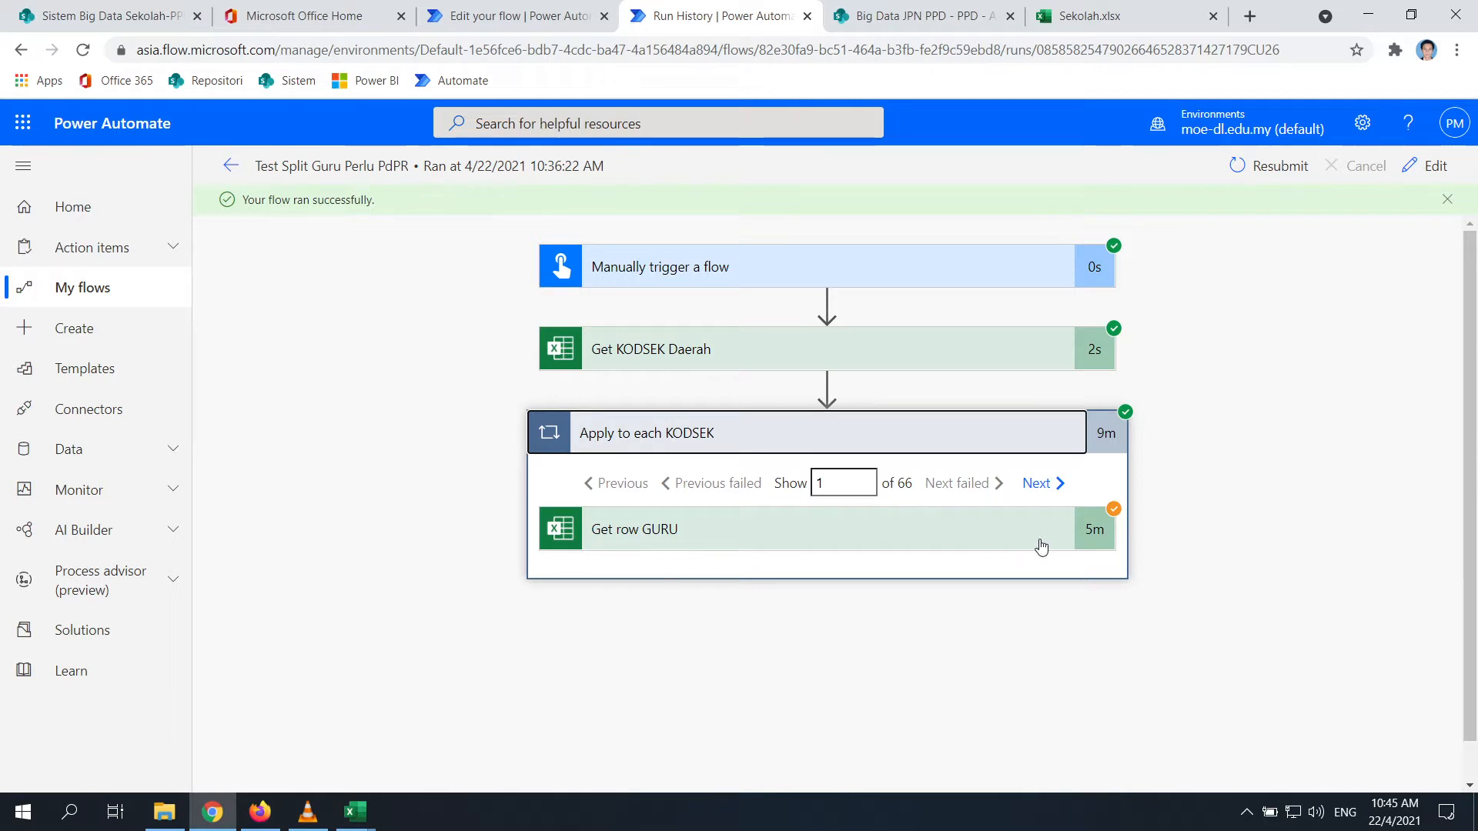
{"action": "left_click", "coordinate": [904, 539]}
{"action": "scroll", "coordinate": [926, 460], "scroll_direction": "down", "scroll_amount": 1}
{"action": "scroll", "coordinate": [926, 461], "scroll_direction": "down", "scroll_amount": 2}
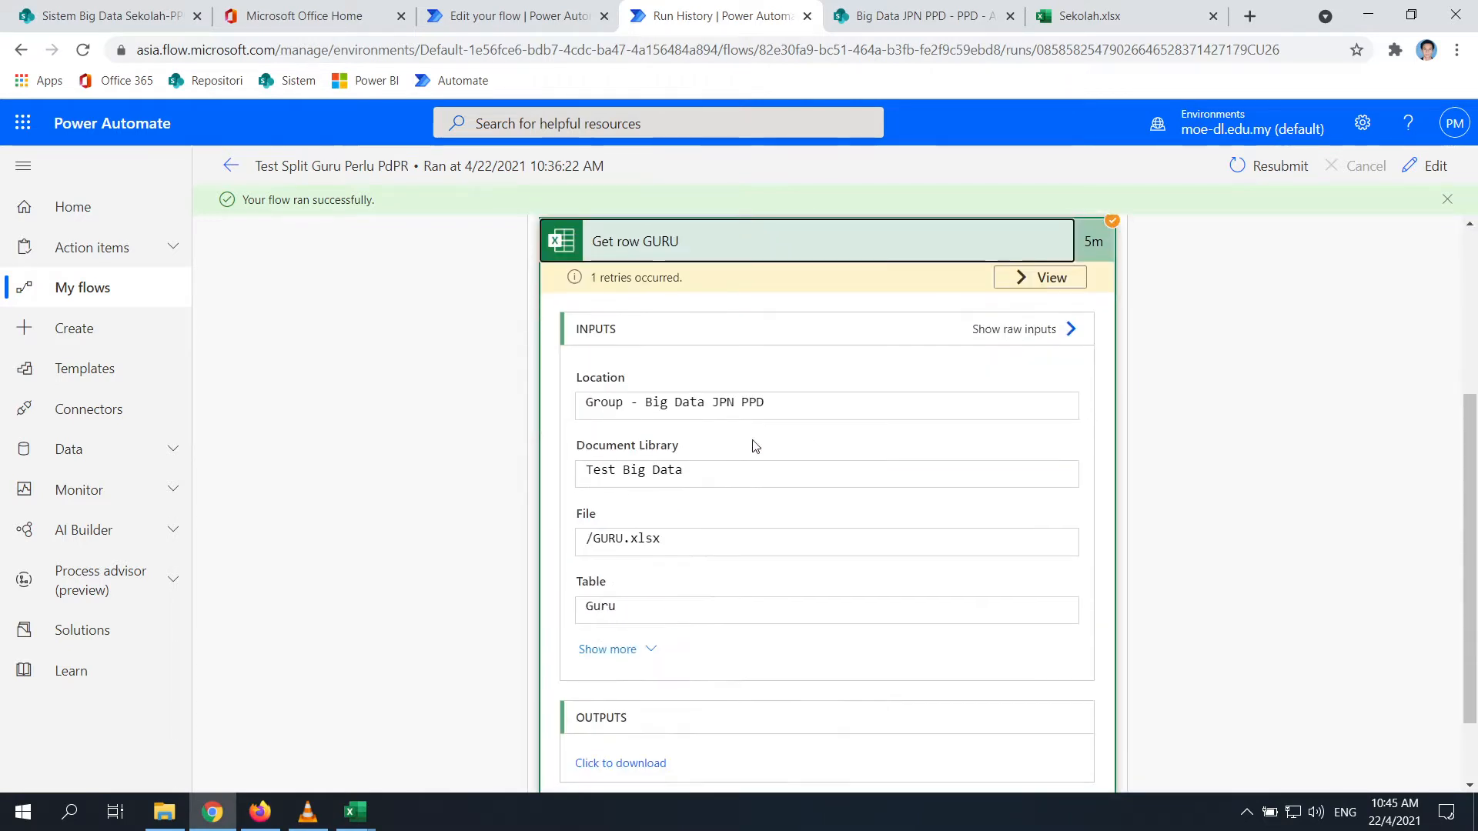
{"action": "scroll", "coordinate": [724, 363], "scroll_direction": "down", "scroll_amount": 1}
{"action": "scroll", "coordinate": [716, 459], "scroll_direction": "up", "scroll_amount": 1}
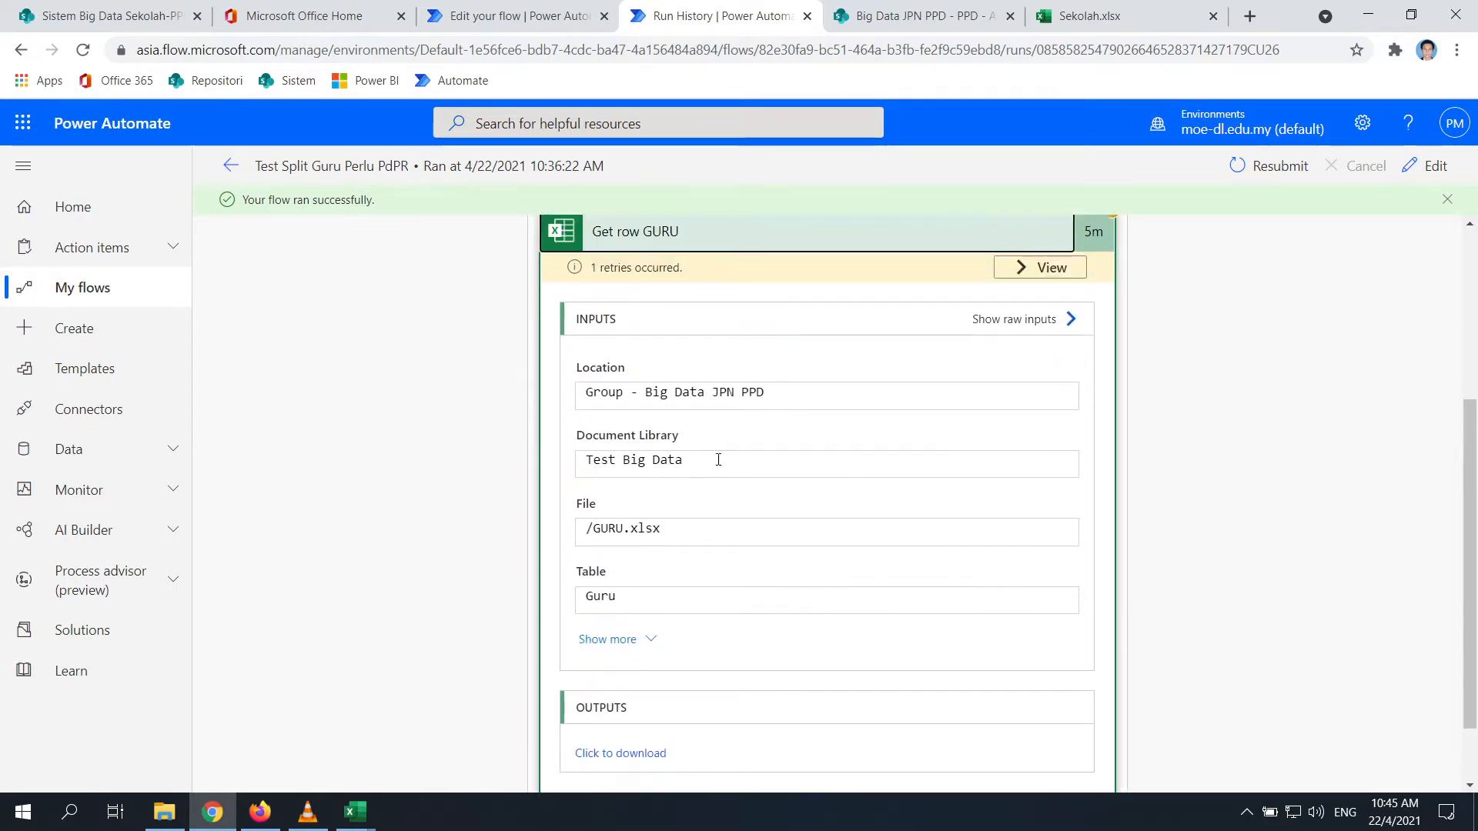
Review Get row GURU's retry details and full inputs, including filter KODSEK eq 'XHA3102'
{"action": "left_click", "coordinate": [1026, 285]}
{"action": "scroll", "coordinate": [659, 327], "scroll_direction": "down", "scroll_amount": 2}
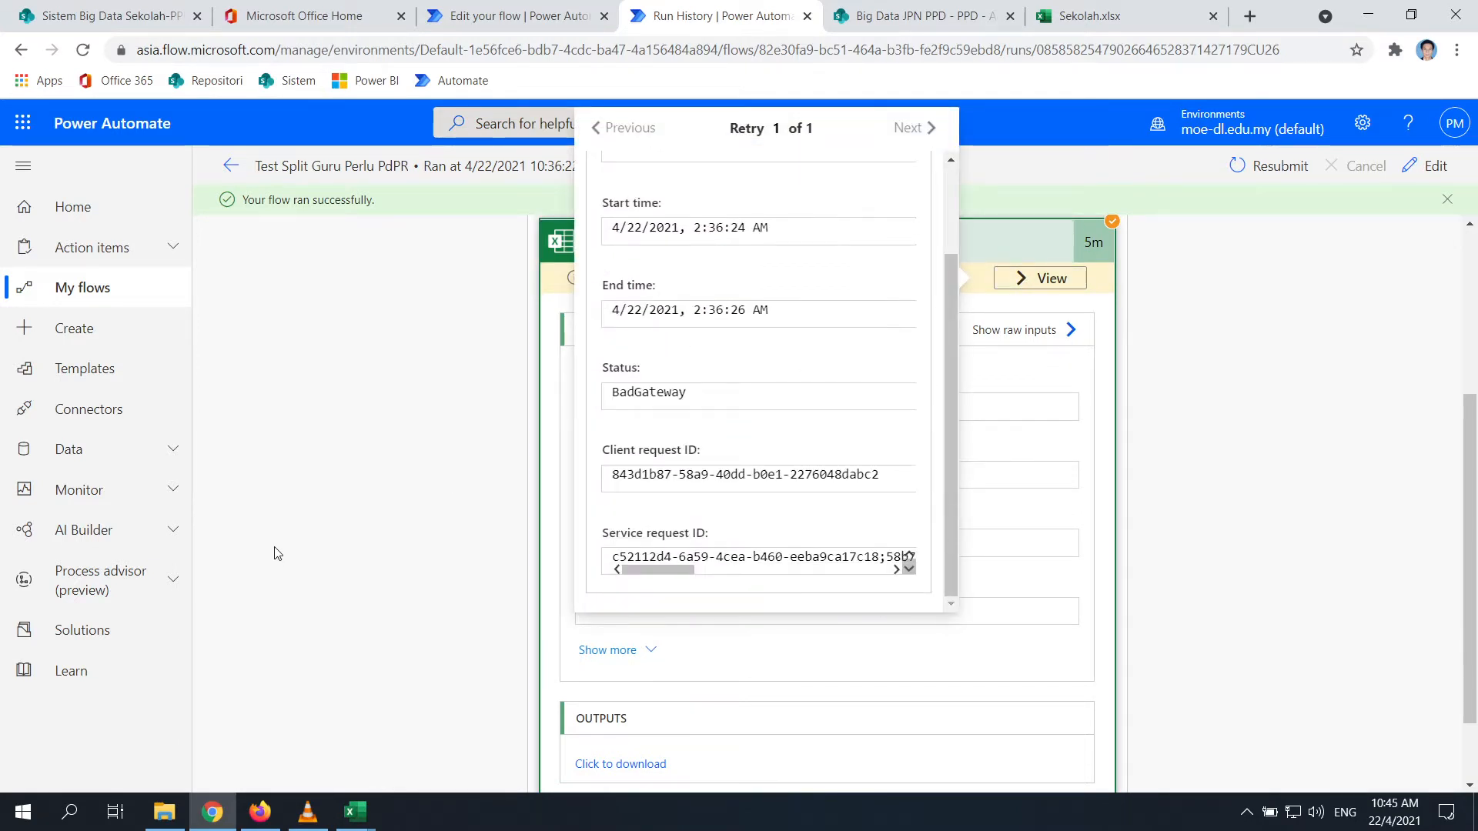
{"action": "left_click", "coordinate": [305, 525]}
{"action": "scroll", "coordinate": [675, 539], "scroll_direction": "down", "scroll_amount": 1}
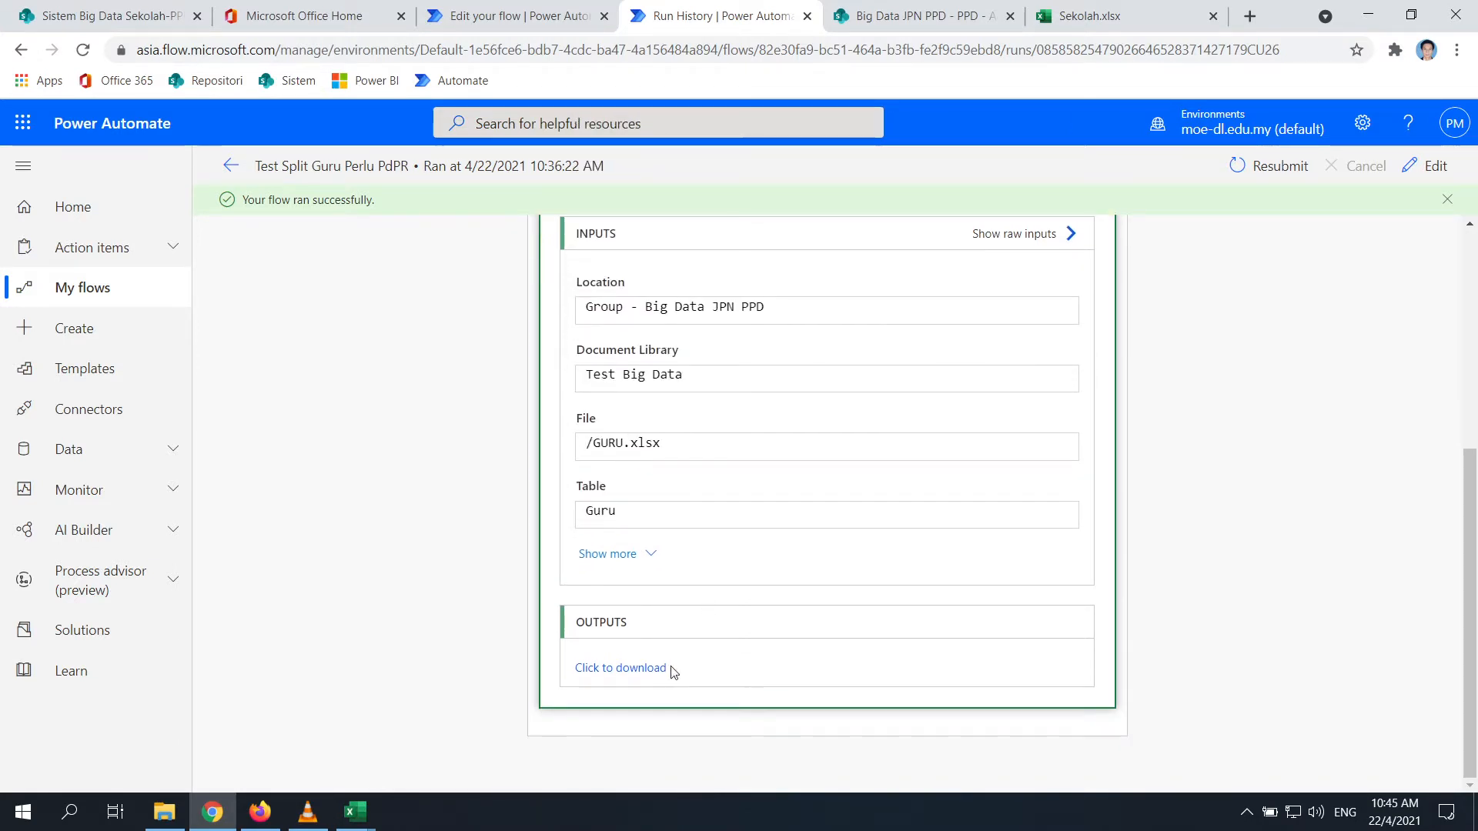
{"action": "left_click", "coordinate": [653, 554]}
{"action": "scroll", "coordinate": [792, 518], "scroll_direction": "down", "scroll_amount": 1}
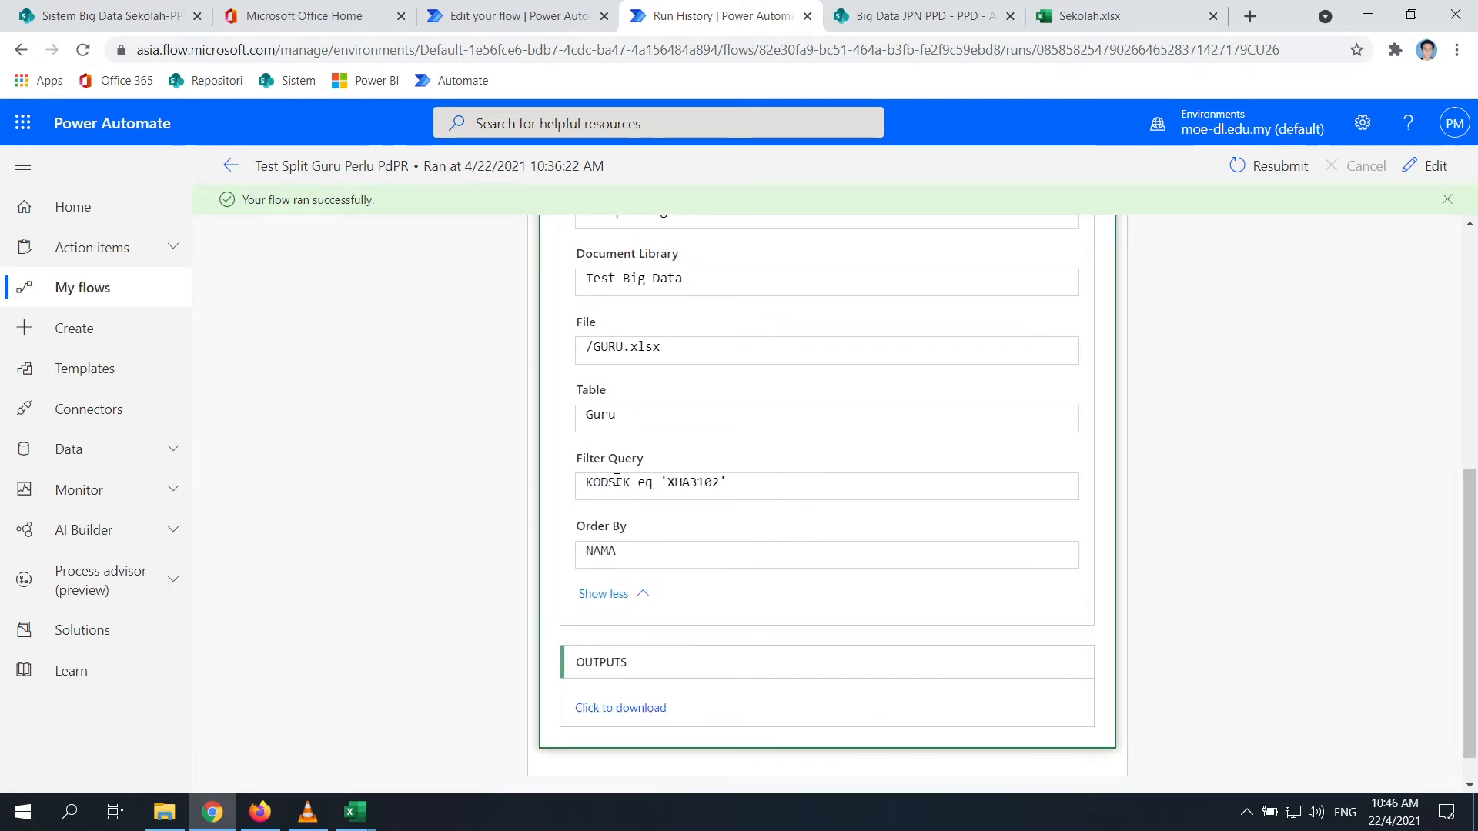
{"action": "scroll", "coordinate": [692, 531], "scroll_direction": "up", "scroll_amount": 5}
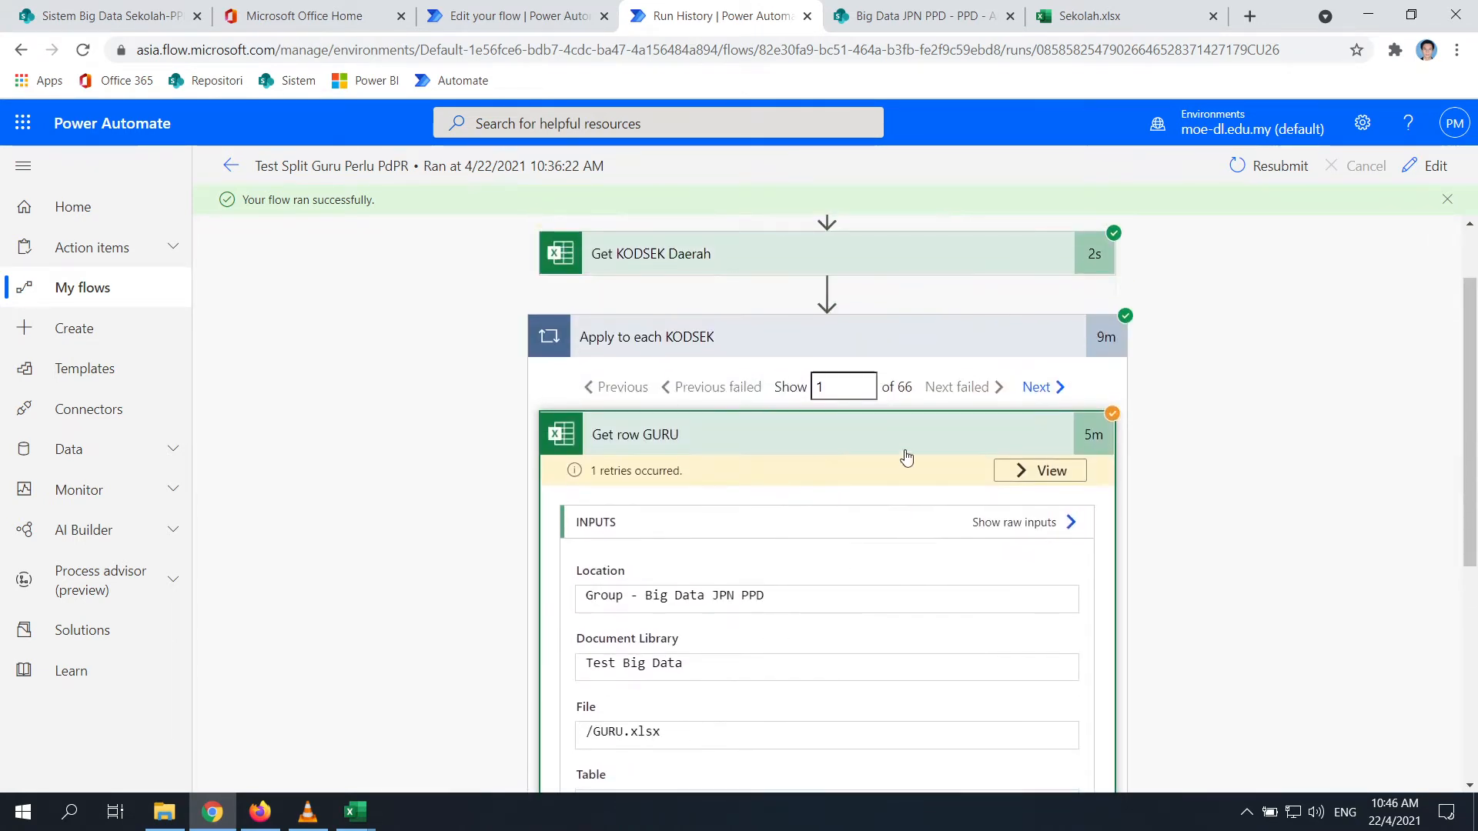
{"action": "scroll", "coordinate": [455, 578], "scroll_direction": "down", "scroll_amount": 1}
{"action": "scroll", "coordinate": [456, 579], "scroll_direction": "down", "scroll_amount": 4}
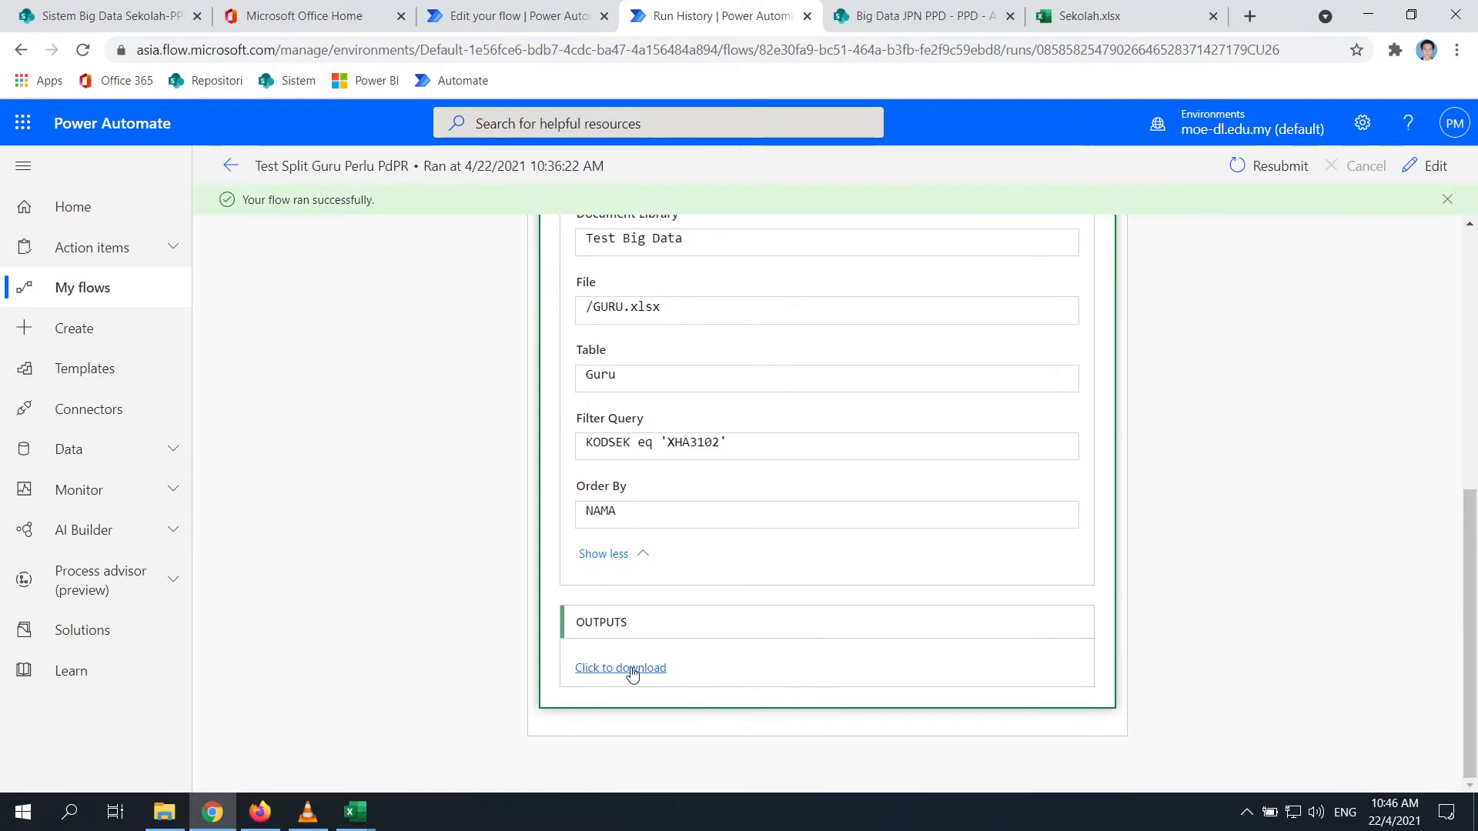
Open Get row GURU's raw JSON output, then return to the run history
{"action": "left_click", "coordinate": [624, 668]}
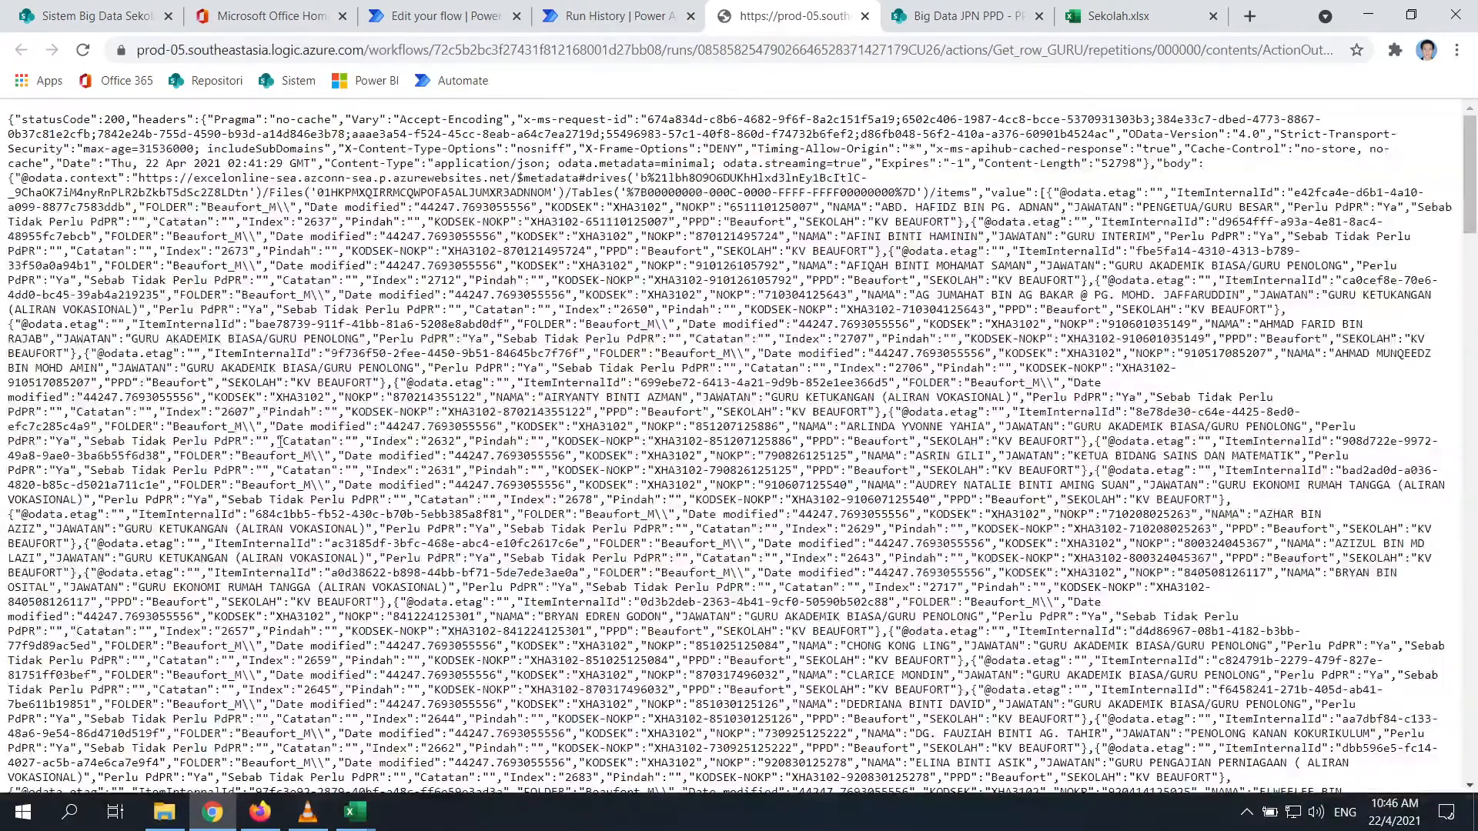
{"action": "scroll", "coordinate": [281, 441], "scroll_direction": "down", "scroll_amount": 15}
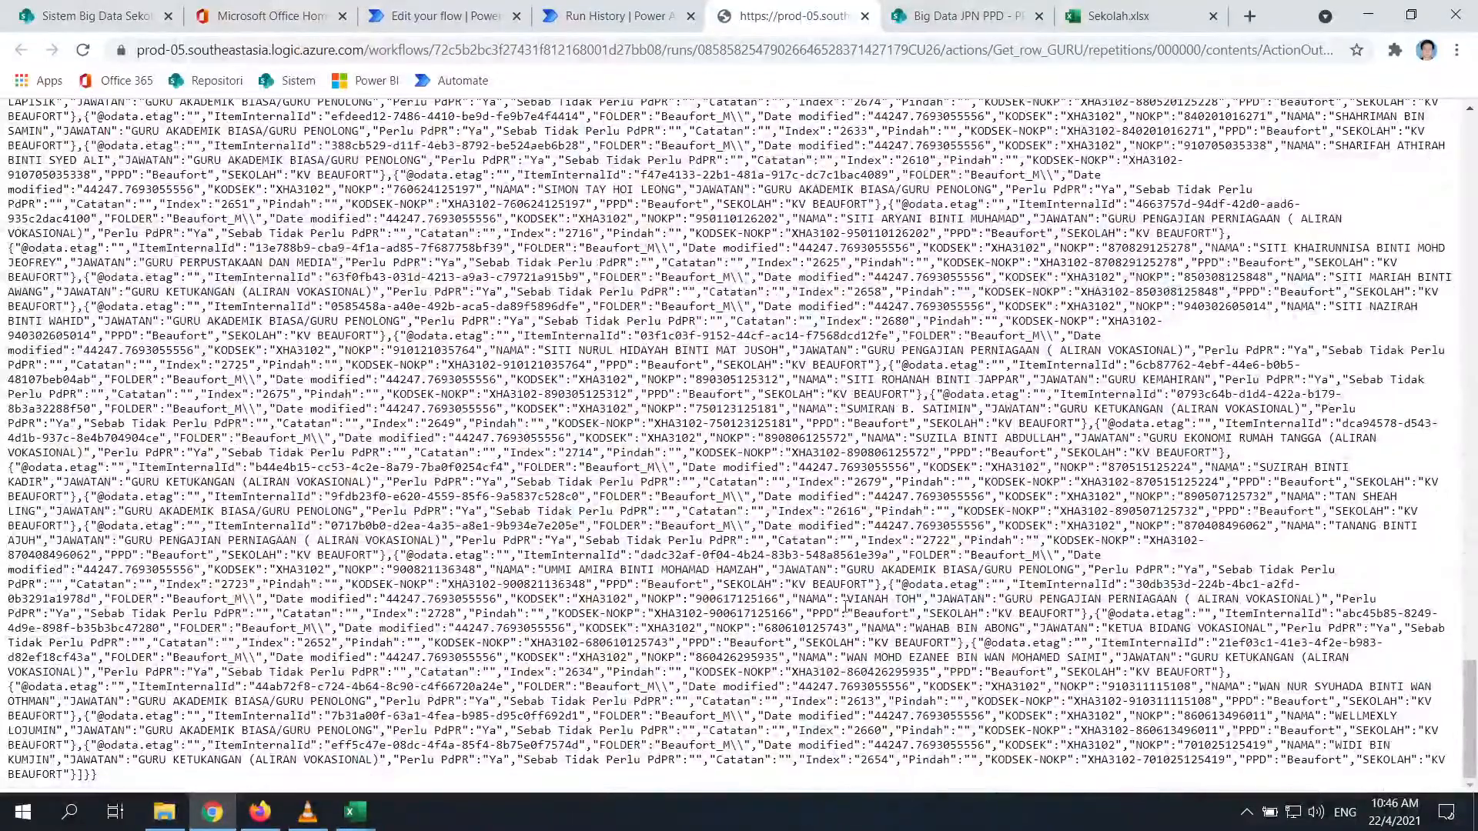
{"action": "left_click_drag", "start_coordinate": [803, 584], "coordinate": [916, 585]}
{"action": "scroll", "coordinate": [916, 585], "scroll_direction": "up", "scroll_amount": 5}
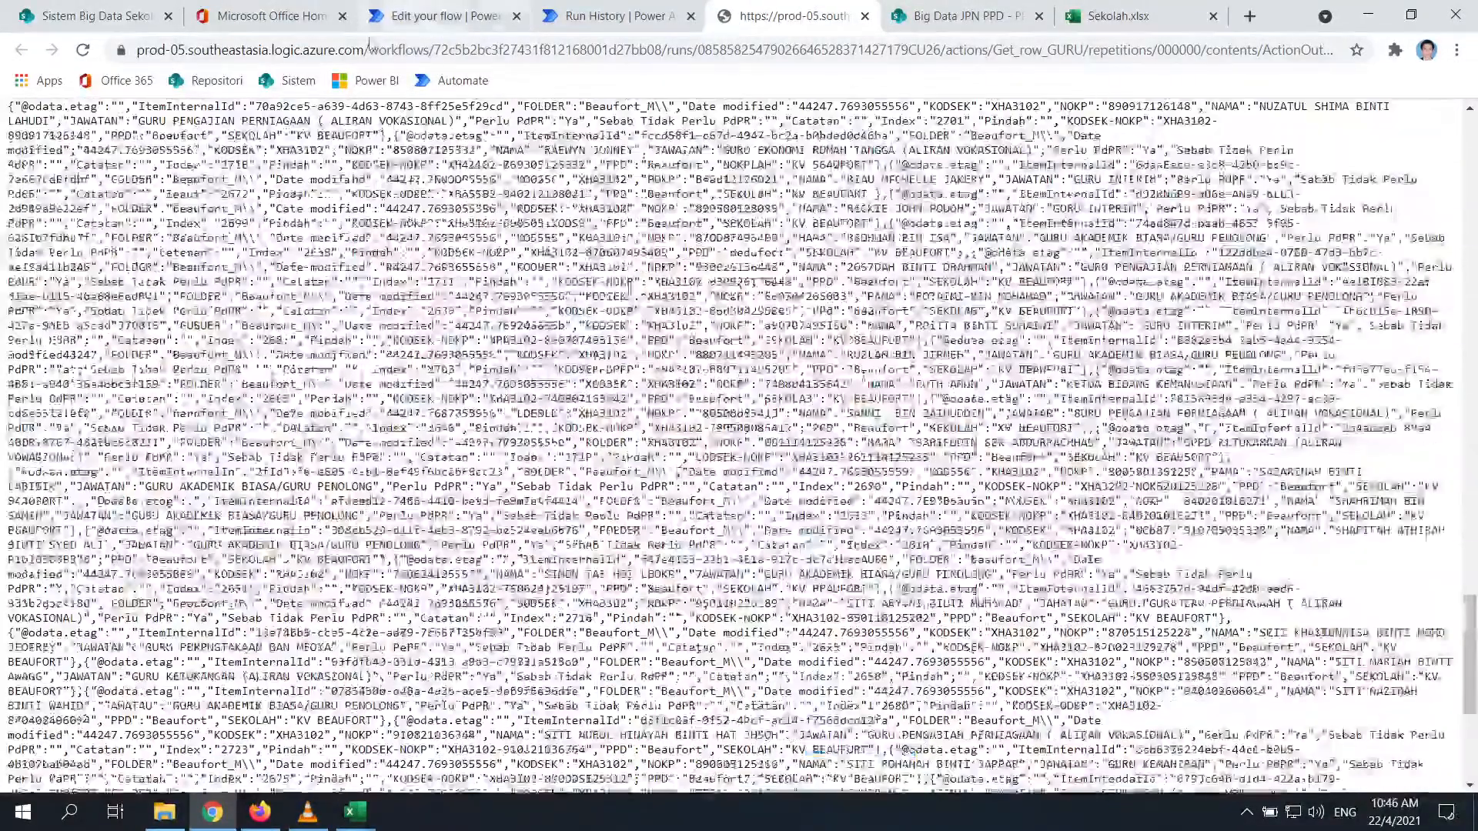
{"action": "left_click", "coordinate": [608, 20]}
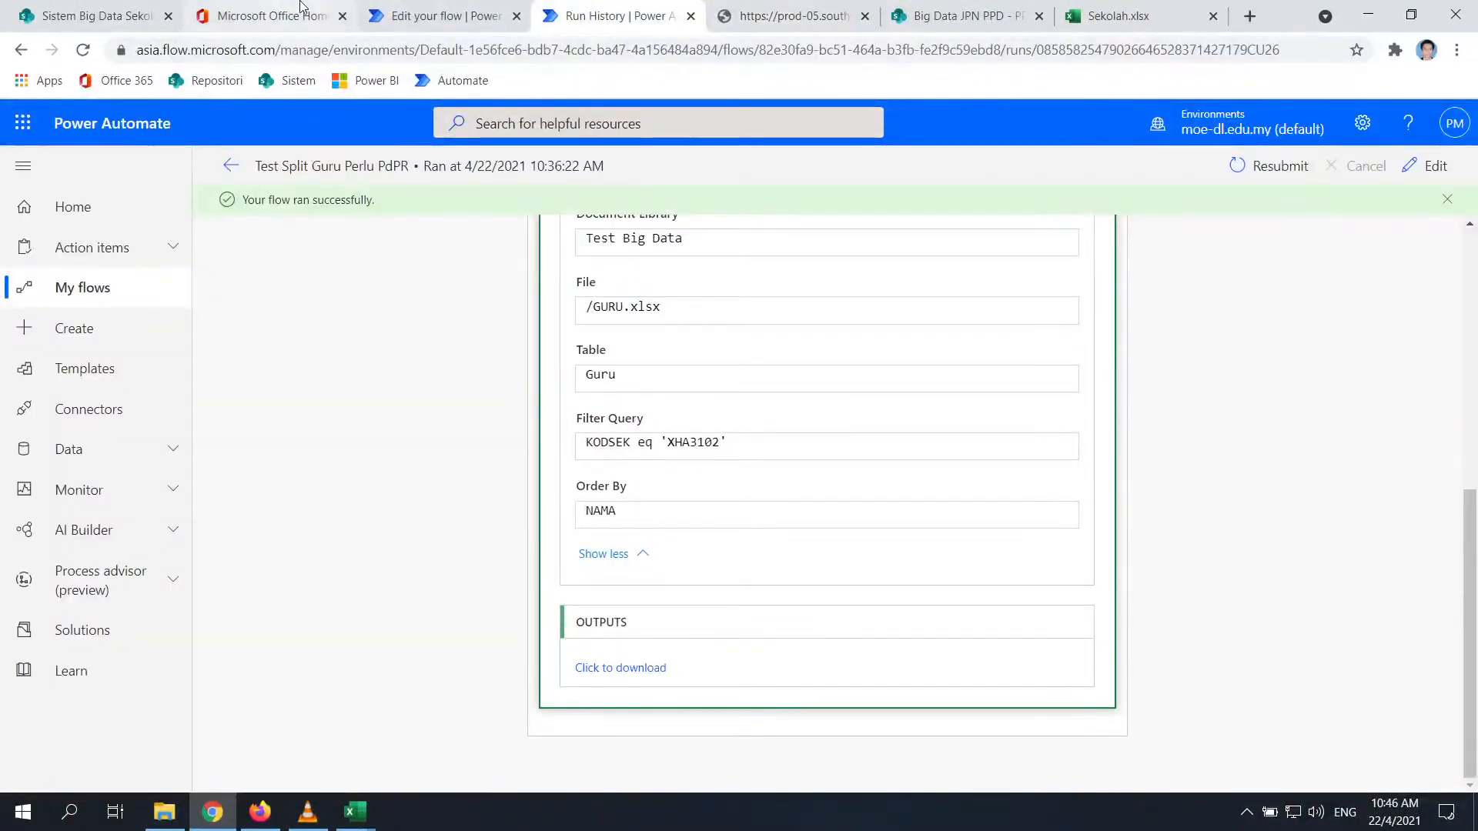
Add a SharePoint Create file step after Get file content template
{"action": "left_click", "coordinate": [413, 13]}
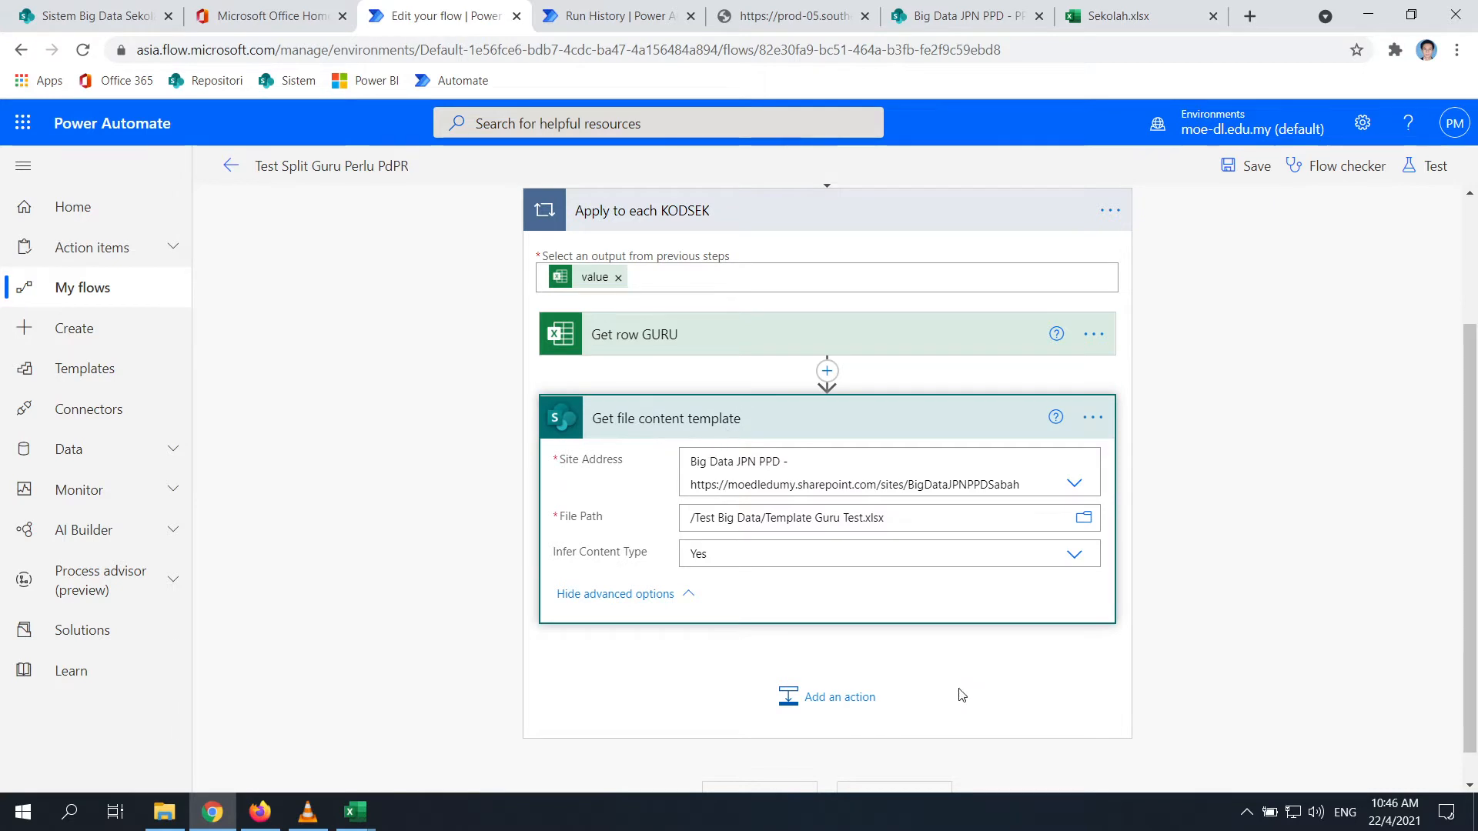
{"action": "left_click", "coordinate": [822, 700]}
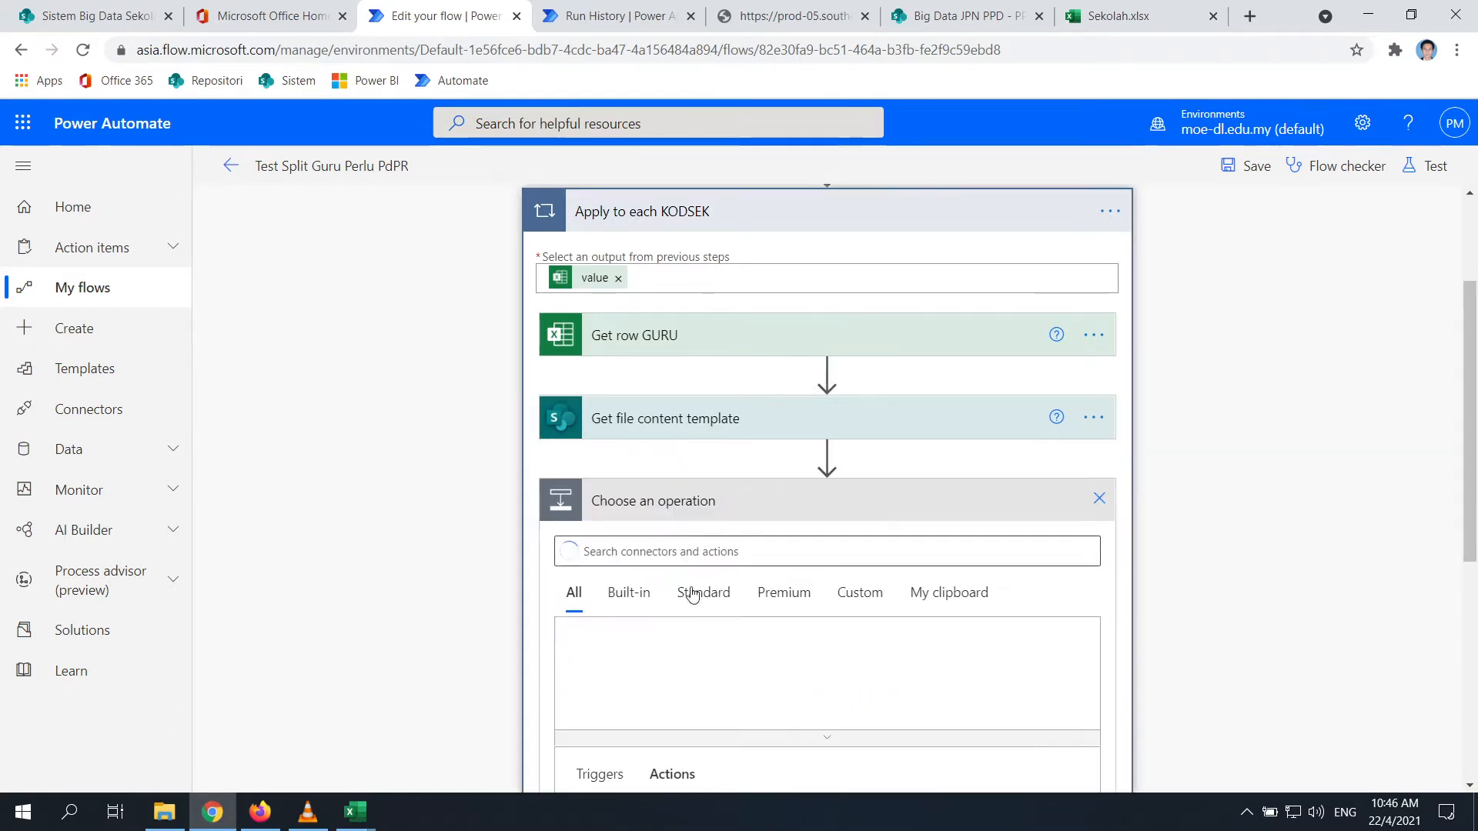
{"action": "type", "text": "Creat"}
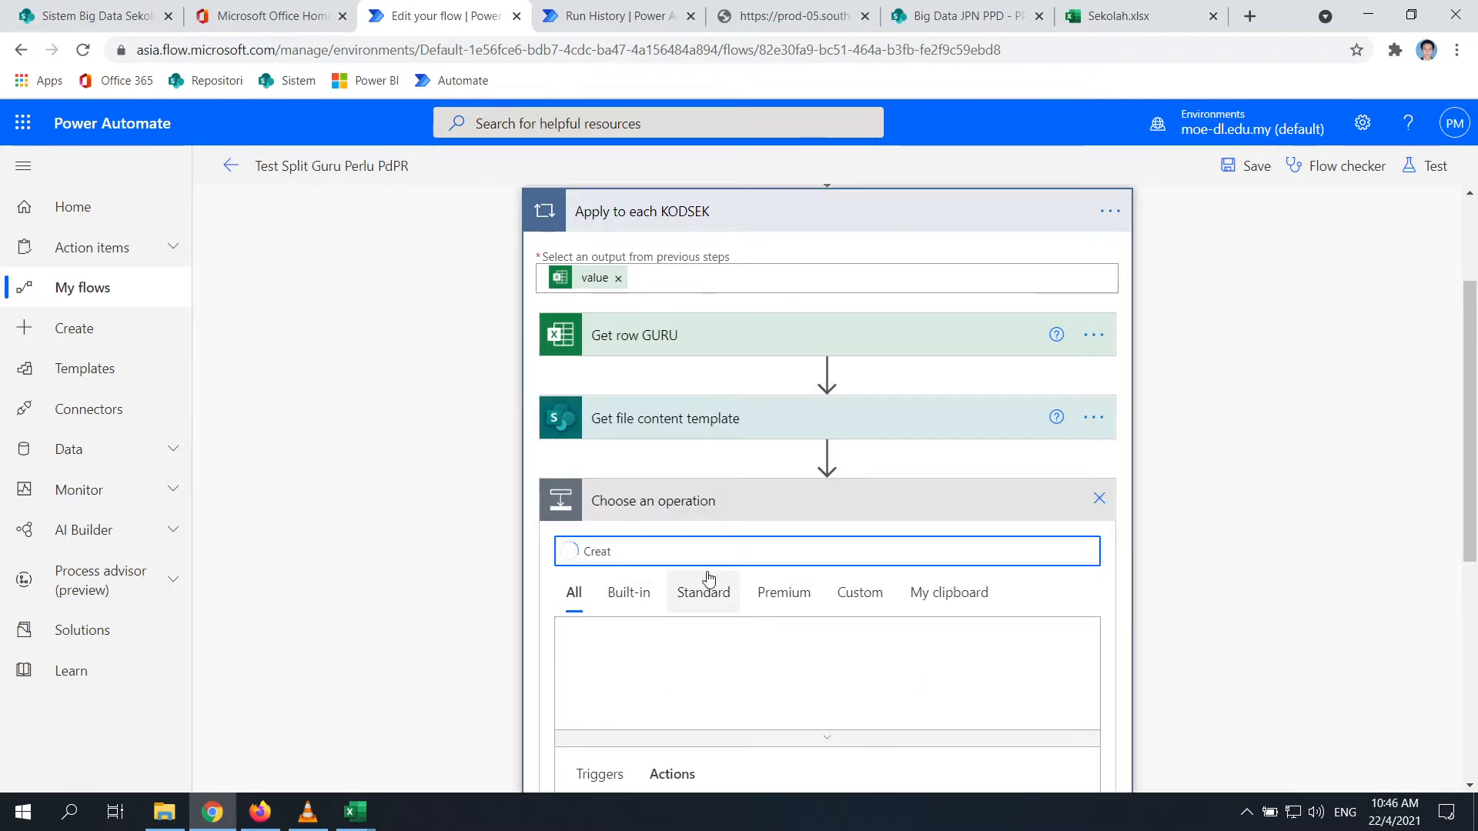
{"action": "type", "text": "e"}
{"action": "scroll", "coordinate": [739, 528], "scroll_direction": "down", "scroll_amount": 3}
{"action": "scroll", "coordinate": [698, 614], "scroll_direction": "down", "scroll_amount": 5}
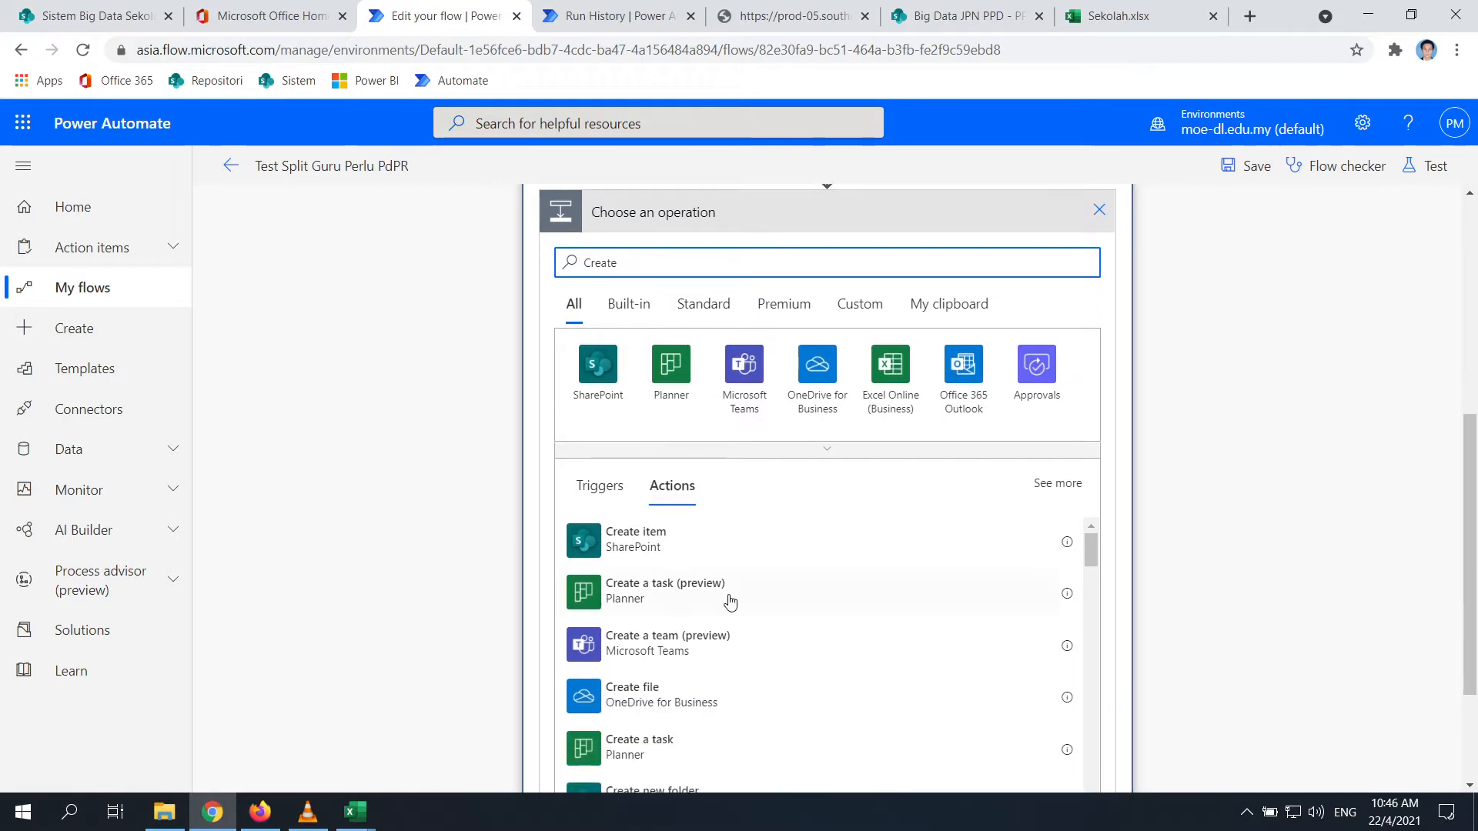
{"action": "left_click", "coordinate": [648, 576]}
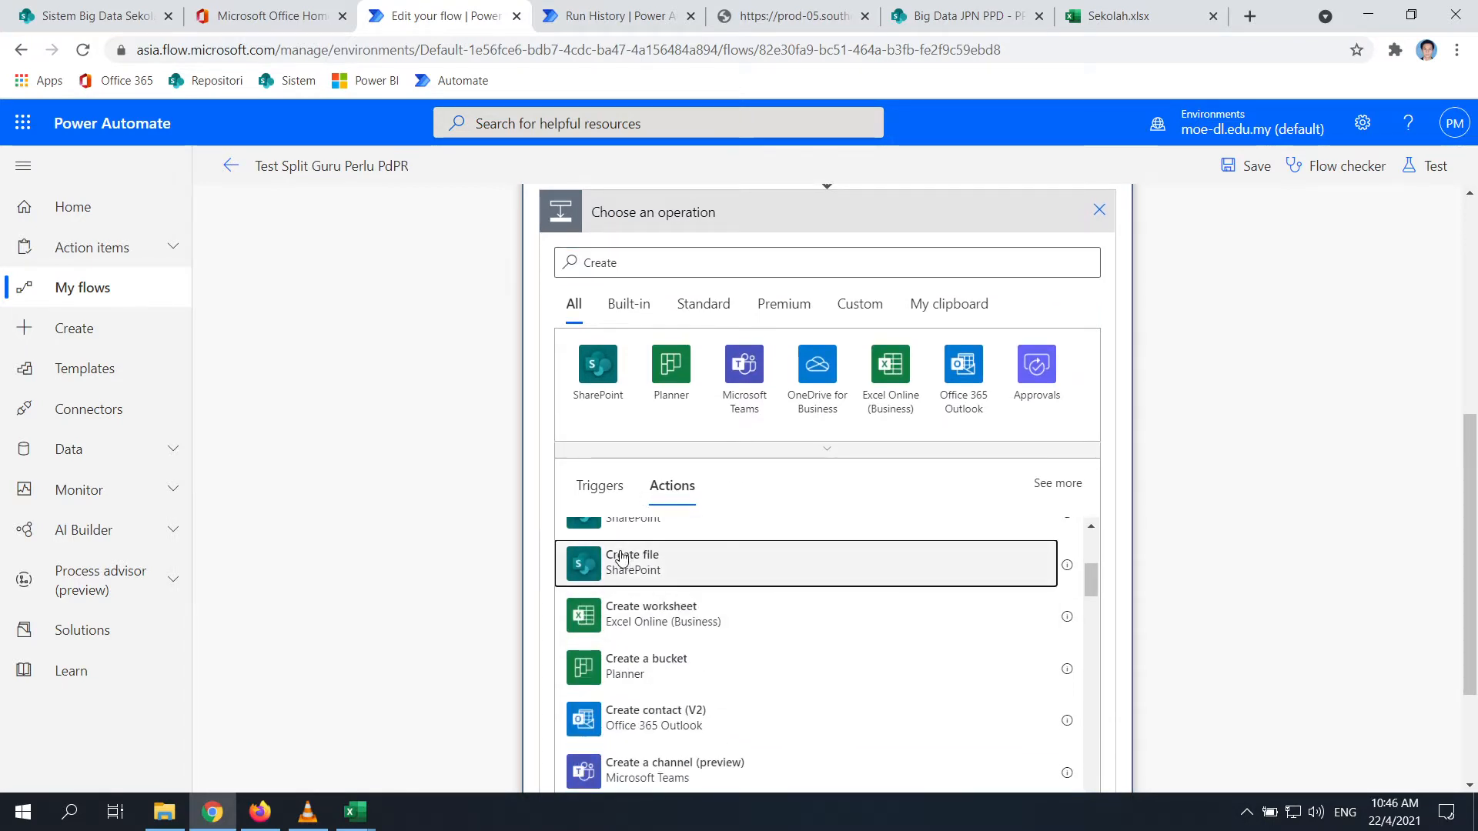
{"action": "left_click", "coordinate": [645, 565]}
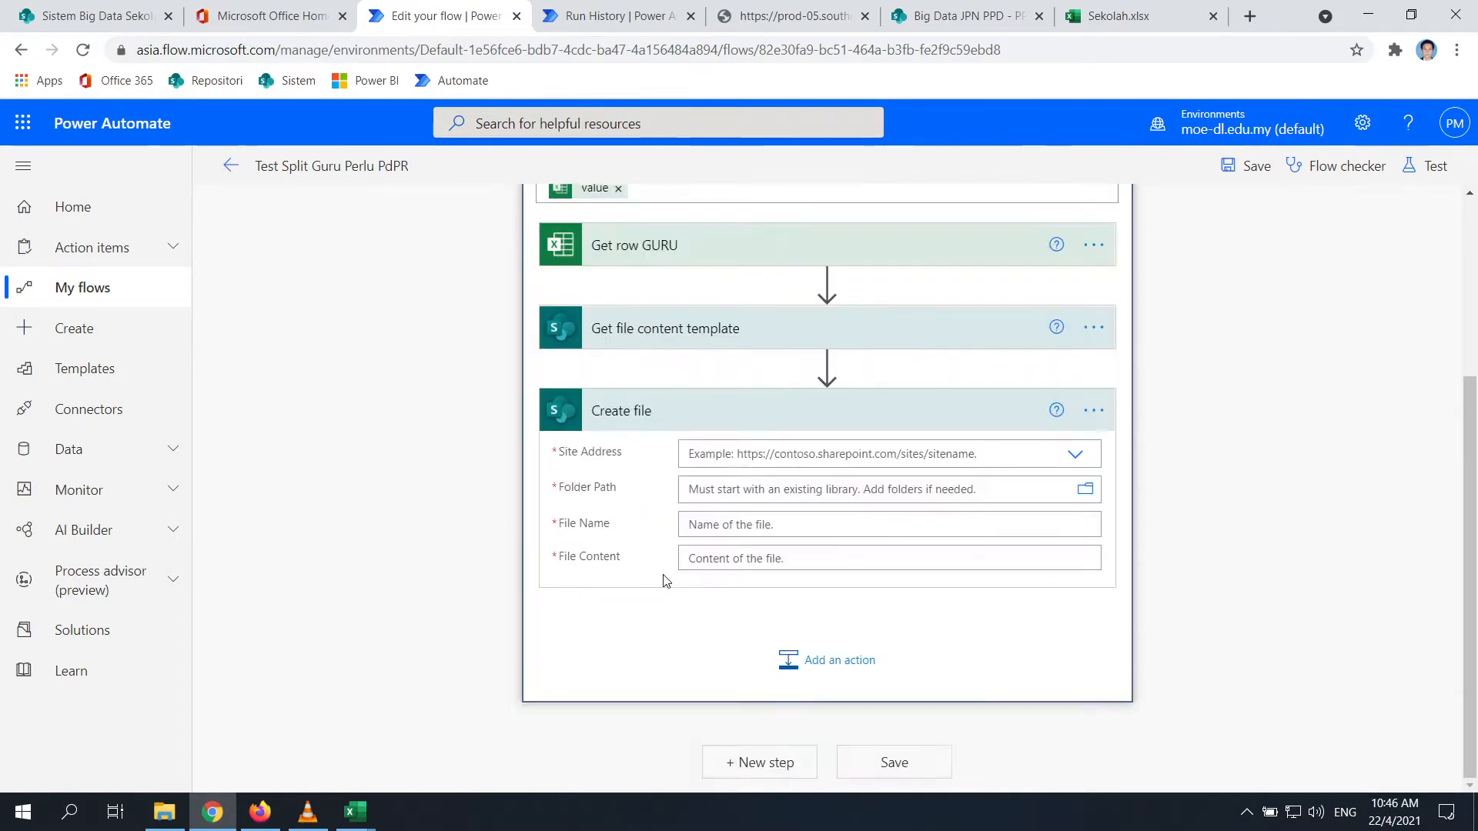
Set Create file's File Content to the template's File Content dynamic value
{"action": "left_click", "coordinate": [762, 560]}
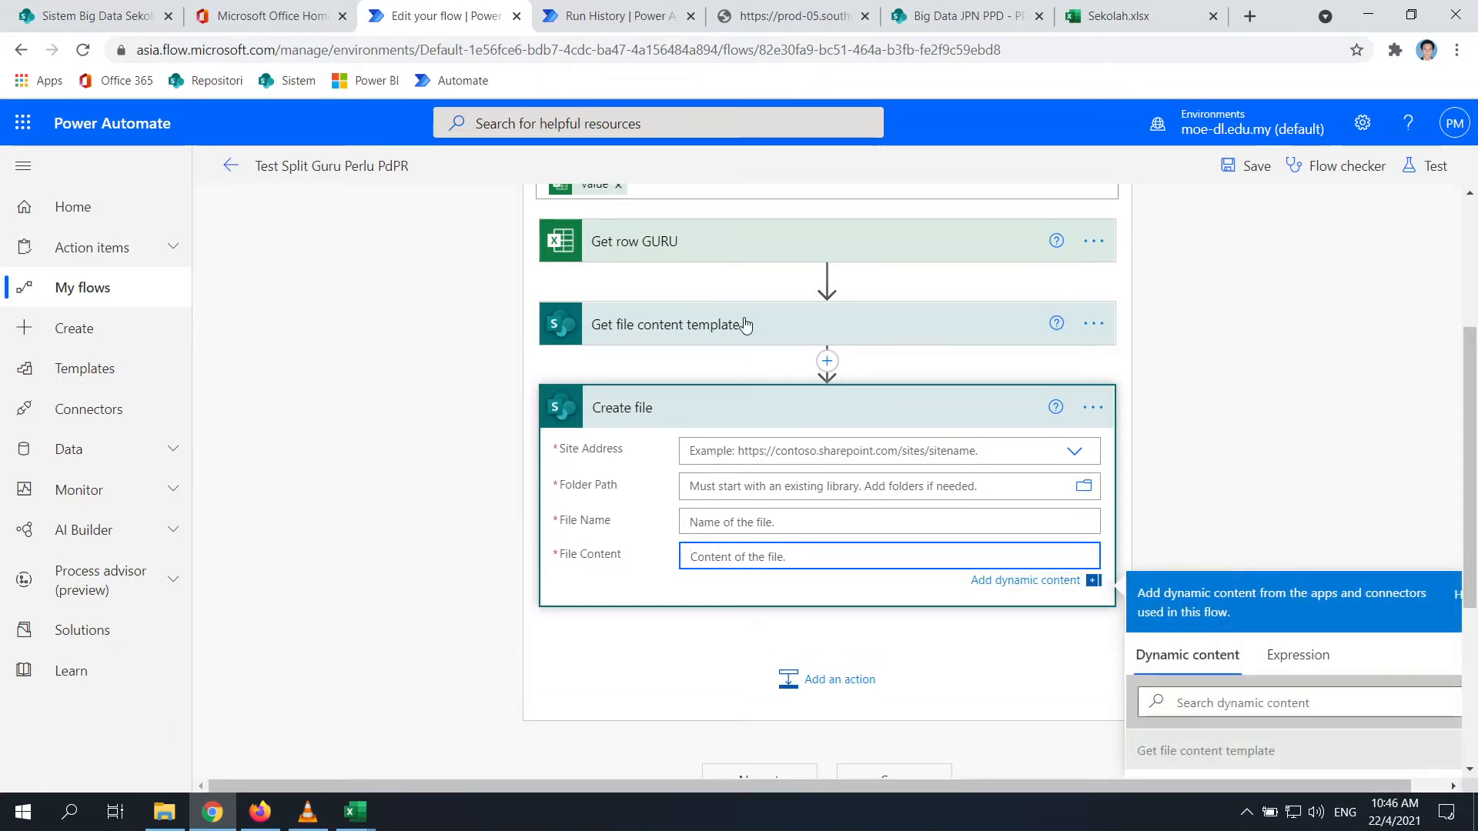
{"action": "scroll", "coordinate": [1235, 392], "scroll_direction": "down", "scroll_amount": 1}
{"action": "scroll", "coordinate": [1309, 662], "scroll_direction": "down", "scroll_amount": 10}
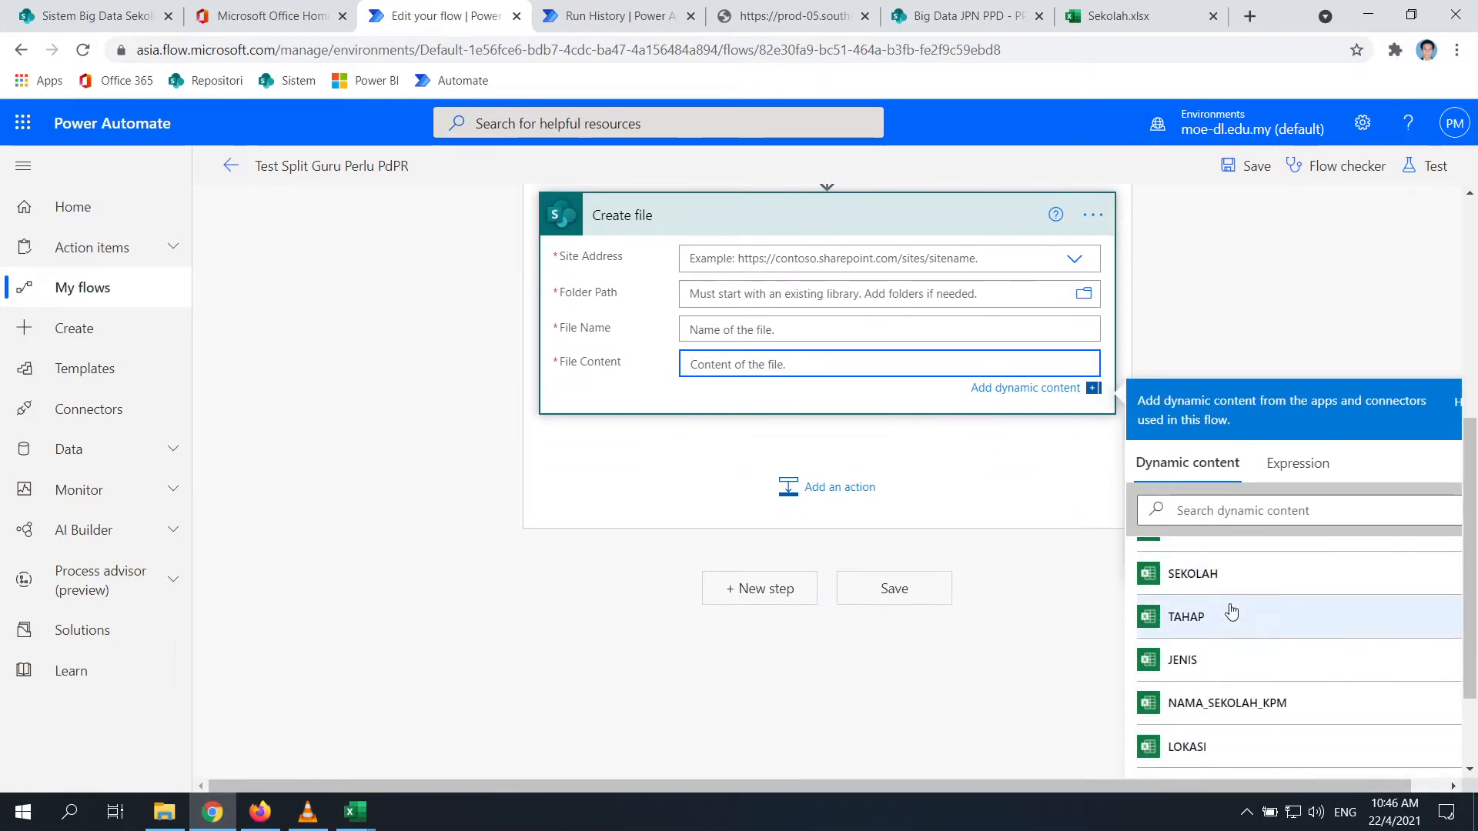
{"action": "scroll", "coordinate": [1207, 645], "scroll_direction": "down", "scroll_amount": 10}
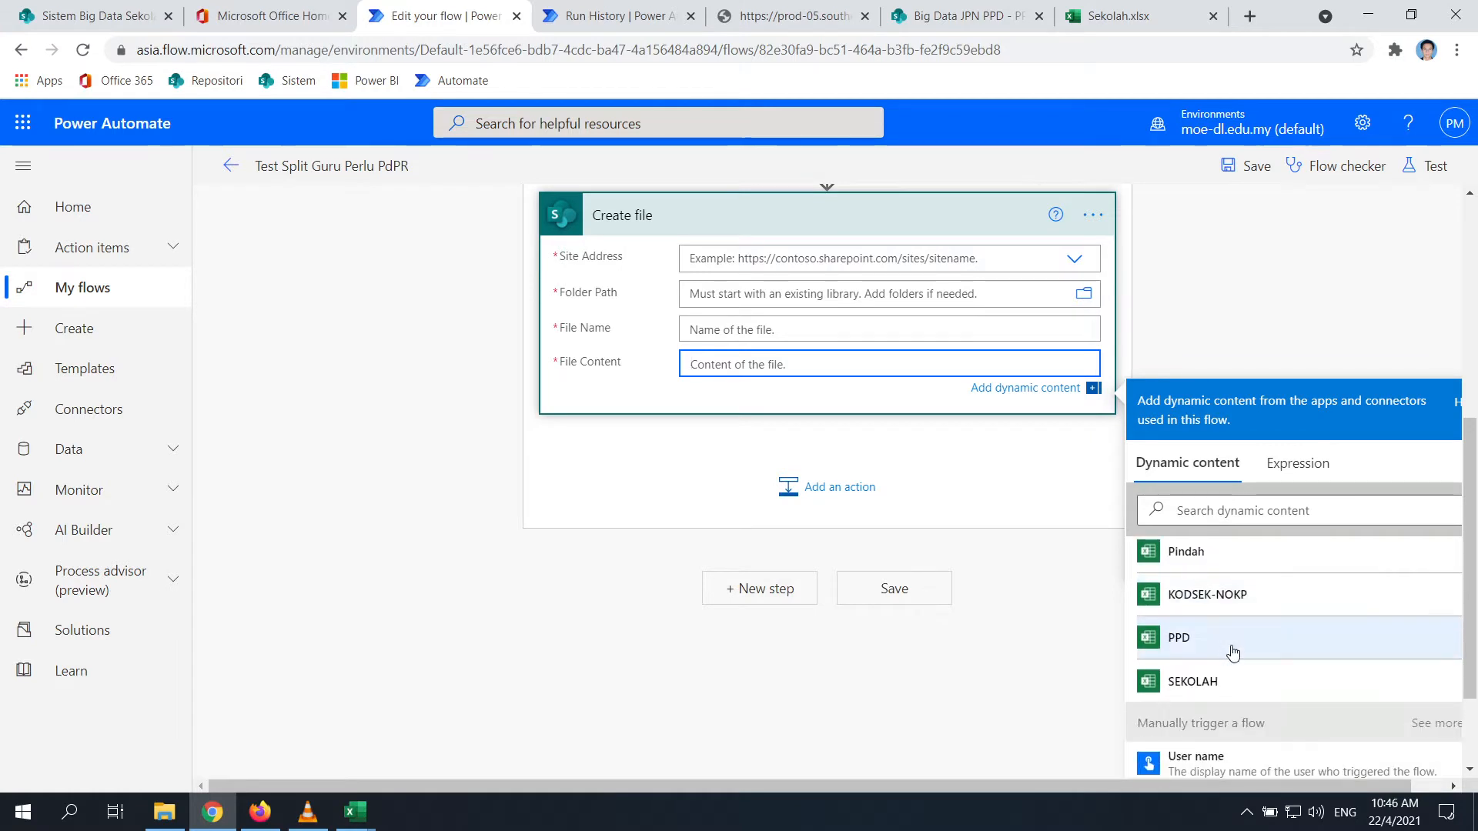
{"action": "scroll", "coordinate": [1223, 731], "scroll_direction": "up", "scroll_amount": 10}
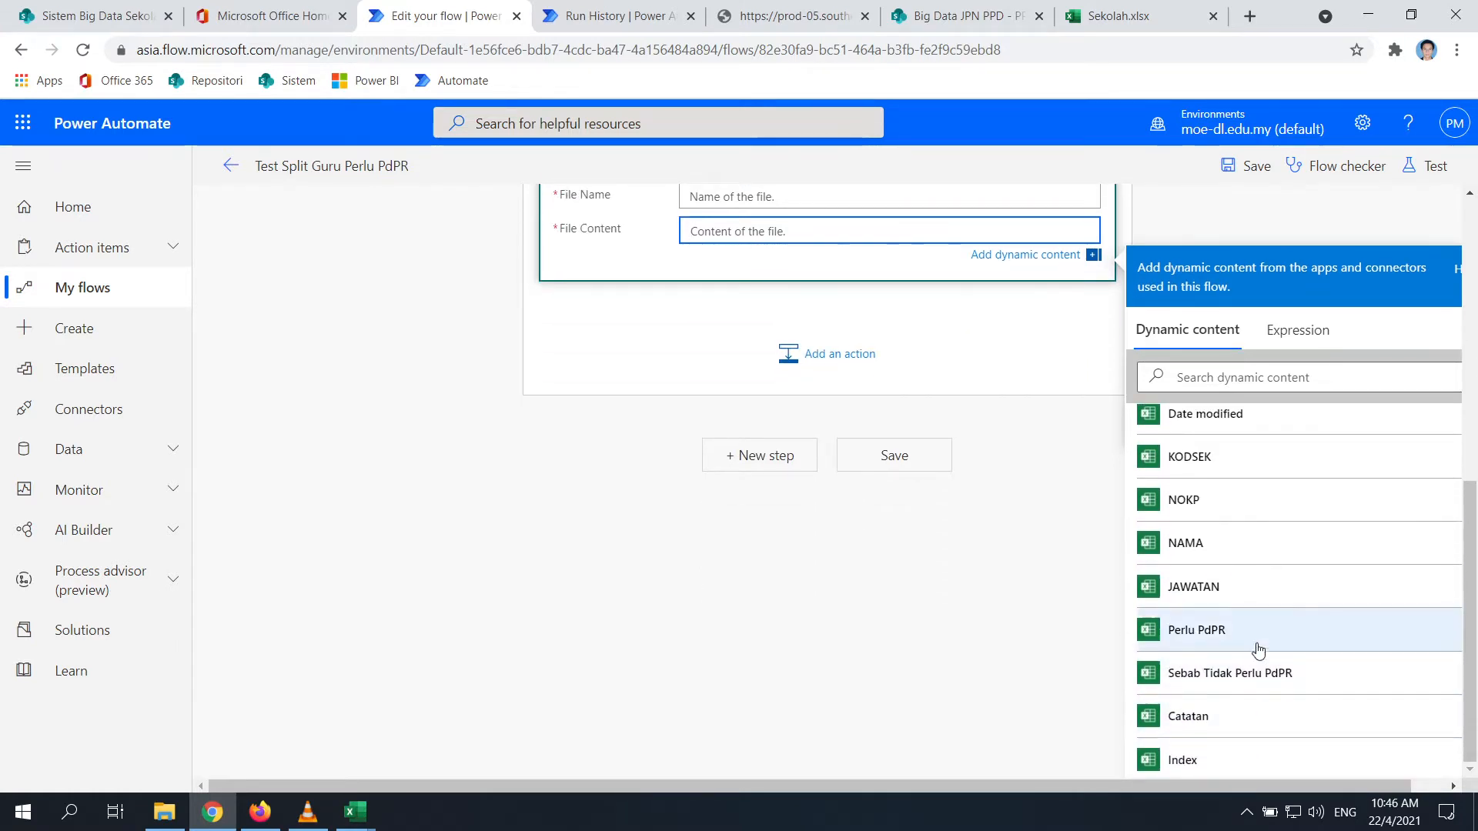
{"action": "scroll", "coordinate": [1181, 634], "scroll_direction": "up", "scroll_amount": 10}
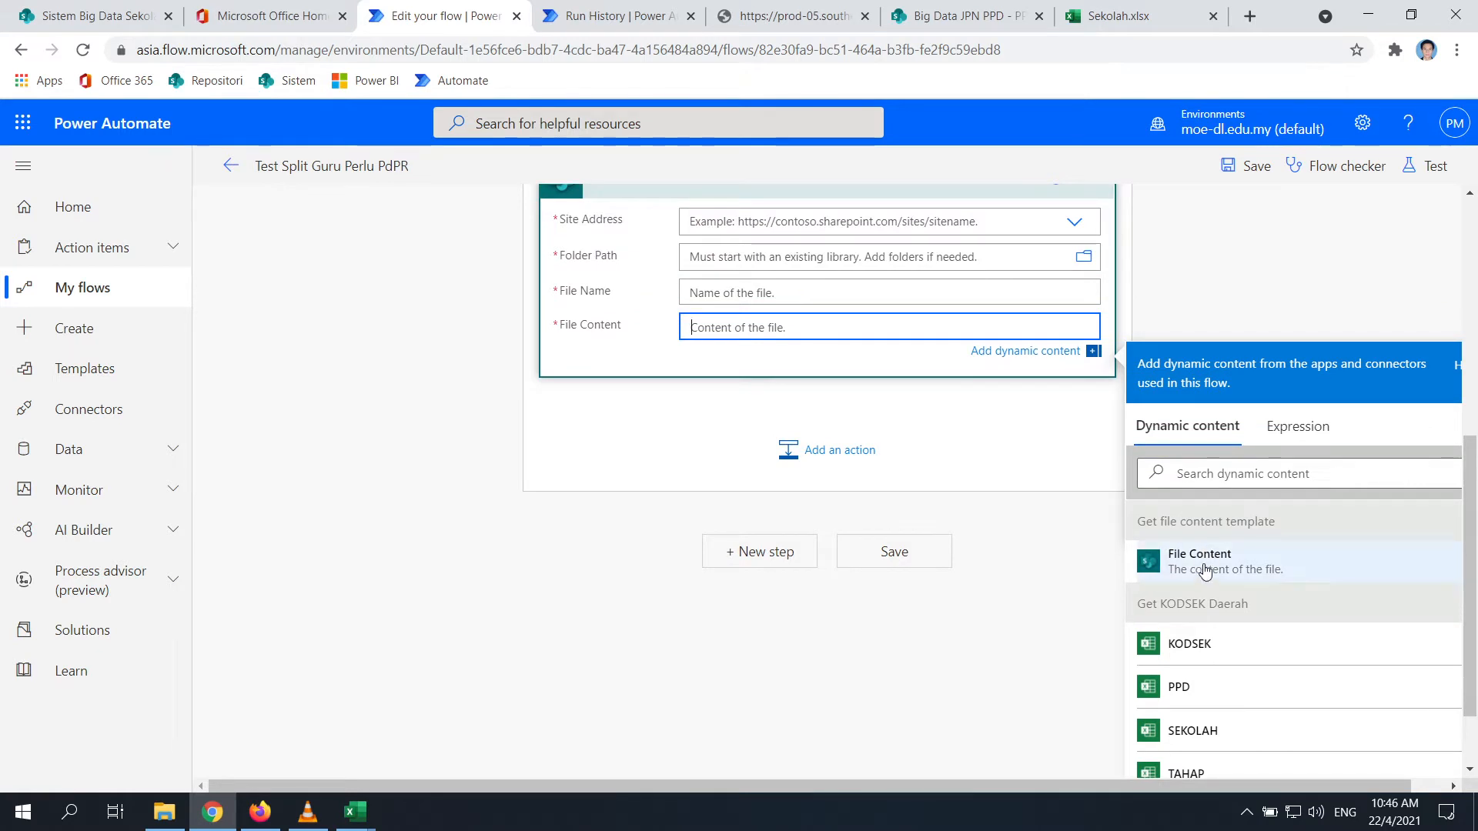
{"action": "left_click", "coordinate": [1205, 572]}
{"action": "scroll", "coordinate": [646, 428], "scroll_direction": "up", "scroll_amount": 4}
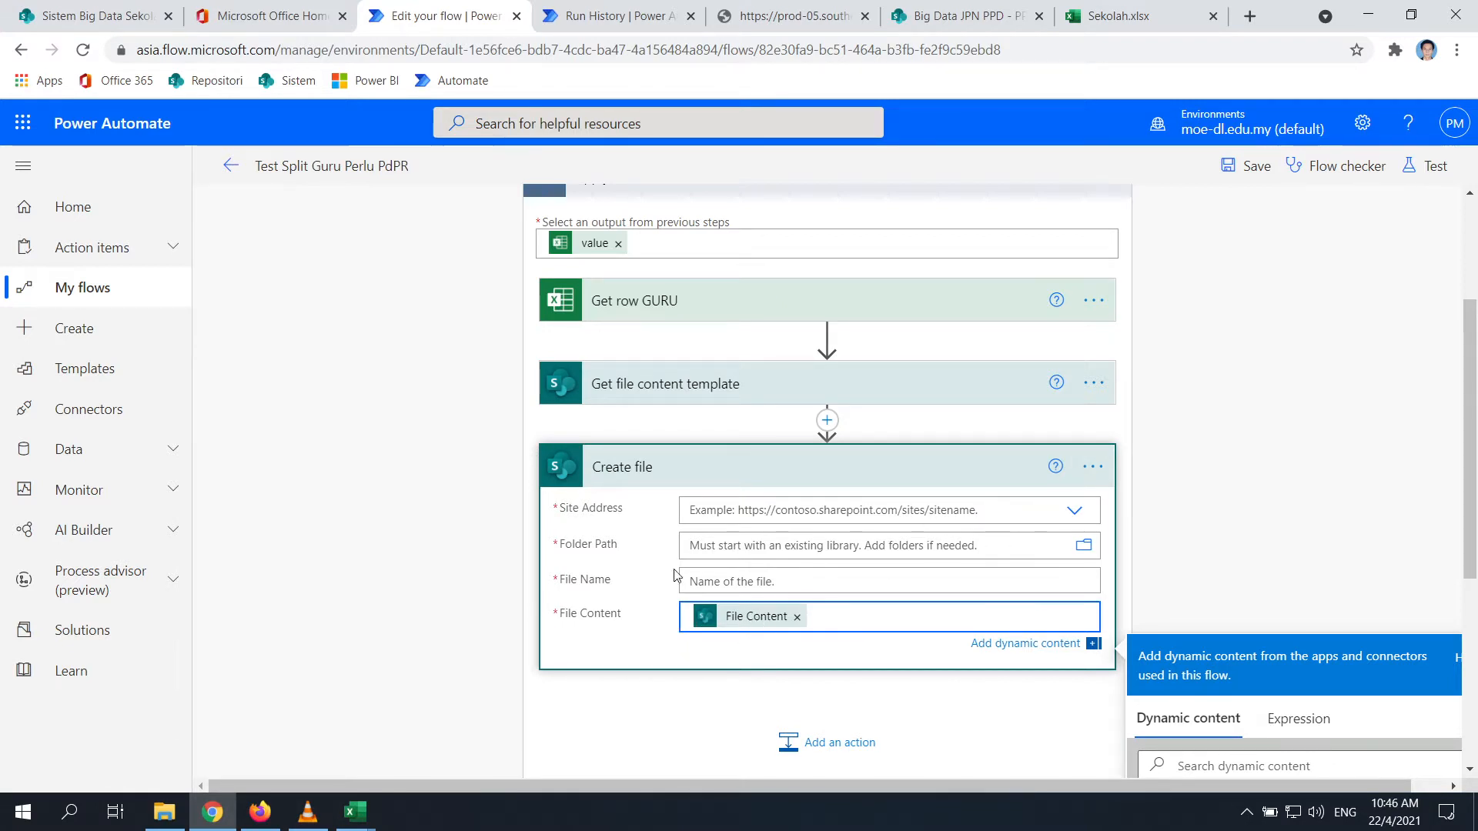
Choose Big Data JPN PPD as Create file's Site Address
{"action": "left_click", "coordinate": [1075, 513]}
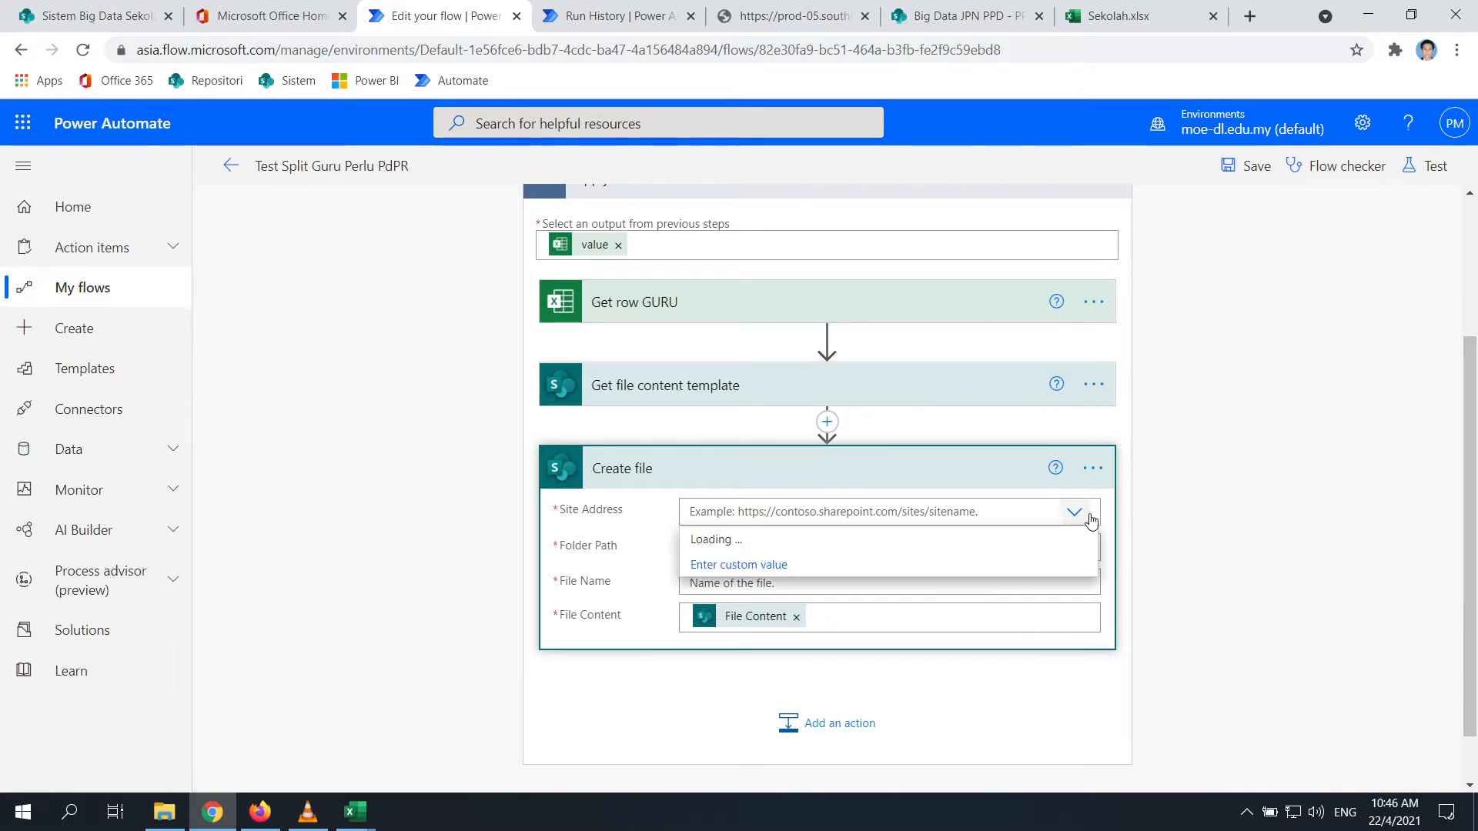
{"action": "left_click", "coordinate": [1078, 522]}
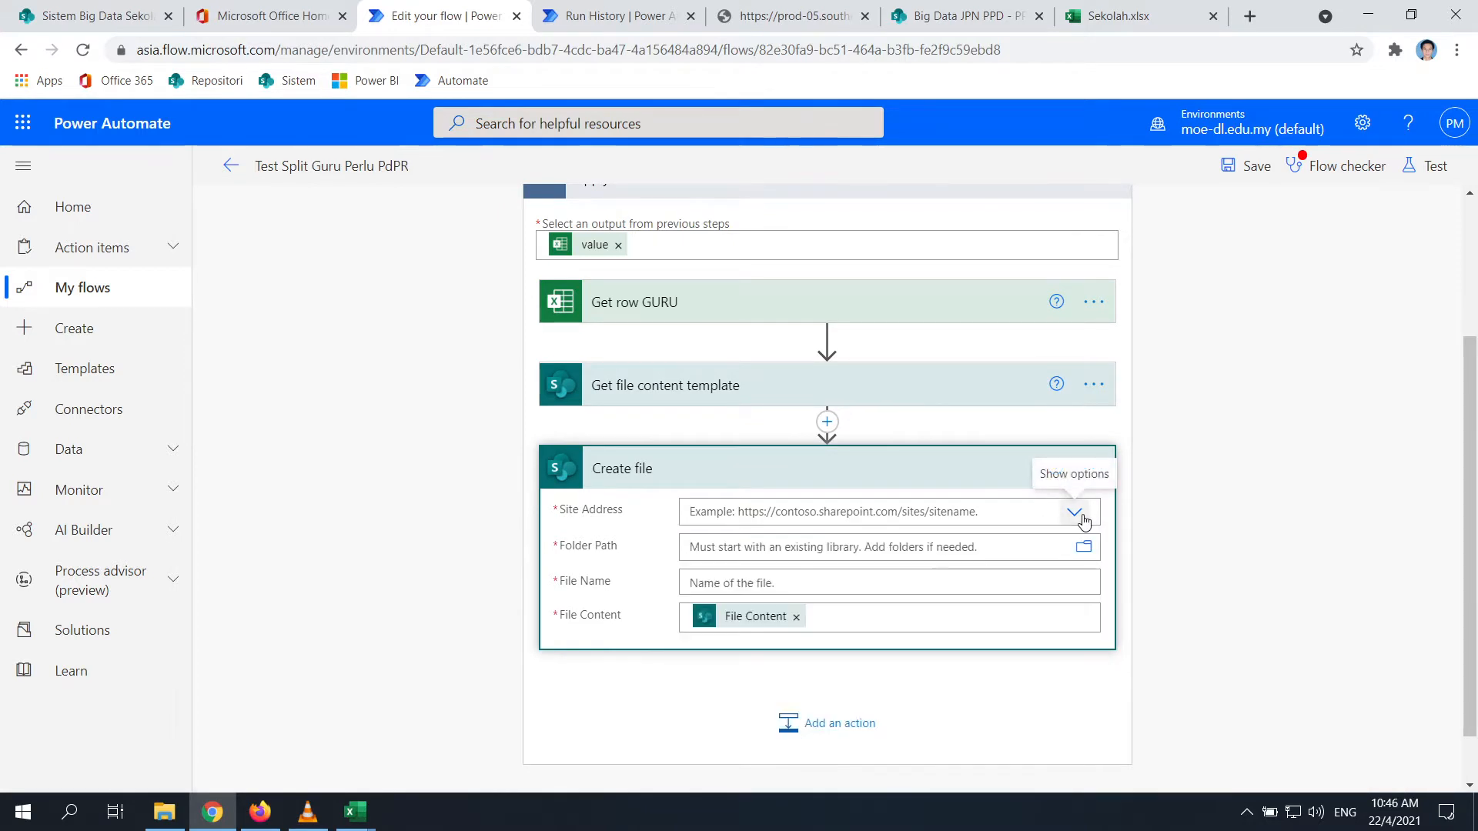
{"action": "left_click", "coordinate": [1081, 522]}
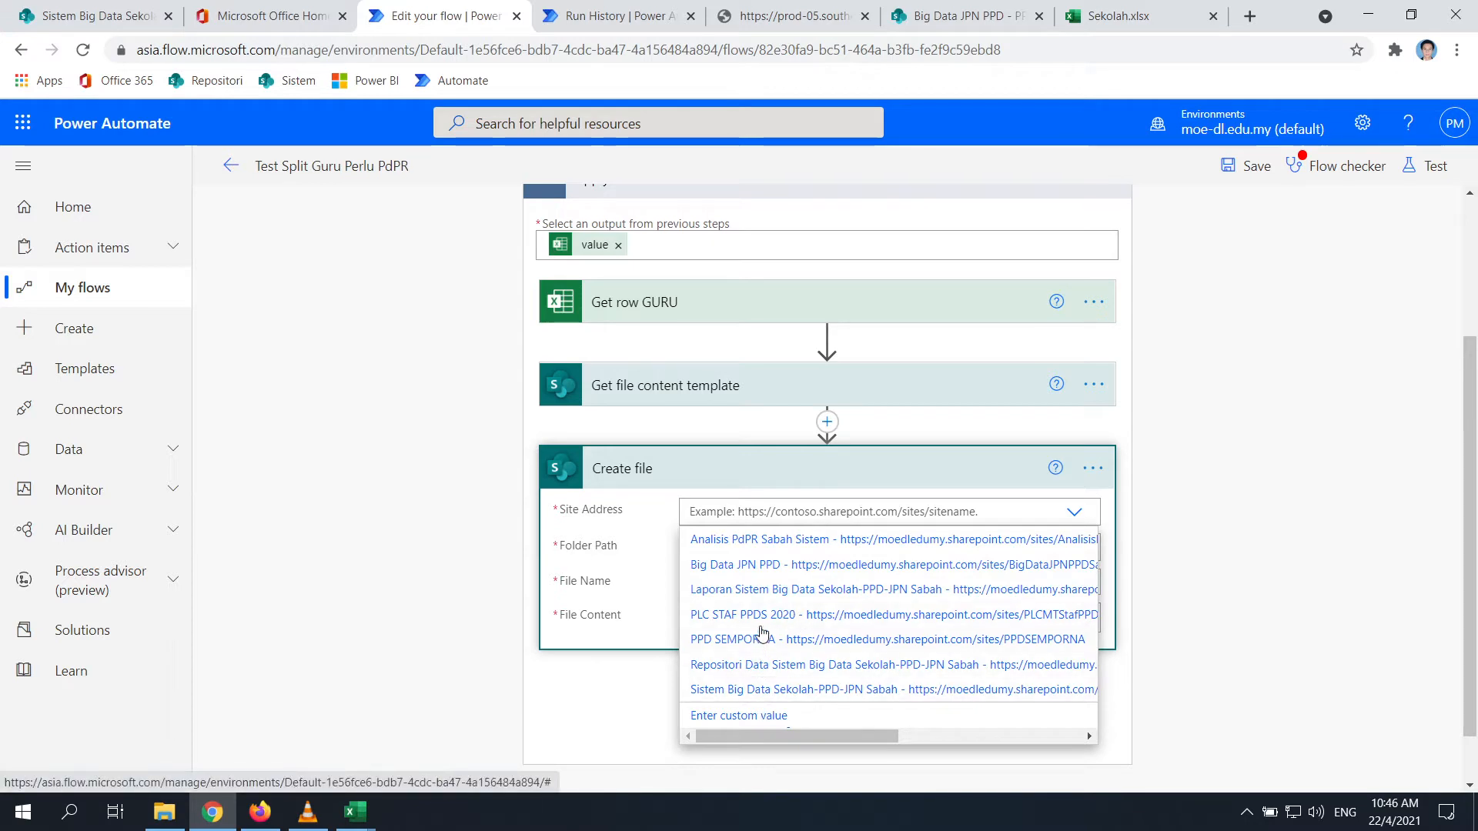
{"action": "left_click", "coordinate": [756, 566]}
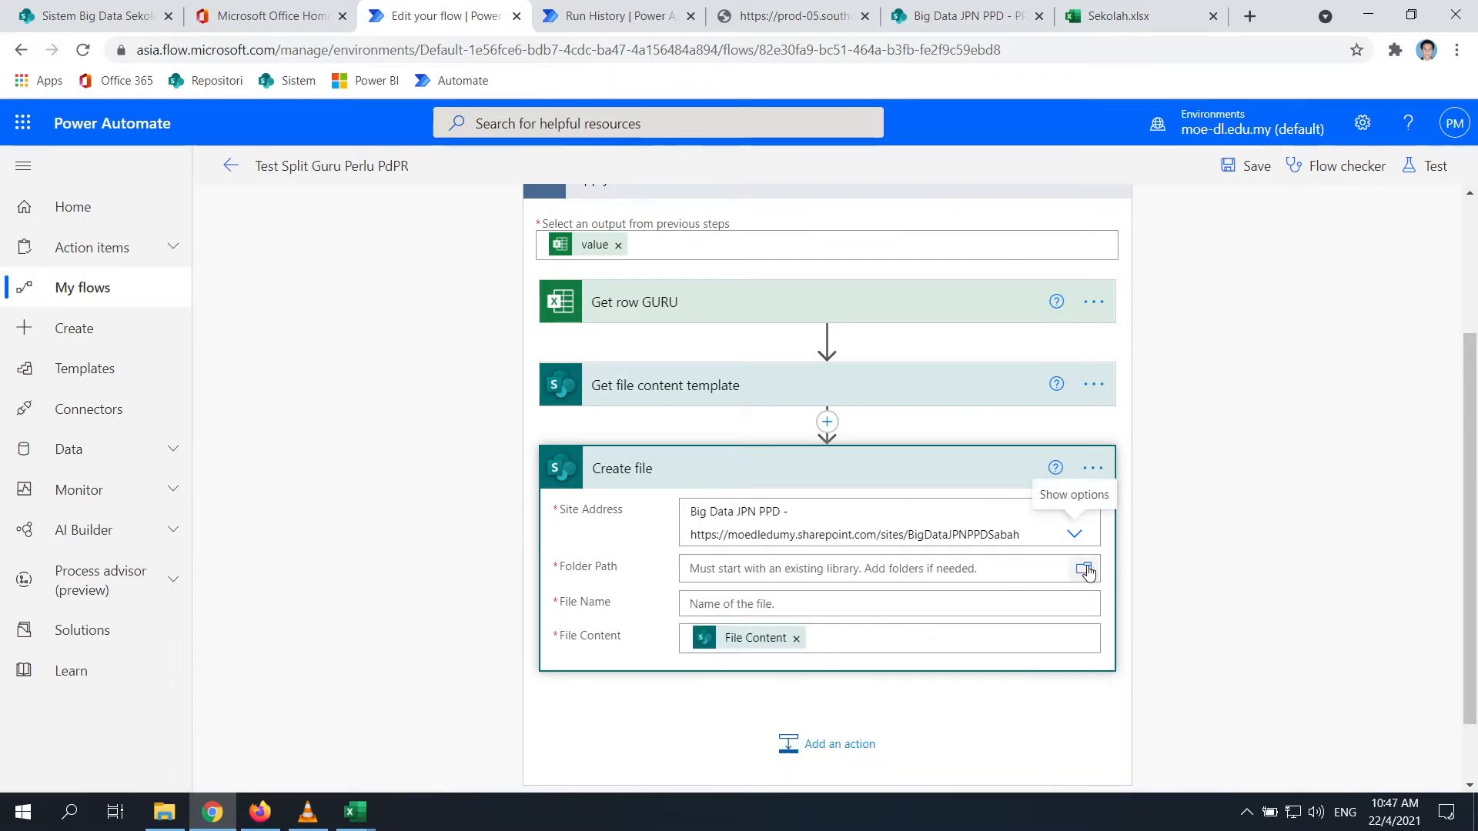
{"action": "left_click", "coordinate": [1085, 569]}
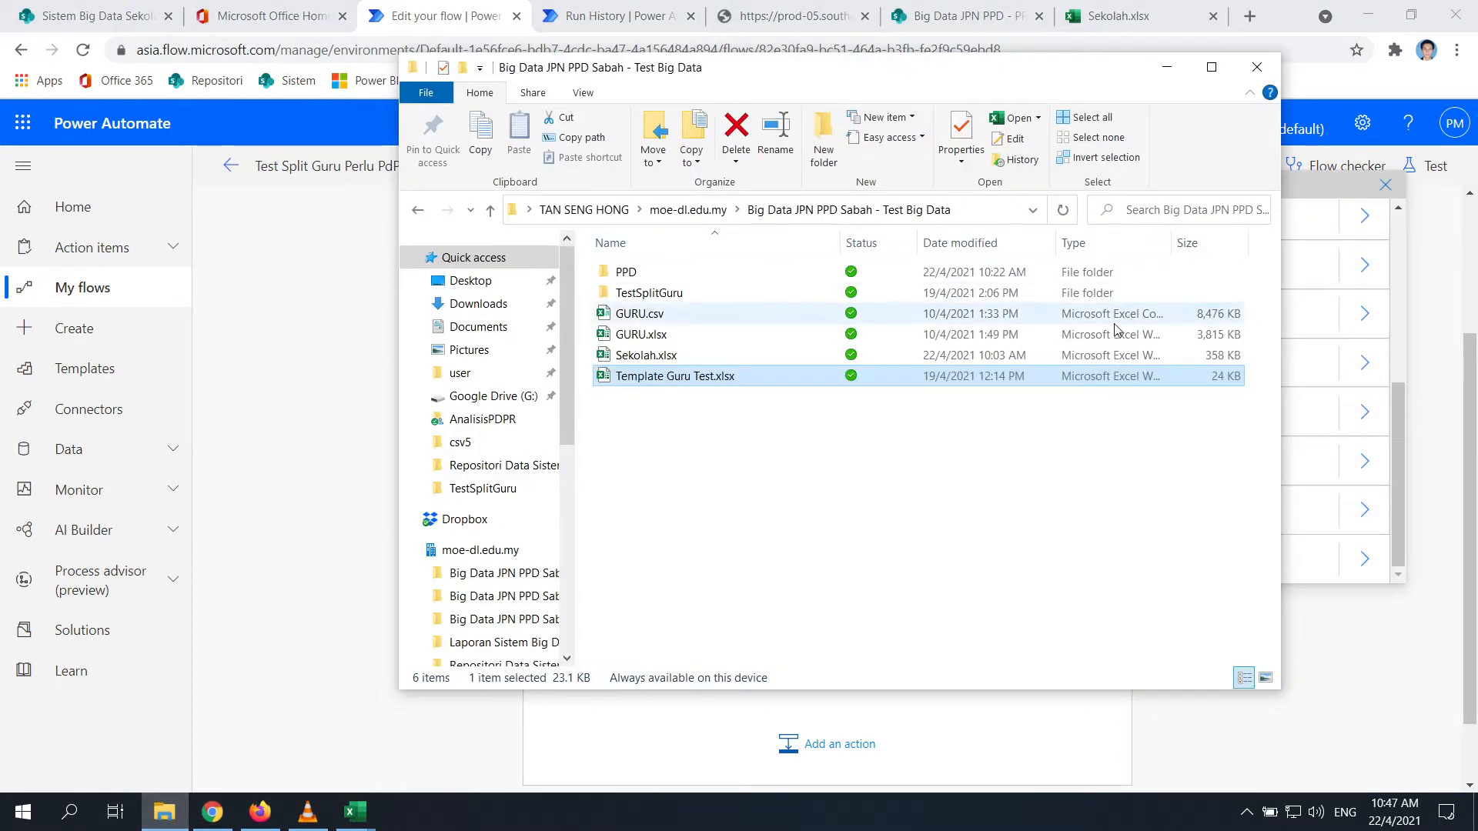
Check the five district subfolders inside PPD in File Explorer, then return to the raw JSON output
{"action": "right_click", "coordinate": [652, 491]}
{"action": "mouse_move", "coordinate": [864, 413]}
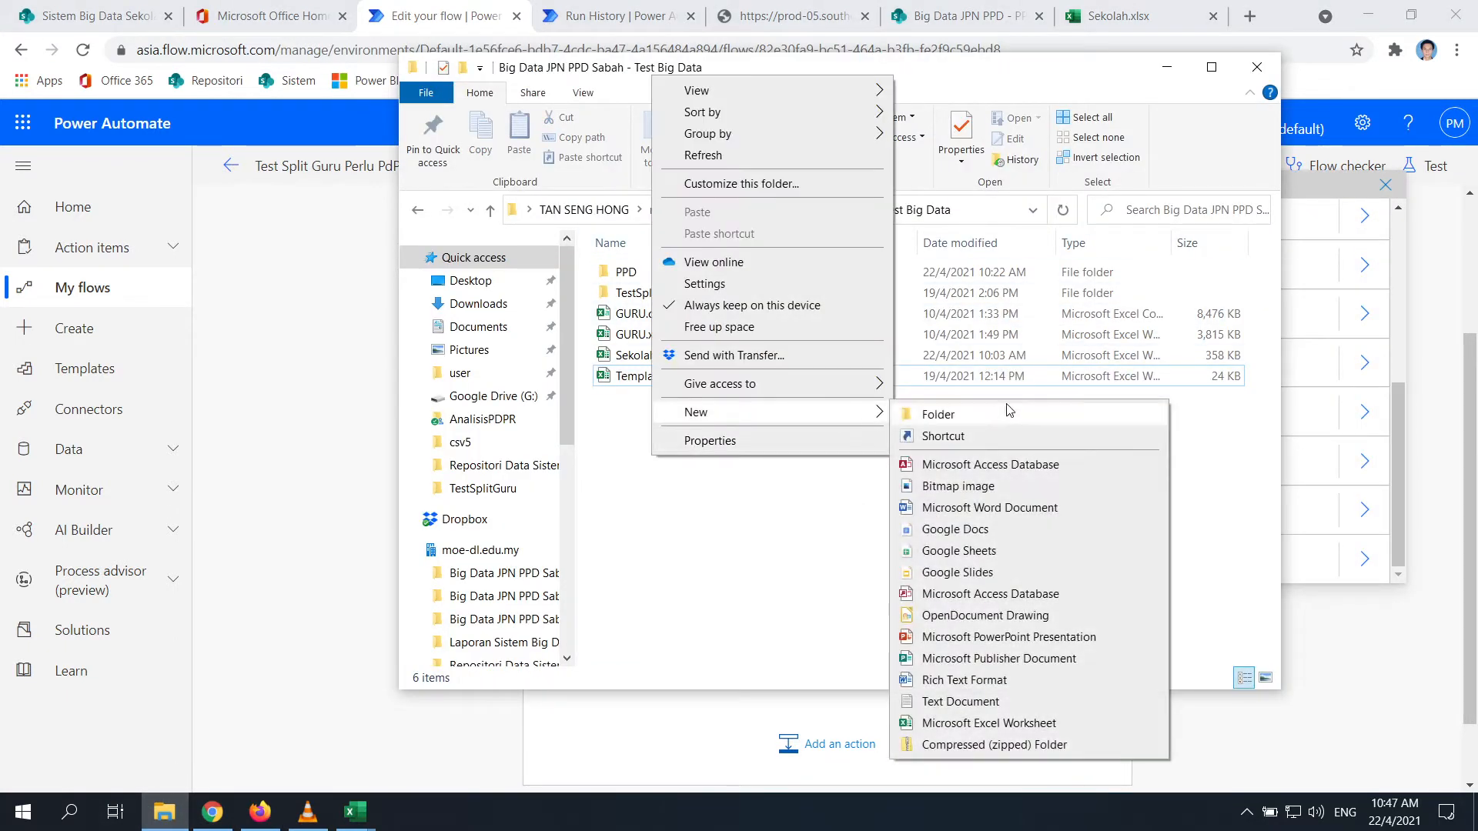
{"action": "left_click", "coordinate": [677, 518]}
{"action": "double_click", "coordinate": [626, 271]}
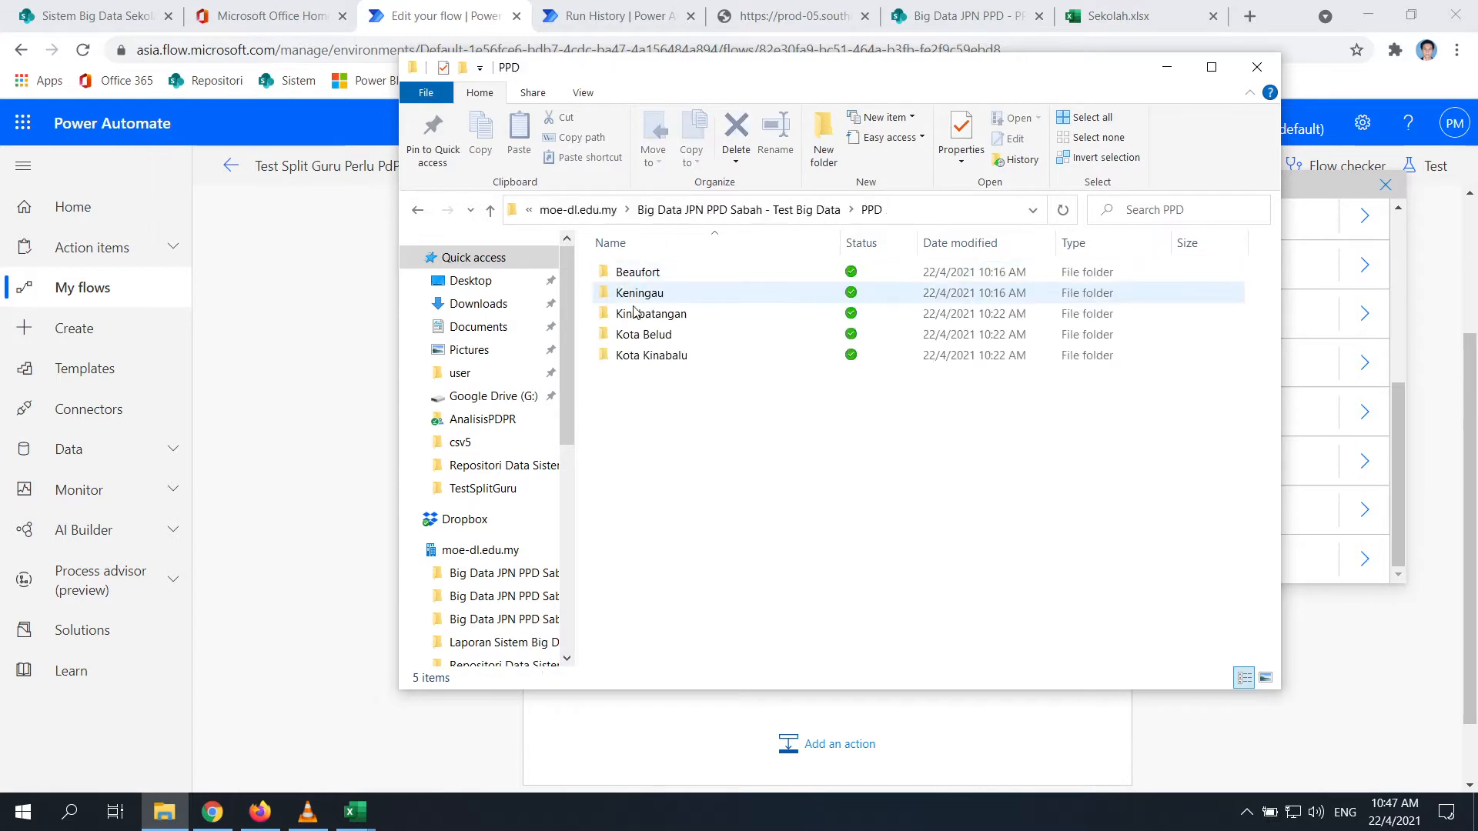
{"action": "left_click", "coordinate": [491, 214]}
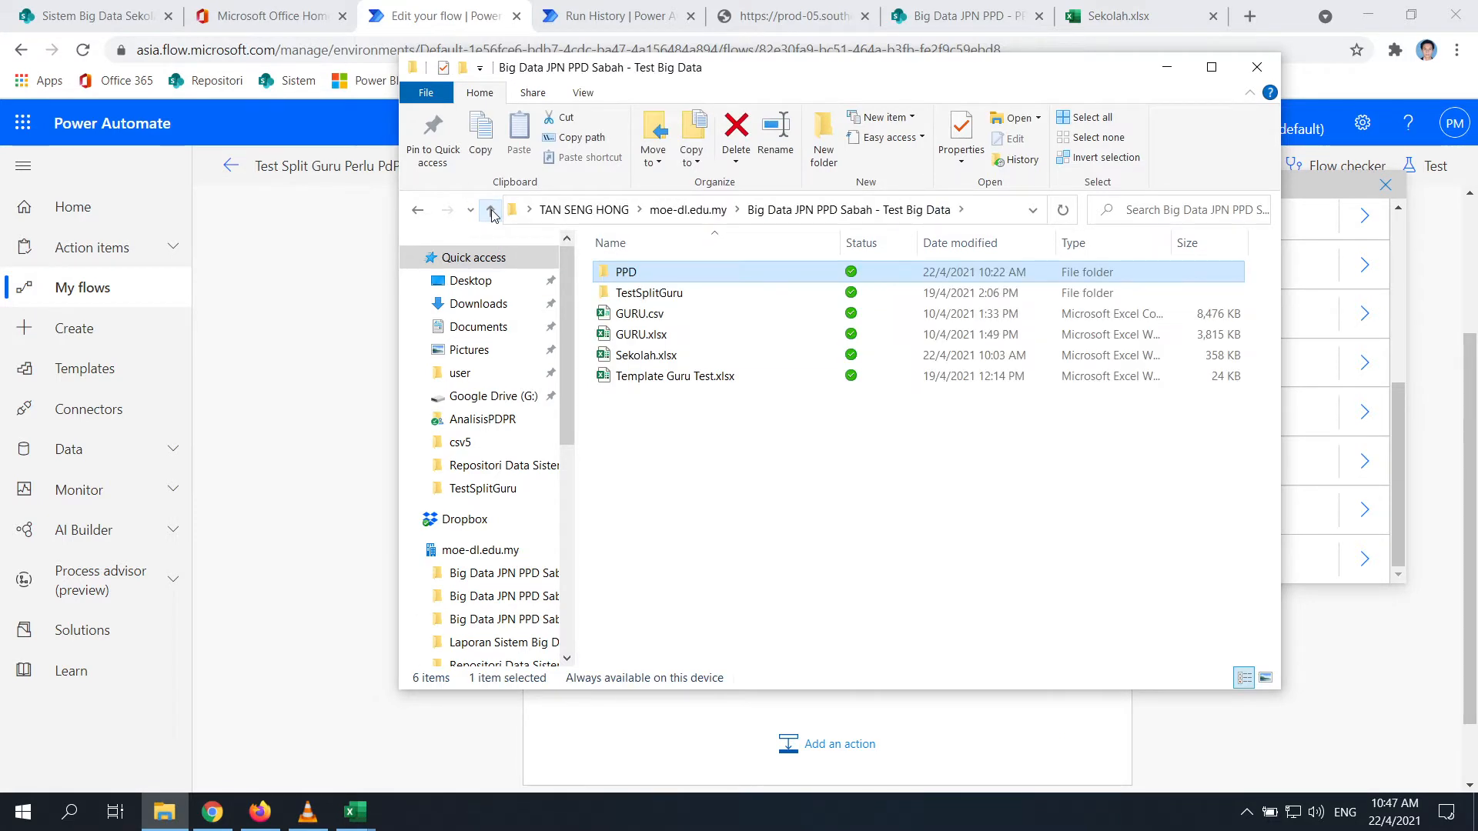
{"action": "double_click", "coordinate": [695, 274]}
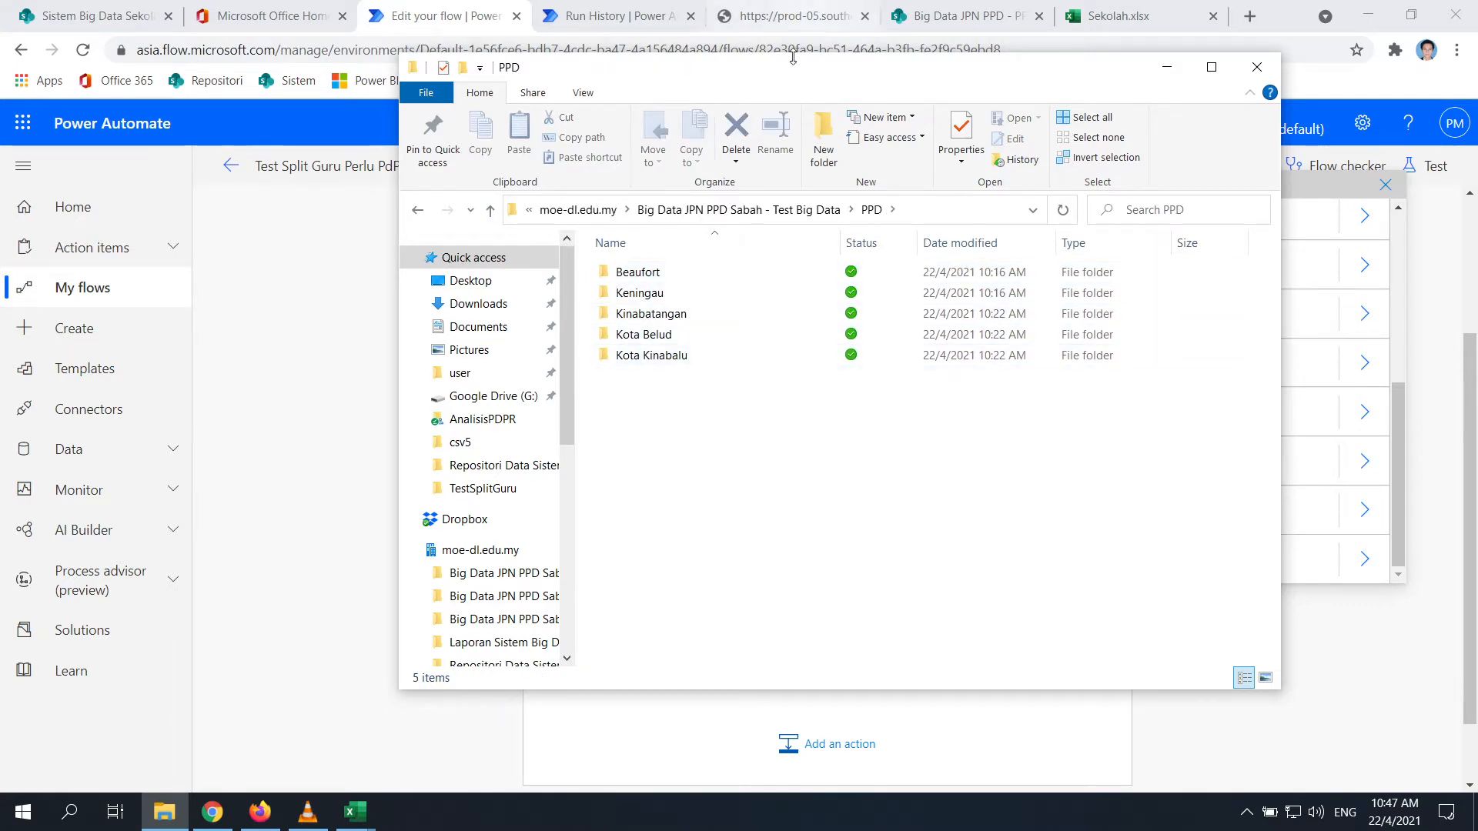
{"action": "left_click", "coordinate": [573, 15]}
{"action": "left_click", "coordinate": [800, 25]}
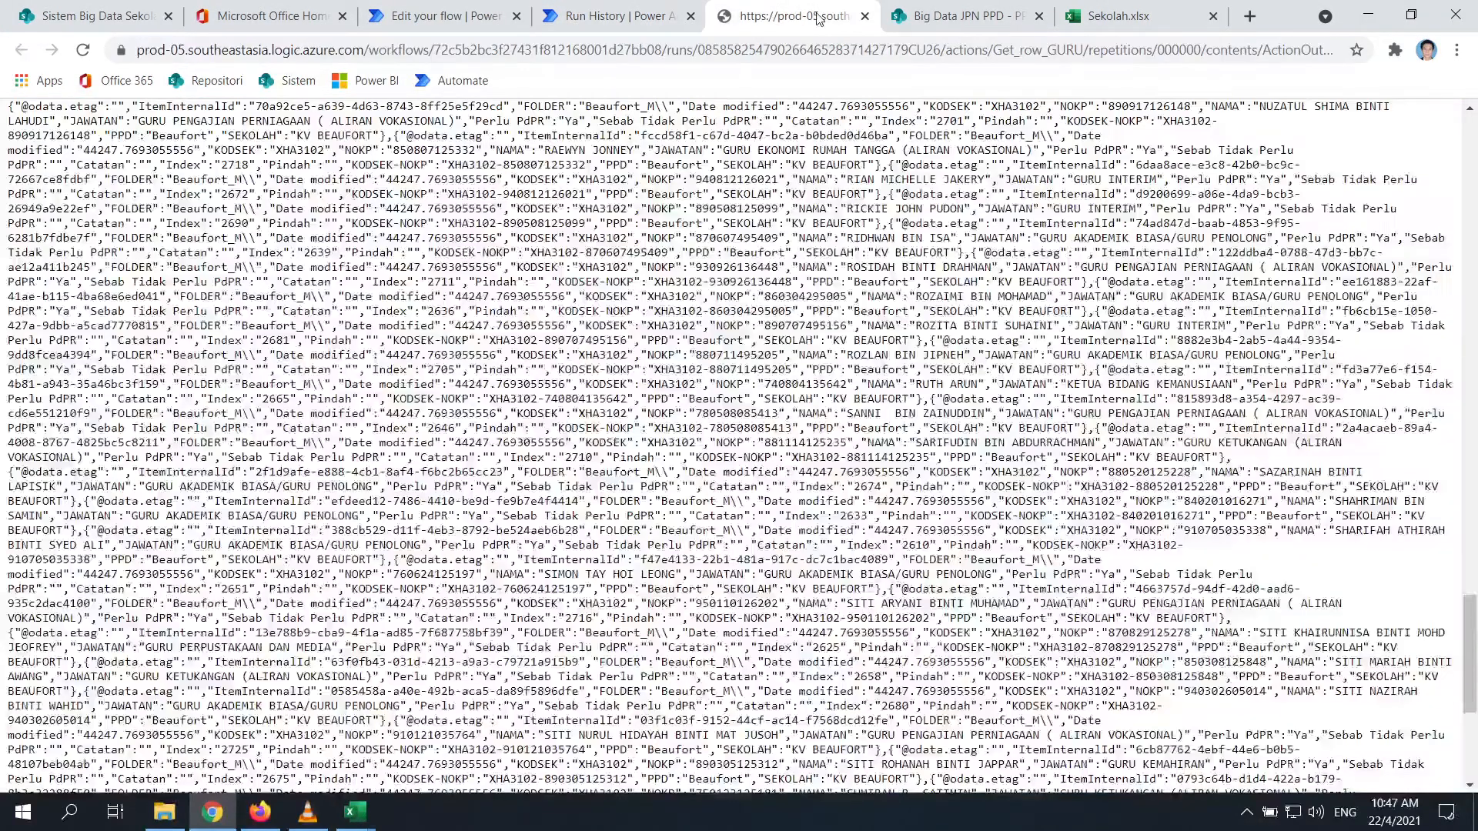
Reload the SharePoint PPD library listing, then go back via run history to the flow editor
{"action": "left_click", "coordinate": [979, 14]}
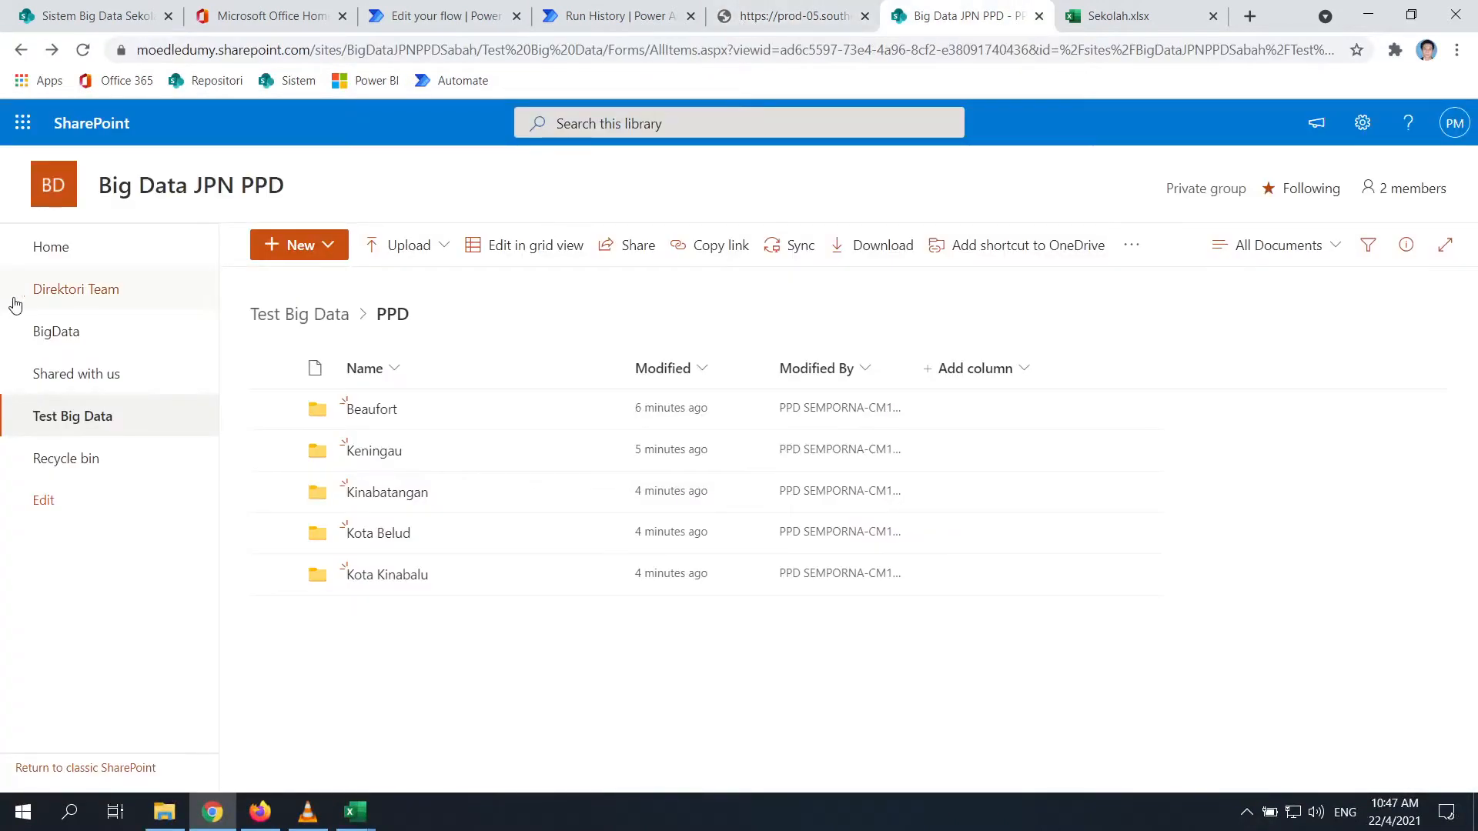
{"action": "left_click", "coordinate": [82, 51]}
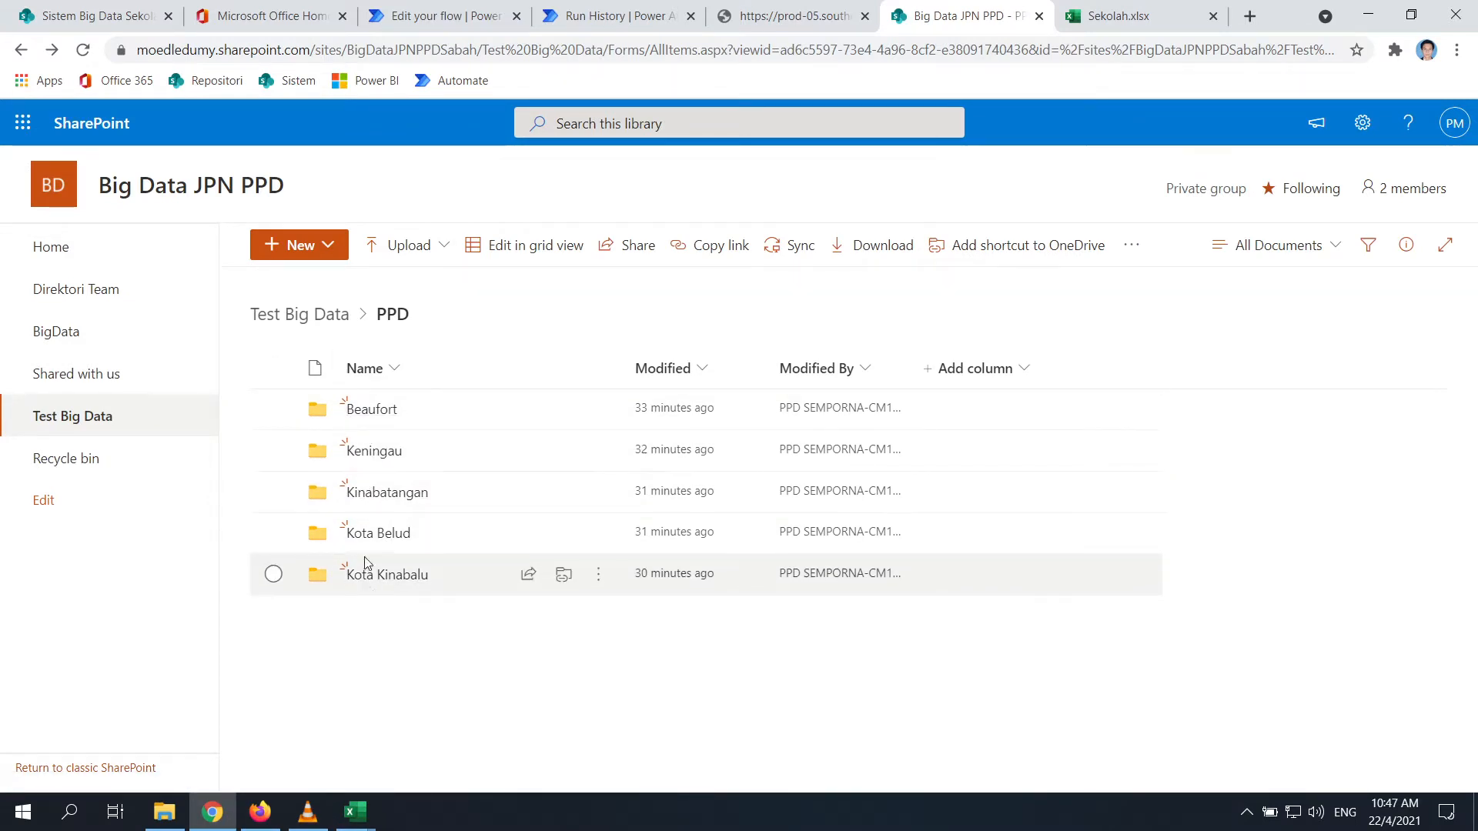
{"action": "left_click", "coordinate": [608, 15]}
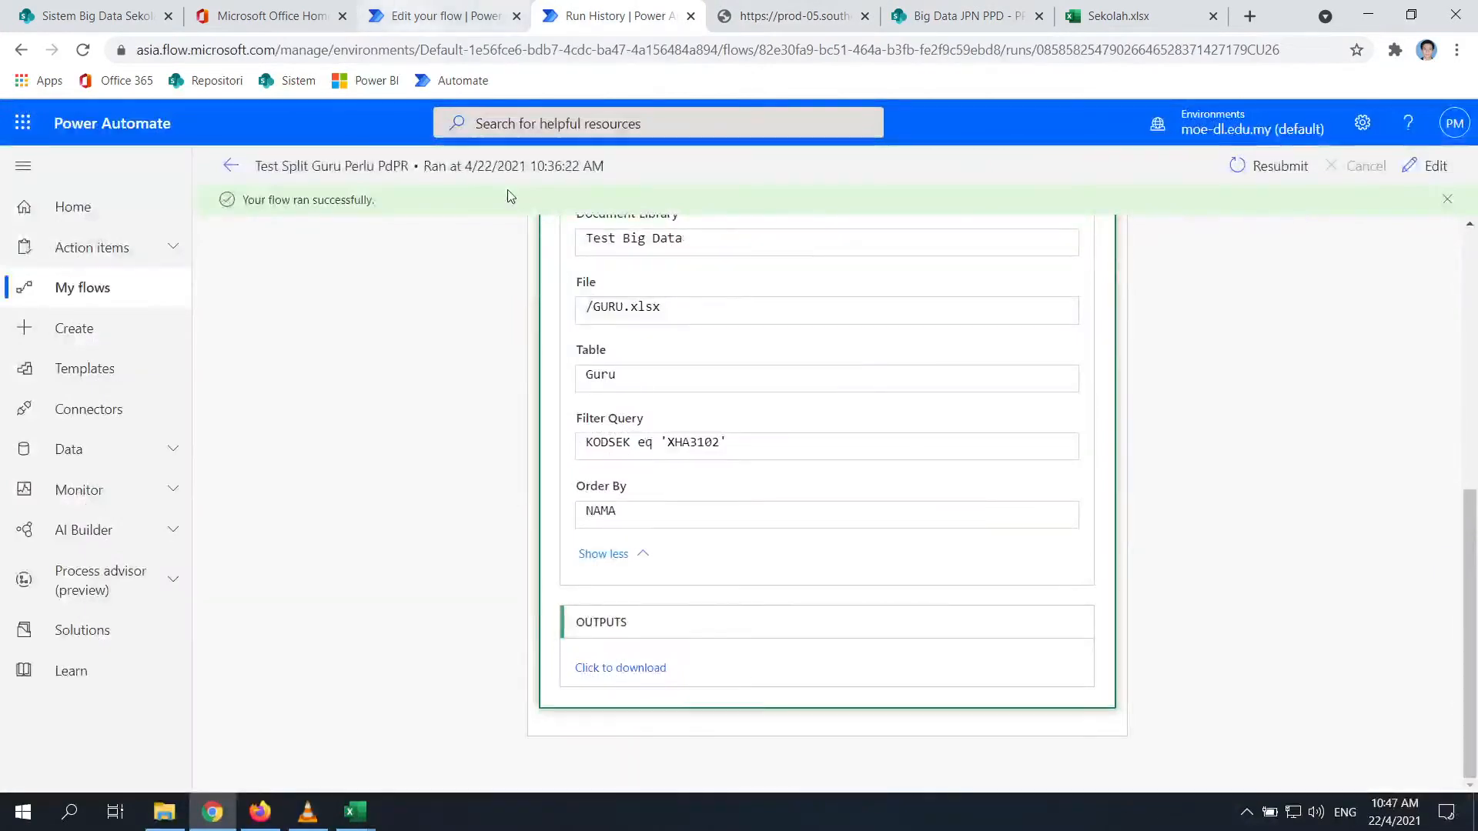
{"action": "scroll", "coordinate": [639, 631], "scroll_direction": "up", "scroll_amount": 3}
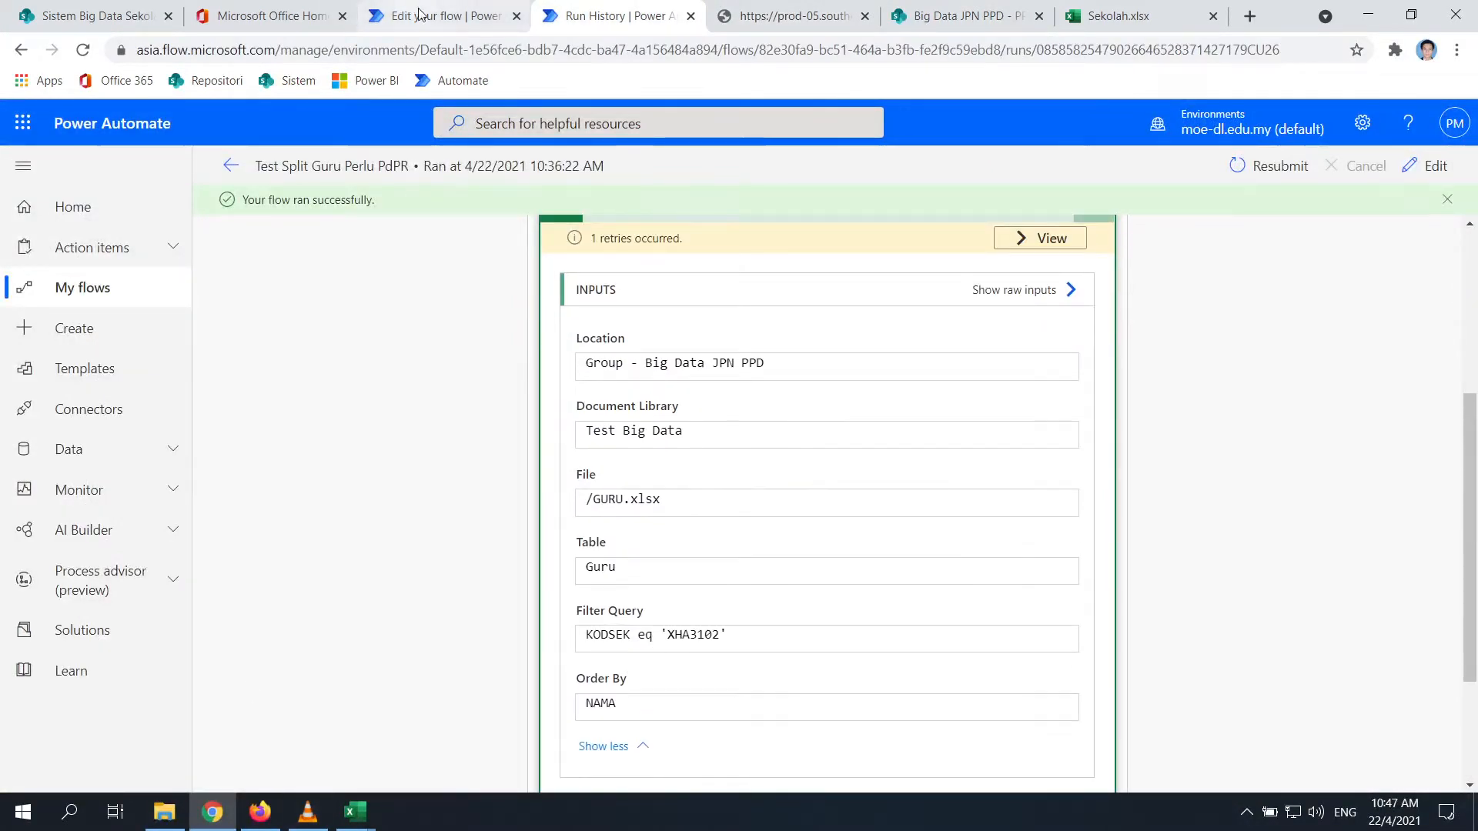
{"action": "key", "text": "ctrl+shift+Tab"}
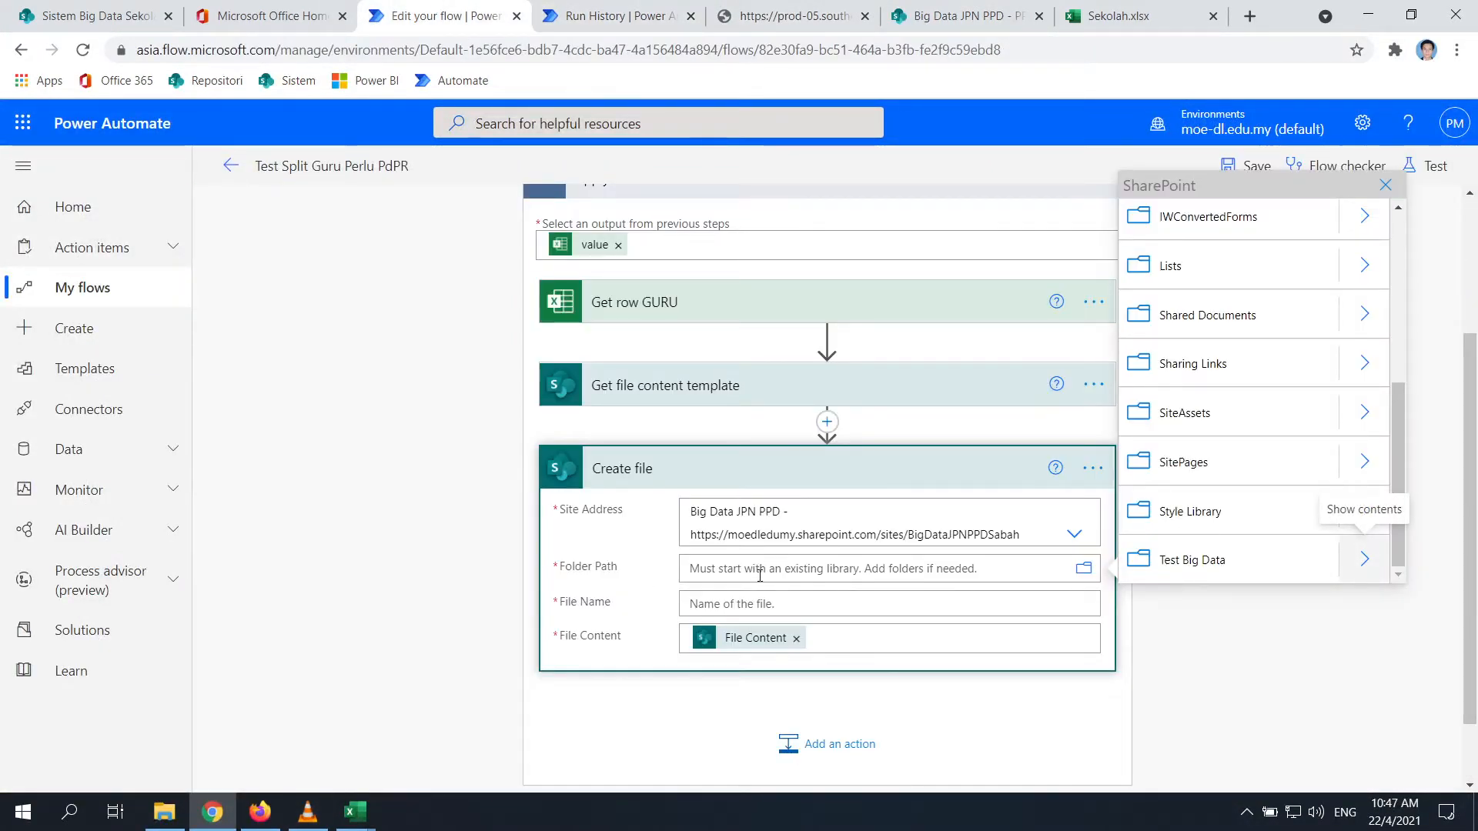
Set Create file's Folder Path to /Test Big Data/PPD and bring up dynamic content for File Name
{"action": "left_click", "coordinate": [760, 575]}
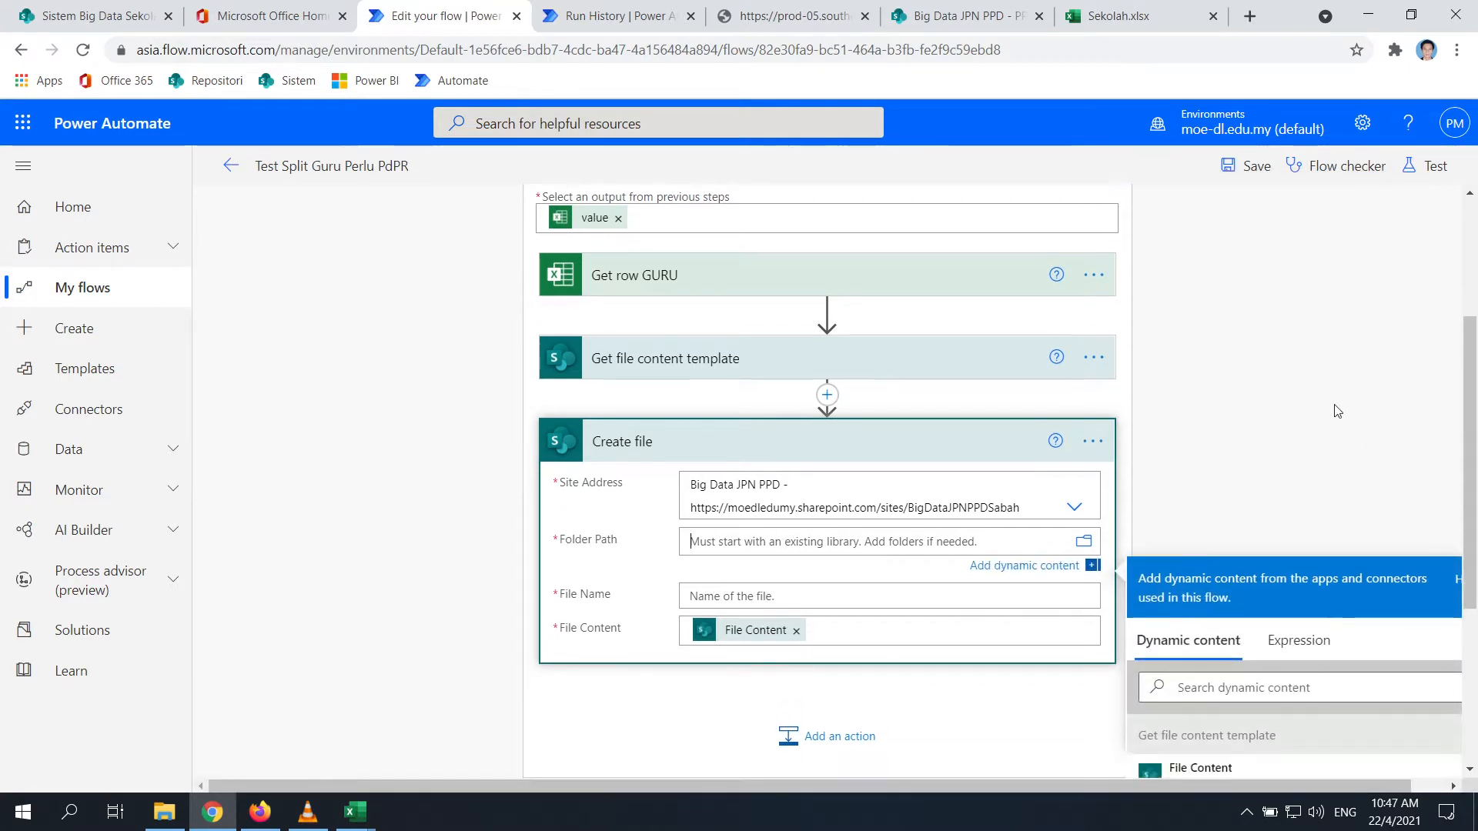
{"action": "scroll", "coordinate": [1338, 411], "scroll_direction": "down", "scroll_amount": 3}
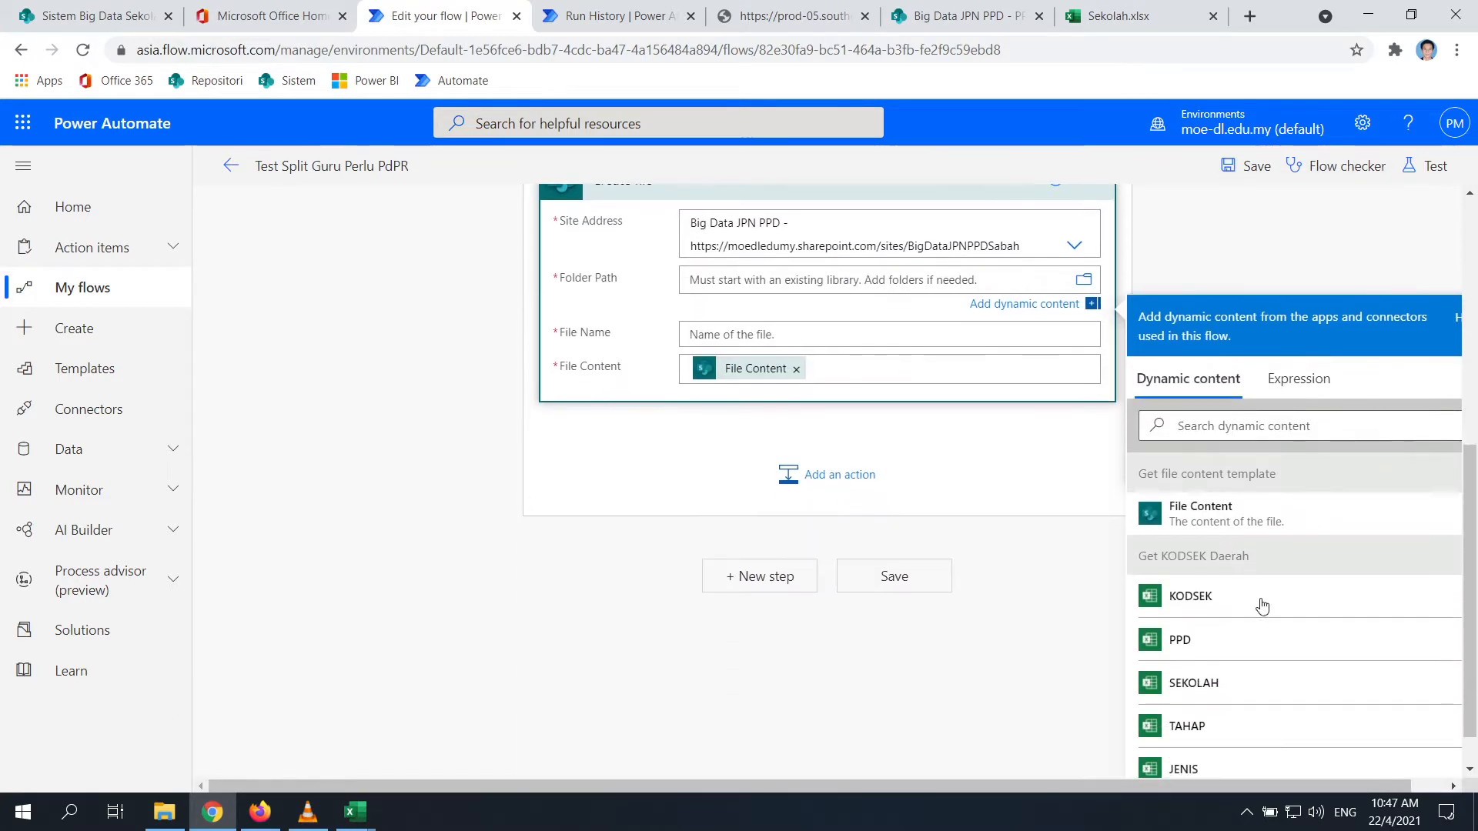
{"action": "left_click", "coordinate": [1086, 284]}
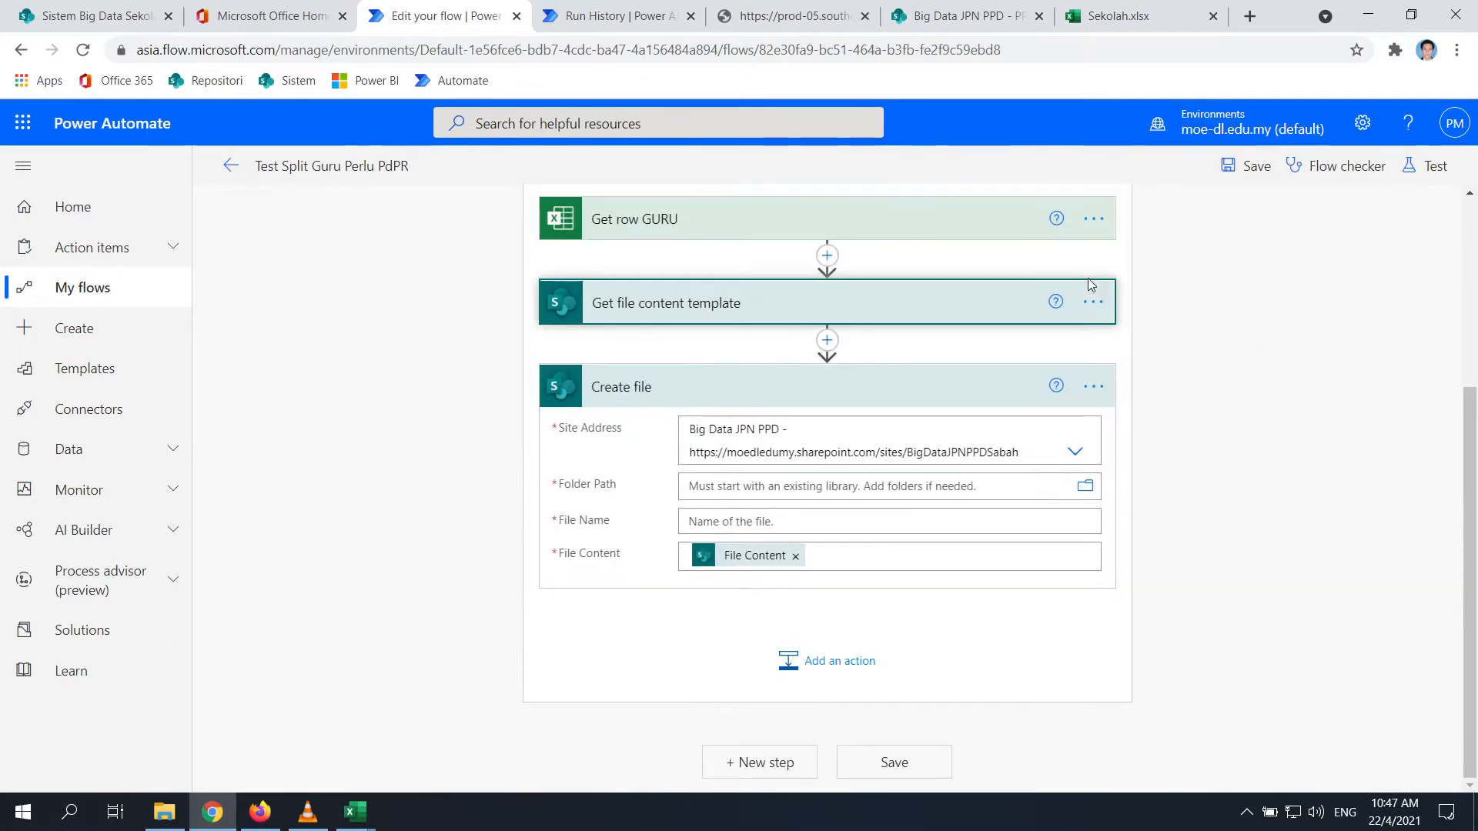
{"action": "left_click", "coordinate": [1086, 485]}
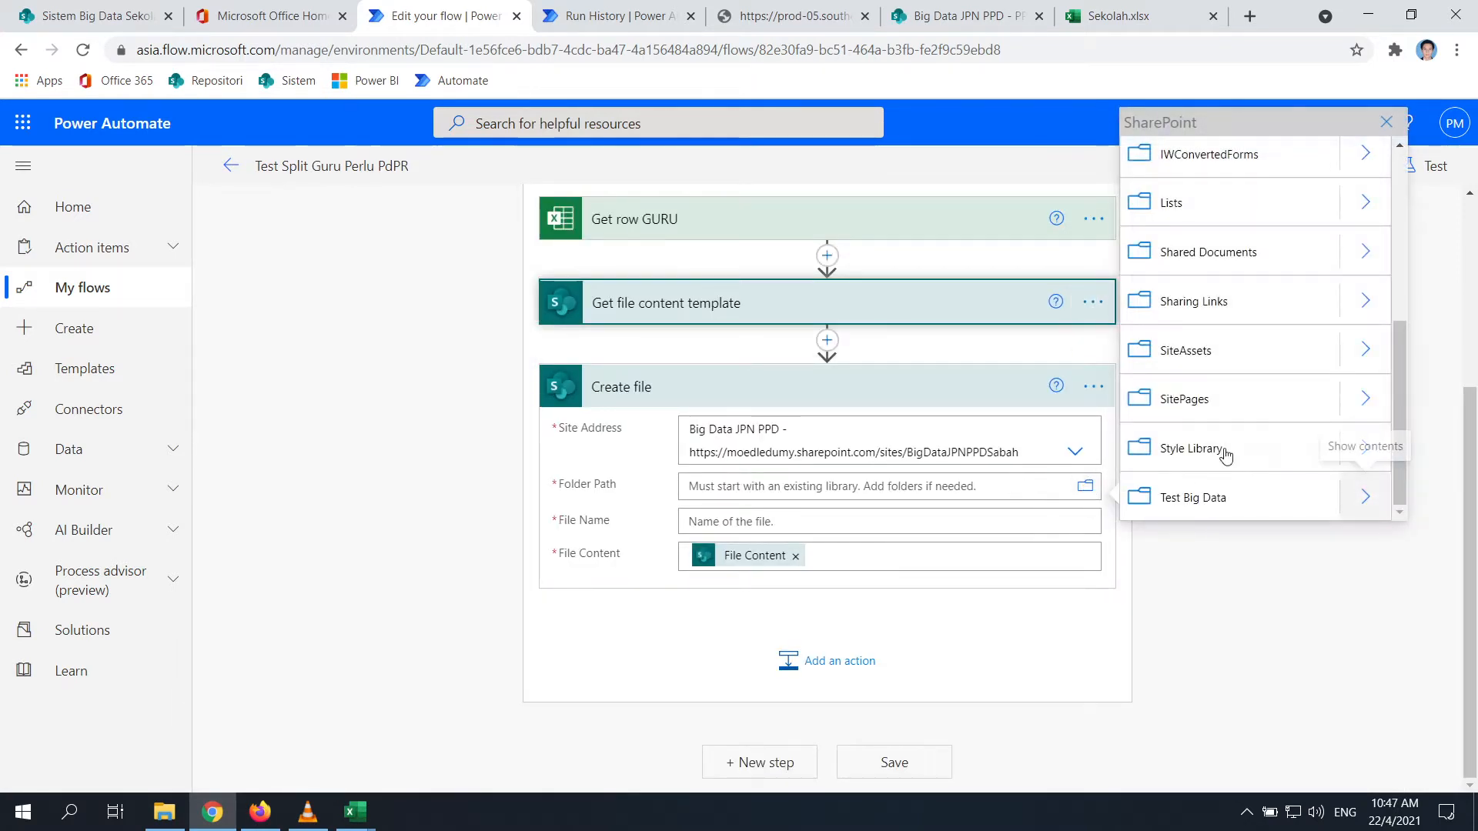
{"action": "left_click", "coordinate": [1366, 497]}
{"action": "left_click", "coordinate": [1203, 585]}
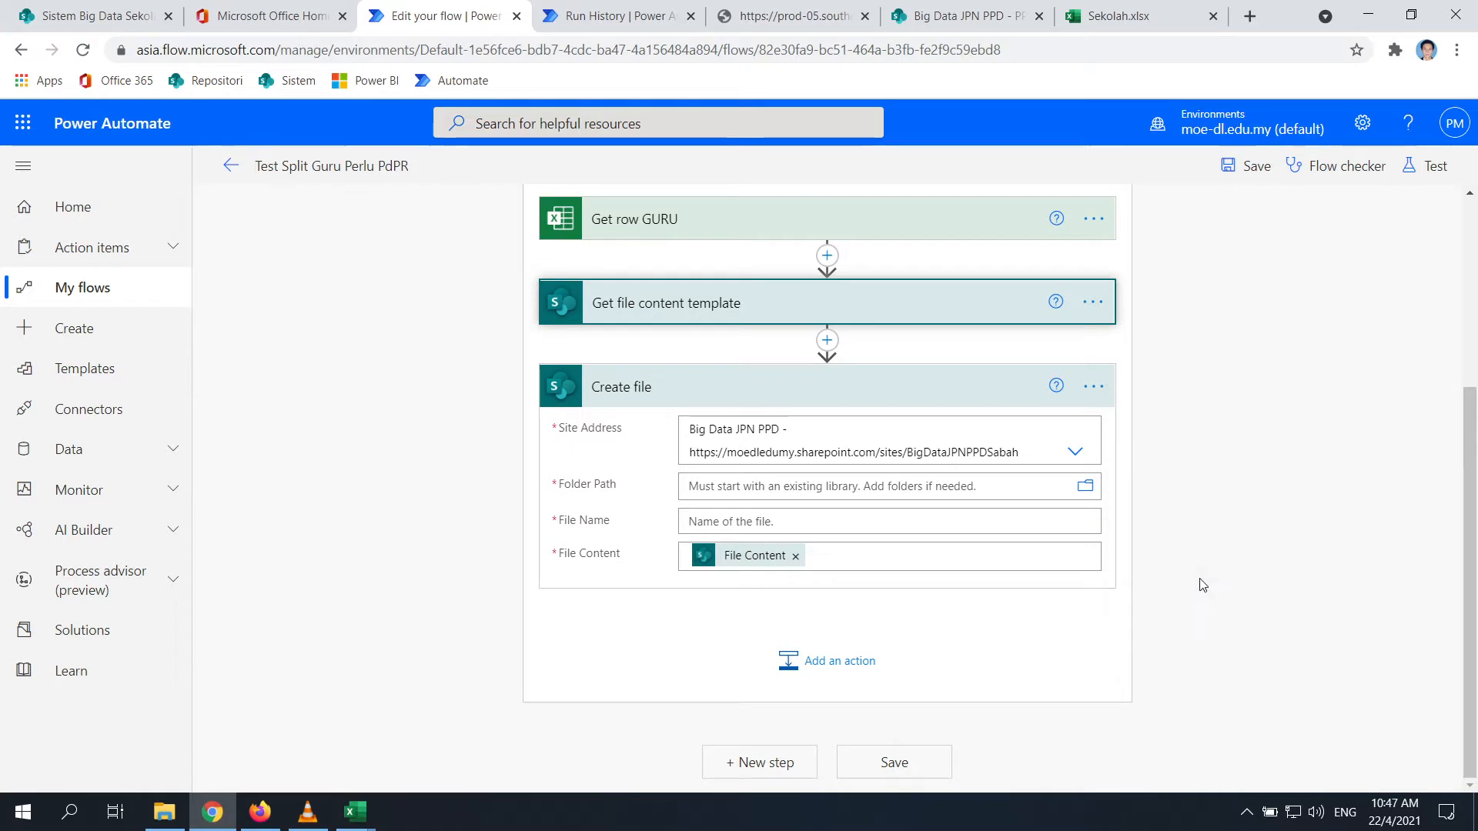
{"action": "left_click", "coordinate": [1086, 485]}
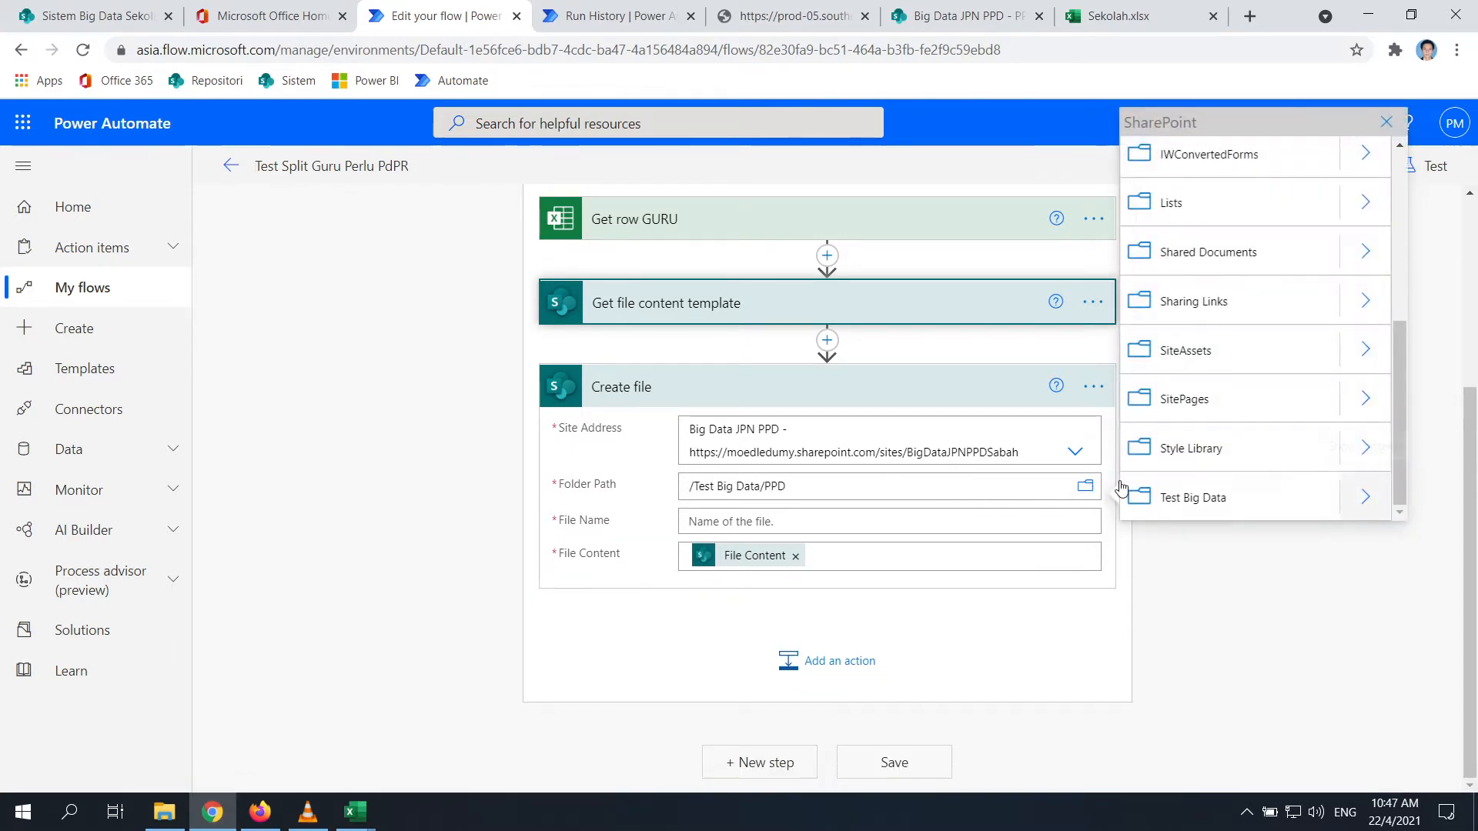
{"action": "left_click", "coordinate": [1359, 497]}
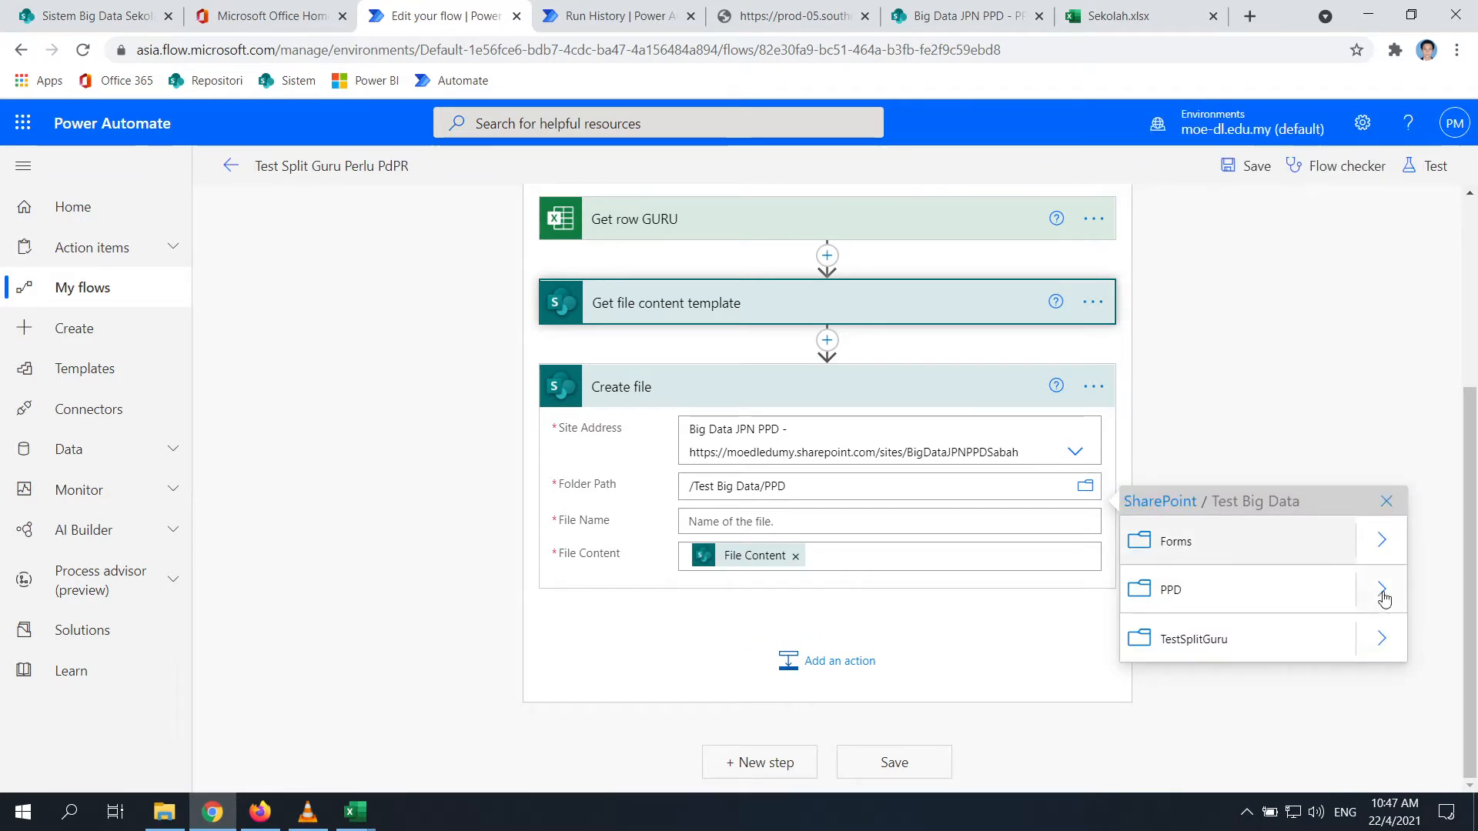
{"action": "left_click", "coordinate": [1381, 589]}
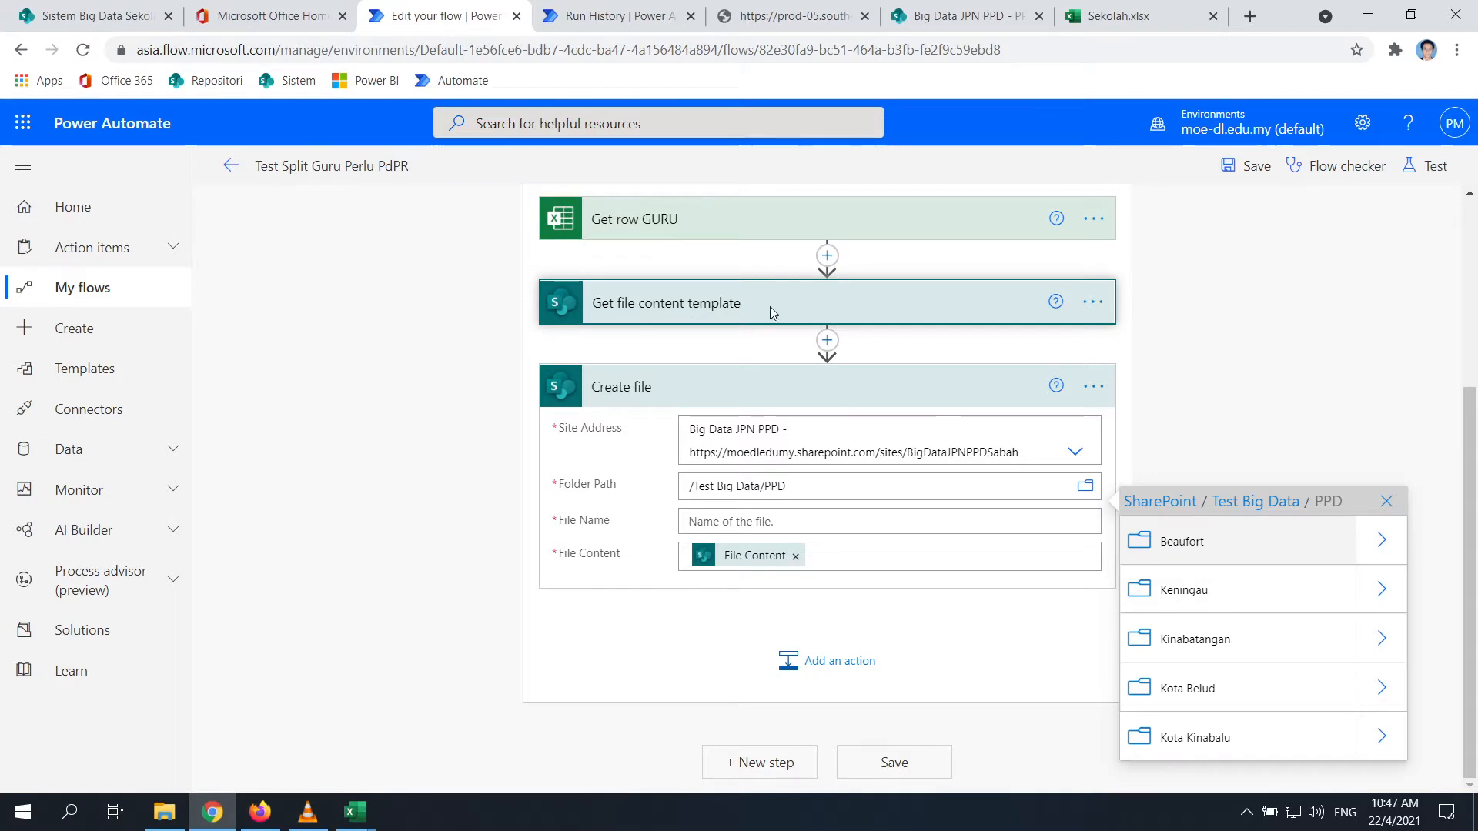
{"action": "left_click", "coordinate": [717, 523]}
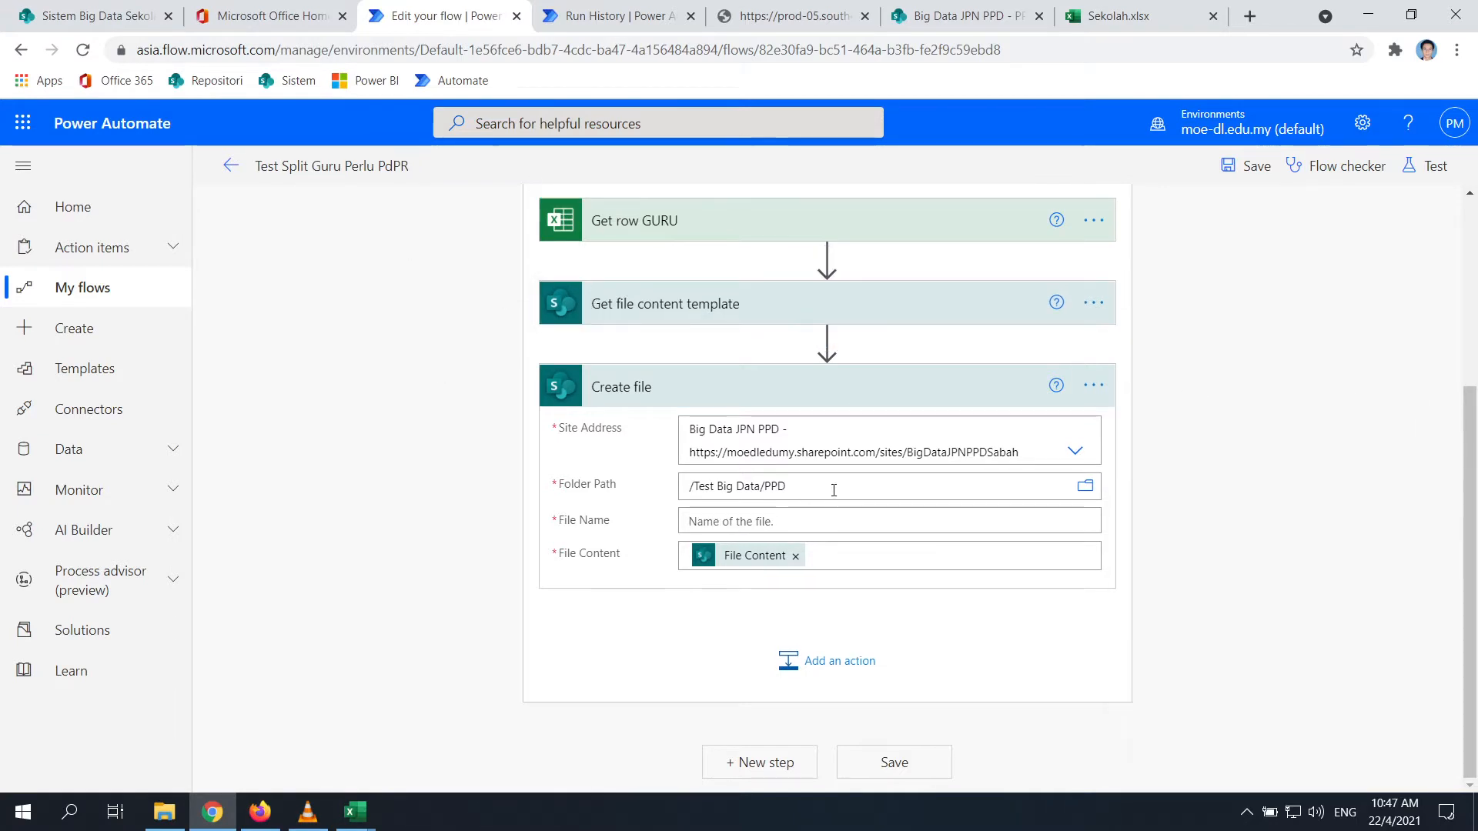
{"action": "left_click", "coordinate": [833, 490]}
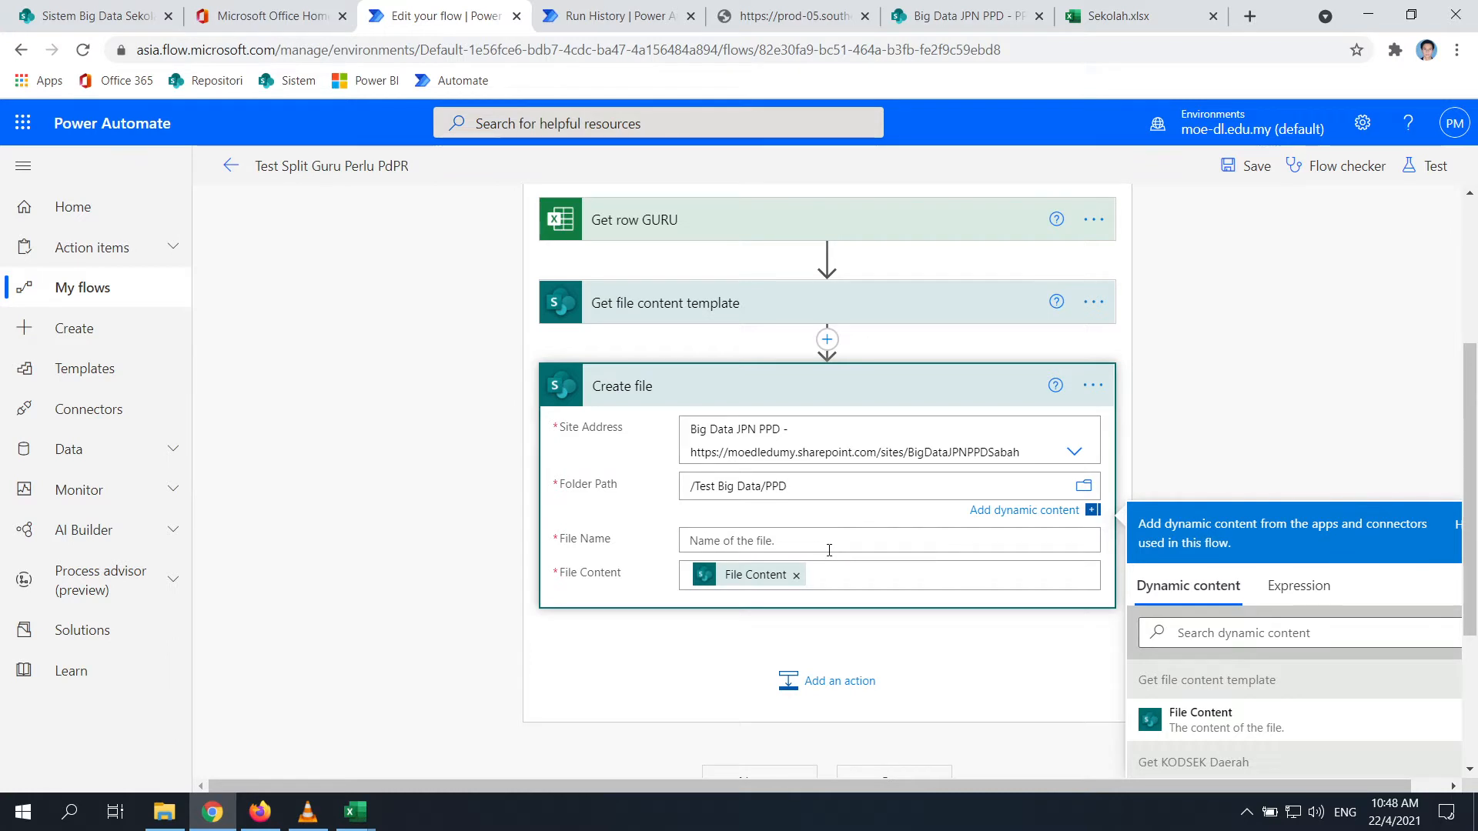
Start the File Name with the PPD field, '/', and the FOLDERNAME field
{"action": "left_click", "coordinate": [829, 549]}
{"action": "scroll", "coordinate": [820, 492], "scroll_direction": "down", "scroll_amount": 1}
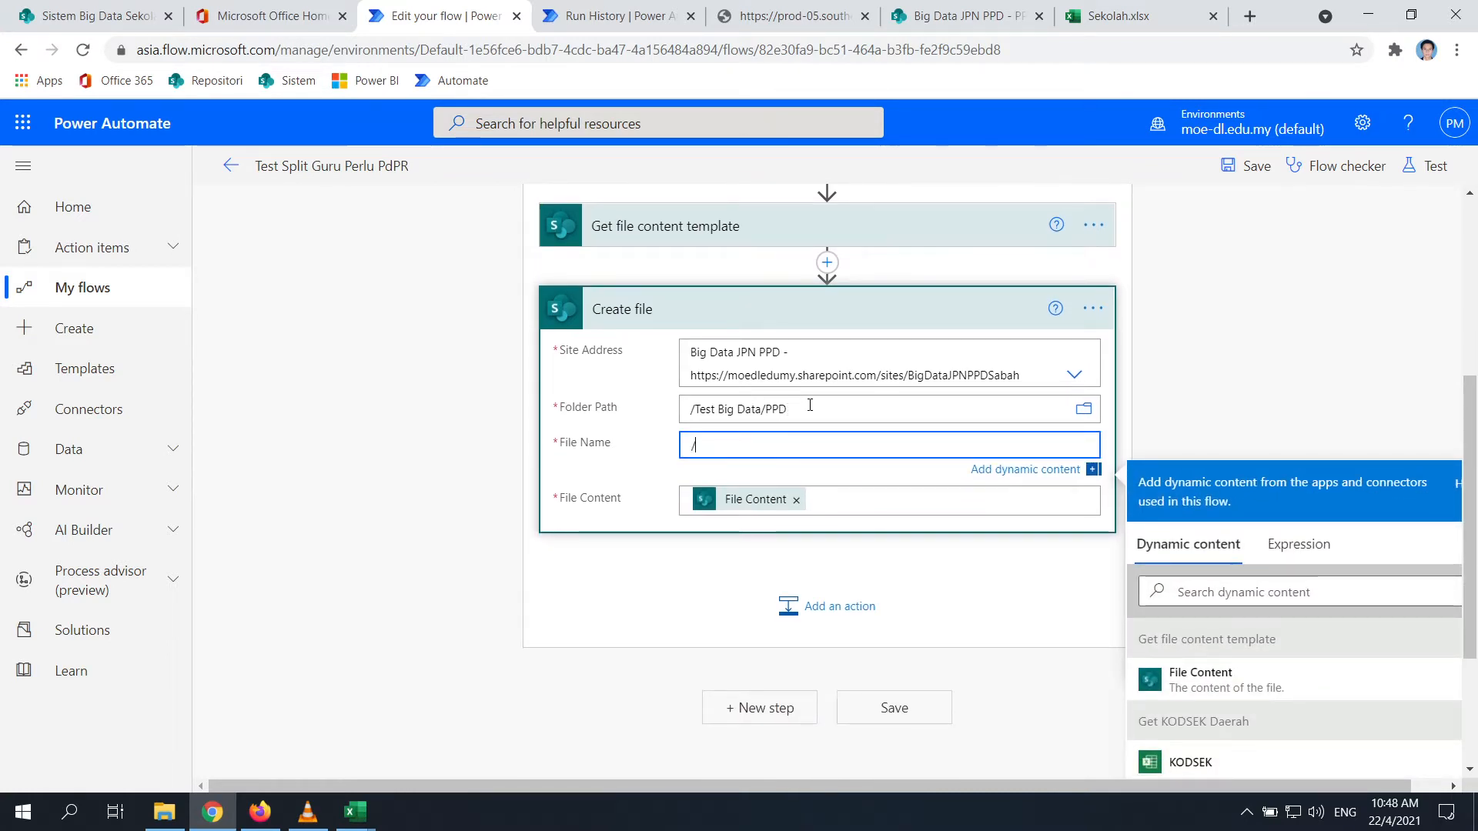
{"action": "scroll", "coordinate": [1036, 551], "scroll_direction": "down", "scroll_amount": 1}
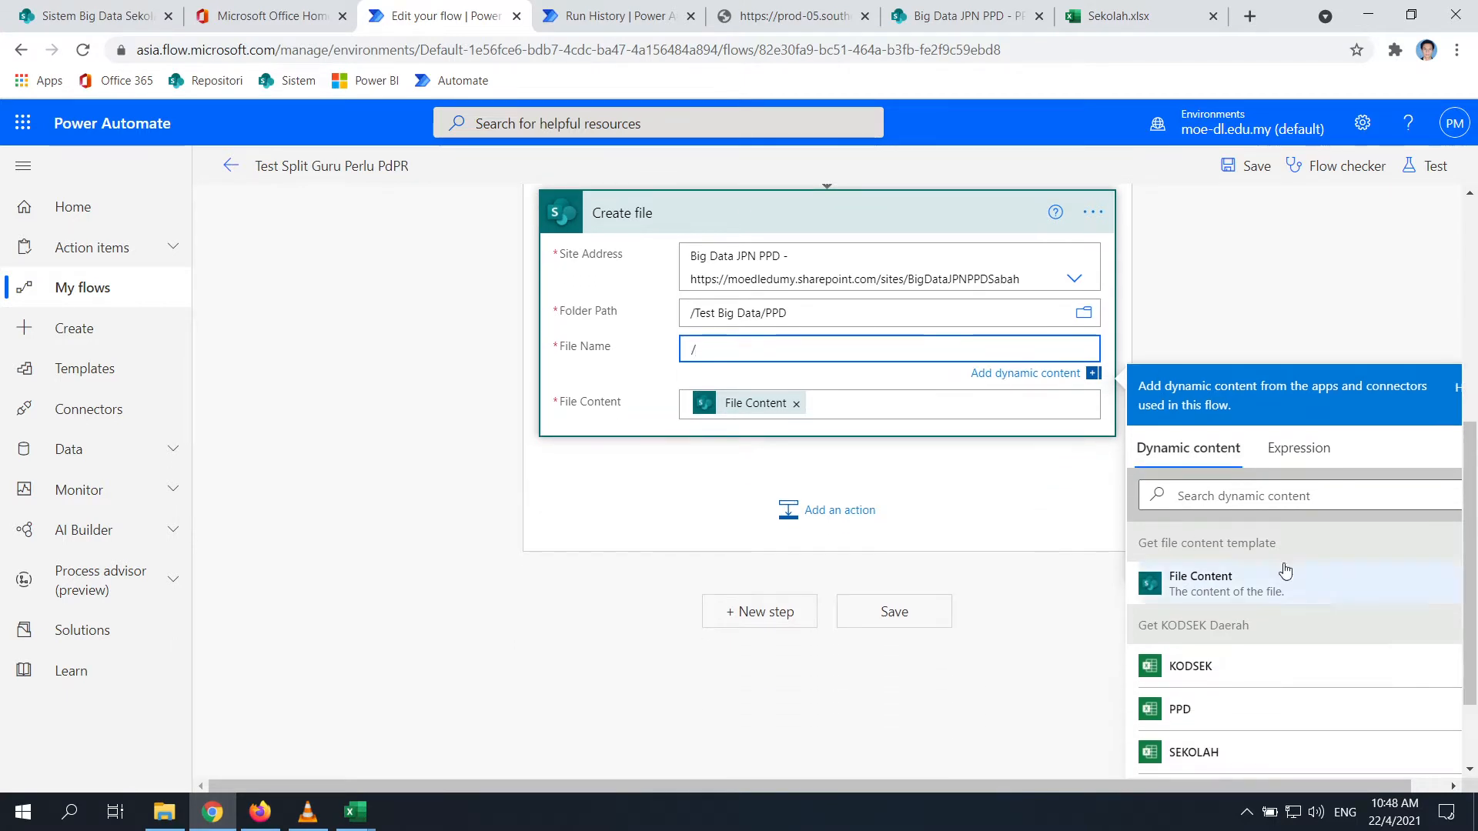
{"action": "scroll", "coordinate": [1283, 567], "scroll_direction": "down", "scroll_amount": 1}
{"action": "left_click", "coordinate": [1186, 615]}
{"action": "type", "text": "/"}
{"action": "scroll", "coordinate": [1316, 660], "scroll_direction": "down", "scroll_amount": 4}
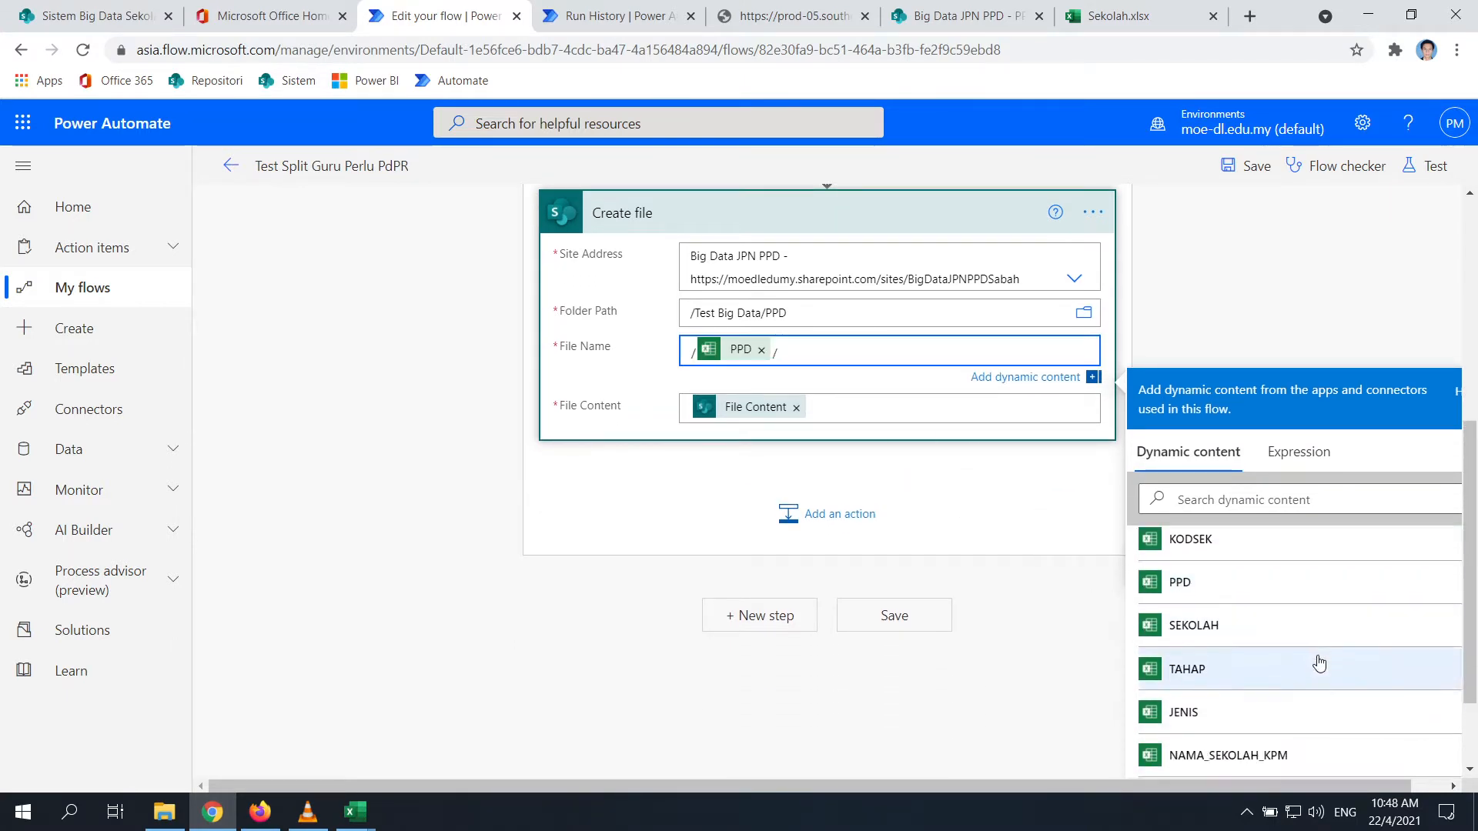
{"action": "left_click", "coordinate": [1218, 676]}
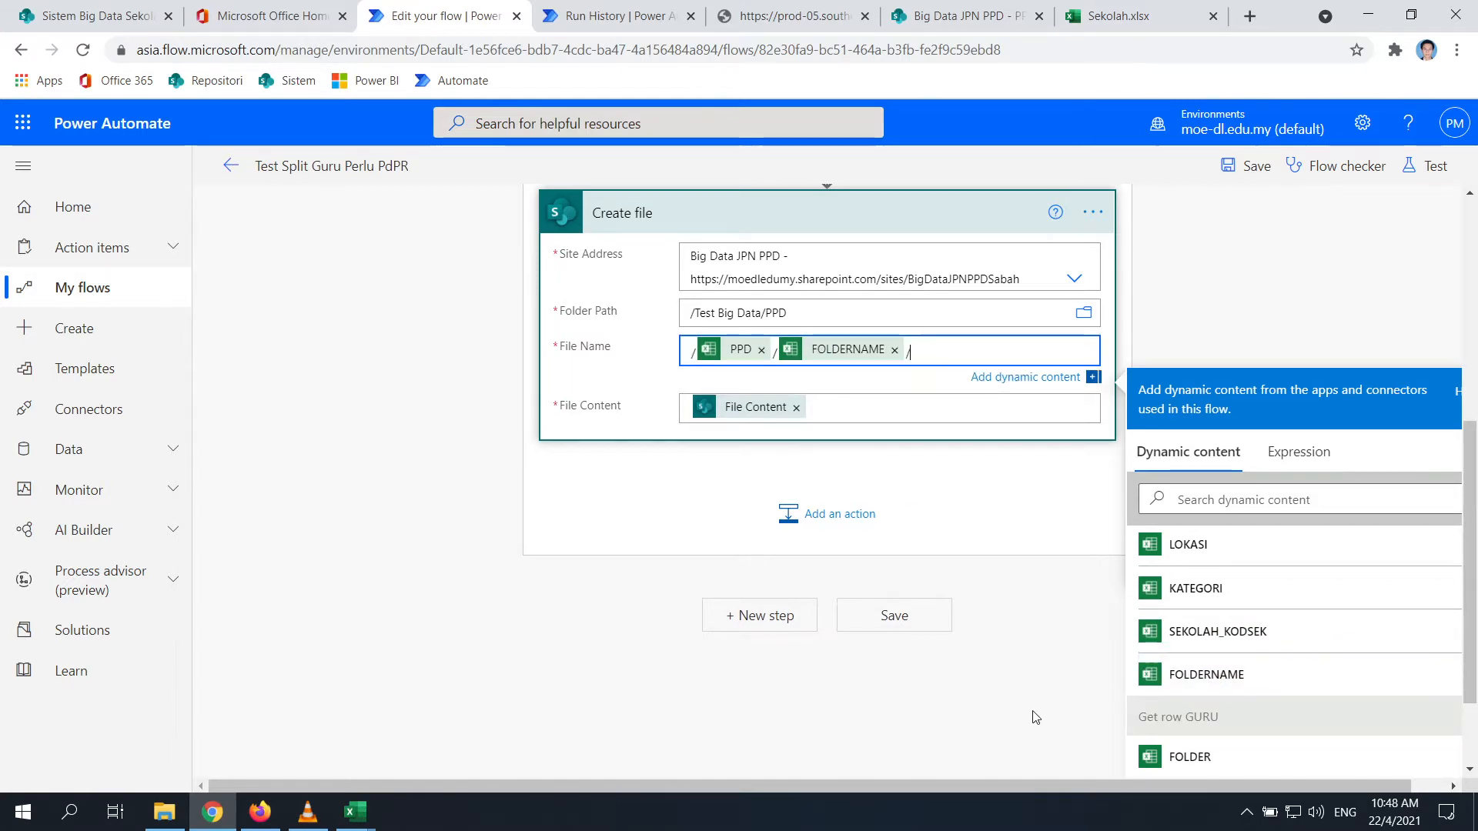
Append /GuruPerluPdPR_ and FOLDERNAME again to the File Name, then save the flow
{"action": "scroll", "coordinate": [551, 425], "scroll_direction": "up", "scroll_amount": 3}
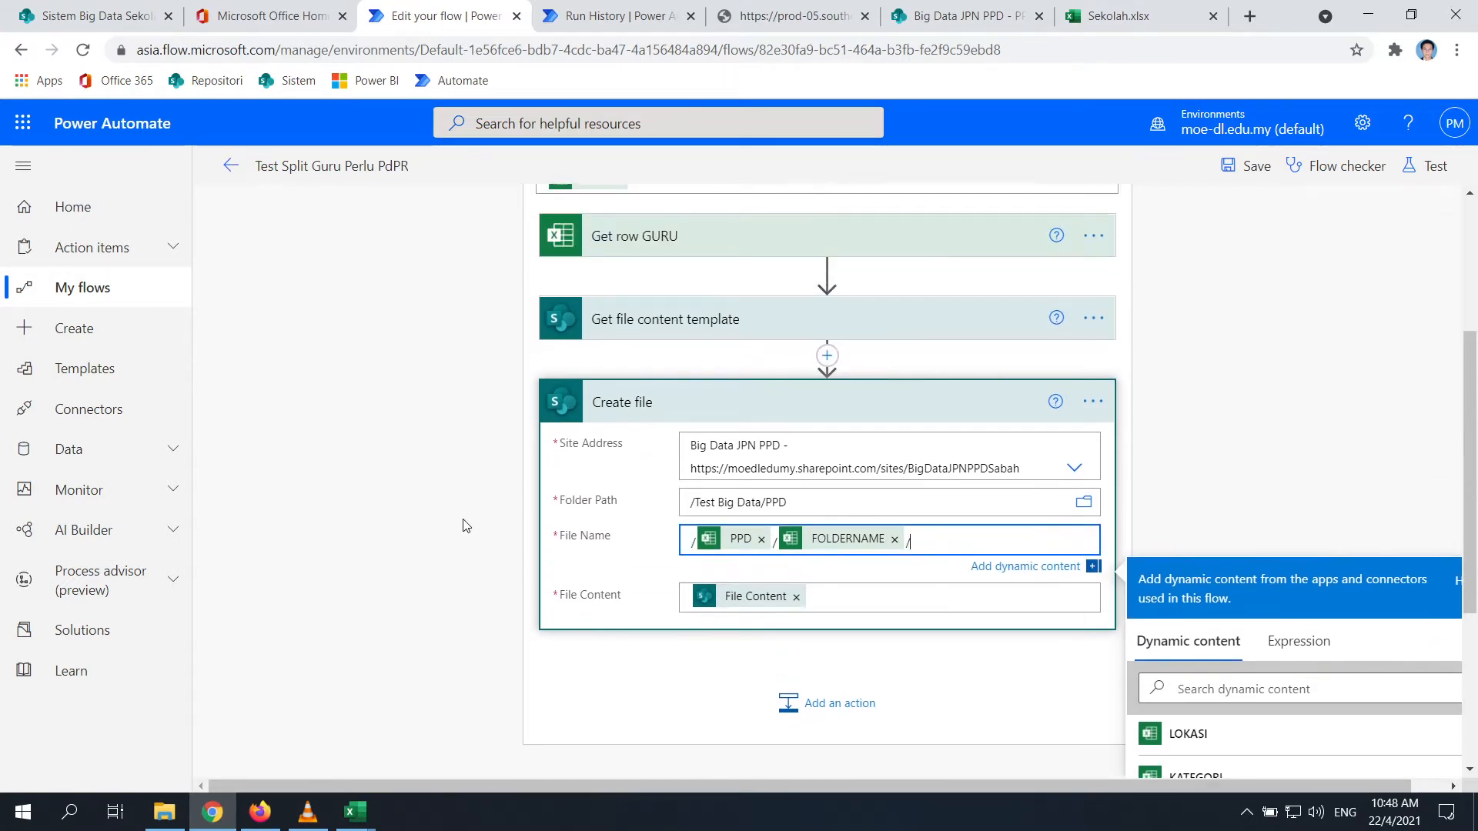
{"action": "scroll", "coordinate": [480, 538], "scroll_direction": "up", "scroll_amount": 1}
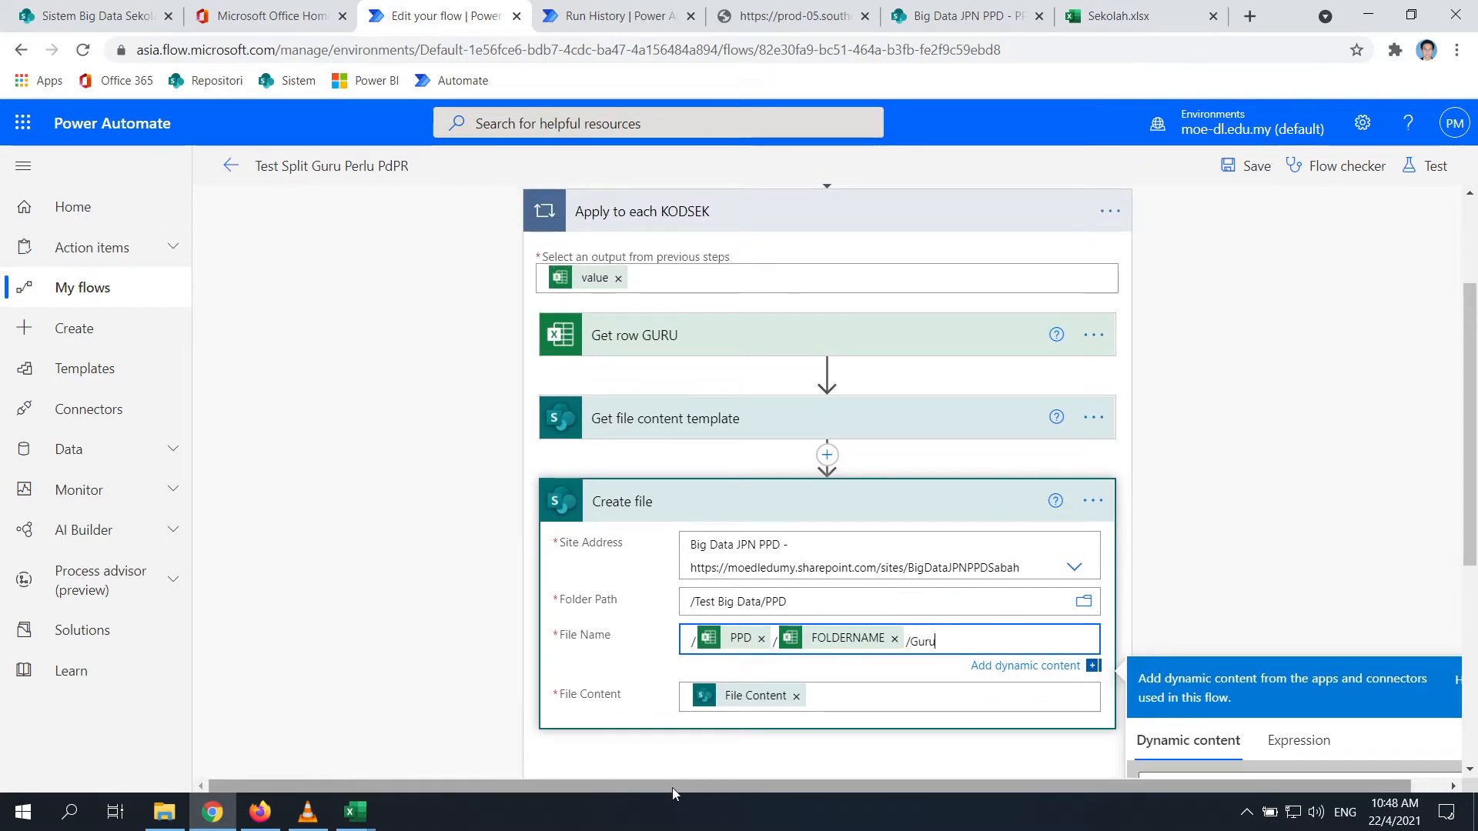
{"action": "type", "text": "PerluPd"}
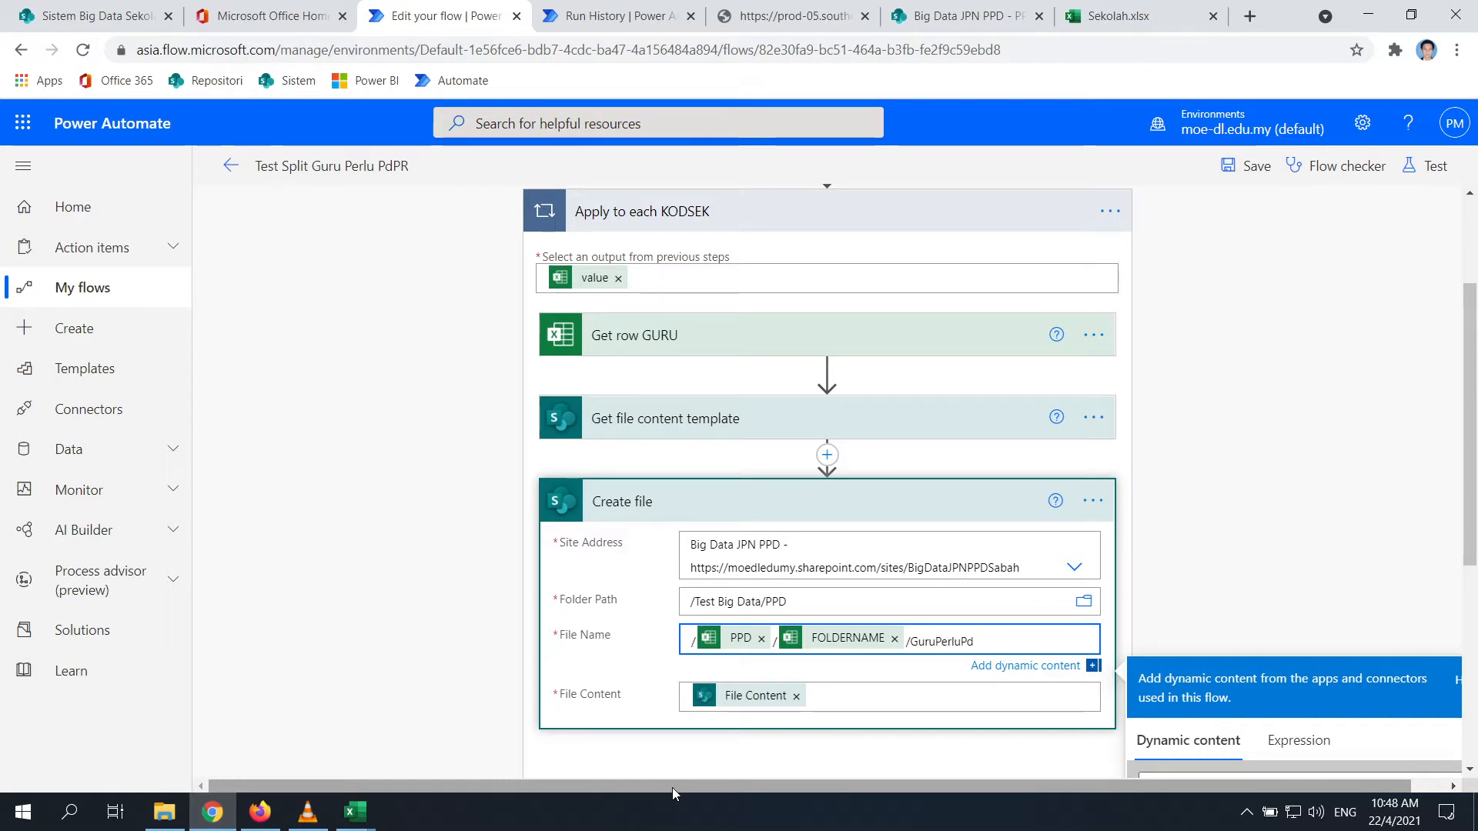
{"action": "type", "text": "PR"}
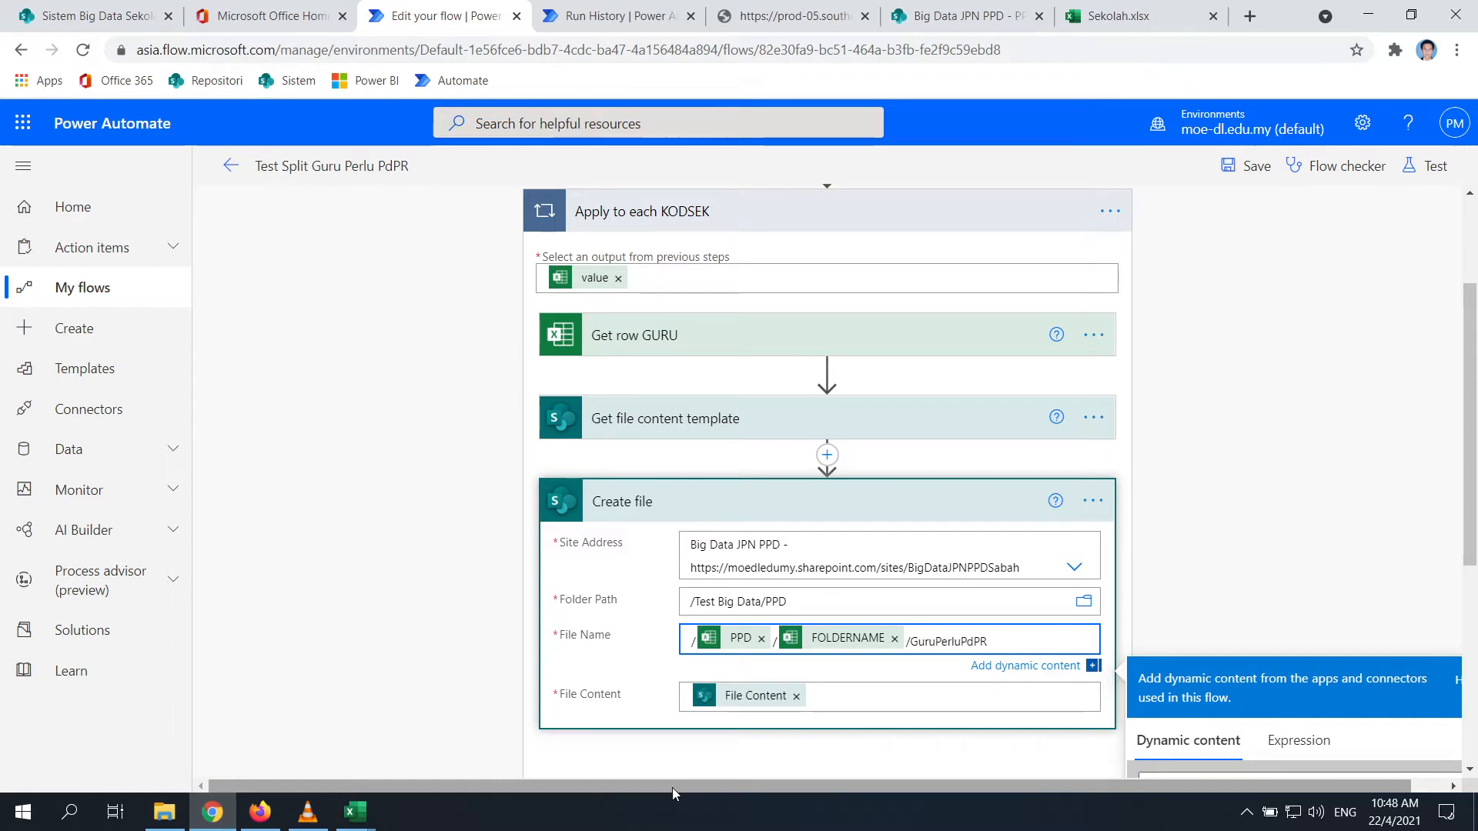
{"action": "type", "text": "_"}
{"action": "scroll", "coordinate": [1154, 331], "scroll_direction": "down", "scroll_amount": 2}
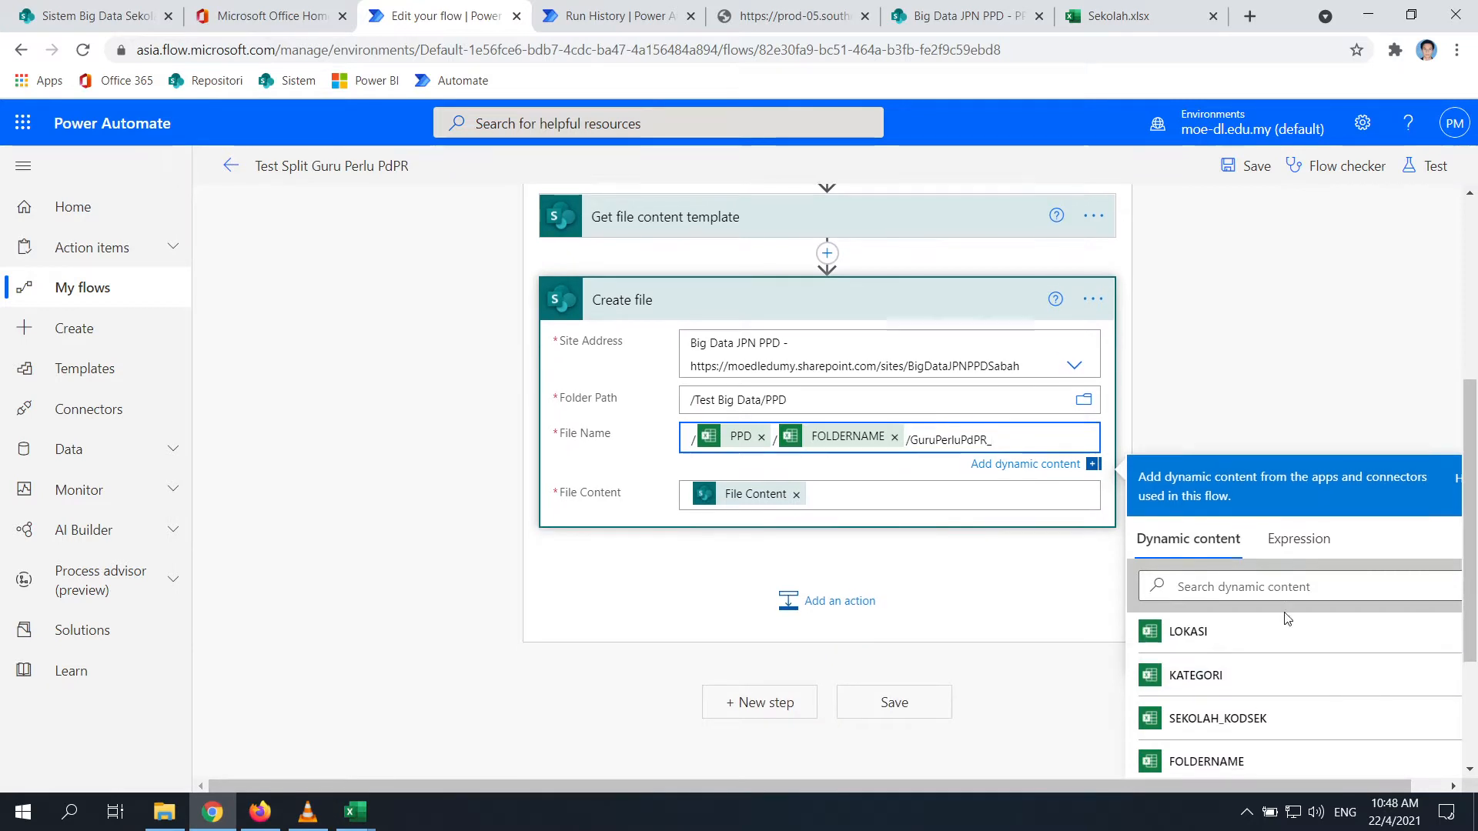
{"action": "scroll", "coordinate": [1287, 618], "scroll_direction": "down", "scroll_amount": 1}
{"action": "left_click", "coordinate": [1203, 684]}
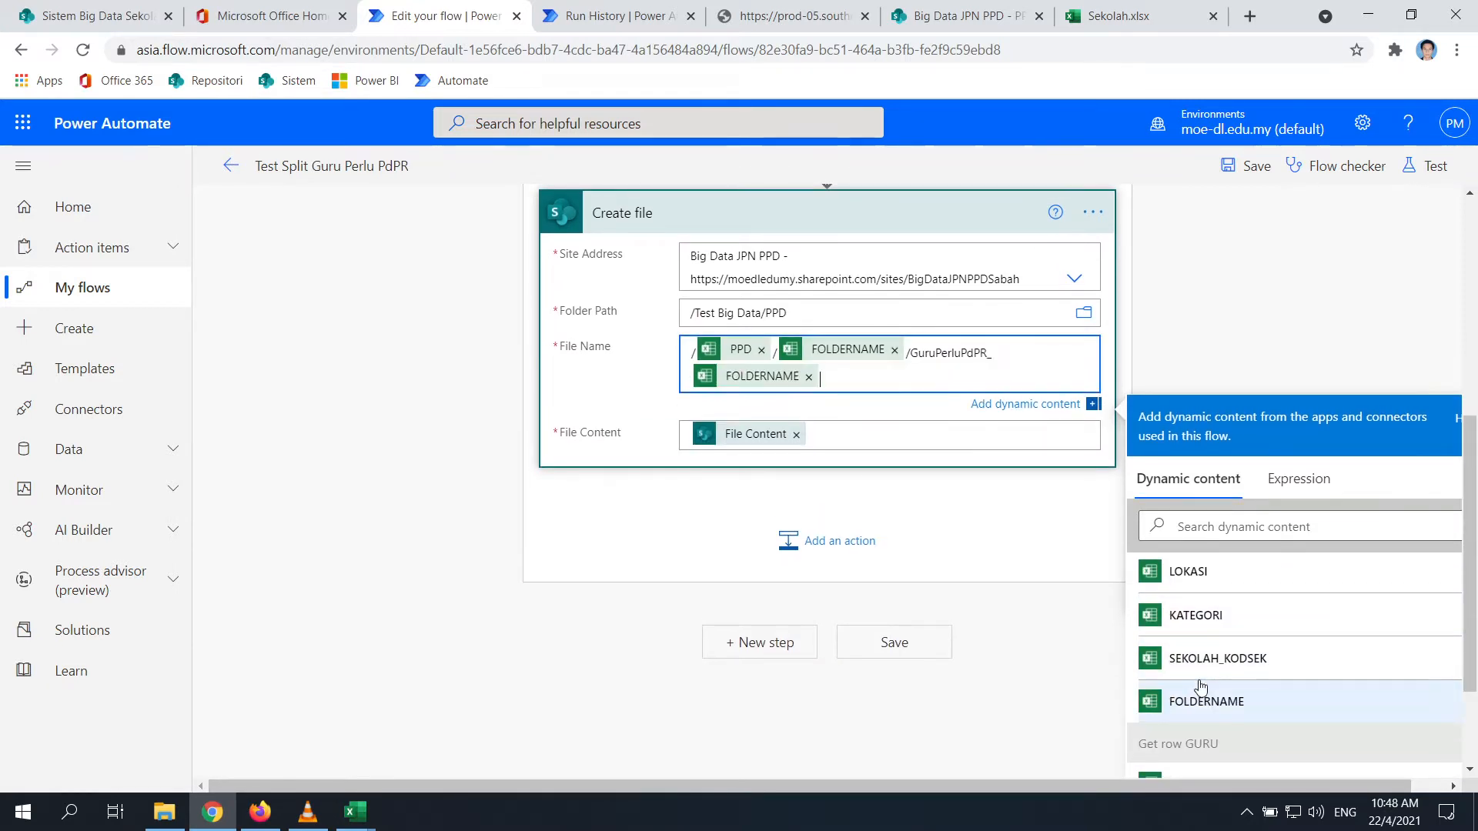
{"action": "scroll", "coordinate": [718, 712], "scroll_direction": "up", "scroll_amount": 5}
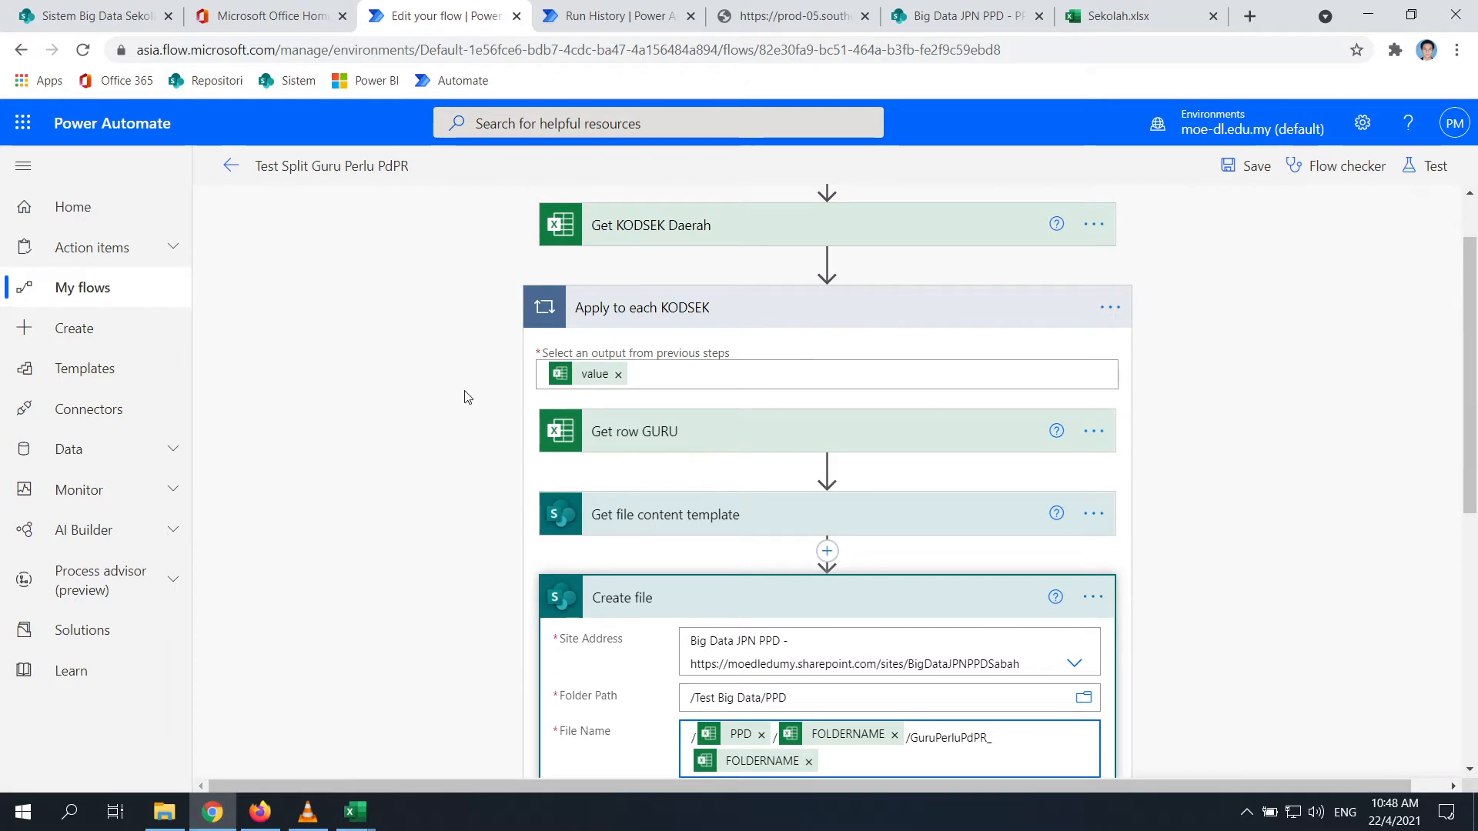
{"action": "scroll", "coordinate": [464, 397], "scroll_direction": "down", "scroll_amount": 6}
{"action": "left_click", "coordinate": [896, 548]}
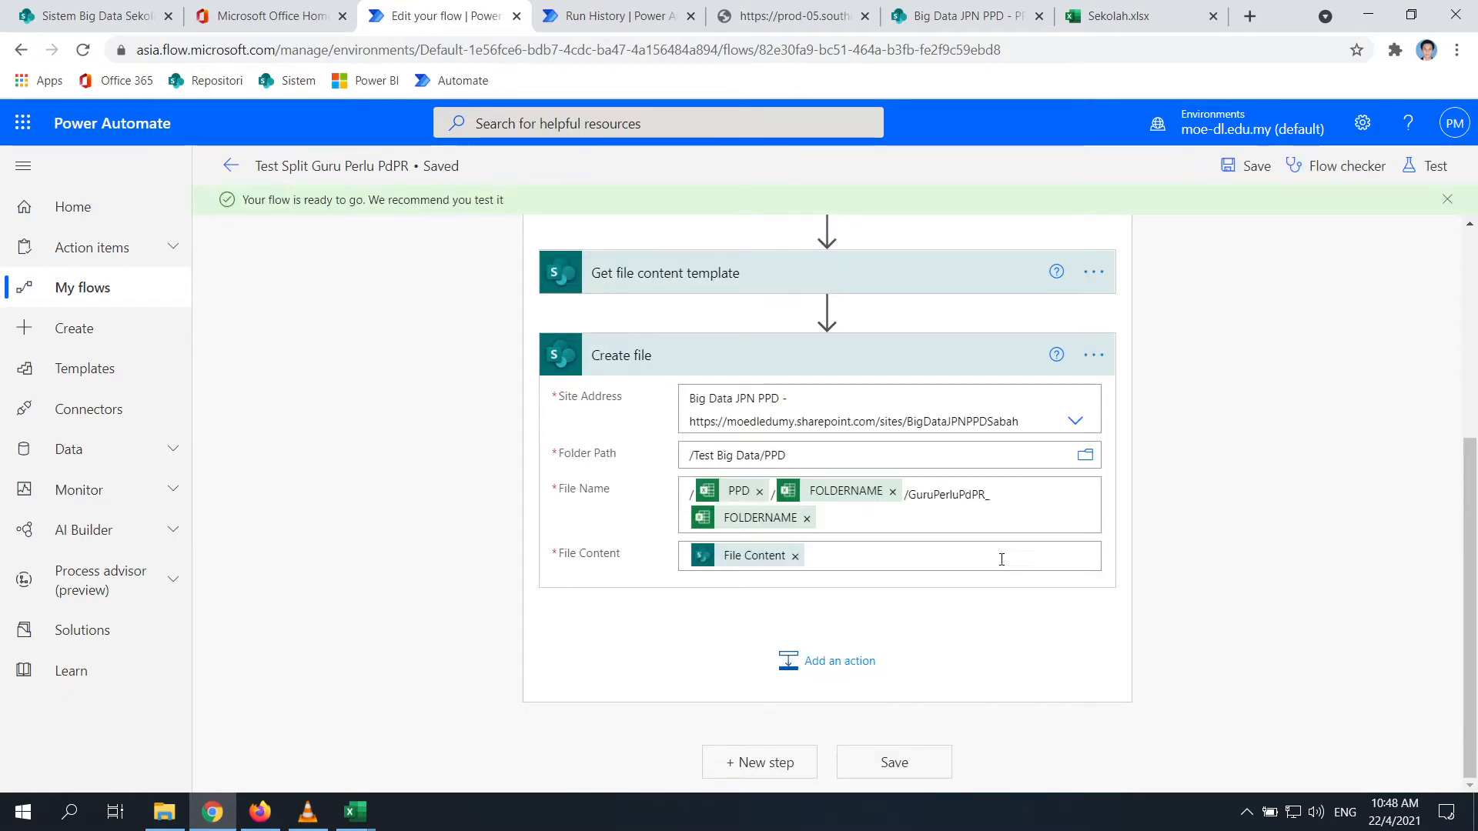
Start a manual test run of the Test Split Guru Perlu PdPR flow, then return to File Explorer
{"action": "scroll", "coordinate": [1002, 560], "scroll_direction": "up", "scroll_amount": 1}
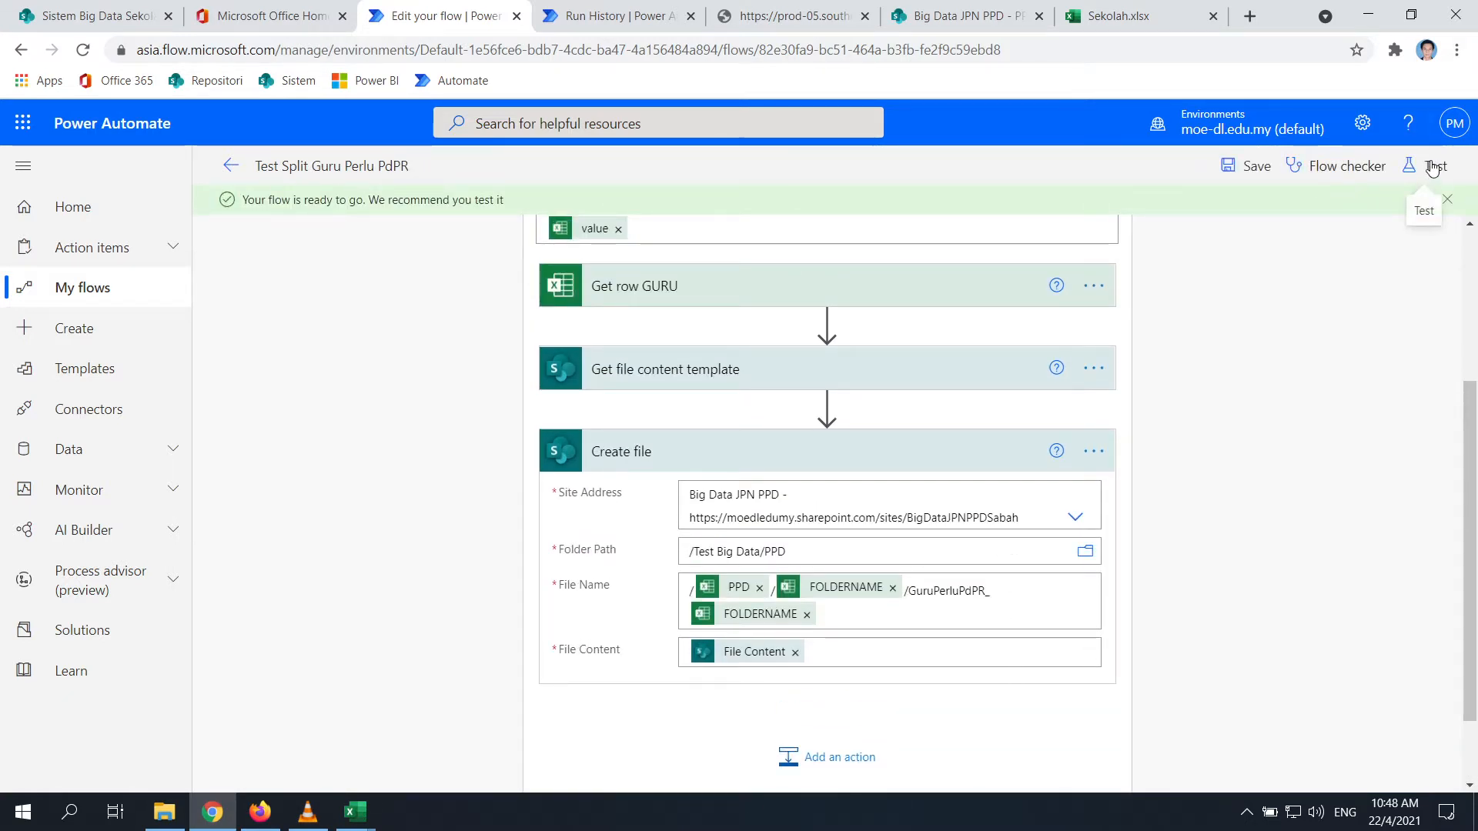
{"action": "left_click", "coordinate": [1433, 167]}
{"action": "left_click", "coordinate": [1189, 212]}
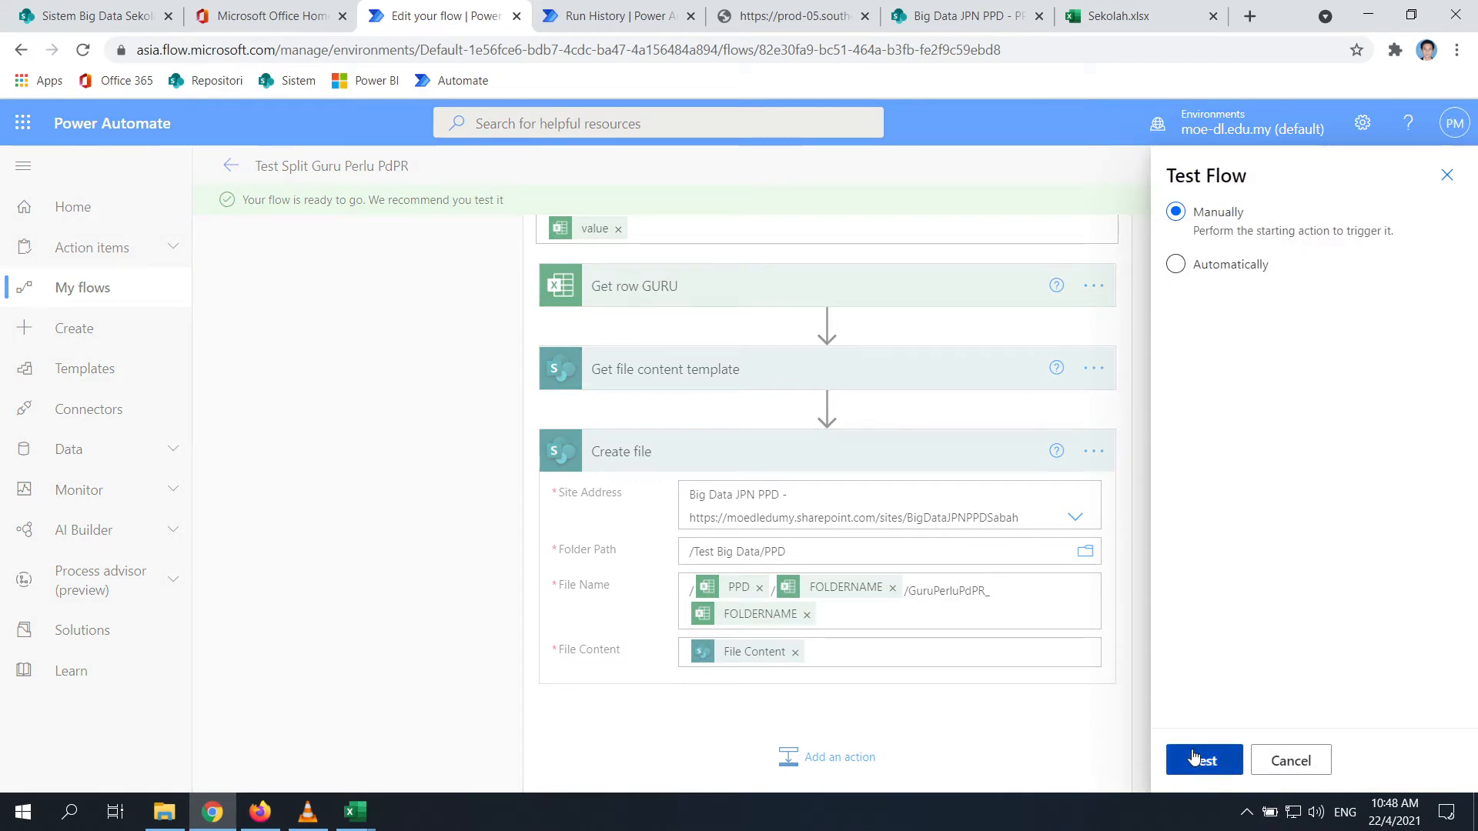
{"action": "left_click", "coordinate": [1193, 758]}
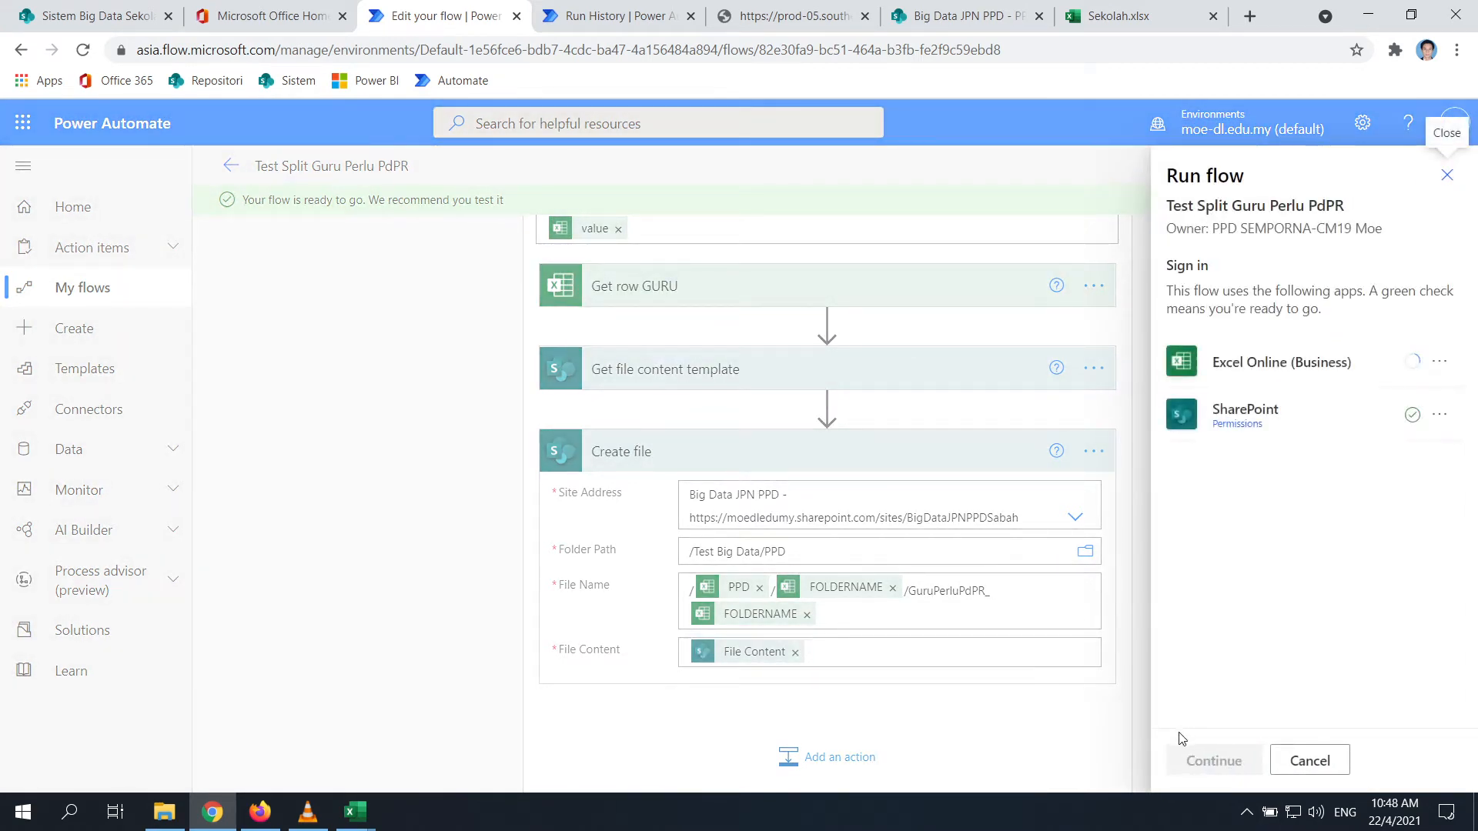
{"action": "left_click", "coordinate": [1216, 762]}
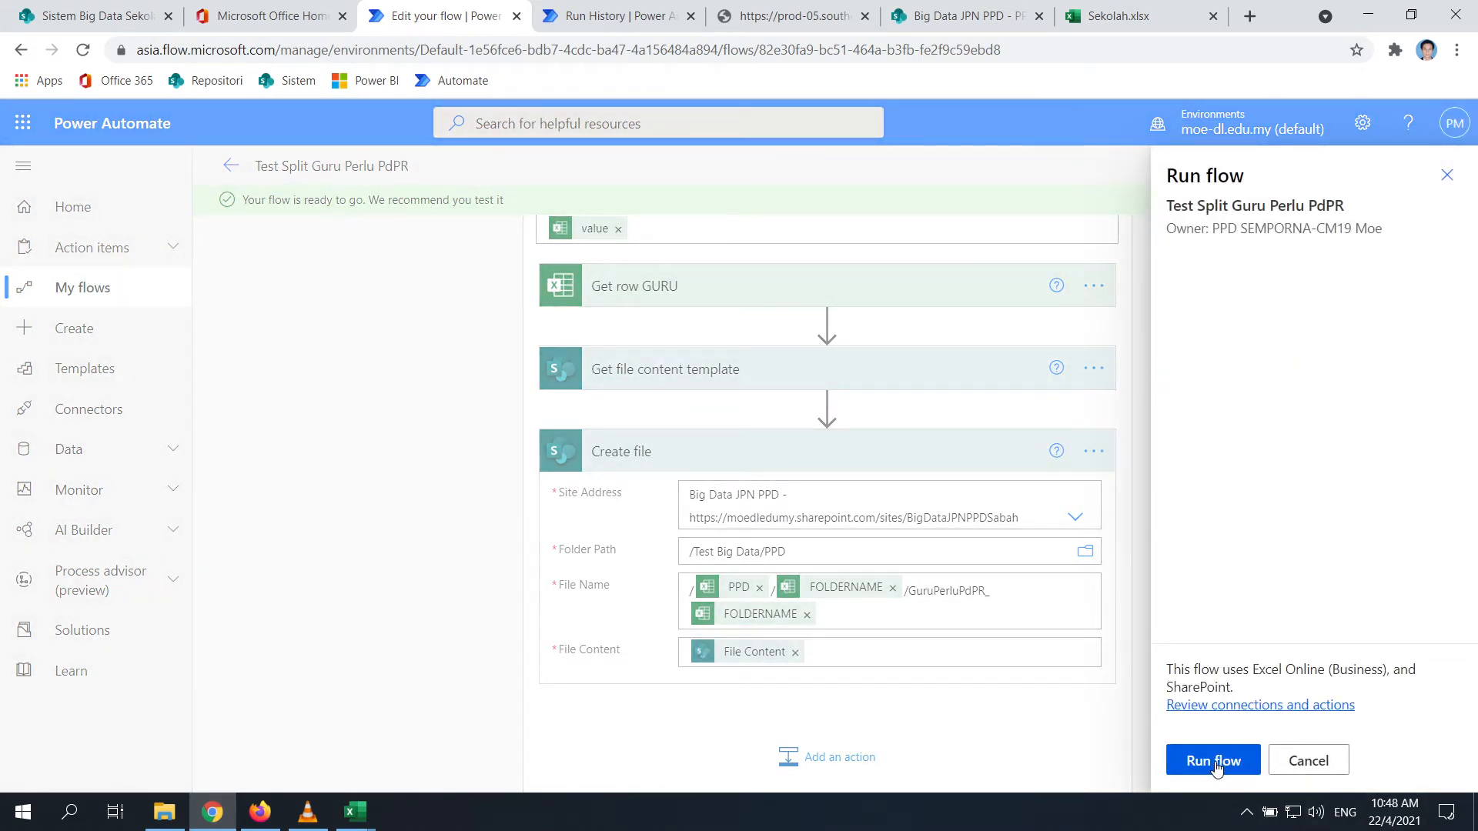
{"action": "left_click", "coordinate": [1215, 771]}
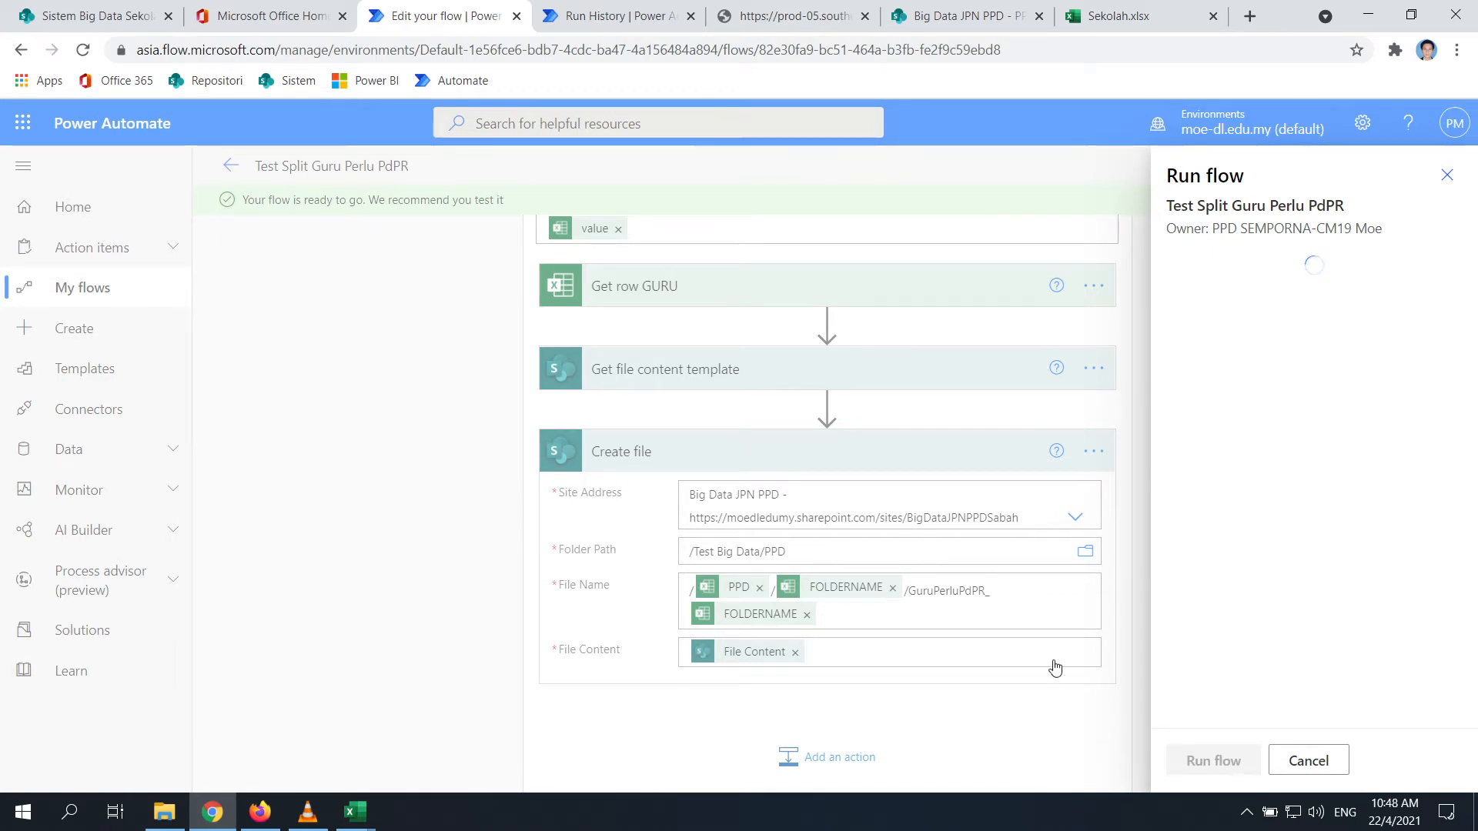
{"action": "left_click", "coordinate": [164, 811]}
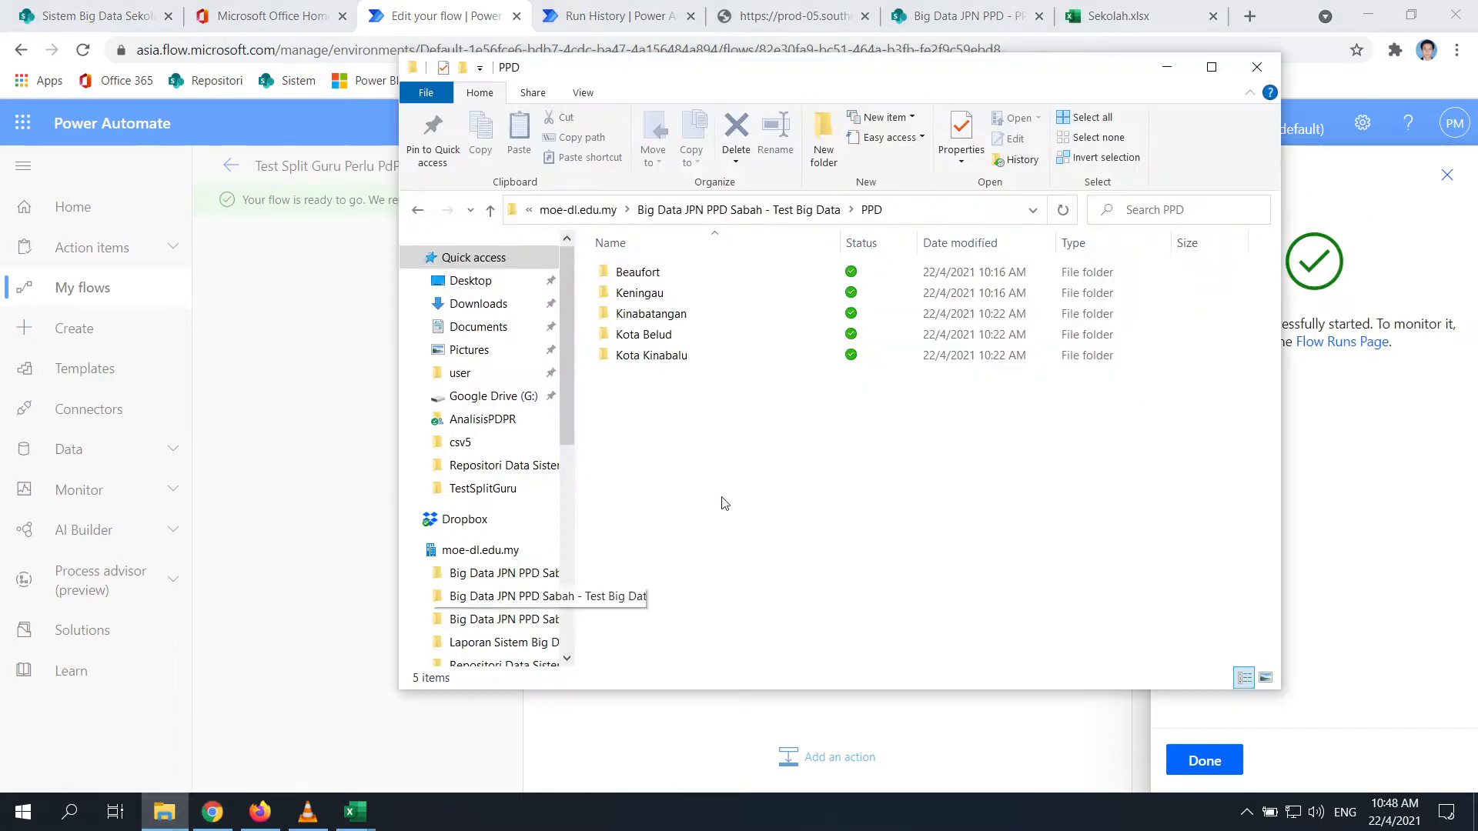
Check the PPD folder in File Explorer for the new 24 KB GuruPerluPdPR_ file
{"action": "double_click", "coordinate": [630, 275]}
{"action": "left_click", "coordinate": [489, 210]}
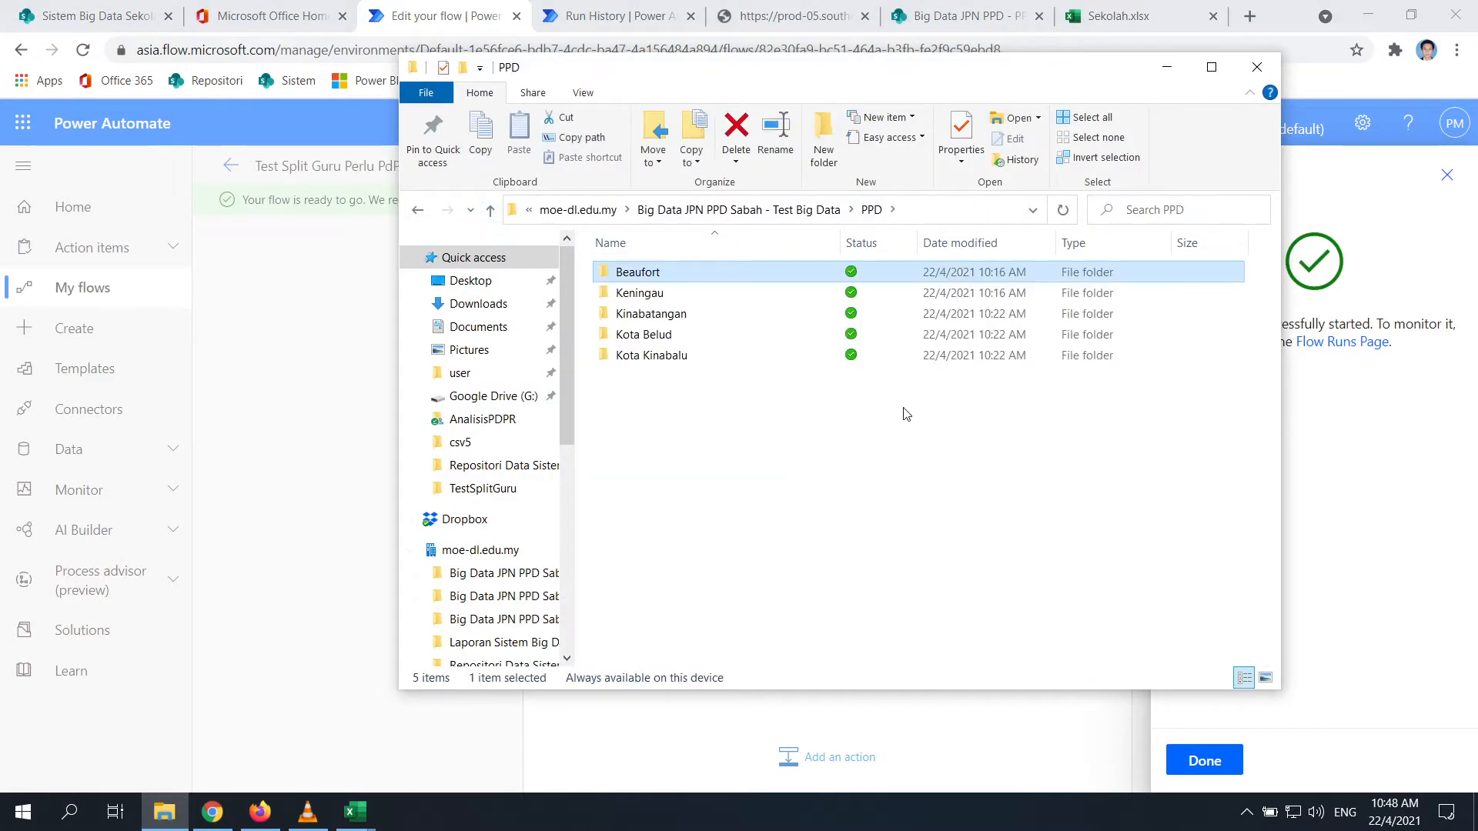
{"action": "left_click", "coordinate": [1041, 578]}
Return to the browser and dismiss the finished run panel
{"action": "left_click", "coordinate": [1368, 661]}
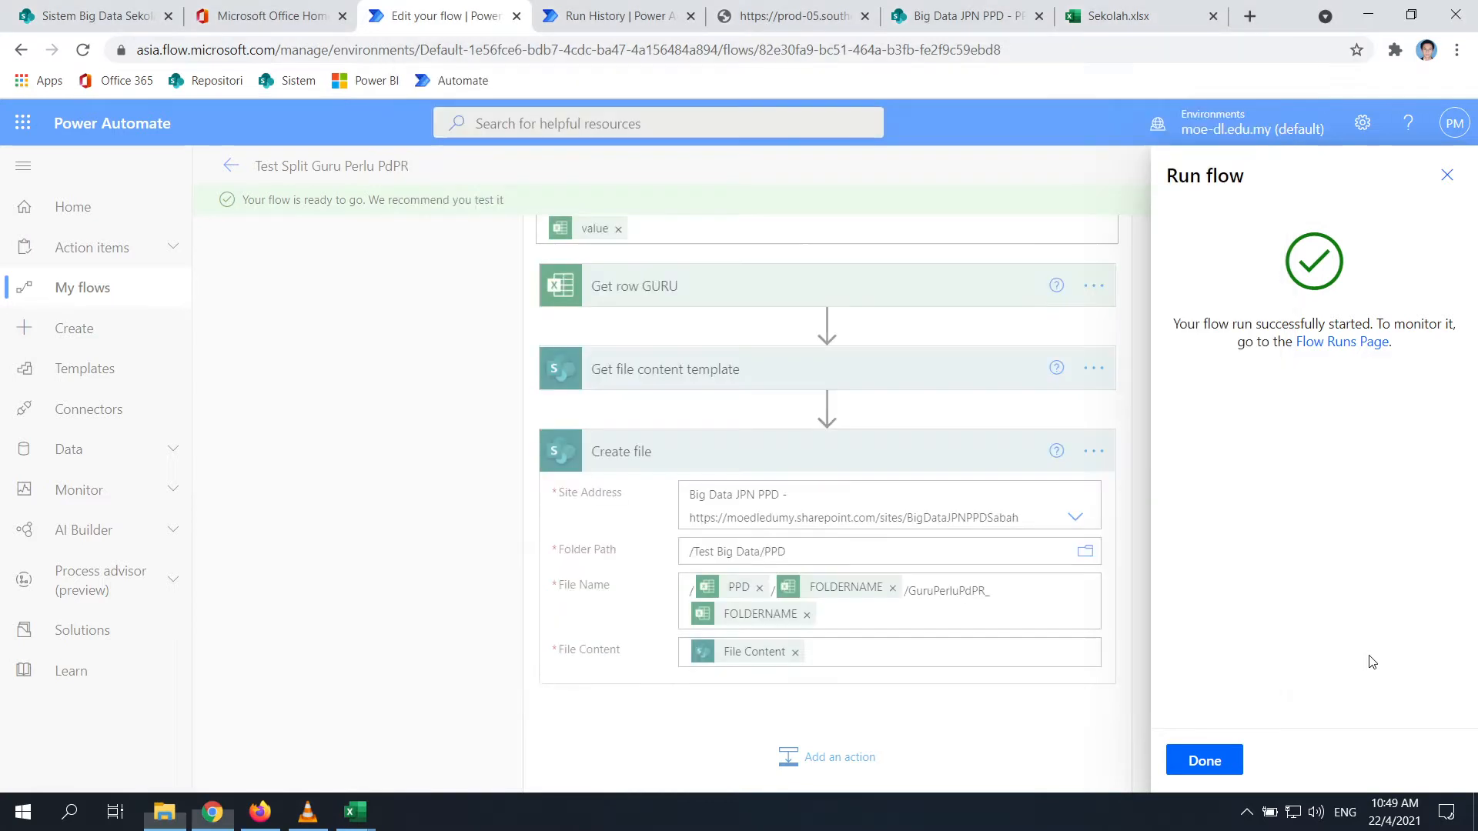
{"action": "left_click", "coordinate": [1204, 761]}
{"action": "left_click", "coordinate": [1247, 813]}
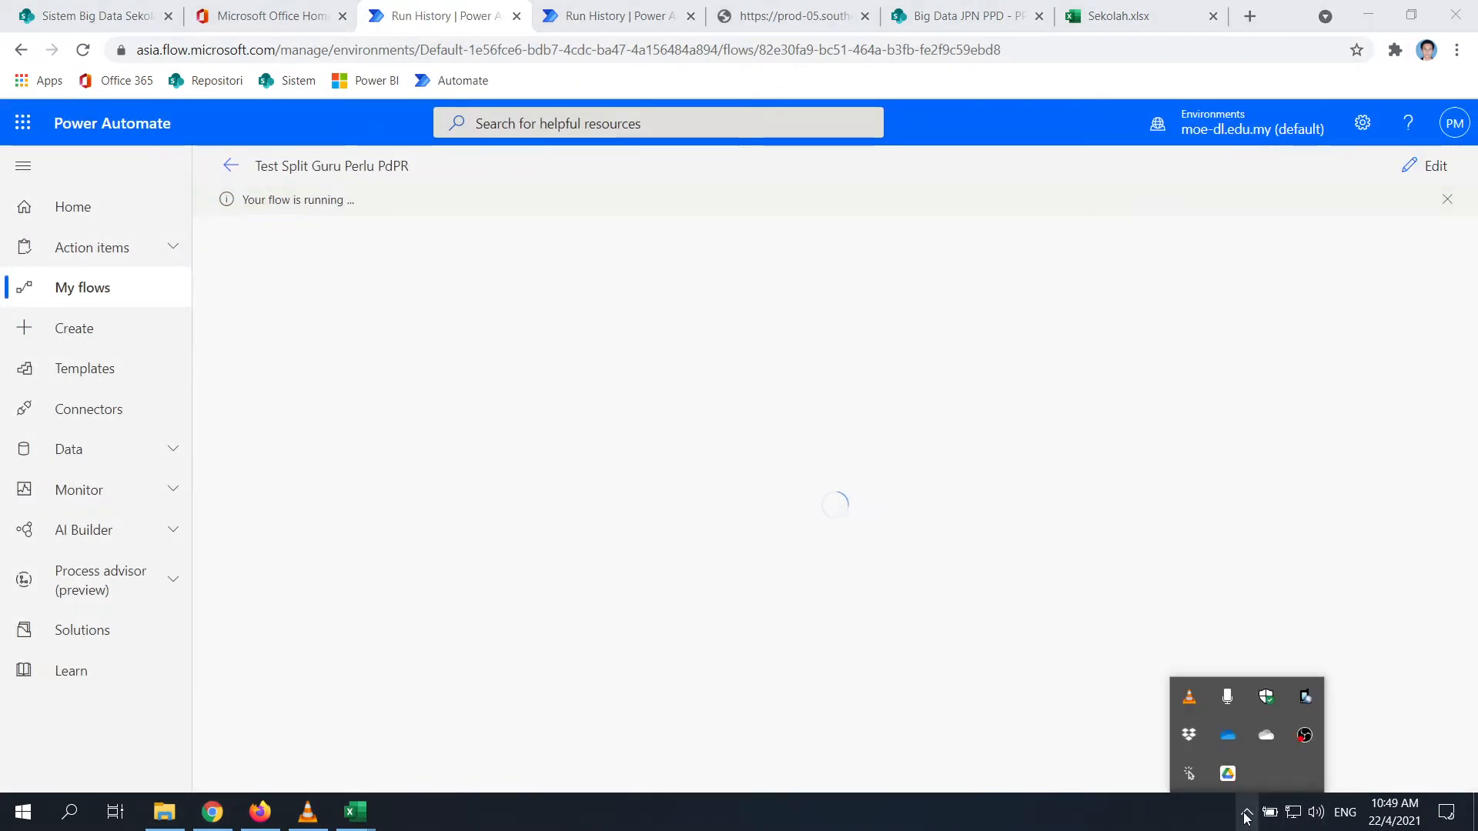
{"action": "right_click", "coordinate": [1304, 735]}
{"action": "left_click", "coordinate": [1318, 687]}
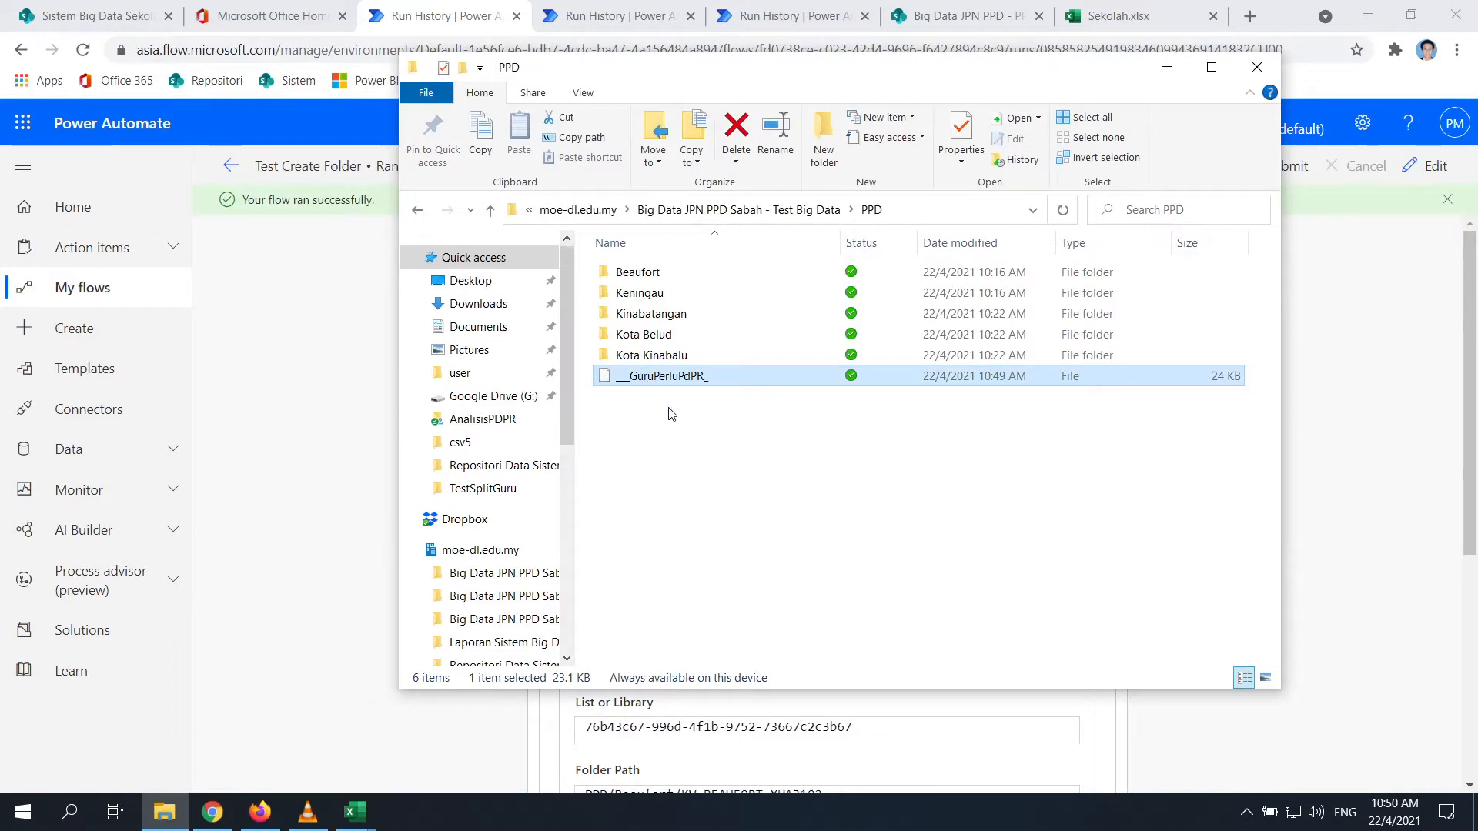
Inspect Get Row Sekolah's inputs in the Test Create Folder run, then open that flow in the editor
{"action": "left_click", "coordinate": [293, 382]}
{"action": "scroll", "coordinate": [1010, 555], "scroll_direction": "down", "scroll_amount": 1}
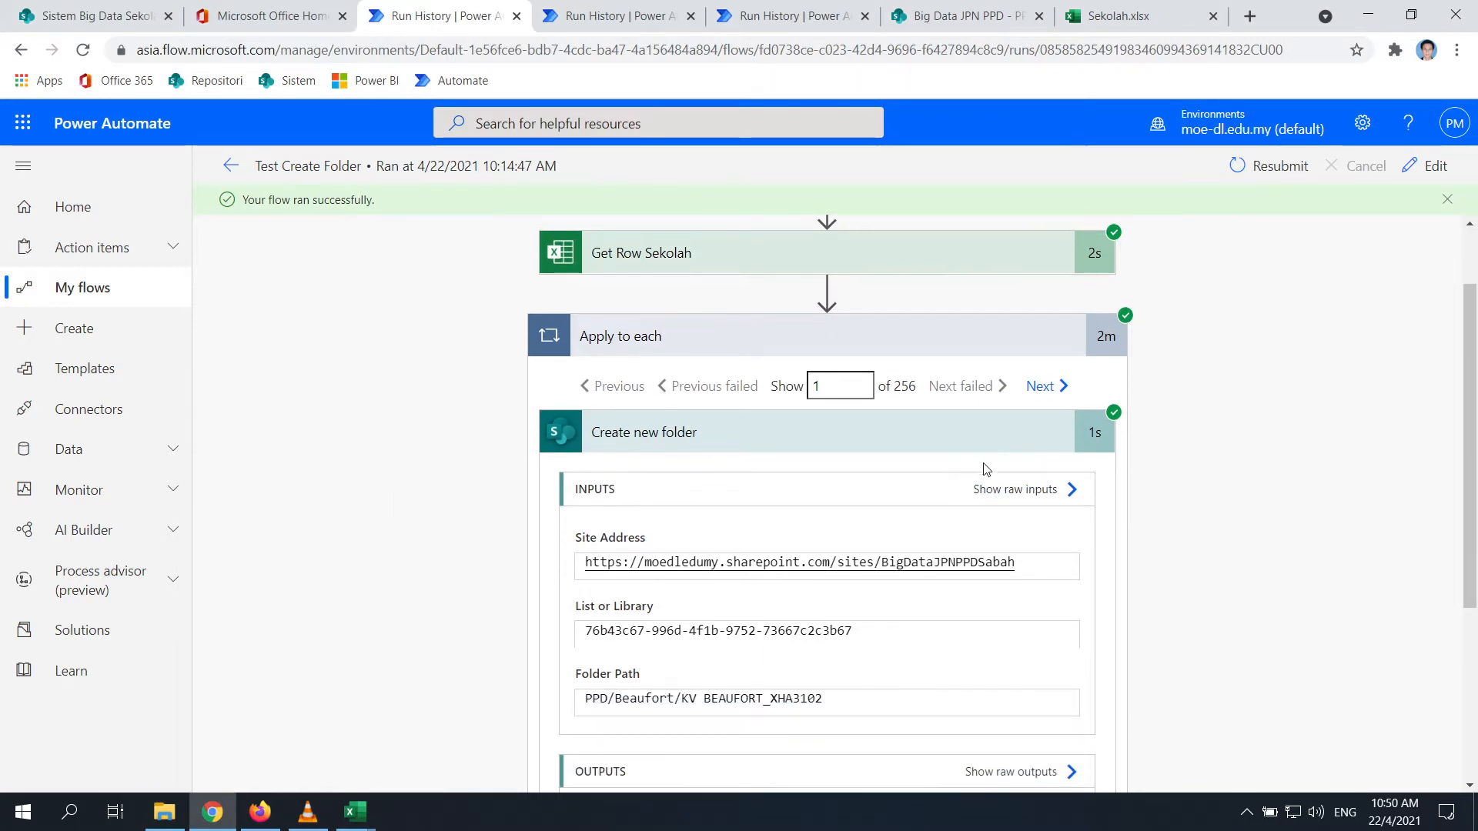
{"action": "scroll", "coordinate": [847, 462], "scroll_direction": "up", "scroll_amount": 1}
{"action": "left_click", "coordinate": [662, 350]}
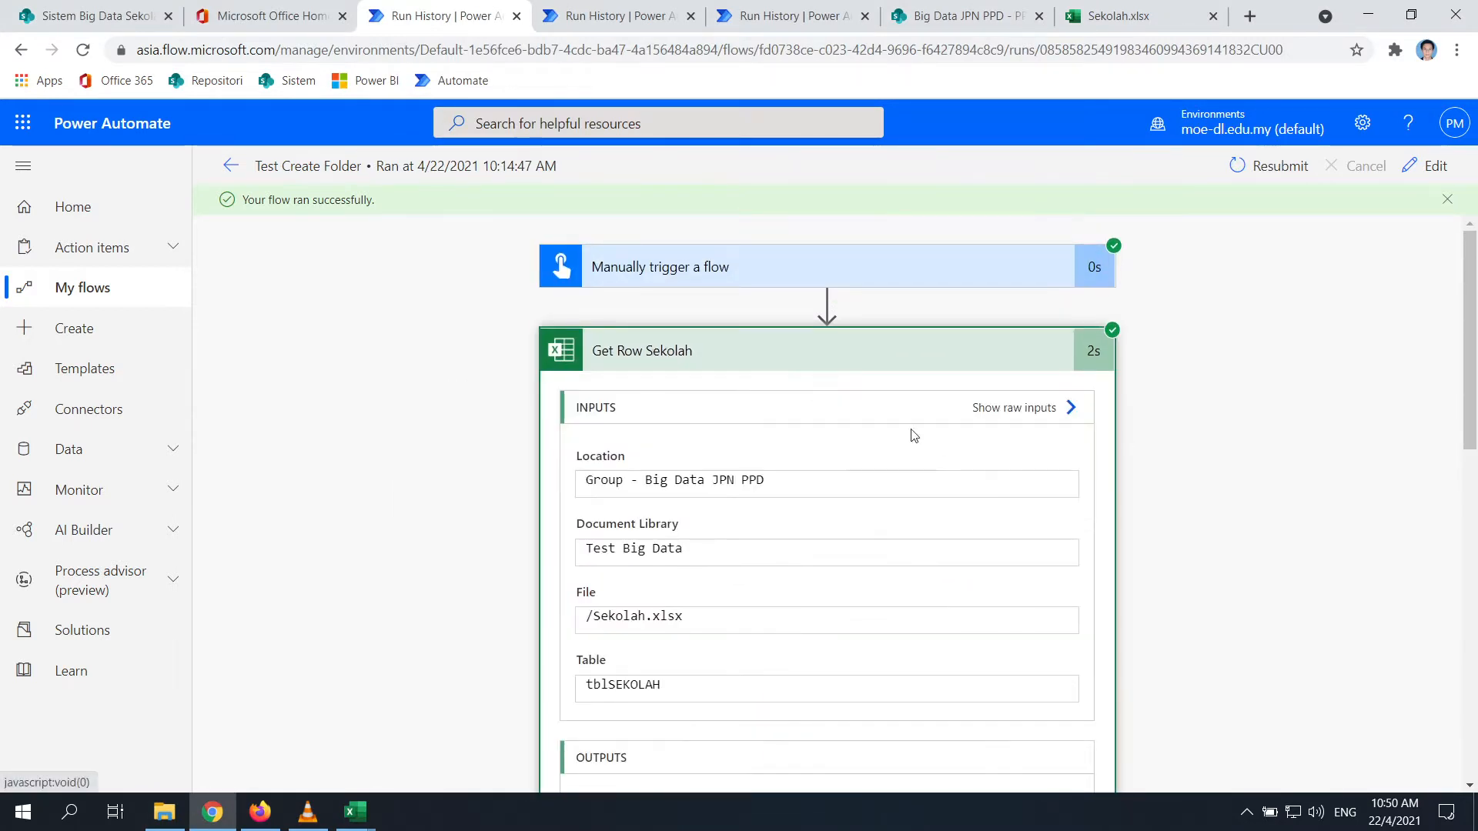
{"action": "scroll", "coordinate": [887, 376], "scroll_direction": "down", "scroll_amount": 5}
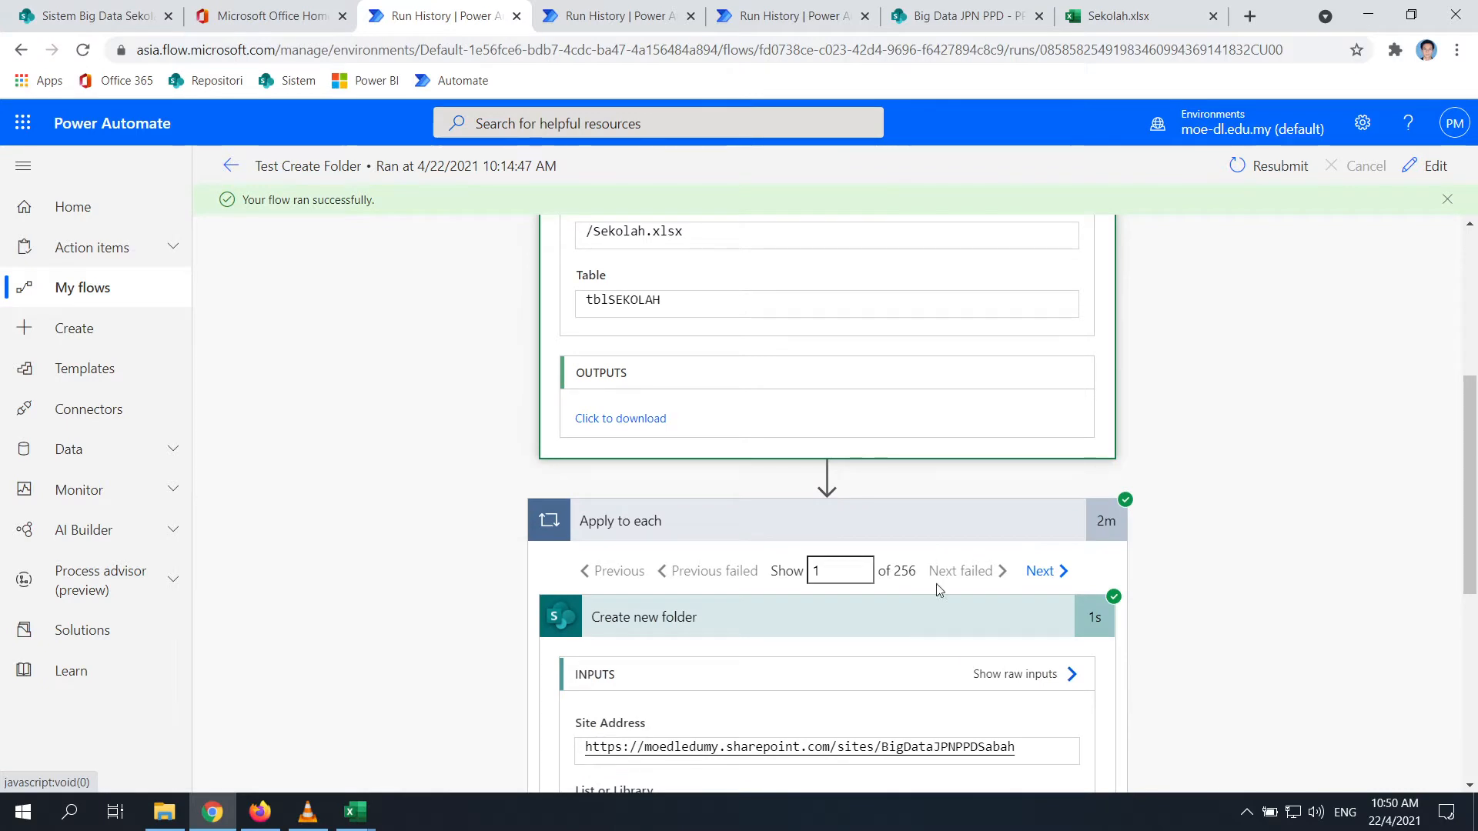
{"action": "scroll", "coordinate": [921, 581], "scroll_direction": "up", "scroll_amount": 5}
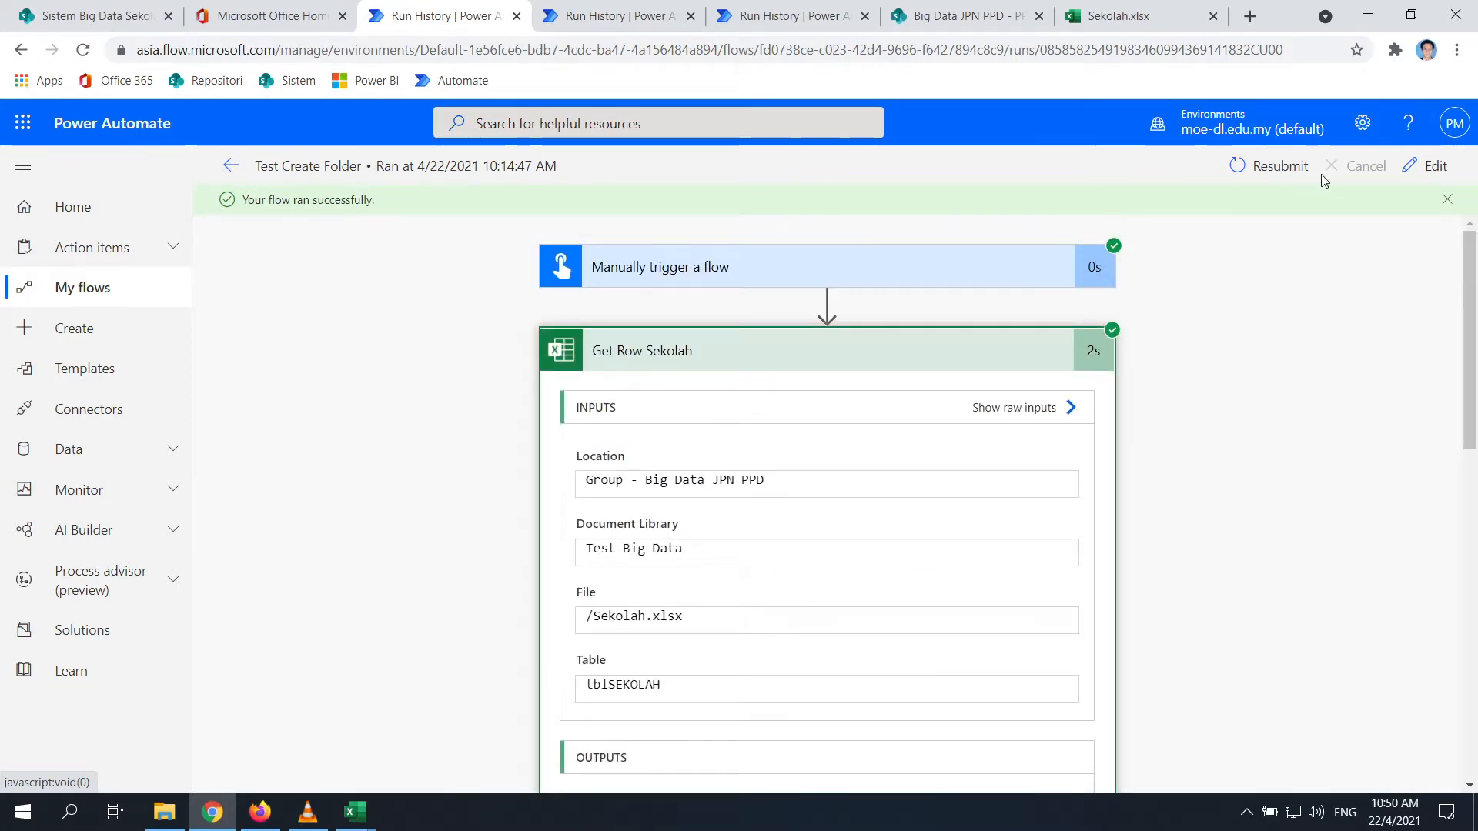
{"action": "left_click", "coordinate": [1435, 166]}
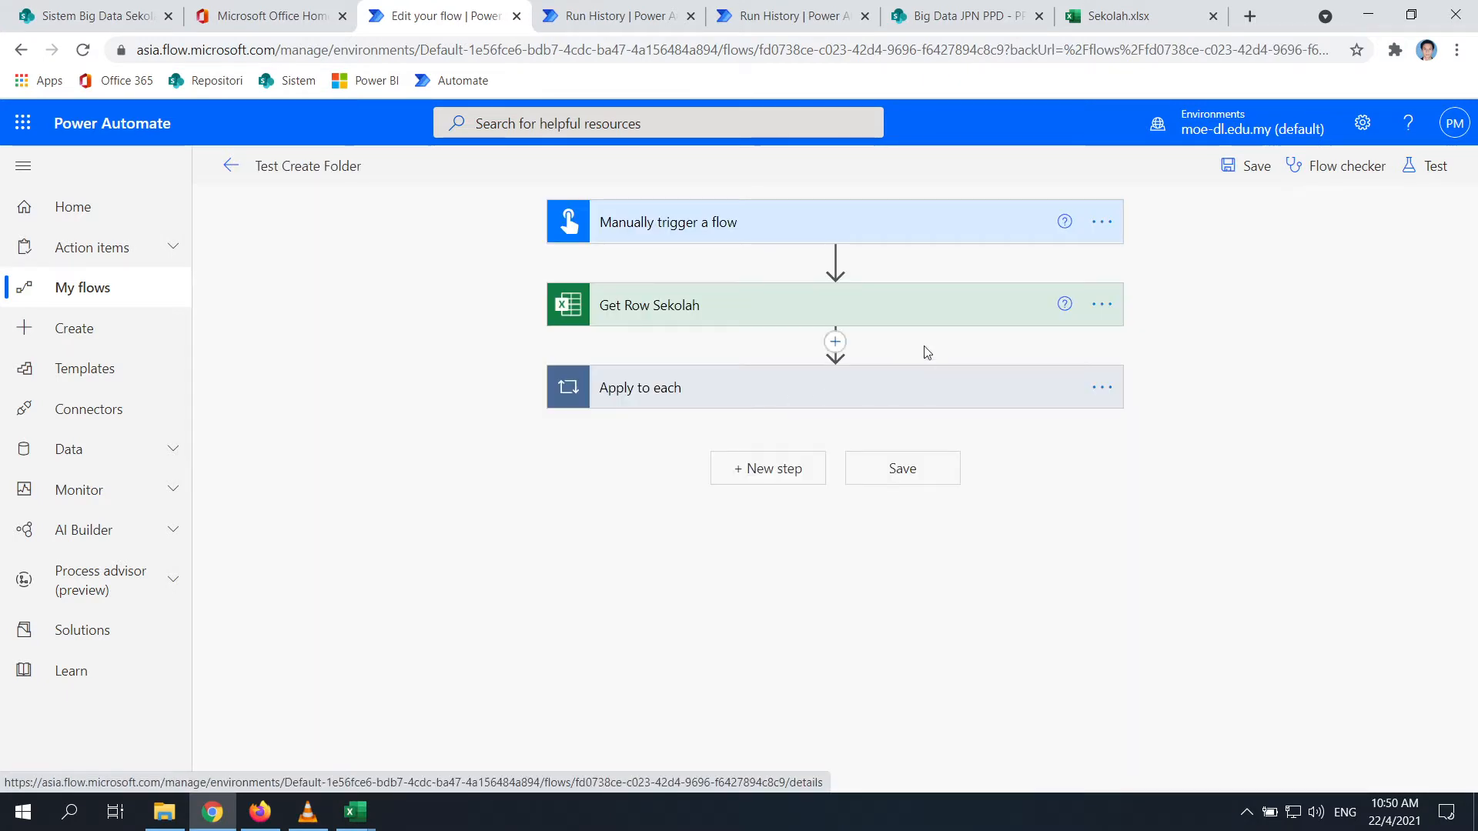
In Get Row Sekolah's settings, switch Pagination on with a threshold of 5000
{"action": "left_click", "coordinate": [917, 317]}
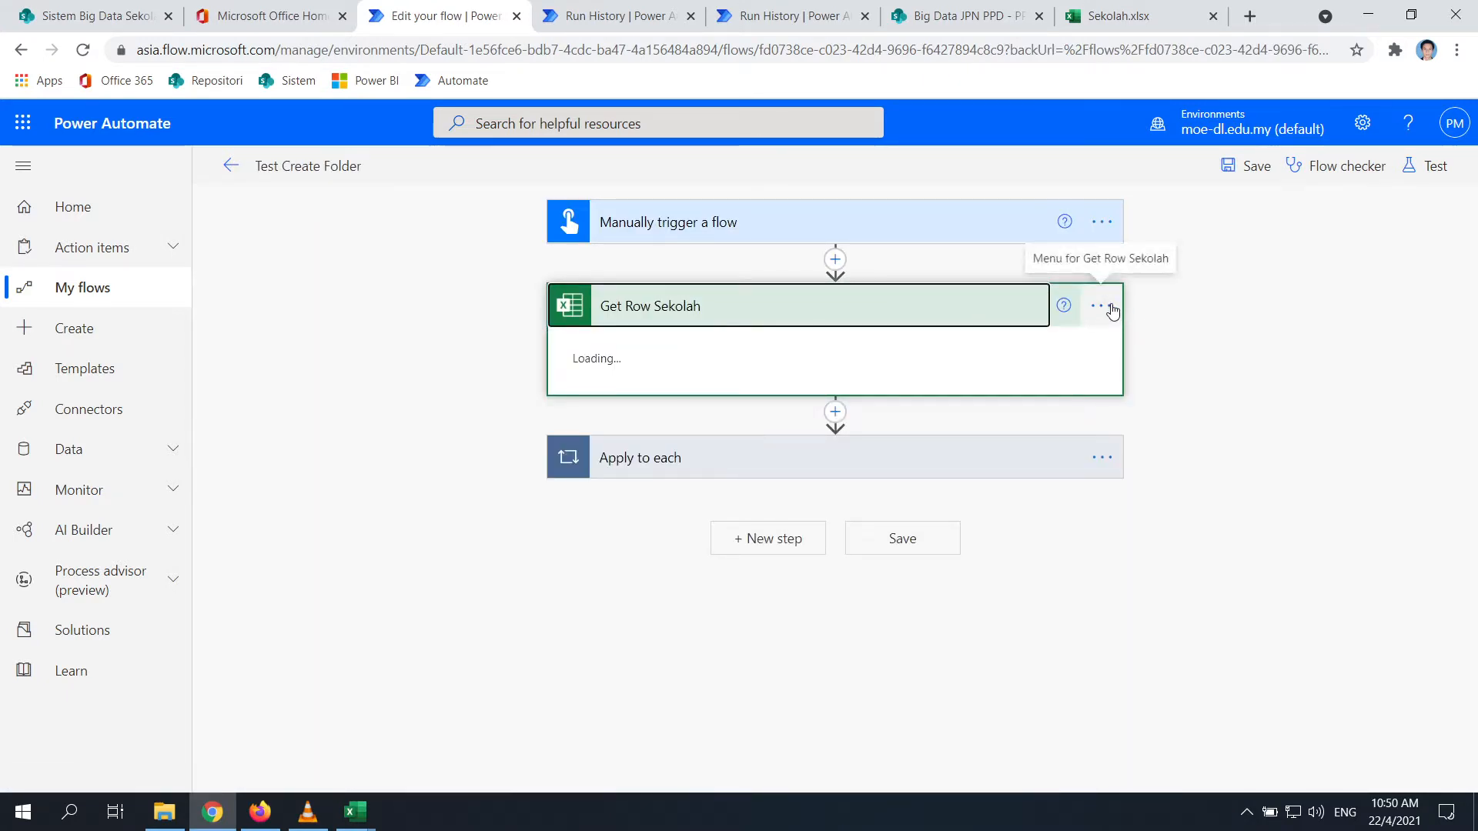
{"action": "left_click", "coordinate": [1099, 307]}
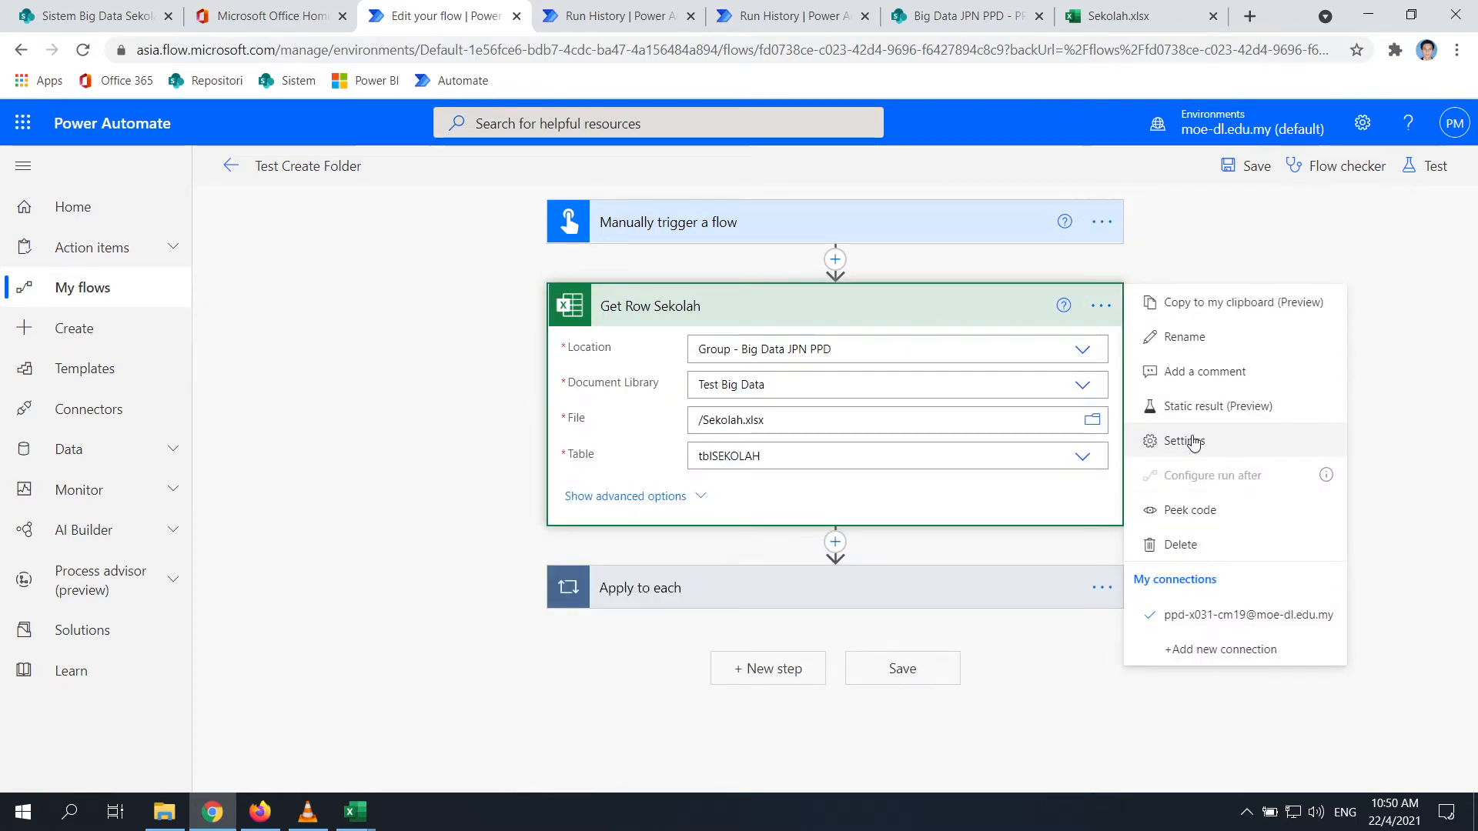
{"action": "left_click", "coordinate": [691, 497]}
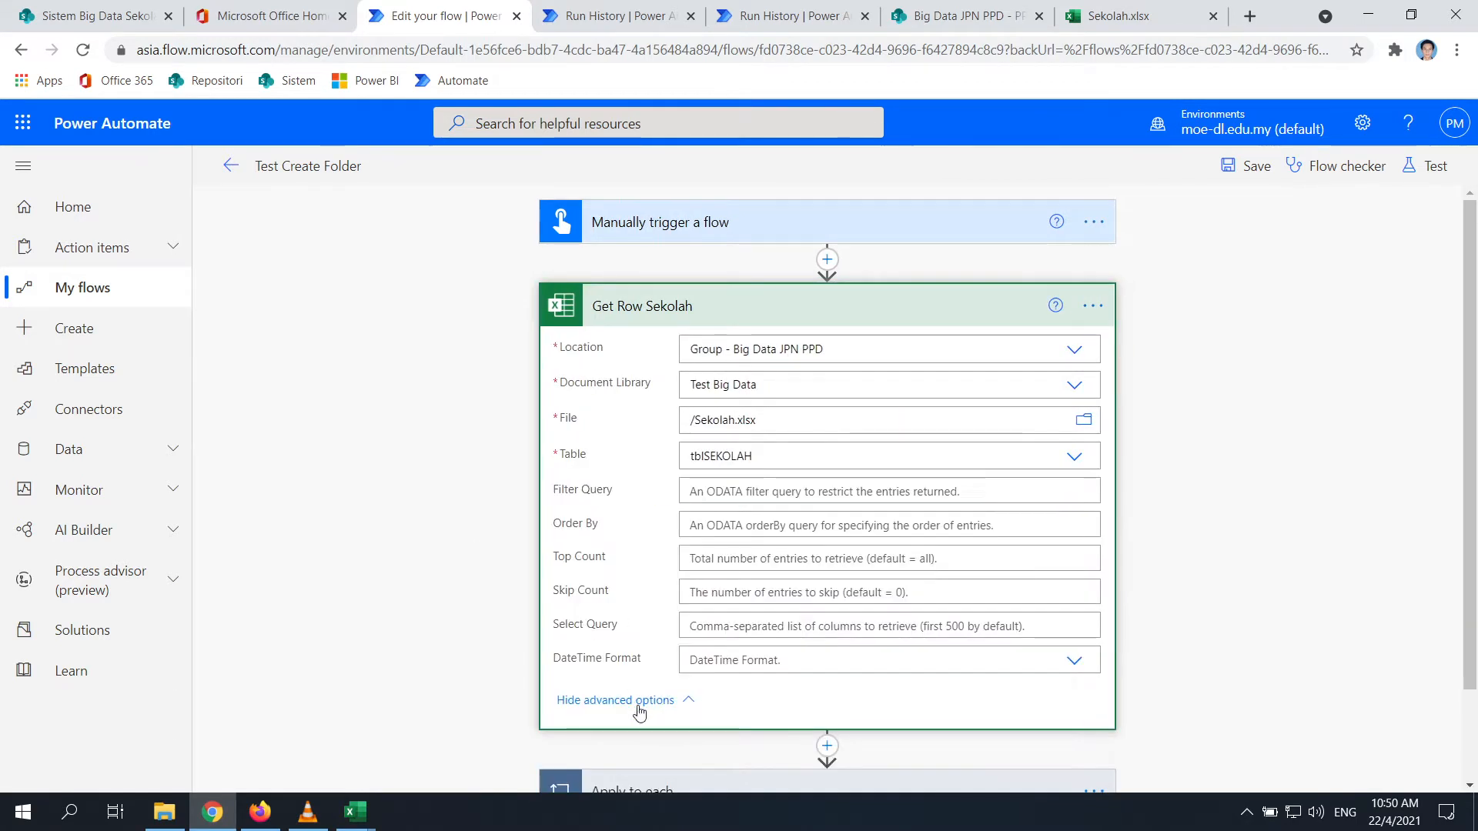
{"action": "left_click", "coordinate": [1106, 307]}
{"action": "left_click", "coordinate": [1185, 442]}
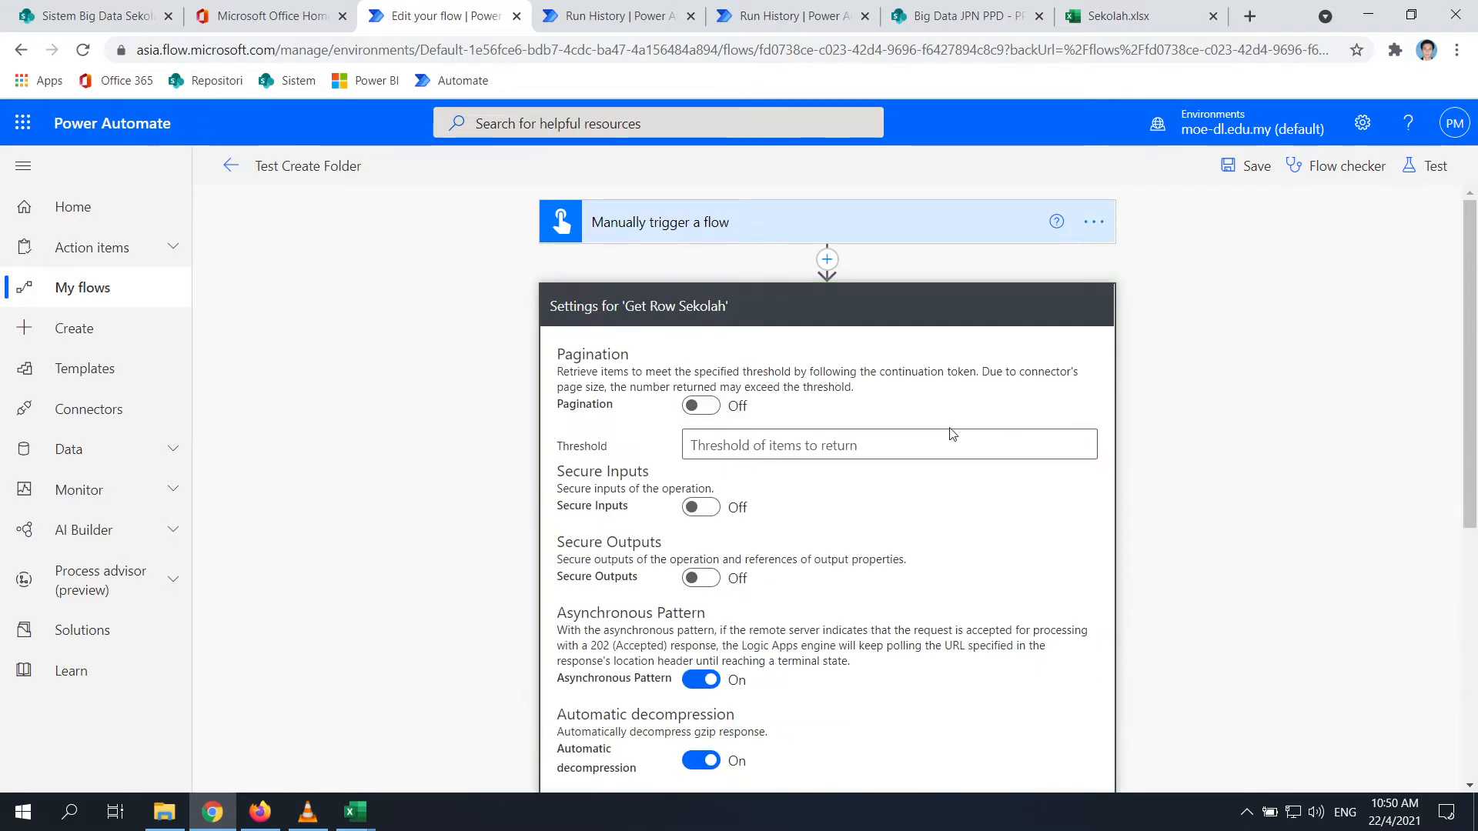
{"action": "left_click", "coordinate": [715, 415]}
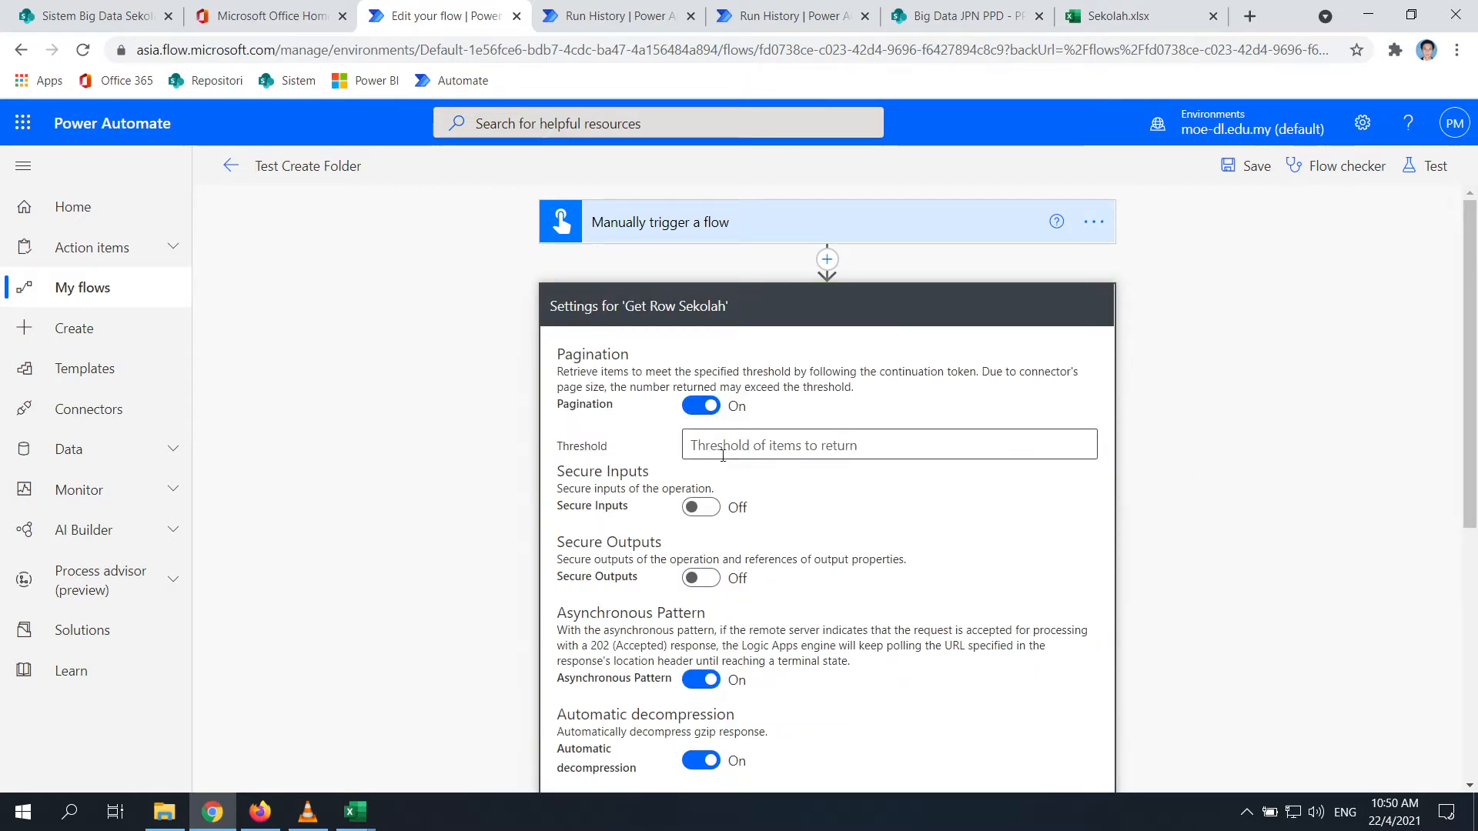
{"action": "left_click", "coordinate": [728, 447]}
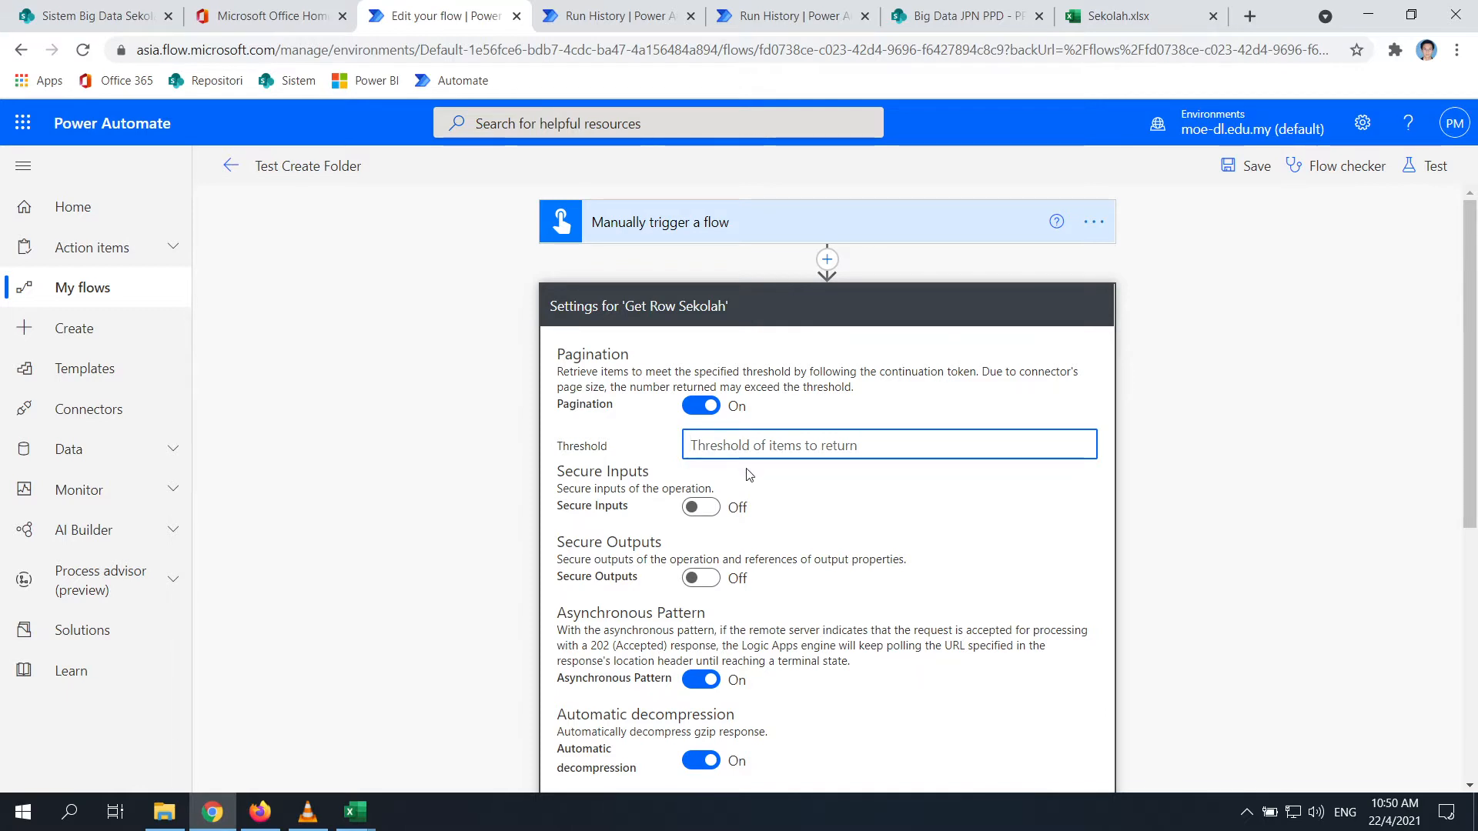
{"action": "type", "text": "5900"}
{"action": "key", "text": "BackSpace"}
{"action": "key", "text": "BackSpace"}
{"action": "key", "text": "BackSpace"}
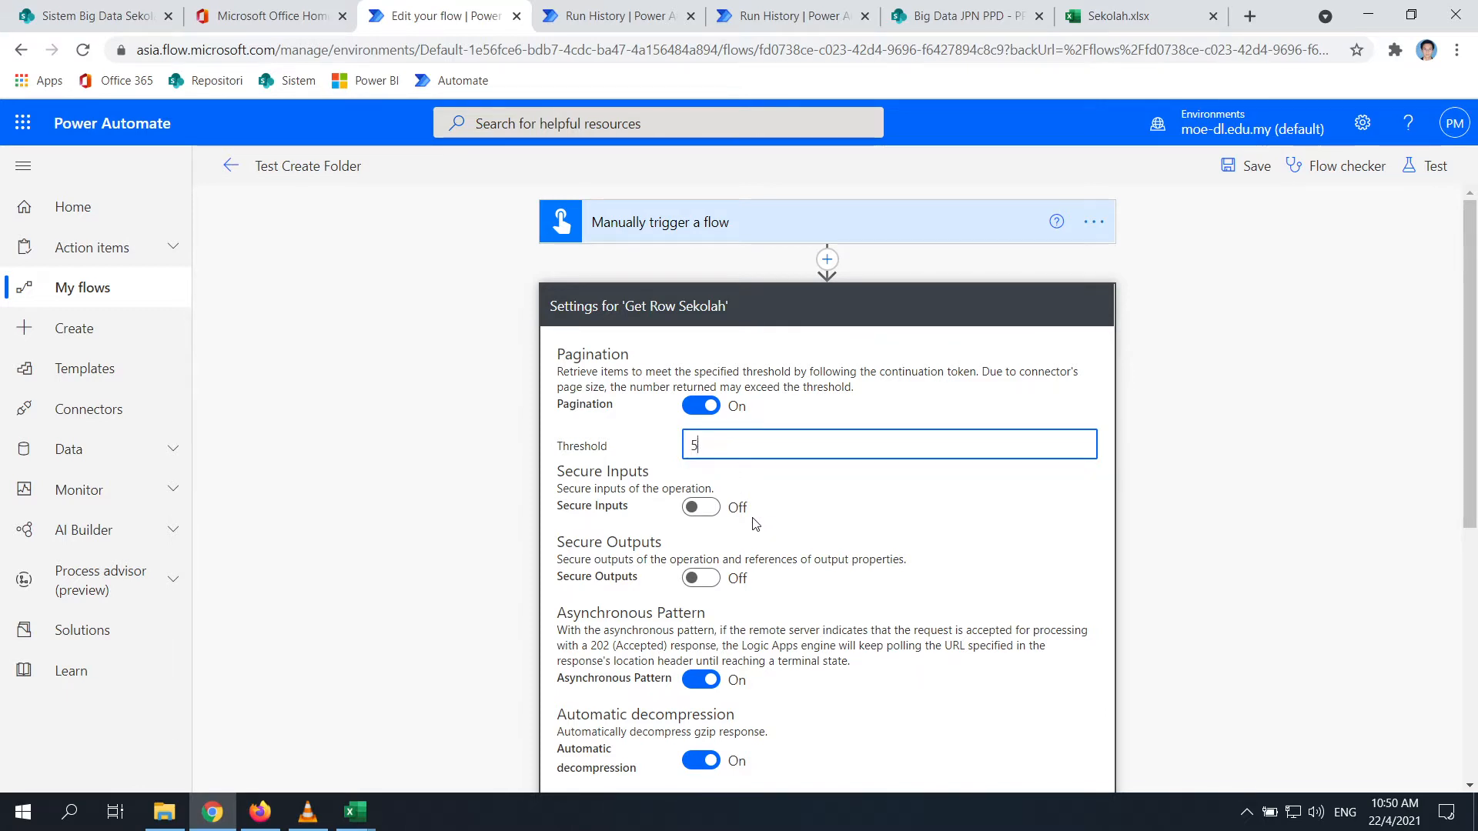
{"action": "scroll", "coordinate": [866, 516], "scroll_direction": "down", "scroll_amount": 5}
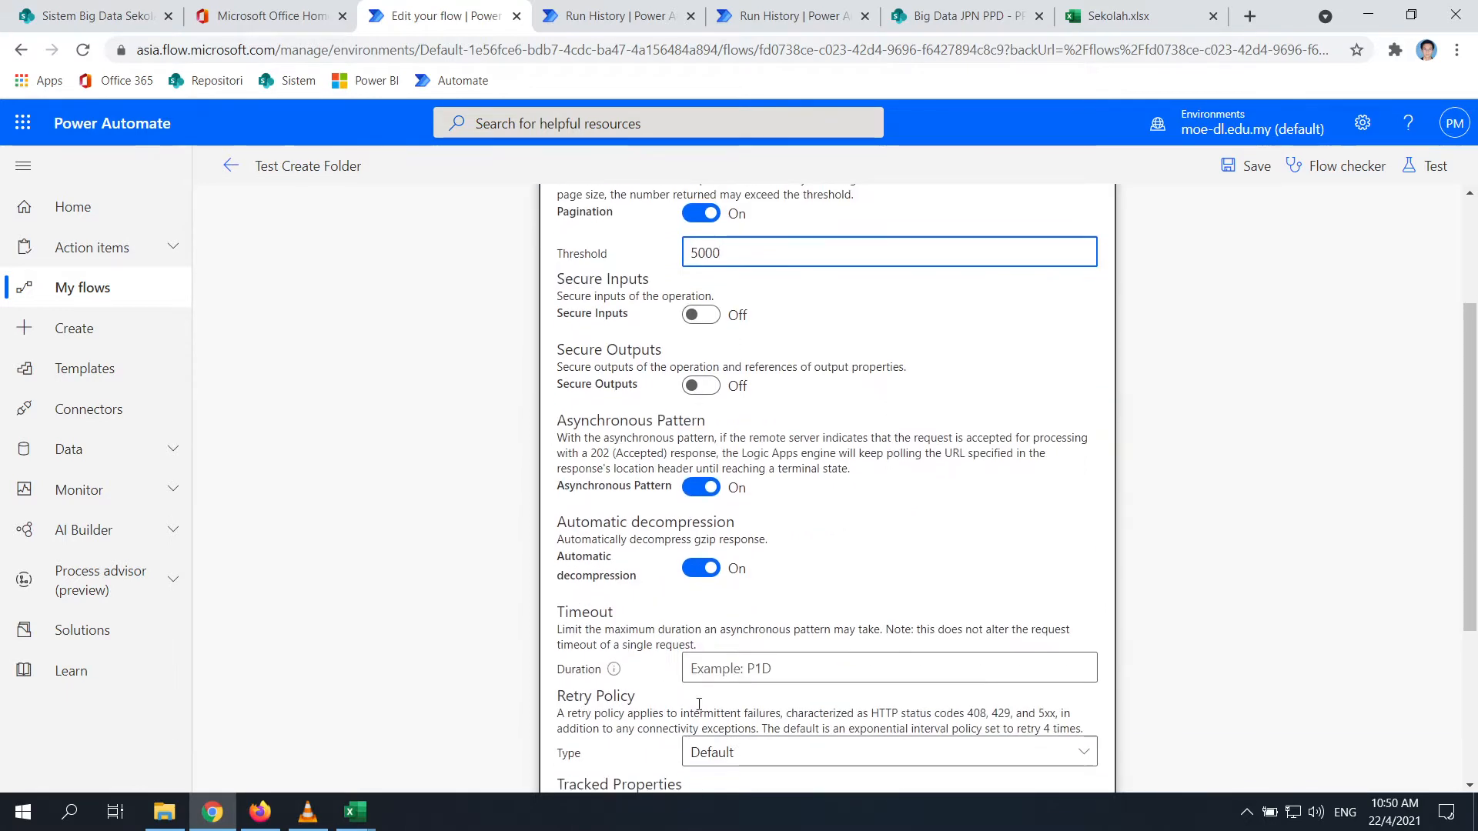
{"action": "left_click", "coordinate": [786, 691]}
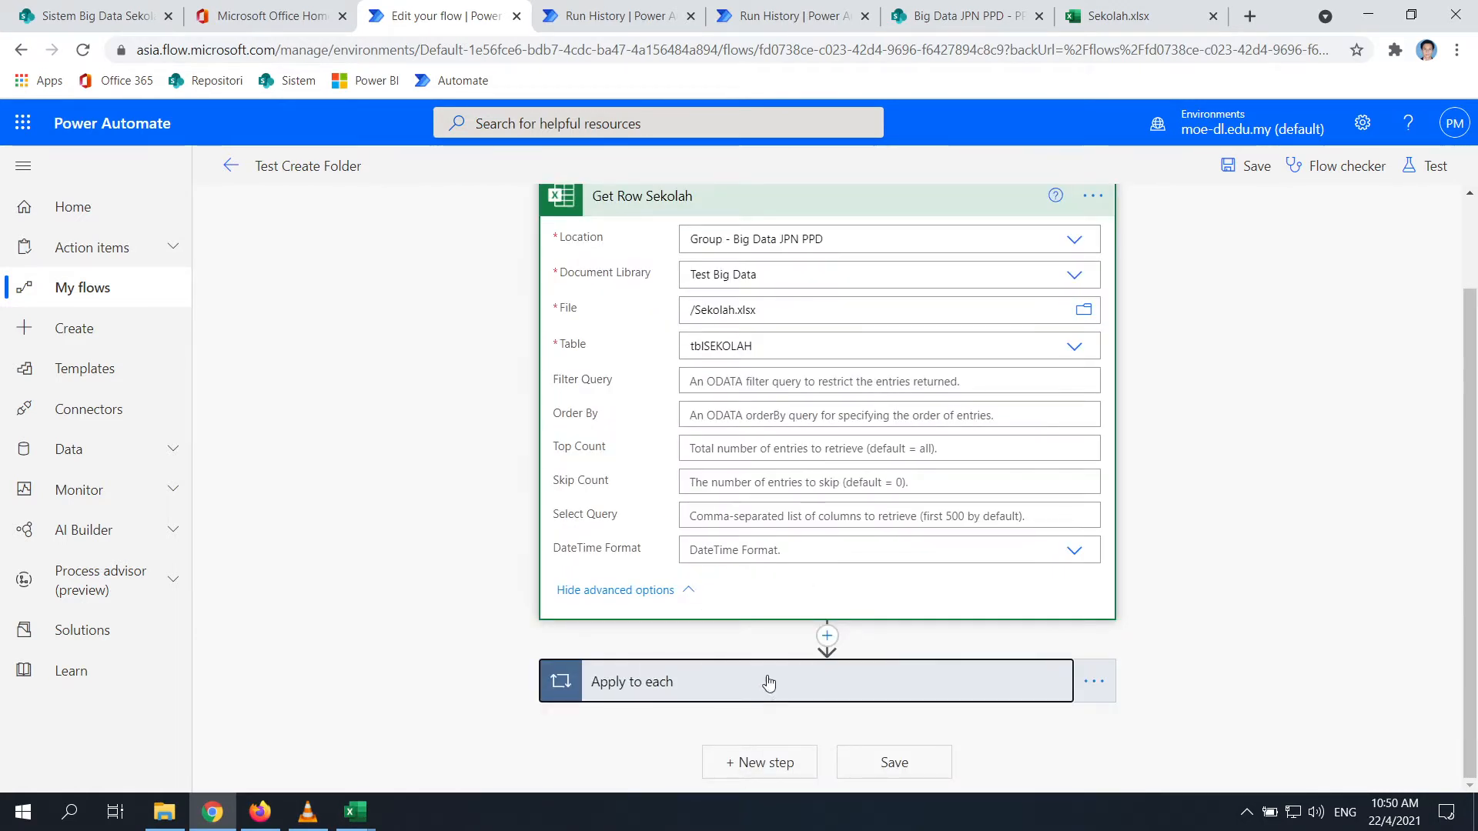
Expand the Create new folder action and inspect its advanced options and Limit Columns by View choices
{"action": "left_click", "coordinate": [769, 682]}
{"action": "left_click", "coordinate": [773, 571]}
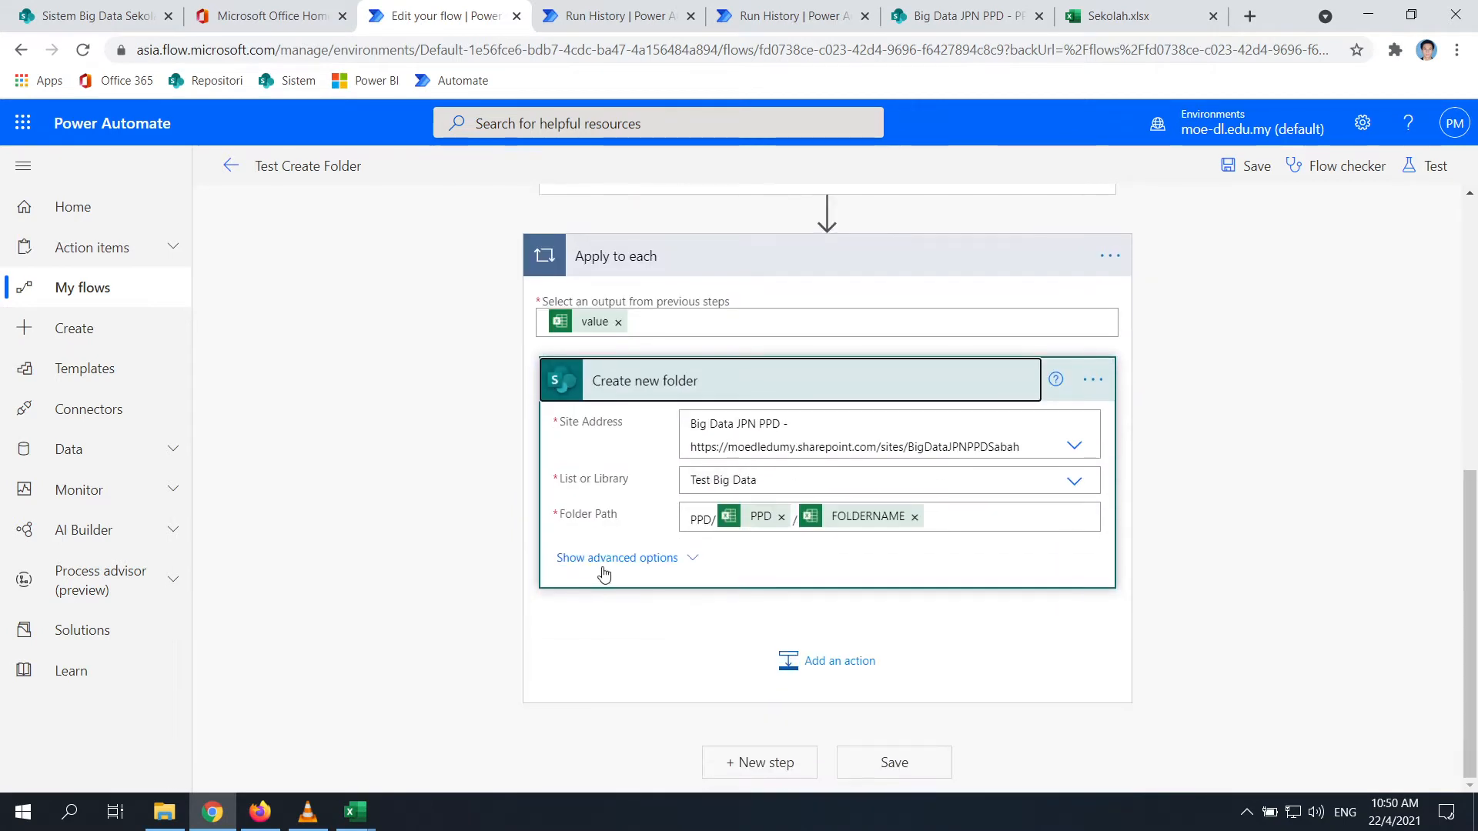
{"action": "left_click", "coordinate": [645, 561]}
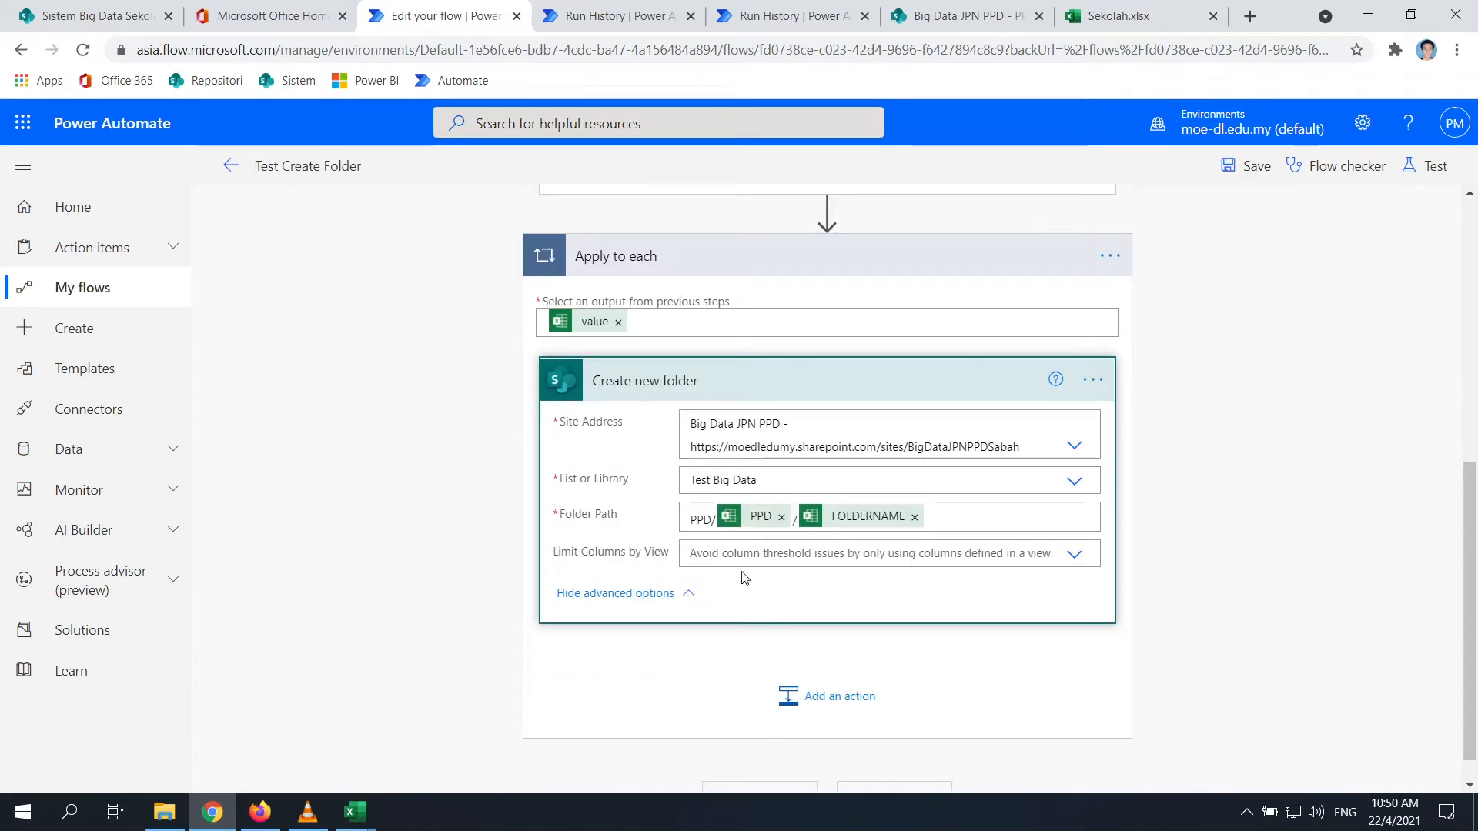
{"action": "left_click", "coordinate": [1073, 555]}
{"action": "left_click", "coordinate": [948, 538]}
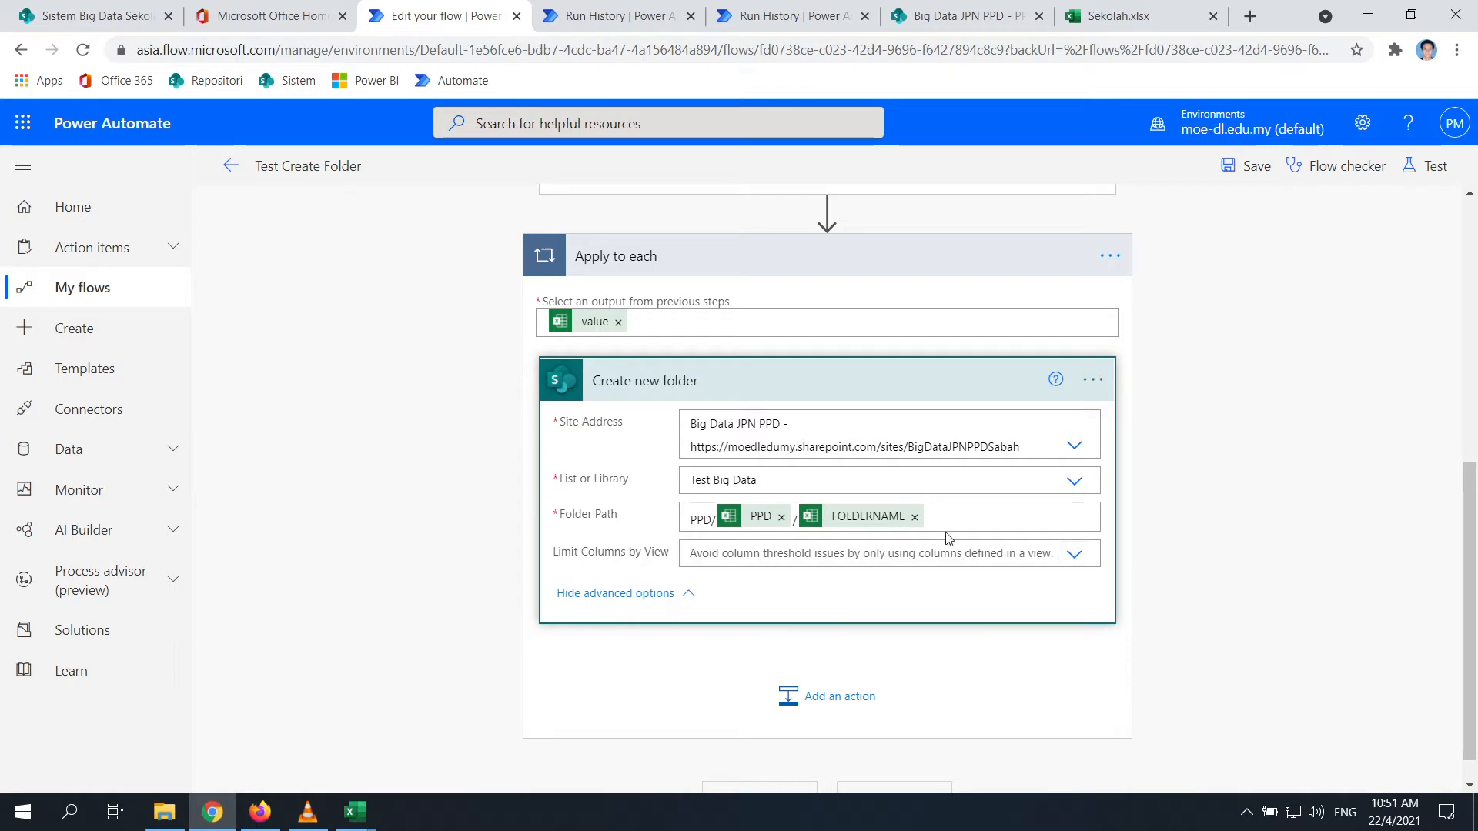
{"action": "left_click", "coordinate": [684, 604]}
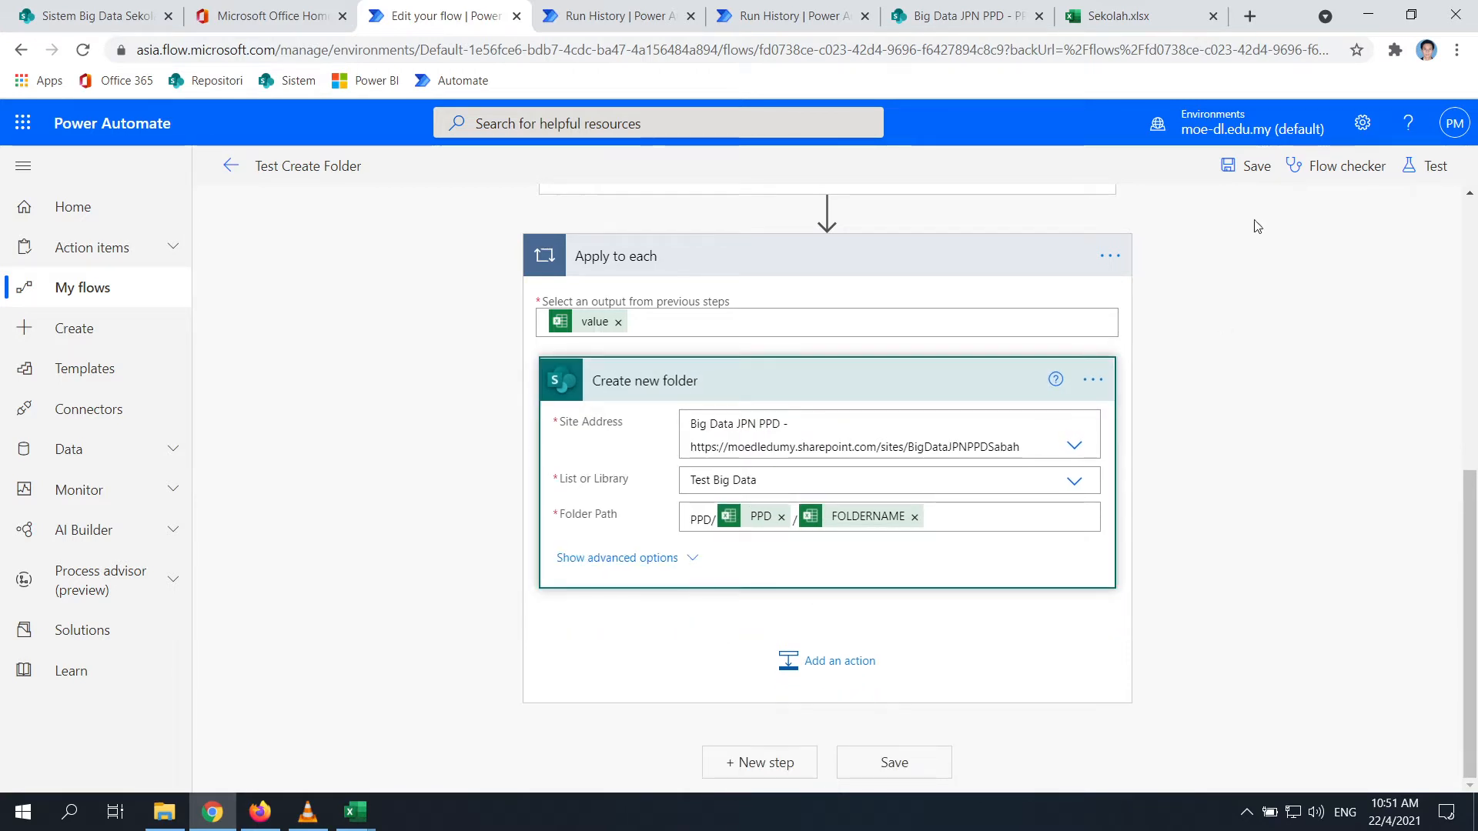
Review the Create new folder settings and library list, leaving everything unchanged
{"action": "left_click", "coordinate": [1092, 379]}
{"action": "left_click", "coordinate": [1187, 523]}
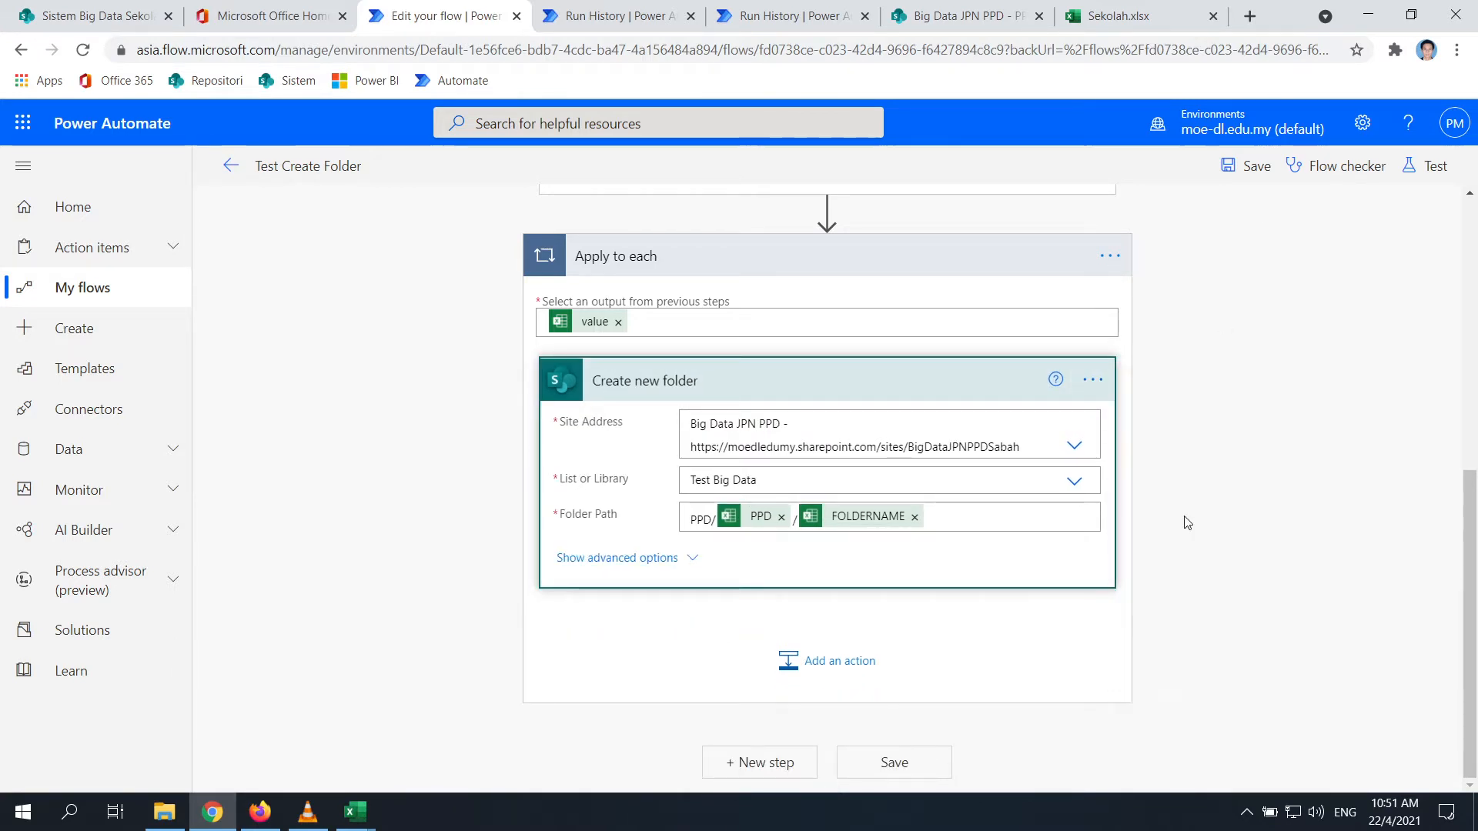
{"action": "scroll", "coordinate": [760, 570], "scroll_direction": "down", "scroll_amount": 5}
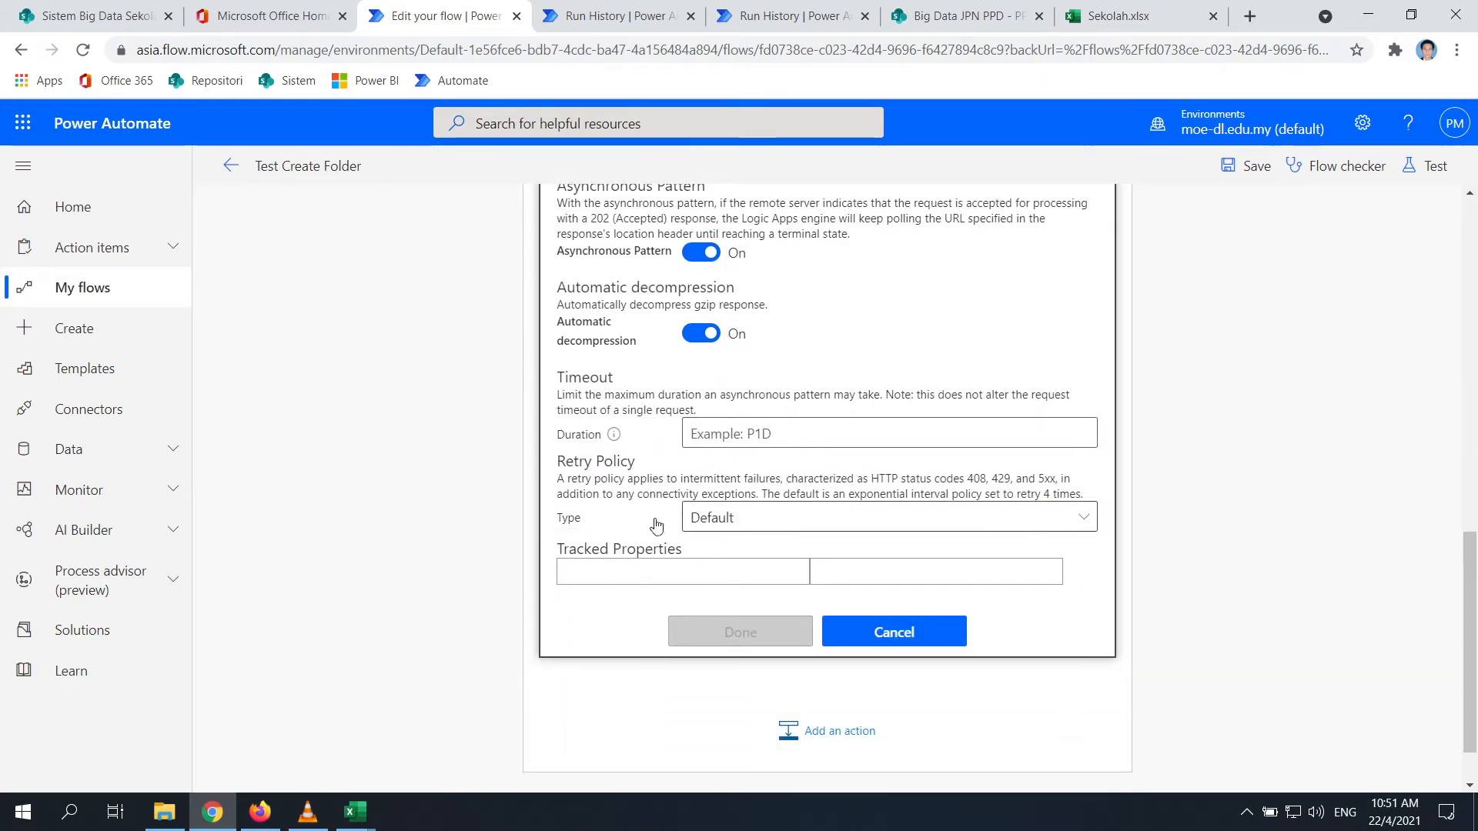
{"action": "left_click", "coordinate": [914, 636]}
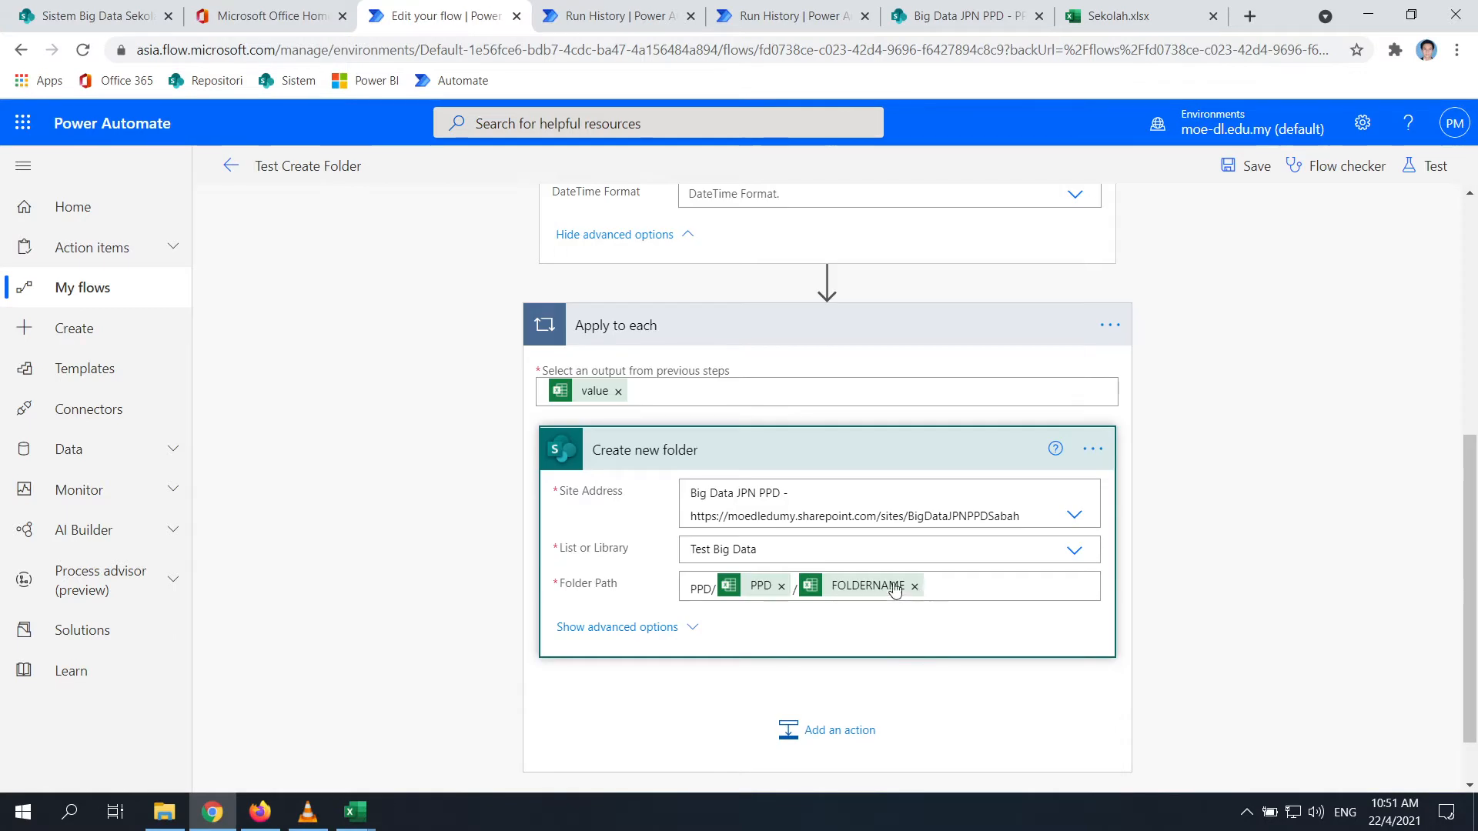
{"action": "left_click", "coordinate": [1074, 560]}
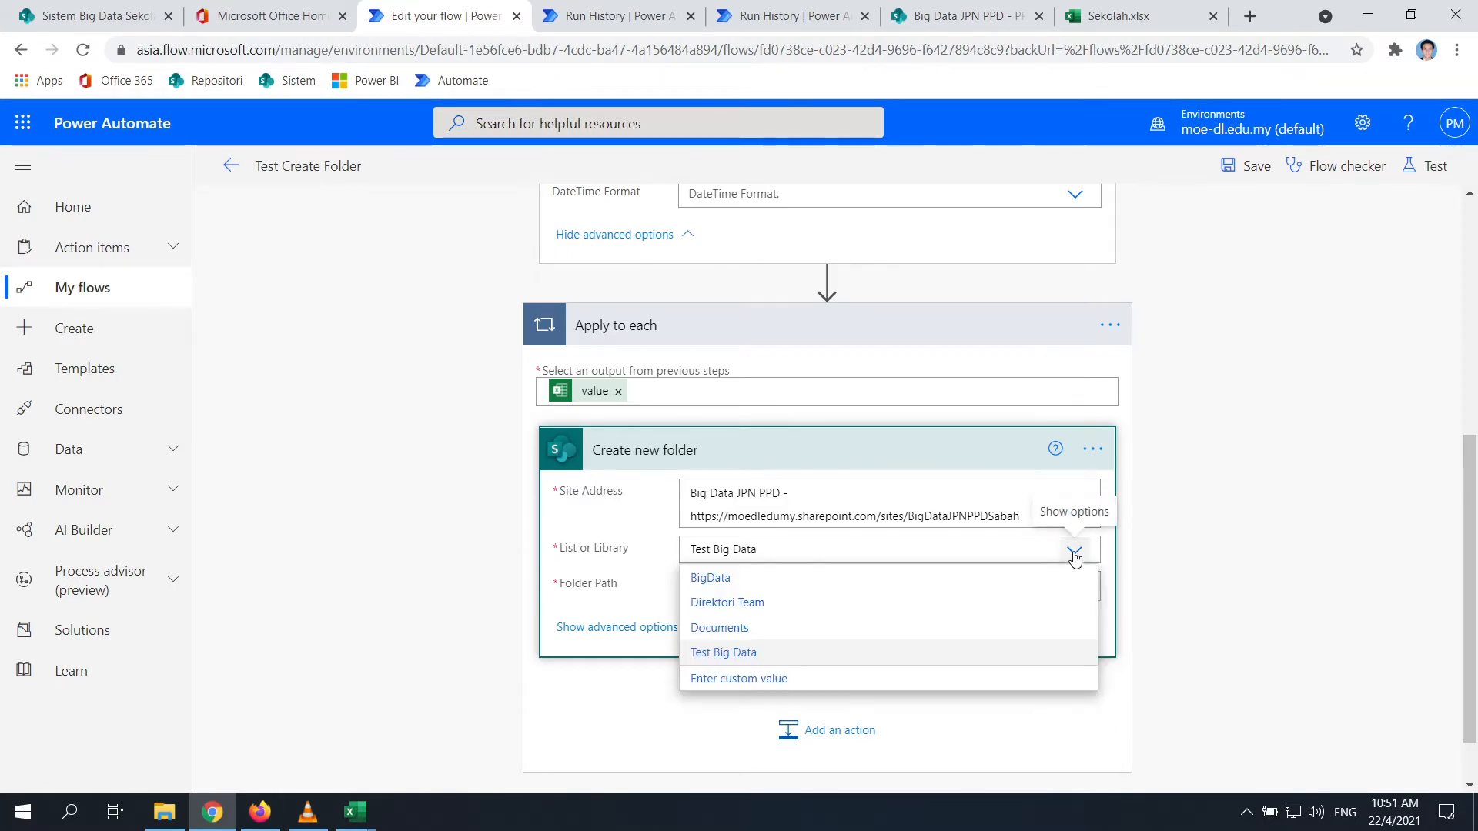
{"action": "left_click", "coordinate": [1185, 557]}
{"action": "left_click", "coordinate": [629, 636]}
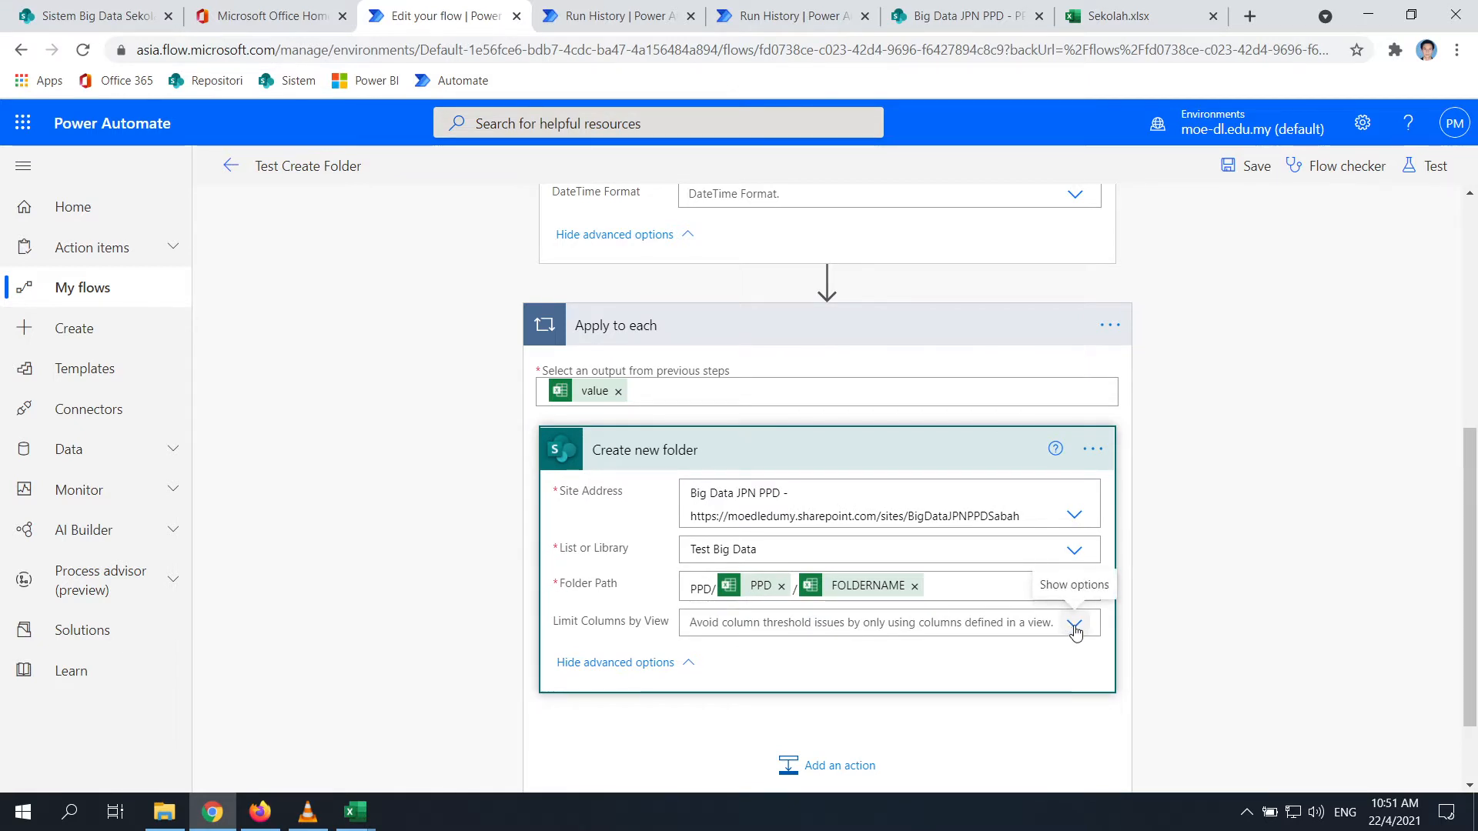
{"action": "left_click", "coordinate": [689, 667]}
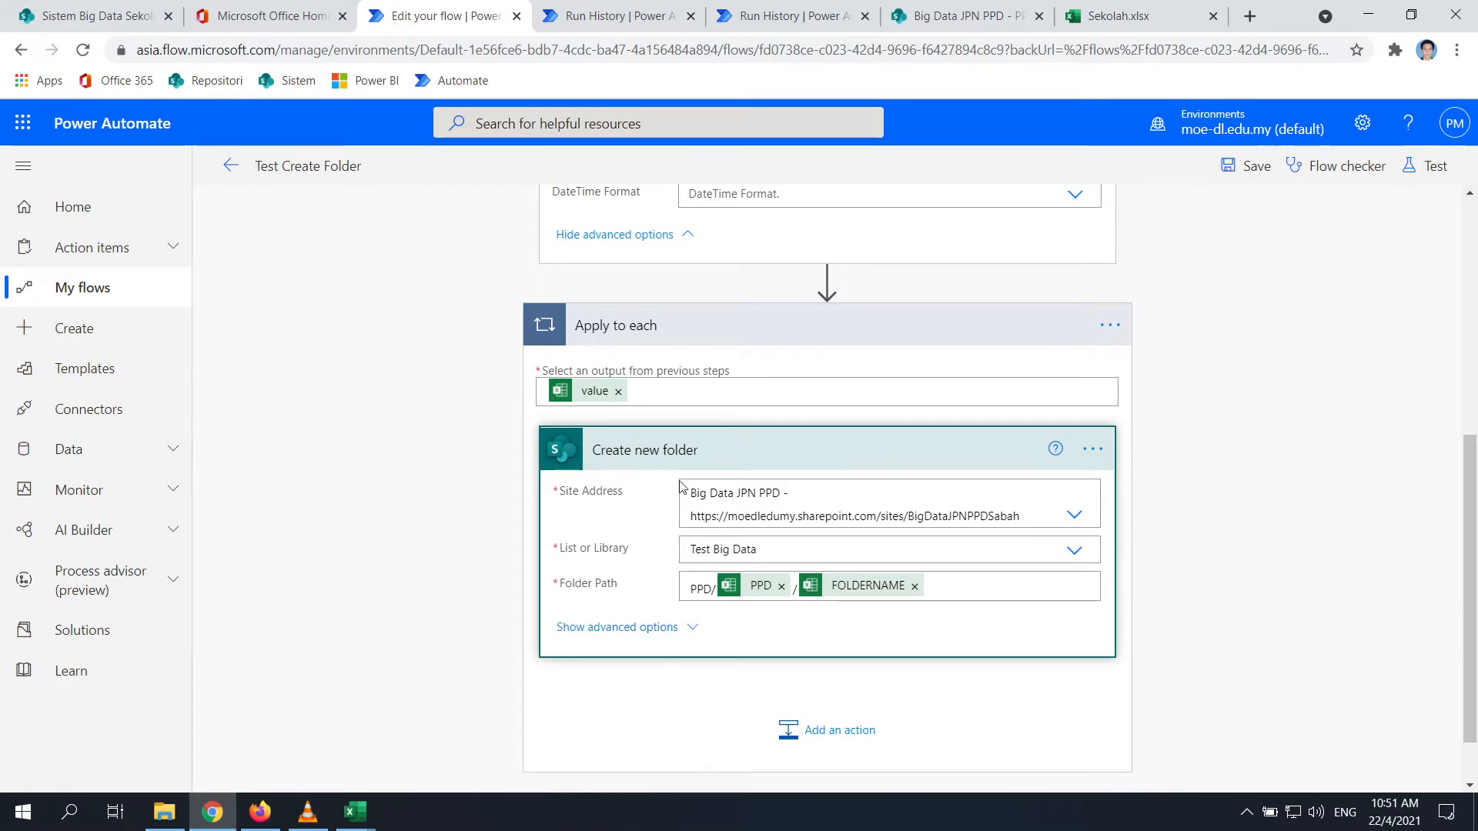
{"action": "scroll", "coordinate": [680, 626], "scroll_direction": "down", "scroll_amount": 1}
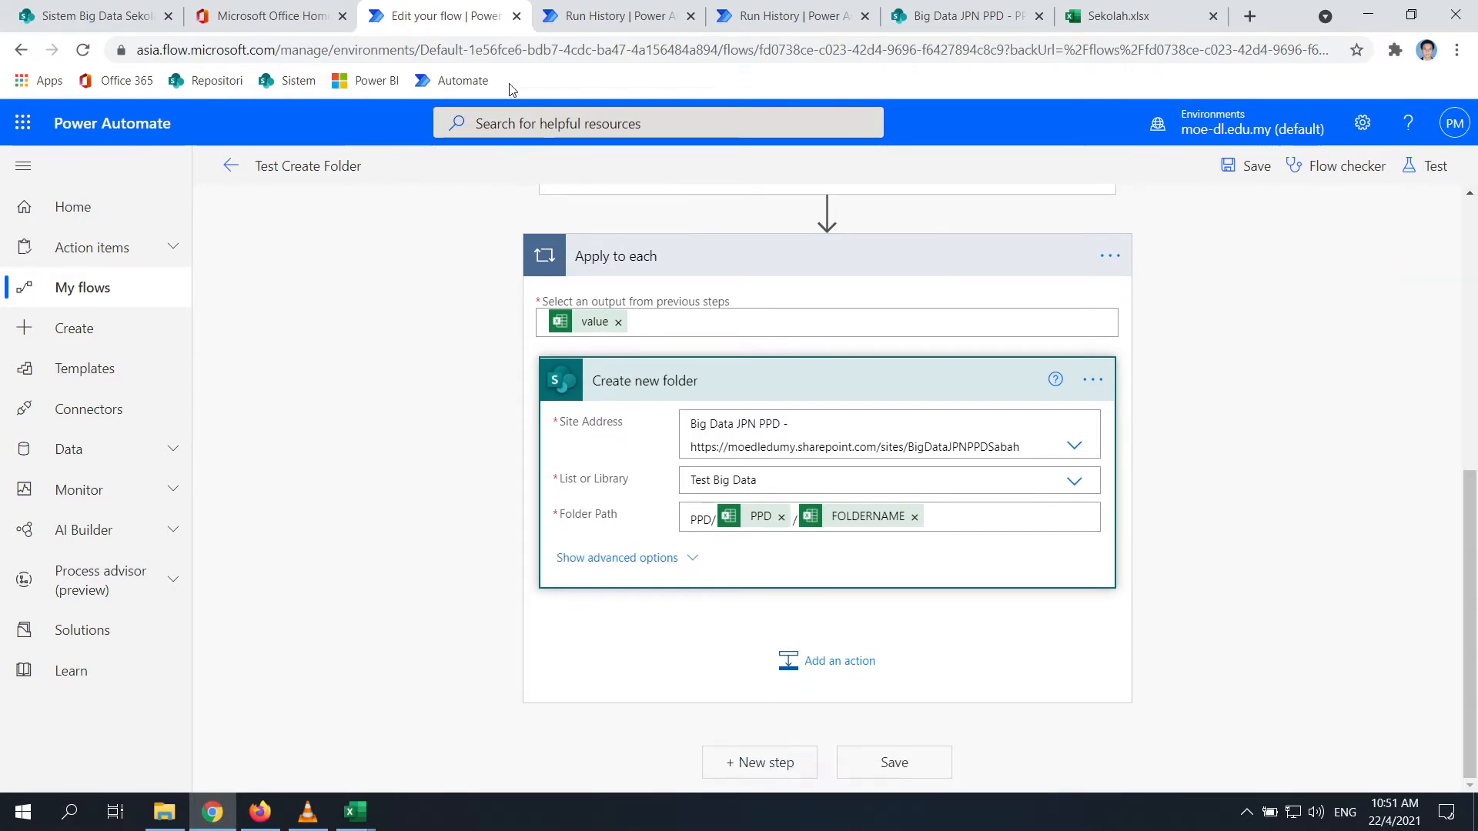
Save the Test Create Folder flow and start a manual test run
{"action": "left_click", "coordinate": [895, 764]}
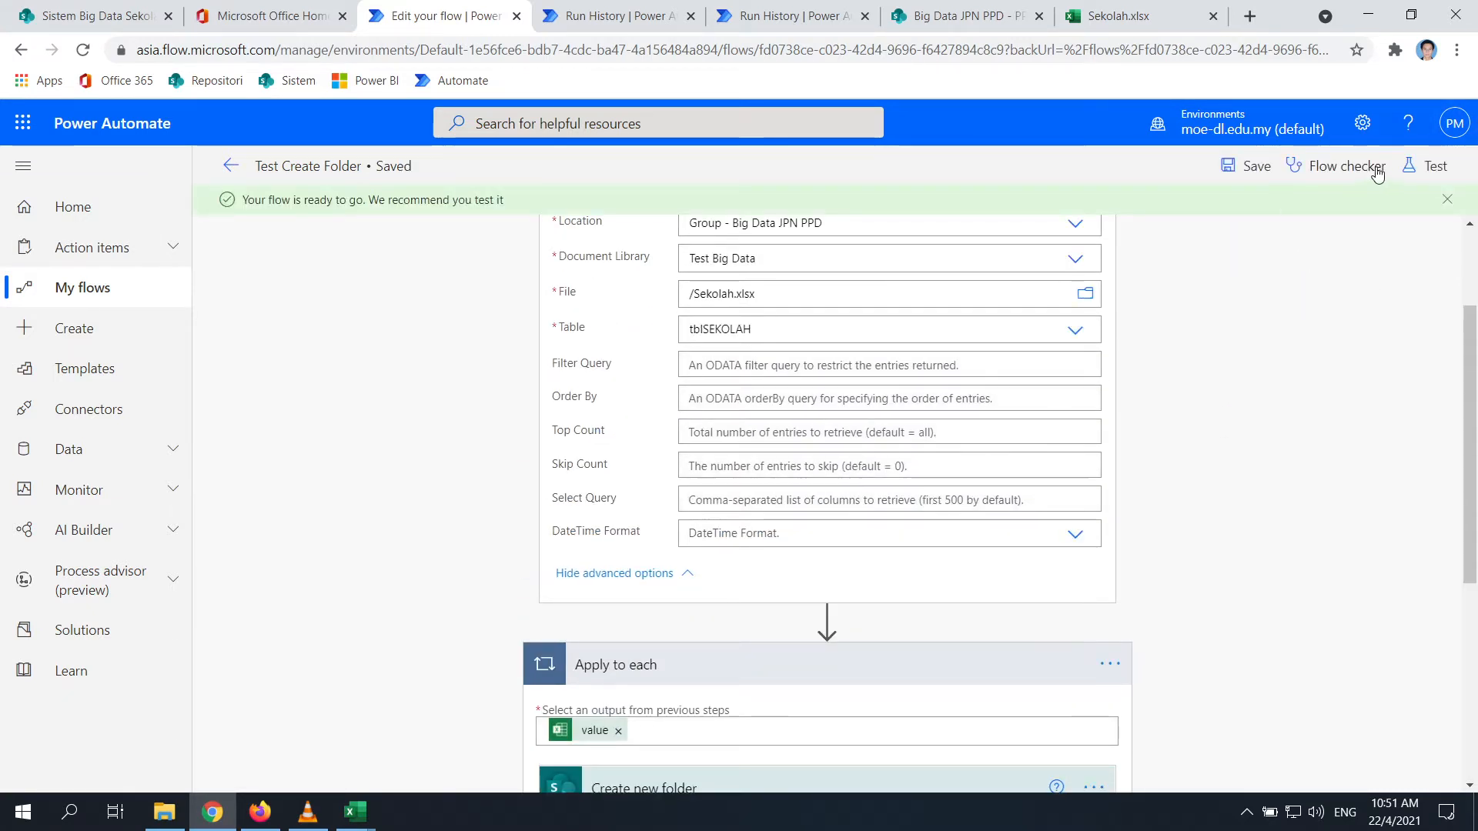
{"action": "left_click", "coordinate": [1426, 171]}
{"action": "left_click", "coordinate": [1175, 212]}
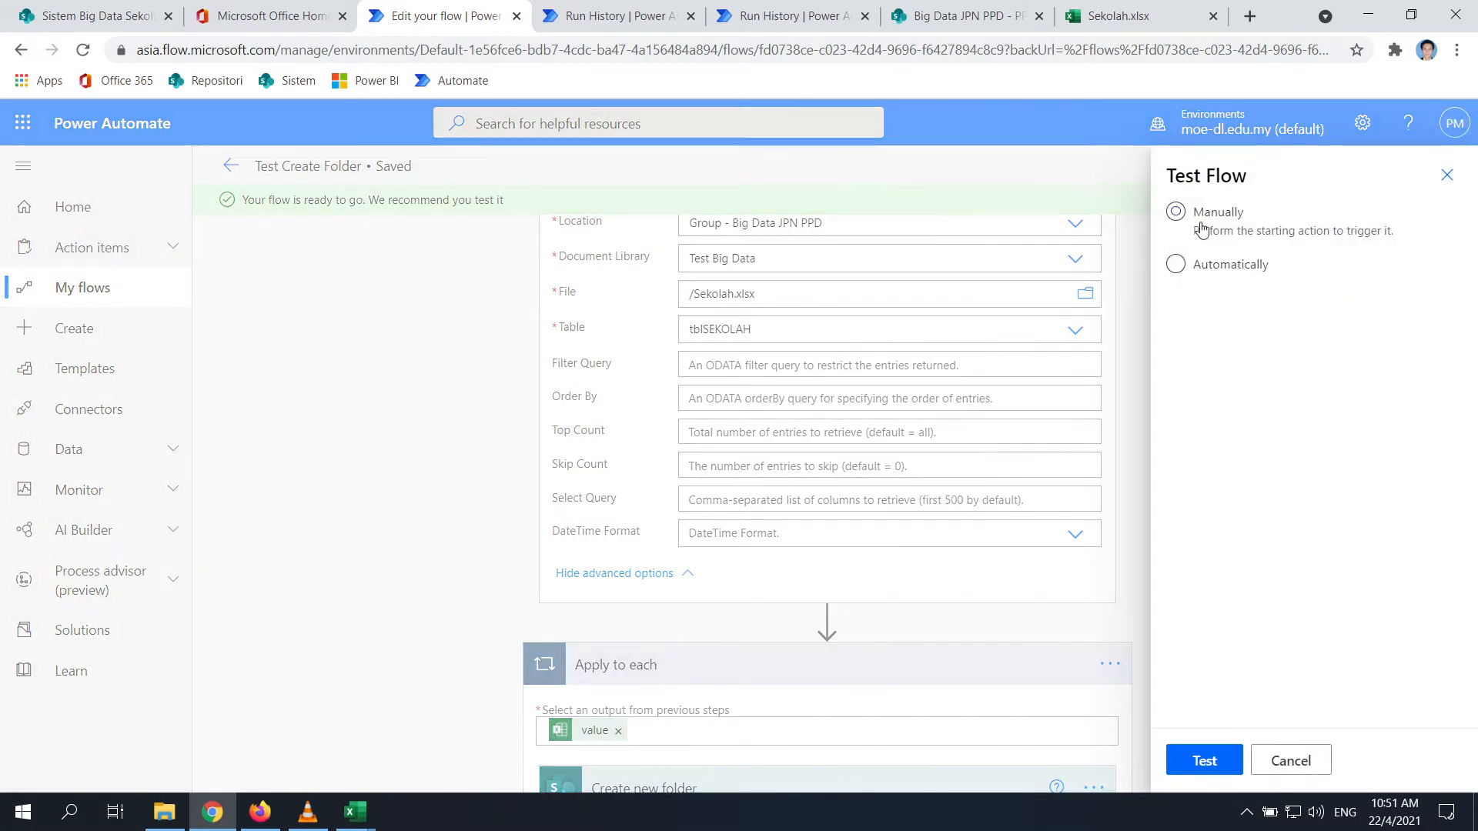
{"action": "left_click", "coordinate": [1203, 762]}
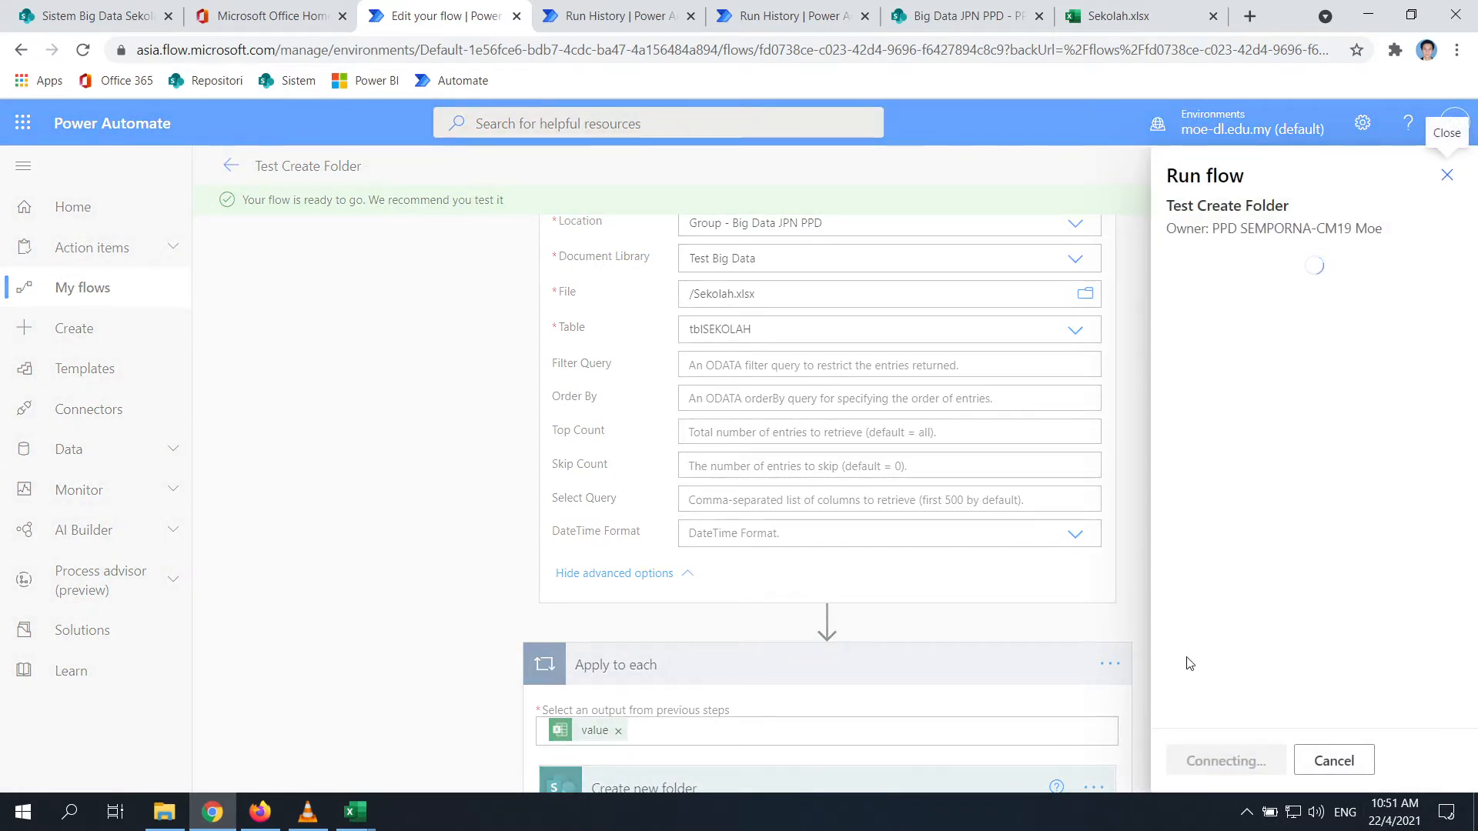
{"action": "left_click", "coordinate": [1235, 768]}
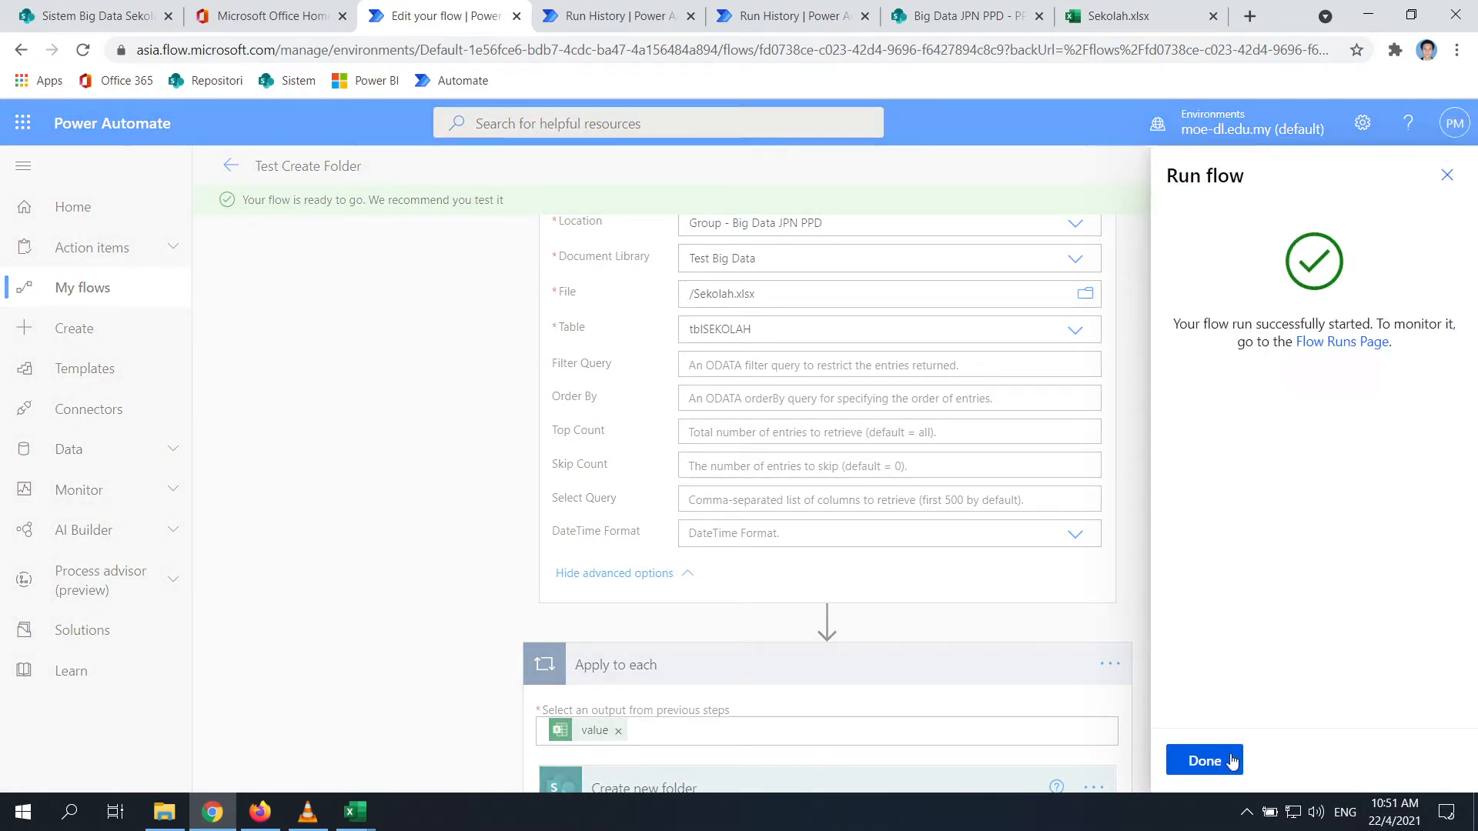
{"action": "left_click", "coordinate": [1198, 758]}
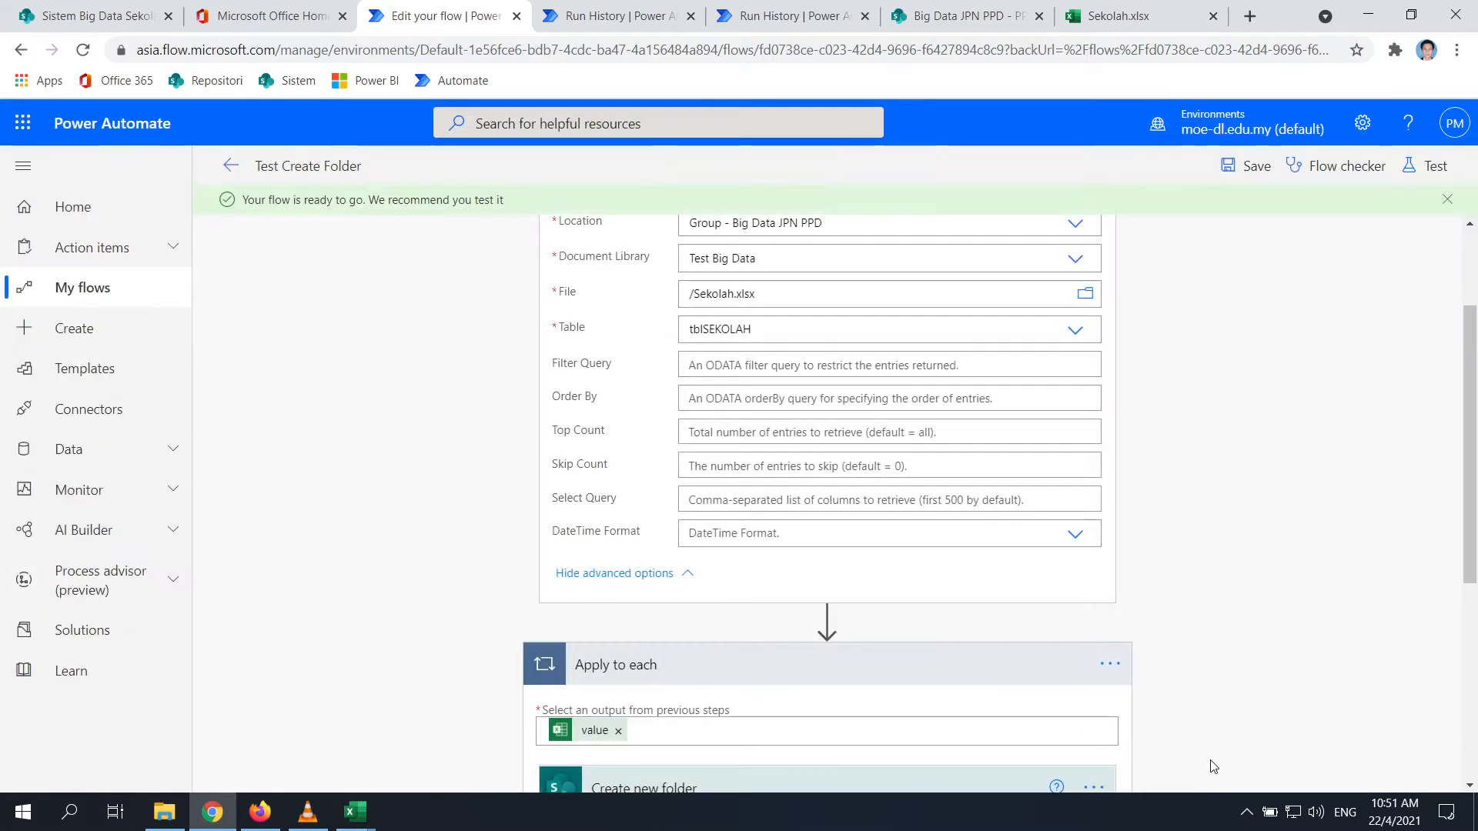
Compare the Test Split Guru Perlu PdPR run's Apply to each KODSEK results with the other run
{"action": "left_click", "coordinate": [645, 17]}
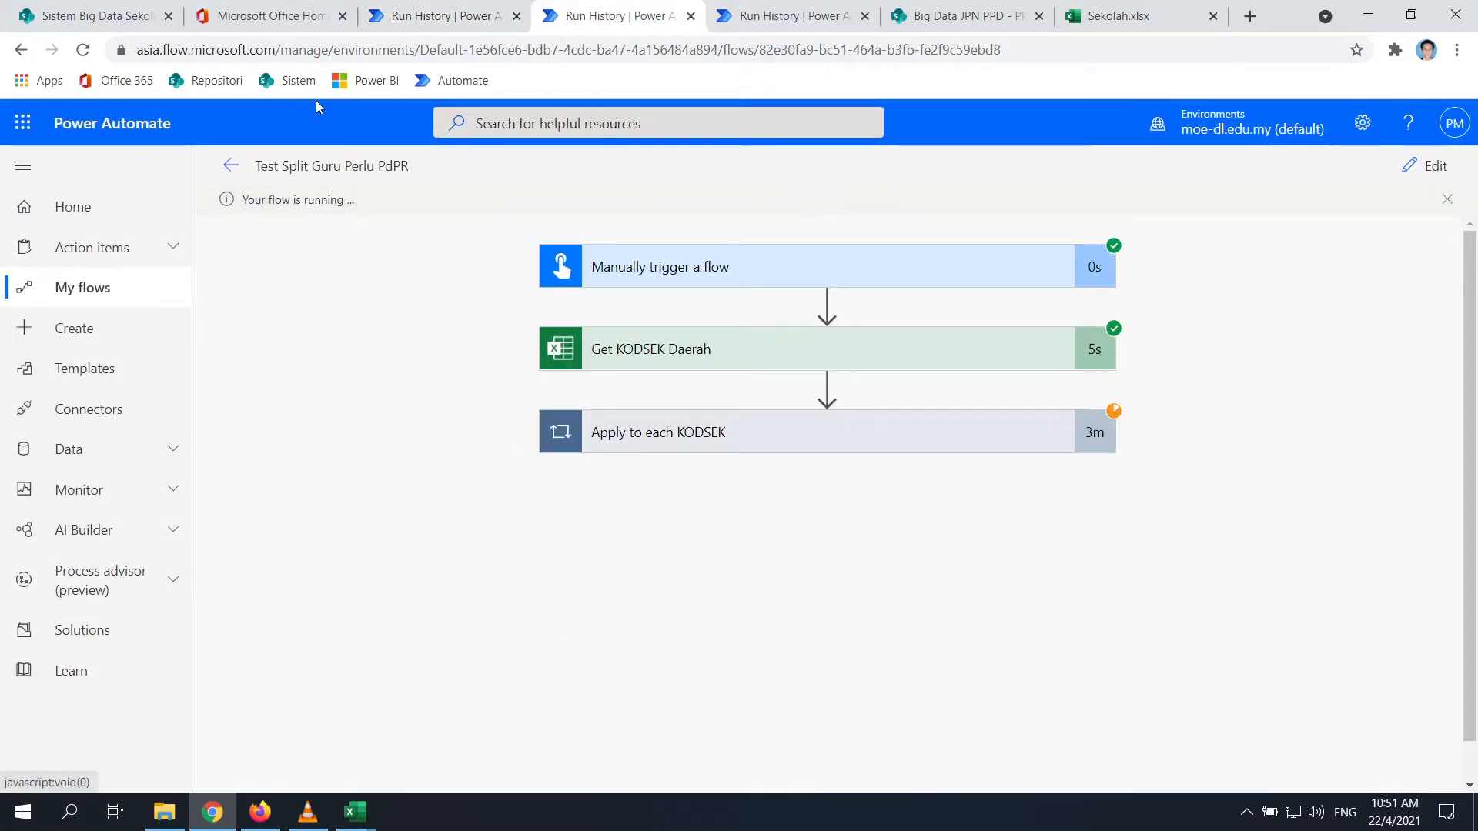
{"action": "left_click", "coordinate": [708, 433]}
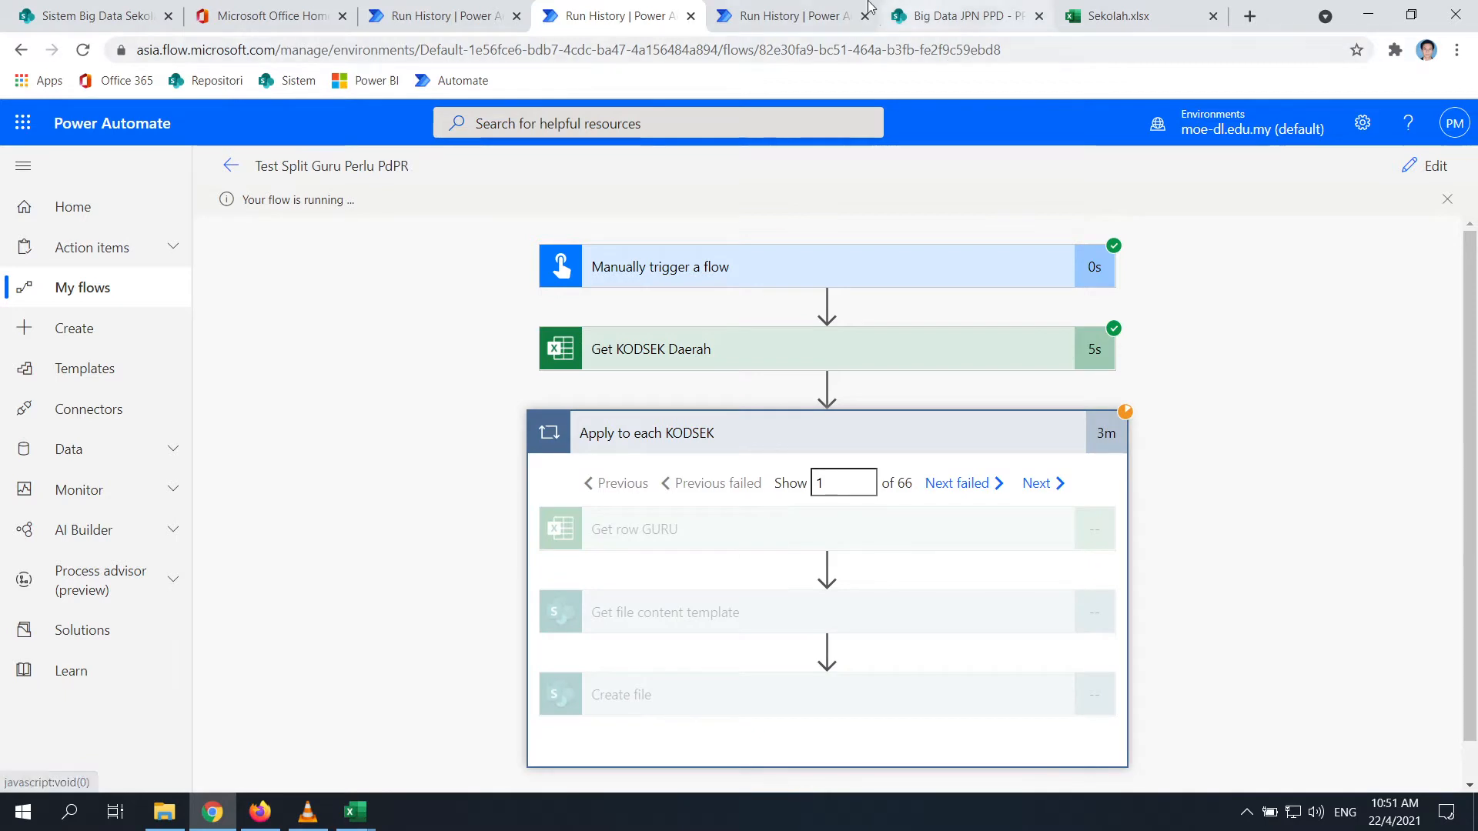
{"action": "left_click", "coordinate": [793, 15]}
{"action": "left_click", "coordinate": [616, 16]}
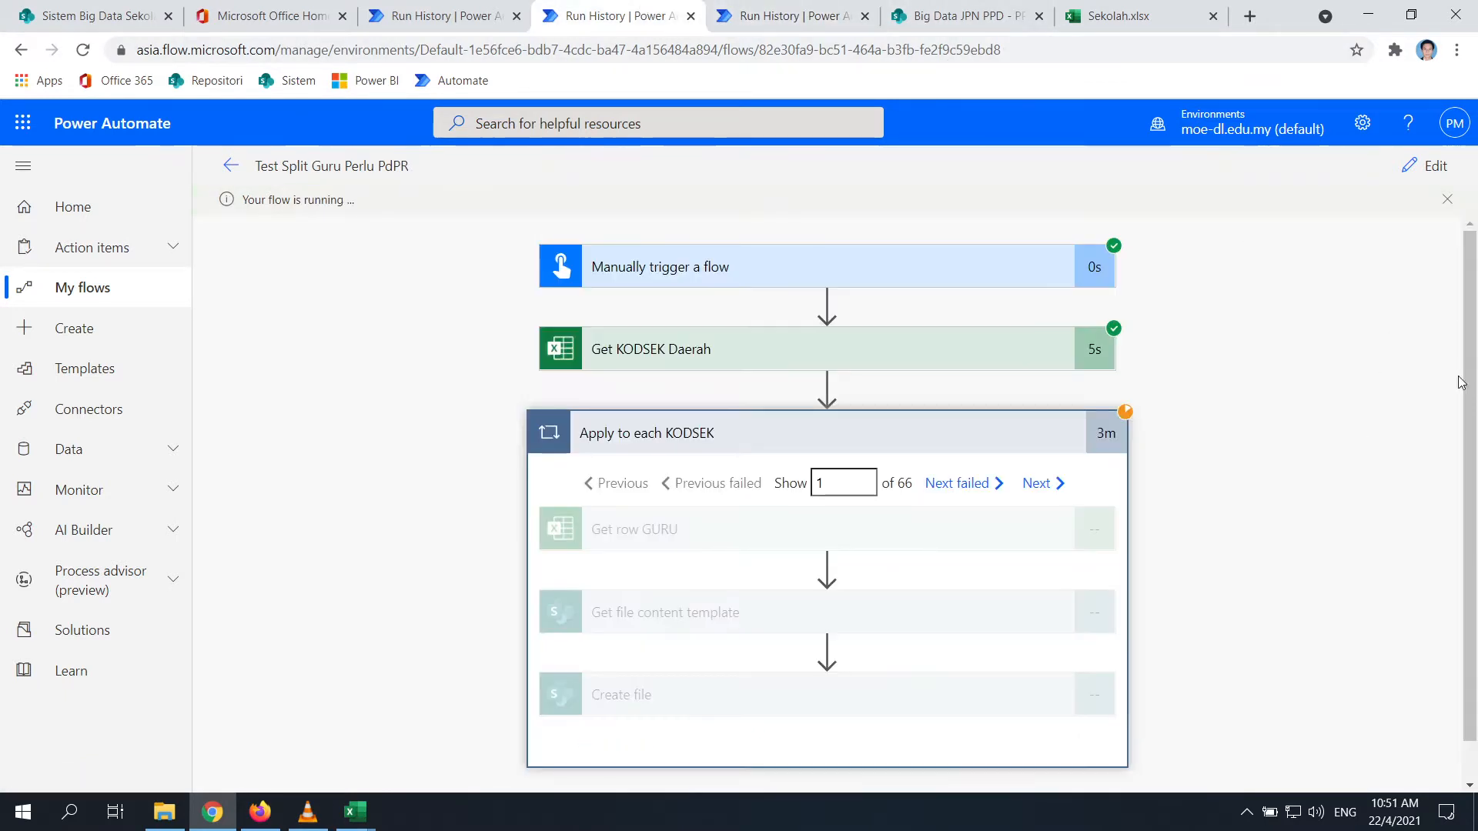
{"action": "left_click", "coordinate": [1447, 200]}
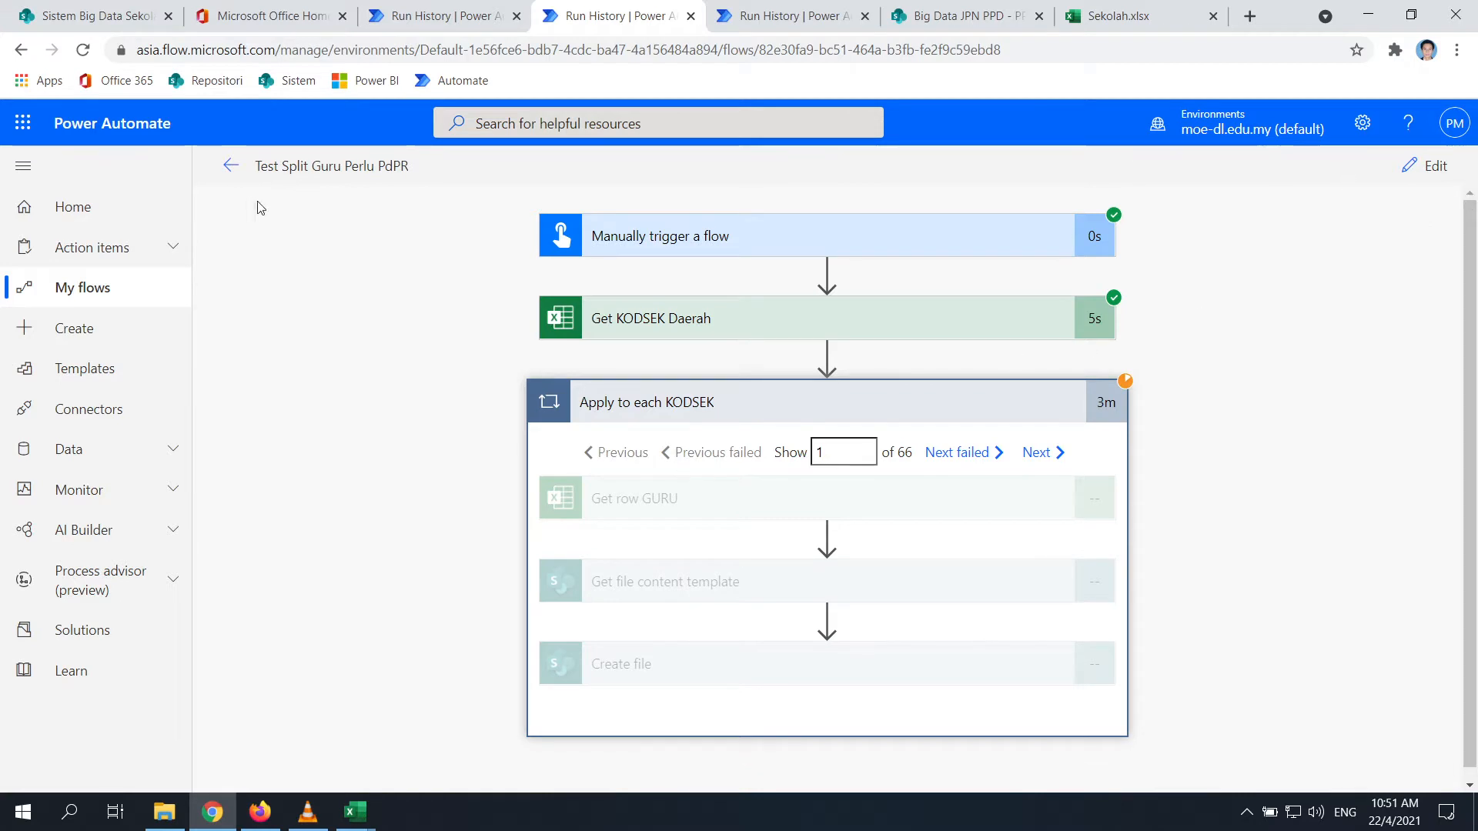
Open the Apr 22, 10:48 AM run and cancel it
{"action": "left_click", "coordinate": [231, 166]}
{"action": "scroll", "coordinate": [483, 550], "scroll_direction": "down", "scroll_amount": 1}
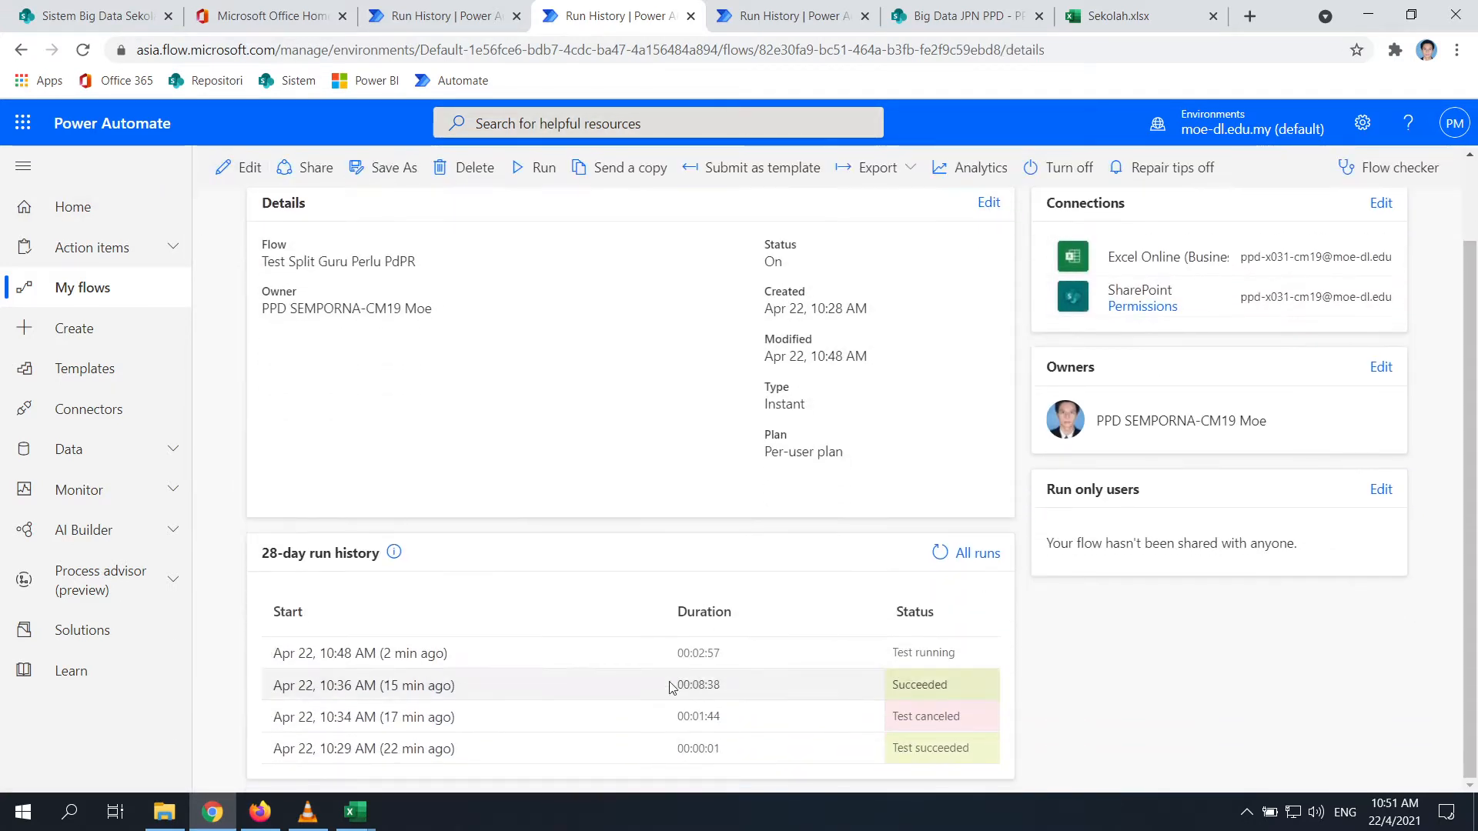
{"action": "left_click", "coordinate": [372, 561]}
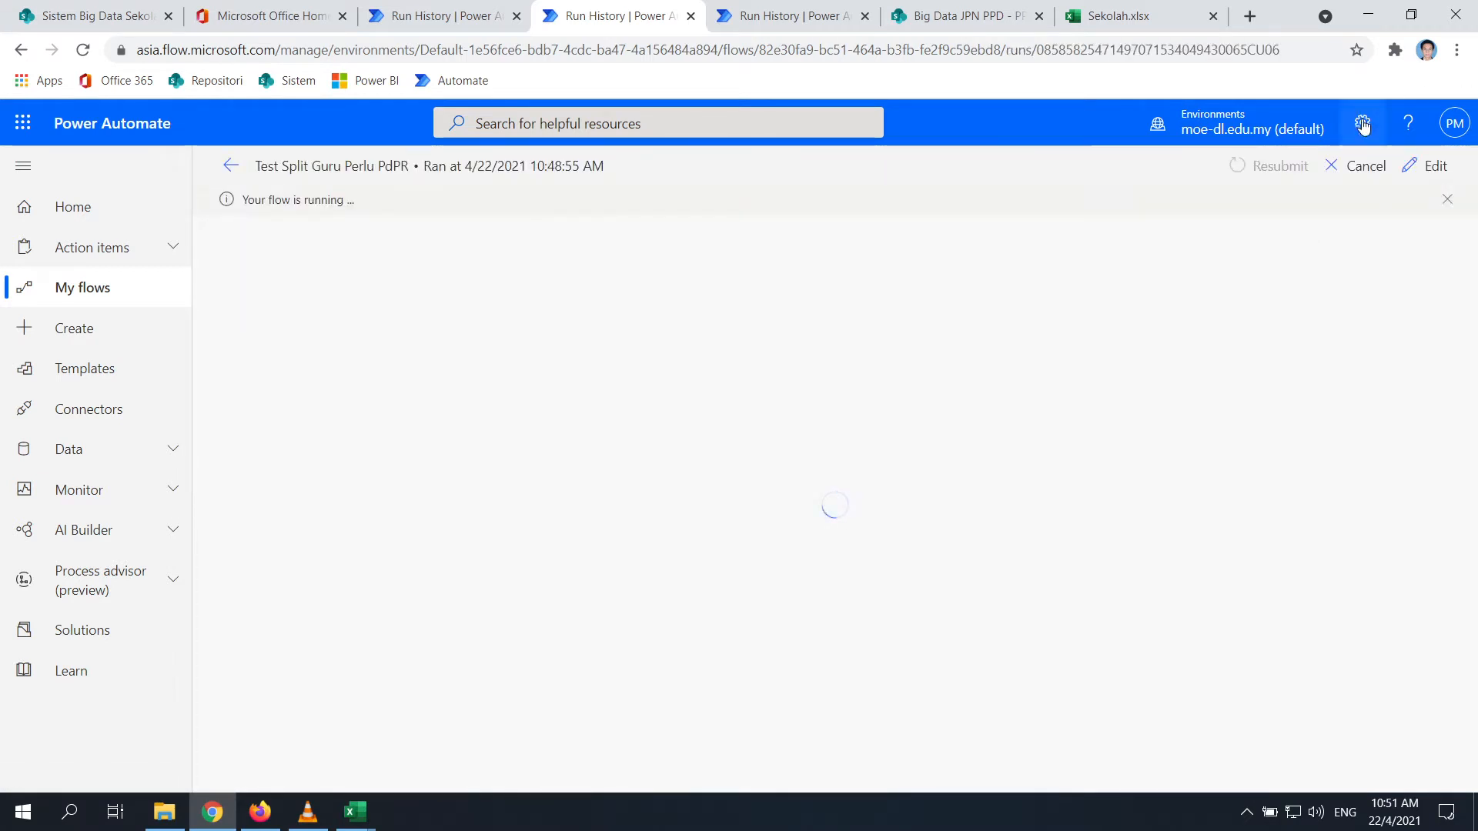
{"action": "left_click", "coordinate": [1351, 175]}
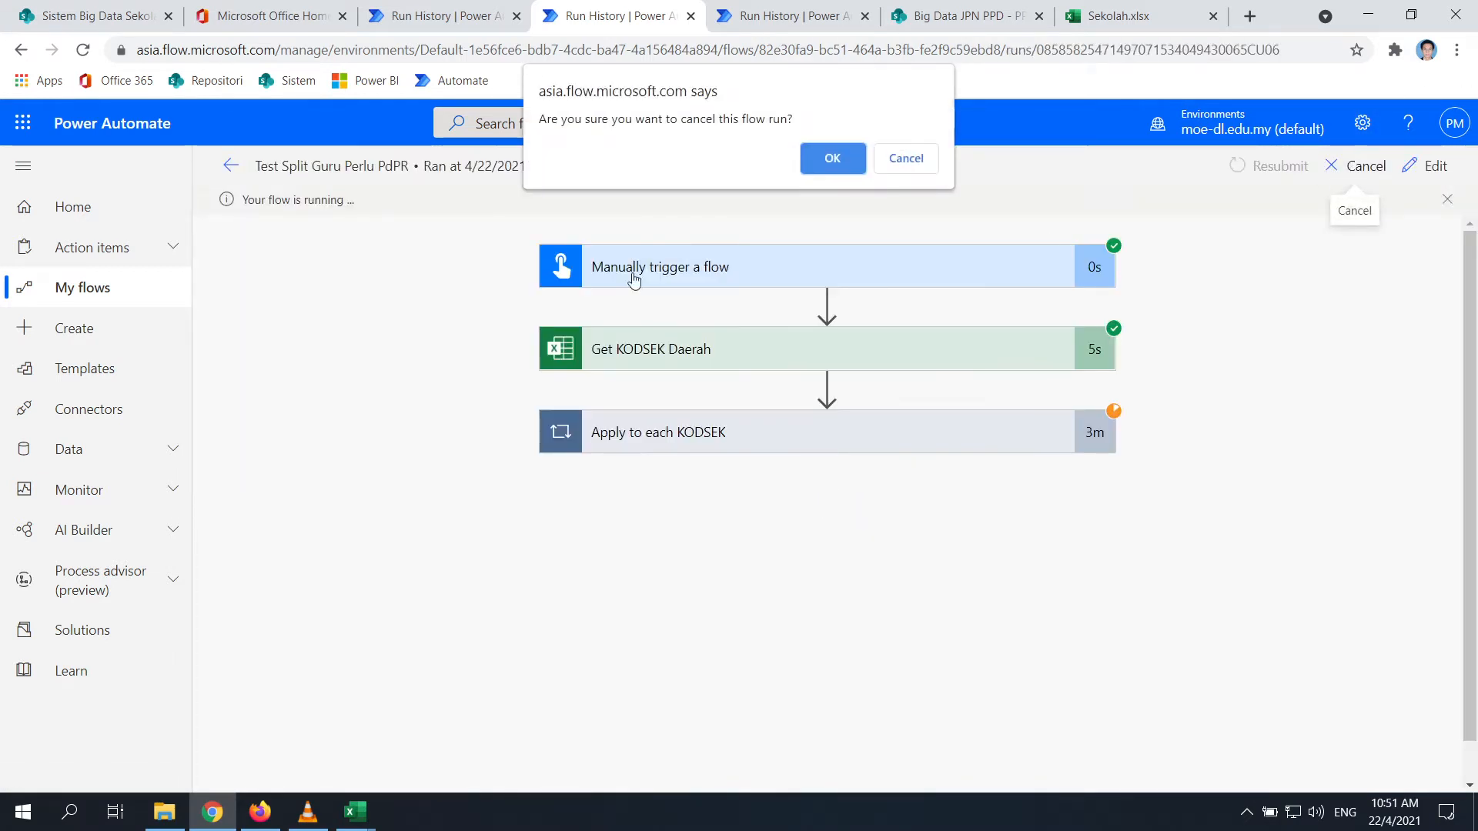
{"action": "left_click", "coordinate": [826, 166]}
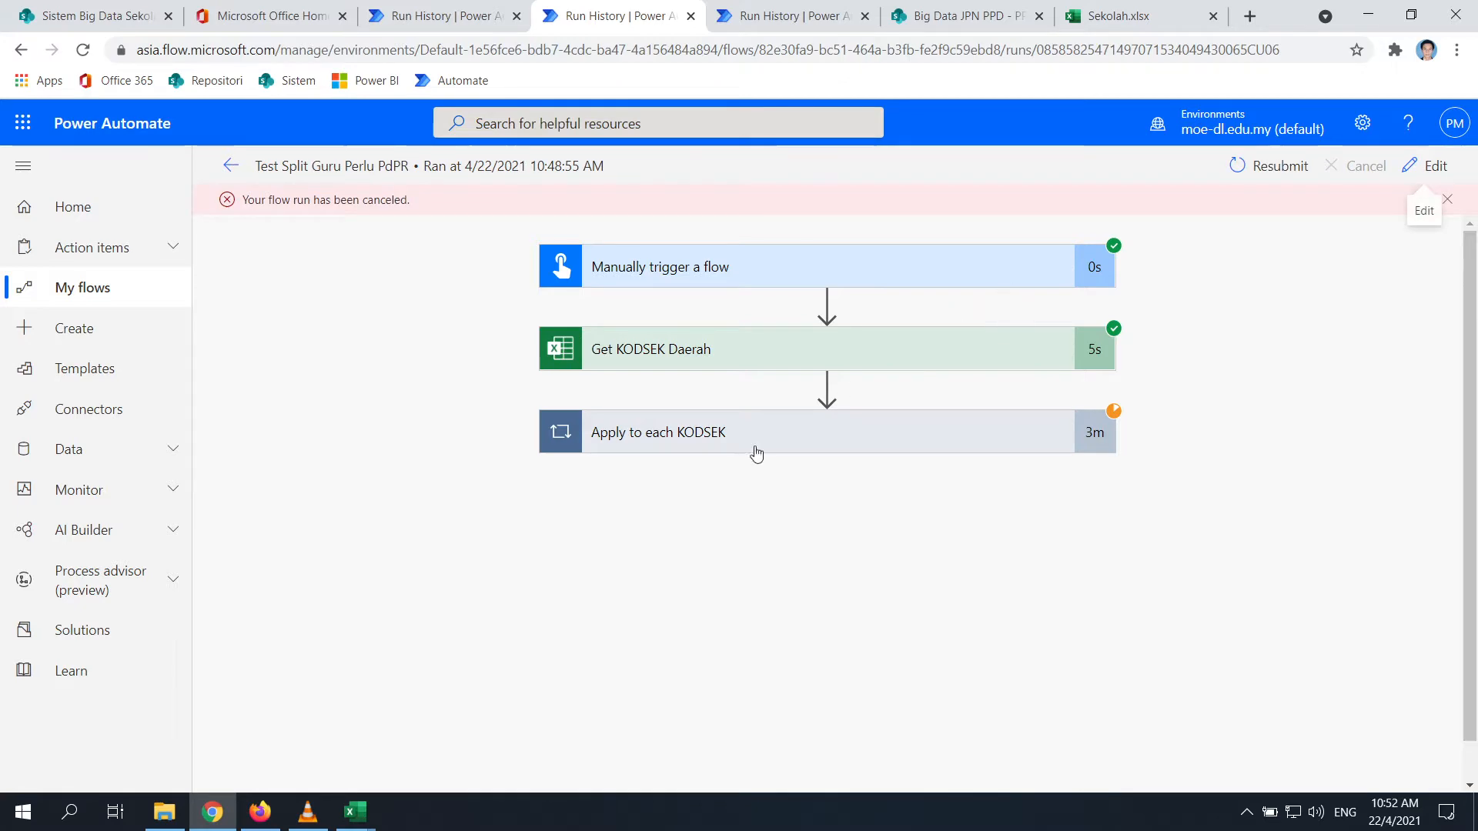
Inspect the Get KODSEK Daerah step's downloaded output data
{"action": "left_click", "coordinate": [735, 355]}
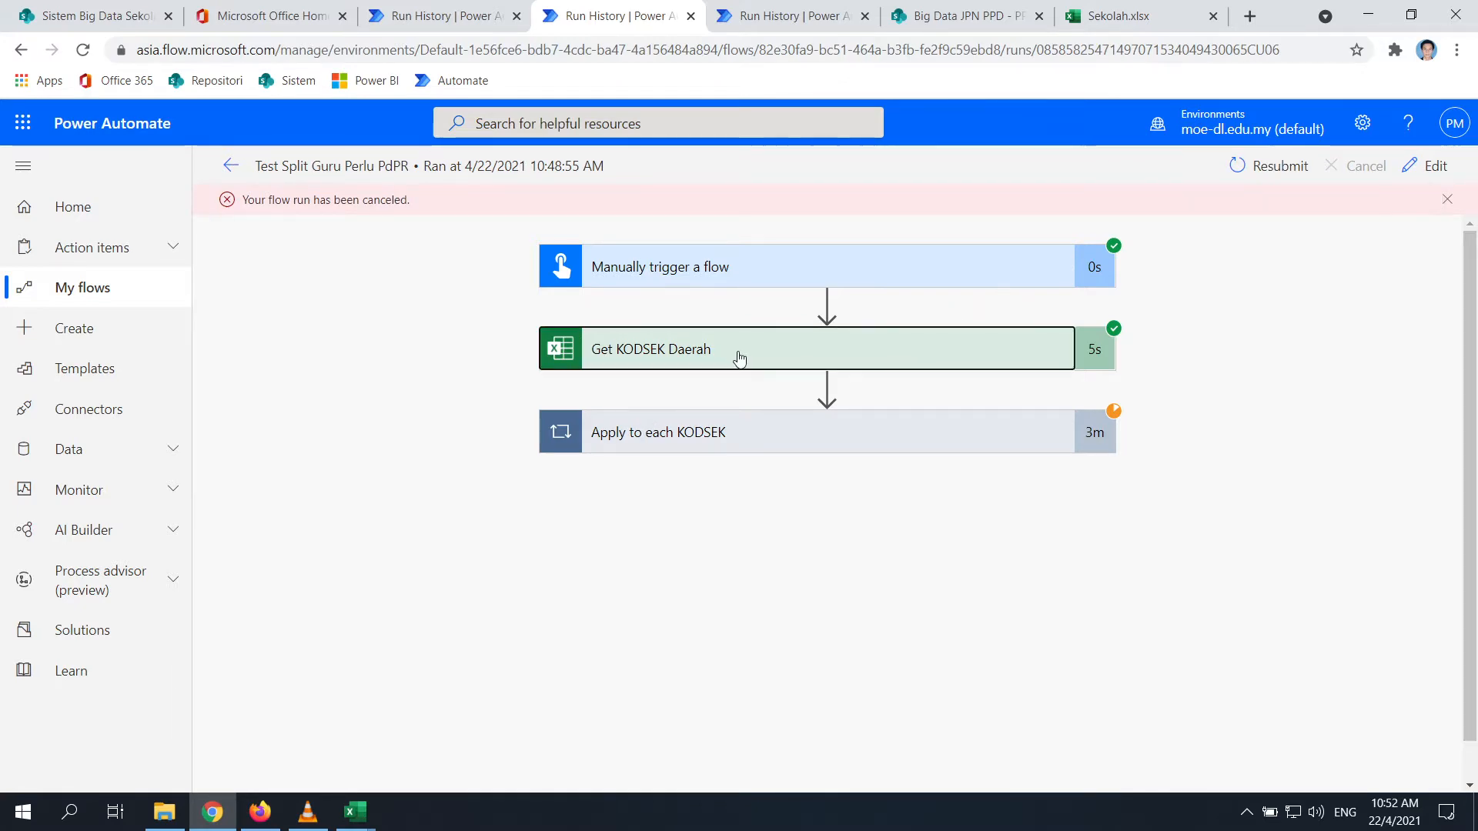
{"action": "scroll", "coordinate": [624, 362], "scroll_direction": "down", "scroll_amount": 3}
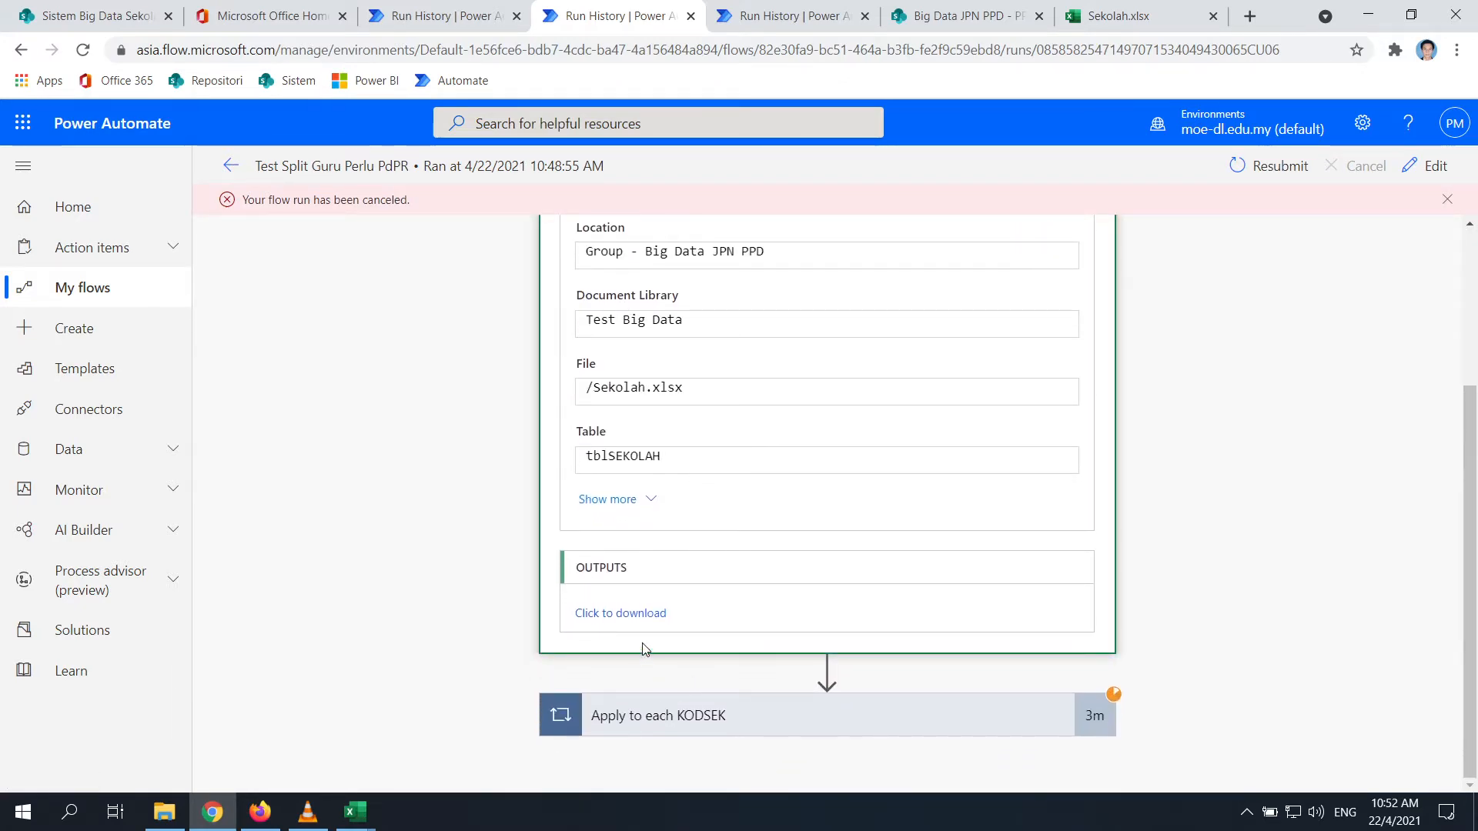
{"action": "left_click", "coordinate": [645, 614]}
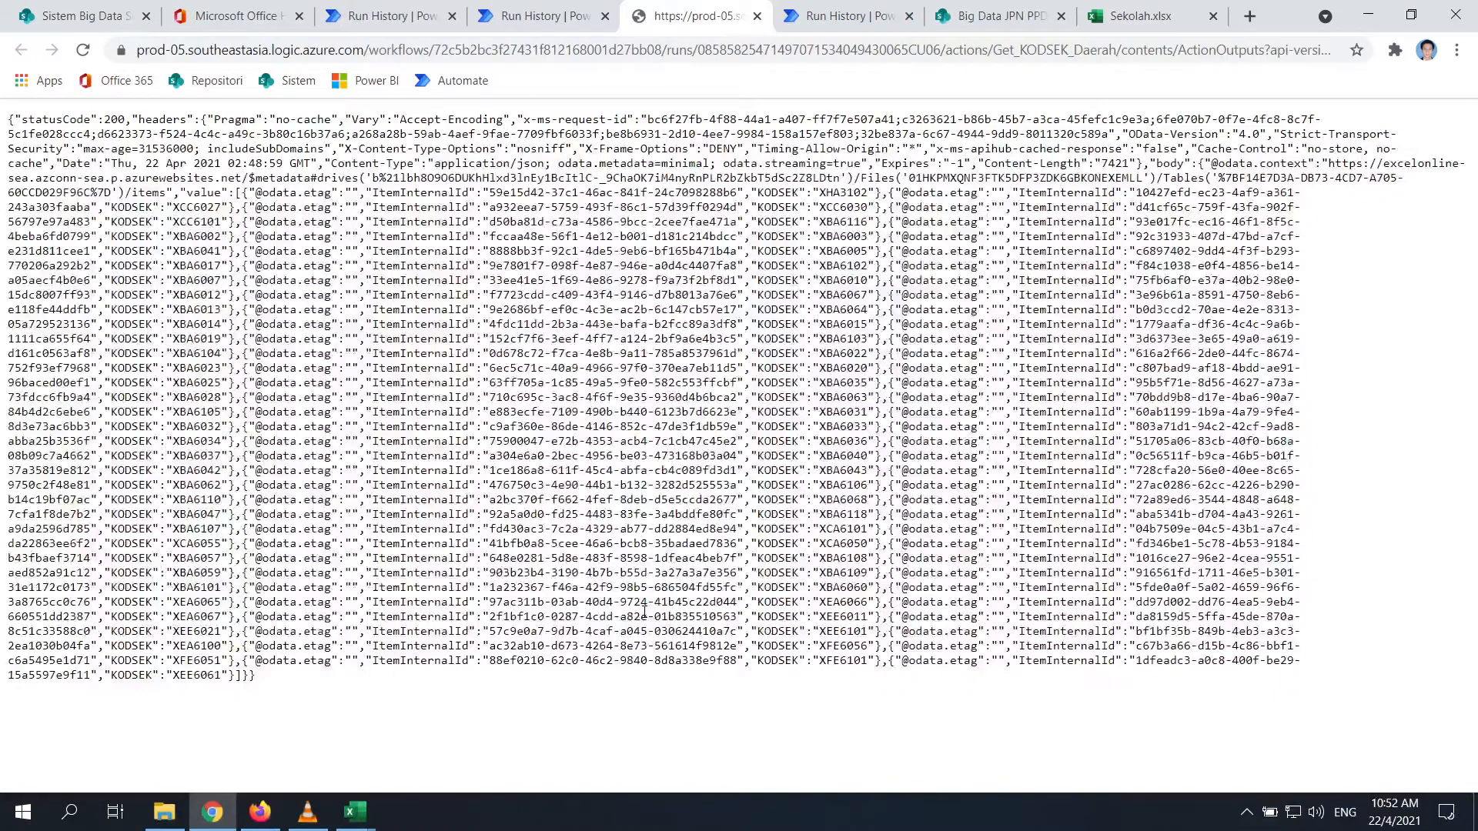
{"action": "left_click", "coordinate": [757, 16]}
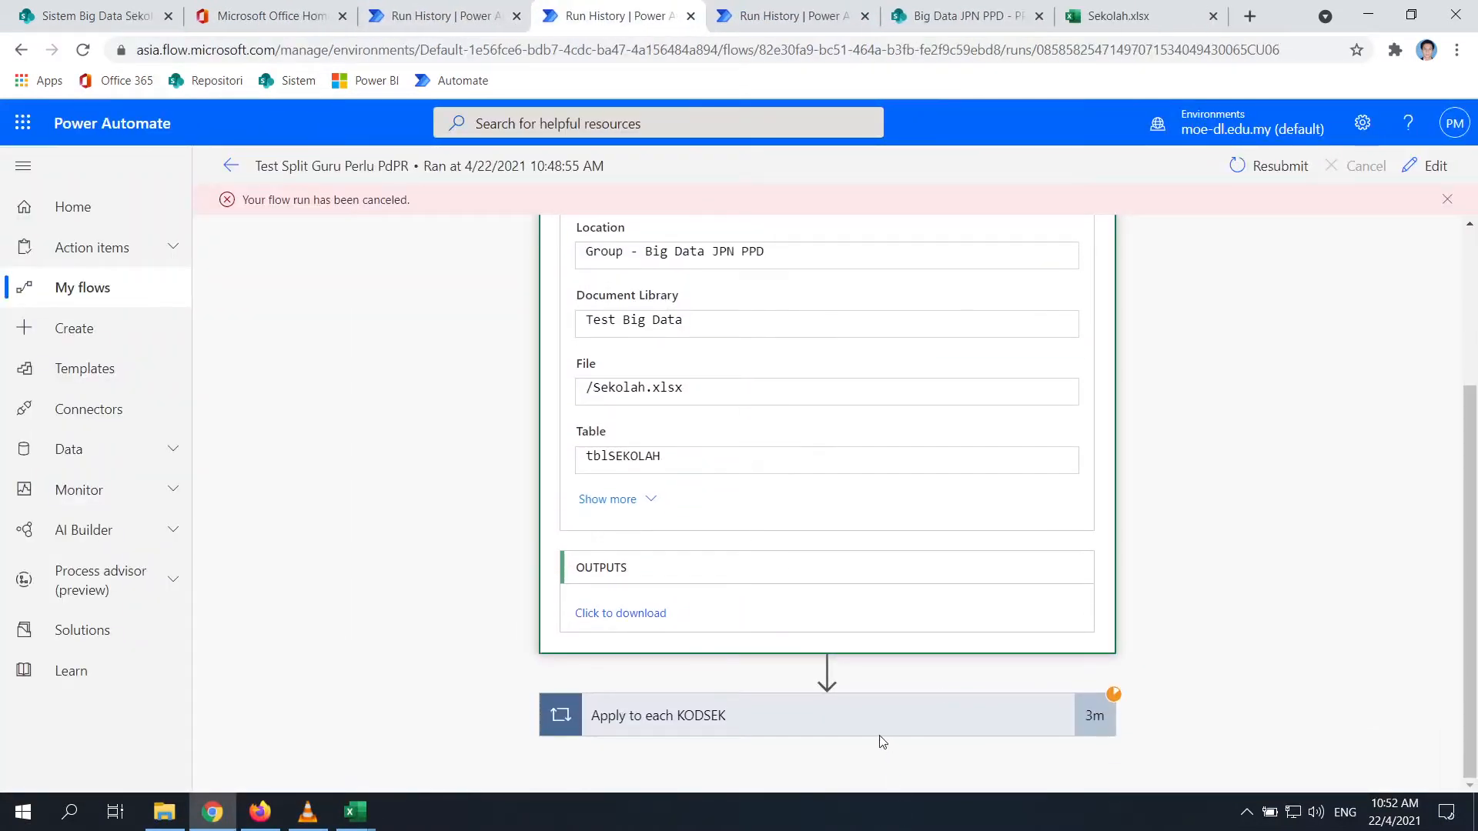
Expand the Apply to each KODSEK loop and step to its second iteration
{"action": "left_click", "coordinate": [828, 700]}
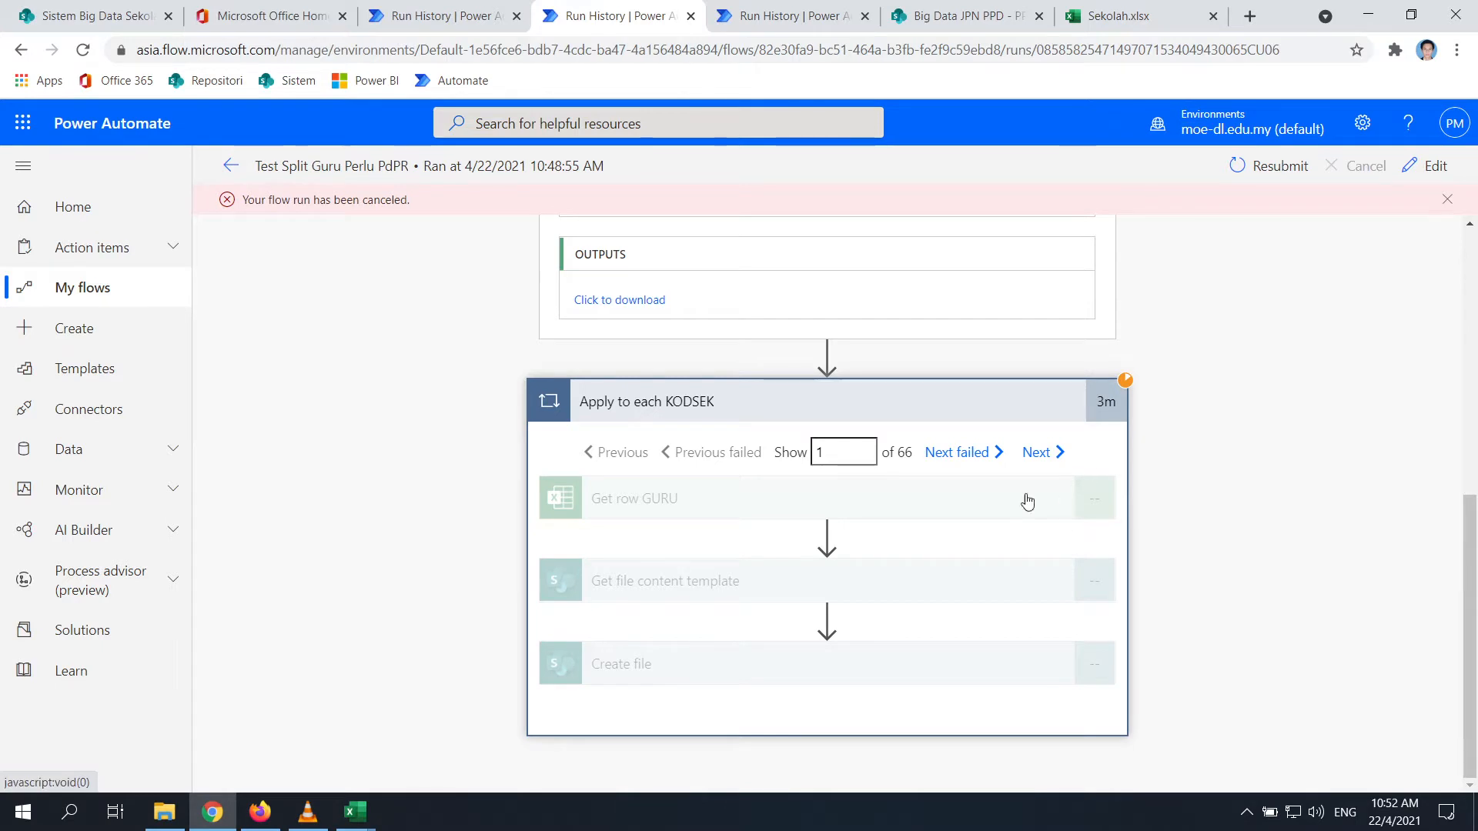
{"action": "left_click", "coordinate": [1444, 203]}
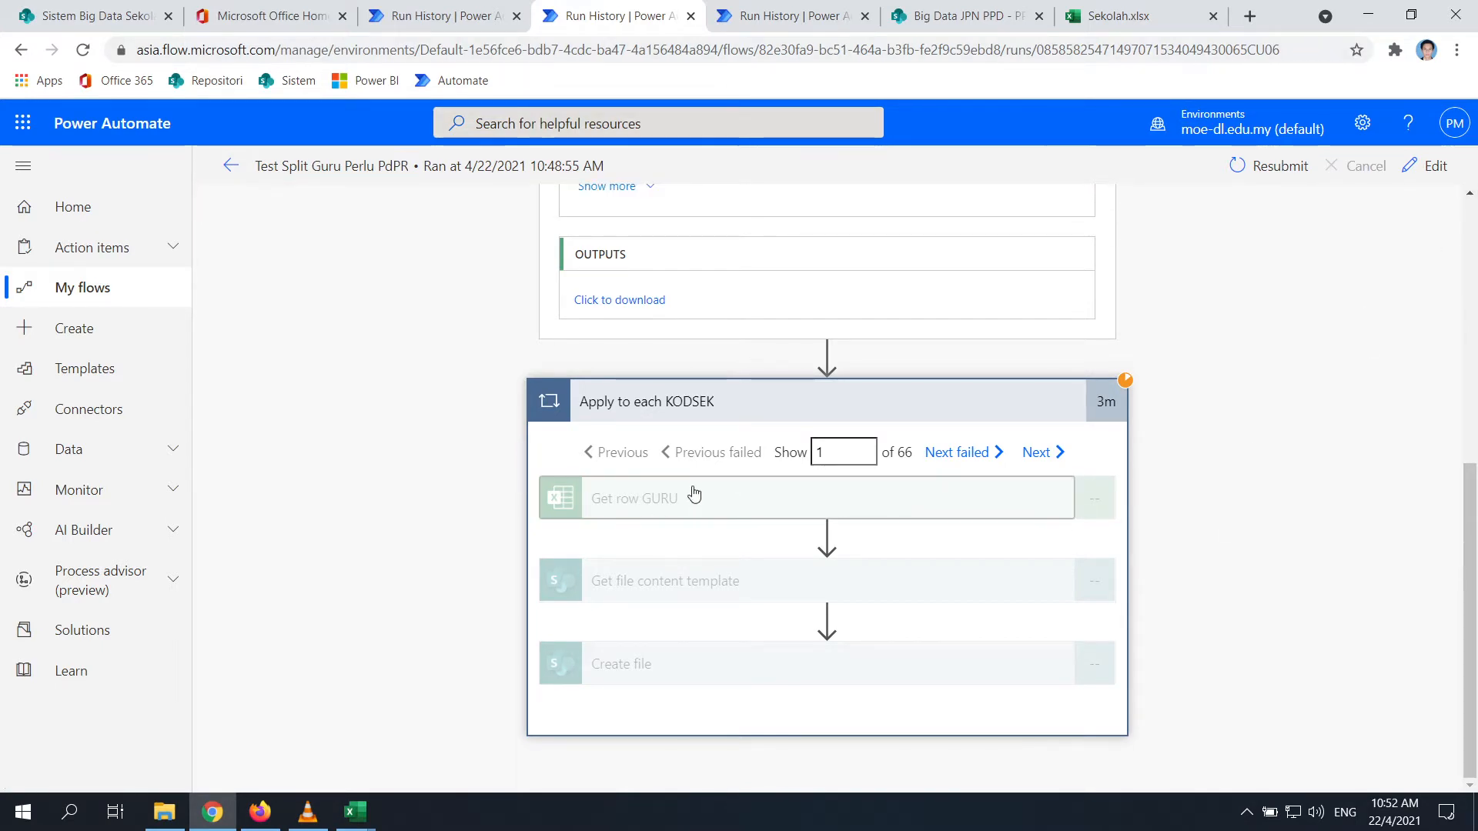
{"action": "left_click", "coordinate": [1049, 454]}
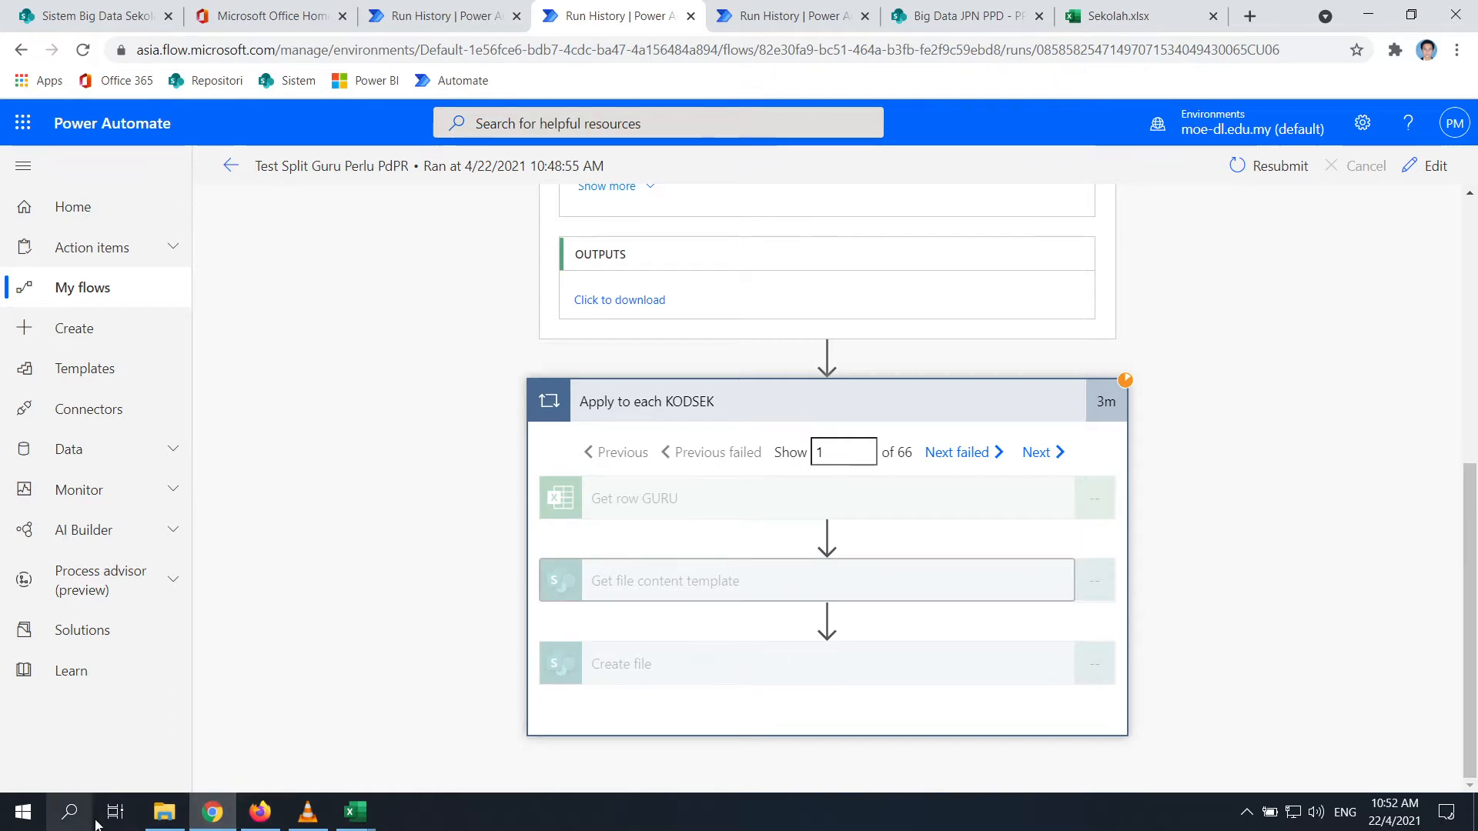
{"action": "left_click", "coordinate": [164, 812]}
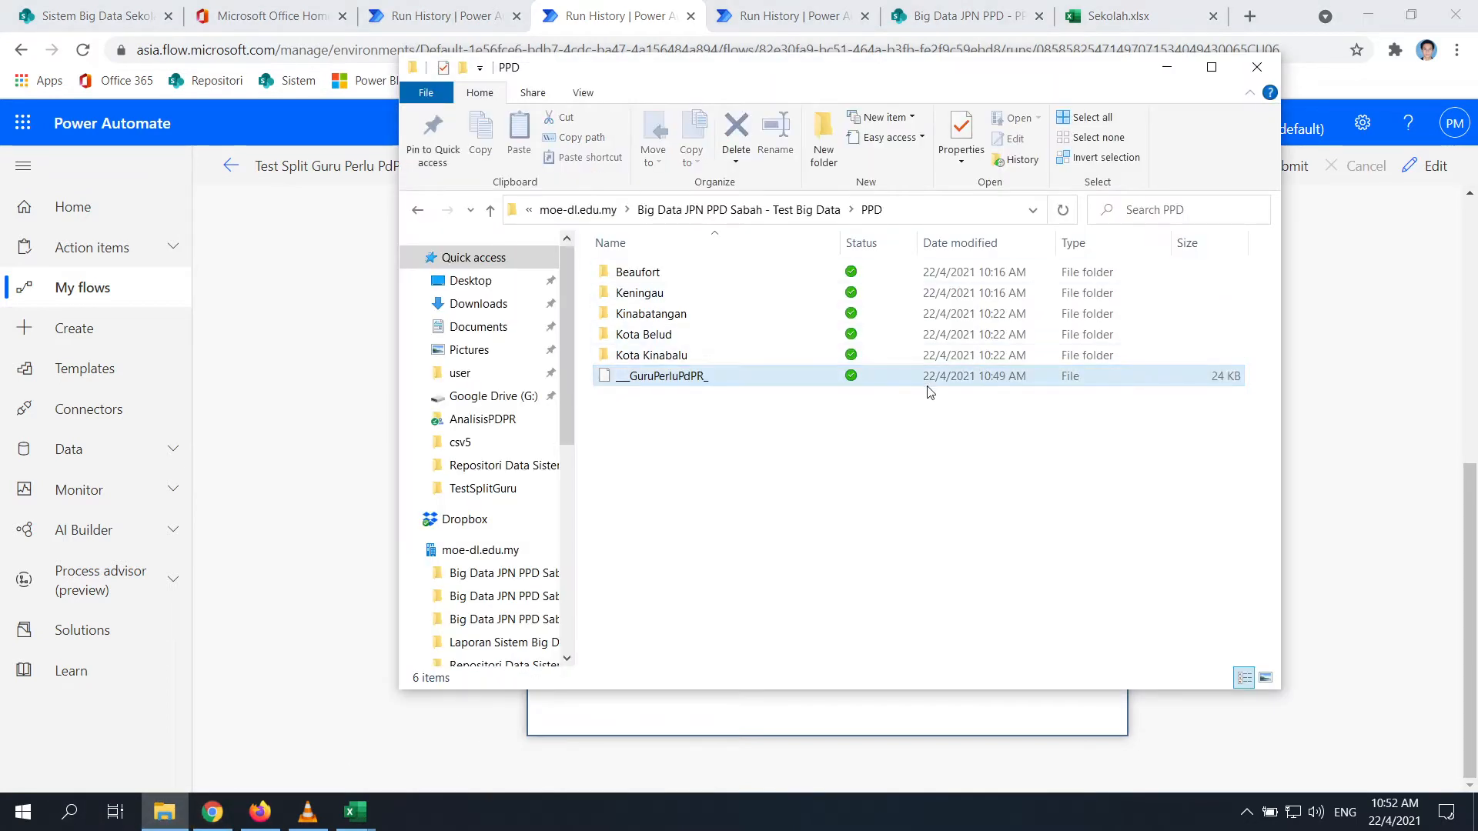
Step through more loop iterations and review the latest run's Apply to each KODSEK loop
{"action": "key", "text": "alt+Tab"}
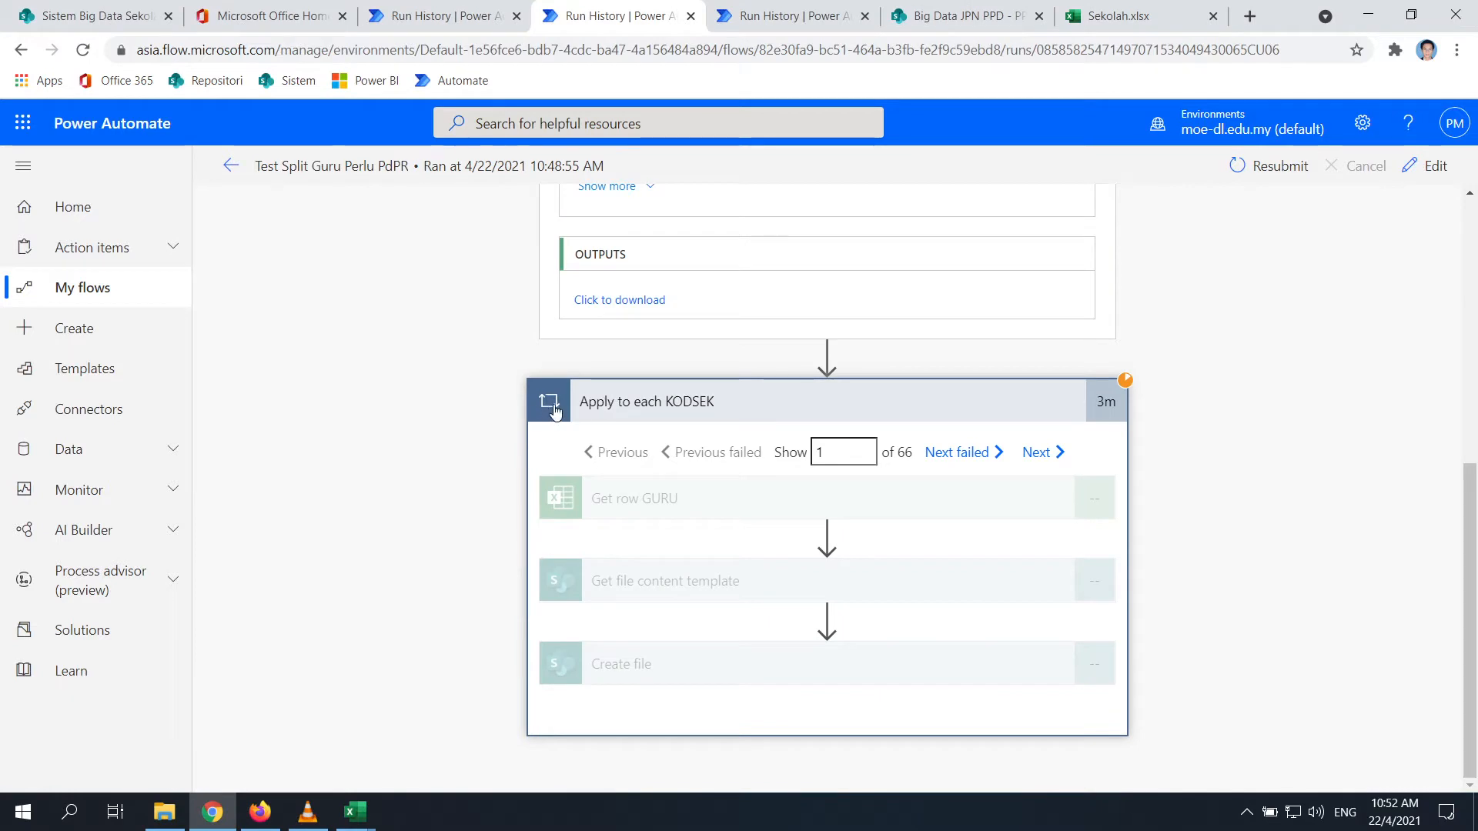
{"action": "left_click", "coordinate": [1062, 452]}
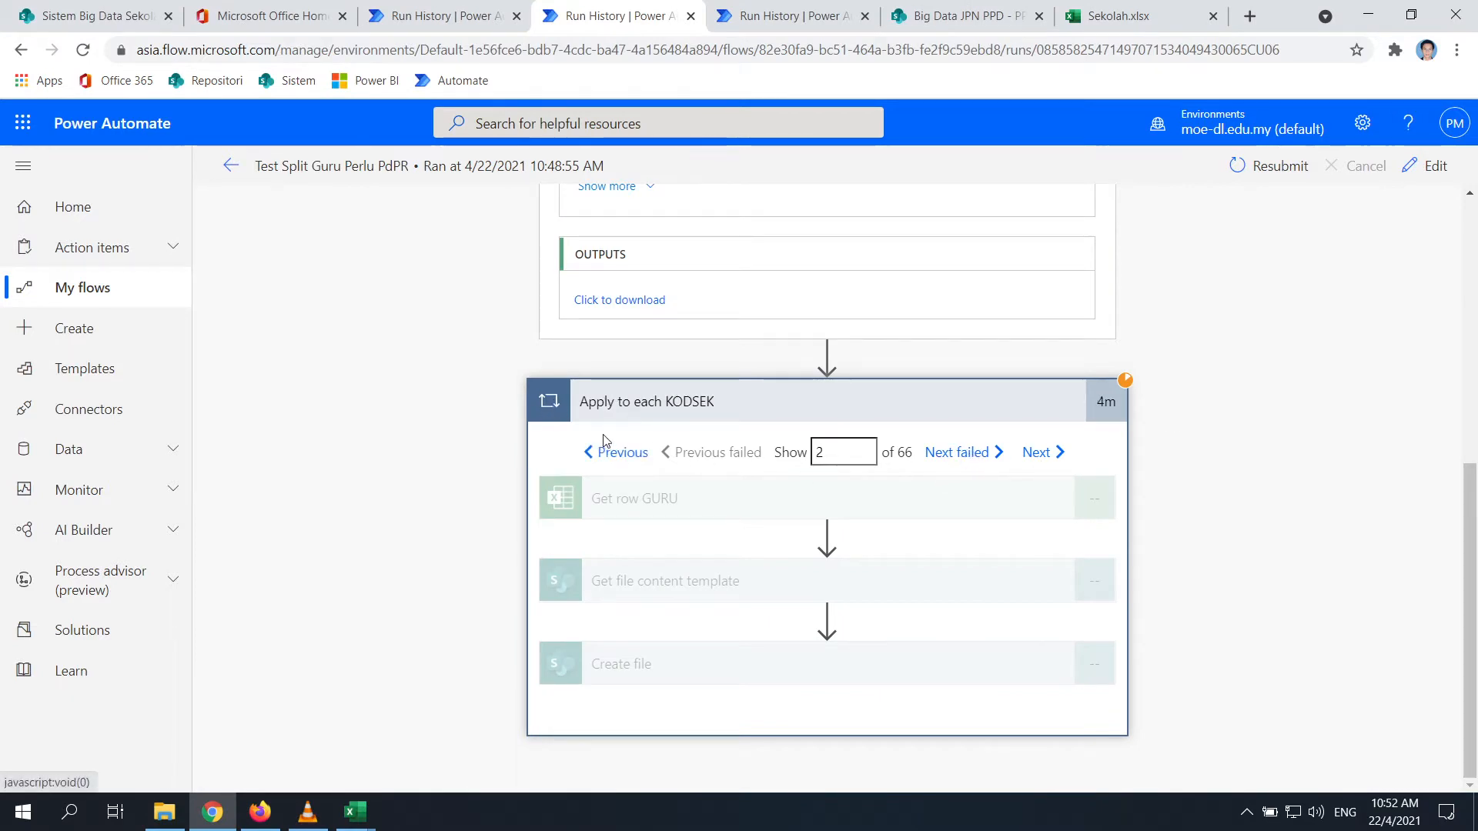
{"action": "left_click", "coordinate": [1047, 455]}
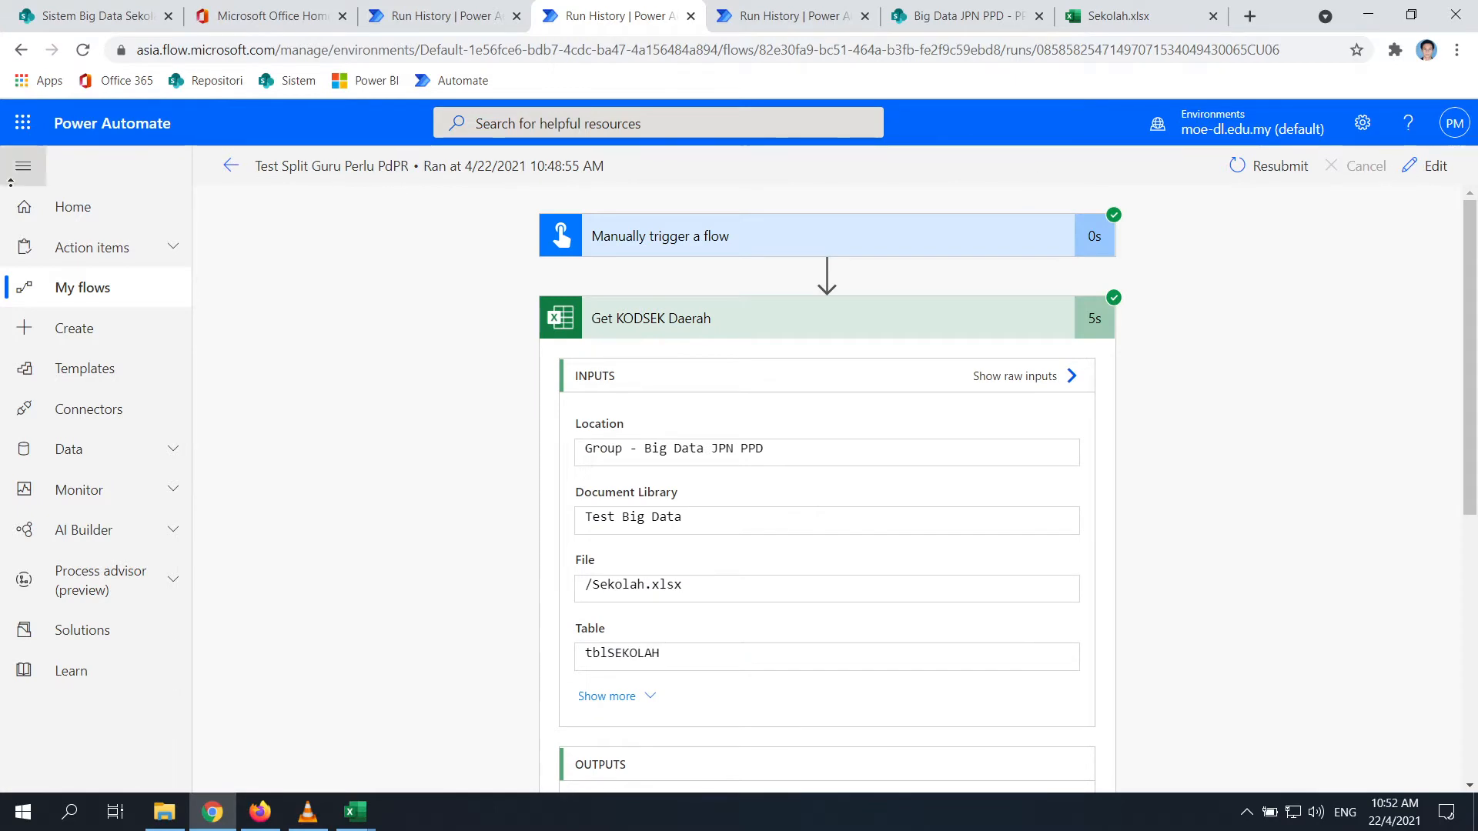
{"action": "left_click", "coordinate": [233, 169]}
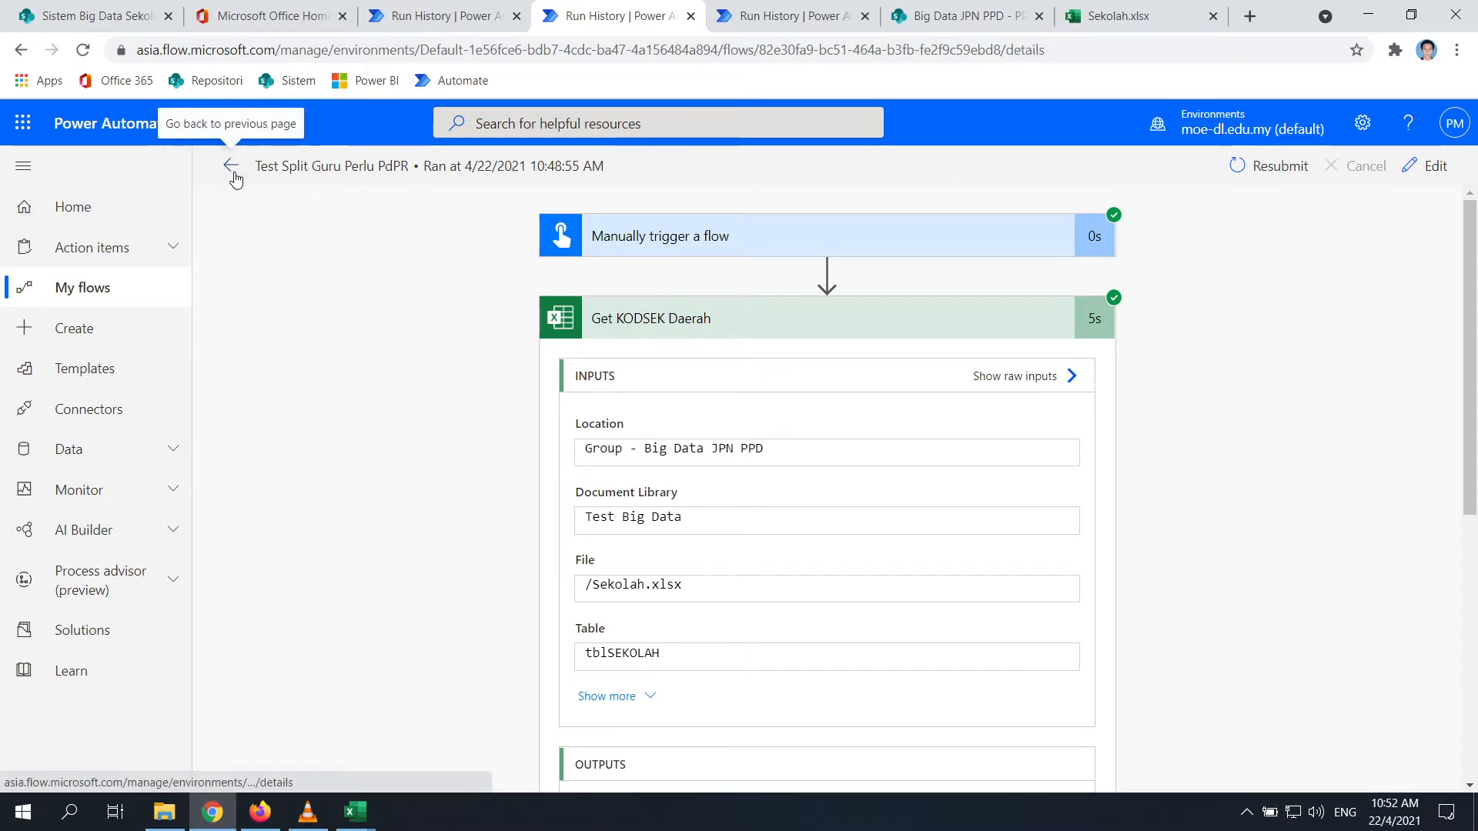
{"action": "left_click", "coordinate": [377, 722]}
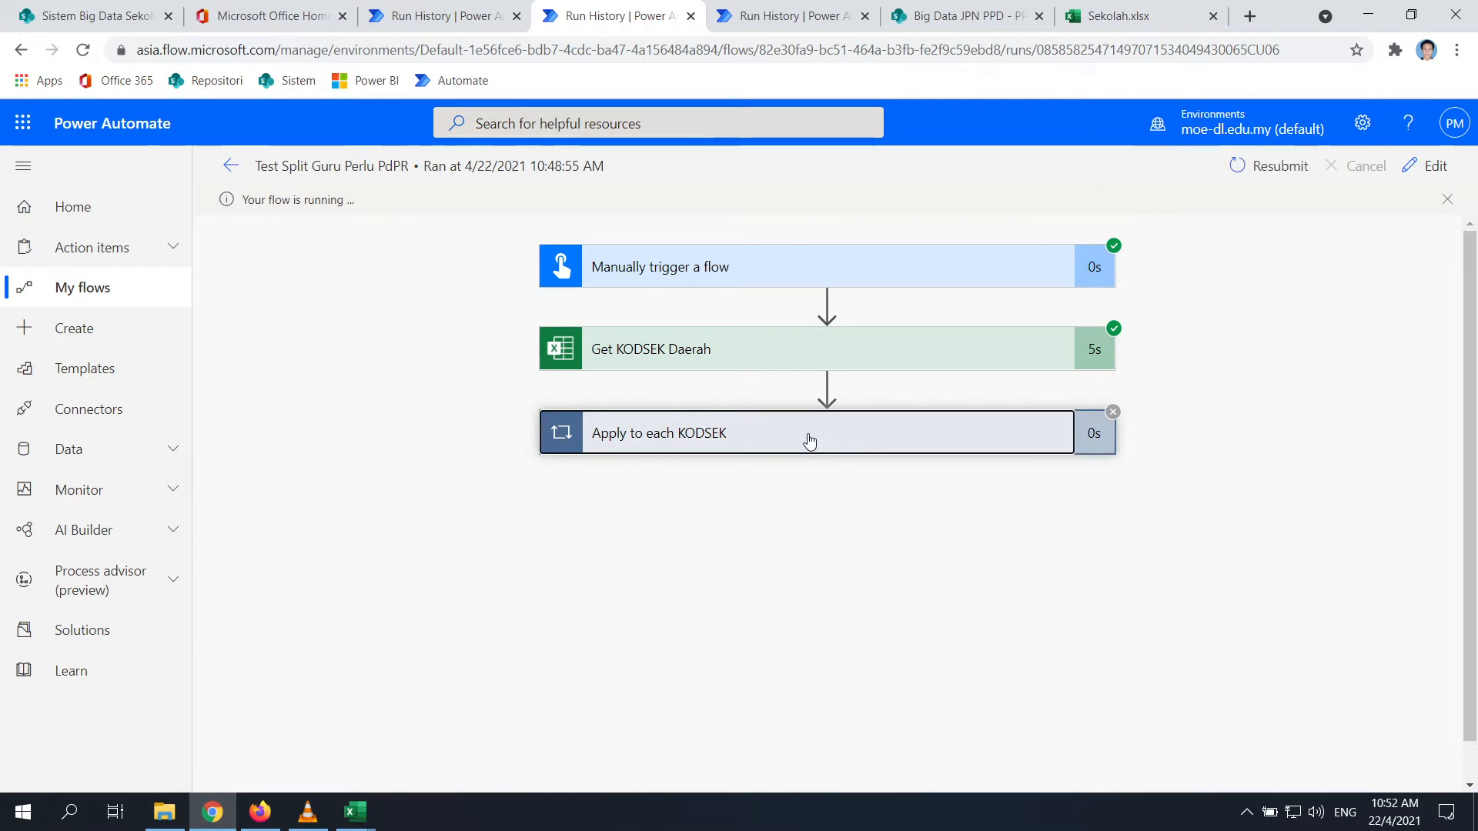
{"action": "left_click", "coordinate": [659, 437]}
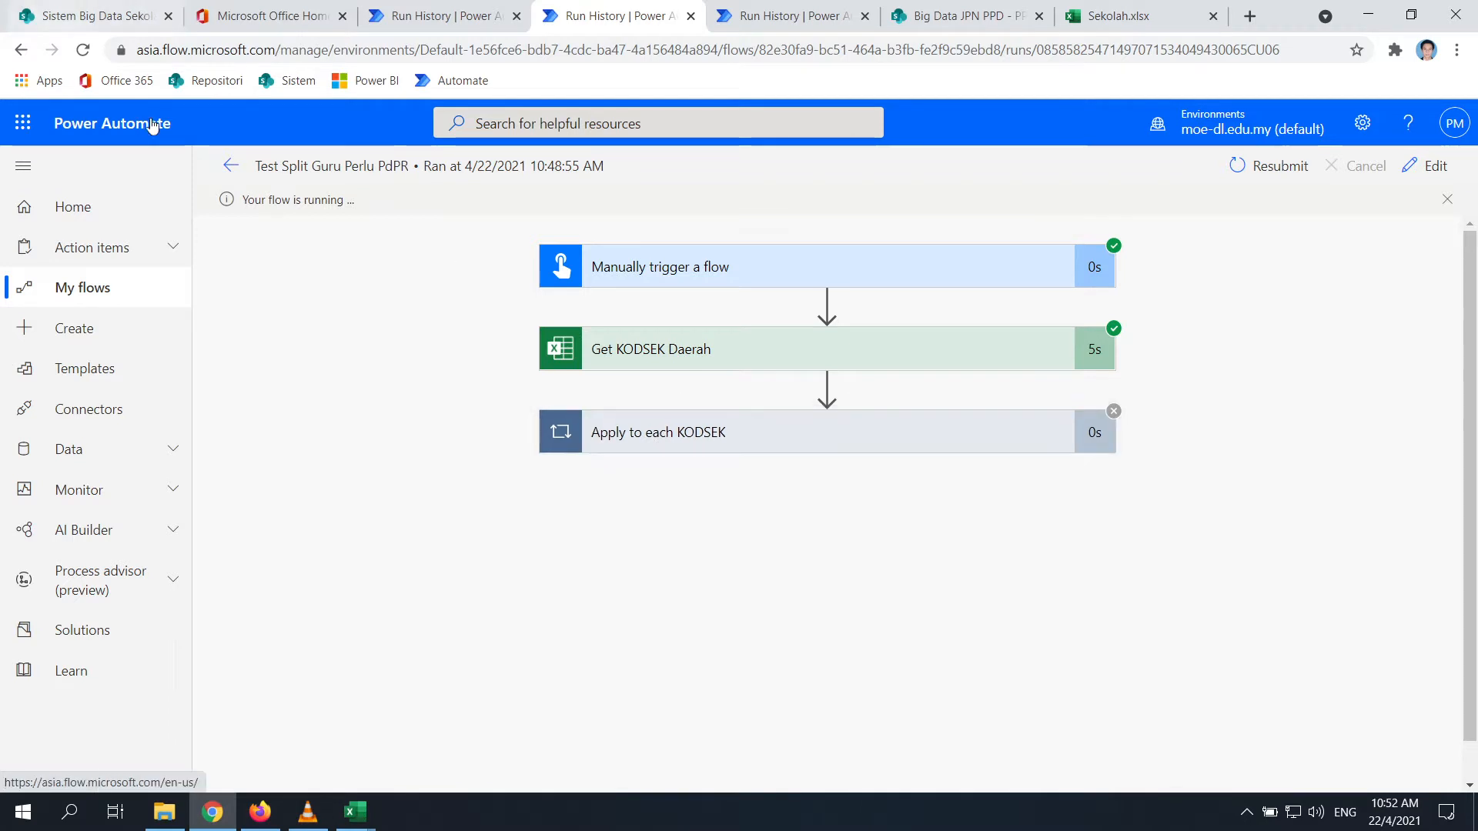
Compare the 10:48 AM run's Get KODSEK Daerah inputs with the earlier successful run, then edit the flow
{"action": "left_click", "coordinate": [230, 165]}
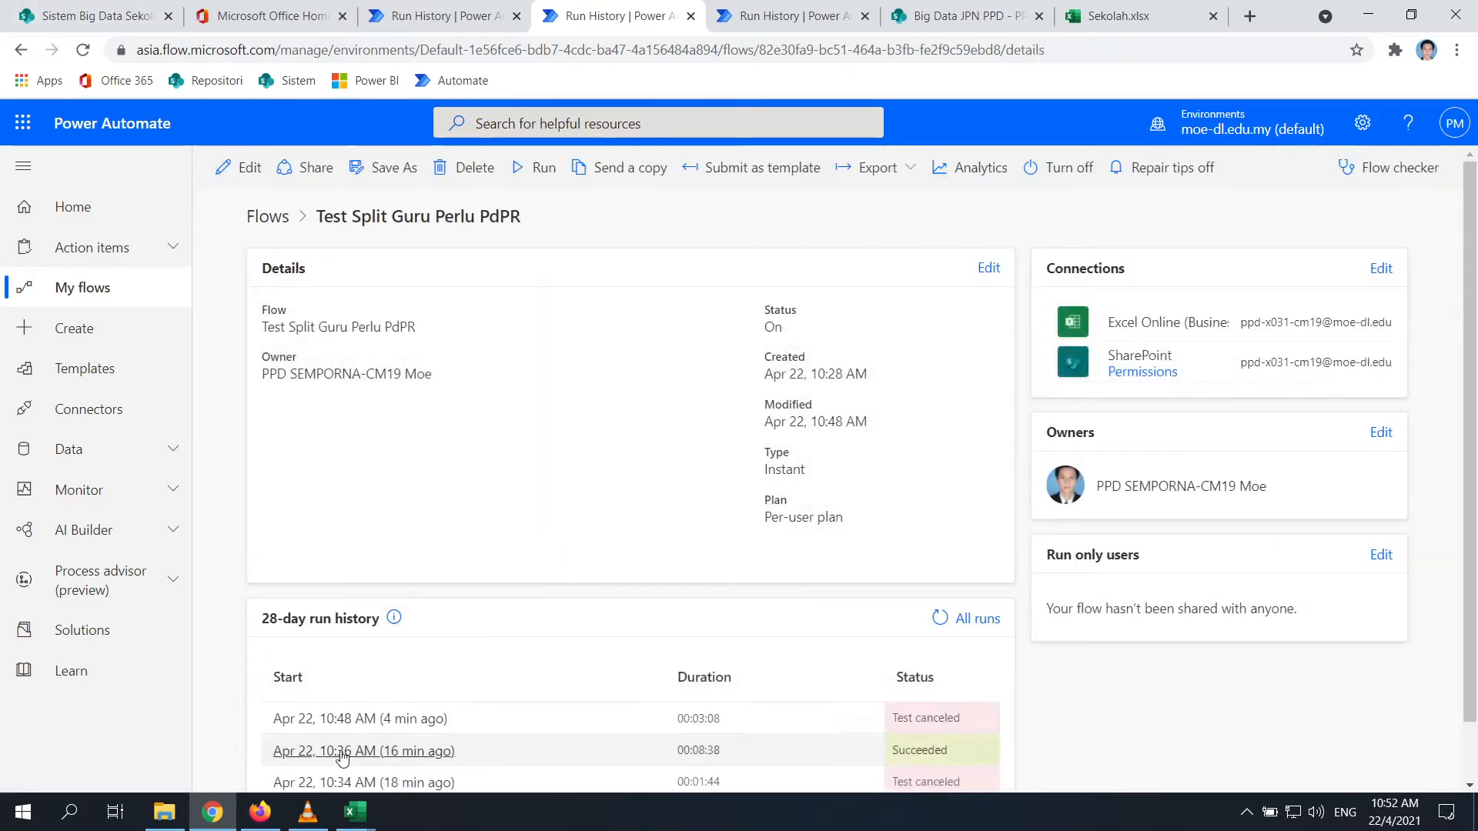
{"action": "left_click", "coordinate": [396, 716]}
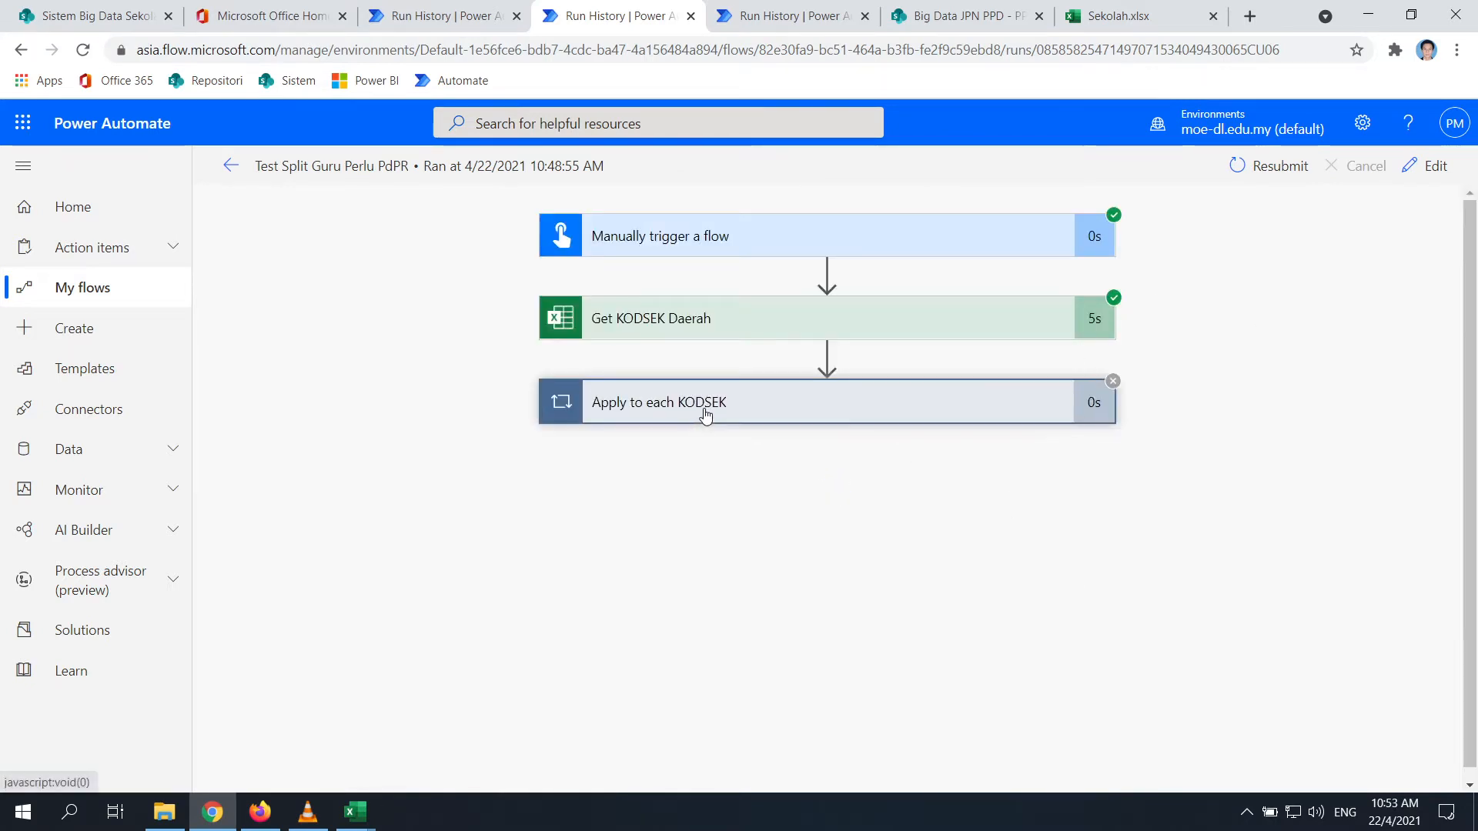
{"action": "left_click", "coordinate": [699, 328]}
{"action": "scroll", "coordinate": [743, 591], "scroll_direction": "down", "scroll_amount": 3}
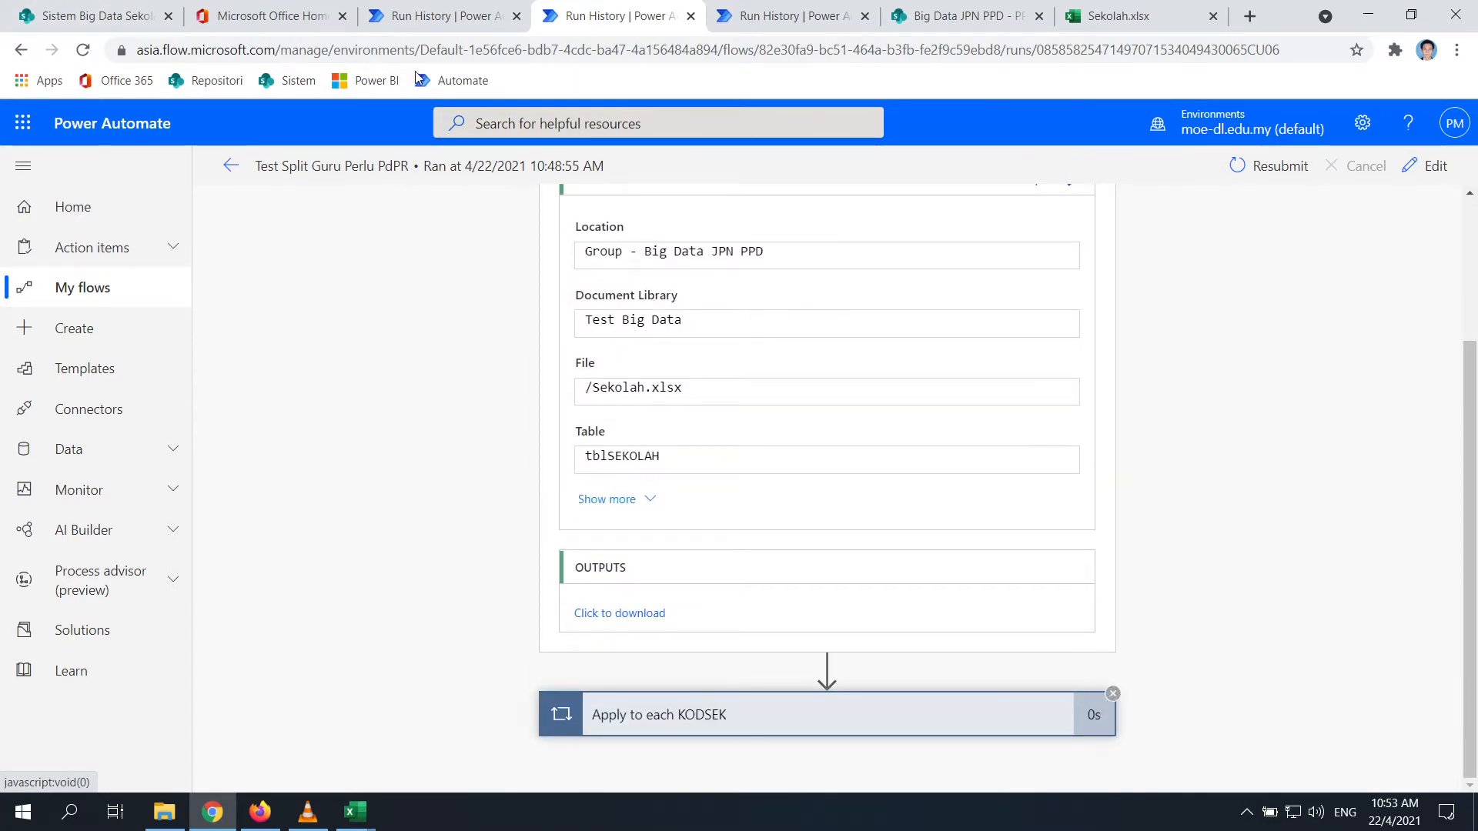
{"action": "key", "text": "ctrl+Tab"}
{"action": "scroll", "coordinate": [551, 352], "scroll_direction": "up", "scroll_amount": 4}
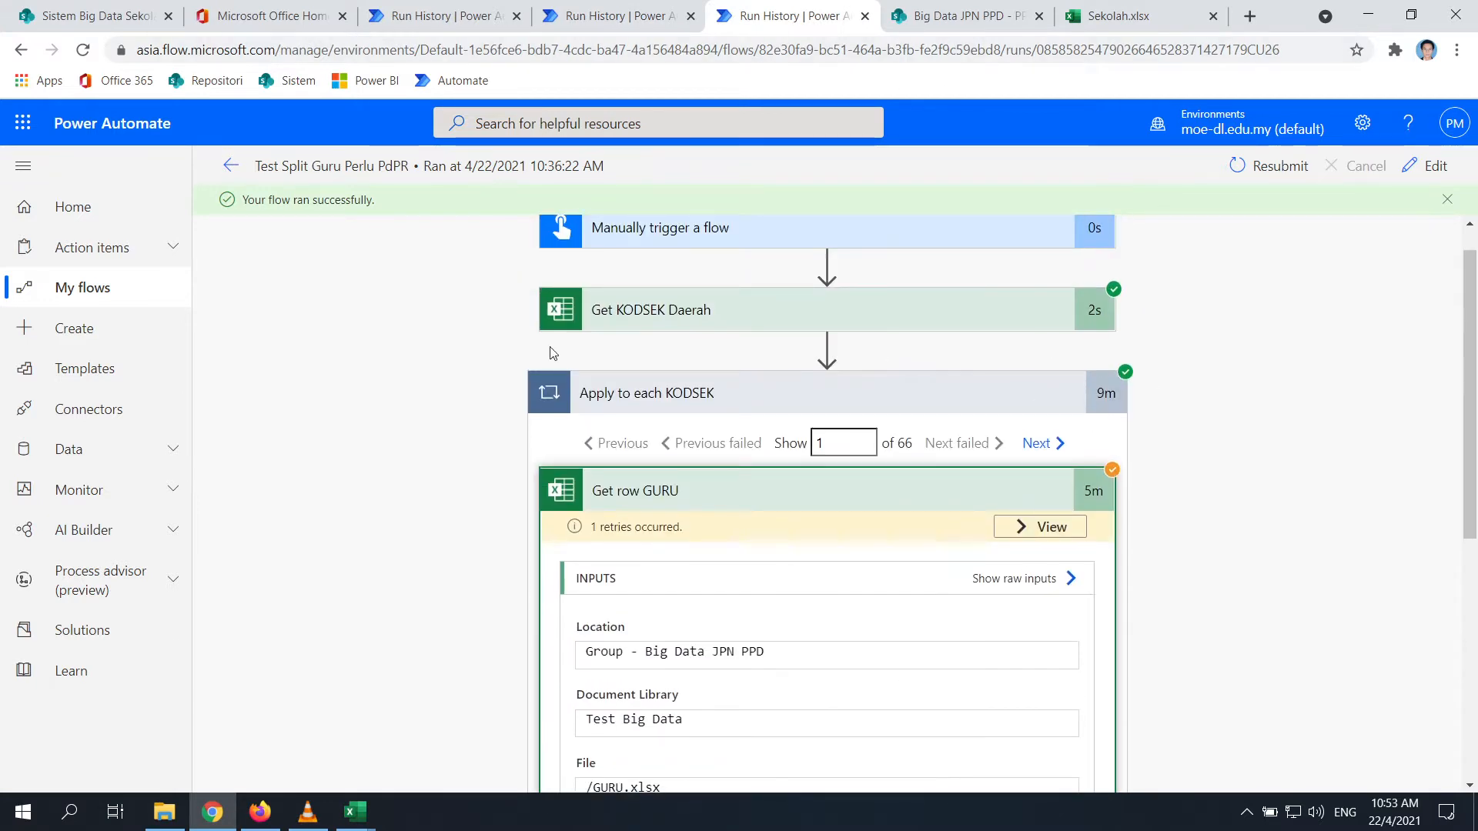
{"action": "left_click", "coordinate": [1432, 167]}
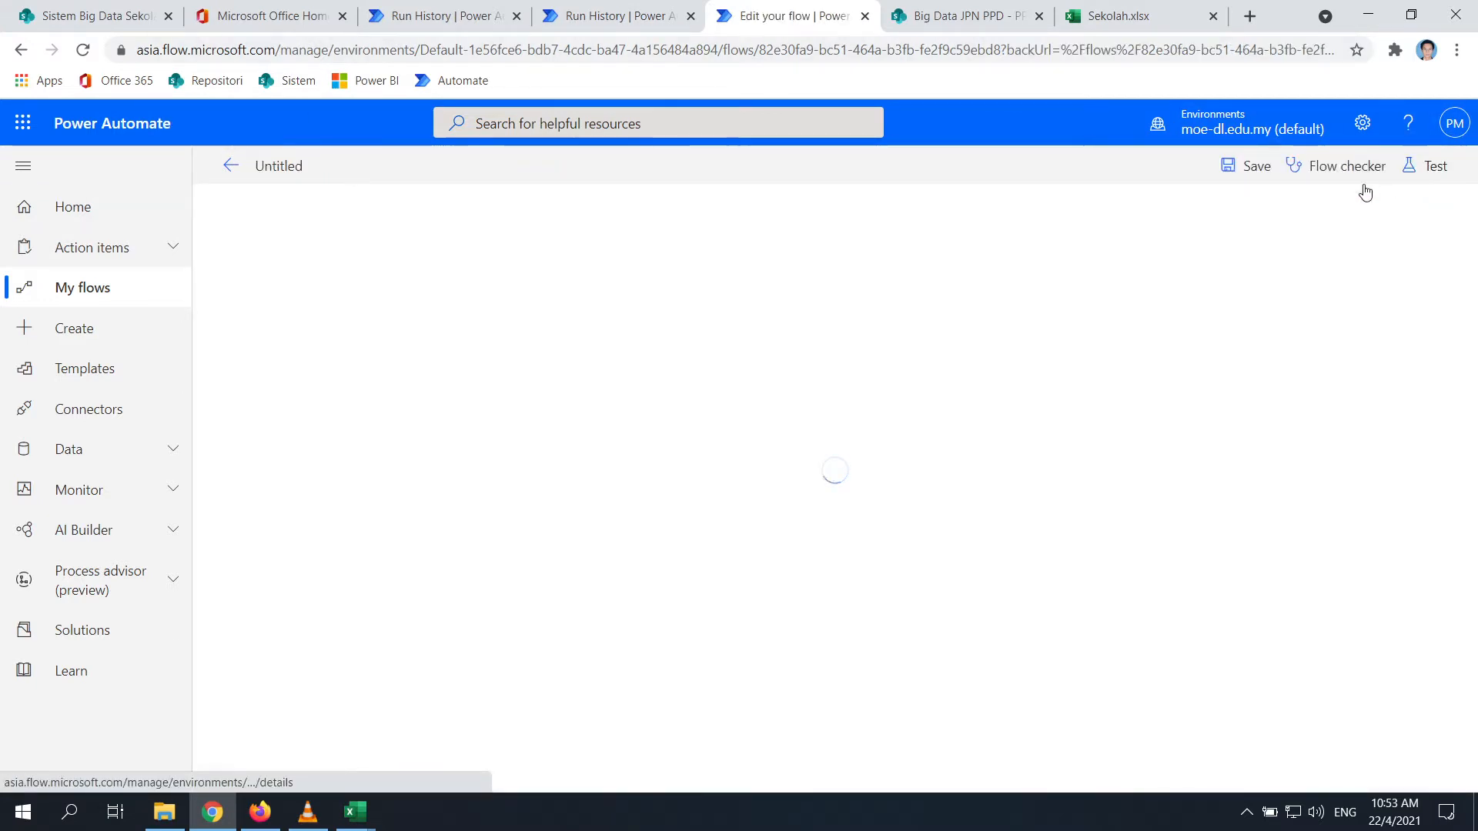
Expand the Apply to each KODSEK loop and open the Create file step's settings
{"action": "left_click", "coordinate": [164, 812]}
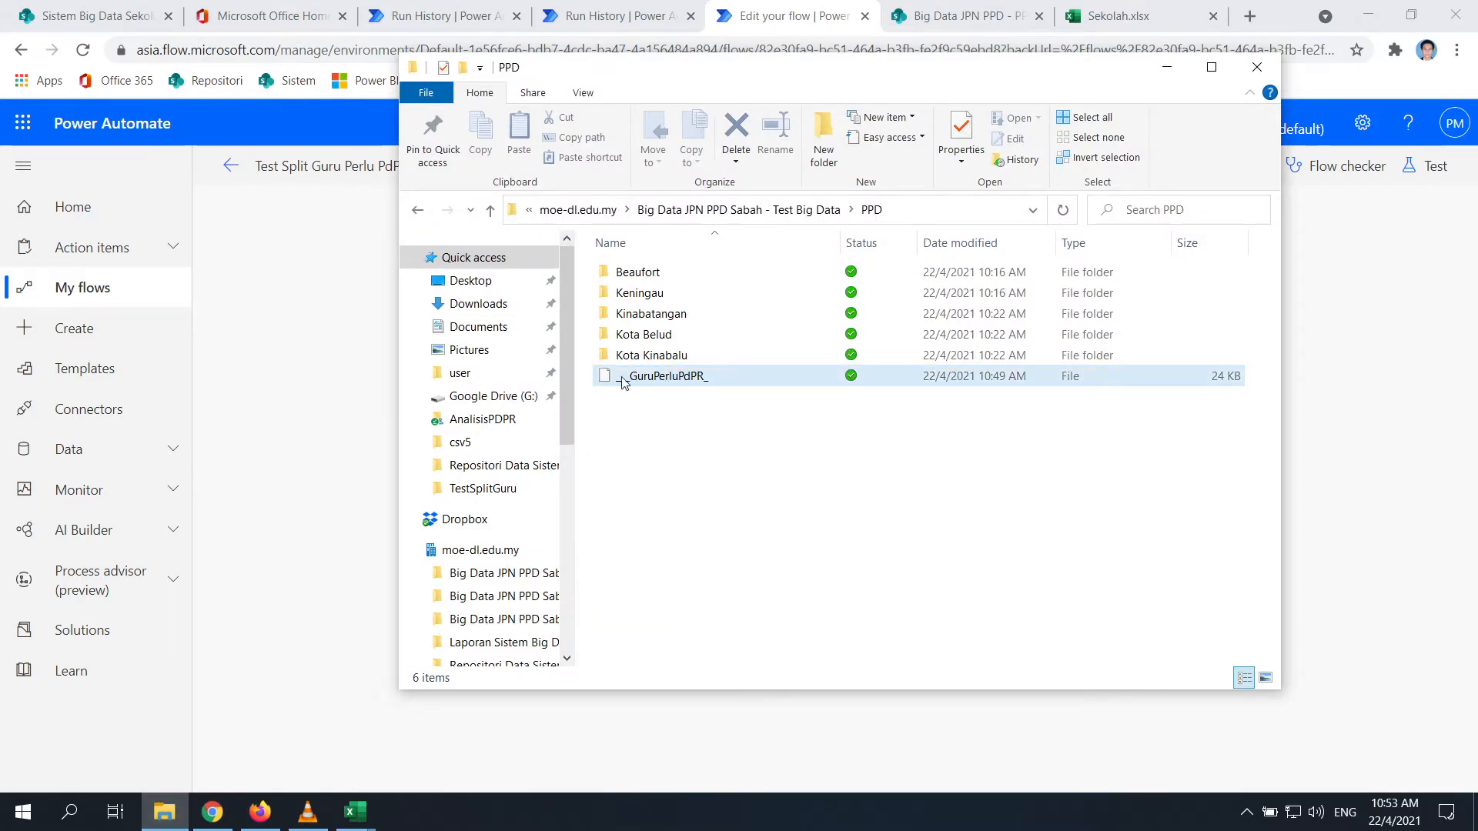
{"action": "left_click", "coordinate": [1474, 466]}
{"action": "left_click", "coordinate": [798, 385]}
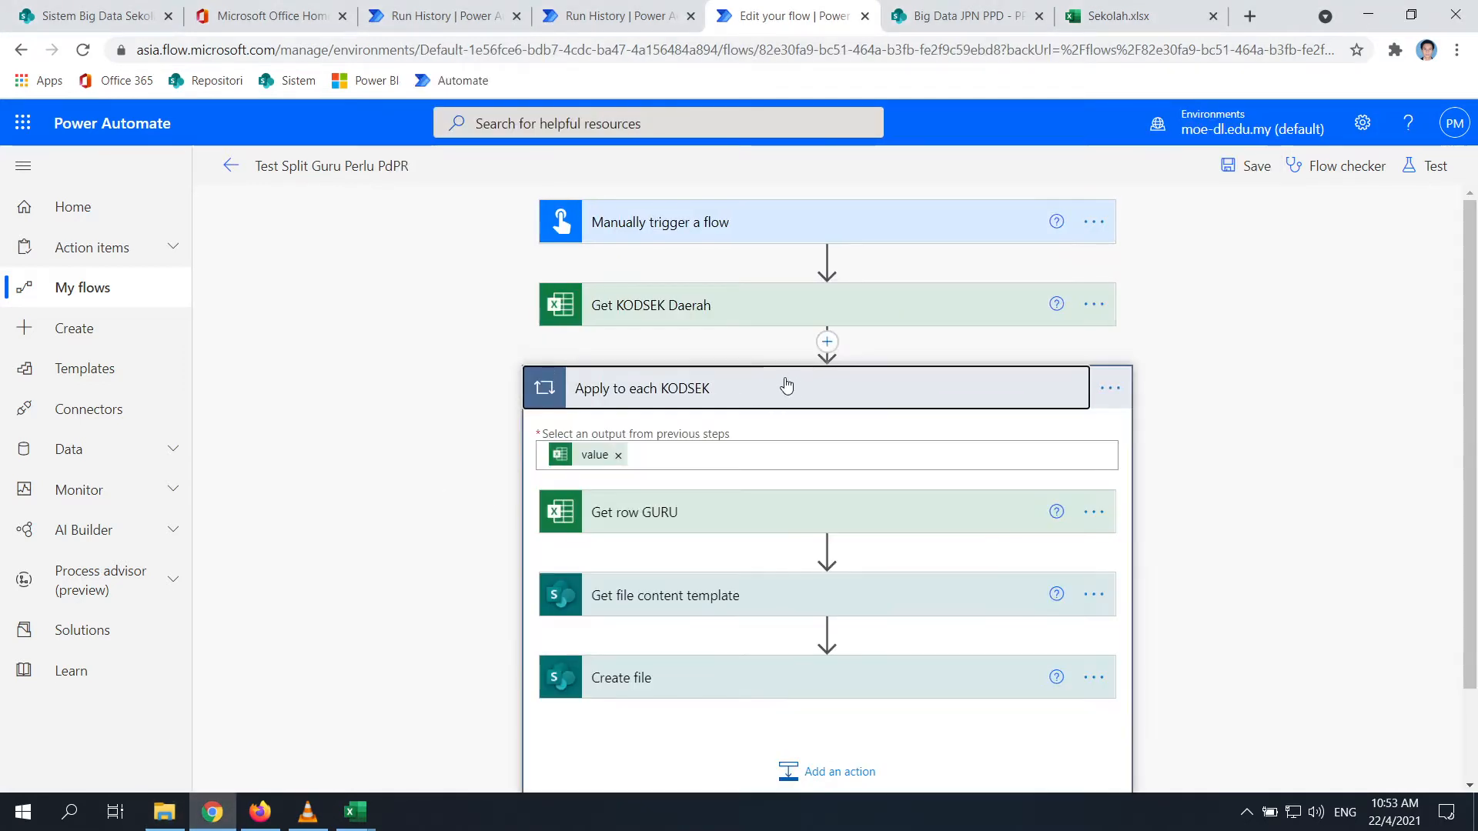
{"action": "scroll", "coordinate": [739, 518], "scroll_direction": "down", "scroll_amount": 1}
{"action": "left_click", "coordinate": [711, 578]}
{"action": "scroll", "coordinate": [712, 579], "scroll_direction": "down", "scroll_amount": 3}
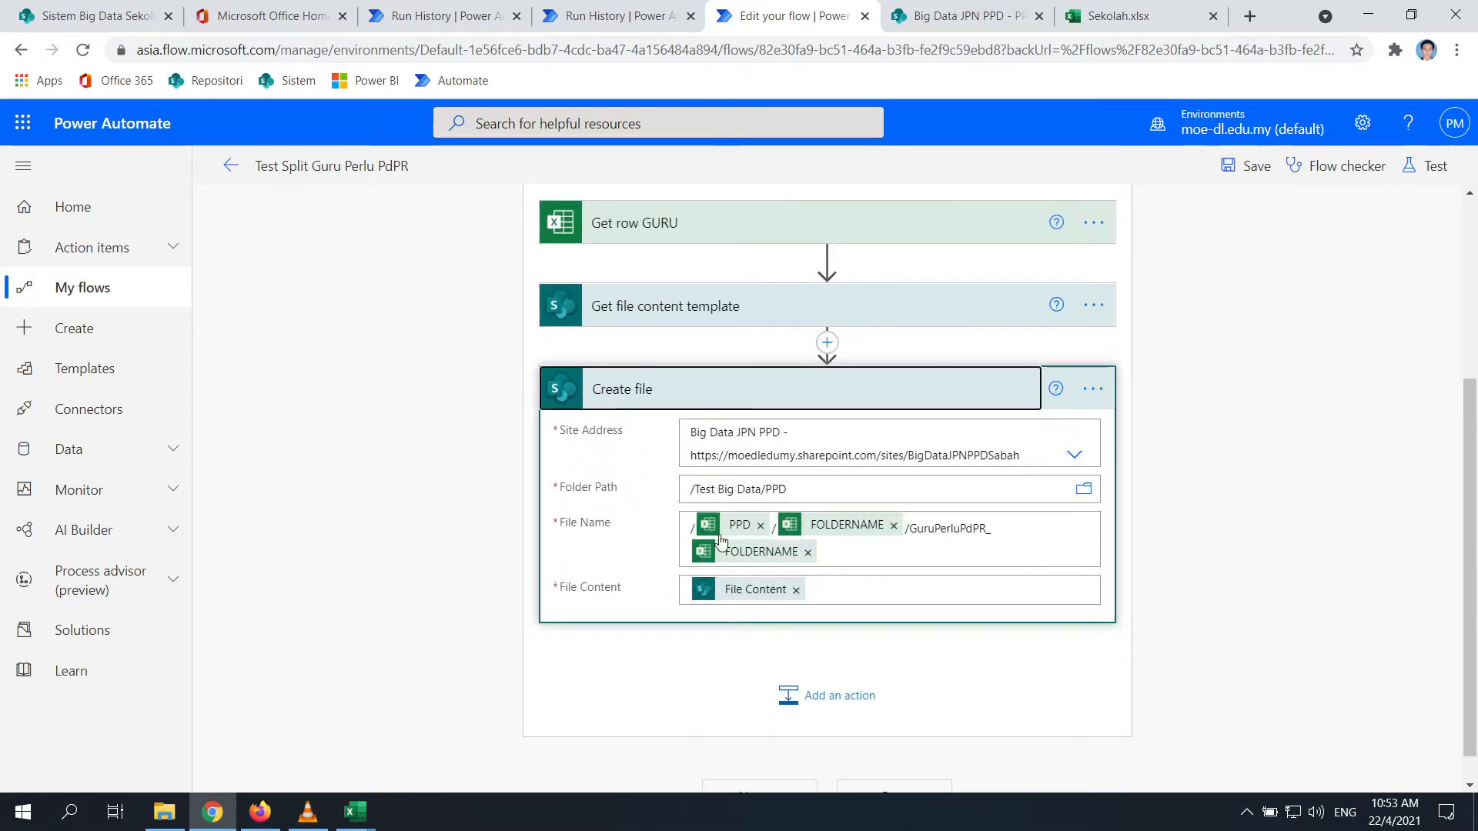
Browse PPD > Beaufort > KV BEAUFORT_XHA3102 in File Explorer beside the Create file step
{"action": "left_click", "coordinate": [164, 812]}
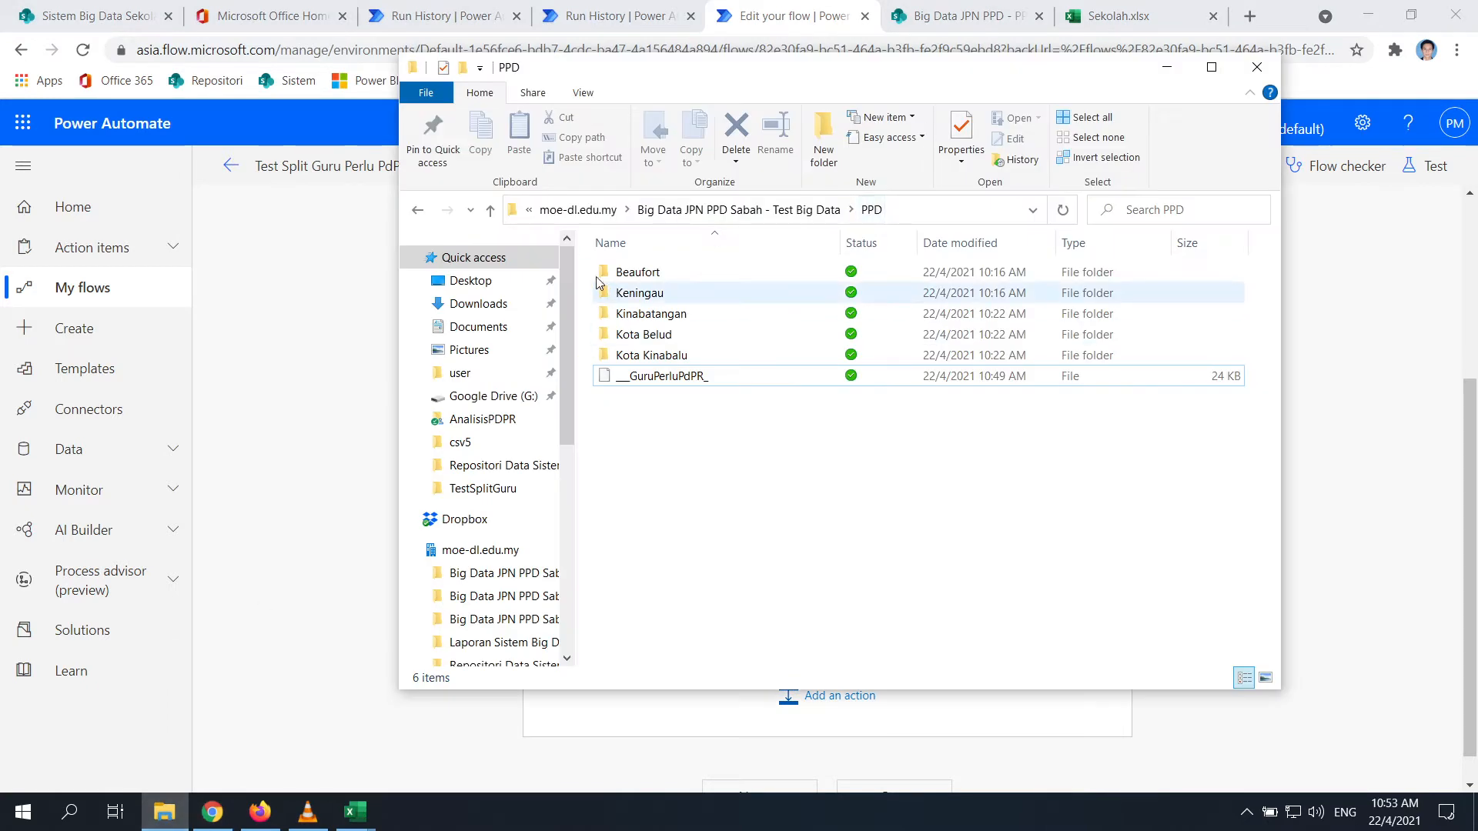
{"action": "left_click_drag", "start_coordinate": [925, 81], "coordinate": [347, 220]}
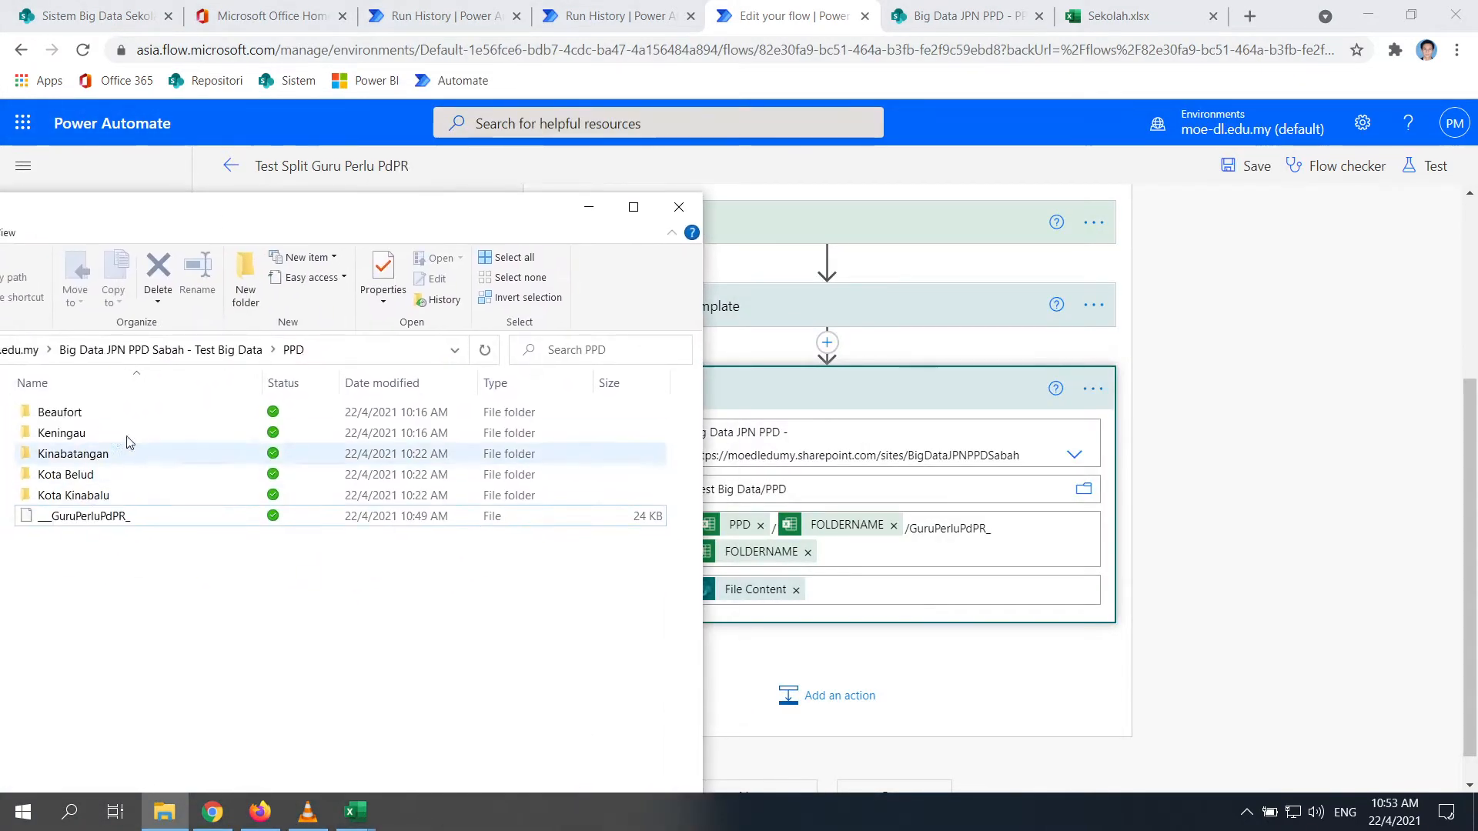
{"action": "double_click", "coordinate": [59, 412]}
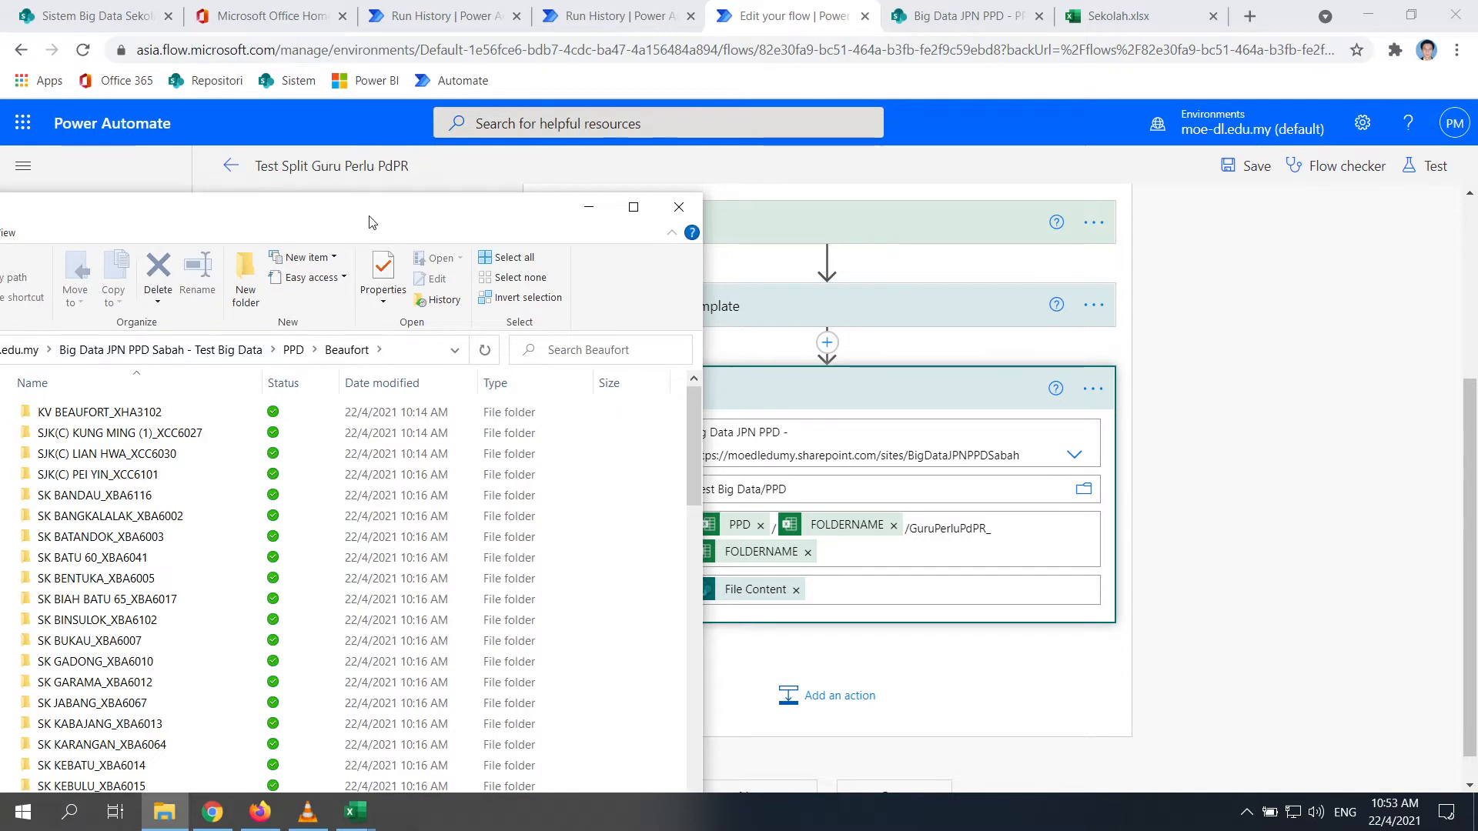
{"action": "left_click_drag", "start_coordinate": [415, 215], "coordinate": [680, 211]}
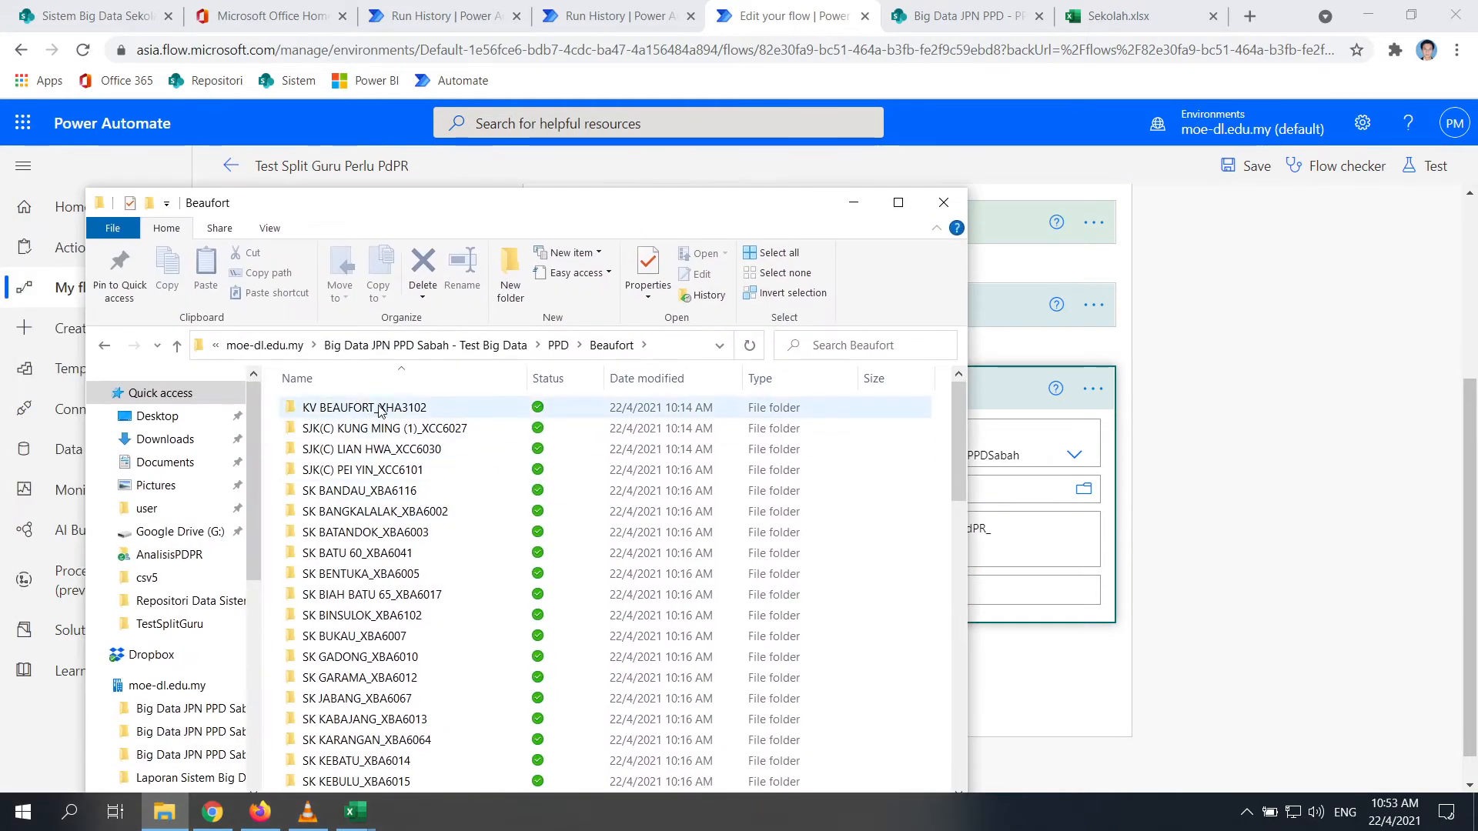
{"action": "double_click", "coordinate": [431, 408]}
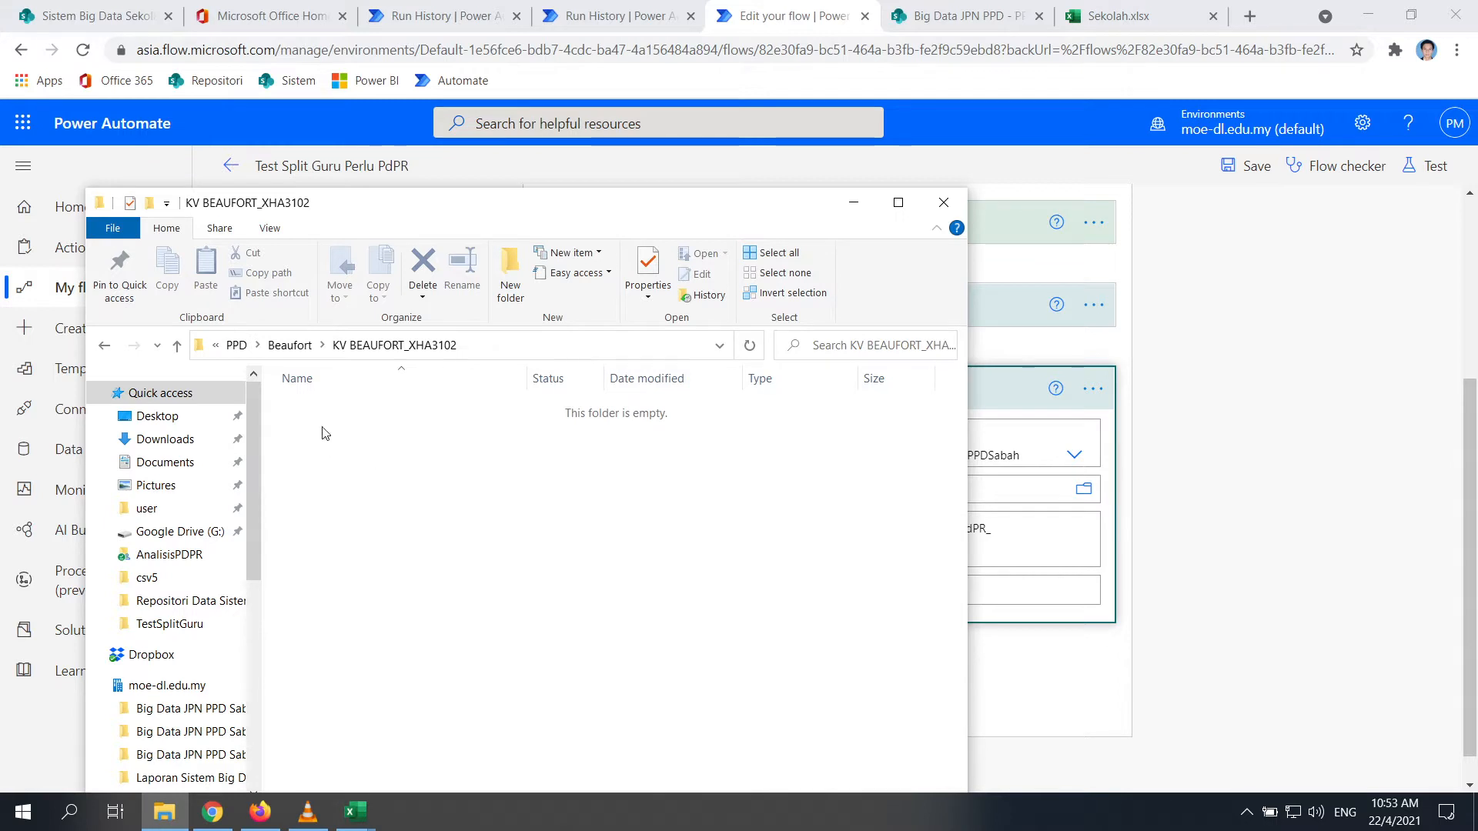
{"action": "left_click_drag", "start_coordinate": [737, 209], "coordinate": [262, 275]}
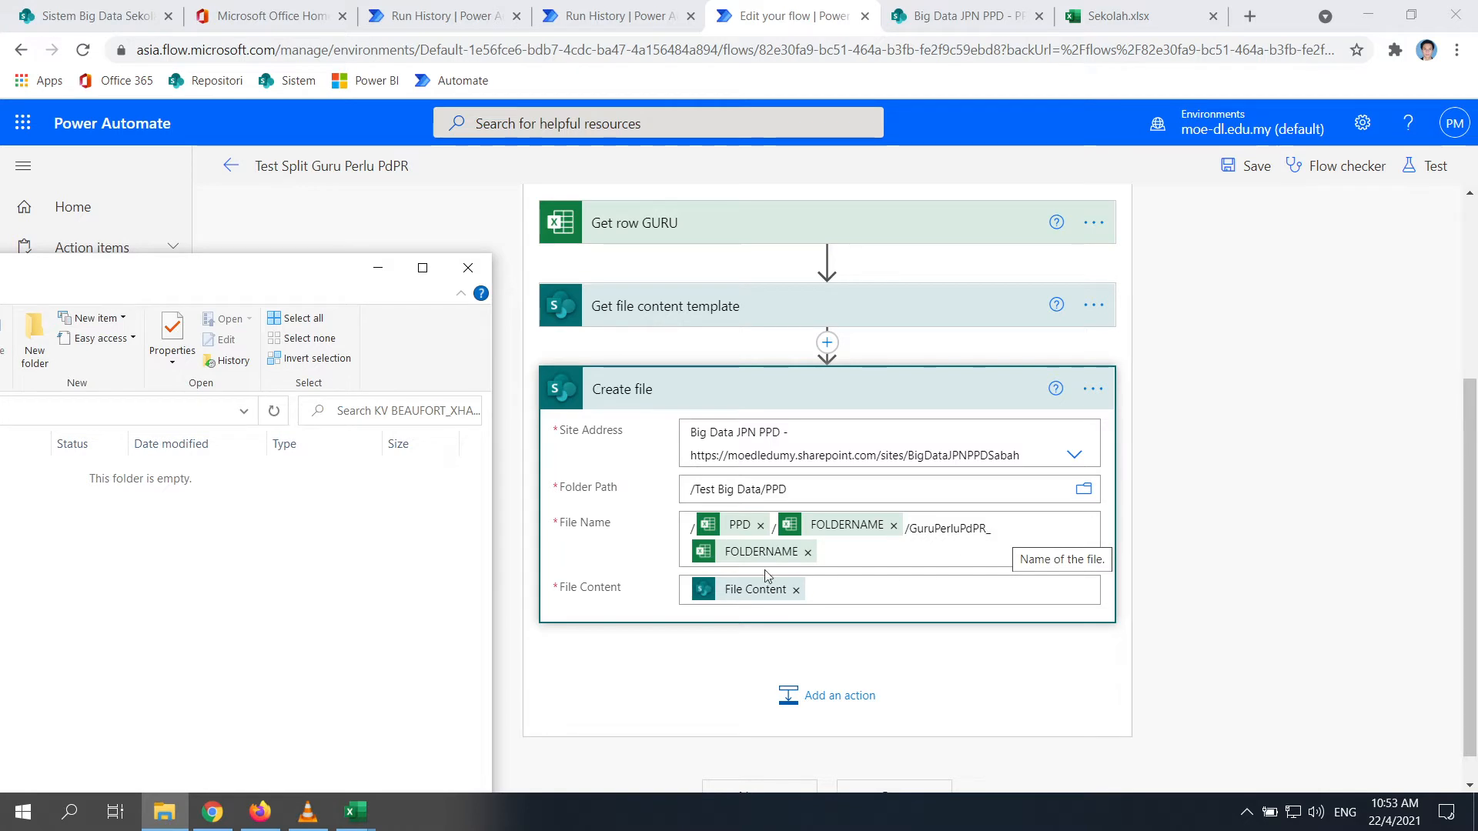
Move the Get row GURU step below Create file
{"action": "left_click", "coordinate": [1317, 486]}
{"action": "scroll", "coordinate": [1347, 473], "scroll_direction": "up", "scroll_amount": 1}
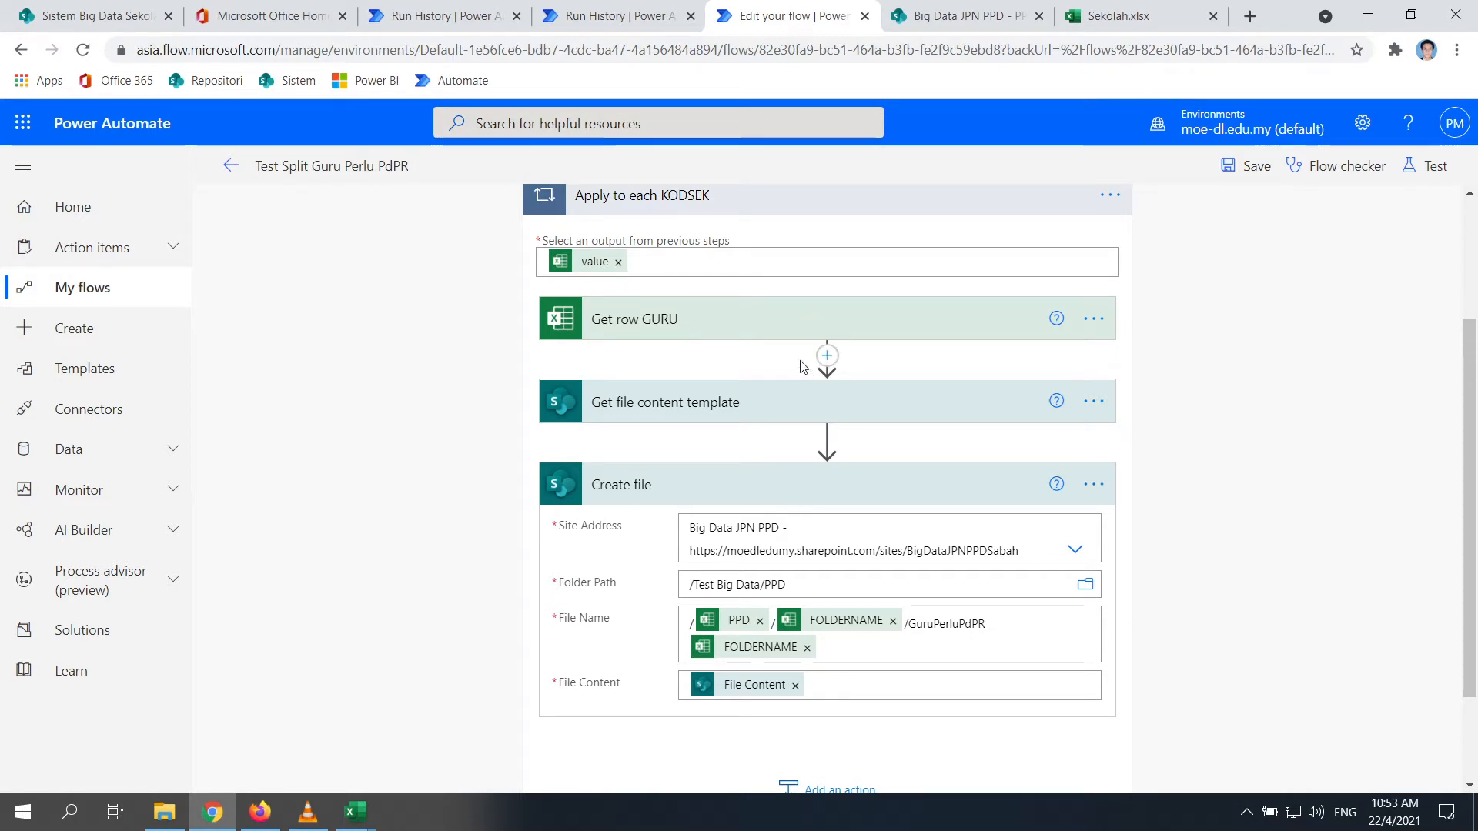
{"action": "left_click_drag", "start_coordinate": [785, 323], "coordinate": [795, 761]}
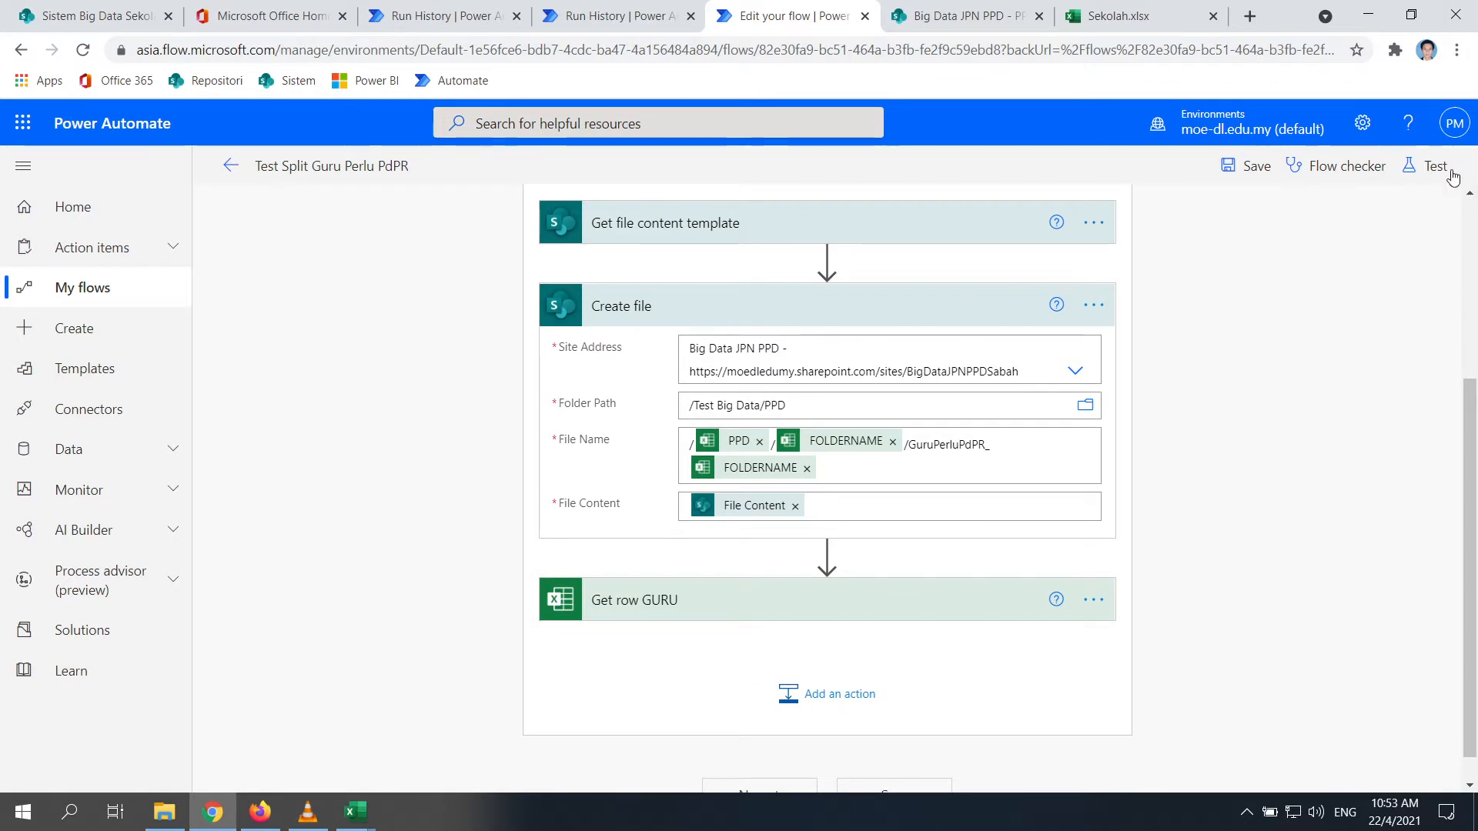
Delete KODSEK from Get KODSEK Daerah's Select Query so it returns all columns
{"action": "scroll", "coordinate": [688, 526], "scroll_direction": "up", "scroll_amount": 1}
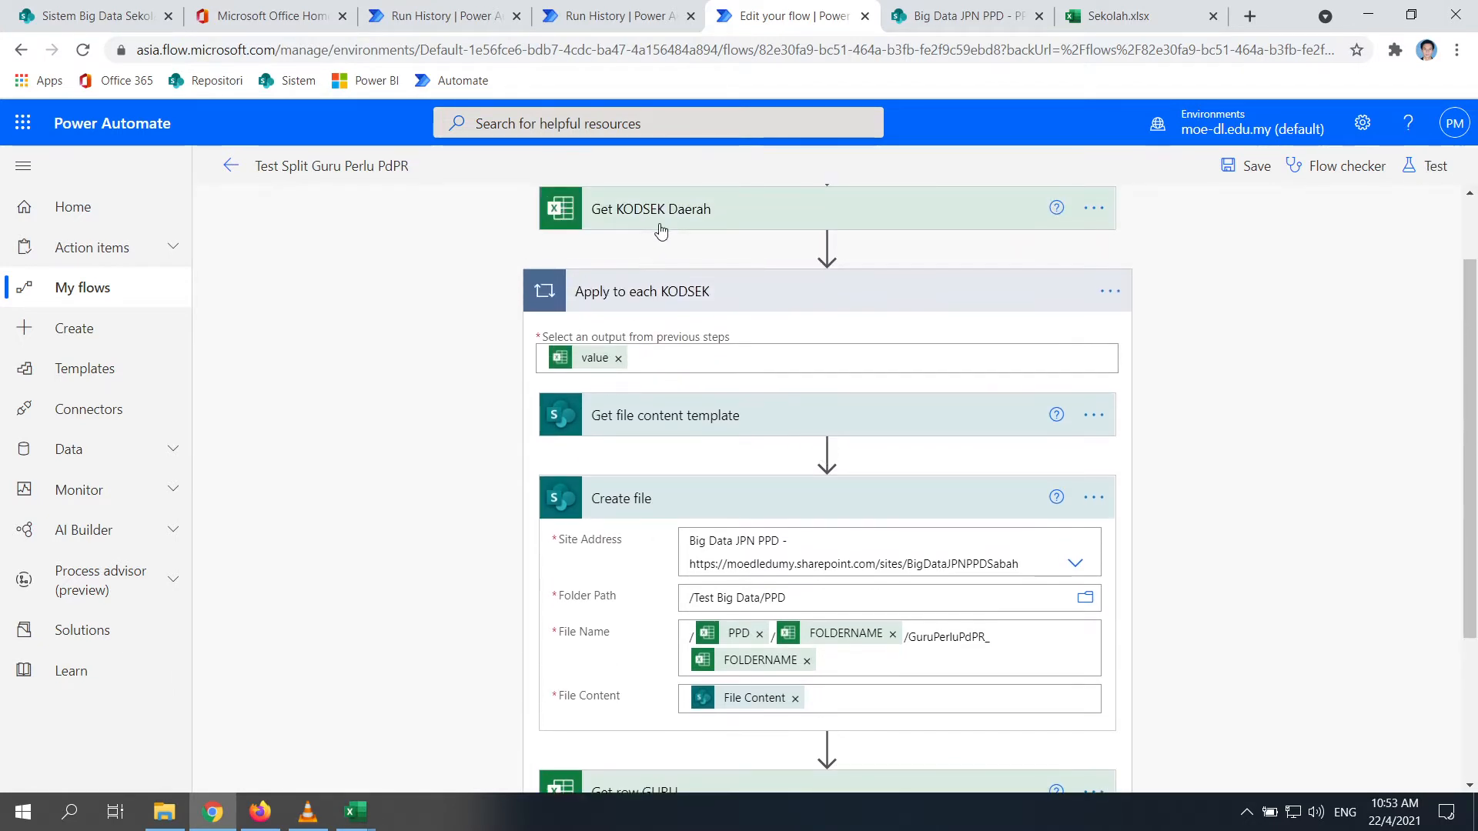
{"action": "left_click", "coordinate": [612, 208]}
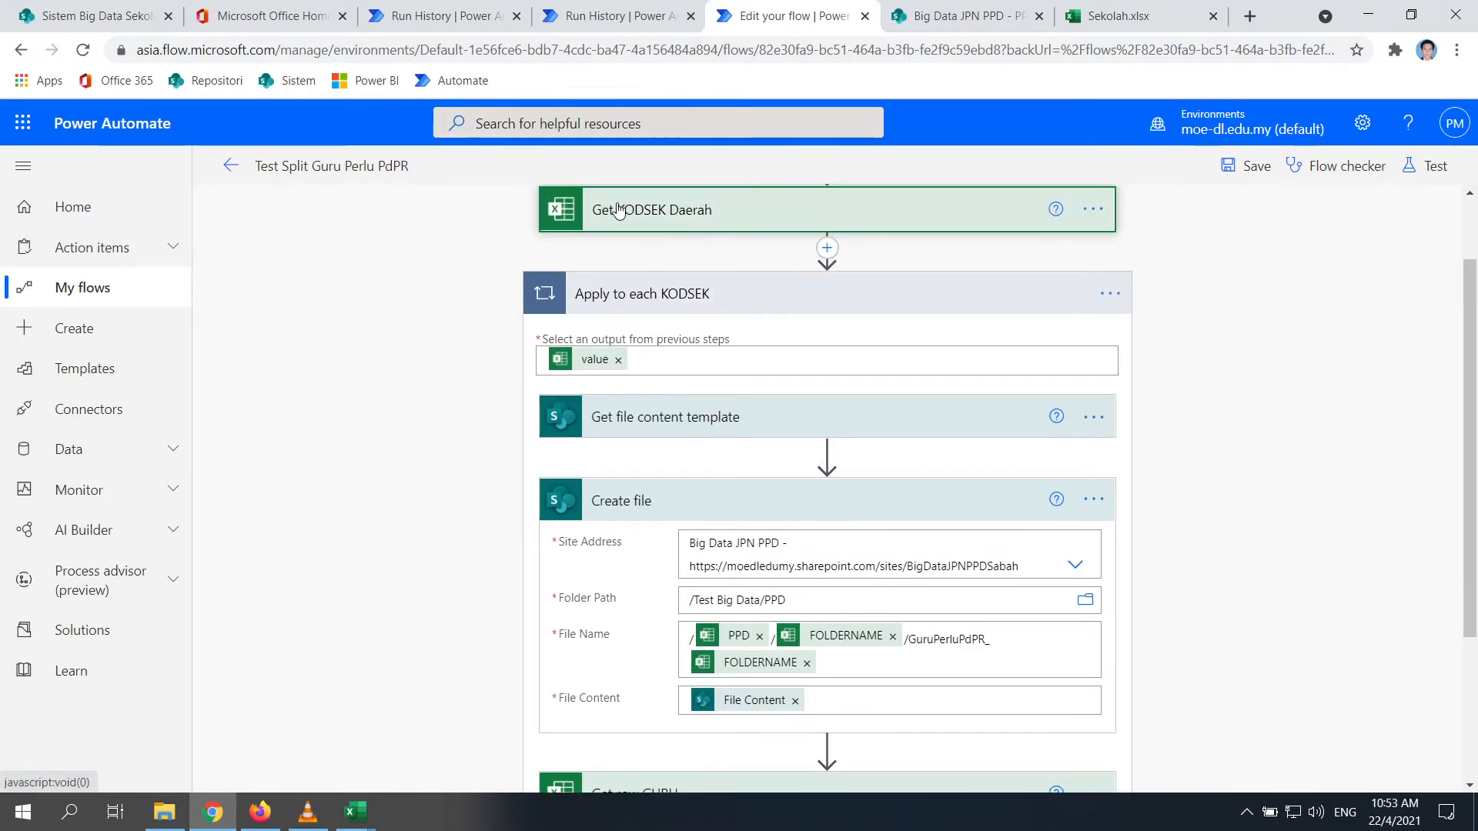
{"action": "left_click", "coordinate": [677, 400]}
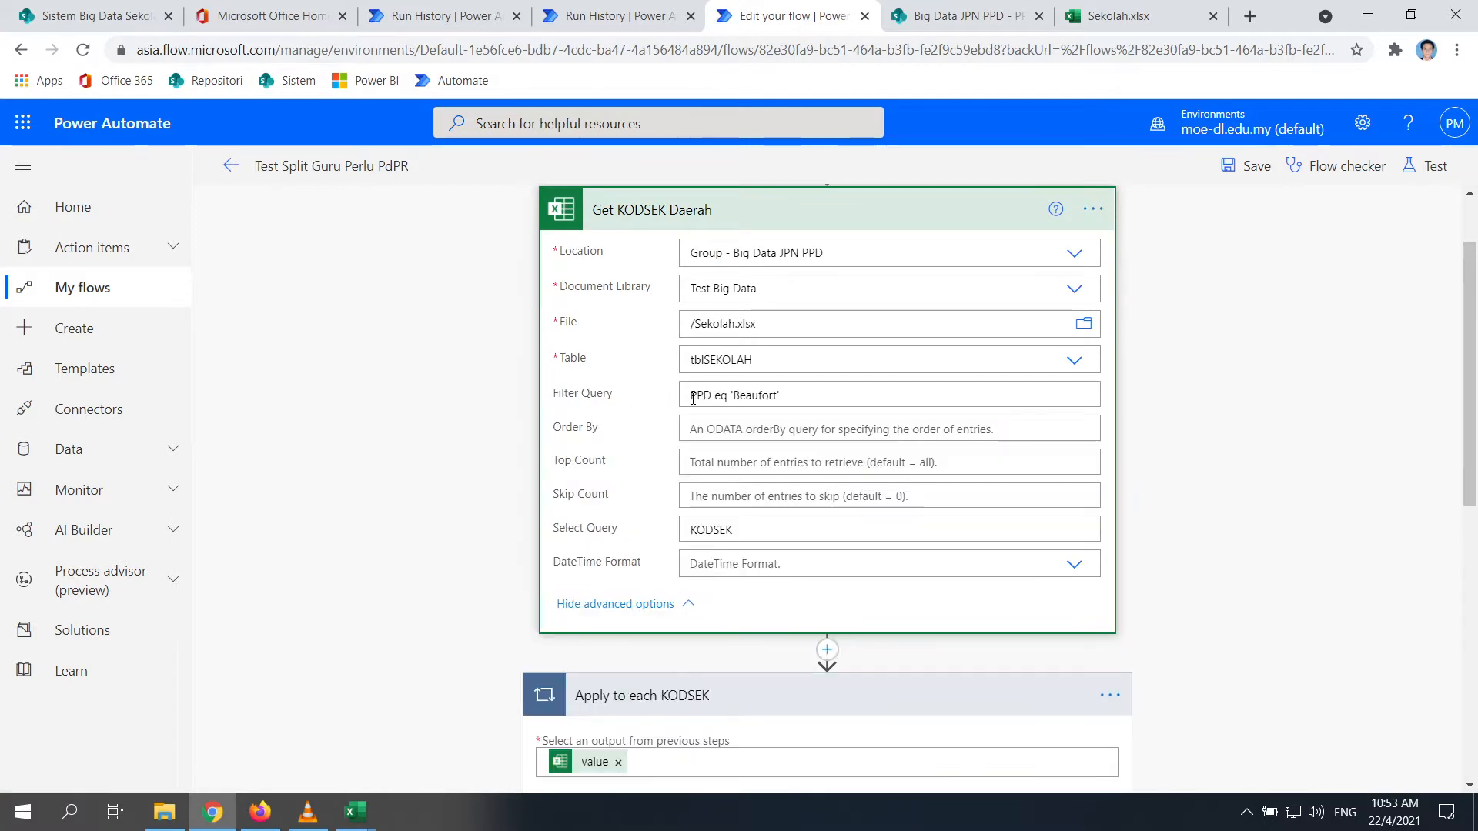
{"action": "left_click", "coordinate": [765, 529]}
{"action": "scroll", "coordinate": [743, 376], "scroll_direction": "down", "scroll_amount": 3}
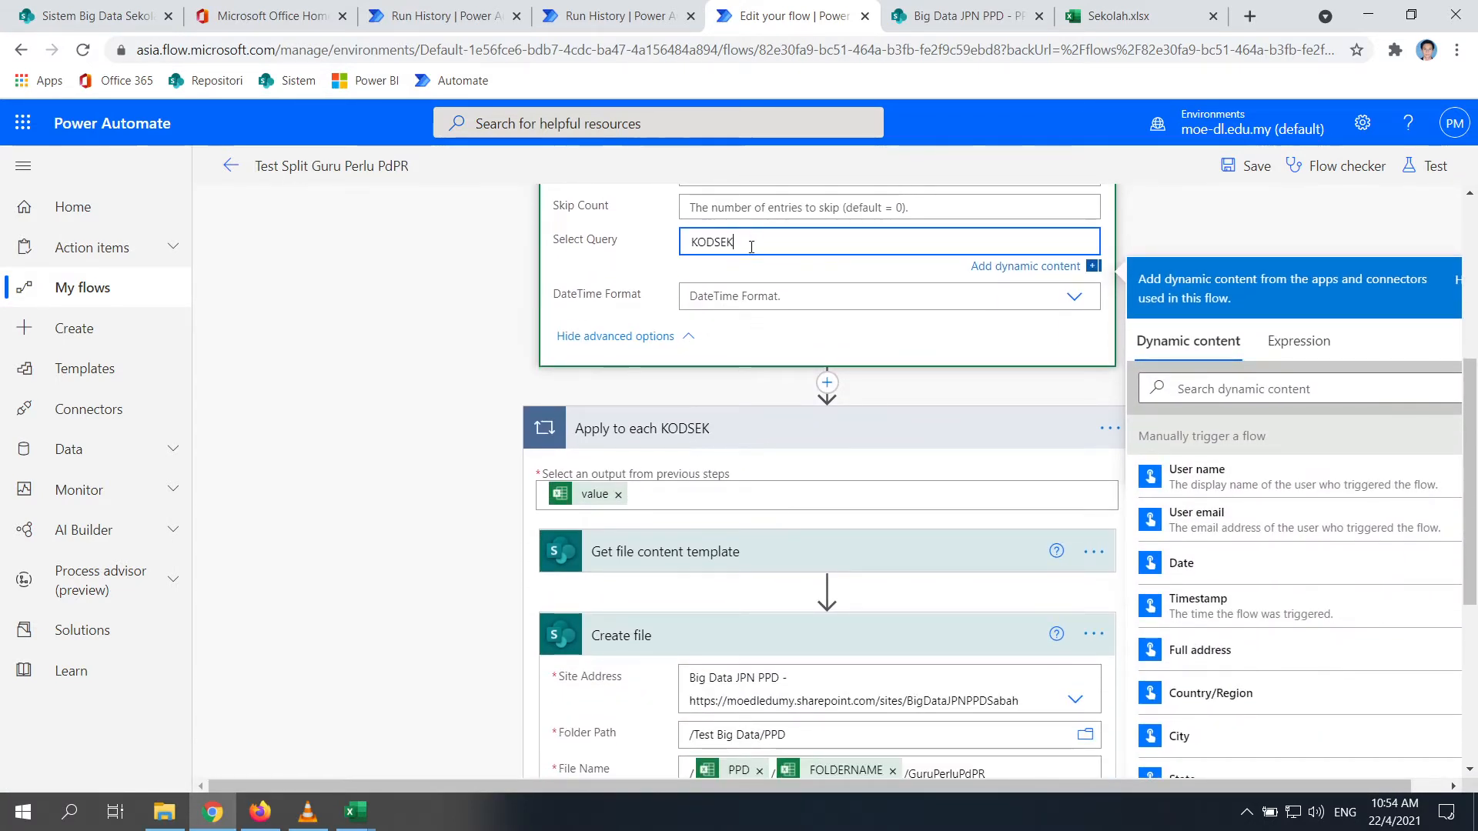
{"action": "scroll", "coordinate": [813, 751], "scroll_direction": "down", "scroll_amount": 1}
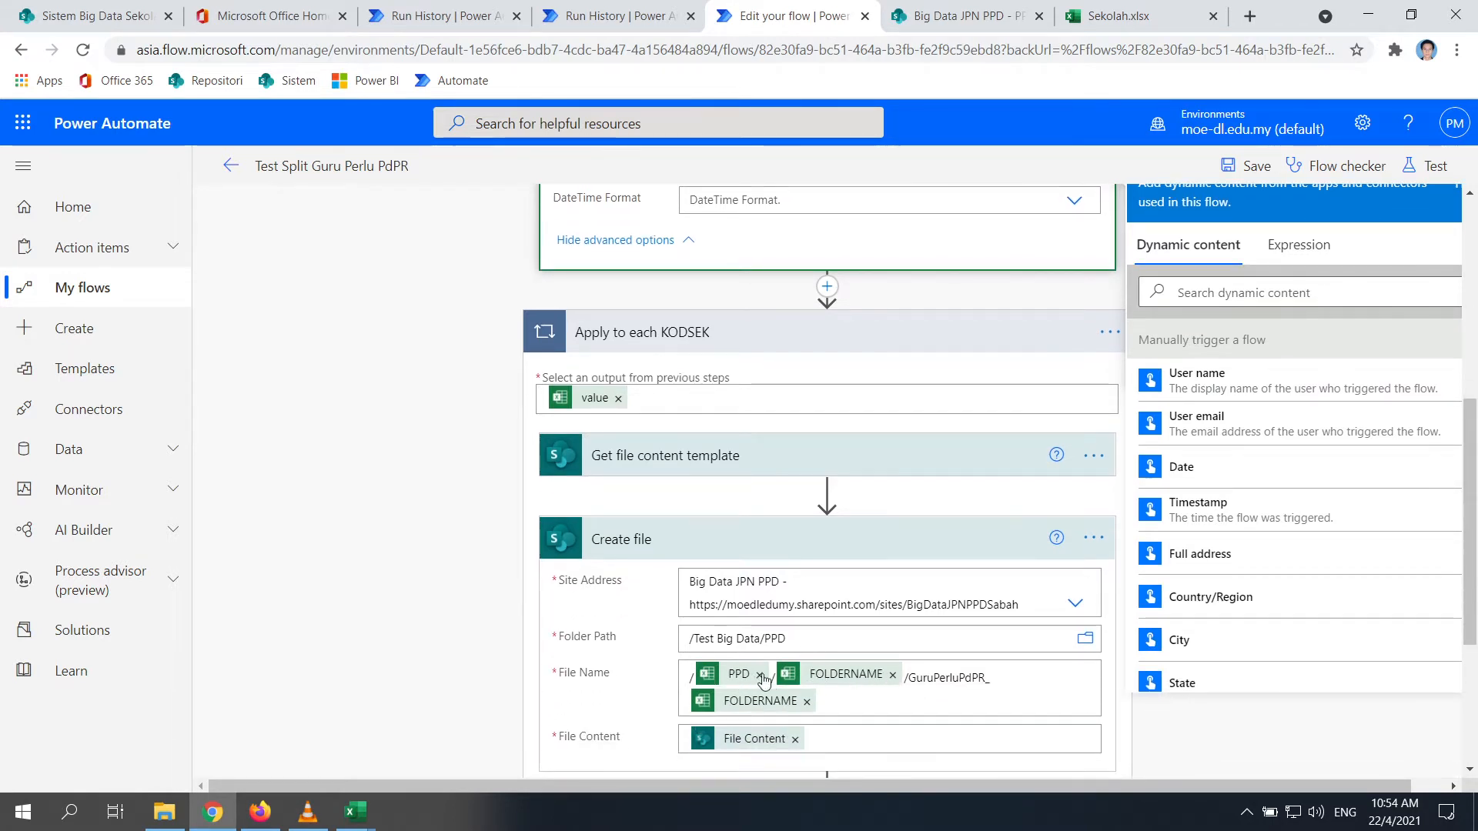
{"action": "scroll", "coordinate": [739, 712], "scroll_direction": "up", "scroll_amount": 2}
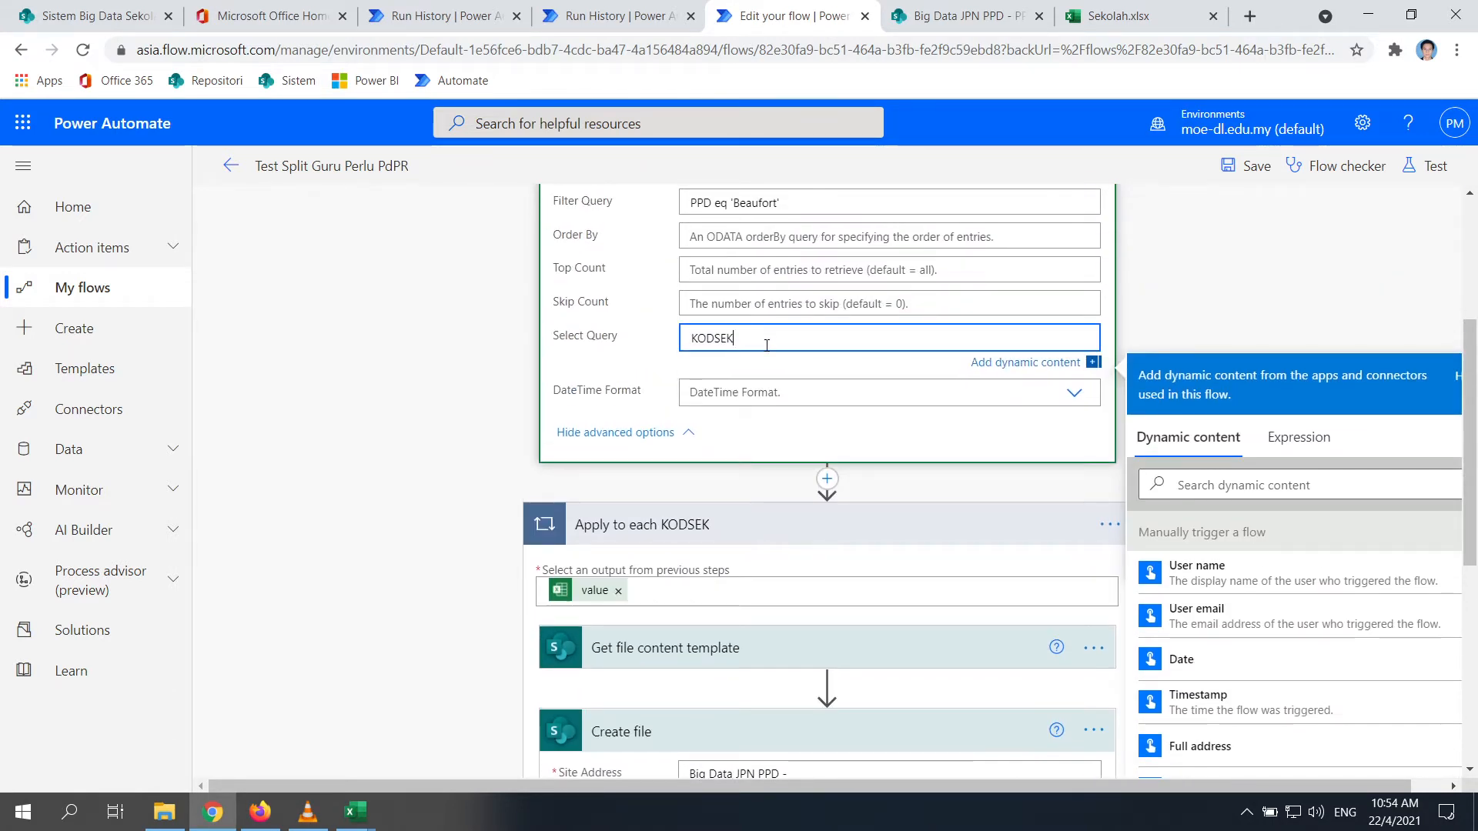
{"action": "key", "text": "BackSpace"}
{"action": "key", "text": "BackSpace"}
{"action": "key", "text": "BackSpace"}
{"action": "key", "text": "BackSpace"}
{"action": "left_click", "coordinate": [1236, 313]}
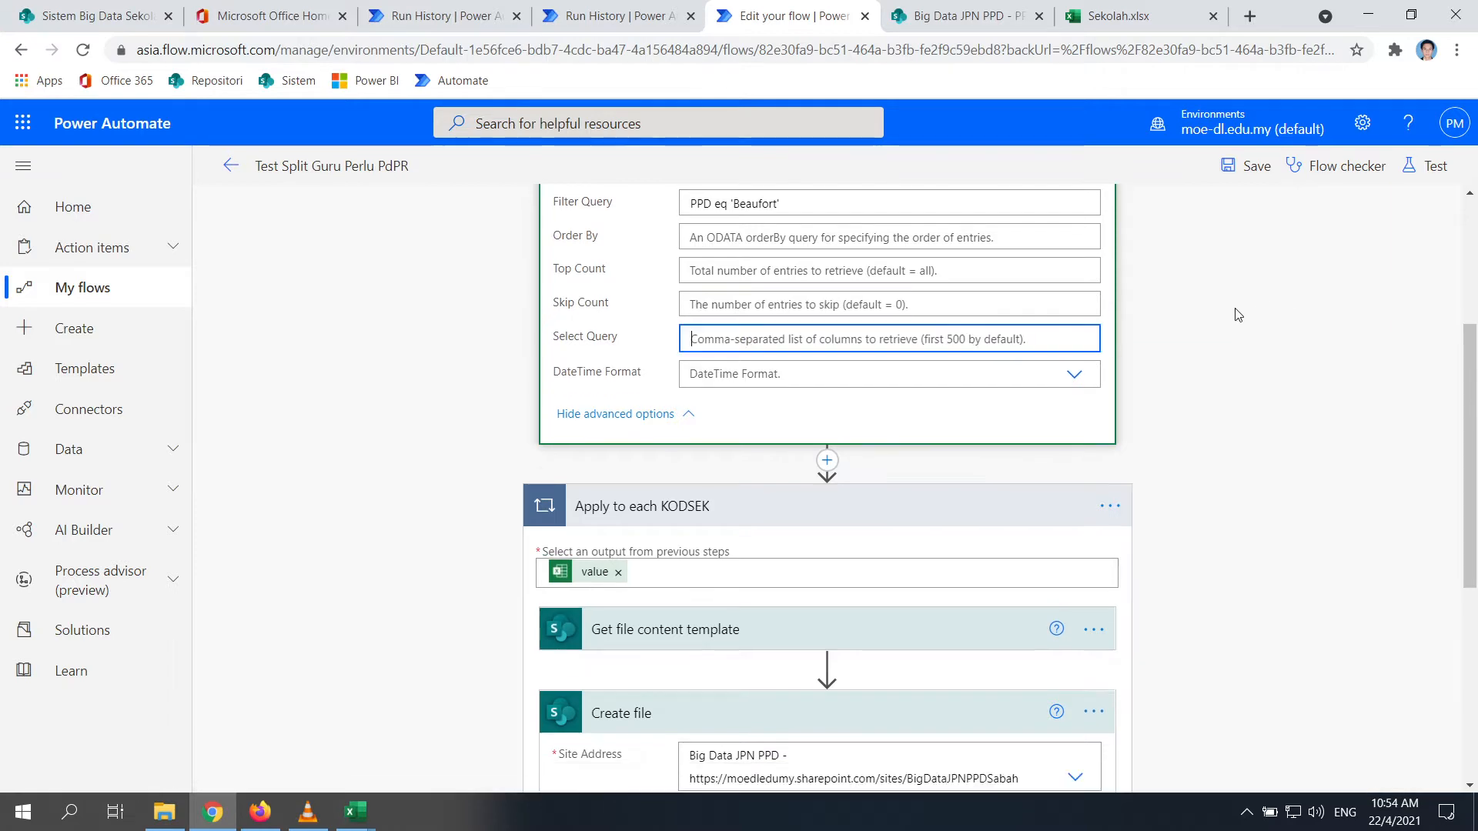
{"action": "scroll", "coordinate": [309, 330], "scroll_direction": "up", "scroll_amount": 1}
{"action": "scroll", "coordinate": [309, 330], "scroll_direction": "down", "scroll_amount": 5}
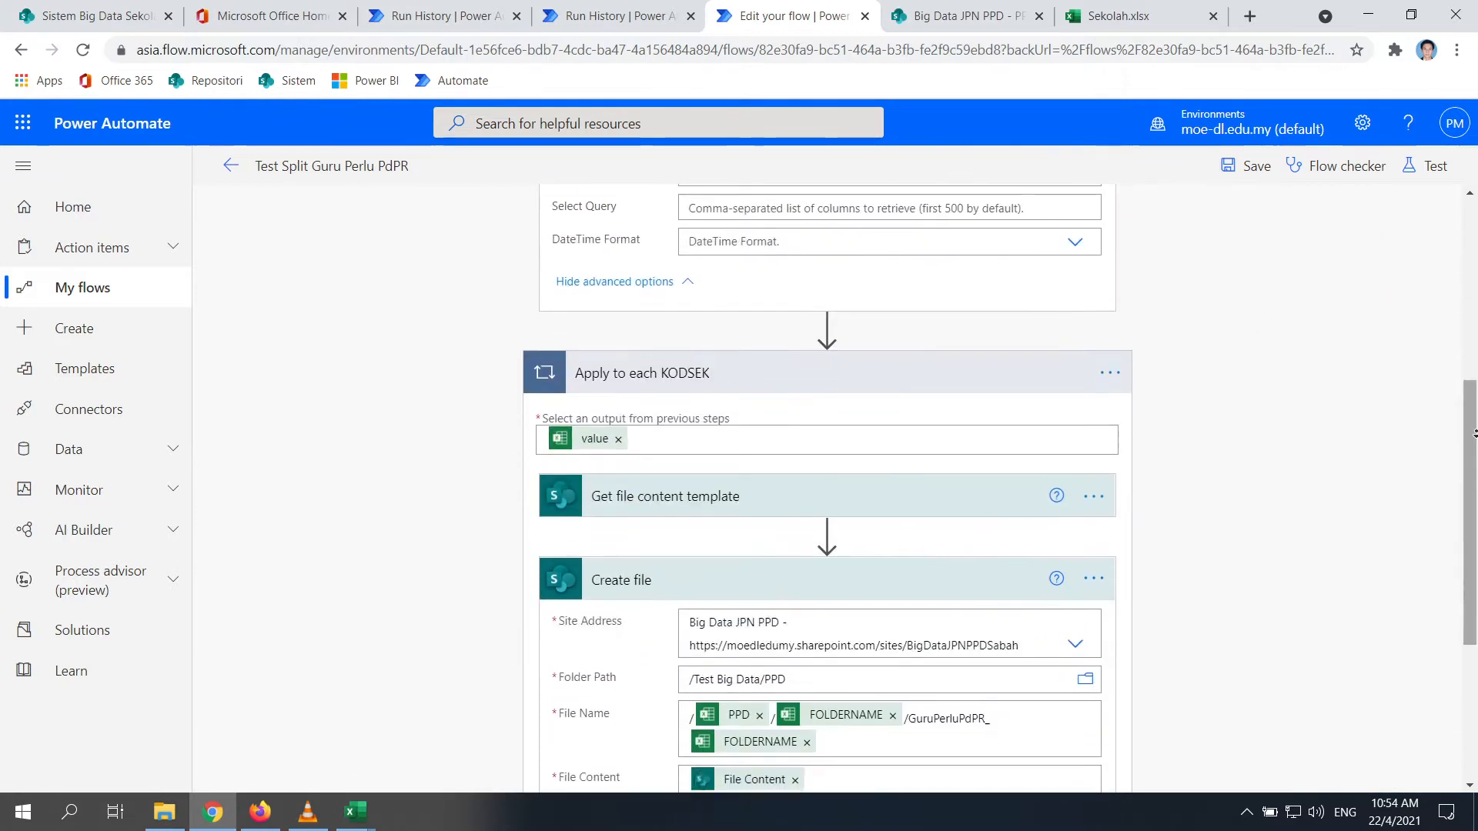
{"action": "scroll", "coordinate": [1460, 443], "scroll_direction": "up", "scroll_amount": 7}
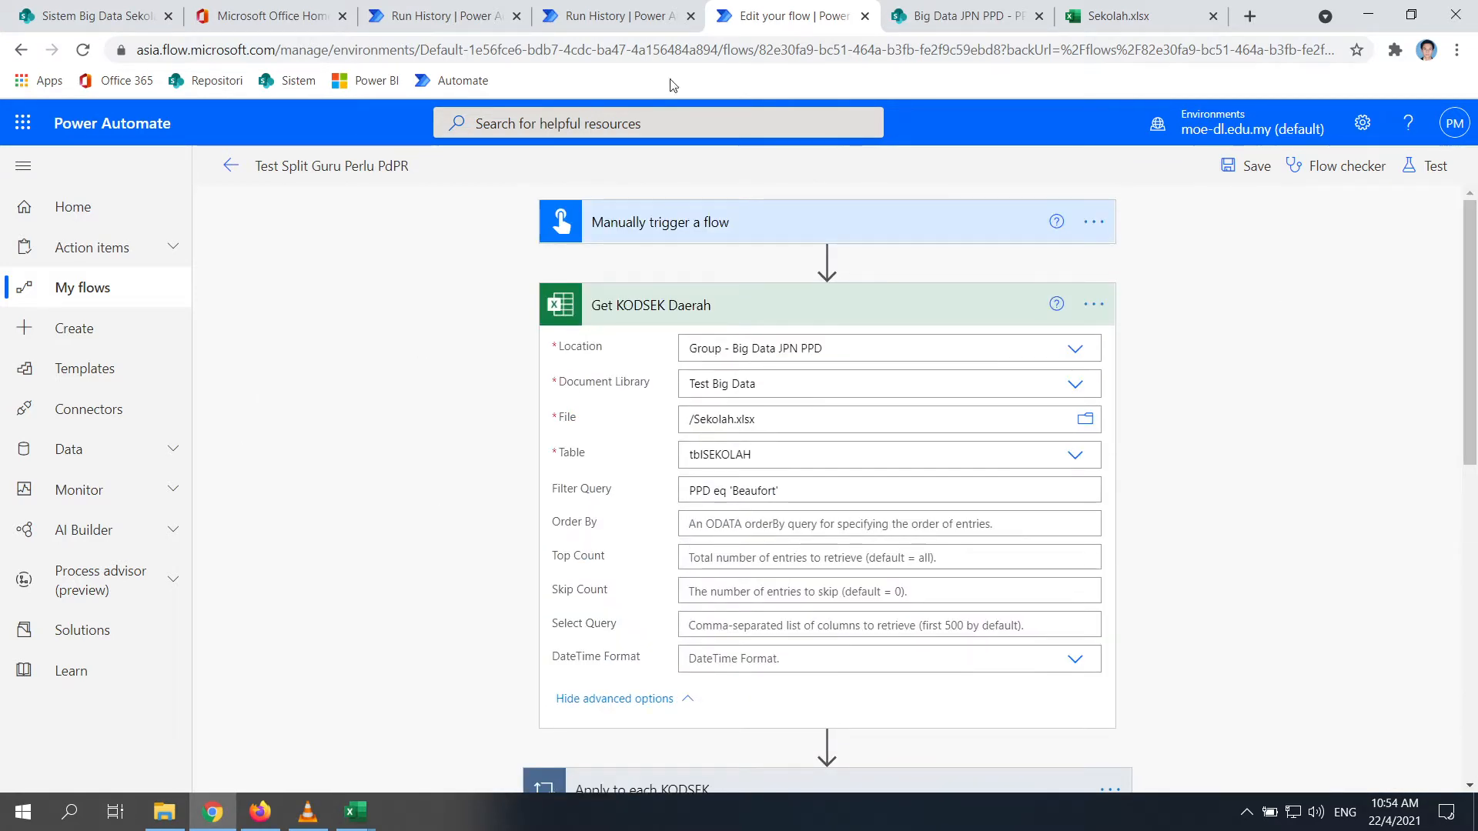
Save the flow and begin a manual test run
{"action": "left_click", "coordinate": [1255, 166]}
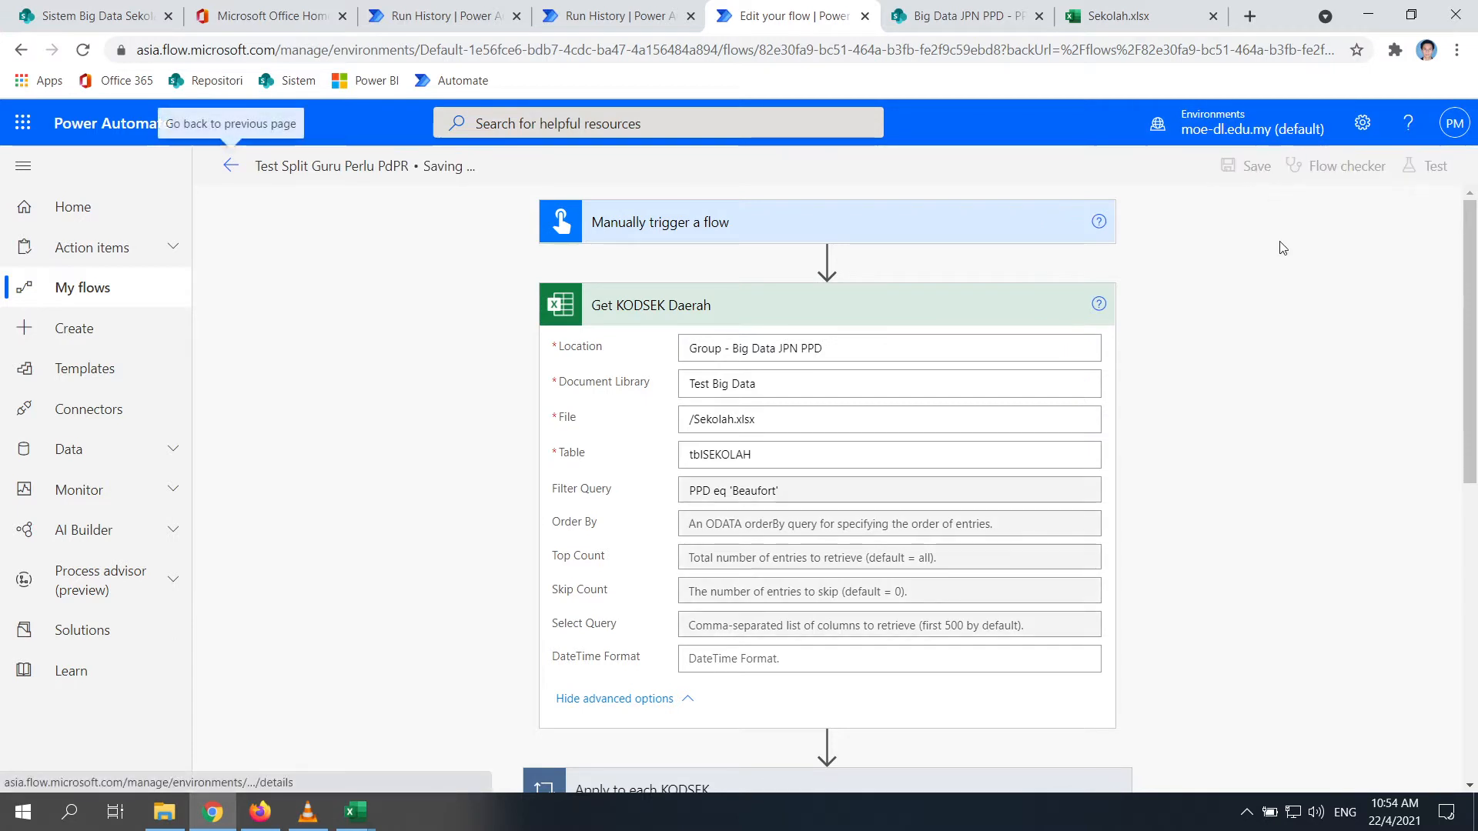
{"action": "left_click", "coordinate": [1426, 166]}
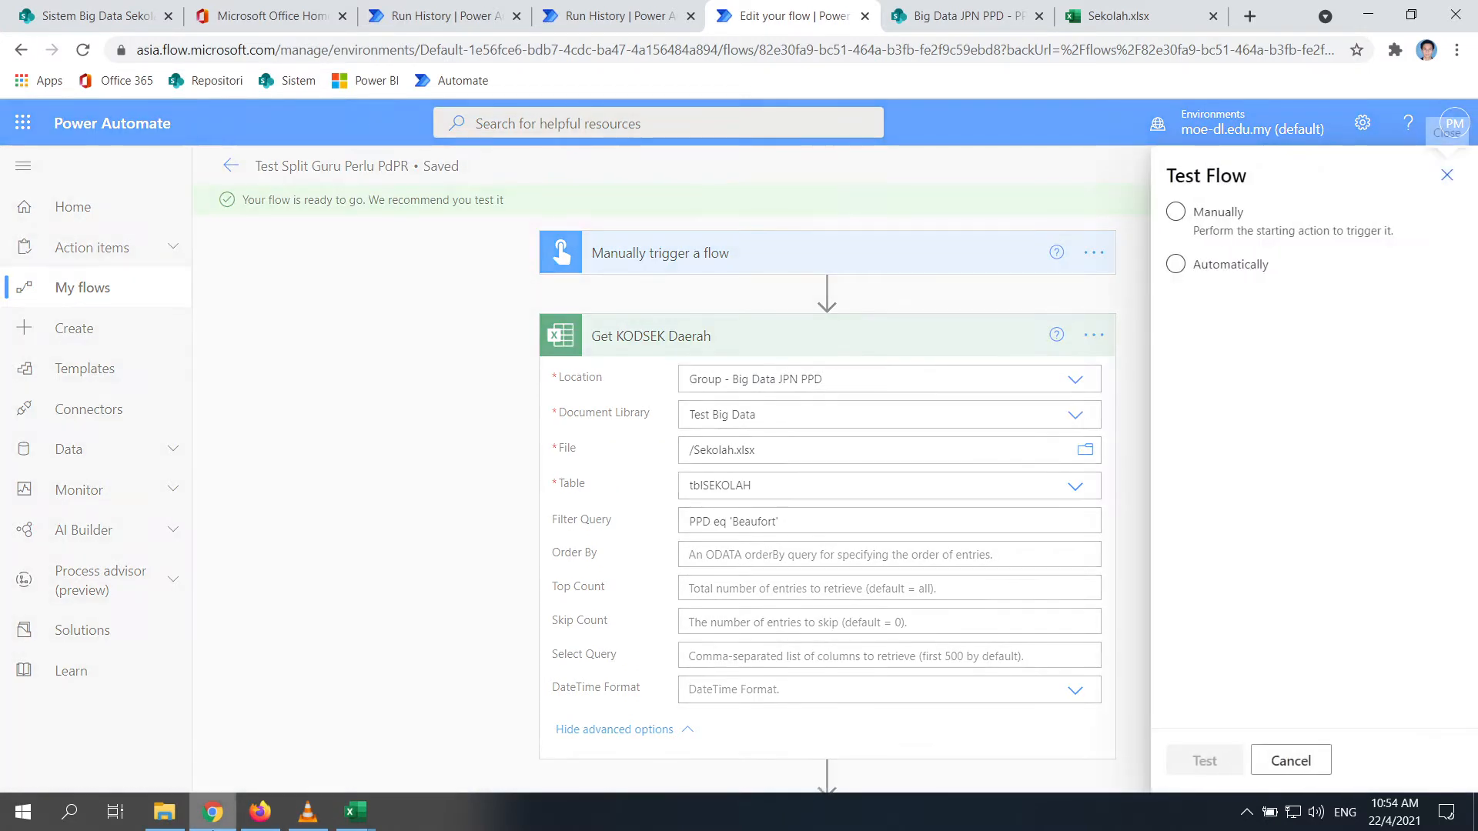
{"action": "left_click", "coordinate": [1219, 773]}
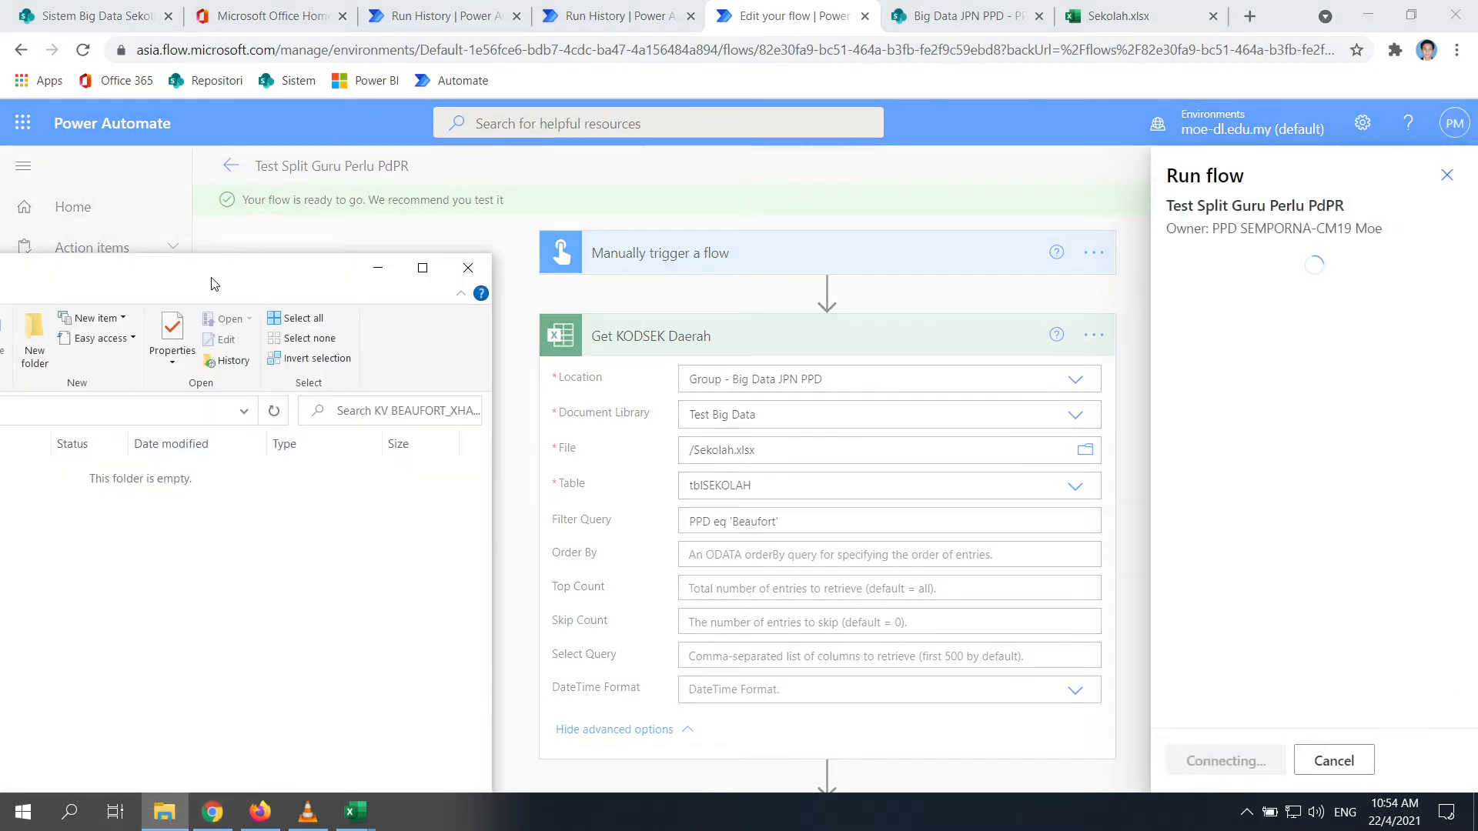
Delete the stray __GuruPerluPdPR_ file from PPD and close the run panel without running
{"action": "left_click", "coordinate": [415, 388]}
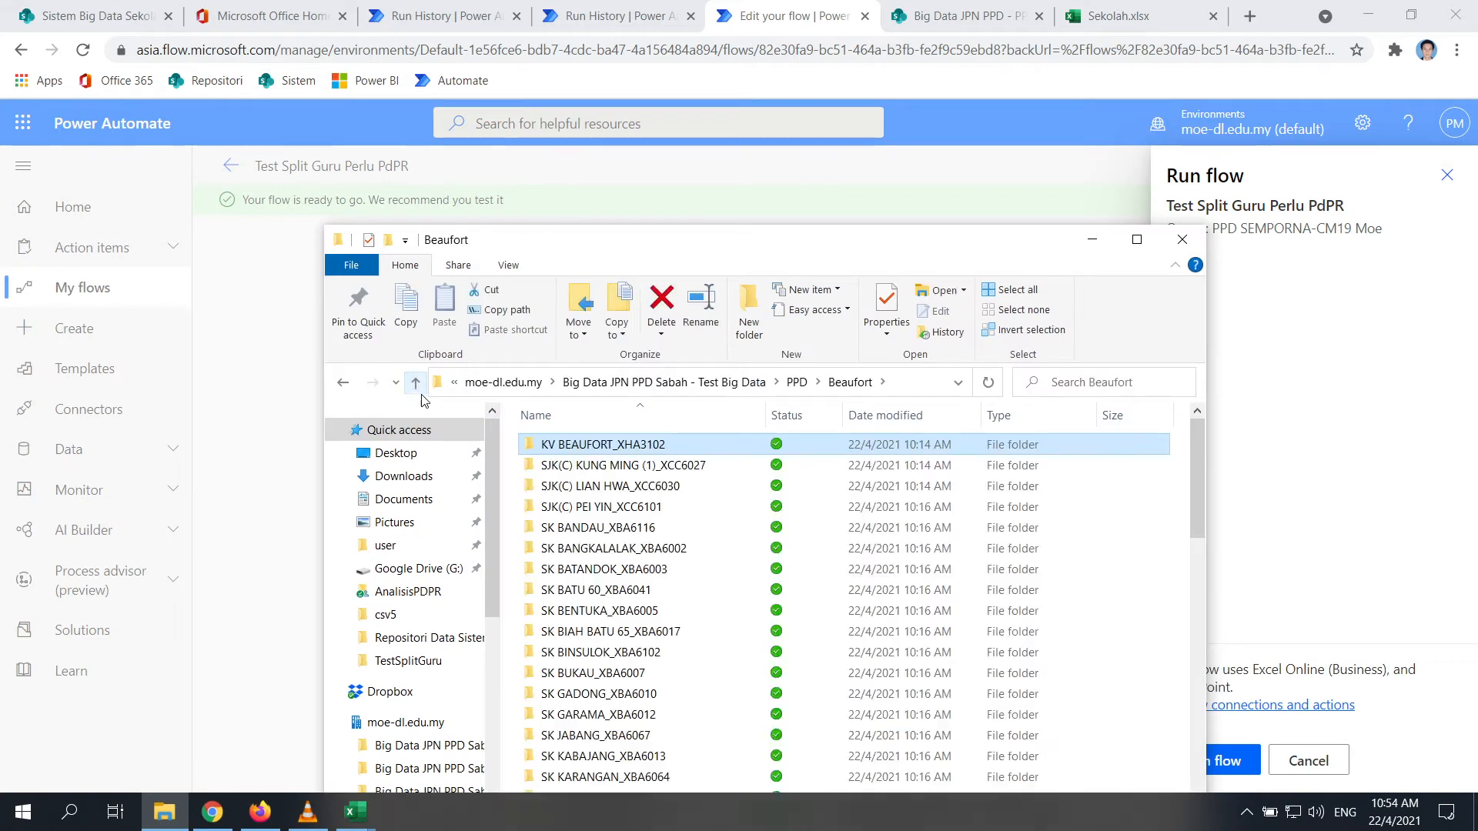
{"action": "left_click", "coordinate": [415, 388]}
{"action": "left_click", "coordinate": [627, 552]}
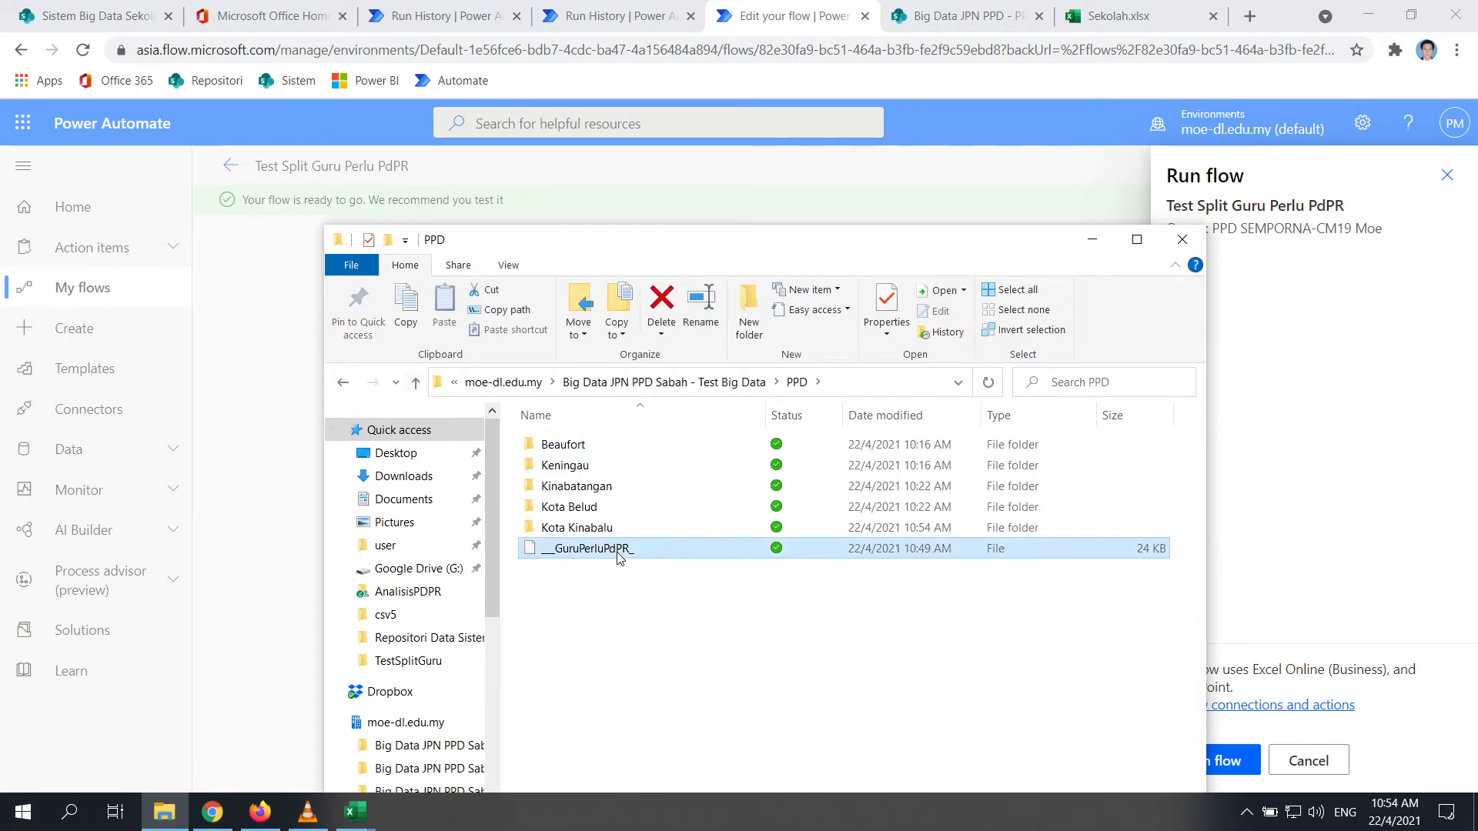
{"action": "key", "text": "Delete"}
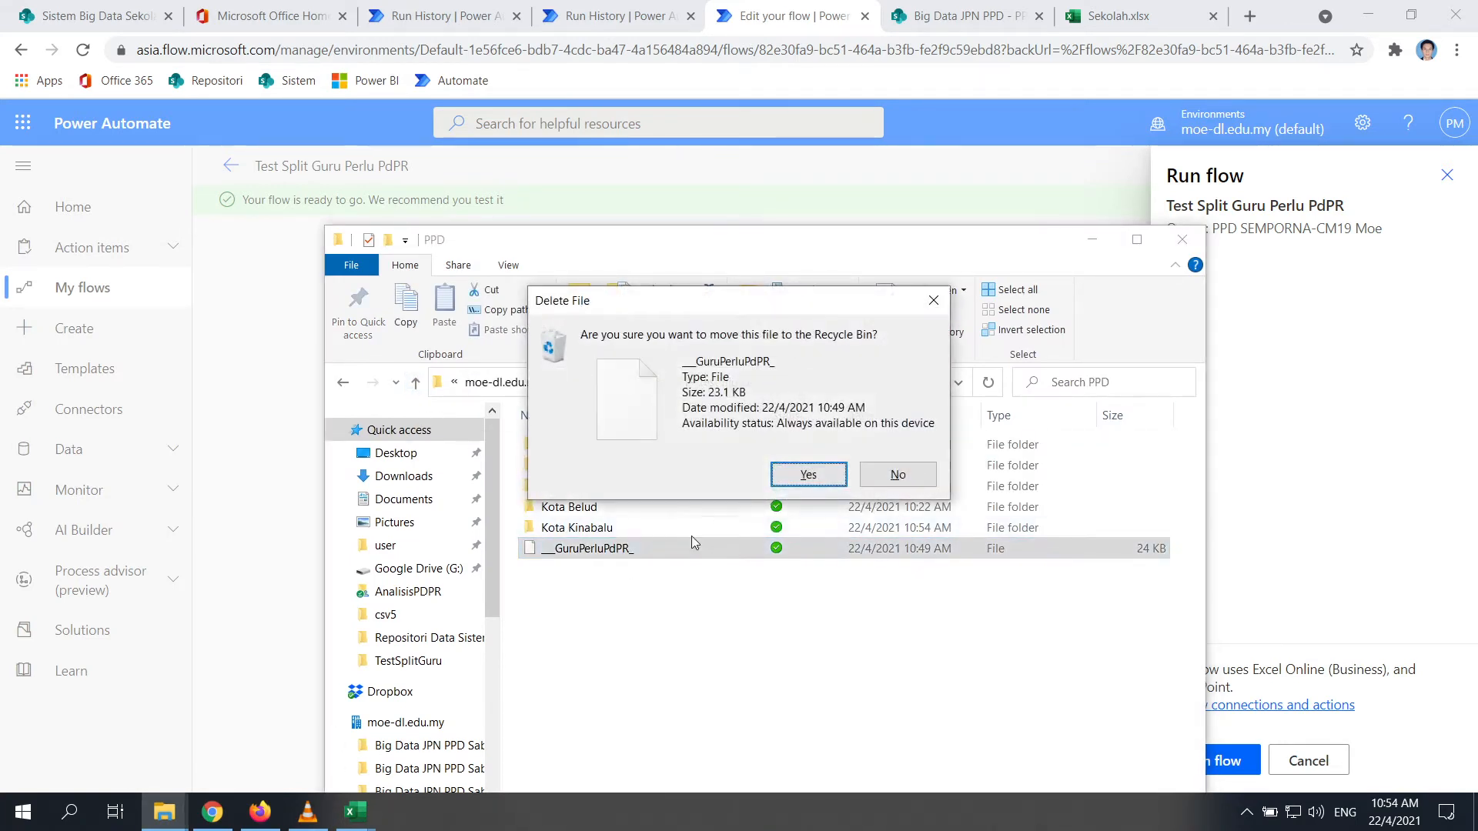
{"action": "left_click", "coordinate": [808, 474]}
{"action": "left_click", "coordinate": [1091, 240]}
{"action": "left_click", "coordinate": [1309, 760]}
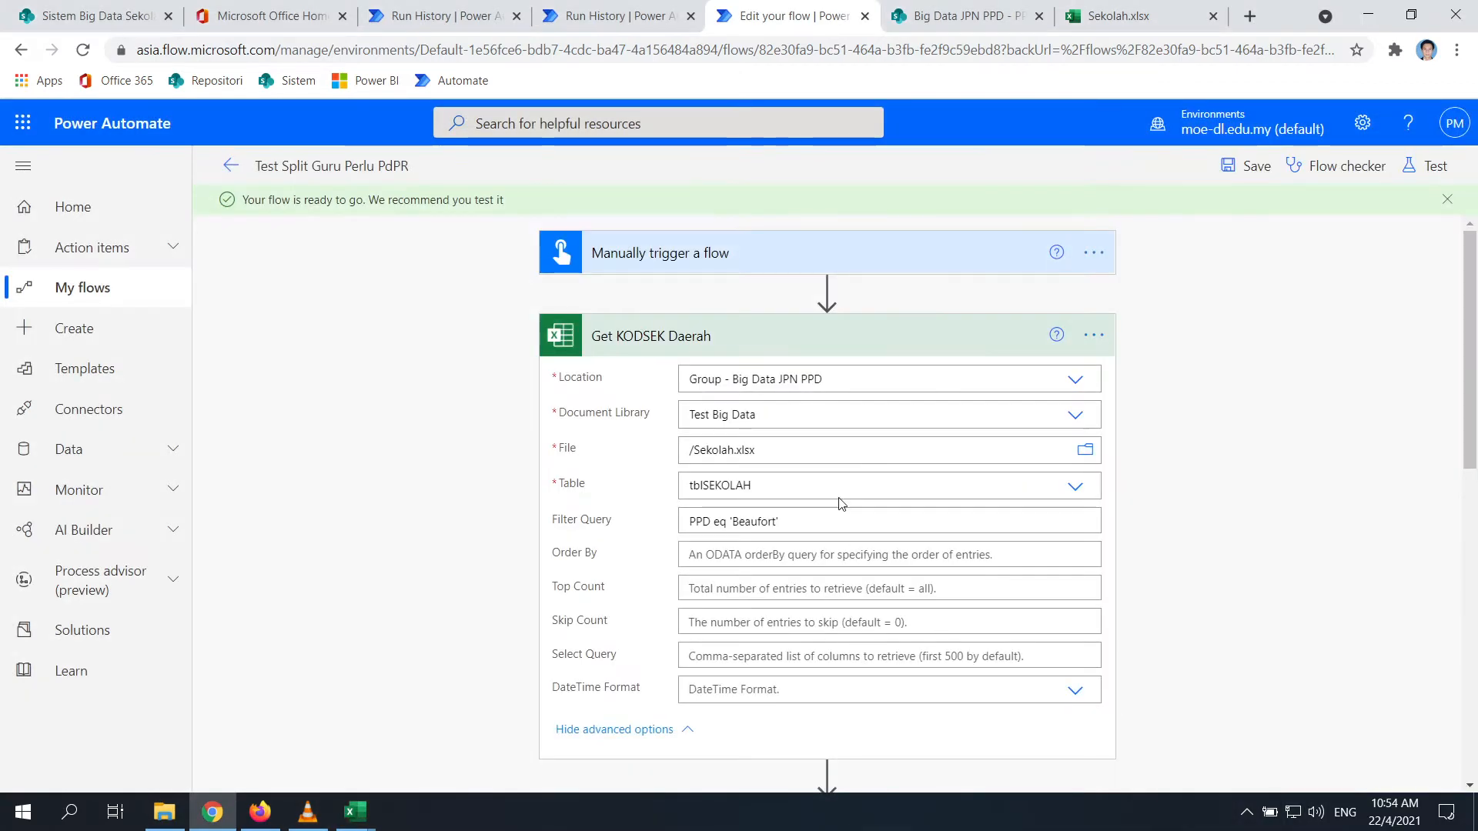
Append .xlsx to the Create file name, giving GuruPerluPdPR_FOLDERNAME.xlsx, and save the flow
{"action": "scroll", "coordinate": [837, 501], "scroll_direction": "down", "scroll_amount": 5}
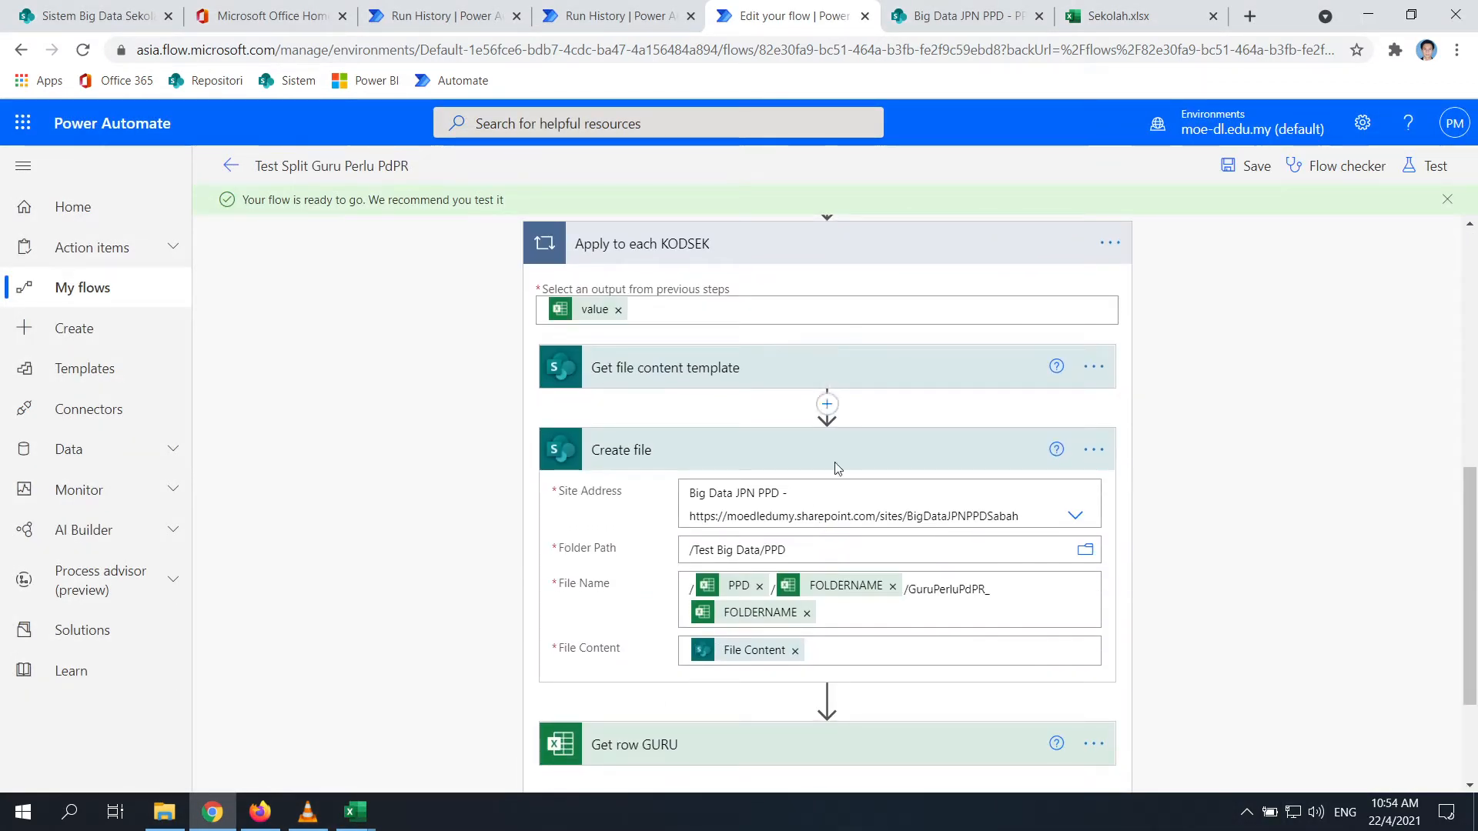
{"action": "left_click", "coordinate": [845, 614]}
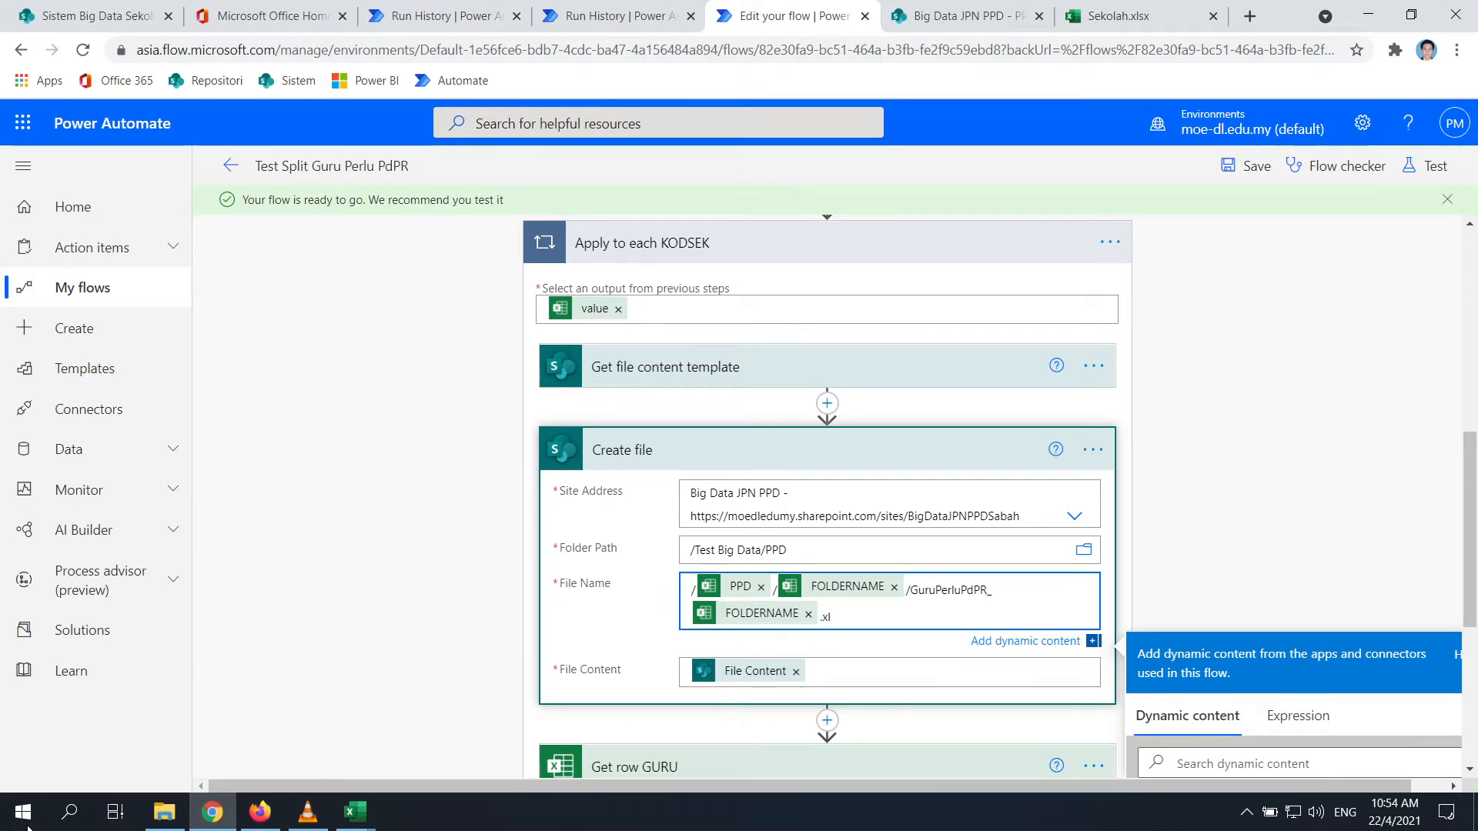
{"action": "left_click", "coordinate": [164, 811]}
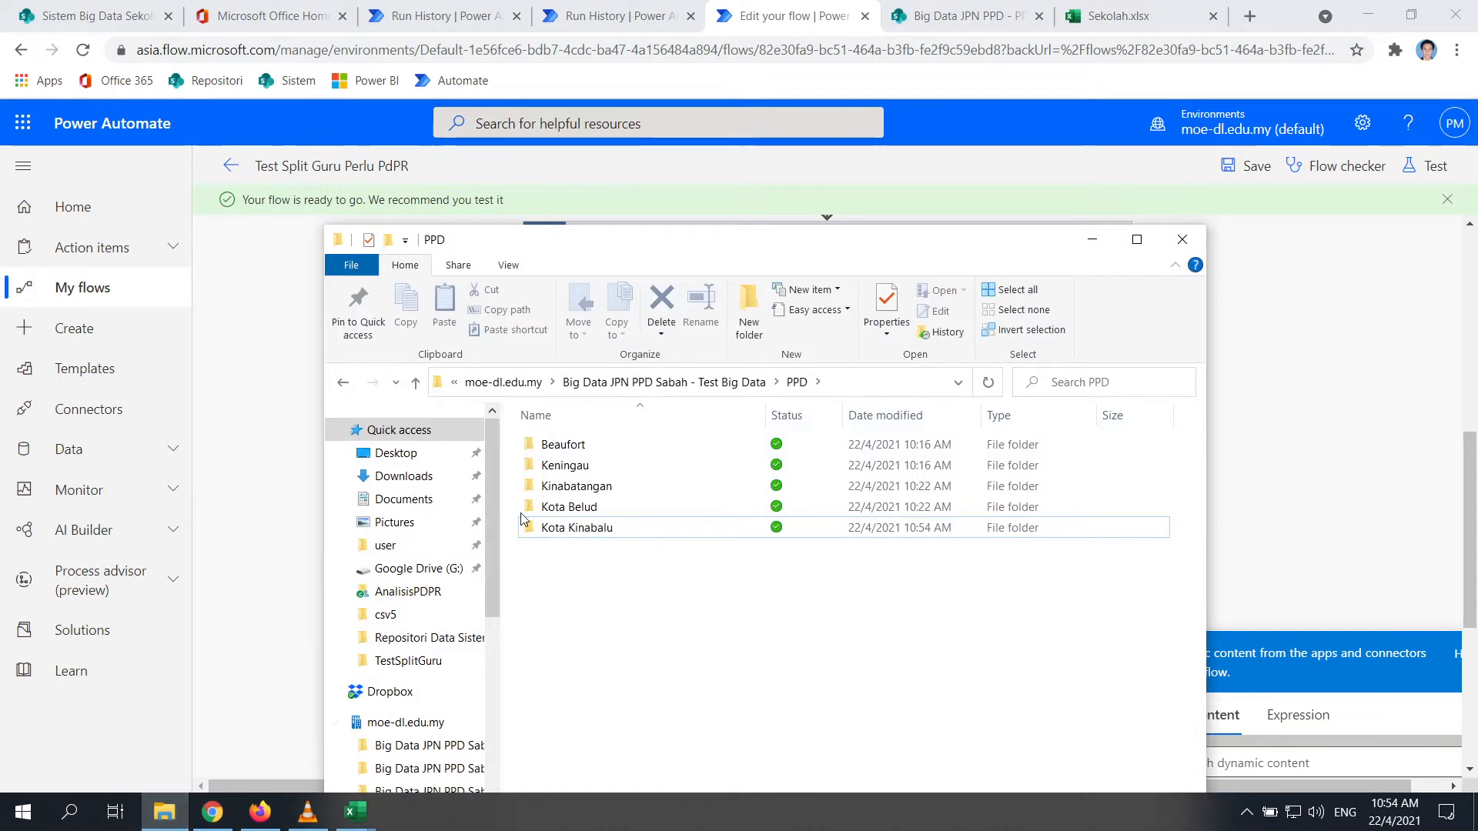
{"action": "left_click", "coordinate": [175, 824]}
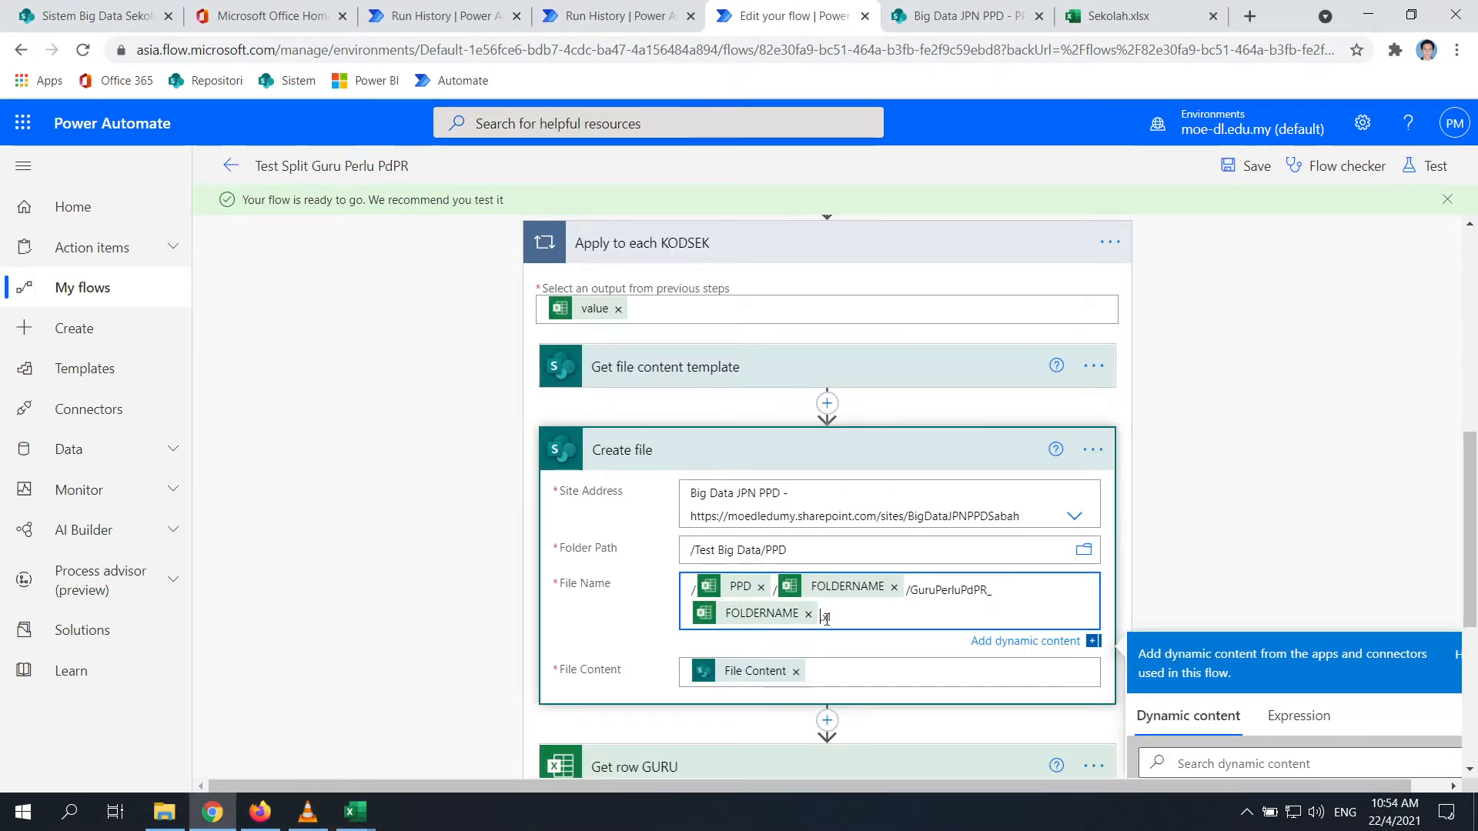
{"action": "type", "text": "lsx"}
{"action": "left_click", "coordinate": [885, 671]}
{"action": "scroll", "coordinate": [870, 631], "scroll_direction": "down", "scroll_amount": 5}
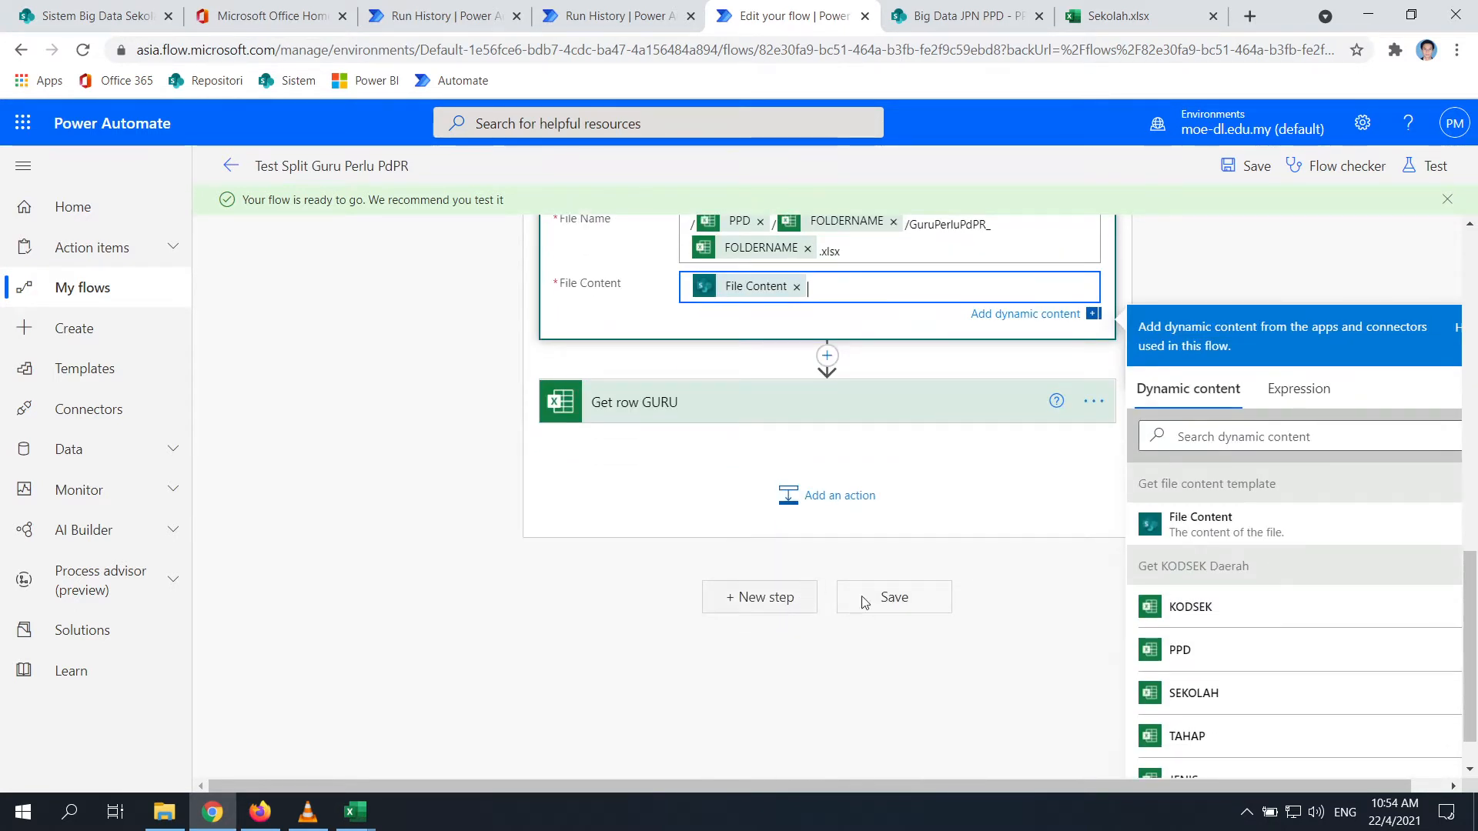
{"action": "left_click", "coordinate": [864, 603]}
{"action": "scroll", "coordinate": [930, 597], "scroll_direction": "up", "scroll_amount": 6}
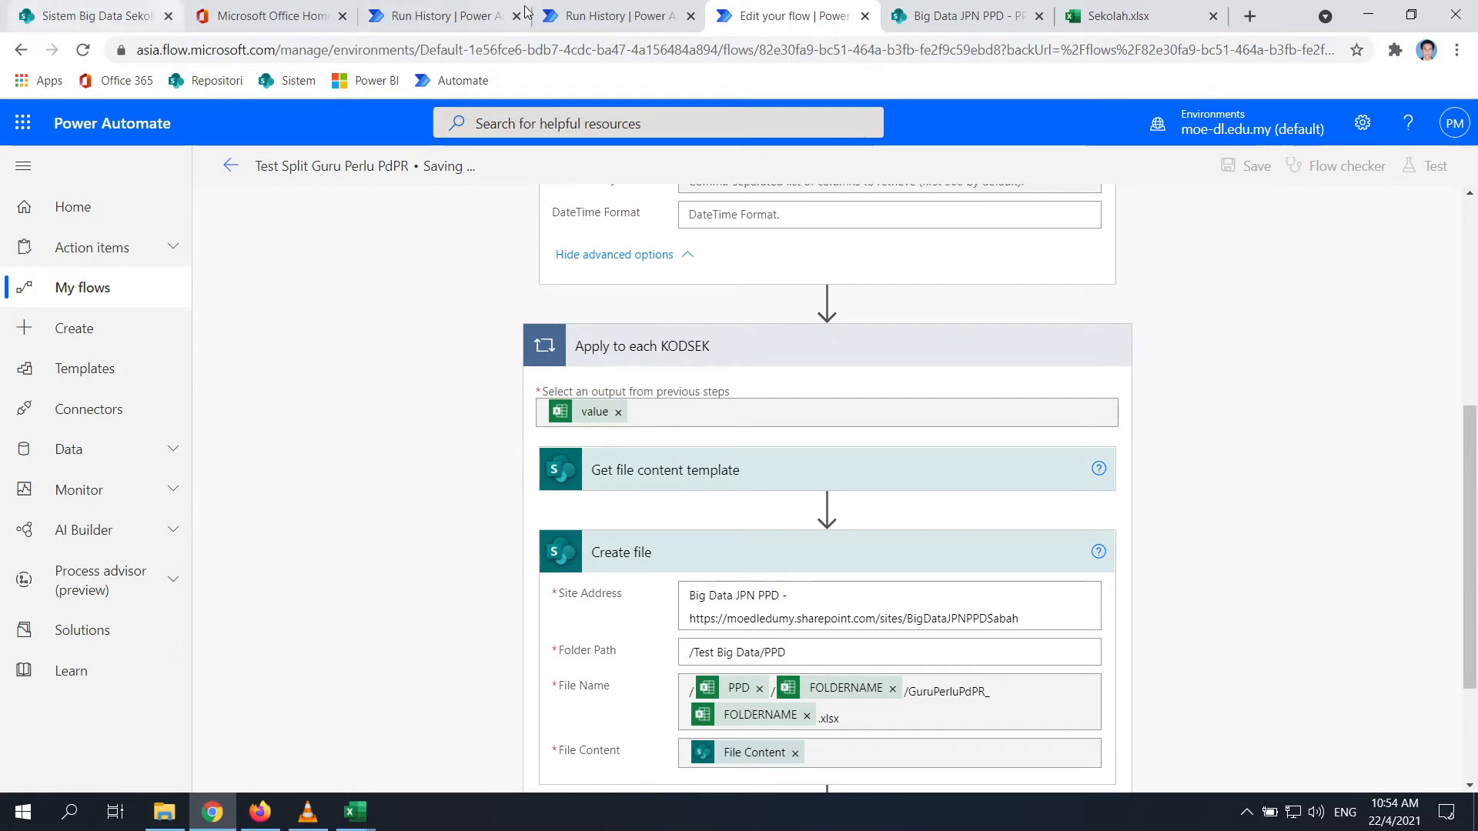
{"action": "left_click", "coordinate": [437, 17]}
Review the previous run's Apply to each iterations and the PPD folder in File Explorer
{"action": "left_click", "coordinate": [705, 429]}
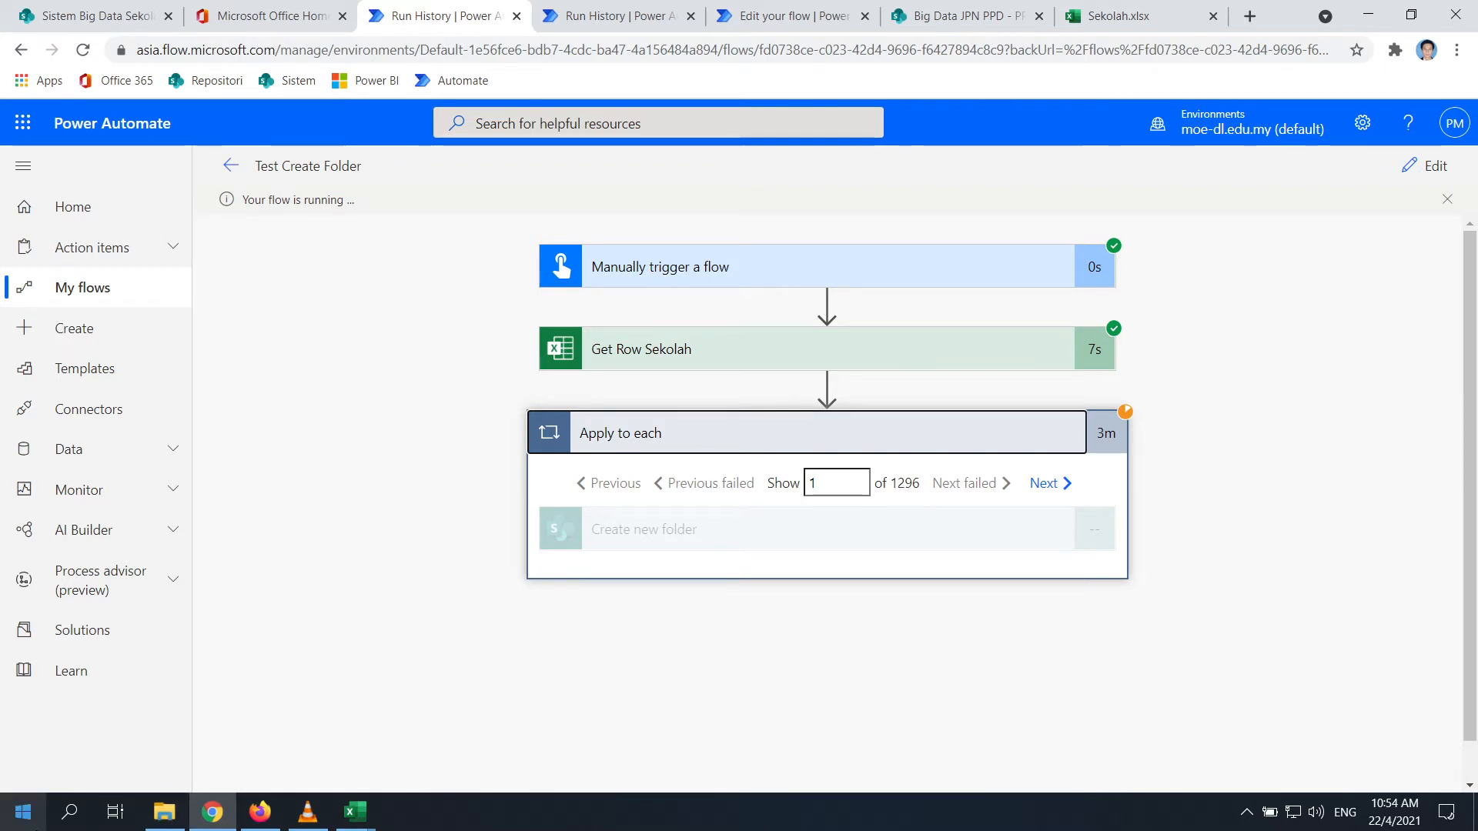
{"action": "left_click", "coordinate": [164, 812]}
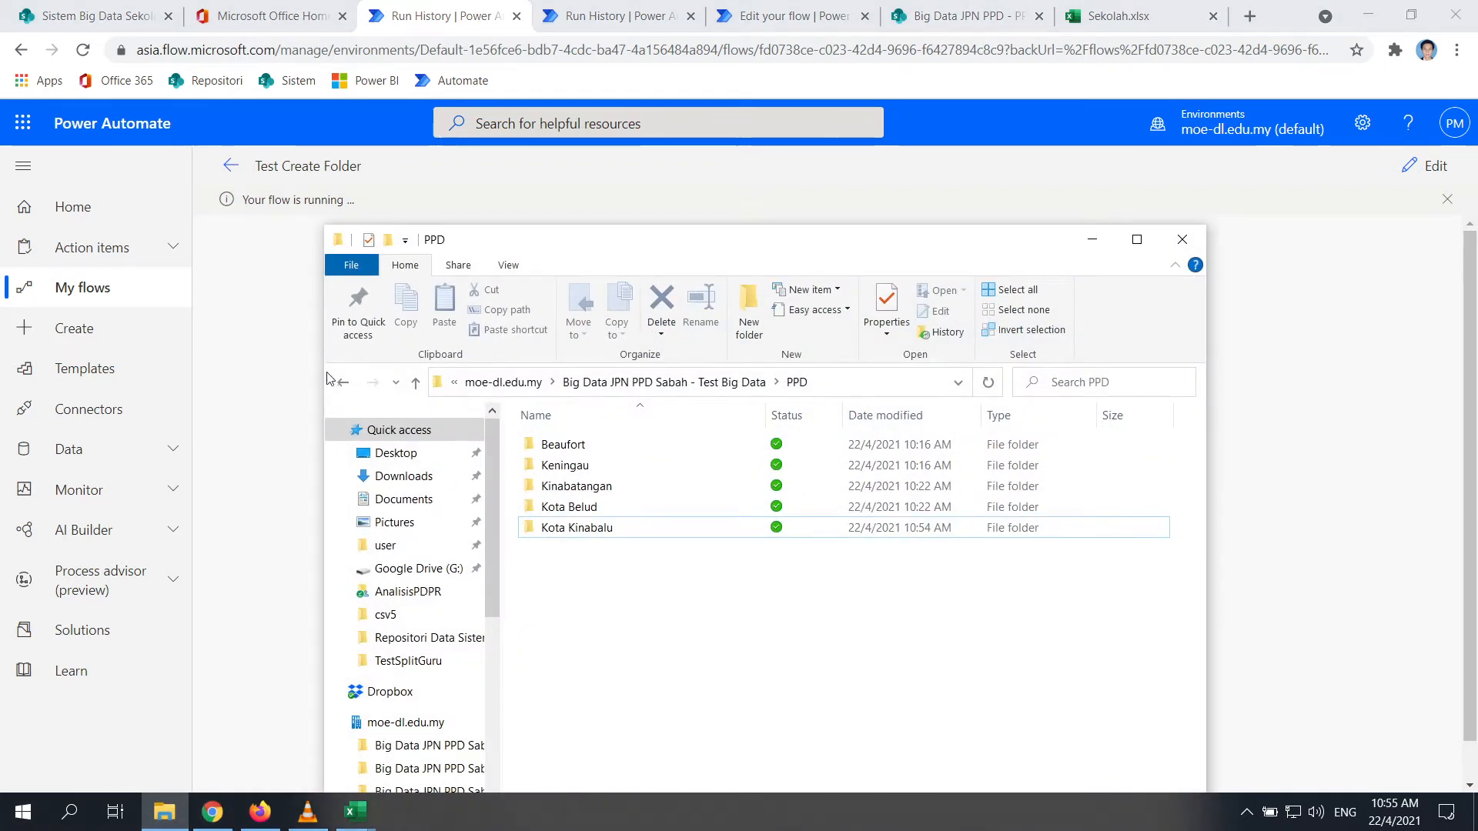
{"action": "left_click", "coordinate": [352, 386]}
{"action": "left_click", "coordinate": [373, 384]}
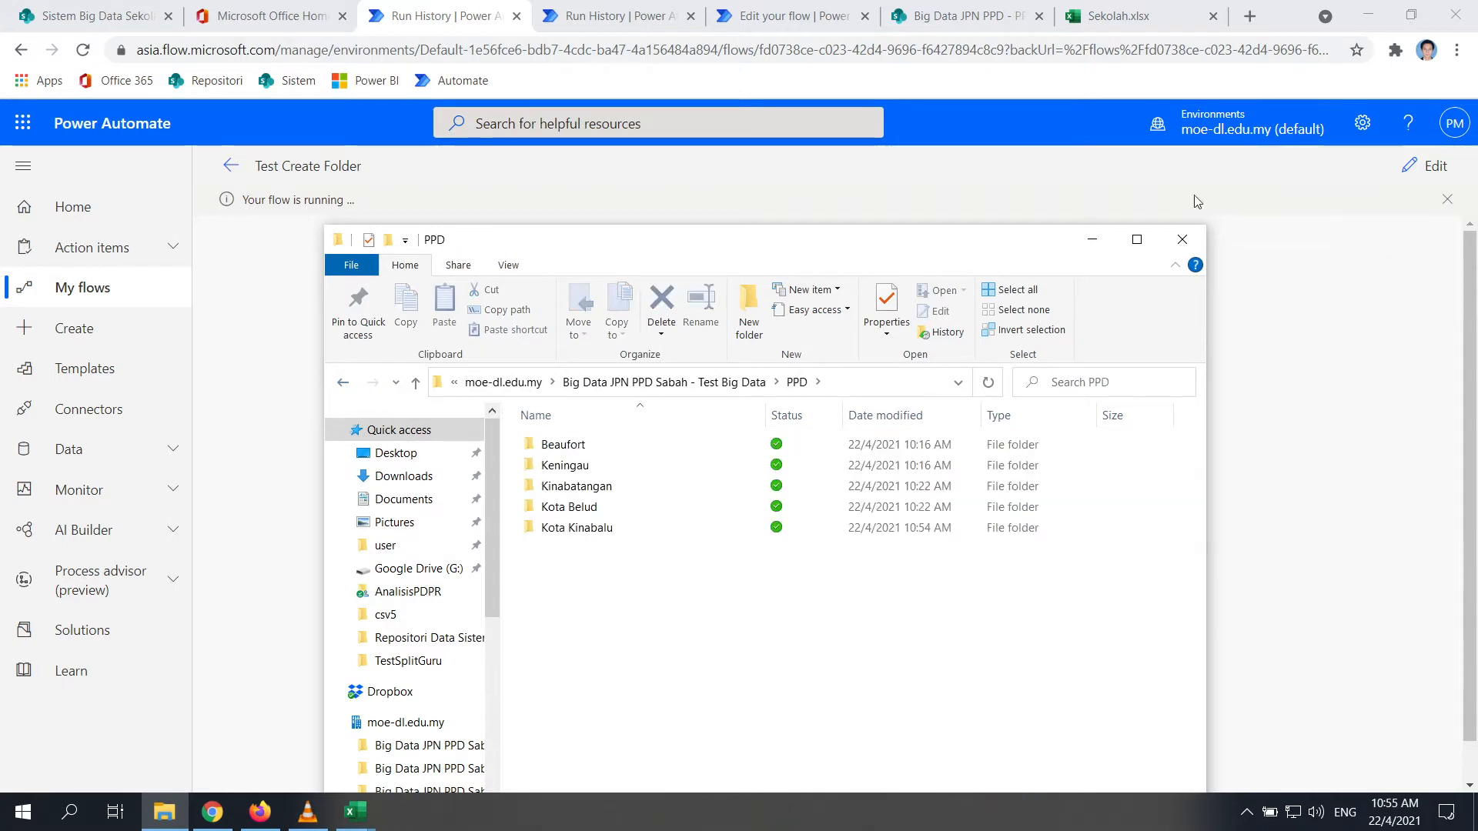
{"action": "left_click", "coordinate": [1093, 241]}
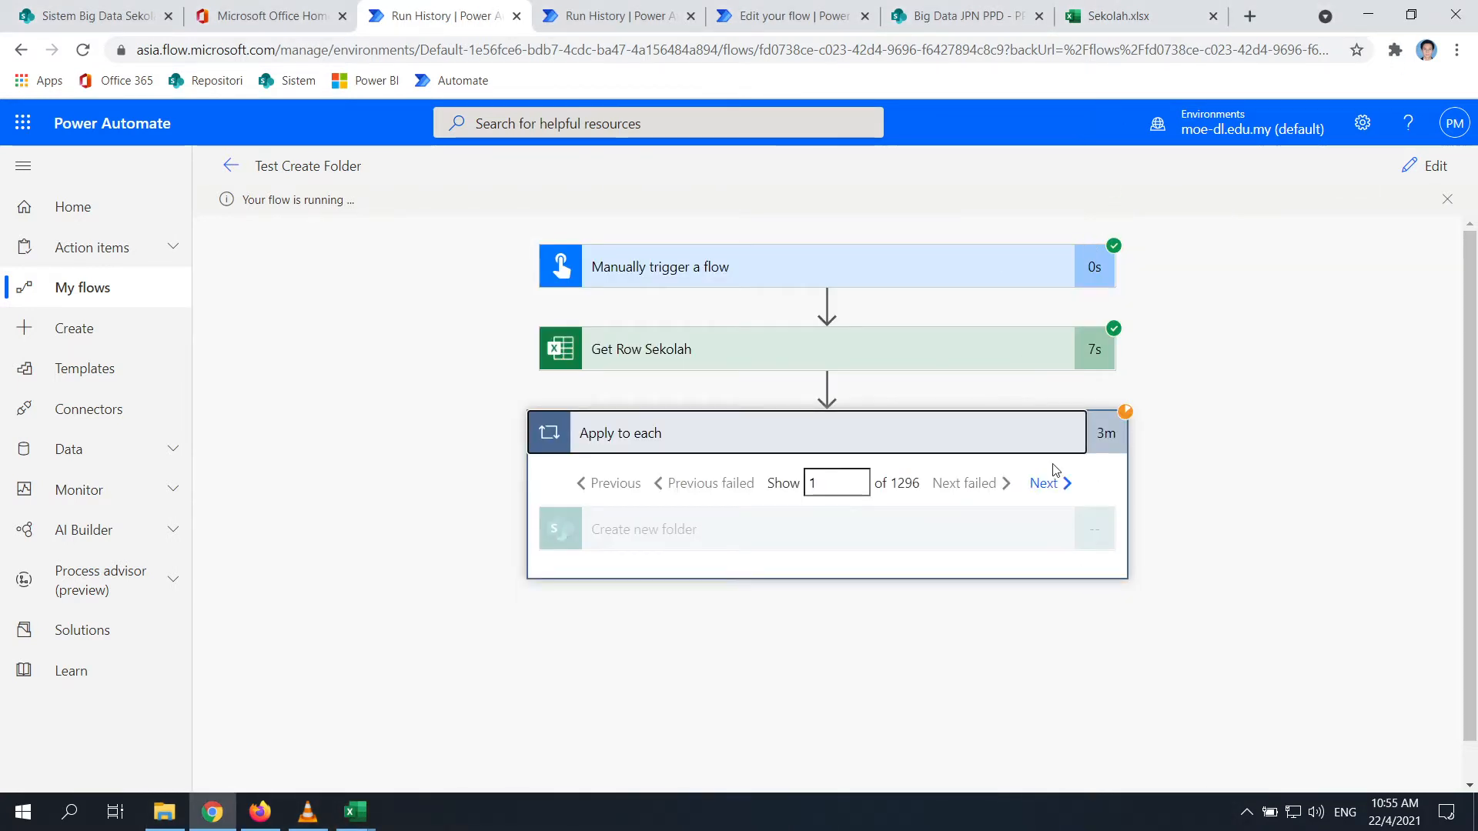
{"action": "left_click", "coordinate": [1043, 483]}
{"action": "left_click", "coordinate": [1039, 485]}
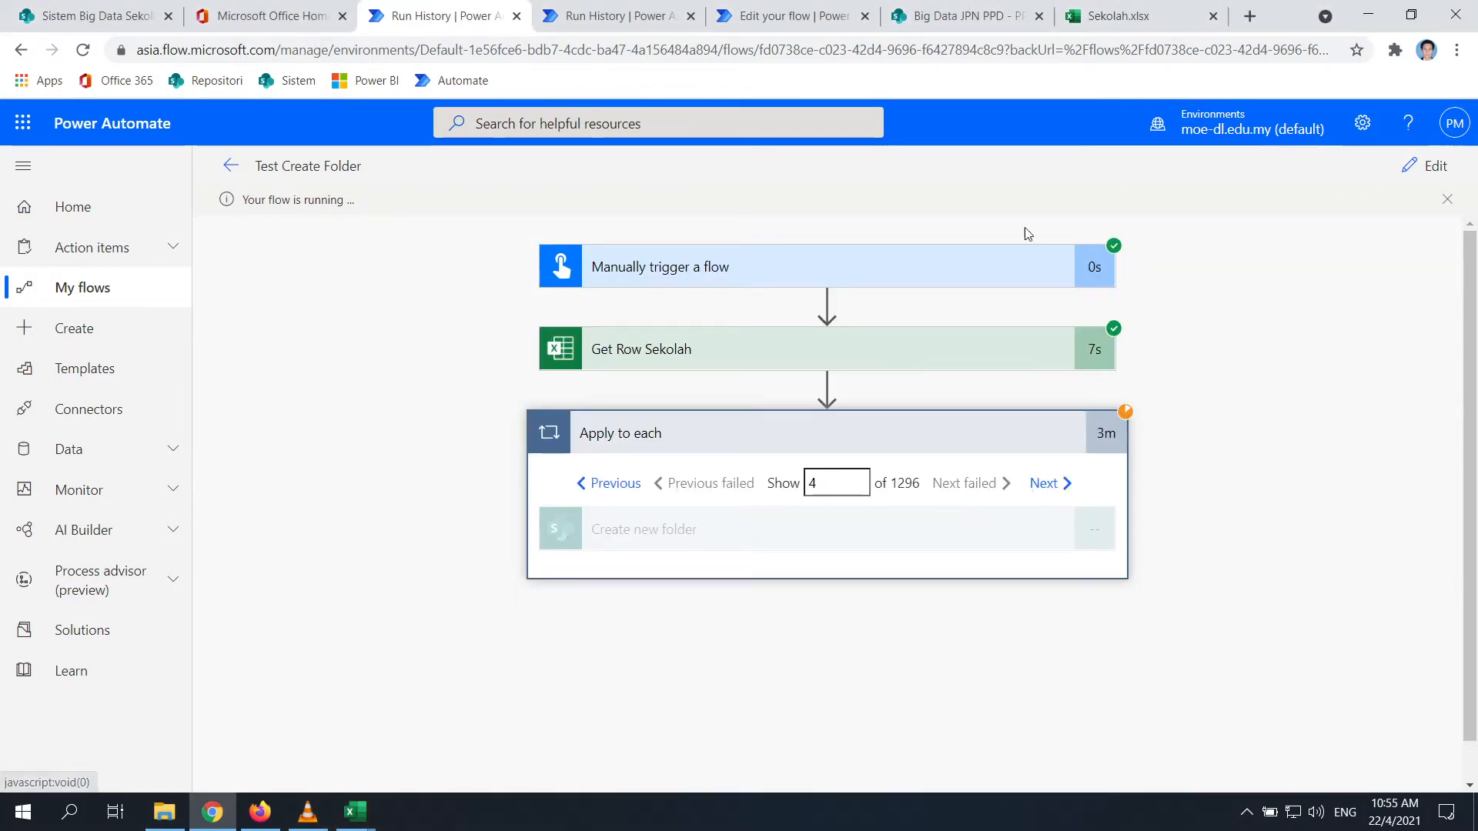
From the flow's edit view, launch a manual test run of Test Split Guru Perlu PdPR
{"action": "left_click", "coordinate": [608, 14]}
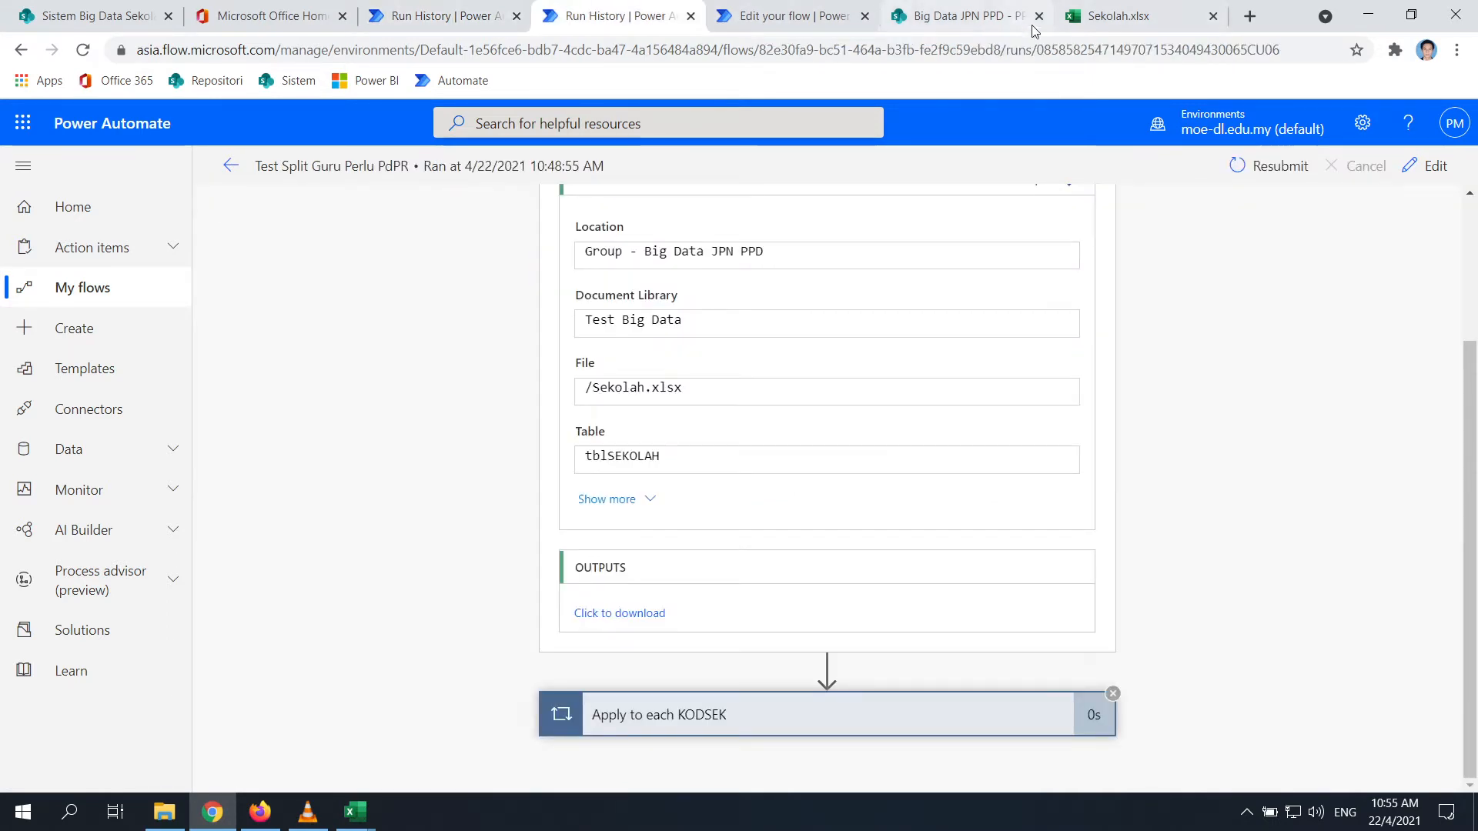
{"action": "left_click", "coordinate": [793, 15]}
{"action": "scroll", "coordinate": [1138, 625], "scroll_direction": "down", "scroll_amount": 1}
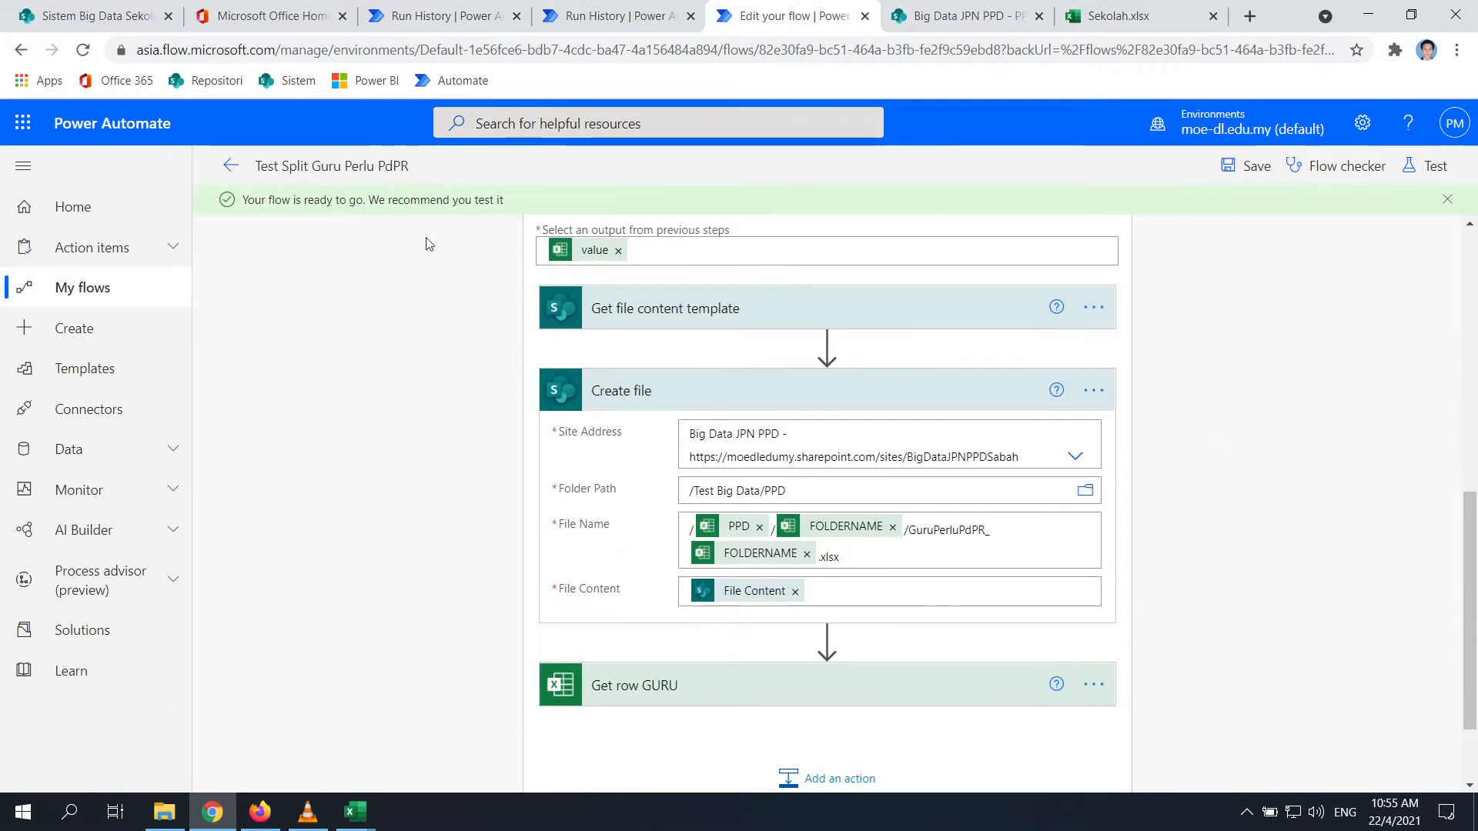
{"action": "left_click", "coordinate": [1432, 167]}
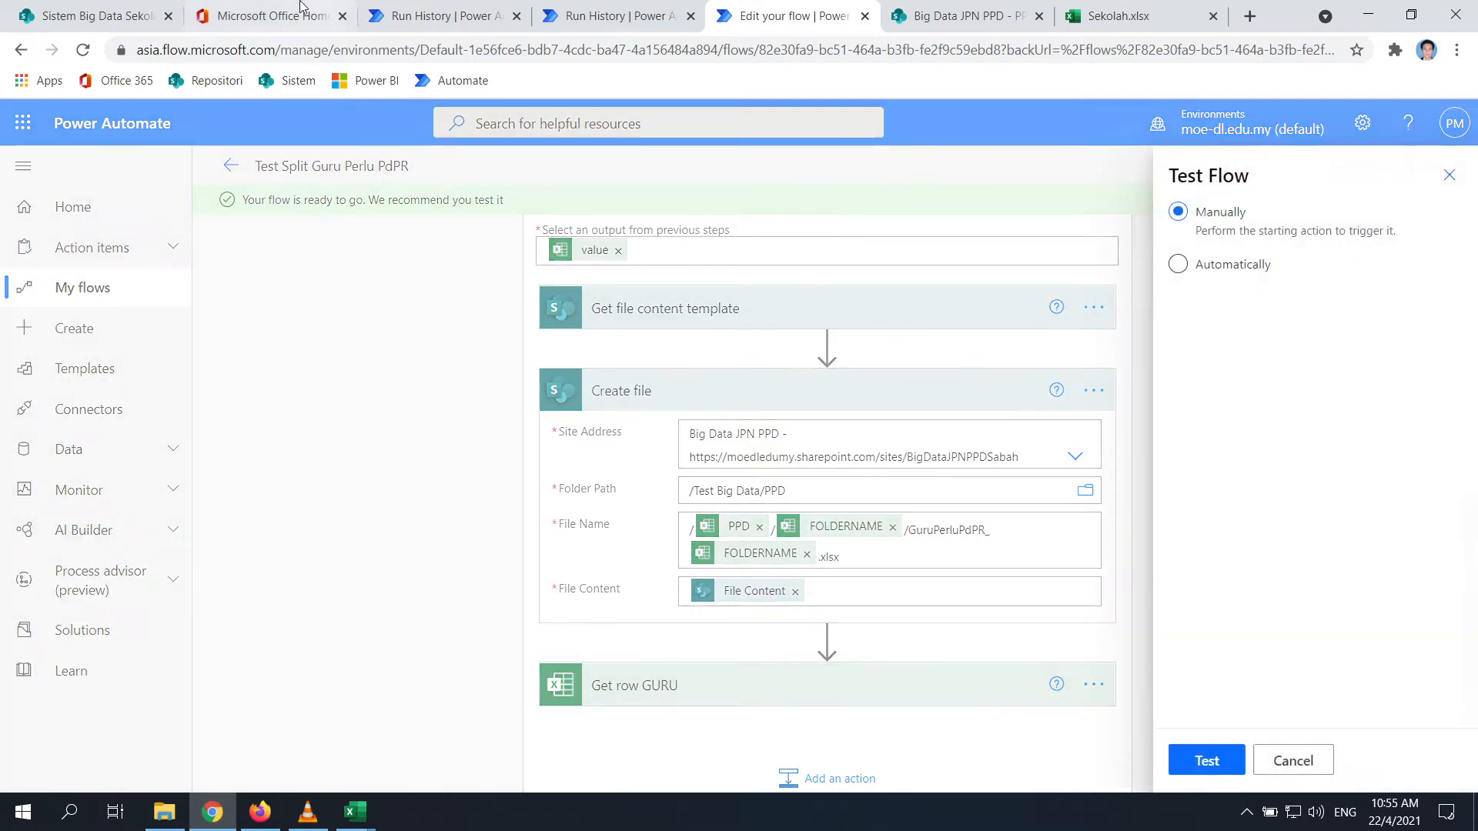
{"action": "left_click", "coordinate": [691, 17]}
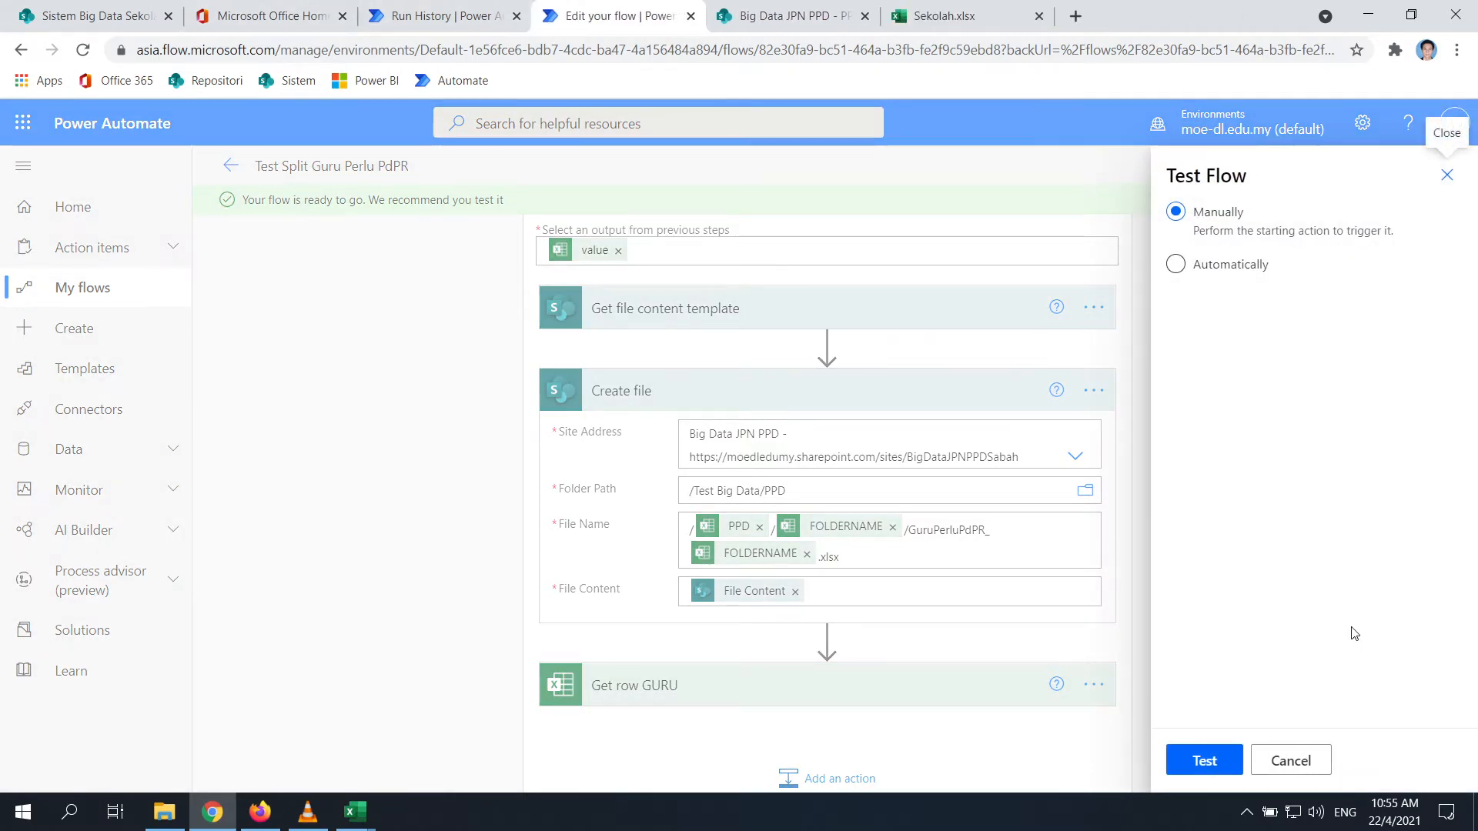
{"action": "left_click", "coordinate": [1193, 762]}
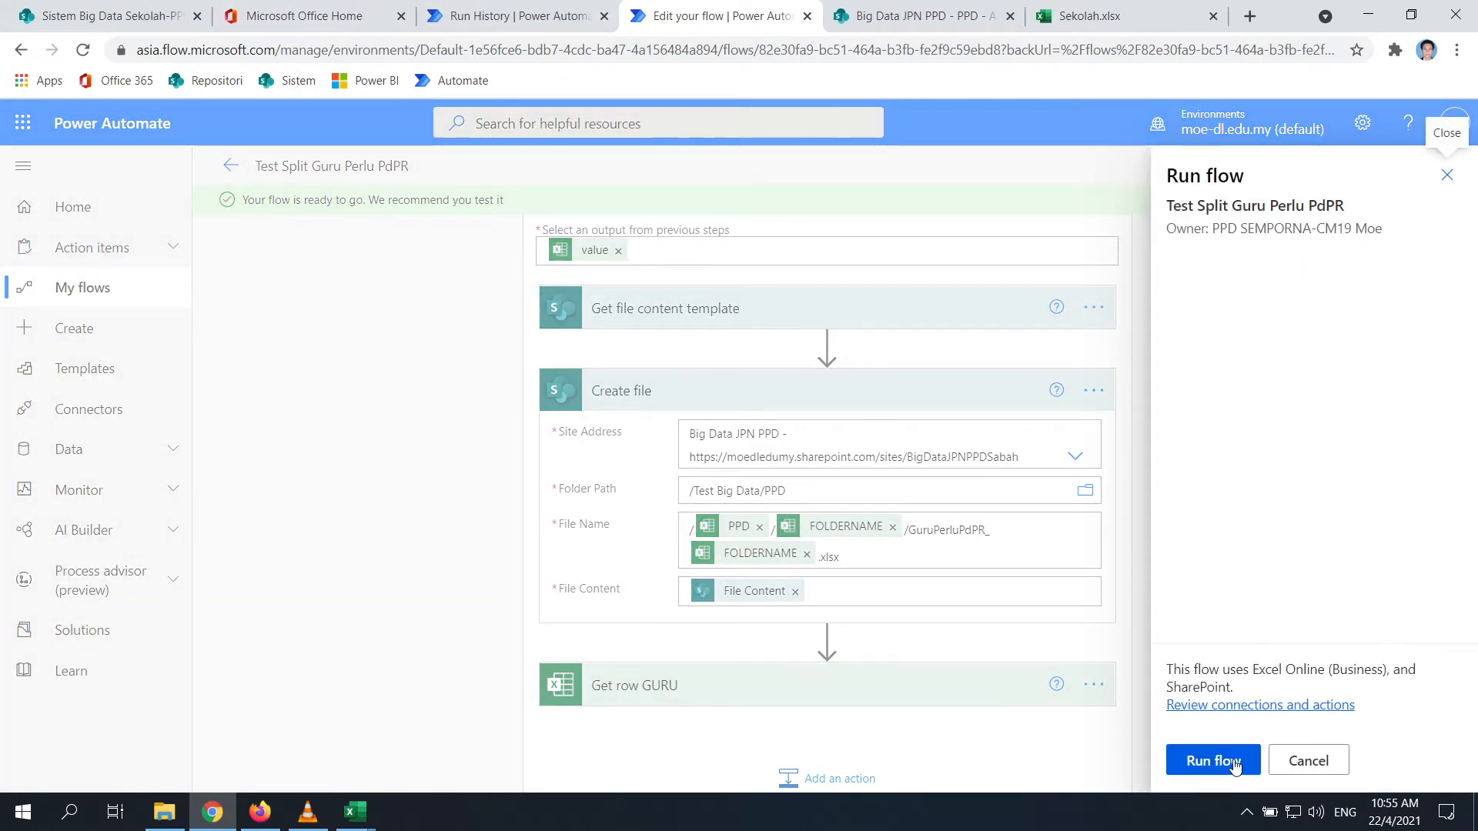
{"action": "left_click", "coordinate": [1220, 760]}
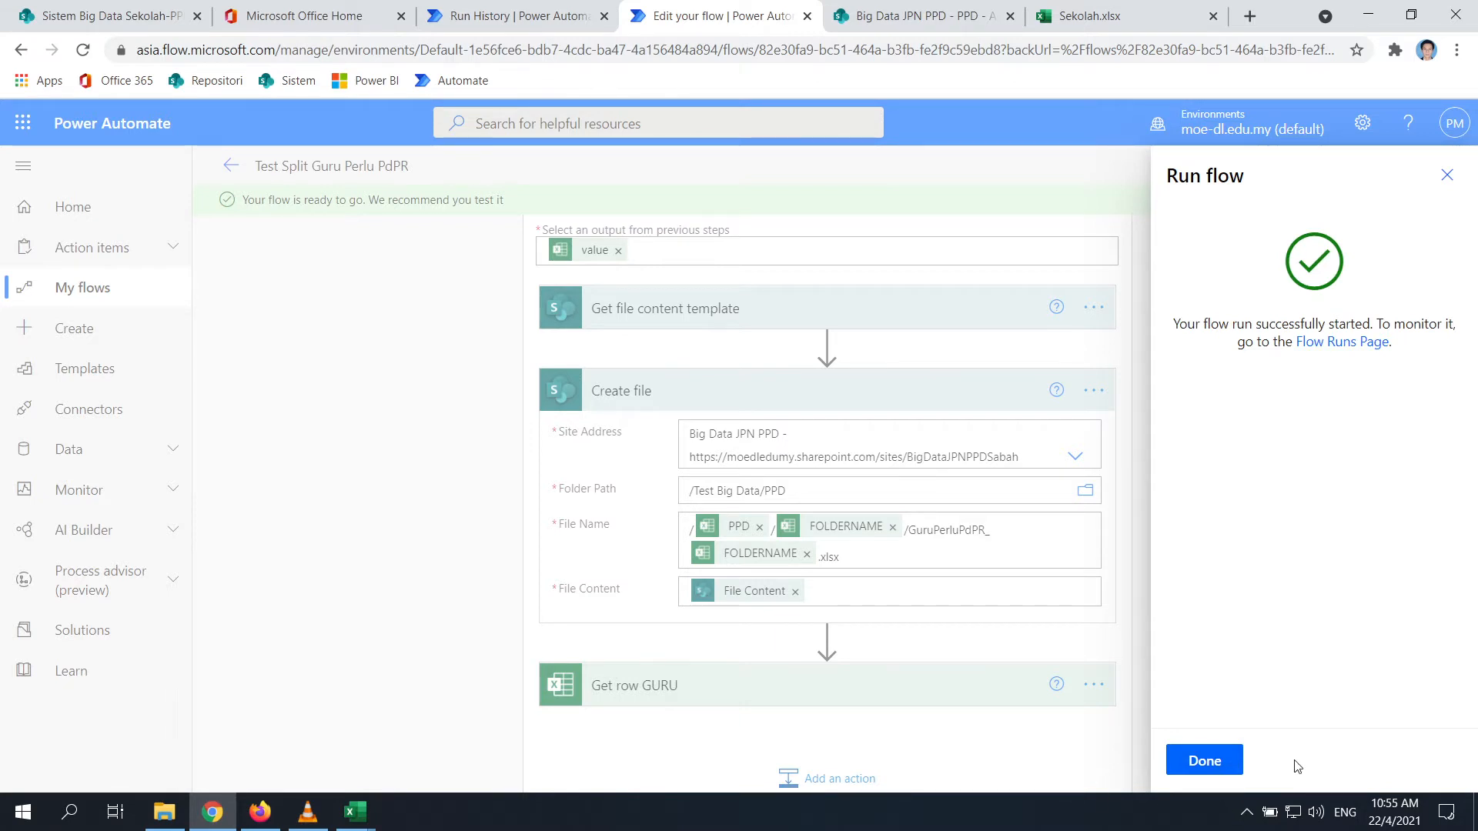
{"action": "left_click", "coordinate": [1205, 761]}
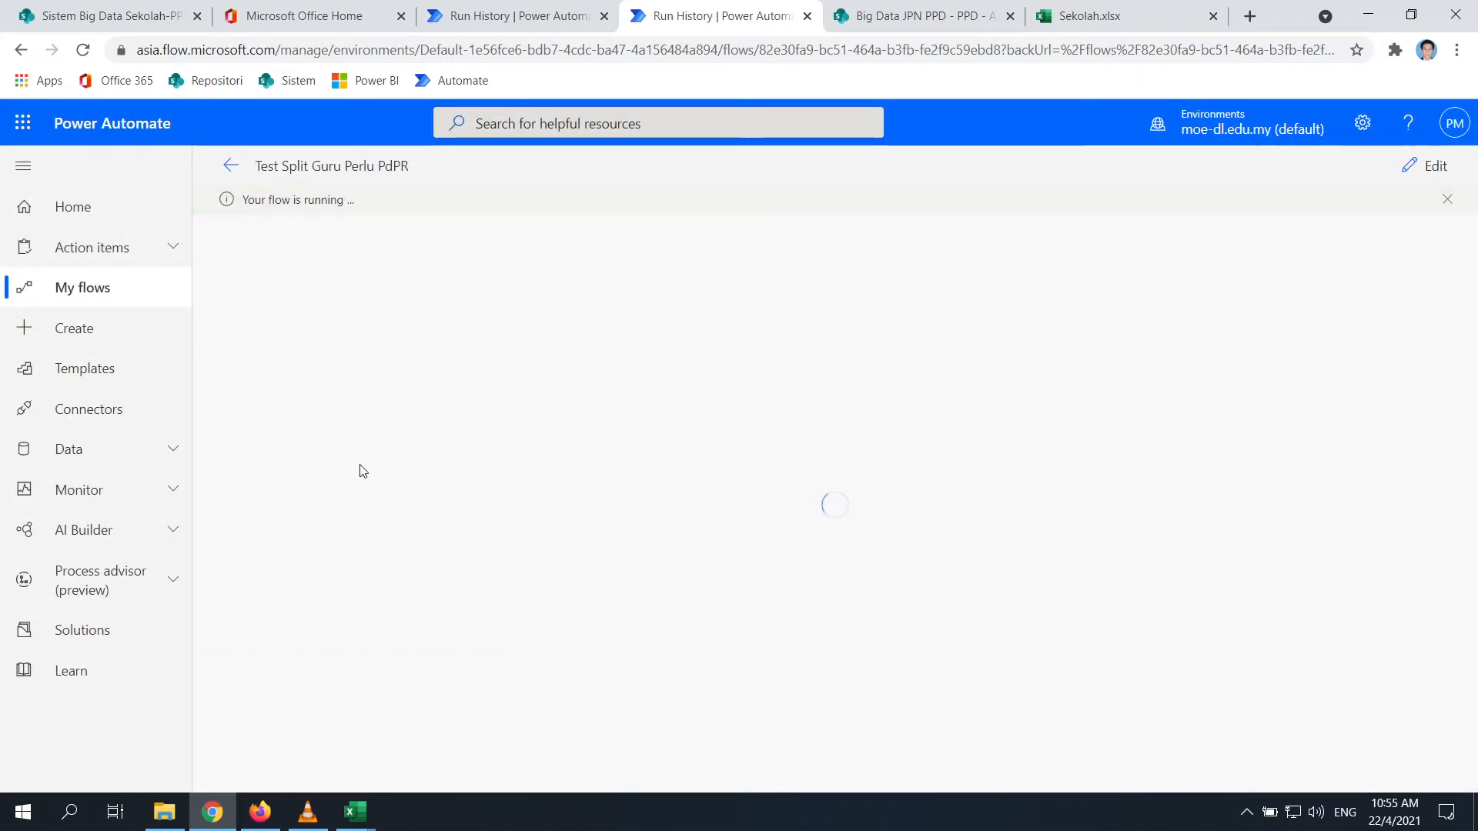
Check the Beaufort folder in the SharePoint PPD library for the new workbooks
{"action": "left_click", "coordinate": [164, 812]}
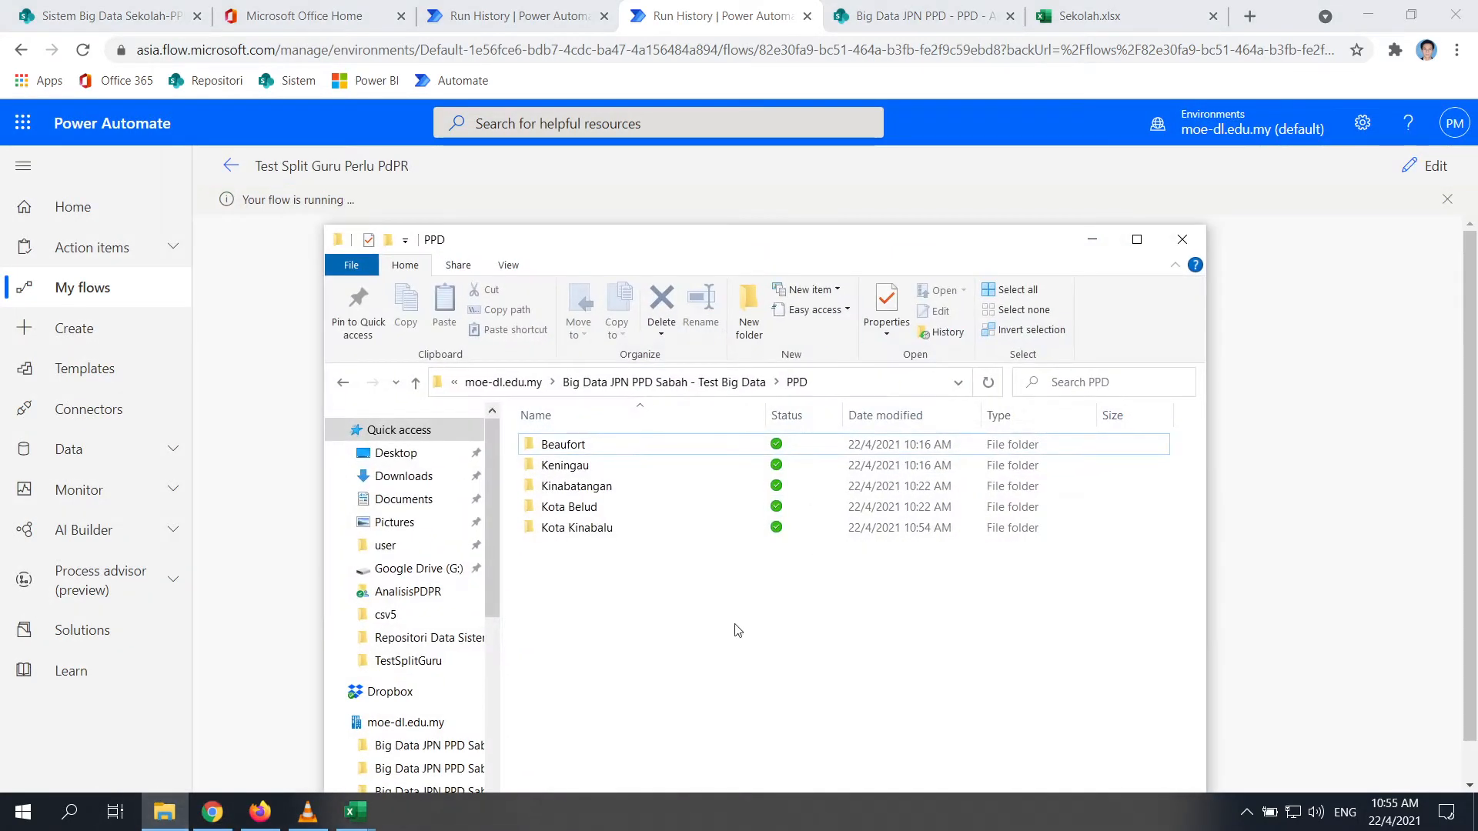
{"action": "left_click", "coordinate": [508, 16]}
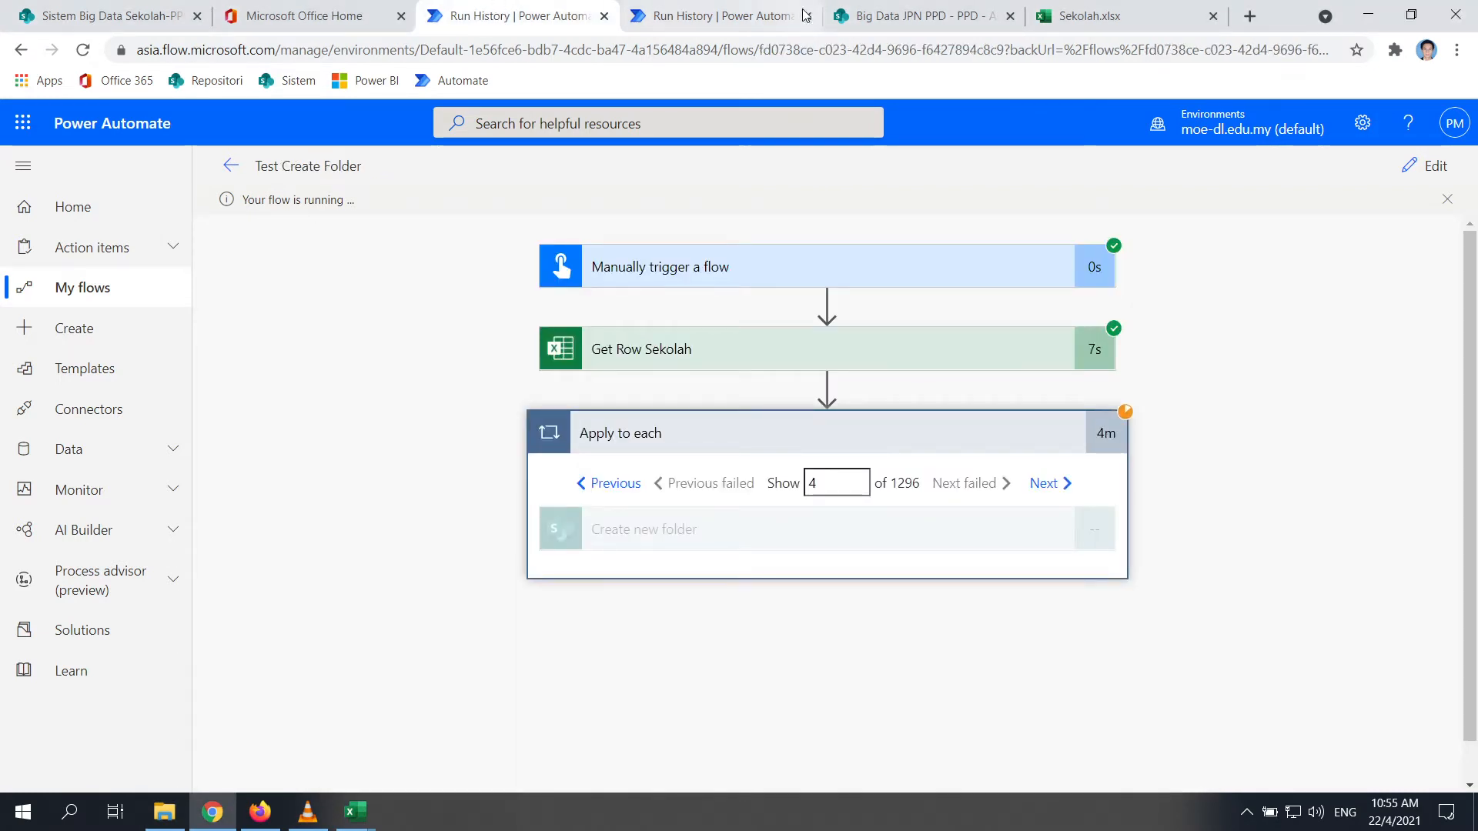
{"action": "left_click", "coordinate": [916, 15]}
{"action": "left_click", "coordinate": [374, 408]}
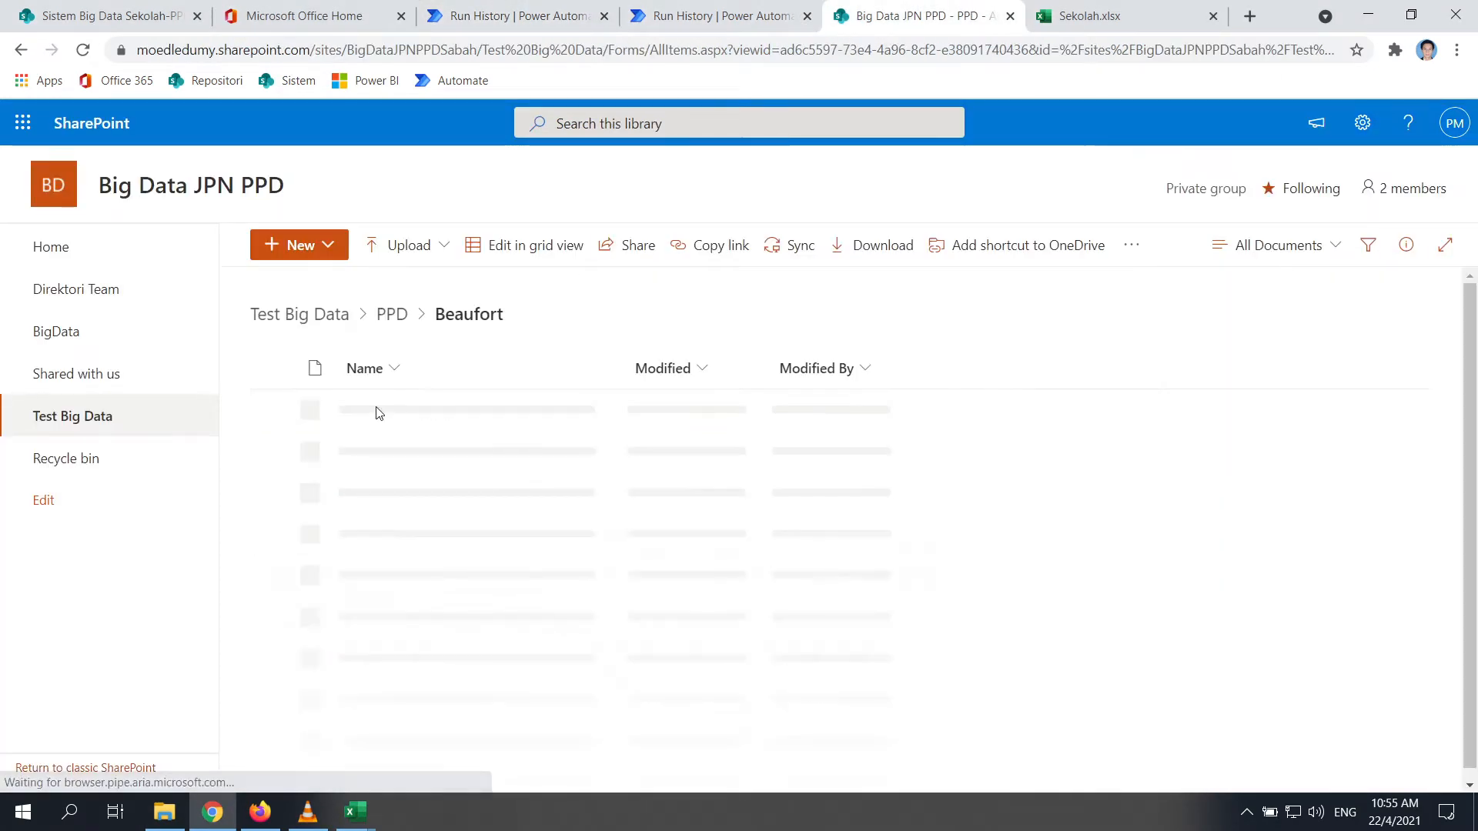
{"action": "left_click", "coordinate": [23, 51]}
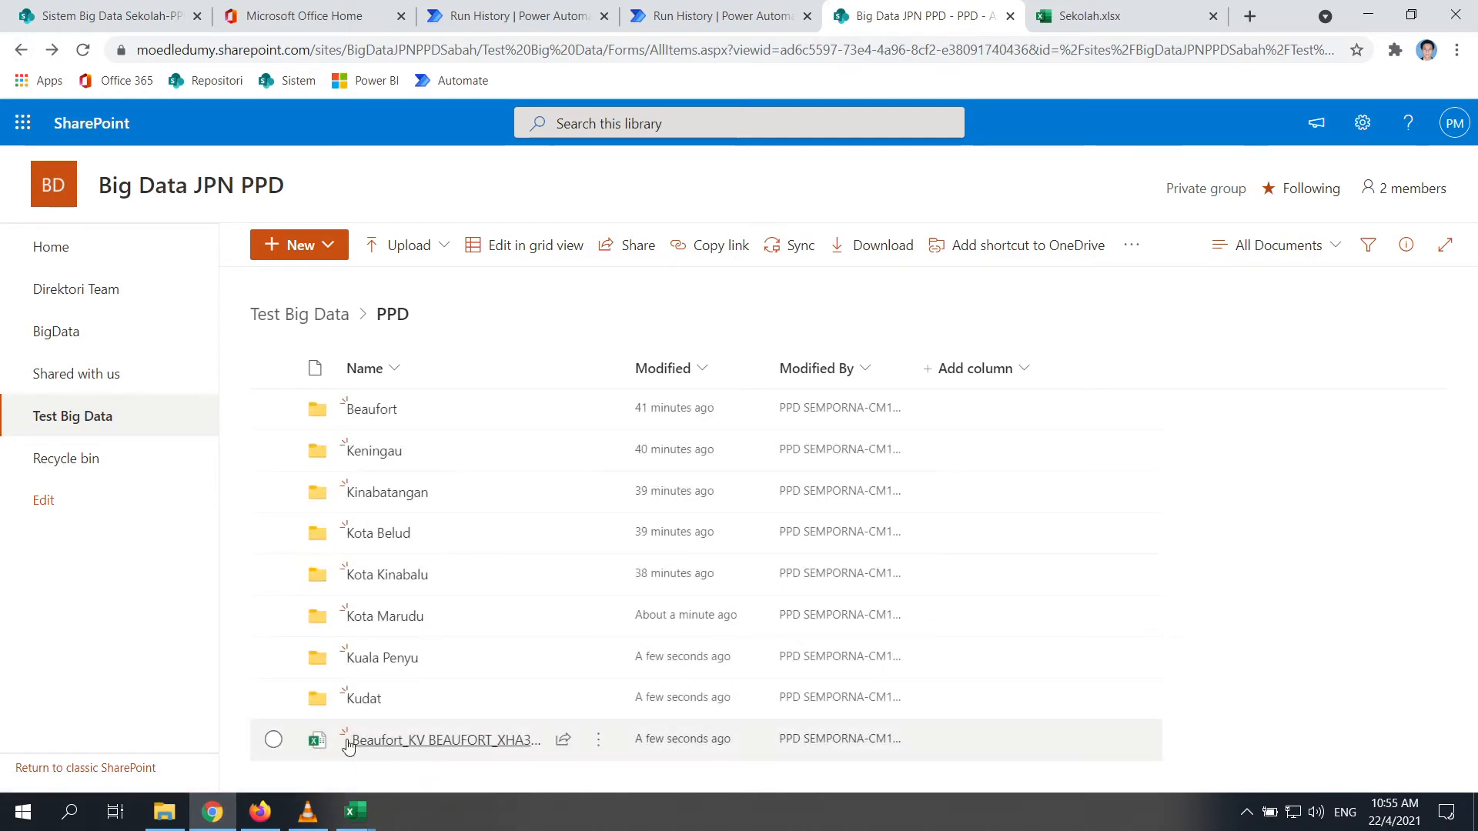
{"action": "mouse_move", "coordinate": [481, 749]}
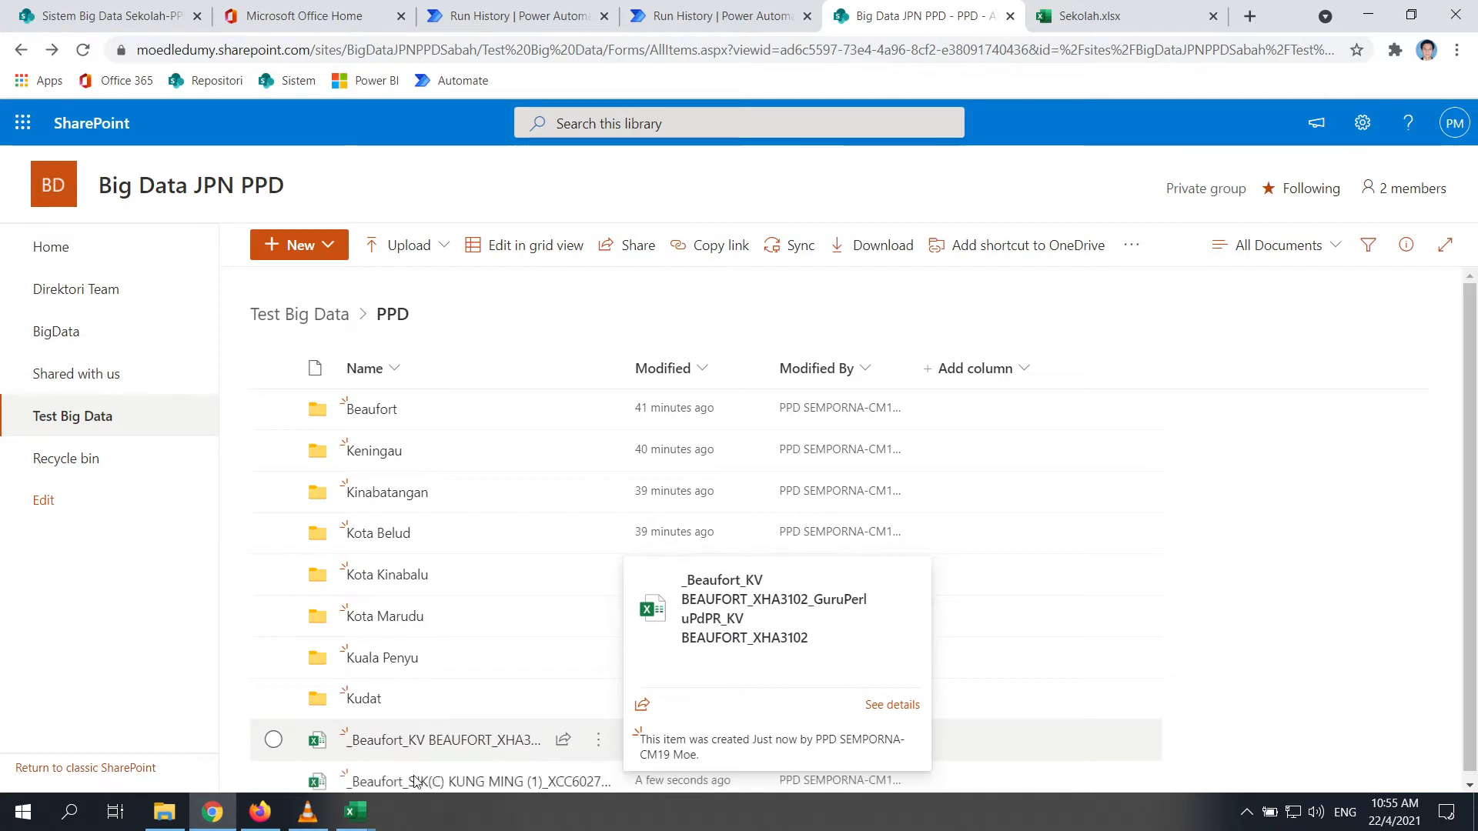
Cancel the running test of Test Split Guru Perlu PdPR and reopen the flow for editing
{"action": "left_click", "coordinate": [703, 14]}
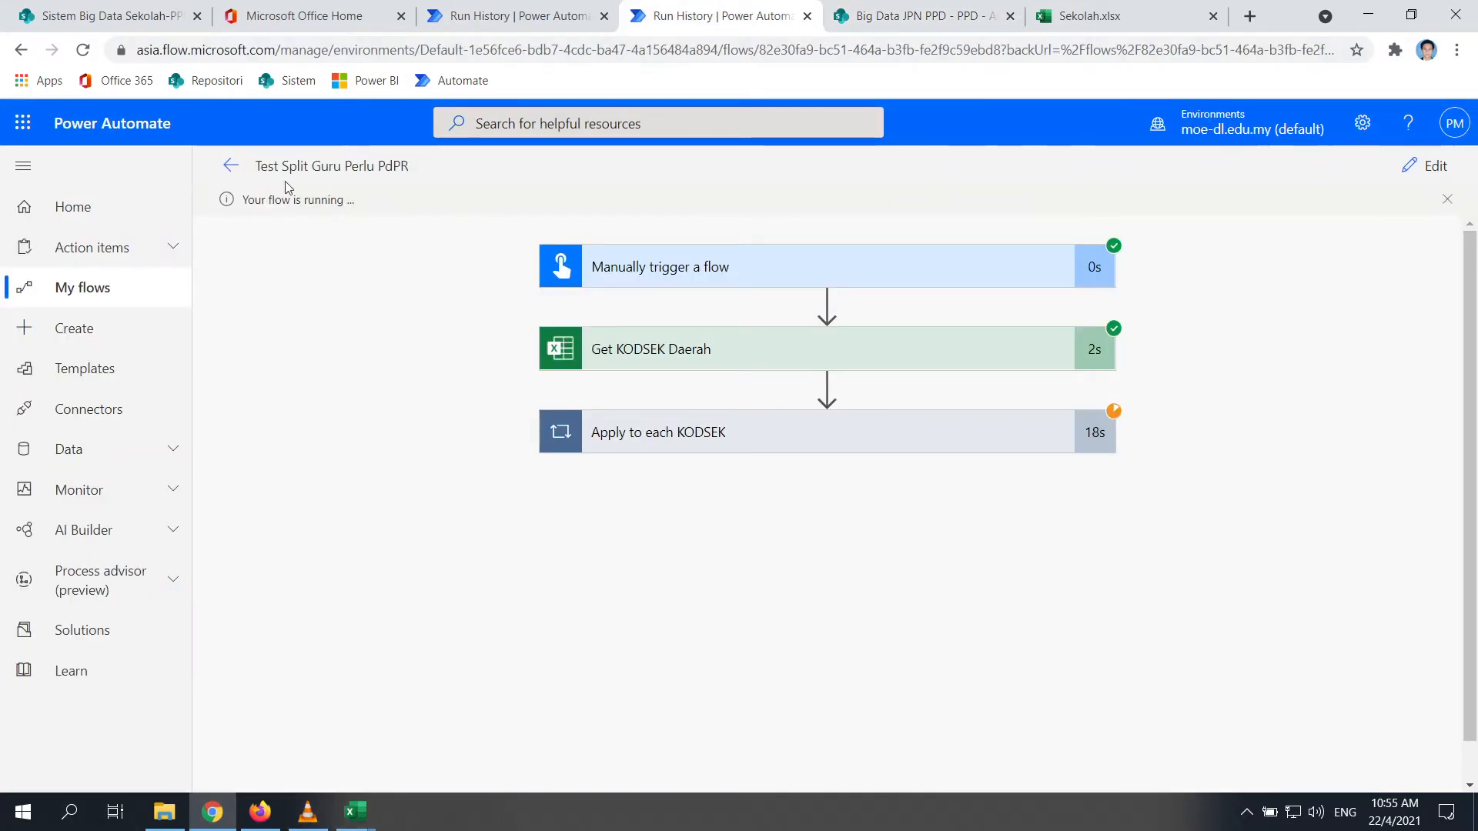
{"action": "left_click", "coordinate": [231, 166]}
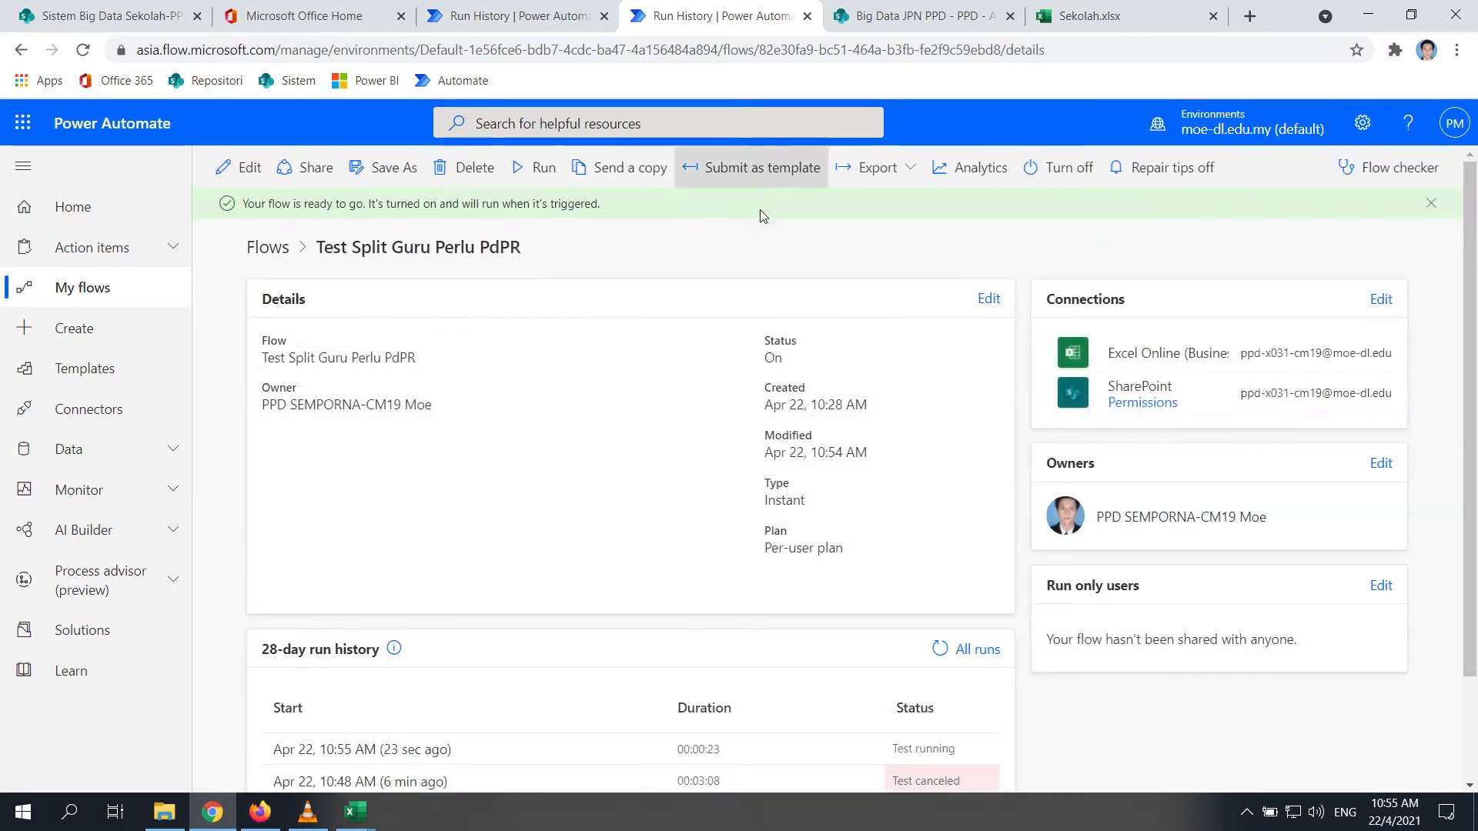
{"action": "left_click", "coordinate": [448, 750]}
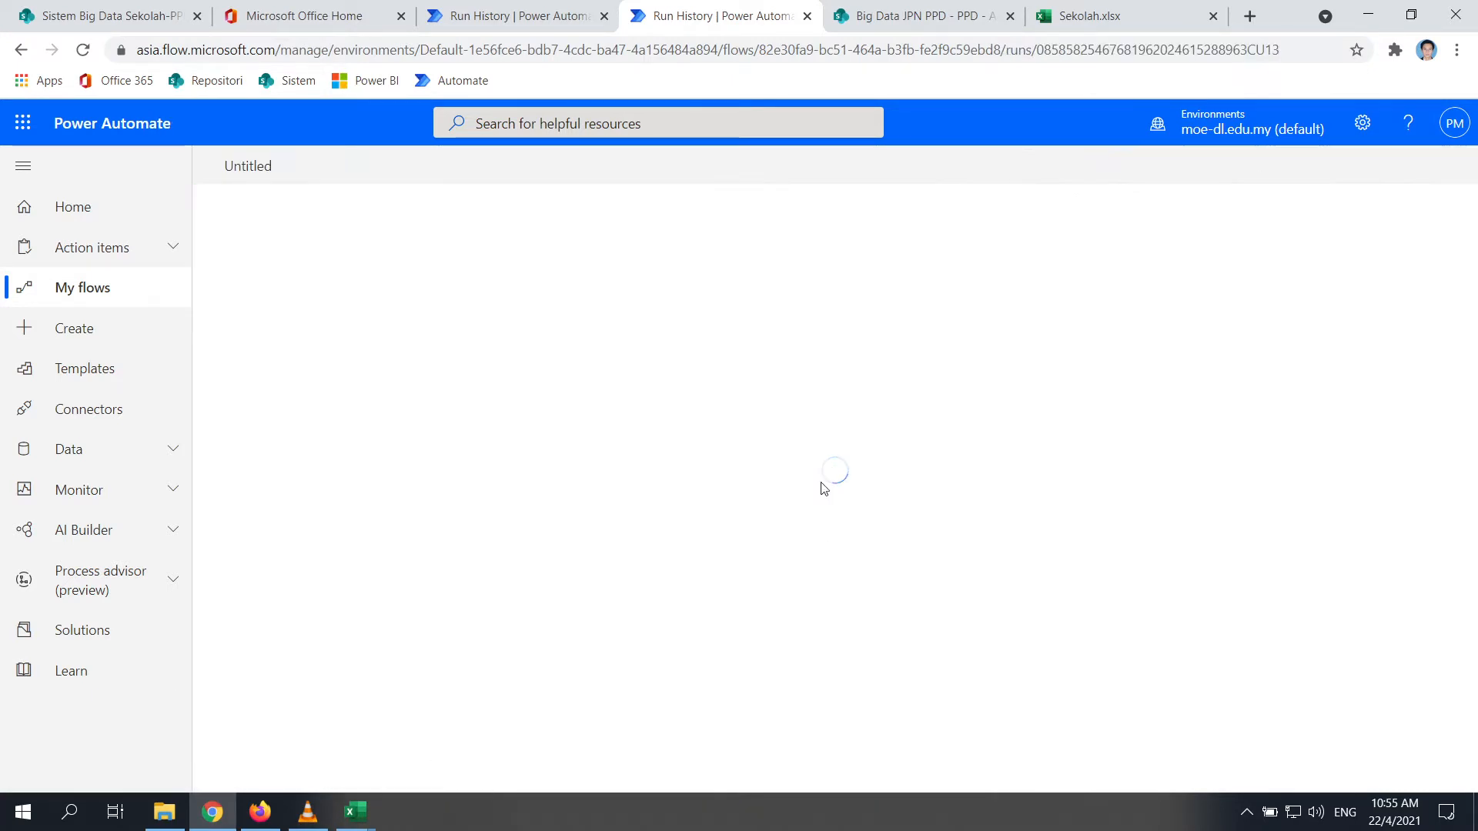
{"action": "left_click", "coordinate": [1367, 170]}
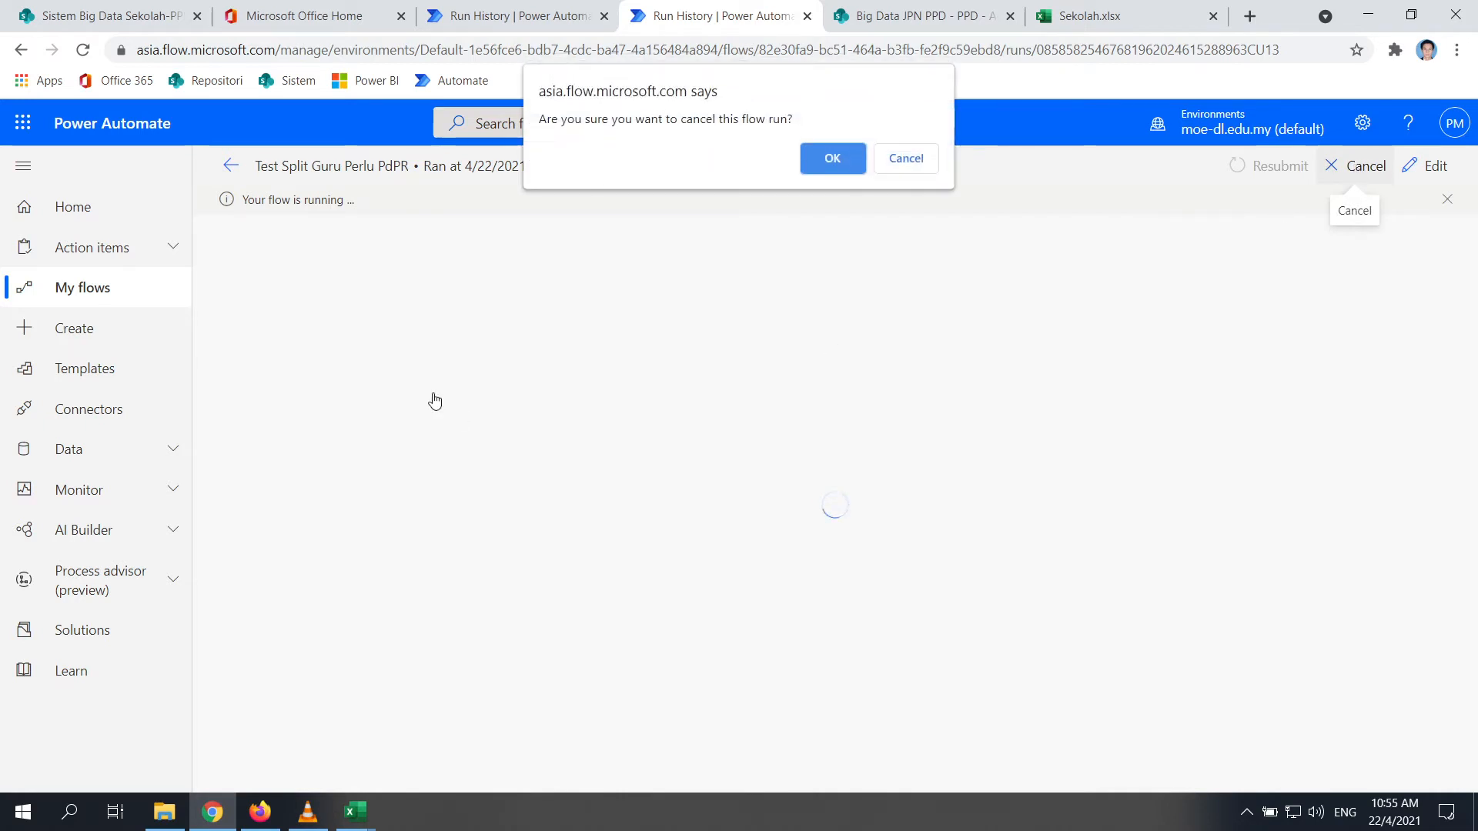
{"action": "left_click", "coordinate": [809, 171]}
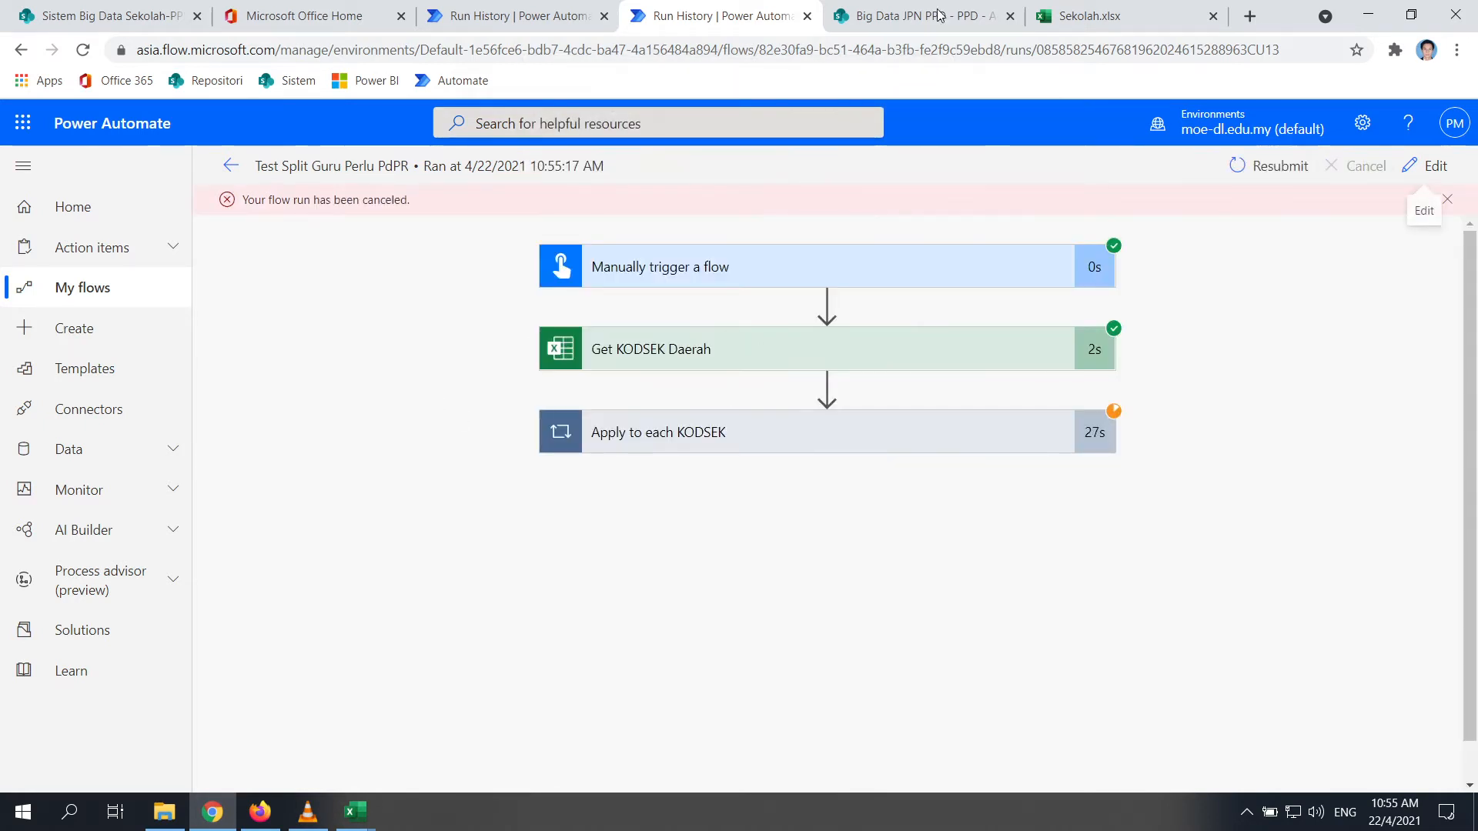
{"action": "left_click", "coordinate": [1436, 168]}
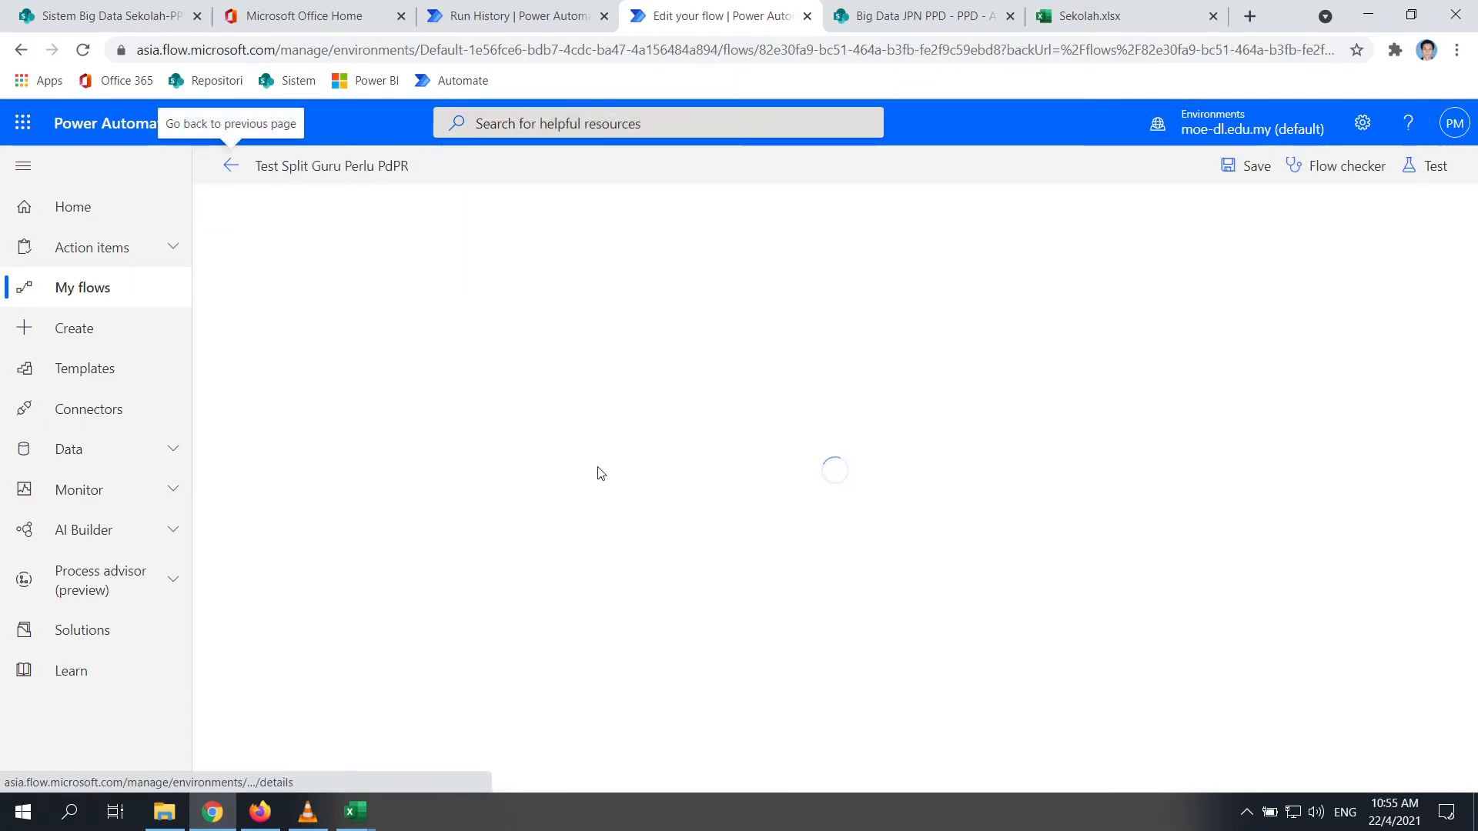
In the Create file step, cut the PPD and FOLDERNAME part out of the file name
{"action": "left_click", "coordinate": [691, 392]}
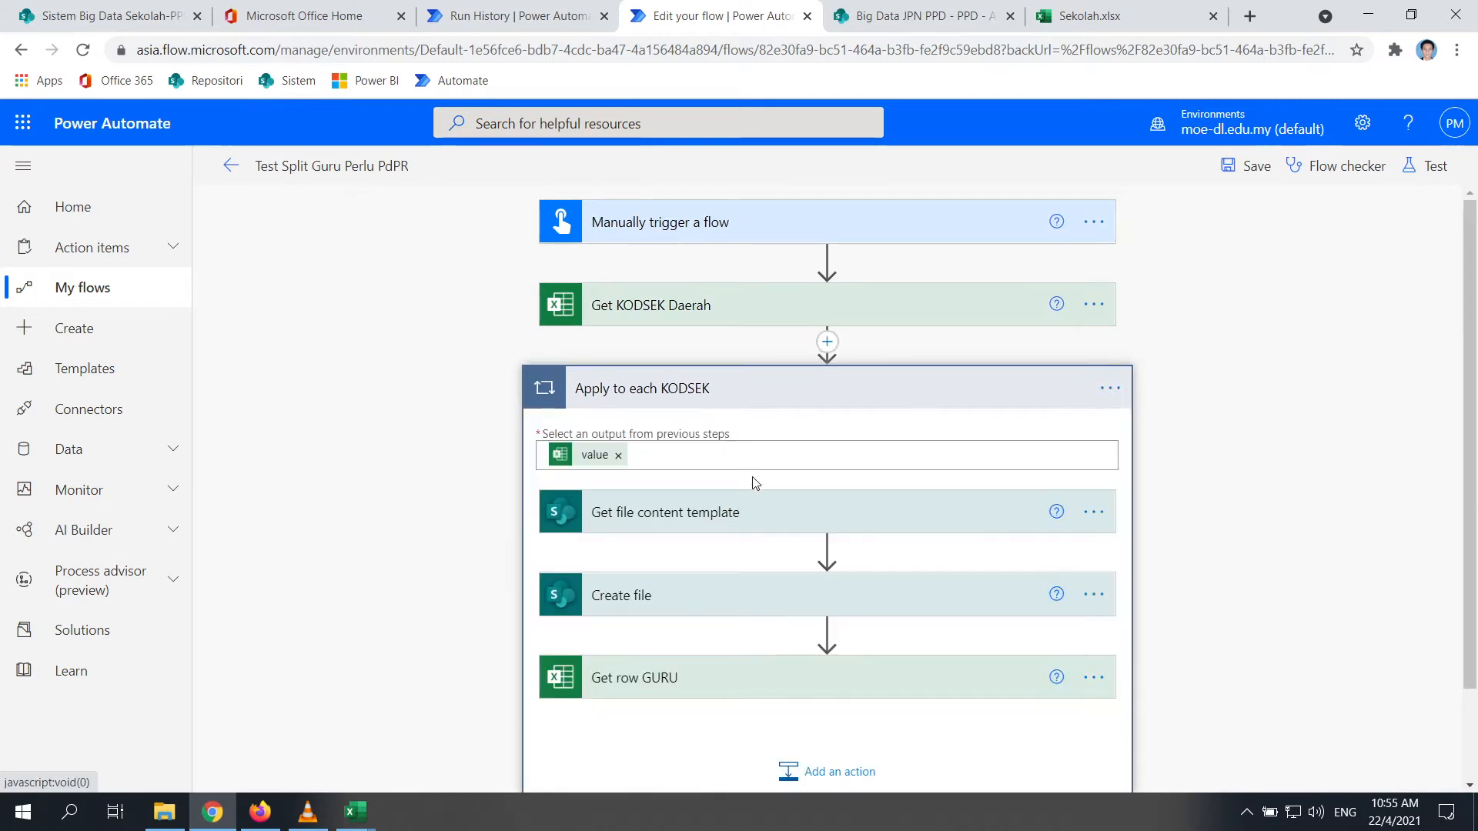
{"action": "scroll", "coordinate": [699, 474], "scroll_direction": "down", "scroll_amount": 2}
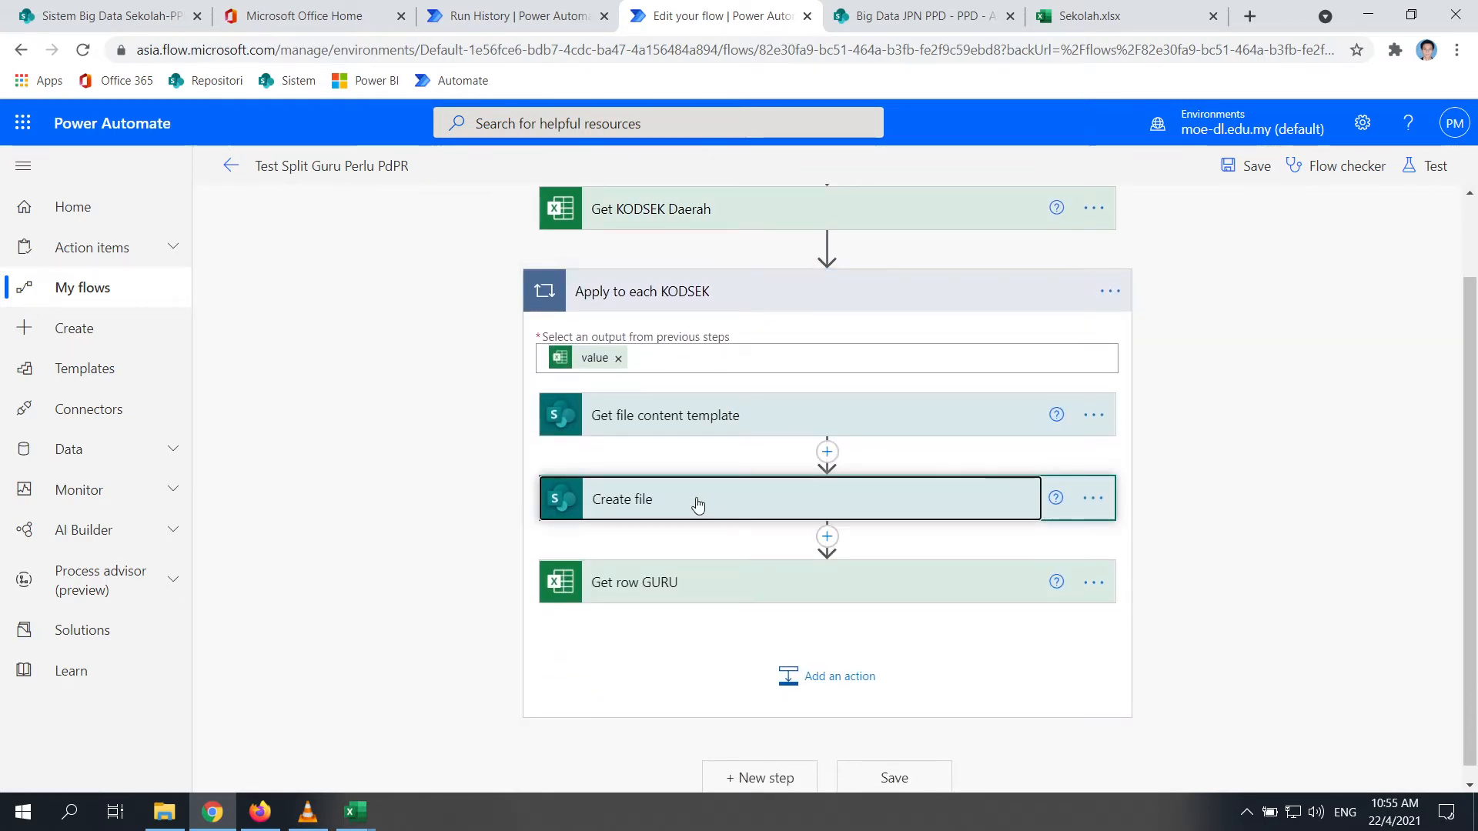
{"action": "left_click", "coordinate": [698, 504]}
{"action": "scroll", "coordinate": [779, 583], "scroll_direction": "down", "scroll_amount": 2}
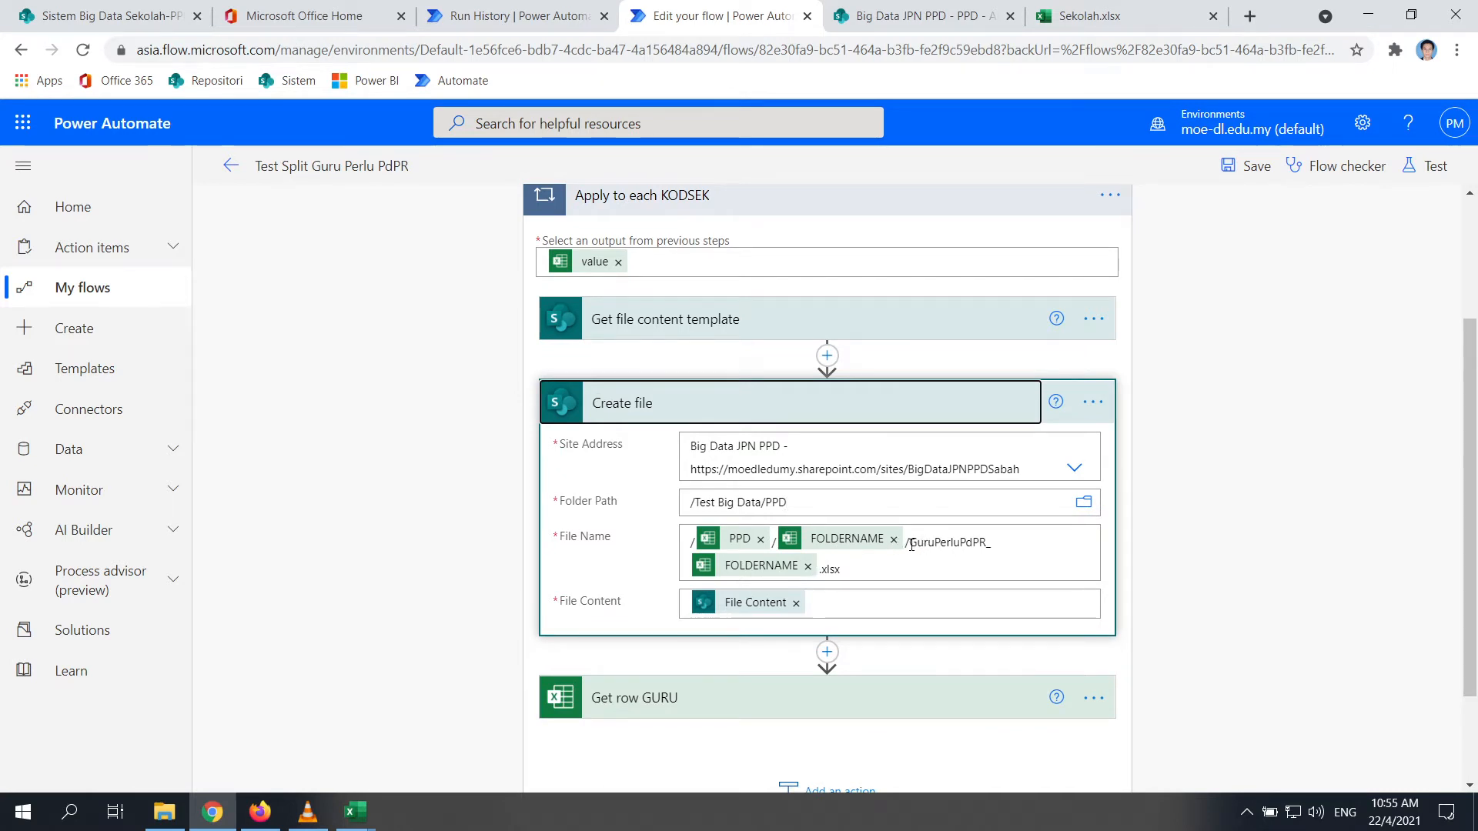
{"action": "left_click_drag", "start_coordinate": [912, 544], "coordinate": [654, 540]}
{"action": "key", "text": "ctrl+x"}
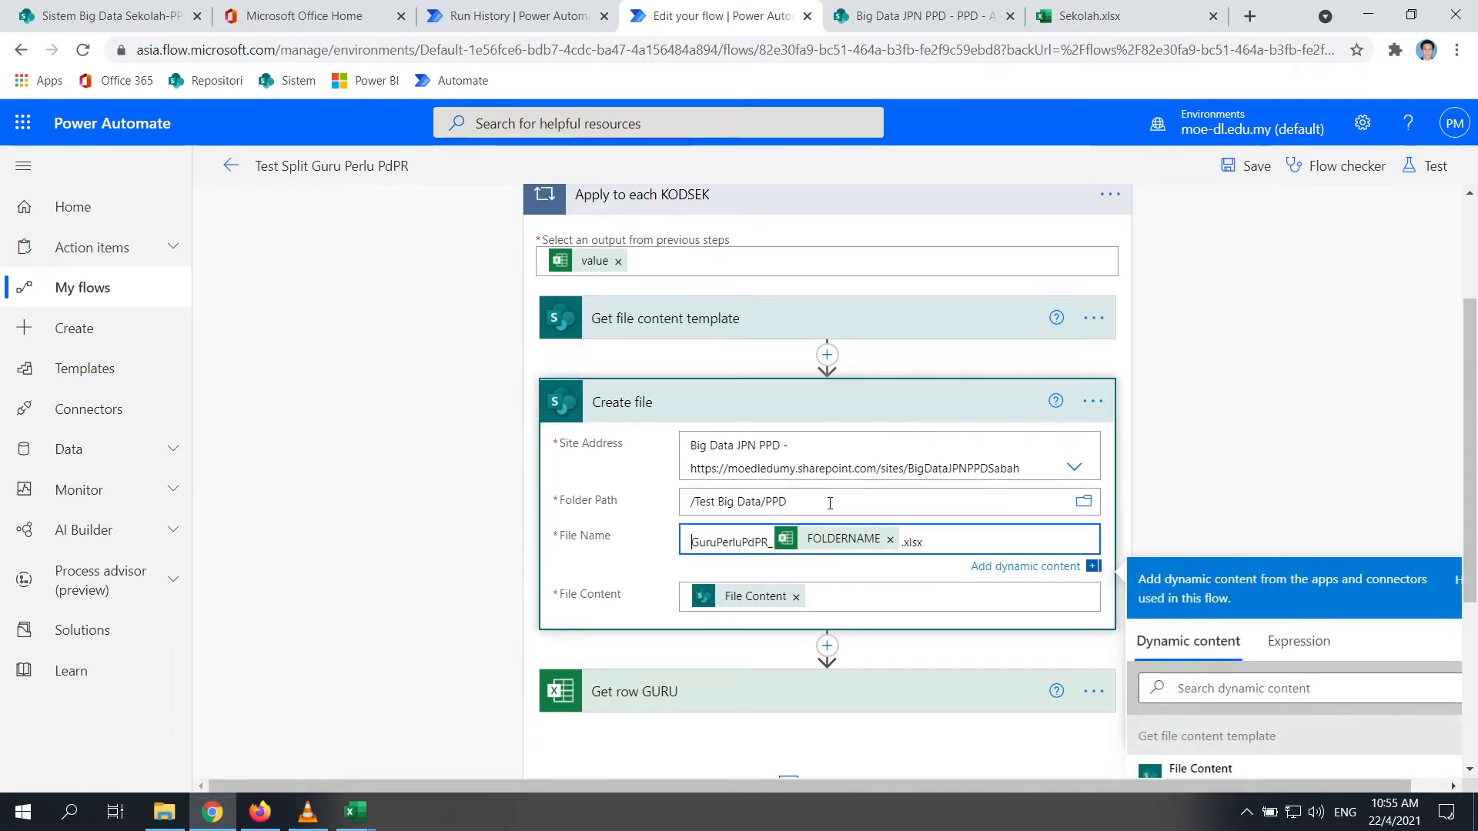
{"action": "left_click", "coordinate": [810, 496]}
{"action": "key", "text": "ctrl+v"}
{"action": "key", "text": "ctrl+z"}
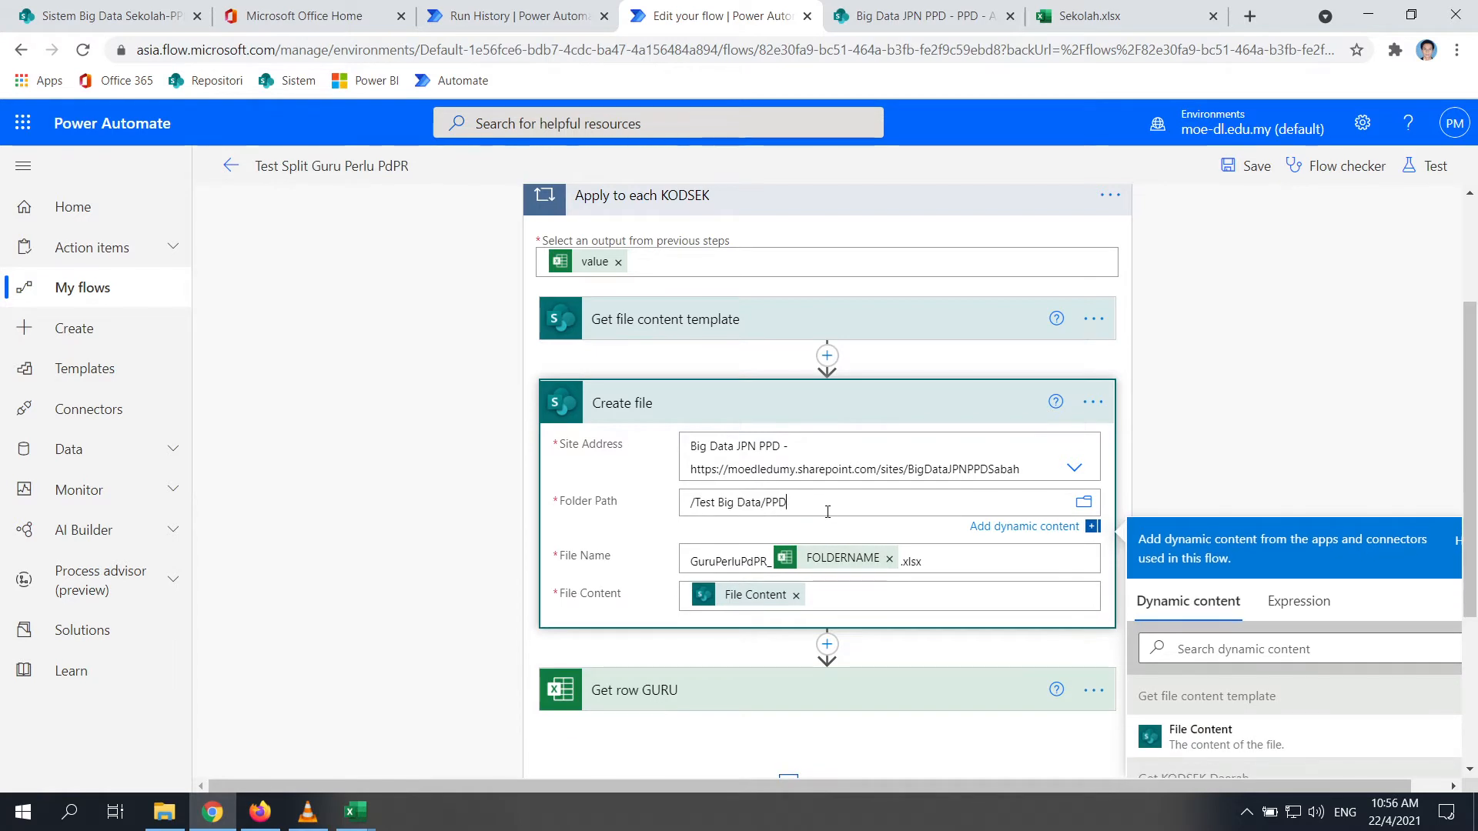
Add the PPD value and a slash to the Folder Path after /Test Big Data/PPD/
{"action": "type", "text": "/"}
{"action": "scroll", "coordinate": [958, 693], "scroll_direction": "down", "scroll_amount": 3}
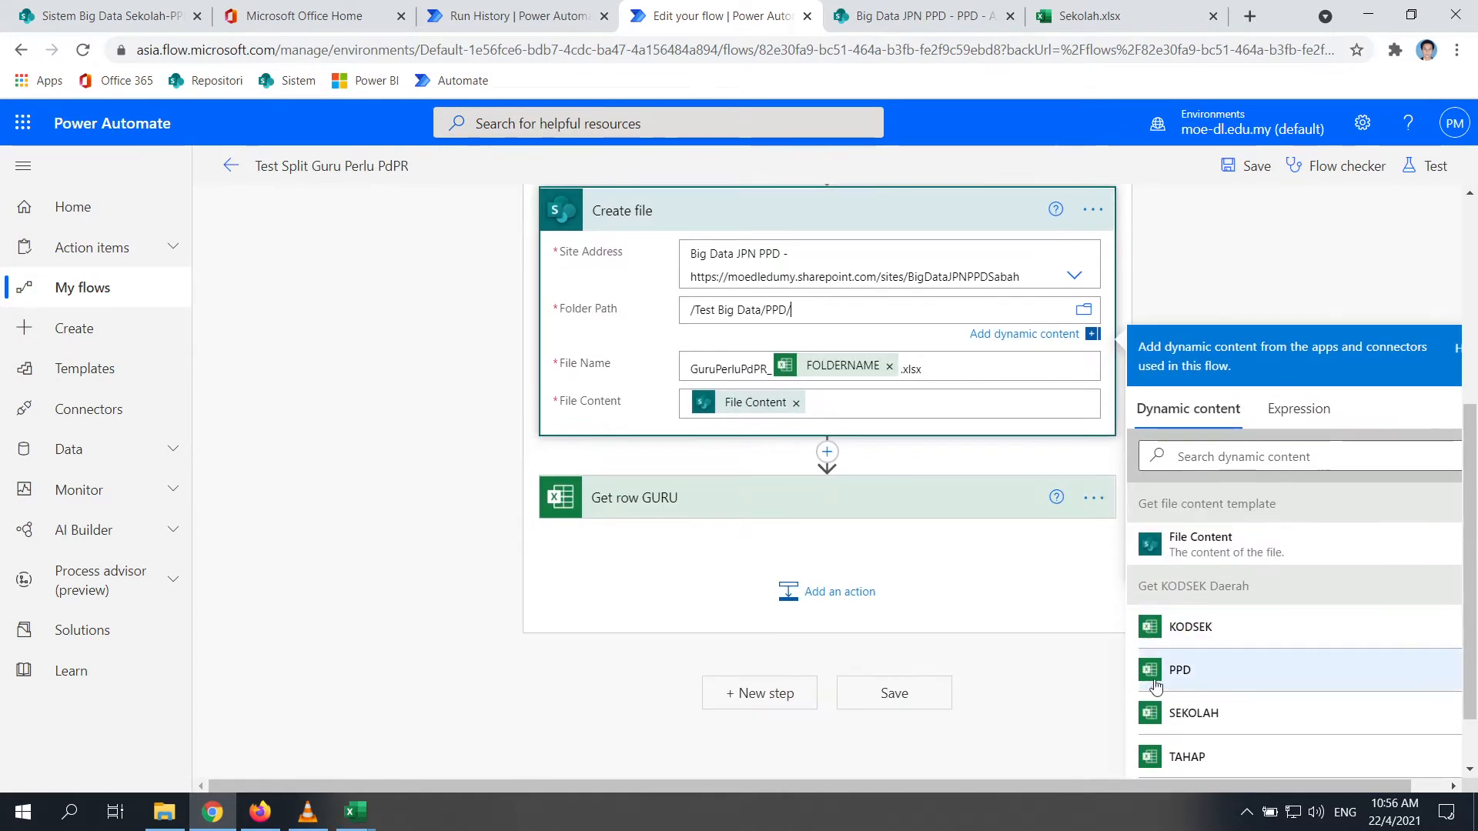
{"action": "left_click", "coordinate": [1192, 682]}
{"action": "left_click", "coordinate": [904, 312]}
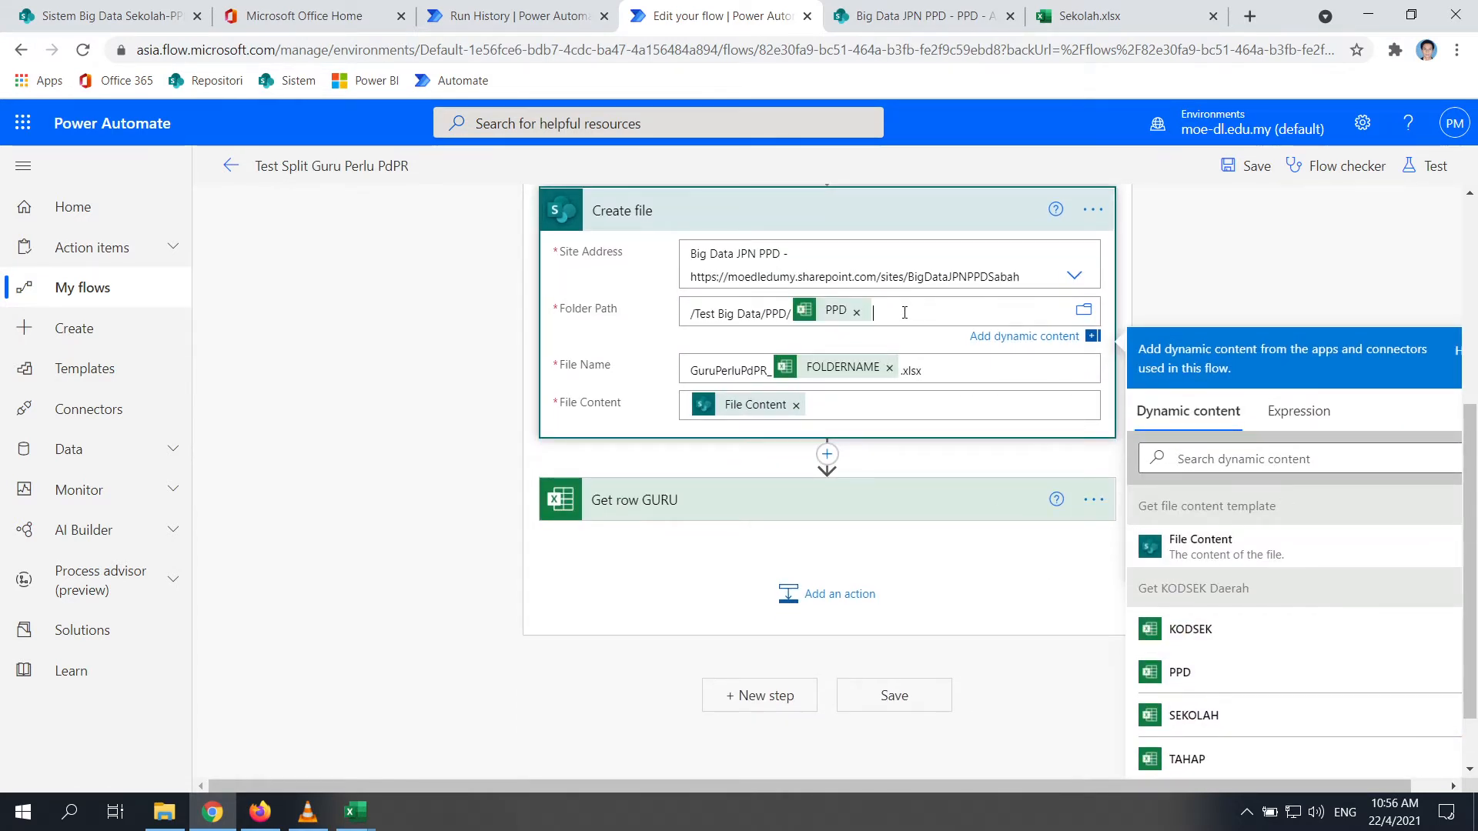
{"action": "type", "text": "/"}
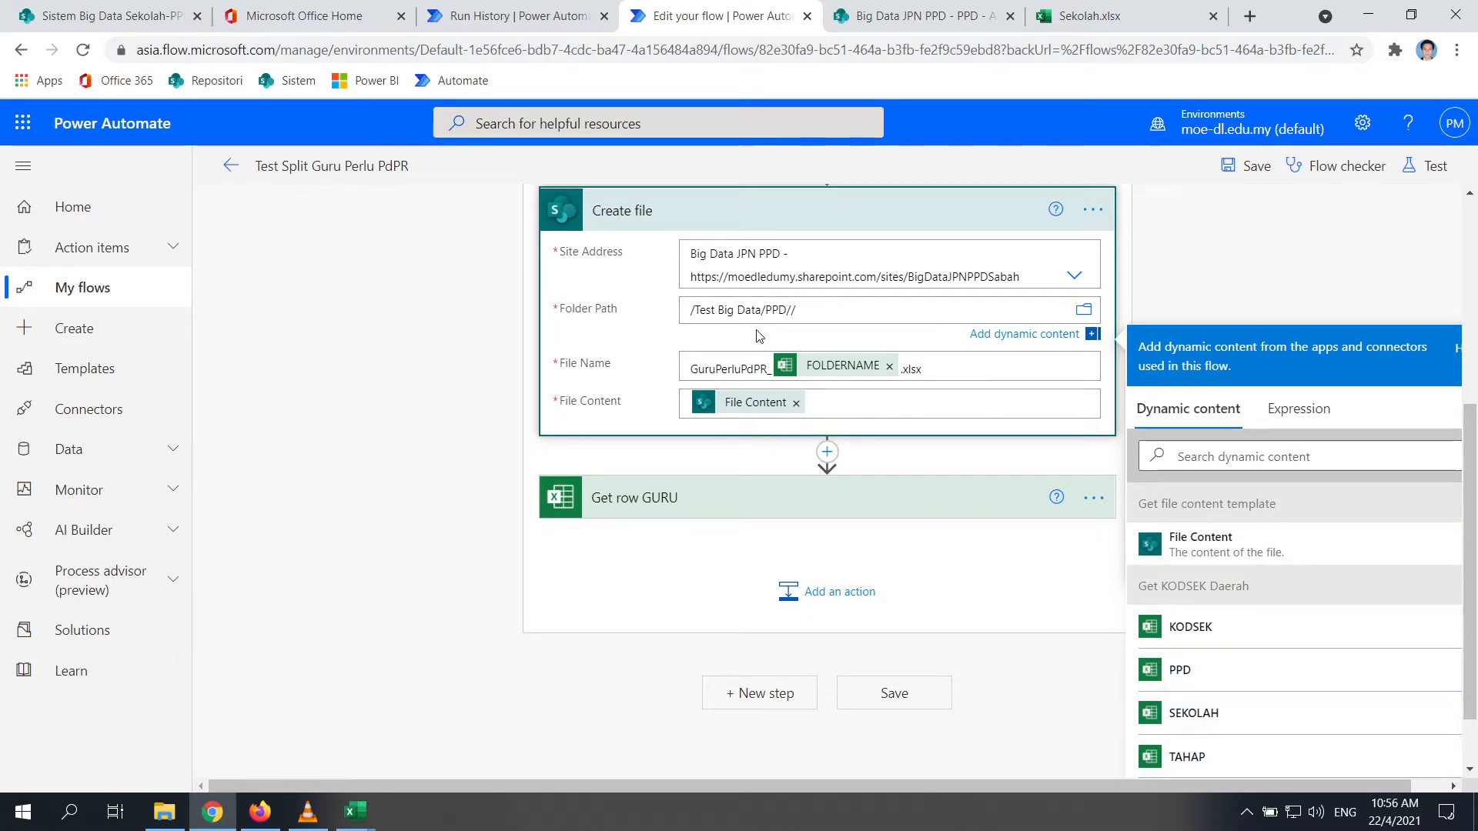
{"action": "scroll", "coordinate": [850, 446], "scroll_direction": "up", "scroll_amount": 3}
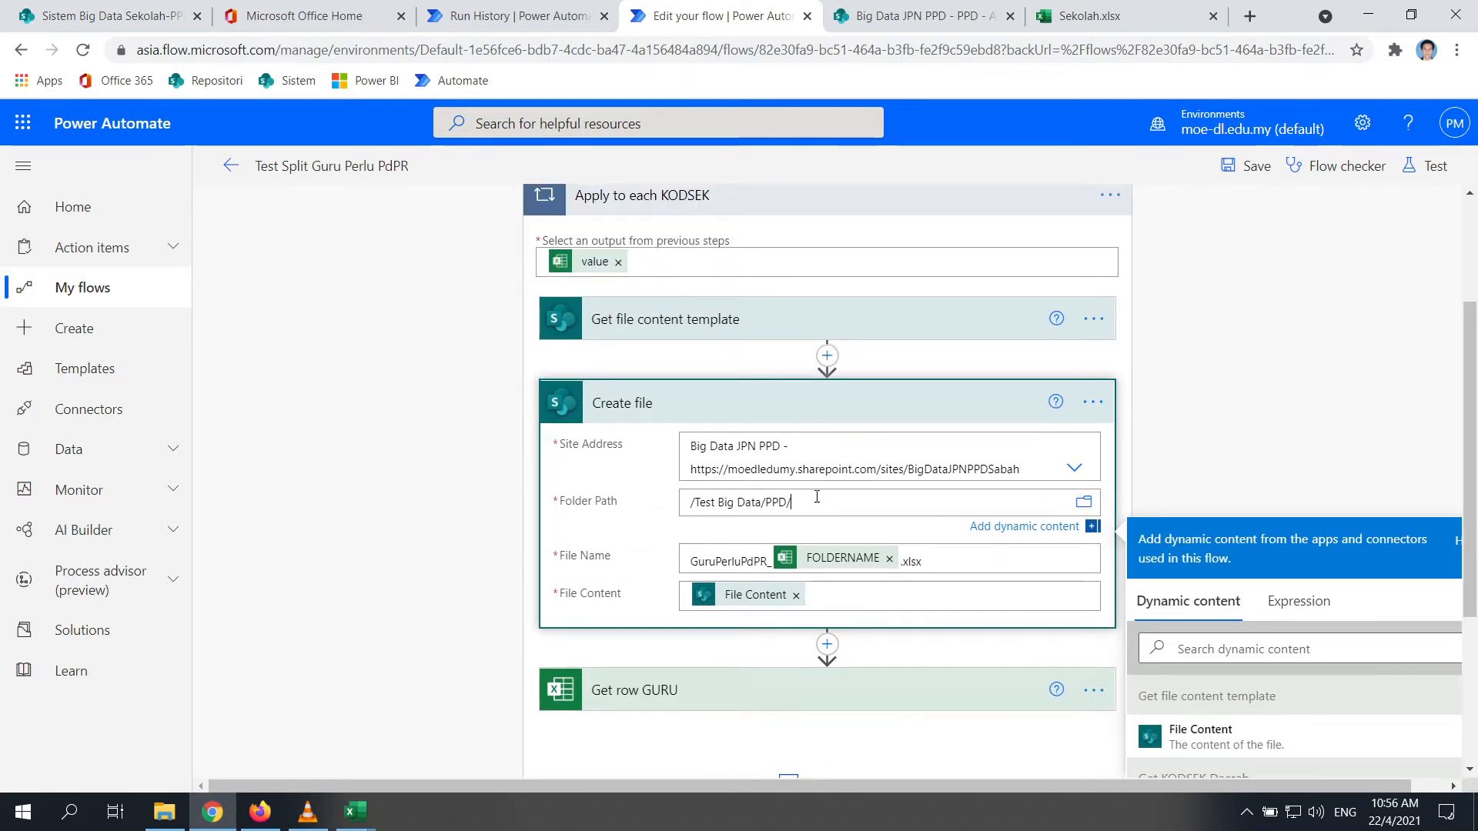
{"action": "scroll", "coordinate": [658, 342], "scroll_direction": "up", "scroll_amount": 1}
{"action": "scroll", "coordinate": [864, 376], "scroll_direction": "down", "scroll_amount": 2}
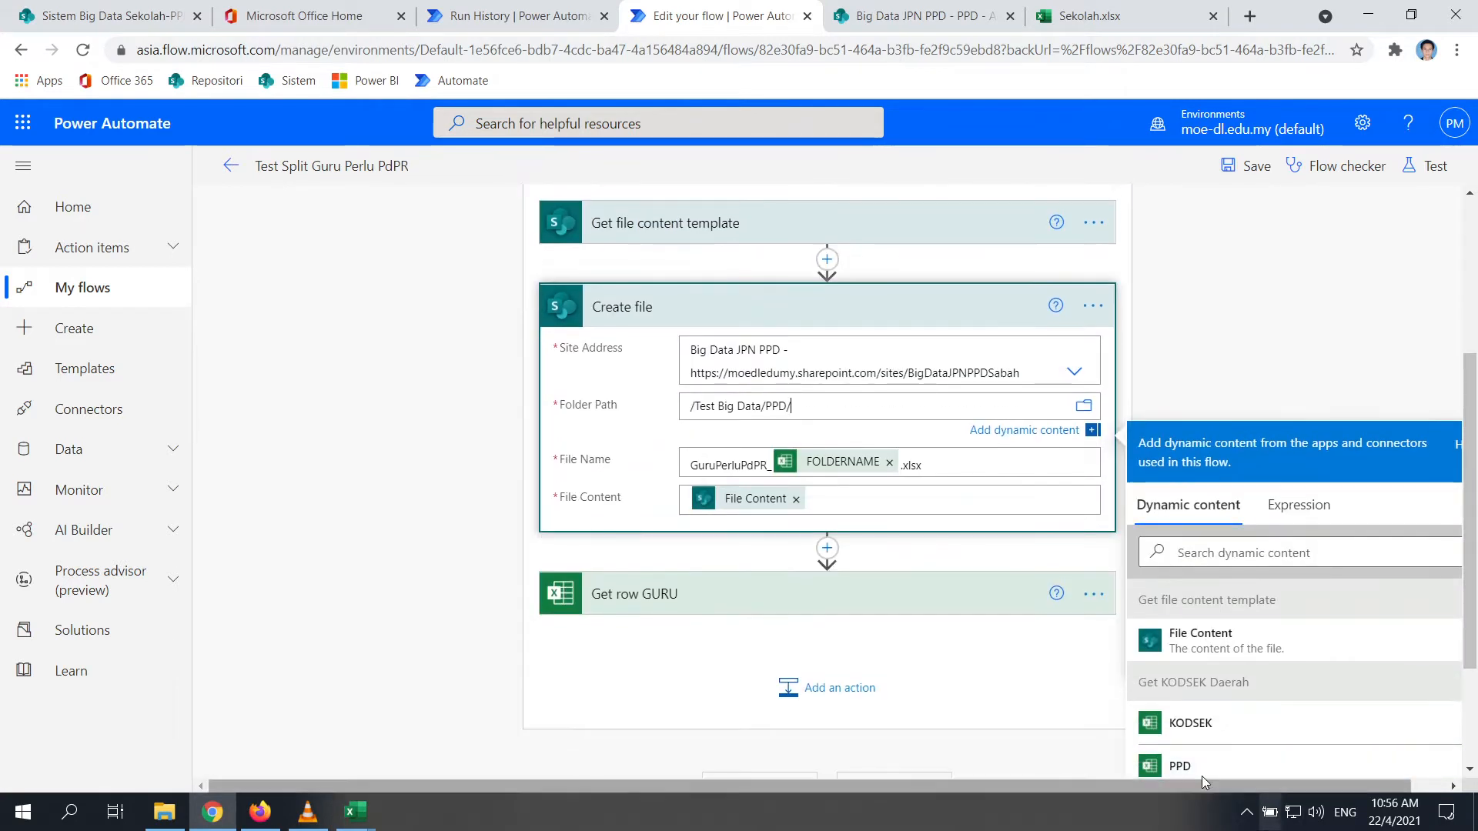
{"action": "left_click", "coordinate": [1170, 766]}
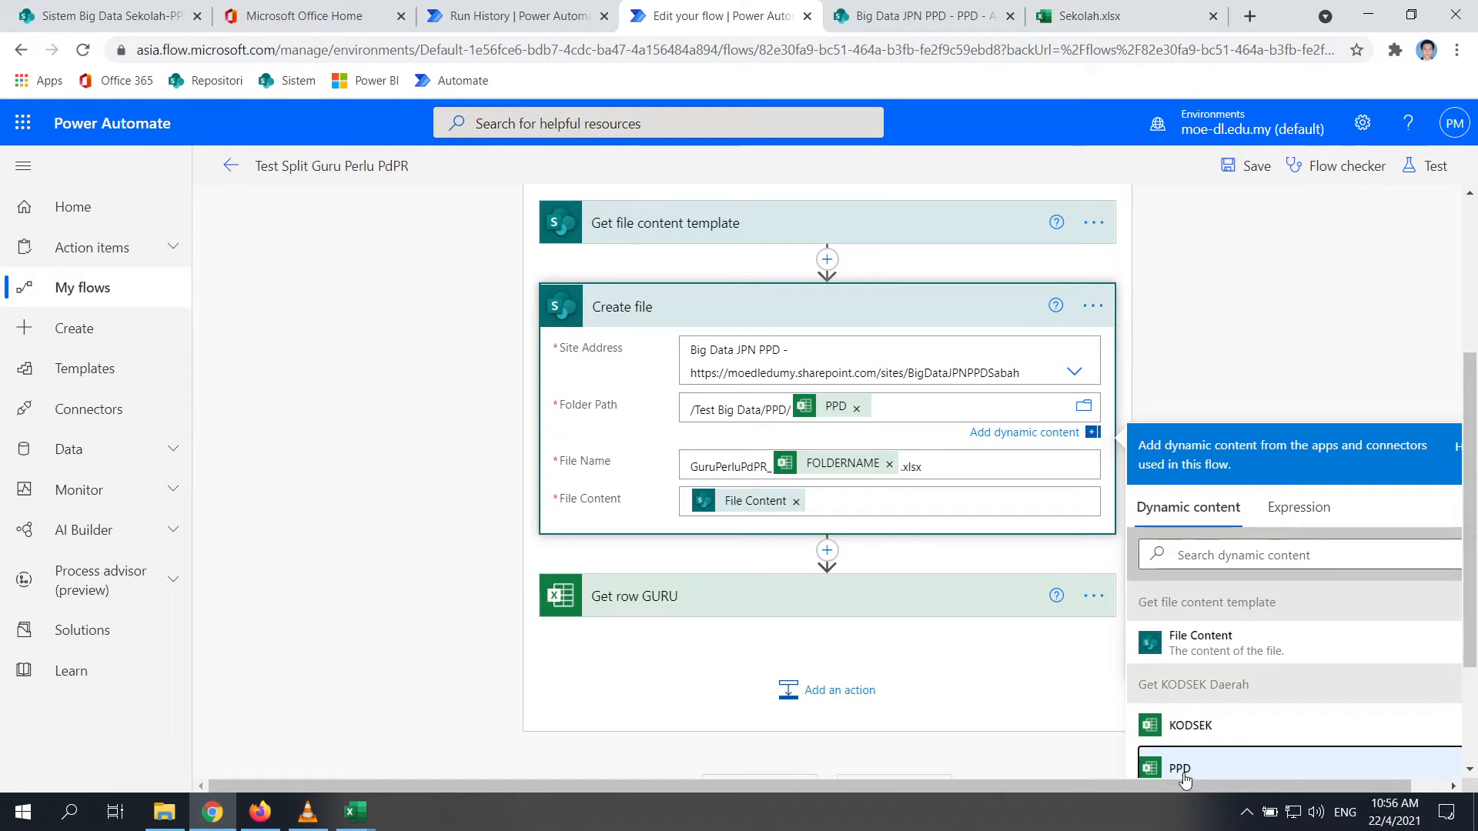
{"action": "scroll", "coordinate": [1221, 669], "scroll_direction": "down", "scroll_amount": 1}
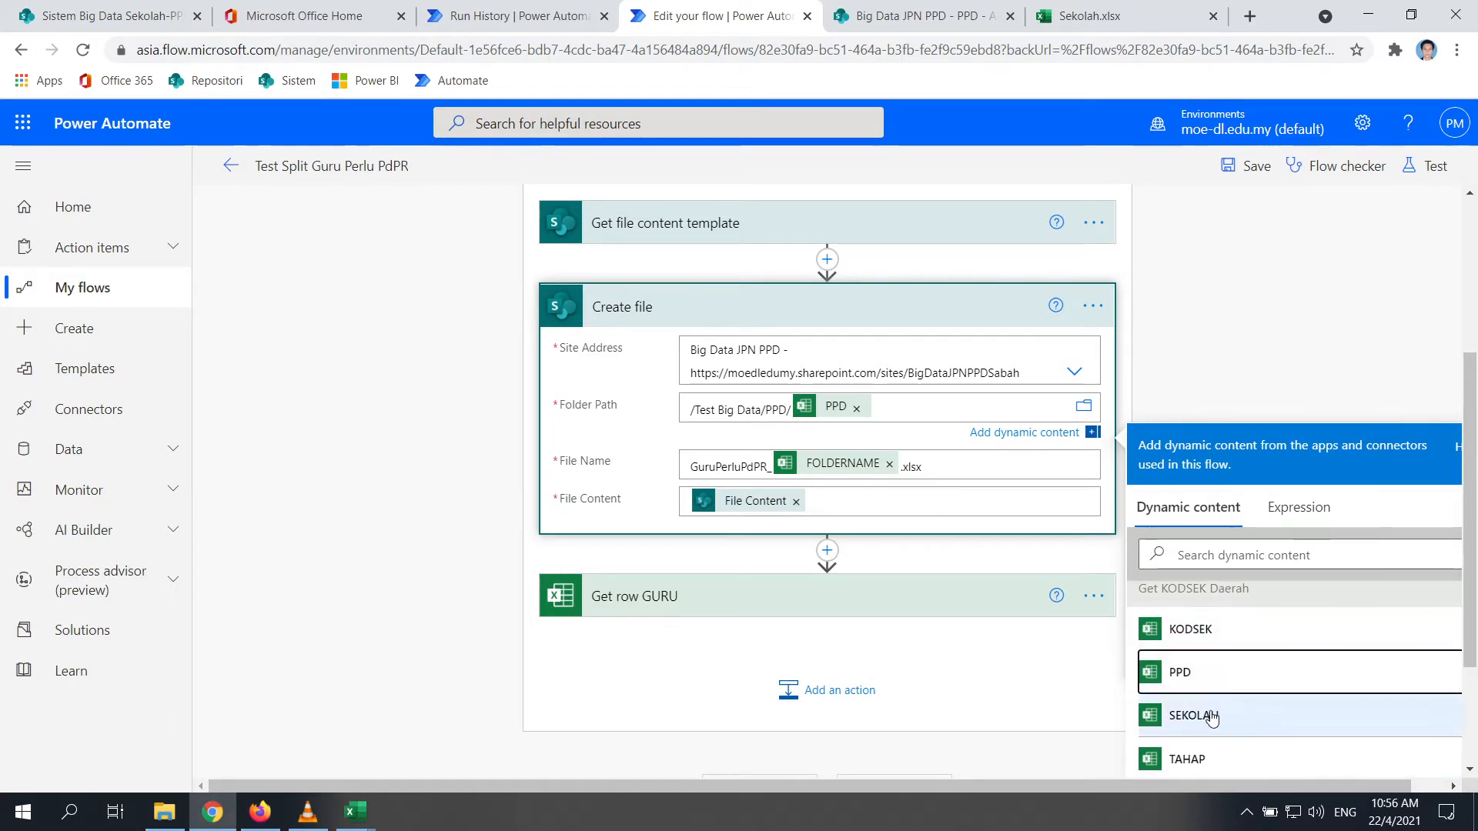
{"action": "scroll", "coordinate": [1214, 716], "scroll_direction": "down", "scroll_amount": 1}
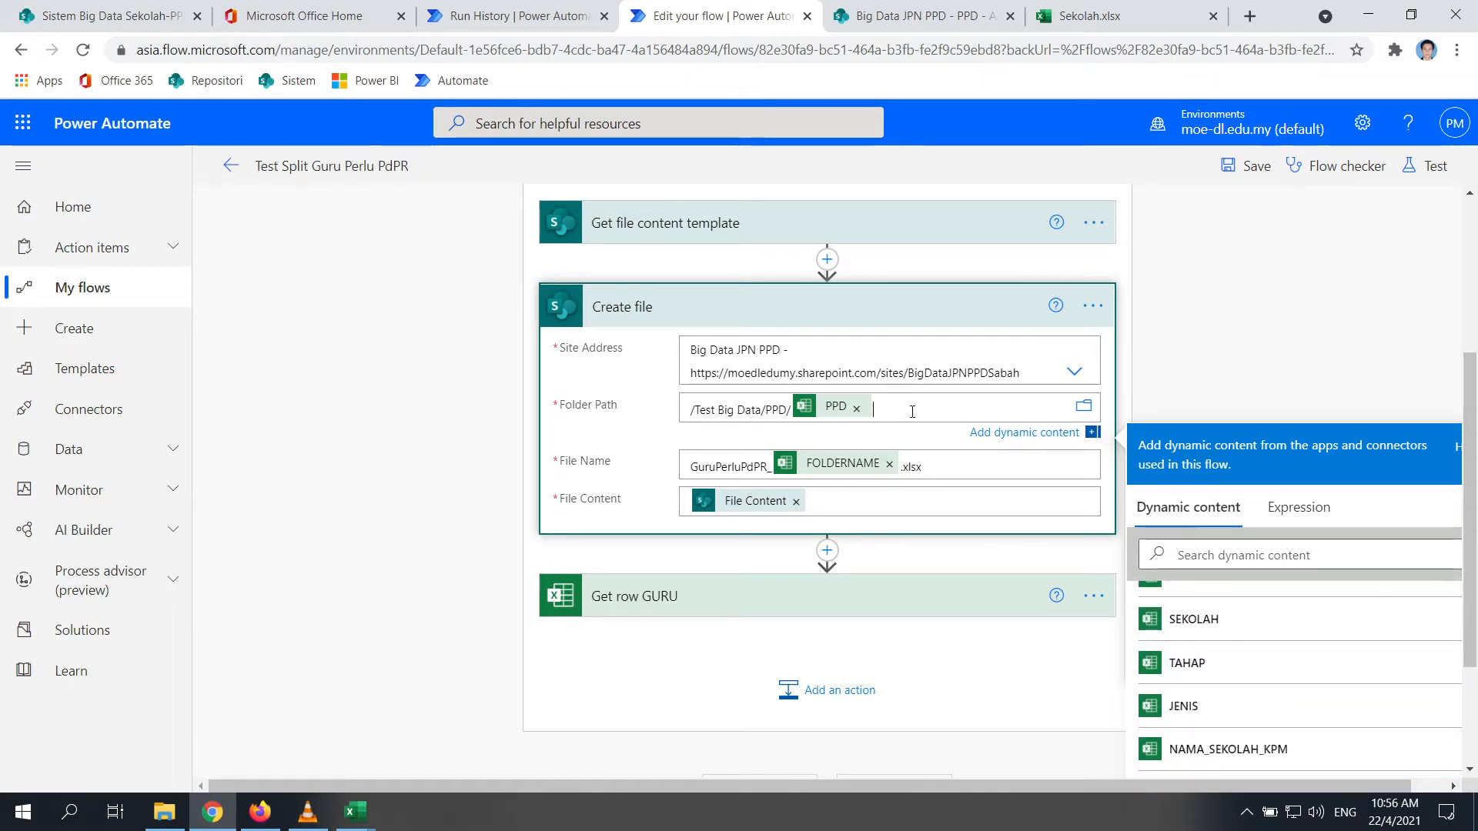
{"action": "left_click", "coordinate": [886, 417]}
{"action": "type", "text": "/"}
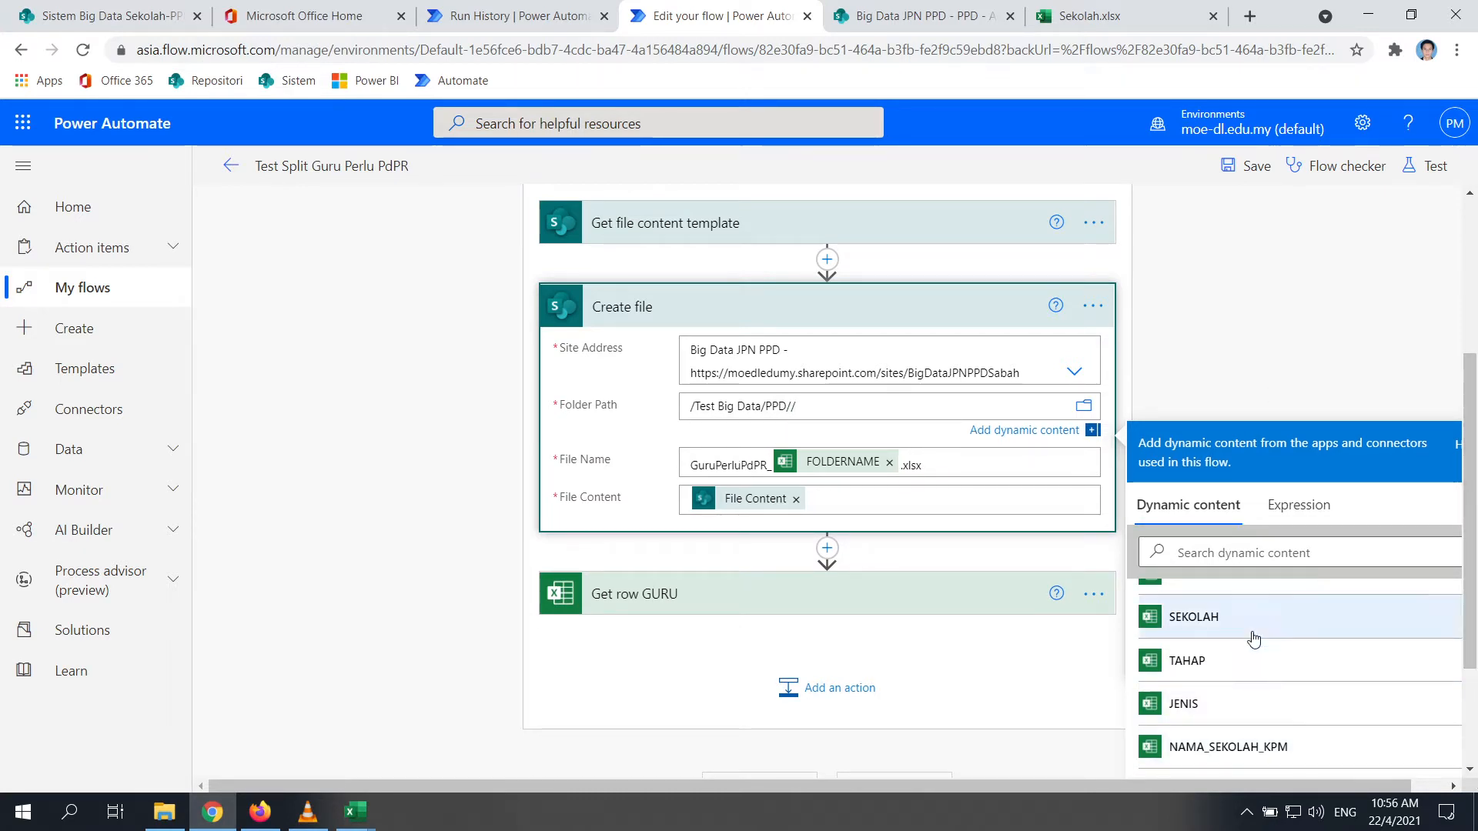
Append FOLDERNAME to the Folder Path, confirm the file name GuruPerluPdPR_FOLDERNAME.xlsx, and save the flow
{"action": "scroll", "coordinate": [1210, 685], "scroll_direction": "up", "scroll_amount": 1}
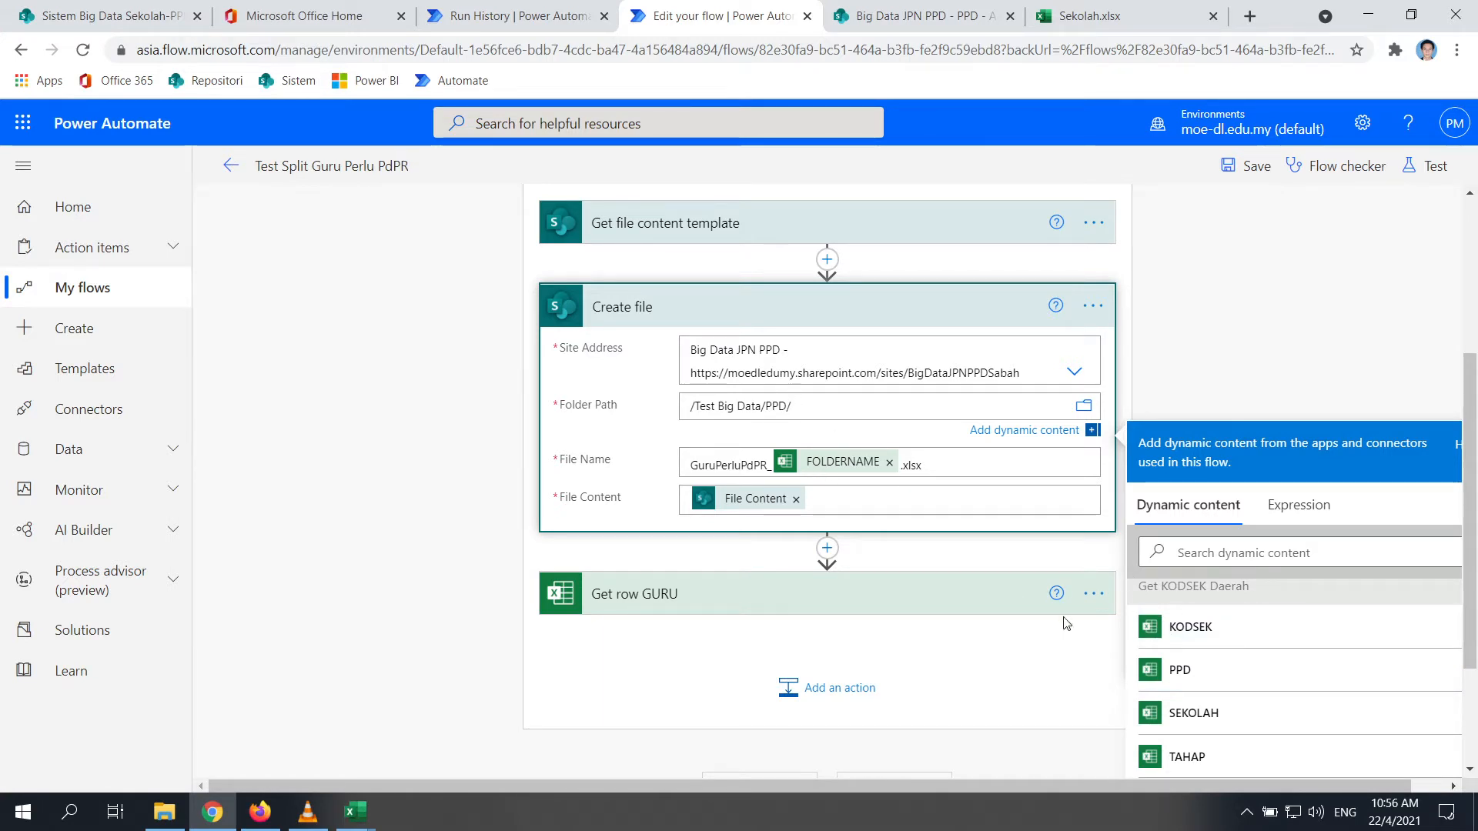
{"action": "left_click", "coordinate": [1201, 674]}
{"action": "scroll", "coordinate": [1235, 689], "scroll_direction": "down", "scroll_amount": 3}
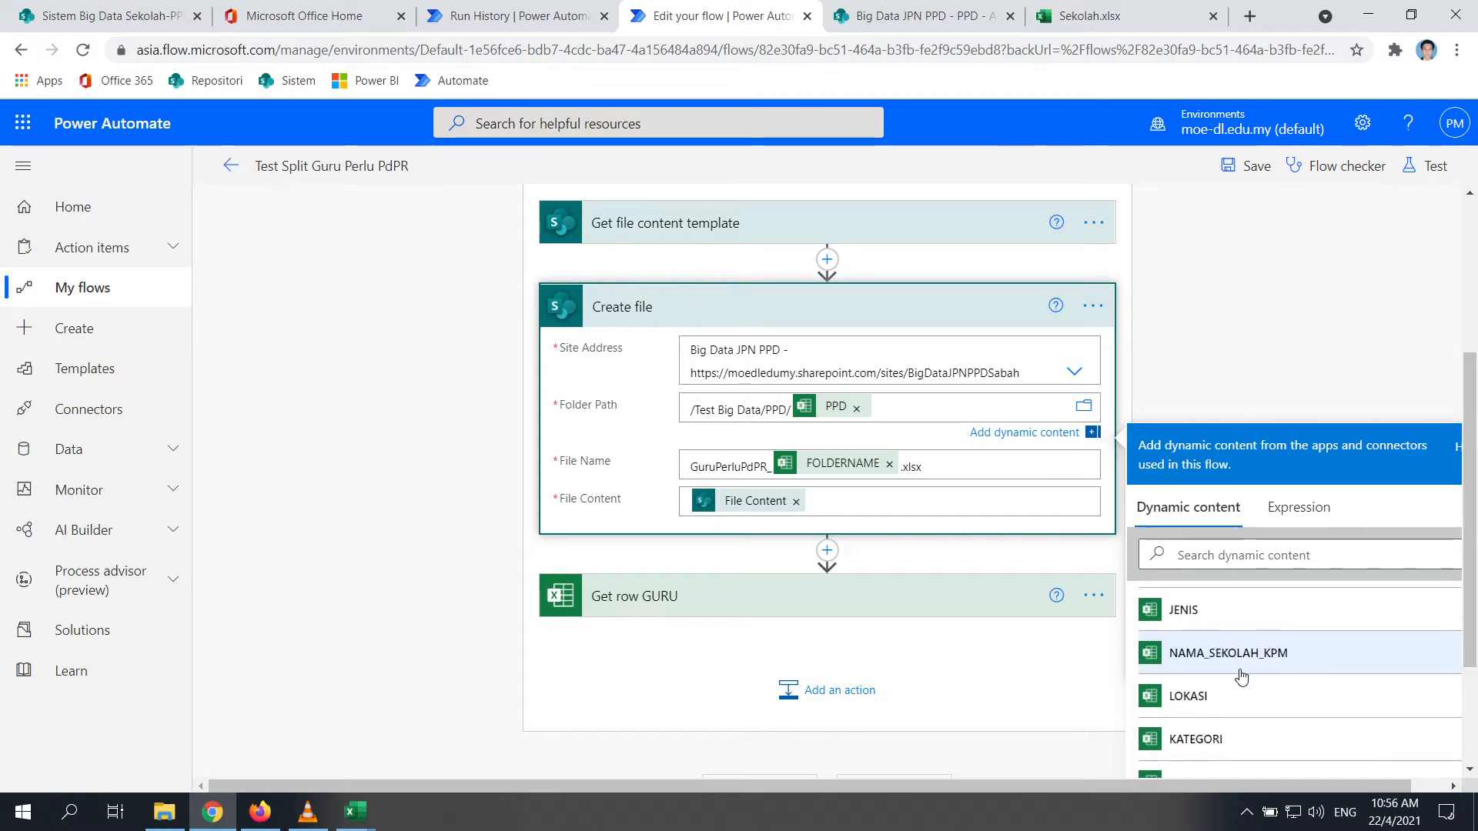
{"action": "scroll", "coordinate": [1241, 677], "scroll_direction": "down", "scroll_amount": 3}
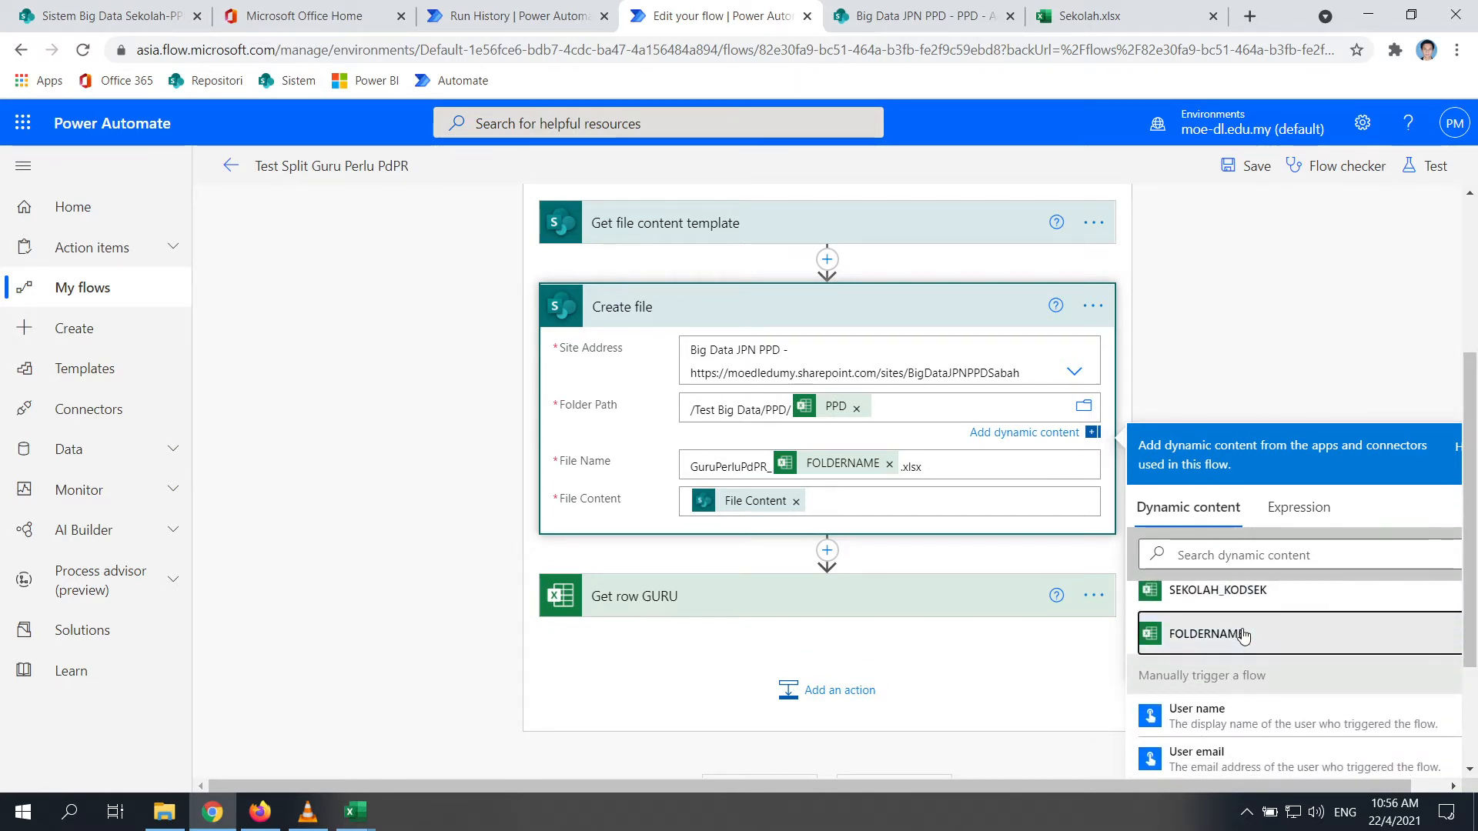
{"action": "left_click", "coordinate": [1241, 633]}
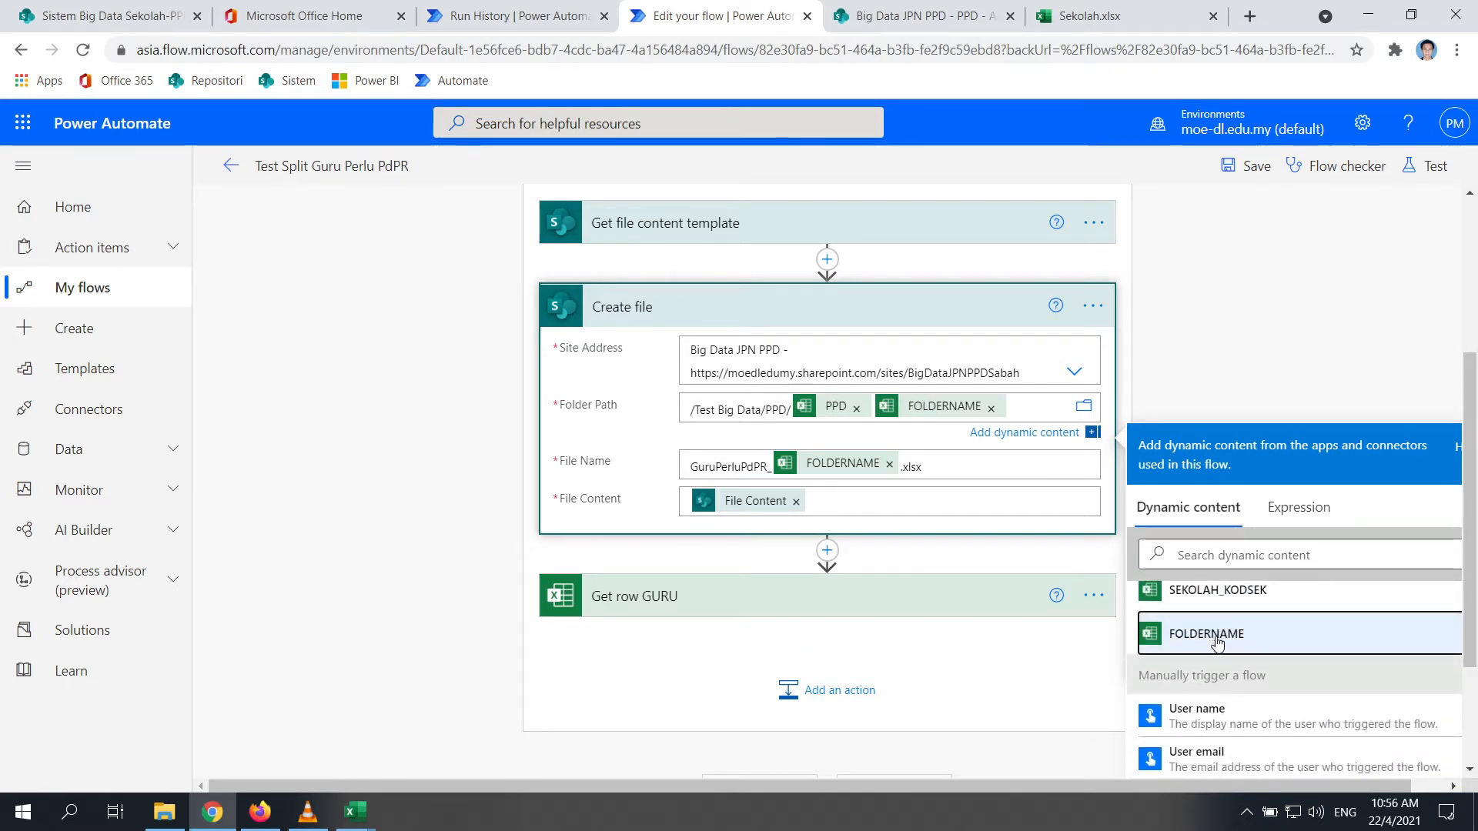
{"action": "left_click", "coordinate": [1030, 410]}
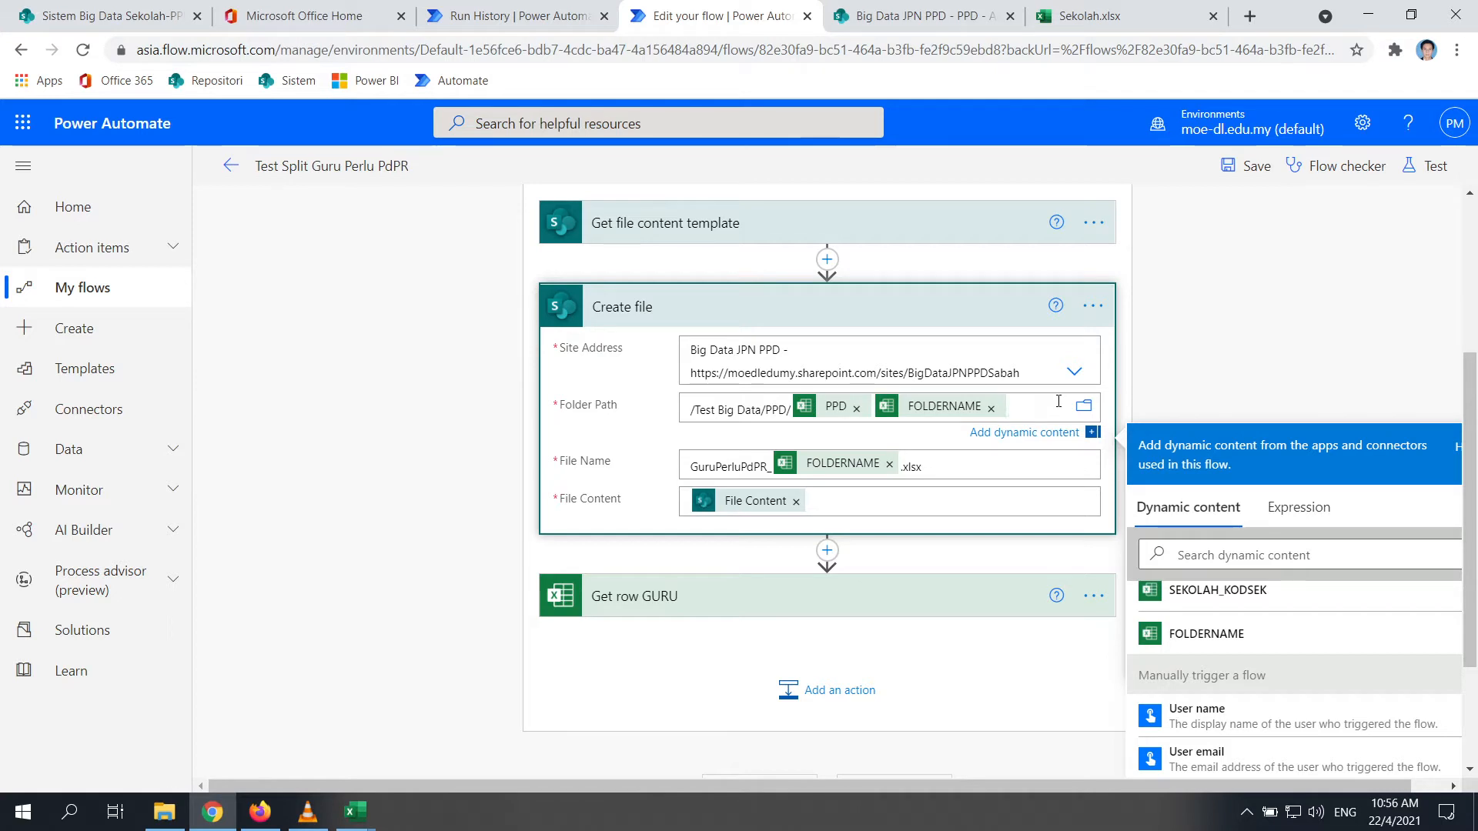
{"action": "type", "text": "/"}
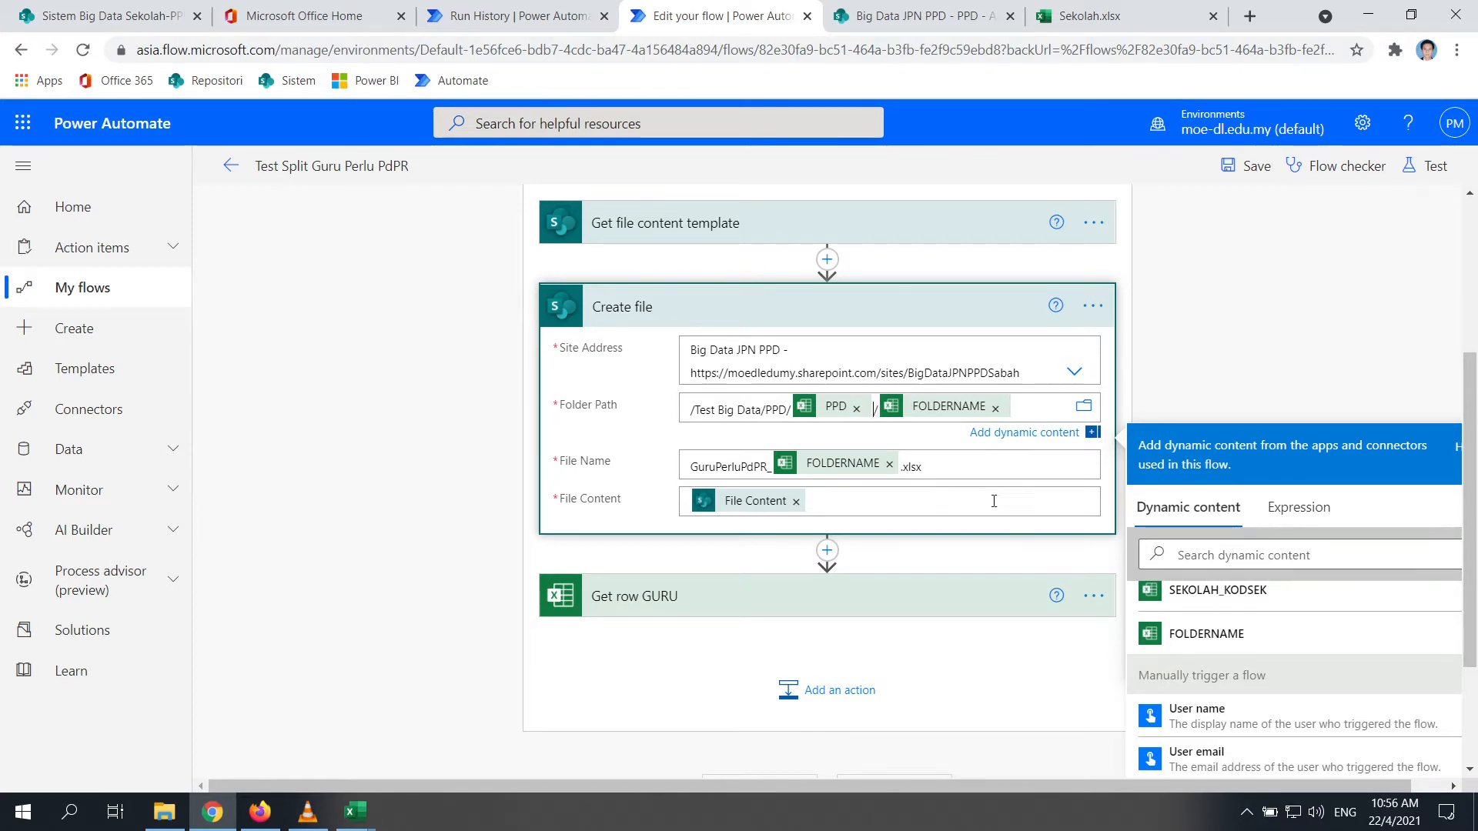
{"action": "left_click", "coordinate": [993, 465]}
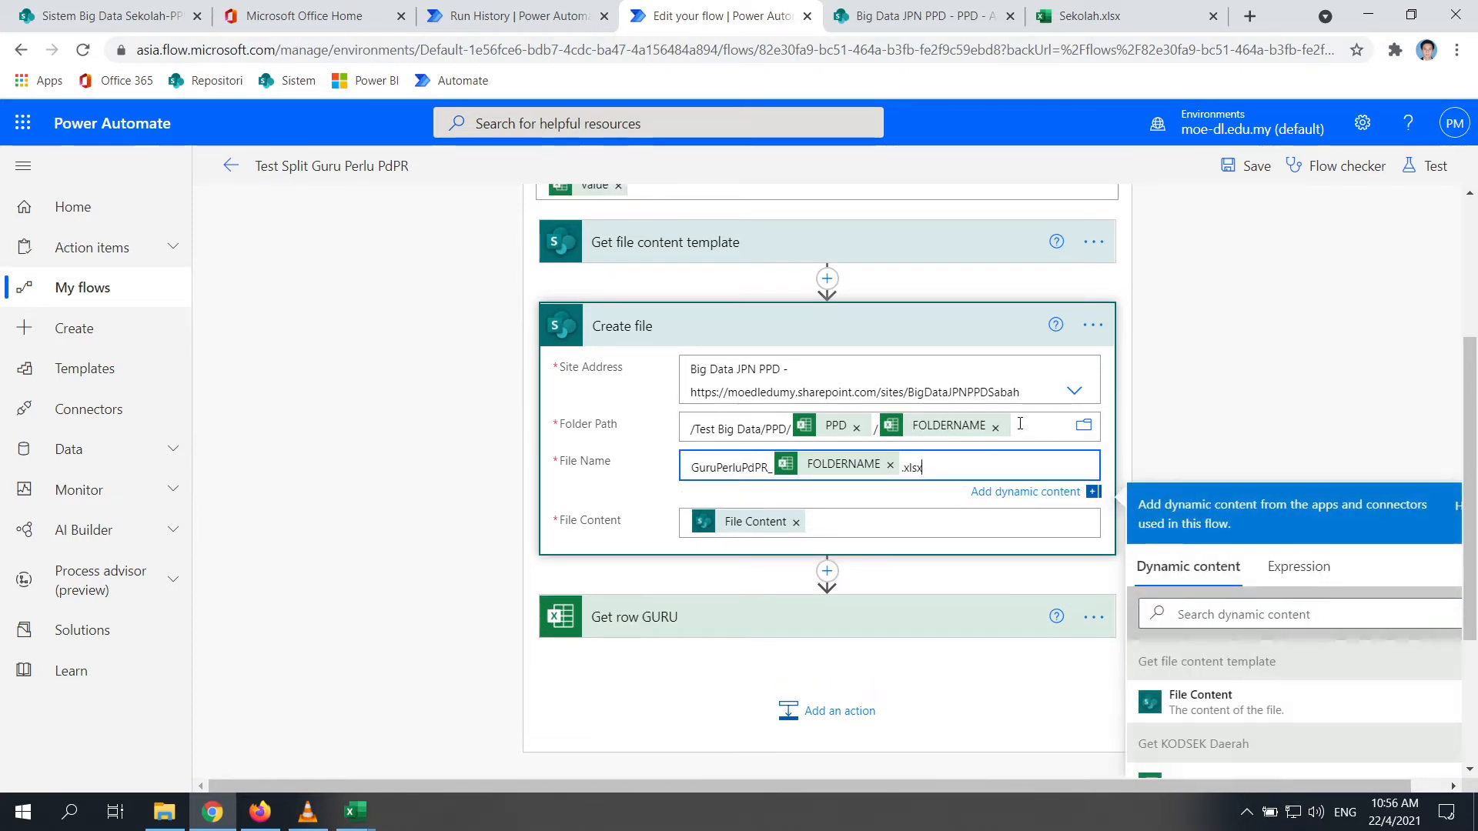
{"action": "left_click", "coordinate": [1022, 426]}
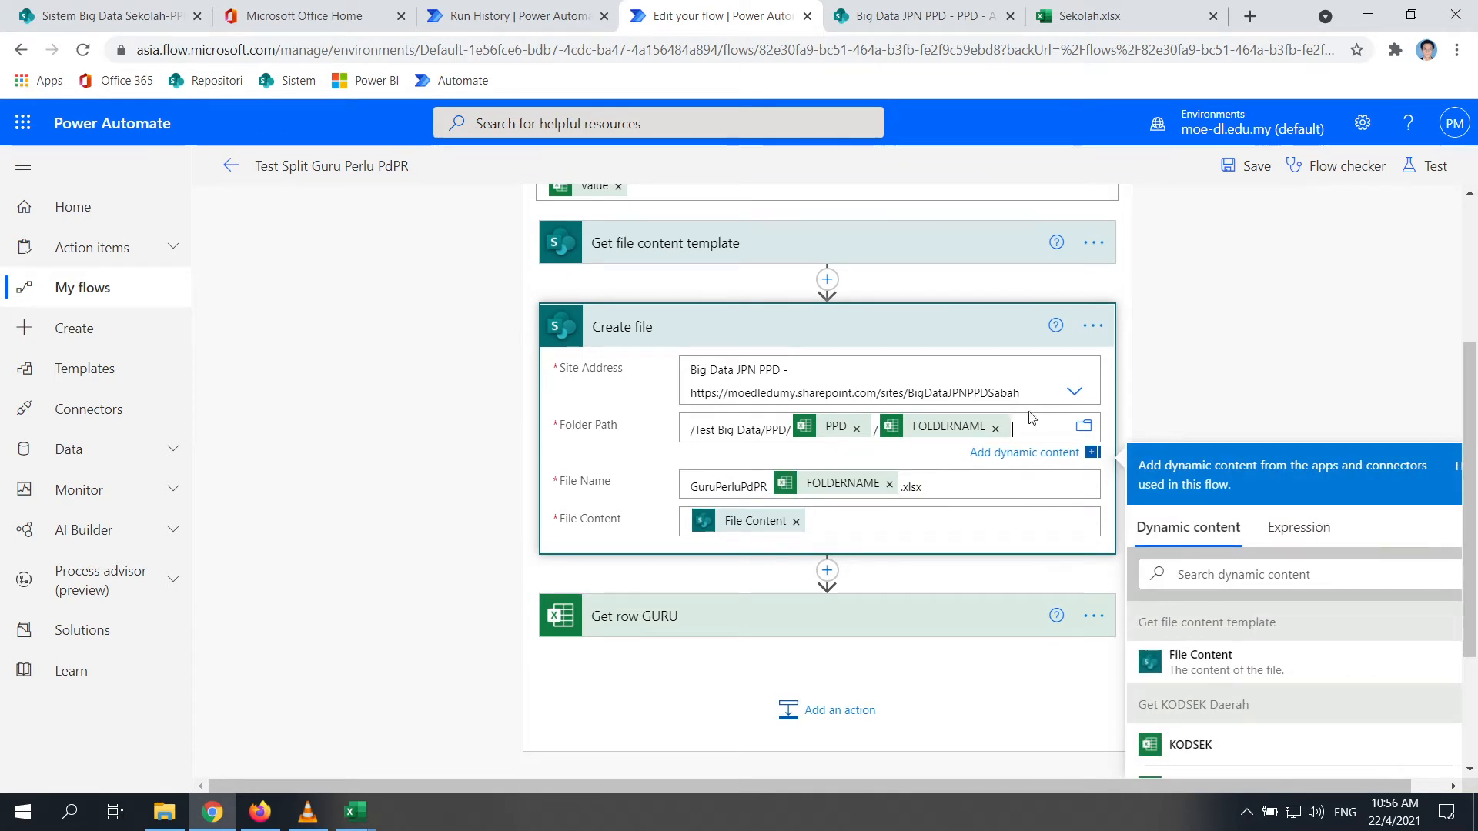
{"action": "left_click", "coordinate": [962, 484]}
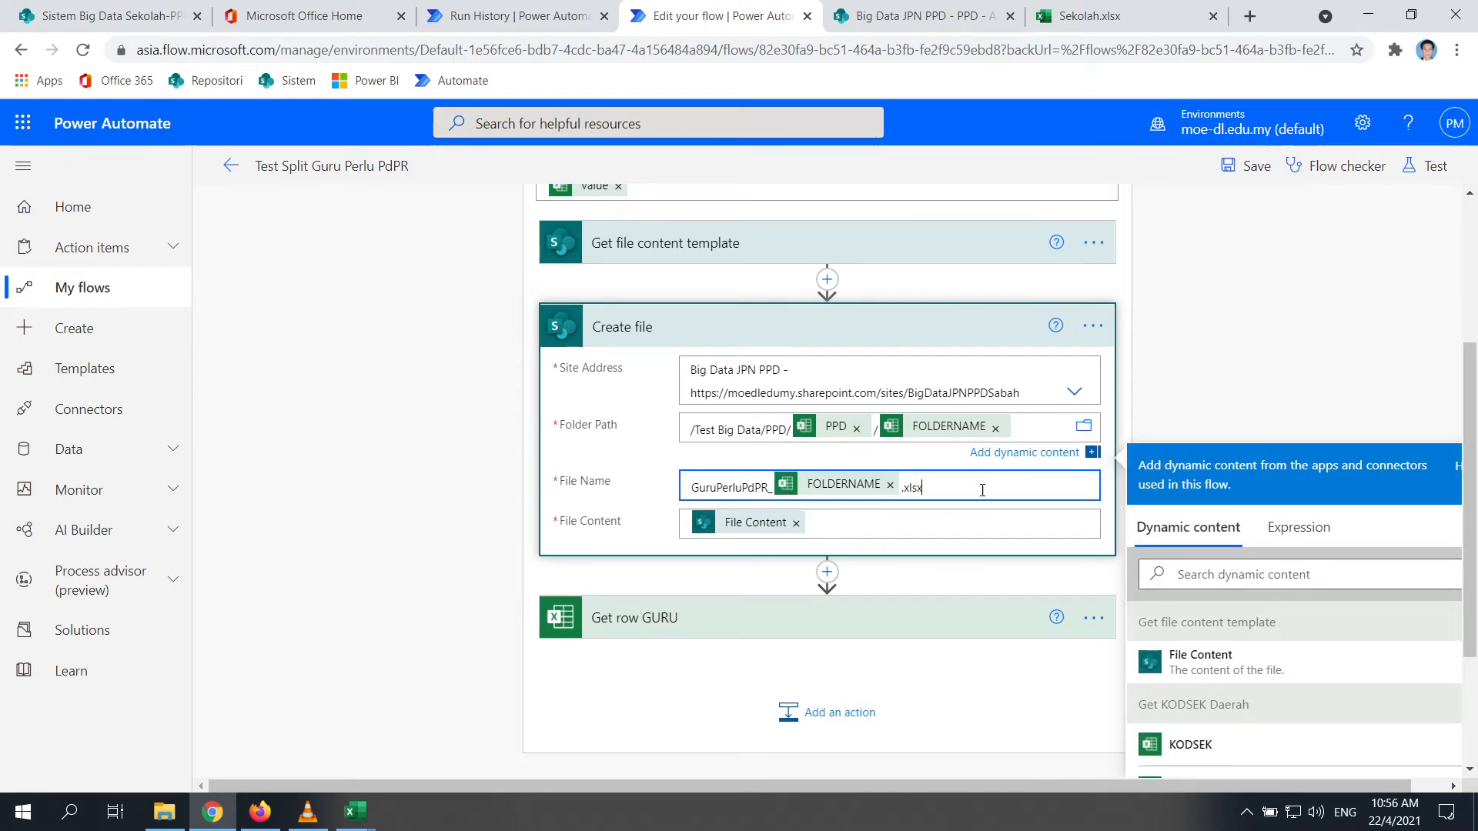
{"action": "left_click", "coordinate": [1247, 165]}
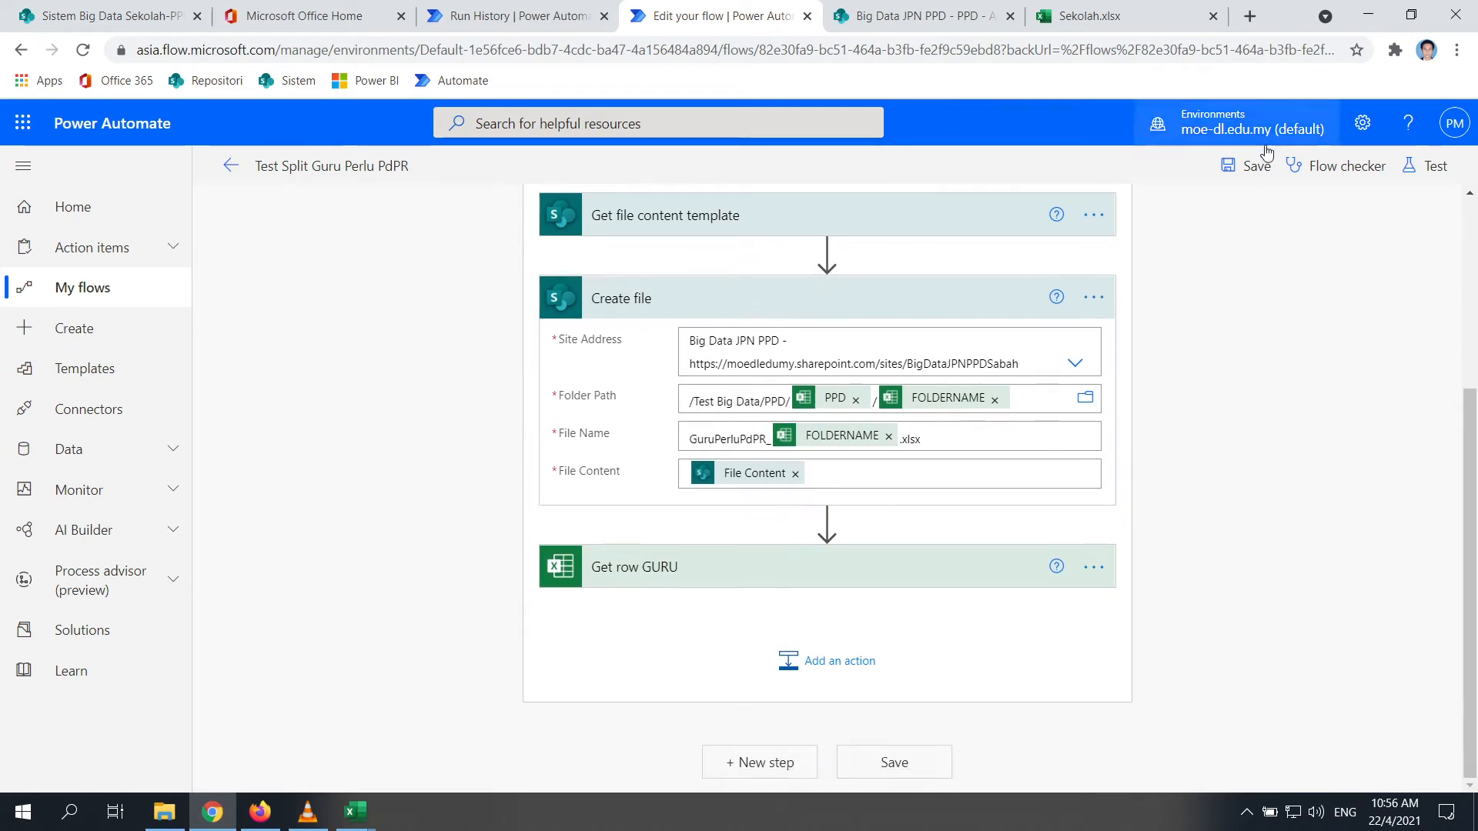
Open the first Beaufort workbook from the PPD folder to inspect it, then close it
{"action": "left_click", "coordinate": [164, 812]}
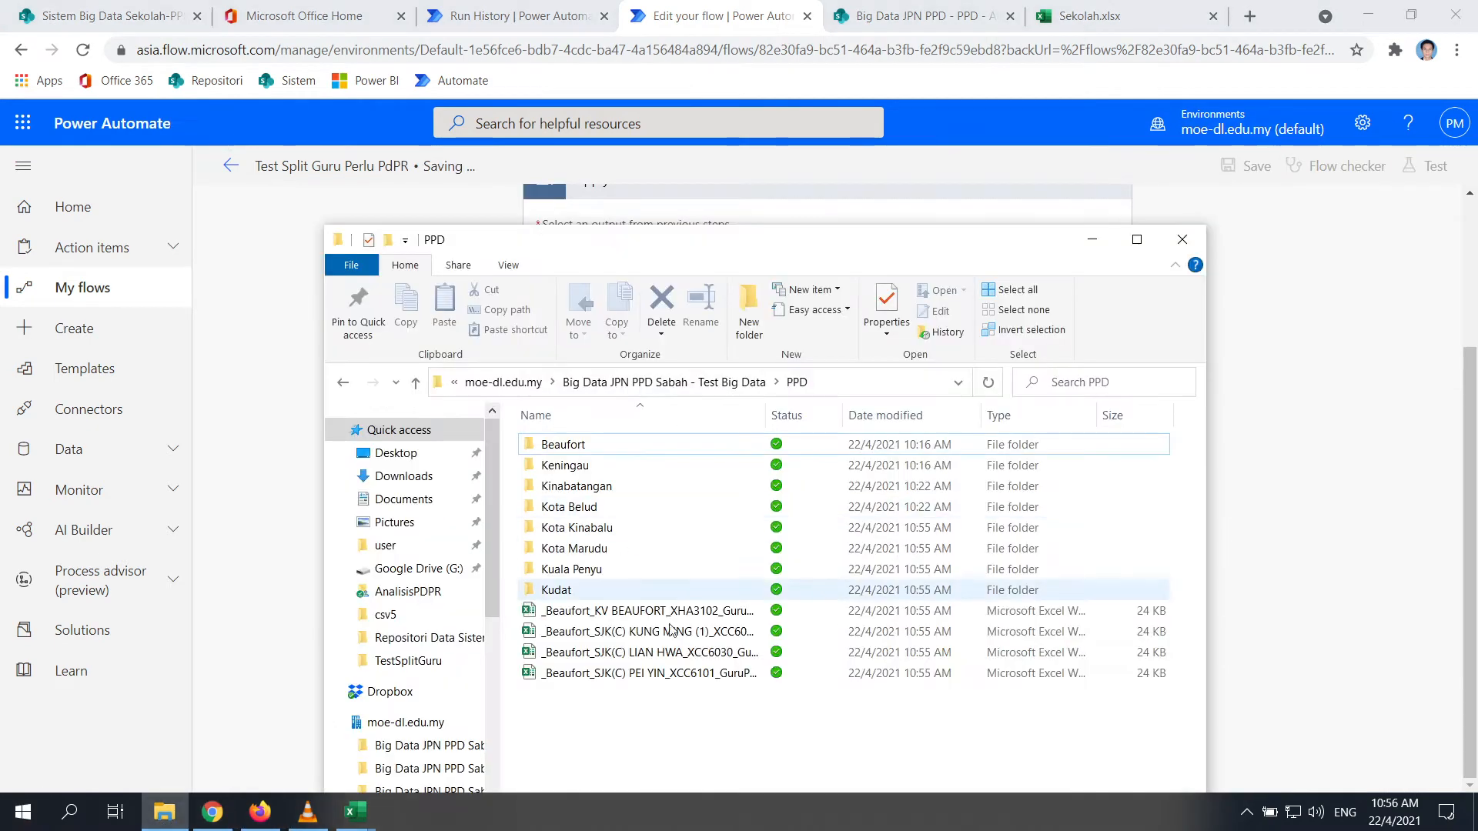
{"action": "left_click", "coordinate": [693, 610]}
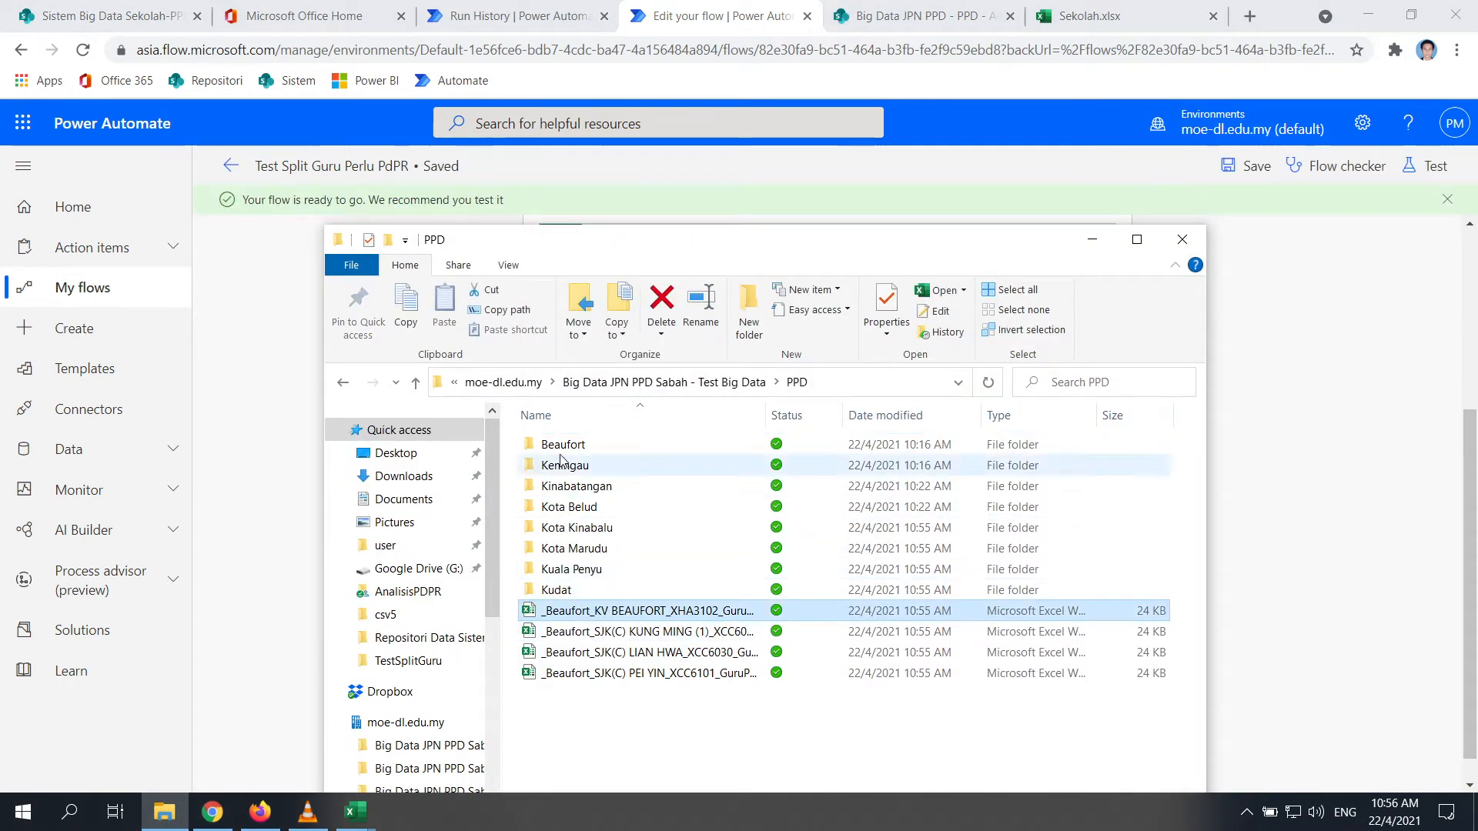
{"action": "double_click", "coordinate": [650, 611]}
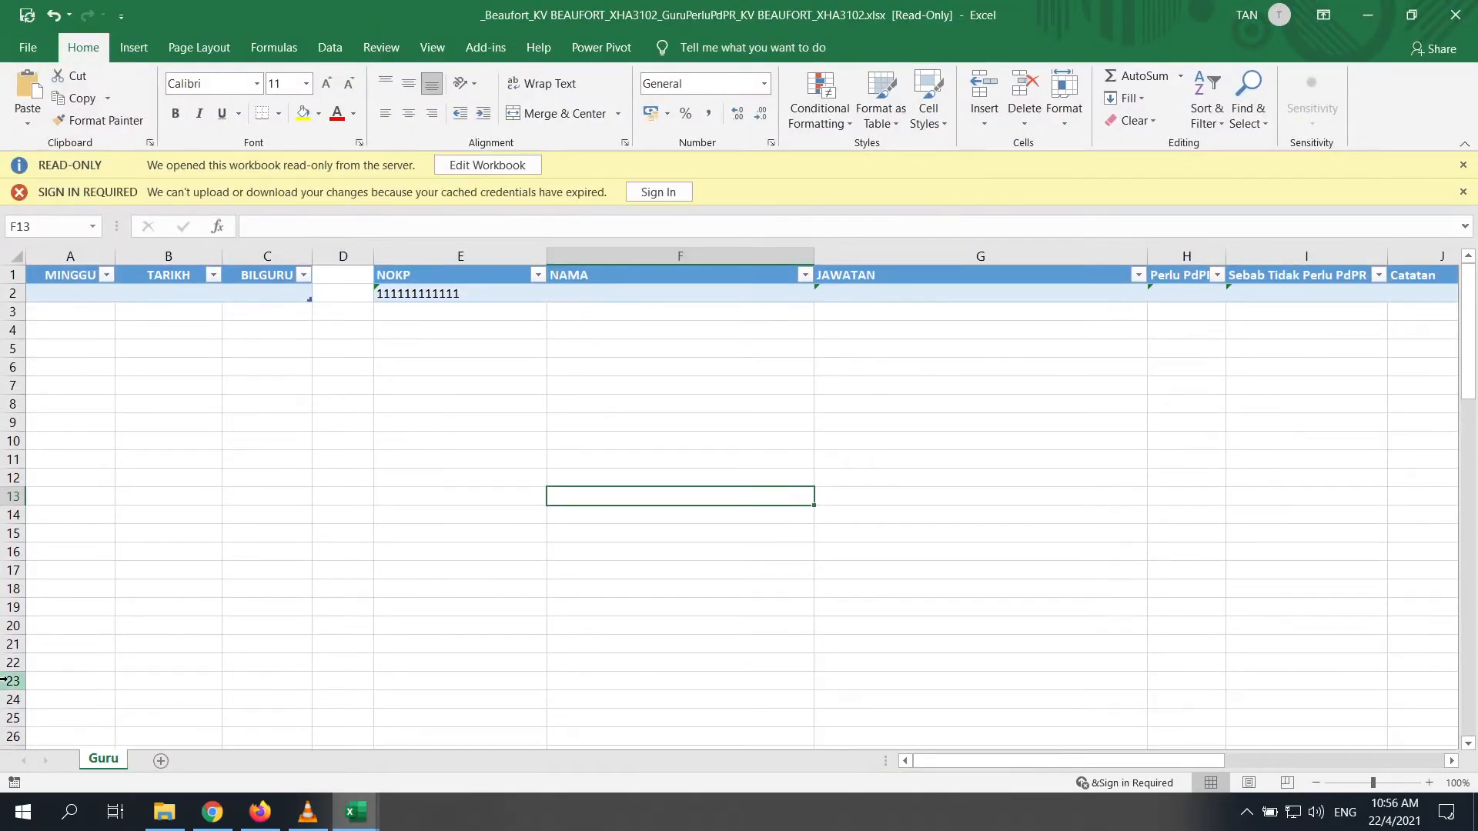
{"action": "left_click", "coordinate": [1453, 12]}
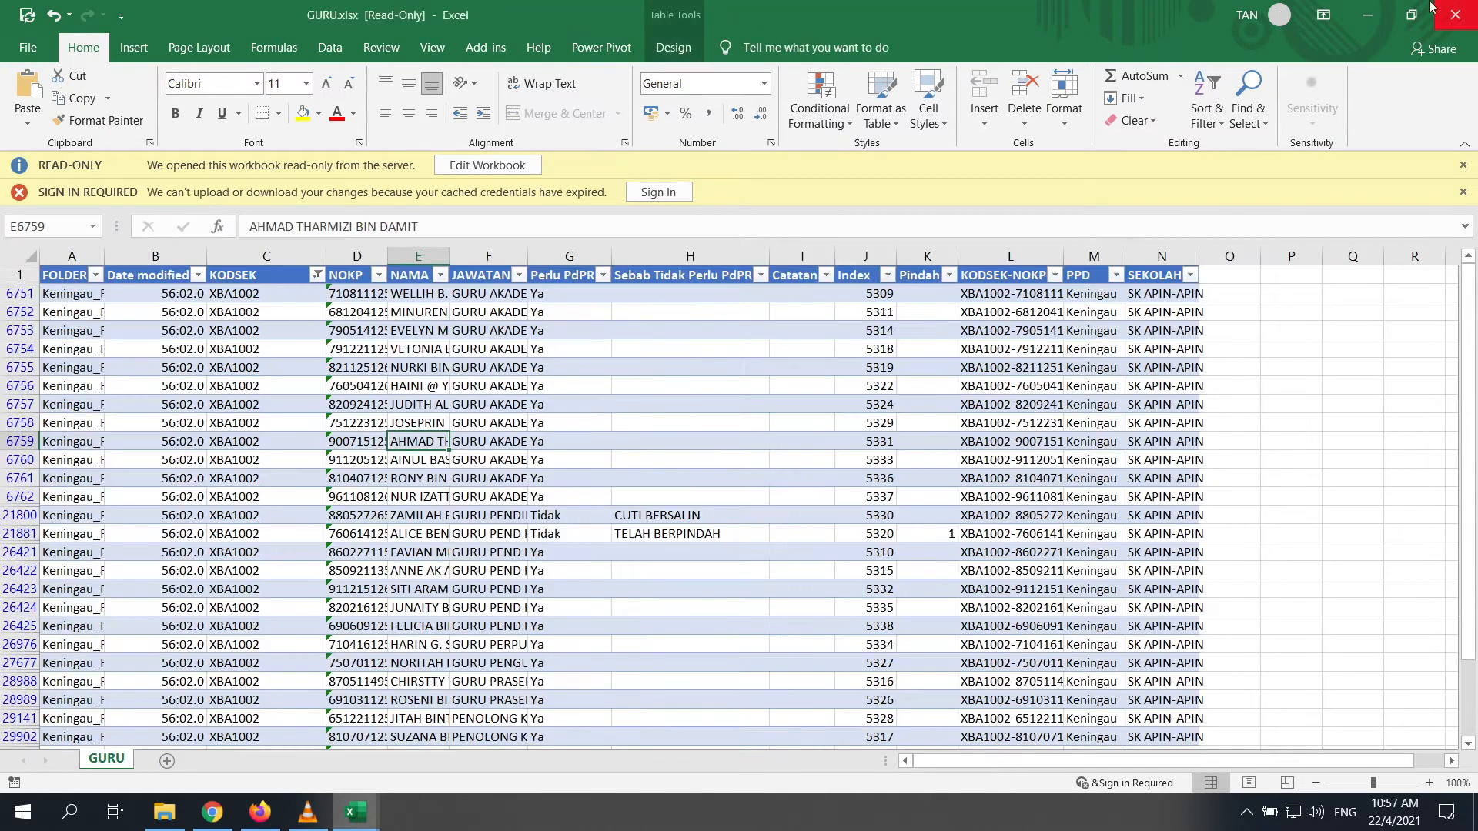
{"action": "left_click", "coordinate": [1367, 15]}
Delete the four stray Beaufort Excel files from the PPD folder
{"action": "left_click_drag", "start_coordinate": [674, 622], "coordinate": [670, 608]}
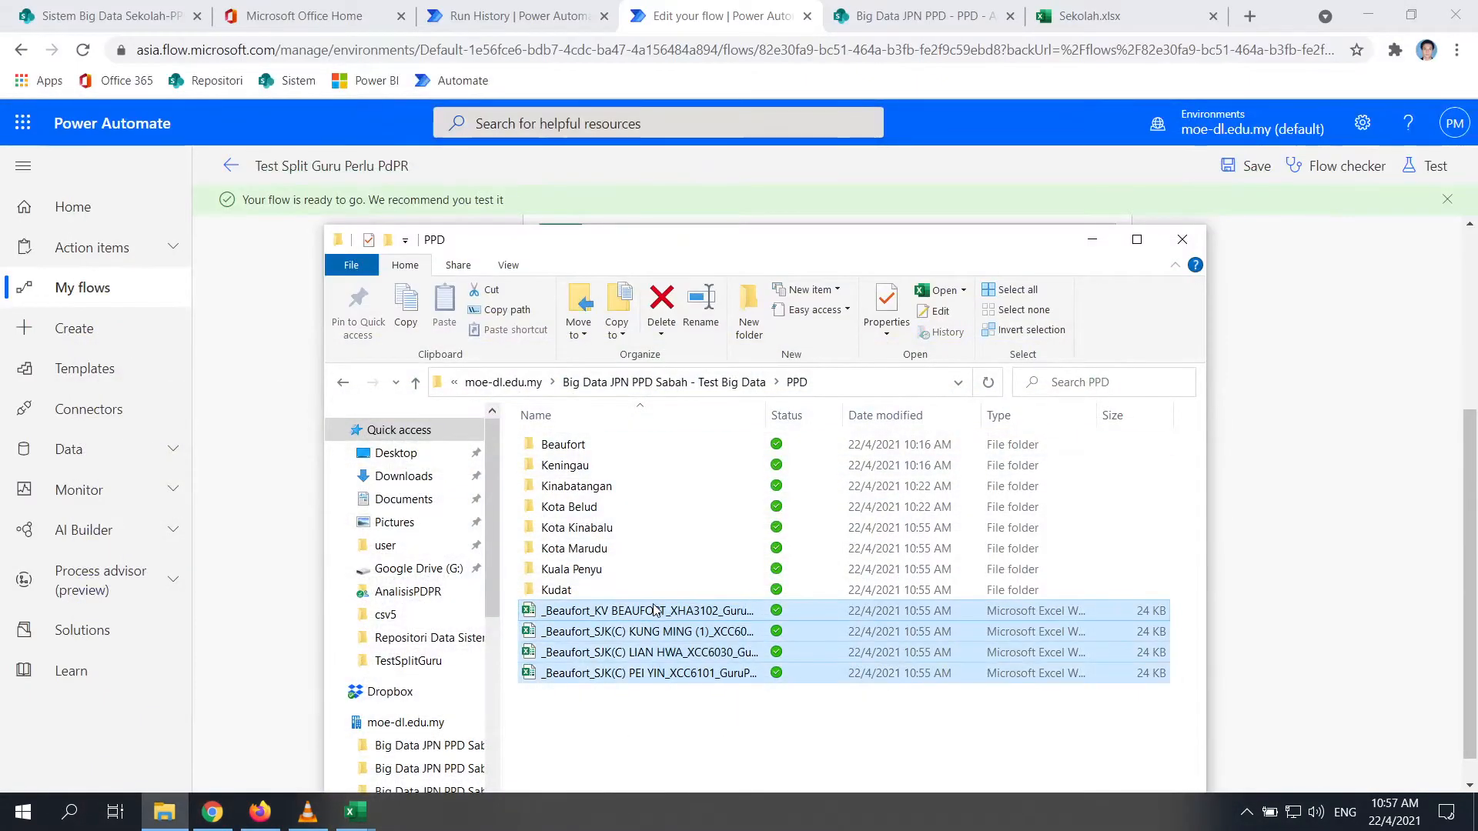
{"action": "key", "text": "Delete"}
{"action": "left_click", "coordinate": [834, 418]}
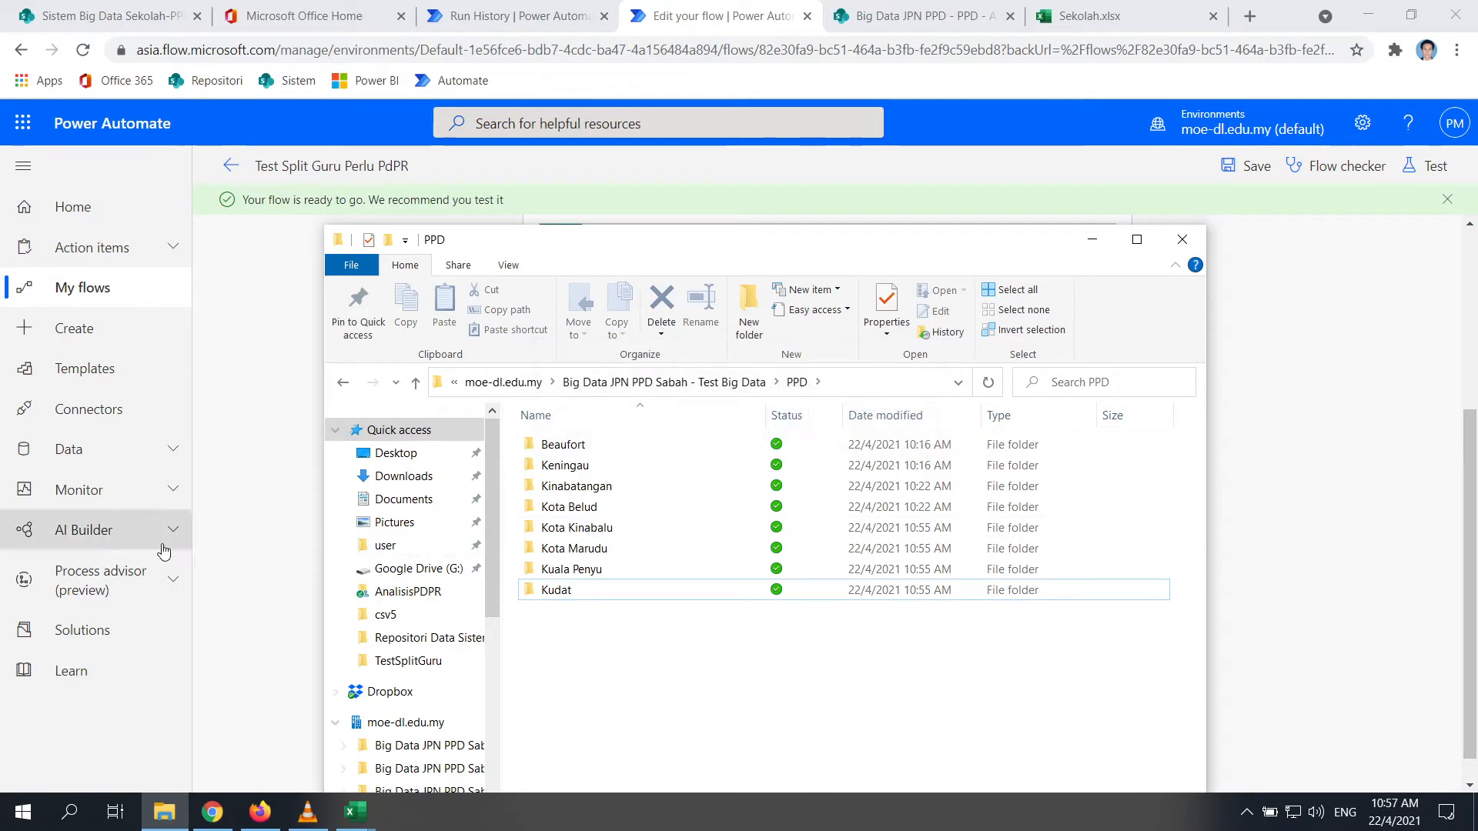
{"action": "left_click", "coordinate": [310, 473]}
Trigger a manual test of Test Split Guru Perlu PdPR, then rerun it from Test
{"action": "left_click", "coordinate": [1427, 167]}
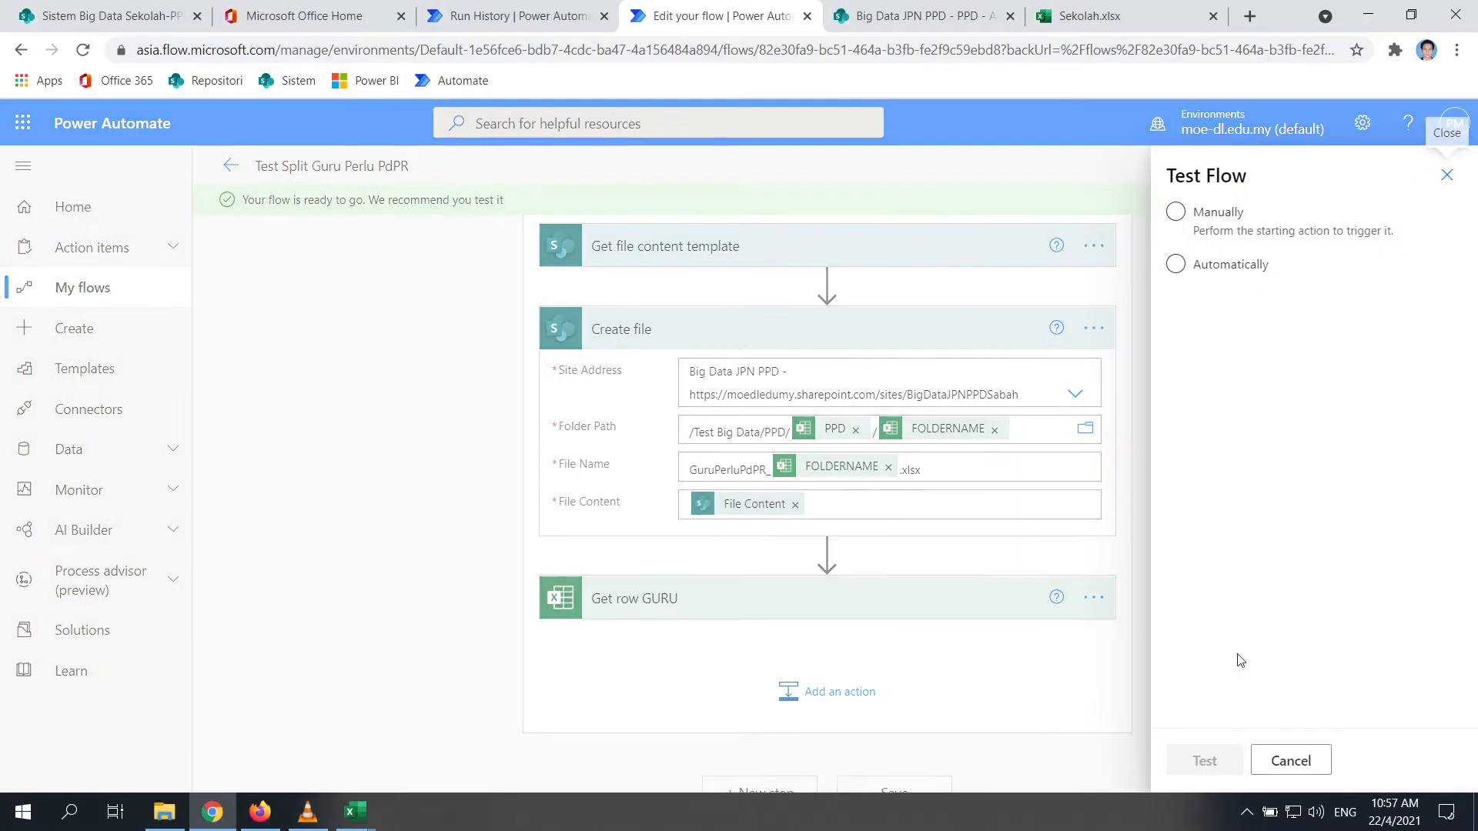
{"action": "left_click", "coordinate": [1175, 211]}
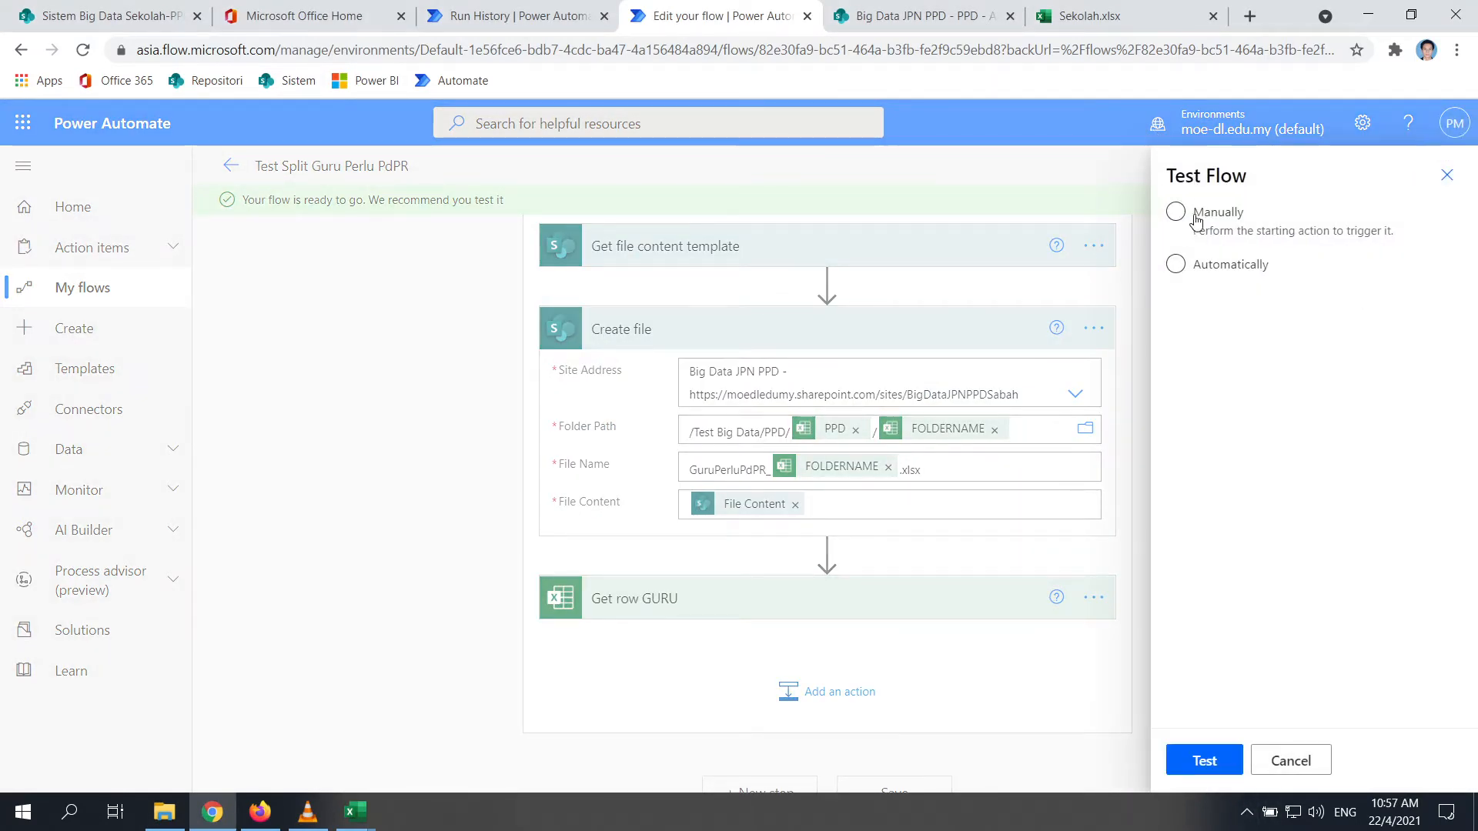
{"action": "left_click", "coordinate": [1204, 760]}
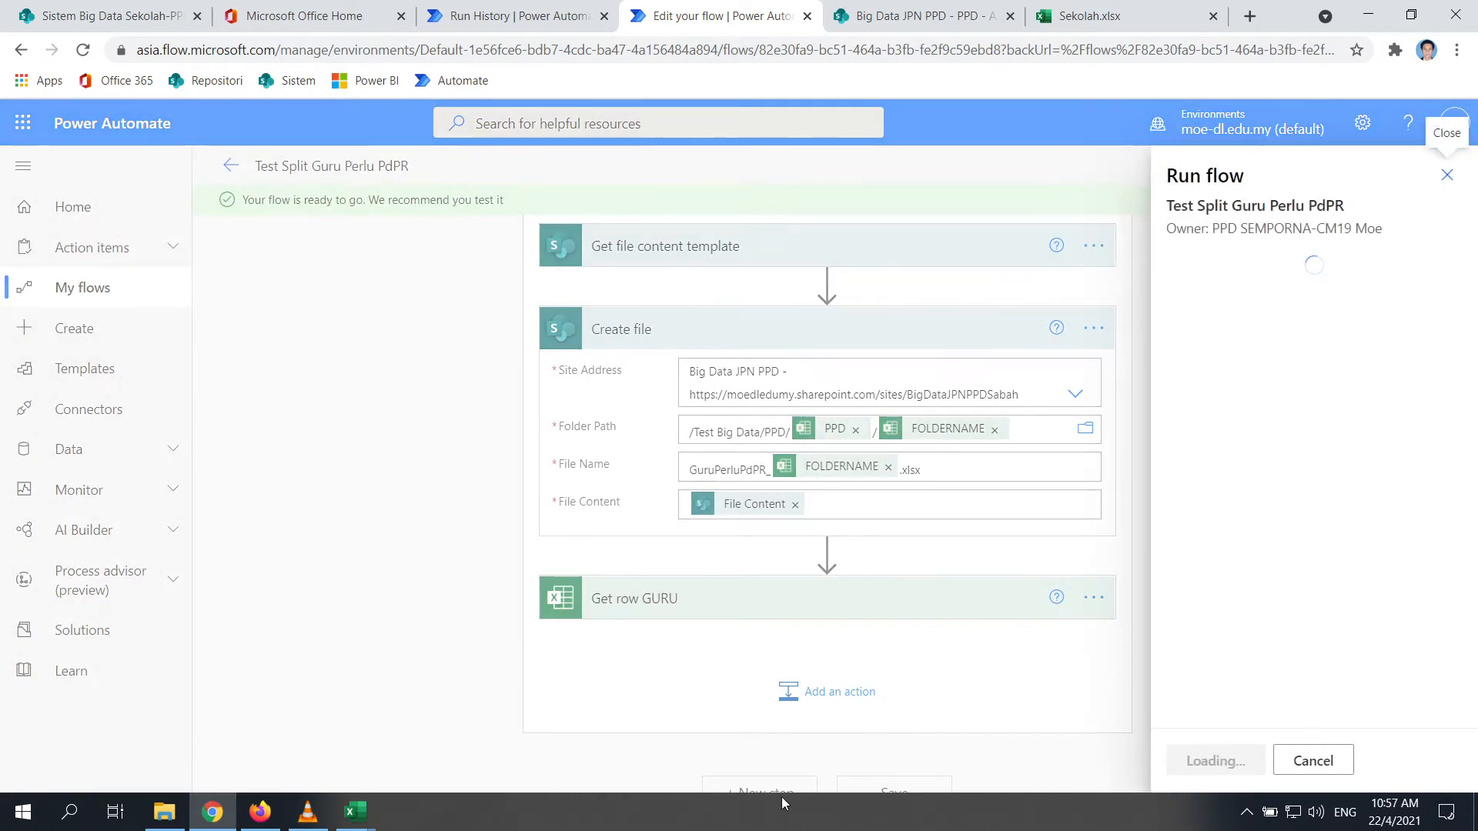
{"action": "left_click", "coordinate": [1246, 813]}
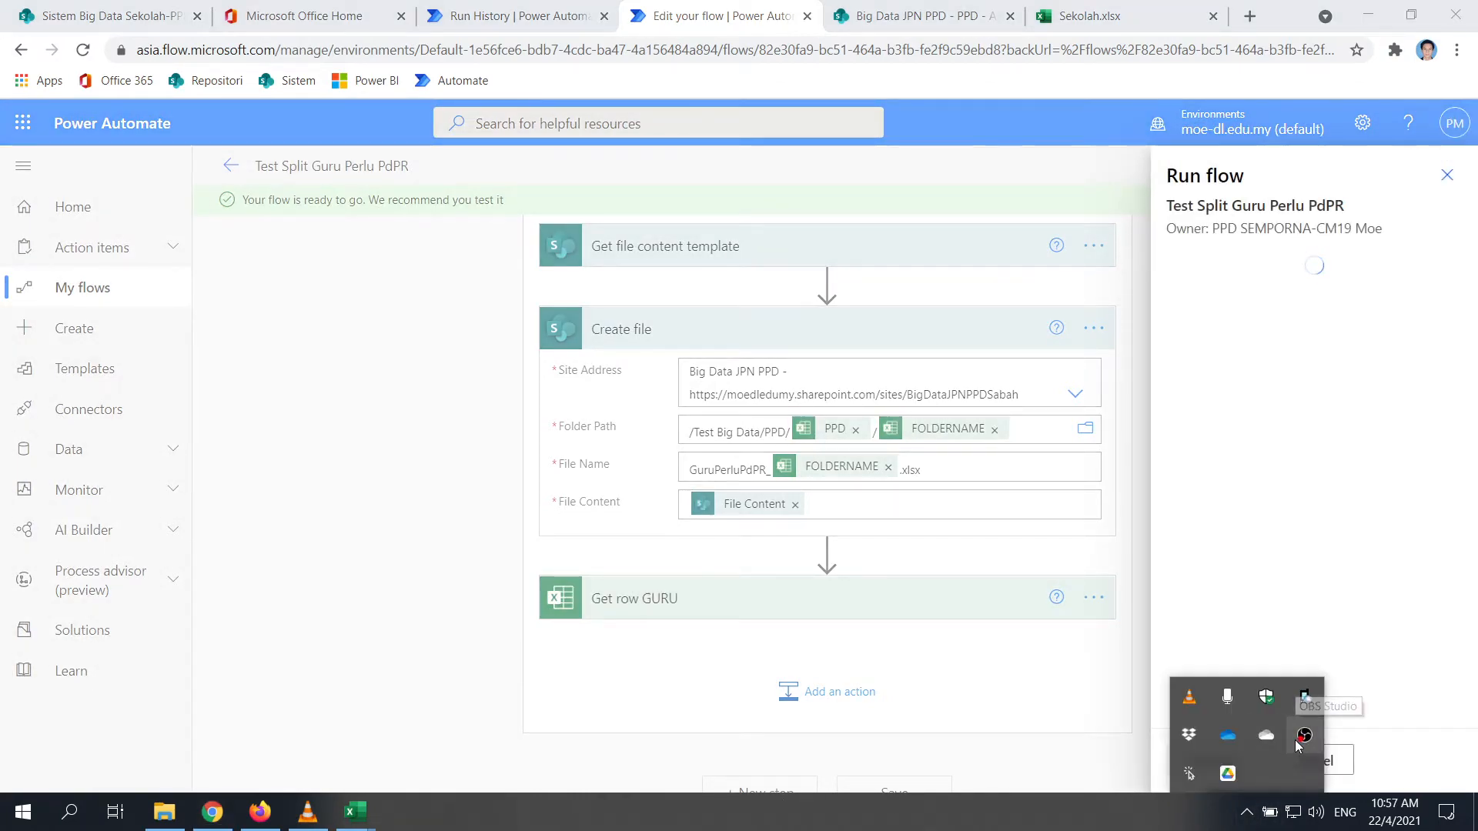
{"action": "left_click", "coordinate": [1311, 744]}
{"action": "left_click", "coordinate": [1311, 744]}
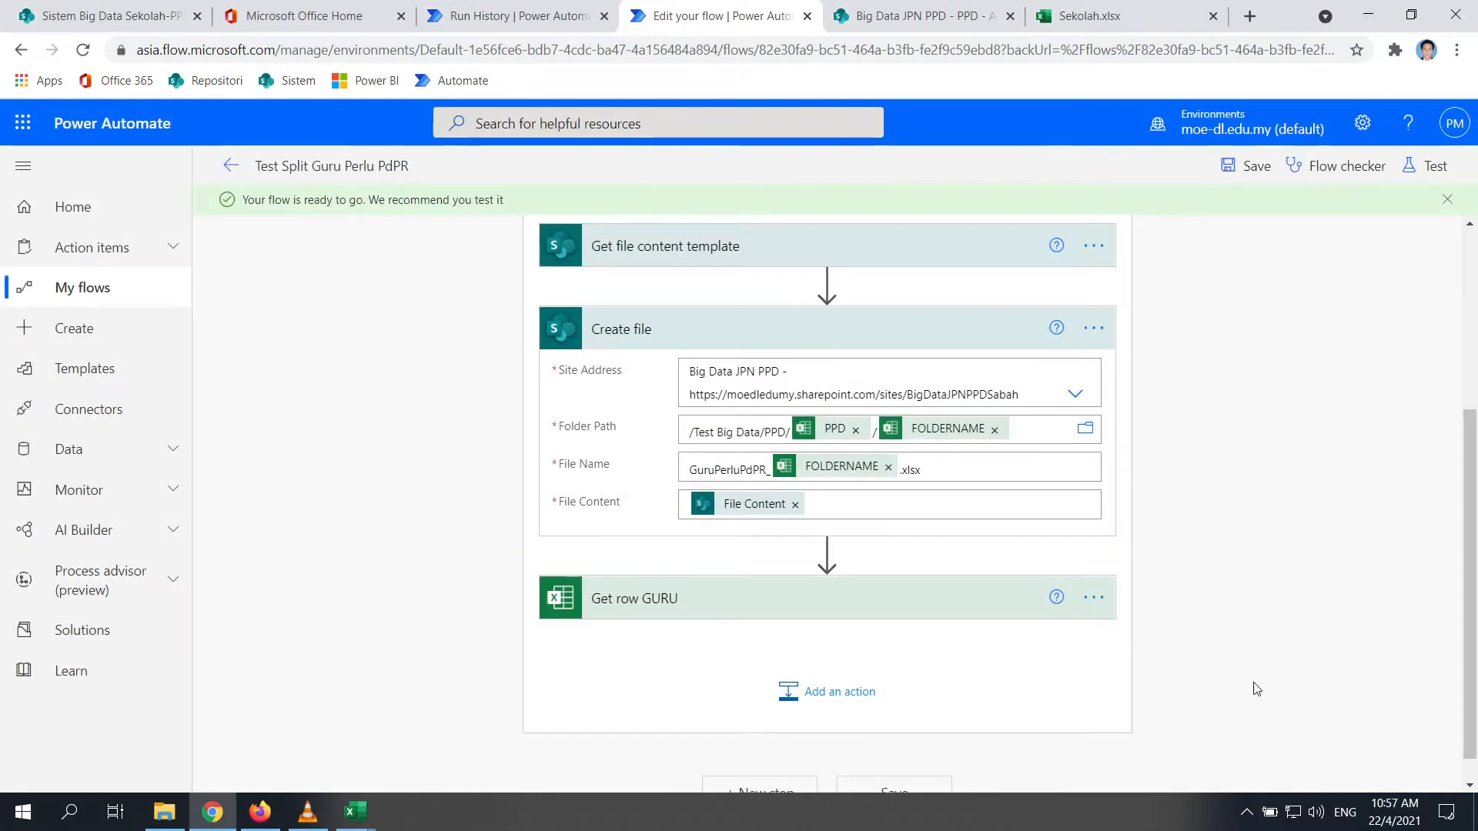
{"action": "scroll", "coordinate": [1154, 406], "scroll_direction": "down", "scroll_amount": 1}
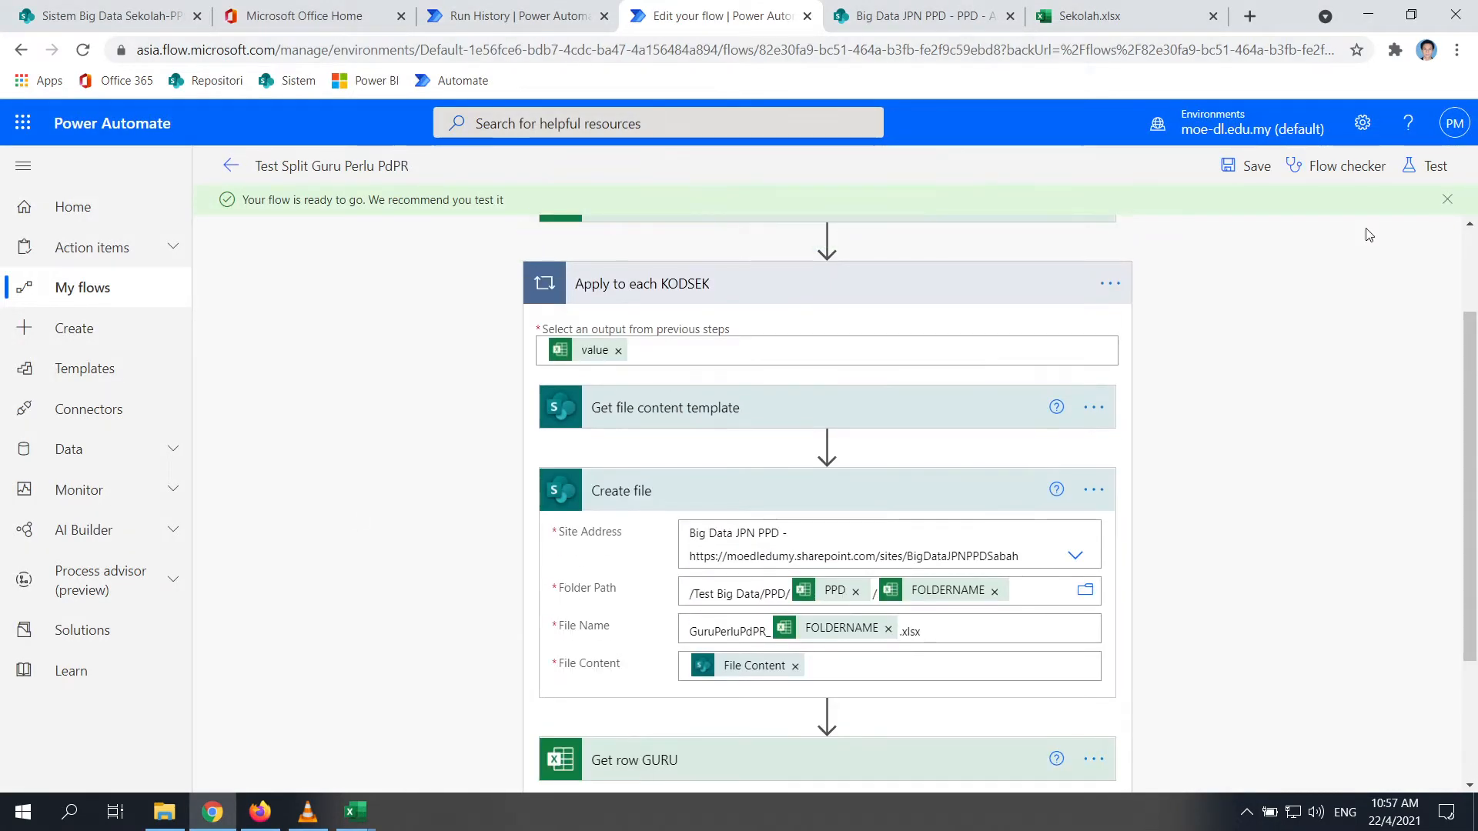
{"action": "left_click", "coordinate": [1428, 166]}
{"action": "left_click", "coordinate": [1212, 764]}
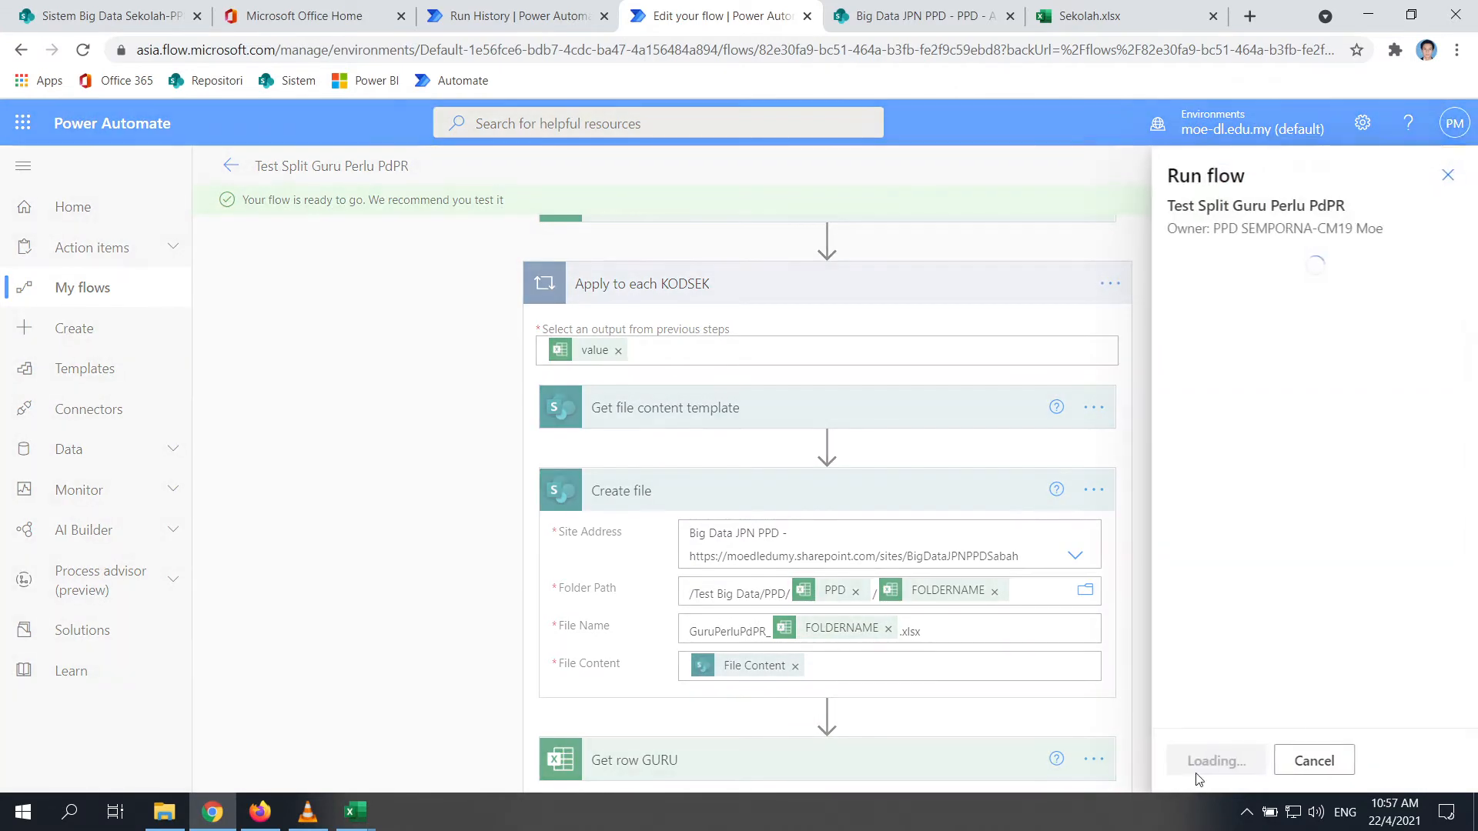
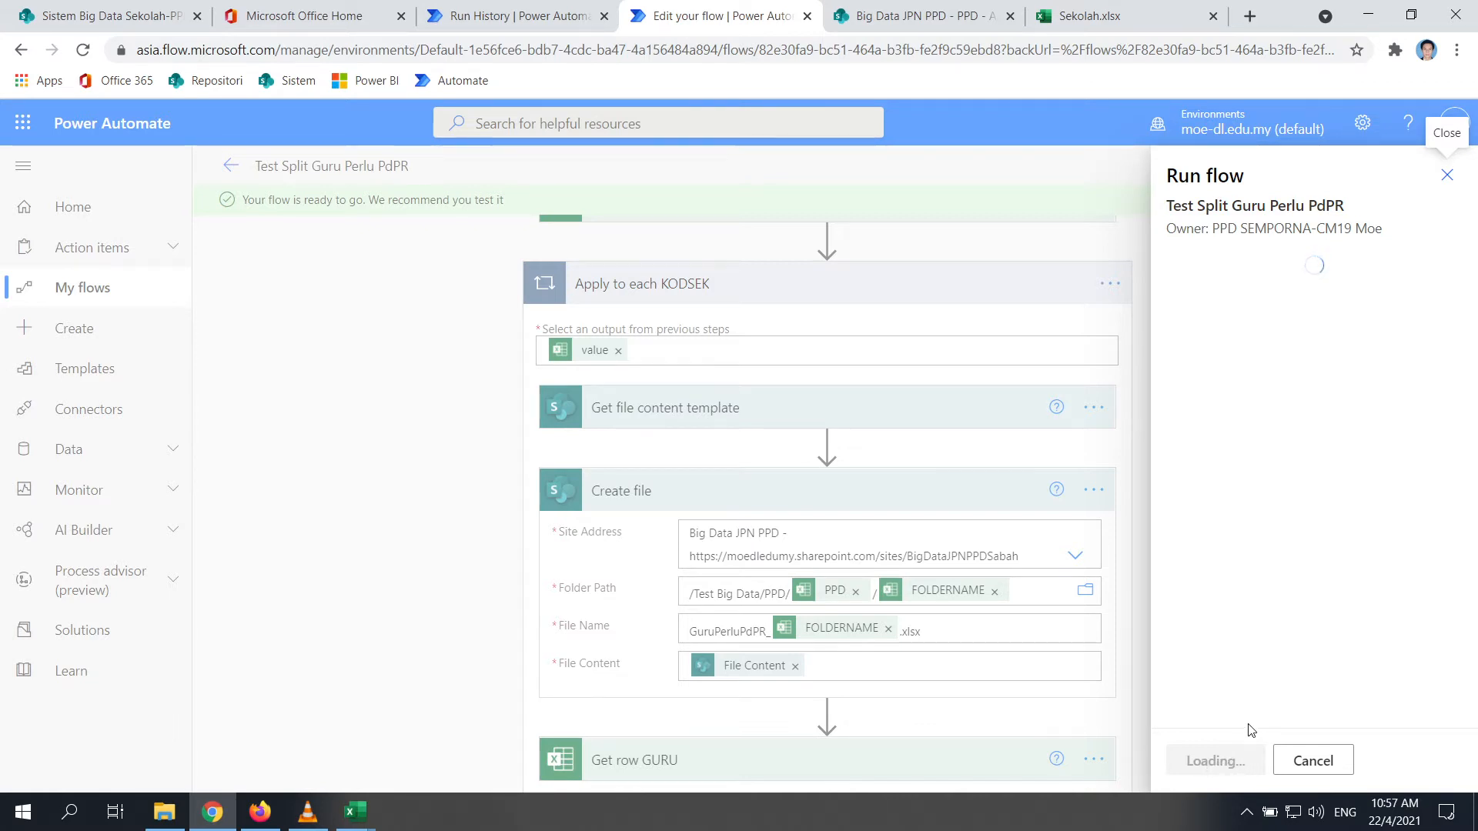
Check the Test Create Folder run and inspect the Kuala Penyu school folders under PPD
{"action": "left_click", "coordinate": [549, 24]}
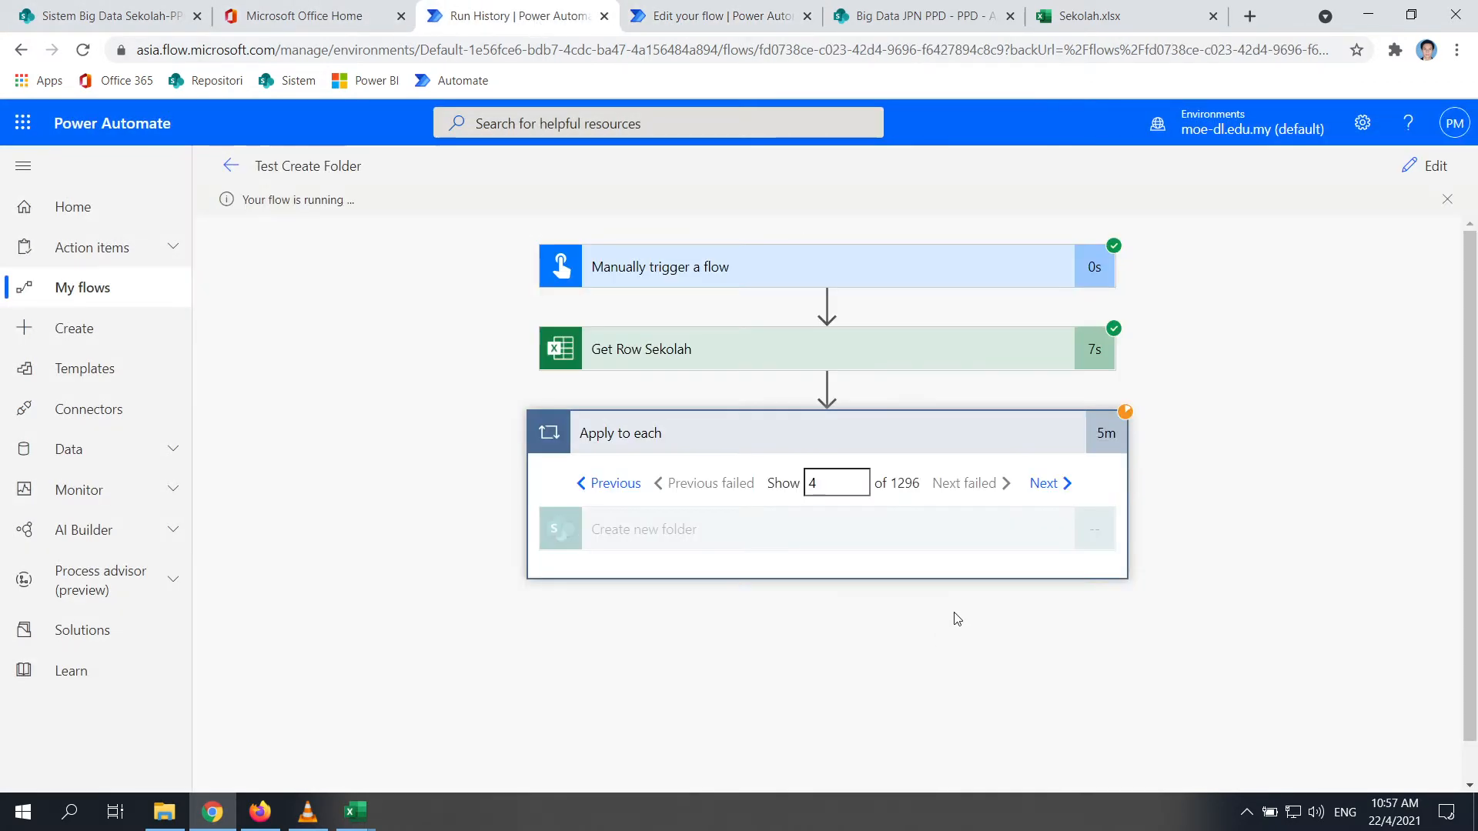
{"action": "left_click", "coordinate": [174, 821]}
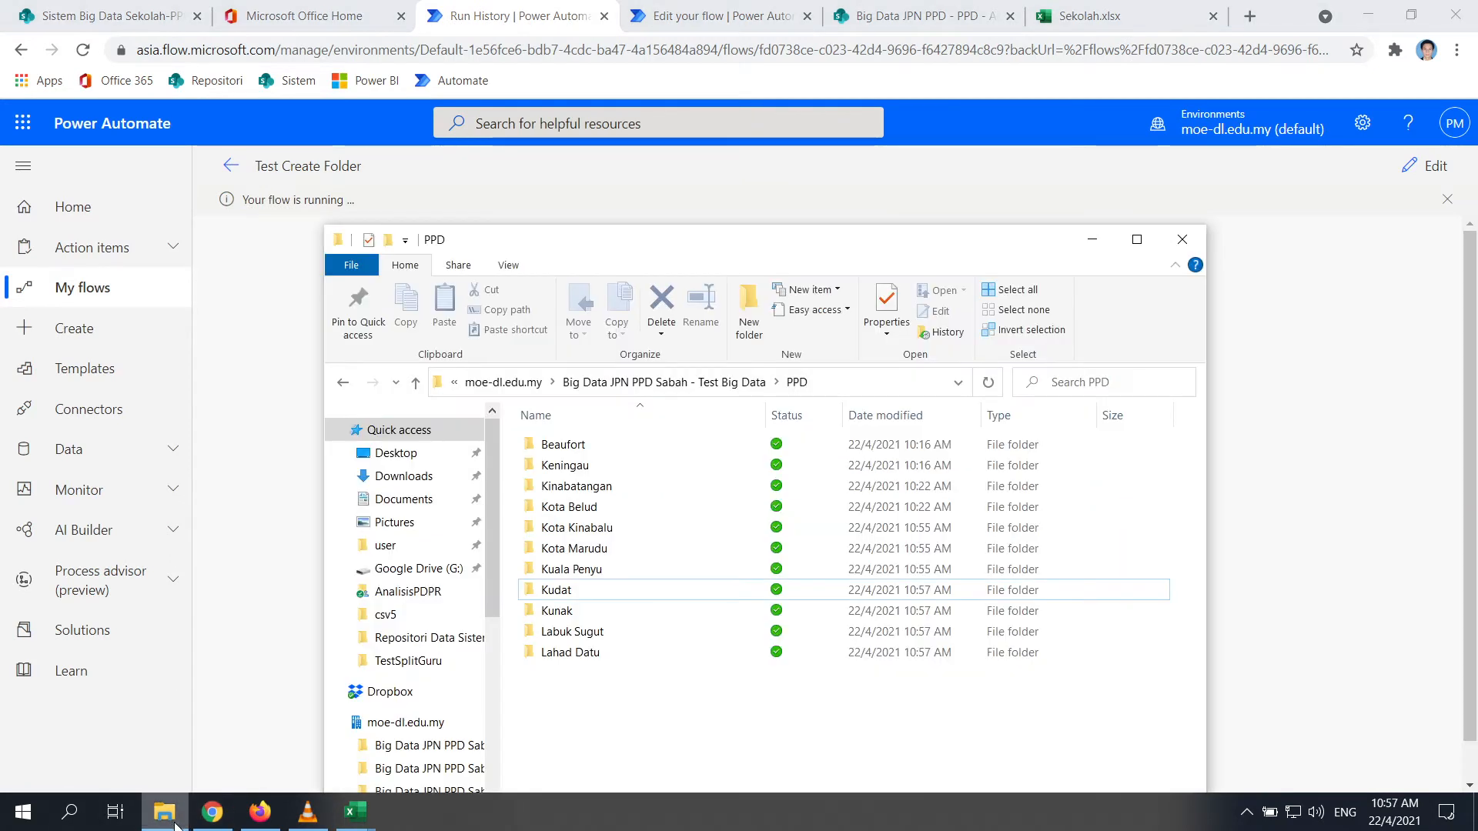
{"action": "double_click", "coordinate": [568, 569]}
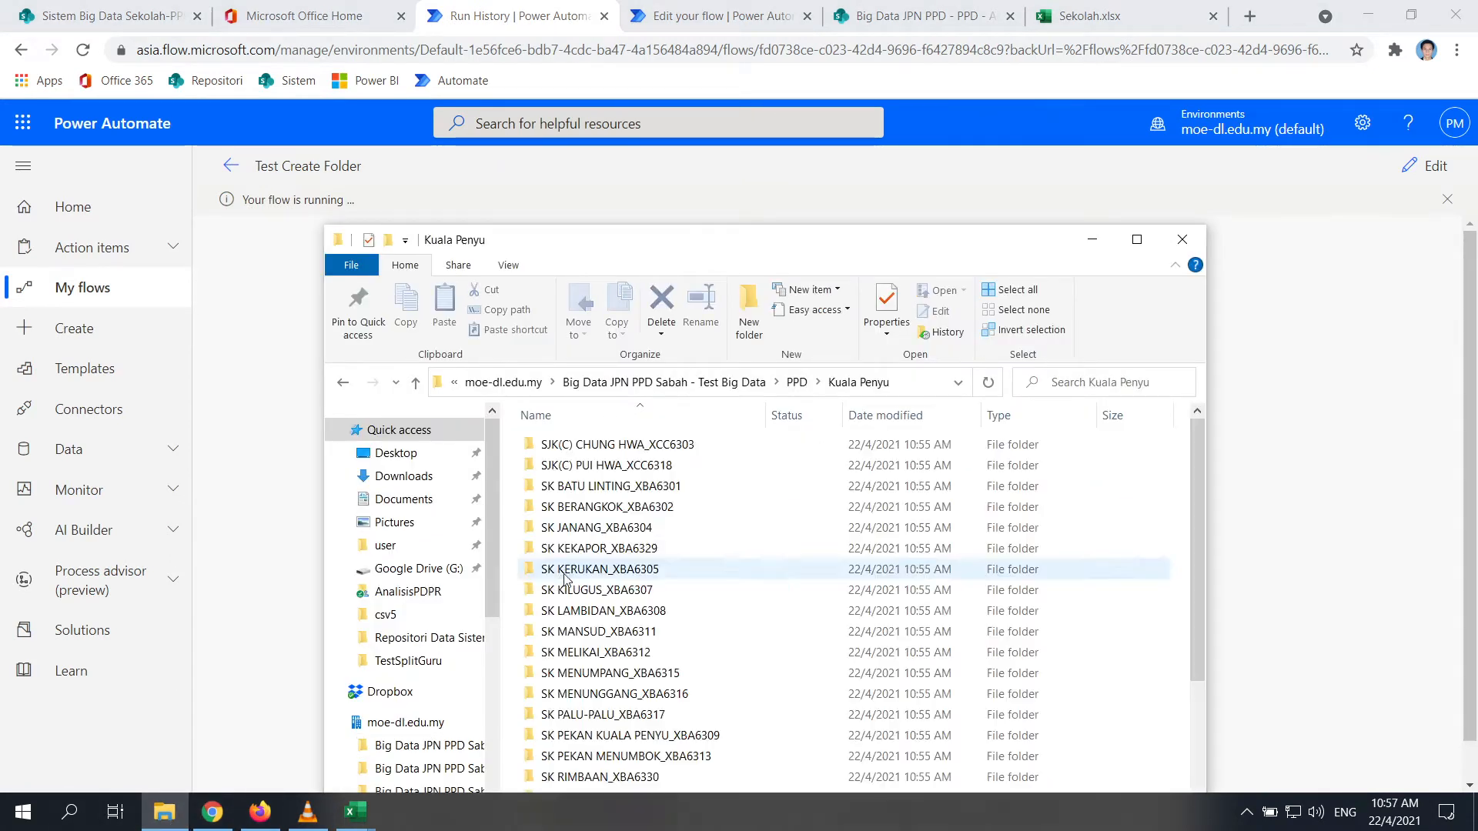
{"action": "left_click", "coordinate": [343, 382]}
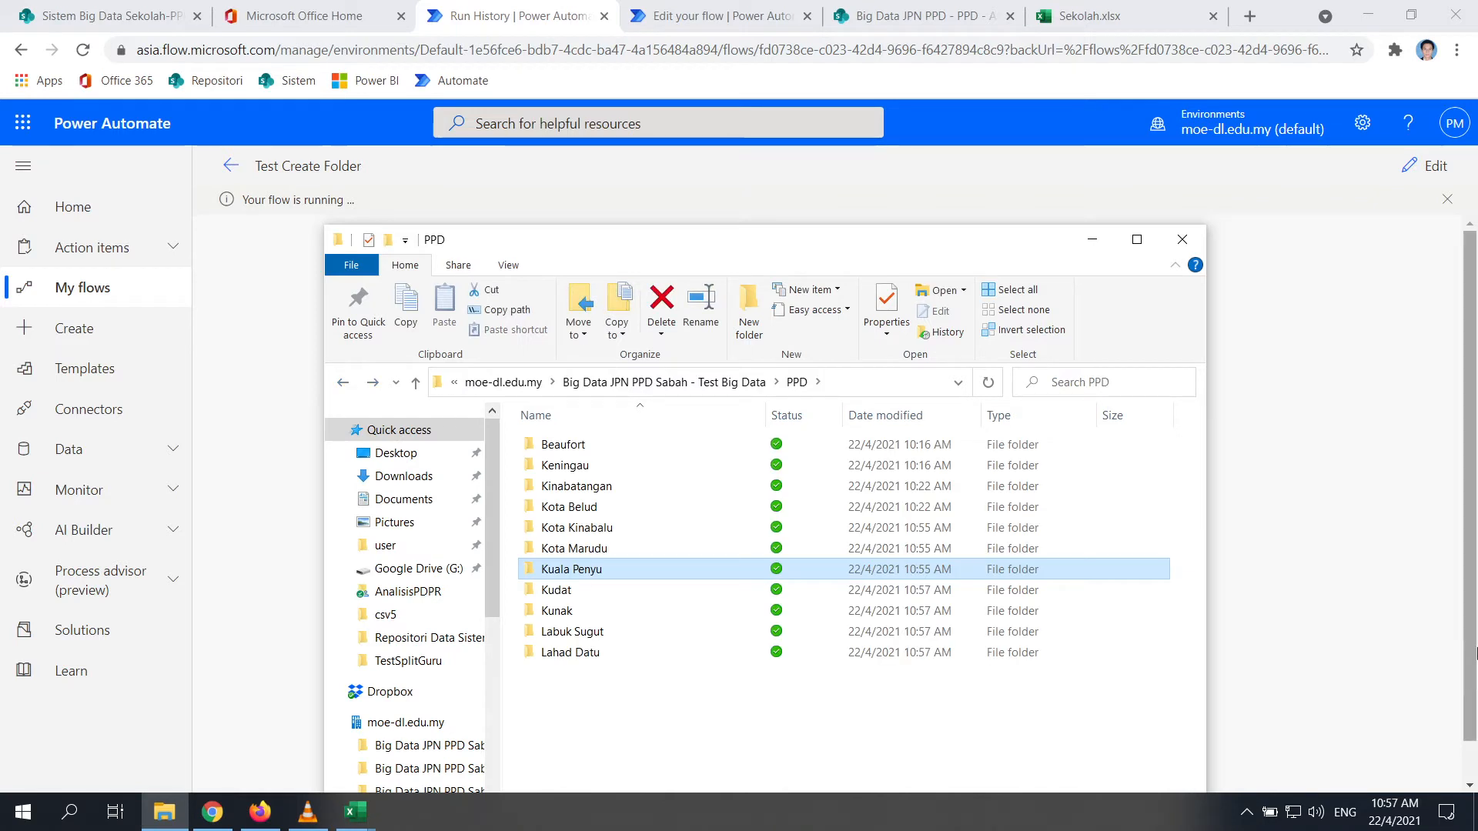
{"action": "left_click", "coordinate": [1348, 650]}
Start the test run of Test Split Guru Perlu PdPR from the Run flow panel
{"action": "left_click", "coordinate": [716, 11]}
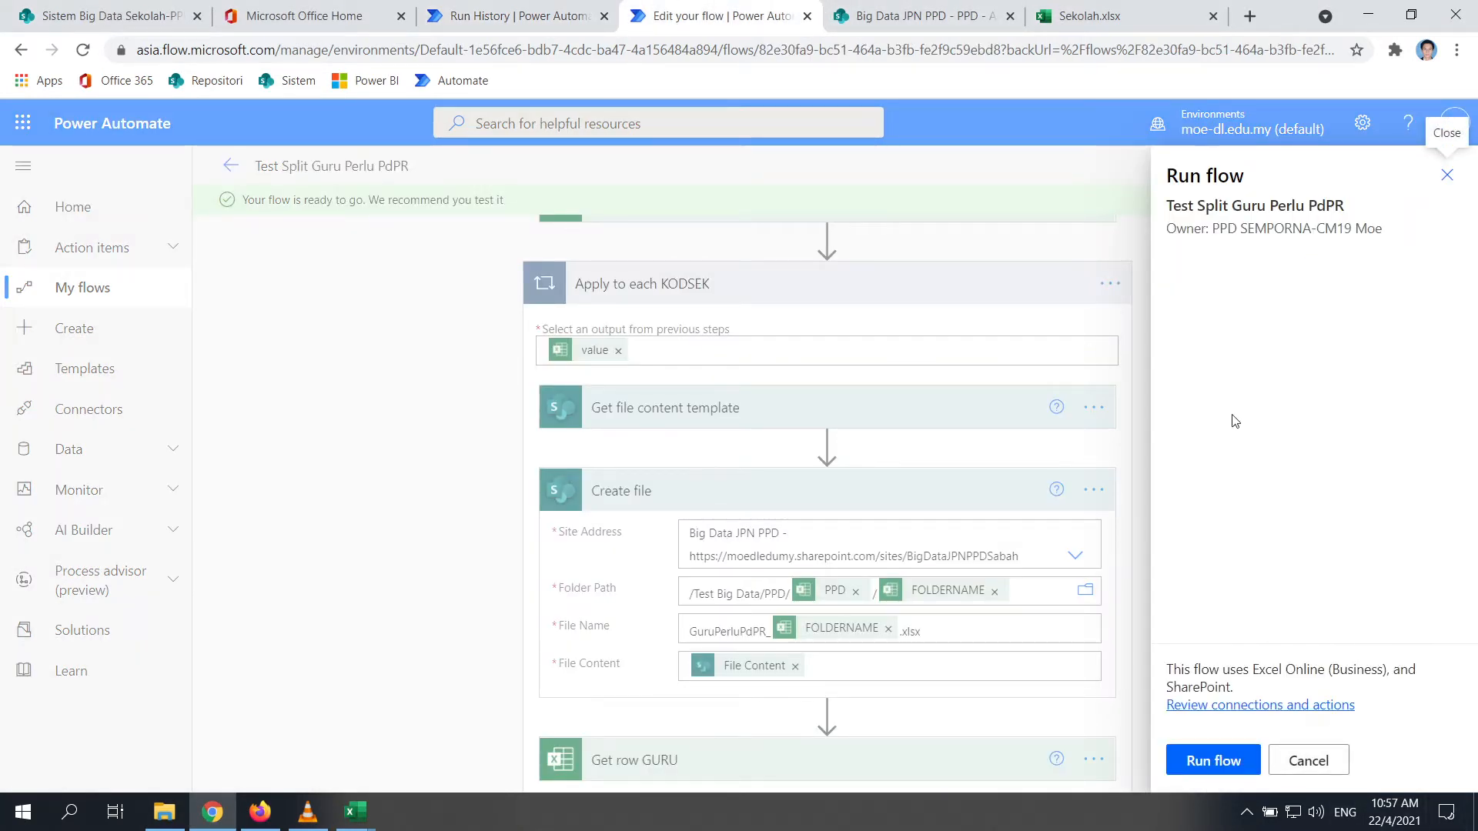
{"action": "left_click", "coordinate": [1225, 762]}
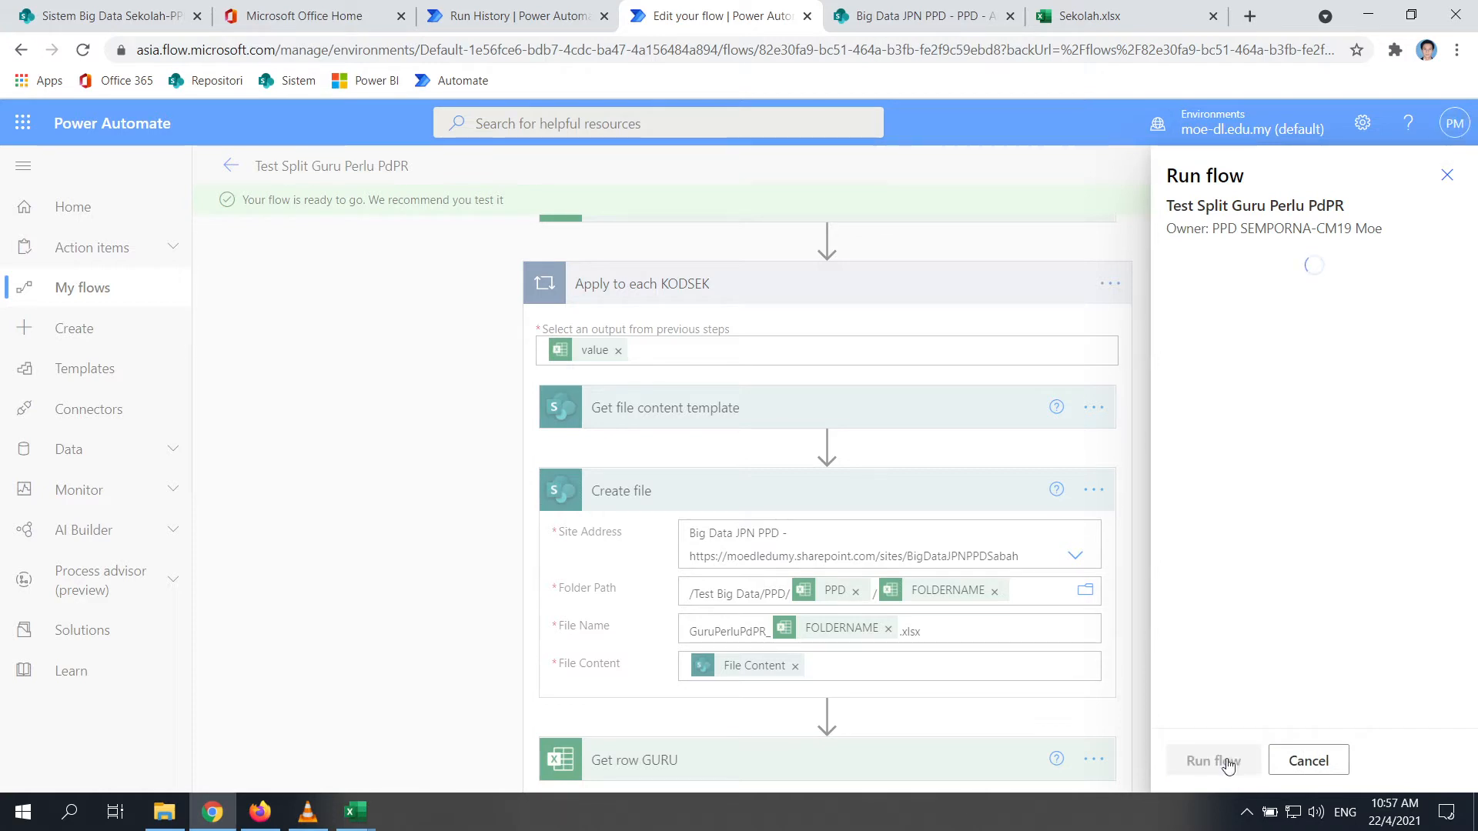
{"action": "left_click", "coordinate": [1206, 761]}
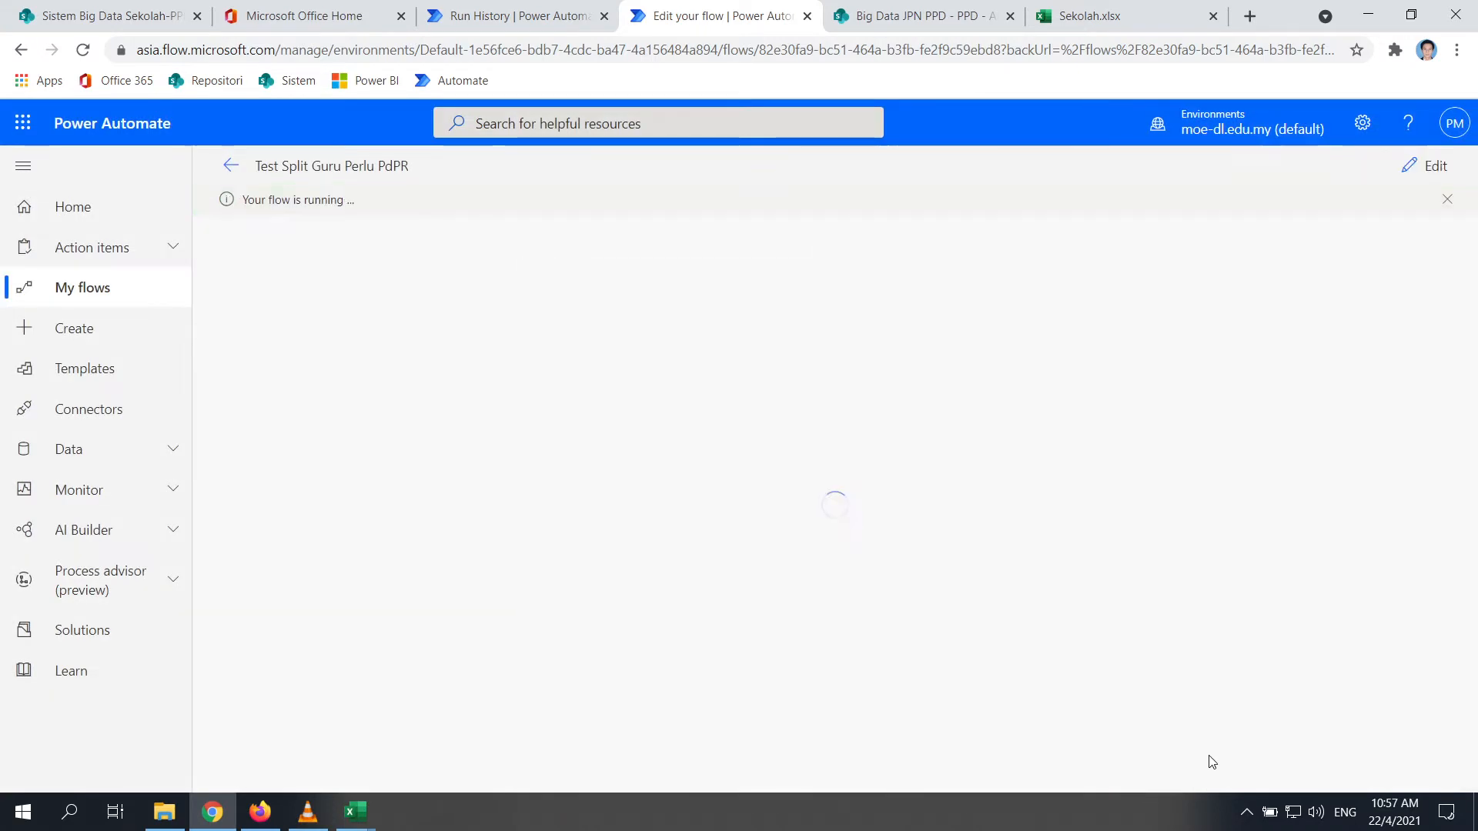
{"action": "left_click", "coordinate": [165, 814]}
Confirm PPD > Beaufort > KV BEAUFORT_XHA3102 holds GuruPerluPdPR_KV BEAUFORT_XHA3102.xlsx, then return to the run
{"action": "double_click", "coordinate": [574, 446]}
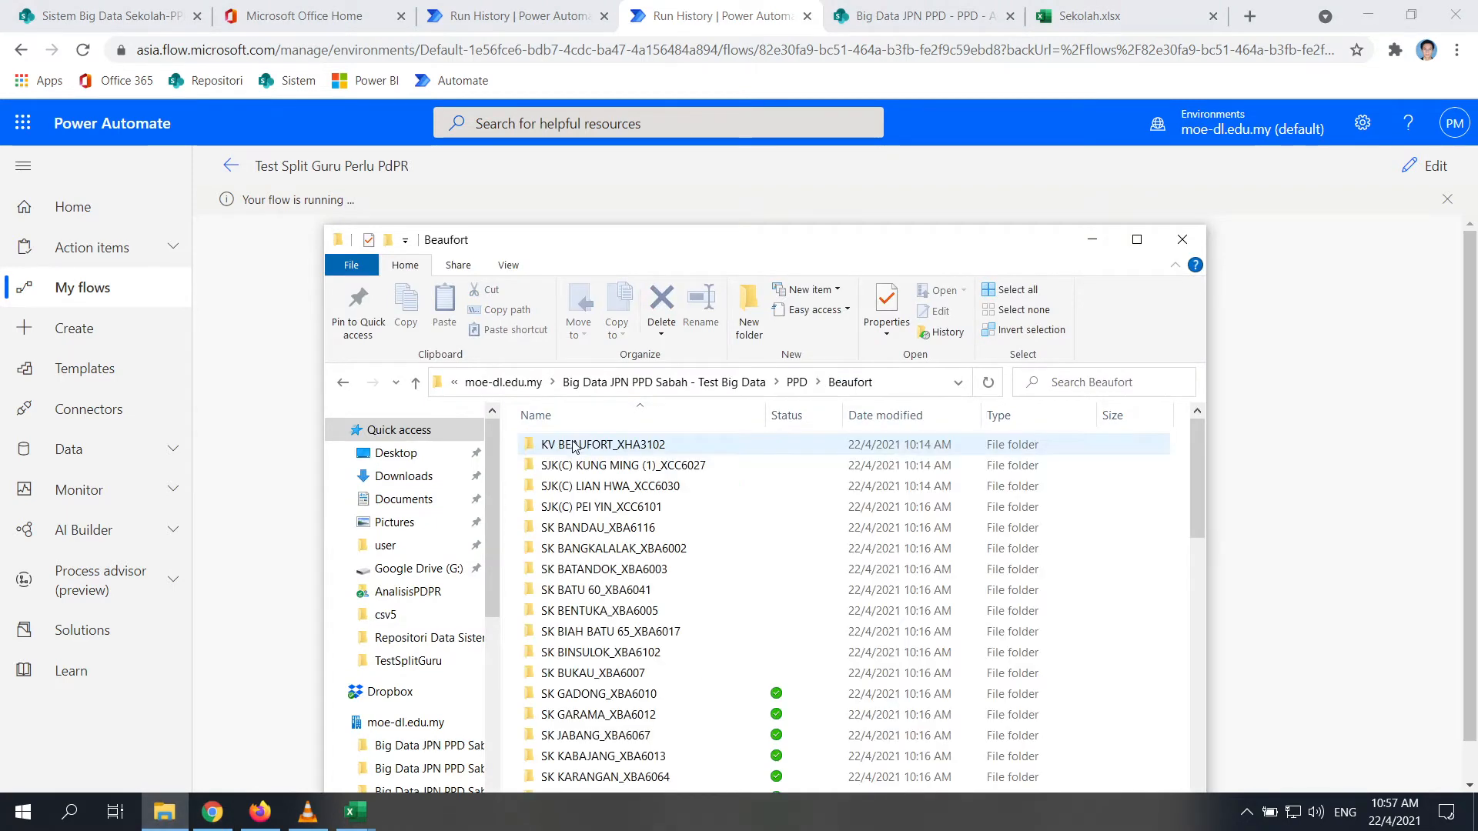
{"action": "double_click", "coordinate": [573, 446]}
{"action": "left_click", "coordinate": [912, 16]}
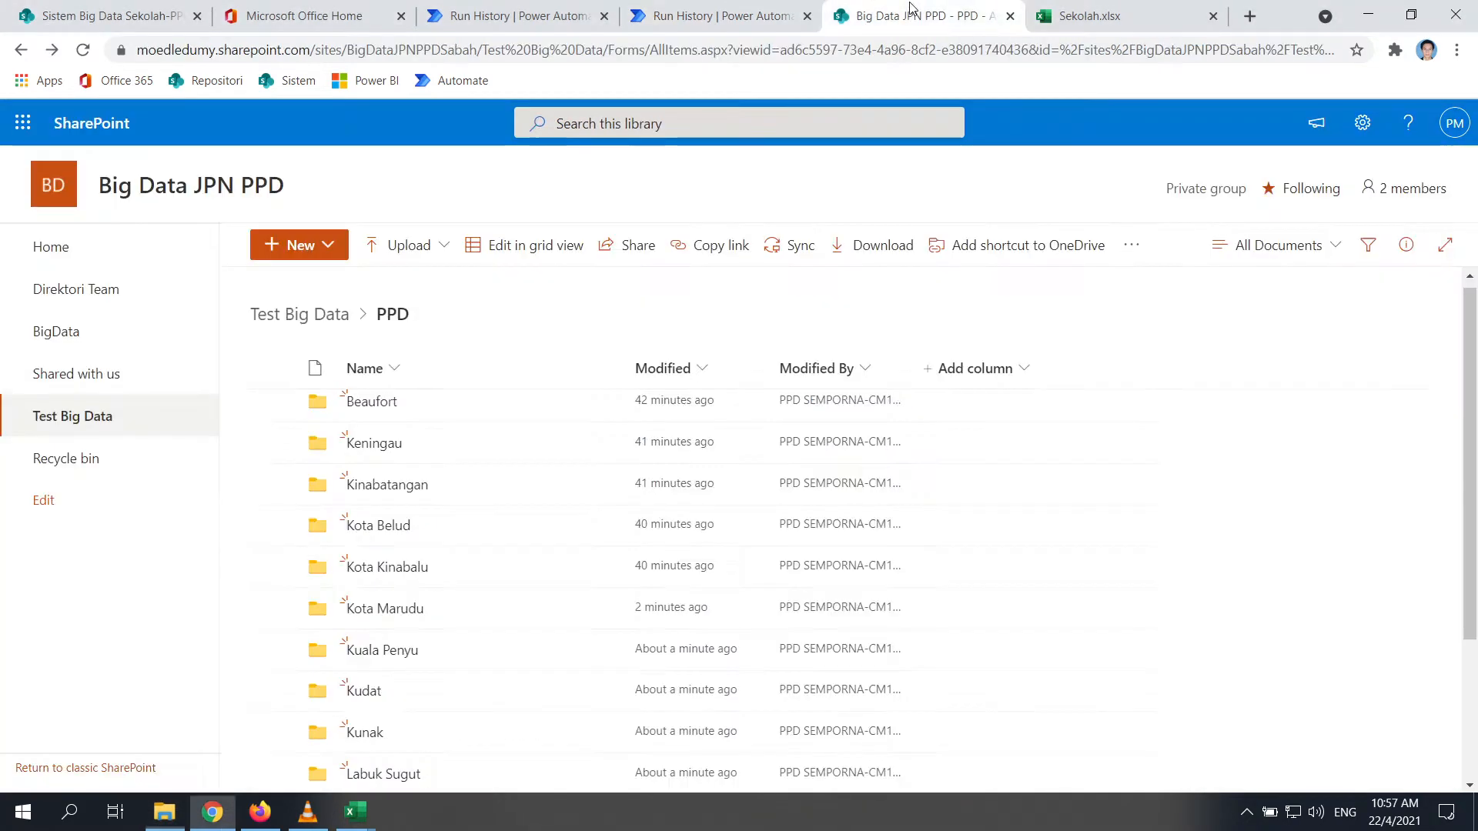
{"action": "left_click", "coordinate": [368, 408]}
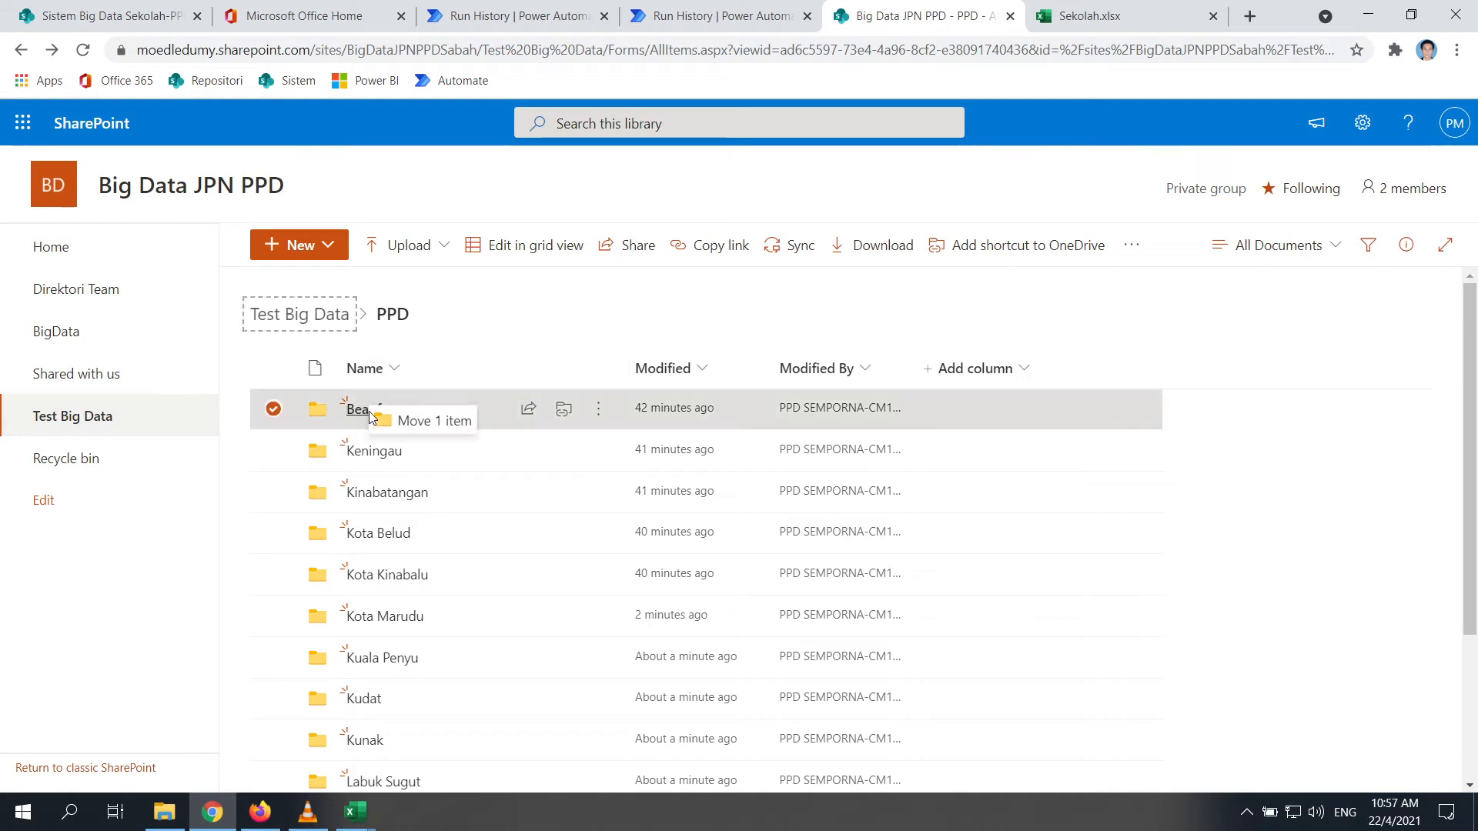
{"action": "left_click", "coordinate": [379, 416]}
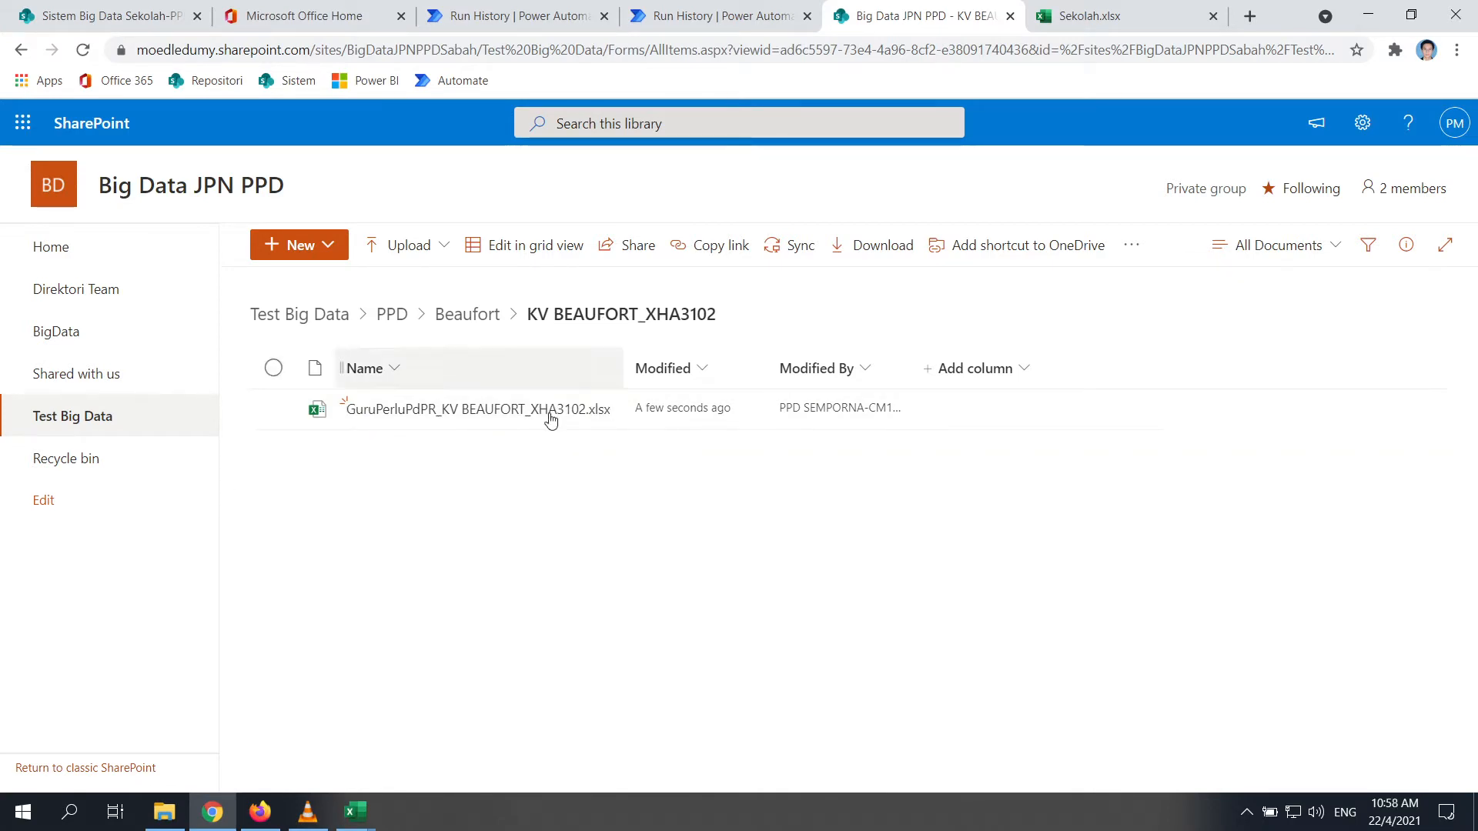
{"action": "left_click", "coordinate": [666, 23]}
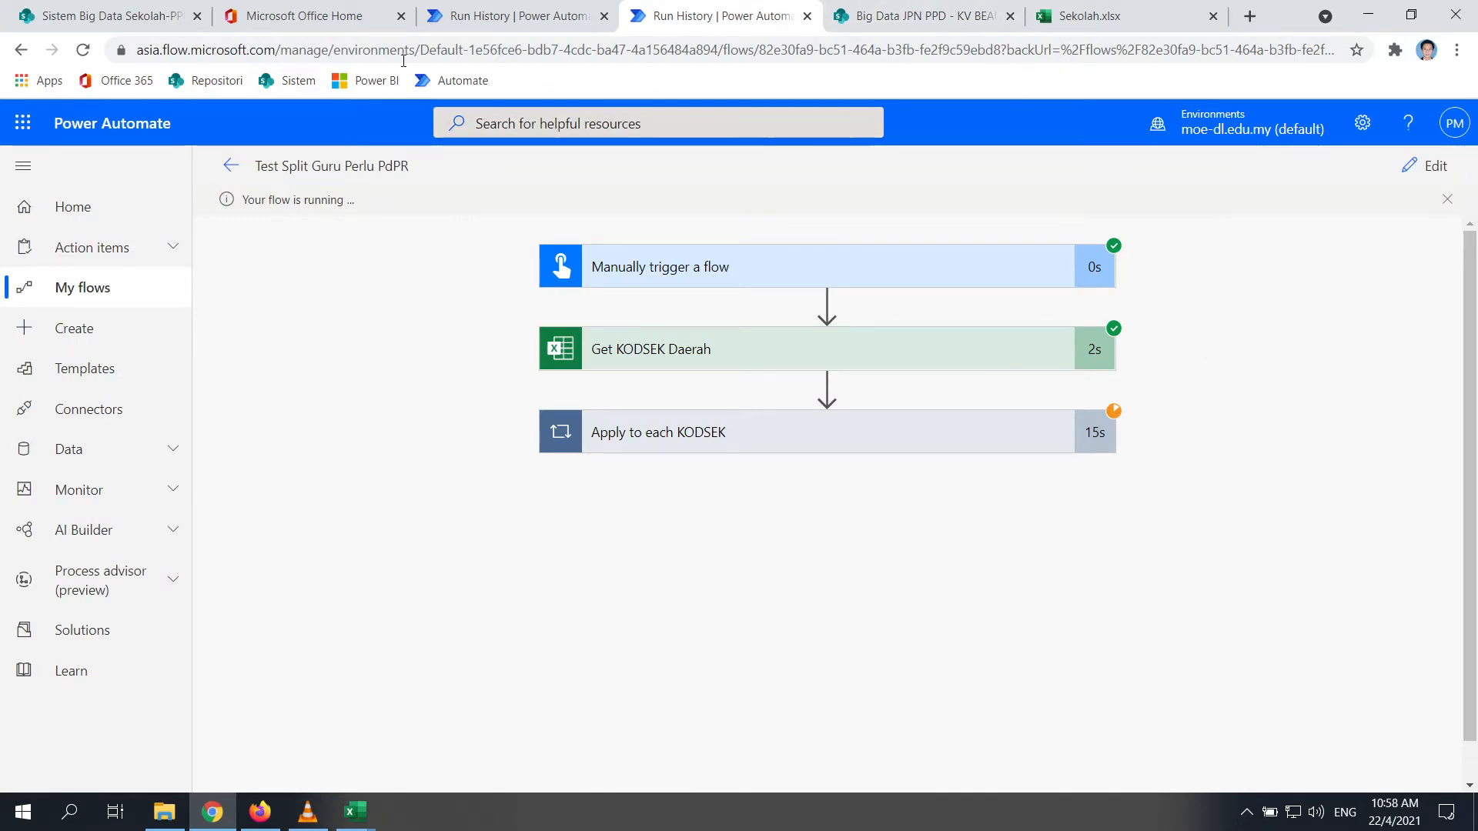
Open the running test run from the run history and cancel it
{"action": "left_click", "coordinate": [231, 167]}
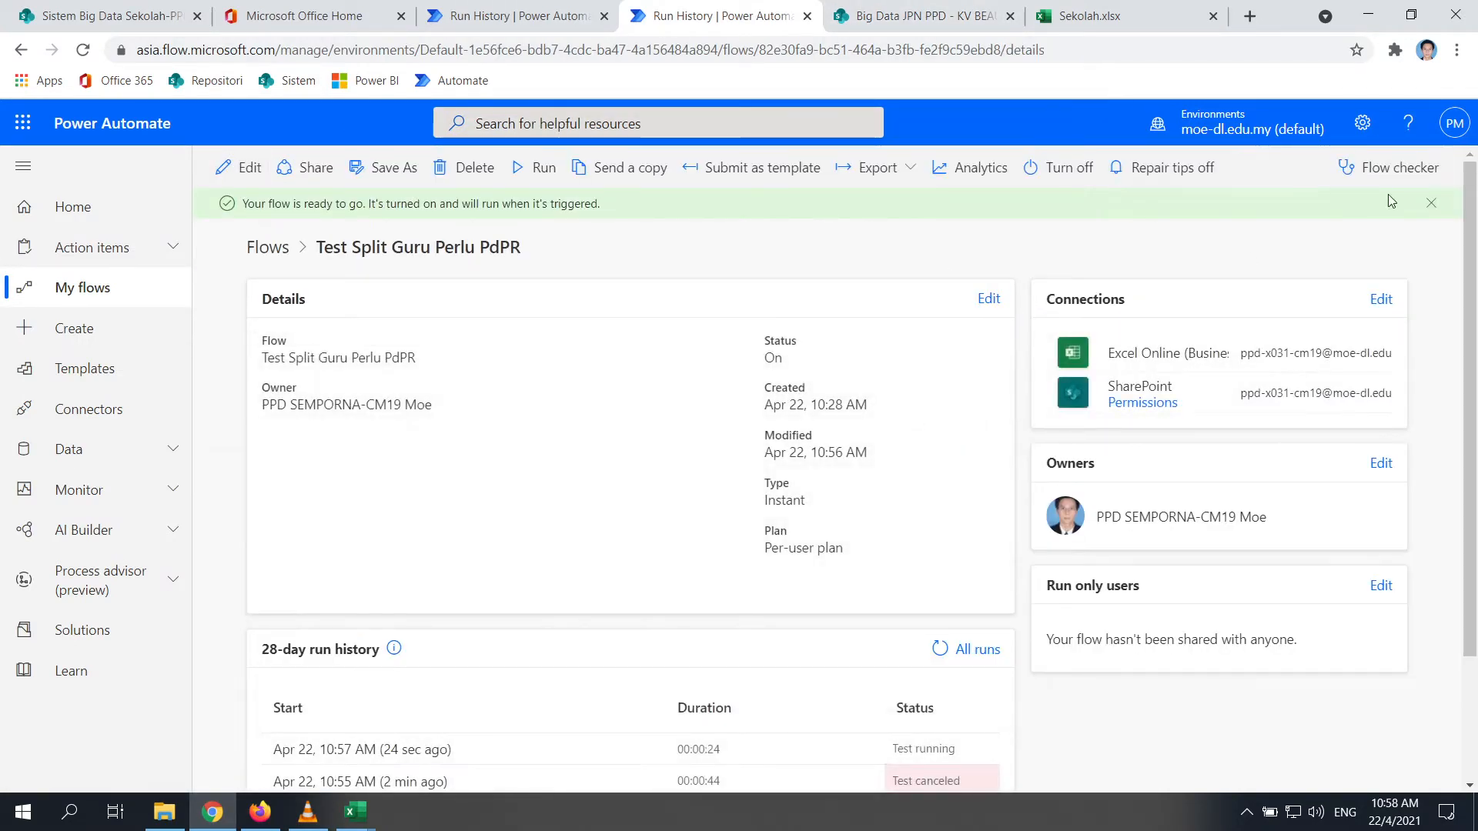
{"action": "left_click", "coordinate": [345, 751]}
{"action": "left_click", "coordinate": [1373, 179]}
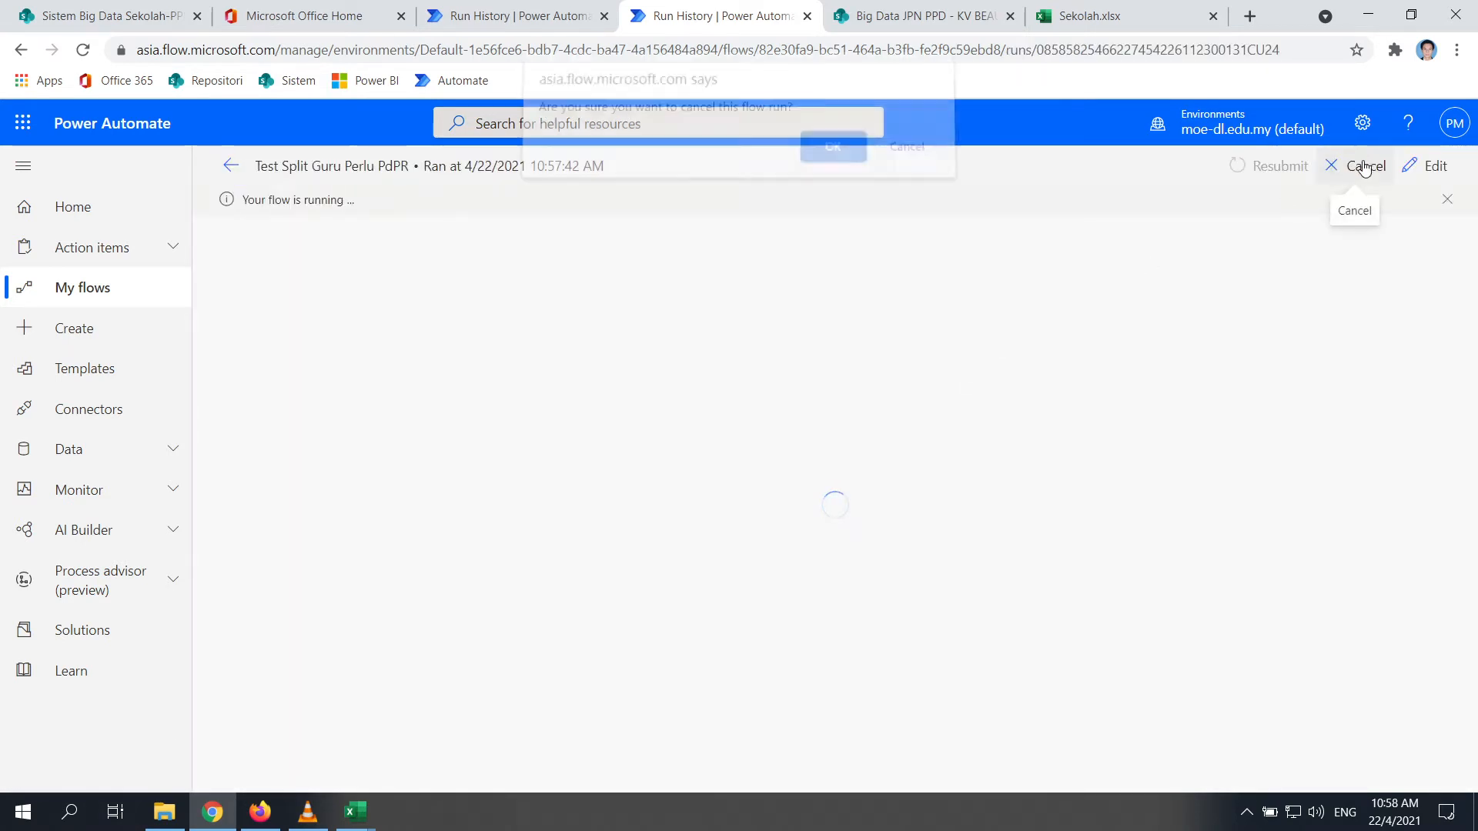
{"action": "left_click", "coordinate": [827, 158]}
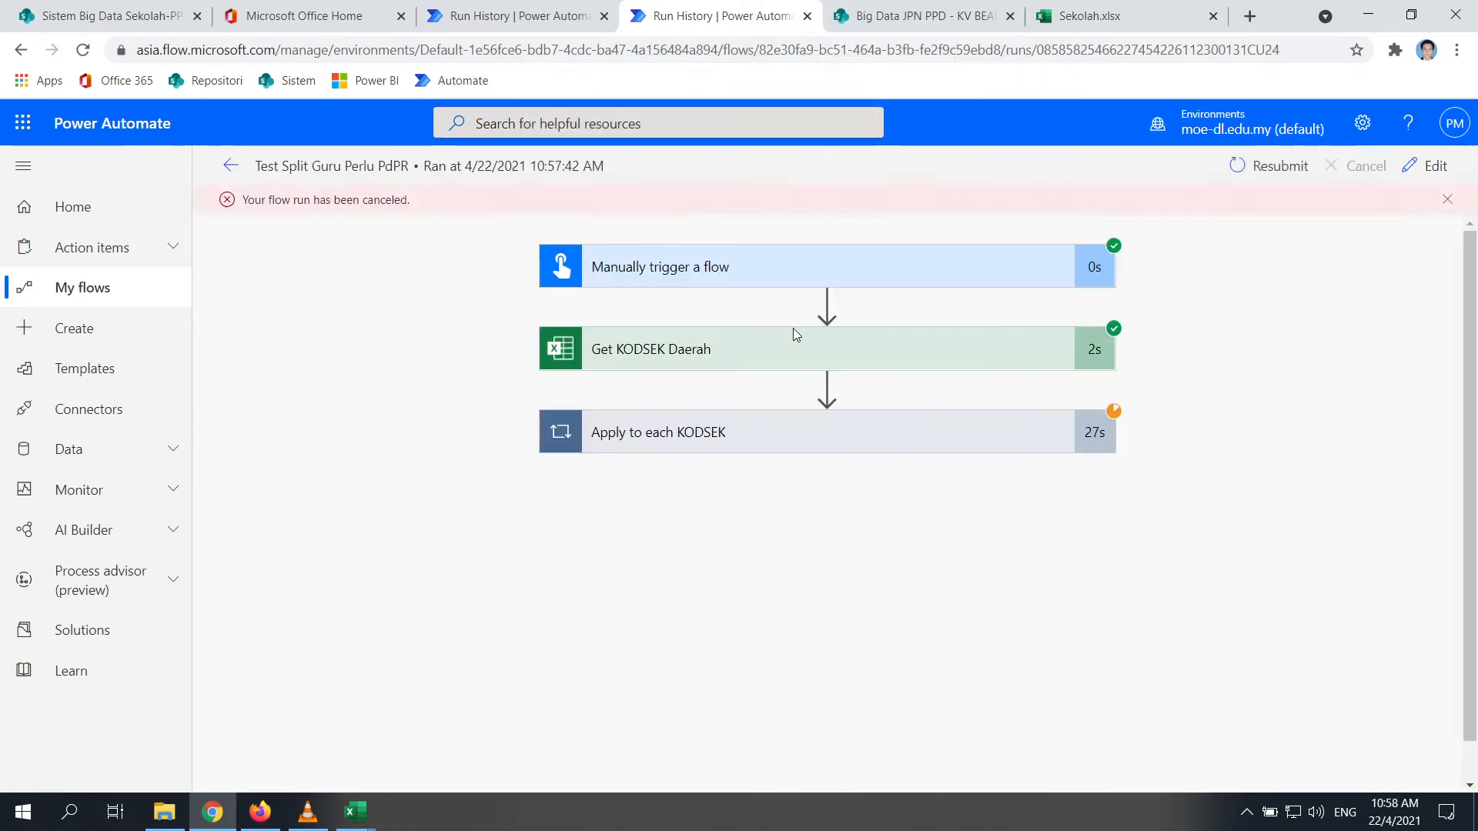
Review the Apply to each KODSEK iterations and open the flow in the editor
{"action": "left_click", "coordinate": [762, 431]}
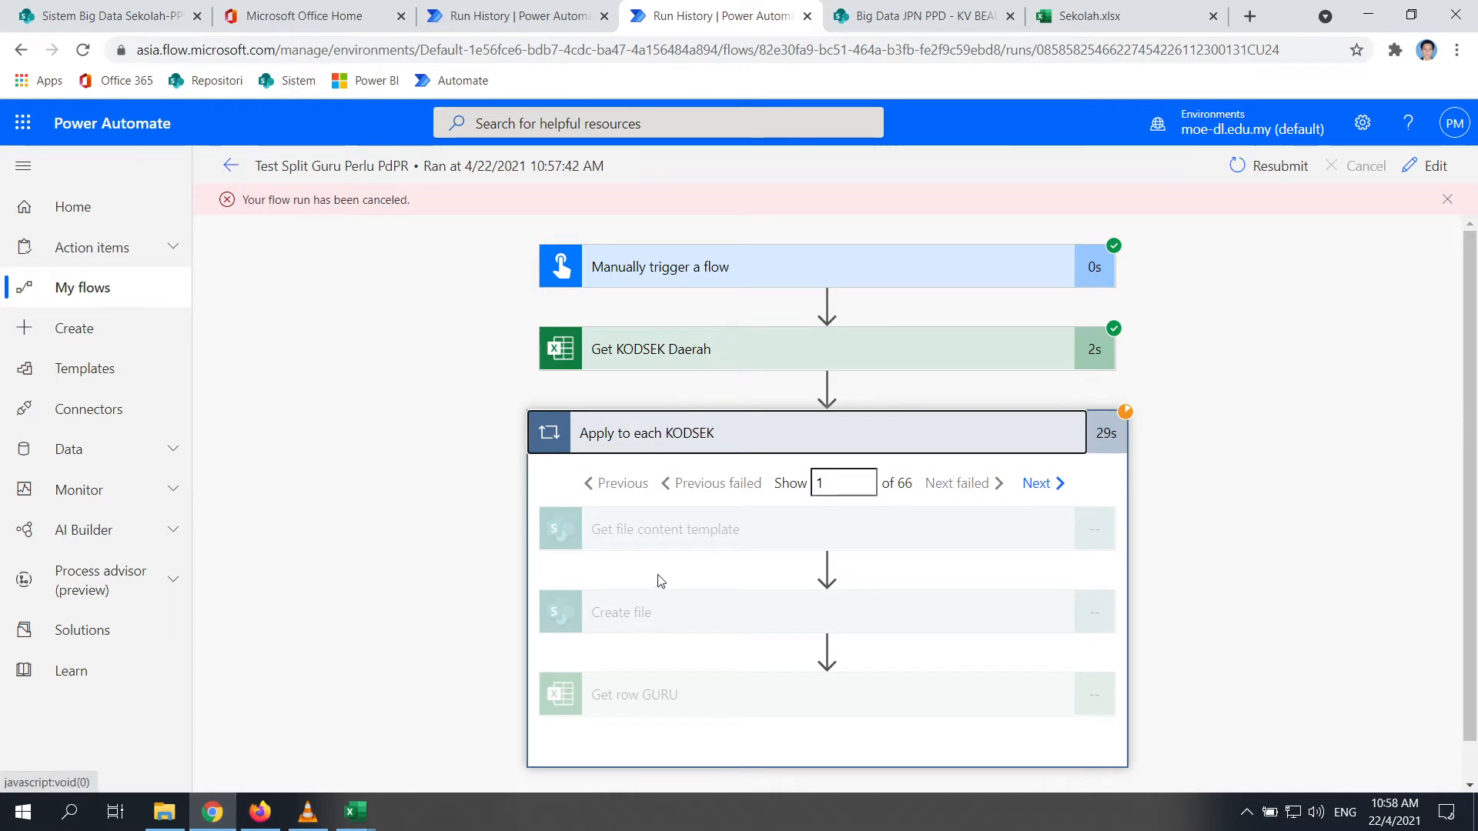
{"action": "scroll", "coordinate": [664, 665], "scroll_direction": "down", "scroll_amount": 1}
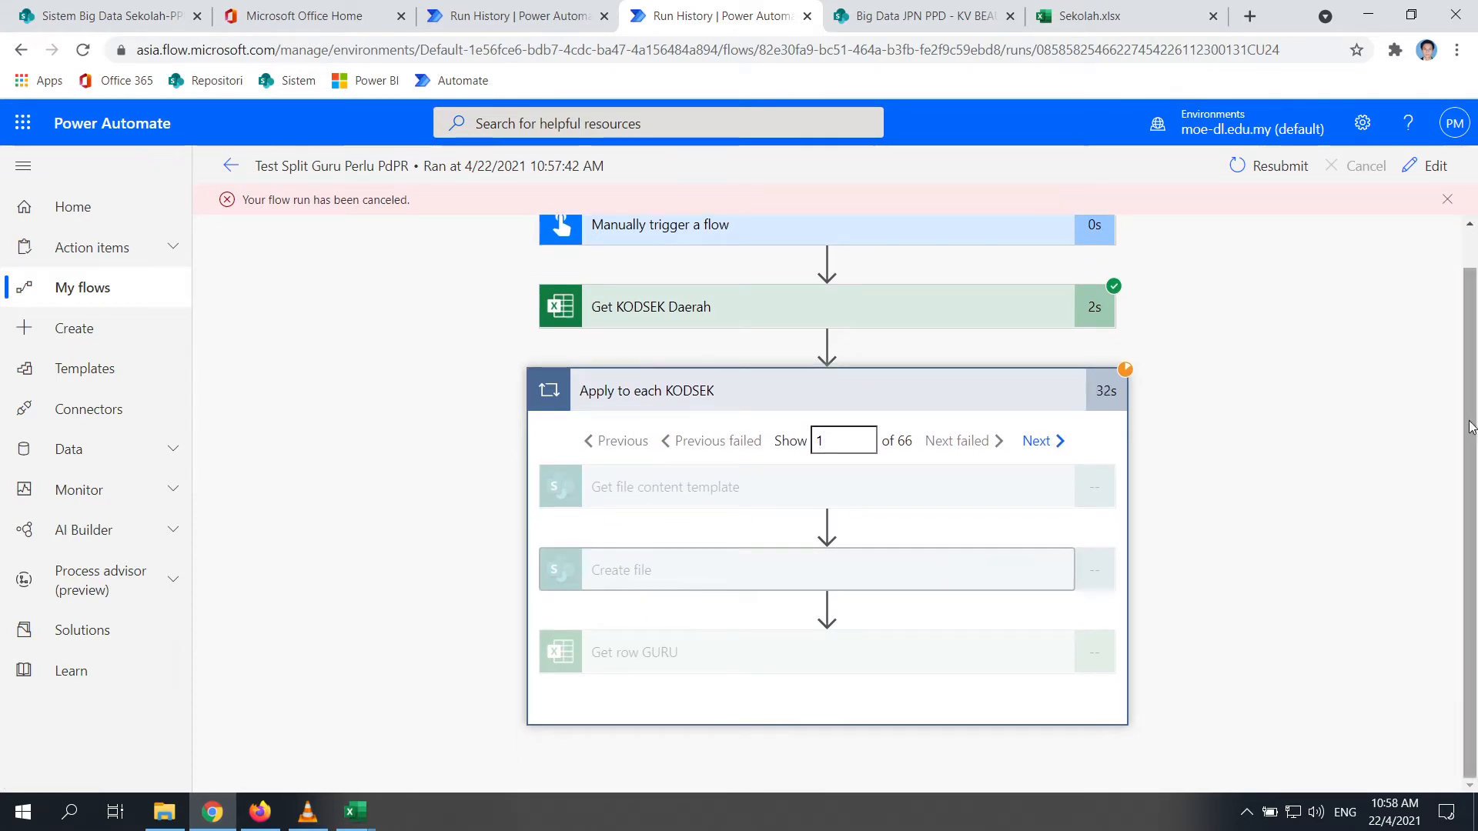
{"action": "left_click", "coordinate": [1436, 169]}
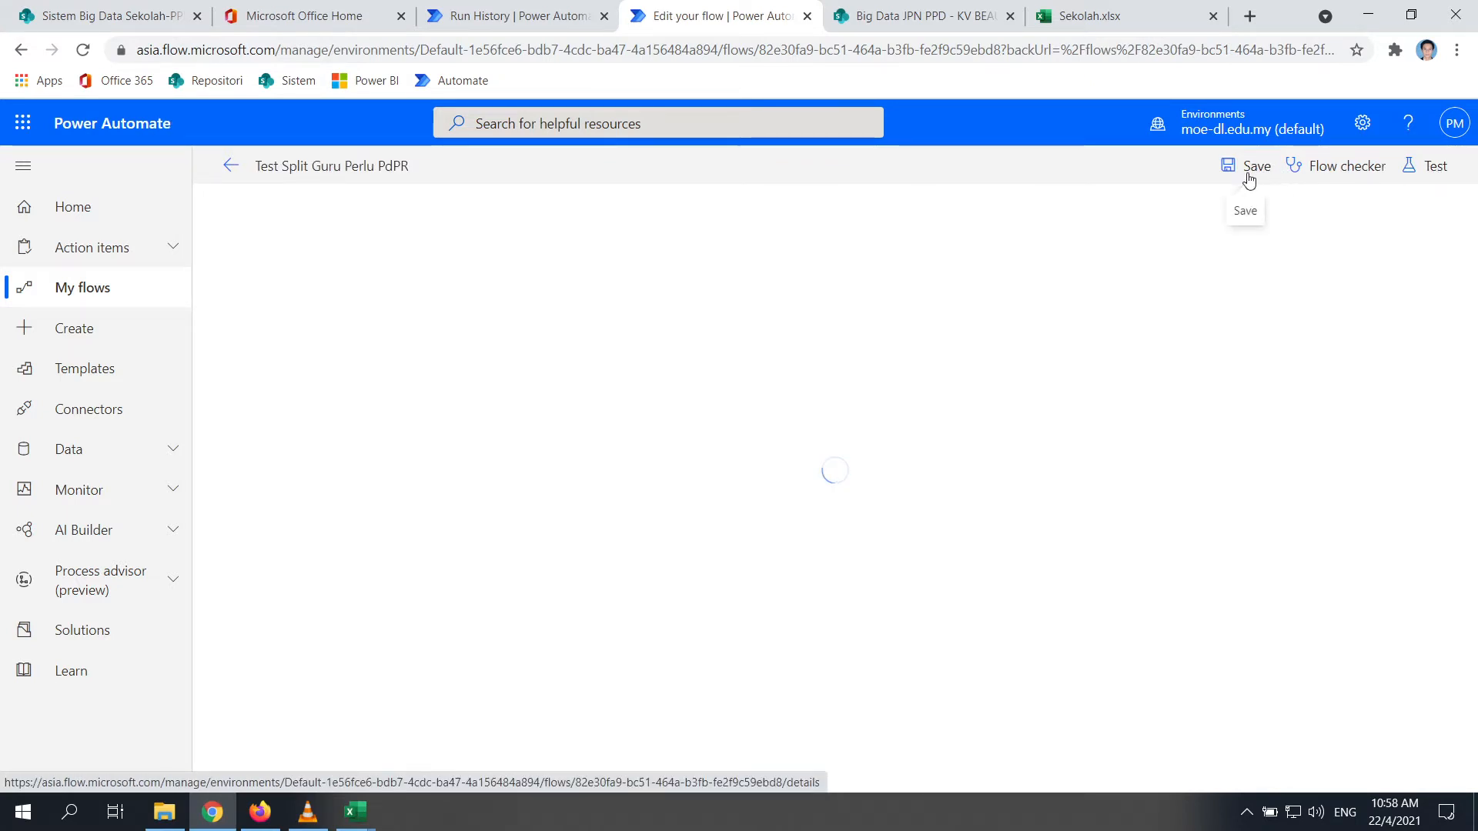
Rename the Create file step inside Apply to each KODSEK to 'Create file Sekolah'
{"action": "left_click", "coordinate": [709, 387]}
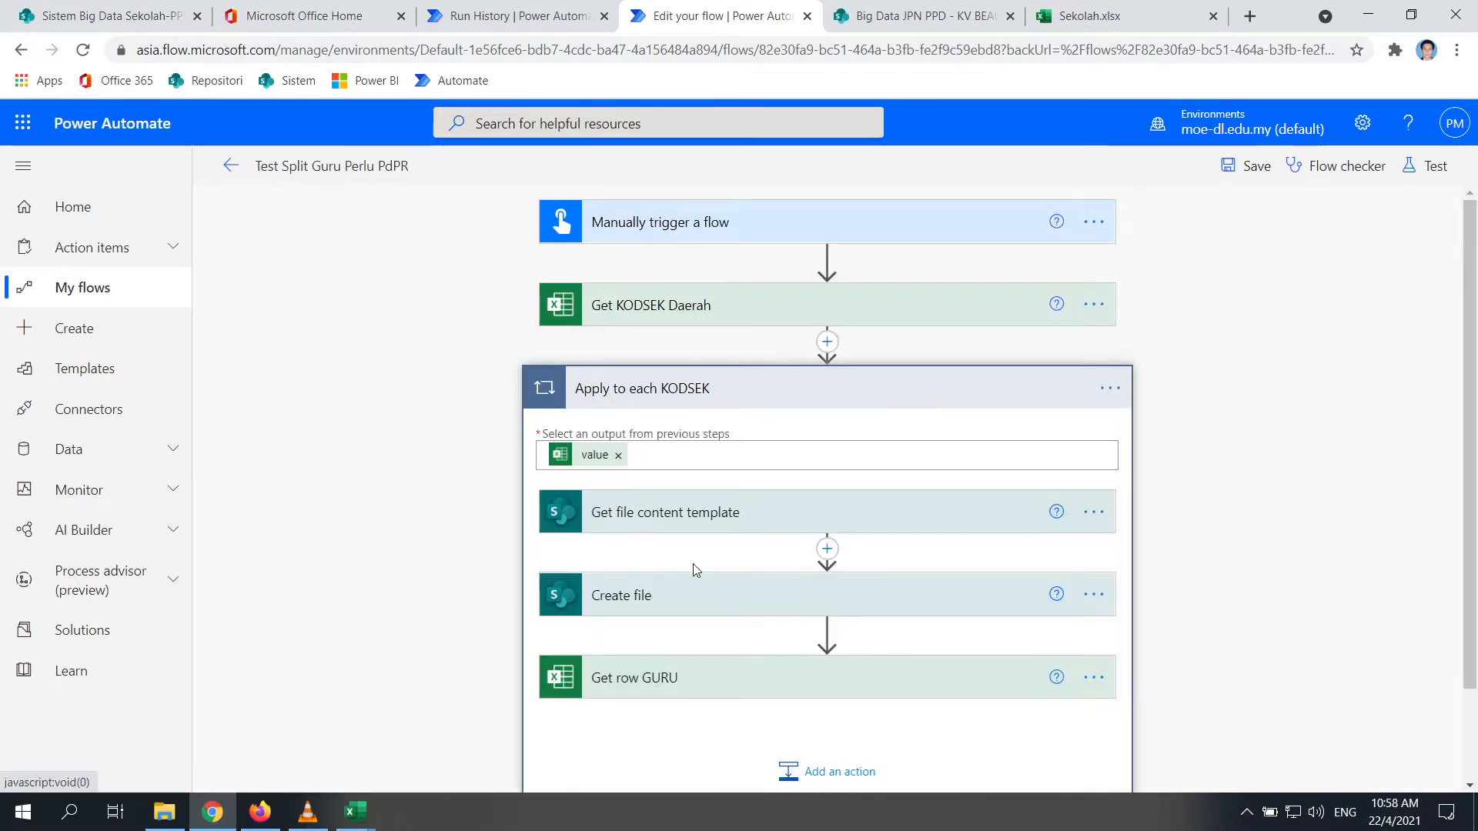
{"action": "left_click", "coordinate": [712, 595]}
{"action": "left_click", "coordinate": [1093, 594]}
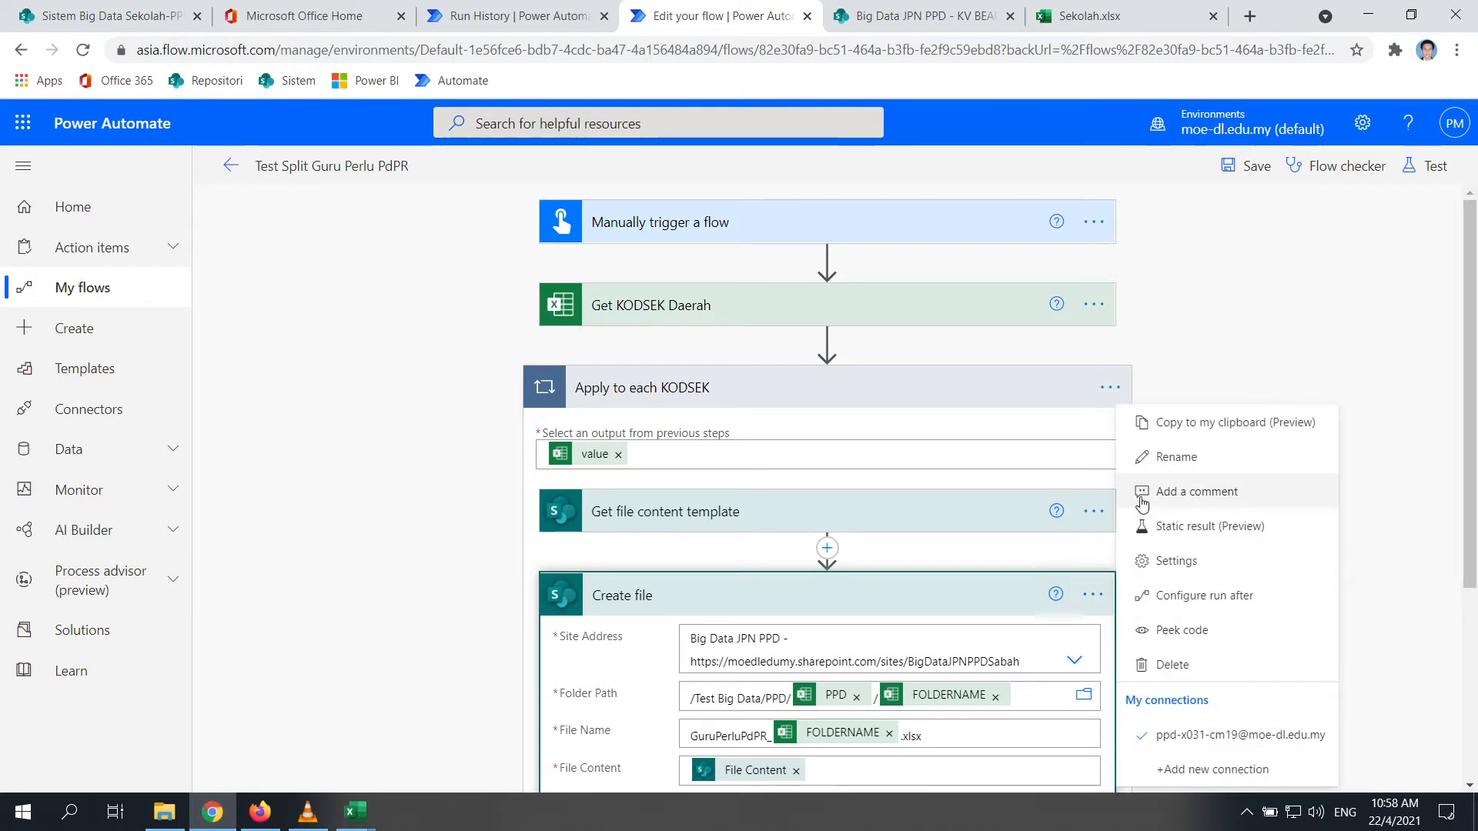
{"action": "left_click", "coordinate": [1176, 560]}
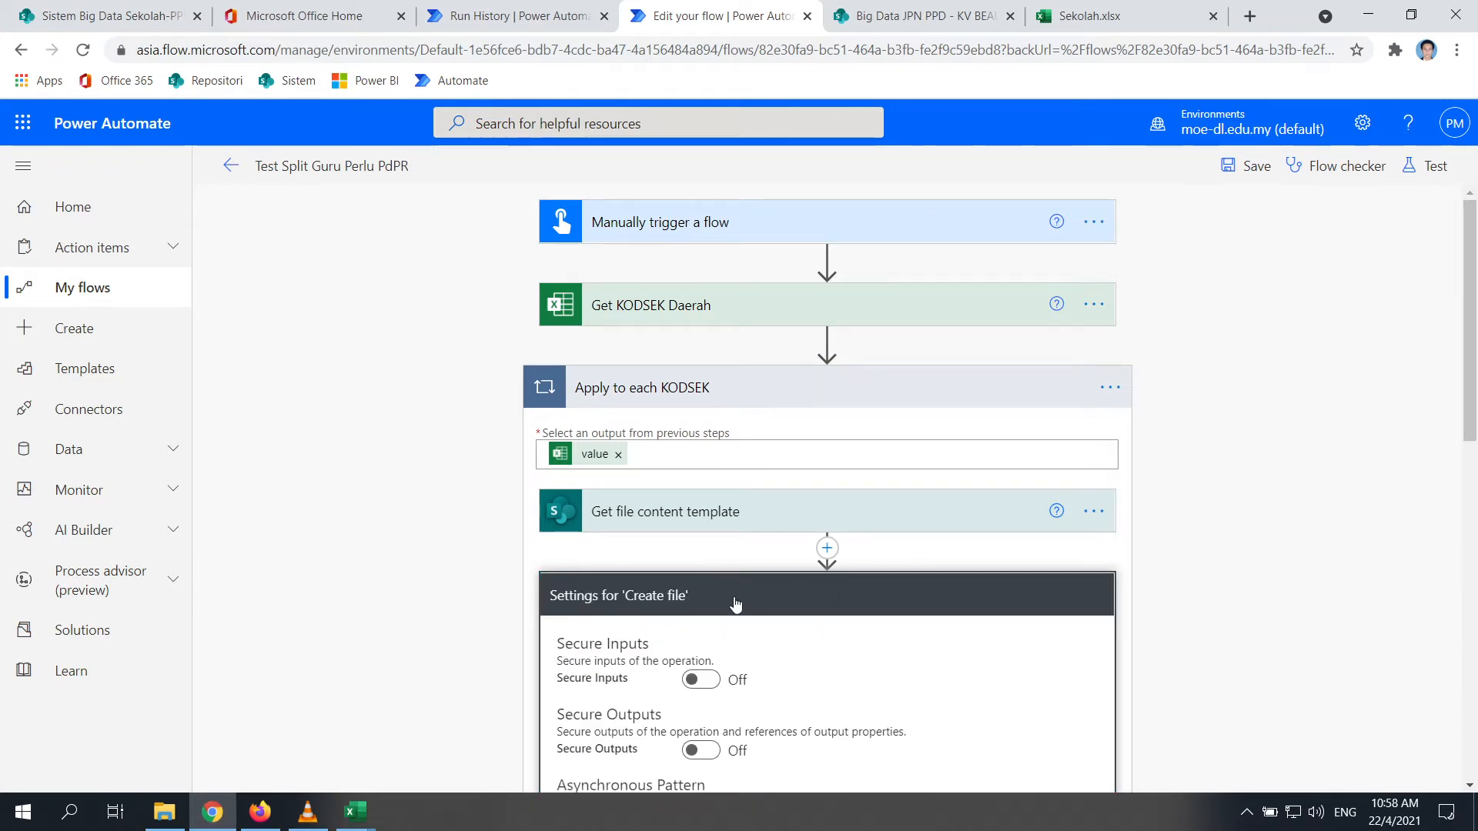
{"action": "scroll", "coordinate": [1008, 531], "scroll_direction": "down", "scroll_amount": 8}
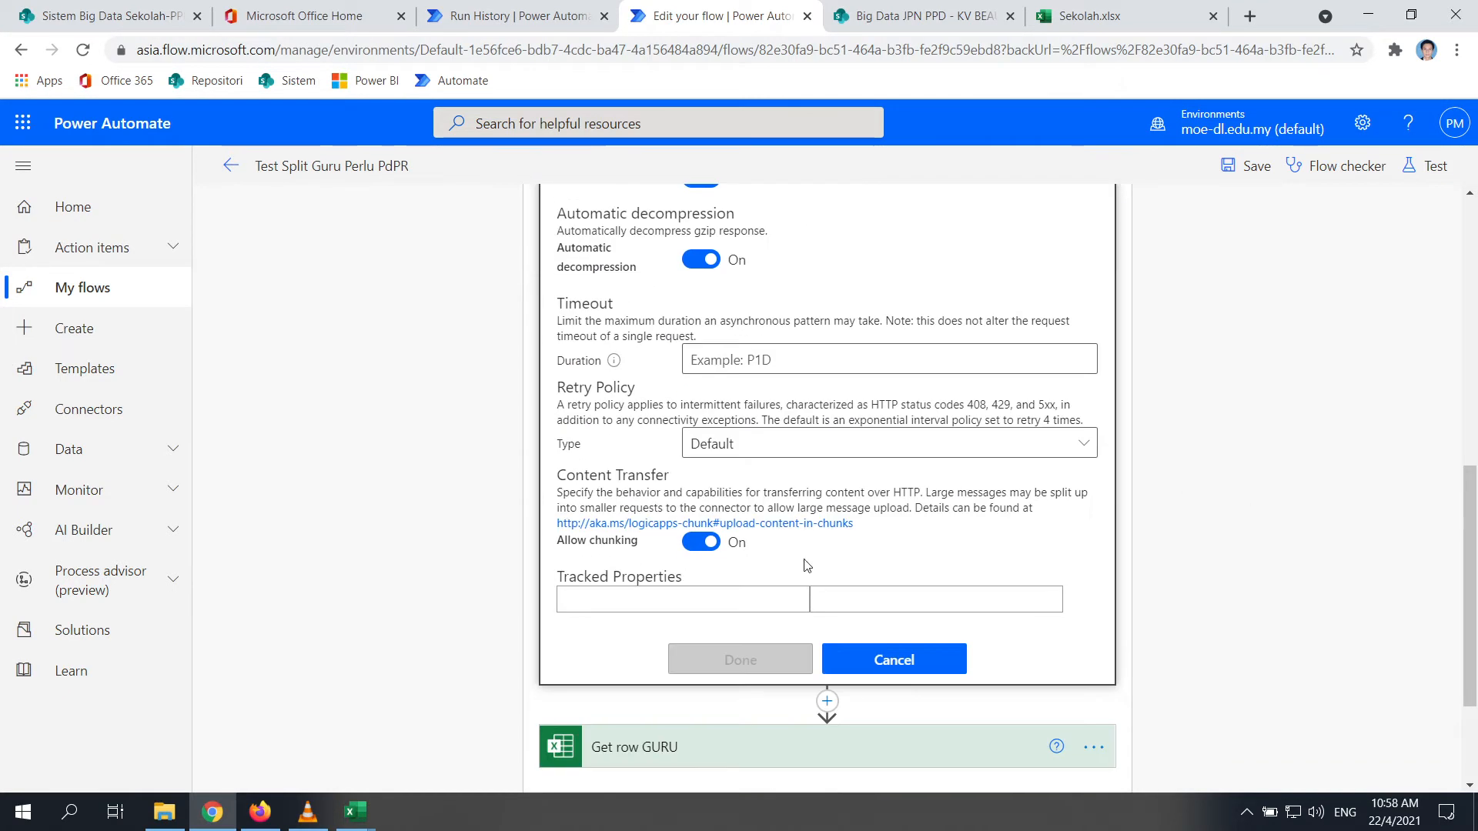
{"action": "left_click", "coordinate": [869, 669]}
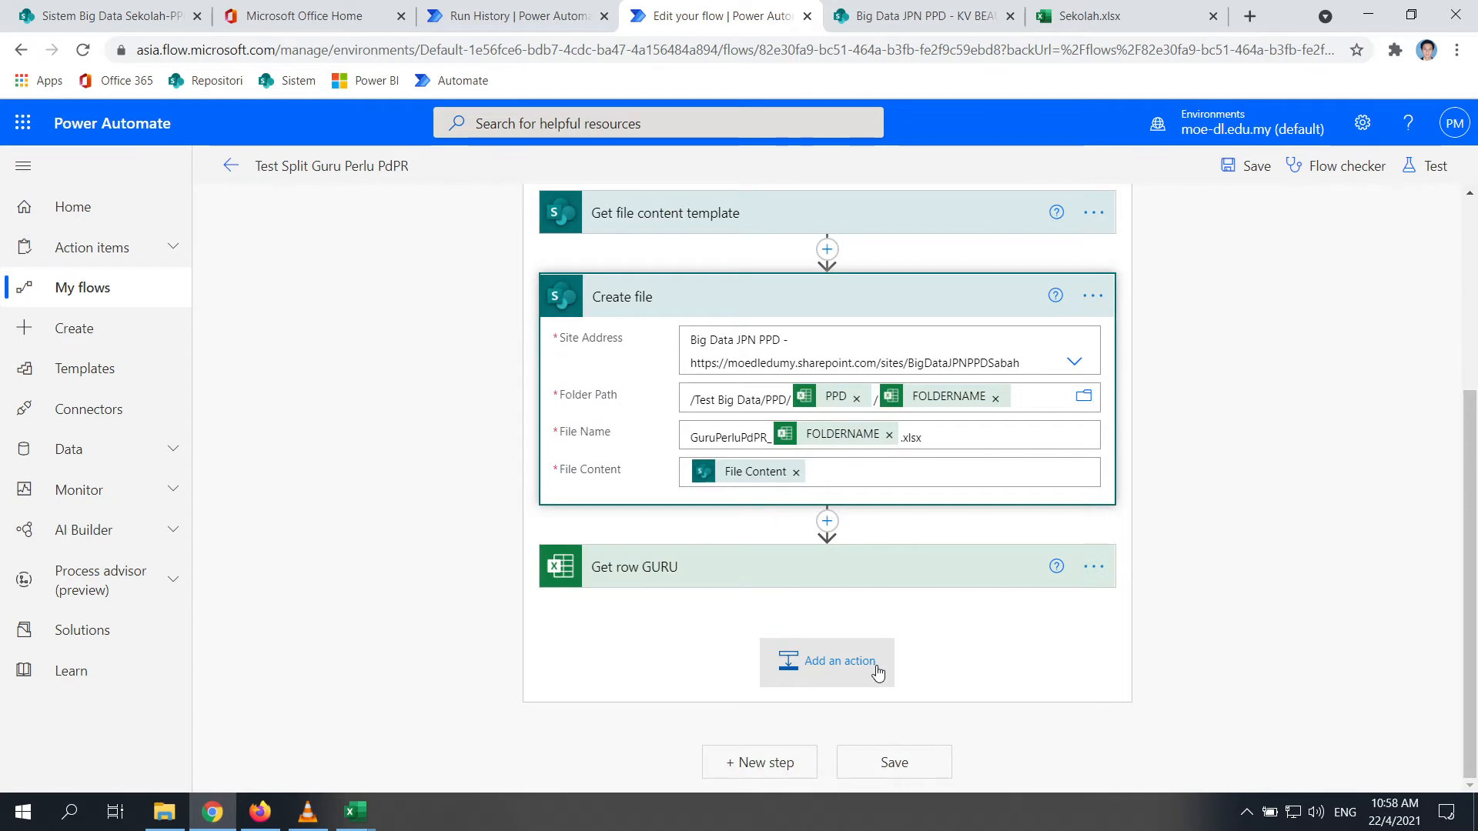
{"action": "left_click", "coordinate": [1097, 297]}
{"action": "left_click", "coordinate": [1160, 327]}
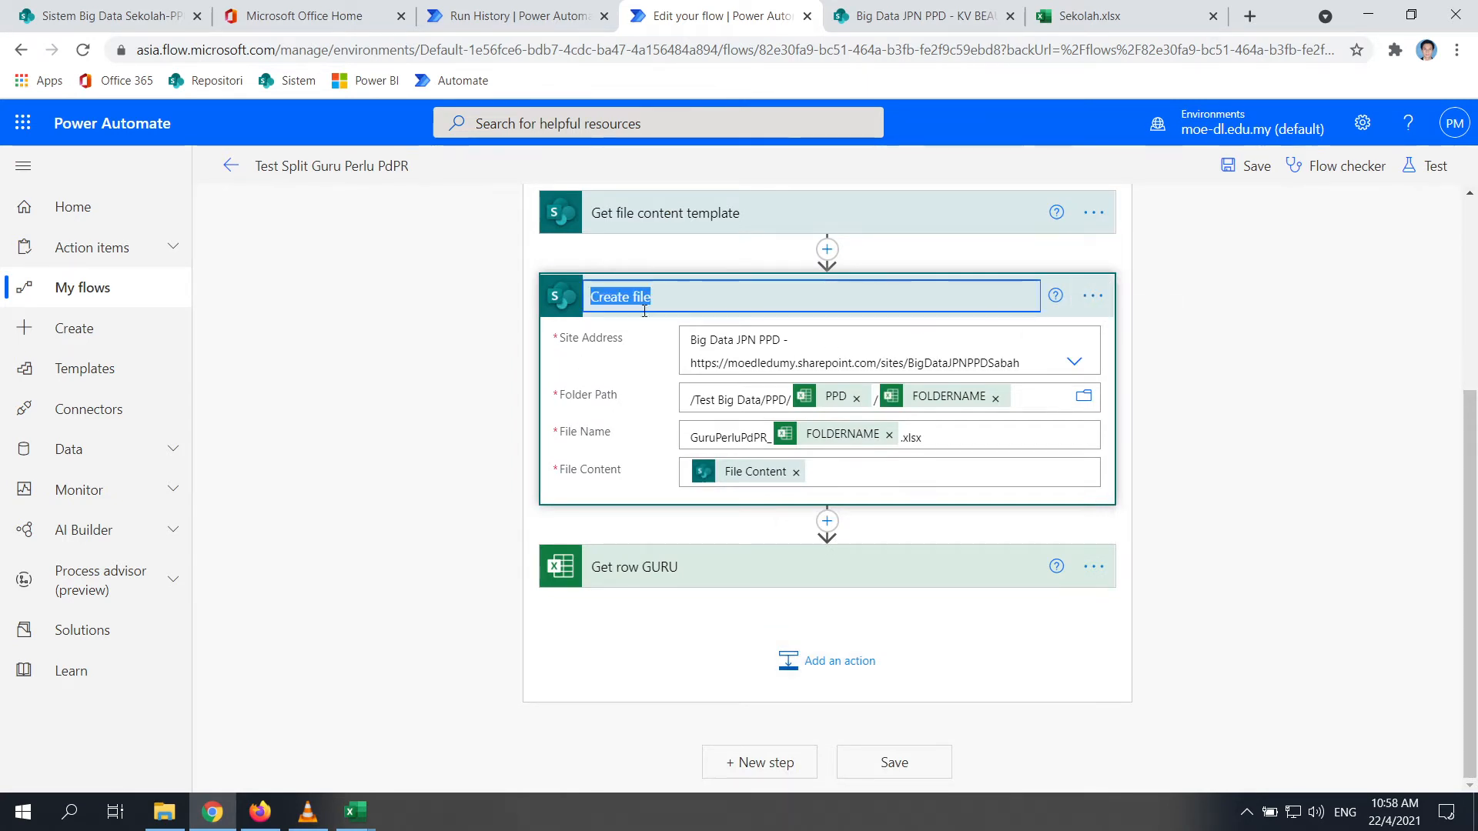
{"action": "left_click", "coordinate": [686, 298]}
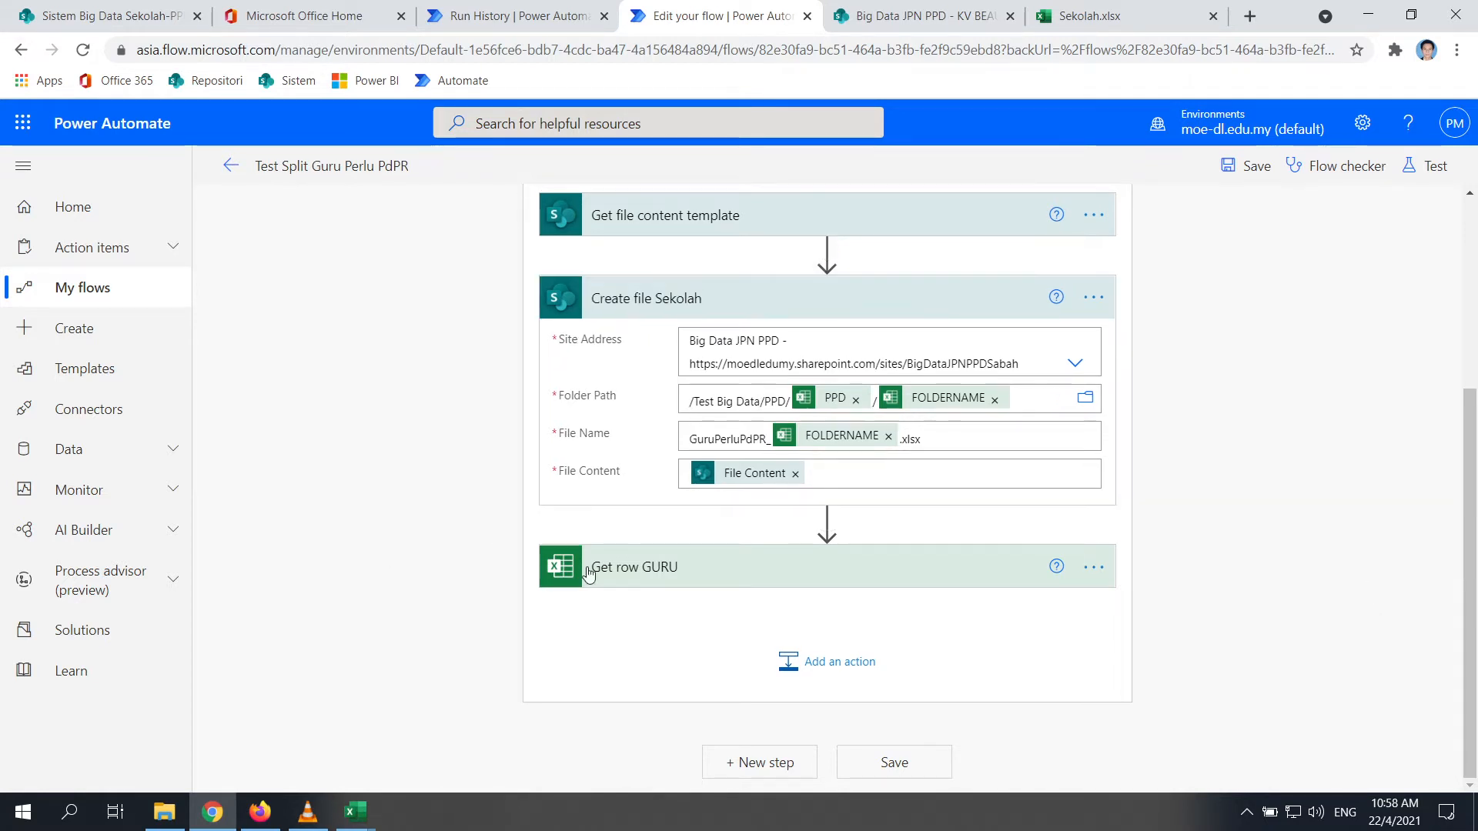
{"action": "left_click", "coordinate": [724, 570]}
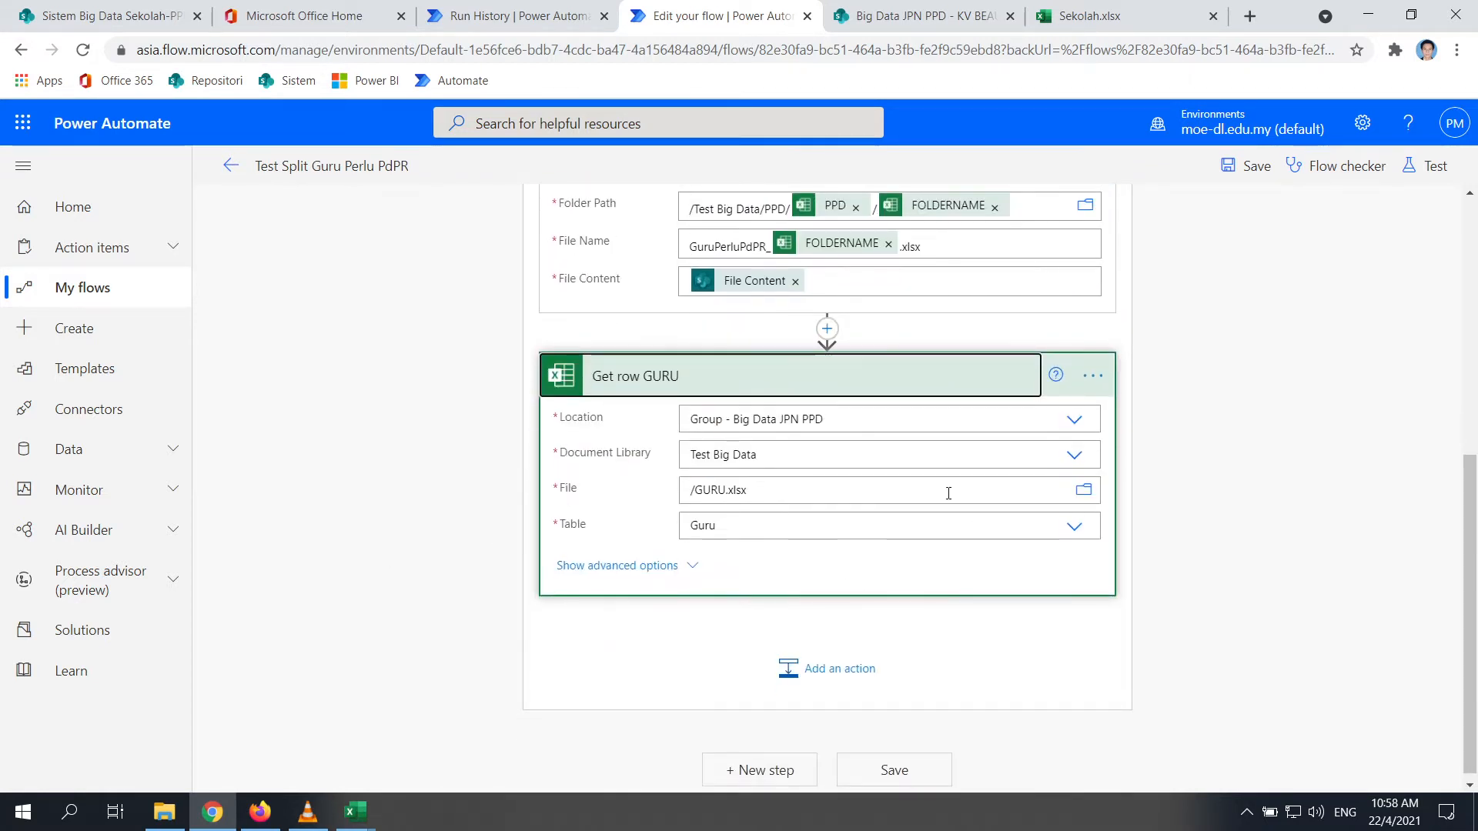
Check the Test Create Folder run, then leave the flow editor
{"action": "scroll", "coordinate": [948, 492], "scroll_direction": "up", "scroll_amount": 5}
{"action": "left_click", "coordinate": [558, 17]}
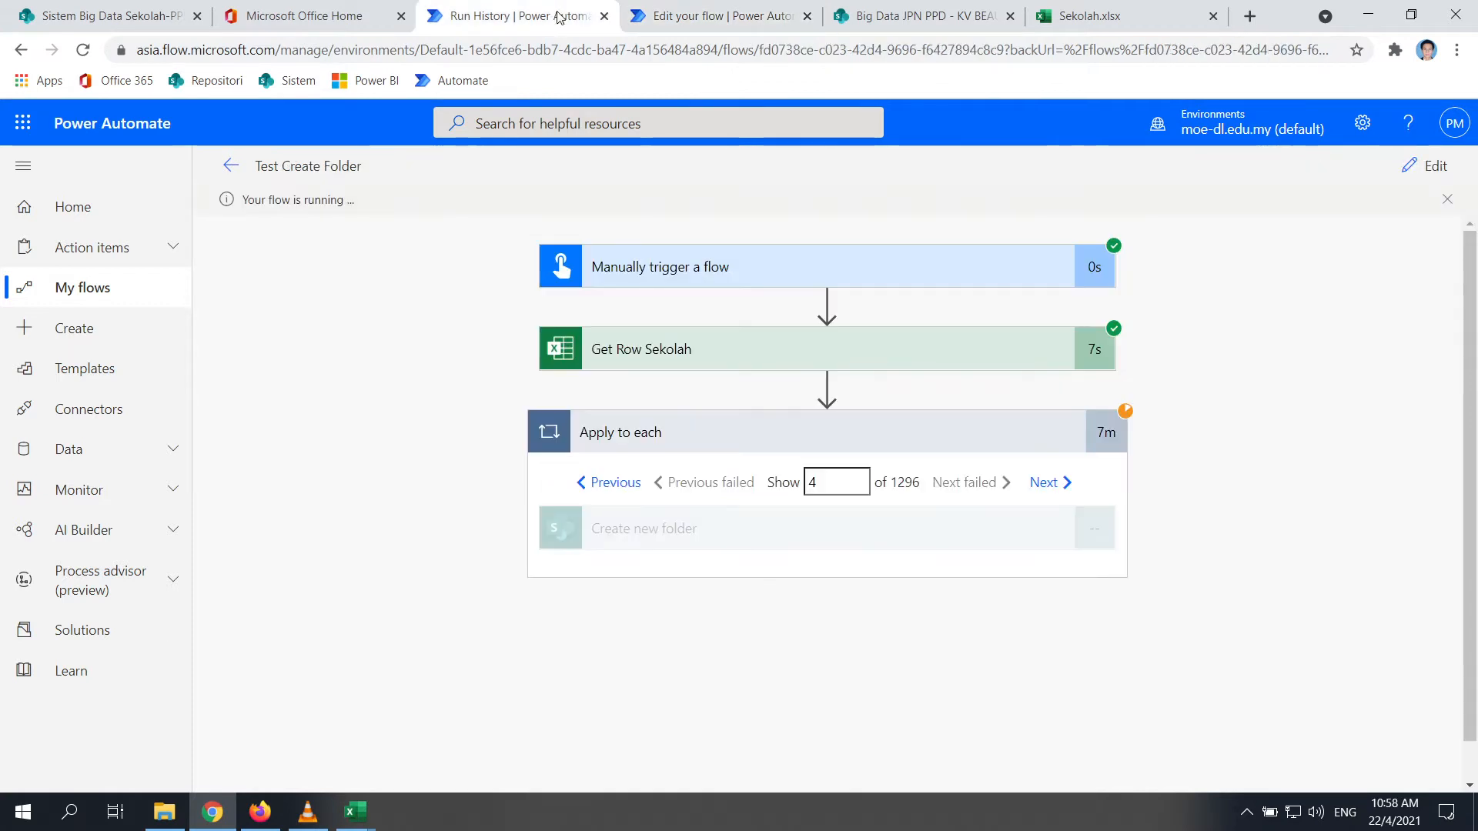
{"action": "left_click", "coordinate": [720, 16]}
{"action": "scroll", "coordinate": [1274, 335], "scroll_direction": "up", "scroll_amount": 3}
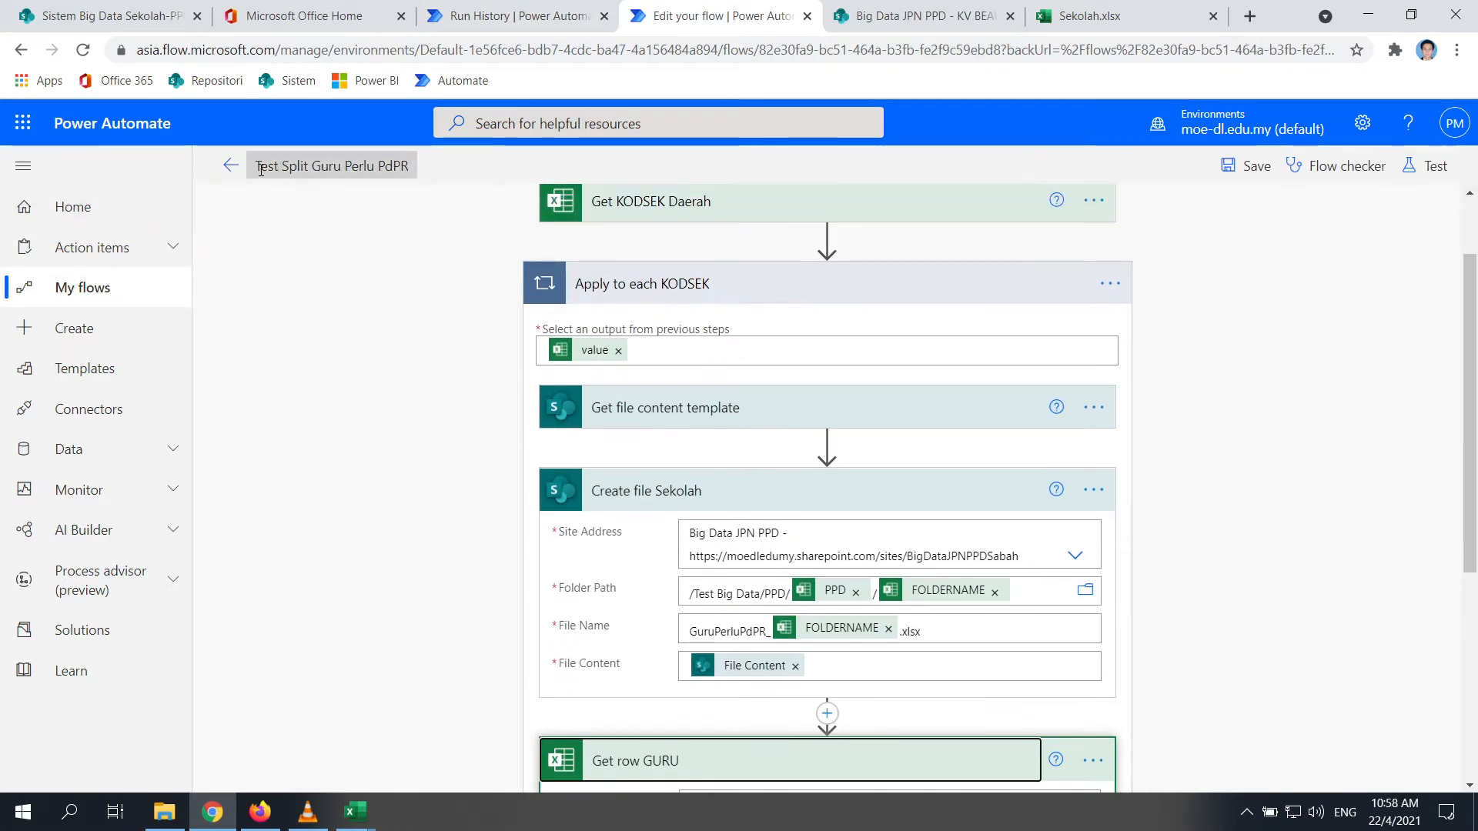
{"action": "left_click", "coordinate": [230, 165]}
Confirm leaving the editor and open the most recent run from the 28-day history
{"action": "left_click", "coordinate": [859, 219]}
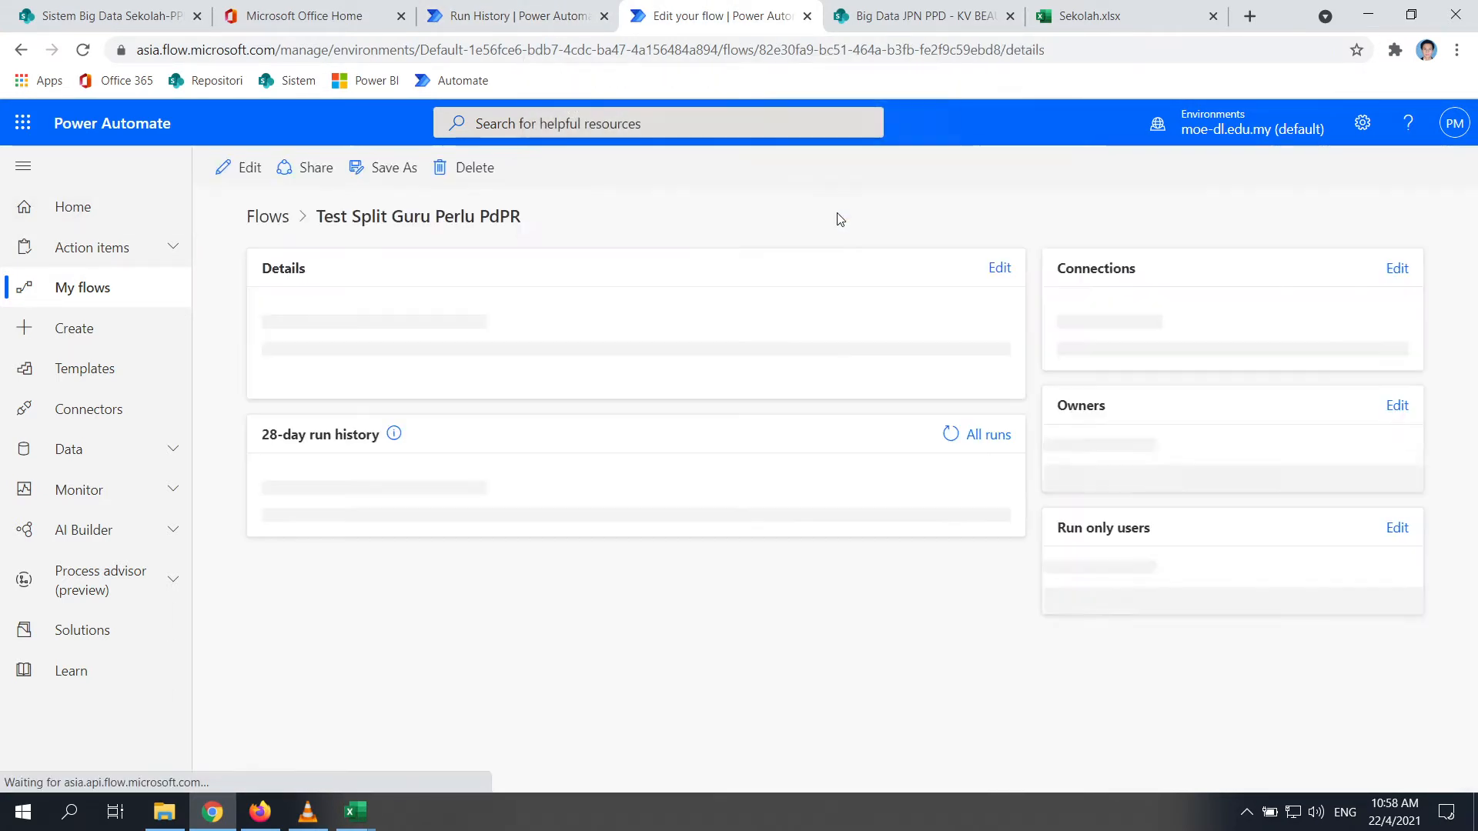
{"action": "scroll", "coordinate": [656, 493], "scroll_direction": "down", "scroll_amount": 2}
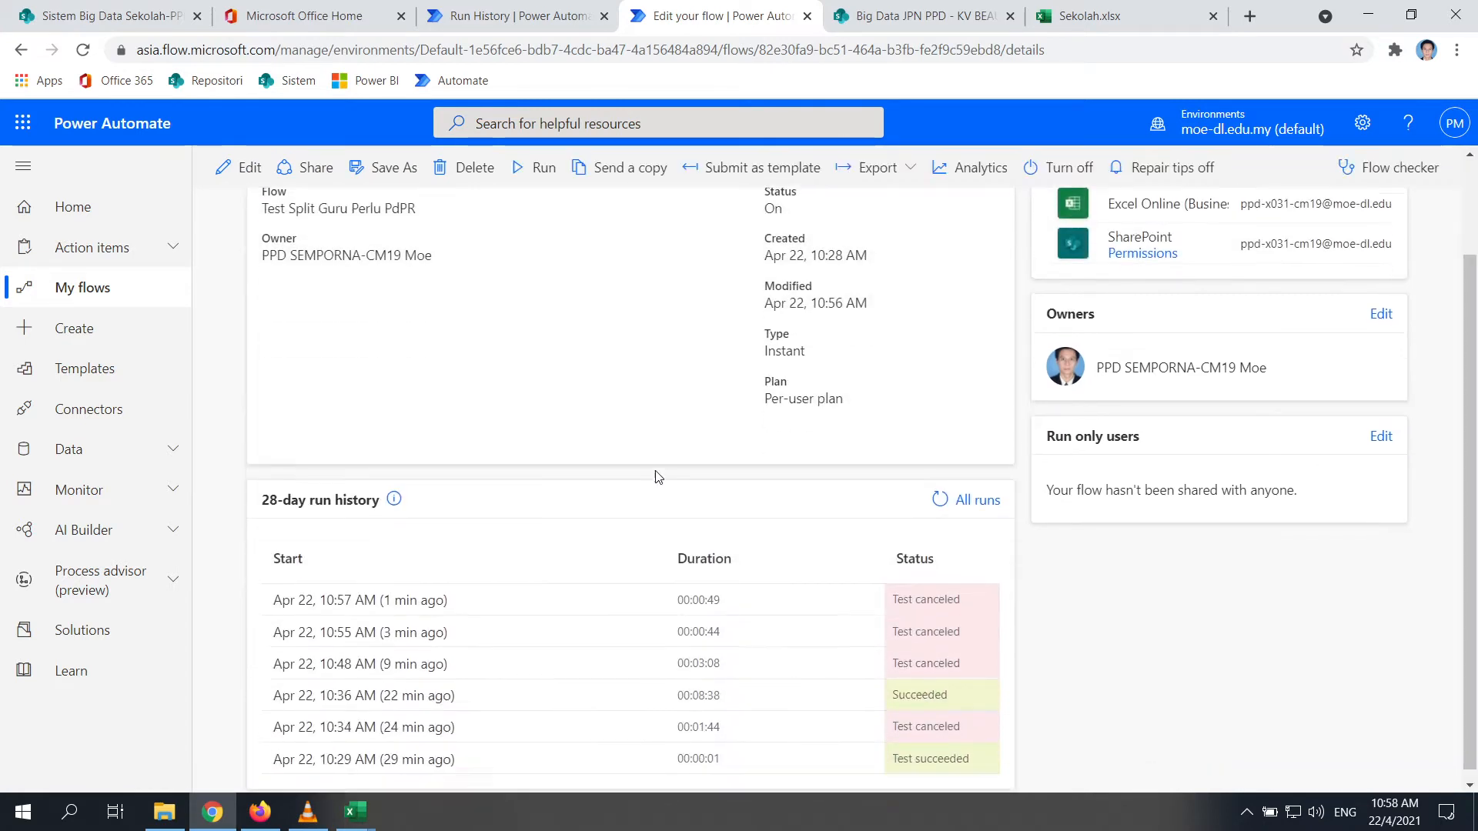
{"action": "left_click", "coordinate": [374, 596]}
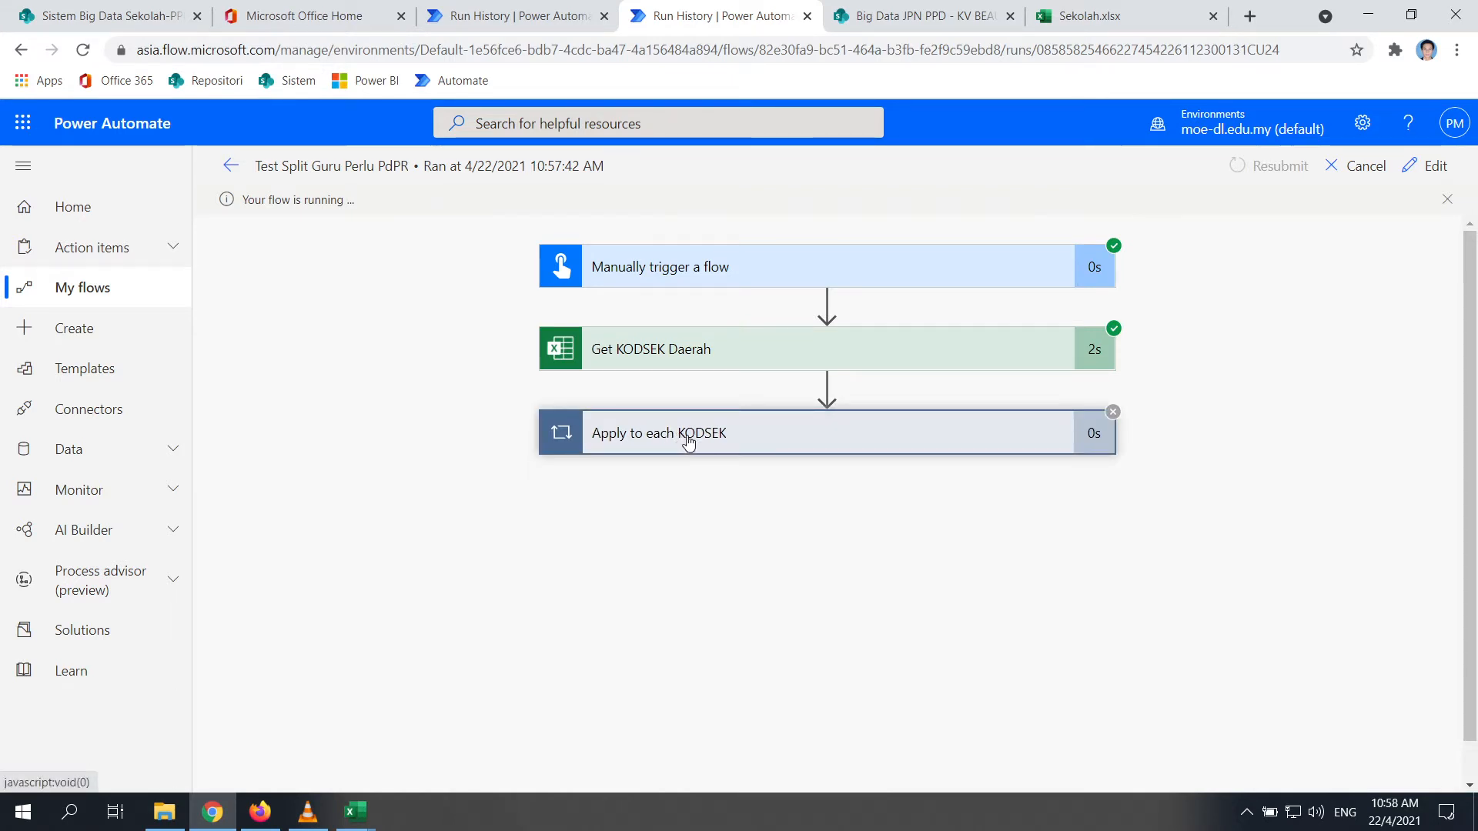
Close both Power Automate Run History pages
{"action": "left_click", "coordinate": [500, 17]}
{"action": "left_click", "coordinate": [770, 19]}
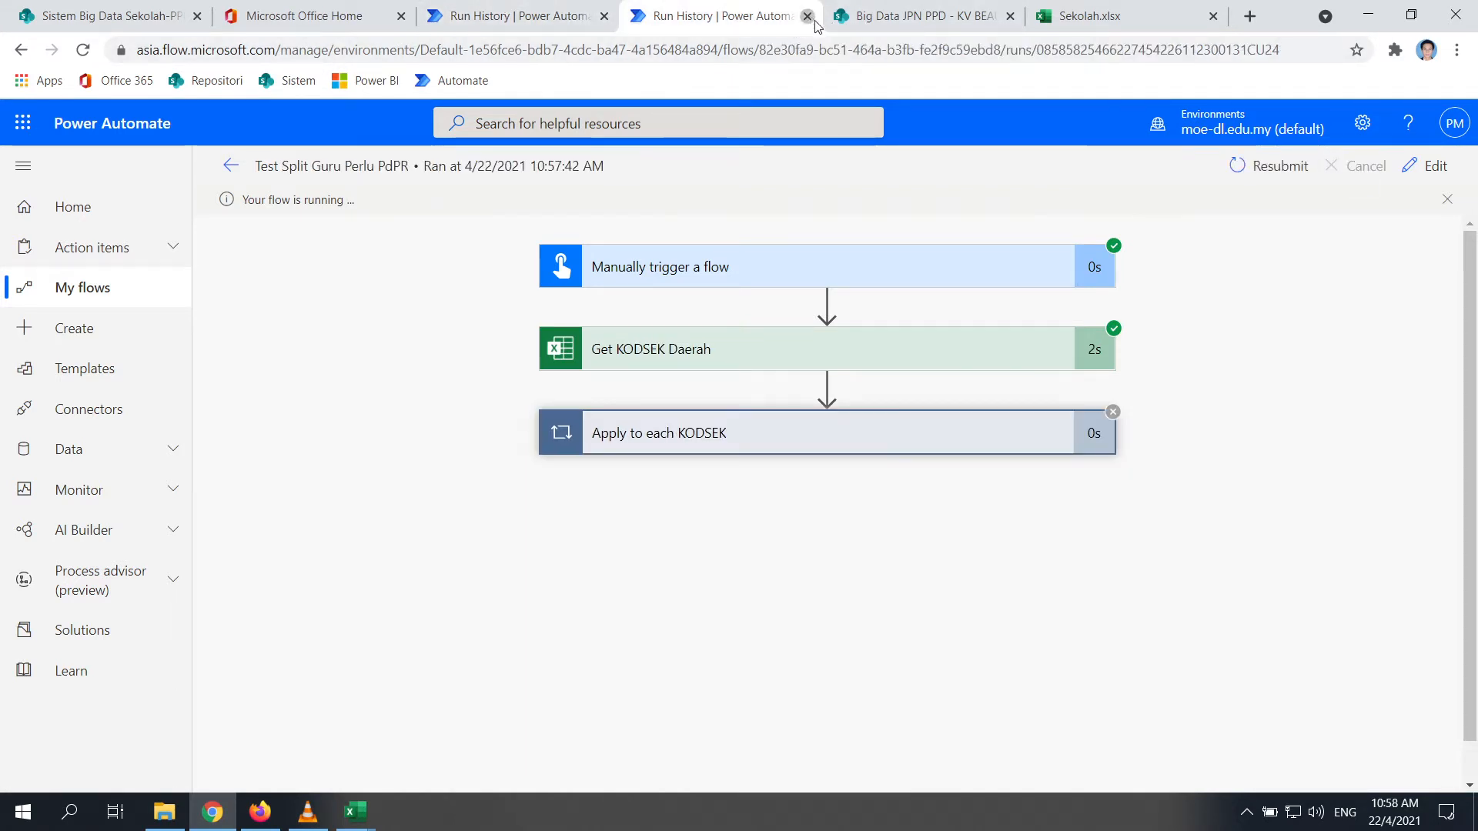
{"action": "left_click", "coordinate": [807, 17]}
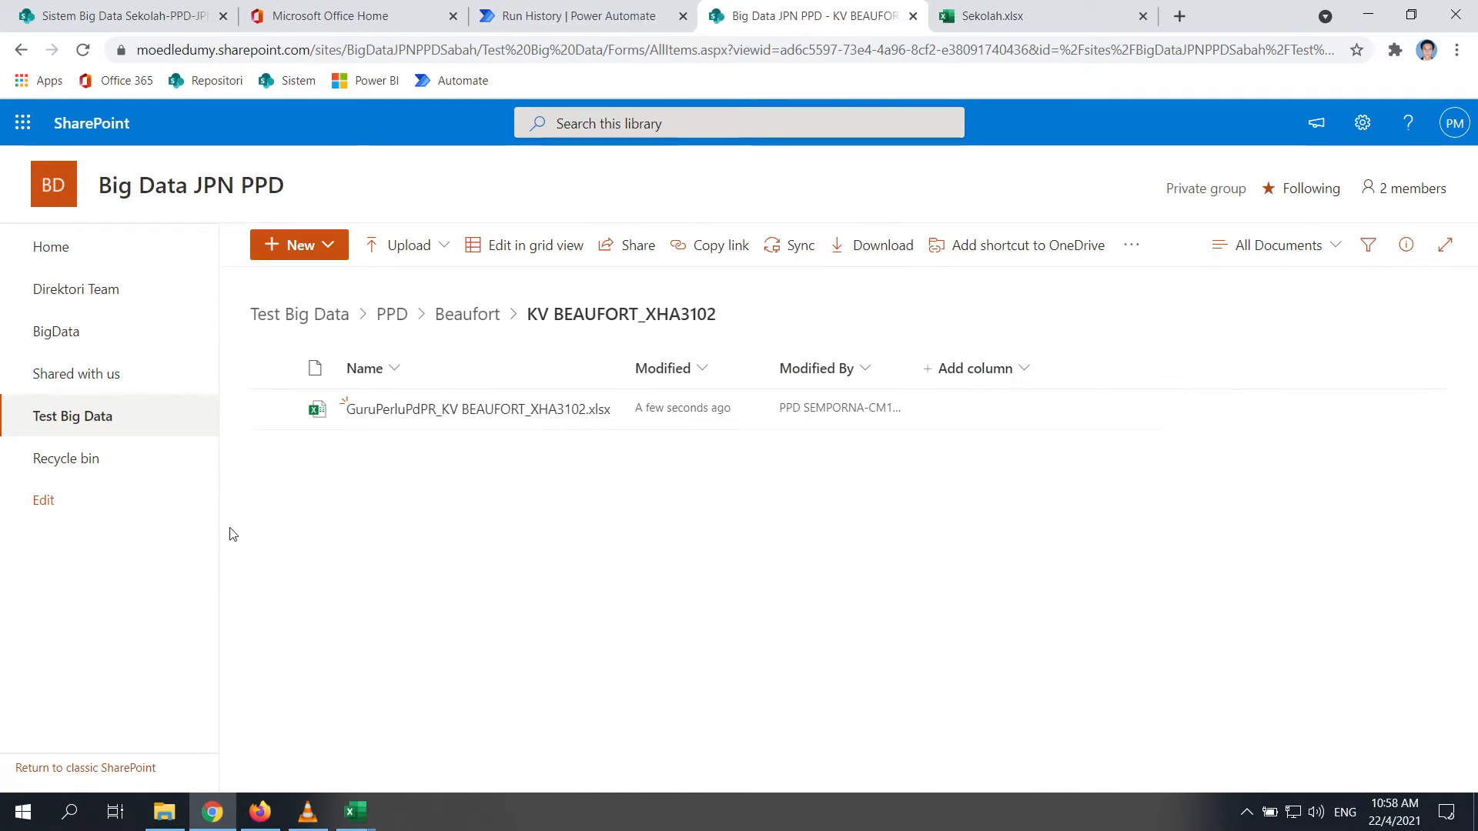
{"action": "left_click", "coordinate": [585, 15]}
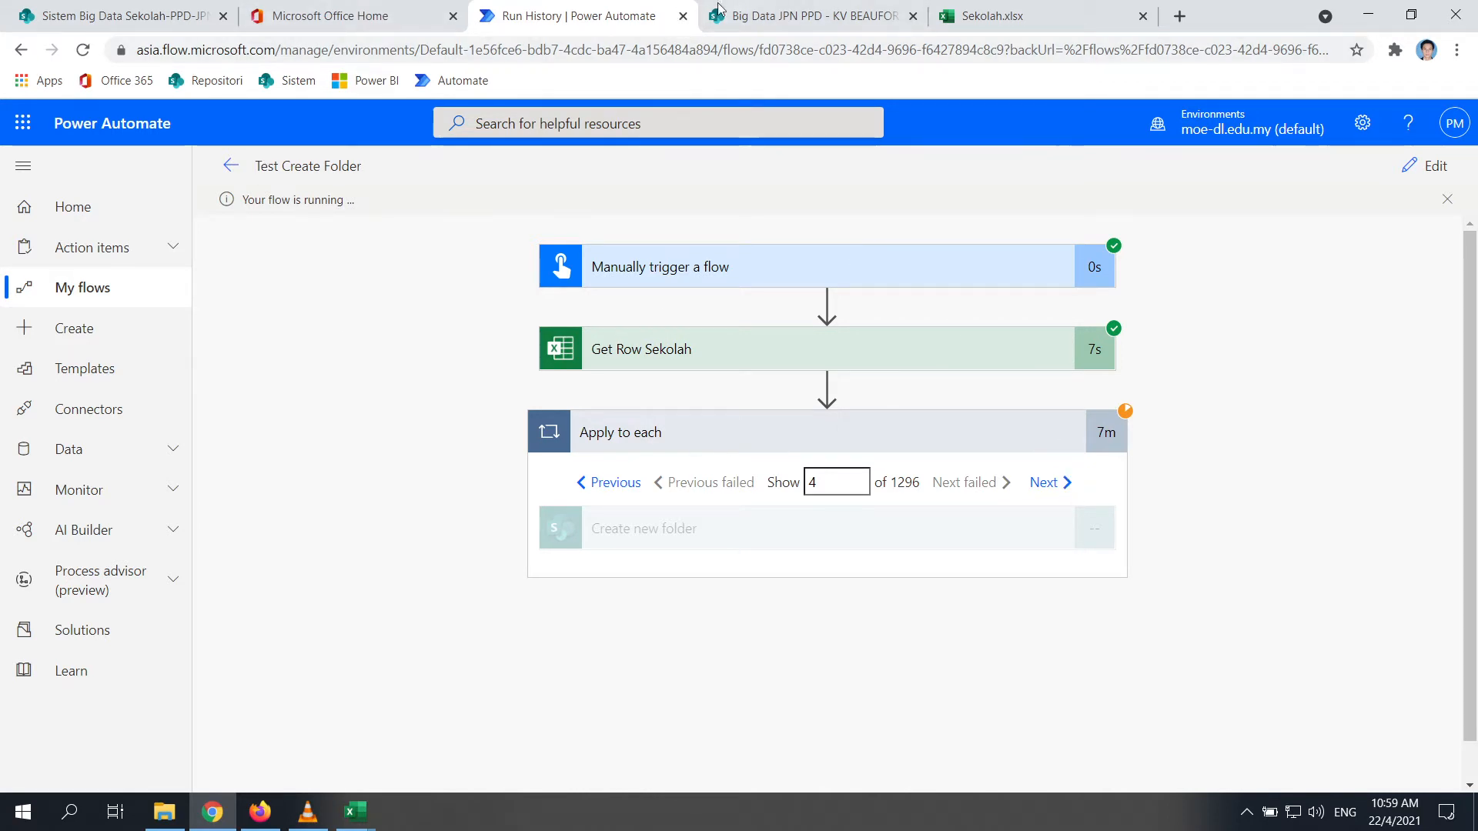
{"action": "left_click", "coordinate": [684, 17]}
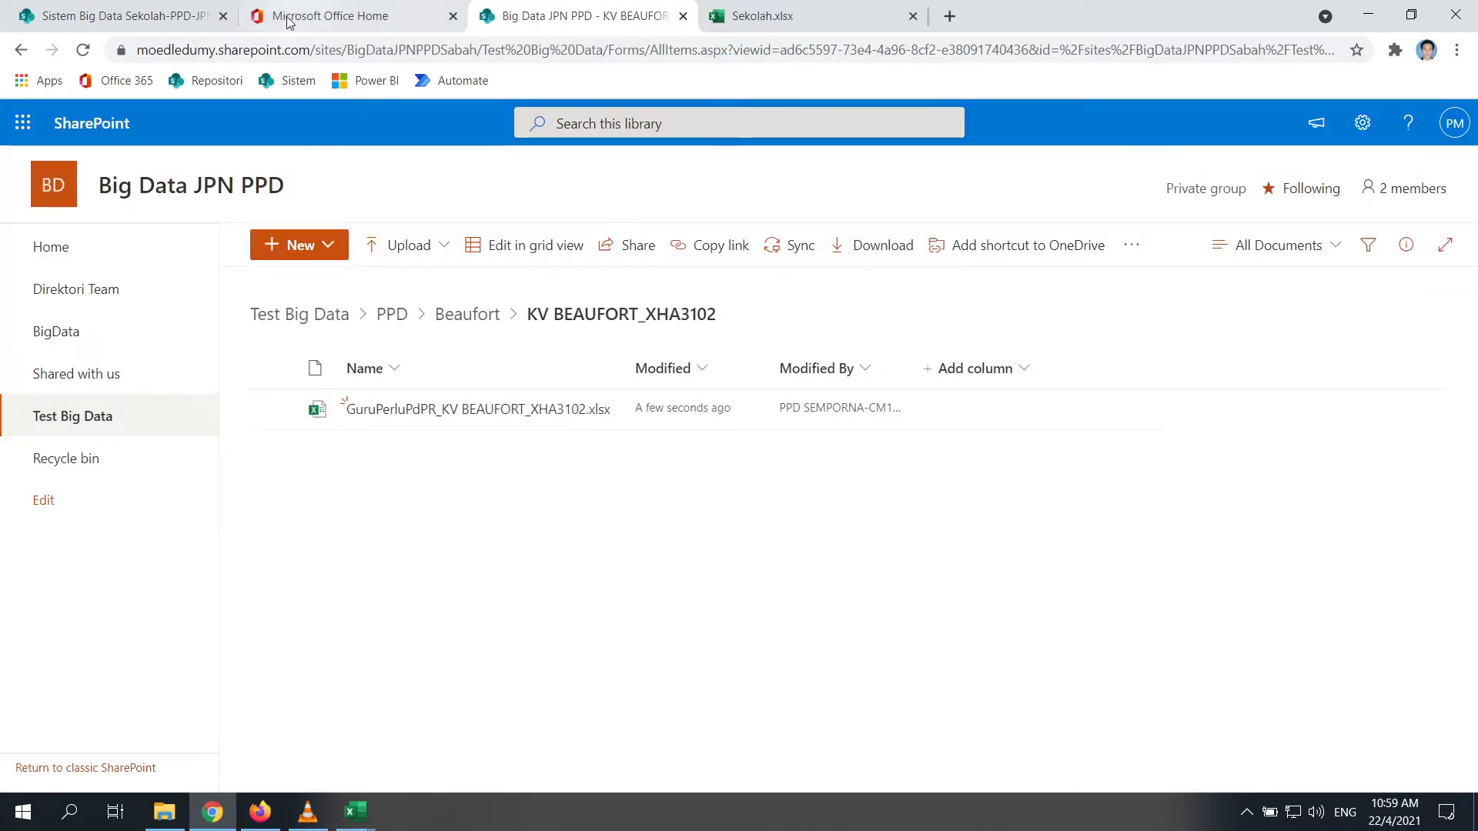
{"action": "left_click", "coordinate": [331, 16]}
Open Test Split Guru Perlu PdPR from My flows and view its 10:57 AM run
{"action": "left_click", "coordinate": [13, 563]}
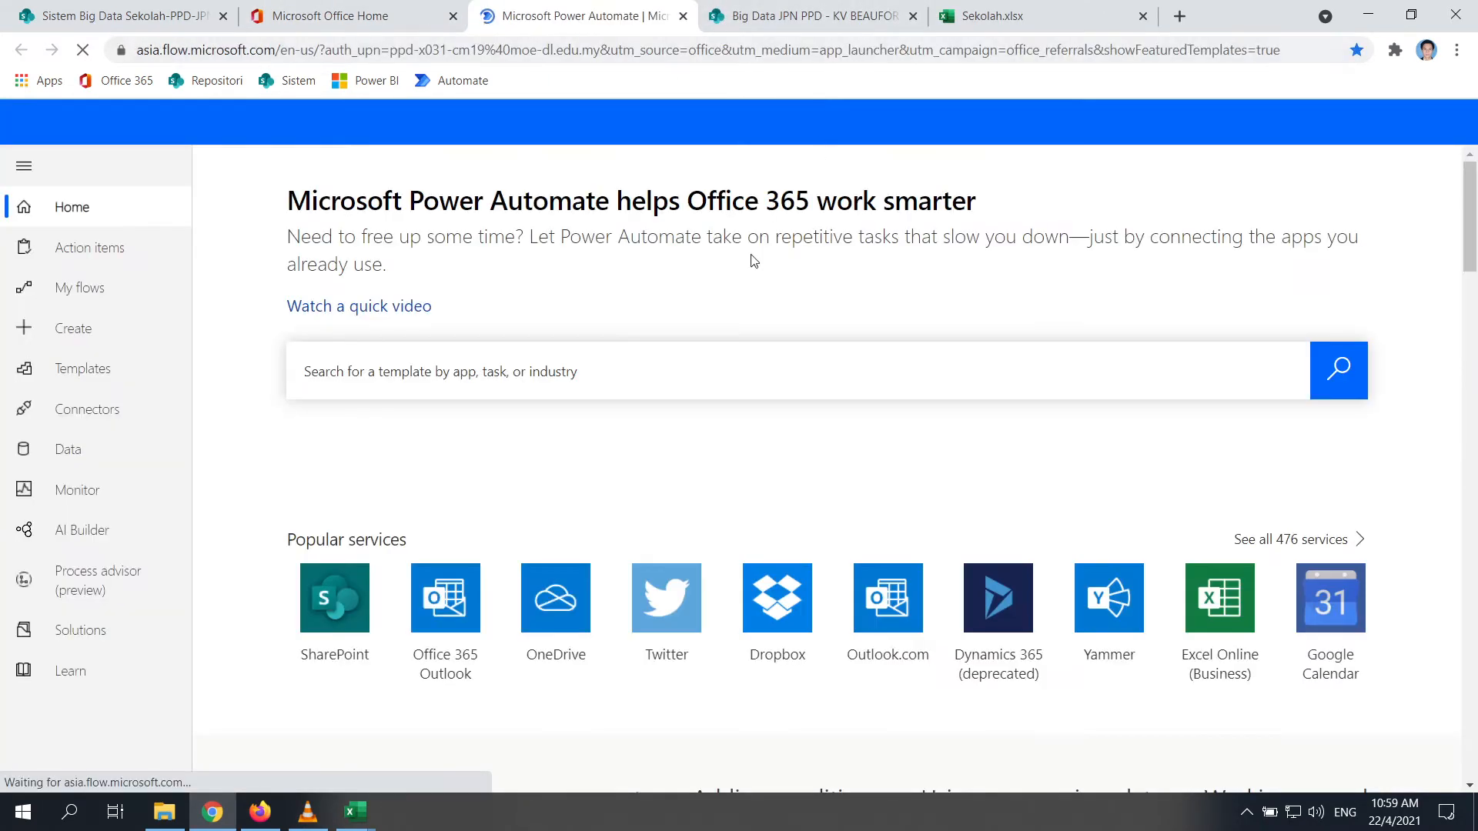
{"action": "scroll", "coordinate": [85, 338], "scroll_direction": "down", "scroll_amount": 6}
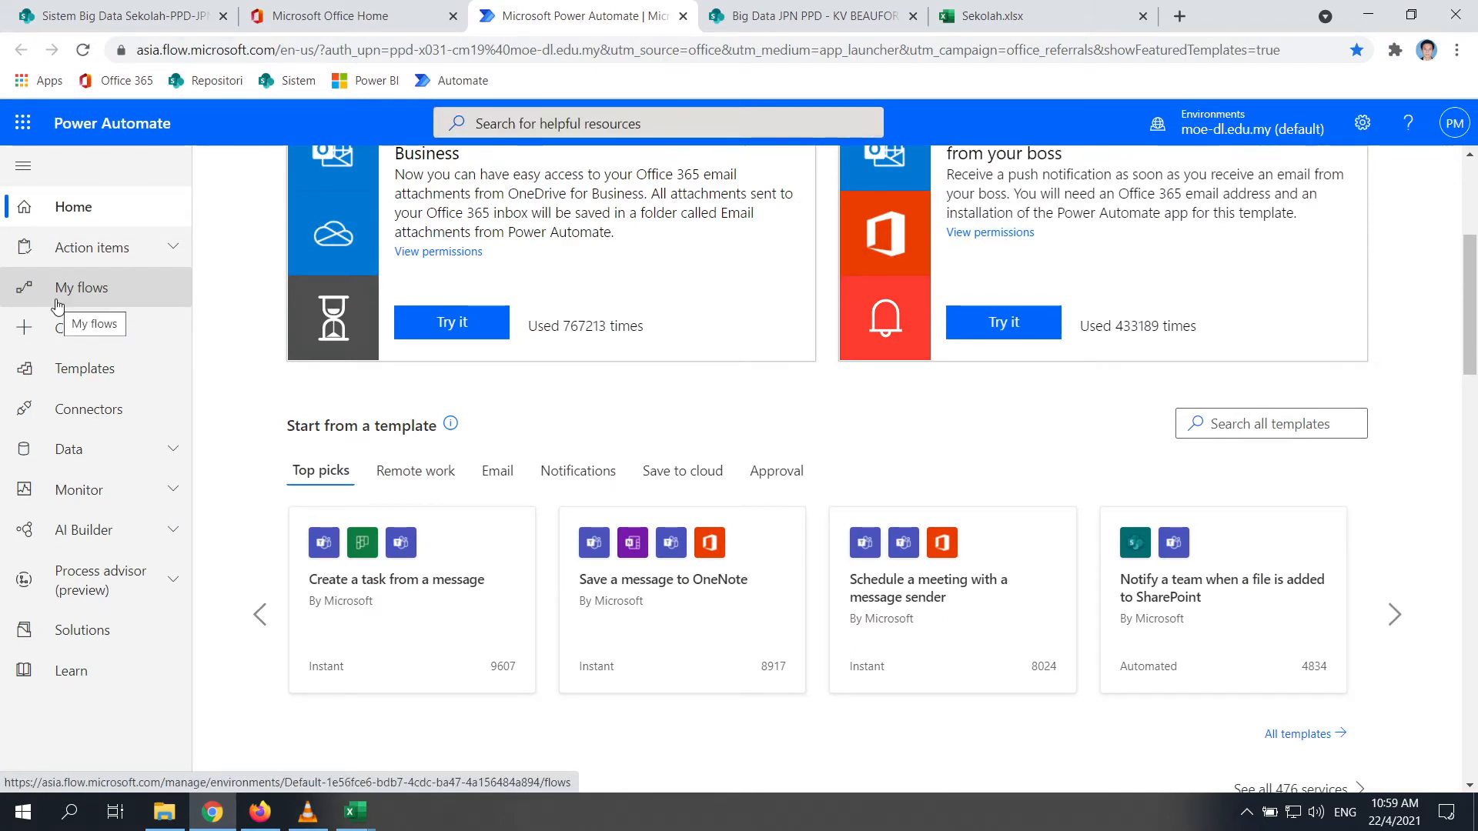
{"action": "left_click", "coordinate": [57, 293]}
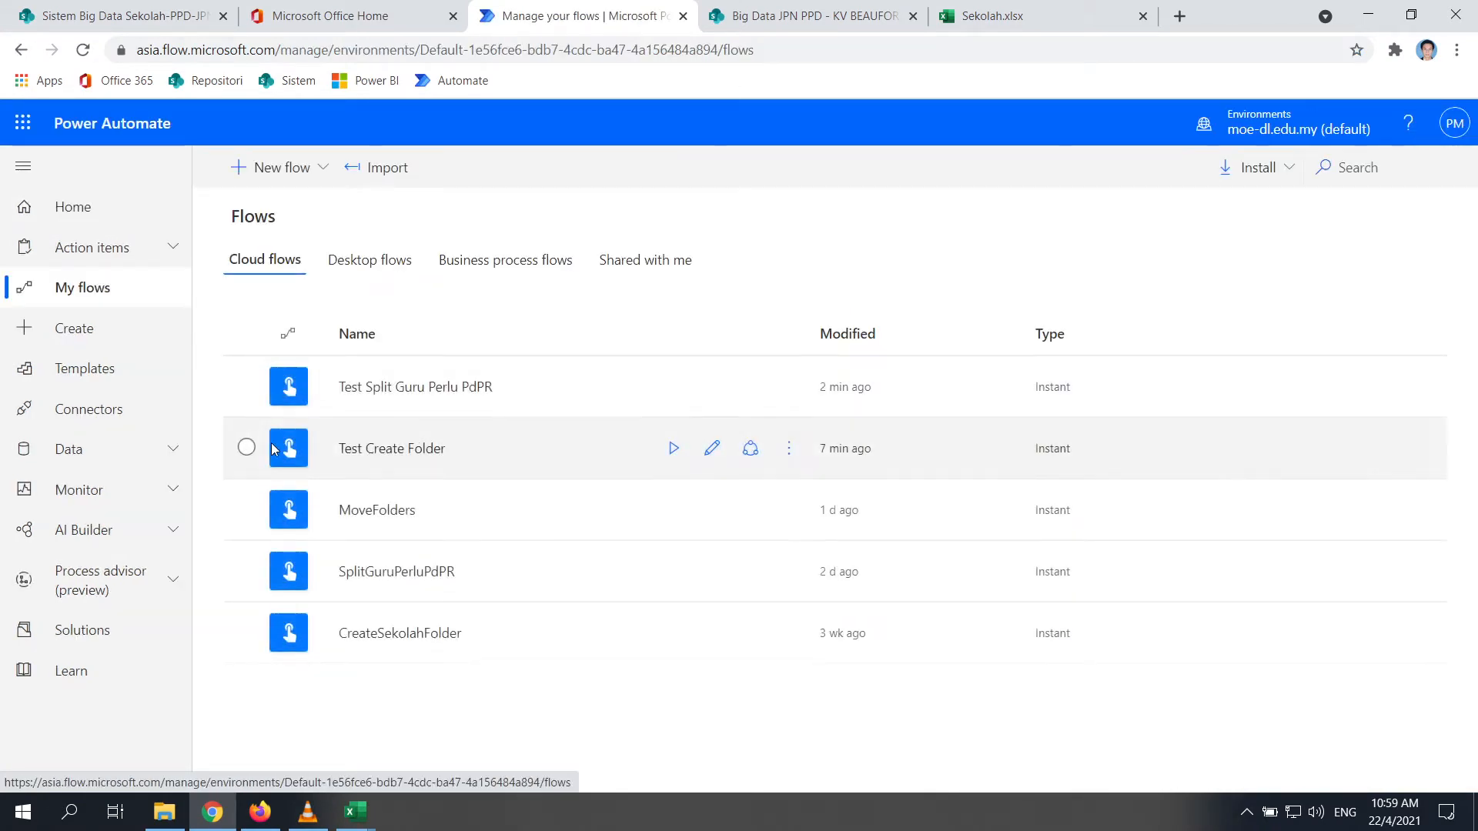
{"action": "left_click", "coordinate": [416, 388]}
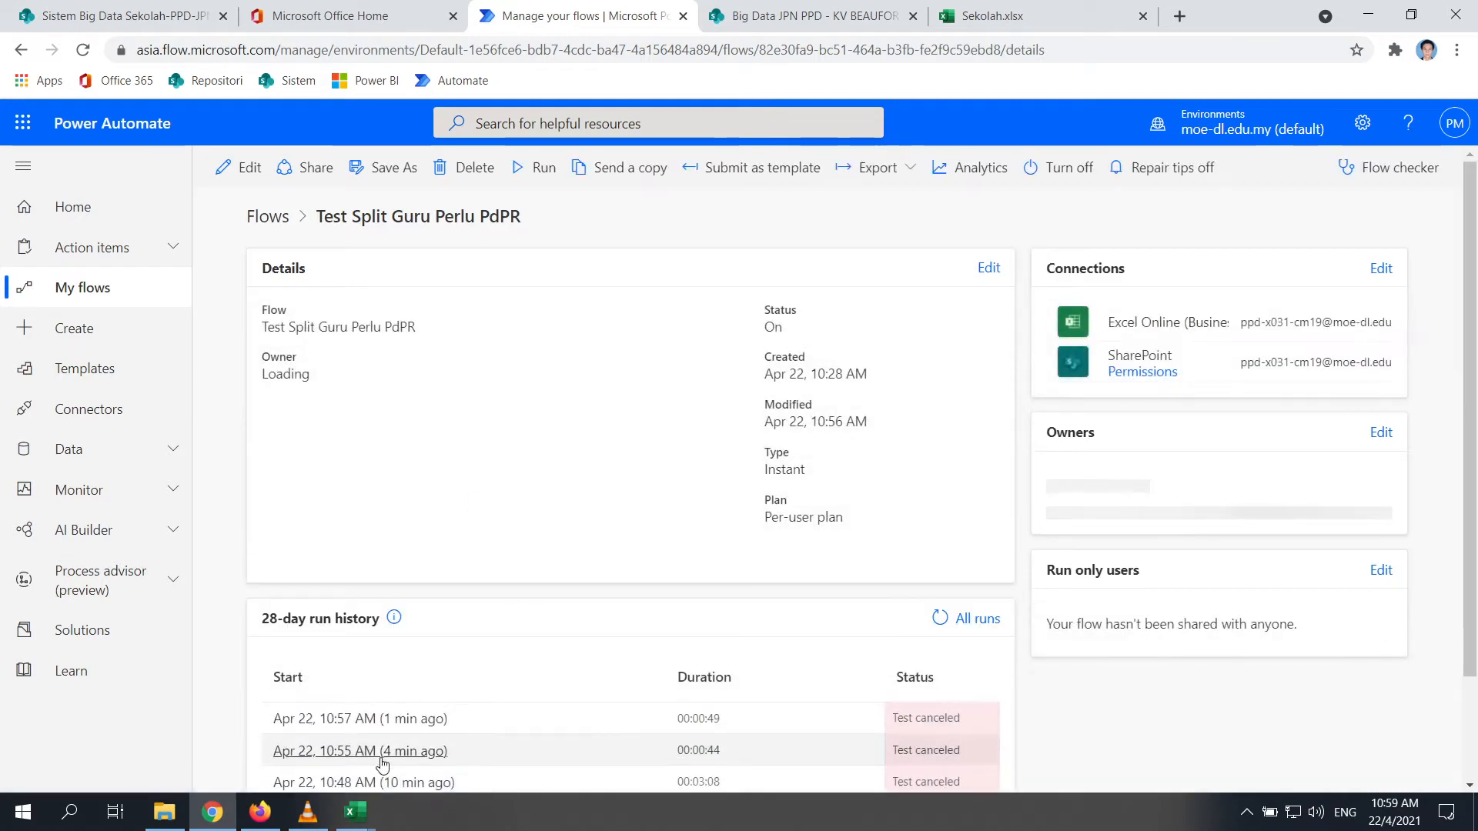
{"action": "left_click", "coordinate": [379, 720]}
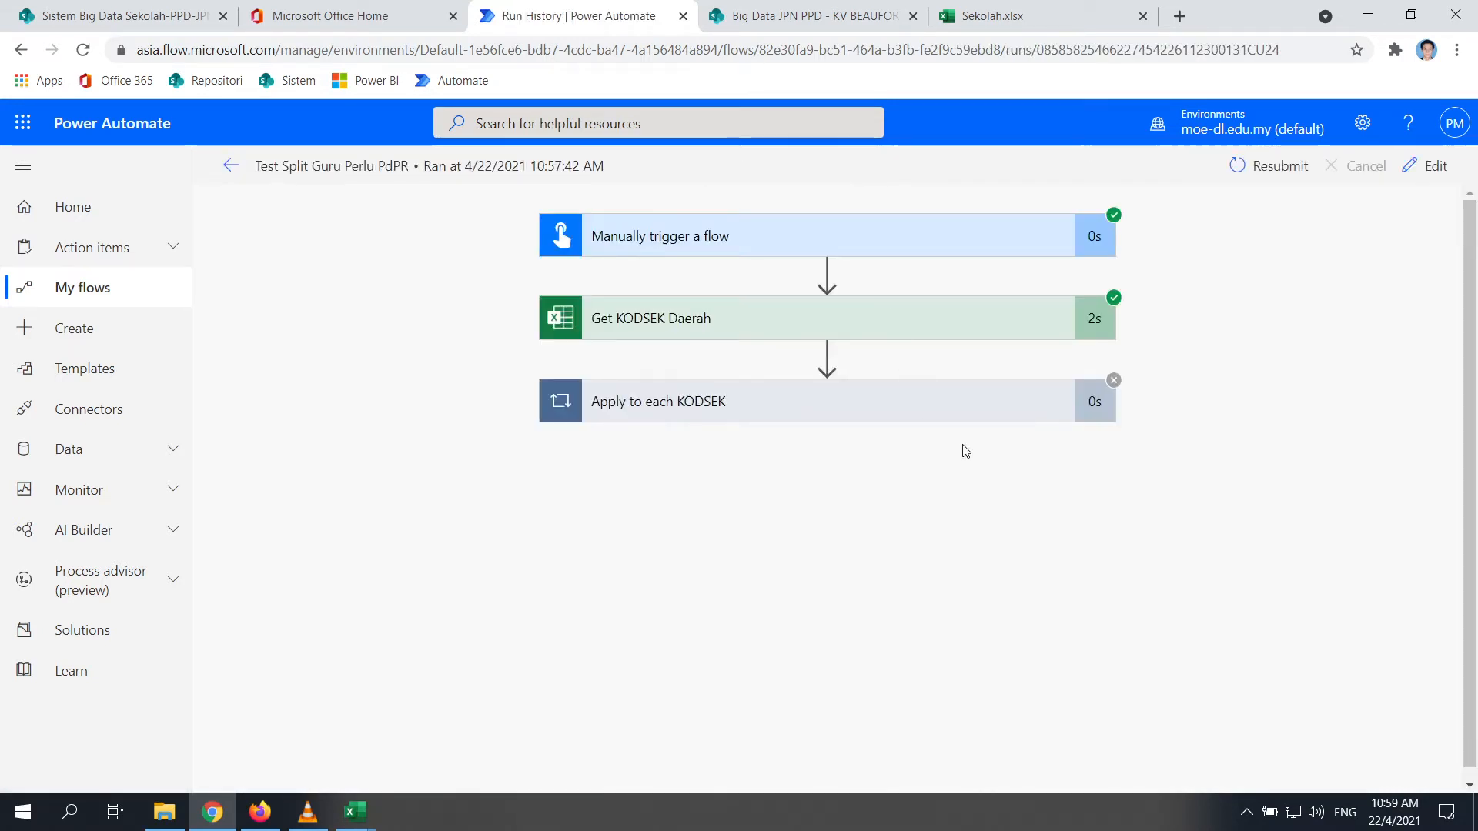
{"action": "left_click", "coordinate": [645, 405]}
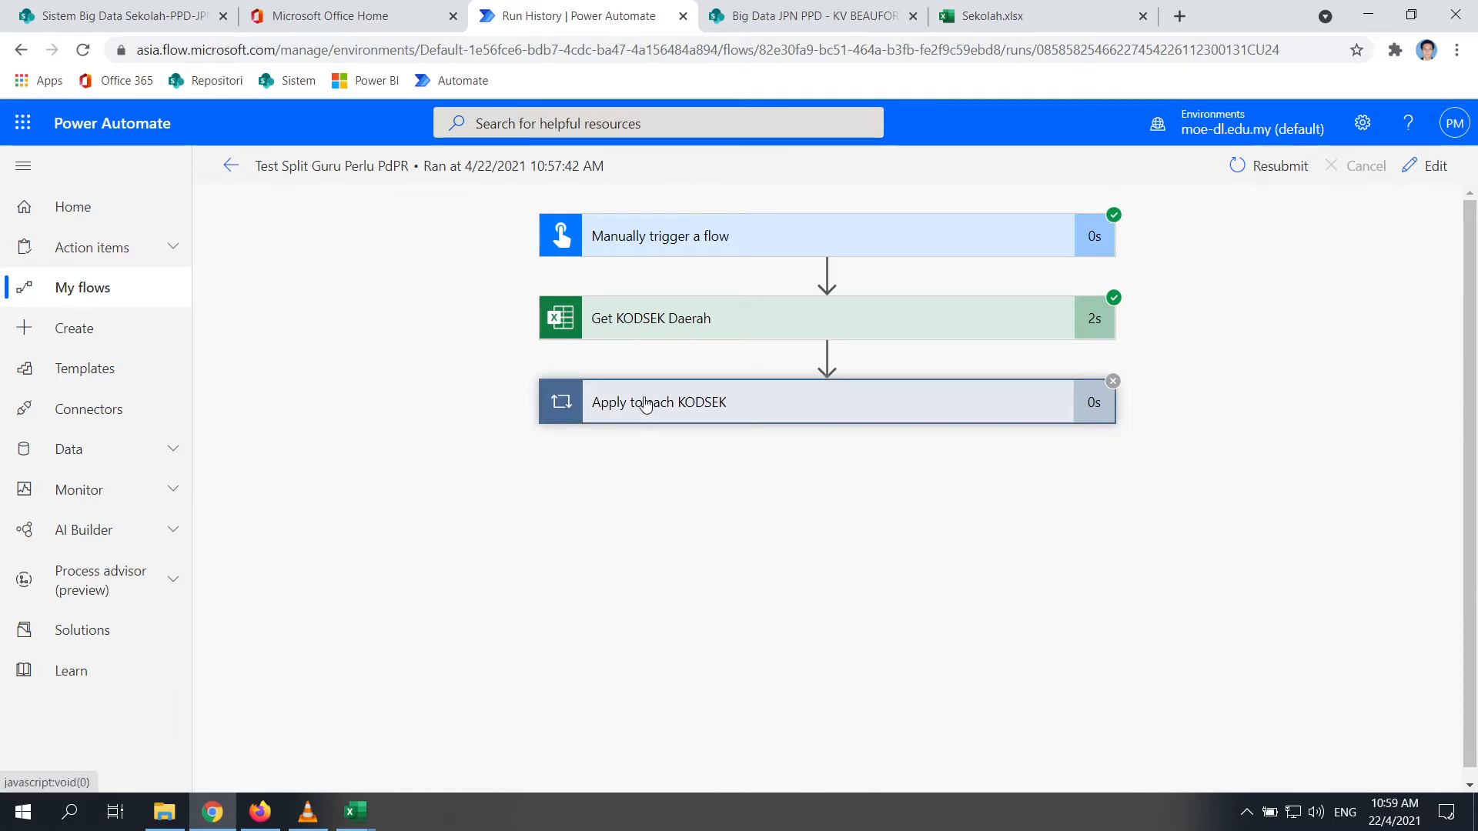
{"action": "left_click", "coordinate": [231, 166]}
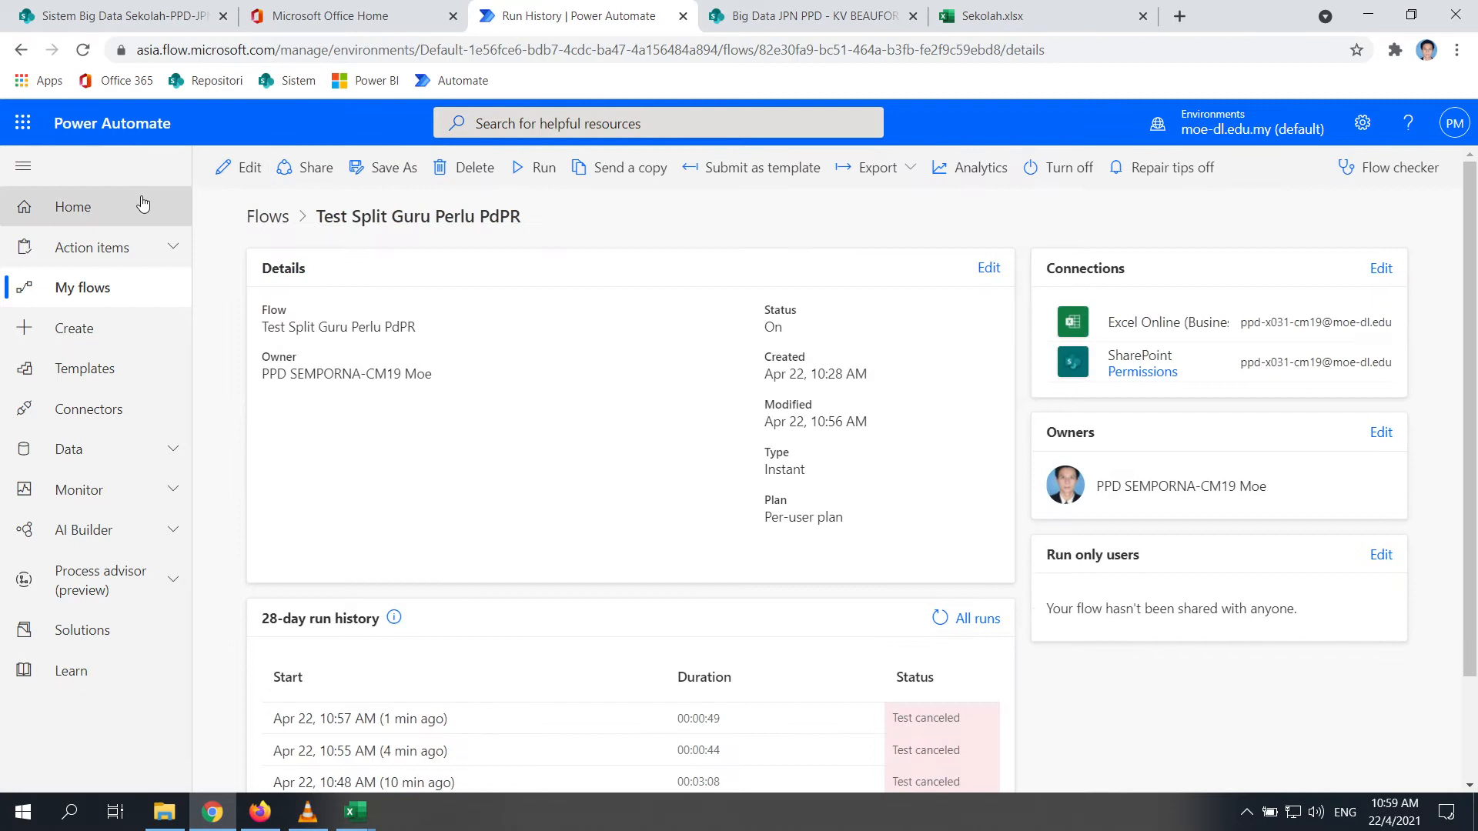
{"action": "left_click", "coordinate": [21, 49]}
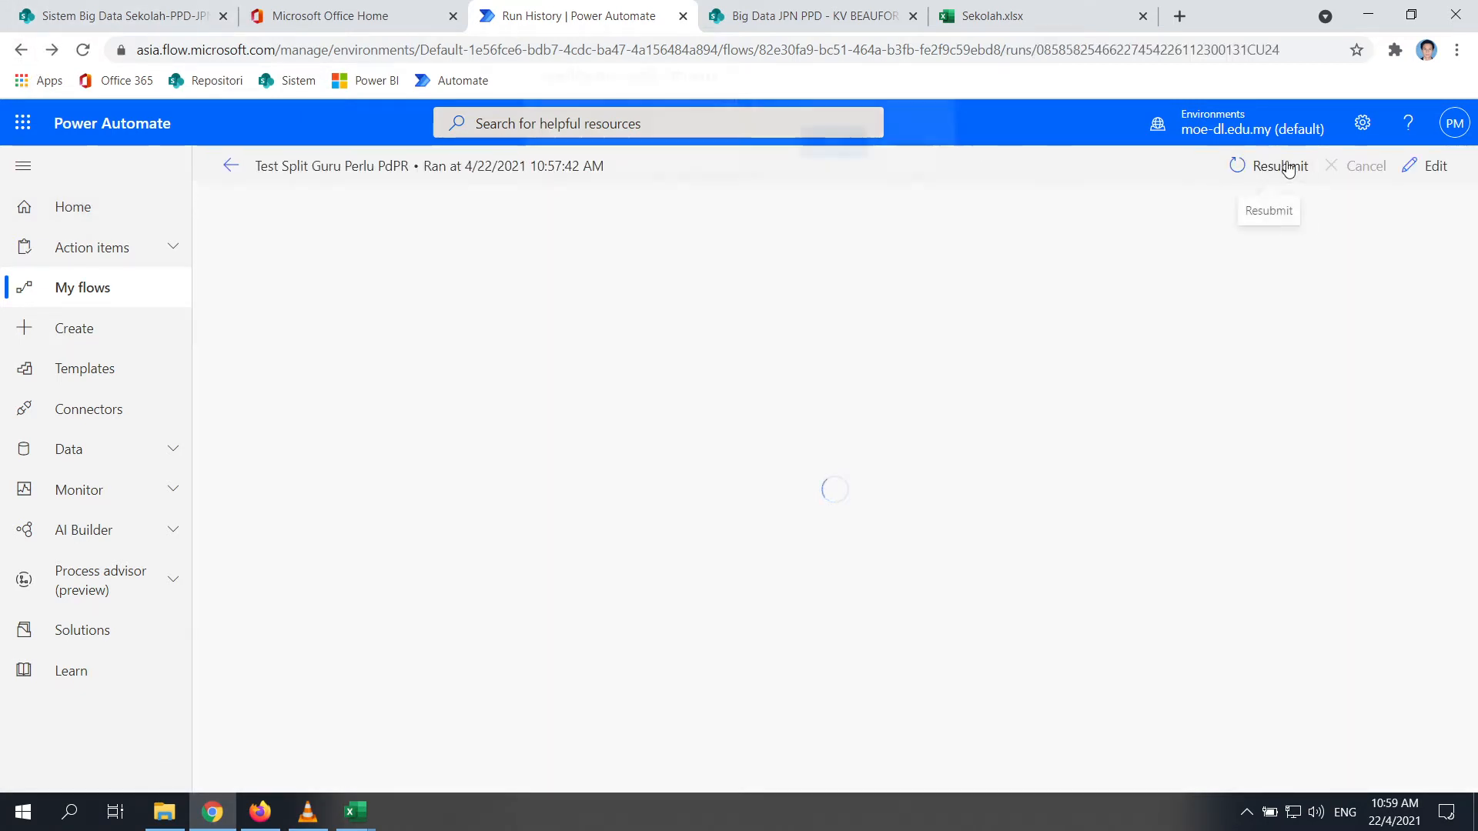
Resubmit the 10:57 AM run and expand the new run's Apply to each KODSEK loop
{"action": "left_click", "coordinate": [1282, 168]}
{"action": "left_click", "coordinate": [831, 159]}
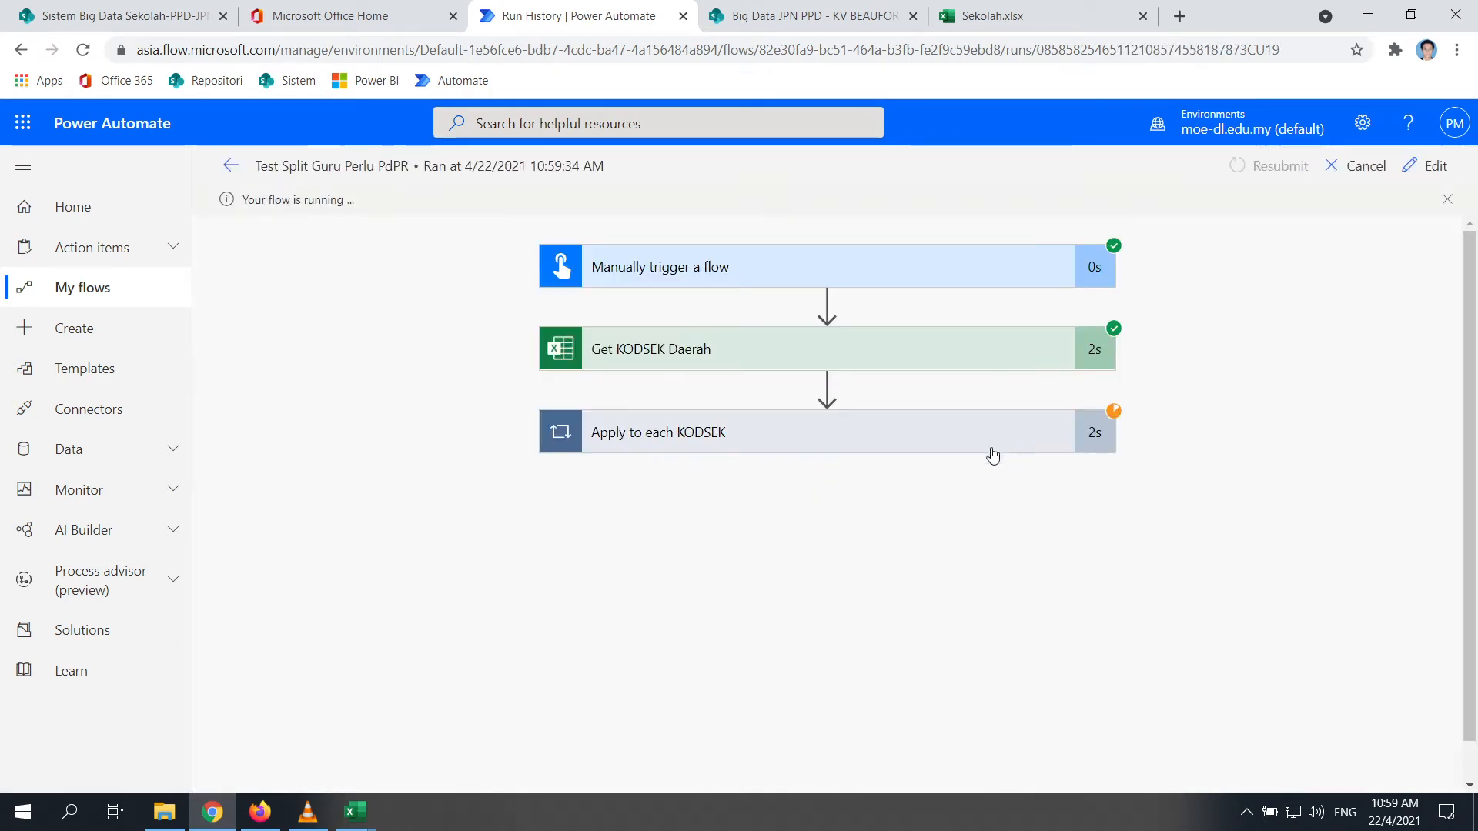
{"action": "left_click", "coordinate": [665, 436]}
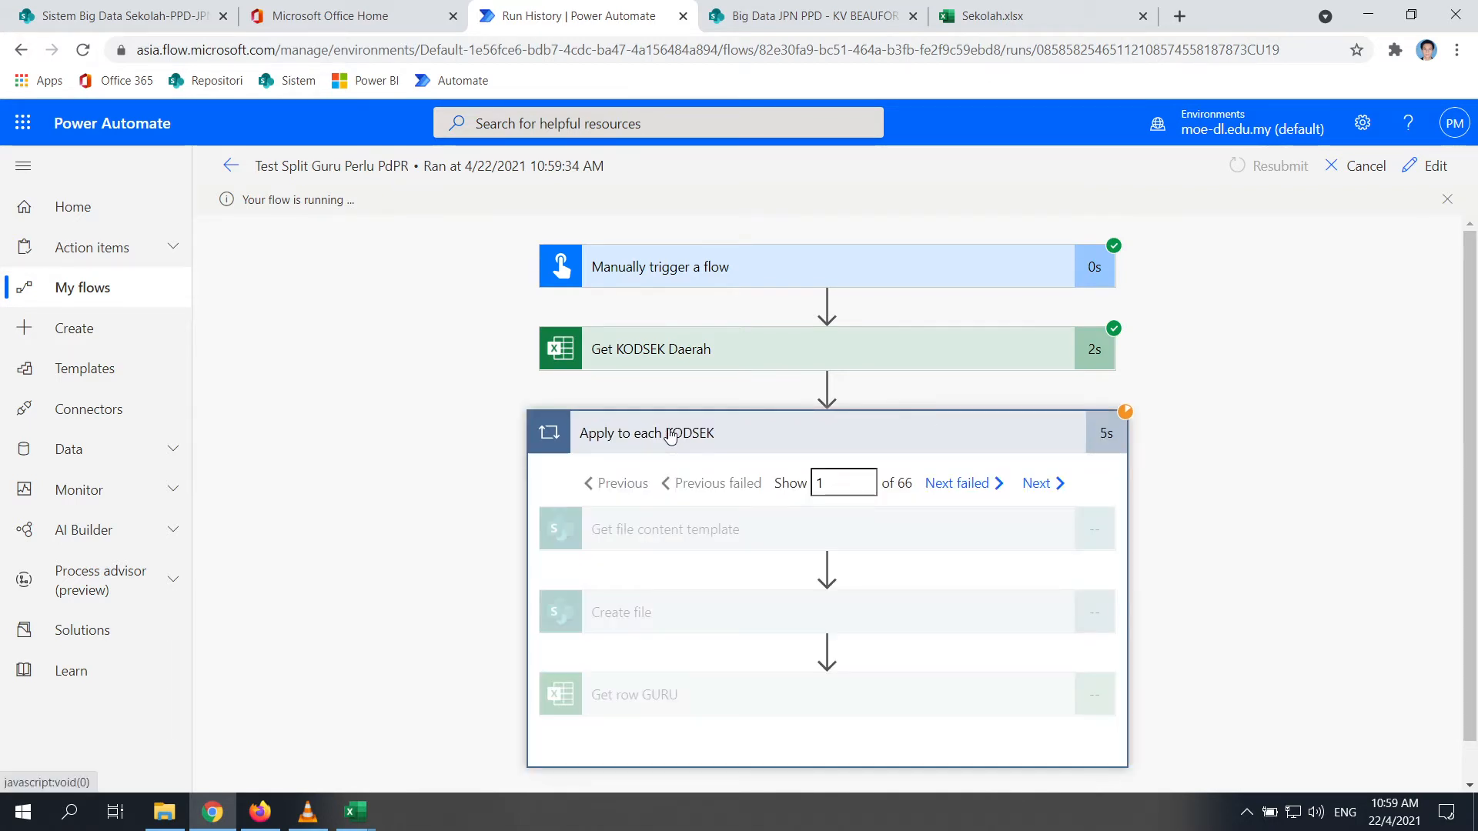
{"action": "scroll", "coordinate": [1201, 427], "scroll_direction": "down", "scroll_amount": 1}
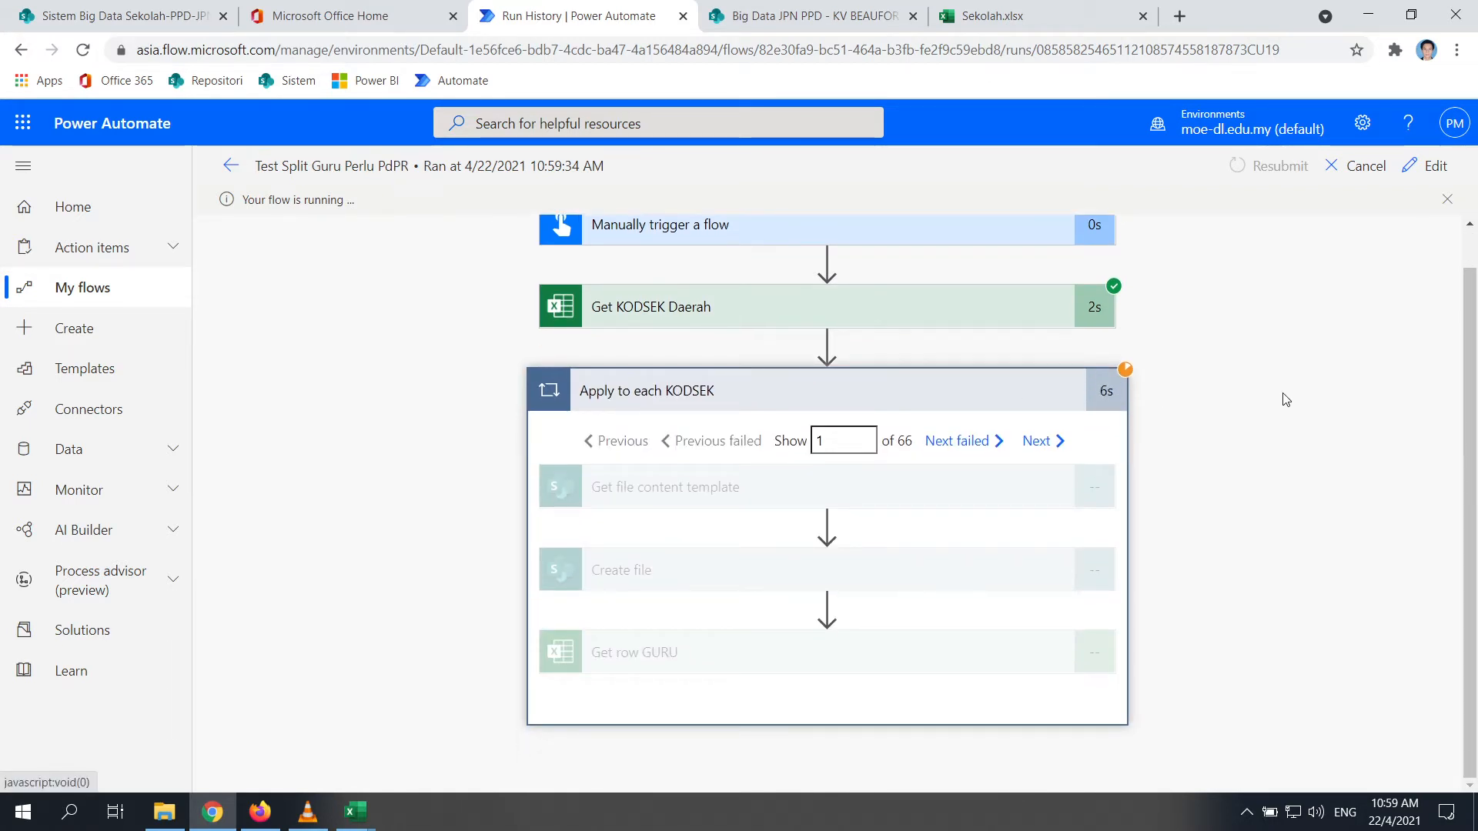
{"action": "scroll", "coordinate": [982, 399], "scroll_direction": "up", "scroll_amount": 1}
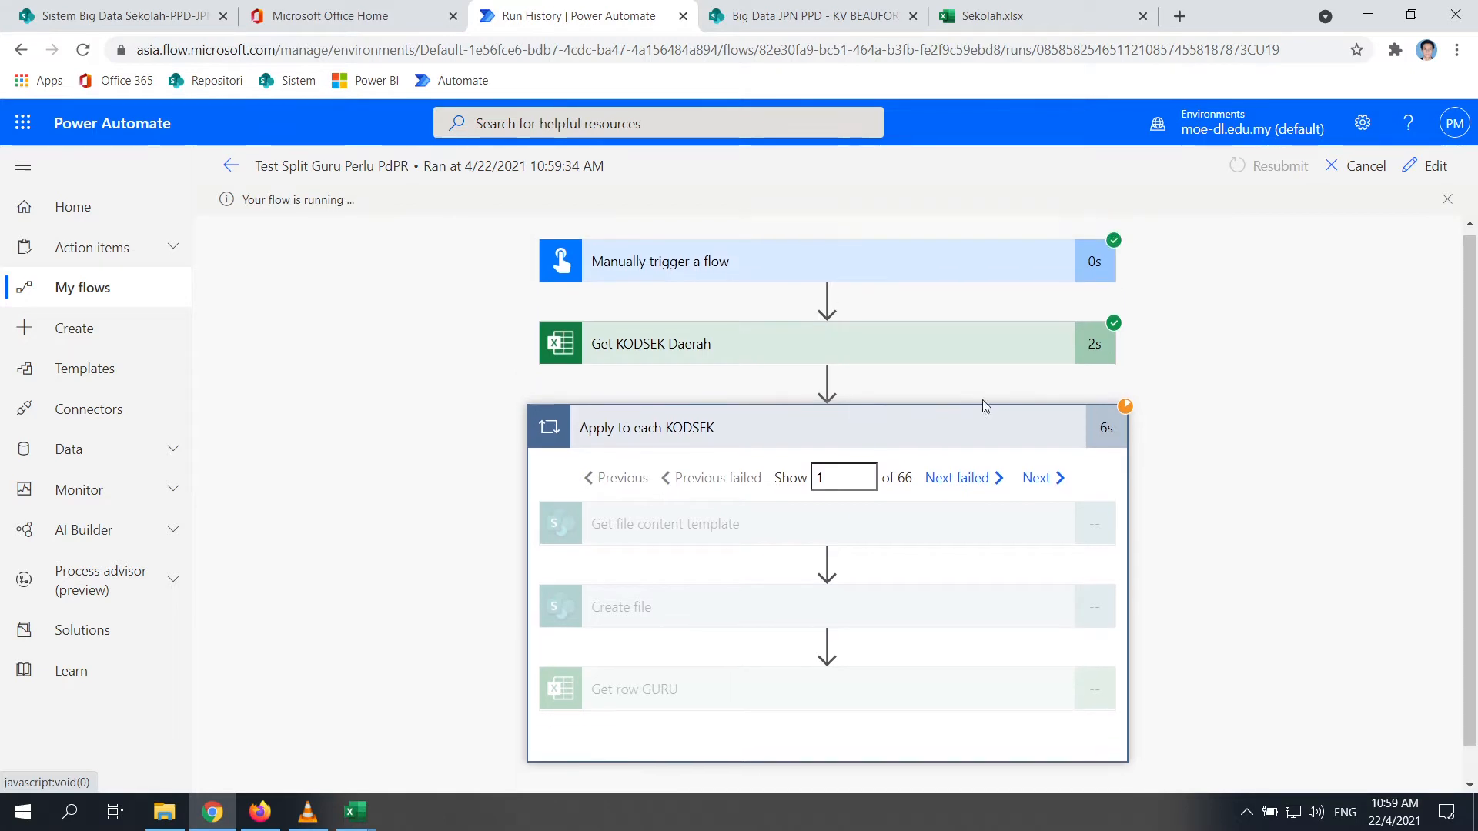
Inspect the trigger, Get KODSEK Daerah and the 66-item Apply to each KODSEK loop
{"action": "left_click", "coordinate": [871, 263]}
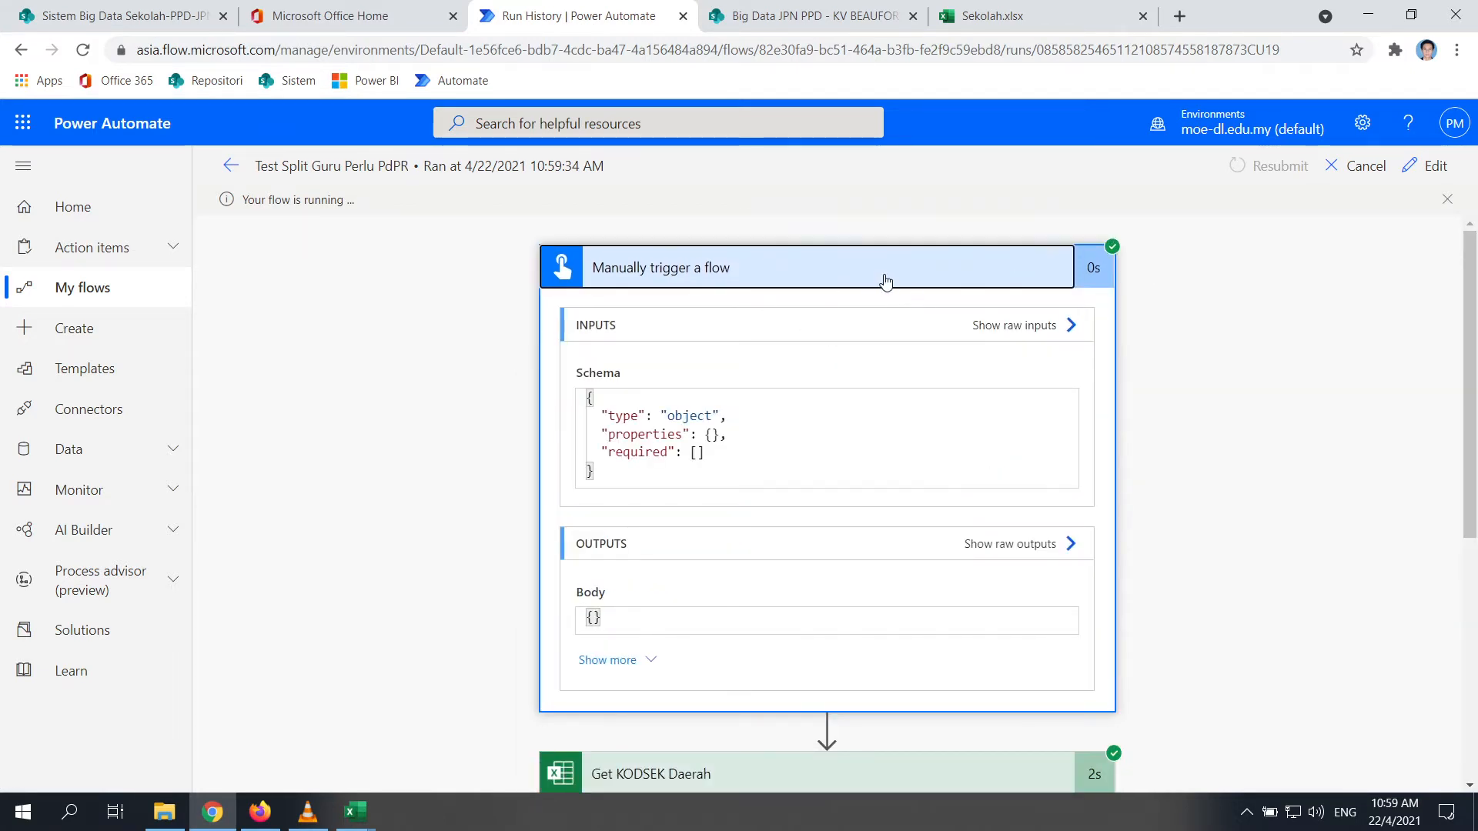
{"action": "left_click", "coordinate": [885, 281]}
{"action": "left_click", "coordinate": [815, 346]}
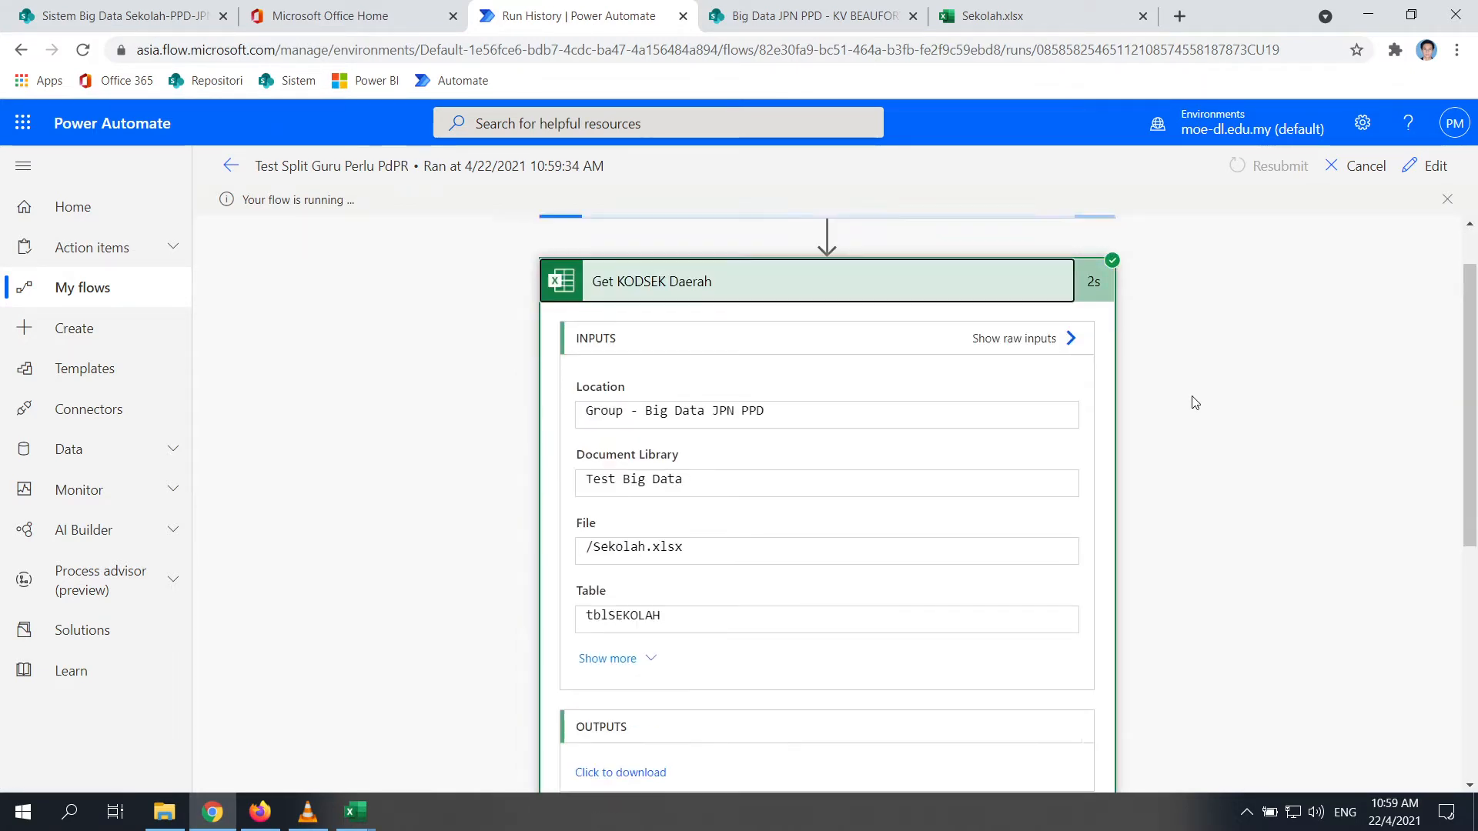
{"action": "scroll", "coordinate": [1178, 385], "scroll_direction": "down", "scroll_amount": 6}
{"action": "left_click", "coordinate": [746, 416]}
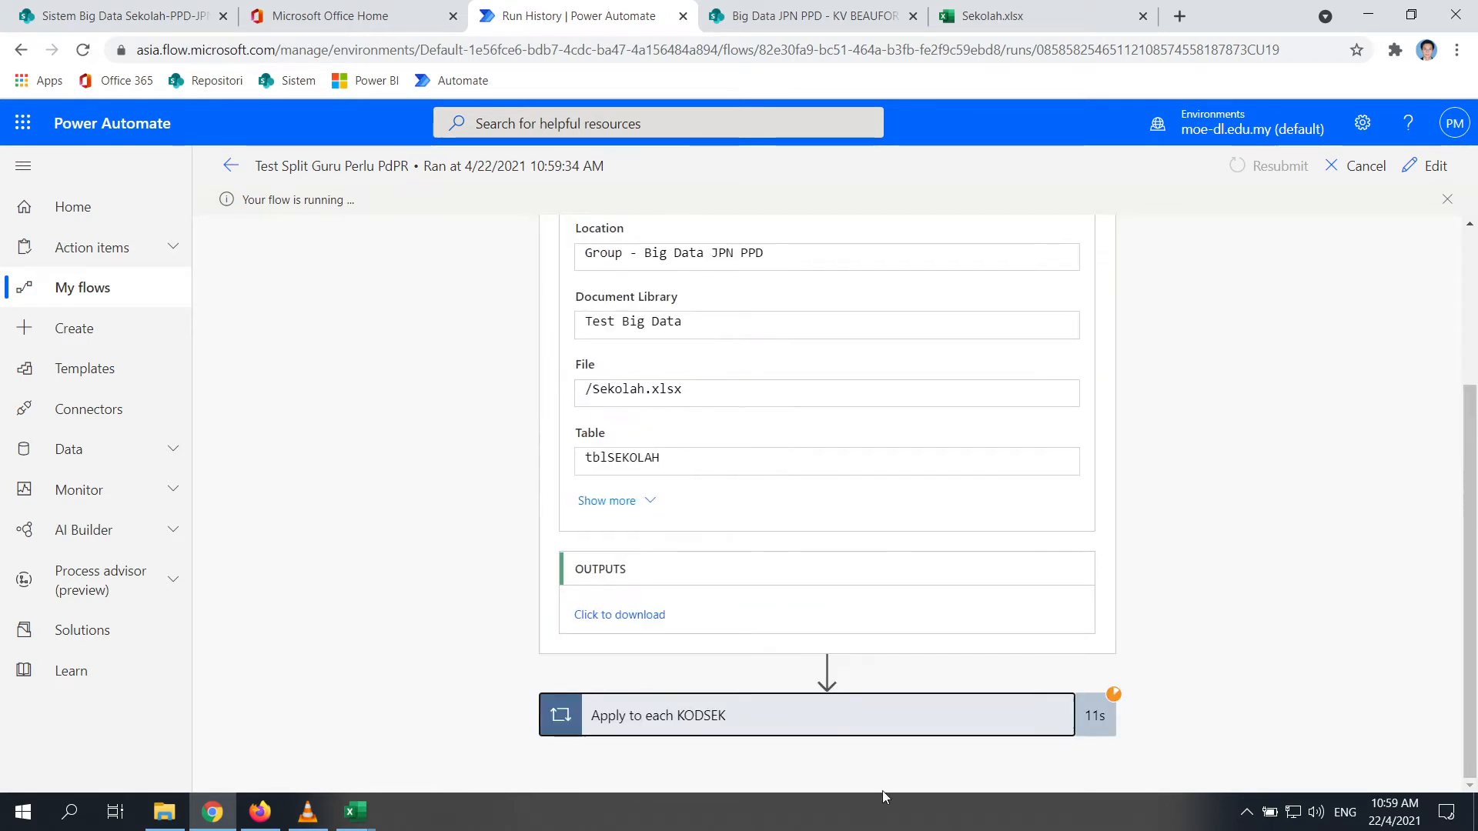
{"action": "left_click", "coordinate": [701, 708]}
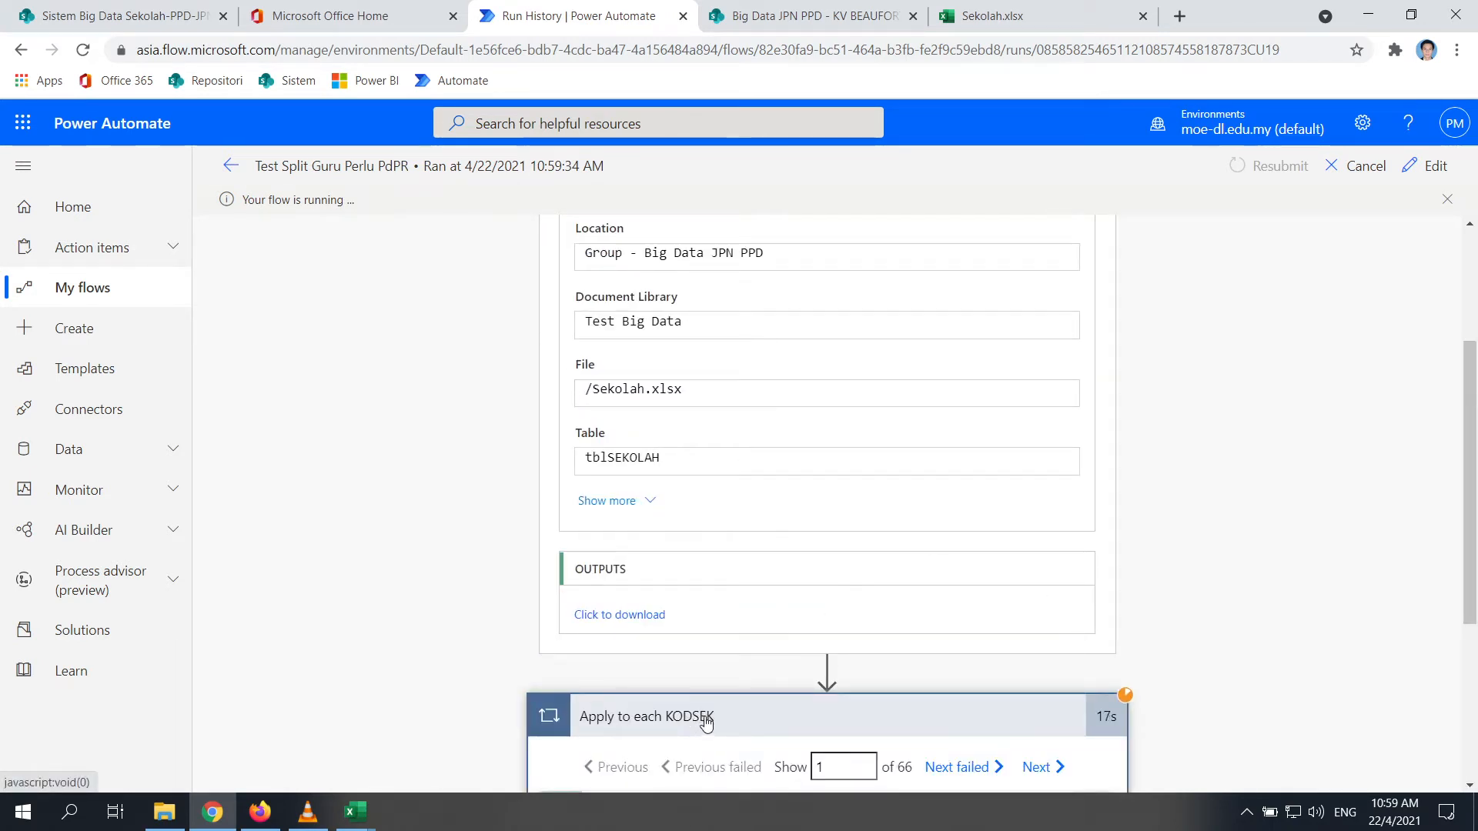
{"action": "left_click", "coordinate": [707, 717]}
{"action": "left_click", "coordinate": [675, 719]}
{"action": "scroll", "coordinate": [1222, 408], "scroll_direction": "down", "scroll_amount": 4}
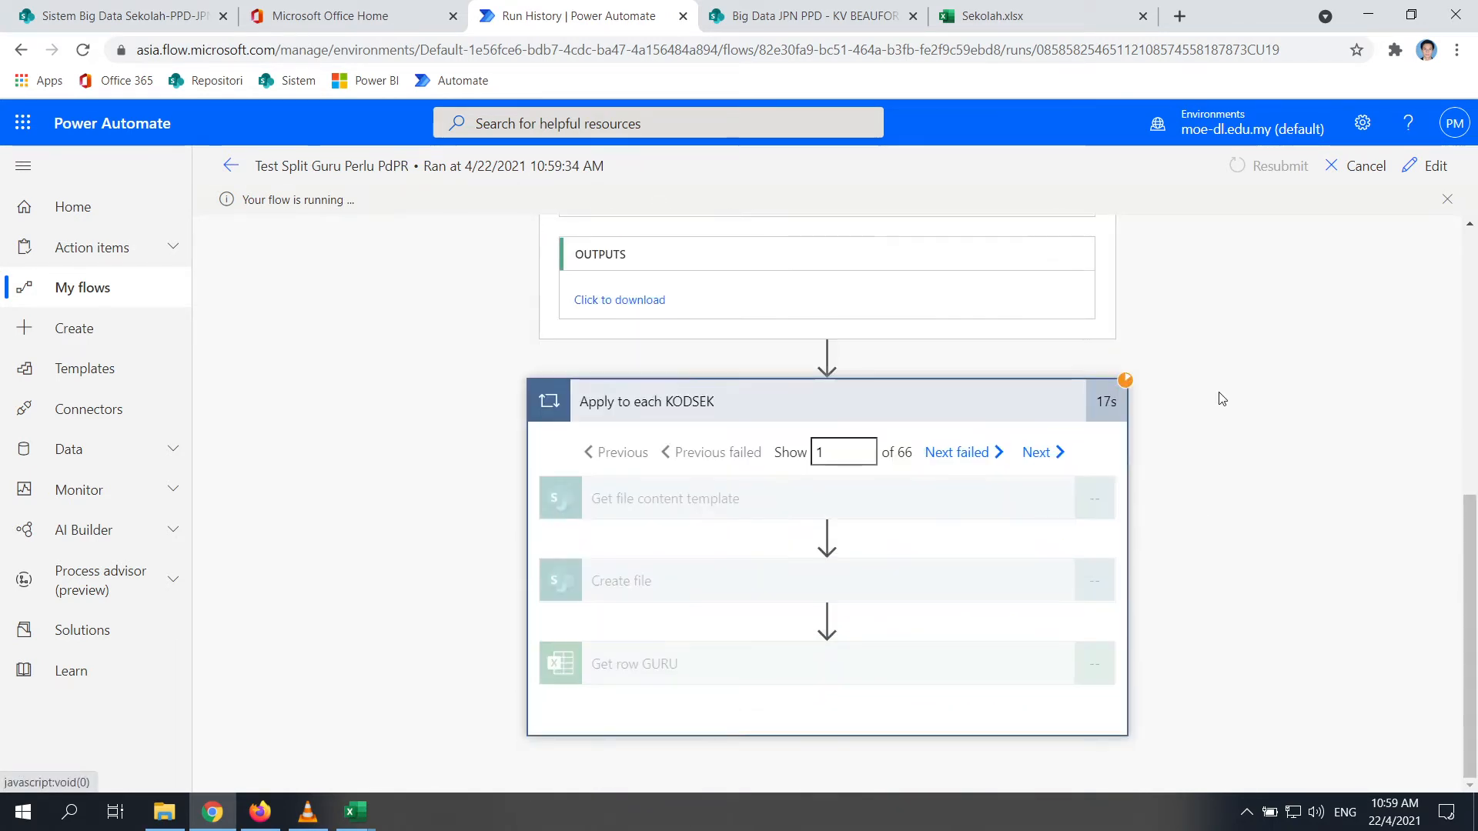
{"action": "left_click", "coordinate": [164, 812]}
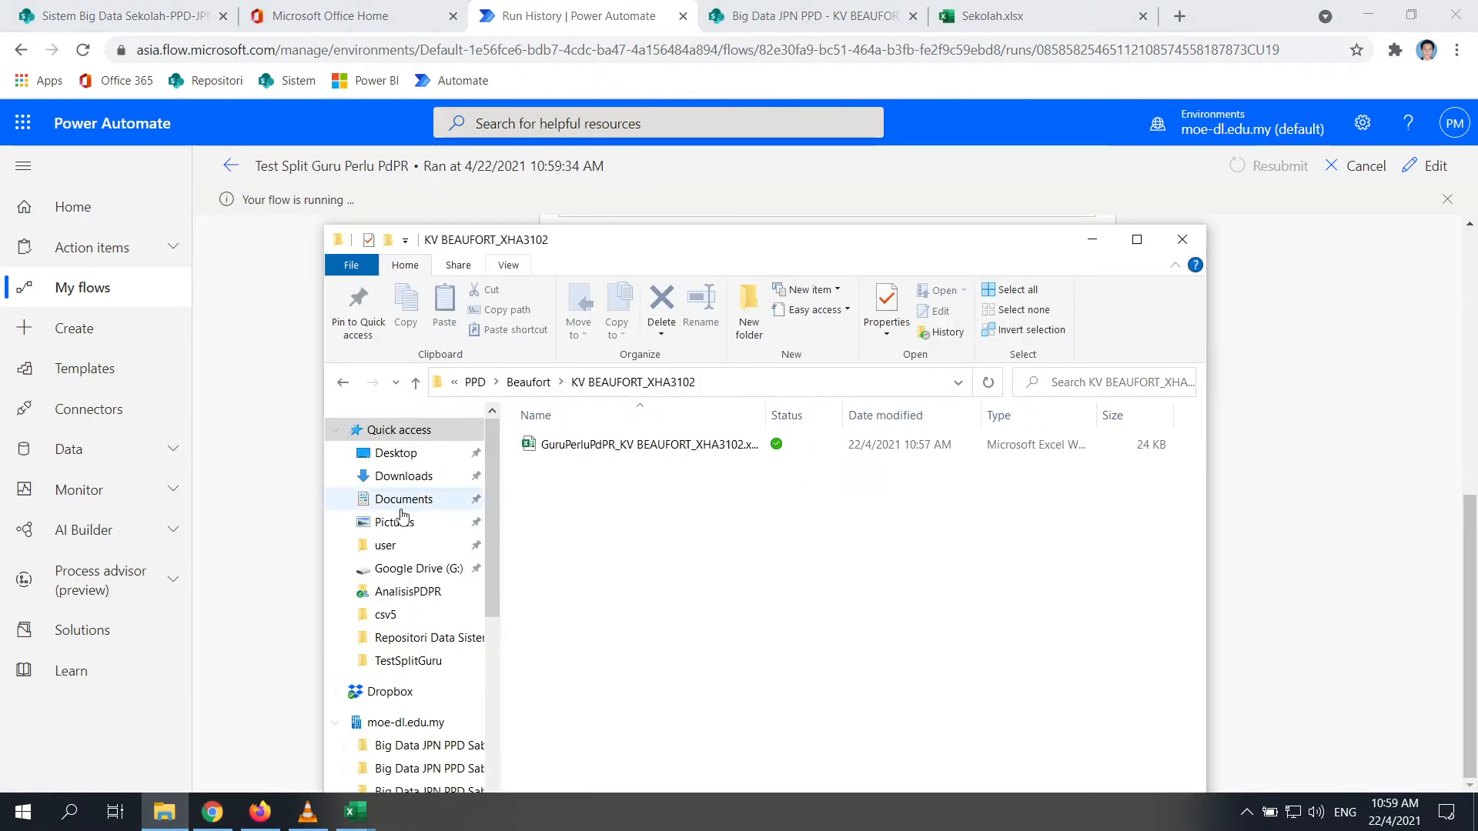
Look inside the Beaufort folders SJK(C) KUNG MING (1)_XCC6027 and SJK(C) LIAN HWA_XCC6030
{"action": "left_click", "coordinate": [415, 383]}
{"action": "double_click", "coordinate": [562, 467]}
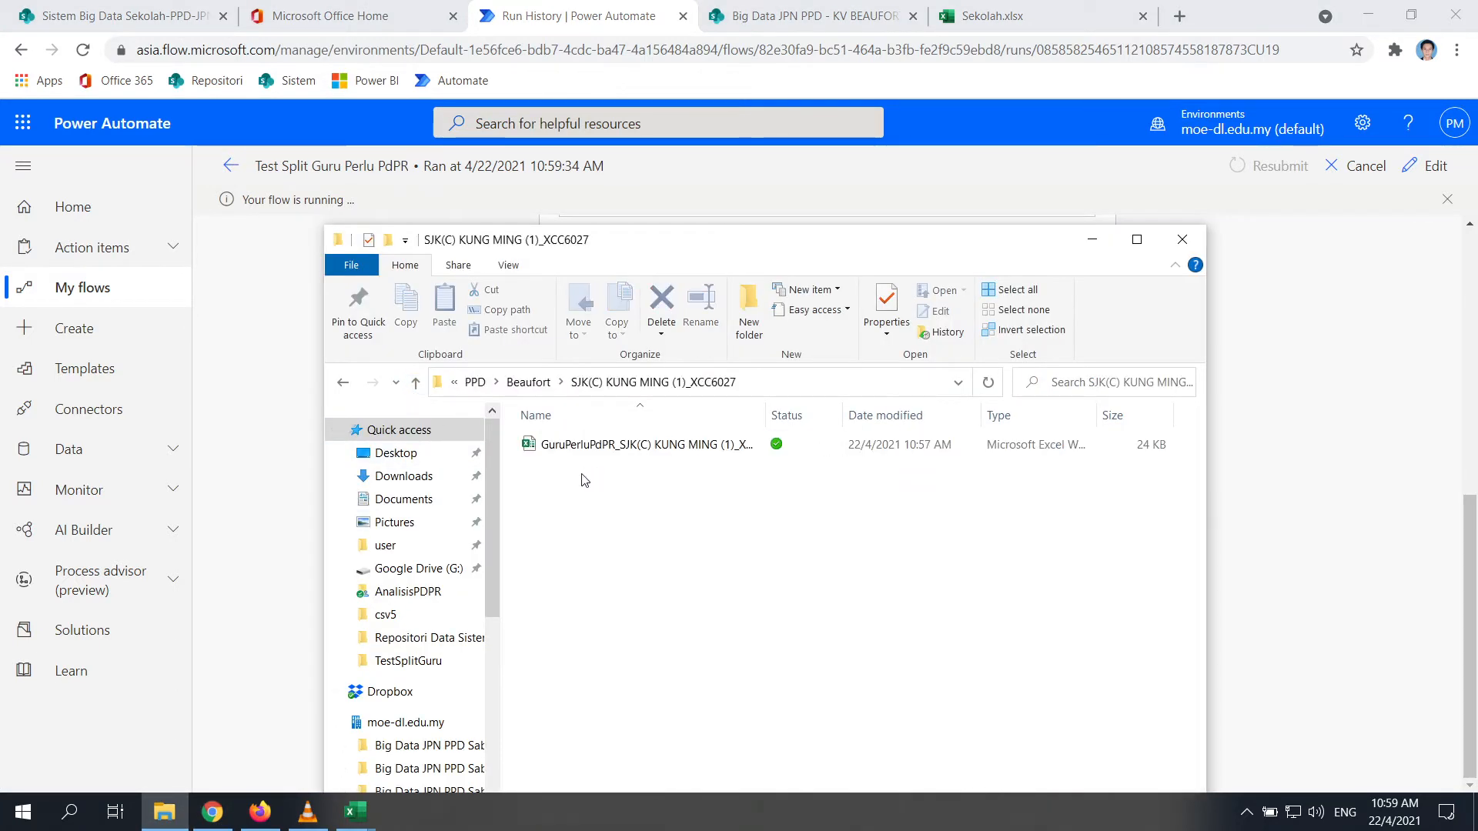
{"action": "left_click", "coordinate": [415, 383]}
{"action": "double_click", "coordinate": [569, 491]}
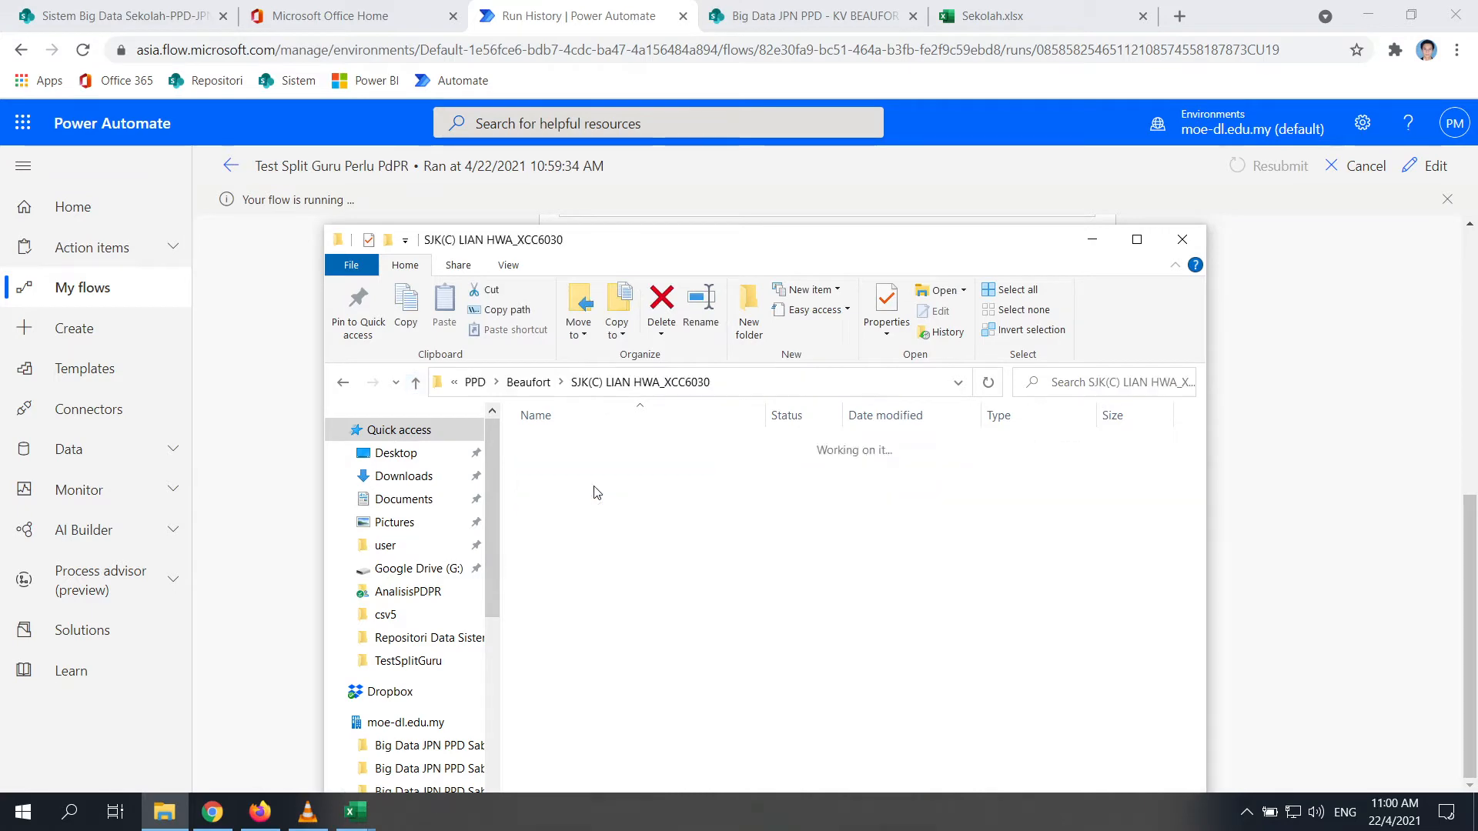
{"action": "left_click", "coordinate": [416, 382]}
{"action": "left_click", "coordinate": [415, 383]}
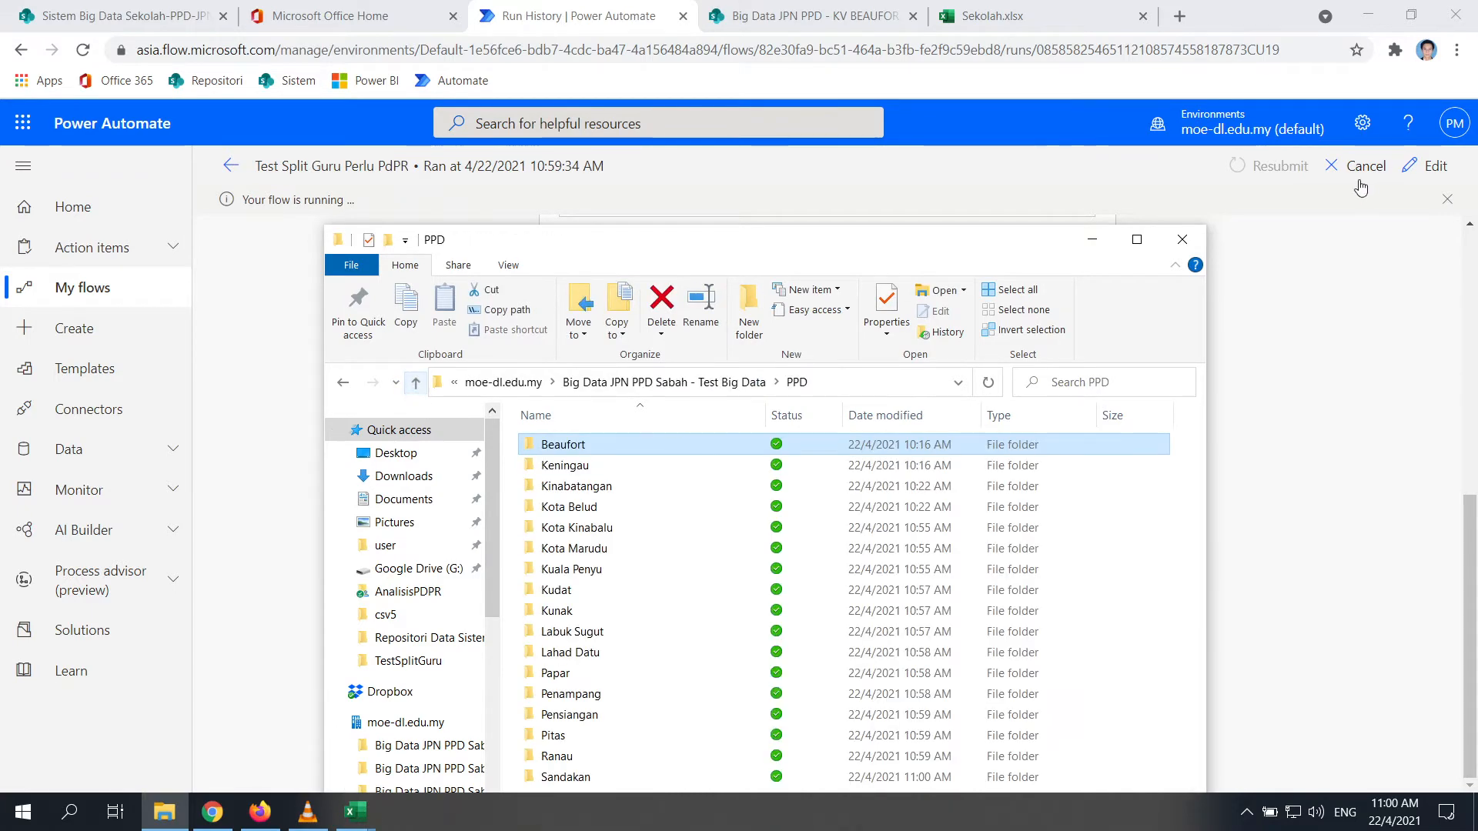
Scroll the 10:59:34 run to Apply to each KODSEK, still running over 66 items
{"action": "left_click", "coordinate": [1093, 239]}
{"action": "scroll", "coordinate": [742, 593], "scroll_direction": "up", "scroll_amount": 8}
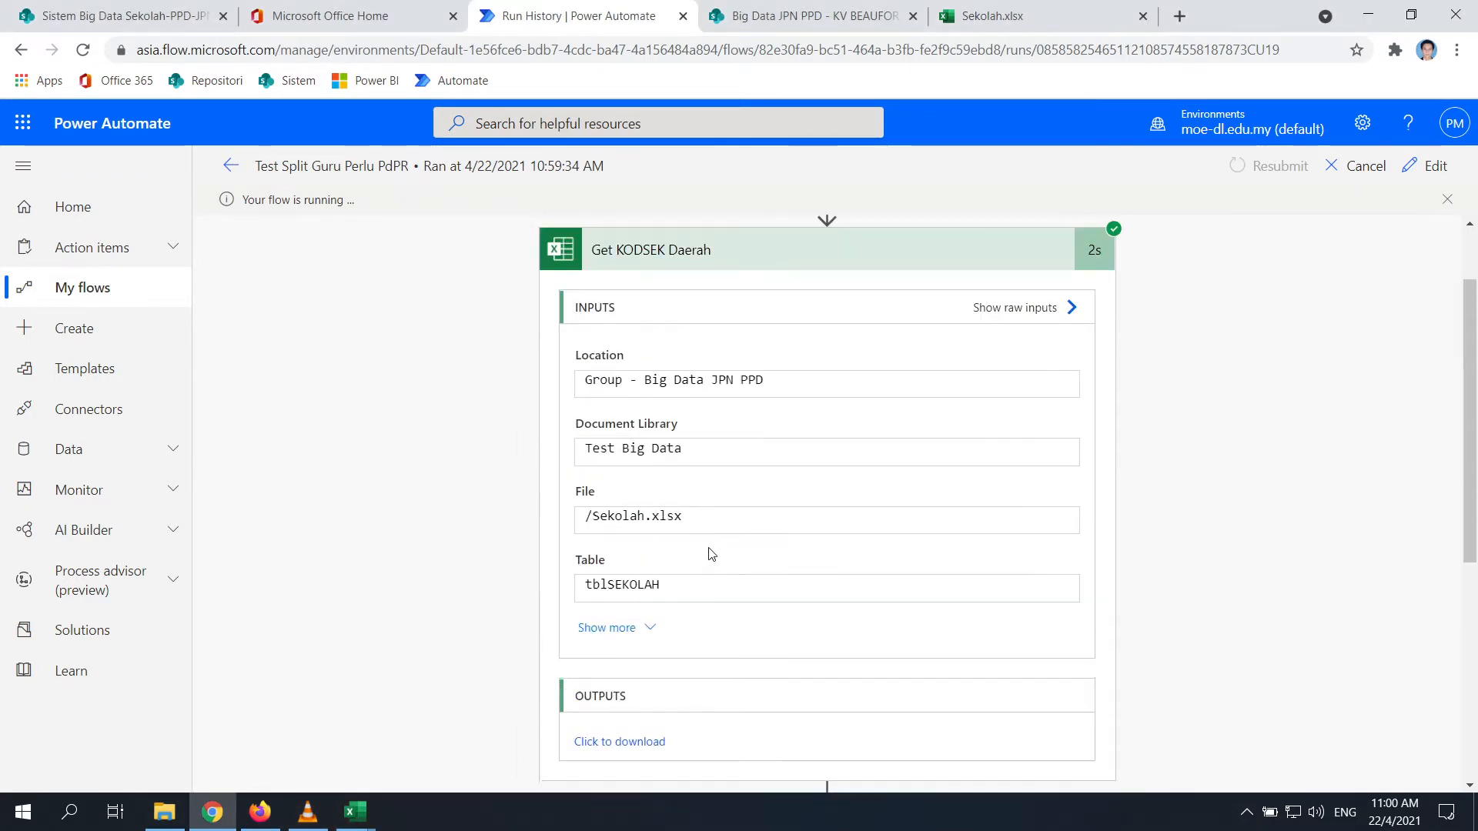
{"action": "scroll", "coordinate": [636, 367], "scroll_direction": "down", "scroll_amount": 5}
{"action": "scroll", "coordinate": [860, 557], "scroll_direction": "down", "scroll_amount": 3}
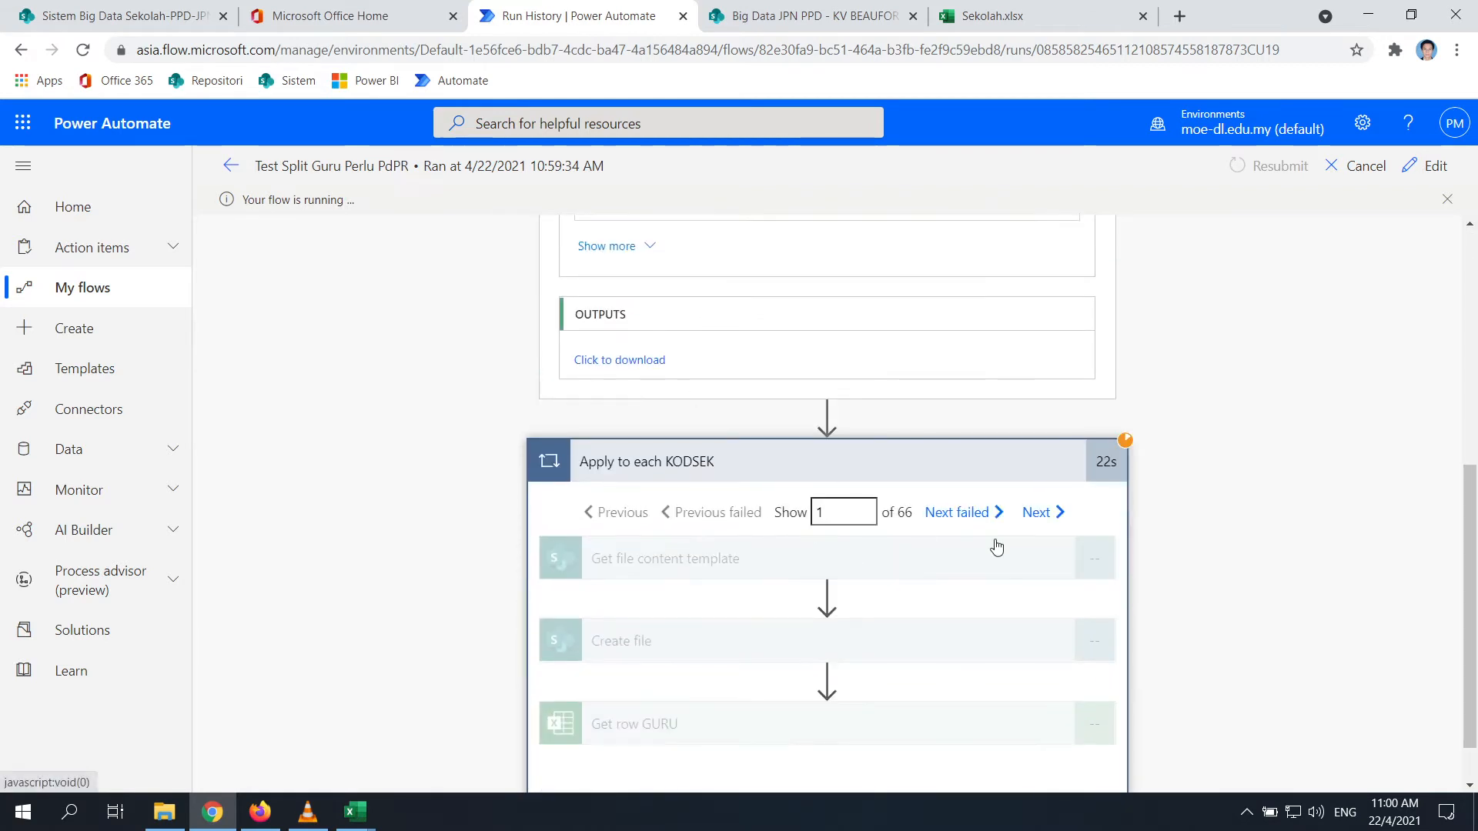
{"action": "scroll", "coordinate": [1024, 500], "scroll_direction": "down", "scroll_amount": 1}
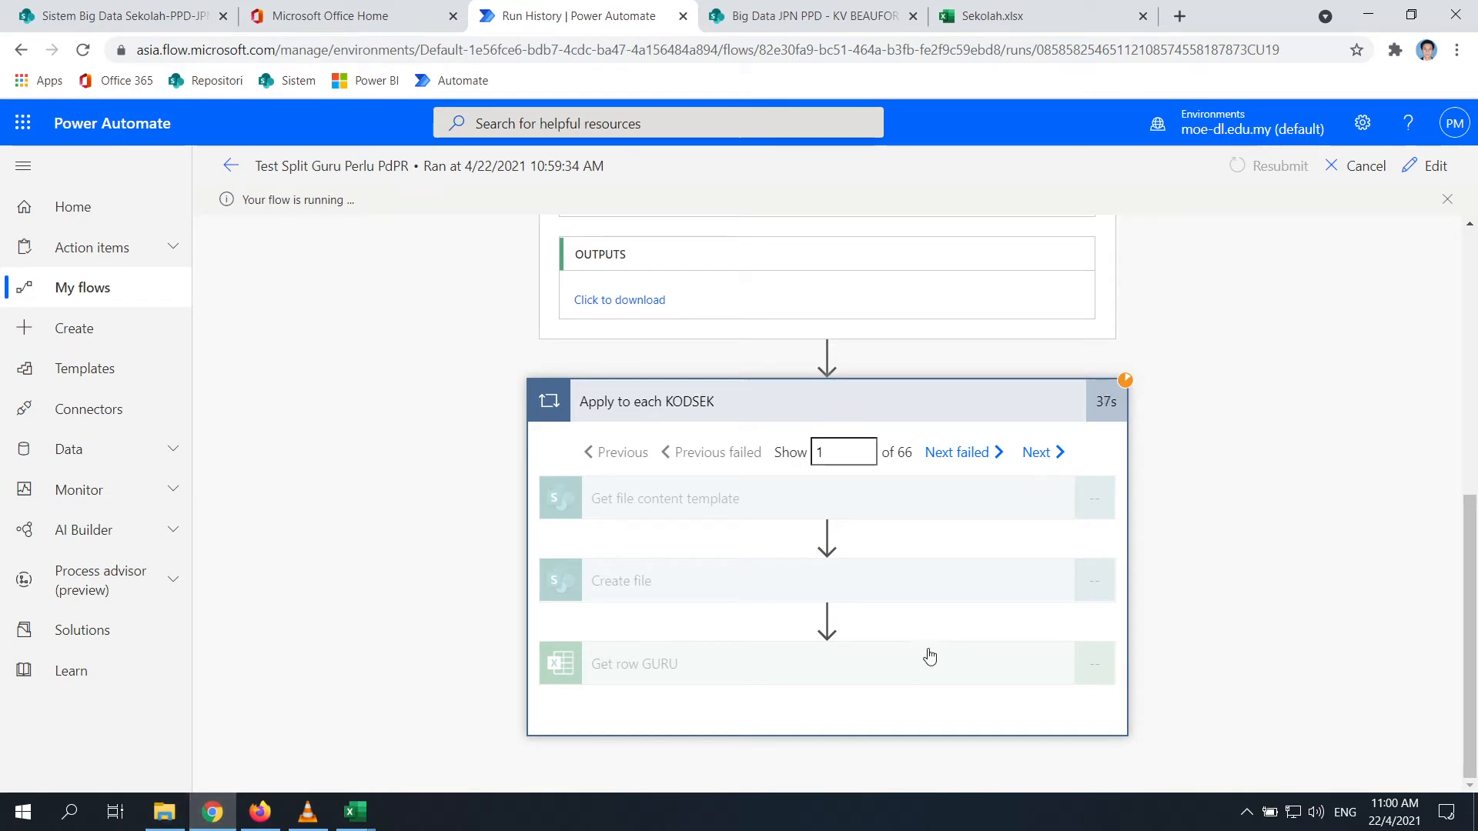
Cancel the 10:59:34 run and step through the Apply to each KODSEK iterations
{"action": "left_click", "coordinate": [1337, 168]}
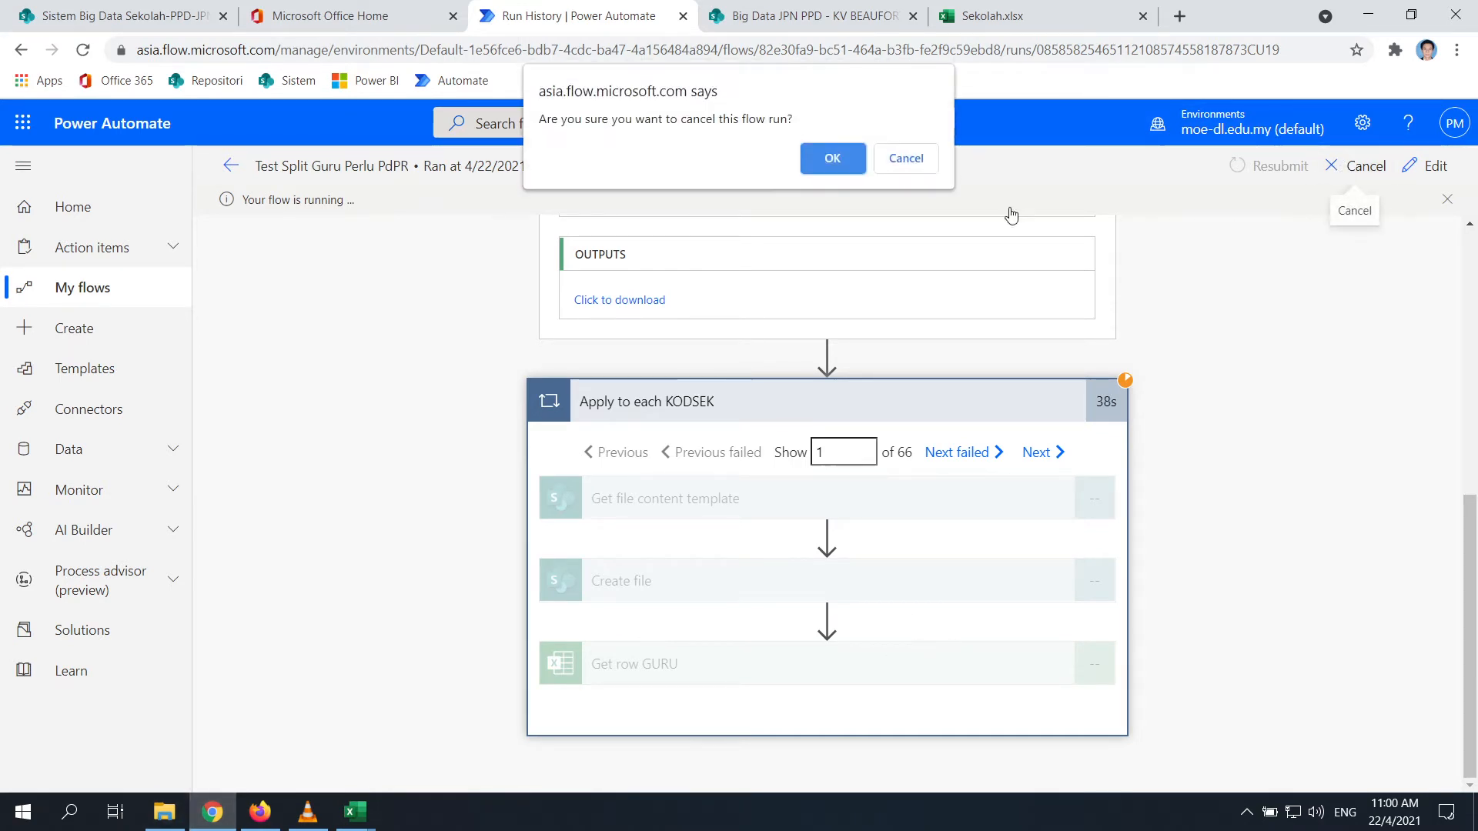
{"action": "left_click", "coordinate": [848, 161]}
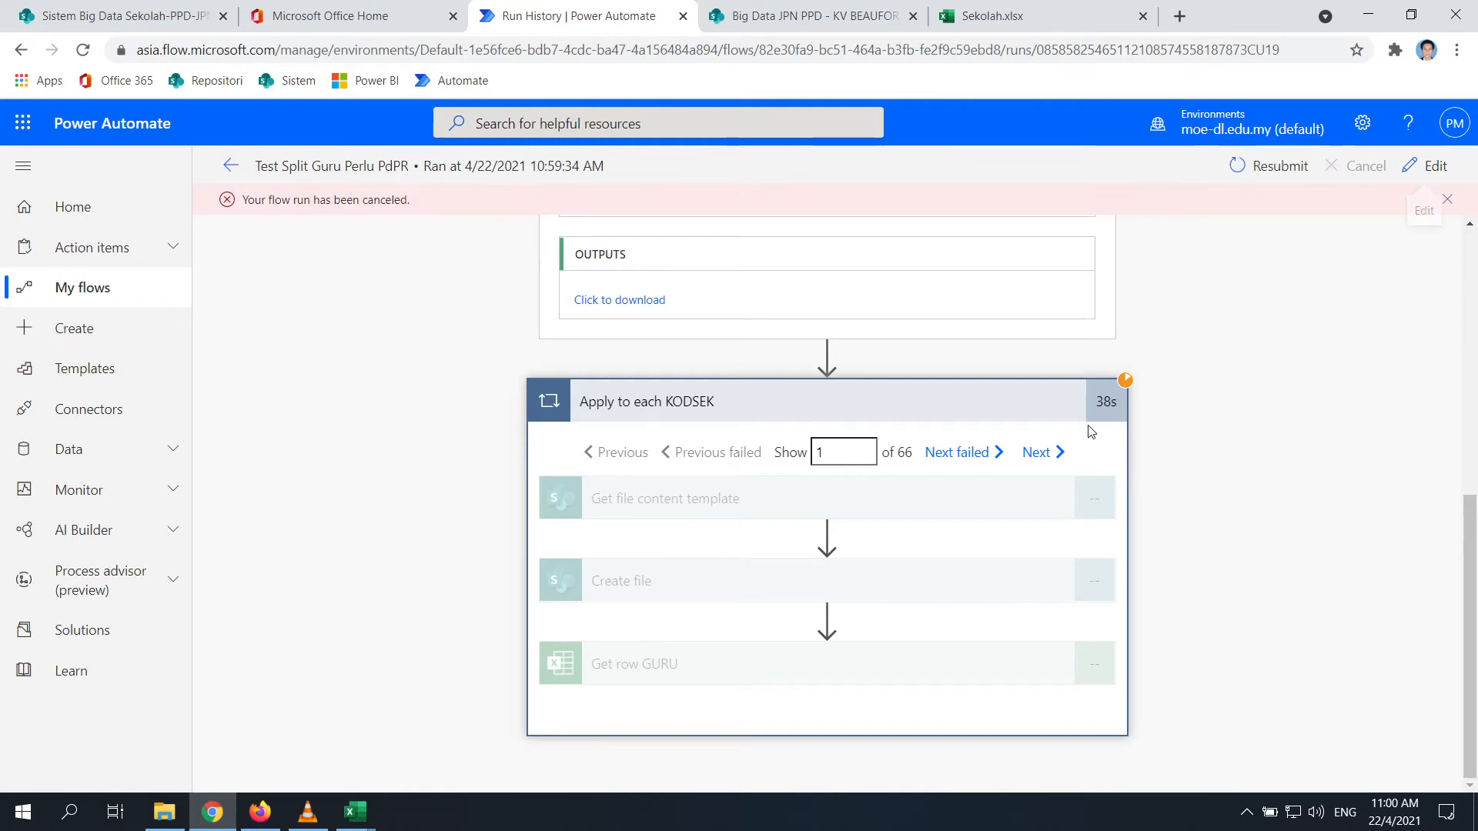
{"action": "left_click", "coordinate": [1037, 454]}
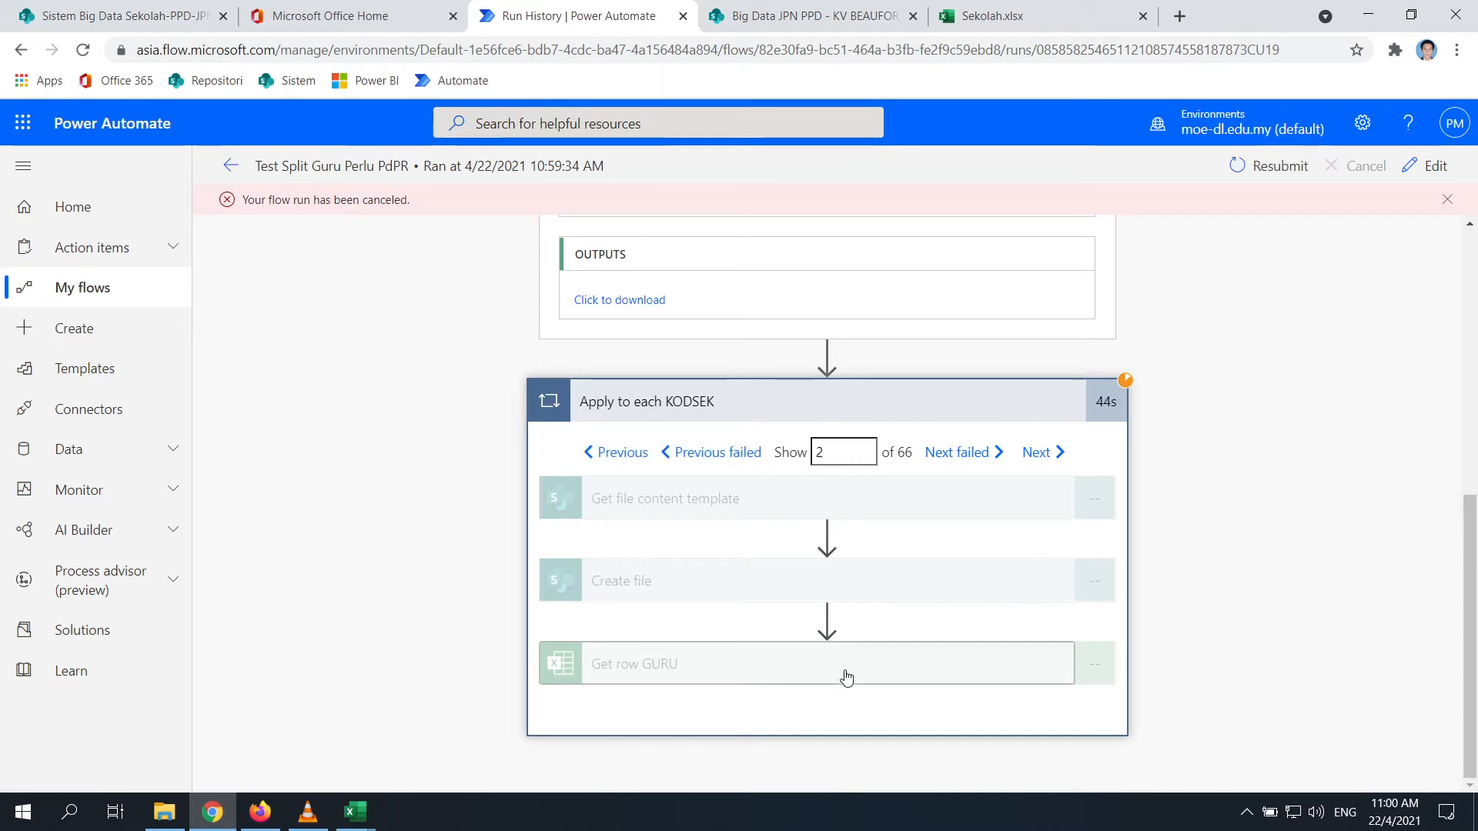
{"action": "left_click", "coordinate": [616, 454]}
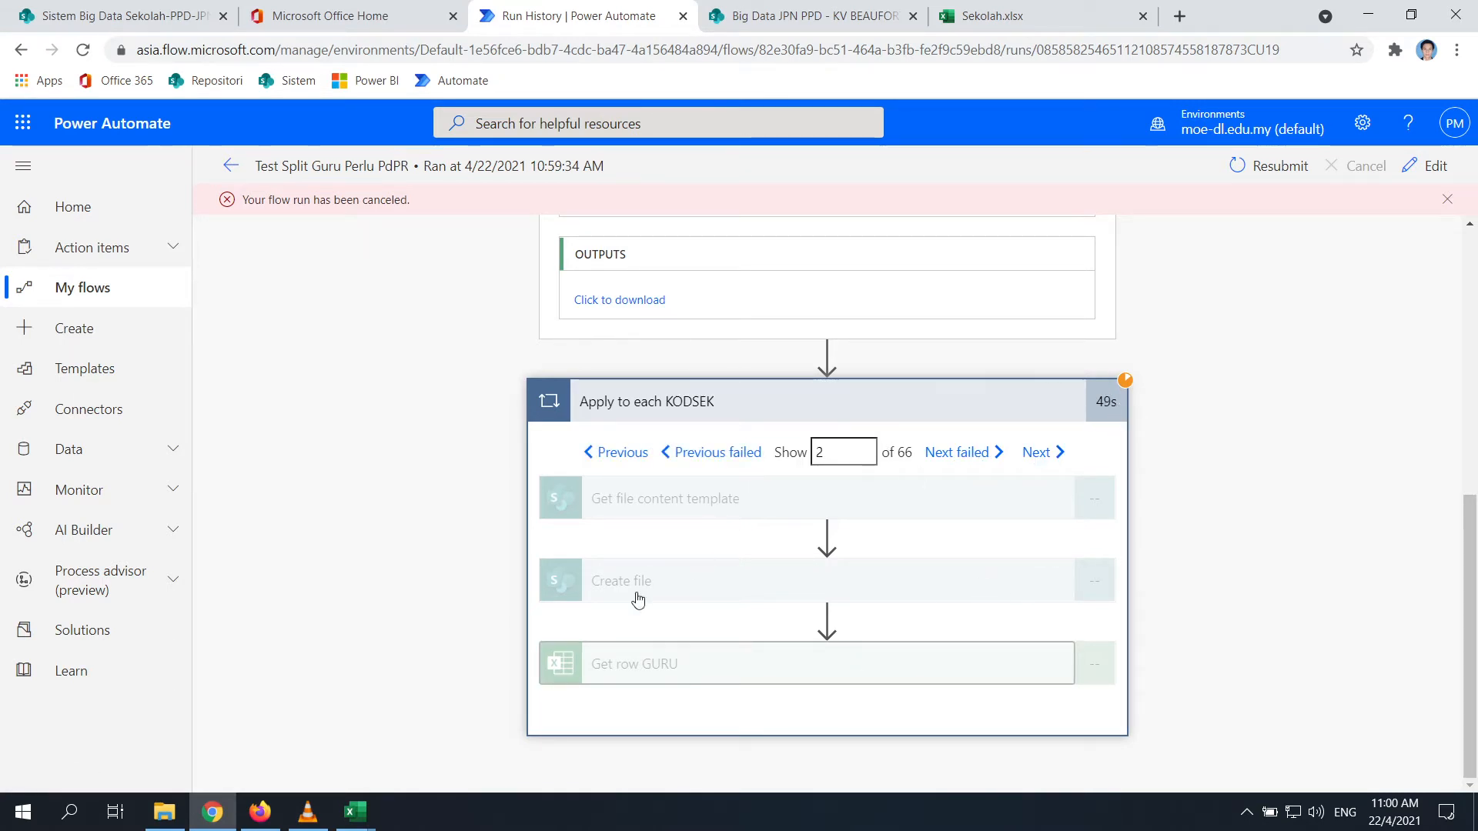
Verify SK BANDAU_XBA6116 and SK BANGKALALAK_XBA6002 each hold a 24 KB GuruPerluPdPR file
{"action": "left_click", "coordinate": [165, 812]}
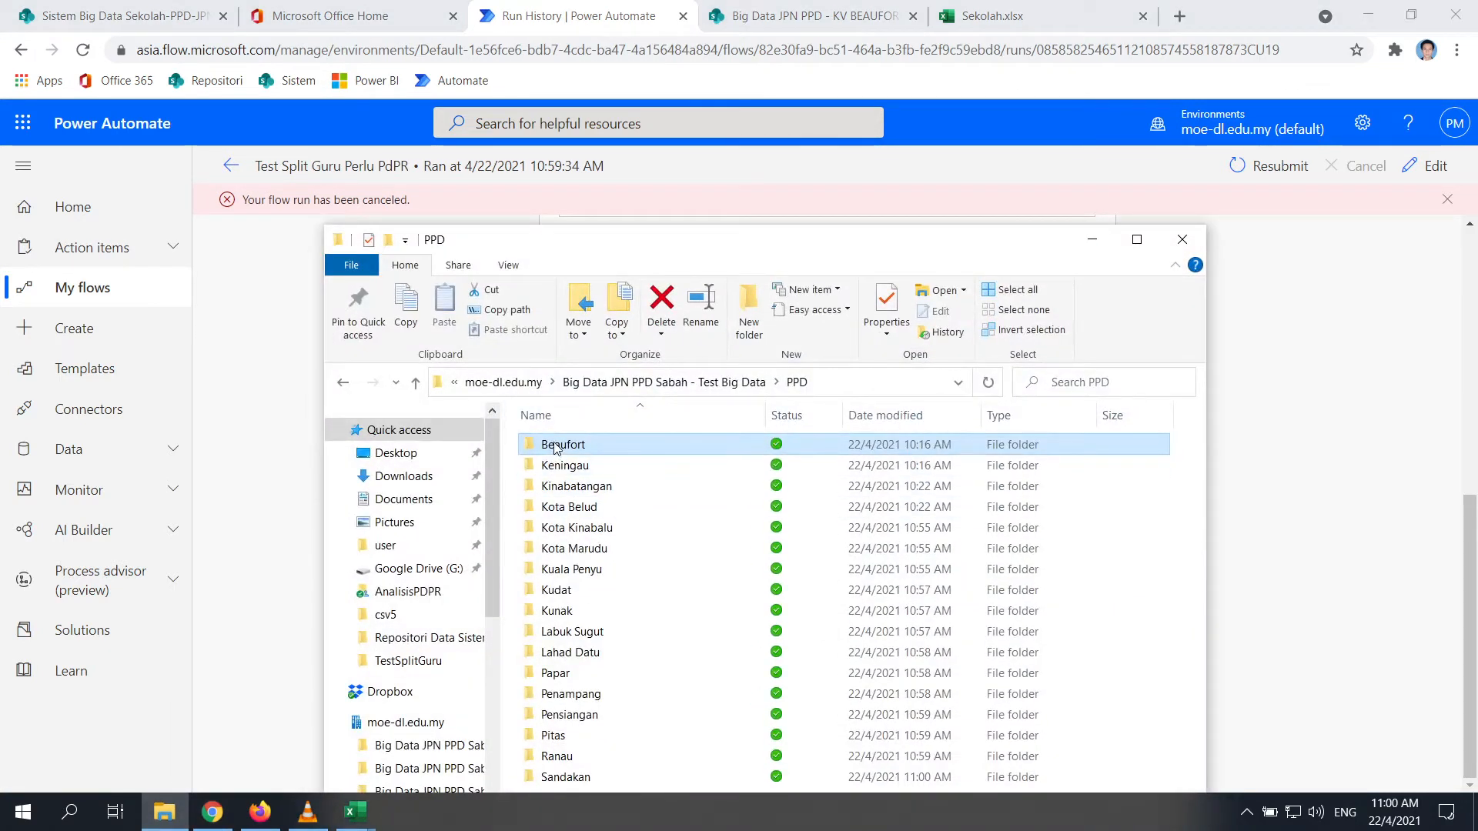
{"action": "double_click", "coordinate": [555, 448]}
{"action": "double_click", "coordinate": [600, 528]}
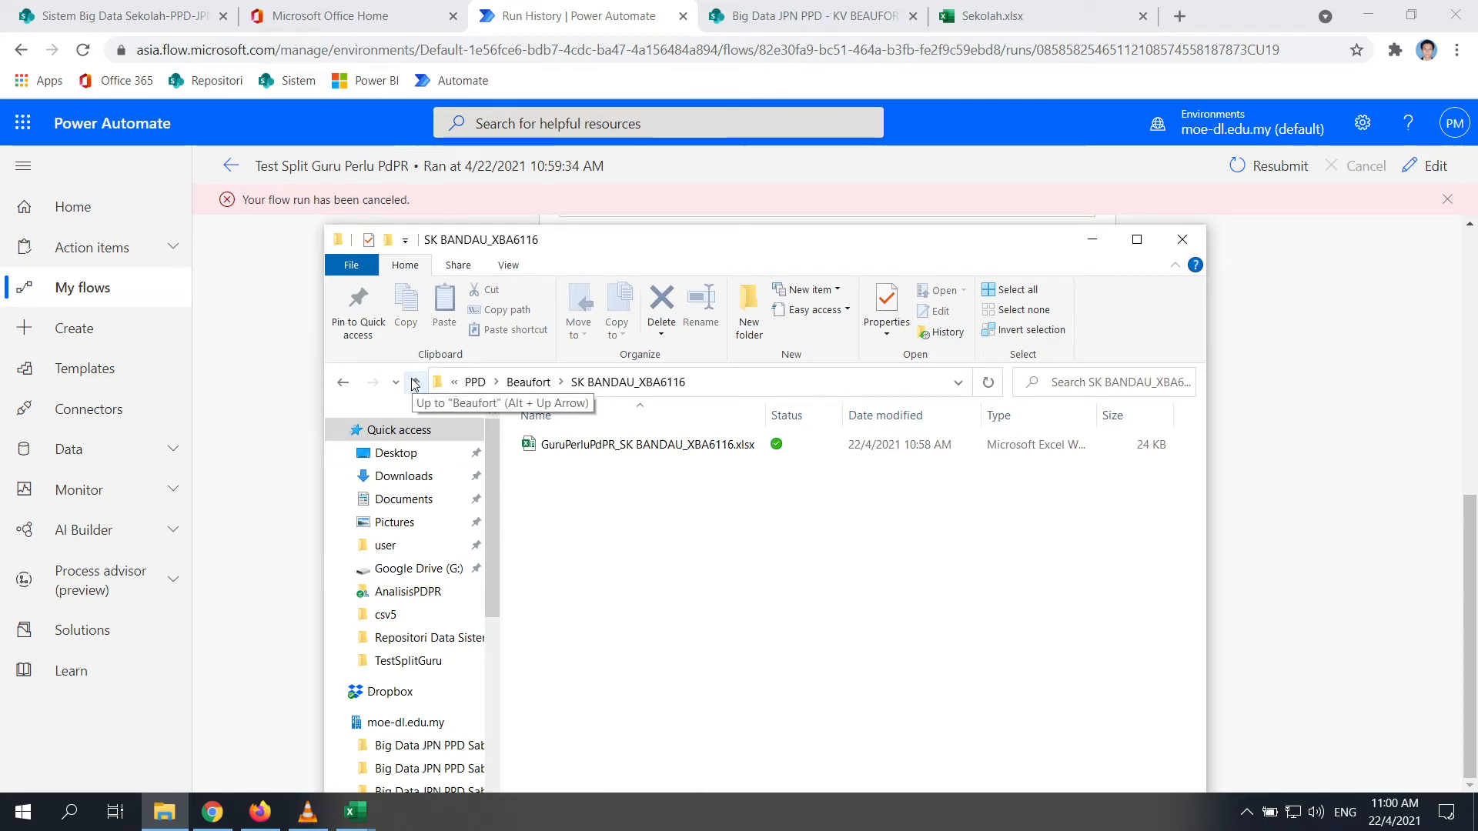
{"action": "left_click", "coordinate": [415, 383]}
{"action": "double_click", "coordinate": [587, 548]}
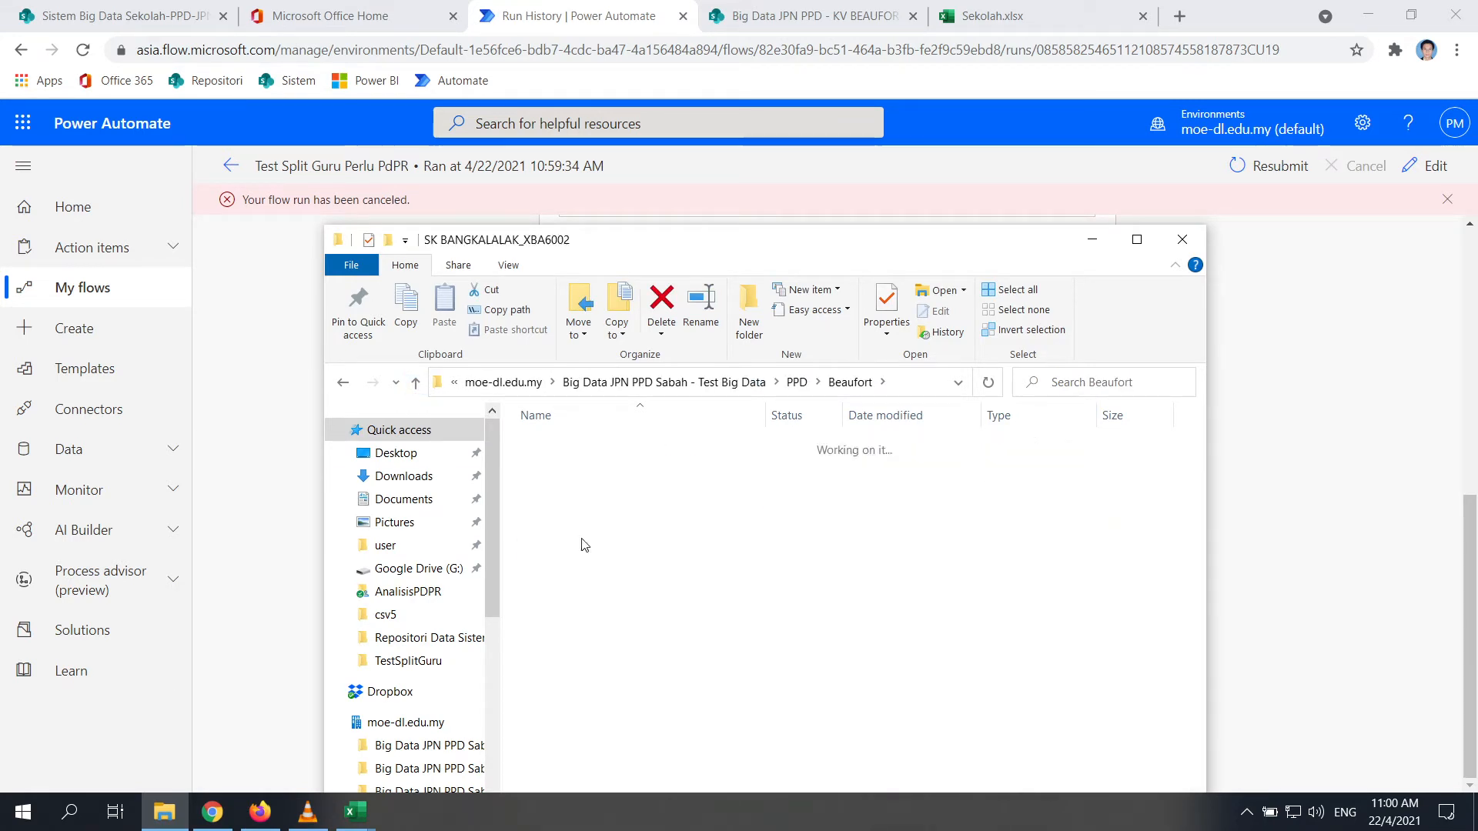
{"action": "left_click", "coordinate": [414, 386]}
{"action": "left_click", "coordinate": [1347, 588]}
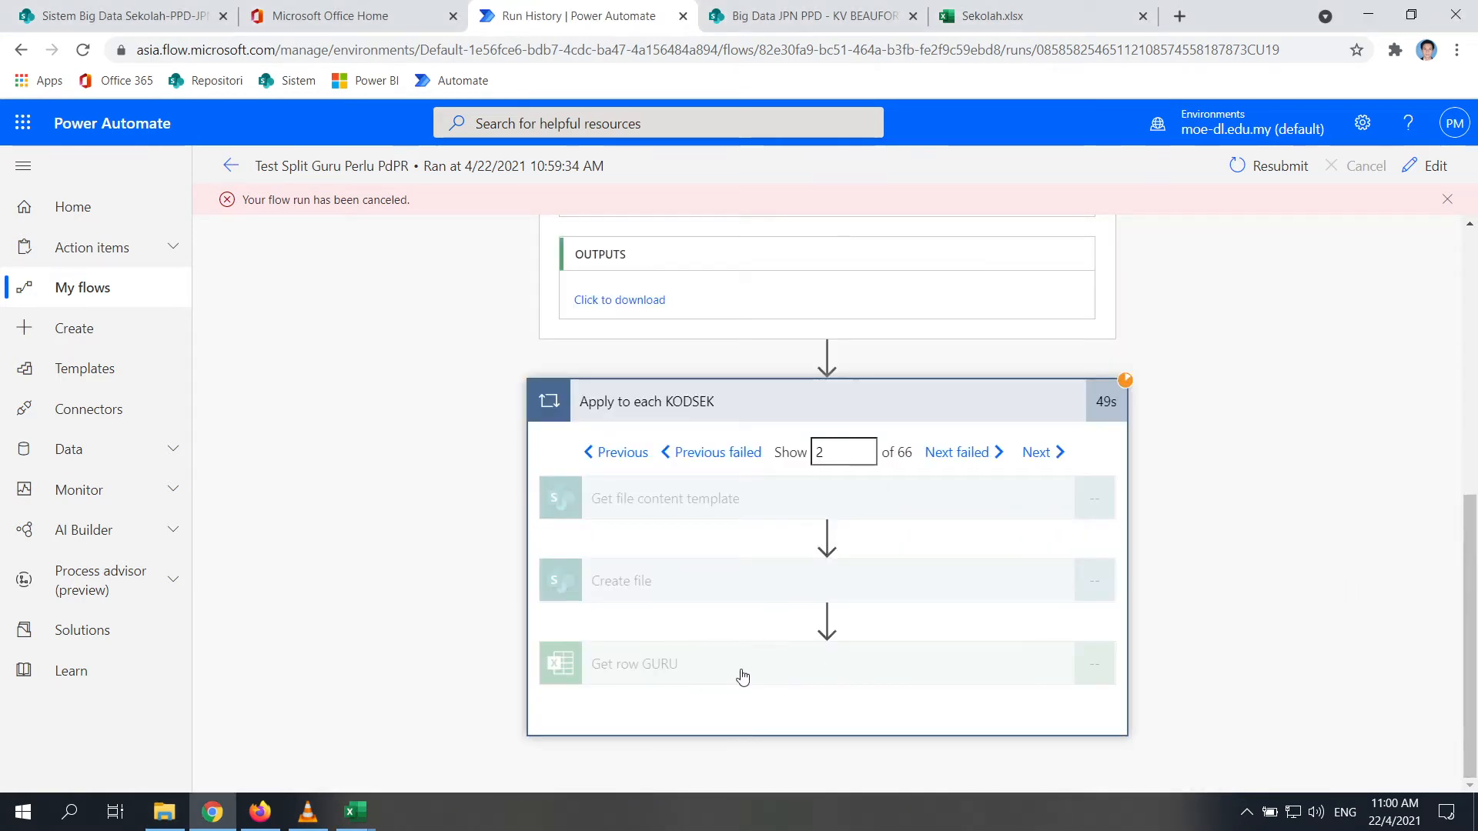
Resubmit the canceled run, starting a new 11:00:46 AM run, and open the flow editor
{"action": "scroll", "coordinate": [729, 666], "scroll_direction": "up", "scroll_amount": 1}
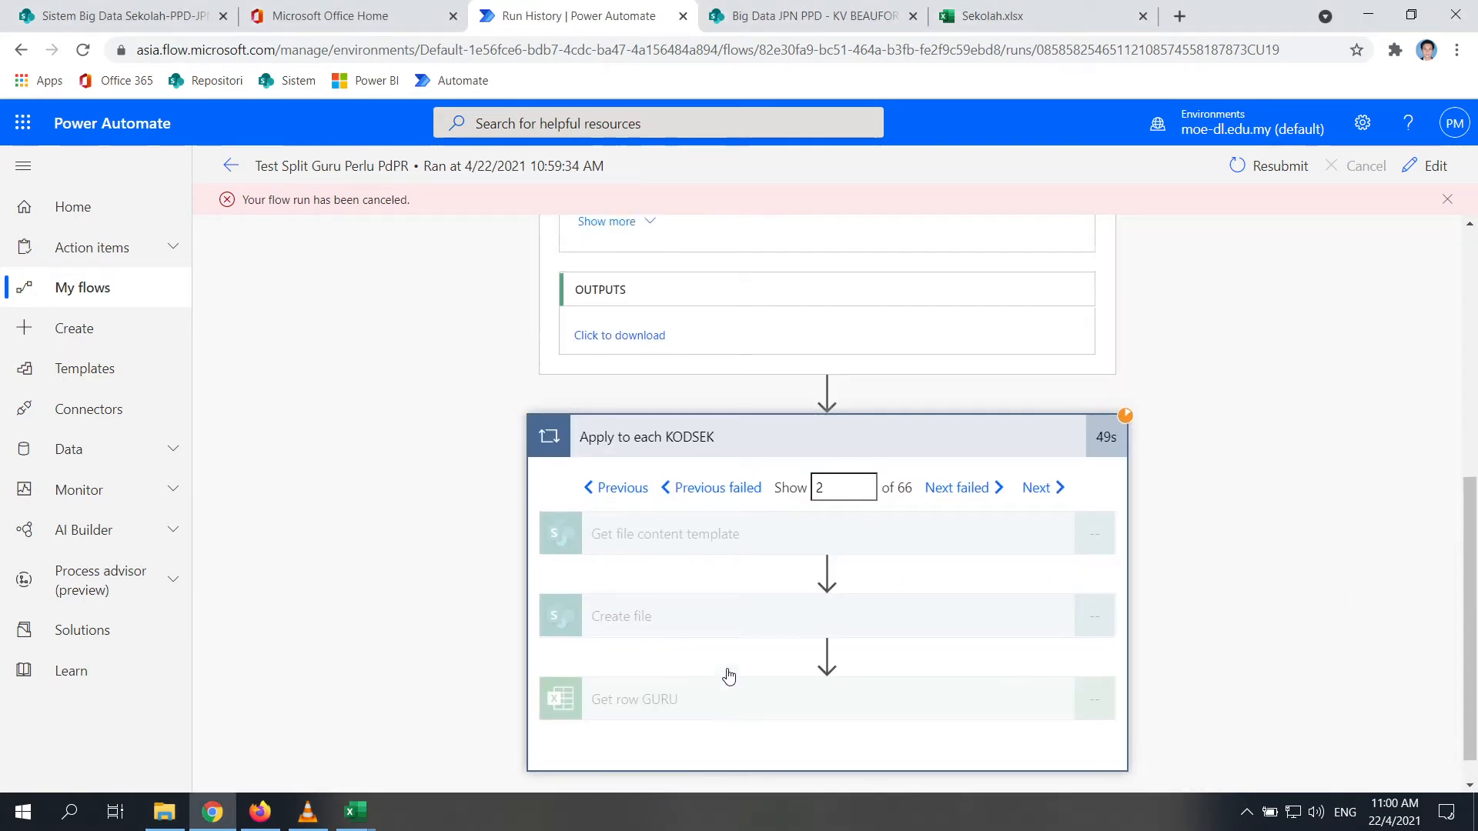
{"action": "left_click", "coordinate": [1255, 166]}
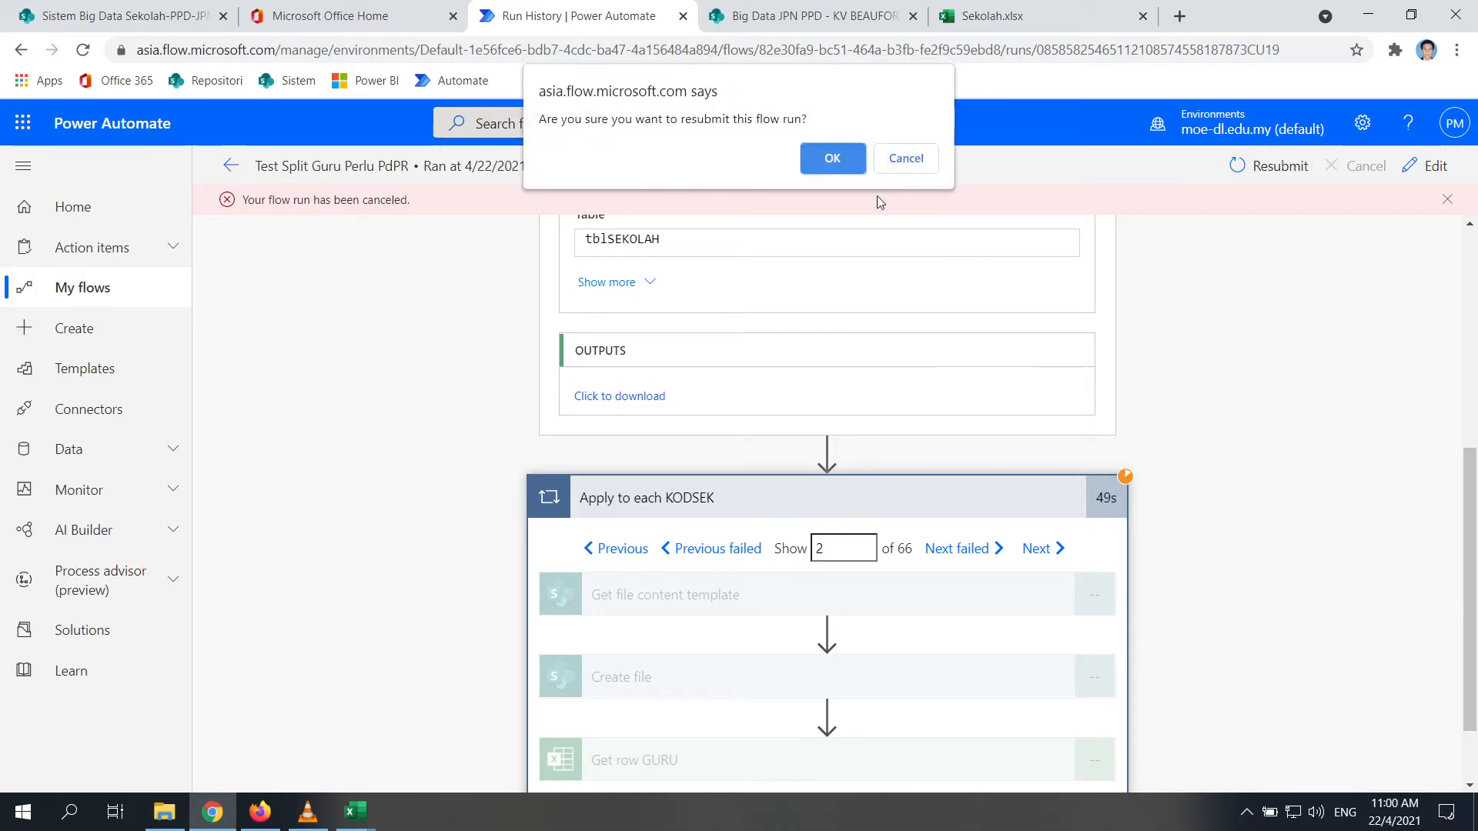
{"action": "left_click", "coordinate": [842, 153]}
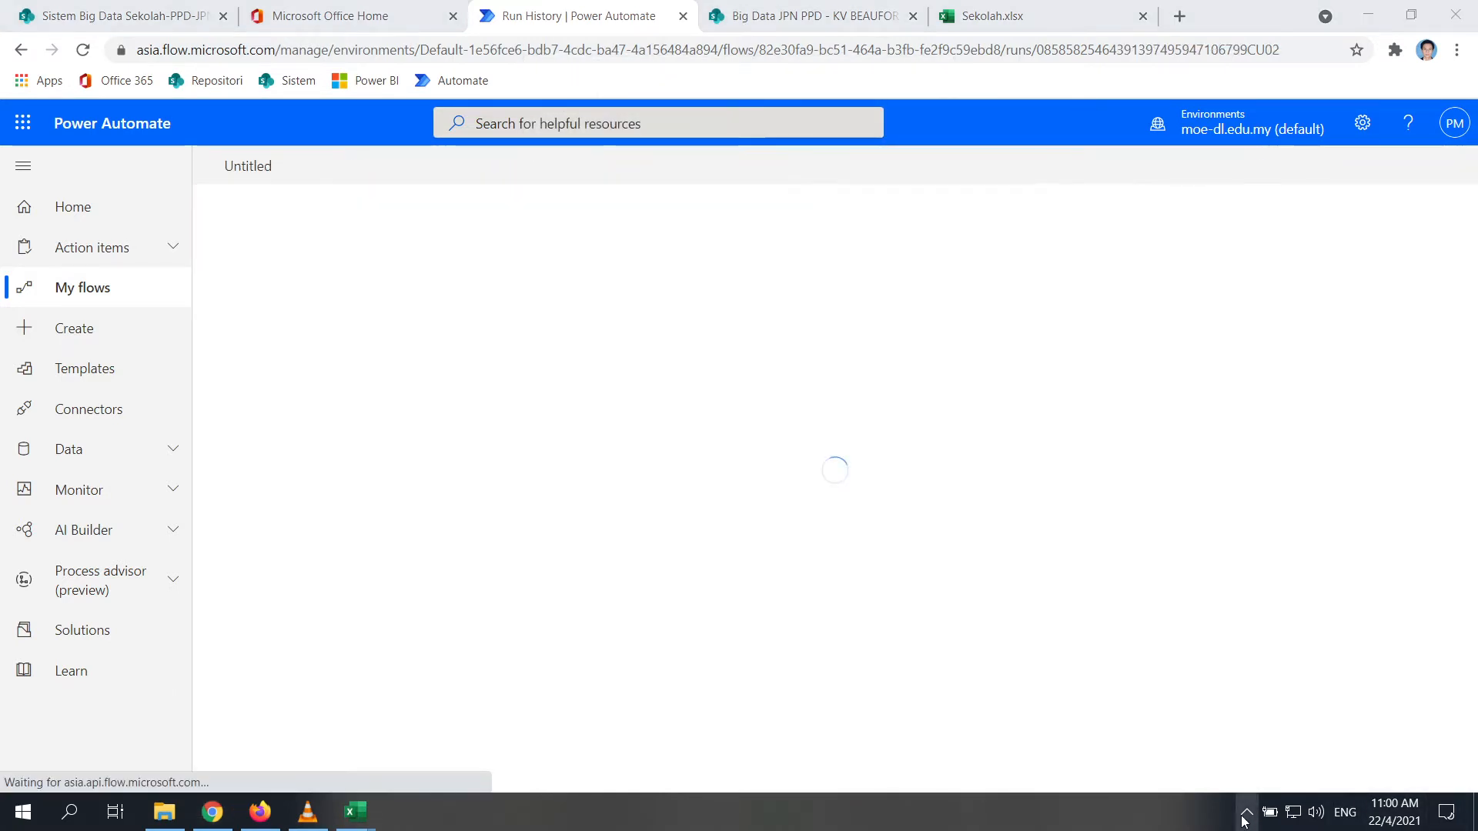
{"action": "left_click", "coordinate": [1246, 812]}
{"action": "right_click", "coordinate": [1304, 735]}
{"action": "left_click", "coordinate": [1347, 682]}
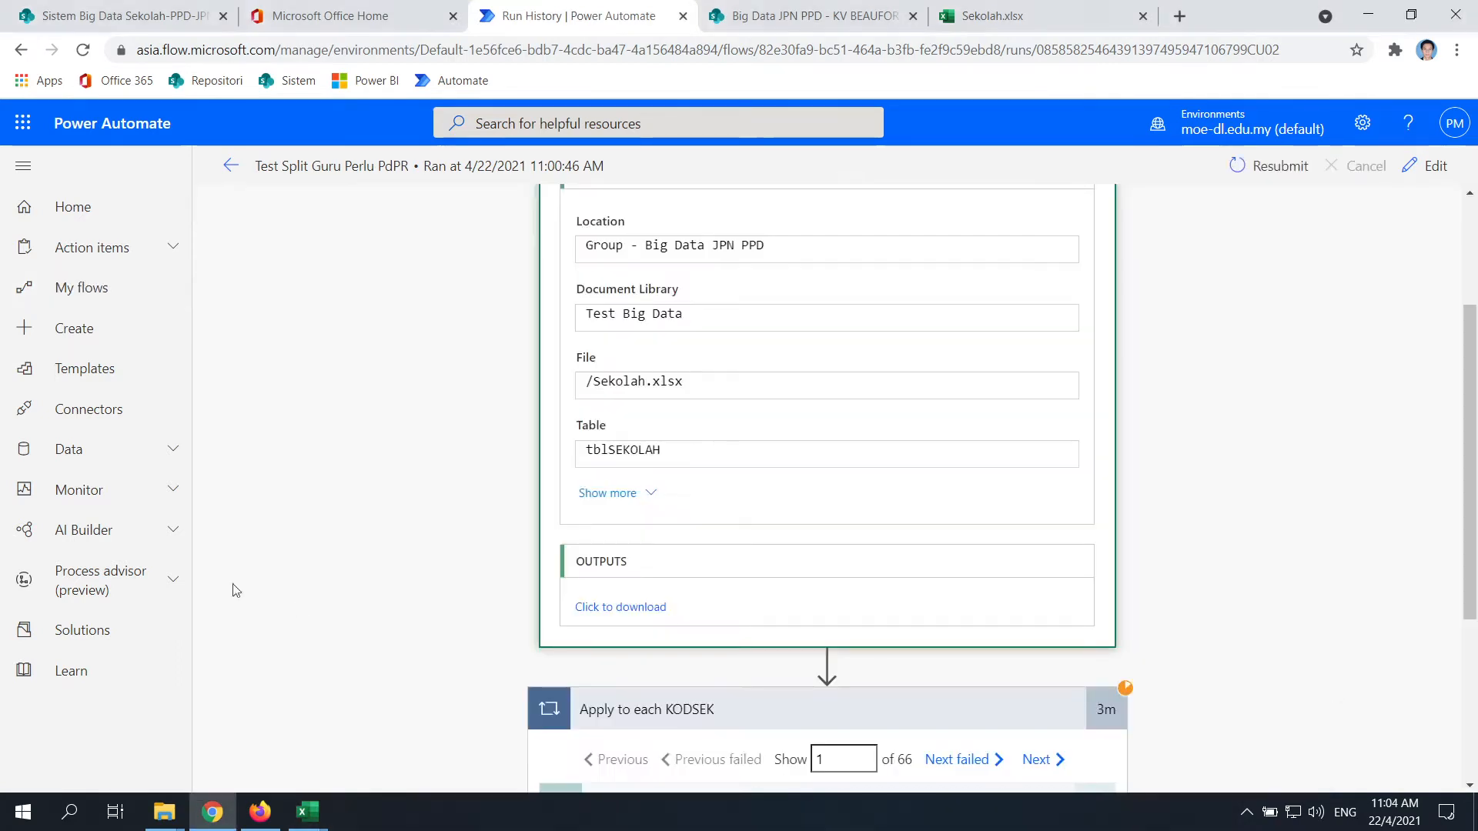
{"action": "scroll", "coordinate": [963, 510], "scroll_direction": "up", "scroll_amount": 3}
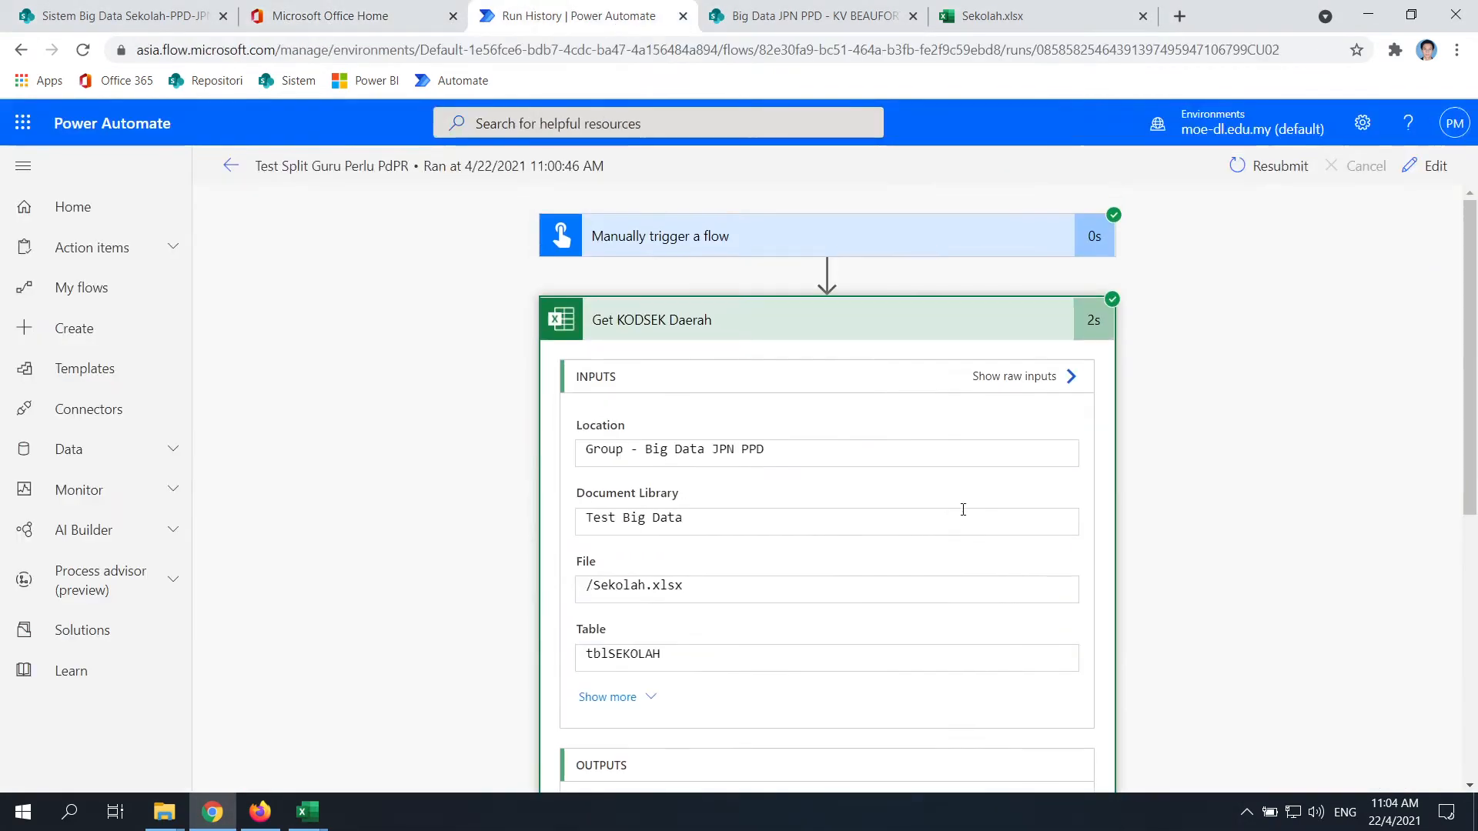
{"action": "left_click", "coordinate": [1424, 166]}
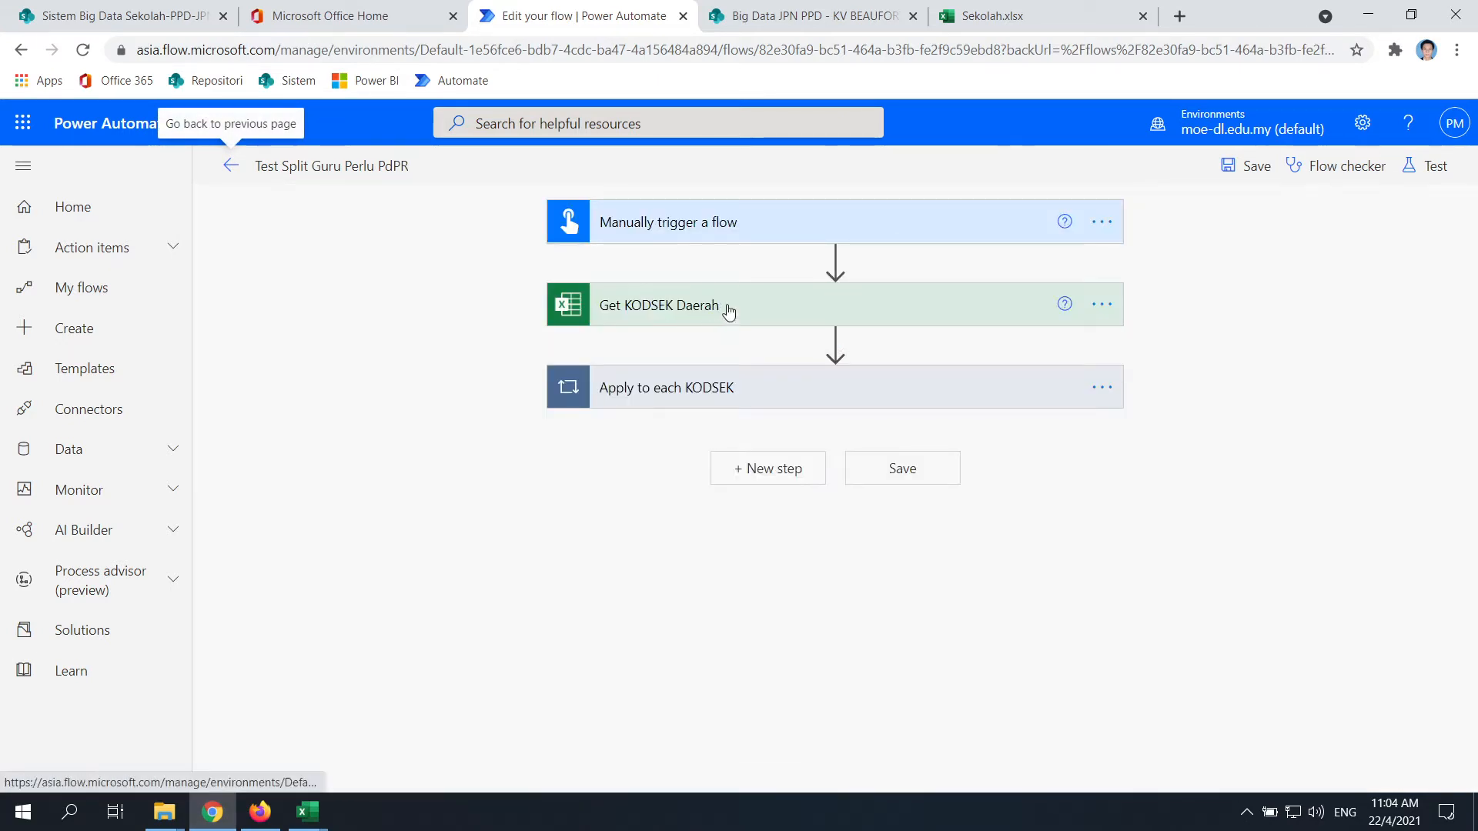
Expand the Apply to each KODSEK loop and bring up the Beaufort school folders window
{"action": "left_click", "coordinate": [766, 390]}
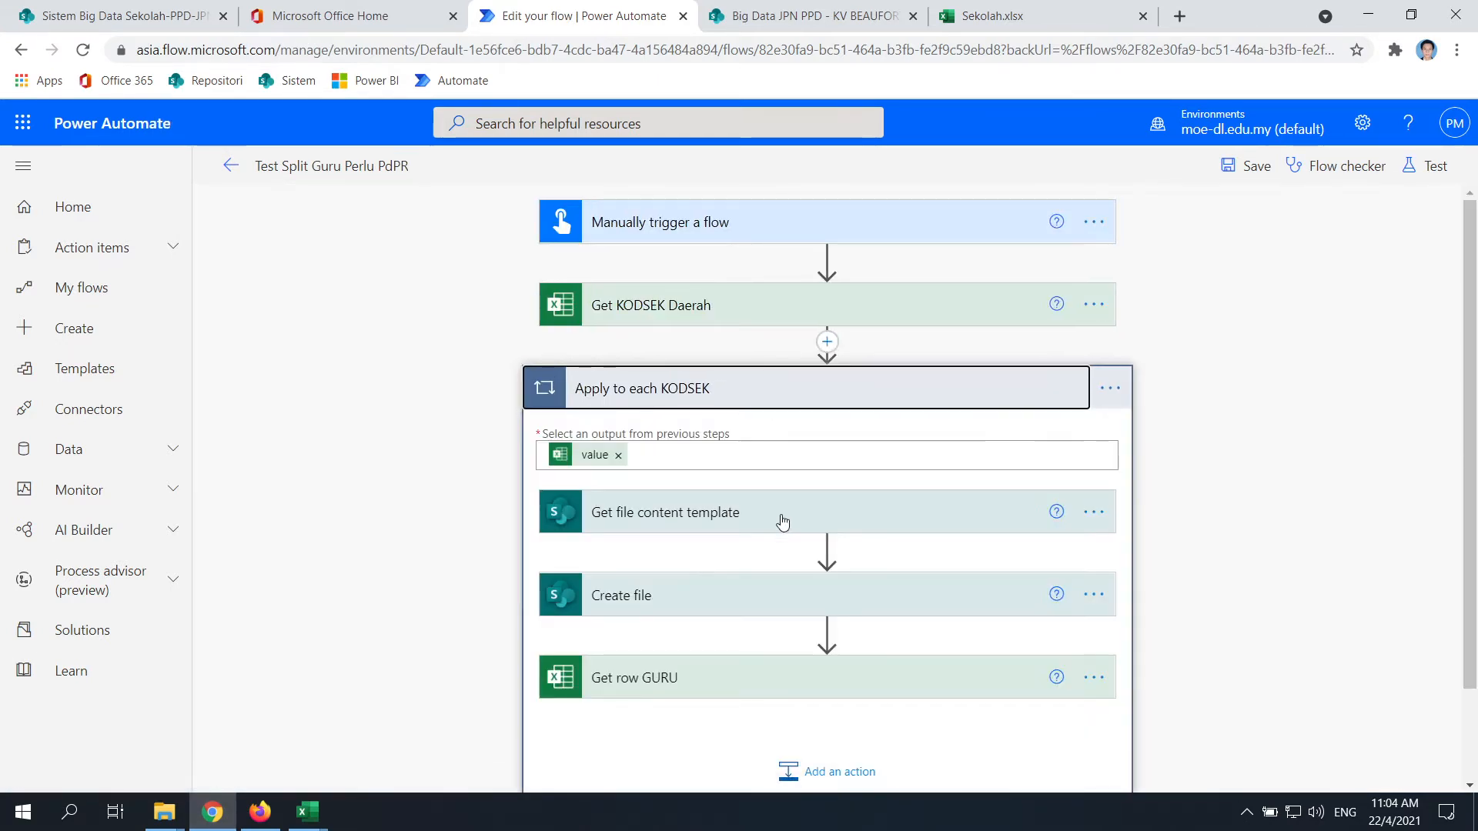
{"action": "left_click", "coordinate": [305, 814]}
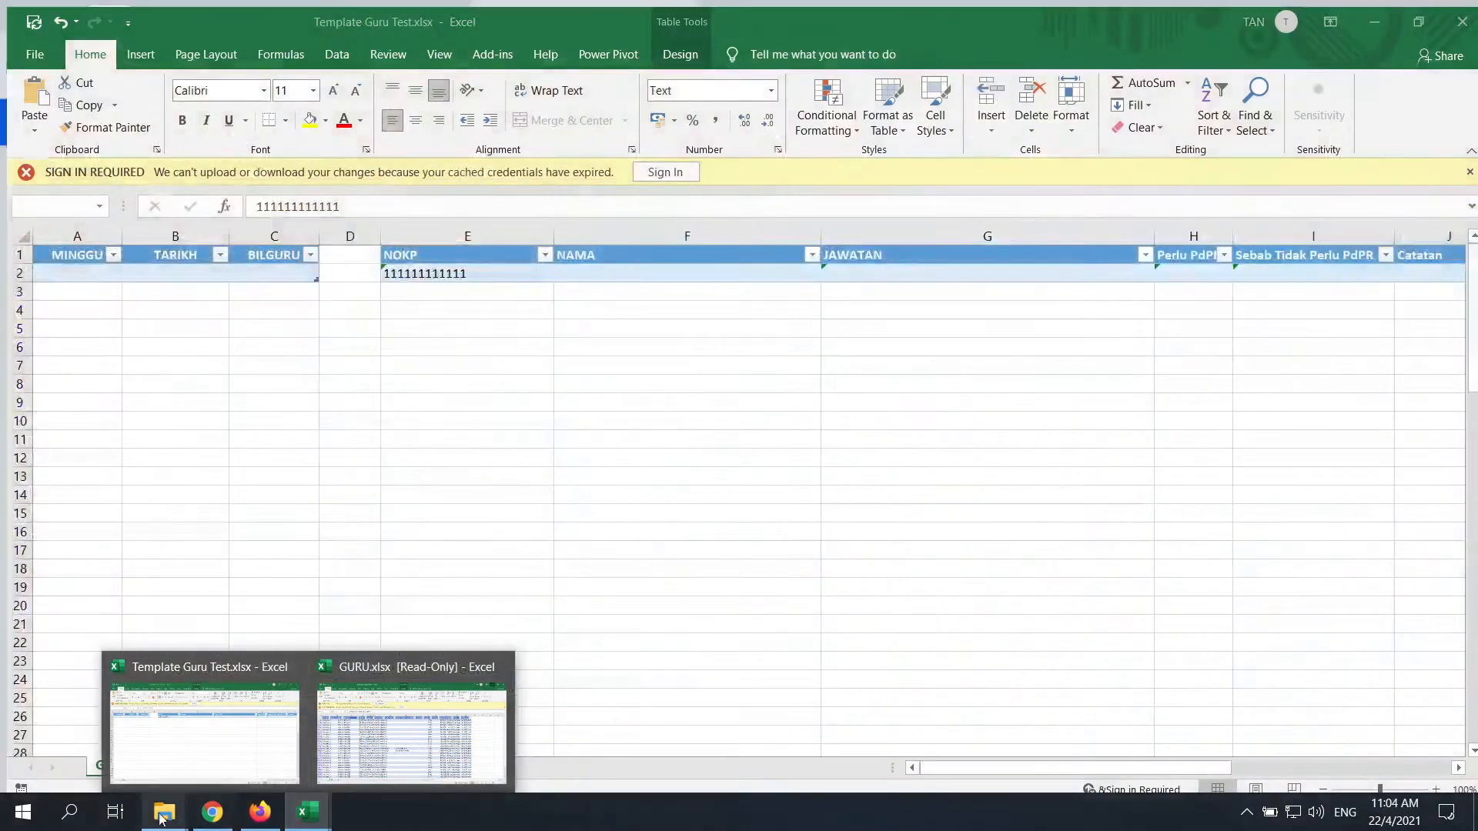
{"action": "left_click", "coordinate": [161, 814]}
{"action": "left_click", "coordinate": [351, 732]}
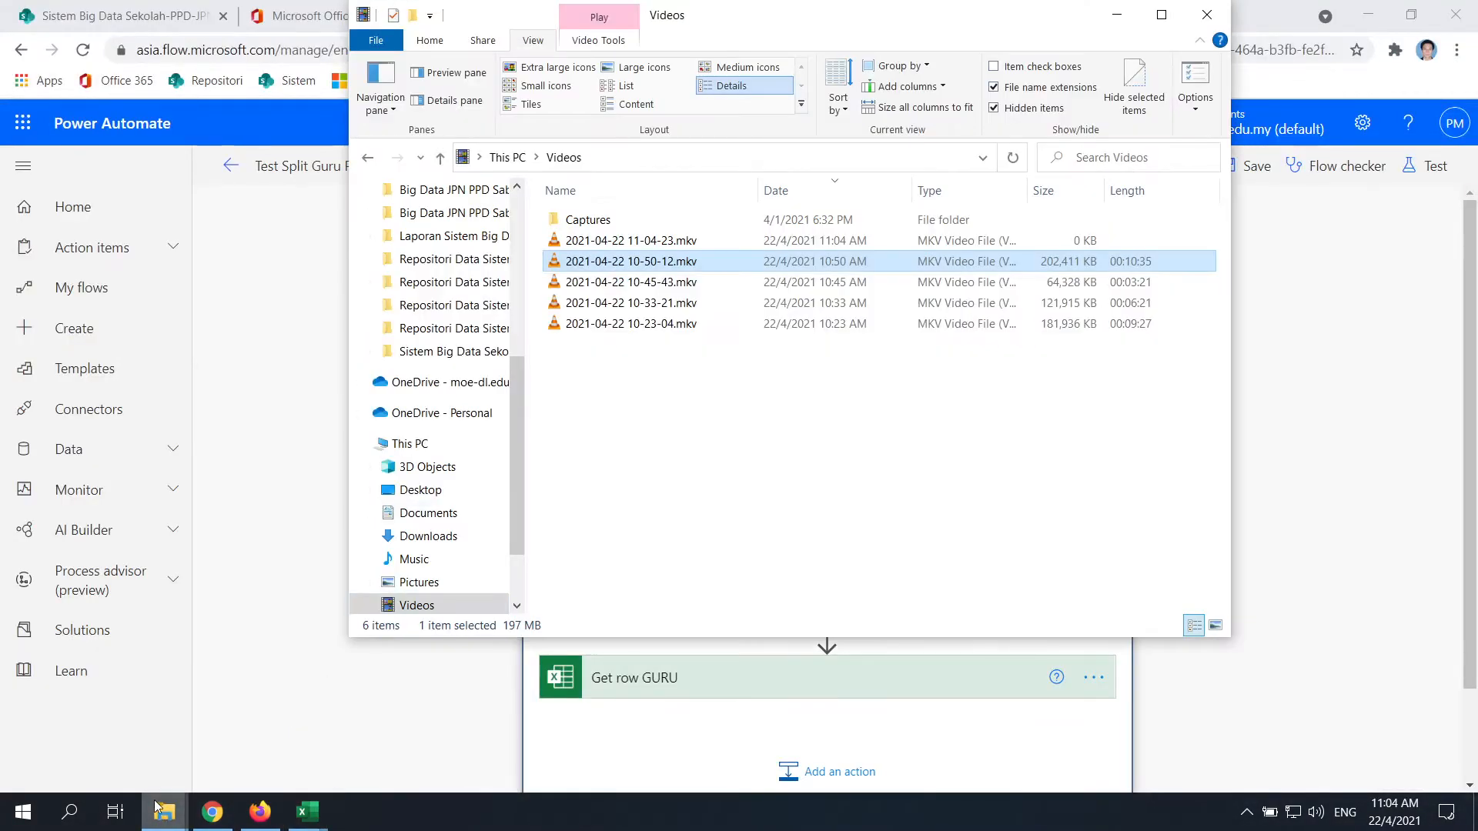
{"action": "mouse_move", "coordinate": [160, 810]}
{"action": "left_click", "coordinate": [85, 731]}
Open KV BEAUFORT_XHA3102 and copy the code XHA3102 from the GuruPerluPdPR file name
{"action": "left_click", "coordinate": [249, 218]}
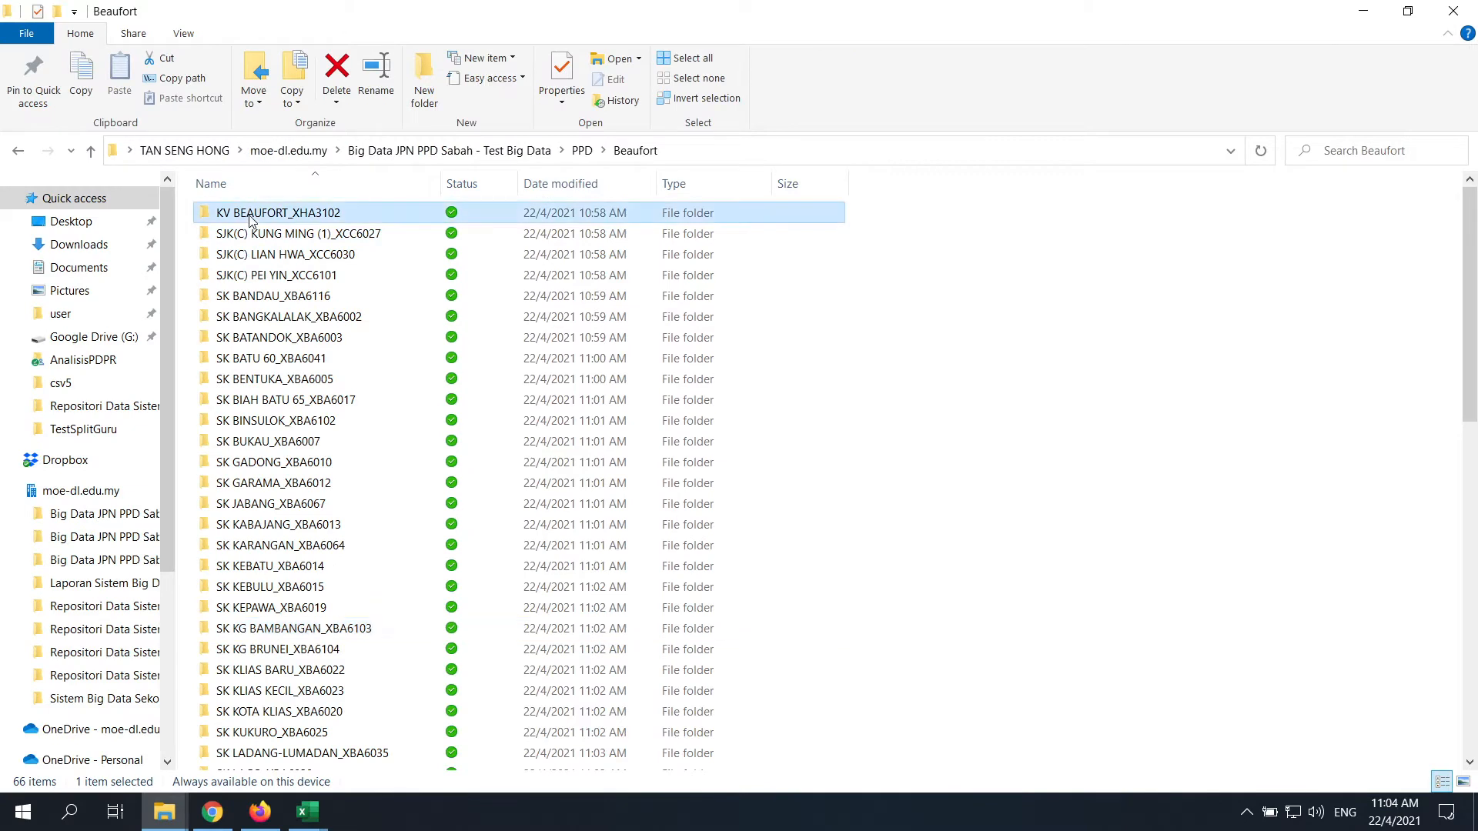
{"action": "double_click", "coordinate": [248, 218]}
{"action": "left_click", "coordinate": [397, 222]}
{"action": "key", "text": "F2"}
{"action": "key", "text": "Right"}
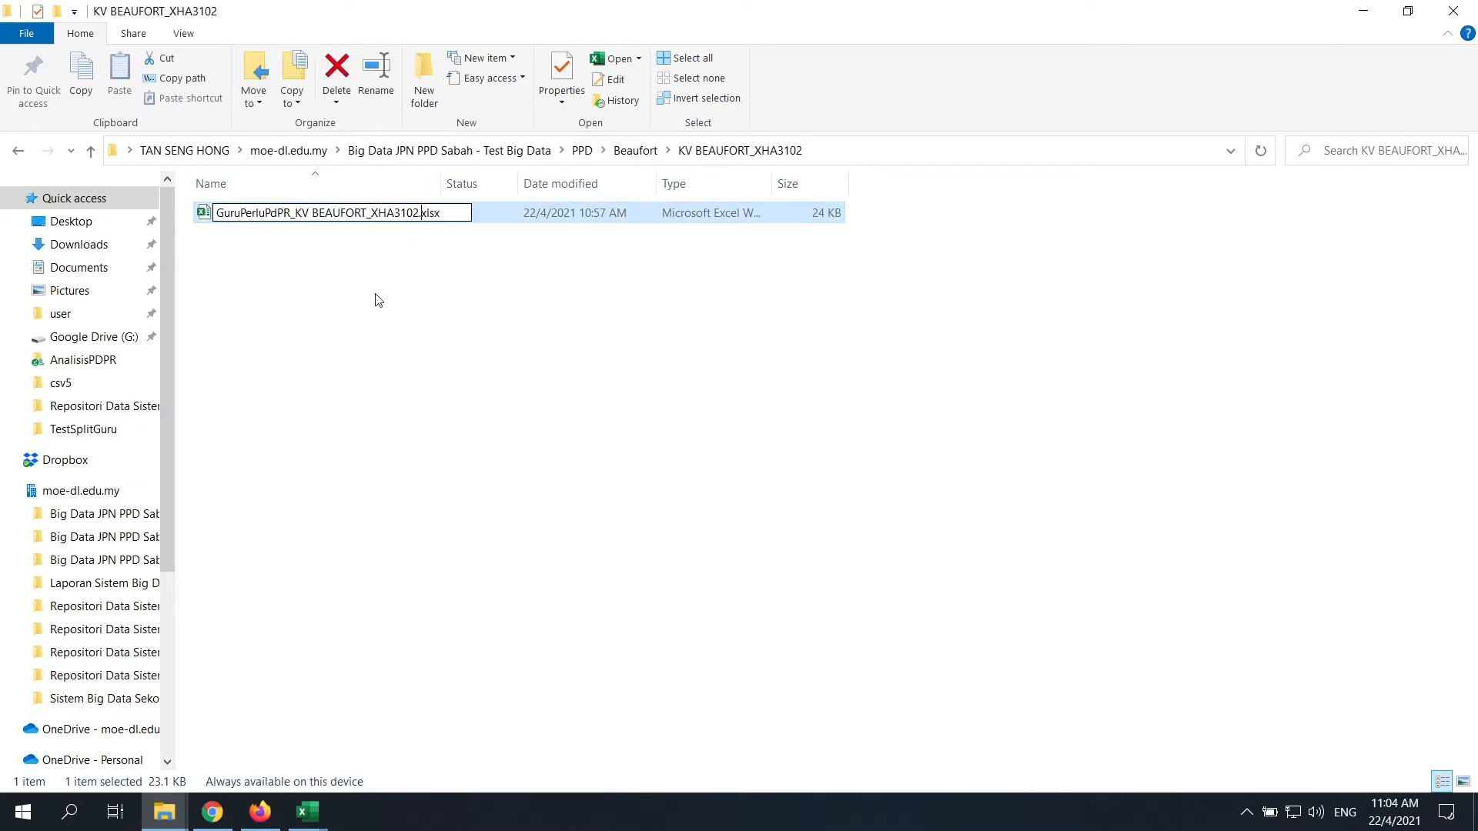
{"action": "left_click", "coordinate": [323, 297]}
Minimize the folder window and return to the flow's Get KODSEK Daerah step
{"action": "left_click", "coordinate": [1373, 9]}
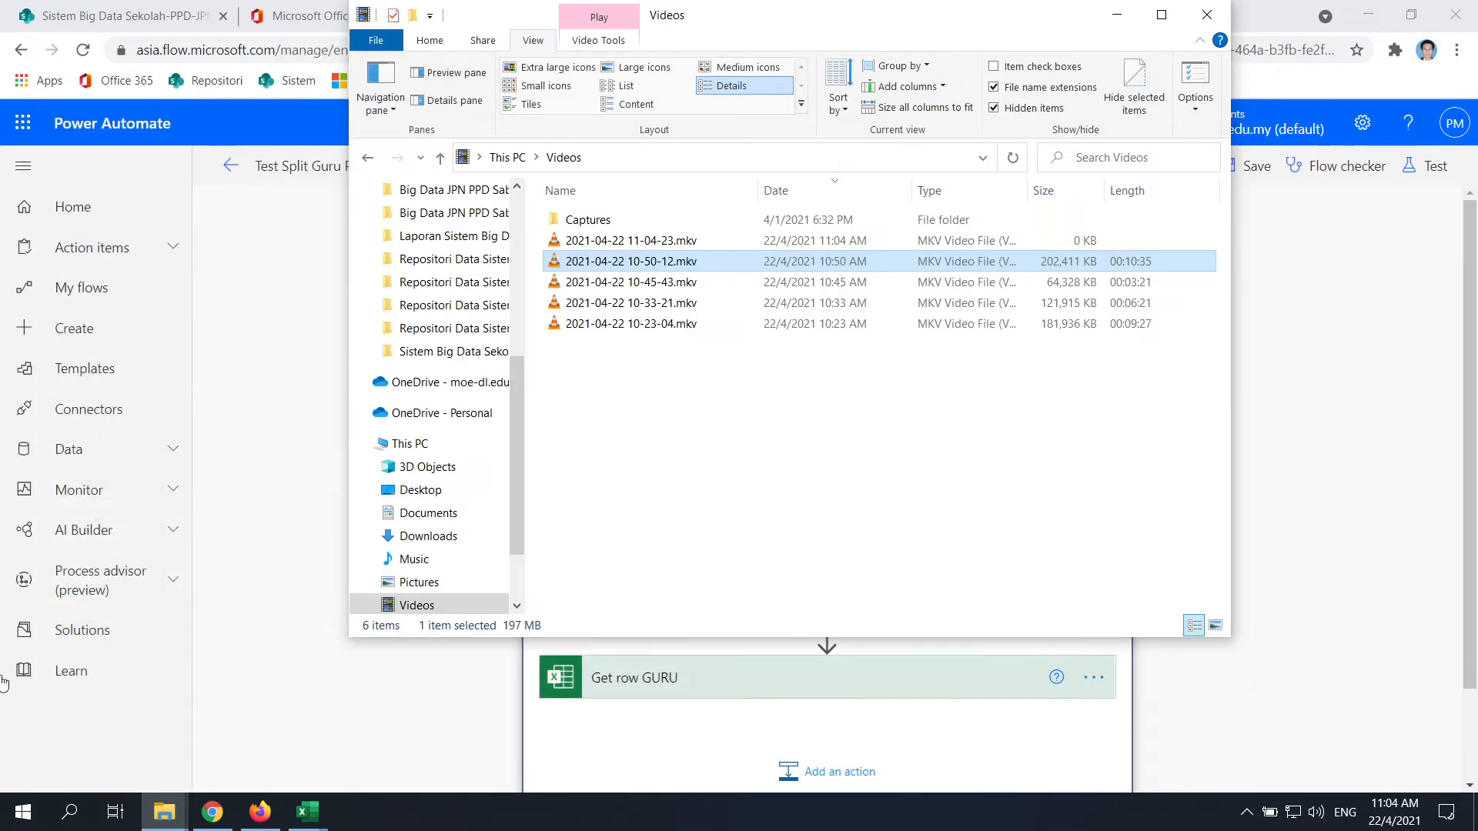
{"action": "left_click", "coordinate": [244, 620]}
{"action": "left_click", "coordinate": [841, 290]}
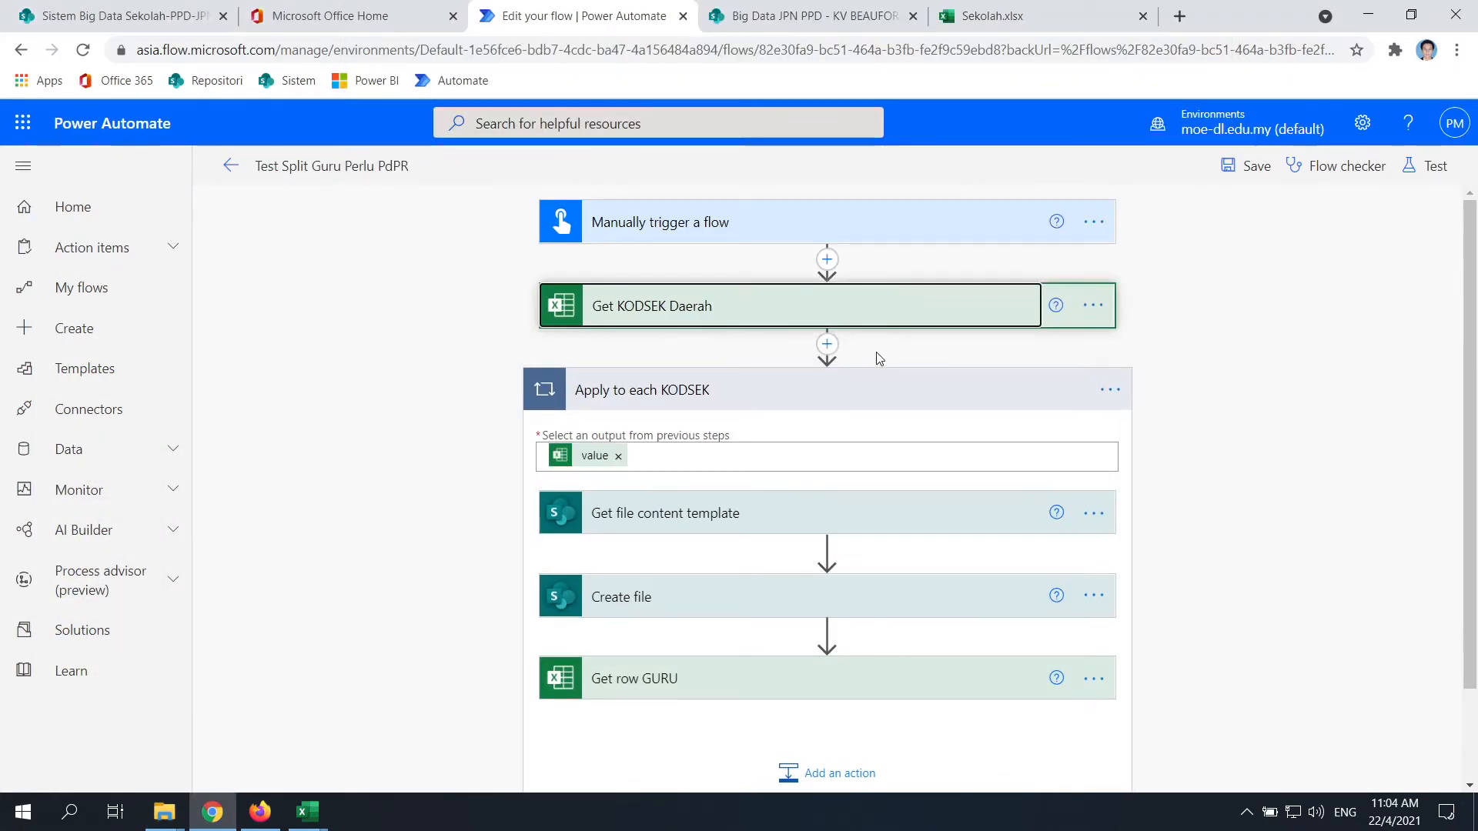
Change Get KODSEK Daerah's Filter Query to KODSEK eq 'XHA3102'
{"action": "left_click", "coordinate": [880, 316]}
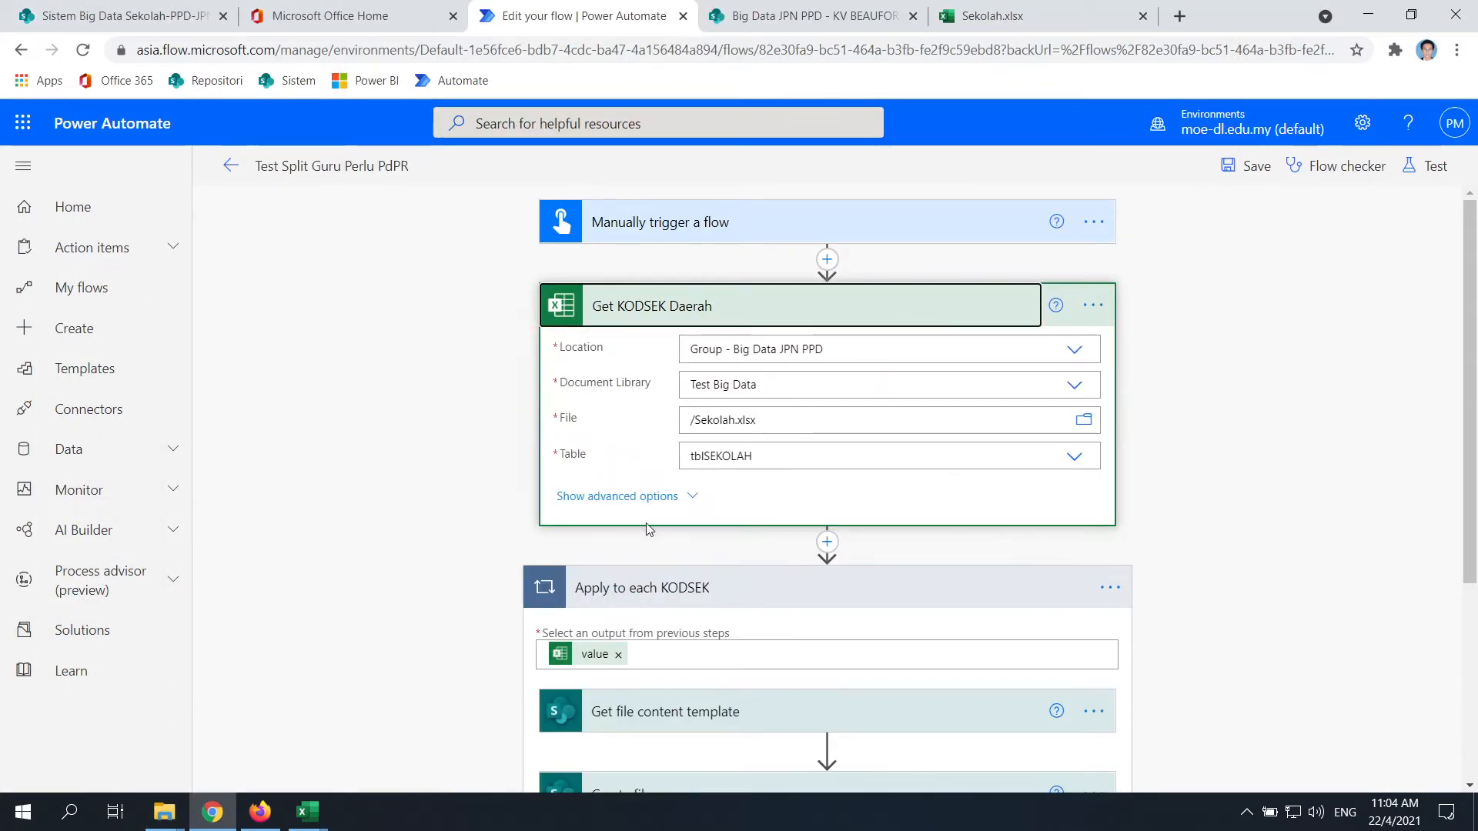
{"action": "left_click", "coordinate": [676, 495]}
{"action": "left_click_drag", "start_coordinate": [712, 493], "coordinate": [518, 489]}
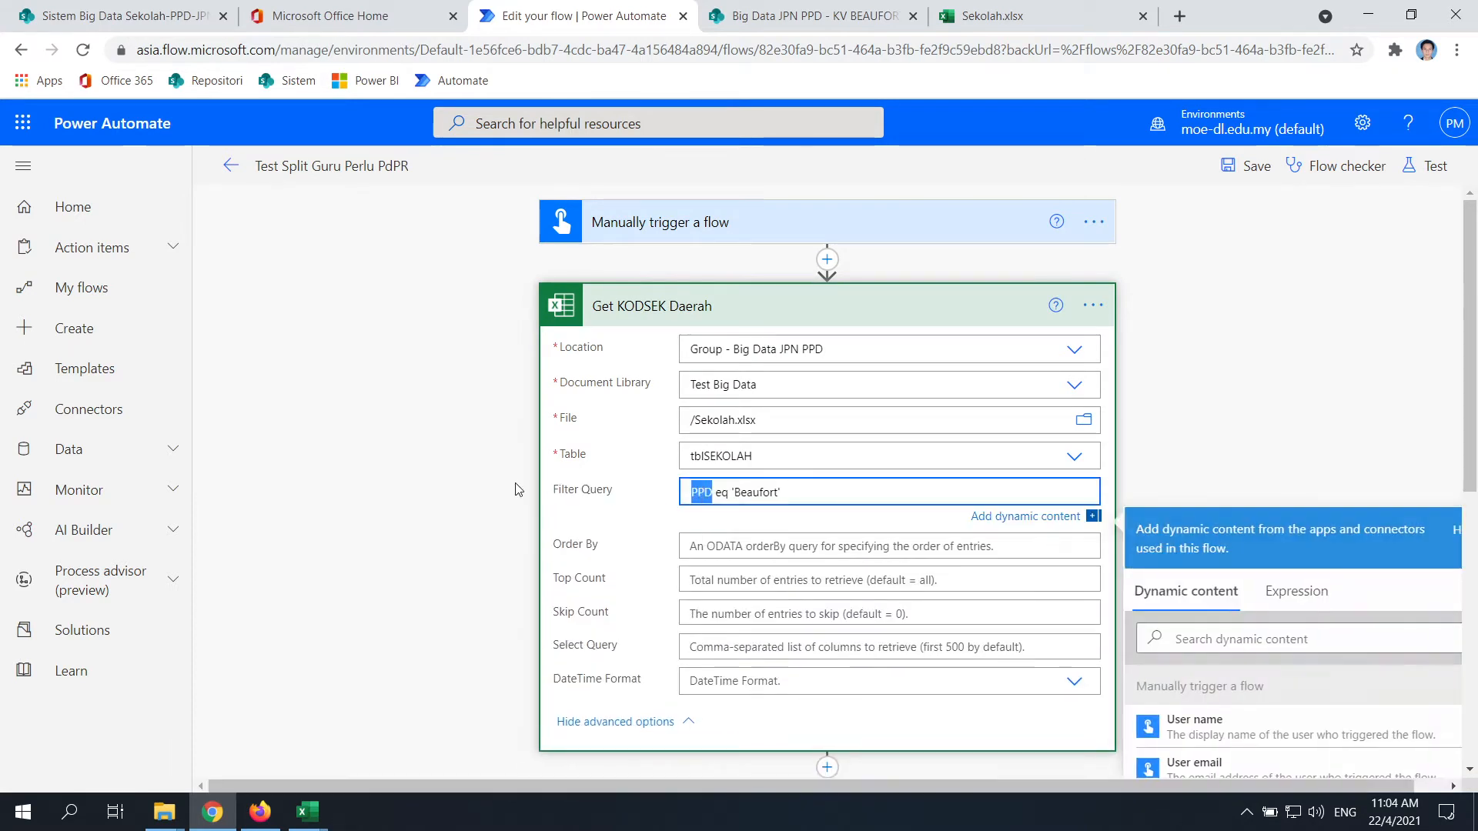
{"action": "type", "text": "KODSEK"}
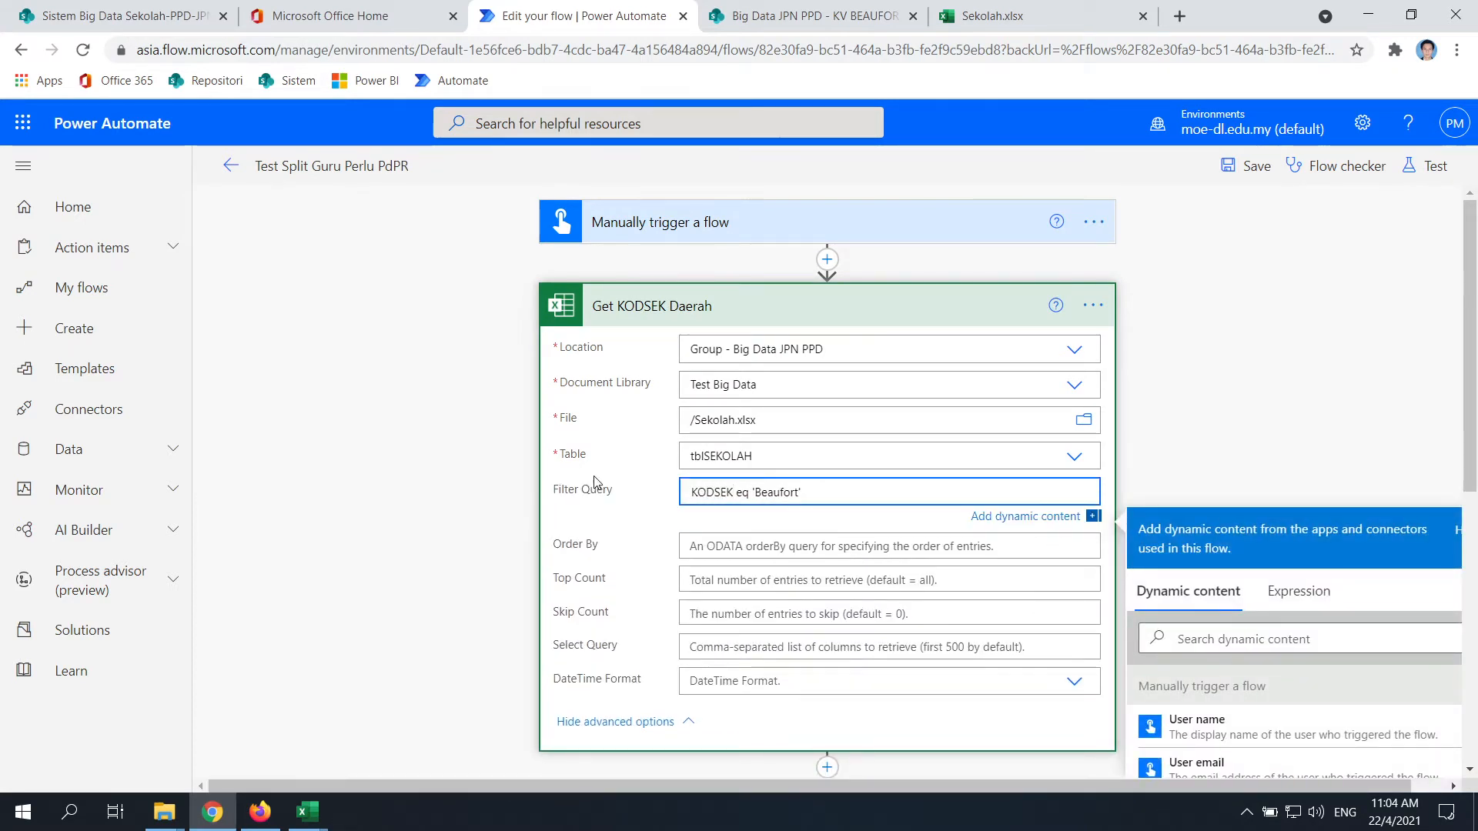
{"action": "key", "text": "BackSpace"}
{"action": "key", "text": "BackSpace"}
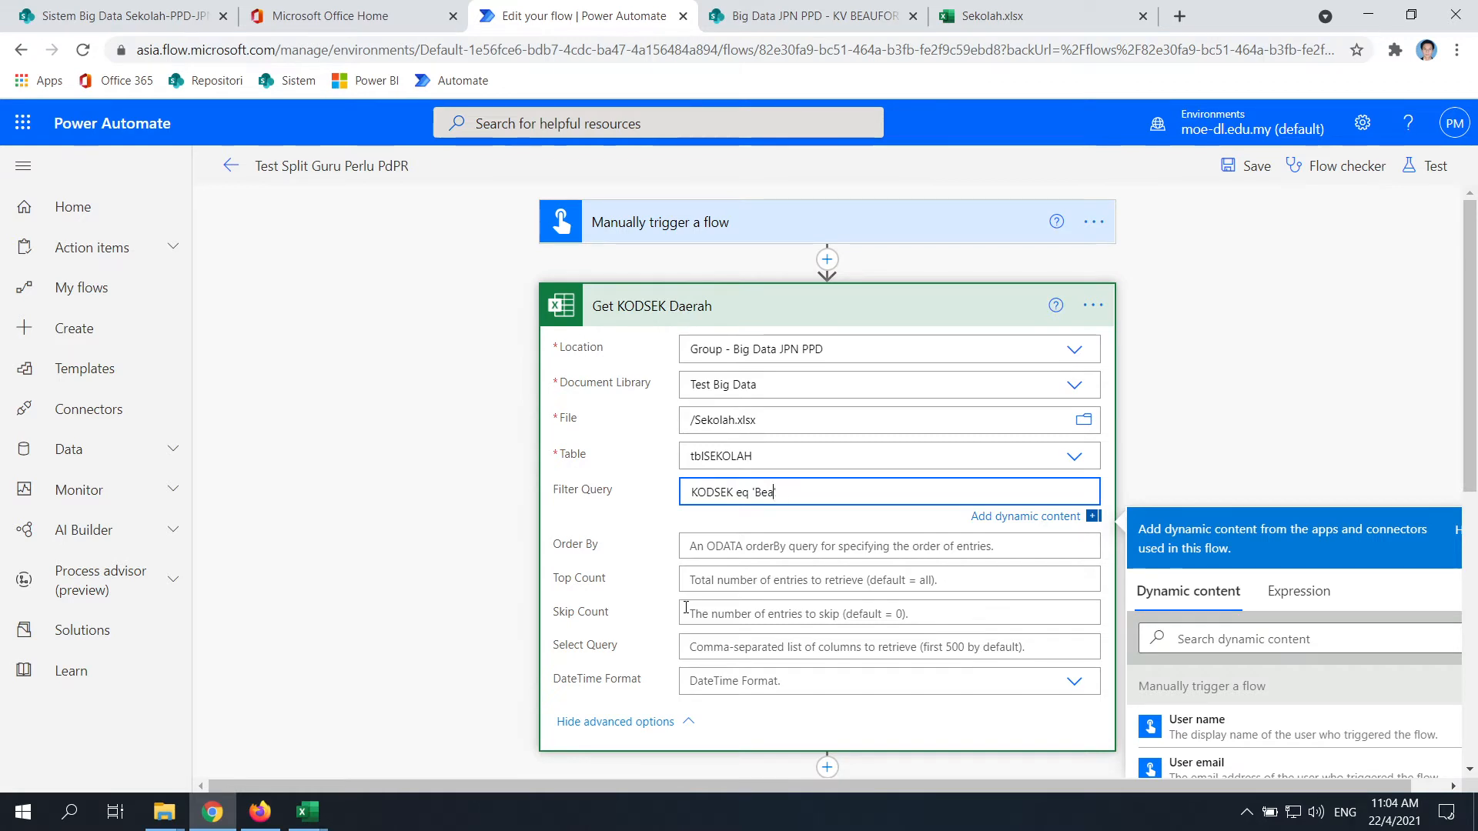
{"action": "key", "text": "BackSpace"}
{"action": "key", "text": "ctrl+v"}
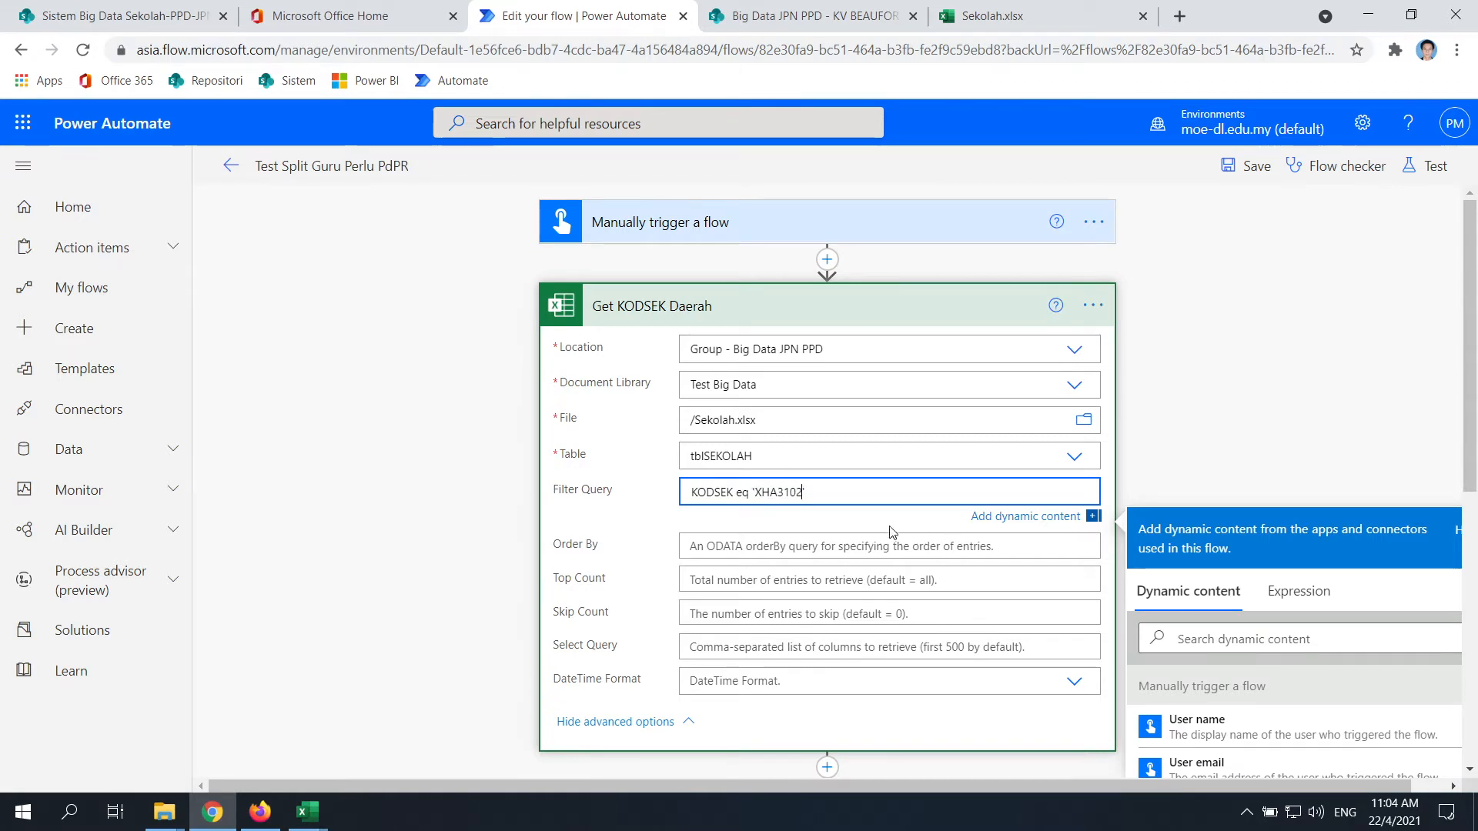
Save the edited flow
{"action": "left_click", "coordinate": [1367, 419]}
{"action": "scroll", "coordinate": [828, 553], "scroll_direction": "down", "scroll_amount": 7}
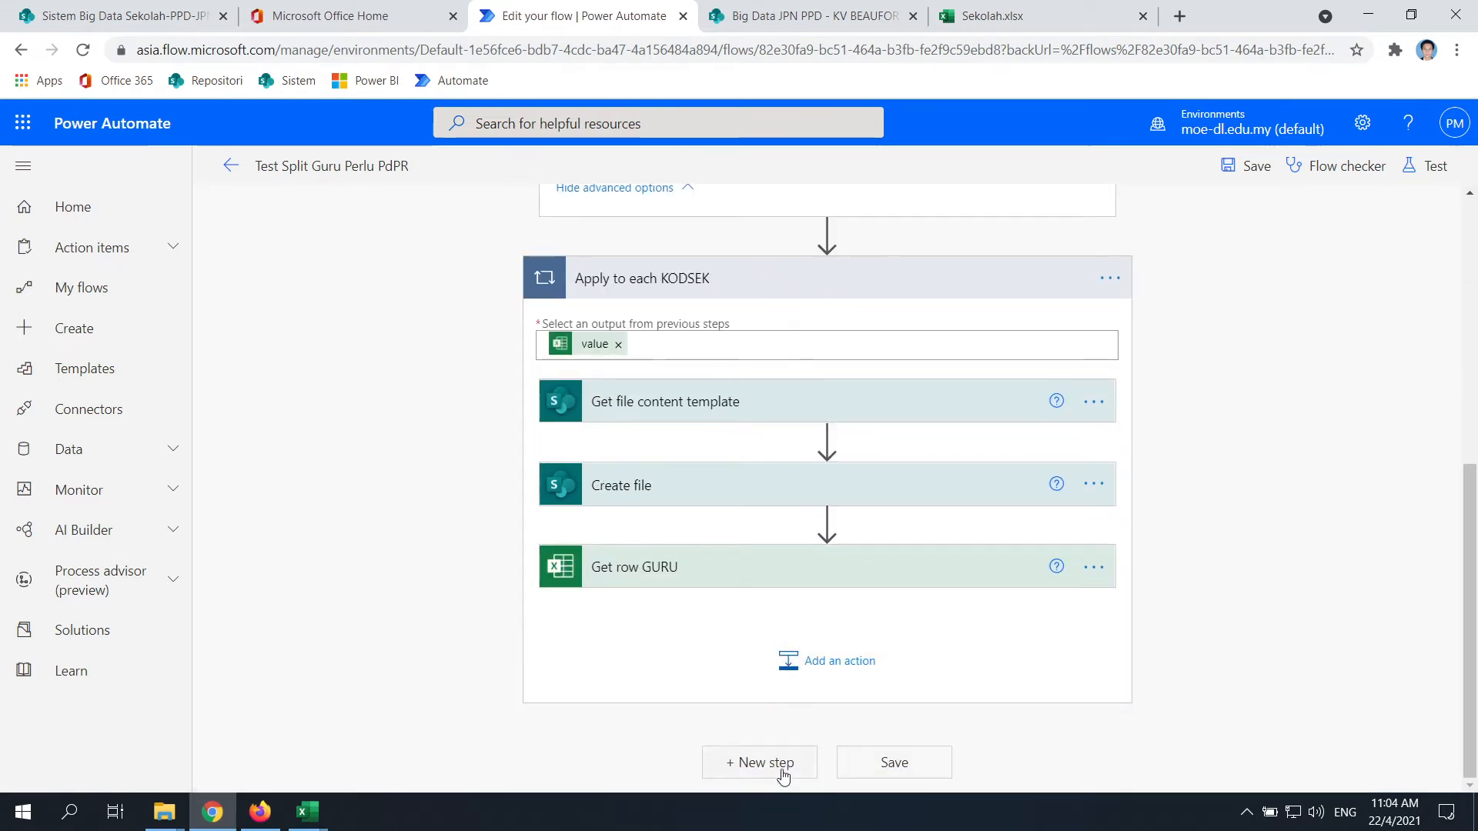
{"action": "left_click", "coordinate": [893, 764]}
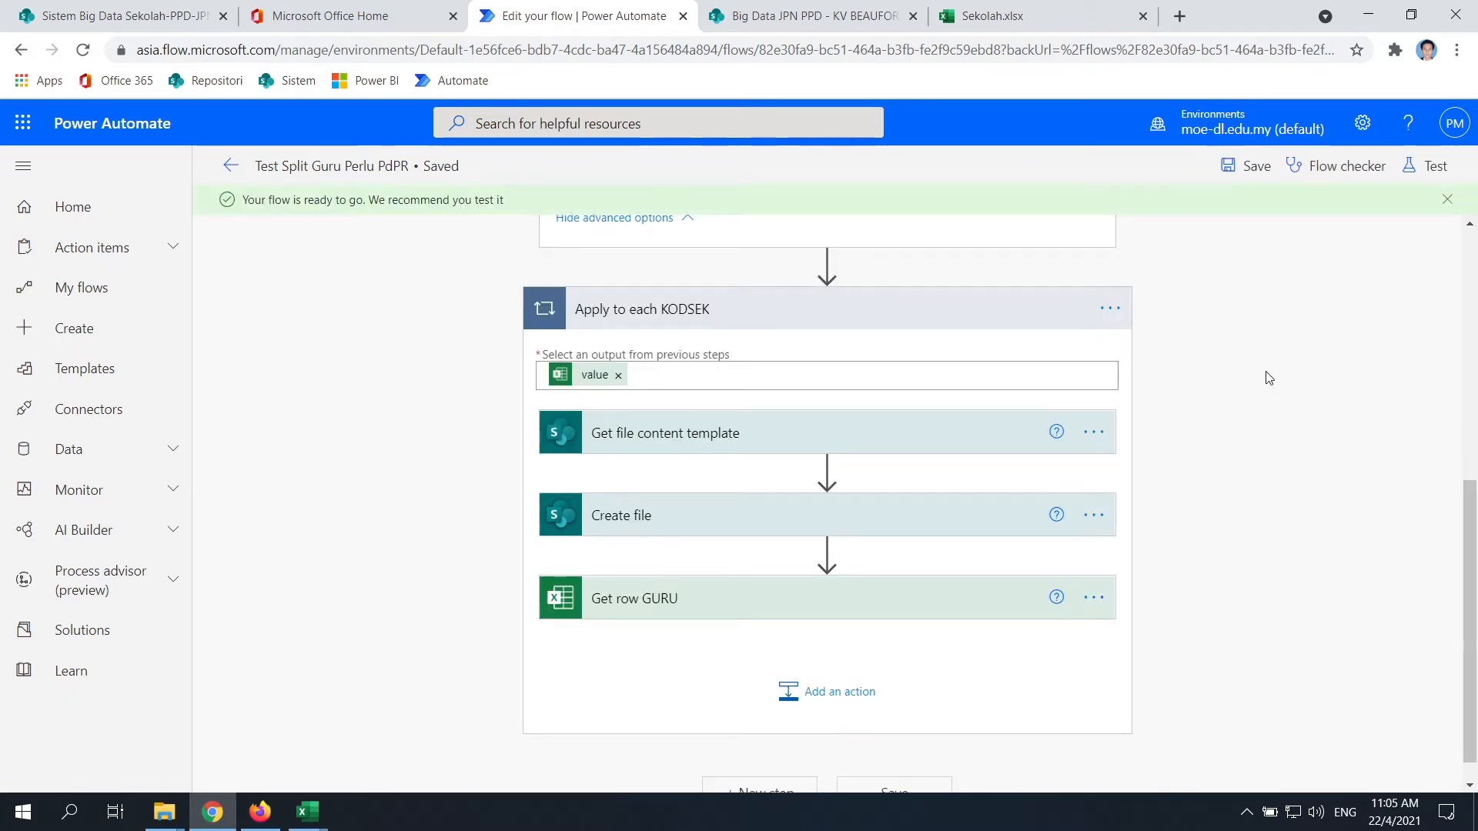
Start a manual test run of the flow
{"action": "scroll", "coordinate": [1031, 516], "scroll_direction": "down", "scroll_amount": 1}
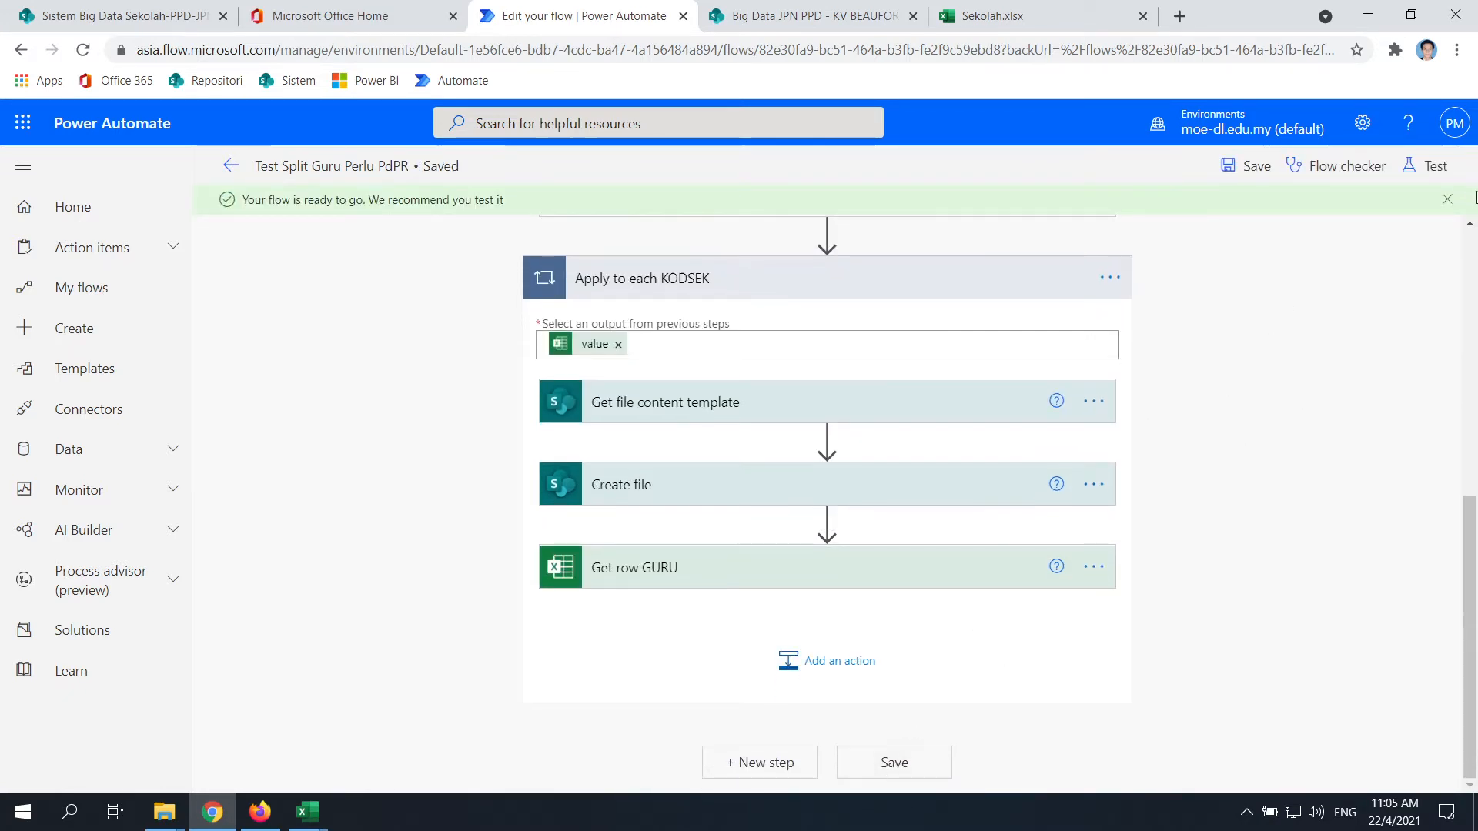
{"action": "left_click", "coordinate": [1435, 165]}
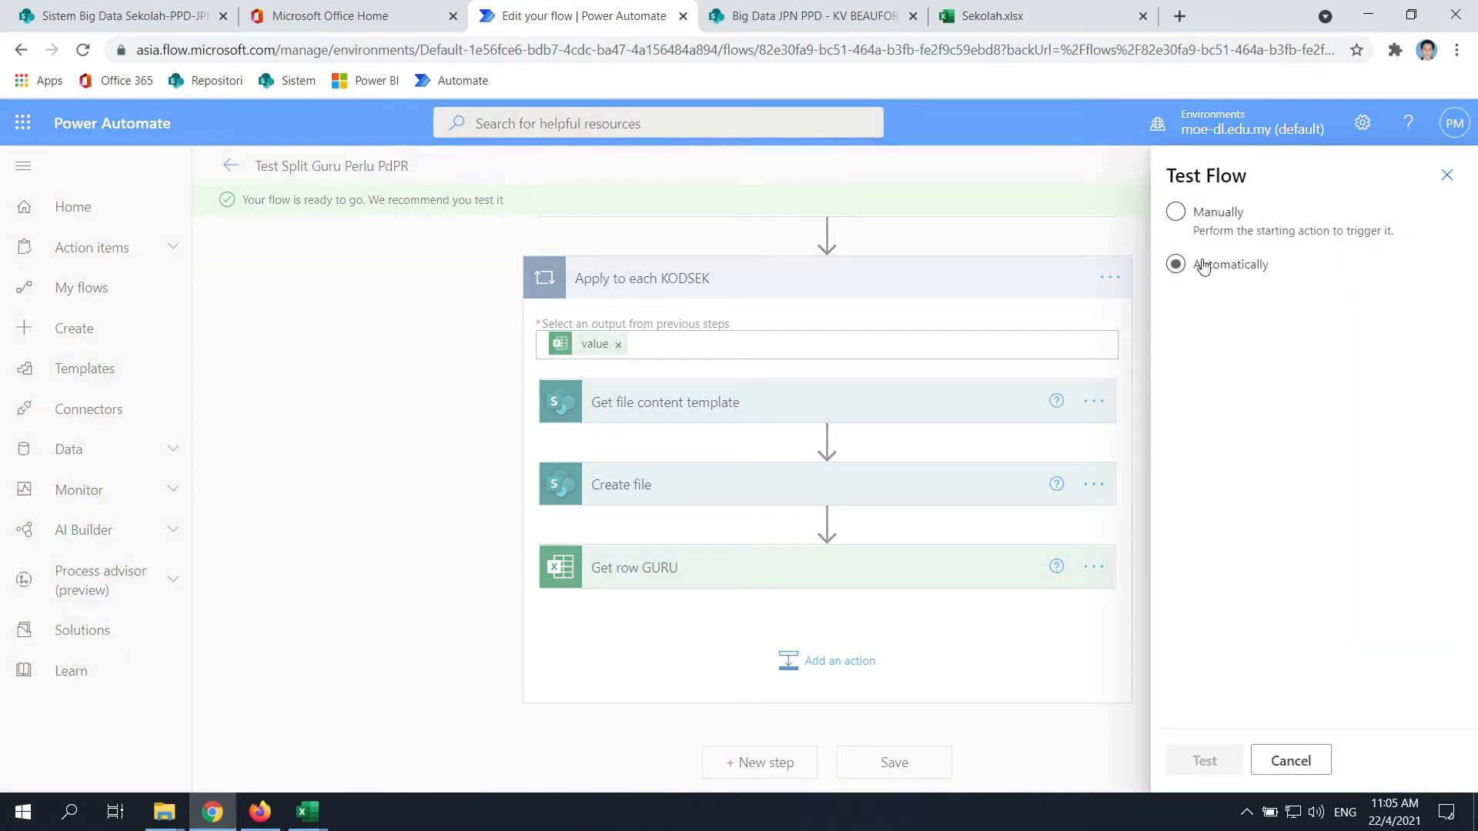
{"action": "left_click", "coordinate": [1196, 225]}
{"action": "left_click", "coordinate": [1204, 761]}
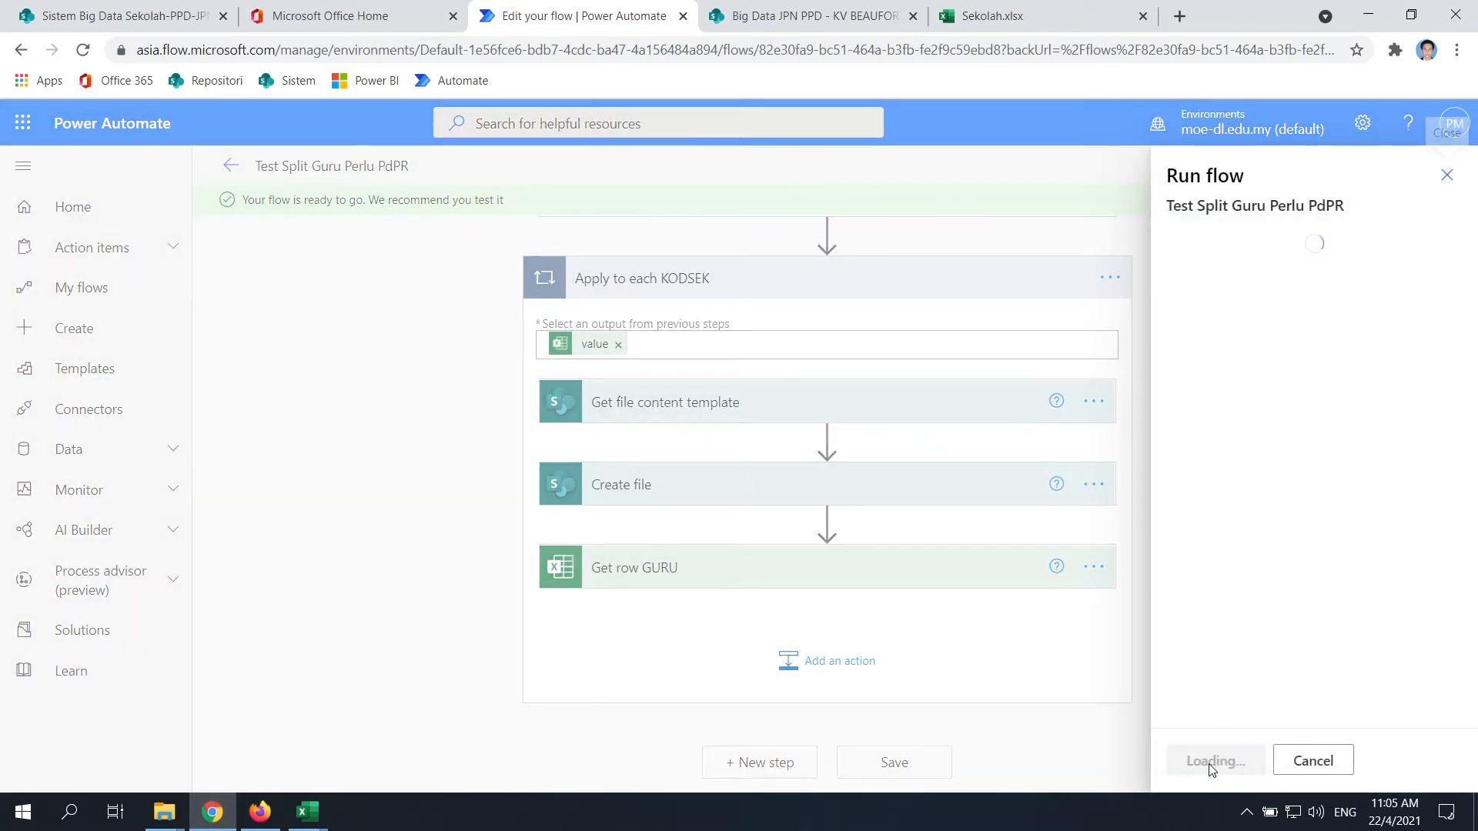
{"action": "left_click", "coordinate": [1223, 761]}
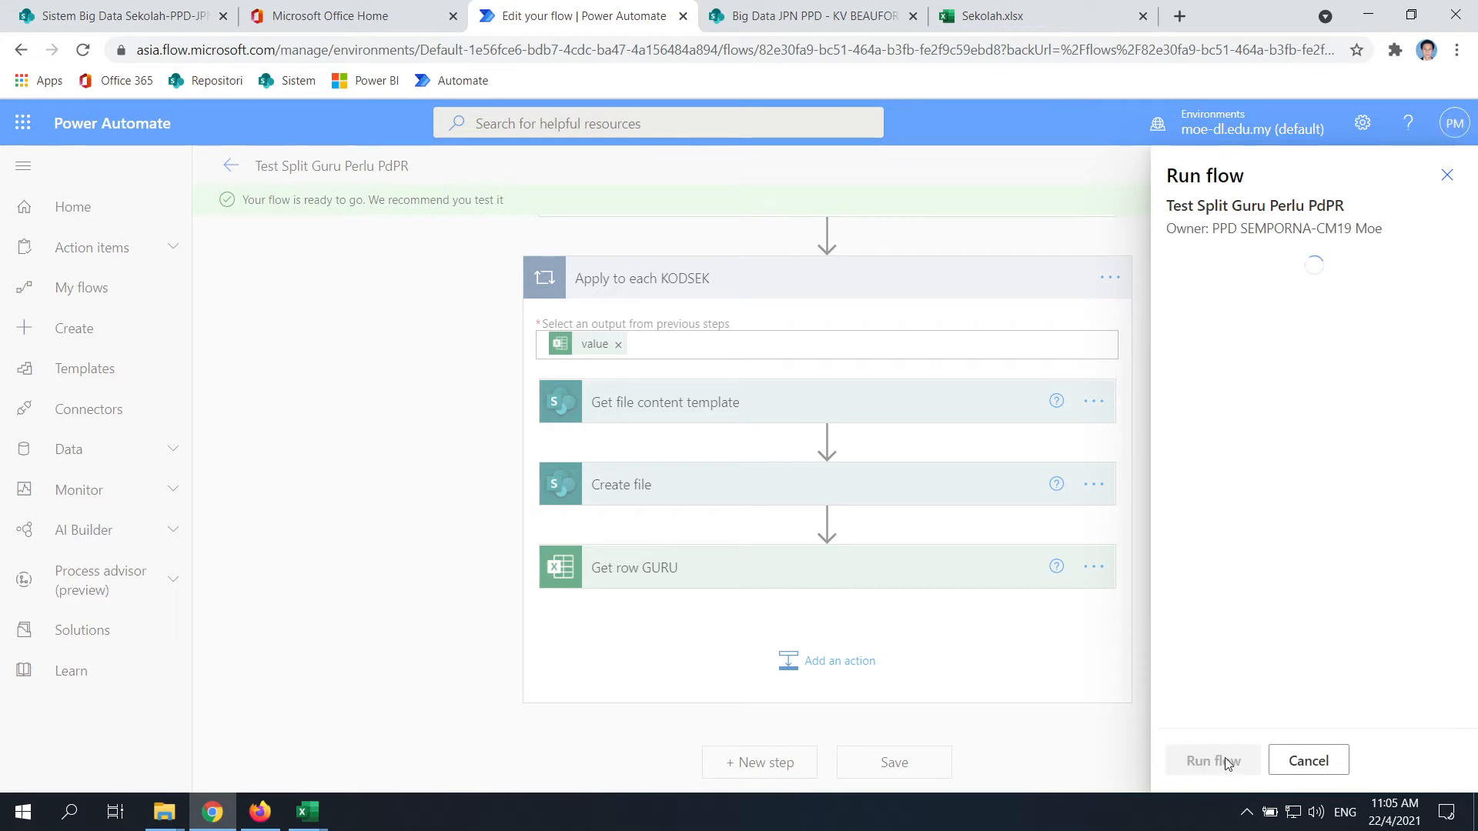
{"action": "left_click", "coordinate": [1225, 762]}
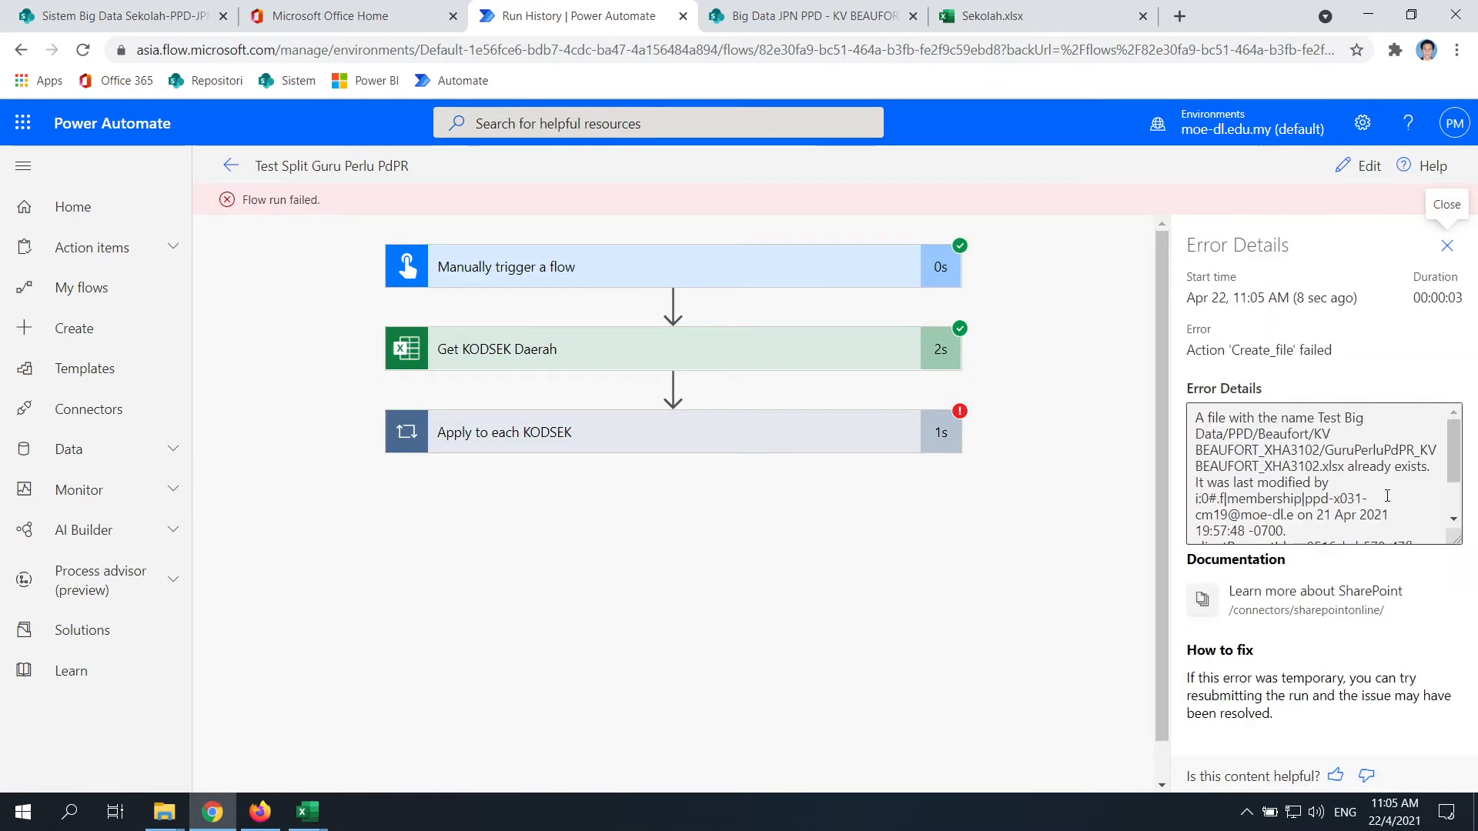
Check the failed loop step and delete the existing GuruPerluPdPR_KV BEAUFORT_XHA3102.xlsx file
{"action": "left_click", "coordinate": [165, 812]}
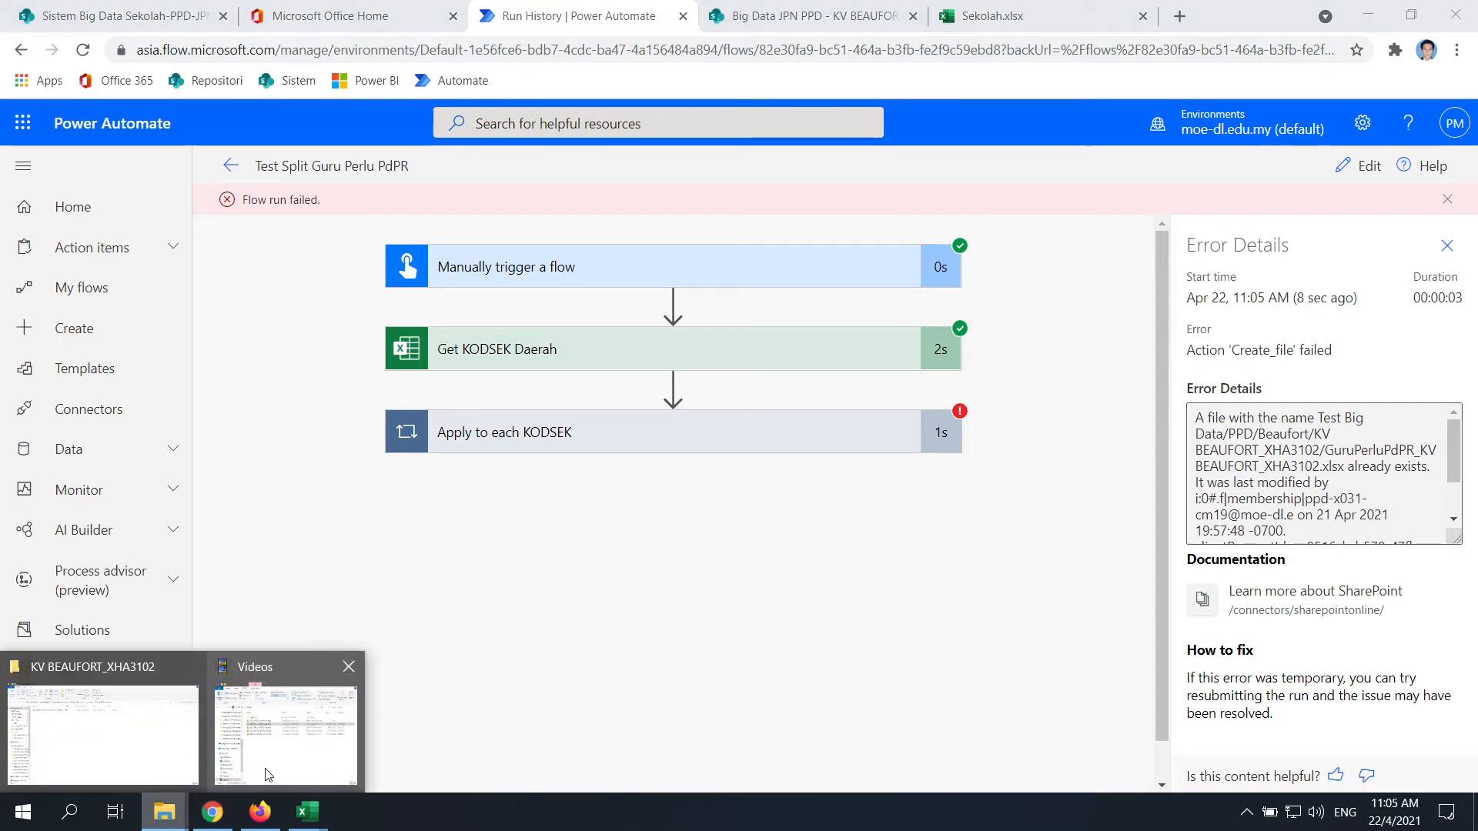
{"action": "left_click", "coordinate": [615, 432]}
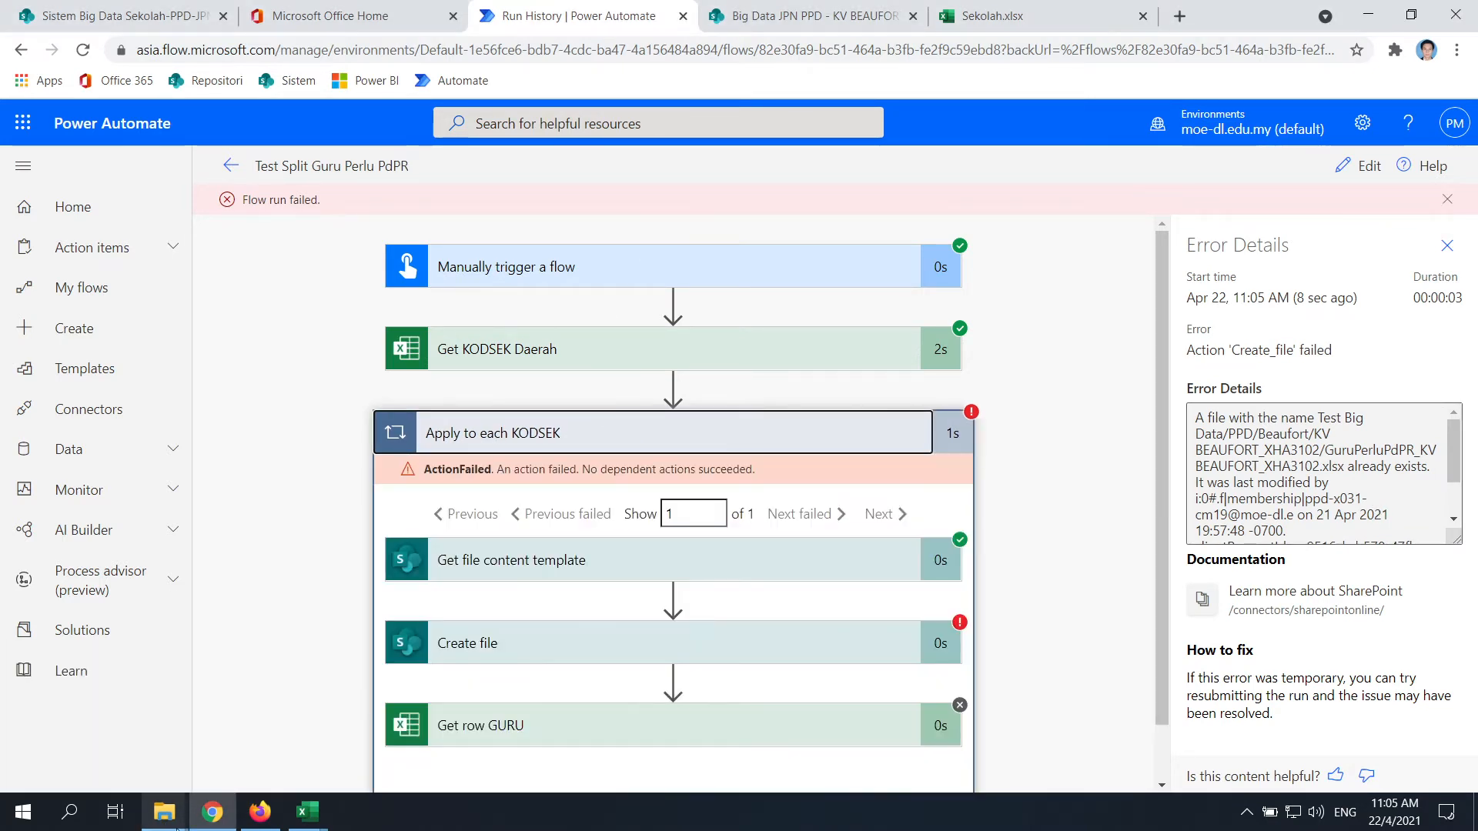
{"action": "mouse_move", "coordinate": [164, 812]}
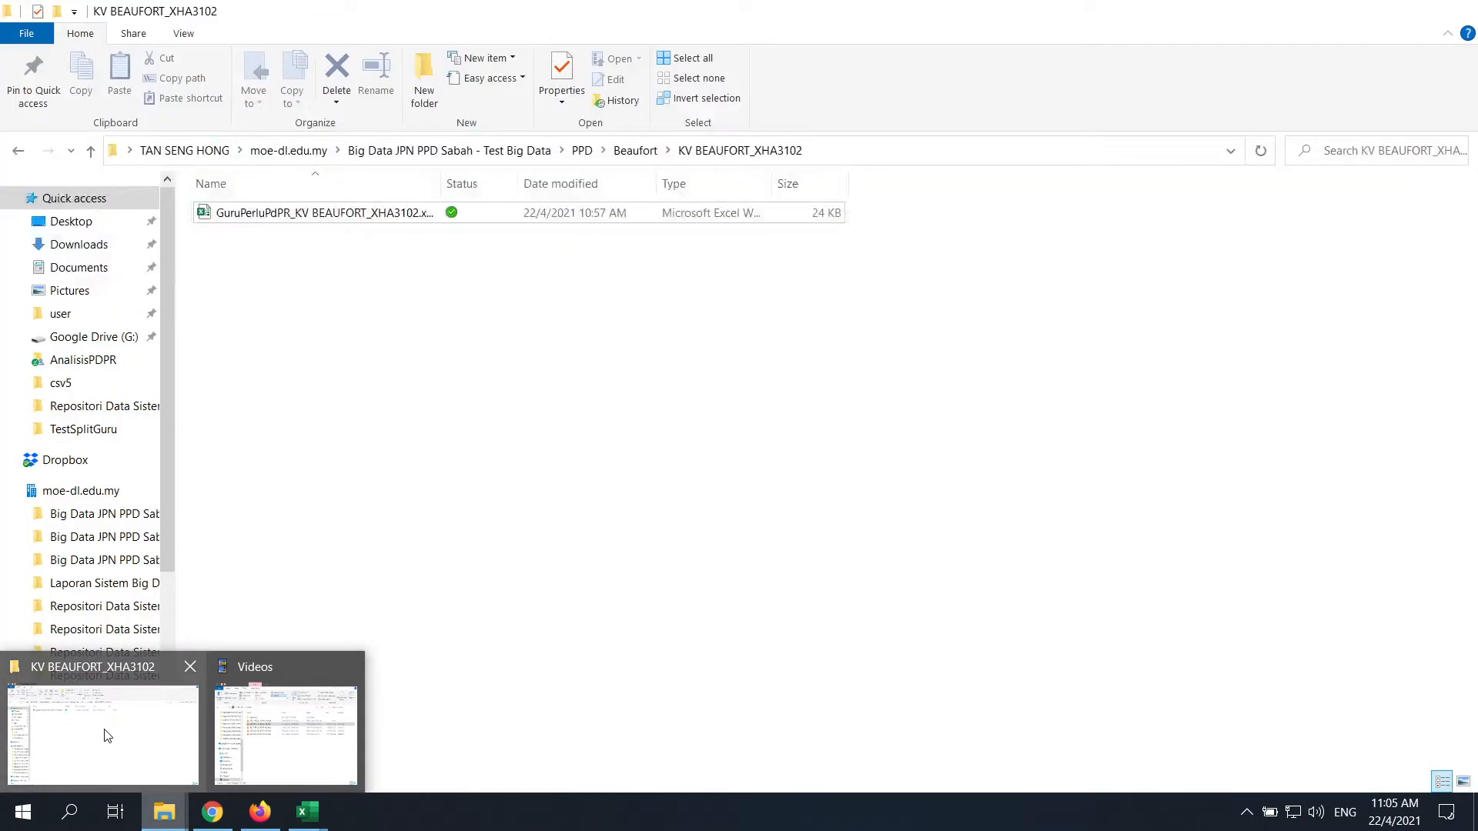
{"action": "left_click", "coordinate": [107, 736]}
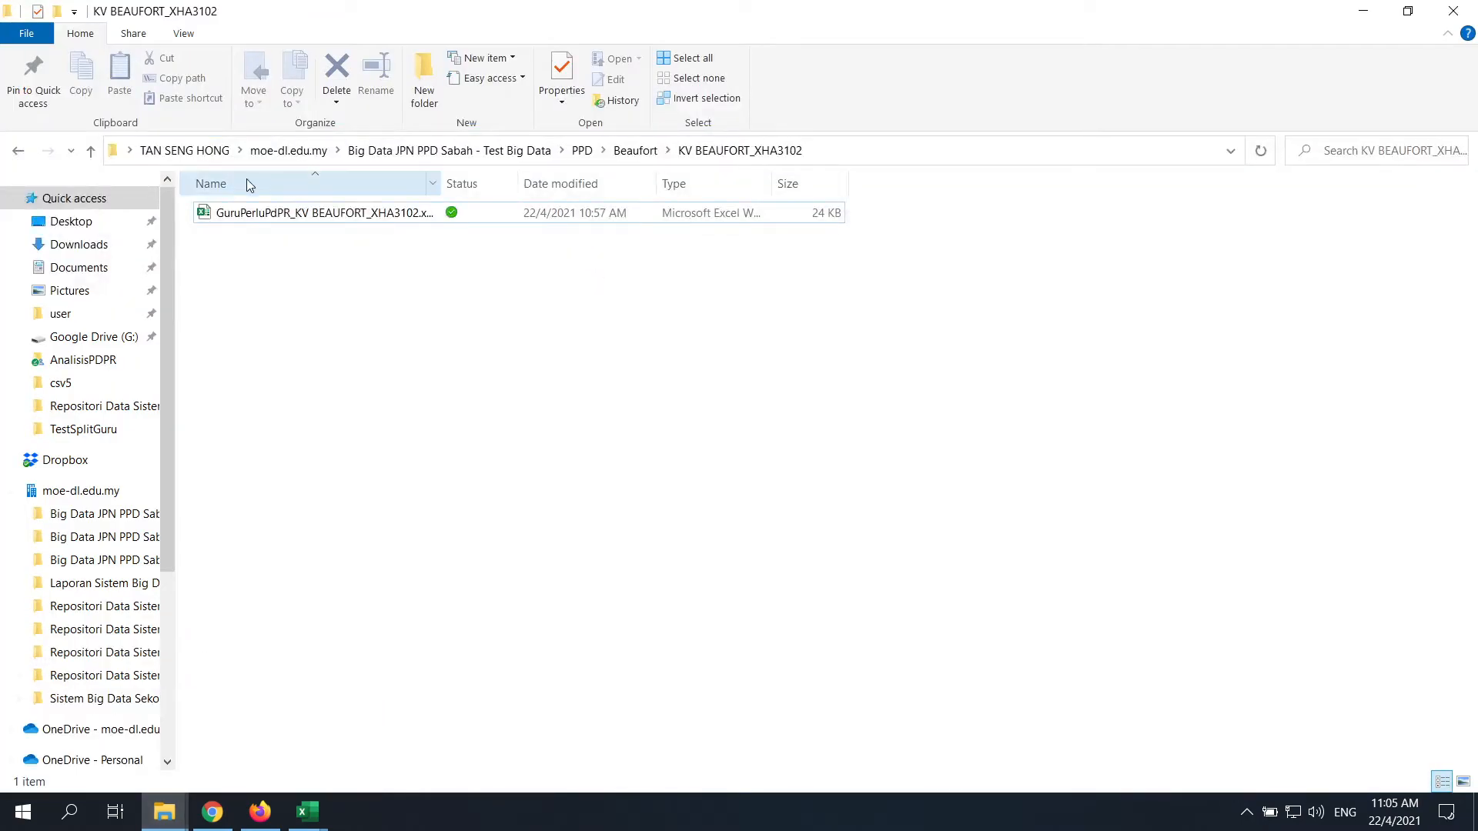
{"action": "left_click", "coordinate": [259, 219]}
{"action": "key", "text": "Delete"}
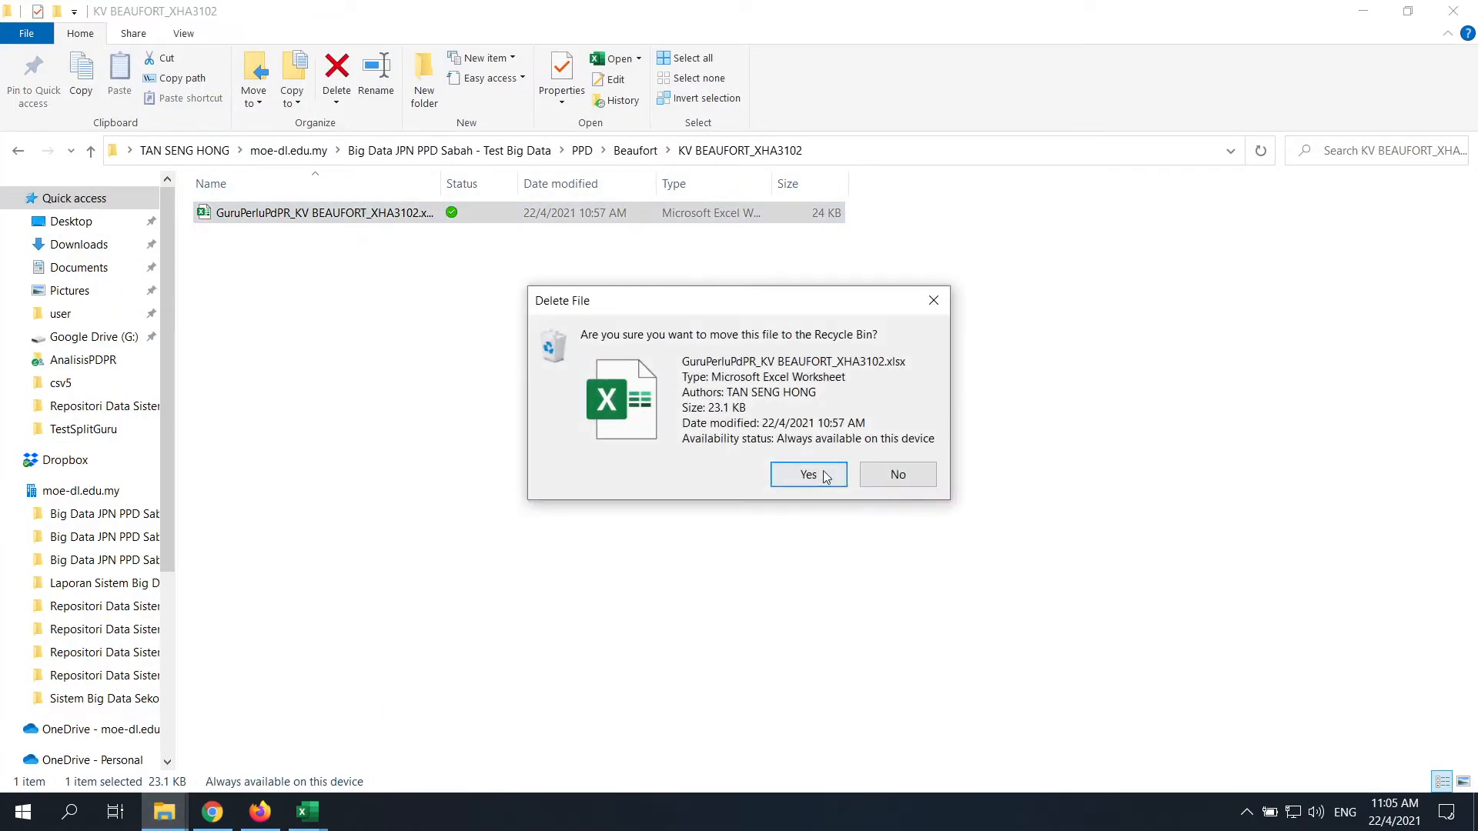
{"action": "left_click", "coordinate": [811, 475]}
{"action": "left_click", "coordinate": [1363, 10]}
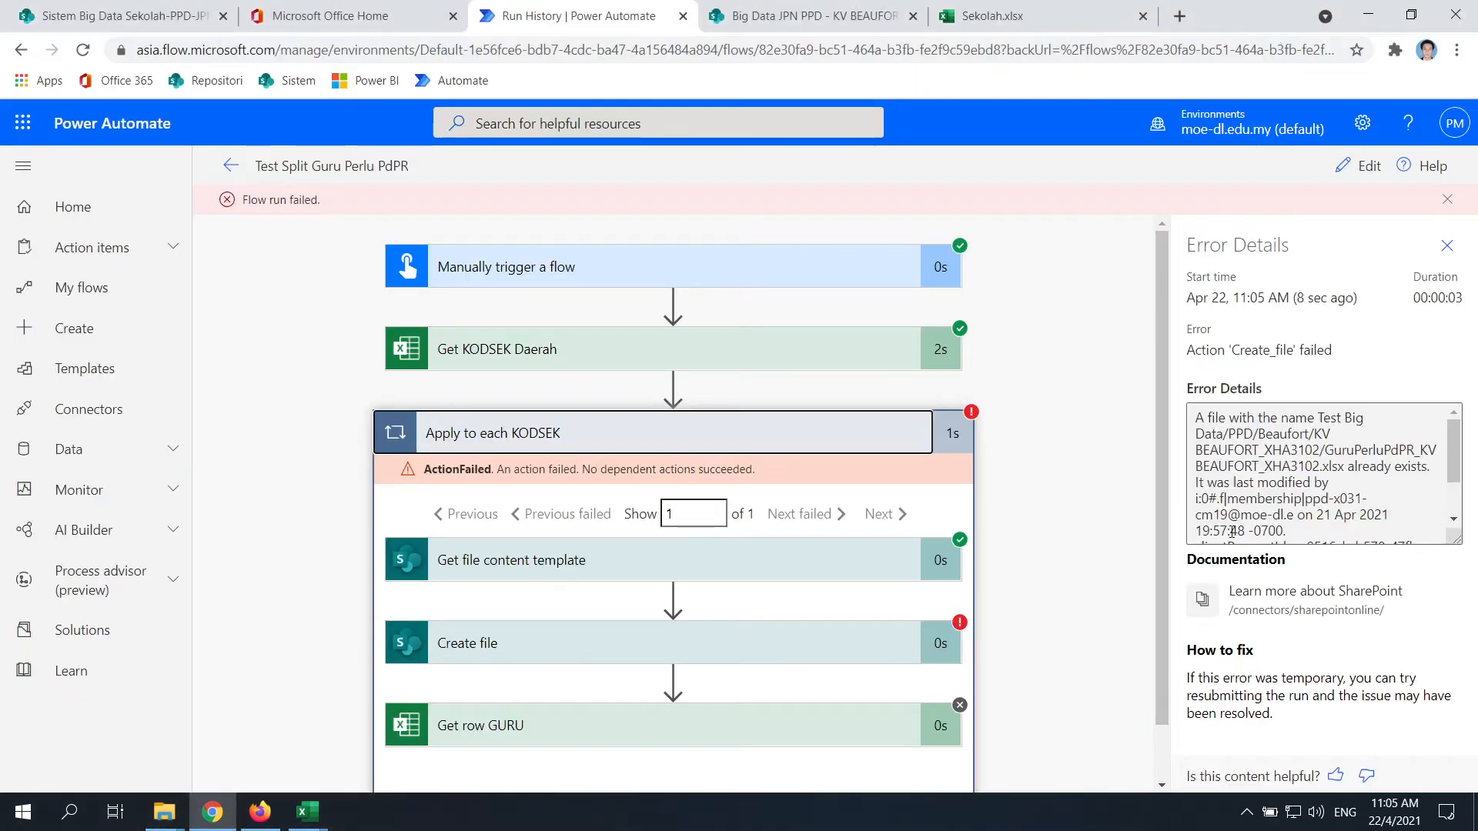
Close the error details and rerun the flow as a manual test
{"action": "scroll", "coordinate": [1320, 473], "scroll_direction": "down", "scroll_amount": 2}
{"action": "left_click", "coordinate": [1446, 245]}
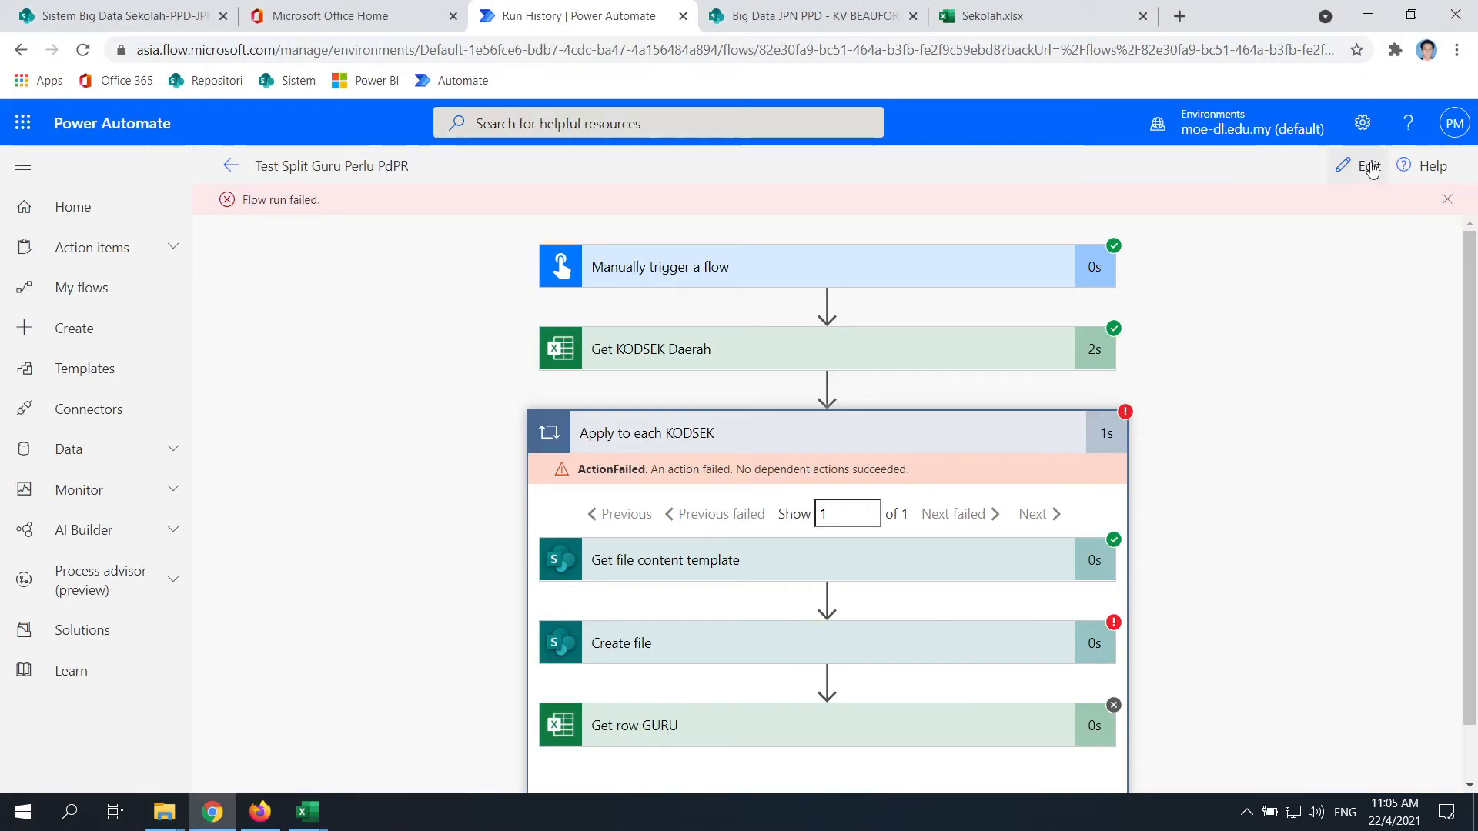
{"action": "left_click", "coordinate": [1359, 165]}
{"action": "scroll", "coordinate": [1152, 442], "scroll_direction": "down", "scroll_amount": 6}
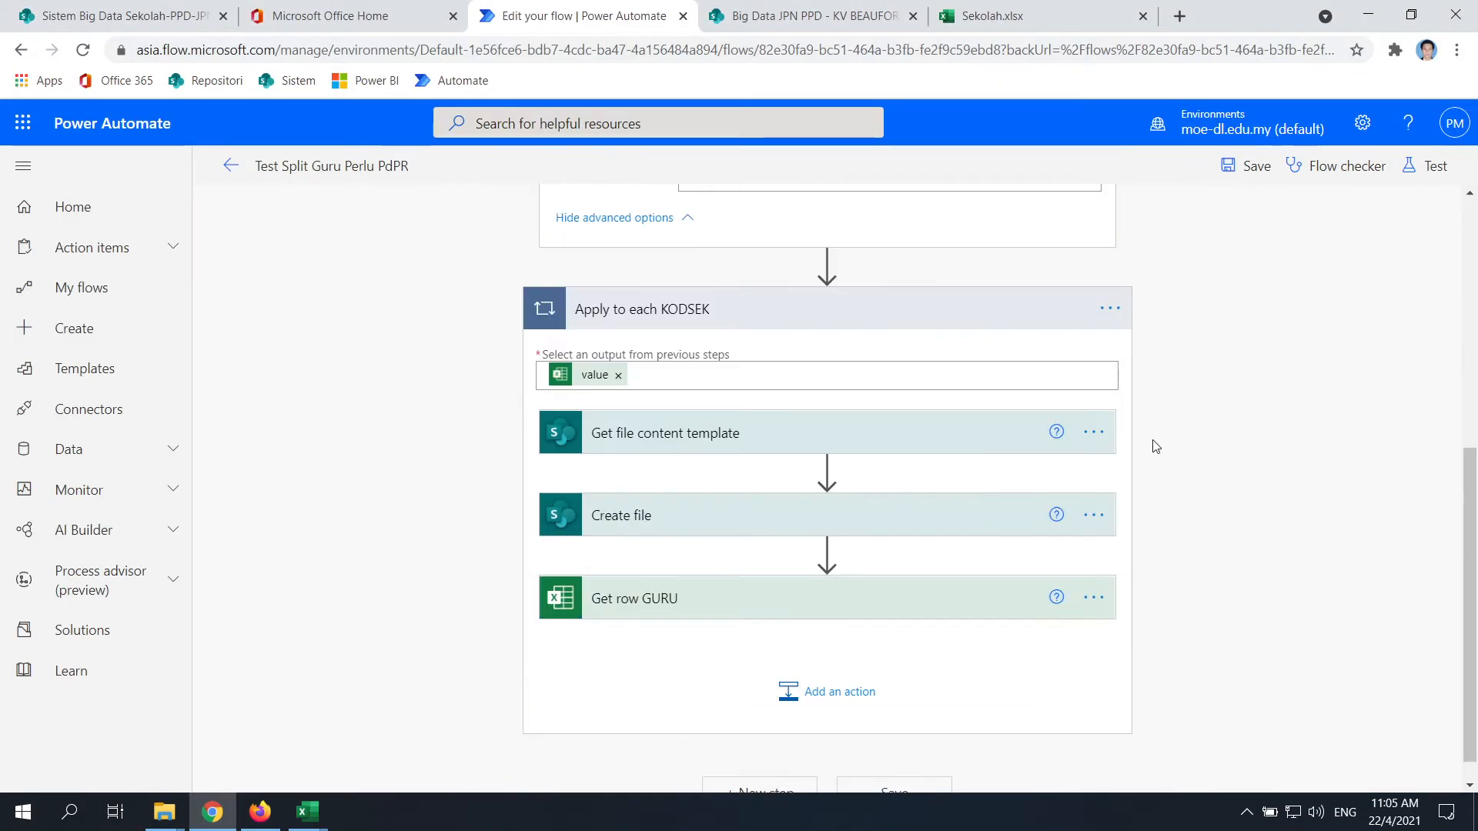
{"action": "scroll", "coordinate": [1152, 442], "scroll_direction": "up", "scroll_amount": 6}
{"action": "left_click", "coordinate": [1430, 165]}
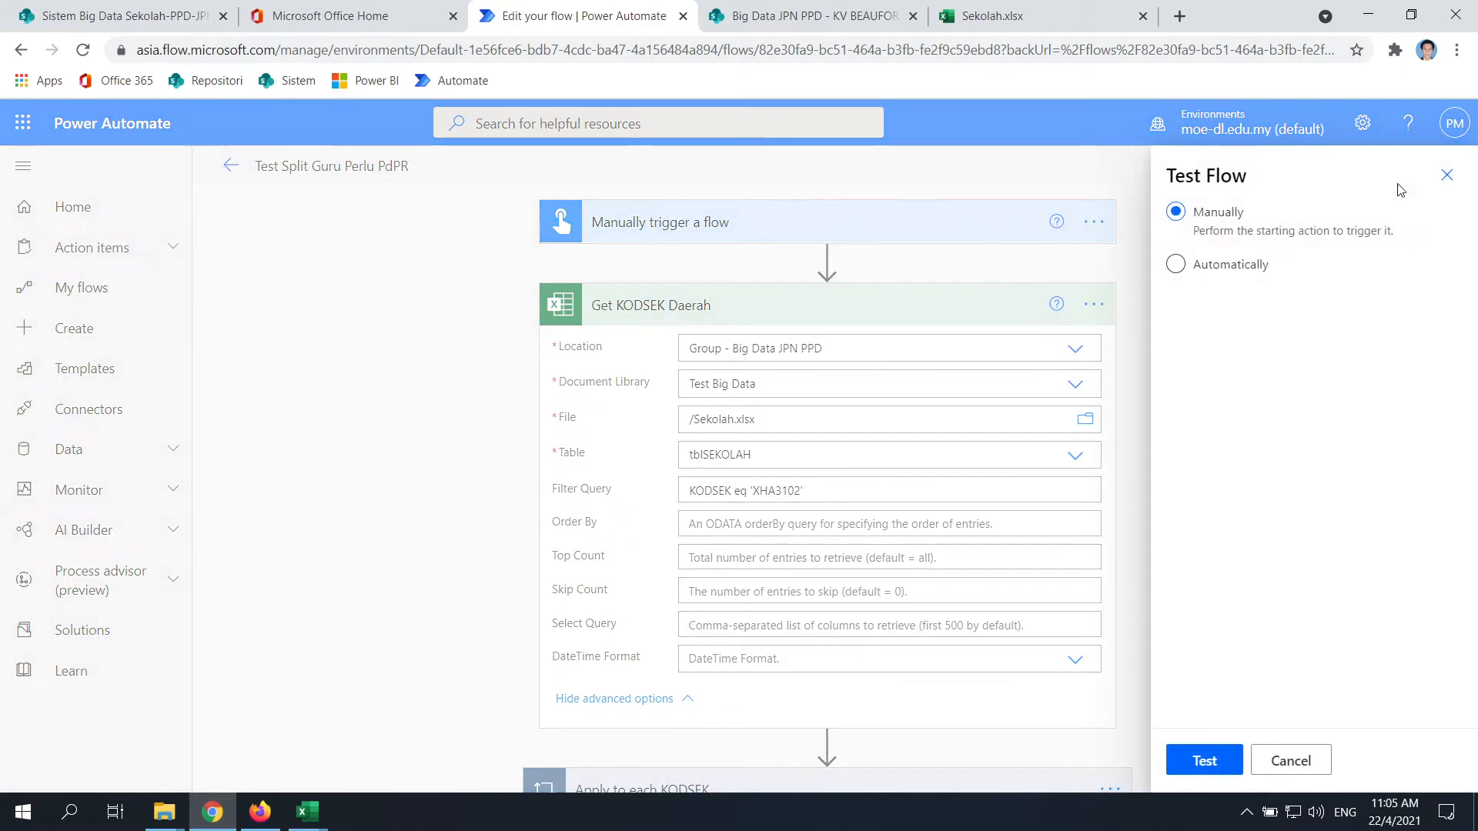
{"action": "left_click", "coordinate": [1205, 762]}
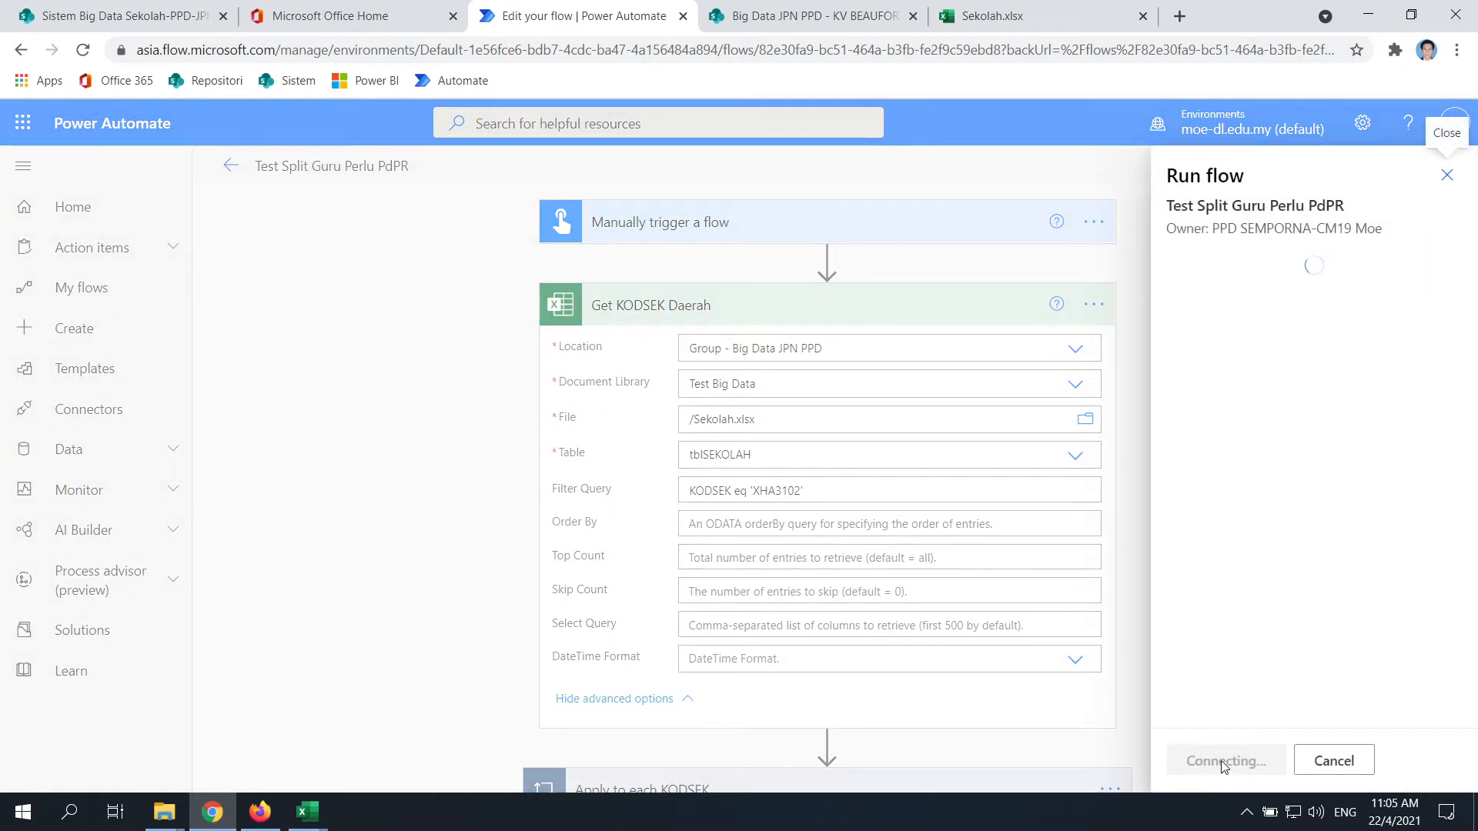
{"action": "left_click", "coordinate": [1210, 762]}
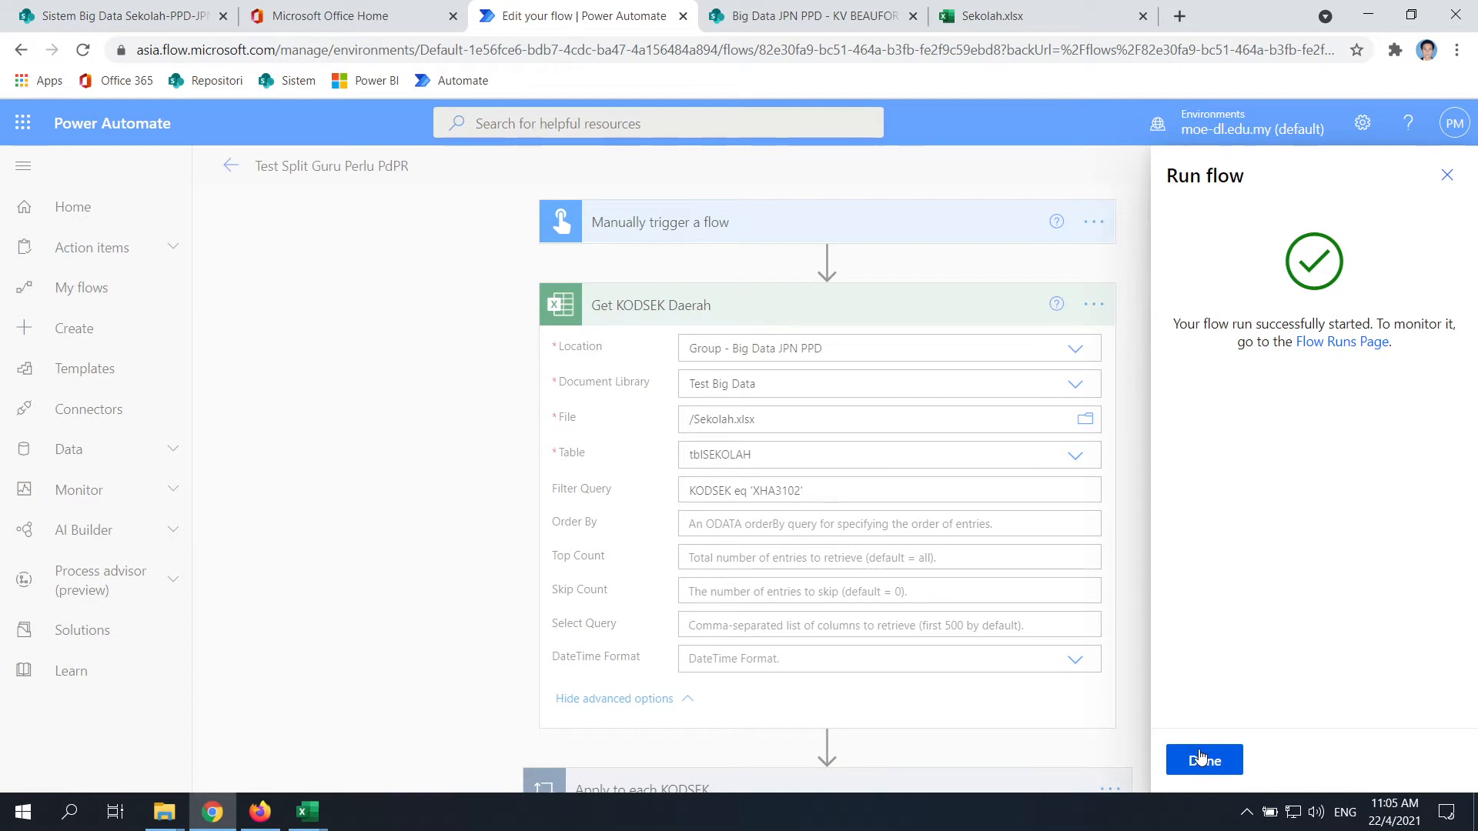
{"action": "left_click", "coordinate": [1202, 760]}
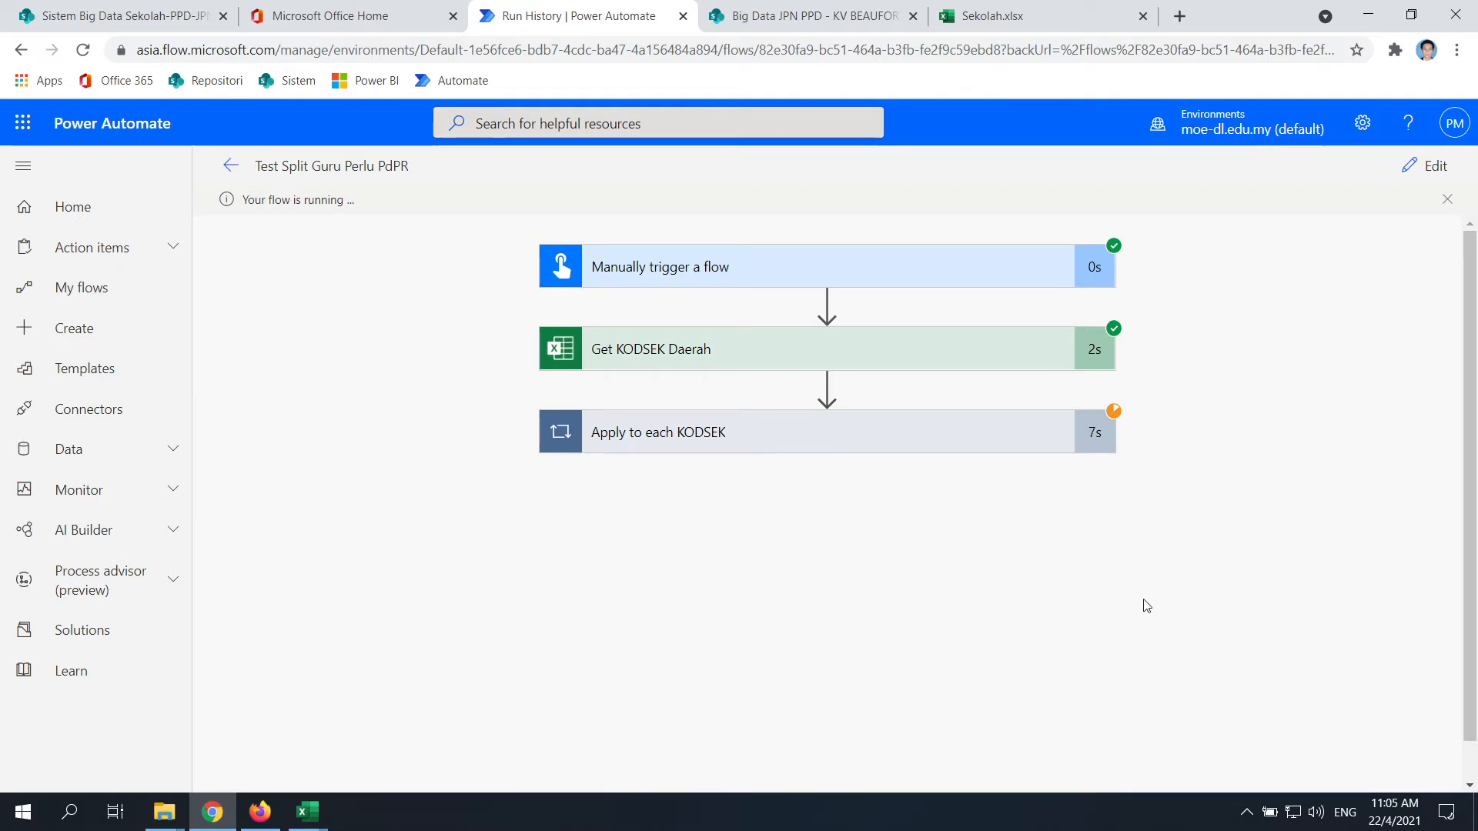
Expand the loop results and confirm KV BEAUFORT_XHA3102 holds a fresh 24 KB GuruPerluPdPR file
{"action": "left_click", "coordinate": [692, 431]}
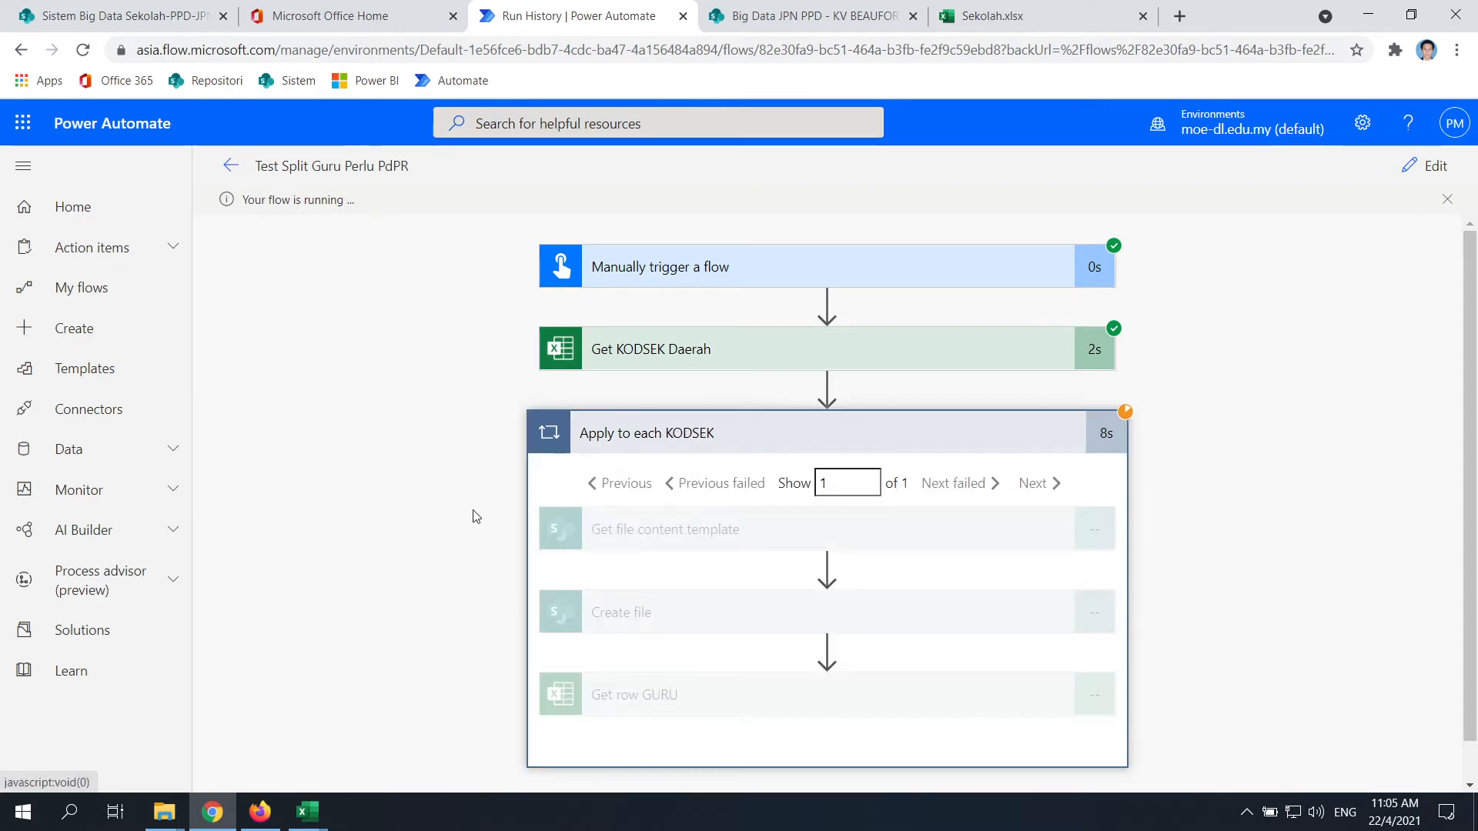
{"action": "left_click", "coordinate": [164, 812]}
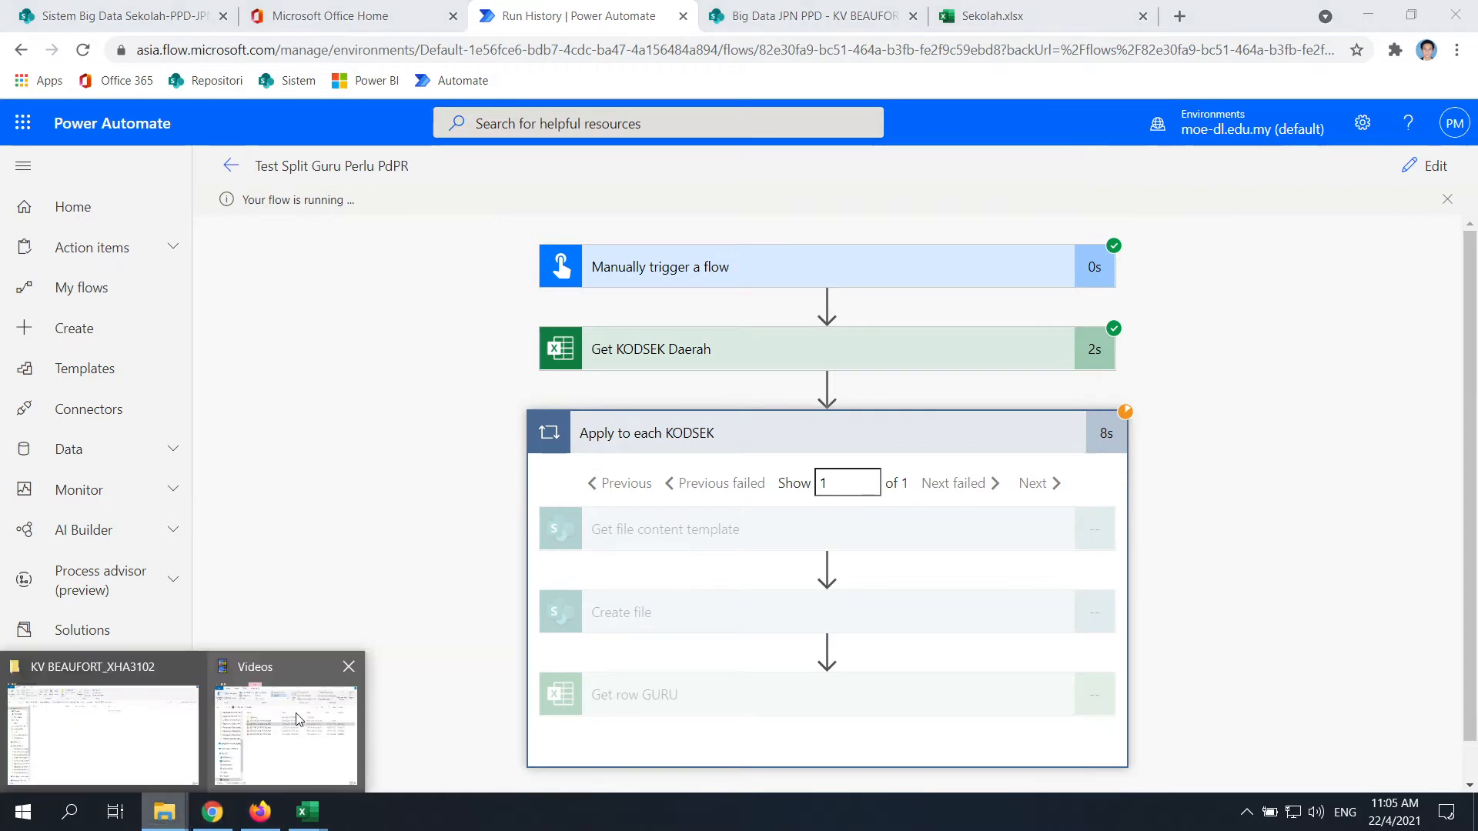
{"action": "left_click", "coordinate": [89, 765]}
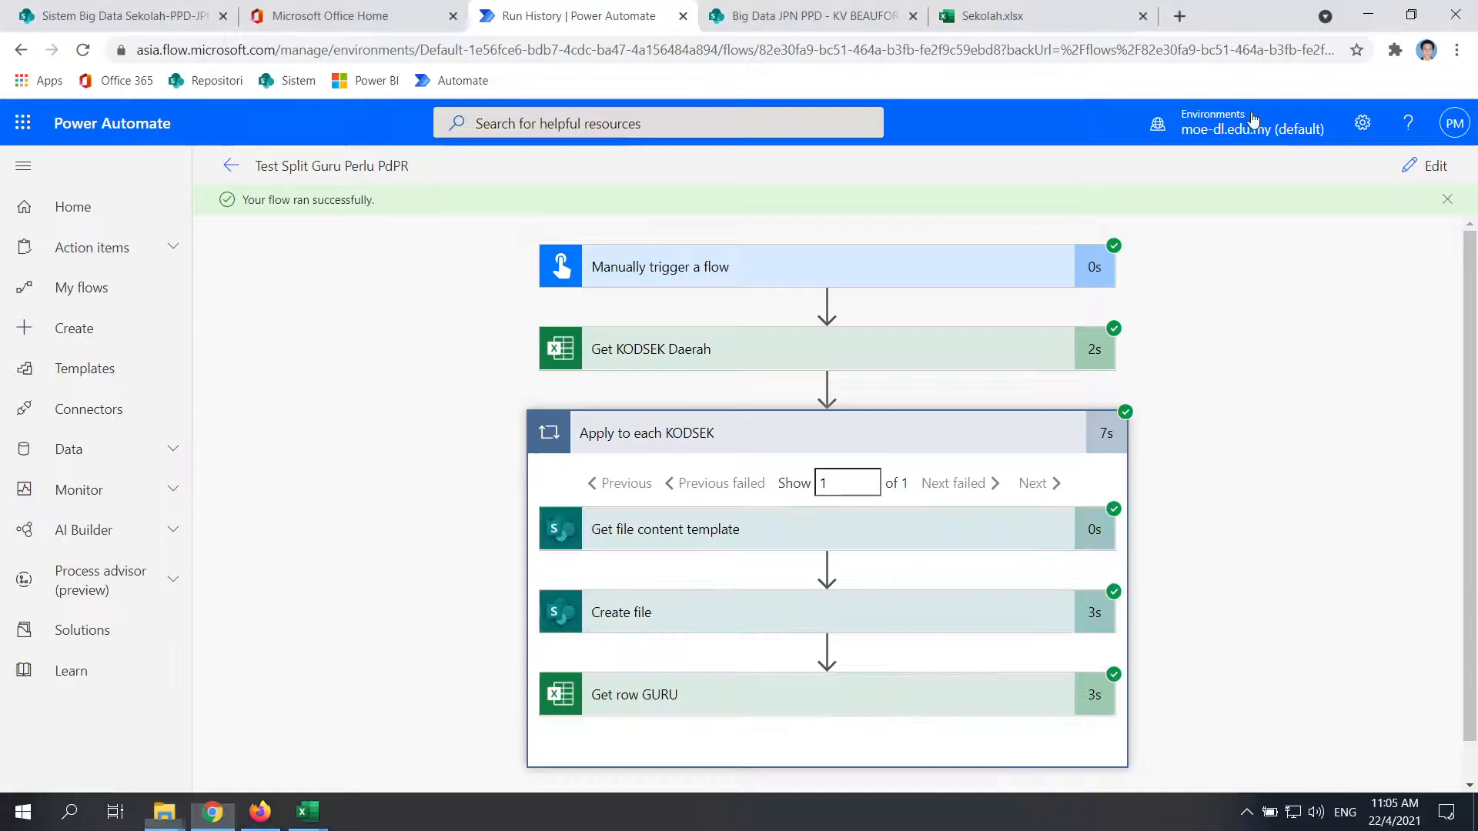
{"action": "left_click", "coordinate": [1363, 10]}
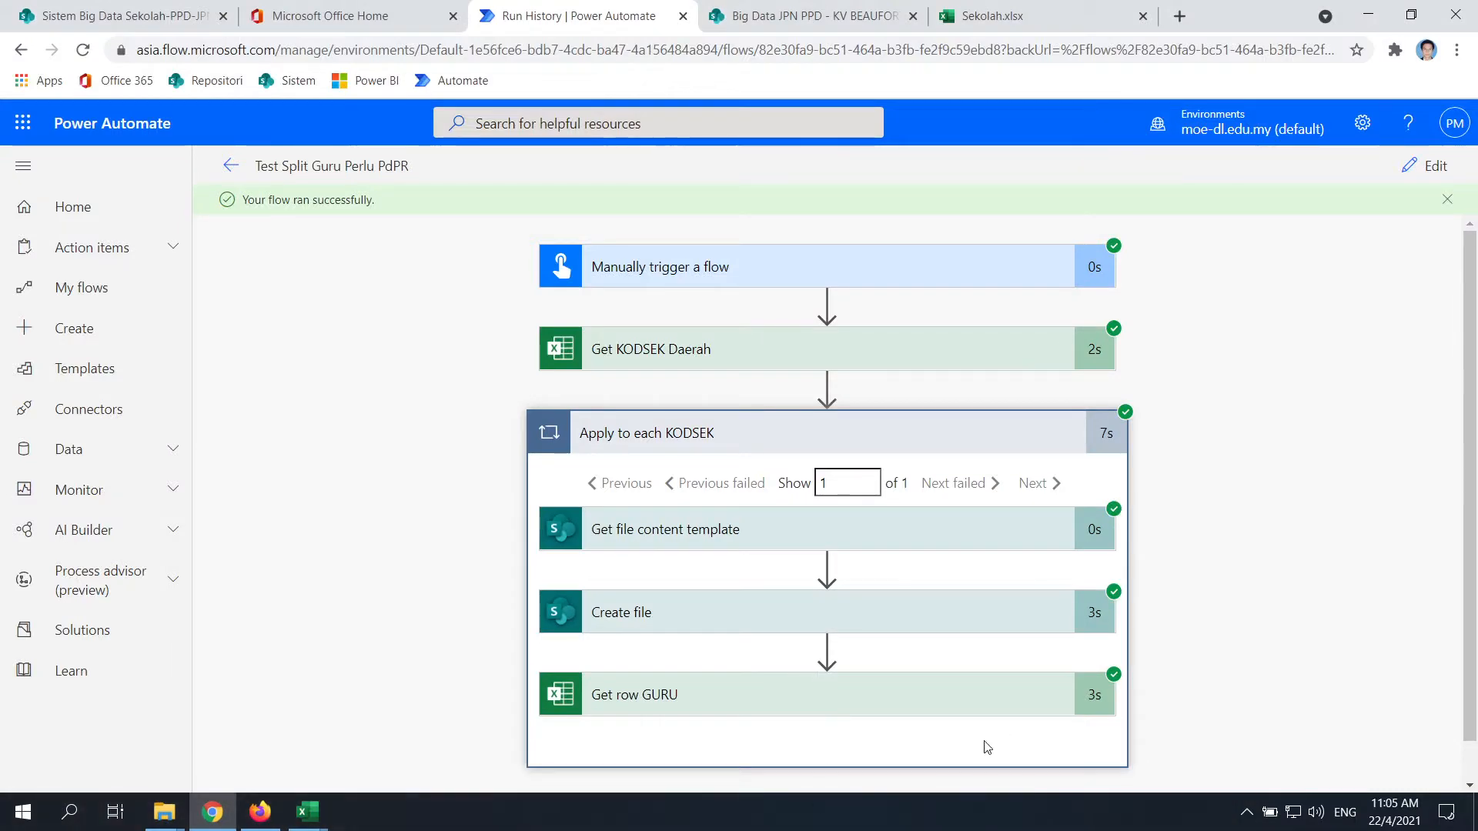
Open Get row GURU's raw output and review the XHA3102 teacher records
{"action": "left_click", "coordinate": [661, 696]}
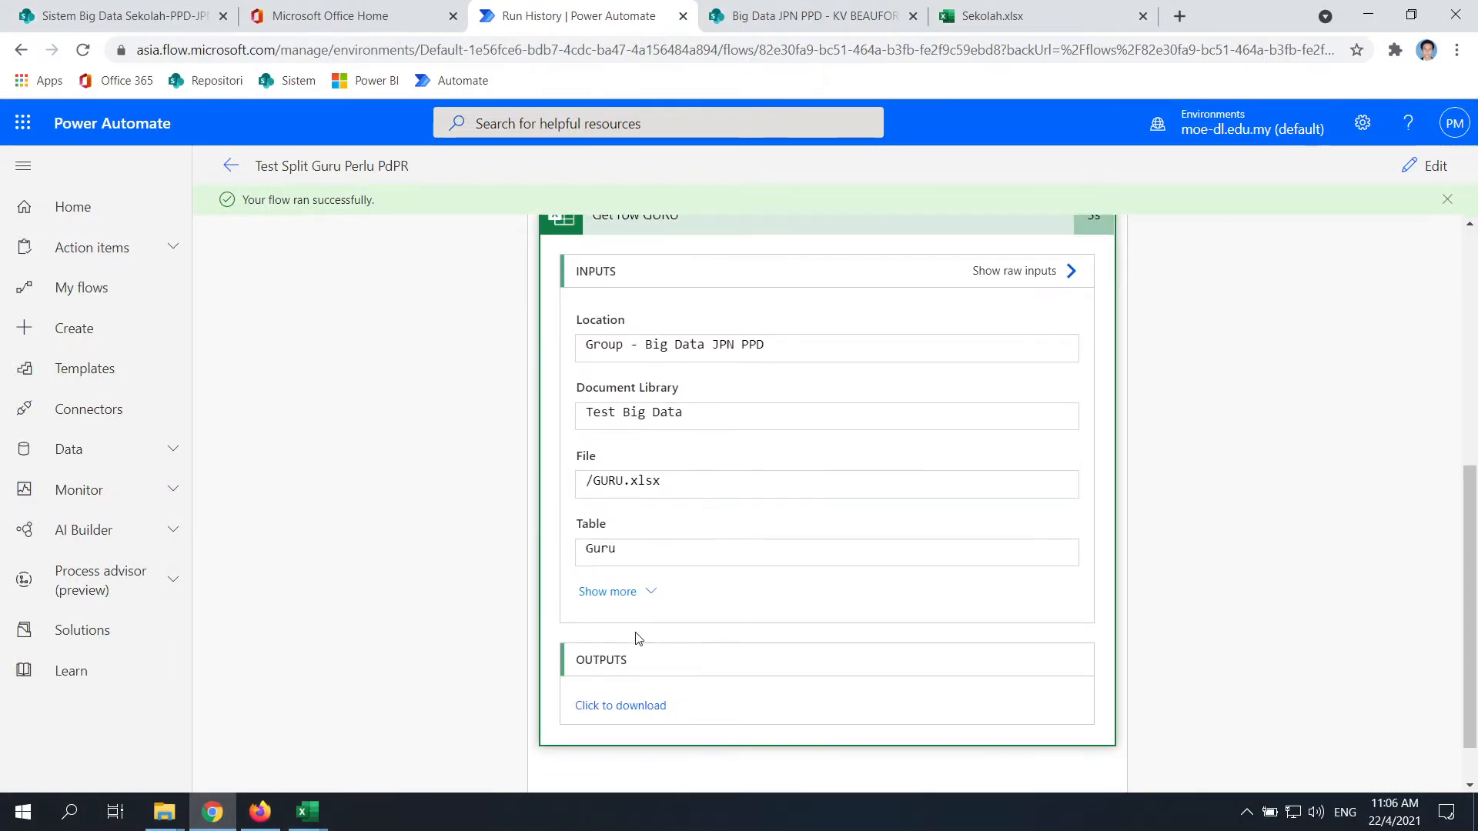
{"action": "left_click", "coordinate": [626, 706]}
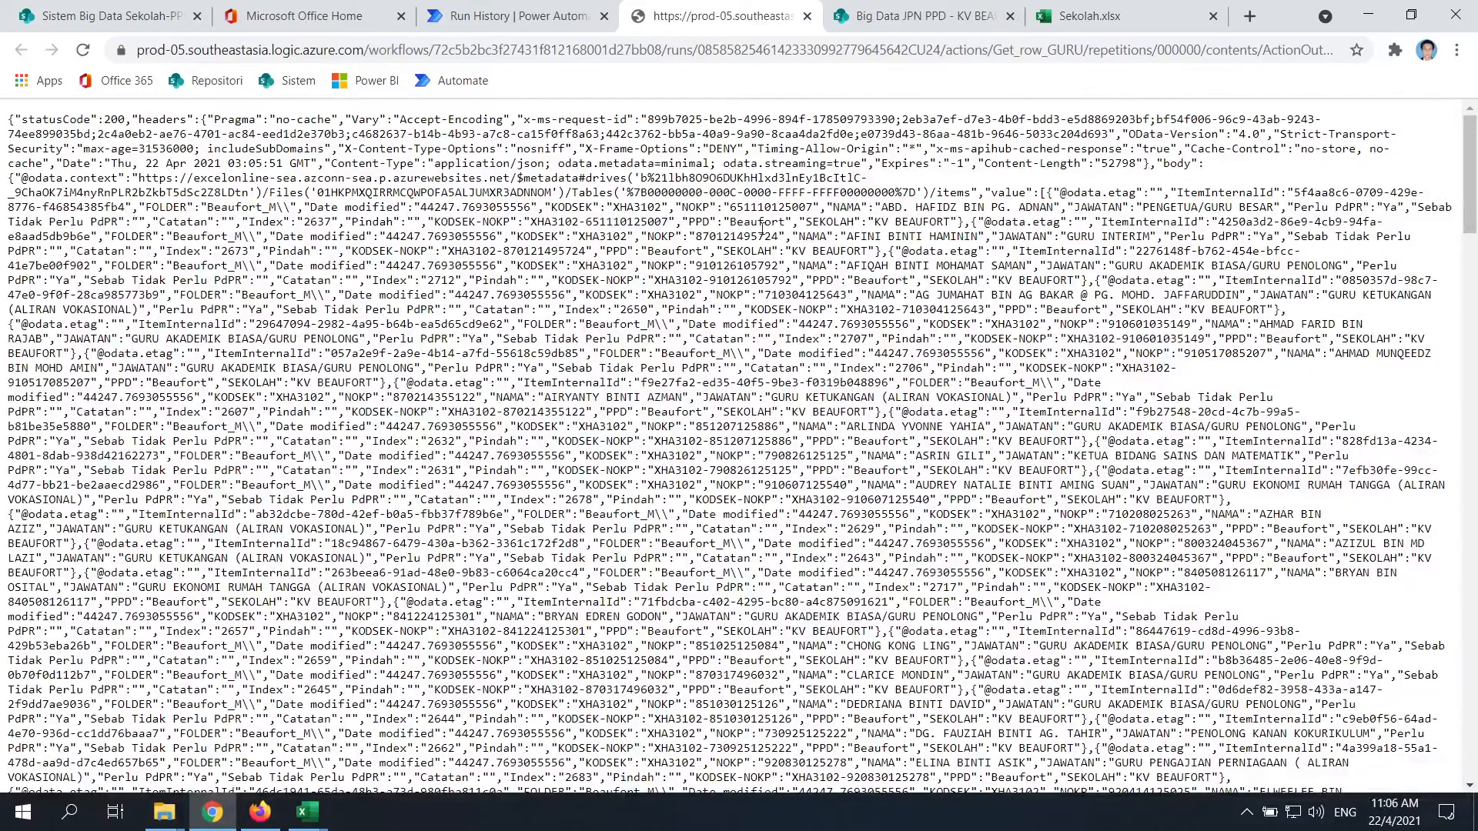
{"action": "left_click_drag", "start_coordinate": [797, 264], "coordinate": [1055, 488]}
{"action": "scroll", "coordinate": [1054, 488], "scroll_direction": "down", "scroll_amount": 4}
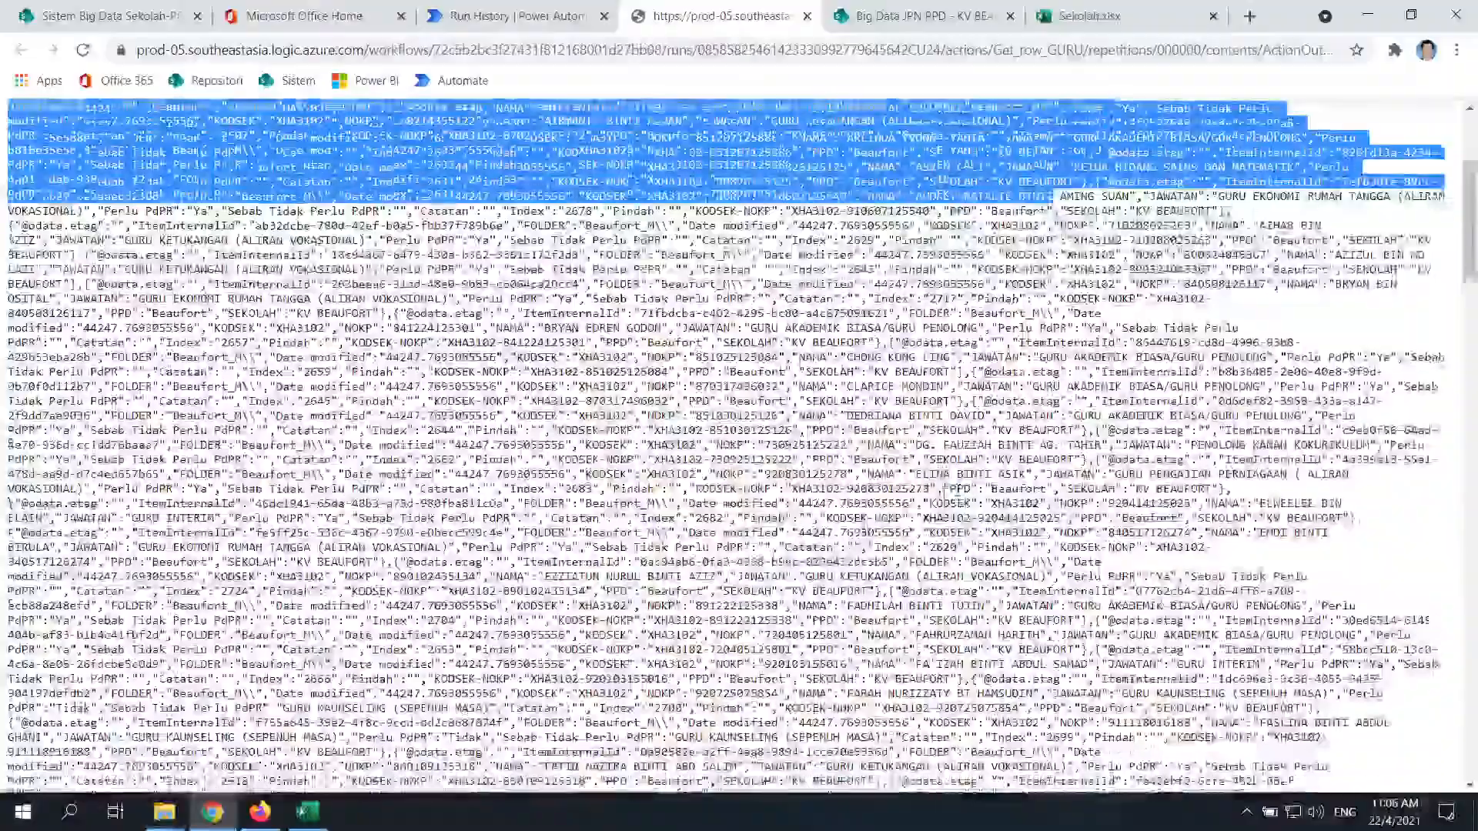
{"action": "scroll", "coordinate": [866, 658], "scroll_direction": "down", "scroll_amount": 20}
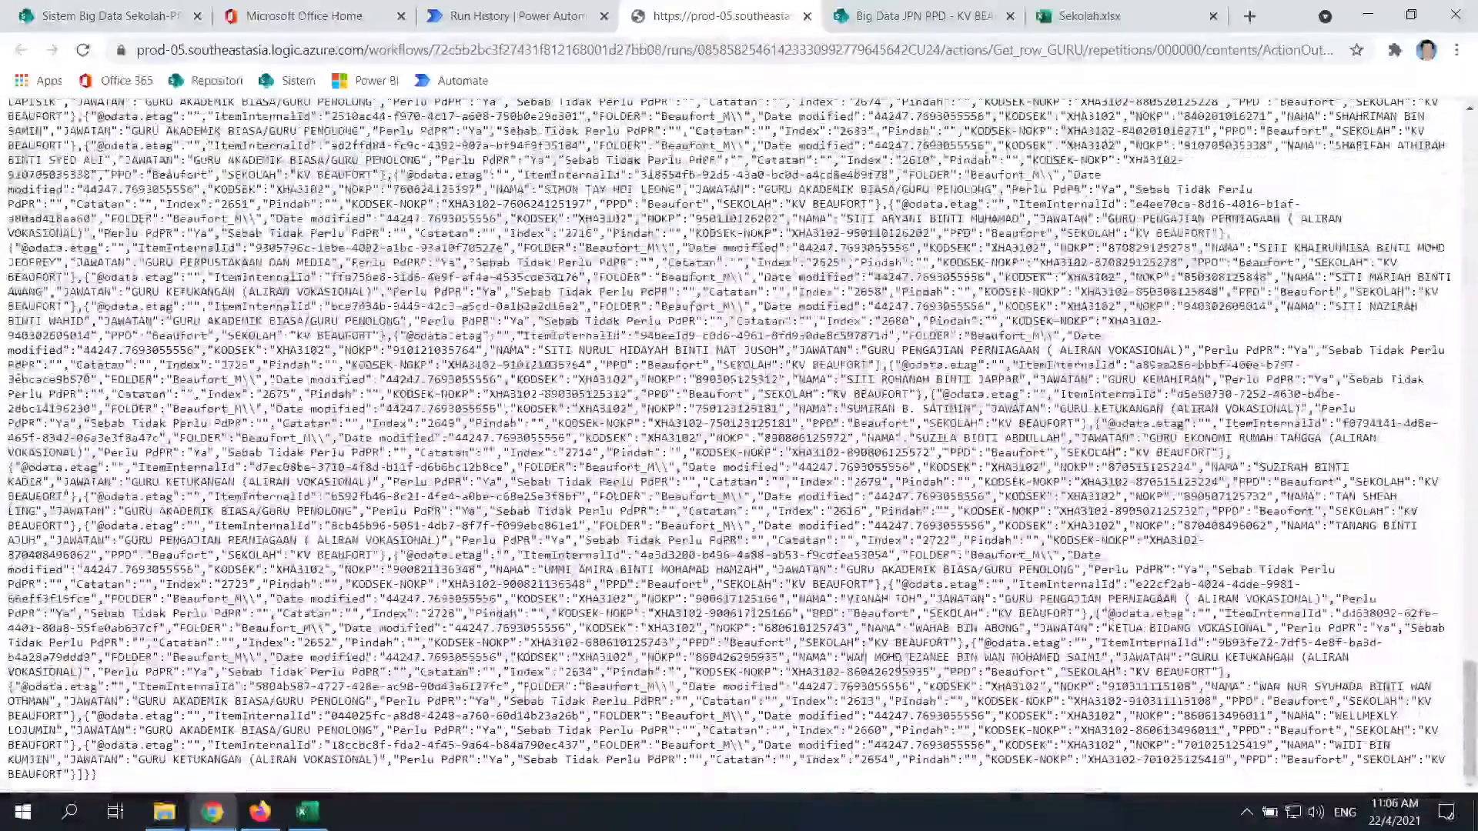
{"action": "left_click_drag", "start_coordinate": [872, 628], "coordinate": [988, 644]}
Return to the run history and reopen Get row GURU's raw output
{"action": "left_click", "coordinate": [524, 15]}
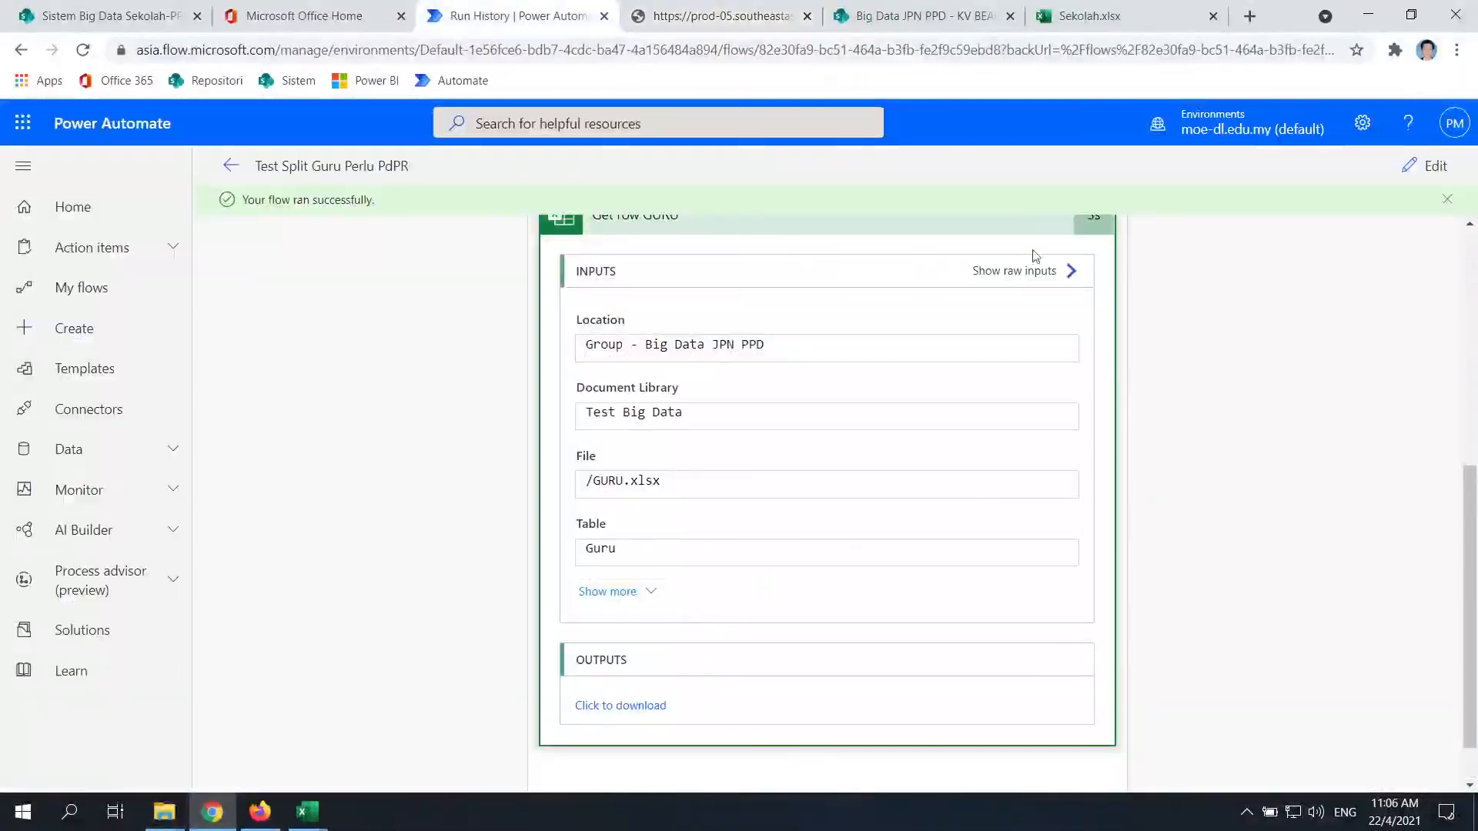
{"action": "scroll", "coordinate": [891, 662], "scroll_direction": "up", "scroll_amount": 3}
{"action": "left_click", "coordinate": [812, 501]}
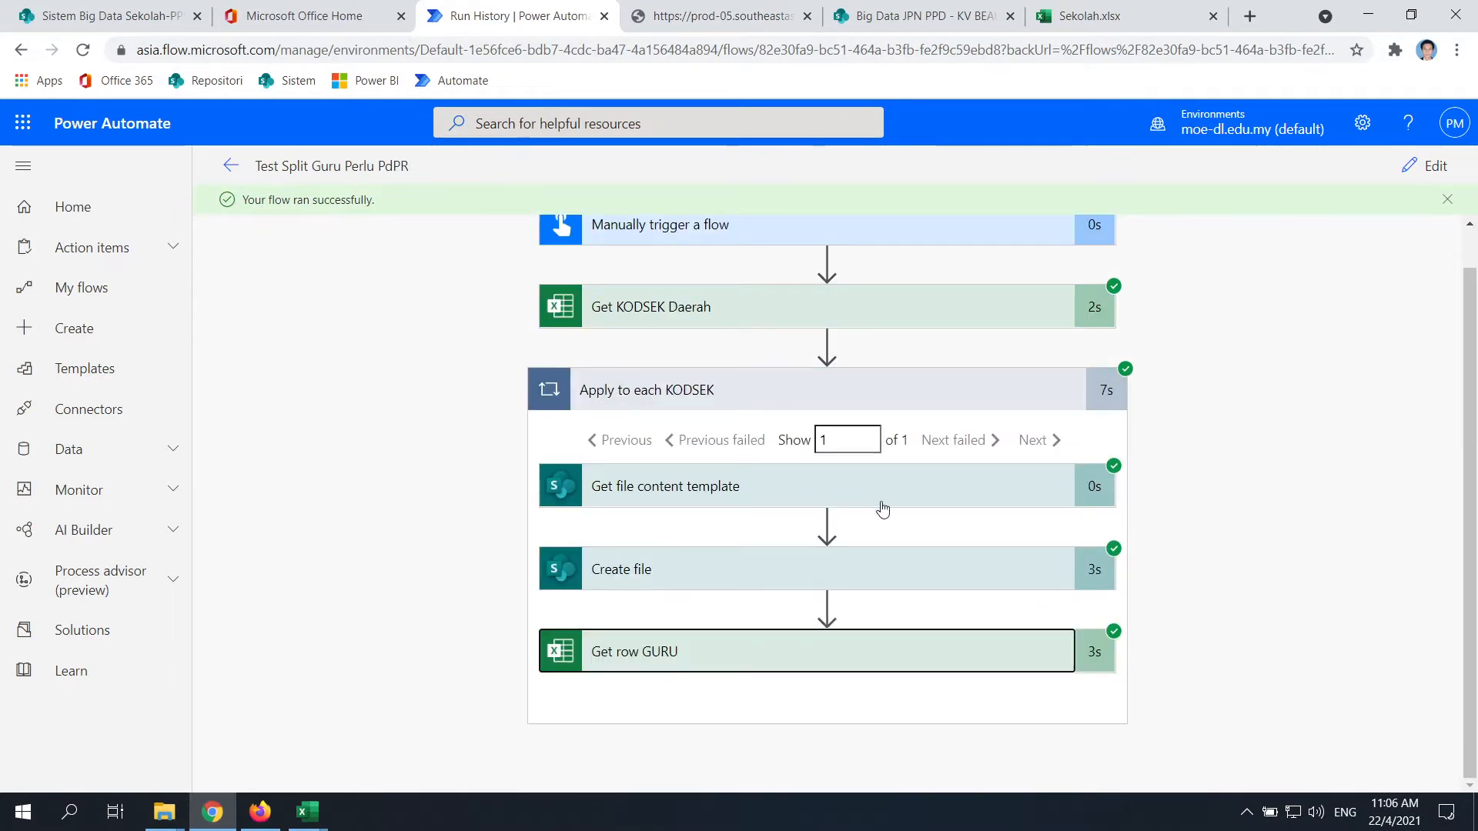
{"action": "left_click", "coordinate": [666, 662]}
{"action": "scroll", "coordinate": [562, 422], "scroll_direction": "down", "scroll_amount": 4}
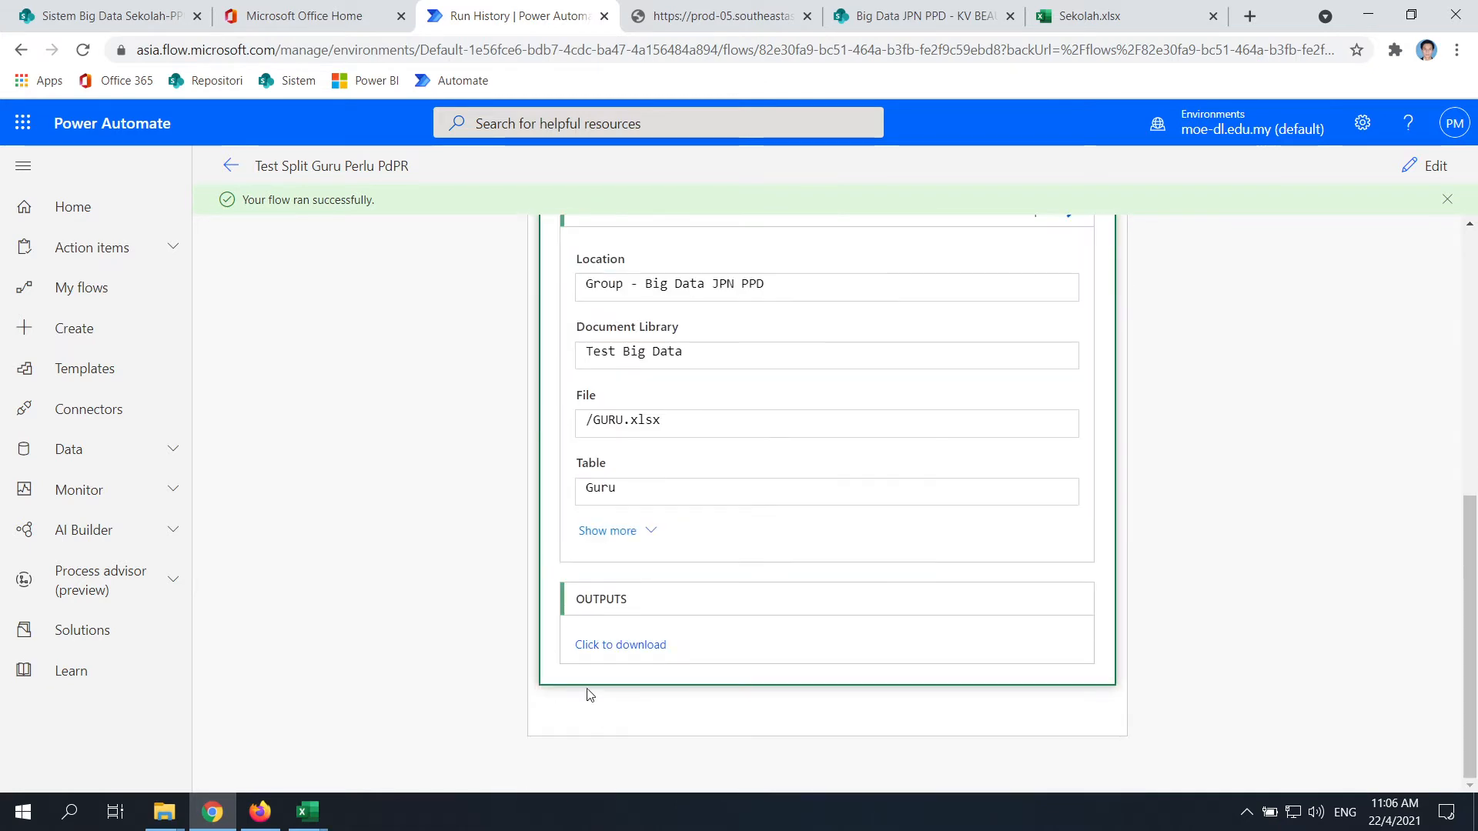
{"action": "left_click", "coordinate": [651, 647]}
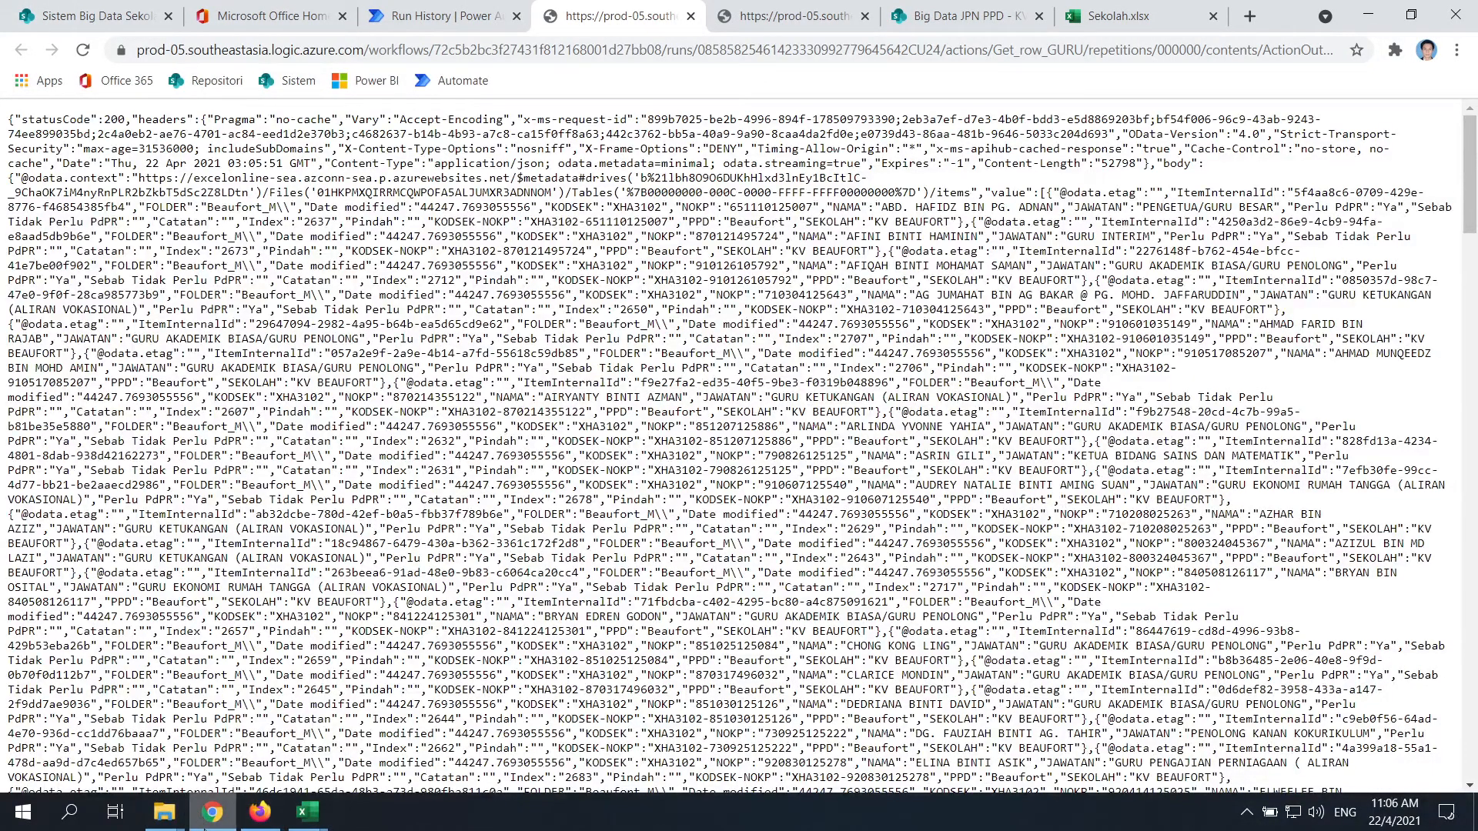
Switch back through the browser windows to the flow's Run History tab
{"action": "left_click", "coordinate": [164, 813]}
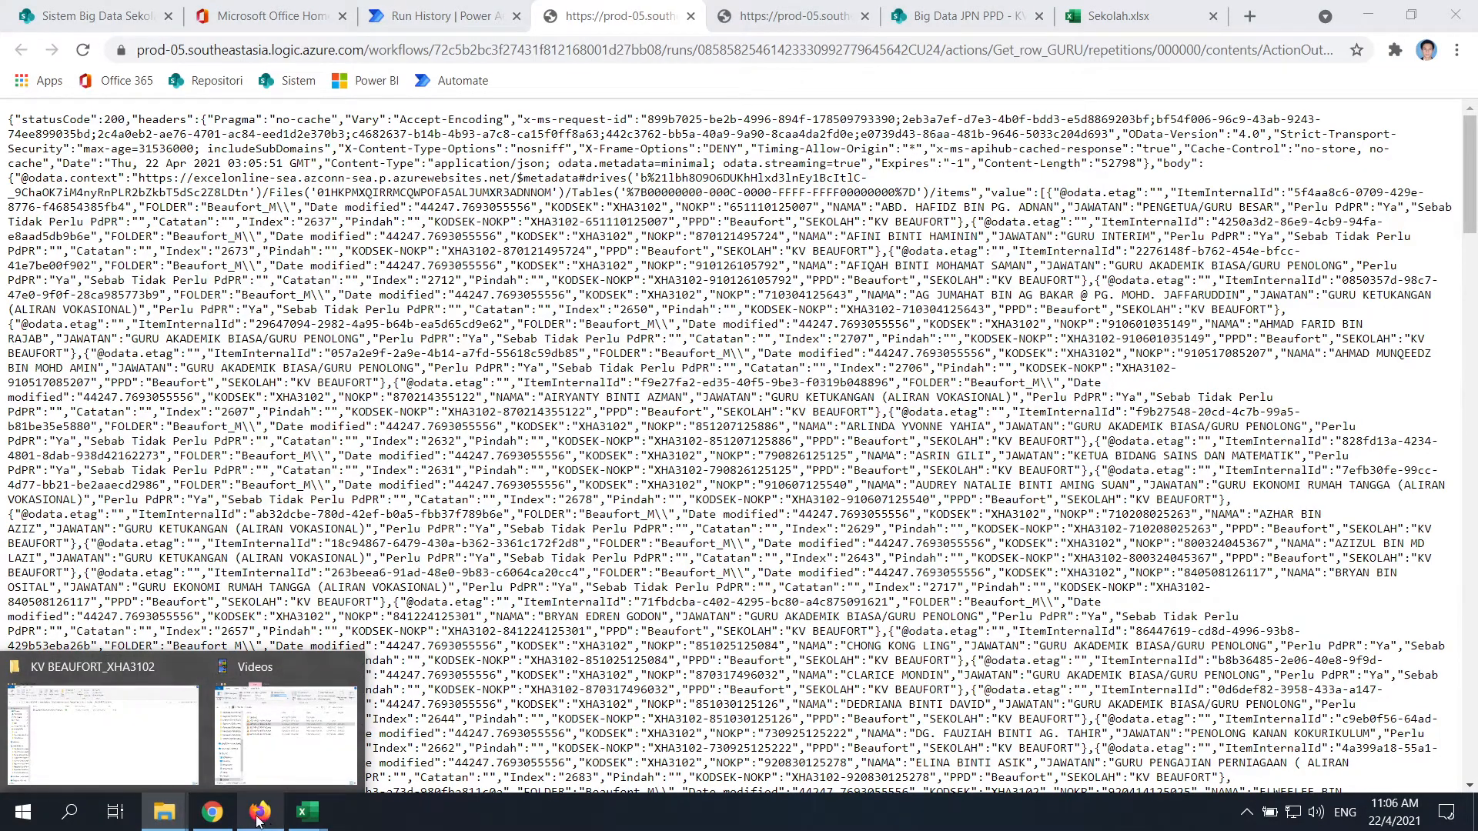
{"action": "left_click", "coordinate": [259, 812]}
{"action": "left_click", "coordinate": [212, 812]}
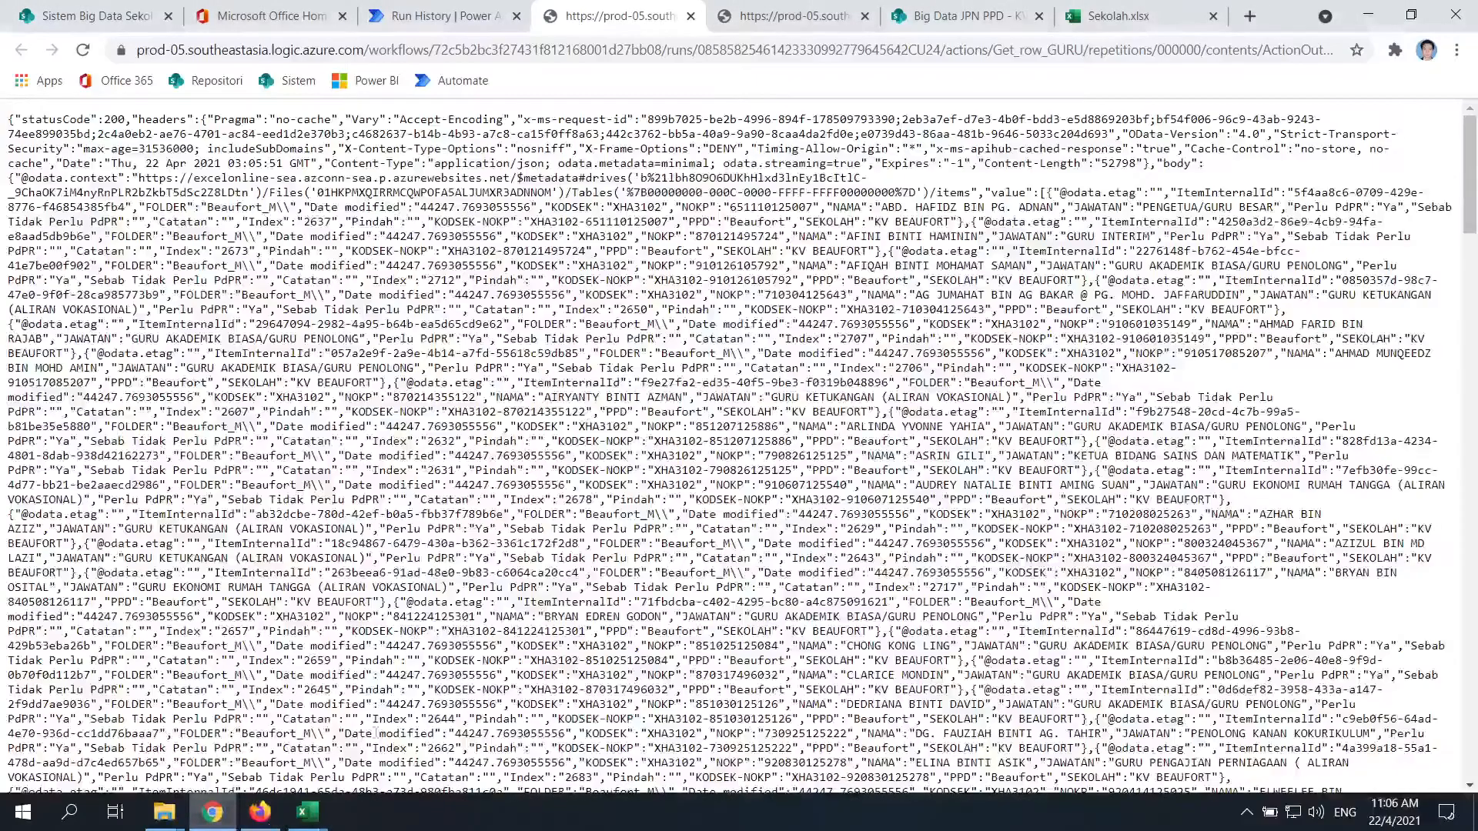
{"action": "left_click", "coordinate": [485, 16]}
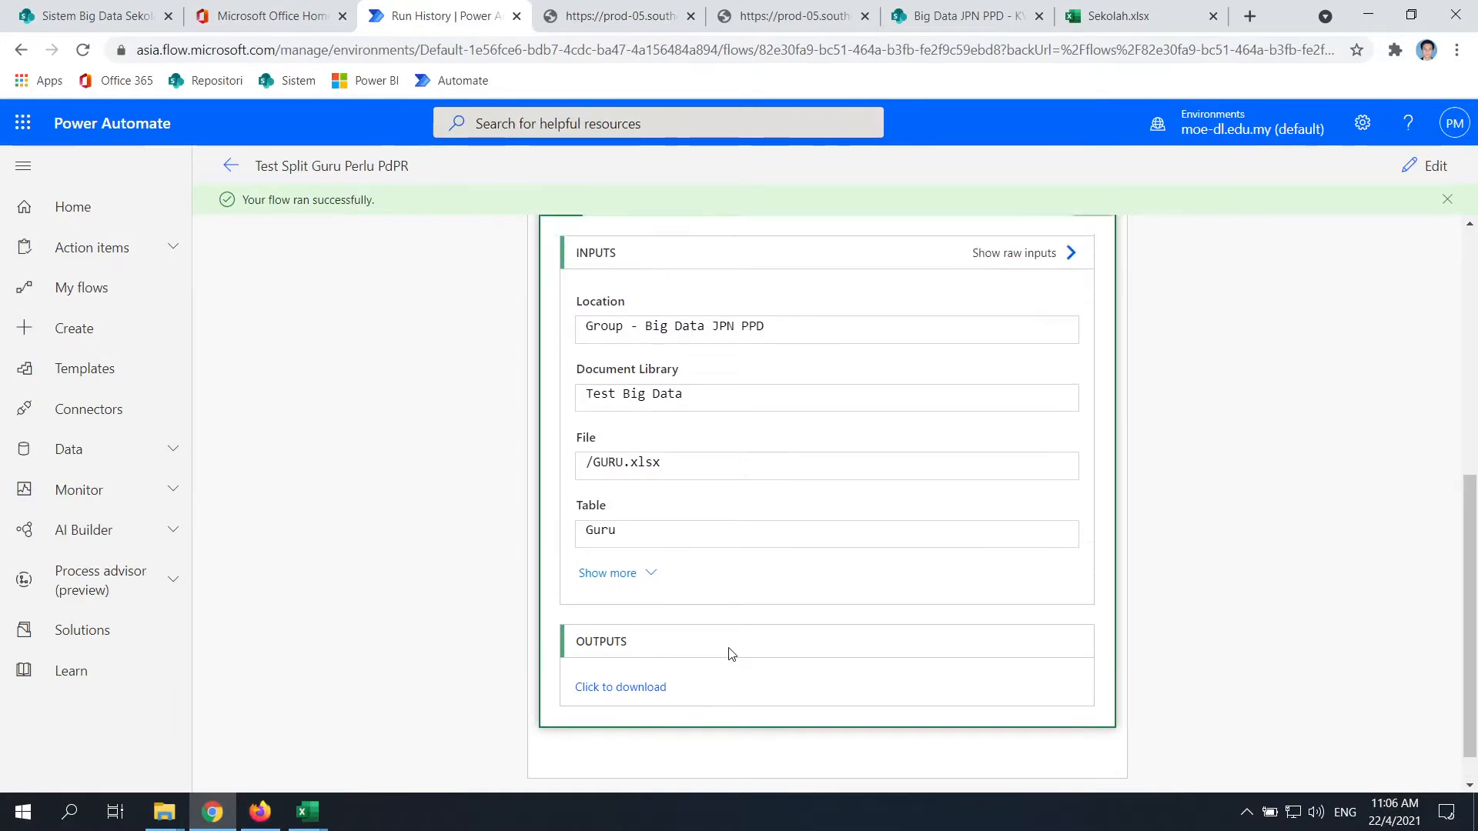
{"action": "scroll", "coordinate": [731, 654], "scroll_direction": "up", "scroll_amount": 5}
In edit mode, rename Create file to 'Create file Sekolah' and add an action inside Apply to each KODSEK
{"action": "left_click", "coordinate": [1430, 166]}
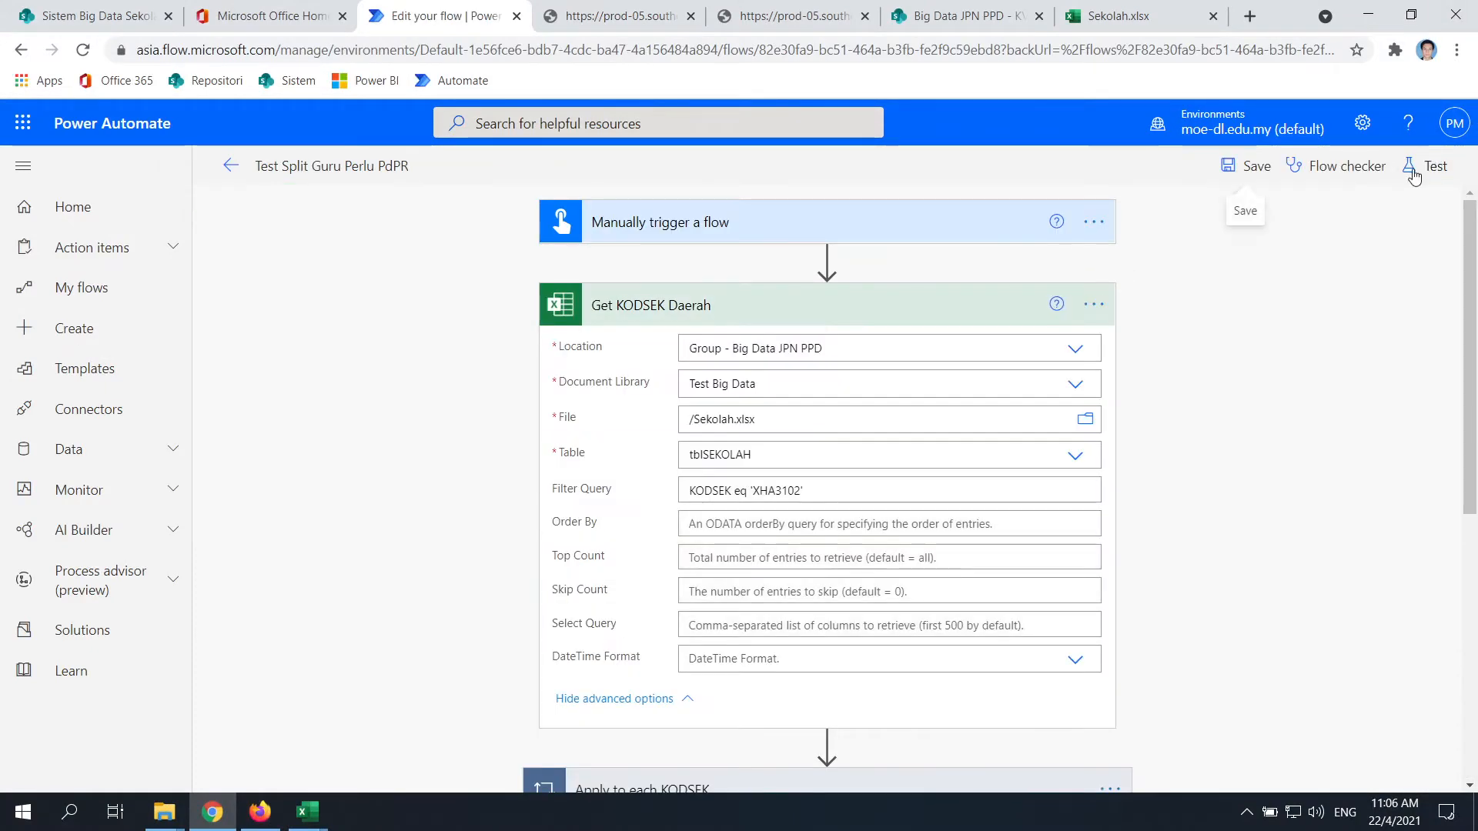
{"action": "scroll", "coordinate": [777, 554], "scroll_direction": "down", "scroll_amount": 7}
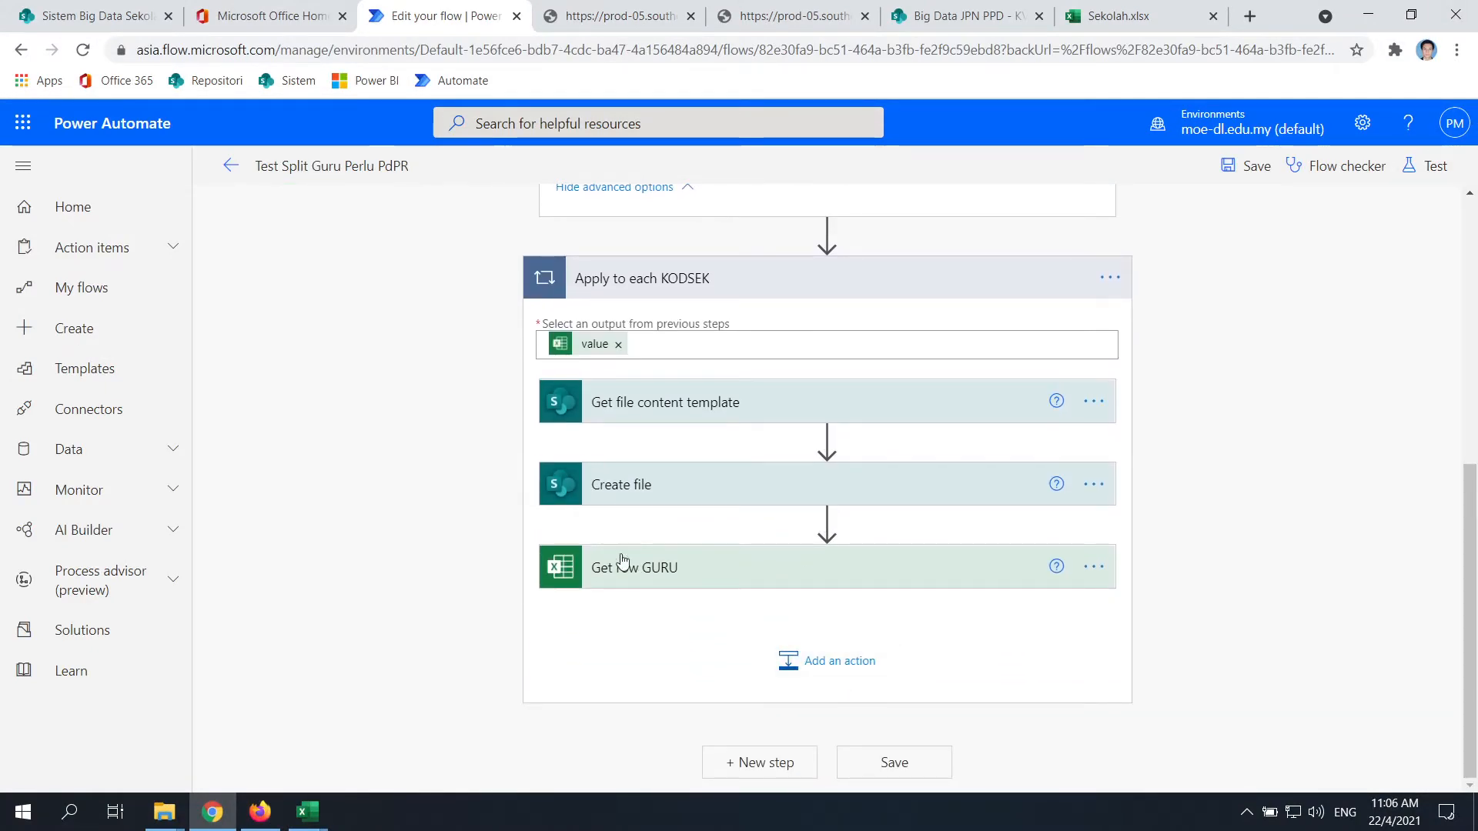
{"action": "scroll", "coordinate": [706, 478], "scroll_direction": "up", "scroll_amount": 6}
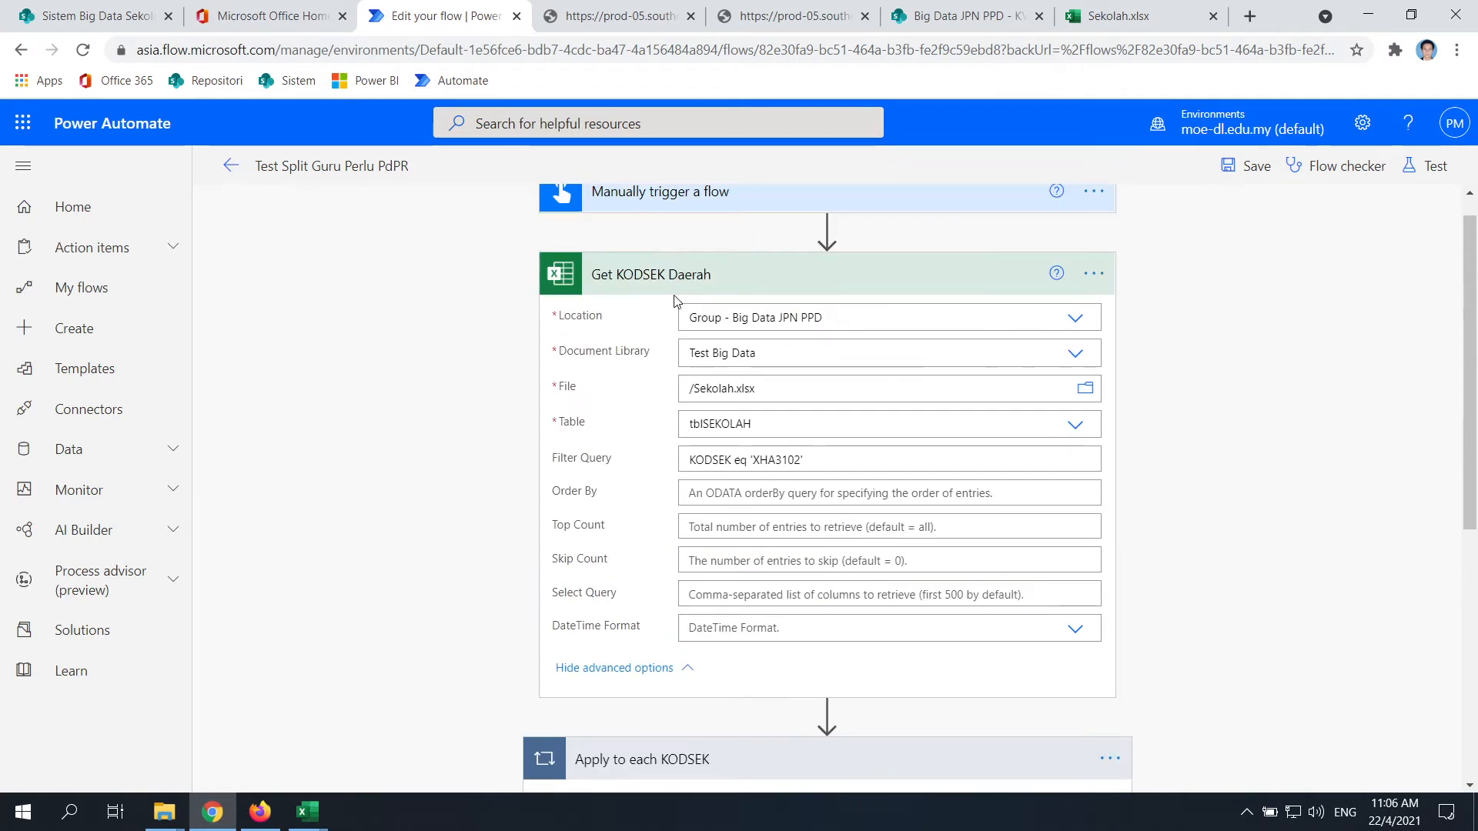
{"action": "scroll", "coordinate": [675, 301], "scroll_direction": "down", "scroll_amount": 5}
{"action": "scroll", "coordinate": [807, 441], "scroll_direction": "up", "scroll_amount": 4}
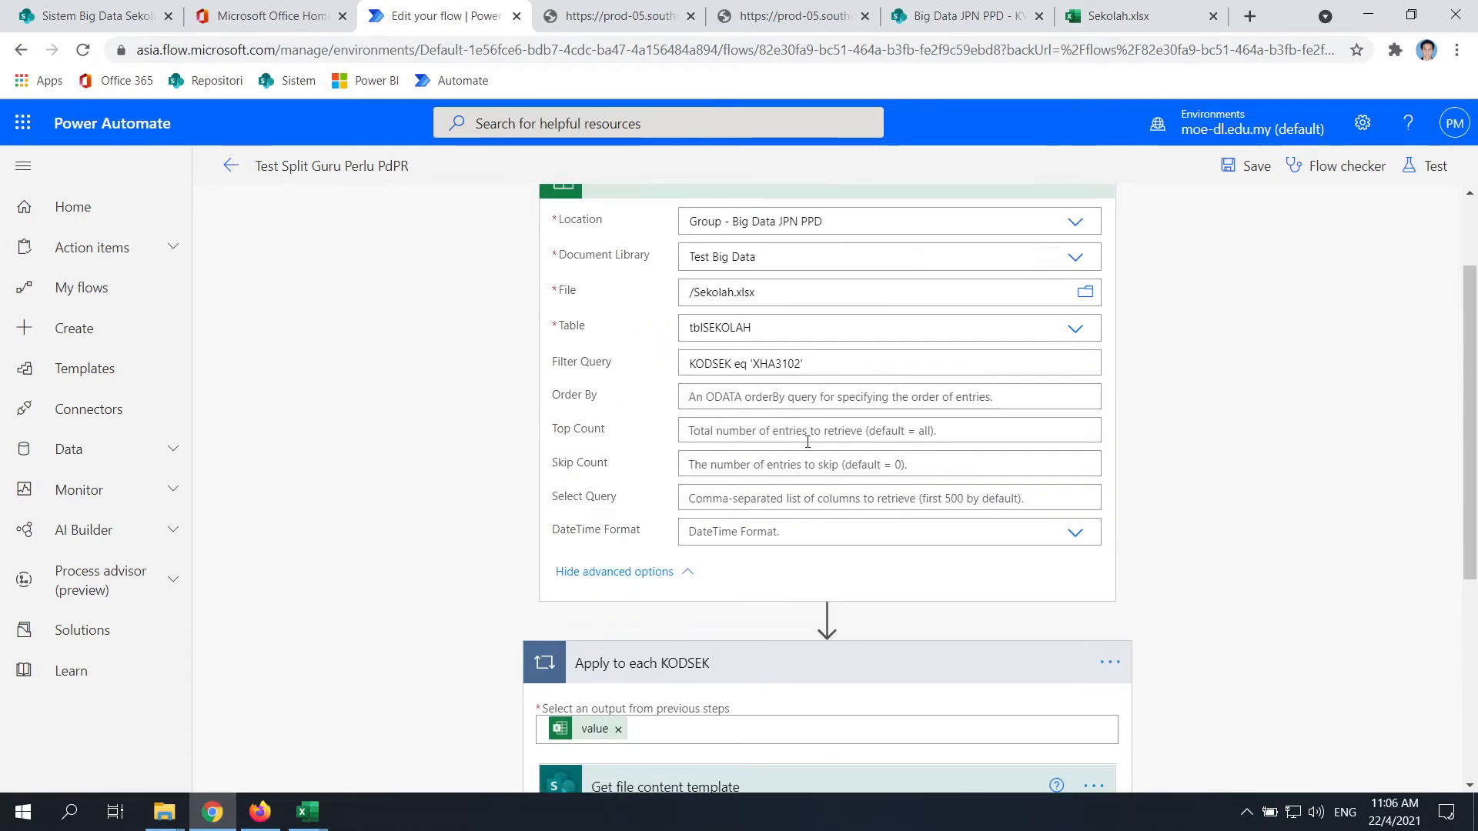
{"action": "scroll", "coordinate": [636, 344], "scroll_direction": "down", "scroll_amount": 5}
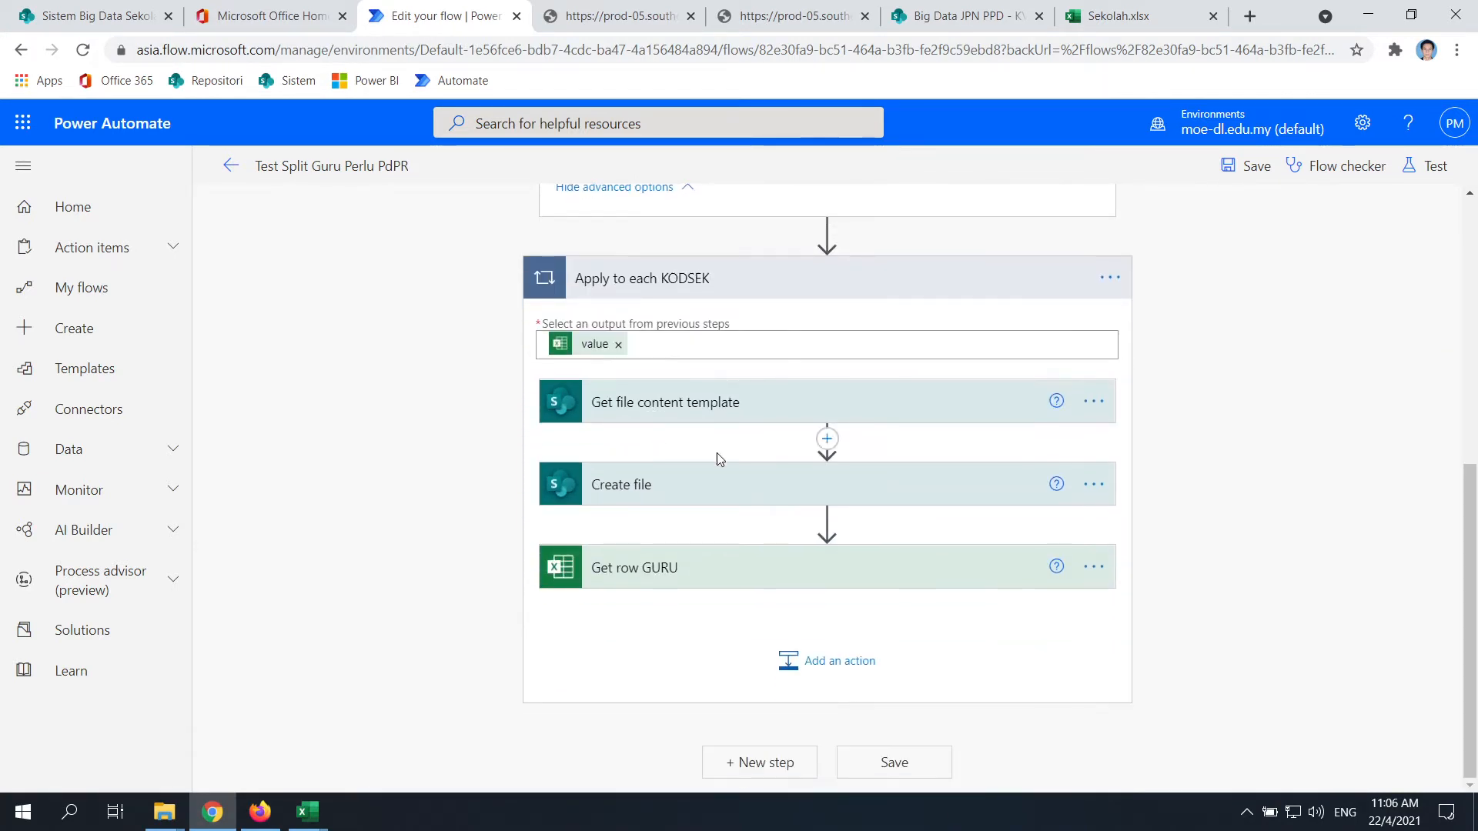
{"action": "left_click", "coordinate": [1093, 484]}
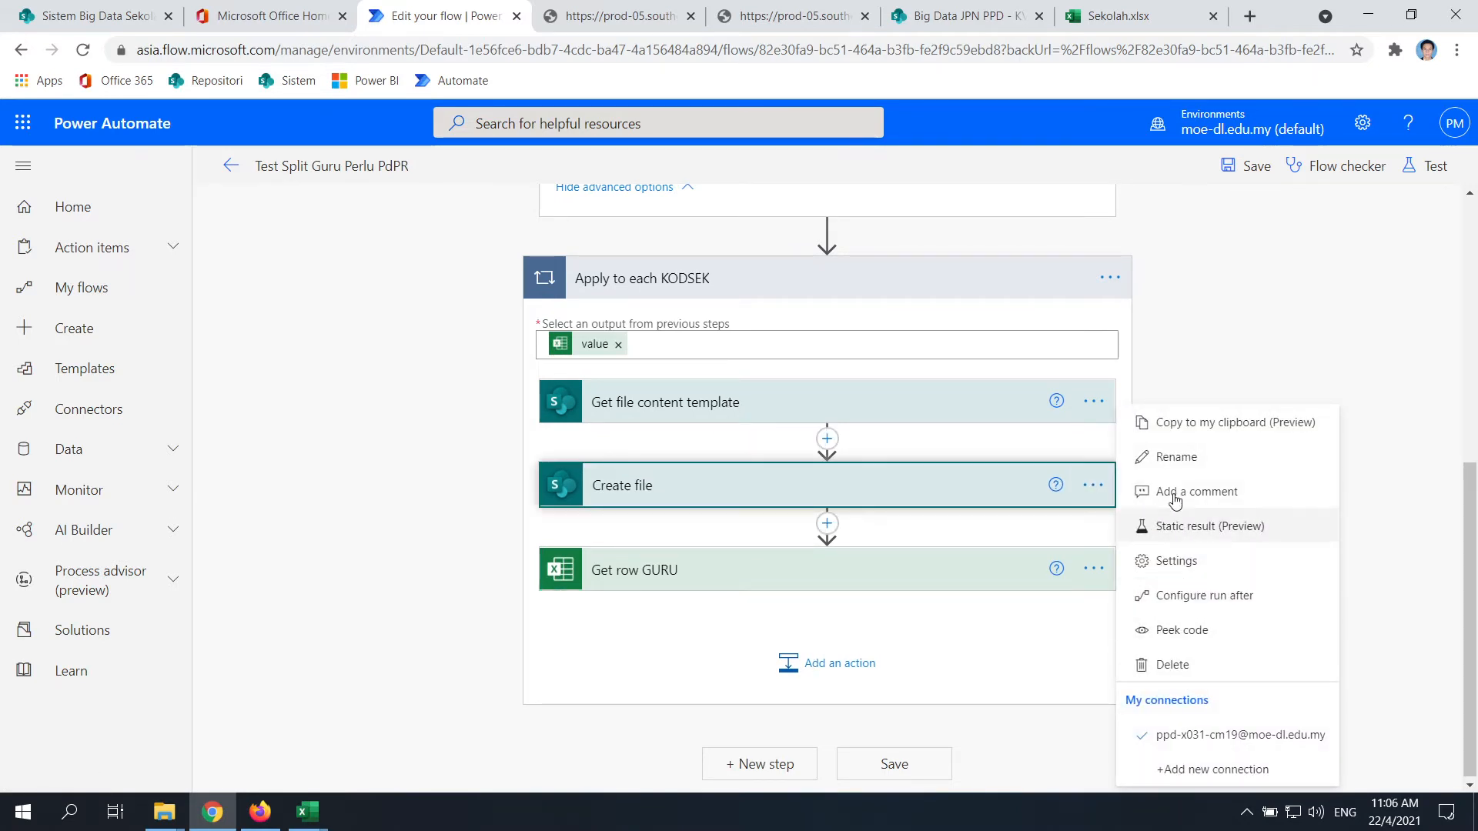
{"action": "left_click", "coordinate": [1178, 457]}
{"action": "left_click", "coordinate": [722, 485]}
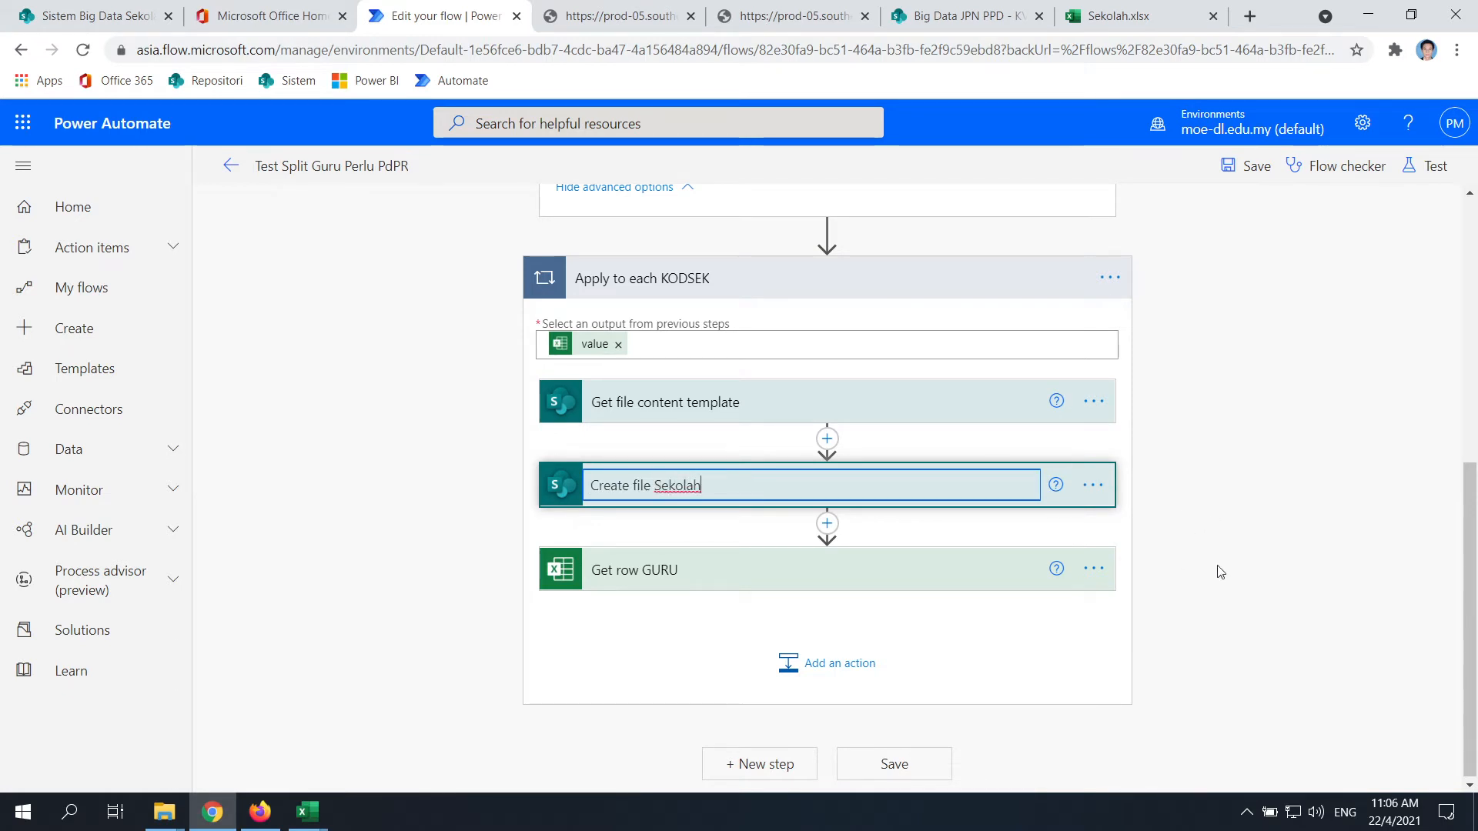
{"action": "left_click", "coordinate": [413, 590]}
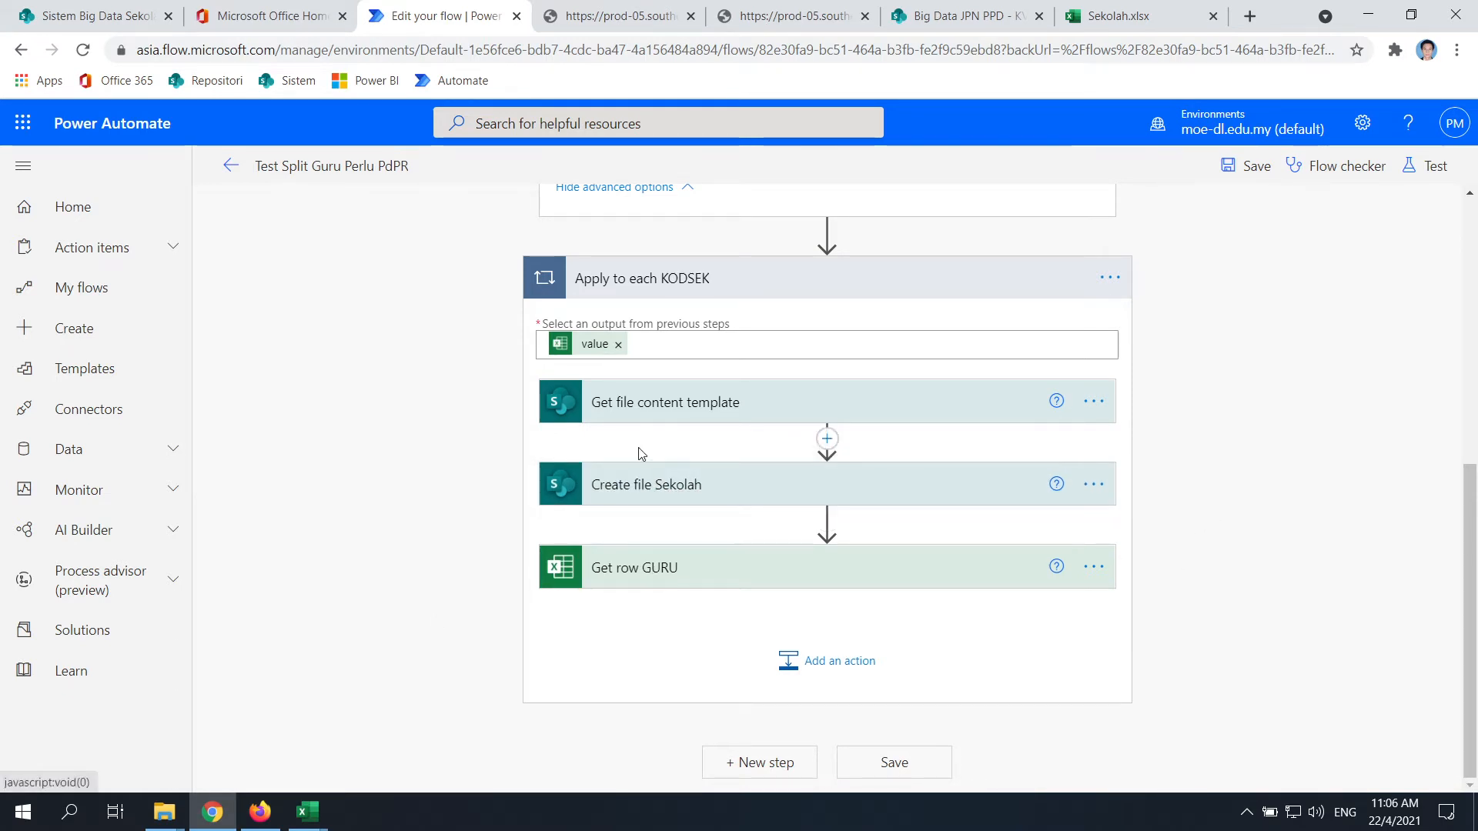
{"action": "left_click", "coordinate": [857, 665]}
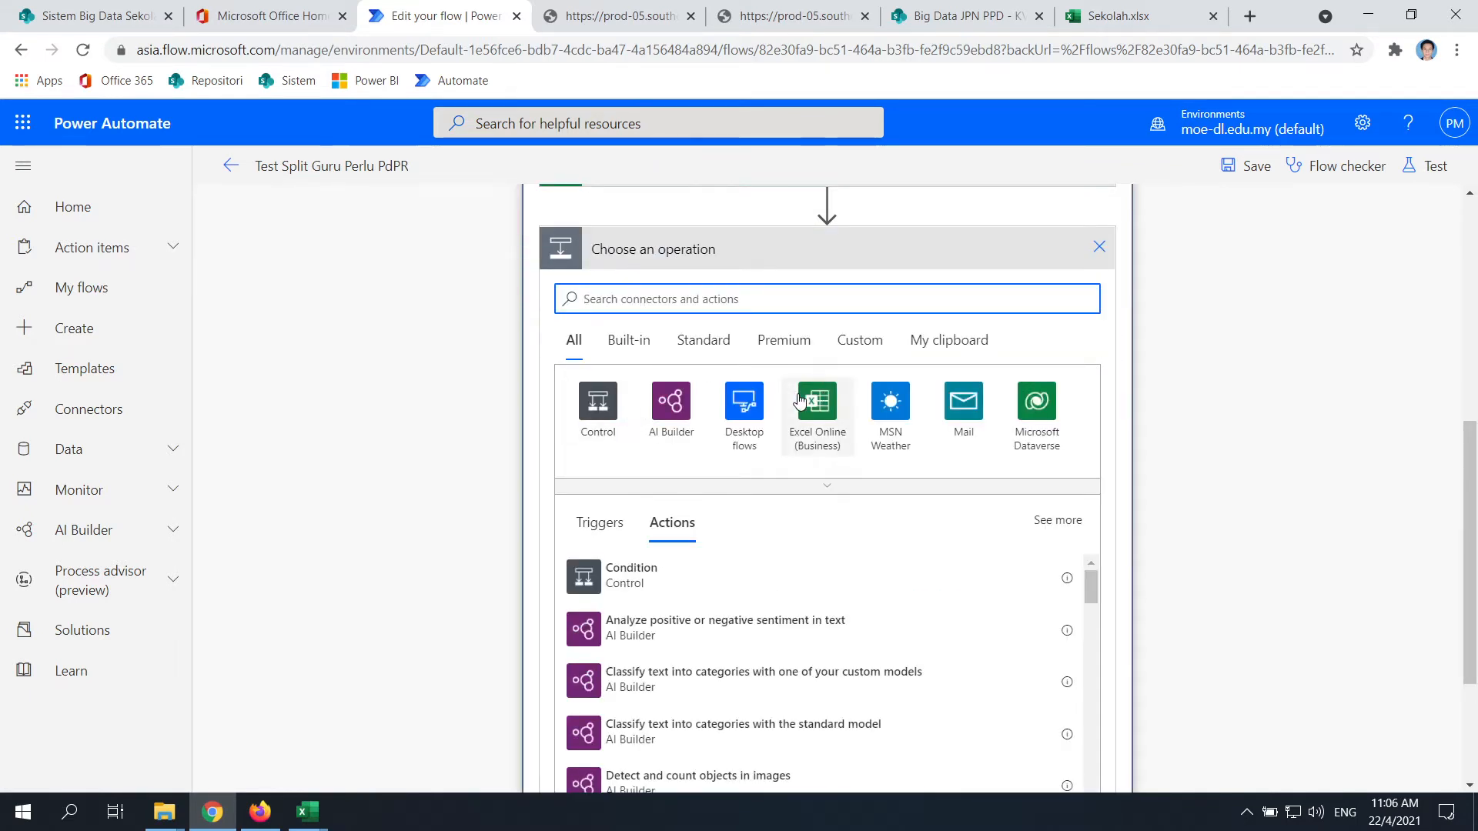
Search 'ins', then 'excel', and add Excel Online (OneDrive)'s 'Add a row into a table' action
{"action": "type", "text": "insert"}
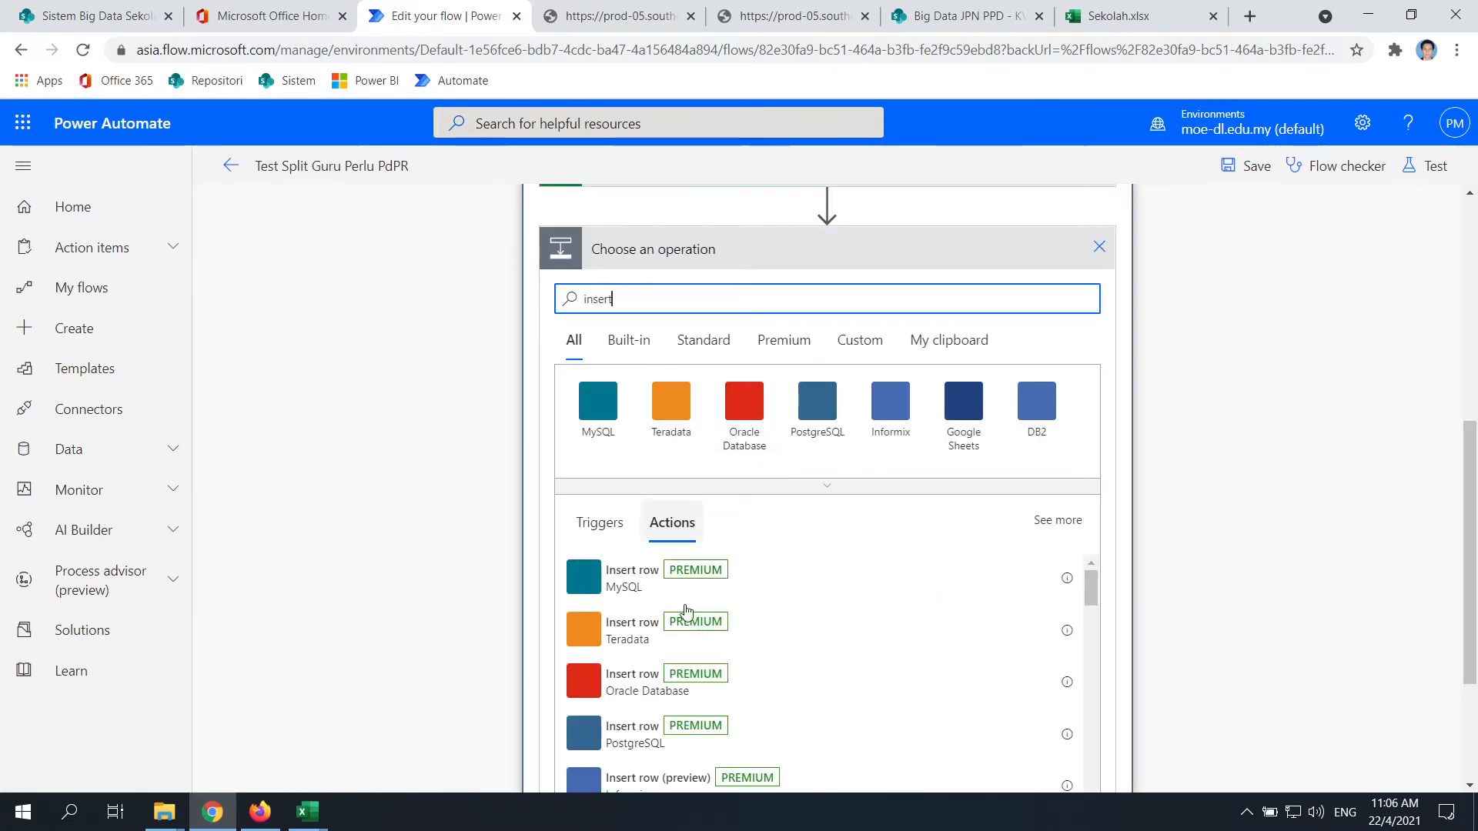
{"action": "scroll", "coordinate": [656, 703], "scroll_direction": "down", "scroll_amount": 2}
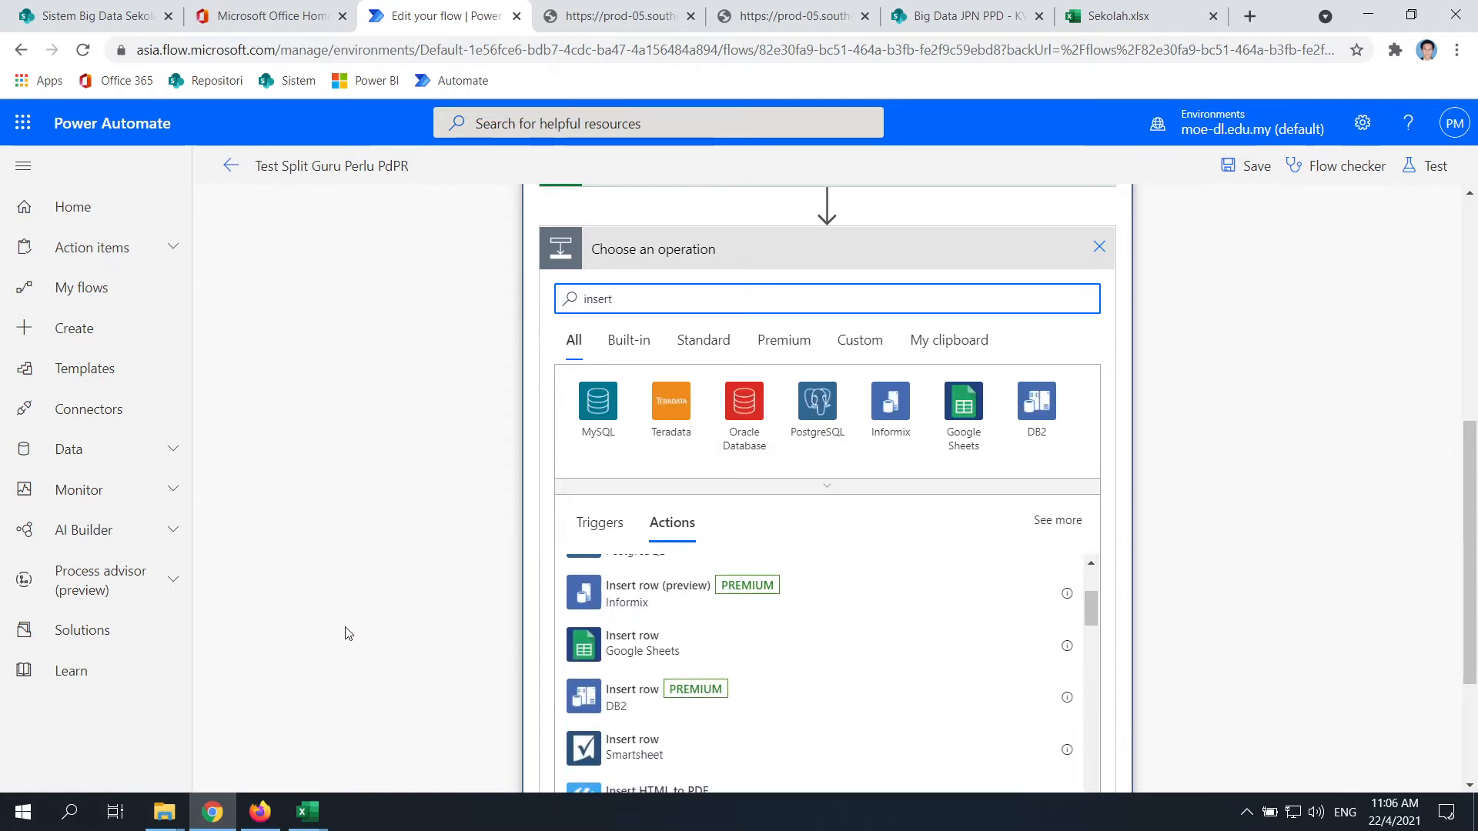
{"action": "scroll", "coordinate": [353, 601], "scroll_direction": "down", "scroll_amount": 2}
{"action": "scroll", "coordinate": [825, 547], "scroll_direction": "down", "scroll_amount": 10}
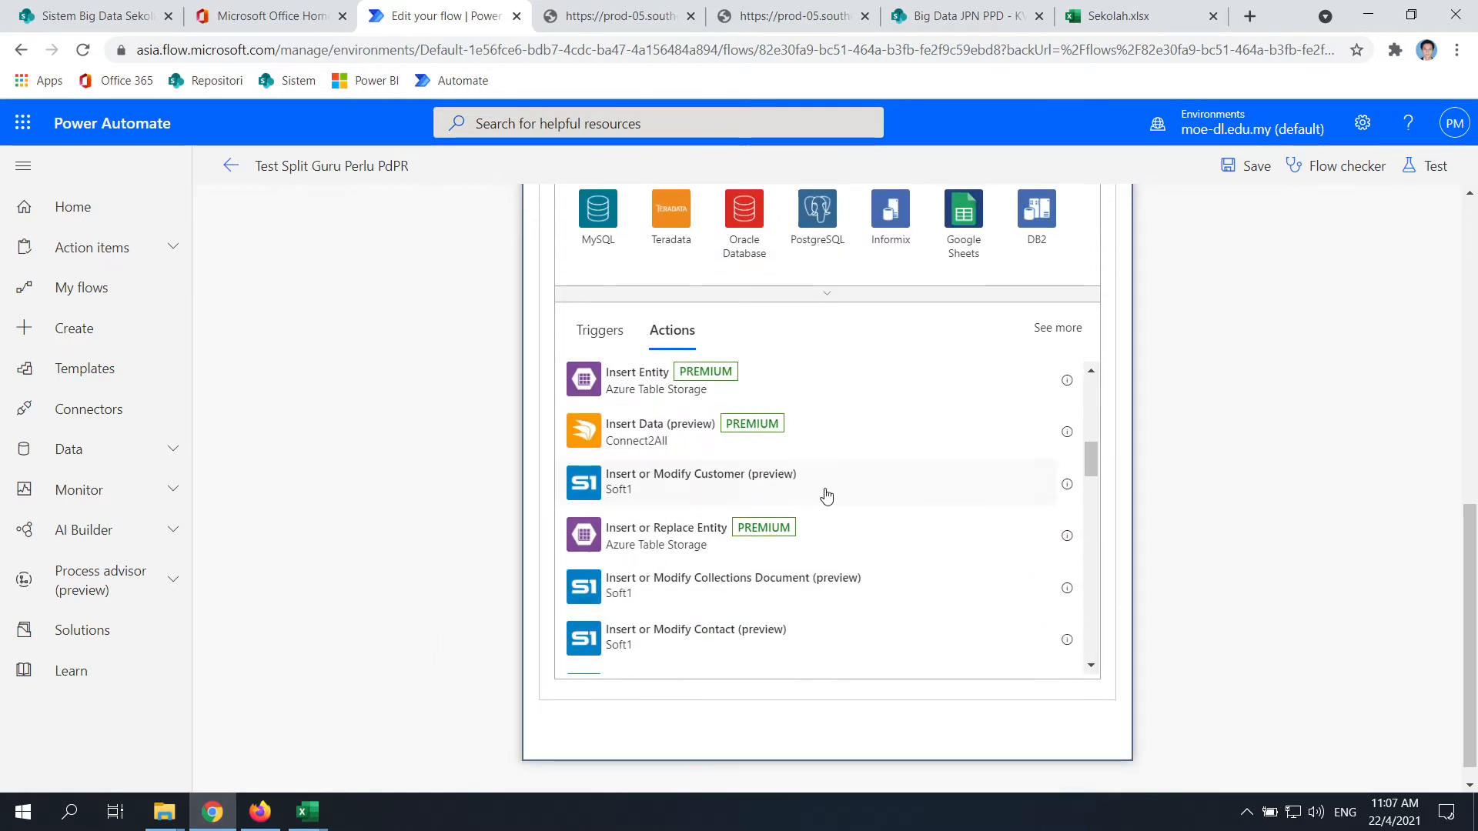
{"action": "scroll", "coordinate": [824, 493], "scroll_direction": "down", "scroll_amount": 3}
{"action": "scroll", "coordinate": [821, 494], "scroll_direction": "up", "scroll_amount": 6}
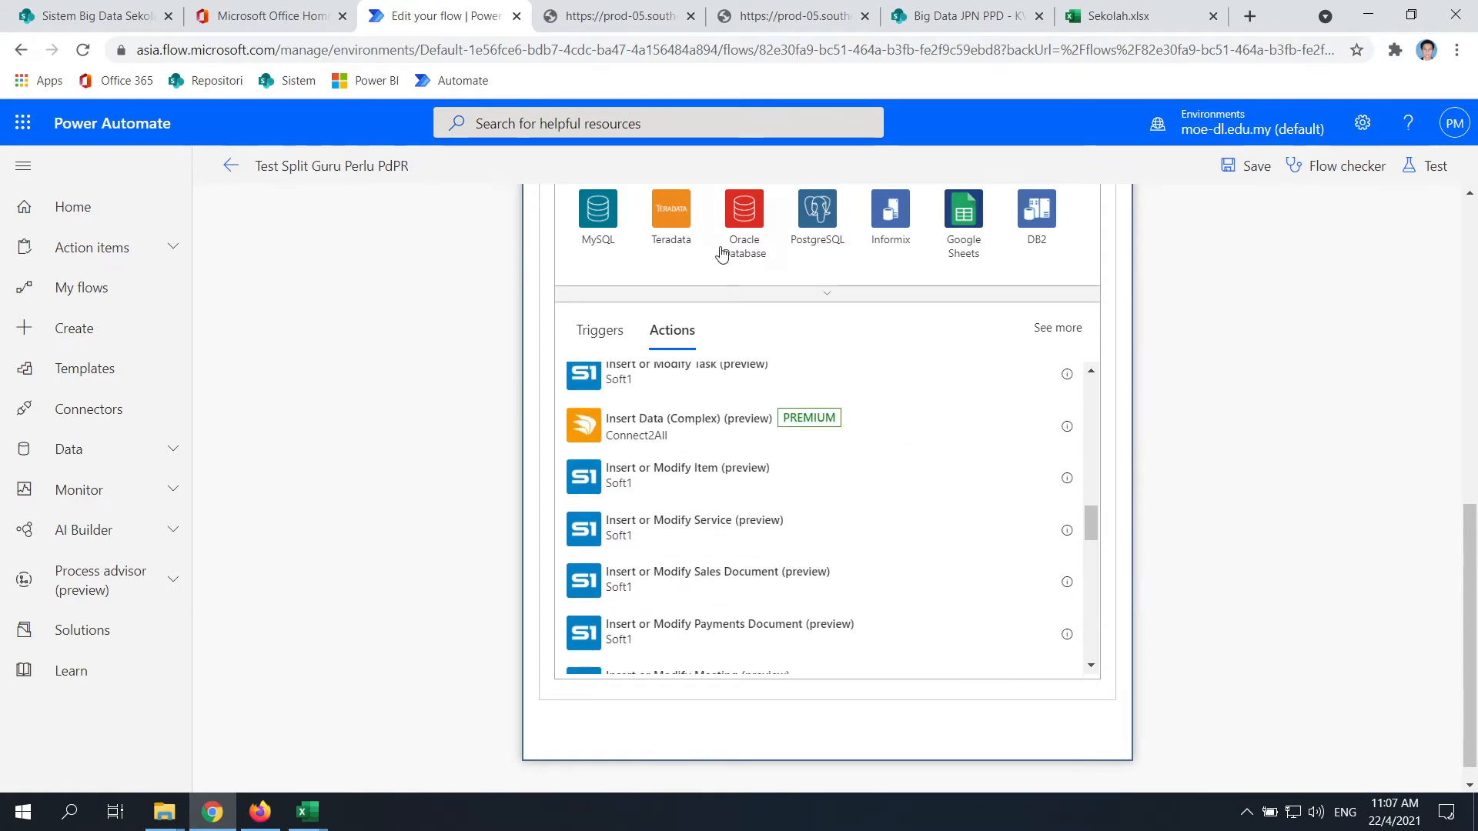
{"action": "scroll", "coordinate": [467, 499], "scroll_direction": "up", "scroll_amount": 5}
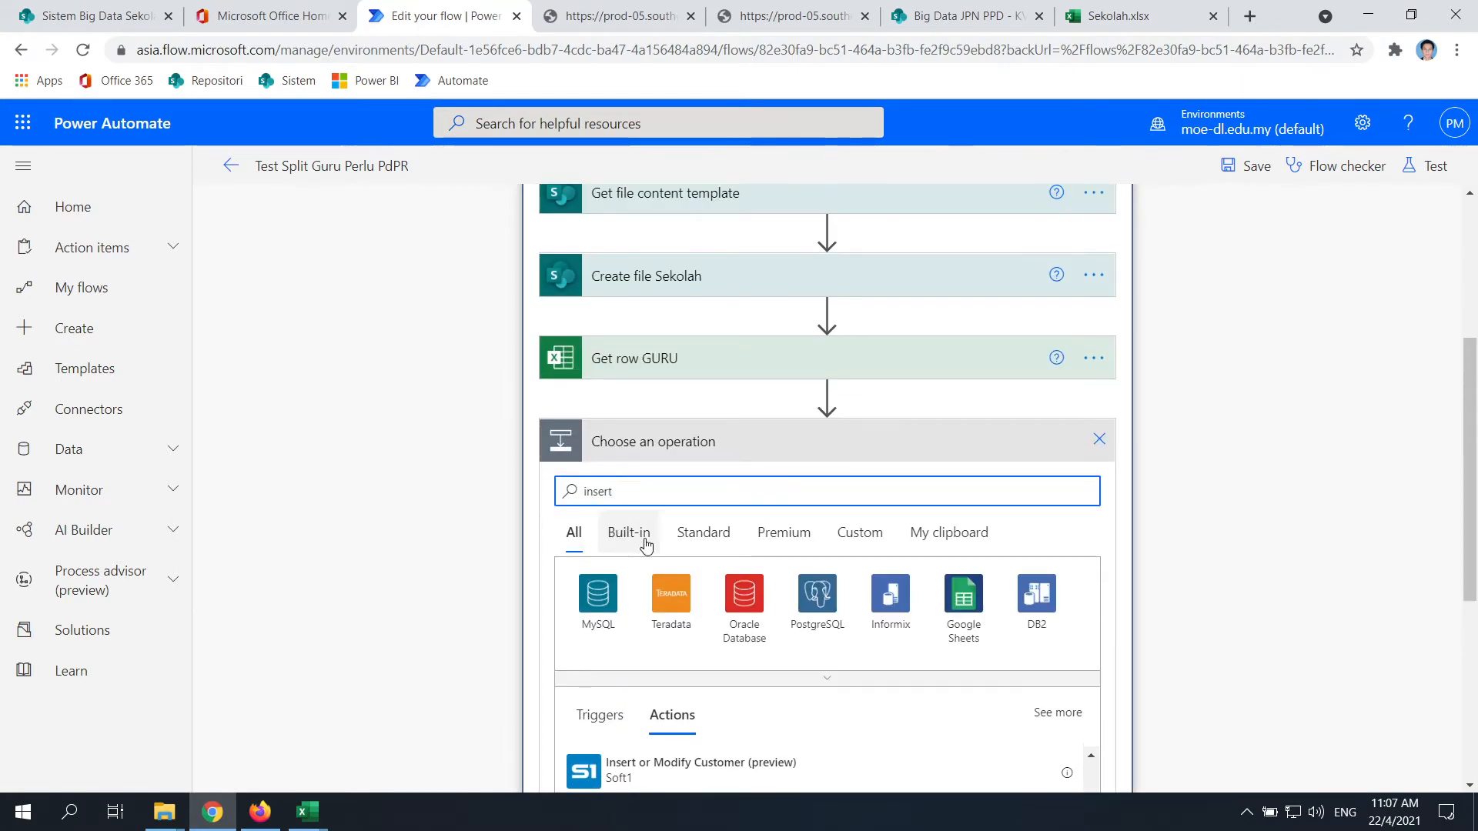
{"action": "key", "text": "BackSpace"}
{"action": "key", "text": "BackSpace"}
{"action": "key", "text": "BackSpace"}
{"action": "key", "text": "BackSpace"}
{"action": "key", "text": "BackSpace"}
{"action": "key", "text": "BackSpace"}
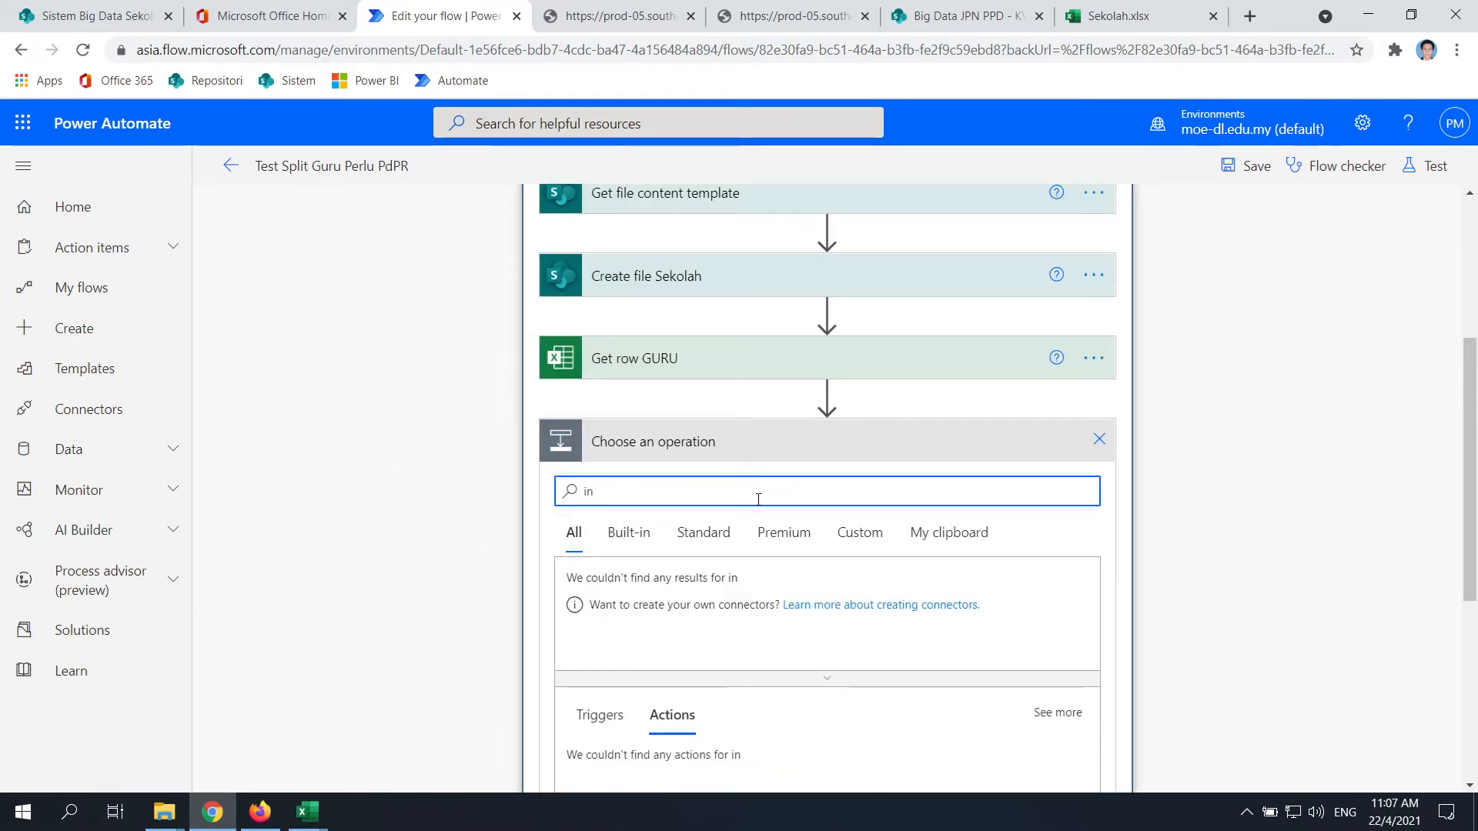
{"action": "type", "text": "excel"}
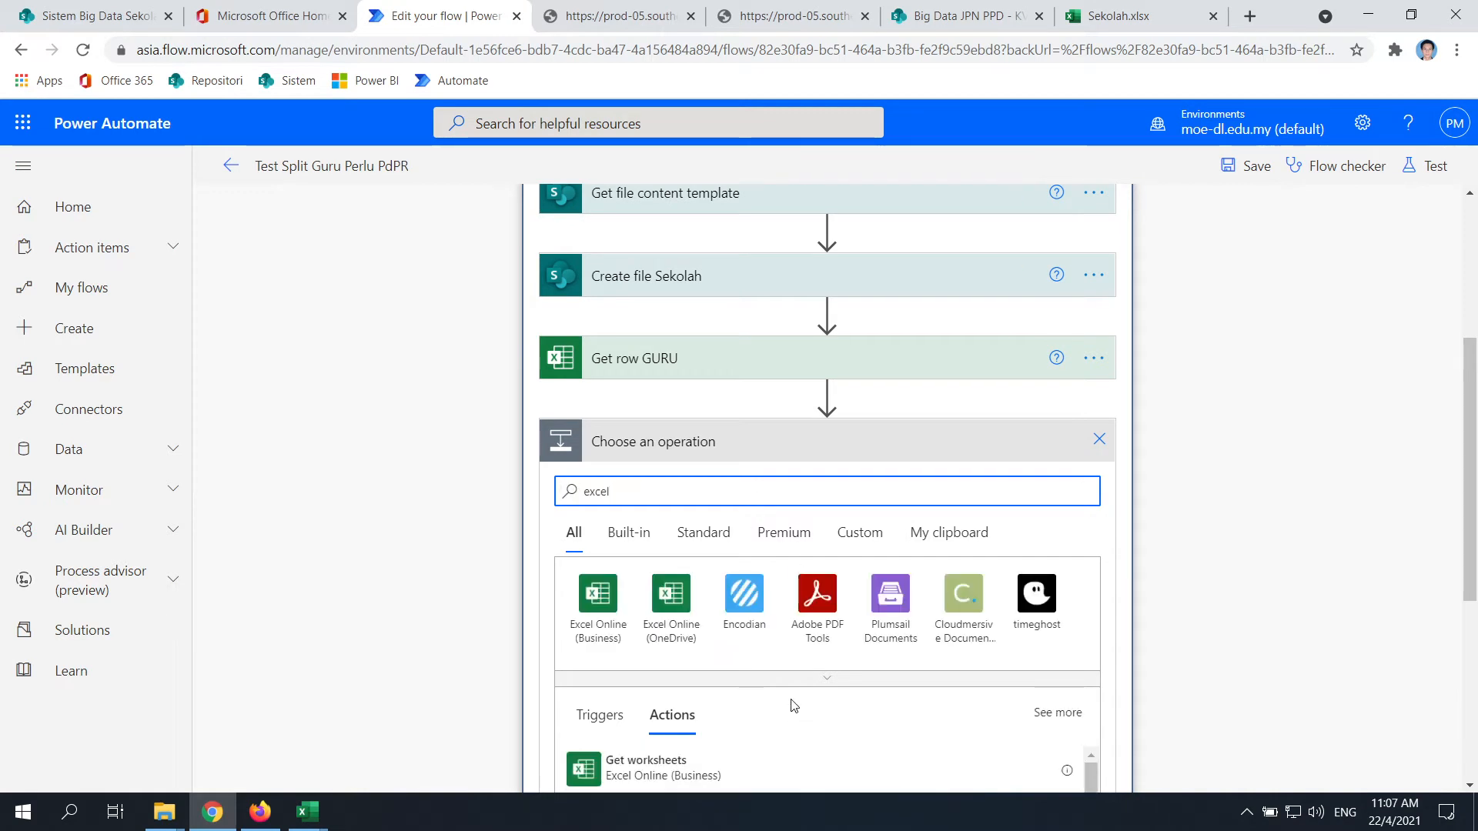
{"action": "scroll", "coordinate": [699, 599], "scroll_direction": "down", "scroll_amount": 1}
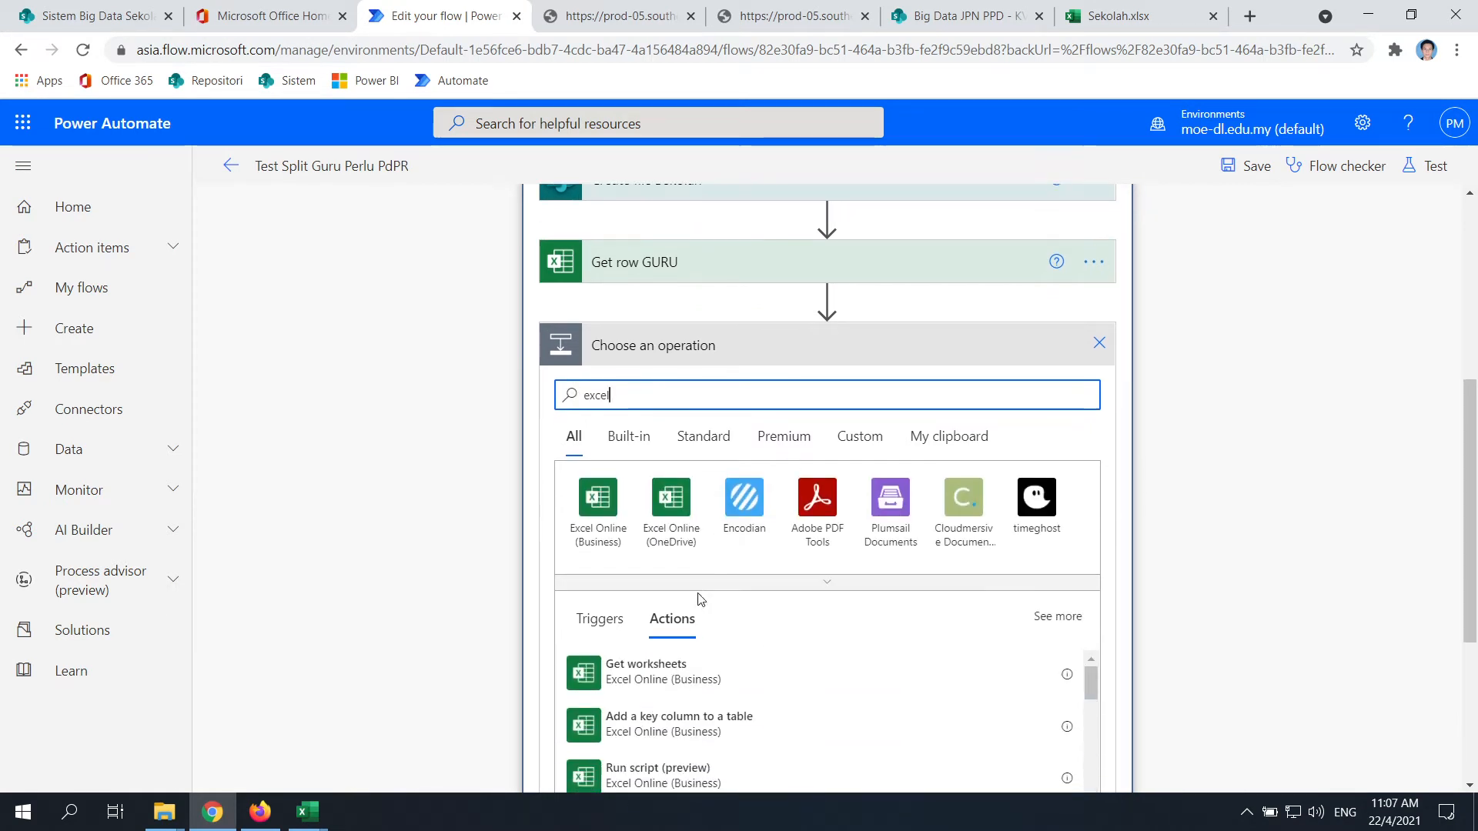
{"action": "left_click", "coordinate": [659, 503]}
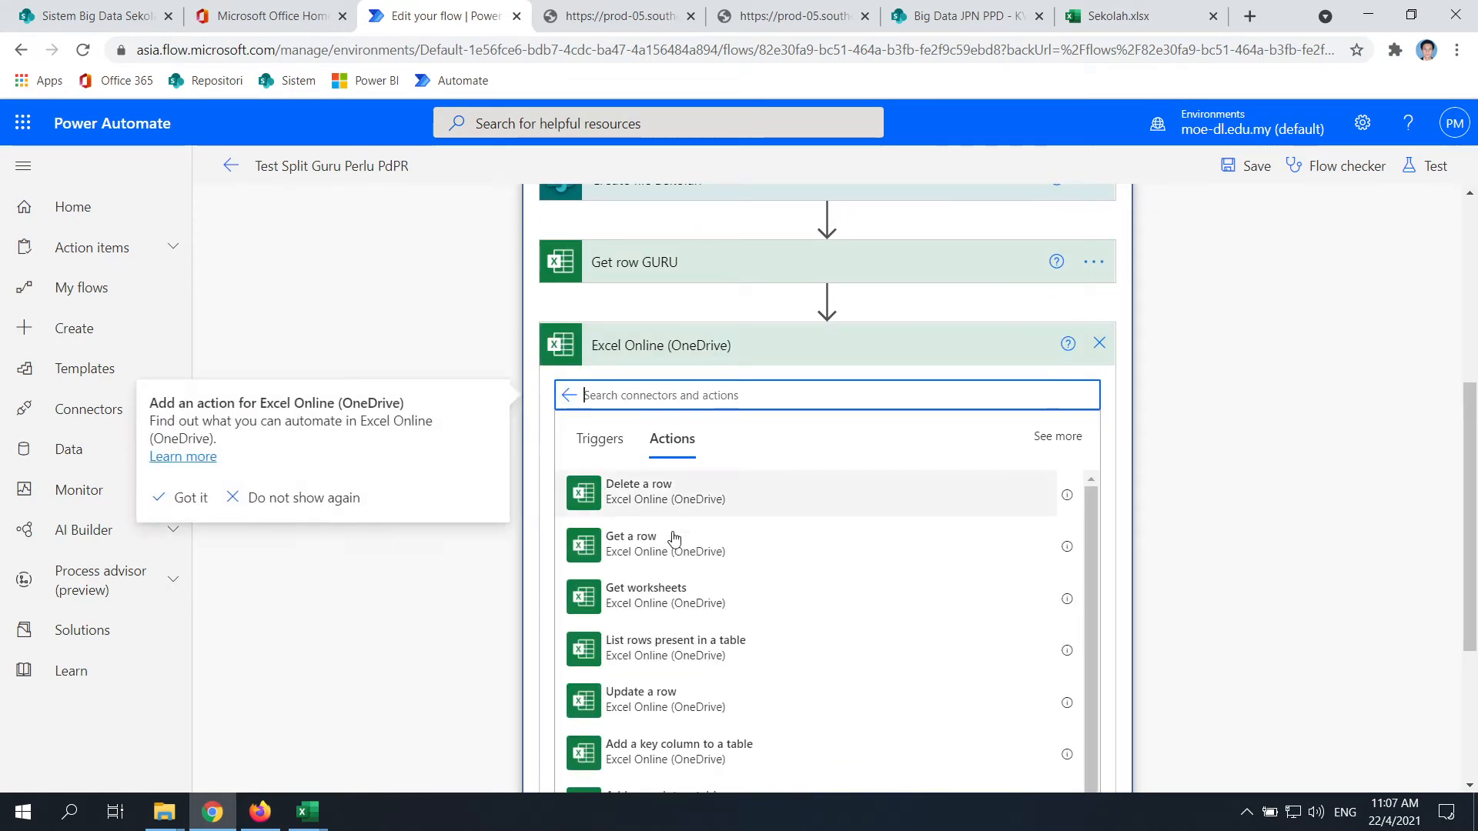
{"action": "scroll", "coordinate": [702, 605], "scroll_direction": "down", "scroll_amount": 1}
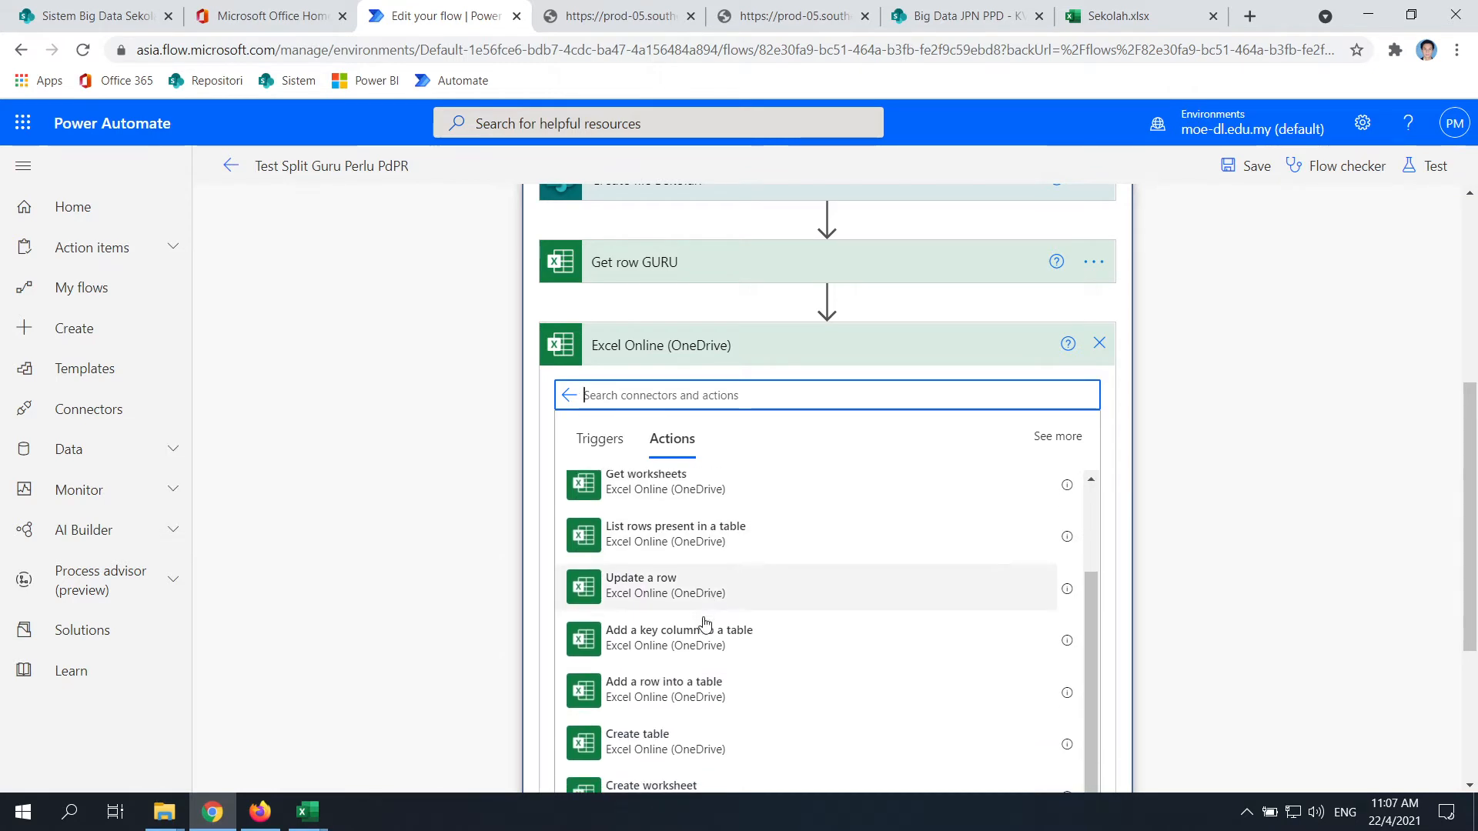
{"action": "scroll", "coordinate": [705, 623], "scroll_direction": "down", "scroll_amount": 1}
{"action": "left_click", "coordinate": [651, 595]}
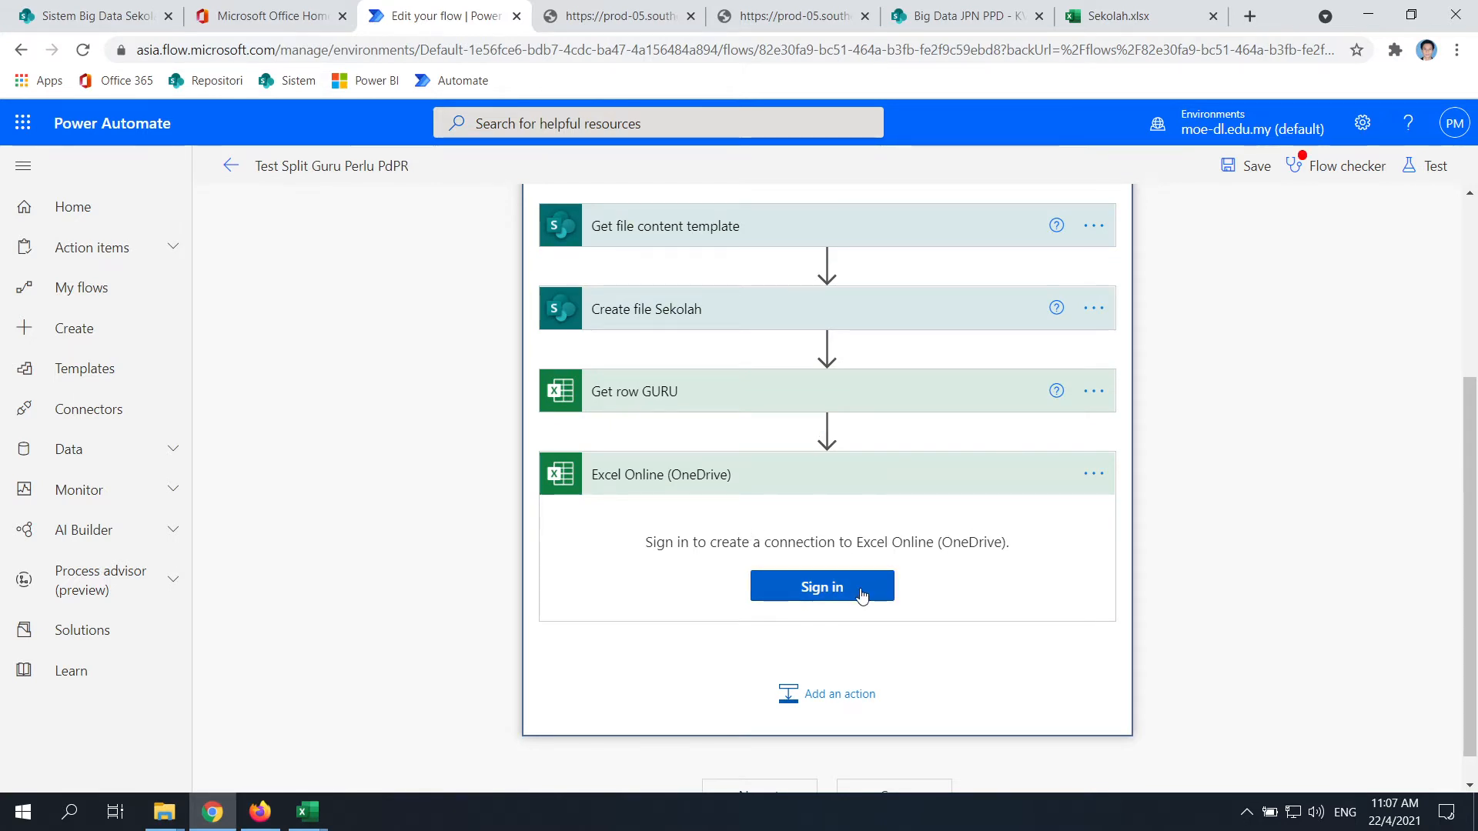
Delete the mistaken Excel Online (OneDrive) step
{"action": "left_click", "coordinate": [1093, 473]}
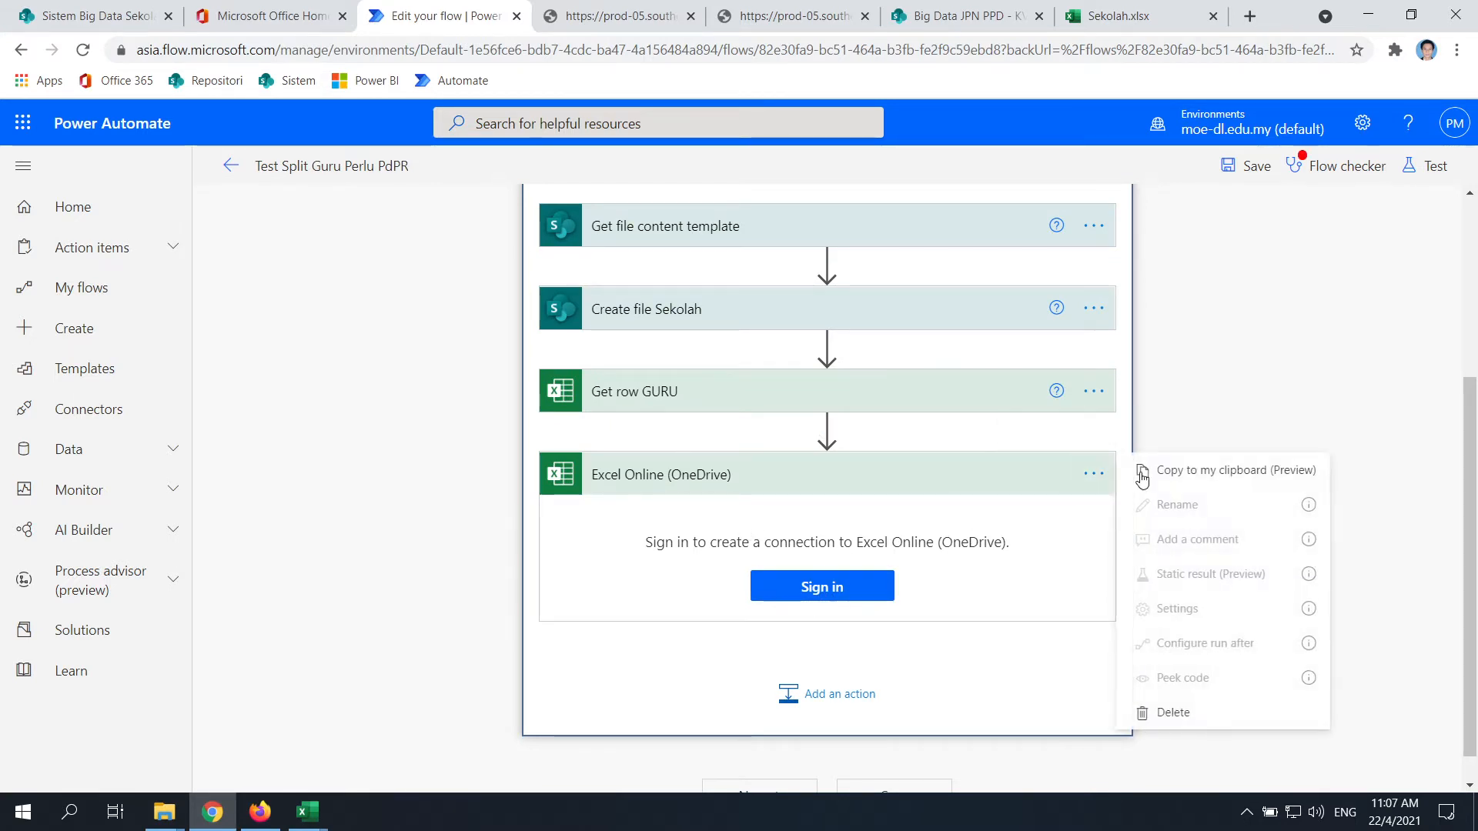
{"action": "left_click", "coordinate": [993, 496]}
{"action": "left_click", "coordinate": [1093, 473]}
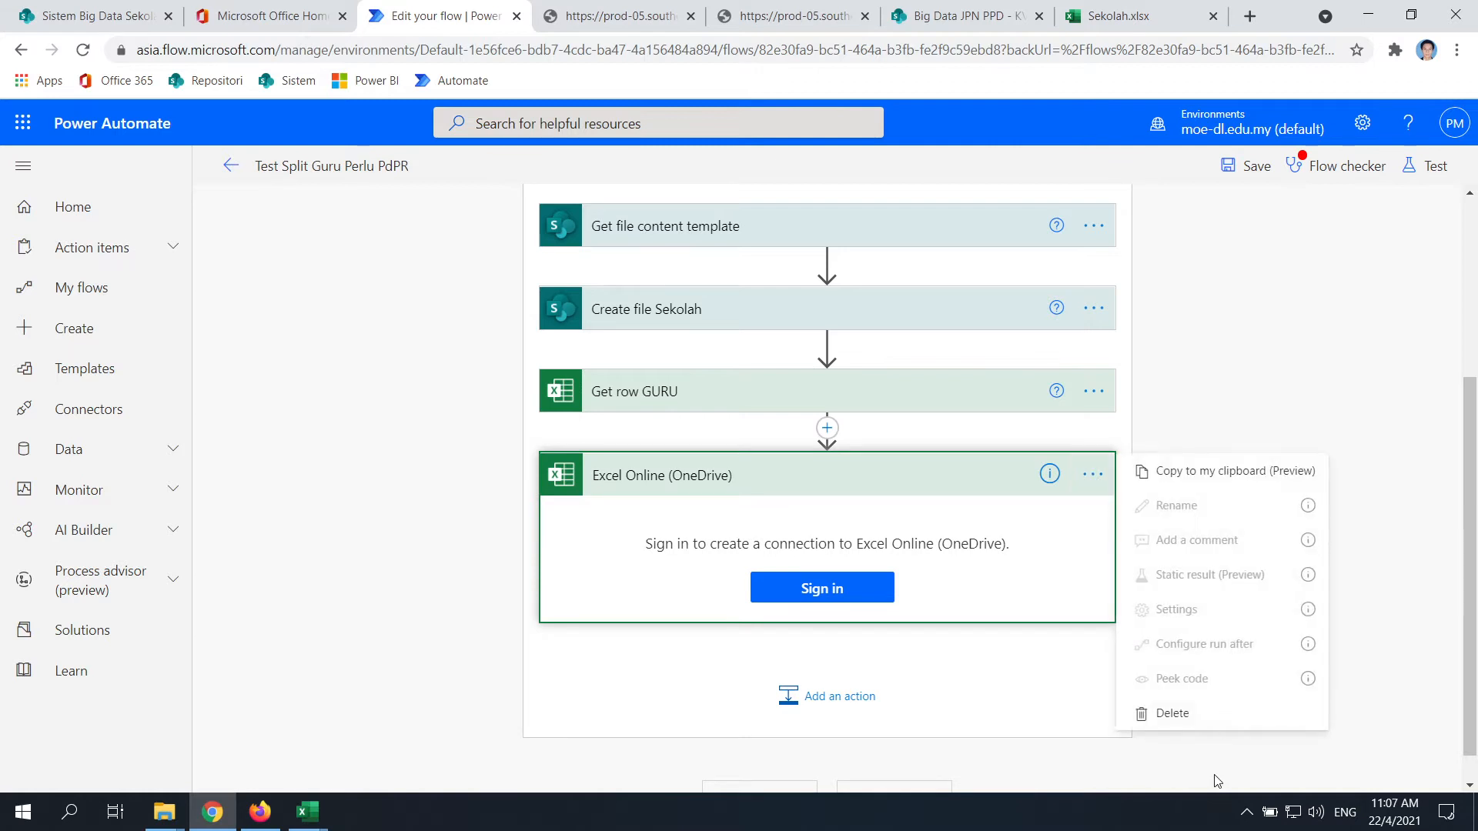
{"action": "left_click", "coordinate": [1155, 714]}
{"action": "left_click", "coordinate": [774, 493]}
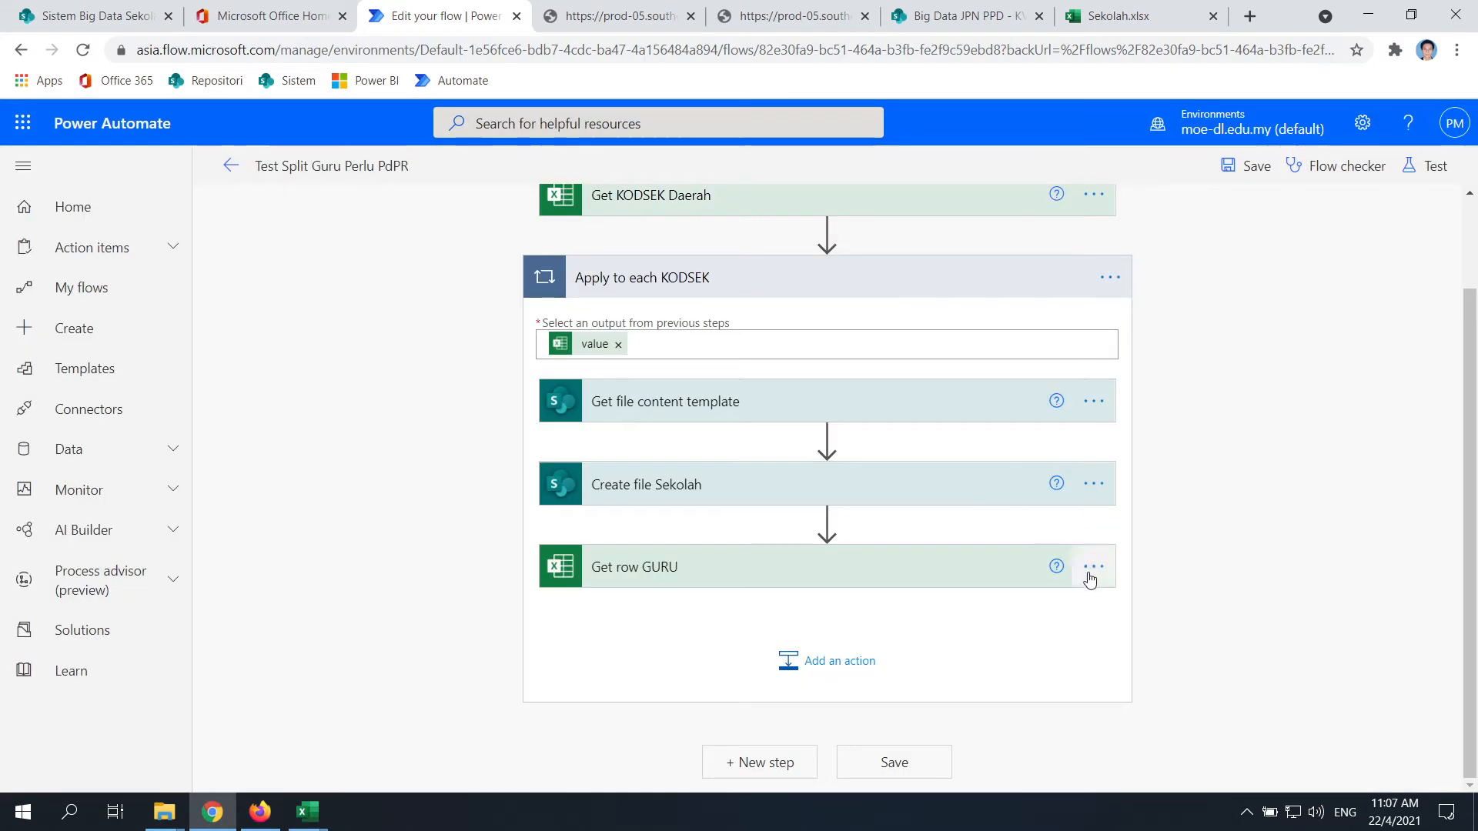
Re-add the action using Excel Online (Business)'s 'Add a row into a table'
{"action": "left_click", "coordinate": [845, 667]}
{"action": "type", "text": "e"}
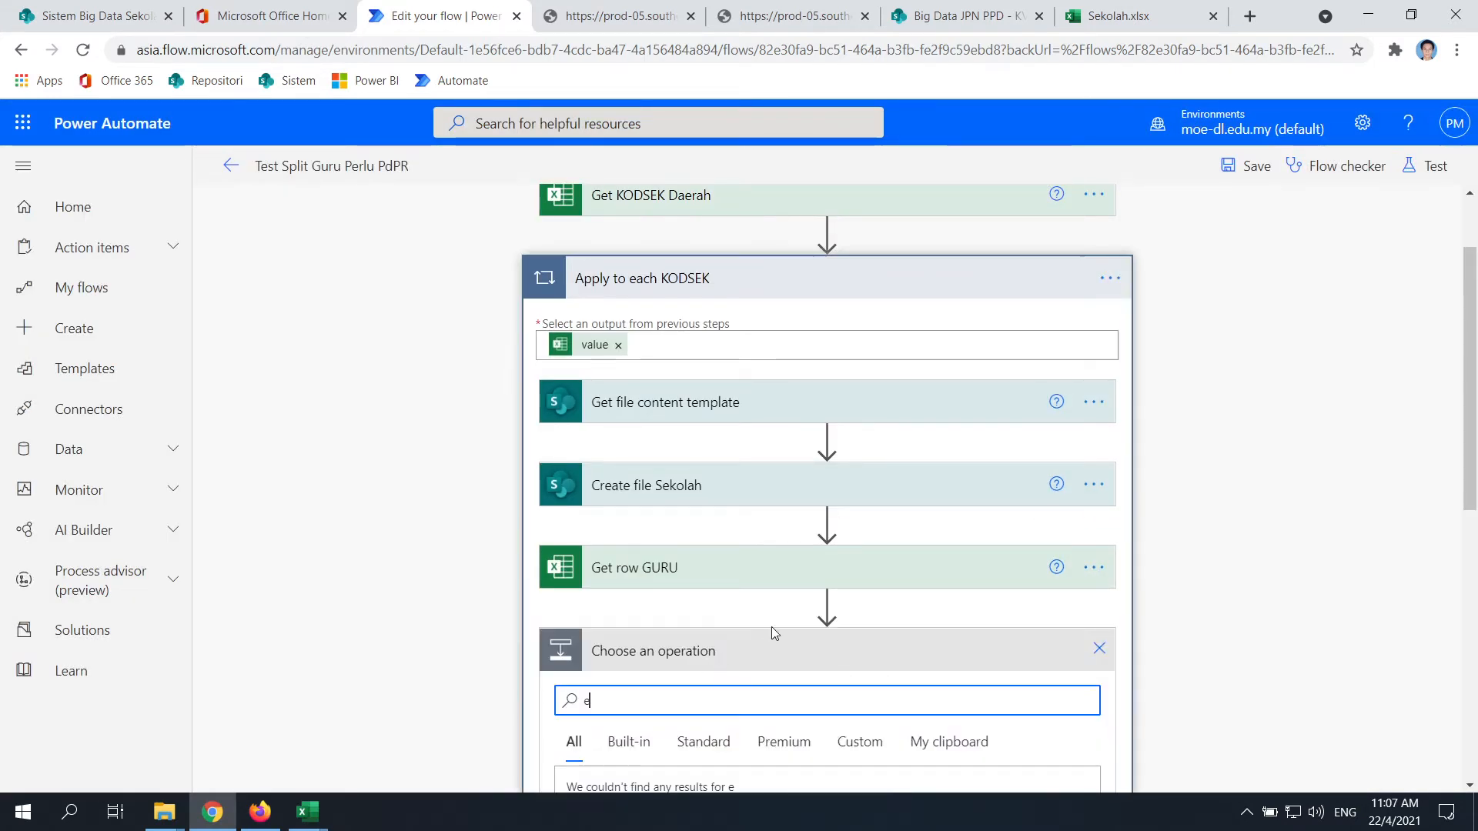
{"action": "type", "text": "xcel"}
{"action": "scroll", "coordinate": [858, 582], "scroll_direction": "down", "scroll_amount": 3}
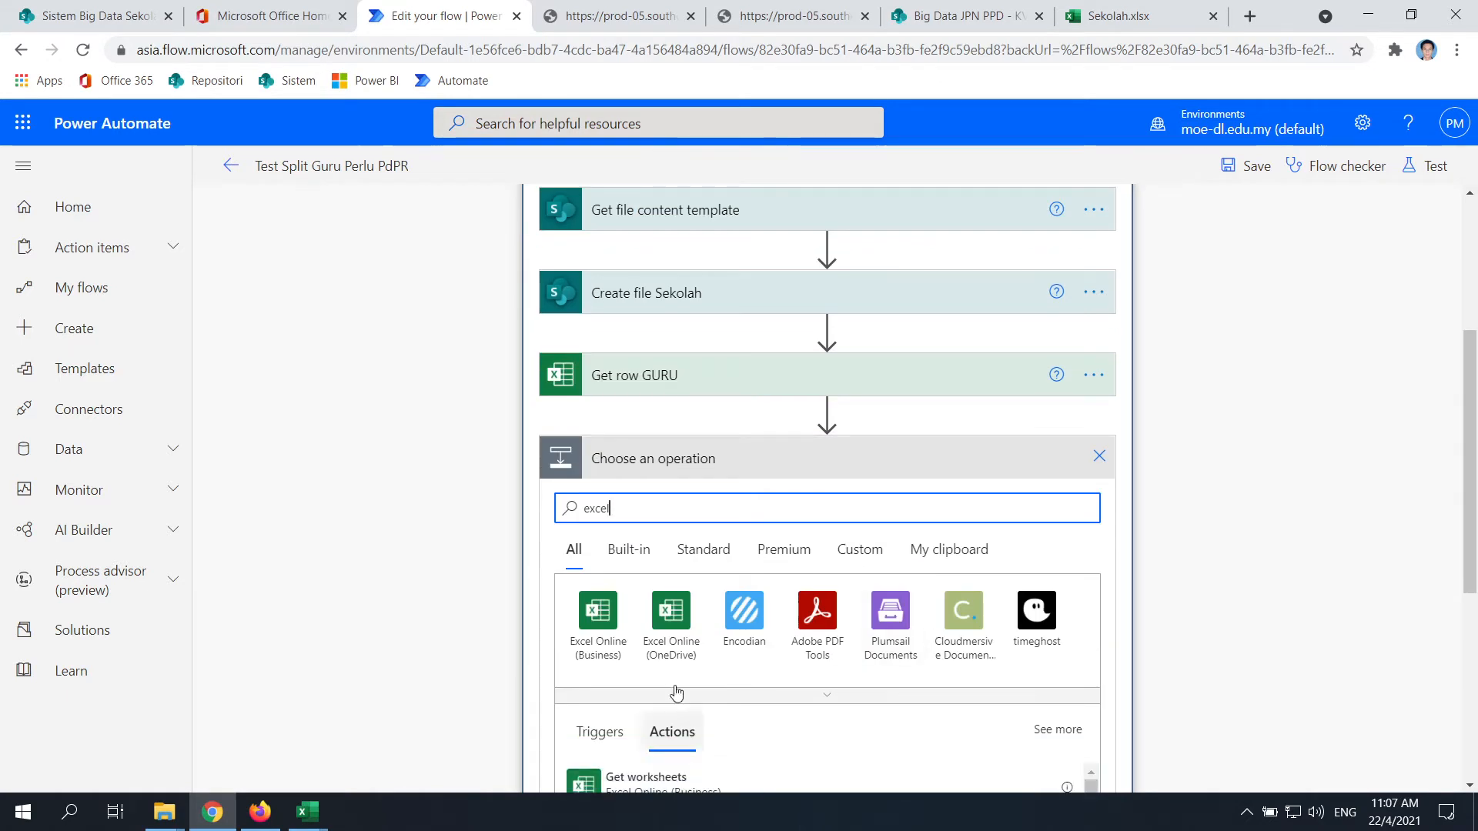
{"action": "left_click", "coordinate": [596, 616]}
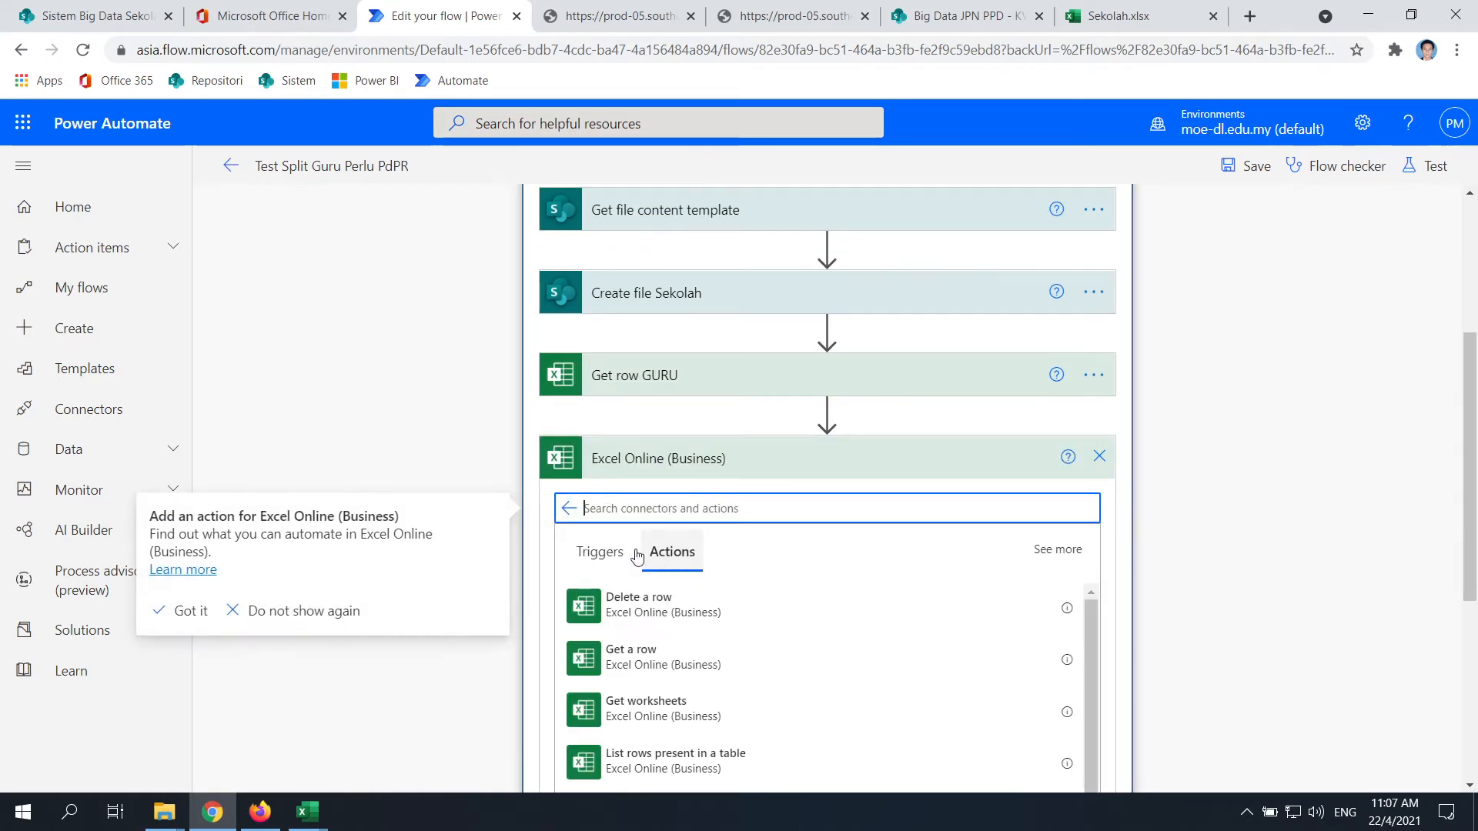
{"action": "scroll", "coordinate": [677, 498], "scroll_direction": "down", "scroll_amount": 1}
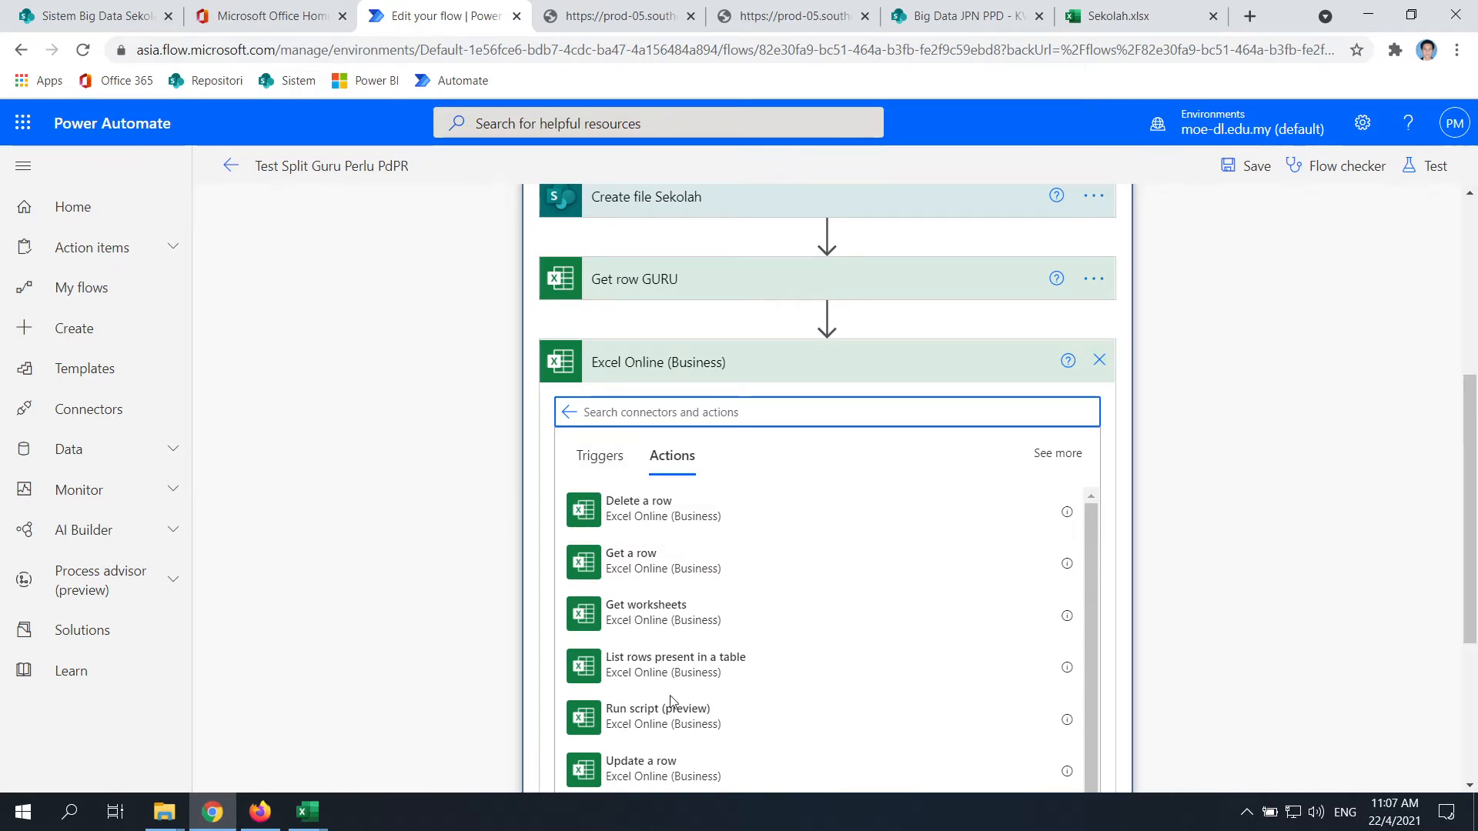
{"action": "scroll", "coordinate": [716, 600], "scroll_direction": "down", "scroll_amount": 4}
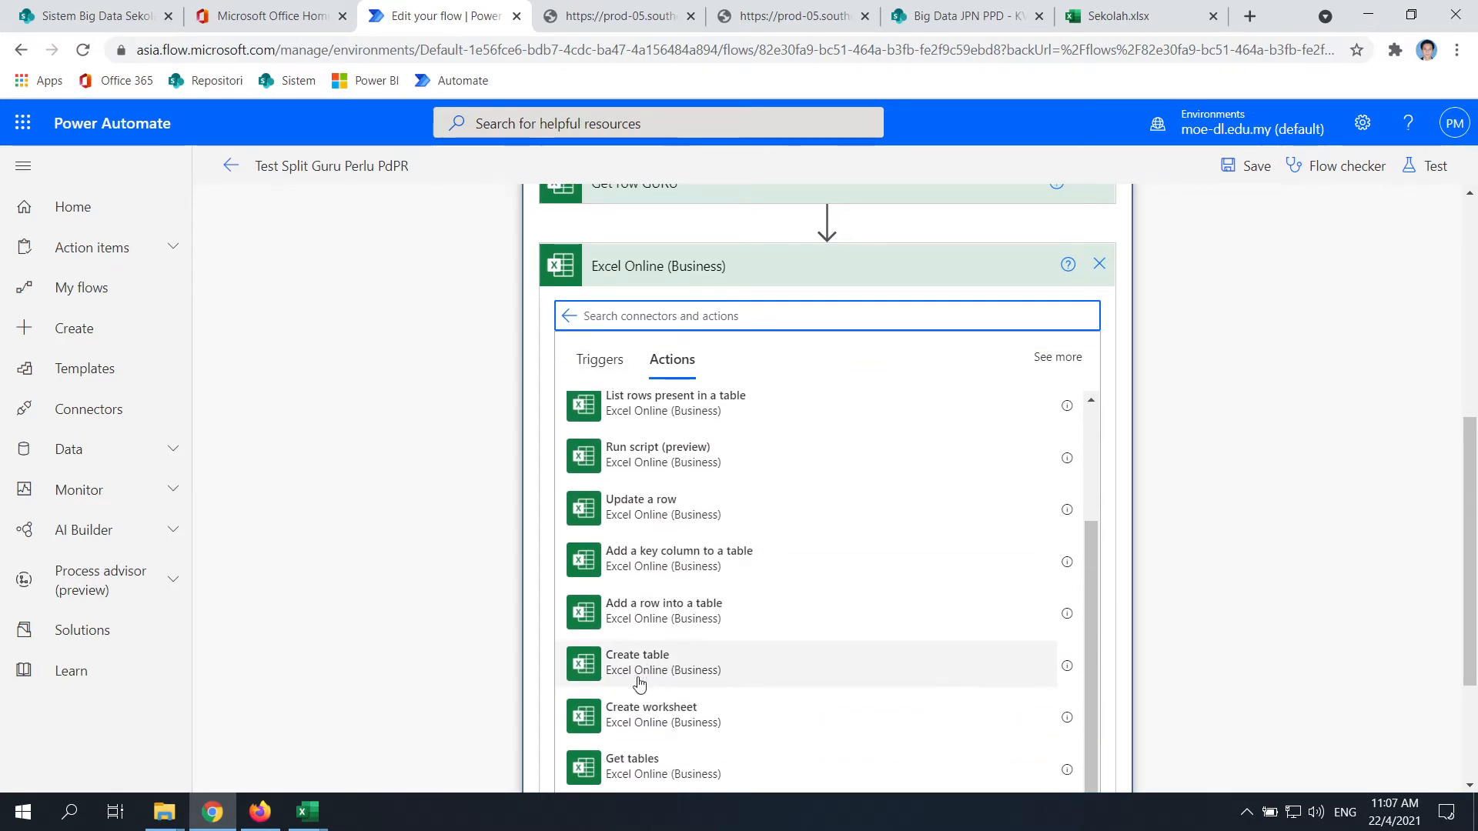
{"action": "scroll", "coordinate": [645, 662], "scroll_direction": "down", "scroll_amount": 2}
{"action": "scroll", "coordinate": [669, 578], "scroll_direction": "up", "scroll_amount": 2}
{"action": "scroll", "coordinate": [743, 590], "scroll_direction": "up", "scroll_amount": 2}
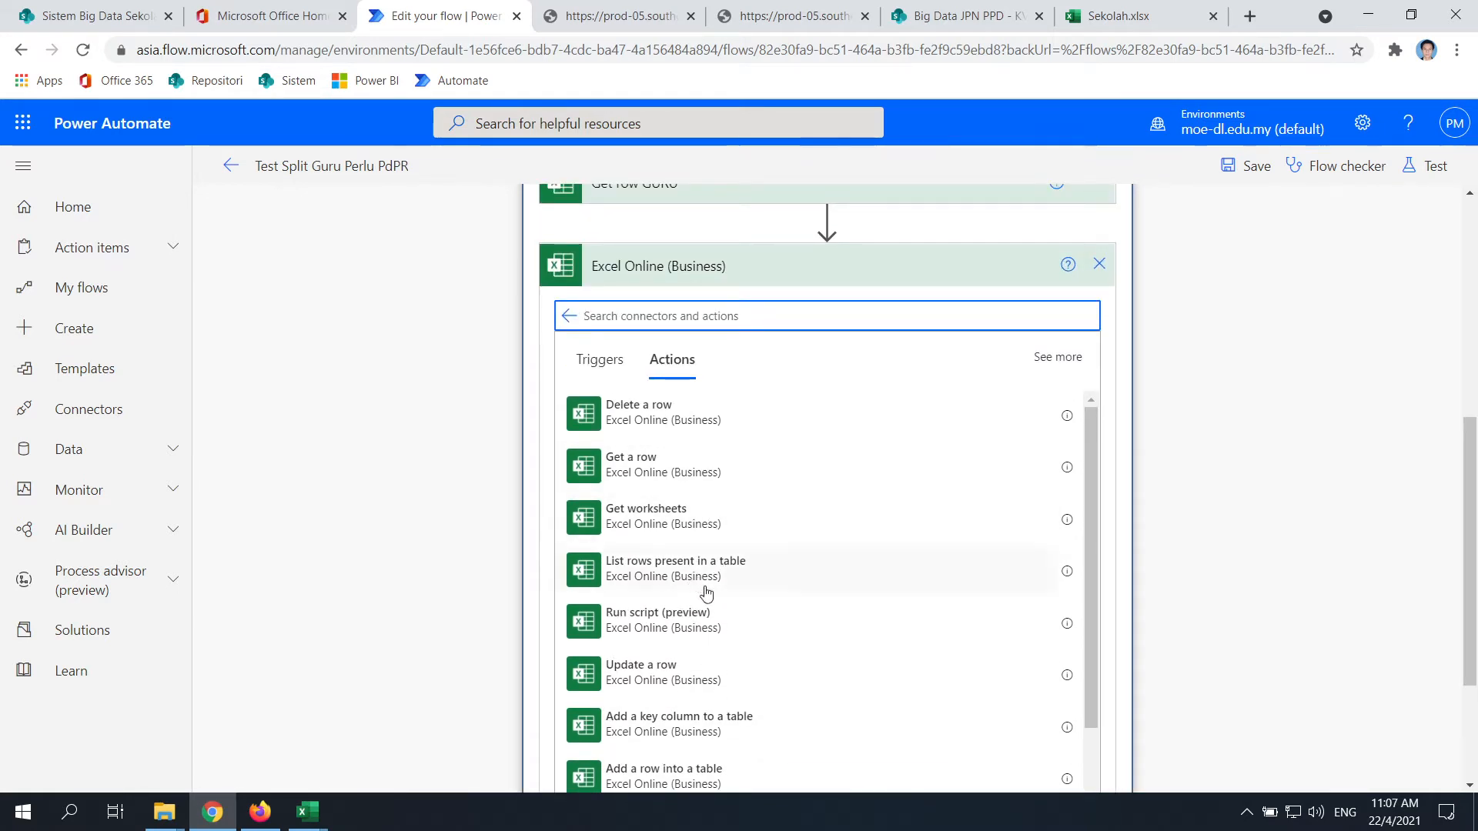
{"action": "scroll", "coordinate": [684, 587], "scroll_direction": "down", "scroll_amount": 2}
{"action": "scroll", "coordinate": [684, 586], "scroll_direction": "down", "scroll_amount": 1}
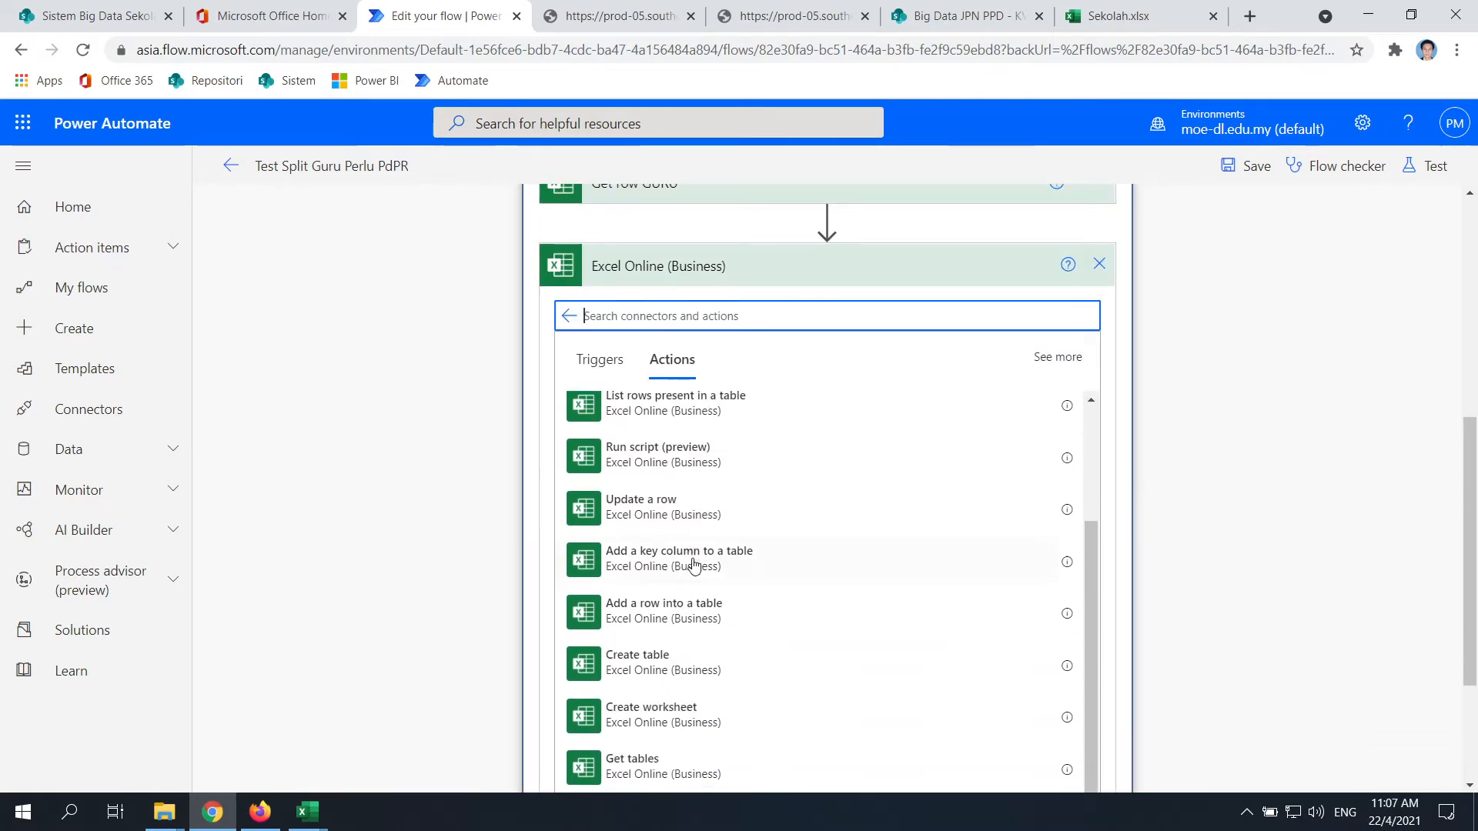
{"action": "left_click", "coordinate": [679, 616]}
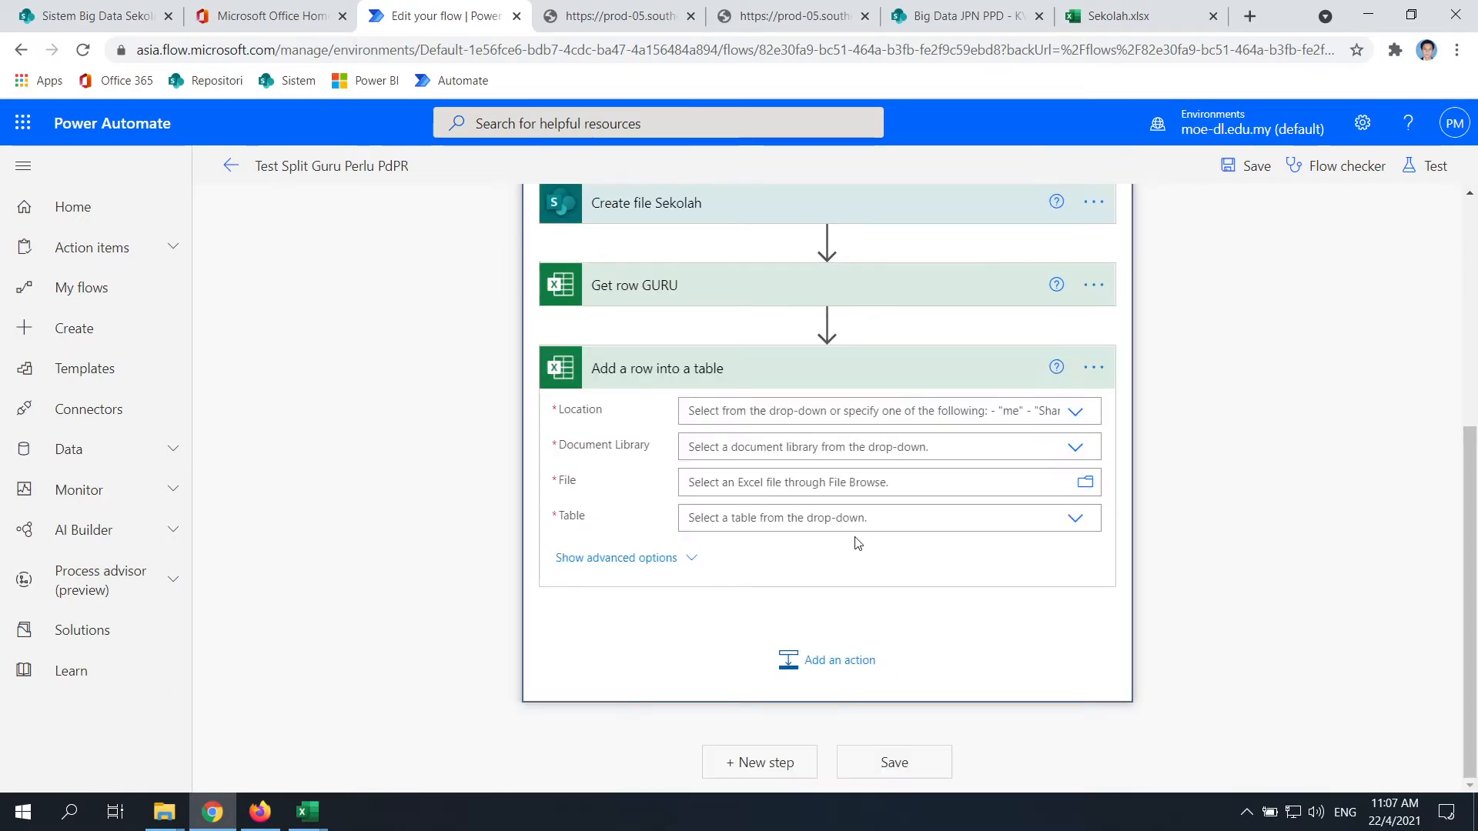
Set Location to Group - Big Data JPN PPD and Document Library to Test Big Data
{"action": "left_click", "coordinate": [1075, 414]}
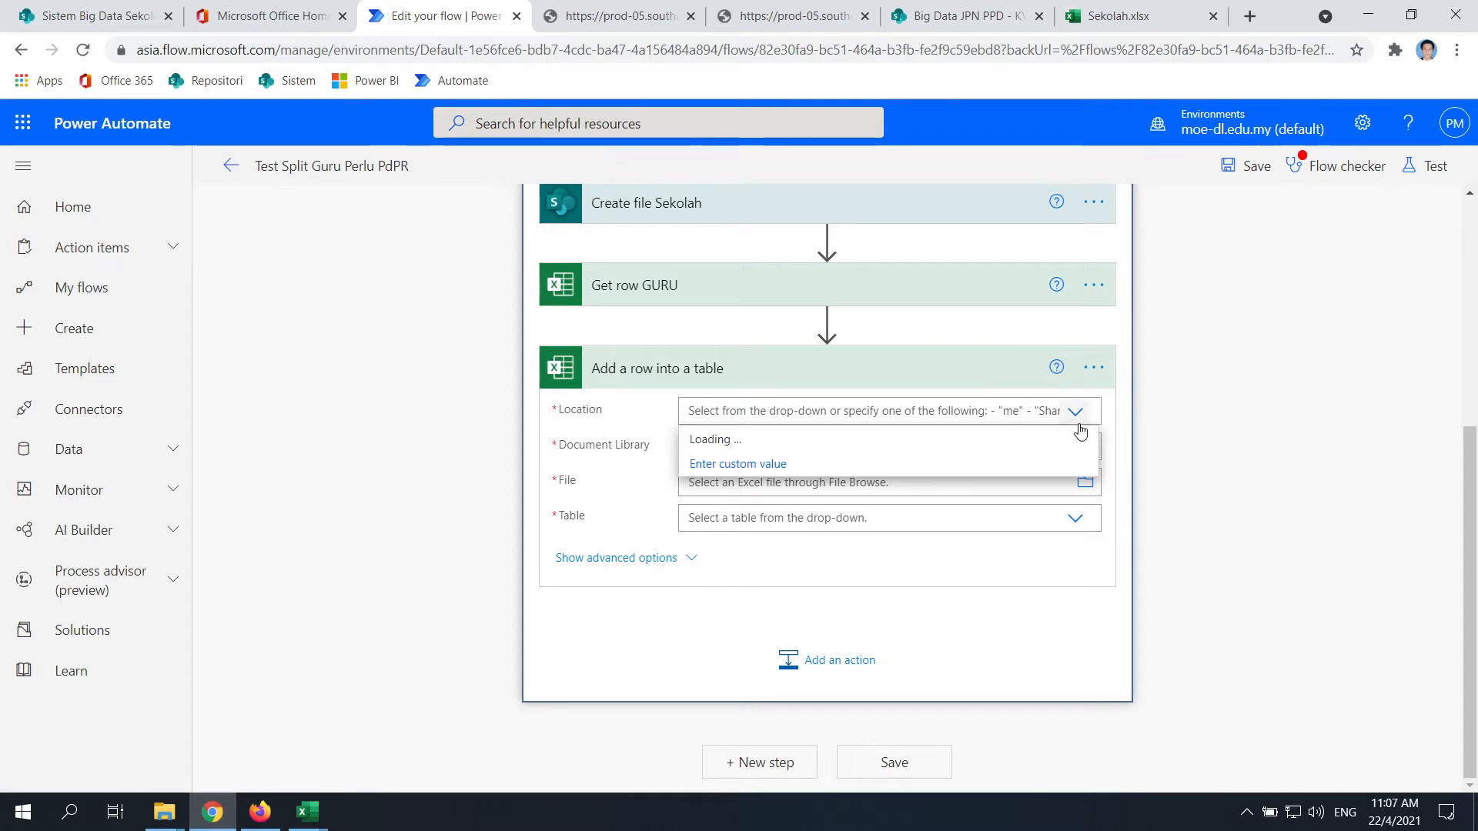
{"action": "scroll", "coordinate": [1000, 534], "scroll_direction": "up", "scroll_amount": 3}
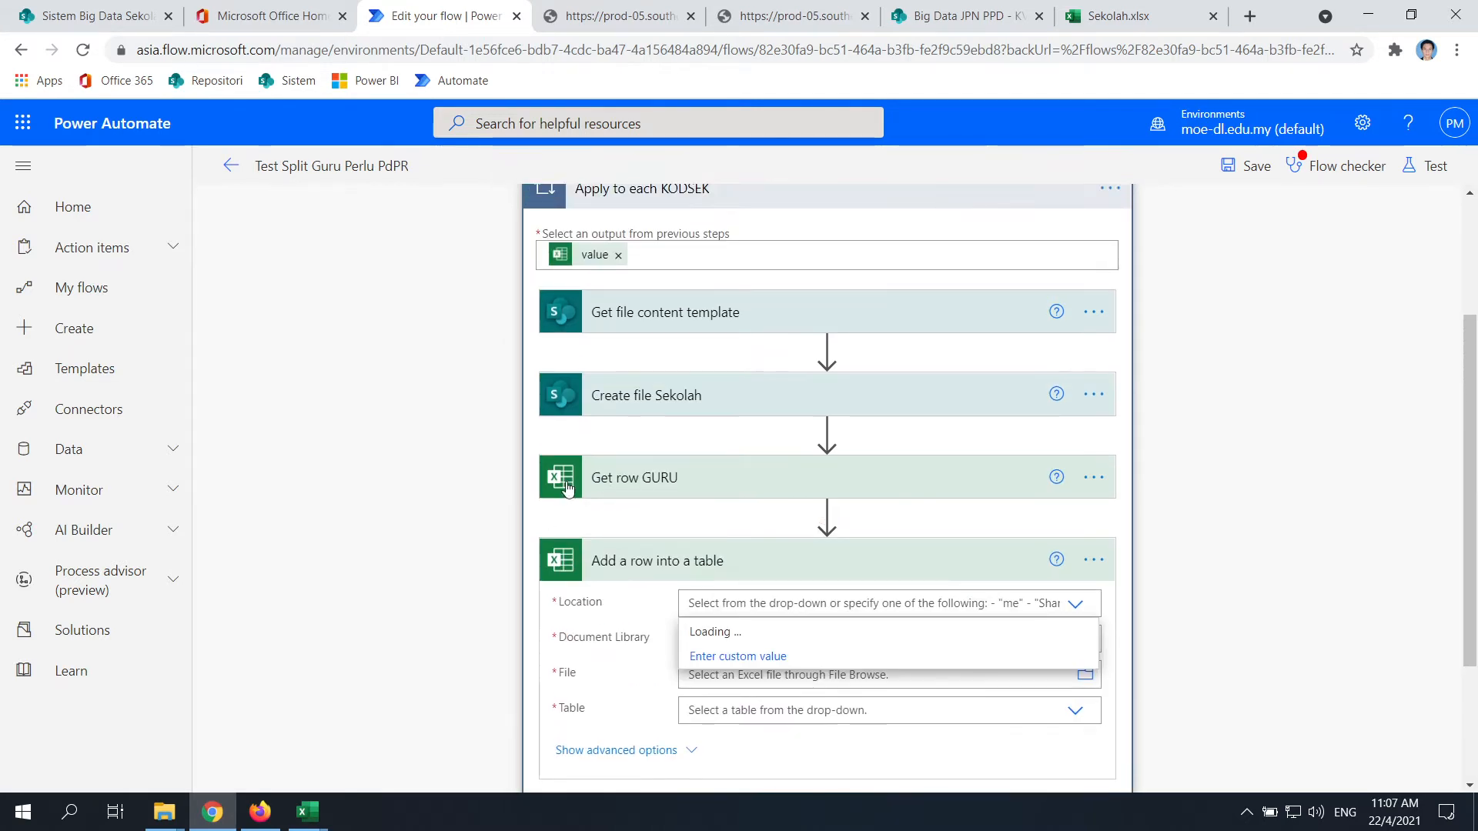
{"action": "scroll", "coordinate": [1133, 537], "scroll_direction": "down", "scroll_amount": 1}
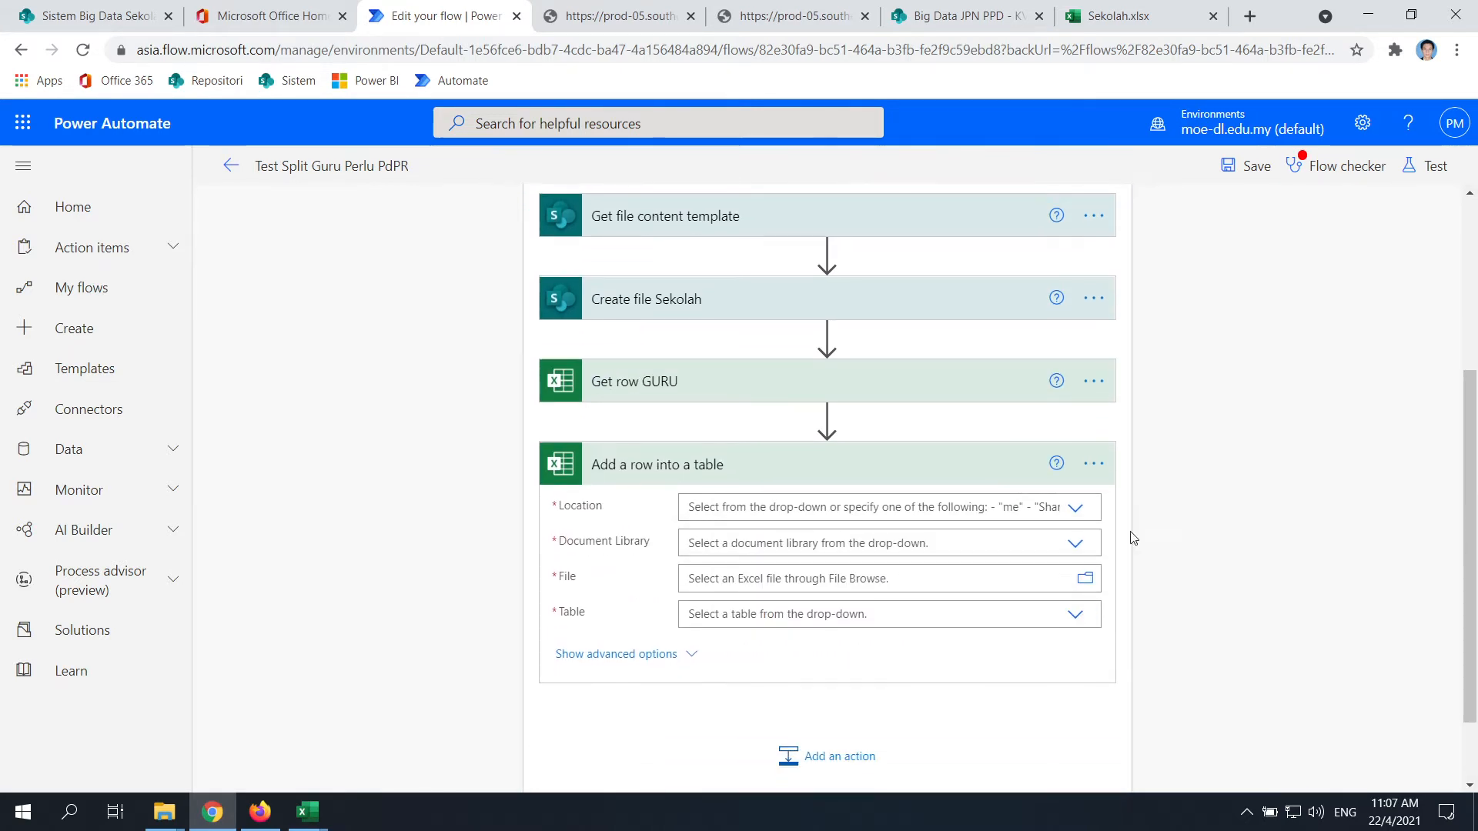
{"action": "left_click", "coordinate": [974, 506]}
{"action": "scroll", "coordinate": [1239, 498], "scroll_direction": "down", "scroll_amount": 1}
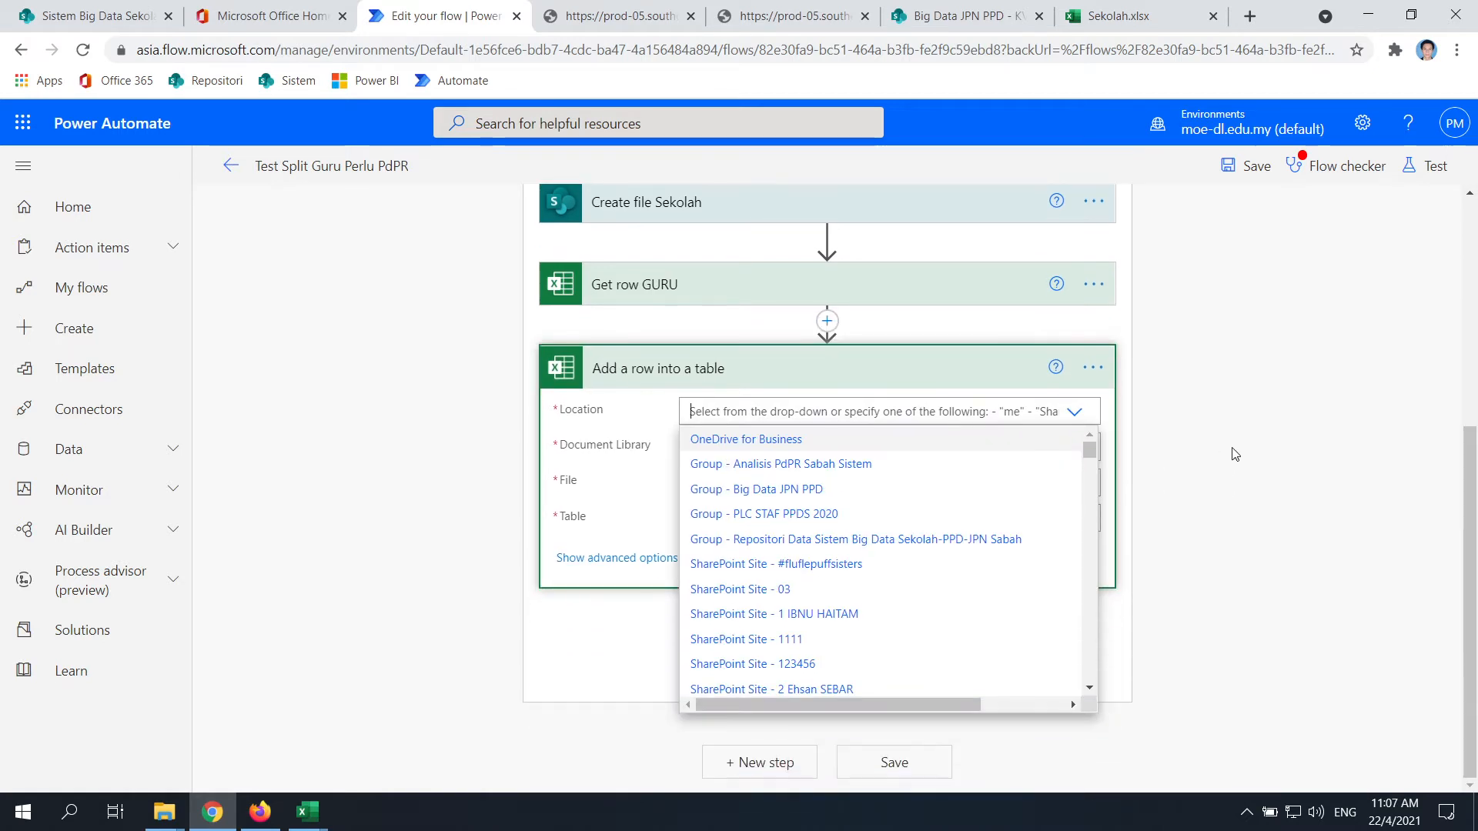
{"action": "left_click", "coordinate": [816, 490]}
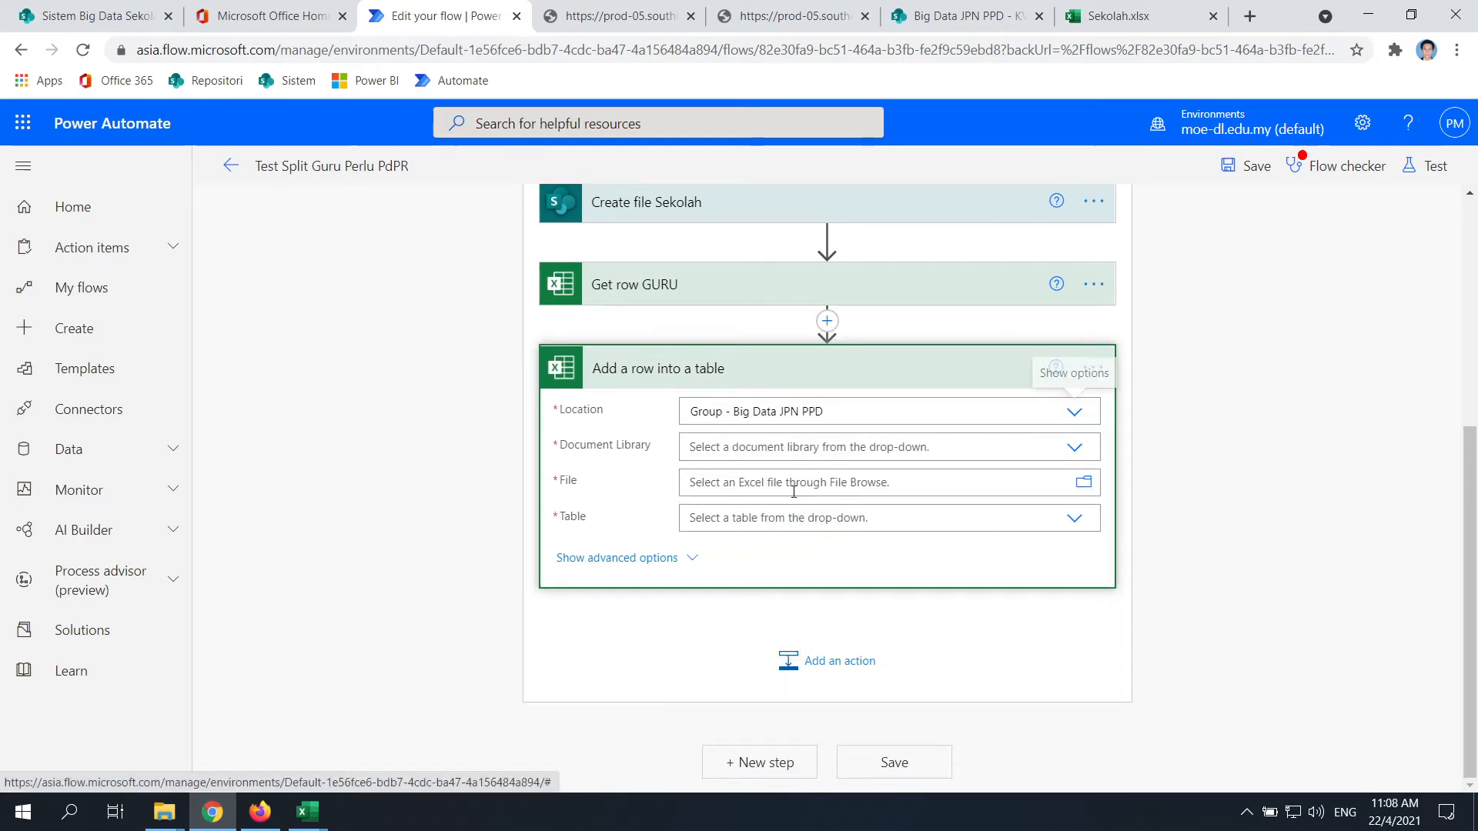
{"action": "left_click", "coordinate": [1076, 447]}
{"action": "left_click", "coordinate": [741, 528]}
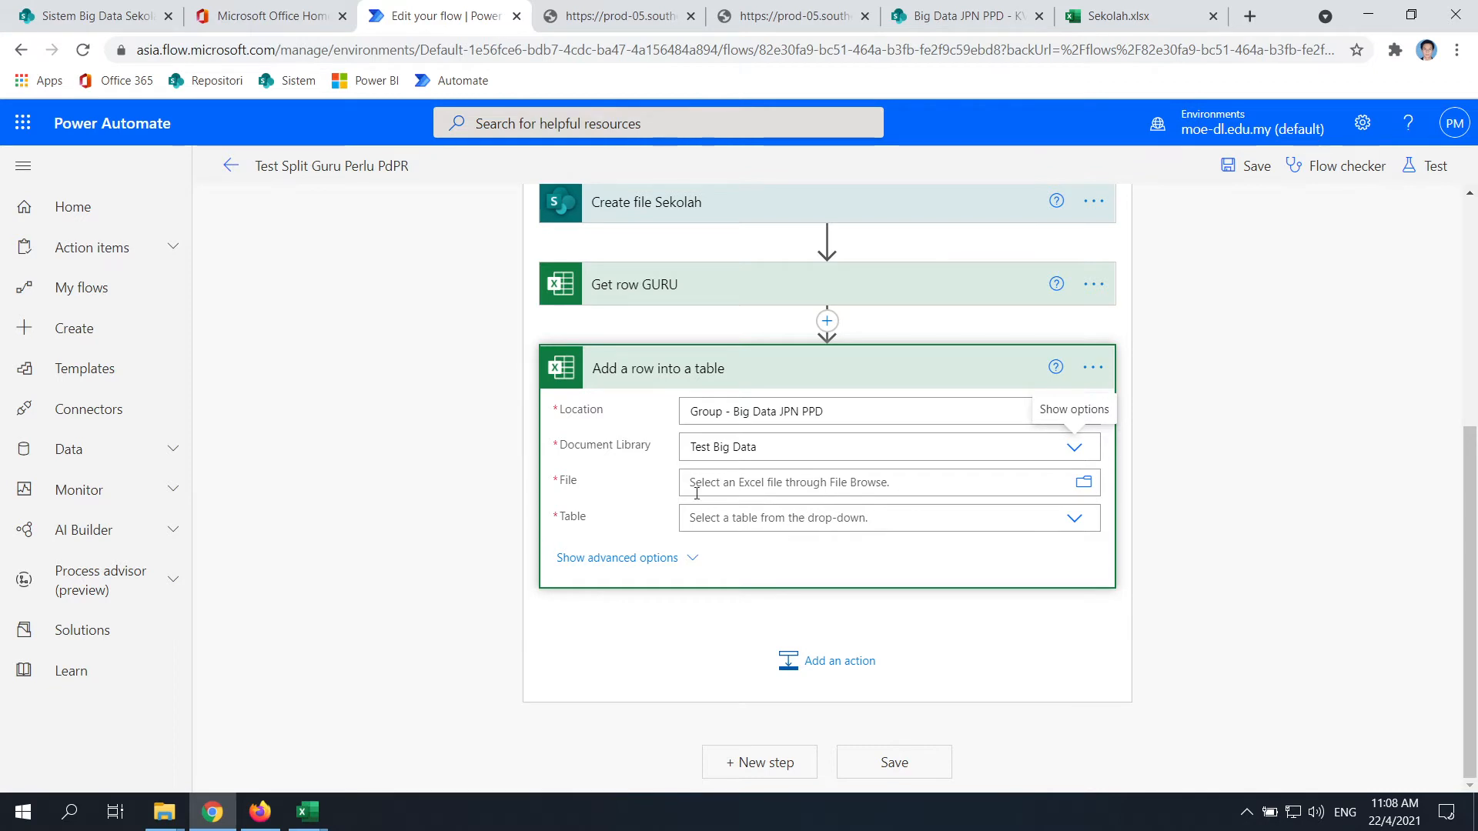
Set the File field to the dynamic Id from Create file Sekolah
{"action": "scroll", "coordinate": [659, 565], "scroll_direction": "up", "scroll_amount": 1}
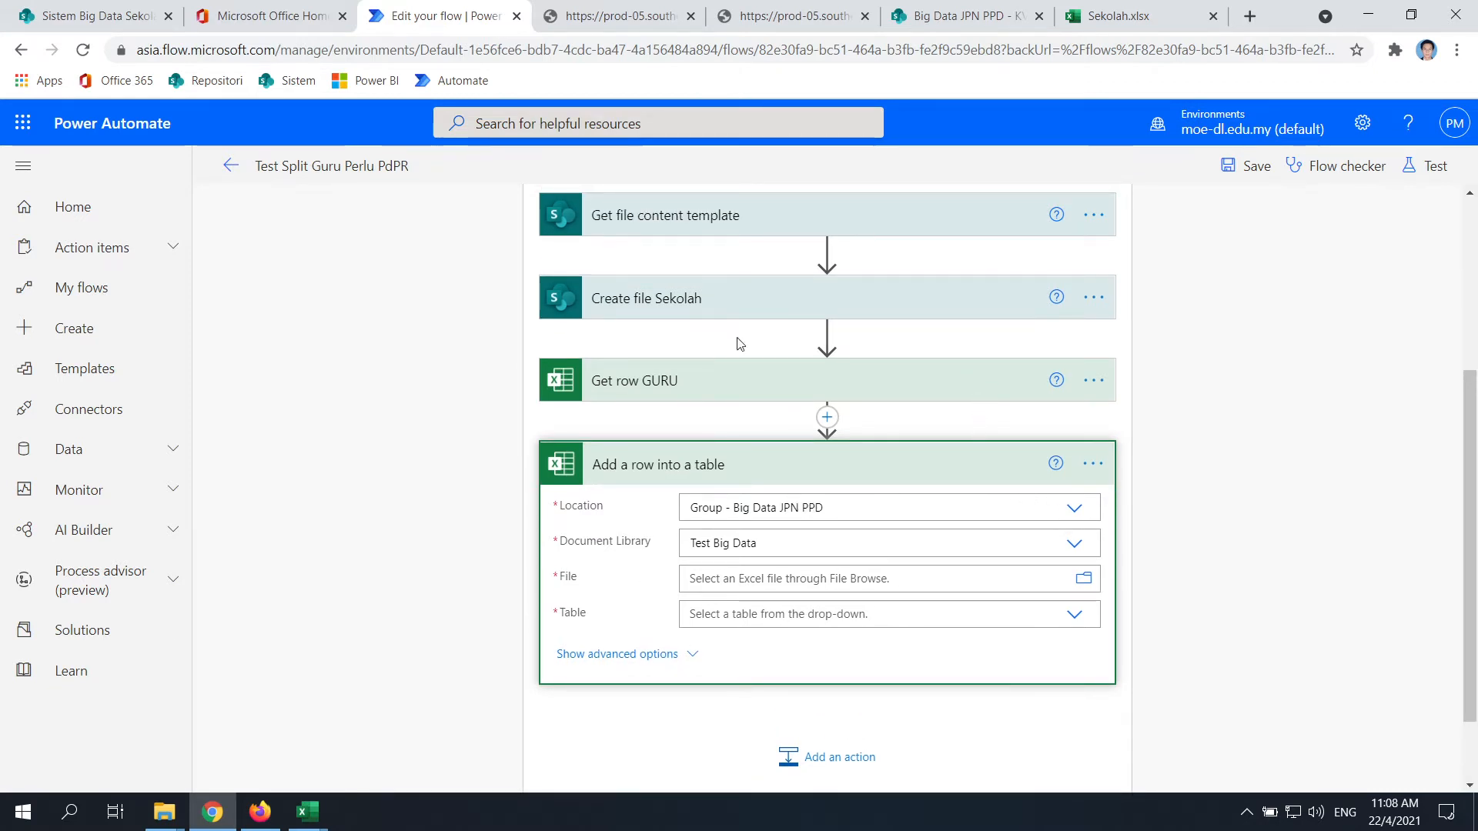
{"action": "left_click", "coordinate": [841, 586]}
{"action": "scroll", "coordinate": [1099, 531], "scroll_direction": "down", "scroll_amount": 2}
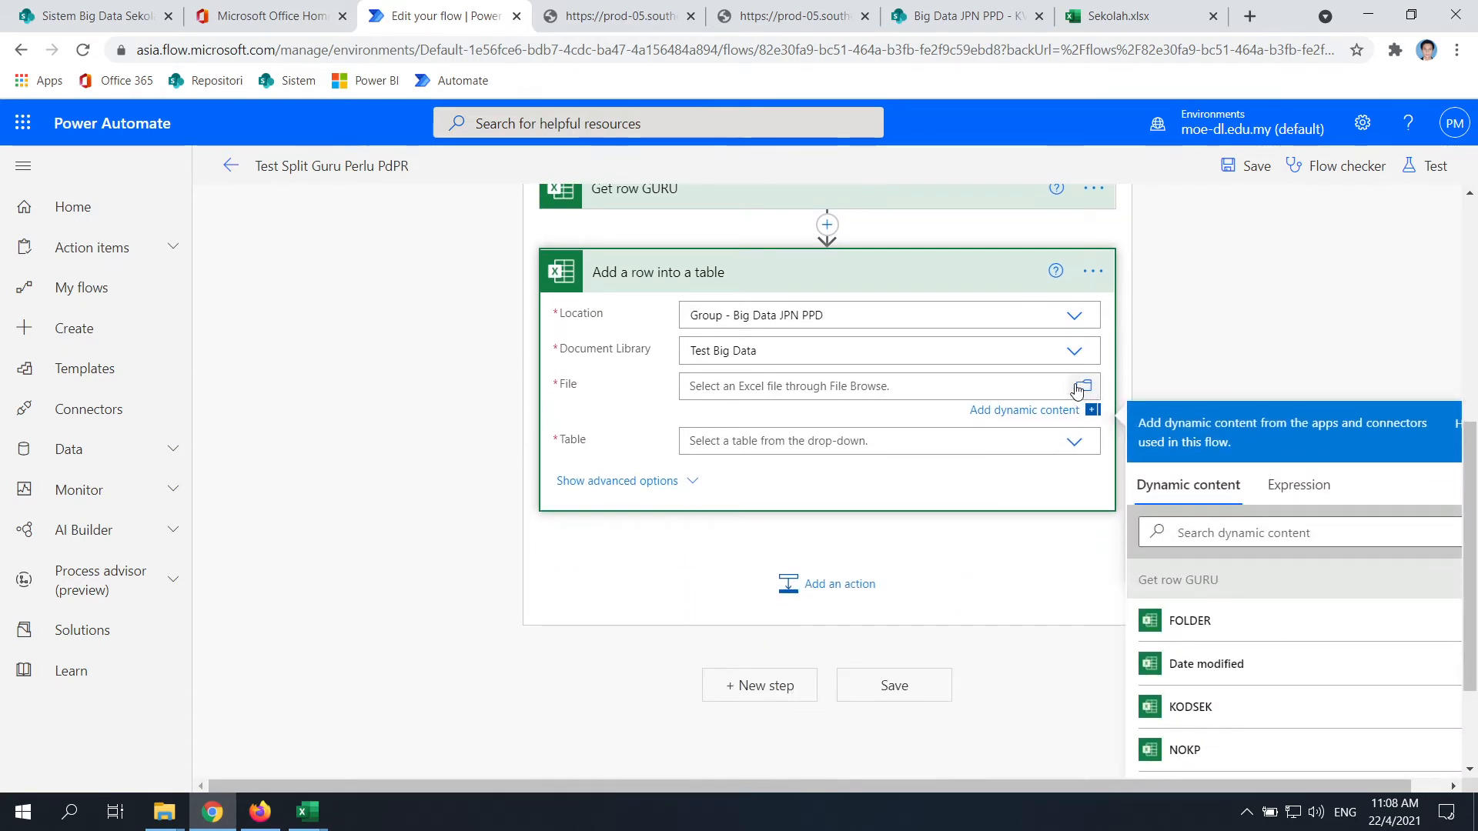
{"action": "scroll", "coordinate": [1247, 574], "scroll_direction": "down", "scroll_amount": 3}
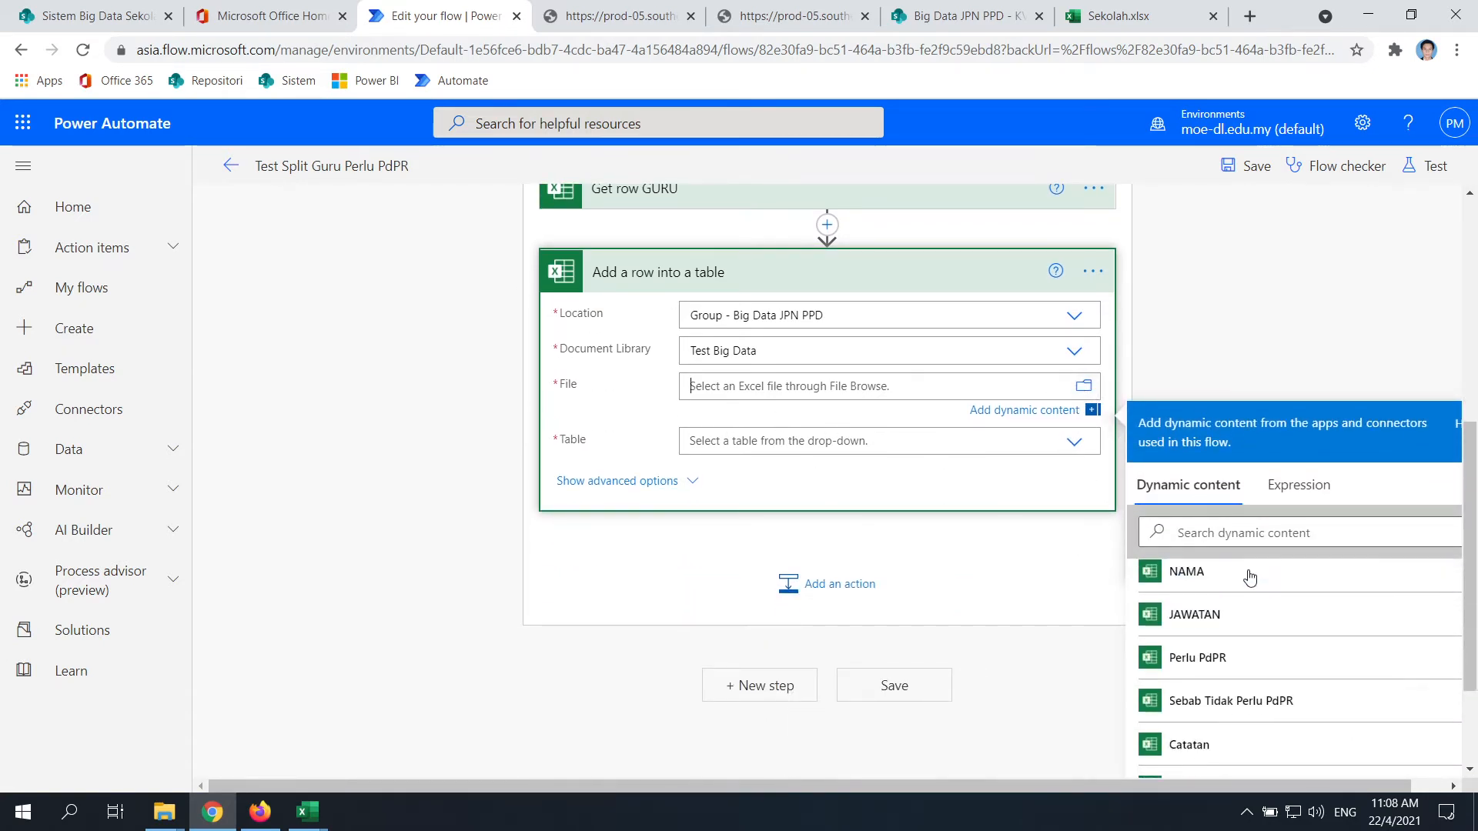
{"action": "scroll", "coordinate": [680, 436], "scroll_direction": "up", "scroll_amount": 3}
{"action": "scroll", "coordinate": [680, 436], "scroll_direction": "down", "scroll_amount": 5}
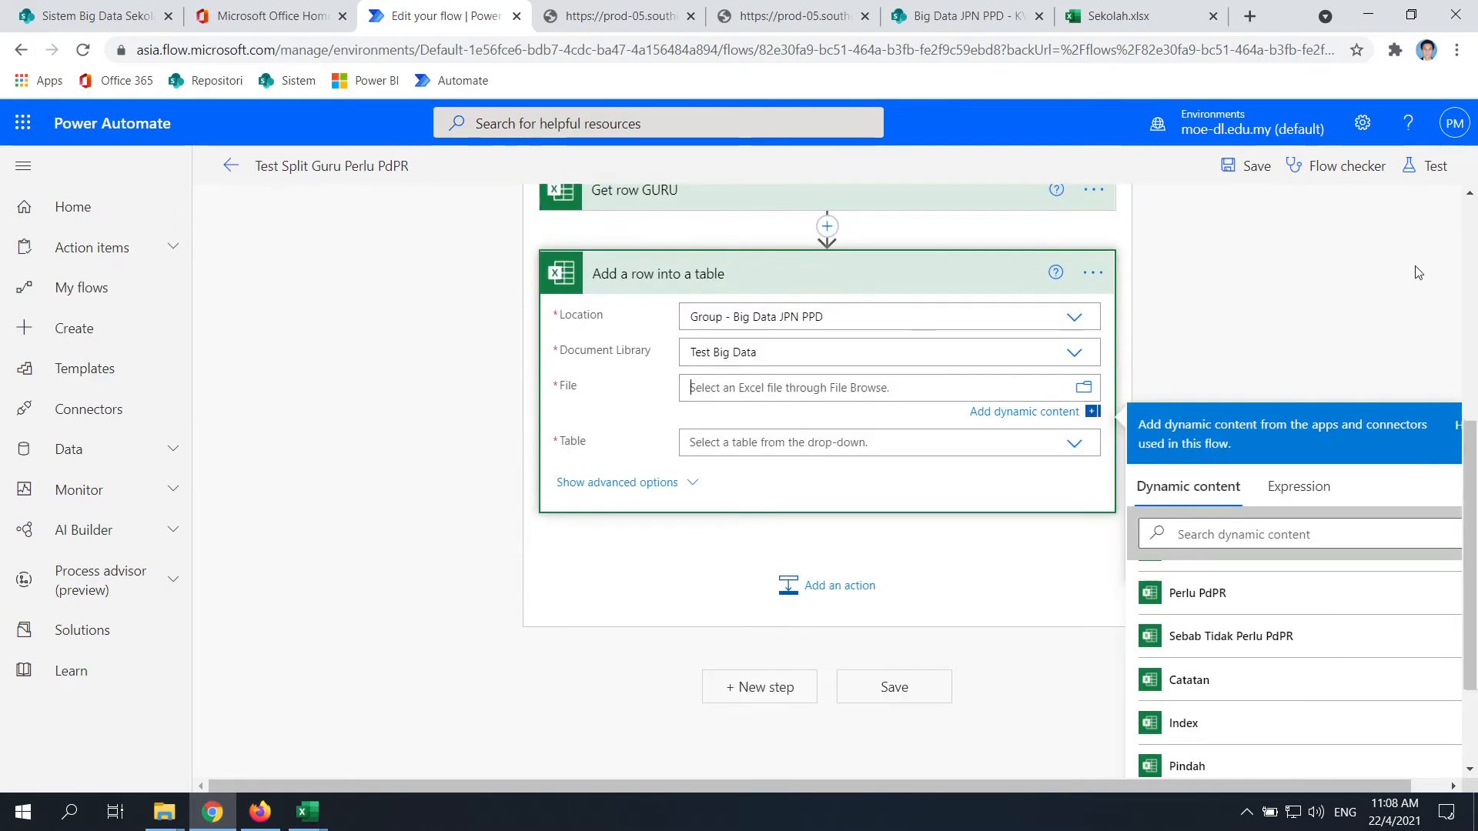
{"action": "scroll", "coordinate": [1280, 470], "scroll_direction": "down", "scroll_amount": 5}
{"action": "scroll", "coordinate": [1224, 535], "scroll_direction": "up", "scroll_amount": 3}
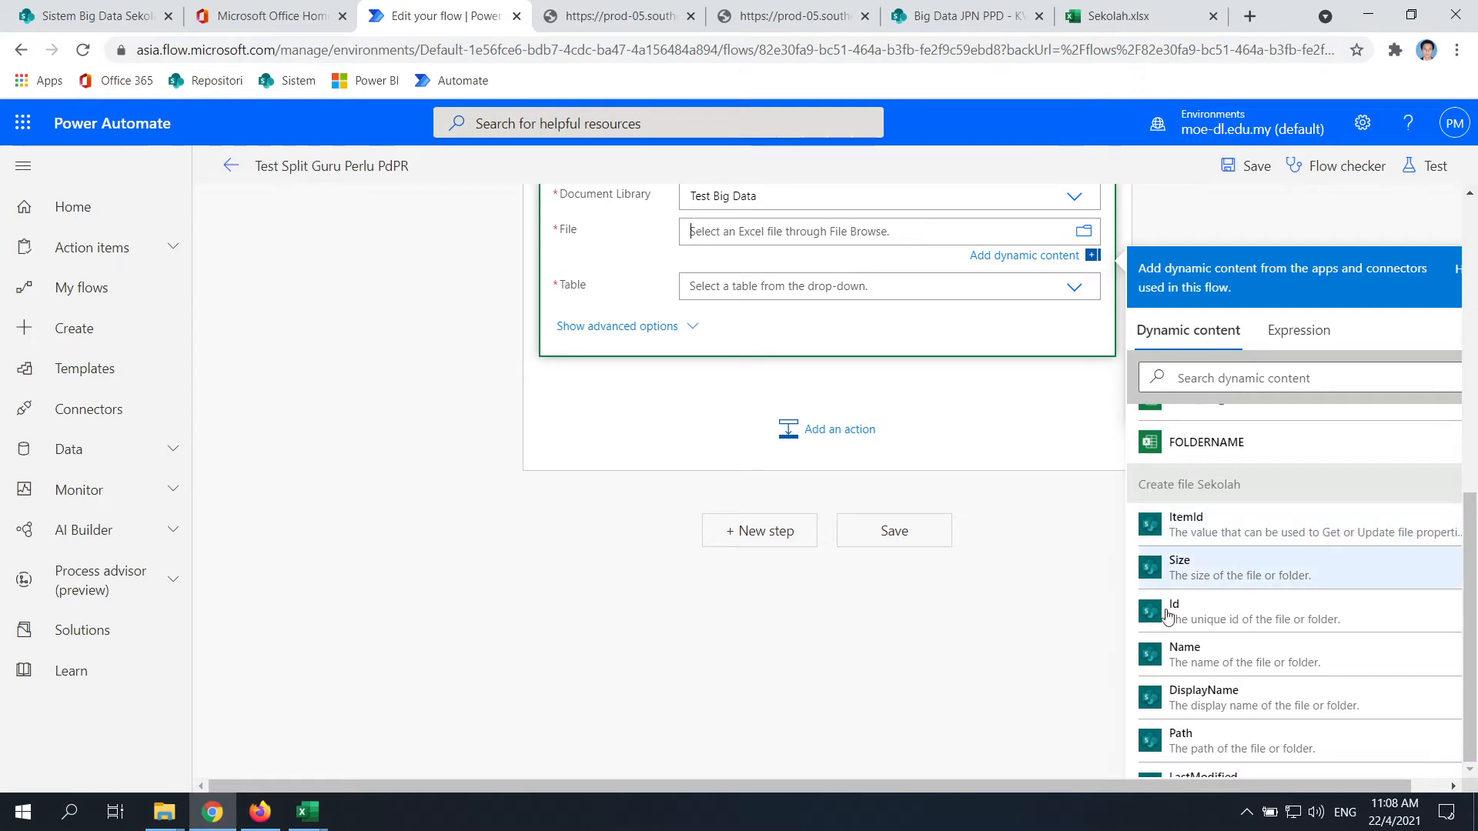
{"action": "scroll", "coordinate": [1200, 538], "scroll_direction": "down", "scroll_amount": 5}
{"action": "scroll", "coordinate": [1199, 548], "scroll_direction": "up", "scroll_amount": 3}
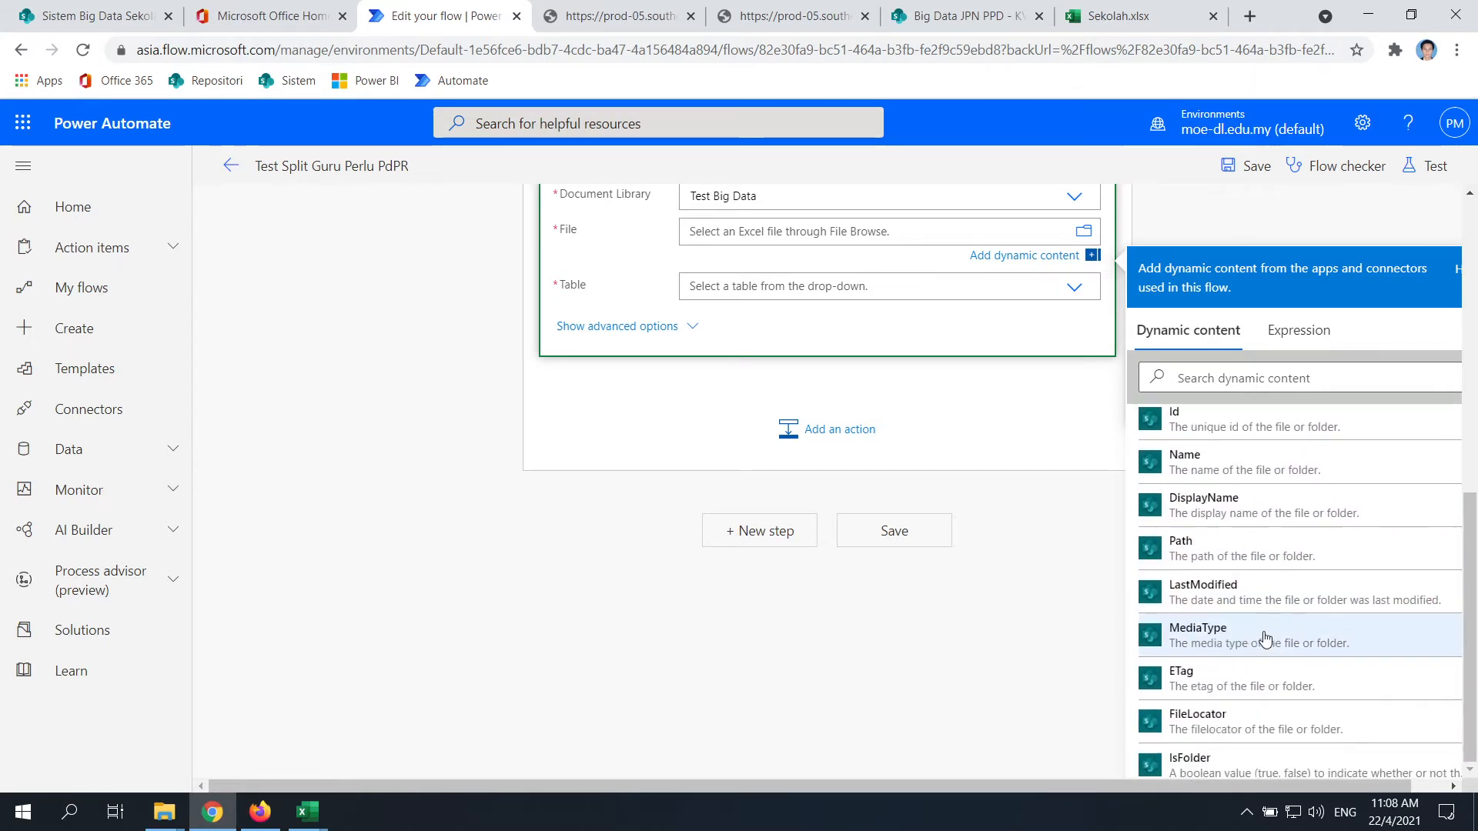
{"action": "scroll", "coordinate": [1199, 547], "scroll_direction": "up", "scroll_amount": 3}
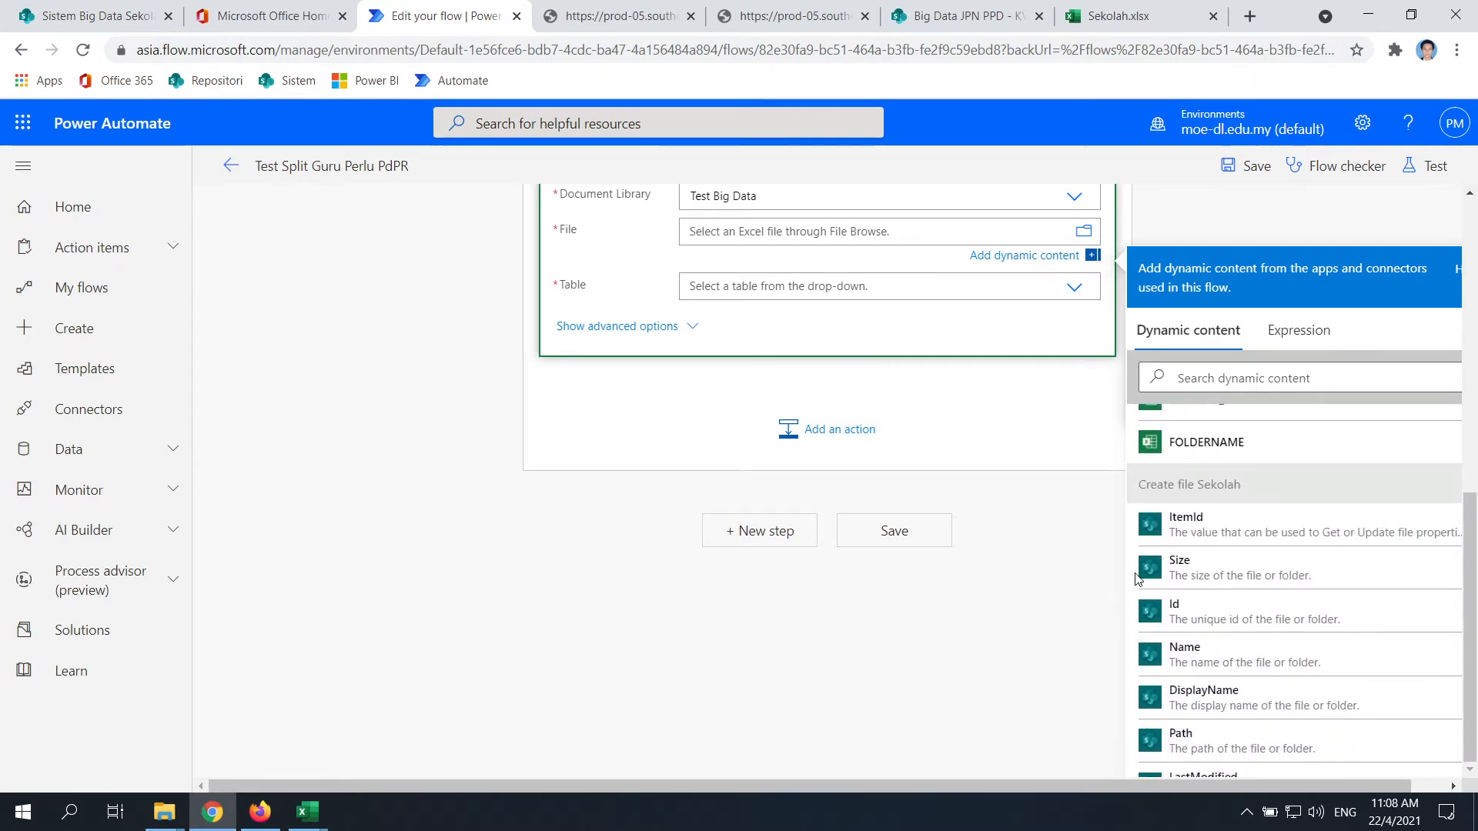
{"action": "left_click", "coordinate": [1195, 619]}
{"action": "scroll", "coordinate": [411, 526], "scroll_direction": "up", "scroll_amount": 3}
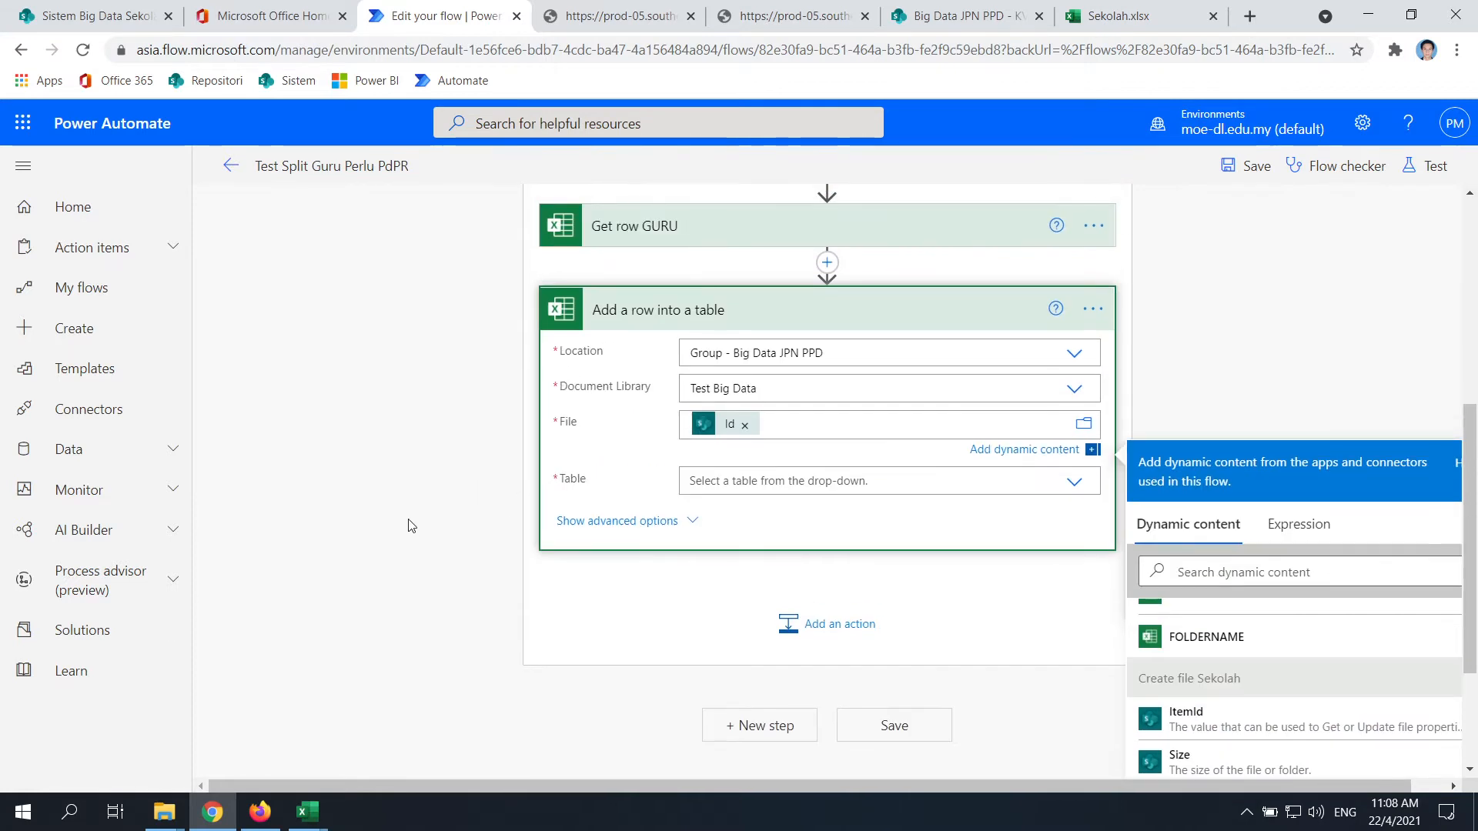
{"action": "left_click", "coordinate": [412, 526]}
Open the Table dropdown and close it without choosing a table
{"action": "left_click", "coordinate": [1073, 523]}
{"action": "left_click", "coordinate": [1073, 523]}
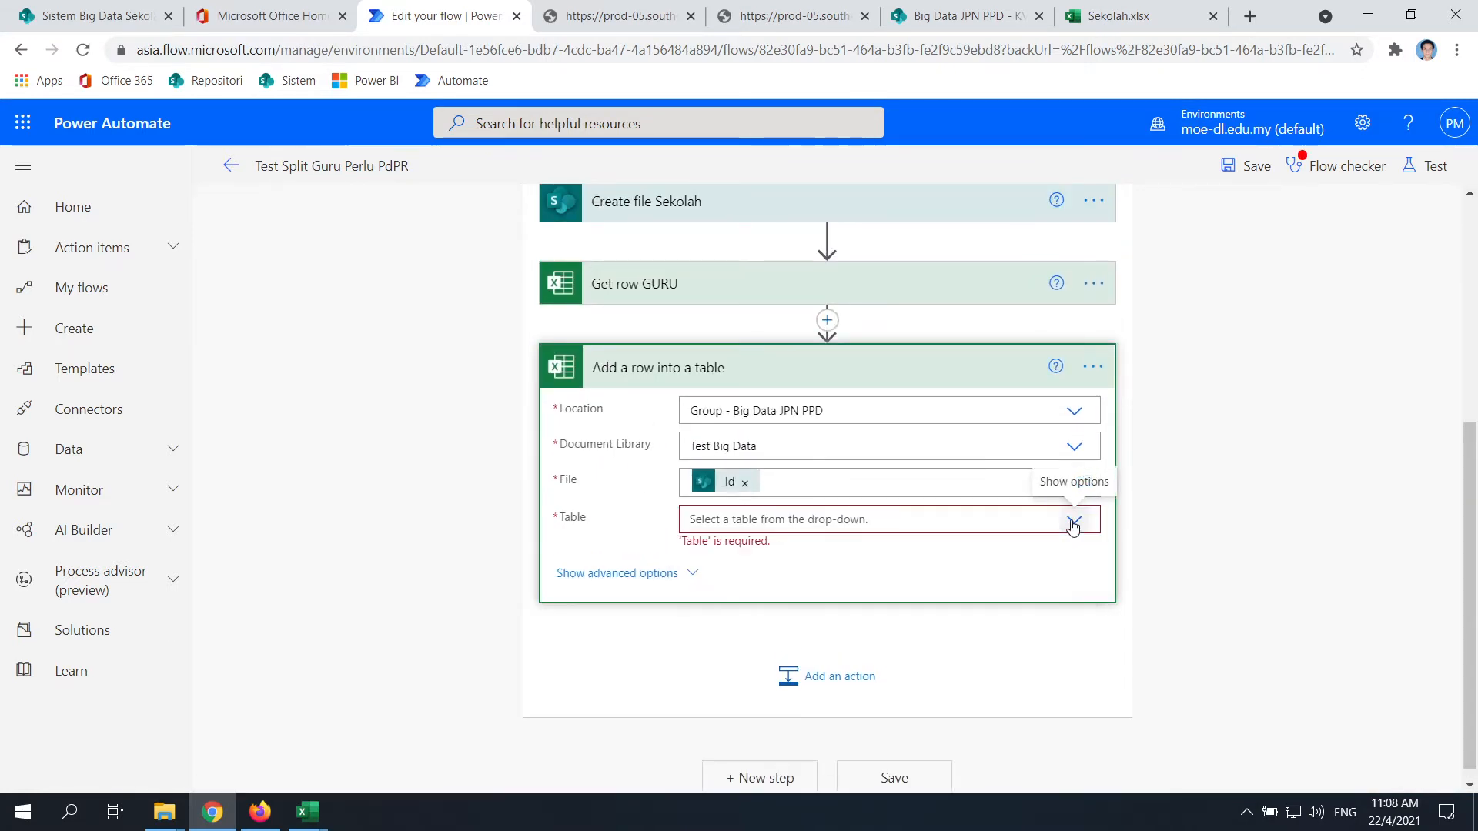
{"action": "left_click", "coordinate": [1075, 521]}
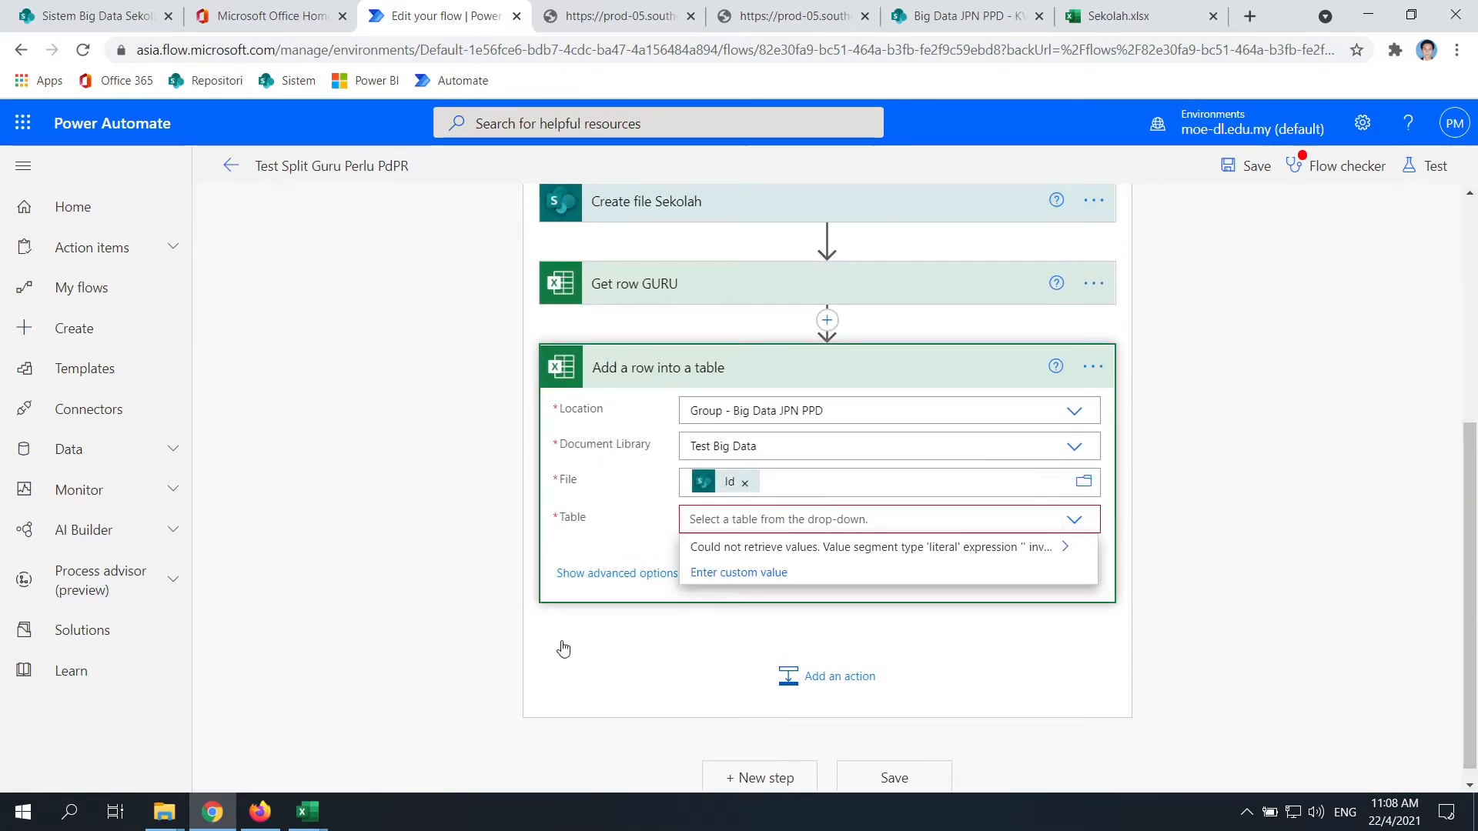
{"action": "left_click", "coordinate": [1173, 550]}
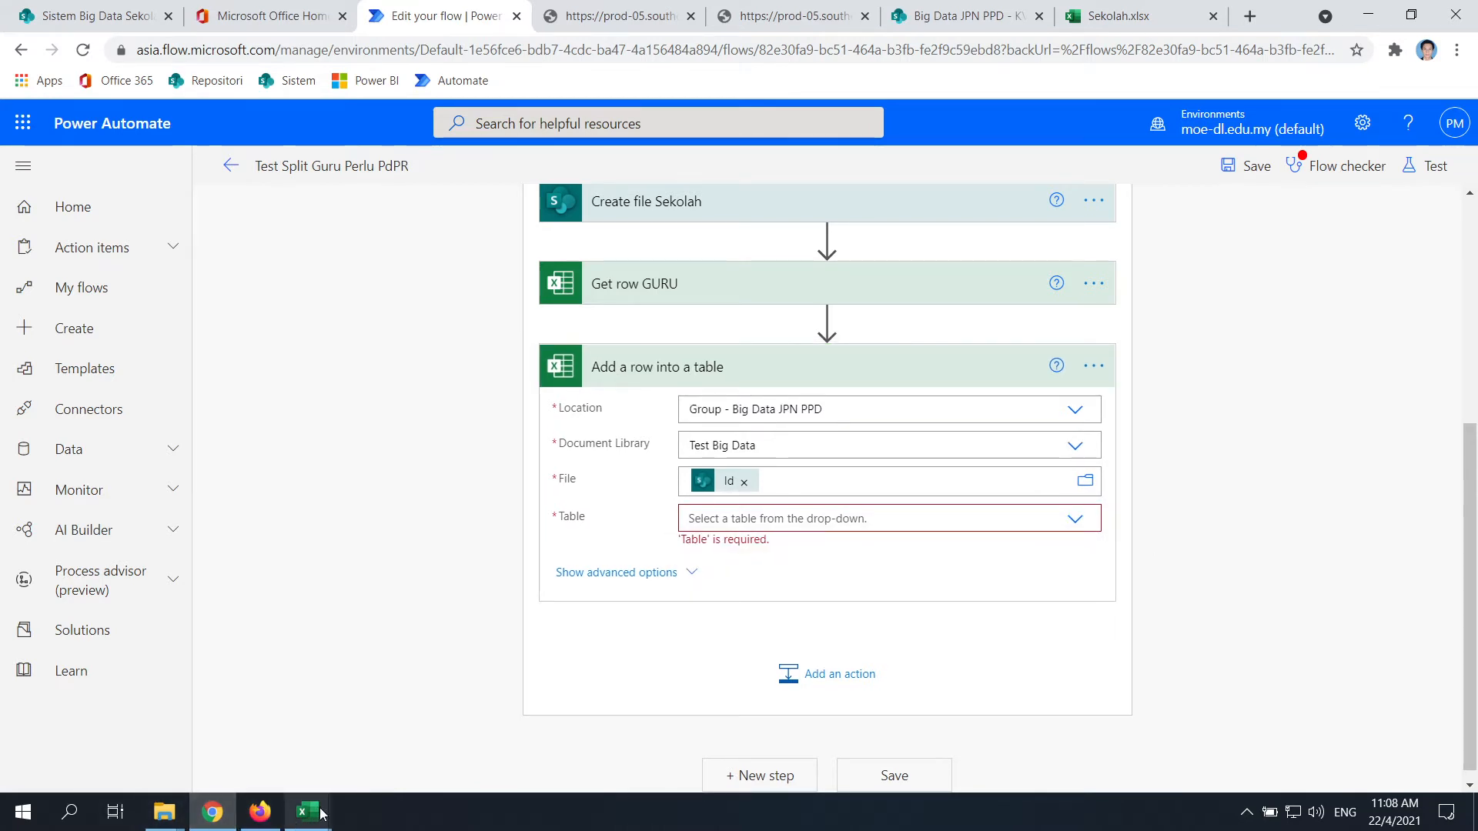
Try opening GuruPerluPdPR_KV BEAUFORT_XHA3102.xlsx, then close the 'Item does not exist' error tab
{"action": "left_click", "coordinate": [941, 14]}
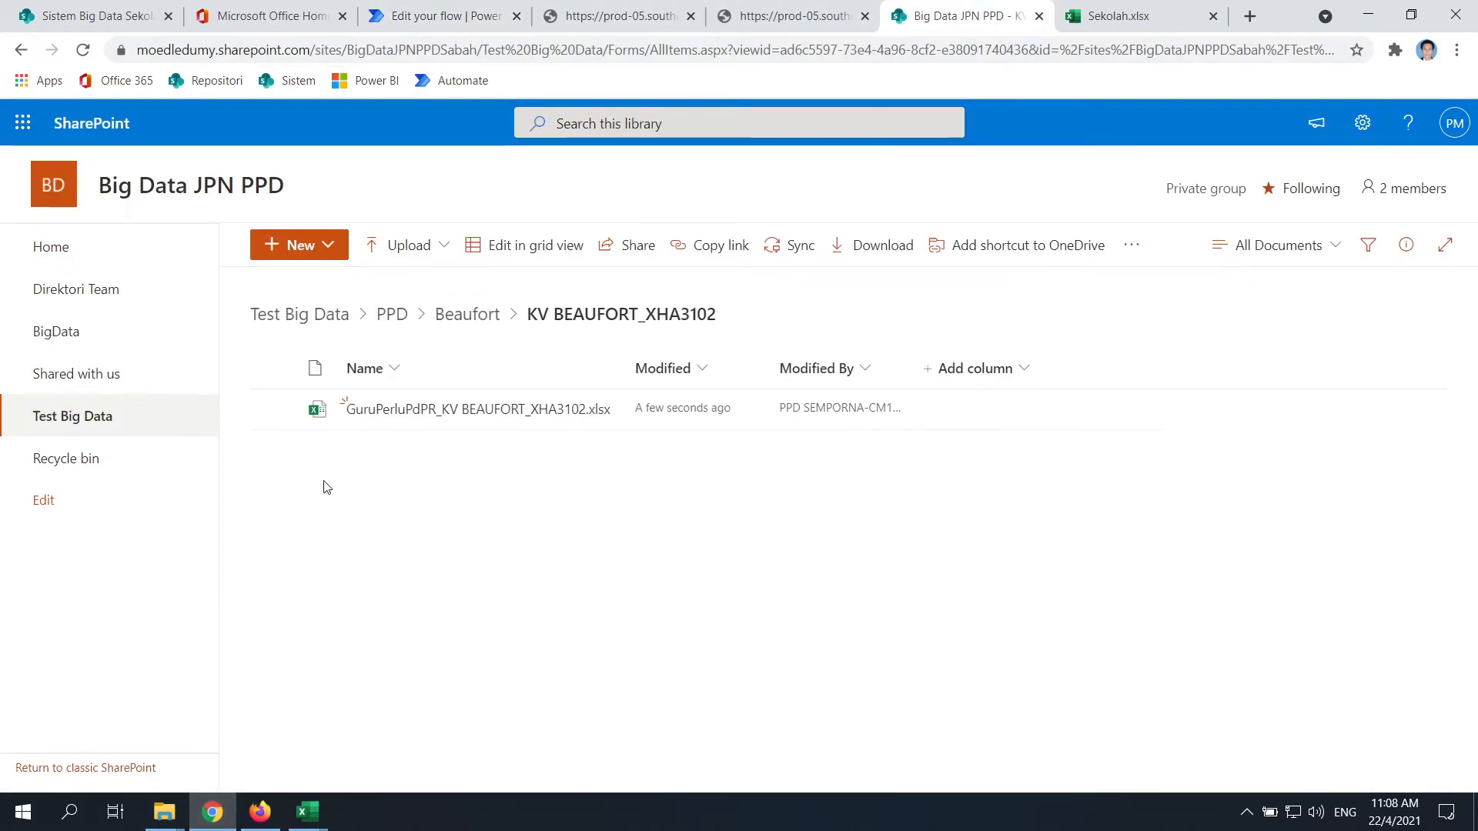
{"action": "left_click", "coordinate": [458, 419]}
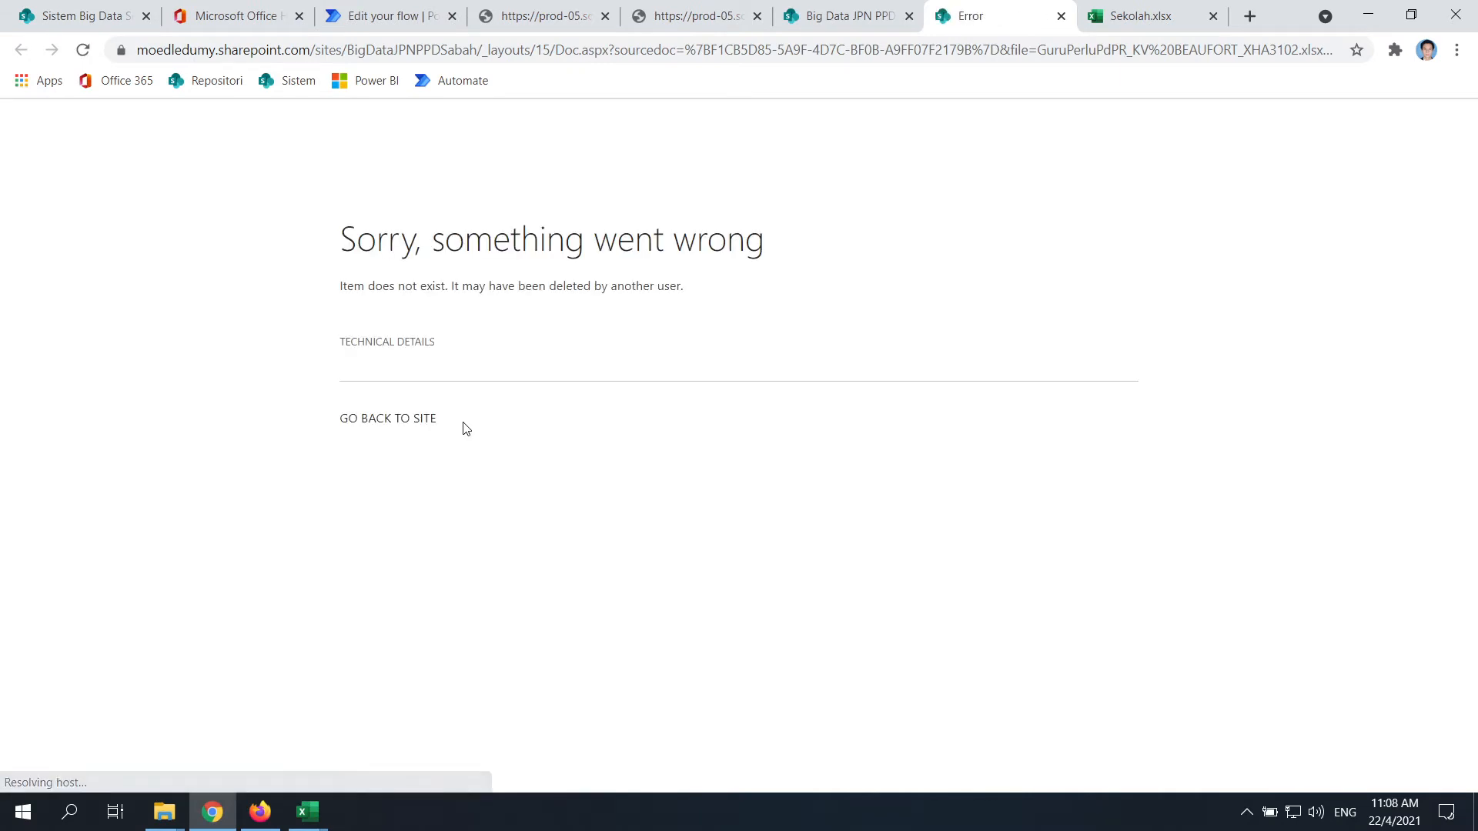
{"action": "left_click", "coordinate": [820, 9]}
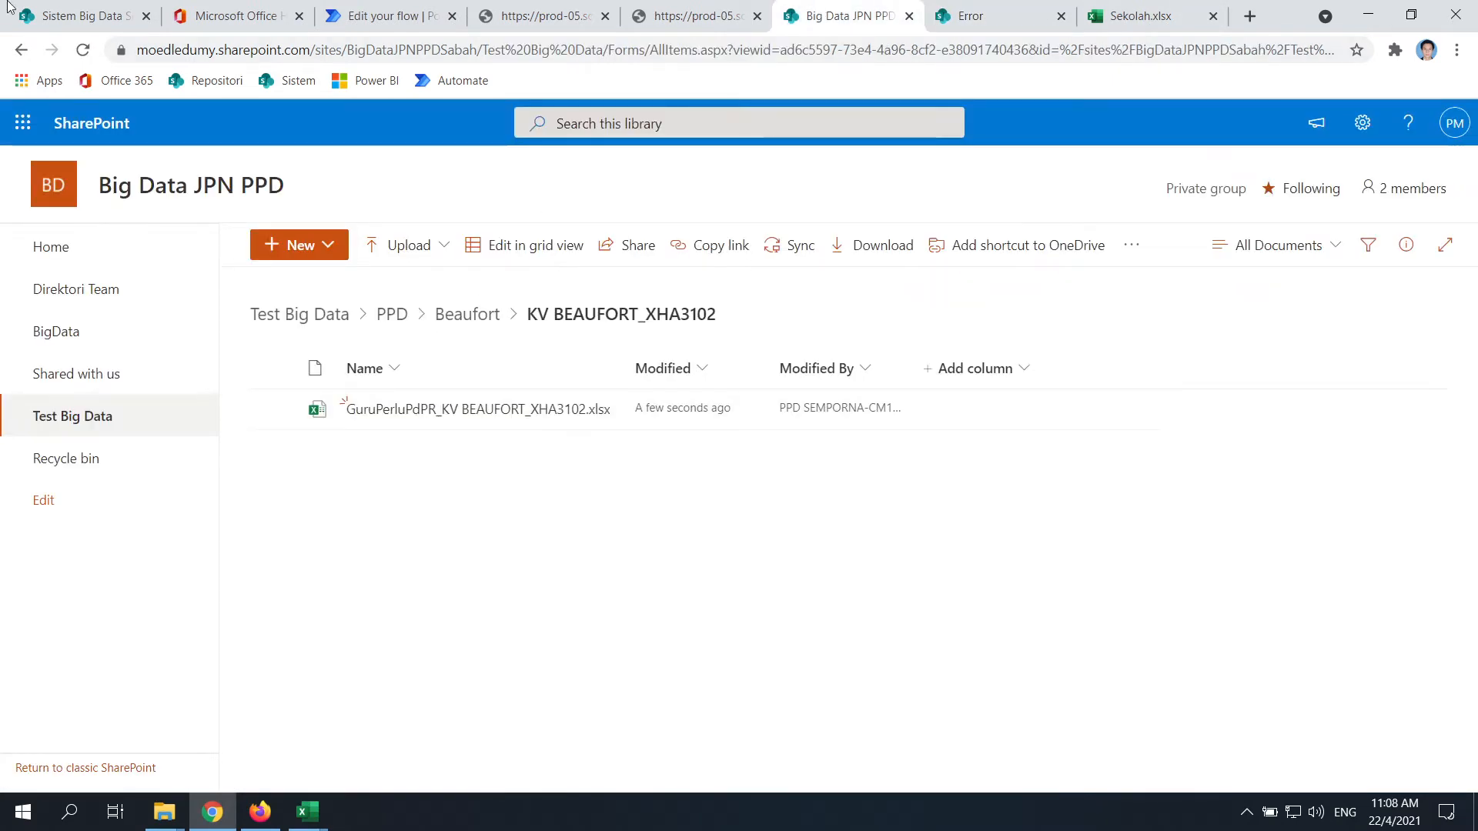
{"action": "left_click", "coordinate": [83, 50]}
{"action": "left_click", "coordinate": [1040, 17]}
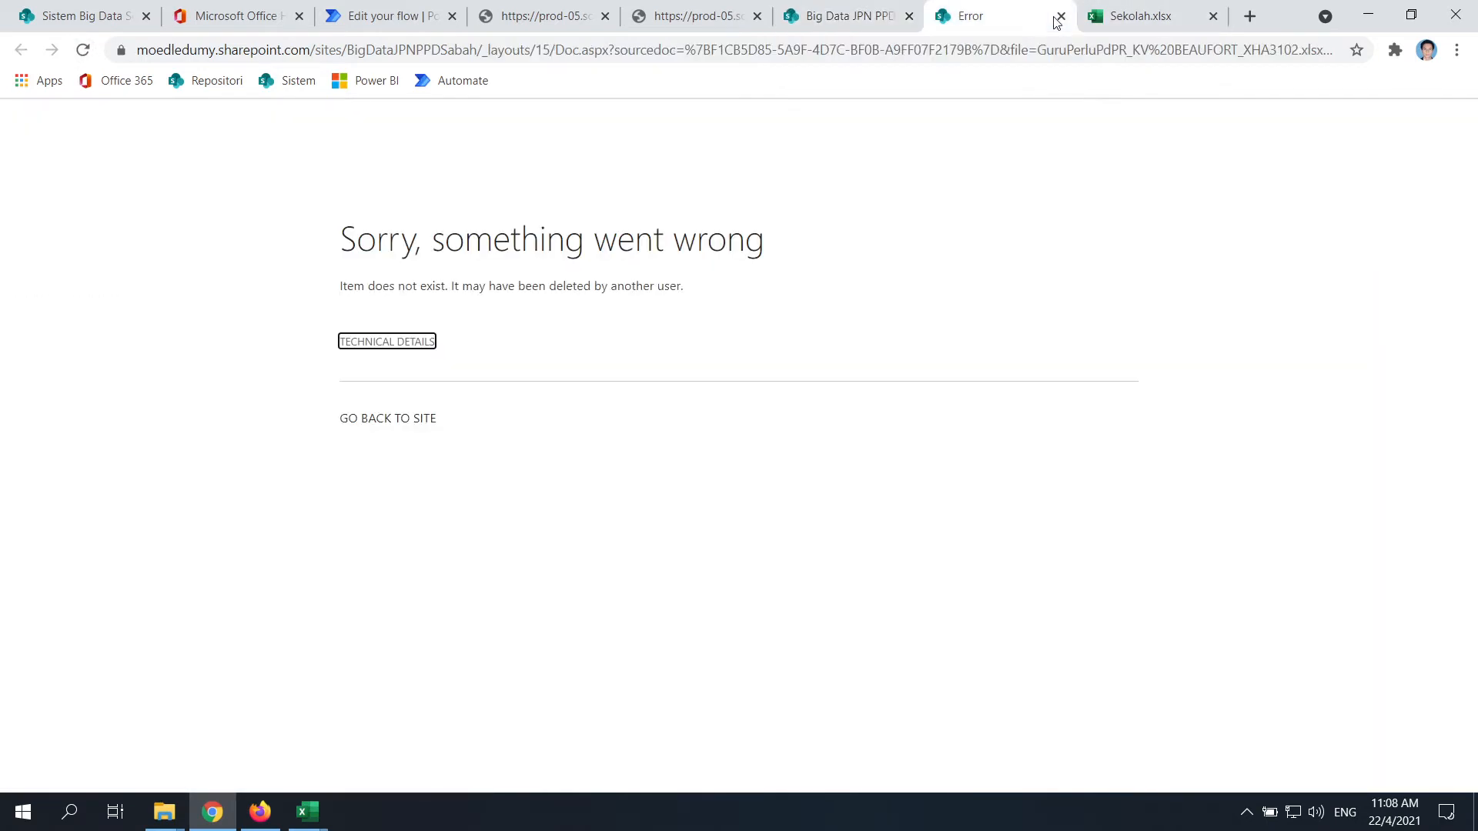
{"action": "left_click", "coordinate": [846, 15]}
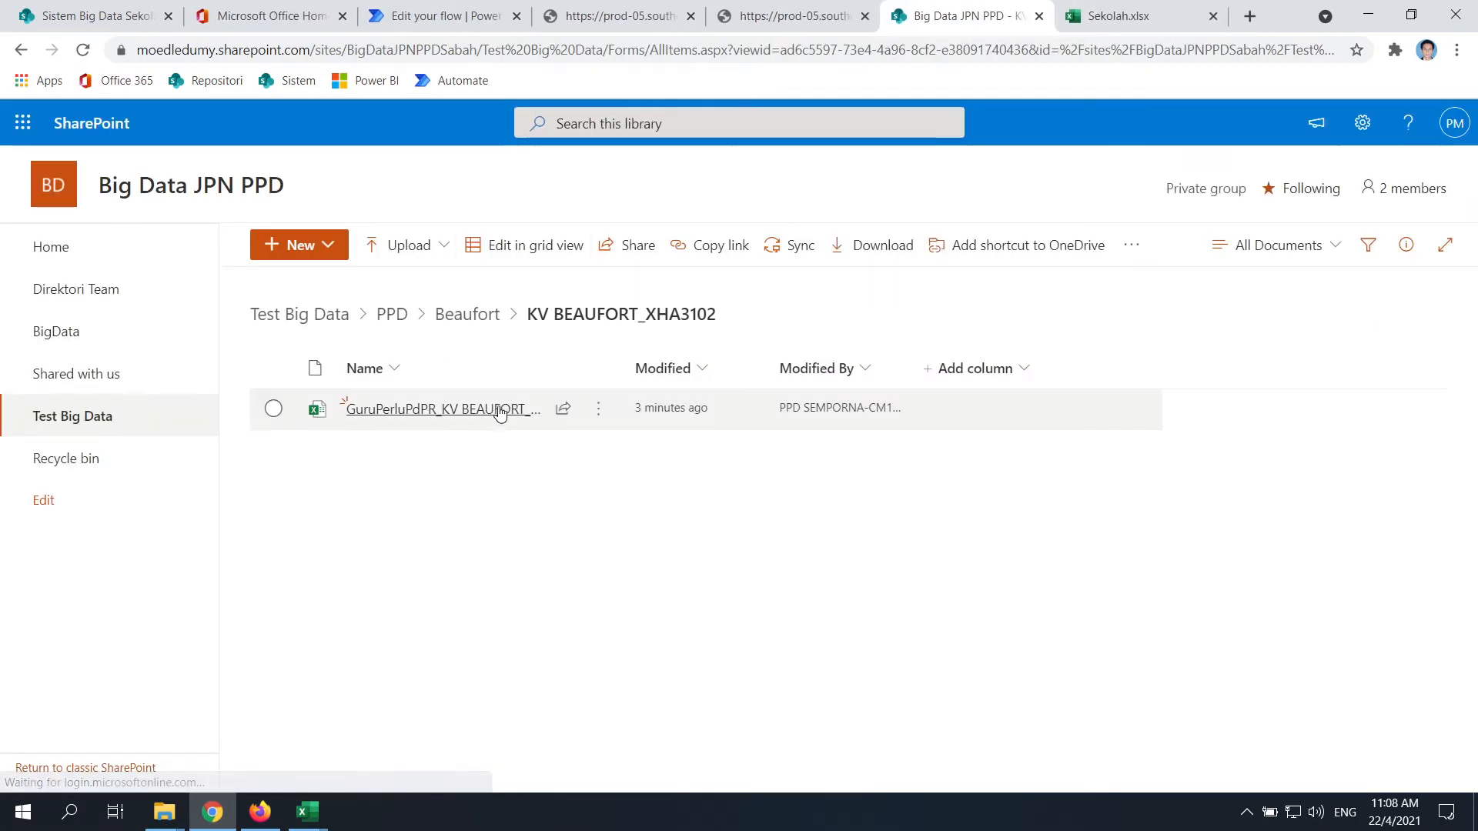
Open the GuruPerluPdPR workbook, select cells in its NOKP table and show Table Design
{"action": "left_click", "coordinate": [431, 408]}
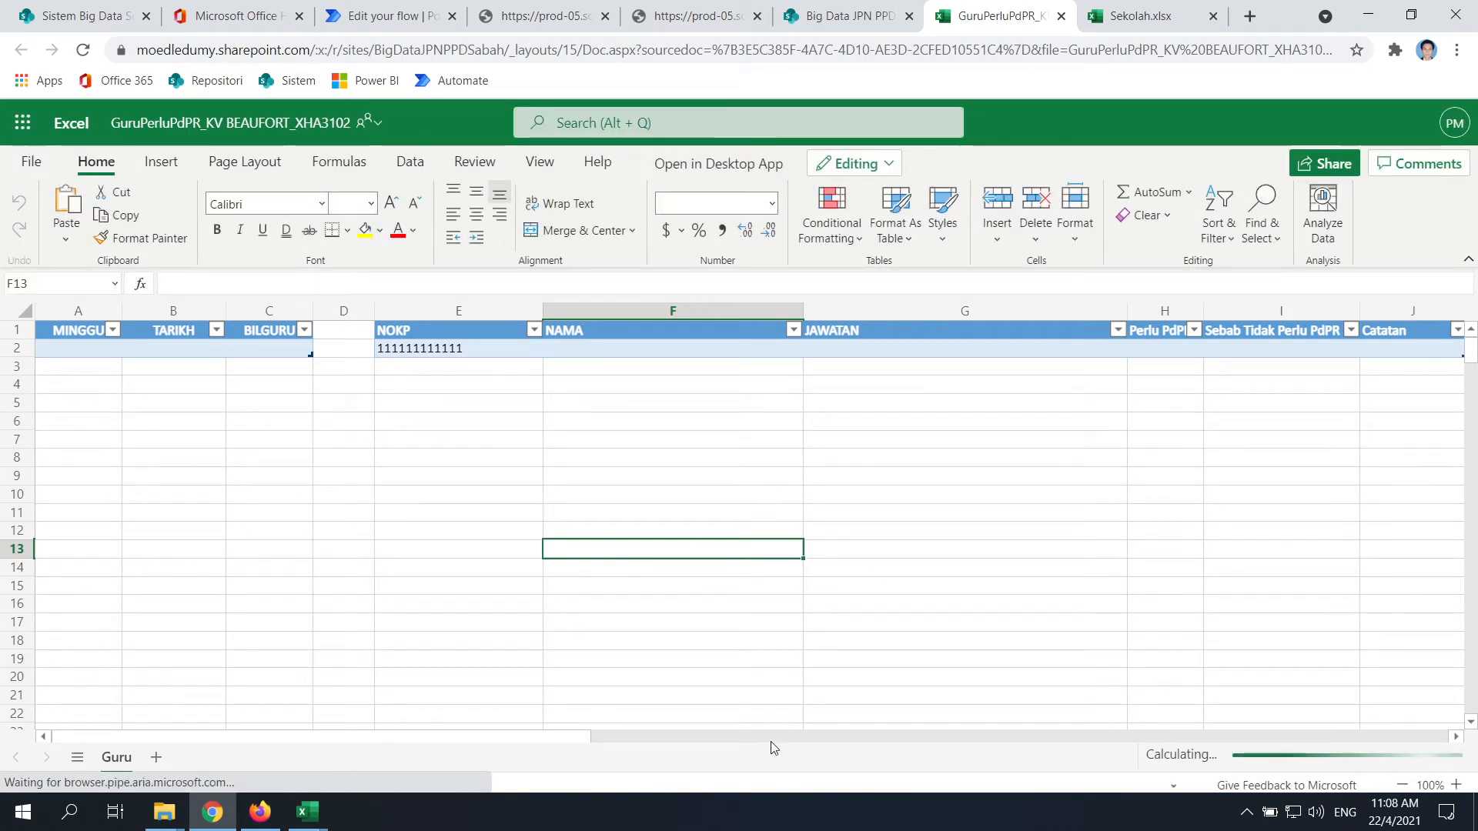
{"action": "left_click_drag", "start_coordinate": [475, 330], "coordinate": [1385, 370]}
{"action": "left_click_drag", "start_coordinate": [466, 511], "coordinate": [452, 497]}
{"action": "left_click", "coordinate": [397, 354]}
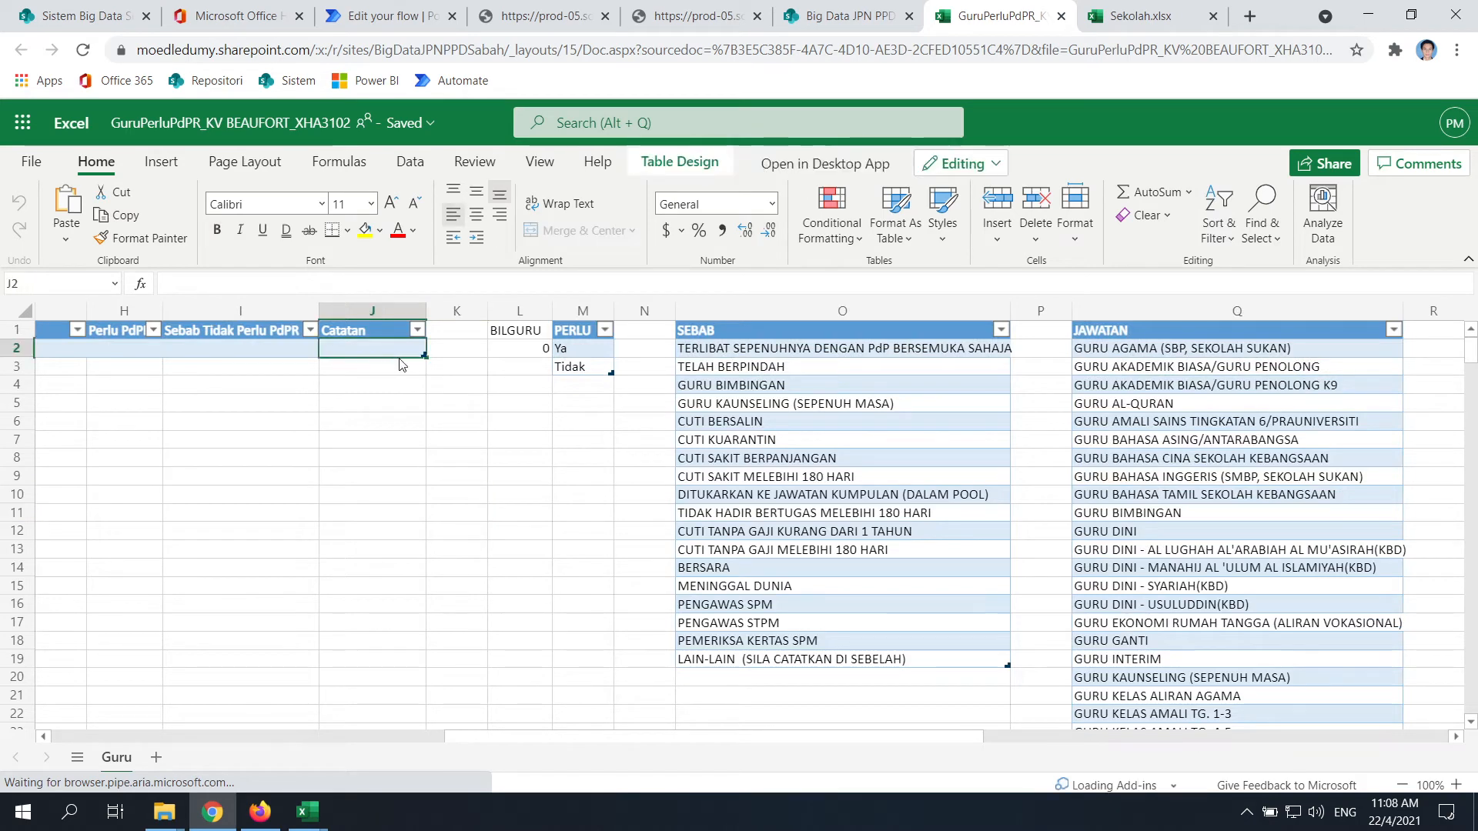
{"action": "key", "text": "shift+Up"}
{"action": "key", "text": "shift+Left"}
{"action": "key", "text": "shift+Left"}
{"action": "key", "text": "shift+Left"}
{"action": "key", "text": "shift+Left"}
{"action": "key", "text": "shift+Left"}
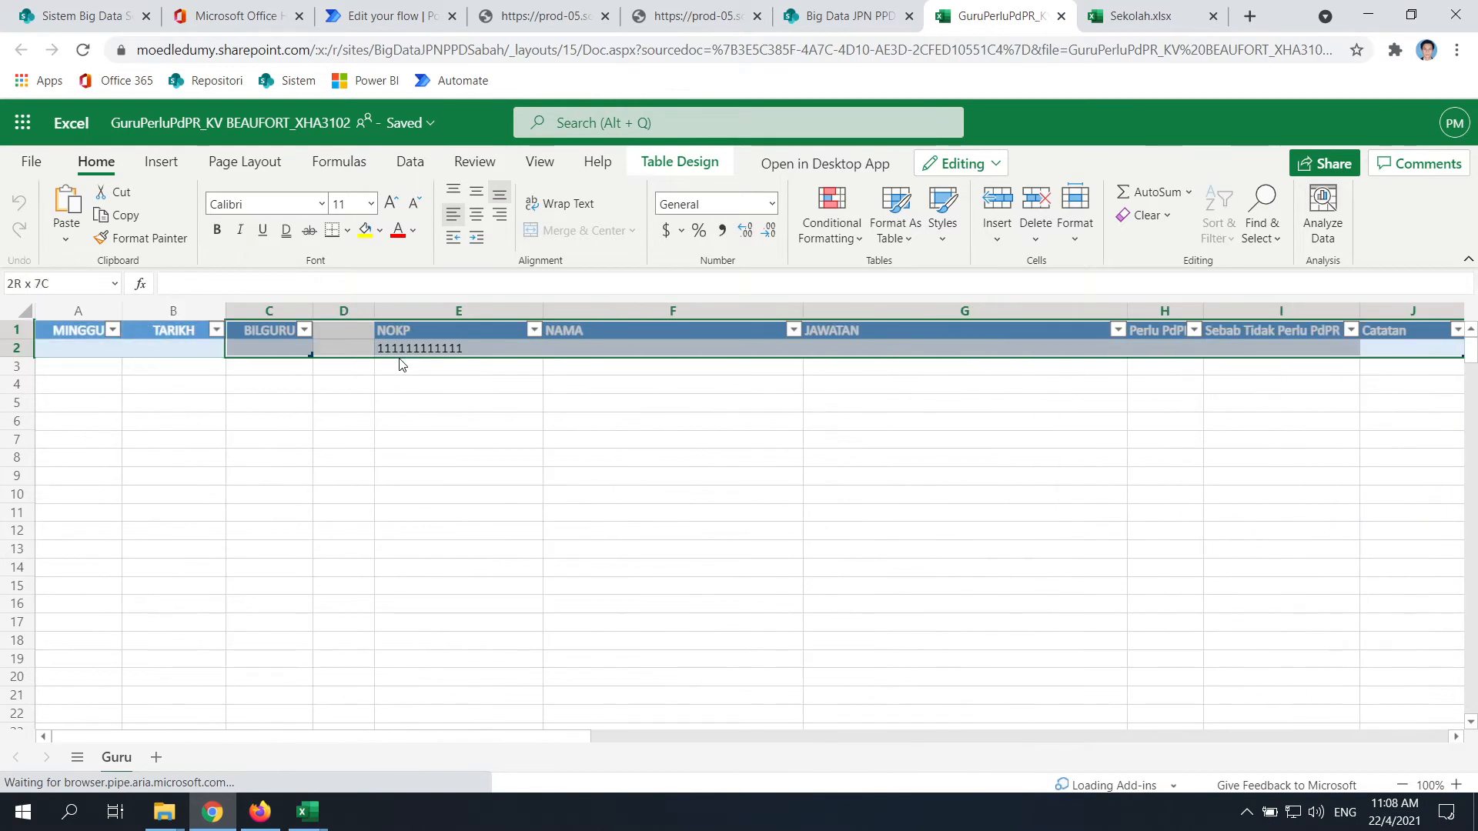
{"action": "left_click", "coordinate": [681, 162]}
Try entering GURU as a custom Table value in the Add a row into a table step
{"action": "left_click", "coordinate": [388, 15]}
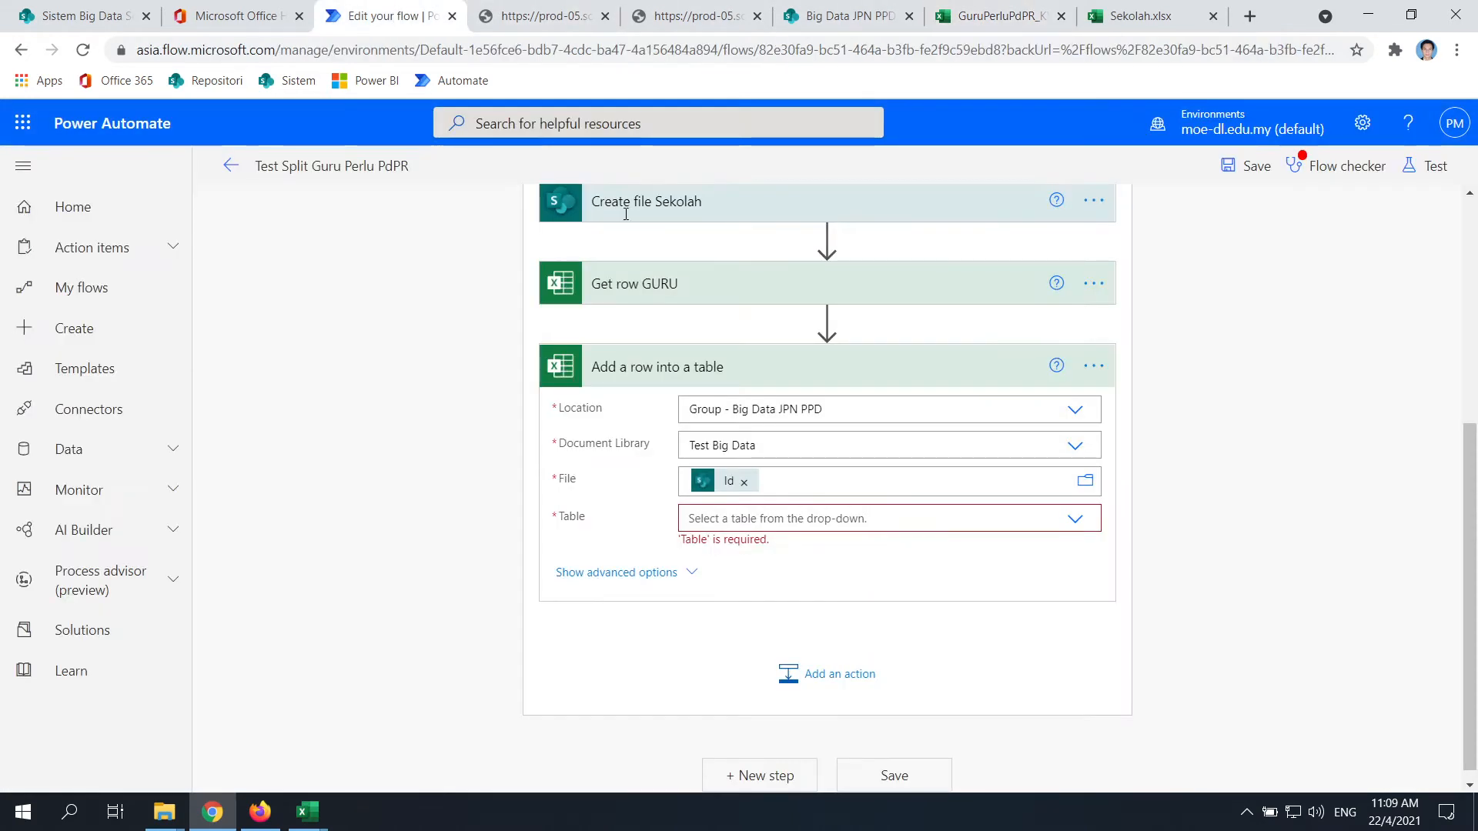
{"action": "left_click", "coordinate": [820, 517]}
{"action": "type", "text": "G"}
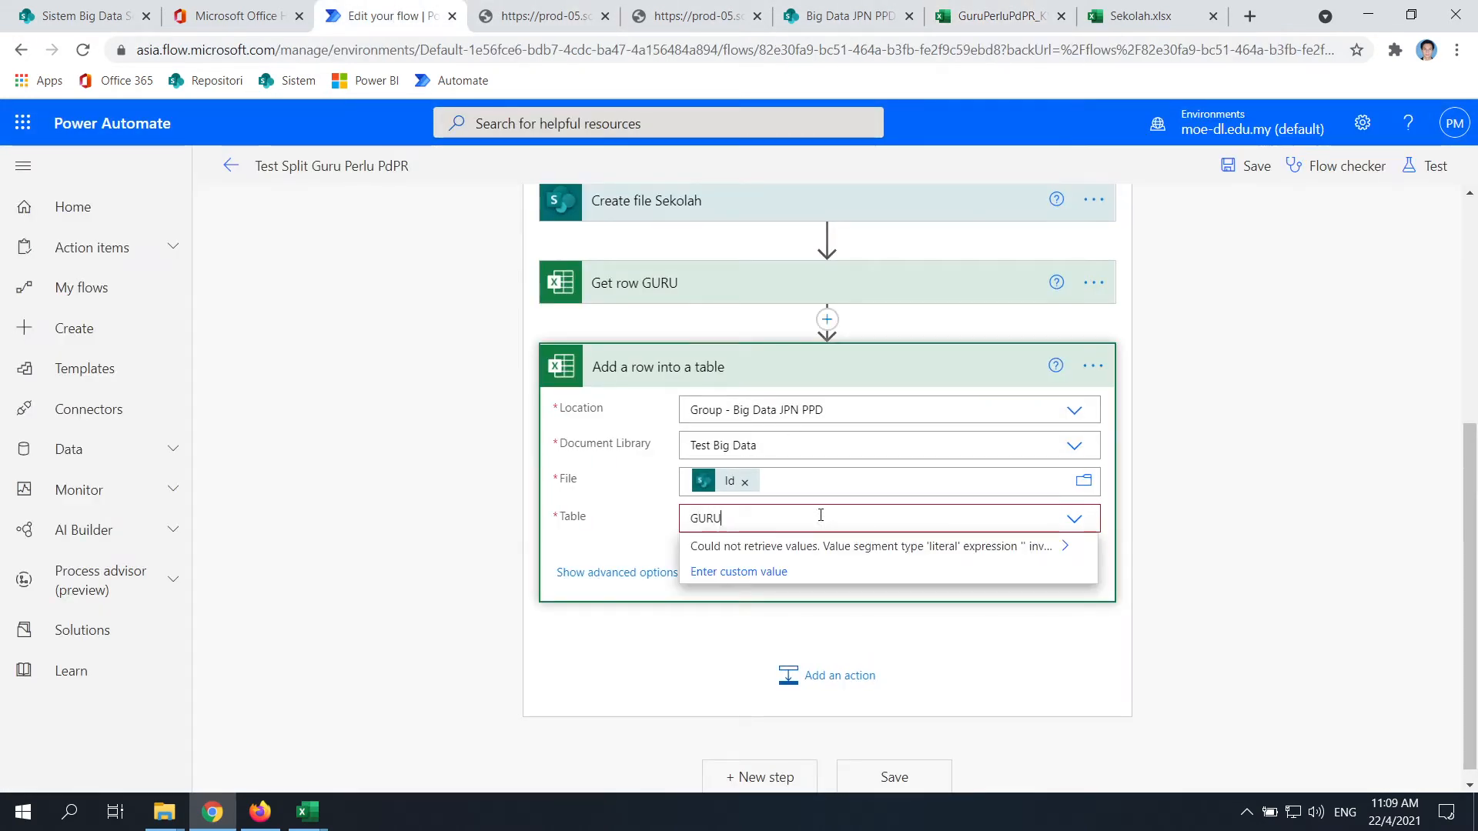
{"action": "type", "text": "URU"}
{"action": "left_click", "coordinate": [1134, 502]}
{"action": "left_click", "coordinate": [773, 528]}
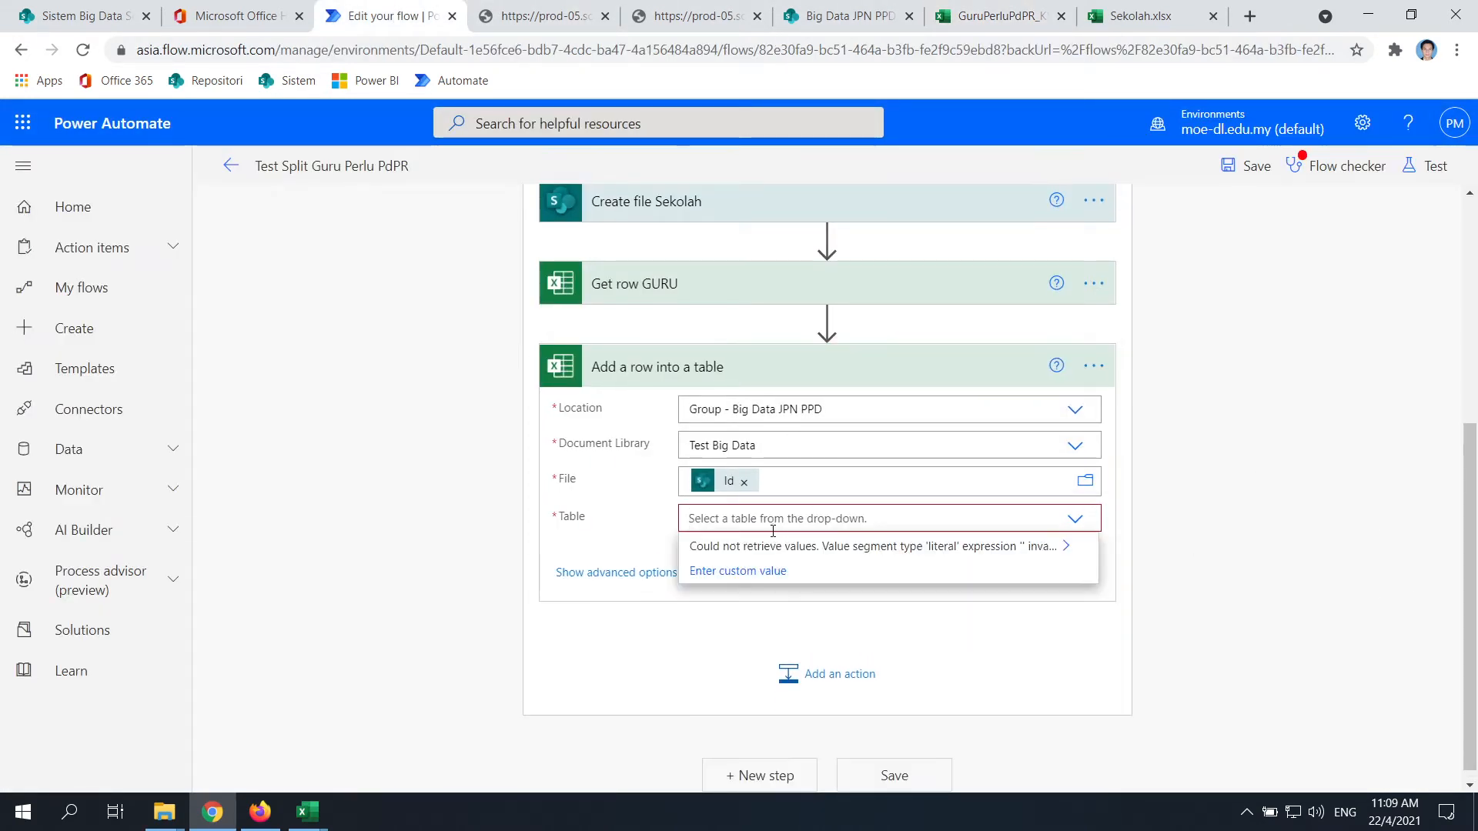
{"action": "left_click", "coordinate": [793, 528]}
{"action": "type", "text": "GURU"}
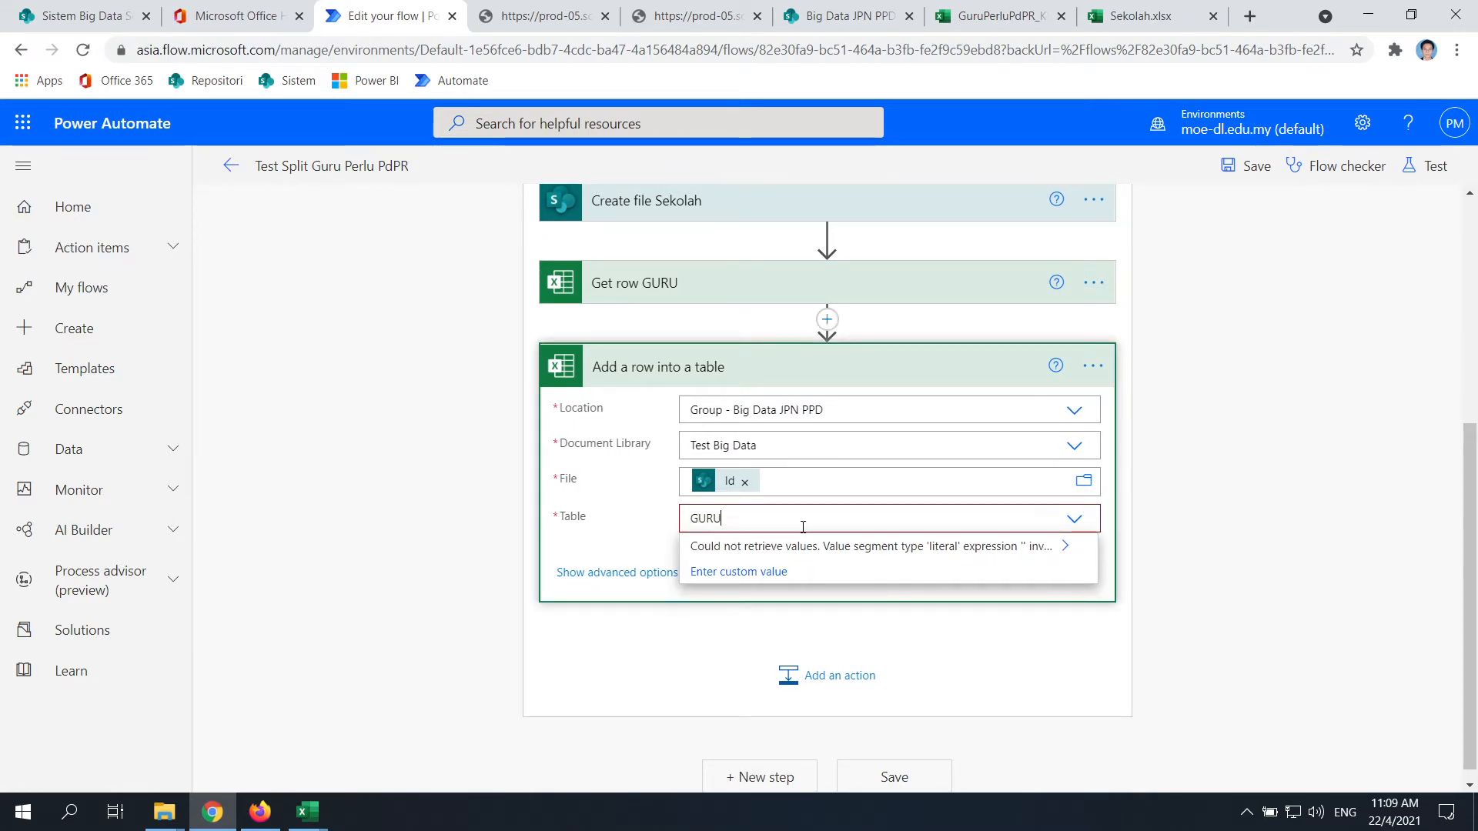
{"action": "right_click", "coordinate": [801, 529]}
{"action": "left_click", "coordinate": [1256, 570]}
{"action": "left_click", "coordinate": [794, 511]}
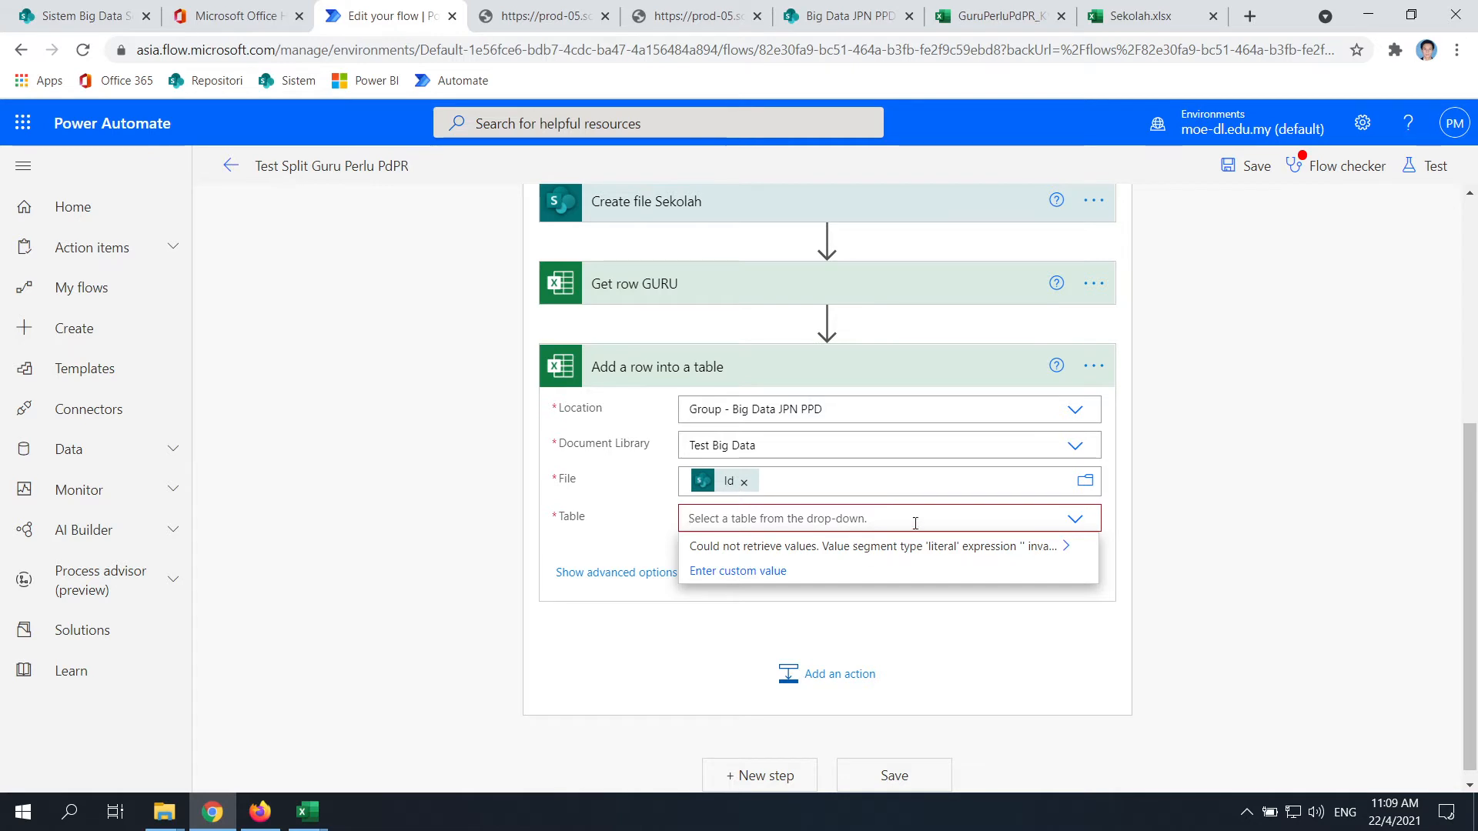
{"action": "left_click", "coordinate": [761, 571]}
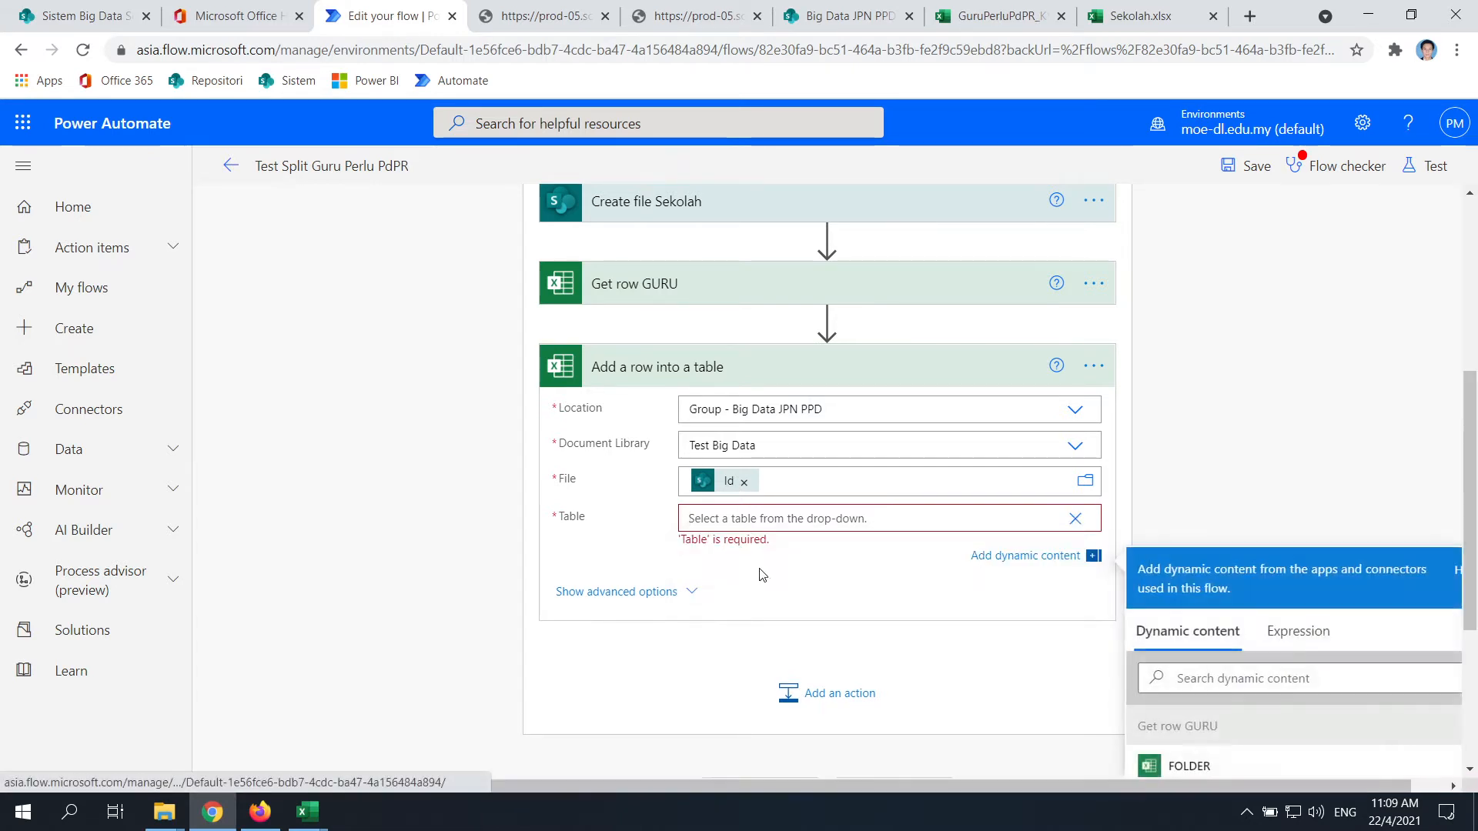
{"action": "left_click", "coordinate": [1243, 662]}
Write the concat('GURU') expression and insert it into Table, dismissing the invalid-expression alert
{"action": "left_click", "coordinate": [838, 529]}
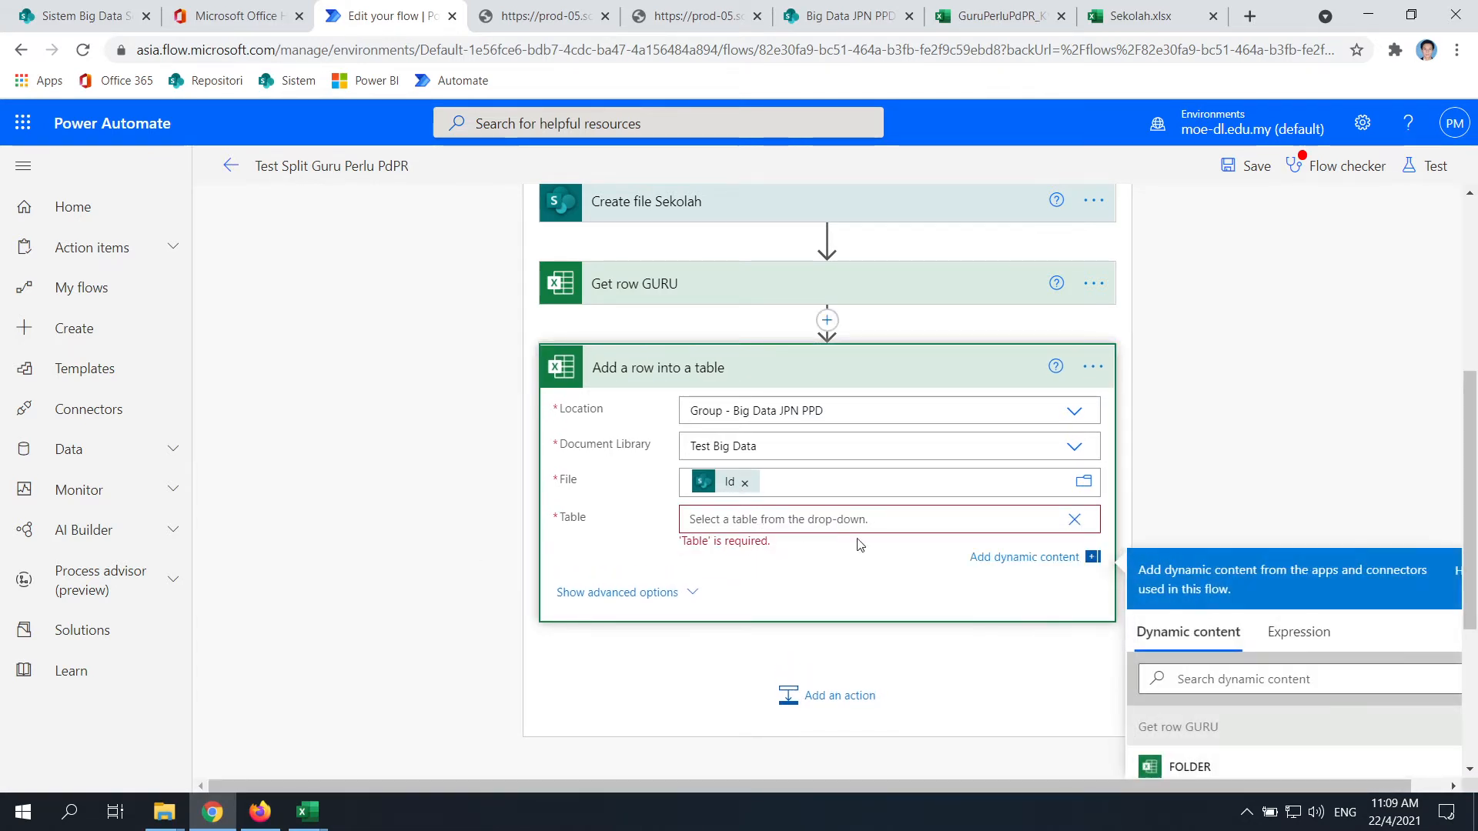
{"action": "scroll", "coordinate": [1039, 593], "scroll_direction": "down", "scroll_amount": 1}
{"action": "left_click", "coordinate": [1300, 555]}
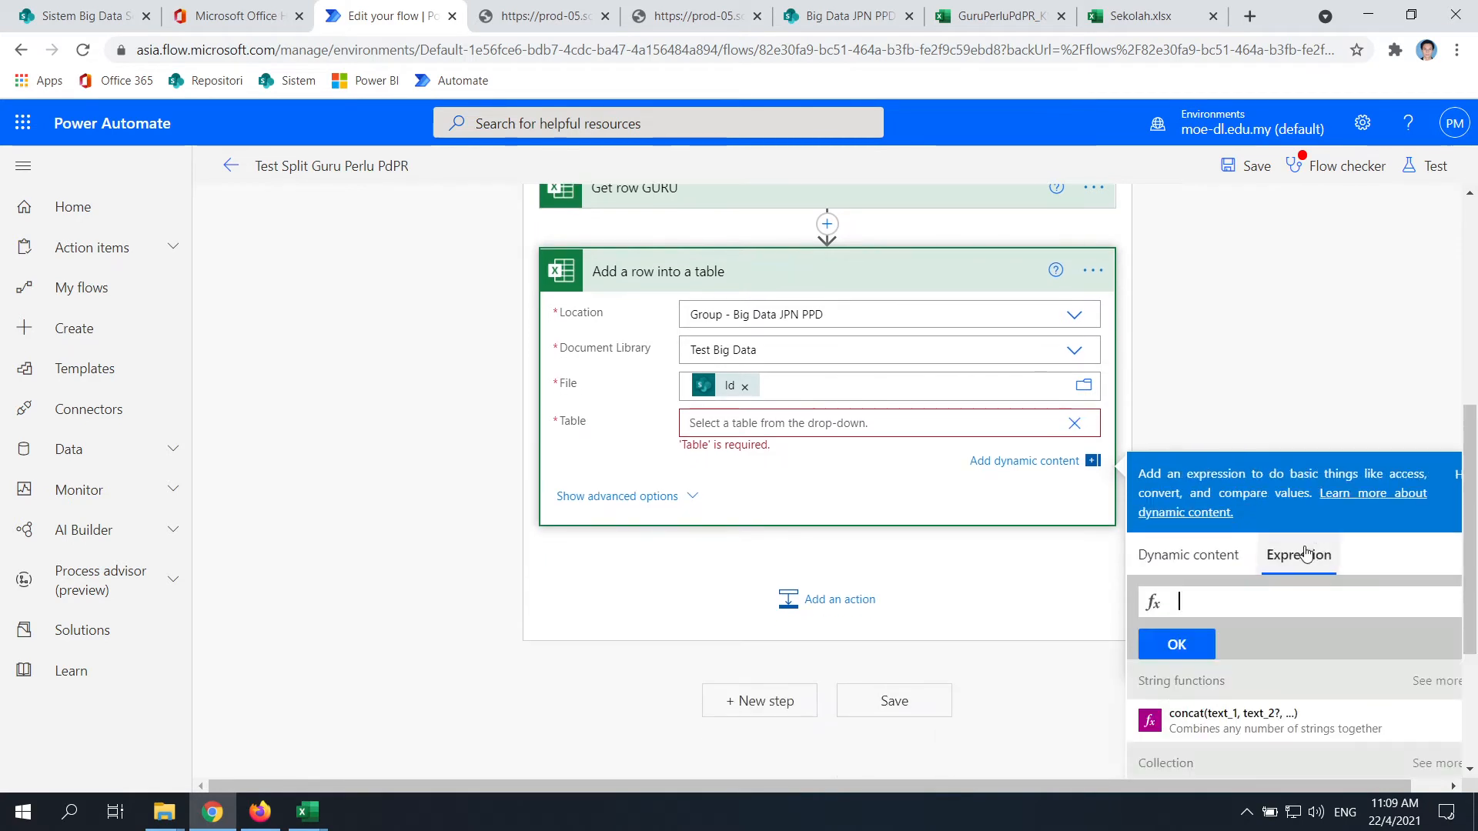
{"action": "type", "text": "GURU"}
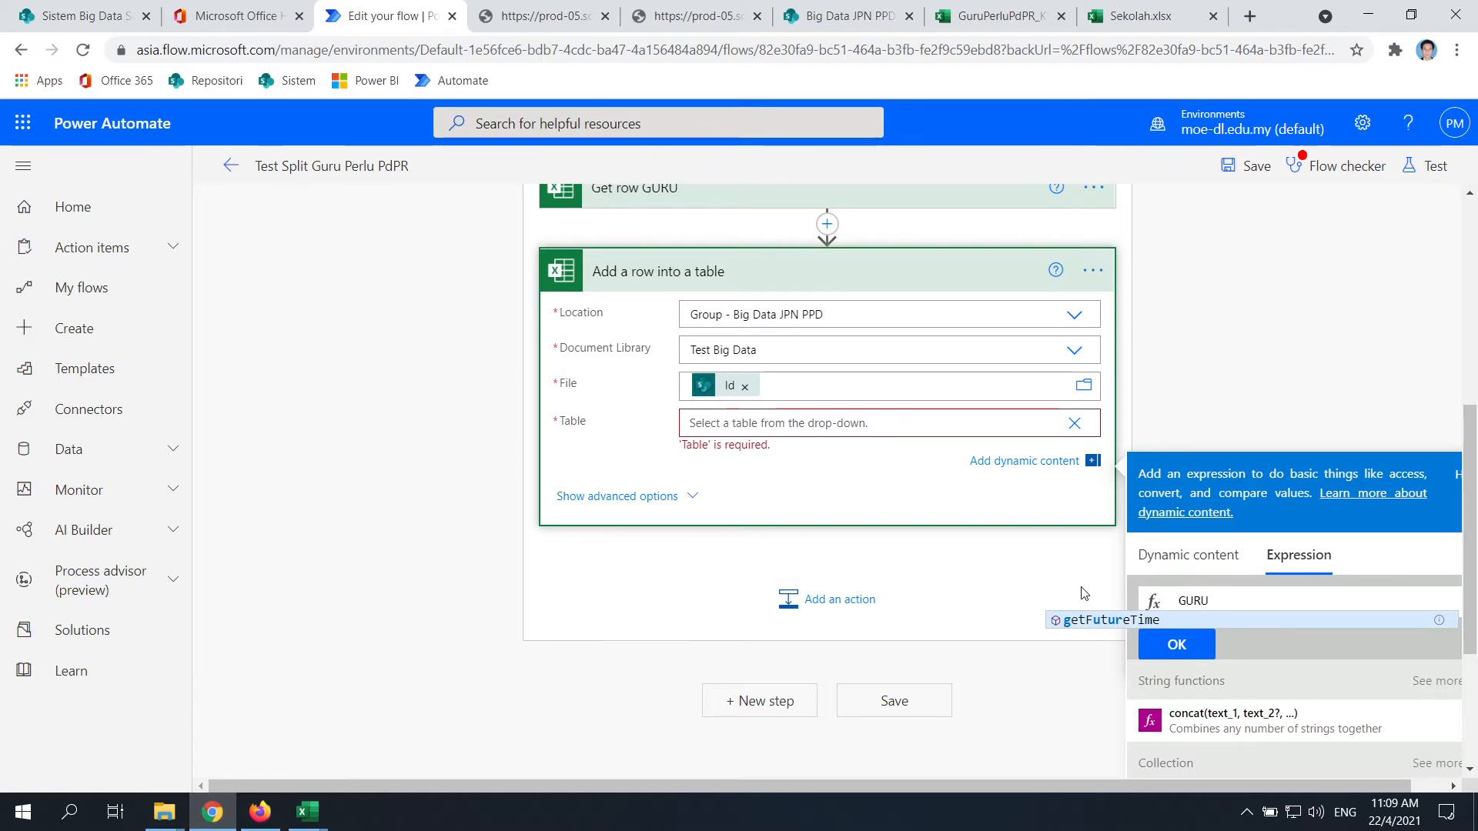
{"action": "key", "text": "Return"}
{"action": "key", "text": "BackSpace"}
{"action": "key", "text": "BackSpace"}
{"action": "key", "text": "BackSpace"}
{"action": "key", "text": "BackSpace"}
{"action": "key", "text": "BackSpace"}
{"action": "key", "text": "BackSpace"}
{"action": "key", "text": "BackSpace"}
{"action": "key", "text": "BackSpace"}
{"action": "key", "text": "BackSpace"}
{"action": "key", "text": "BackSpace"}
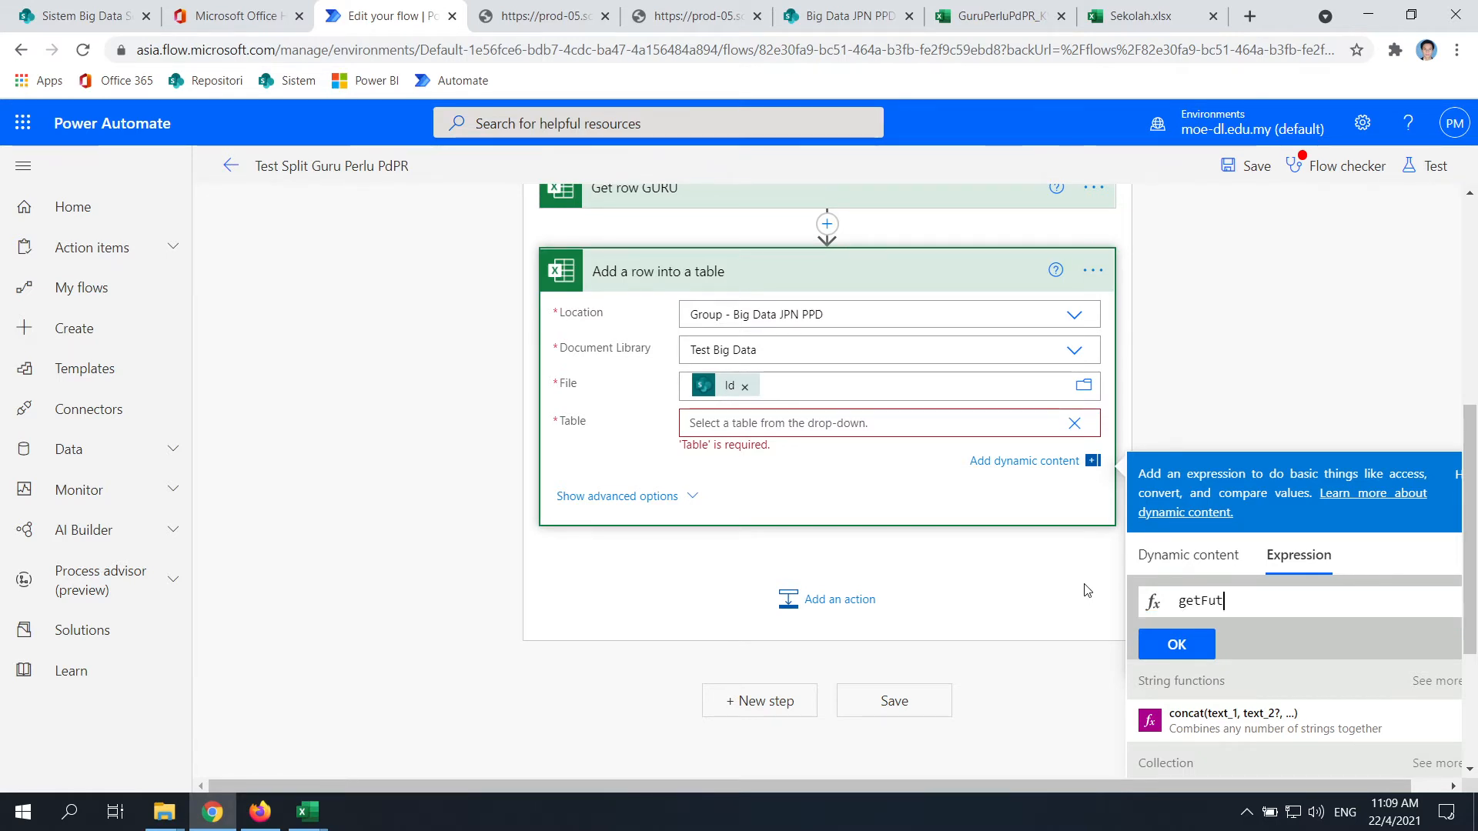
{"action": "type", "text": "c"}
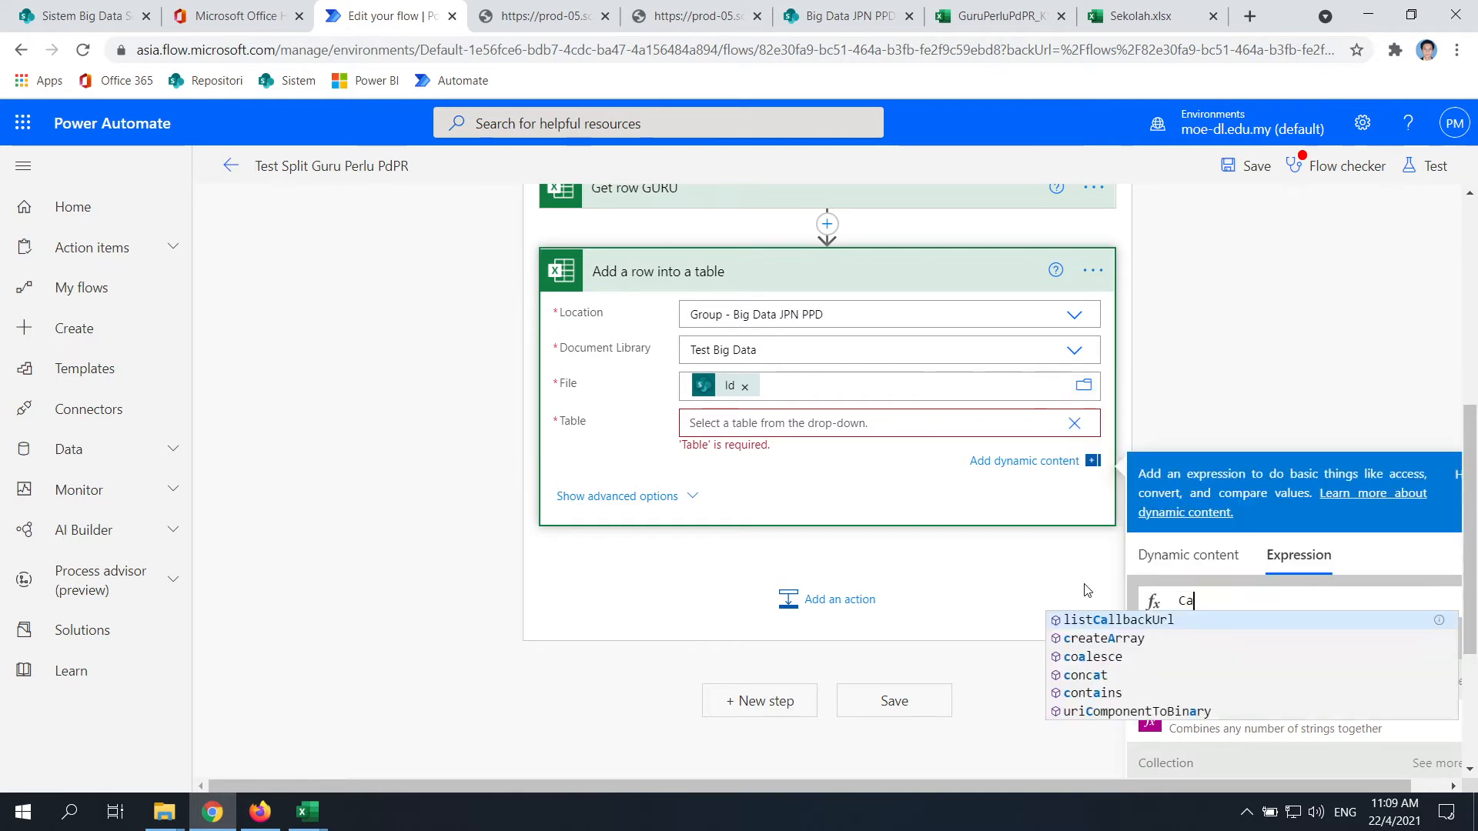
{"action": "type", "text": "ocn"}
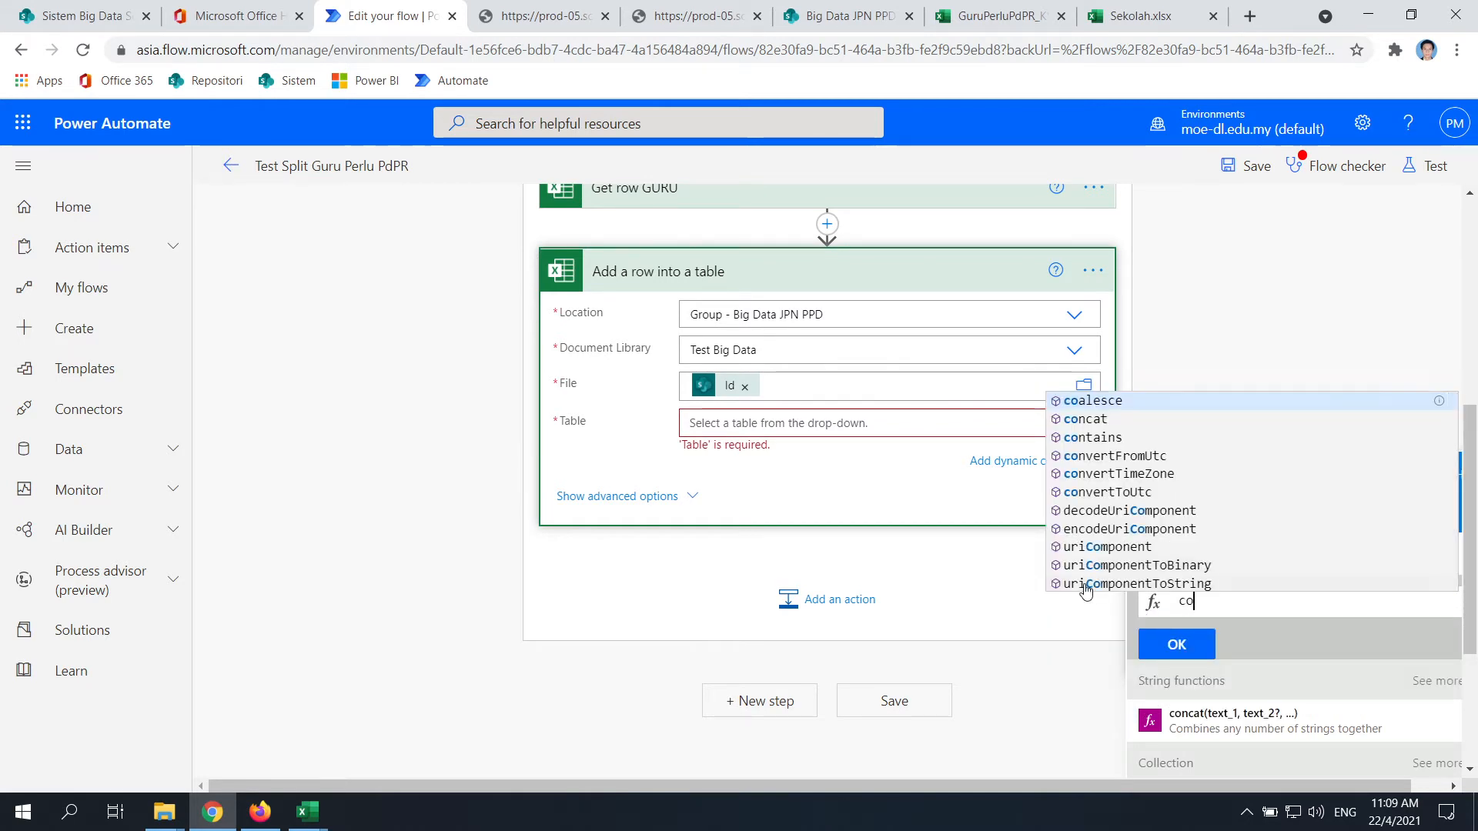
{"action": "key", "text": "BackSpace"}
{"action": "key", "text": "BackSpace"}
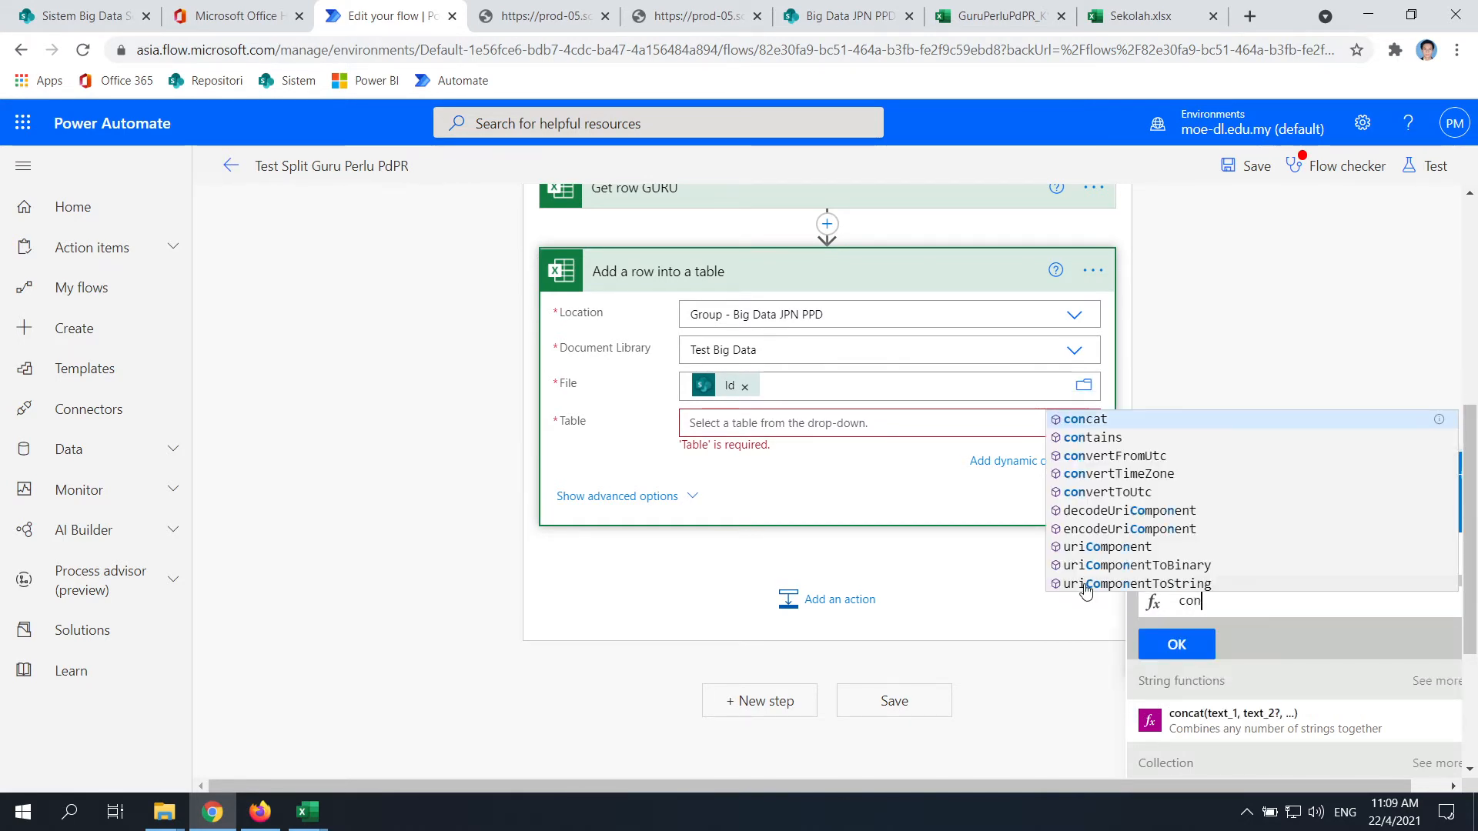
{"action": "type", "text": "ncat('GURU"}
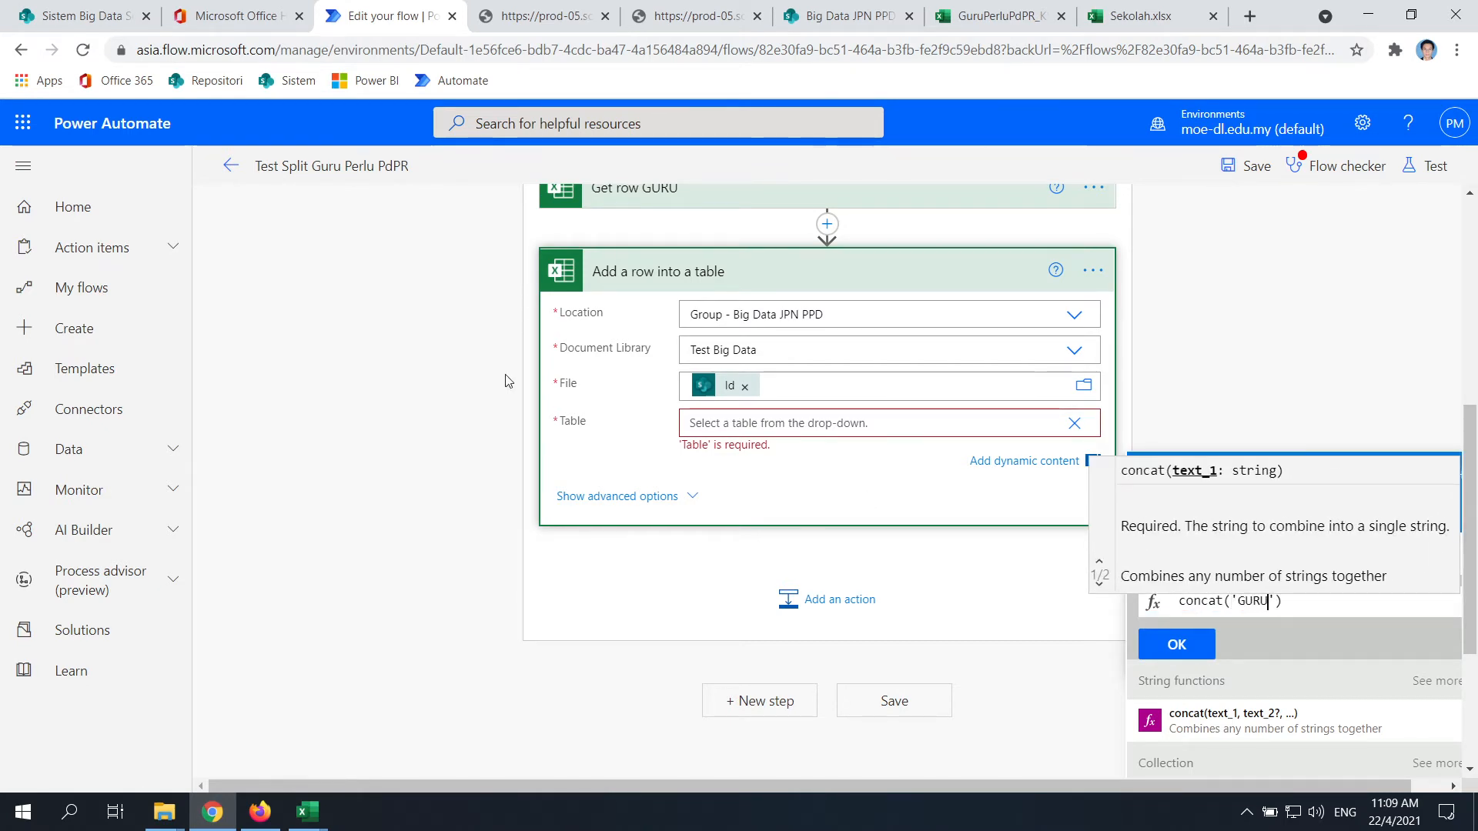
{"action": "left_click", "coordinate": [1316, 594]}
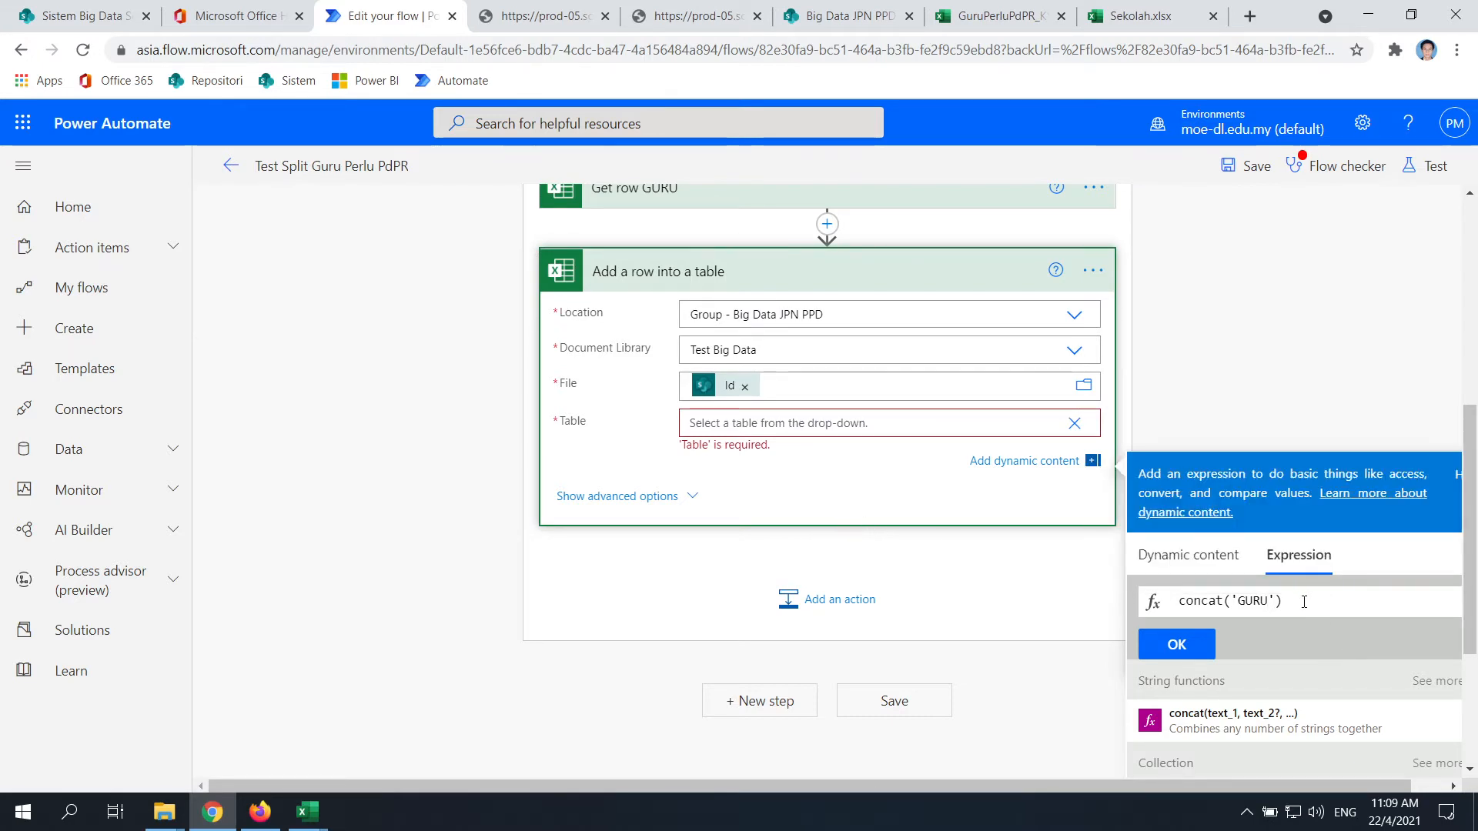
{"action": "scroll", "coordinate": [1304, 601], "scroll_direction": "down", "scroll_amount": 1}
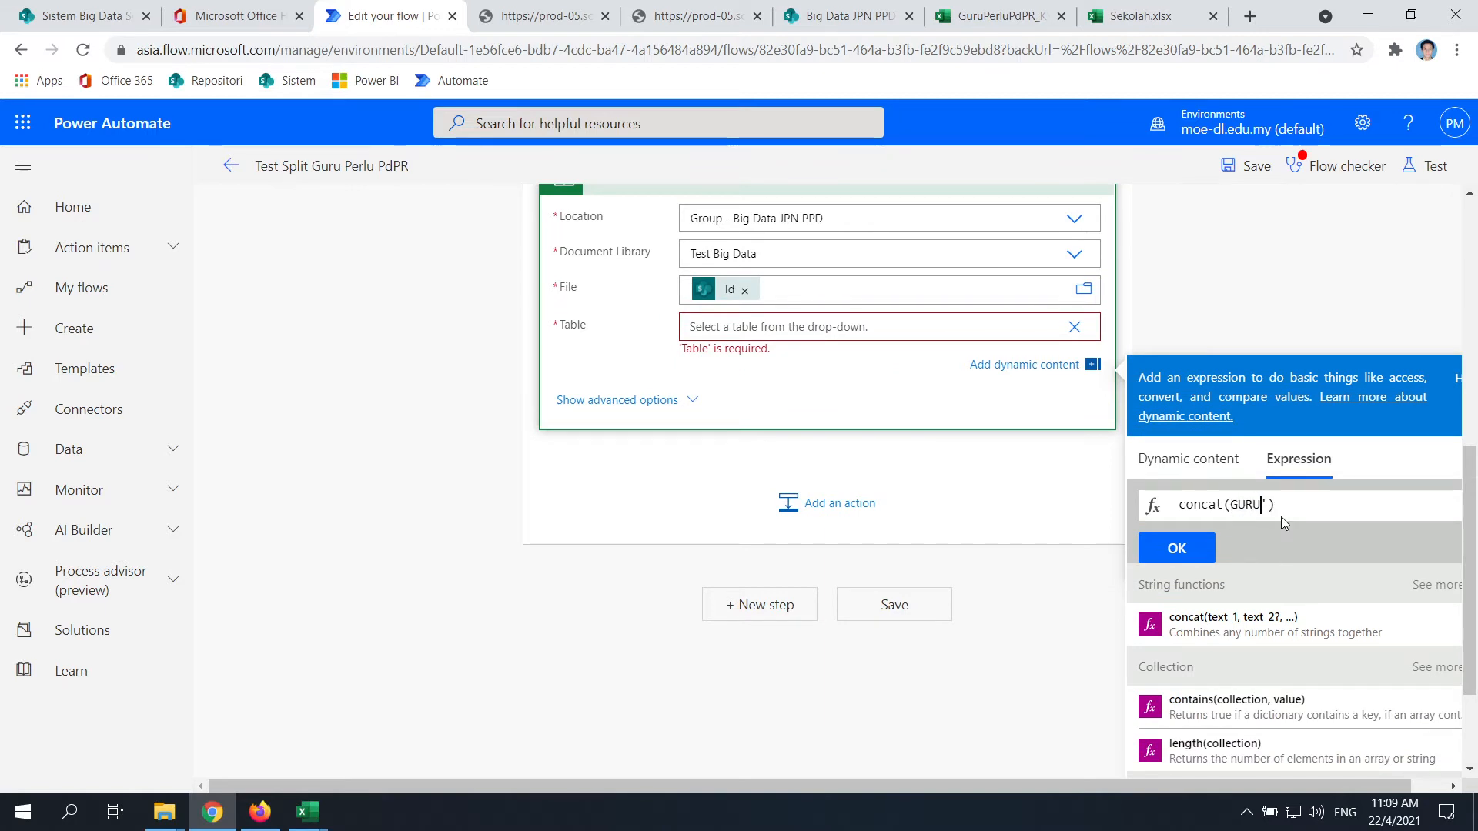
{"action": "left_click", "coordinate": [1171, 553]}
{"action": "left_click", "coordinate": [896, 166]}
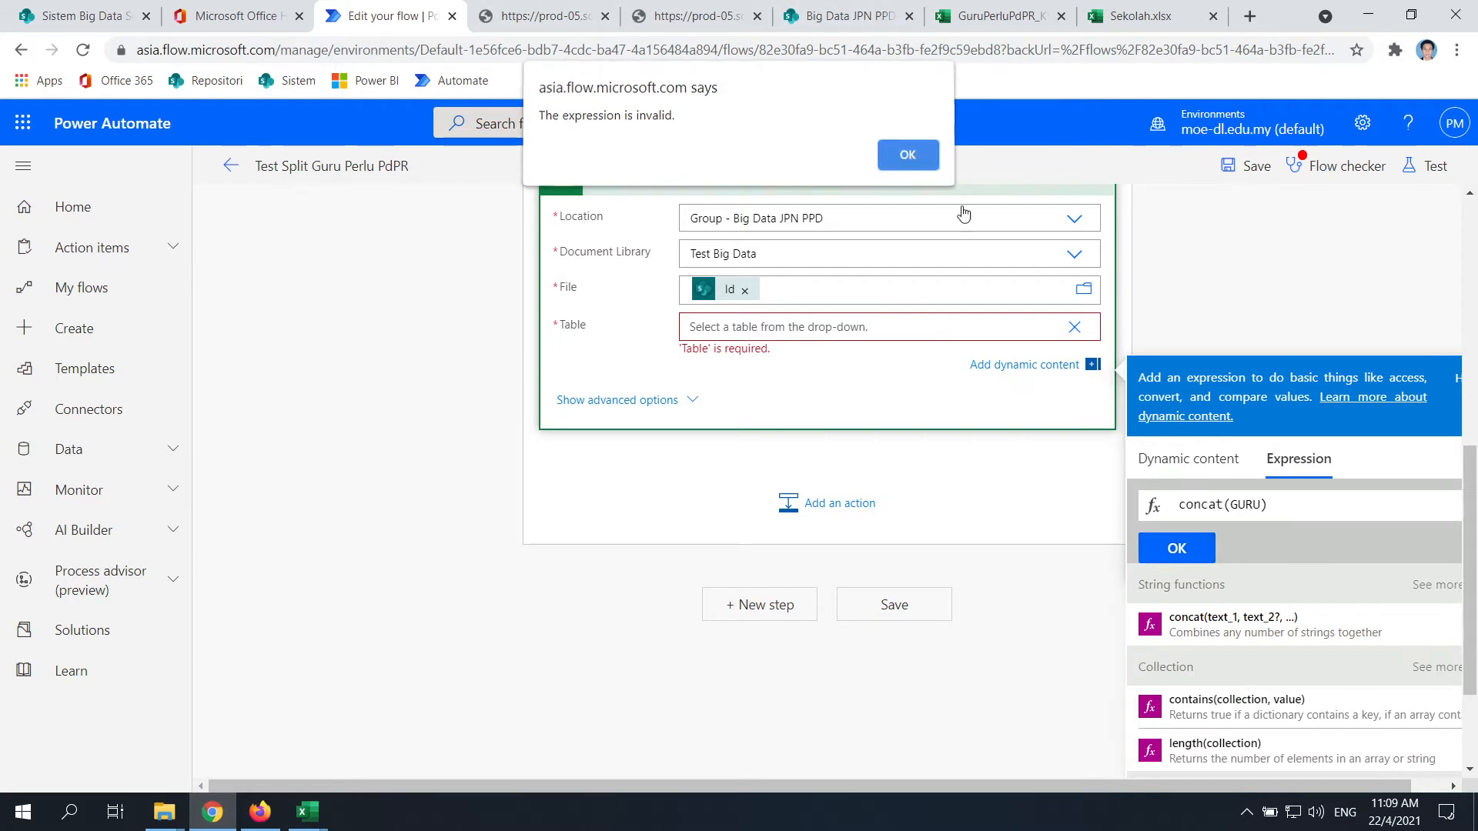
{"action": "left_click", "coordinate": [1191, 551]}
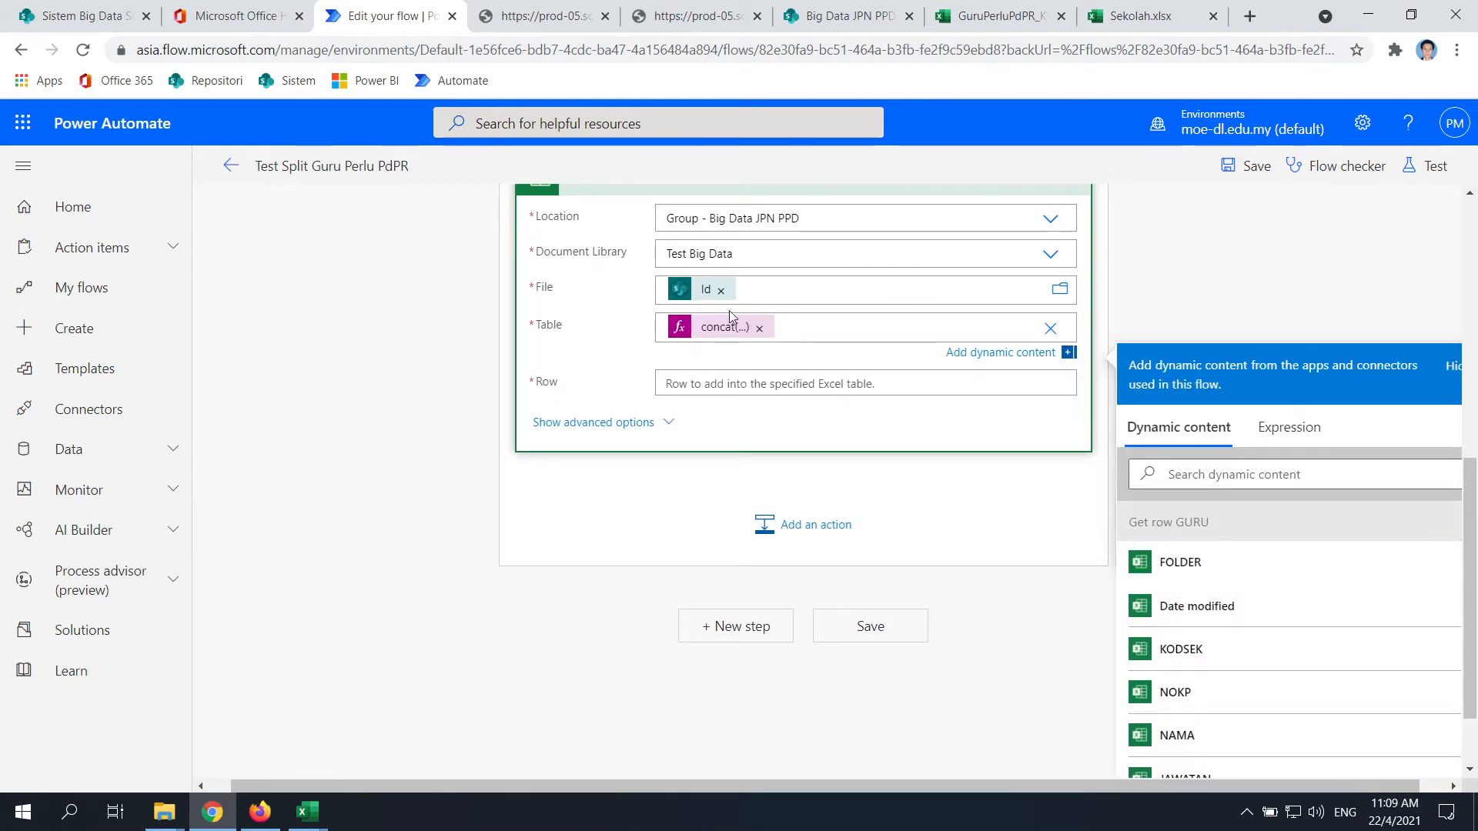
Expand Get row GURU's advanced options to check its KODSEK eq KODSEK filter and NAMA ordering
{"action": "left_click", "coordinate": [1196, 295]}
{"action": "left_click", "coordinate": [926, 523]}
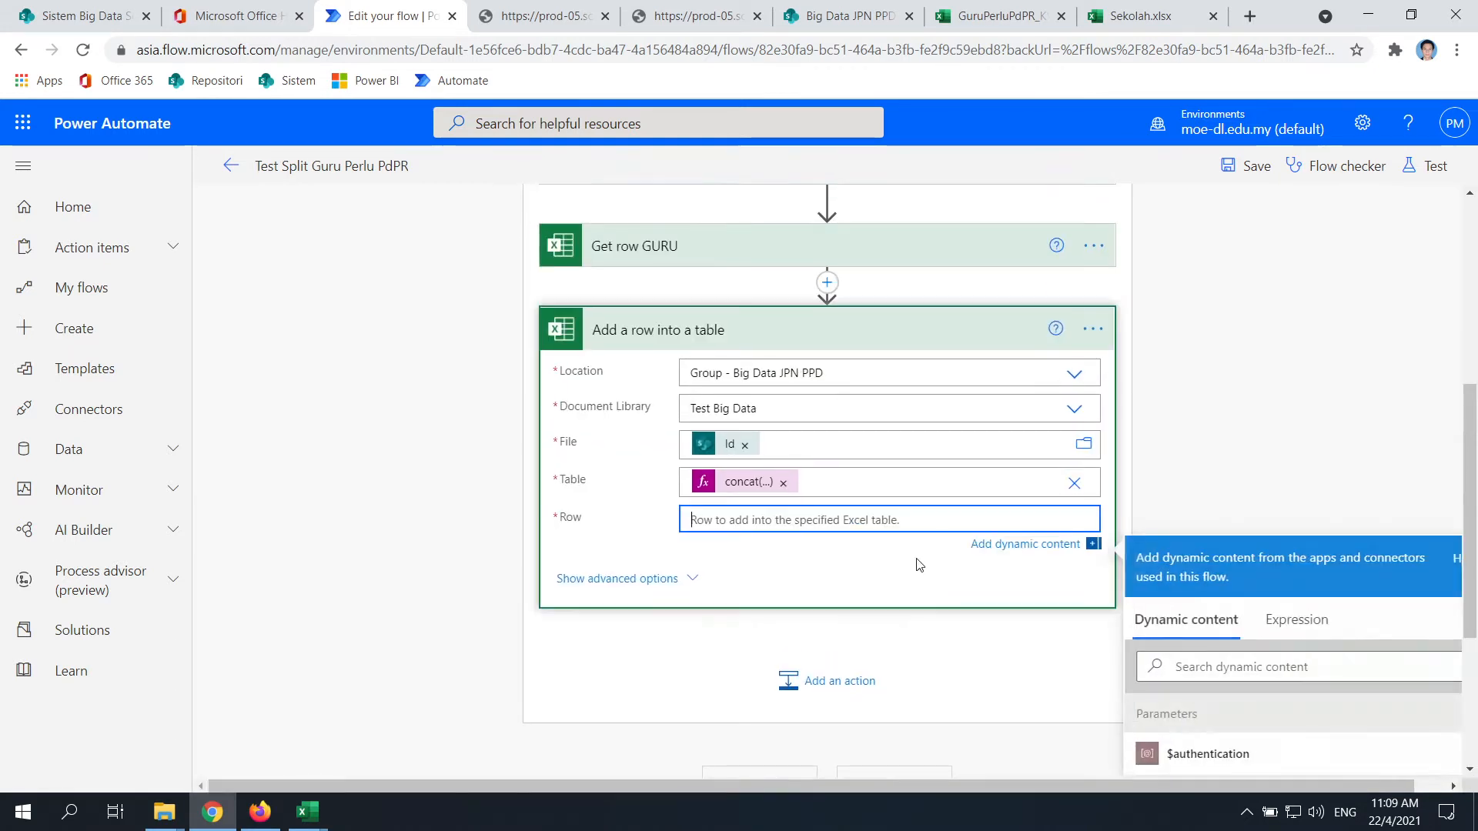
{"action": "scroll", "coordinate": [864, 378], "scroll_direction": "up", "scroll_amount": 1}
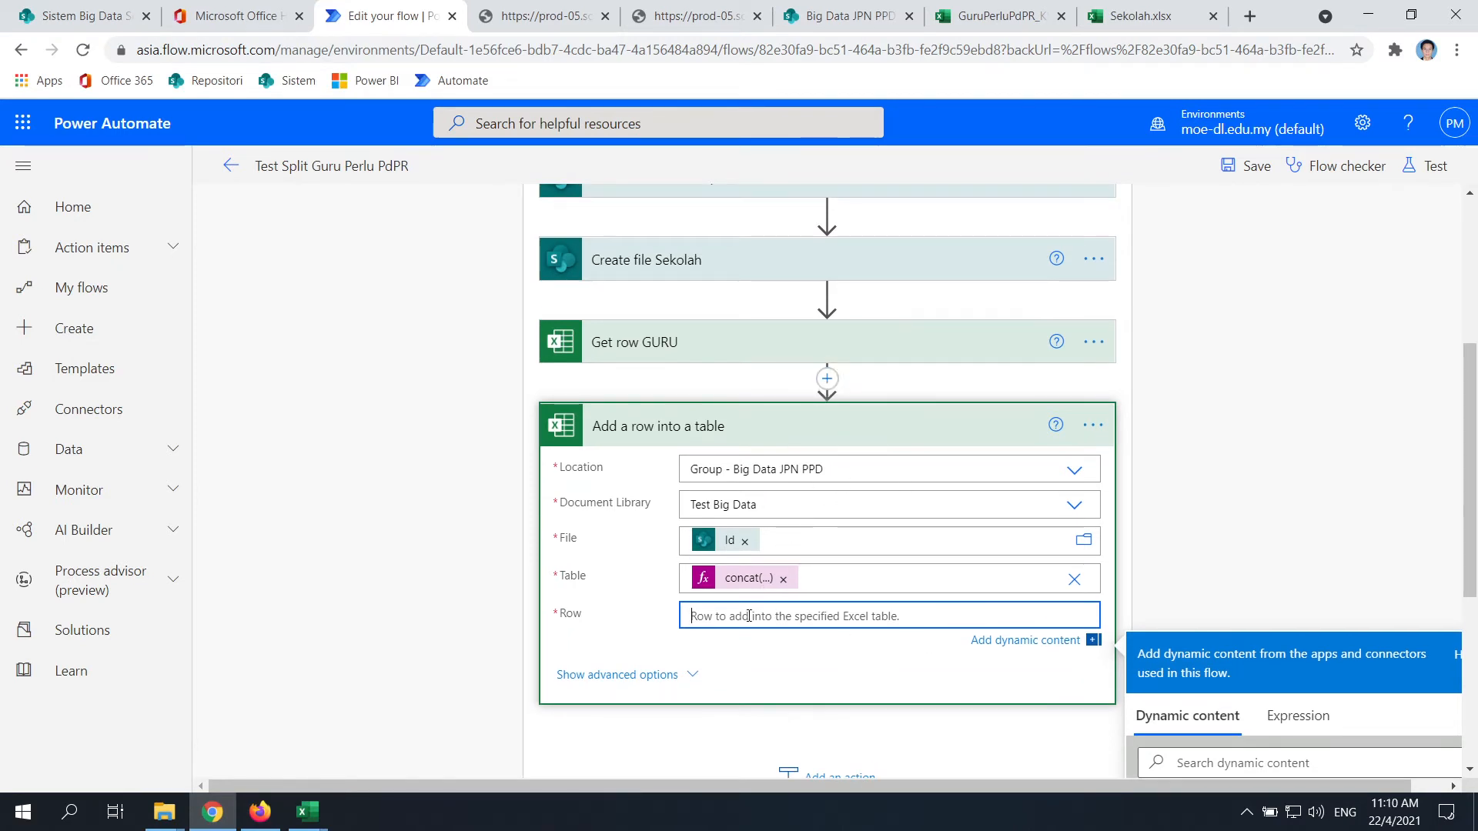
{"action": "scroll", "coordinate": [993, 594], "scroll_direction": "down", "scroll_amount": 1}
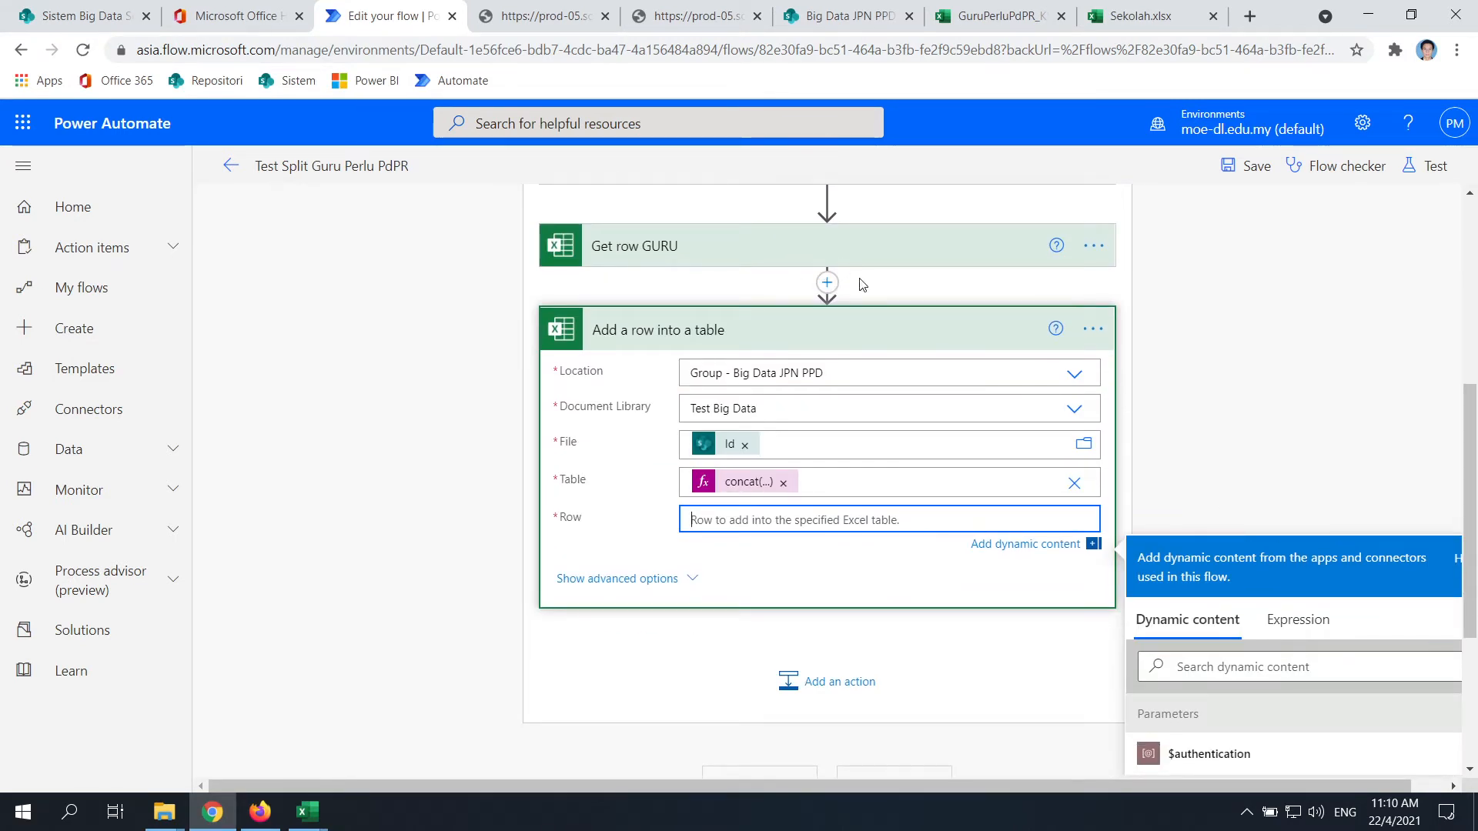
{"action": "left_click", "coordinate": [810, 253]}
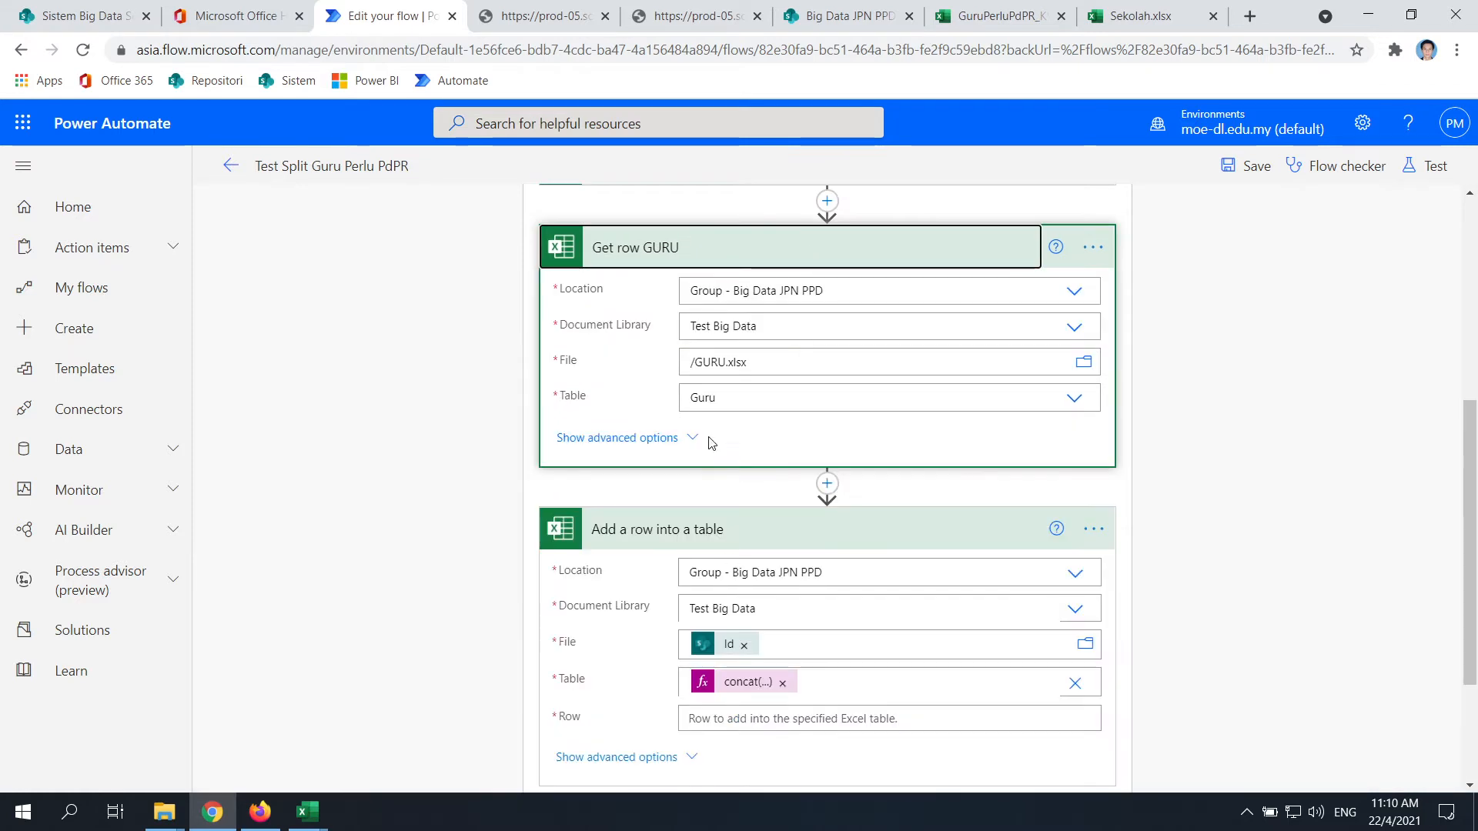
{"action": "left_click", "coordinate": [695, 438]}
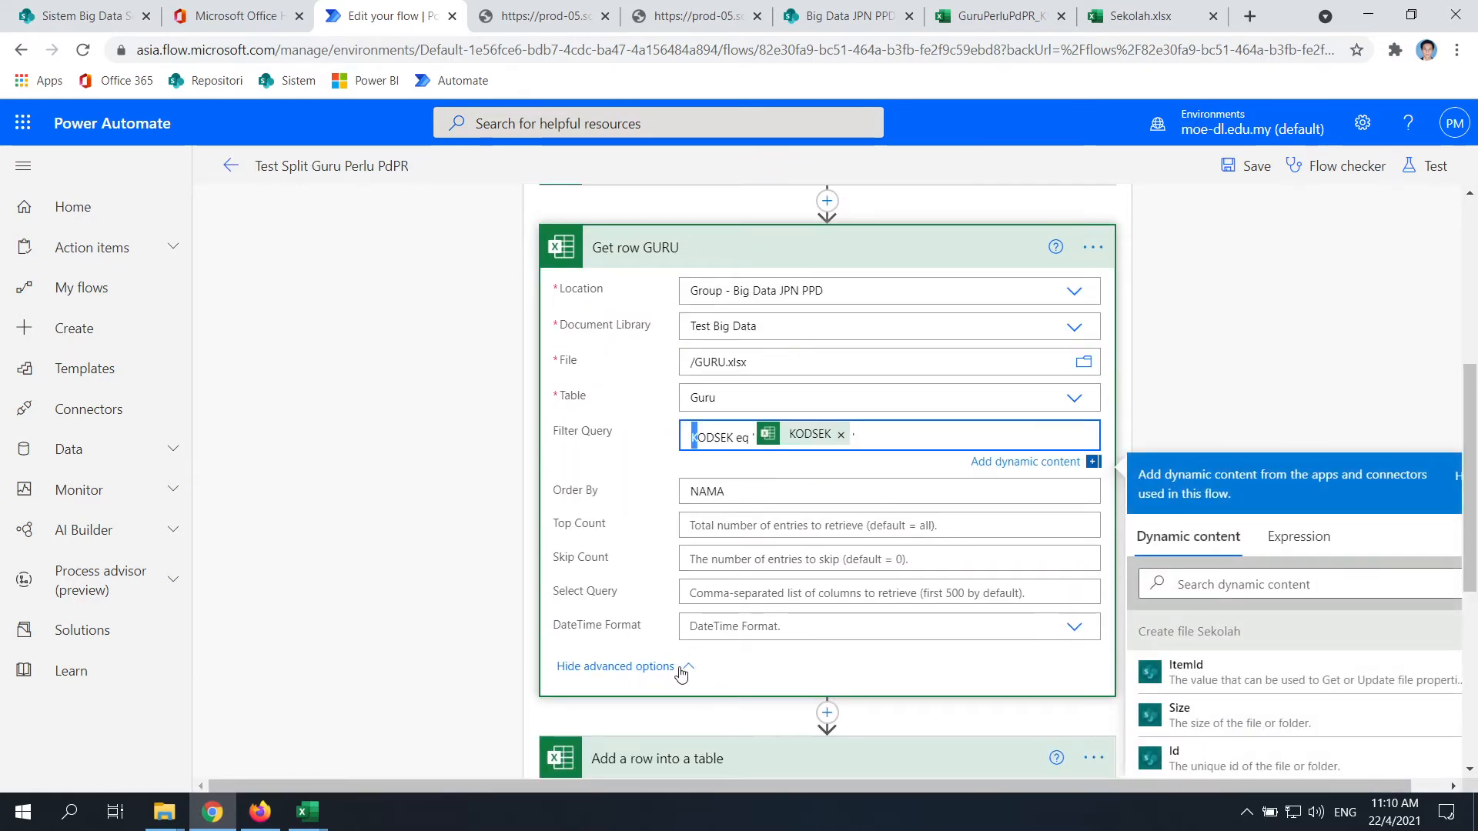
{"action": "left_click", "coordinate": [642, 632]}
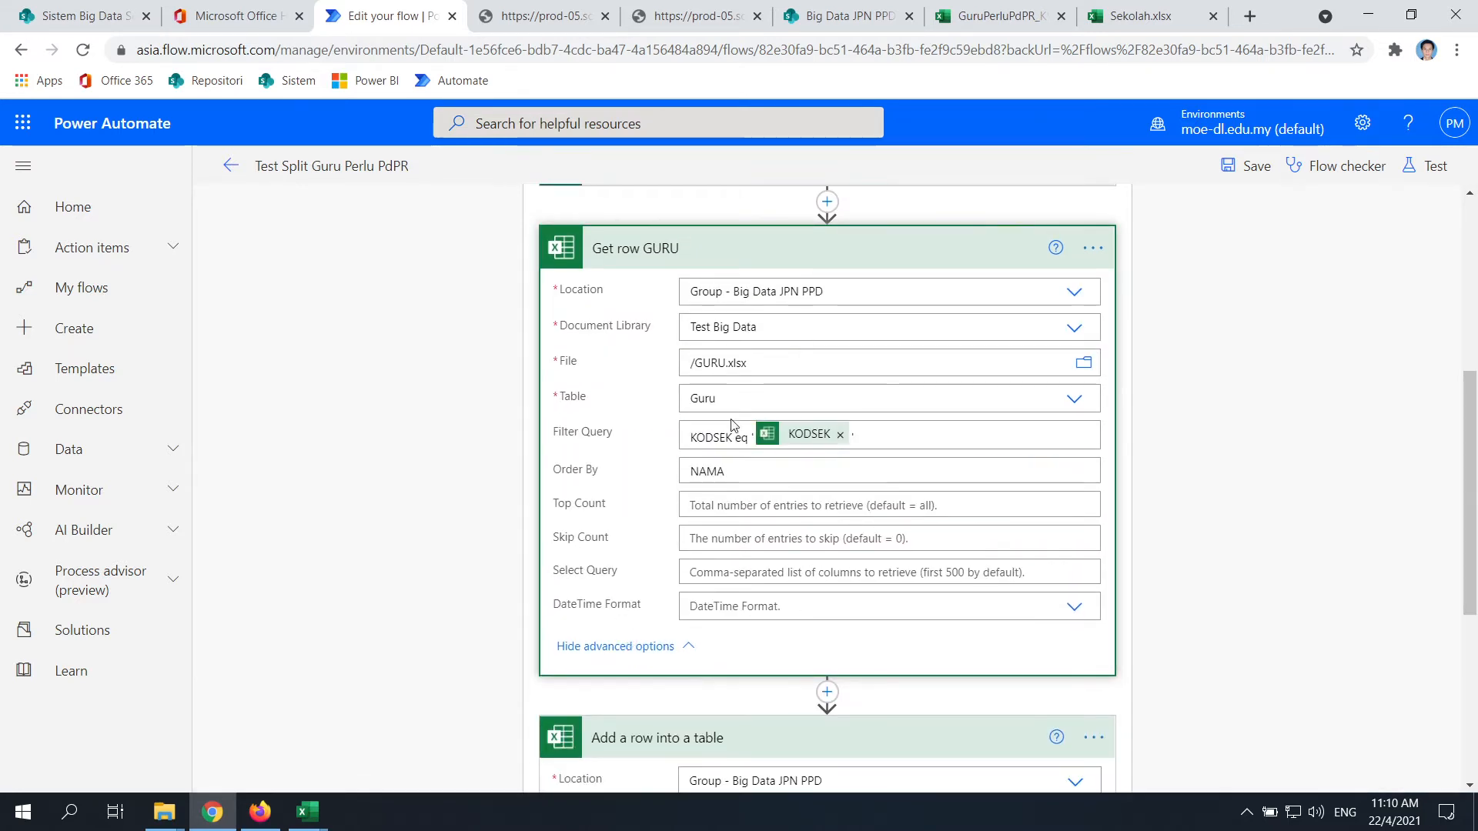
{"action": "left_click", "coordinate": [662, 11]}
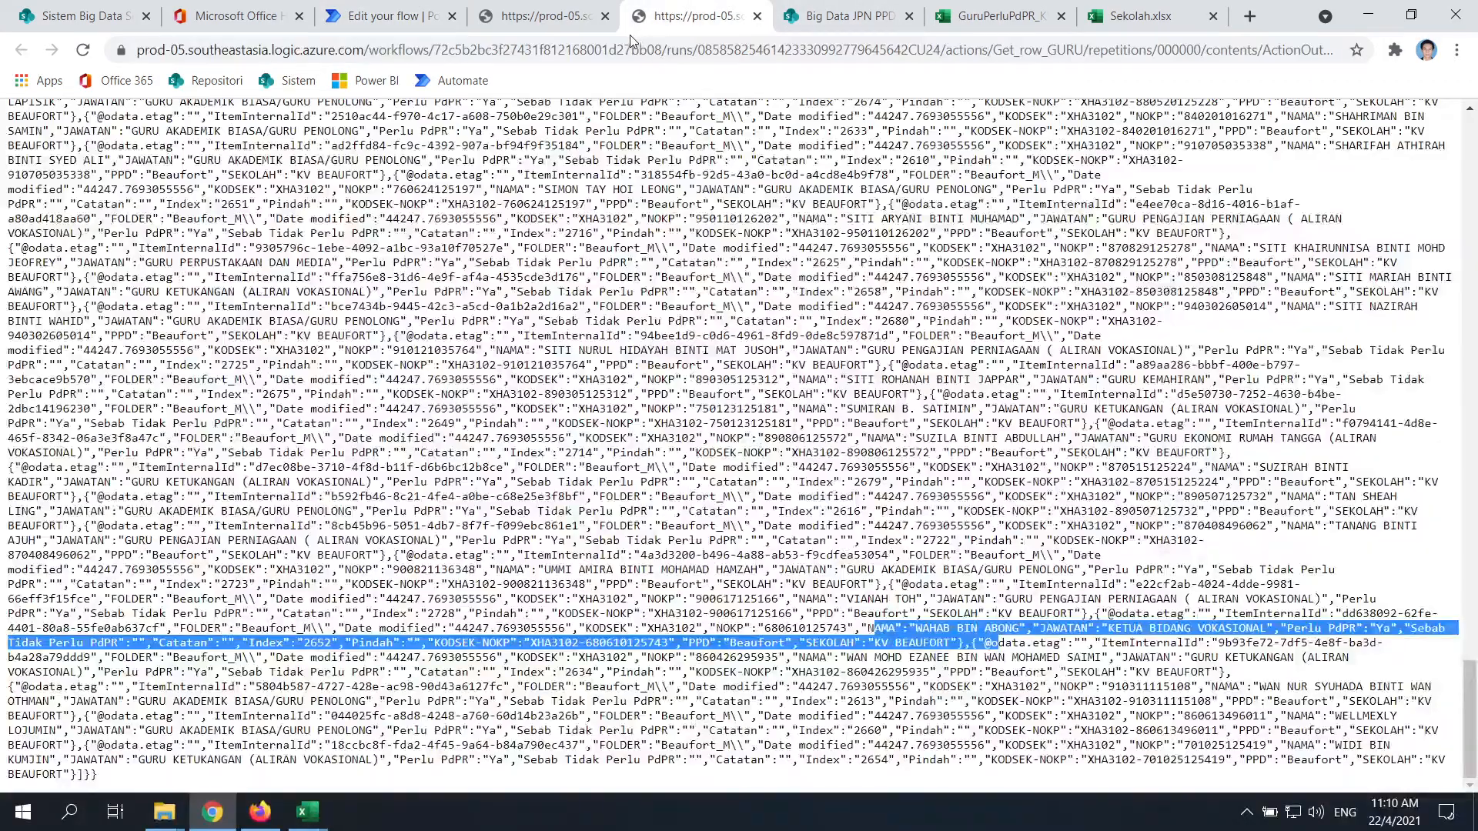
Look over the Big Data JPN PPD site, the GuruPerluPdPR workbook and its folder, then return to Edit your flow
{"action": "scroll", "coordinate": [548, 339], "scroll_direction": "up", "scroll_amount": 20}
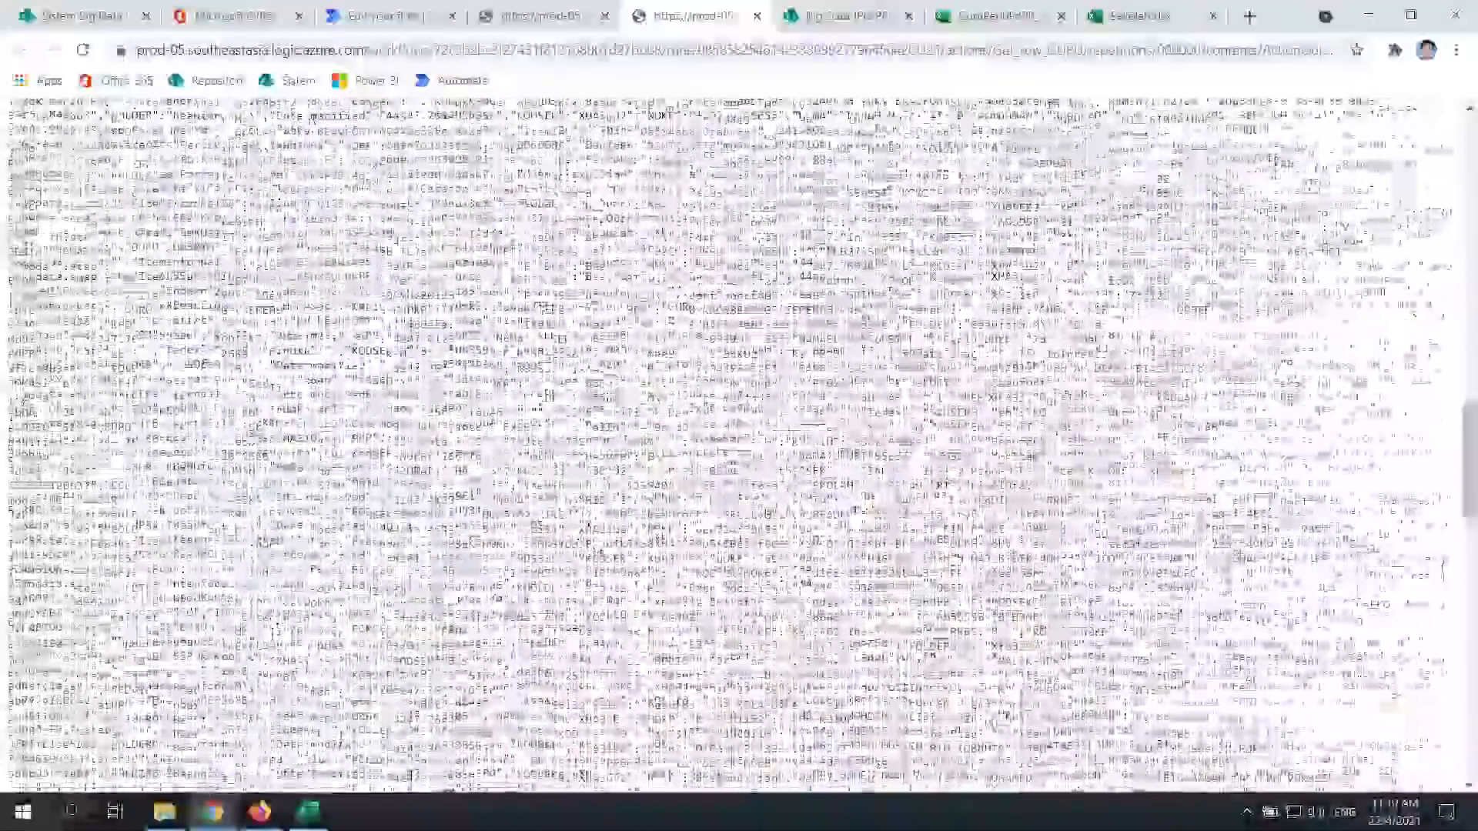
{"action": "scroll", "coordinate": [548, 339], "scroll_direction": "up", "scroll_amount": 10}
{"action": "left_click", "coordinate": [843, 15]}
{"action": "left_click", "coordinate": [662, 11]}
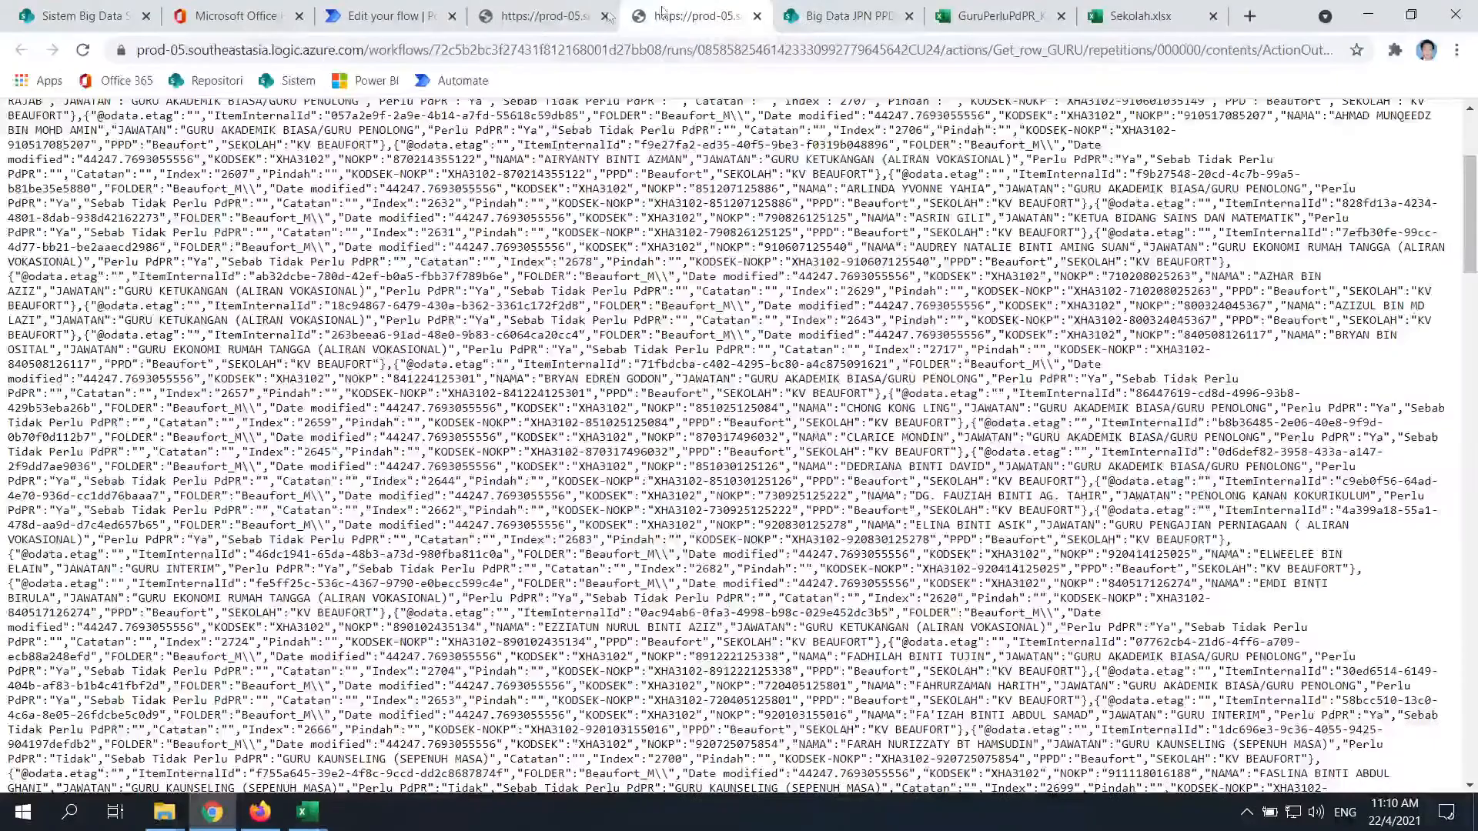
{"action": "left_click", "coordinate": [539, 15]}
{"action": "left_click", "coordinate": [993, 15]}
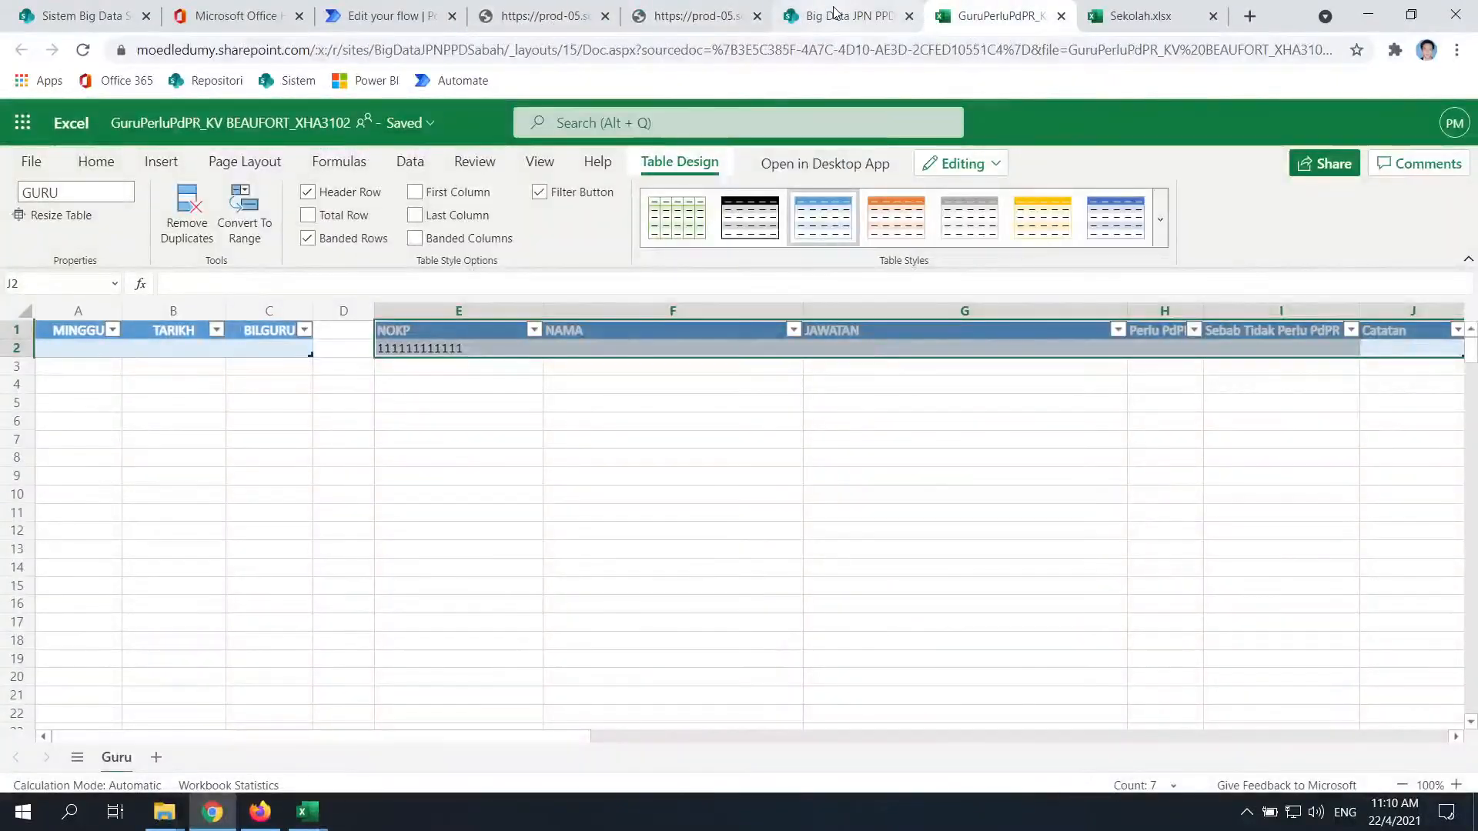
{"action": "left_click", "coordinate": [816, 15]}
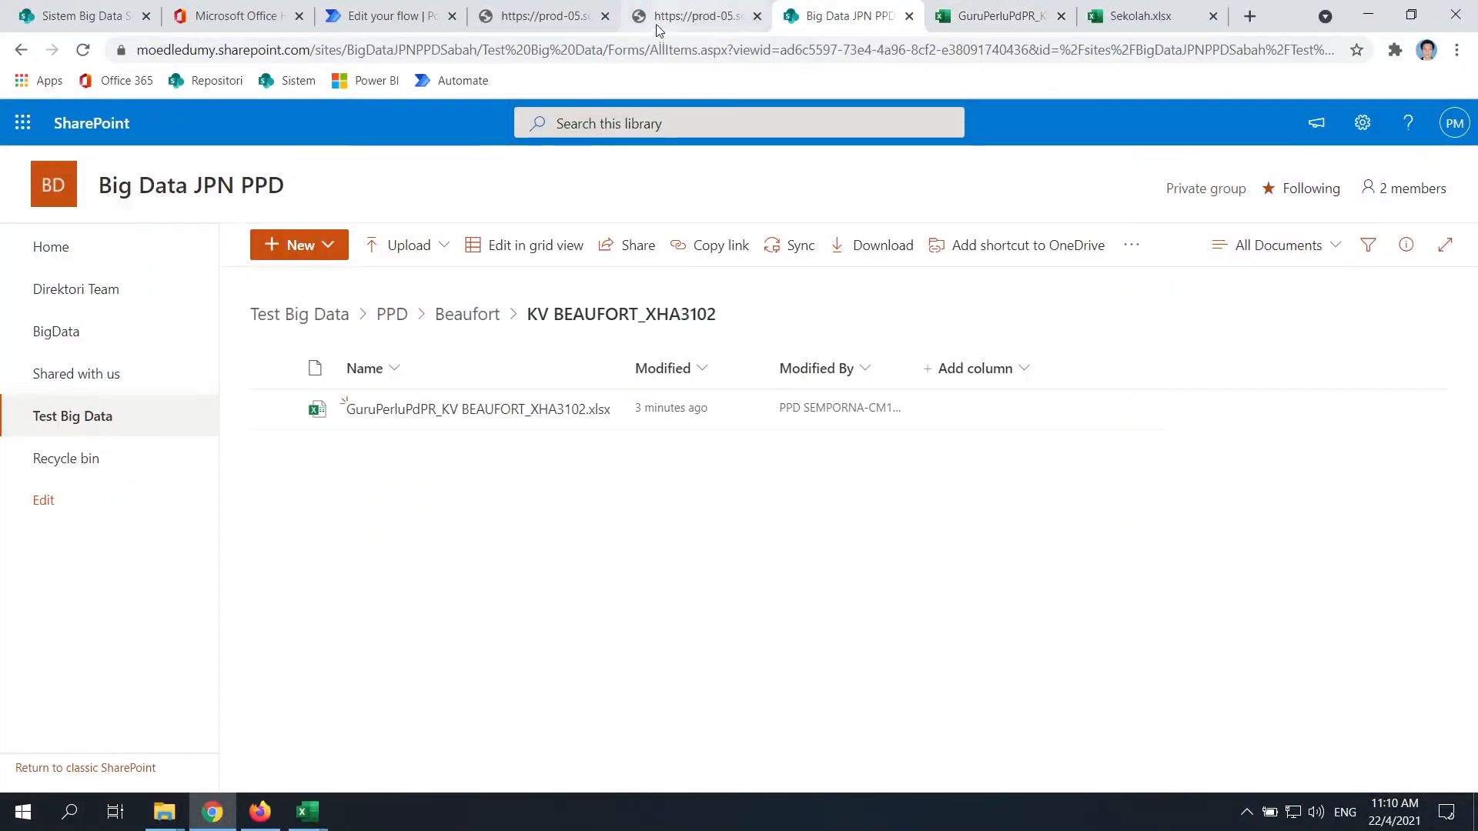
{"action": "left_click", "coordinate": [658, 19]}
{"action": "left_click", "coordinate": [539, 15]}
{"action": "left_click", "coordinate": [392, 15]}
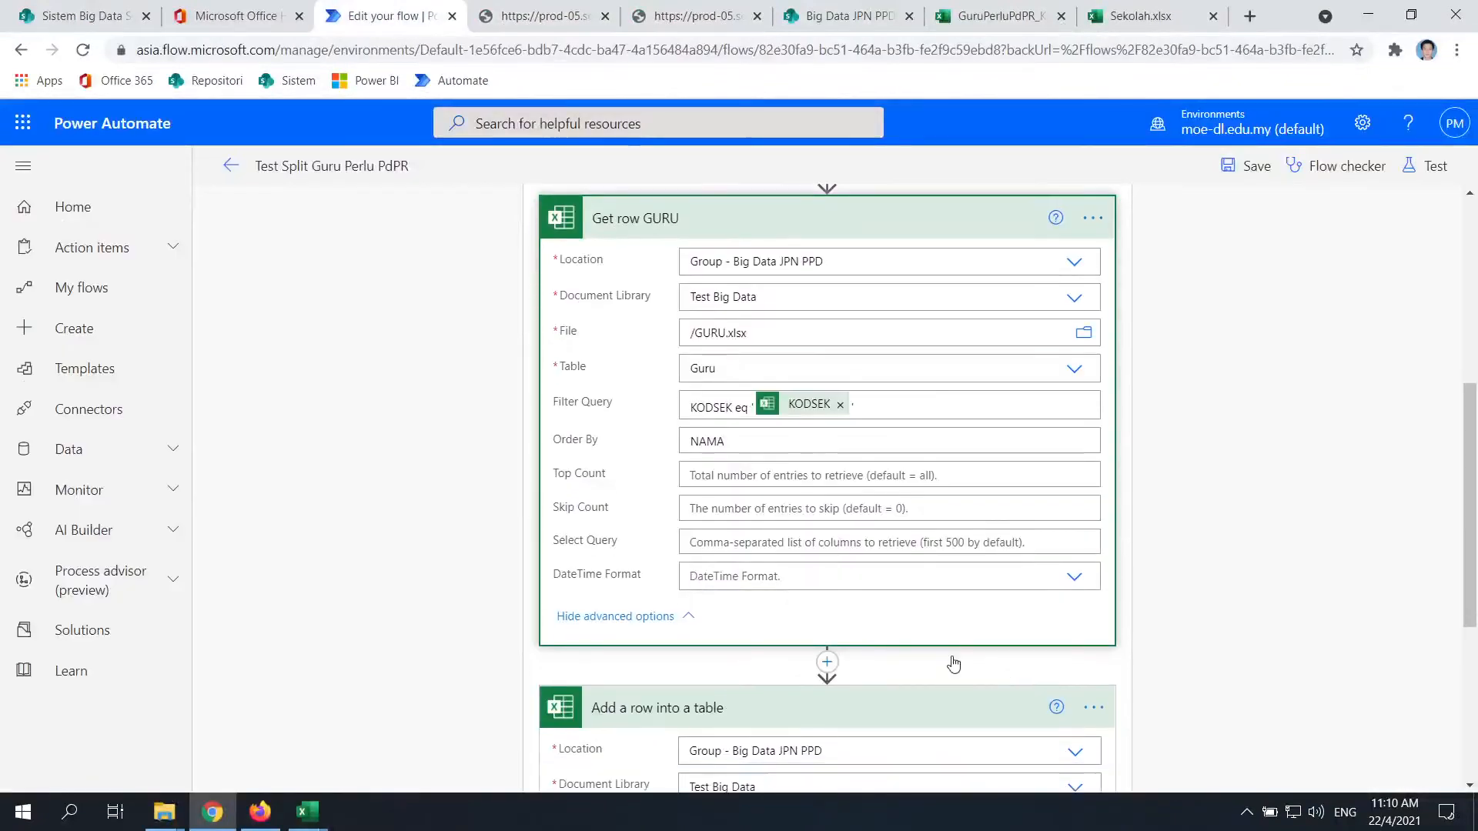
Add a Compose data operation right after the Get row GURU step
{"action": "scroll", "coordinate": [953, 664], "scroll_direction": "down", "scroll_amount": 2}
{"action": "left_click", "coordinate": [826, 501]}
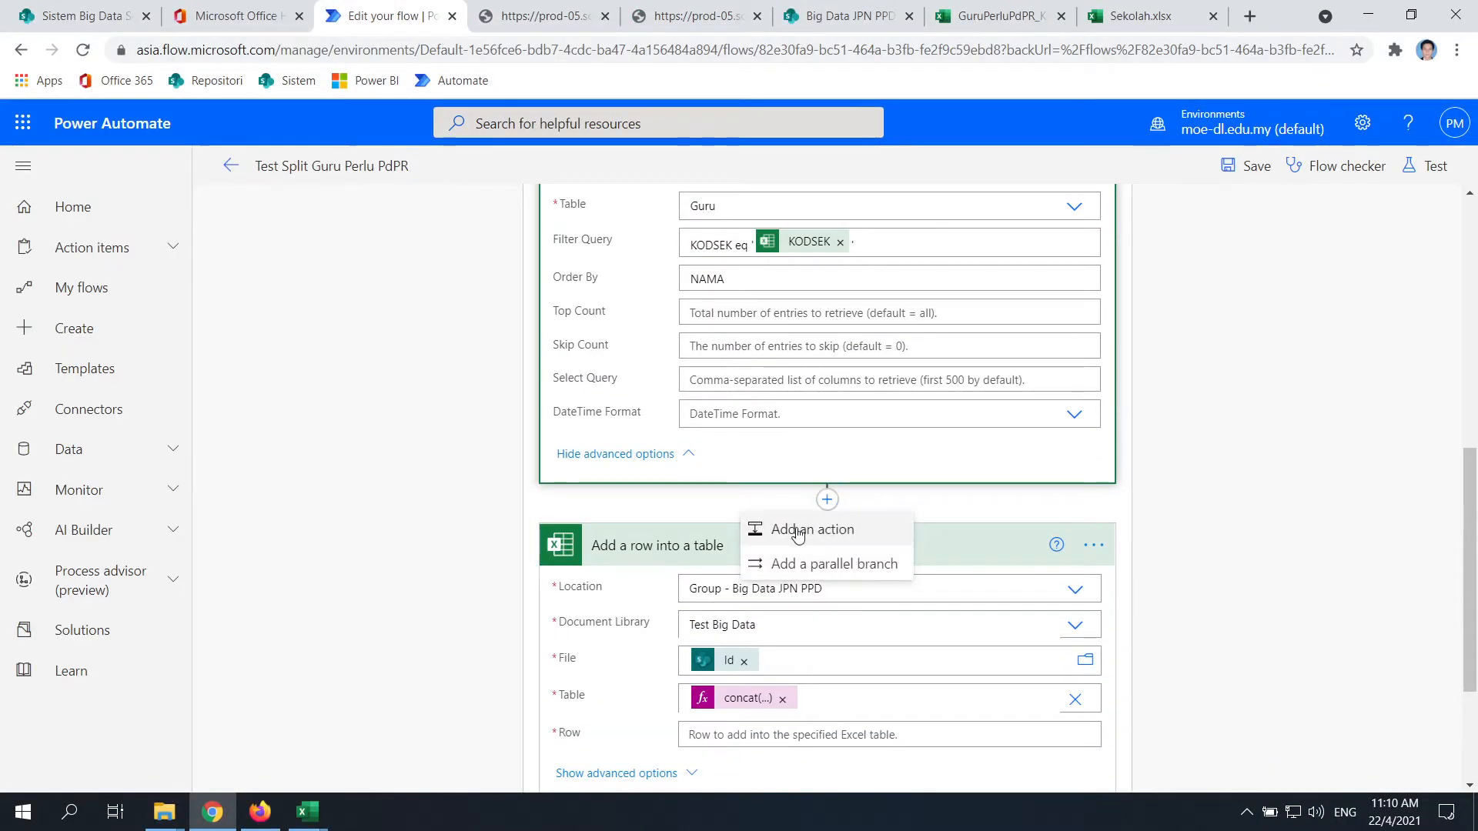
{"action": "left_click", "coordinate": [794, 529]}
{"action": "type", "text": "compose"}
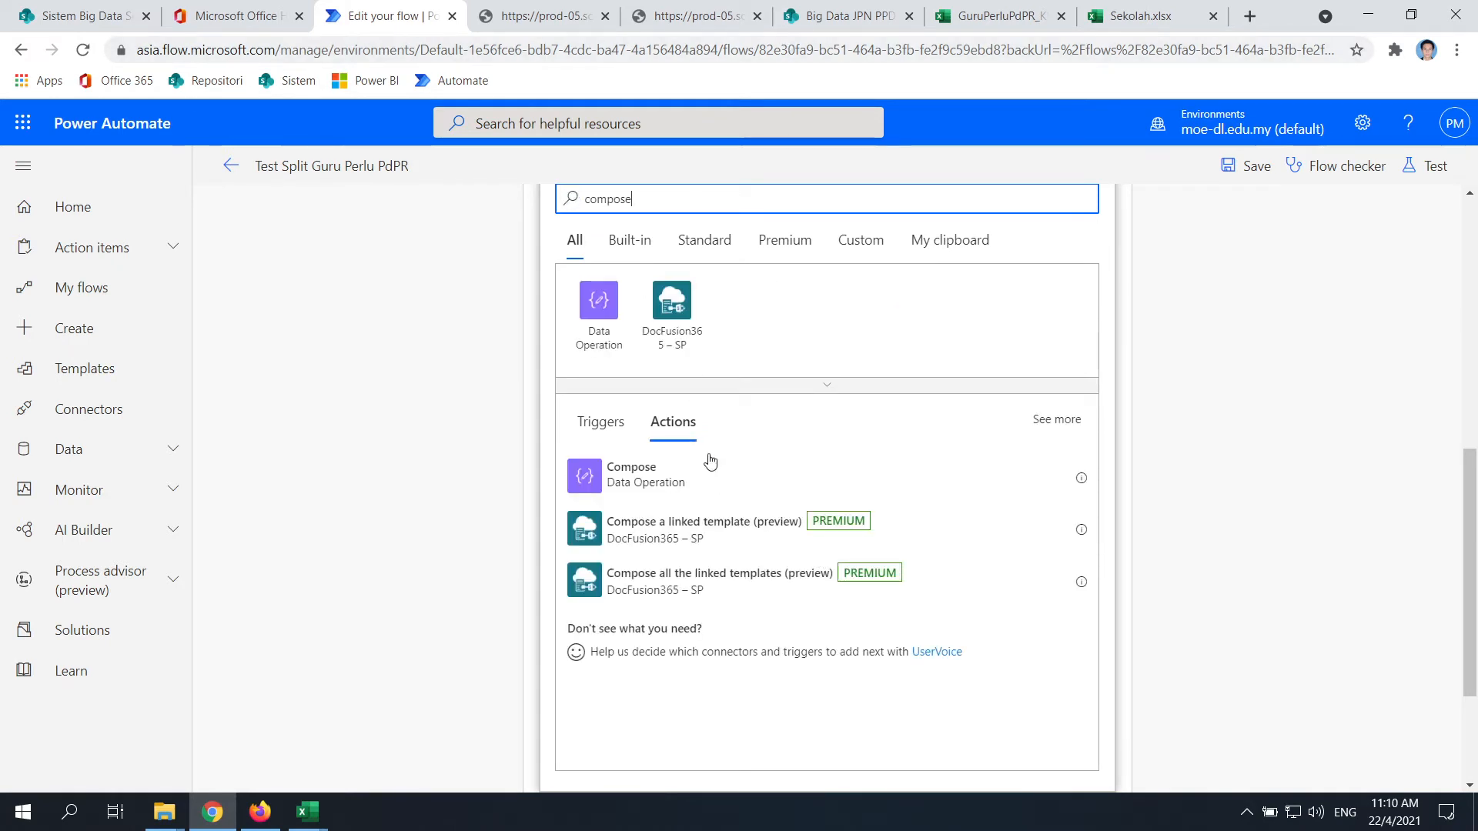
{"action": "left_click", "coordinate": [606, 482]}
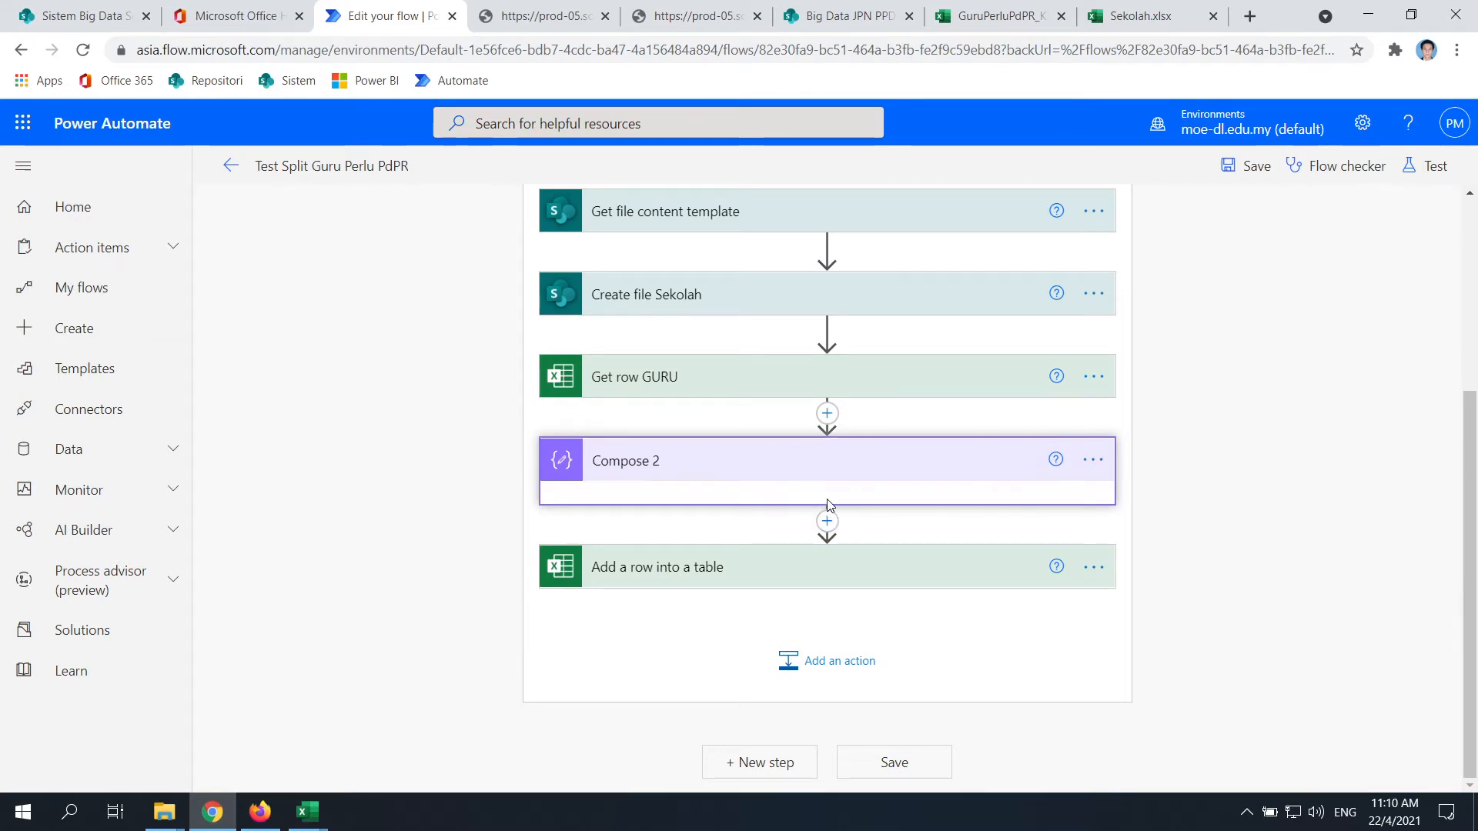
Rename the 'Compose 2' step to 'Compose'
{"action": "left_click", "coordinate": [1093, 460]}
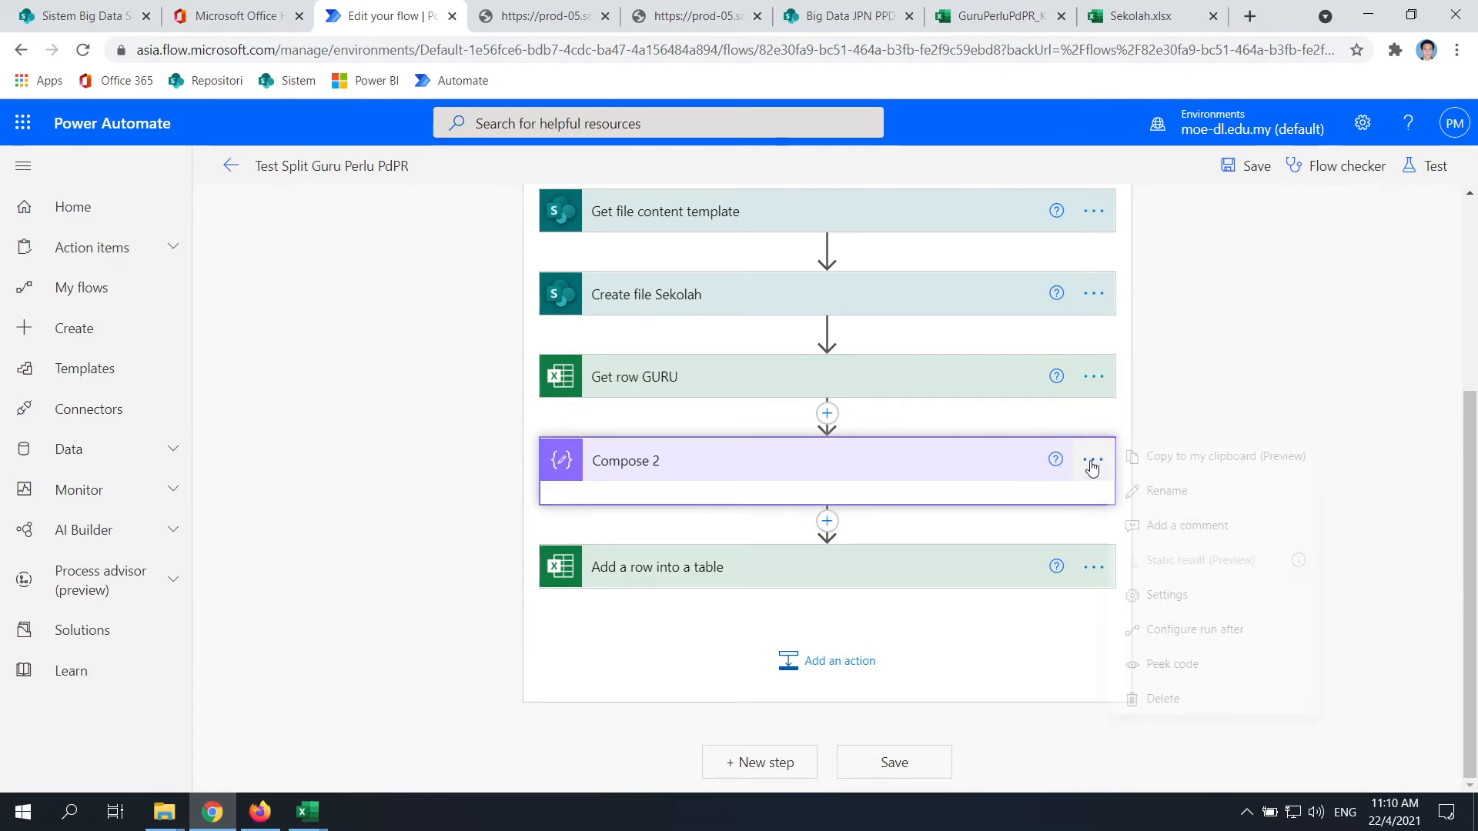
{"action": "left_click", "coordinate": [754, 475]}
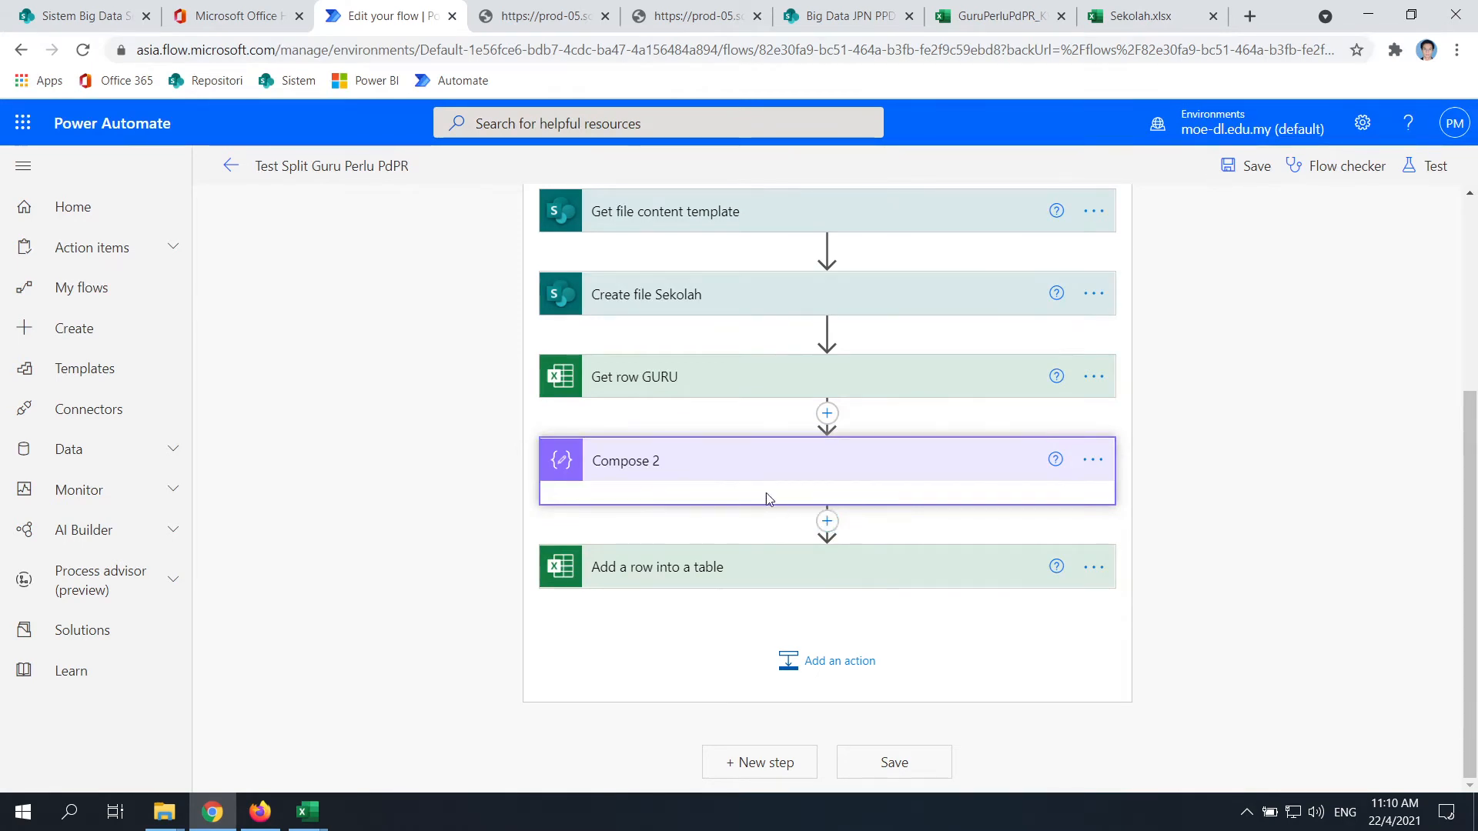
{"action": "scroll", "coordinate": [780, 485], "scroll_direction": "up", "scroll_amount": 1}
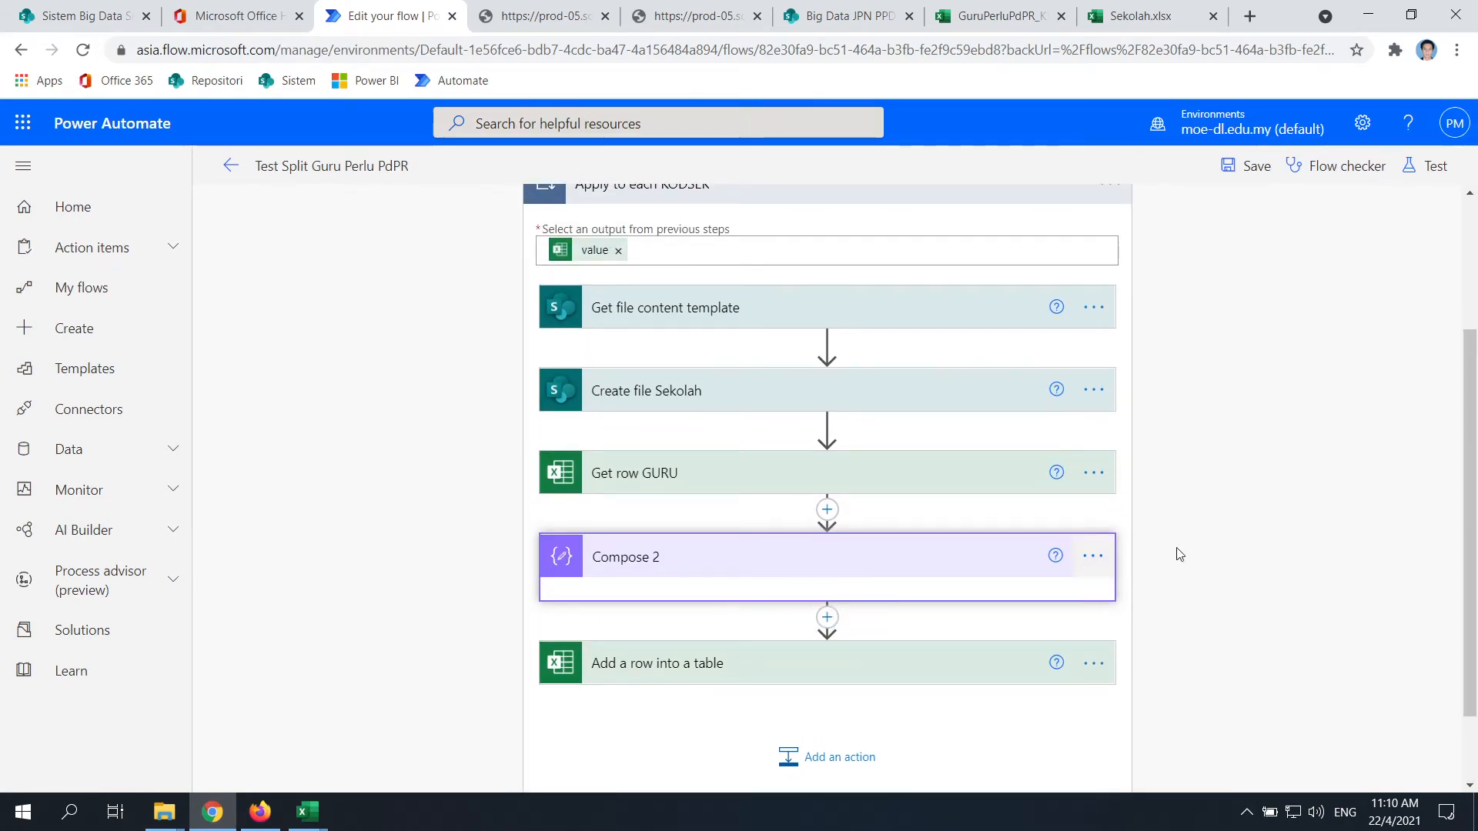
{"action": "left_click", "coordinate": [1091, 559]}
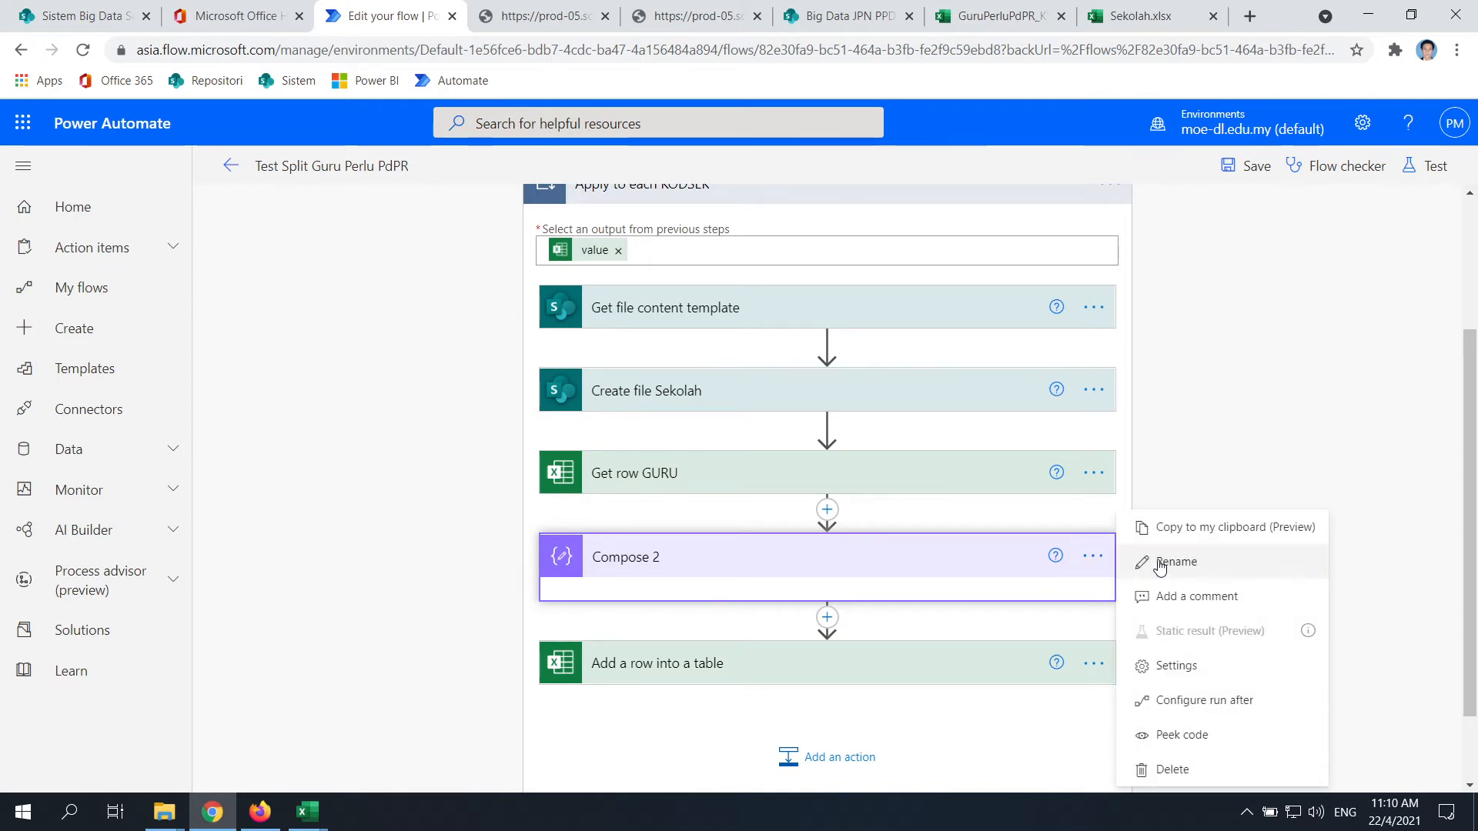
{"action": "scroll", "coordinate": [1065, 557], "scroll_direction": "down", "scroll_amount": 2}
{"action": "left_click", "coordinate": [1093, 461]}
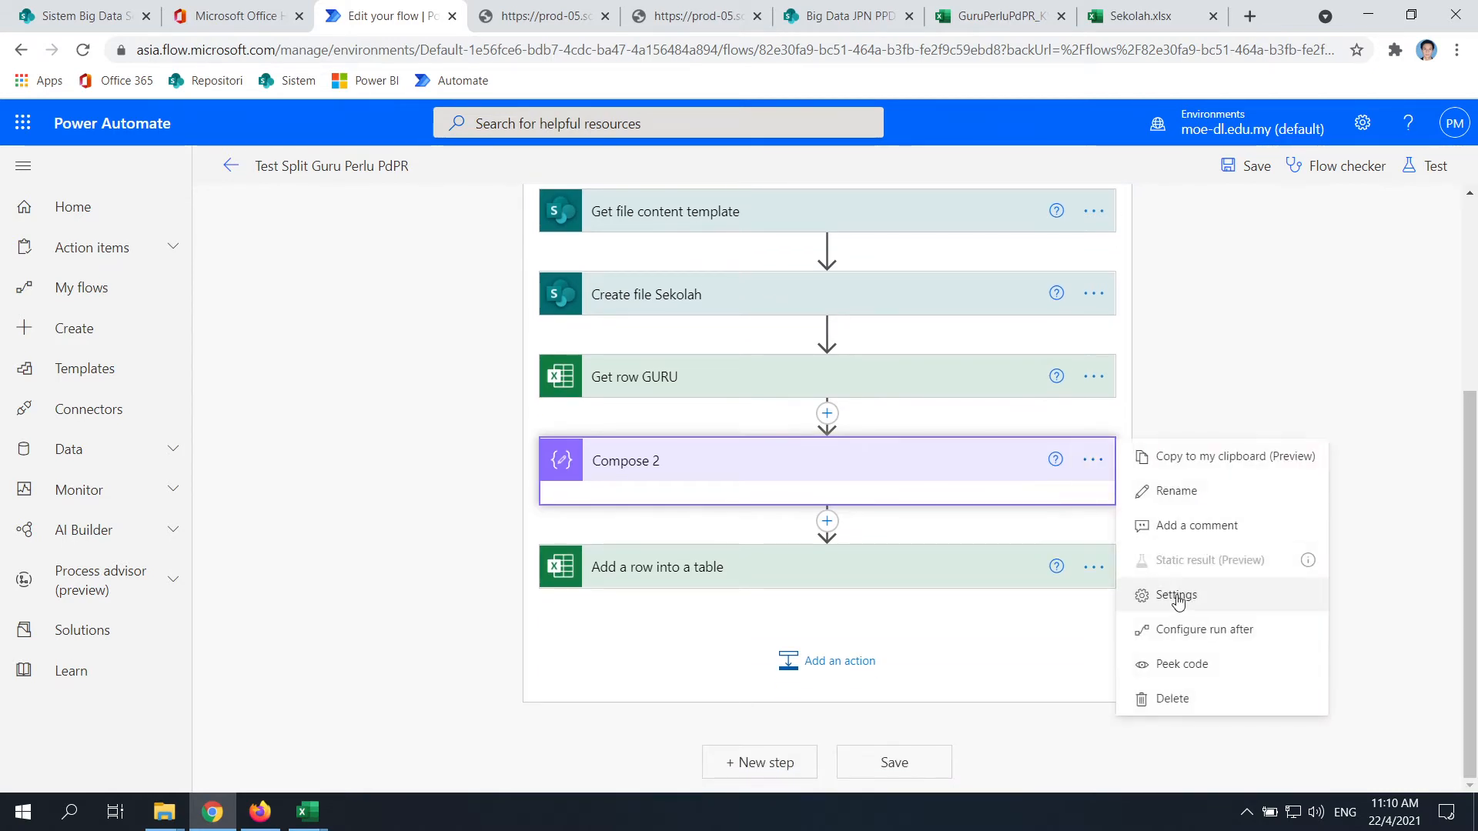
{"action": "left_click", "coordinate": [1166, 601]}
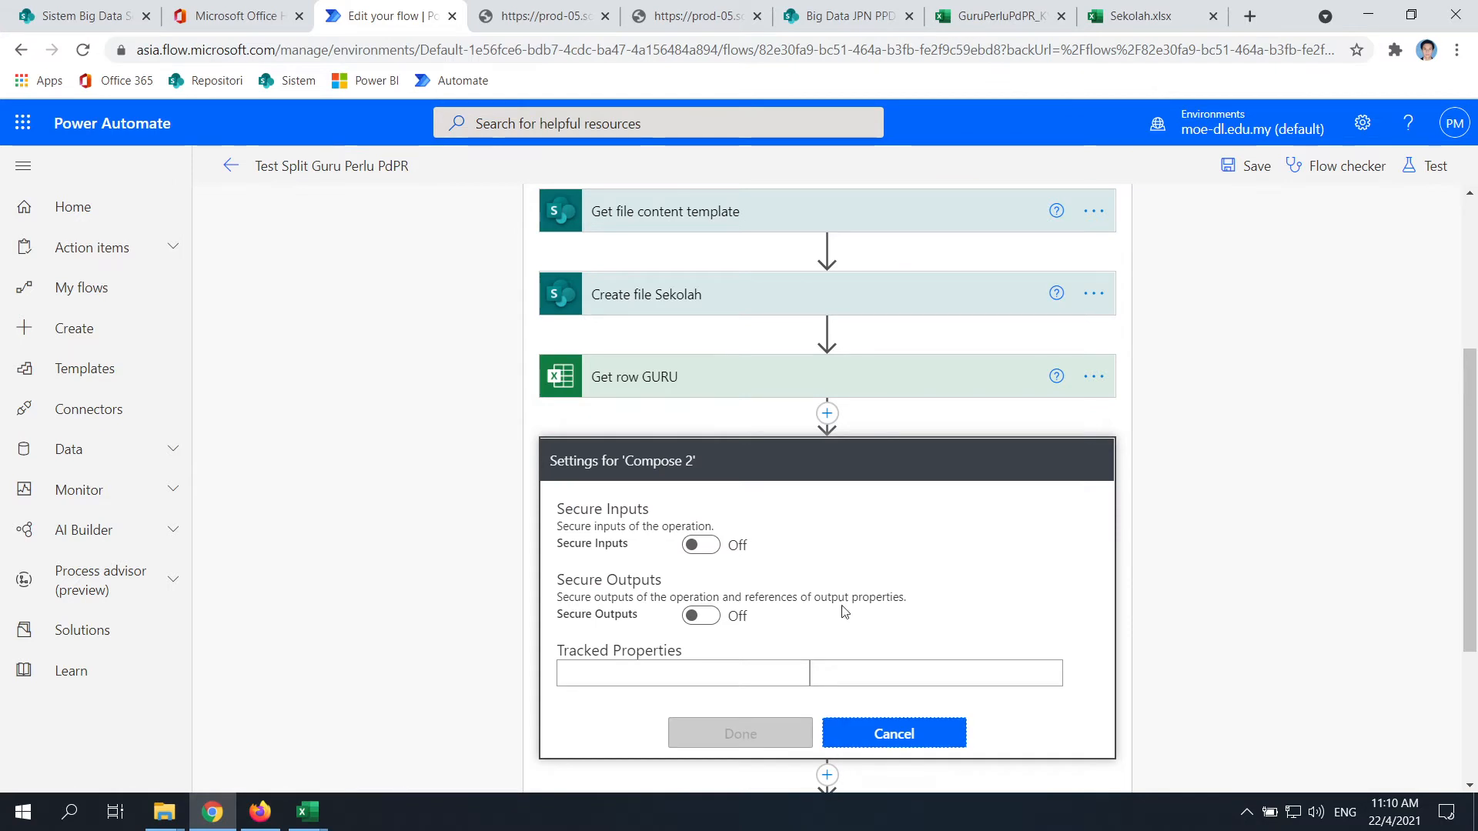
{"action": "left_click", "coordinate": [849, 741]}
{"action": "left_click", "coordinate": [717, 505]}
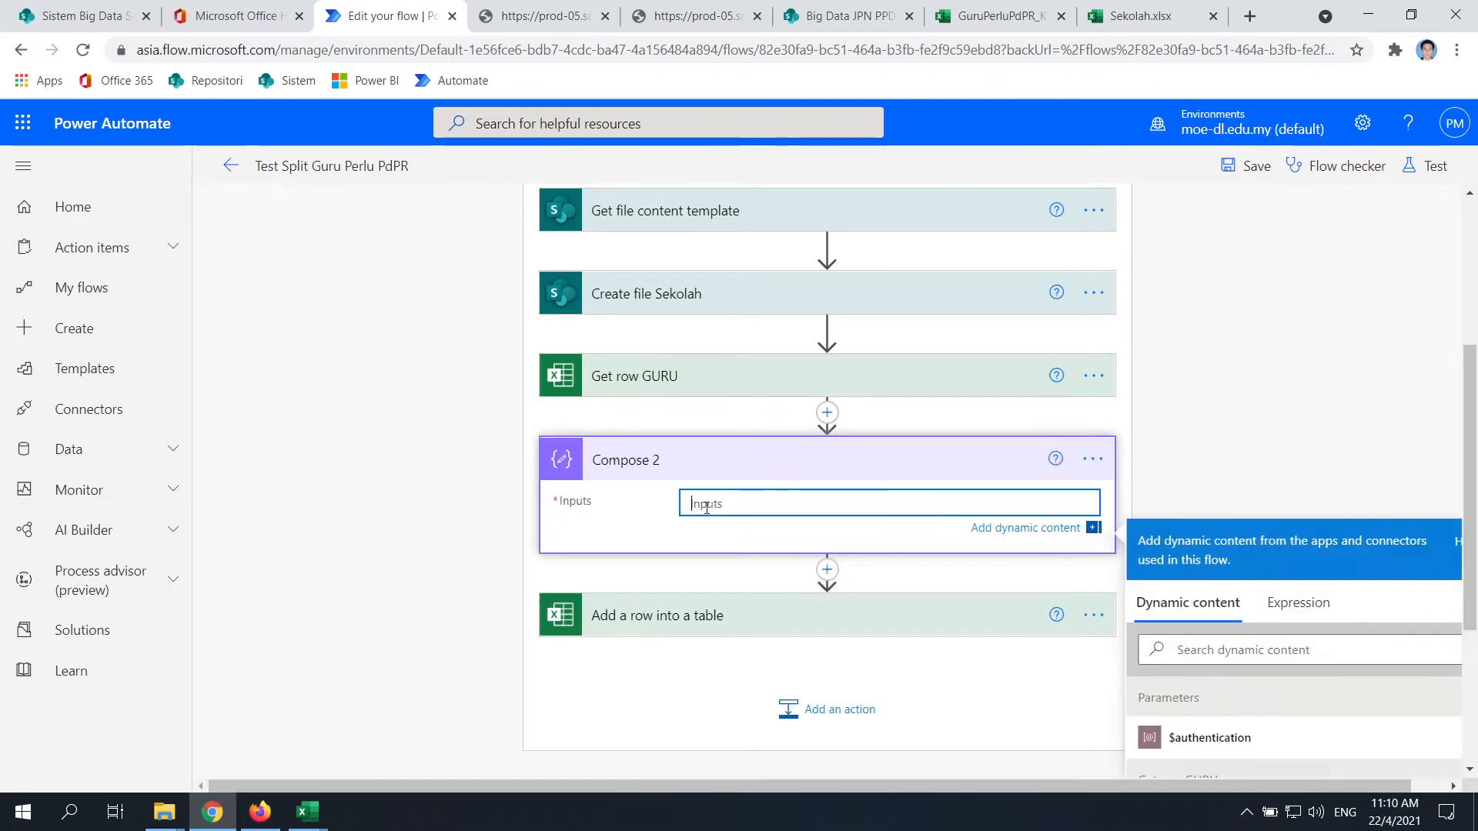
{"action": "left_click", "coordinate": [691, 458]}
{"action": "left_click", "coordinate": [1093, 485]}
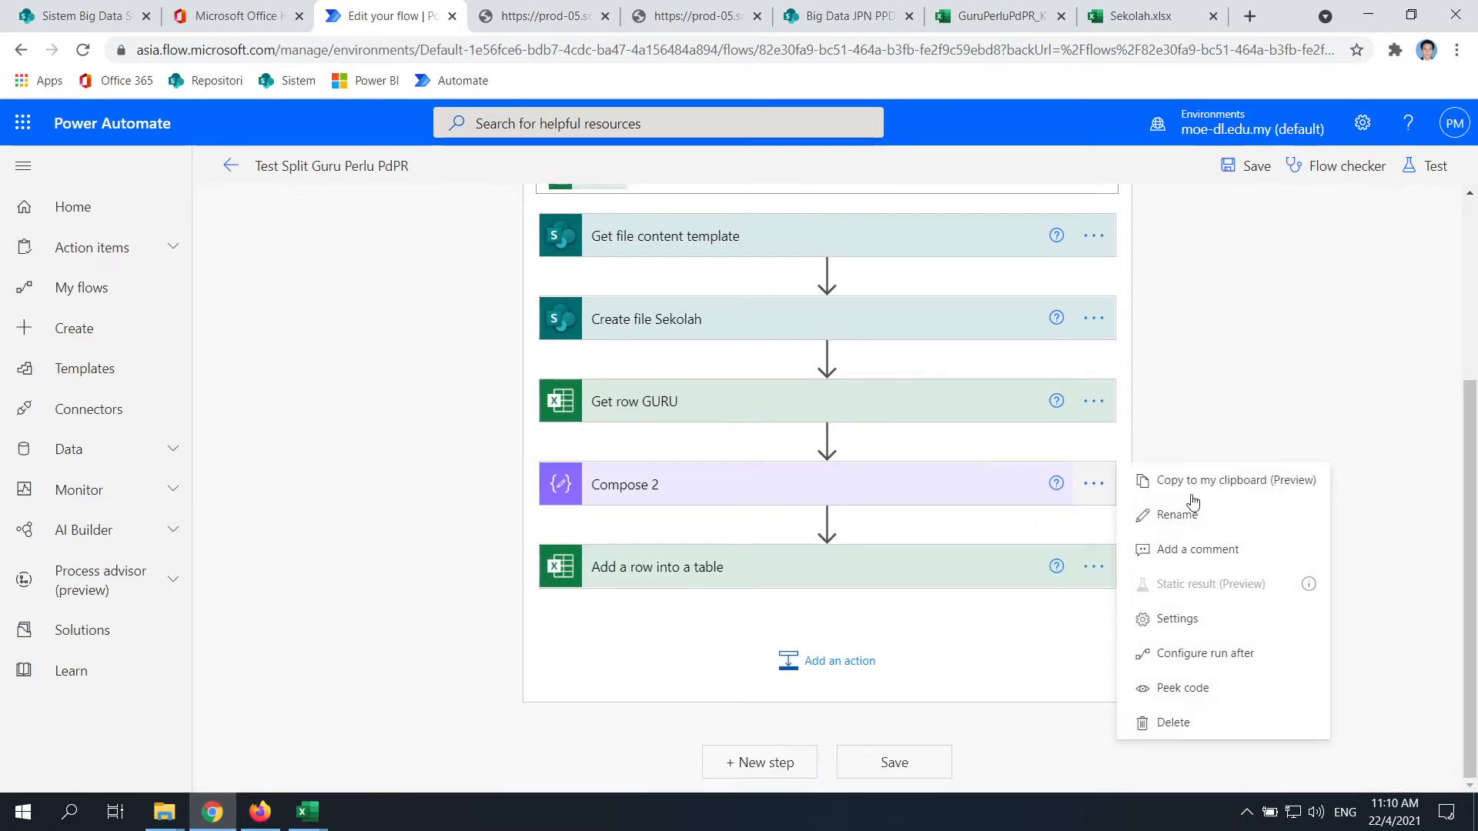
{"action": "left_click", "coordinate": [1177, 515]}
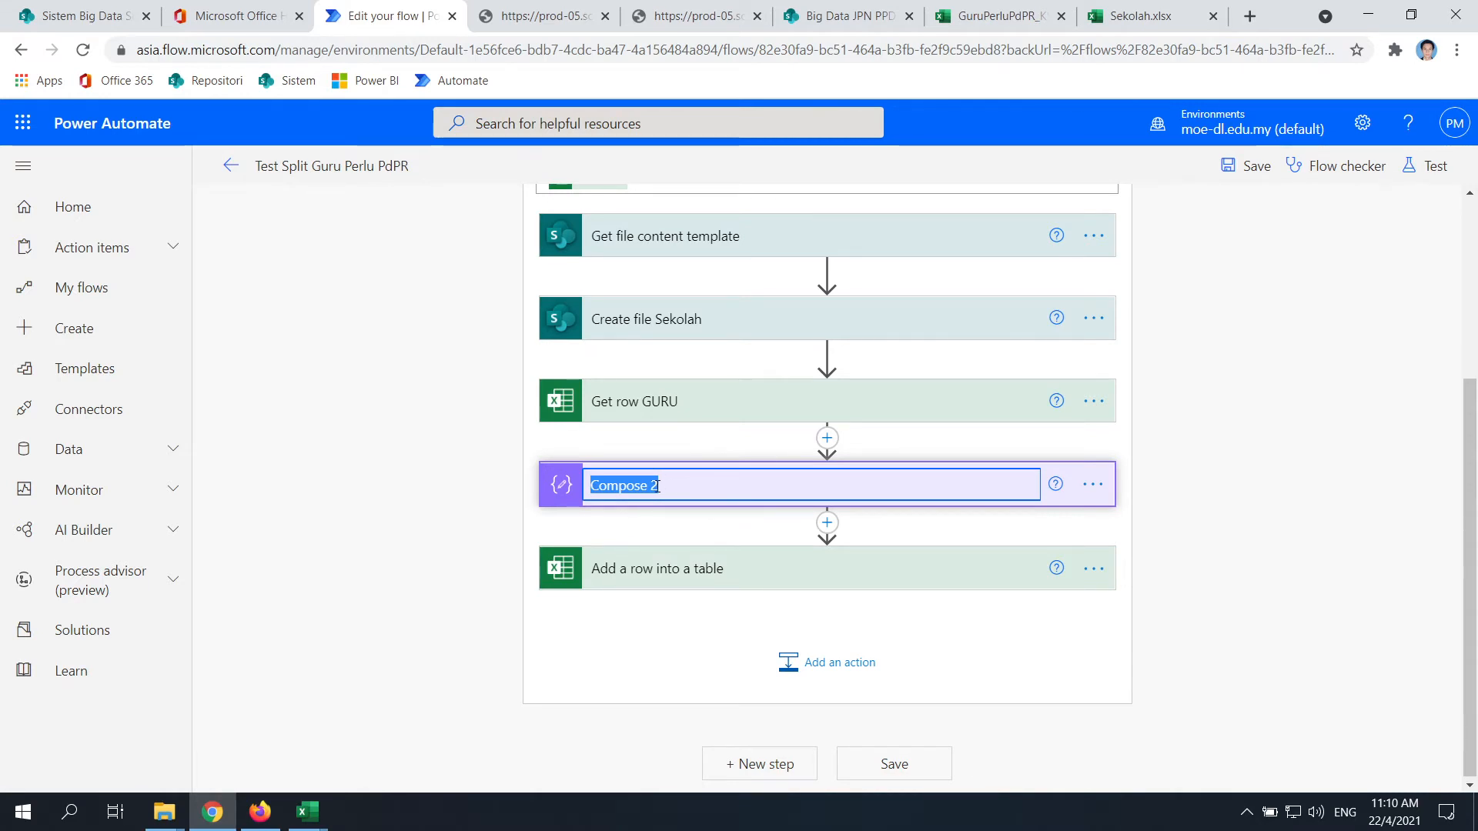
{"action": "key", "text": "Home"}
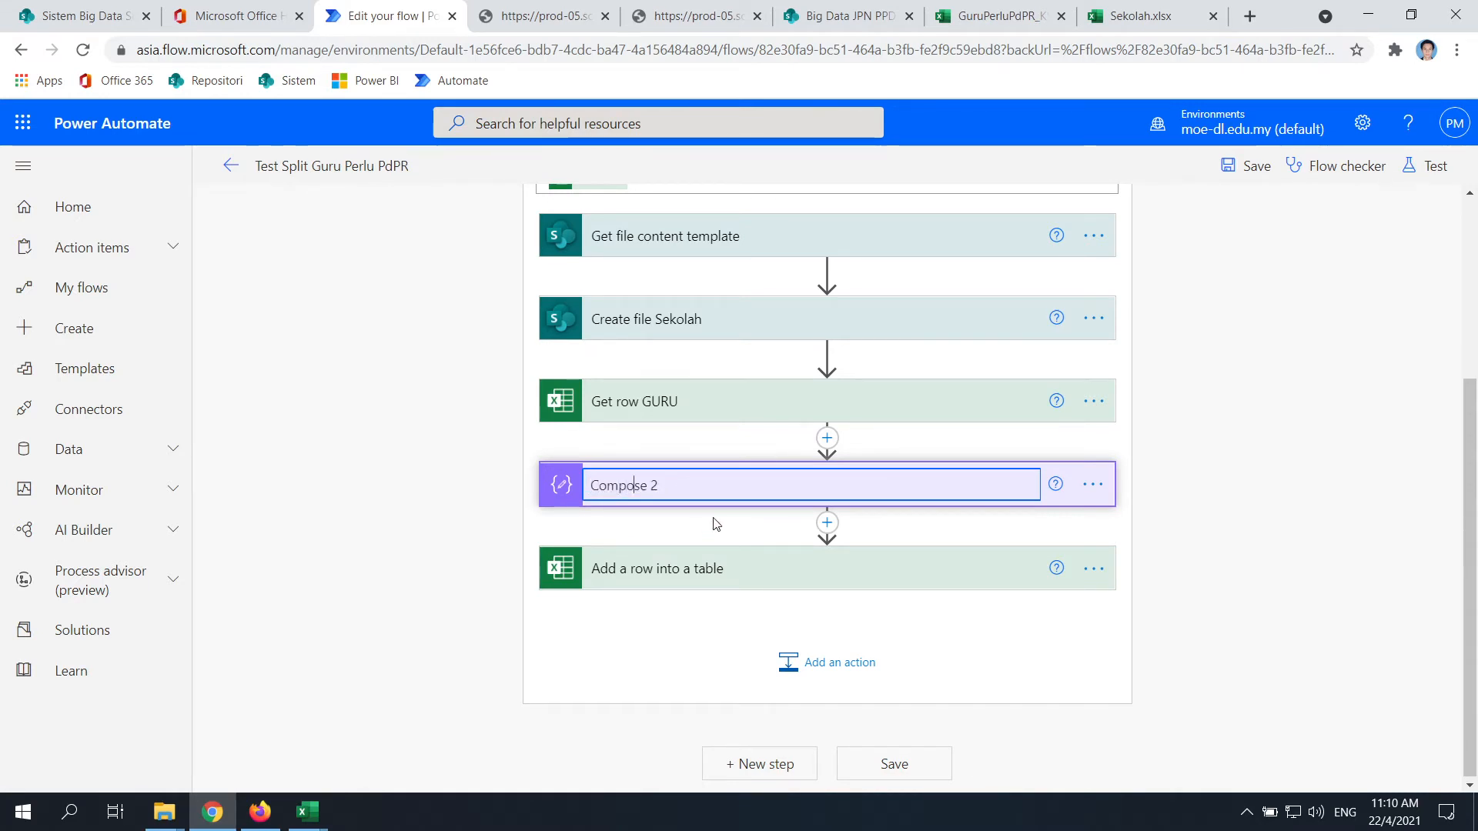
{"action": "key", "text": "Right"}
{"action": "key", "text": "Right"}
{"action": "key", "text": "Return"}
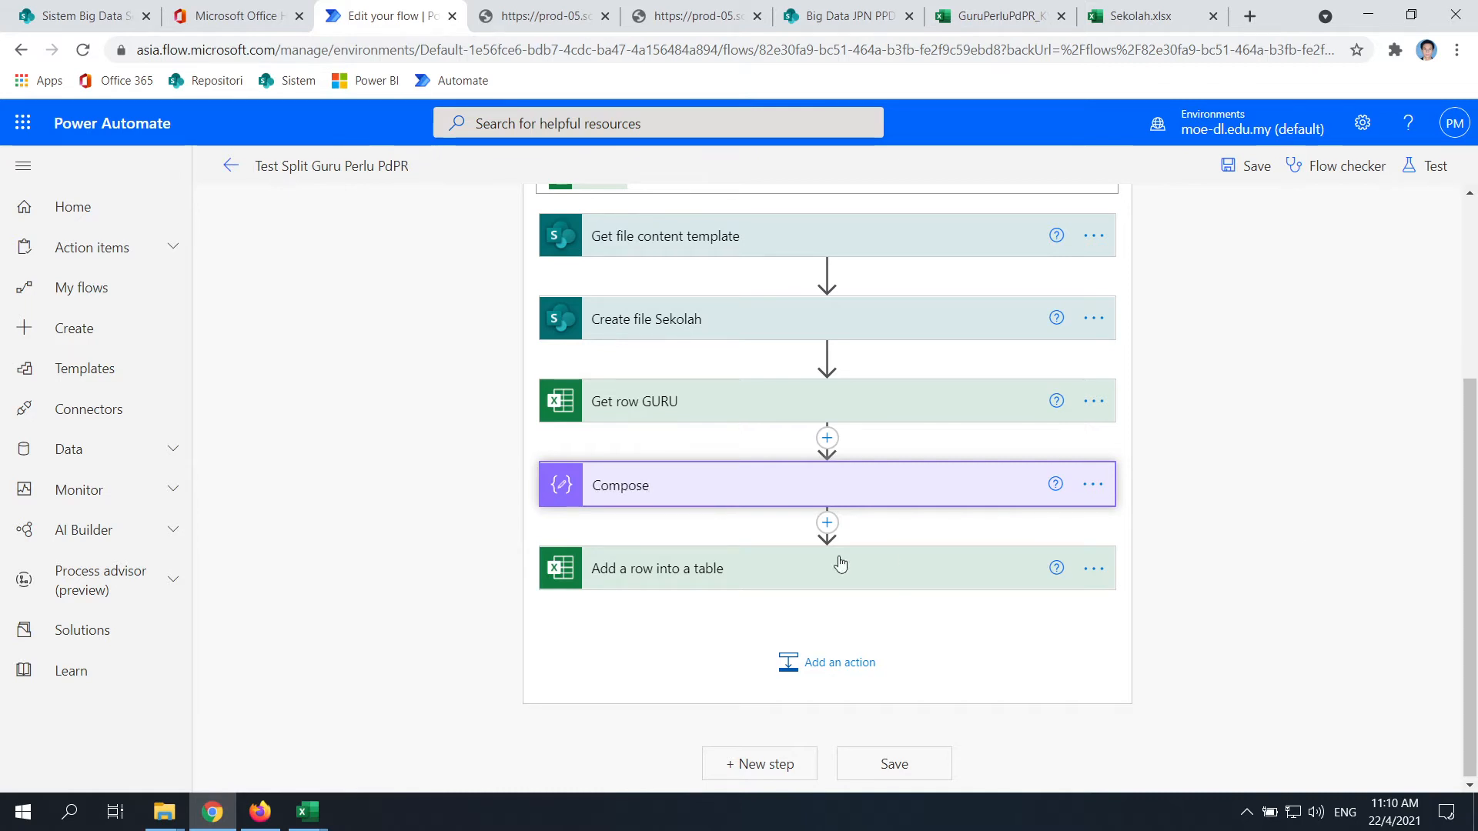
Set Compose's input to KODSEK from dynamic content, creating an Apply to each over value
{"action": "left_click", "coordinate": [874, 495]}
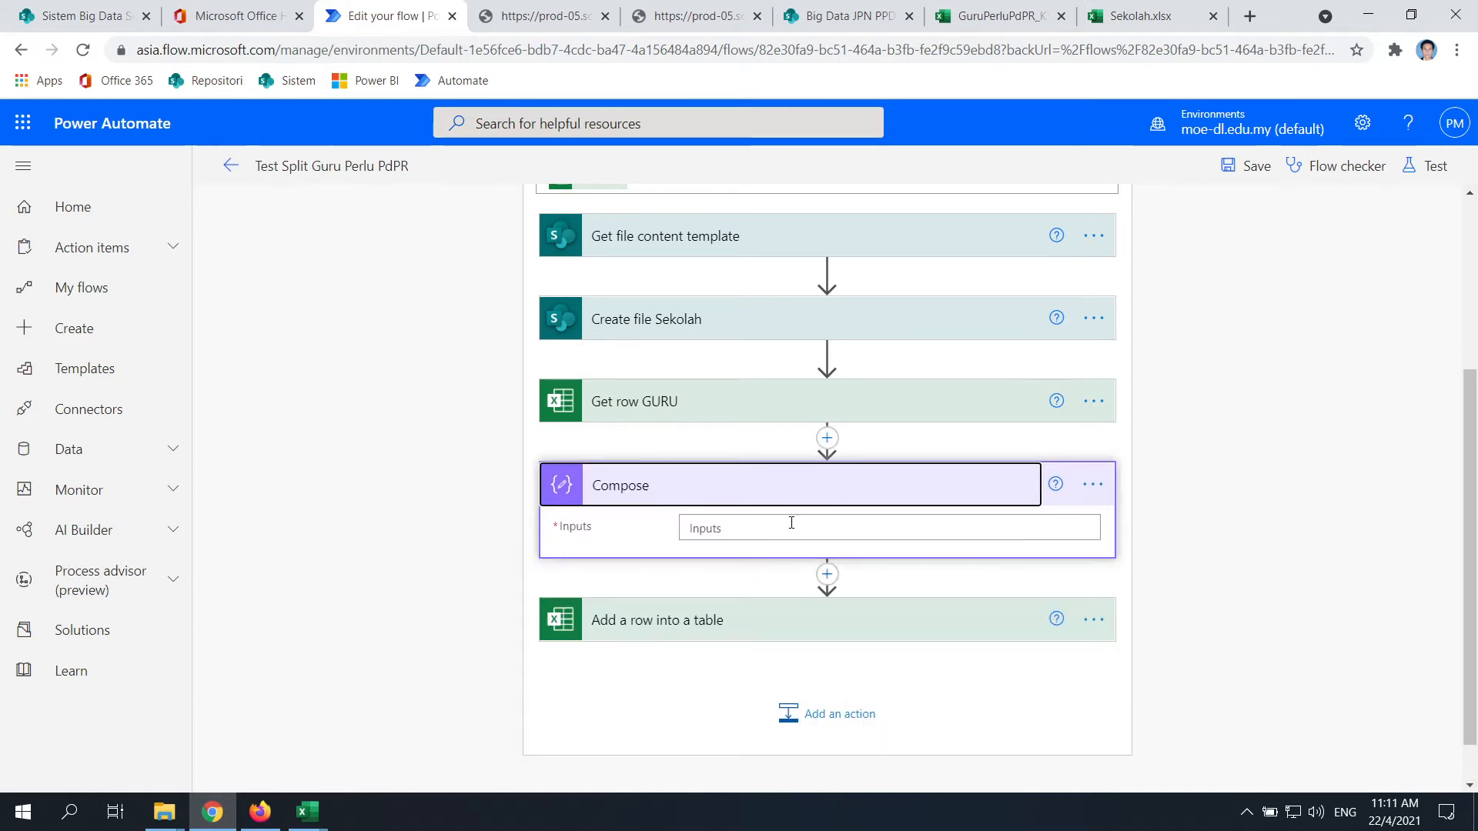
{"action": "left_click", "coordinate": [792, 528]}
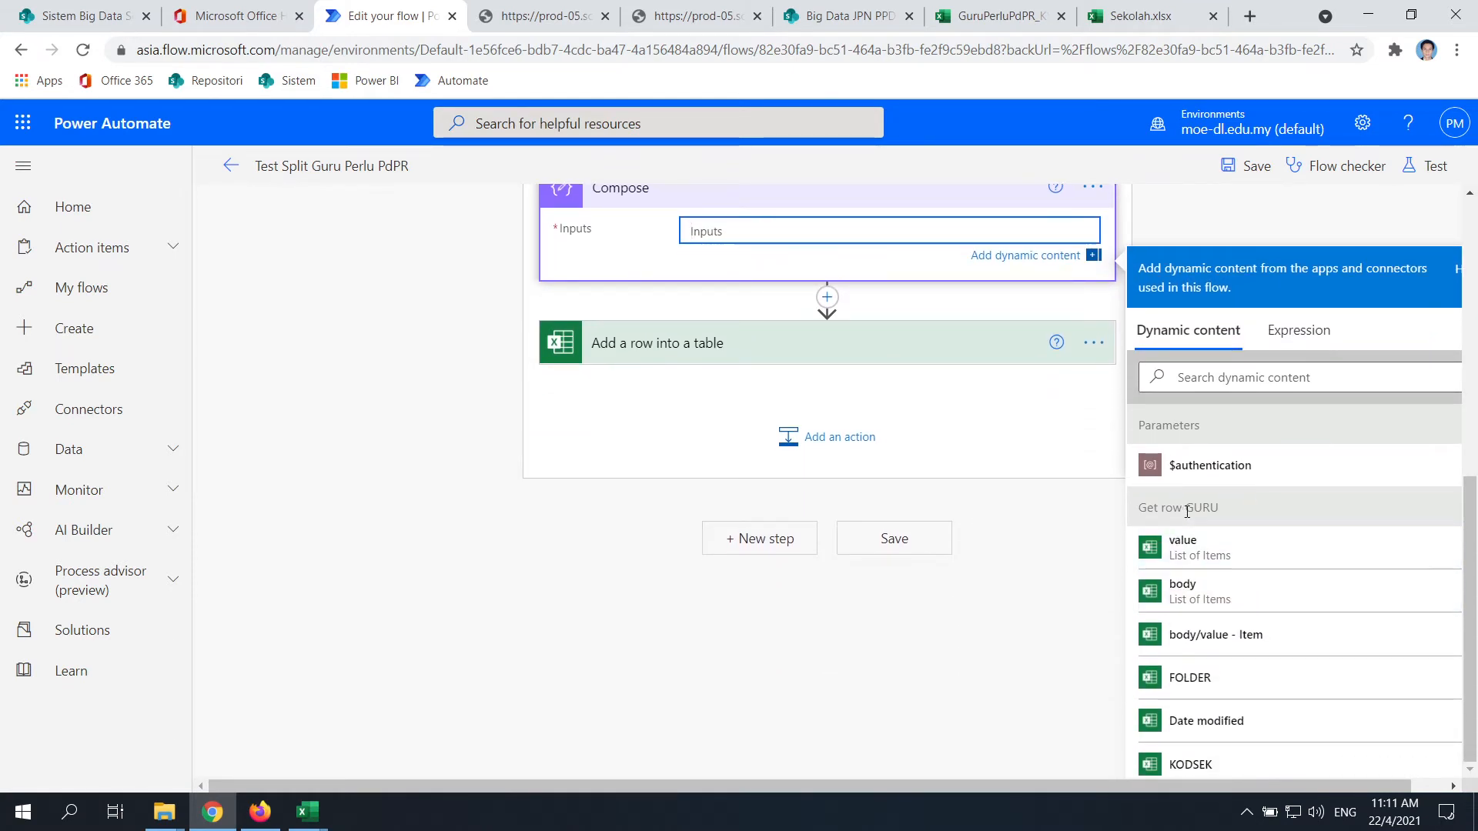
{"action": "scroll", "coordinate": [1270, 600], "scroll_direction": "down", "scroll_amount": 3}
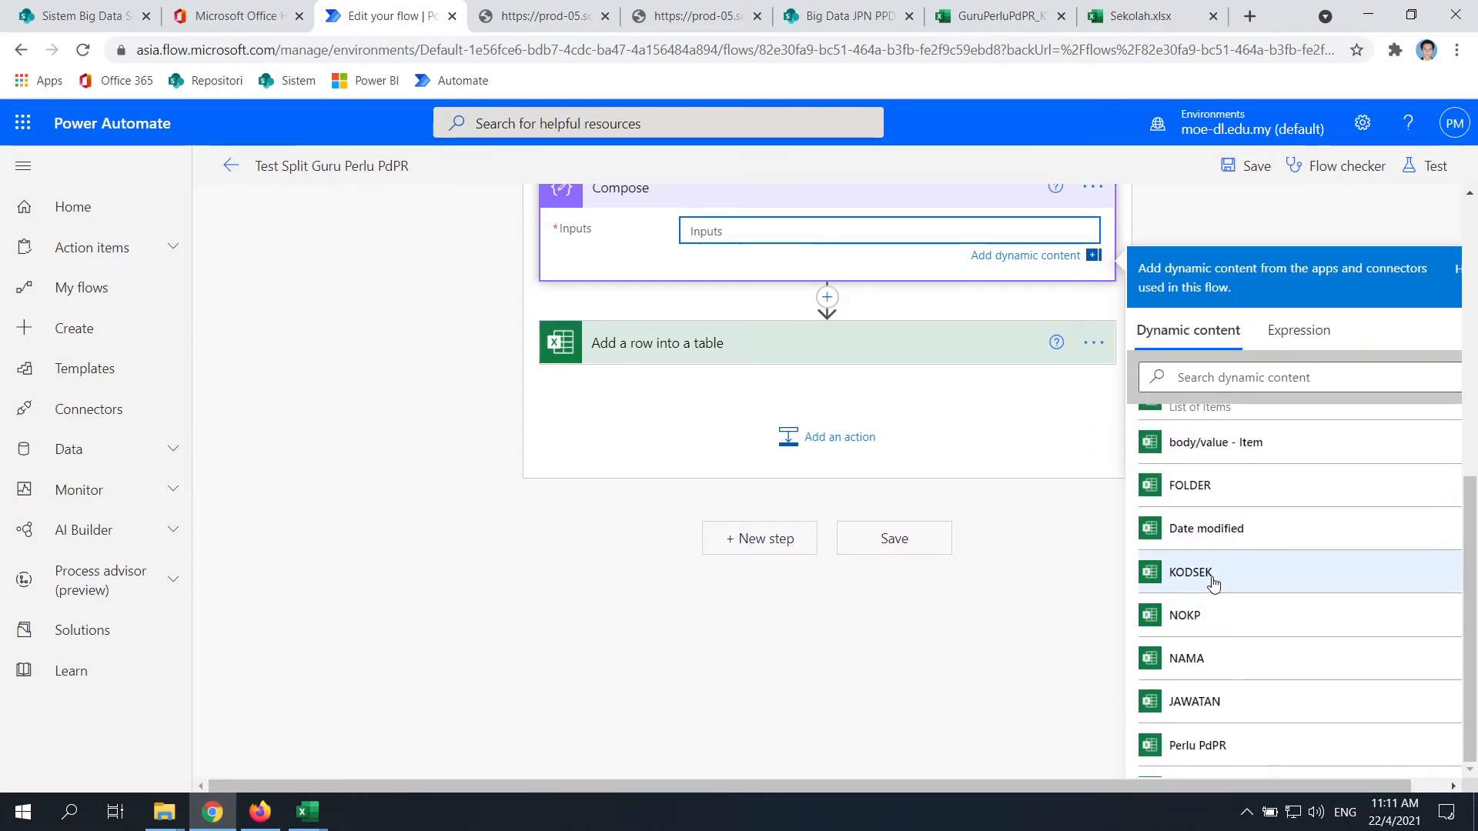
{"action": "left_click", "coordinate": [1214, 578]}
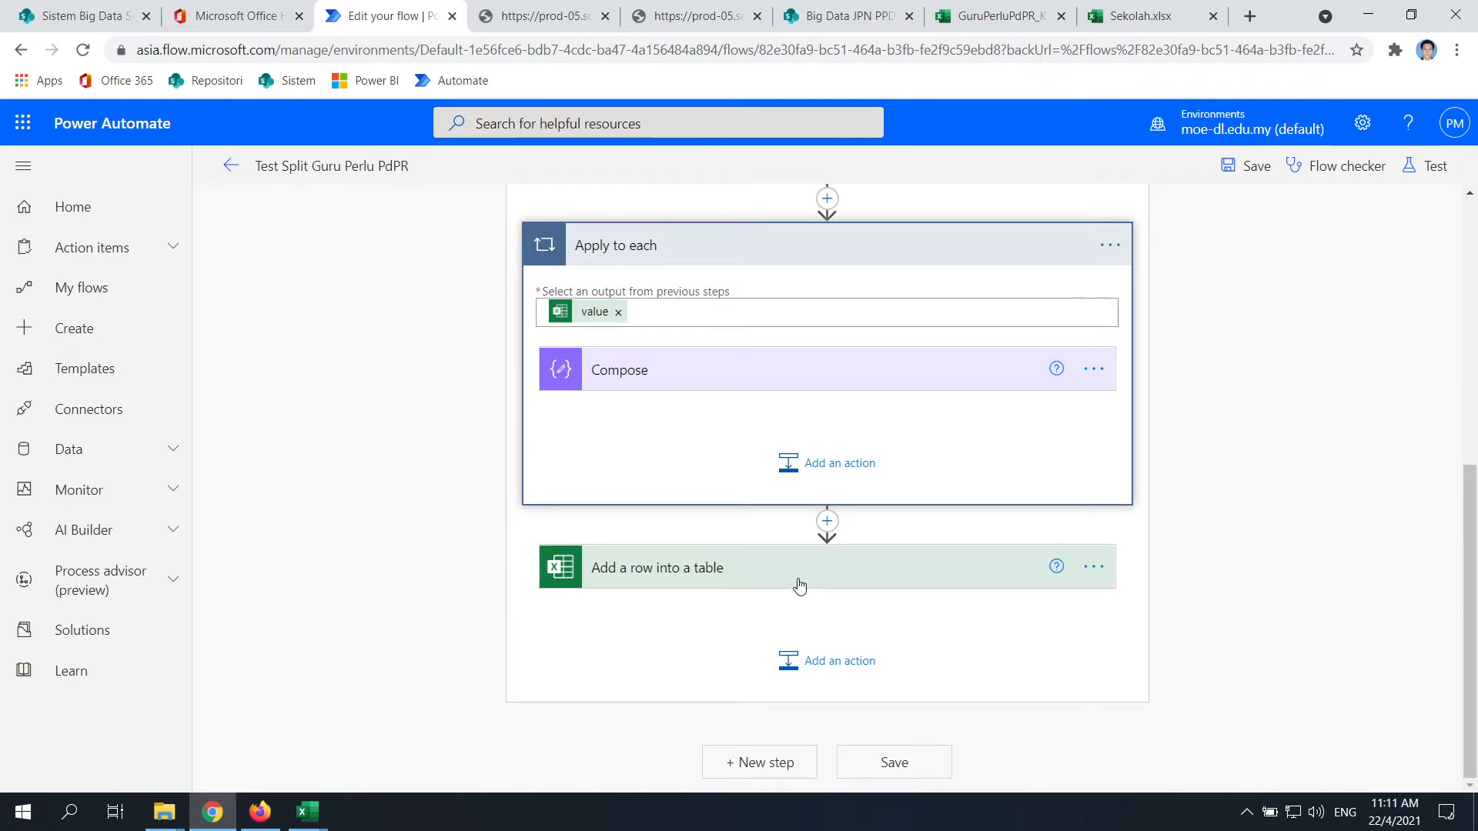
{"action": "left_click", "coordinate": [924, 376]}
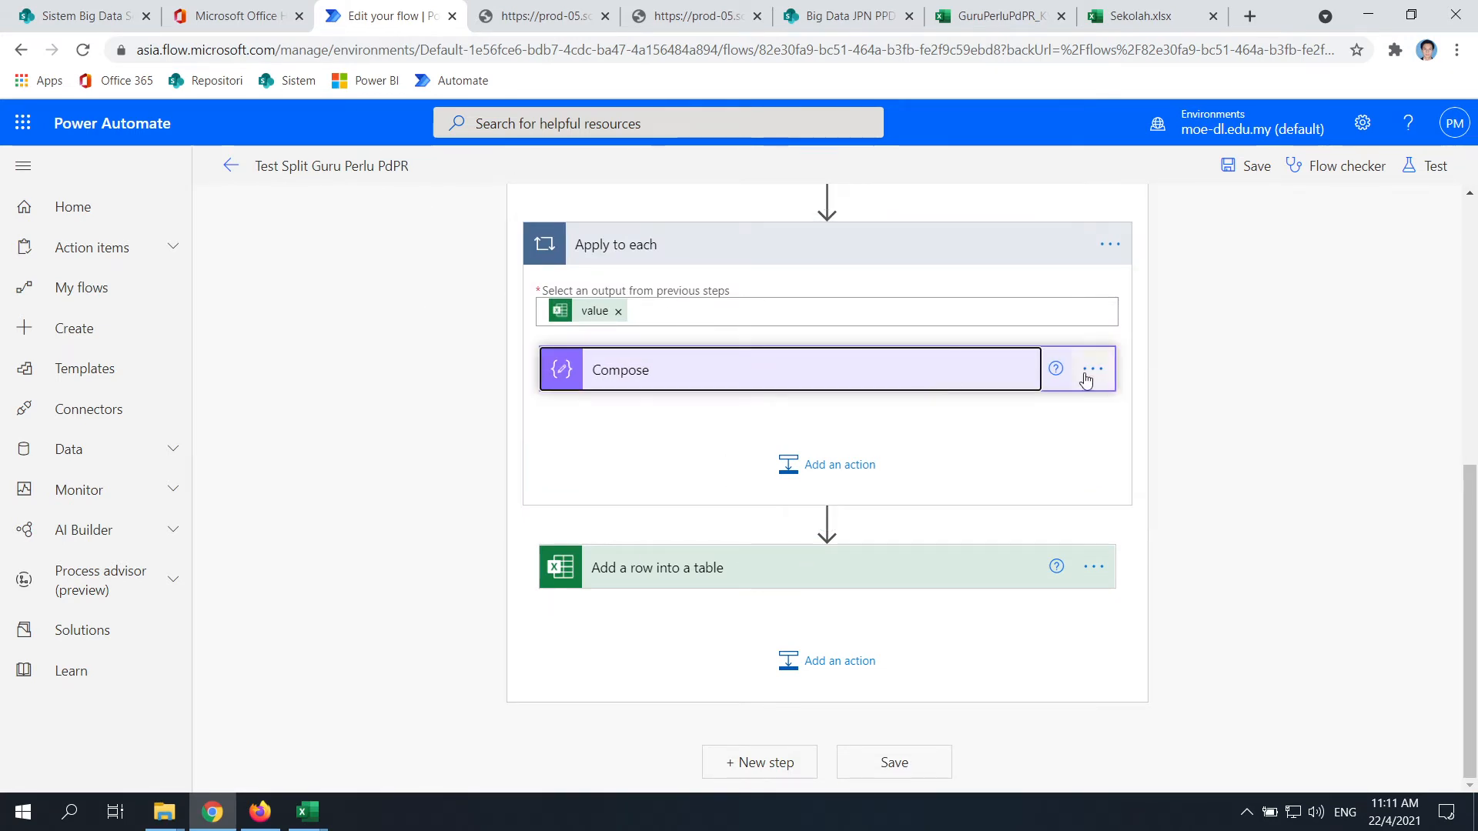
{"action": "left_click", "coordinate": [811, 378]}
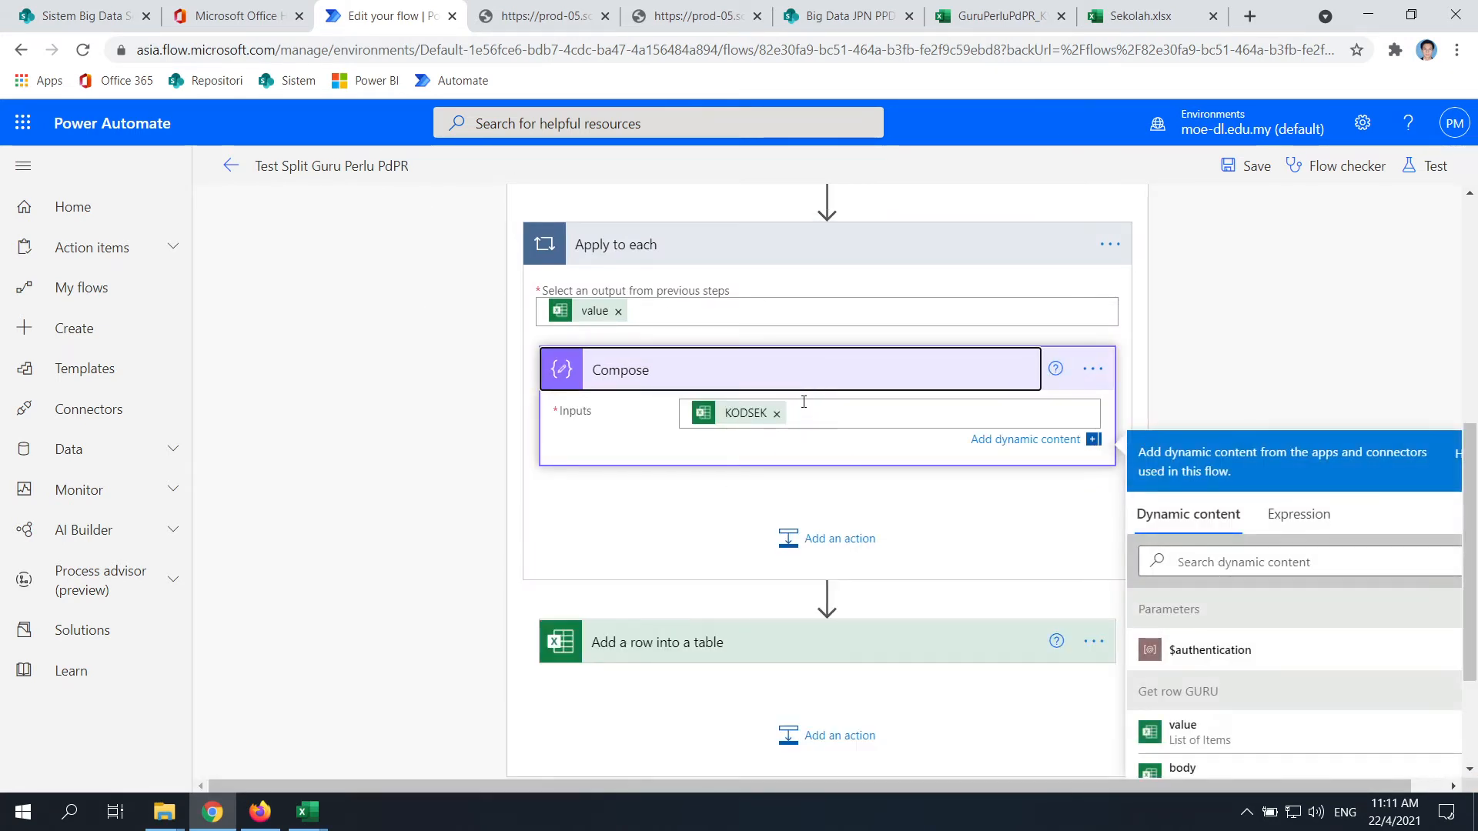
{"action": "scroll", "coordinate": [828, 526], "scroll_direction": "up", "scroll_amount": 3}
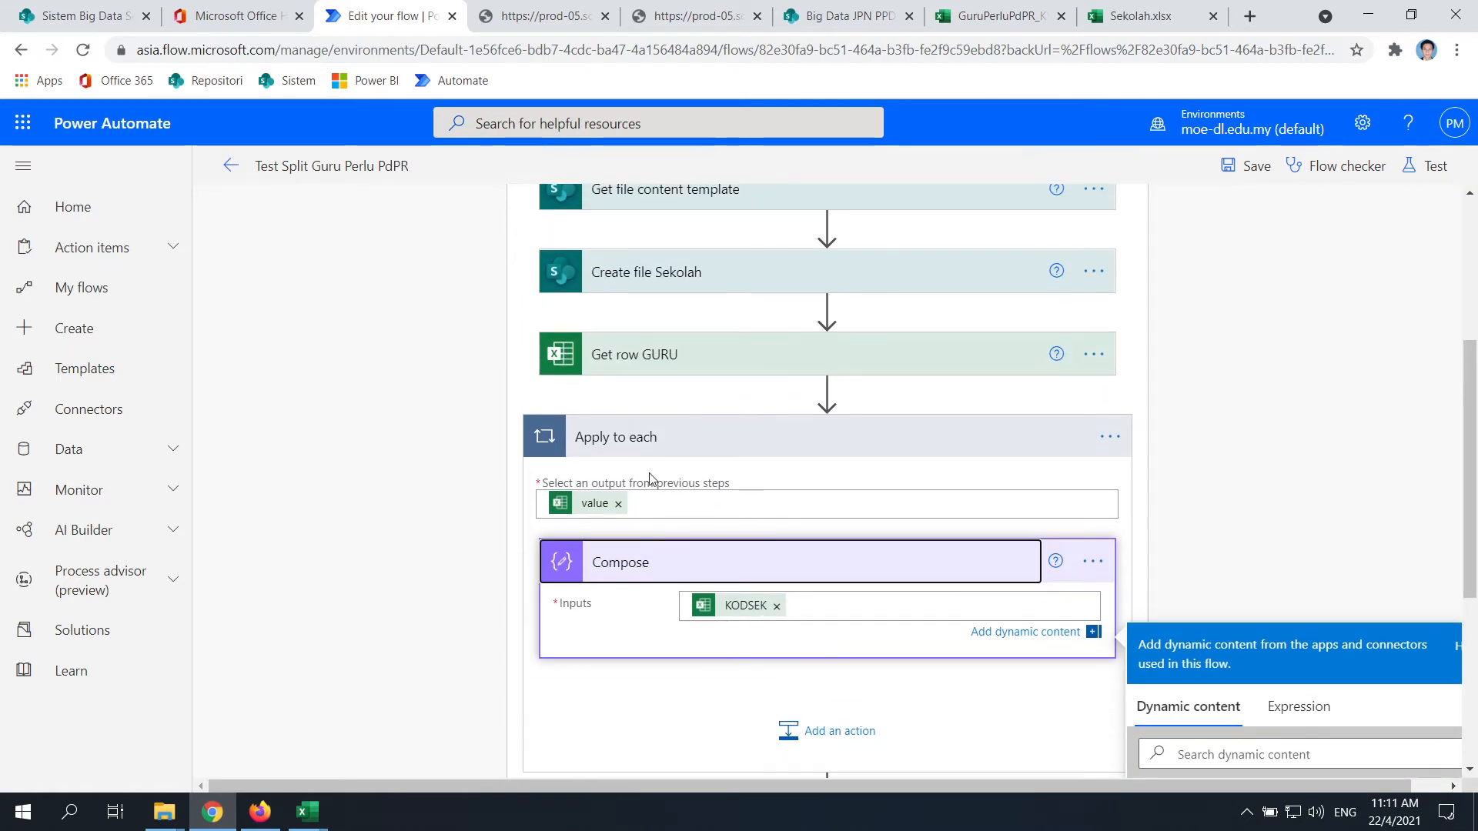
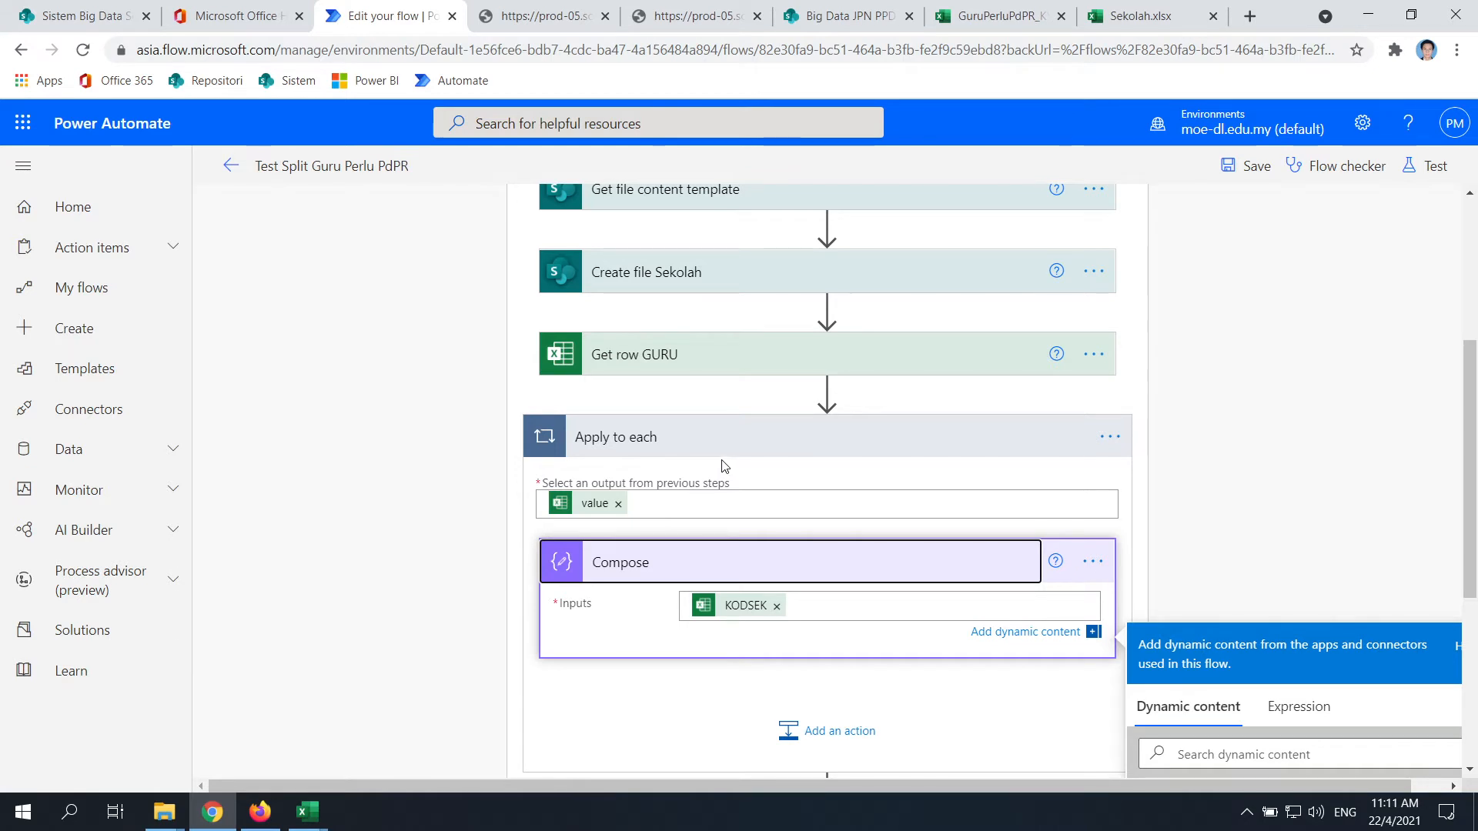
After checking the raw JSON output and the Guru sheet table, remove the KODSEK token from Compose Inputs
{"action": "scroll", "coordinate": [967, 459], "scroll_direction": "down", "scroll_amount": 3}
{"action": "scroll", "coordinate": [1088, 567], "scroll_direction": "down", "scroll_amount": 3}
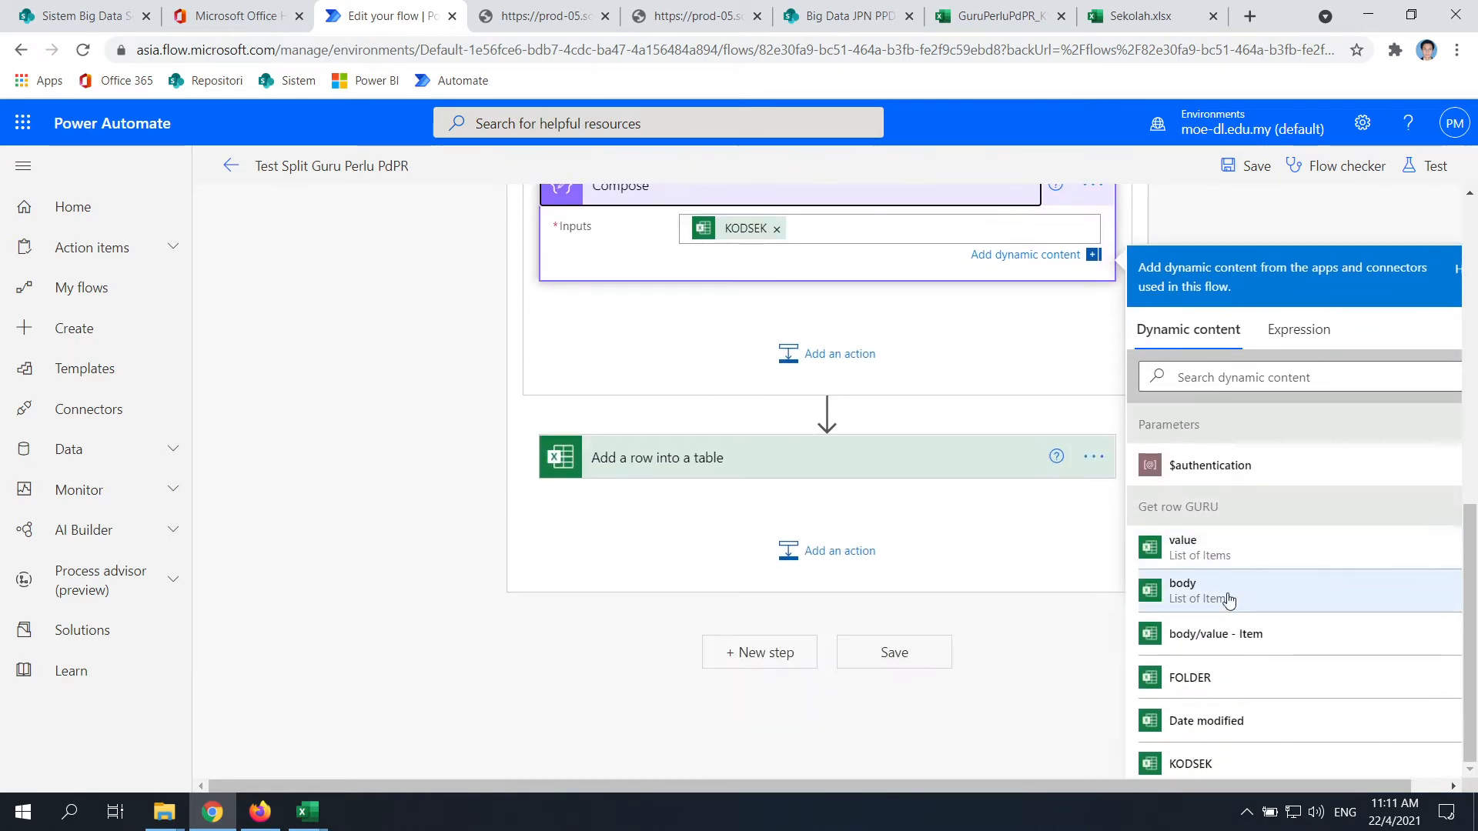
{"action": "scroll", "coordinate": [1227, 593], "scroll_direction": "down", "scroll_amount": 2}
{"action": "scroll", "coordinate": [1193, 615], "scroll_direction": "down", "scroll_amount": 1}
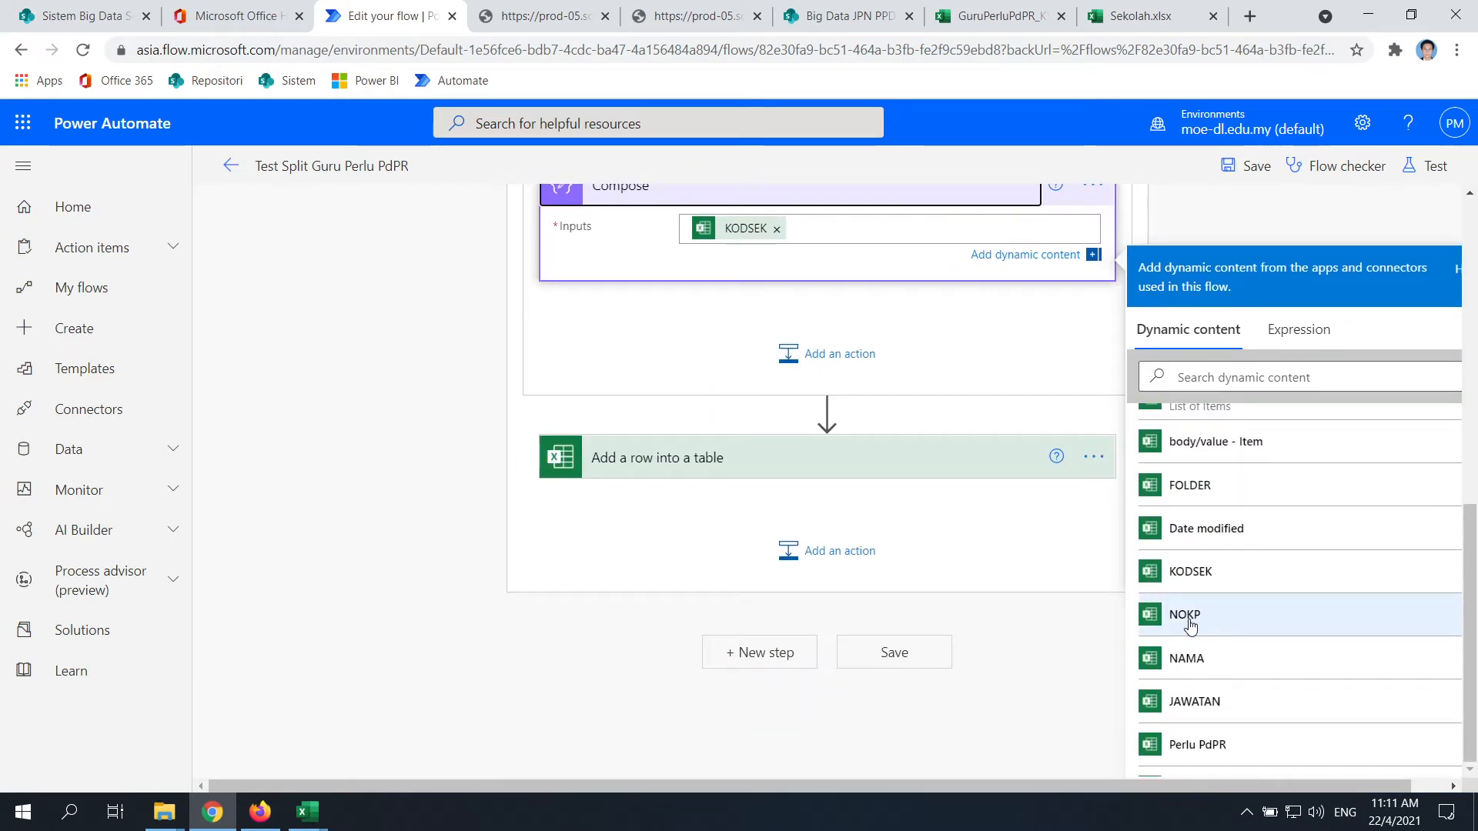
{"action": "left_click", "coordinate": [723, 21]}
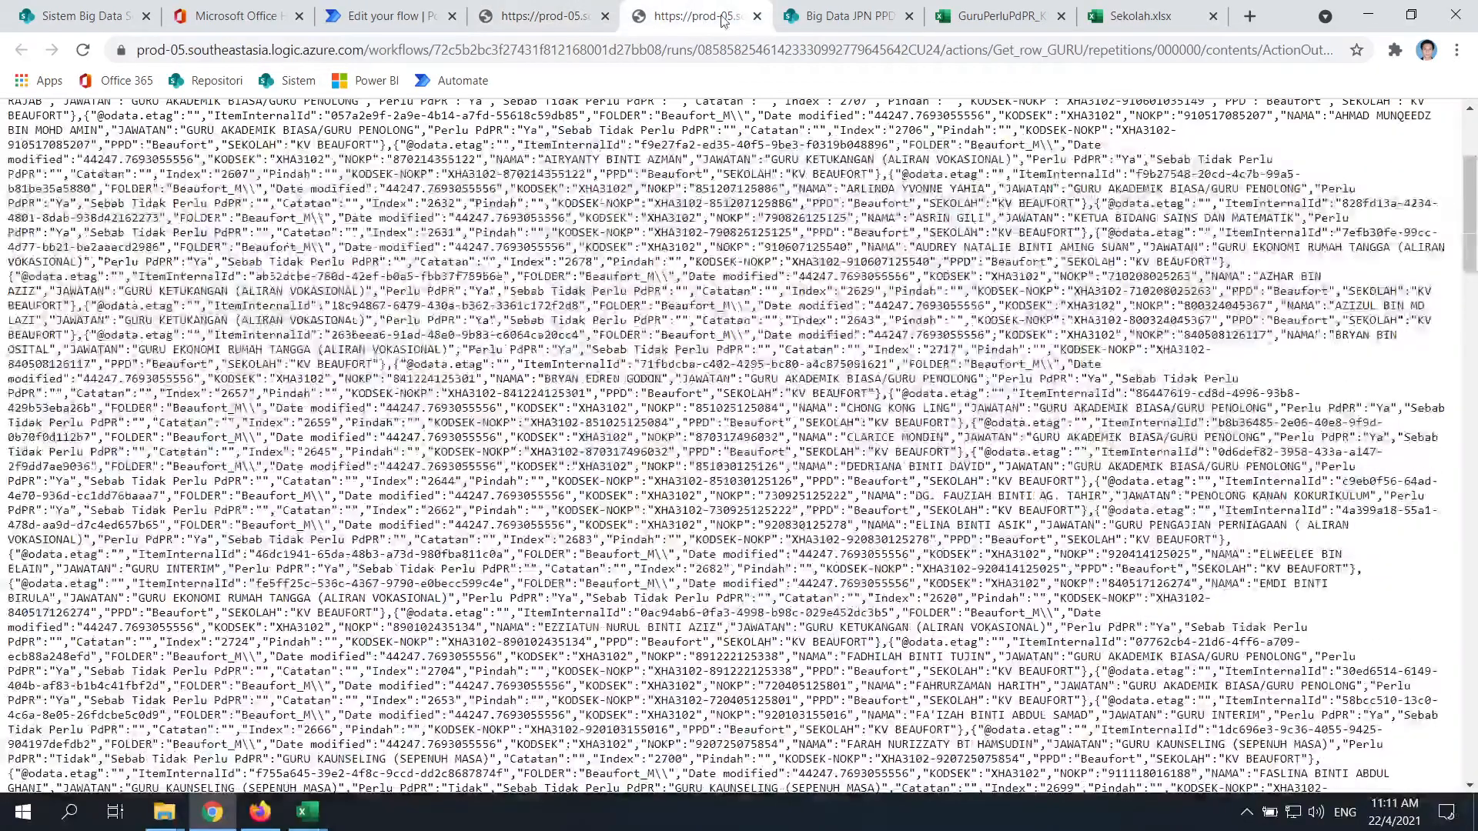
{"action": "left_click", "coordinate": [849, 19]}
{"action": "left_click", "coordinate": [1047, 18]}
{"action": "left_click", "coordinate": [993, 16]}
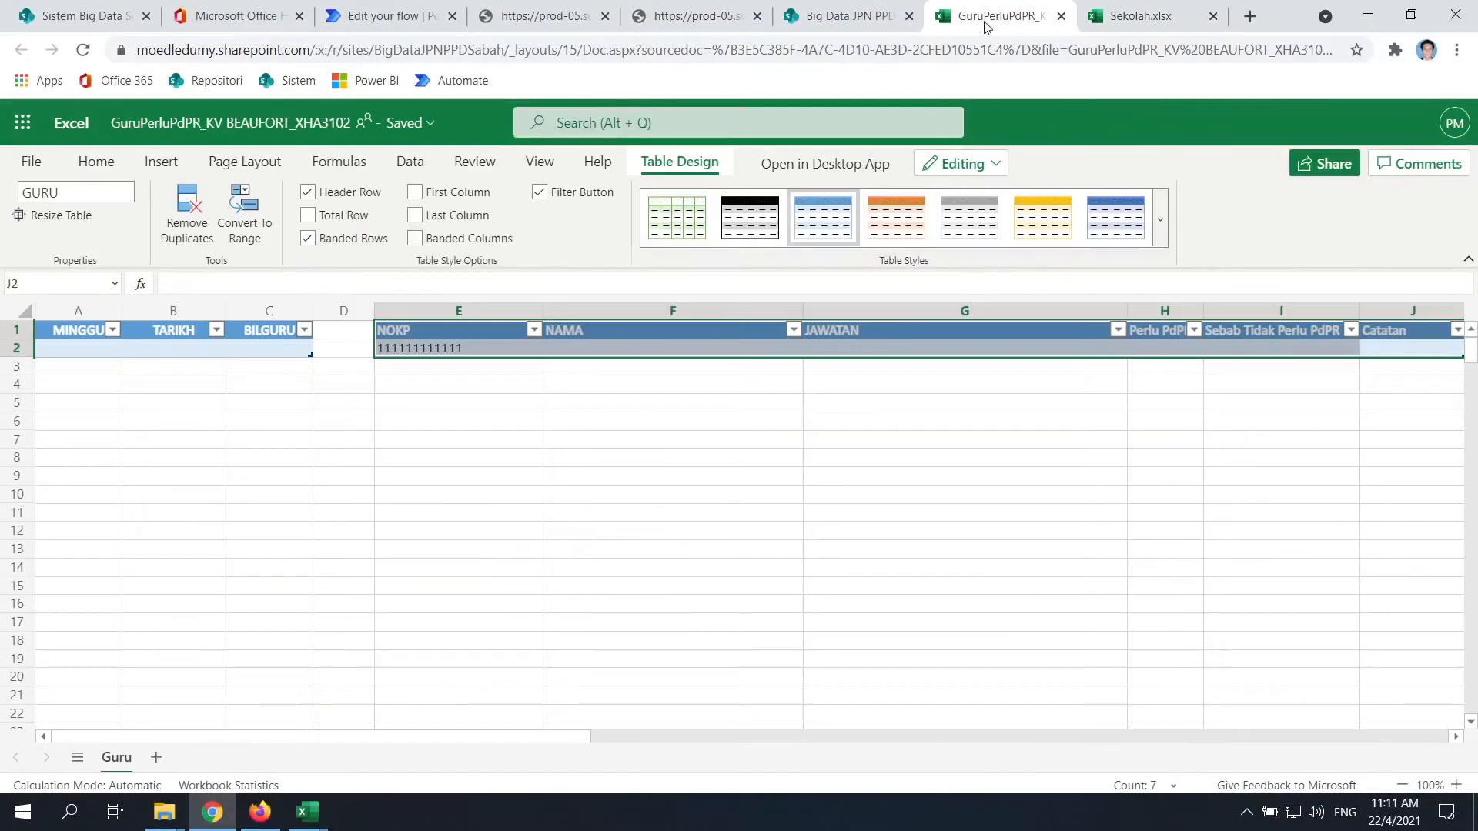
{"action": "left_click", "coordinate": [385, 16]}
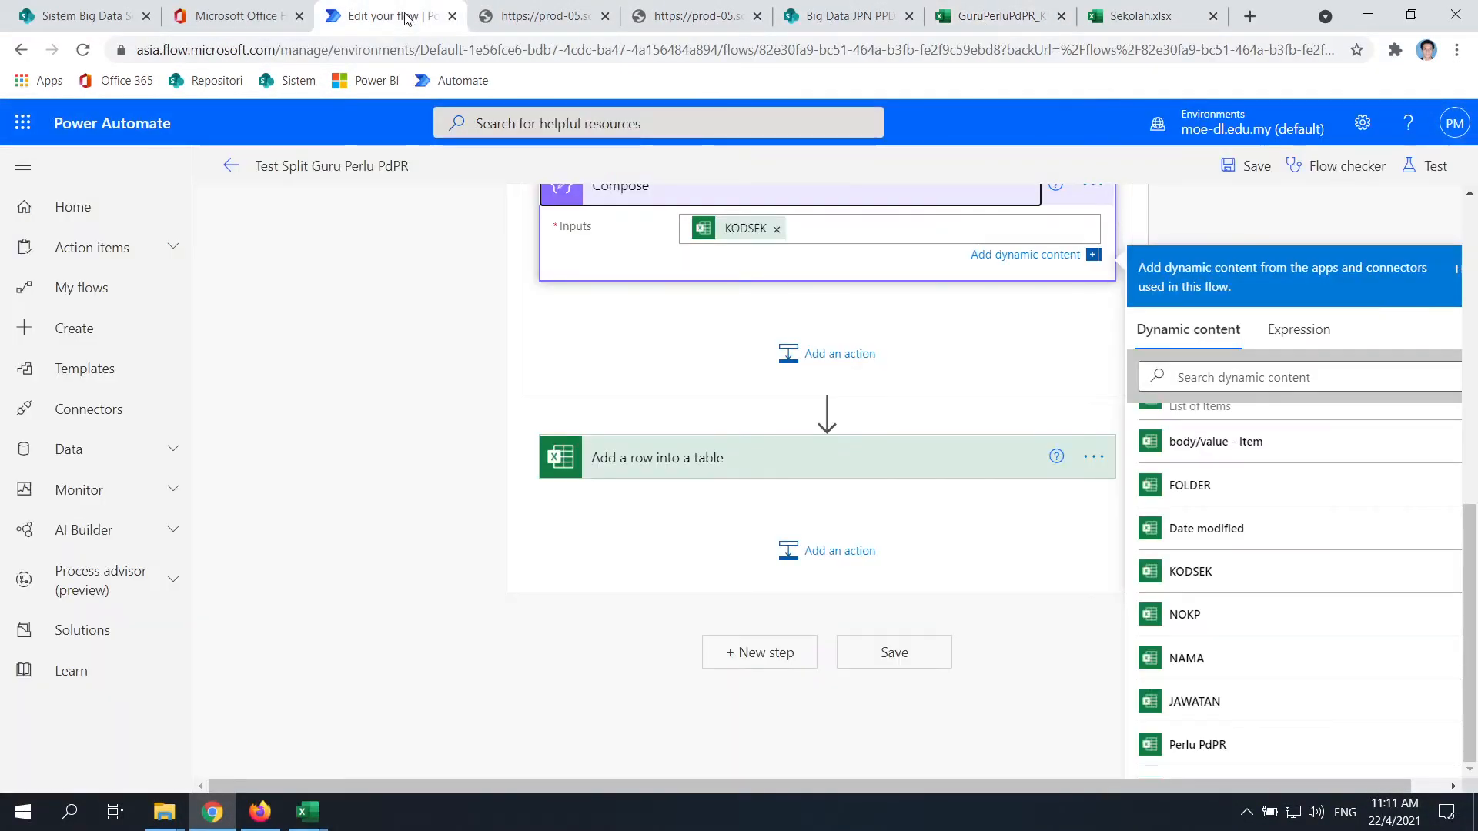
{"action": "scroll", "coordinate": [903, 478], "scroll_direction": "up", "scroll_amount": 2}
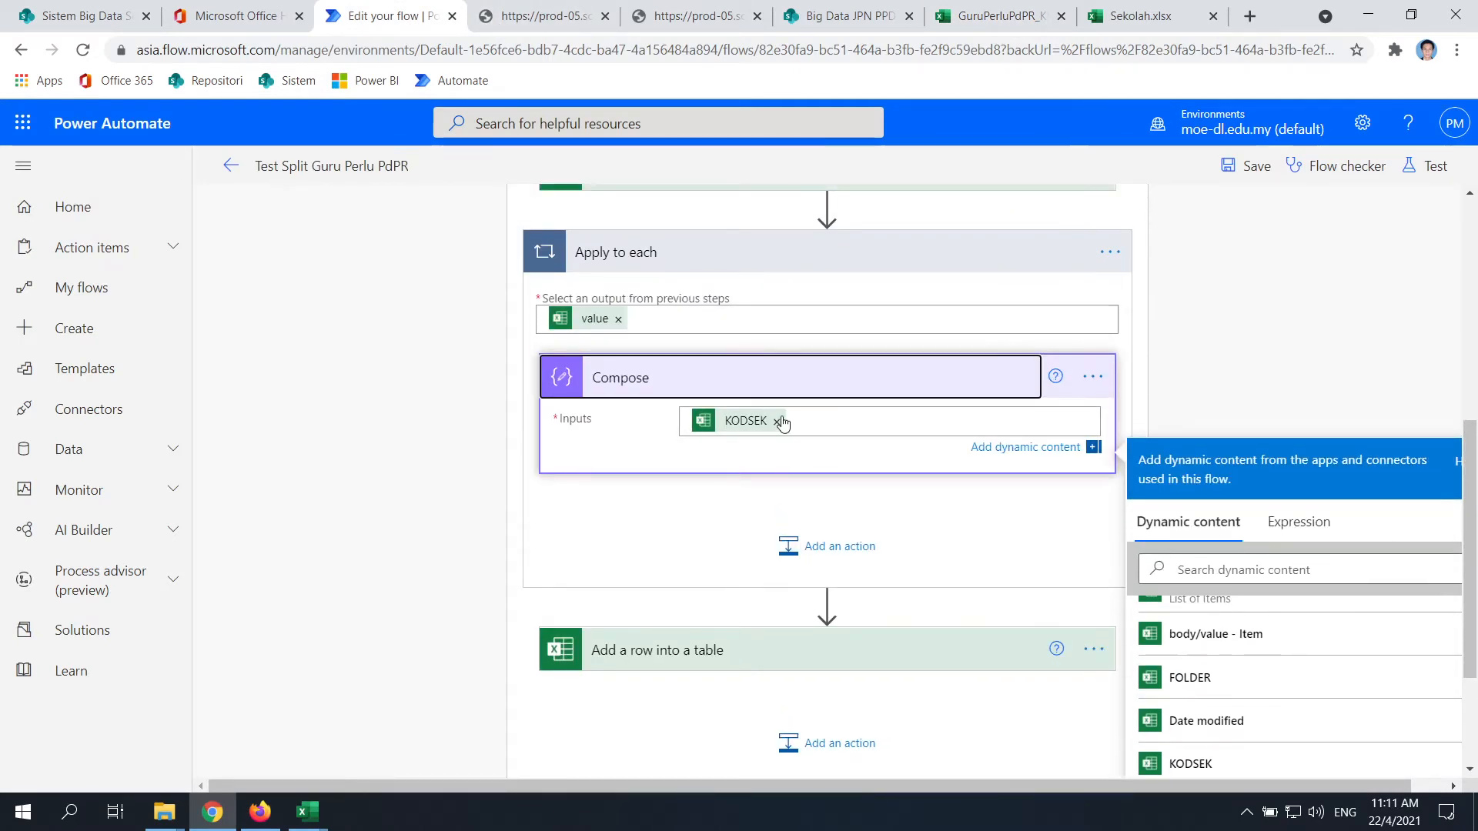
{"action": "left_click", "coordinate": [776, 420]}
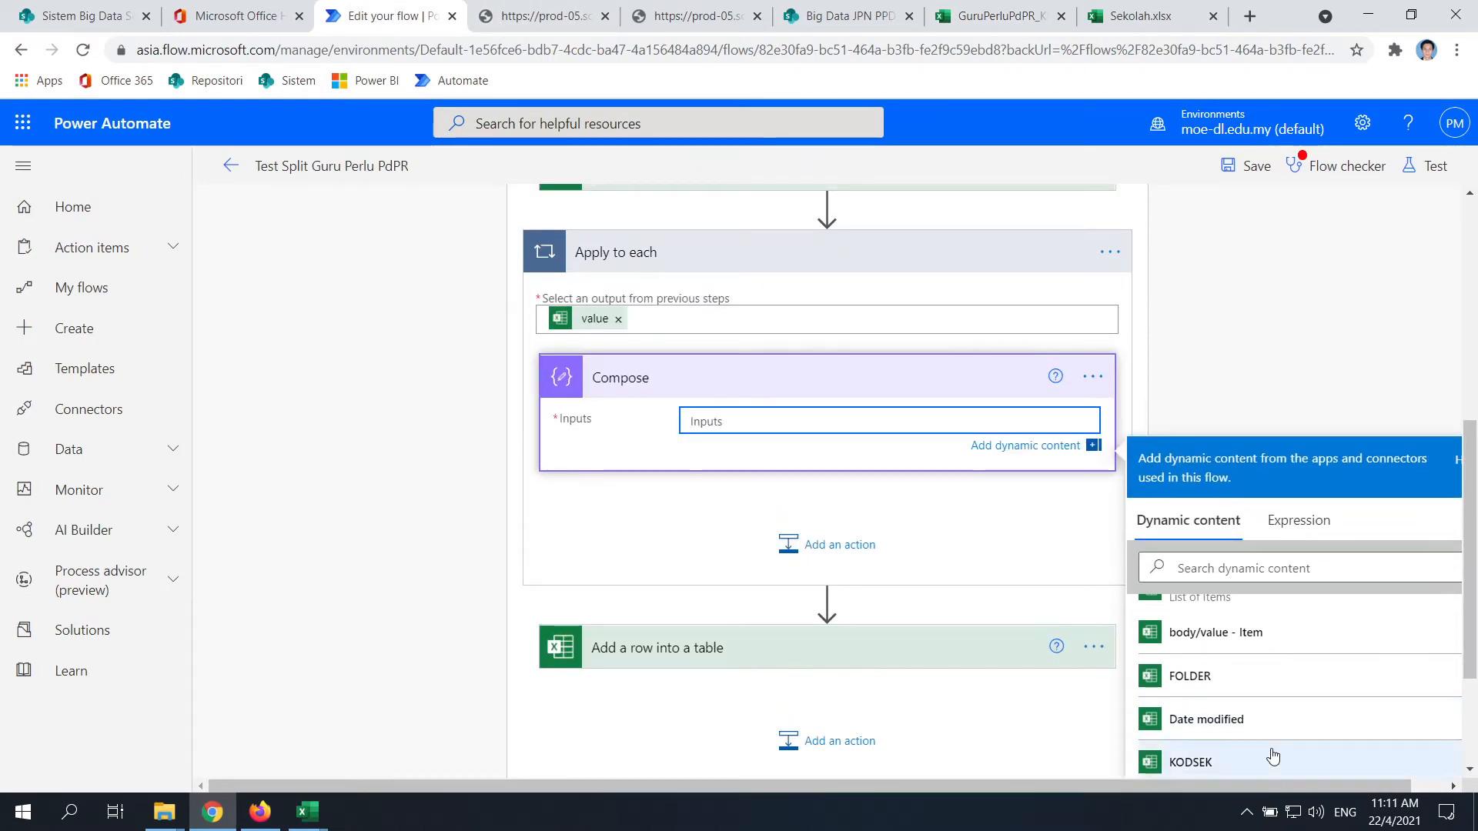
Add the NOKP, NAMA and JAWATAN dynamic fields to the Compose inputs
{"action": "scroll", "coordinate": [1247, 655], "scroll_direction": "down", "scroll_amount": 3}
{"action": "left_click", "coordinate": [1226, 624]}
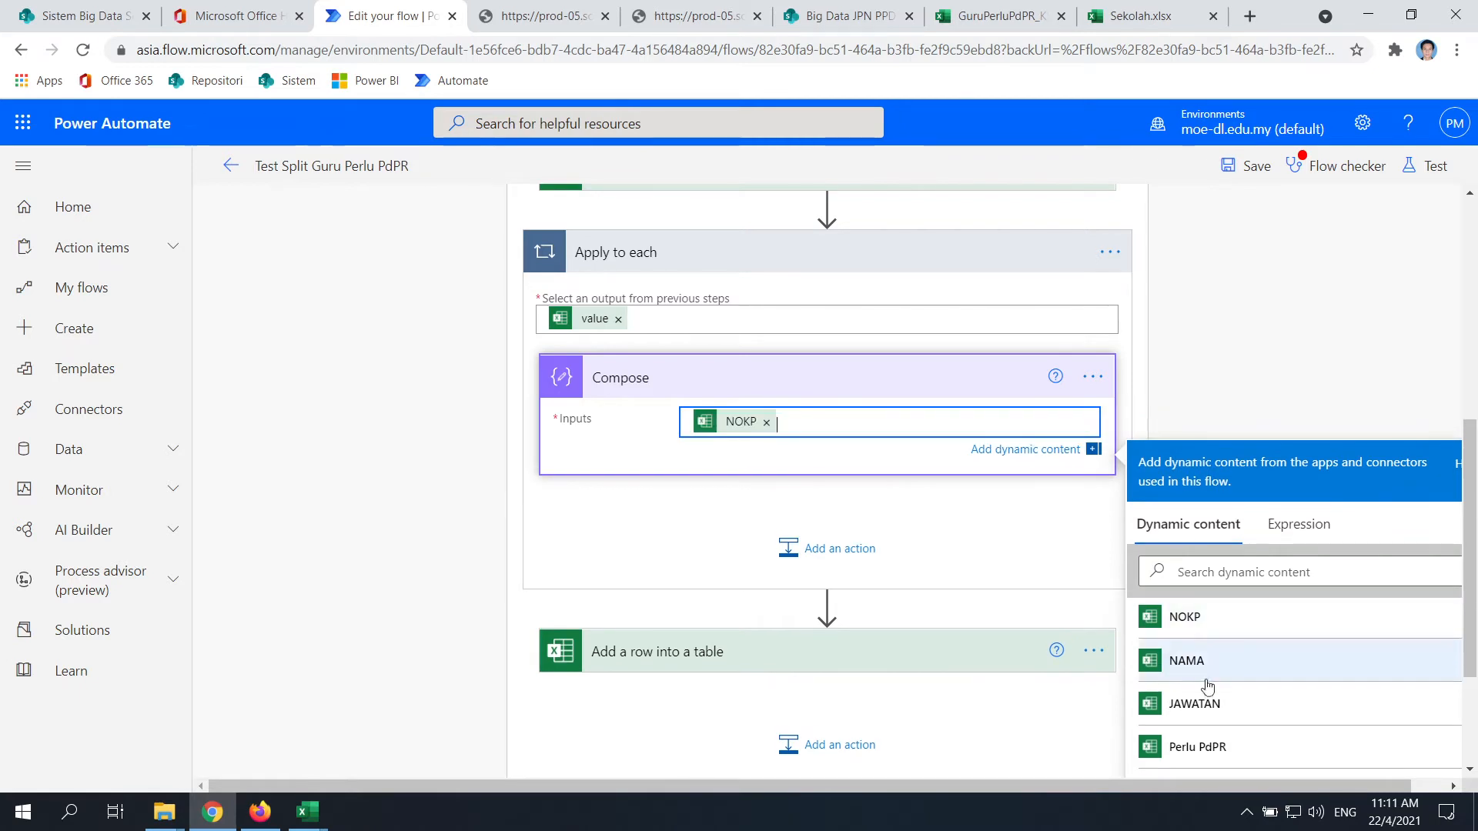
{"action": "left_click", "coordinate": [1202, 660]}
{"action": "left_click", "coordinate": [1194, 702]}
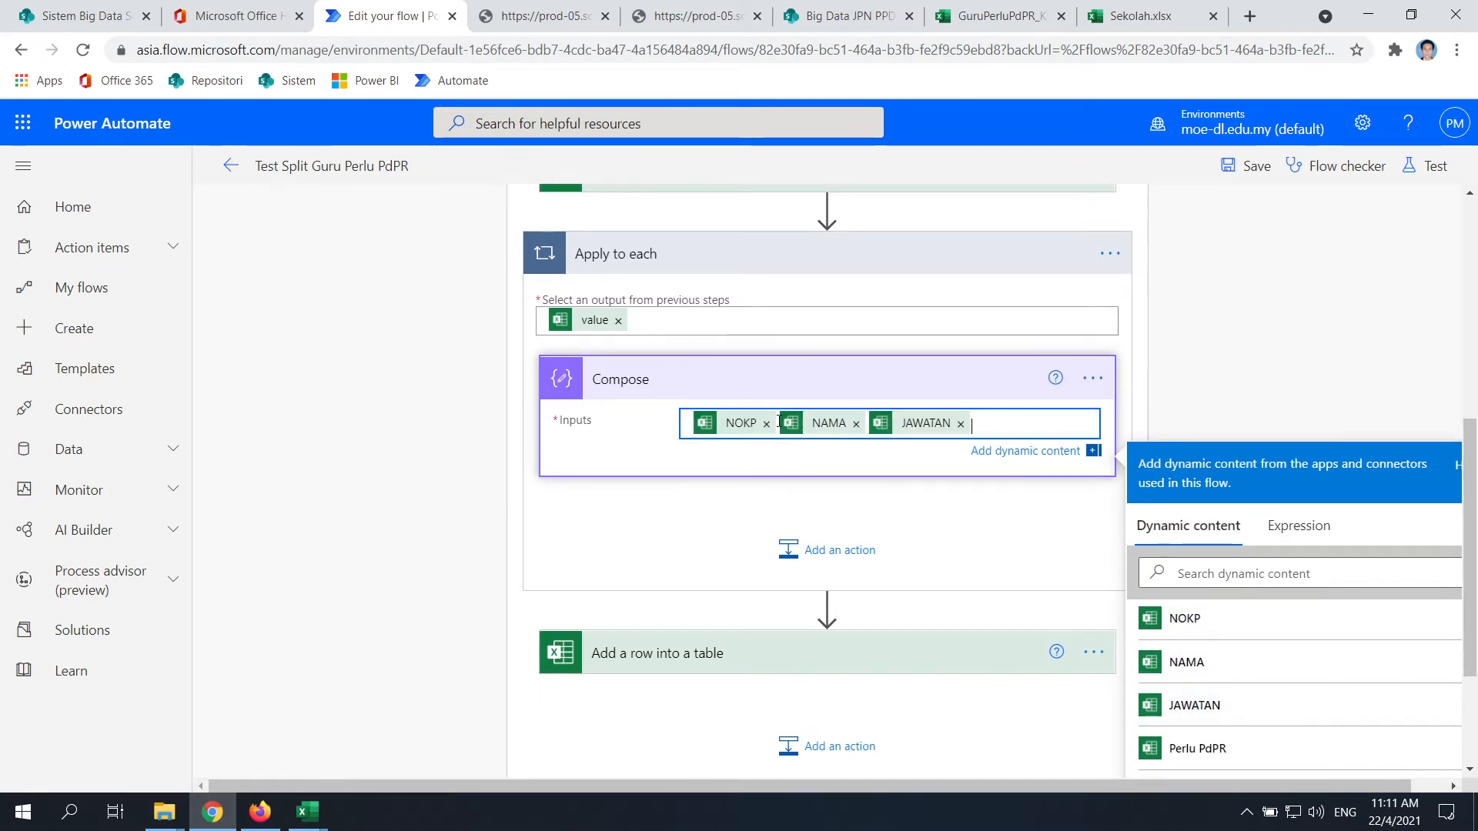
{"action": "left_click", "coordinate": [685, 419]}
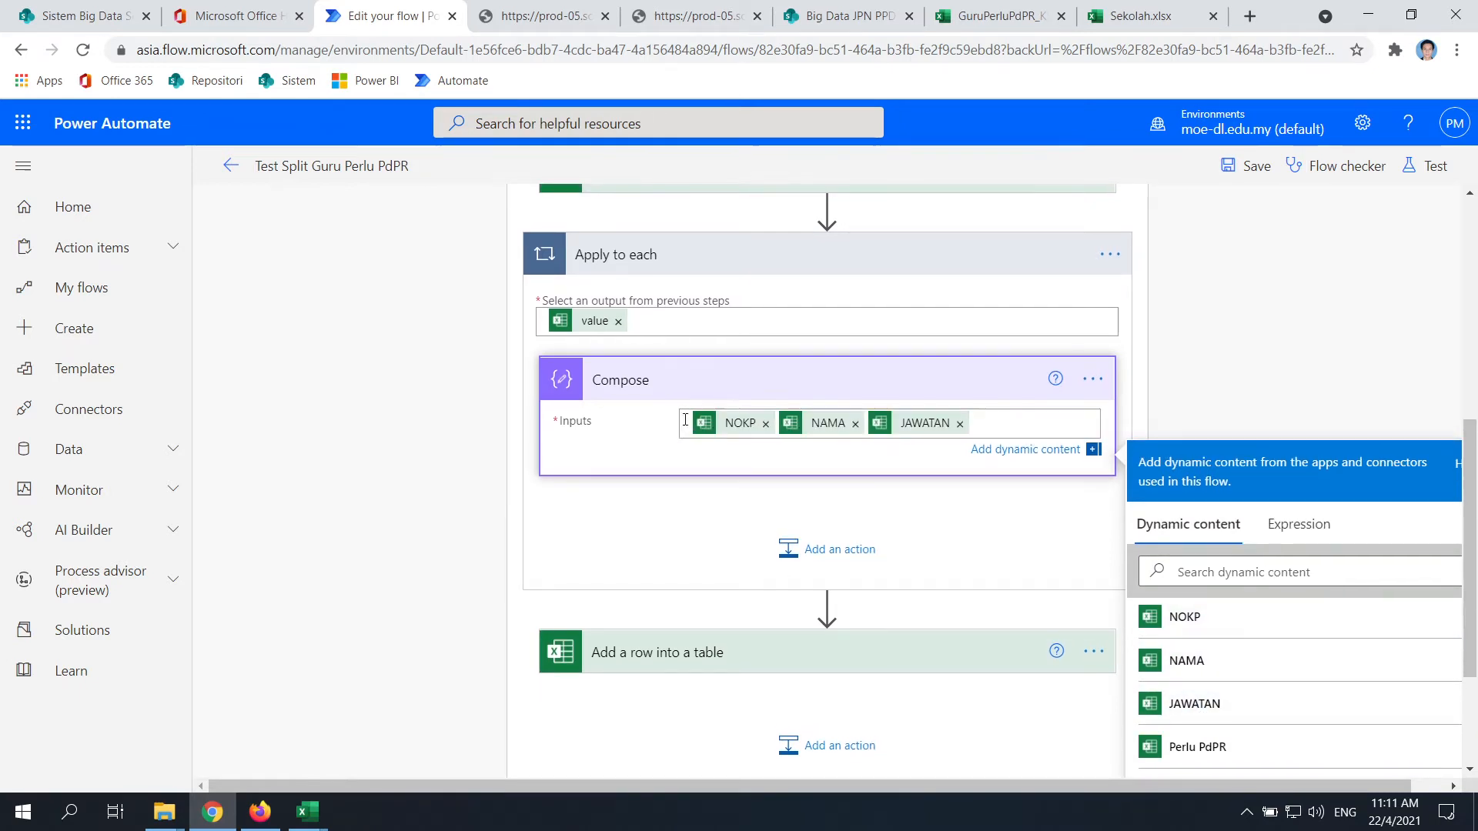
Compare against the workbook columns and JSON output, then put an opening { on its own line
{"action": "left_click", "coordinate": [846, 16]}
{"action": "left_click", "coordinate": [993, 15]}
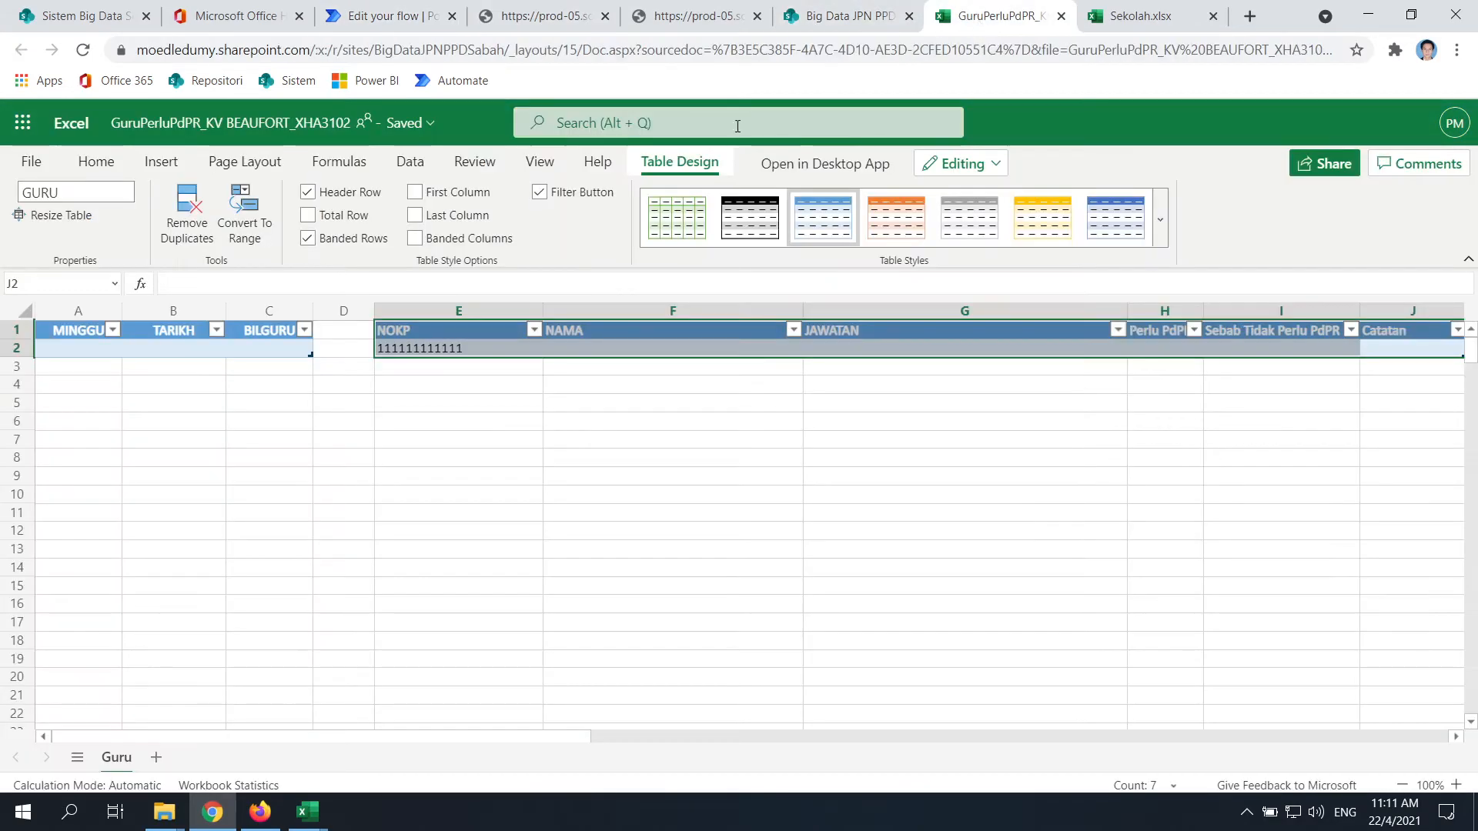
{"action": "left_click", "coordinate": [649, 9]}
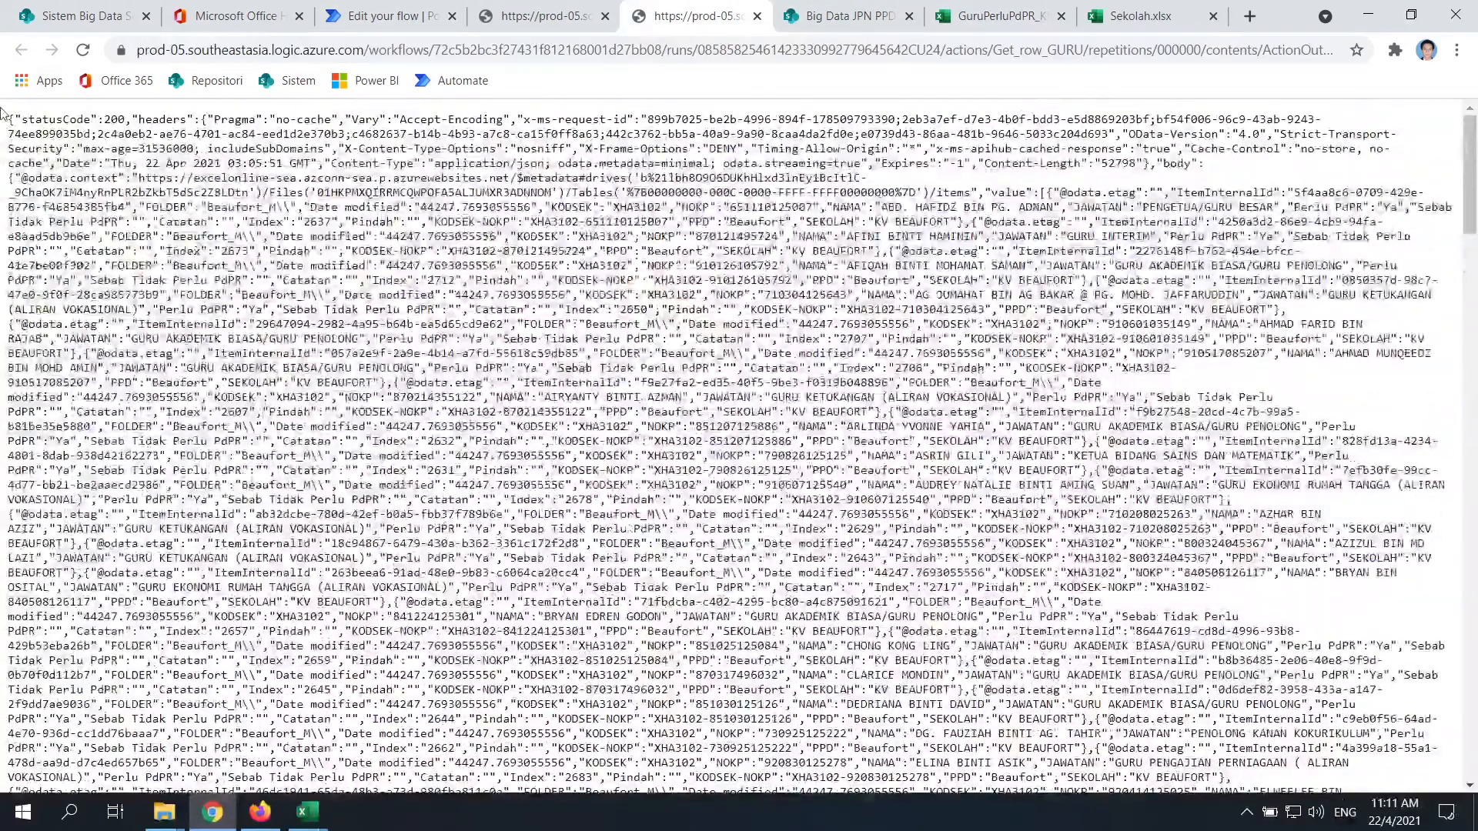
{"action": "left_click", "coordinate": [392, 15]}
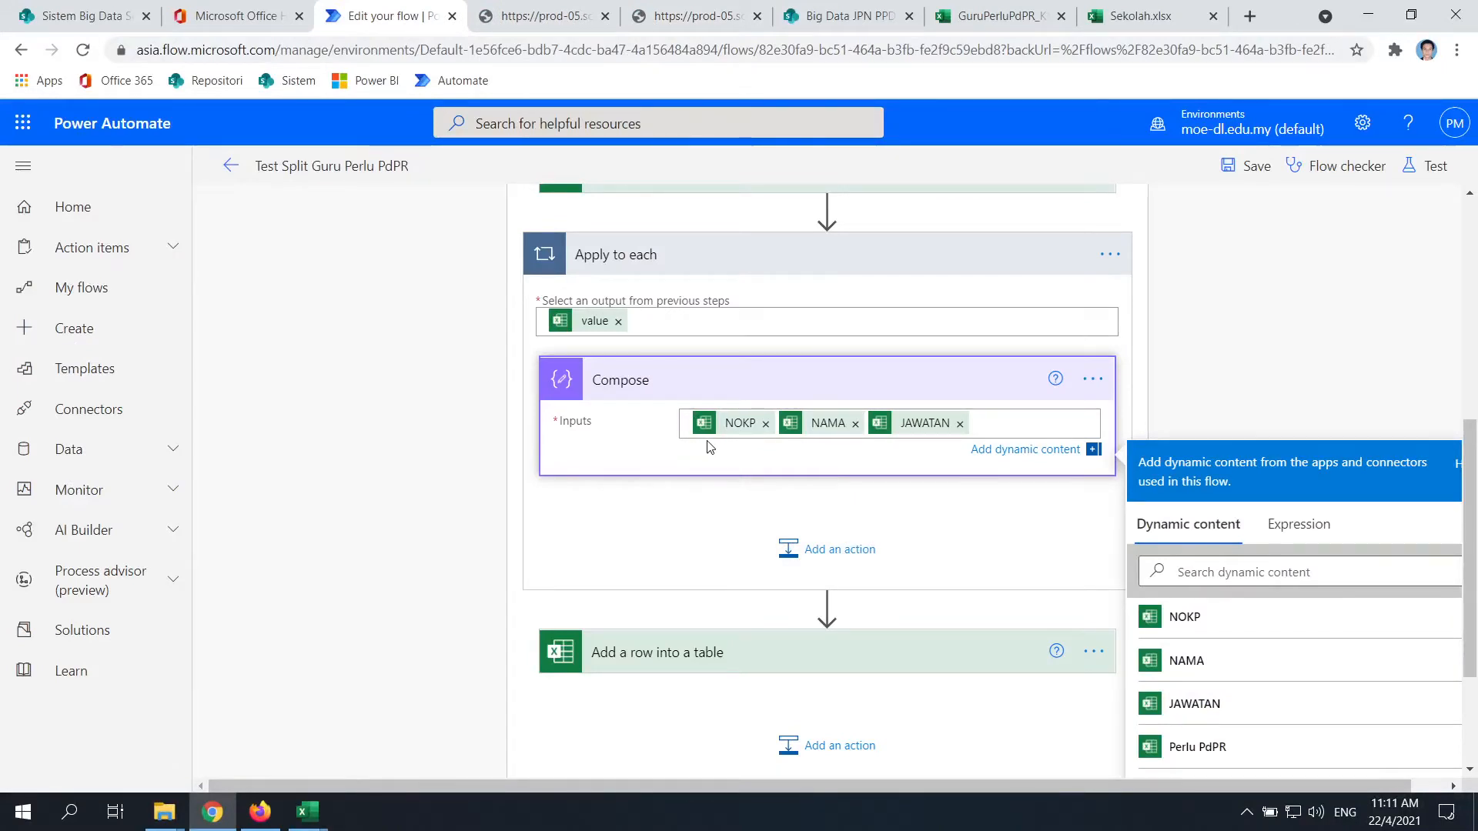
{"action": "left_click", "coordinate": [996, 420]}
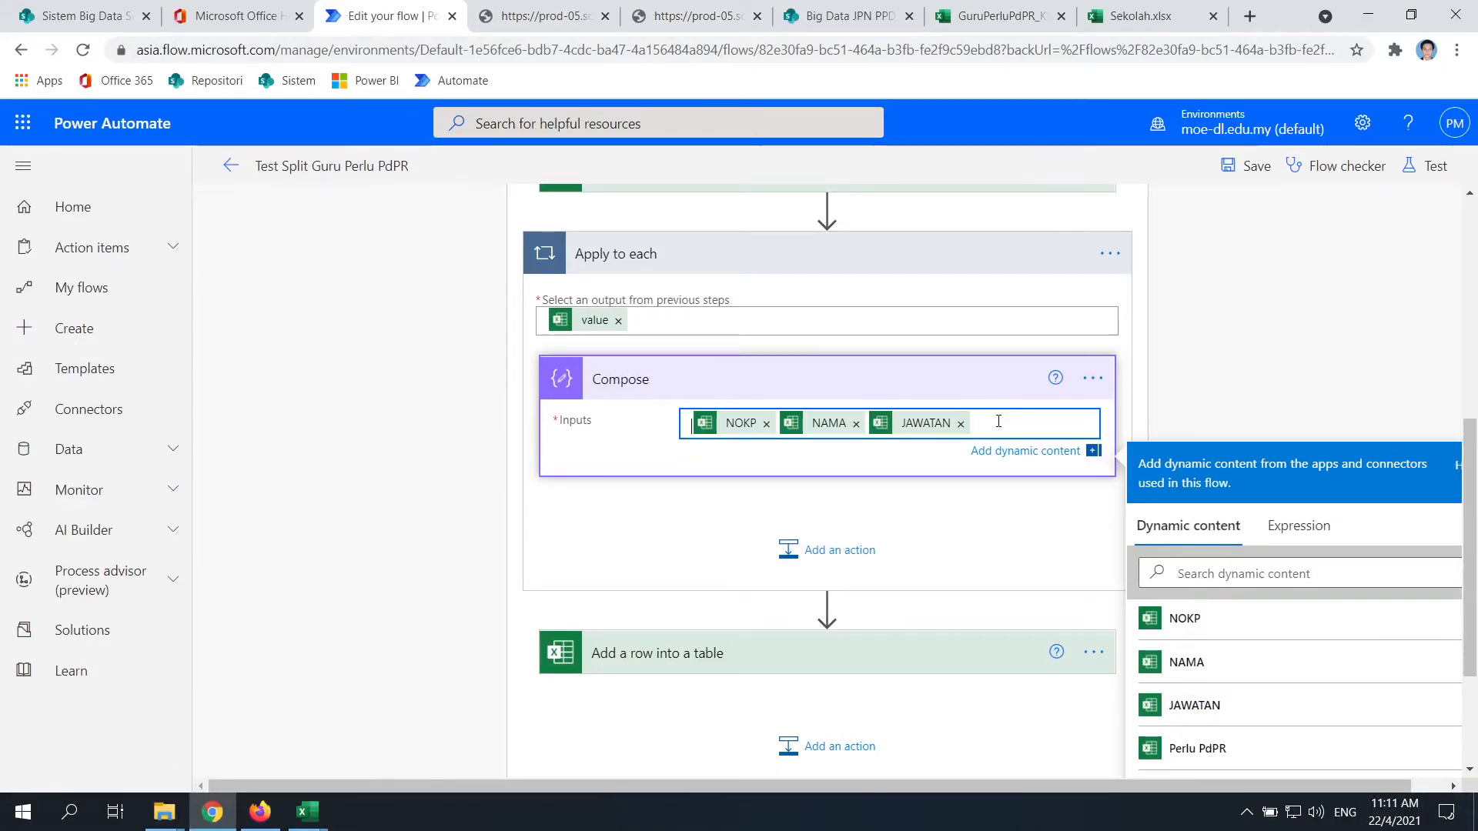
{"action": "type", "text": "{"}
{"action": "key", "text": "Return"}
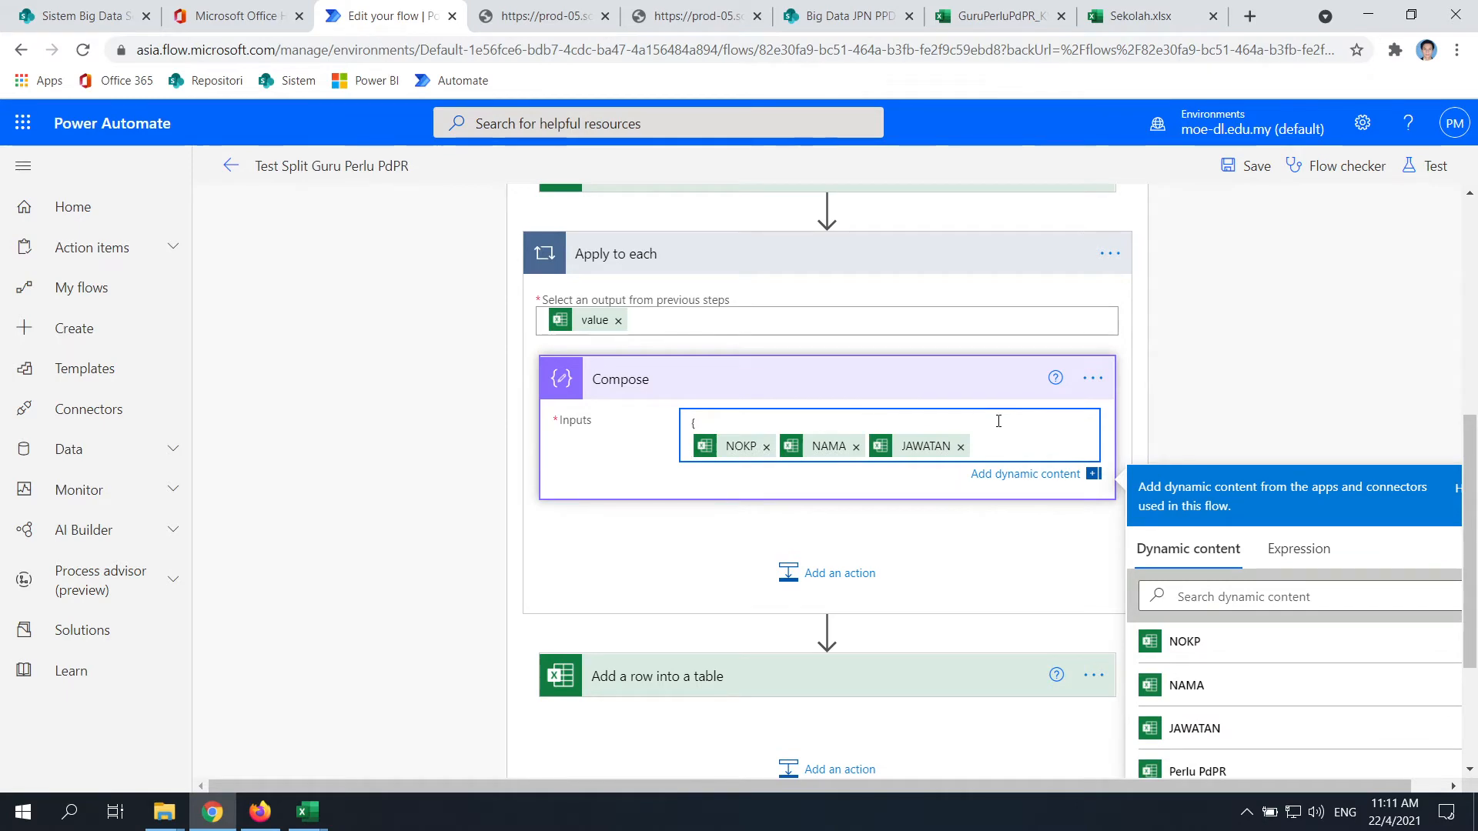
Review the raw JSON output format and the school teacher workbook before returning to the flow
{"action": "left_click", "coordinate": [530, 9]}
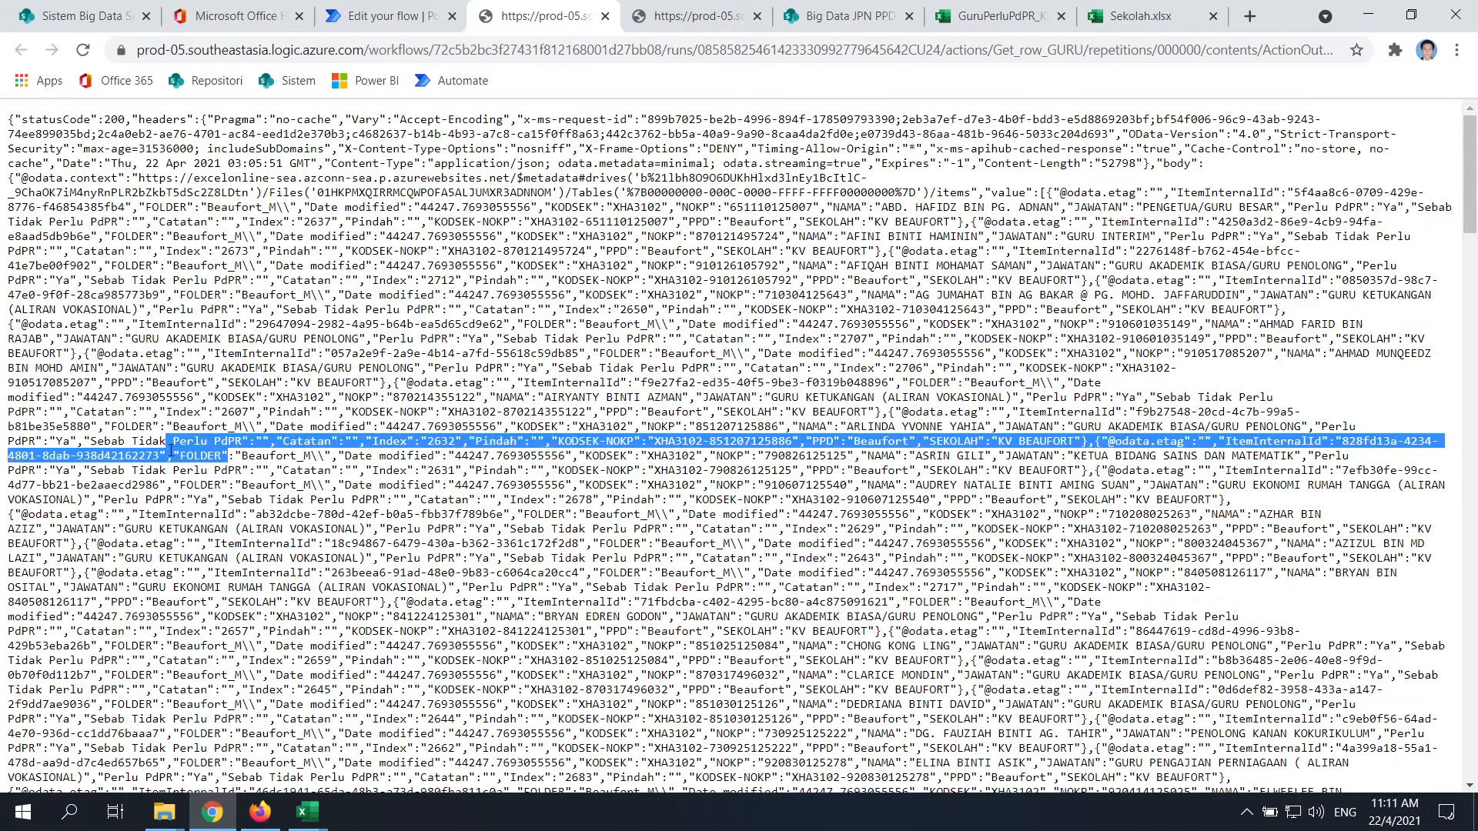
{"action": "left_click", "coordinate": [385, 16]}
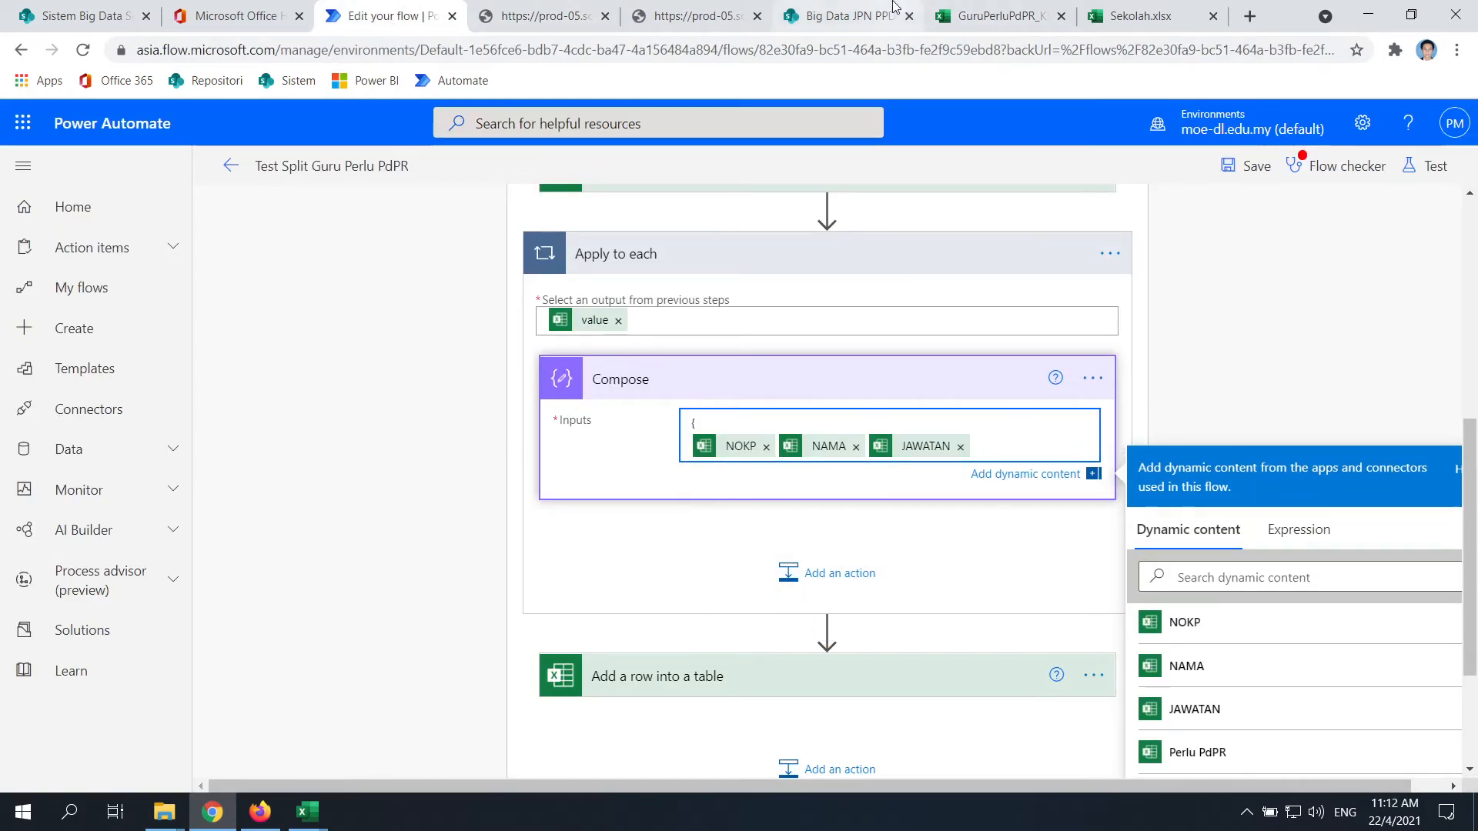
{"action": "left_click", "coordinate": [996, 16]}
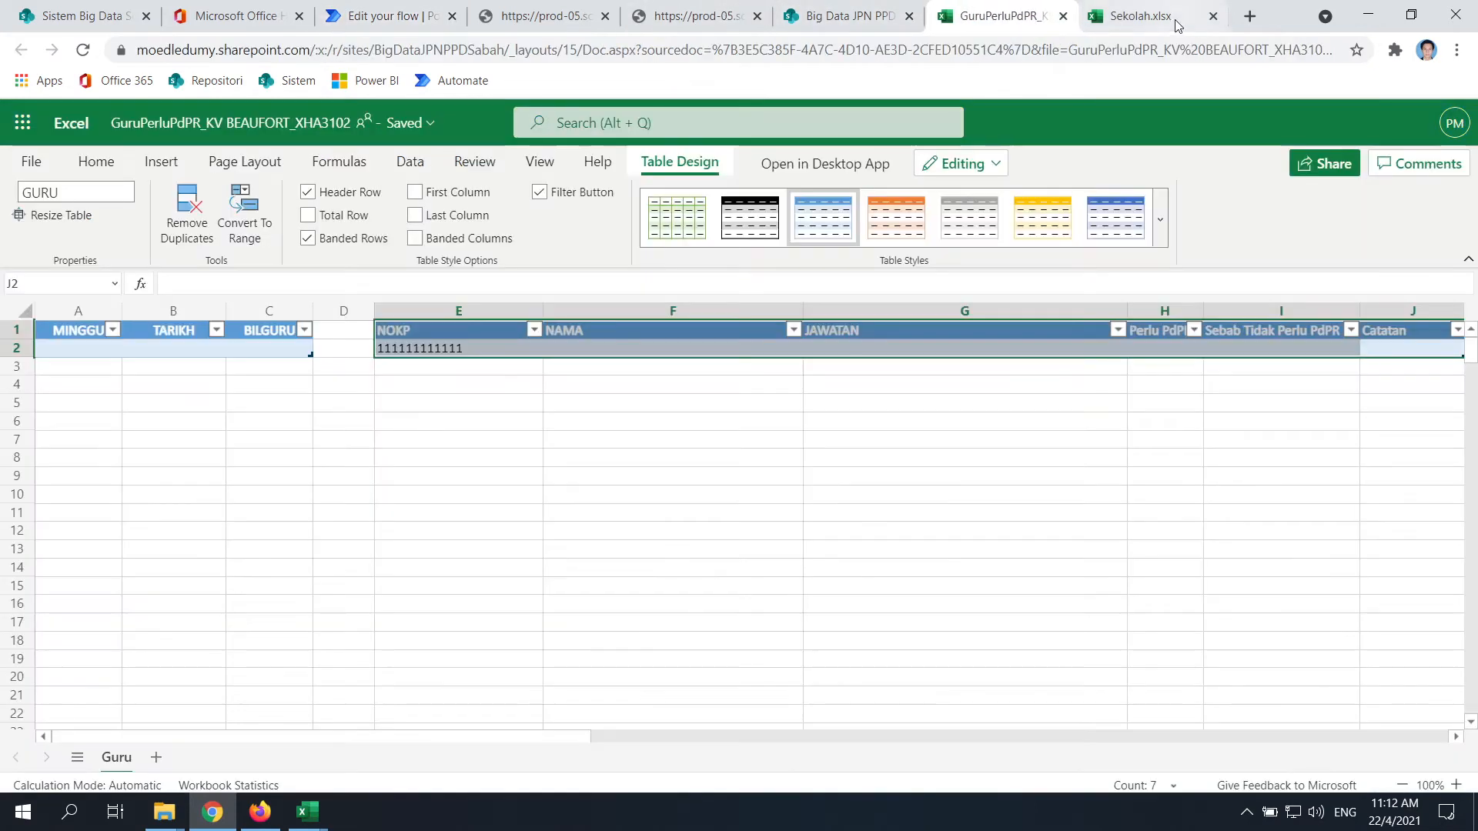
{"action": "left_click", "coordinate": [1368, 14]}
{"action": "left_click", "coordinate": [212, 811]}
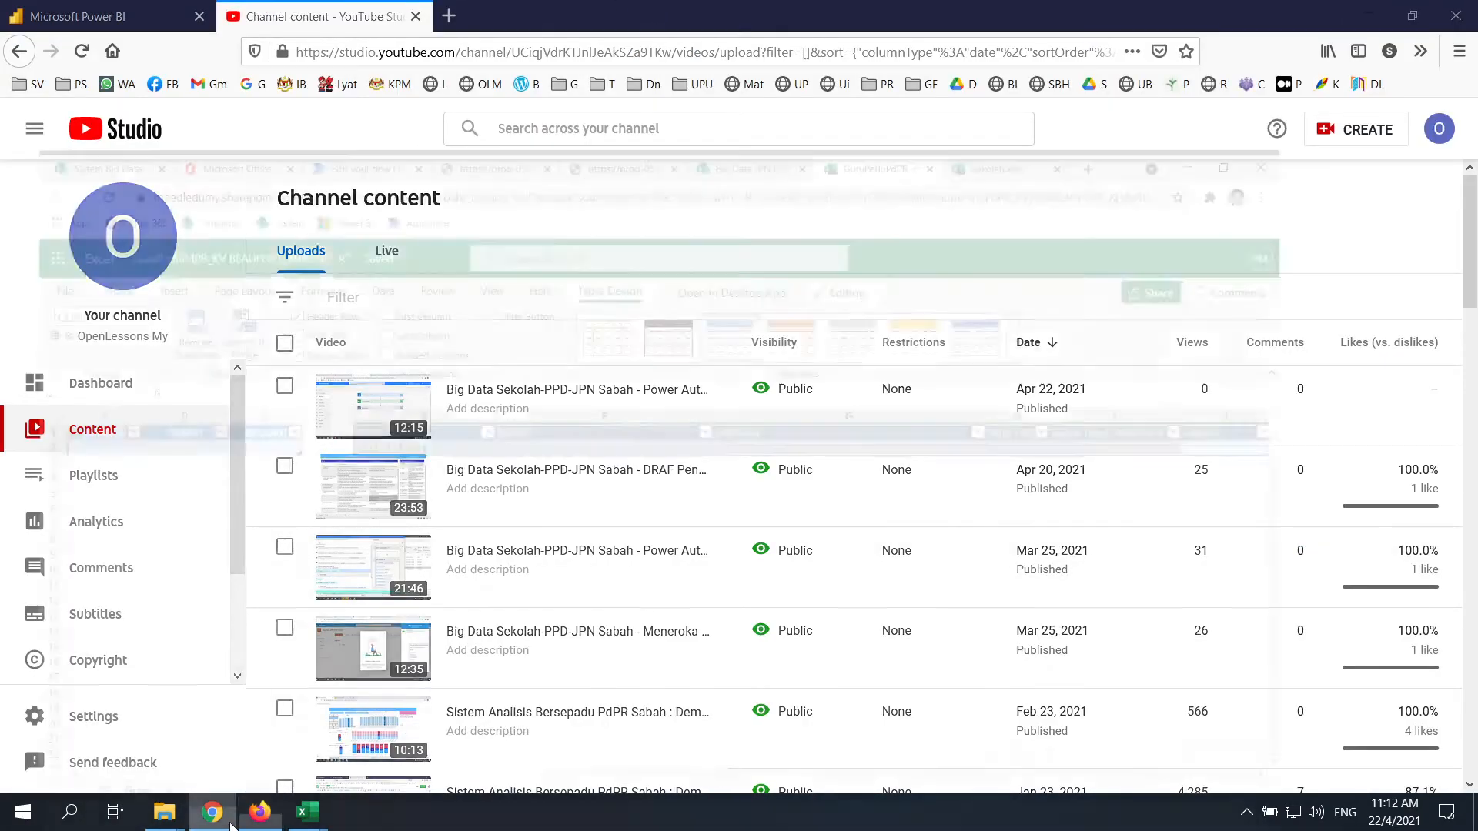
{"action": "left_click", "coordinate": [480, 8]}
{"action": "left_click", "coordinate": [381, 16]}
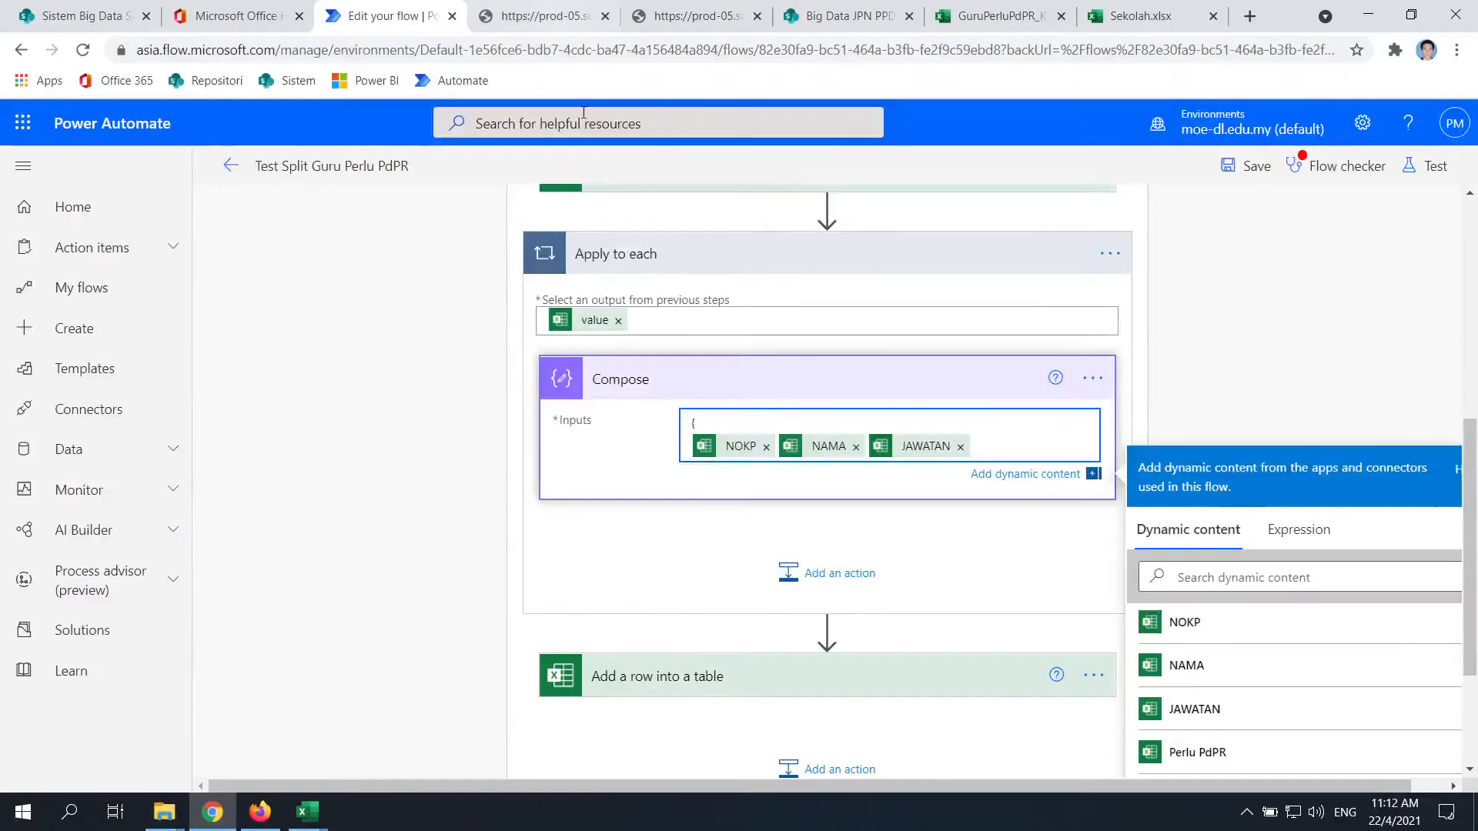
Type the "NOKP" key on its own line, checking the JSON output format
{"action": "type", "text": "\"NOKP"}
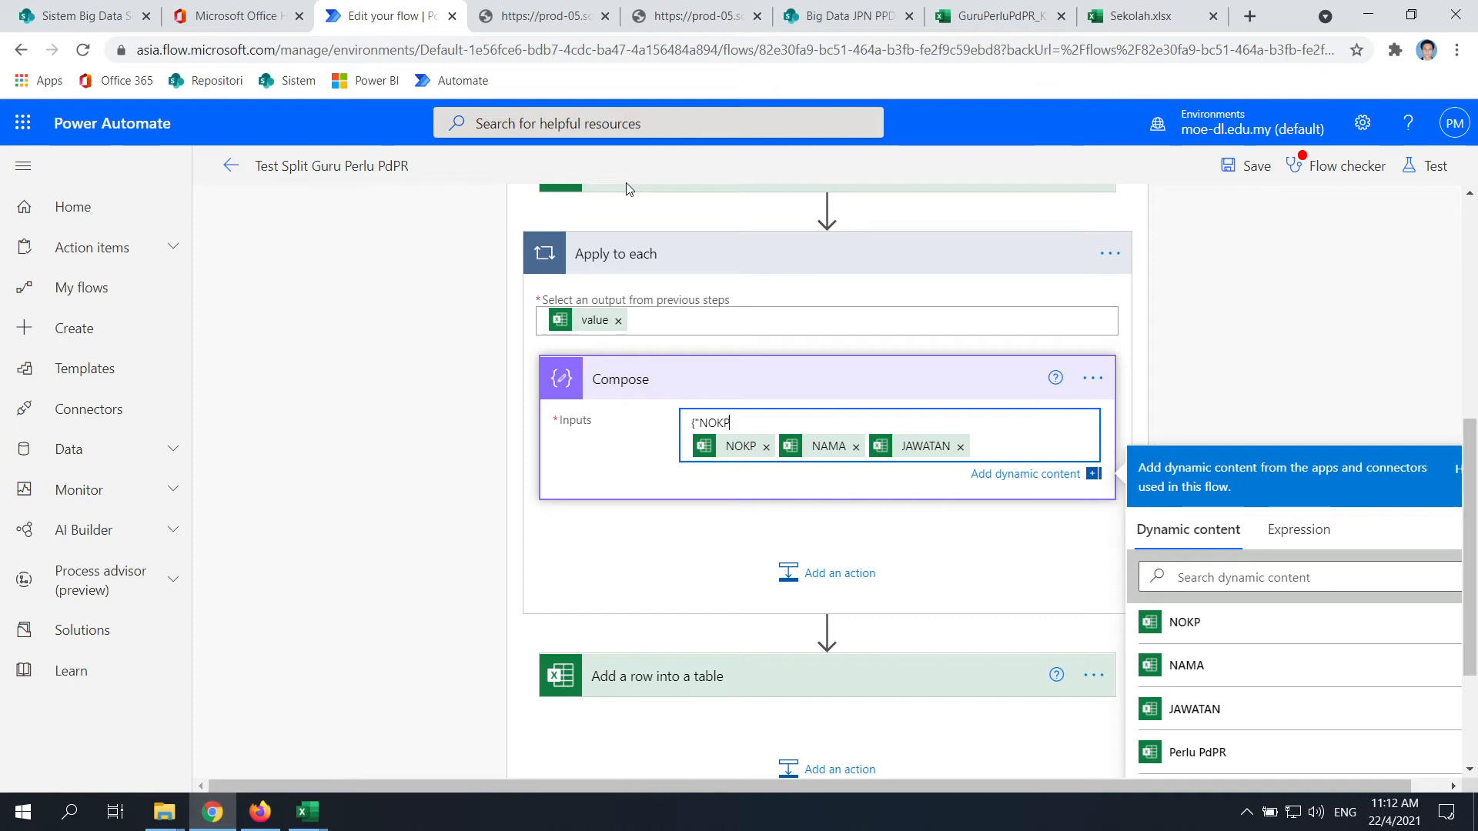
{"action": "type", "text": "\":"}
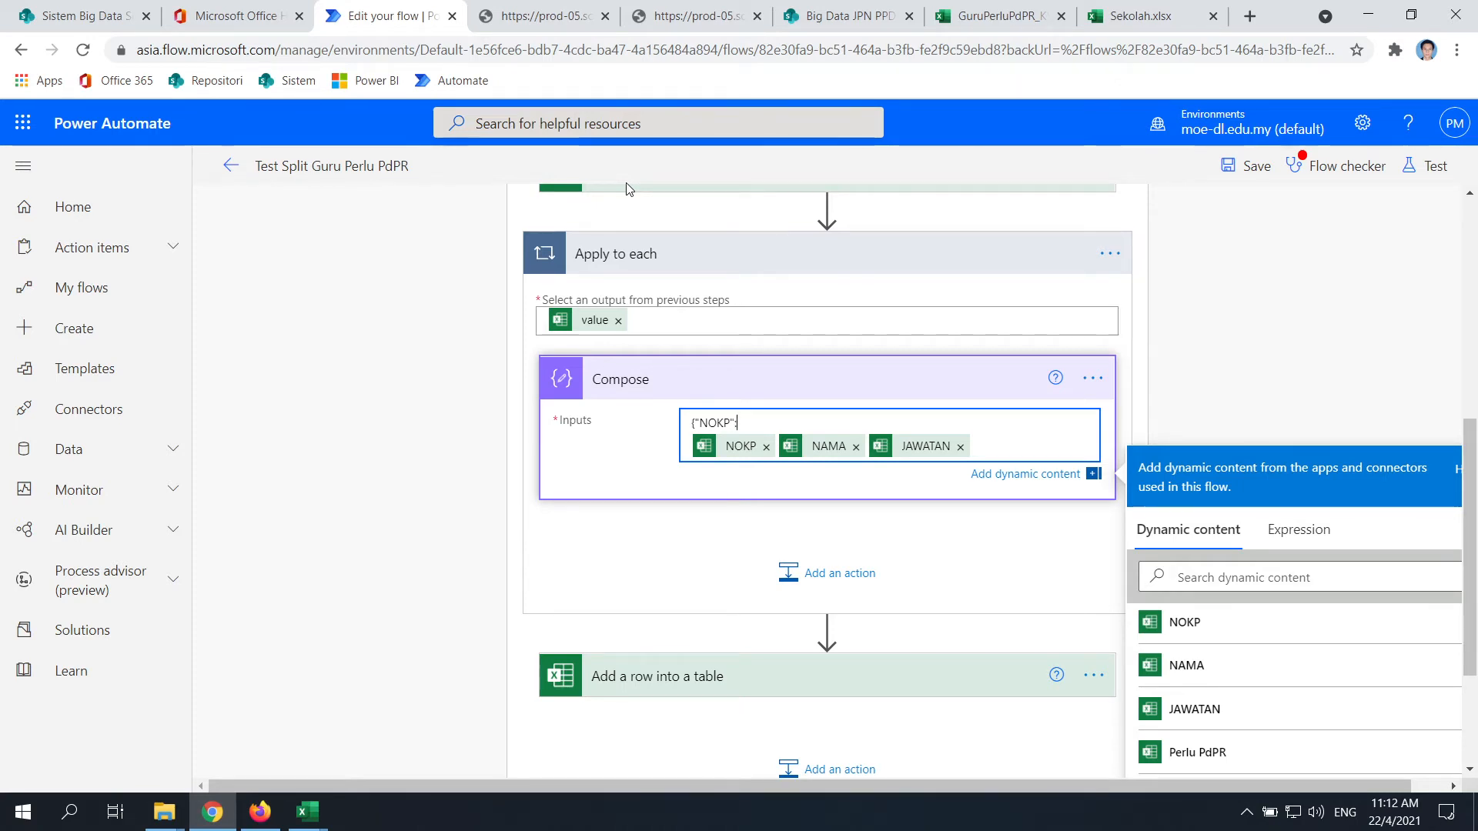
{"action": "key", "text": "Left"}
{"action": "key", "text": "Left"}
{"action": "key", "text": "Left"}
{"action": "key", "text": "Return"}
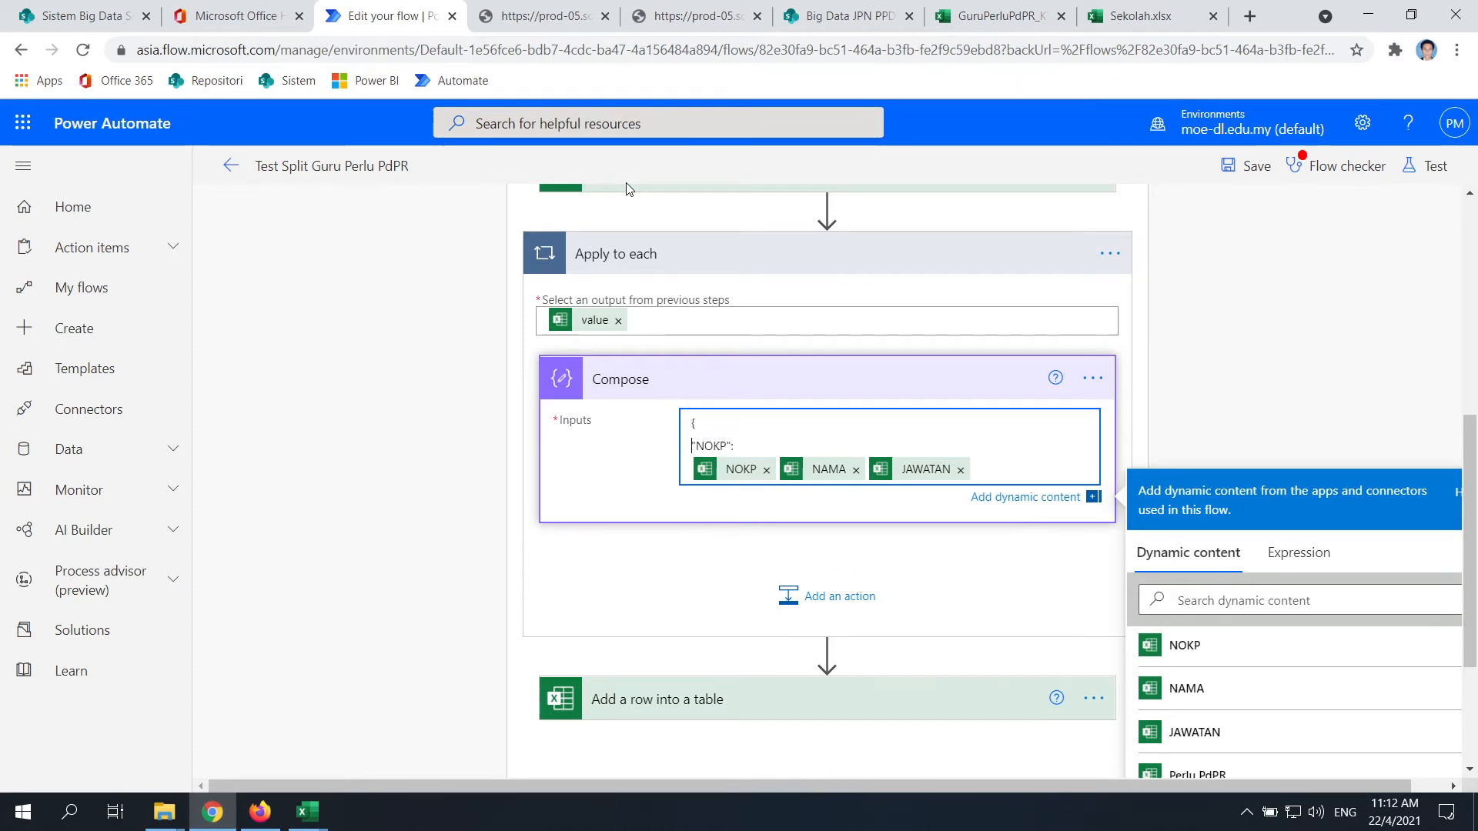
{"action": "left_click", "coordinate": [585, 22]}
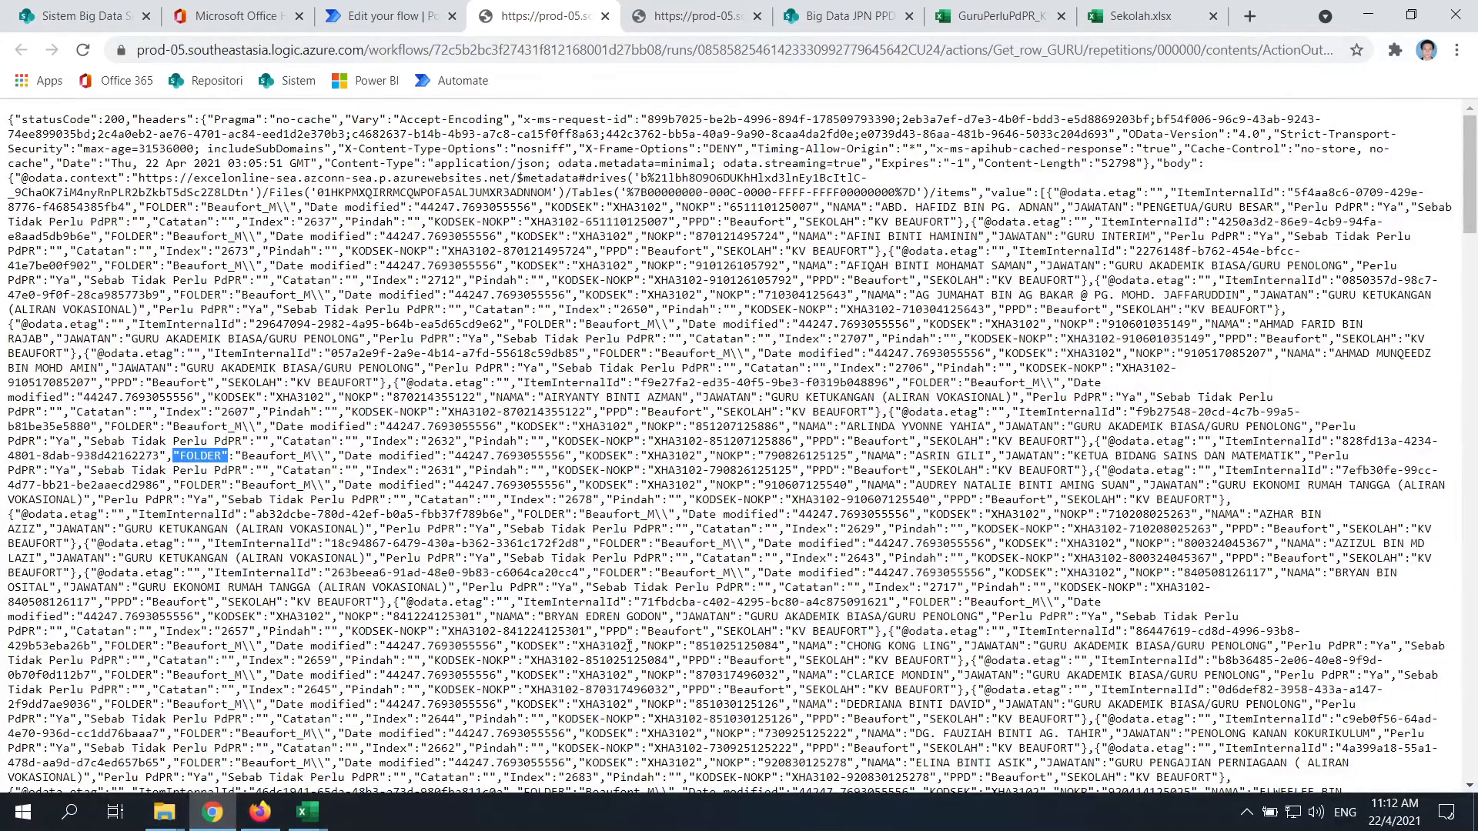
{"action": "left_click", "coordinate": [382, 16]}
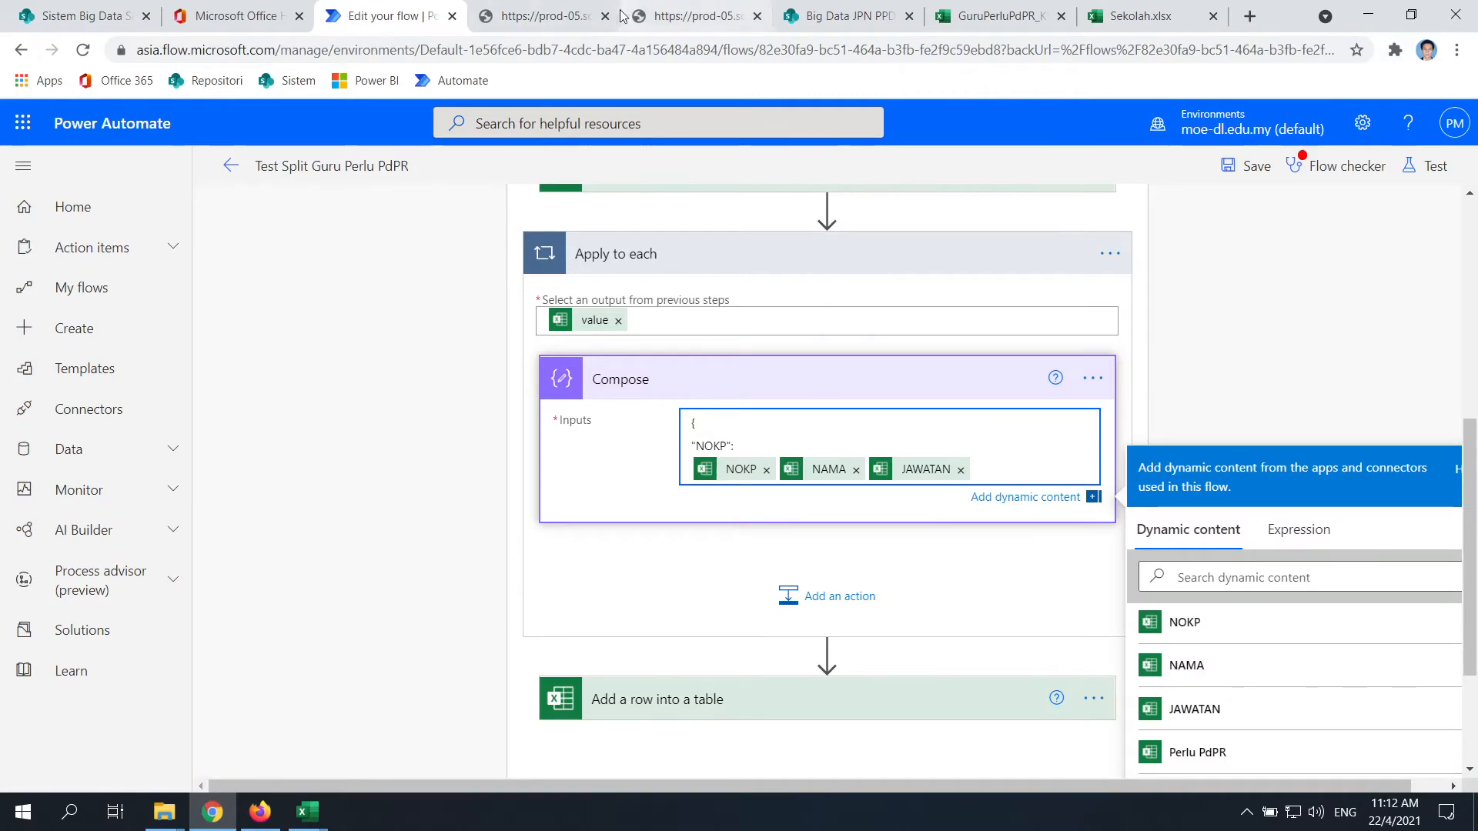
{"action": "left_click", "coordinate": [546, 16]}
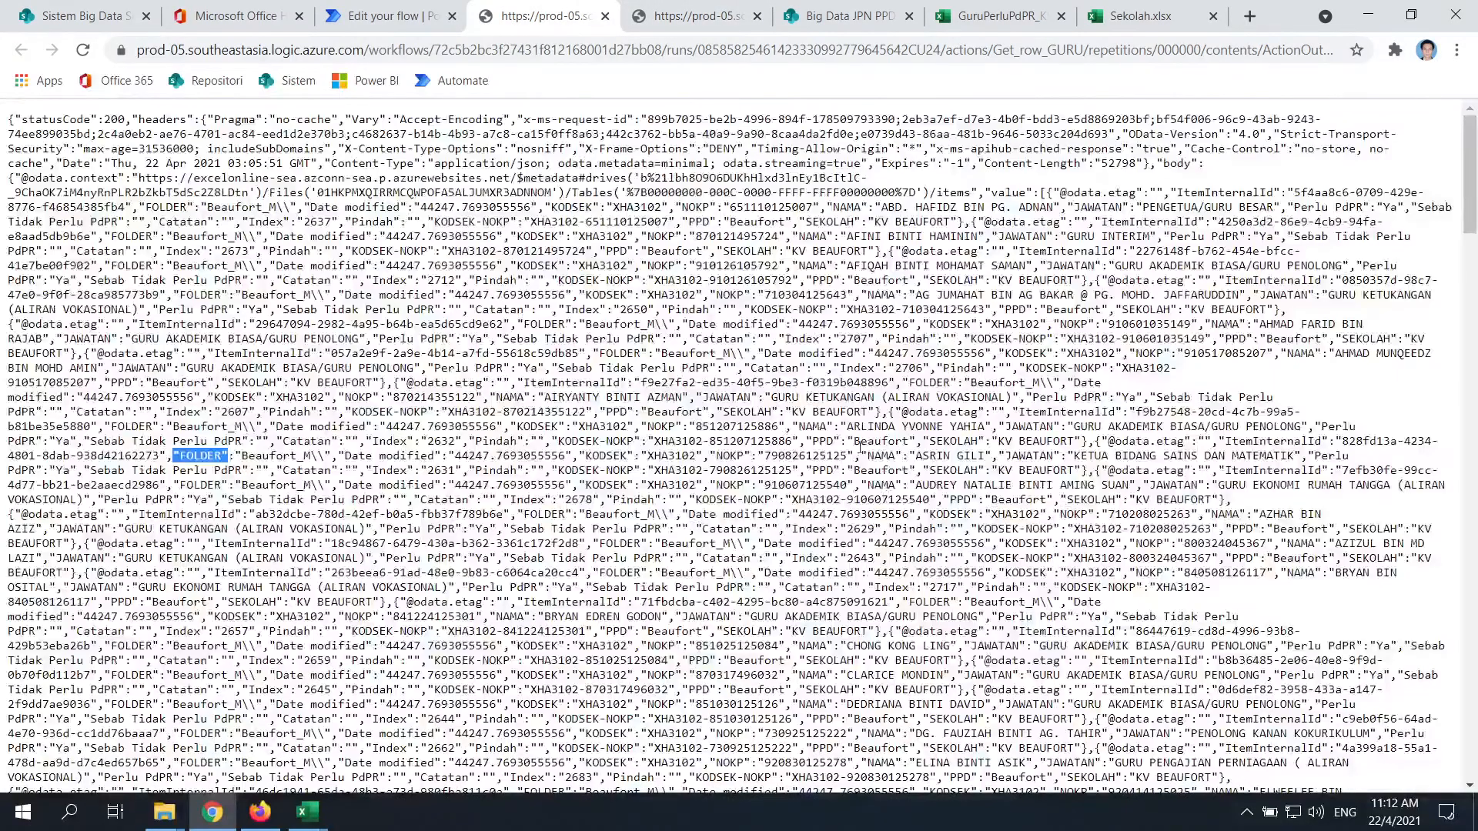
{"action": "left_click", "coordinate": [354, 11]}
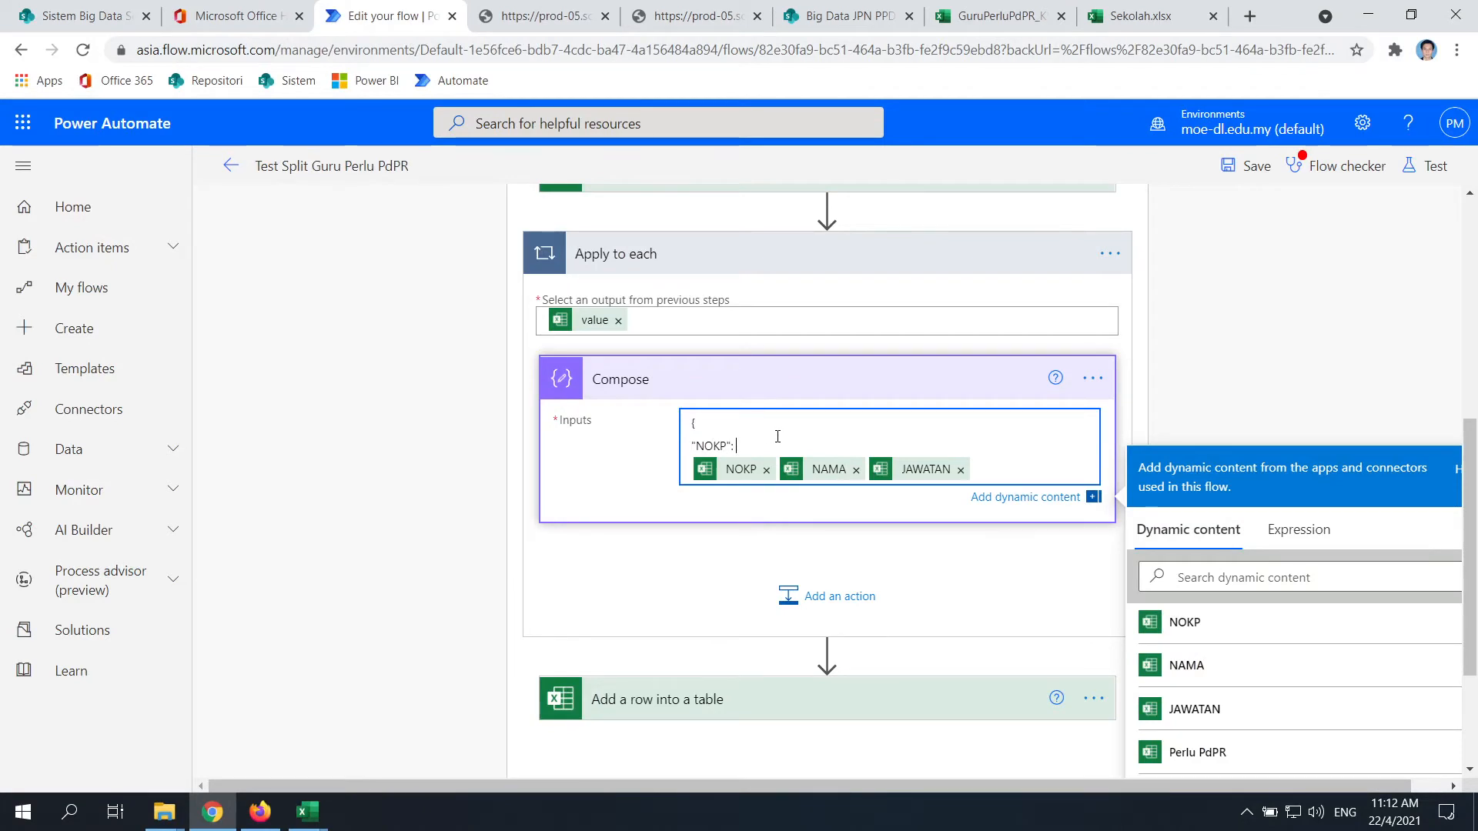
Join the NOKP field onto the "NOKP": line and wrap it in quotes
{"action": "type", "text": "\""}
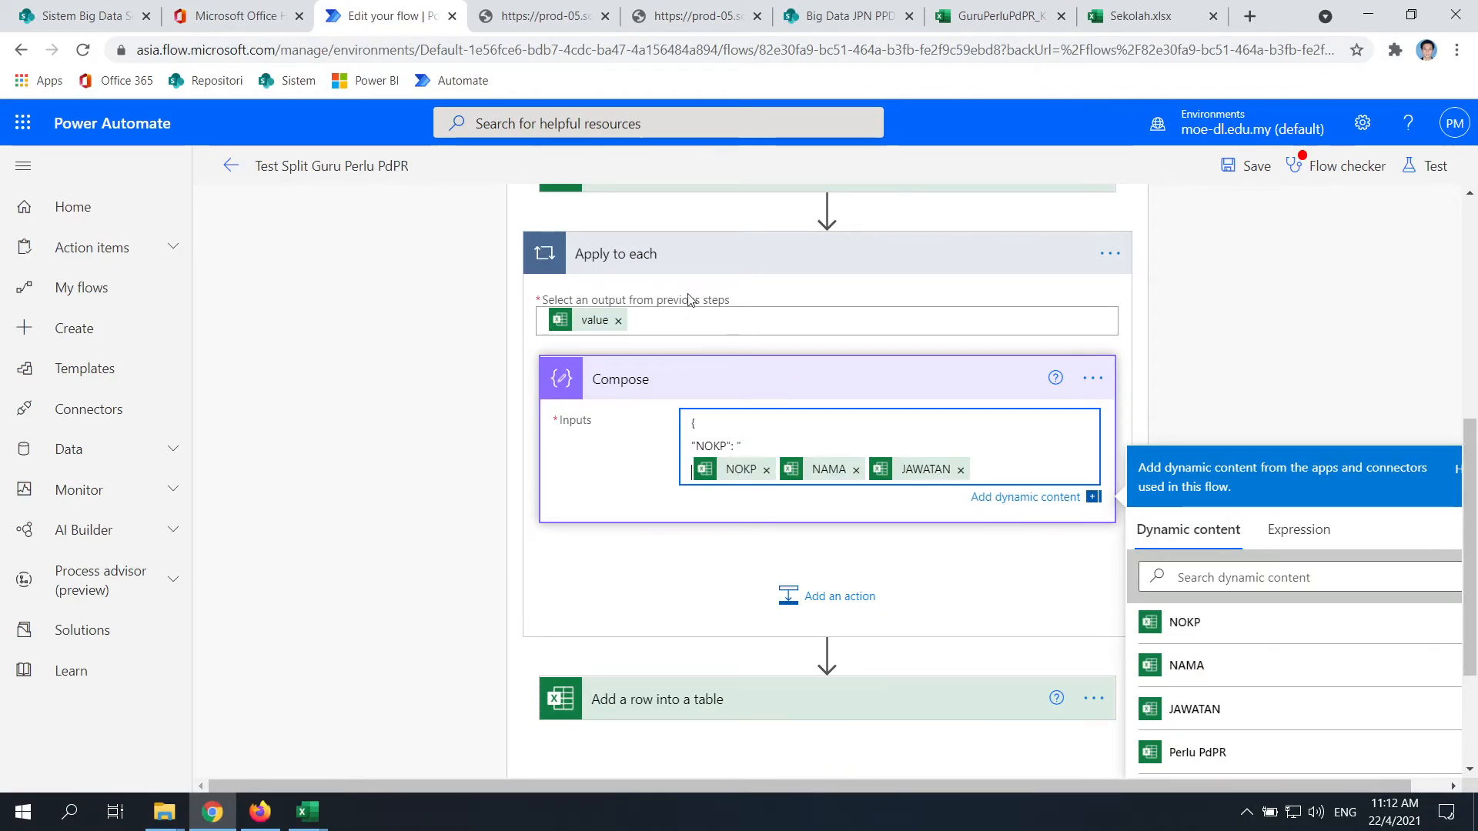
{"action": "key", "text": "Delete"}
{"action": "key", "text": "ctrl+z"}
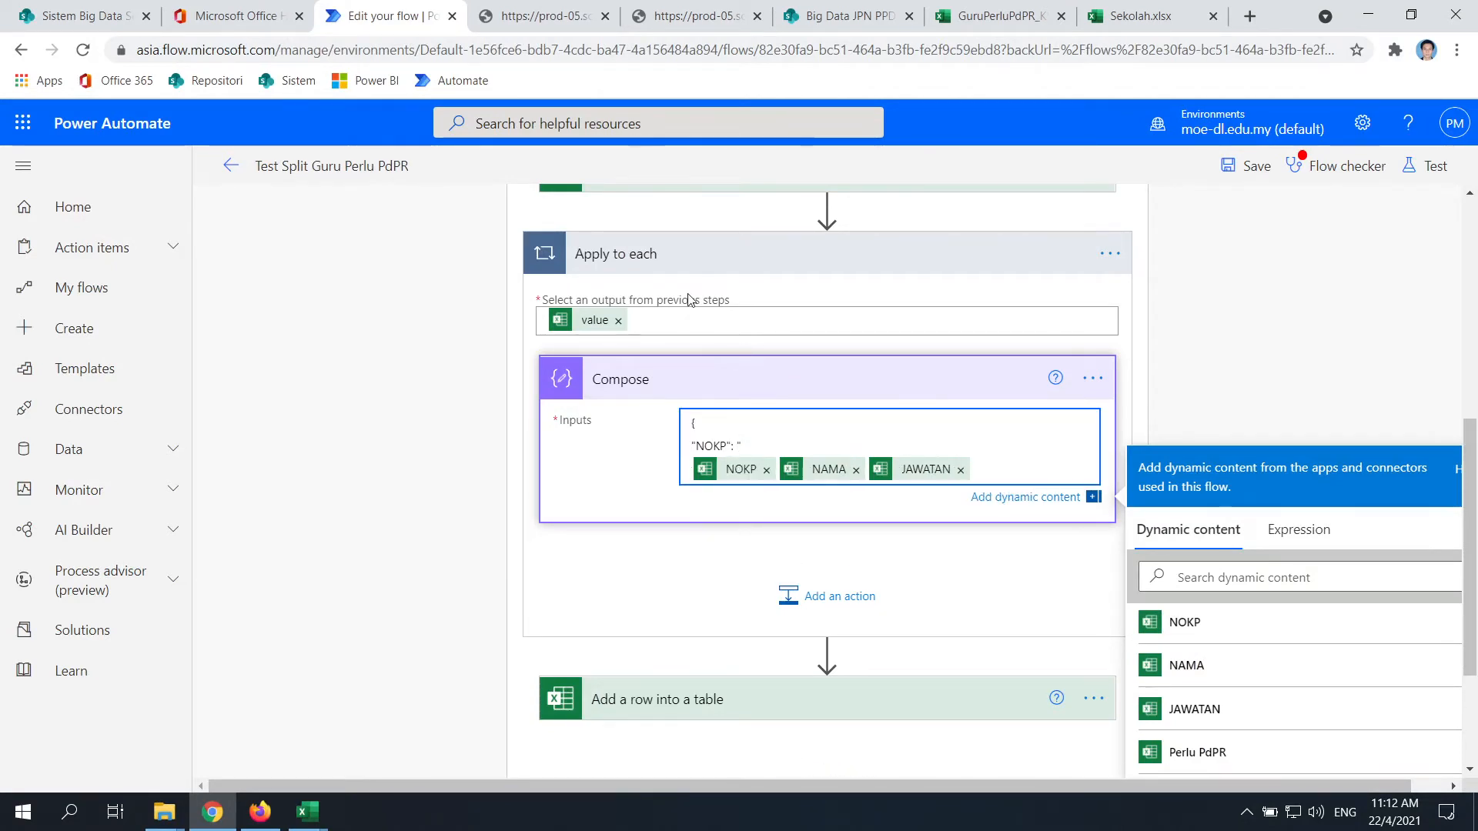
{"action": "key", "text": "BackSpace"}
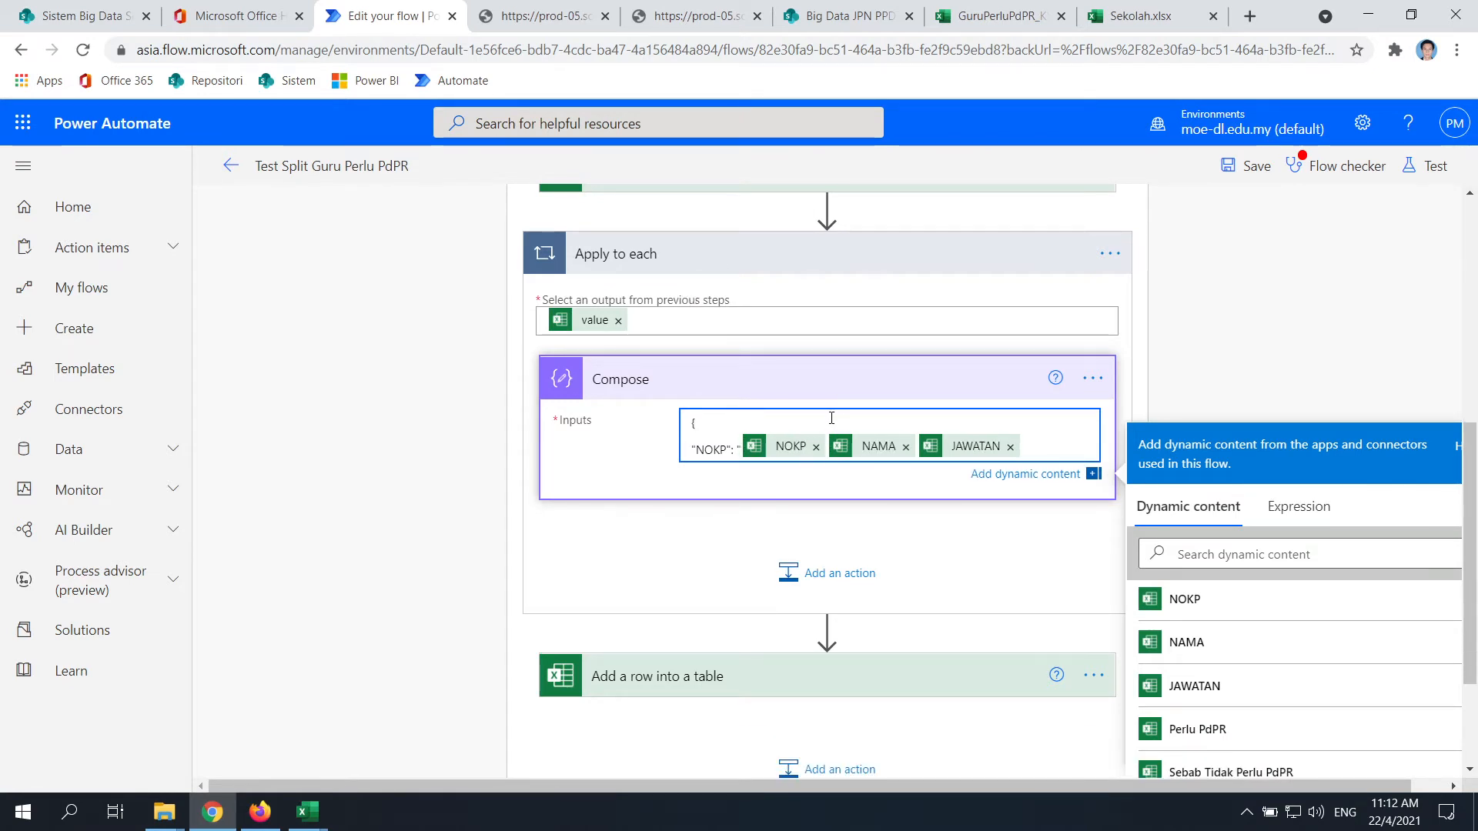
{"action": "key", "text": "Right"}
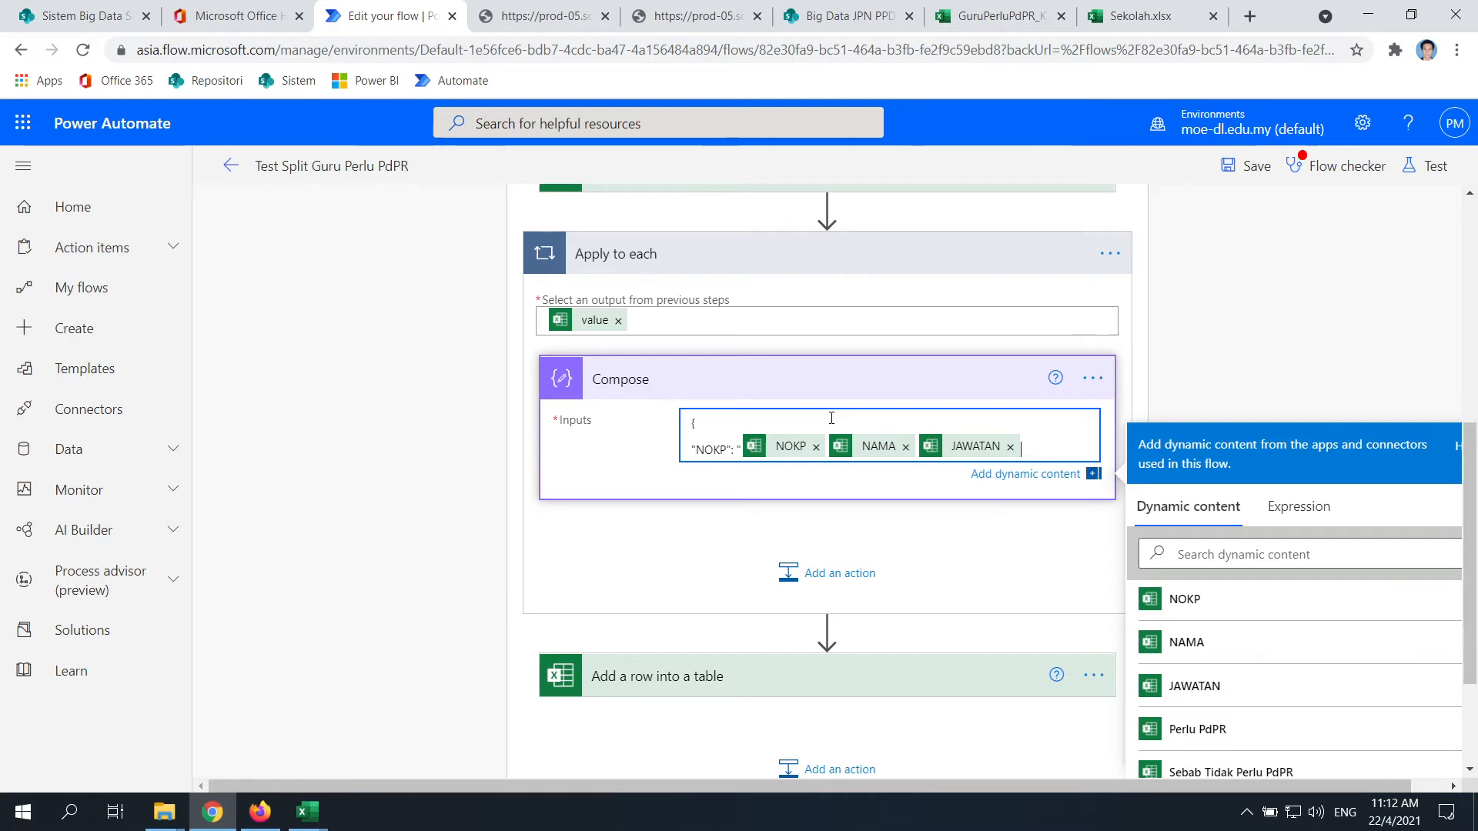
{"action": "type", "text": "\""}
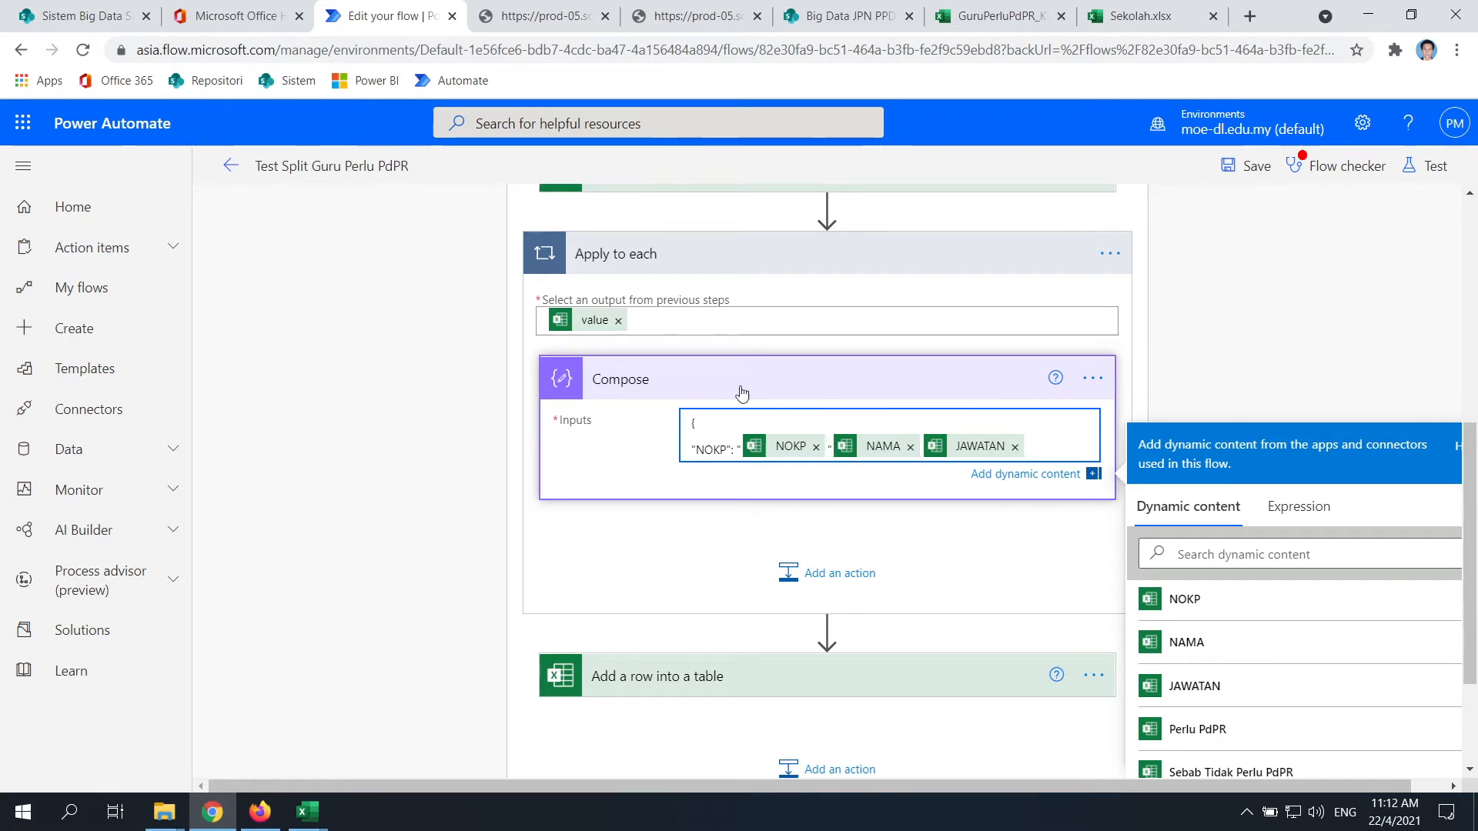
{"action": "left_click", "coordinate": [845, 16]}
{"action": "left_click", "coordinate": [698, 9]}
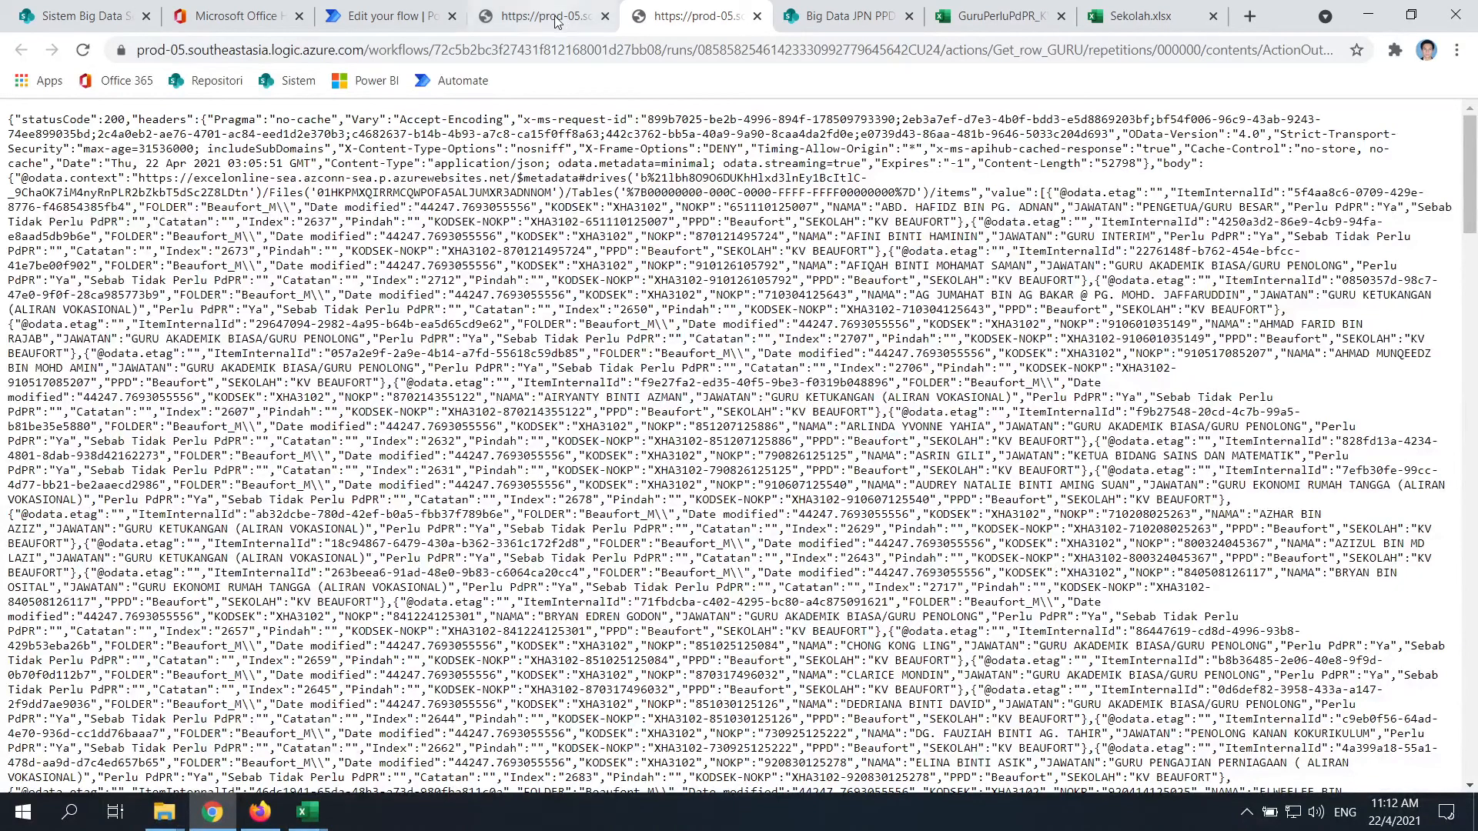
{"action": "left_click", "coordinate": [856, 11]}
{"action": "left_click", "coordinate": [998, 15]}
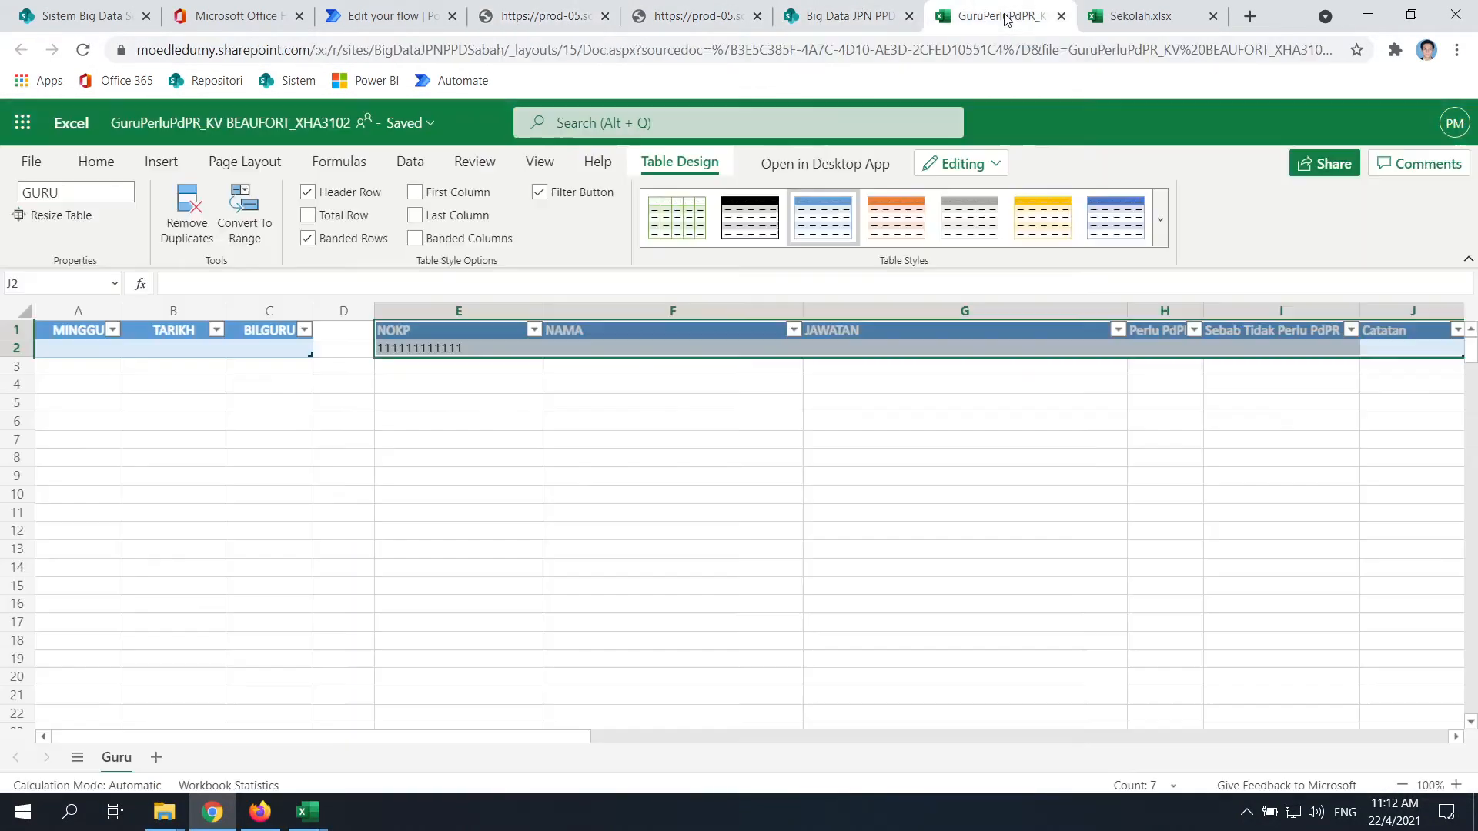
{"action": "left_click", "coordinate": [402, 17]}
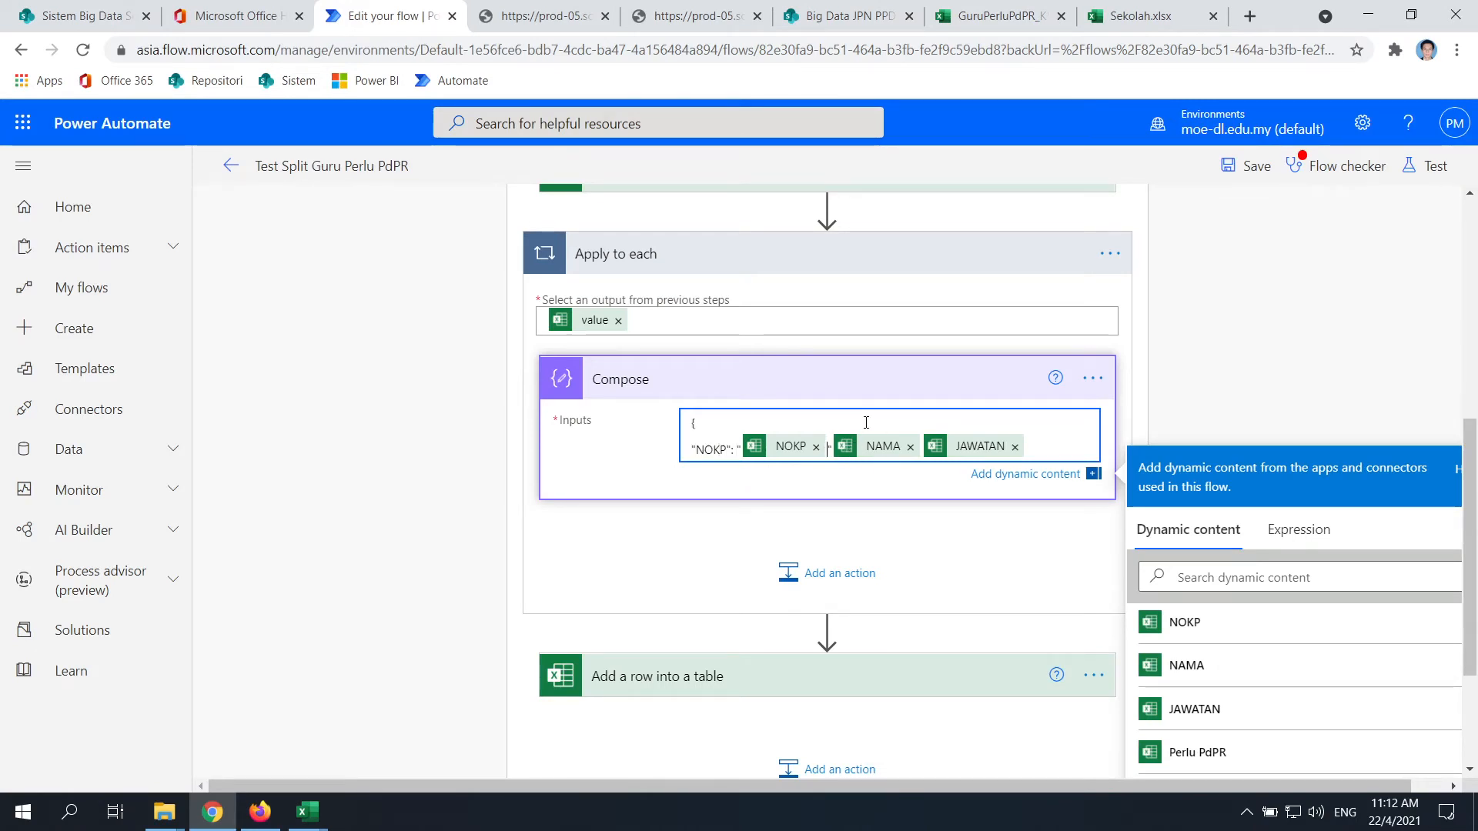
Add "NAMA" and "JAWATAN" entries on new lines, then save the flow
{"action": "type", "text": ","}
{"action": "key", "text": "Return"}
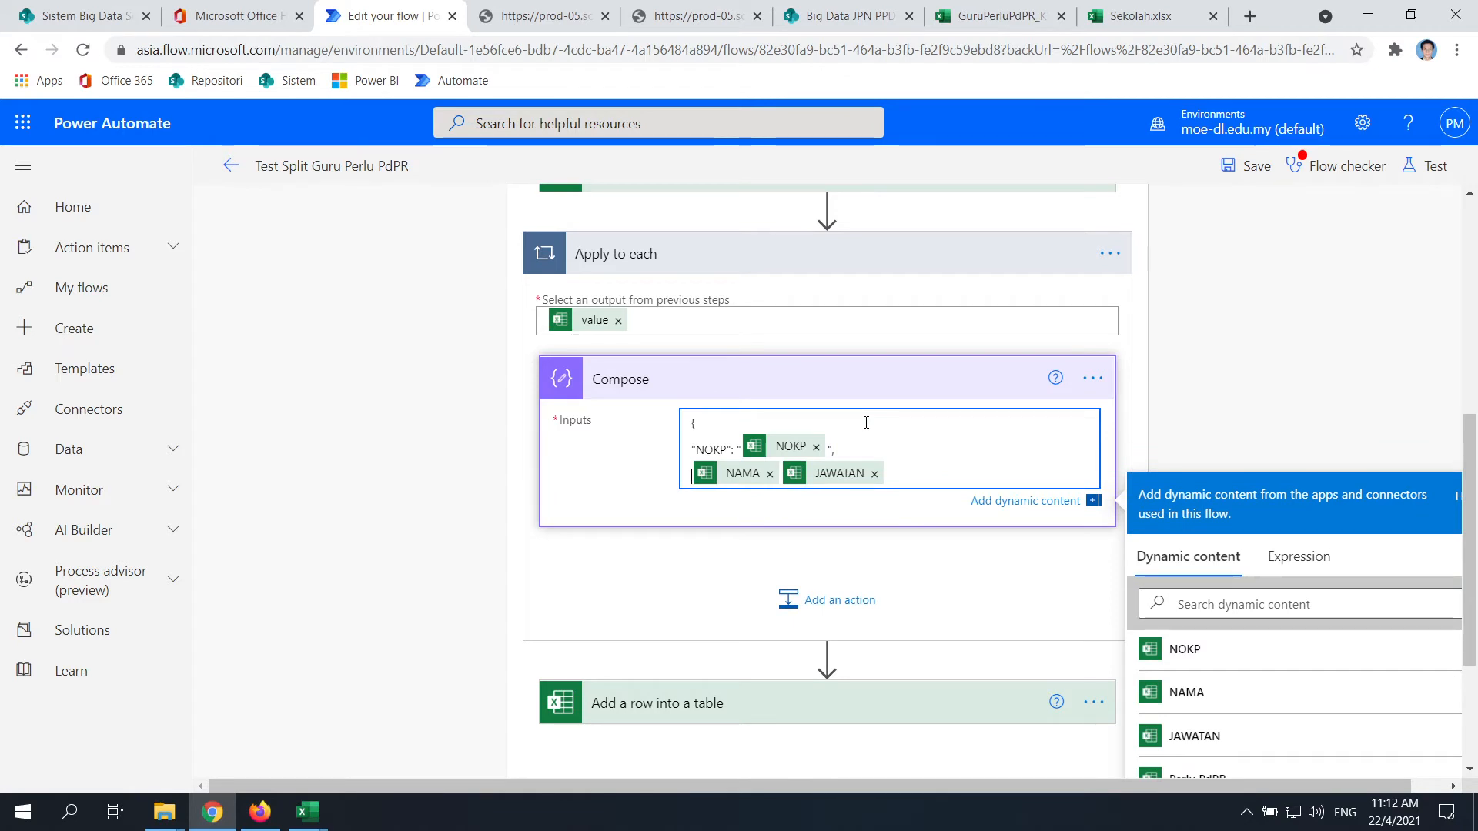
{"action": "type", "text": "\"NAMA "}
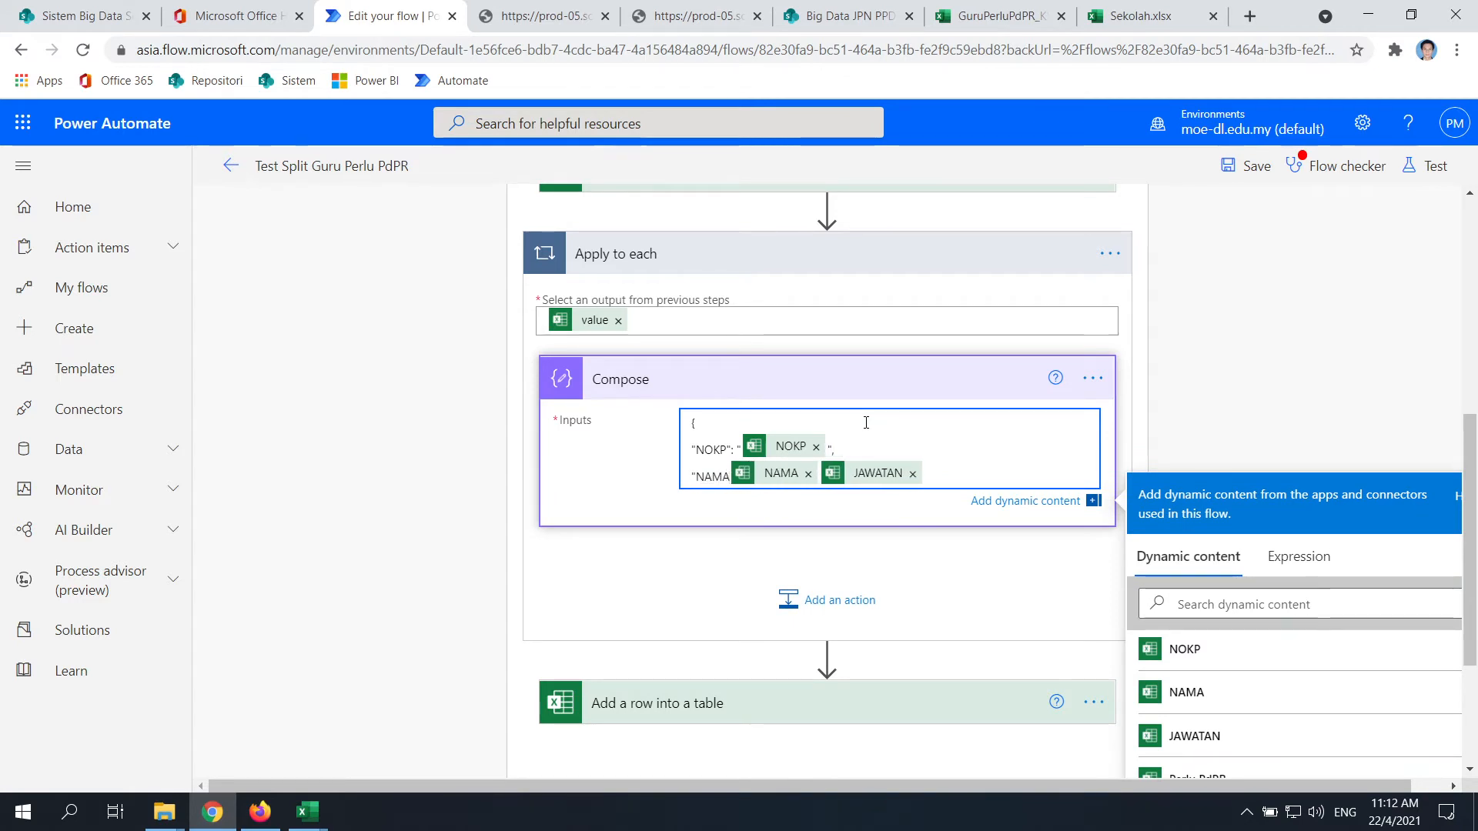
{"action": "type", "text": "\": \" NAMA \""}
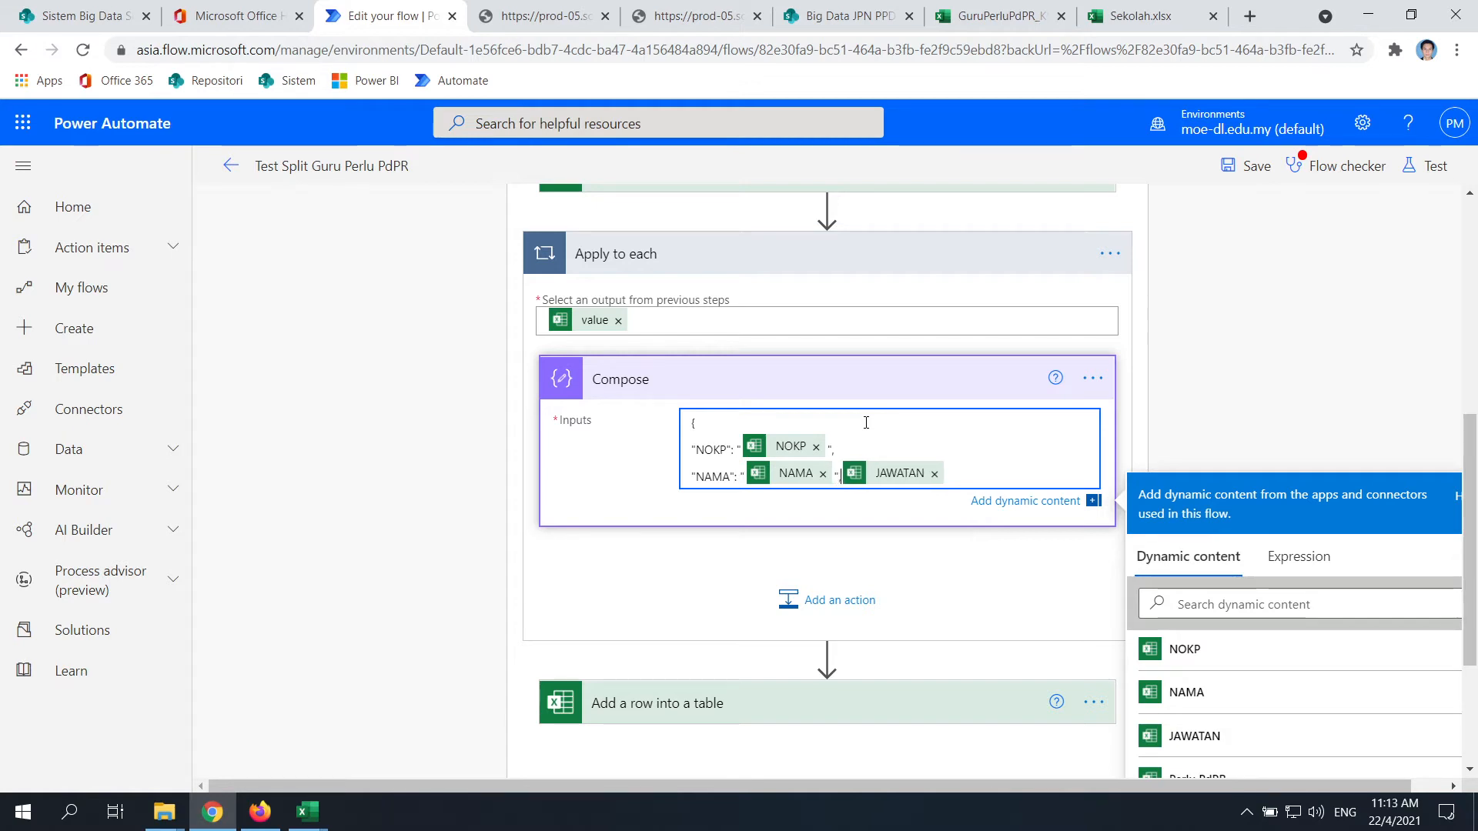
{"action": "type", "text": ","}
{"action": "key", "text": "Return"}
{"action": "type", "text": "\""}
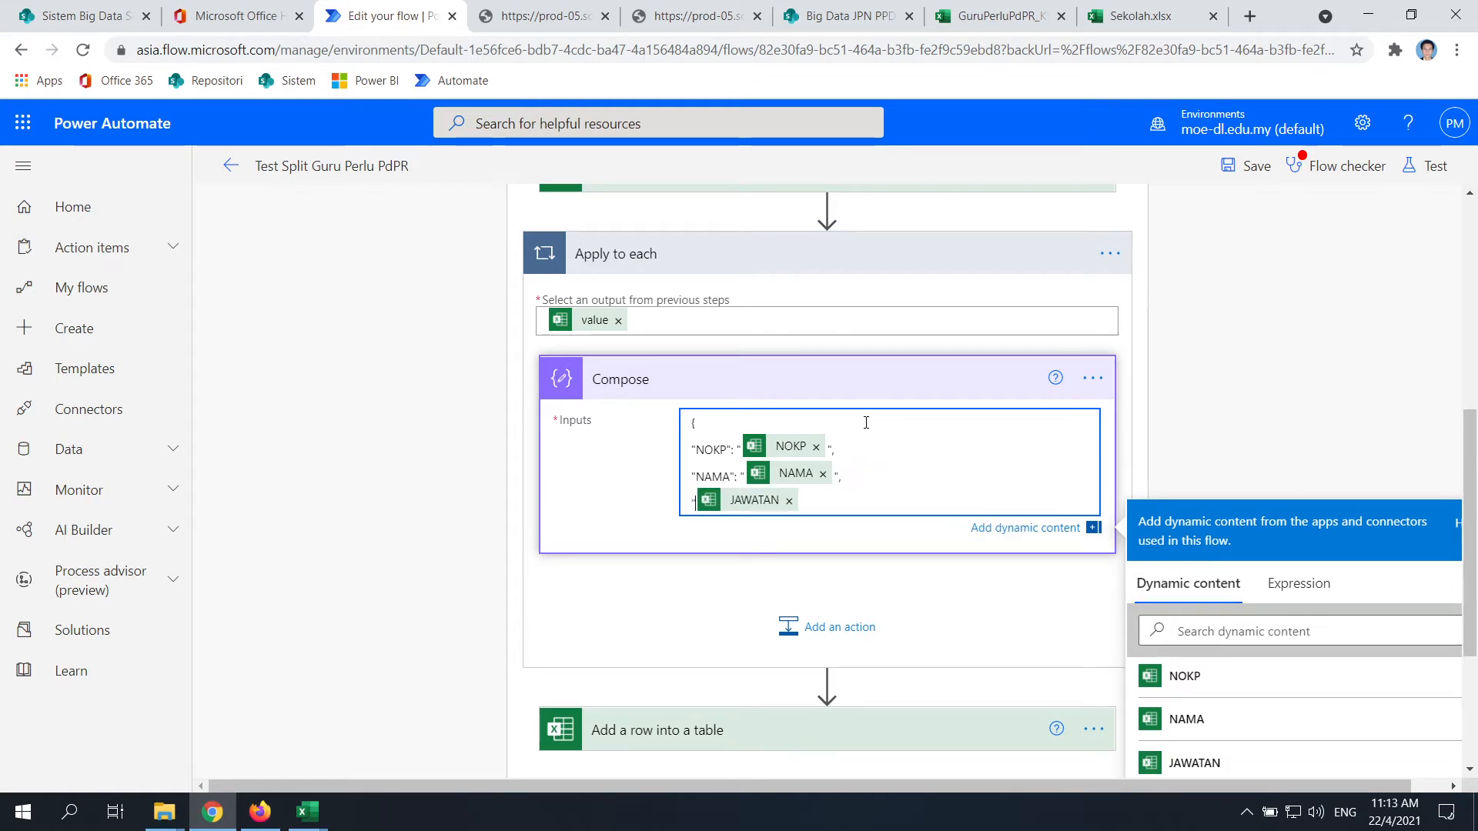
{"action": "type", "text": "JAWATANJAWA"}
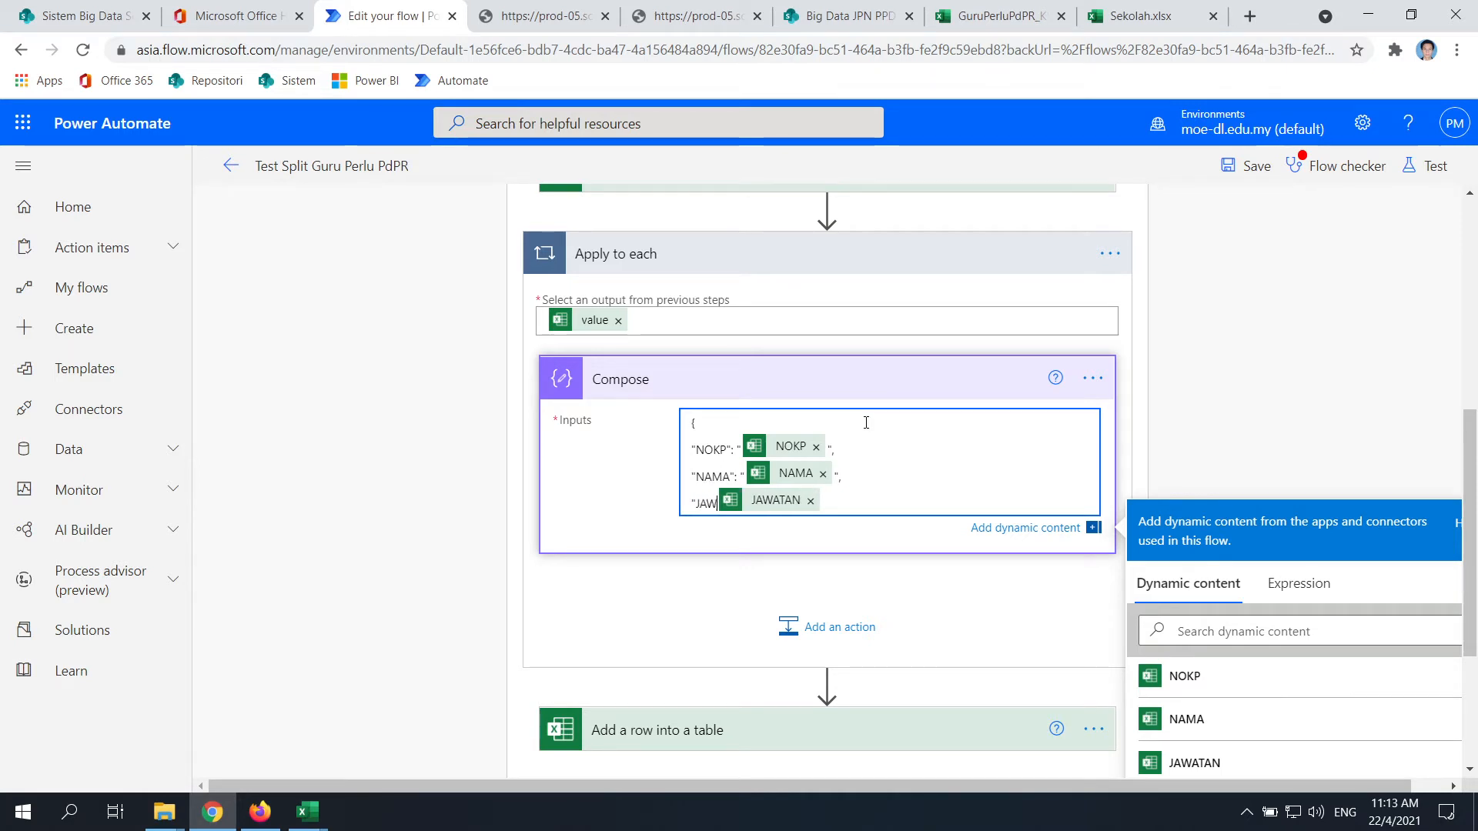
{"action": "type", "text": "TA"}
{"action": "key", "text": "BackSpace"}
{"action": "key", "text": "BackSpace"}
{"action": "type", "text": "ATAN"}
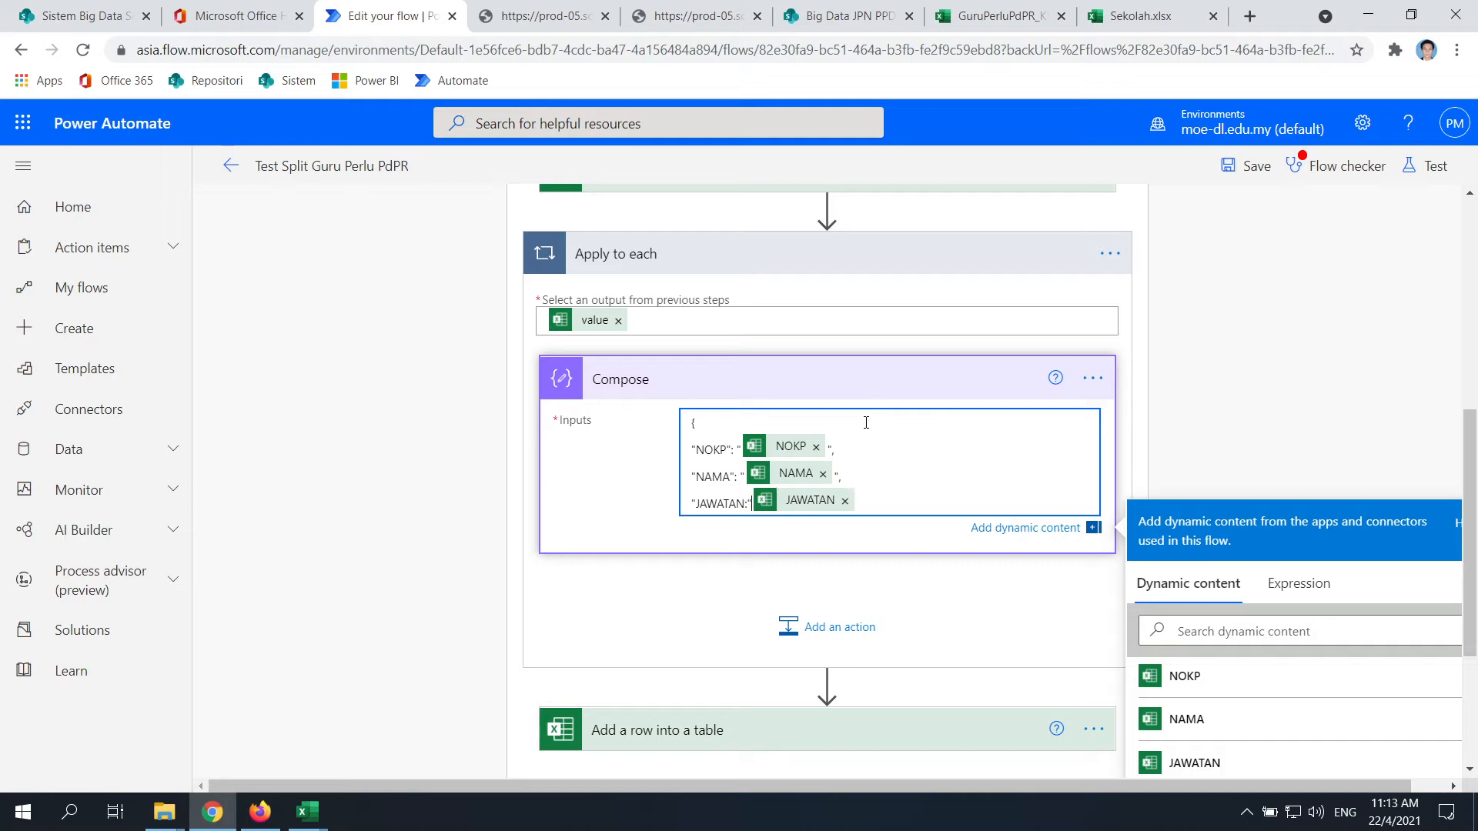
{"action": "type", "text": "\":"}
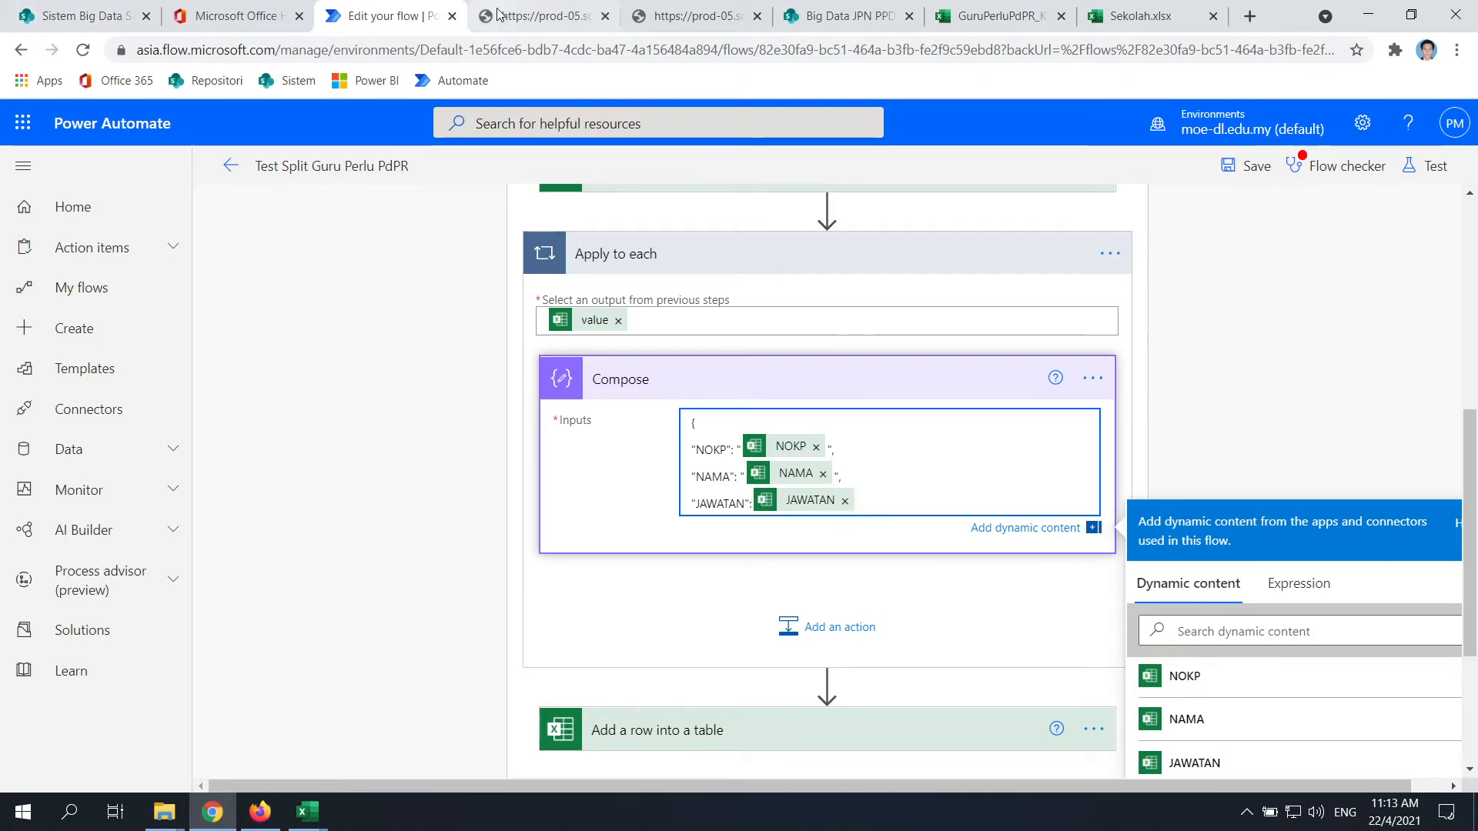
{"action": "type", "text": ","}
{"action": "key", "text": "Return"}
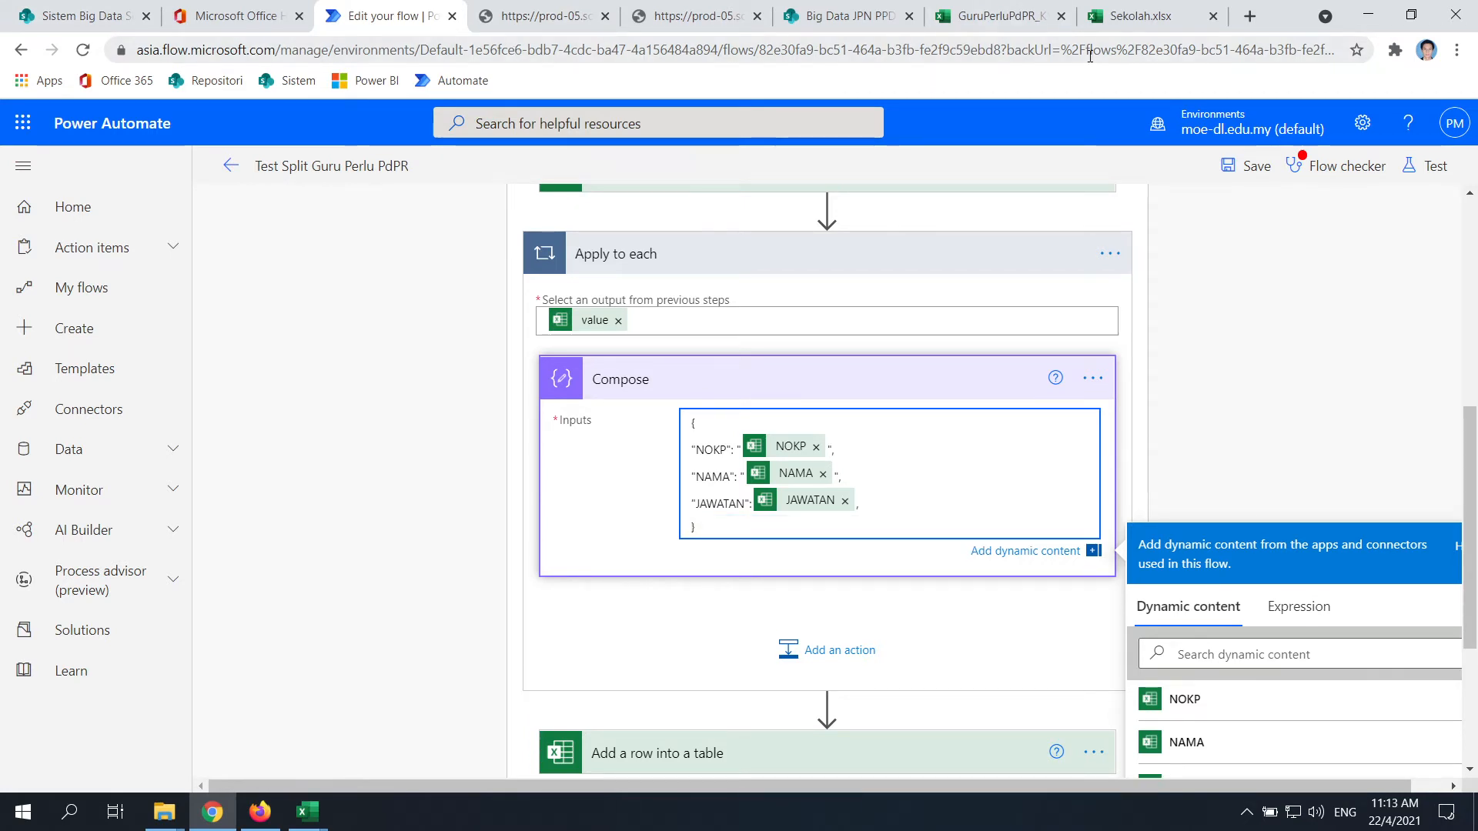
{"action": "left_click", "coordinate": [1333, 418]}
{"action": "scroll", "coordinate": [1210, 284], "scroll_direction": "down", "scroll_amount": 3}
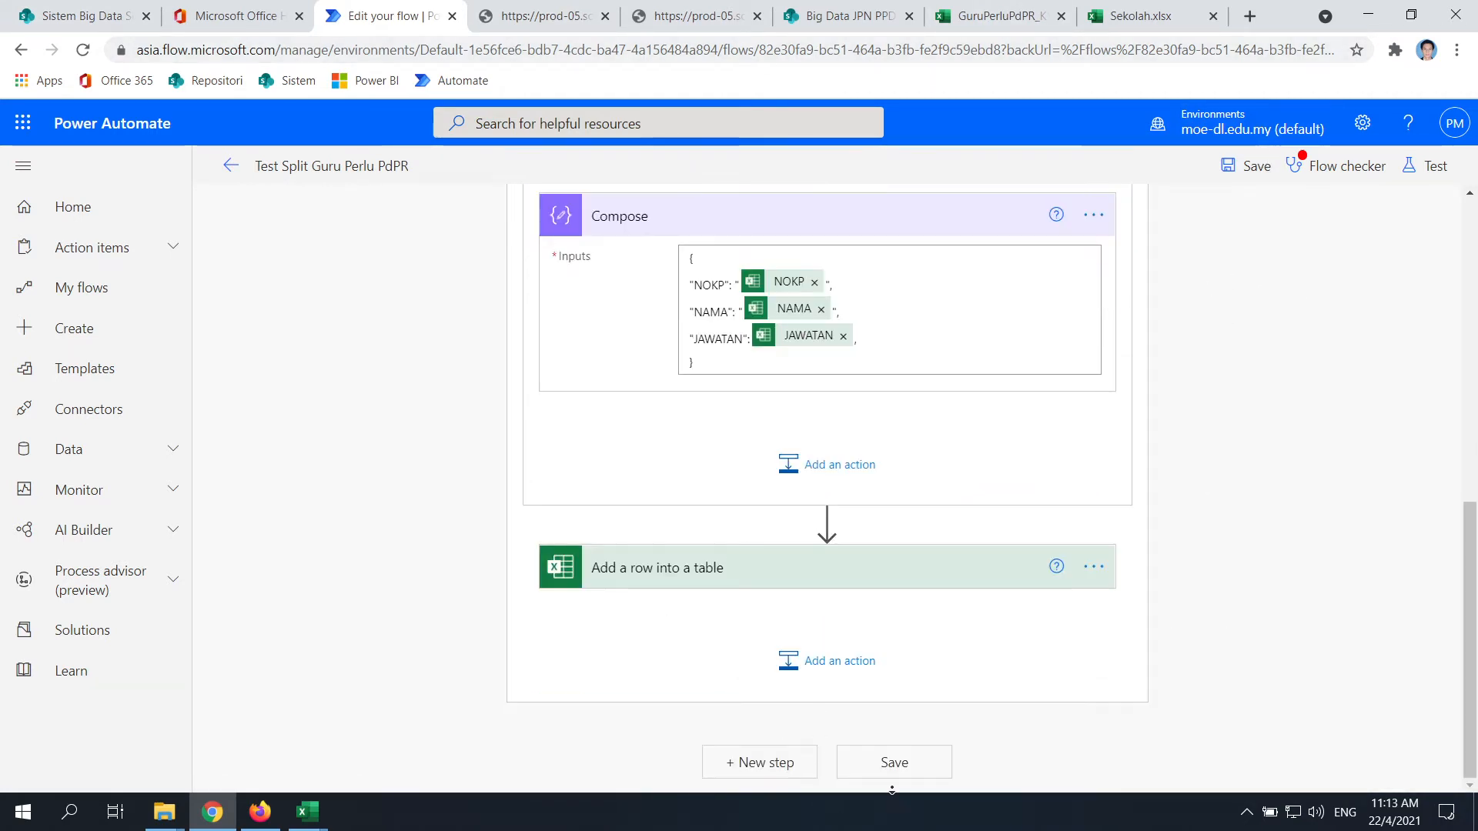
{"action": "left_click", "coordinate": [924, 758]}
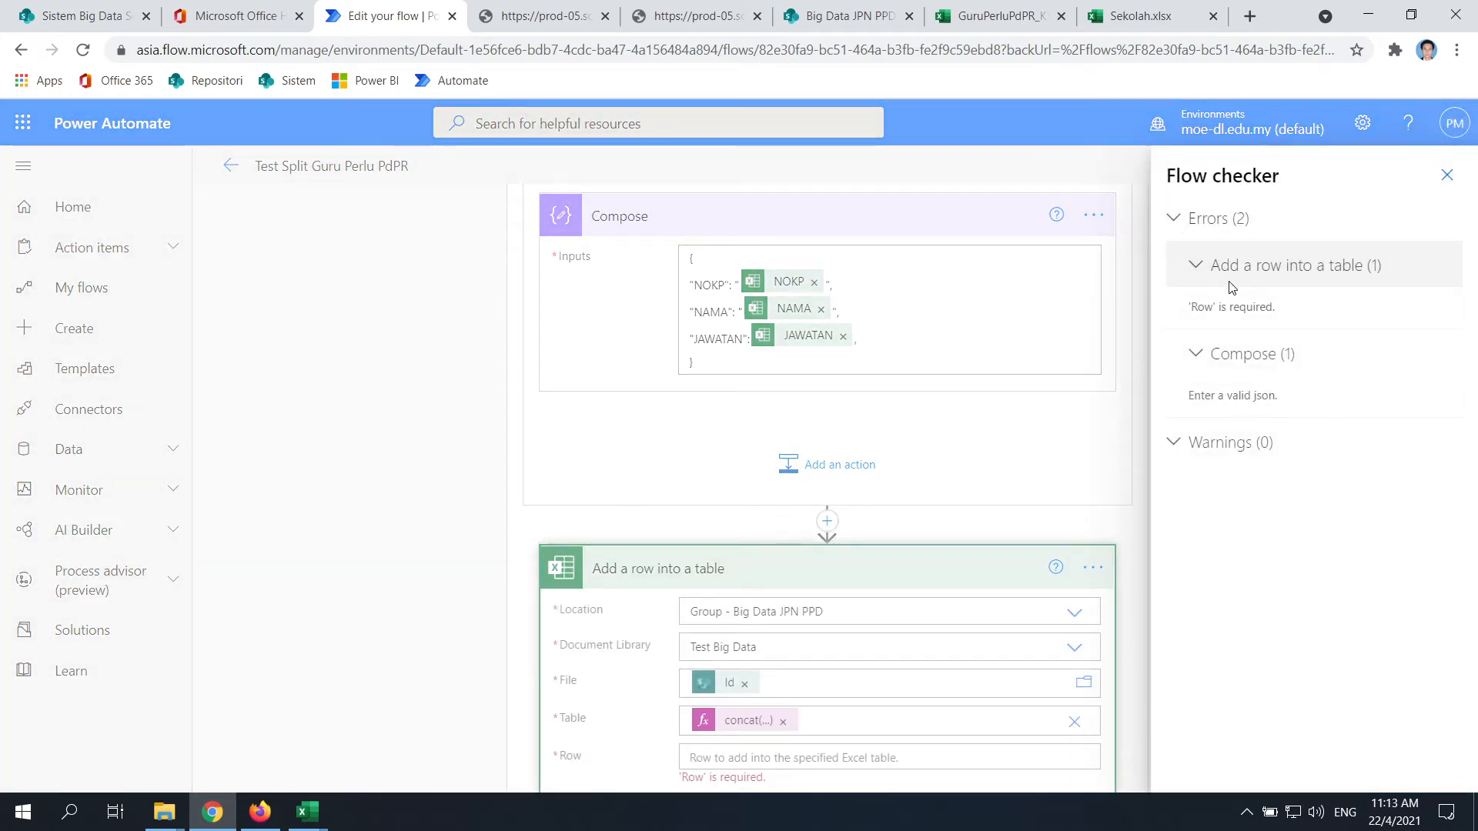
Close the flow checker errors and browse the Row field's dynamic content without choosing anything
{"action": "left_click", "coordinate": [843, 753]}
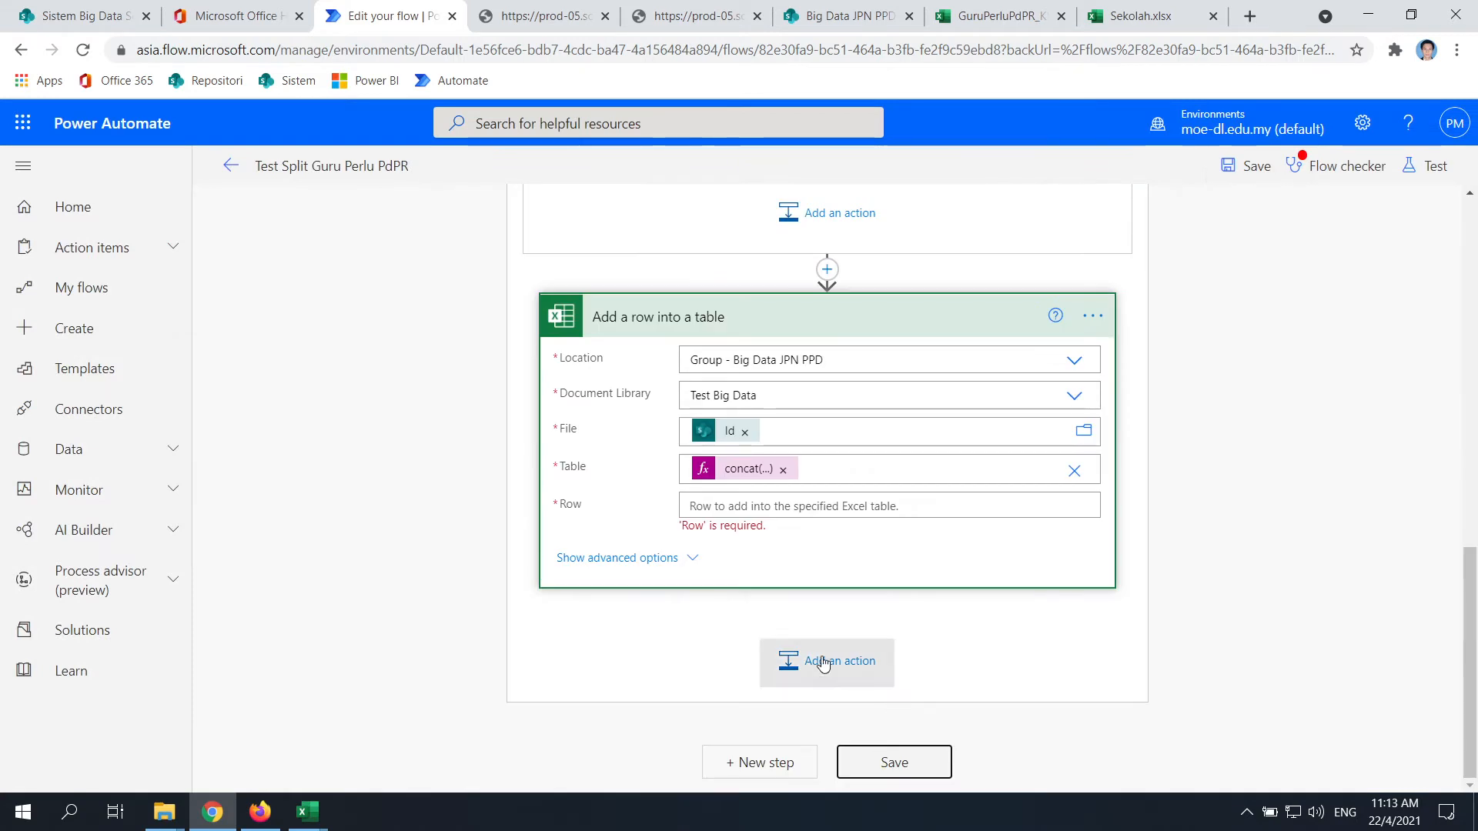
{"action": "left_click", "coordinate": [846, 506]}
{"action": "scroll", "coordinate": [1305, 626], "scroll_direction": "down", "scroll_amount": 10}
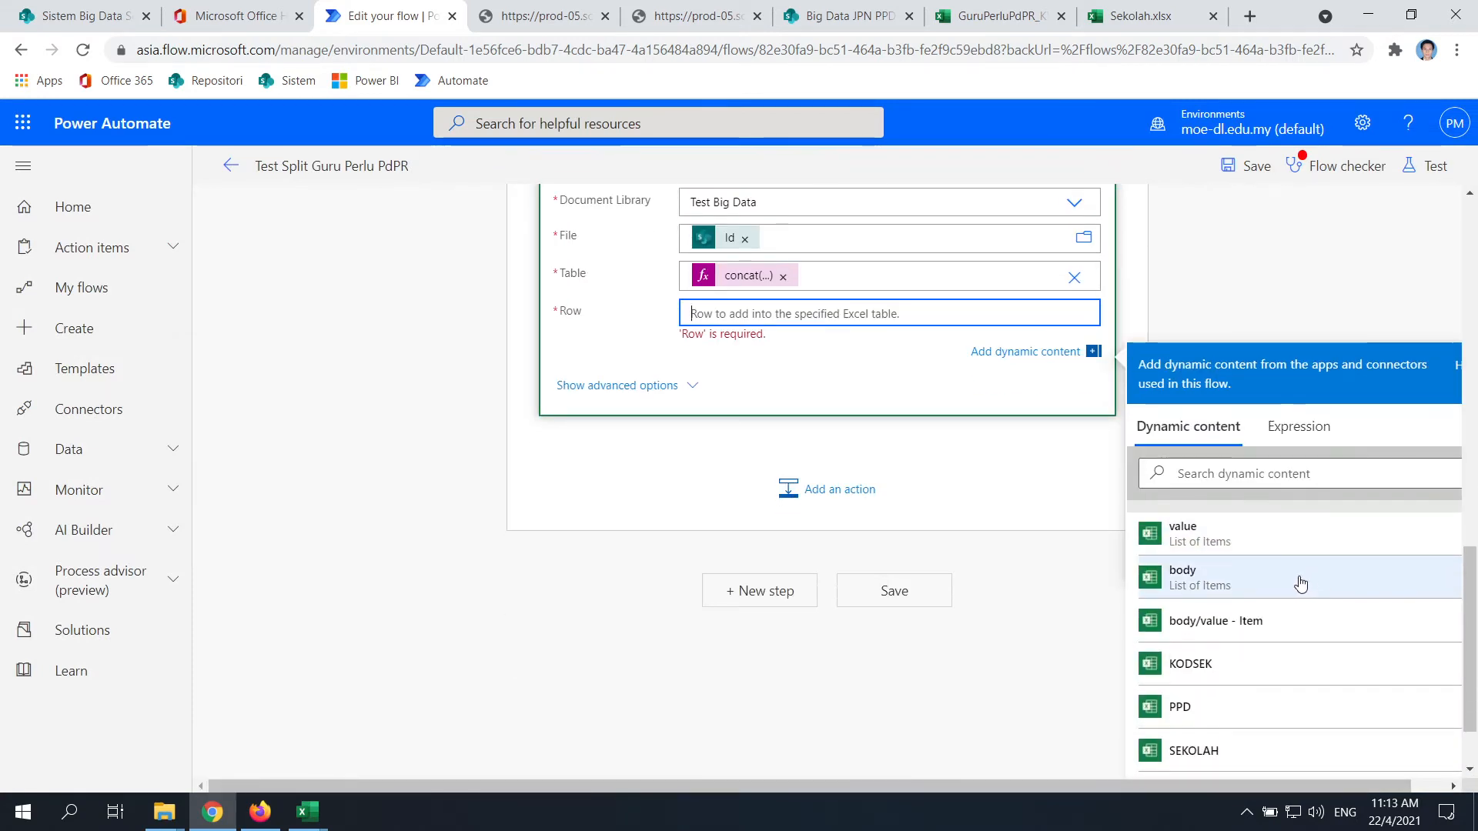
{"action": "scroll", "coordinate": [1281, 615], "scroll_direction": "down", "scroll_amount": 8}
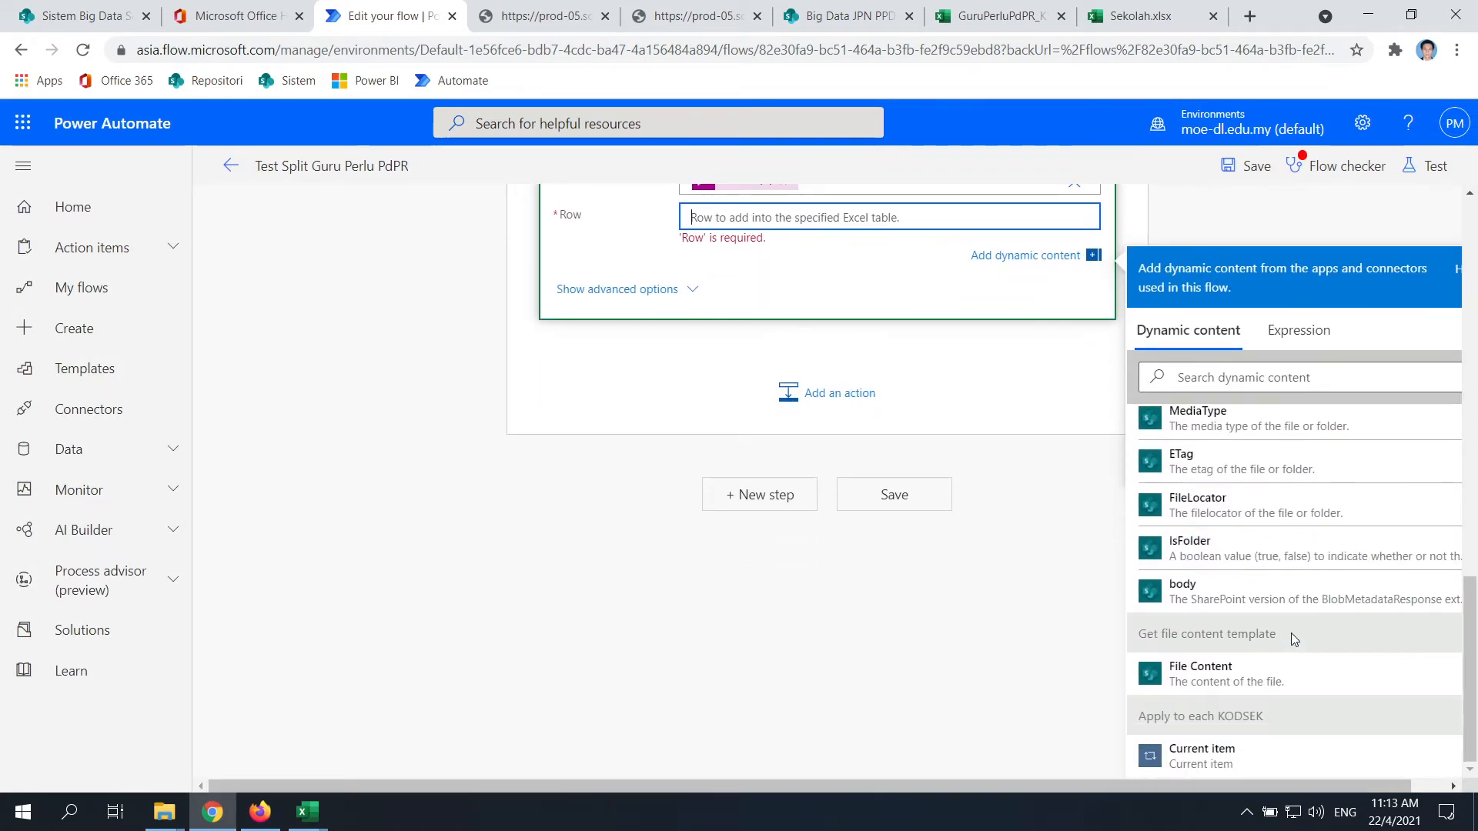
{"action": "scroll", "coordinate": [1220, 733], "scroll_direction": "up", "scroll_amount": 10}
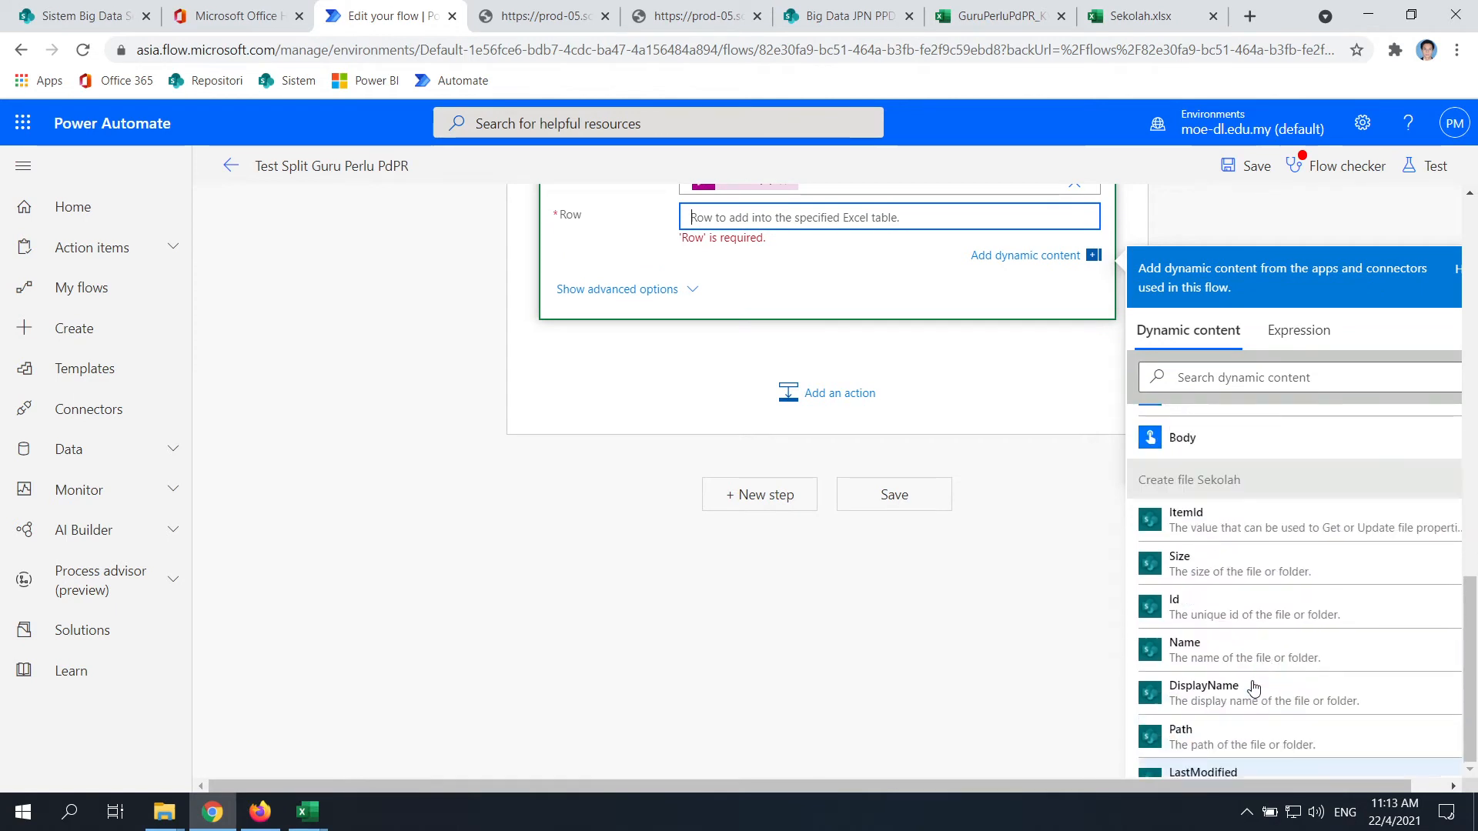
{"action": "scroll", "coordinate": [1255, 653], "scroll_direction": "up", "scroll_amount": 2}
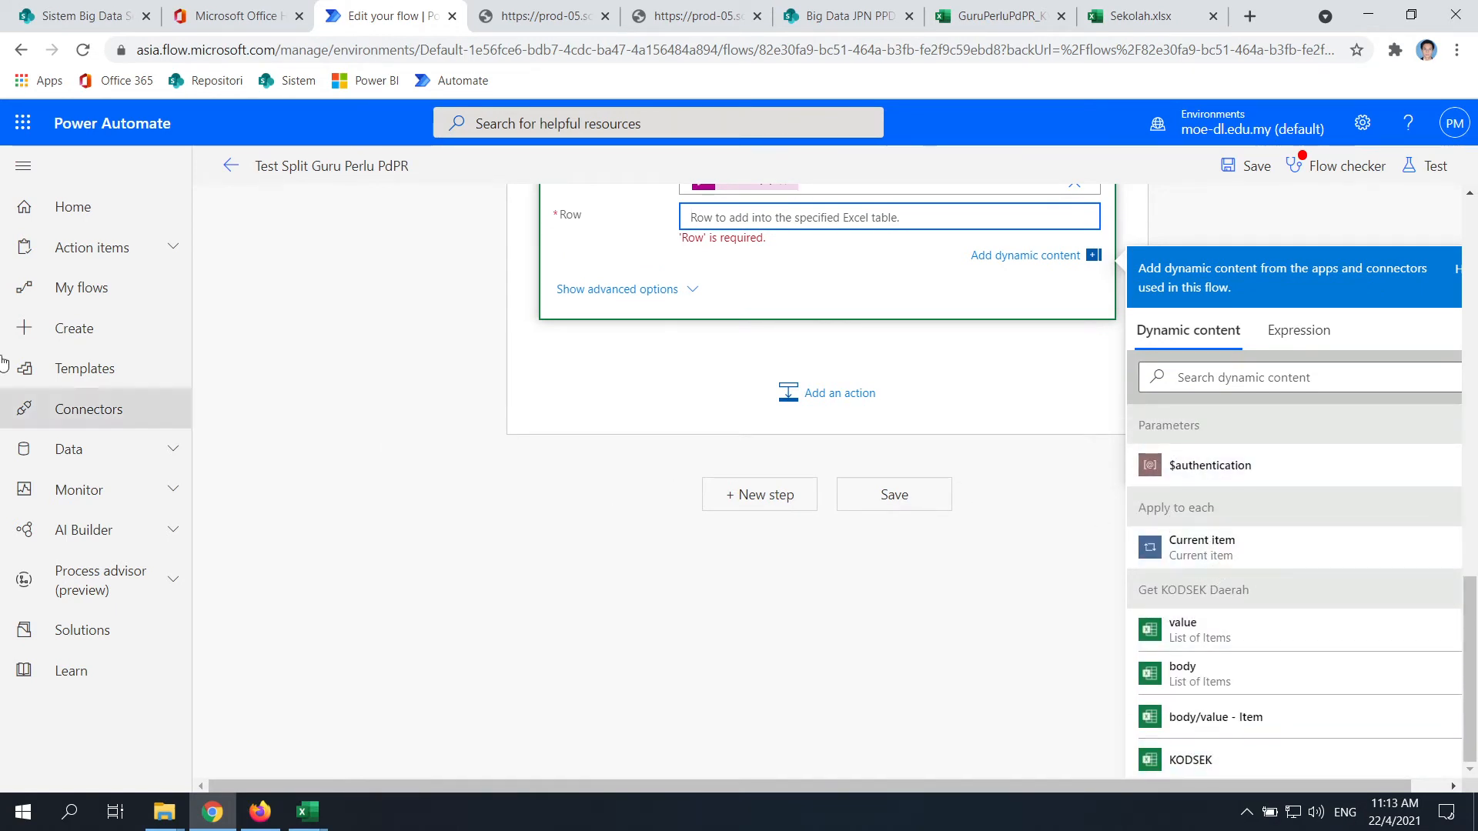
{"action": "left_click", "coordinate": [423, 337]}
{"action": "scroll", "coordinate": [584, 485], "scroll_direction": "up", "scroll_amount": 2}
{"action": "scroll", "coordinate": [769, 477], "scroll_direction": "down", "scroll_amount": 2}
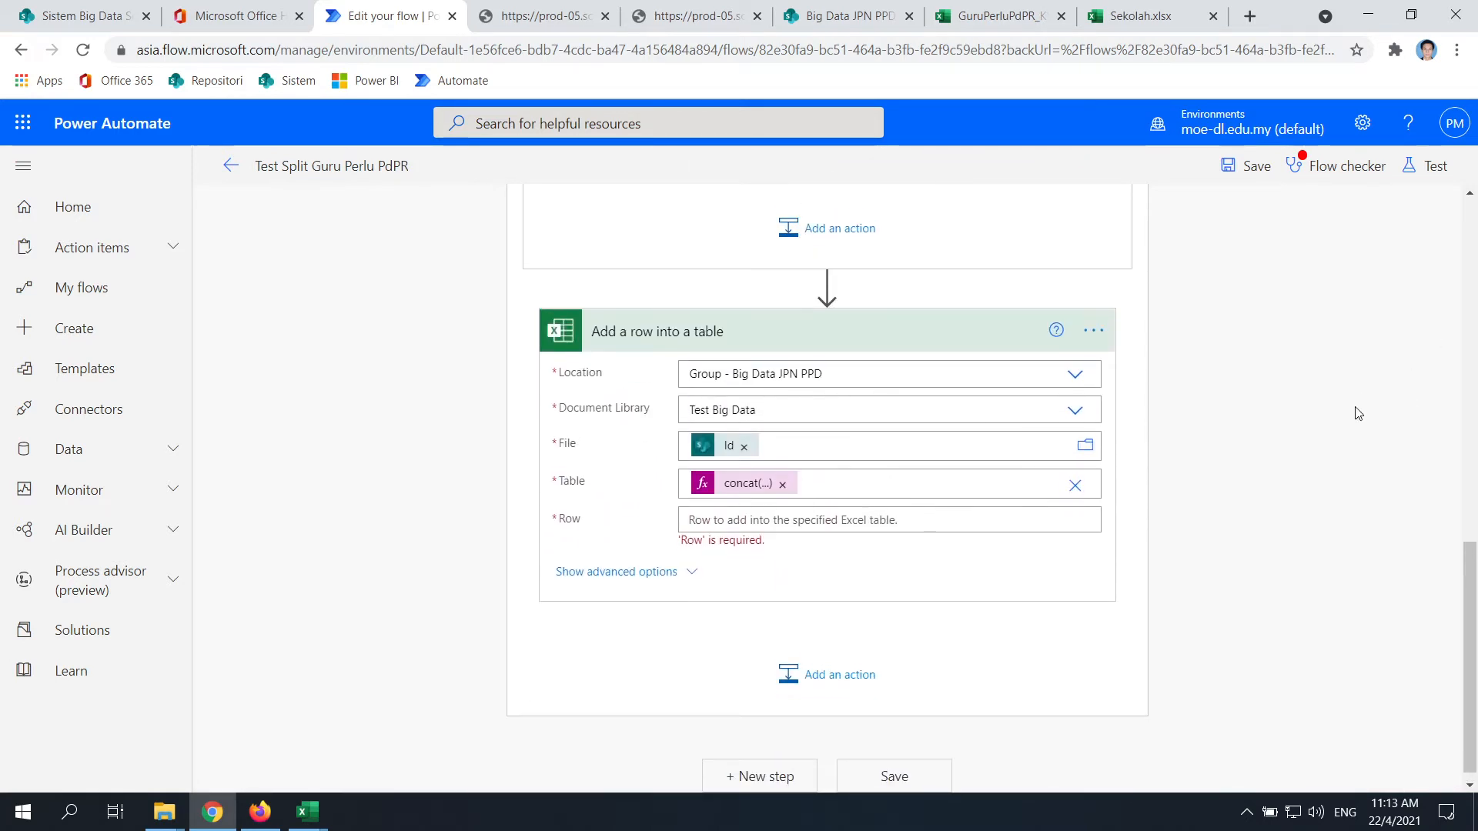
{"action": "scroll", "coordinate": [913, 564], "scroll_direction": "up", "scroll_amount": 6}
{"action": "left_click", "coordinate": [725, 607]}
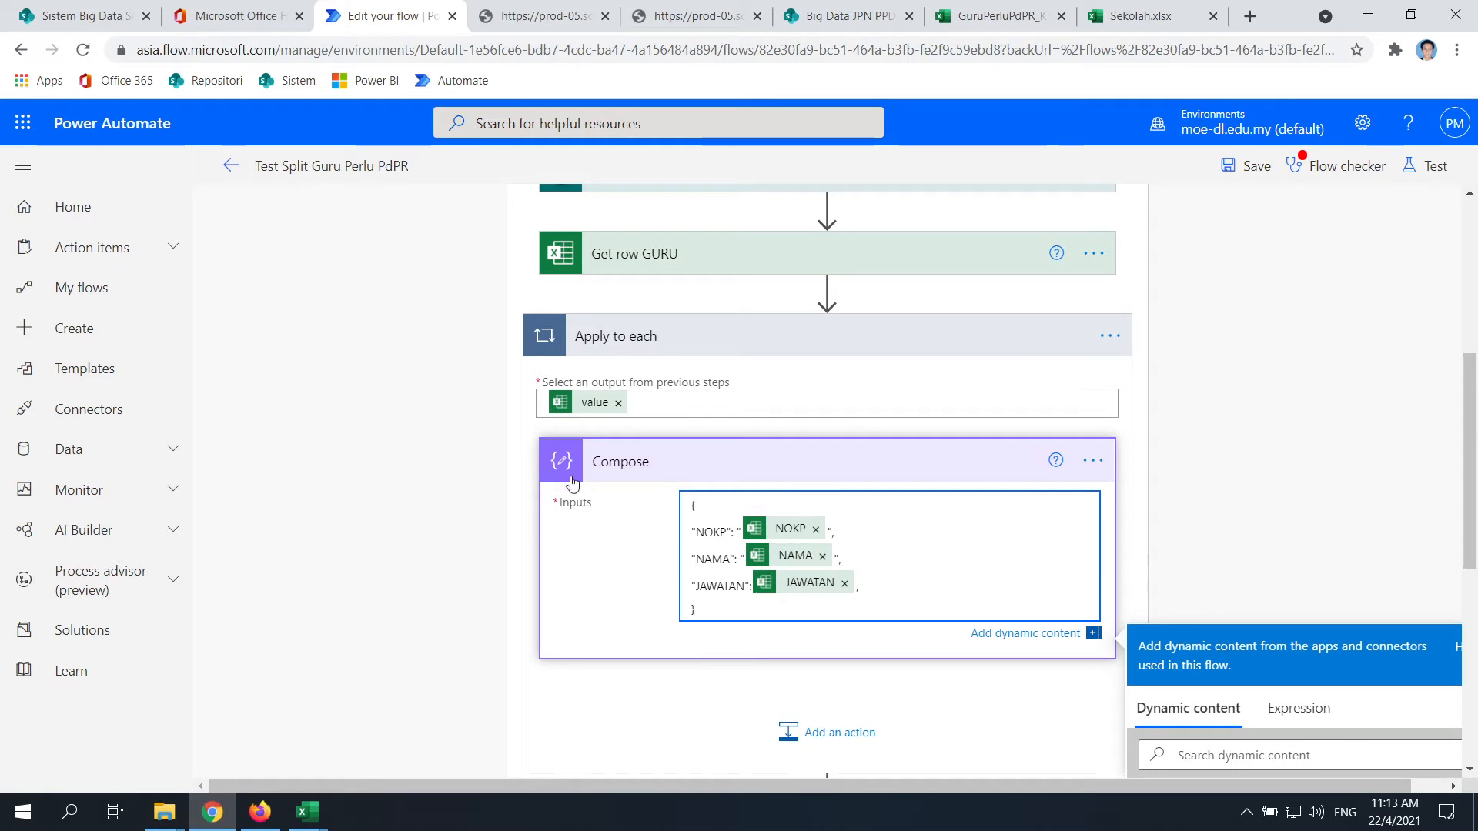
{"action": "left_click", "coordinate": [689, 689]}
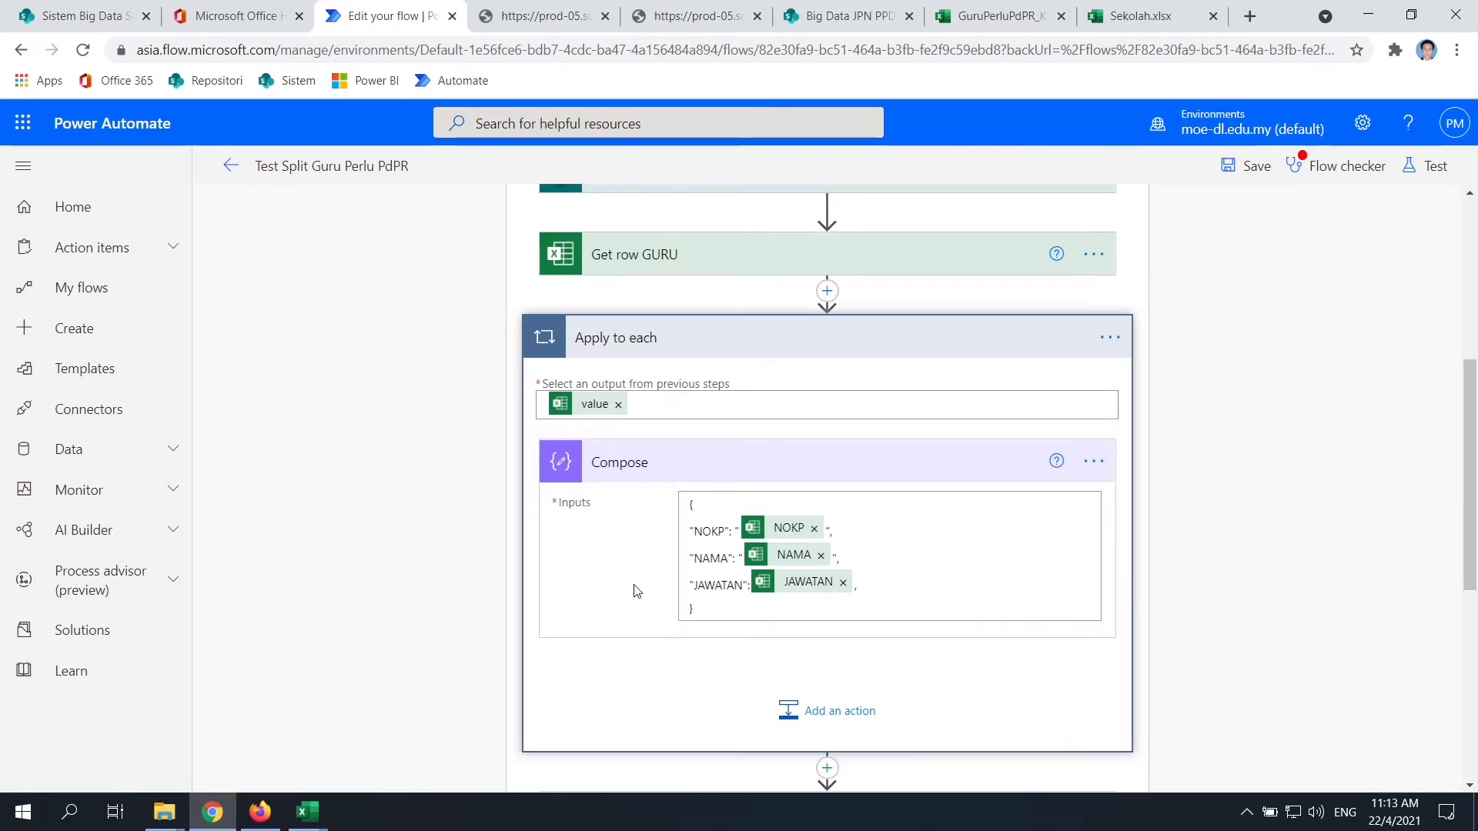
{"action": "scroll", "coordinate": [804, 458], "scroll_direction": "down", "scroll_amount": 6}
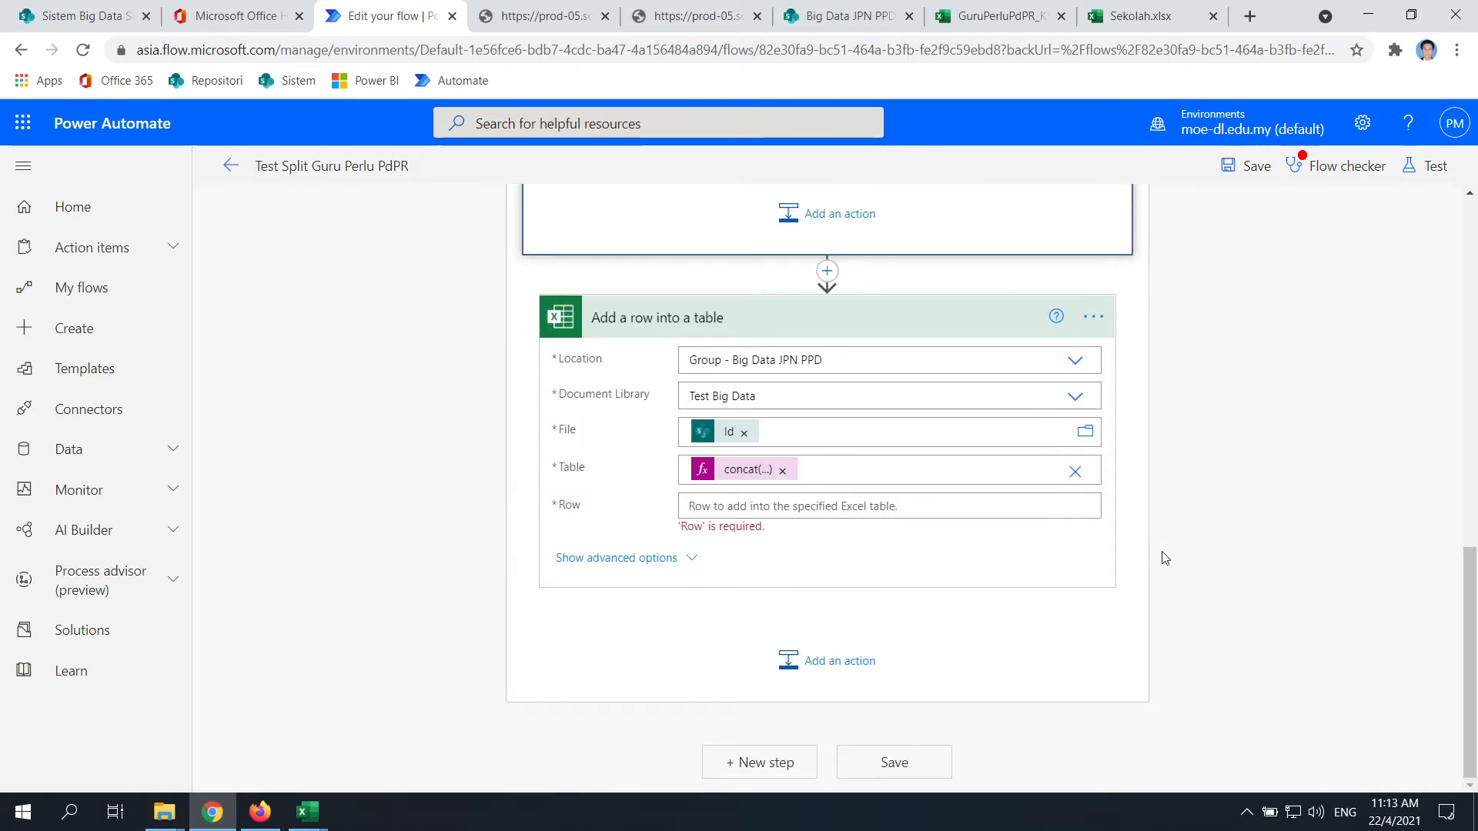
{"action": "scroll", "coordinate": [1152, 598], "scroll_direction": "up", "scroll_amount": 8}
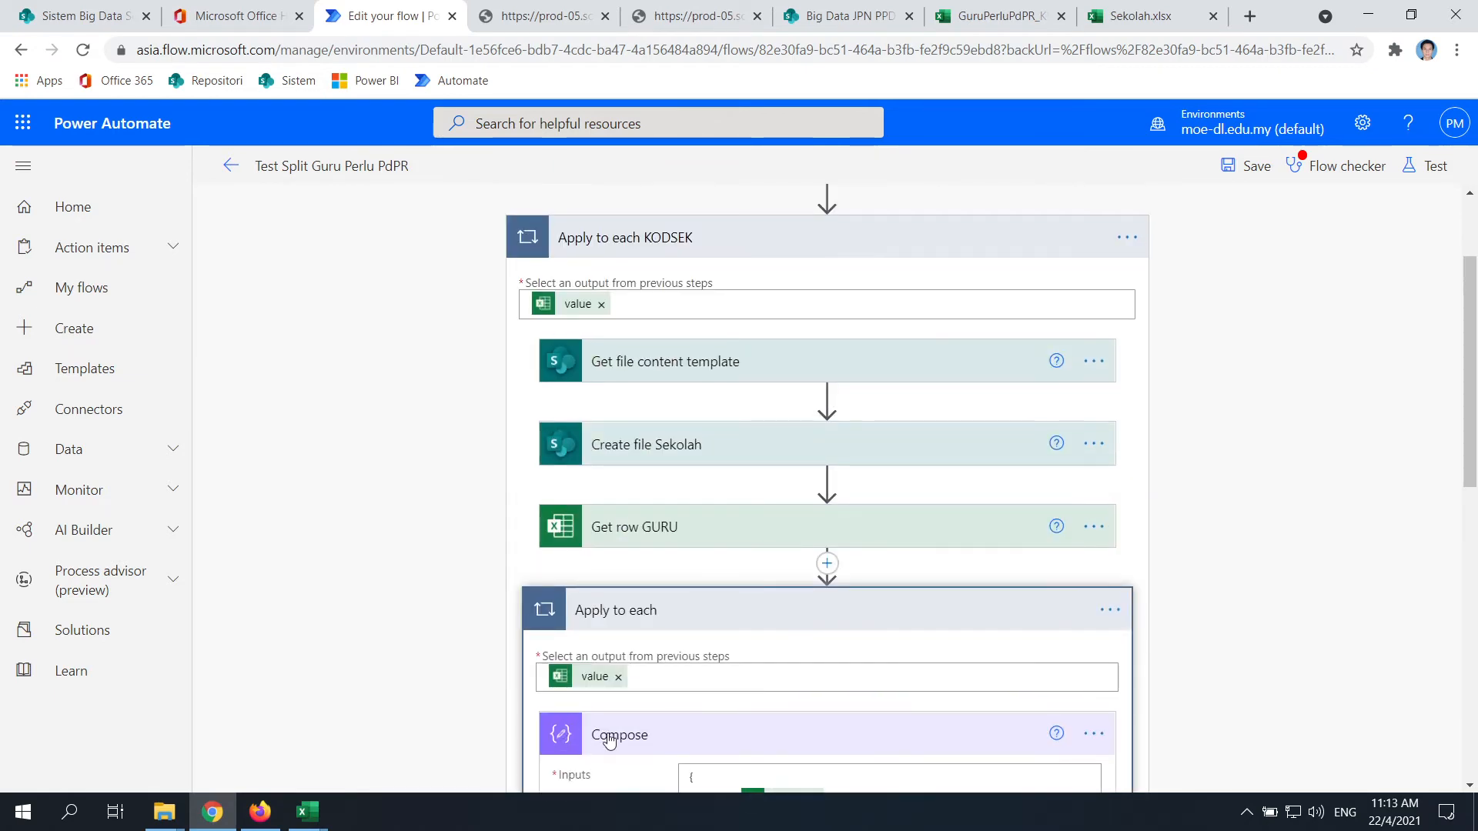
{"action": "scroll", "coordinate": [923, 569], "scroll_direction": "down", "scroll_amount": 8}
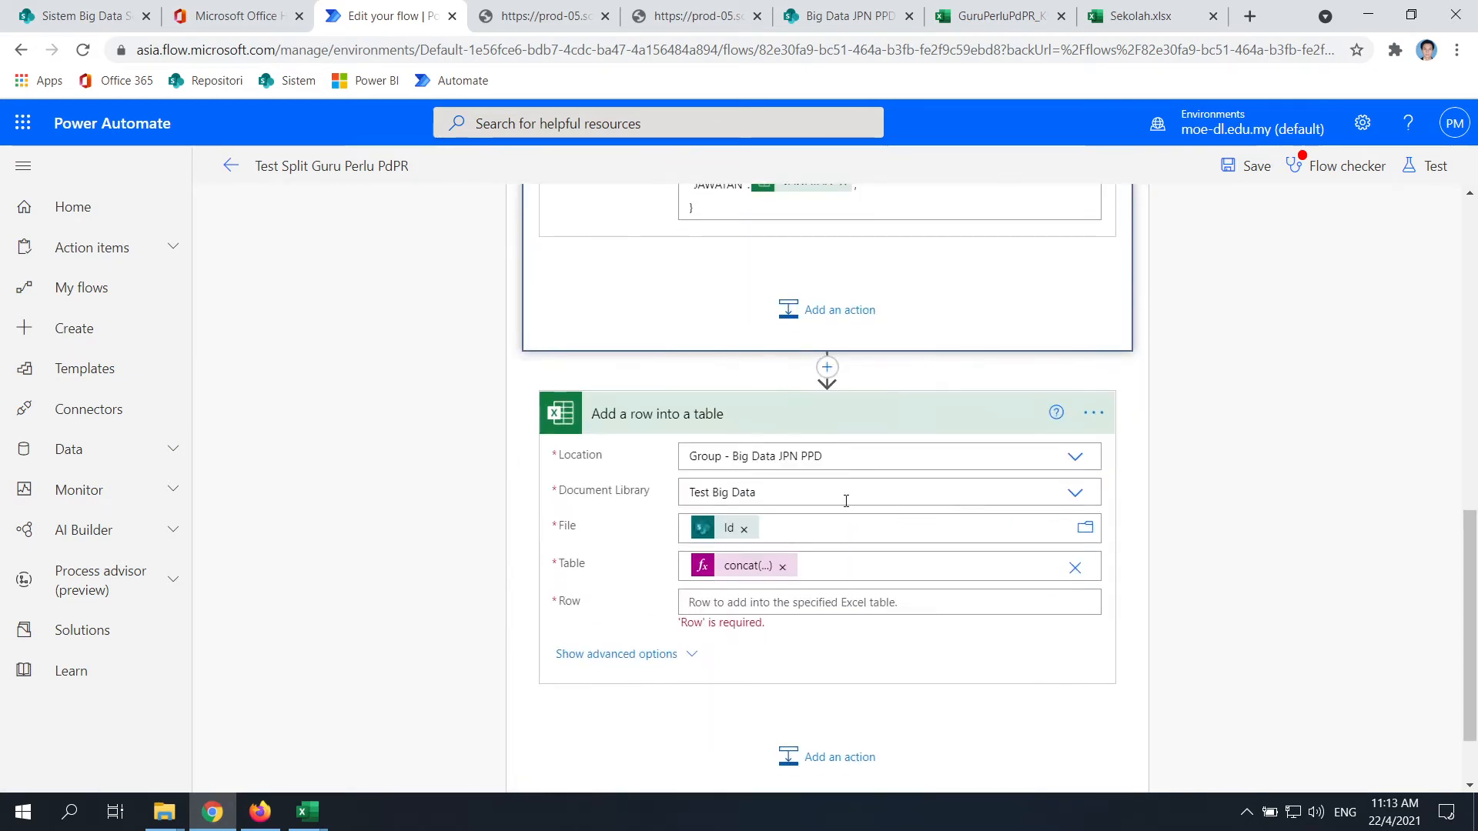
{"action": "left_click", "coordinate": [751, 602]}
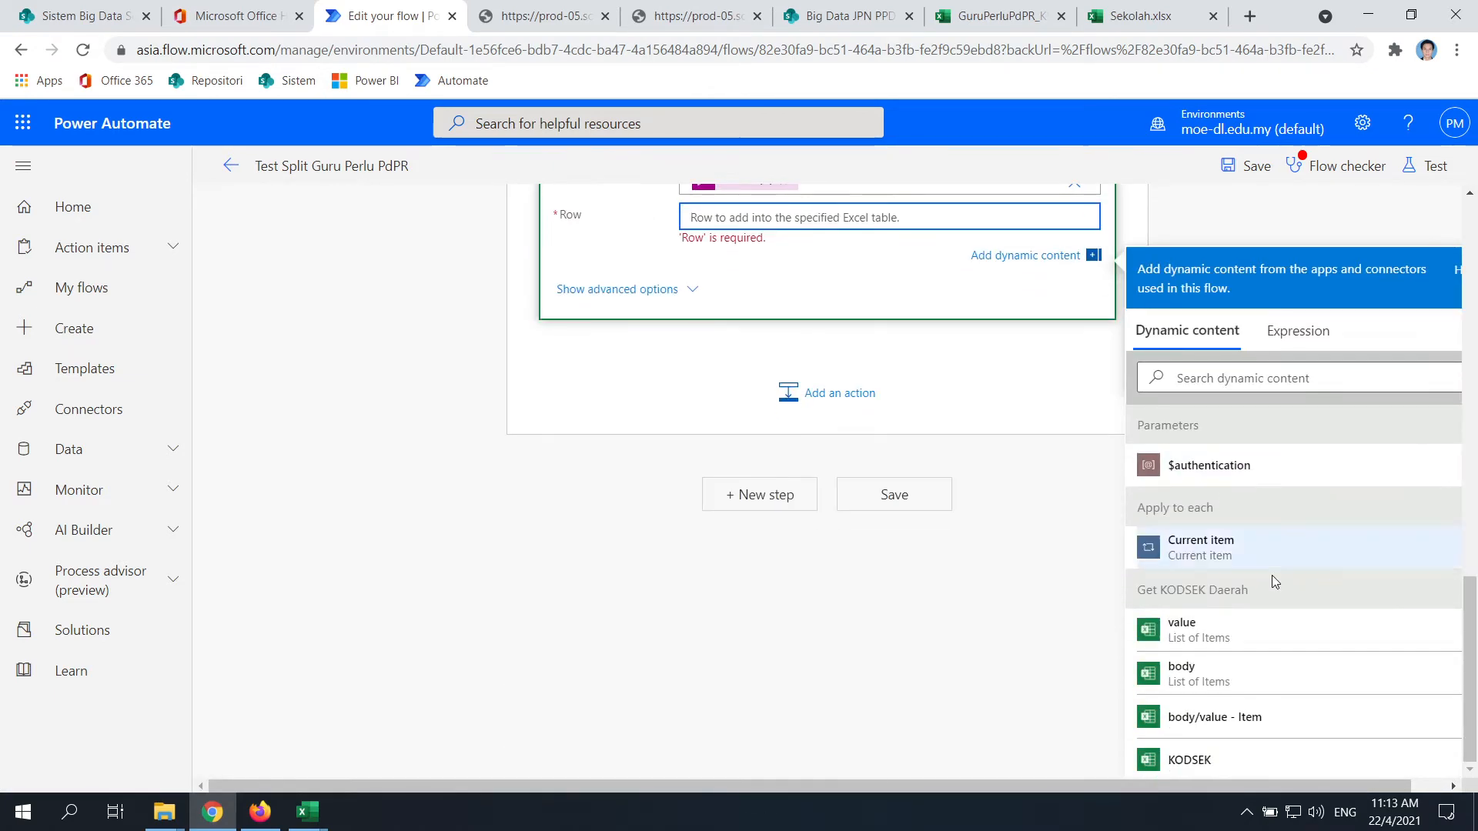
{"action": "scroll", "coordinate": [1223, 531], "scroll_direction": "down", "scroll_amount": 5}
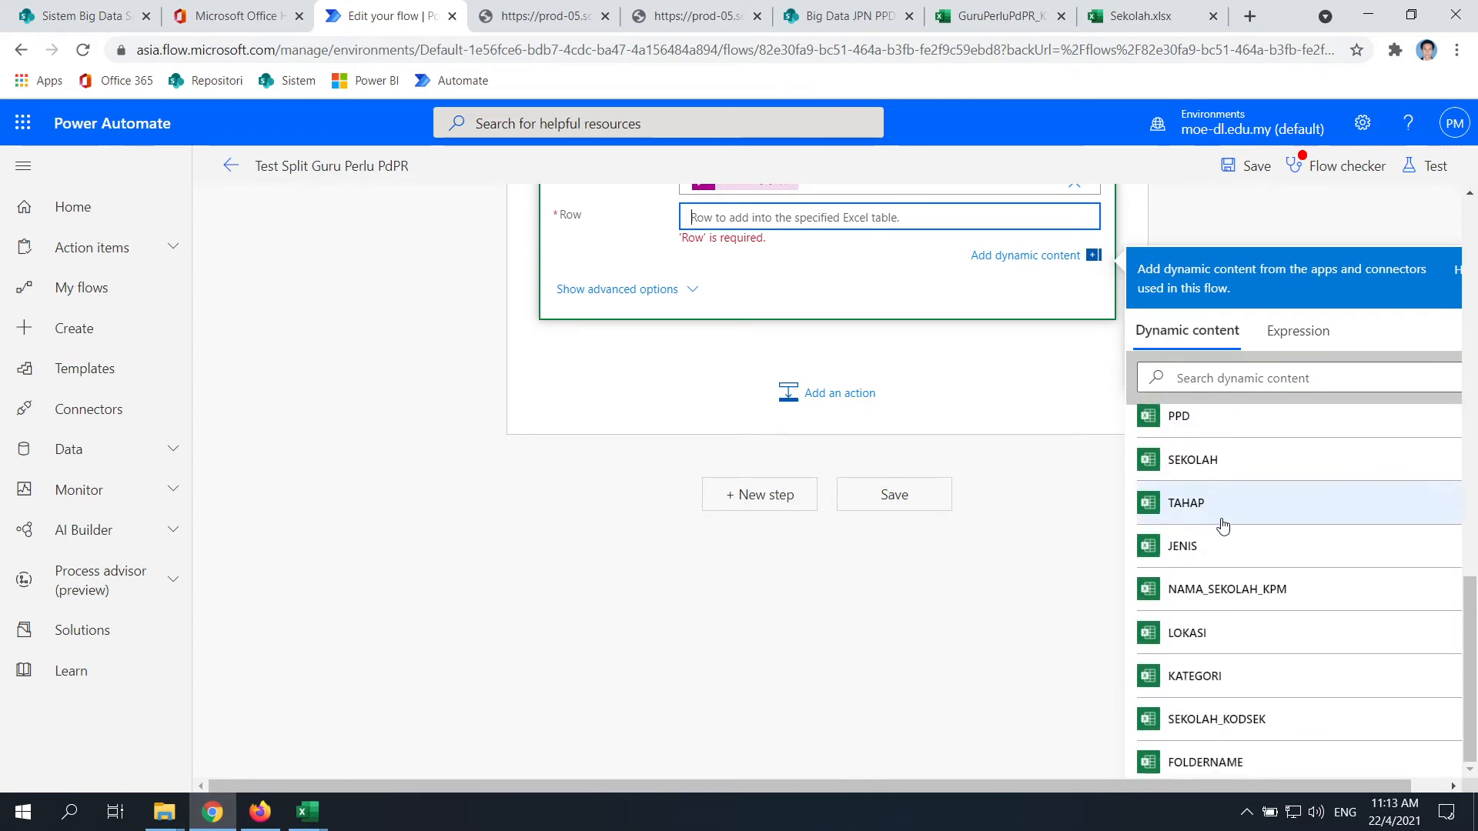
{"action": "scroll", "coordinate": [1223, 526], "scroll_direction": "down", "scroll_amount": 15}
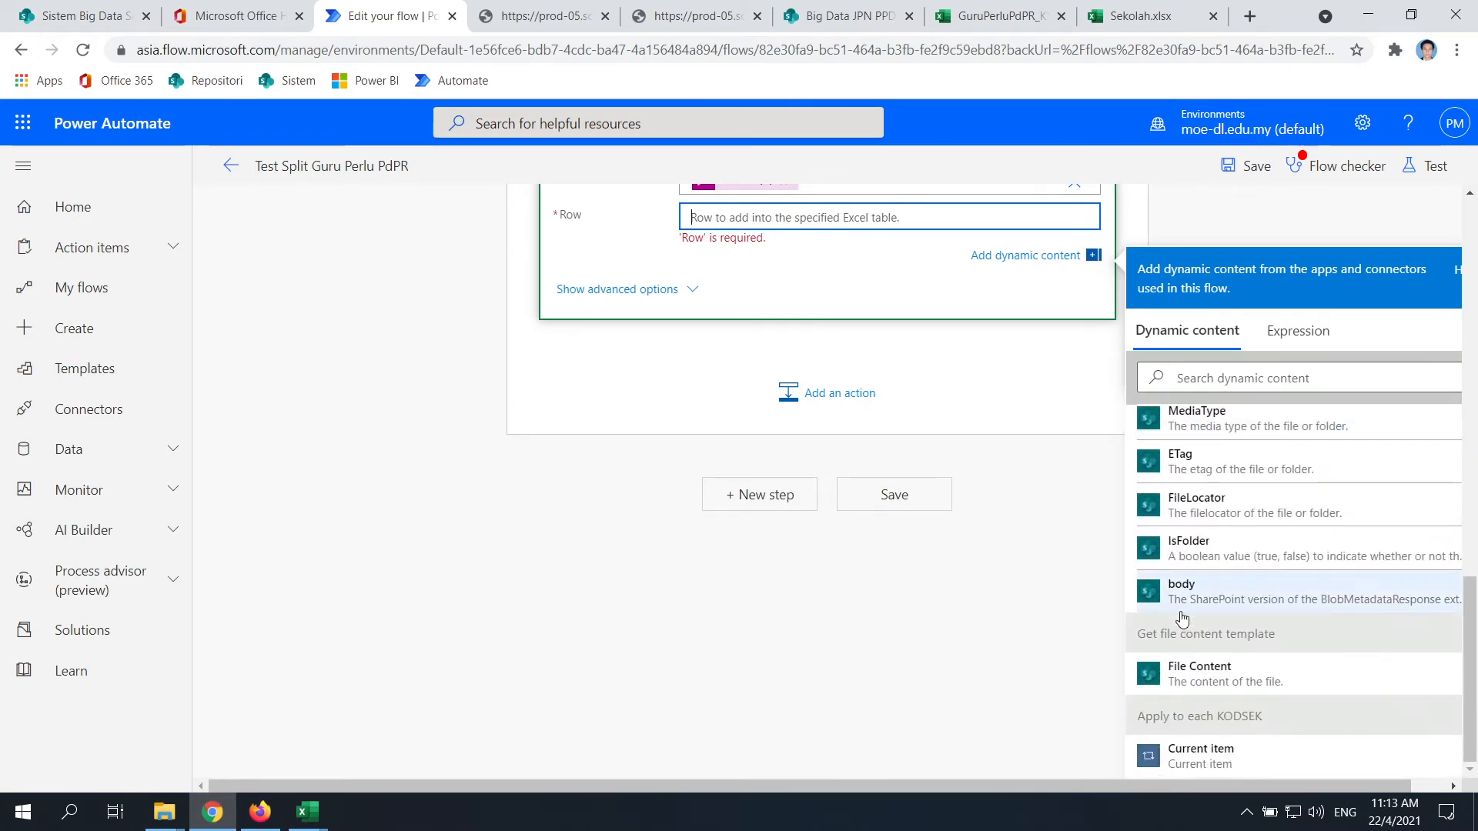
{"action": "scroll", "coordinate": [1224, 739], "scroll_direction": "up", "scroll_amount": 4}
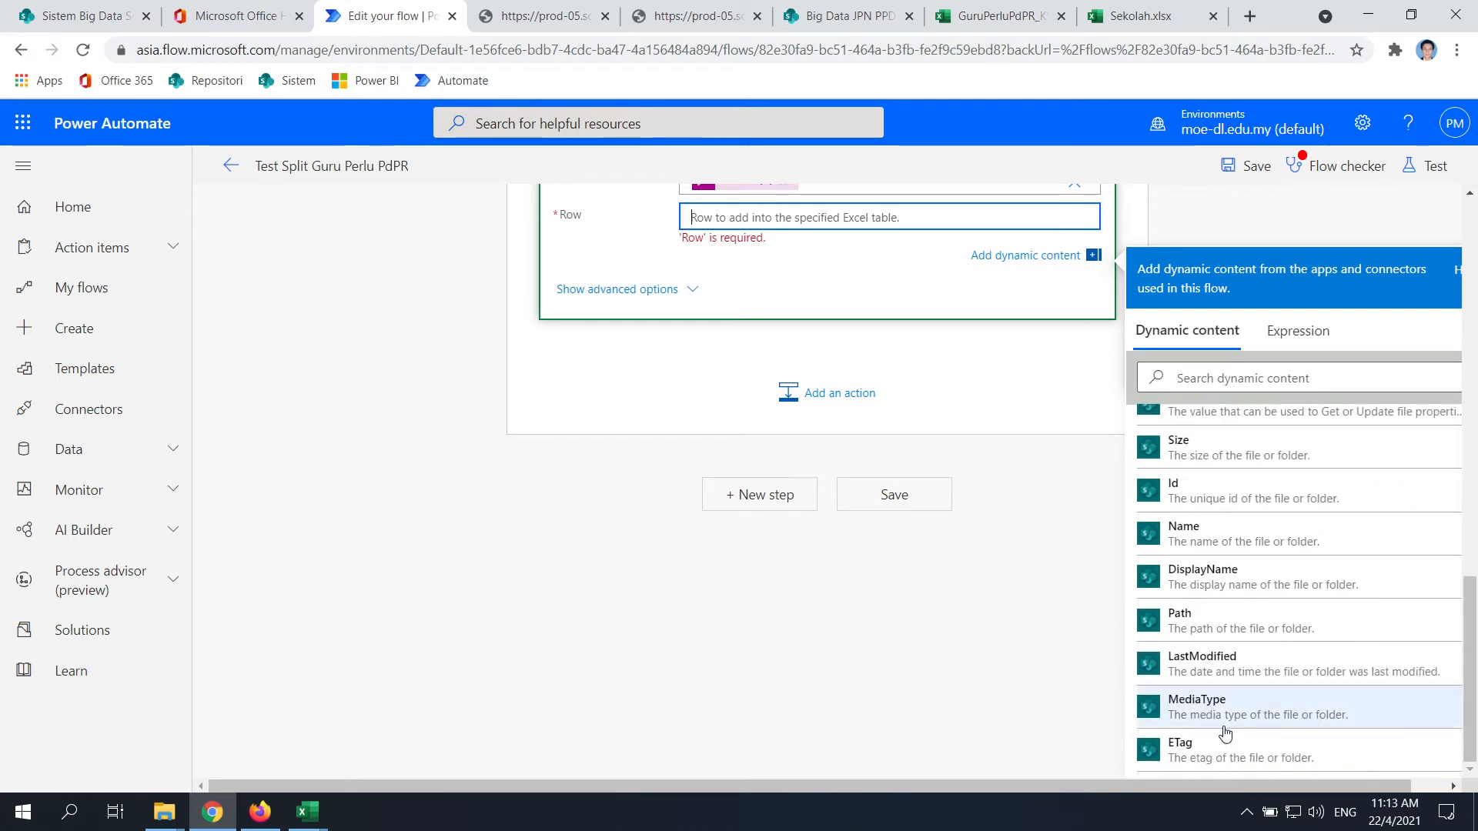
{"action": "scroll", "coordinate": [1225, 733], "scroll_direction": "up", "scroll_amount": 15}
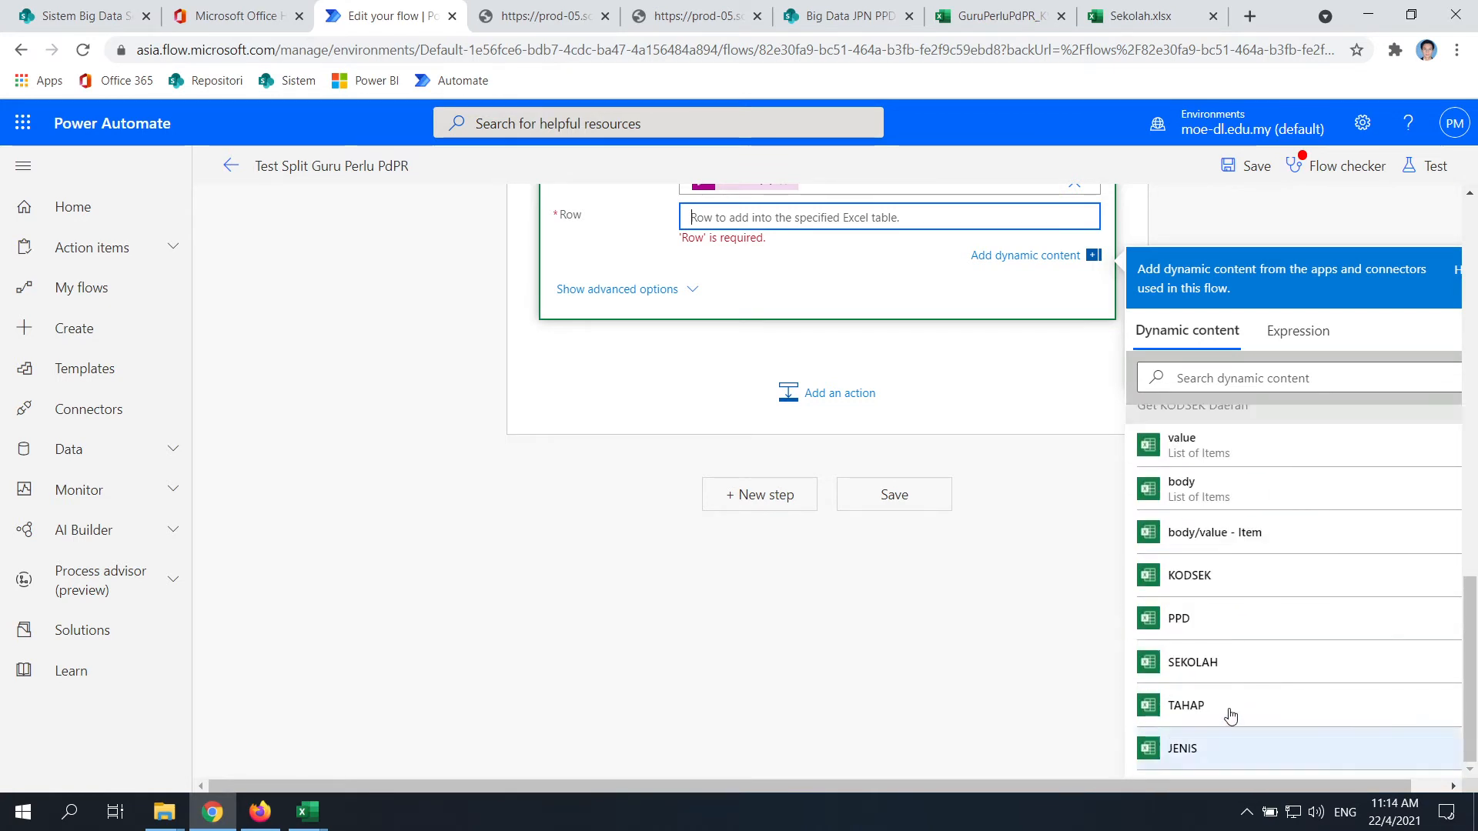
{"action": "scroll", "coordinate": [1230, 716], "scroll_direction": "up", "scroll_amount": 3}
{"action": "scroll", "coordinate": [591, 513], "scroll_direction": "up", "scroll_amount": 2}
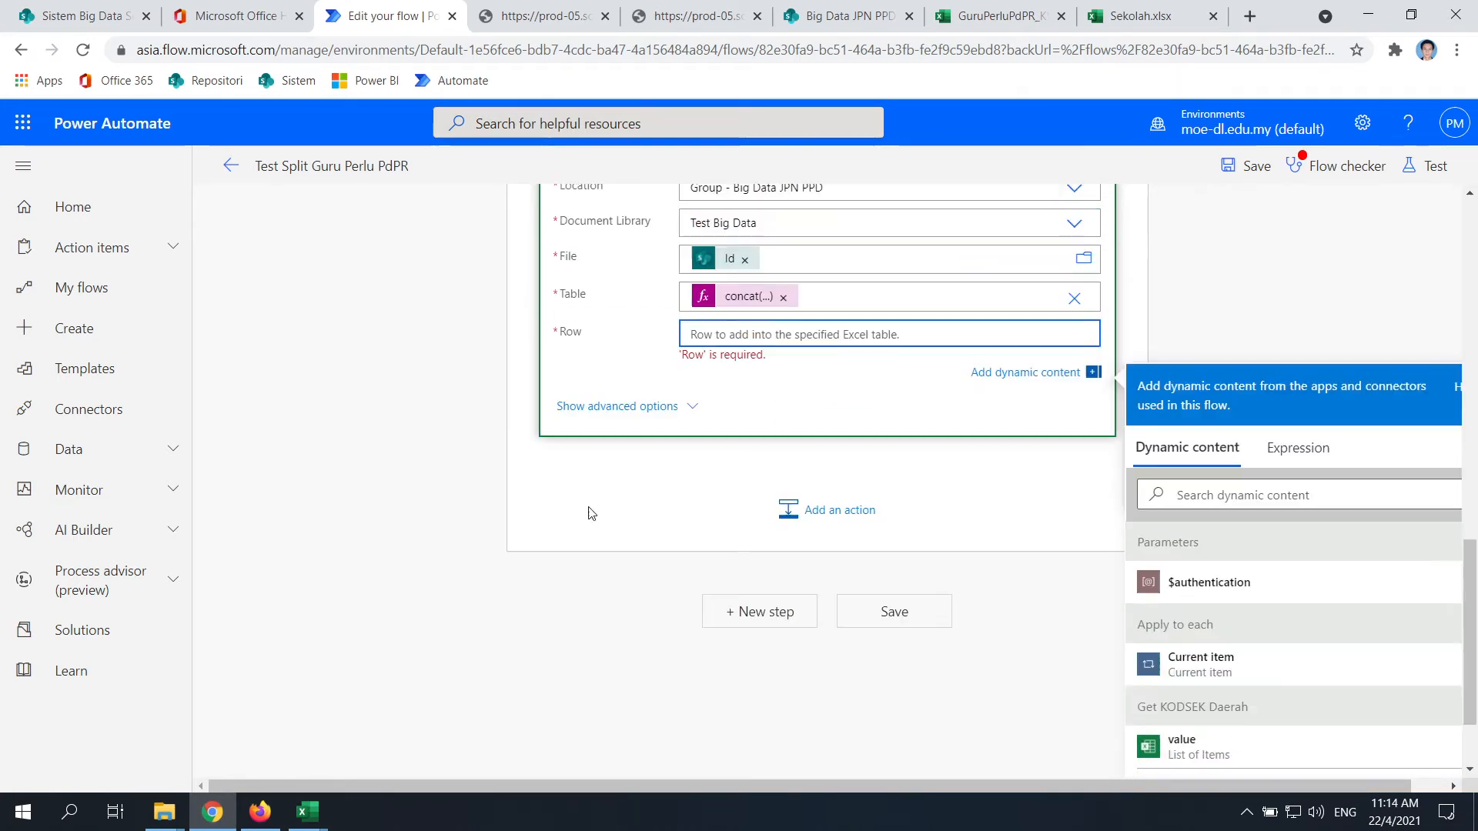
{"action": "scroll", "coordinate": [244, 337], "scroll_direction": "up", "scroll_amount": 5}
{"action": "scroll", "coordinate": [452, 445], "scroll_direction": "up", "scroll_amount": 3}
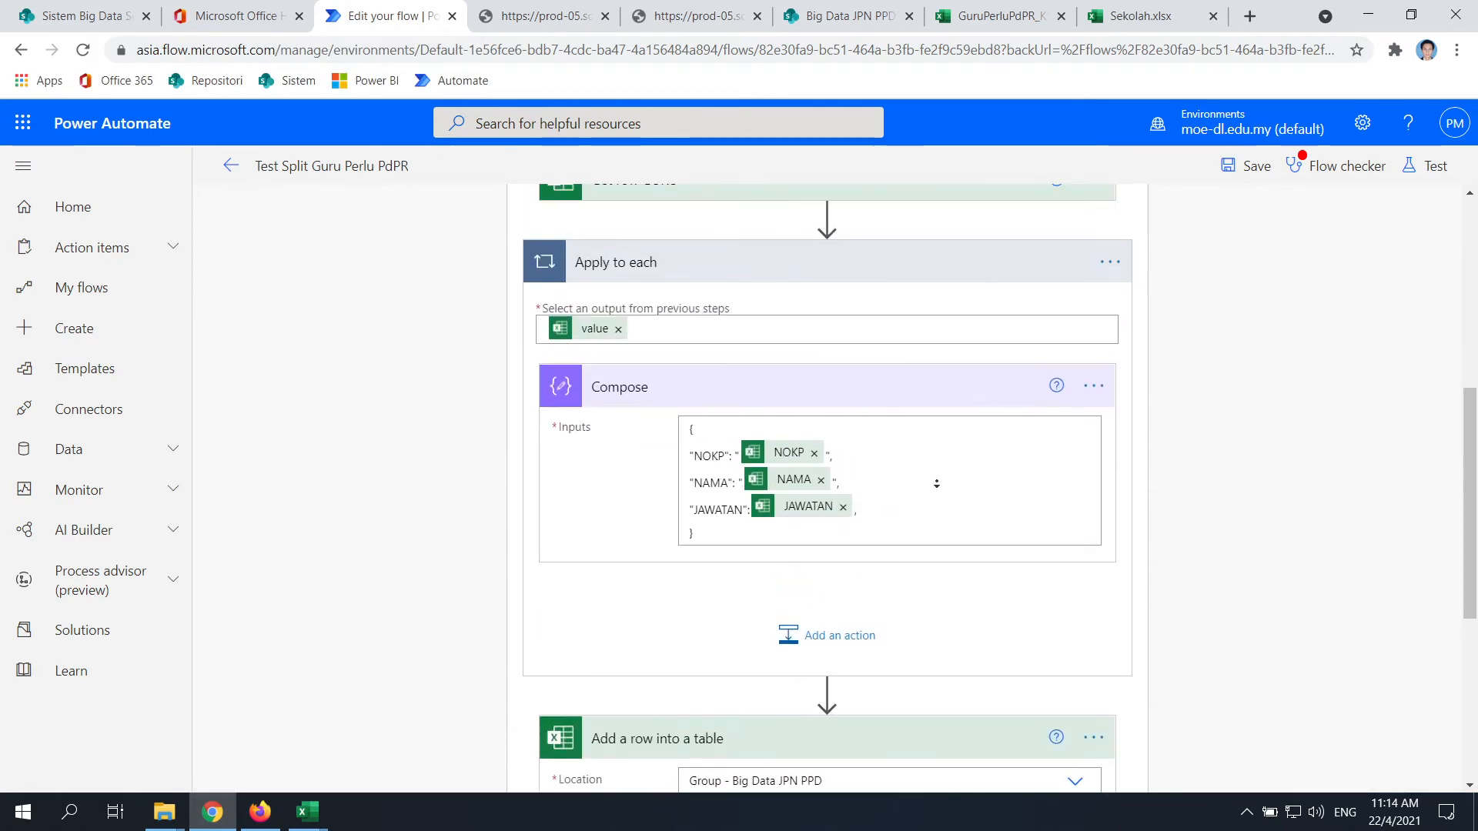
{"action": "scroll", "coordinate": [936, 483], "scroll_direction": "up", "scroll_amount": 4}
{"action": "scroll", "coordinate": [1002, 401], "scroll_direction": "down", "scroll_amount": 3}
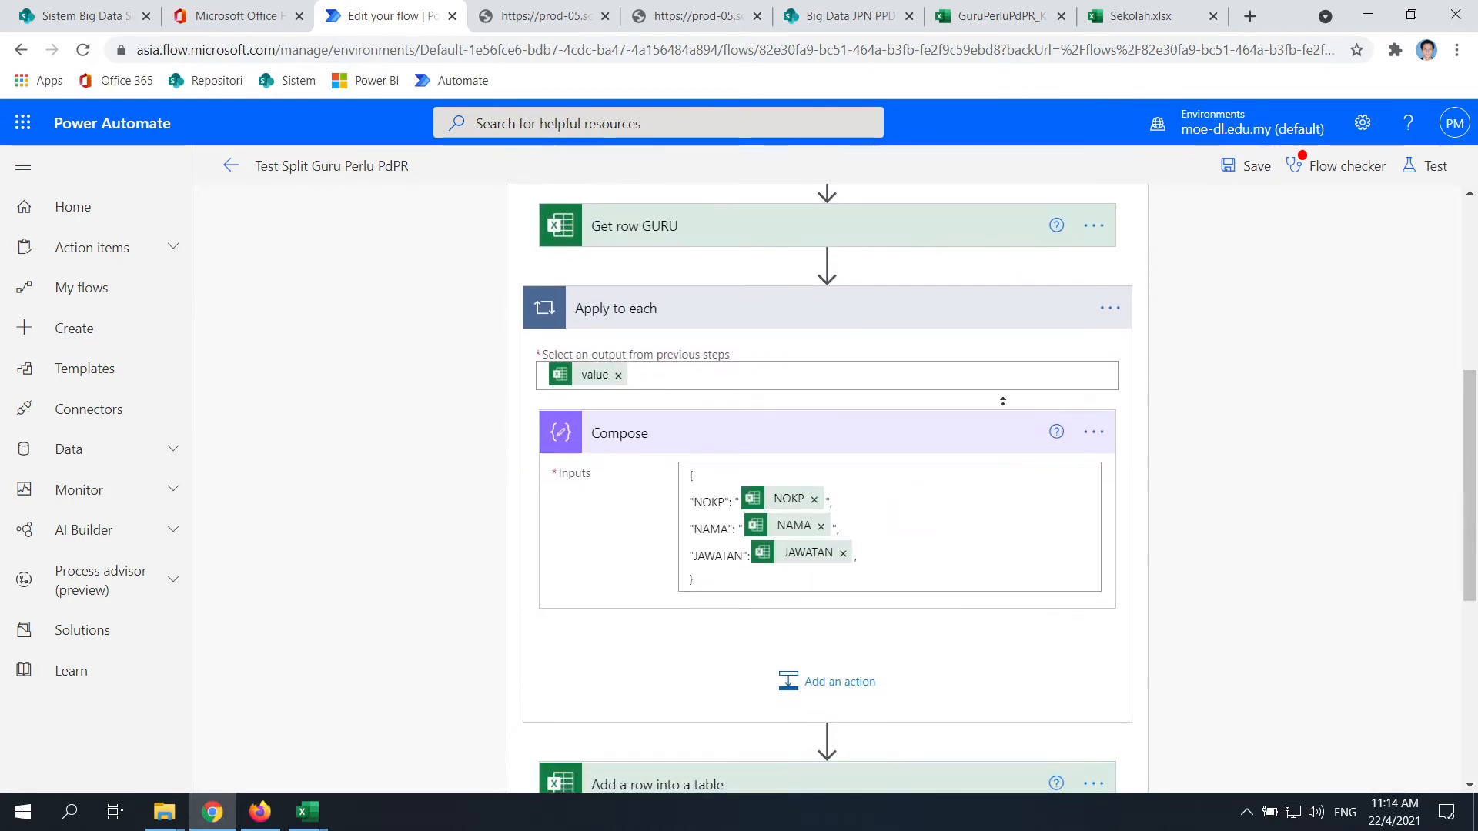
{"action": "scroll", "coordinate": [1002, 400], "scroll_direction": "up", "scroll_amount": 2}
{"action": "scroll", "coordinate": [1088, 465], "scroll_direction": "down", "scroll_amount": 6}
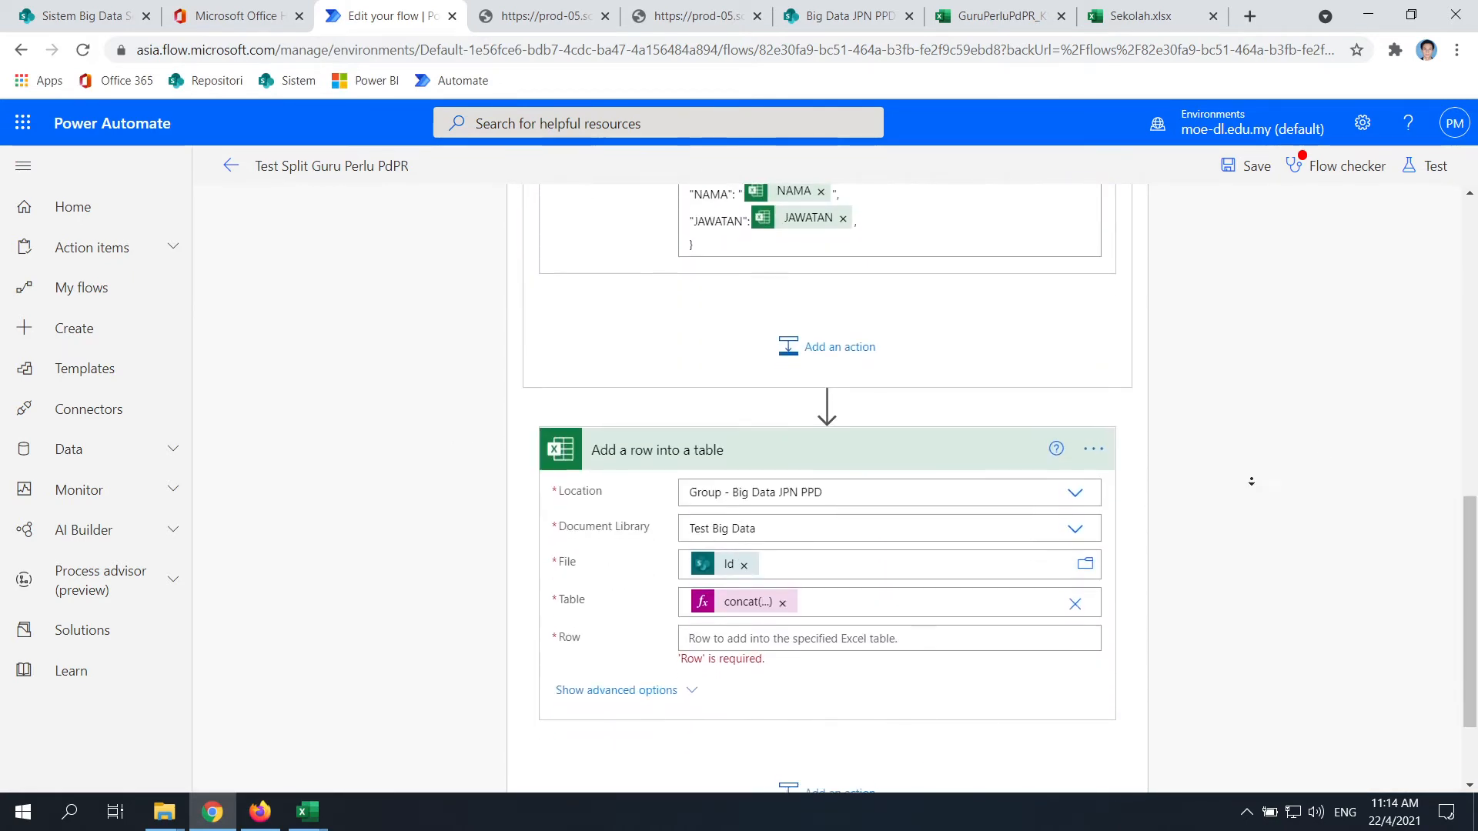
{"action": "scroll", "coordinate": [1217, 543], "scroll_direction": "up", "scroll_amount": 6}
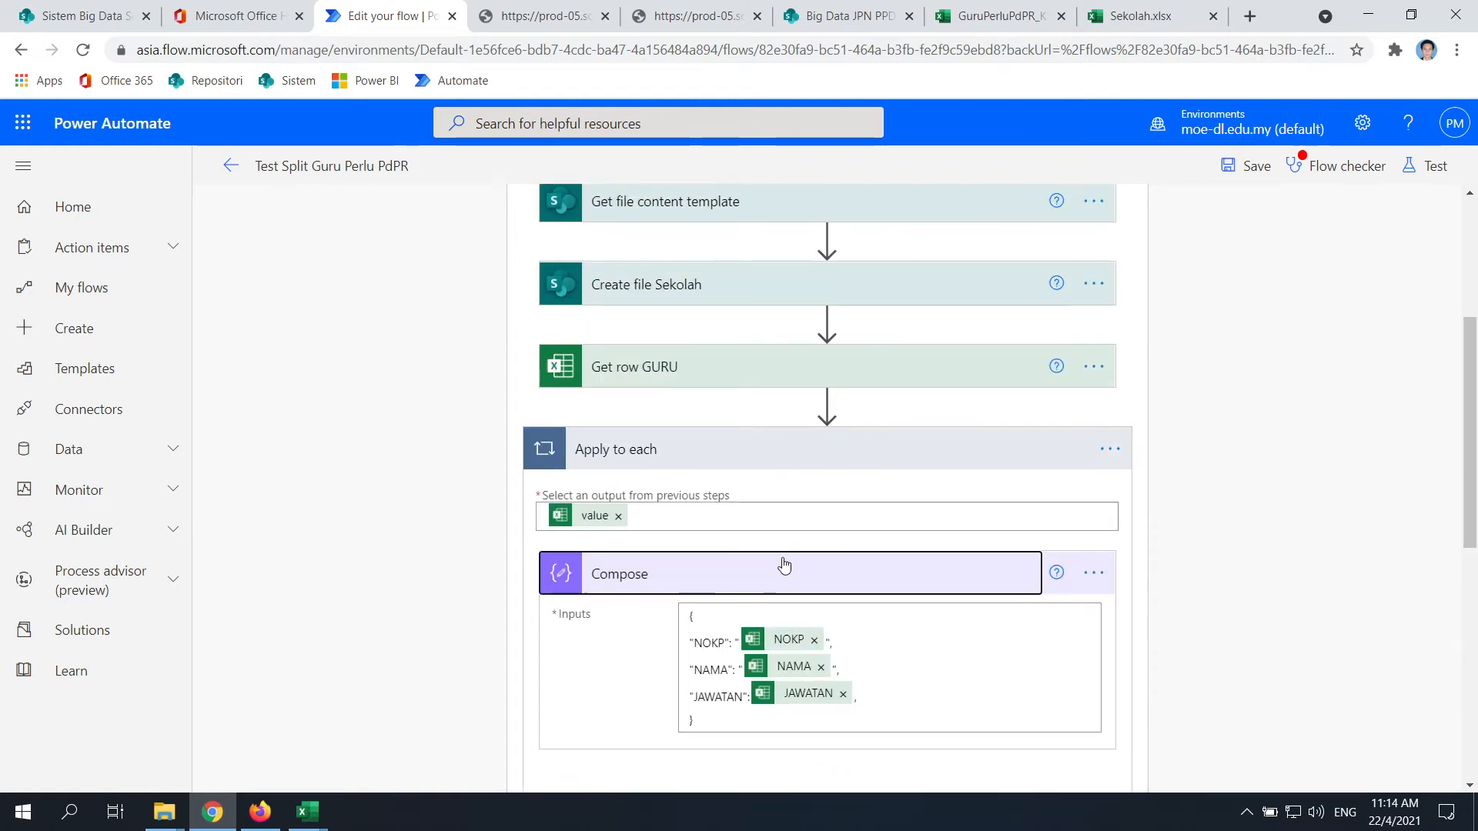
Try moving Compose out of Apply to each, then open My flows in a new tab
{"action": "left_click_drag", "start_coordinate": [784, 566], "coordinate": [743, 416]}
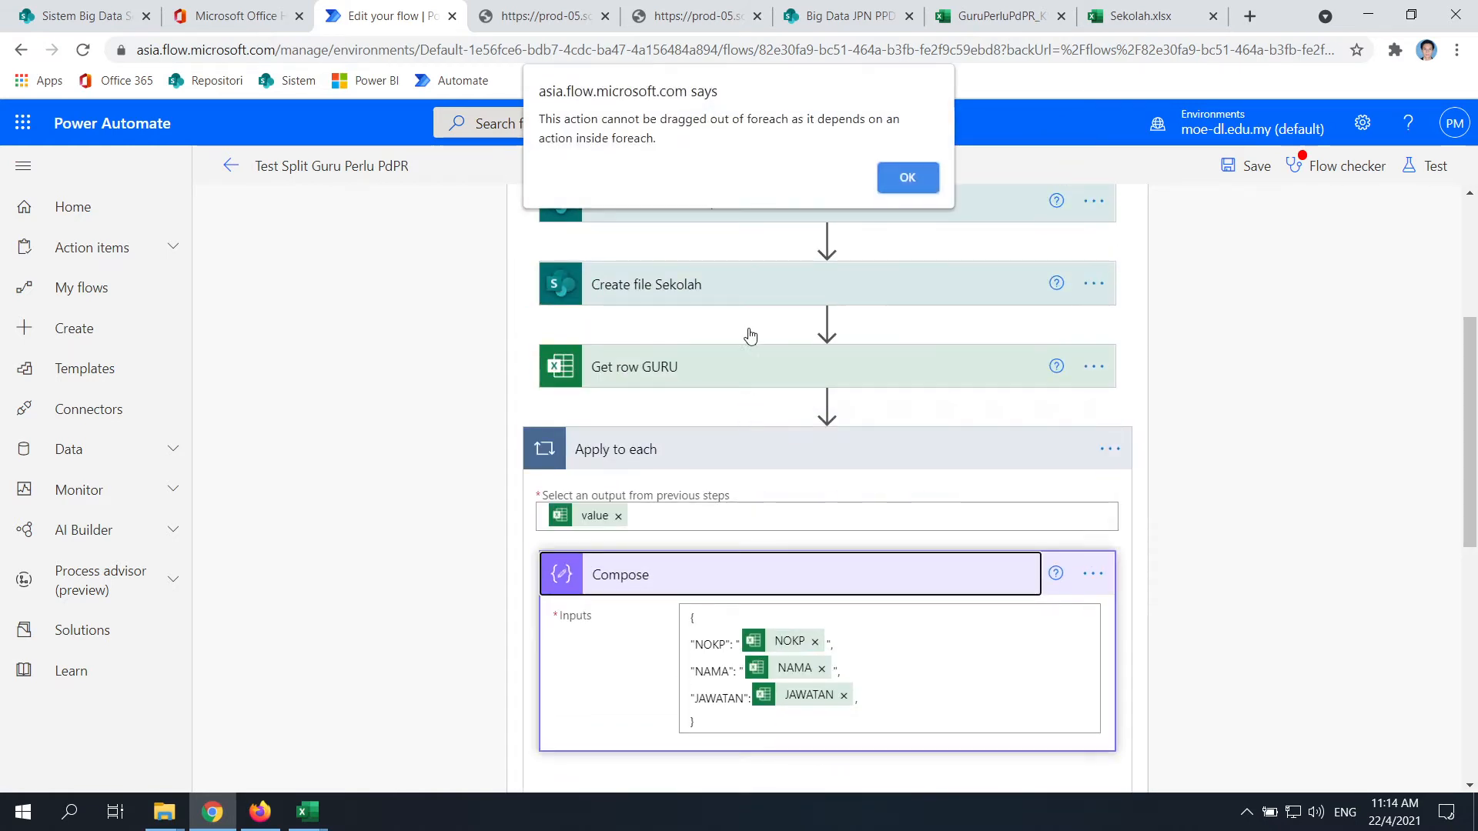
{"action": "left_click", "coordinate": [888, 187]}
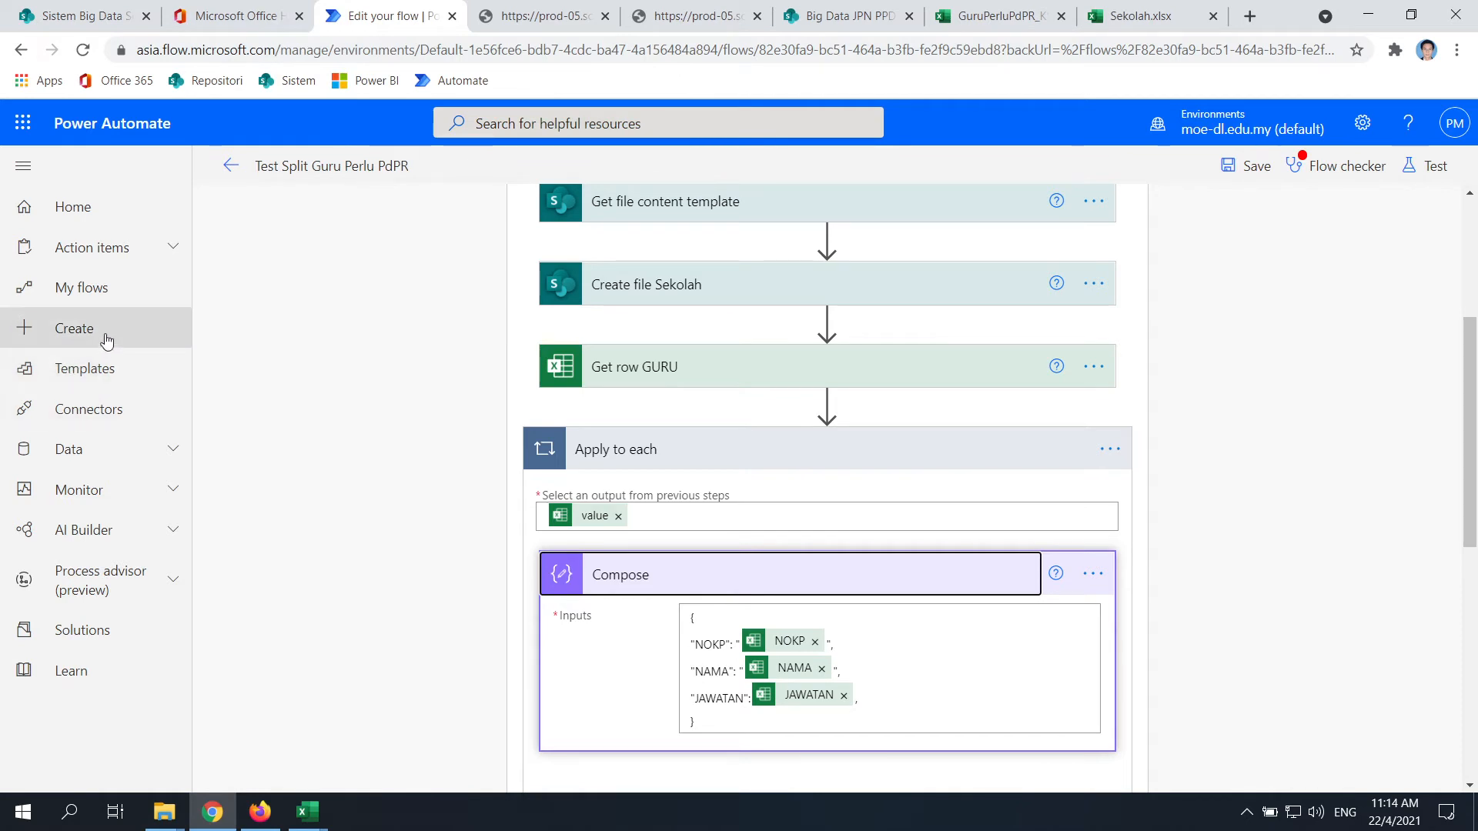
{"action": "right_click", "coordinate": [116, 291]}
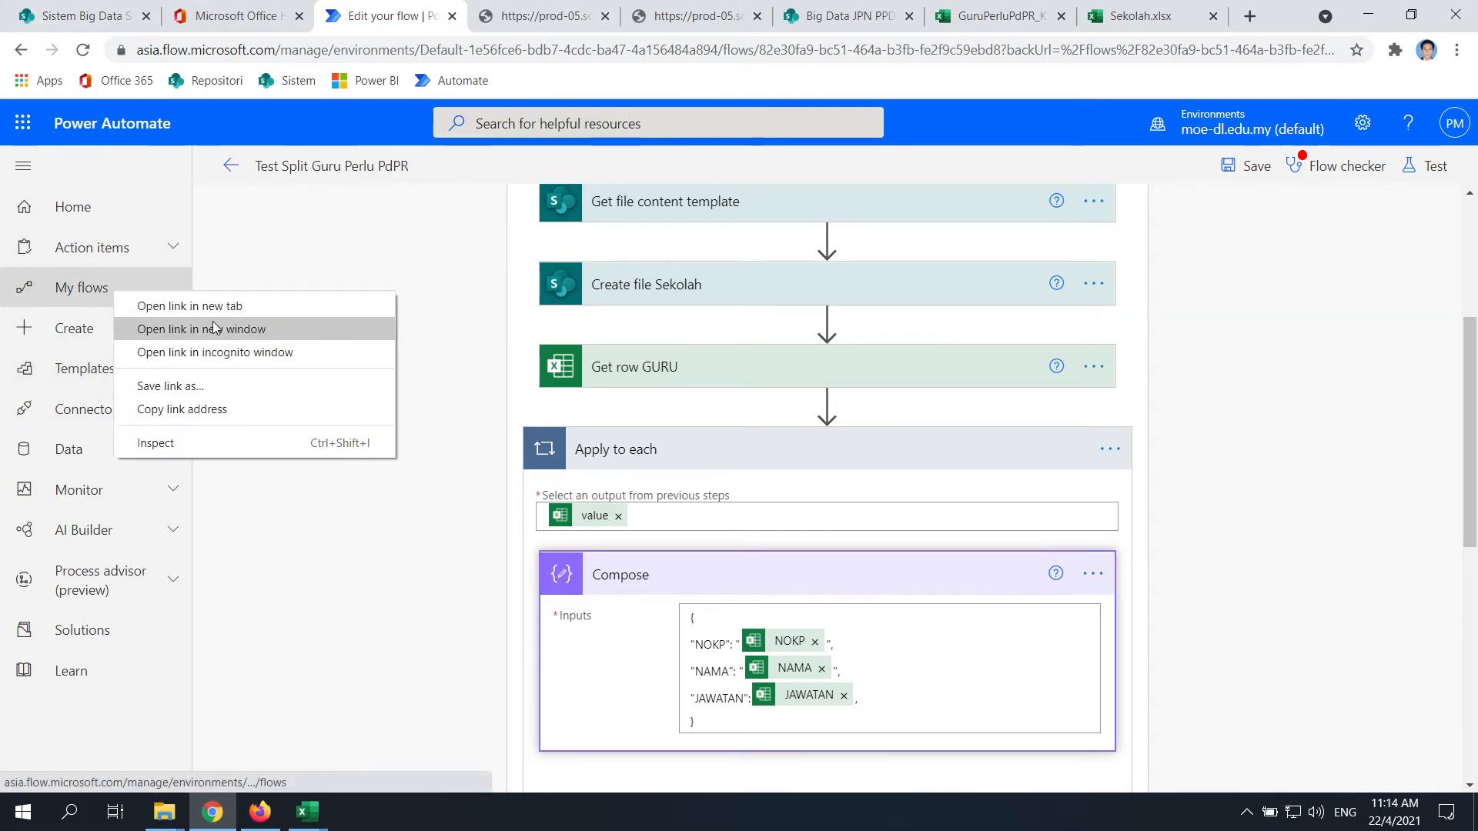
{"action": "left_click", "coordinate": [214, 329]}
{"action": "left_click", "coordinate": [1455, 14]}
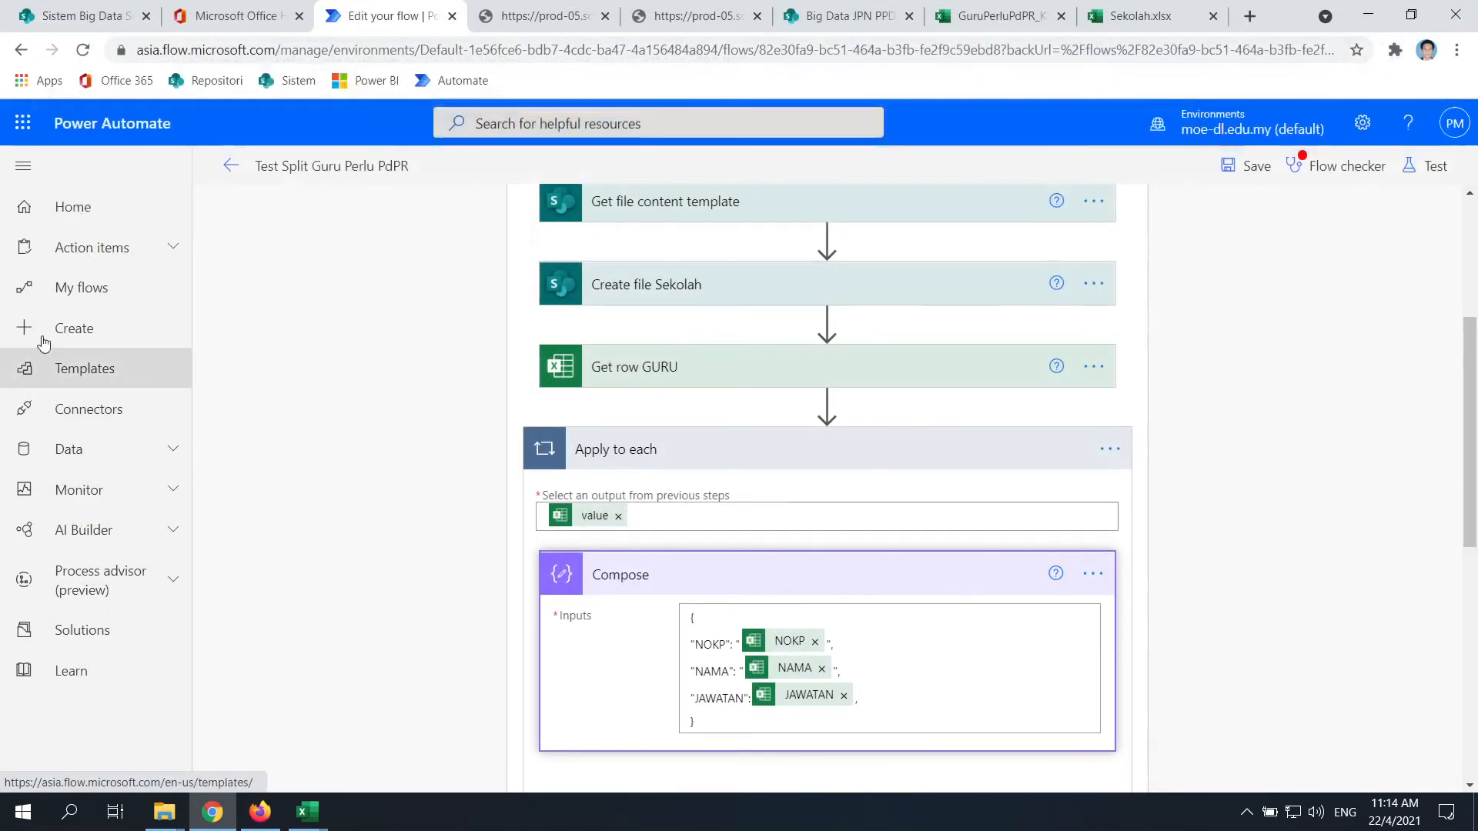
{"action": "right_click", "coordinate": [54, 286]}
{"action": "left_click", "coordinate": [182, 300]}
{"action": "left_click", "coordinate": [482, 15]}
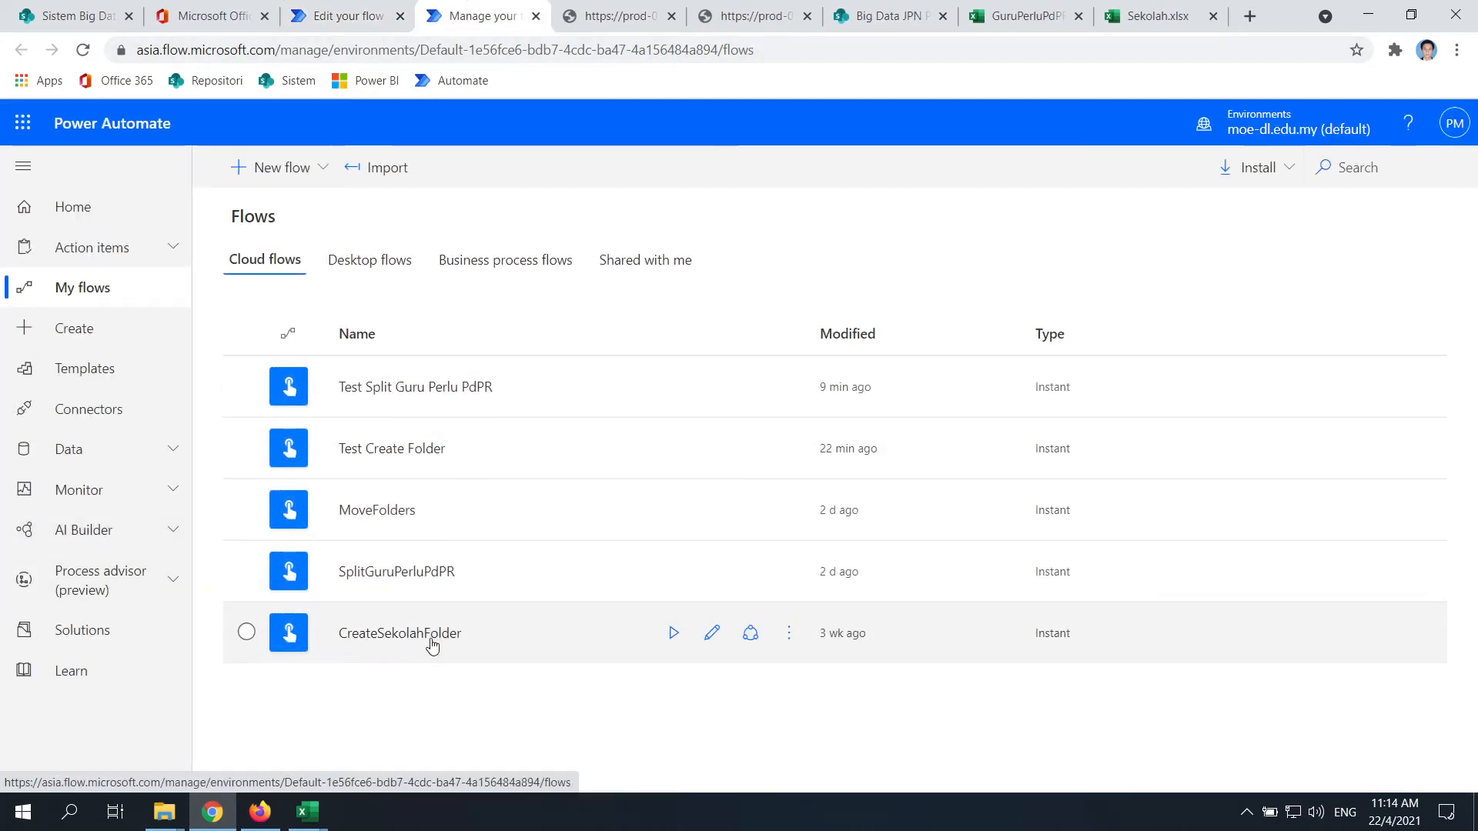
Open SplitGuruPerluPdPR for editing and expand the Apply to KODSEK row and Apply to each table loops
{"action": "left_click", "coordinate": [394, 583]}
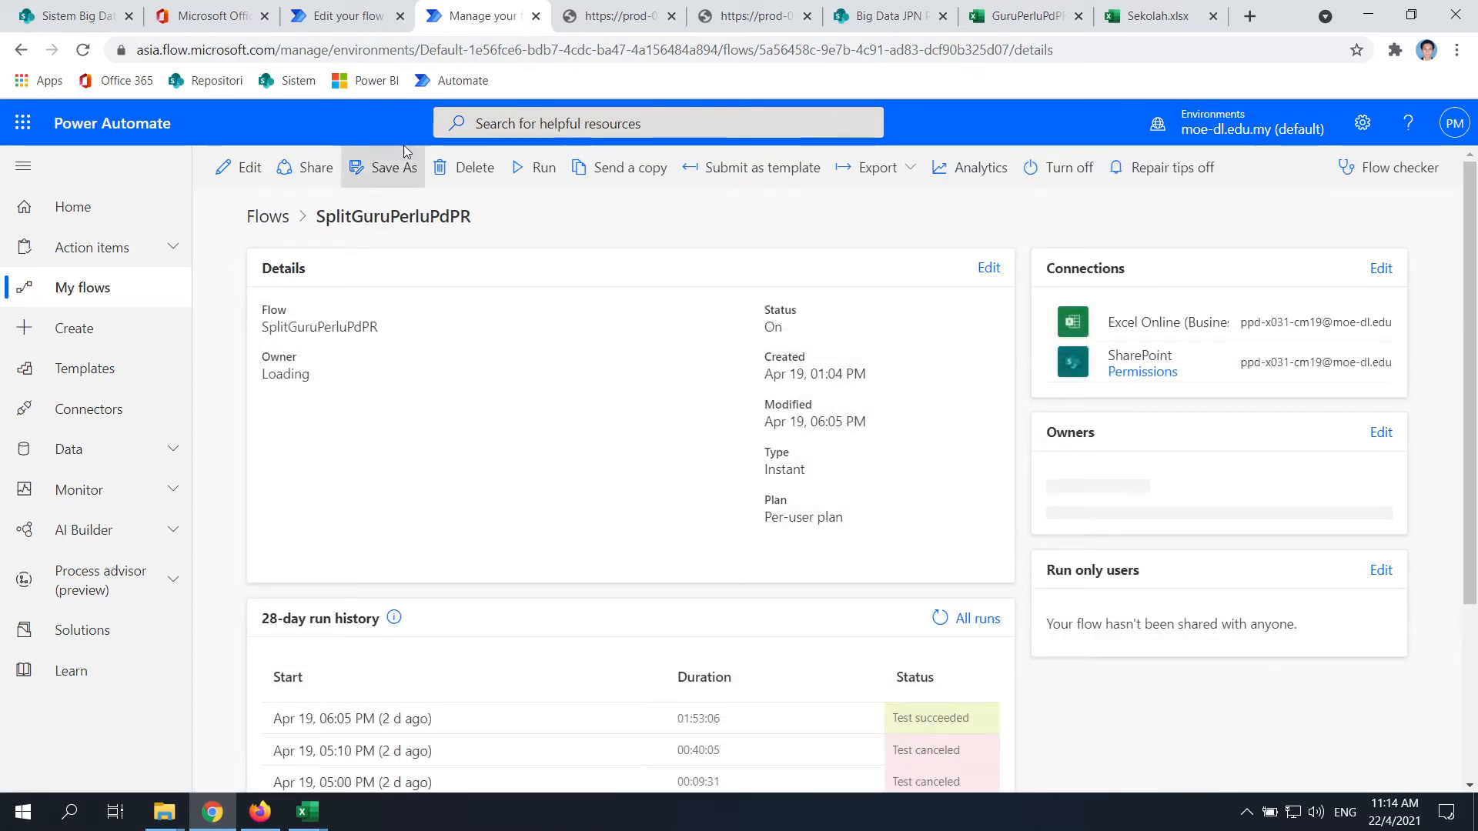
{"action": "left_click", "coordinate": [244, 167]}
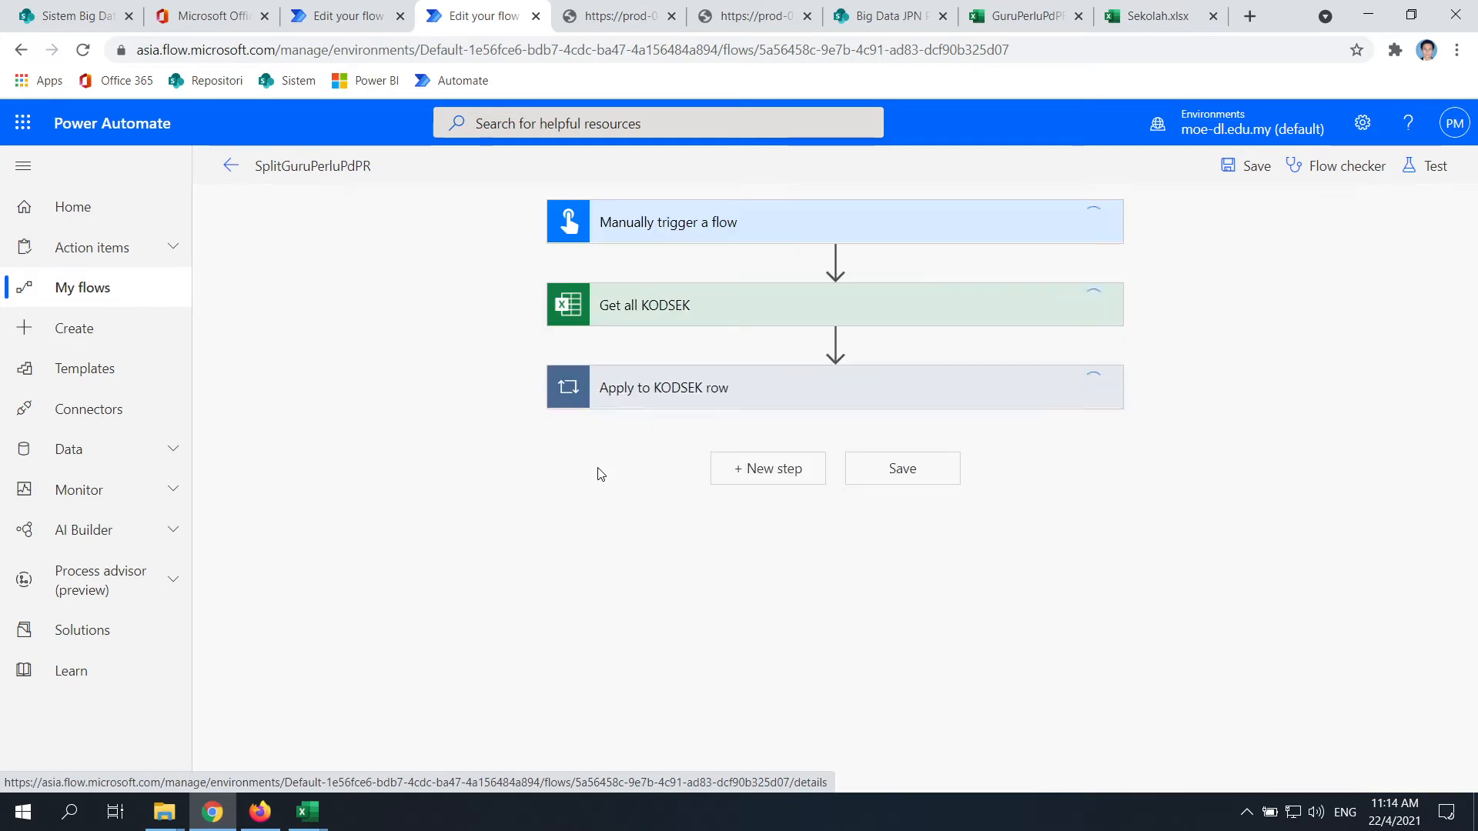
{"action": "left_click", "coordinate": [687, 388]}
{"action": "scroll", "coordinate": [620, 541], "scroll_direction": "down", "scroll_amount": 2}
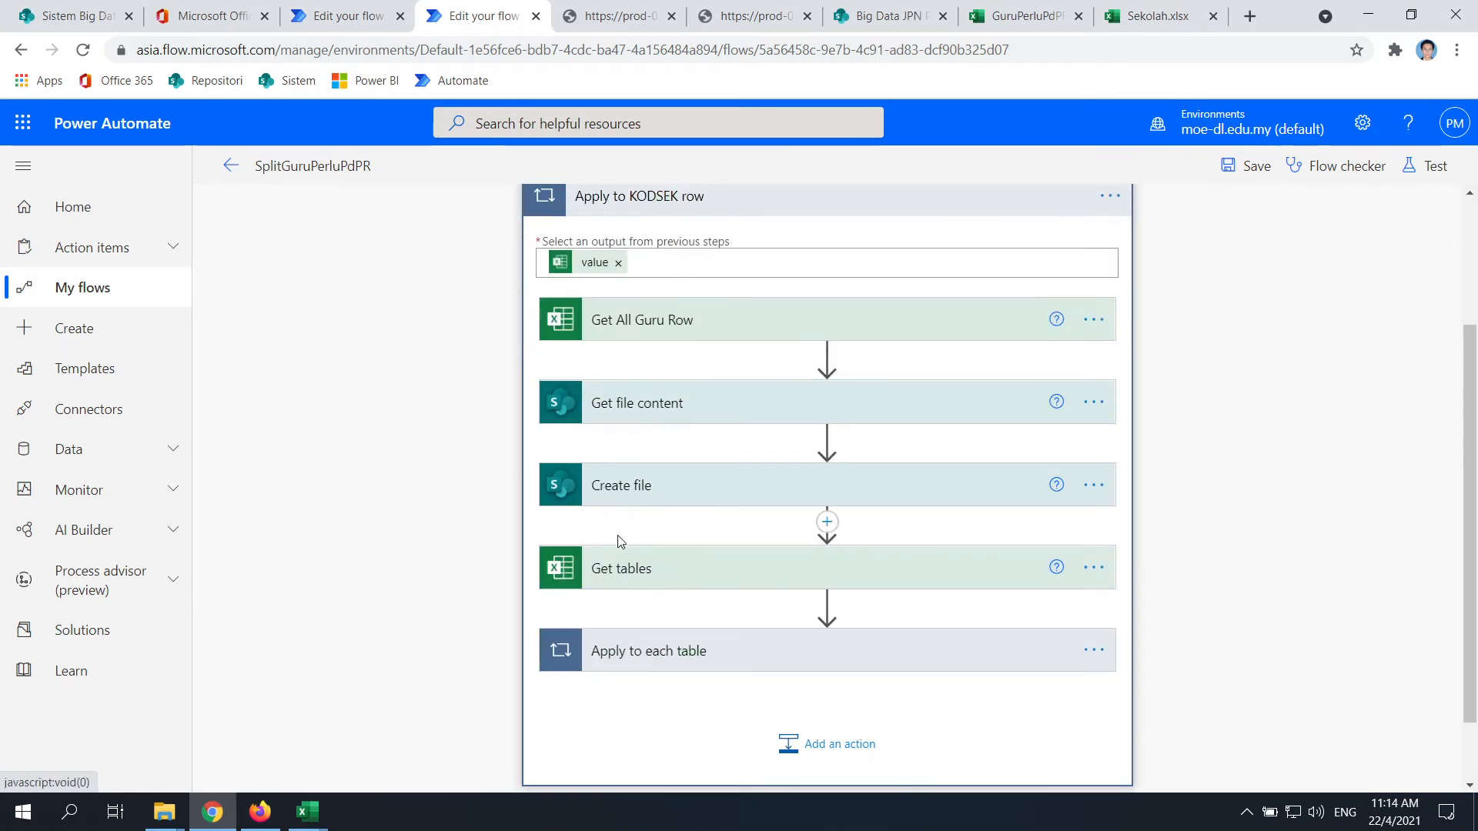
{"action": "left_click", "coordinate": [726, 658]}
{"action": "scroll", "coordinate": [809, 521], "scroll_direction": "down", "scroll_amount": 3}
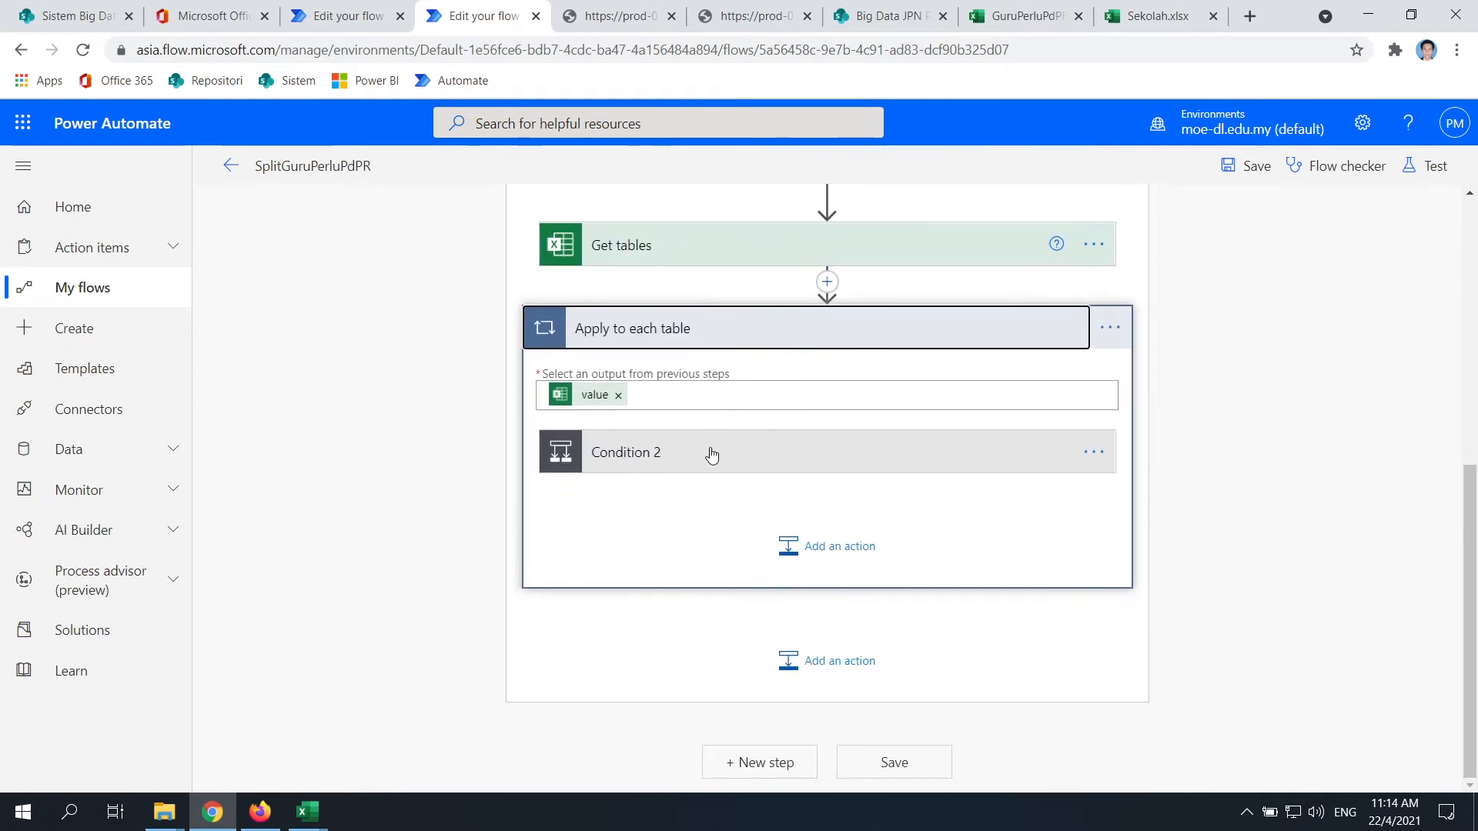
Expand Condition 2, Apply to each guru row, Compose 2 and Add a row into a table 2
{"action": "left_click", "coordinate": [710, 452]}
{"action": "scroll", "coordinate": [493, 500], "scroll_direction": "down", "scroll_amount": 5}
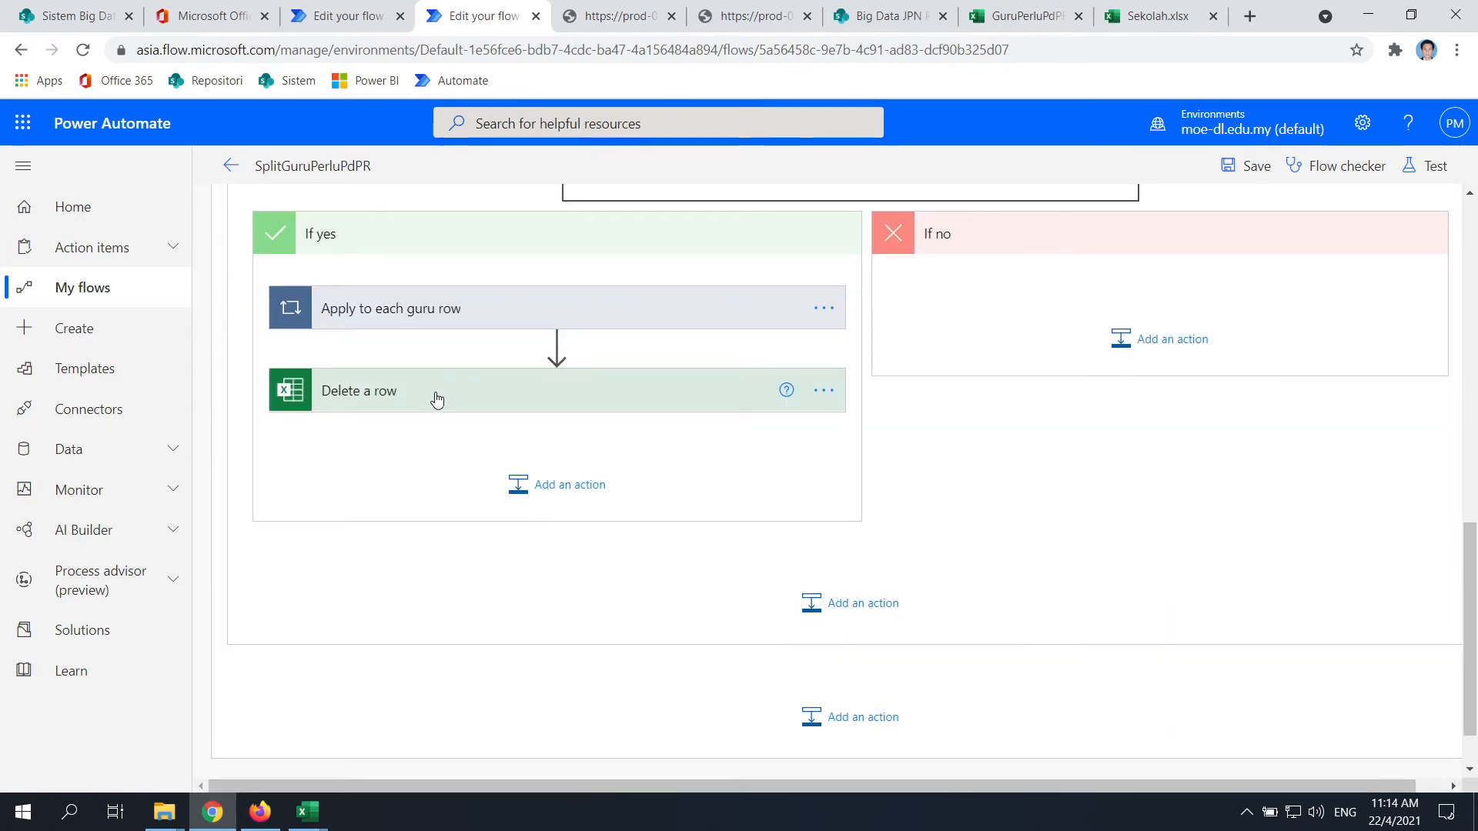
{"action": "scroll", "coordinate": [539, 493], "scroll_direction": "up", "scroll_amount": 2}
{"action": "left_click", "coordinate": [588, 505]}
{"action": "scroll", "coordinate": [577, 492], "scroll_direction": "down", "scroll_amount": 2}
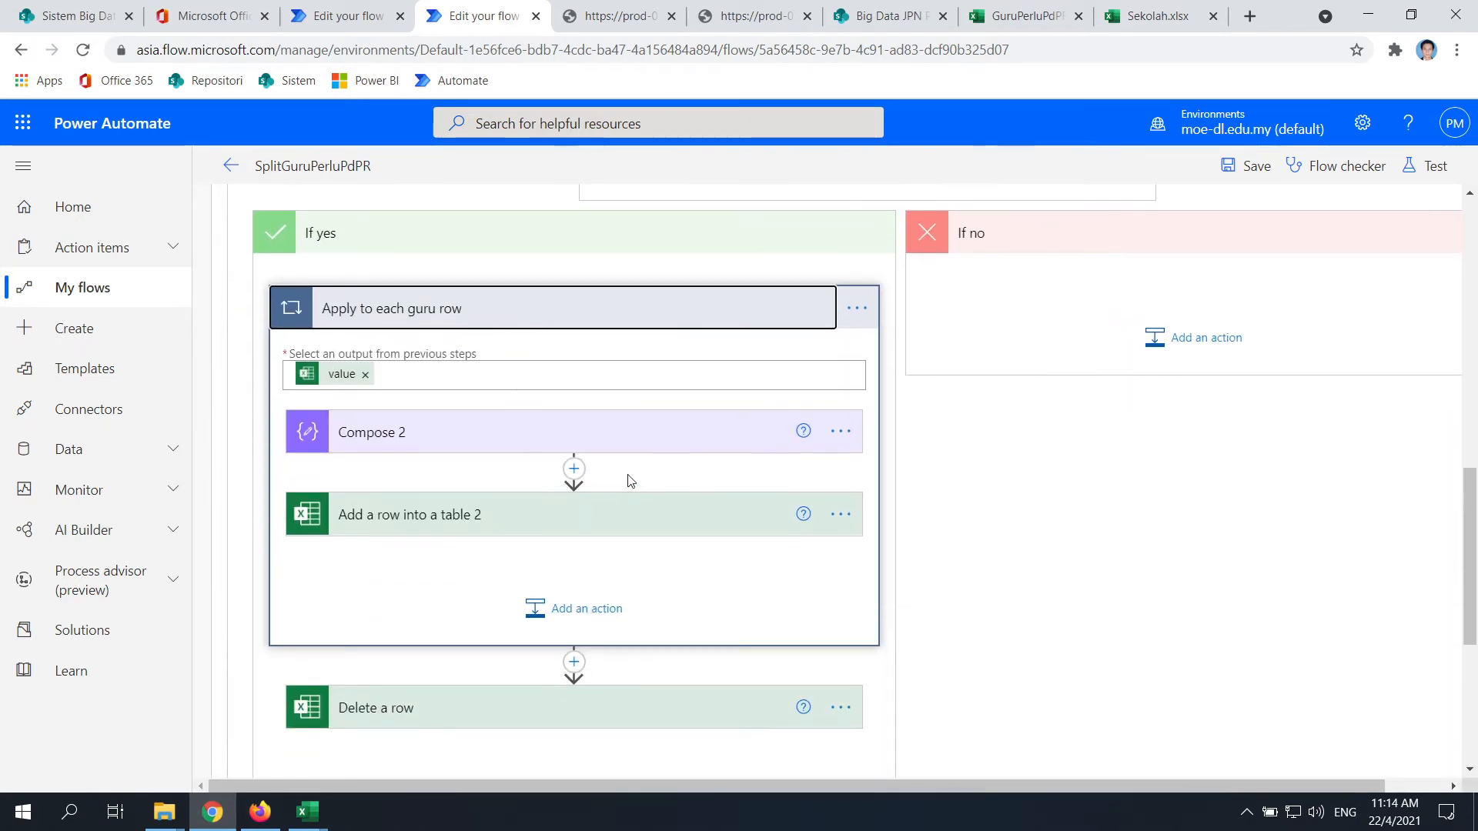
{"action": "scroll", "coordinate": [318, 406], "scroll_direction": "up", "scroll_amount": 1}
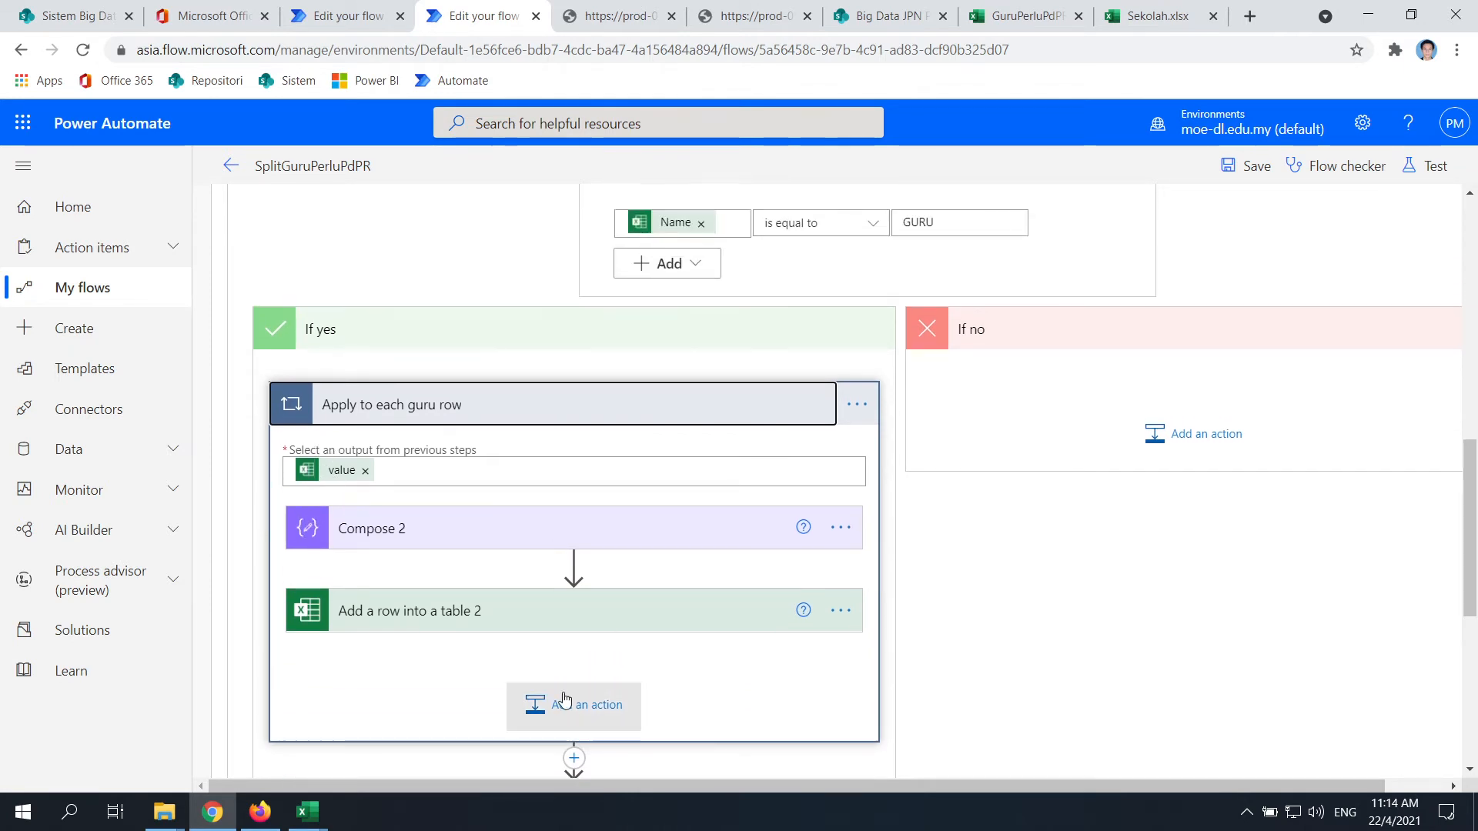
{"action": "left_click", "coordinate": [624, 539]}
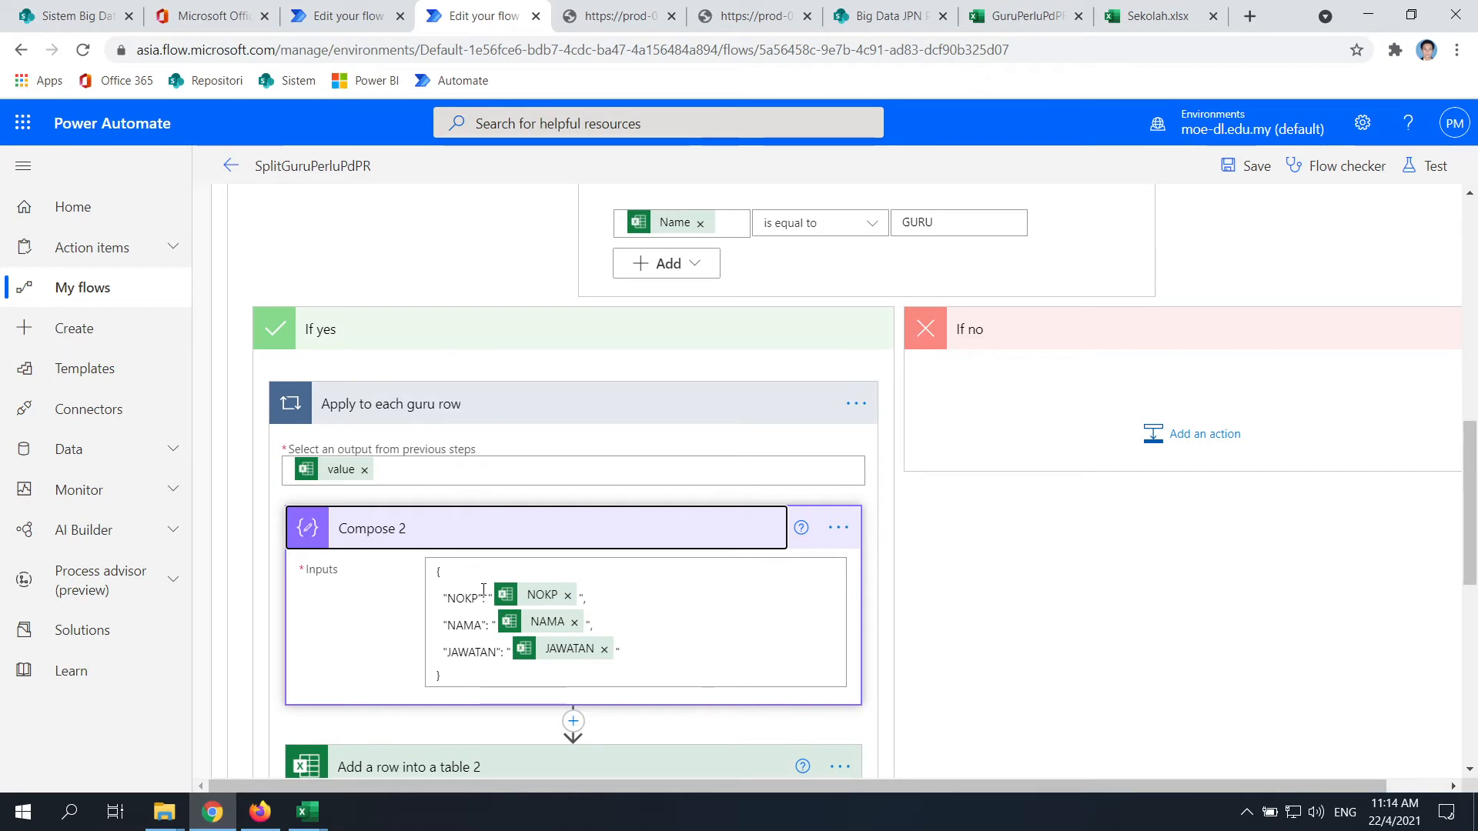
{"action": "scroll", "coordinate": [399, 618], "scroll_direction": "down", "scroll_amount": 3}
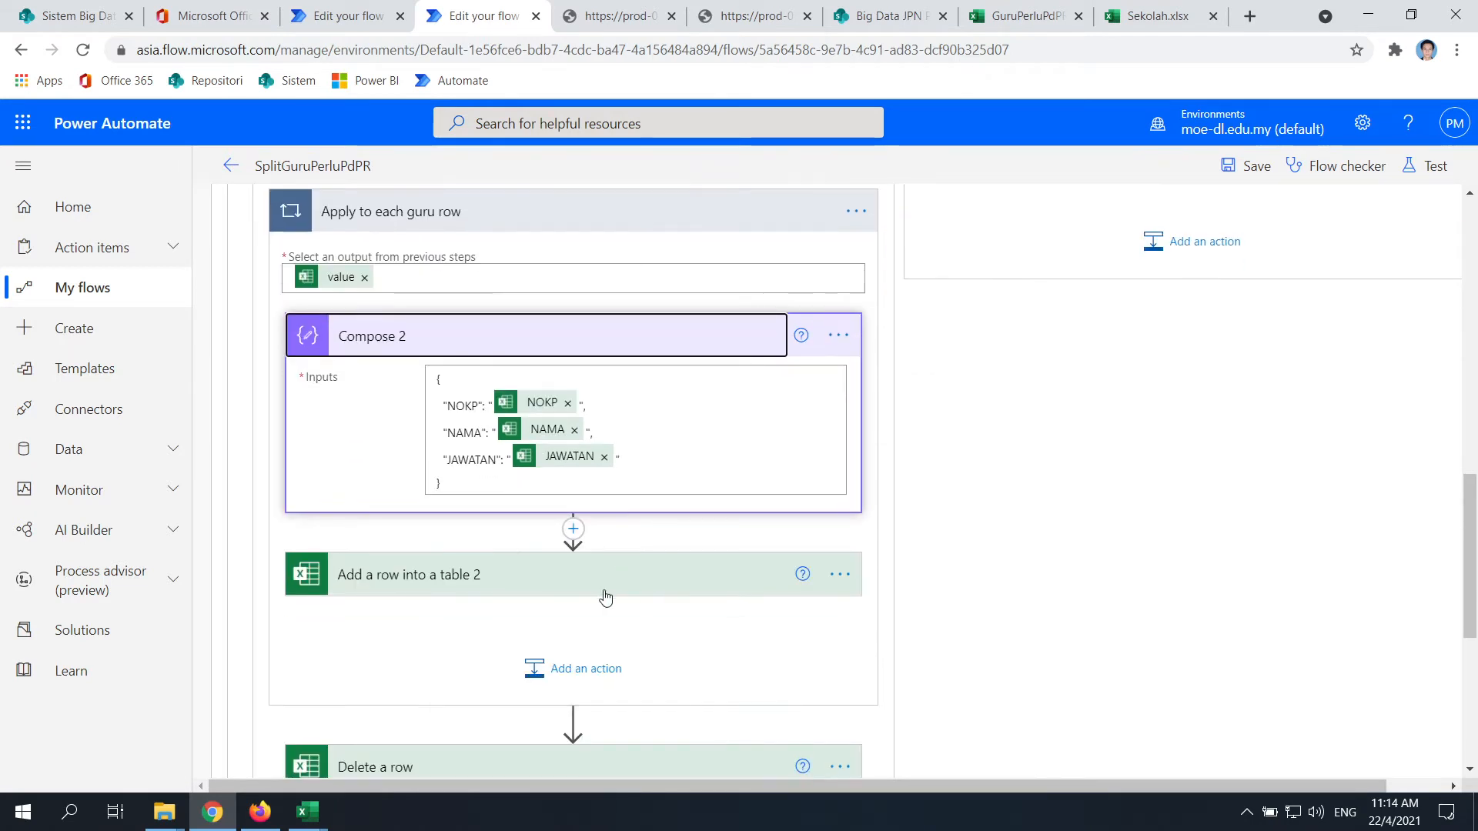
{"action": "left_click", "coordinate": [564, 578]}
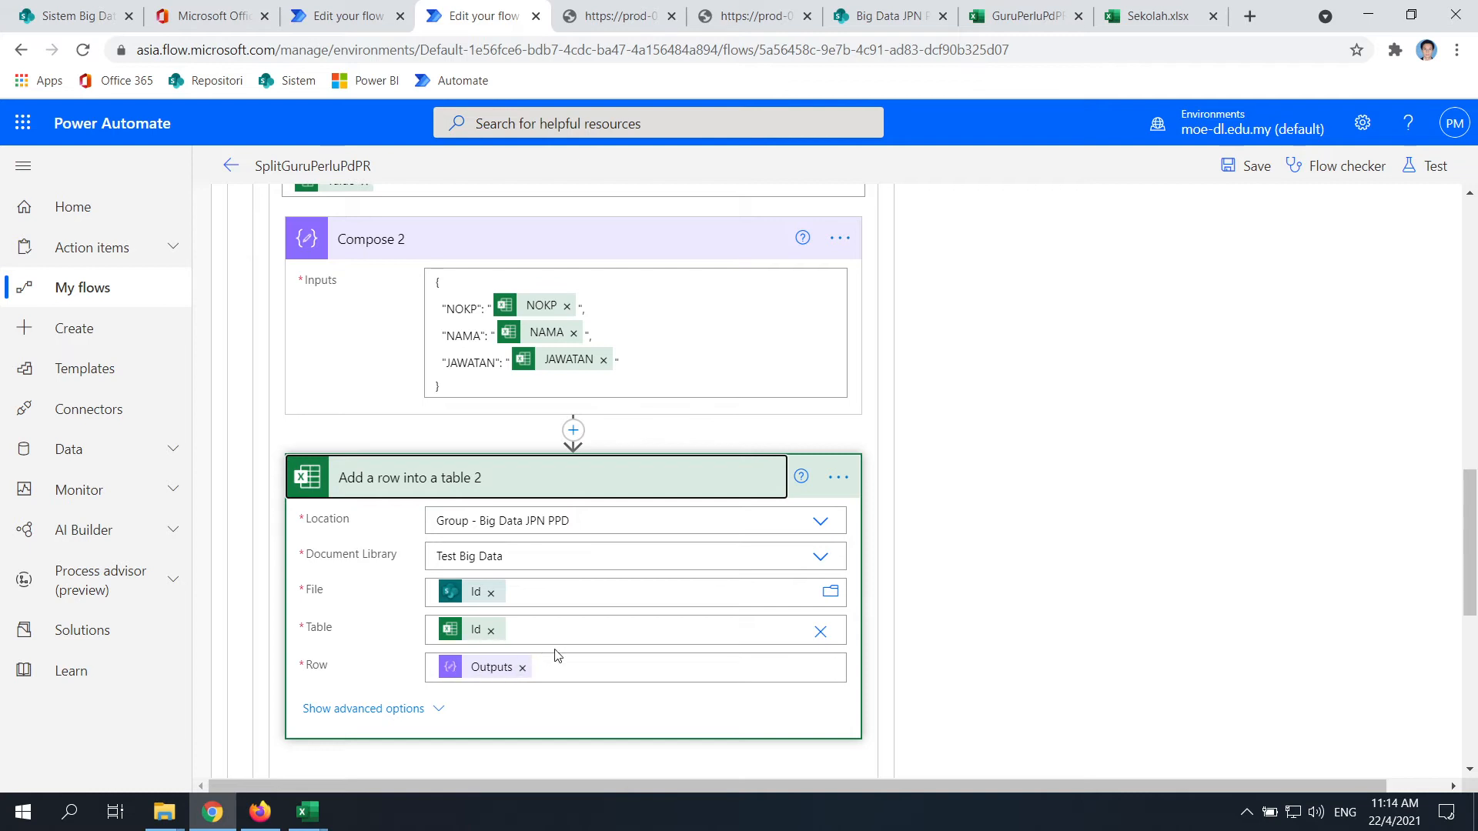
In Test Split Guru Perlu PdPR, drag Add a row into a table under Compose inside Apply to each
{"action": "left_click", "coordinate": [343, 12]}
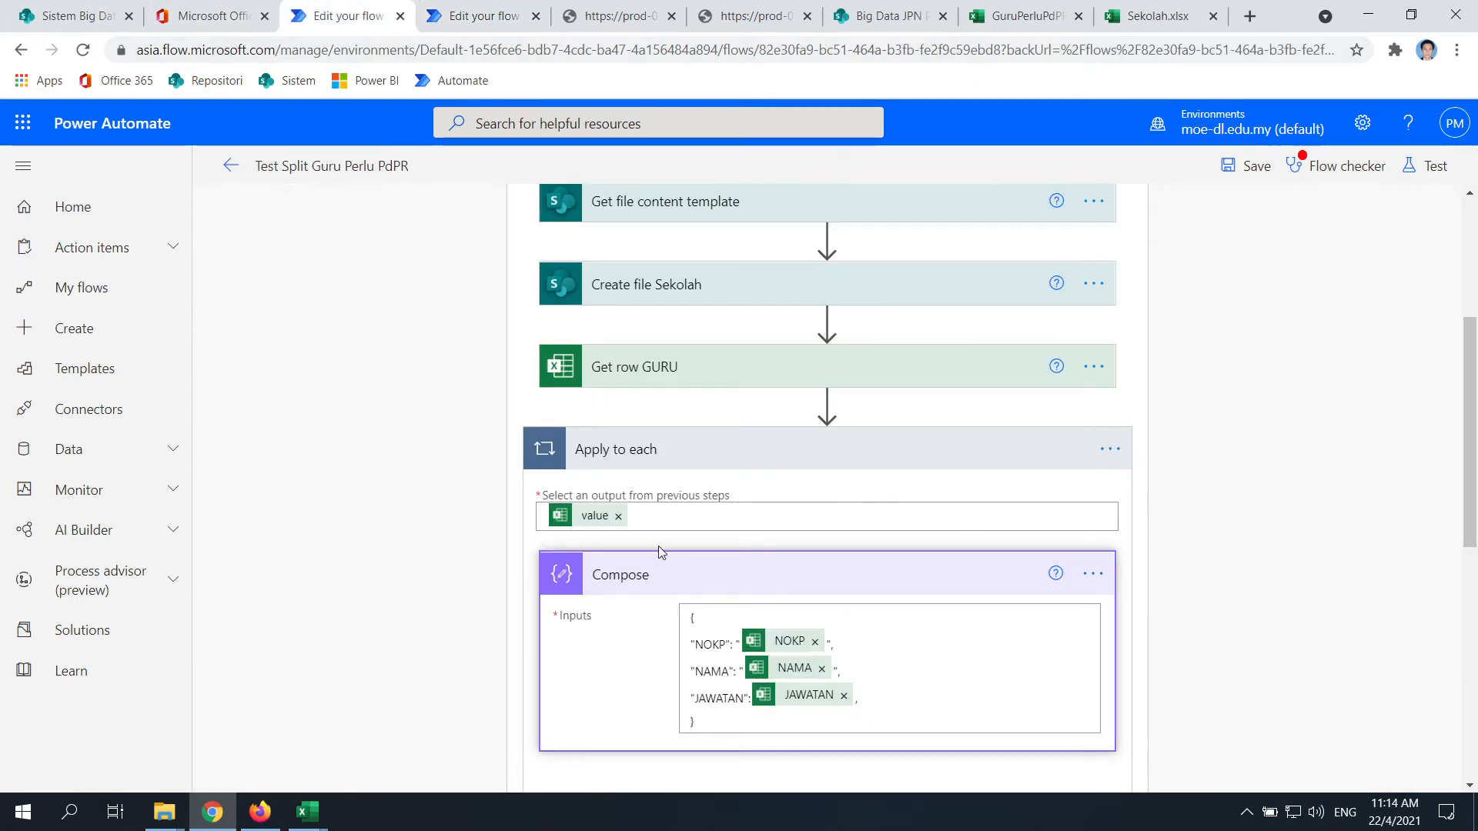
{"action": "scroll", "coordinate": [658, 547], "scroll_direction": "down", "scroll_amount": 5}
{"action": "scroll", "coordinate": [810, 495], "scroll_direction": "up", "scroll_amount": 5}
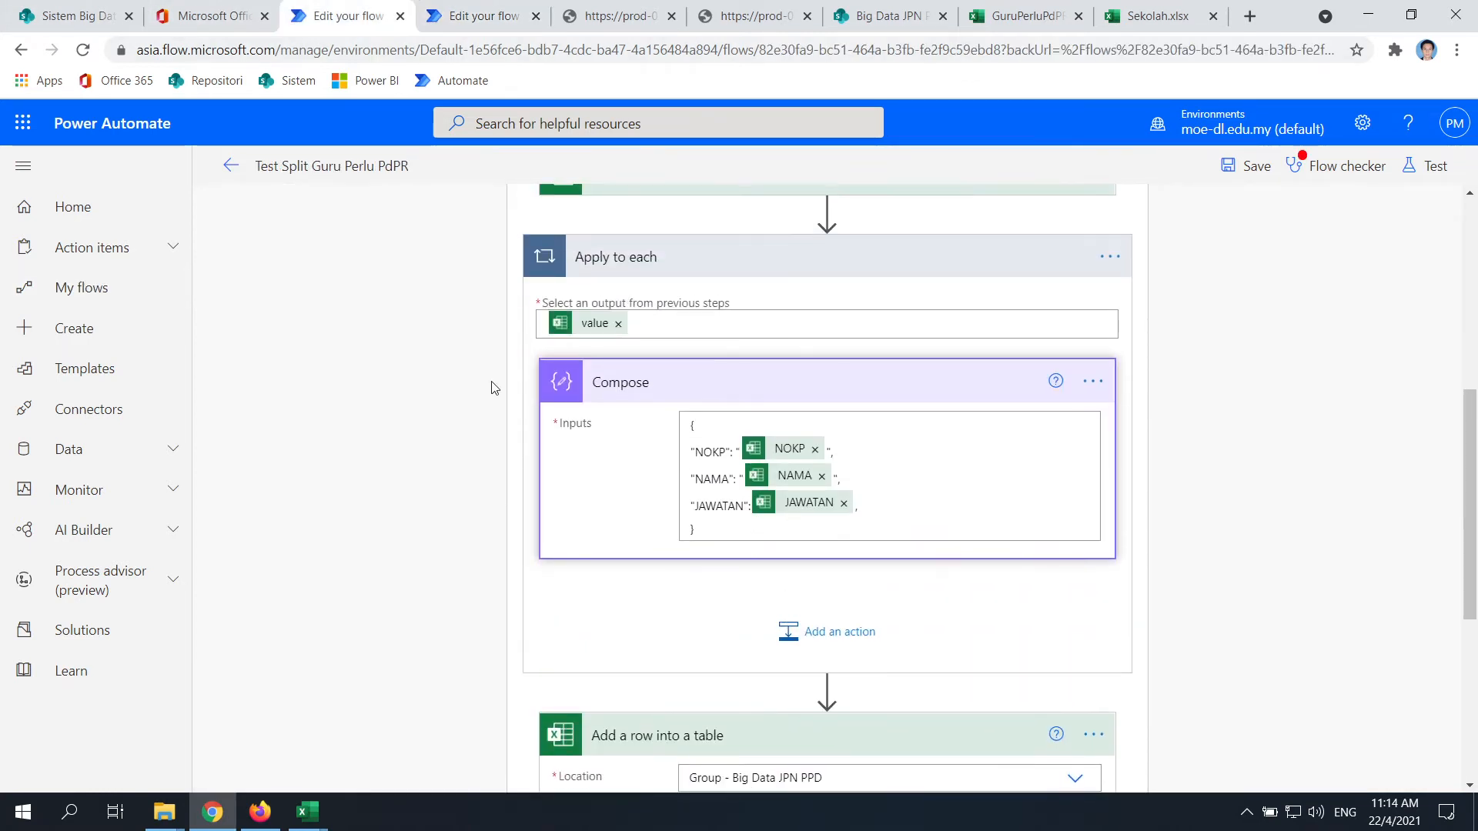
{"action": "scroll", "coordinate": [750, 343], "scroll_direction": "down", "scroll_amount": 2}
{"action": "scroll", "coordinate": [662, 488], "scroll_direction": "up", "scroll_amount": 3}
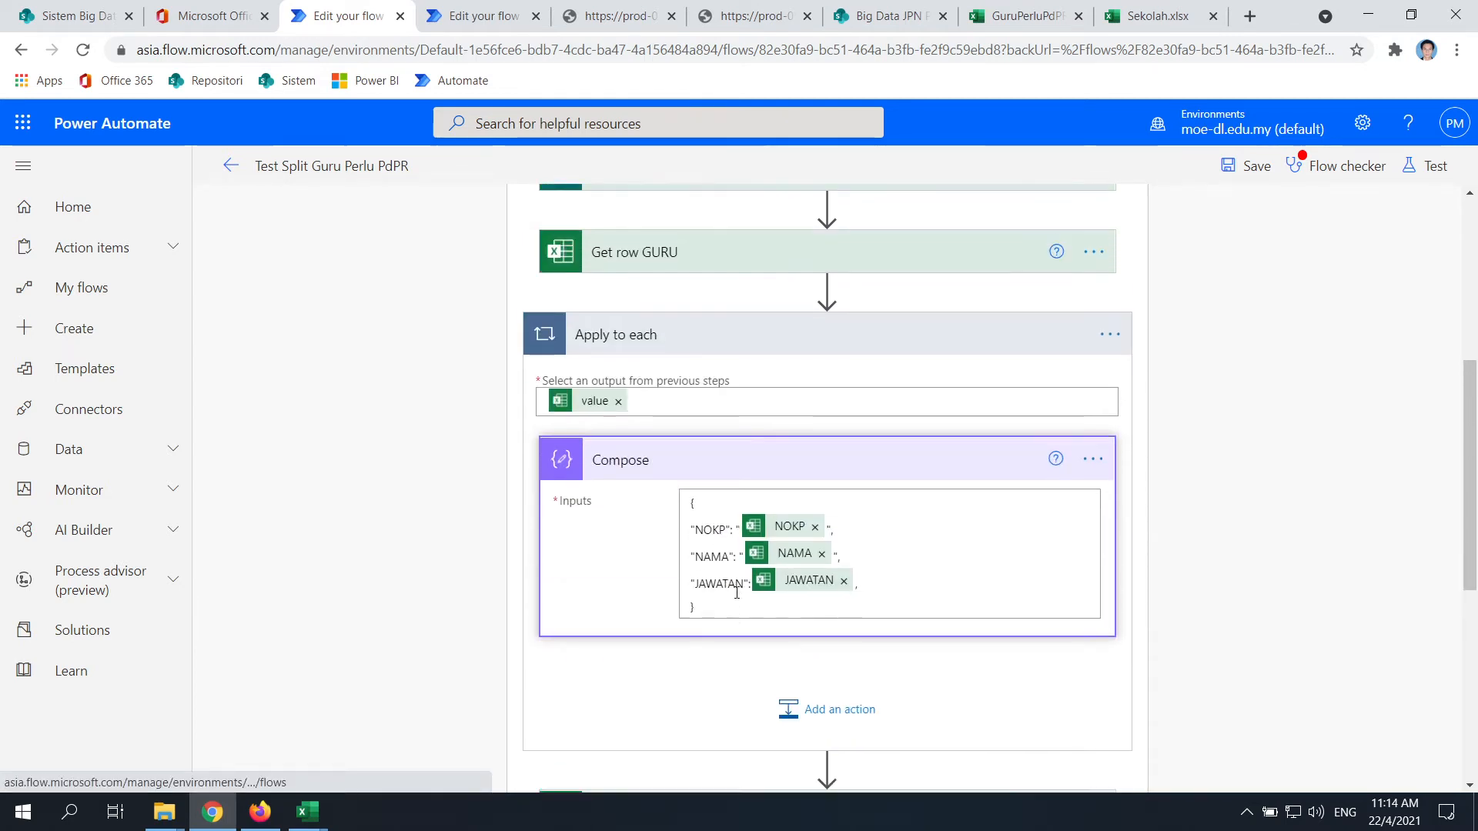
{"action": "scroll", "coordinate": [649, 413], "scroll_direction": "down", "scroll_amount": 4}
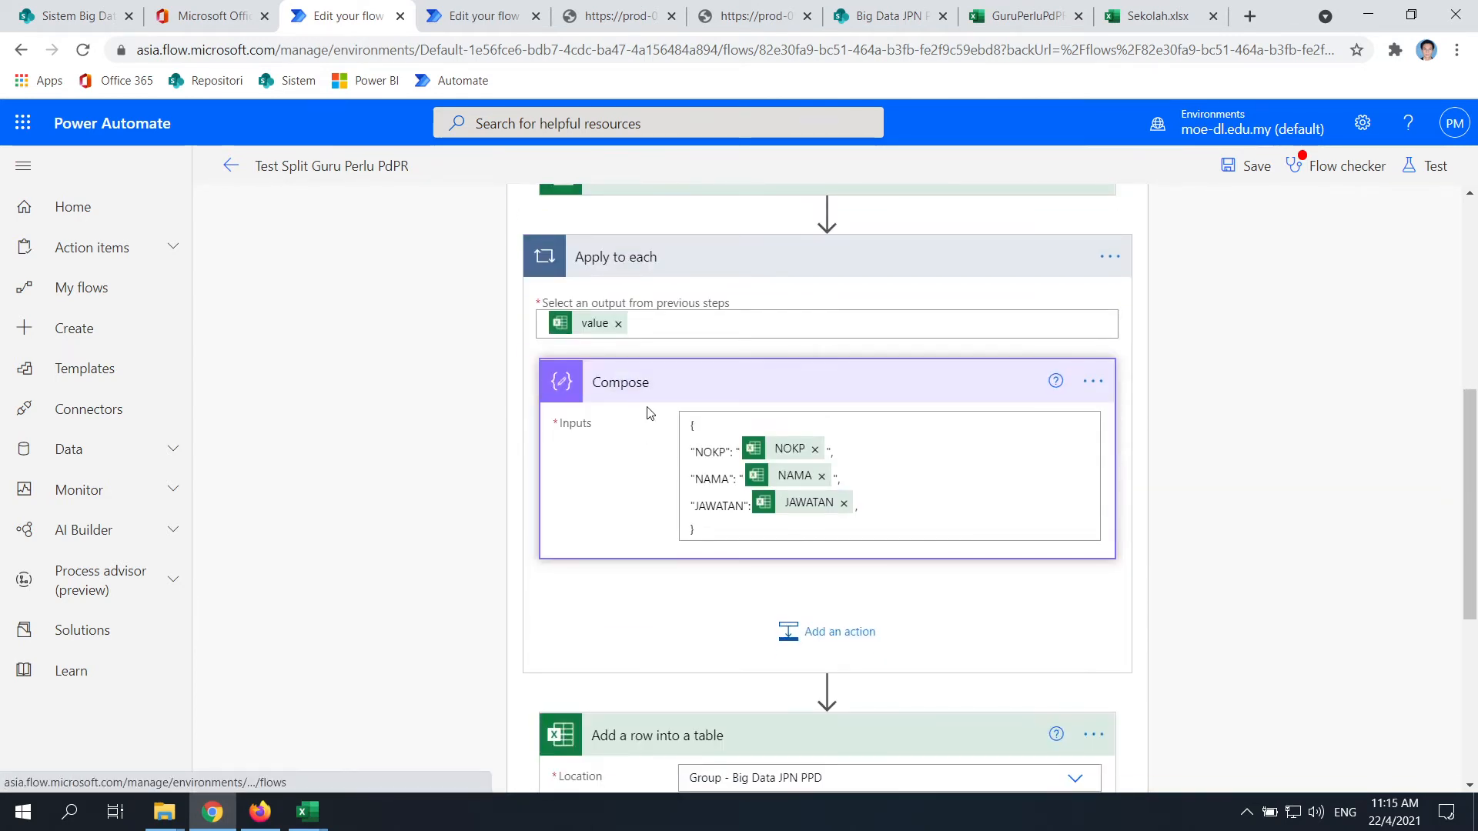
{"action": "scroll", "coordinate": [752, 554], "scroll_direction": "down", "scroll_amount": 4}
{"action": "scroll", "coordinate": [749, 613], "scroll_direction": "up", "scroll_amount": 2}
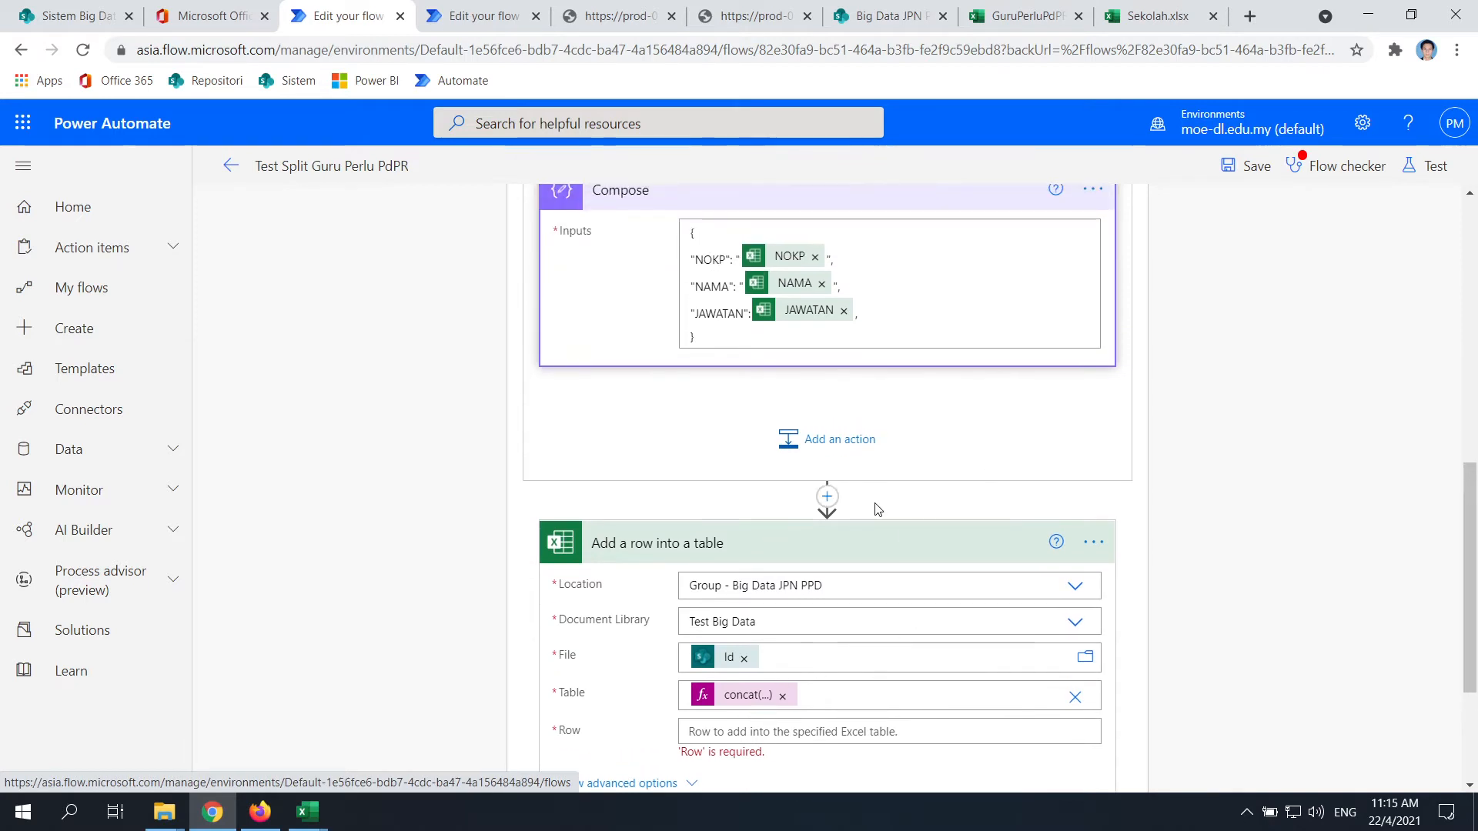
{"action": "left_click_drag", "start_coordinate": [890, 544], "coordinate": [860, 418]}
{"action": "scroll", "coordinate": [908, 431], "scroll_direction": "up", "scroll_amount": 5}
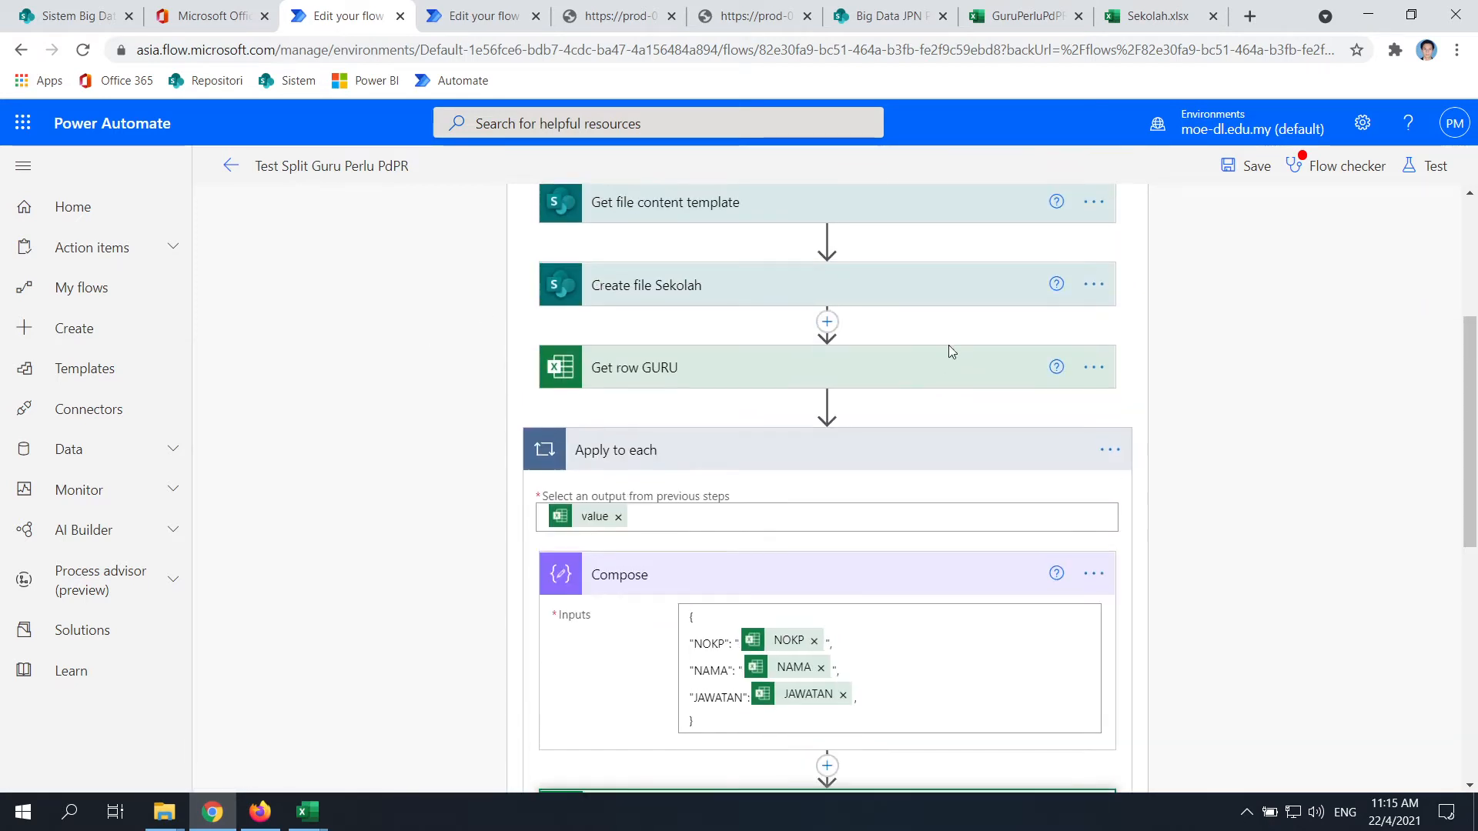
{"action": "scroll", "coordinate": [685, 381], "scroll_direction": "down", "scroll_amount": 1}
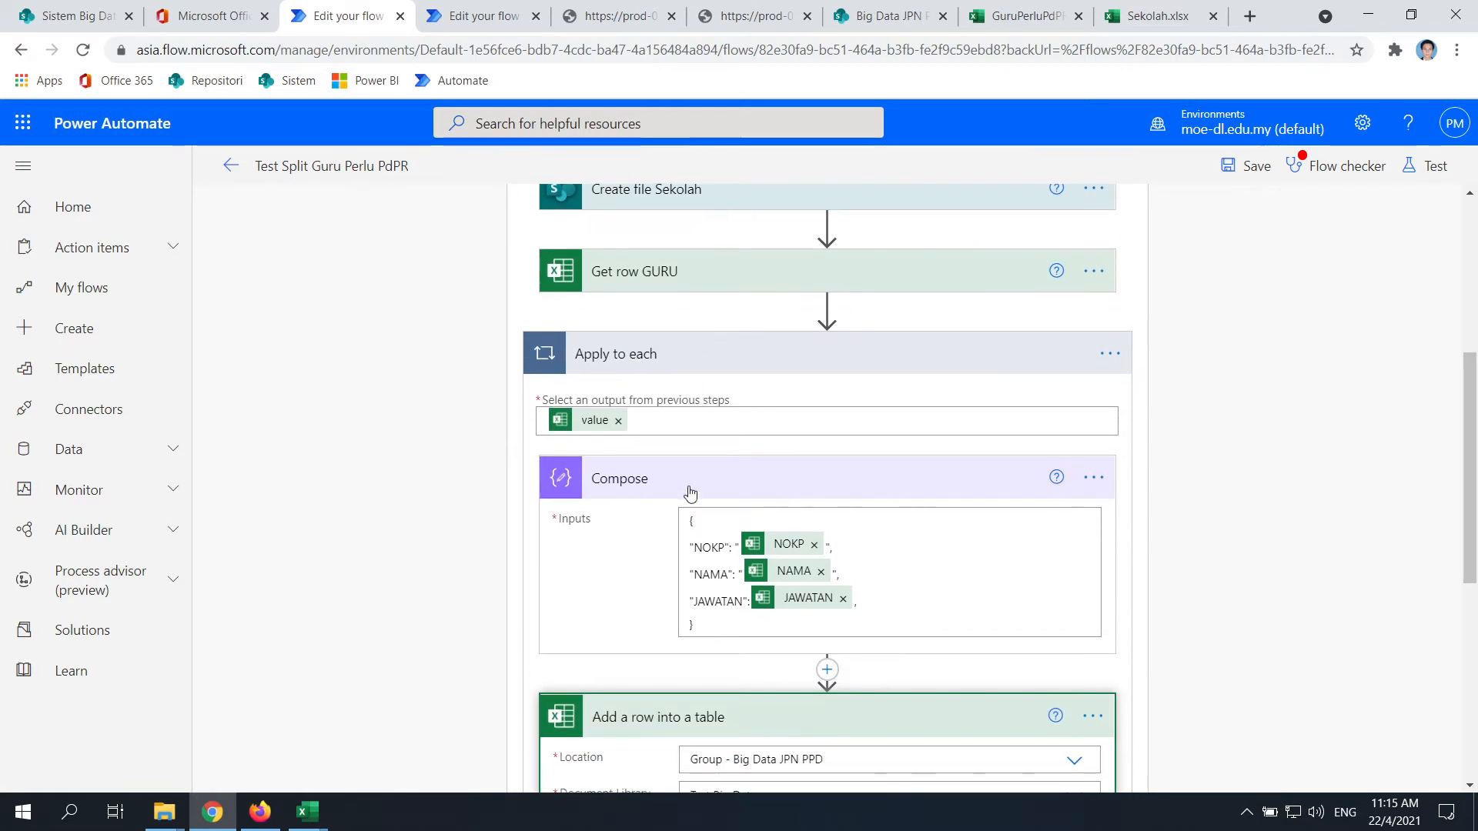
{"action": "scroll", "coordinate": [690, 493], "scroll_direction": "down", "scroll_amount": 3}
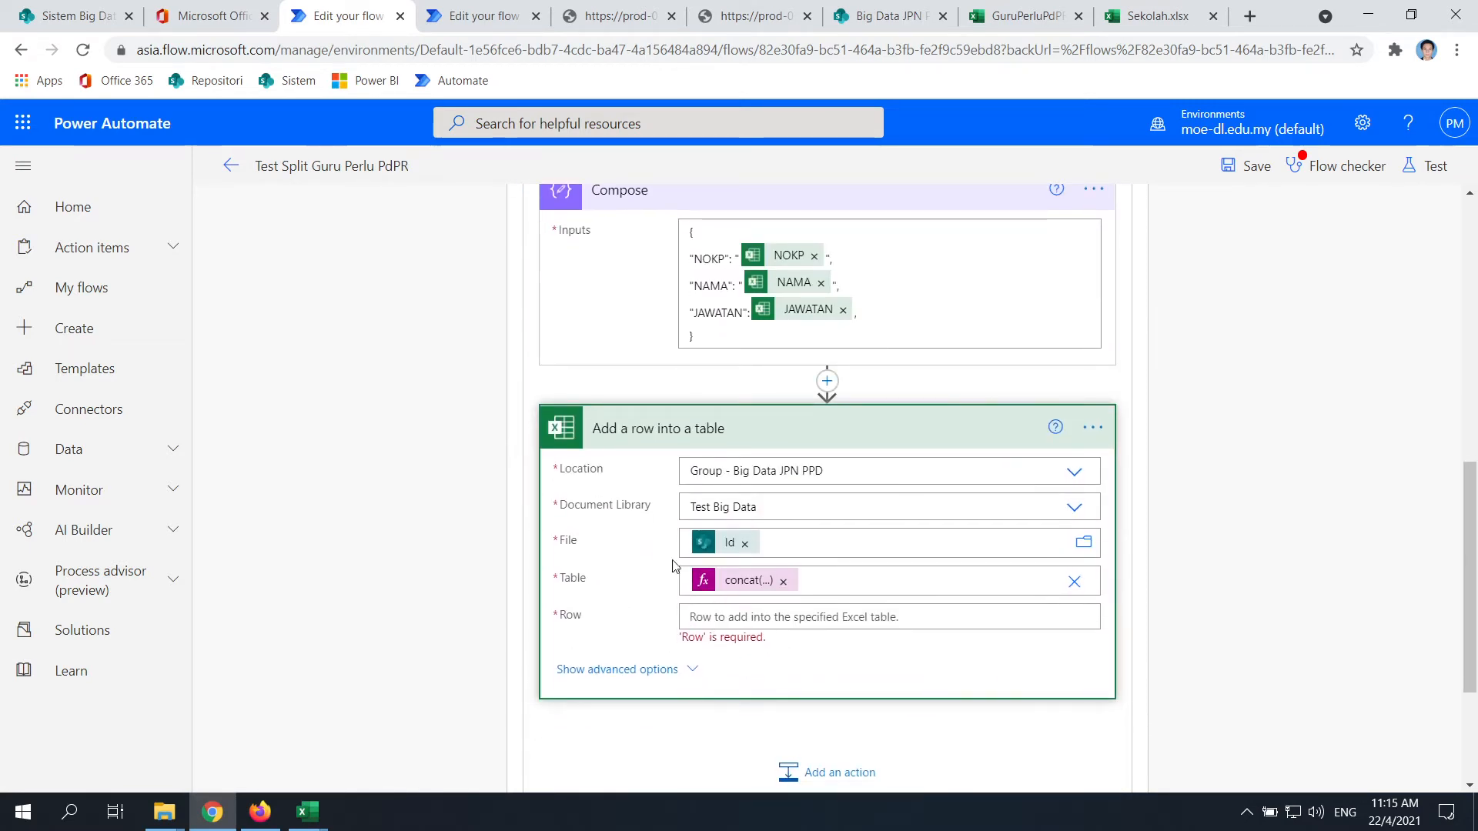
{"action": "left_click", "coordinate": [770, 617]}
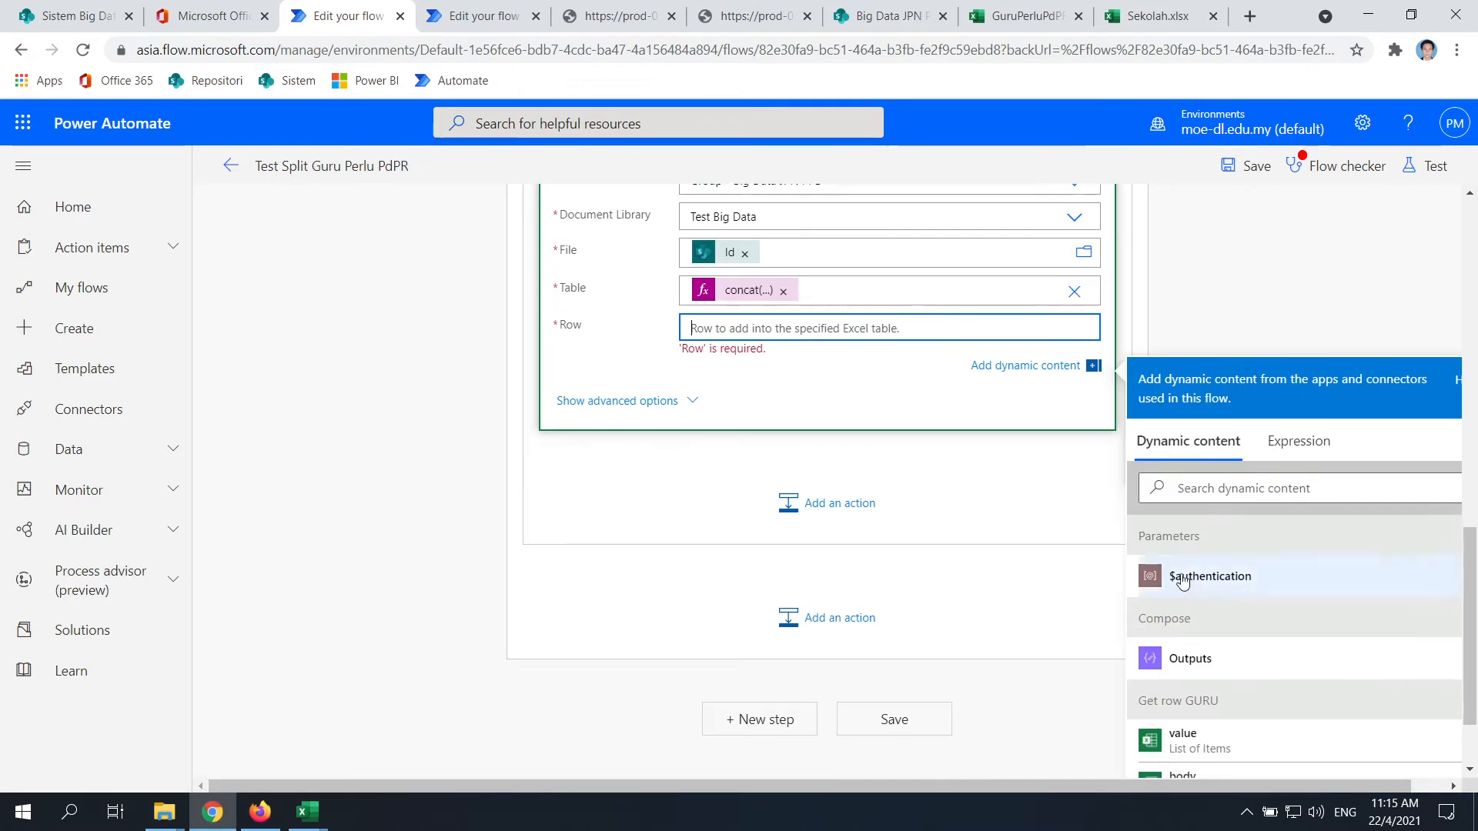
Set the add-row step's Row to Compose Outputs and save to check for errors
{"action": "left_click", "coordinate": [1185, 658]}
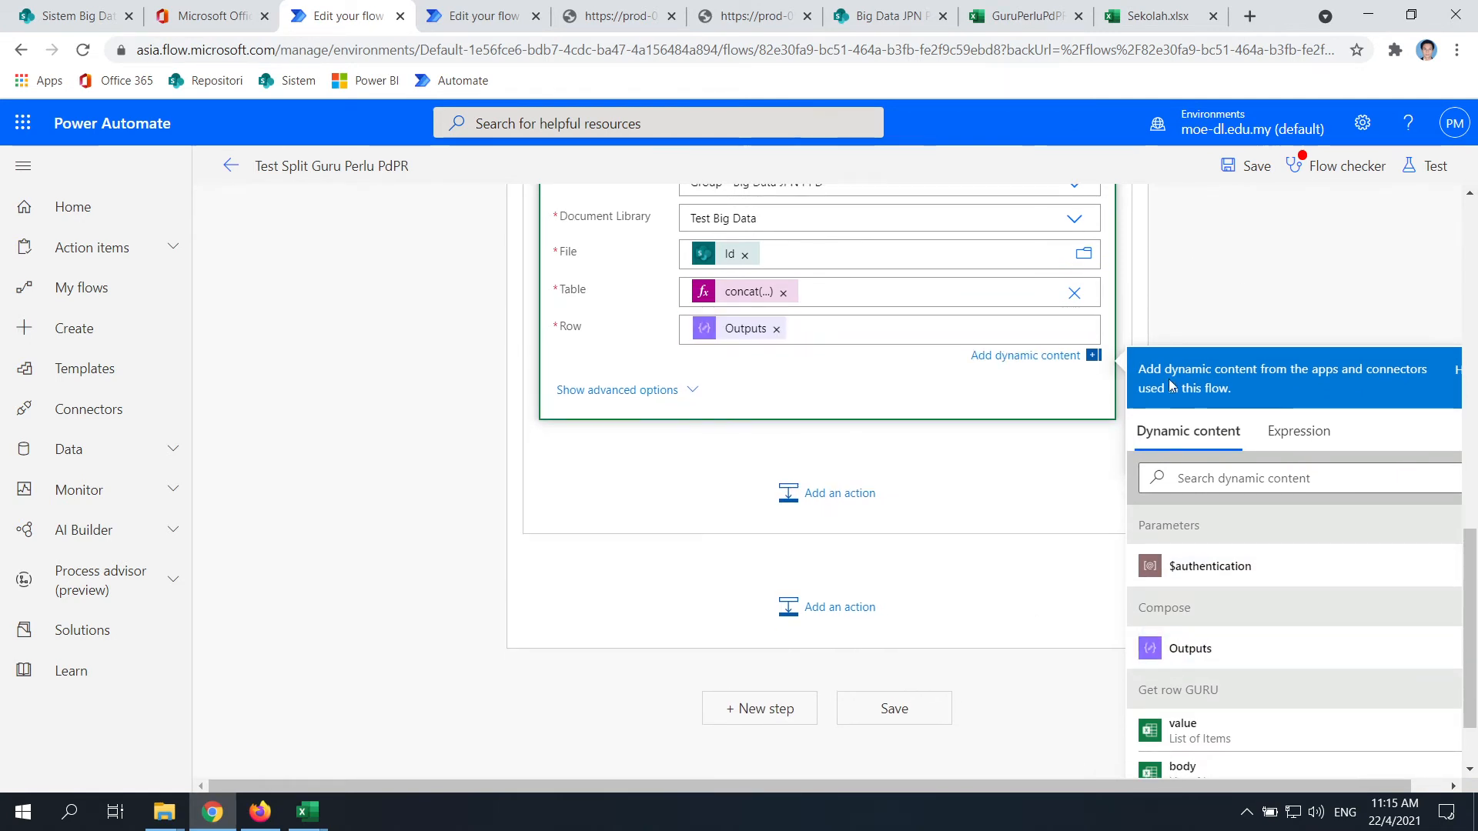
{"action": "left_click", "coordinate": [1171, 306]}
{"action": "scroll", "coordinate": [1000, 592], "scroll_direction": "up", "scroll_amount": 2}
{"action": "scroll", "coordinate": [923, 677], "scroll_direction": "down", "scroll_amount": 2}
{"action": "left_click", "coordinate": [893, 763]}
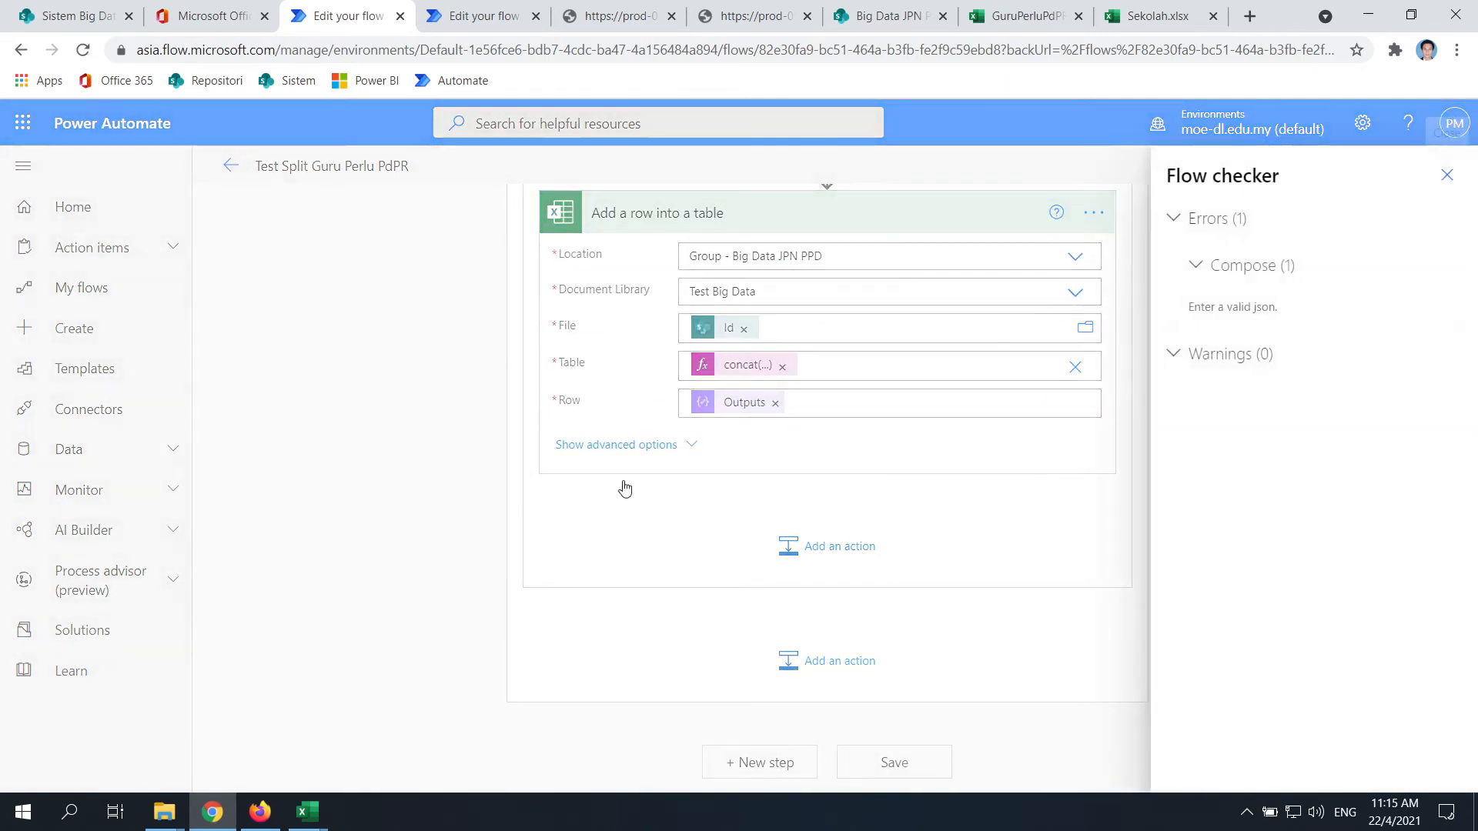
Compare the Compose step flagged as invalid JSON with the other flow's Compose 2 inputs
{"action": "left_click", "coordinate": [536, 16]}
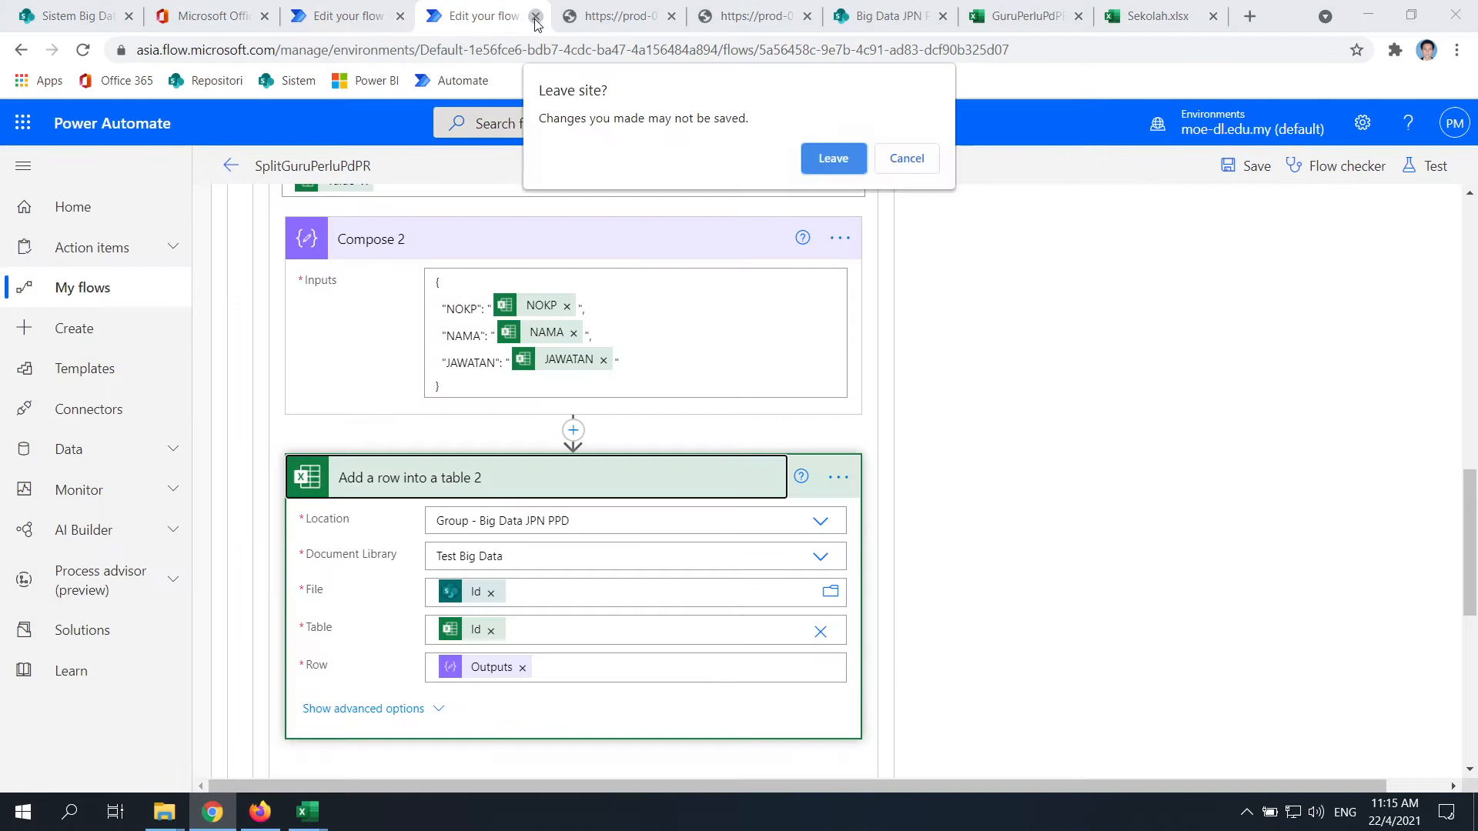
{"action": "left_click", "coordinate": [905, 159]}
{"action": "left_click", "coordinate": [346, 17]}
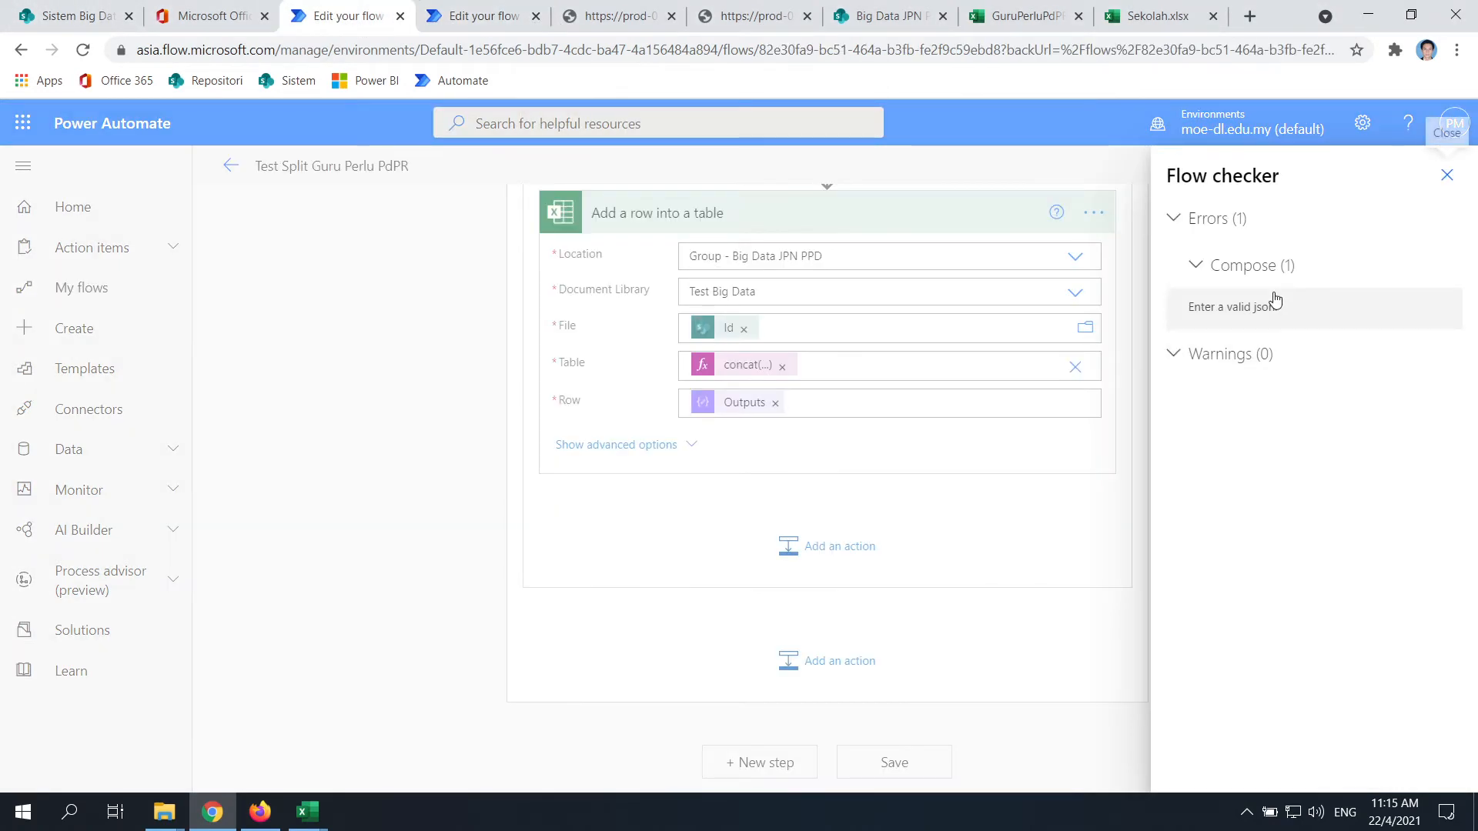
{"action": "left_click", "coordinate": [1239, 267]}
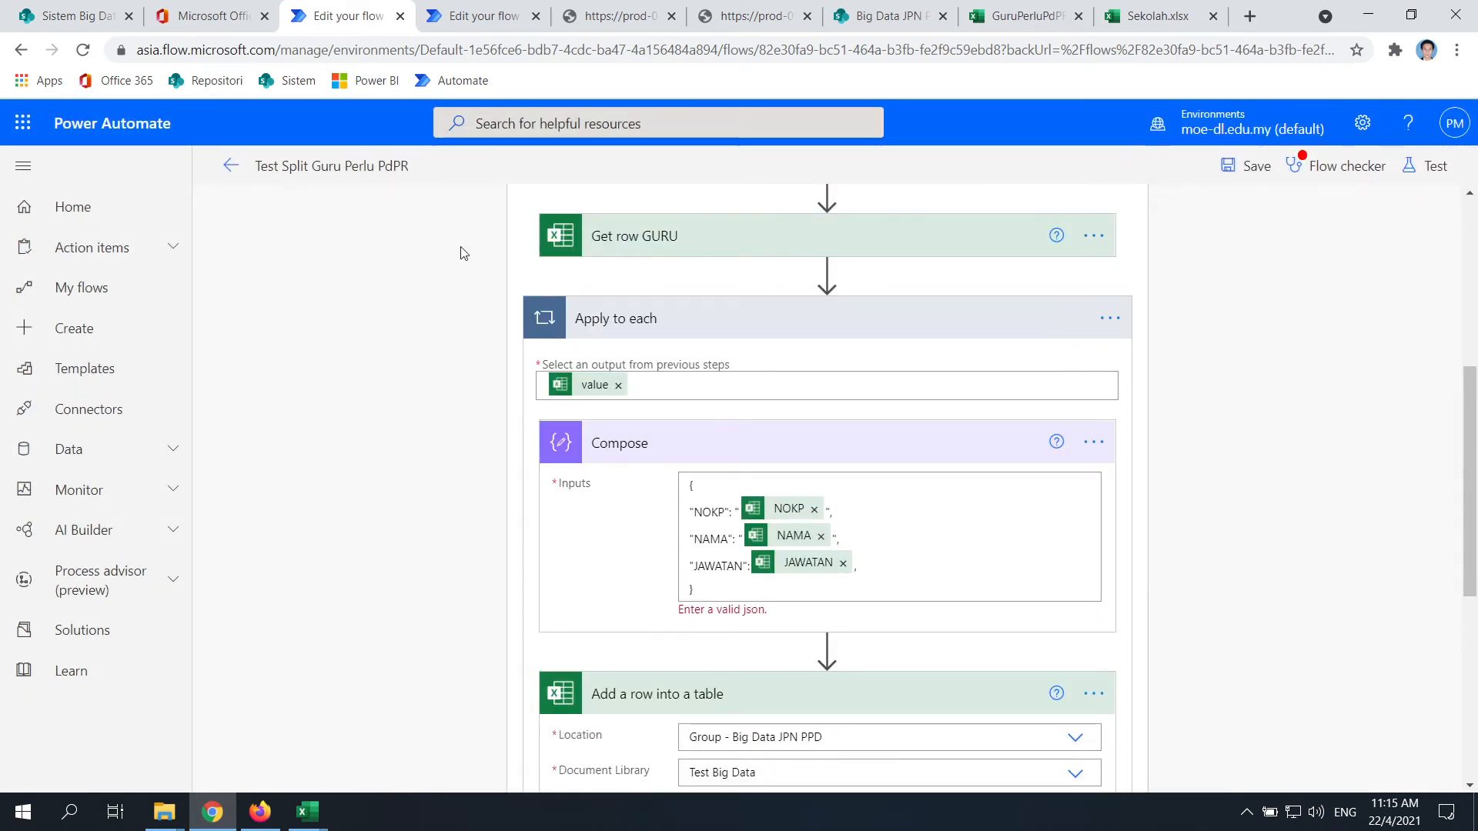
{"action": "left_click", "coordinate": [460, 16]}
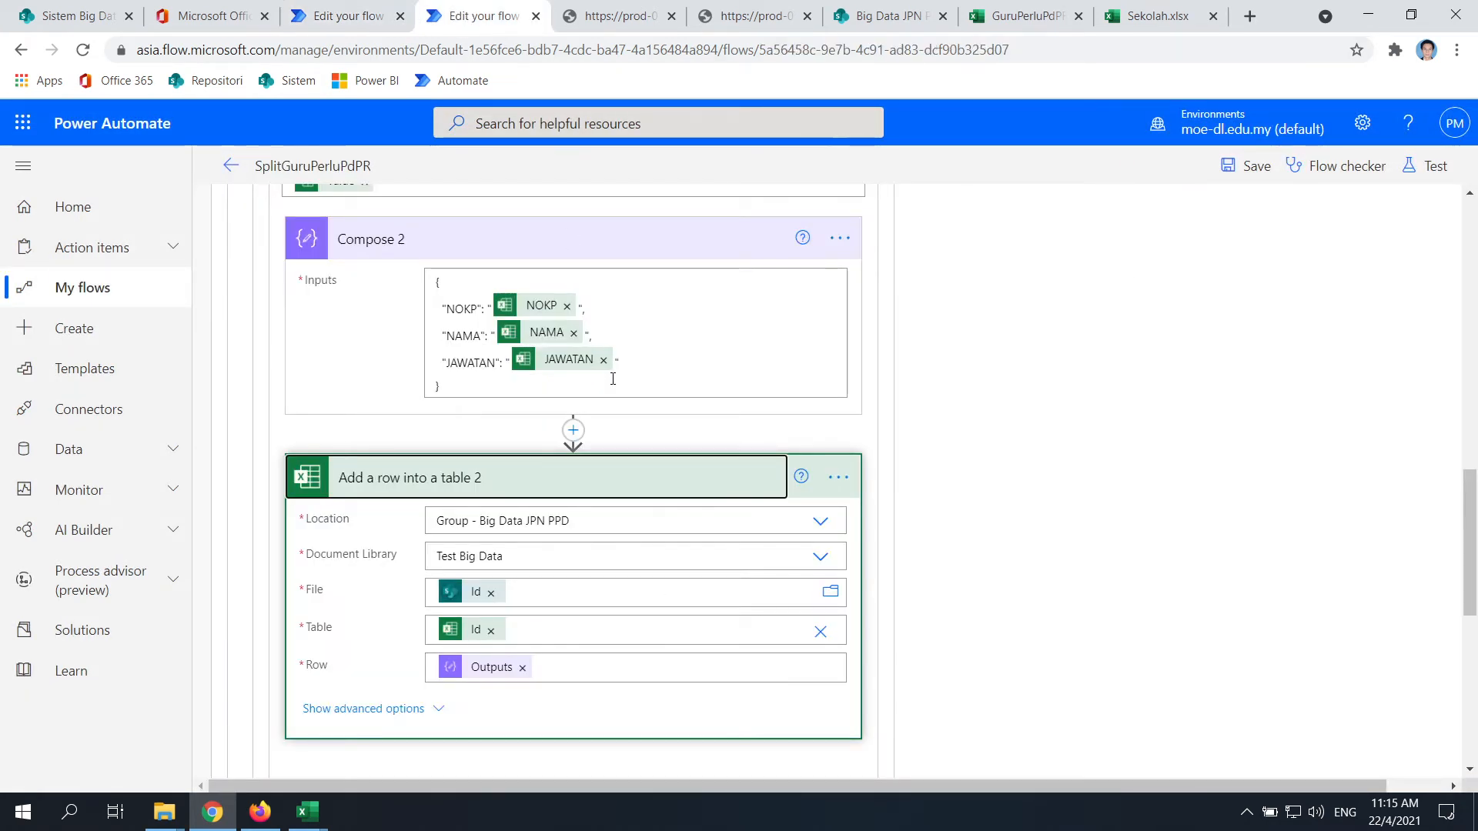
{"action": "left_click", "coordinate": [358, 16]}
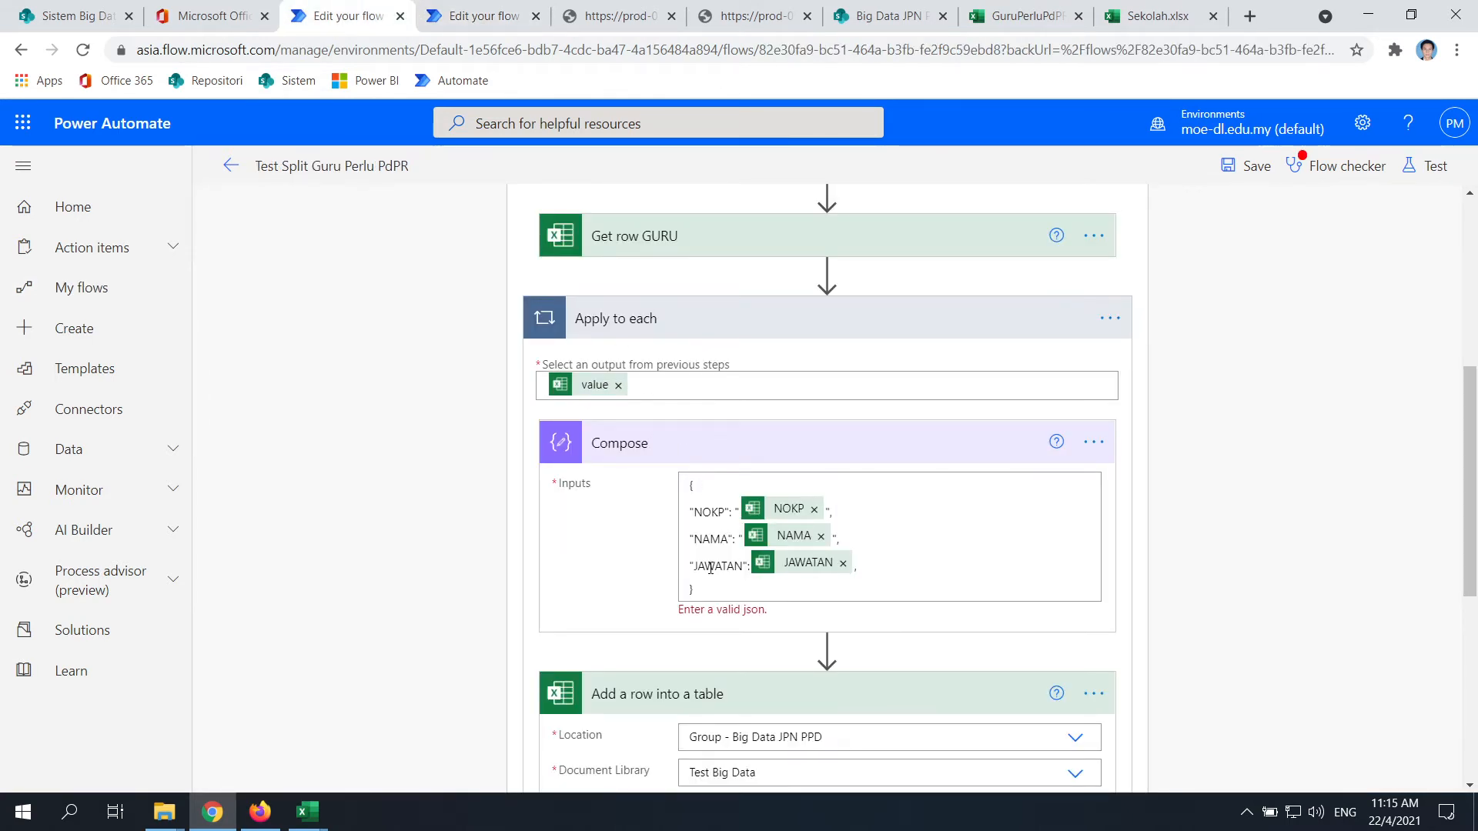
{"action": "left_click", "coordinate": [470, 17]}
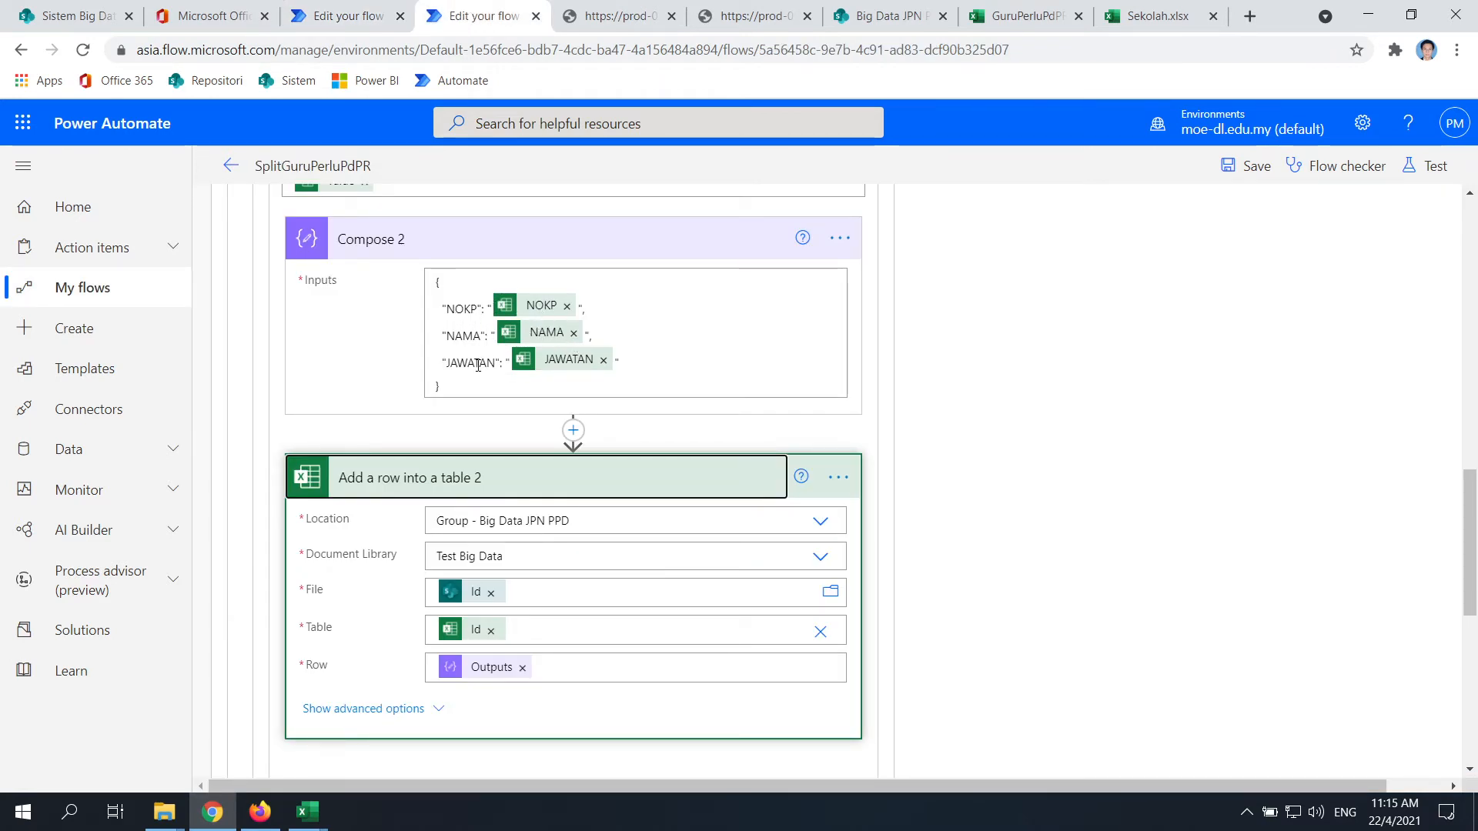
{"action": "left_click", "coordinate": [358, 15]}
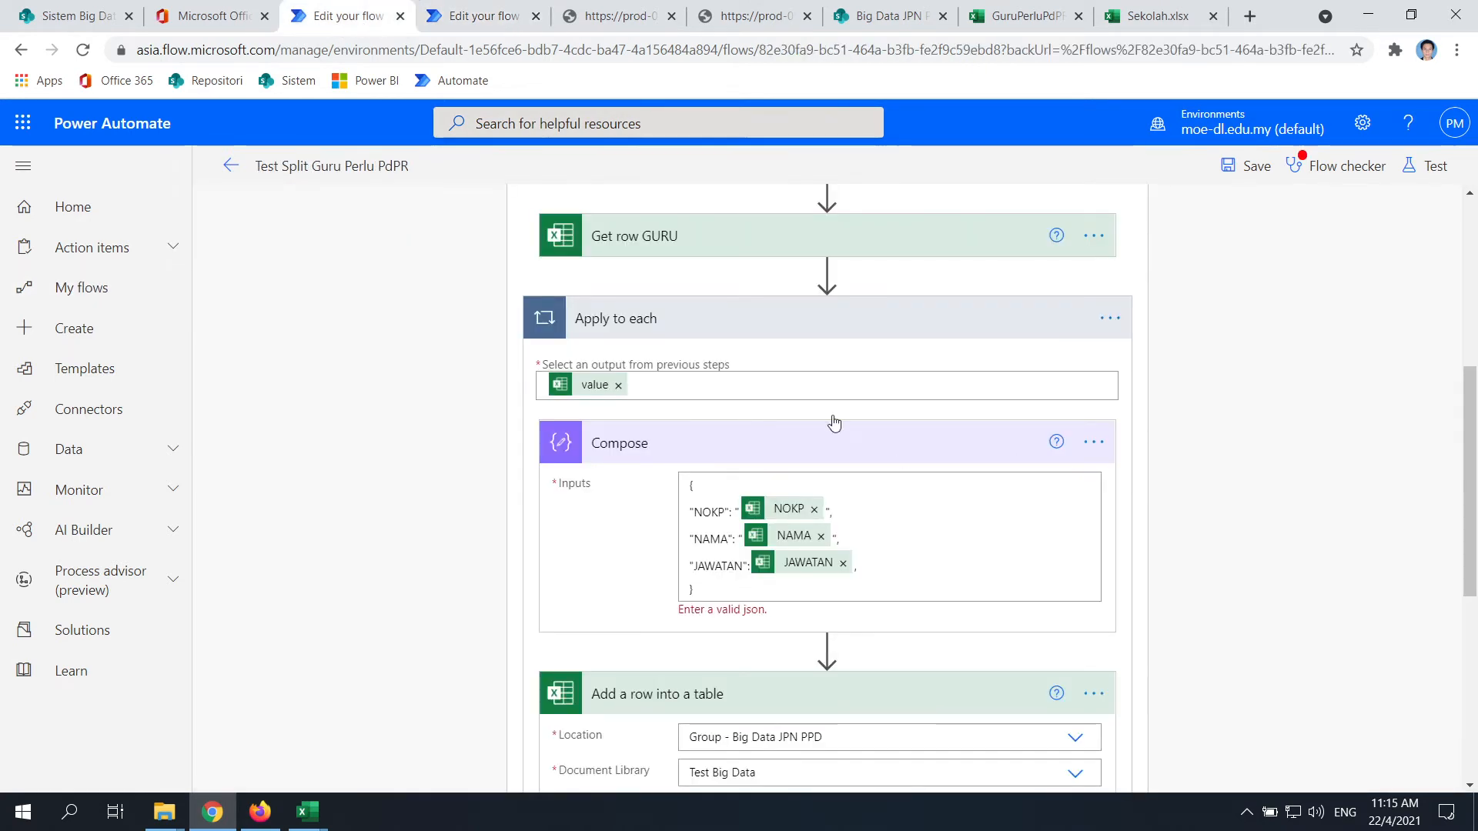
{"action": "left_click", "coordinate": [875, 562]}
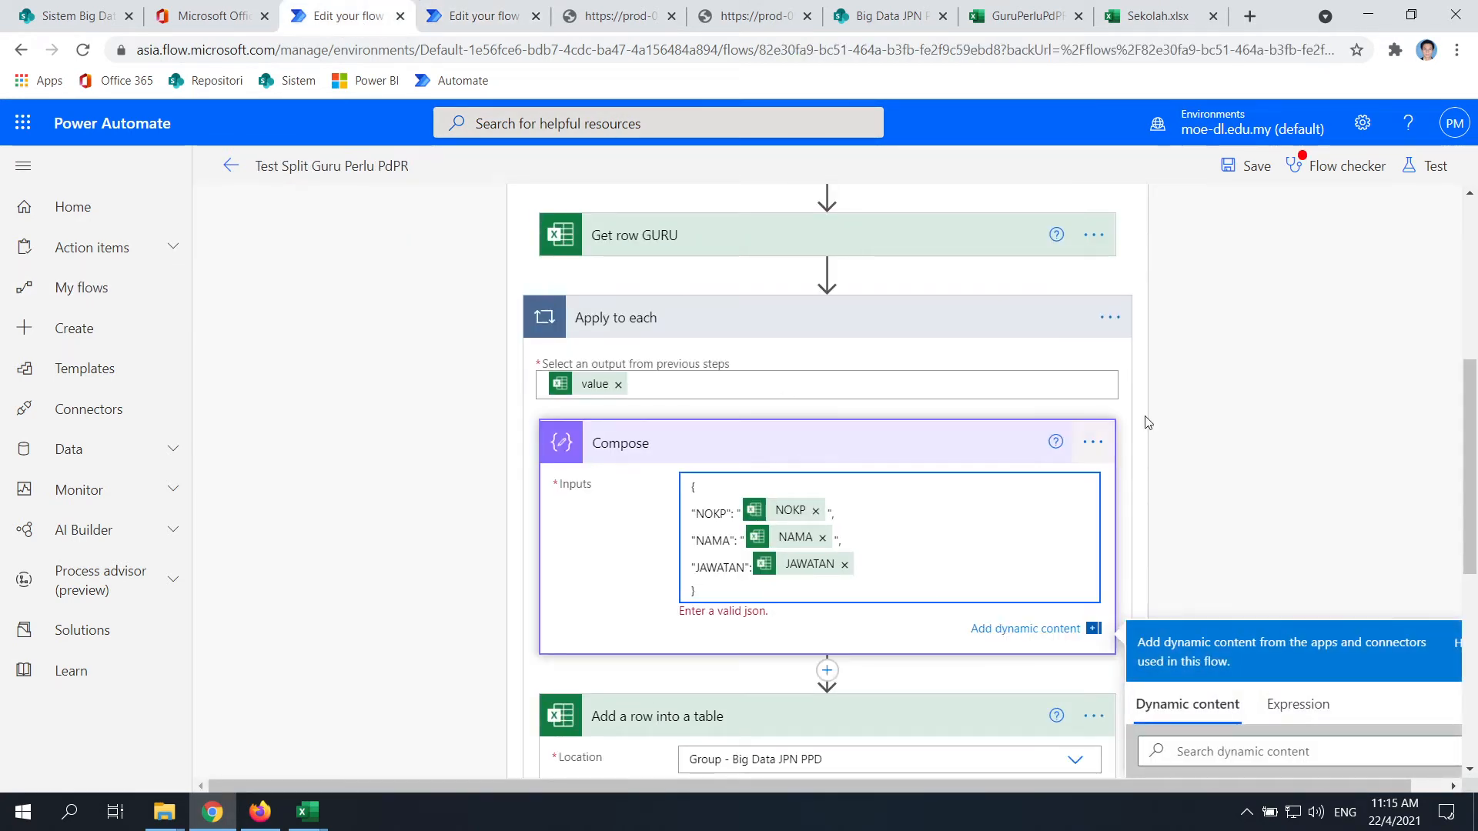
{"action": "scroll", "coordinate": [563, 561], "scroll_direction": "down", "scroll_amount": 7}
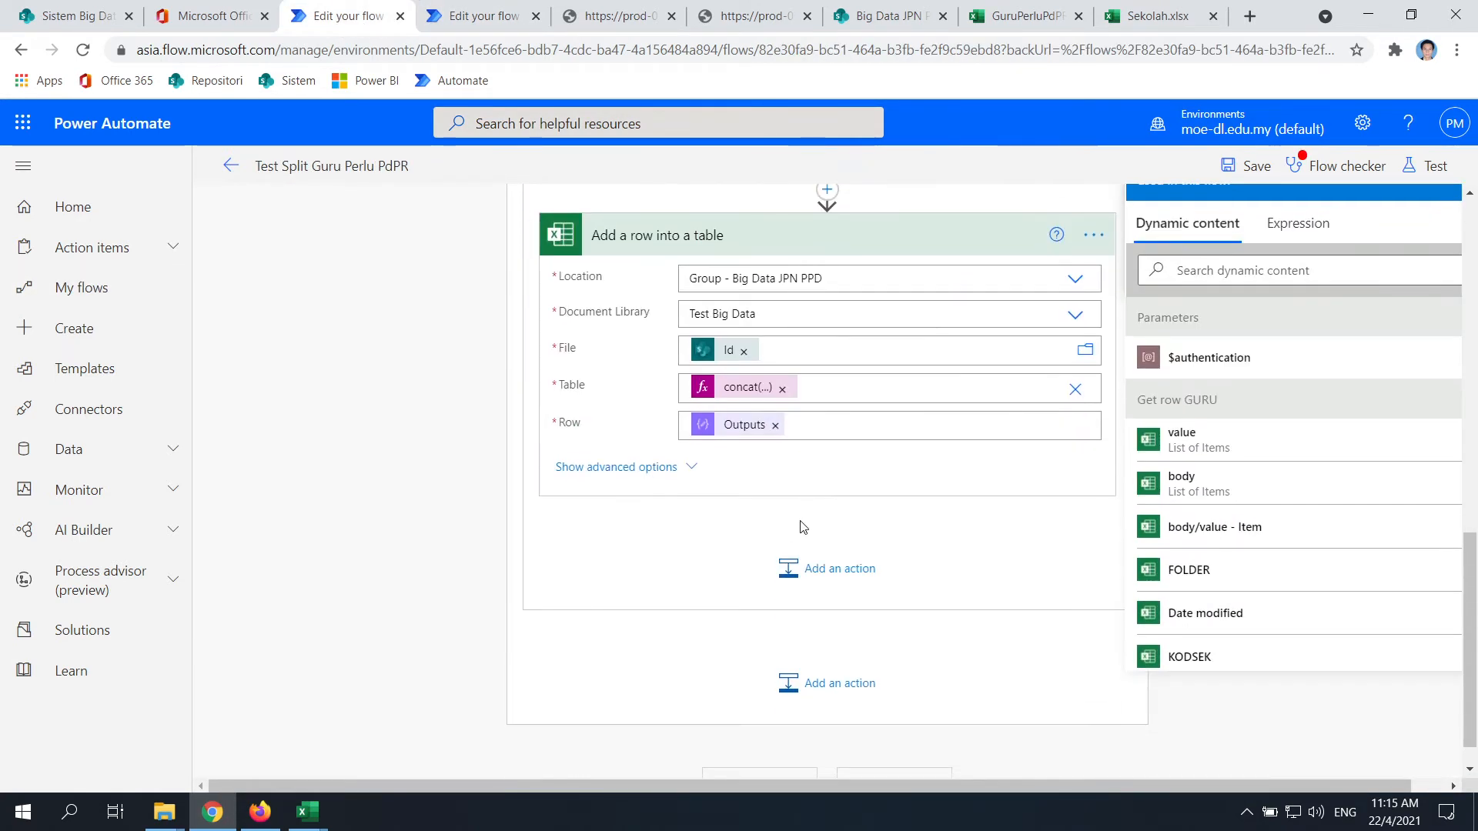
Close the SplitGuruPerluPdPR tab without saving and save Test Split Guru Perlu PdPR
{"action": "left_click", "coordinate": [877, 748]}
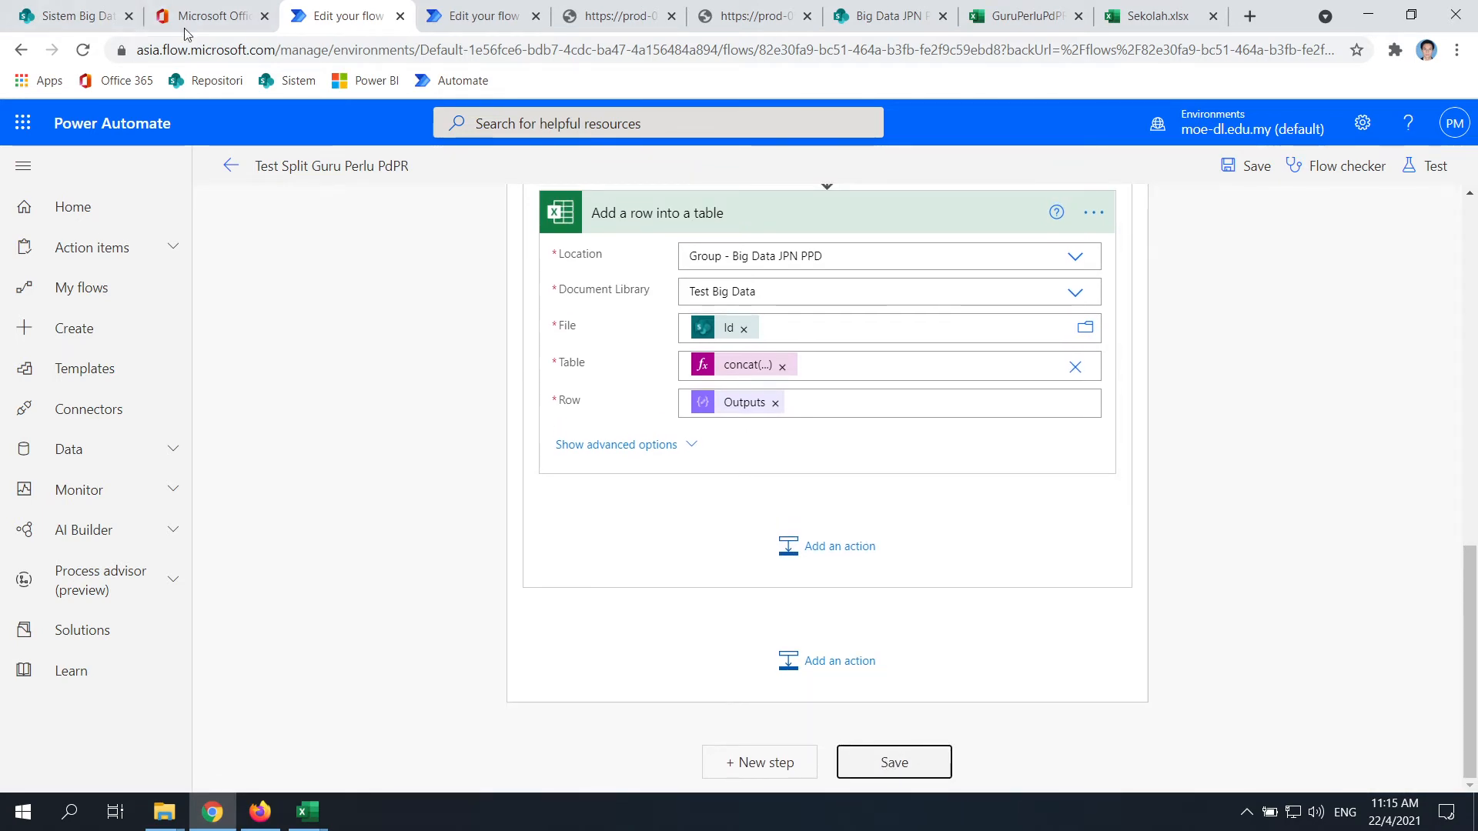
{"action": "left_click", "coordinate": [537, 17]}
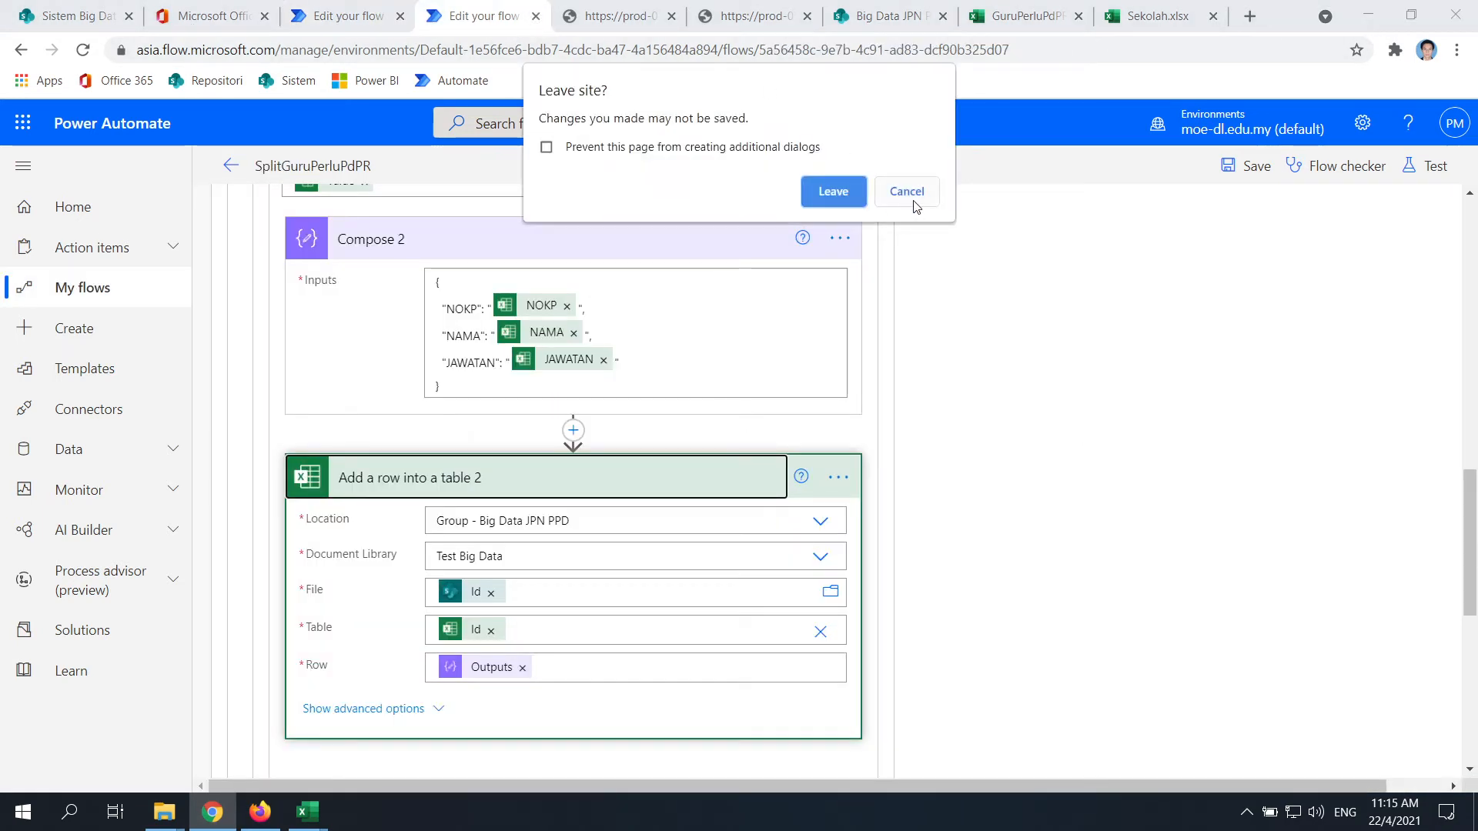
{"action": "left_click", "coordinate": [864, 197]}
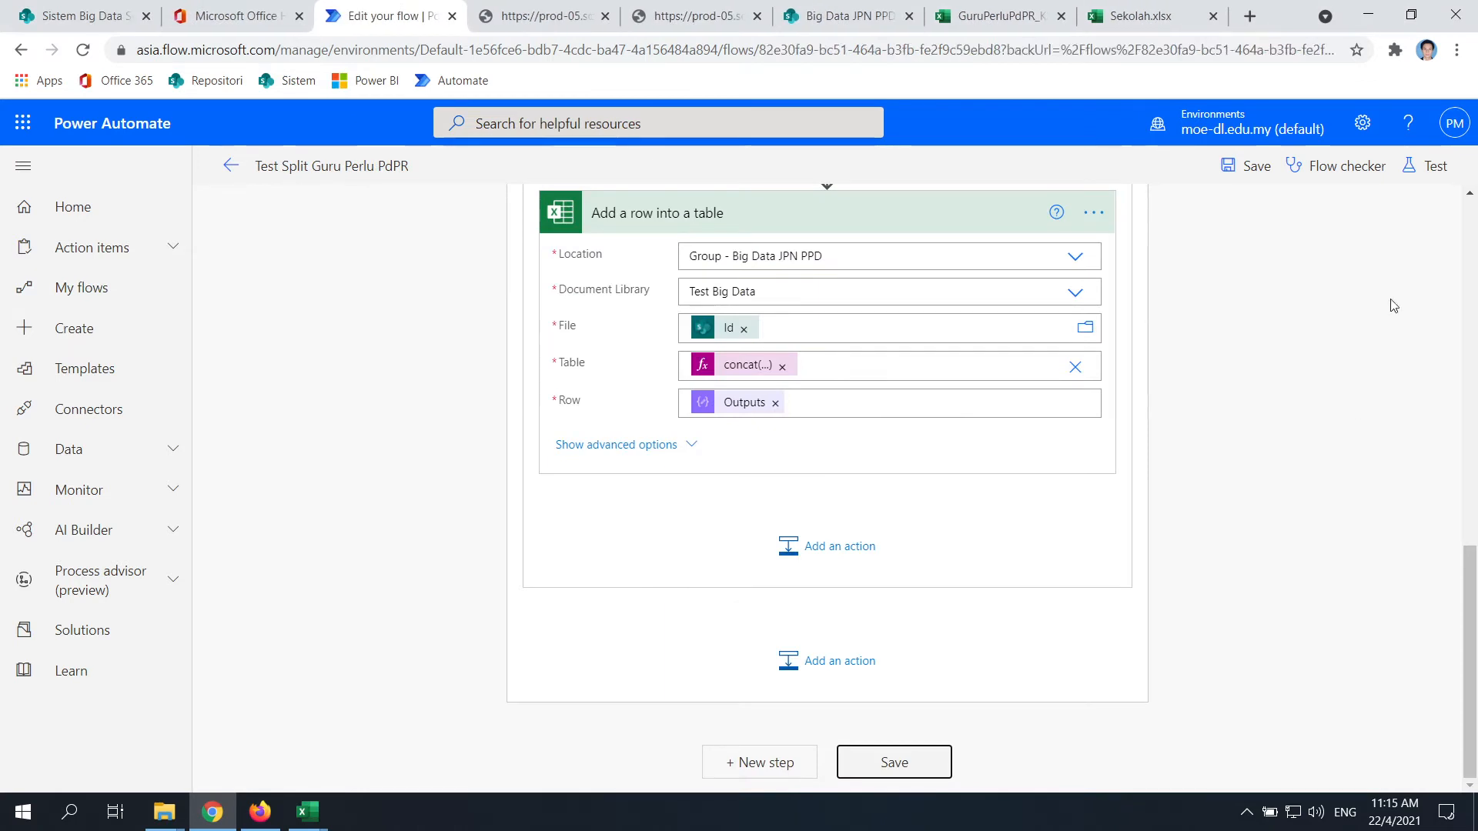
{"action": "left_click", "coordinate": [893, 766]}
{"action": "scroll", "coordinate": [980, 696], "scroll_direction": "up", "scroll_amount": 10}
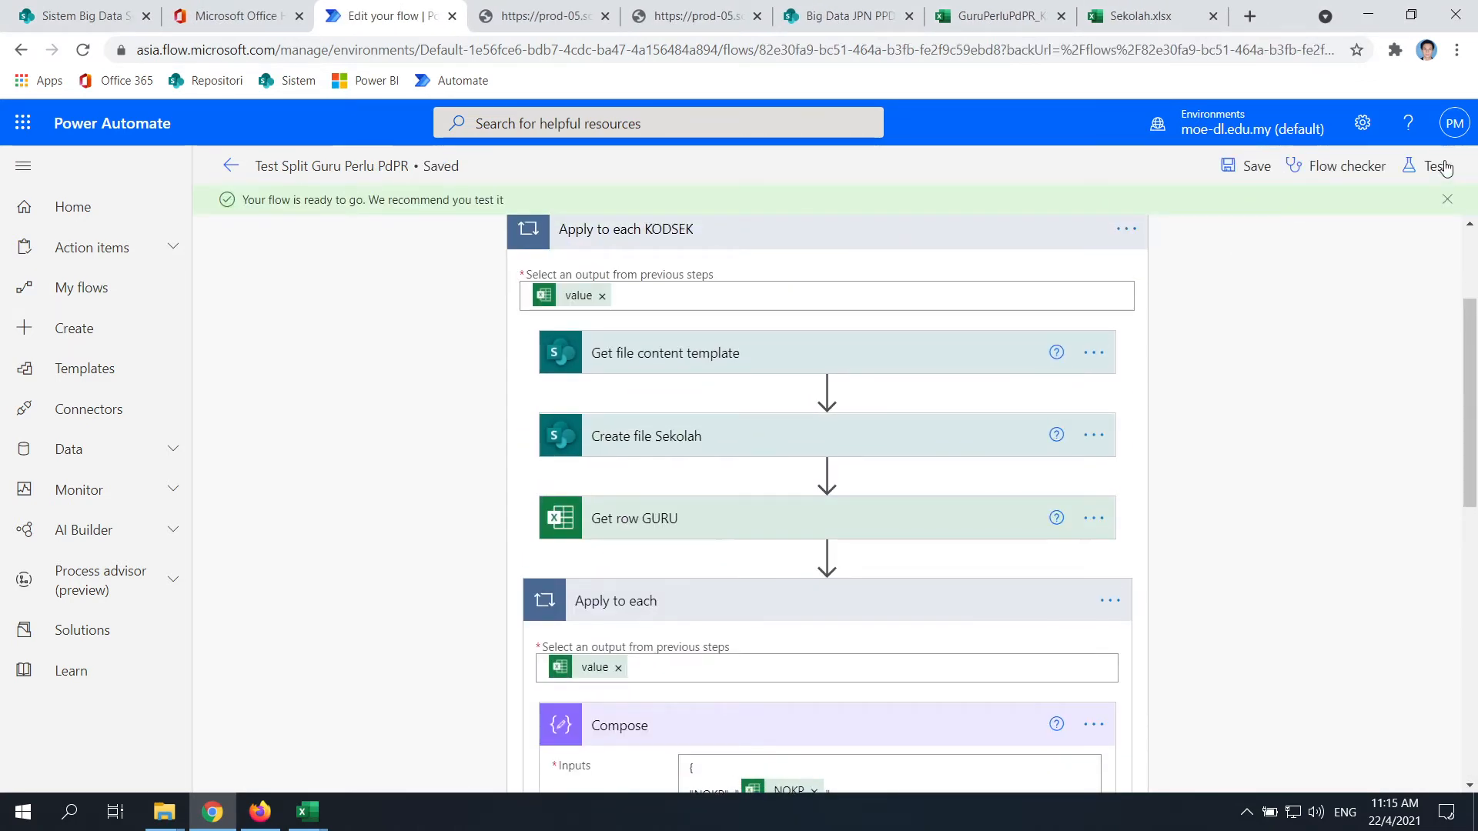
Delete the previously generated school Excel file from the KV BEAUFORT_XHA3102 folder
{"action": "left_click", "coordinate": [1437, 167]}
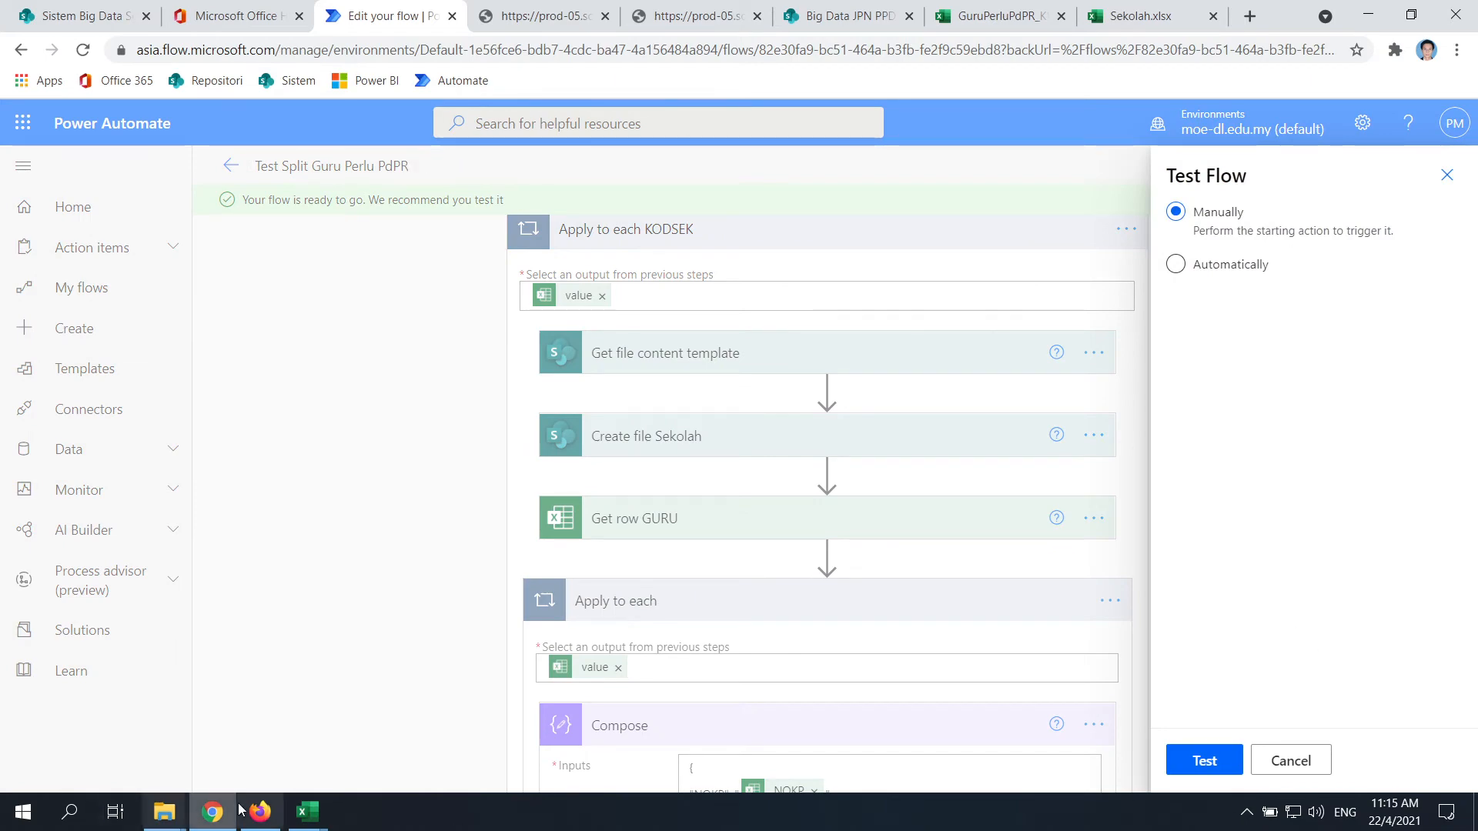
{"action": "mouse_move", "coordinate": [164, 812]}
{"action": "left_click", "coordinate": [100, 723]}
{"action": "left_click", "coordinate": [287, 216]}
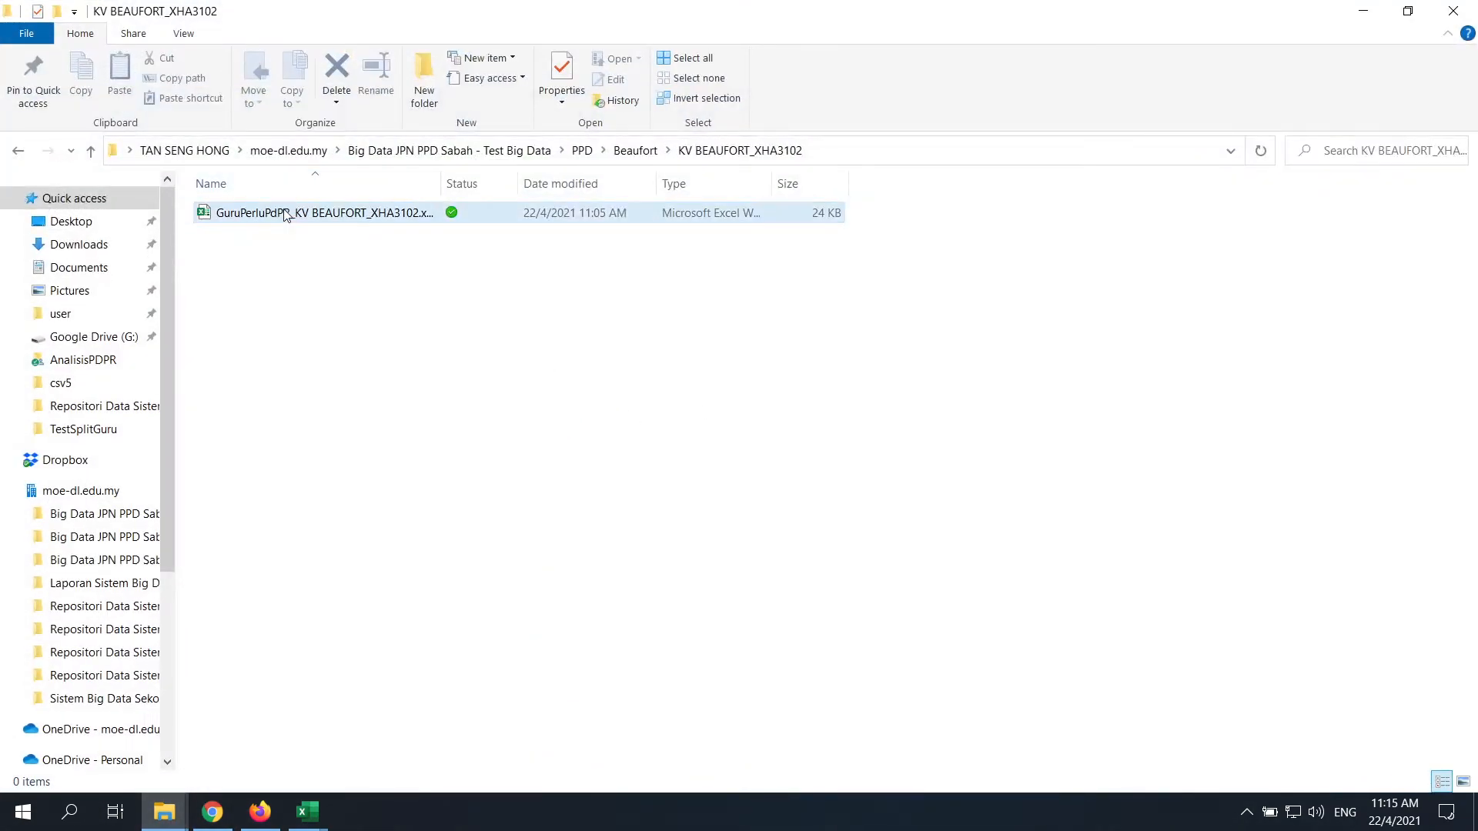
{"action": "key", "text": "Delete"}
{"action": "left_click", "coordinate": [801, 480]}
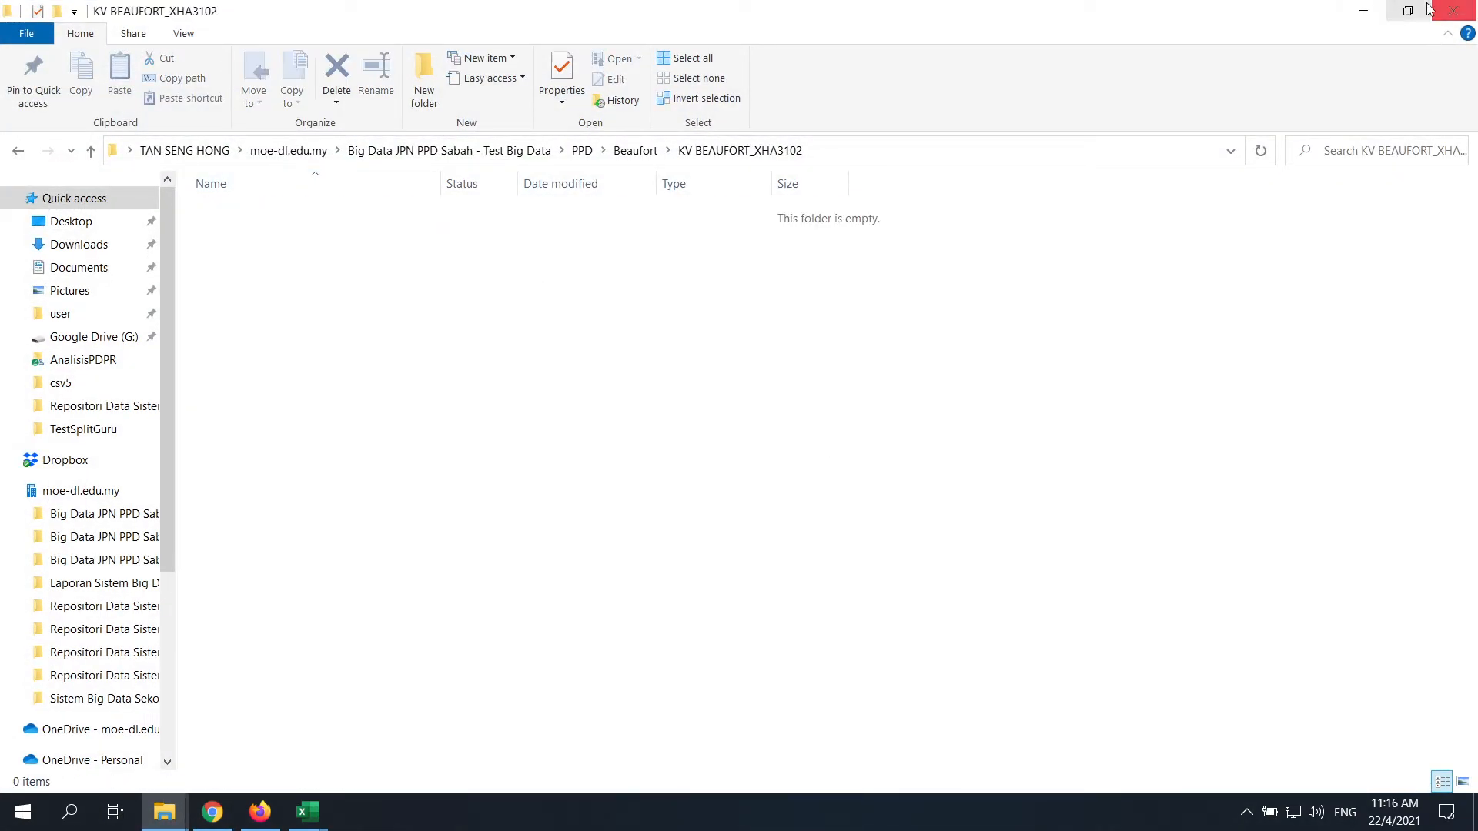
{"action": "left_click", "coordinate": [1363, 11]}
Run a manual test of the flow and follow the run
{"action": "left_click", "coordinate": [1207, 758]}
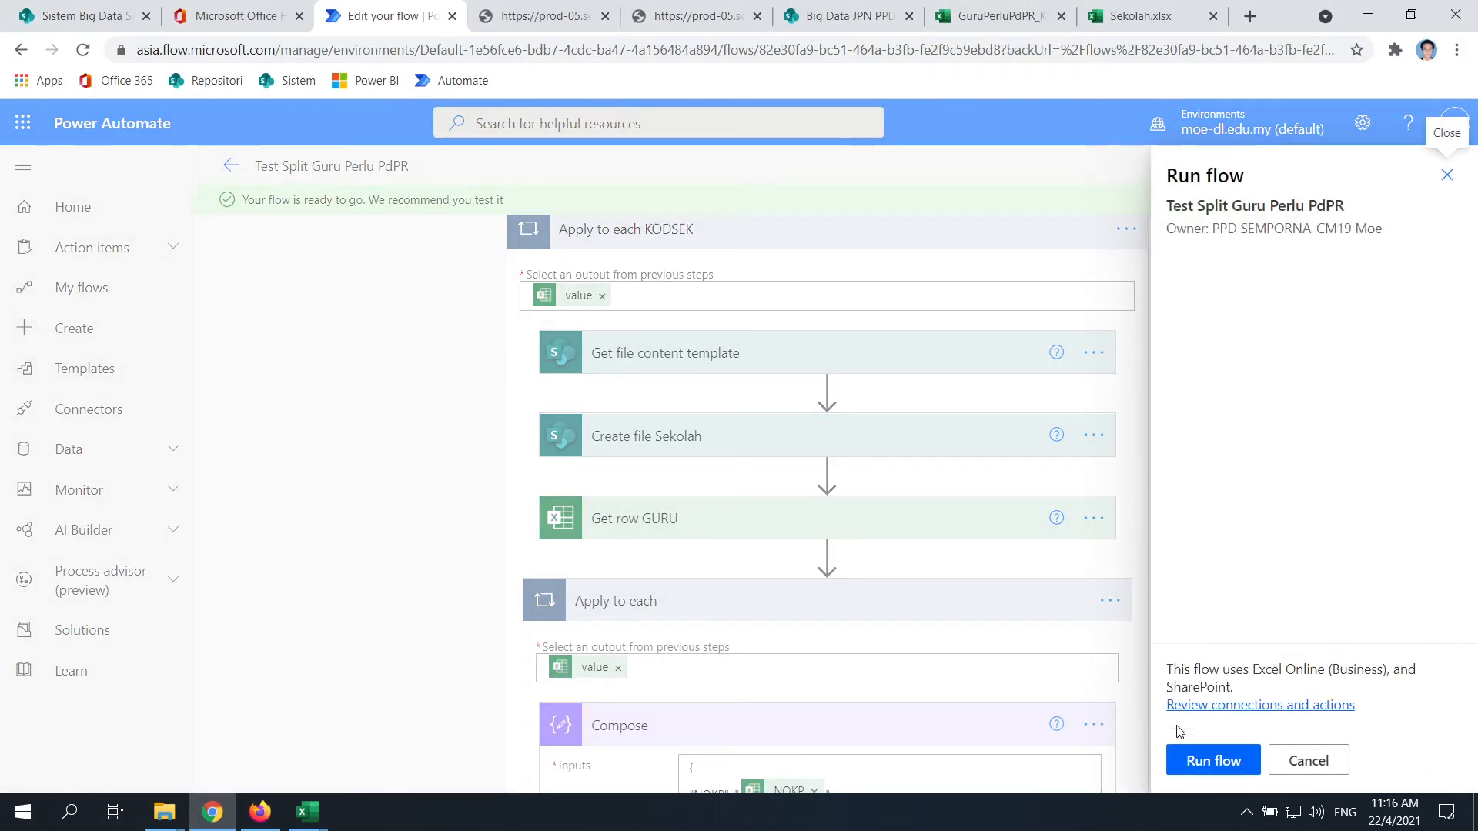
{"action": "left_click", "coordinate": [1215, 762]}
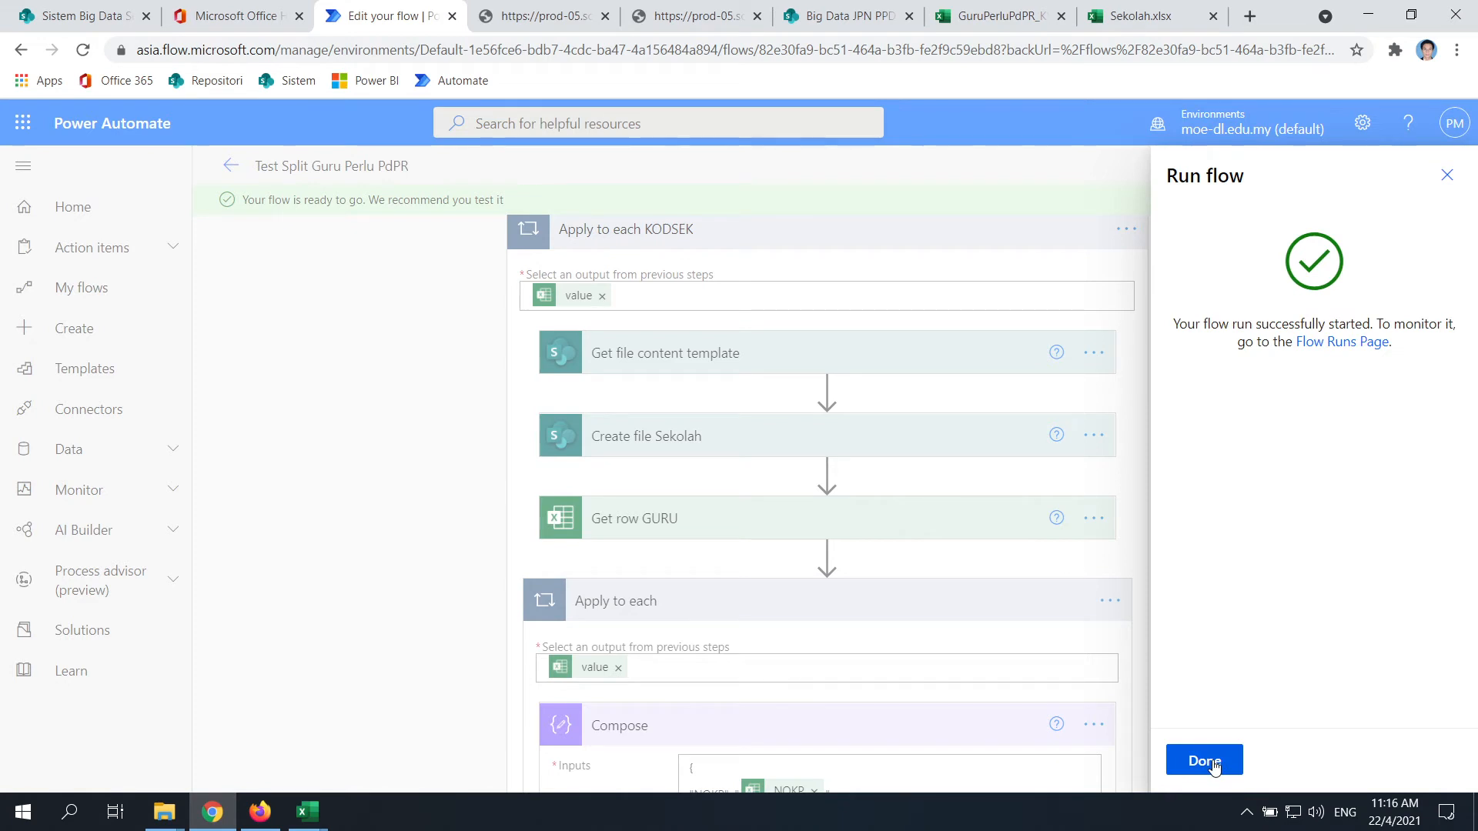
{"action": "left_click", "coordinate": [1208, 771]}
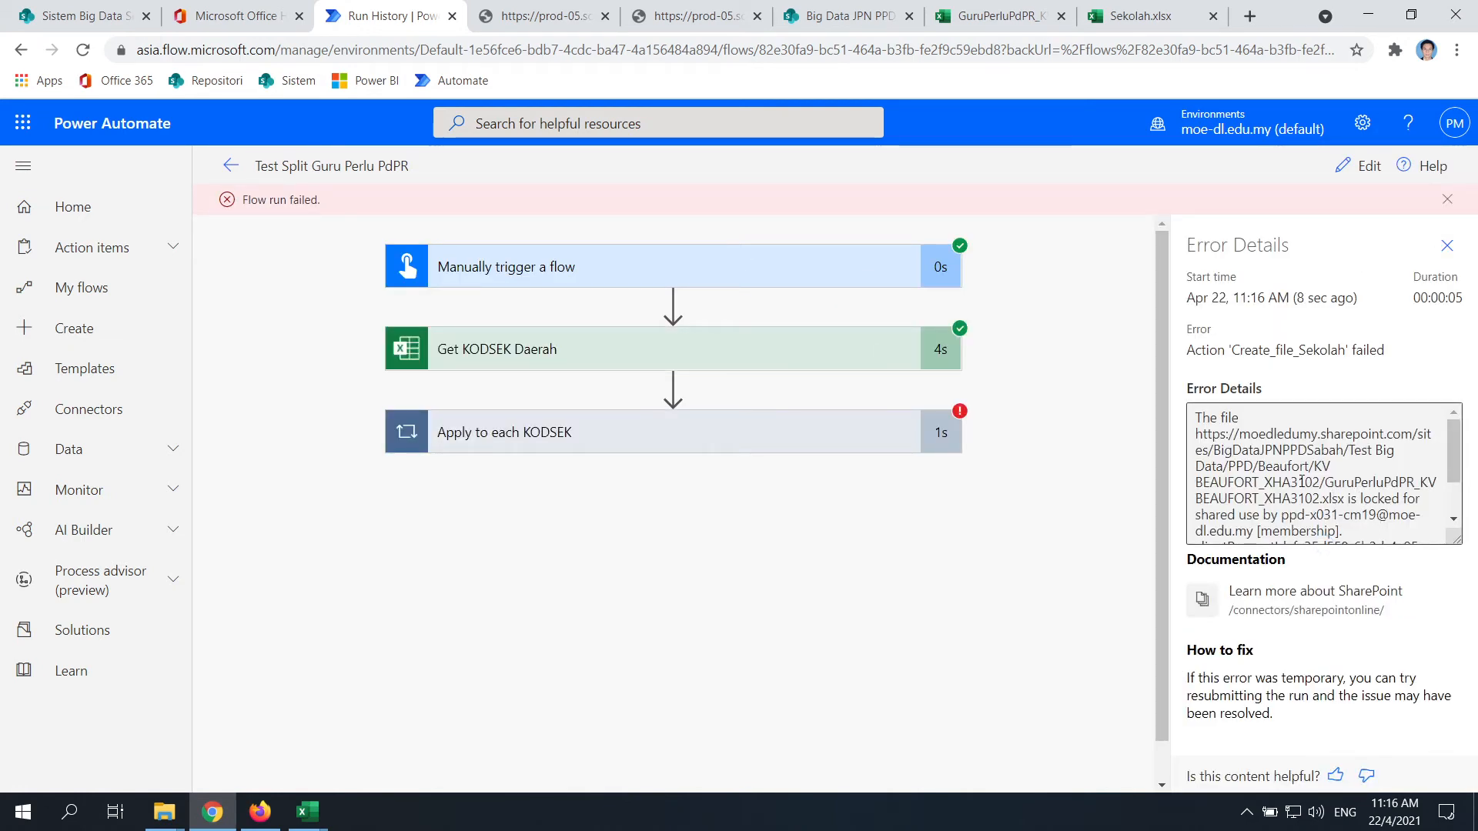
Check the local KV BEAUFORT_XHA3102 folder for output, then dismiss the run-failed message
{"action": "scroll", "coordinate": [1301, 481], "scroll_direction": "down", "scroll_amount": 2}
{"action": "left_click", "coordinate": [164, 812]}
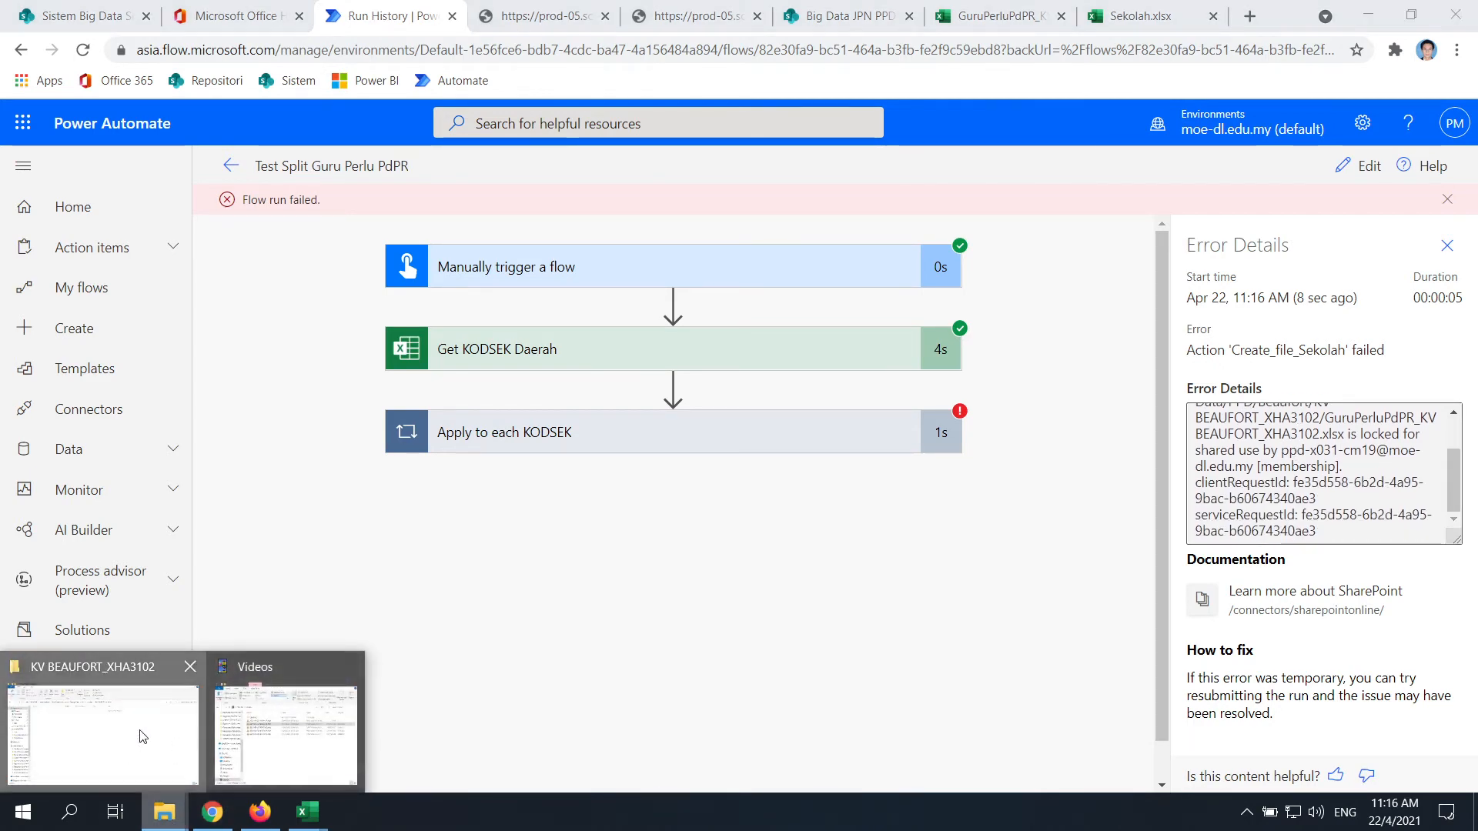
{"action": "left_click", "coordinate": [141, 736]}
{"action": "left_click", "coordinate": [1450, 9]}
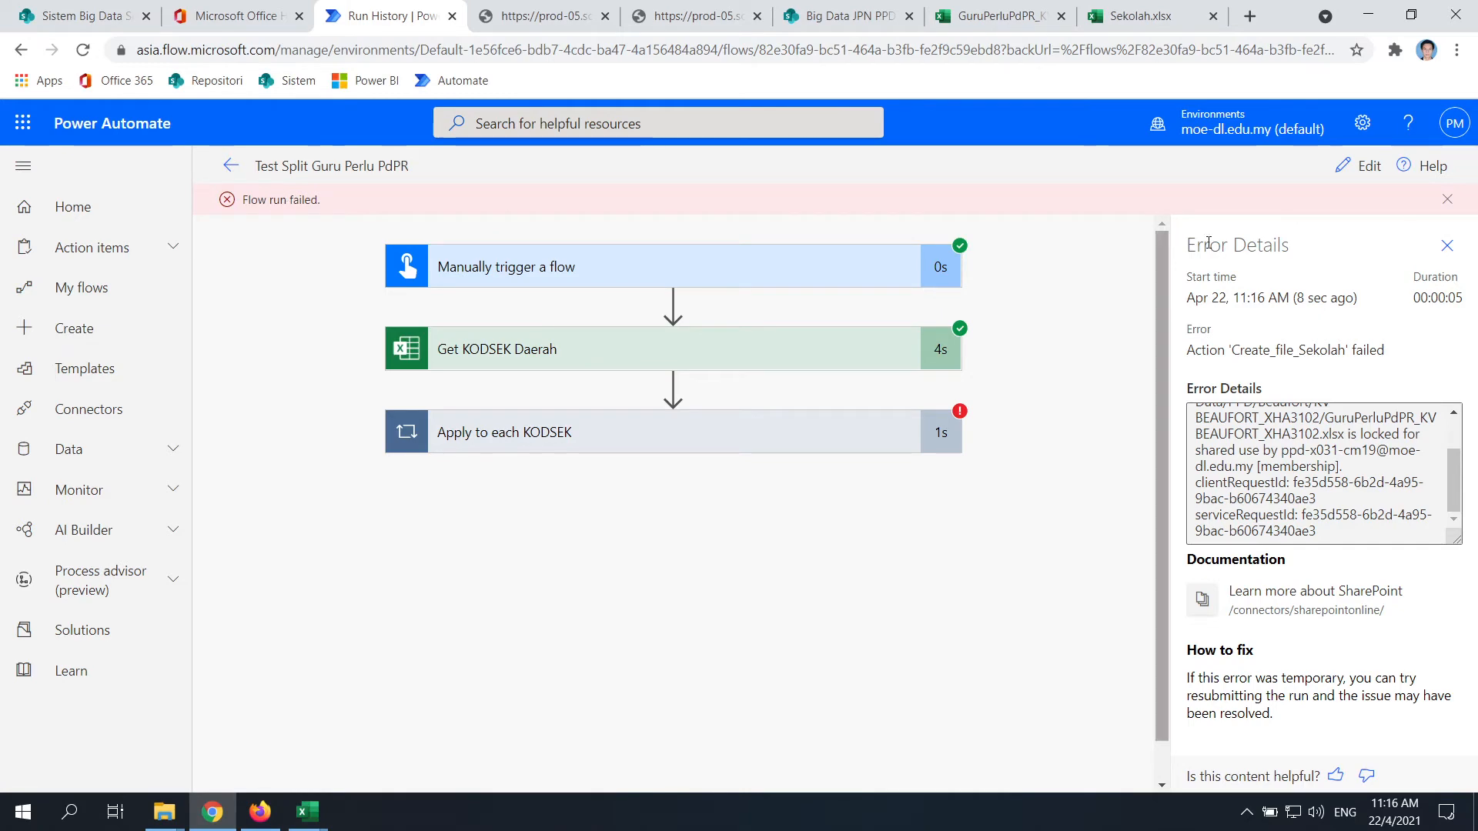
{"action": "left_click", "coordinate": [1448, 200]}
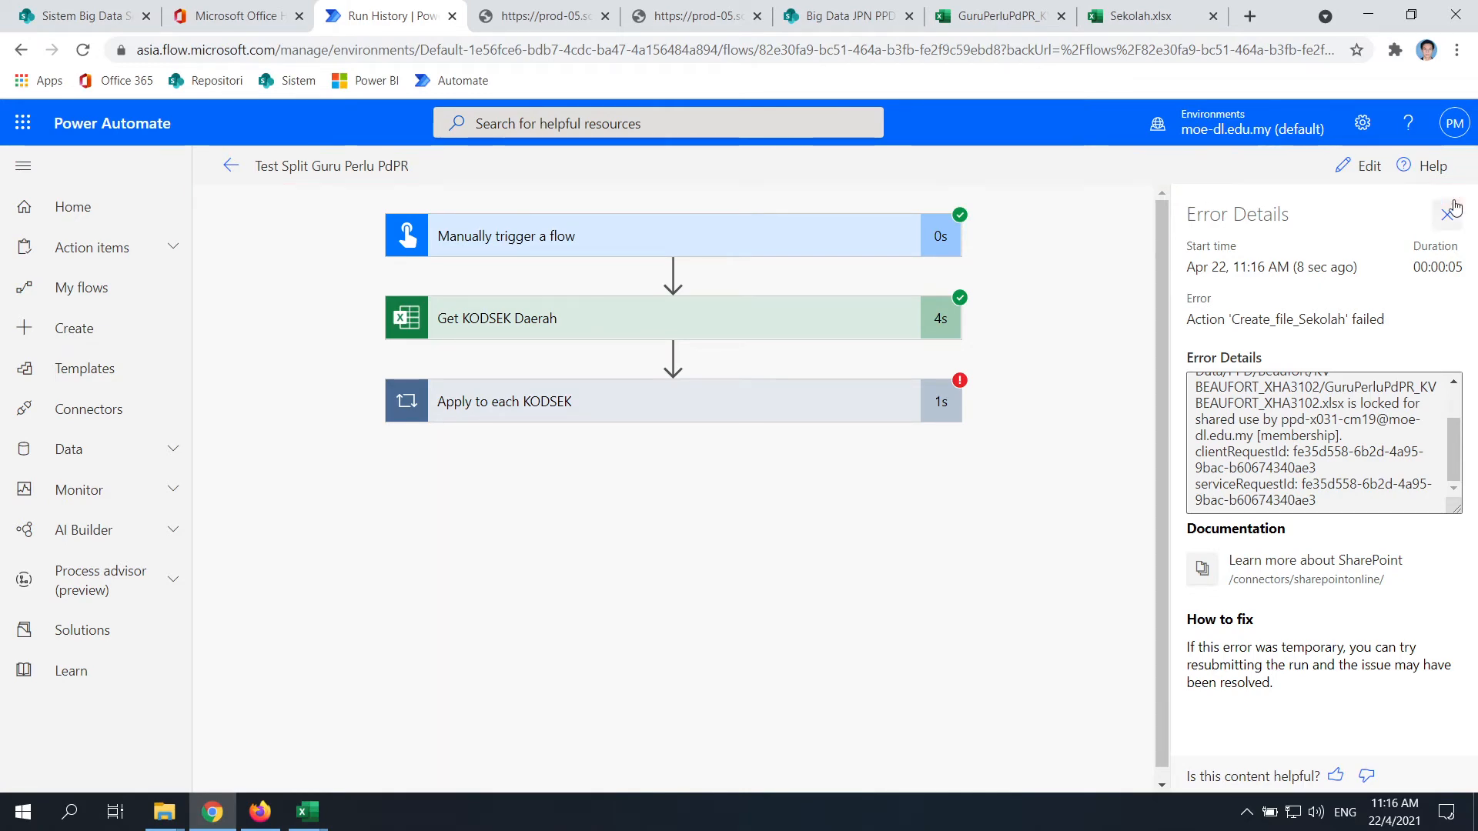
Start another manually triggered test run of the Test Split Guru Perlu PdPR flow
{"action": "left_click", "coordinate": [231, 167]}
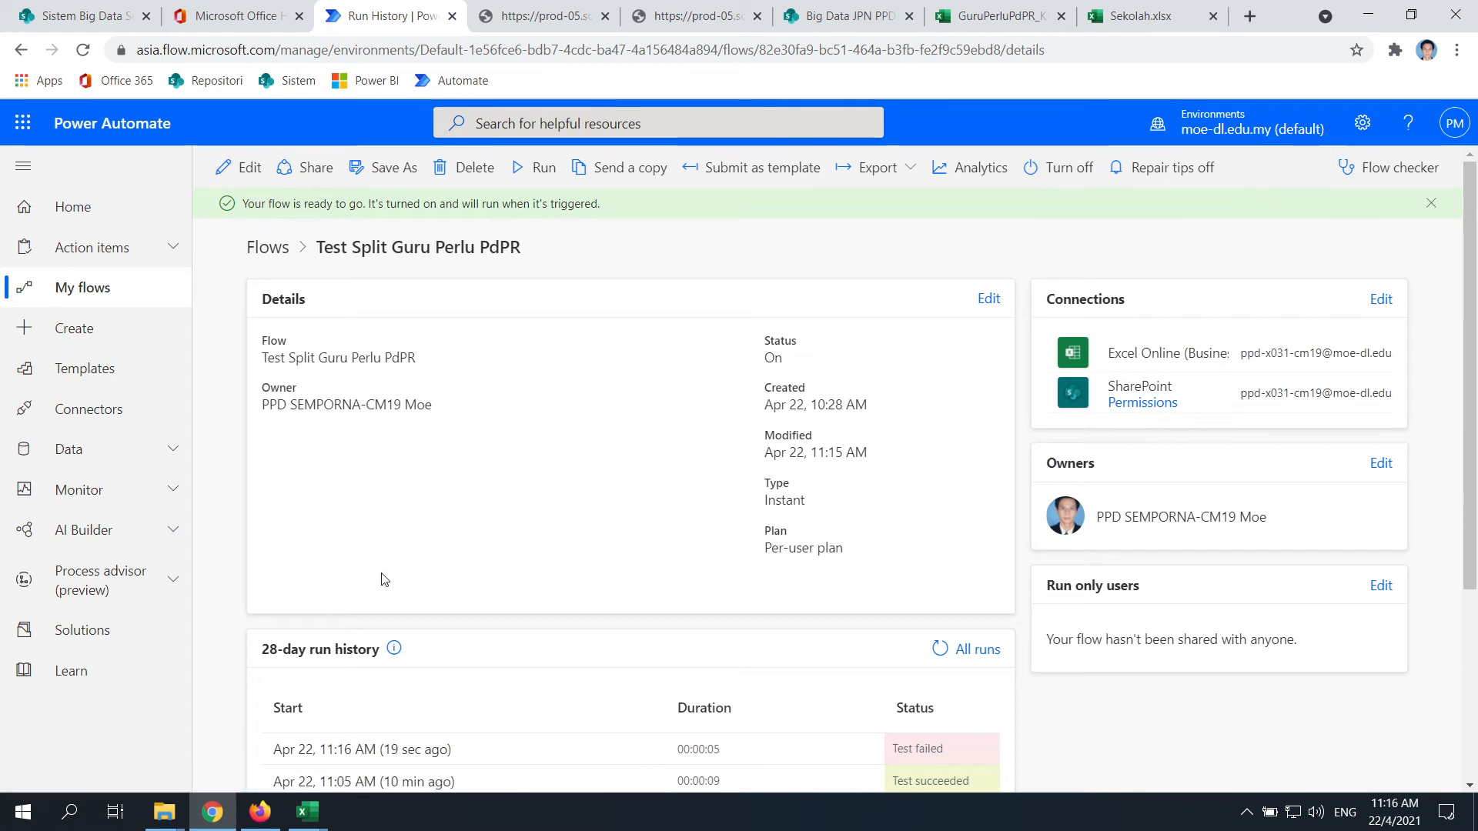
{"action": "left_click", "coordinate": [256, 168]}
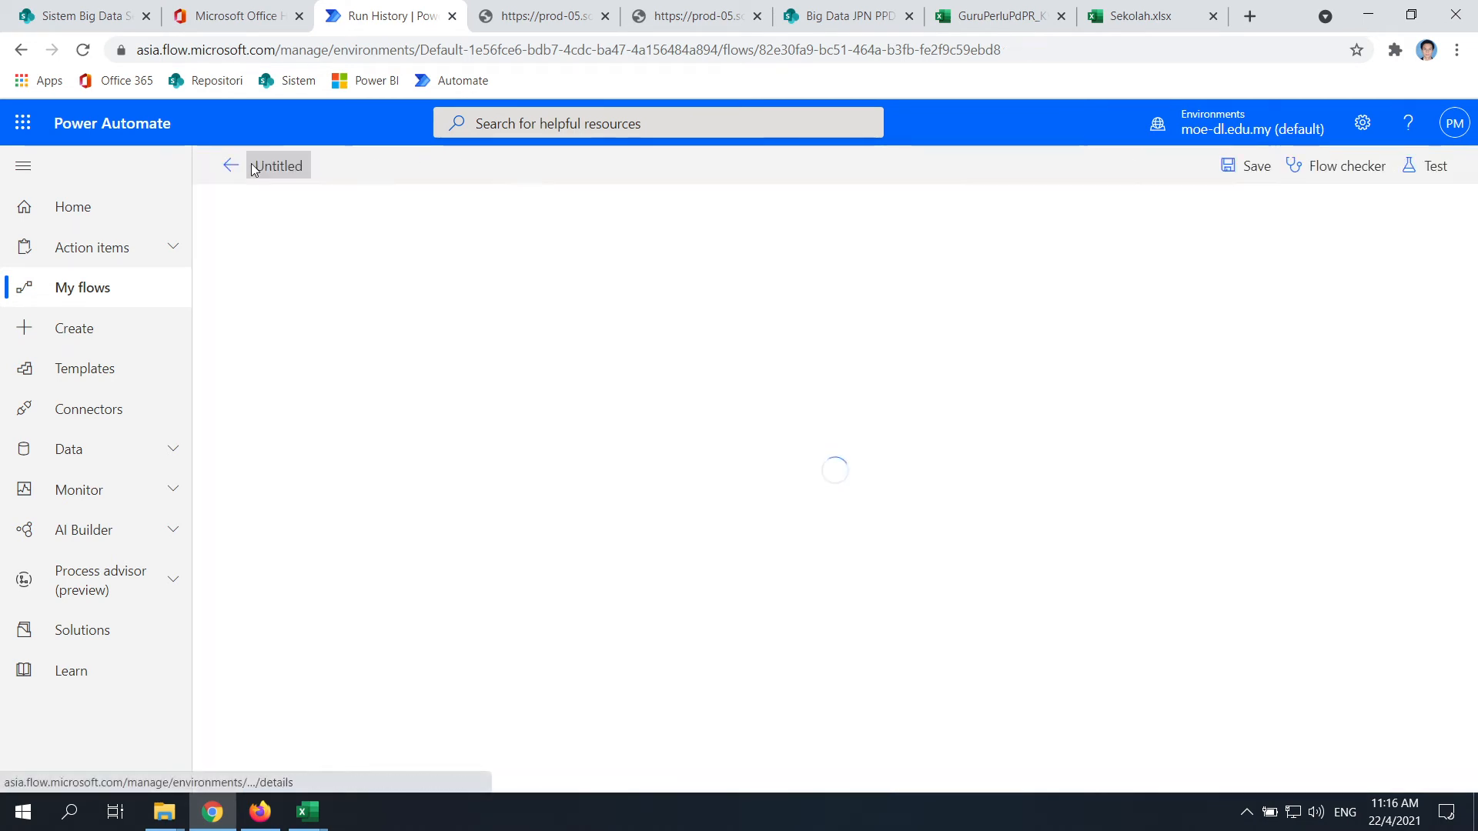
{"action": "left_click", "coordinate": [1442, 171]}
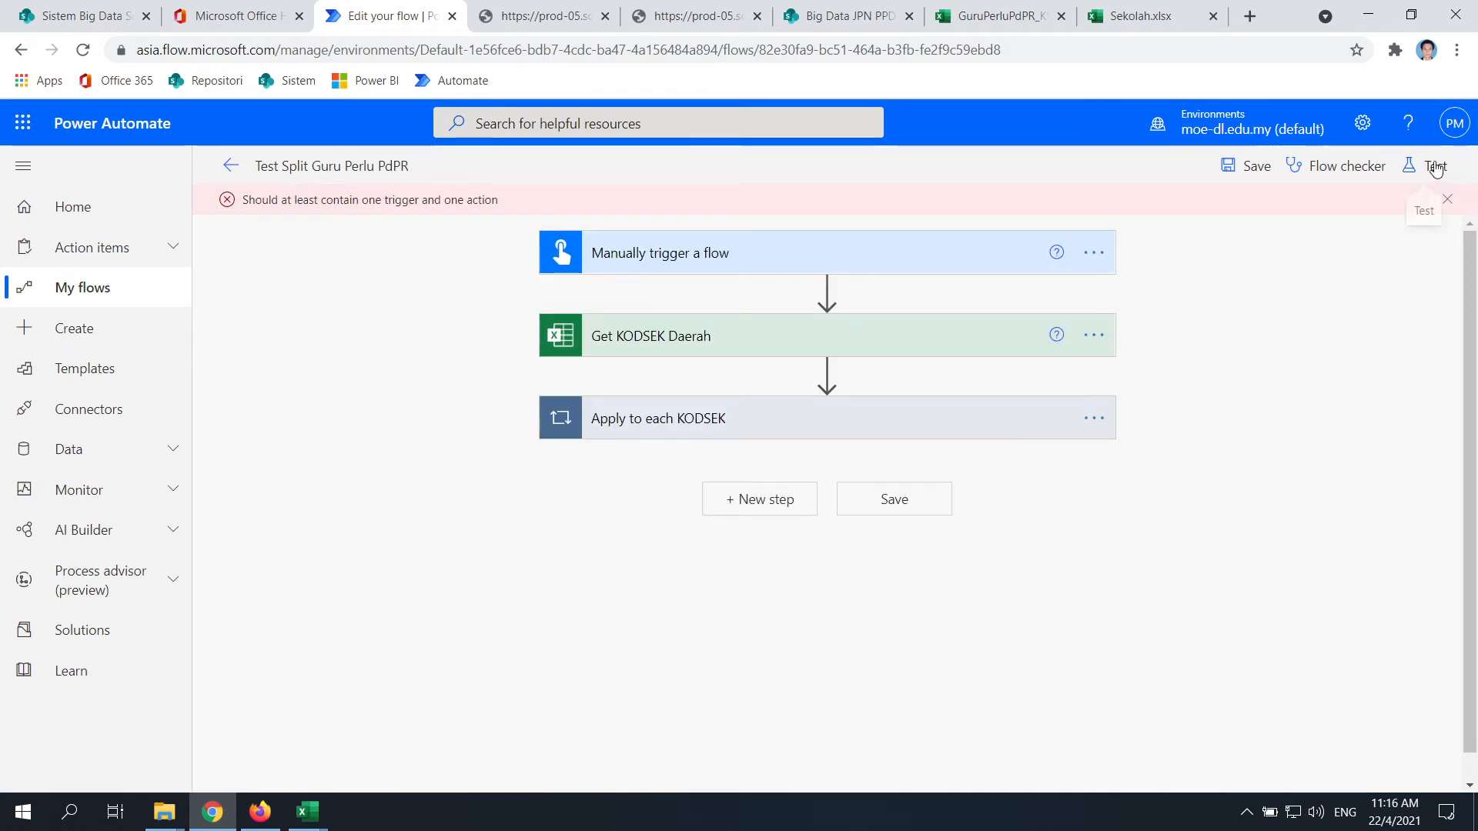
{"action": "left_click", "coordinate": [1434, 166]}
{"action": "left_click", "coordinate": [1447, 175]}
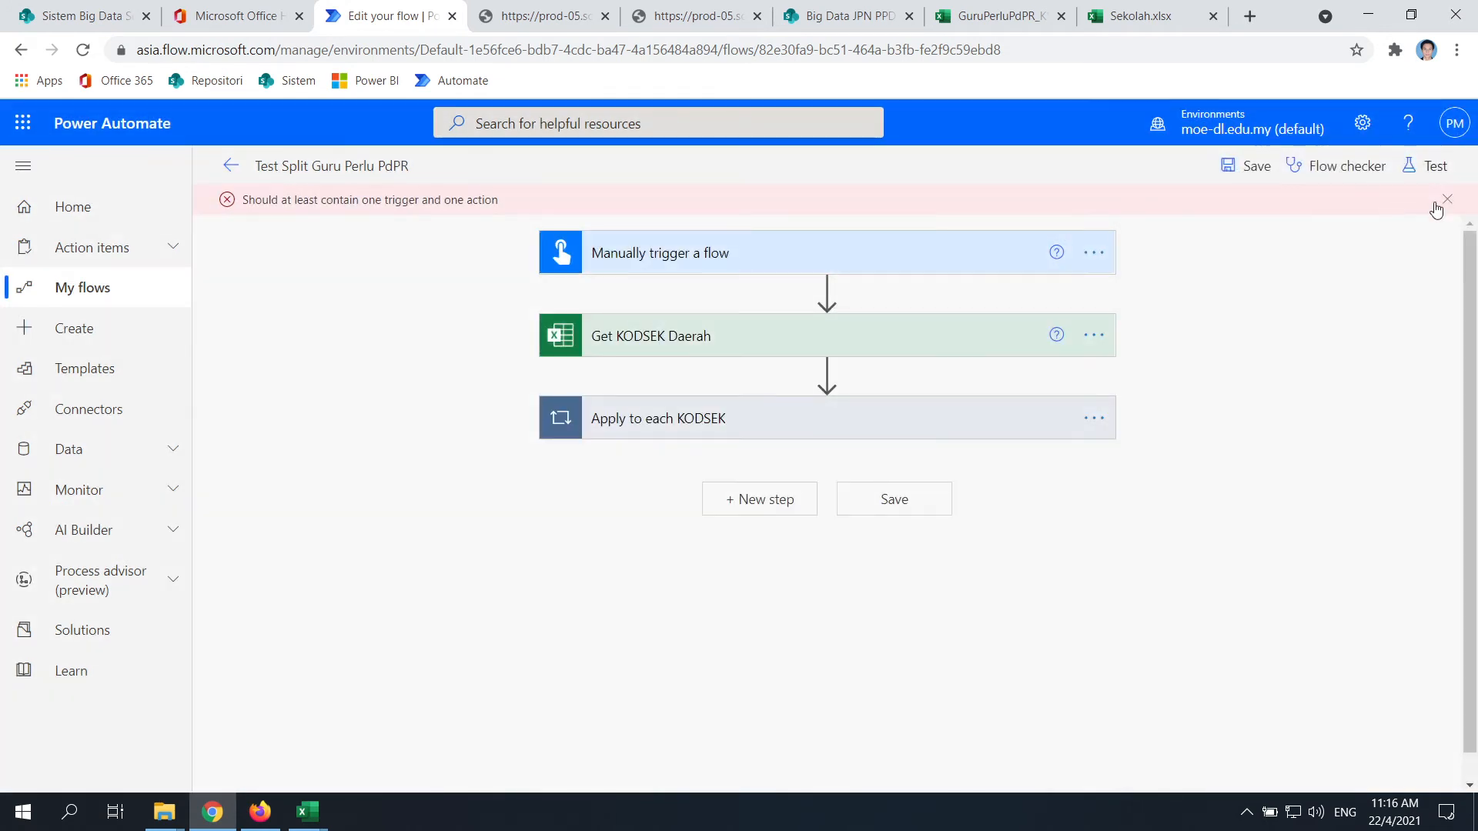
{"action": "left_click", "coordinate": [1433, 166]}
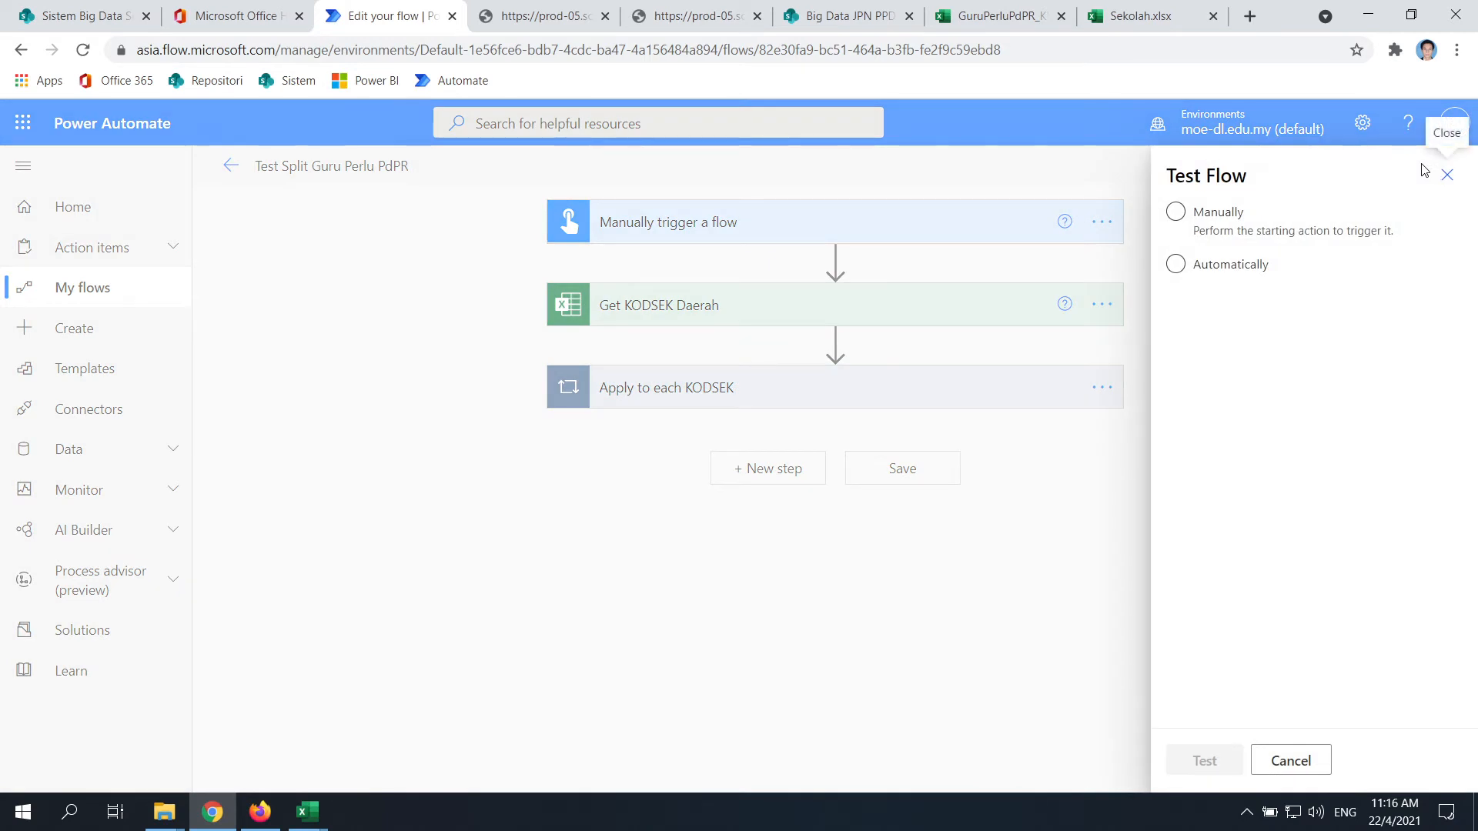
{"action": "left_click", "coordinate": [1176, 212]}
{"action": "left_click", "coordinate": [1205, 760]}
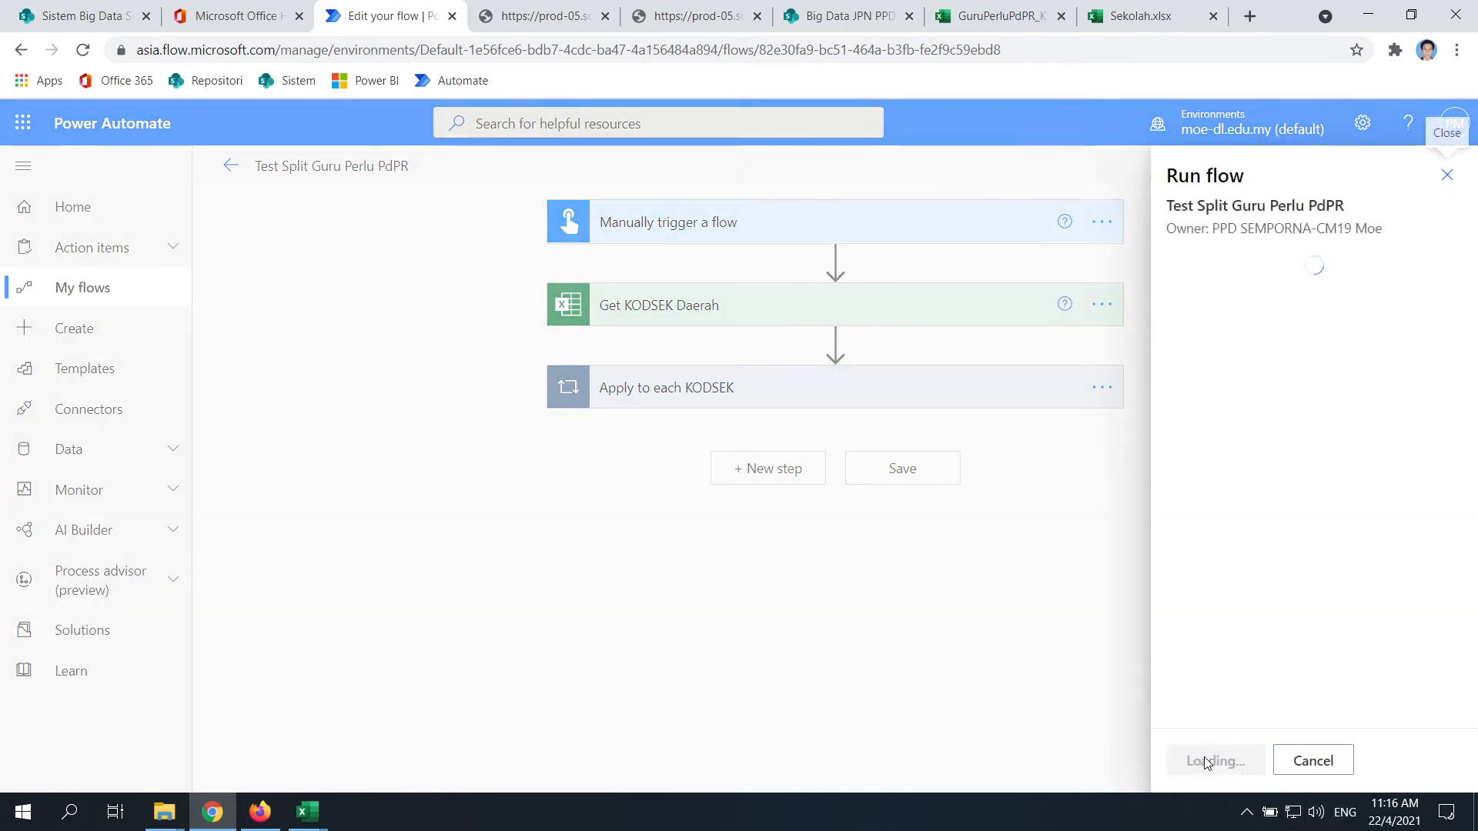
{"action": "left_click", "coordinate": [1226, 766]}
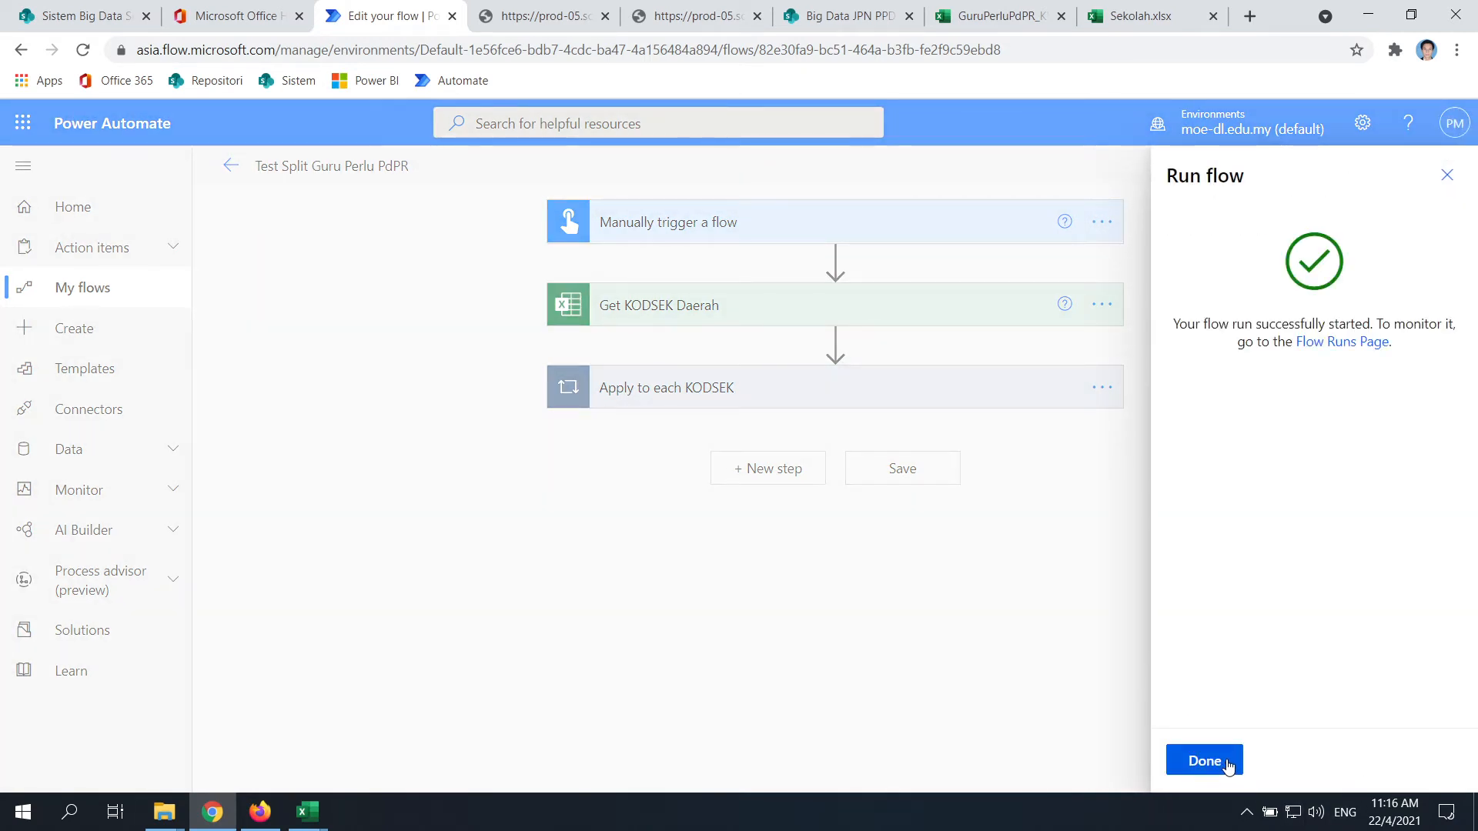
{"action": "left_click", "coordinate": [1228, 764]}
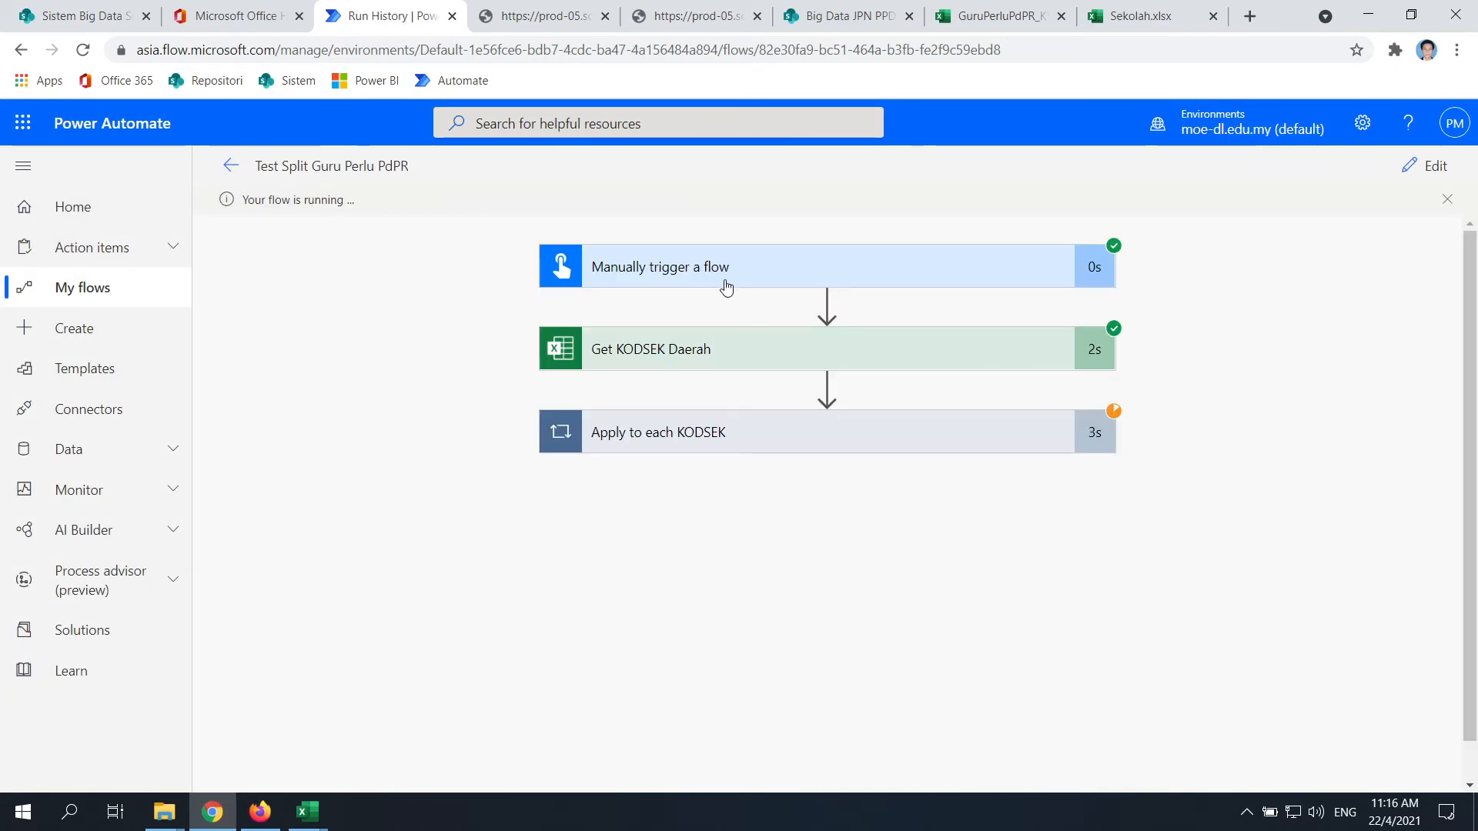
Expand Apply to each KODSEK to read the Create file Sekolah error details
{"action": "left_click", "coordinate": [681, 452]}
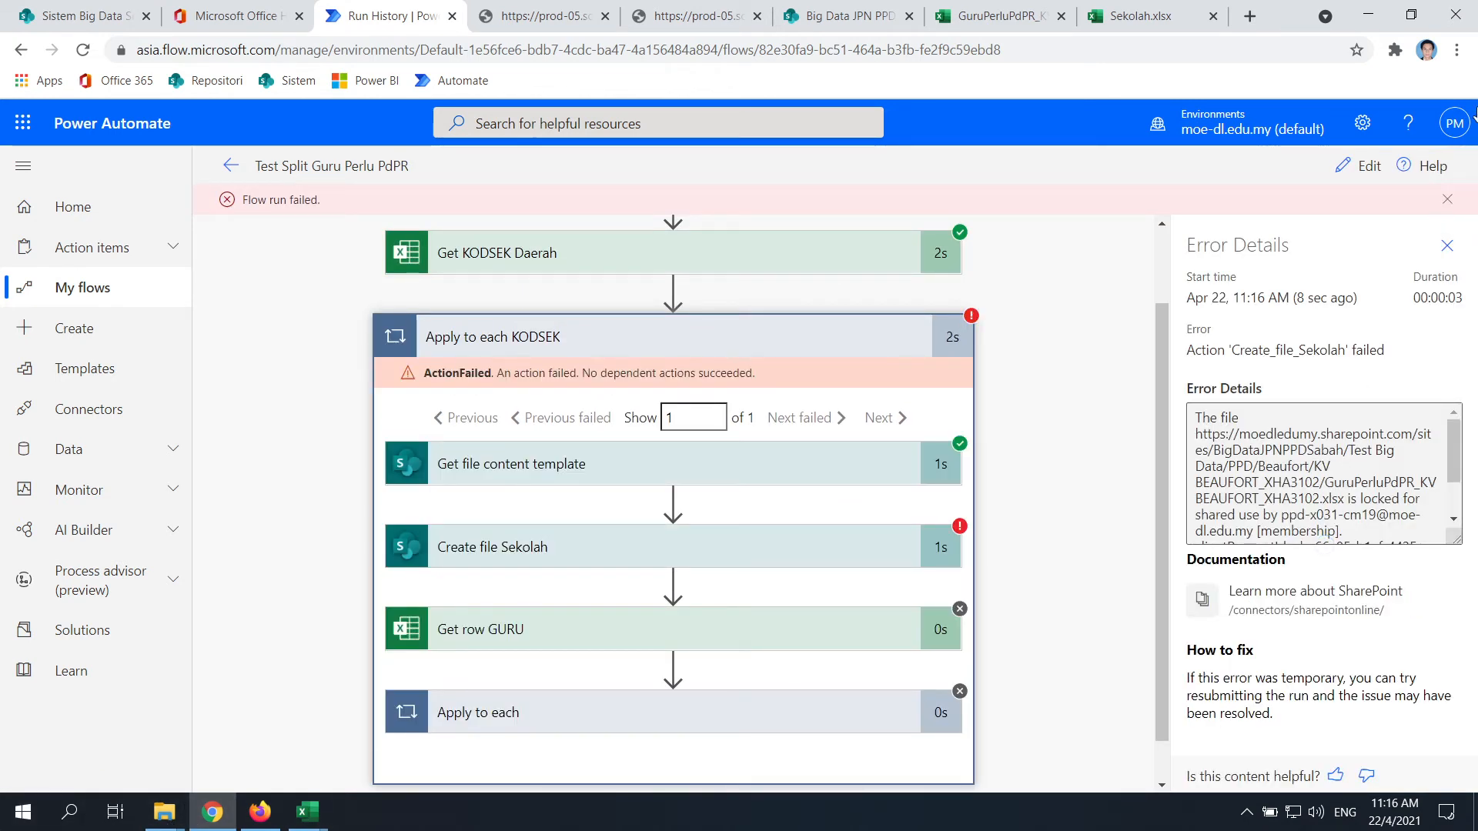
{"action": "scroll", "coordinate": [1359, 477], "scroll_direction": "down", "scroll_amount": 1}
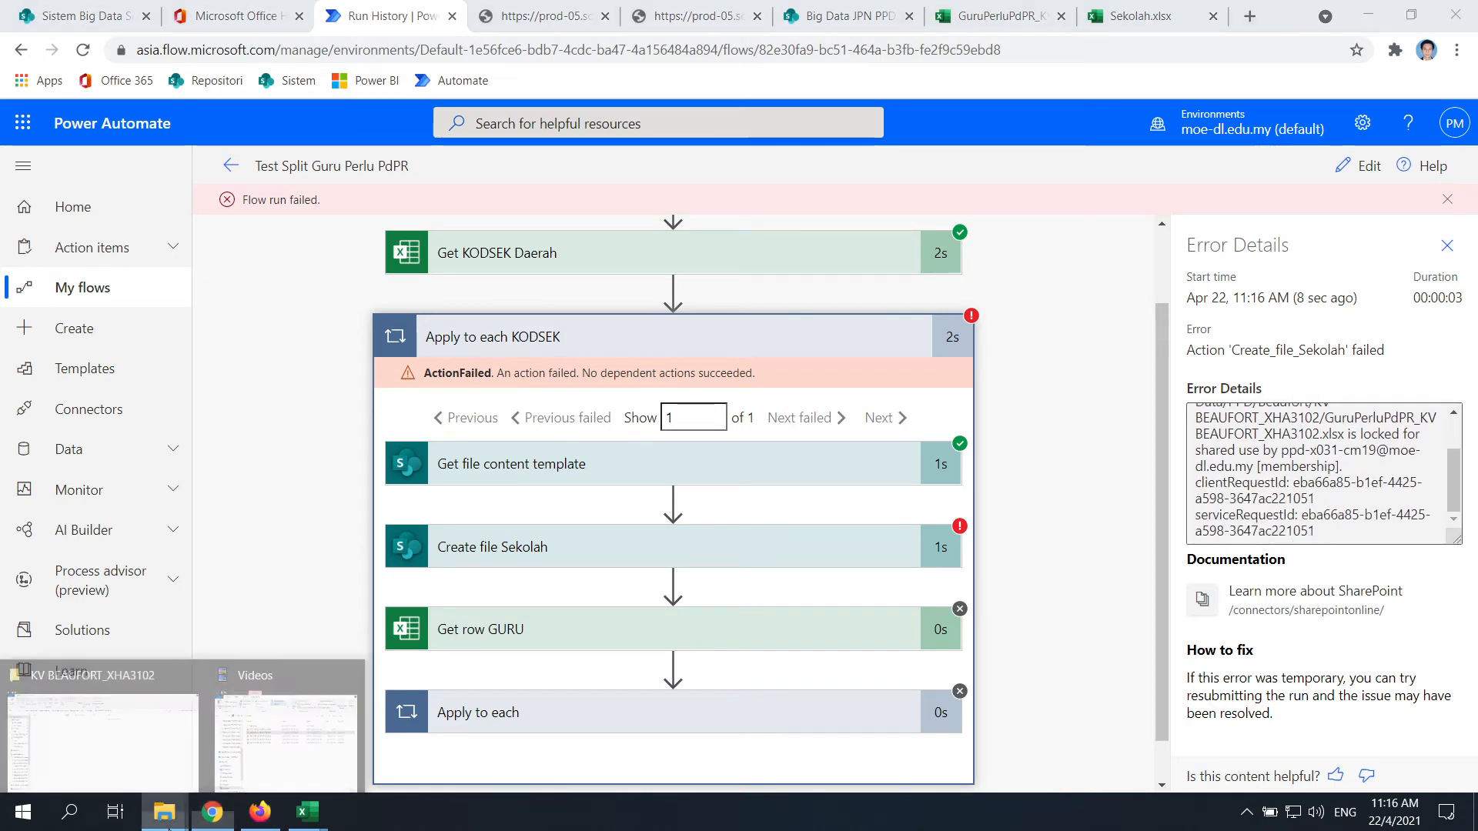
{"action": "left_click", "coordinate": [150, 768]}
{"action": "left_click", "coordinate": [259, 811]}
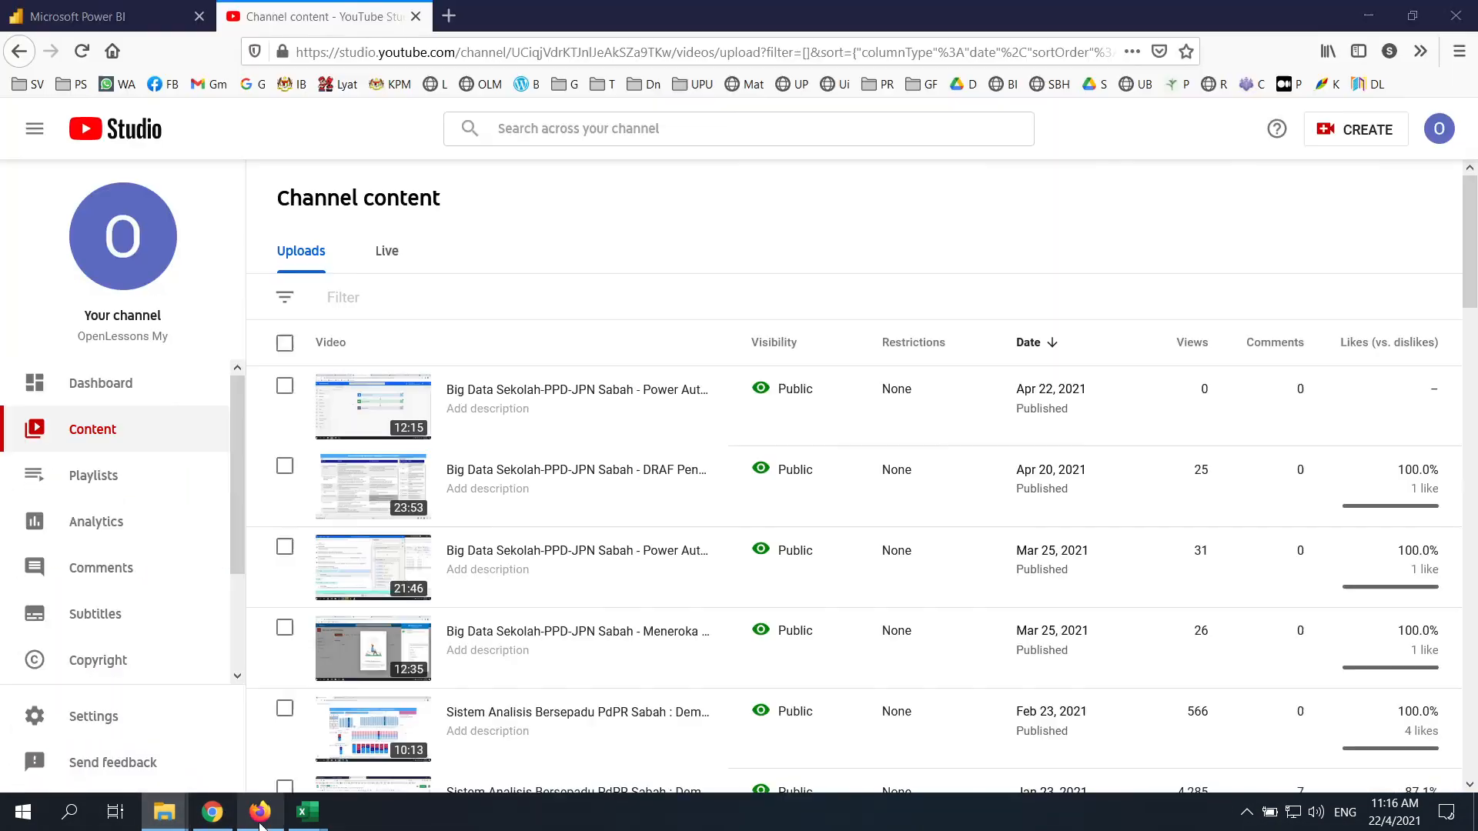
Close the leftover JSON run output tabs and reload the KV BEAUFORT_XHA3102 folder library
{"action": "left_click", "coordinate": [218, 802]}
{"action": "left_click", "coordinate": [539, 16]}
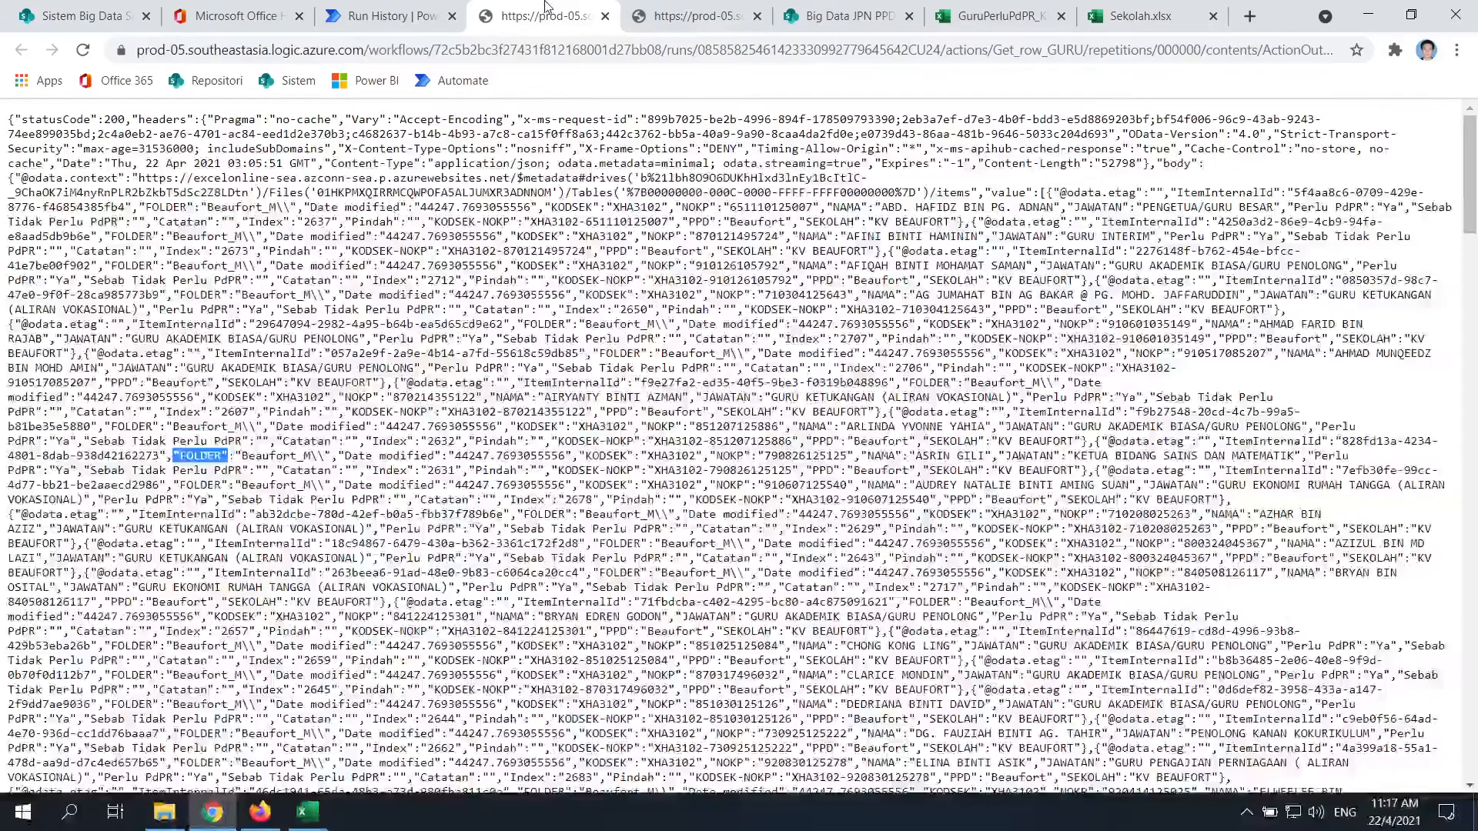
{"action": "left_click", "coordinate": [693, 15]}
{"action": "left_click", "coordinate": [605, 16]}
{"action": "left_click", "coordinate": [604, 16]}
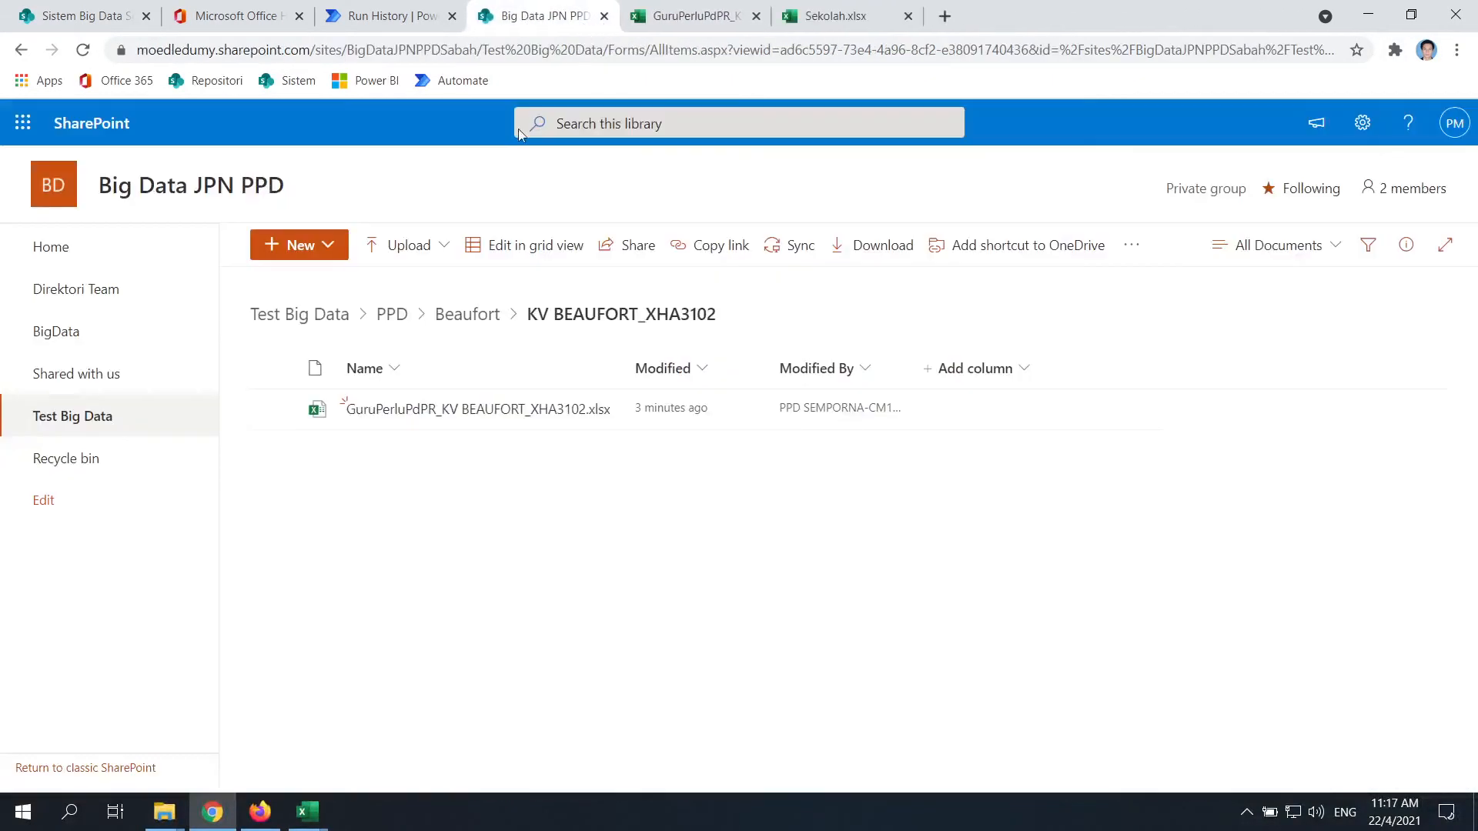
{"action": "left_click", "coordinate": [86, 56]}
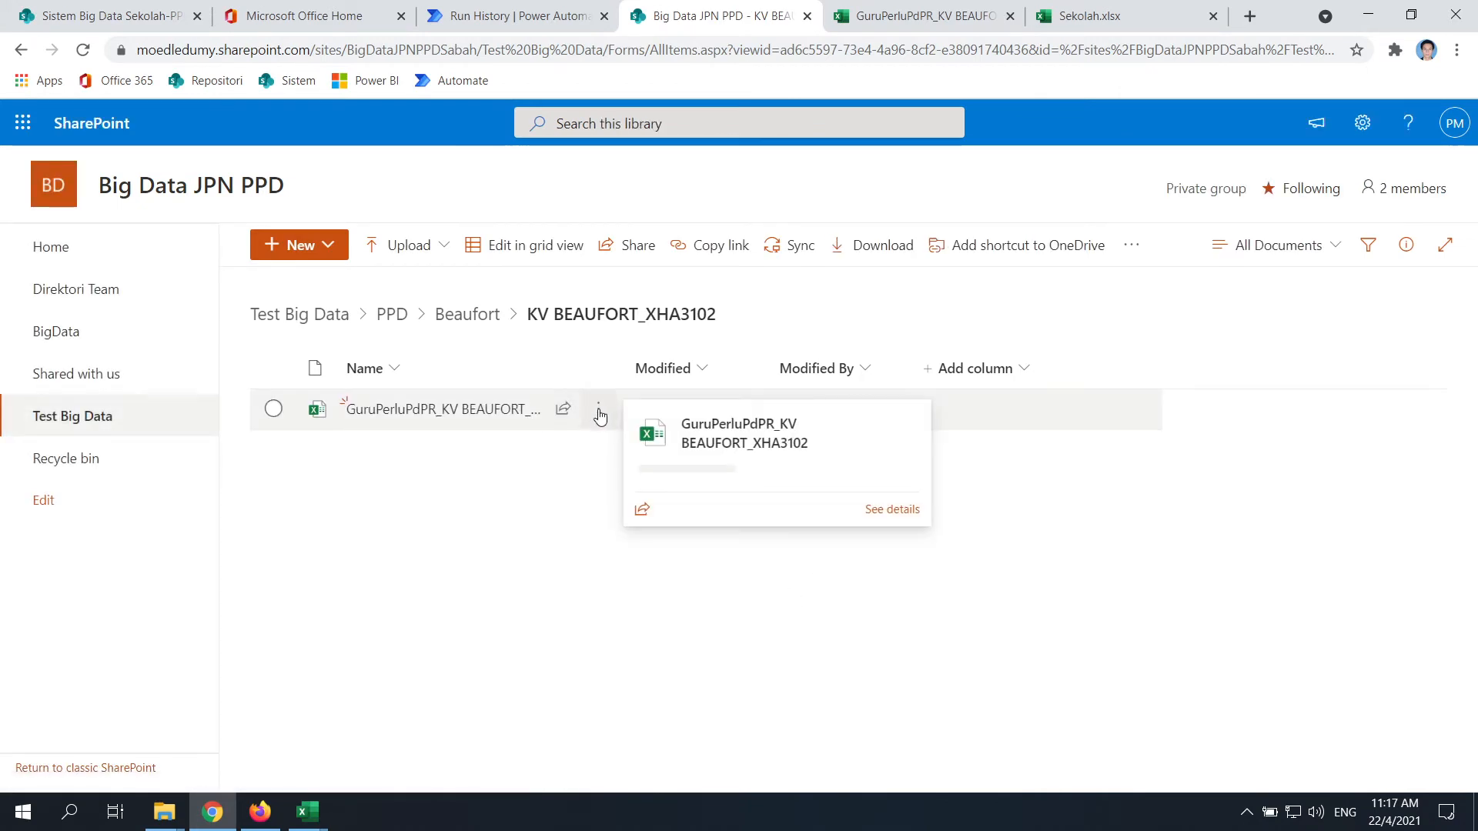
Force-delete GuruPerluPdPR_KV BEAUFORT_XHA3102.xlsx with Delete anyway, even though it is open
{"action": "left_click", "coordinate": [598, 408]}
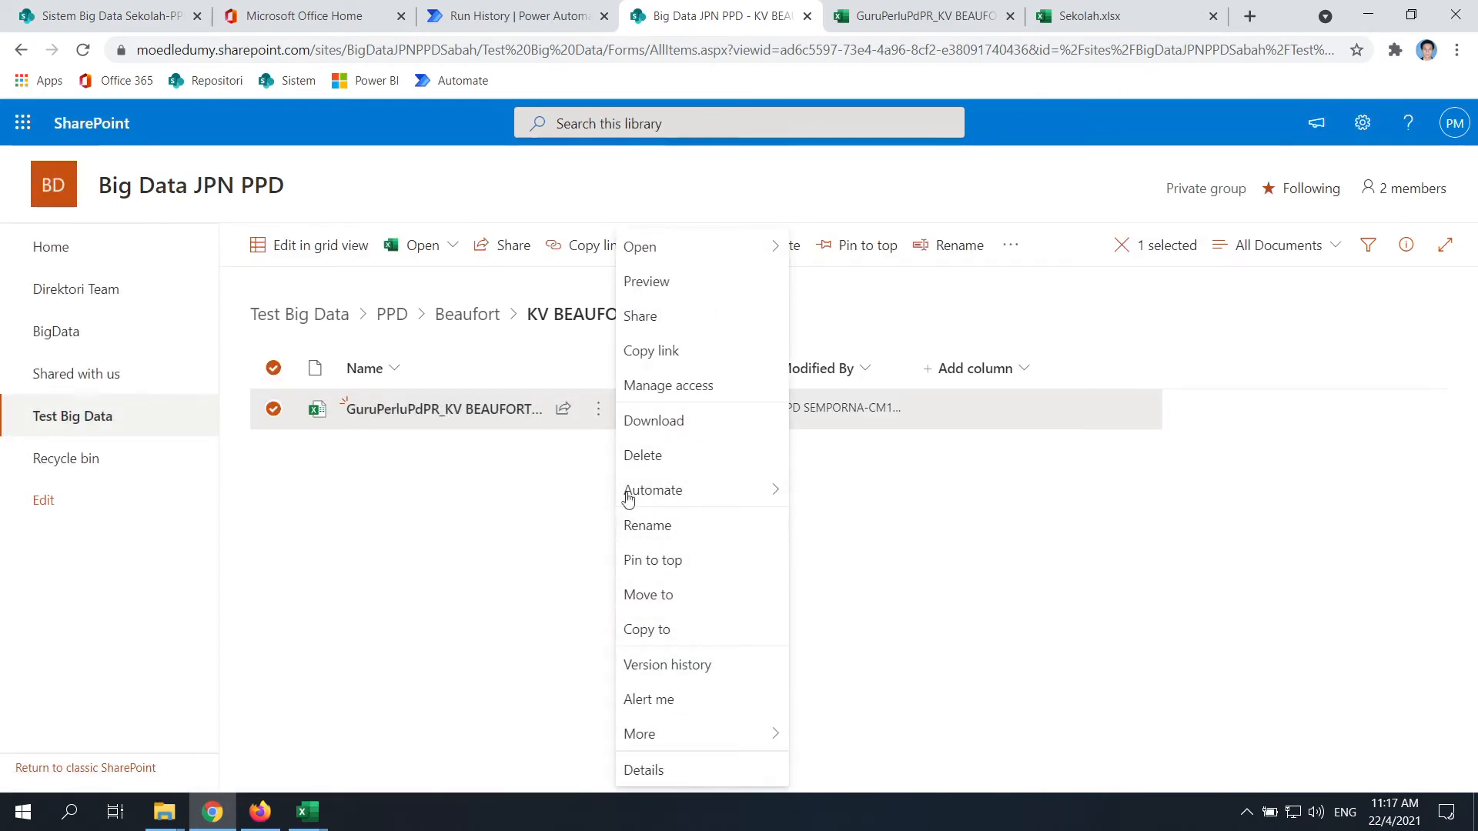
{"action": "left_click", "coordinate": [647, 455]}
{"action": "left_click", "coordinate": [752, 496]}
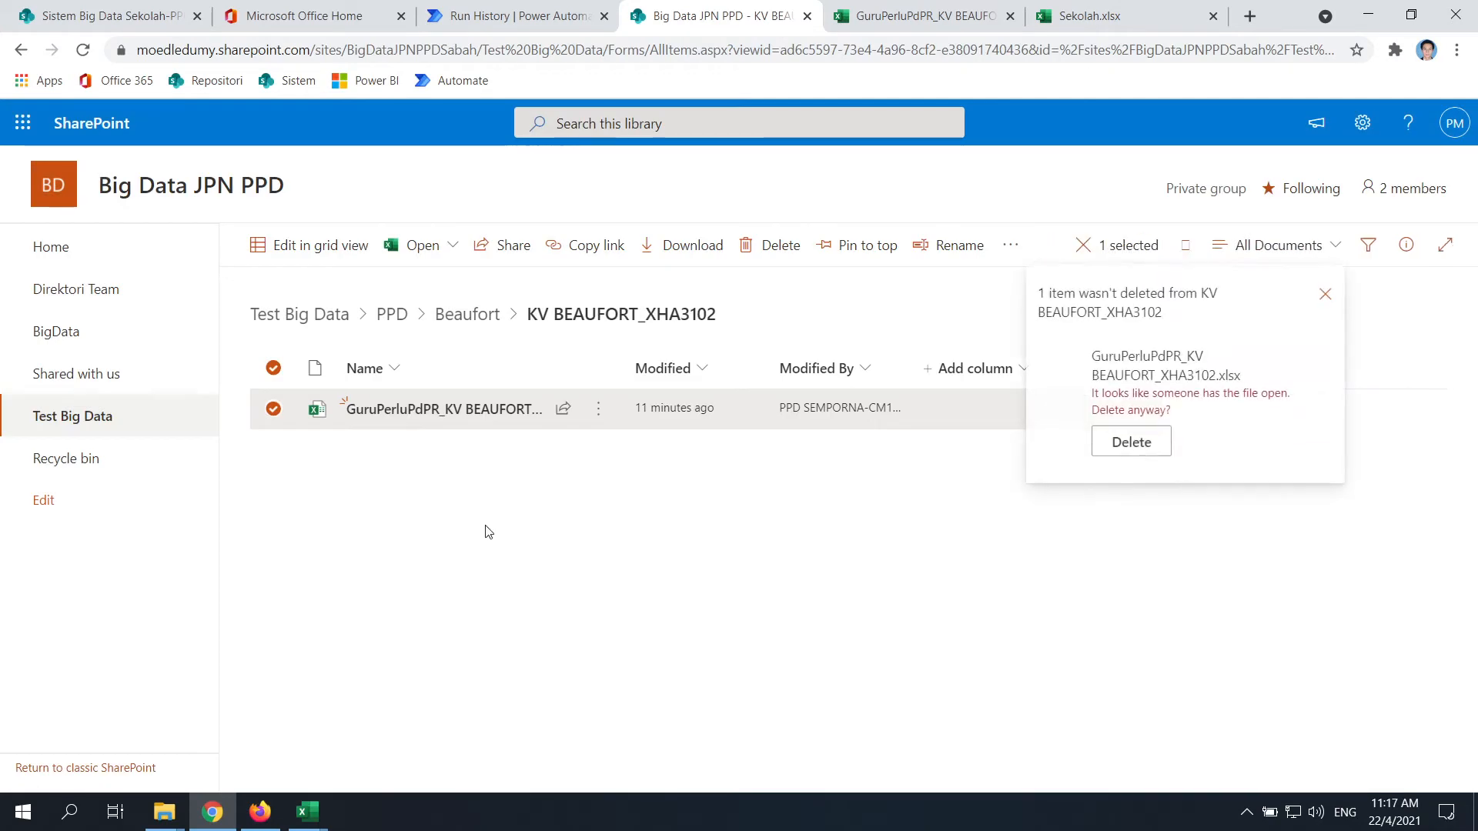
{"action": "left_click", "coordinate": [1146, 447]}
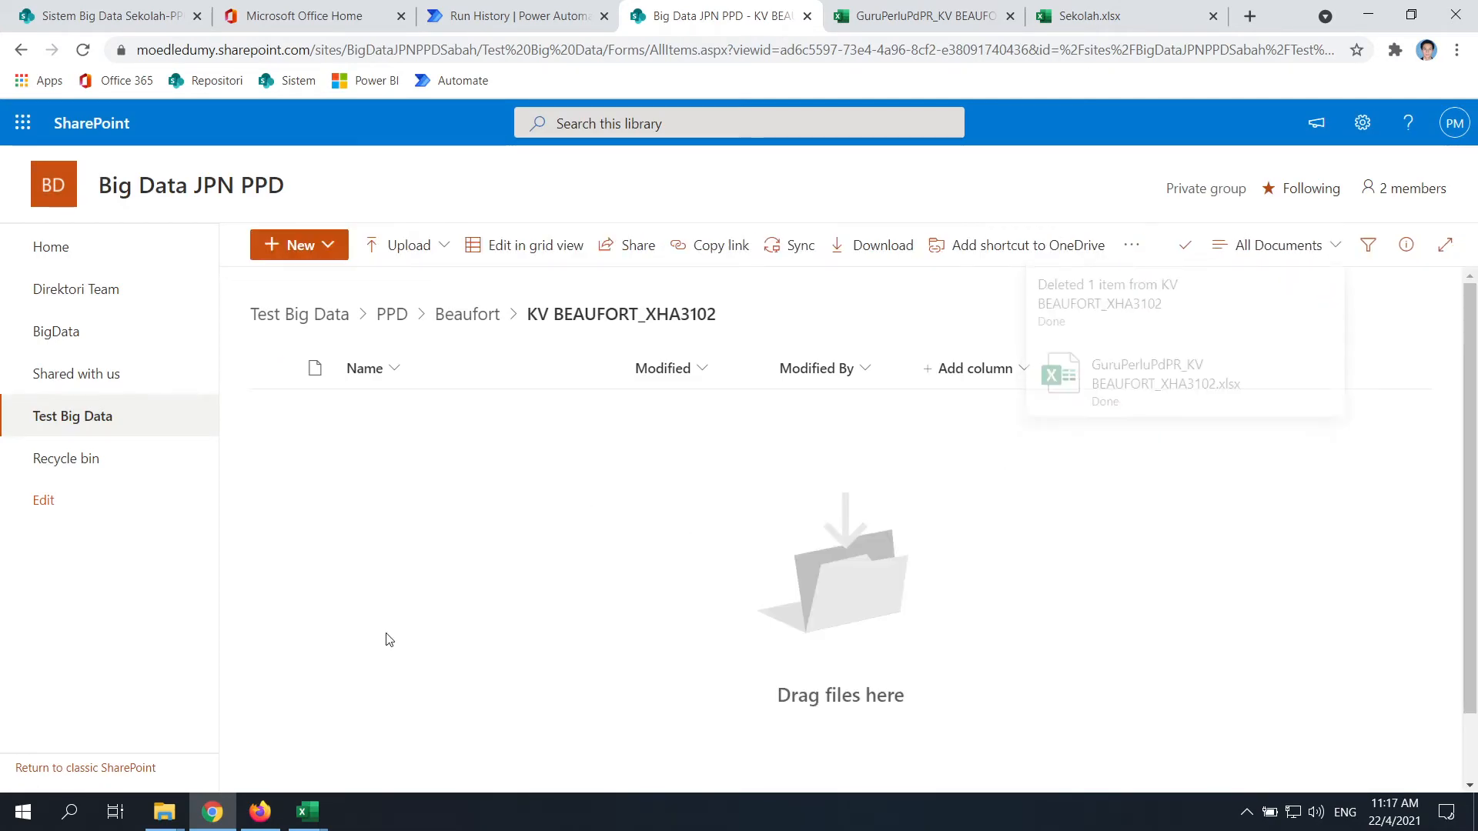
Close the GuruPerluPdPR and Sekolah.xlsx workbook tabs
{"action": "mouse_move", "coordinate": [308, 812]}
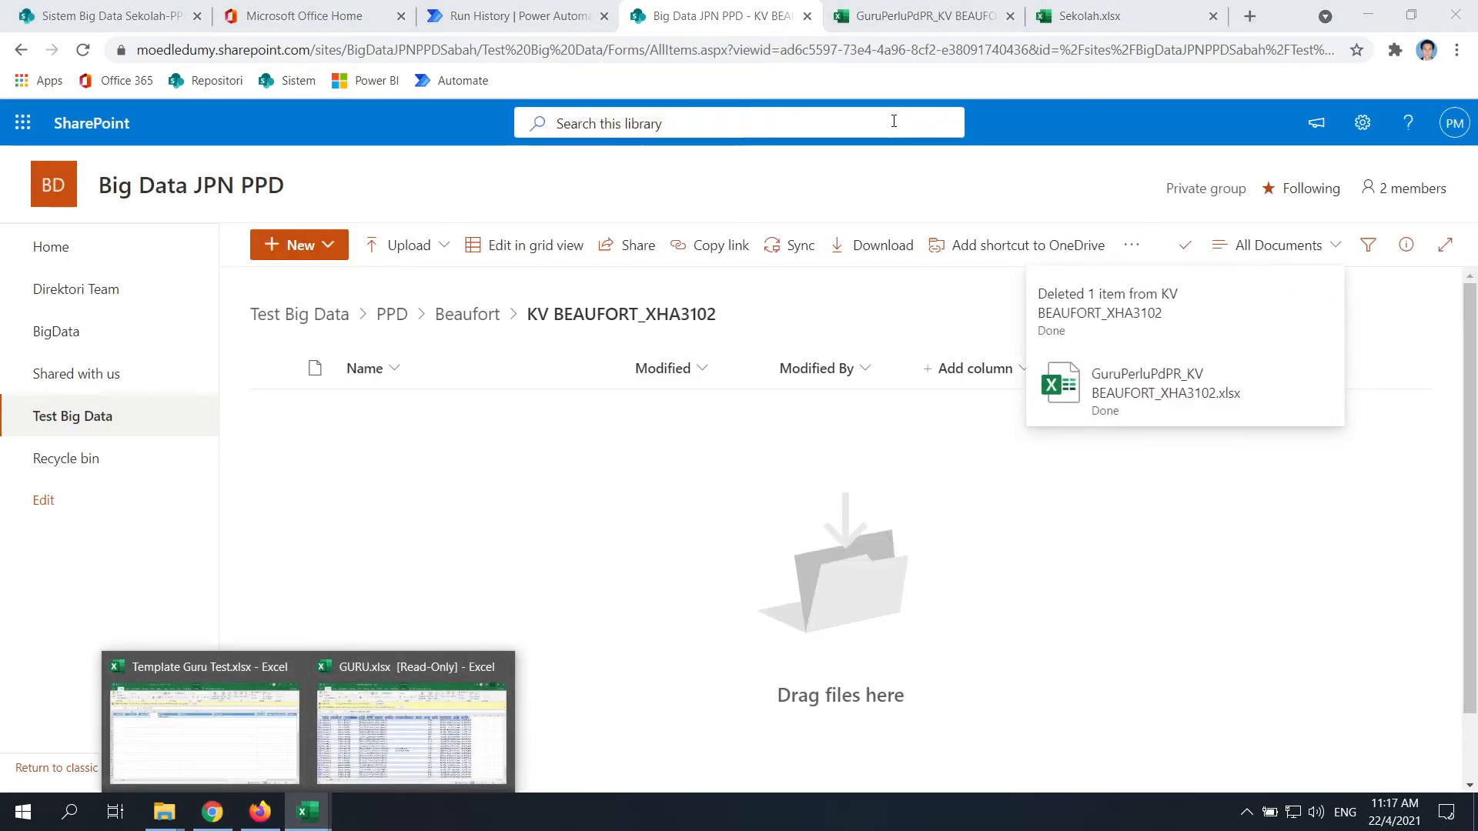
{"action": "left_click", "coordinate": [947, 16]}
{"action": "left_click", "coordinate": [1010, 16]}
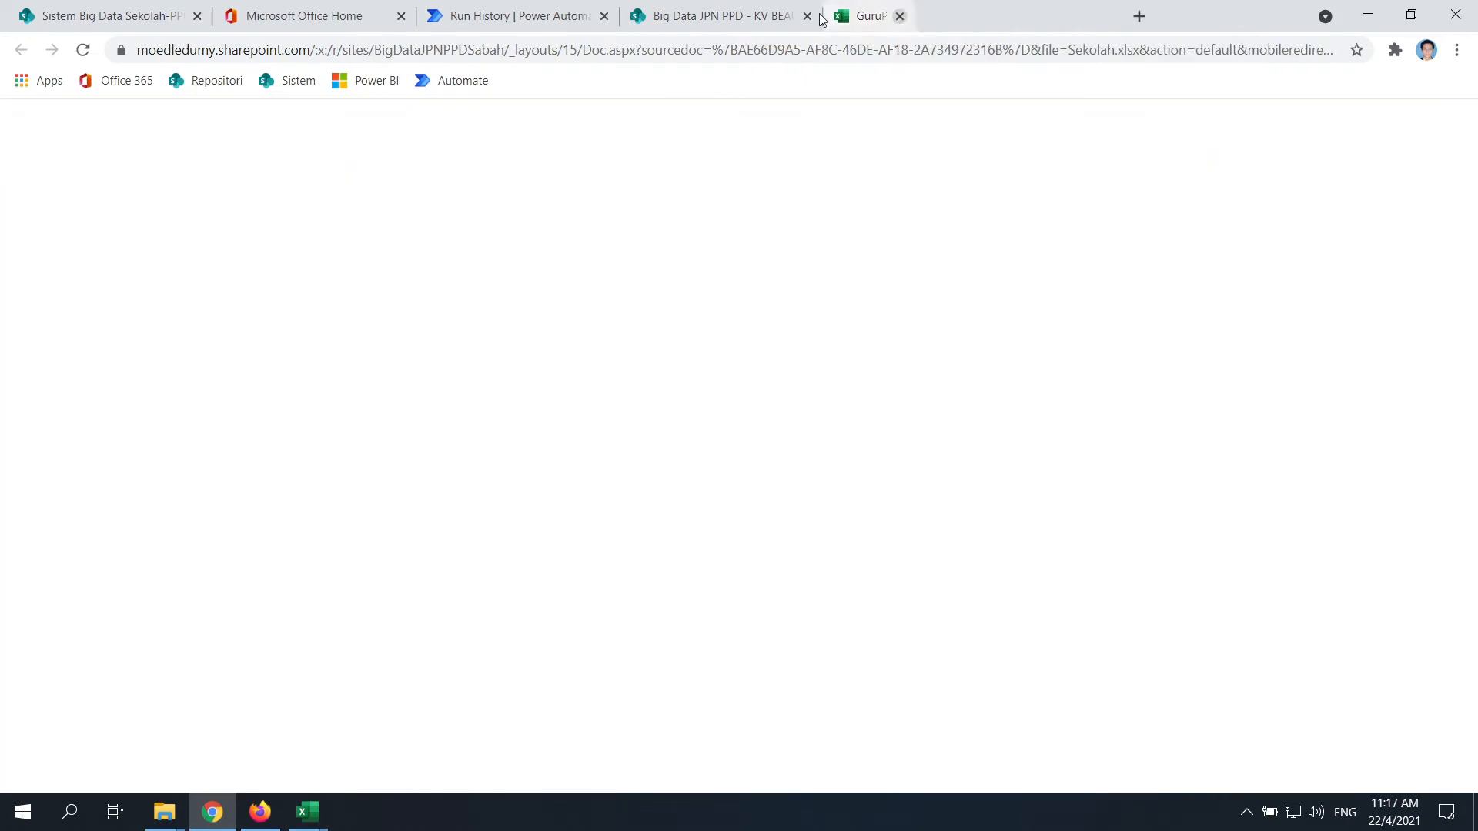
{"action": "left_click", "coordinate": [1011, 16]}
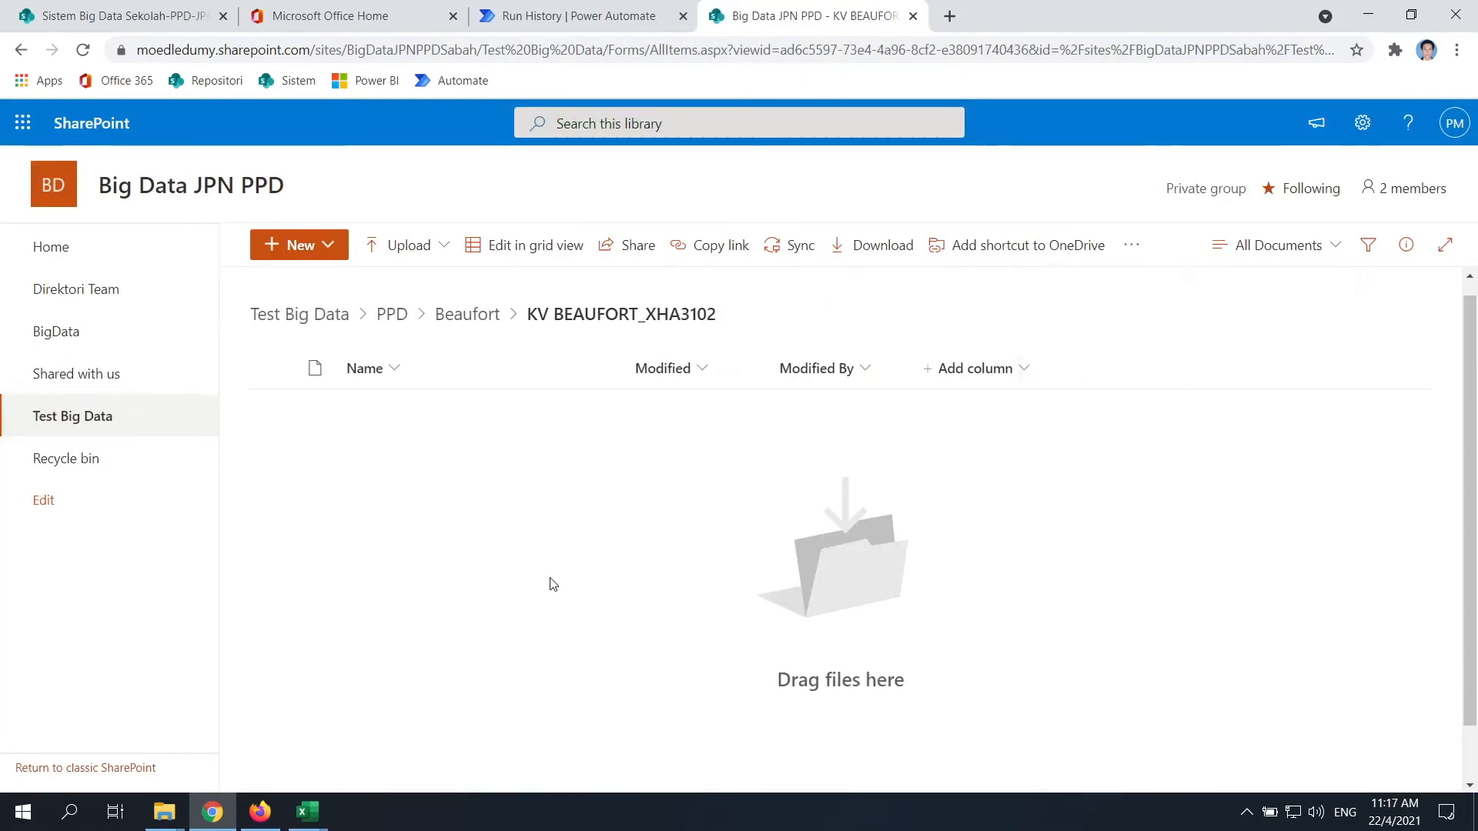
Run Test Split Guru Perlu PdPR again from its details page and open the newest run
{"action": "left_click", "coordinate": [331, 16]}
{"action": "left_click", "coordinate": [579, 16]}
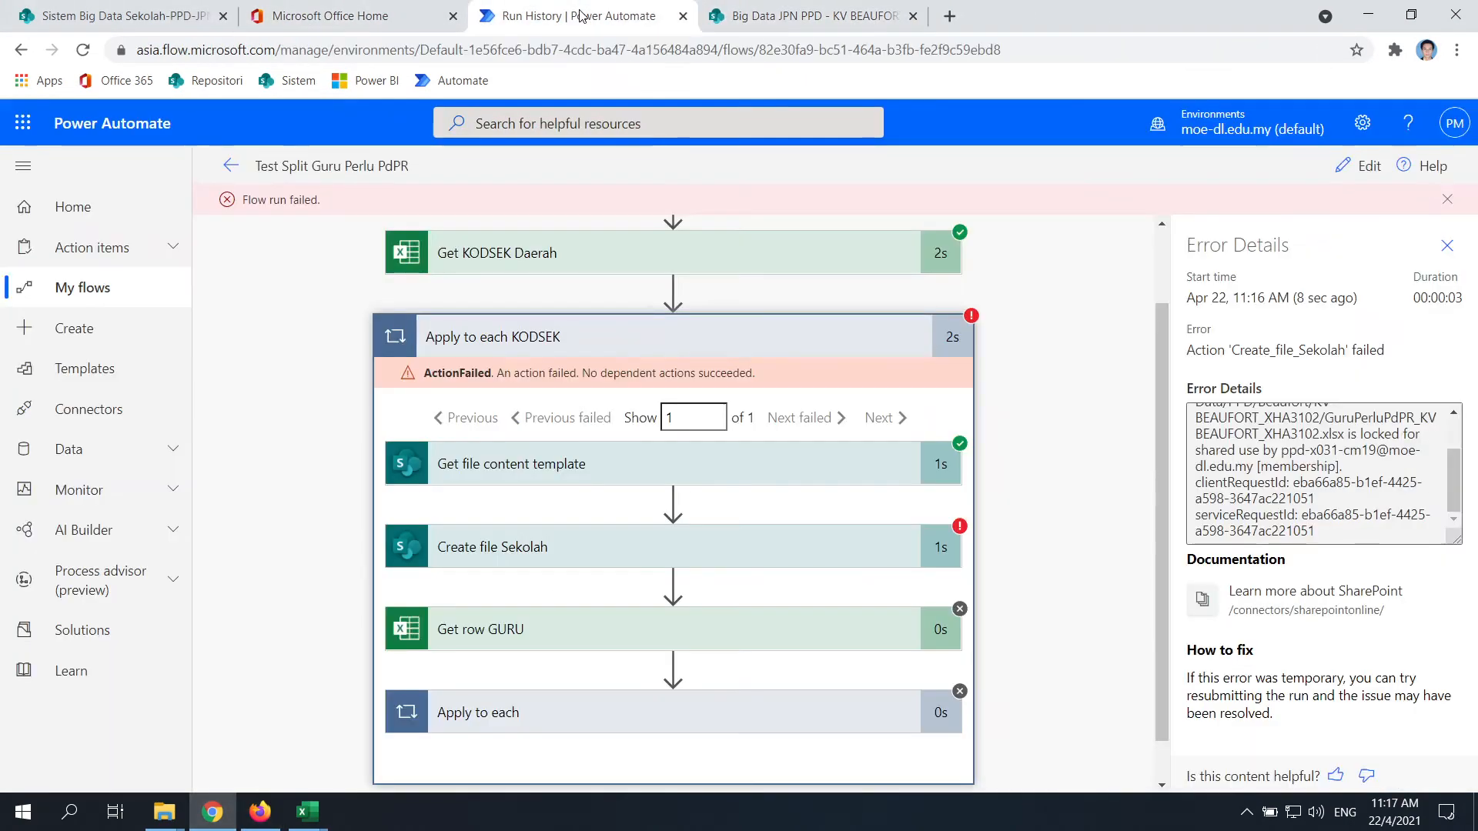
{"action": "left_click_drag", "start_coordinate": [1163, 474], "coordinate": [1163, 517]}
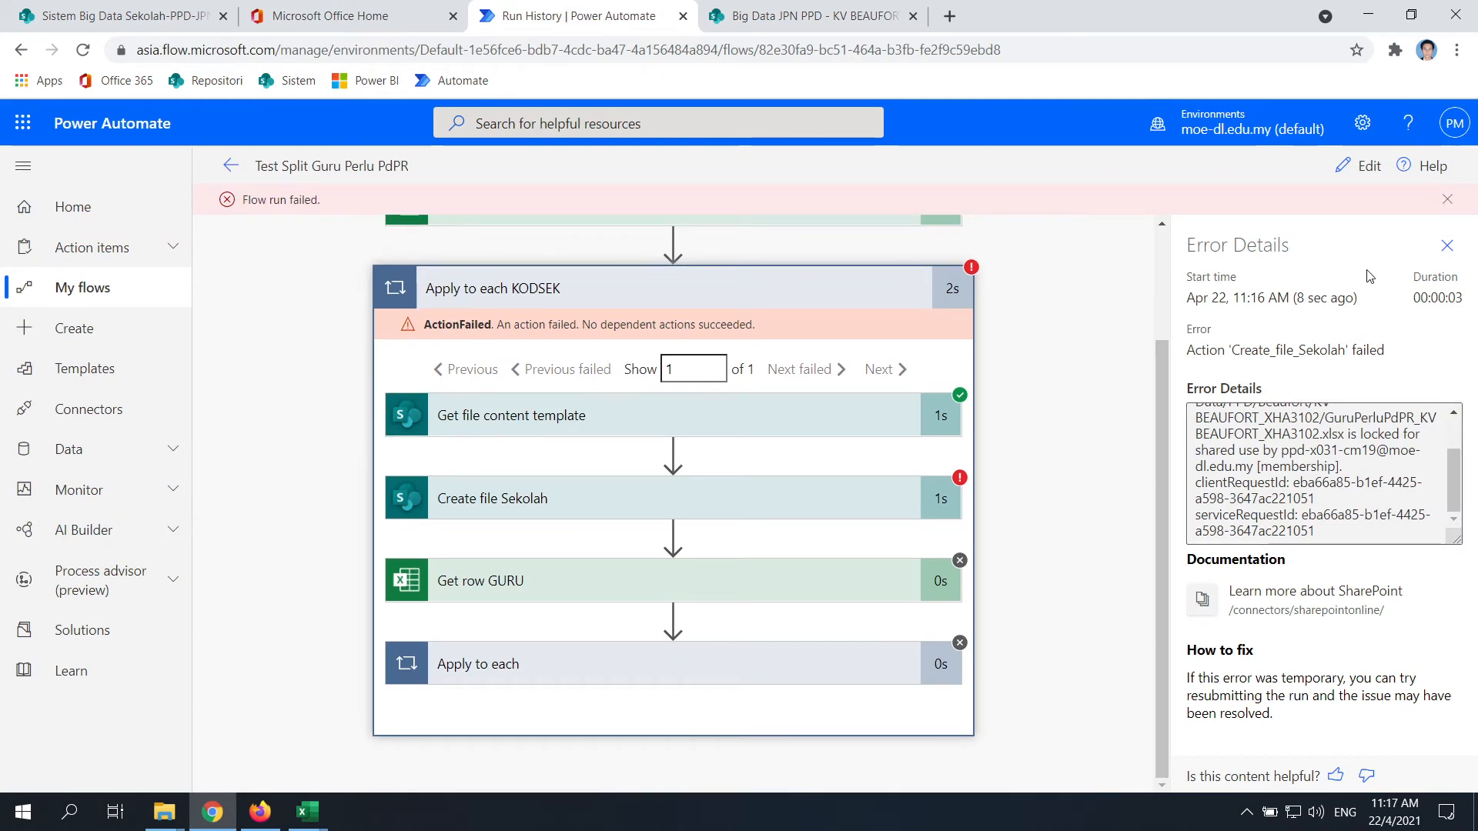
{"action": "scroll", "coordinate": [674, 500], "scroll_direction": "up", "scroll_amount": 2}
{"action": "left_click", "coordinate": [231, 165]}
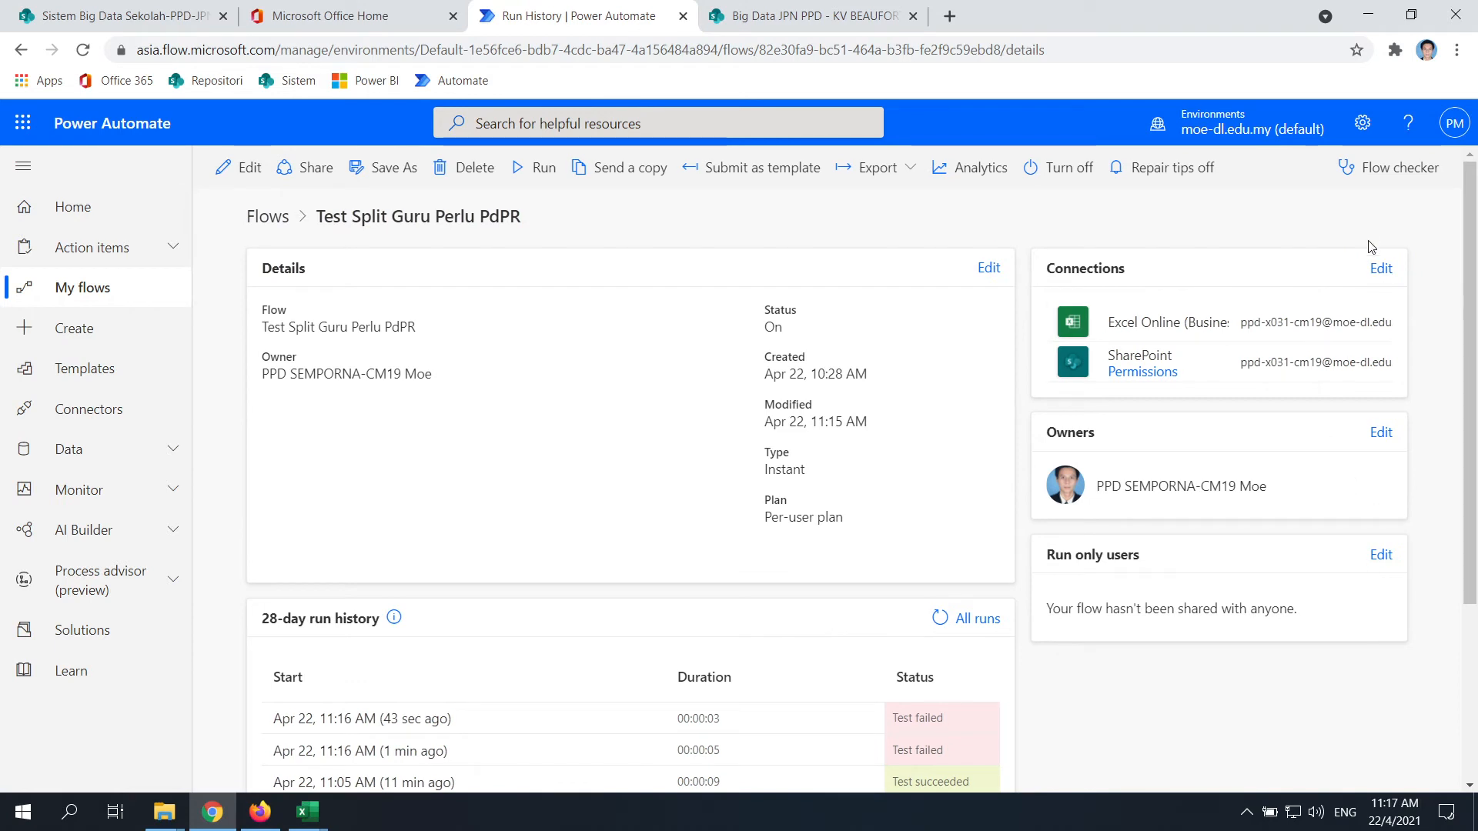
{"action": "left_click", "coordinate": [526, 171]}
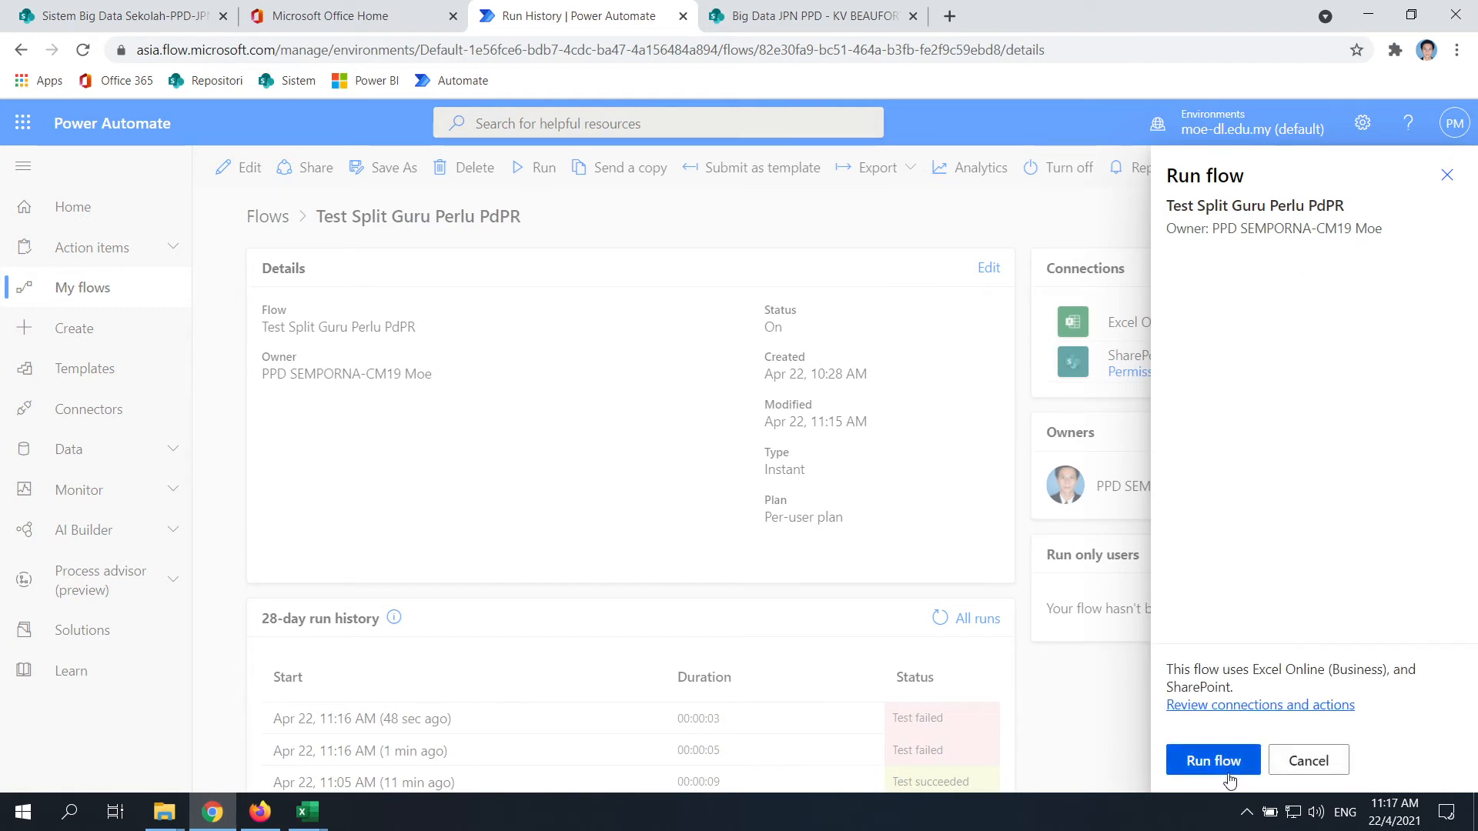
{"action": "left_click", "coordinate": [1222, 766]}
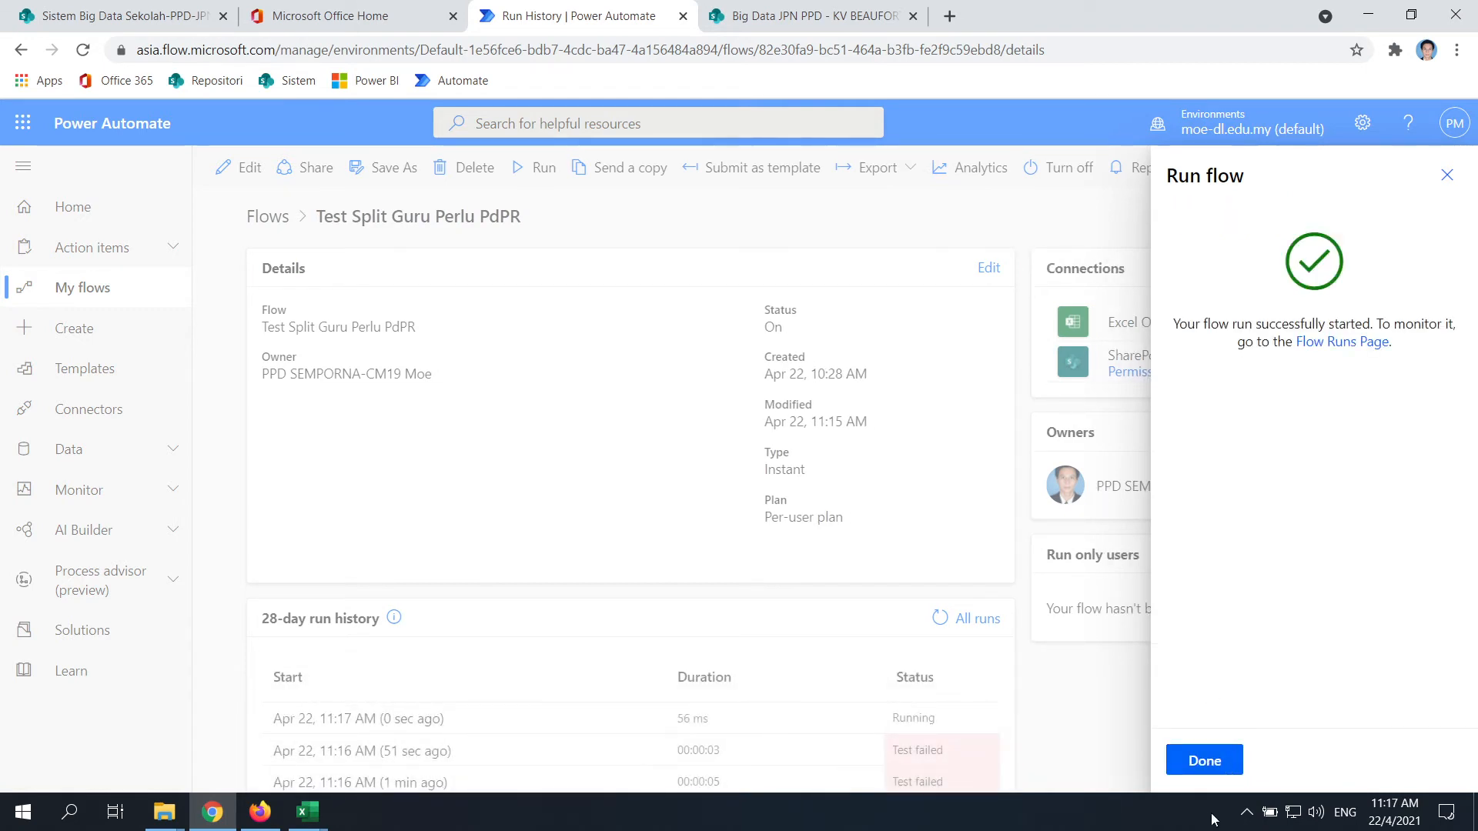
{"action": "left_click", "coordinate": [1206, 761]}
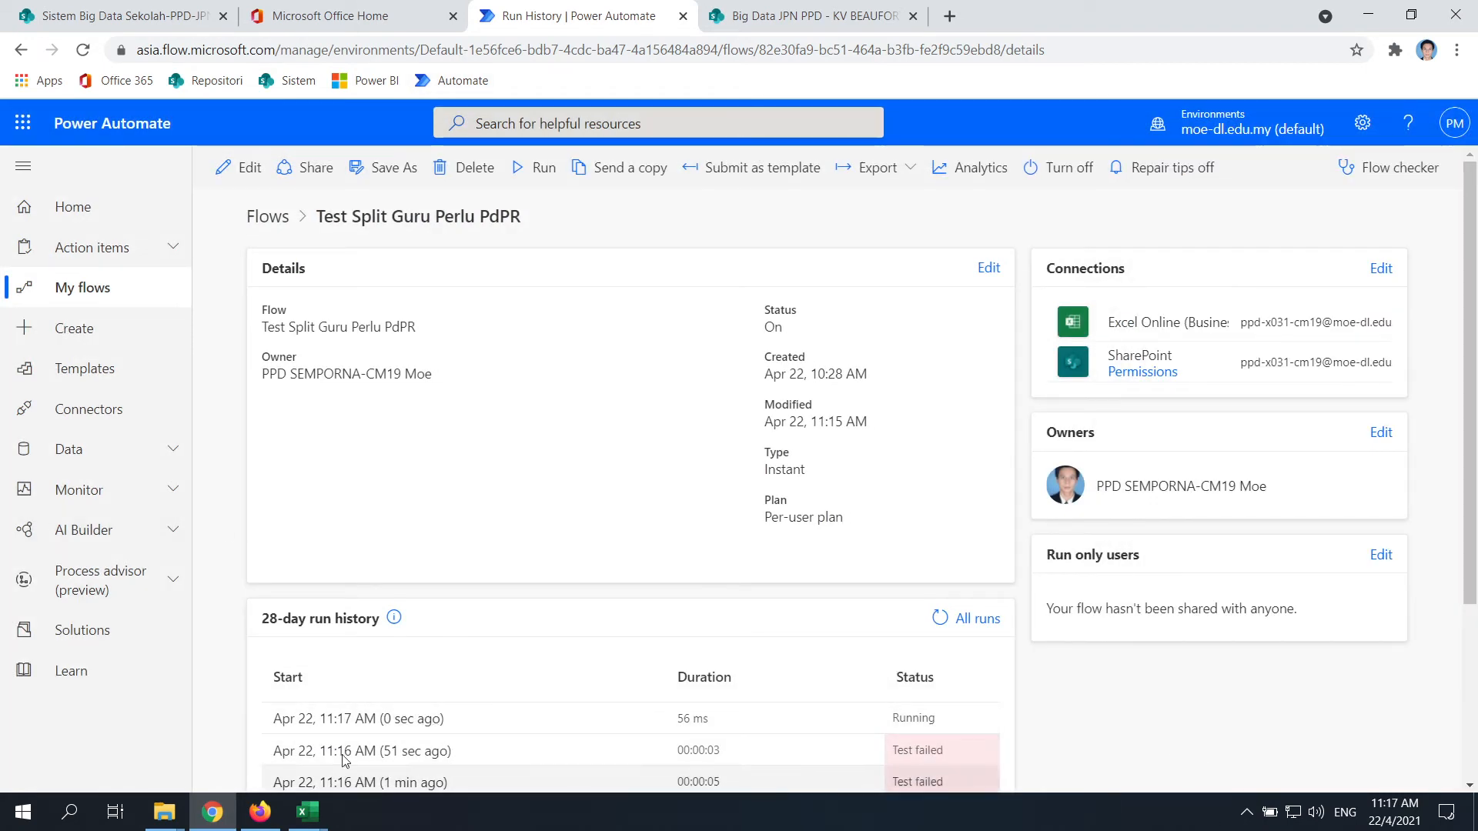
{"action": "left_click", "coordinate": [369, 719]}
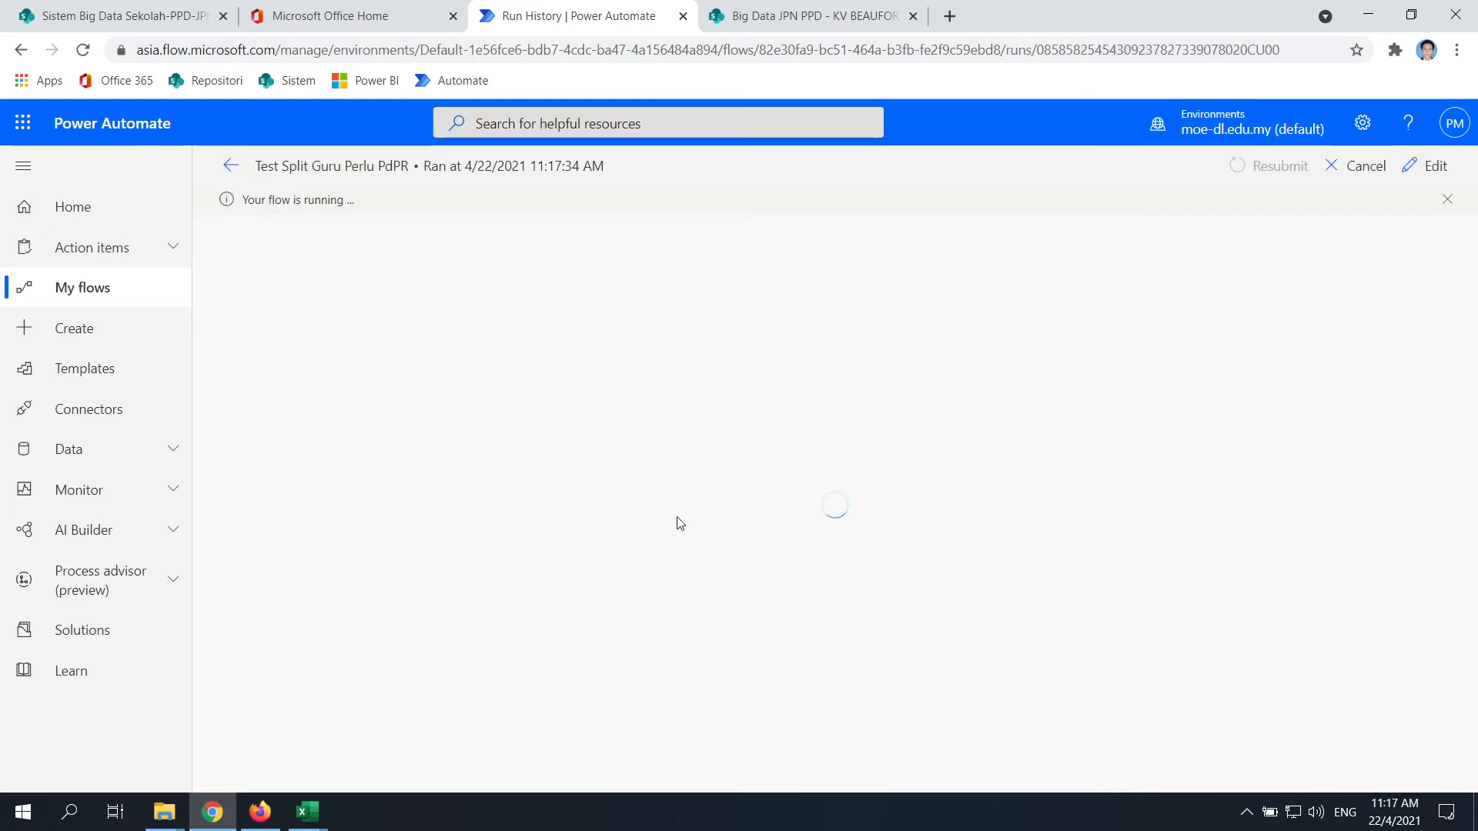
Refresh the school library, expand the running KODSEK loop, and open the new KV BEAUFORT workbook
{"action": "left_click", "coordinate": [778, 15]}
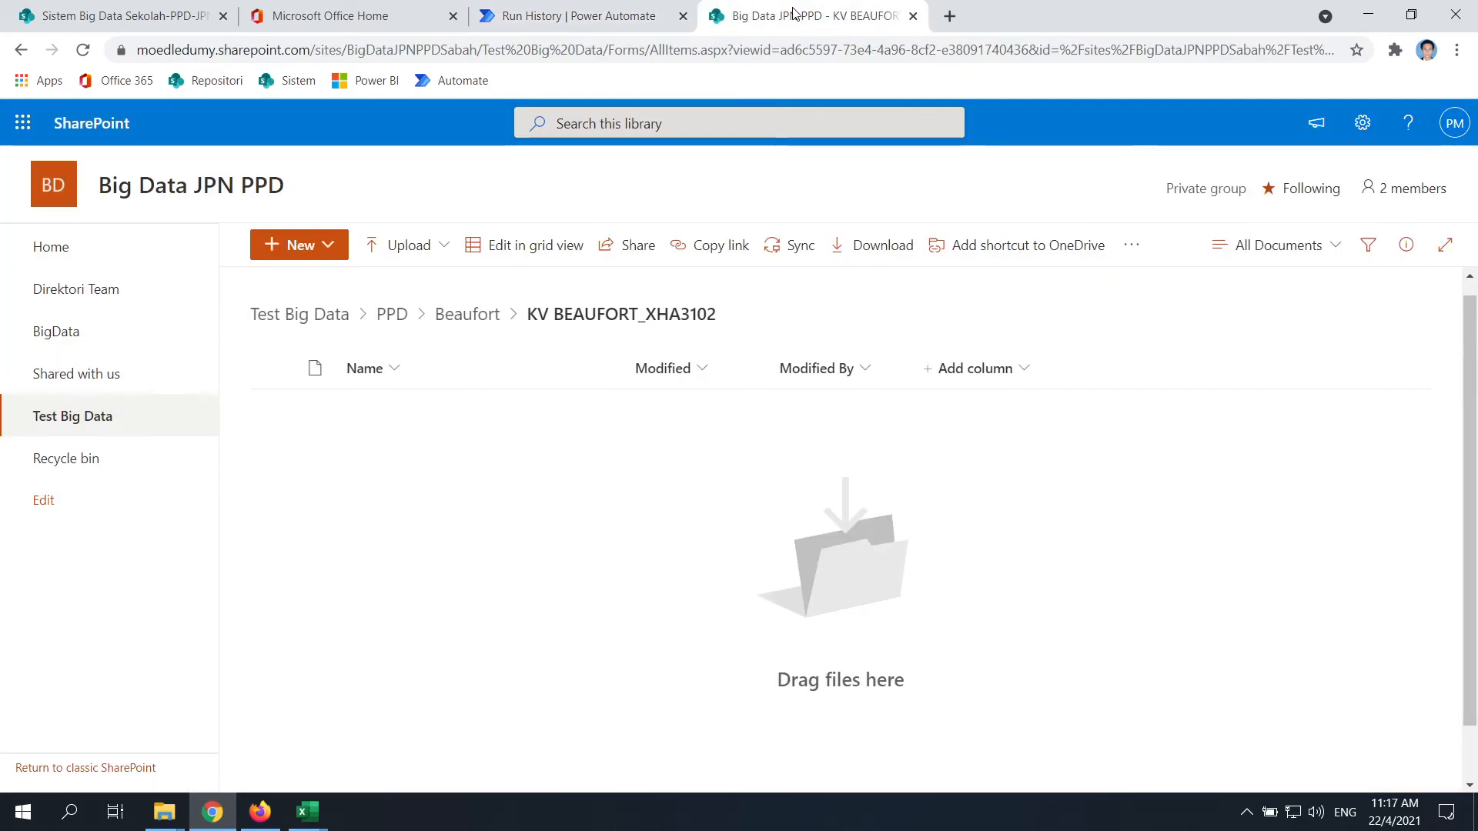
{"action": "left_click", "coordinate": [80, 53]}
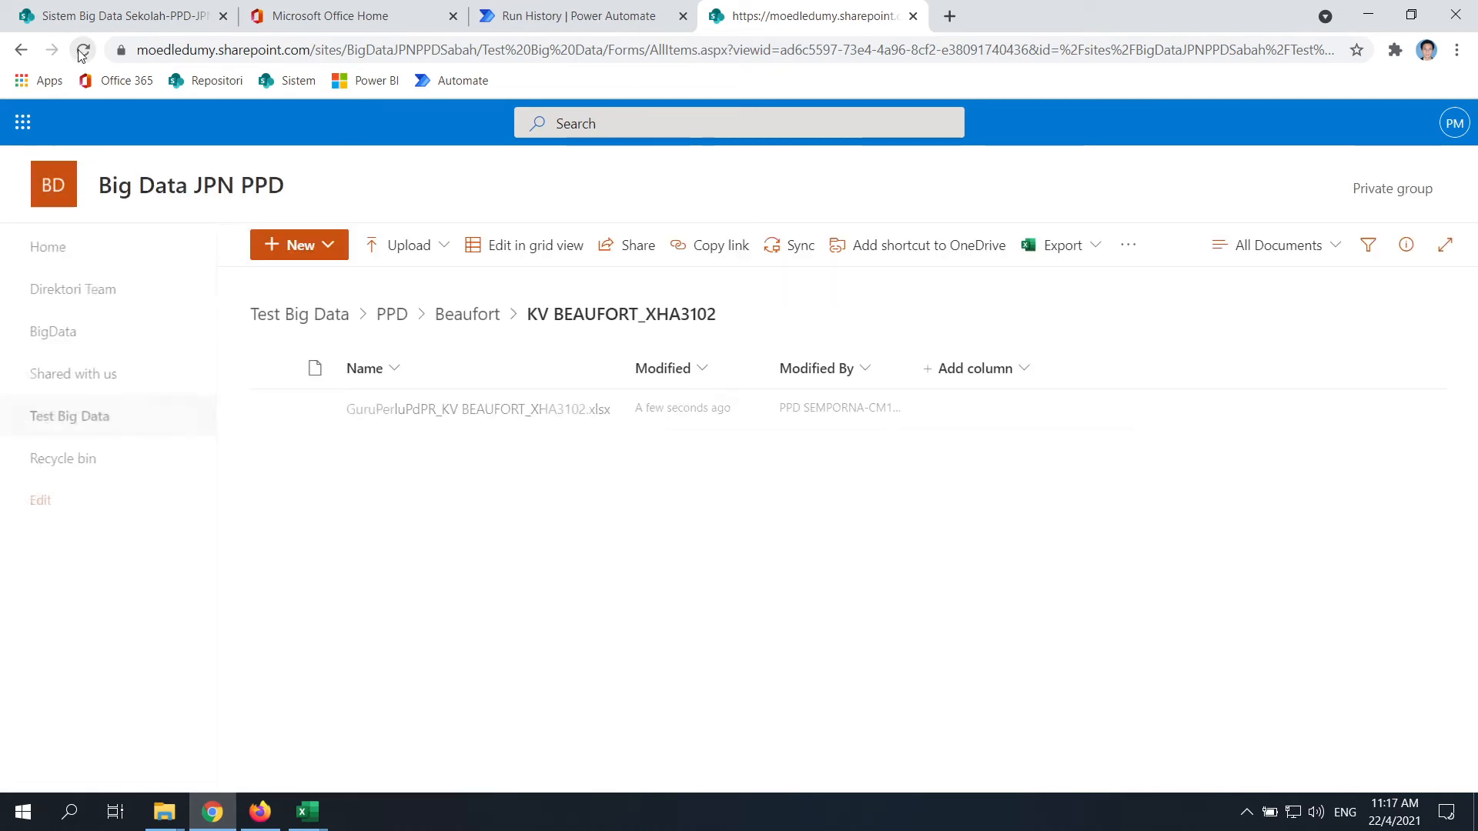
{"action": "left_click", "coordinate": [571, 17]}
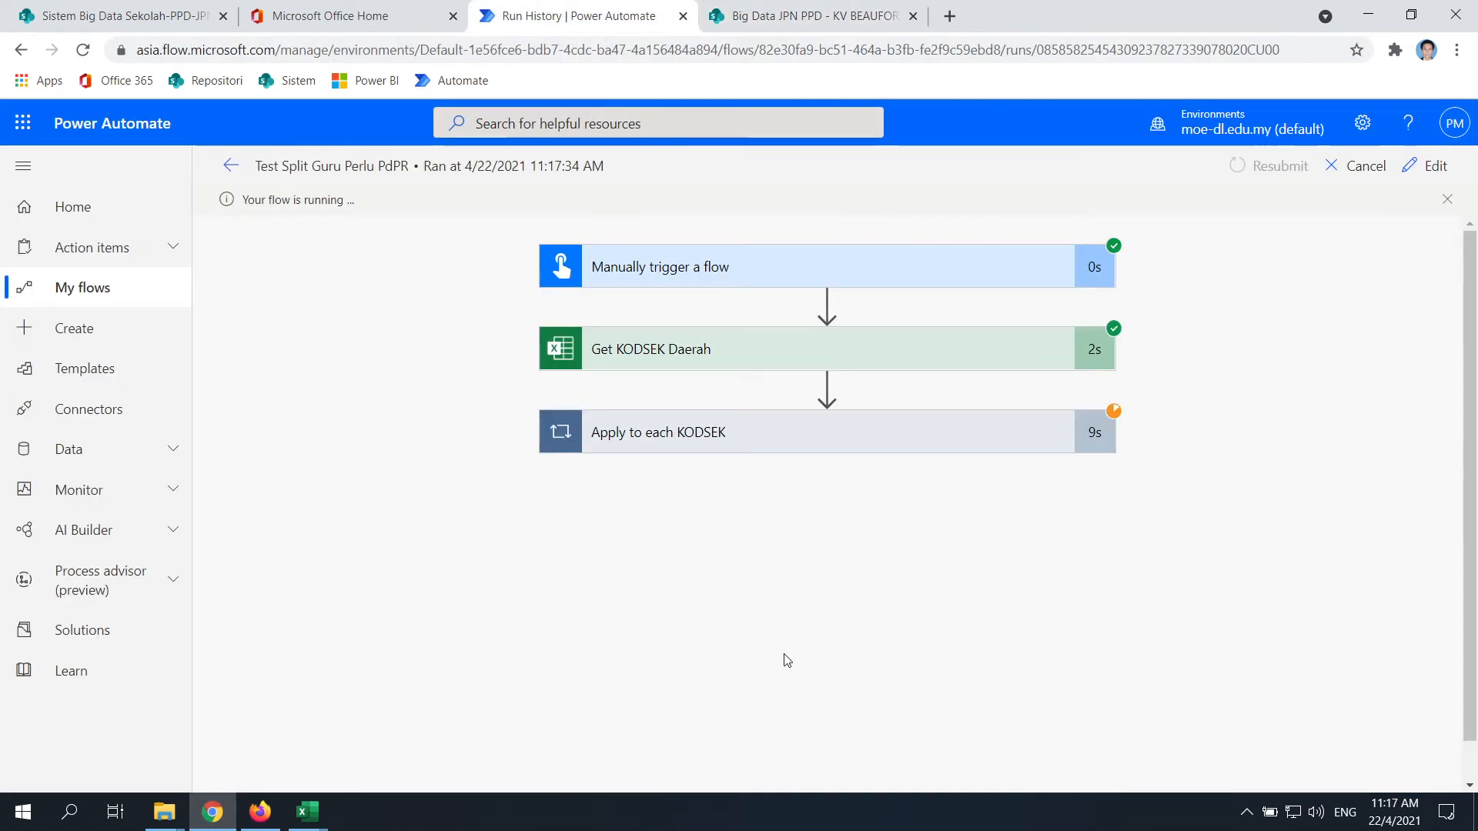
{"action": "left_click", "coordinate": [765, 427]}
{"action": "scroll", "coordinate": [934, 485], "scroll_direction": "down", "scroll_amount": 2}
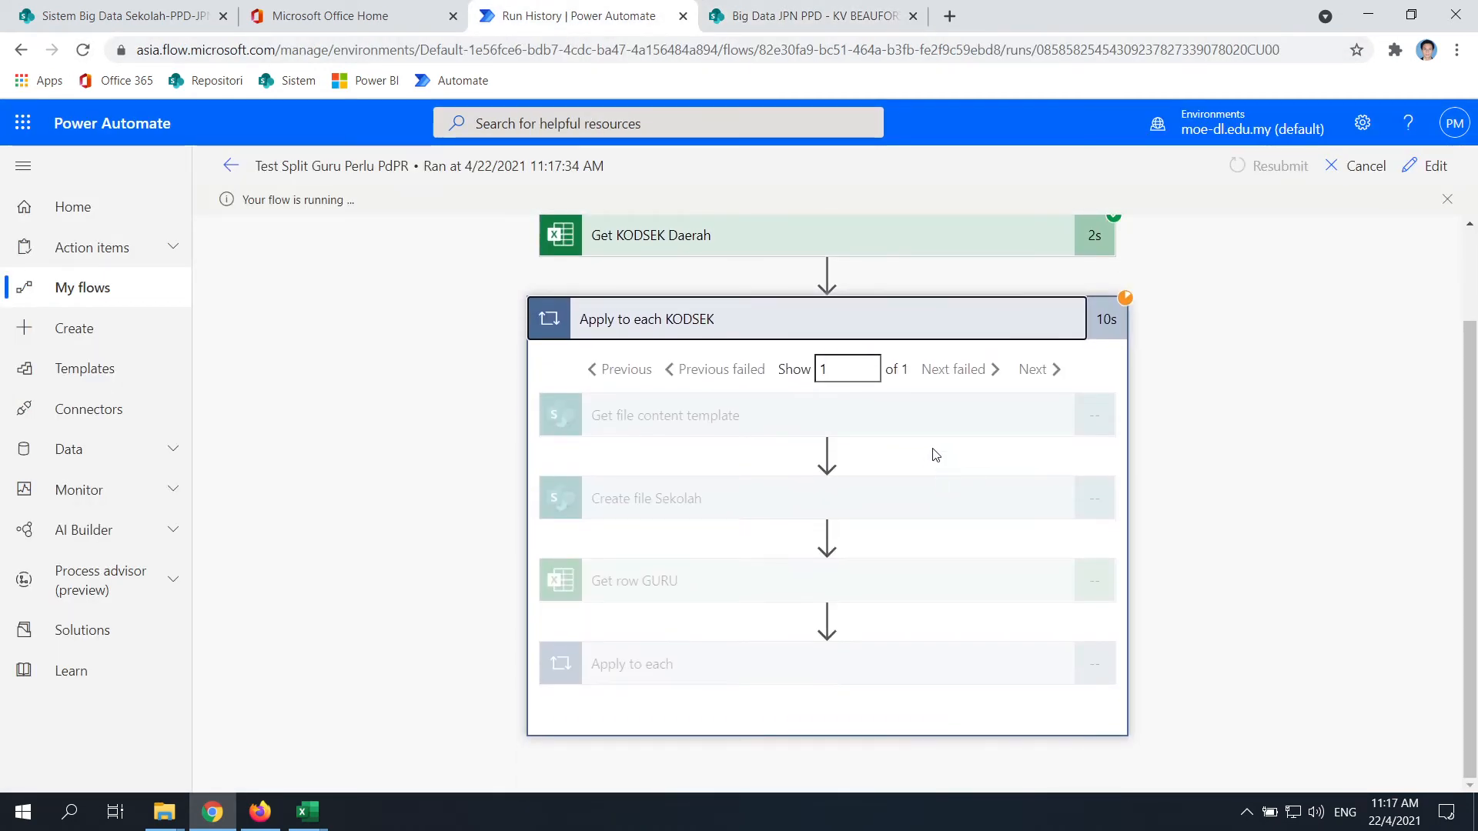
{"action": "scroll", "coordinate": [935, 455], "scroll_direction": "up", "scroll_amount": 2}
{"action": "left_click", "coordinate": [808, 15]}
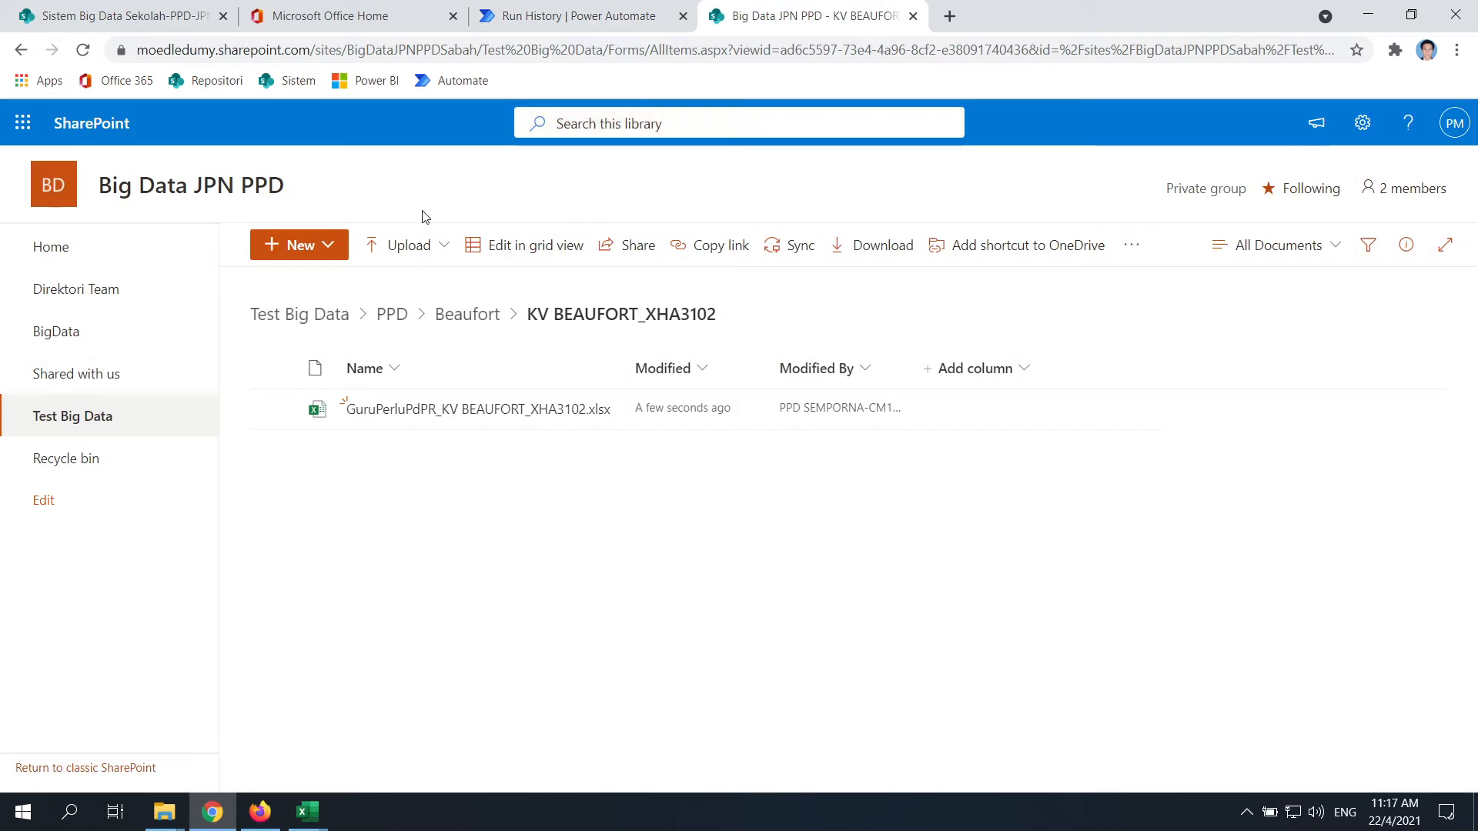
{"action": "left_click", "coordinate": [515, 410]}
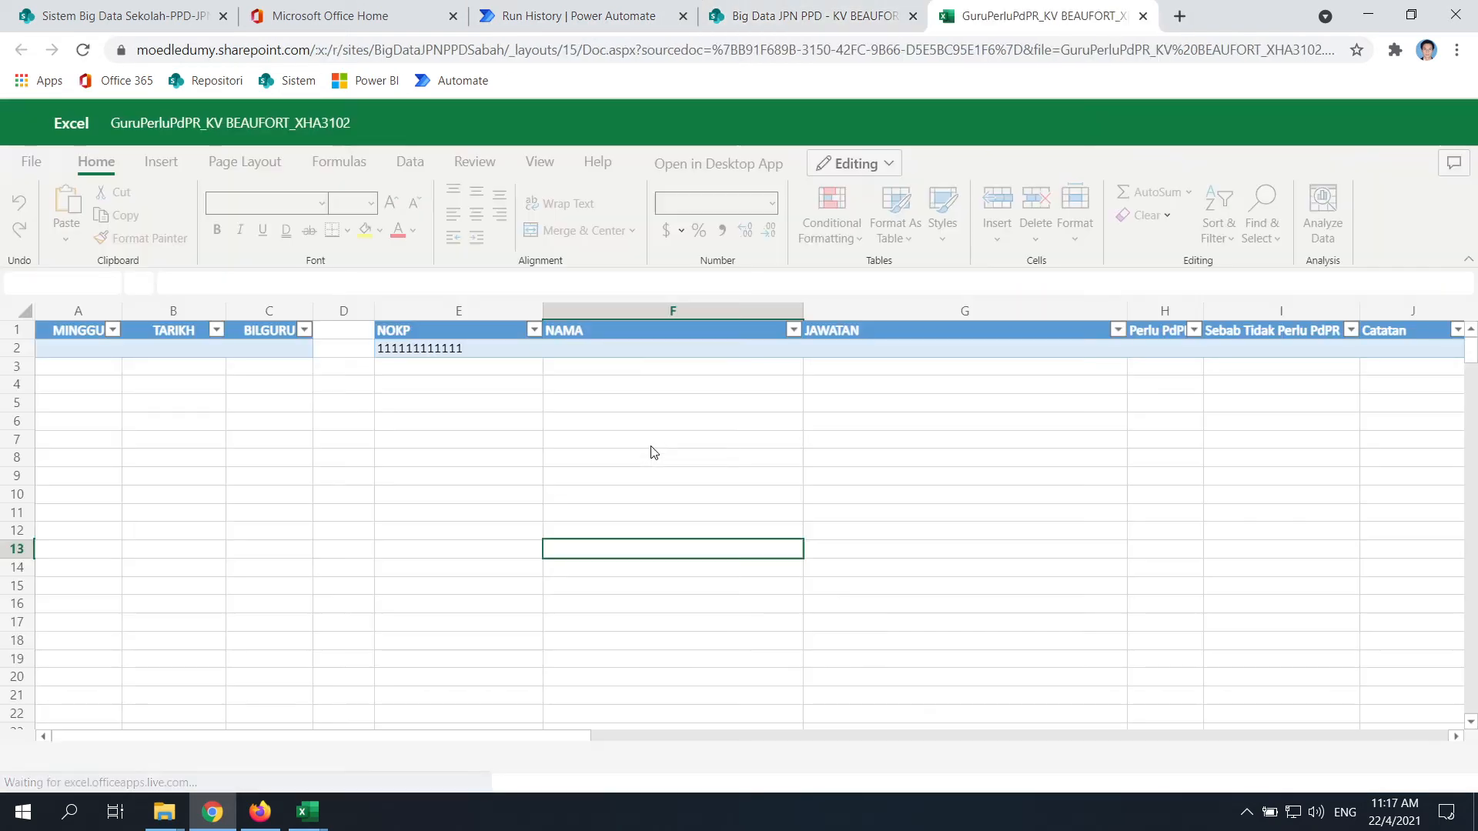
Alternate between the run progress and workbook, reloading until the 16 teachers' NOKP, NAMA, JAWATAN rows appear
{"action": "left_click", "coordinate": [785, 15]}
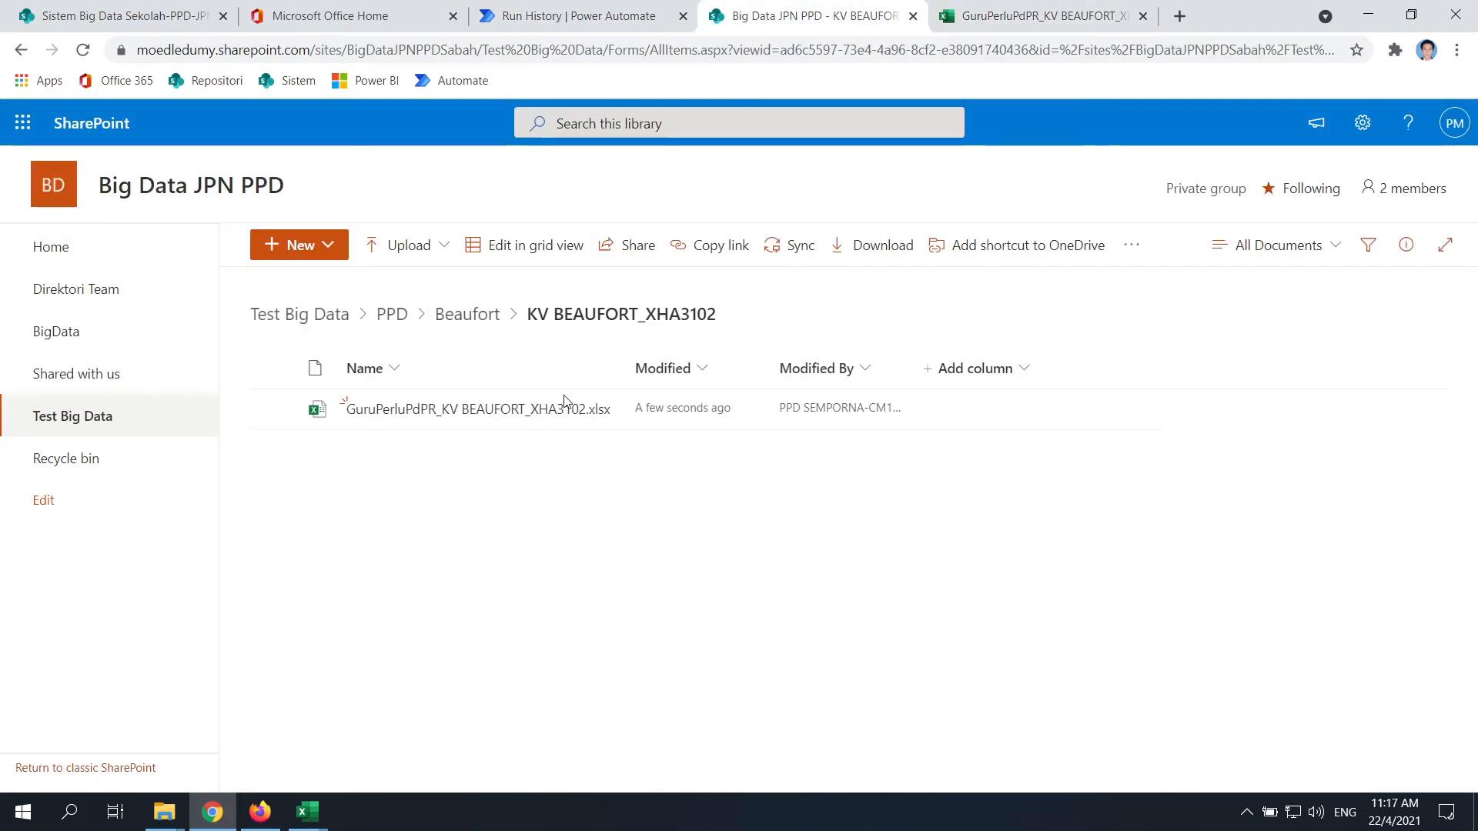
{"action": "left_click", "coordinate": [546, 15]}
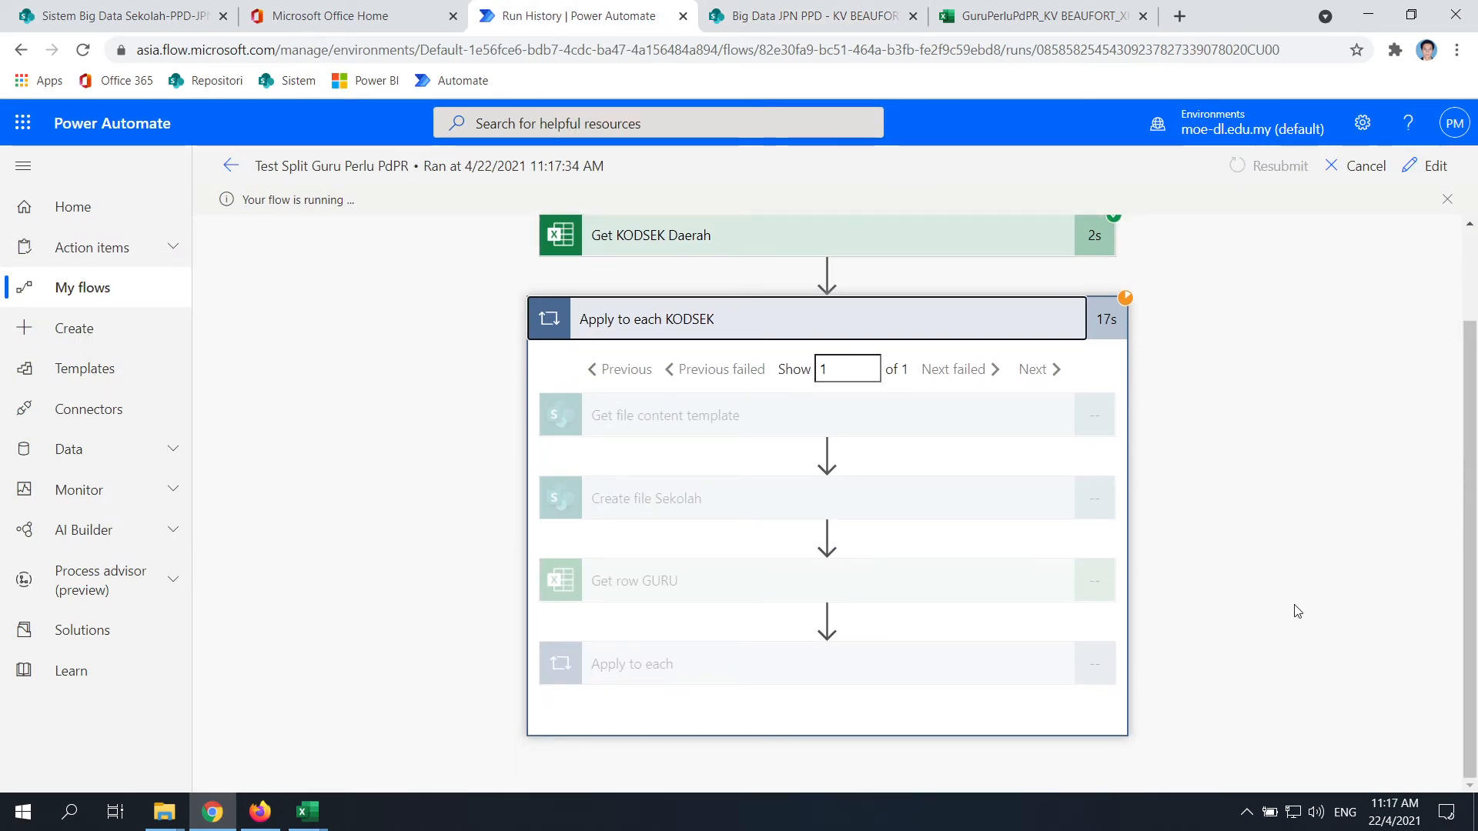
{"action": "left_click", "coordinate": [804, 15]}
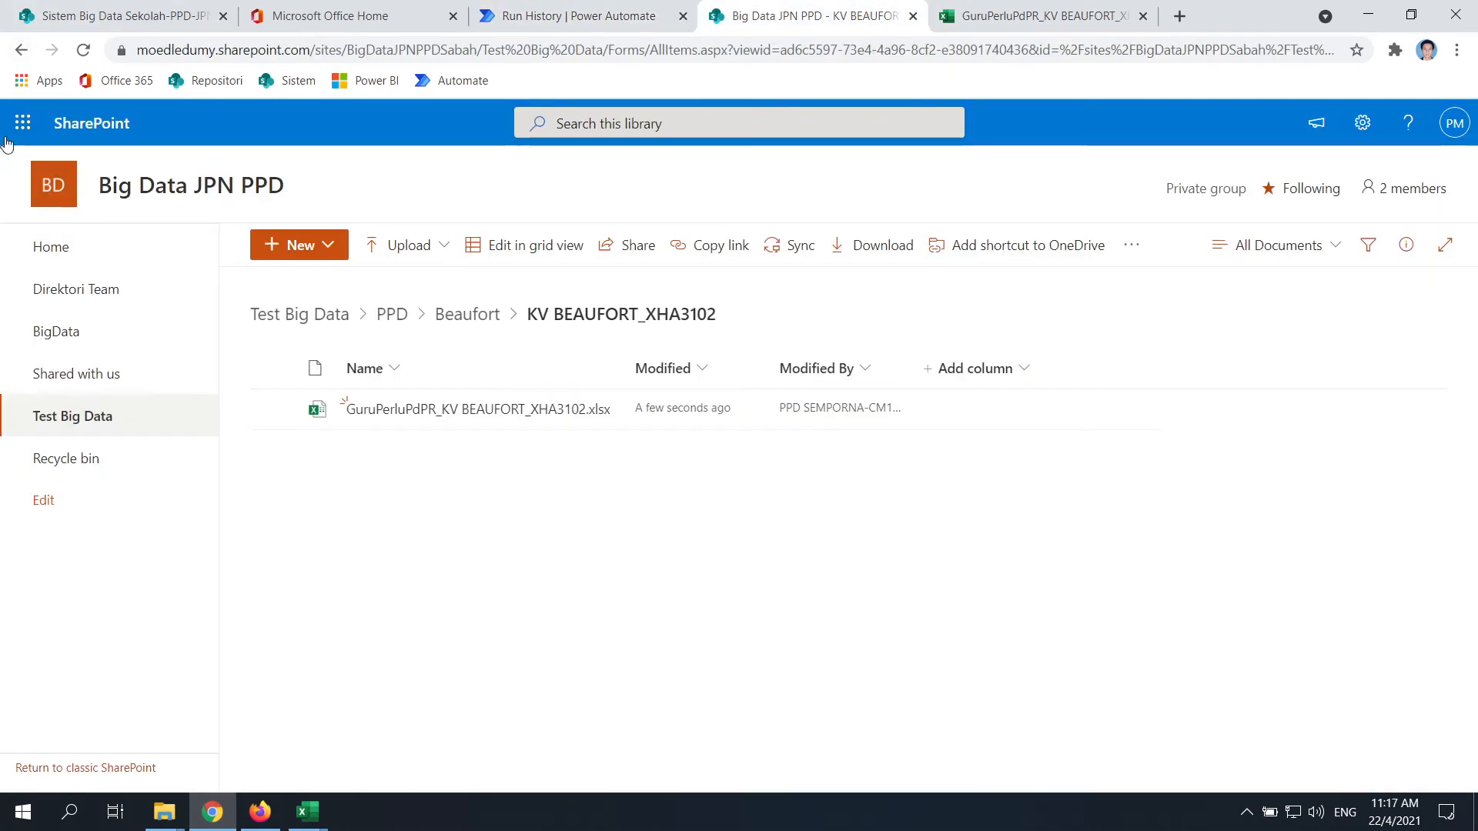
{"action": "left_click", "coordinate": [1024, 16]}
{"action": "left_click", "coordinate": [85, 54]}
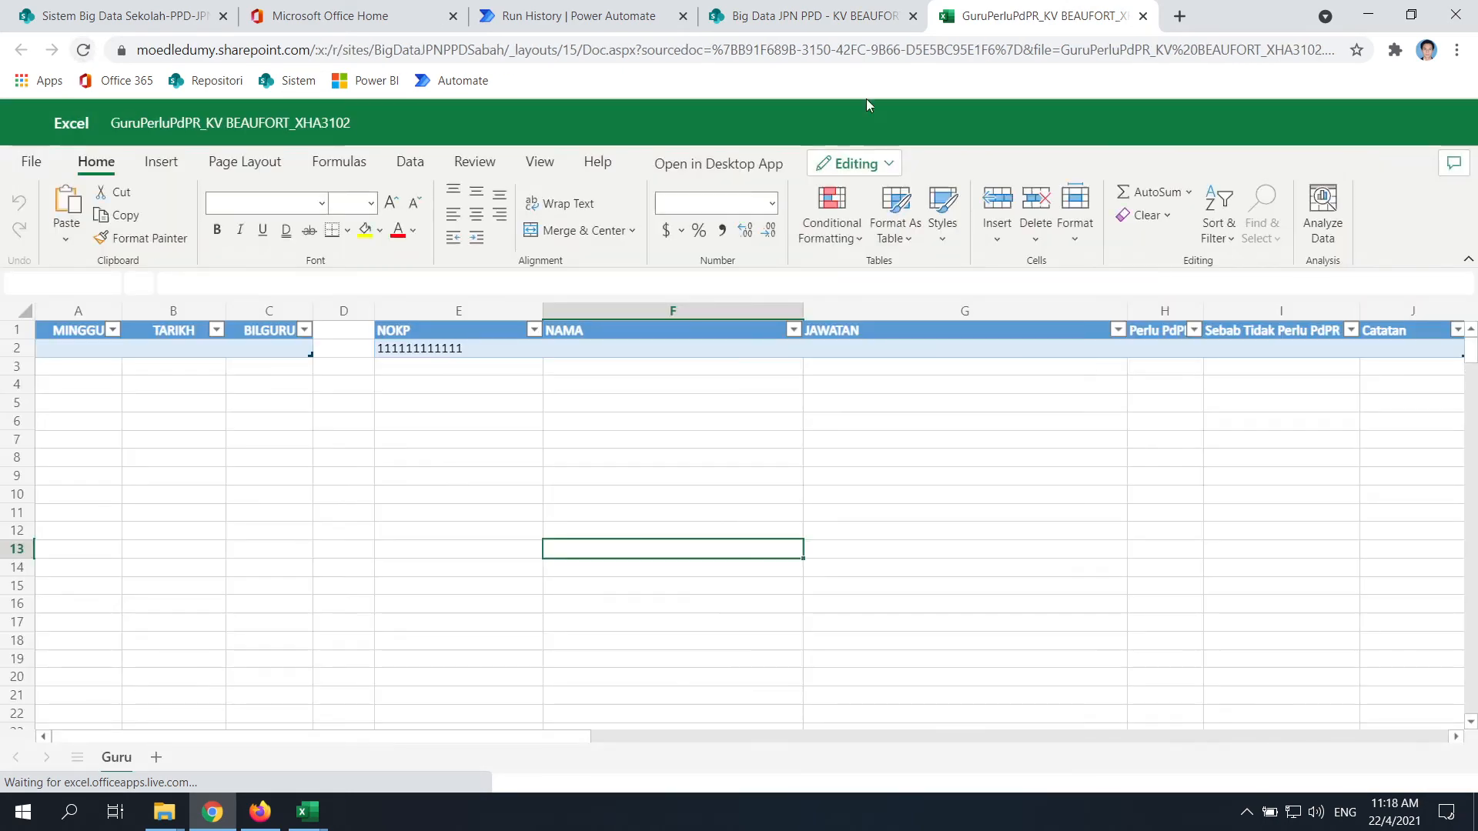
{"action": "left_click", "coordinate": [838, 18]}
{"action": "left_click", "coordinate": [565, 16]}
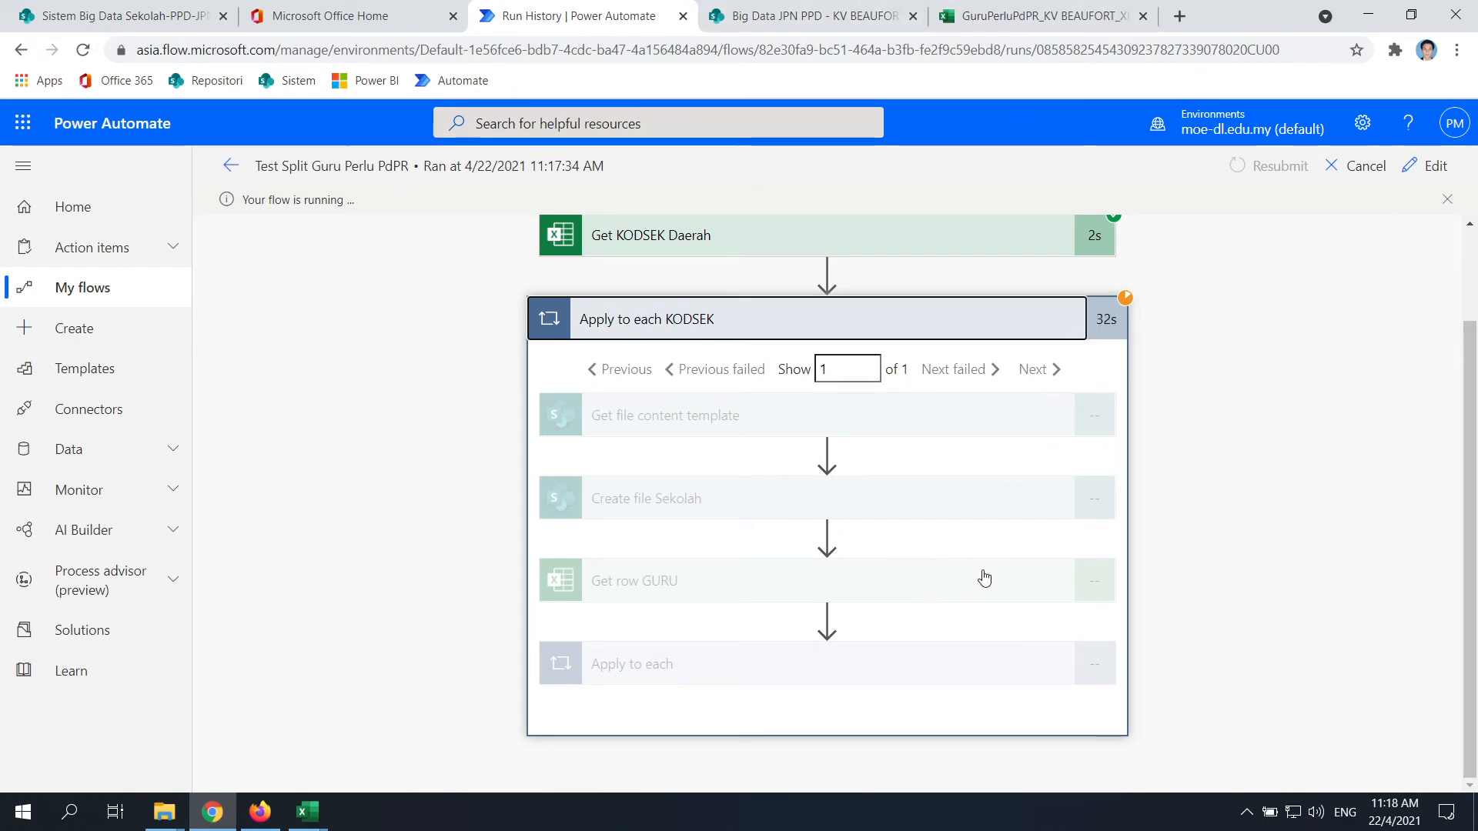
{"action": "left_click", "coordinate": [1031, 16]}
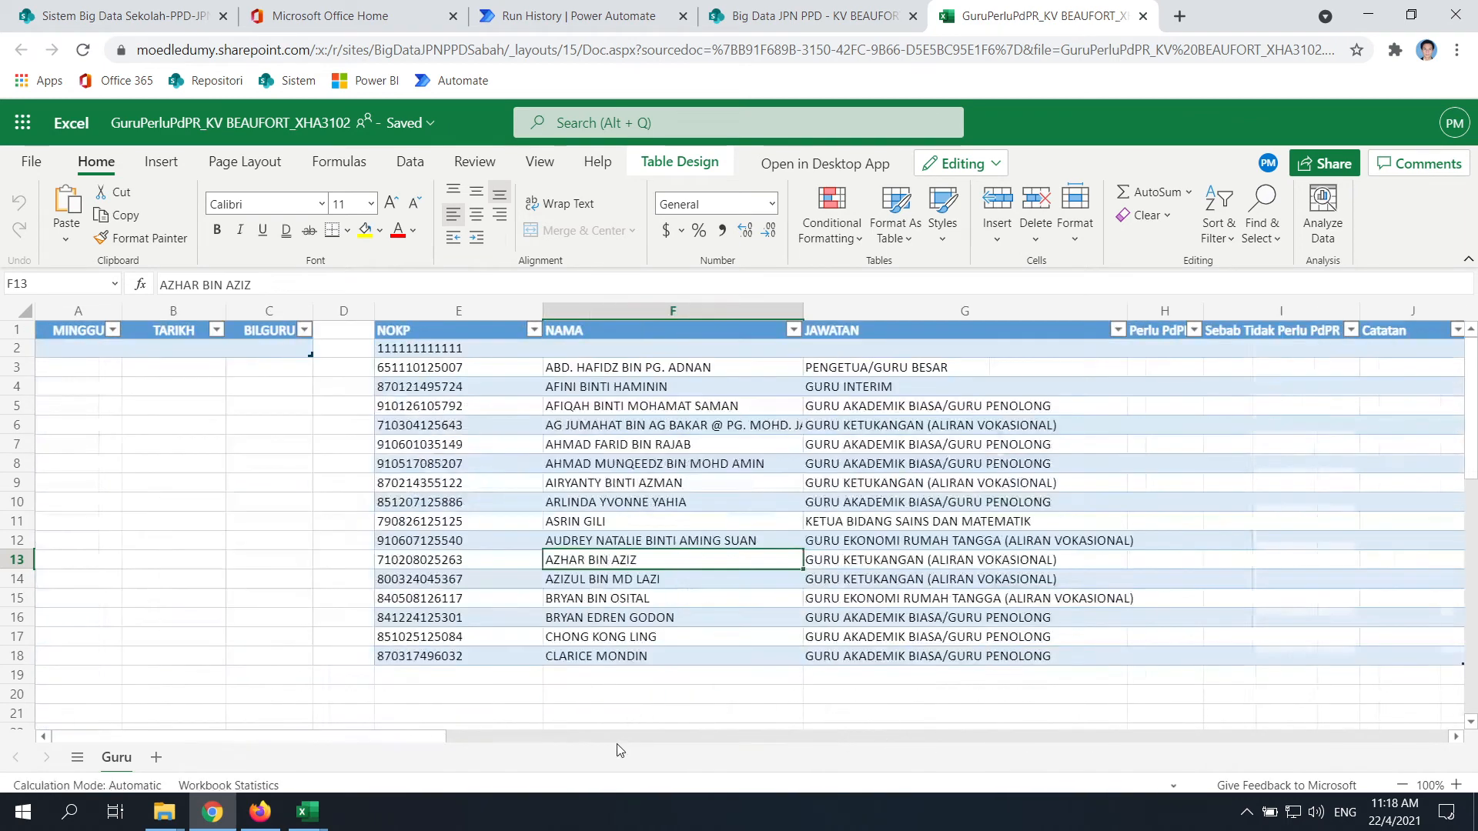
{"action": "scroll", "coordinate": [647, 548], "scroll_direction": "down", "scroll_amount": 3}
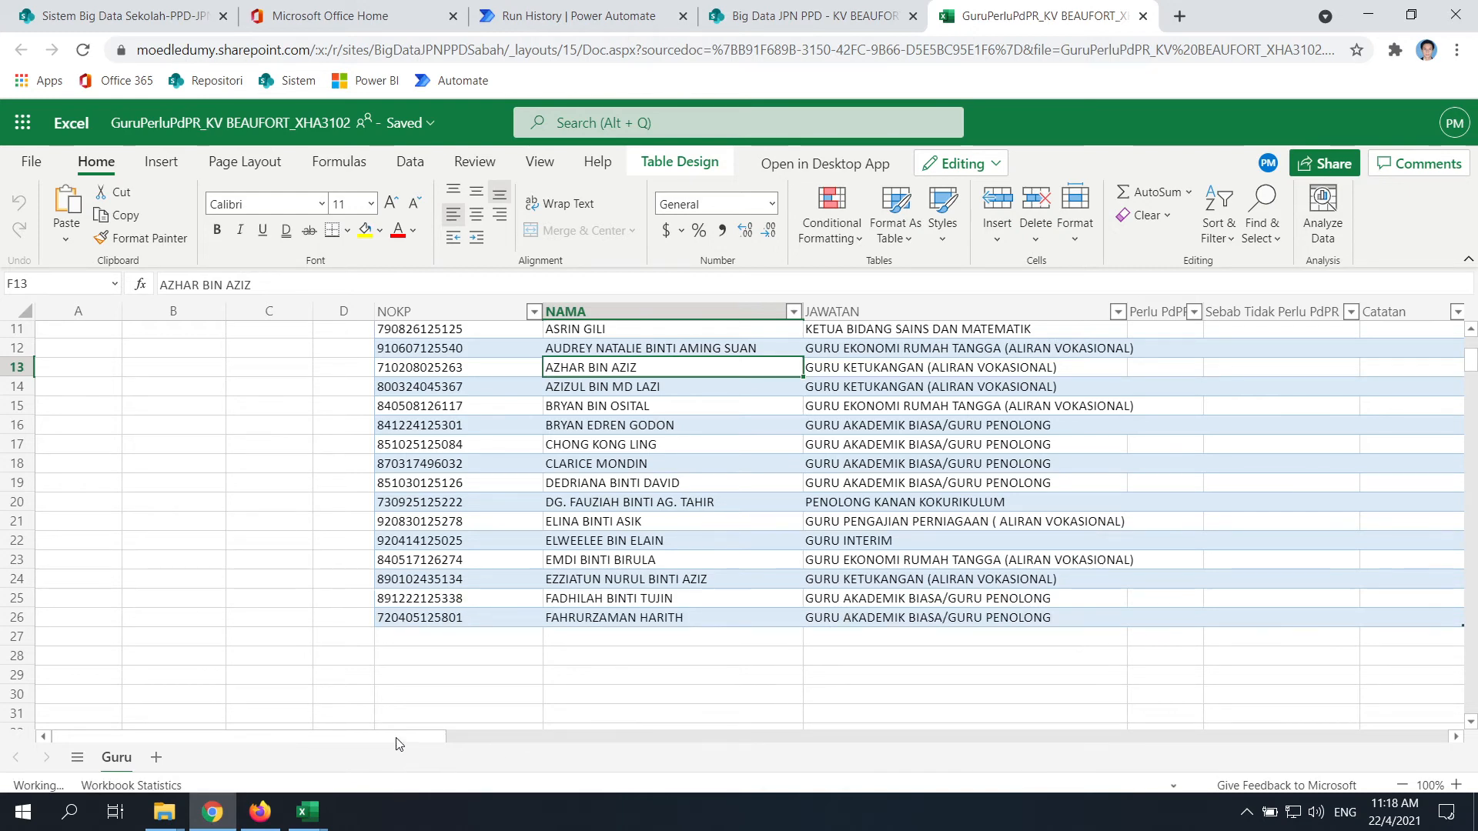
{"action": "left_click_drag", "start_coordinate": [398, 739], "coordinate": [526, 603]}
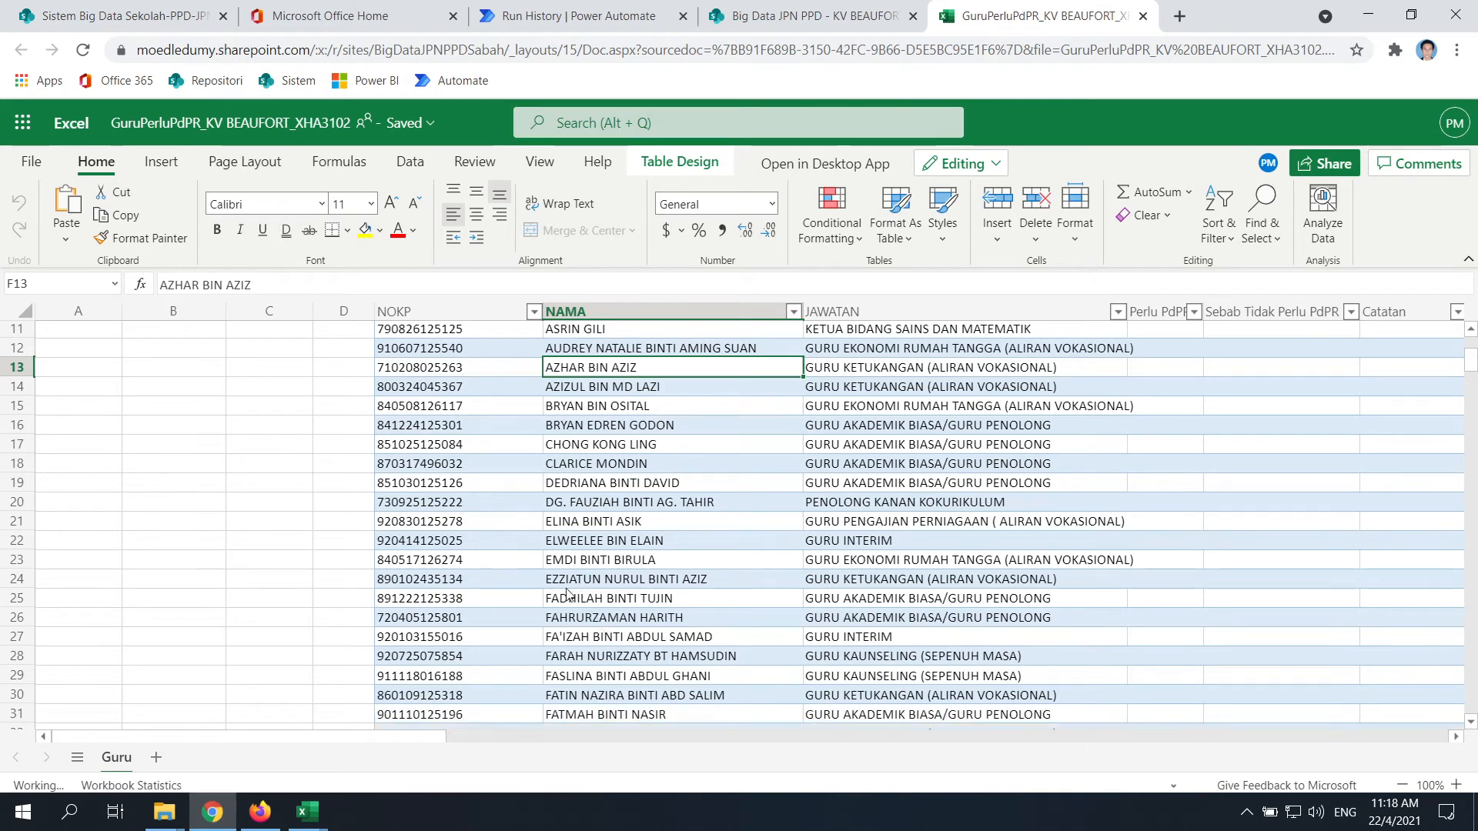
{"action": "scroll", "coordinate": [555, 571], "scroll_direction": "down", "scroll_amount": 3}
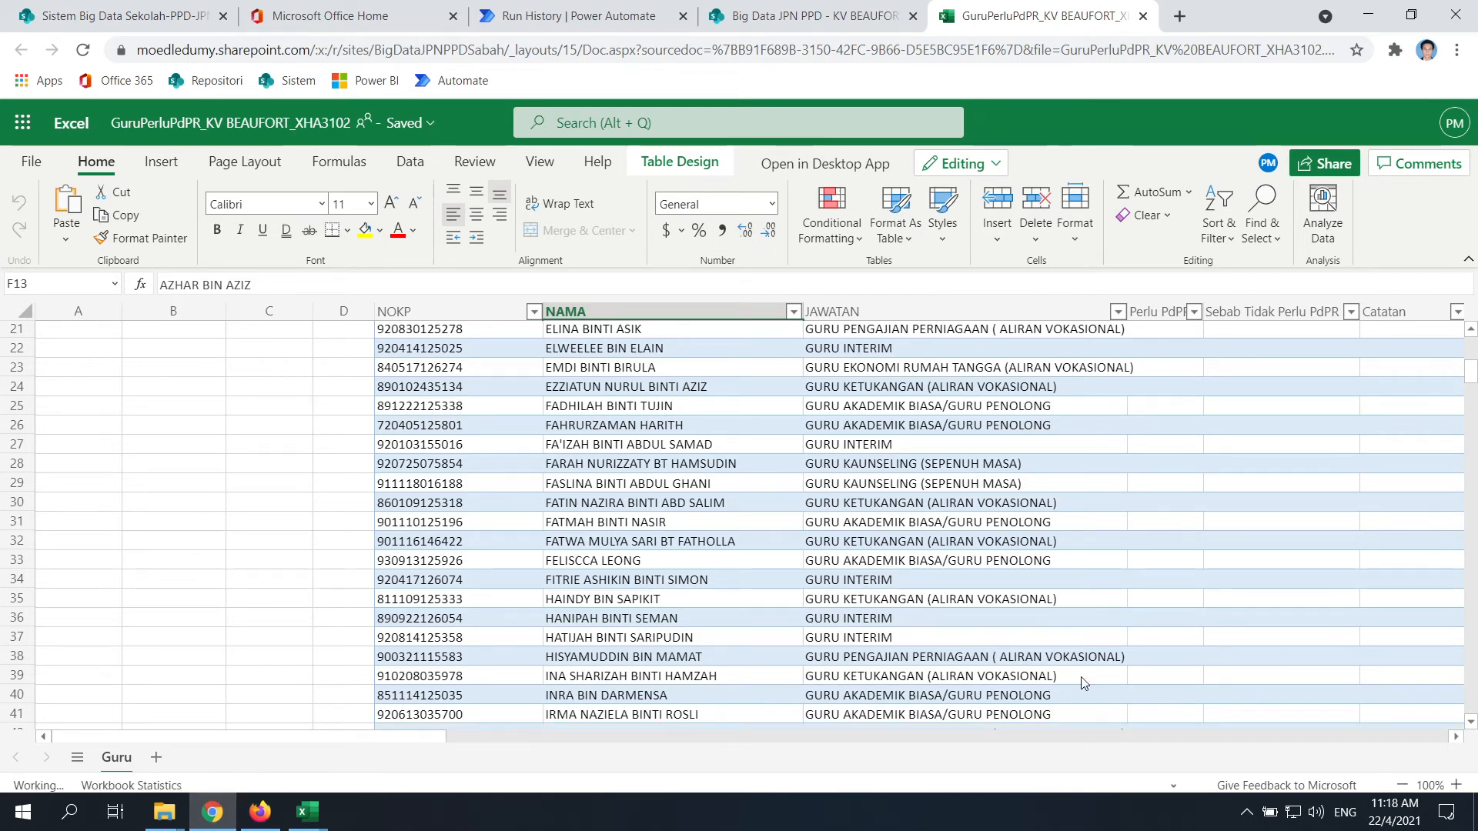
{"action": "scroll", "coordinate": [1082, 676], "scroll_direction": "down", "scroll_amount": 3}
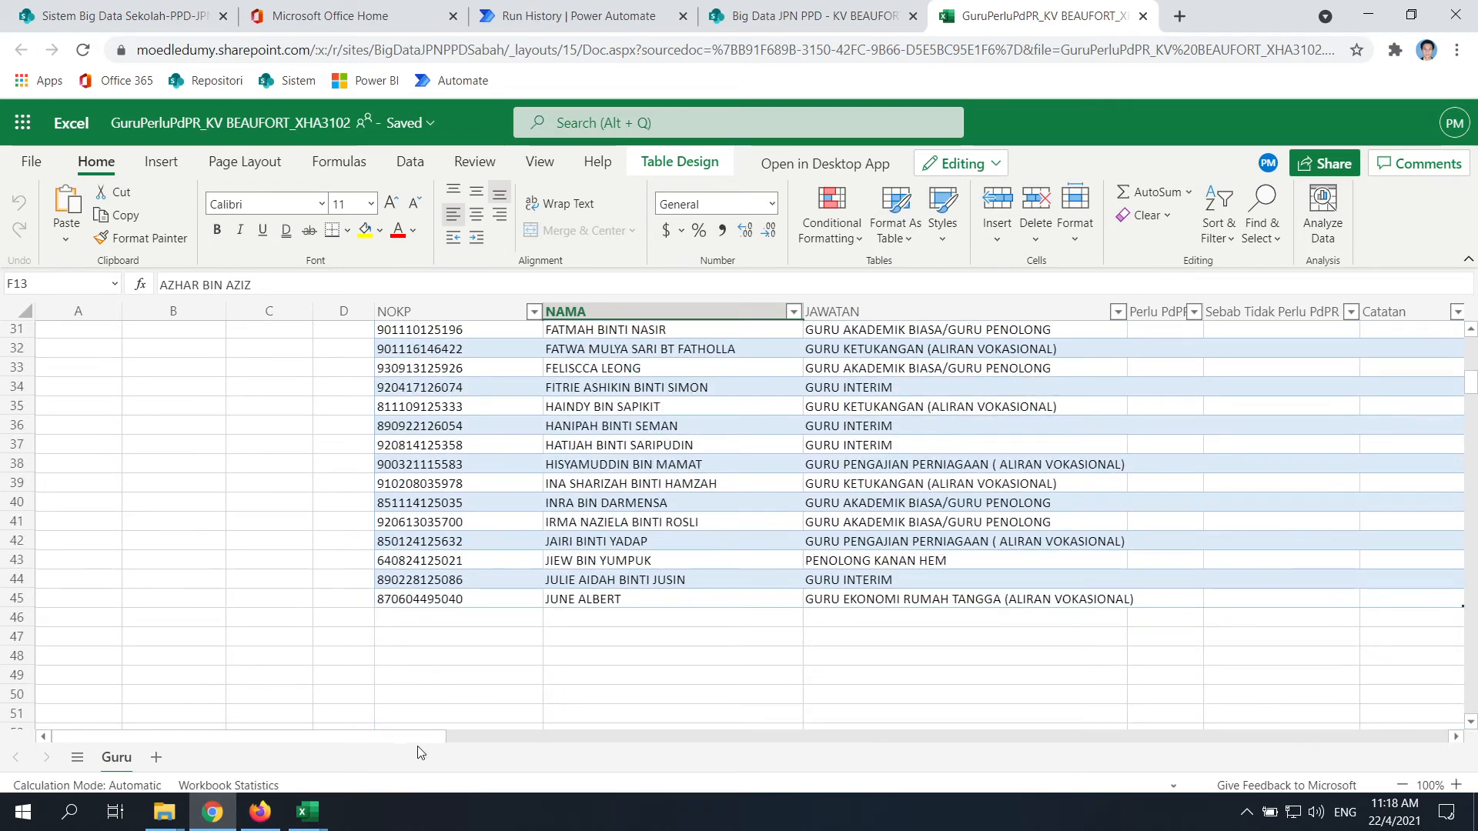
{"action": "scroll", "coordinate": [111, 380], "scroll_direction": "up", "scroll_amount": 10}
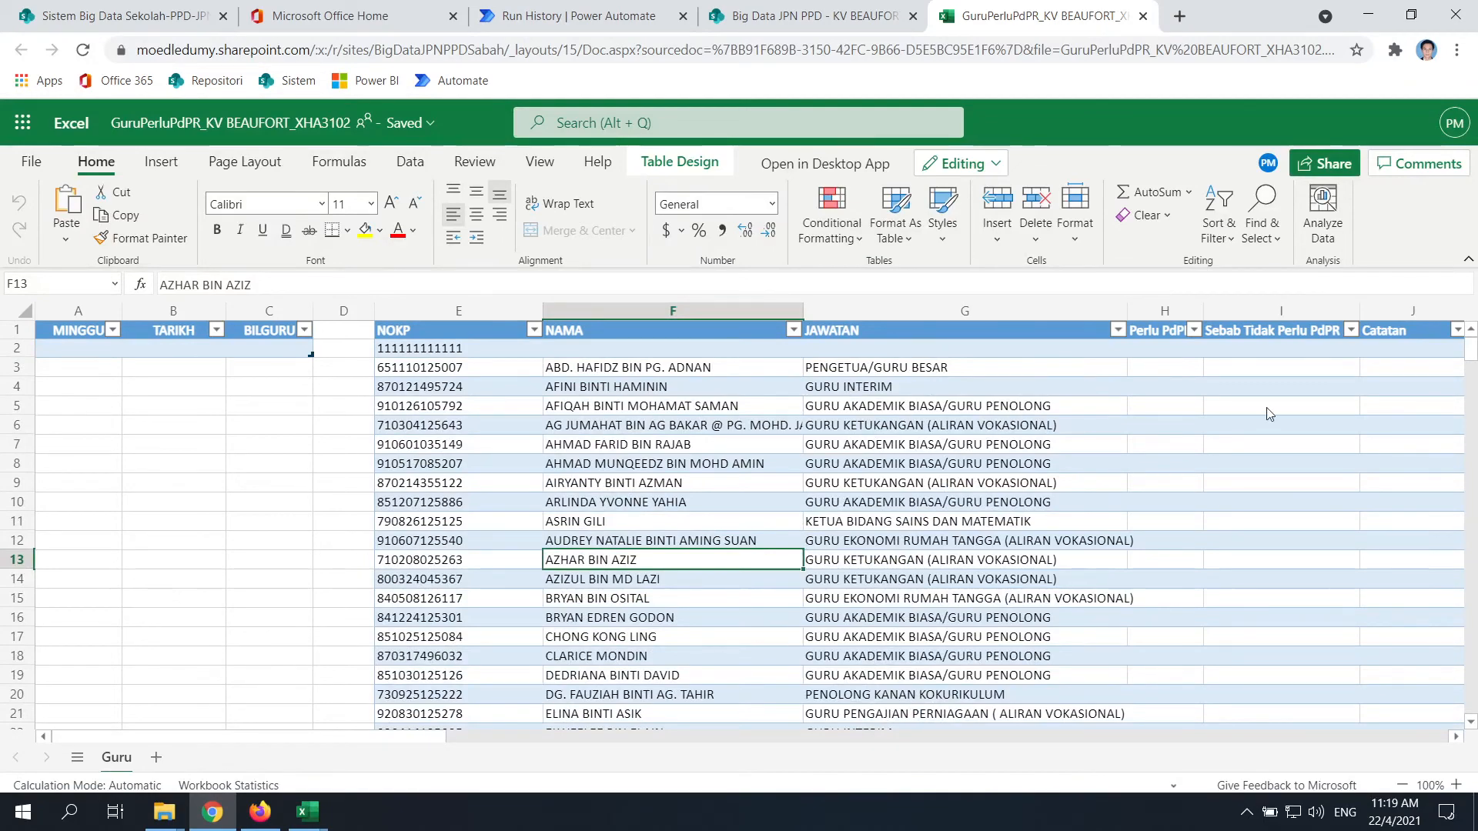
{"action": "scroll", "coordinate": [608, 587], "scroll_direction": "down", "scroll_amount": 12}
{"action": "scroll", "coordinate": [616, 630], "scroll_direction": "up", "scroll_amount": 12}
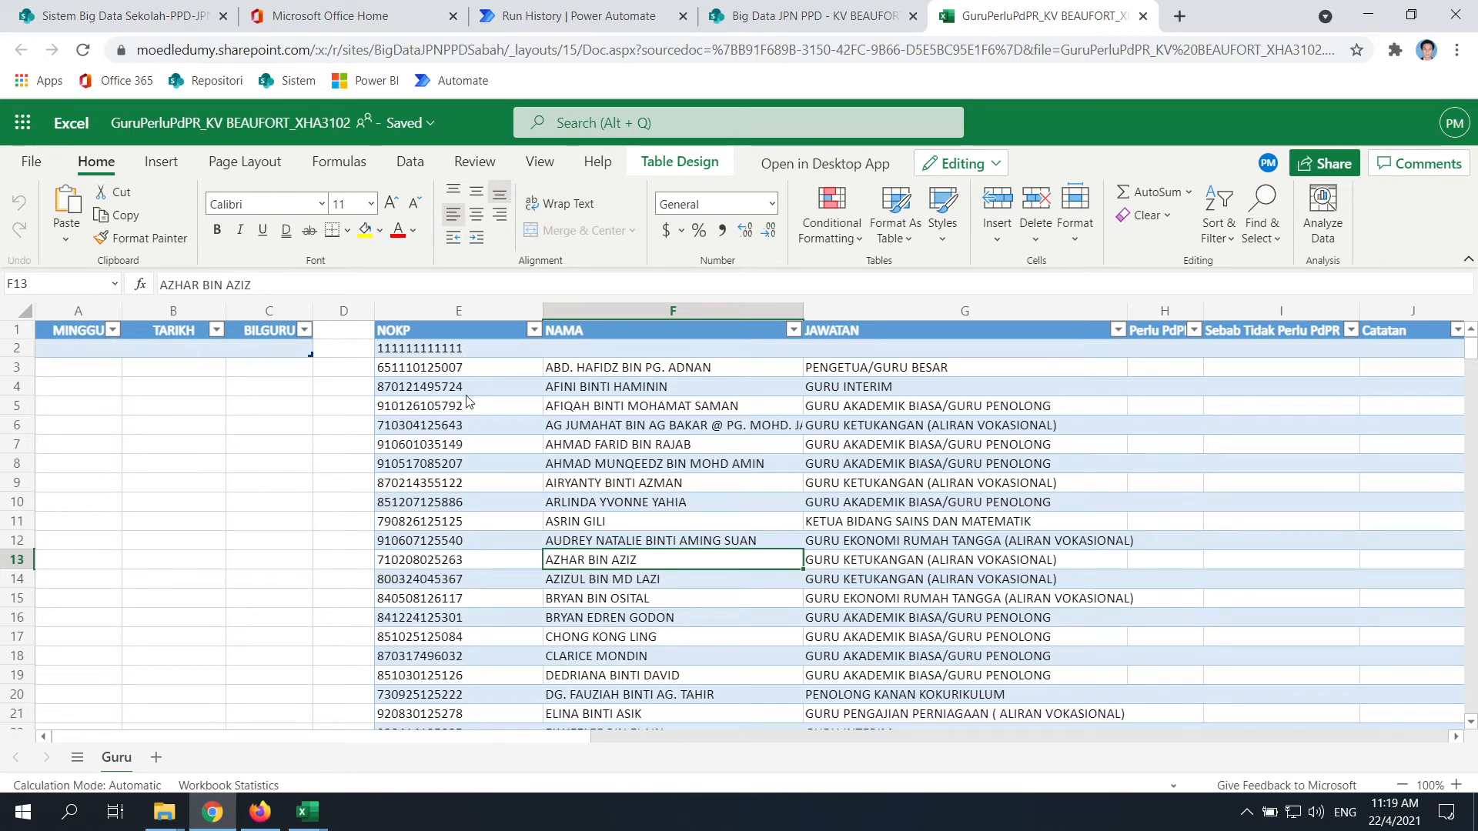
{"action": "scroll", "coordinate": [496, 541], "scroll_direction": "down", "scroll_amount": 15}
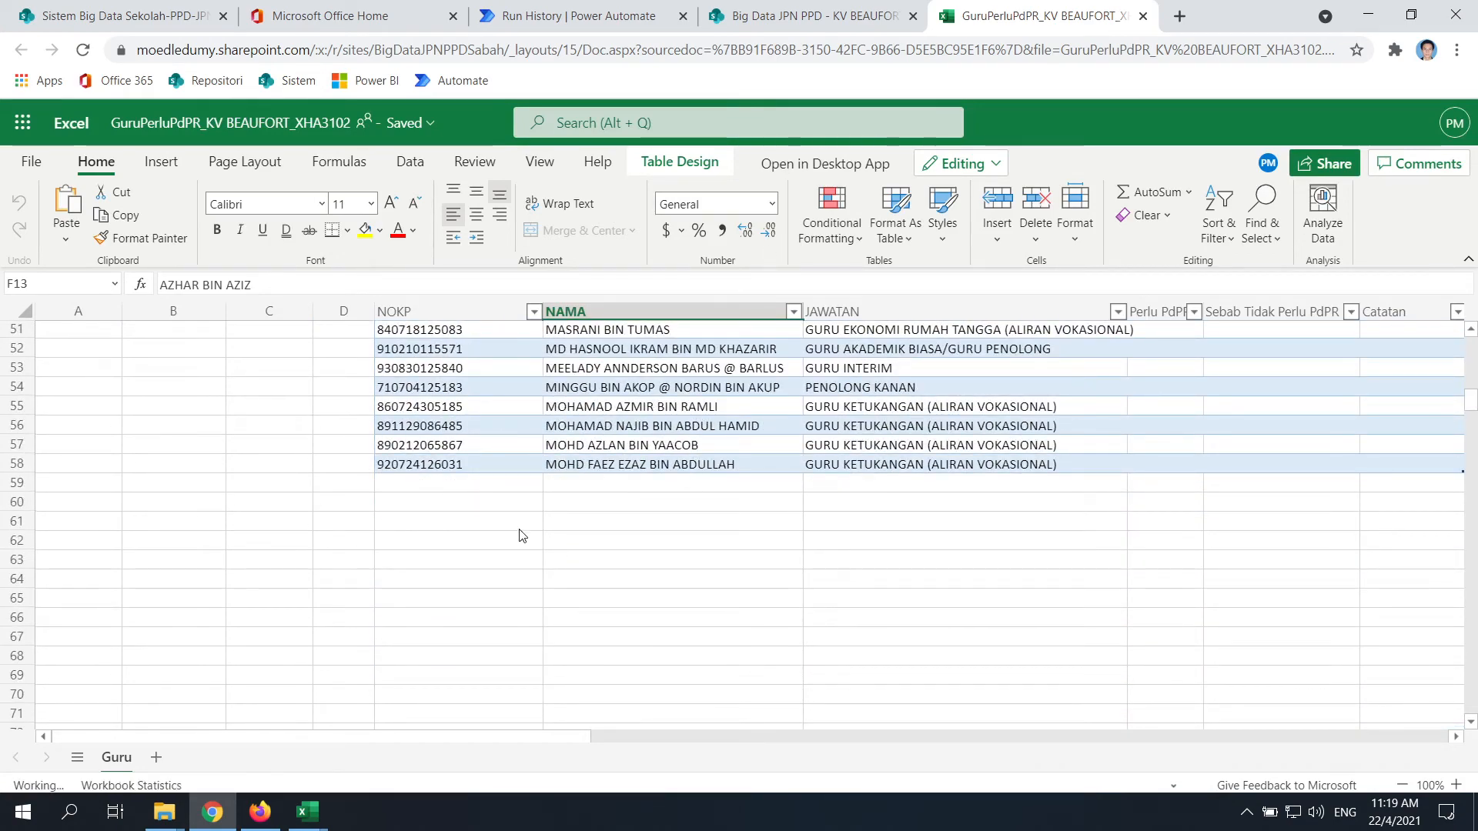
{"action": "scroll", "coordinate": [569, 531], "scroll_direction": "up", "scroll_amount": 4}
{"action": "scroll", "coordinate": [603, 538], "scroll_direction": "up", "scroll_amount": 12}
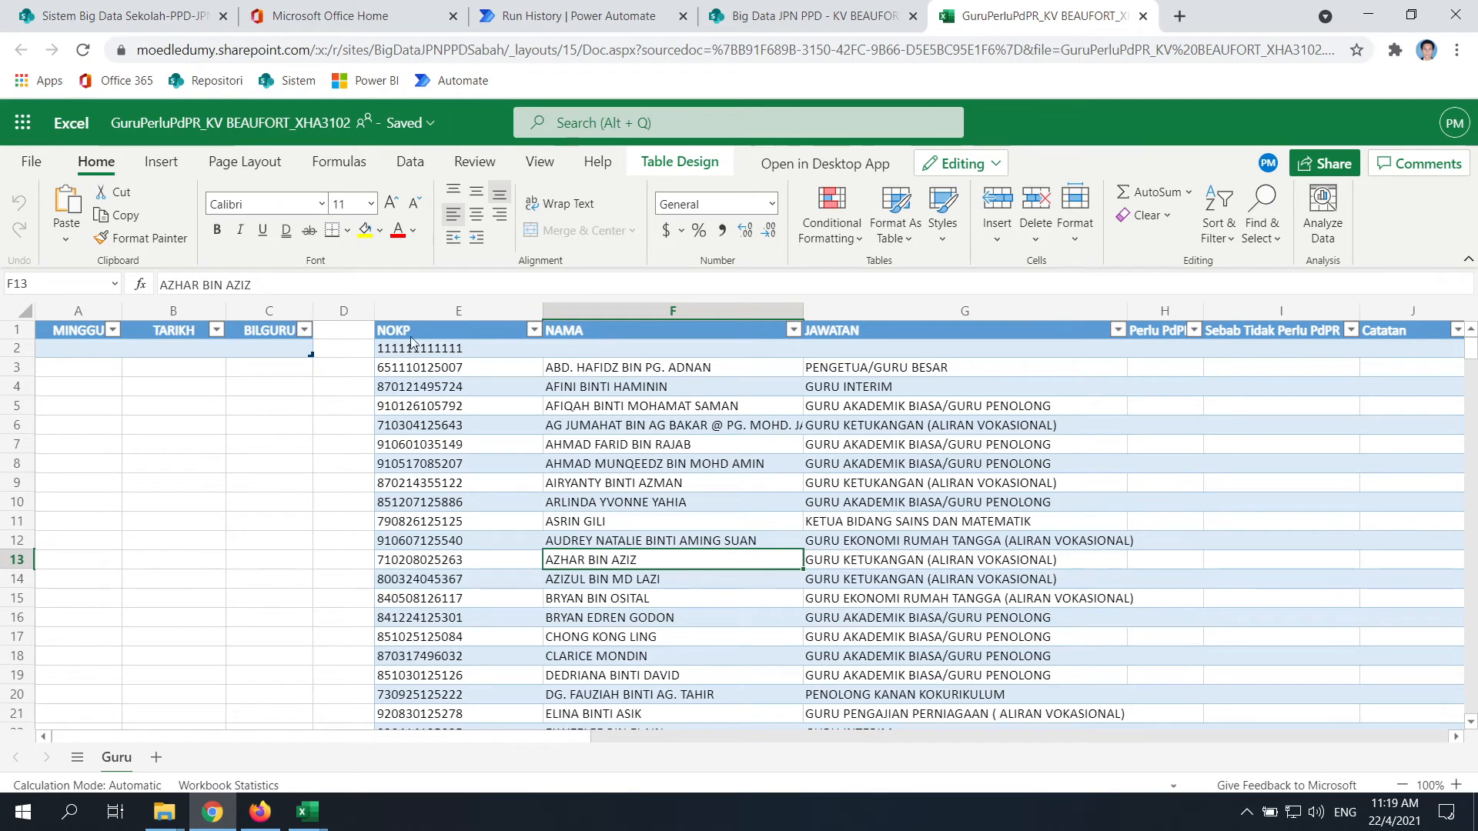
Review the run progress, school library and workbook, then open the flow for editing
{"action": "left_click", "coordinate": [570, 21]}
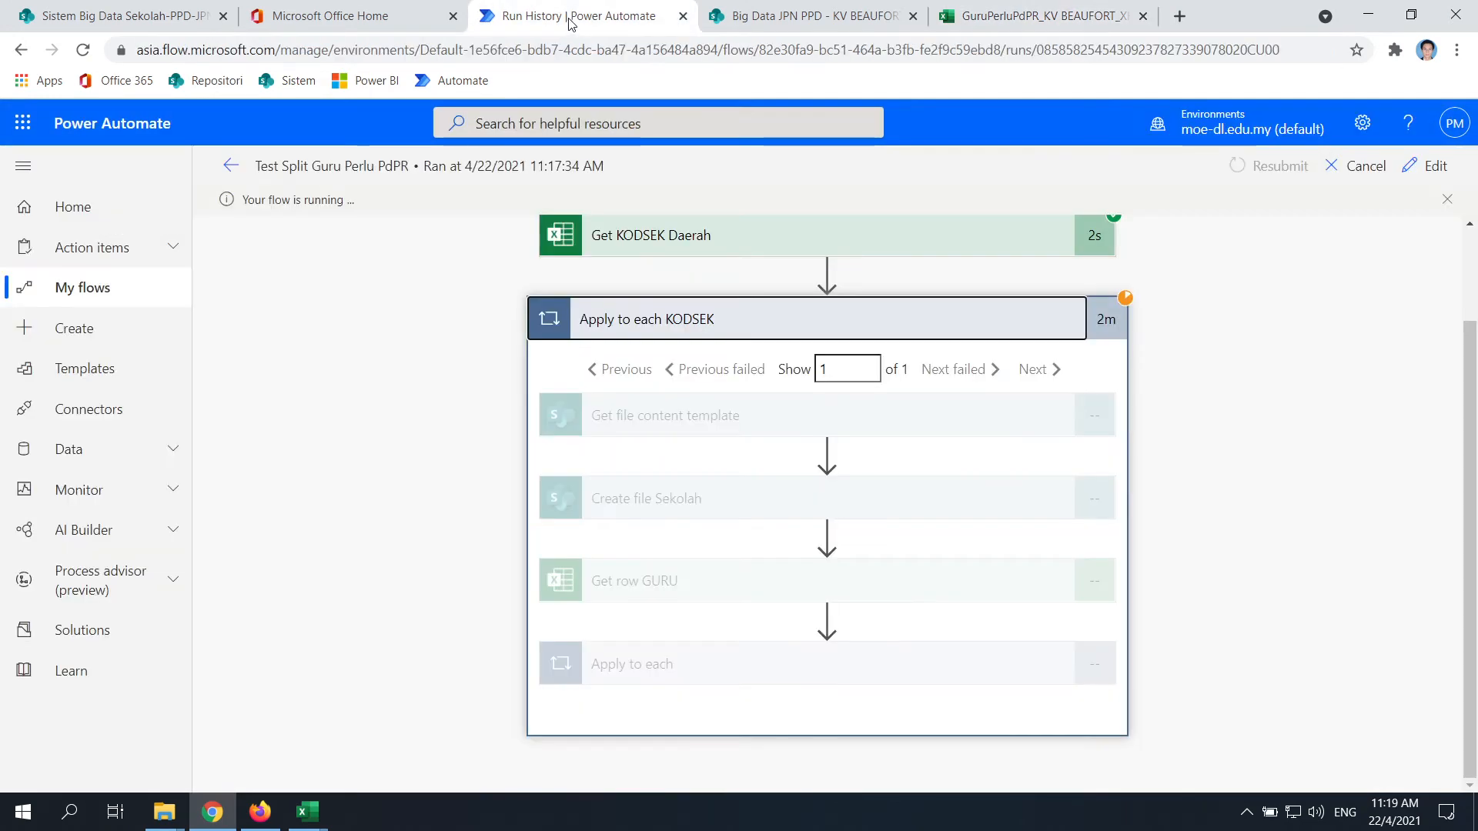
{"action": "left_click", "coordinate": [773, 11]}
{"action": "left_click", "coordinate": [1099, 8]}
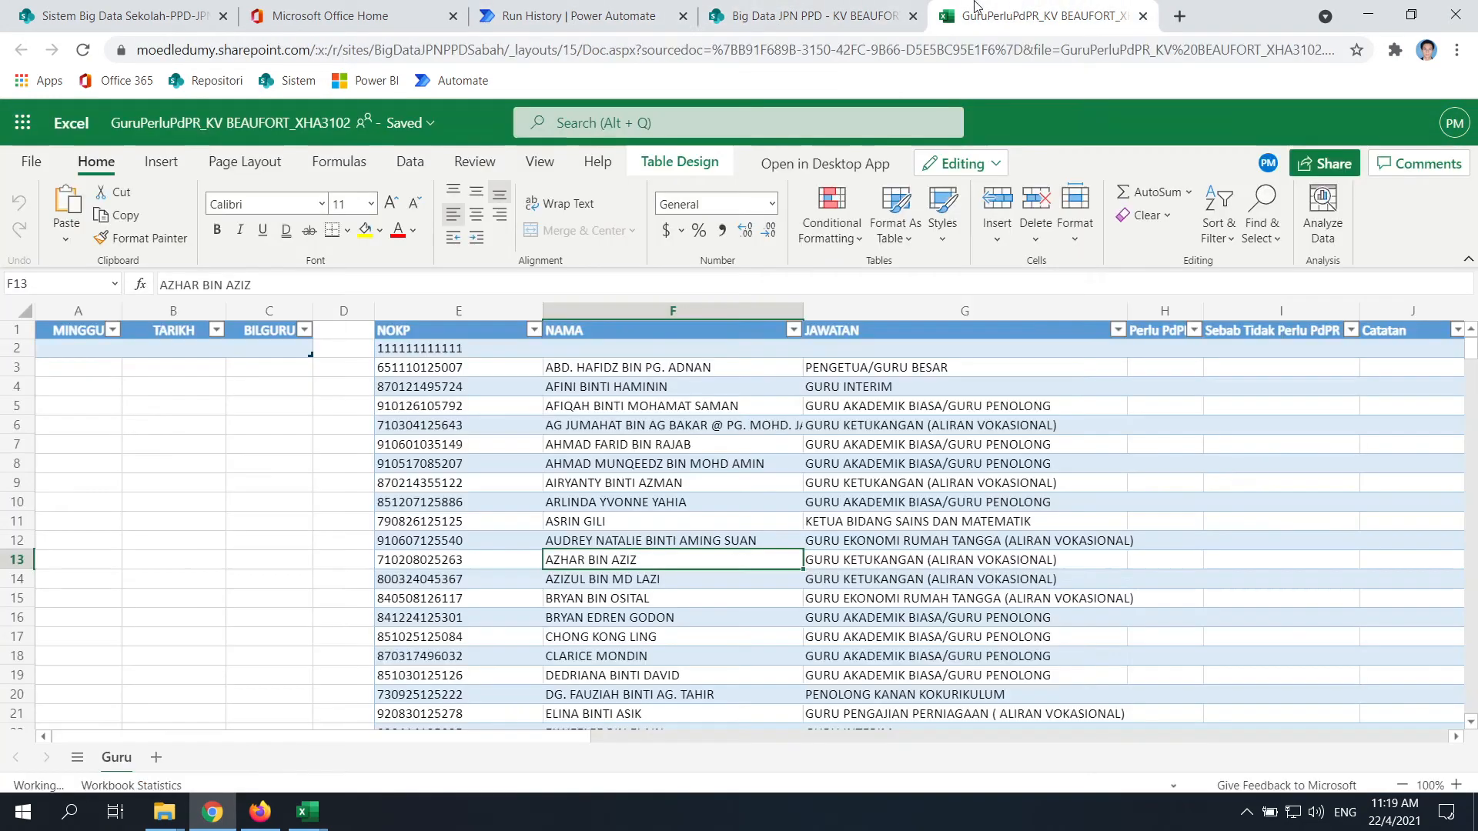
{"action": "left_click", "coordinate": [571, 15]}
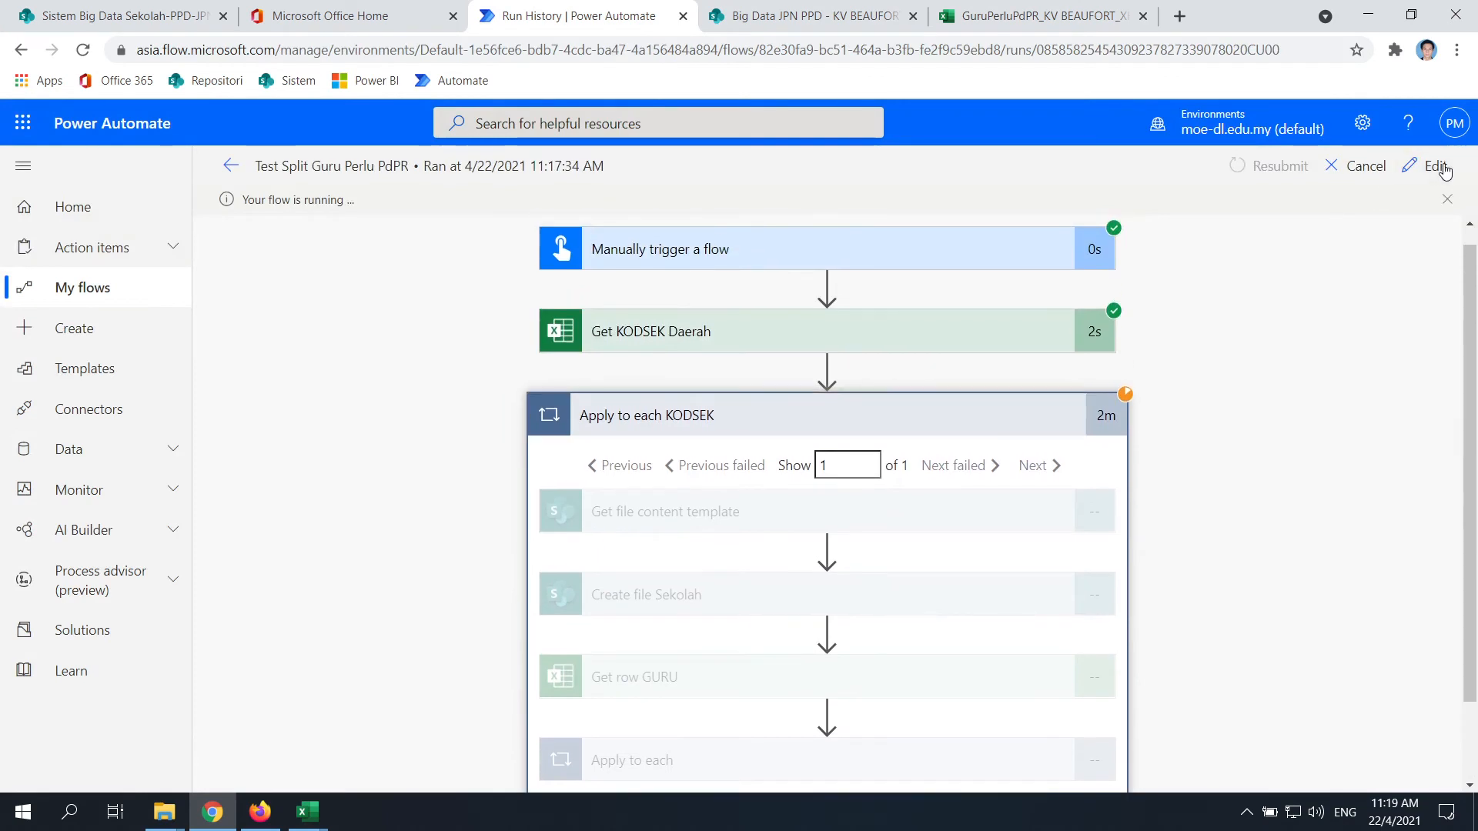
{"action": "left_click", "coordinate": [1436, 165]}
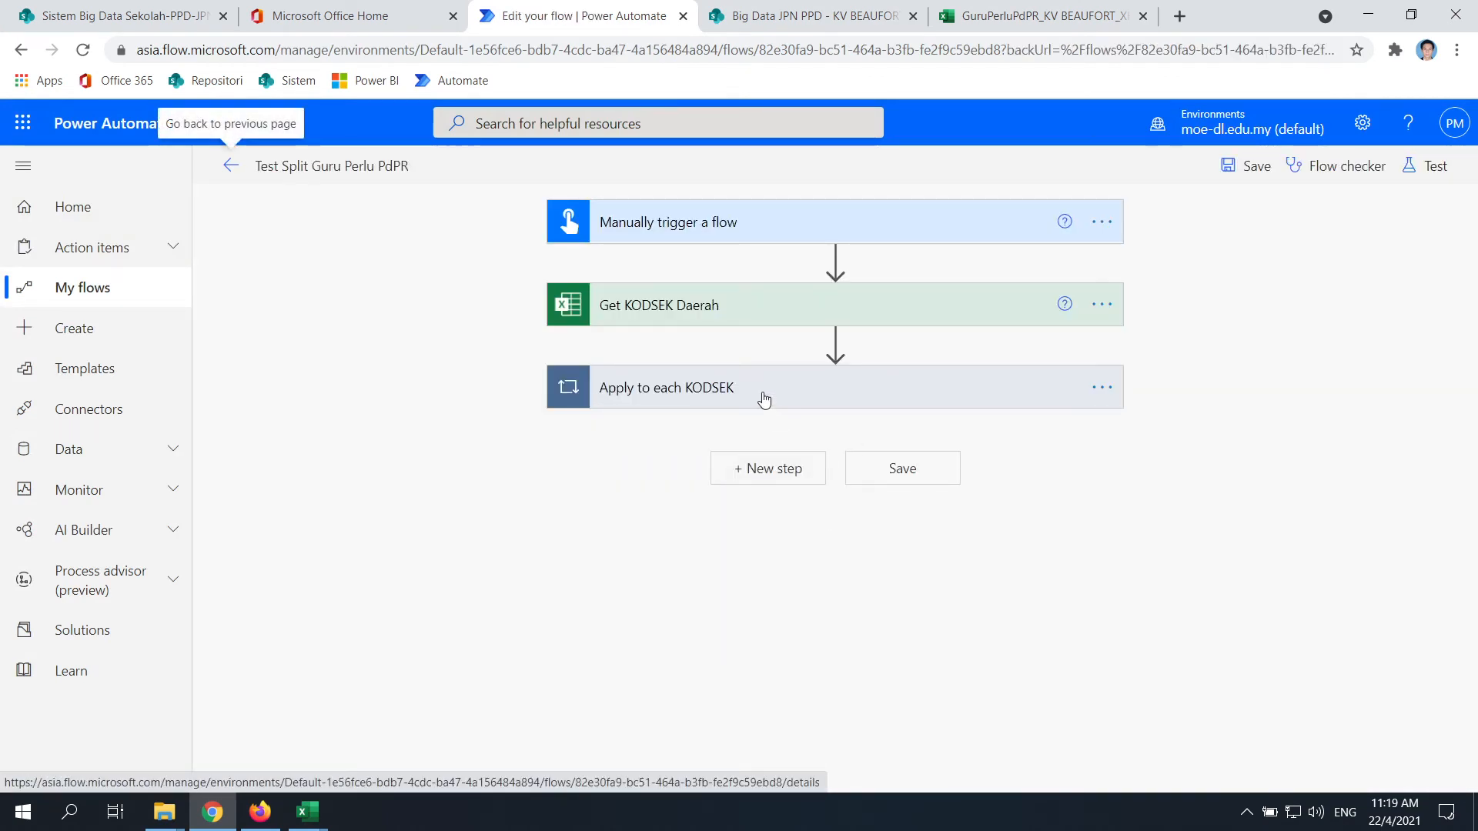
Rename the inner loop to 'Apply to each row GURU'
{"action": "left_click", "coordinate": [722, 399]}
{"action": "scroll", "coordinate": [571, 437], "scroll_direction": "down", "scroll_amount": 3}
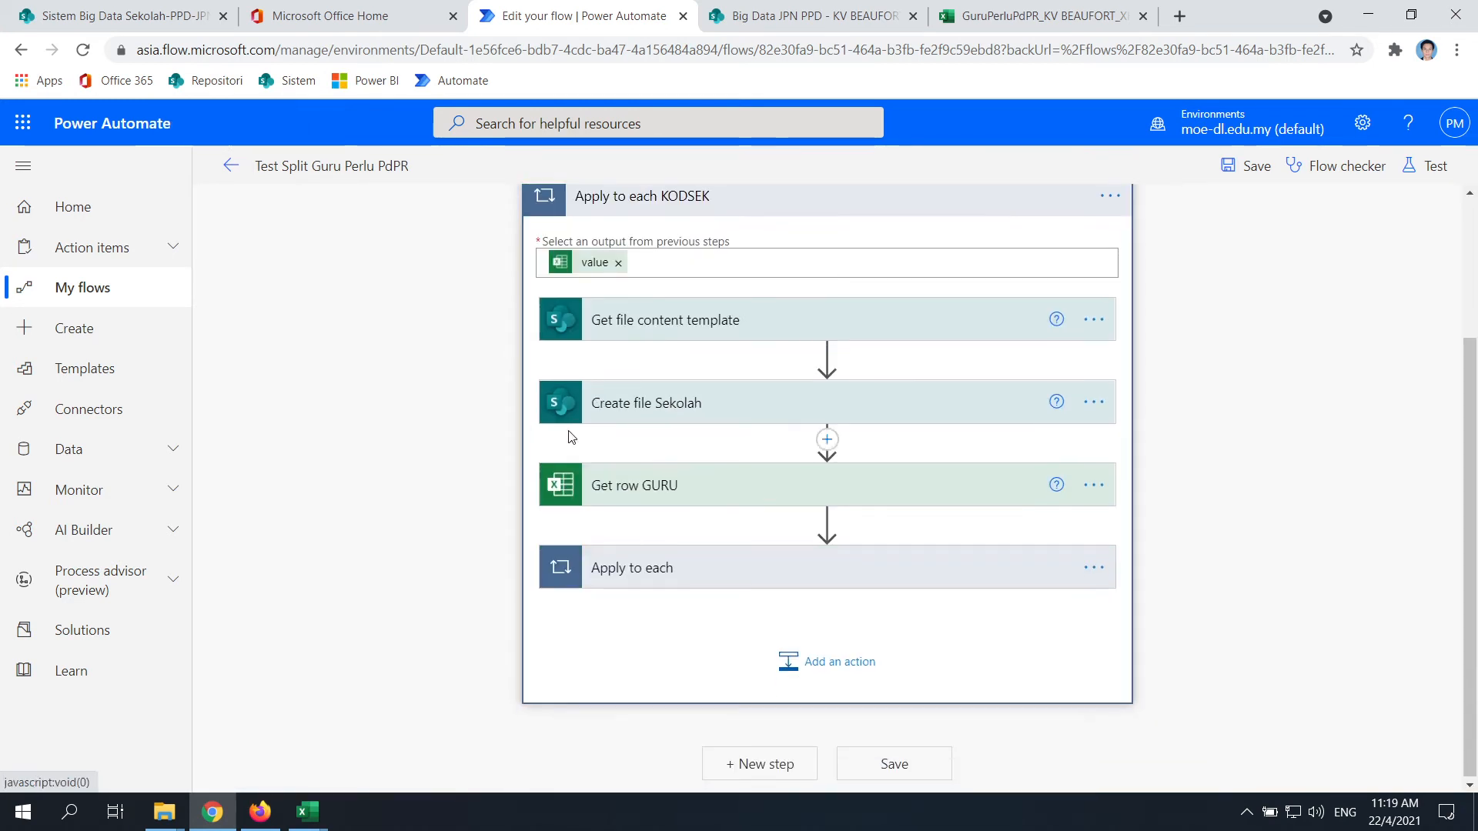
{"action": "left_click", "coordinate": [703, 576]}
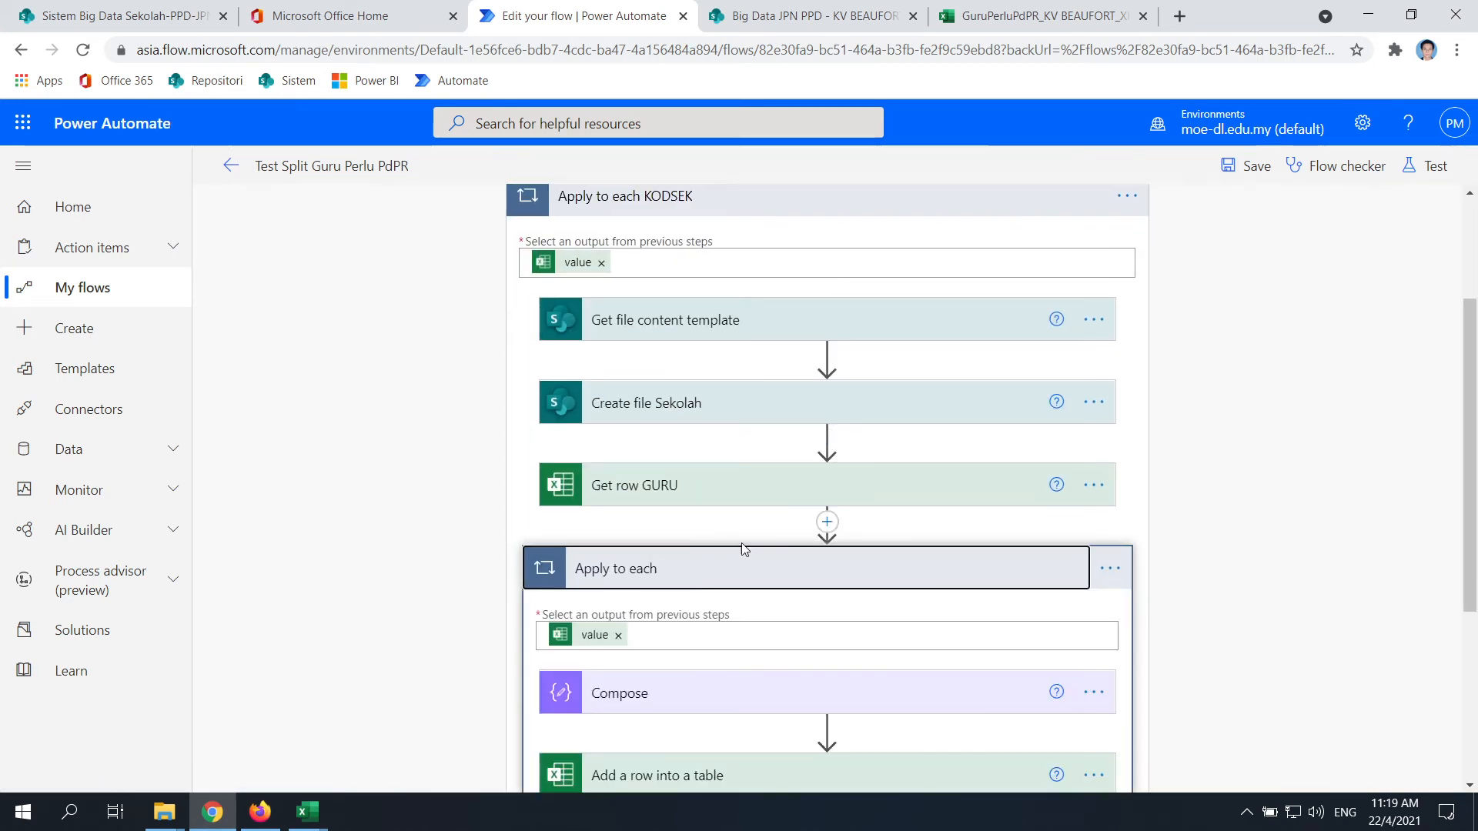
{"action": "left_click", "coordinate": [1110, 568]}
{"action": "left_click", "coordinate": [1194, 562]}
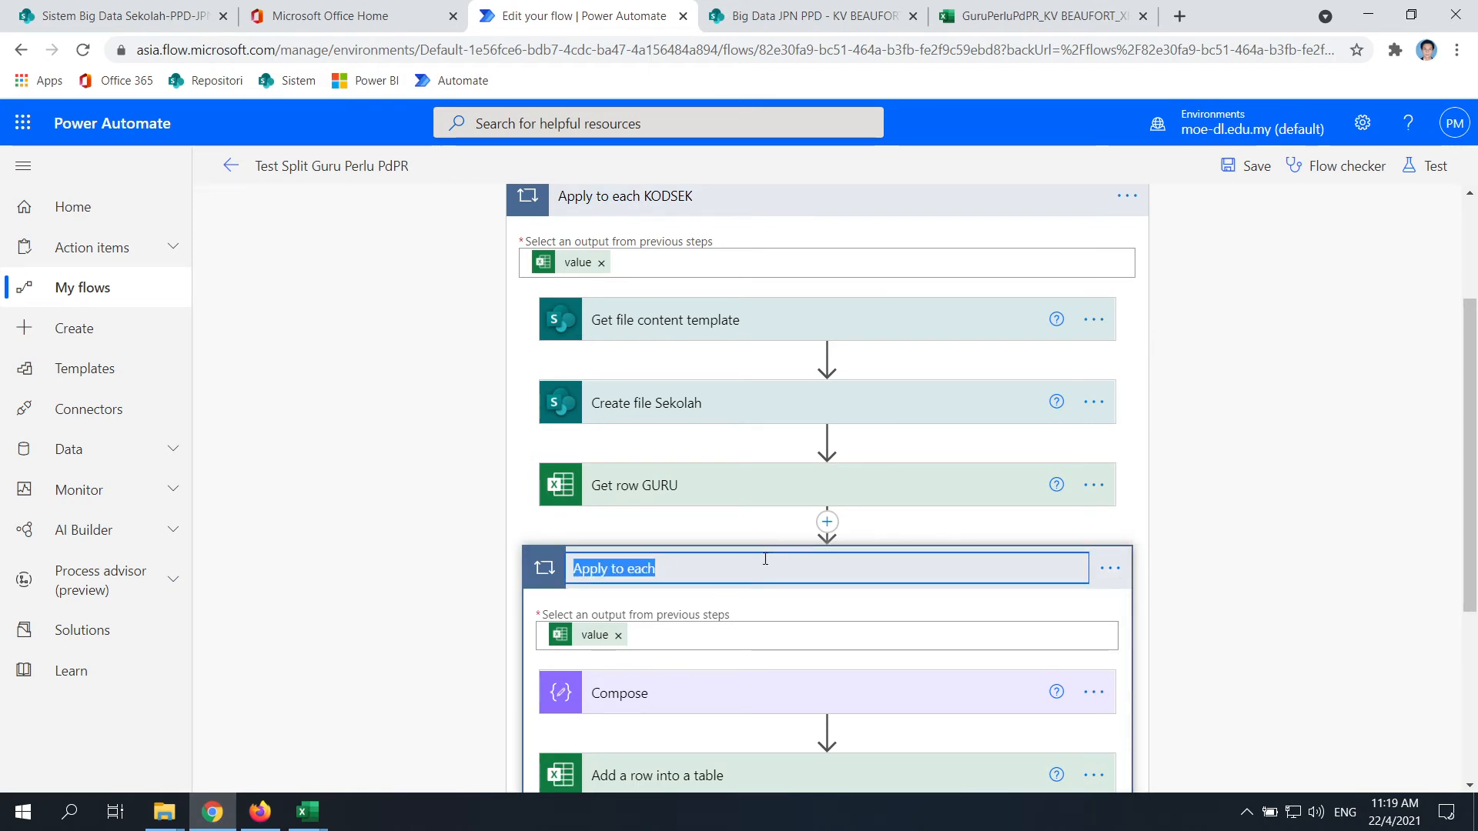
{"action": "left_click", "coordinate": [703, 559]}
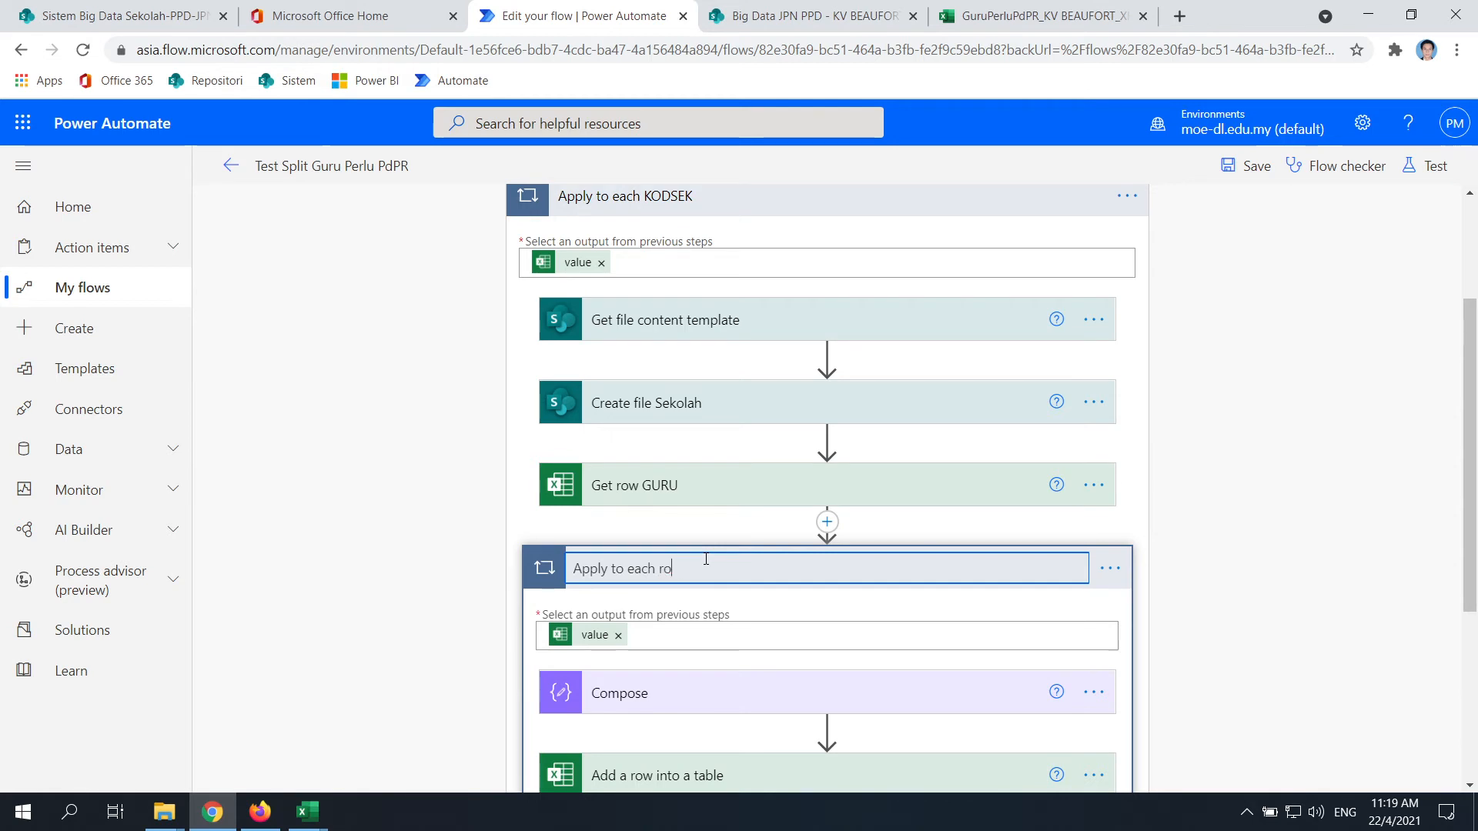
{"action": "type", "text": "row GURU"}
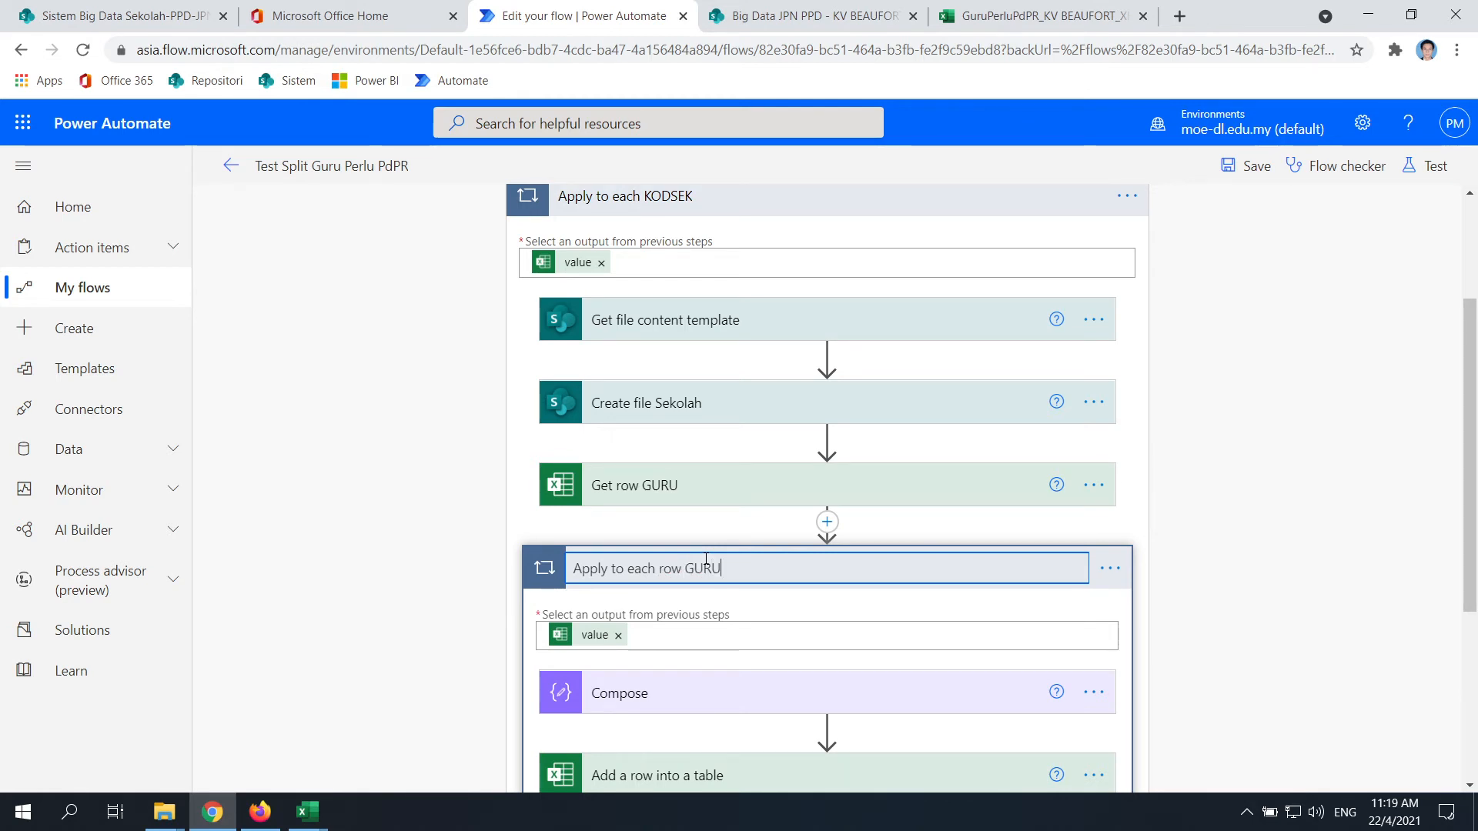
{"action": "left_click", "coordinate": [1233, 587]}
Add a new action at the end of the Apply to each KODSEK loop
{"action": "scroll", "coordinate": [696, 485], "scroll_direction": "down", "scroll_amount": 1}
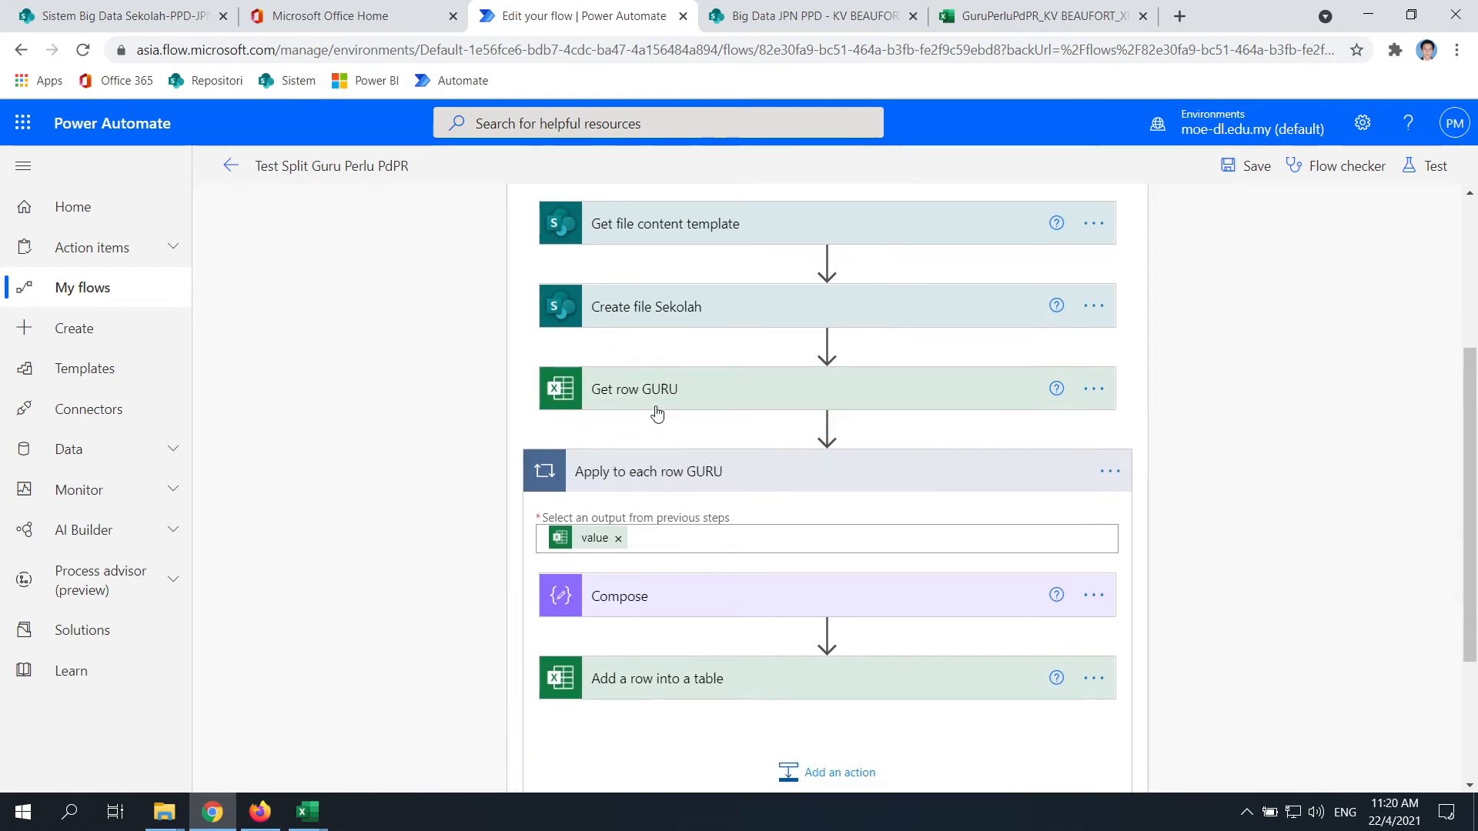
{"action": "scroll", "coordinate": [656, 495], "scroll_direction": "up", "scroll_amount": 1}
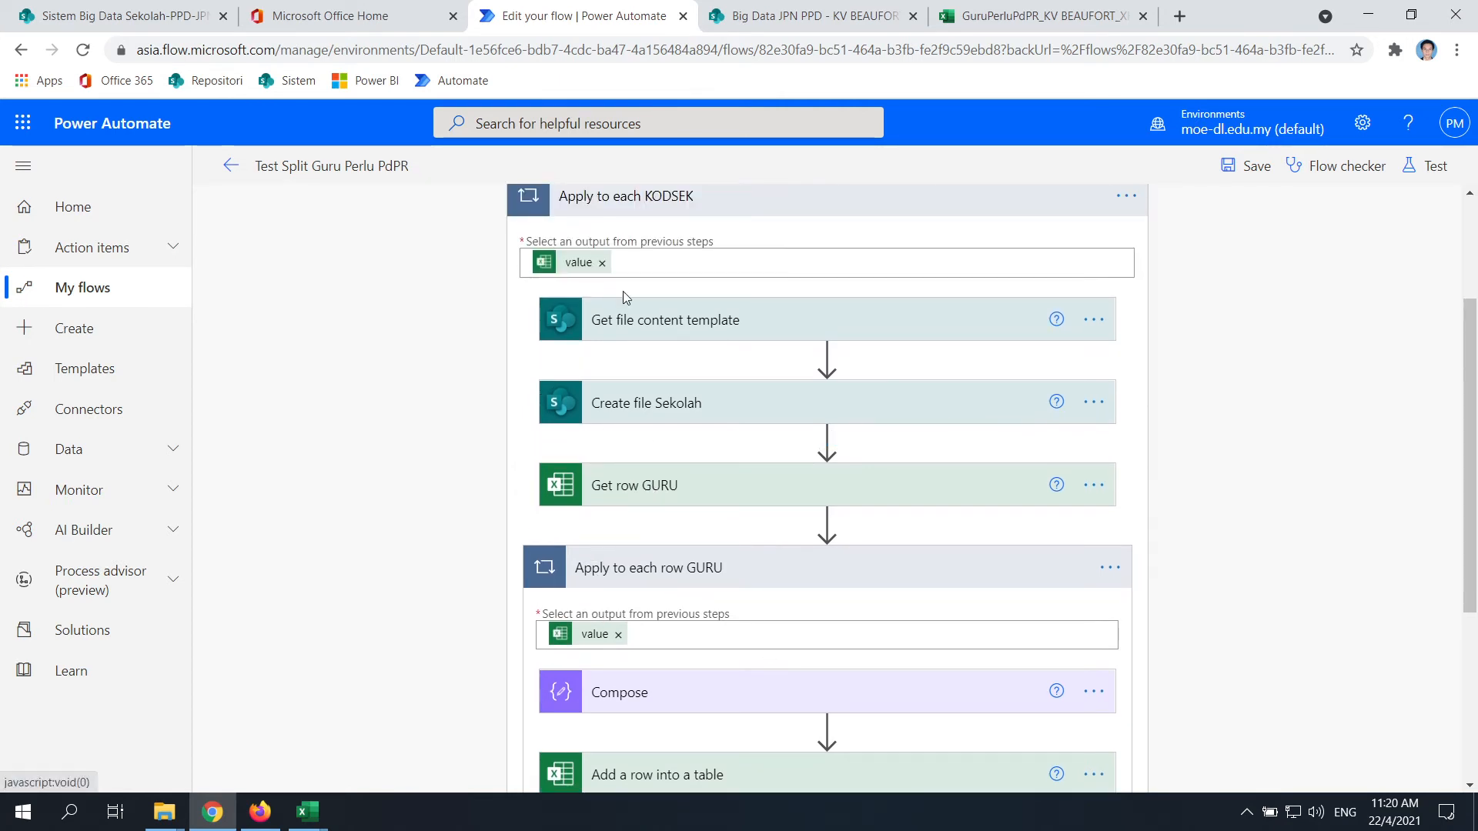
{"action": "scroll", "coordinate": [622, 504], "scroll_direction": "down", "scroll_amount": 1}
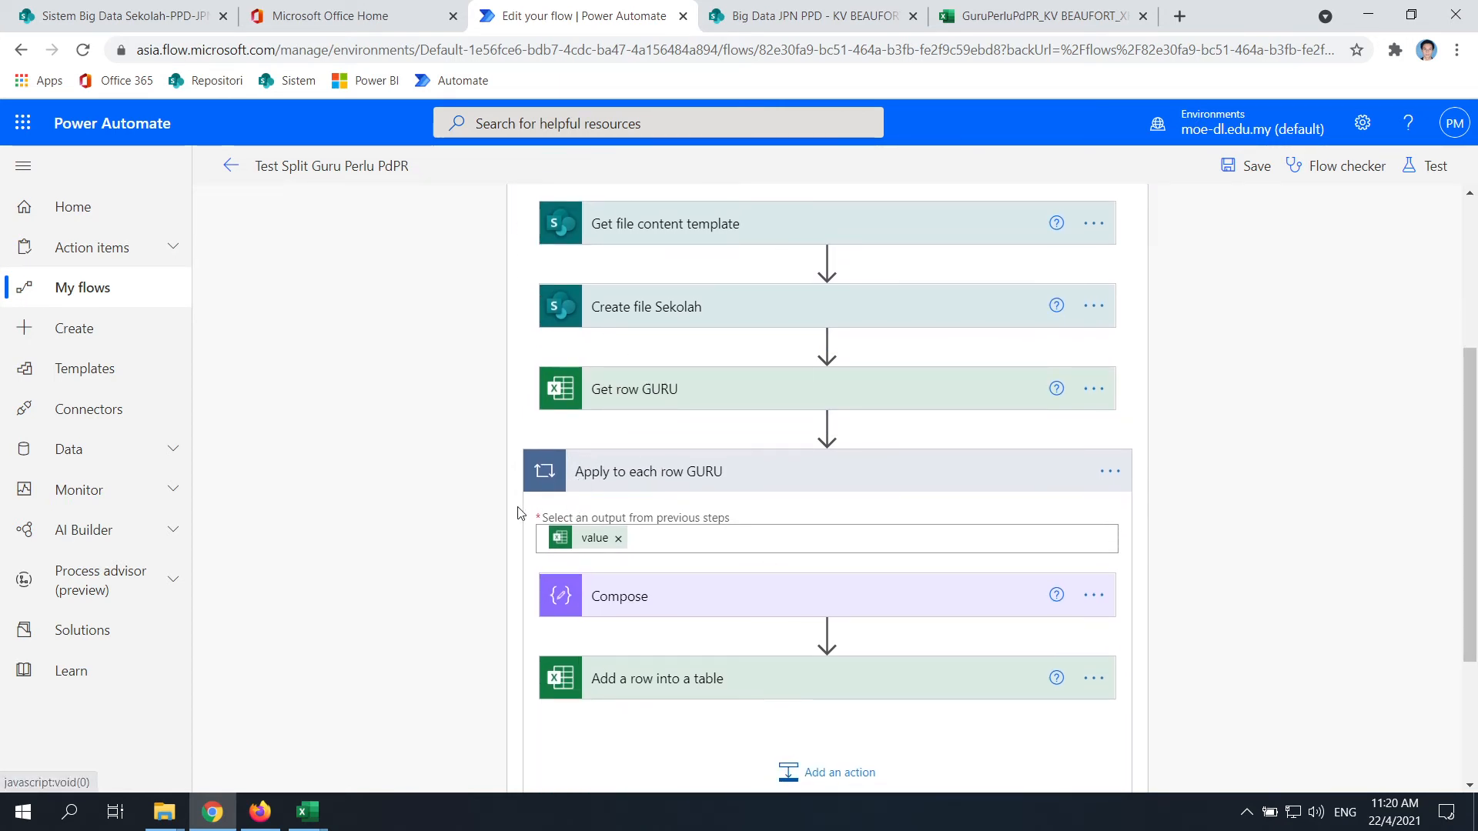
{"action": "scroll", "coordinate": [600, 515], "scroll_direction": "down", "scroll_amount": 2}
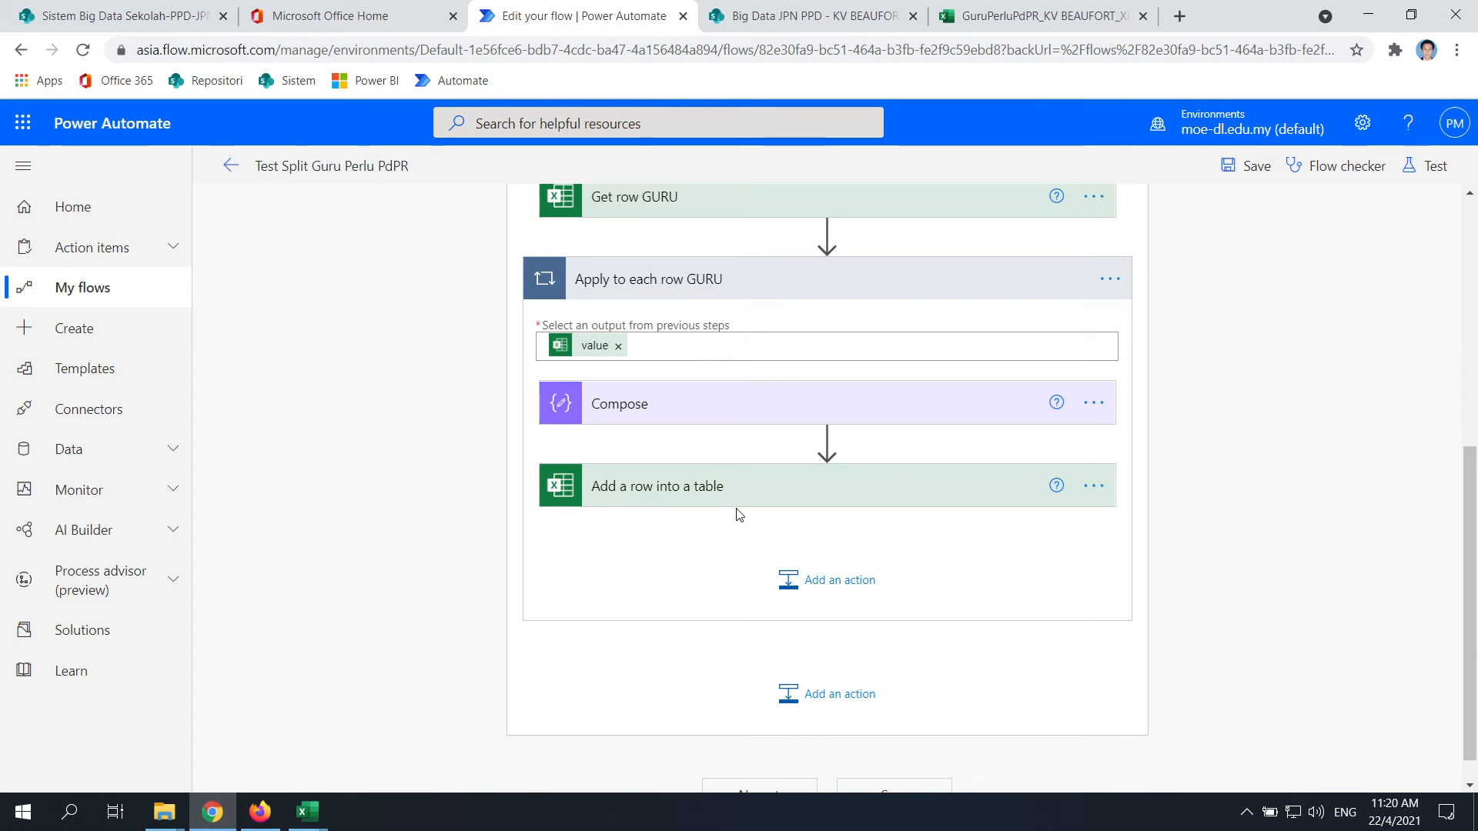
{"action": "scroll", "coordinate": [723, 504], "scroll_direction": "up", "scroll_amount": 1}
{"action": "scroll", "coordinate": [693, 600], "scroll_direction": "up", "scroll_amount": 3}
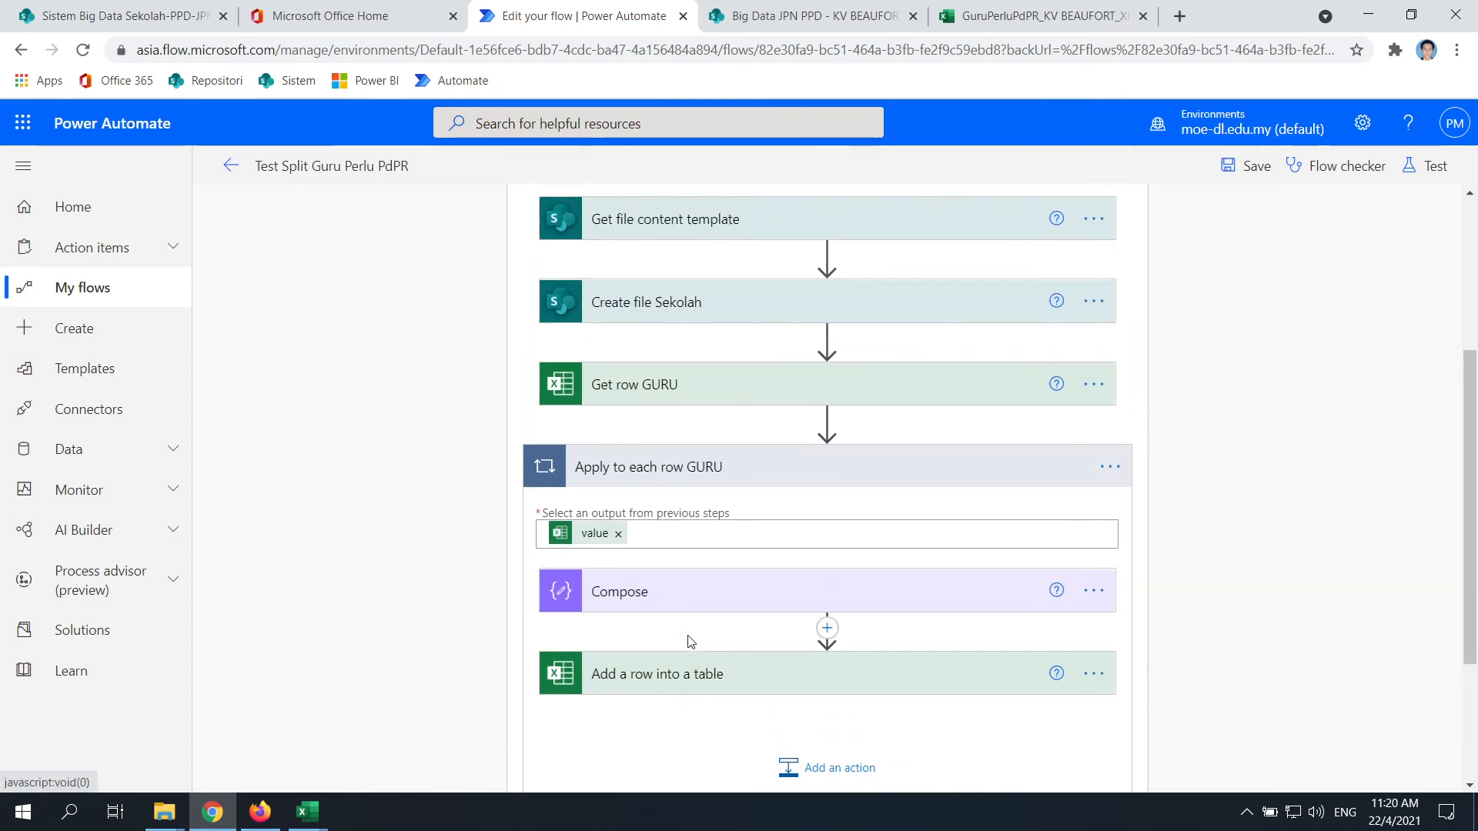
{"action": "scroll", "coordinate": [600, 254], "scroll_direction": "down", "scroll_amount": 1}
{"action": "scroll", "coordinate": [782, 506], "scroll_direction": "down", "scroll_amount": 3}
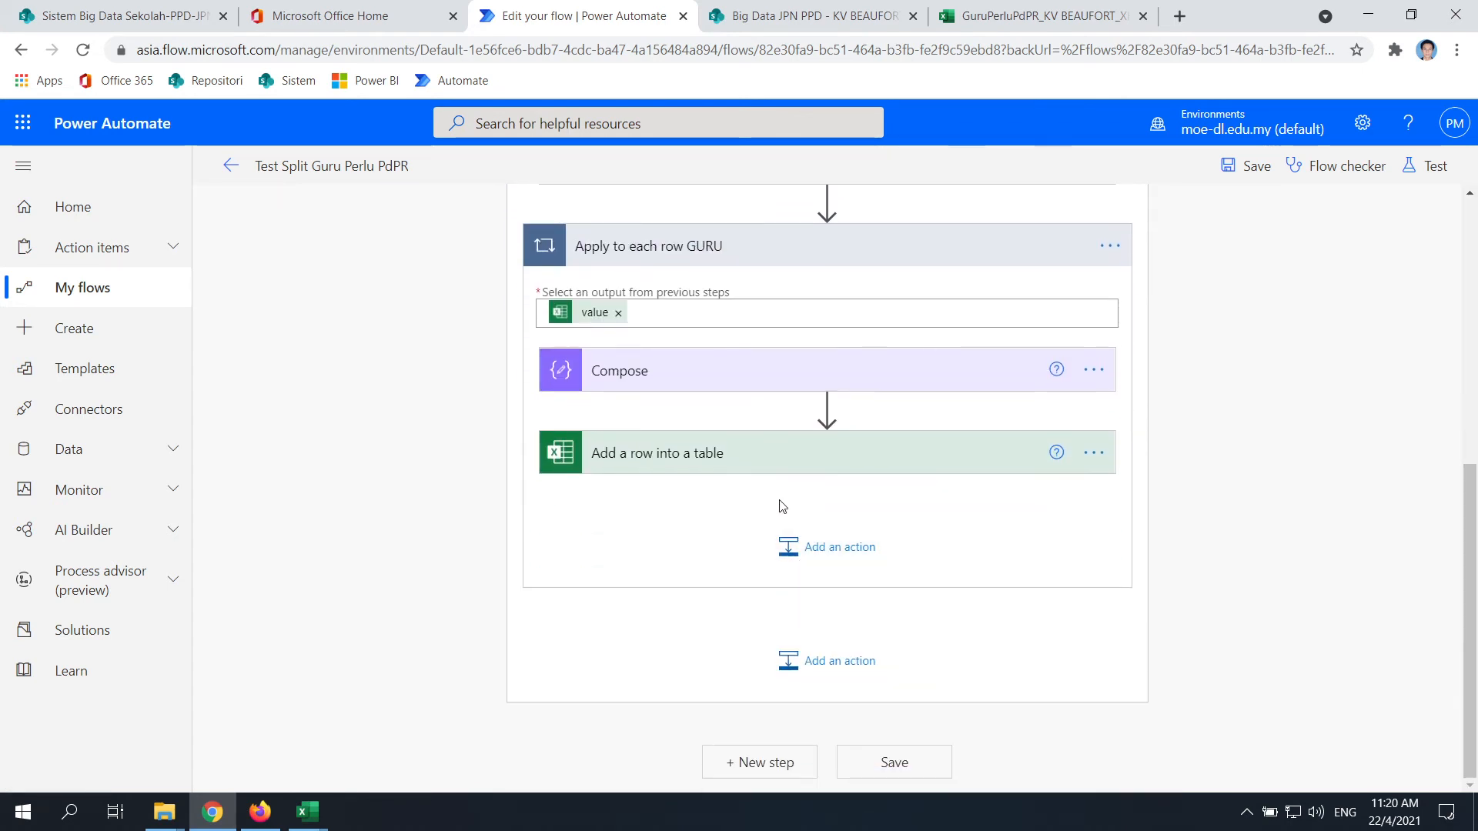
{"action": "scroll", "coordinate": [739, 612], "scroll_direction": "up", "scroll_amount": 1}
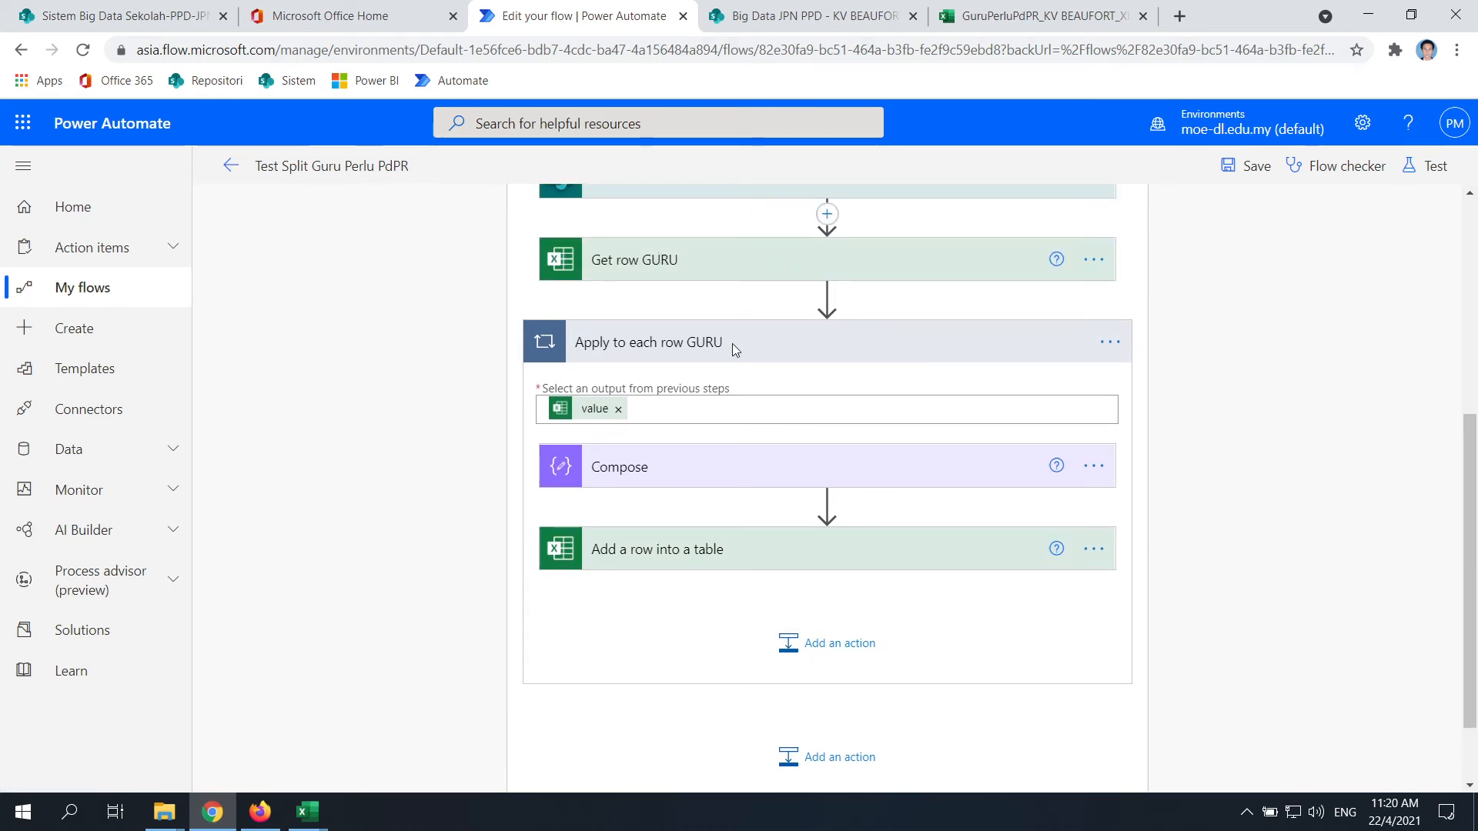
{"action": "scroll", "coordinate": [762, 677], "scroll_direction": "up", "scroll_amount": 2}
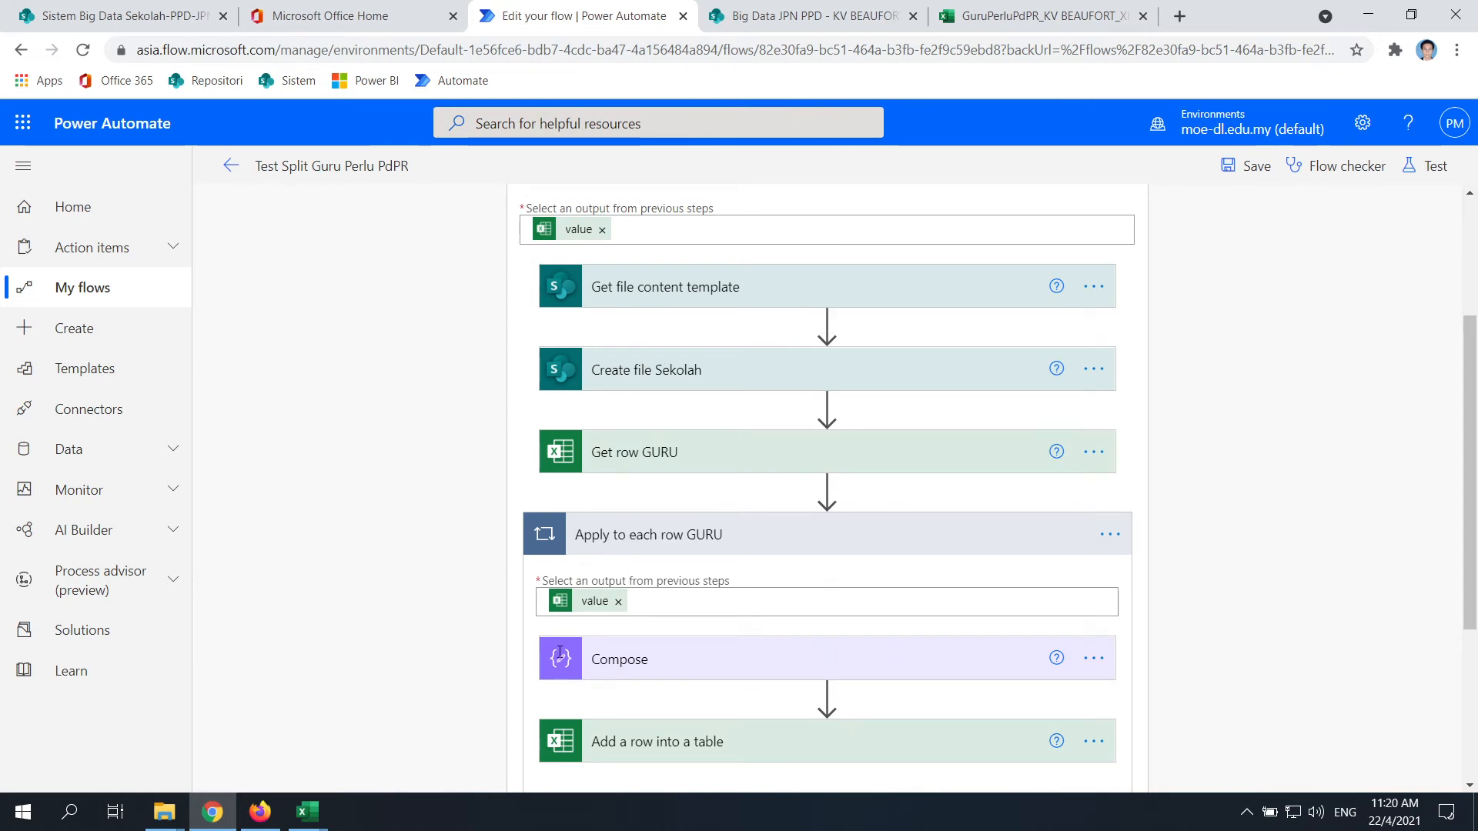
{"action": "scroll", "coordinate": [652, 508], "scroll_direction": "down", "scroll_amount": 3}
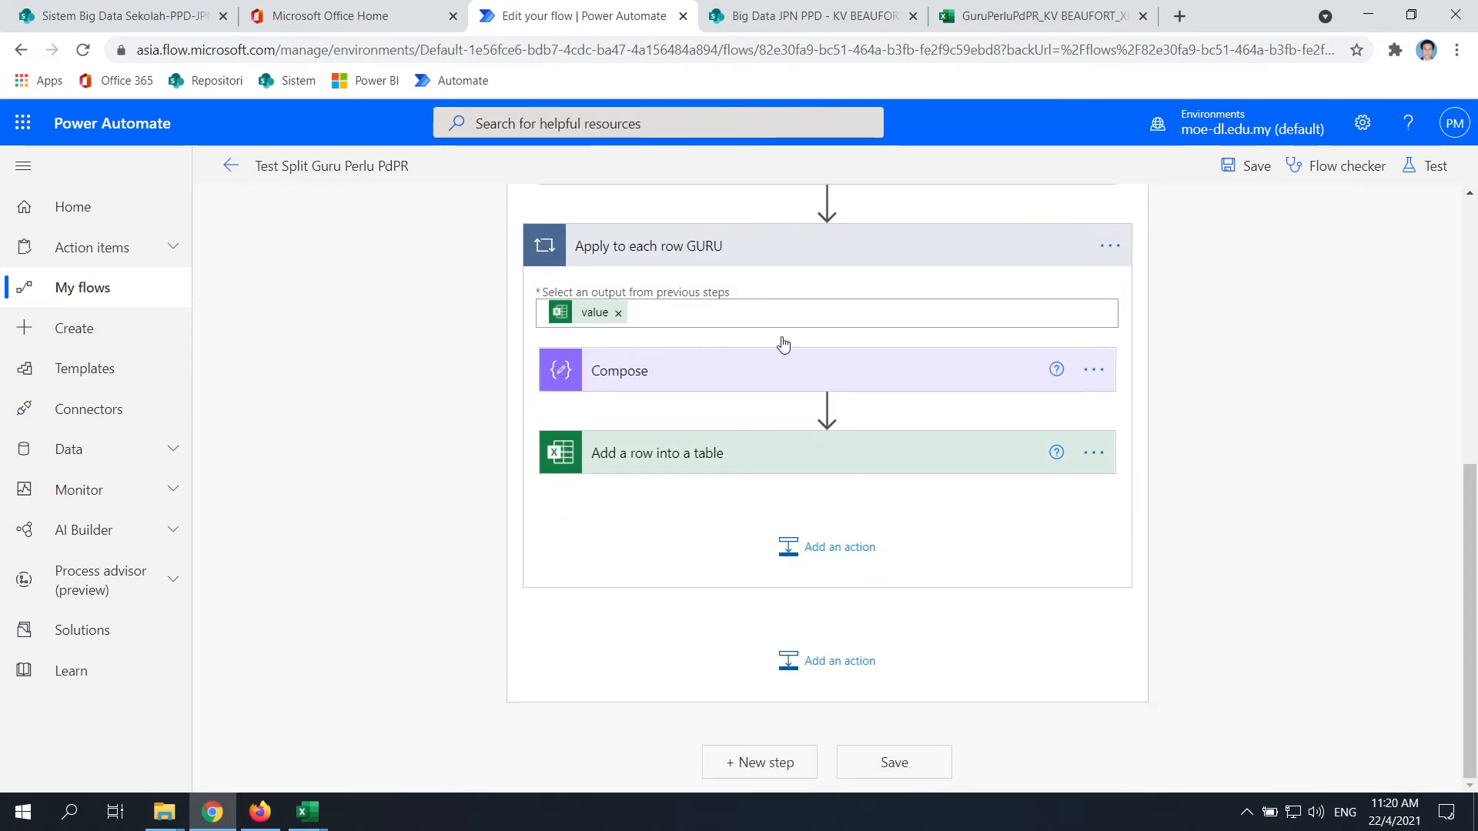
{"action": "left_click", "coordinate": [823, 681]}
Search "excel", try the Excel Online (OneDrive) connector, then discard that step
{"action": "scroll", "coordinate": [687, 577], "scroll_direction": "up", "scroll_amount": 2}
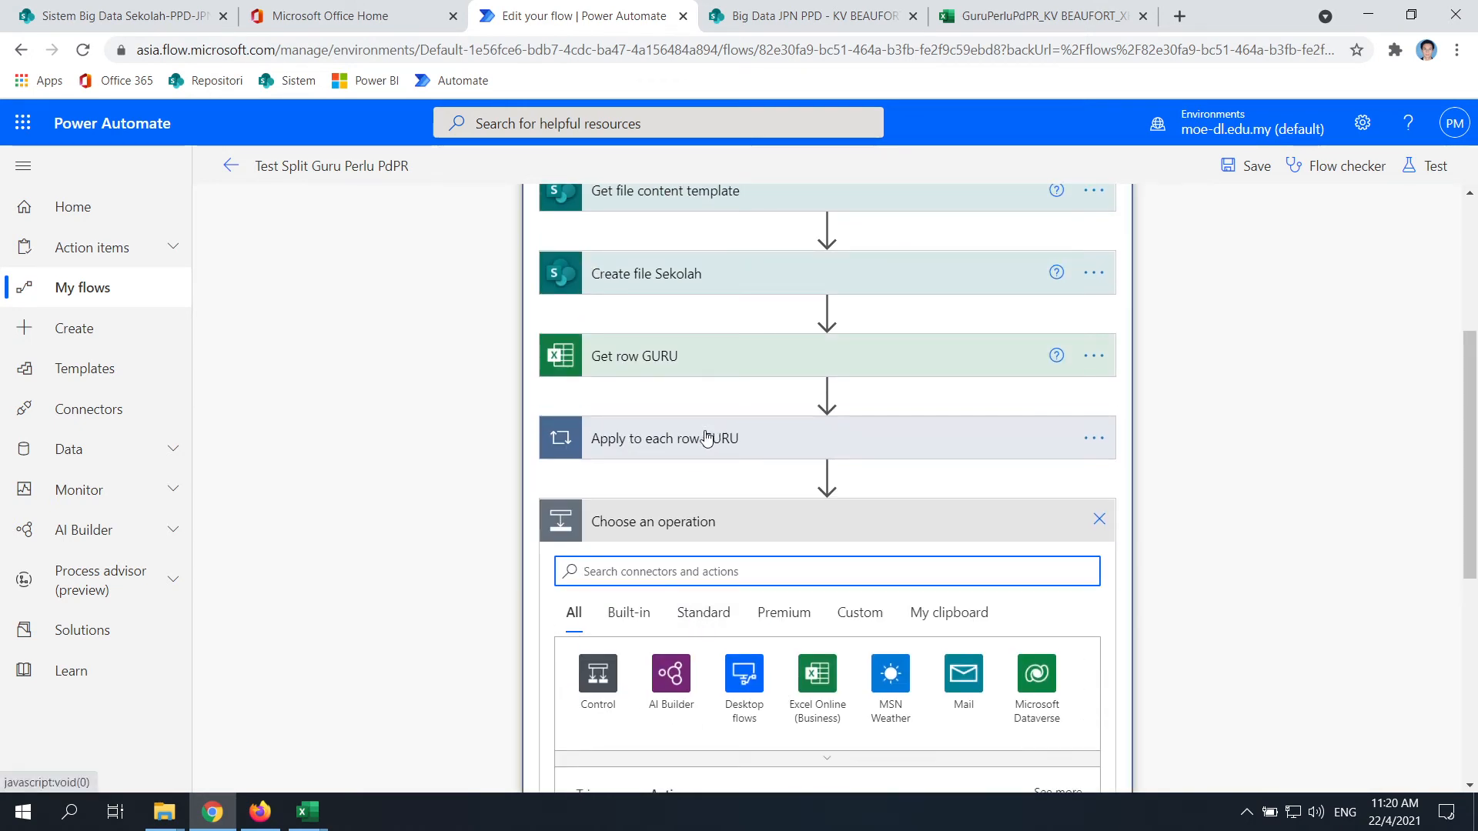
{"action": "scroll", "coordinate": [801, 616], "scroll_direction": "down", "scroll_amount": 4}
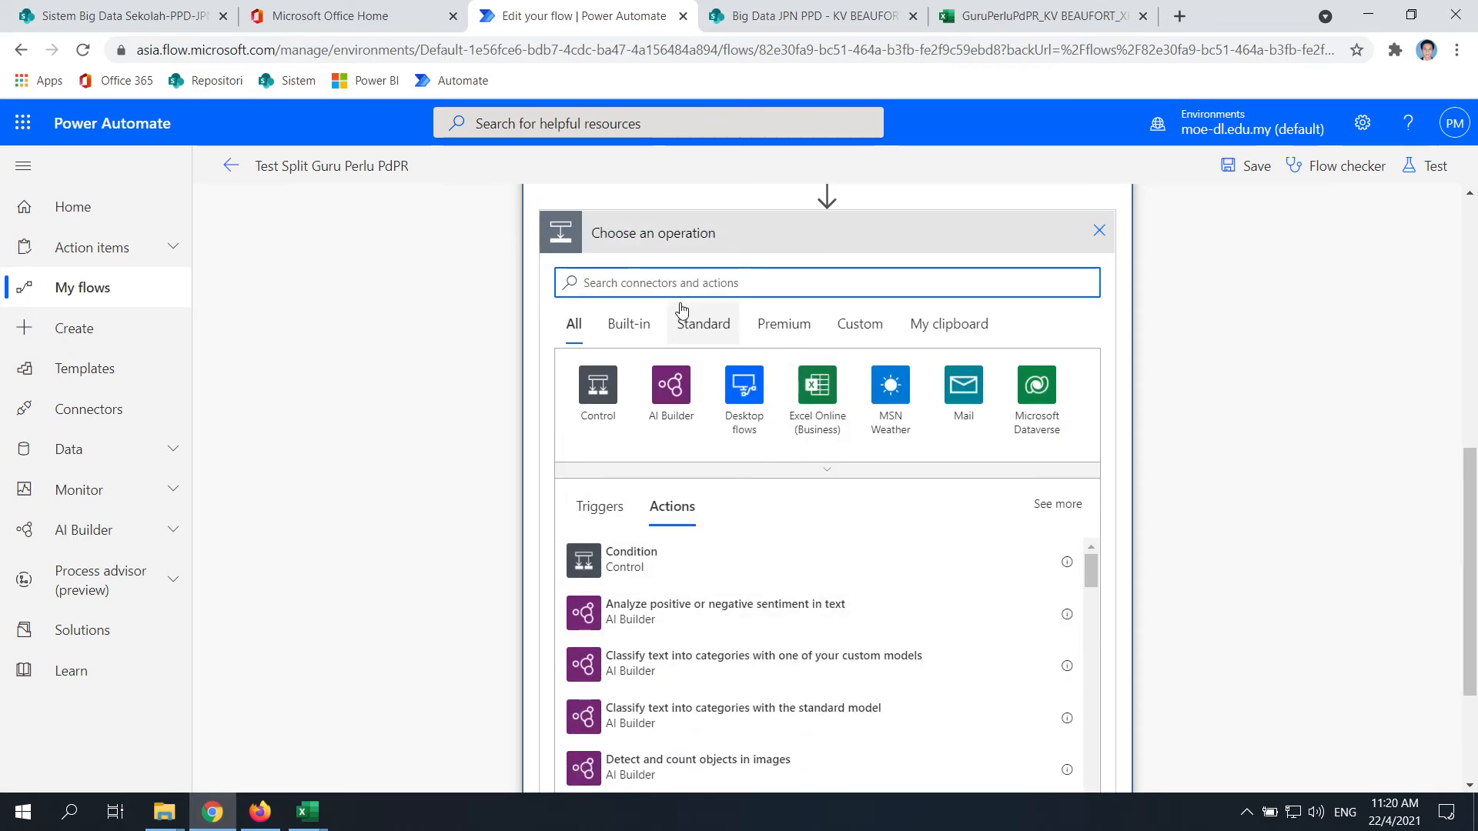
{"action": "type", "text": "excel"}
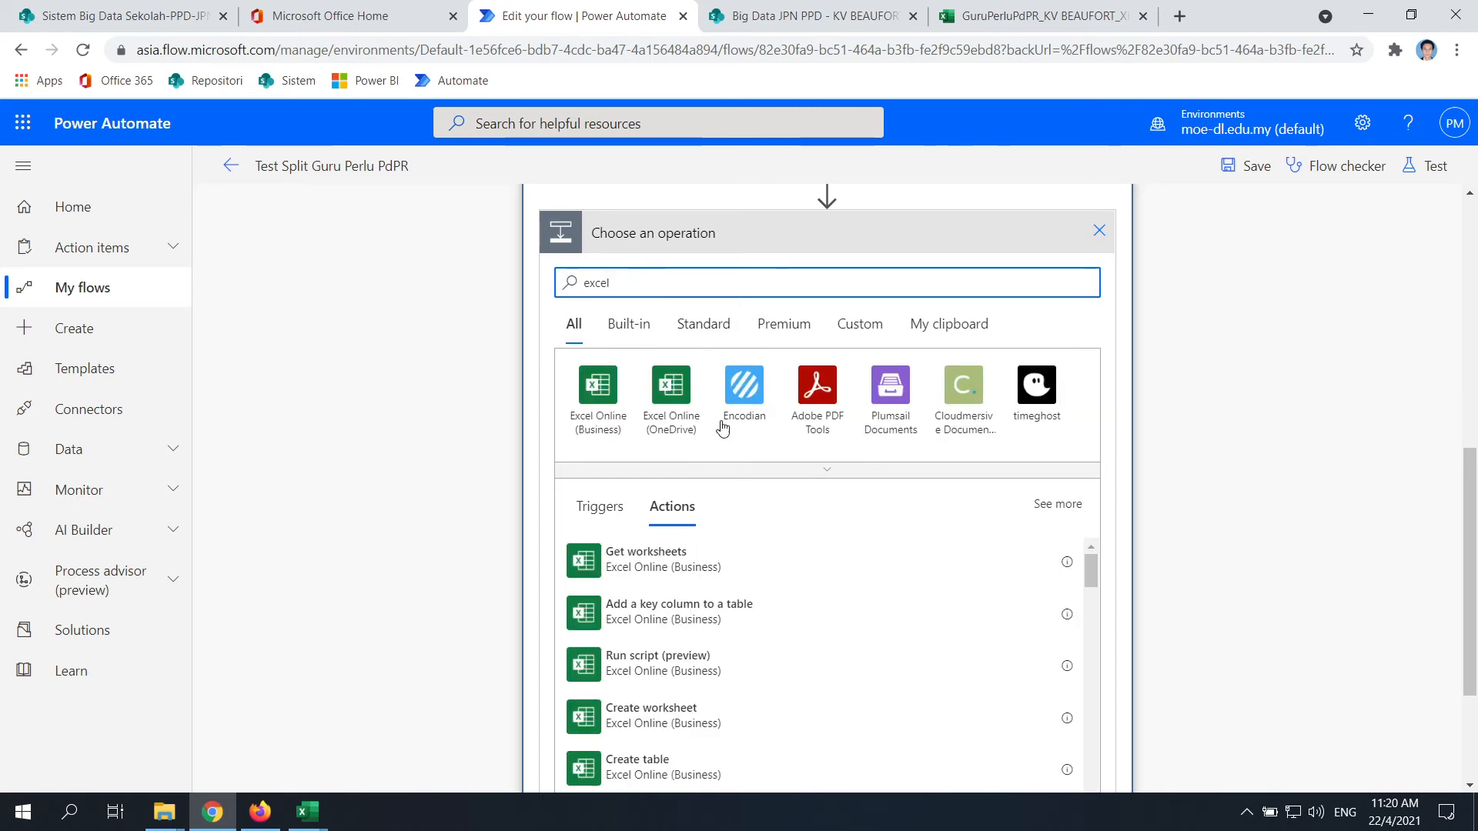
{"action": "left_click", "coordinate": [671, 388]}
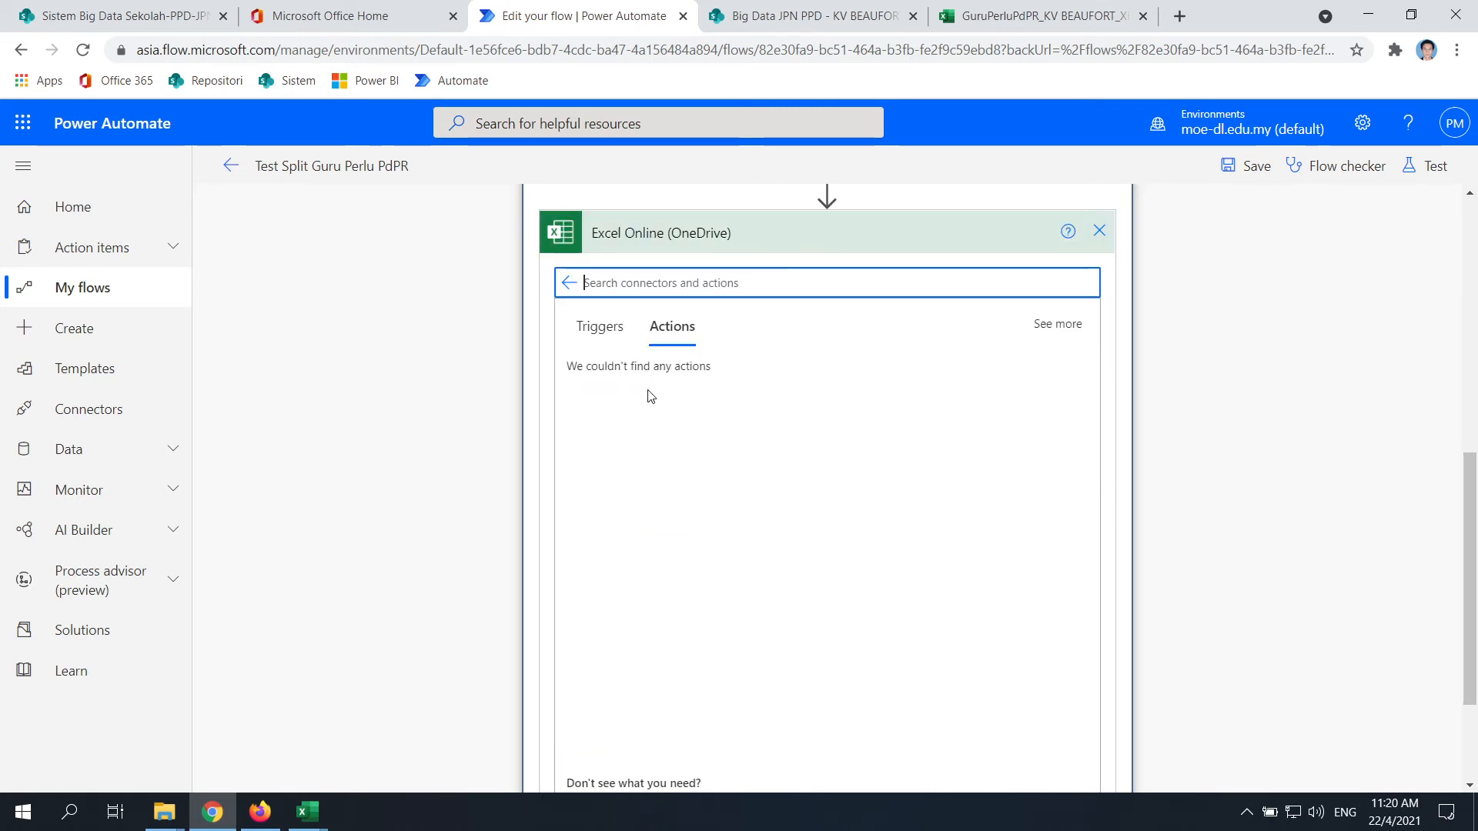
{"action": "left_click", "coordinate": [1101, 235]}
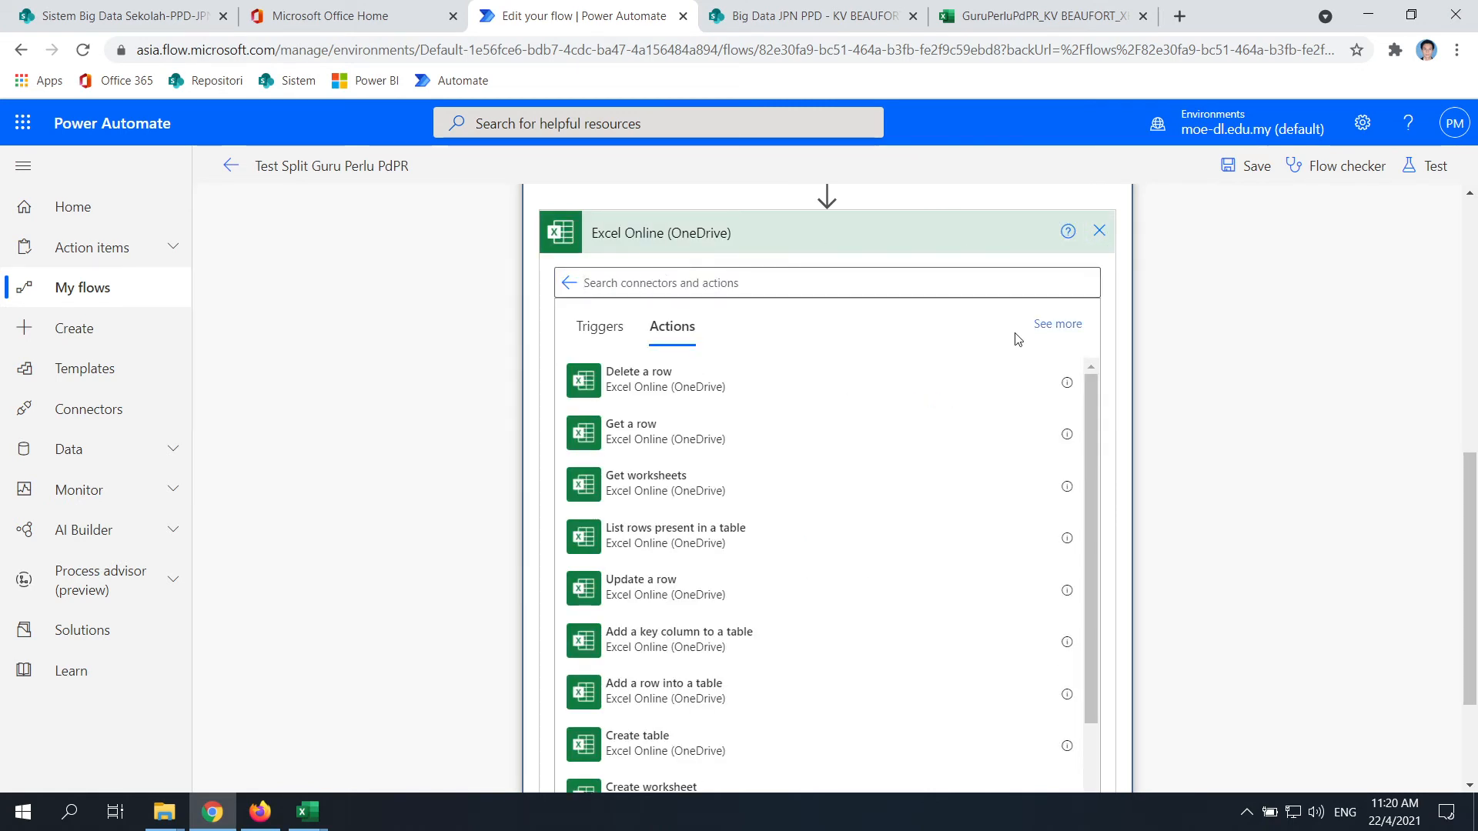
Add a new action after the GURU loop using the Excel Online (Business) connector
{"action": "left_click", "coordinate": [811, 759]}
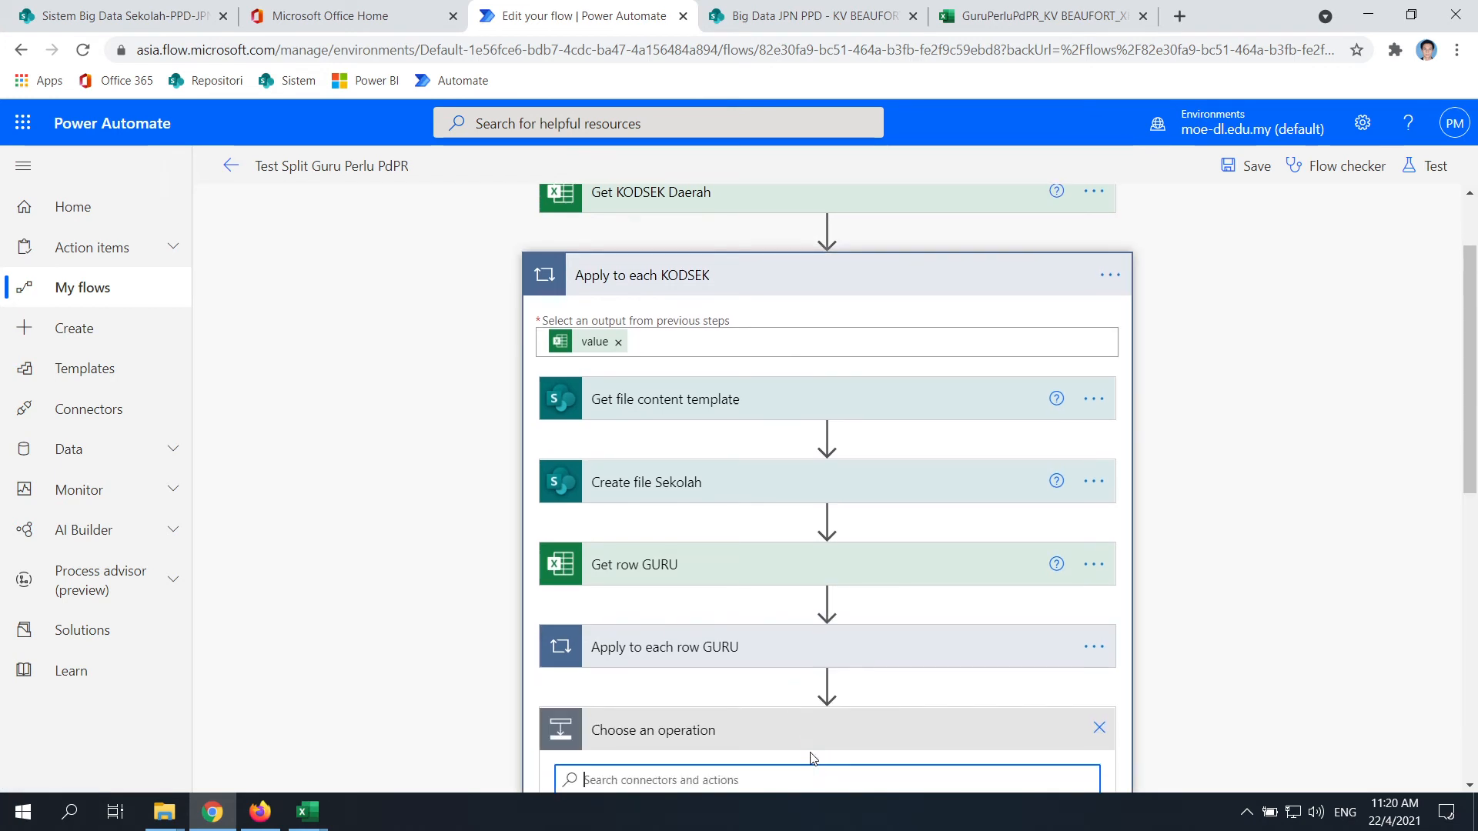
{"action": "type", "text": "excel"}
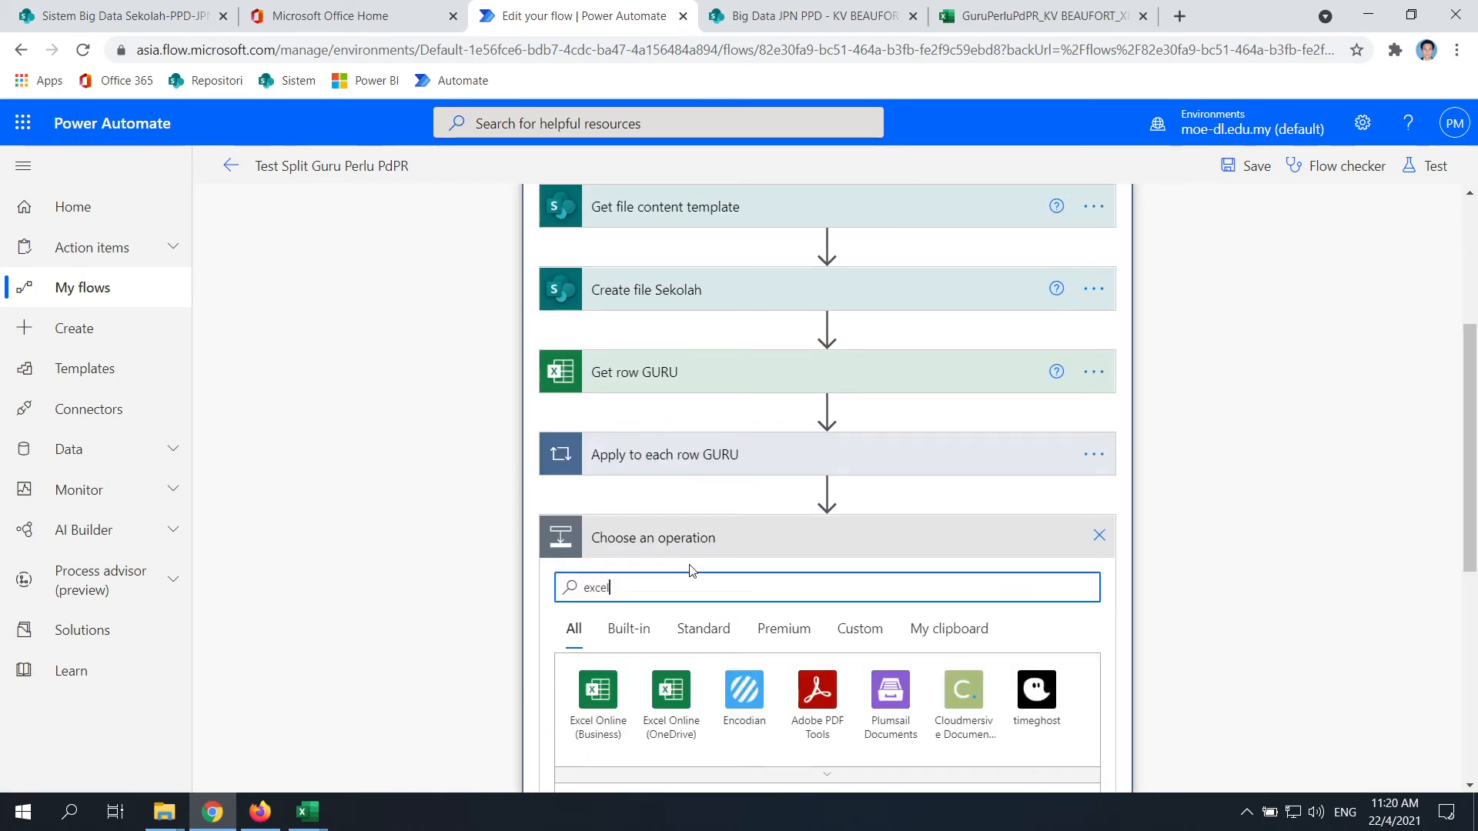
{"action": "scroll", "coordinate": [615, 593], "scroll_direction": "down", "scroll_amount": 1}
{"action": "left_click", "coordinate": [593, 601]}
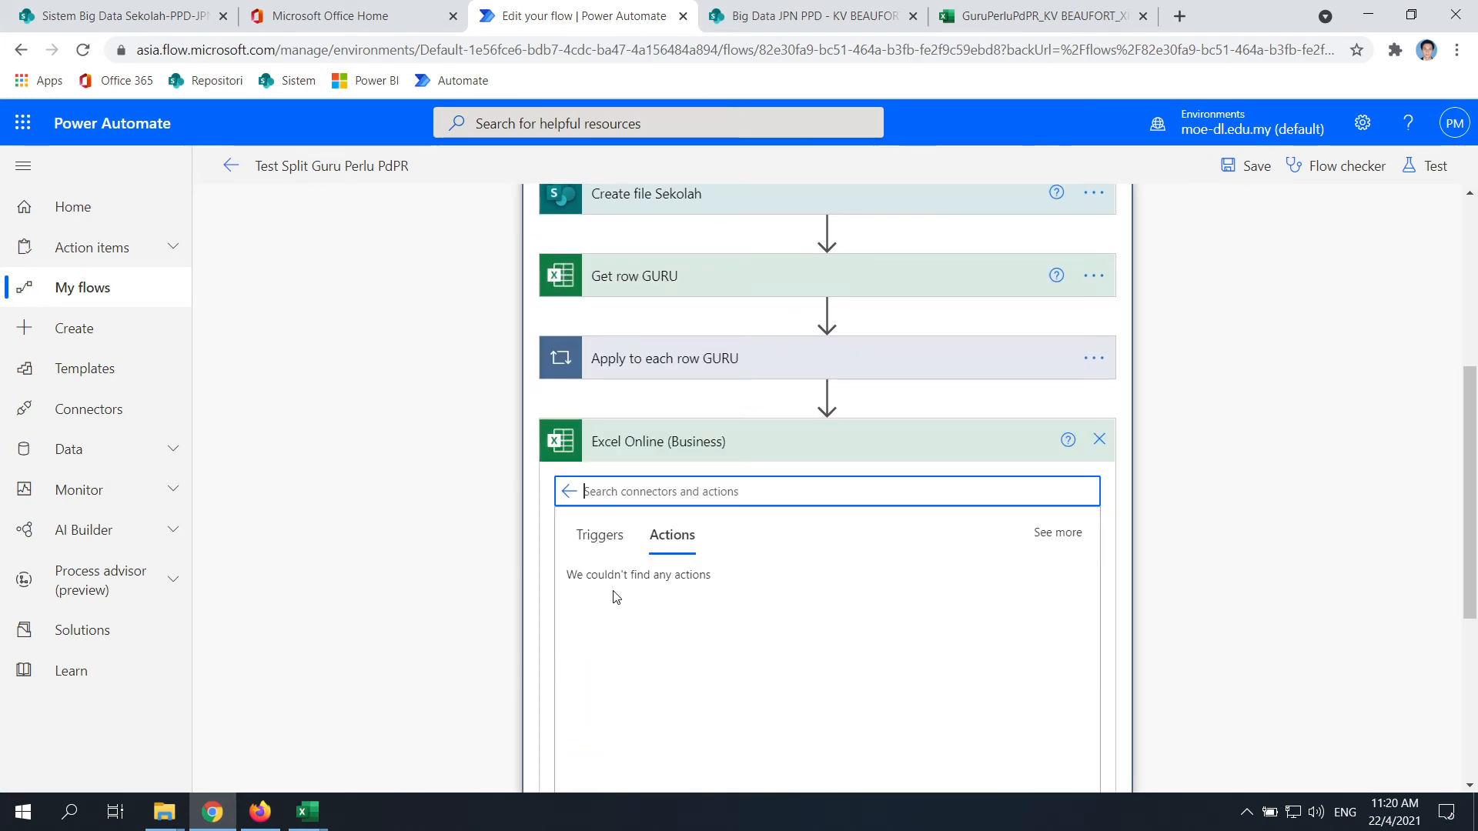
{"action": "left_click", "coordinate": [654, 585]}
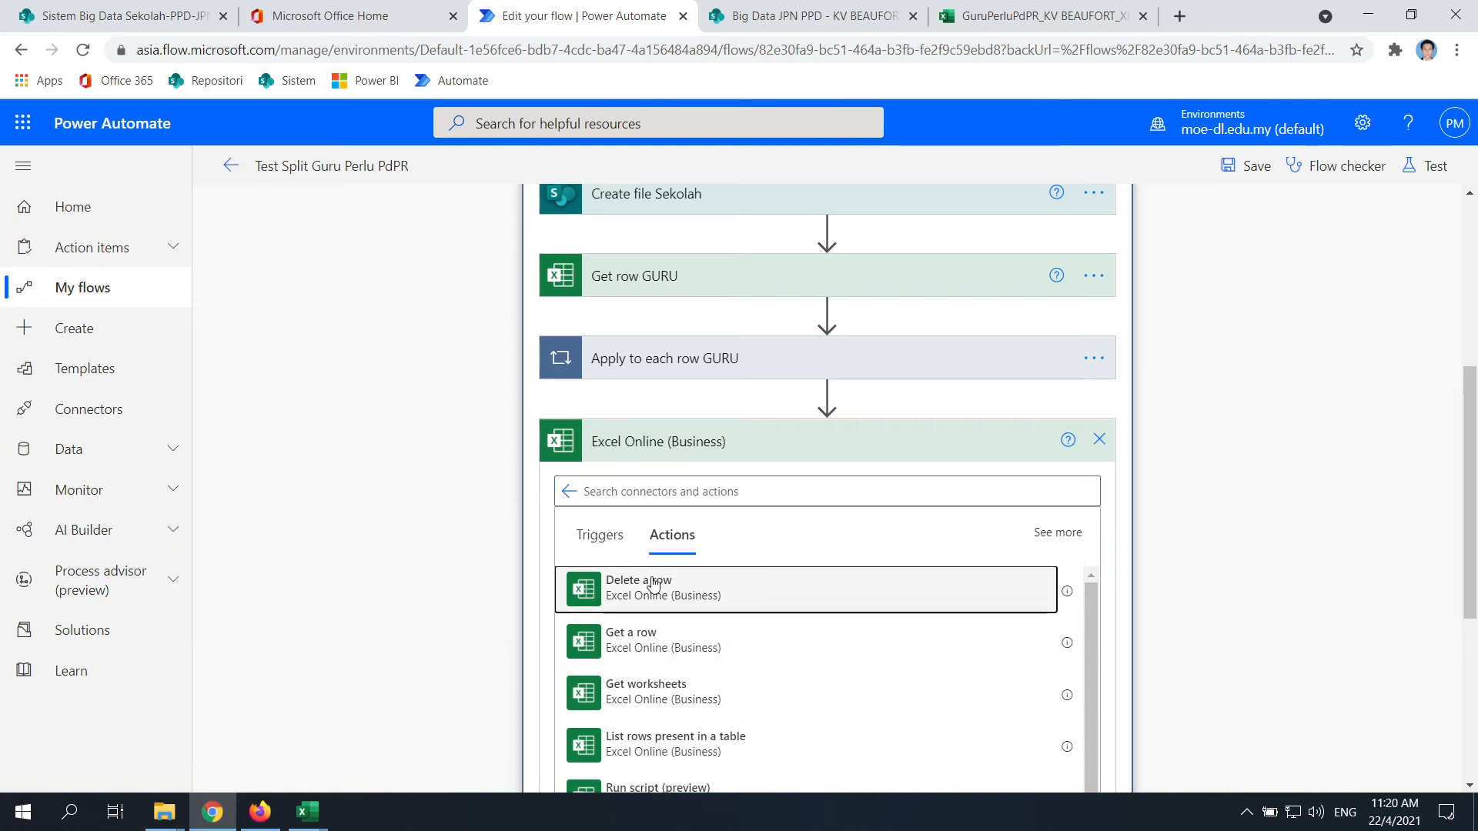
Add Delete a row with Location Group - Big Data JPN PPD and Document Library Test Big Data
{"action": "left_click", "coordinate": [654, 585]}
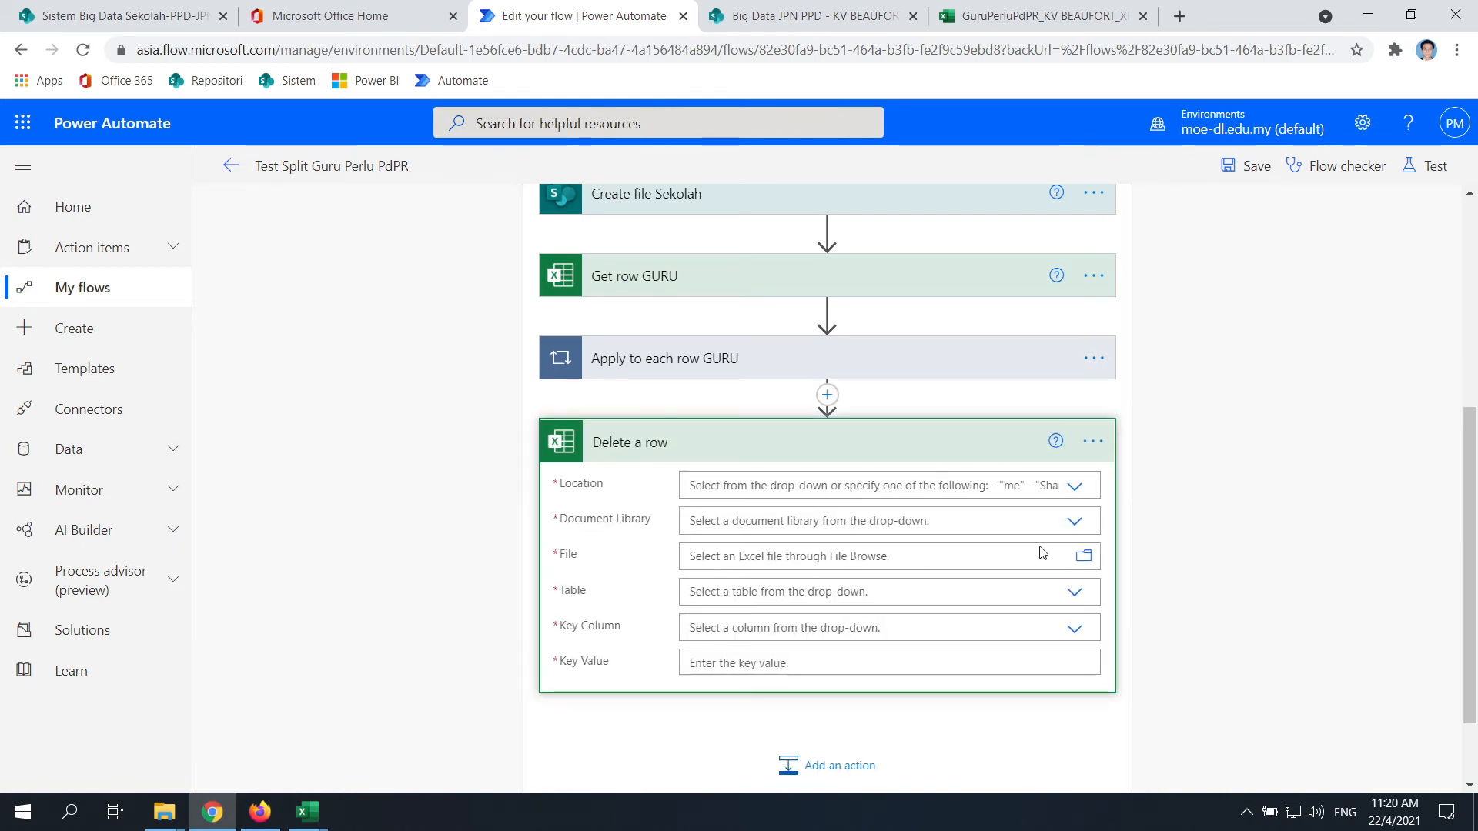
{"action": "left_click", "coordinate": [1075, 487]}
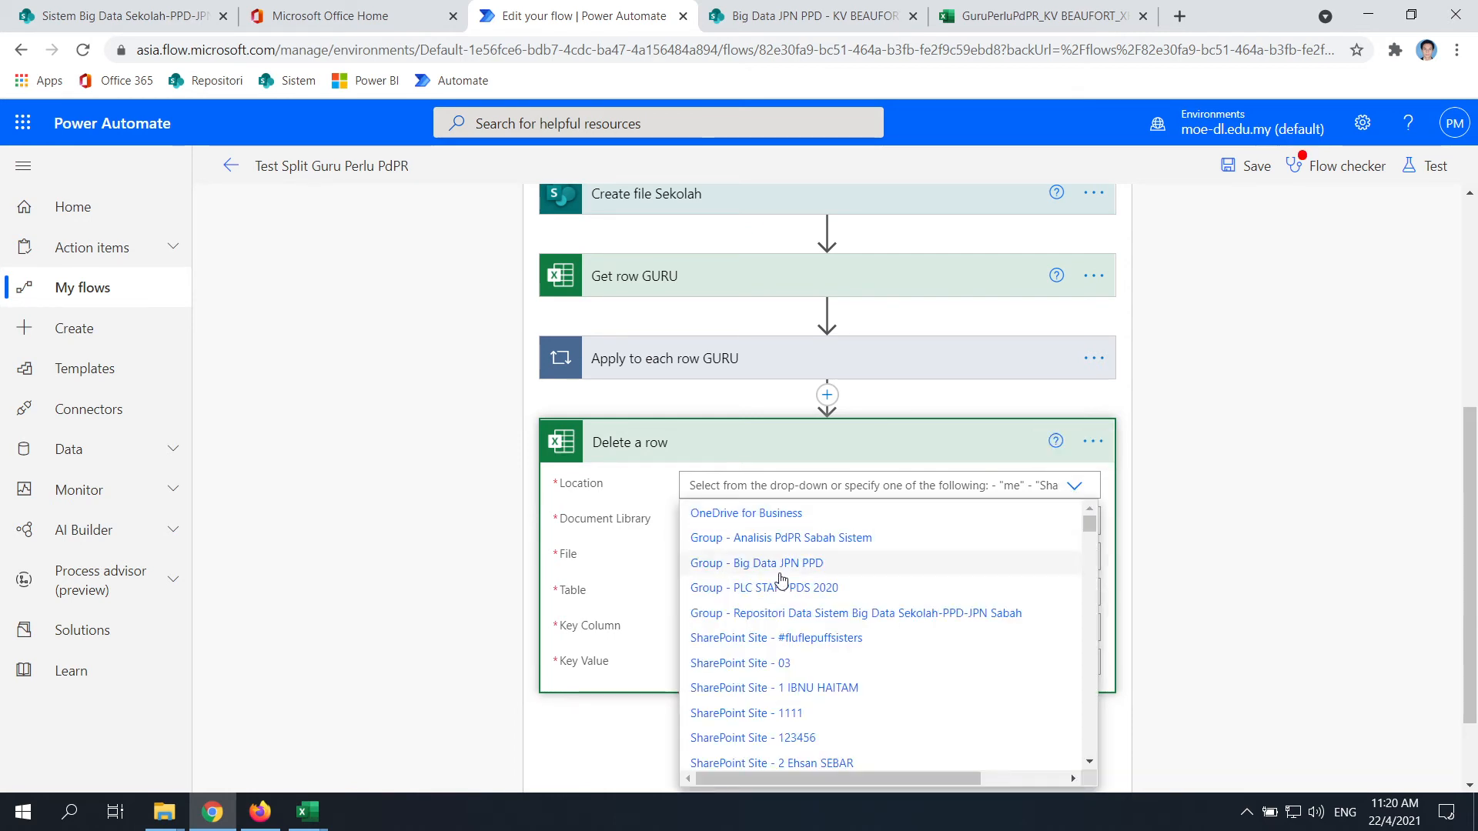
{"action": "left_click", "coordinate": [780, 570]}
{"action": "left_click", "coordinate": [1079, 522]}
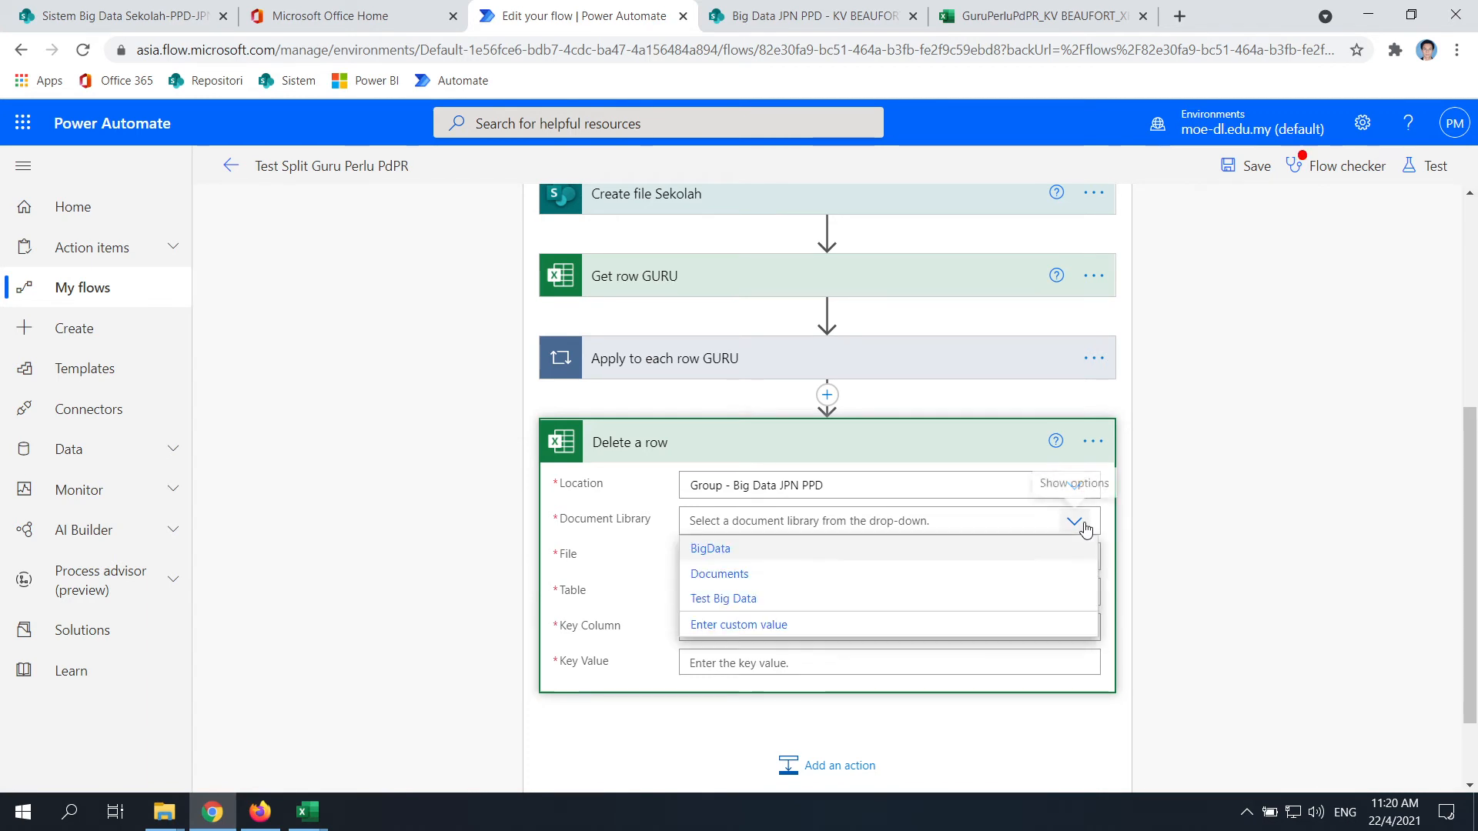
{"action": "left_click", "coordinate": [723, 599]}
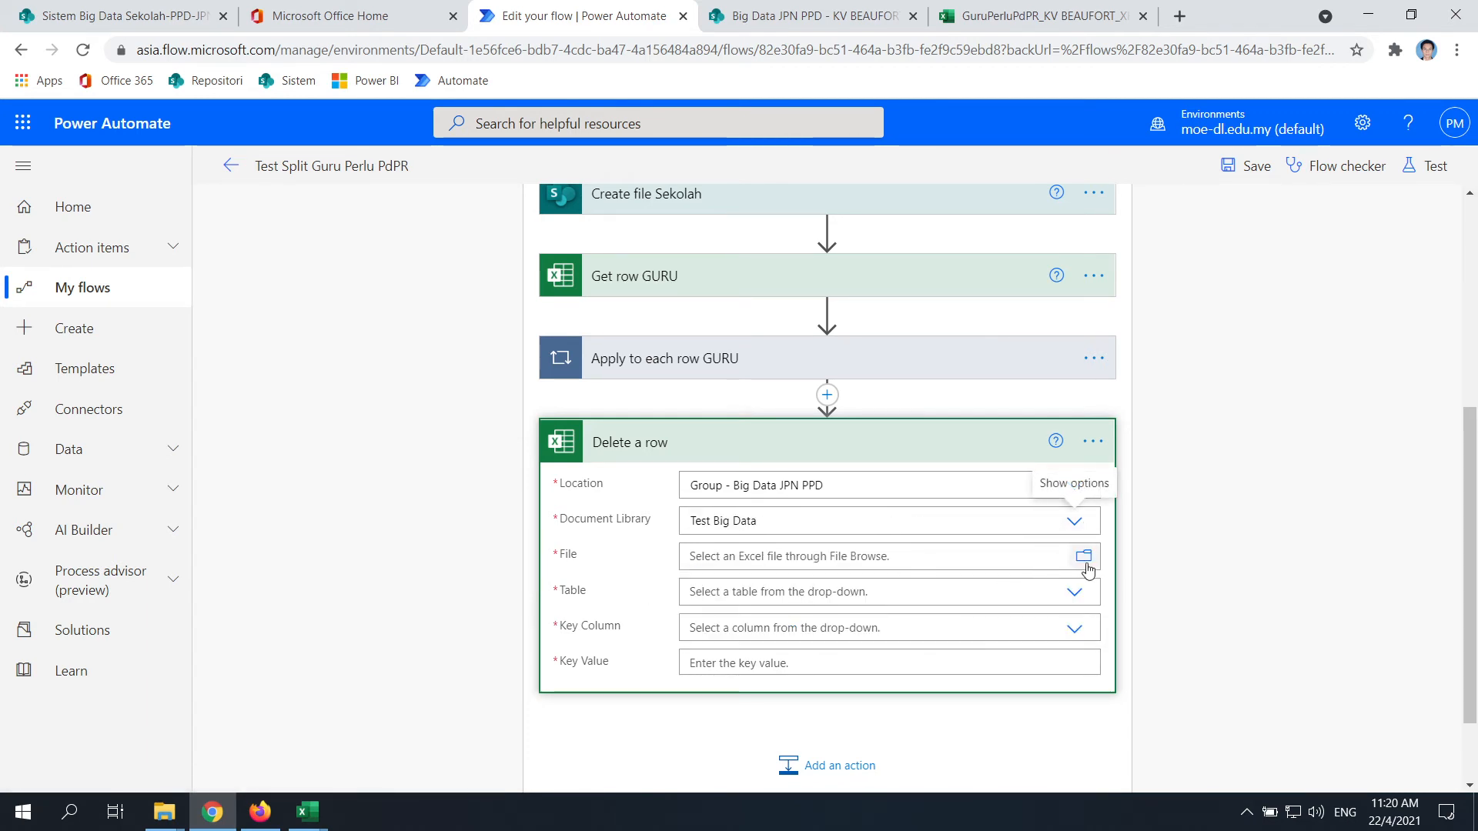
Set the File to the dynamic Id output of Create file Sekolah
{"action": "left_click", "coordinate": [727, 556]}
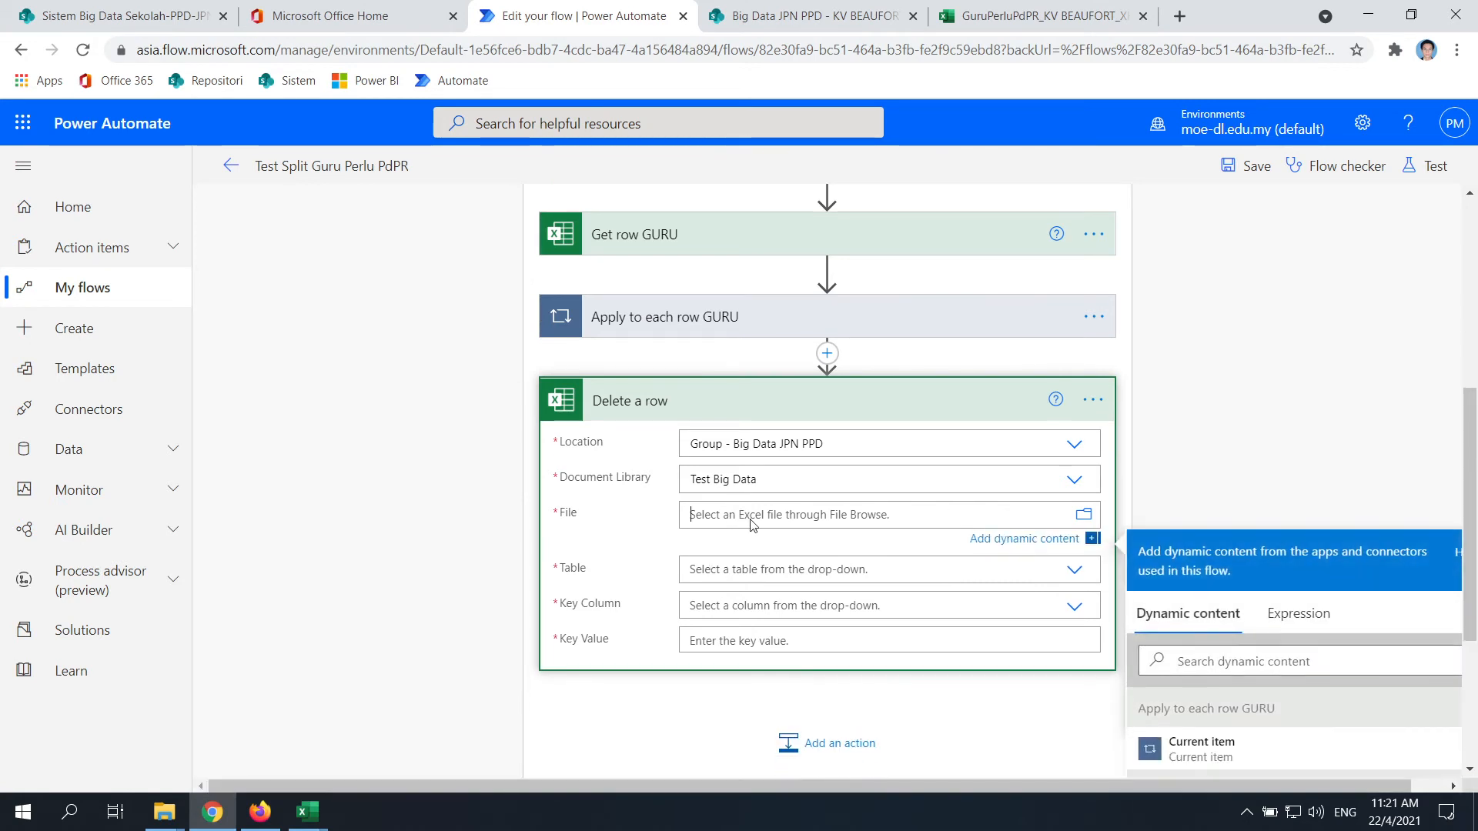
{"action": "scroll", "coordinate": [1290, 503], "scroll_direction": "down", "scroll_amount": 3}
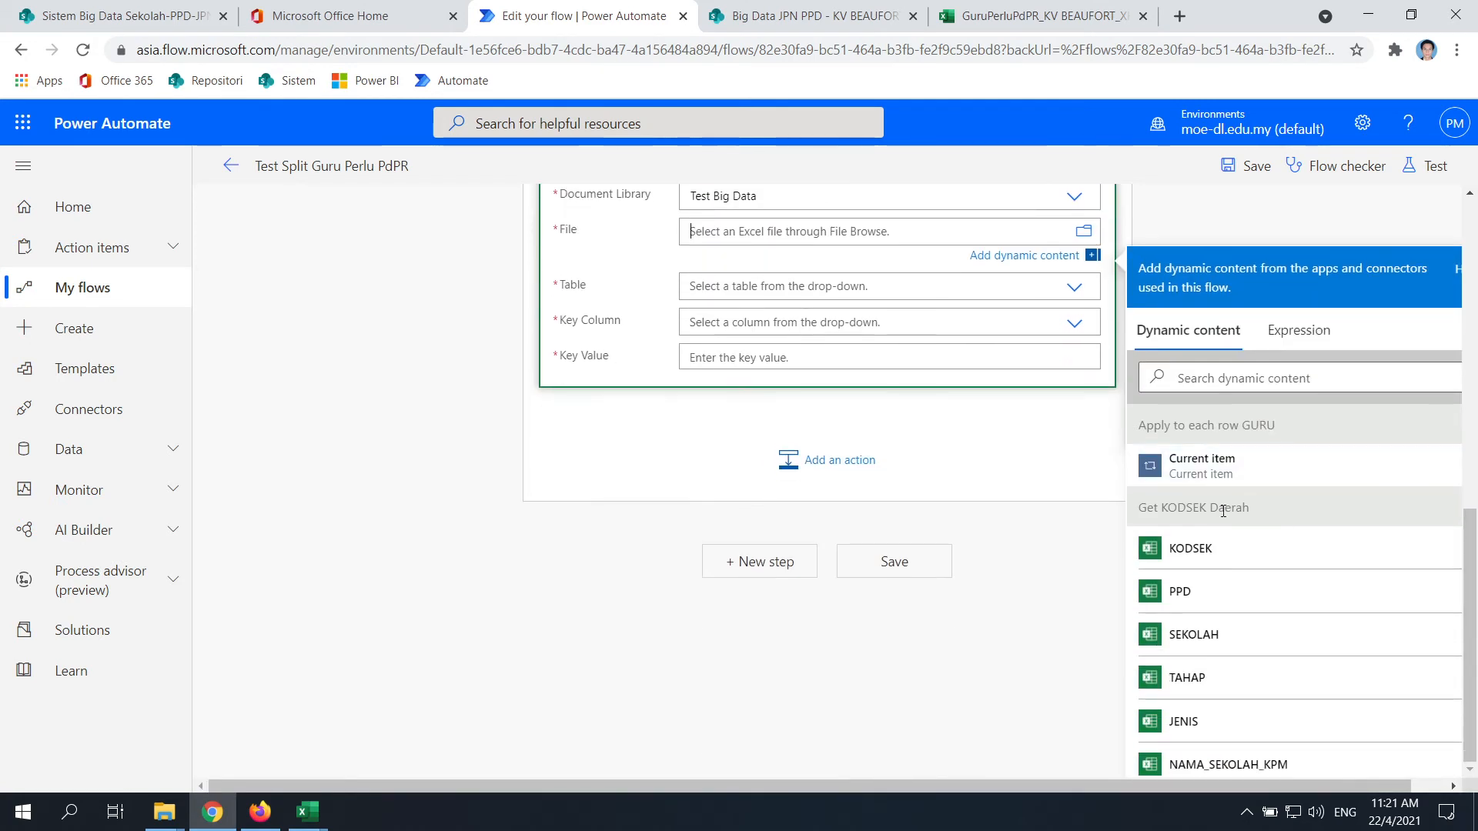
{"action": "scroll", "coordinate": [1230, 554], "scroll_direction": "down", "scroll_amount": 5}
{"action": "scroll", "coordinate": [1152, 585], "scroll_direction": "down", "scroll_amount": 10}
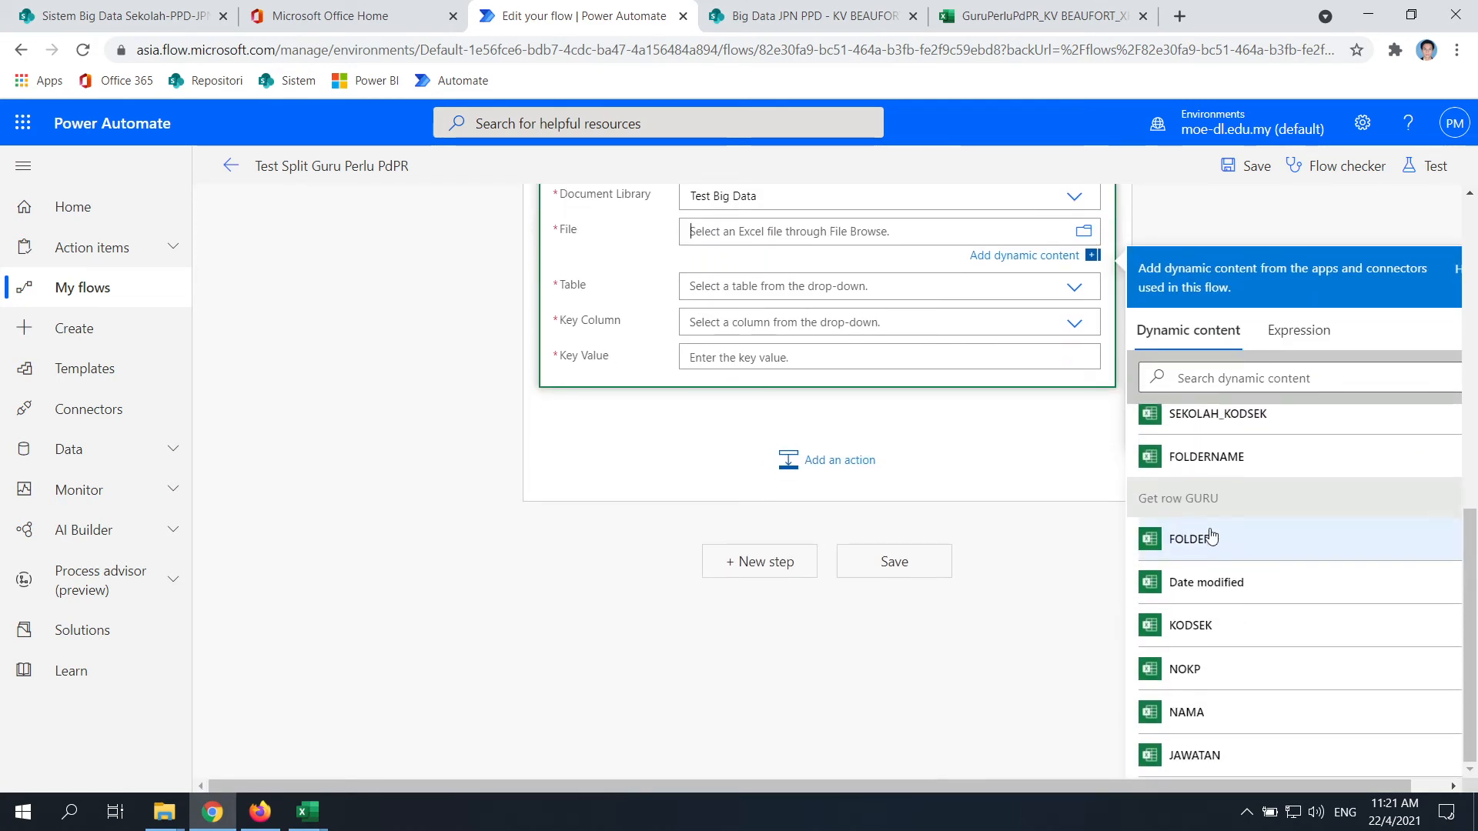
{"action": "scroll", "coordinate": [1232, 536], "scroll_direction": "down", "scroll_amount": 10}
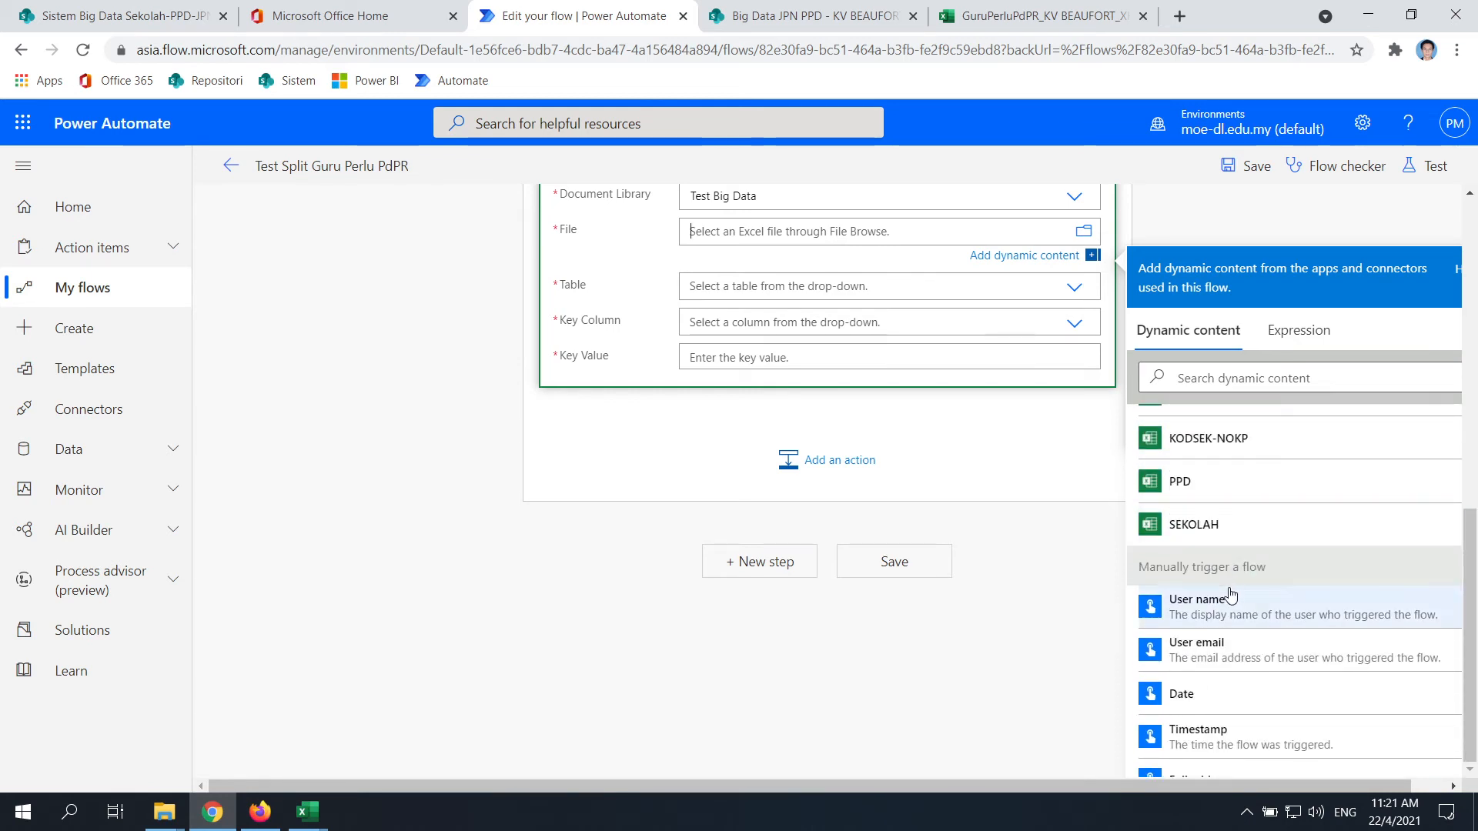
{"action": "scroll", "coordinate": [1186, 508], "scroll_direction": "up", "scroll_amount": 2}
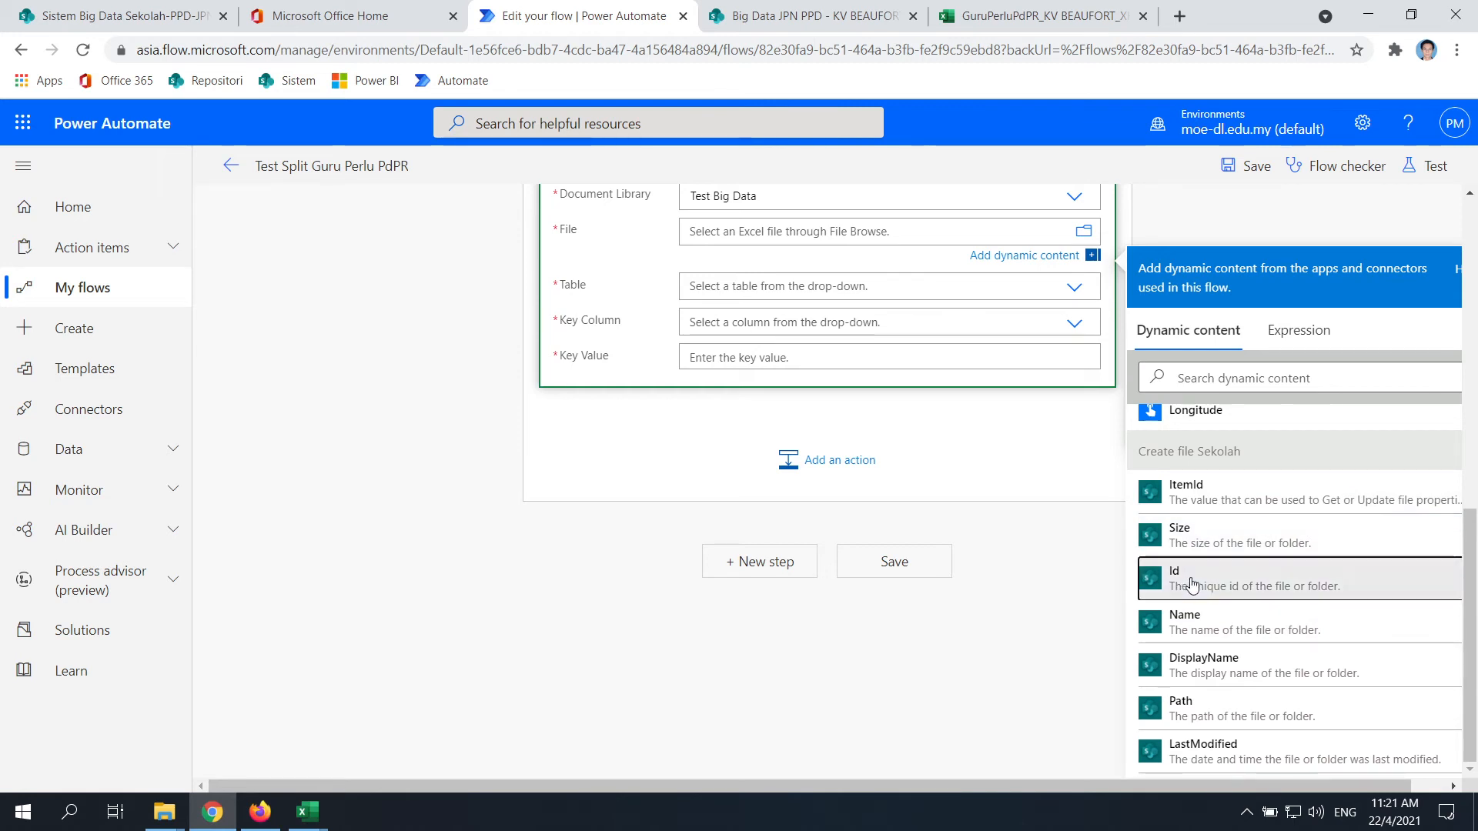
{"action": "left_click", "coordinate": [1174, 573]}
{"action": "scroll", "coordinate": [1093, 501], "scroll_direction": "up", "scroll_amount": 3}
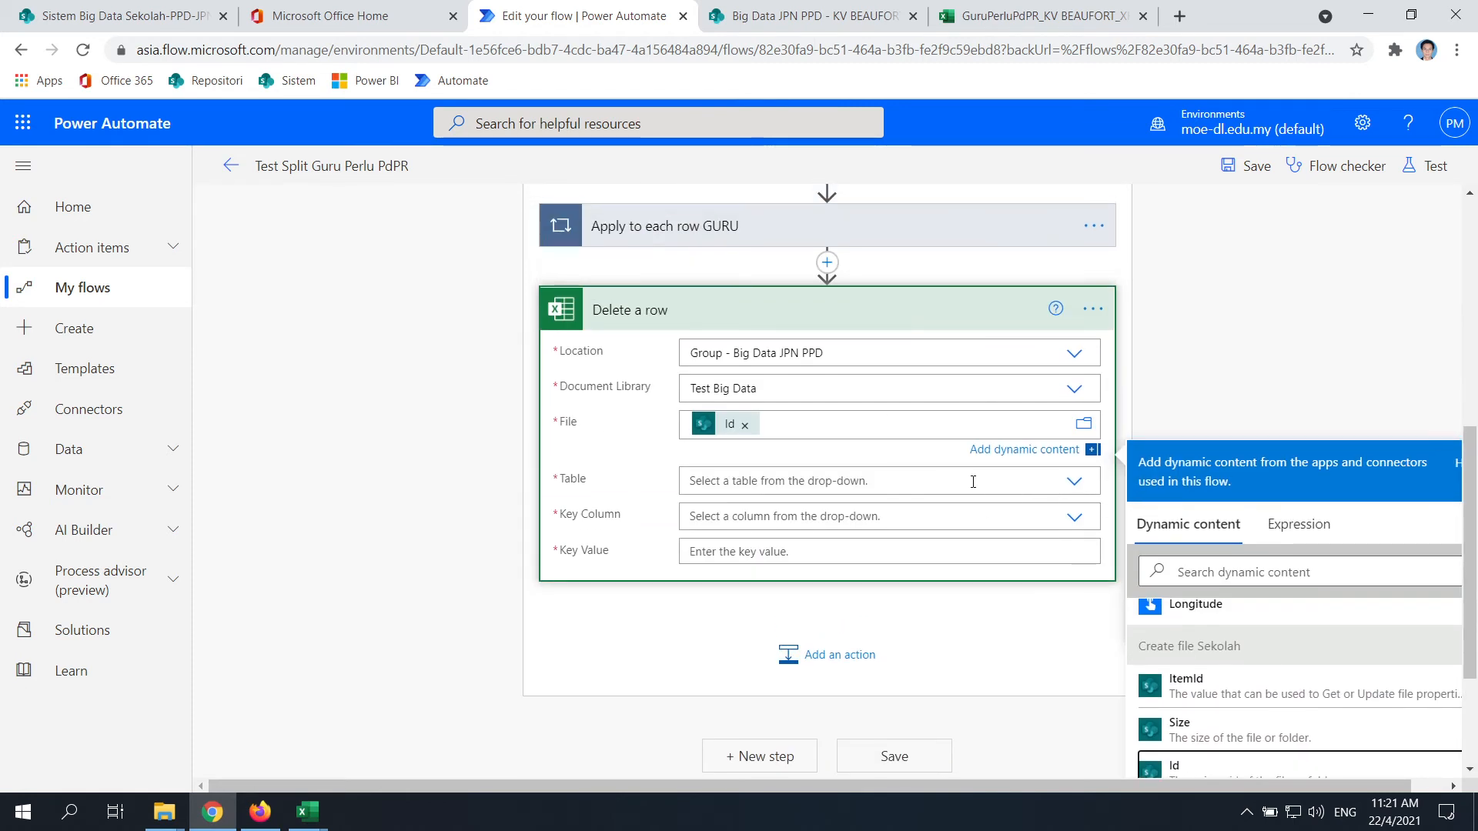
{"action": "left_click", "coordinate": [973, 482]}
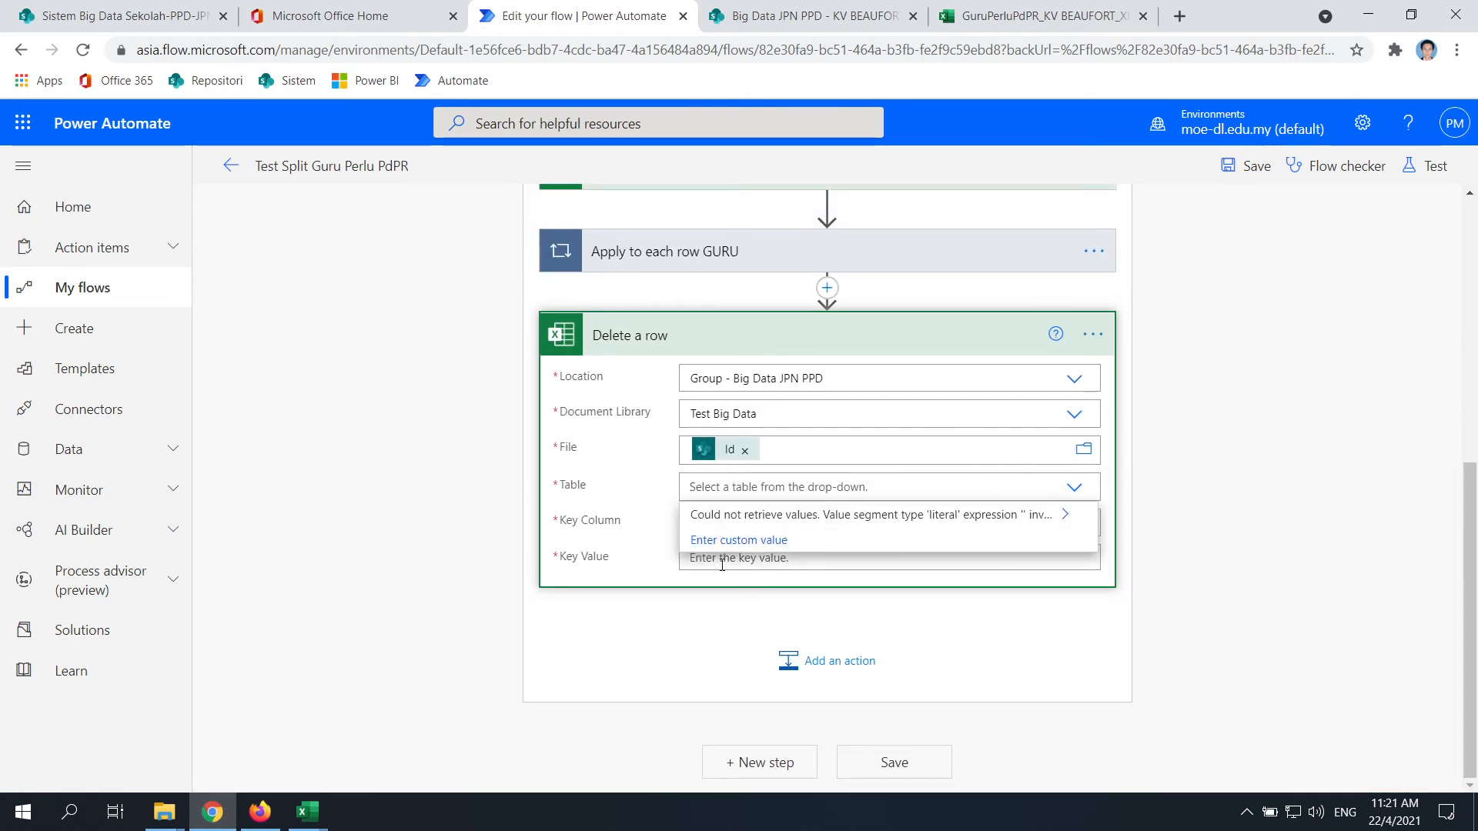
Switch Table to a custom expression and try "GURU", which is rejected as invalid
{"action": "left_click", "coordinate": [777, 542]}
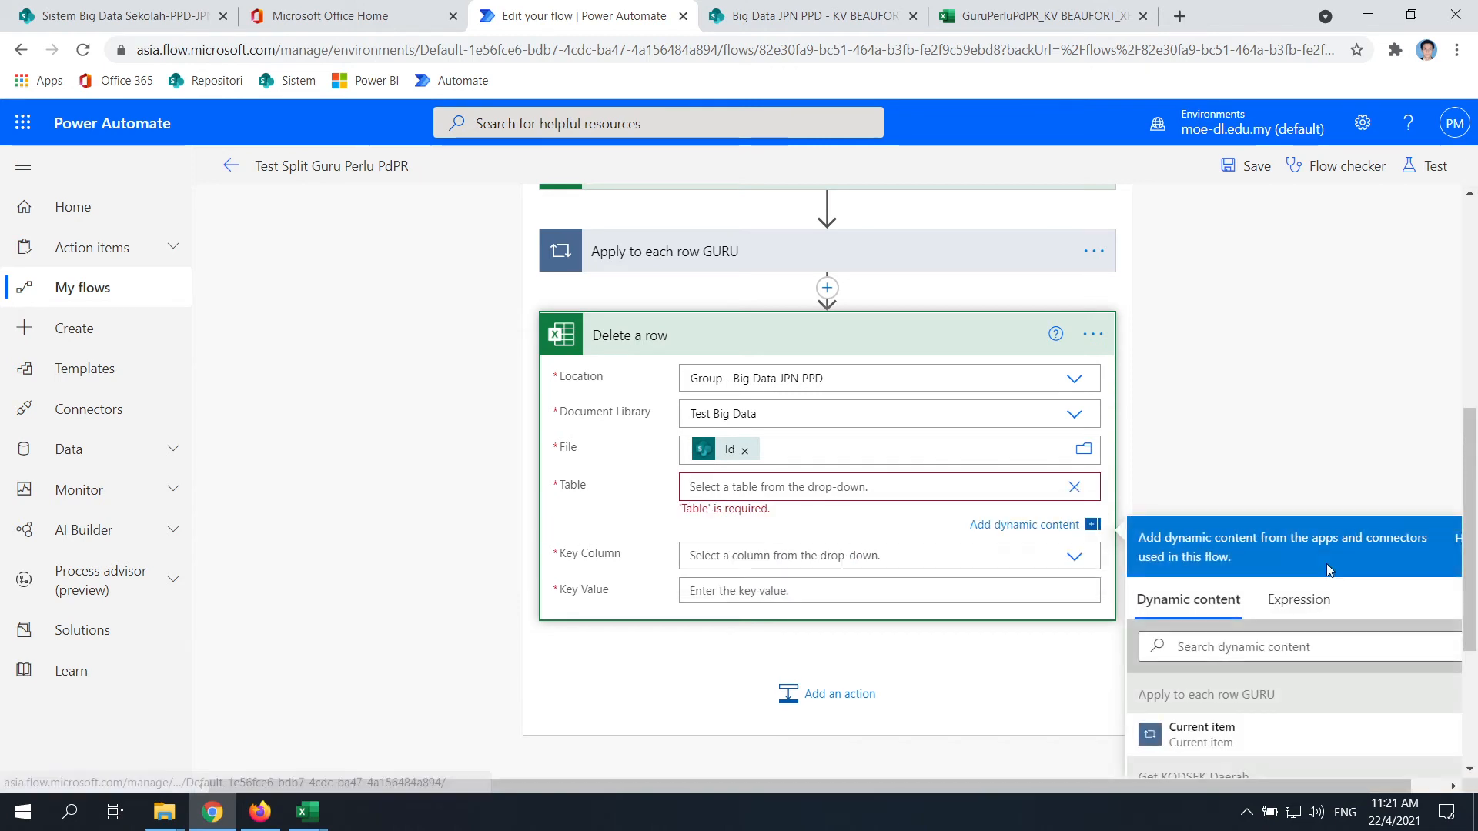
{"action": "left_click", "coordinate": [1298, 419]}
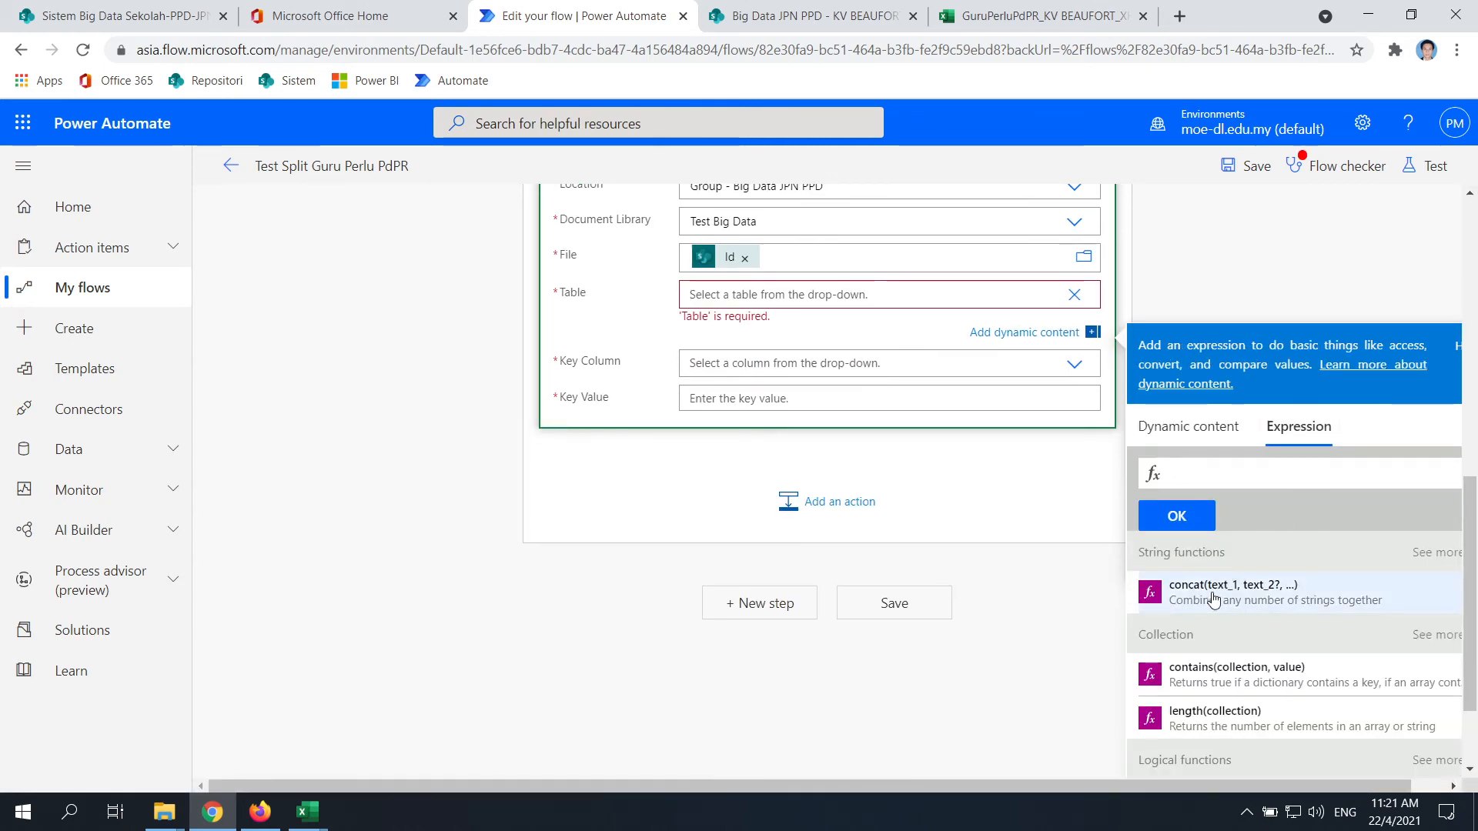
{"action": "scroll", "coordinate": [1216, 596], "scroll_direction": "down", "scroll_amount": 3}
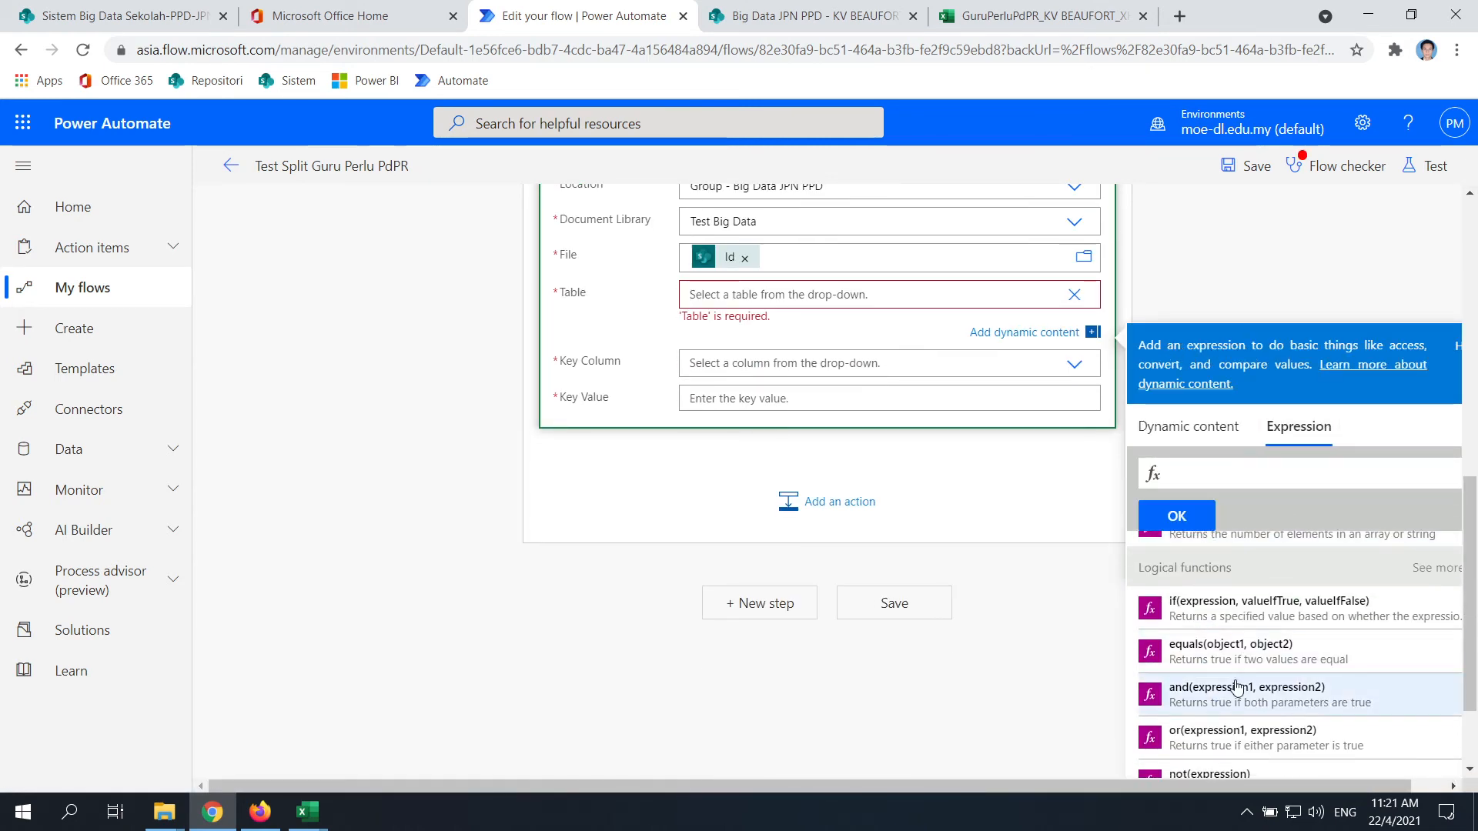
{"action": "scroll", "coordinate": [1236, 638], "scroll_direction": "down", "scroll_amount": 2}
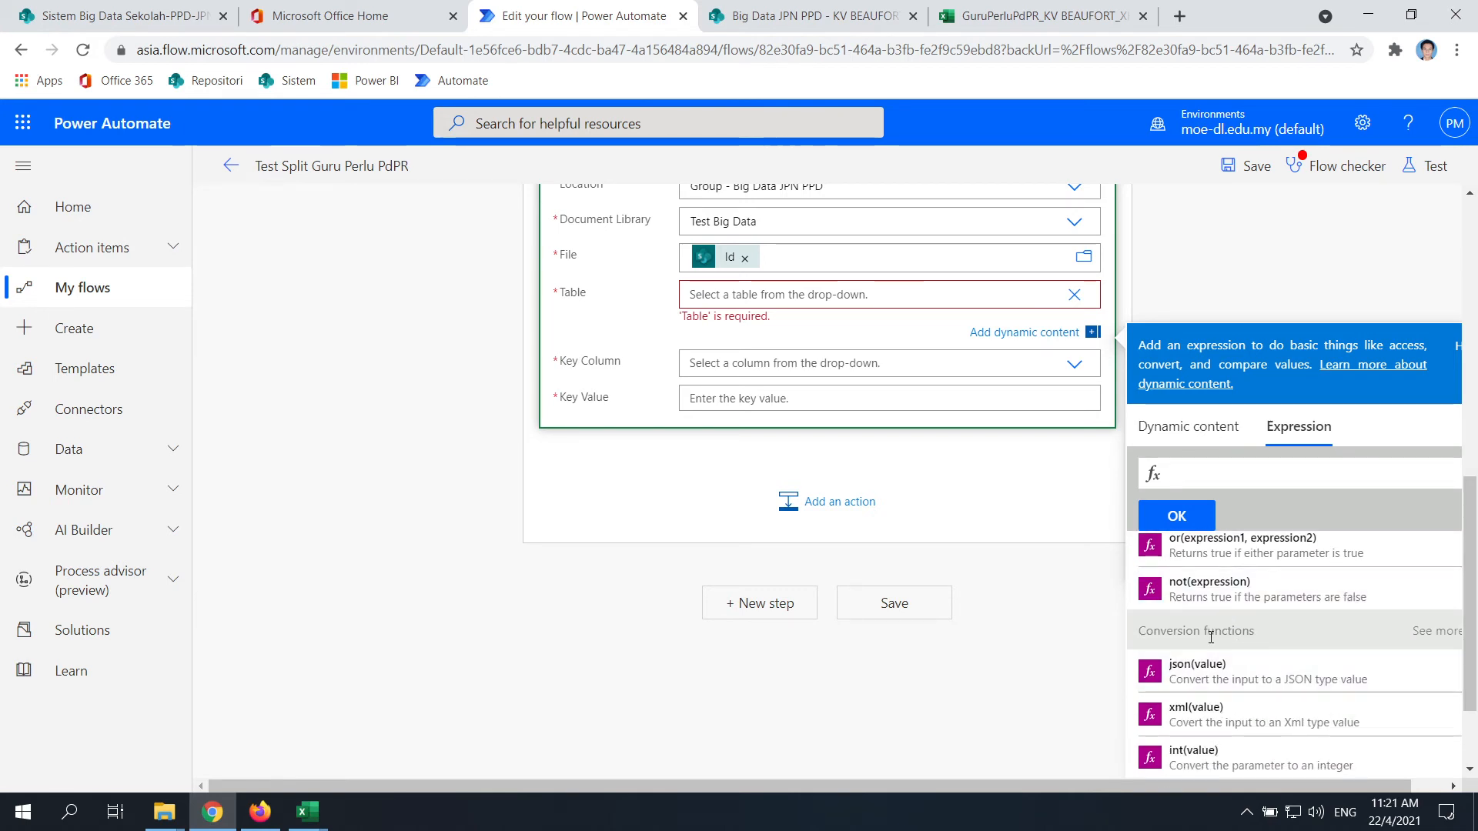
{"action": "scroll", "coordinate": [1212, 619], "scroll_direction": "down", "scroll_amount": 1}
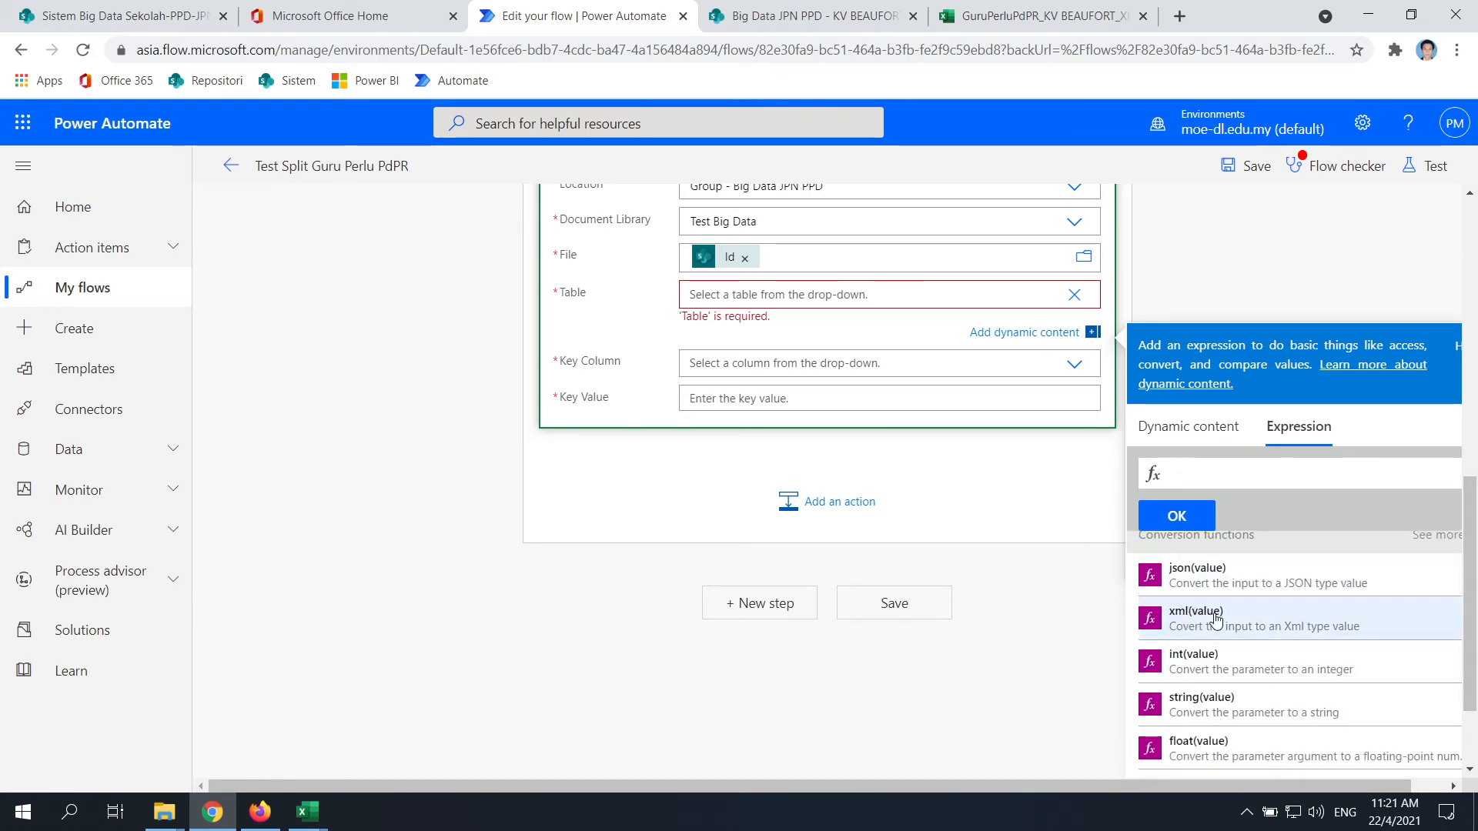
{"action": "scroll", "coordinate": [1231, 655], "scroll_direction": "down", "scroll_amount": 1}
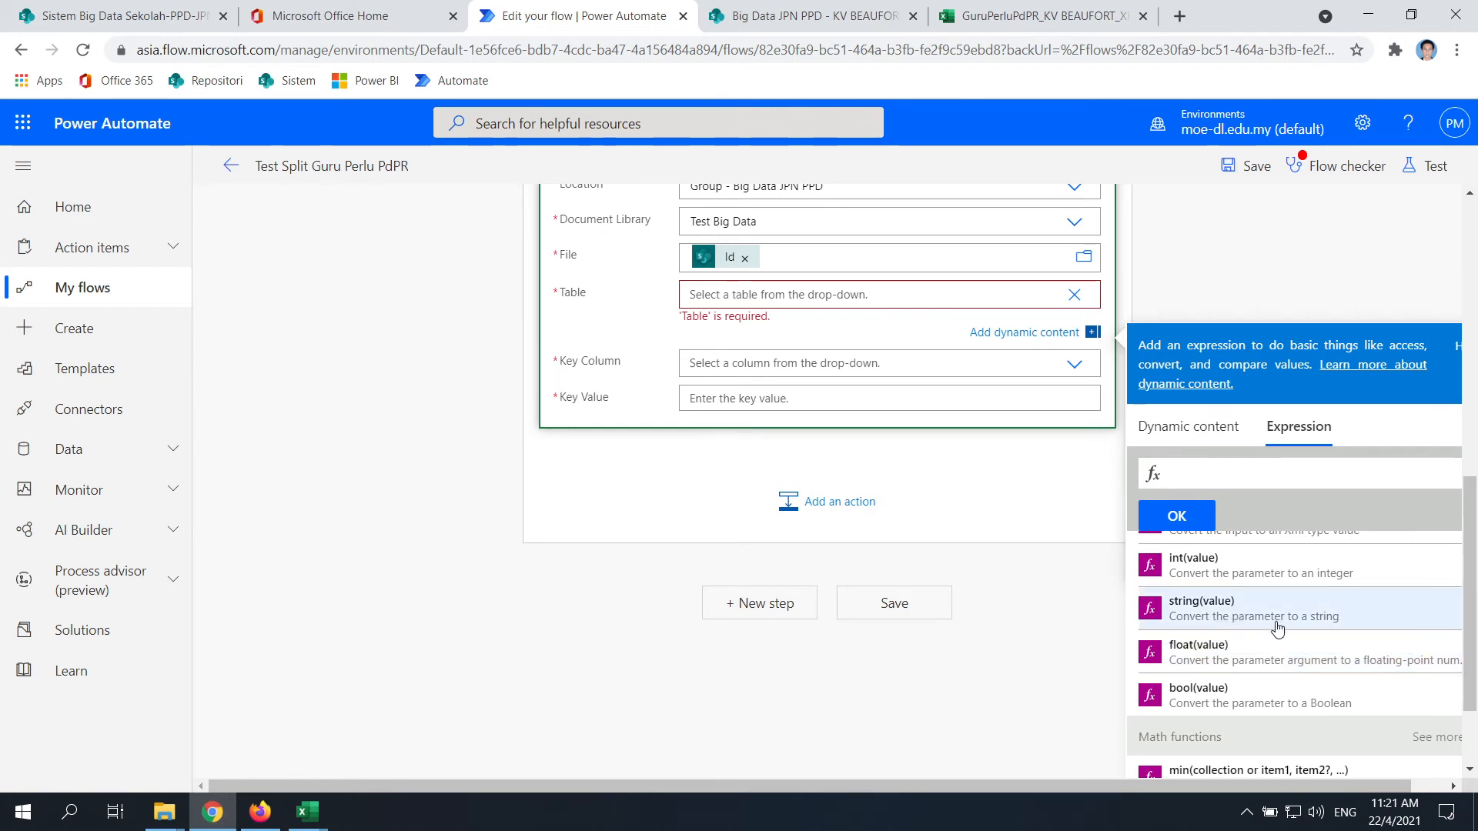
{"action": "scroll", "coordinate": [1253, 659], "scroll_direction": "down", "scroll_amount": 3}
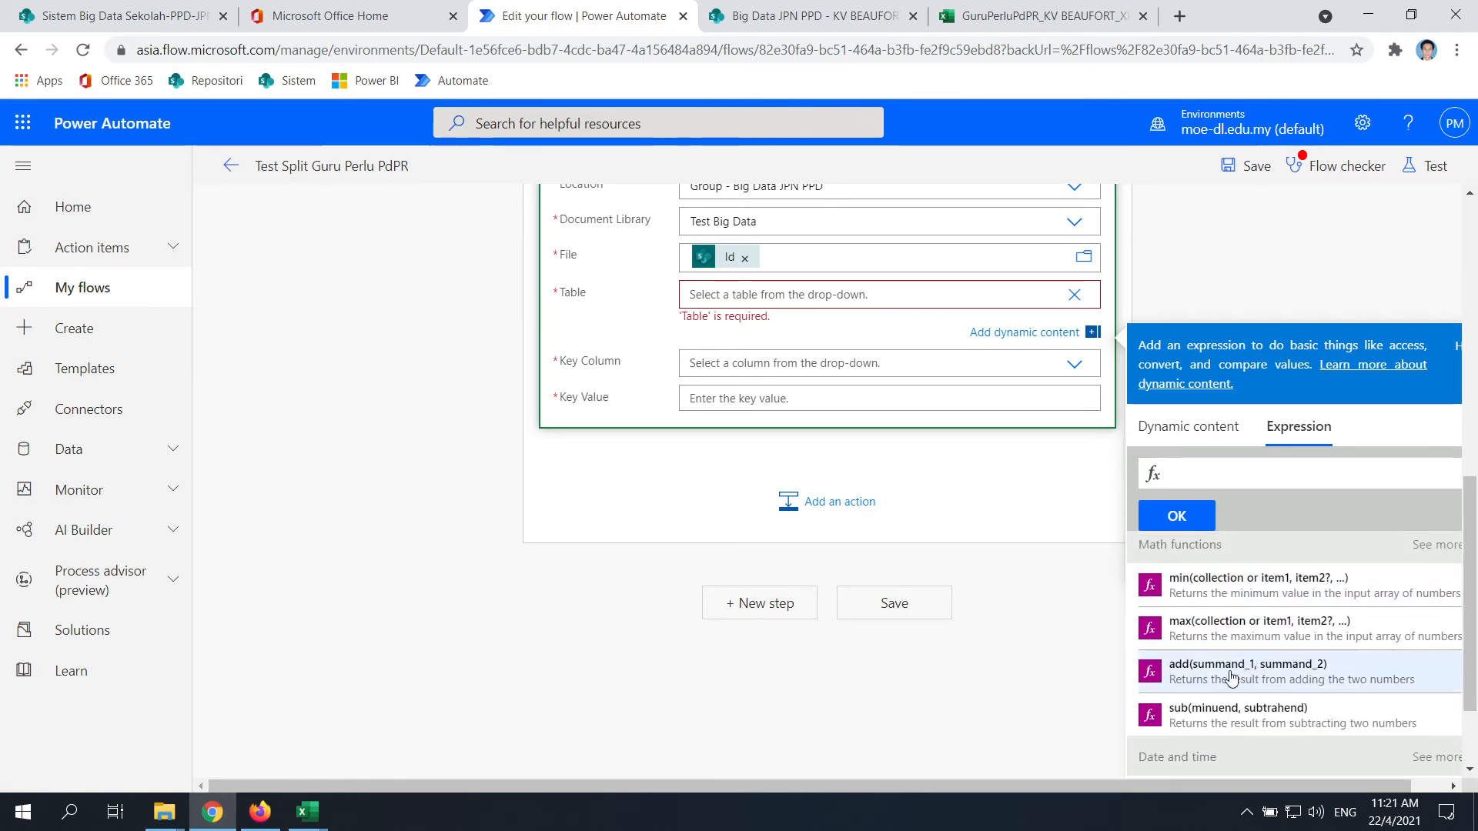
{"action": "scroll", "coordinate": [1230, 678], "scroll_direction": "down", "scroll_amount": 10}
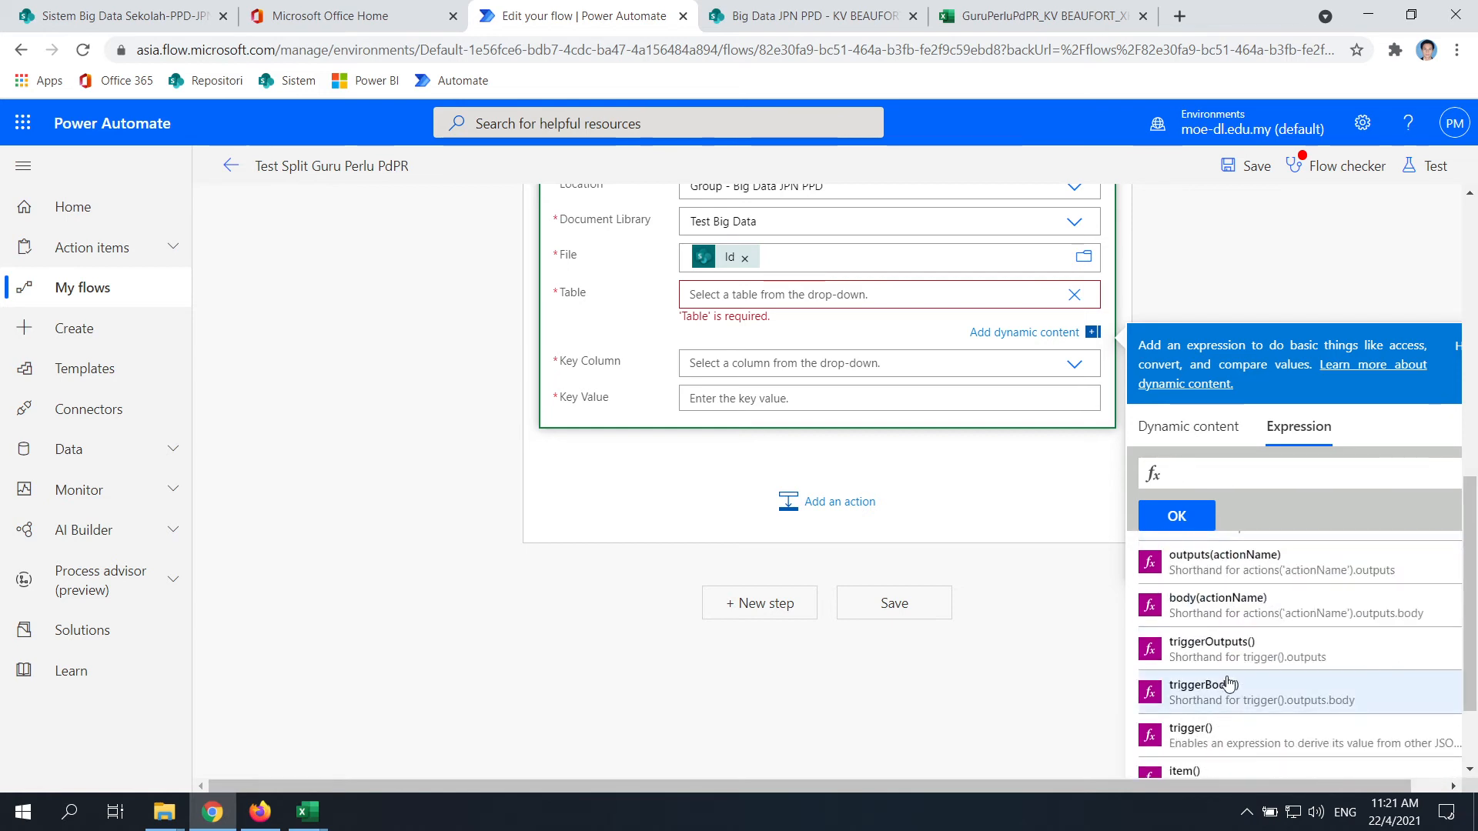
{"action": "scroll", "coordinate": [1229, 683], "scroll_direction": "up", "scroll_amount": 8}
{"action": "left_click", "coordinate": [1231, 471]}
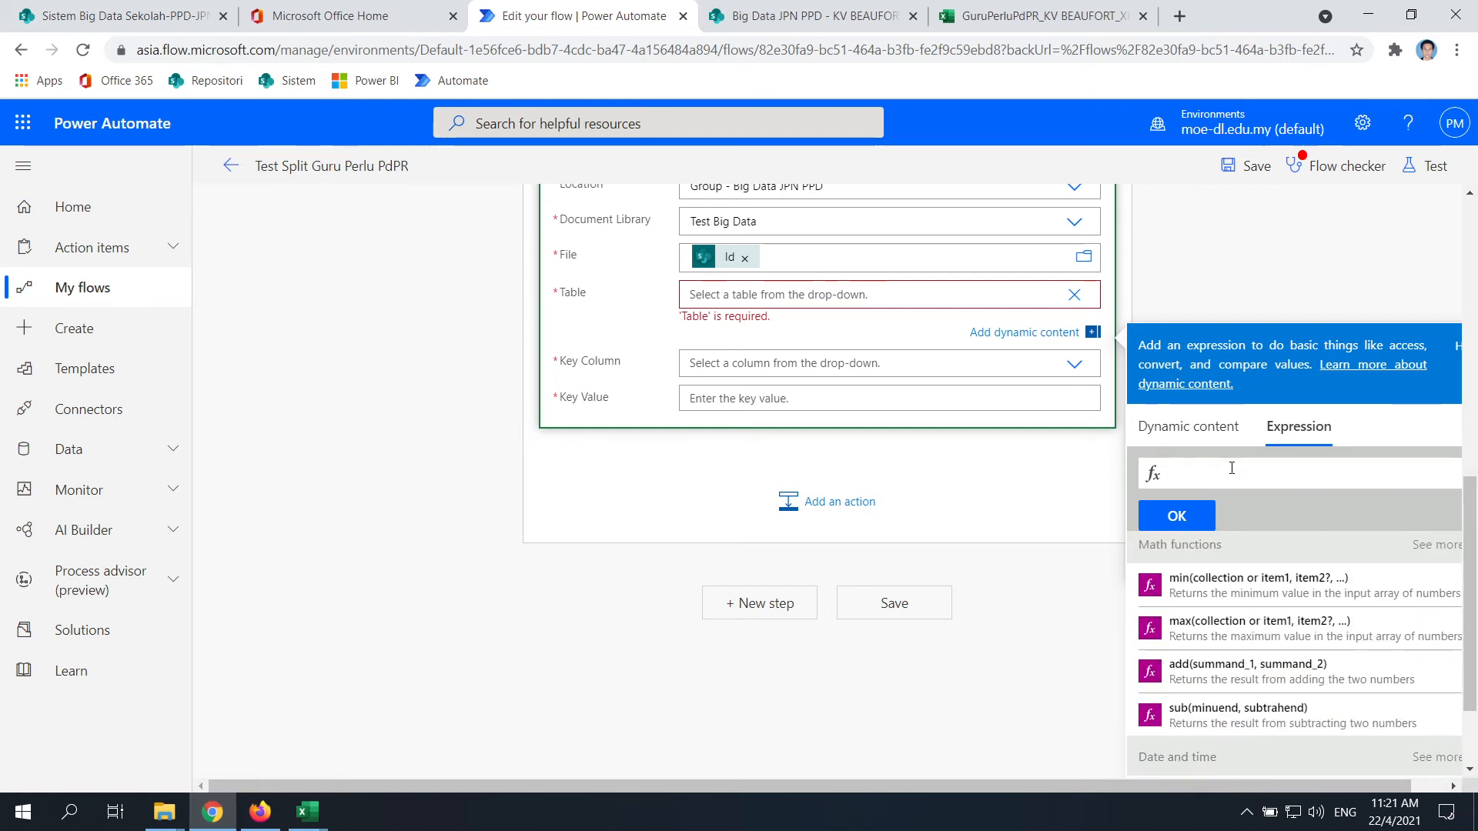
{"action": "type", "text": "\"GUR"}
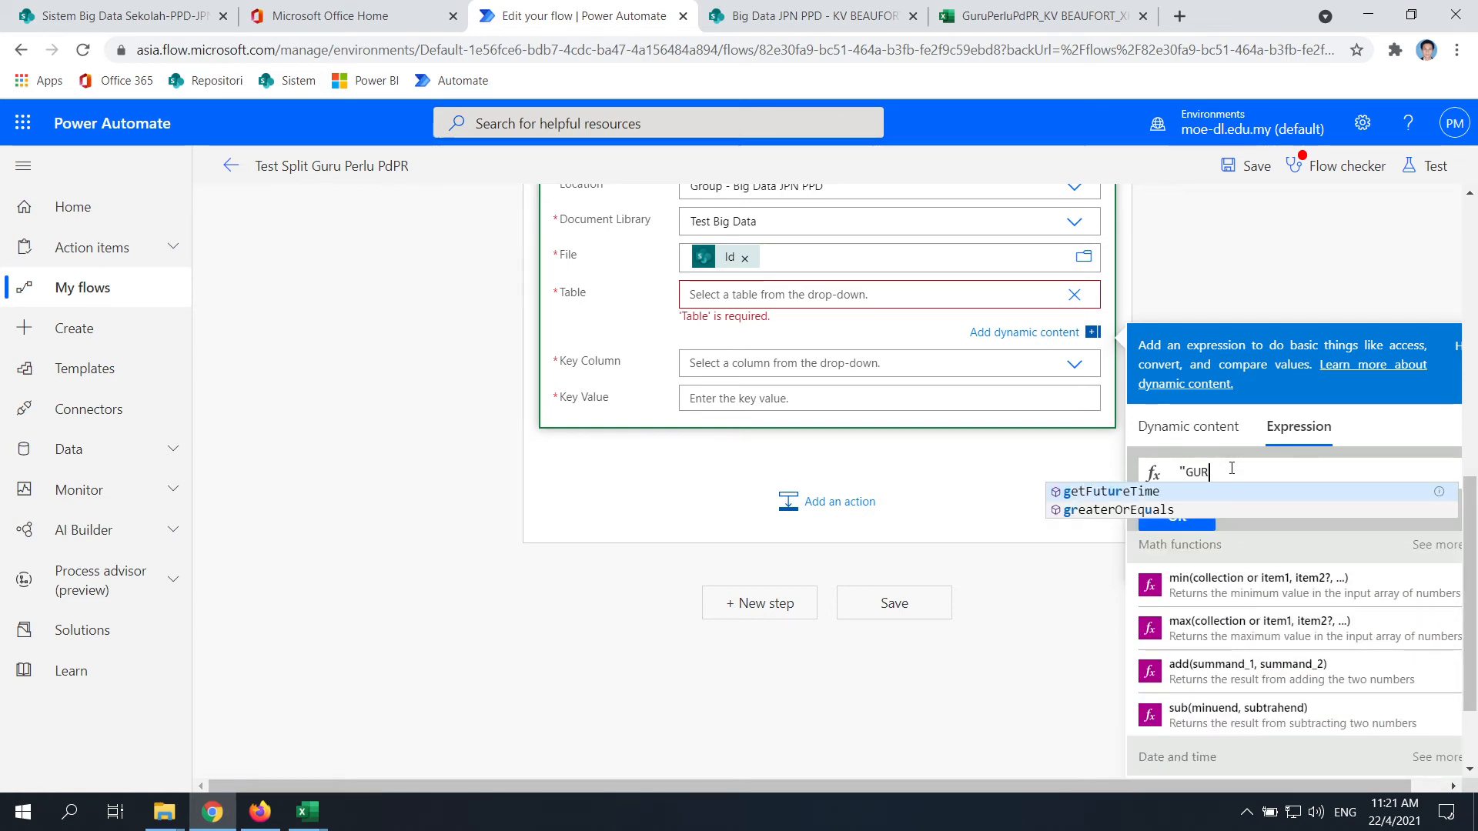
{"action": "type", "text": "U\""}
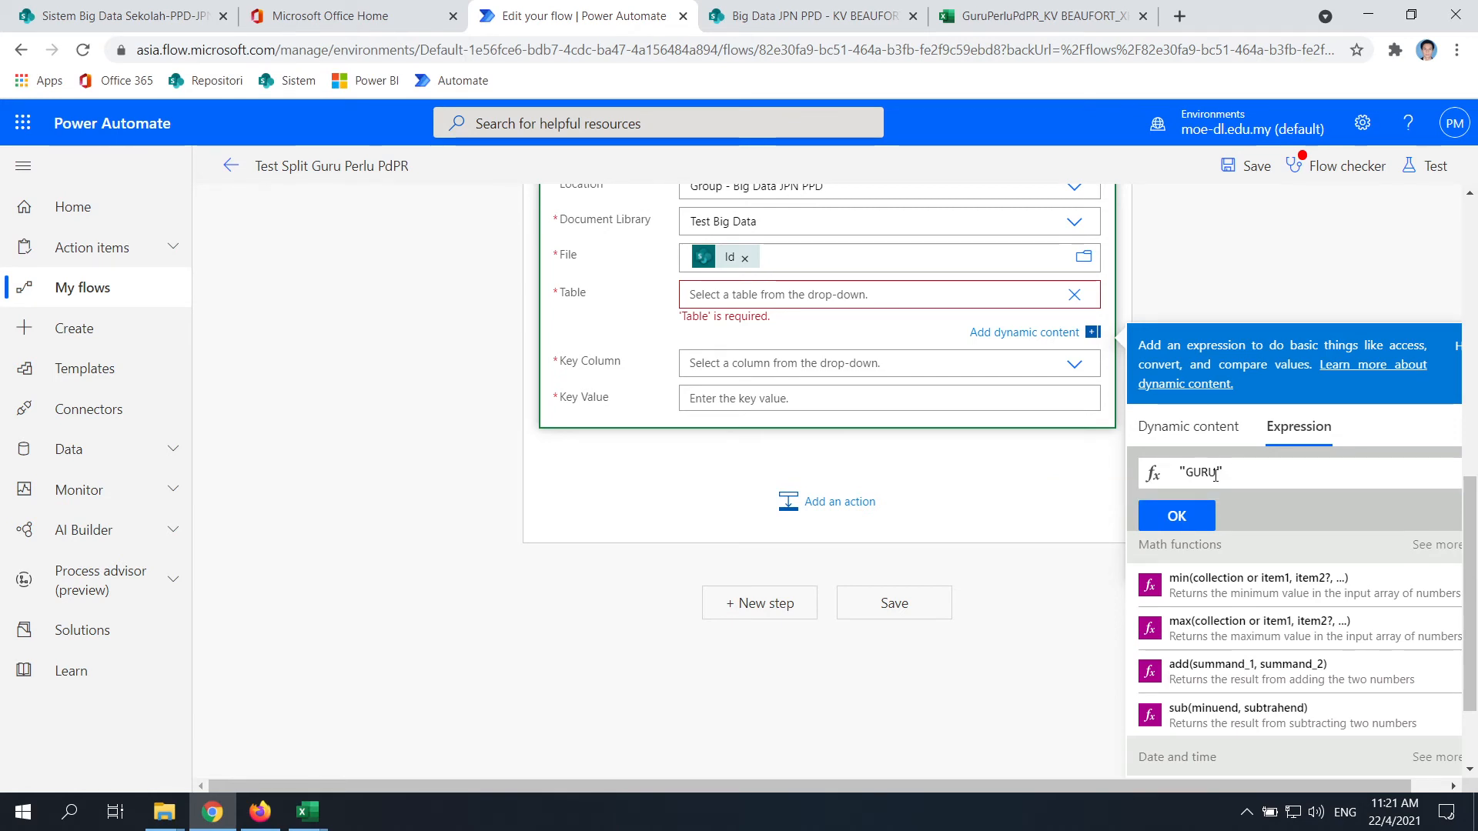
{"action": "left_click", "coordinate": [1186, 508]}
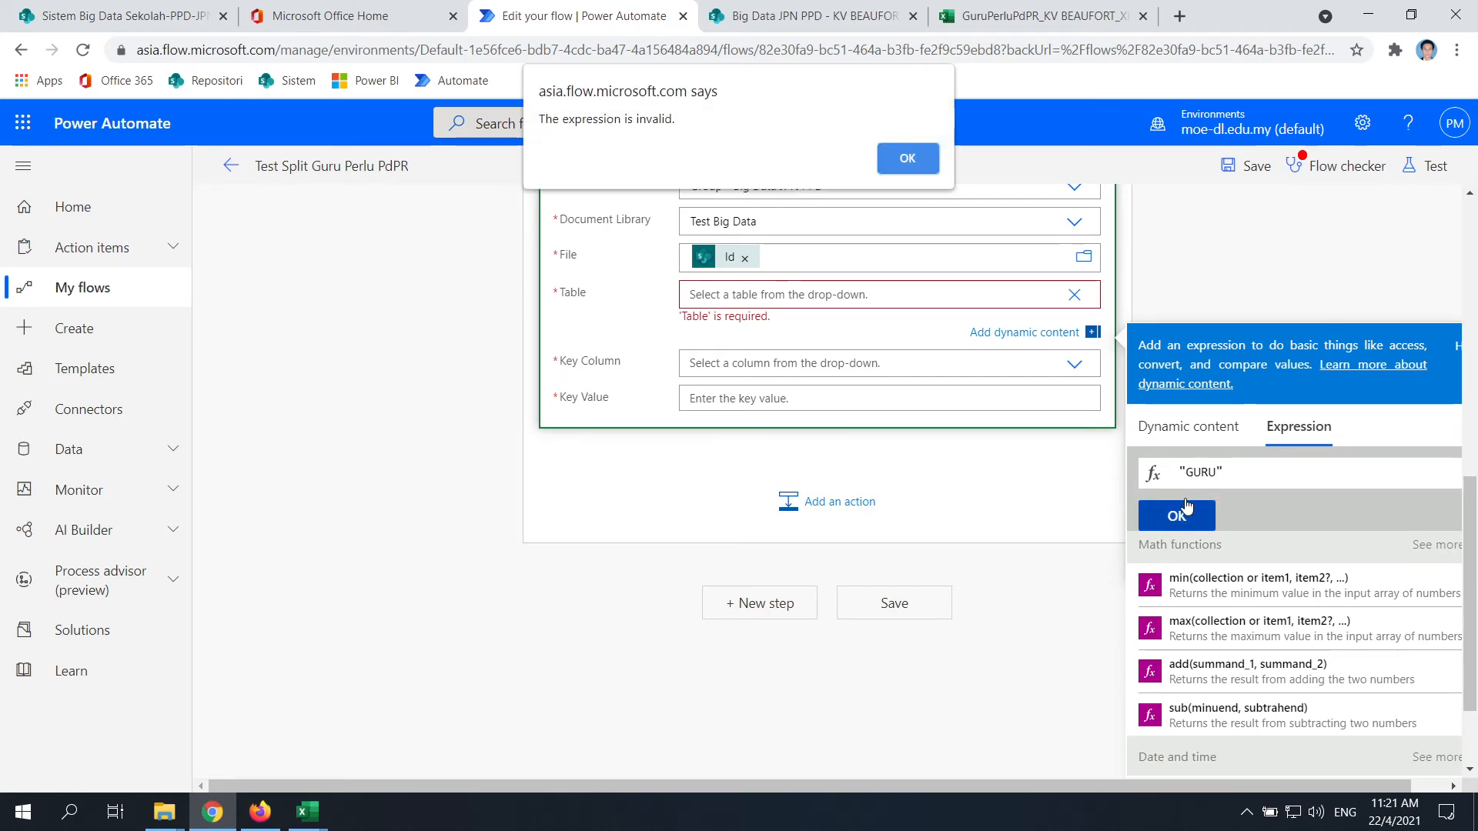
{"action": "left_click", "coordinate": [906, 162]}
Wrap "GURU" in concat(), which is still rejected as invalid
{"action": "scroll", "coordinate": [1244, 658], "scroll_direction": "up", "scroll_amount": 8}
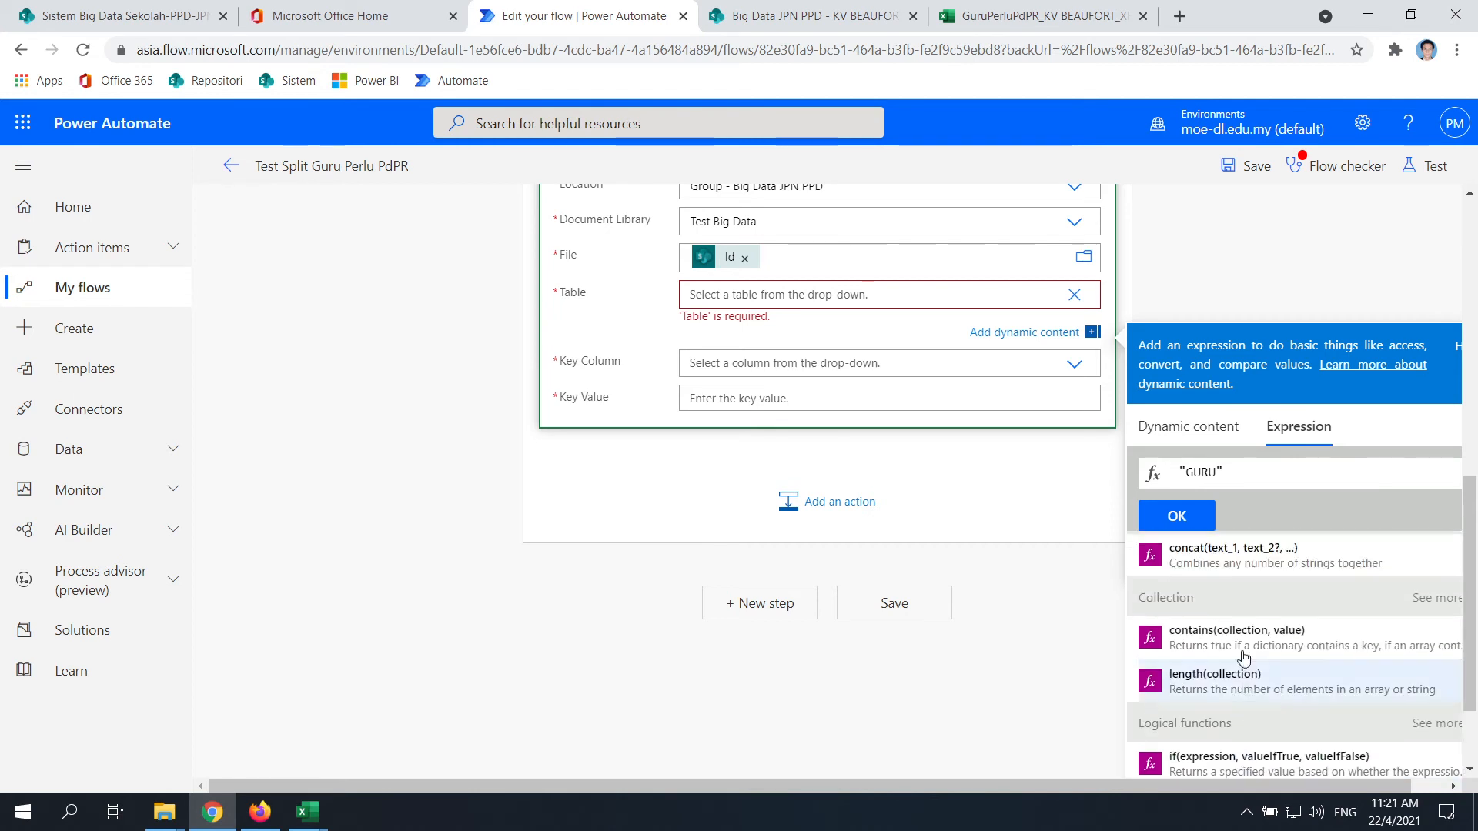
{"action": "scroll", "coordinate": [1243, 656], "scroll_direction": "up", "scroll_amount": 2}
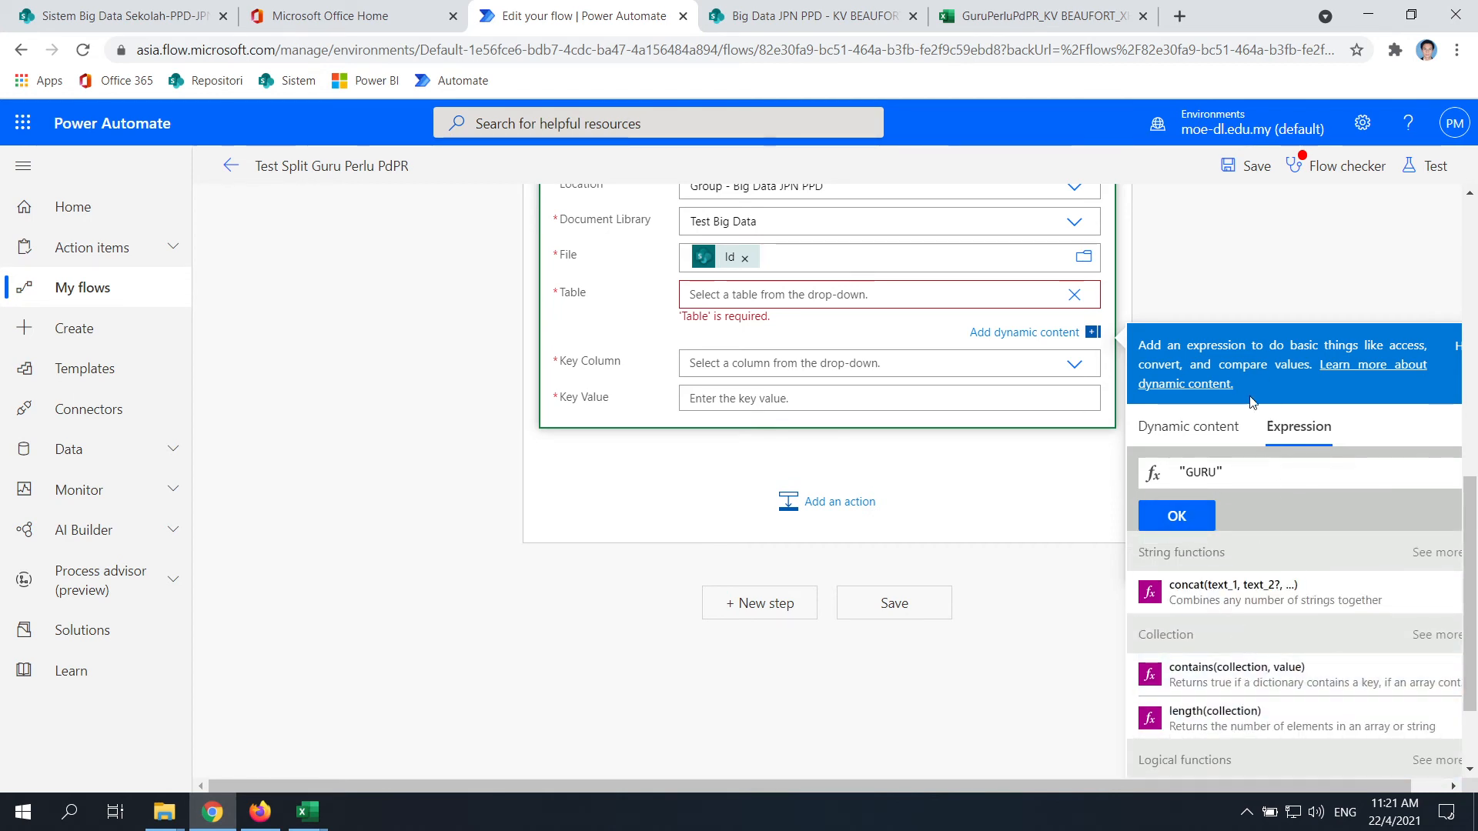
{"action": "left_click", "coordinate": [1181, 472]}
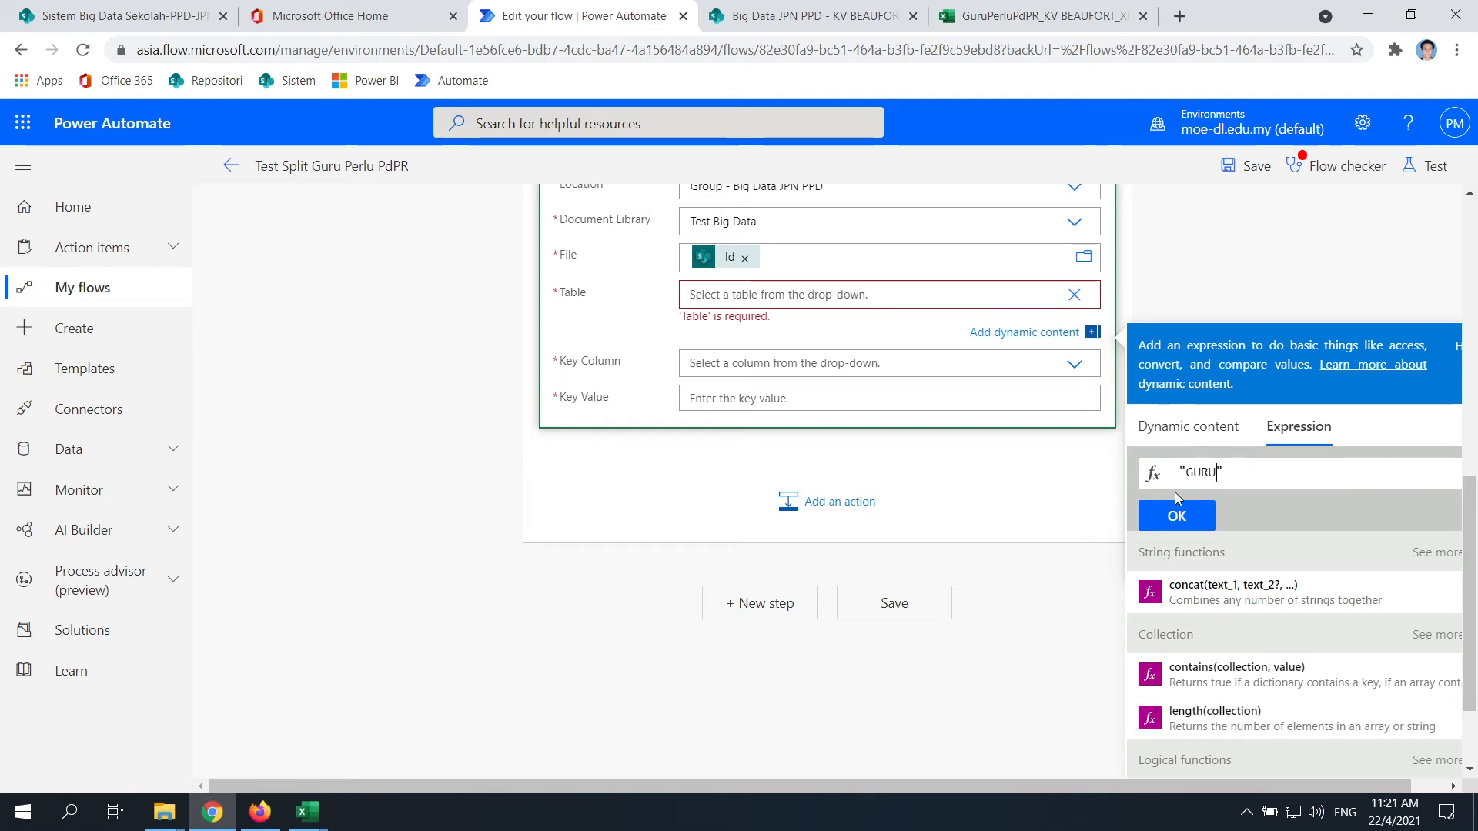
{"action": "type", "text": "conc"}
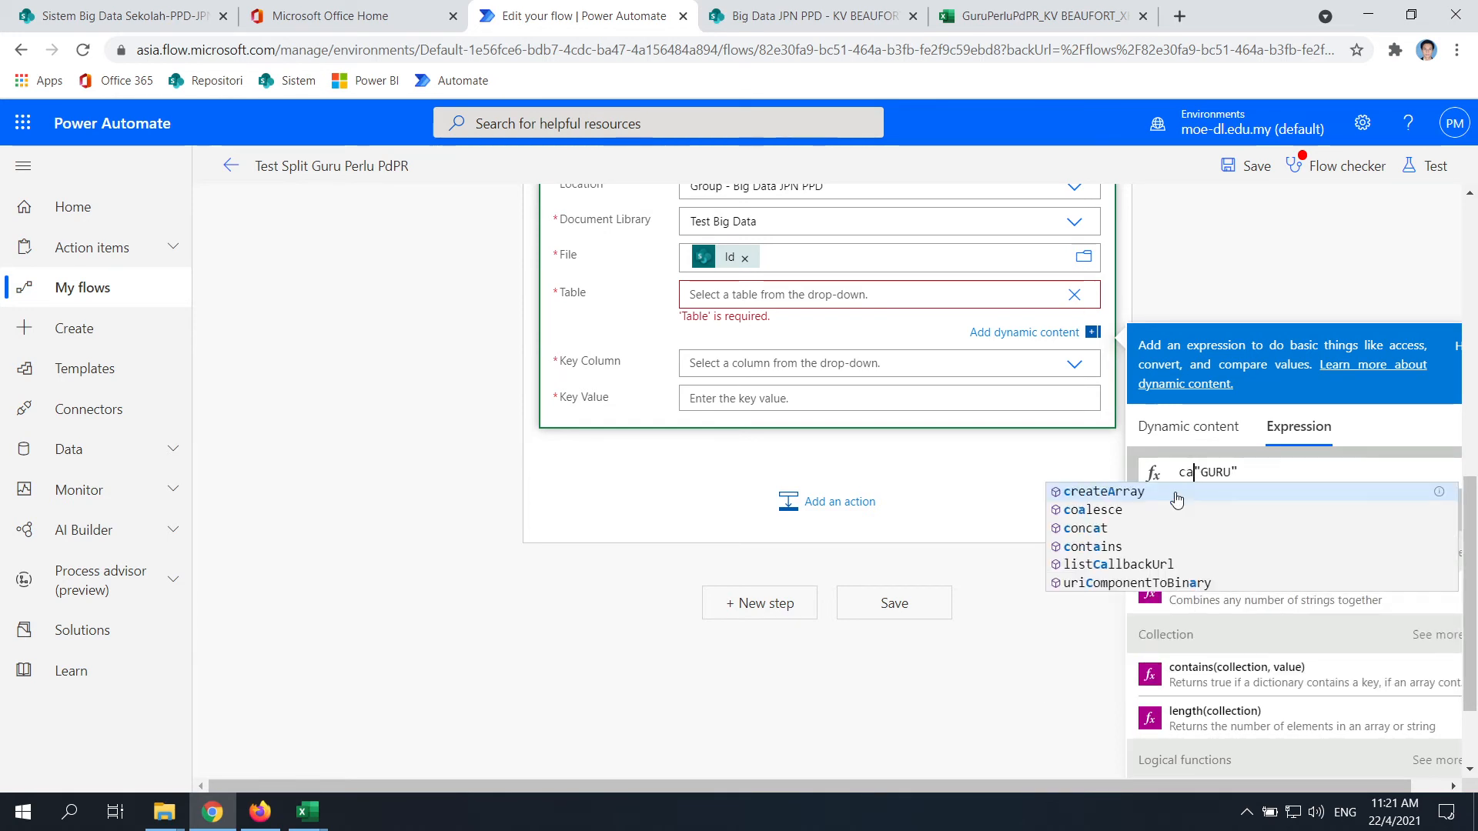
{"action": "left_click", "coordinate": [1176, 499]}
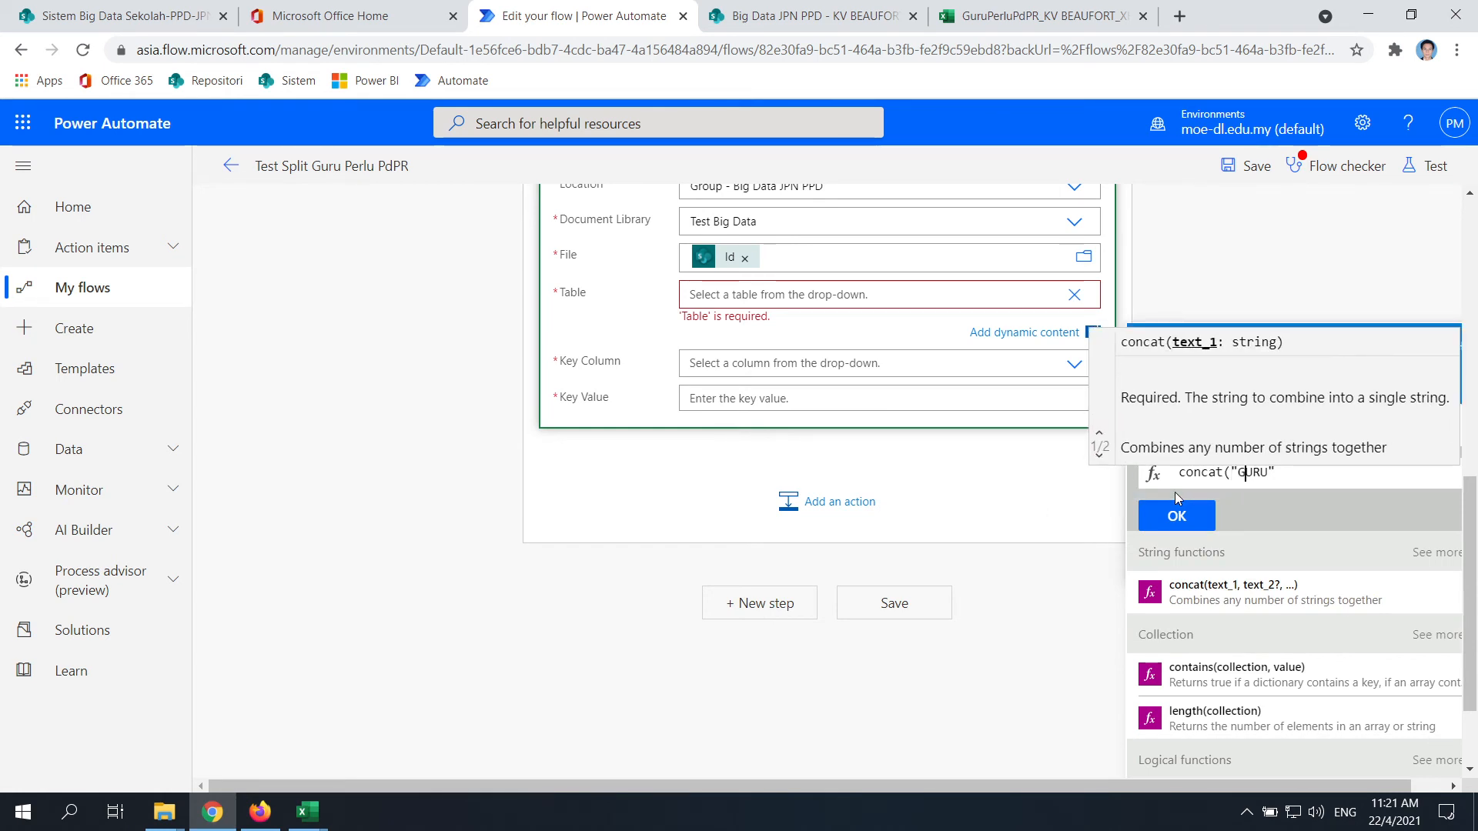
{"action": "type", "text": ")"}
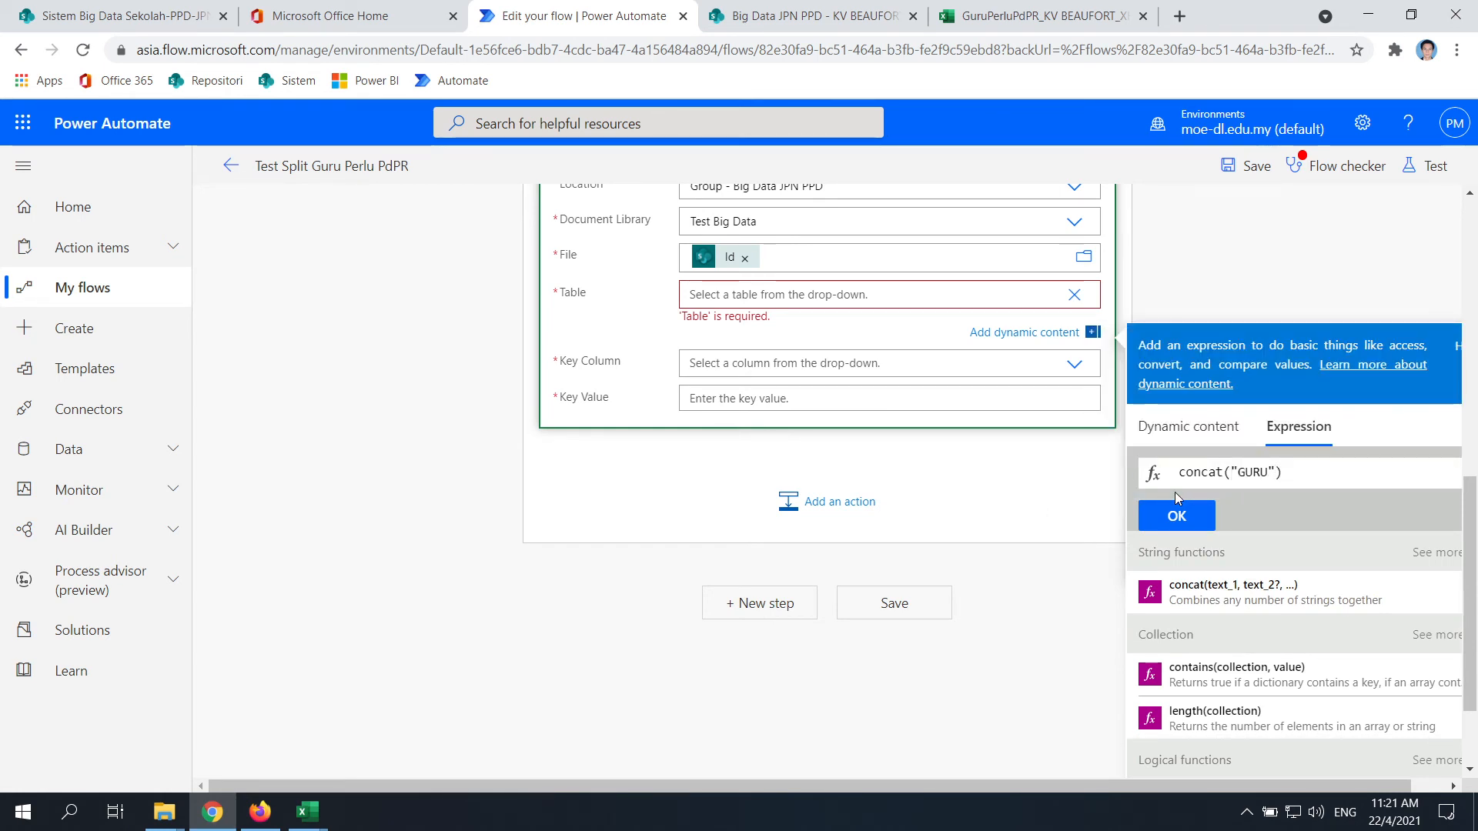
{"action": "left_click", "coordinate": [1192, 516]}
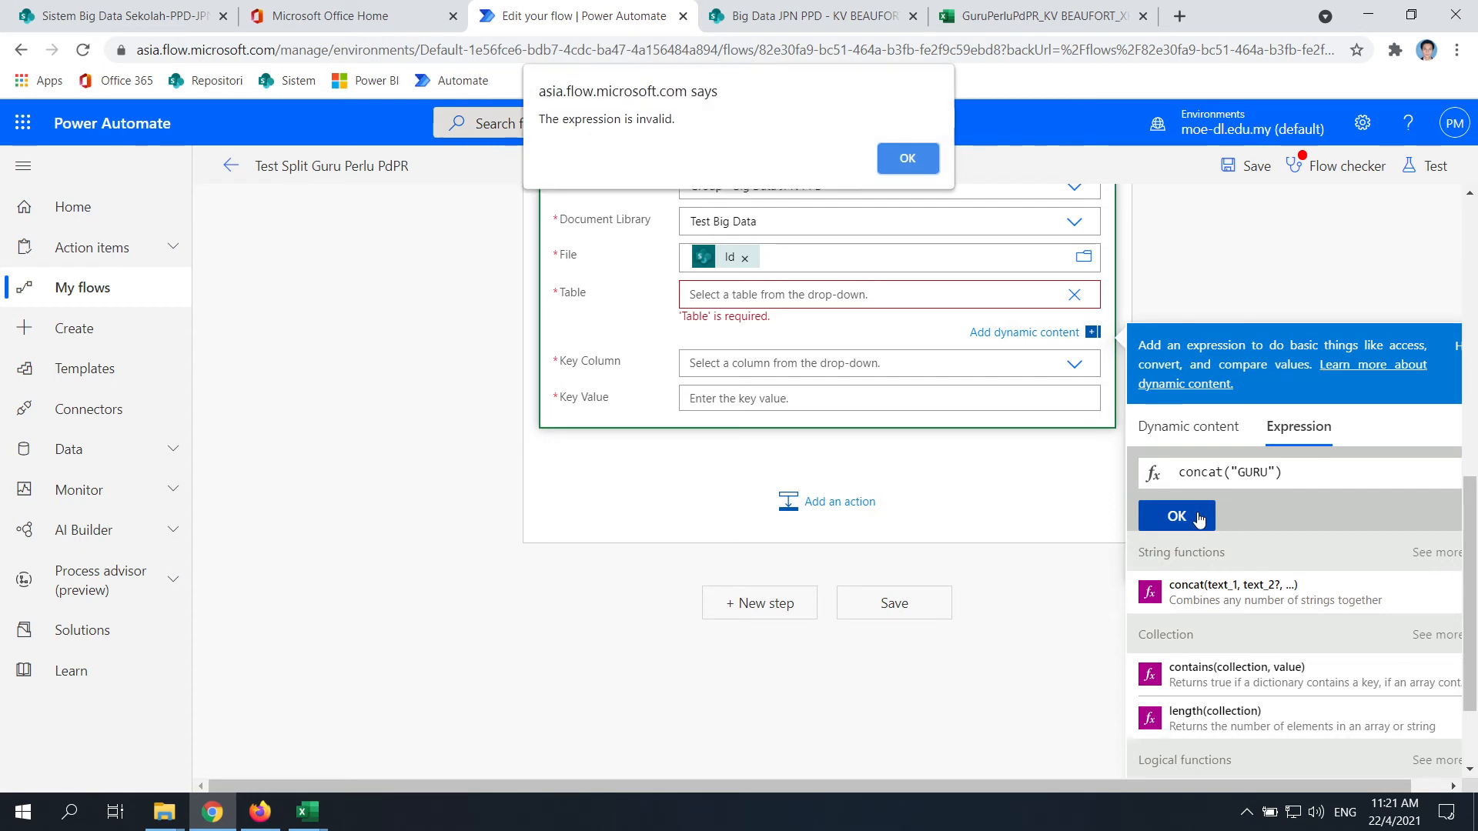
{"action": "left_click", "coordinate": [921, 159]}
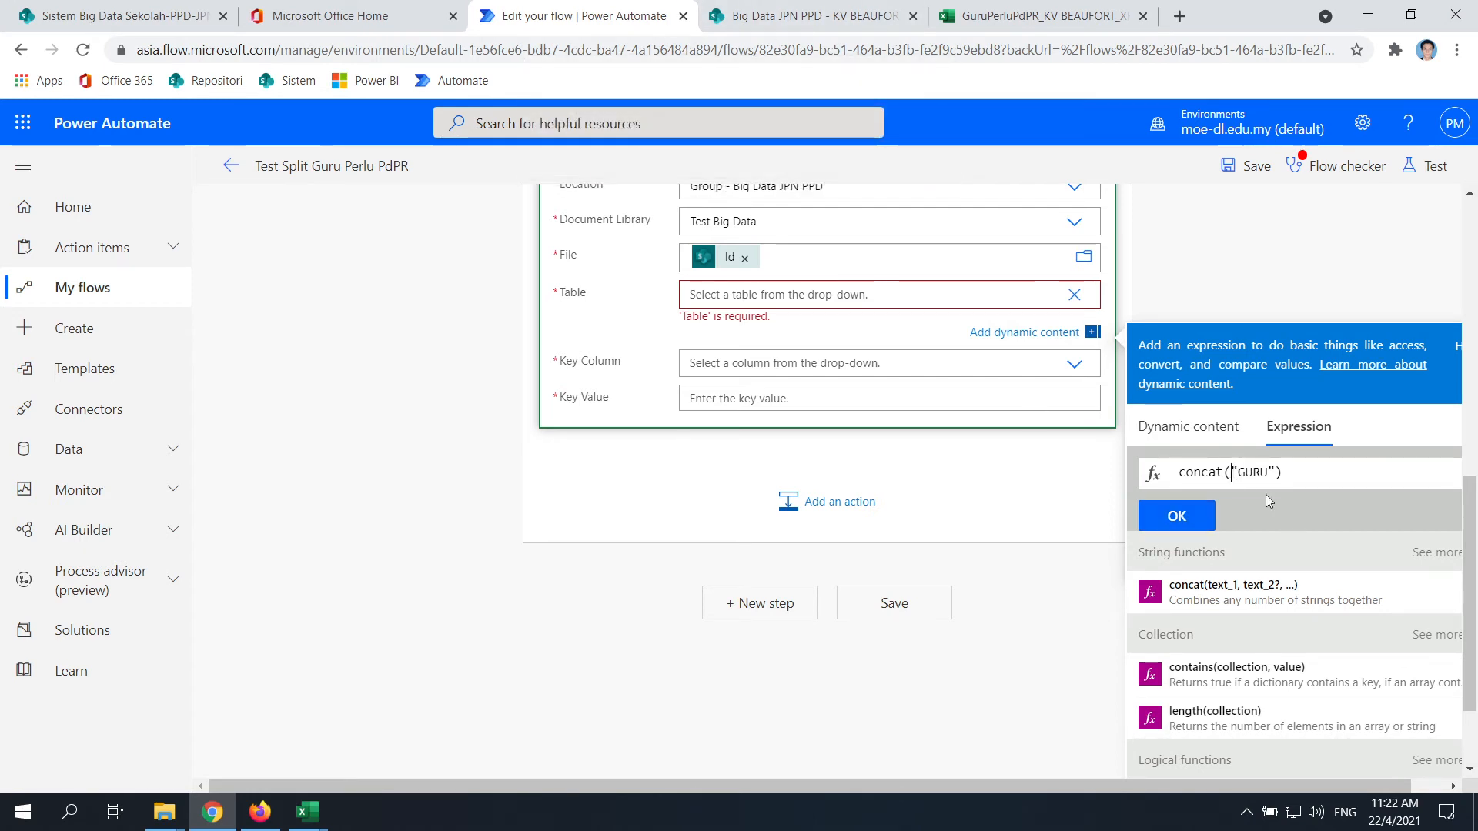
Replace the double quotes with single quotes to set the Table to concat('GURU')
{"action": "key", "text": "Delete"}
{"action": "type", "text": "'"}
{"action": "key", "text": "Right"}
{"action": "key", "text": "Right"}
{"action": "key", "text": "Right"}
{"action": "key", "text": "Right"}
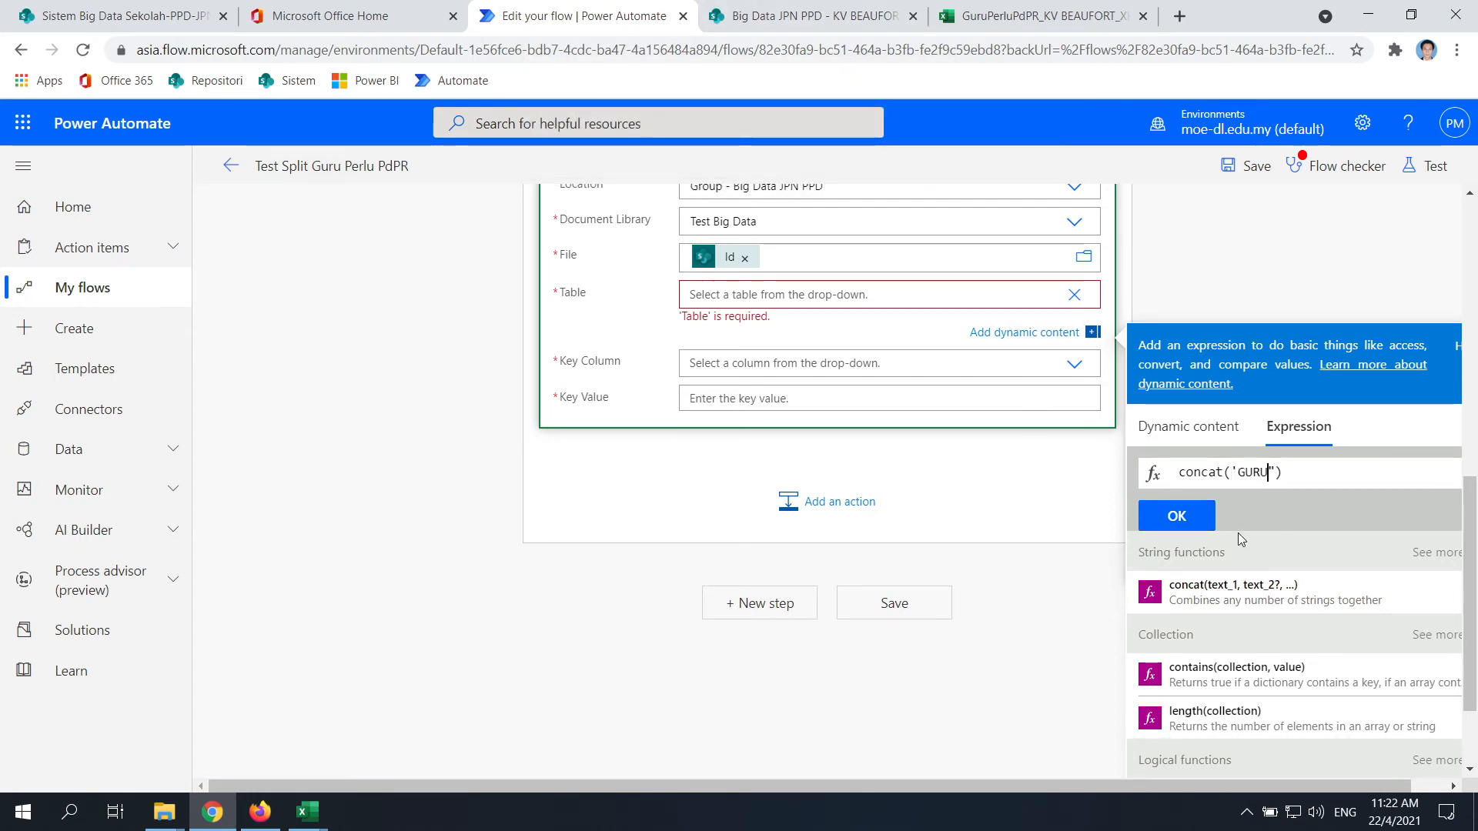
{"action": "key", "text": "Delete"}
{"action": "type", "text": "'"}
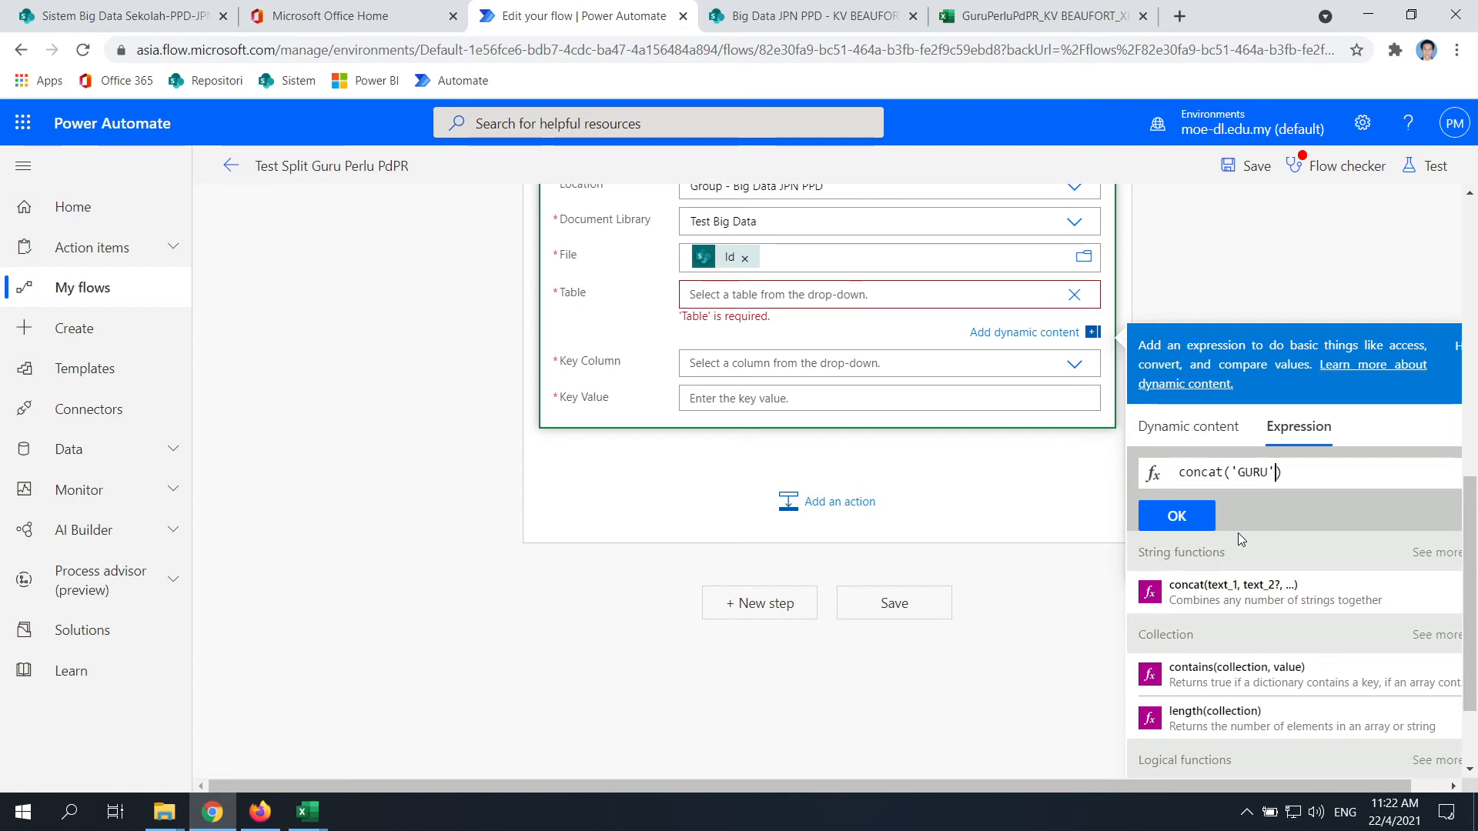
{"action": "left_click", "coordinate": [1176, 509]}
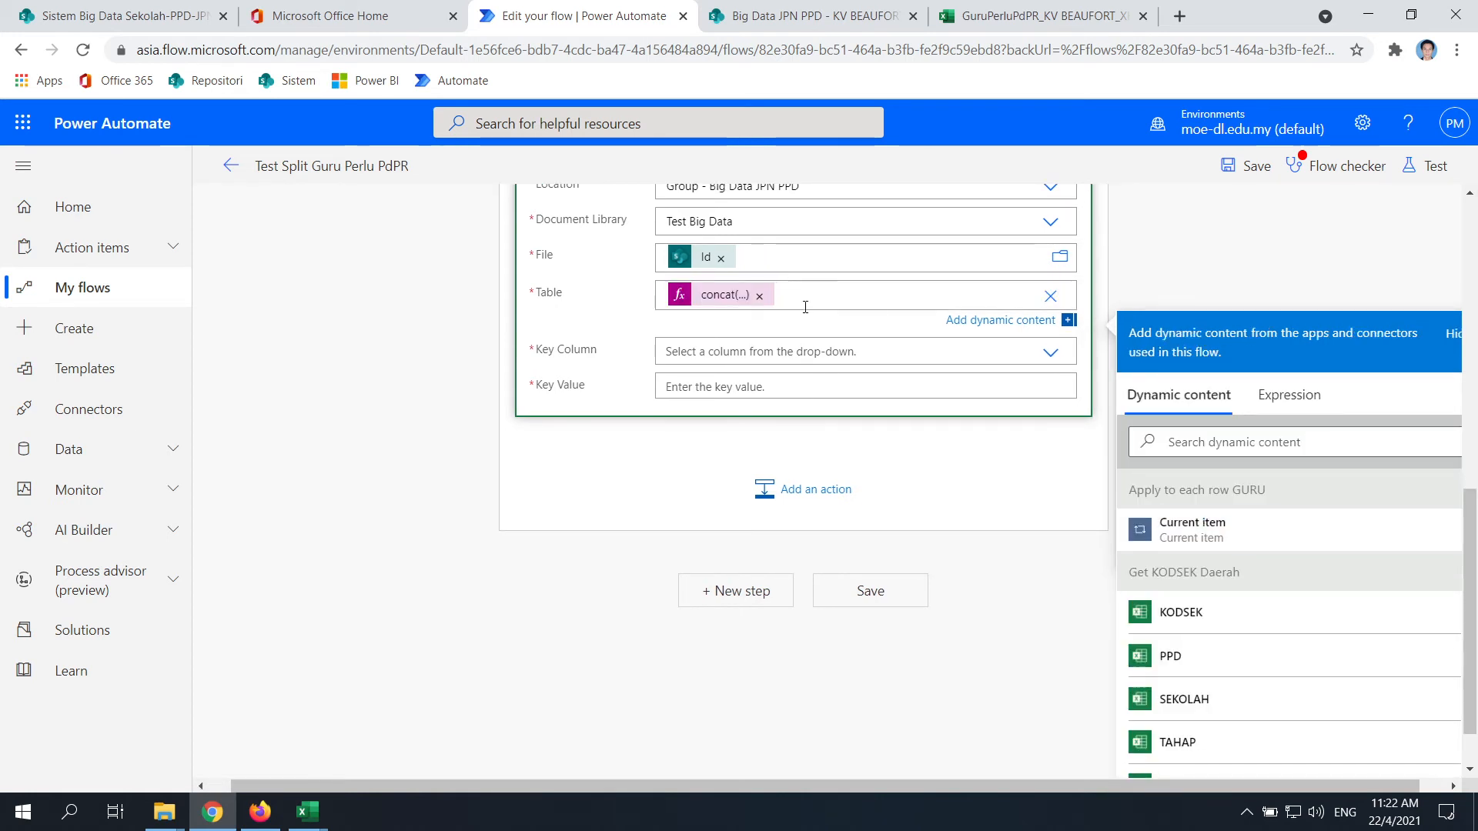
Switch to the GURU workbook in desktop Excel
{"action": "scroll", "coordinate": [731, 386], "scroll_direction": "up", "scroll_amount": 3}
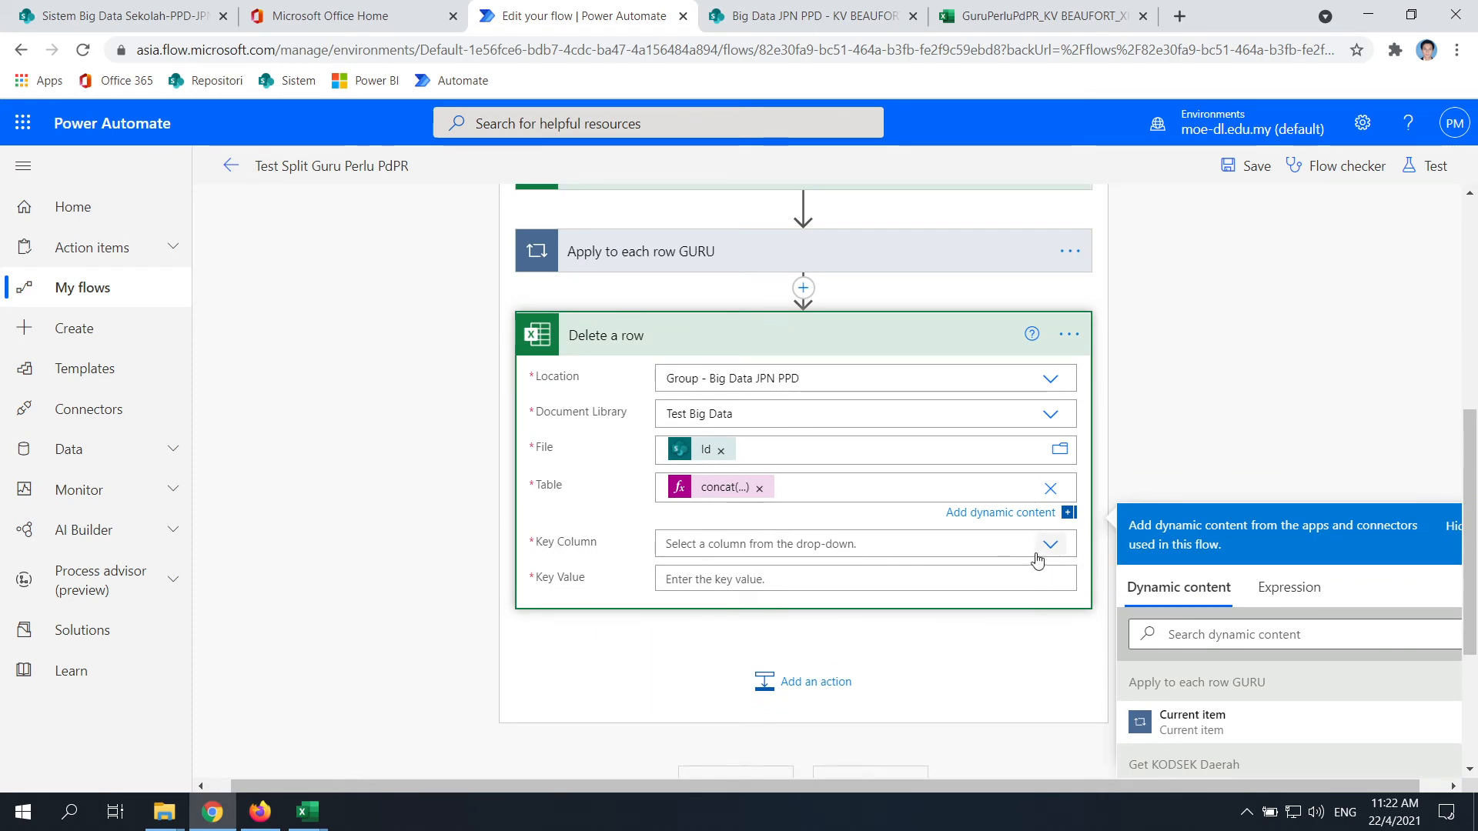
{"action": "mouse_move", "coordinate": [307, 811]}
{"action": "left_click", "coordinate": [365, 770]}
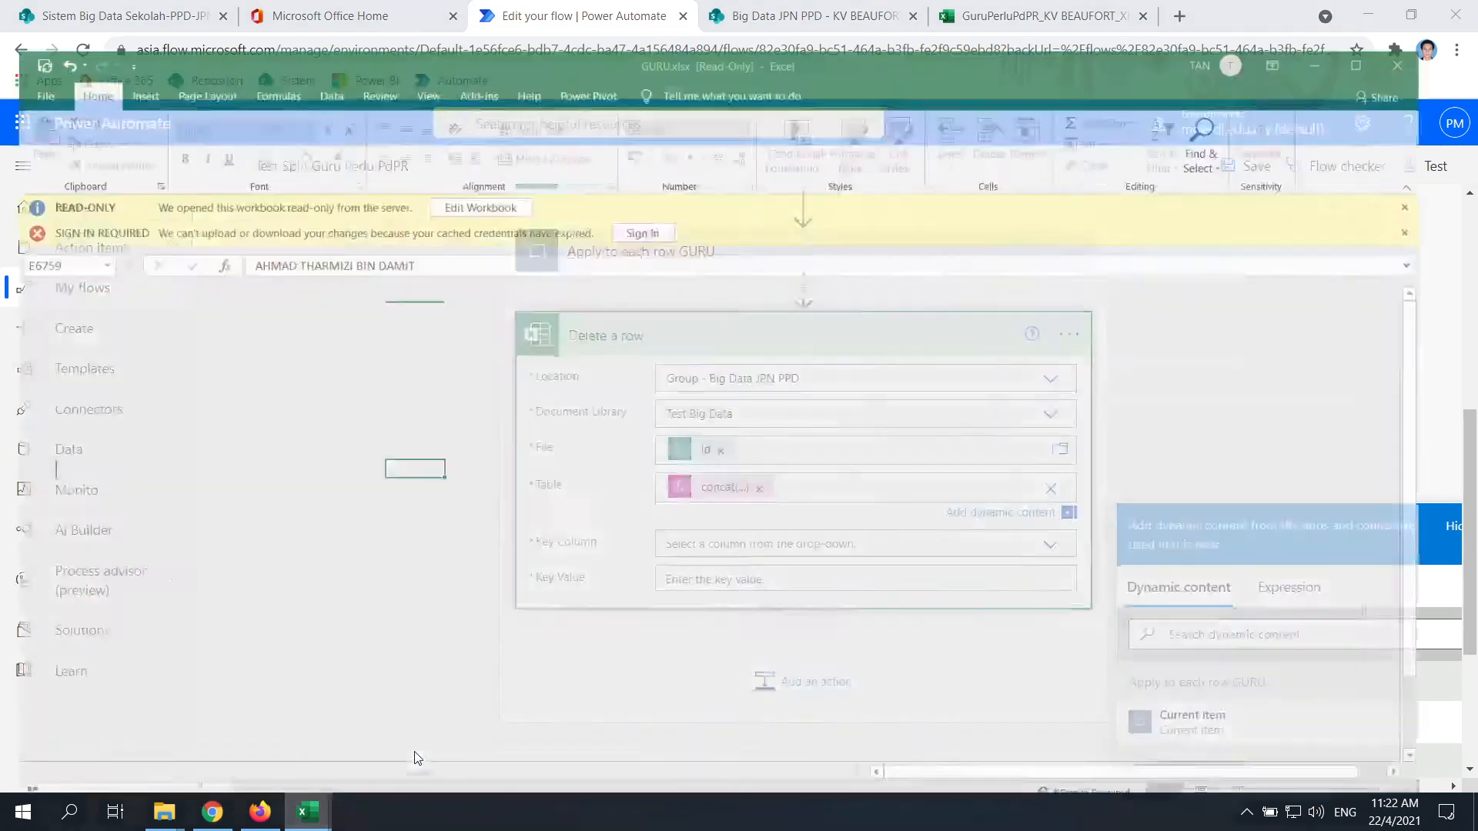
Switch windows and tabs to view the copied GuruPerluPdPR workbook's NOKP column and placeholder row
{"action": "left_click", "coordinate": [164, 811]}
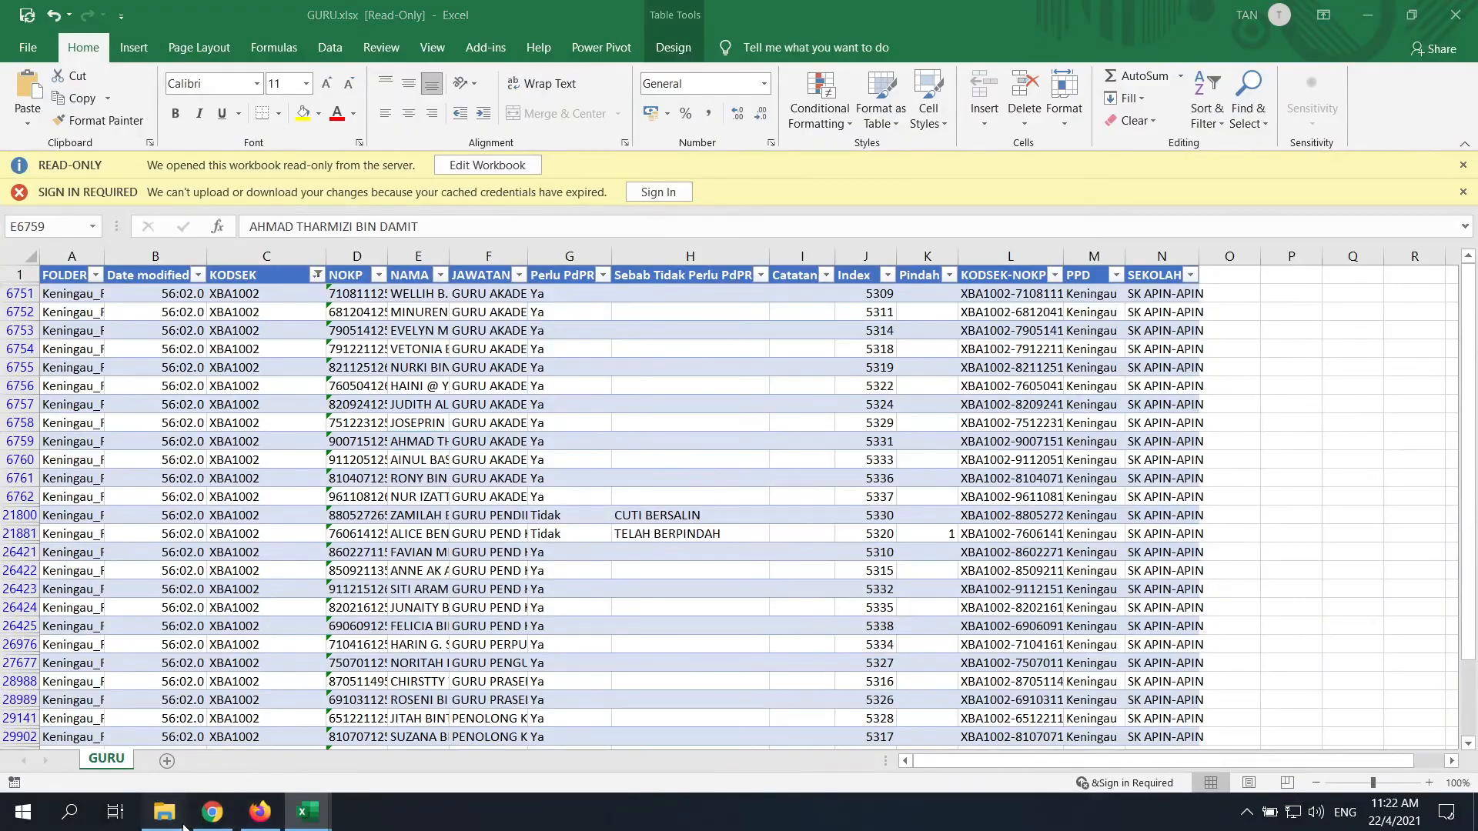
{"action": "left_click", "coordinate": [261, 813]}
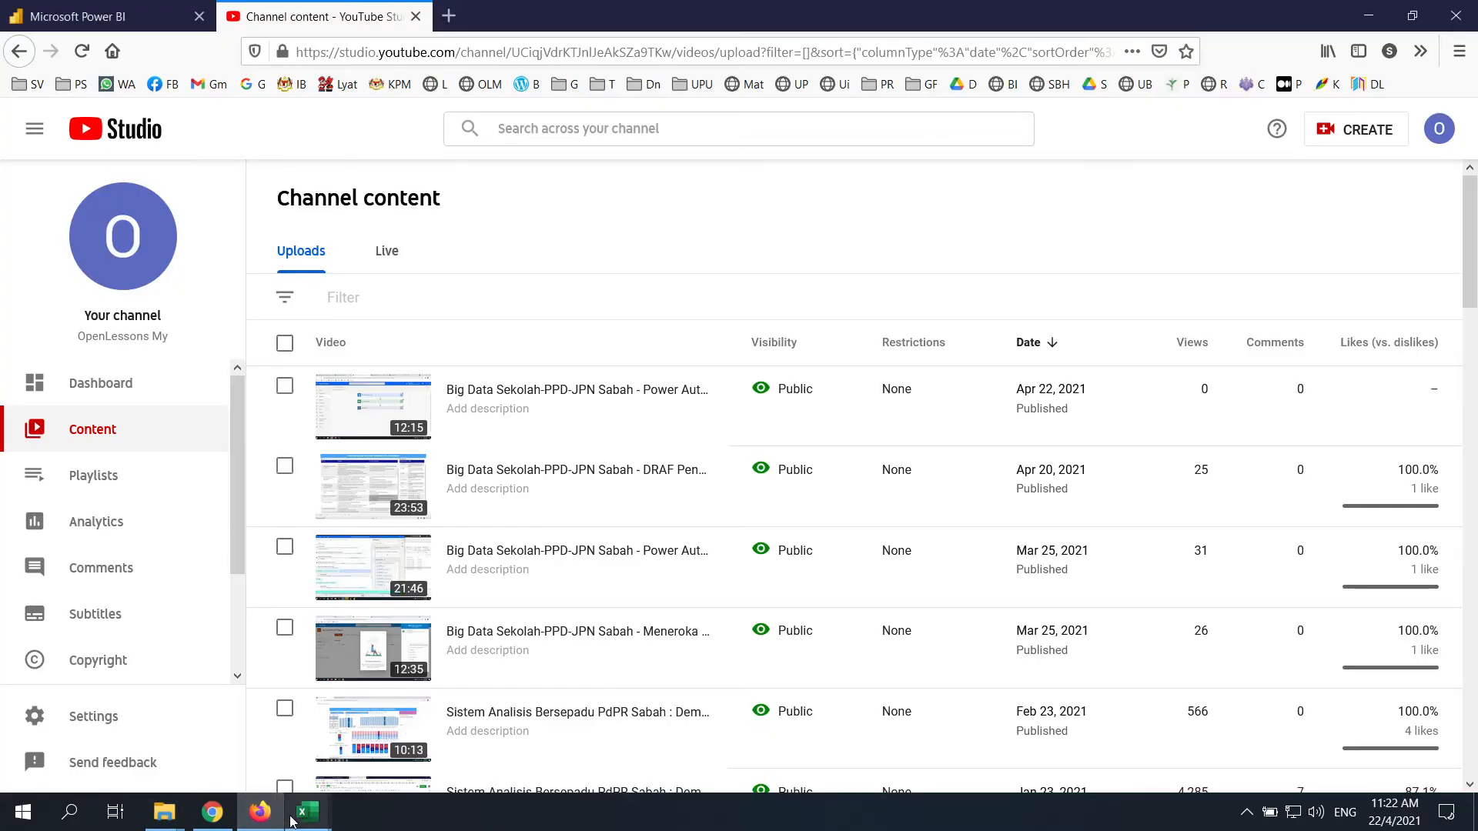
{"action": "left_click", "coordinate": [213, 811]}
{"action": "left_click", "coordinate": [885, 10]}
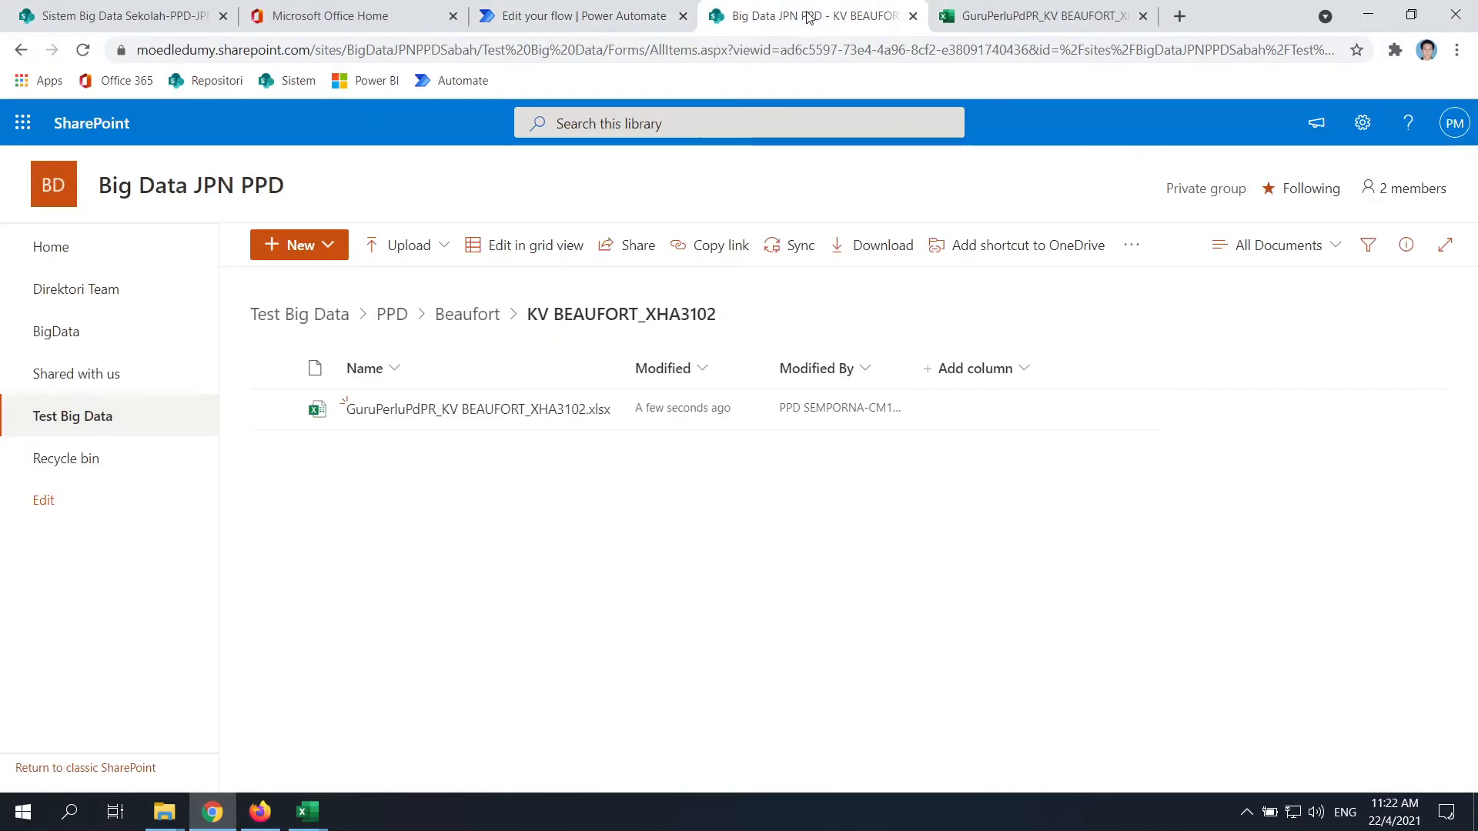
{"action": "left_click", "coordinate": [1024, 15]}
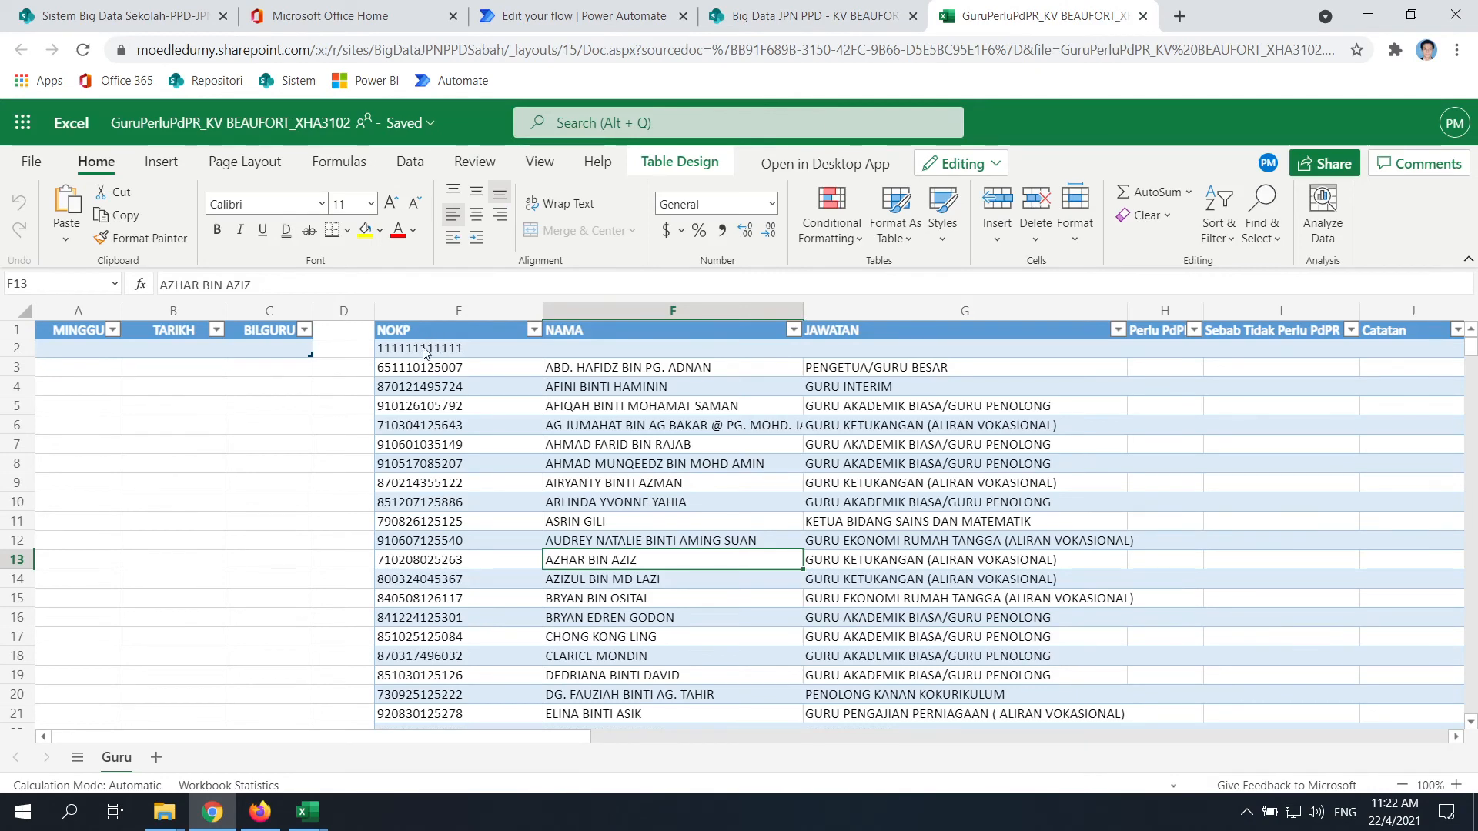
Return to the flow editor and list the Delete a row step's Key Column choices
{"action": "left_click", "coordinate": [812, 16]}
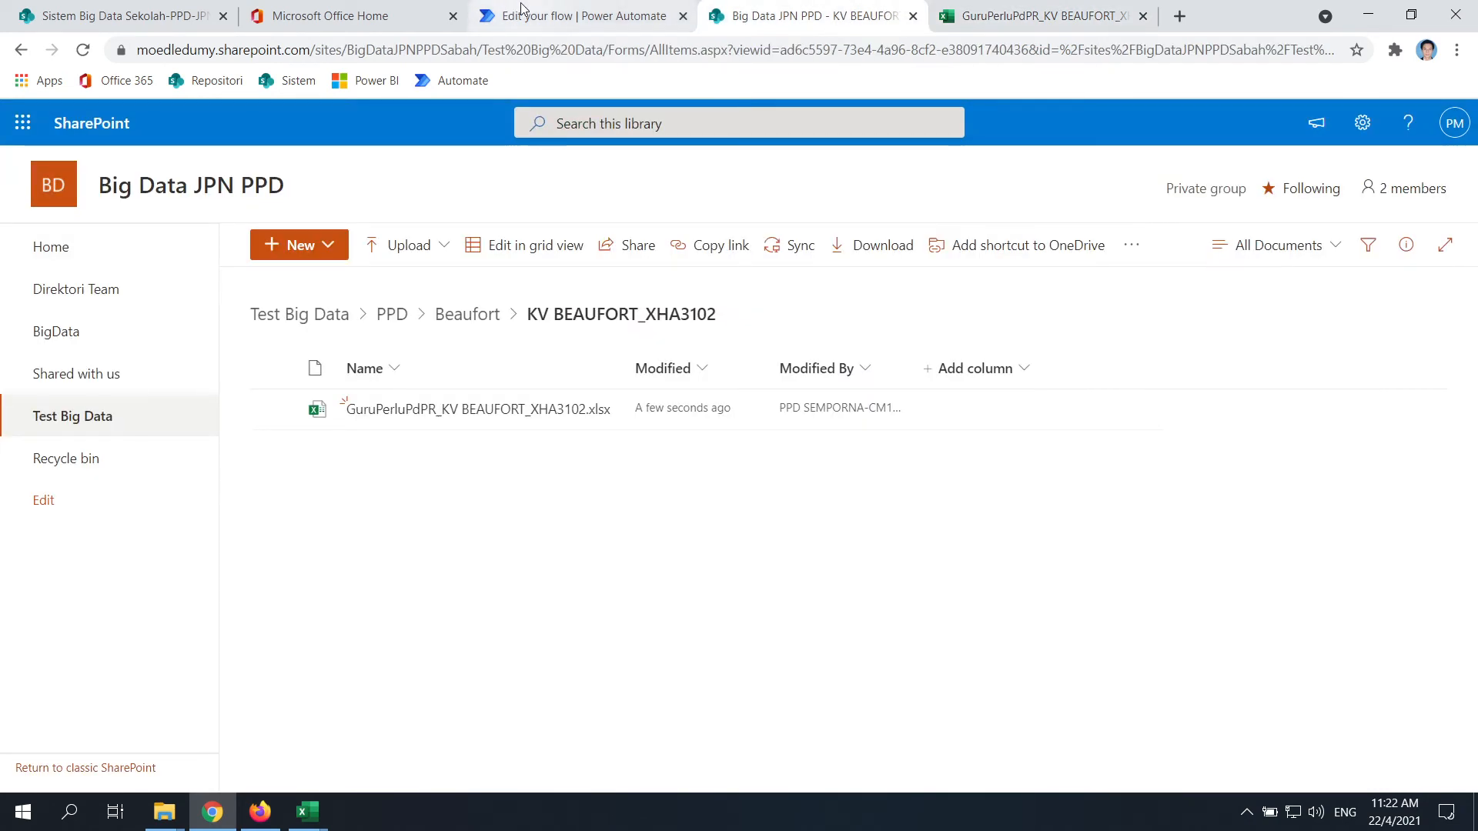
{"action": "left_click", "coordinate": [574, 16]}
{"action": "left_click", "coordinate": [1070, 550]}
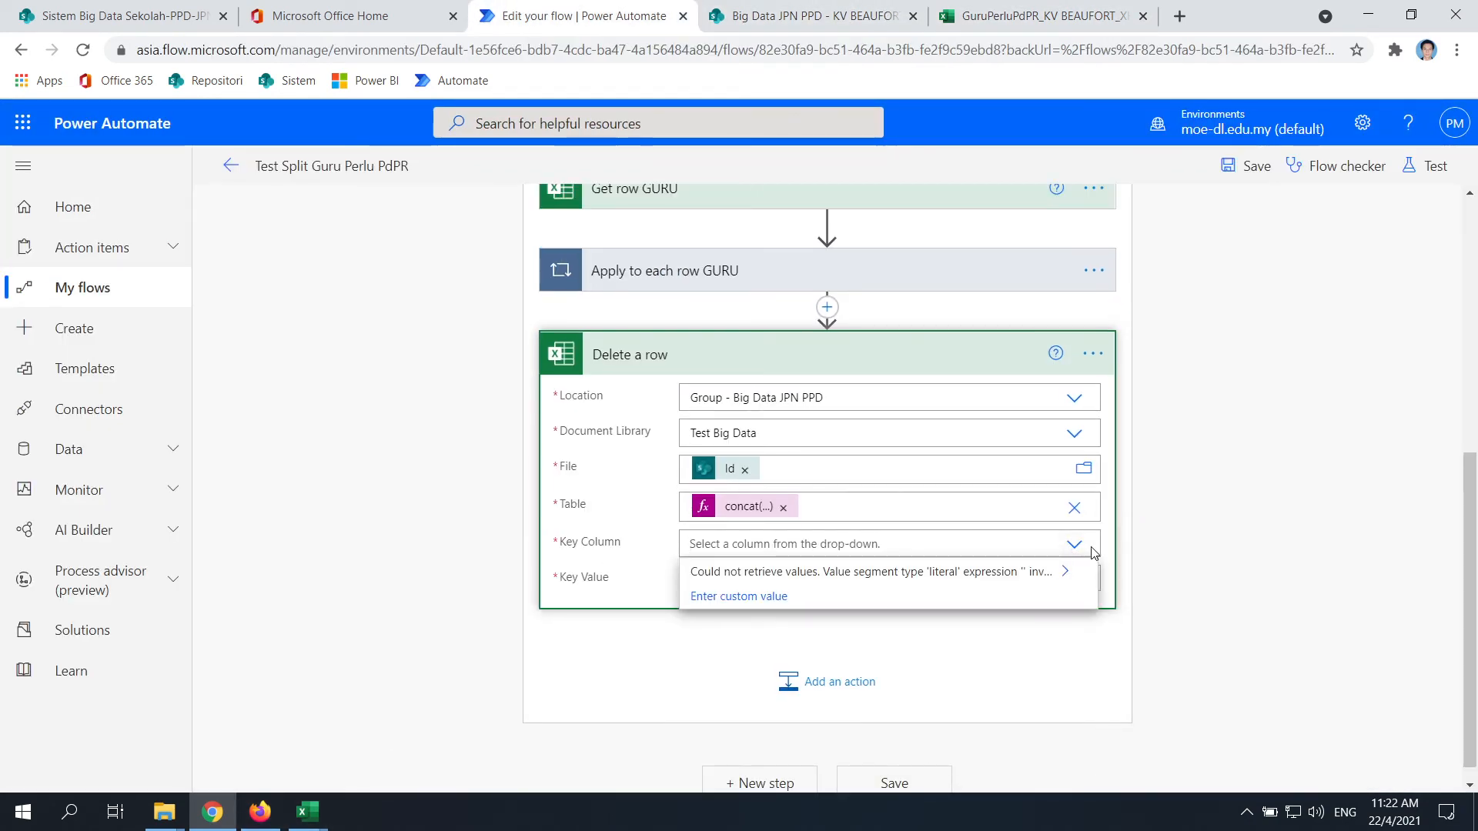
Try entering NOKP in the Delete a row step's Key Column list
{"action": "left_click", "coordinate": [1074, 545]}
{"action": "left_click", "coordinate": [1075, 547]}
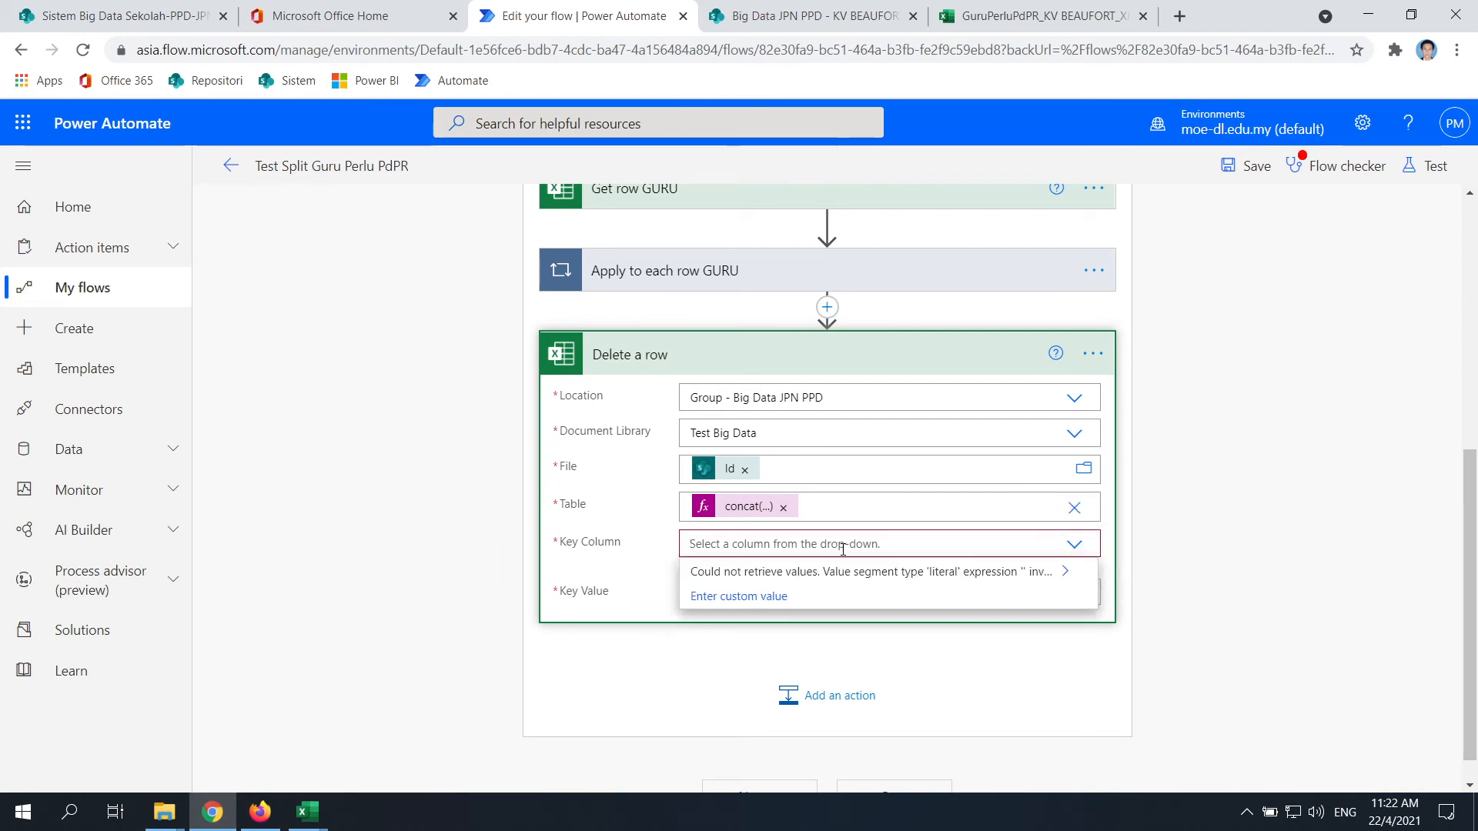
{"action": "type", "text": "N"}
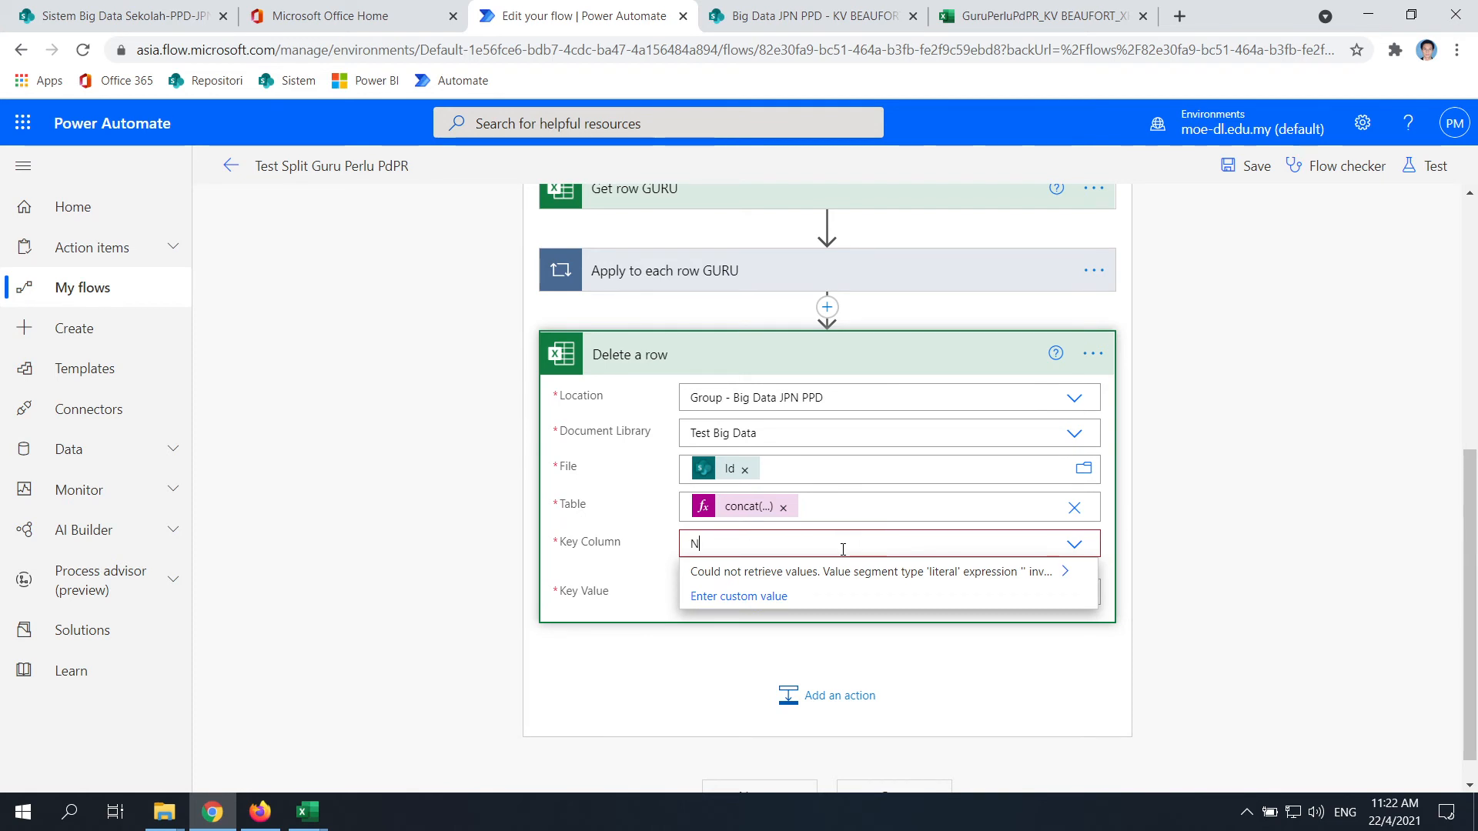
{"action": "type", "text": "OKP"}
{"action": "left_click", "coordinate": [1240, 610]}
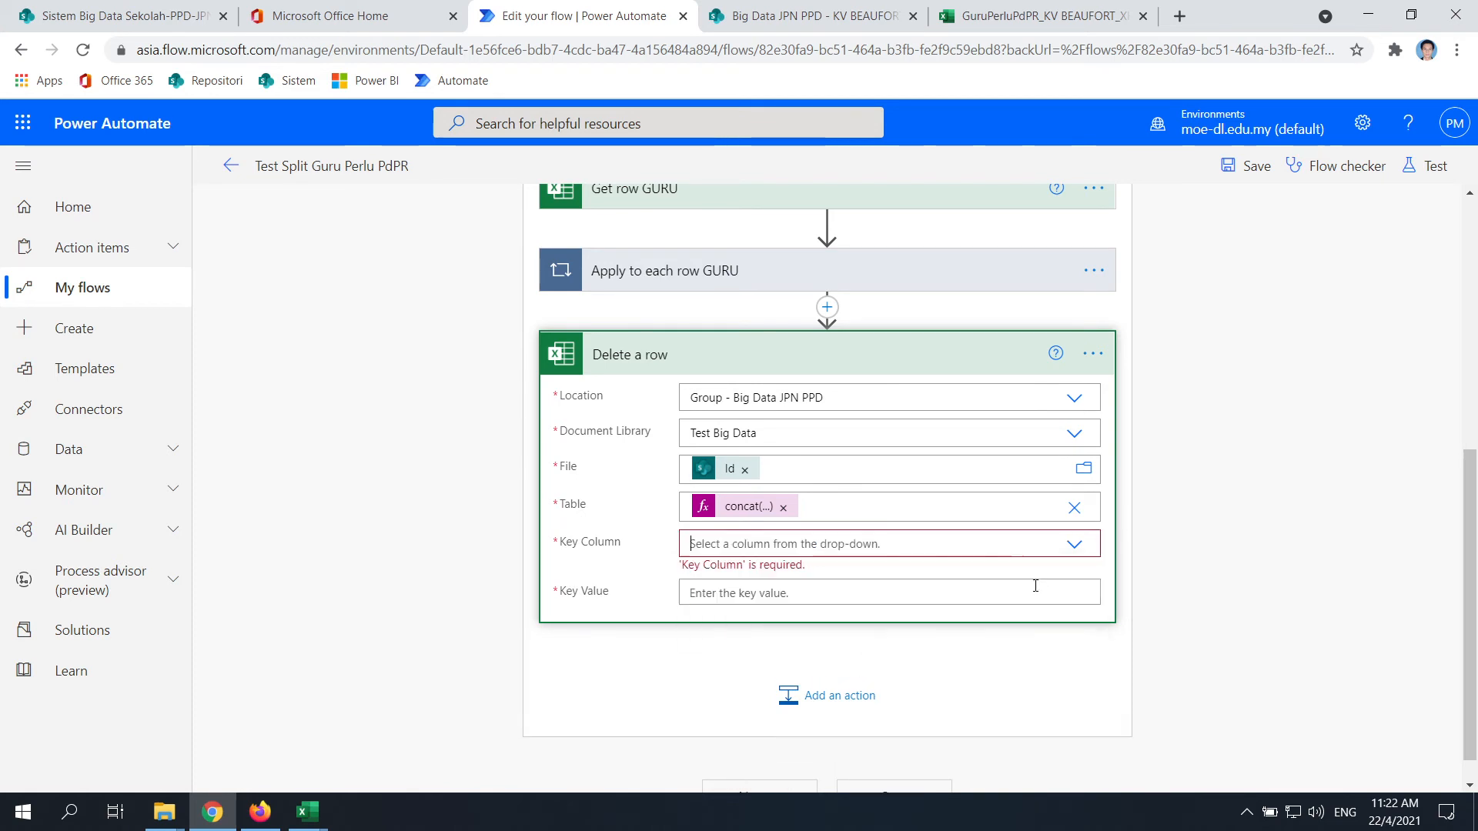
{"action": "left_click", "coordinate": [849, 548]}
{"action": "left_click", "coordinate": [1251, 513]}
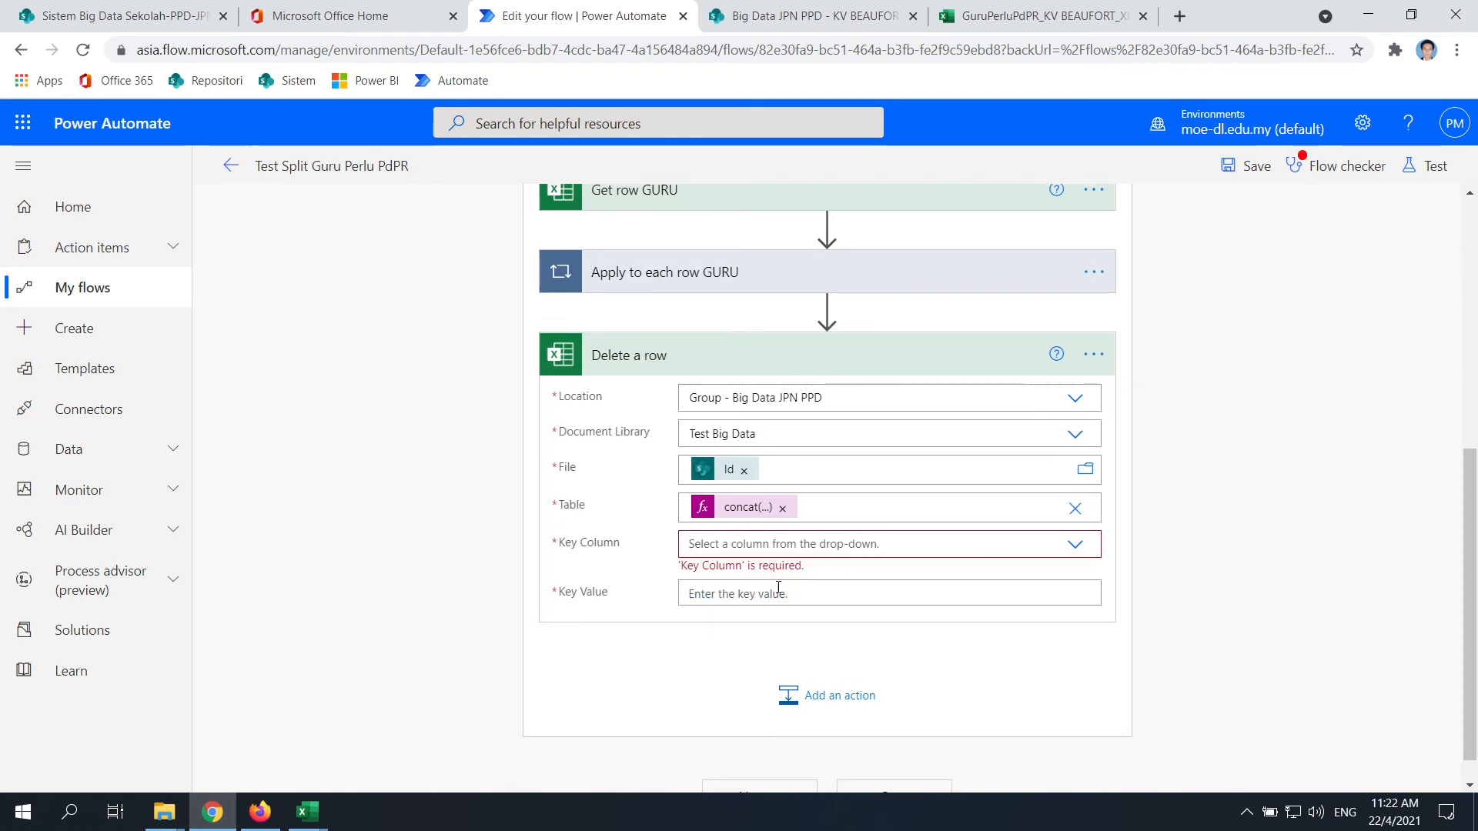
{"action": "left_click", "coordinate": [1078, 551]}
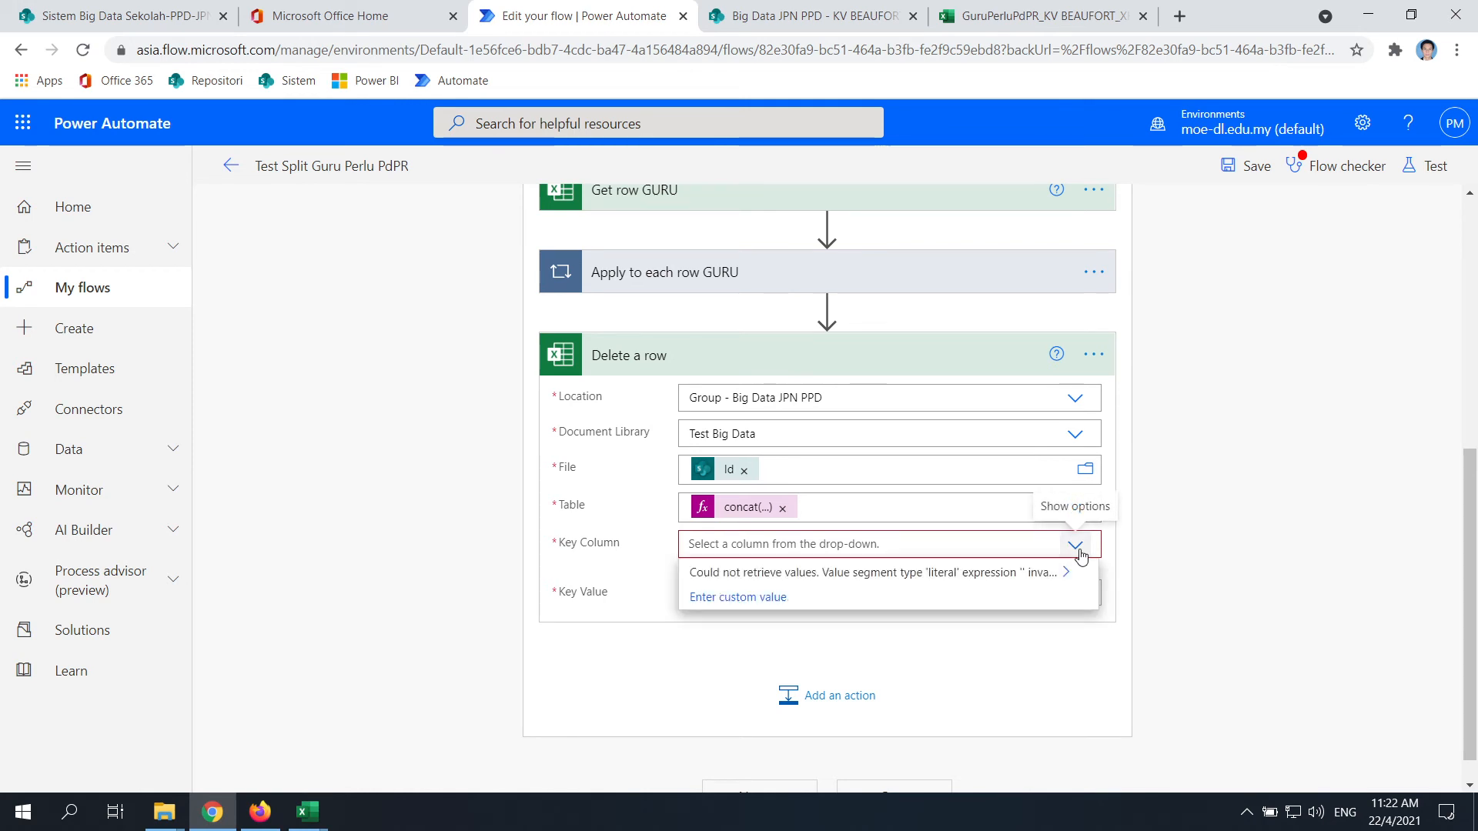
{"action": "left_click", "coordinate": [1078, 551]}
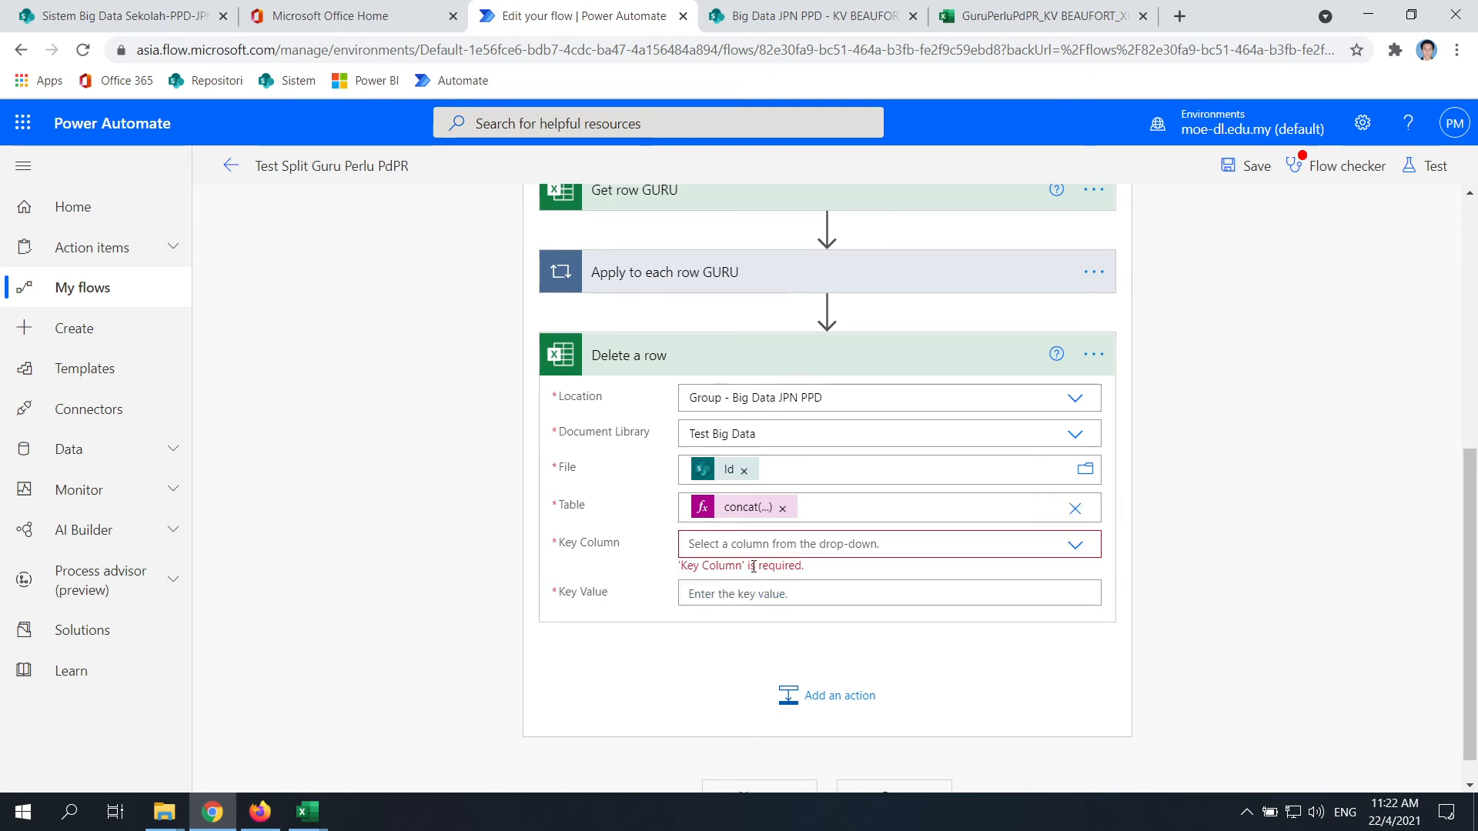
{"action": "left_click", "coordinate": [1076, 546]}
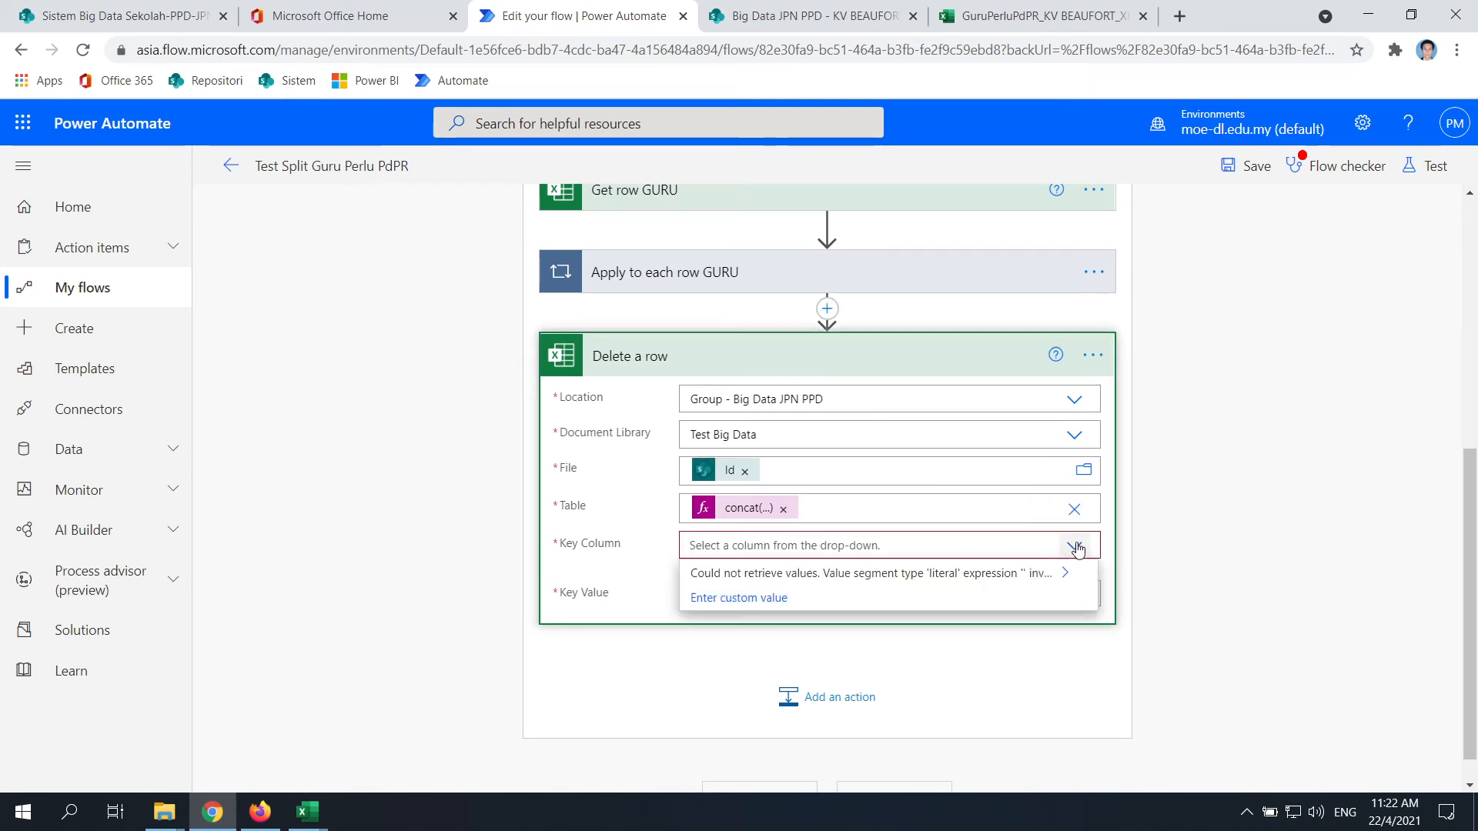
{"action": "left_click", "coordinate": [1077, 547]}
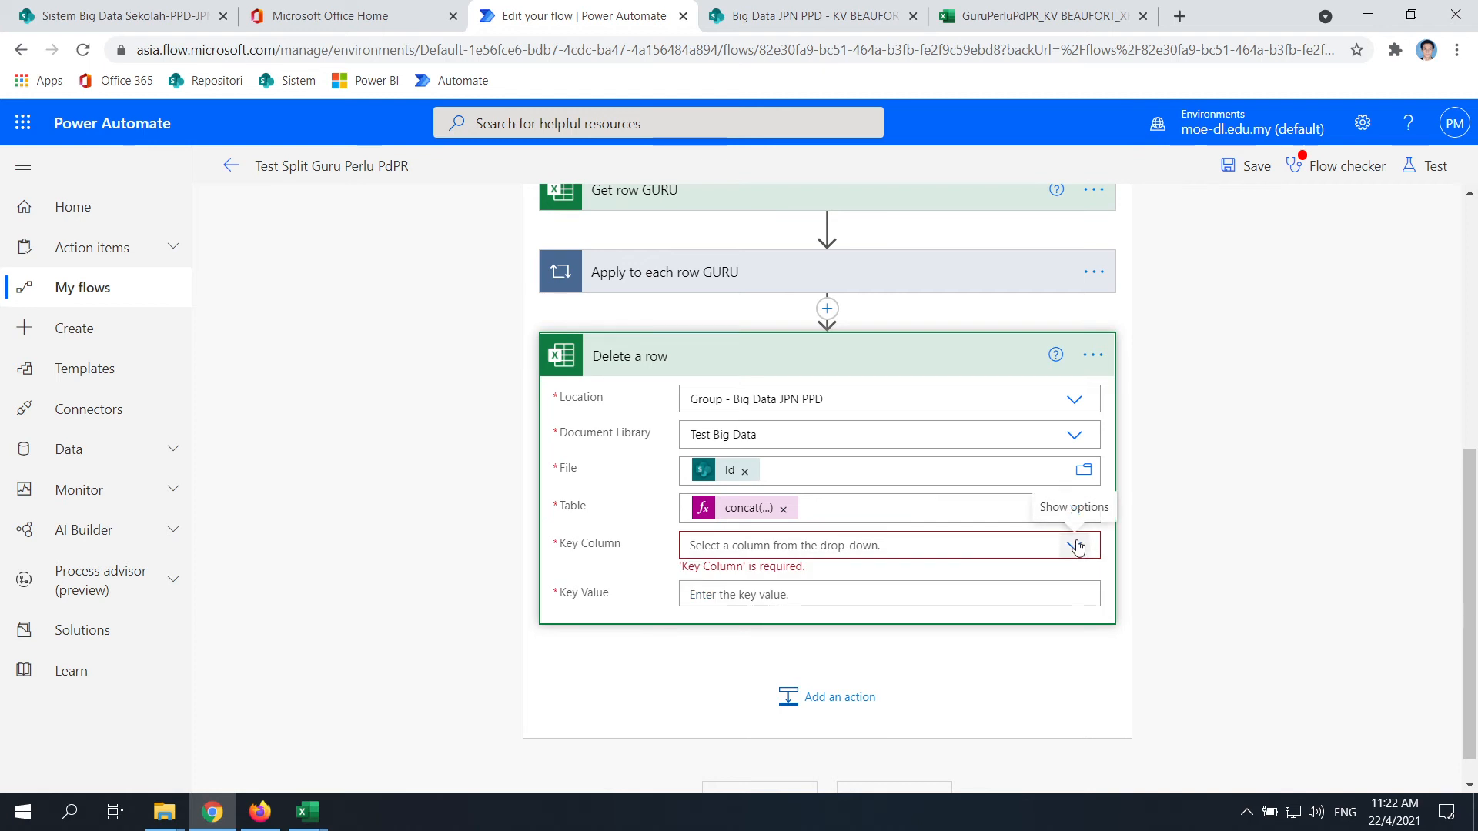
{"action": "left_click", "coordinate": [848, 546]}
{"action": "type", "text": "NOKP"}
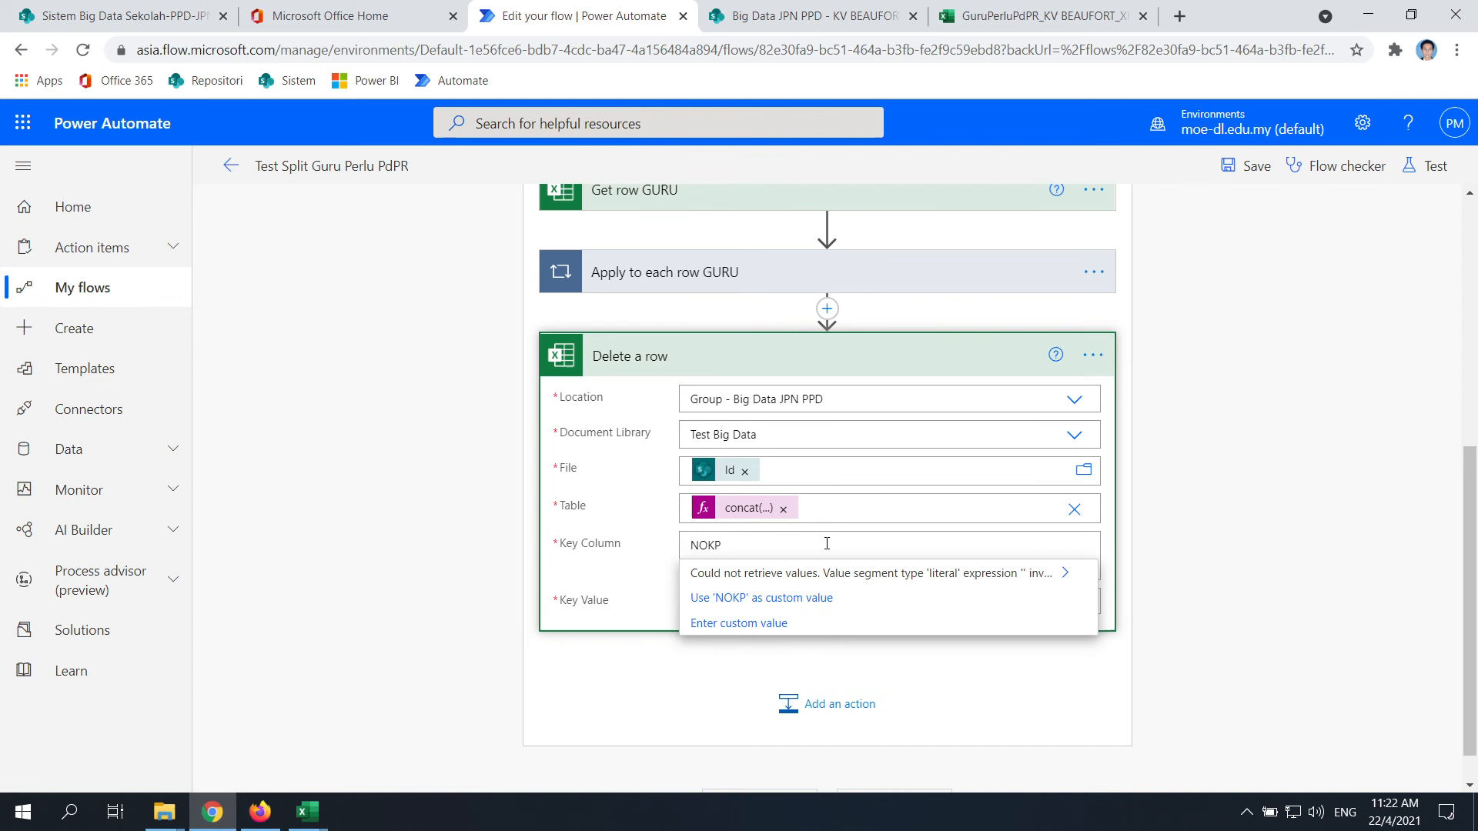
Discard the accidentally added new action and reopen the Delete a row step's settings
{"action": "left_click", "coordinate": [816, 703]}
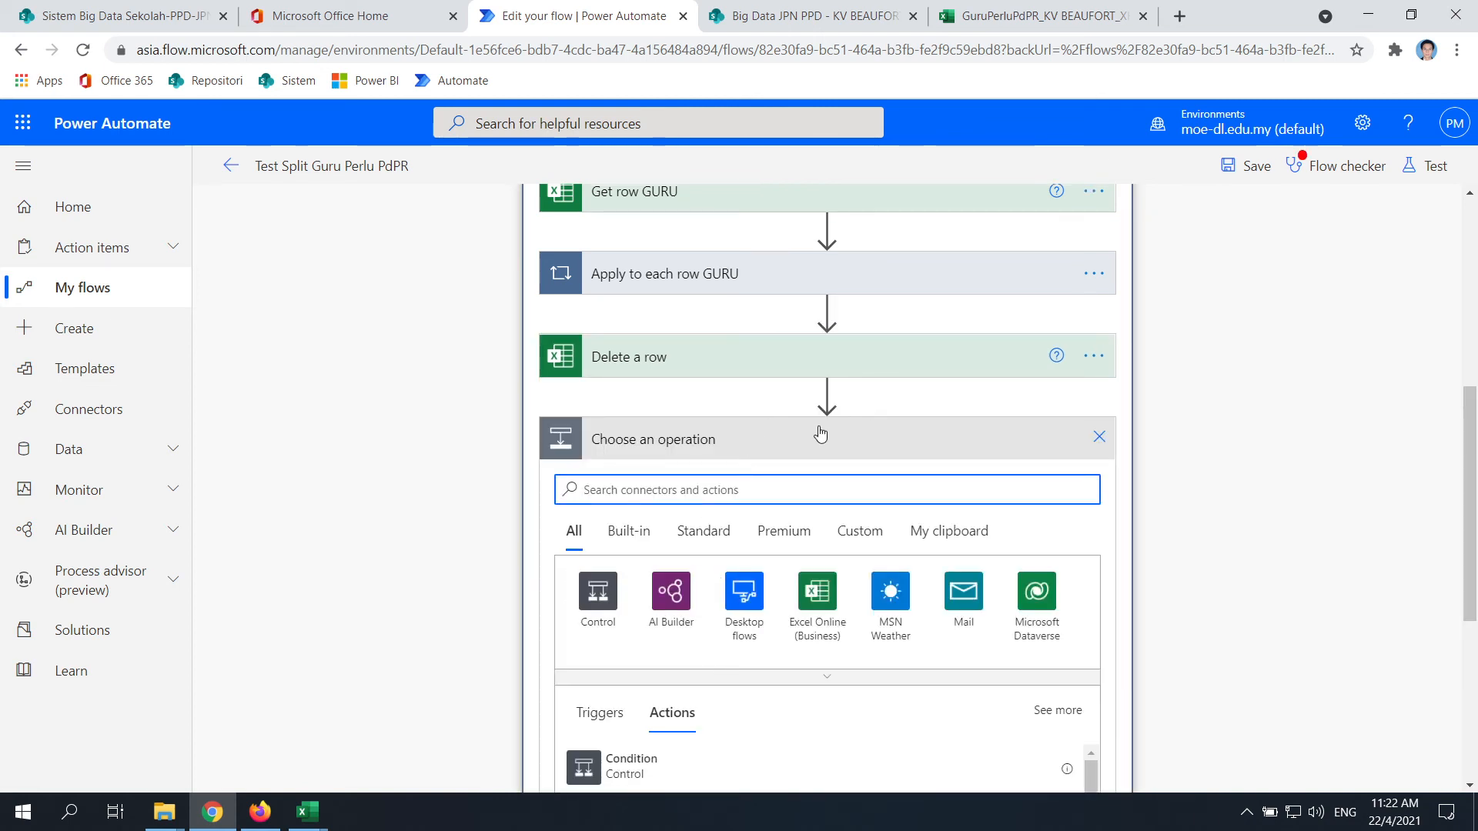
{"action": "left_click", "coordinate": [1099, 436]}
{"action": "scroll", "coordinate": [749, 672], "scroll_direction": "up", "scroll_amount": 3}
{"action": "scroll", "coordinate": [750, 672], "scroll_direction": "down", "scroll_amount": 3}
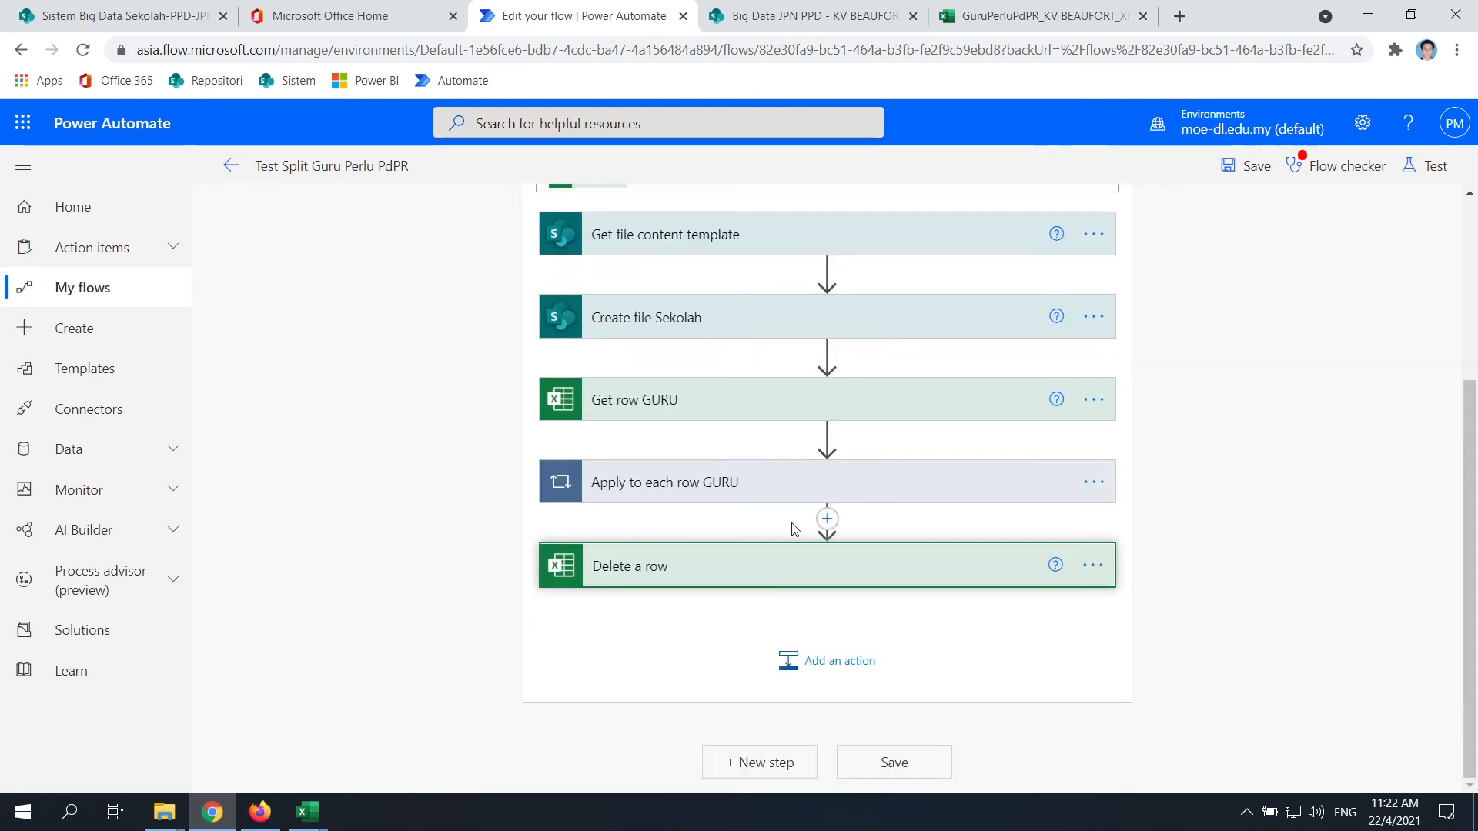
{"action": "left_click", "coordinate": [746, 570]}
{"action": "scroll", "coordinate": [746, 570], "scroll_direction": "down", "scroll_amount": 3}
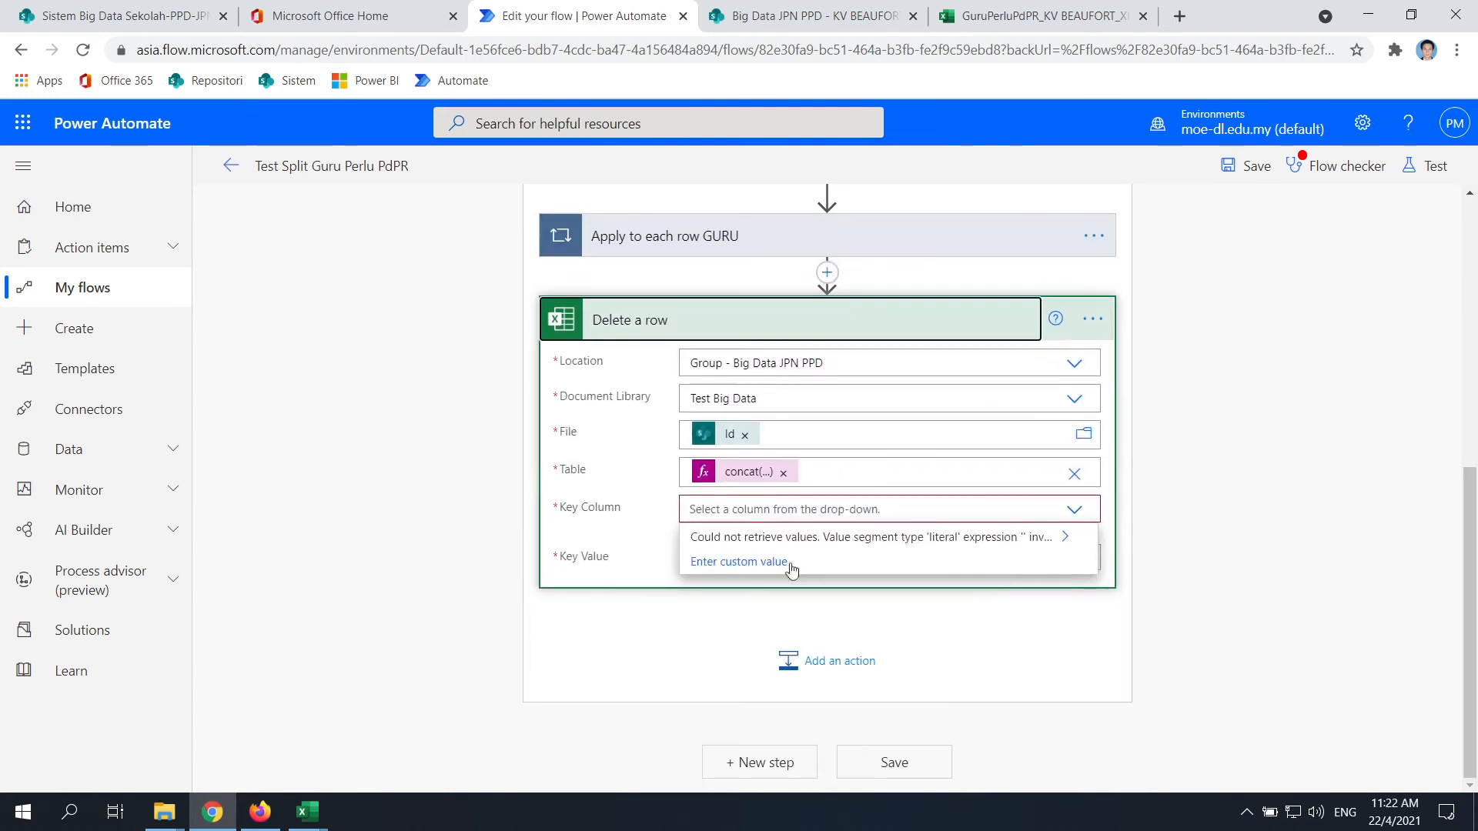
Set the Delete a row Key Column to the custom value NOKP
{"action": "left_click", "coordinate": [722, 512]}
{"action": "type", "text": "NOKP"}
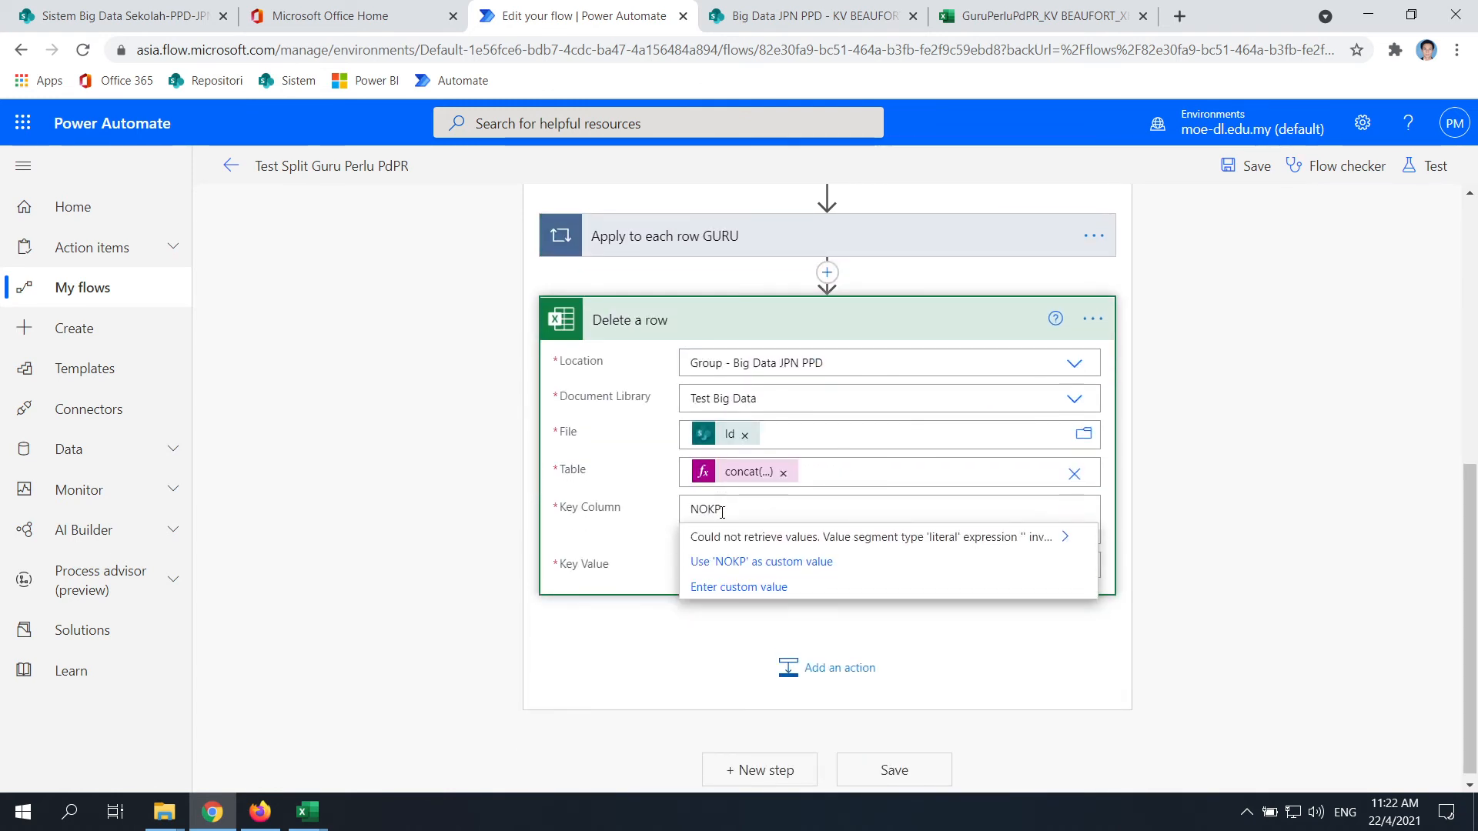
{"action": "left_click", "coordinate": [626, 659]}
{"action": "left_click", "coordinate": [760, 511]}
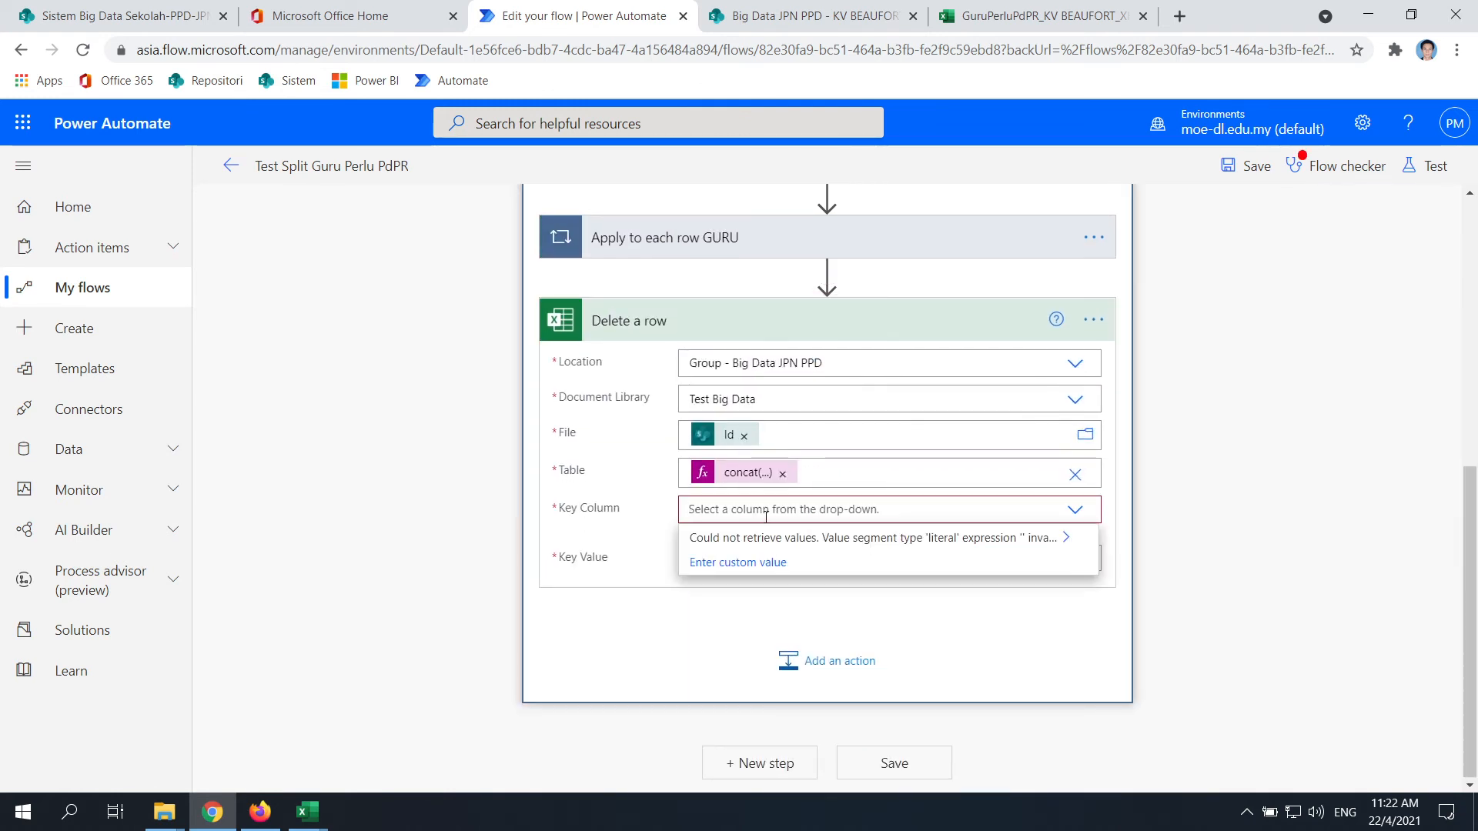
{"action": "type", "text": "NOKP"}
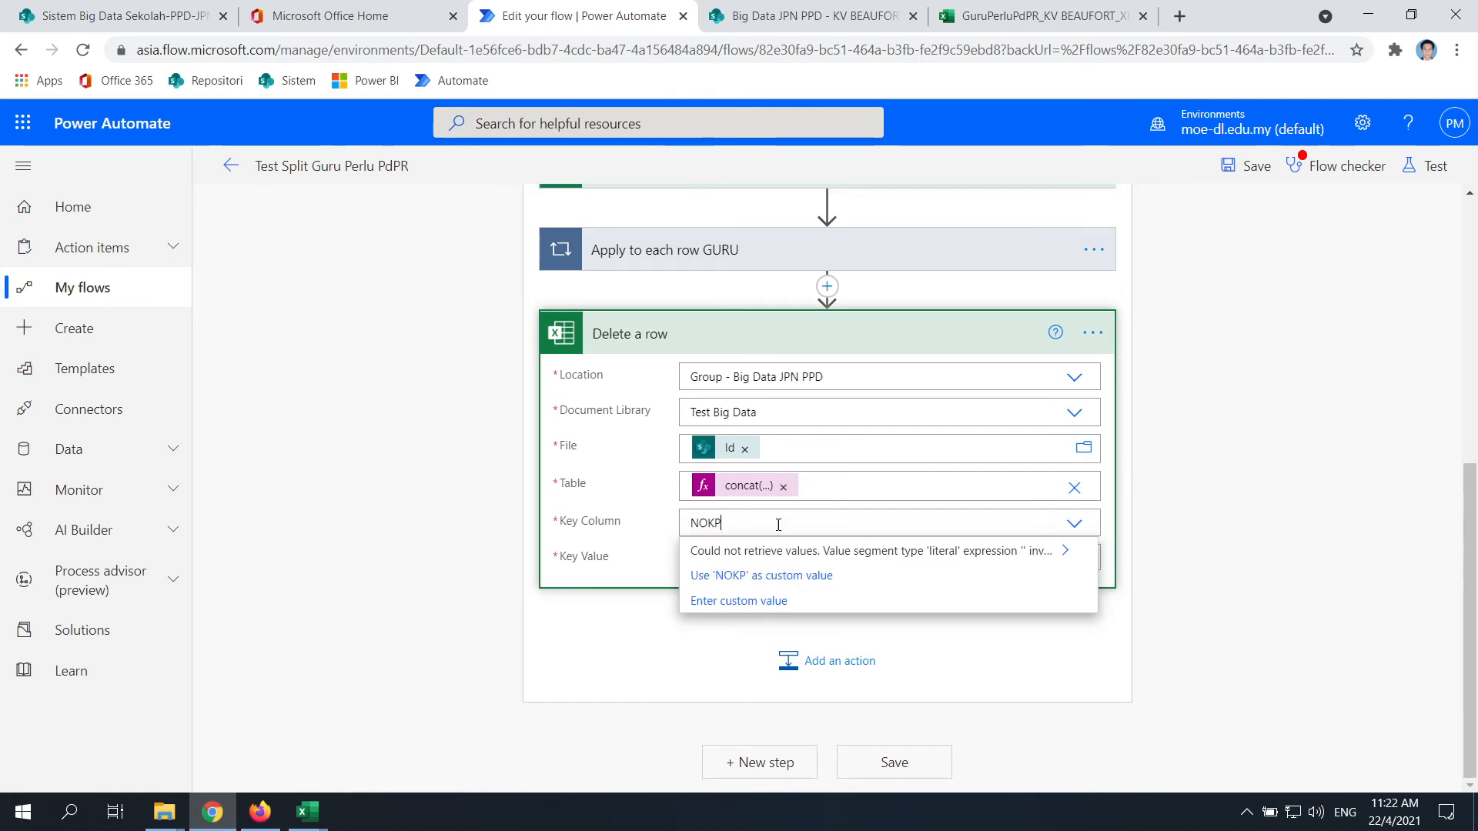
{"action": "left_click", "coordinate": [768, 577]}
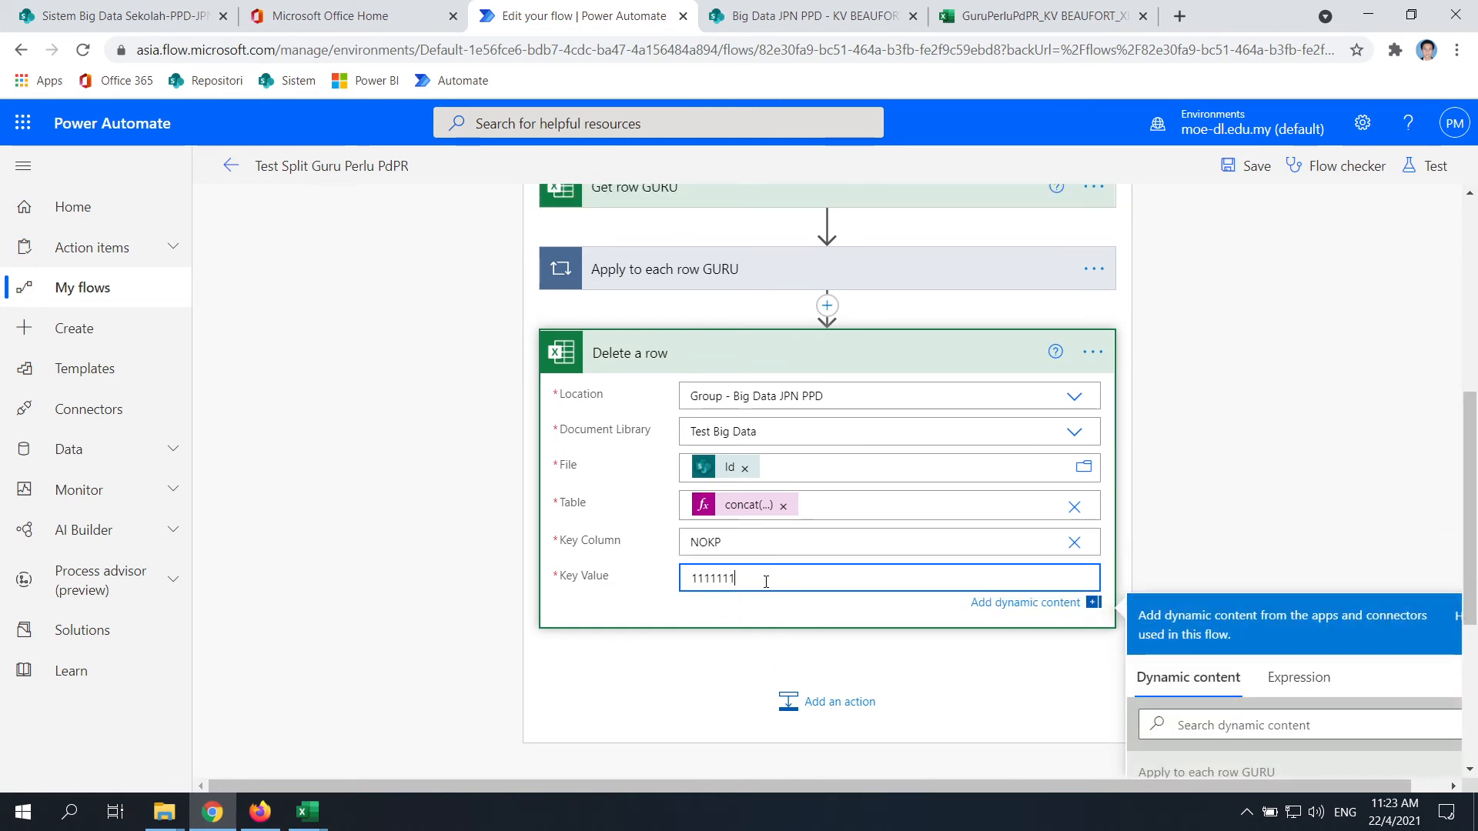
{"action": "type", "text": "111111111111"}
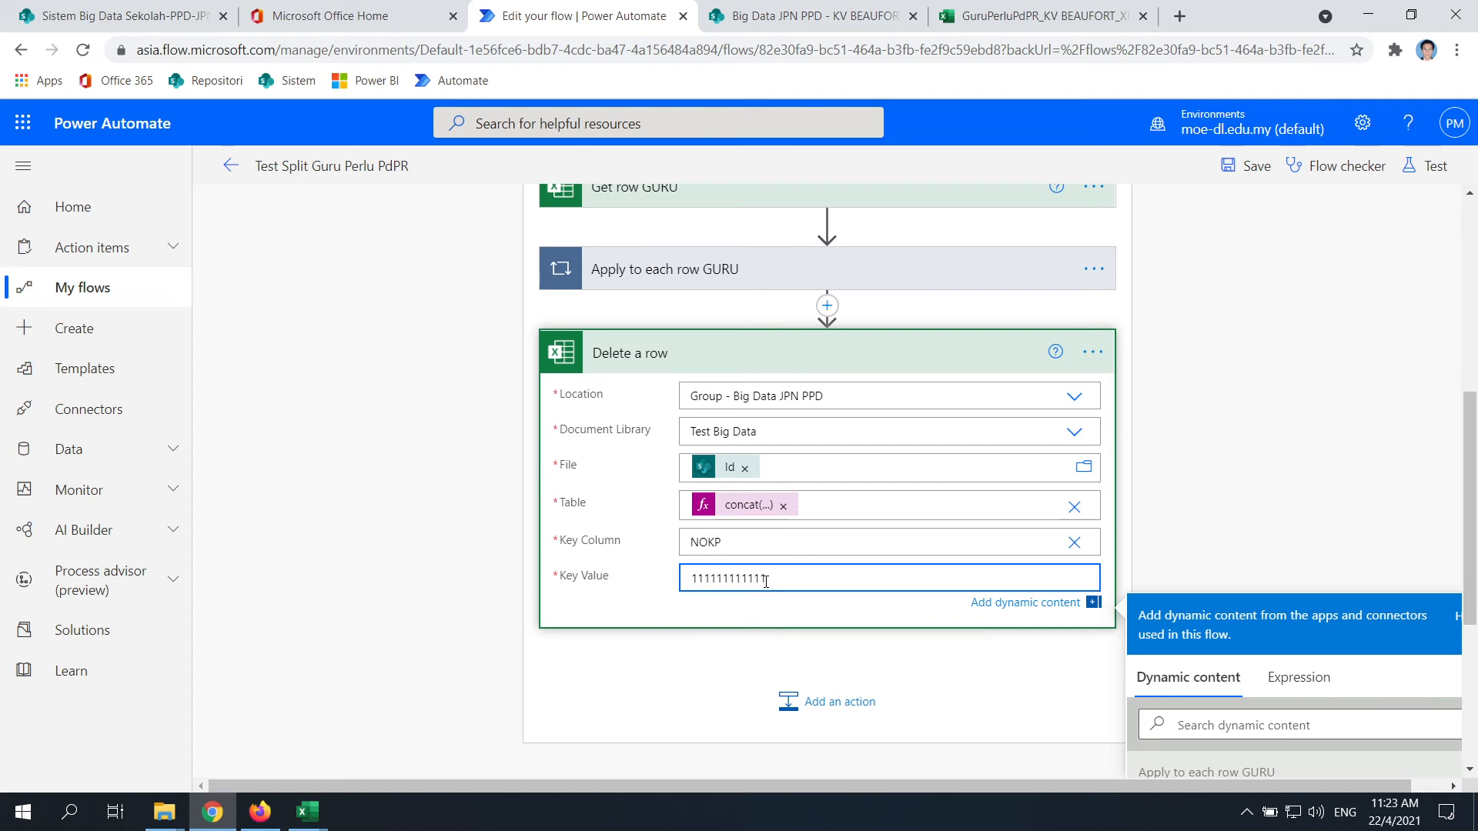
{"action": "left_click", "coordinate": [683, 696]}
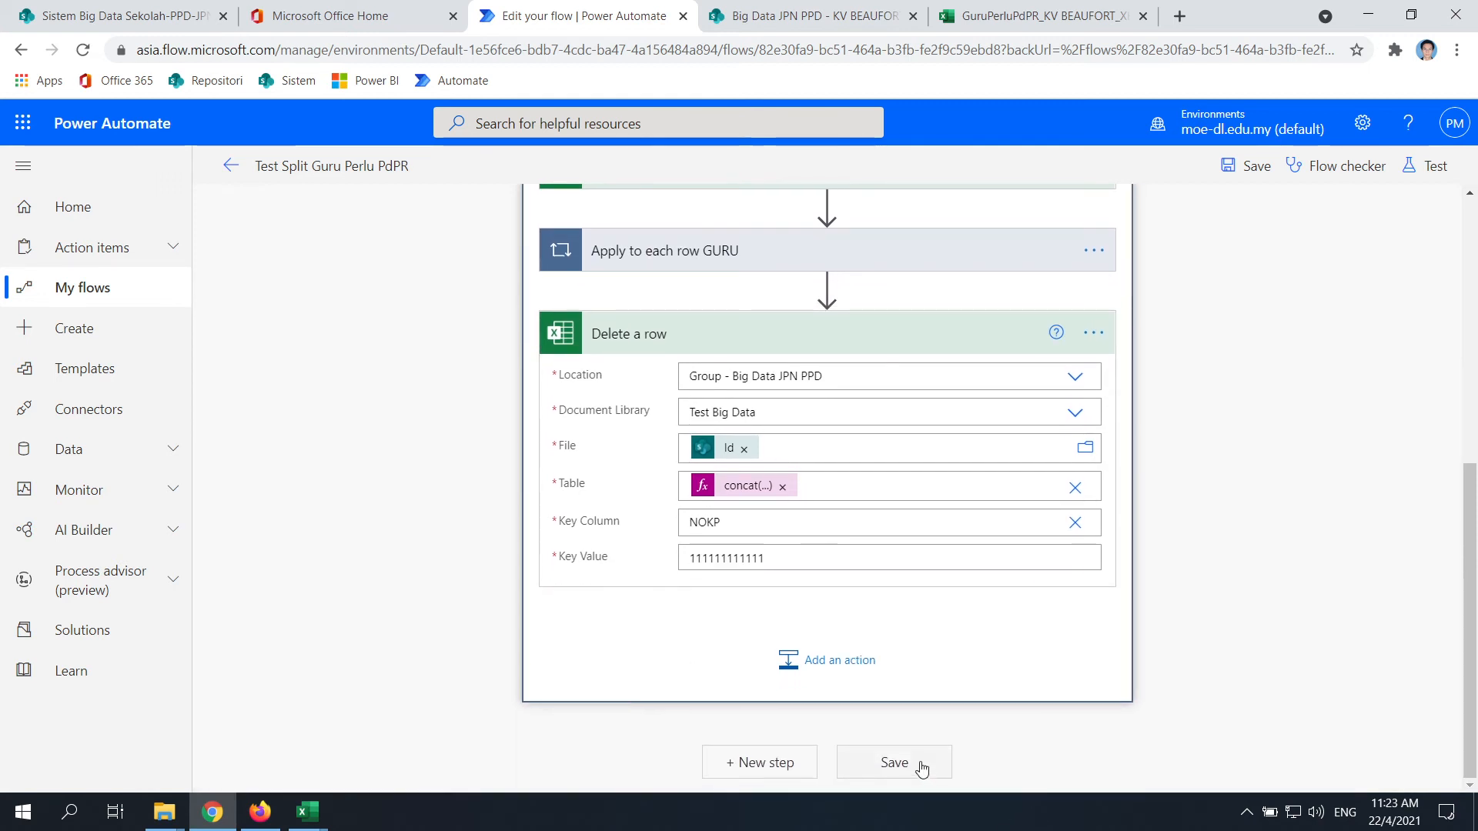
{"action": "left_click", "coordinate": [921, 766]}
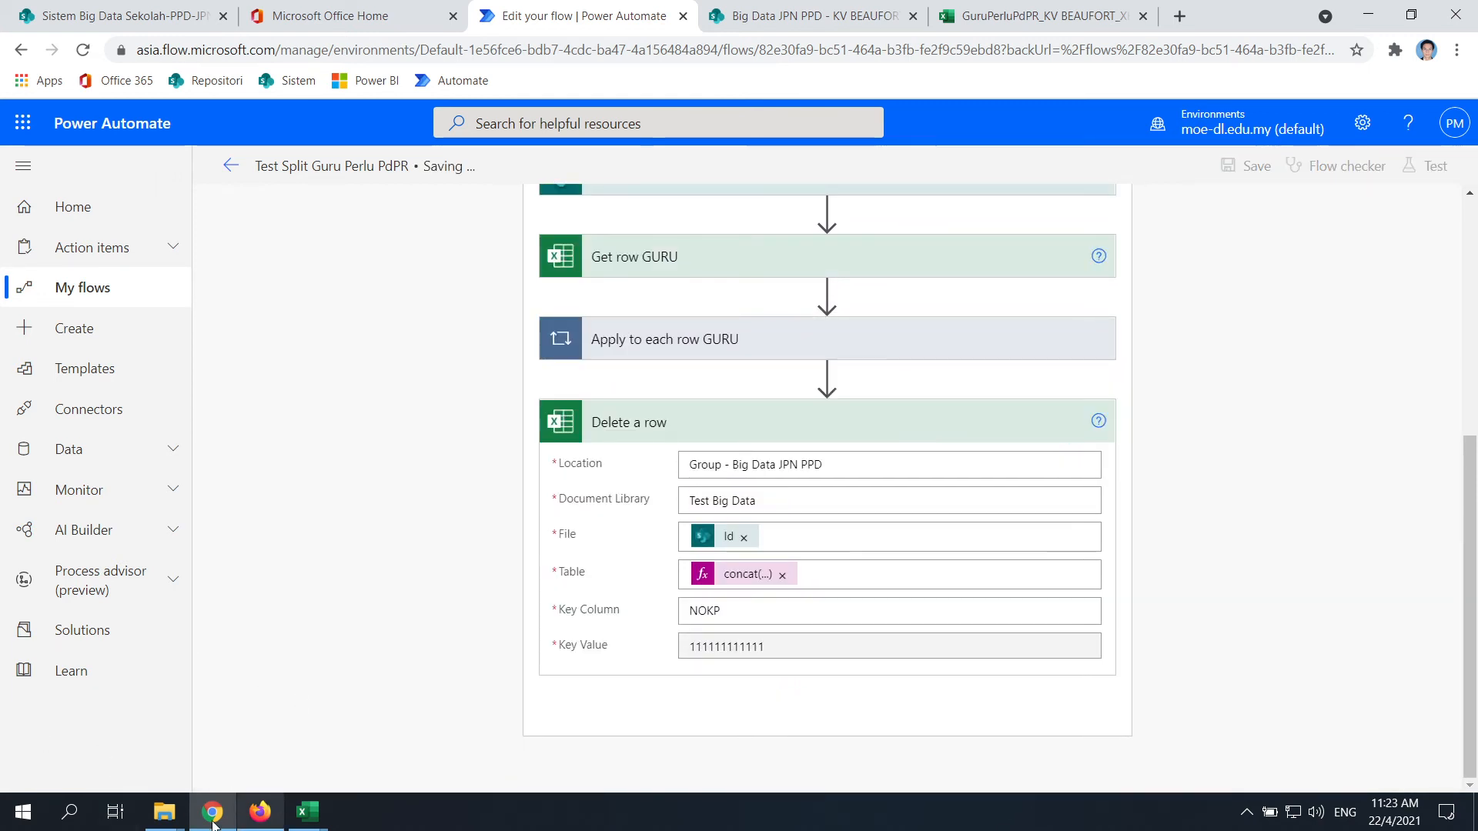
Switch to the GuruPerluPdPR_KV BEAUFORT_XHA3102 workbook and reload it
{"action": "left_click", "coordinate": [870, 23]}
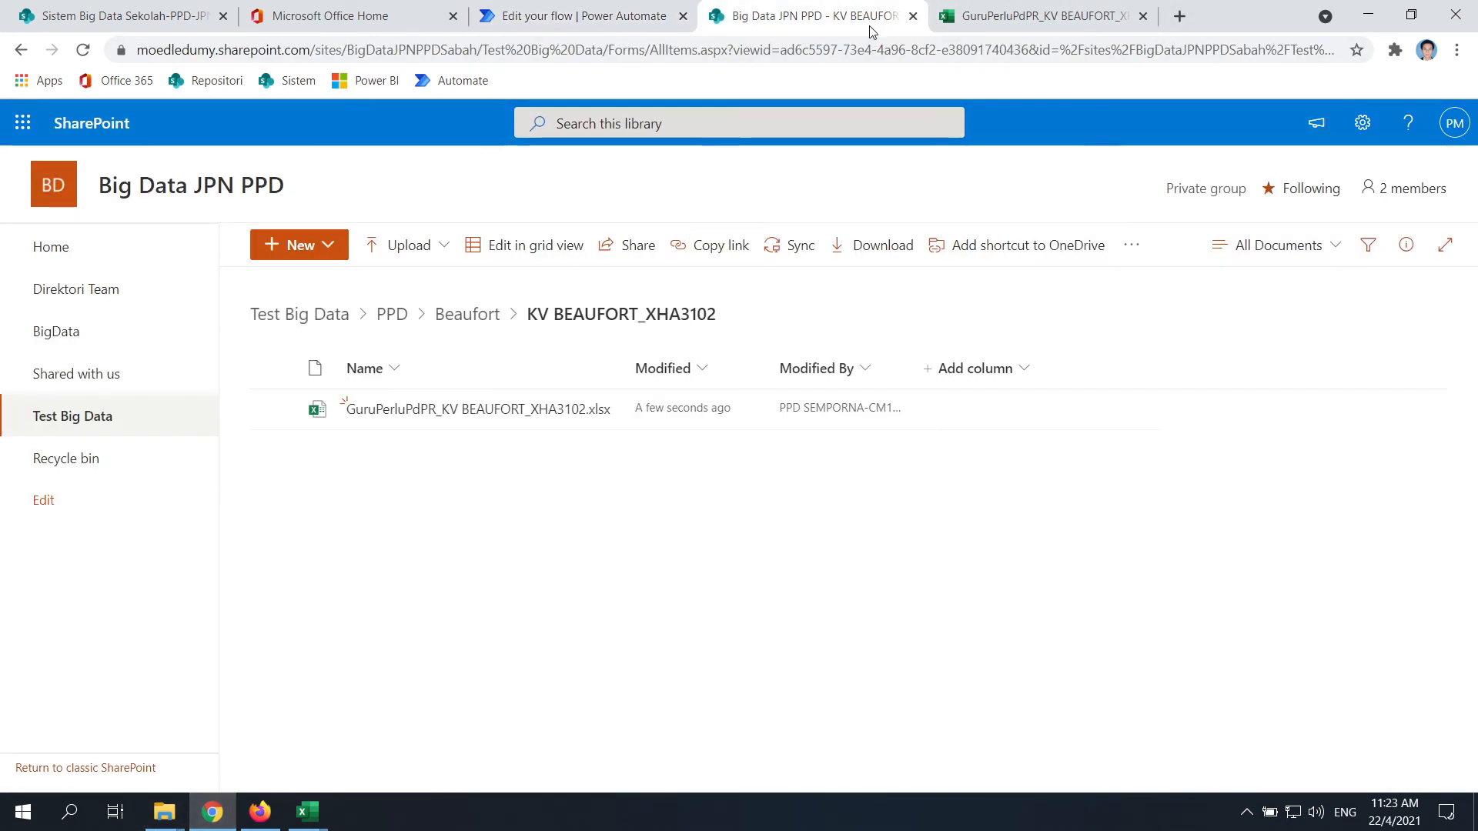
{"action": "left_click", "coordinate": [1039, 15]}
{"action": "left_click", "coordinate": [83, 51]}
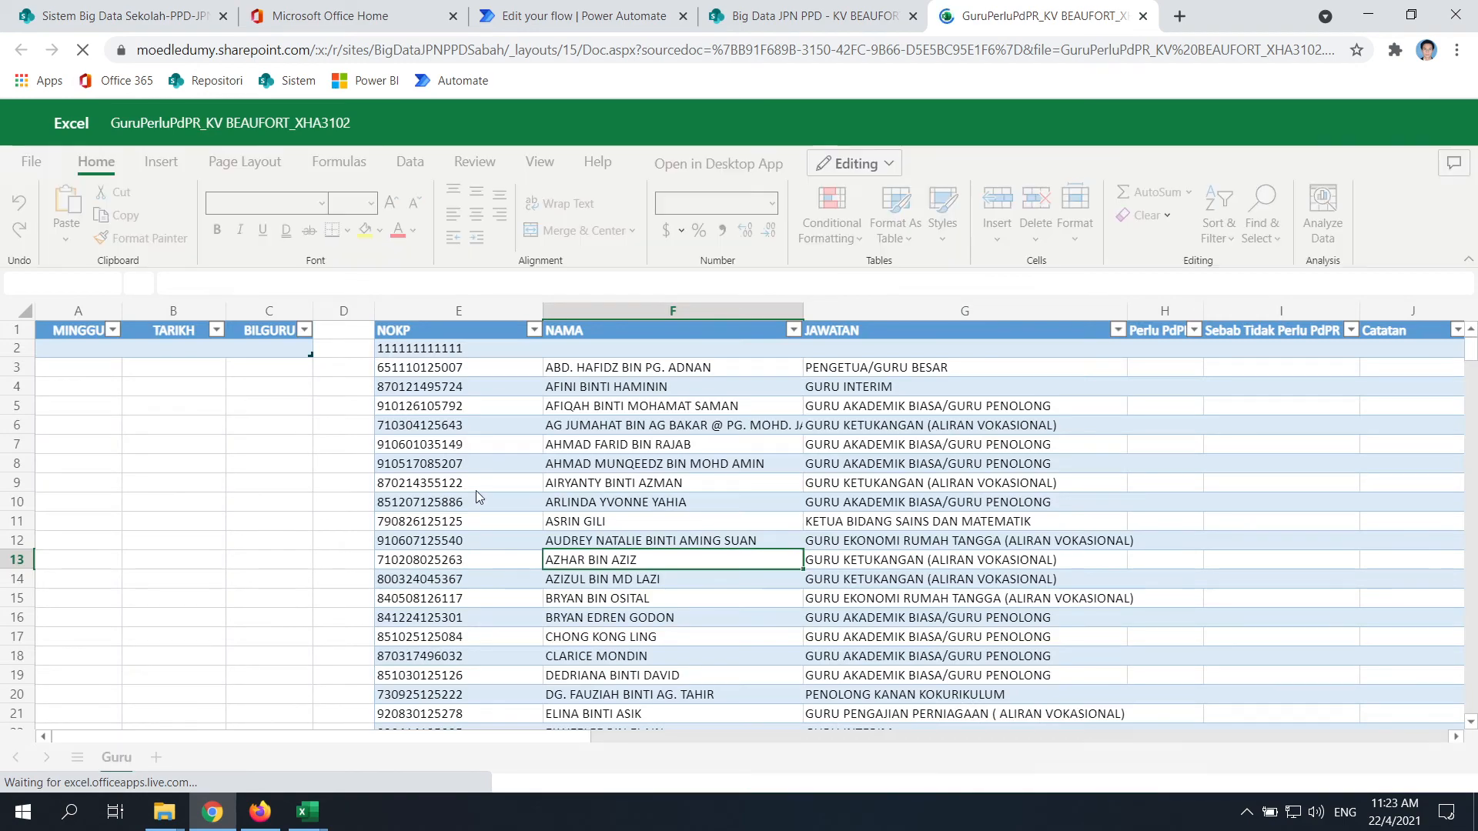
Review the Guru sheet's teacher rows through row 124, then select the header row
{"action": "scroll", "coordinate": [476, 497], "scroll_direction": "down", "scroll_amount": 20}
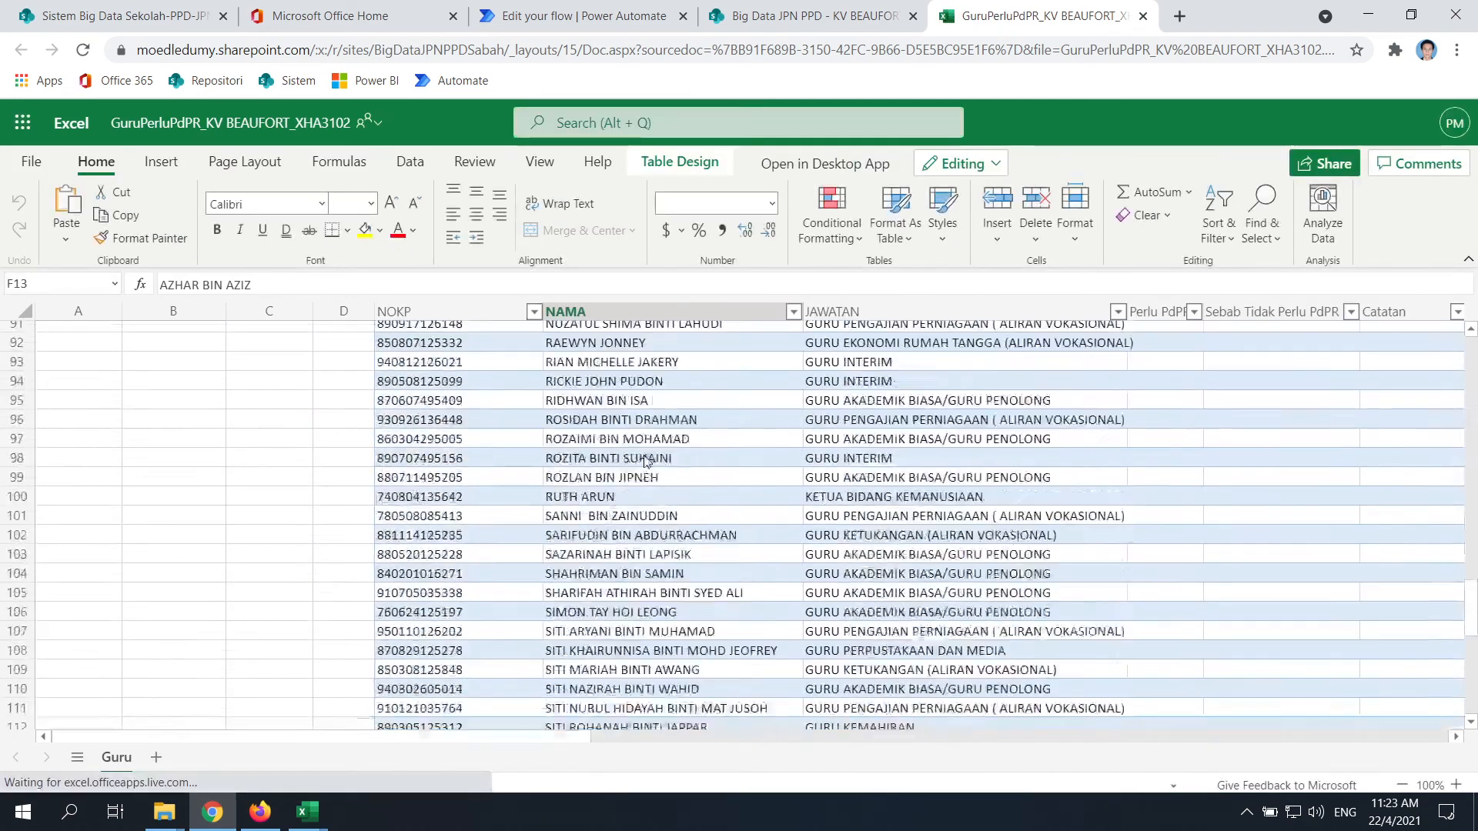
{"action": "scroll", "coordinate": [645, 460], "scroll_direction": "down", "scroll_amount": 10}
{"action": "scroll", "coordinate": [755, 548], "scroll_direction": "up", "scroll_amount": 3}
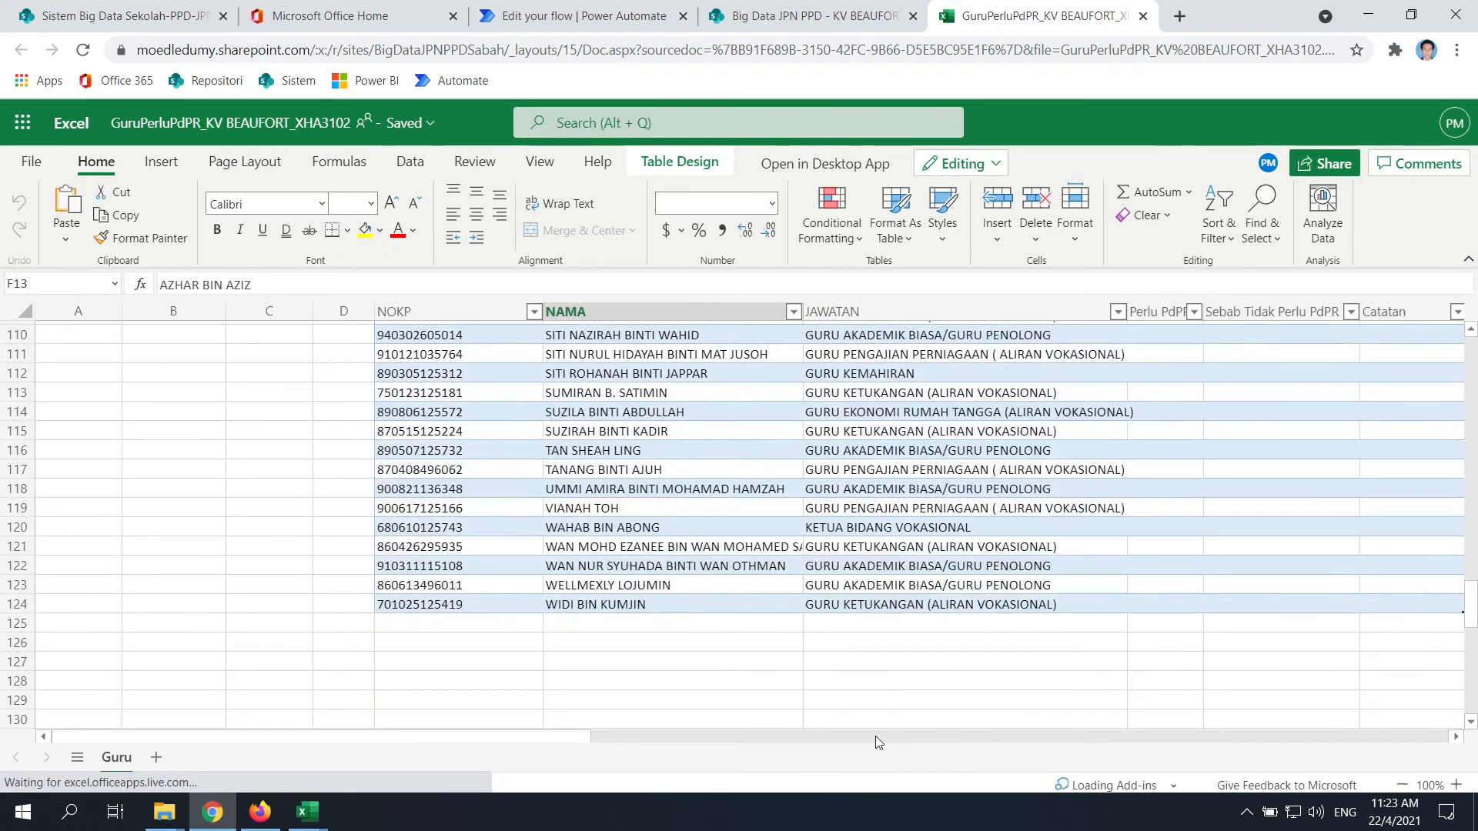
{"action": "left_click_drag", "start_coordinate": [558, 737], "coordinate": [796, 741]}
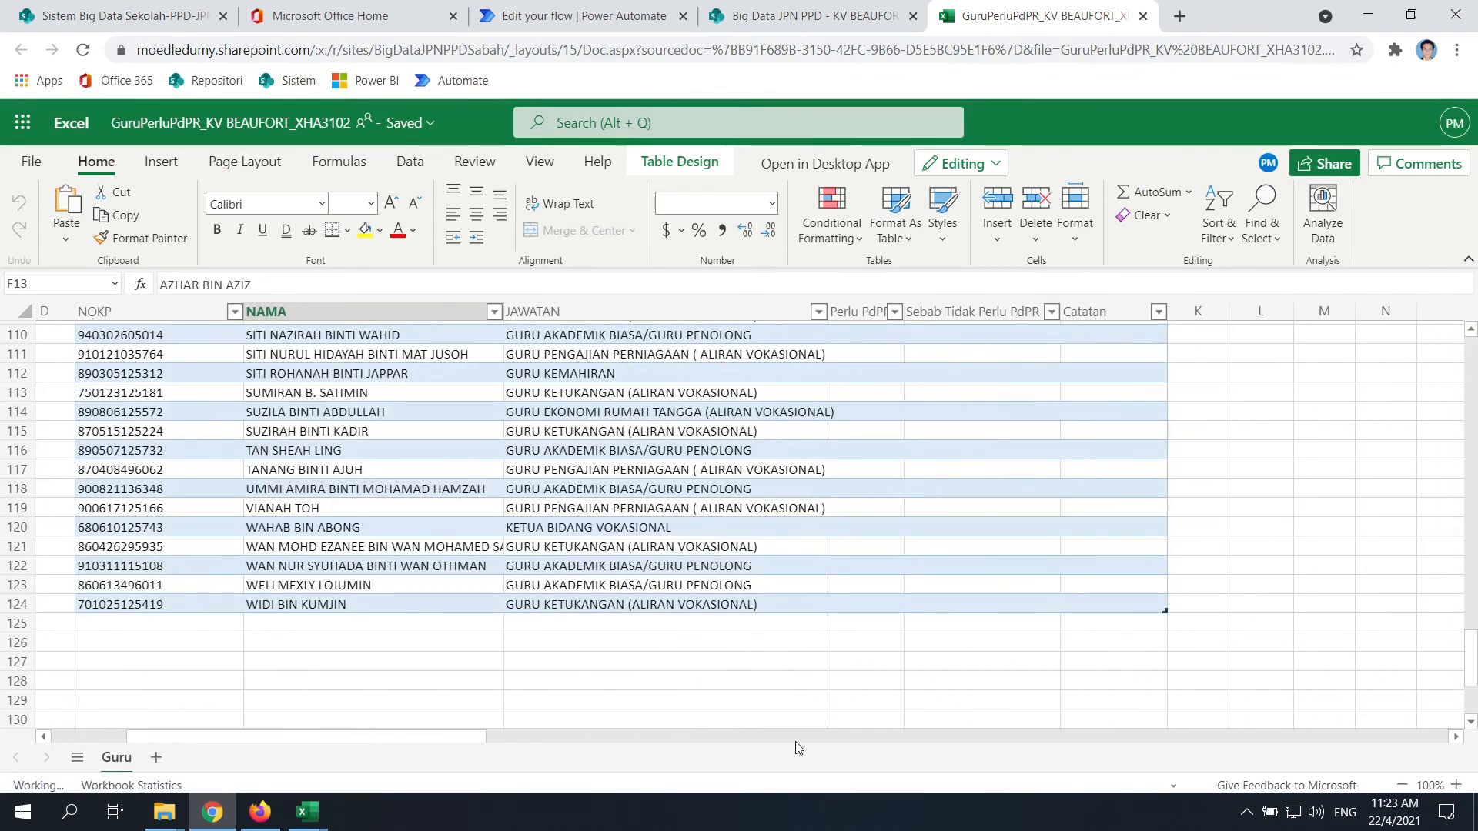
{"action": "scroll", "coordinate": [209, 513], "scroll_direction": "up", "scroll_amount": 7}
{"action": "scroll", "coordinate": [211, 518], "scroll_direction": "up", "scroll_amount": 20}
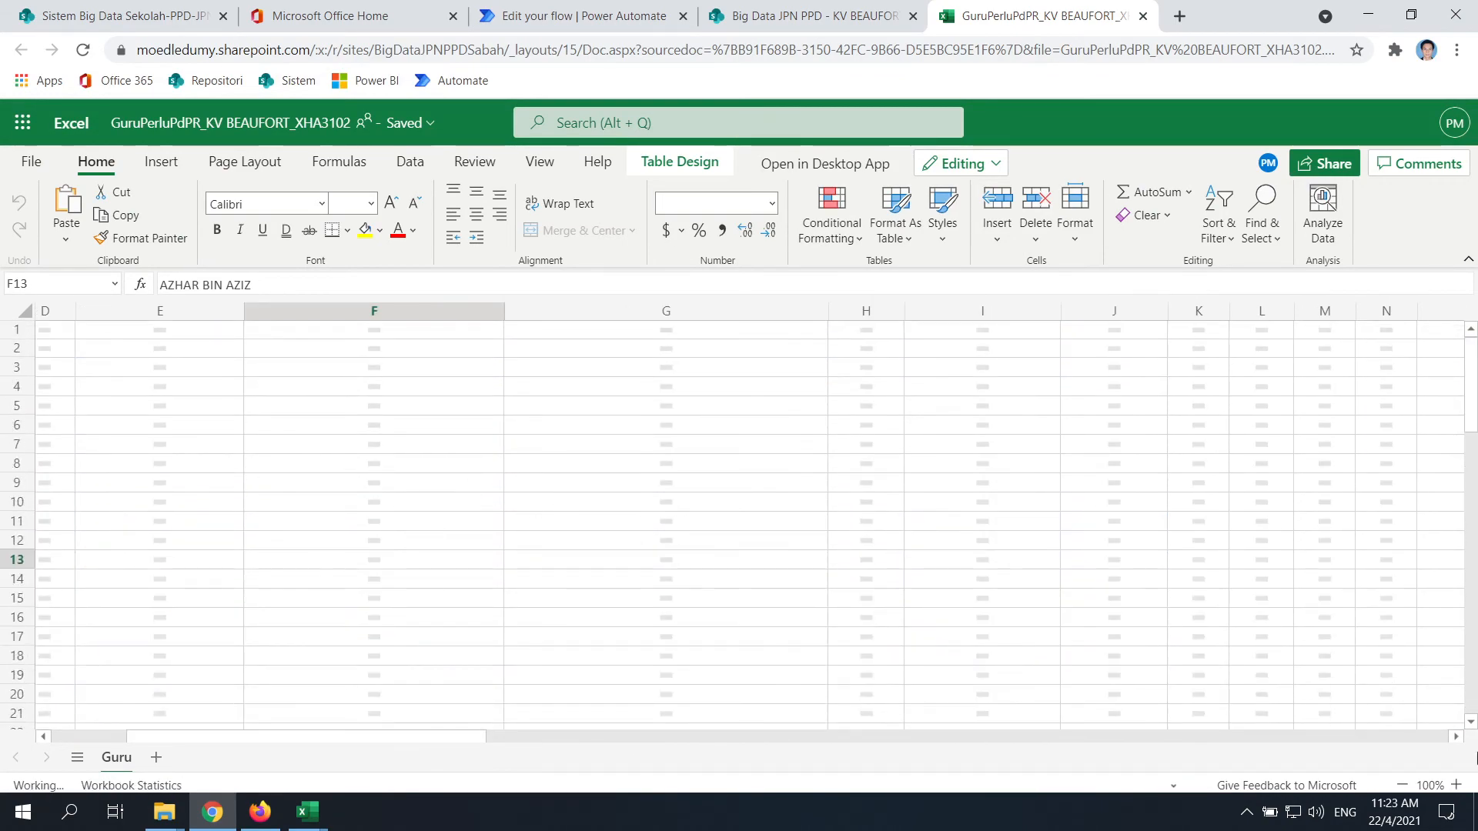
{"action": "left_click_drag", "start_coordinate": [380, 737], "coordinate": [252, 737]}
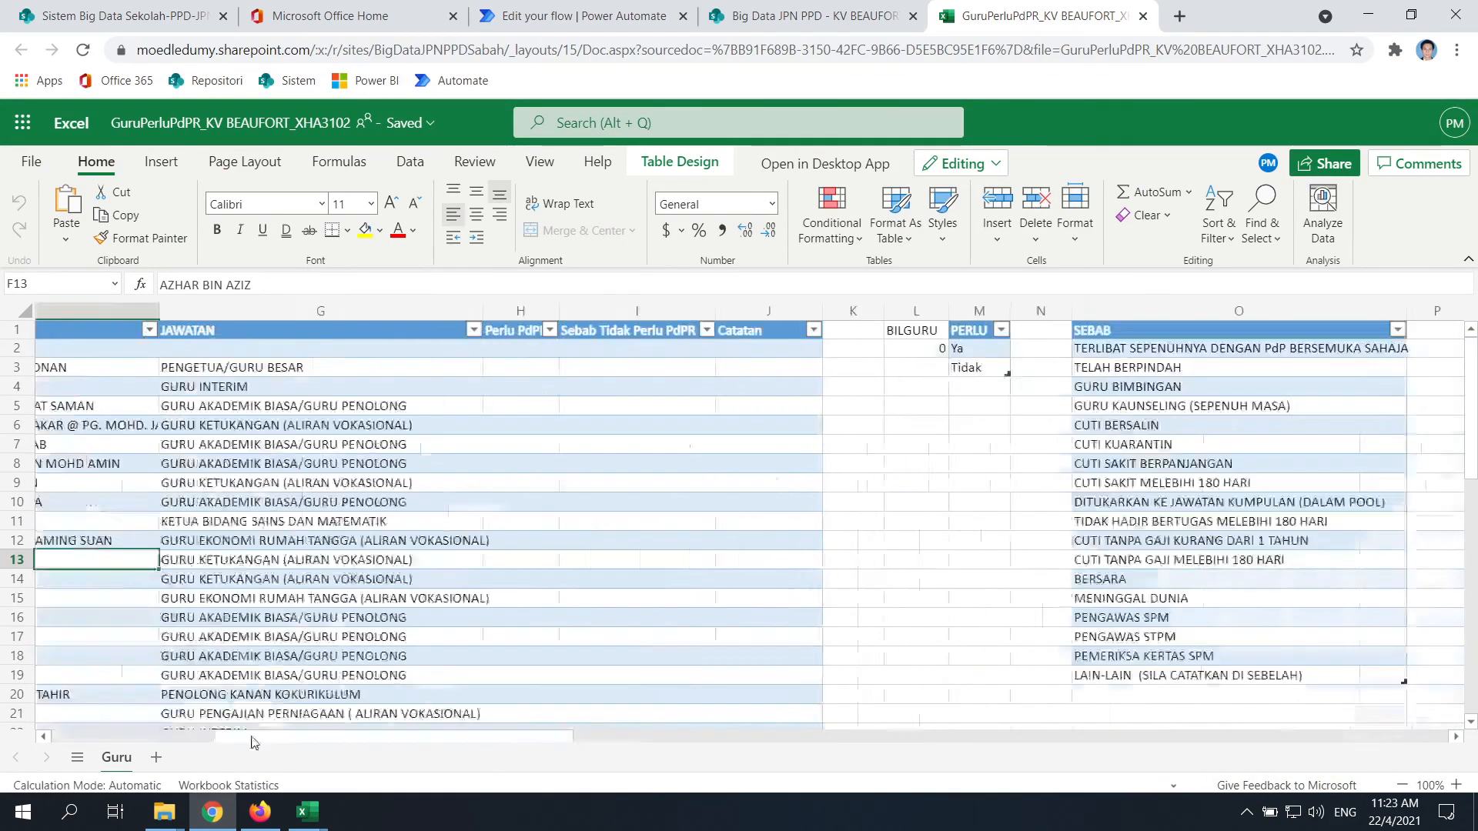
{"action": "left_click", "coordinate": [13, 332]}
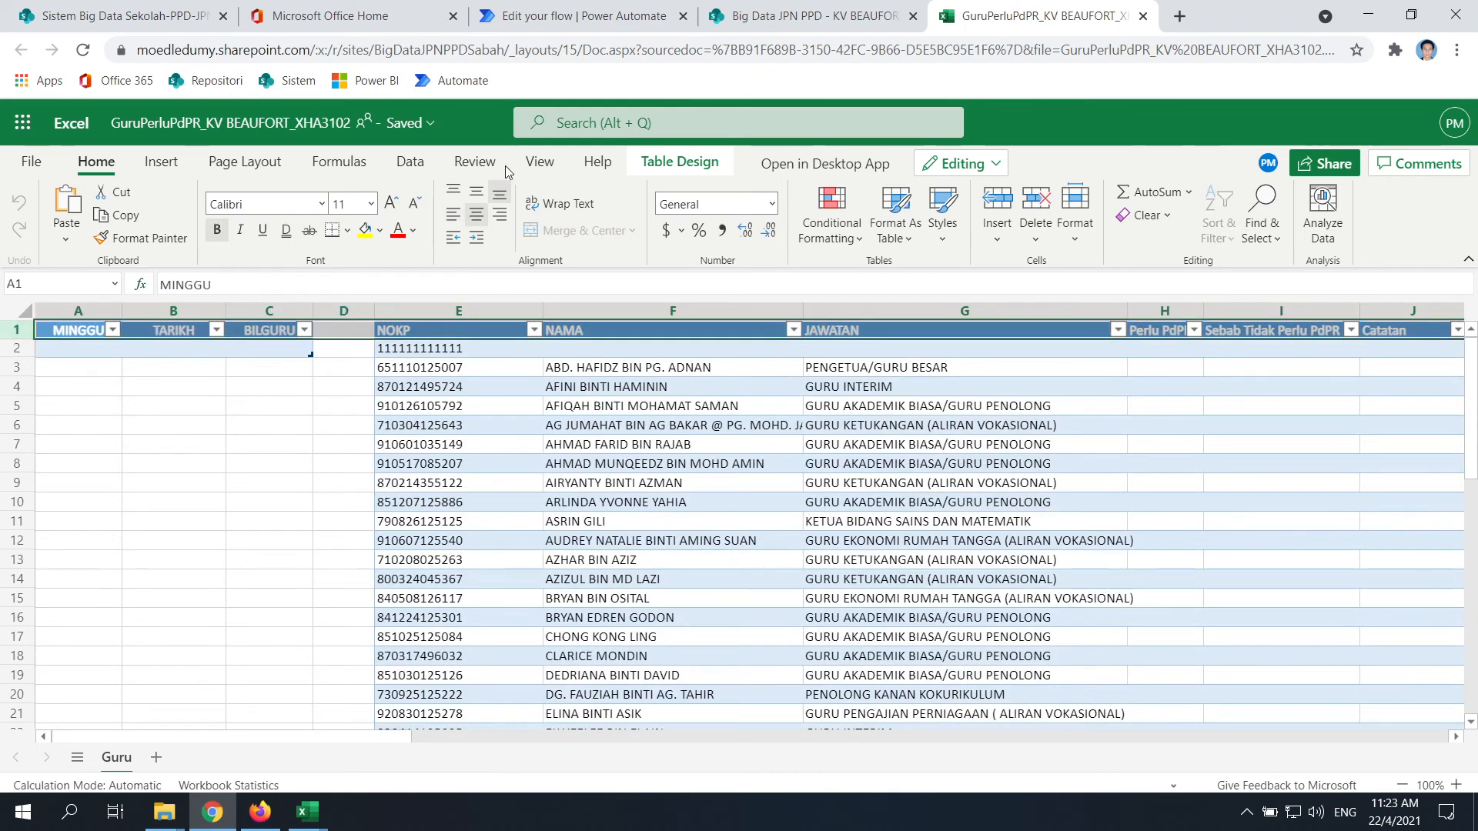
{"action": "left_click", "coordinate": [541, 164]}
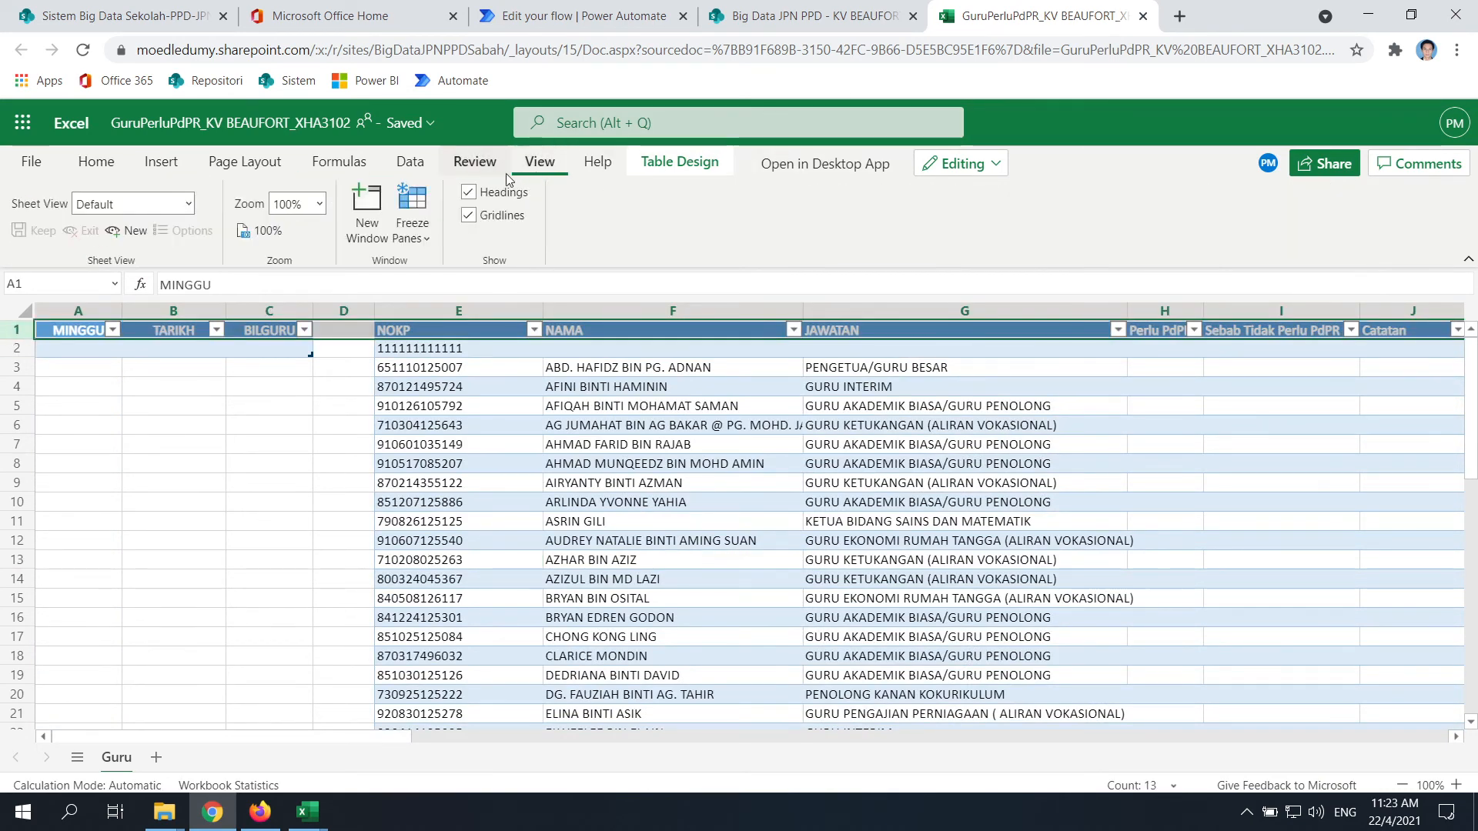
Freeze the Guru sheet's top row and scroll the teacher list to confirm
{"action": "left_click", "coordinate": [410, 231]}
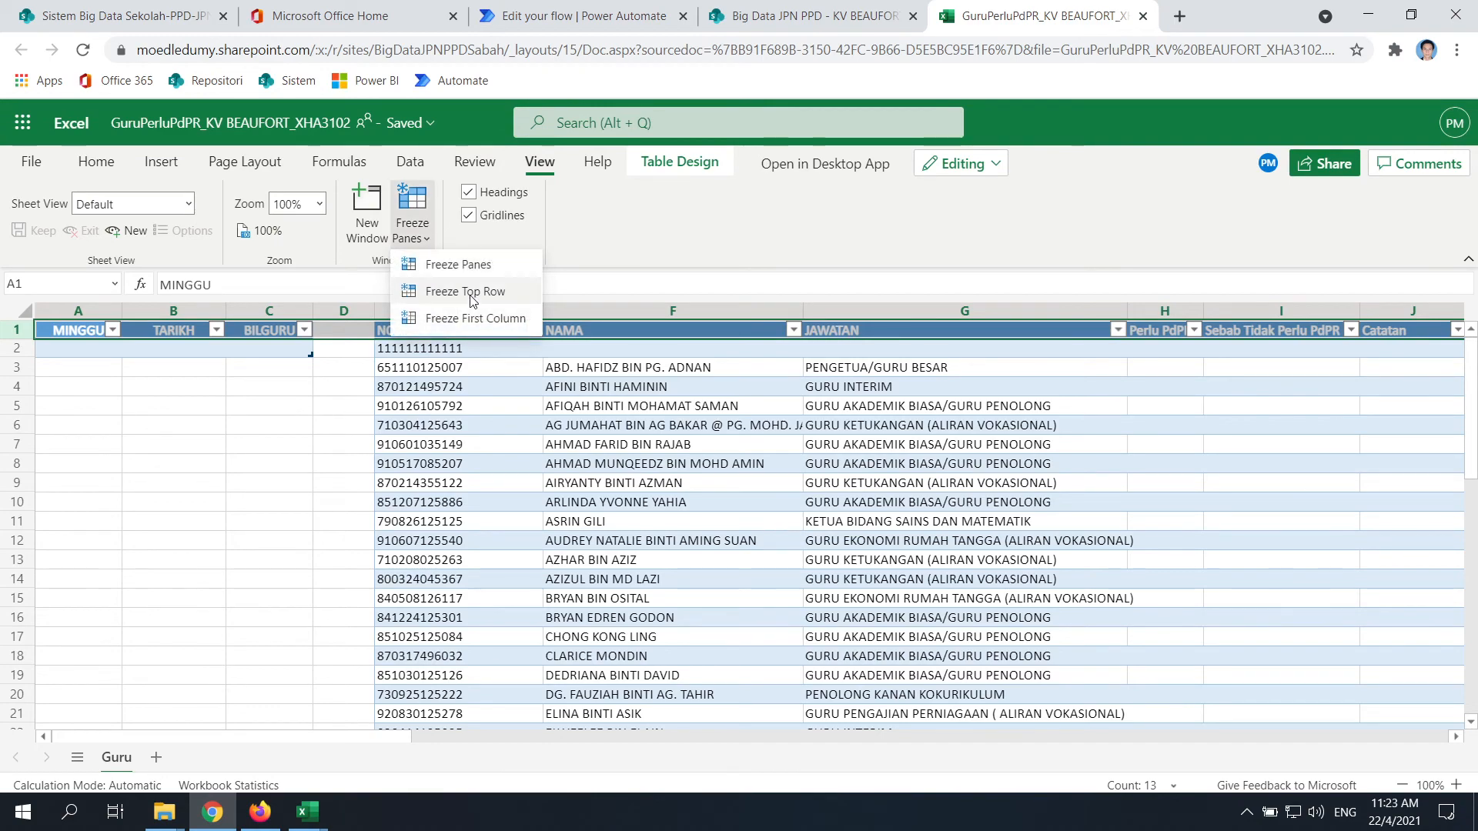
{"action": "left_click", "coordinate": [431, 290]}
{"action": "left_click", "coordinate": [684, 483]}
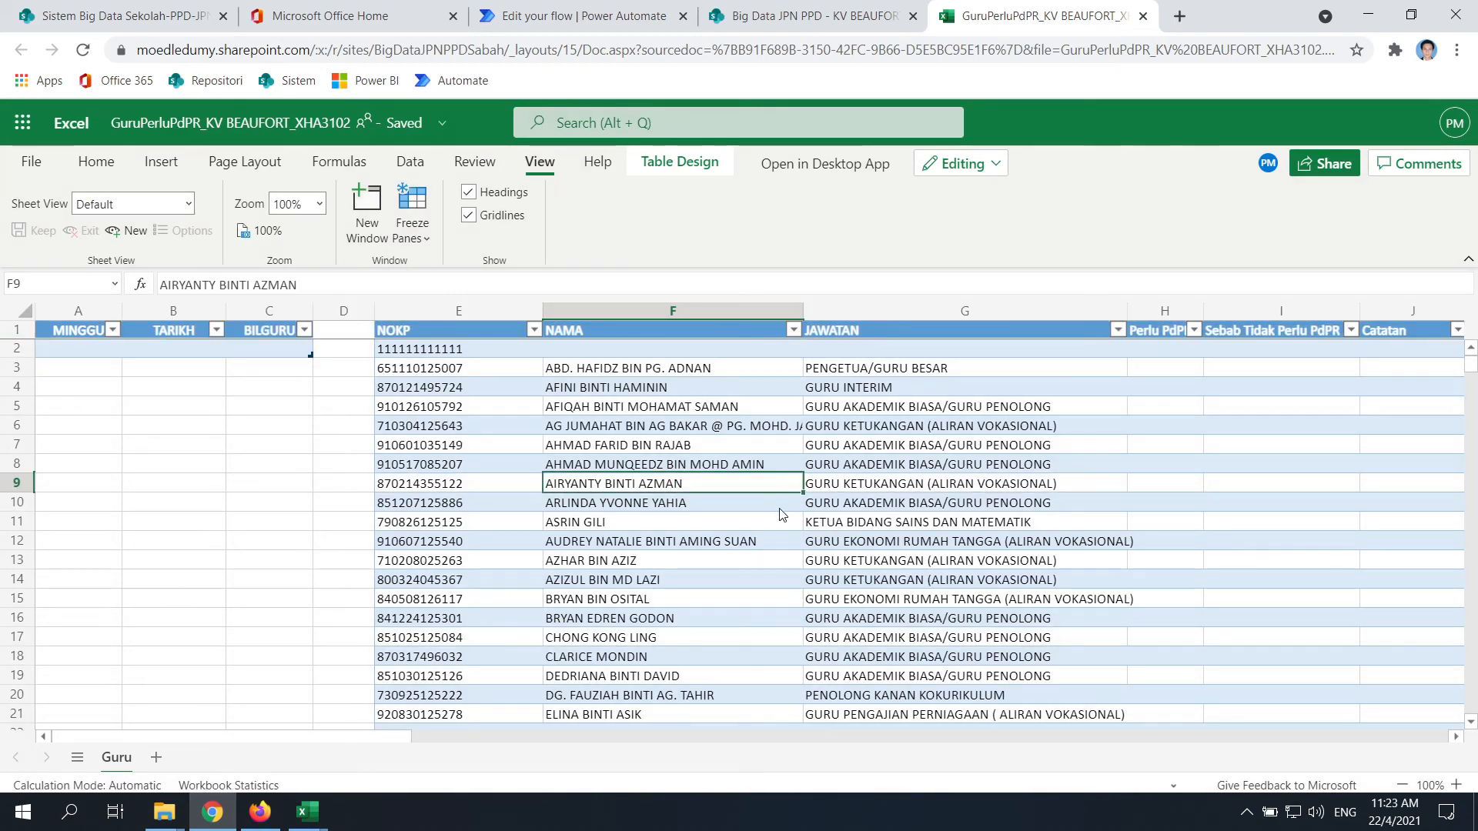
{"action": "scroll", "coordinate": [782, 508], "scroll_direction": "down", "scroll_amount": 3}
{"action": "scroll", "coordinate": [793, 502], "scroll_direction": "up", "scroll_amount": 1}
Check the header cells from MINGGU to column K around NOKP, scrolling to verify the frozen row
{"action": "left_click", "coordinate": [457, 325]}
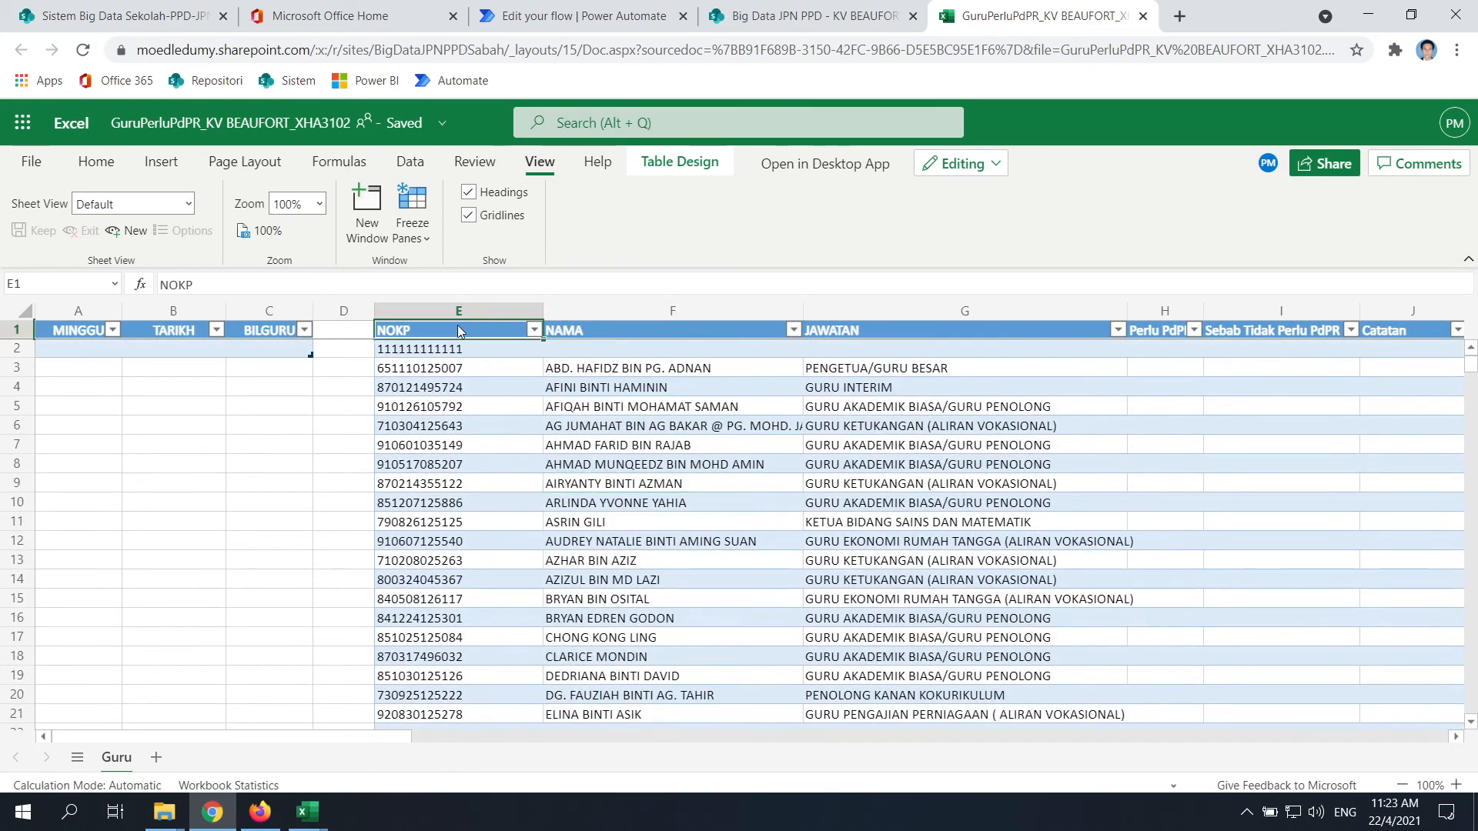
{"action": "key", "text": "Right"}
{"action": "key", "text": "Right"}
{"action": "key", "text": "Right"}
{"action": "key", "text": "Left"}
{"action": "key", "text": "Left"}
{"action": "key", "text": "Left"}
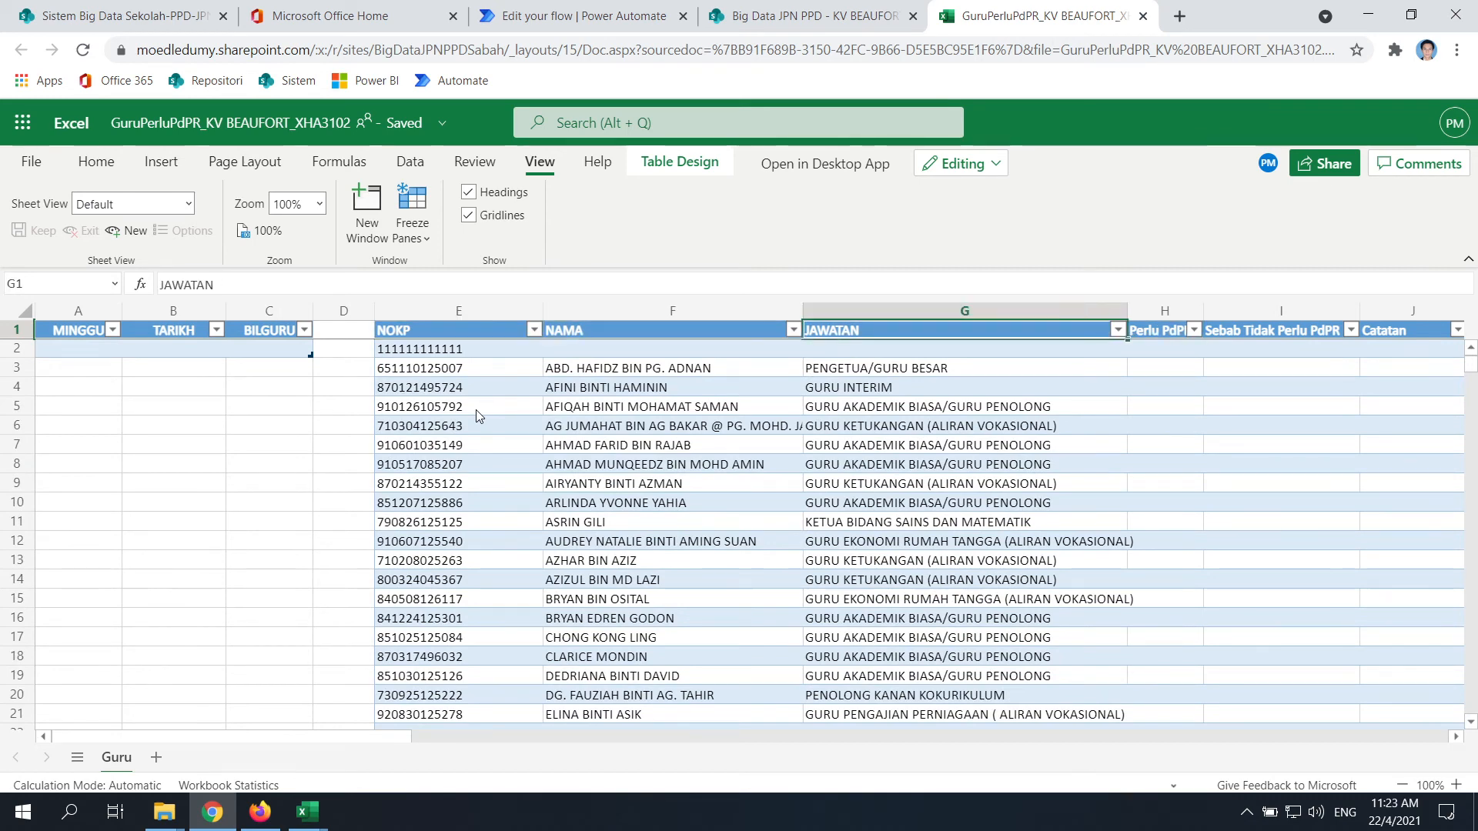
{"action": "key", "text": "Right"}
{"action": "key", "text": "Right"}
{"action": "key", "text": "Right"}
{"action": "key", "text": "Right"}
{"action": "key", "text": "Right"}
{"action": "key", "text": "Right"}
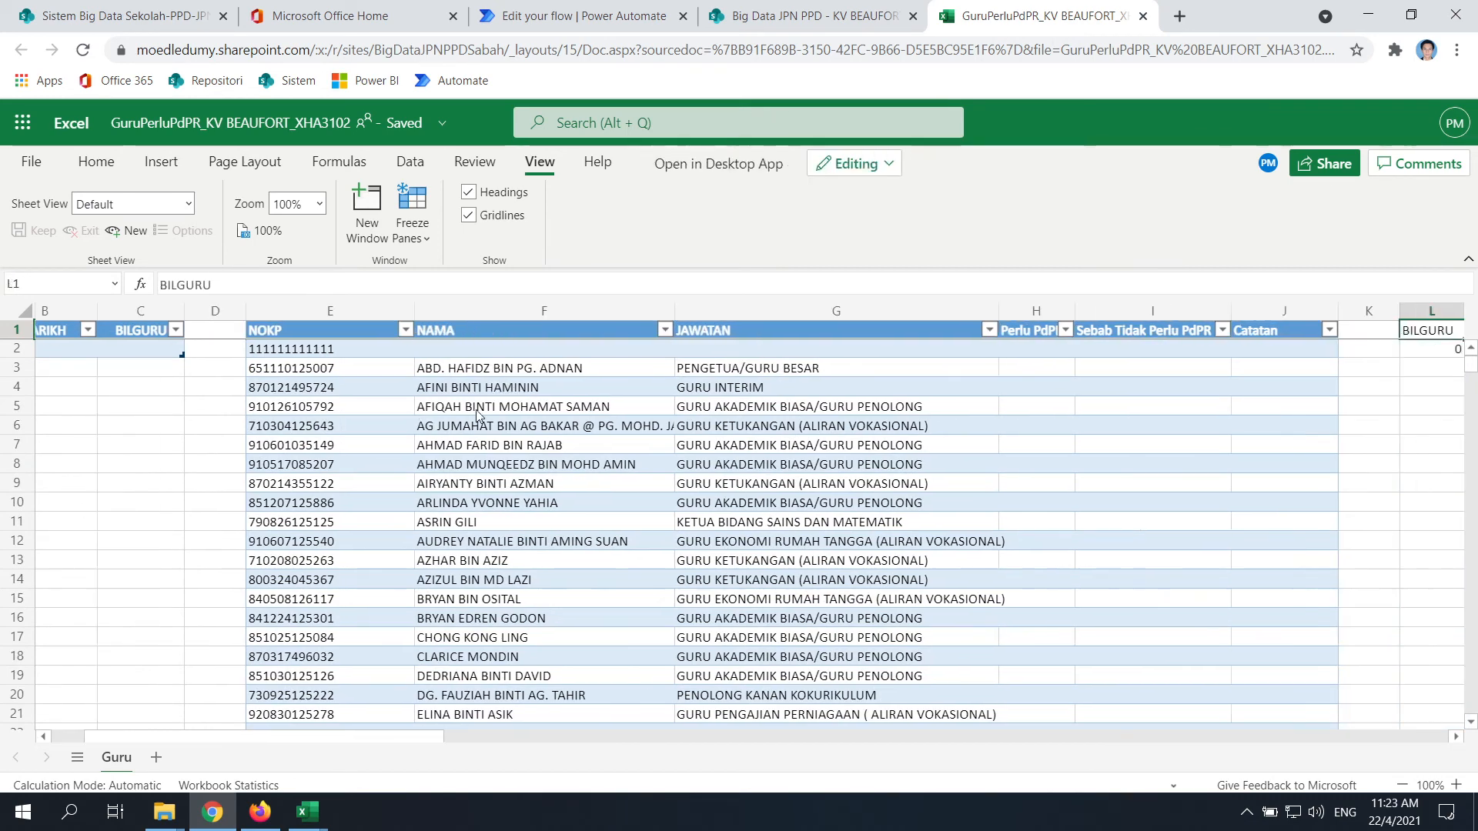
{"action": "key", "text": "Left"}
{"action": "key", "text": "Left"}
{"action": "key", "text": "Left"}
{"action": "key", "text": "Left"}
{"action": "key", "text": "Left"}
{"action": "key", "text": "Left"}
{"action": "key", "text": "Left"}
{"action": "key", "text": "Left"}
{"action": "key", "text": "Left"}
{"action": "key", "text": "Left"}
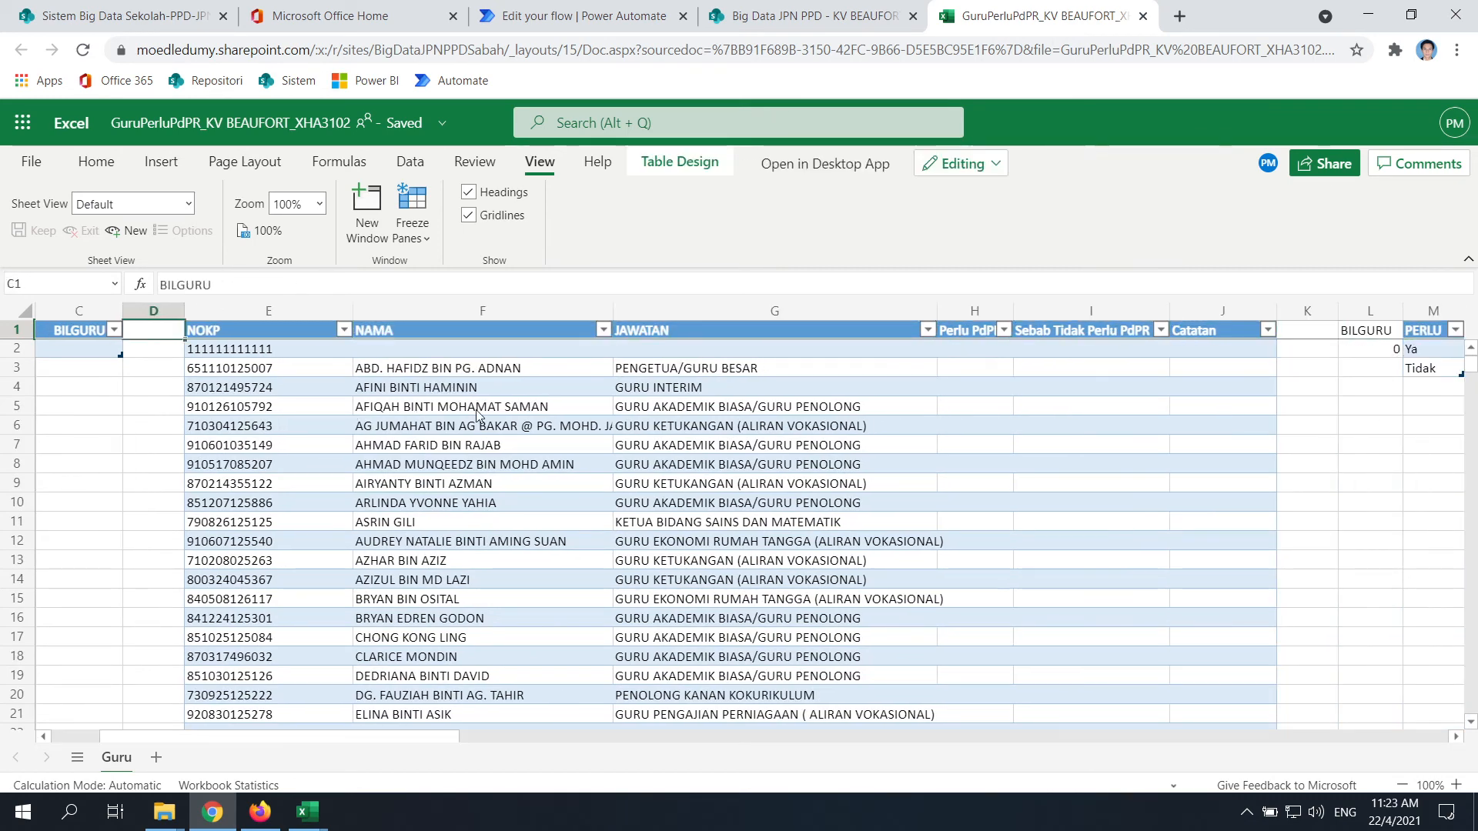
{"action": "key", "text": "Right"}
{"action": "key", "text": "Right"}
{"action": "key", "text": "Right"}
{"action": "key", "text": "Right"}
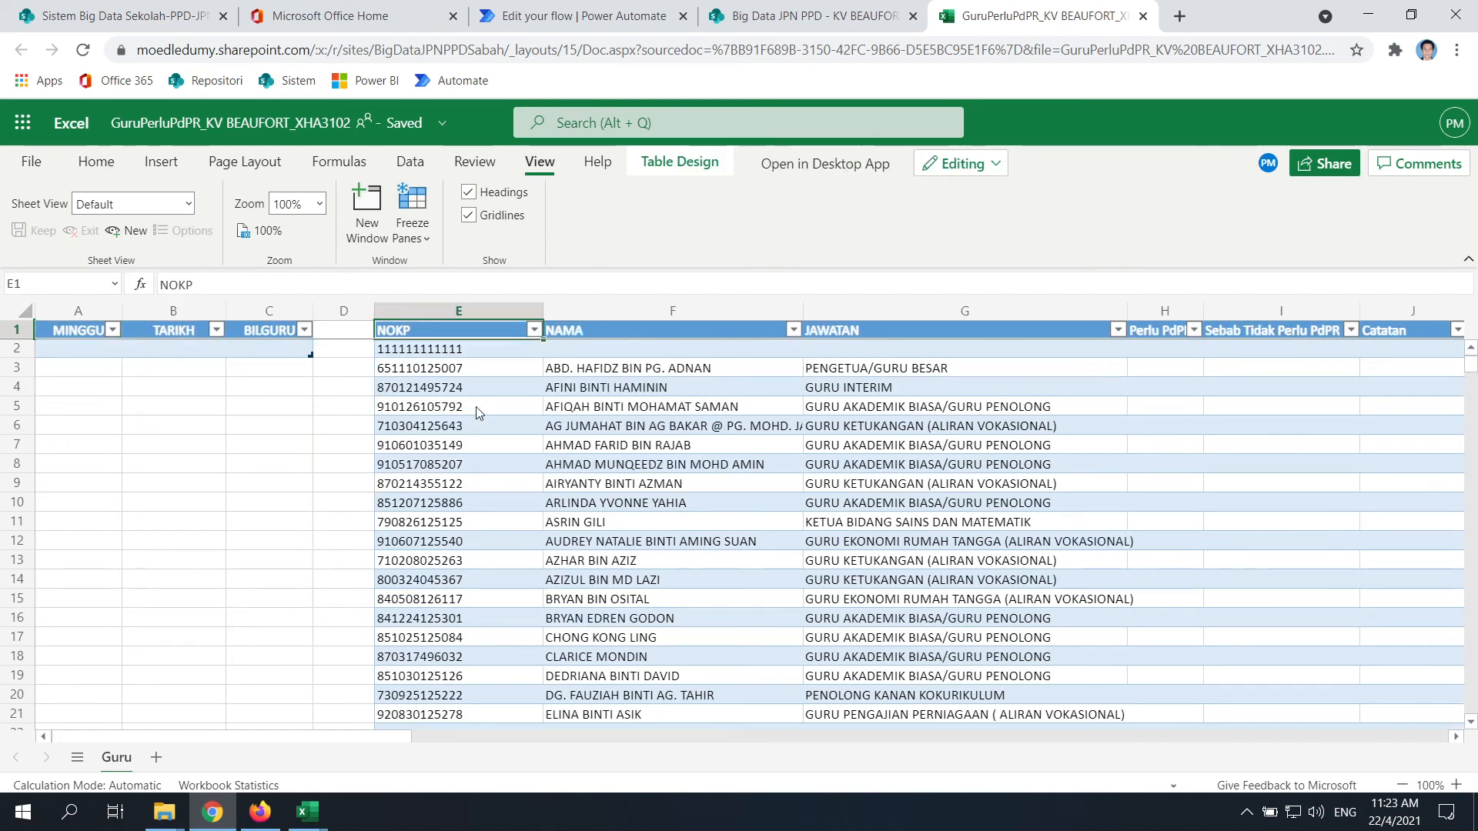
{"action": "scroll", "coordinate": [620, 450], "scroll_direction": "down", "scroll_amount": 6}
{"action": "scroll", "coordinate": [585, 541], "scroll_direction": "up", "scroll_amount": 6}
{"action": "scroll", "coordinate": [531, 478], "scroll_direction": "down", "scroll_amount": 20}
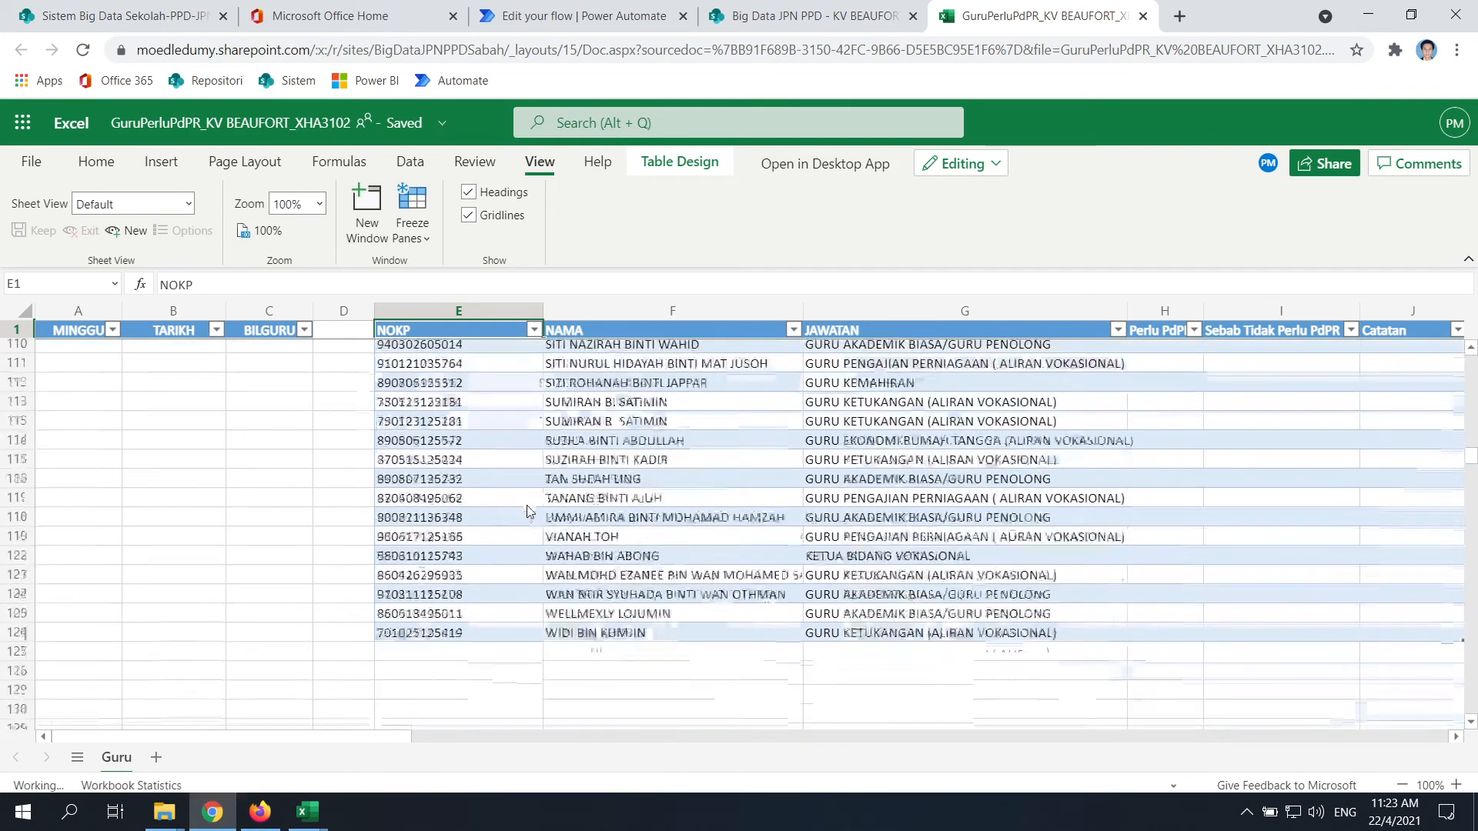
{"action": "scroll", "coordinate": [538, 554], "scroll_direction": "up", "scroll_amount": 8}
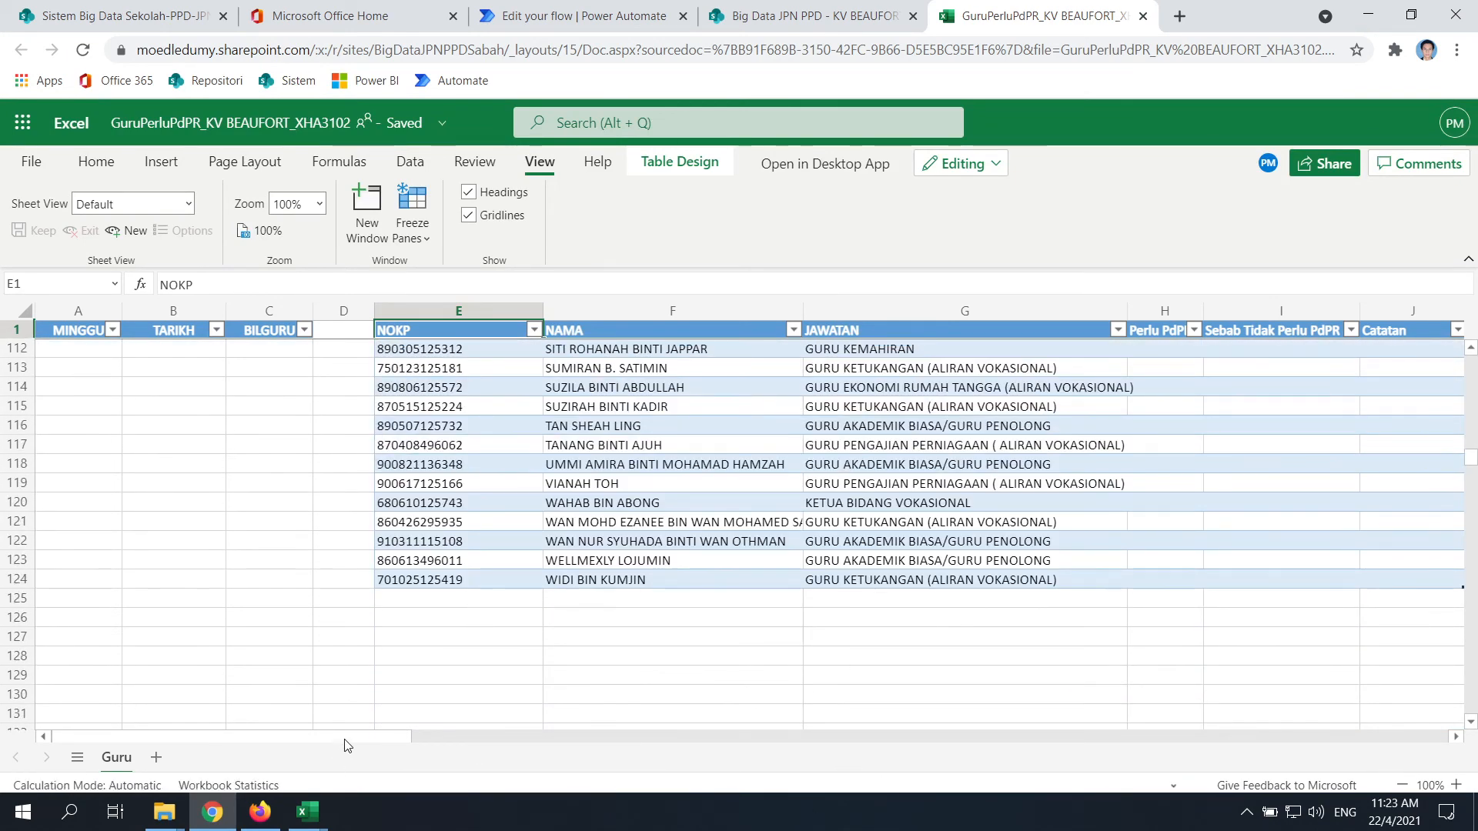
{"action": "scroll", "coordinate": [344, 745], "scroll_direction": "right", "scroll_amount": 5}
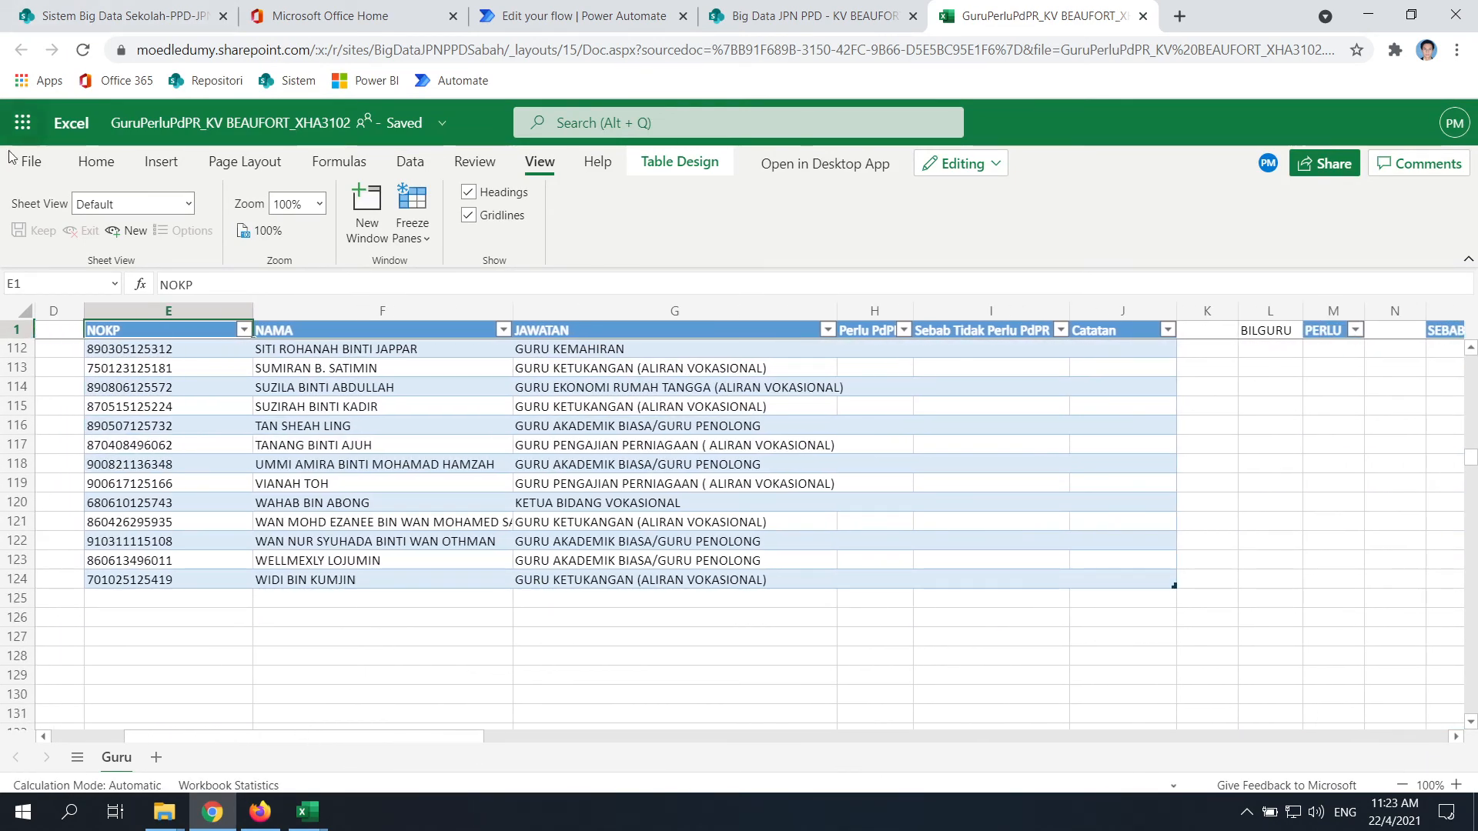
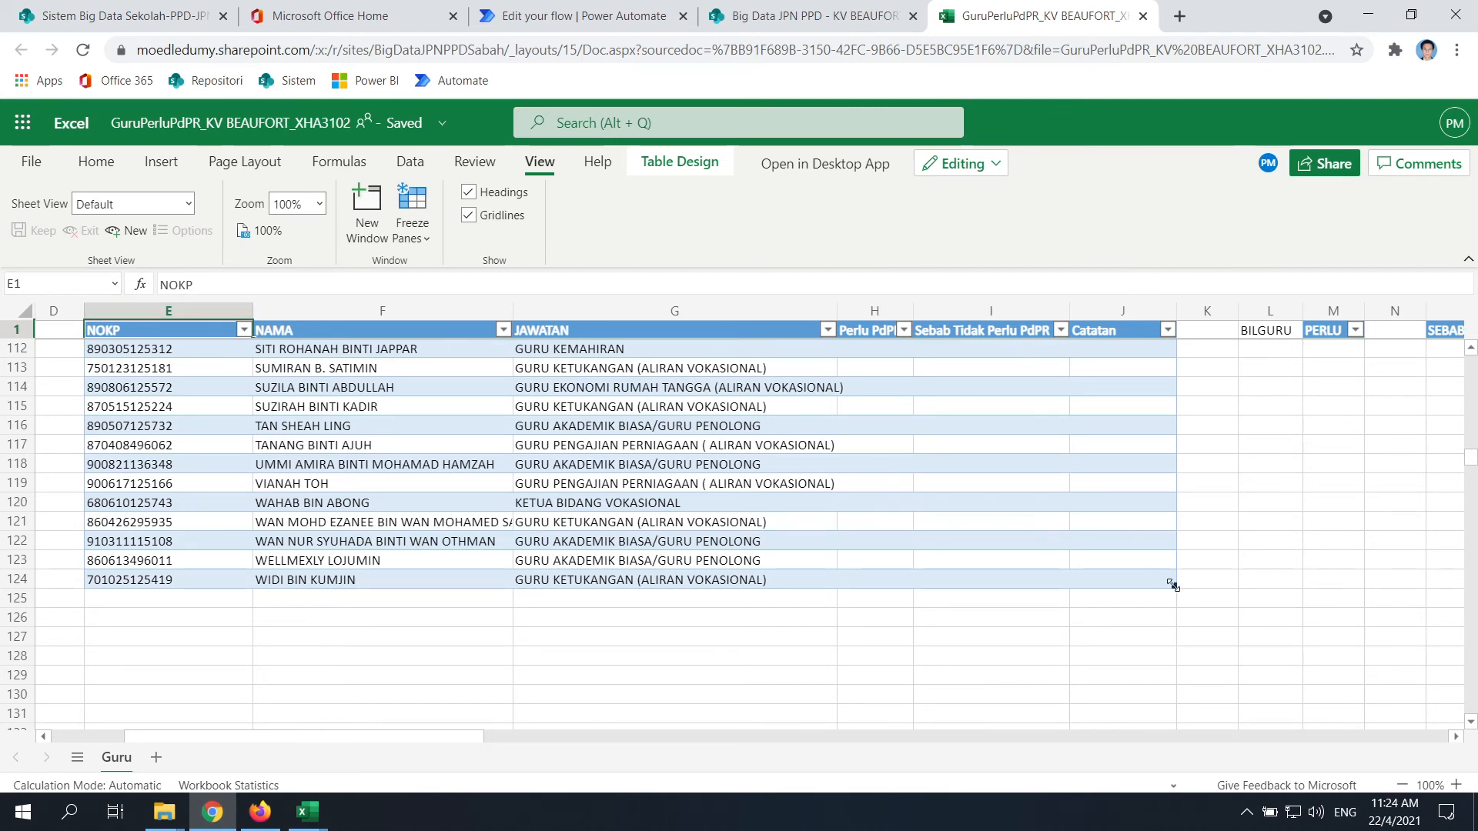
Type test text 'asdsad' in K123, undo the table expansion, and clear the cell
{"action": "scroll", "coordinate": [1199, 509], "scroll_direction": "up", "scroll_amount": 2}
{"action": "left_click", "coordinate": [1218, 521]}
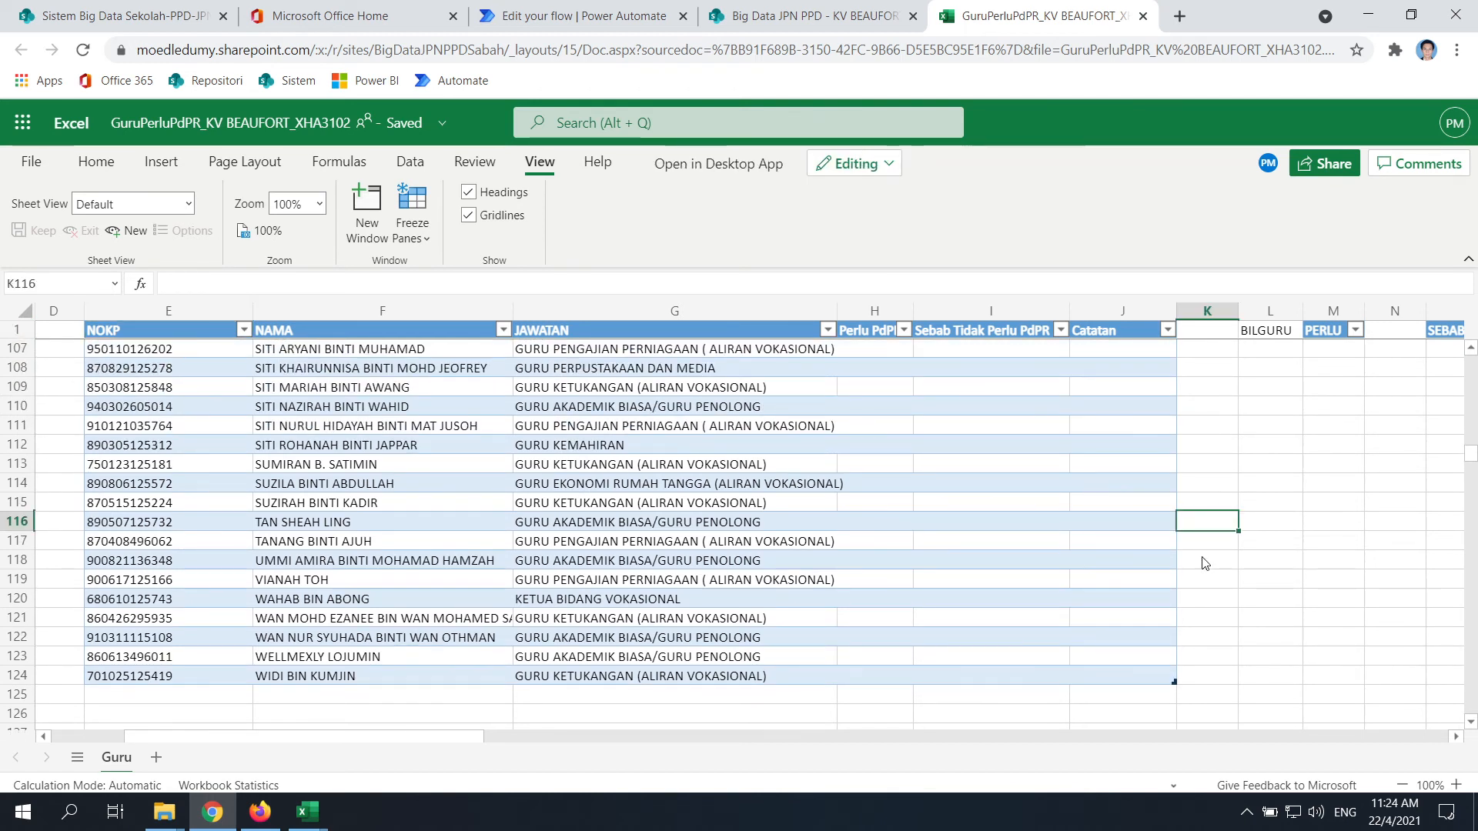
{"action": "left_click", "coordinate": [1214, 658]}
{"action": "type", "text": "asdsad"}
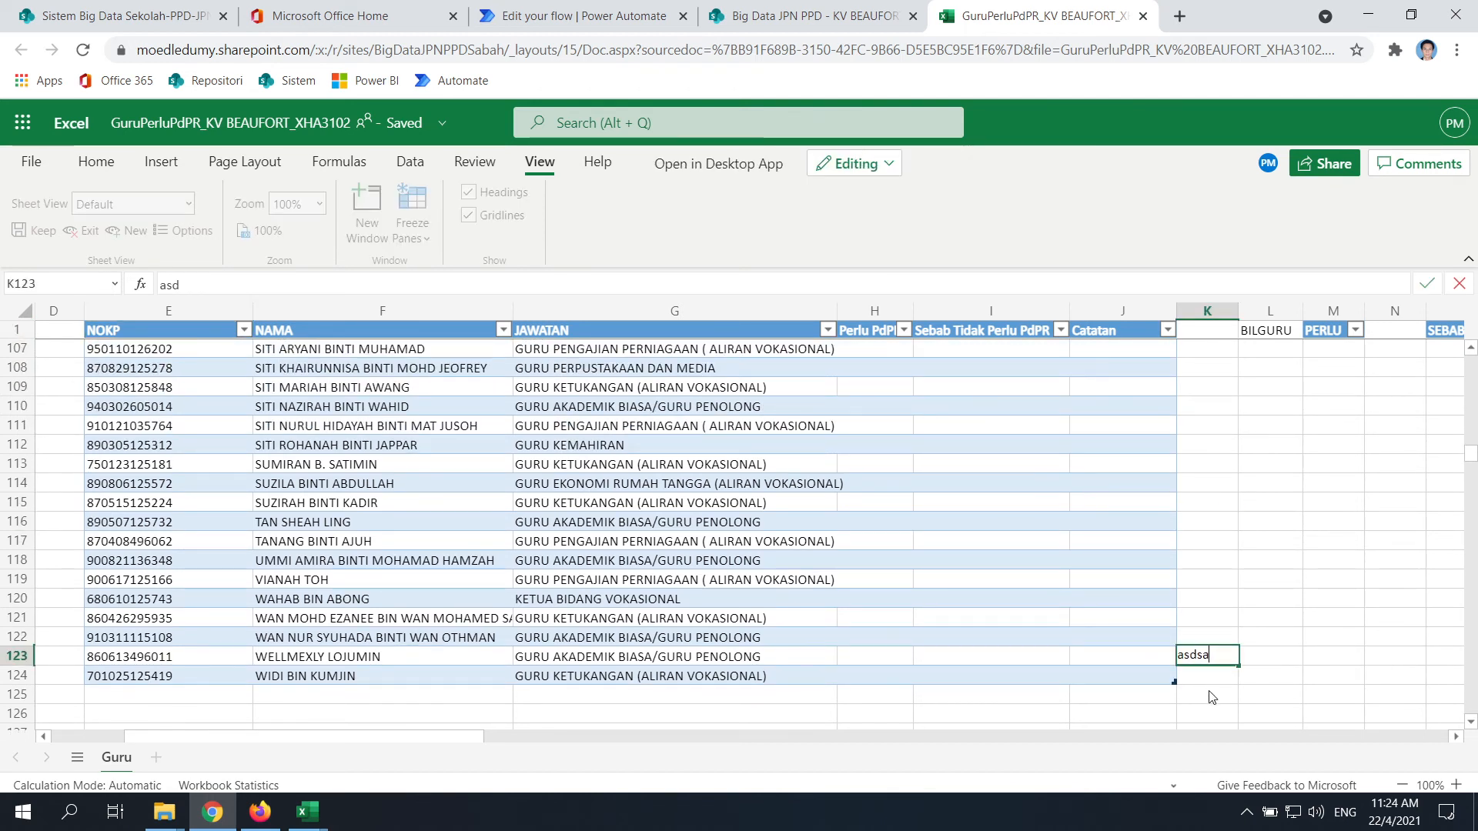
{"action": "left_click", "coordinate": [1214, 697]}
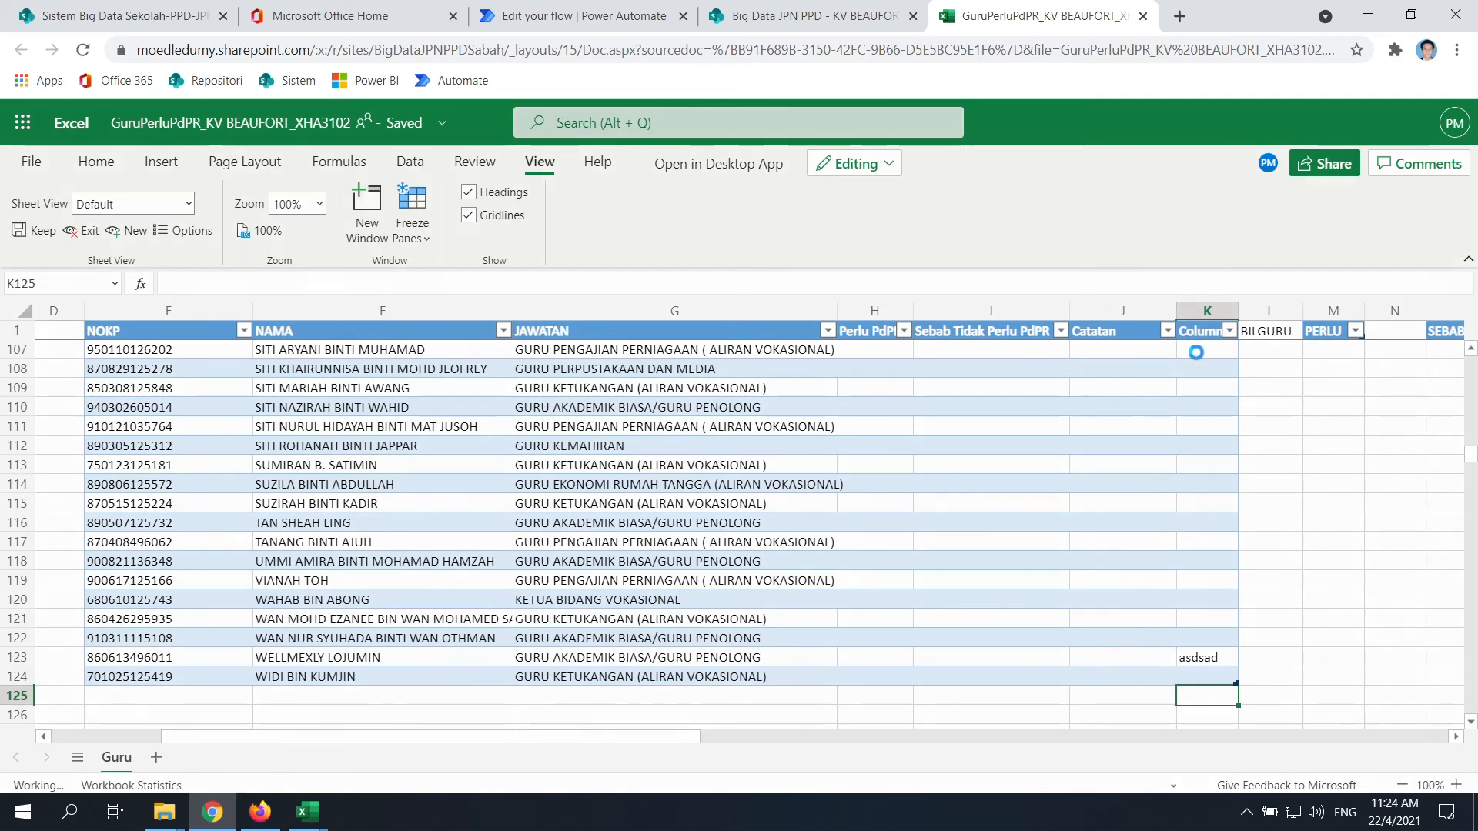
{"action": "key", "text": "ctrl+z"}
{"action": "left_click", "coordinate": [1224, 528]}
{"action": "left_click", "coordinate": [1209, 658]}
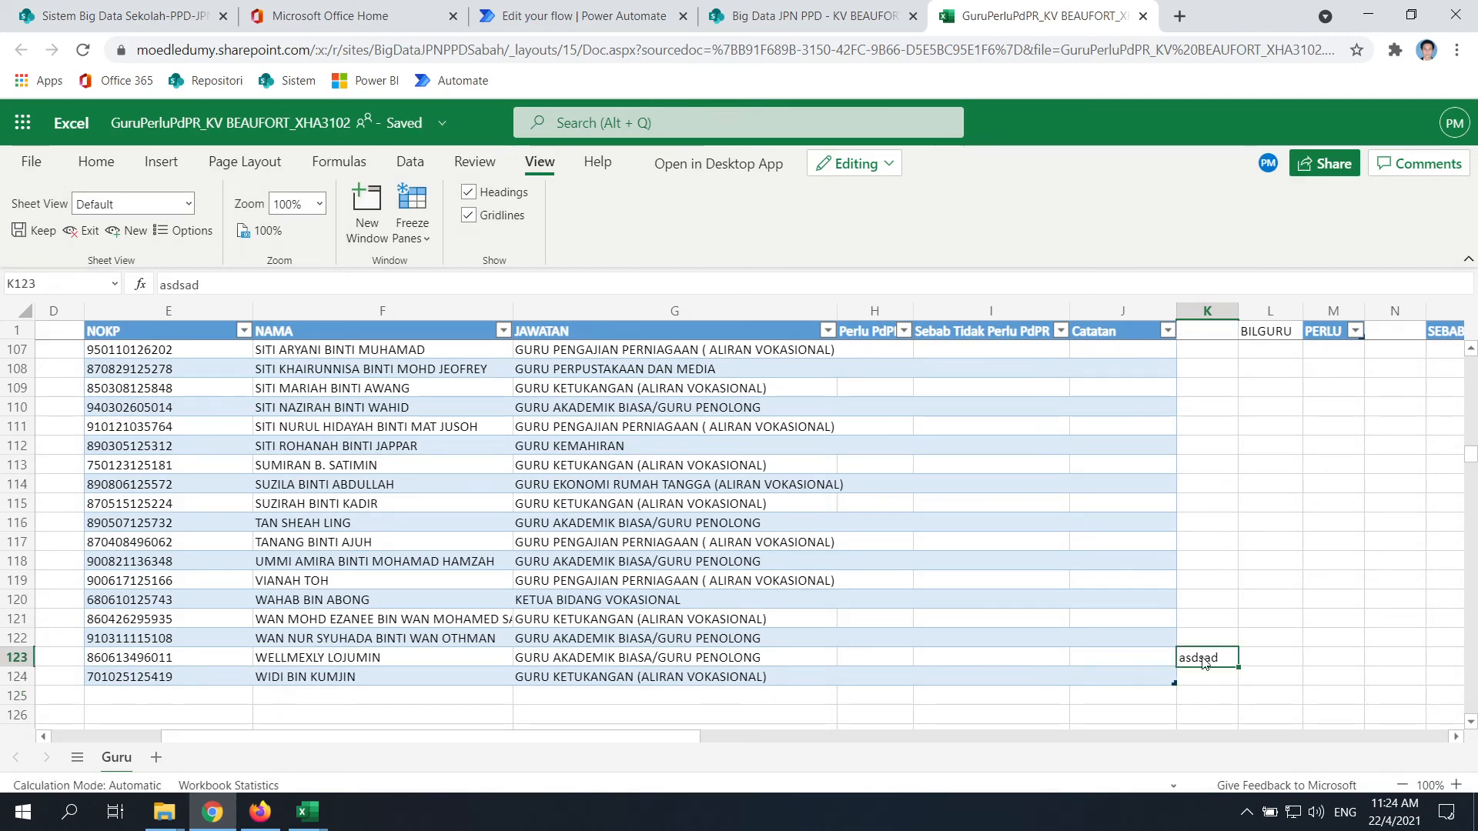
{"action": "key", "text": "Delete"}
{"action": "scroll", "coordinate": [633, 743], "scroll_direction": "left", "scroll_amount": 5}
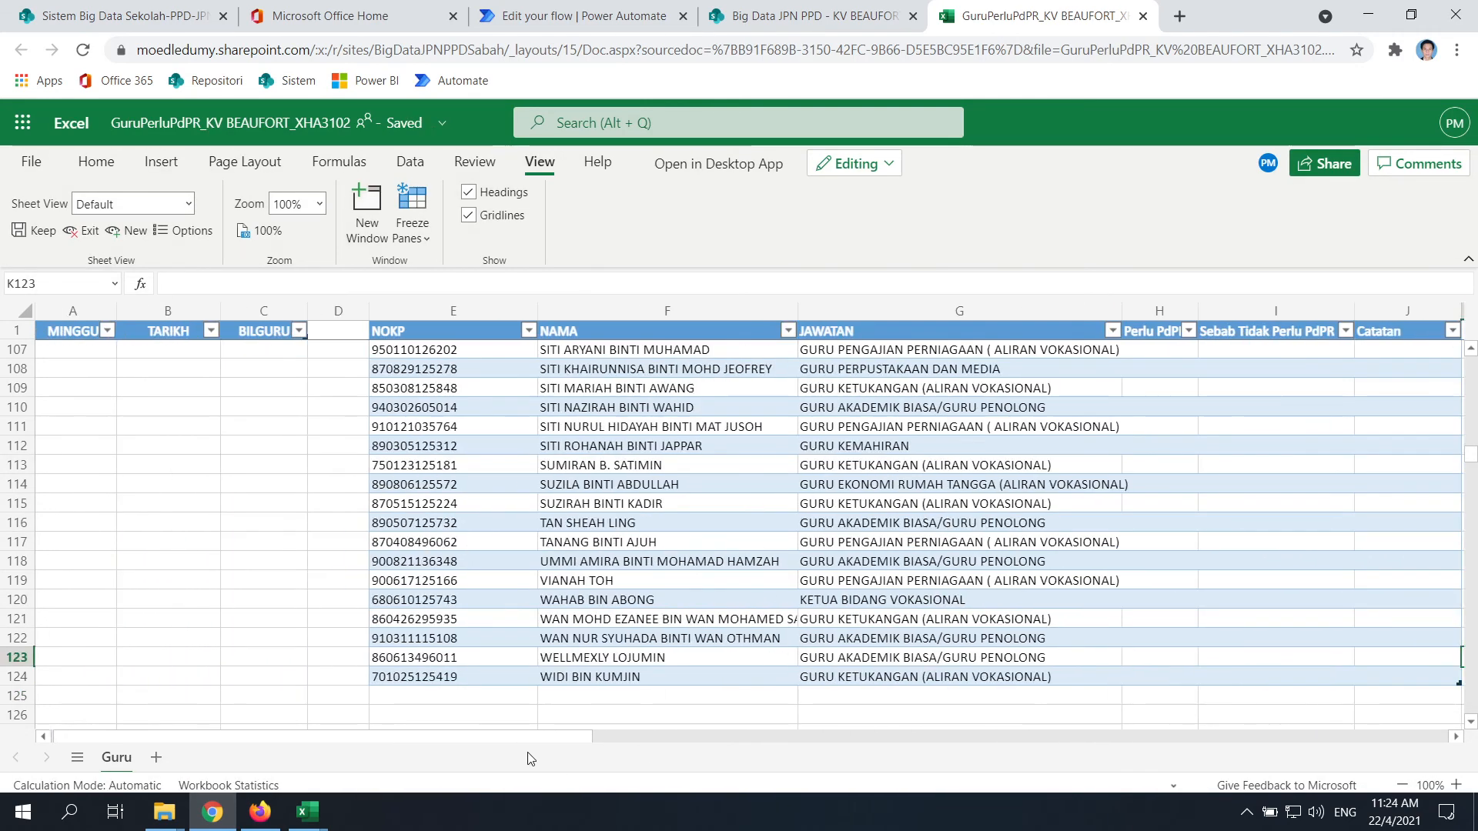
{"action": "scroll", "coordinate": [615, 605], "scroll_direction": "down", "scroll_amount": 2}
{"action": "left_click", "coordinate": [501, 611]}
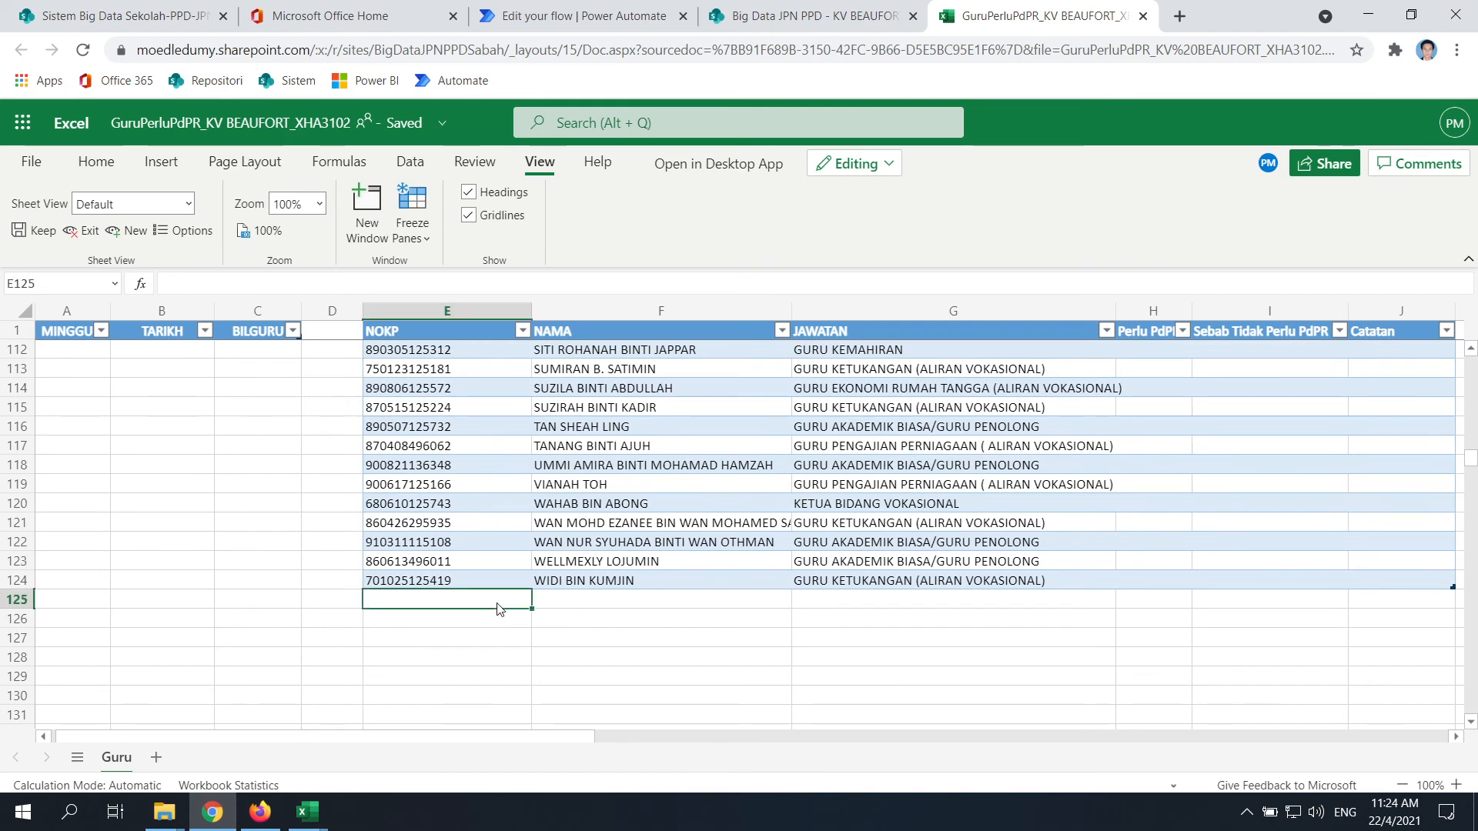
{"action": "type", "text": "9034"}
{"action": "key", "text": "Return"}
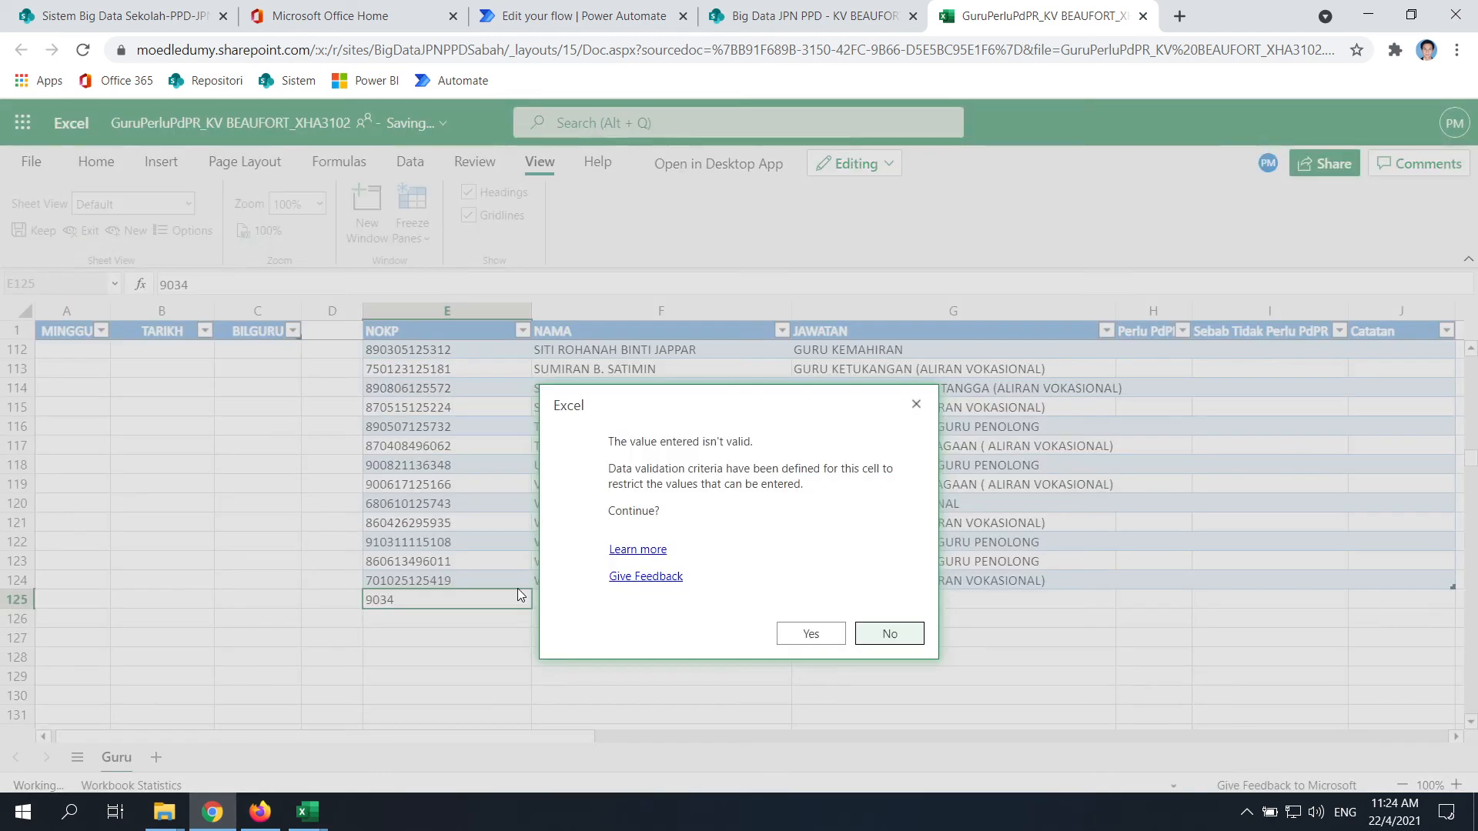
{"action": "left_click", "coordinate": [889, 644]}
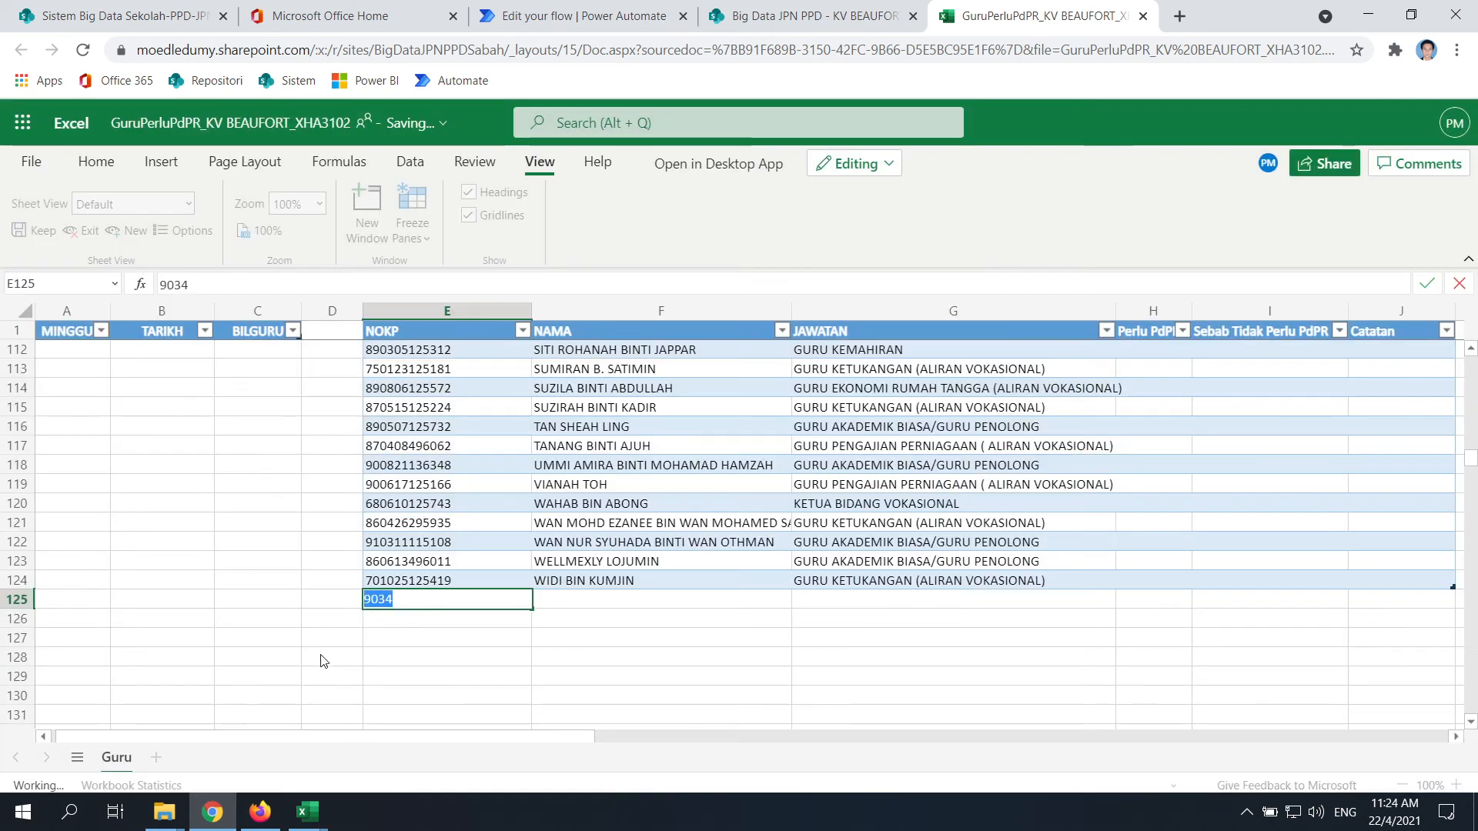
{"action": "key", "text": "Return"}
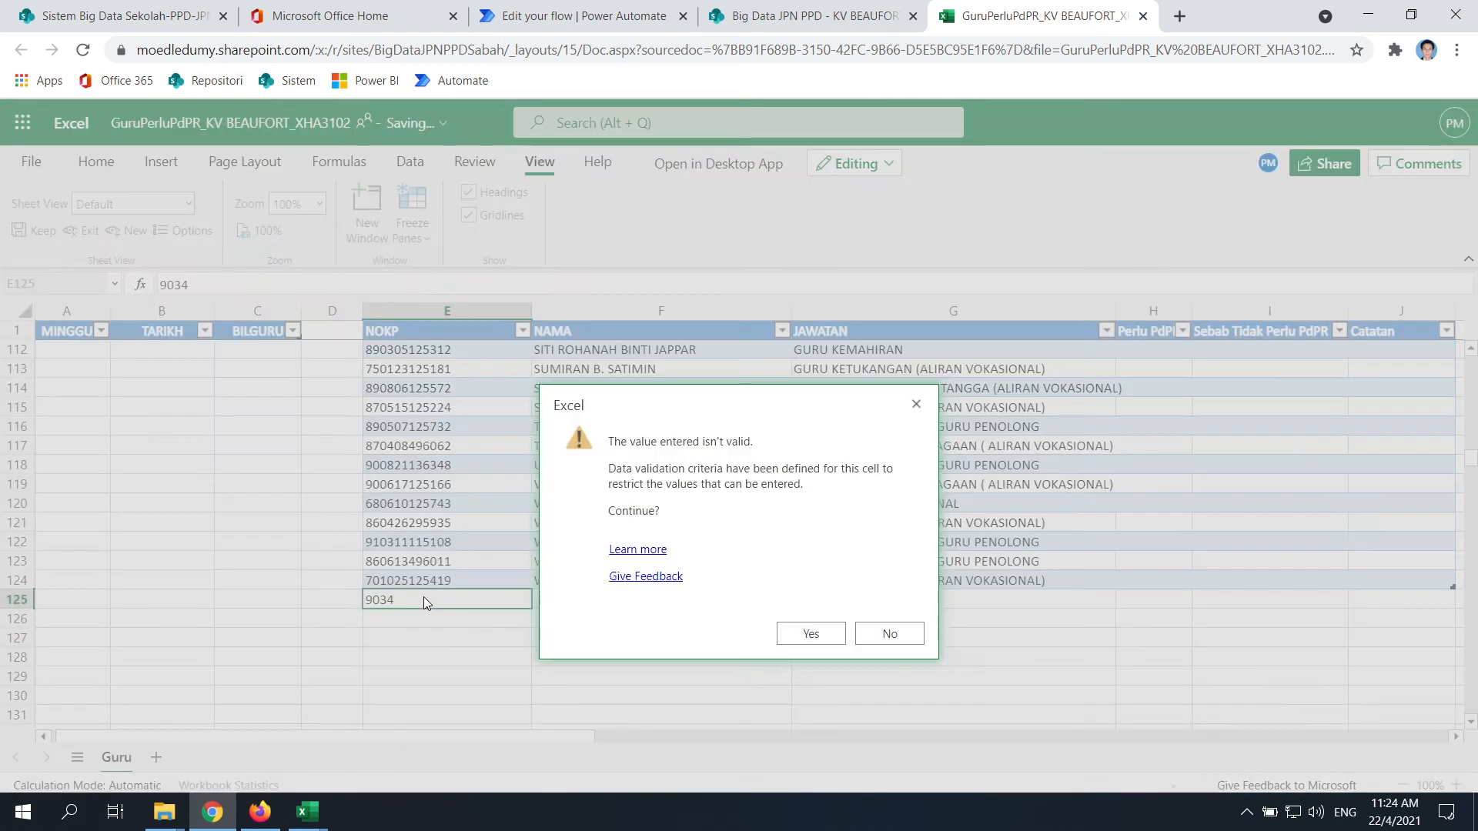
{"action": "left_click", "coordinate": [922, 645]}
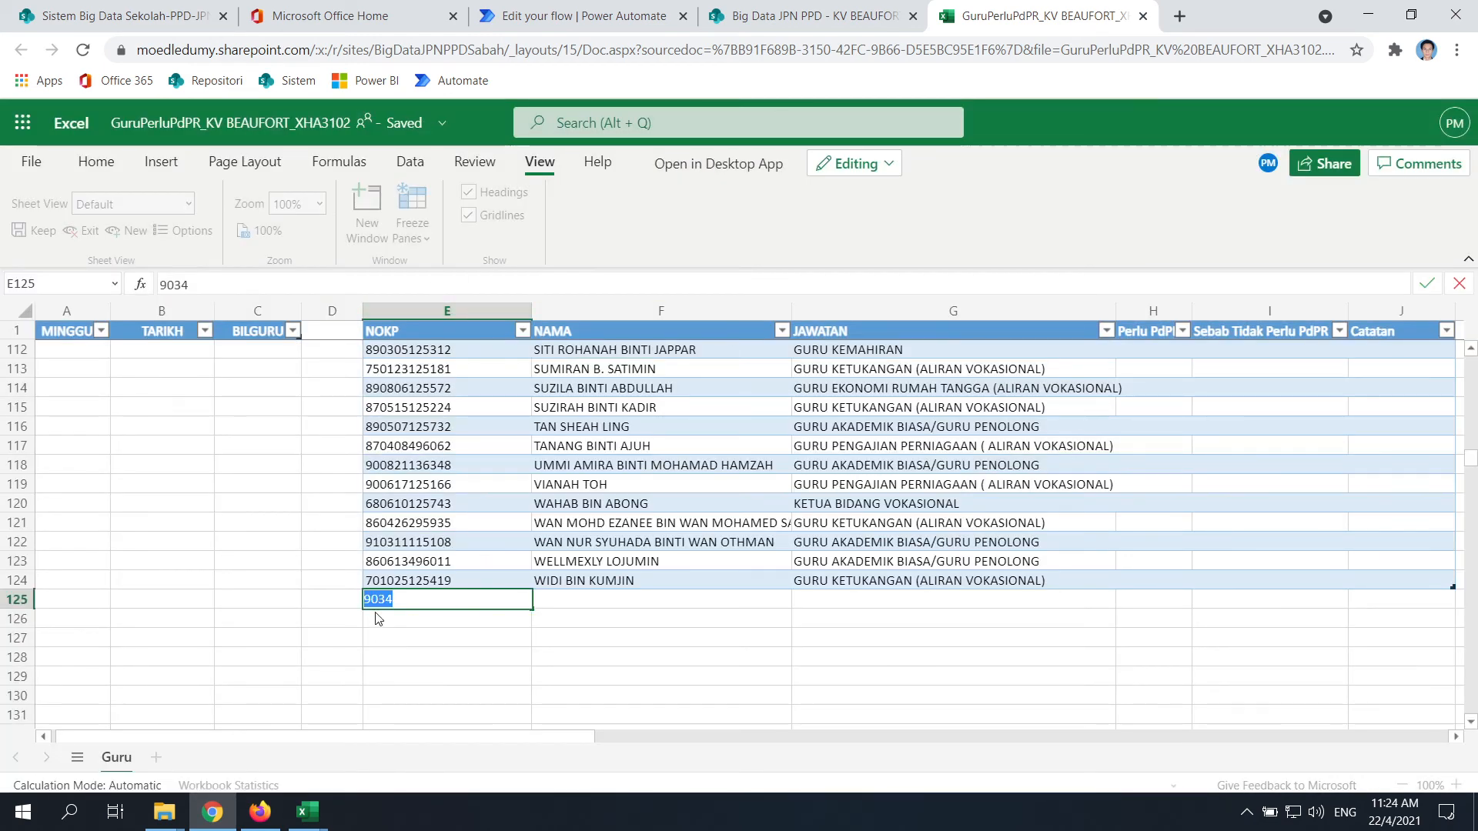
{"action": "type", "text": "966565656565"}
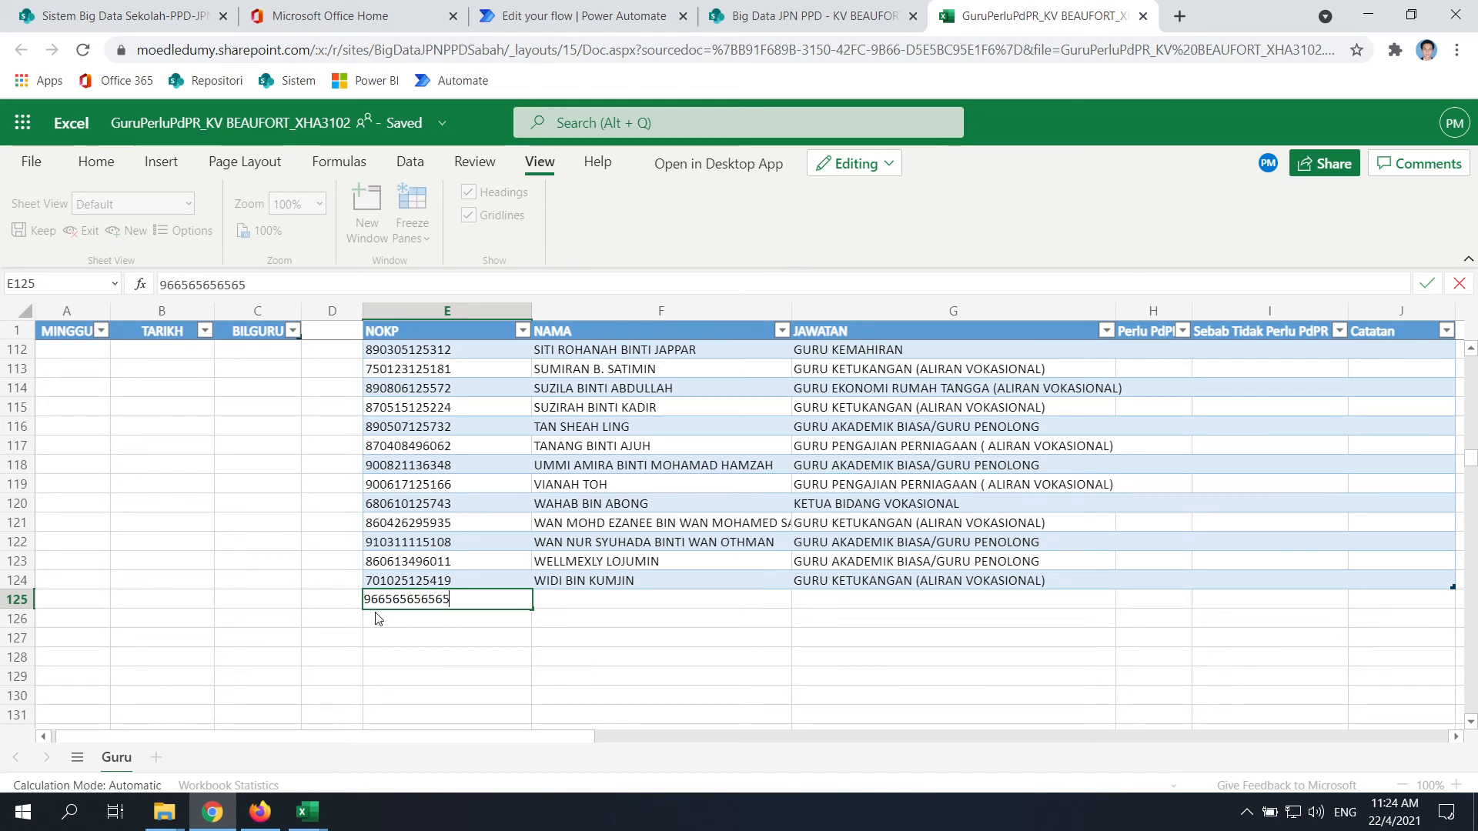
{"action": "key", "text": "Return"}
Enter the test name 'qweqfewrf' in F125 and check row 125's JAWATAN choices
{"action": "left_click", "coordinate": [643, 603]}
{"action": "type", "text": "qweq"}
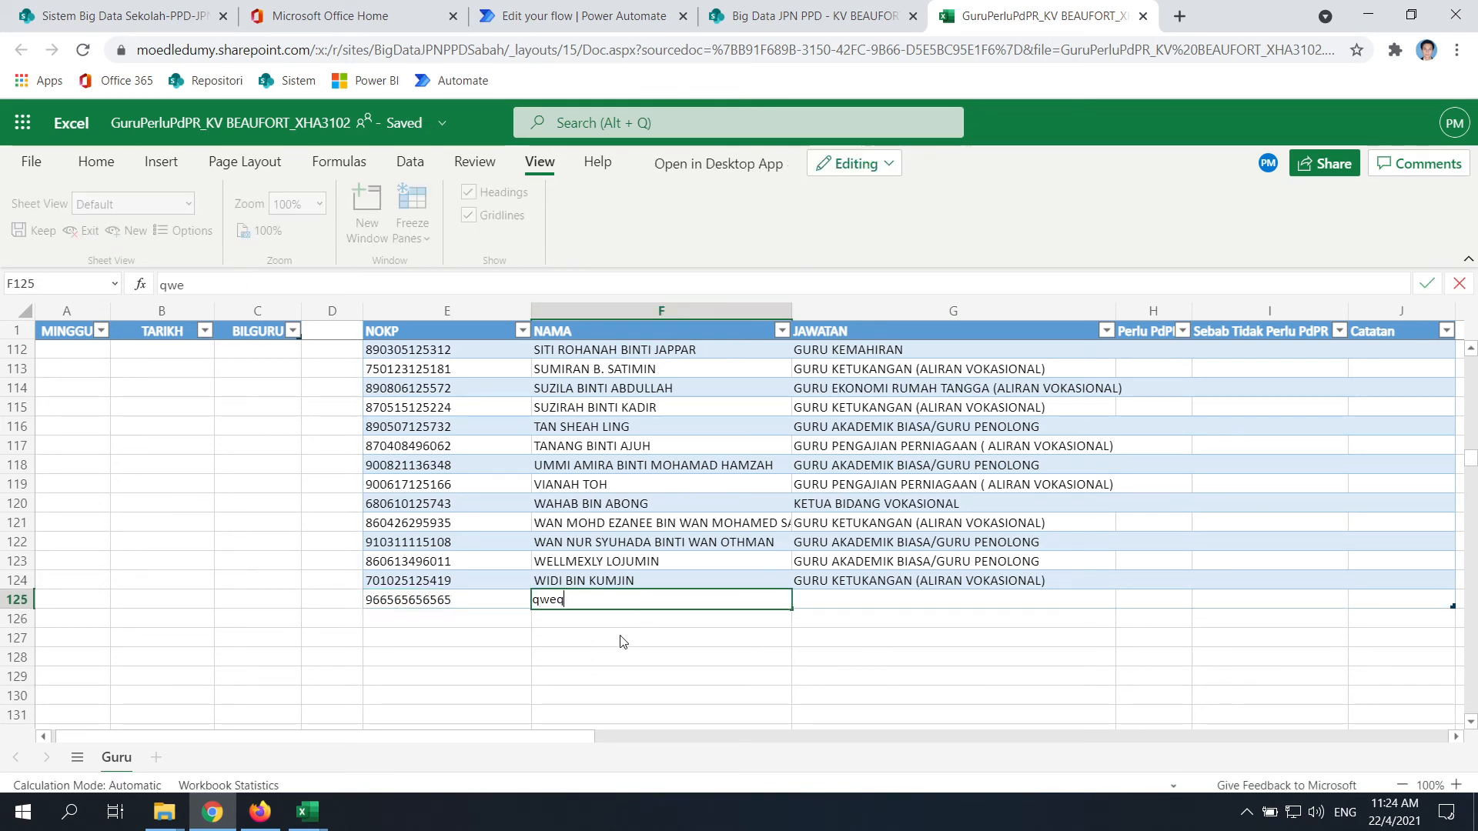
{"action": "type", "text": "fewrf"}
{"action": "left_click", "coordinate": [1029, 604]}
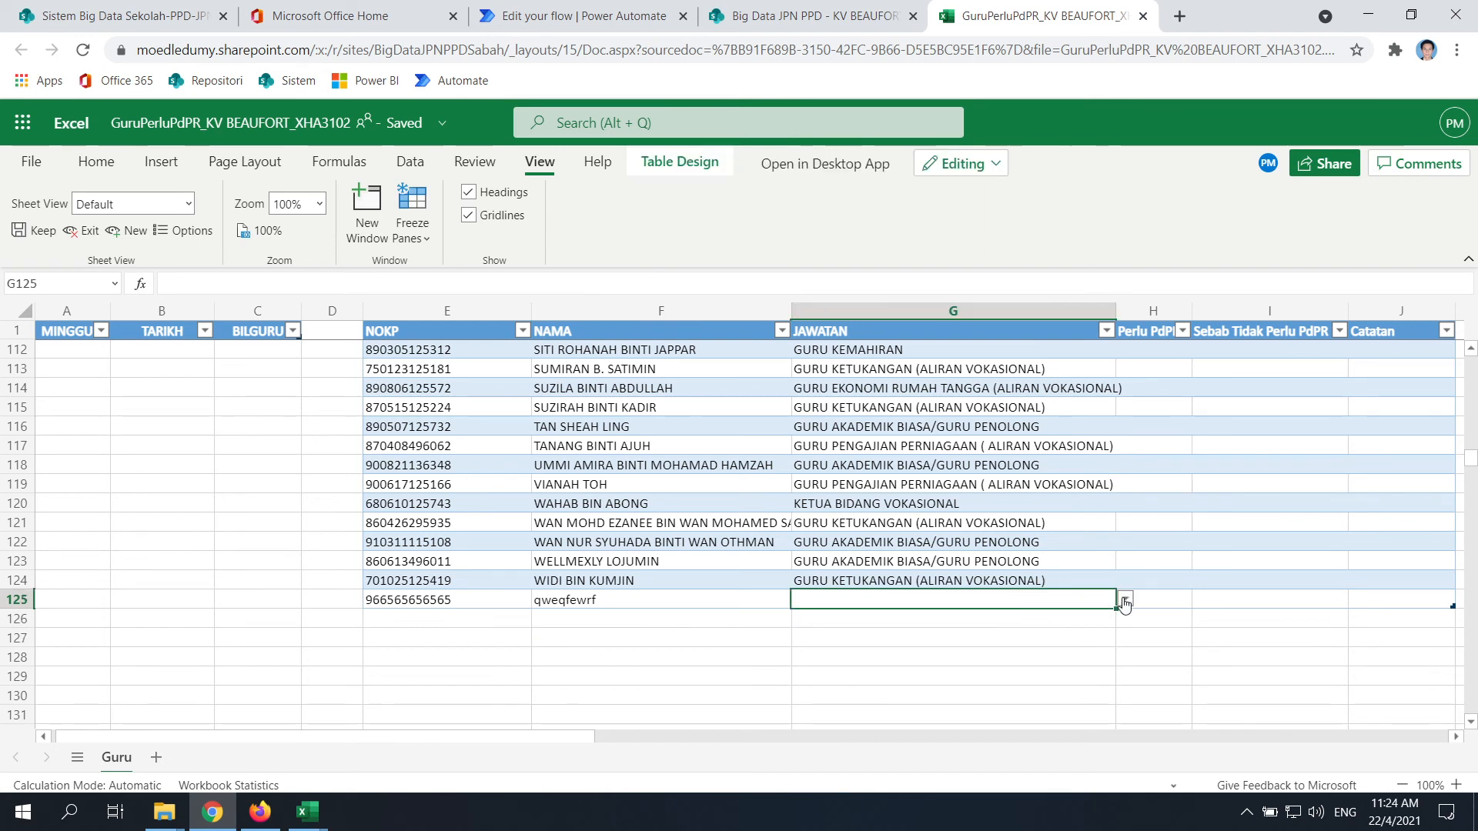
{"action": "left_click", "coordinate": [1124, 600]}
{"action": "left_click", "coordinate": [700, 642]}
{"action": "left_click_drag", "start_coordinate": [549, 738], "coordinate": [618, 745]}
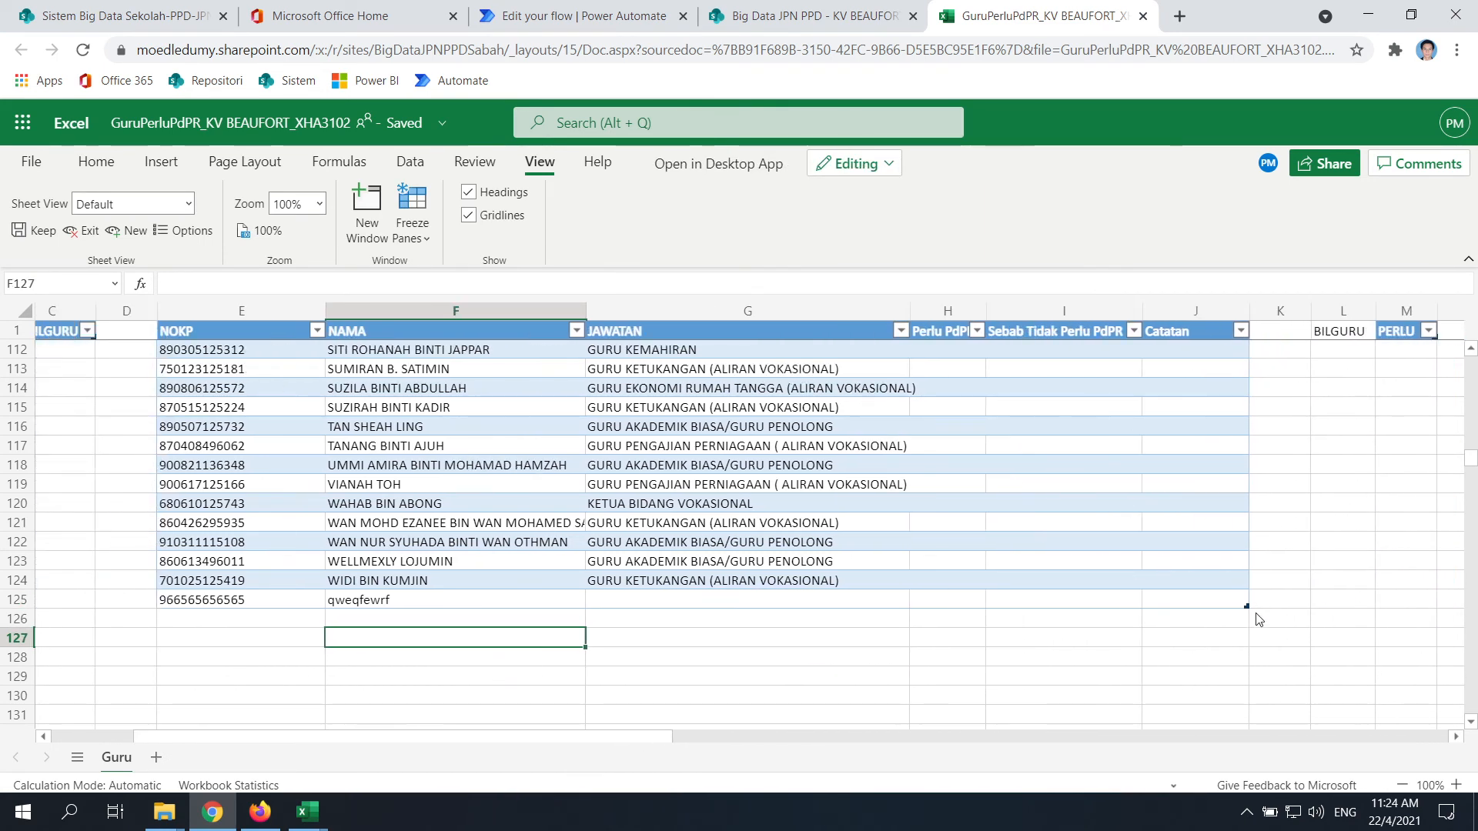
{"action": "left_click", "coordinate": [727, 652]}
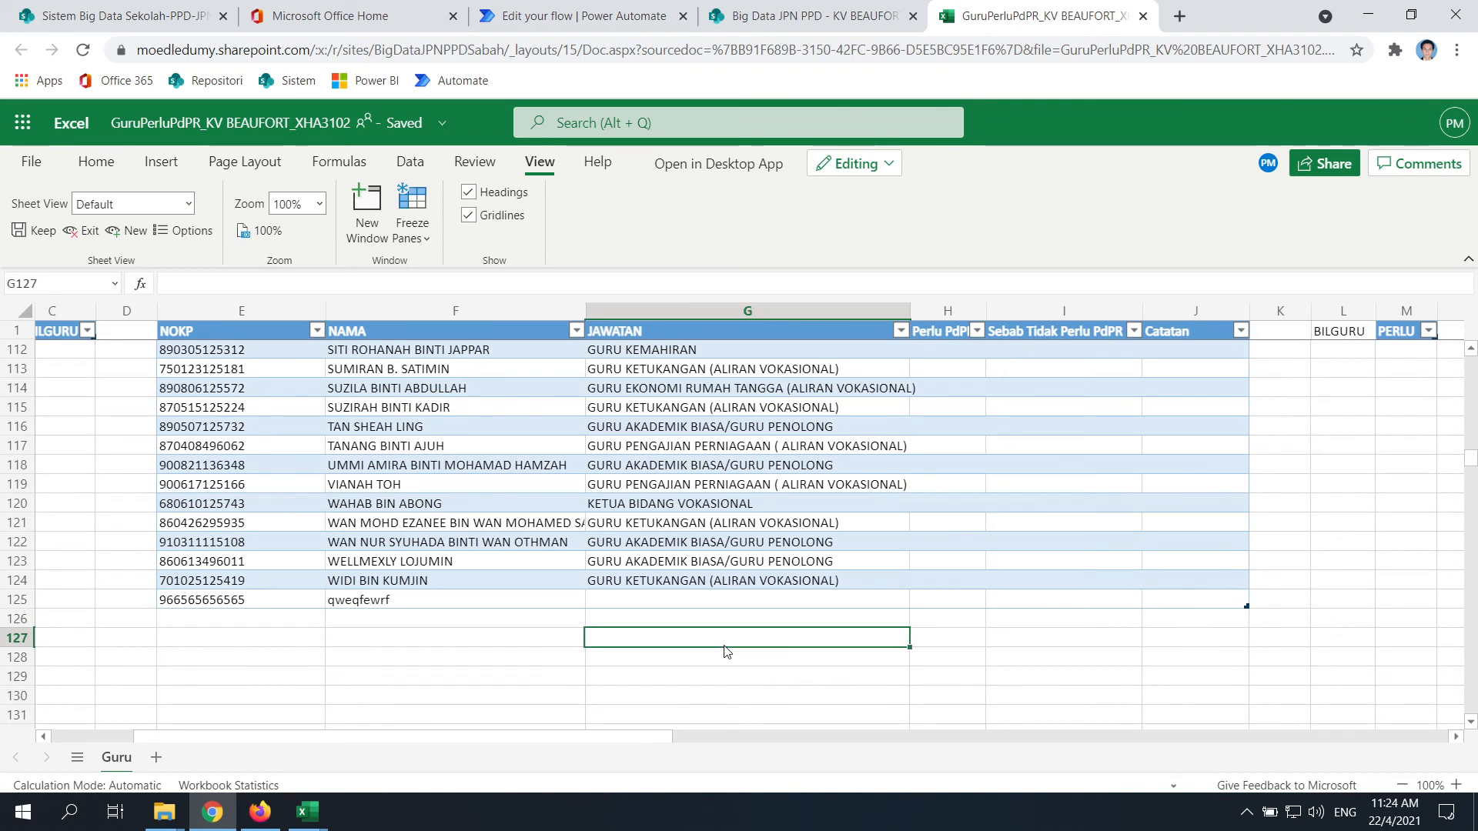
Select the test row E125:J125 and remove it with Delete > Table Rows
{"action": "left_click", "coordinate": [219, 600]}
{"action": "key", "text": "shift+Right"}
{"action": "key", "text": "shift+Right"}
{"action": "key", "text": "shift+Right"}
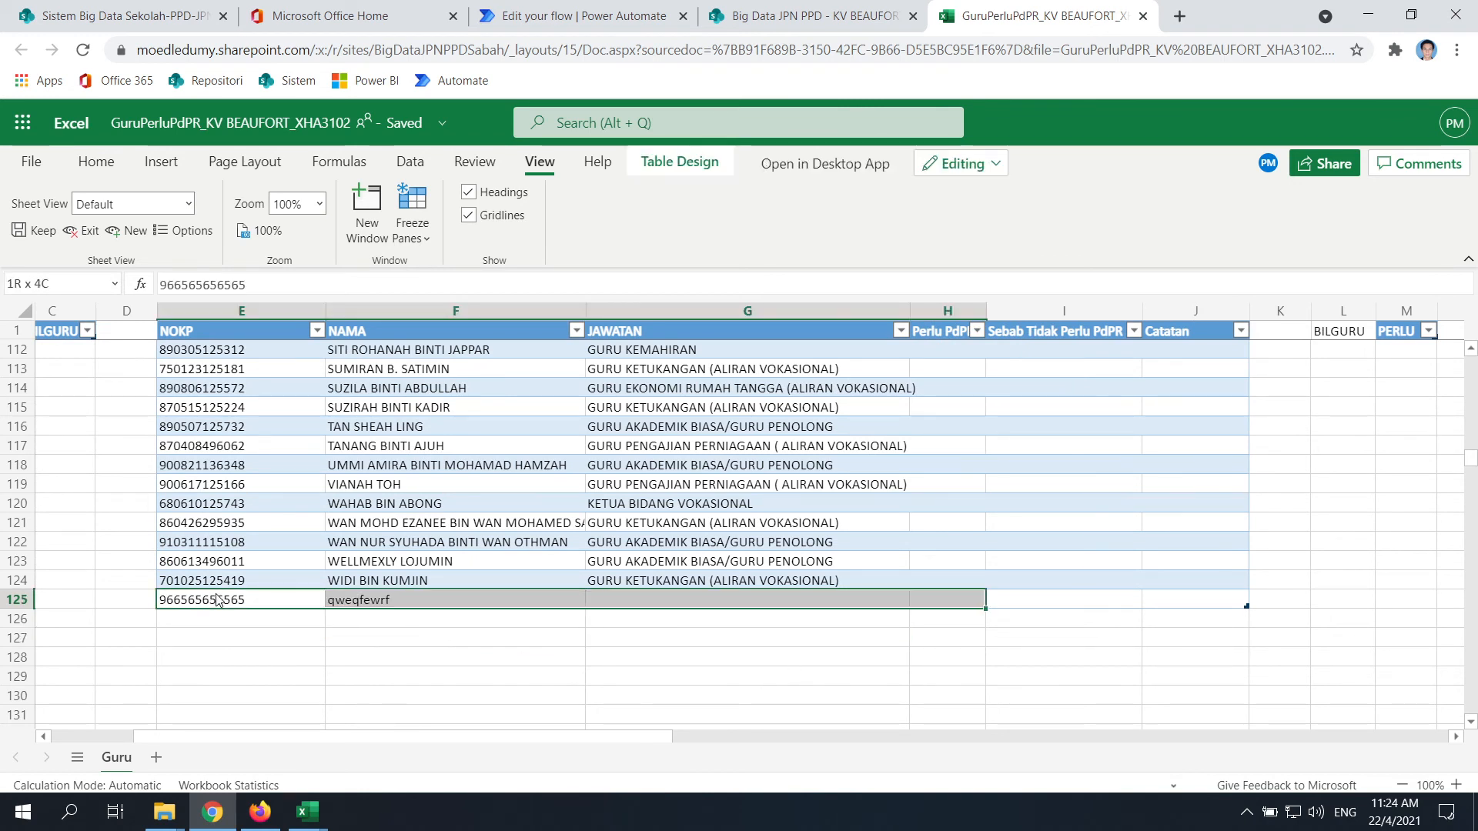
{"action": "key", "text": "shift+Right"}
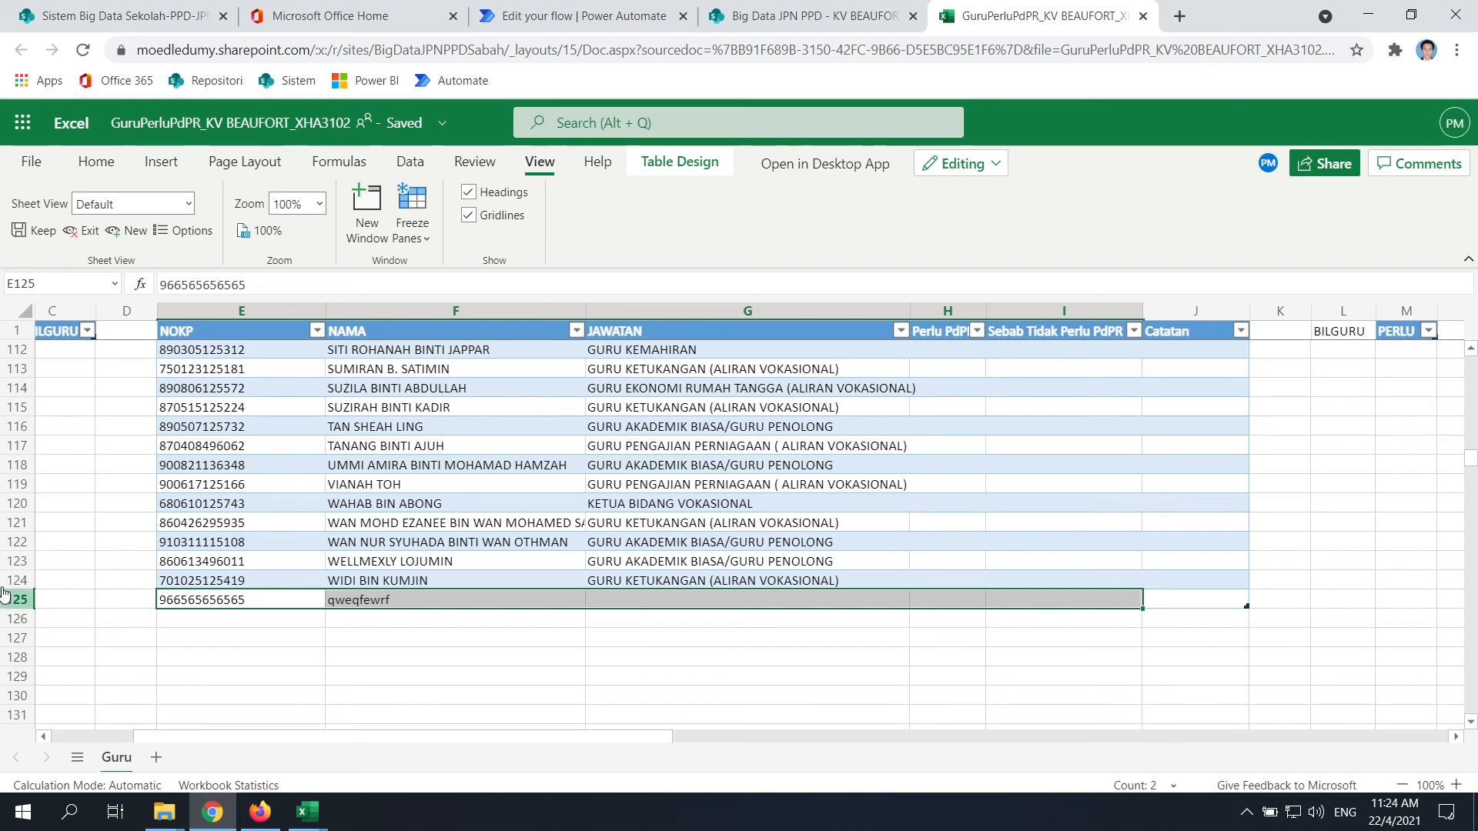
{"action": "left_click", "coordinate": [709, 680]}
{"action": "left_click", "coordinate": [264, 600]}
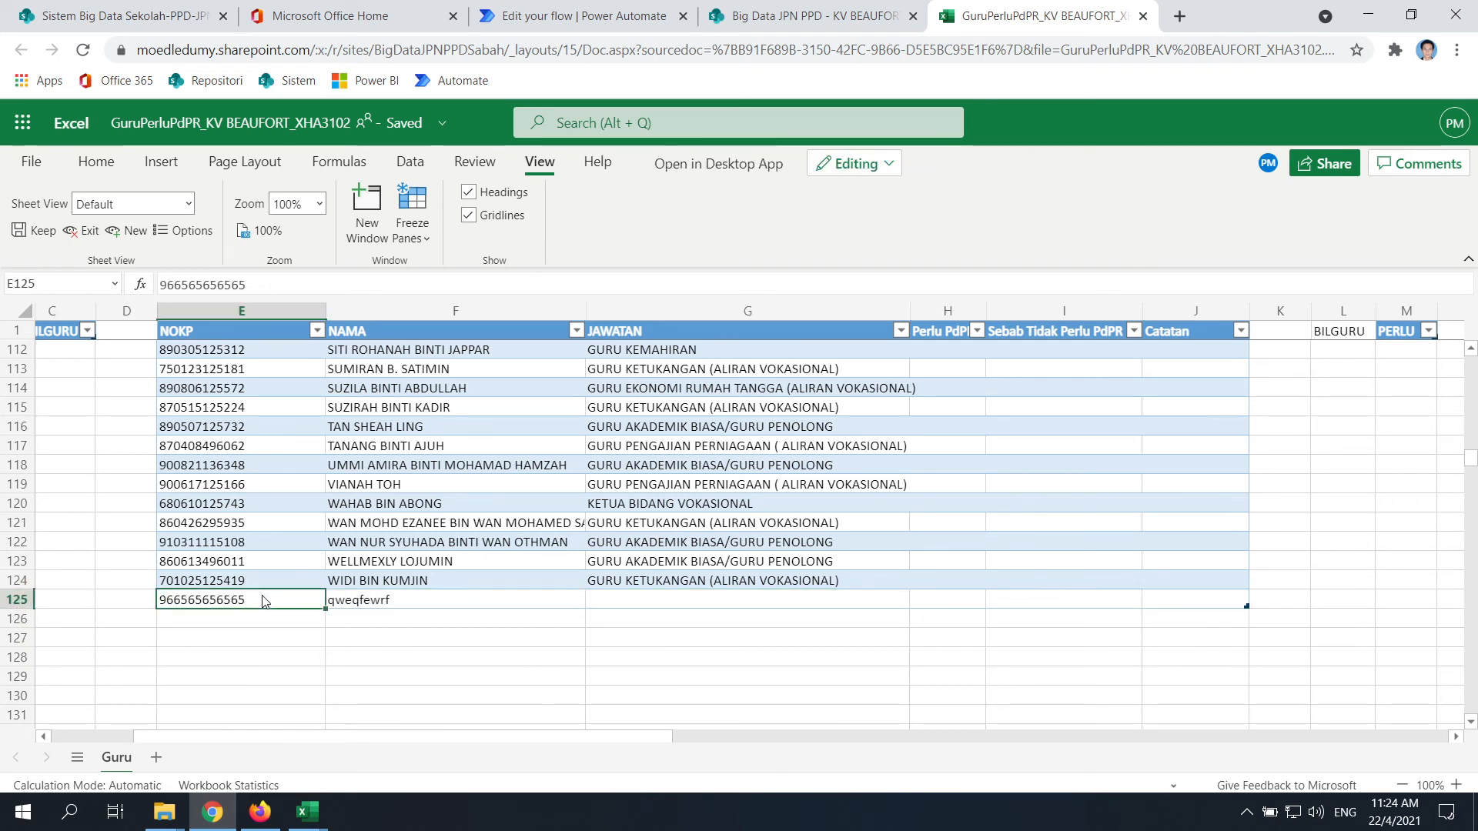
{"action": "key", "text": "shift+Right"}
{"action": "key", "text": "shift+Right"}
{"action": "key", "text": "shift+Right"}
{"action": "key", "text": "shift+Right"}
{"action": "key", "text": "shift+Right"}
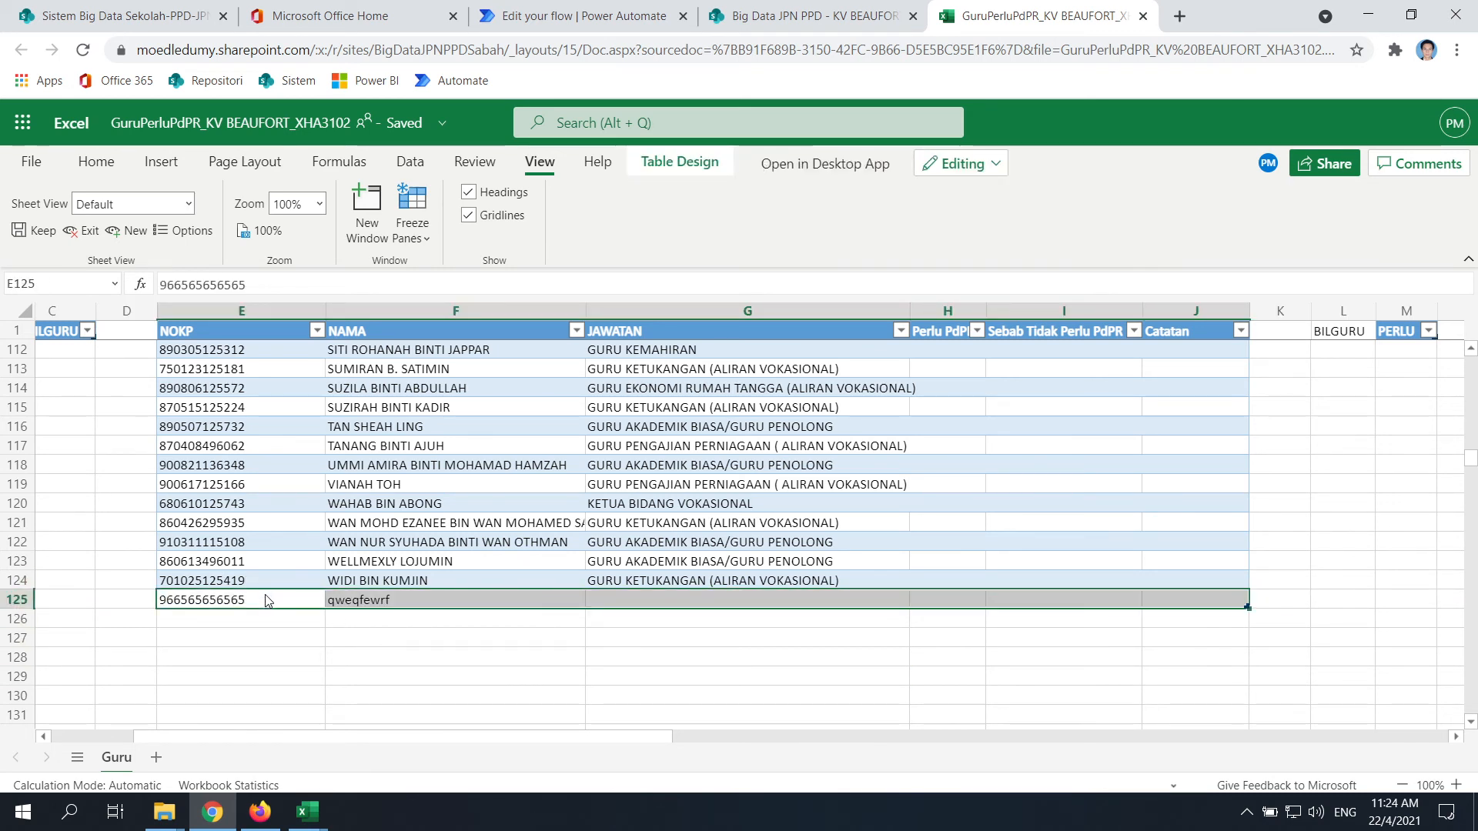
{"action": "right_click", "coordinate": [288, 605]}
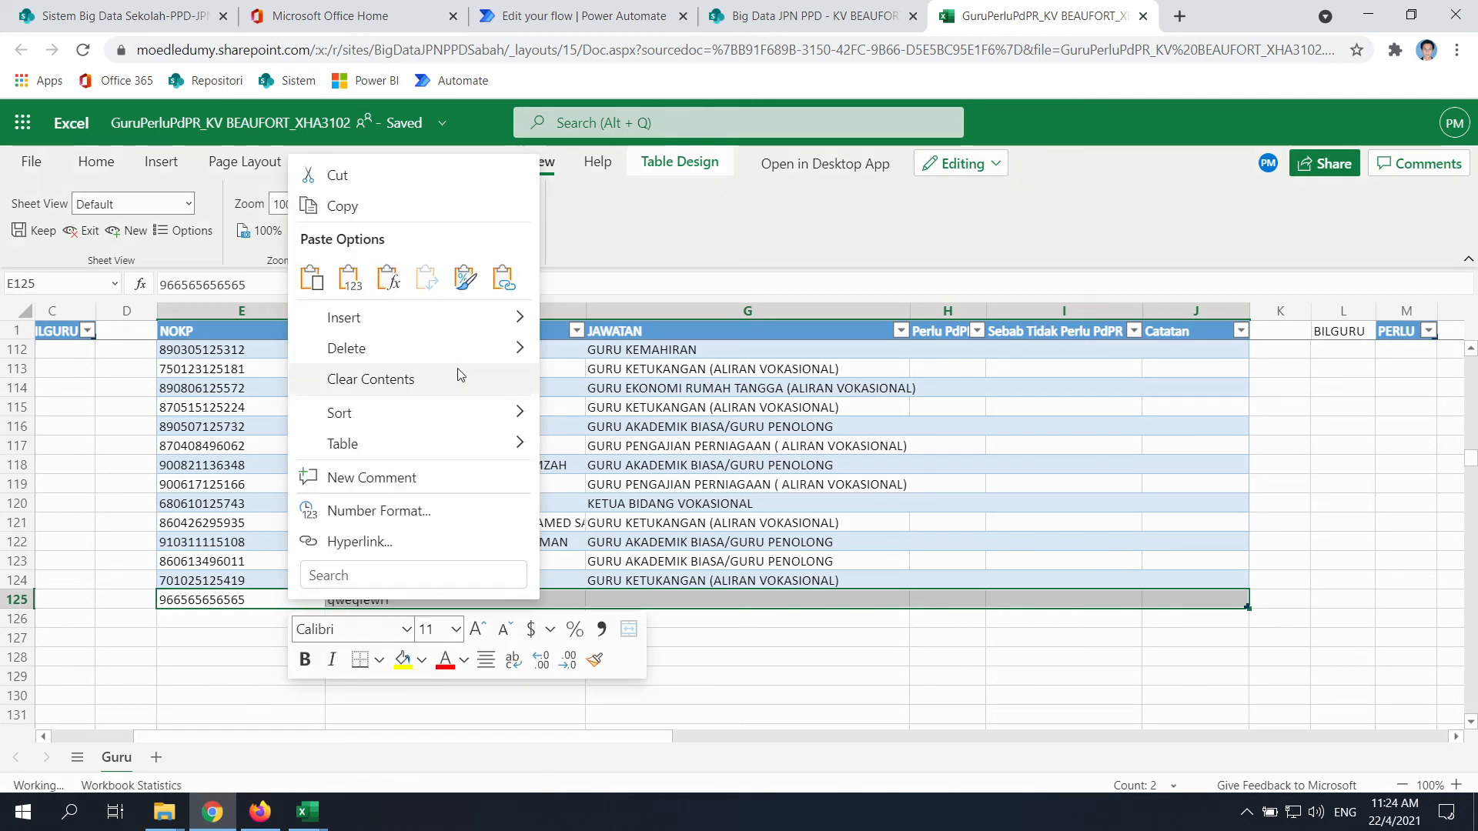
{"action": "mouse_move", "coordinate": [470, 344]}
{"action": "left_click", "coordinate": [644, 361]}
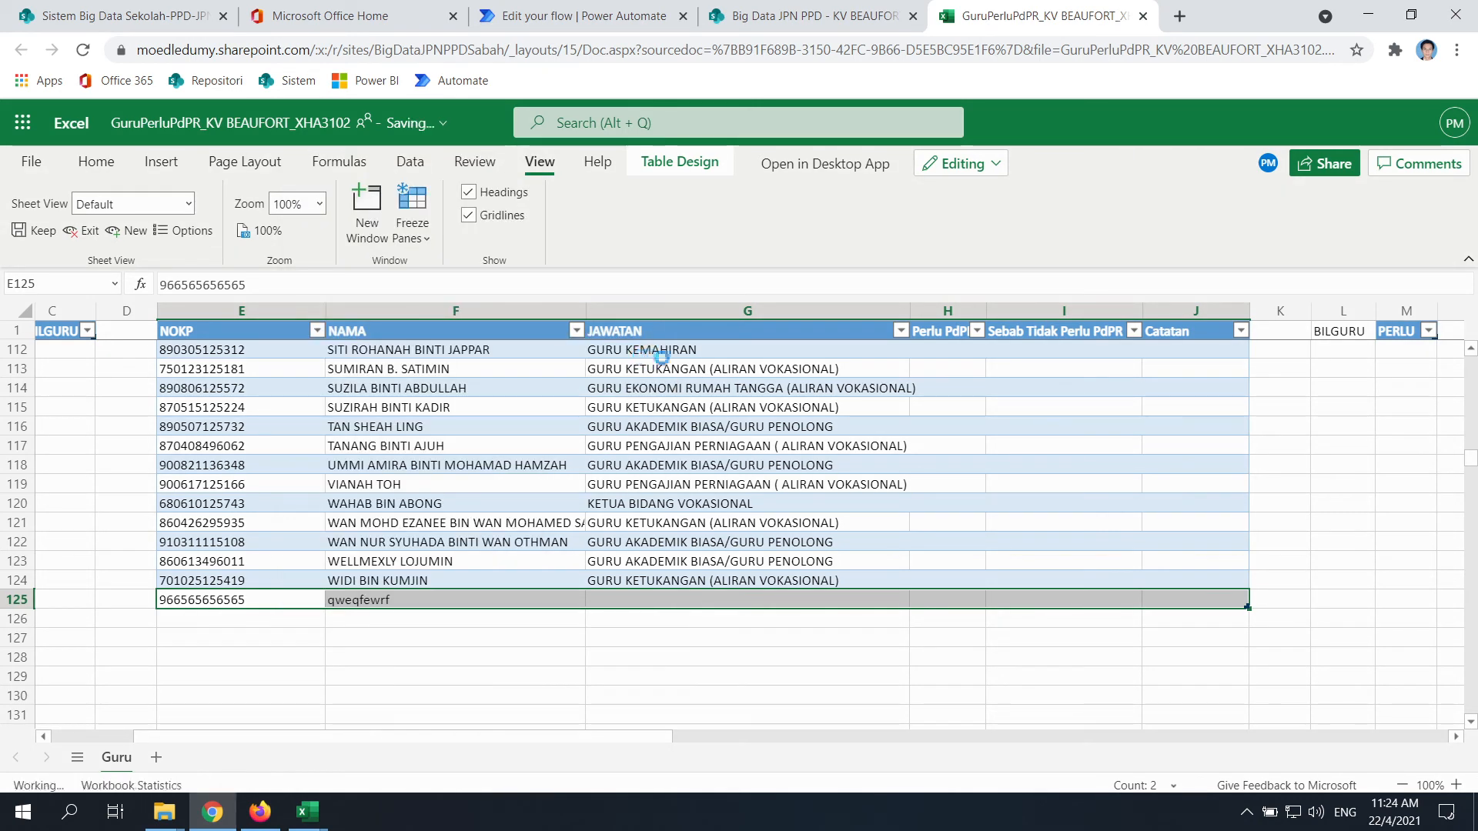
Scroll back to the top of the Guru sheet and close the workbook tab
{"action": "left_click_drag", "start_coordinate": [1164, 678], "coordinate": [1157, 659]}
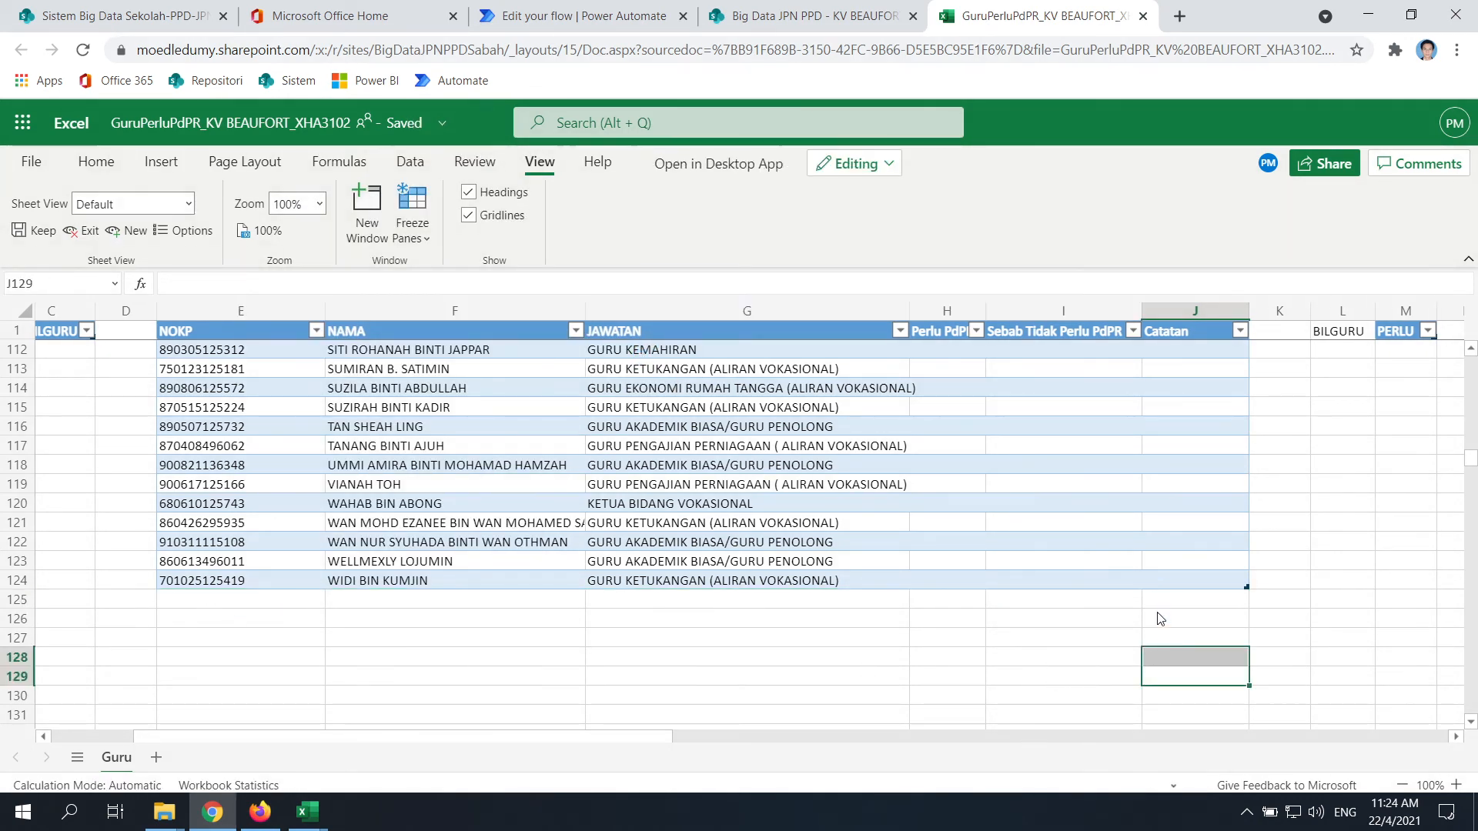
{"action": "left_click_drag", "start_coordinate": [655, 741], "coordinate": [987, 768]}
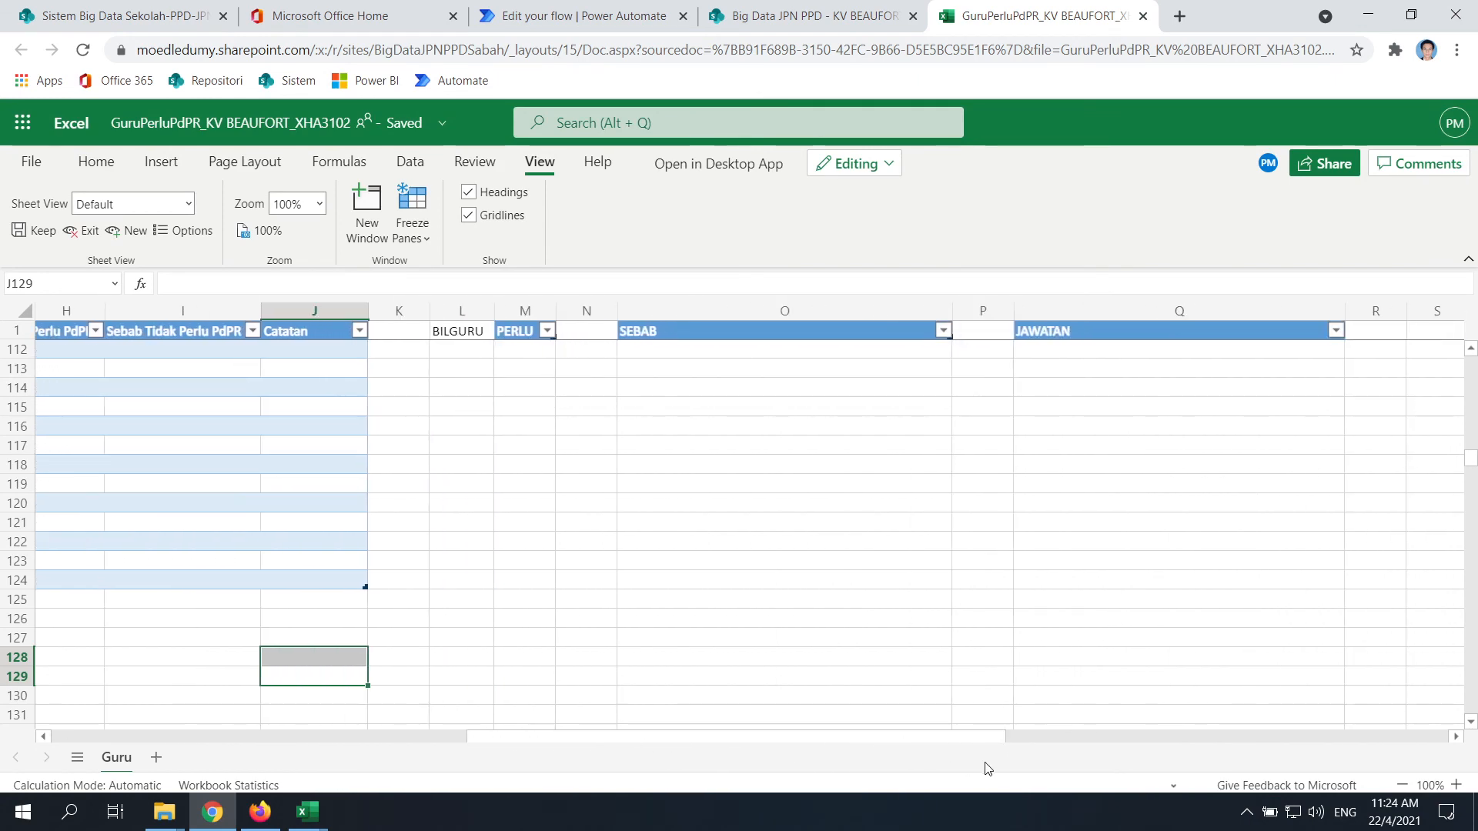
{"action": "scroll", "coordinate": [715, 570], "scroll_direction": "up", "scroll_amount": 20}
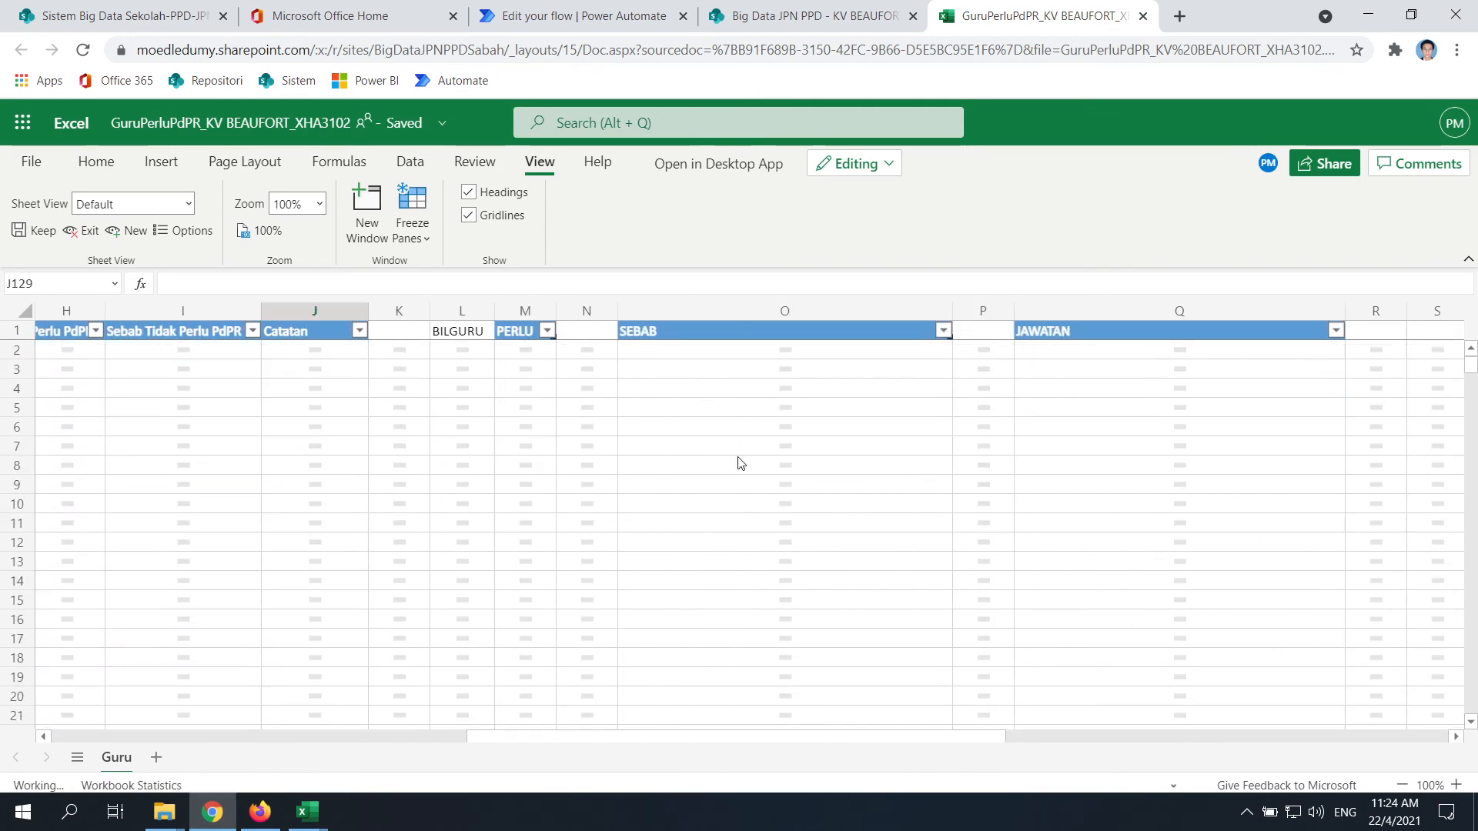
{"action": "left_click_drag", "start_coordinate": [916, 739], "coordinate": [31, 716]}
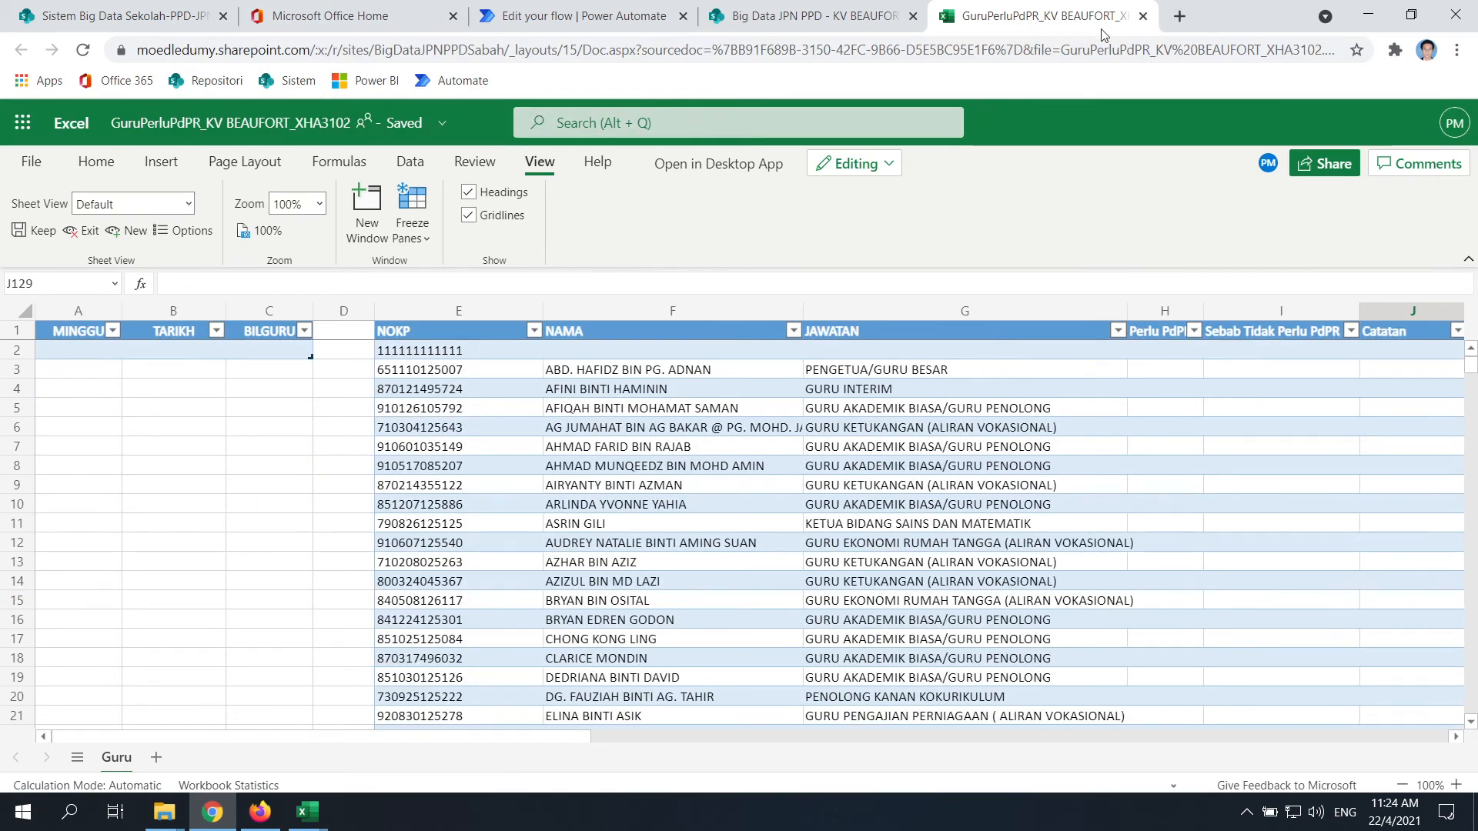
{"action": "left_click", "coordinate": [1143, 16]}
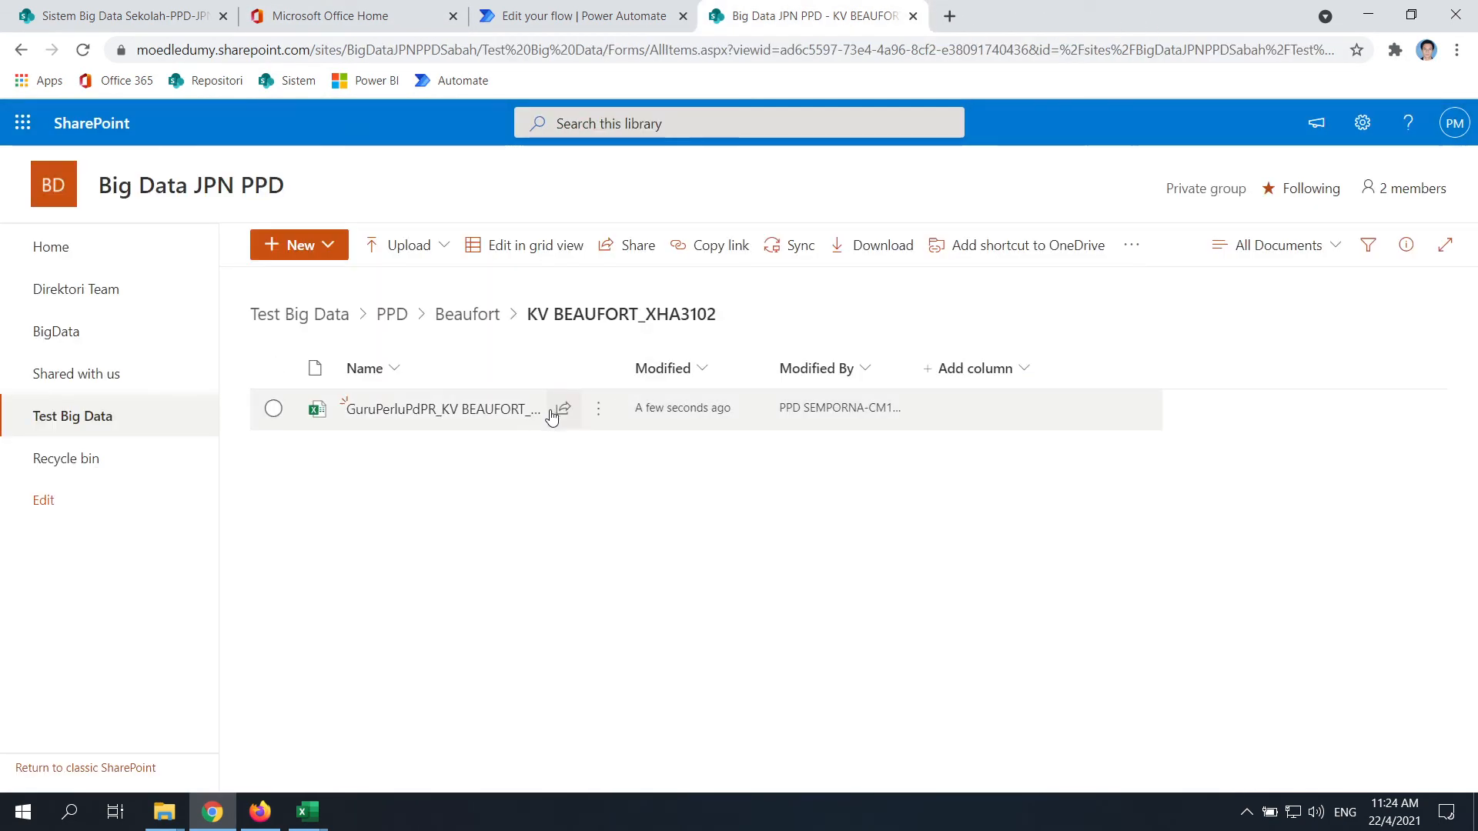
Delete the GuruPerluPdPR workbook despite the open-file warning, then go back to the flow editor
{"action": "left_click", "coordinate": [606, 409]}
{"action": "left_click", "coordinate": [672, 453]}
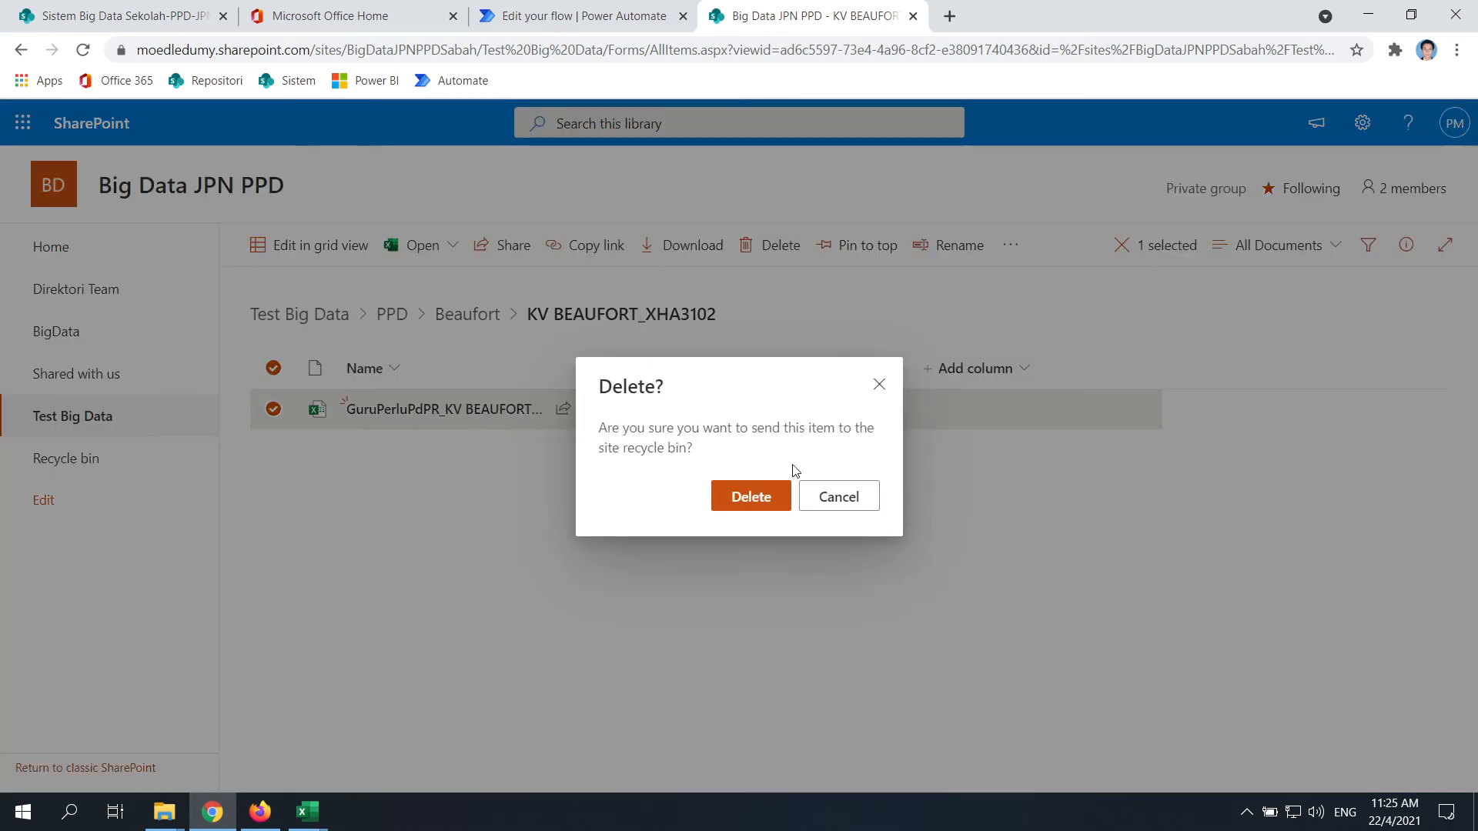
{"action": "left_click", "coordinate": [782, 506]}
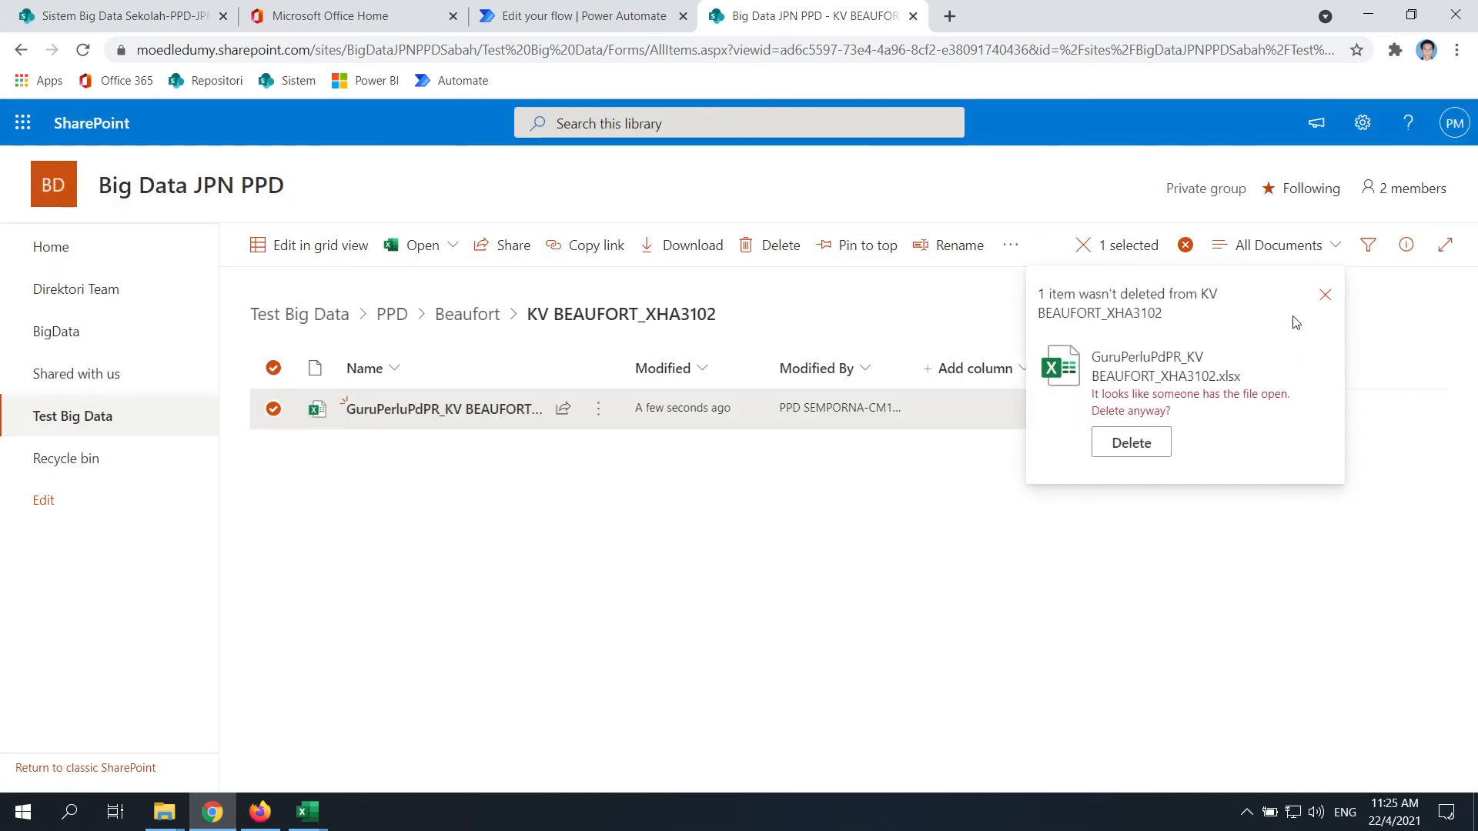
{"action": "left_click", "coordinate": [1131, 447]}
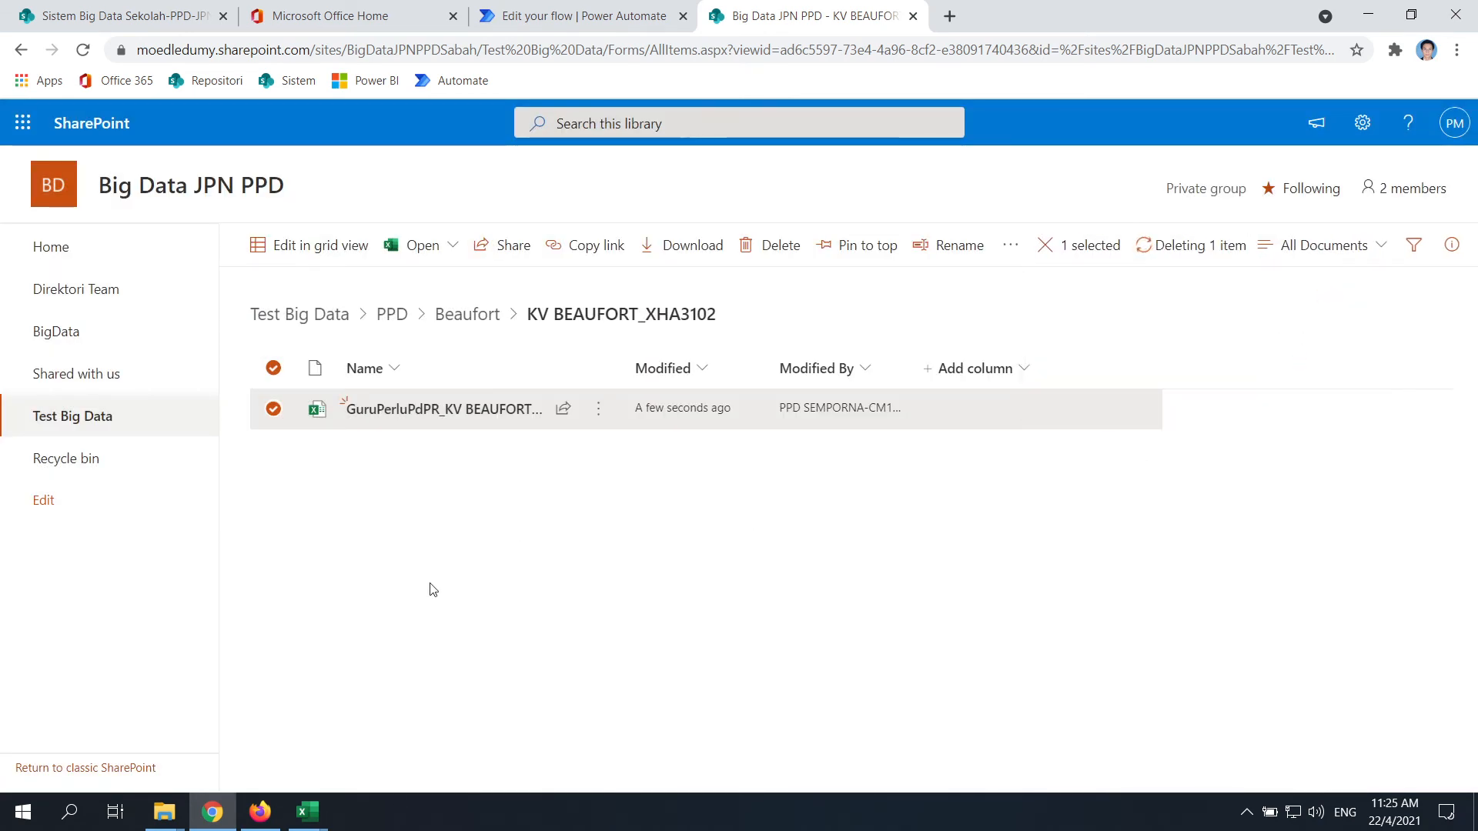
{"action": "left_click", "coordinate": [583, 16]}
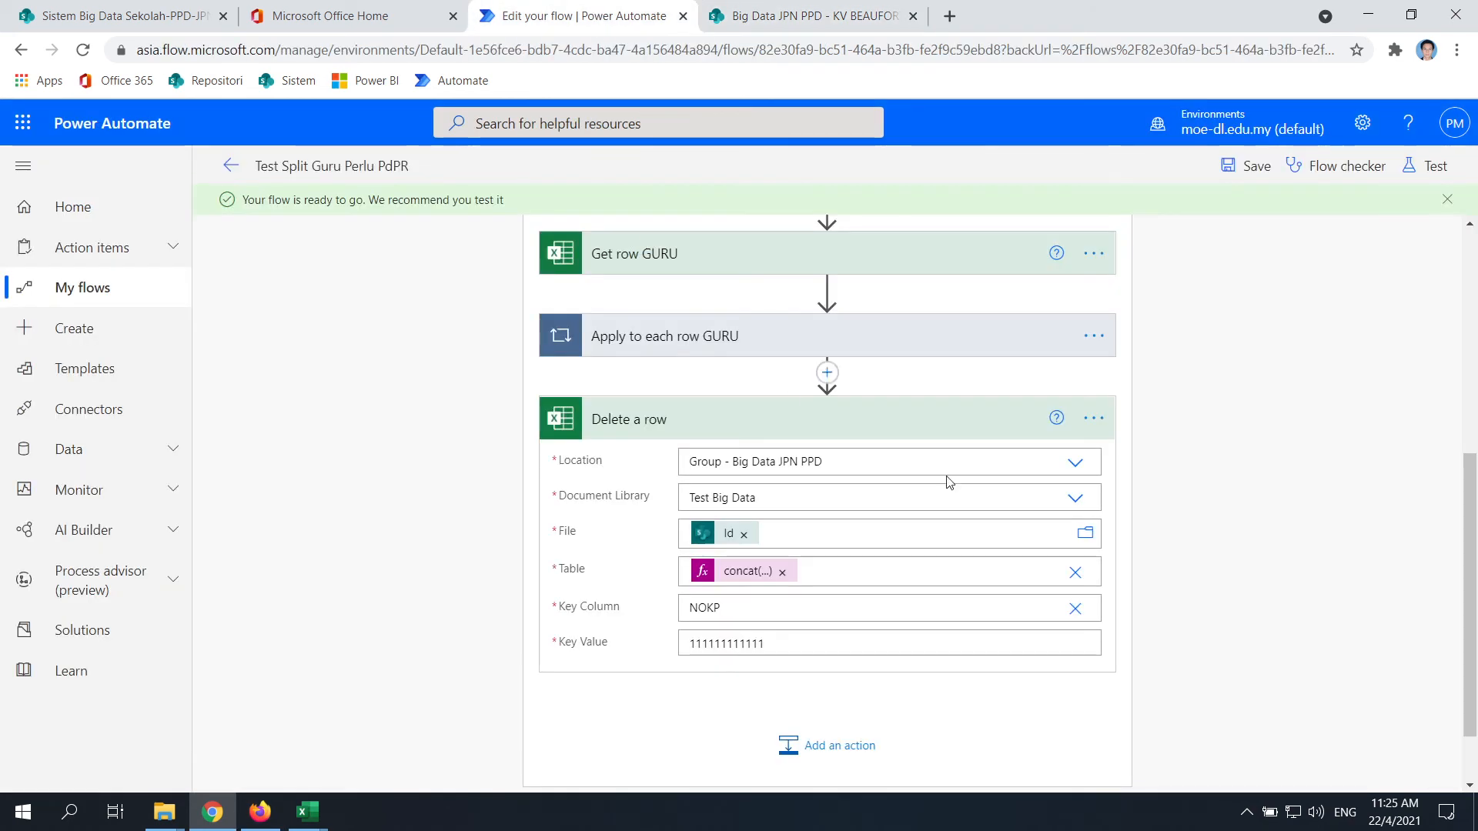
Save the flow and start a manual test, then show the empty KV BEAUFORT_XHA3102 Explorer window
{"action": "scroll", "coordinate": [1131, 544], "scroll_direction": "down", "scroll_amount": 2}
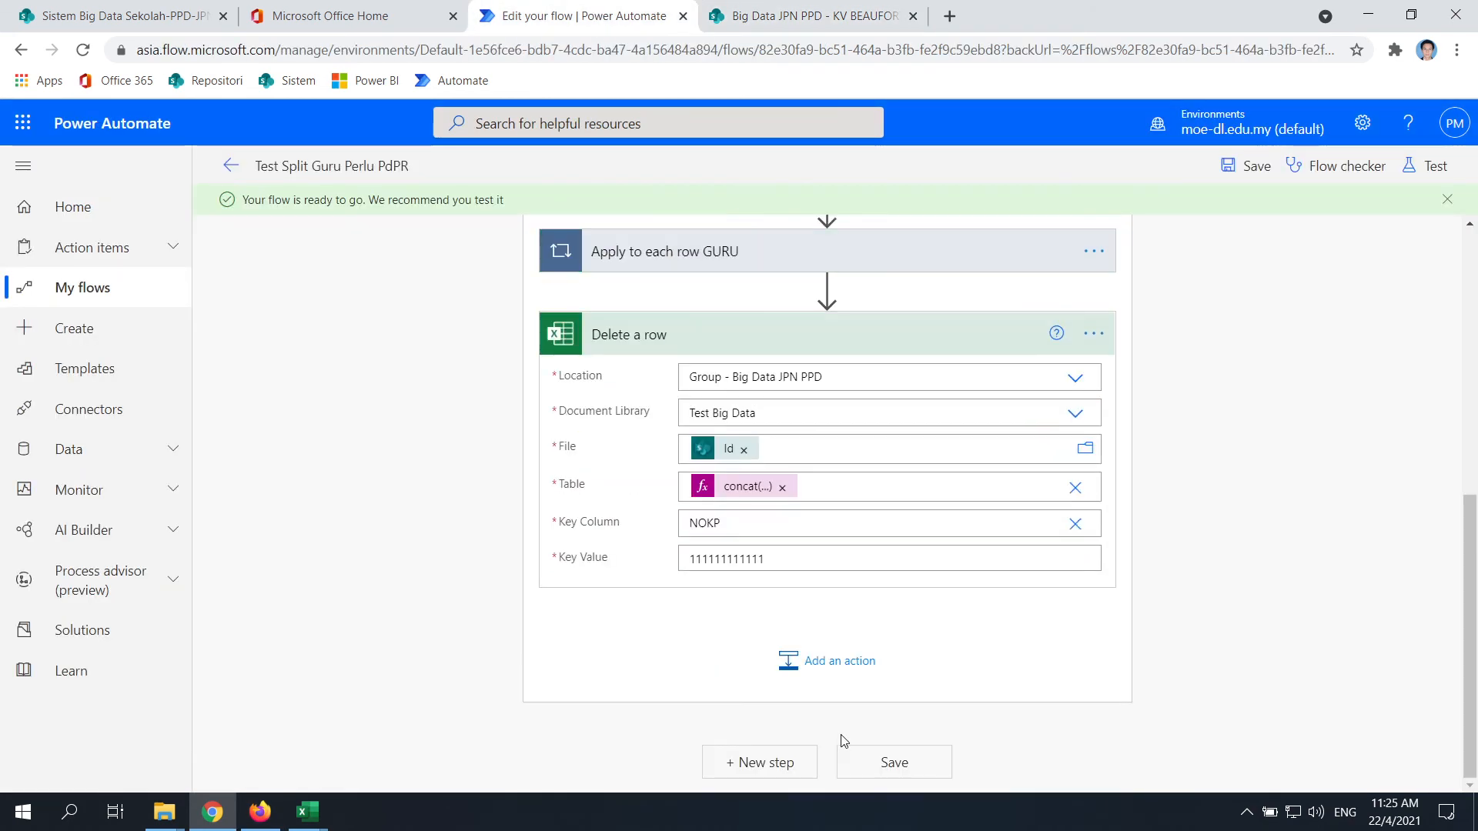
{"action": "left_click", "coordinate": [890, 770]}
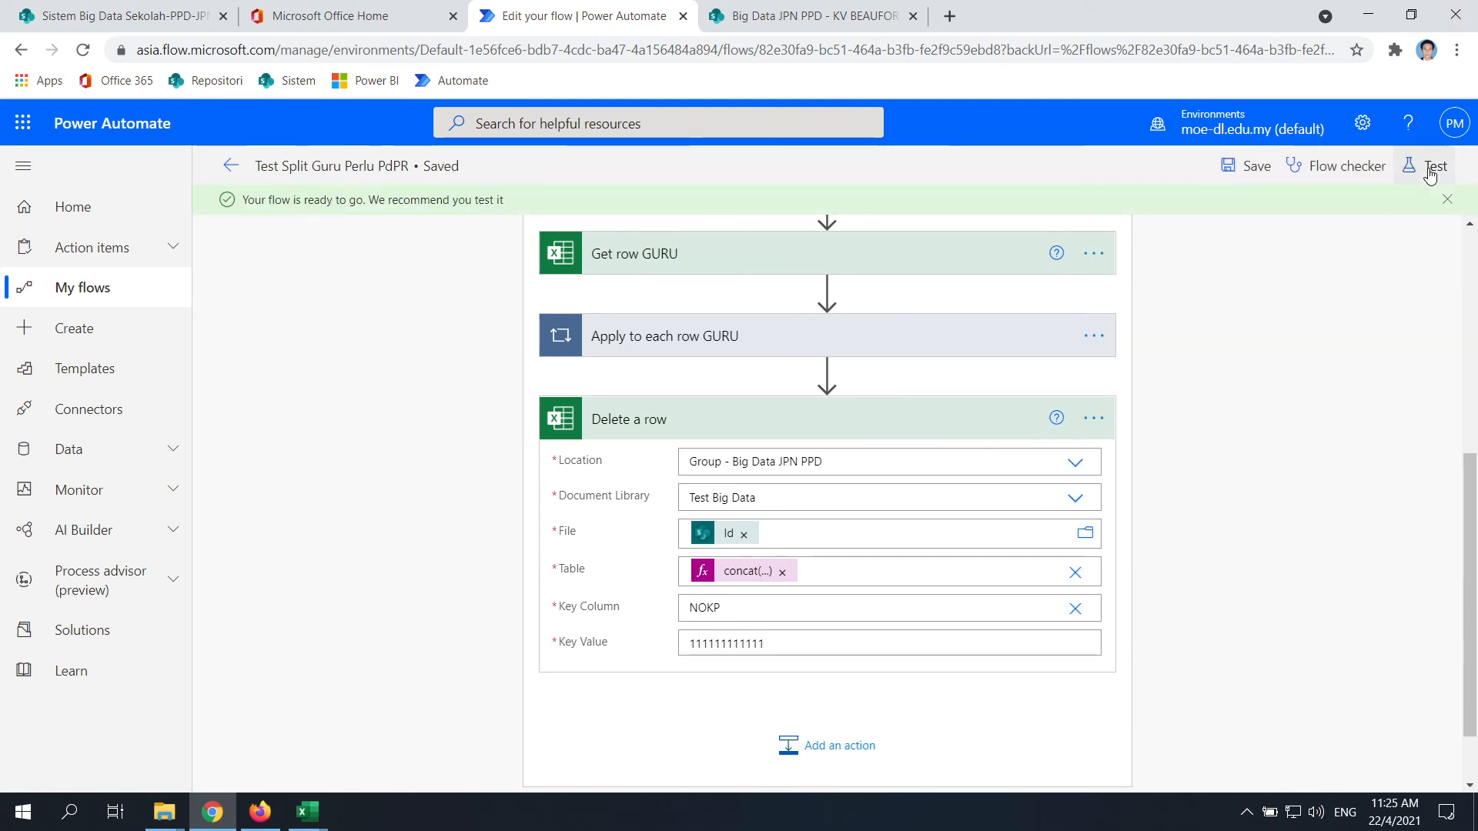
{"action": "left_click", "coordinate": [1432, 166]}
{"action": "left_click", "coordinate": [1175, 212]}
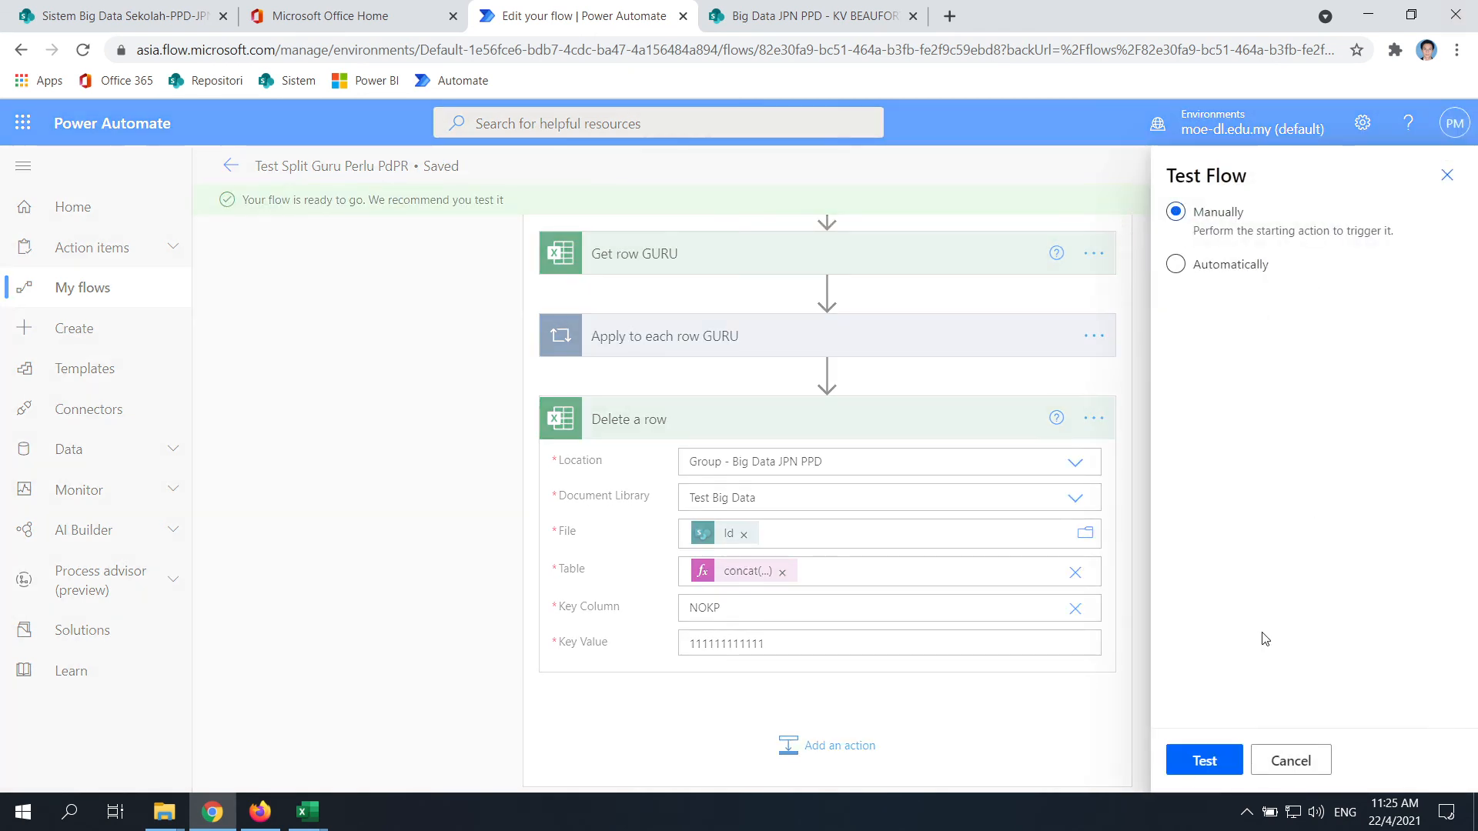
{"action": "left_click", "coordinate": [1193, 766]}
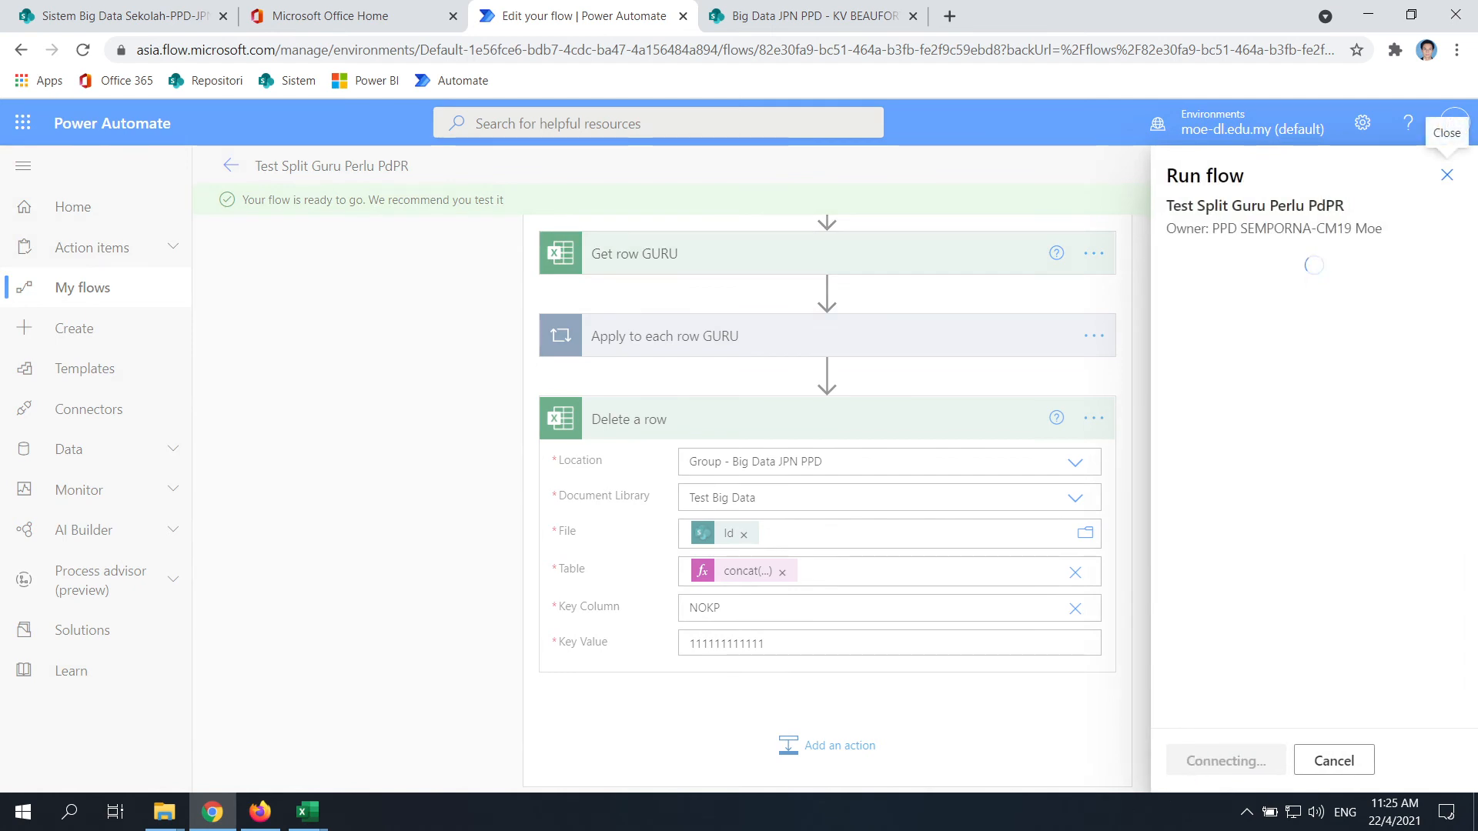
{"action": "left_click", "coordinate": [163, 812]}
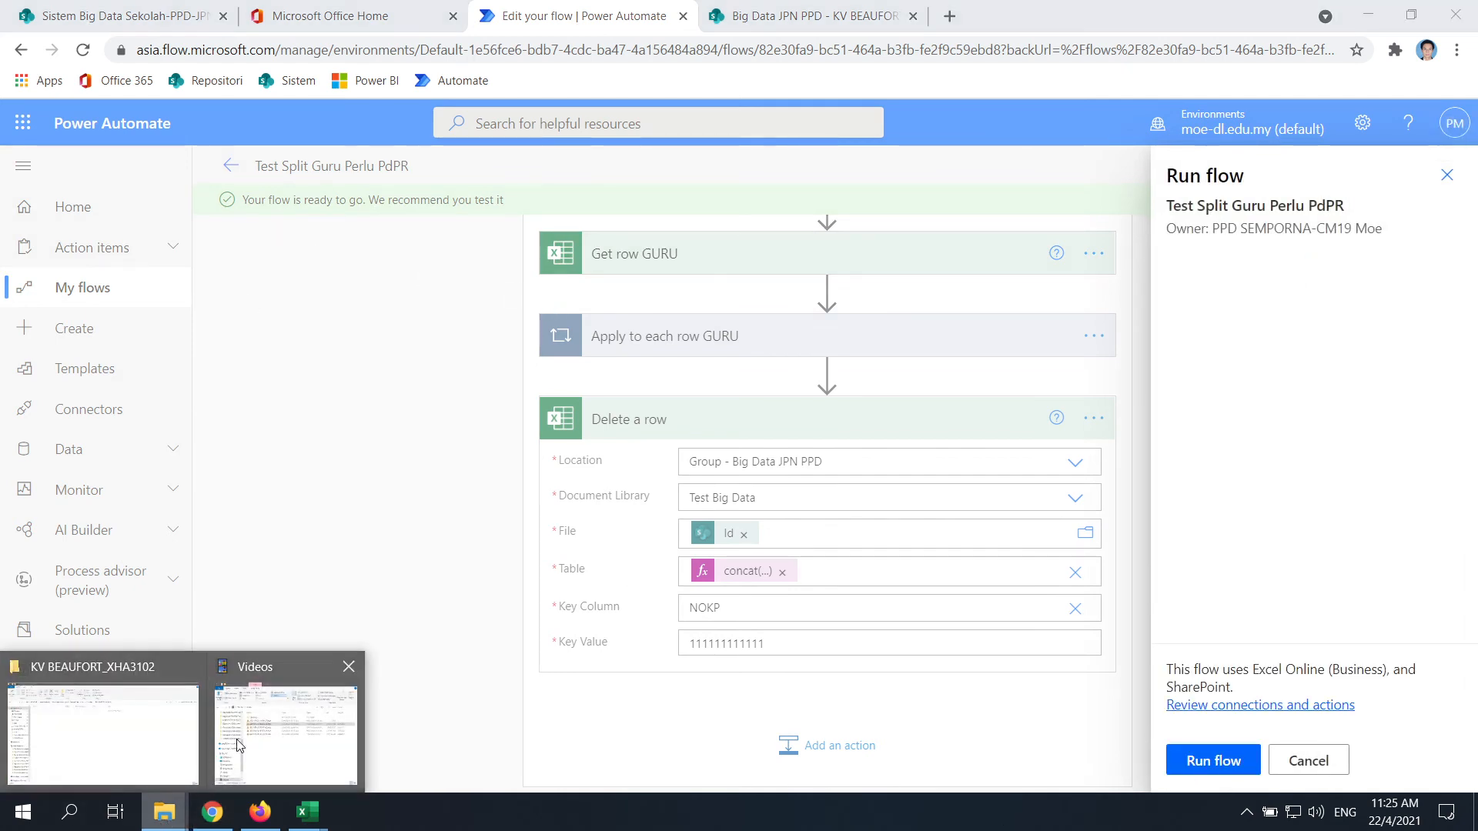
{"action": "left_click", "coordinate": [139, 759]}
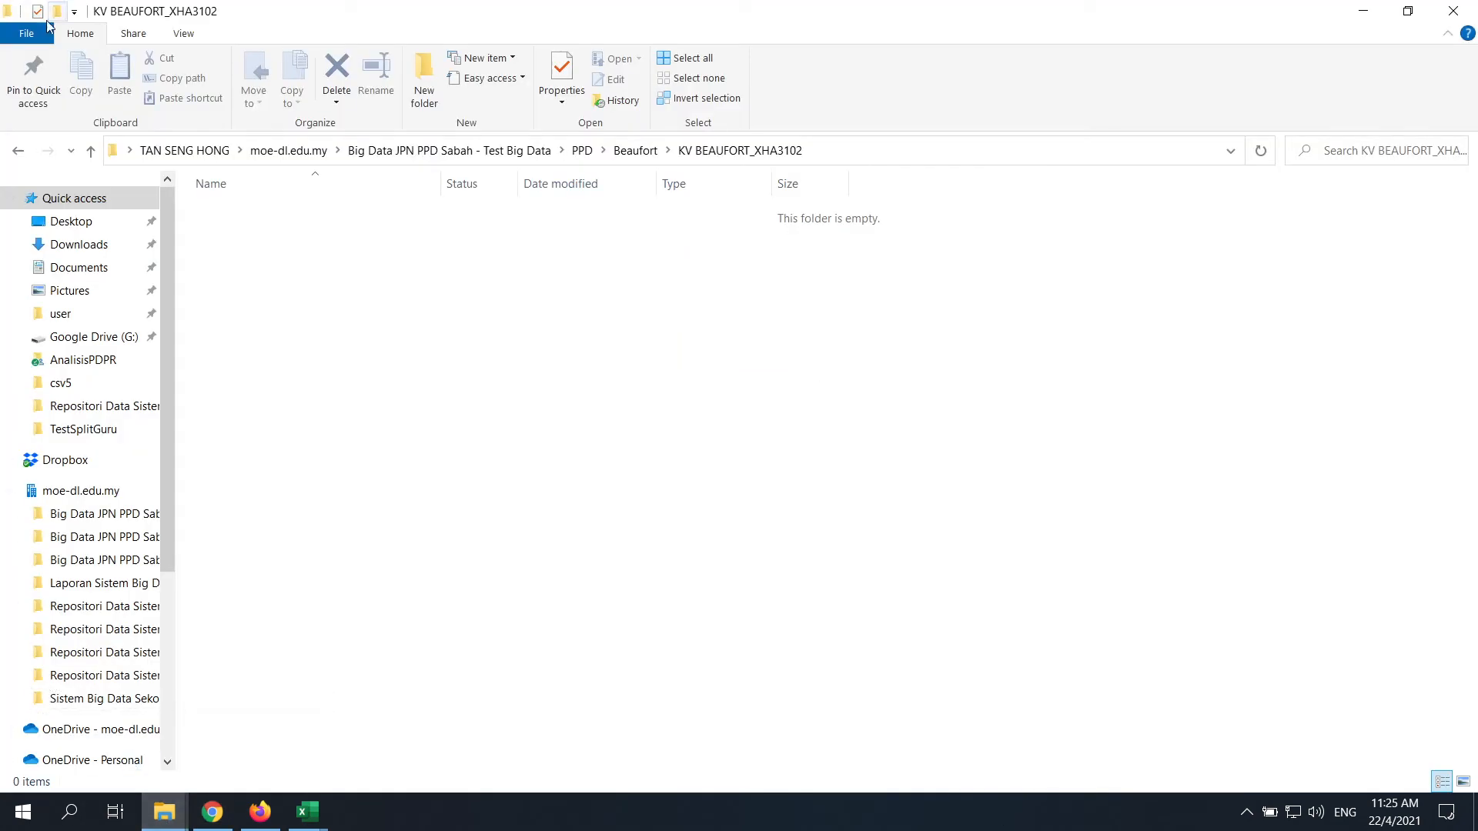
Go up to the Beaufort folder, glance at GURU.xlsx, then minimise Excel and Explorer
{"action": "left_click", "coordinate": [90, 152]}
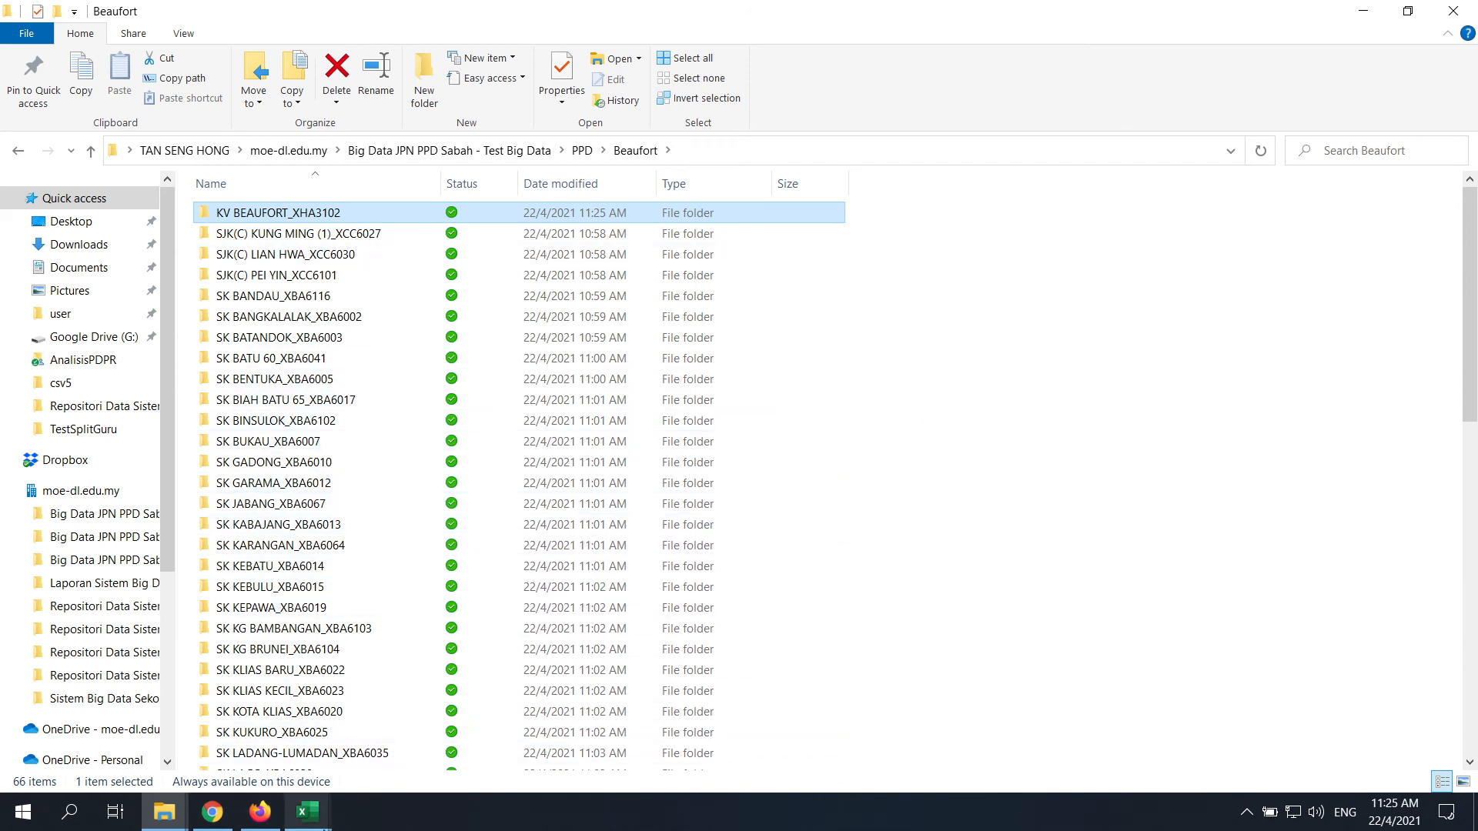
{"action": "left_click", "coordinate": [315, 822]}
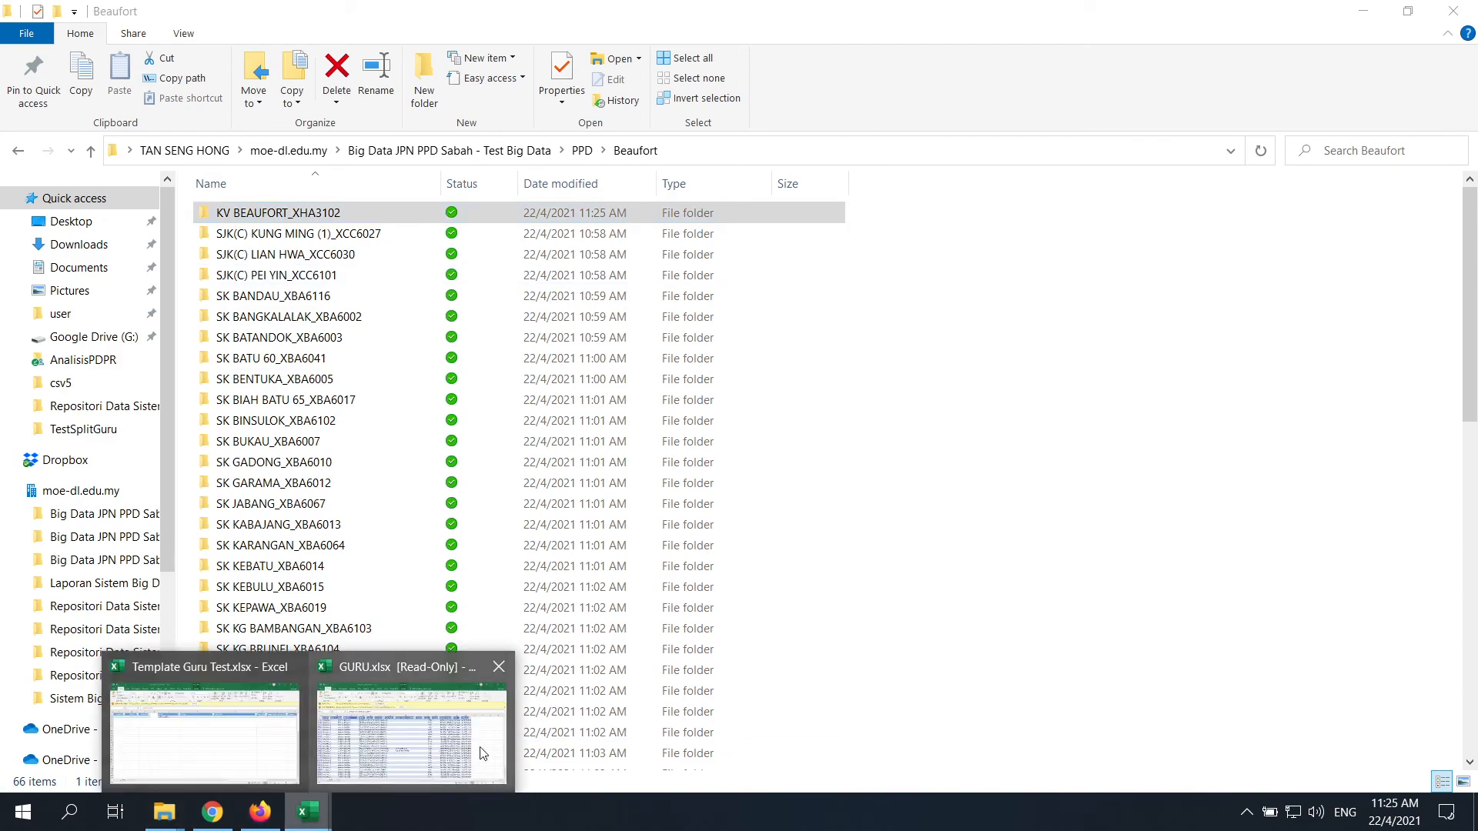
{"action": "left_click", "coordinate": [478, 752]}
{"action": "left_click_drag", "start_coordinate": [988, 759], "coordinate": [724, 782]}
{"action": "left_click", "coordinate": [1367, 15]}
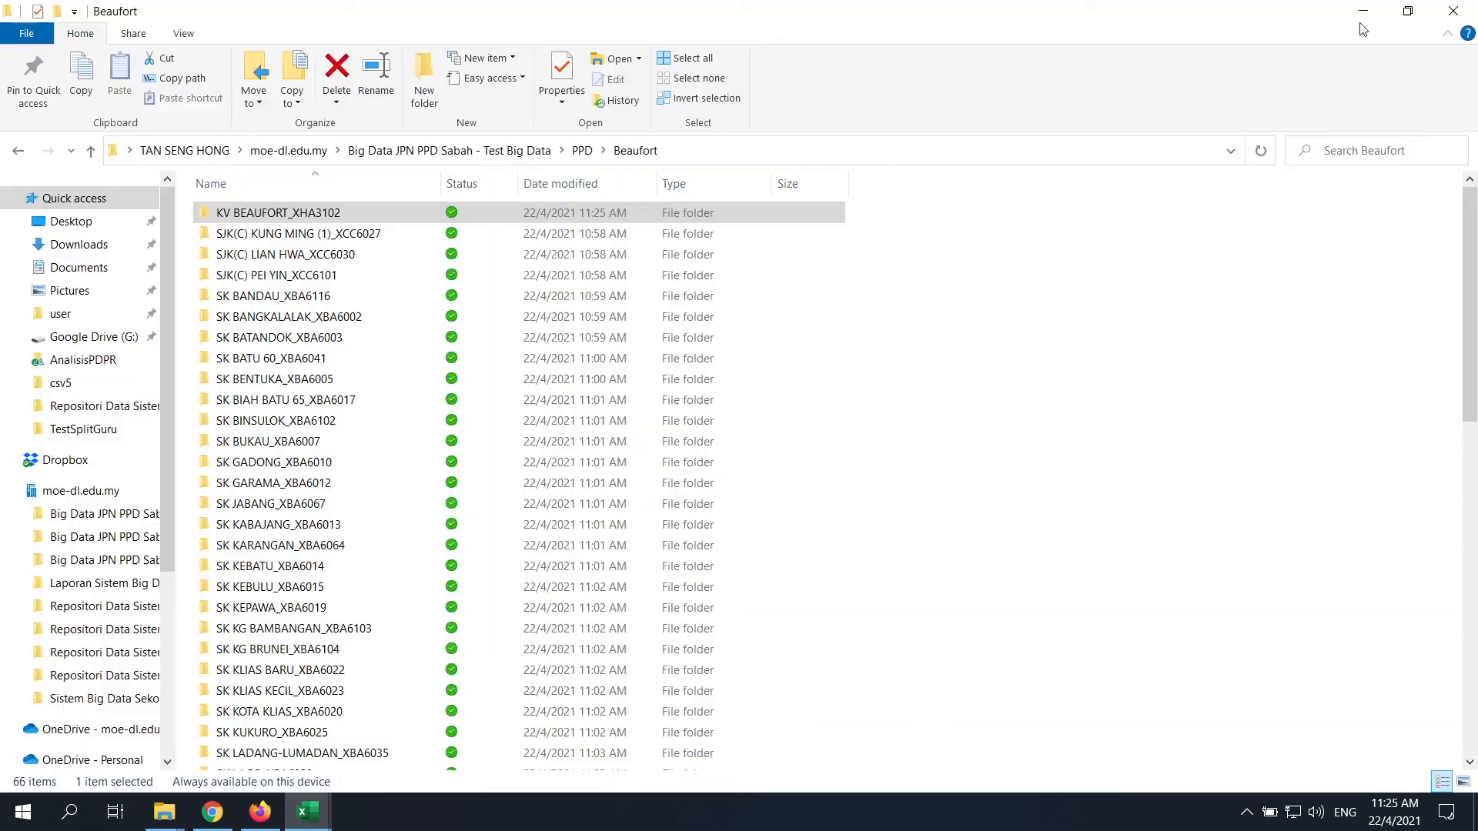
{"action": "left_click", "coordinate": [1363, 10]}
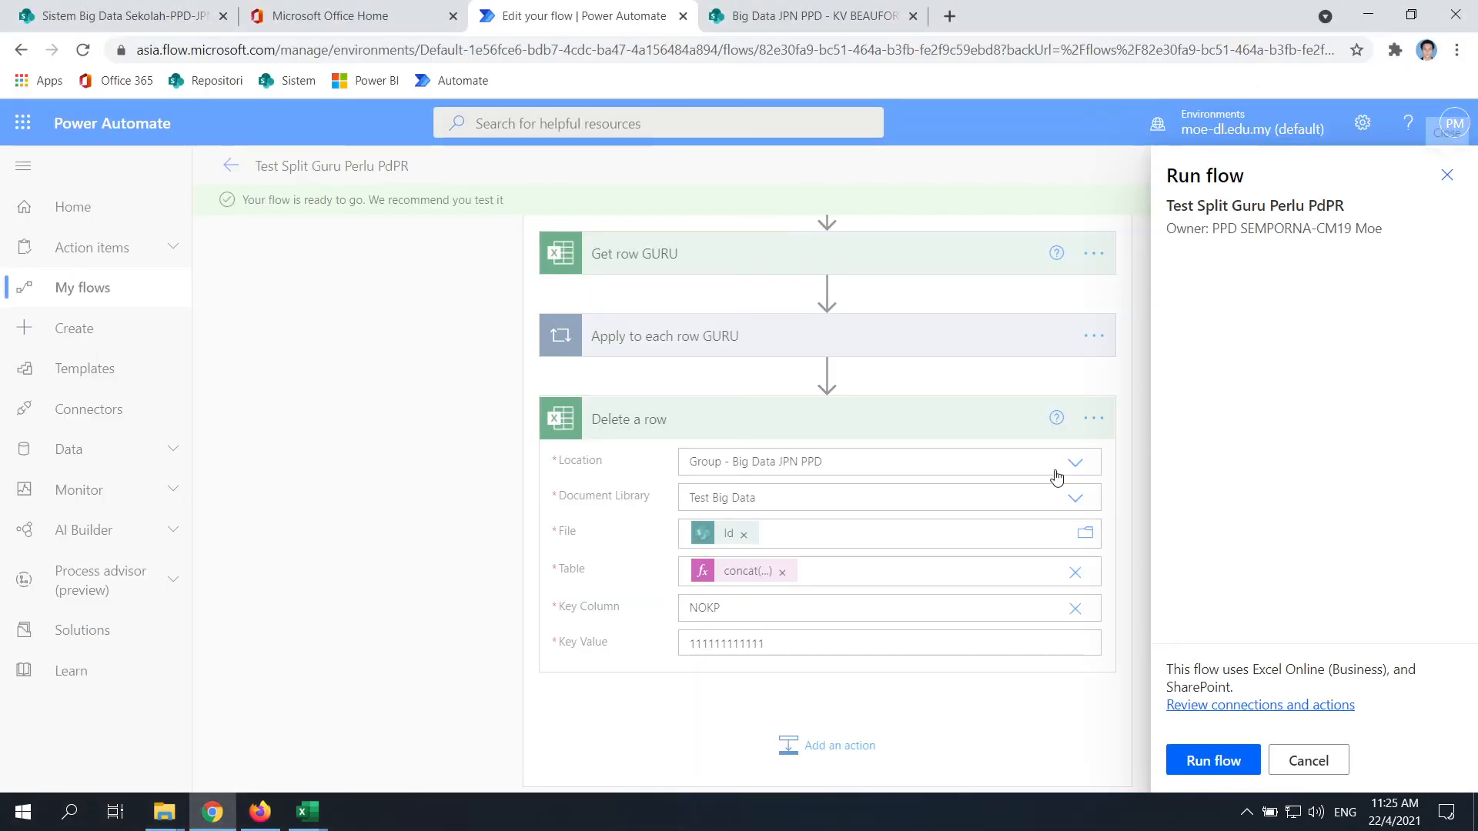
Run the flow, close the confirmation, and check SharePoint for the new GuruPerluPdPR workbook
{"action": "left_click", "coordinate": [1227, 770]}
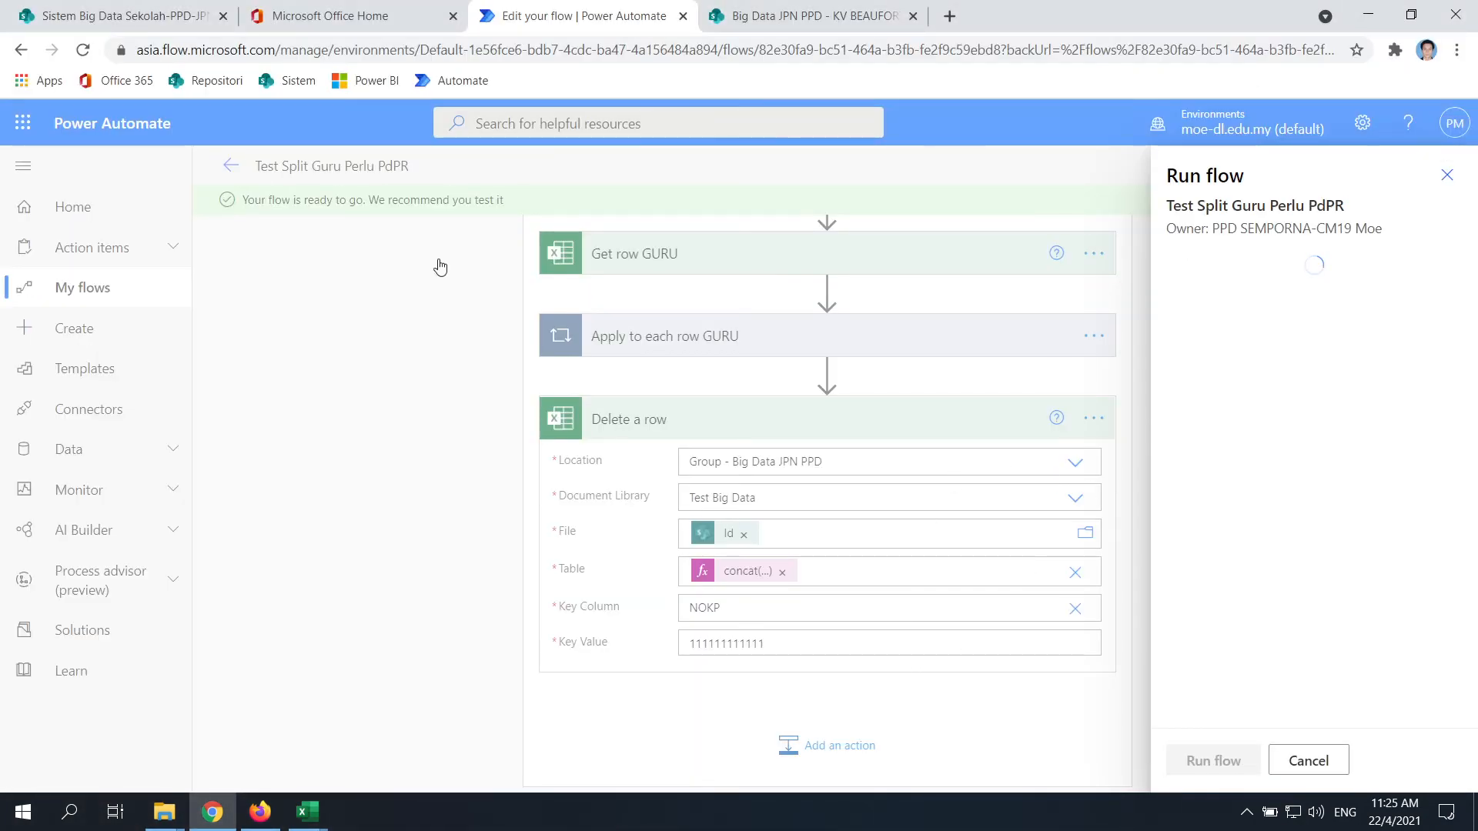
{"action": "left_click", "coordinate": [1241, 765]}
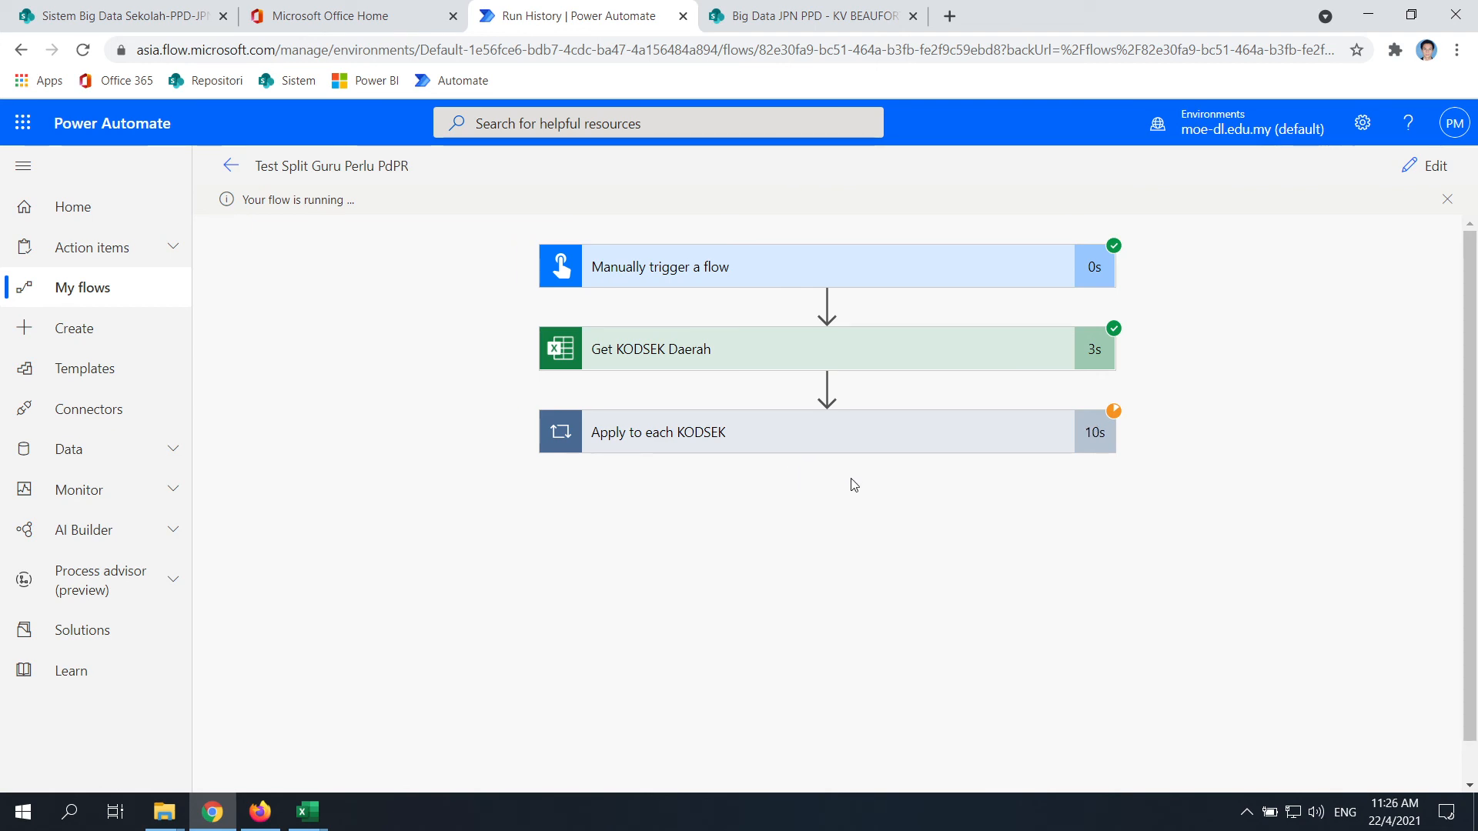
{"action": "left_click", "coordinate": [820, 15]}
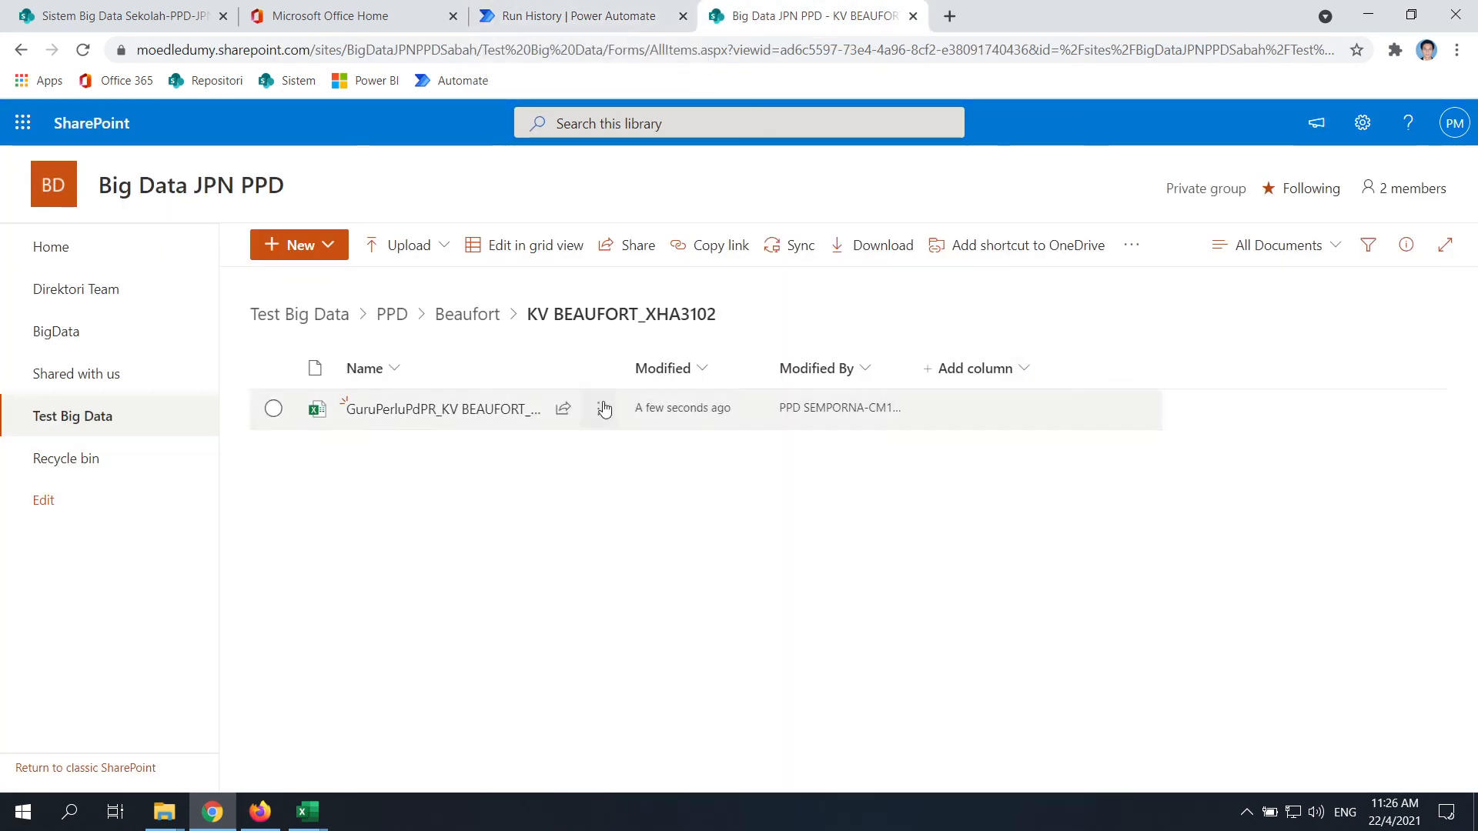
Glance at Run History, then open GuruPerluPdPR_KV BEAUFORT_XHA3102.xlsx from the SharePoint folder
{"action": "left_click", "coordinate": [572, 10]}
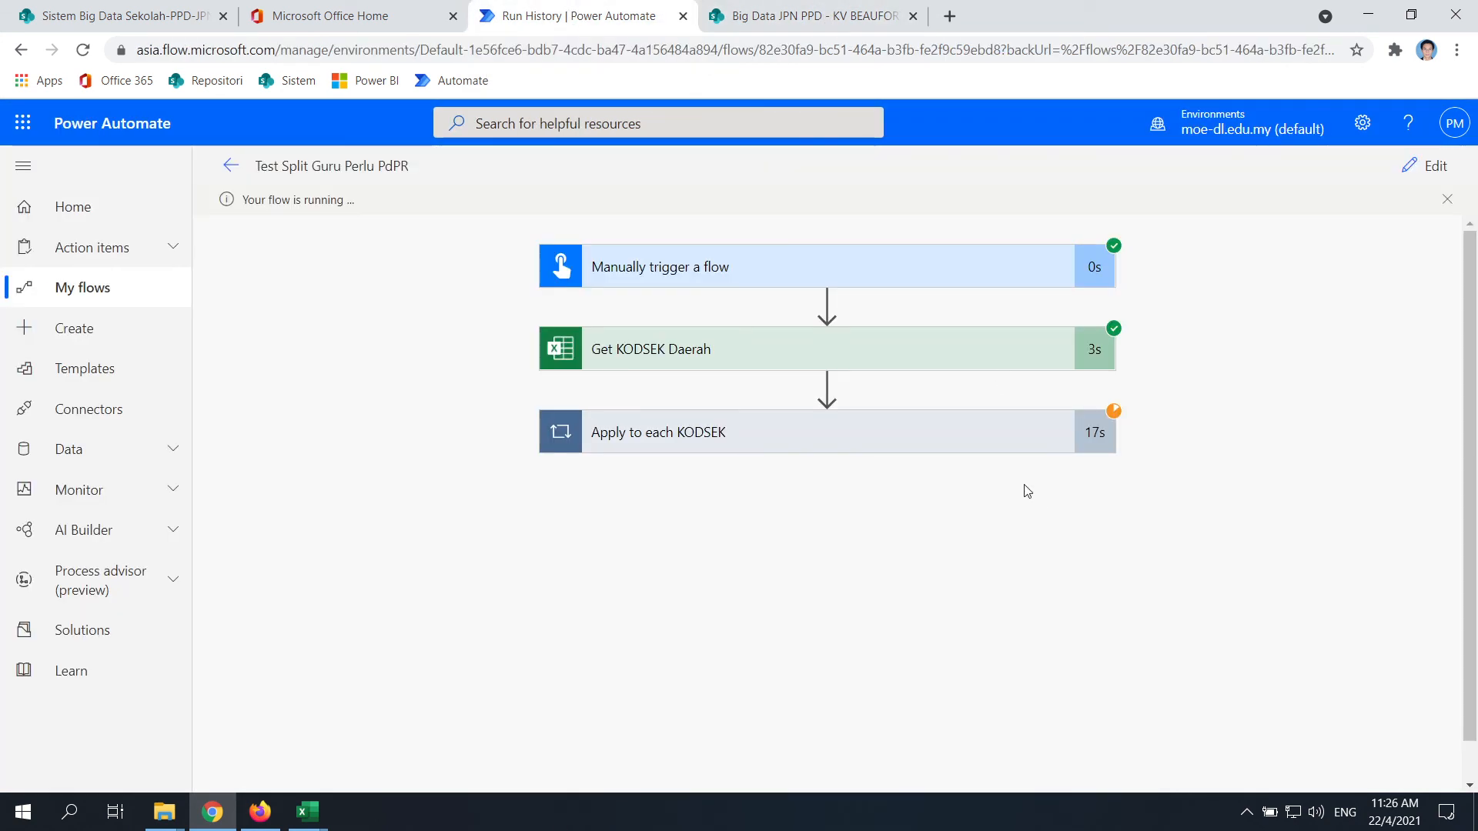
{"action": "left_click", "coordinate": [815, 15]}
{"action": "left_click", "coordinate": [481, 416]}
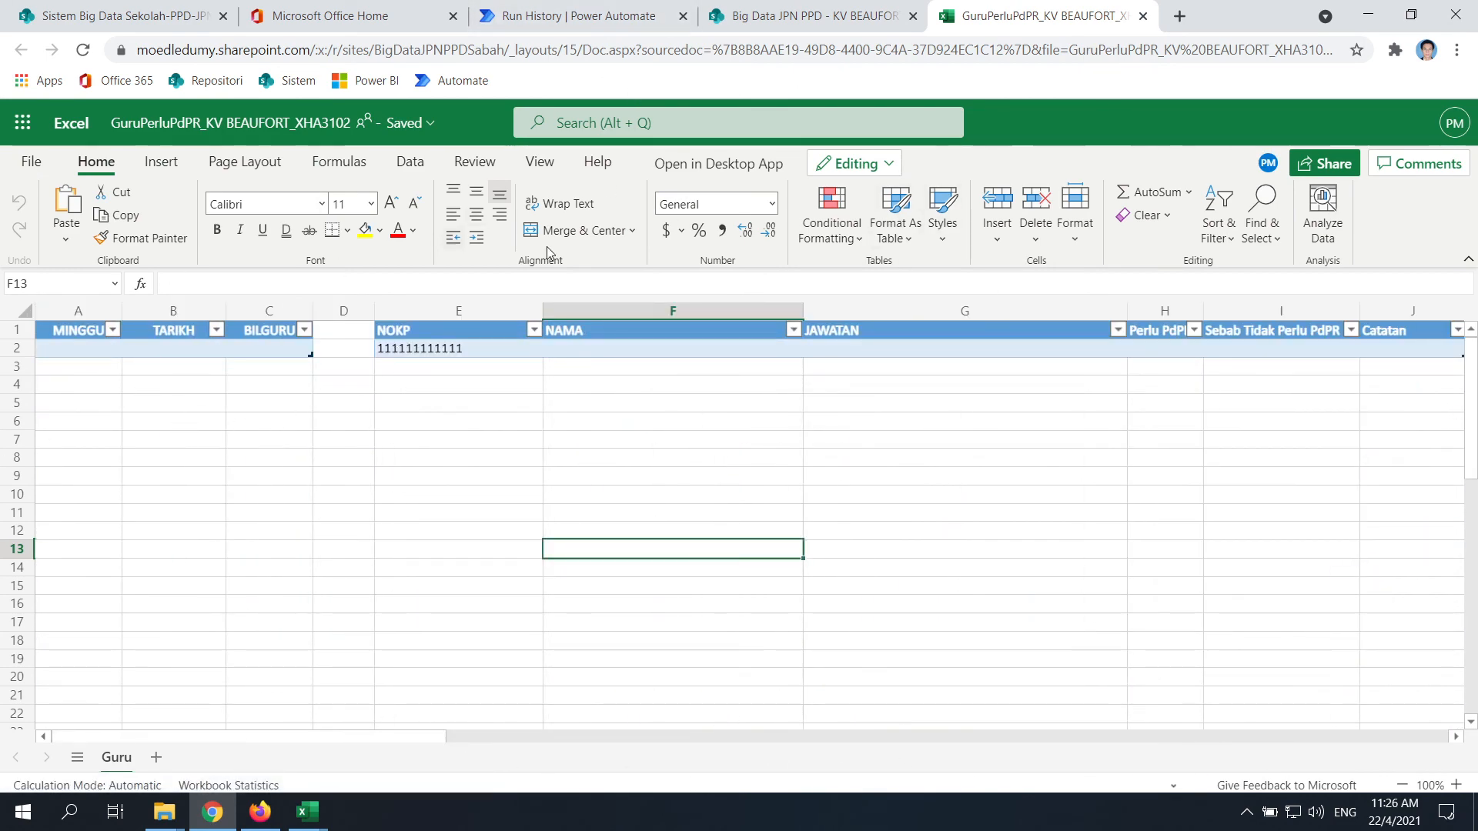
Return to the GuruPerluPdPR workbook, select the header row, and look over the Review and Data tabs
{"action": "left_click", "coordinate": [876, 10]}
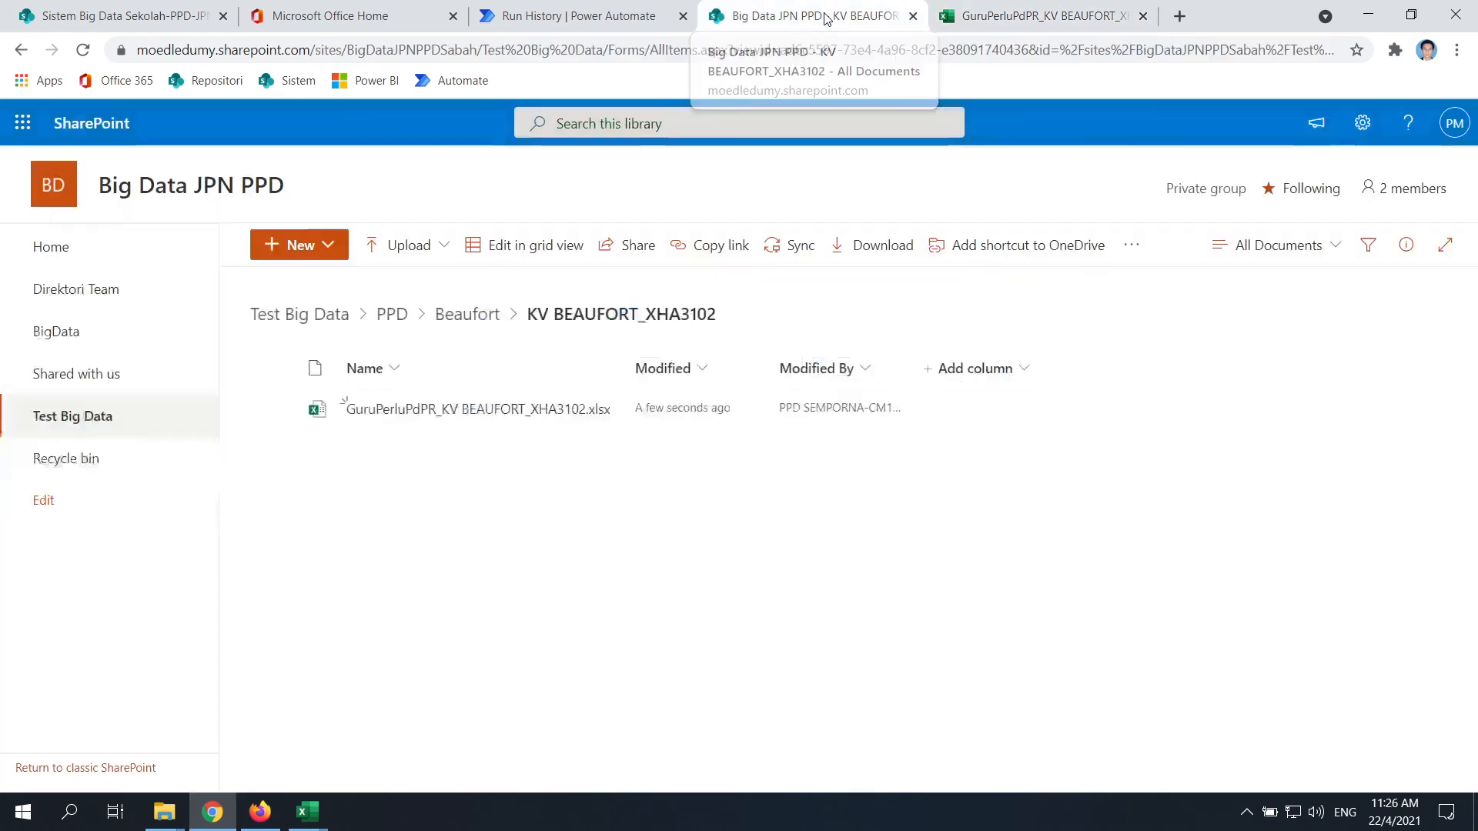
{"action": "left_click", "coordinate": [953, 15]}
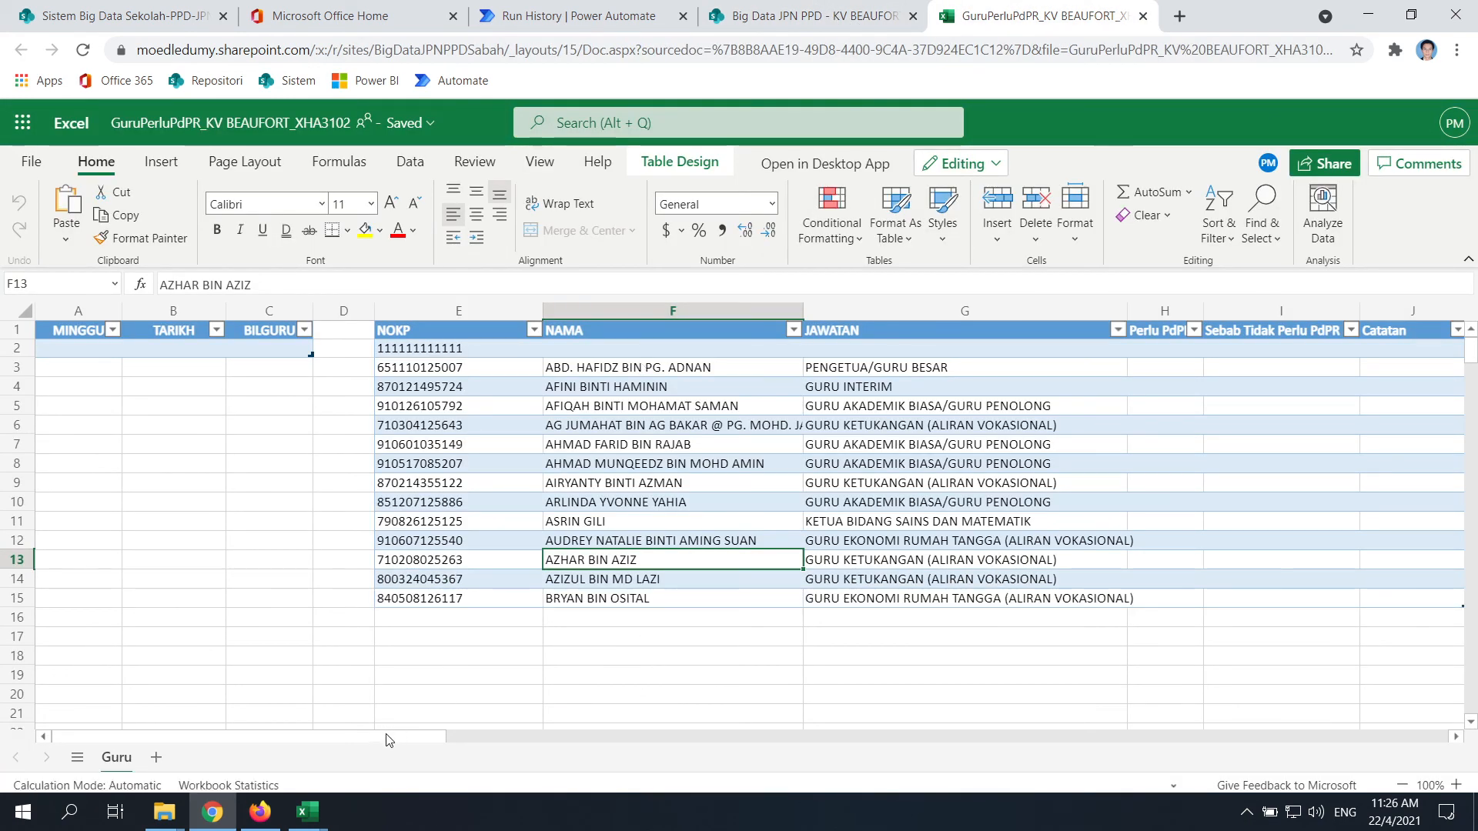
{"action": "left_click_drag", "start_coordinate": [387, 737], "coordinate": [276, 770]}
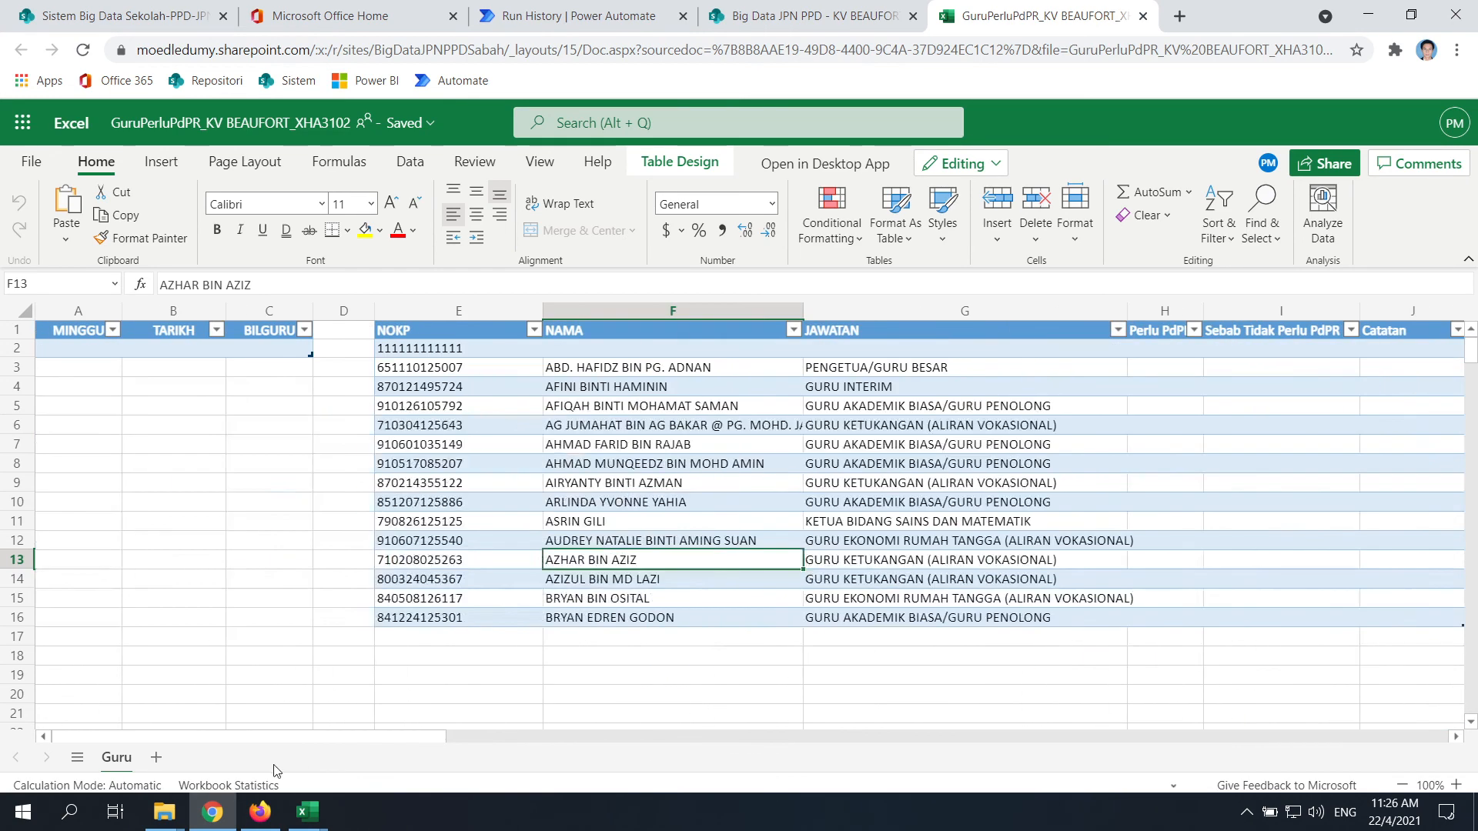
{"action": "left_click", "coordinate": [19, 331]}
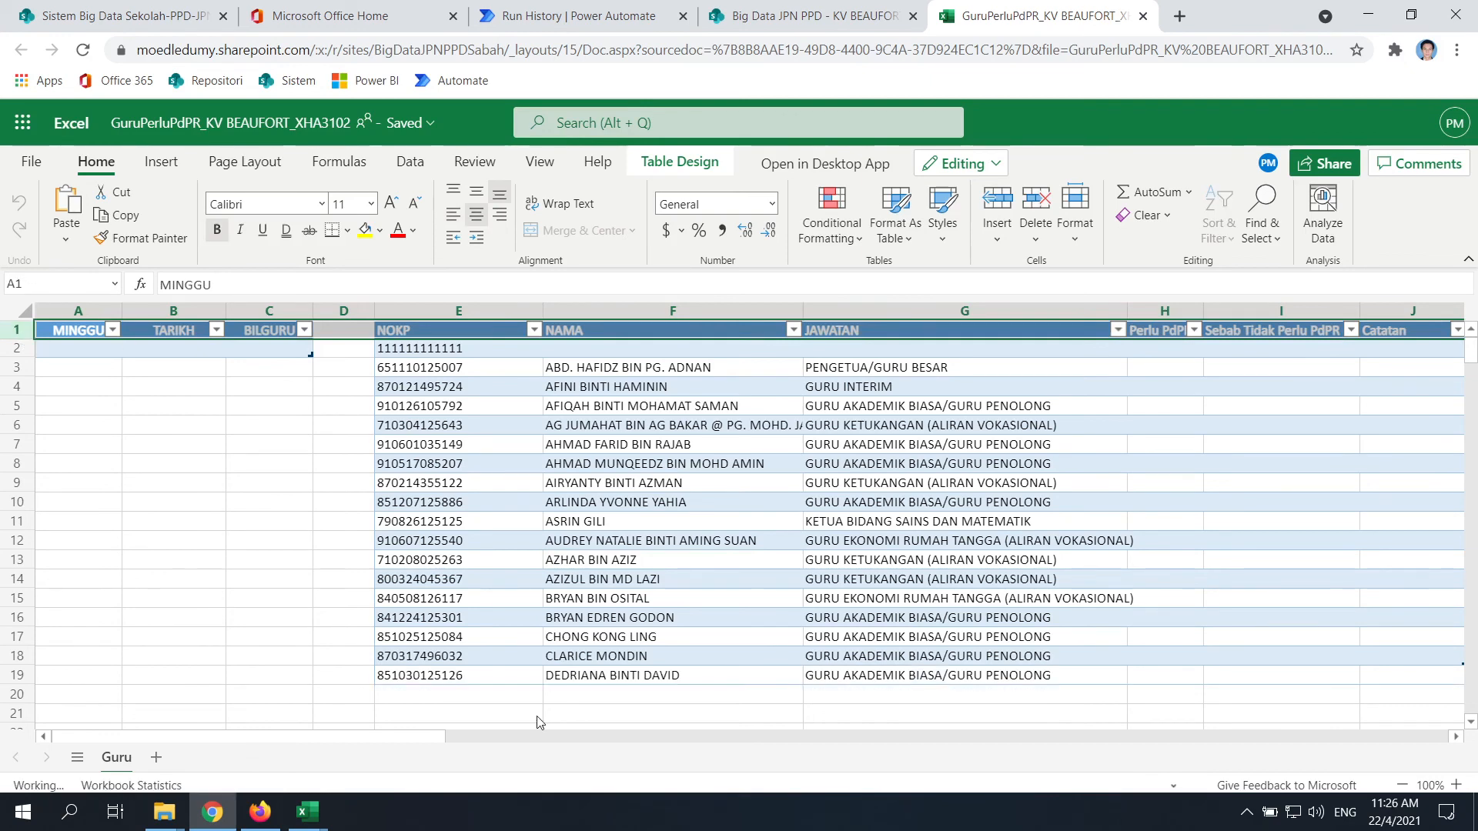
{"action": "left_click_drag", "start_coordinate": [423, 738], "coordinate": [254, 736]}
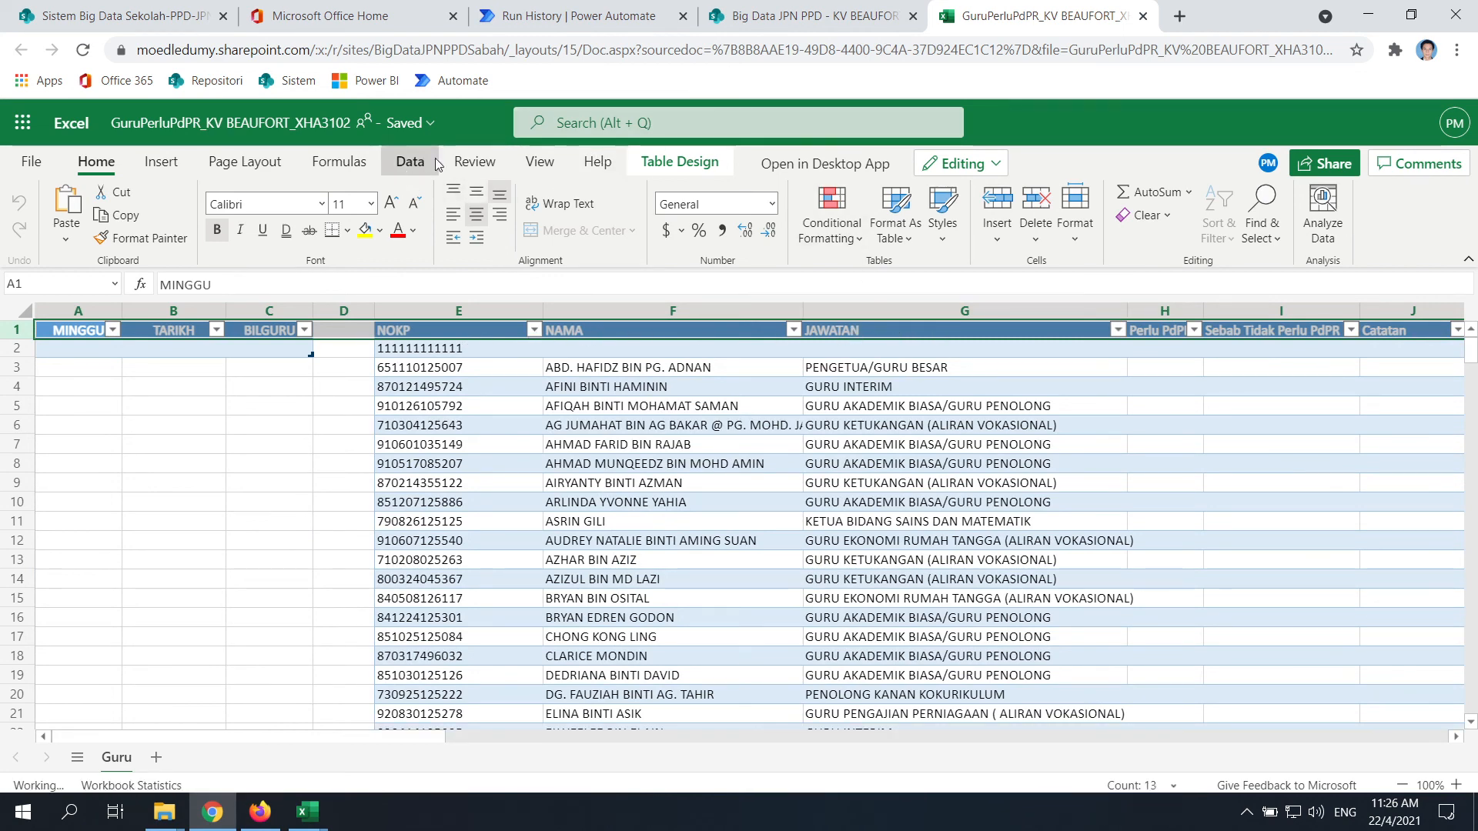
{"action": "left_click", "coordinate": [474, 161]}
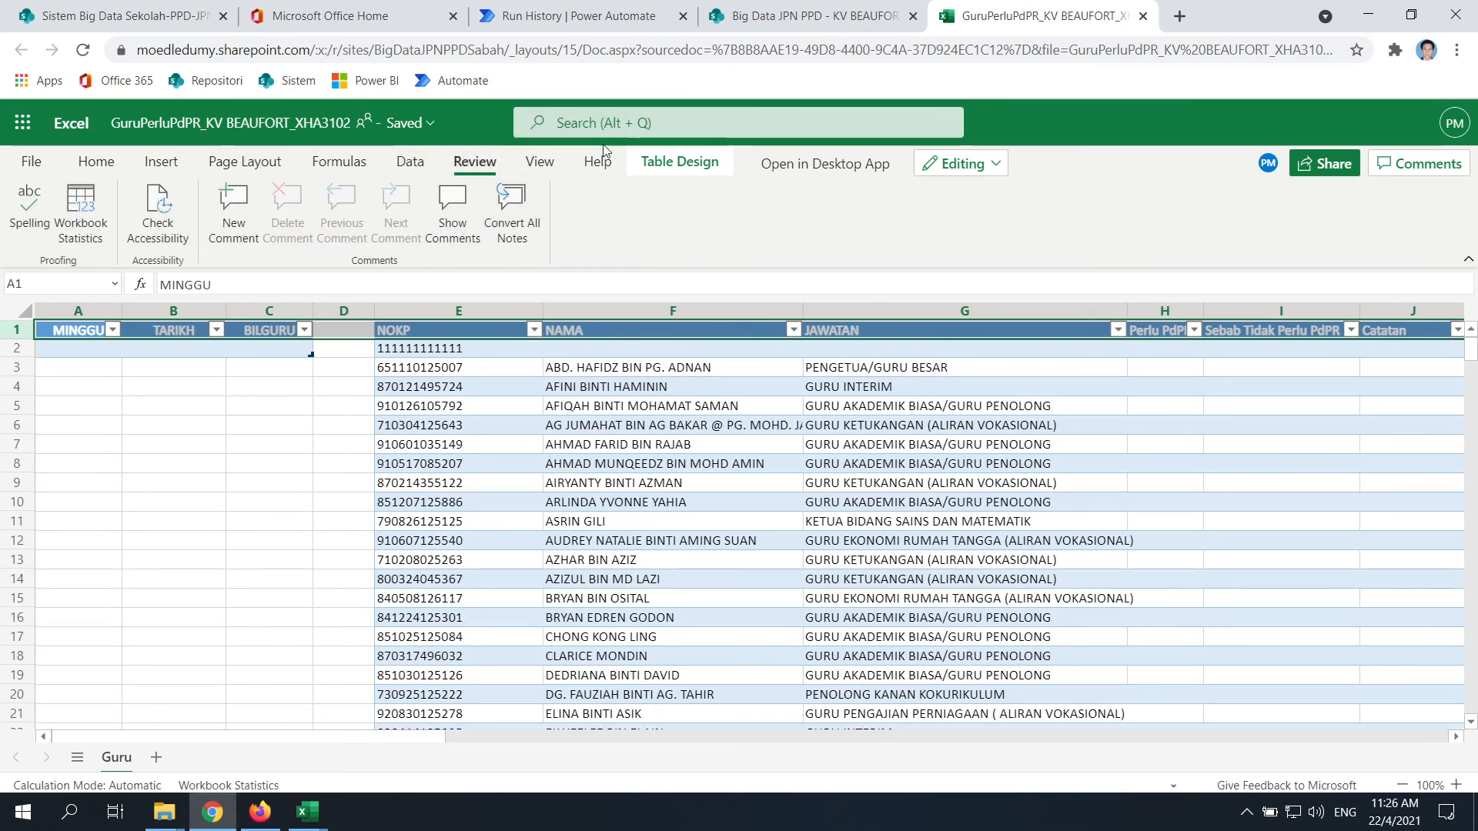
{"action": "left_click", "coordinate": [410, 161]}
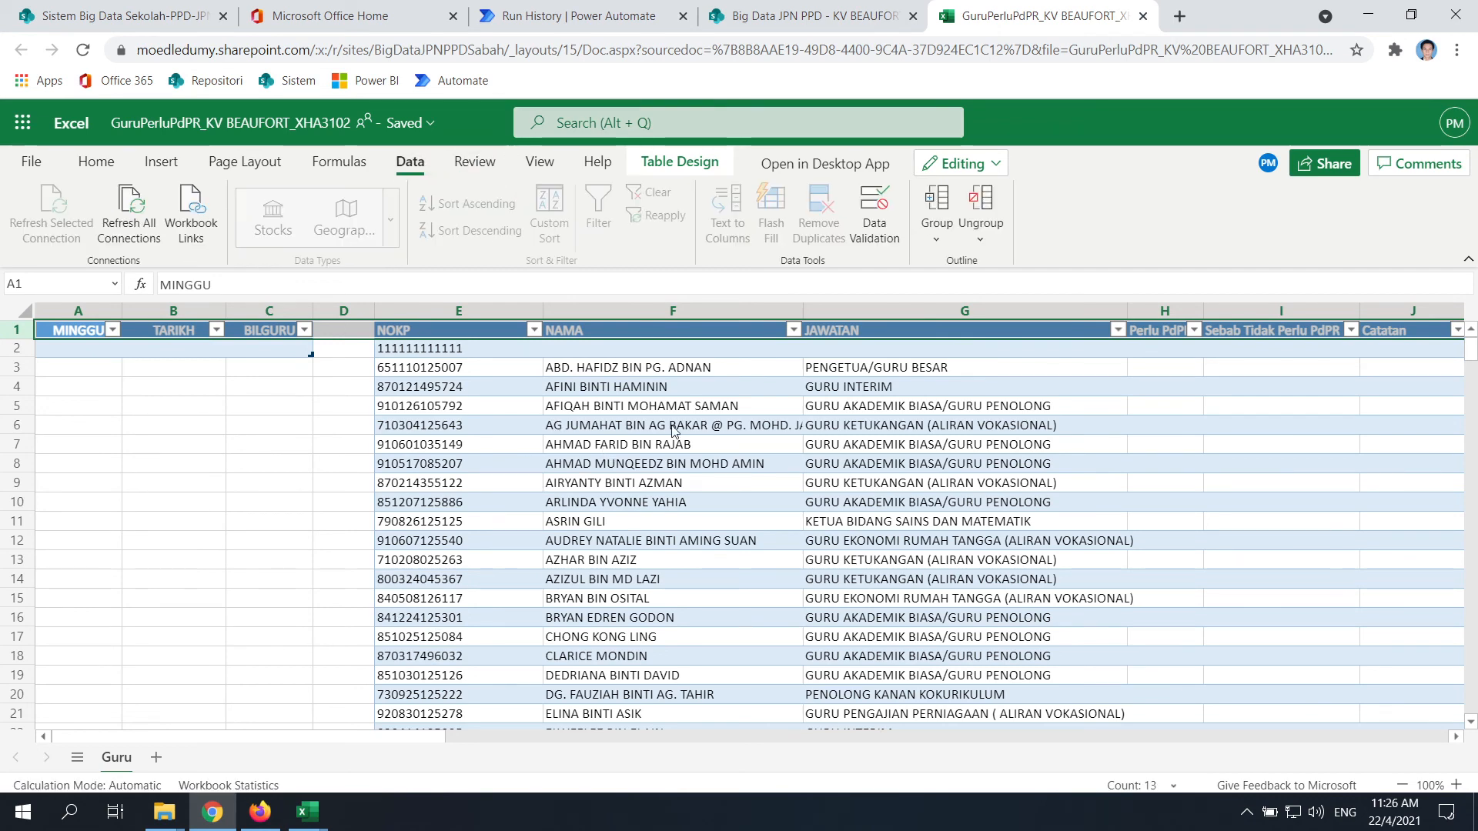
Scroll past the SEBAB list and back left to the NOKP/NAMA/JAWATAN table in columns E–J
{"action": "scroll", "coordinate": [672, 429], "scroll_direction": "down", "scroll_amount": 7}
{"action": "scroll", "coordinate": [768, 560], "scroll_direction": "up", "scroll_amount": 2}
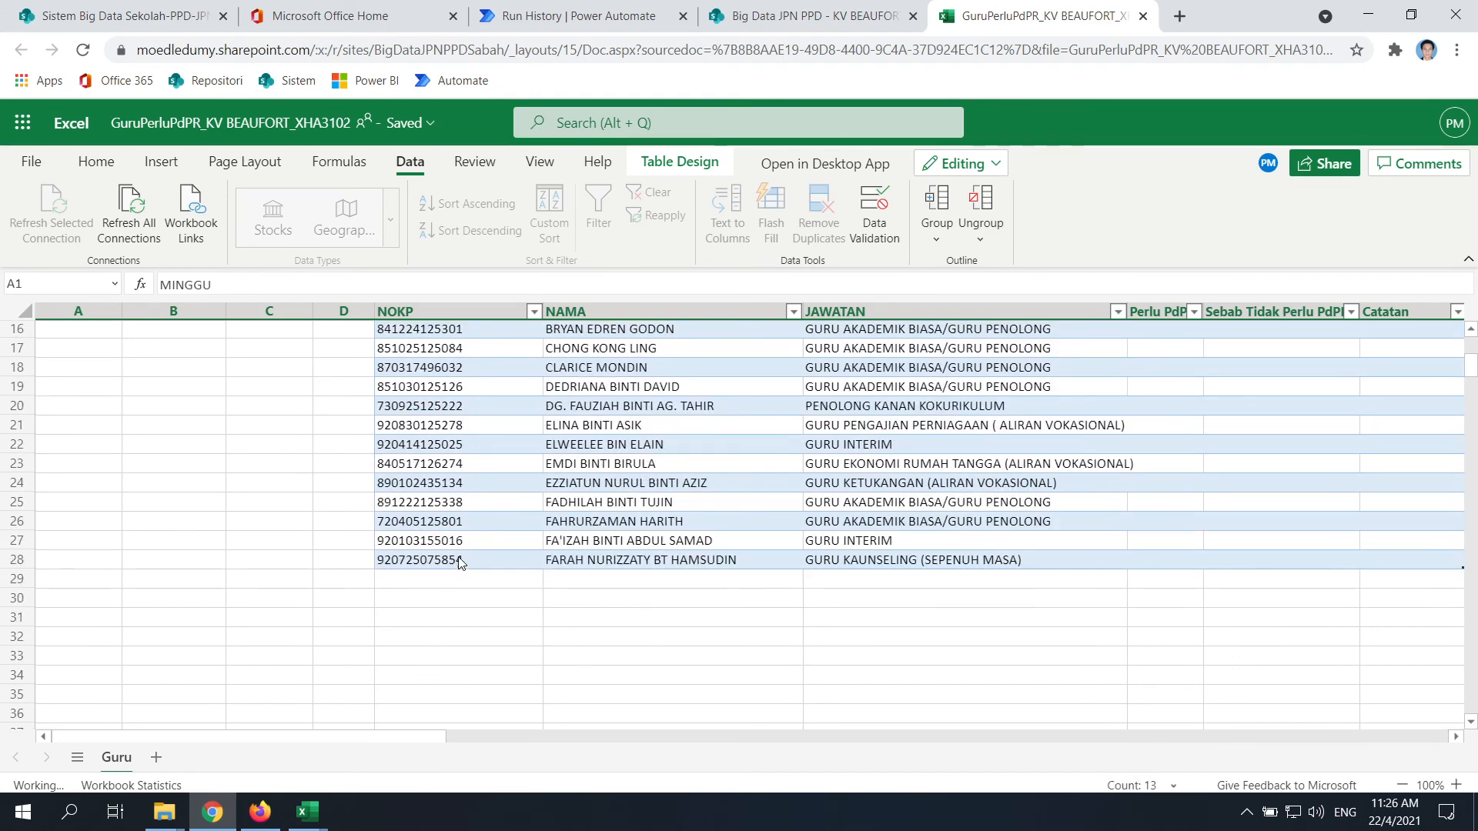
{"action": "left_click_drag", "start_coordinate": [386, 737], "coordinate": [481, 752]}
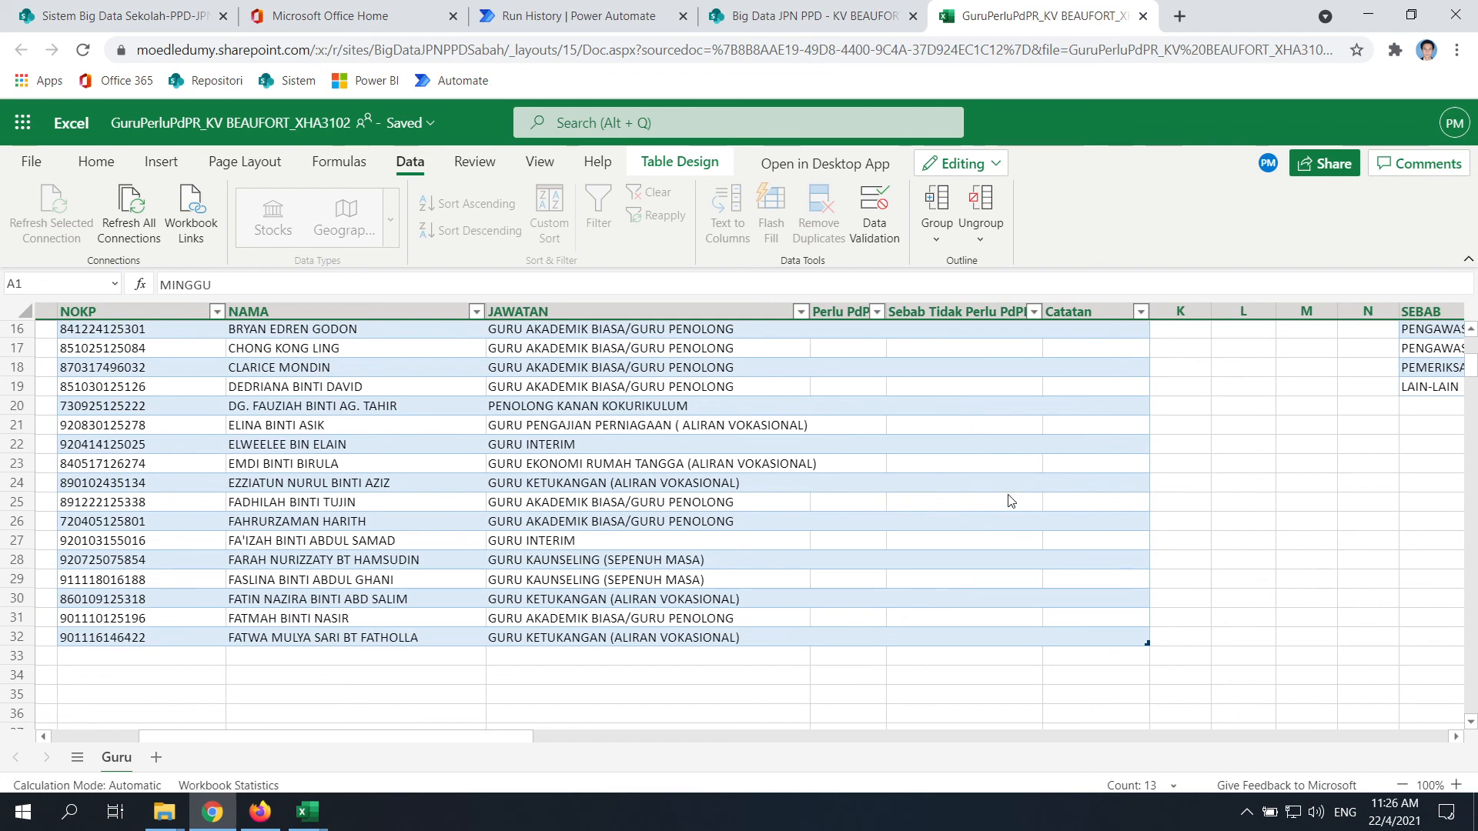
{"action": "scroll", "coordinate": [960, 560], "scroll_direction": "up", "scroll_amount": 5}
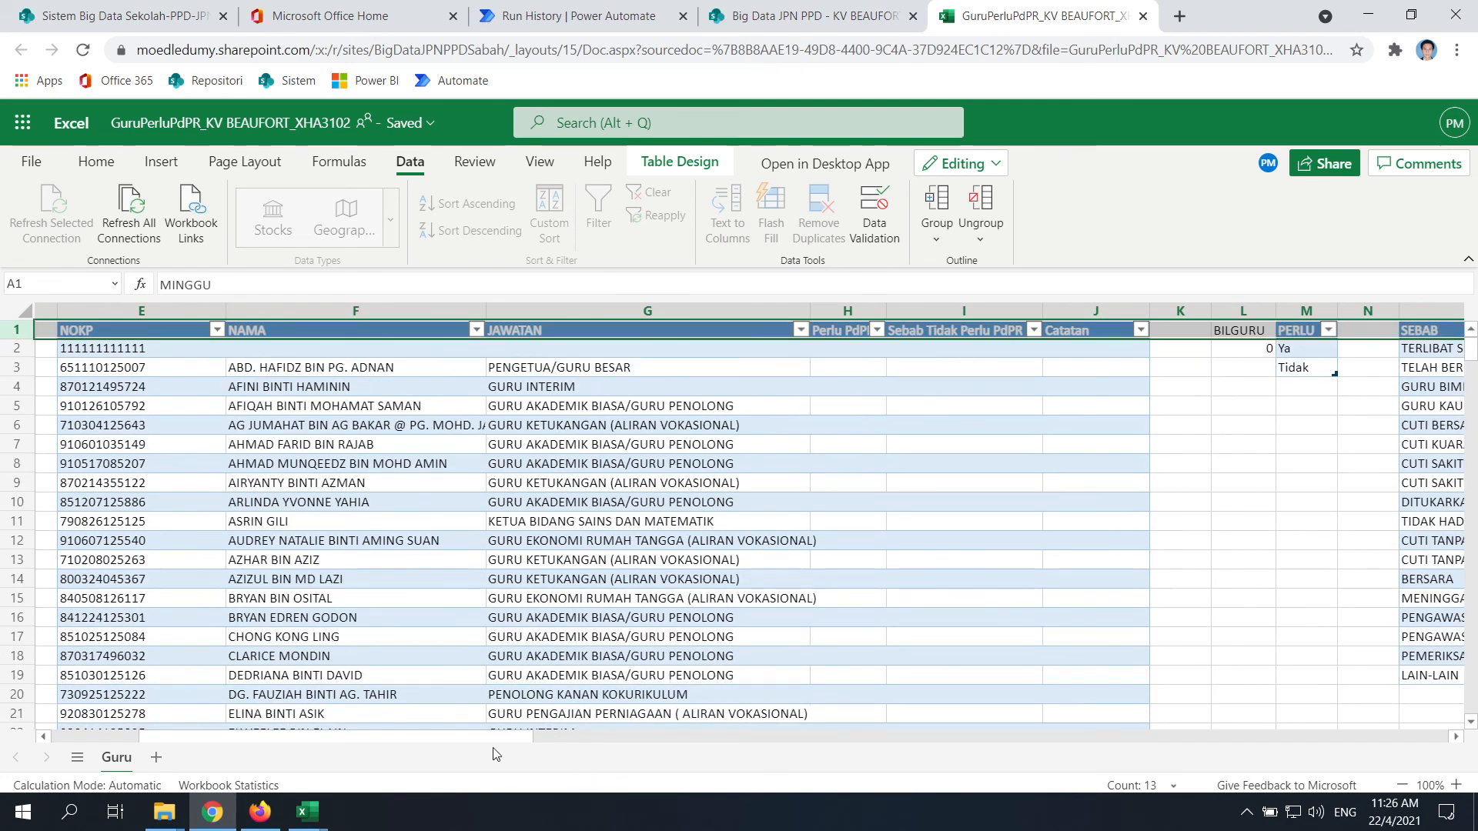
{"action": "left_click_drag", "start_coordinate": [501, 738], "coordinate": [796, 745]}
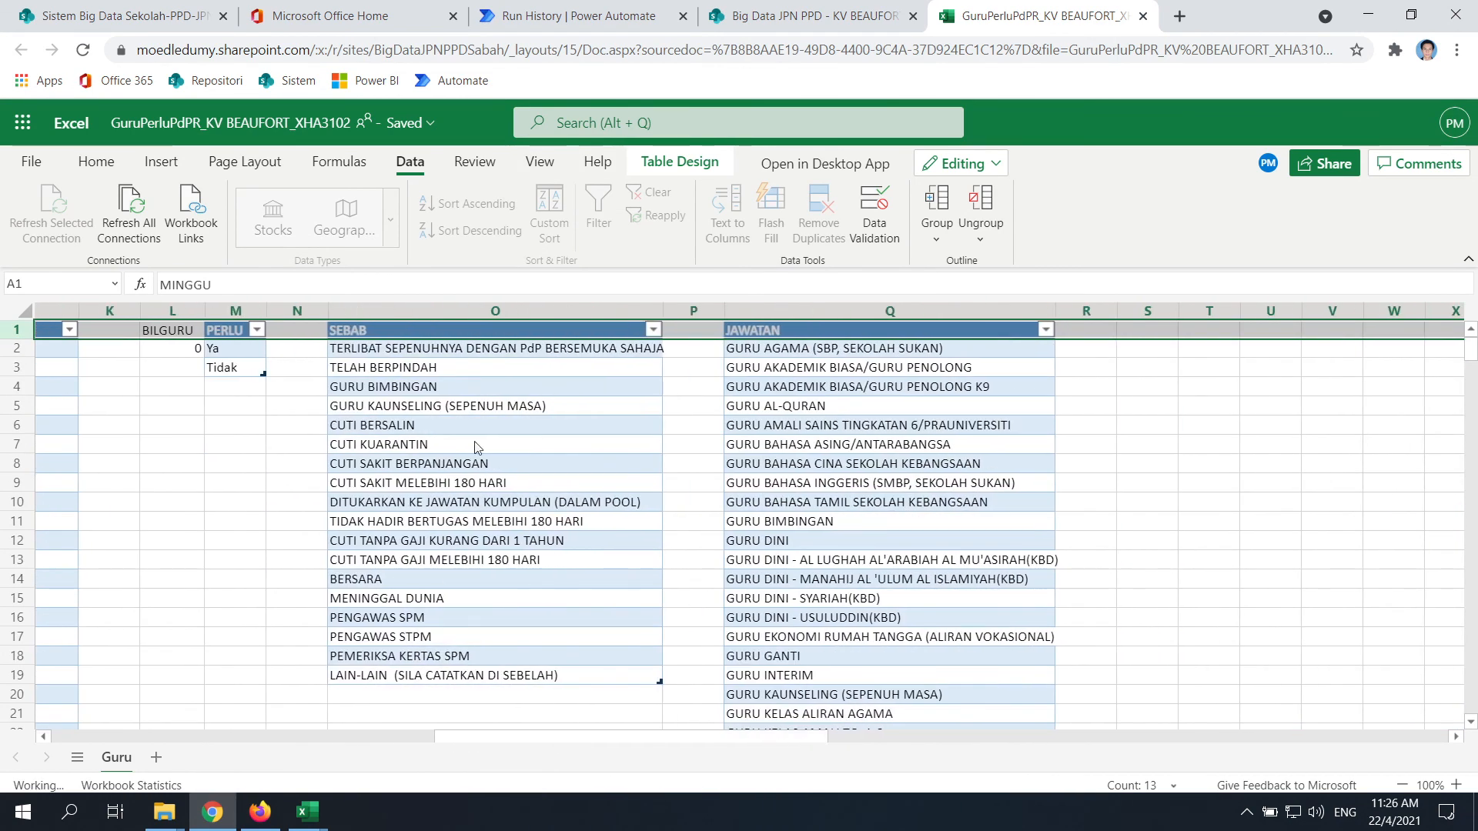
{"action": "left_click", "coordinate": [590, 678]}
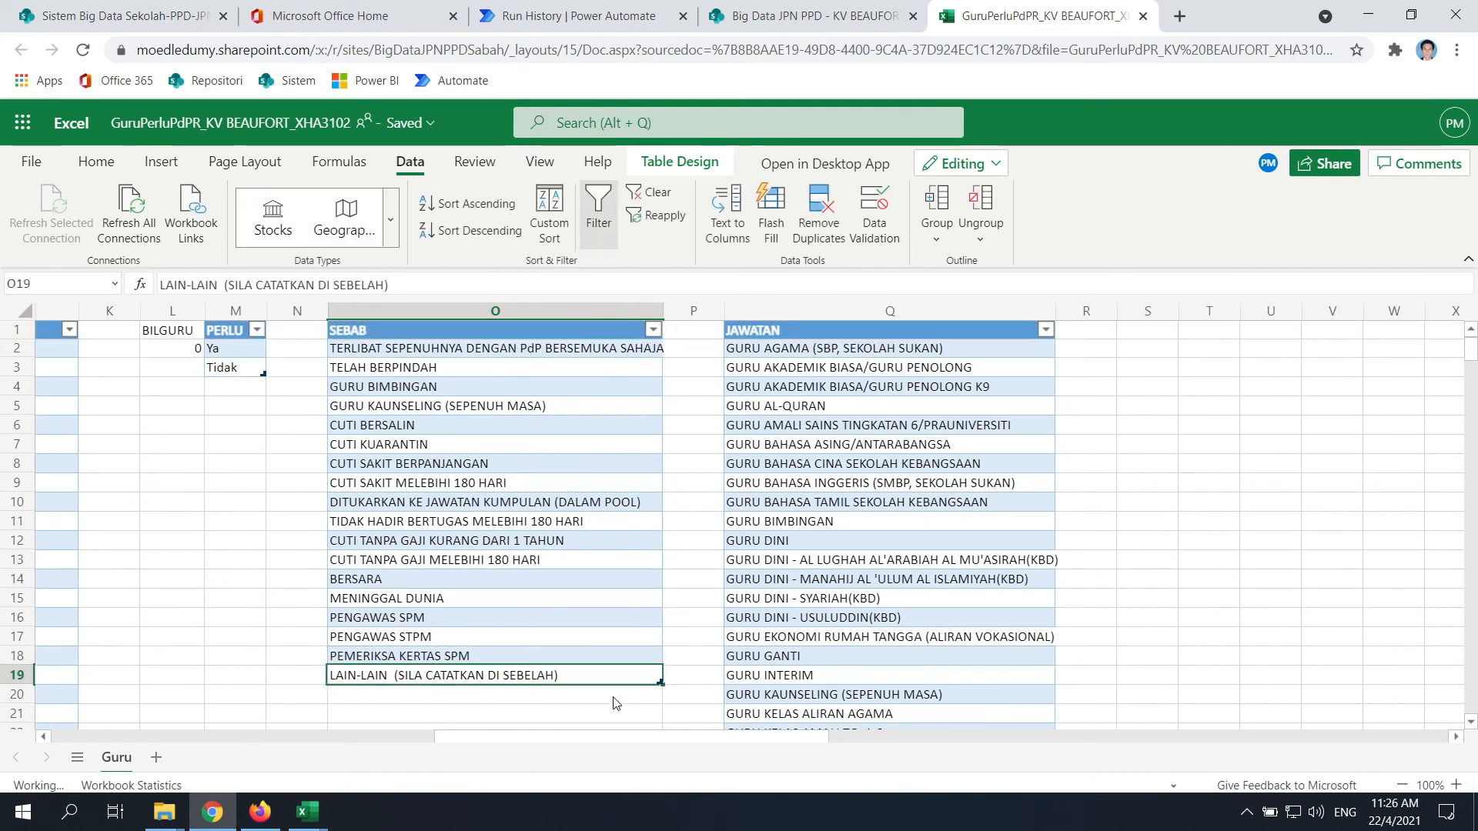
{"action": "left_click", "coordinate": [610, 697]}
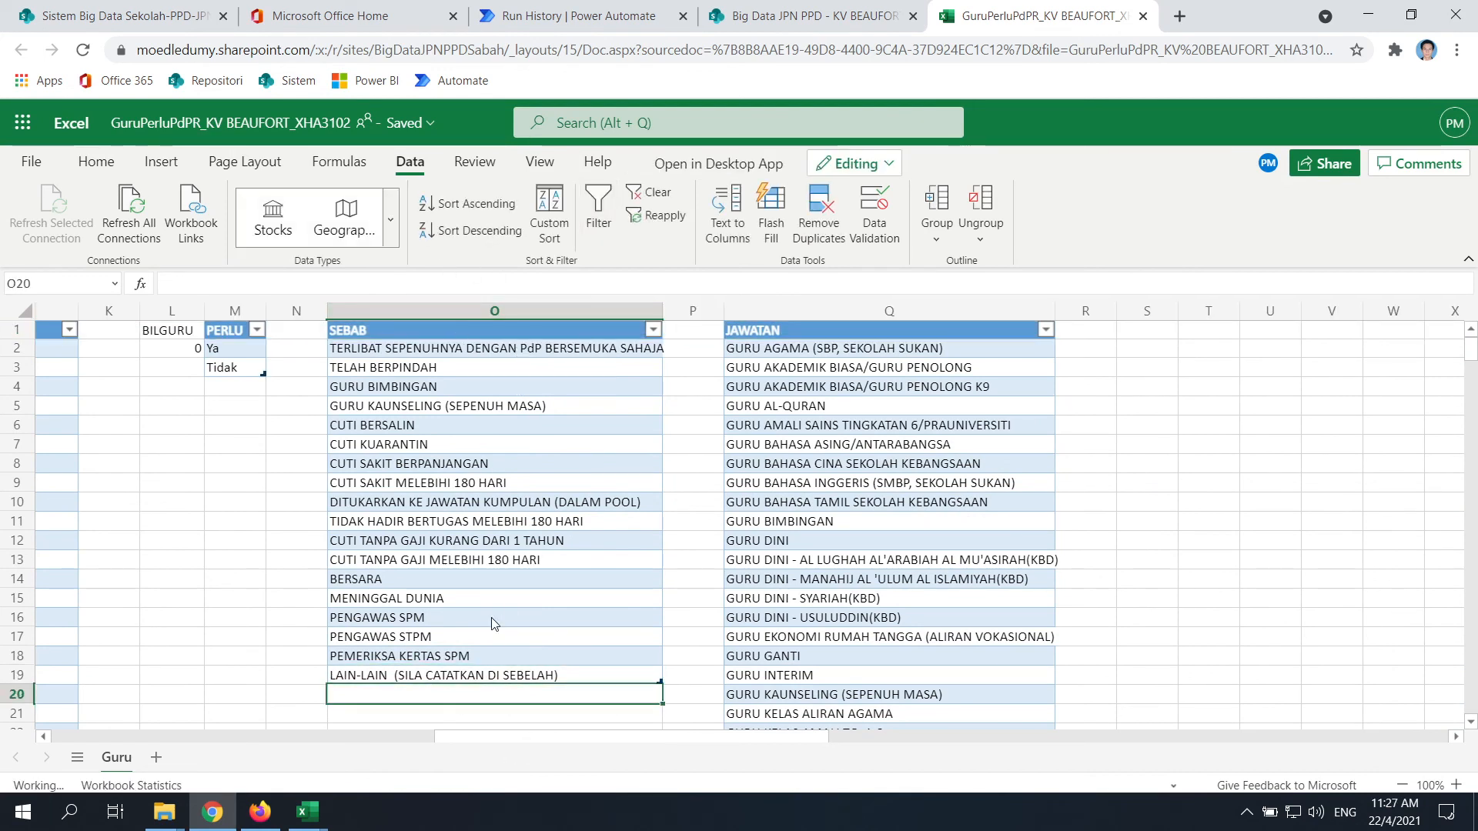
{"action": "left_click_drag", "start_coordinate": [543, 744], "coordinate": [162, 731]}
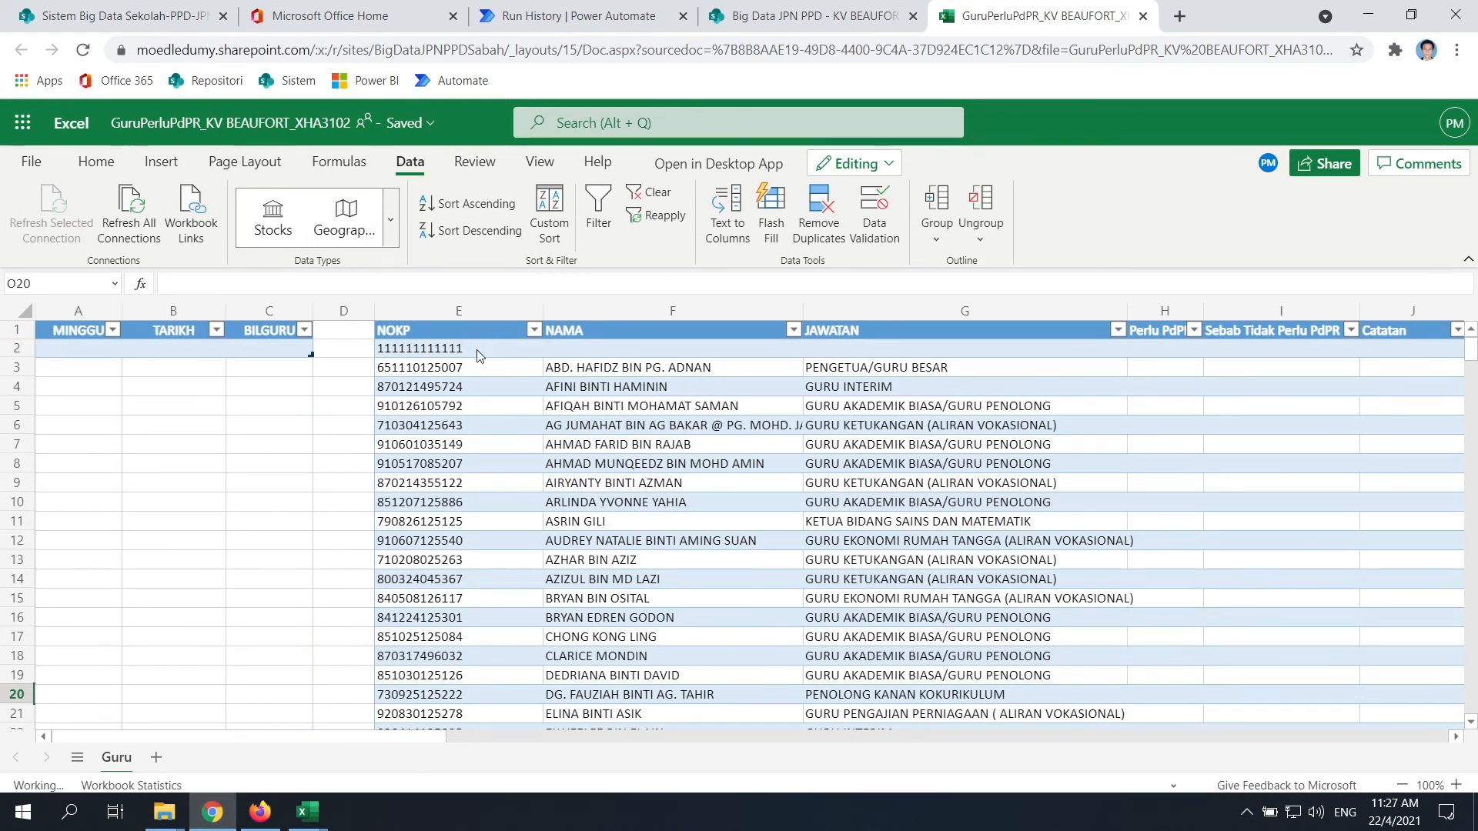
Scroll the Guru sheet up and down to watch teacher rows being appended, now reaching row 78
{"action": "scroll", "coordinate": [845, 581], "scroll_direction": "down", "scroll_amount": 10}
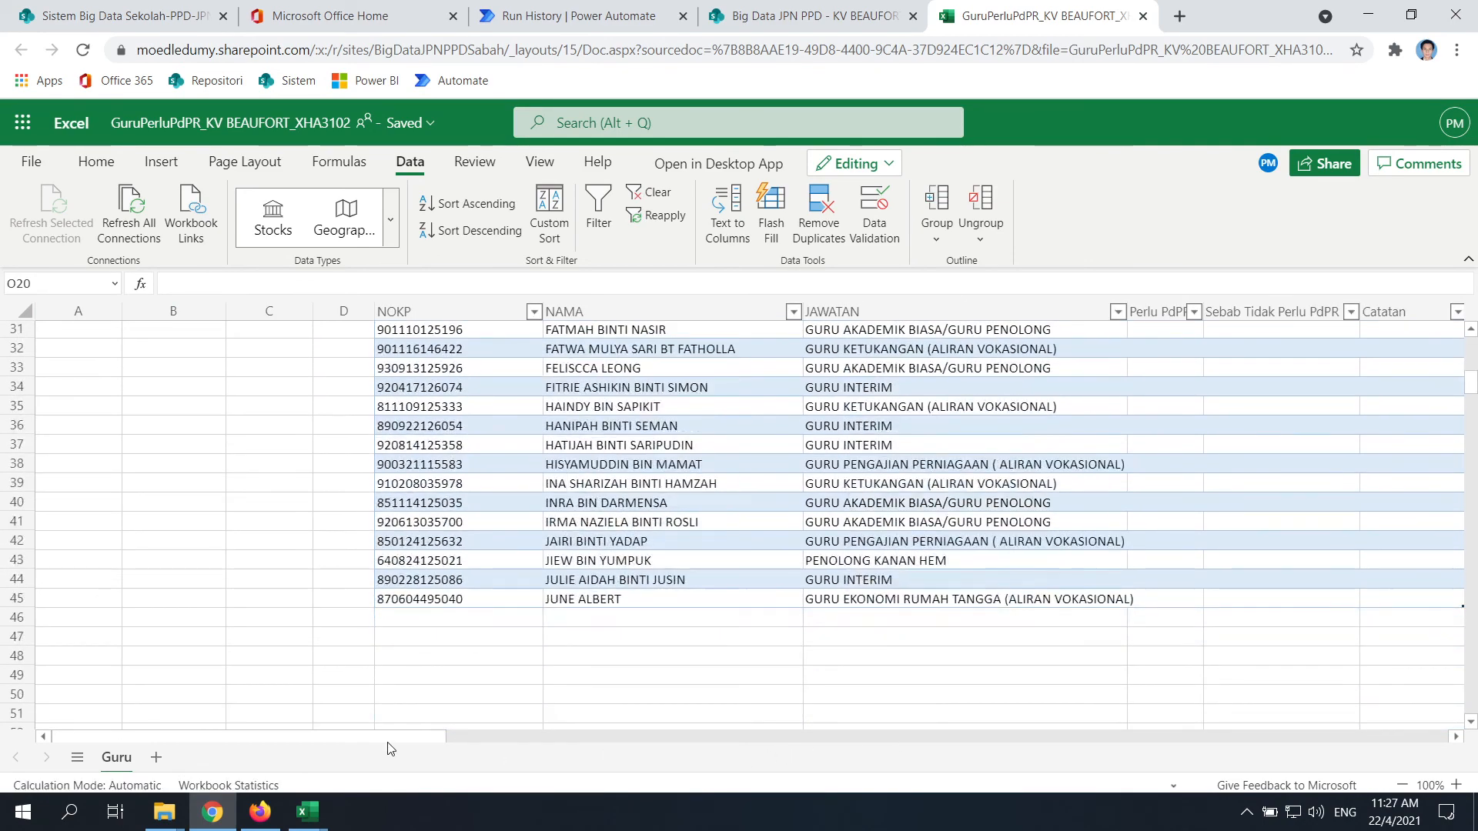
{"action": "left_click_drag", "start_coordinate": [387, 742], "coordinate": [447, 745]}
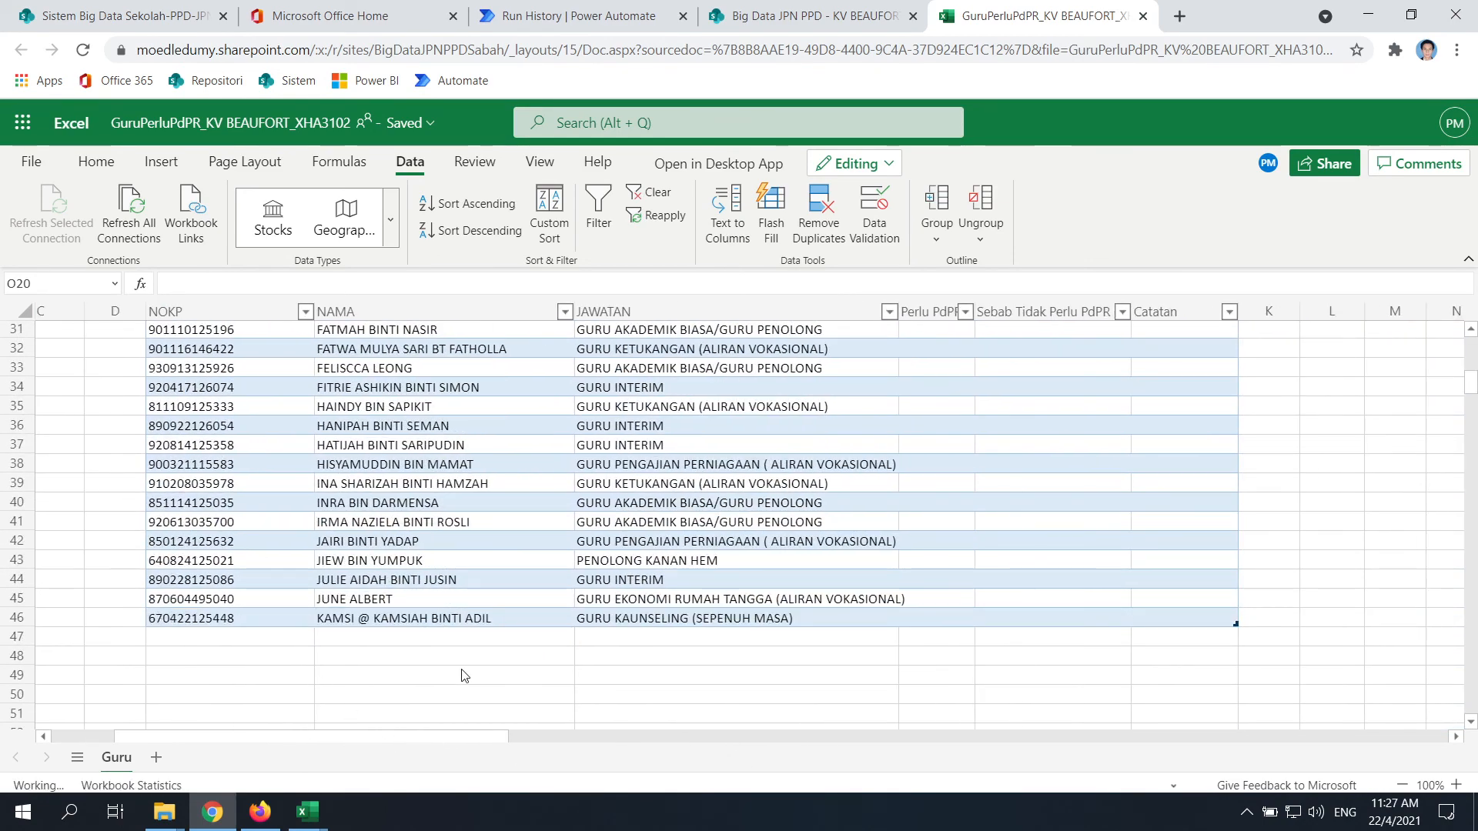
{"action": "scroll", "coordinate": [361, 562], "scroll_direction": "up", "scroll_amount": 10}
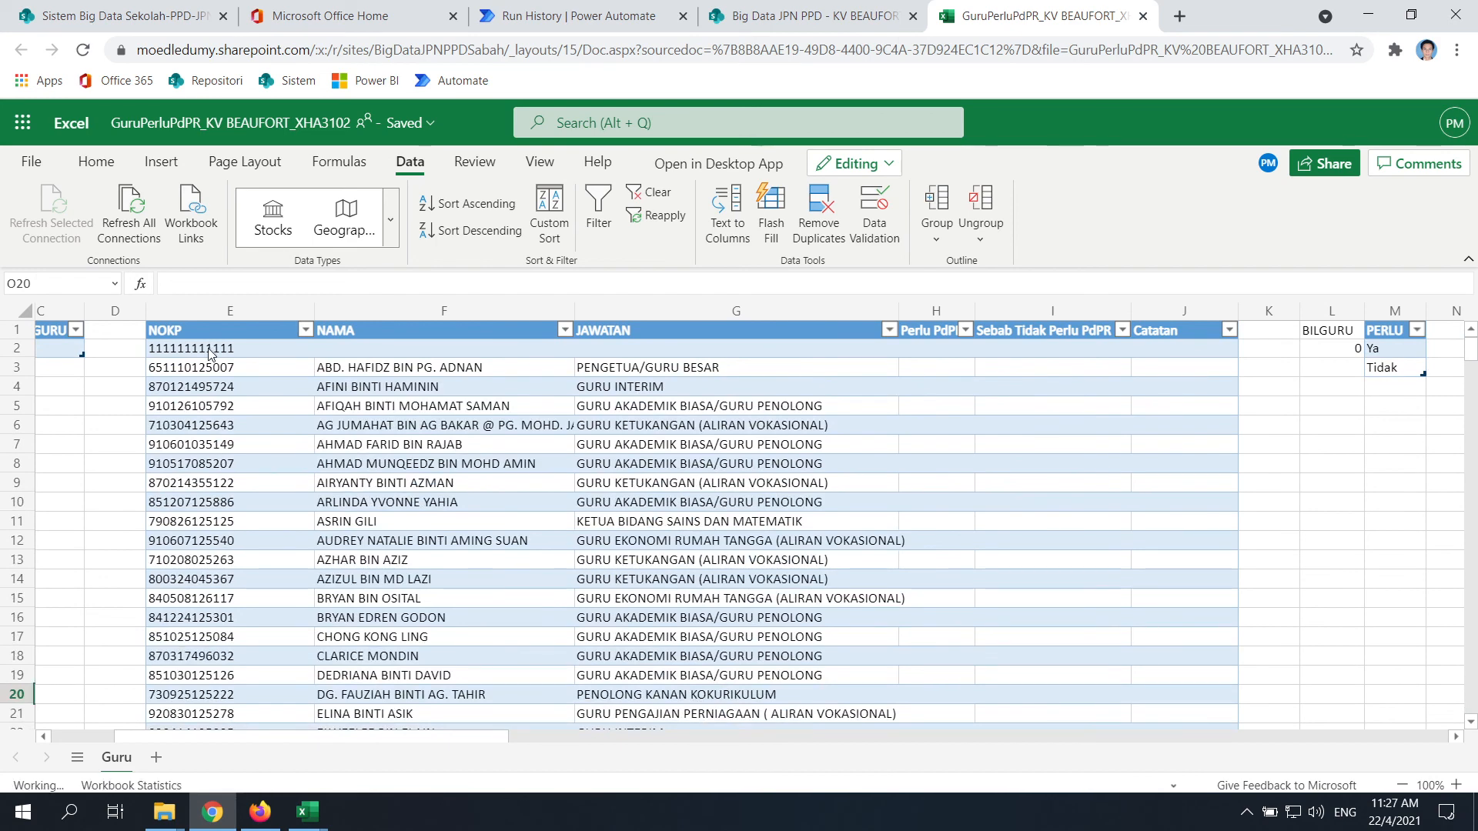
{"action": "scroll", "coordinate": [566, 430], "scroll_direction": "down", "scroll_amount": 12}
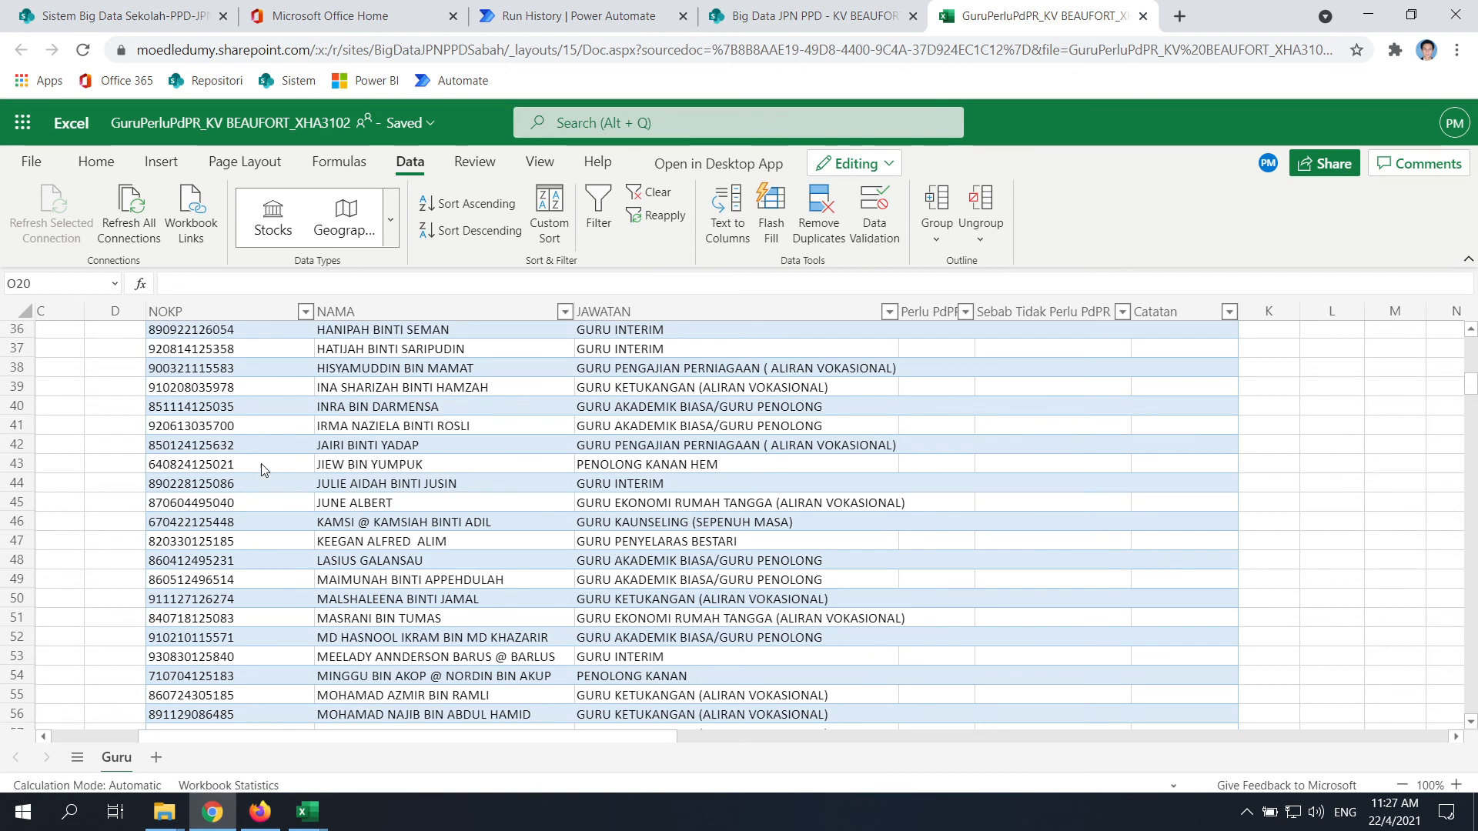
{"action": "scroll", "coordinate": [343, 566], "scroll_direction": "down", "scroll_amount": 5}
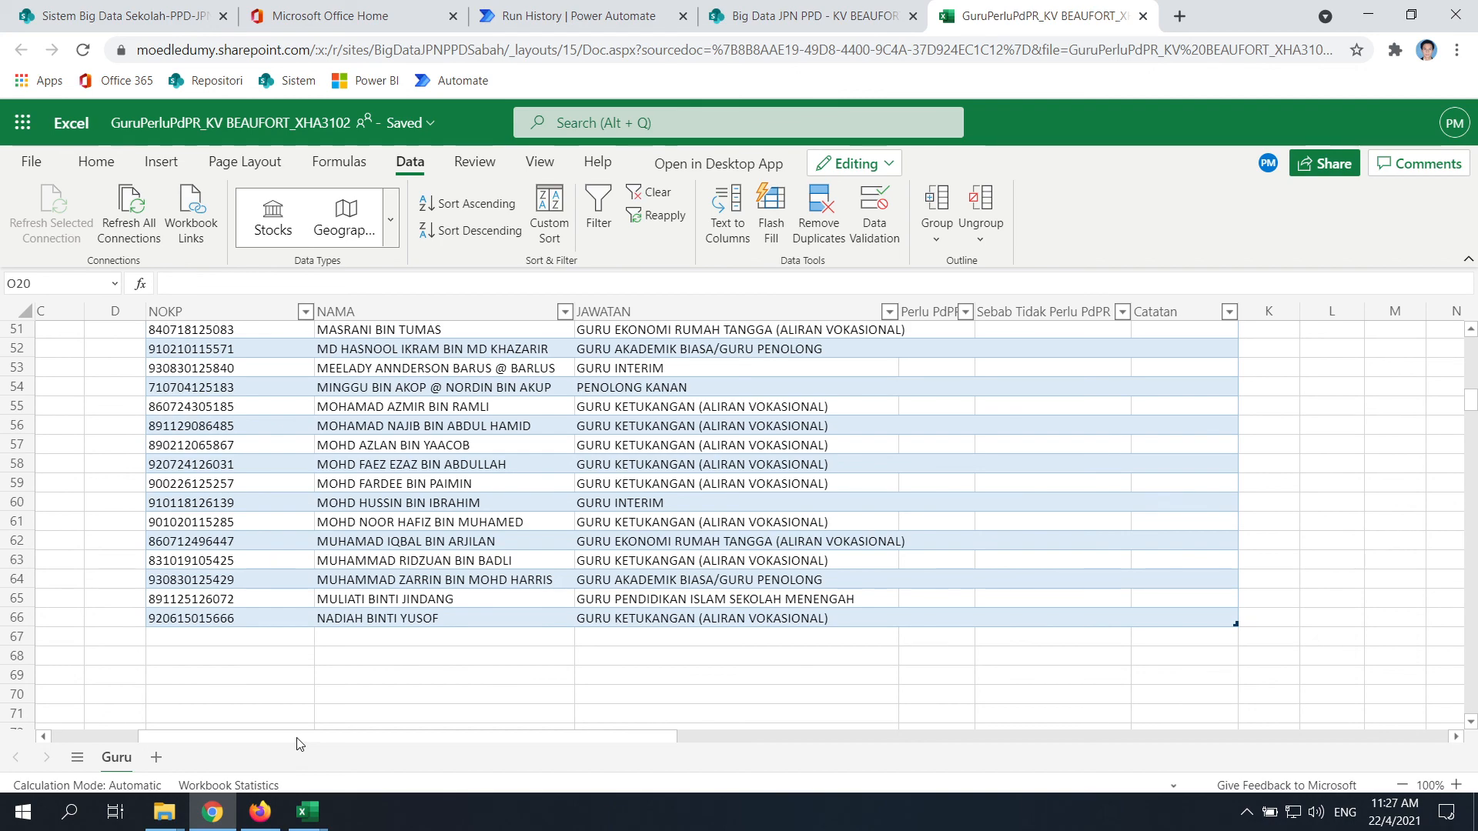
{"action": "left_click_drag", "start_coordinate": [334, 739], "coordinate": [525, 738]}
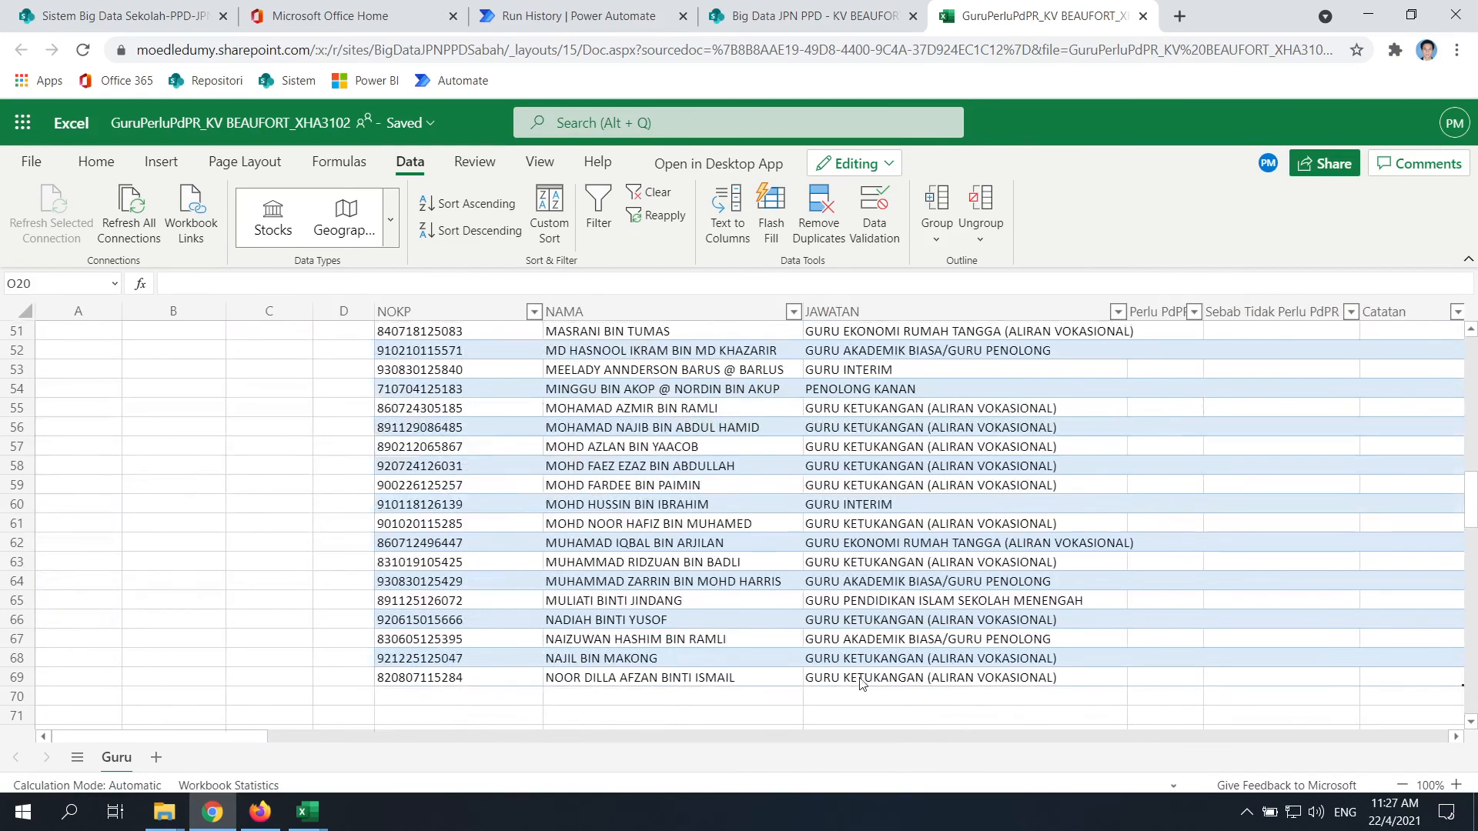
{"action": "scroll", "coordinate": [861, 682], "scroll_direction": "up", "scroll_amount": 15}
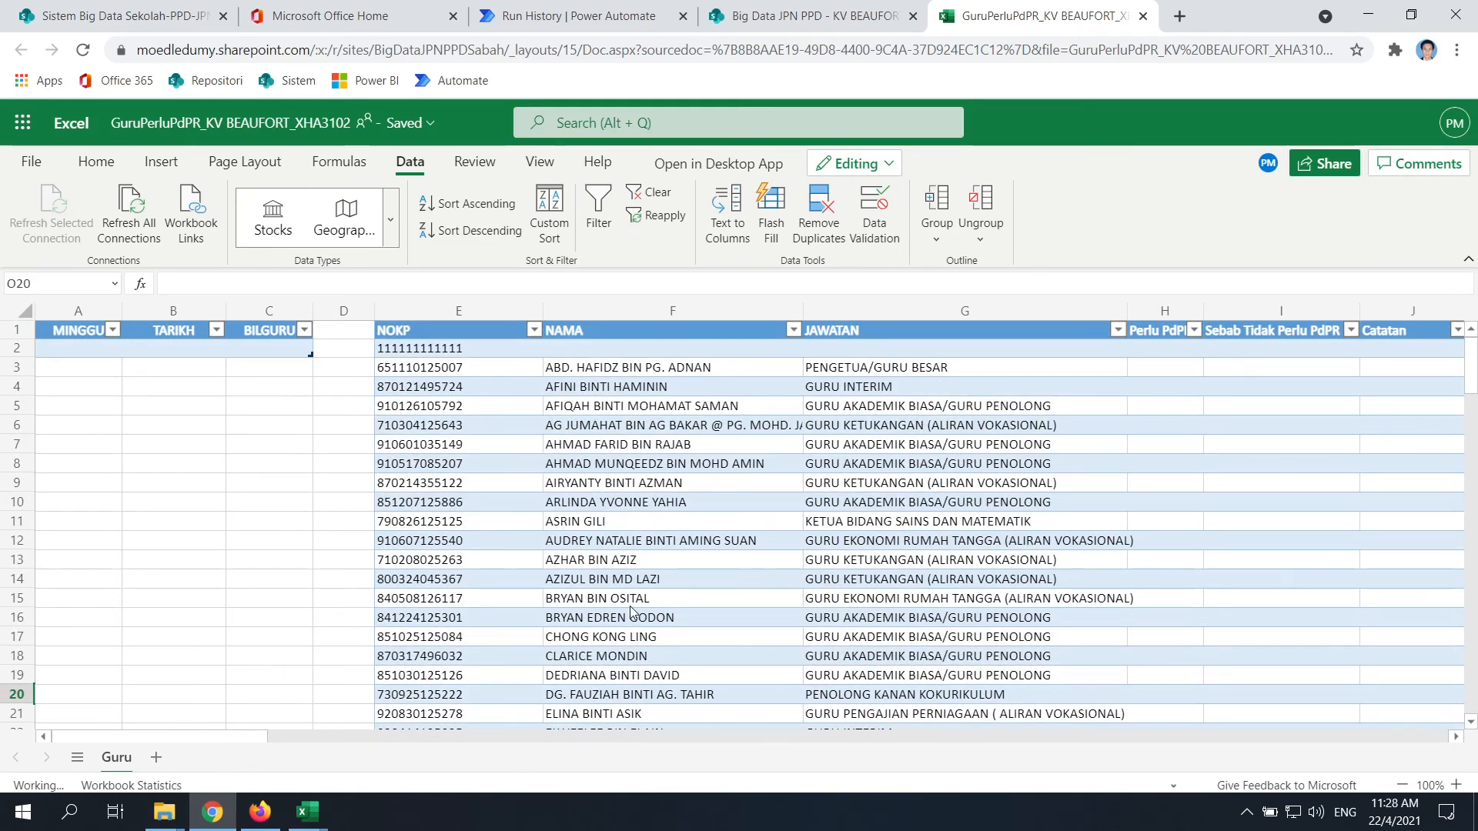
{"action": "scroll", "coordinate": [600, 462], "scroll_direction": "down", "scroll_amount": 20}
{"action": "scroll", "coordinate": [602, 537], "scroll_direction": "up", "scroll_amount": 3}
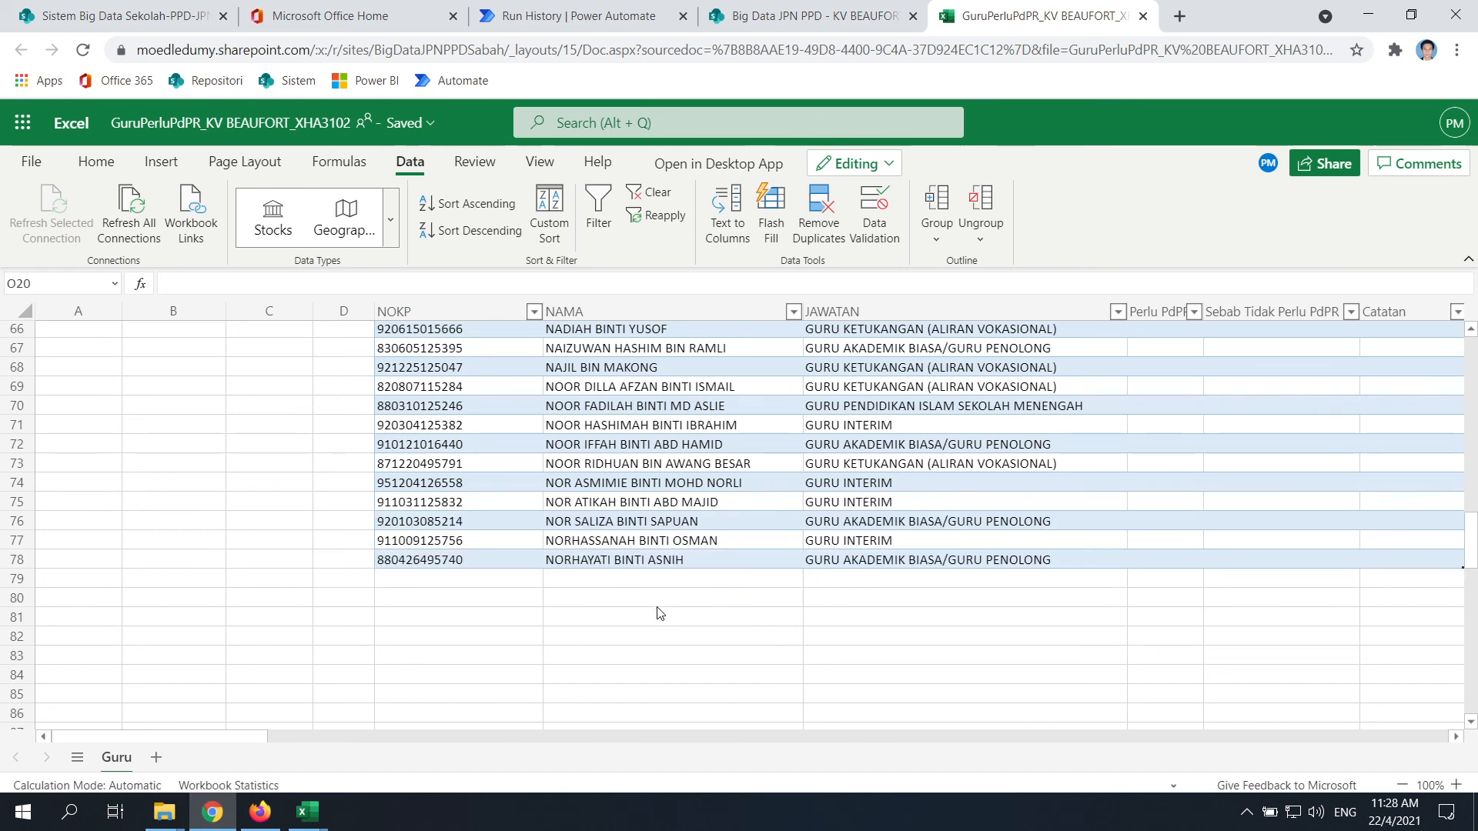
Move through the browser tabs to the Test Split Guru Perlu PdPR run history
{"action": "left_click", "coordinate": [256, 819]}
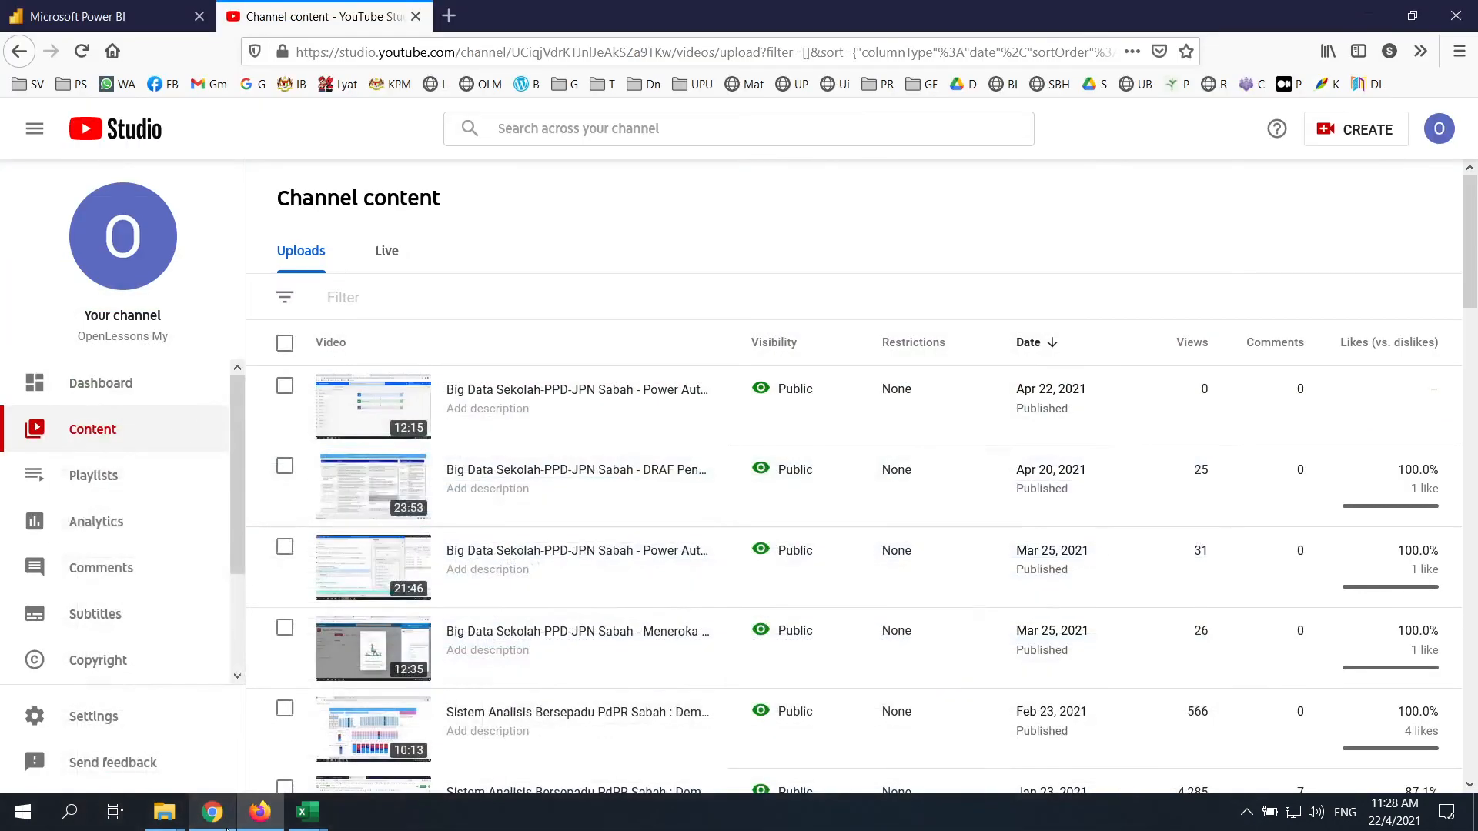
{"action": "left_click", "coordinate": [209, 808]}
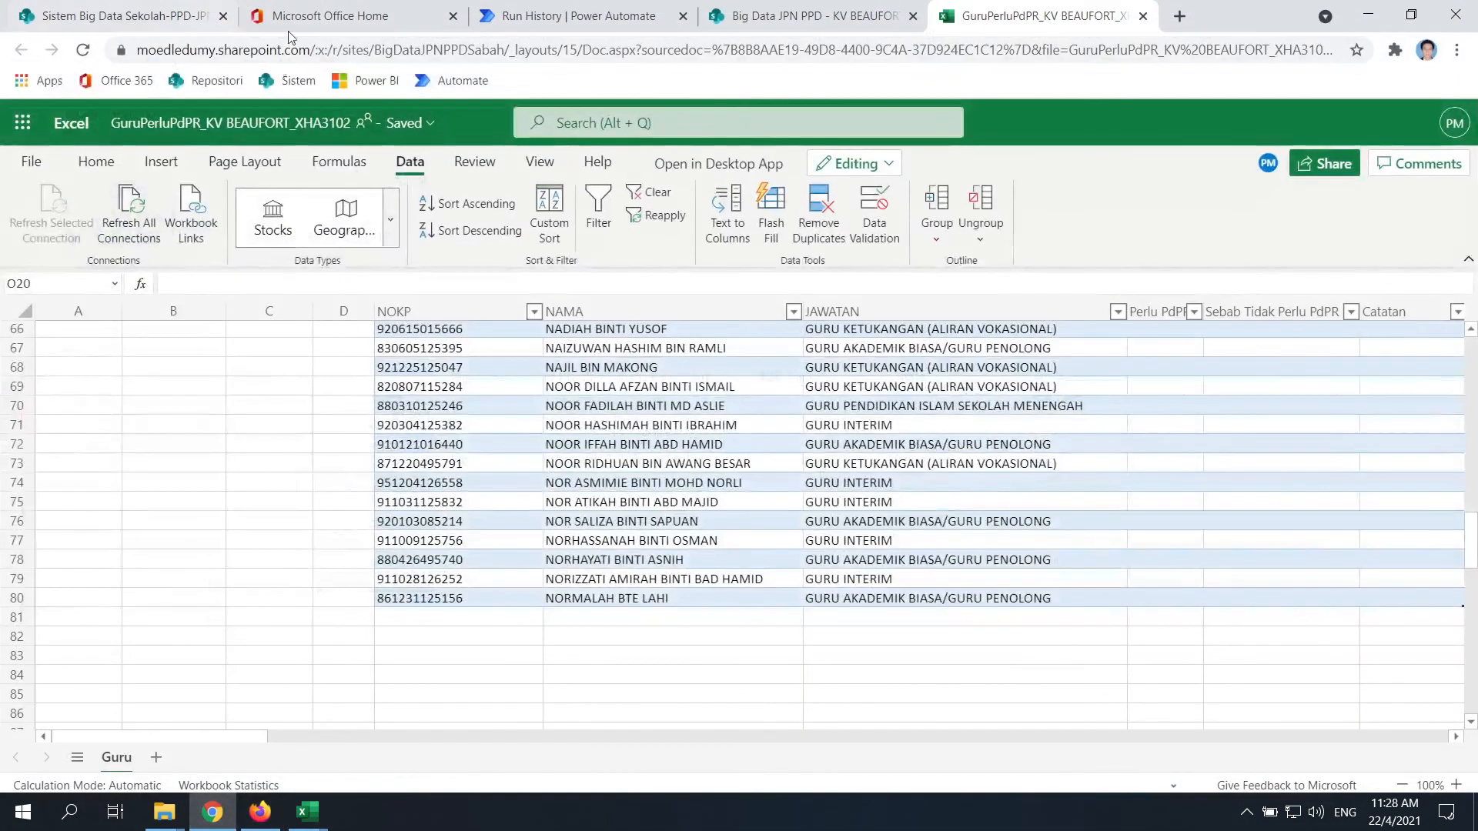
{"action": "left_click", "coordinate": [182, 14]}
{"action": "left_click", "coordinate": [371, 16]}
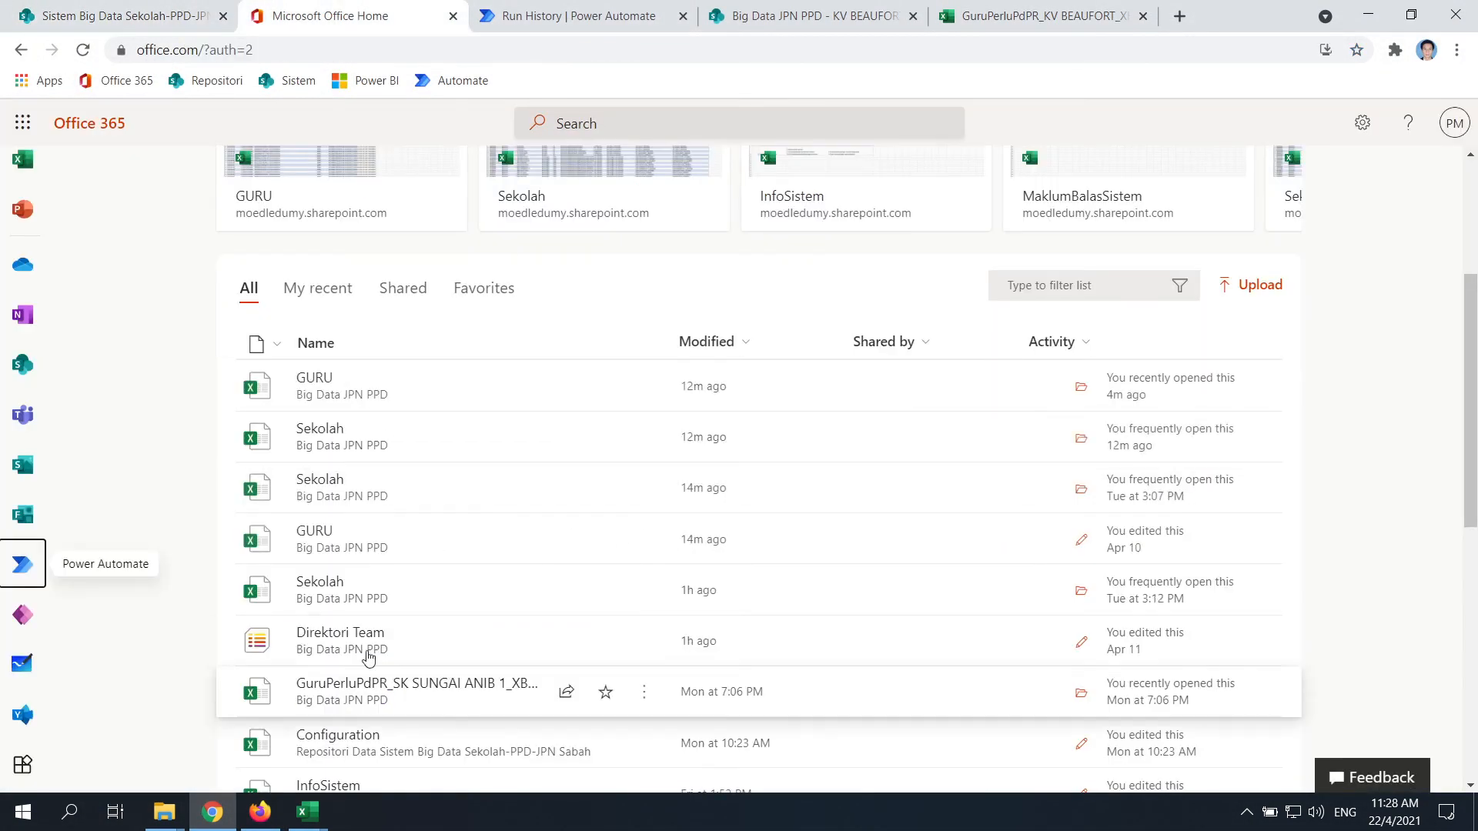
{"action": "scroll", "coordinate": [369, 658], "scroll_direction": "down", "scroll_amount": 5}
{"action": "key", "text": "ctrl+Tab"}
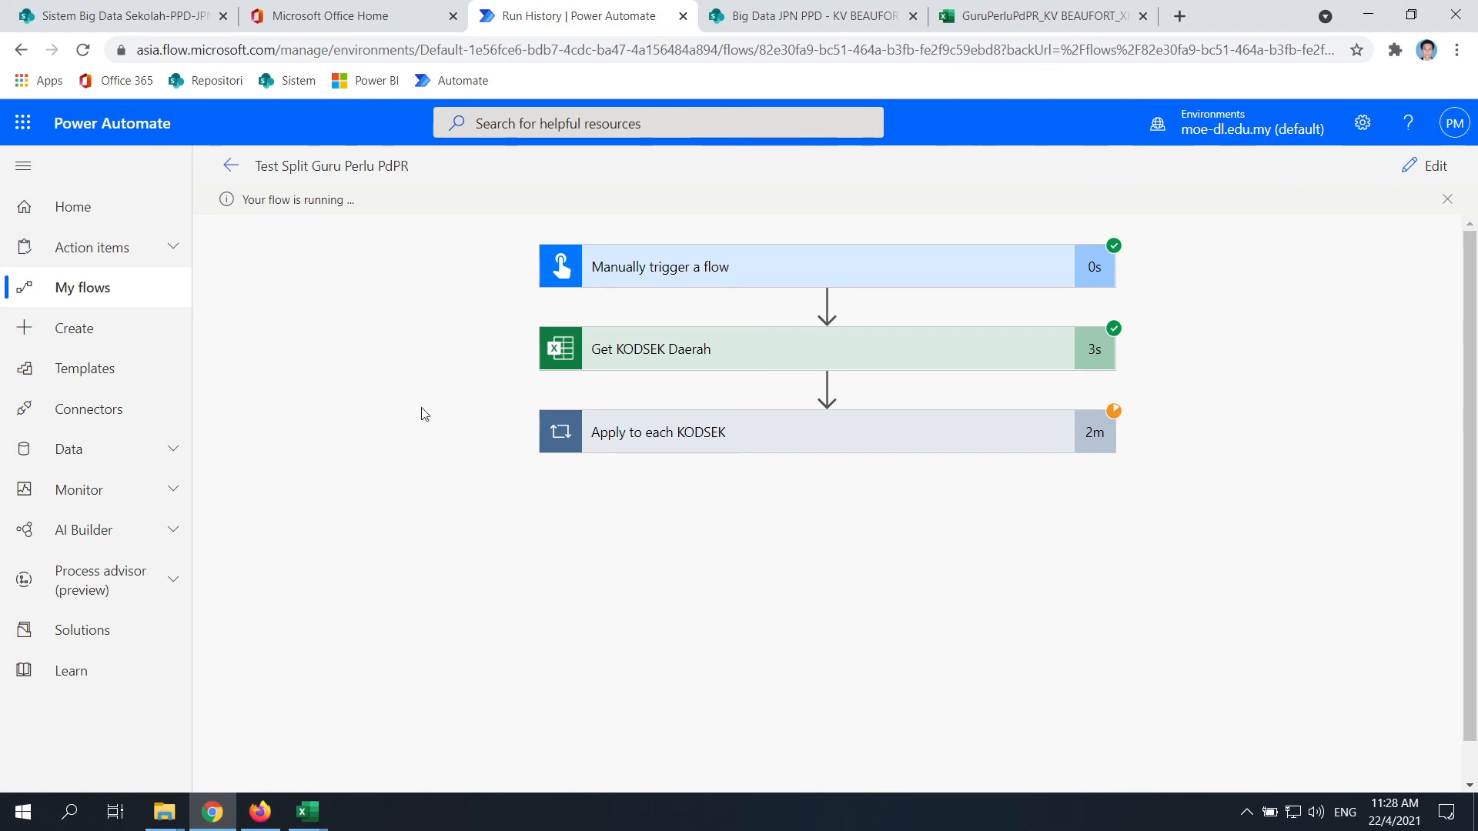
Look over the desktop GURU.xlsx and Template Guru Test.xlsx workbooks, then return to the run view
{"action": "left_click", "coordinate": [1381, 22]}
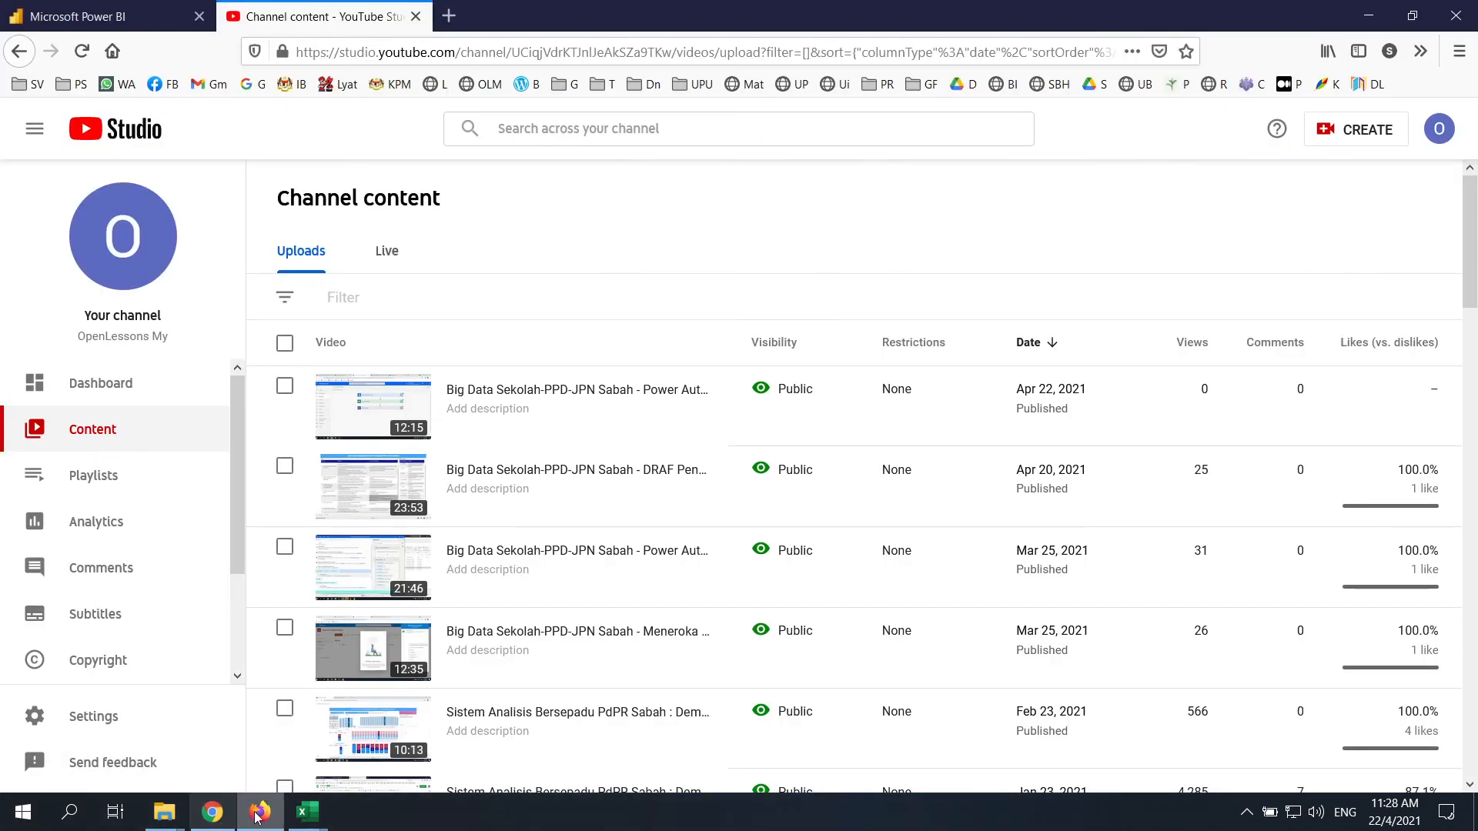
{"action": "mouse_move", "coordinate": [327, 814]}
{"action": "left_click", "coordinate": [408, 728]}
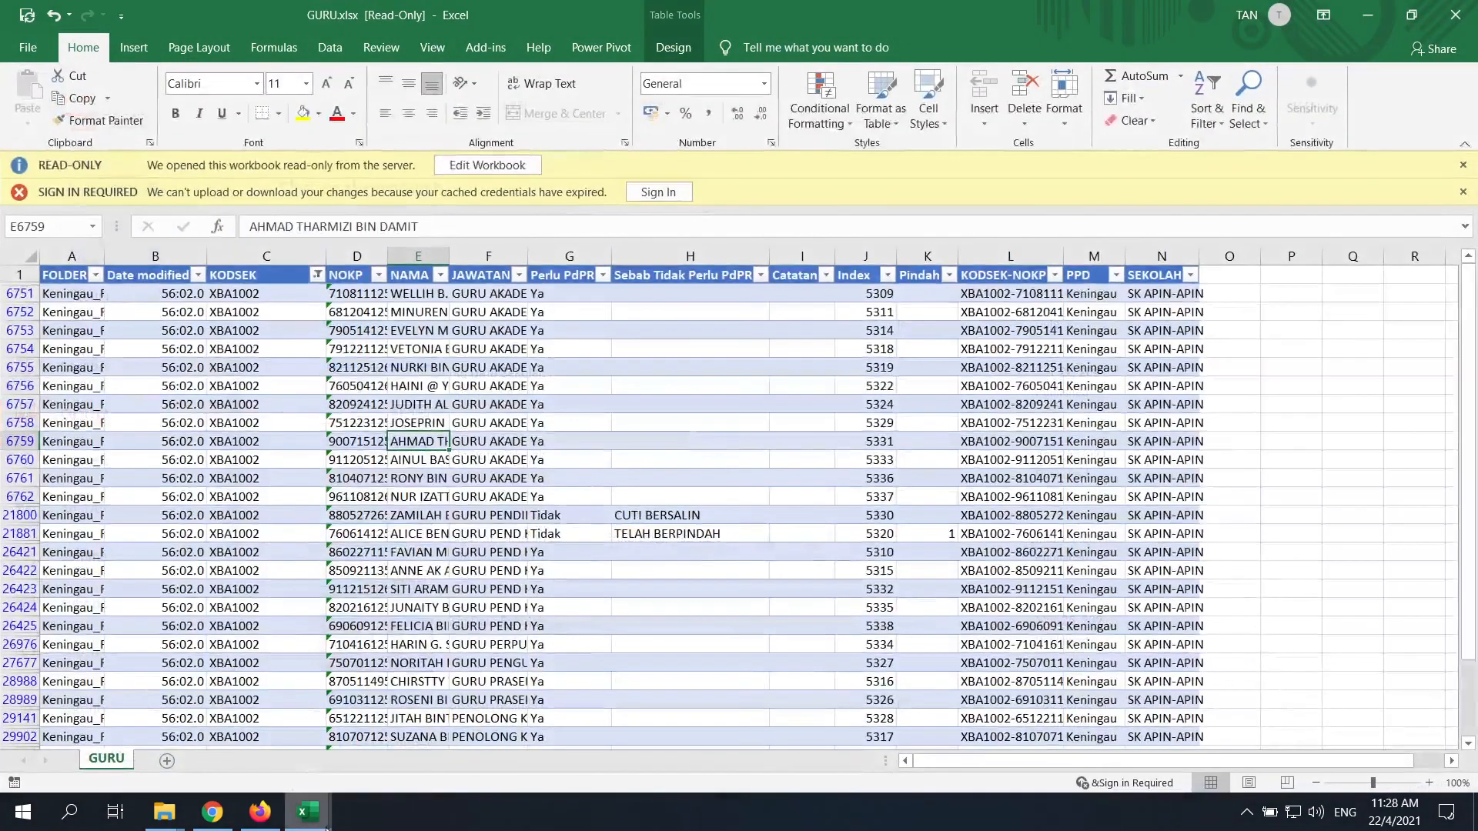
{"action": "left_click", "coordinate": [285, 715]}
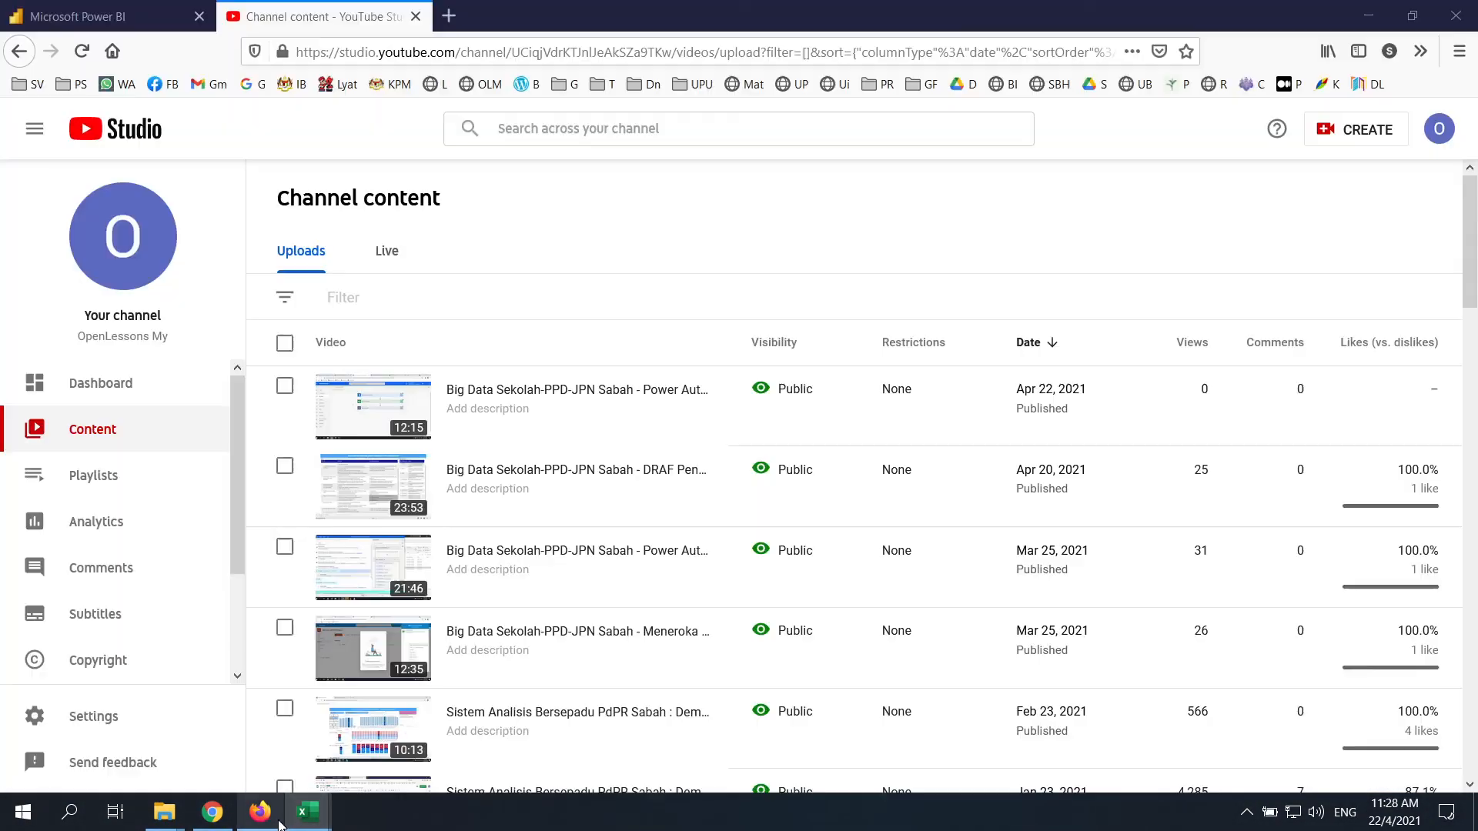
{"action": "left_click", "coordinate": [261, 812]}
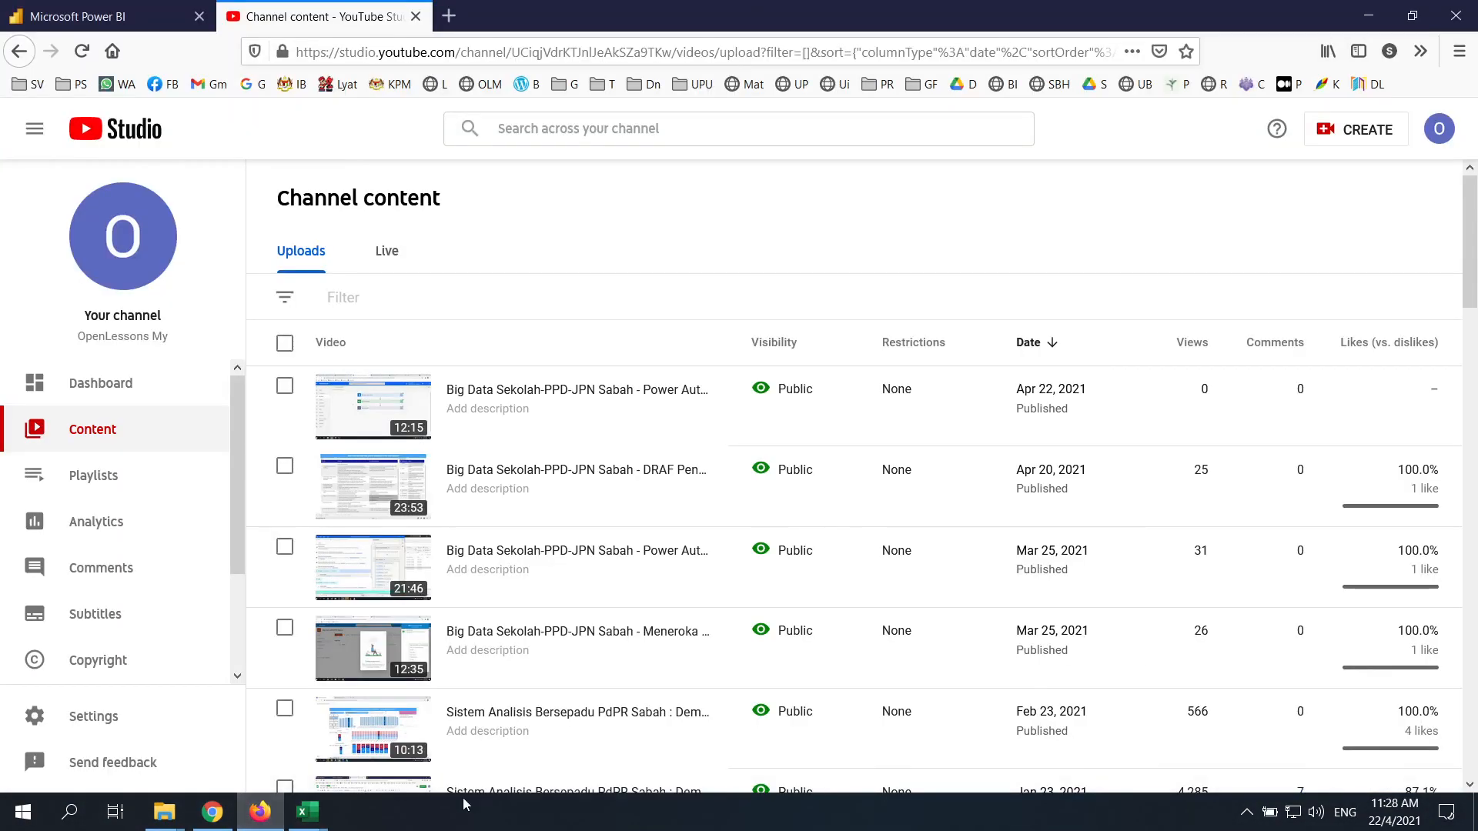
{"action": "left_click", "coordinate": [231, 810]}
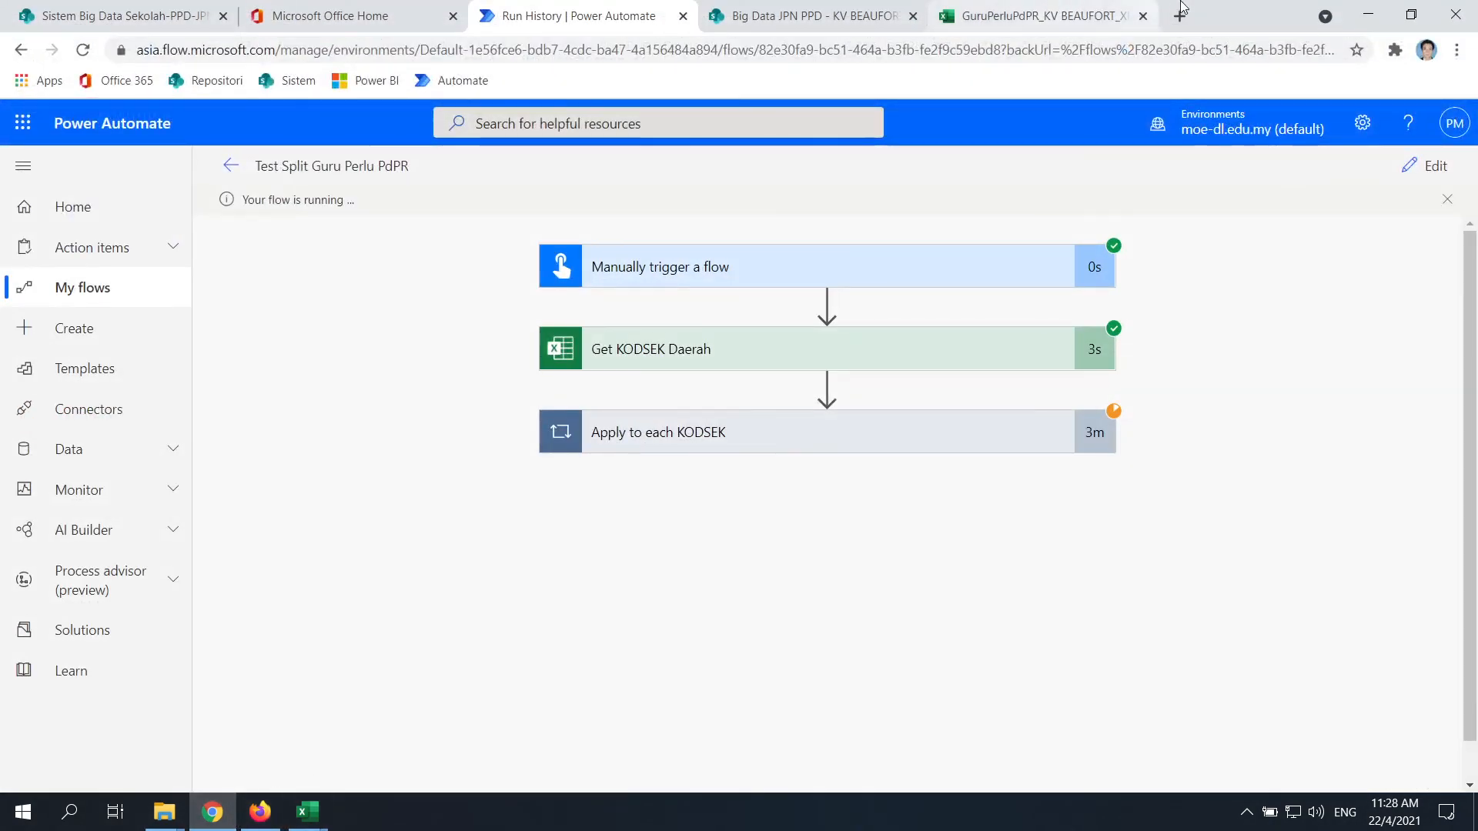
Confirm the teacher rows reach row 98, then inspect the BILGURU COUNTIF formula in L2
{"action": "left_click", "coordinate": [1020, 17]}
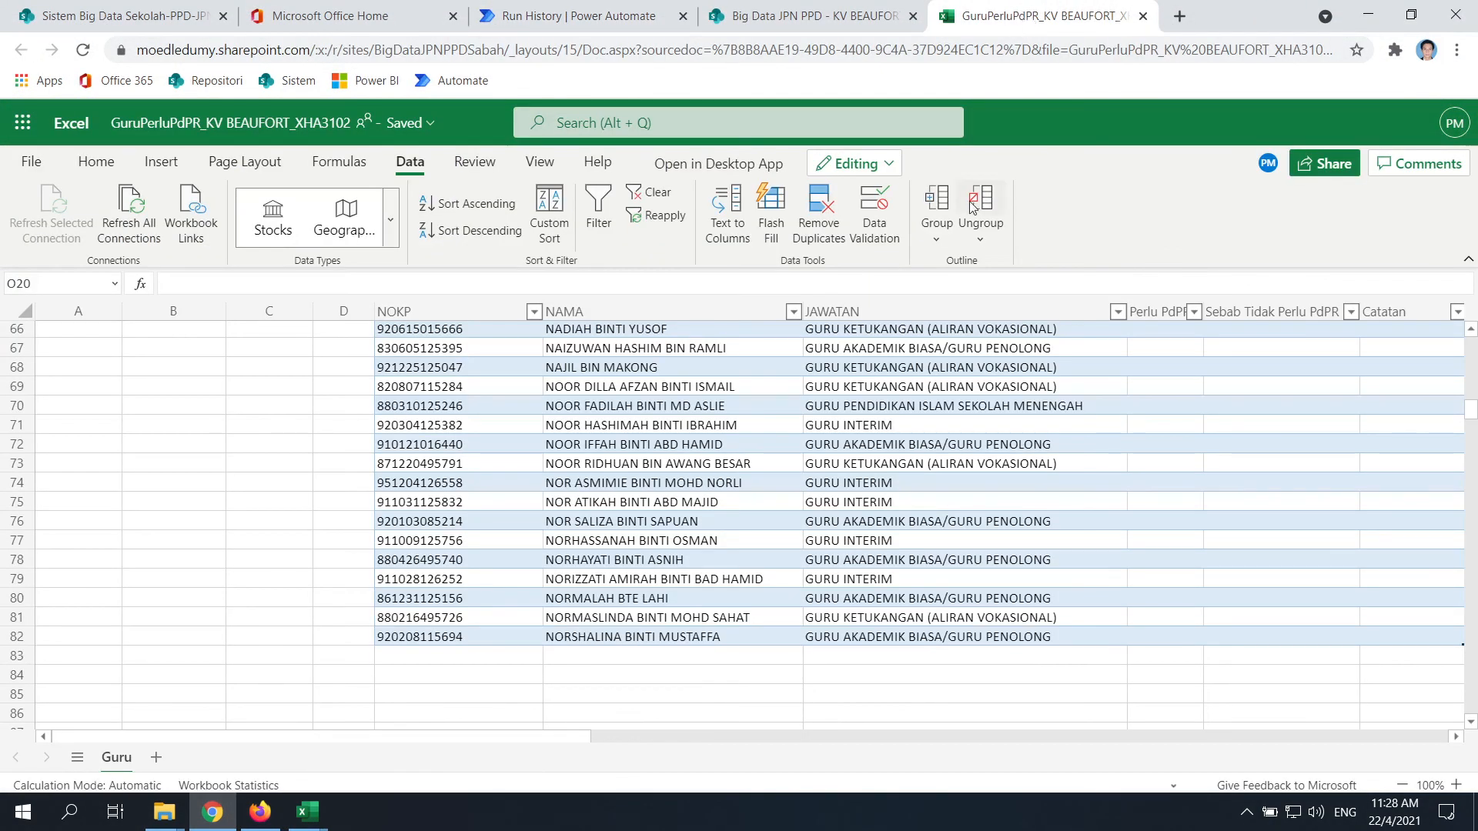
{"action": "scroll", "coordinate": [608, 562], "scroll_direction": "down", "scroll_amount": 7}
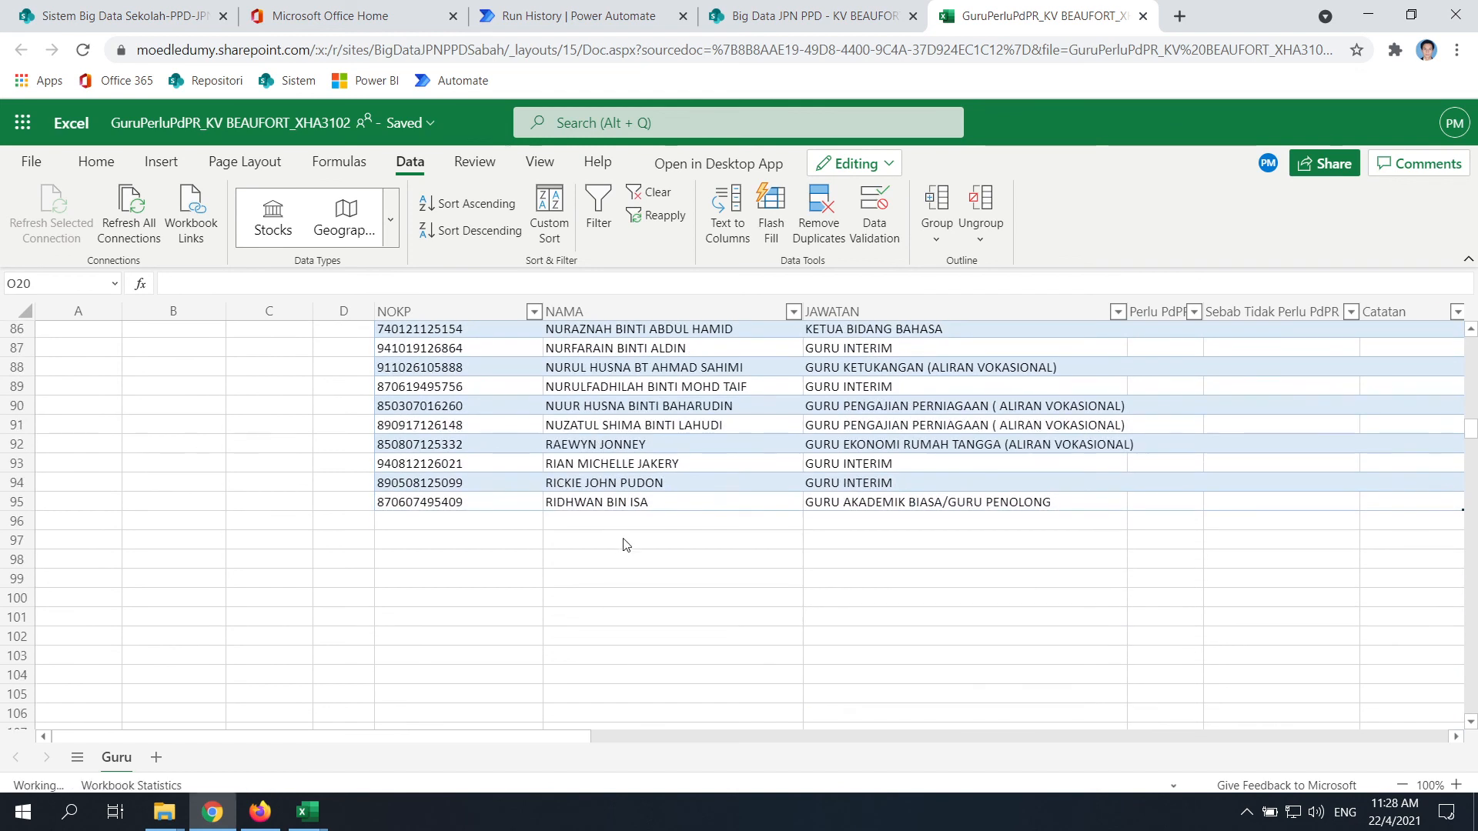
{"action": "scroll", "coordinate": [651, 525], "scroll_direction": "down", "scroll_amount": 2}
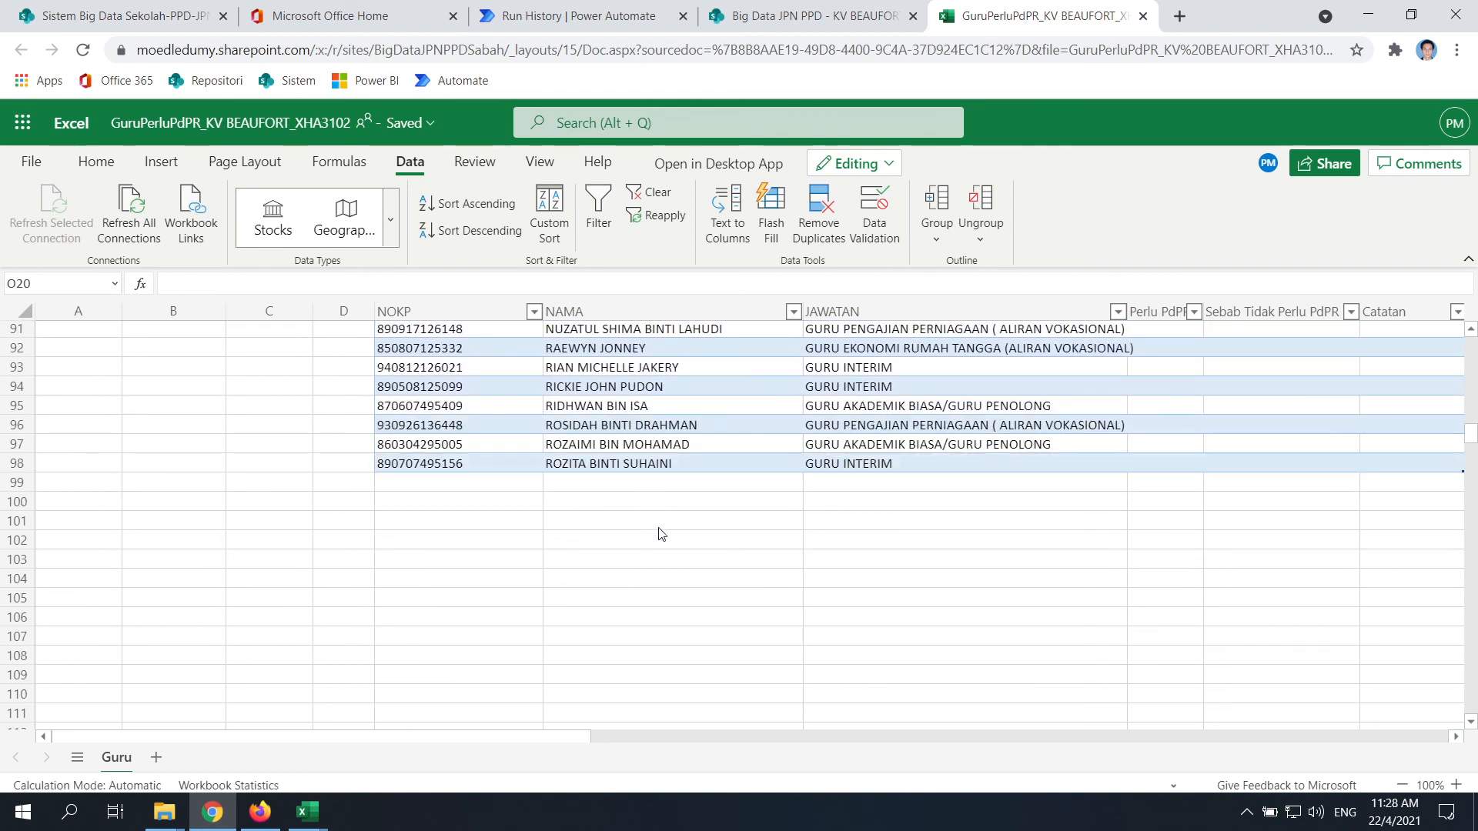
{"action": "scroll", "coordinate": [585, 714], "scroll_direction": "up", "scroll_amount": 18}
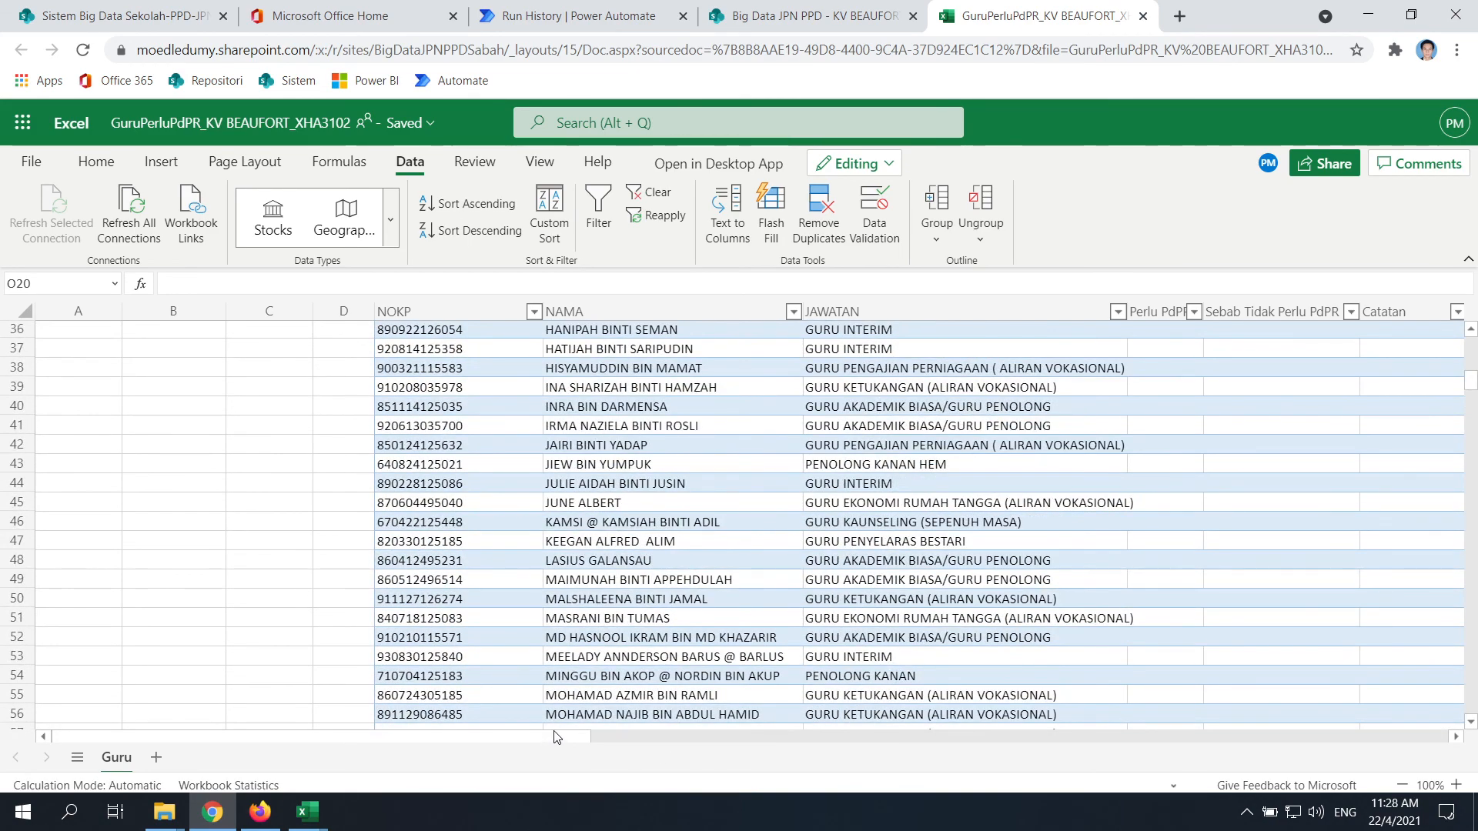
{"action": "left_click_drag", "start_coordinate": [557, 737], "coordinate": [773, 737]}
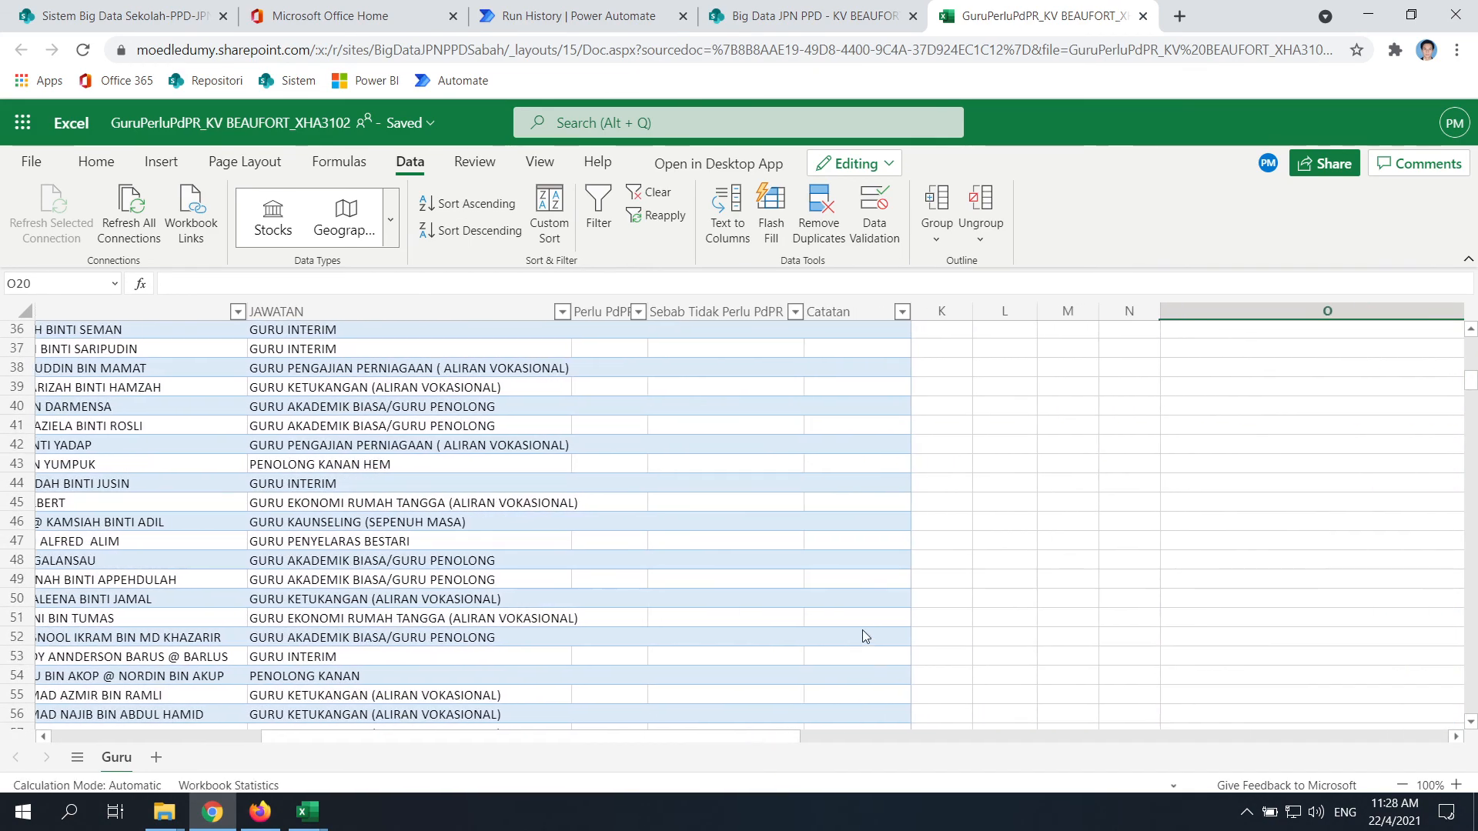
{"action": "scroll", "coordinate": [862, 636], "scroll_direction": "up", "scroll_amount": 12}
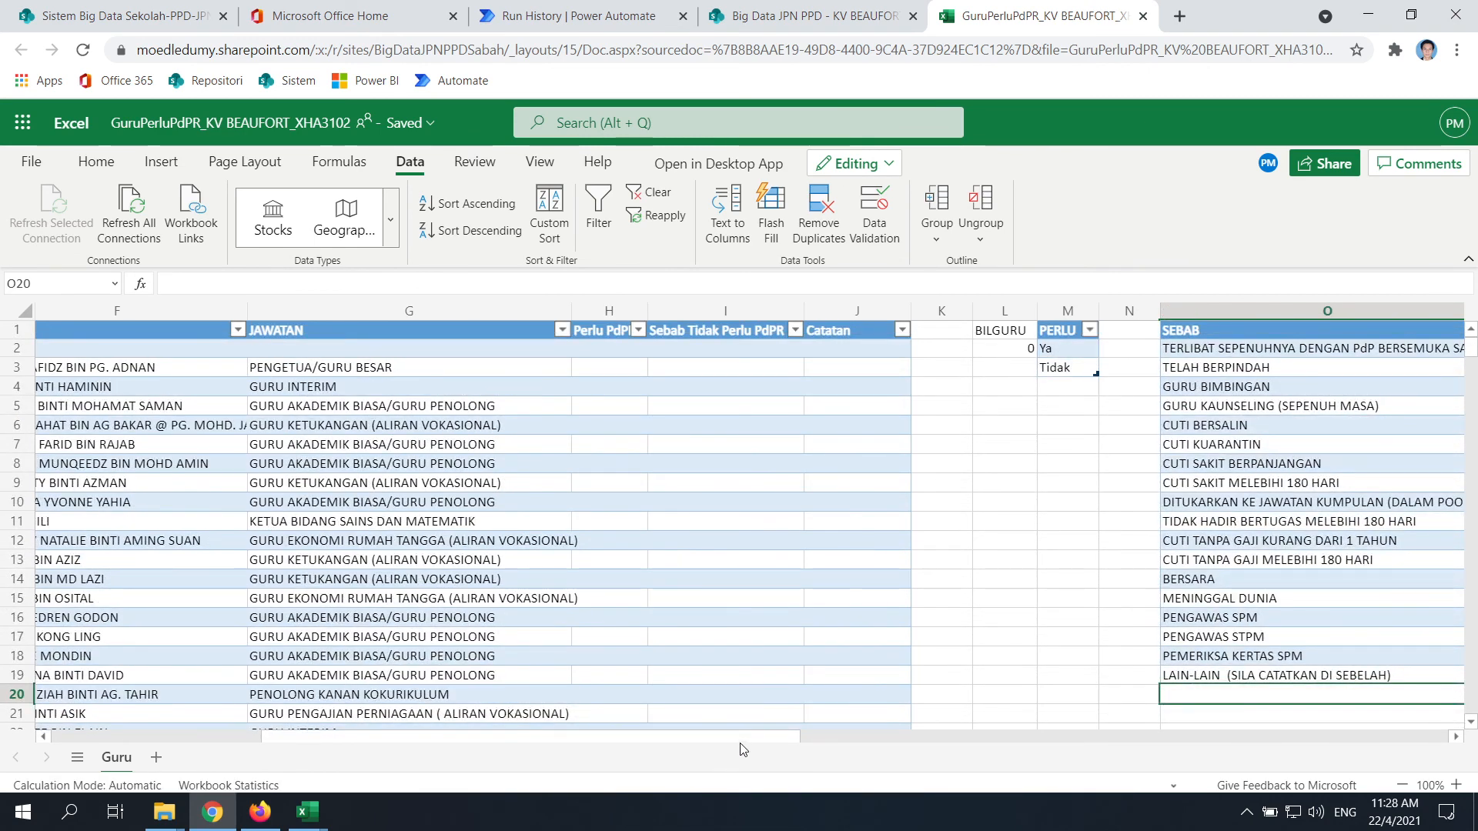
{"action": "left_click", "coordinate": [1002, 353]}
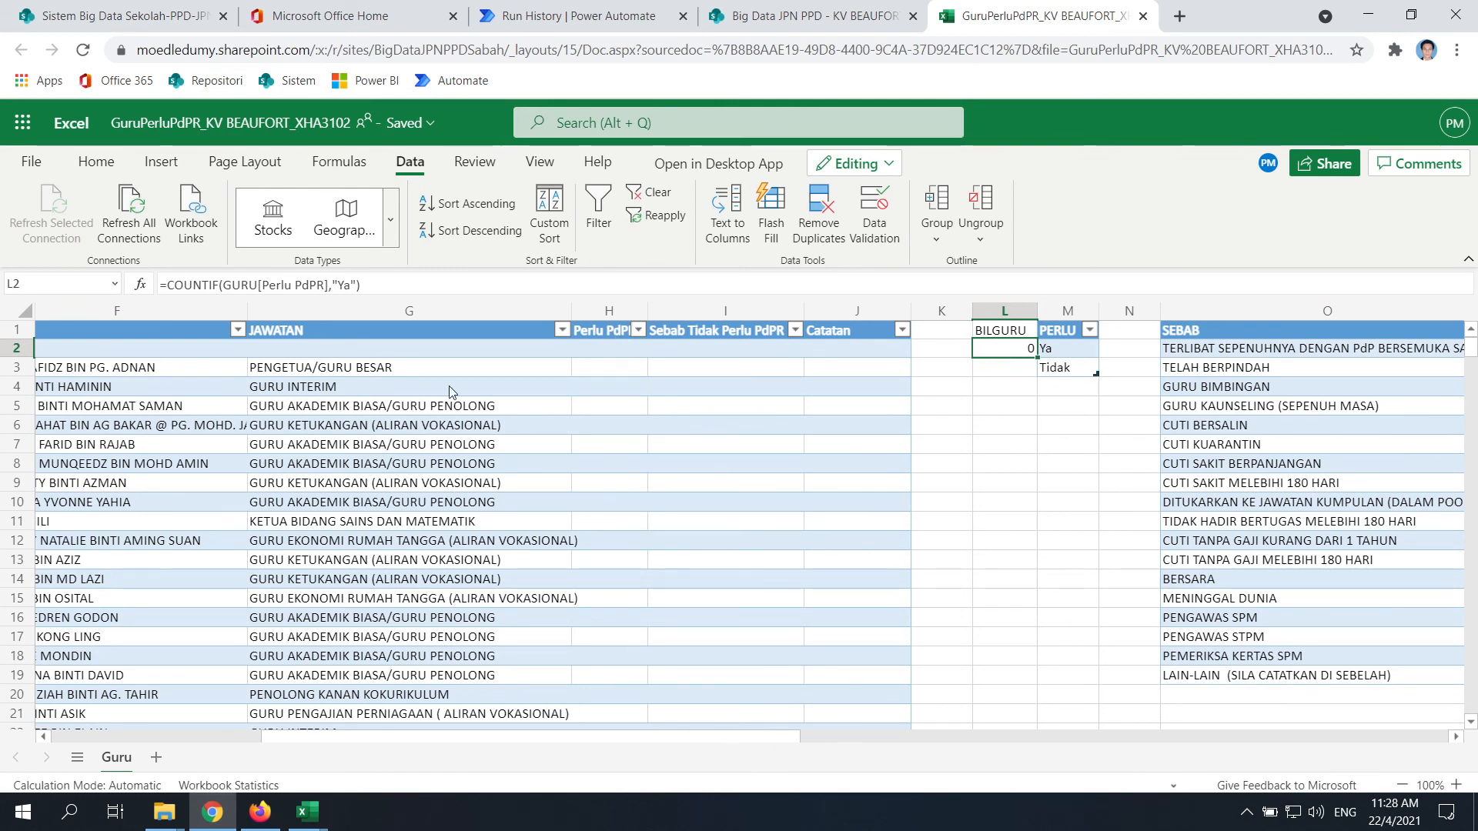
Set Perlu PdPR to Ya, Tidak, Ya for the first three teachers in H3:H5
{"action": "left_click", "coordinate": [593, 16]}
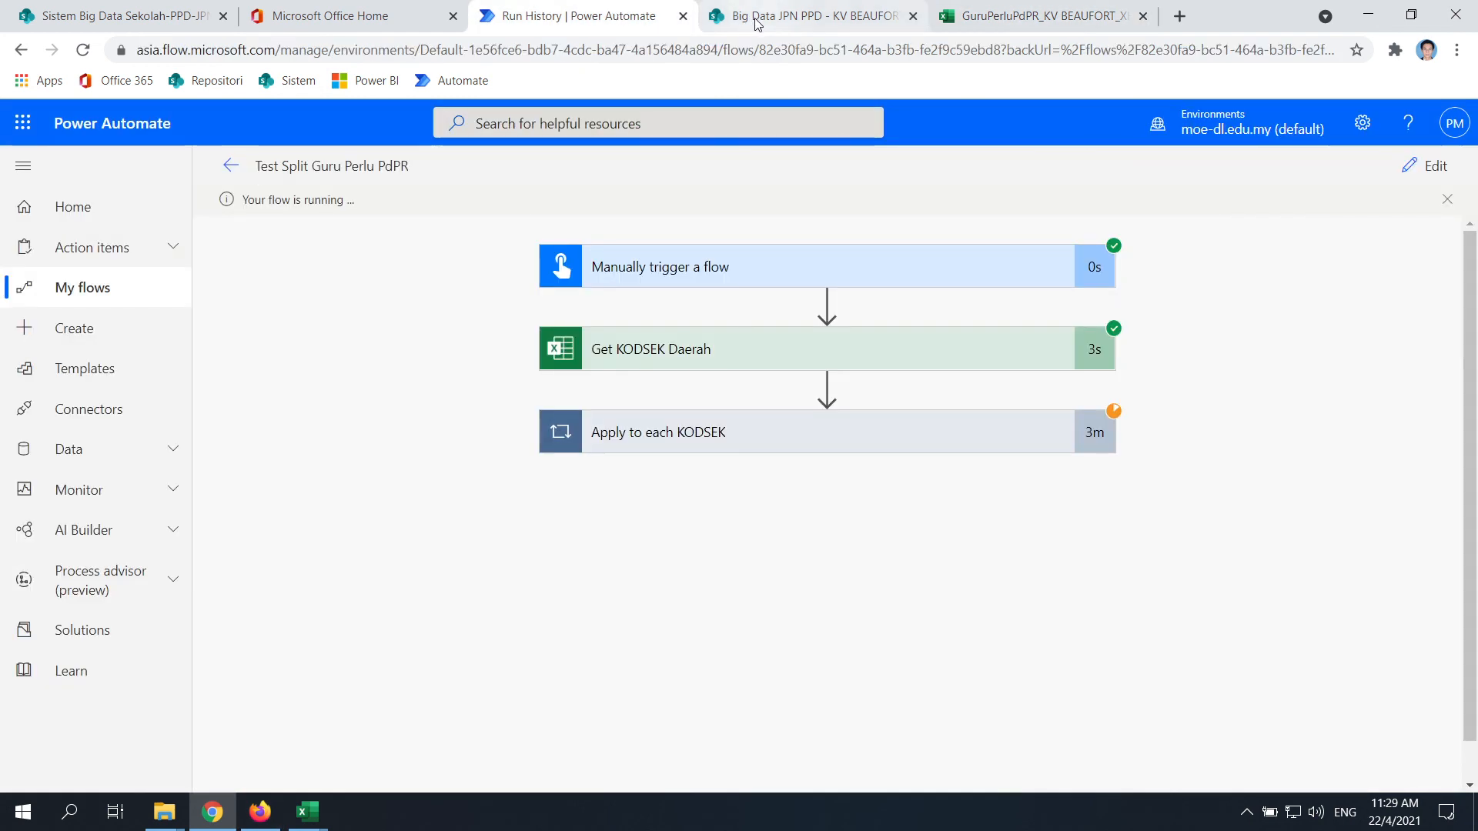
{"action": "left_click", "coordinate": [828, 10]}
{"action": "left_click", "coordinate": [993, 15]}
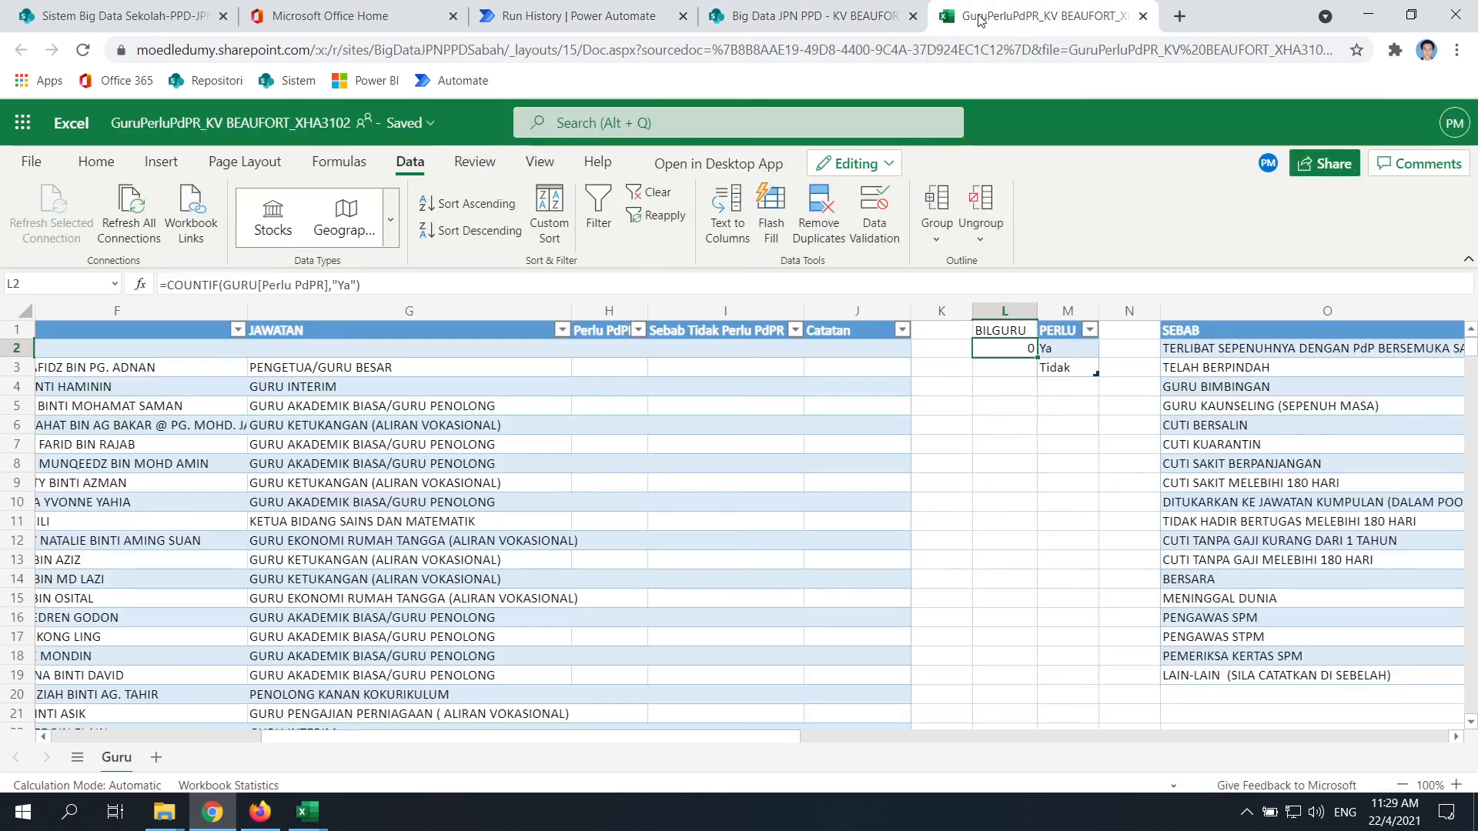
{"action": "left_click", "coordinate": [627, 368]}
{"action": "left_click", "coordinate": [656, 367]}
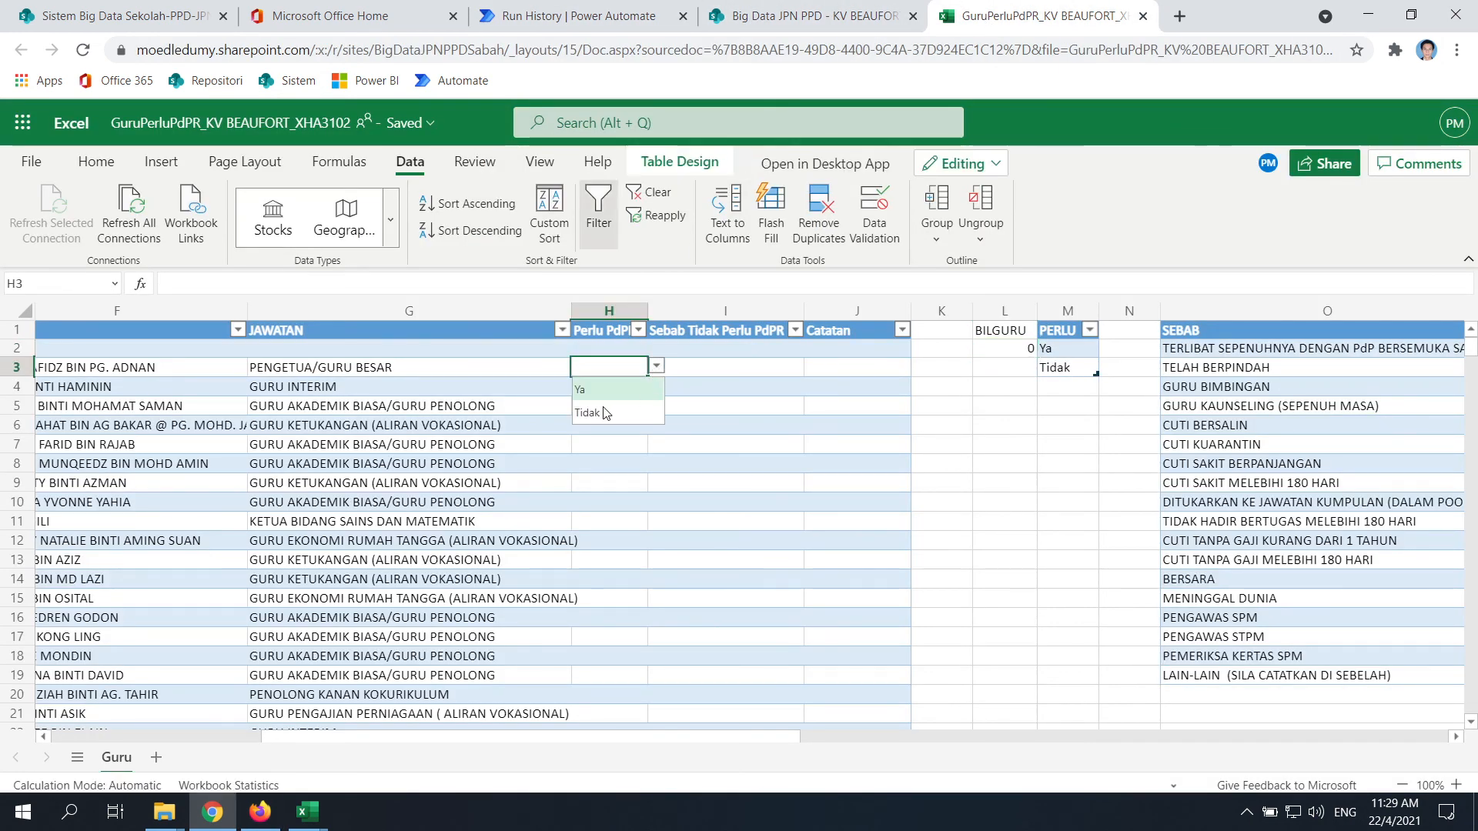
{"action": "left_click", "coordinate": [583, 392]}
{"action": "left_click", "coordinate": [588, 389]}
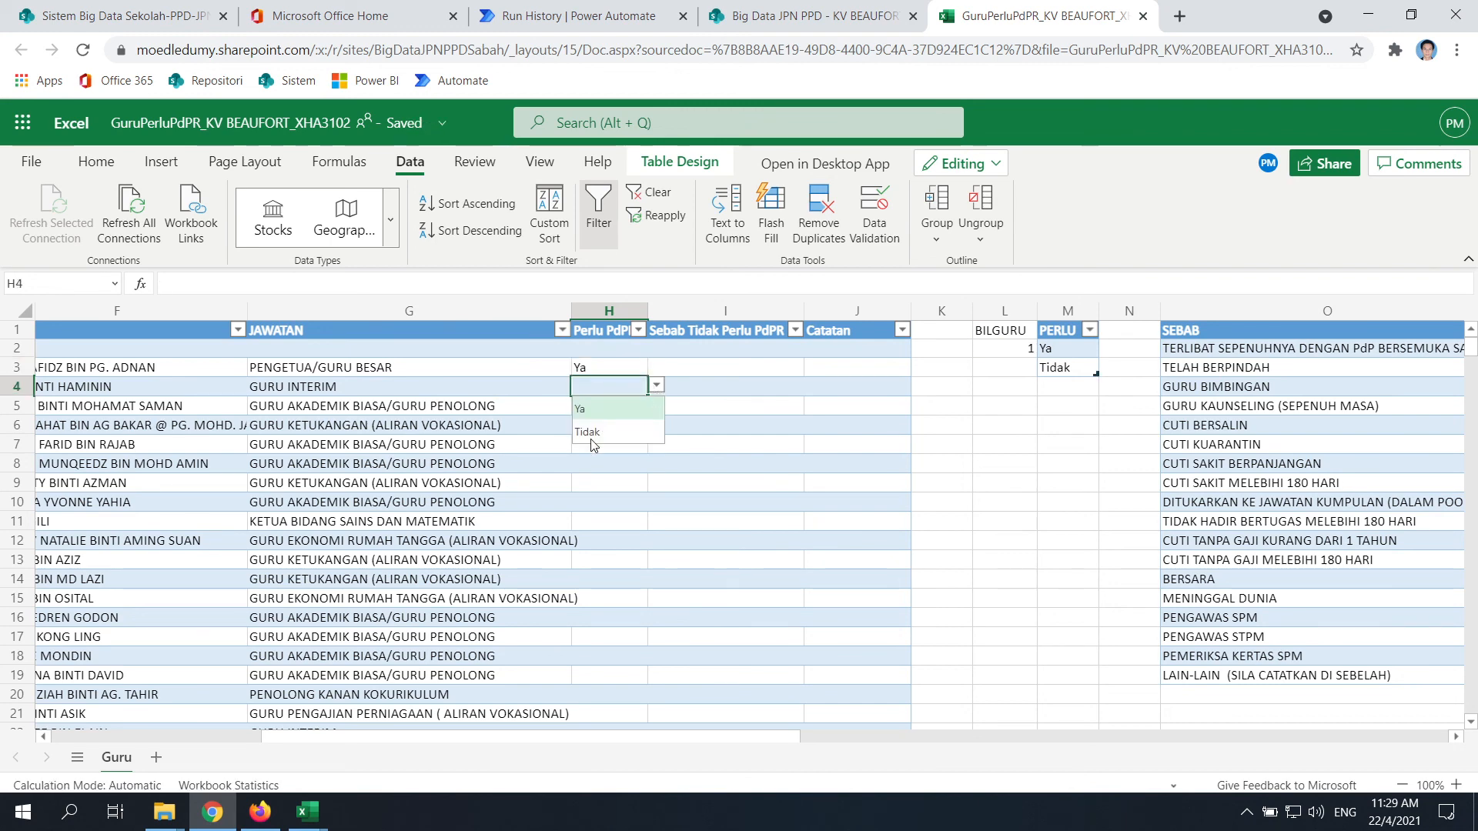
{"action": "left_click", "coordinate": [590, 432]}
{"action": "left_click", "coordinate": [608, 405]}
{"action": "left_click", "coordinate": [657, 405]}
{"action": "left_click", "coordinate": [608, 428]}
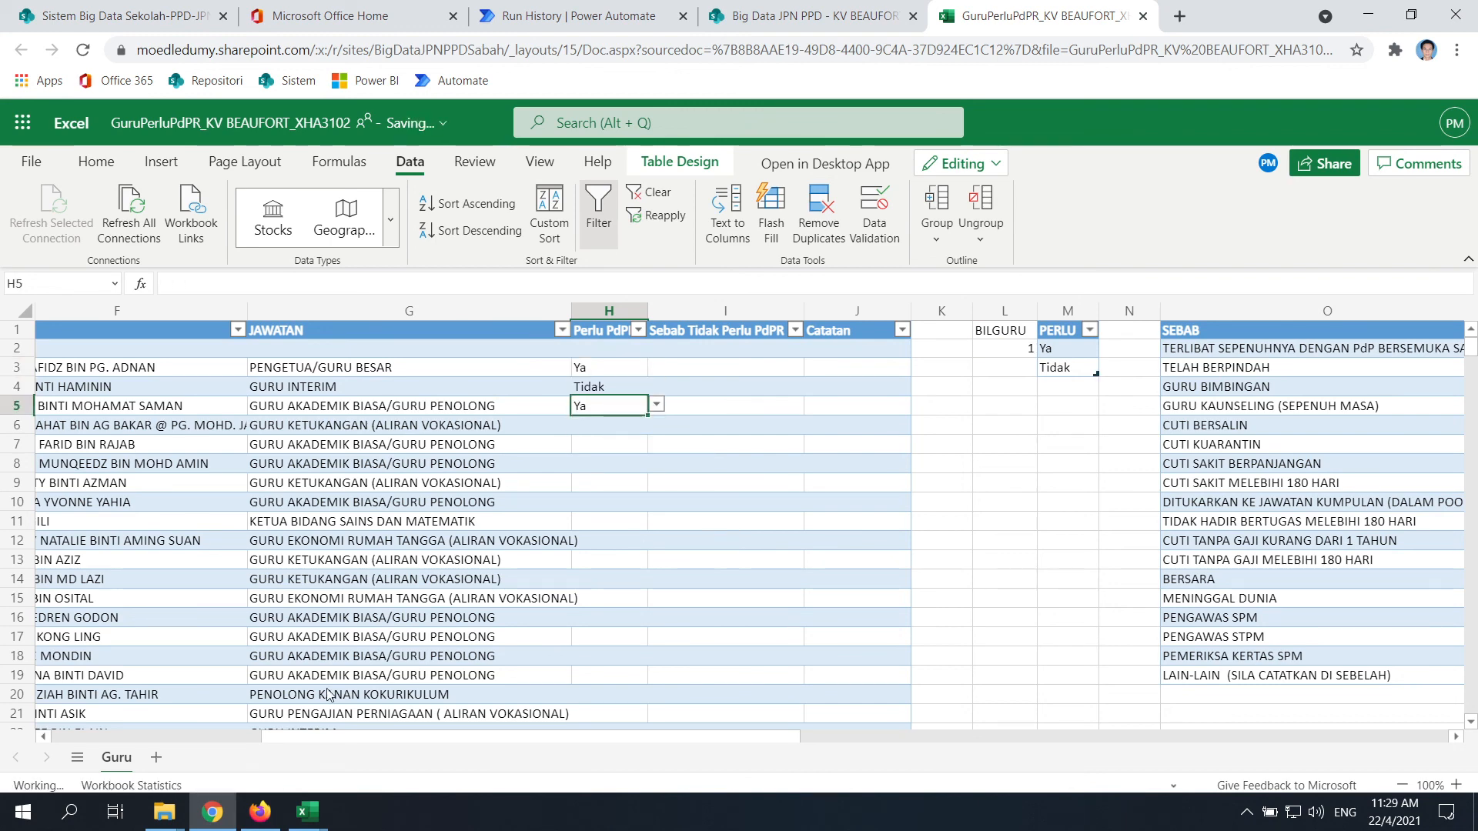
Set the fourth teacher to Tidak and the fifth to Ya, then scroll to the table's end
{"action": "scroll", "coordinate": [328, 693], "scroll_direction": "down", "scroll_amount": 20}
{"action": "left_click_drag", "start_coordinate": [774, 737], "coordinate": [608, 747]}
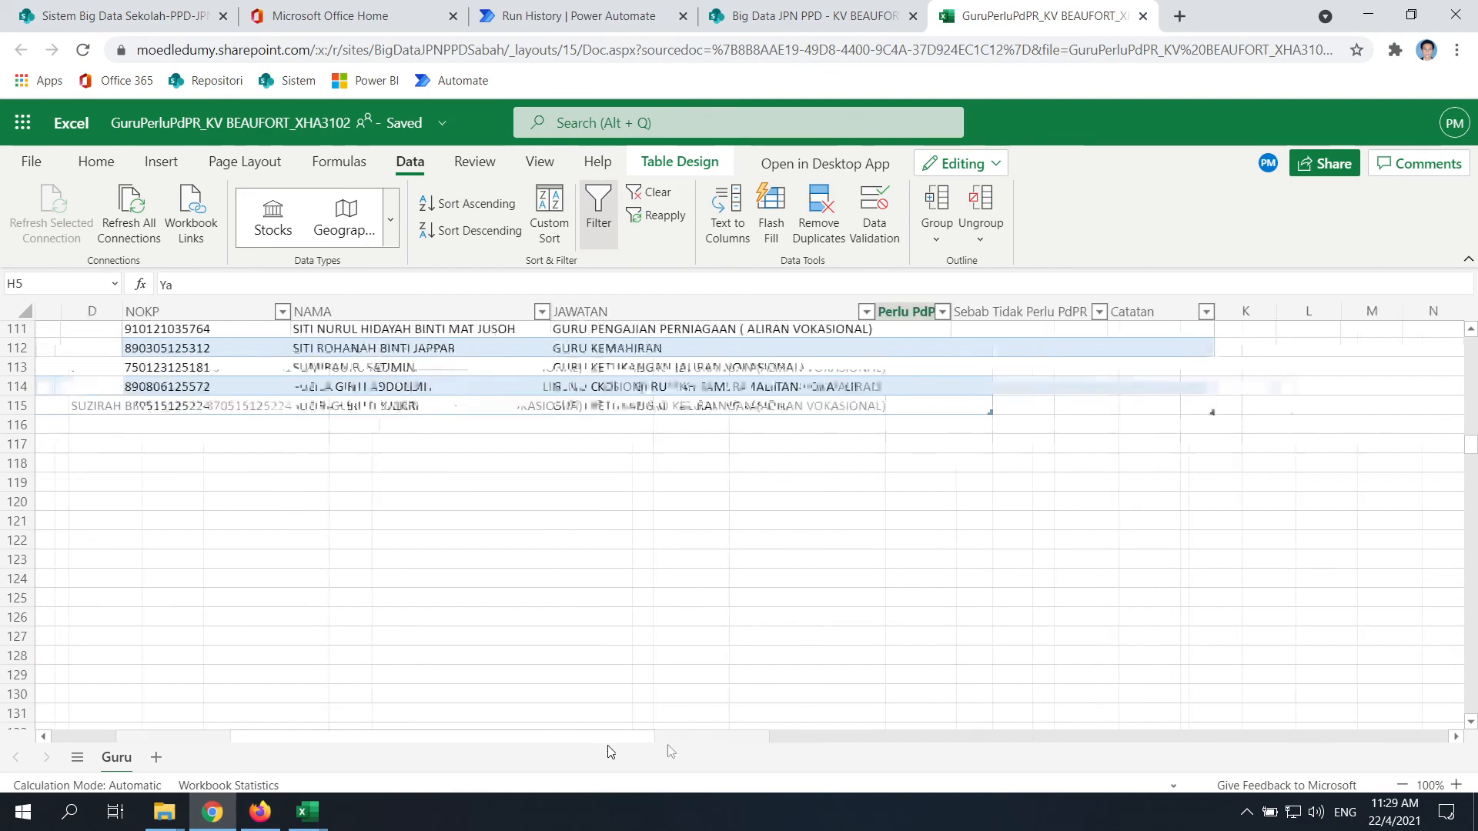
{"action": "scroll", "coordinate": [650, 526], "scroll_direction": "up", "scroll_amount": 9}
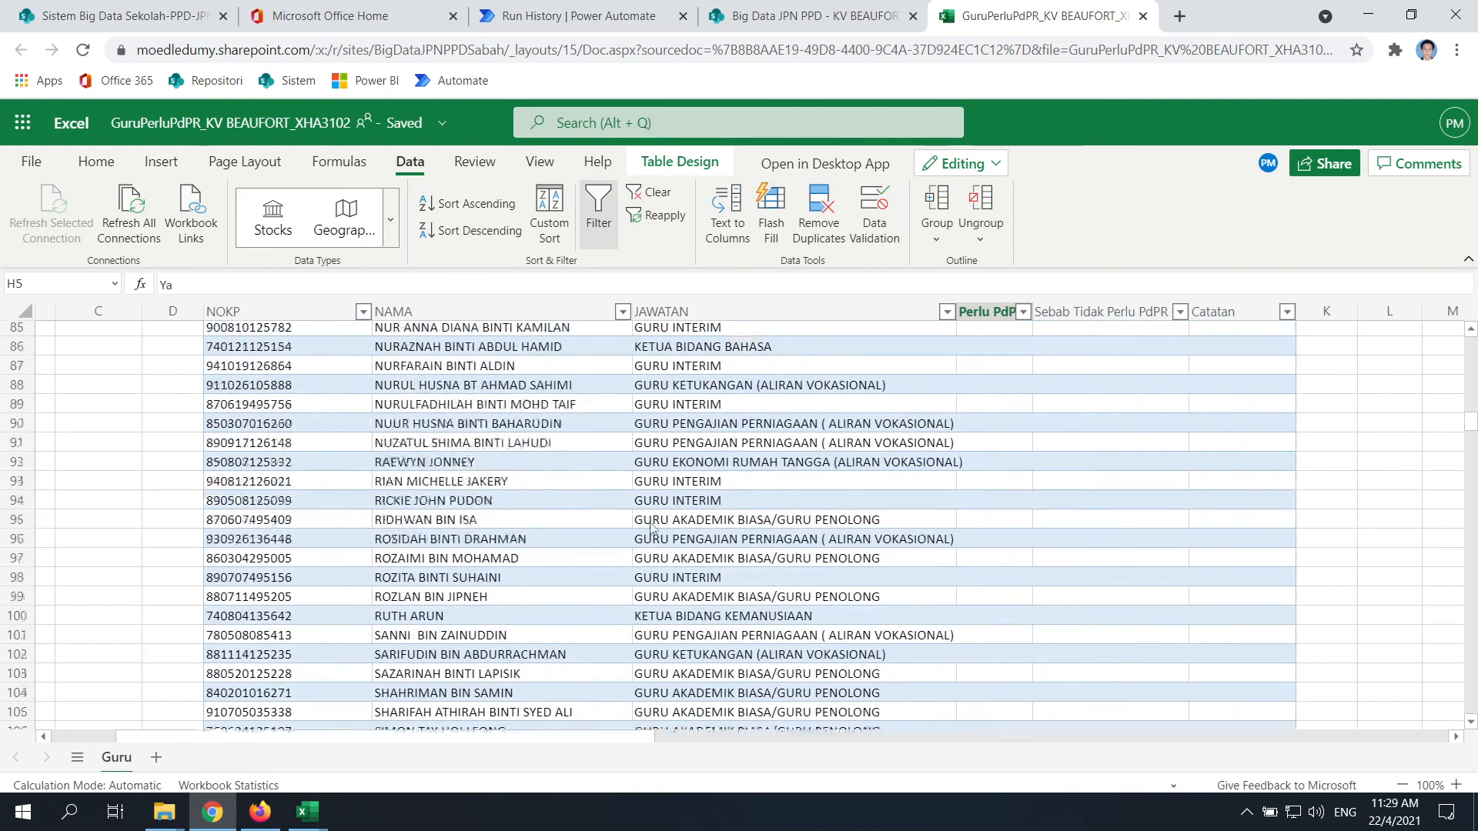
{"action": "scroll", "coordinate": [650, 527], "scroll_direction": "up", "scroll_amount": 20}
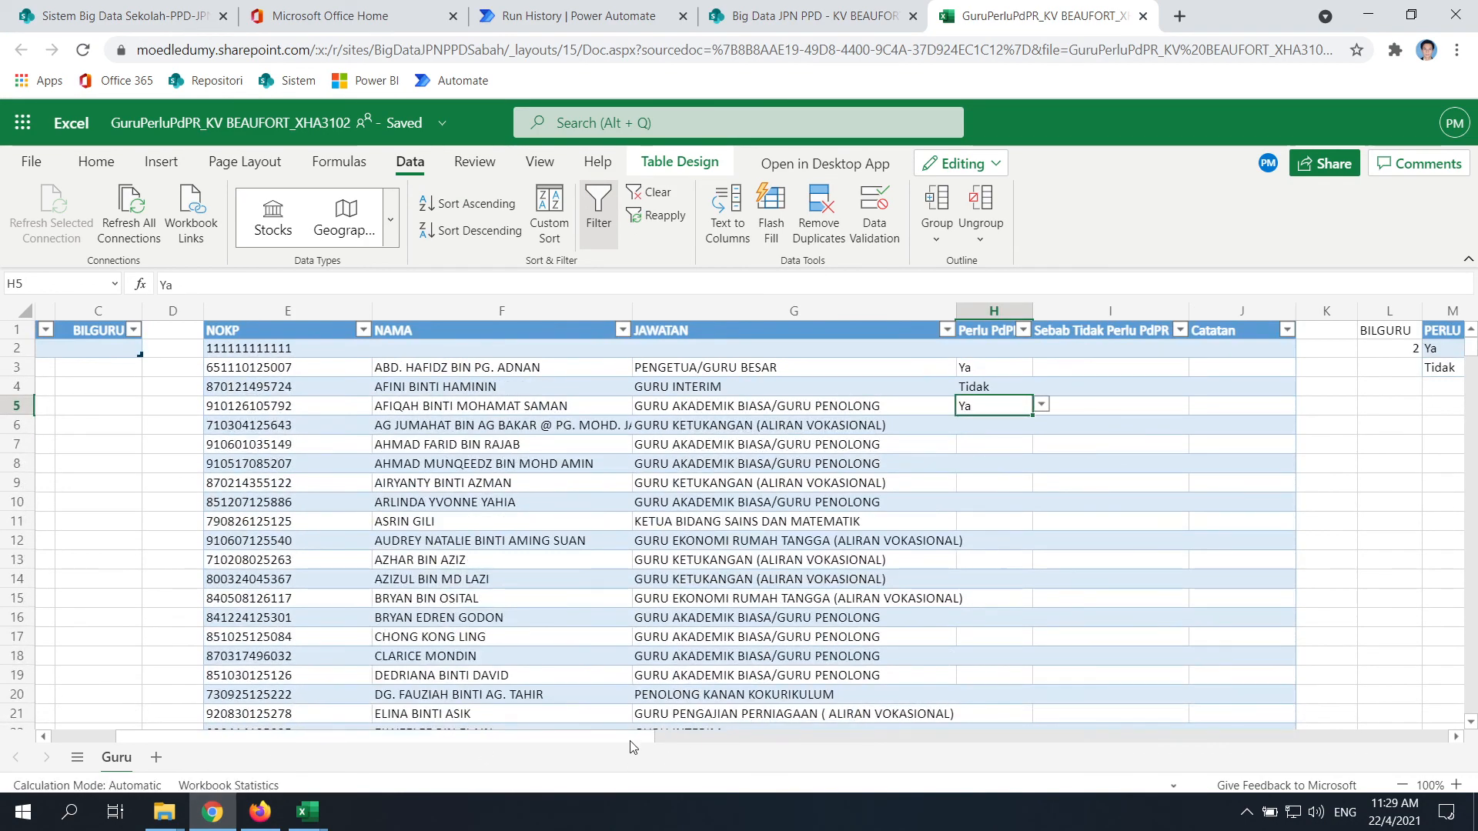
{"action": "left_click_drag", "start_coordinate": [631, 747], "coordinate": [724, 753]}
{"action": "left_click", "coordinate": [770, 425]}
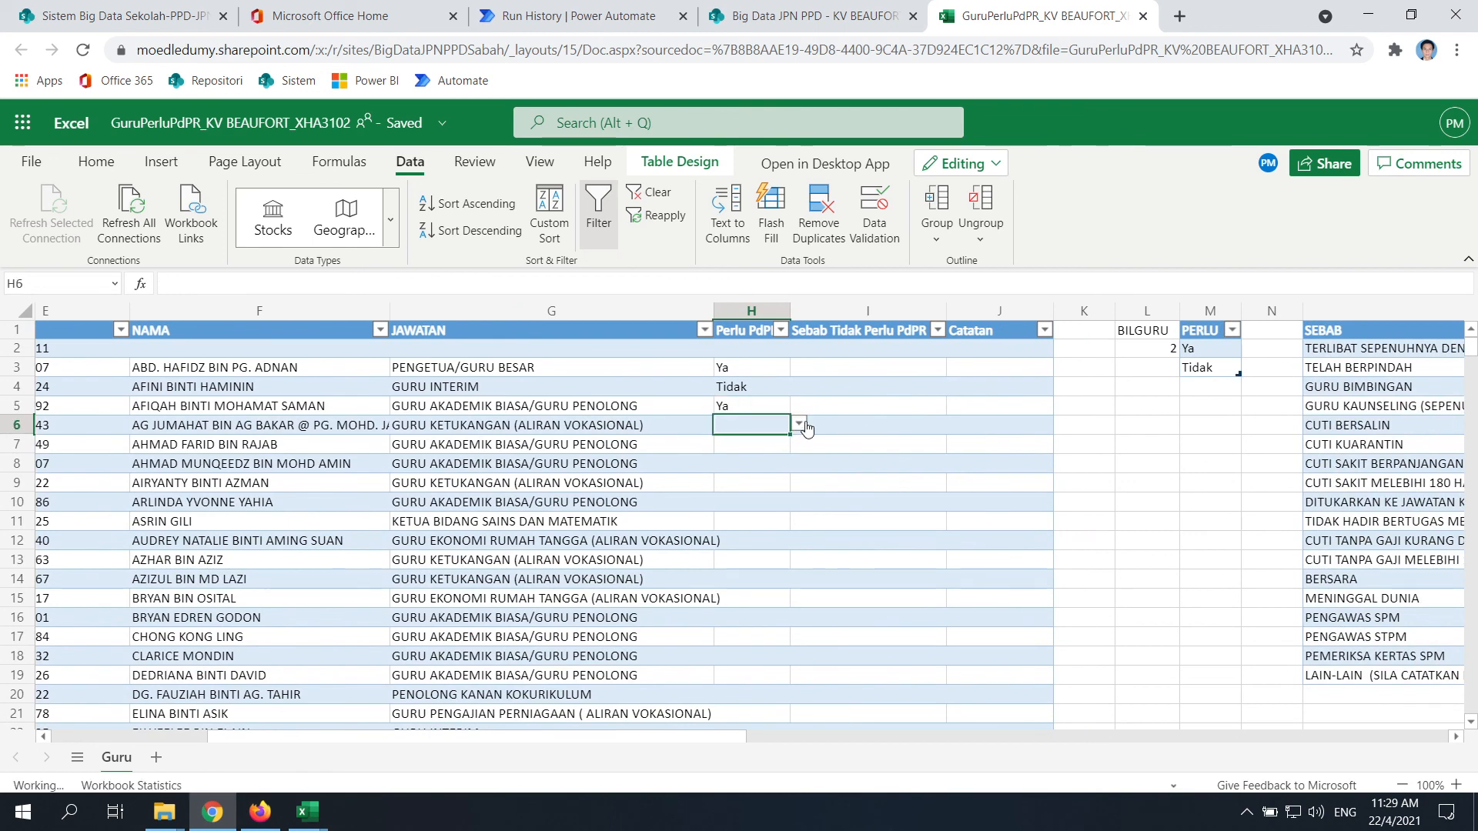
{"action": "left_click", "coordinate": [799, 425]}
{"action": "left_click", "coordinate": [766, 452]}
{"action": "left_click", "coordinate": [767, 447]}
{"action": "left_click", "coordinate": [799, 443]}
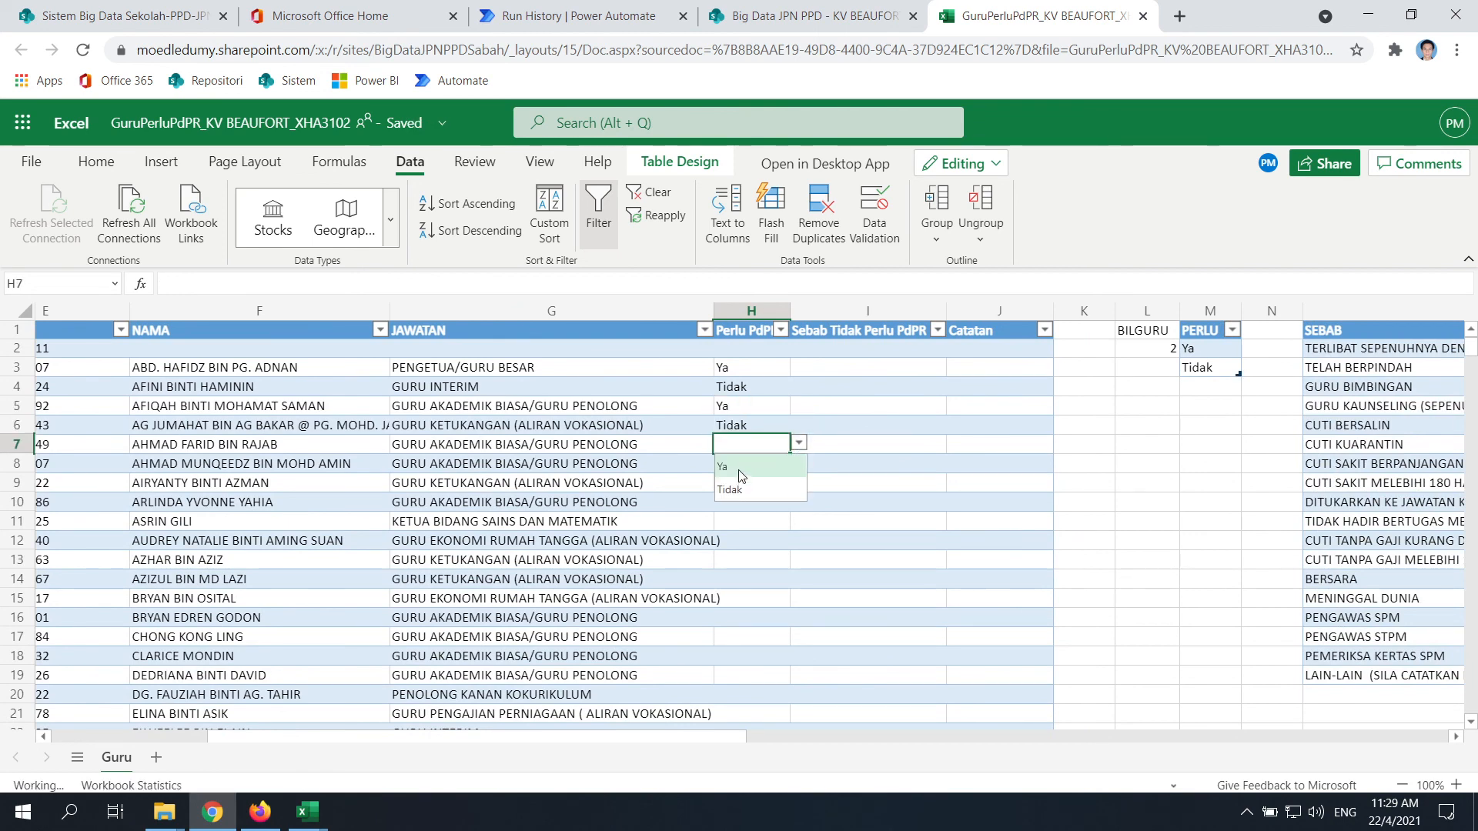
{"action": "left_click", "coordinate": [732, 467]}
{"action": "scroll", "coordinate": [727, 473], "scroll_direction": "down", "scroll_amount": 20}
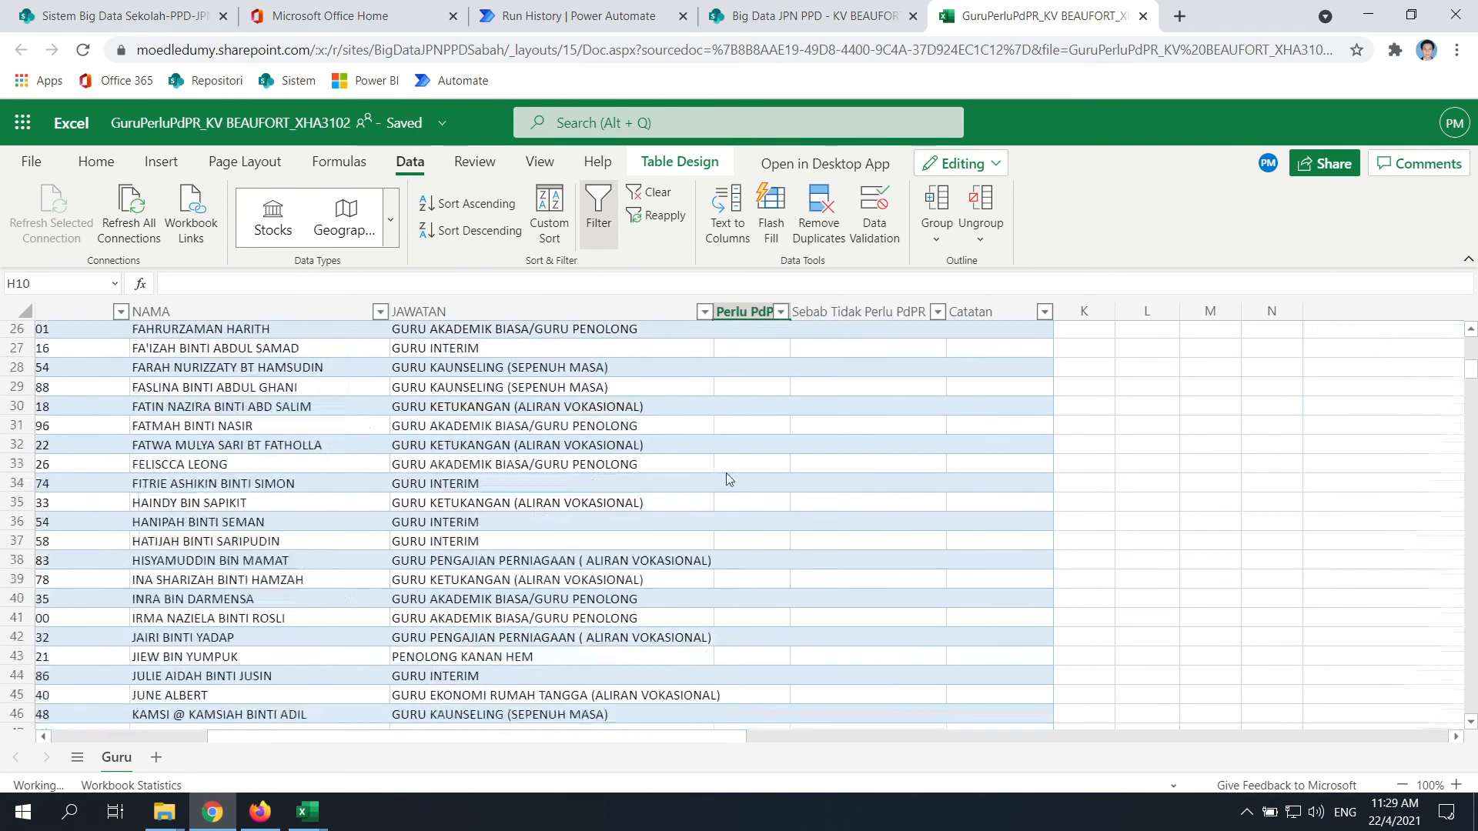
{"action": "scroll", "coordinate": [391, 532], "scroll_direction": "down", "scroll_amount": 4}
{"action": "scroll", "coordinate": [414, 511], "scroll_direction": "up", "scroll_amount": 3}
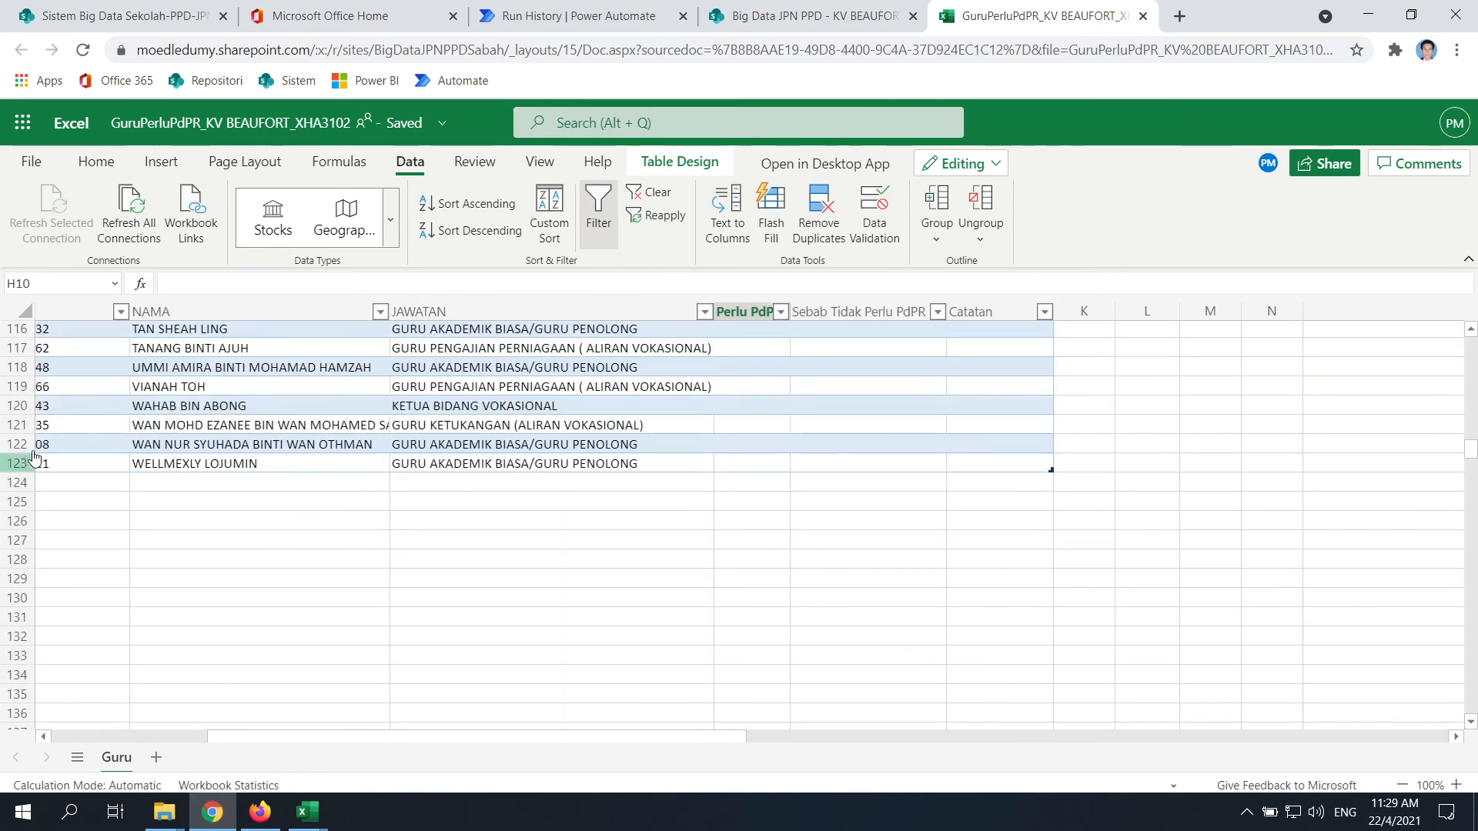
Enter the test numbers 1, 2, 3 and 4 into L123:L126
{"action": "left_click", "coordinate": [1152, 464]}
{"action": "type", "text": "1"}
{"action": "key", "text": "Return"}
{"action": "type", "text": "2"}
{"action": "key", "text": "Return"}
{"action": "key", "text": "Return"}
{"action": "type", "text": "3"}
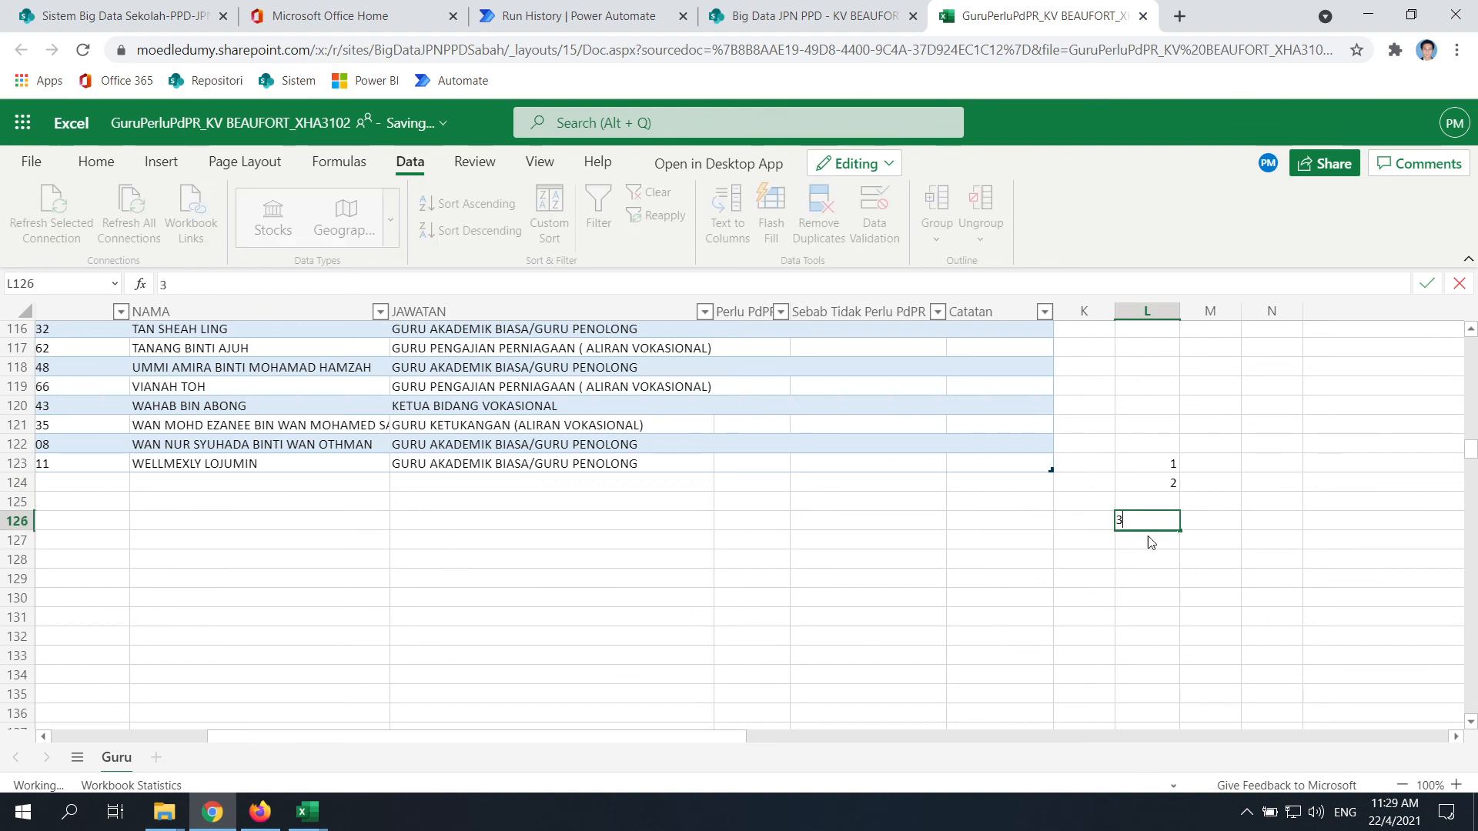
{"action": "left_click", "coordinate": [1151, 502]}
{"action": "type", "text": "4"}
{"action": "left_click", "coordinate": [1147, 541]}
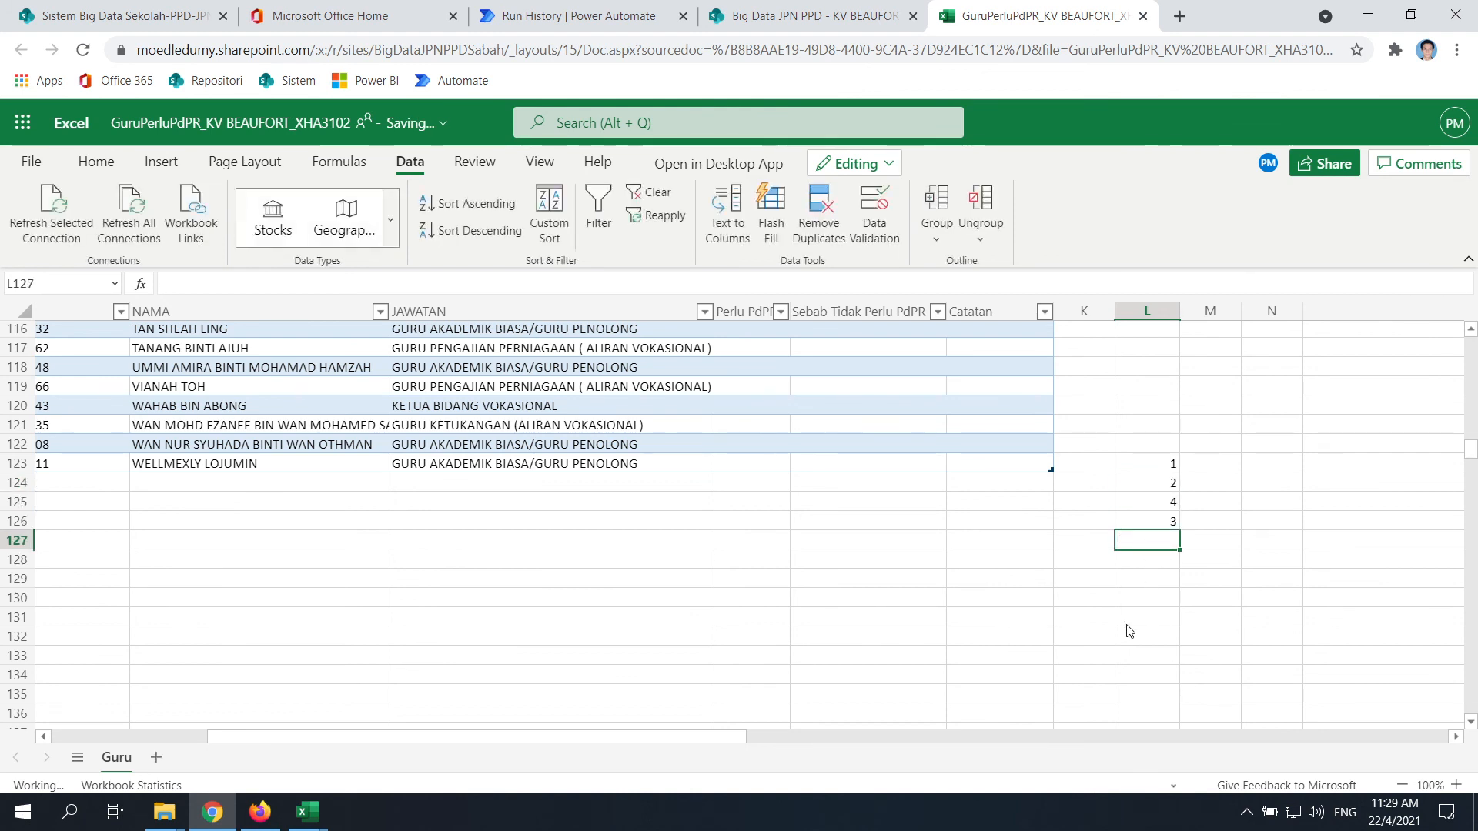
Select L123:L127 and delete the test numbers
{"action": "left_click_drag", "start_coordinate": [1179, 468], "coordinate": [1135, 539]}
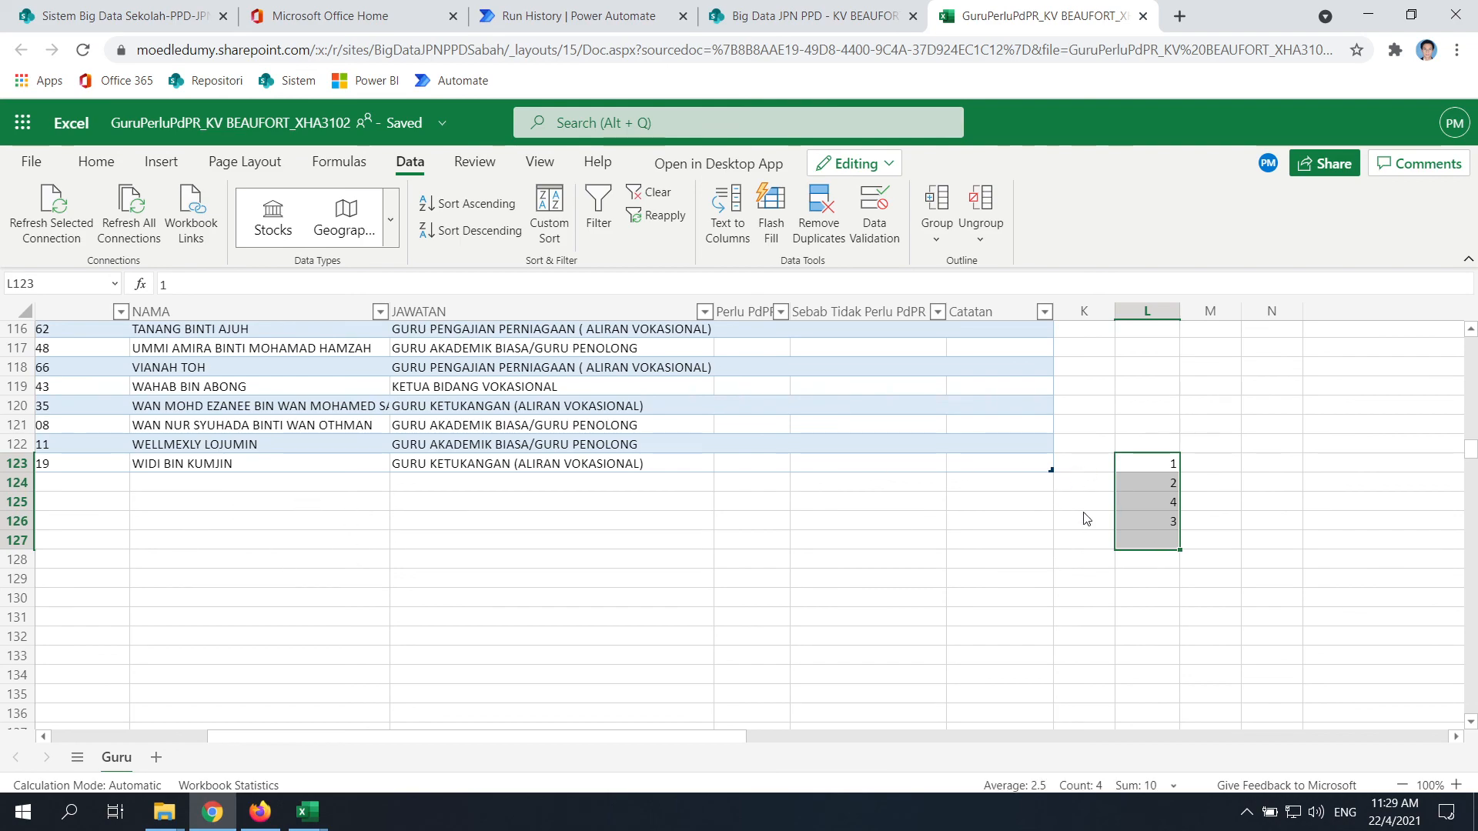
{"action": "scroll", "coordinate": [329, 483], "scroll_direction": "up", "scroll_amount": 20}
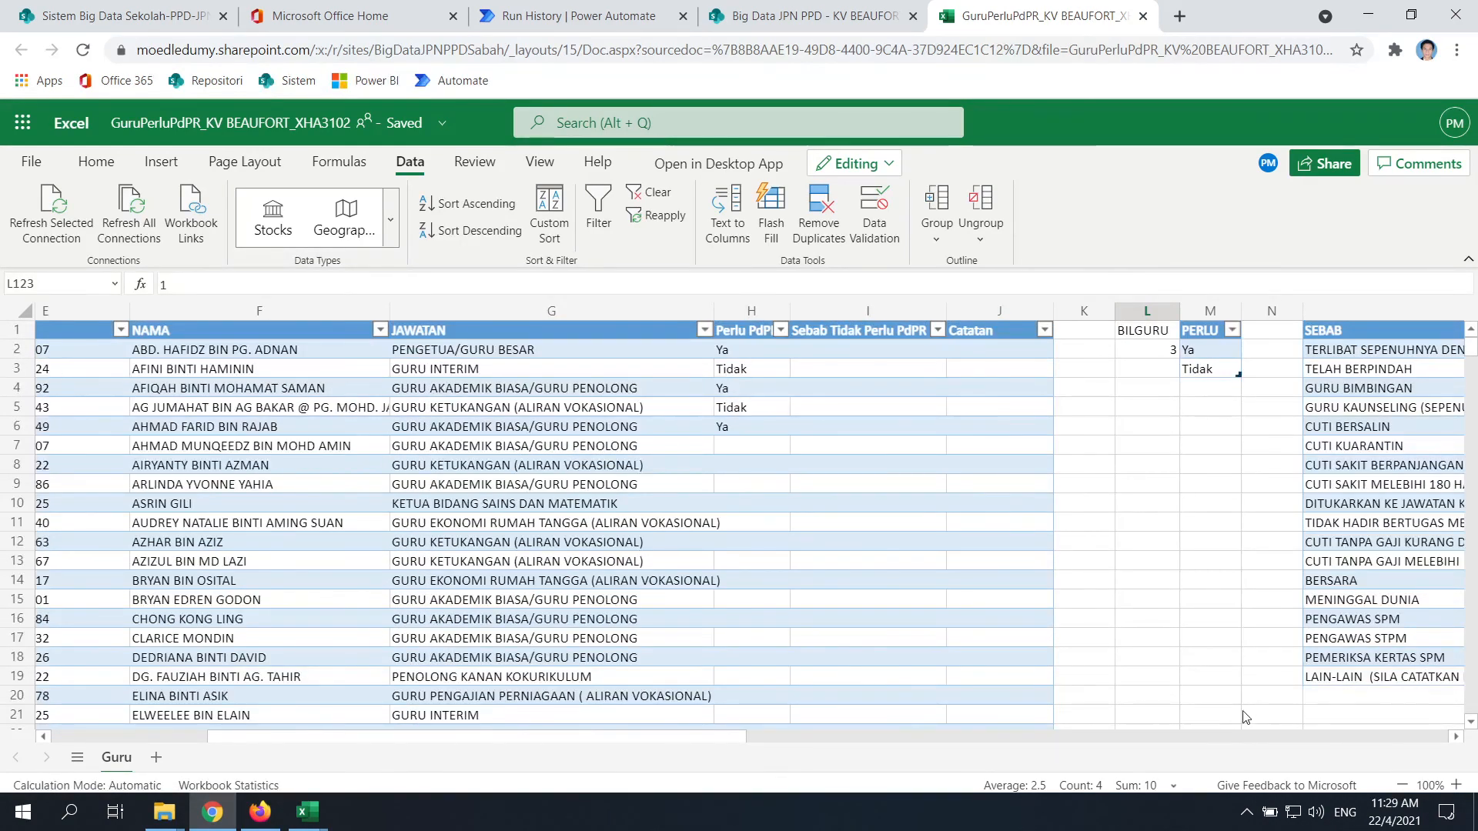
{"action": "left_click_drag", "start_coordinate": [682, 738], "coordinate": [459, 741]}
{"action": "scroll", "coordinate": [726, 397], "scroll_direction": "down", "scroll_amount": 20}
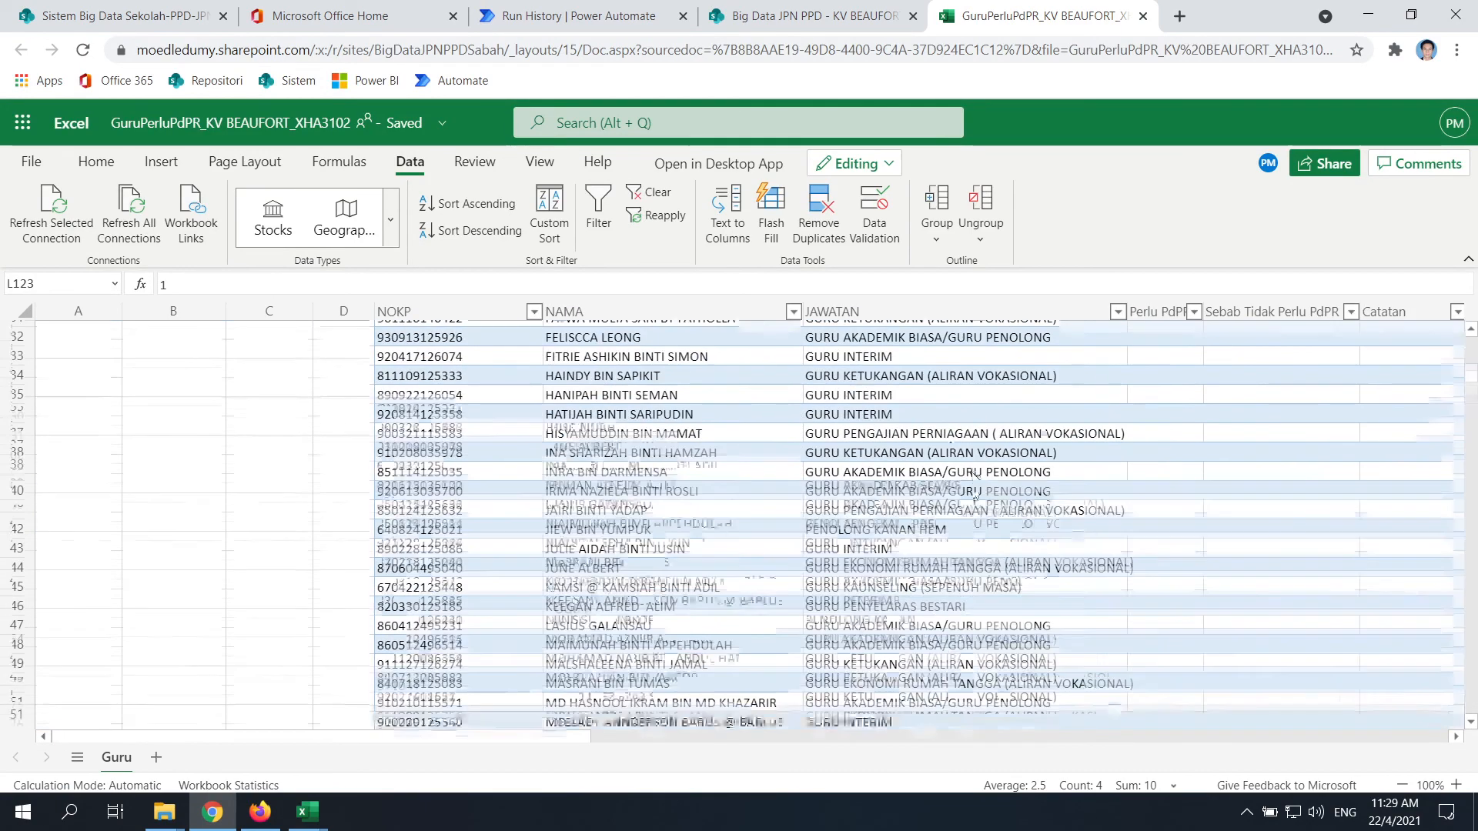
{"action": "scroll", "coordinate": [669, 712], "scroll_direction": "up", "scroll_amount": 8}
{"action": "scroll", "coordinate": [616, 731], "scroll_direction": "up", "scroll_amount": 2}
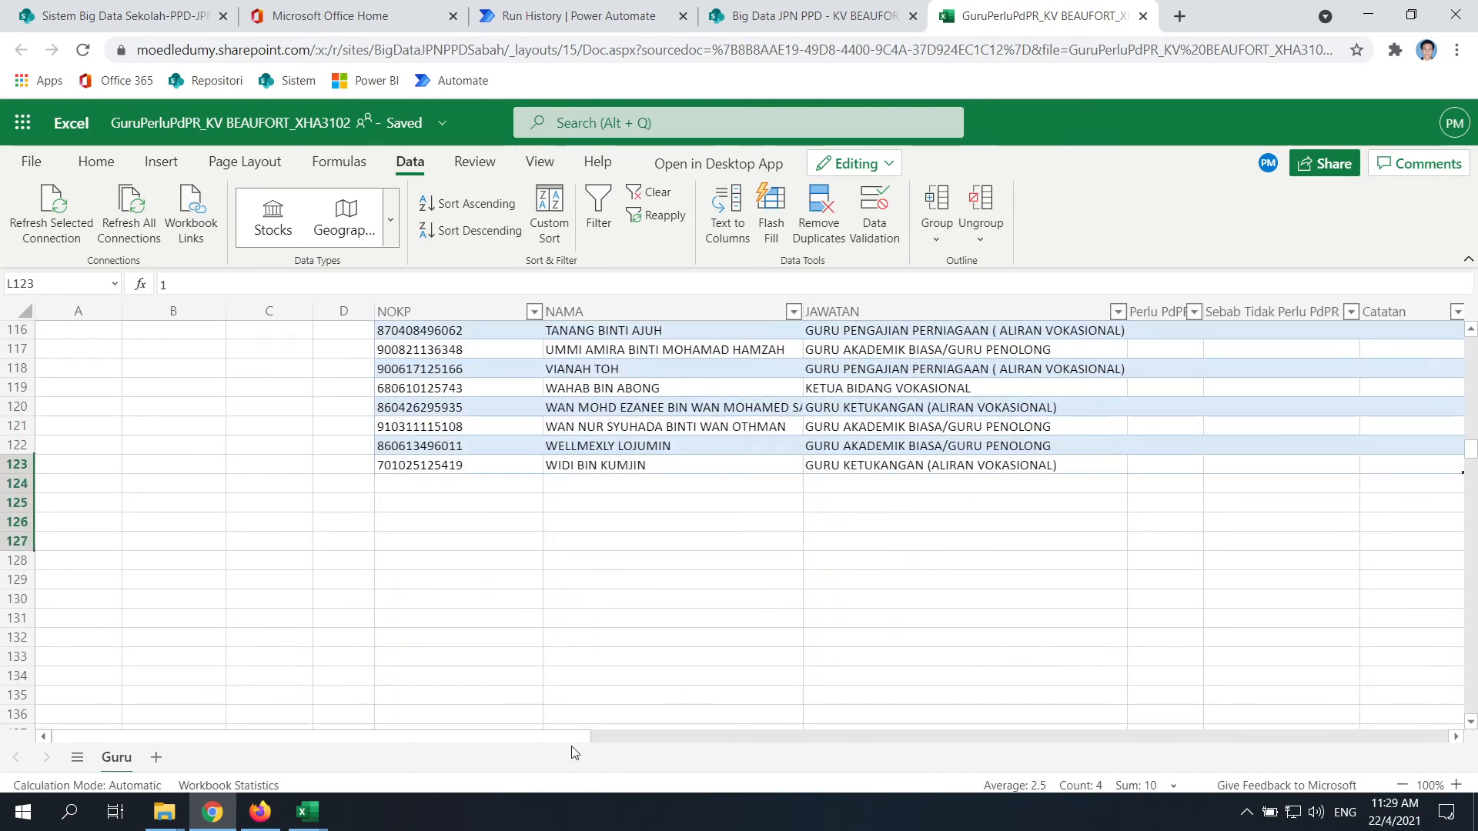
{"action": "scroll", "coordinate": [570, 750], "scroll_direction": "right", "scroll_amount": 5}
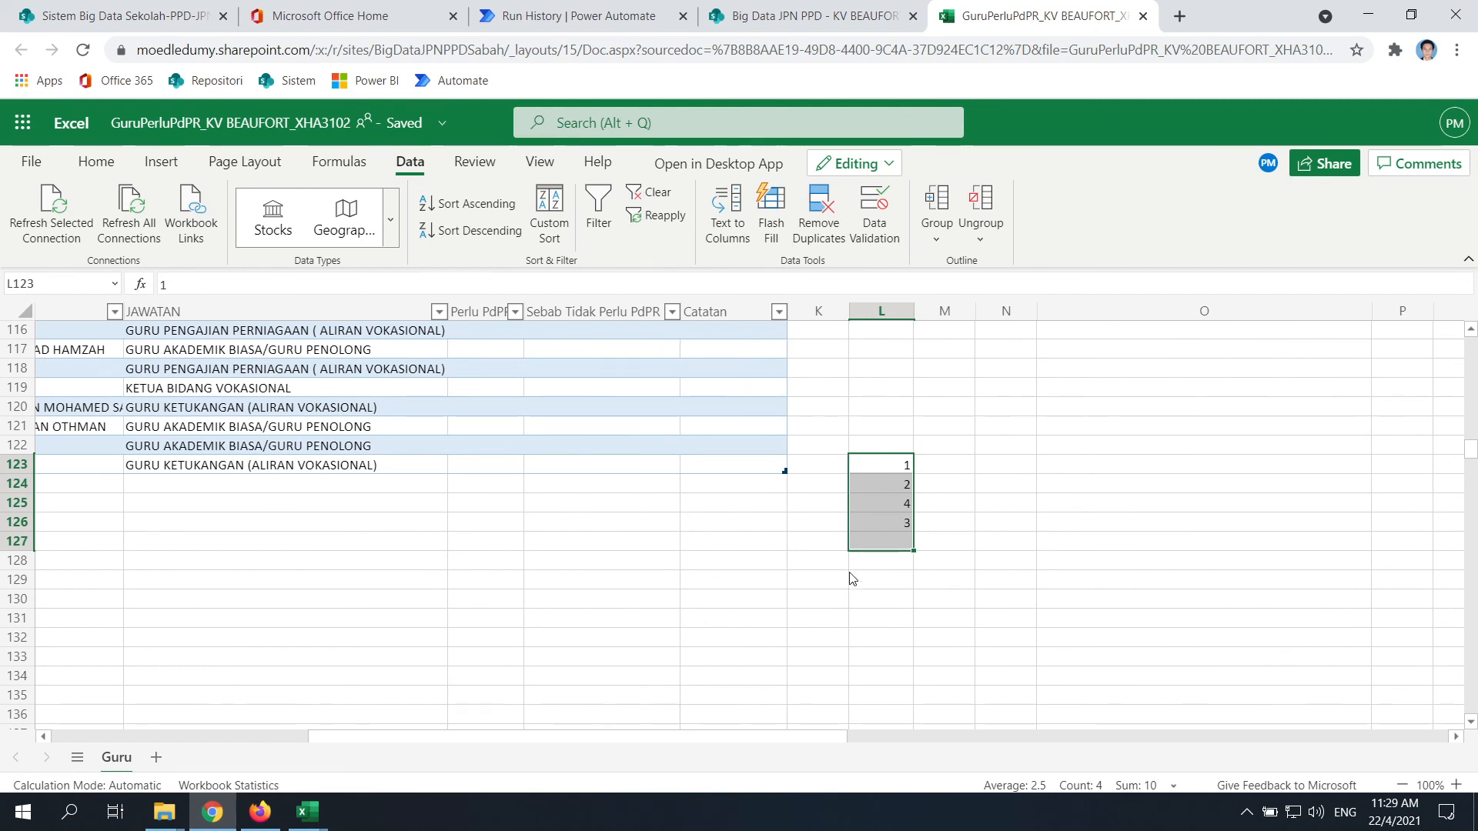
{"action": "left_click", "coordinate": [869, 622]}
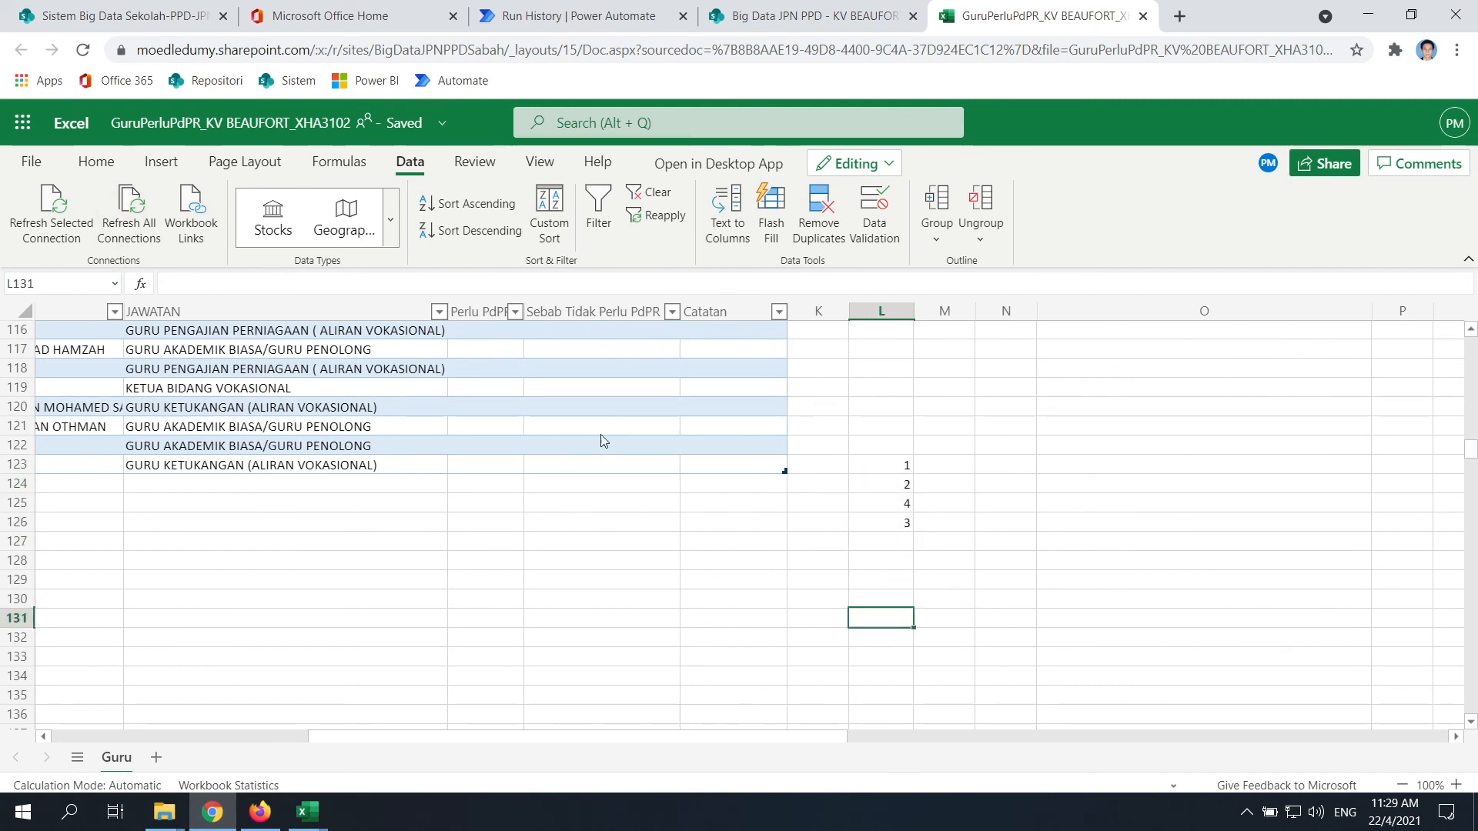
{"action": "left_click_drag", "start_coordinate": [891, 462], "coordinate": [888, 537]}
{"action": "key", "text": "Delete"}
View the reason column's input message in cell I13
{"action": "middle_click", "coordinate": [919, 555]}
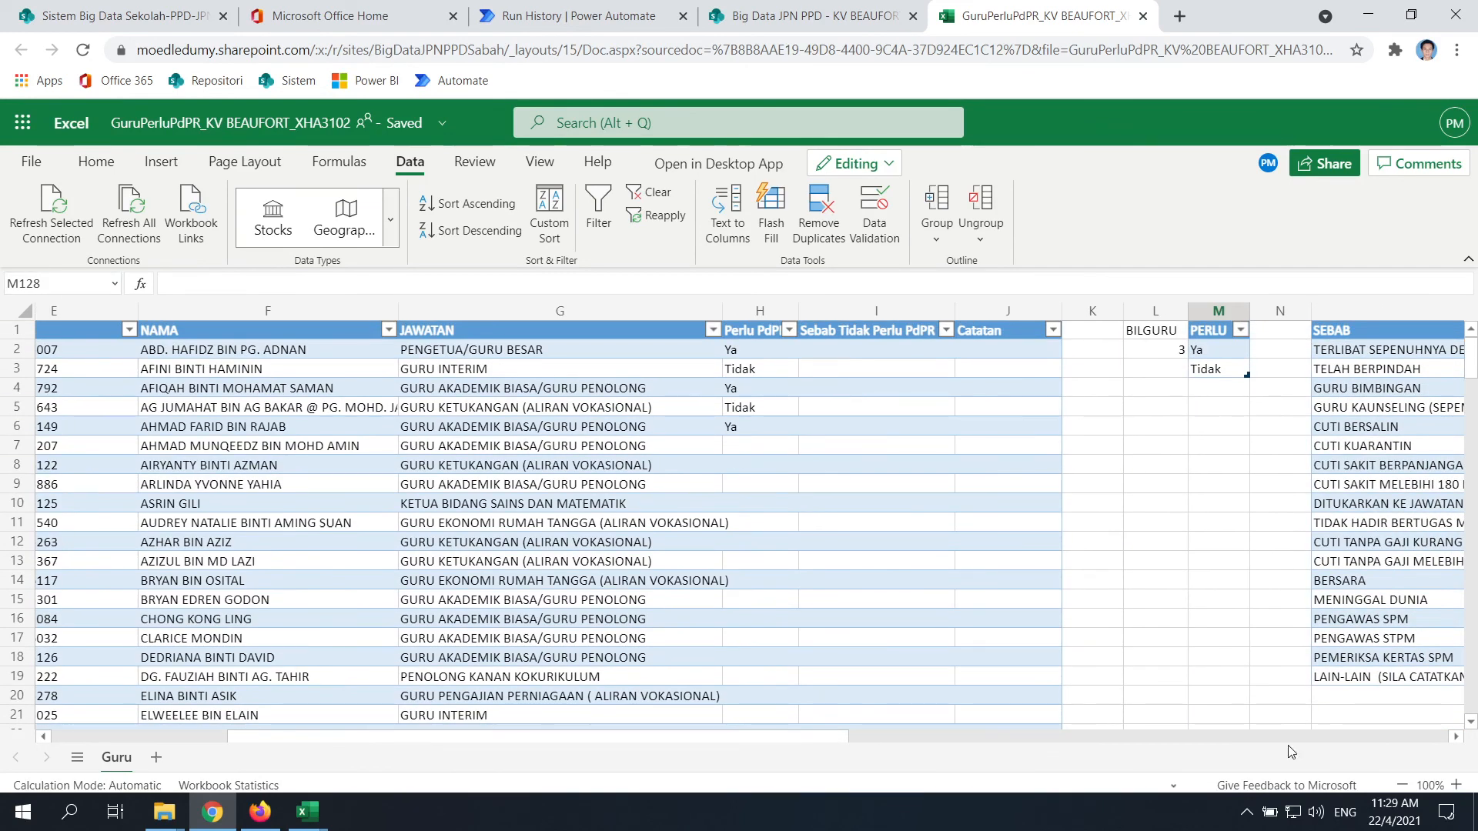
{"action": "left_click_drag", "start_coordinate": [852, 737], "coordinate": [1043, 737]}
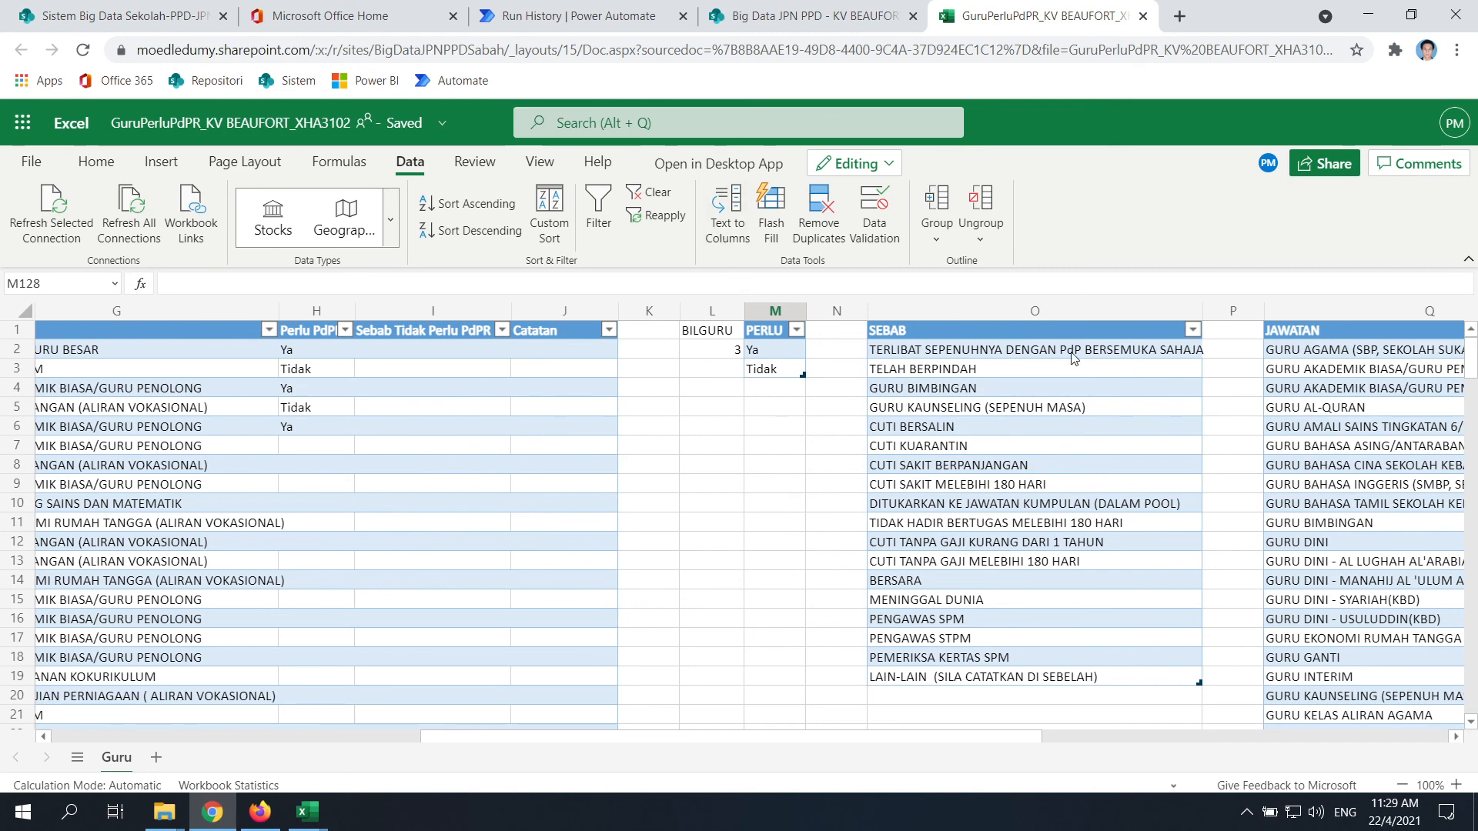
{"action": "left_click_drag", "start_coordinate": [1027, 737], "coordinate": [724, 758]}
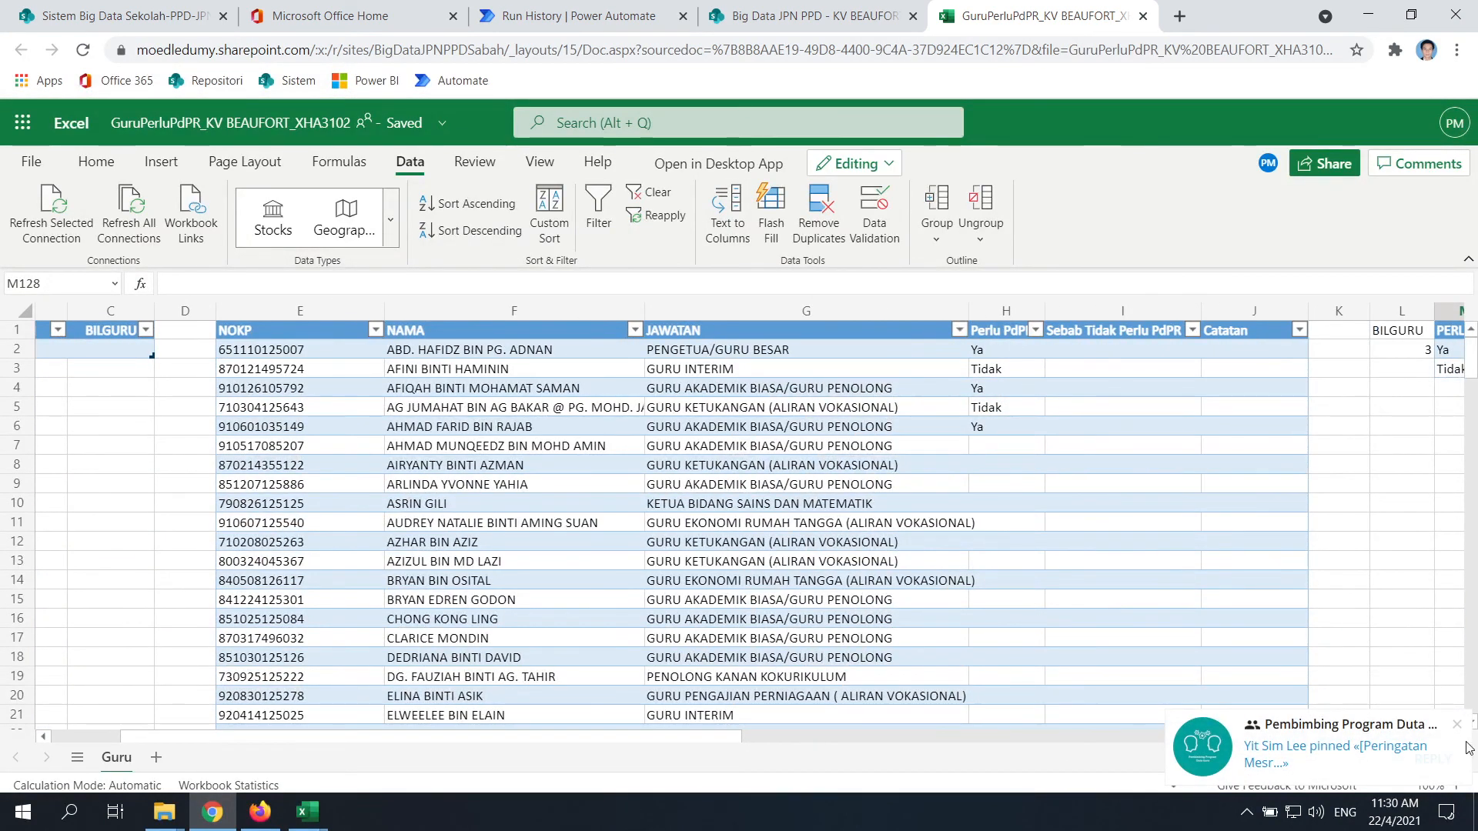
{"action": "left_click", "coordinate": [1117, 561]}
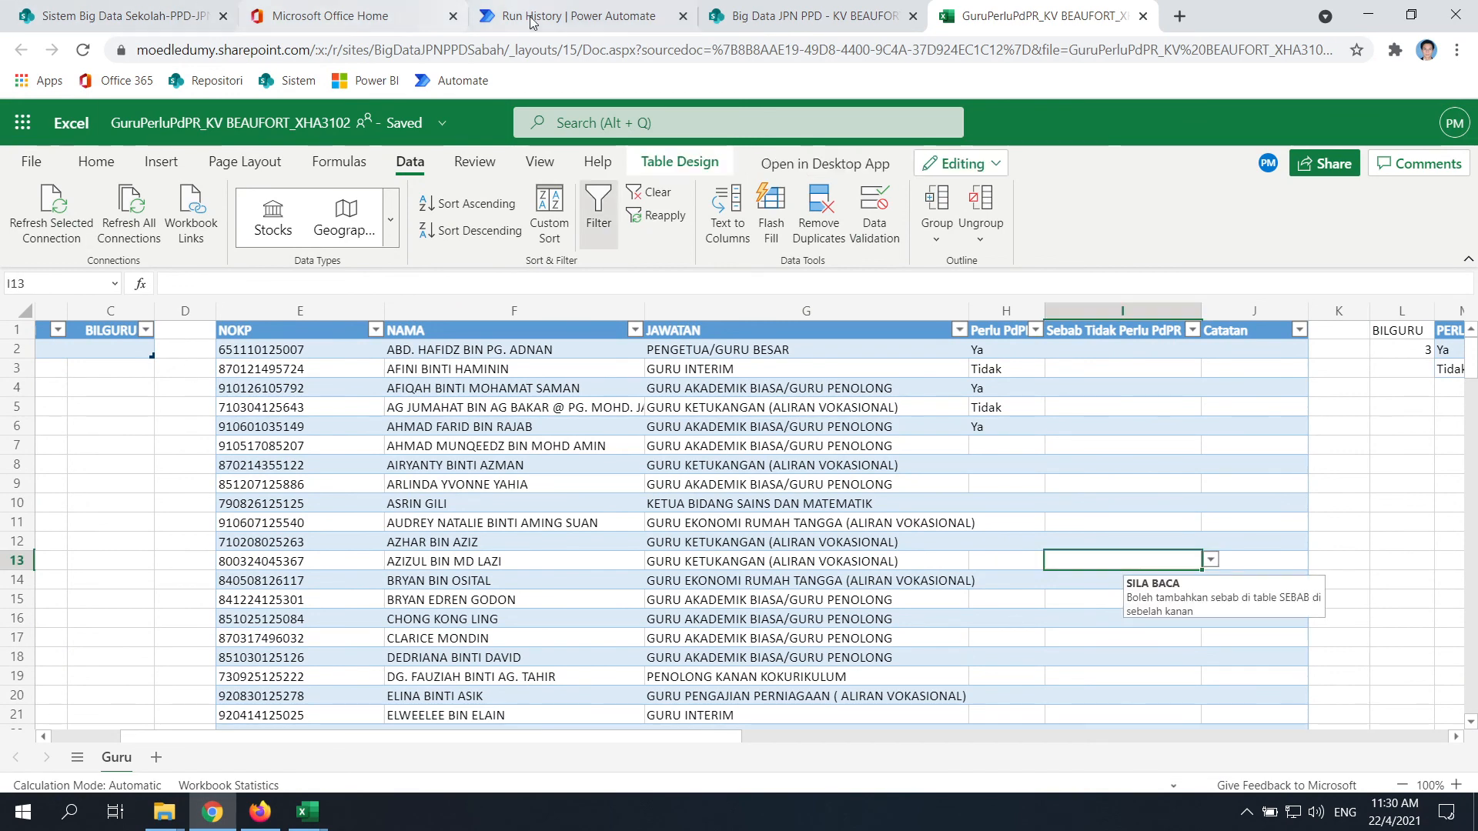
{"action": "left_click", "coordinate": [556, 23]}
Expand the 'Manually trigger a flow' run details, then return to the workbook's MINGGU/BILGURU table
{"action": "left_click", "coordinate": [782, 273]}
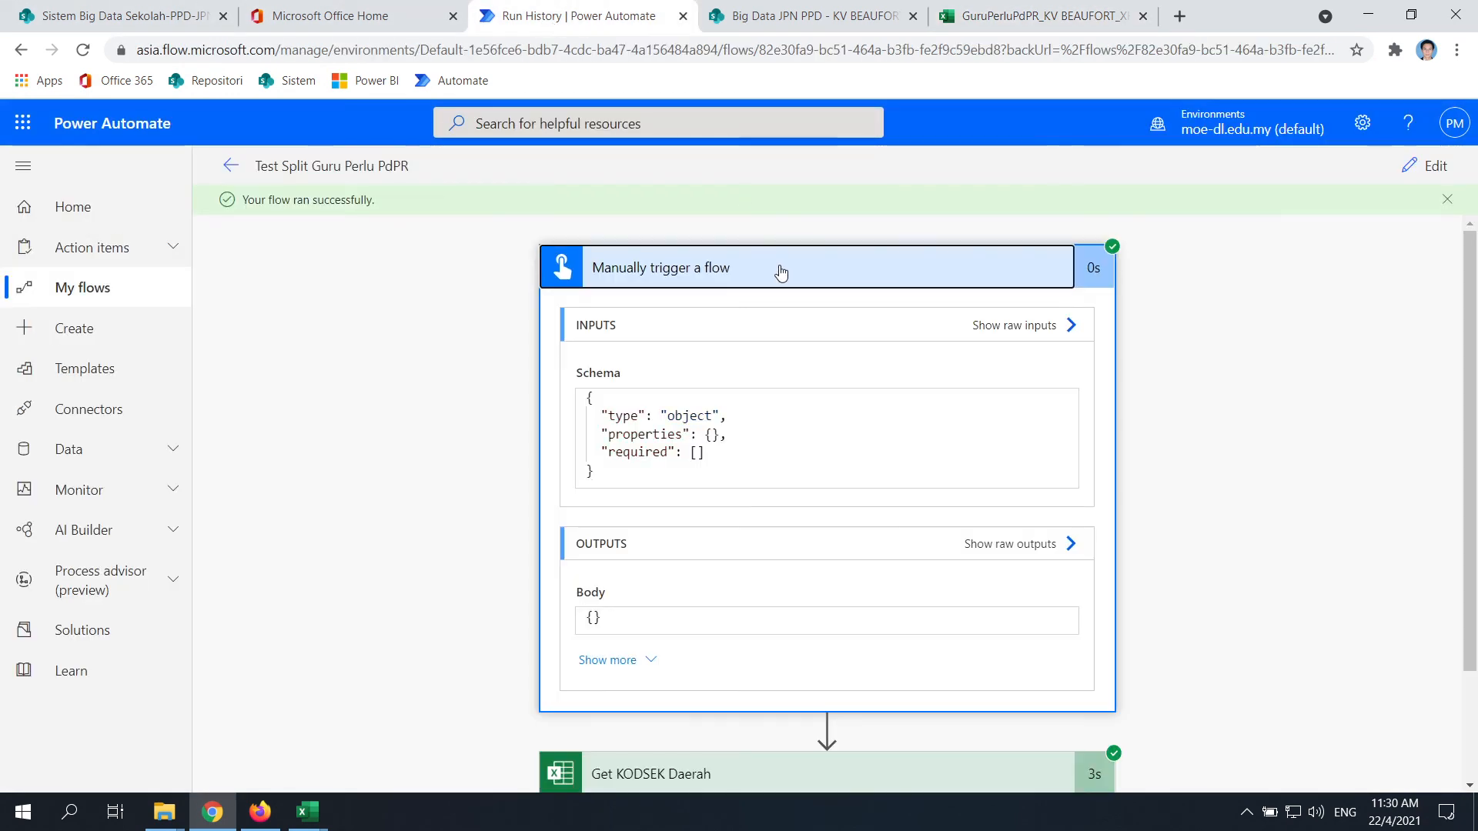
{"action": "left_click", "coordinate": [846, 20]}
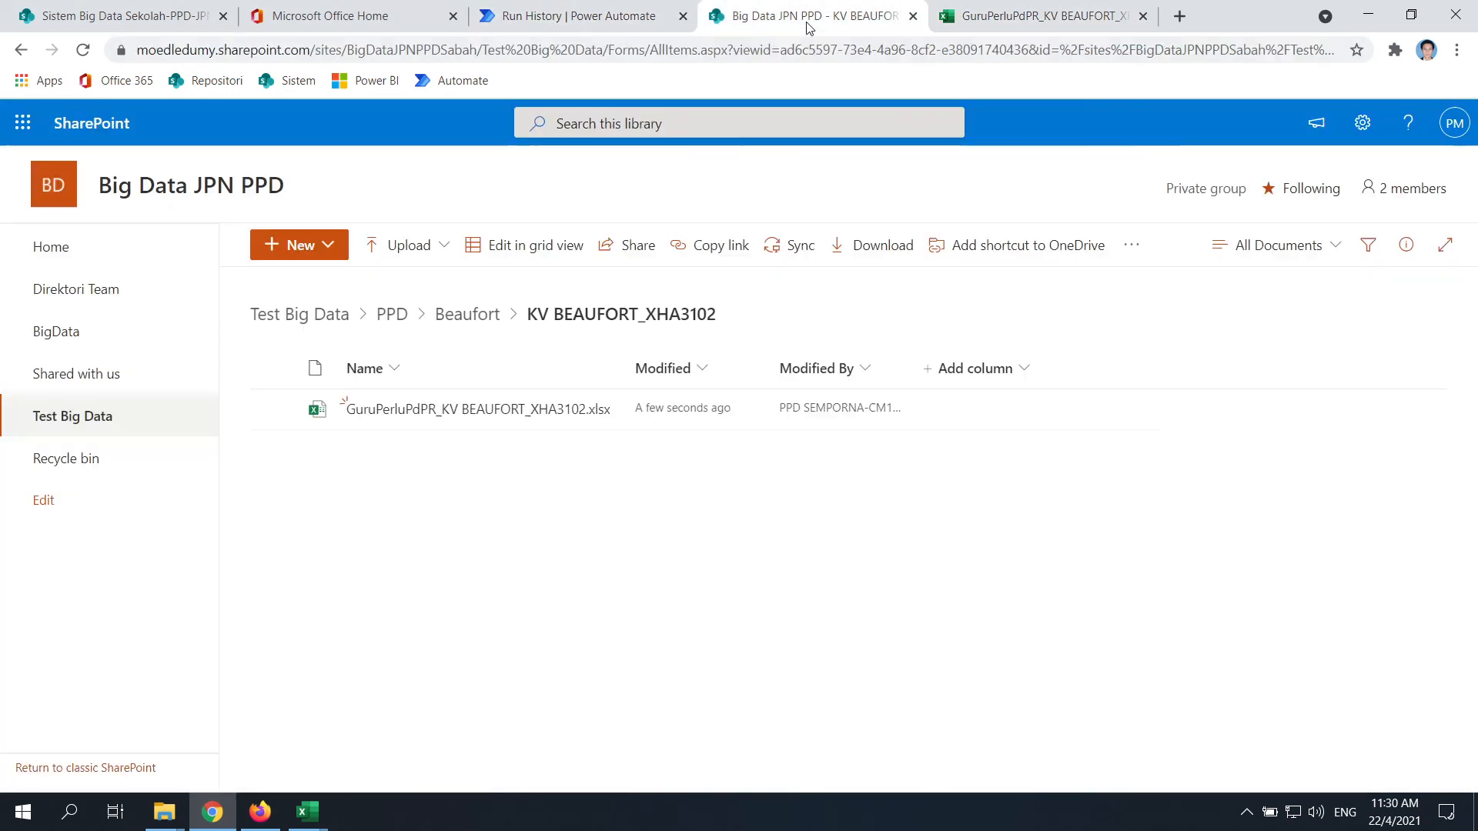
{"action": "left_click", "coordinate": [1001, 23]}
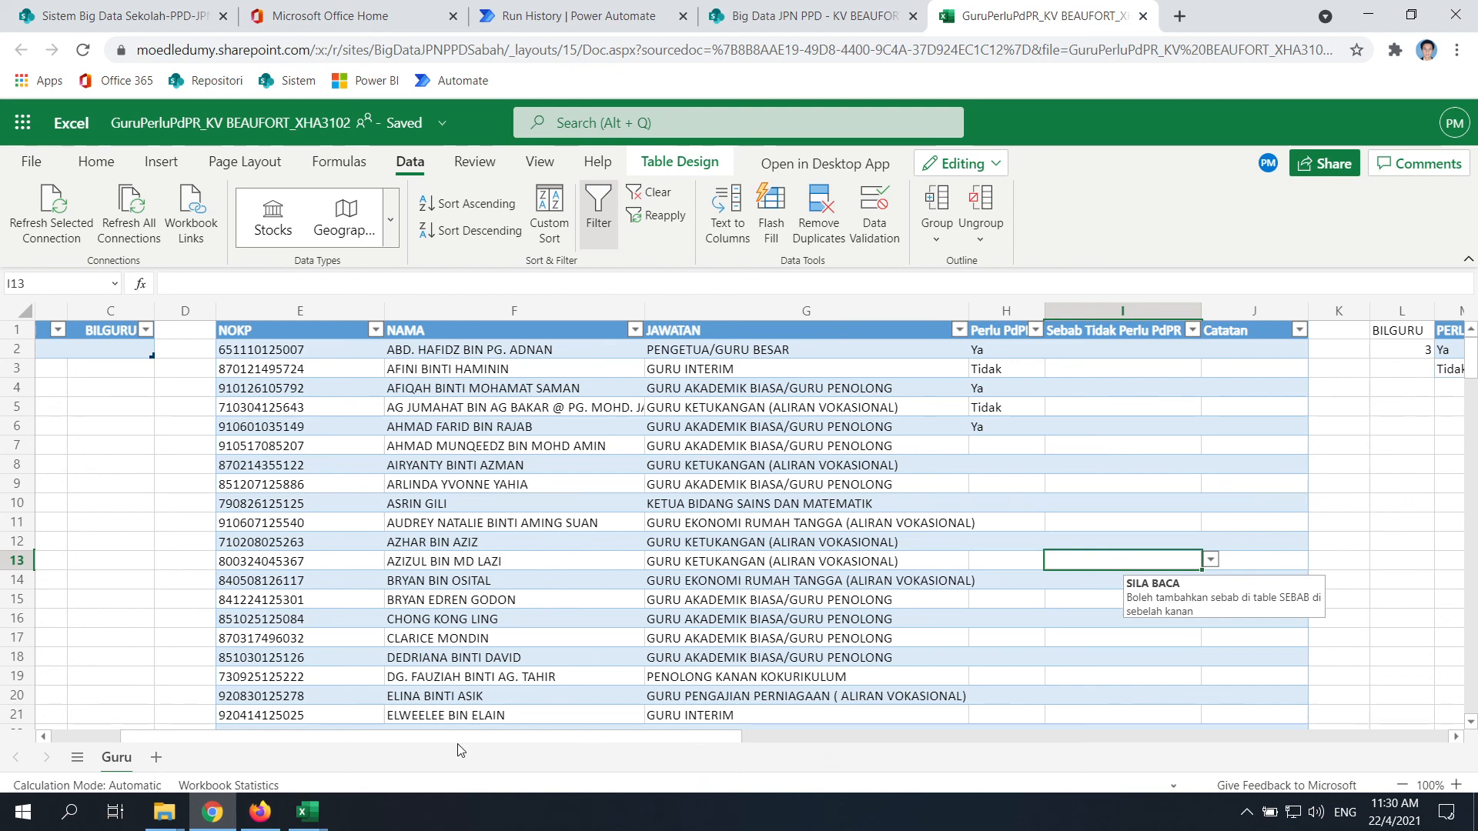
{"action": "left_click_drag", "start_coordinate": [683, 738], "coordinate": [186, 771]}
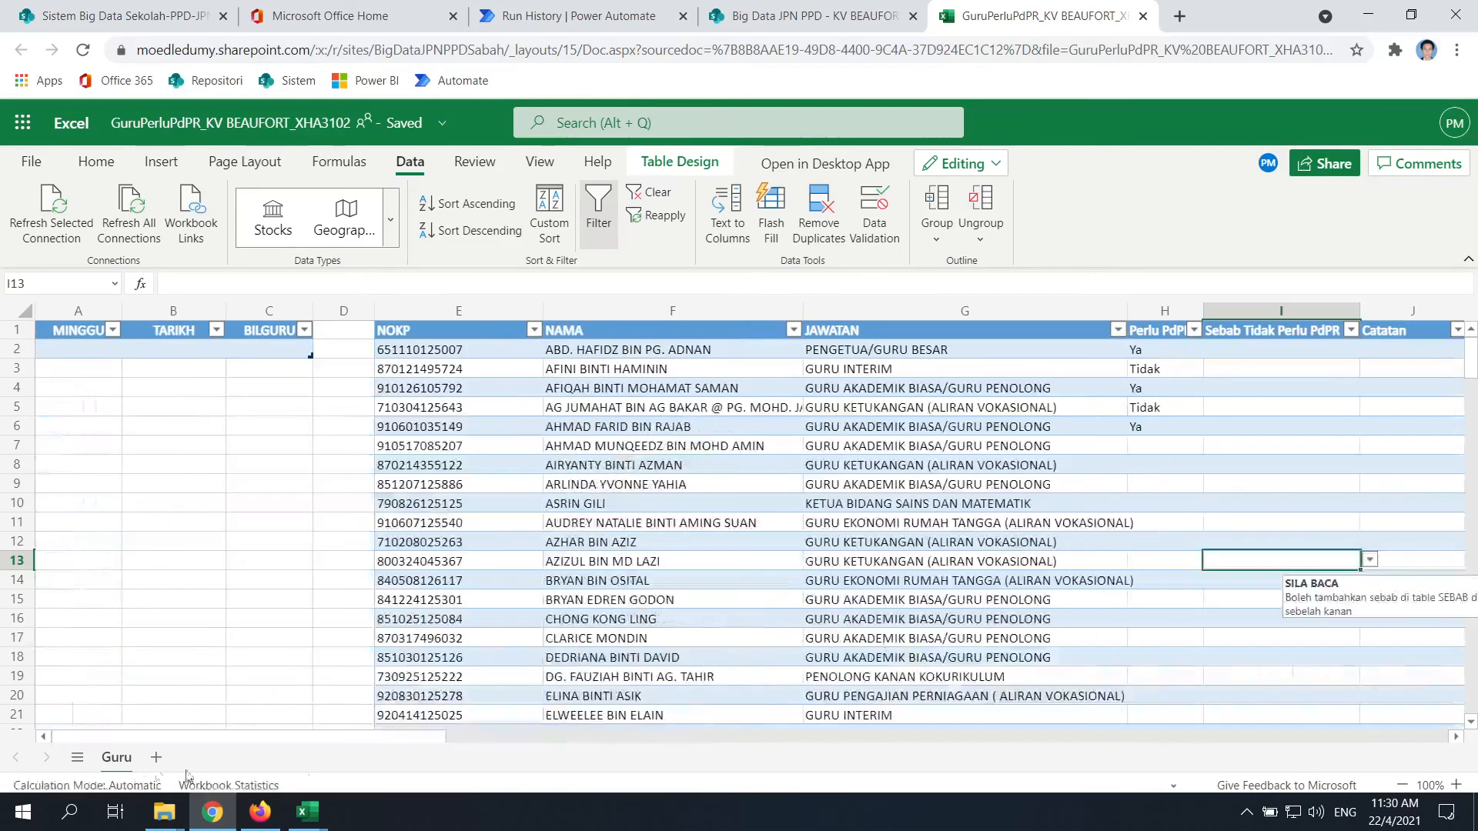
{"action": "left_click", "coordinate": [89, 355]}
{"action": "key", "text": "Right"}
{"action": "key", "text": "Right"}
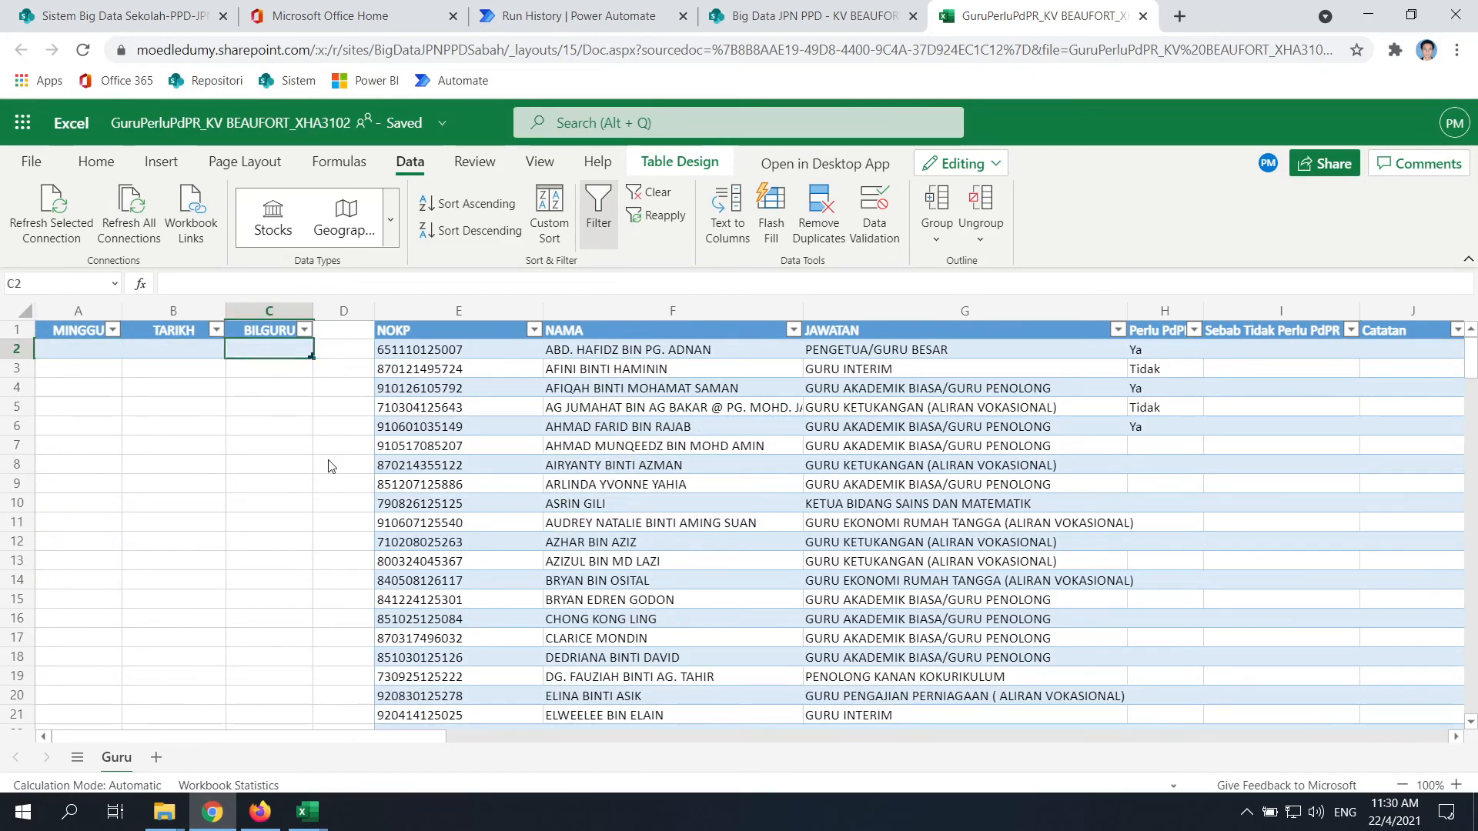
{"action": "left_click", "coordinate": [1246, 812]}
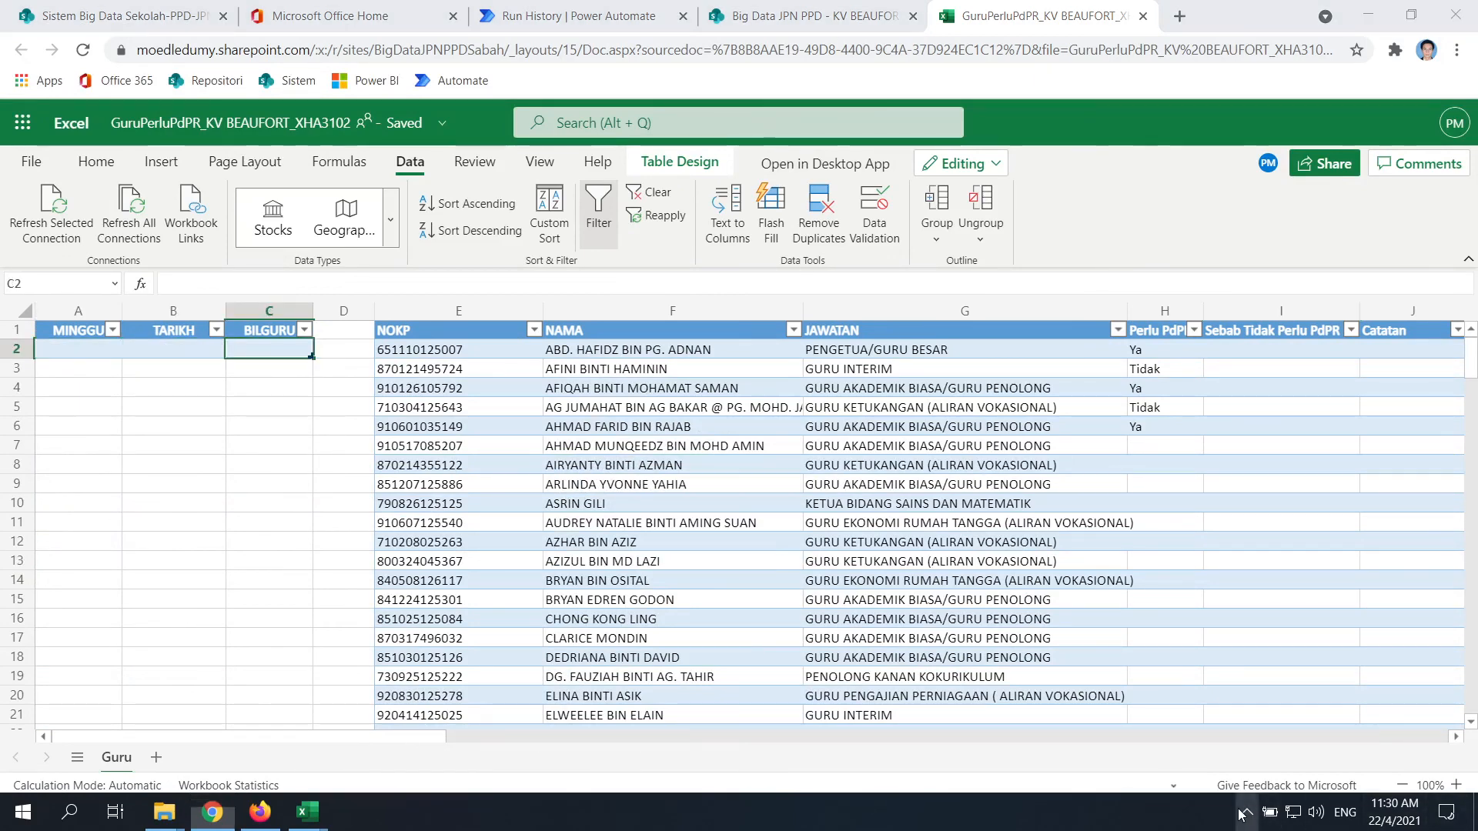